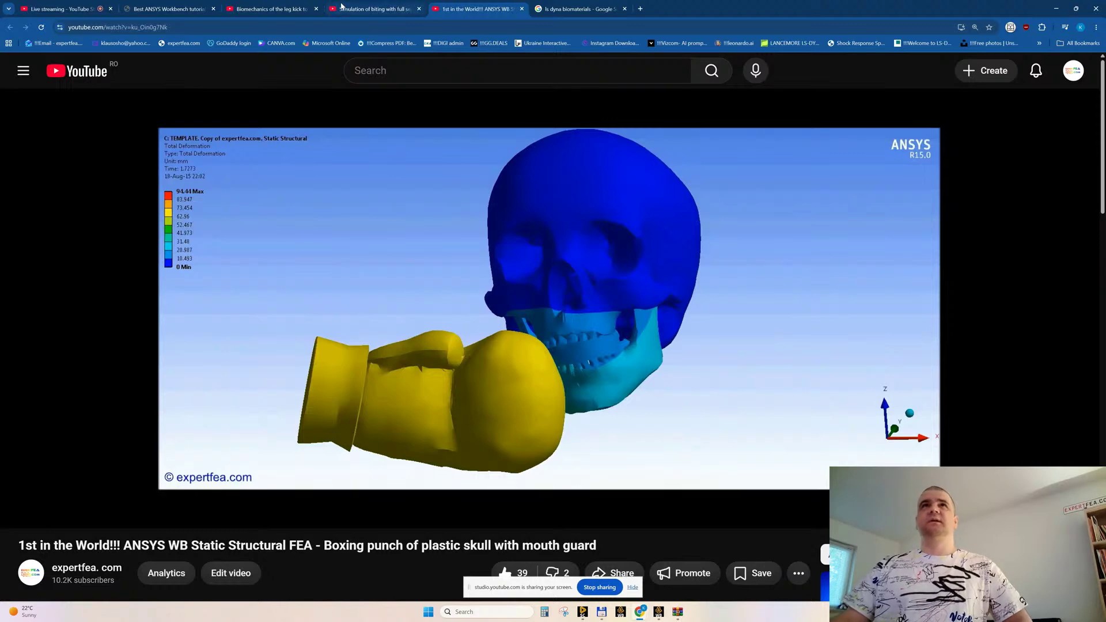
Review the tooth-biting and boxing-punch skull simulation videos, and close the leg-kick biomechanics video
{"action": "left_click", "coordinate": [265, 11]}
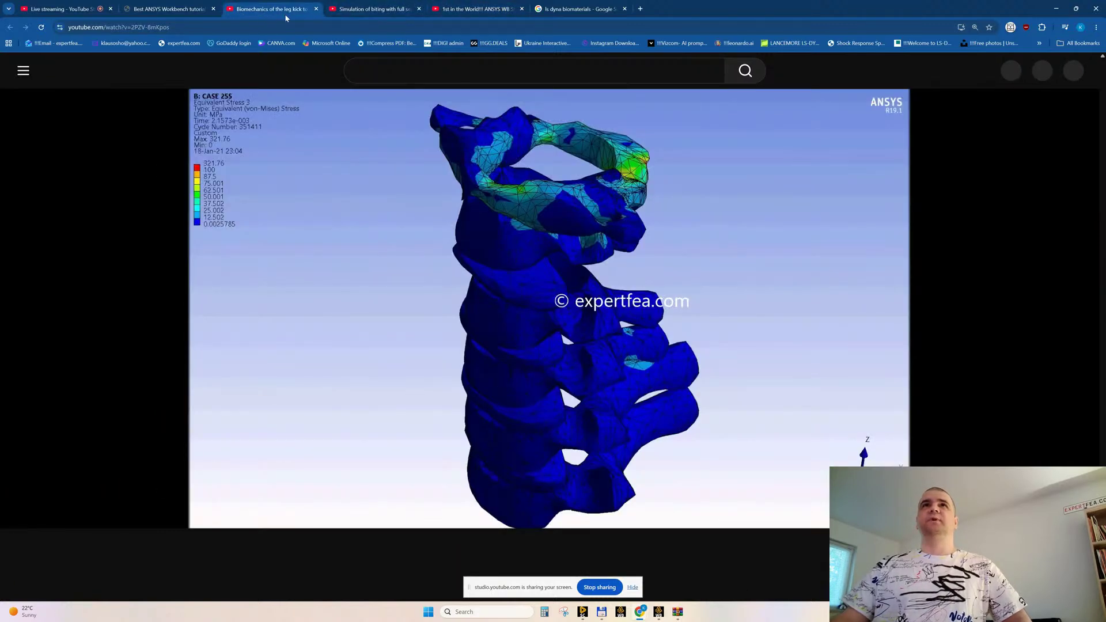
{"action": "middle_click", "coordinate": [269, 11]}
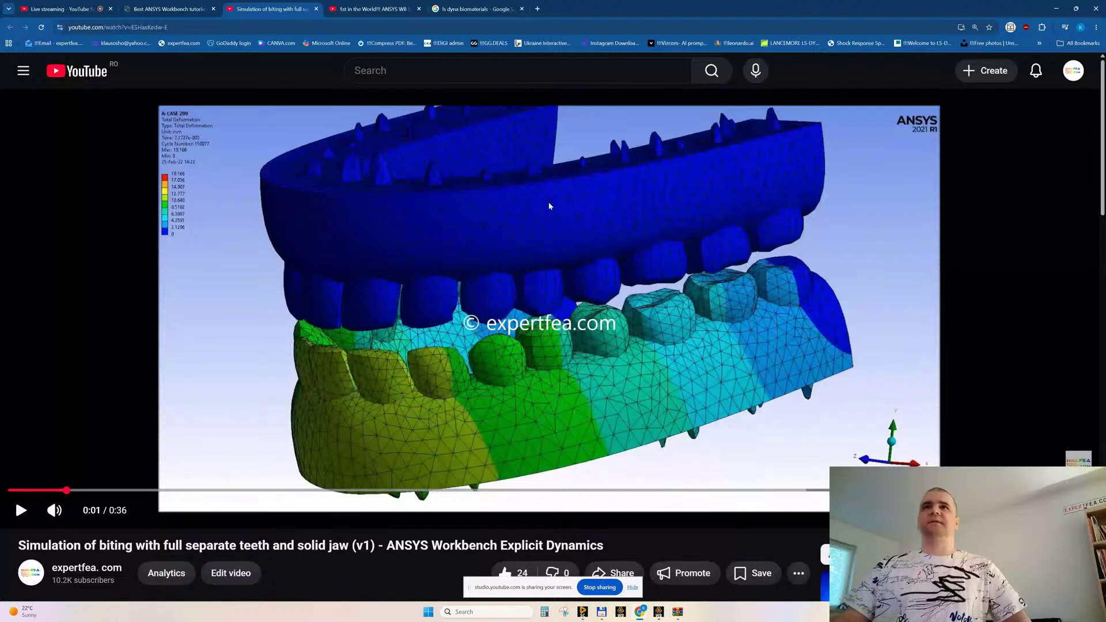
{"action": "left_click", "coordinate": [375, 9]}
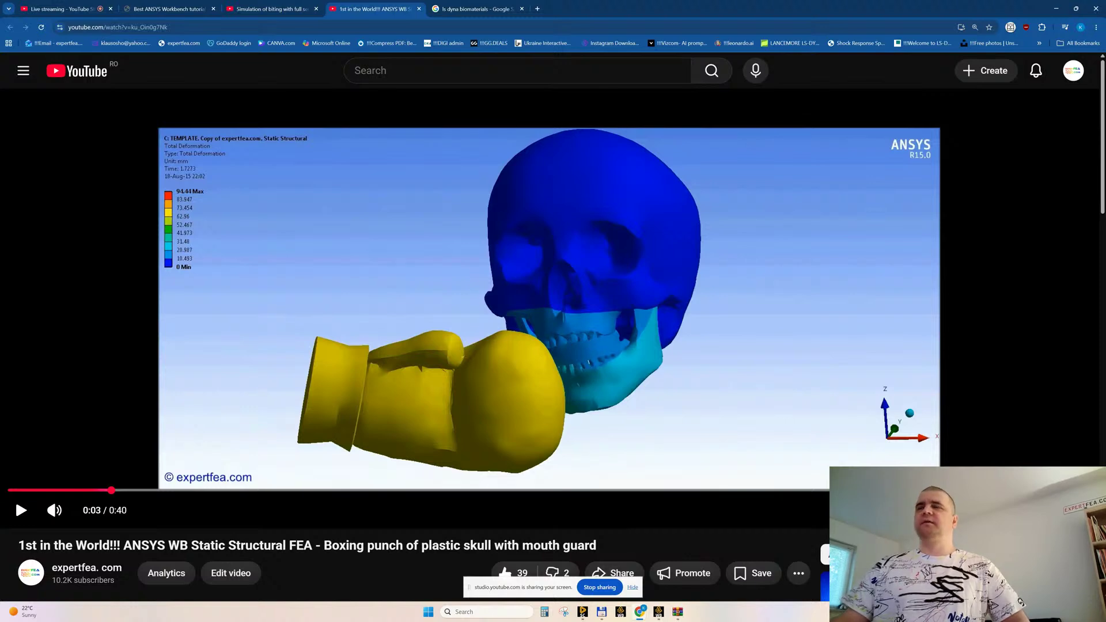
{"action": "left_click", "coordinate": [1078, 511]}
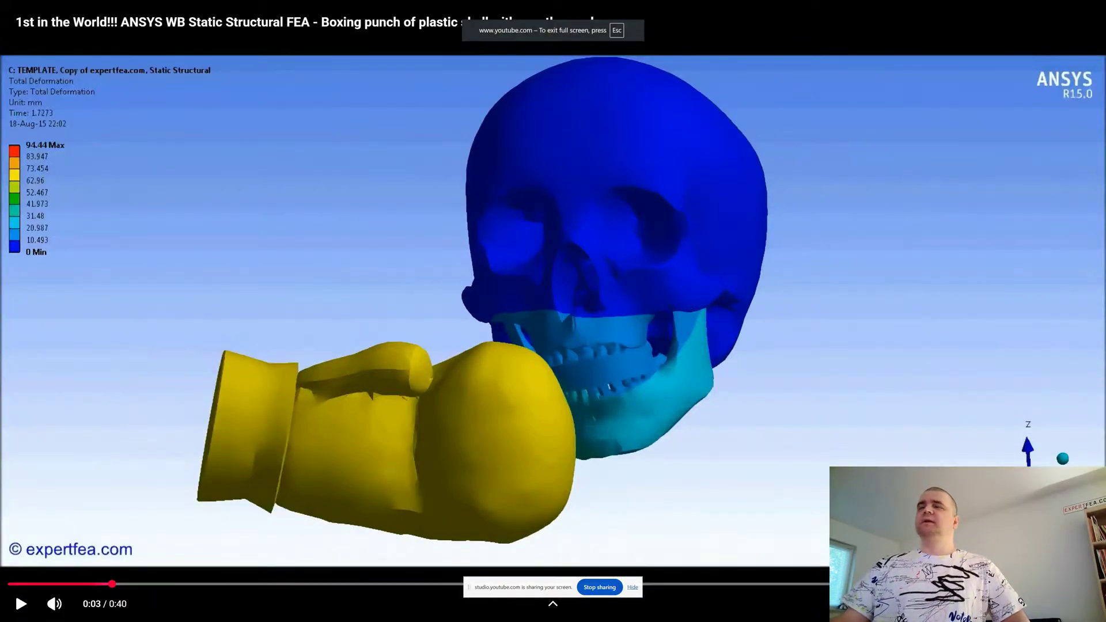
{"action": "key", "text": "Escape"}
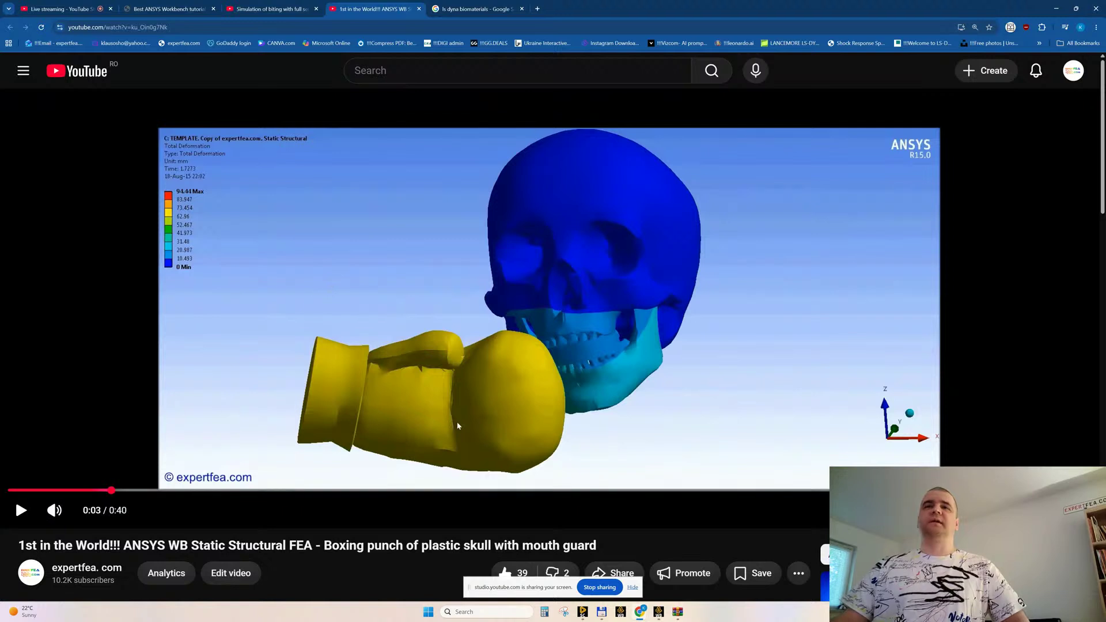
{"action": "key", "text": "ctrl+shift+Tab"}
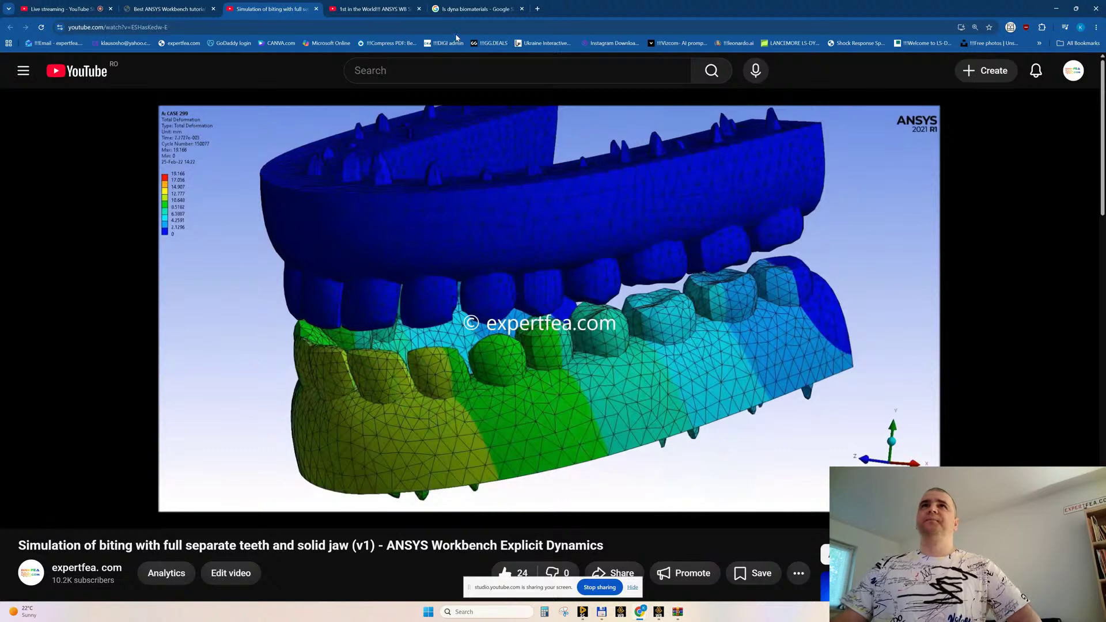
Switch to the SpaceClaim window showing the skull and glove model, maximize it, and clear the component selection
{"action": "left_click", "coordinate": [52, 10]}
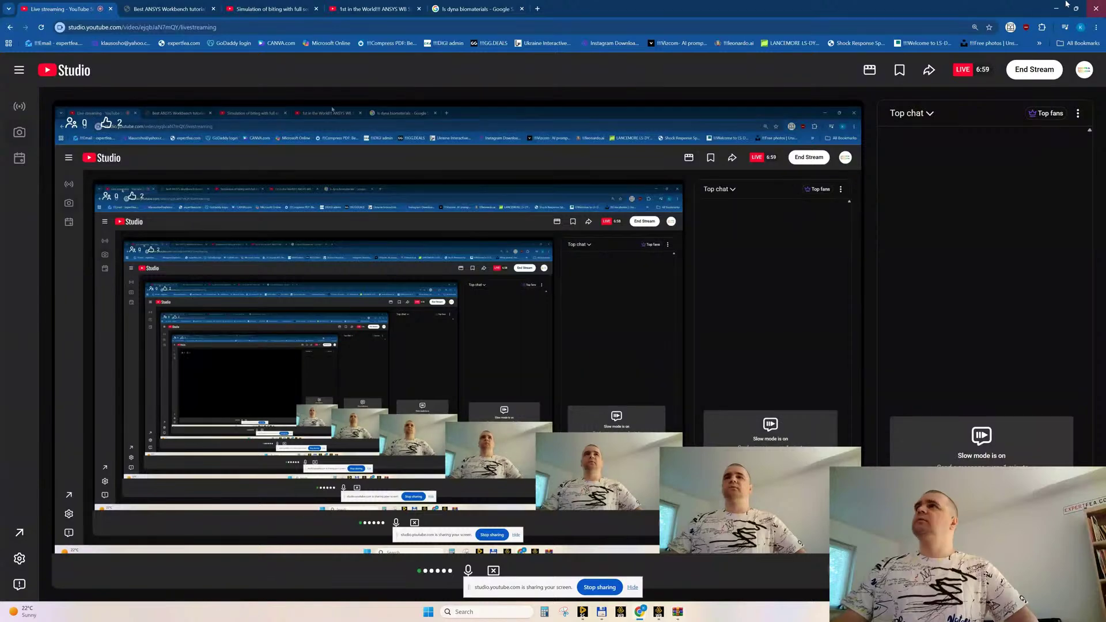
{"action": "left_click", "coordinate": [1056, 9]}
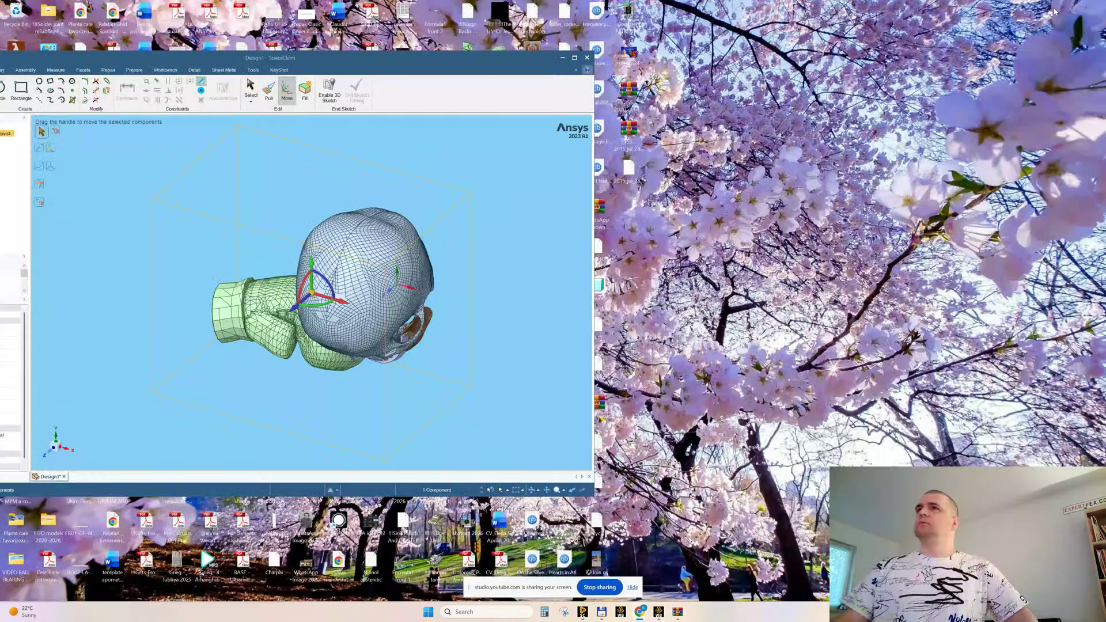
{"action": "left_click", "coordinate": [575, 58]}
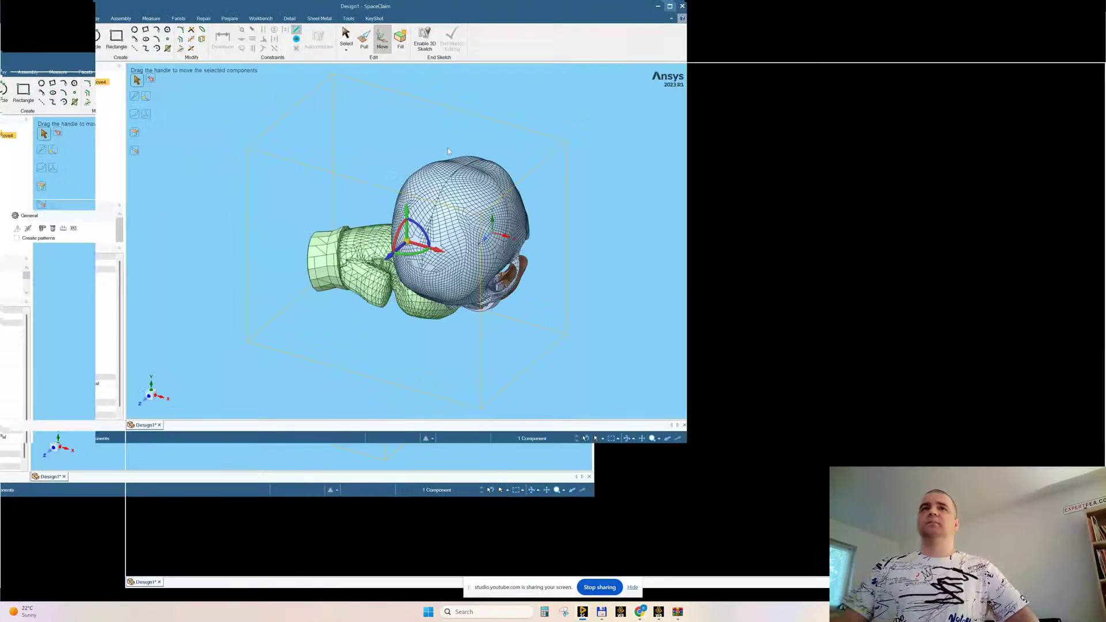
{"action": "middle_click_drag", "start_coordinate": [819, 368], "coordinate": [835, 267]}
{"action": "left_click", "coordinate": [850, 379]}
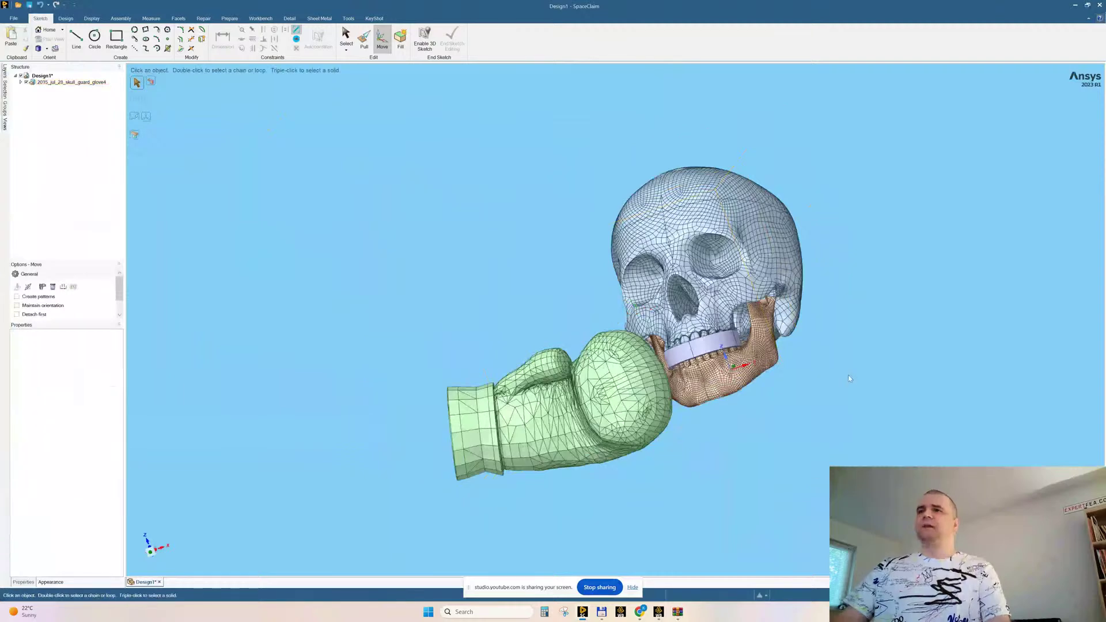
Examine the skull, mouth guard, lower jaw and boxing glove from several sides, checking individual faces on the skull
{"action": "middle_click_drag", "start_coordinate": [849, 379], "coordinate": [790, 321]}
{"action": "scroll", "coordinate": [653, 339], "scroll_direction": "up", "scroll_amount": 6}
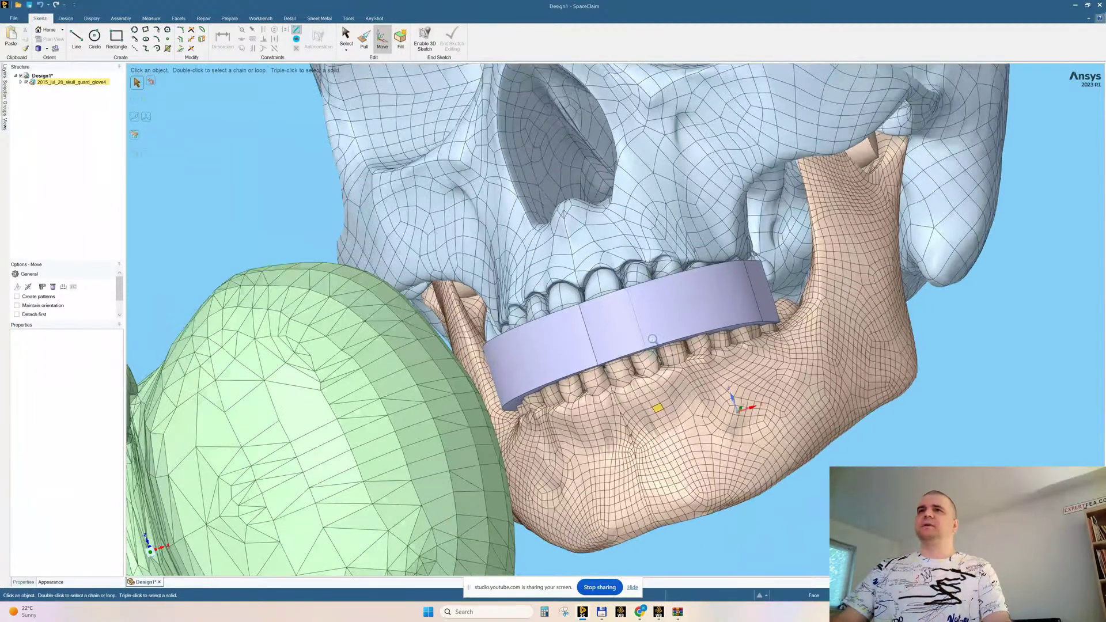
{"action": "scroll", "coordinate": [653, 339], "scroll_direction": "down", "scroll_amount": 5}
{"action": "middle_click_drag", "start_coordinate": [653, 339], "coordinate": [752, 295]}
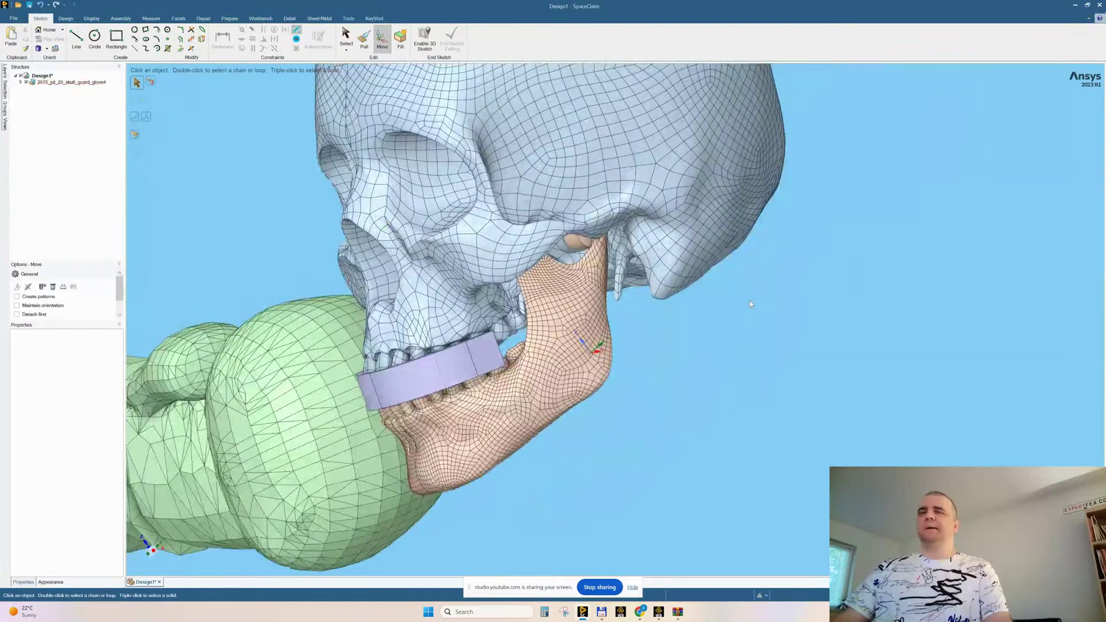
{"action": "middle_click_drag", "start_coordinate": [693, 365], "coordinate": [767, 362]}
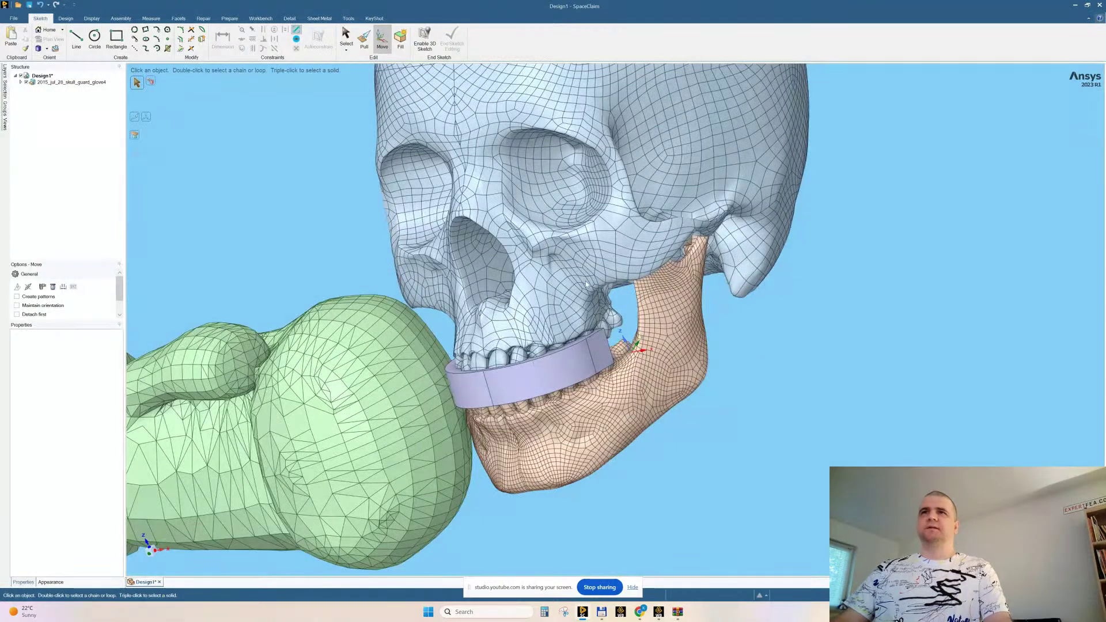
{"action": "left_click", "coordinate": [526, 287]}
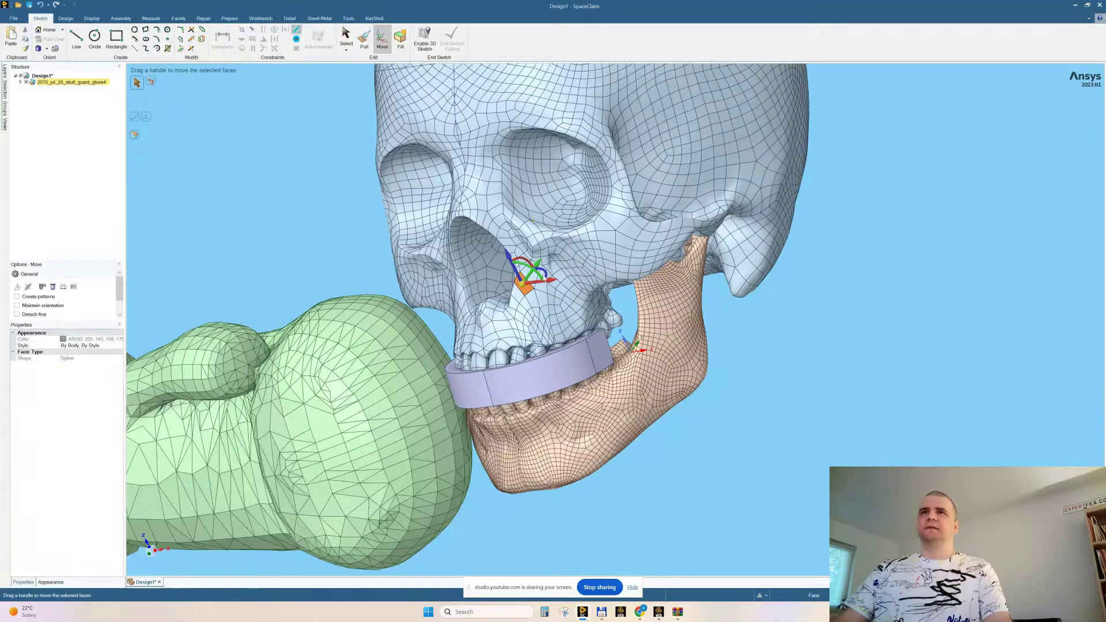
{"action": "left_click", "coordinate": [608, 242]}
{"action": "left_click", "coordinate": [661, 186]}
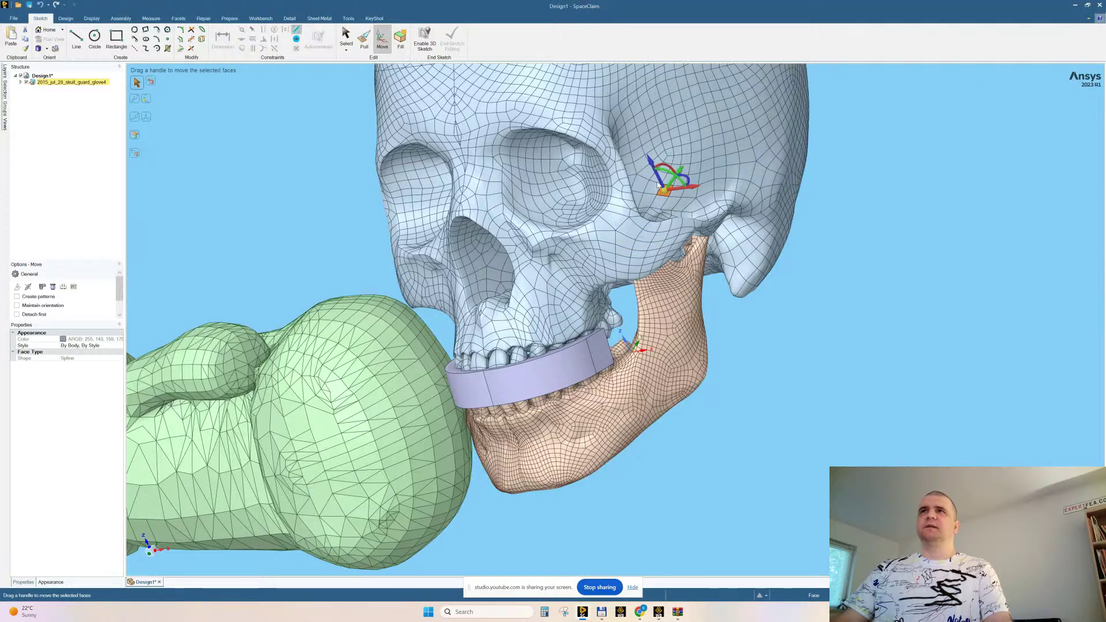
{"action": "left_click", "coordinate": [639, 155]}
{"action": "left_click", "coordinate": [762, 473]}
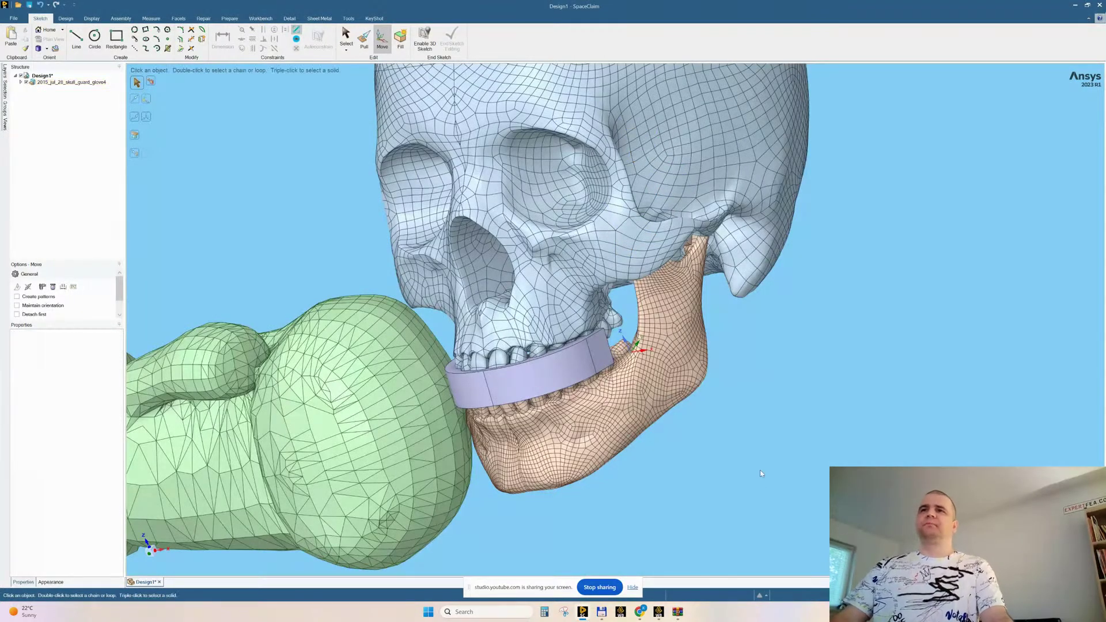
Hide the boxing glove, mouth guard and skull so only the lower jaw is shown, and dismiss the physics notice
{"action": "mouse_move", "coordinate": [668, 445]}
{"action": "middle_mouse_down"}
{"action": "mouse_move", "coordinate": [676, 460]}
{"action": "mouse_move", "coordinate": [657, 421]}
{"action": "mouse_move", "coordinate": [682, 435]}
{"action": "middle_mouse_up"}
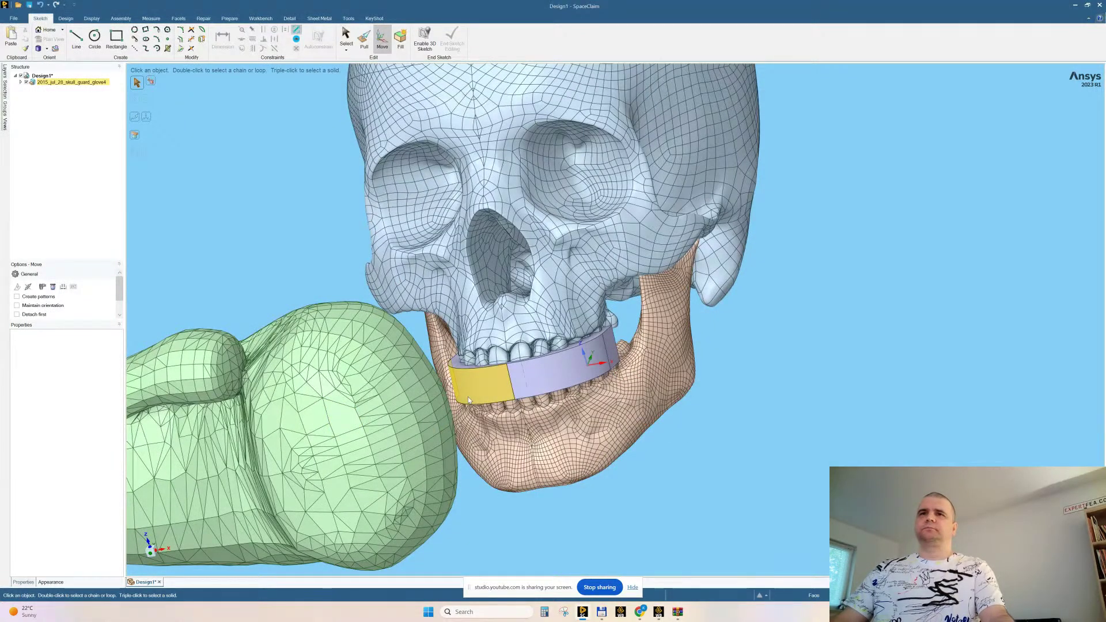
{"action": "left_click", "coordinate": [343, 416]}
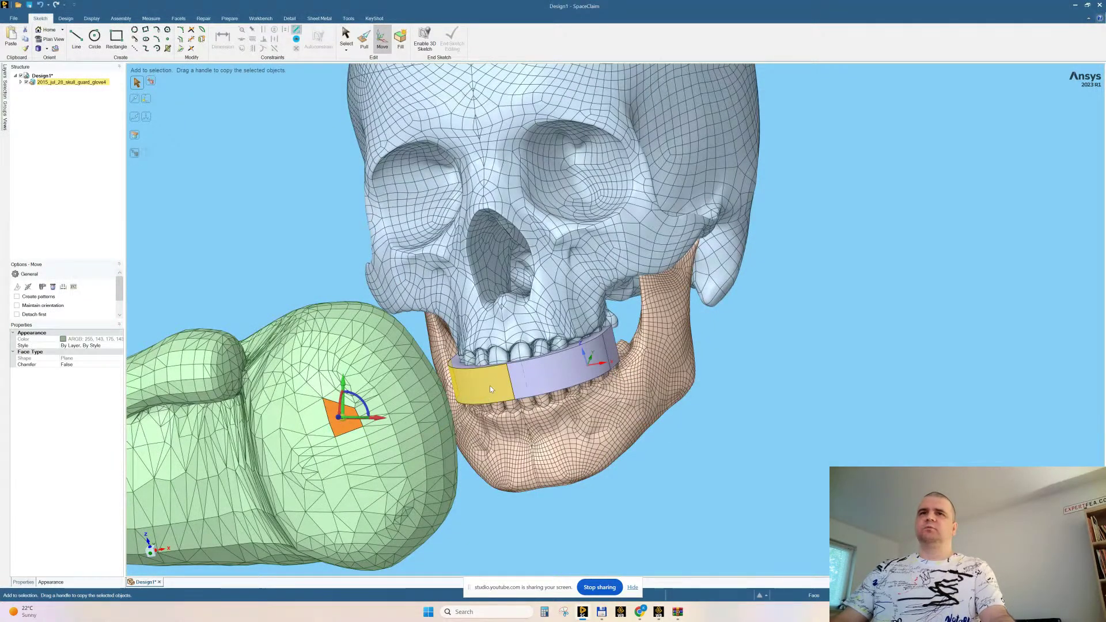
{"action": "left_click", "coordinate": [491, 390], "text": "ctrl"}
{"action": "left_click", "coordinate": [525, 320], "text": "ctrl"}
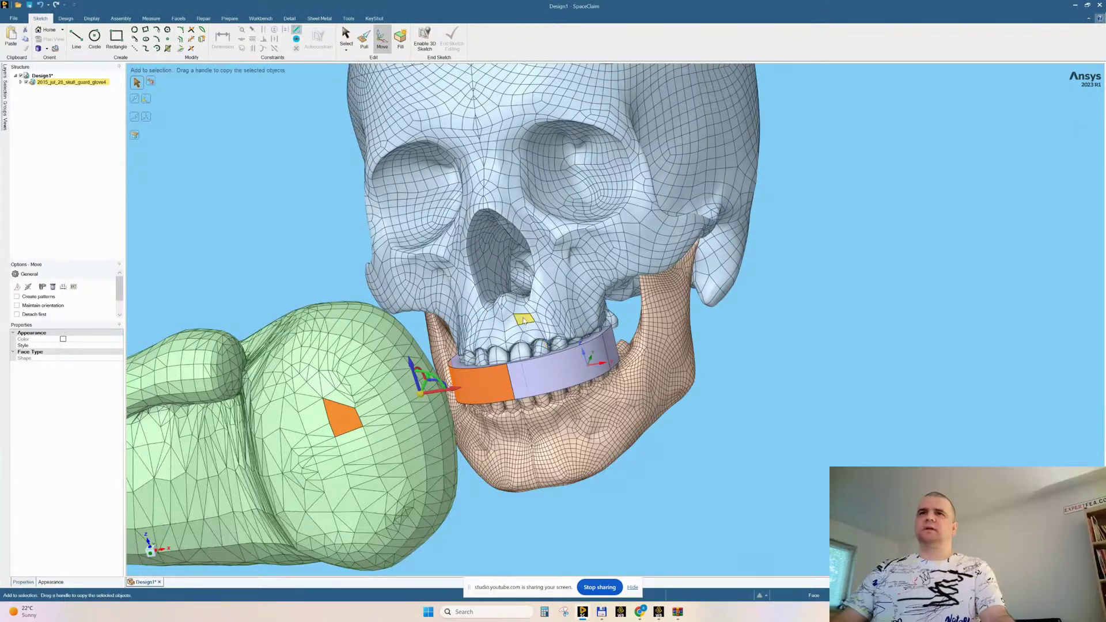
{"action": "right_click", "coordinate": [801, 315]}
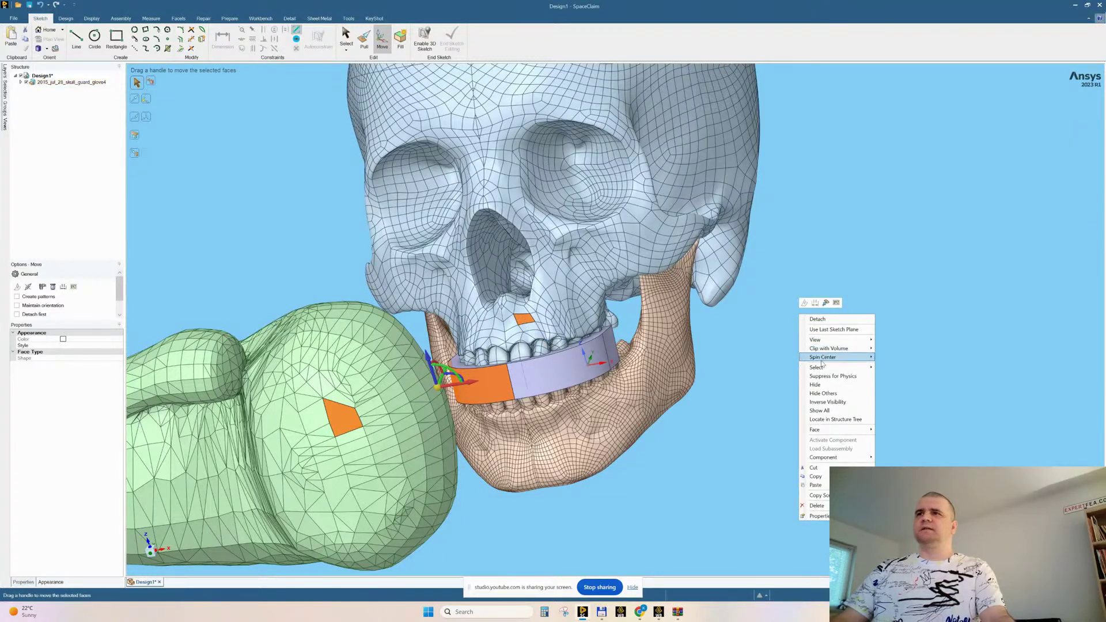
{"action": "left_click", "coordinate": [815, 384]}
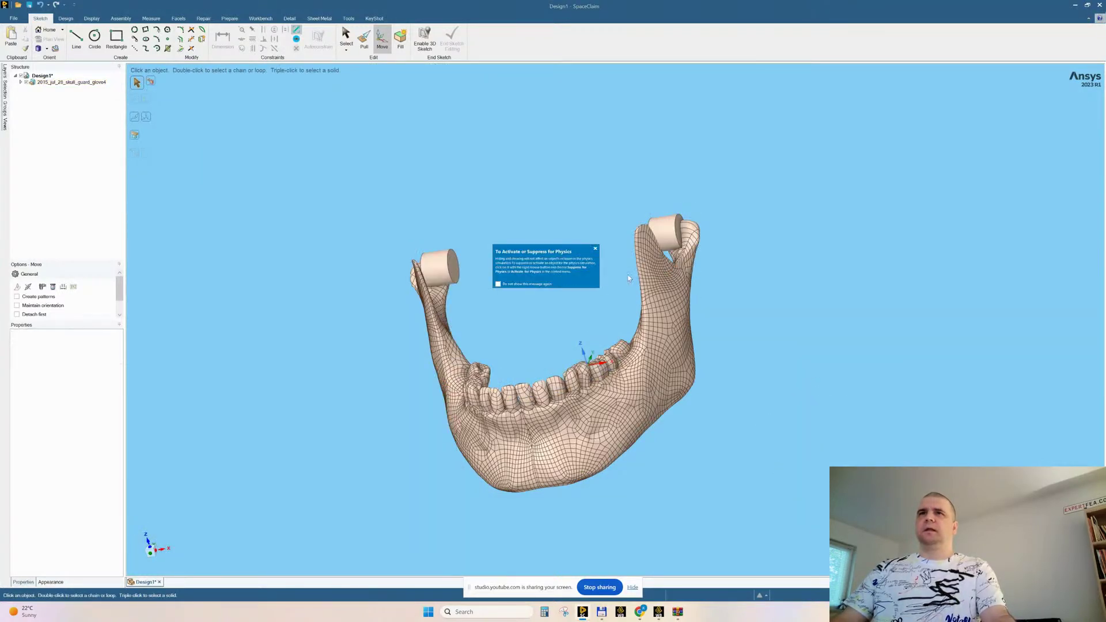
{"action": "left_click", "coordinate": [596, 249]}
Inspect the cylinders at the two upper ends of the lower jaw from different sides
{"action": "middle_click_drag", "start_coordinate": [558, 405], "coordinate": [567, 378], "text": "shift"}
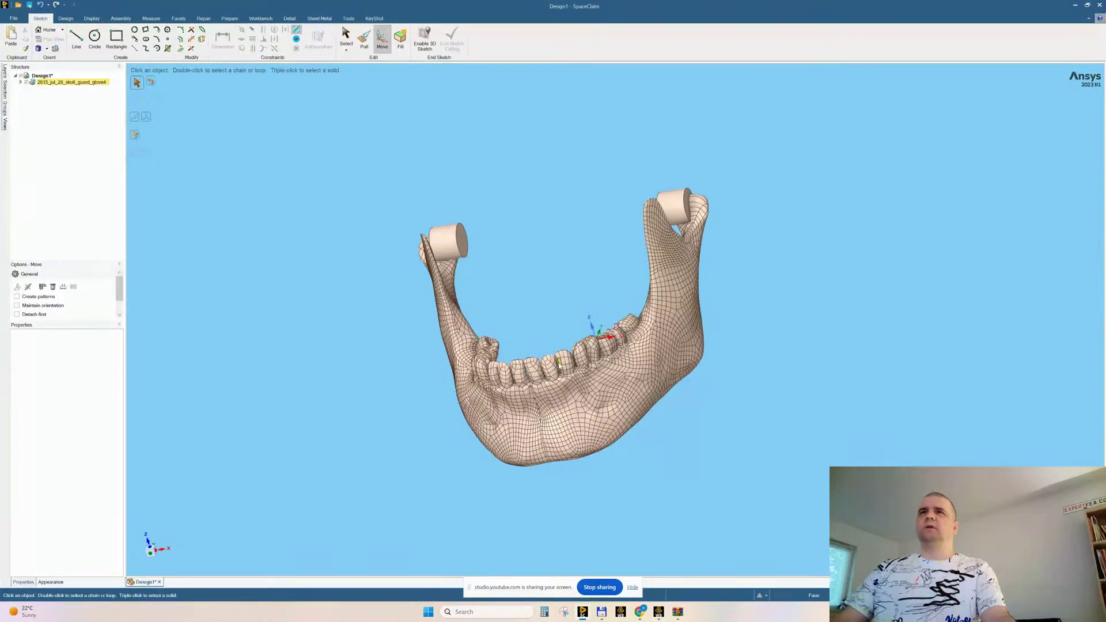
{"action": "left_click", "coordinate": [448, 244]}
{"action": "middle_click_drag", "start_coordinate": [513, 247], "coordinate": [544, 259]}
{"action": "left_click", "coordinate": [628, 176]}
{"action": "middle_click_drag", "start_coordinate": [552, 321], "coordinate": [599, 309]}
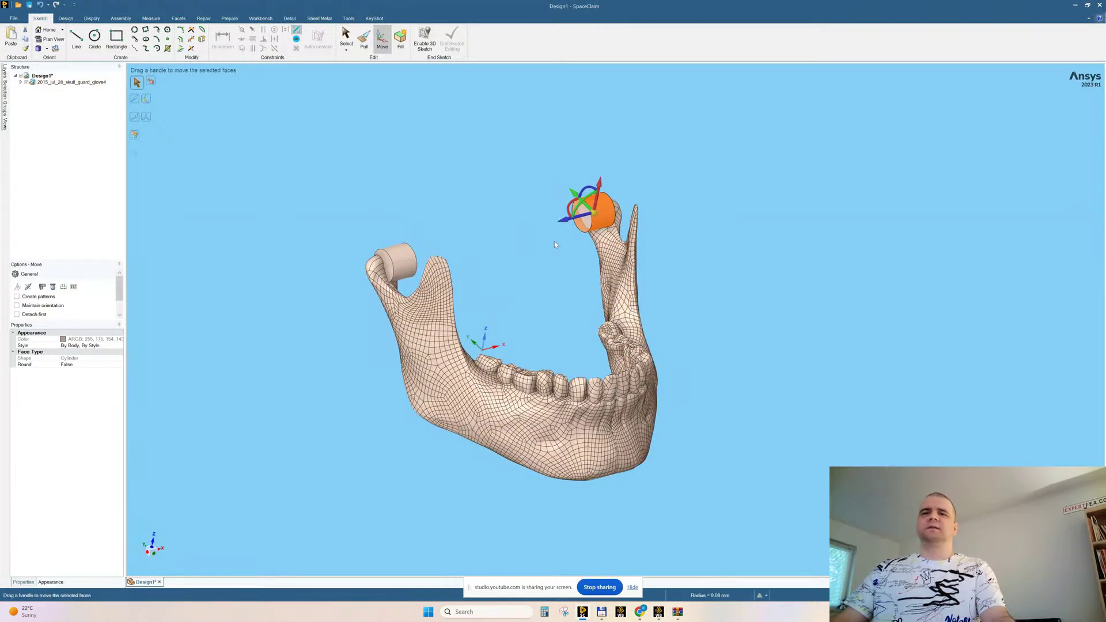
{"action": "scroll", "coordinate": [559, 250], "scroll_direction": "up", "scroll_amount": 3}
{"action": "scroll", "coordinate": [558, 254], "scroll_direction": "up", "scroll_amount": 2}
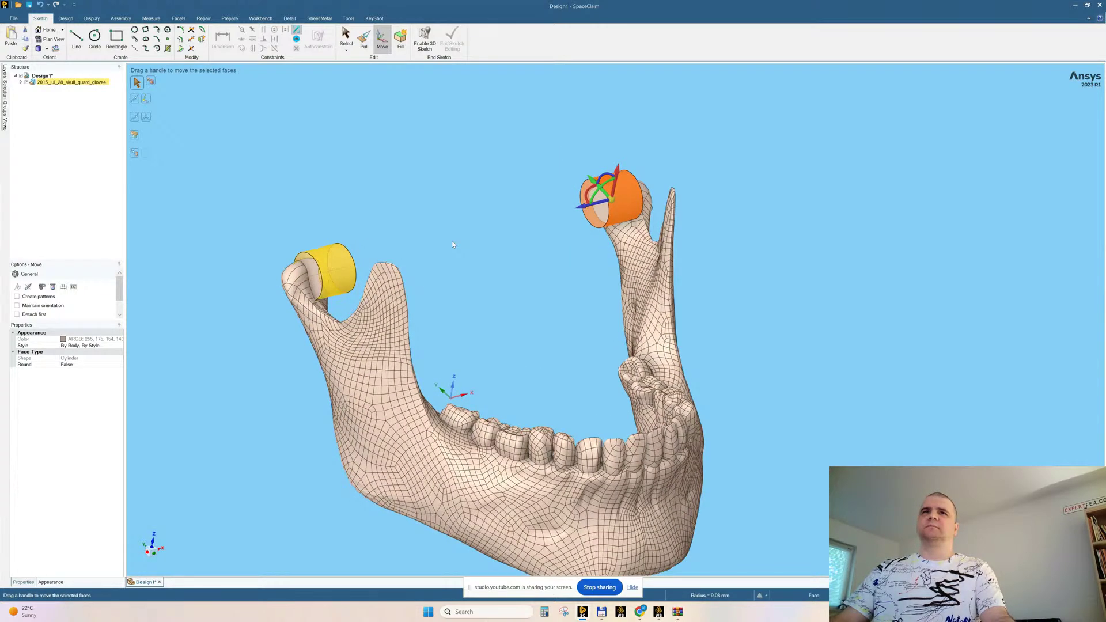
{"action": "left_click", "coordinate": [451, 240]}
{"action": "middle_click_drag", "start_coordinate": [452, 241], "coordinate": [502, 278]}
Try to create a plane from a midline edge just below the gap between the lower front teeth
{"action": "middle_click_drag", "start_coordinate": [556, 401], "coordinate": [534, 444], "text": "shift"}
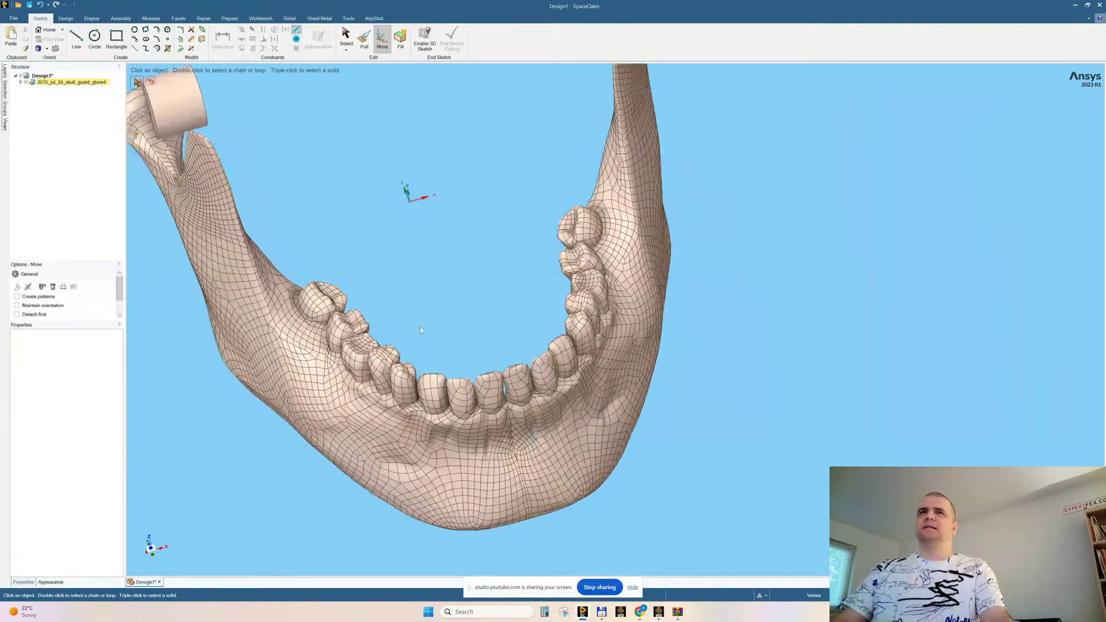
{"action": "middle_click_drag", "start_coordinate": [421, 330], "coordinate": [438, 447]}
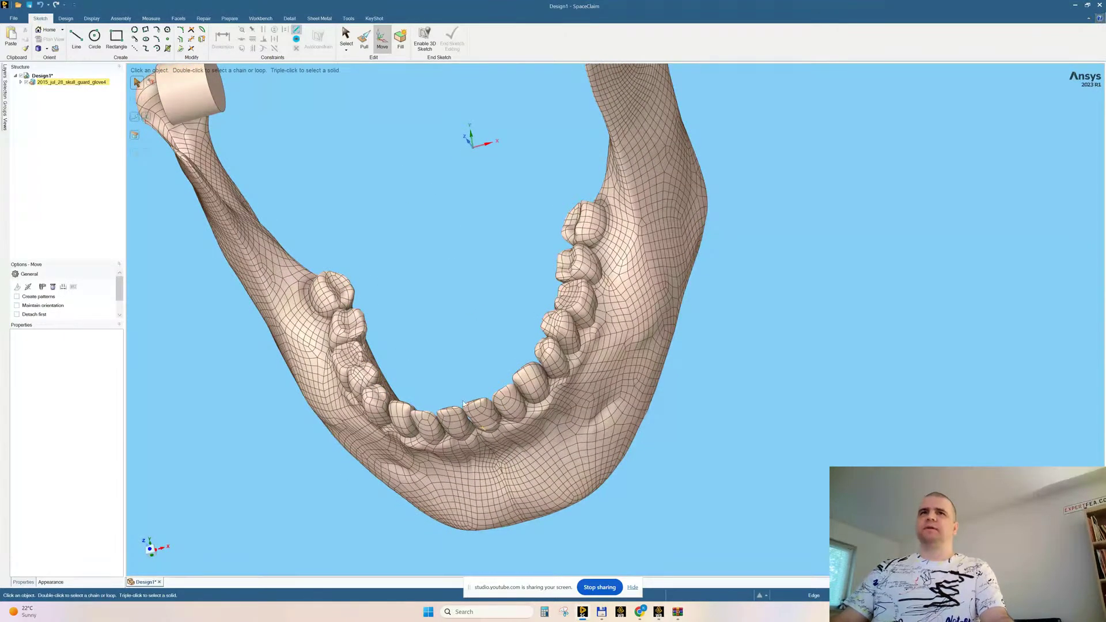
{"action": "mouse_move", "coordinate": [492, 478]}
{"action": "middle_mouse_down", "text": "shift"}
{"action": "mouse_move", "coordinate": [493, 459]}
{"action": "mouse_move", "coordinate": [506, 485]}
{"action": "middle_mouse_up", "text": "shift"}
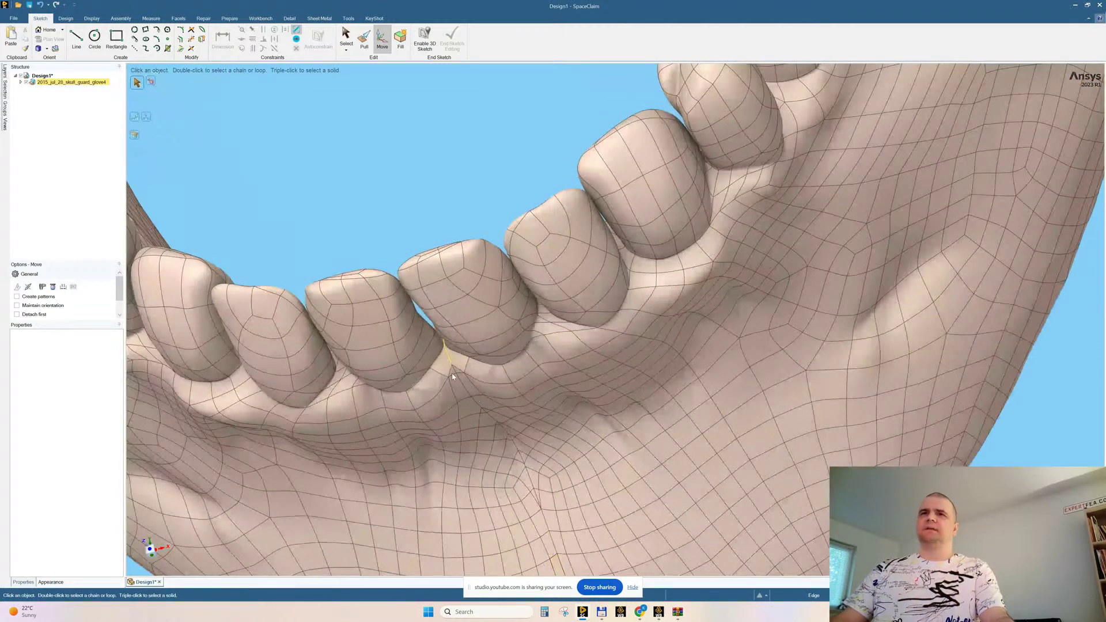
{"action": "middle_click_drag", "start_coordinate": [455, 372], "coordinate": [469, 381]}
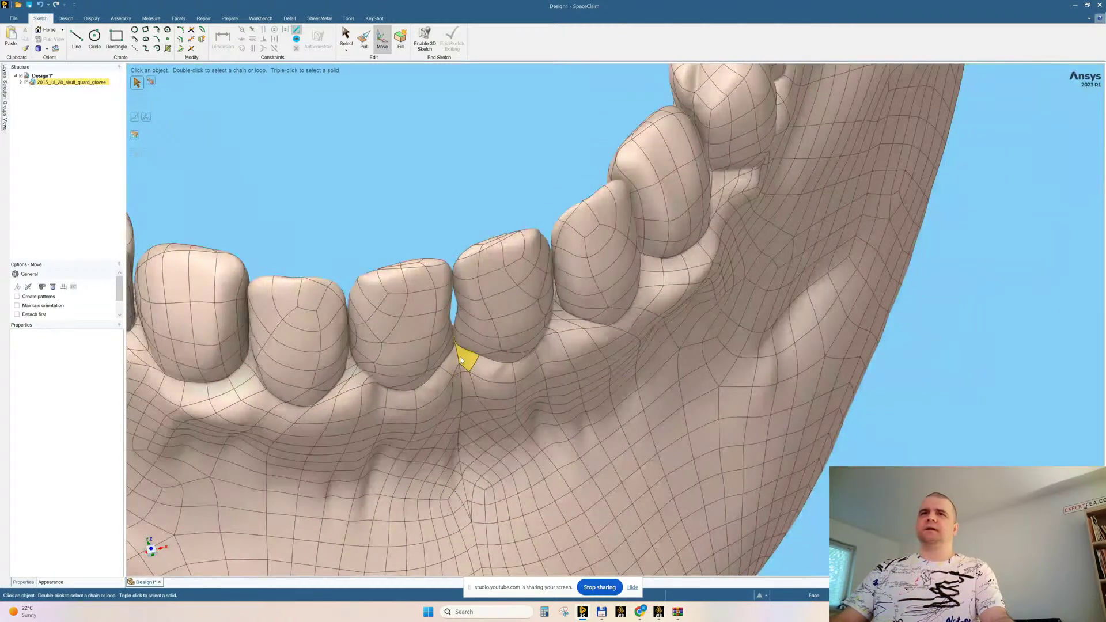
{"action": "left_click", "coordinate": [460, 360]}
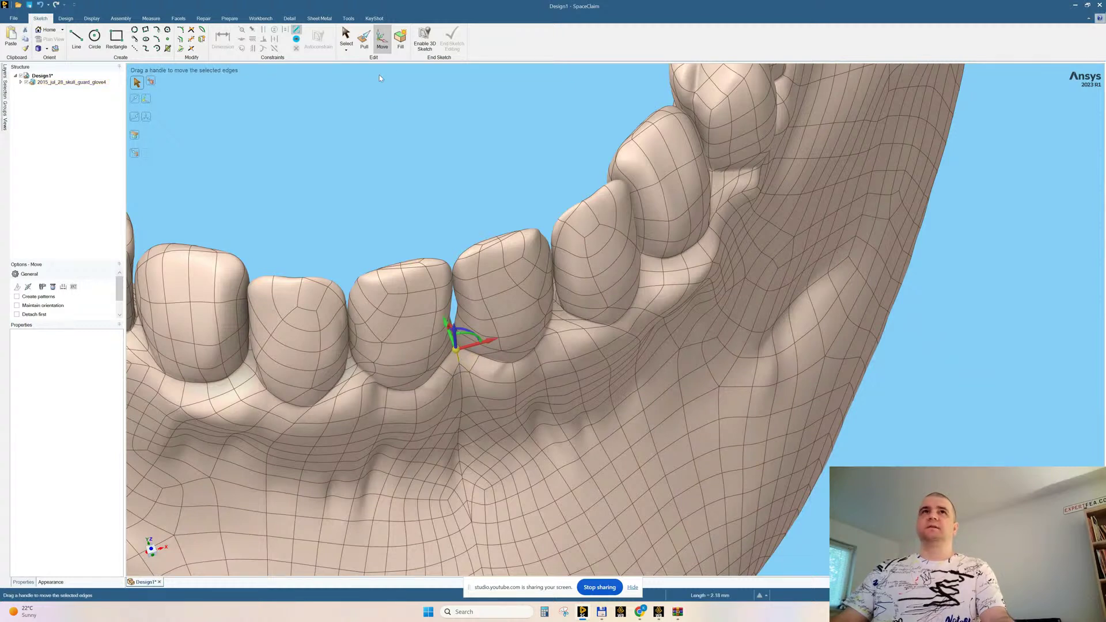
{"action": "left_click", "coordinate": [68, 19]}
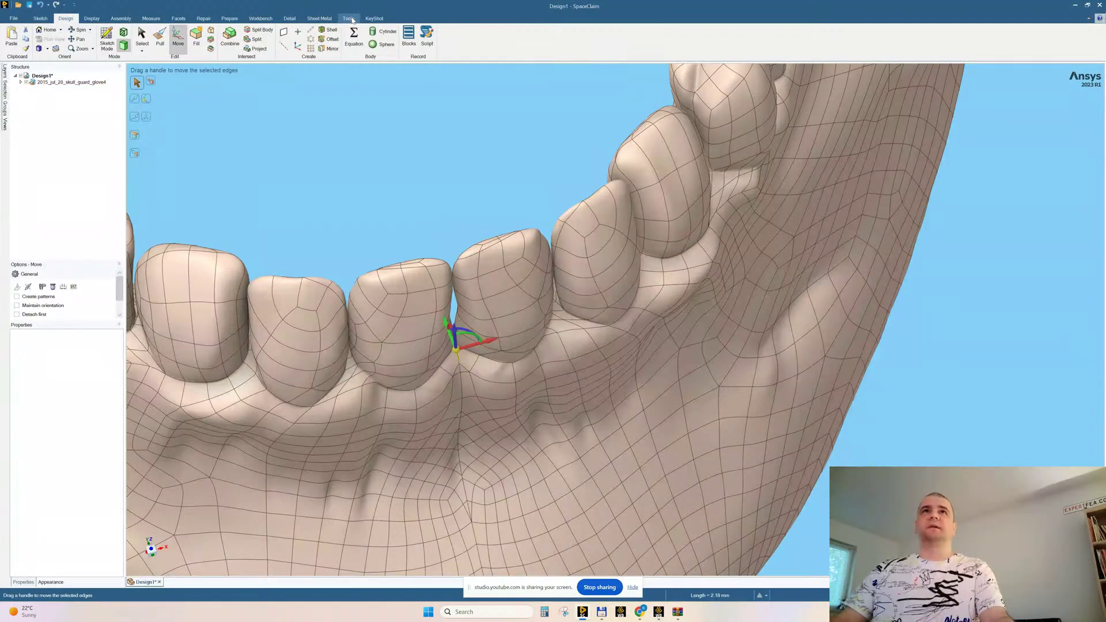
{"action": "left_click", "coordinate": [284, 33]}
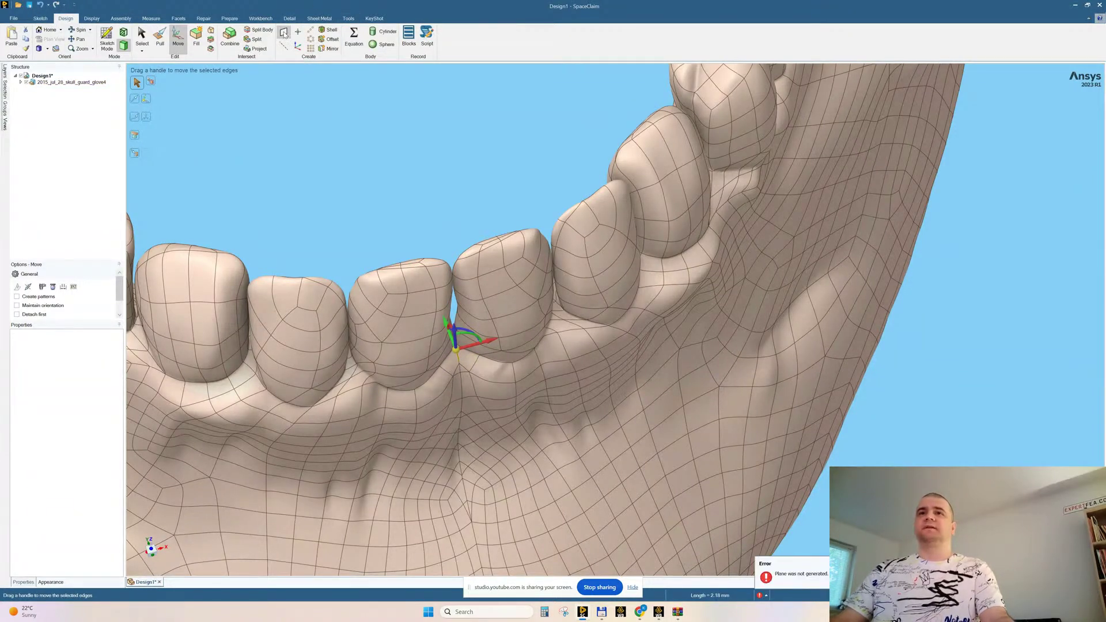
{"action": "left_click", "coordinate": [461, 391]}
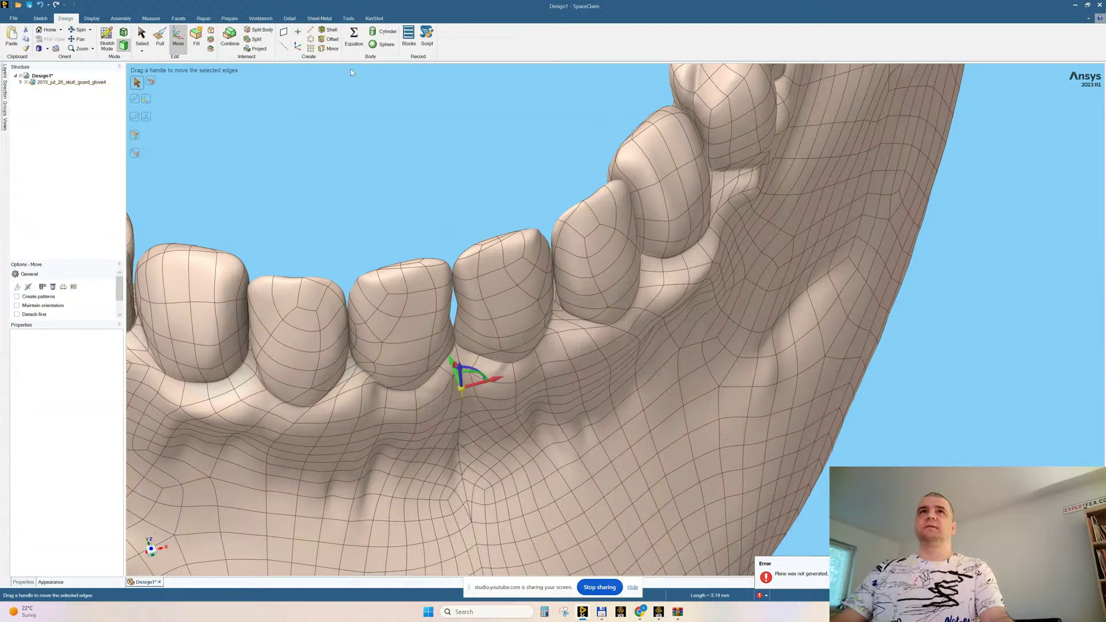
{"action": "left_click", "coordinate": [459, 423]}
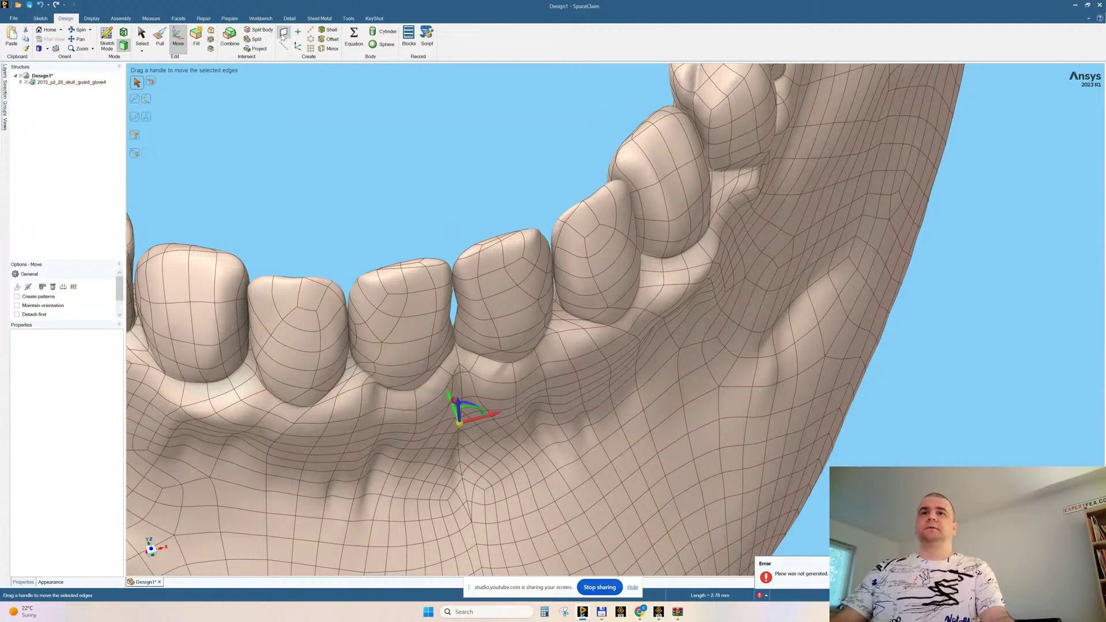
{"action": "key", "text": "Escape"}
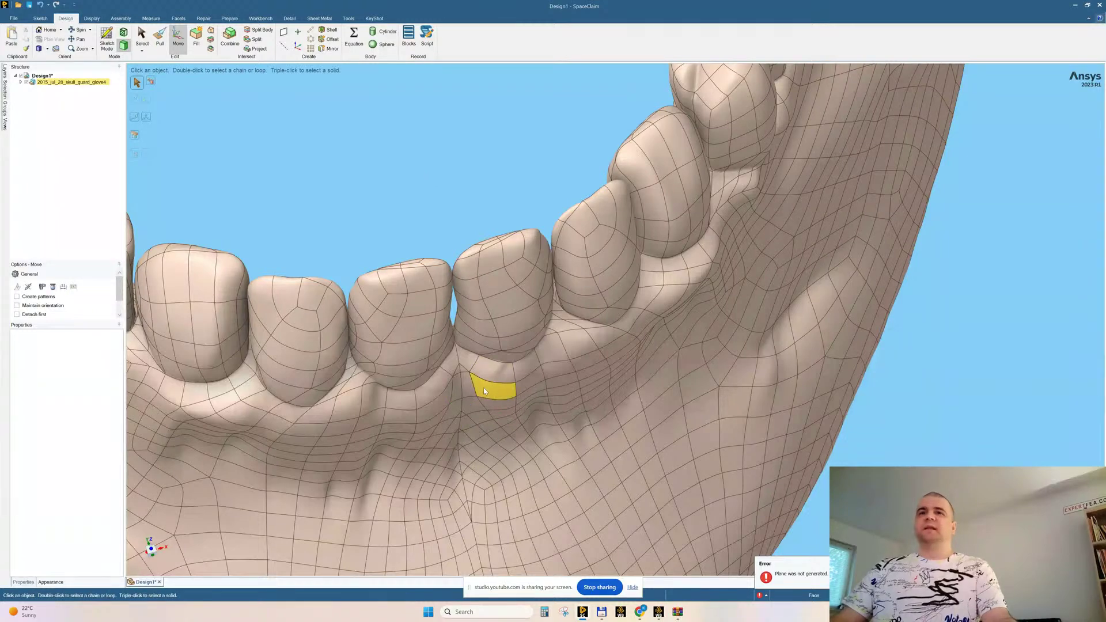
Create a plane from a midline vertex on the gum just below the gap between the lower front teeth
{"action": "middle_click_drag", "start_coordinate": [445, 440], "coordinate": [480, 357]}
{"action": "scroll", "coordinate": [479, 358], "scroll_direction": "up", "scroll_amount": 5}
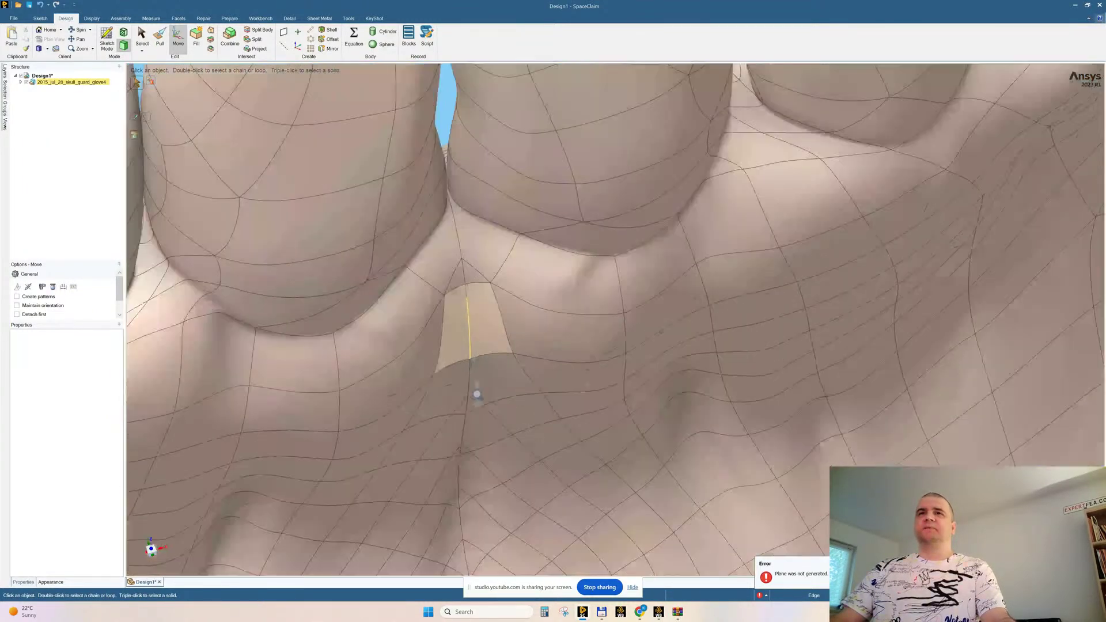
{"action": "left_click", "coordinate": [461, 259]}
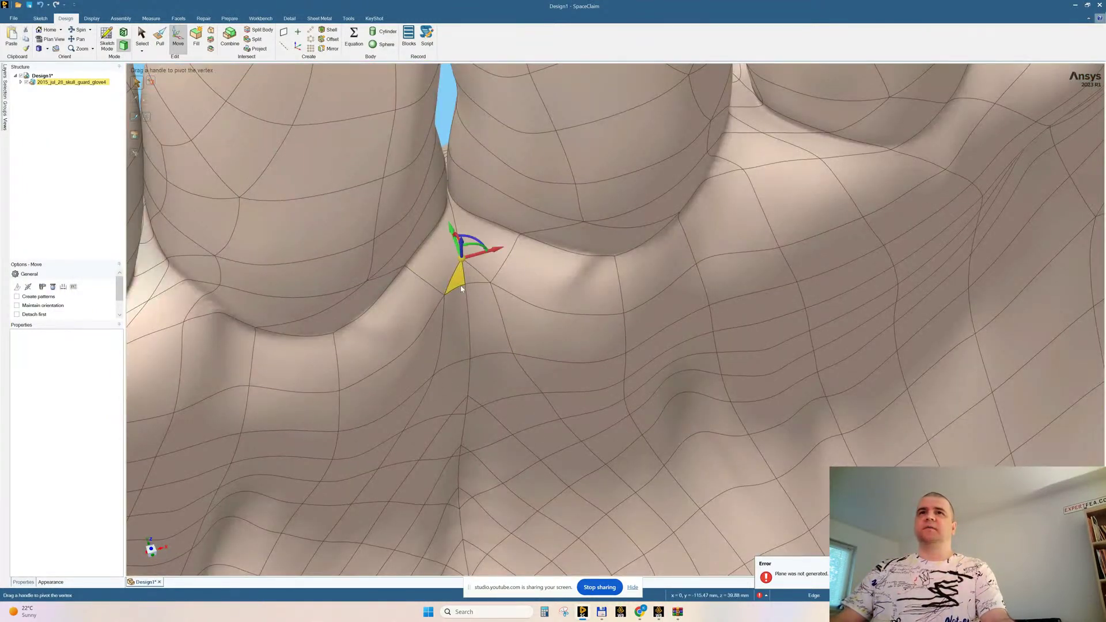
{"action": "left_click", "coordinate": [465, 284], "text": "ctrl"}
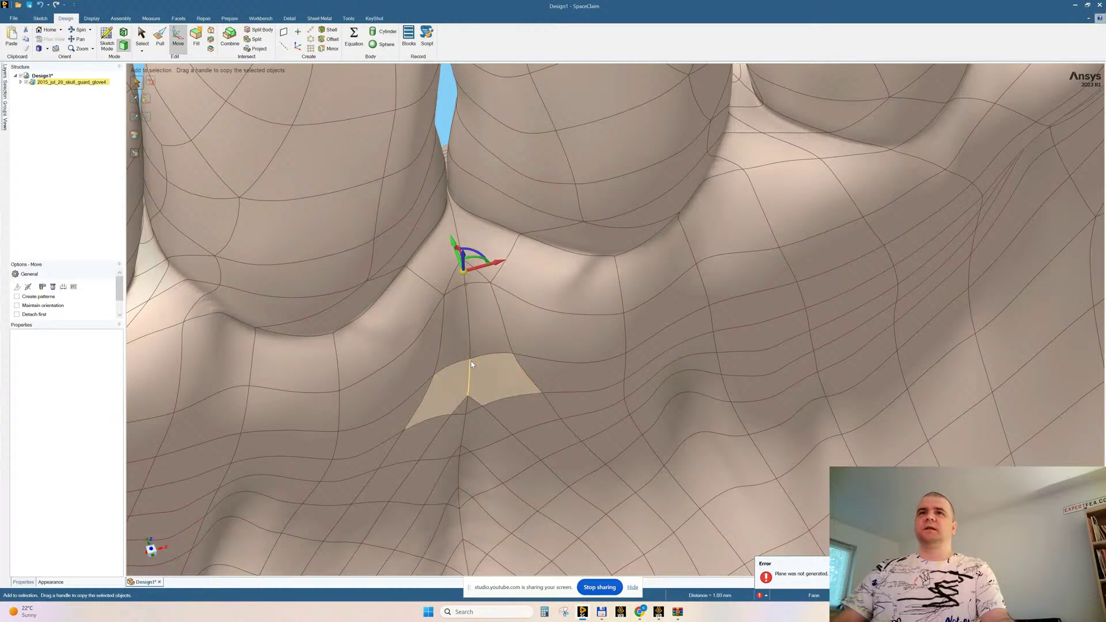
{"action": "left_click", "coordinate": [466, 306]}
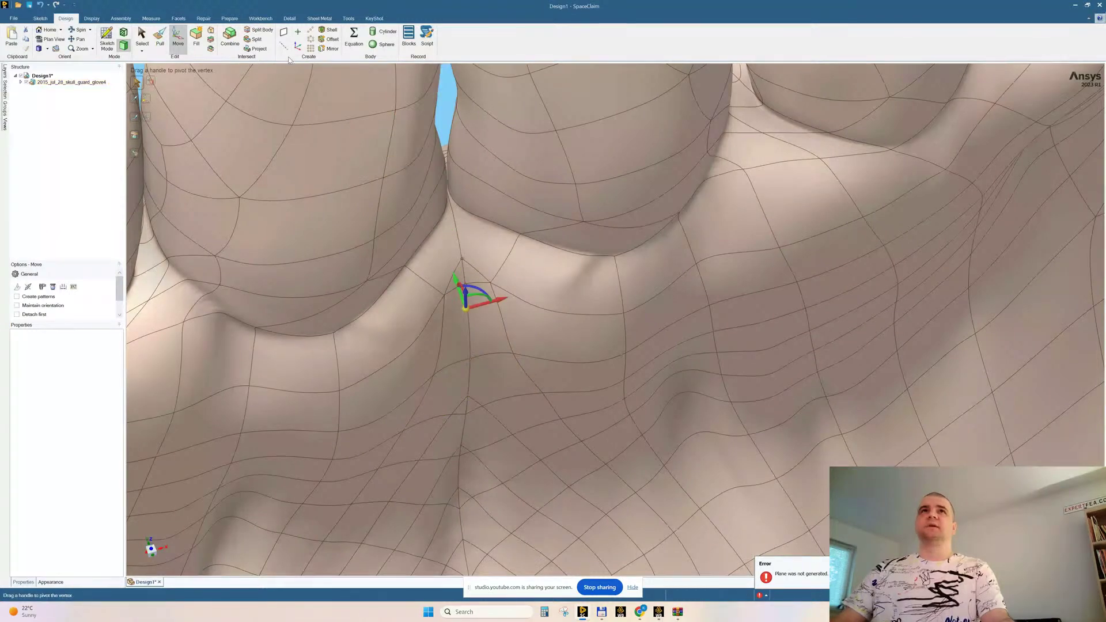
{"action": "left_click", "coordinate": [284, 32]}
{"action": "middle_click_drag", "start_coordinate": [526, 382], "coordinate": [480, 113]}
{"action": "scroll", "coordinate": [554, 288], "scroll_direction": "down", "scroll_amount": 8}
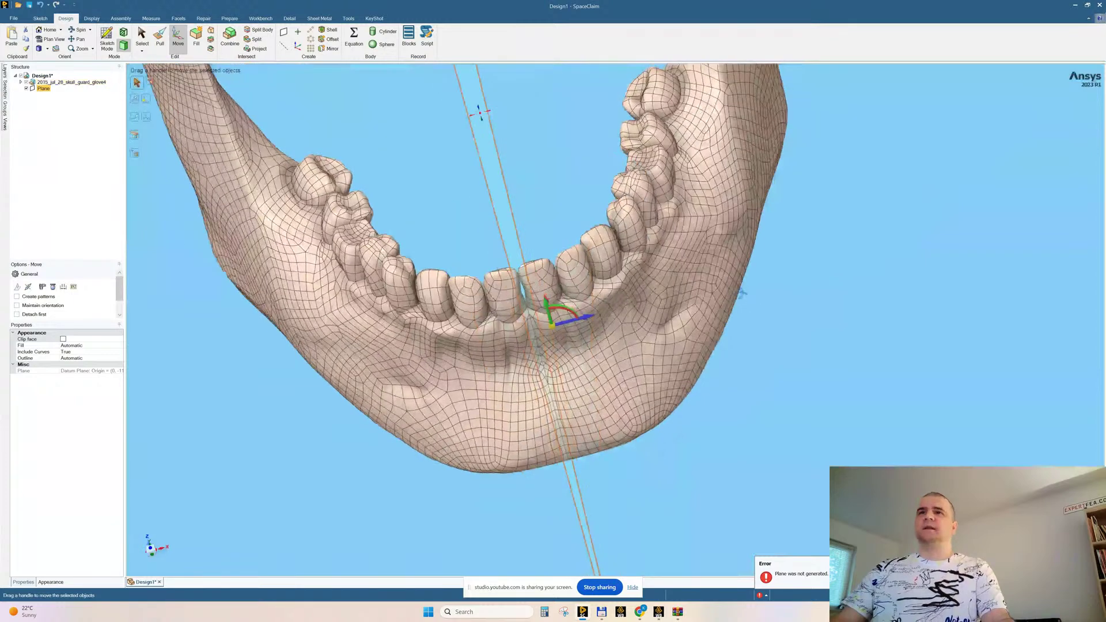
Split the lower jaw body with the midline plane and remove the half on the negative X side
{"action": "middle_click_drag", "start_coordinate": [743, 294], "coordinate": [744, 293]}
{"action": "mouse_move", "coordinate": [704, 364]}
{"action": "middle_mouse_down", "text": "ctrl"}
{"action": "mouse_move", "coordinate": [669, 414]}
{"action": "mouse_move", "coordinate": [663, 391]}
{"action": "mouse_move", "coordinate": [688, 370]}
{"action": "middle_mouse_up", "text": "ctrl"}
{"action": "scroll", "coordinate": [689, 370], "scroll_direction": "down", "scroll_amount": 4}
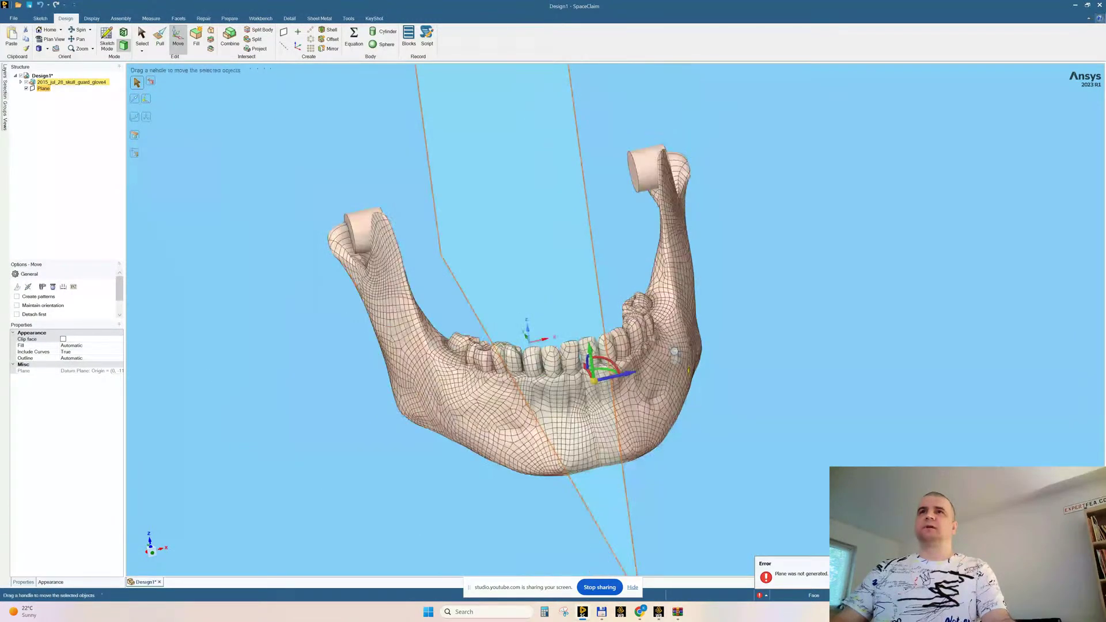
{"action": "scroll", "coordinate": [688, 371], "scroll_direction": "up", "scroll_amount": 2}
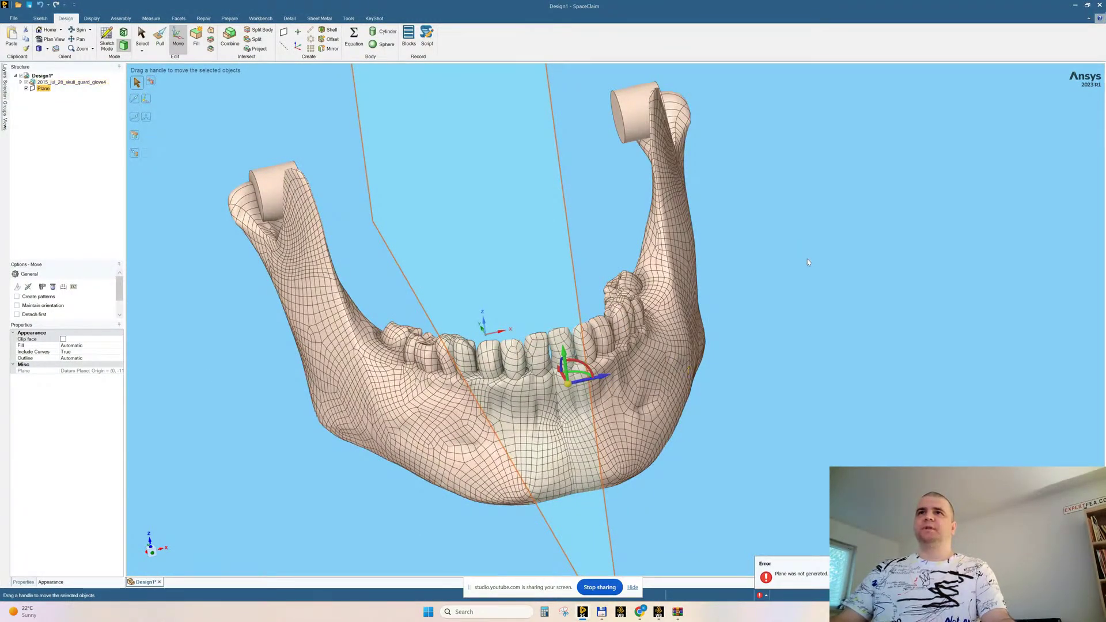
{"action": "middle_click_drag", "start_coordinate": [802, 247], "coordinate": [799, 291]}
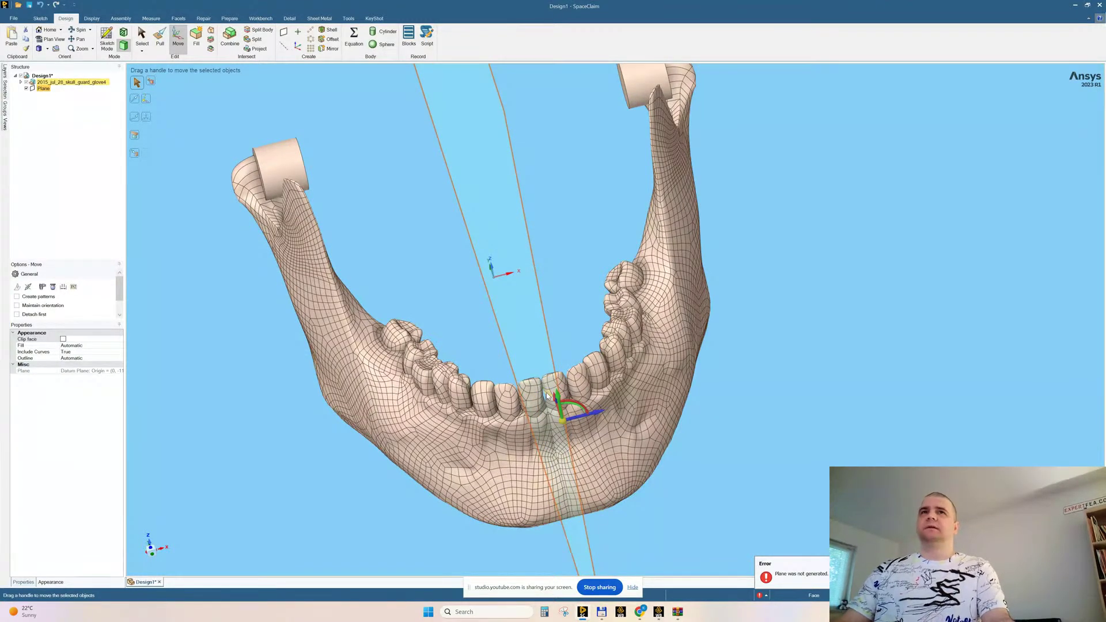
{"action": "left_click", "coordinate": [262, 30]}
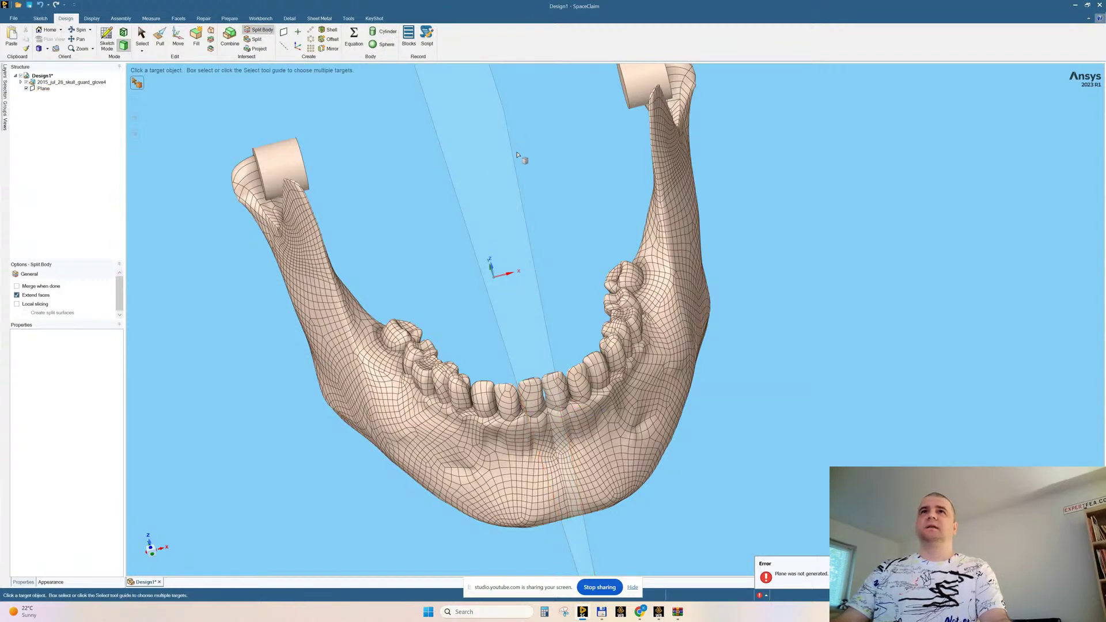
{"action": "left_click", "coordinate": [604, 241]}
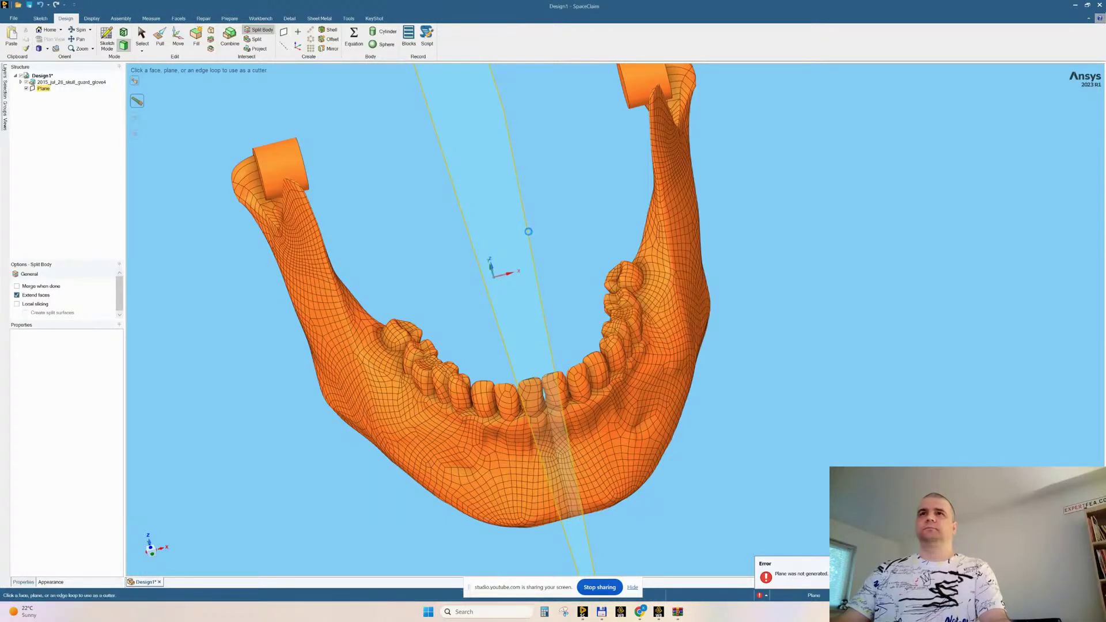
{"action": "left_click", "coordinate": [529, 232]}
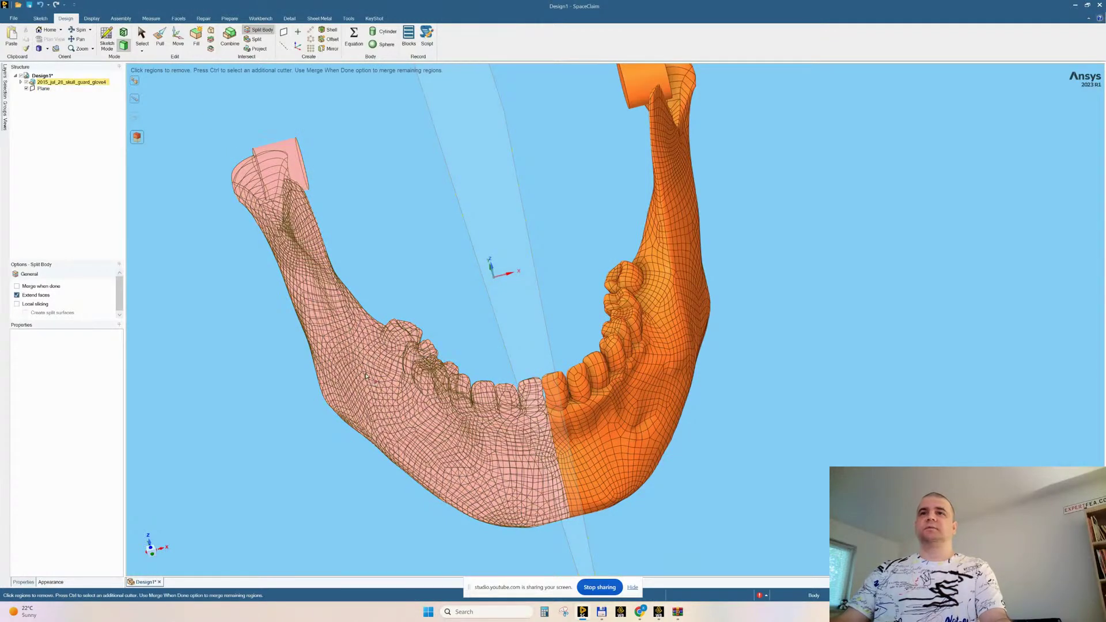
{"action": "left_click", "coordinate": [321, 341]}
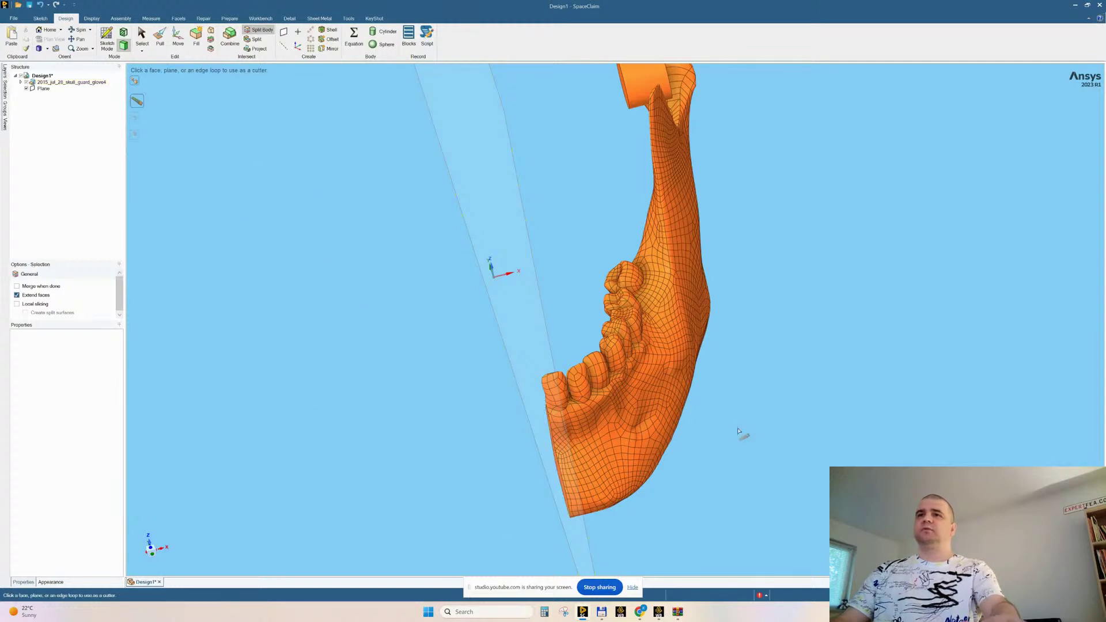
{"action": "key", "text": "Escape"}
Examine the remaining jaw half from several sides, including its cut face, row of teeth and upper cylinder
{"action": "middle_click_drag", "start_coordinate": [732, 428], "coordinate": [760, 344]}
{"action": "scroll", "coordinate": [755, 365], "scroll_direction": "up", "scroll_amount": 5}
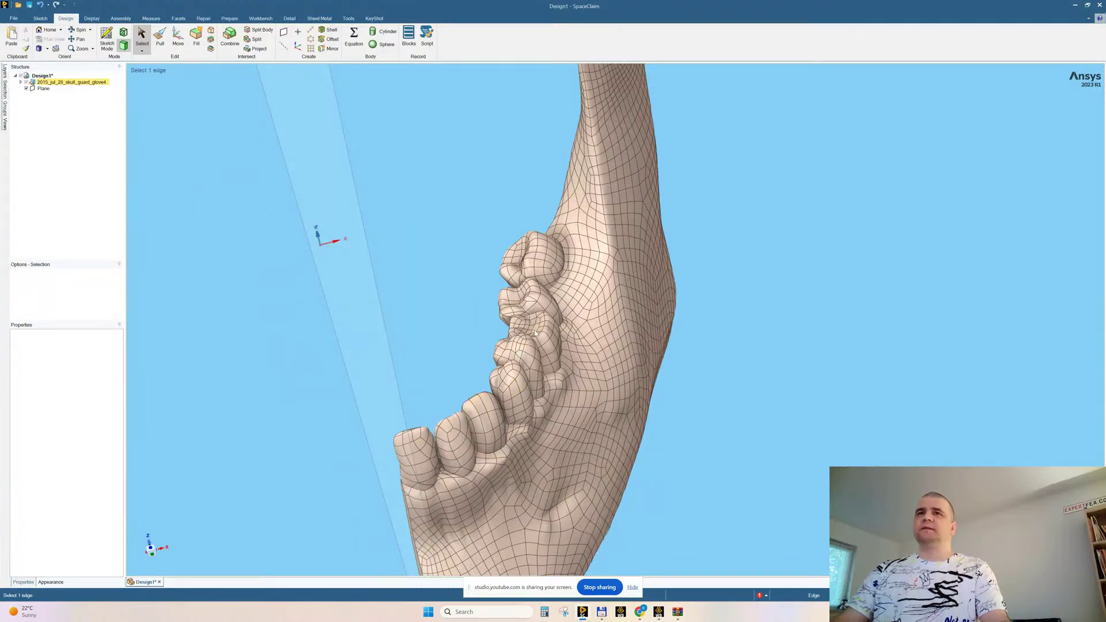
{"action": "scroll", "coordinate": [753, 377], "scroll_direction": "down", "scroll_amount": 3}
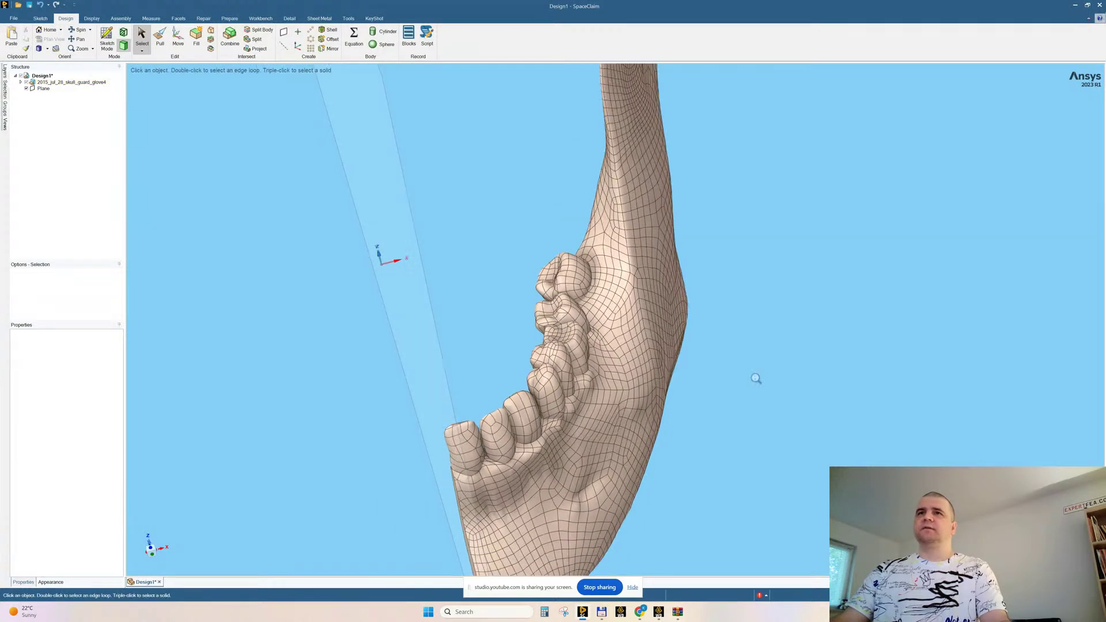
{"action": "mouse_move", "coordinate": [753, 377]}
{"action": "middle_mouse_down"}
{"action": "mouse_move", "coordinate": [765, 420]}
{"action": "mouse_move", "coordinate": [778, 424]}
{"action": "mouse_move", "coordinate": [721, 403]}
{"action": "mouse_move", "coordinate": [749, 406]}
{"action": "middle_mouse_up"}
{"action": "mouse_move", "coordinate": [623, 370]}
{"action": "middle_mouse_down"}
{"action": "mouse_move", "coordinate": [644, 370]}
{"action": "mouse_move", "coordinate": [611, 363]}
{"action": "mouse_move", "coordinate": [634, 370]}
{"action": "mouse_move", "coordinate": [624, 372]}
{"action": "middle_mouse_up"}
{"action": "middle_click_drag", "start_coordinate": [722, 376], "coordinate": [712, 379], "text": "ctrl"}
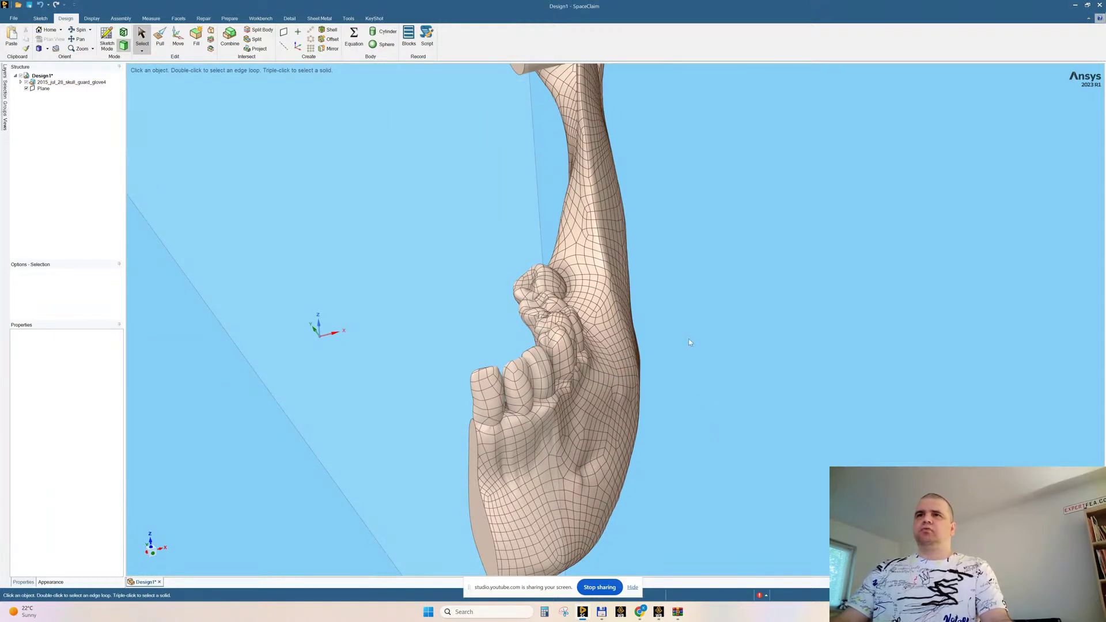
{"action": "scroll", "coordinate": [663, 413], "scroll_direction": "down", "scroll_amount": 3}
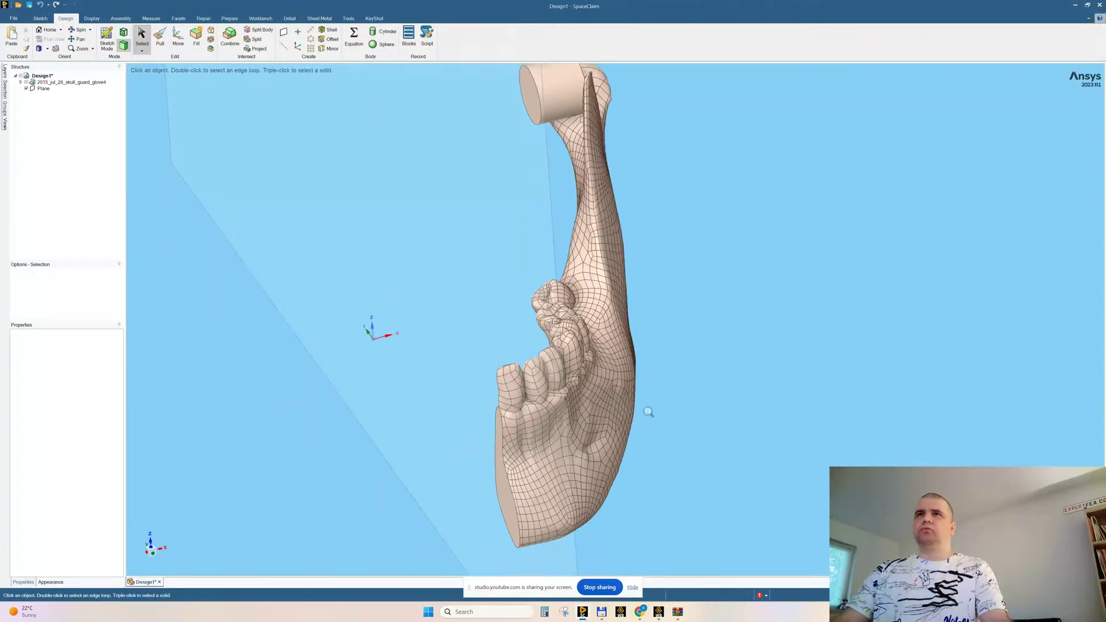
{"action": "middle_click_drag", "start_coordinate": [648, 369], "coordinate": [641, 361]}
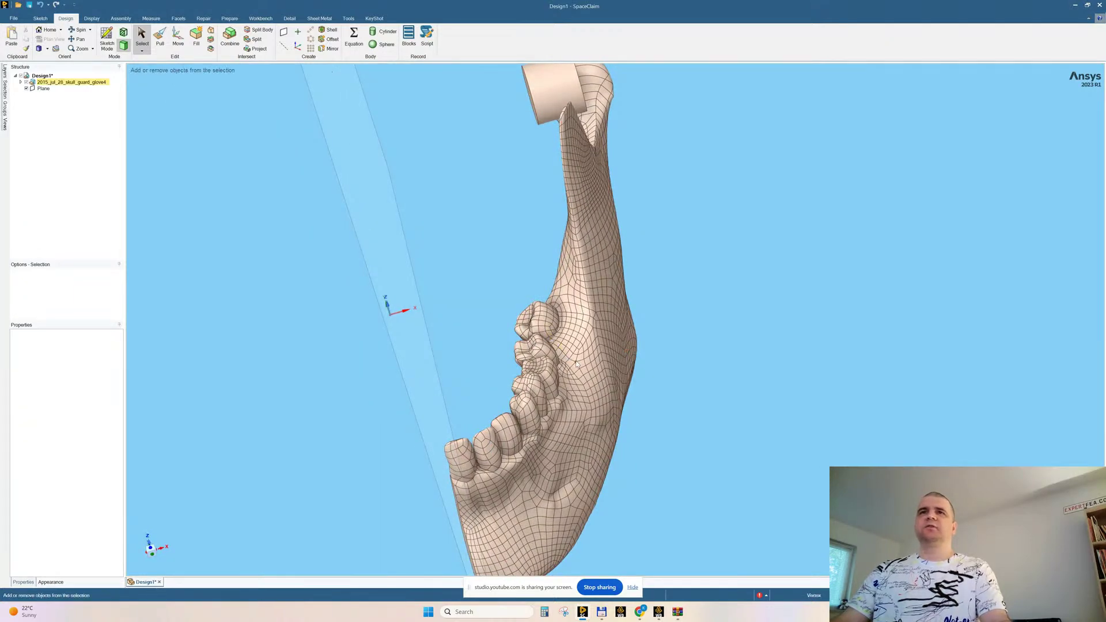
{"action": "middle_click_drag", "start_coordinate": [575, 360], "coordinate": [578, 362]}
{"action": "scroll", "coordinate": [558, 371], "scroll_direction": "up", "scroll_amount": 3}
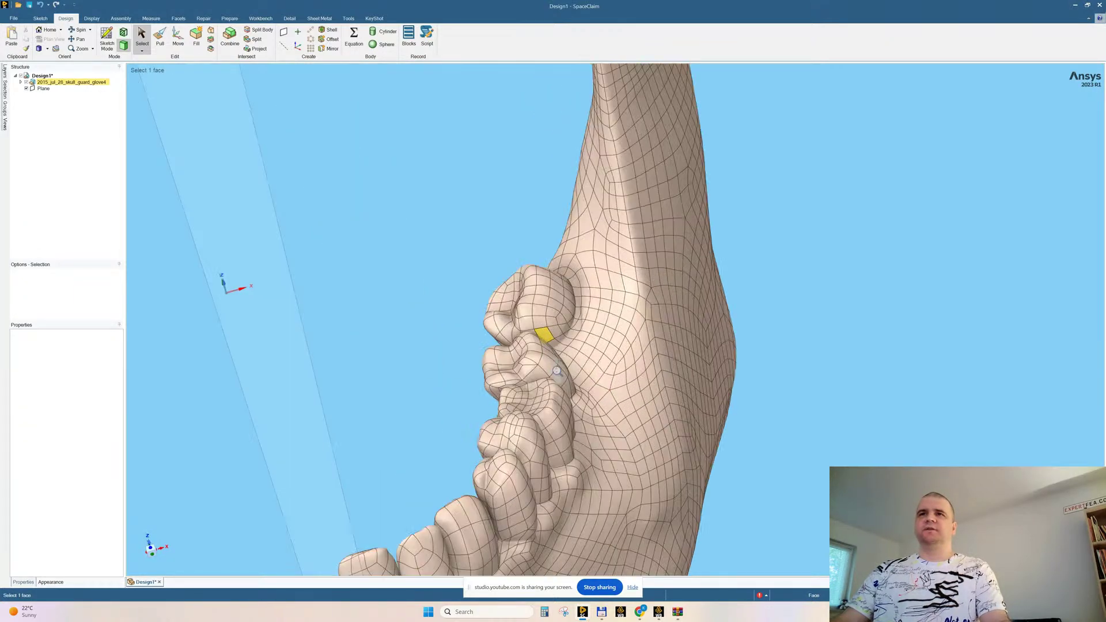
Try to box-select the faces on the rear molar's crown for detaching
{"action": "left_click_drag", "start_coordinate": [459, 242], "coordinate": [537, 323]}
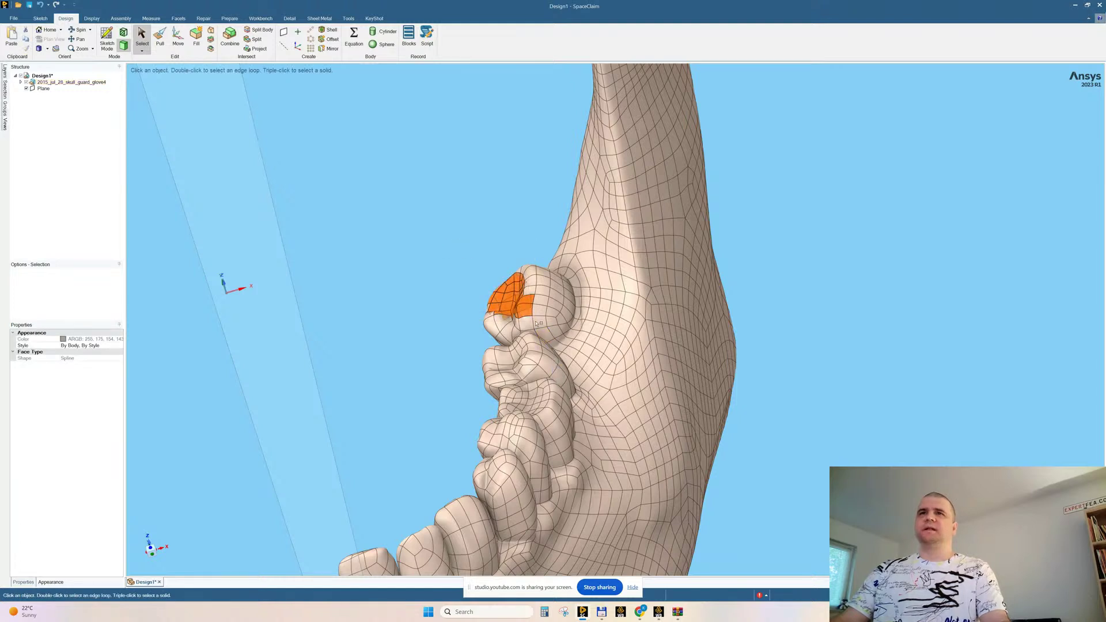
{"action": "right_click", "coordinate": [459, 216]}
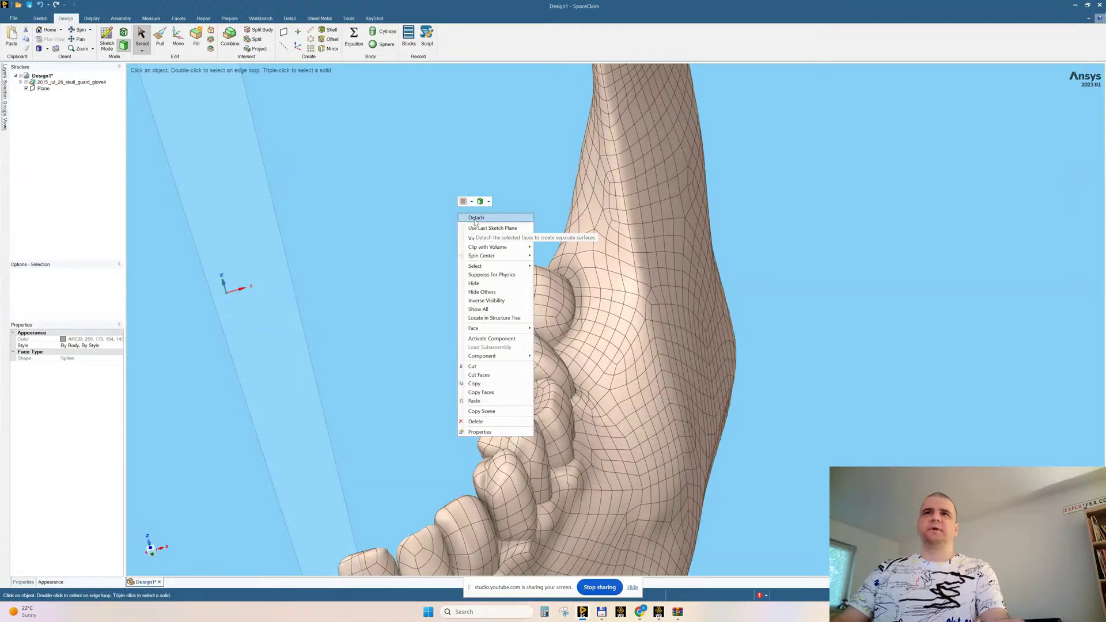
{"action": "left_click", "coordinate": [475, 219]}
{"action": "left_click", "coordinate": [520, 310]}
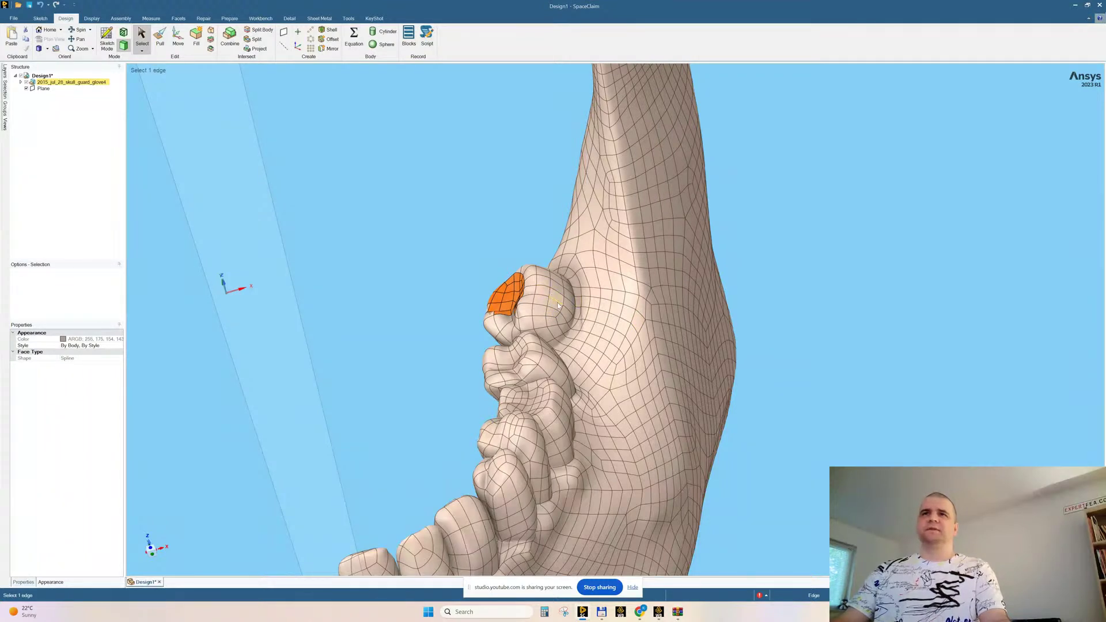
{"action": "left_click", "coordinate": [399, 260]}
Try to capture the rear molar's faces with selection boxes from different viewing angles, then clear the selection
{"action": "left_click_drag", "start_coordinate": [515, 305], "coordinate": [518, 321]}
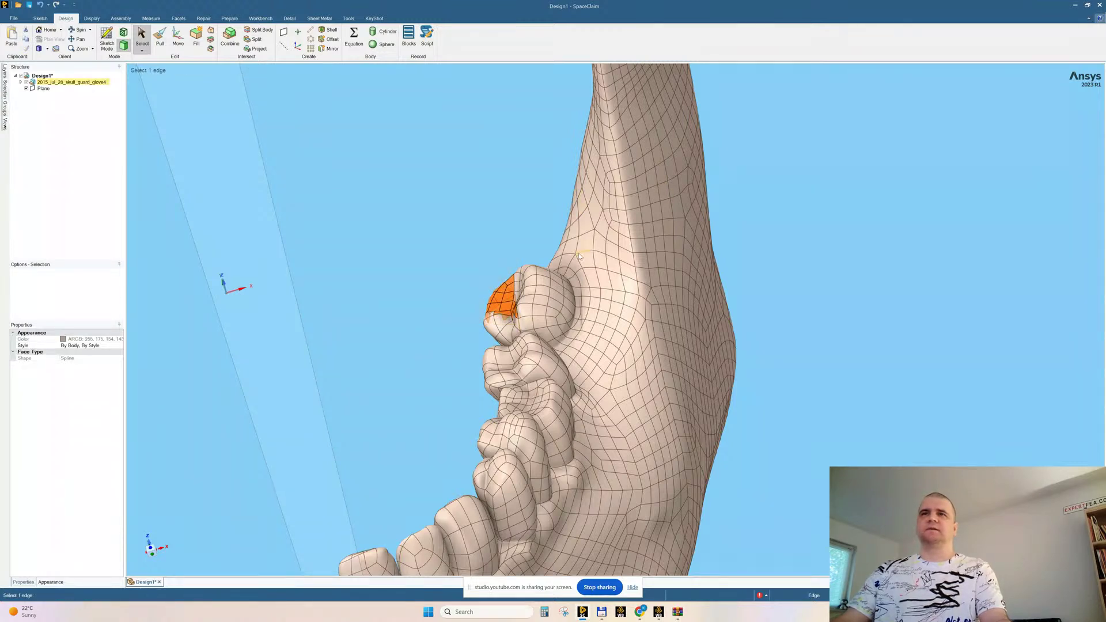
{"action": "left_click", "coordinate": [501, 262]}
{"action": "middle_click_drag", "start_coordinate": [481, 271], "coordinate": [461, 256]}
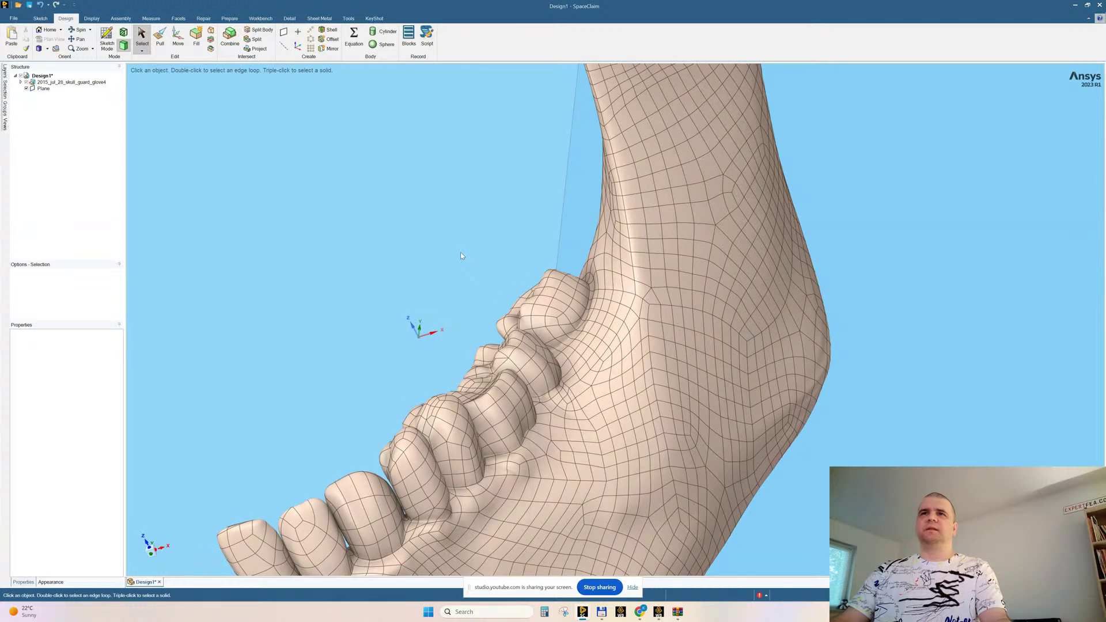
{"action": "left_click_drag", "start_coordinate": [431, 218], "coordinate": [565, 337]}
{"action": "left_click", "coordinate": [836, 232]}
{"action": "middle_click_drag", "start_coordinate": [835, 231], "coordinate": [852, 237]}
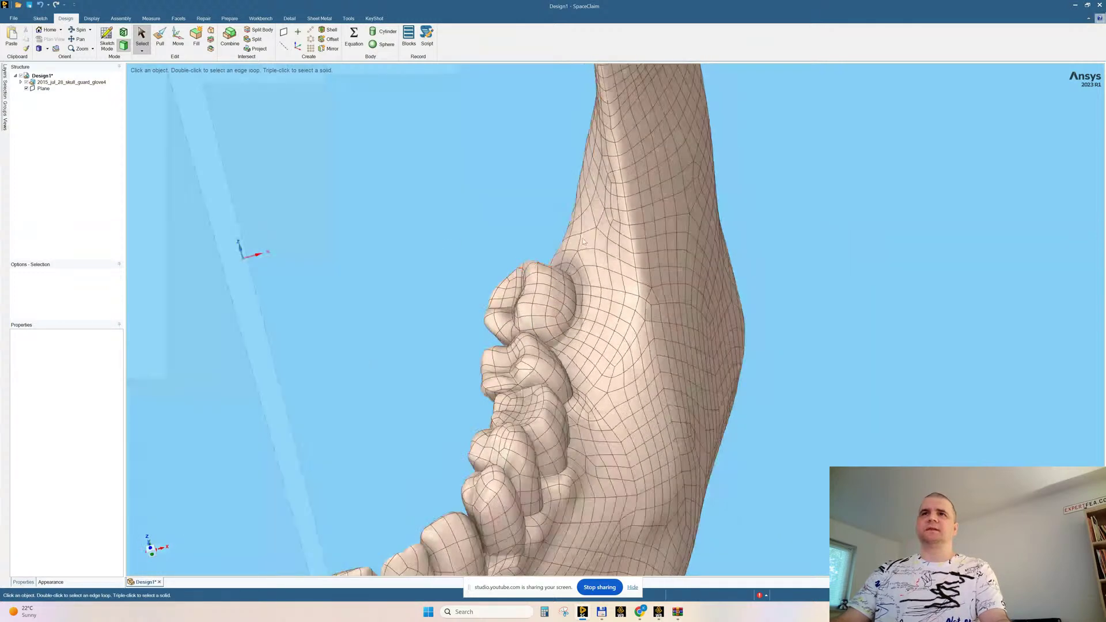
{"action": "left_click_drag", "start_coordinate": [396, 204], "coordinate": [539, 324]}
{"action": "right_click", "coordinate": [418, 192]}
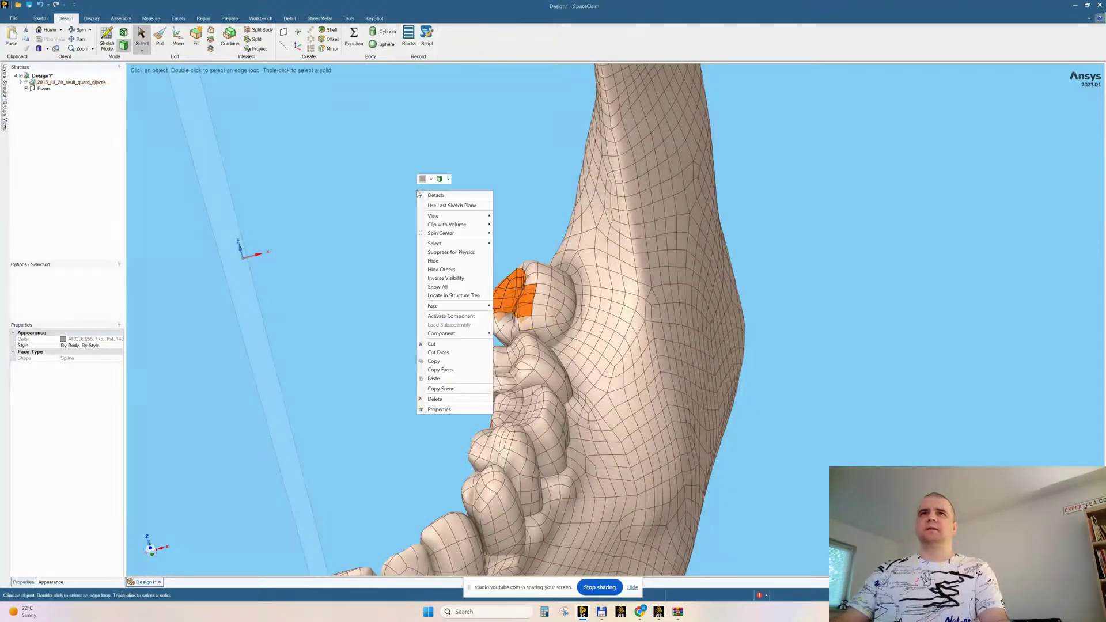
{"action": "left_click", "coordinate": [336, 255]}
Examine the boundary between the rear molar and the jaw bone up close, checking individual faces around the tooth's base
{"action": "mouse_move", "coordinate": [509, 266]}
{"action": "middle_mouse_down"}
{"action": "mouse_move", "coordinate": [492, 247]}
{"action": "mouse_move", "coordinate": [509, 247]}
{"action": "mouse_move", "coordinate": [498, 250]}
{"action": "middle_mouse_up"}
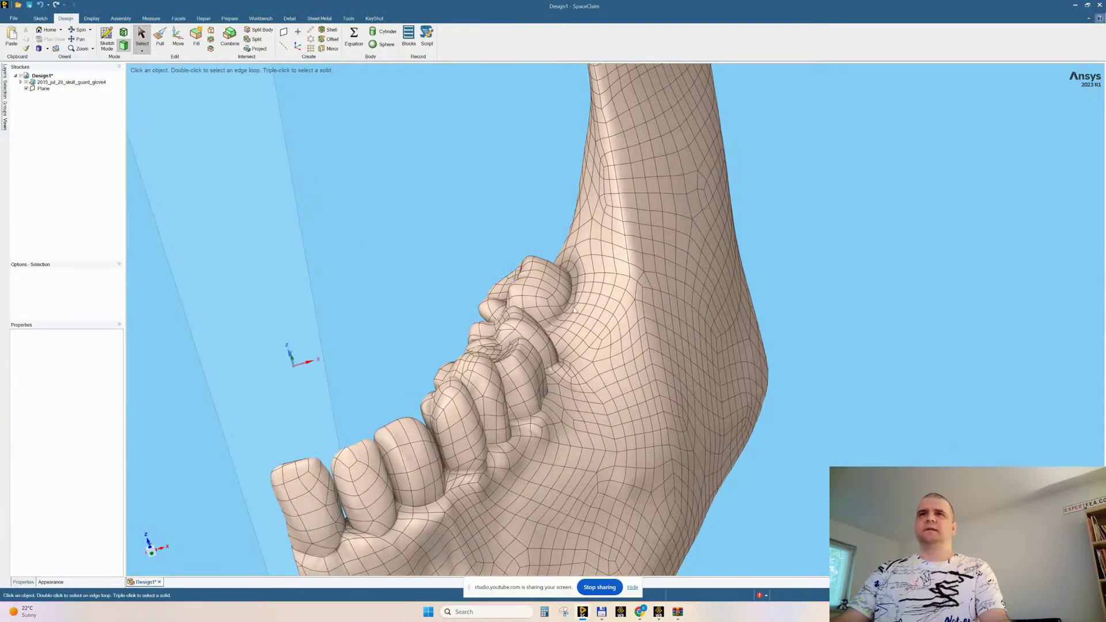
{"action": "middle_click_drag", "start_coordinate": [579, 285], "coordinate": [597, 378]}
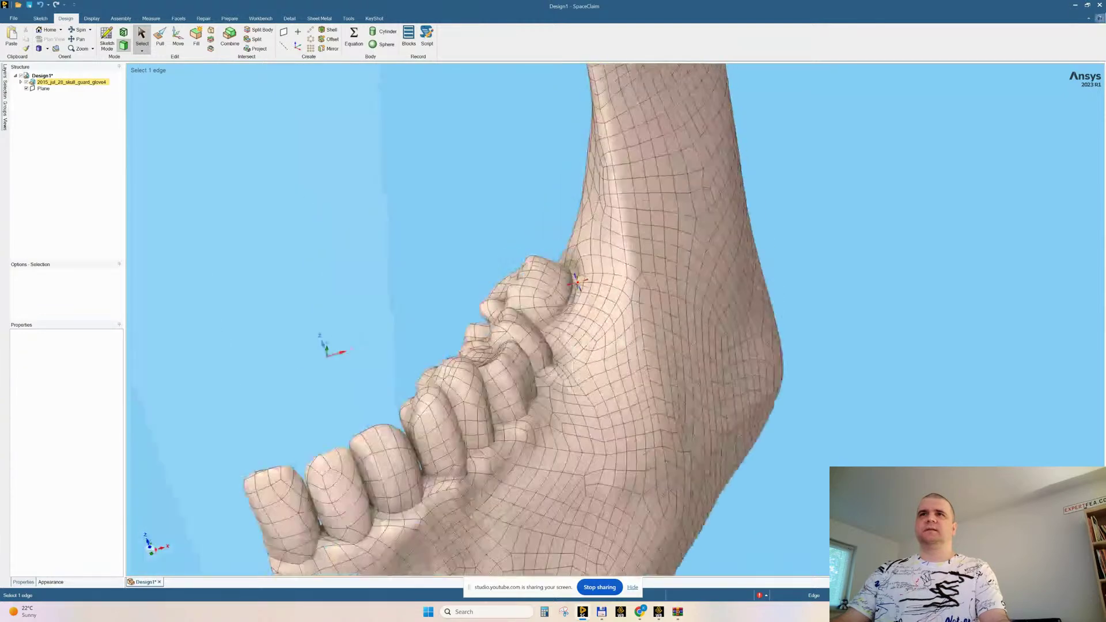
{"action": "left_click", "coordinate": [586, 341]}
{"action": "left_click", "coordinate": [595, 398]}
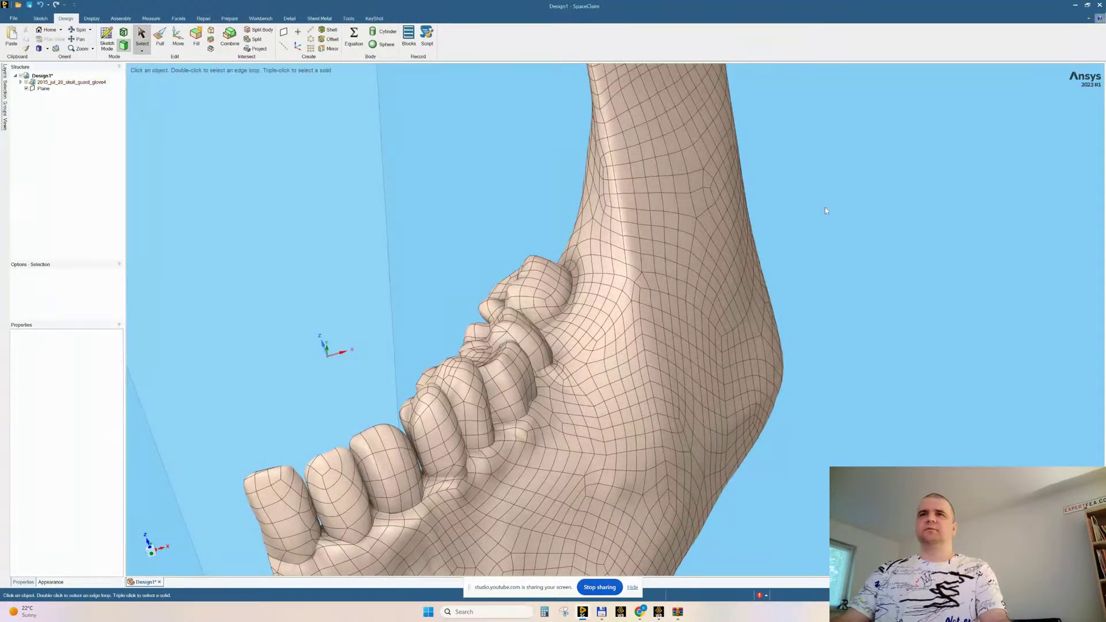
{"action": "left_click", "coordinate": [593, 315]}
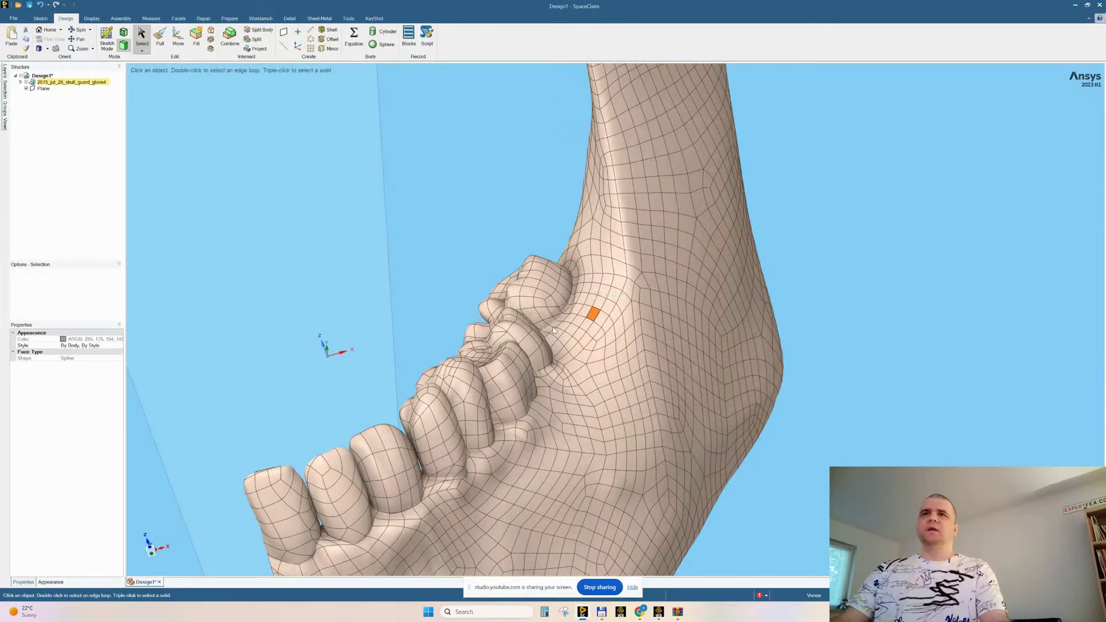
{"action": "scroll", "coordinate": [558, 330], "scroll_direction": "up", "scroll_amount": 5}
{"action": "middle_click_drag", "start_coordinate": [555, 359], "coordinate": [577, 311]}
{"action": "left_click", "coordinate": [555, 304]}
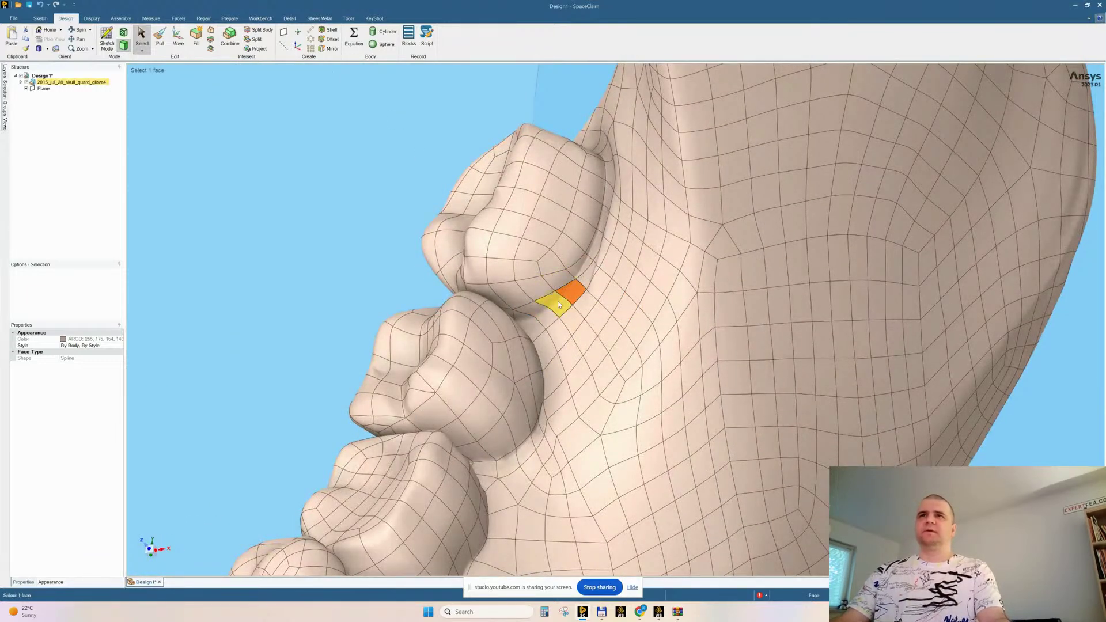
{"action": "left_click", "coordinate": [558, 303]}
{"action": "middle_click_drag", "start_coordinate": [565, 316], "coordinate": [507, 271]}
{"action": "scroll", "coordinate": [564, 314], "scroll_direction": "up", "scroll_amount": 5}
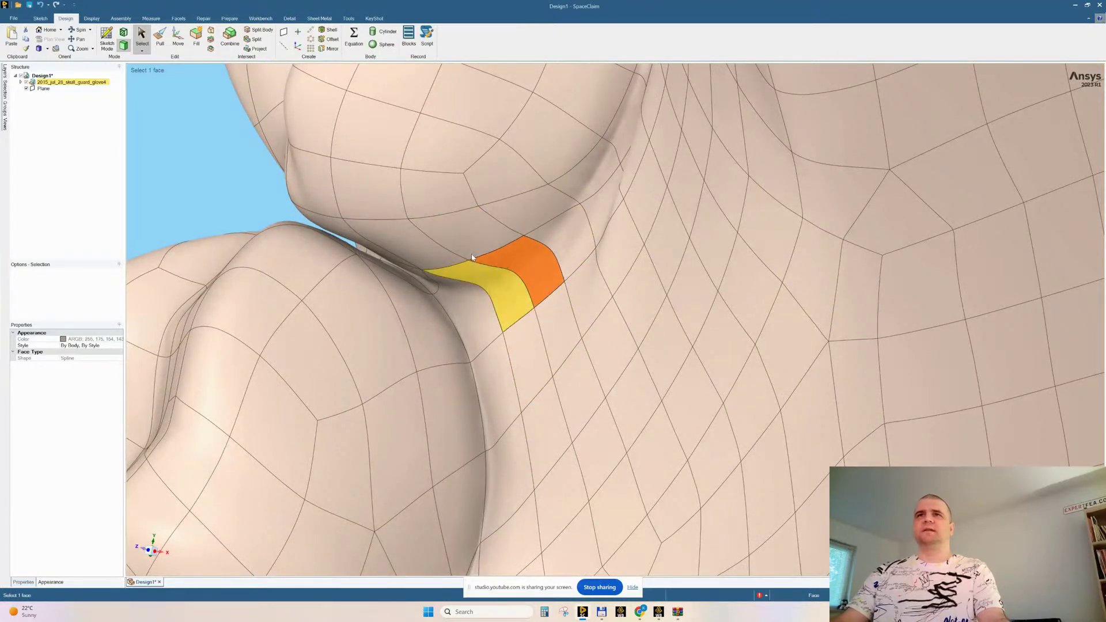
{"action": "middle_click_drag", "start_coordinate": [529, 264], "coordinate": [517, 295]}
{"action": "middle_click_drag", "start_coordinate": [523, 339], "coordinate": [522, 314], "text": "shift"}
{"action": "mouse_move", "coordinate": [596, 255]}
{"action": "middle_mouse_down", "text": "ctrl"}
{"action": "mouse_move", "coordinate": [583, 323]}
{"action": "mouse_move", "coordinate": [604, 324]}
{"action": "middle_mouse_up", "text": "ctrl"}
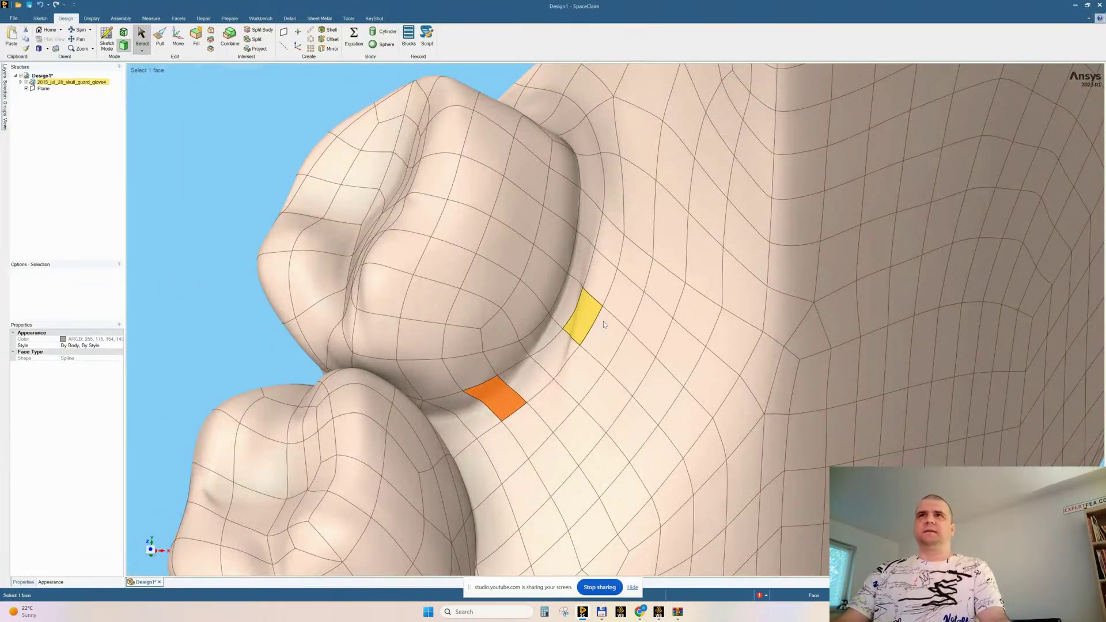
Try to select the ring of faces around the rear molar's base where the tooth meets the jaw bone
{"action": "left_click", "coordinate": [569, 115]}
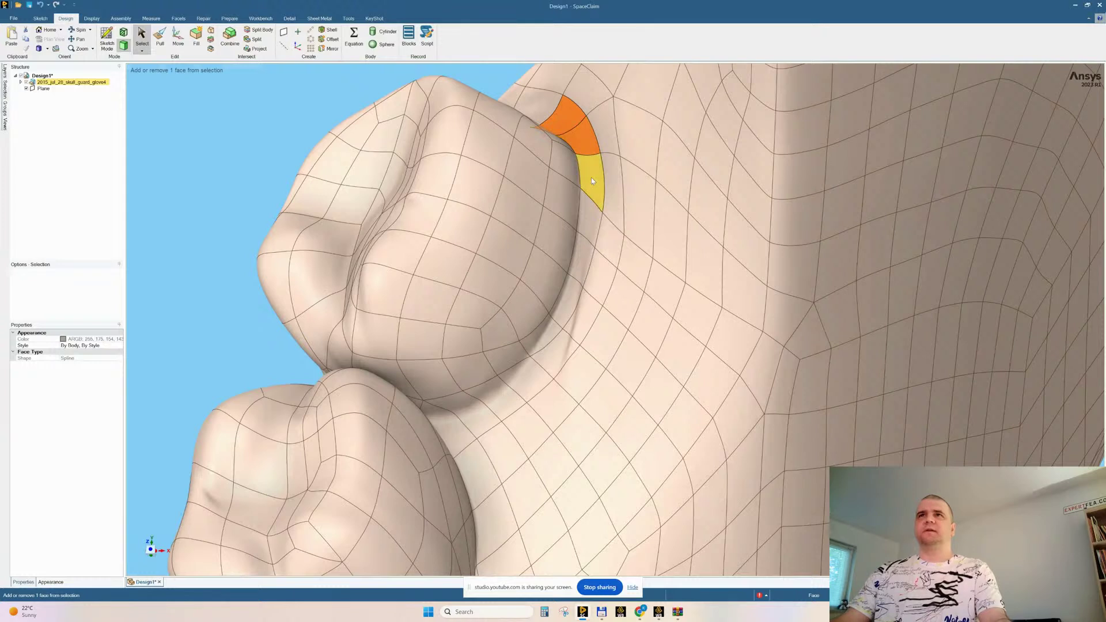
{"action": "left_click", "coordinate": [583, 225], "text": "ctrl"}
{"action": "left_click", "coordinate": [585, 260], "text": "ctrl"}
{"action": "left_click", "coordinate": [569, 297], "text": "ctrl"}
{"action": "left_click", "coordinate": [542, 335], "text": "ctrl"}
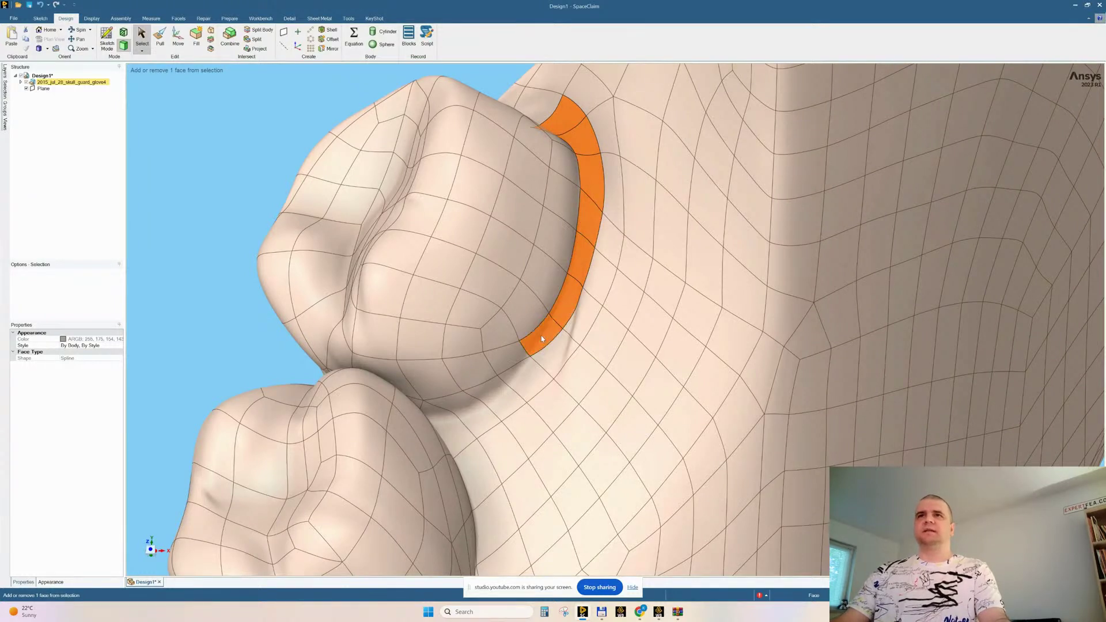
{"action": "left_click", "coordinate": [496, 362], "text": "ctrl"}
{"action": "left_click", "coordinate": [419, 381], "text": "ctrl"}
{"action": "left_click", "coordinate": [378, 373], "text": "ctrl"}
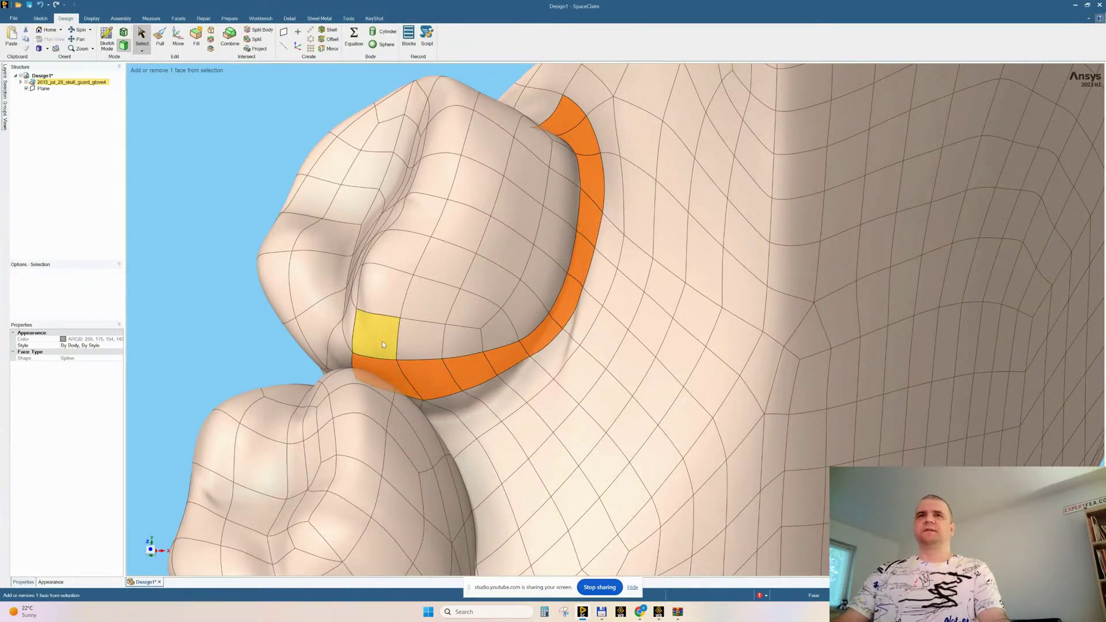
Try to add the rear molar's crown faces with selection boxes from different views, then clear the whole selection
{"action": "left_click_drag", "start_coordinate": [240, 91], "coordinate": [519, 333], "text": "ctrl"}
{"action": "middle_click_drag", "start_coordinate": [296, 232], "coordinate": [282, 233]}
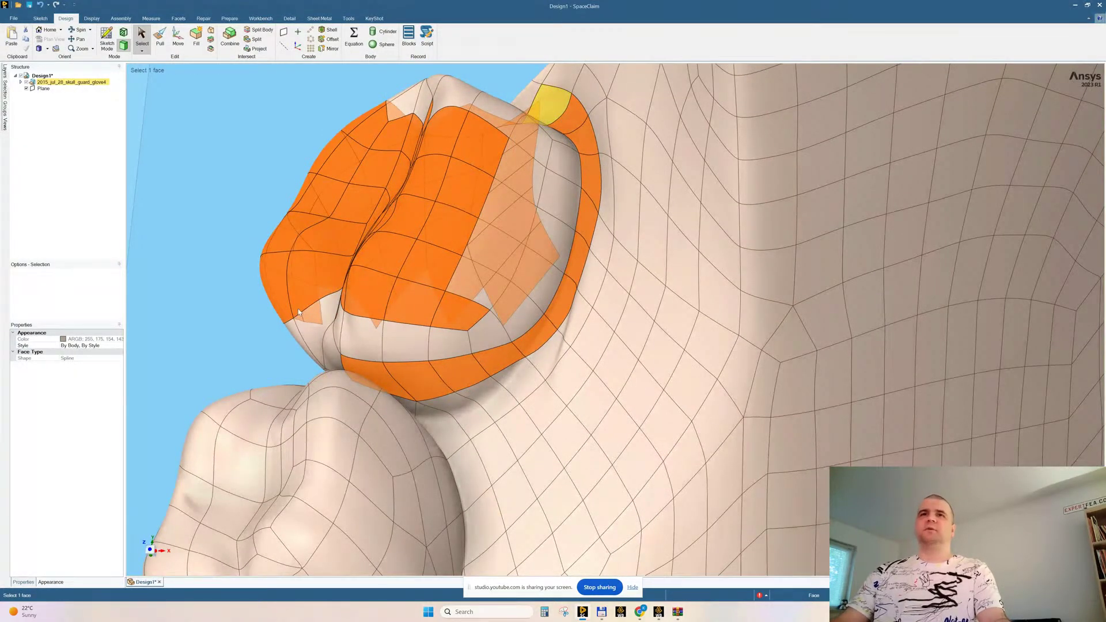
{"action": "mouse_move", "coordinate": [526, 223]}
{"action": "middle_mouse_down"}
{"action": "mouse_move", "coordinate": [216, 180]}
{"action": "mouse_move", "coordinate": [383, 165]}
{"action": "middle_mouse_up"}
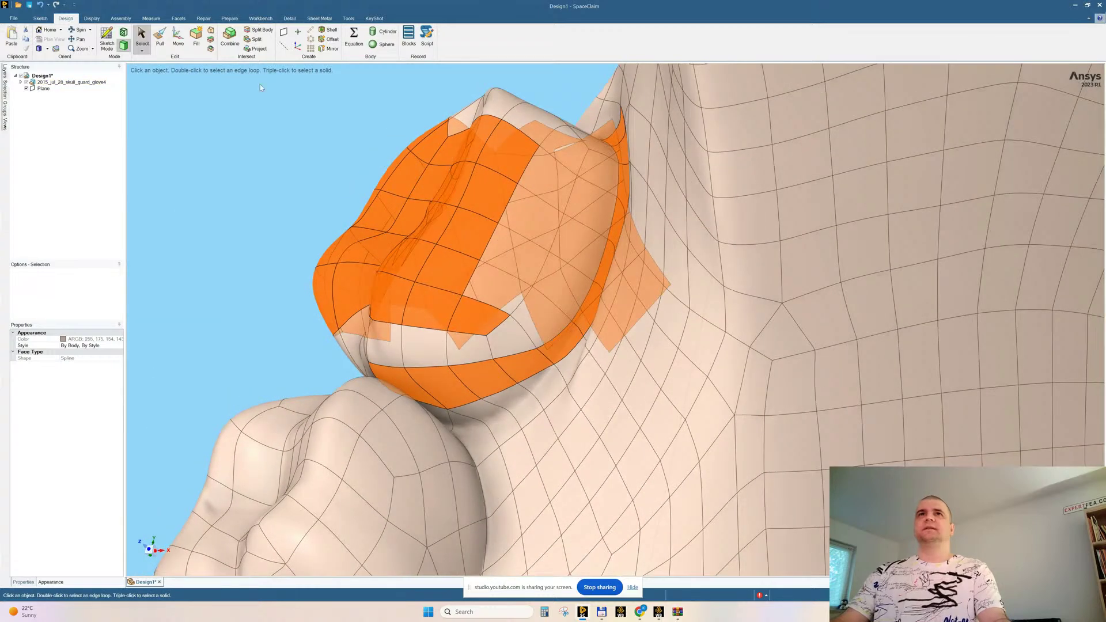
{"action": "left_click_drag", "start_coordinate": [258, 86], "coordinate": [550, 347]}
{"action": "left_click_drag", "start_coordinate": [245, 72], "coordinate": [558, 350], "text": "ctrl"}
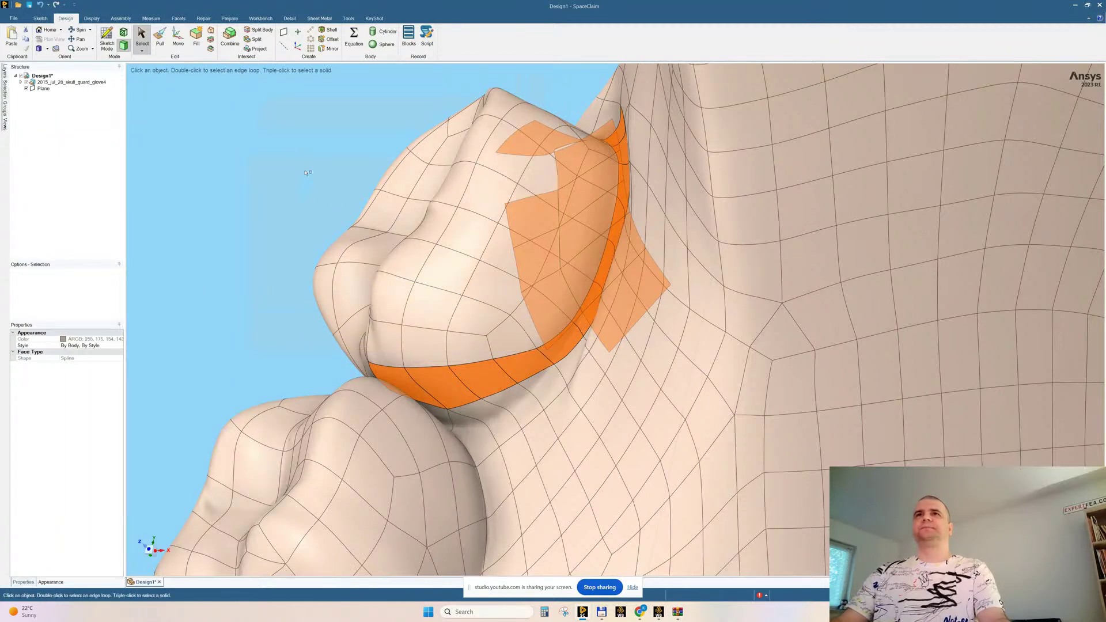
{"action": "middle_click_drag", "start_coordinate": [395, 173], "coordinate": [311, 219]}
{"action": "left_click", "coordinate": [311, 219]}
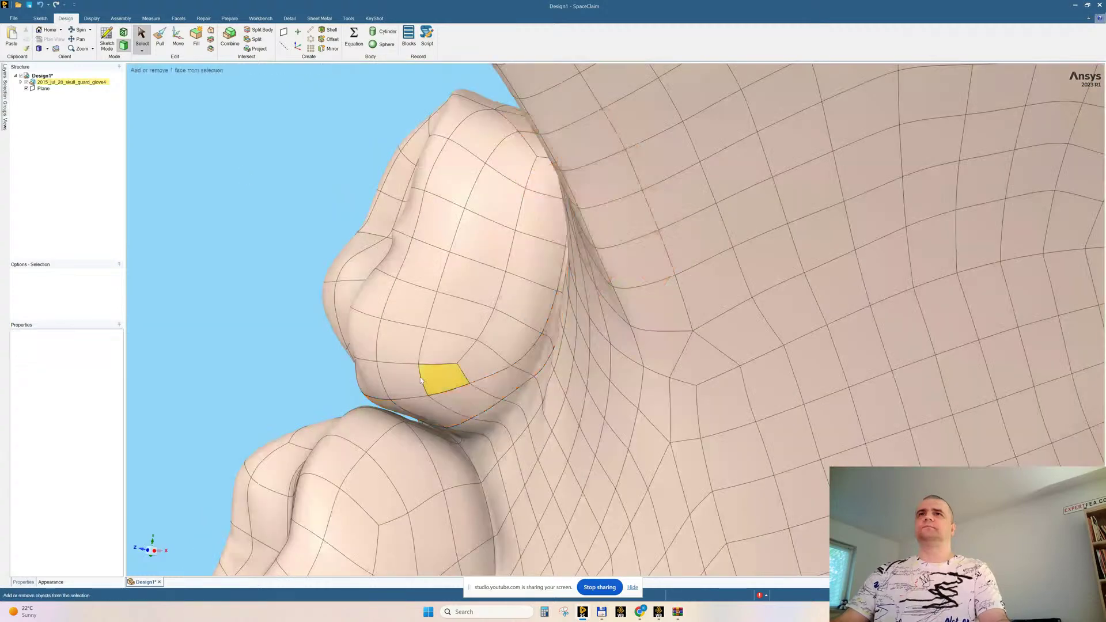
Examine the whole jaw half and its row of teeth, from the rear molar to the front teeth
{"action": "middle_click_drag", "start_coordinate": [418, 377], "coordinate": [425, 314], "text": "ctrl"}
{"action": "scroll", "coordinate": [422, 361], "scroll_direction": "down", "scroll_amount": 6}
{"action": "middle_click_drag", "start_coordinate": [423, 360], "coordinate": [492, 279]}
{"action": "scroll", "coordinate": [492, 279], "scroll_direction": "down", "scroll_amount": 8}
{"action": "scroll", "coordinate": [557, 304], "scroll_direction": "up", "scroll_amount": 4}
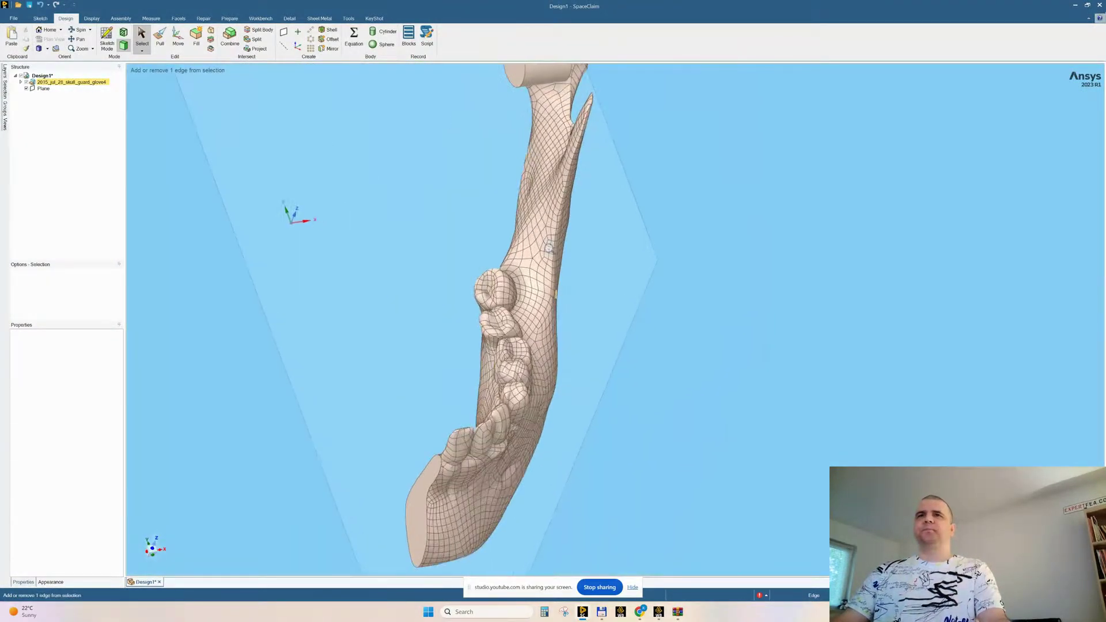
{"action": "middle_click_drag", "start_coordinate": [558, 305], "coordinate": [556, 275]}
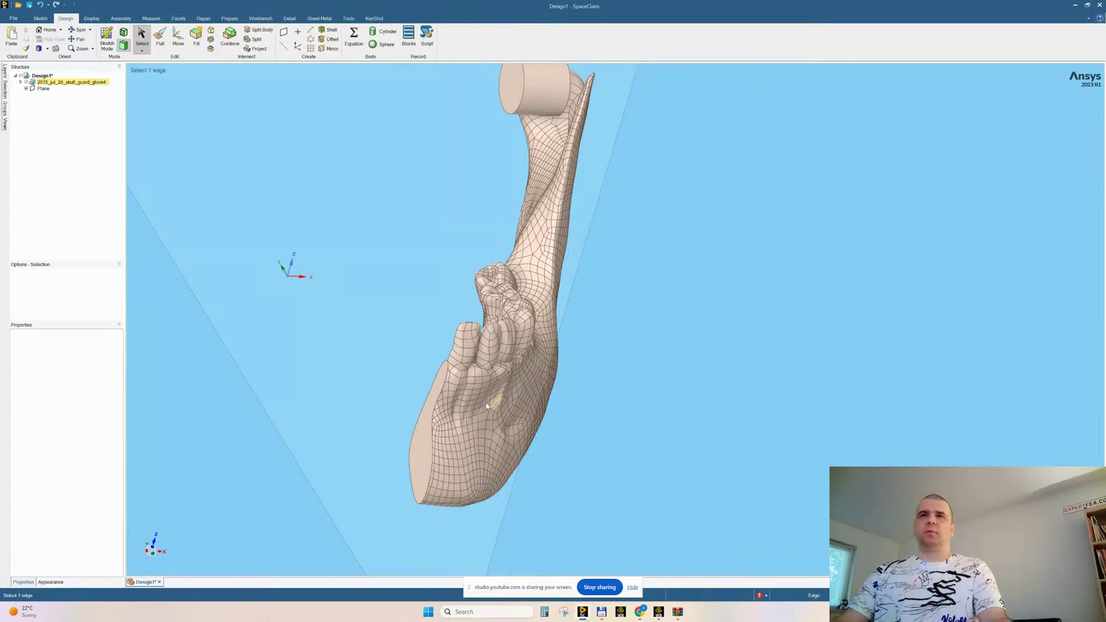
{"action": "scroll", "coordinate": [462, 370], "scroll_direction": "up", "scroll_amount": 4}
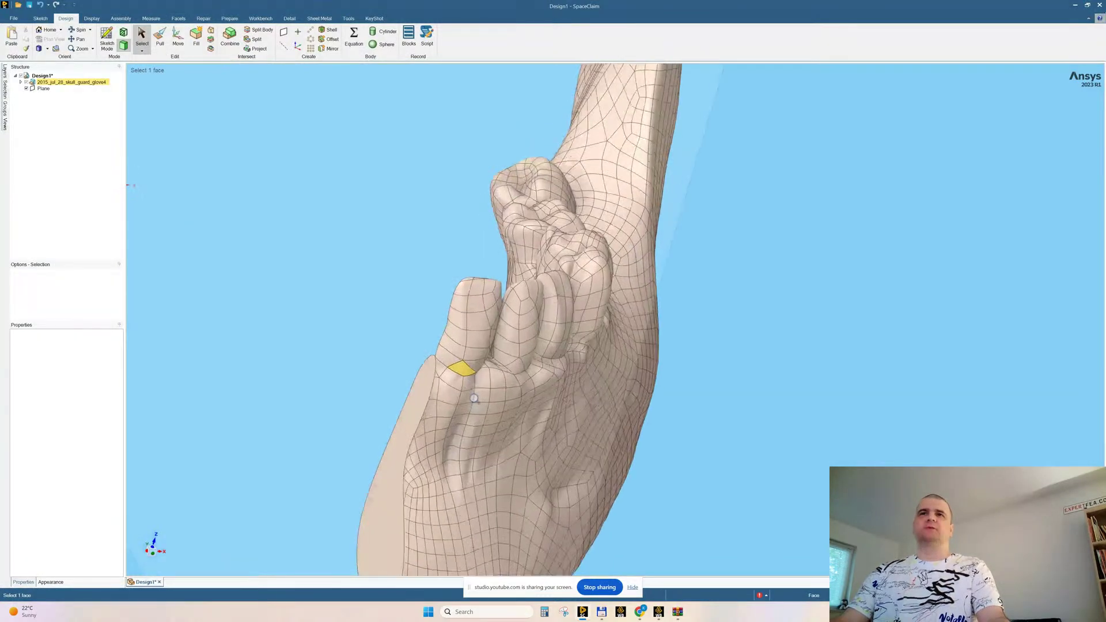
Inspect a front tooth face and the jaw's planar cut face from several angles, leaving nothing selected
{"action": "left_click", "coordinate": [460, 334]}
{"action": "left_click", "coordinate": [377, 416]}
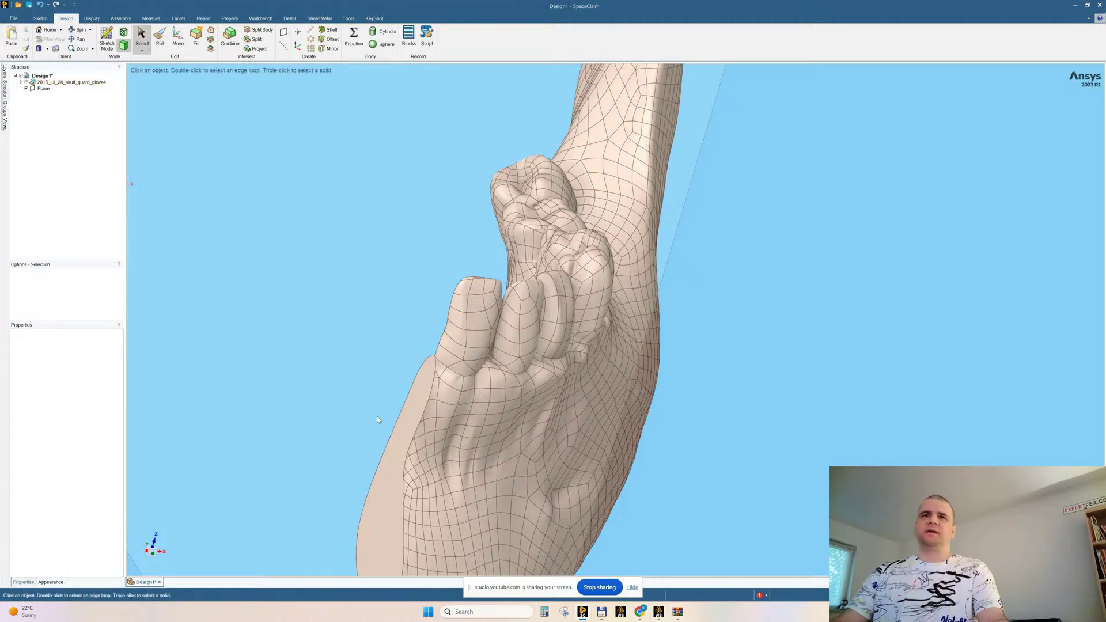
{"action": "left_click", "coordinate": [385, 493]}
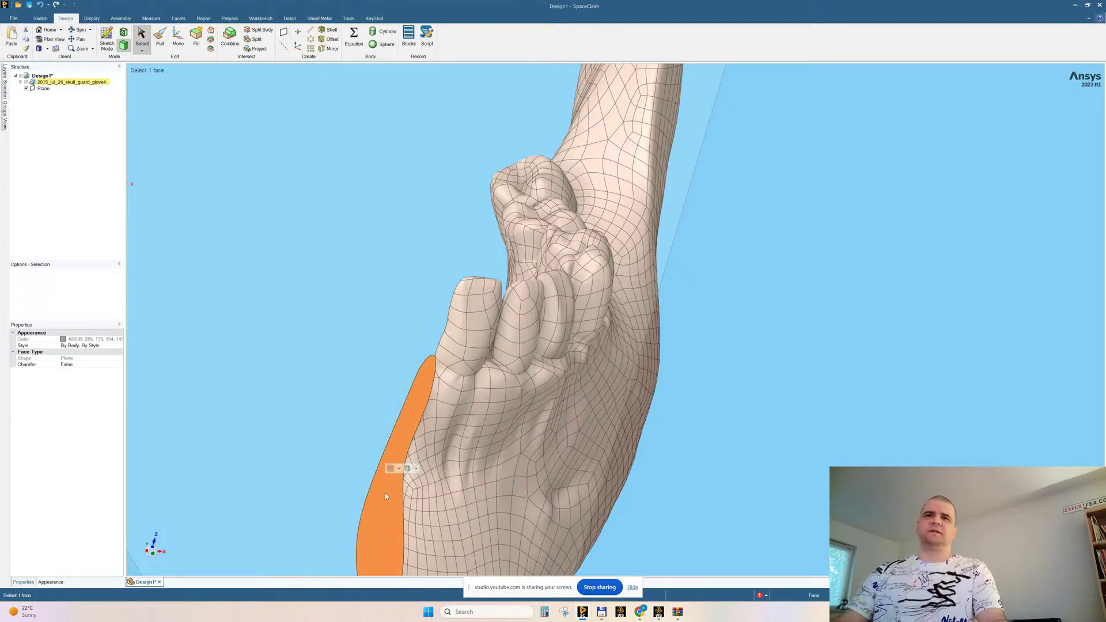
{"action": "mouse_move", "coordinate": [664, 306]}
{"action": "middle_mouse_down"}
{"action": "mouse_move", "coordinate": [703, 288]}
{"action": "mouse_move", "coordinate": [666, 305]}
{"action": "middle_mouse_up"}
{"action": "left_click", "coordinate": [400, 412]}
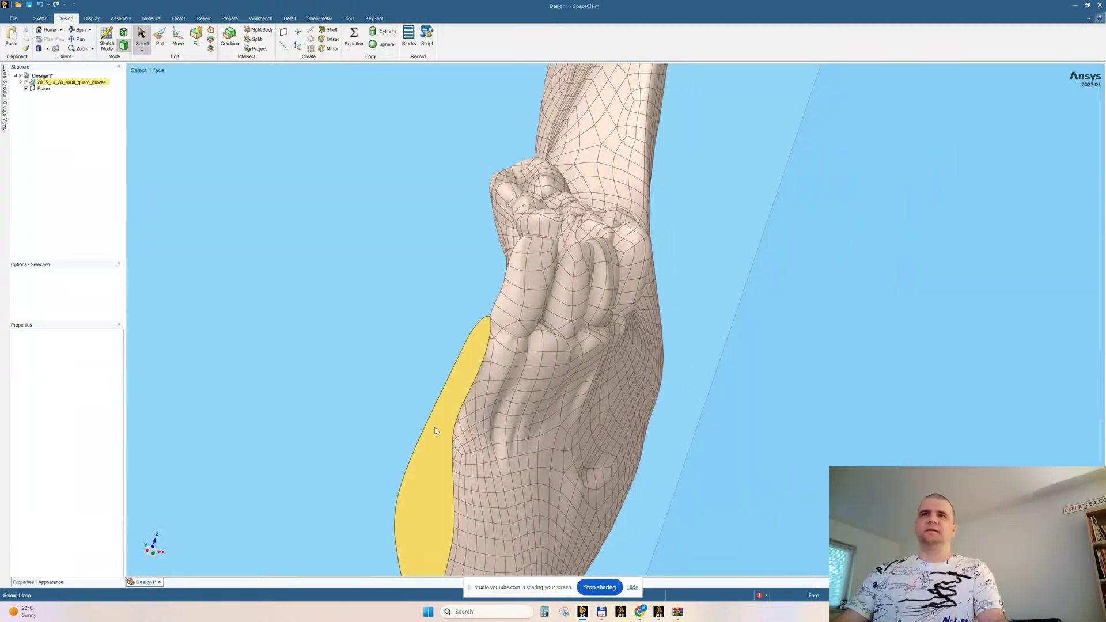
{"action": "left_click", "coordinate": [439, 432]}
{"action": "left_click", "coordinate": [840, 305]}
{"action": "mouse_move", "coordinate": [806, 319]}
{"action": "middle_mouse_down"}
{"action": "mouse_move", "coordinate": [771, 321]}
{"action": "mouse_move", "coordinate": [793, 314]}
{"action": "middle_mouse_up"}
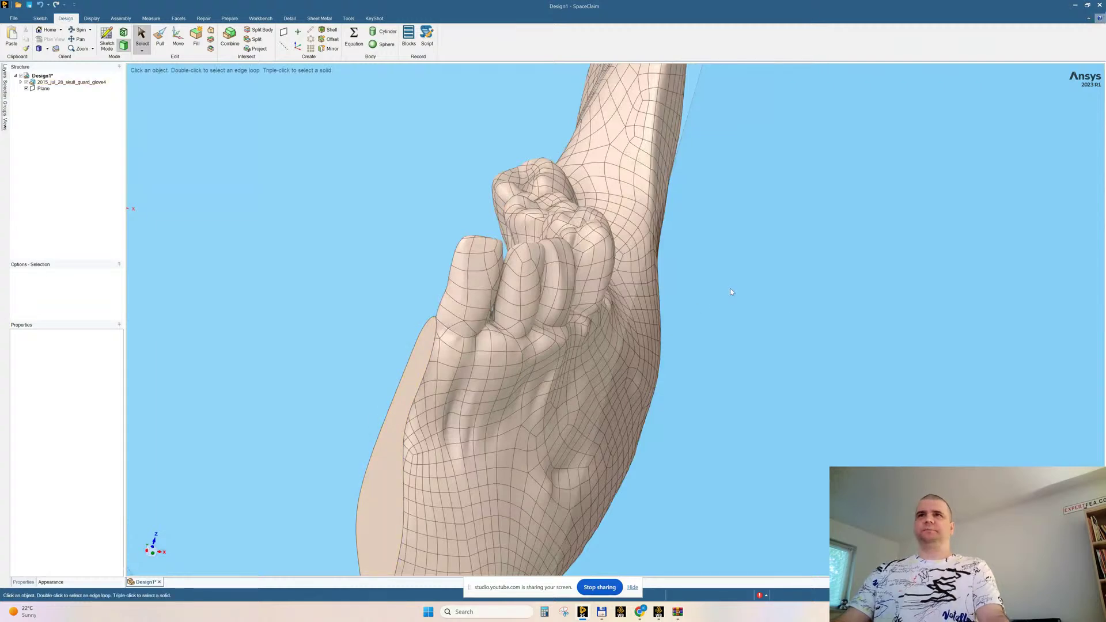
{"action": "mouse_move", "coordinate": [718, 388]}
{"action": "middle_mouse_down"}
{"action": "mouse_move", "coordinate": [707, 386]}
{"action": "mouse_move", "coordinate": [738, 290]}
{"action": "mouse_move", "coordinate": [680, 247]}
{"action": "middle_mouse_up"}
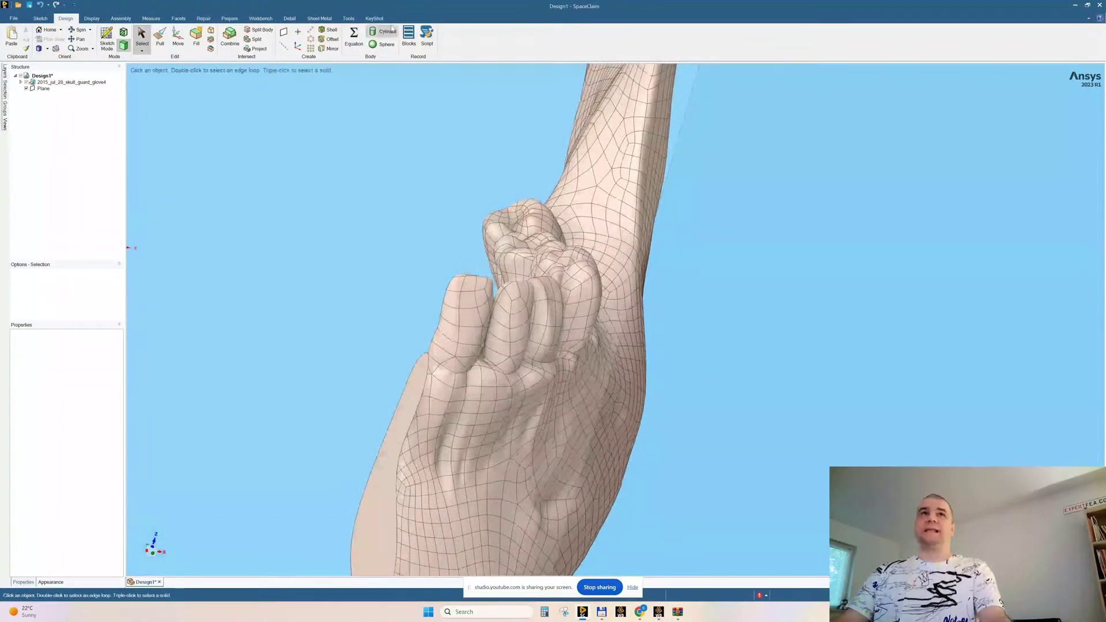
Capture a rectangular snip of the first three front teeth in Snipping Tool for red-pen annotation
{"action": "left_click", "coordinate": [177, 19]}
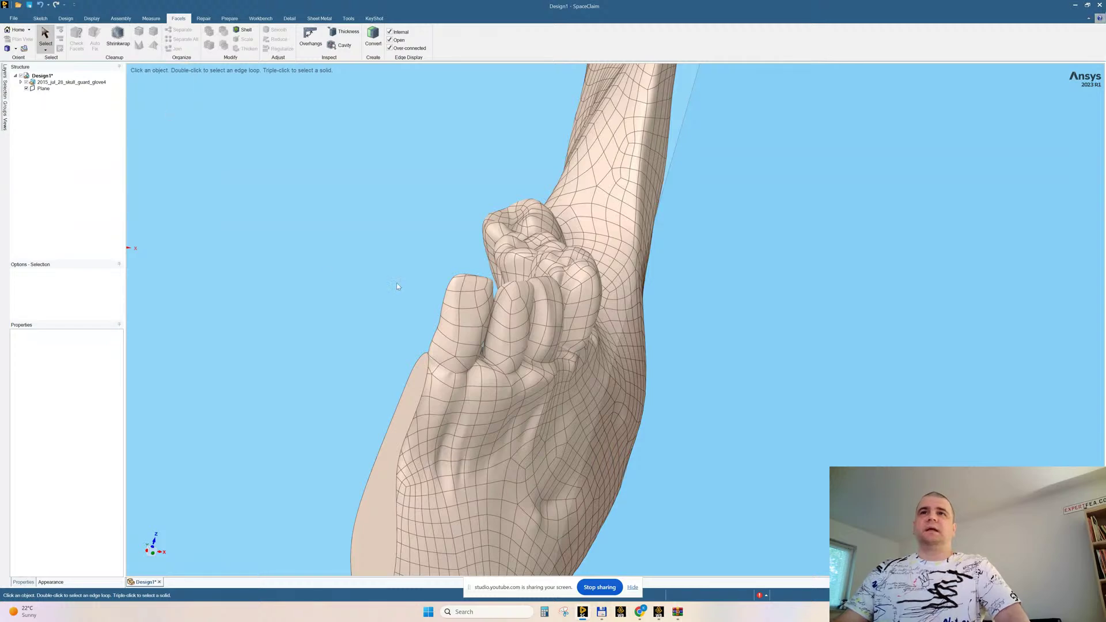
{"action": "middle_click_drag", "start_coordinate": [396, 282], "coordinate": [360, 284]}
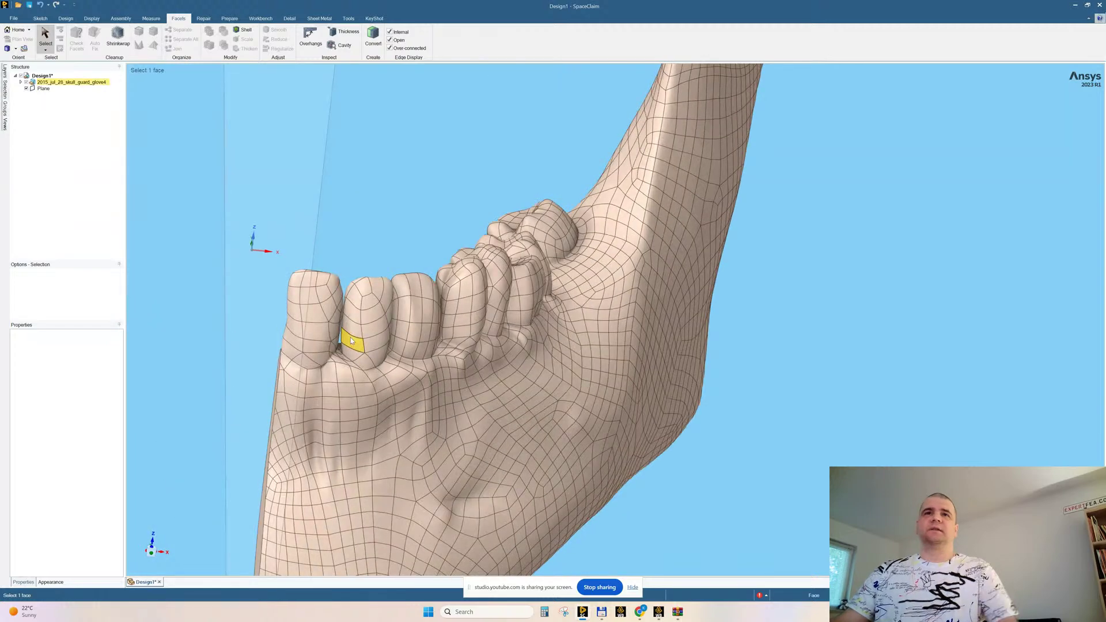
{"action": "middle_click_drag", "start_coordinate": [355, 345], "coordinate": [361, 374], "text": "ctrl"}
{"action": "scroll", "coordinate": [337, 356], "scroll_direction": "up", "scroll_amount": 7}
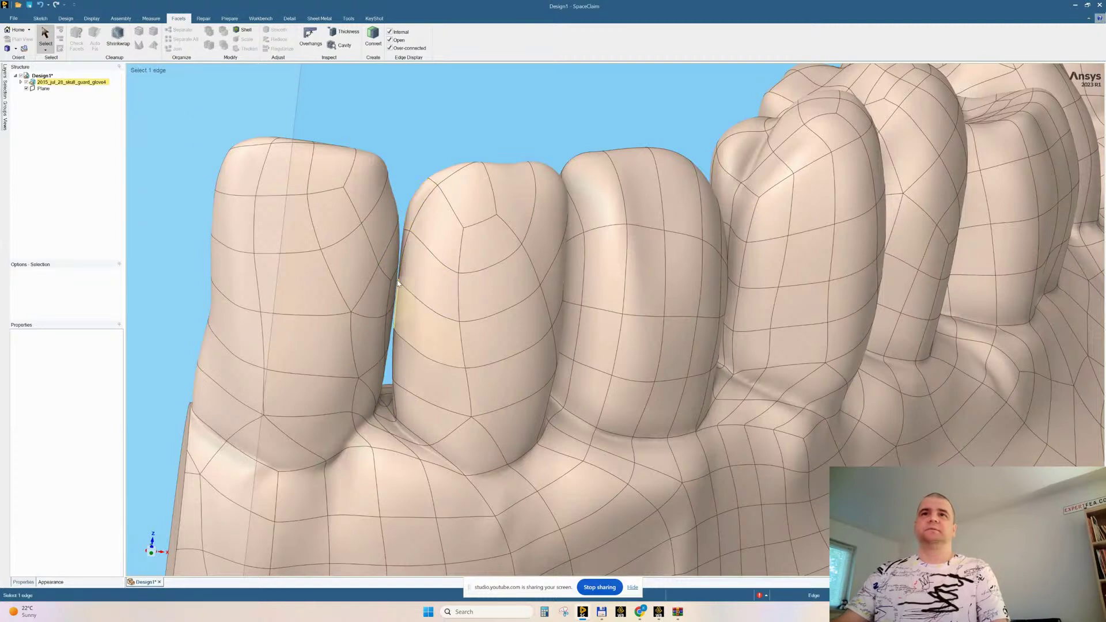
{"action": "left_click", "coordinate": [564, 612]}
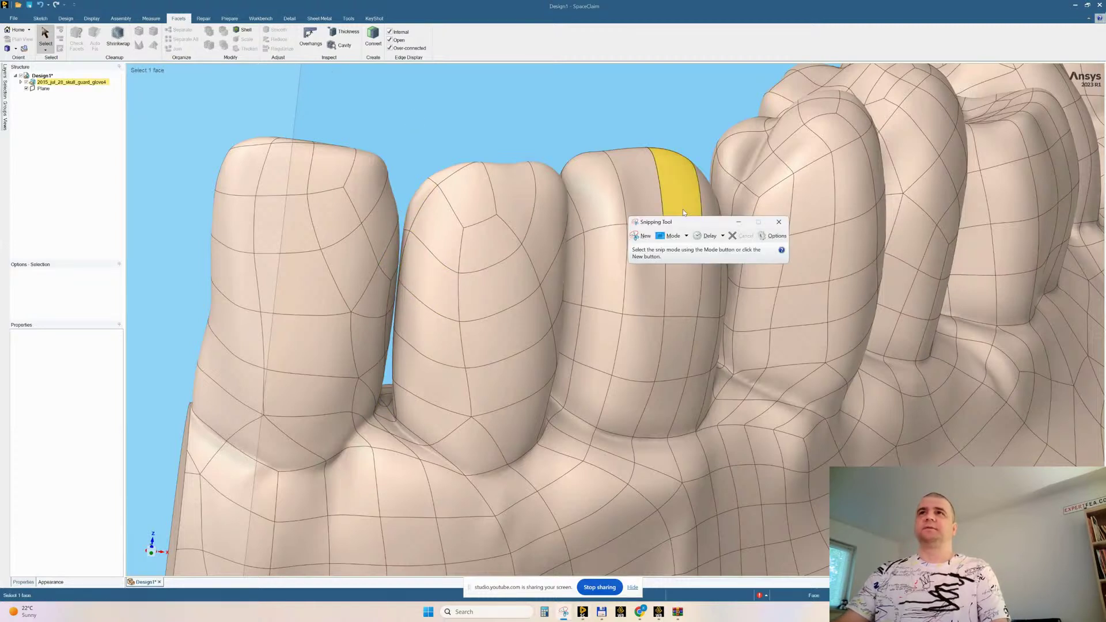
{"action": "left_click", "coordinate": [652, 241]}
{"action": "left_click_drag", "start_coordinate": [165, 116], "coordinate": [719, 503]}
{"action": "left_click", "coordinate": [293, 68]}
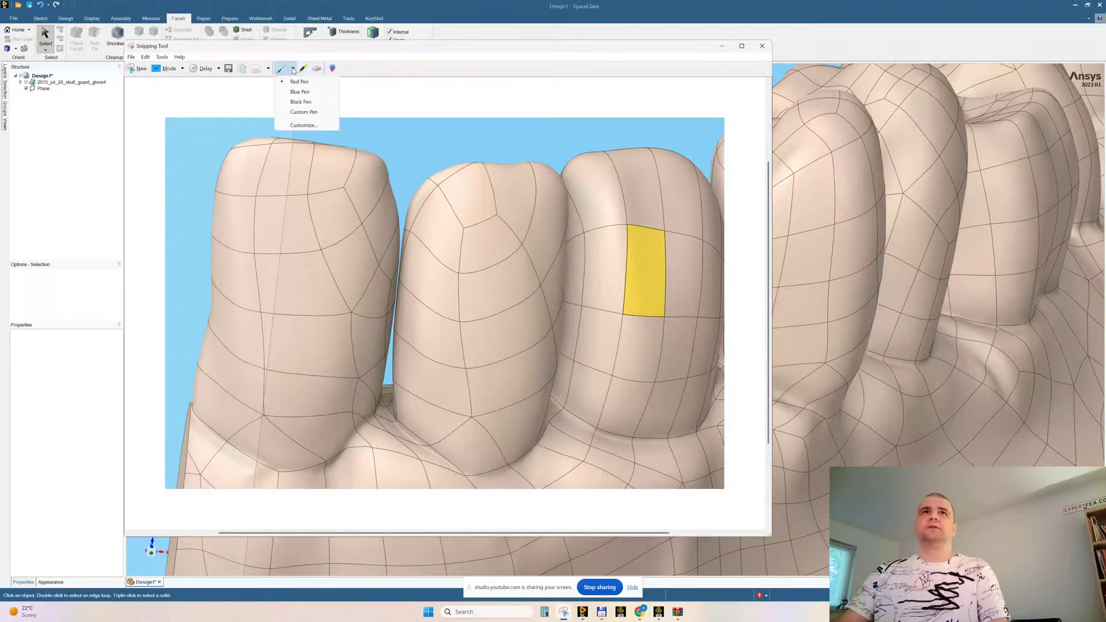
{"action": "left_click", "coordinate": [317, 47]}
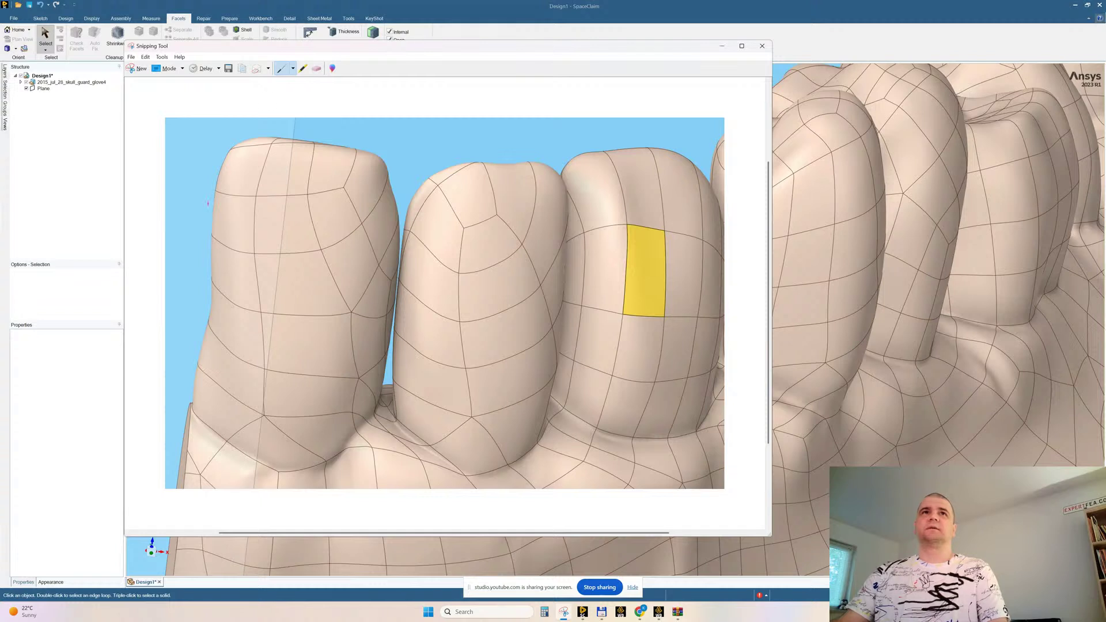
Sketch a red offset outline around the first front tooth, marking the offset distance and the tight gap to its neighbour
{"action": "mouse_move", "coordinate": [208, 203]}
{"action": "left_mouse_down"}
{"action": "mouse_move", "coordinate": [218, 154]}
{"action": "mouse_move", "coordinate": [252, 132]}
{"action": "mouse_move", "coordinate": [380, 151]}
{"action": "left_mouse_up"}
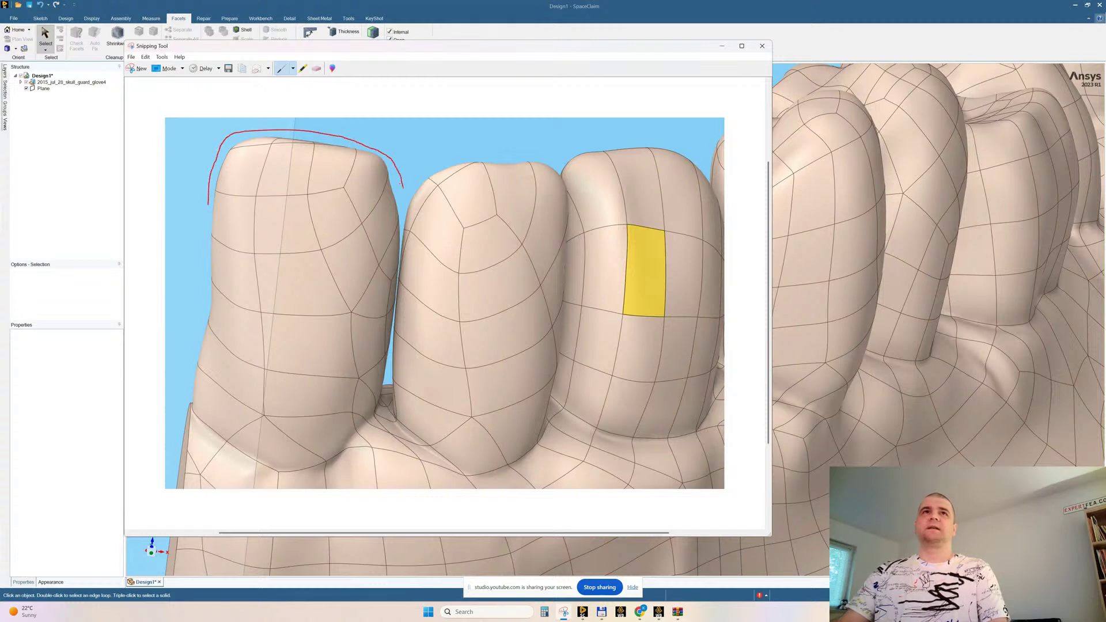
{"action": "left_click_drag", "start_coordinate": [202, 148], "coordinate": [239, 163]}
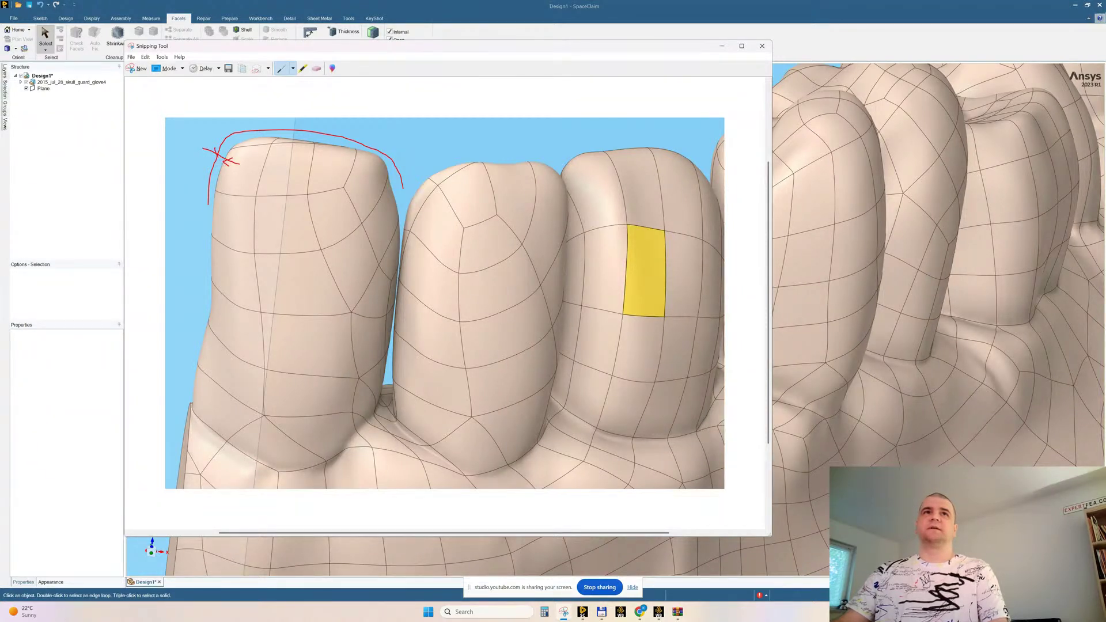
{"action": "left_click_drag", "start_coordinate": [220, 158], "coordinate": [201, 160]}
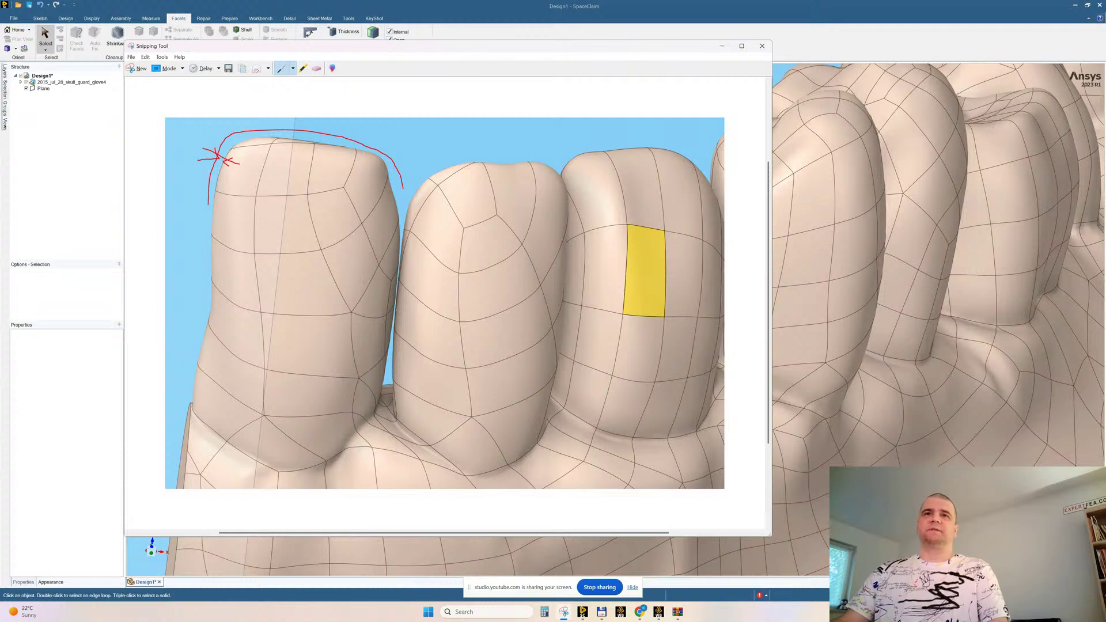
{"action": "mouse_move", "coordinate": [405, 283]}
{"action": "left_mouse_down"}
{"action": "mouse_move", "coordinate": [392, 298]}
{"action": "mouse_move", "coordinate": [408, 314]}
{"action": "left_mouse_up"}
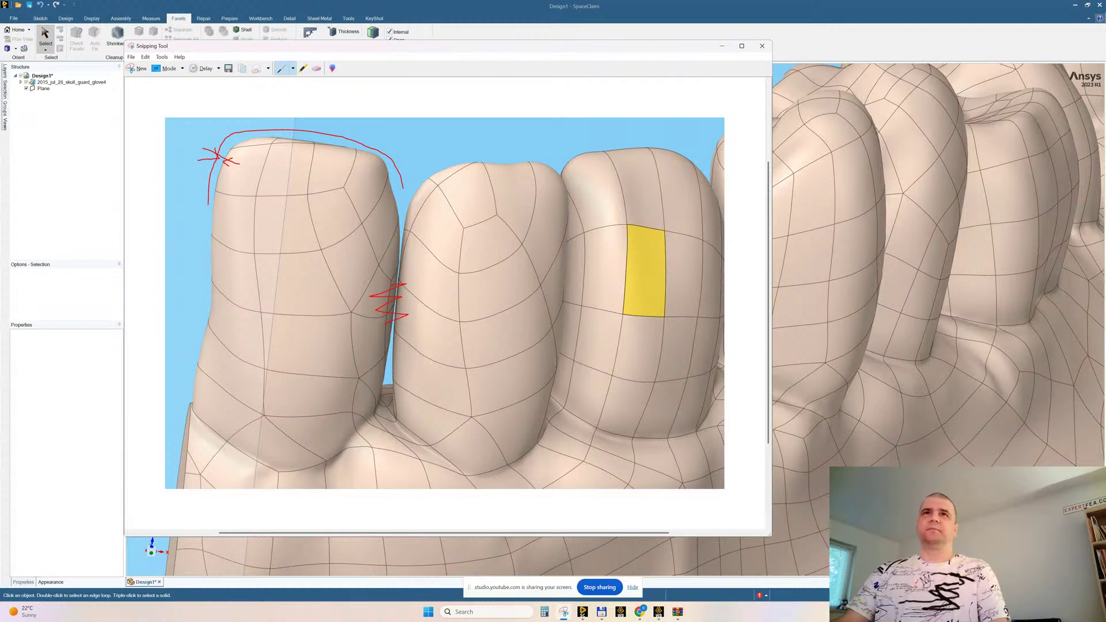
{"action": "left_click_drag", "start_coordinate": [403, 187], "coordinate": [402, 242]}
{"action": "left_click_drag", "start_coordinate": [405, 294], "coordinate": [393, 426]}
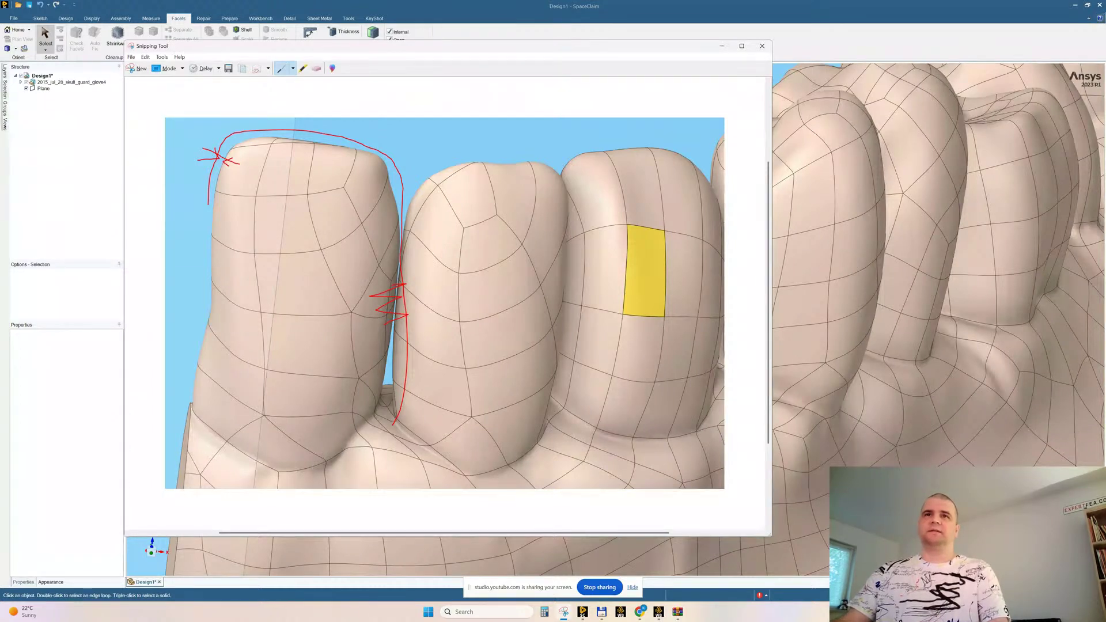
Continue the red offset outline around the second front tooth with an offset arrow, then close Snipping Tool
{"action": "mouse_move", "coordinate": [389, 442]}
{"action": "left_mouse_down"}
{"action": "mouse_move", "coordinate": [437, 382]}
{"action": "mouse_move", "coordinate": [433, 147]}
{"action": "mouse_move", "coordinate": [524, 131]}
{"action": "left_mouse_up"}
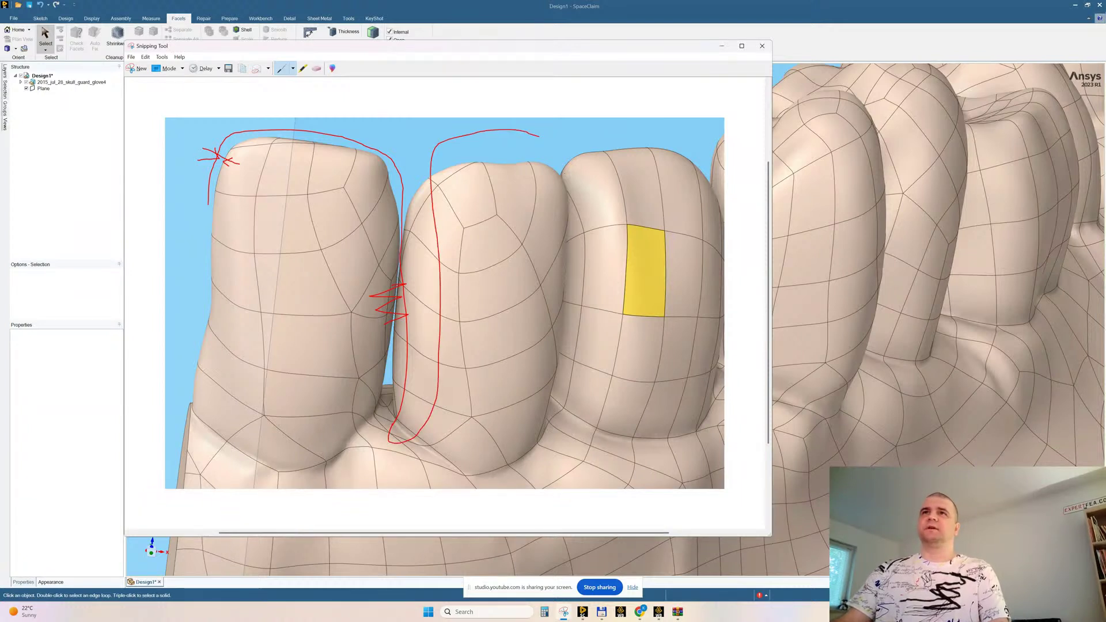
{"action": "left_click_drag", "start_coordinate": [539, 136], "coordinate": [550, 145]}
{"action": "left_click_drag", "start_coordinate": [573, 182], "coordinate": [568, 438]}
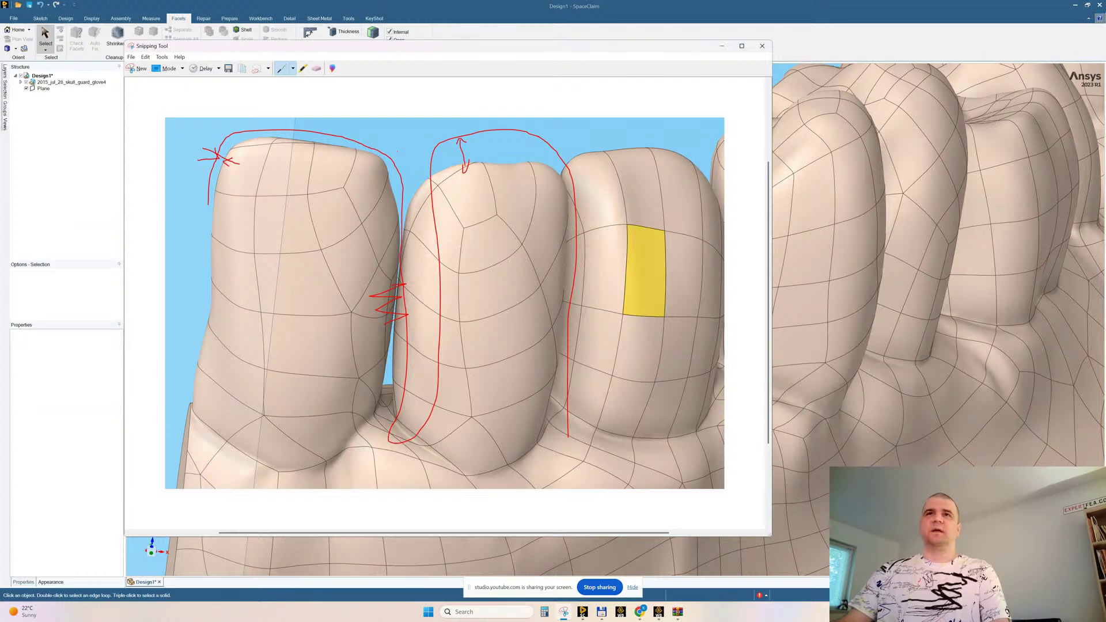
{"action": "left_click", "coordinate": [763, 45]}
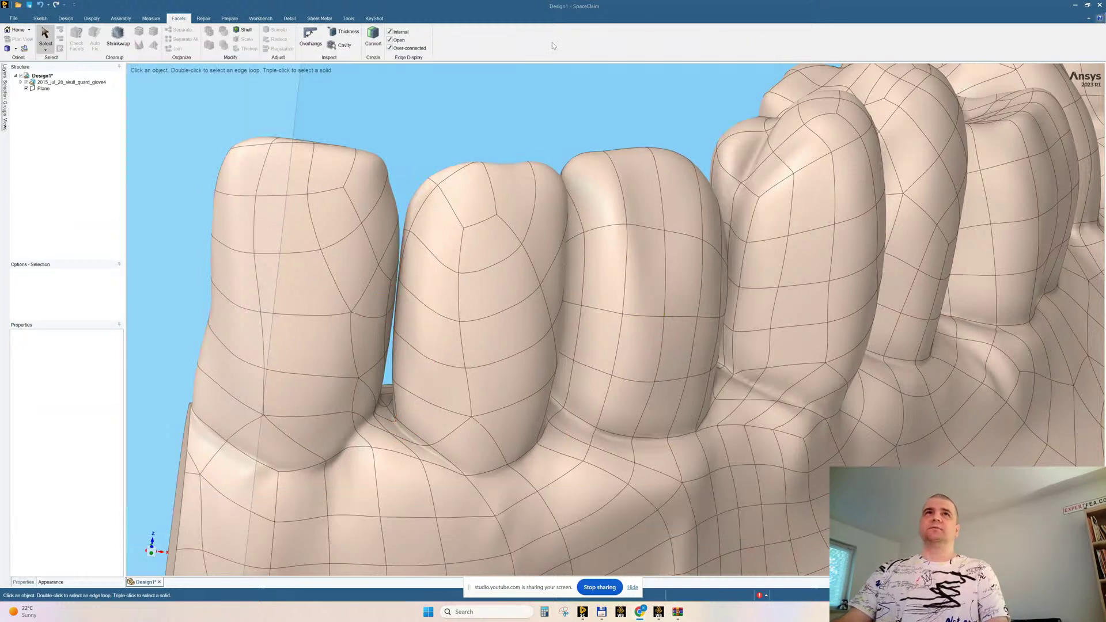
Convert the jaw half from a solid to a faceted body without keeping the original body
{"action": "left_click", "coordinate": [373, 34]}
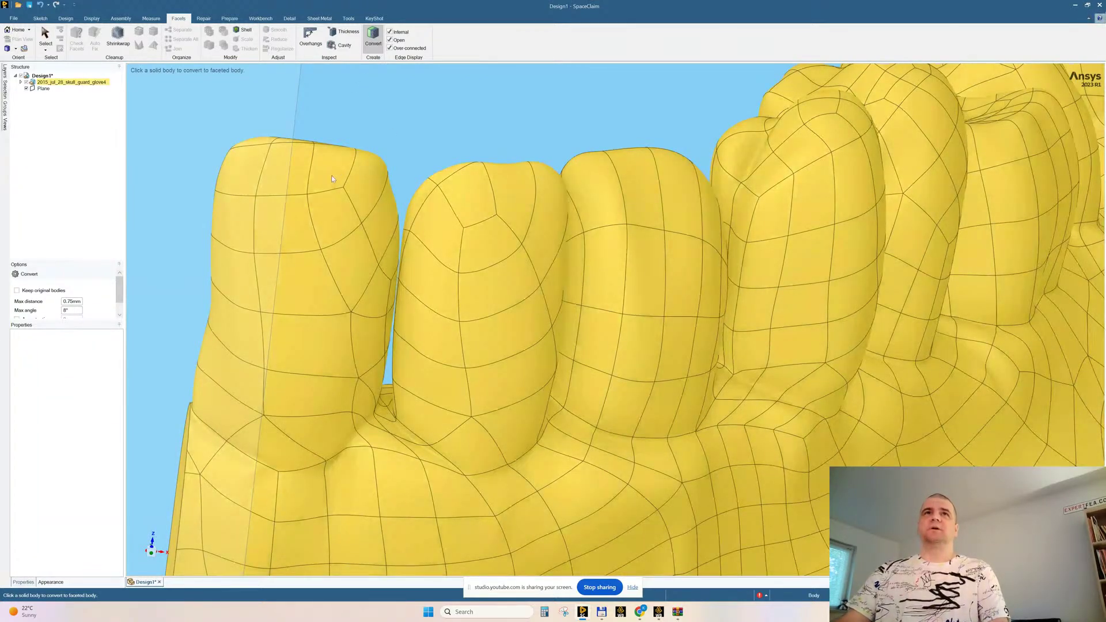
{"action": "left_click", "coordinate": [332, 178]}
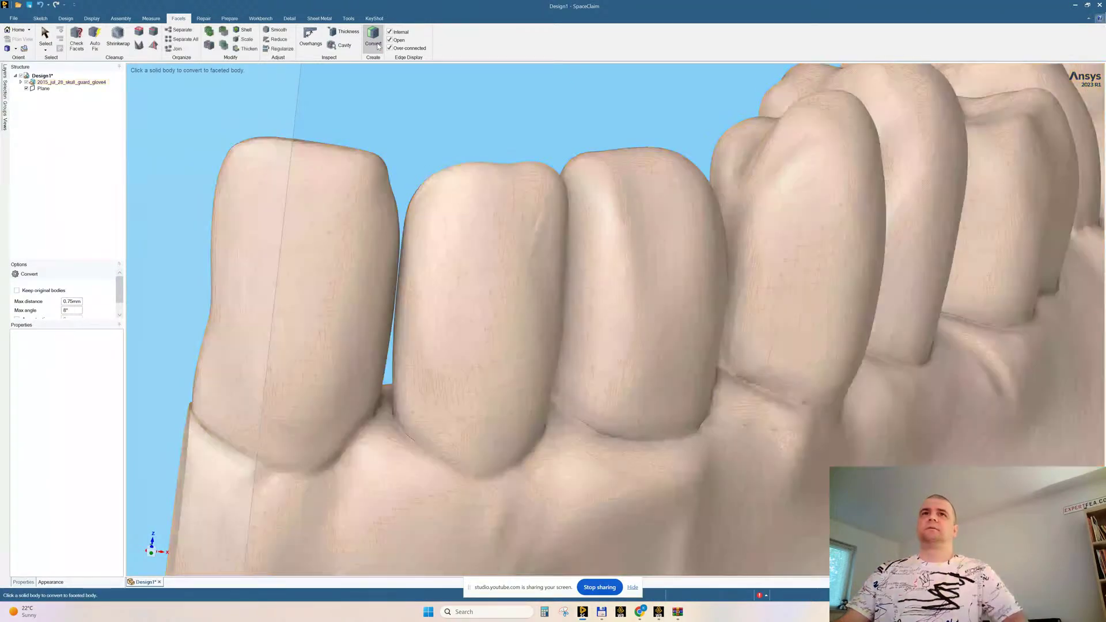
{"action": "key", "text": "Escape"}
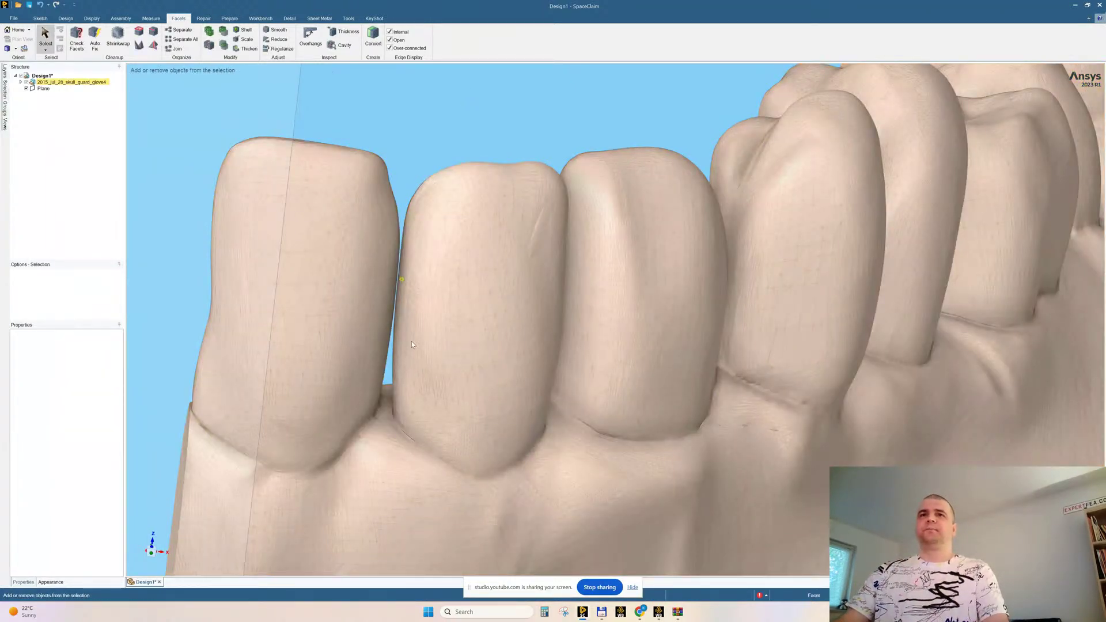
Examine the faceted surface up close along the boundary between the front teeth and the jaw bone
{"action": "middle_click_drag", "start_coordinate": [411, 335], "coordinate": [390, 296], "text": "ctrl"}
{"action": "scroll", "coordinate": [500, 346], "scroll_direction": "down", "scroll_amount": 3}
{"action": "scroll", "coordinate": [488, 326], "scroll_direction": "up", "scroll_amount": 3}
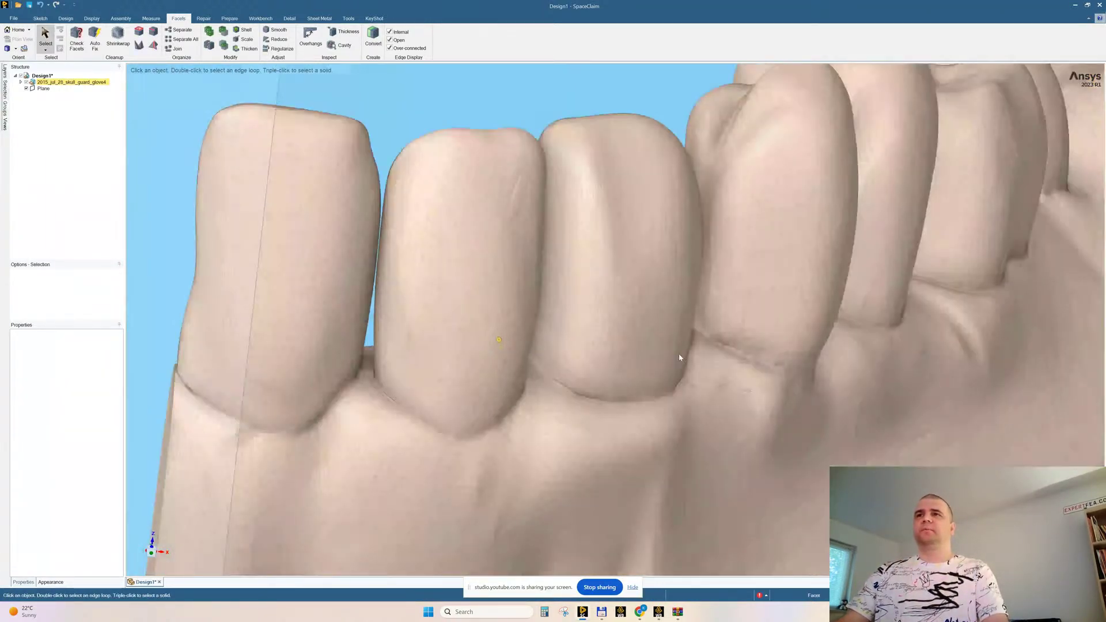
{"action": "middle_click_drag", "start_coordinate": [775, 373], "coordinate": [735, 375], "text": "ctrl"}
{"action": "scroll", "coordinate": [728, 374], "scroll_direction": "up", "scroll_amount": 5}
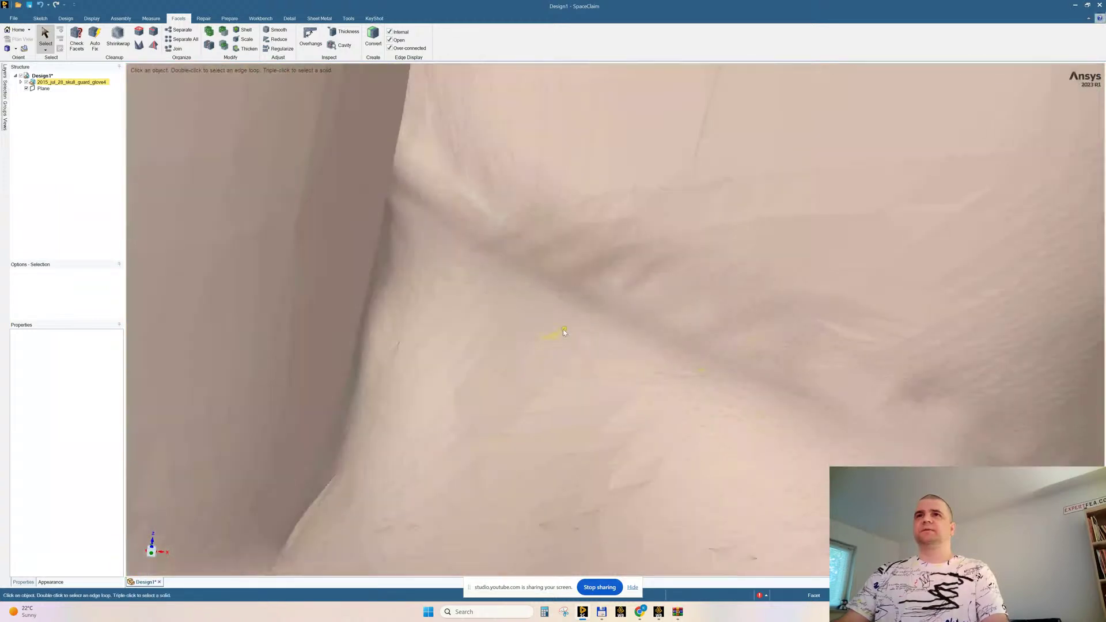
{"action": "middle_click_drag", "start_coordinate": [563, 330], "coordinate": [546, 323]}
{"action": "middle_click_drag", "start_coordinate": [555, 266], "coordinate": [548, 323]}
{"action": "middle_click_drag", "start_coordinate": [483, 120], "coordinate": [442, 294], "text": "ctrl"}
{"action": "scroll", "coordinate": [423, 204], "scroll_direction": "up", "scroll_amount": 4}
{"action": "scroll", "coordinate": [432, 144], "scroll_direction": "up", "scroll_amount": 1}
{"action": "middle_click_drag", "start_coordinate": [412, 258], "coordinate": [694, 112], "text": "ctrl"}
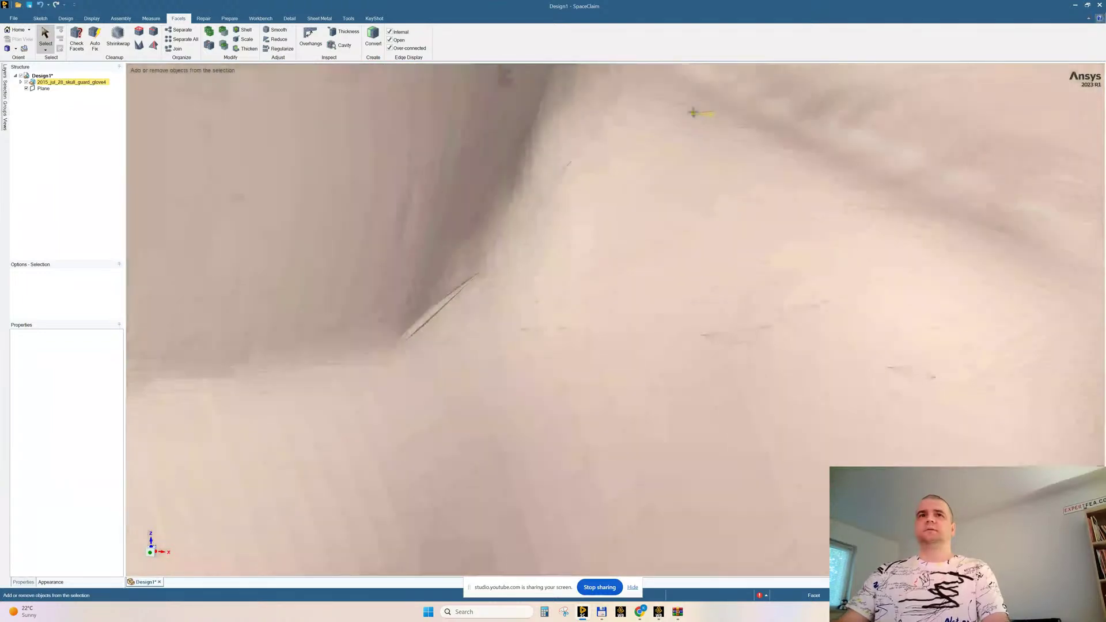
Undo the faceted conversion of the jaw half and leave the Convert tool
{"action": "middle_click_drag", "start_coordinate": [440, 268], "coordinate": [447, 311], "text": "shift"}
{"action": "middle_click_drag", "start_coordinate": [476, 391], "coordinate": [519, 346]}
{"action": "left_click_drag", "start_coordinate": [524, 588], "coordinate": [774, 409]}
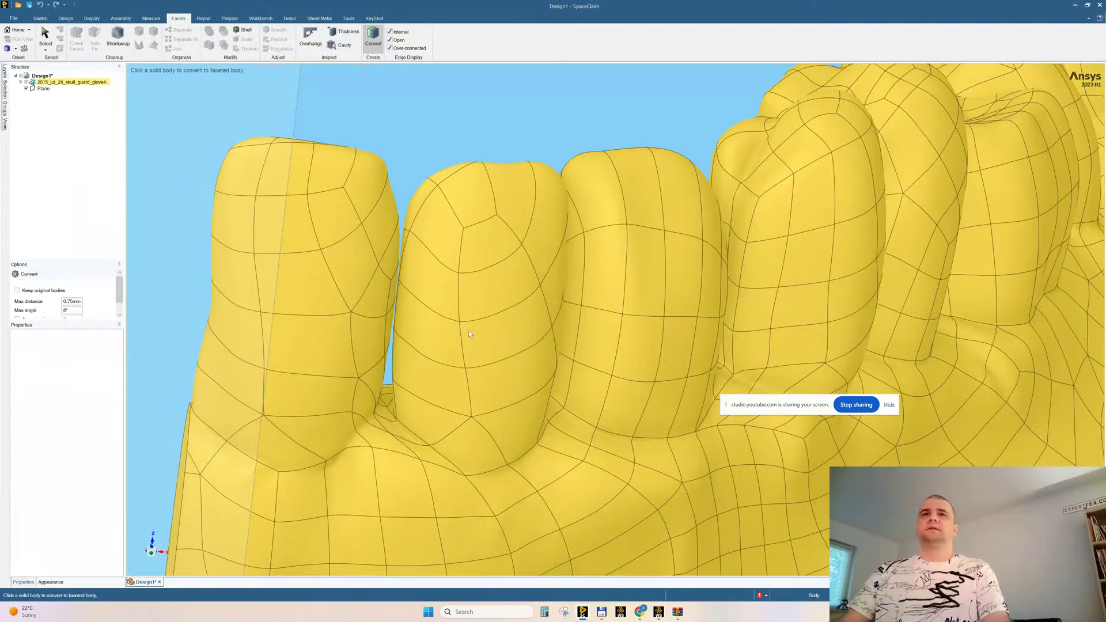
{"action": "middle_click_drag", "start_coordinate": [467, 329], "coordinate": [460, 295], "text": "shift"}
{"action": "scroll", "coordinate": [460, 296], "scroll_direction": "down", "scroll_amount": 5}
{"action": "key", "text": "Escape"}
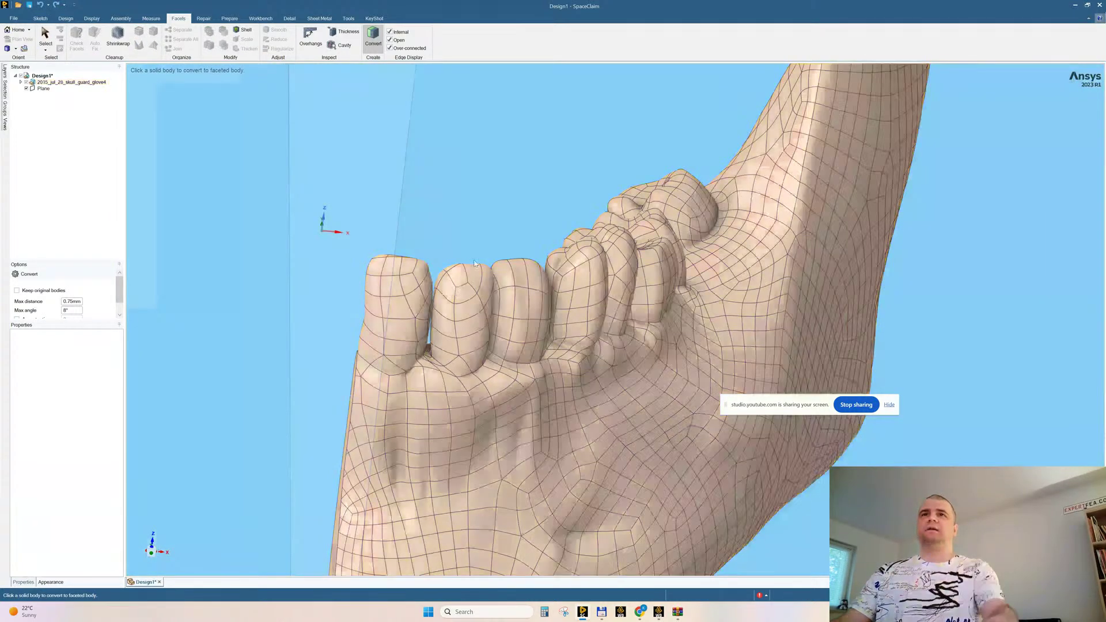
Select all faces of the solid jaw half to check the face count, then pick individual faces on the second front tooth
{"action": "left_click", "coordinate": [461, 281]}
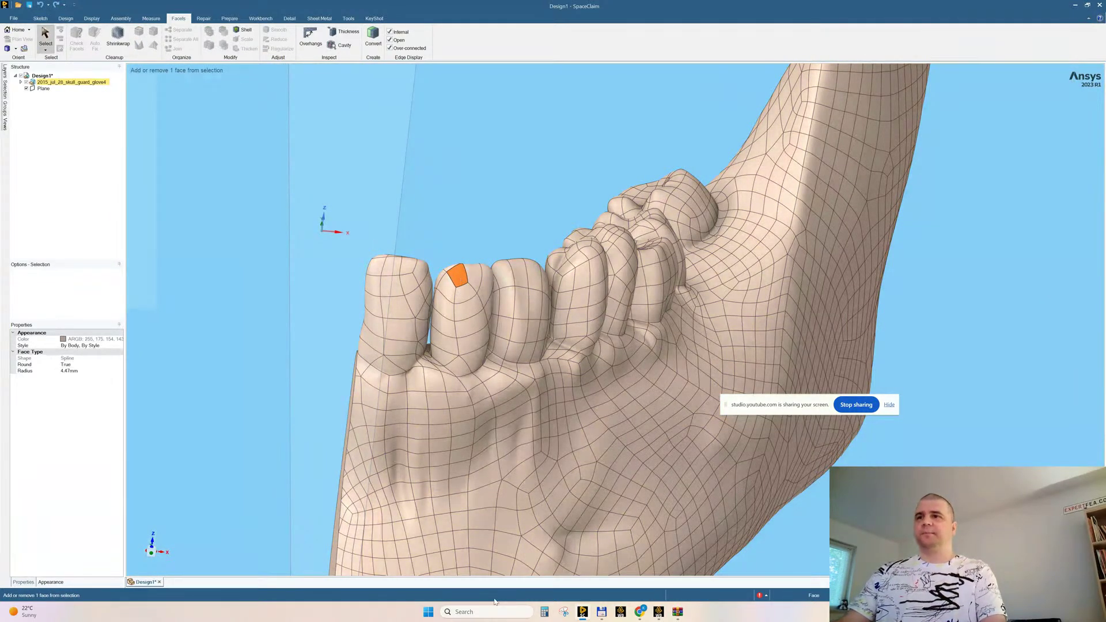
{"action": "key", "text": "ctrl+a"}
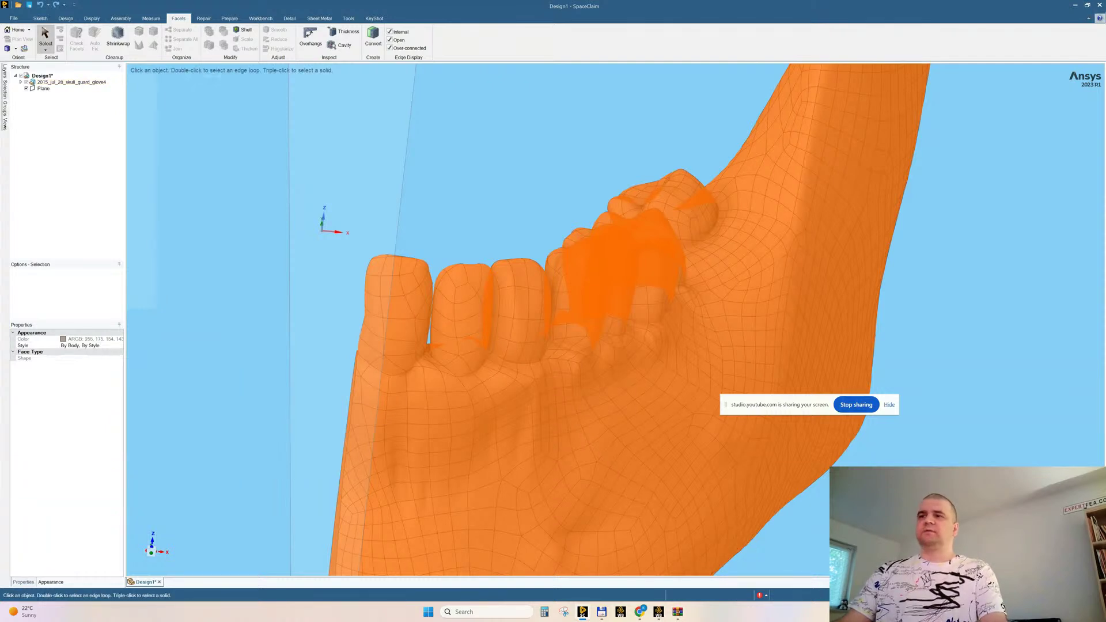
{"action": "left_click", "coordinate": [1089, 7]}
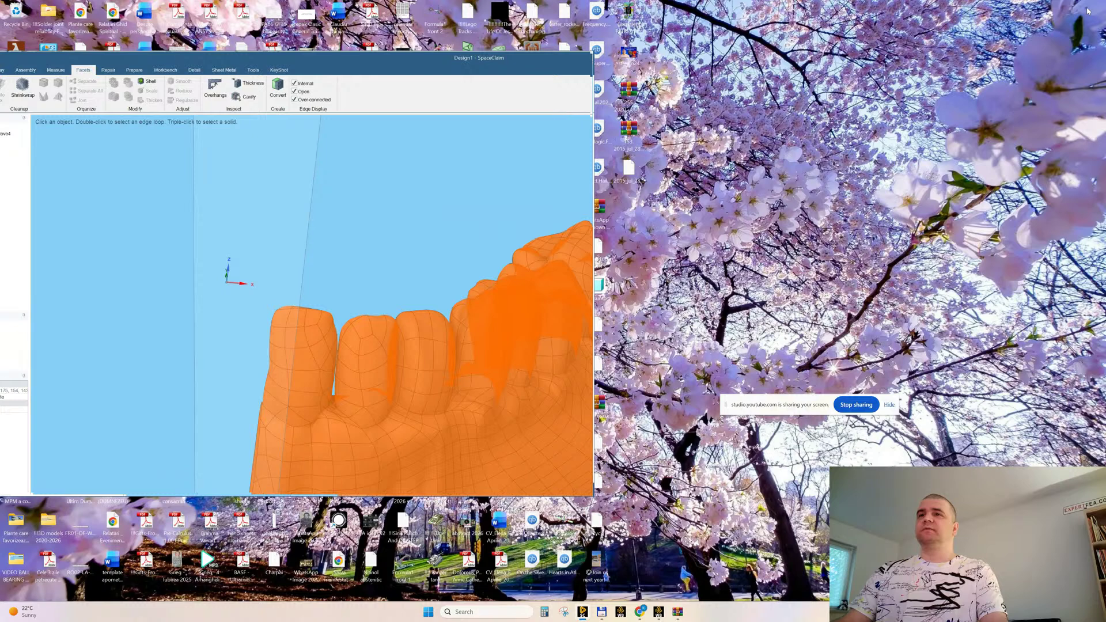
{"action": "double_click", "coordinate": [478, 57]}
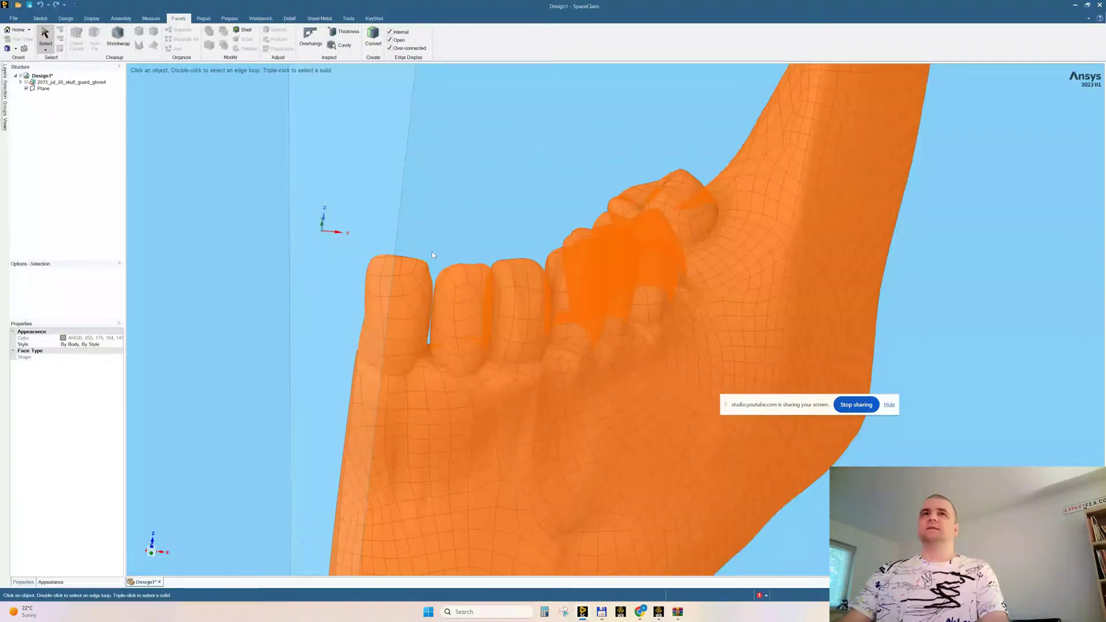
{"action": "left_click", "coordinate": [431, 251]}
{"action": "left_click", "coordinate": [453, 301]}
{"action": "left_click", "coordinate": [463, 311]}
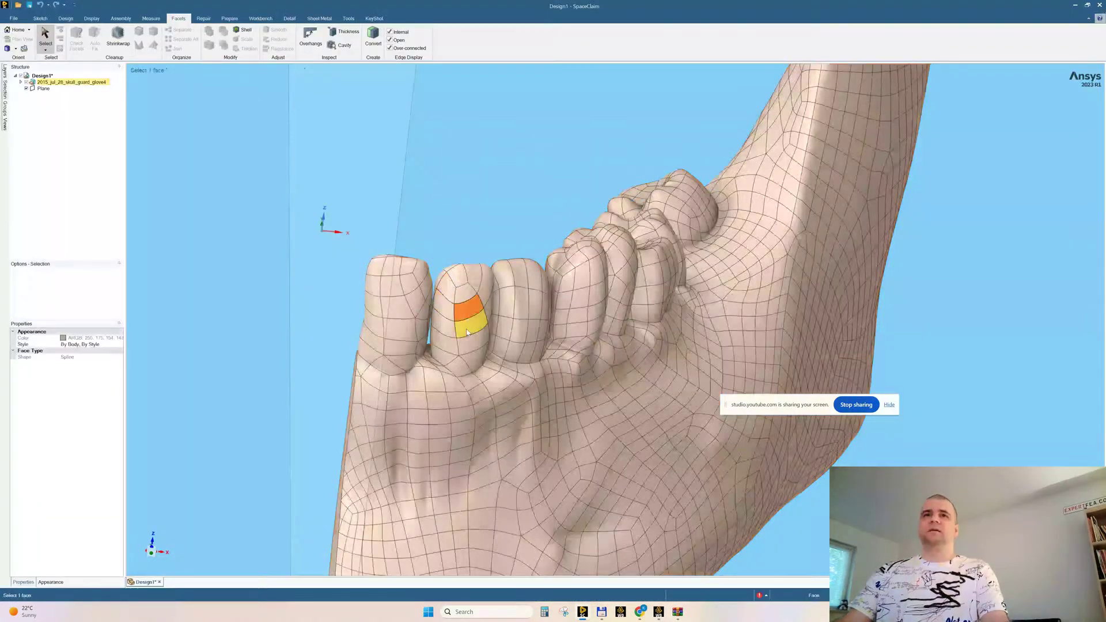
{"action": "left_click", "coordinate": [465, 330]}
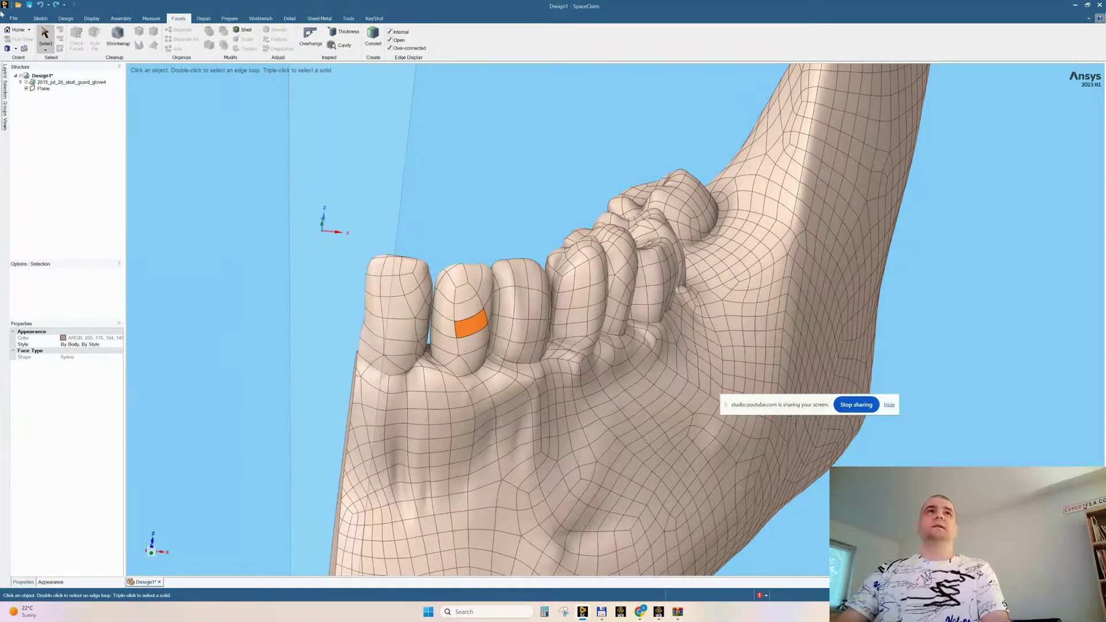
Redo the conversion of the jaw half to a faceted body and leave the Convert tool
{"action": "left_click", "coordinate": [56, 5]}
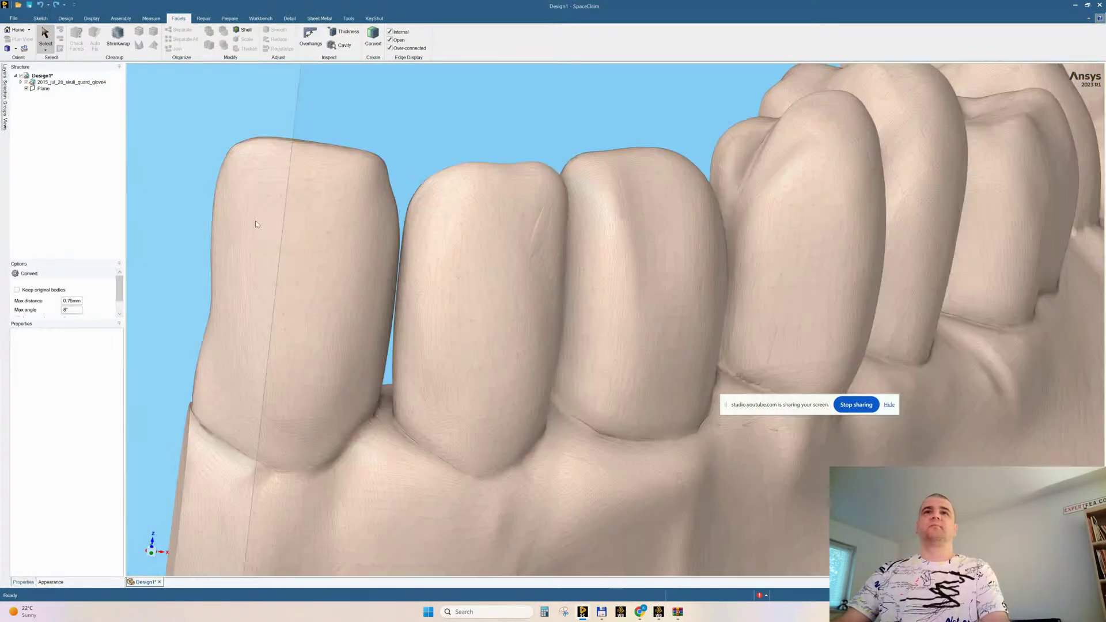
{"action": "scroll", "coordinate": [306, 243], "scroll_direction": "up", "scroll_amount": 1}
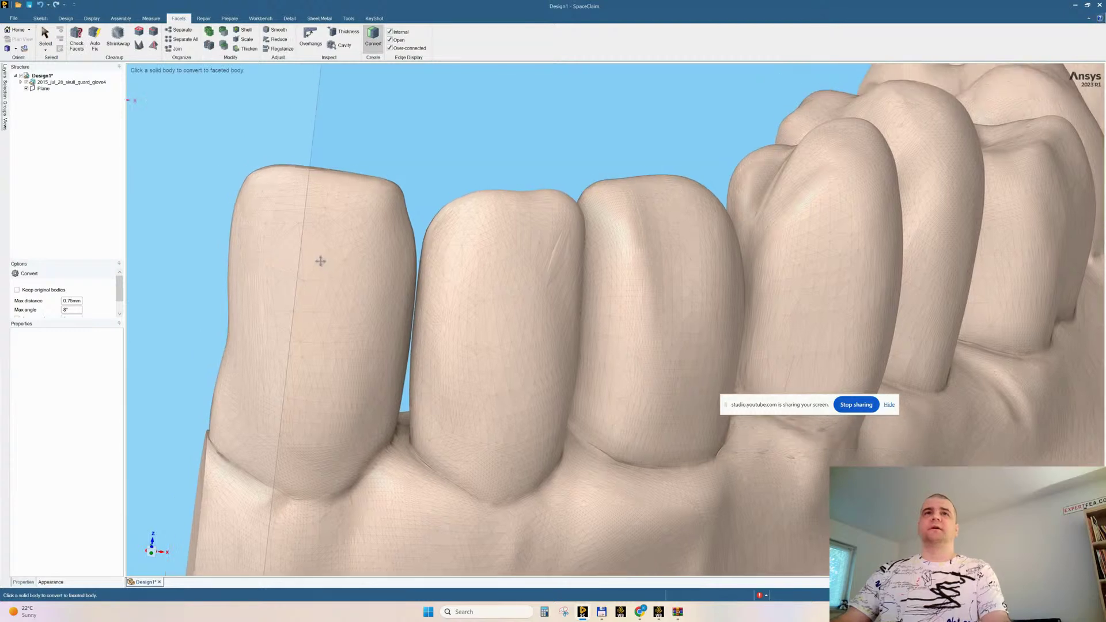
{"action": "scroll", "coordinate": [315, 271], "scroll_direction": "up", "scroll_amount": 3}
{"action": "key", "text": "Escape"}
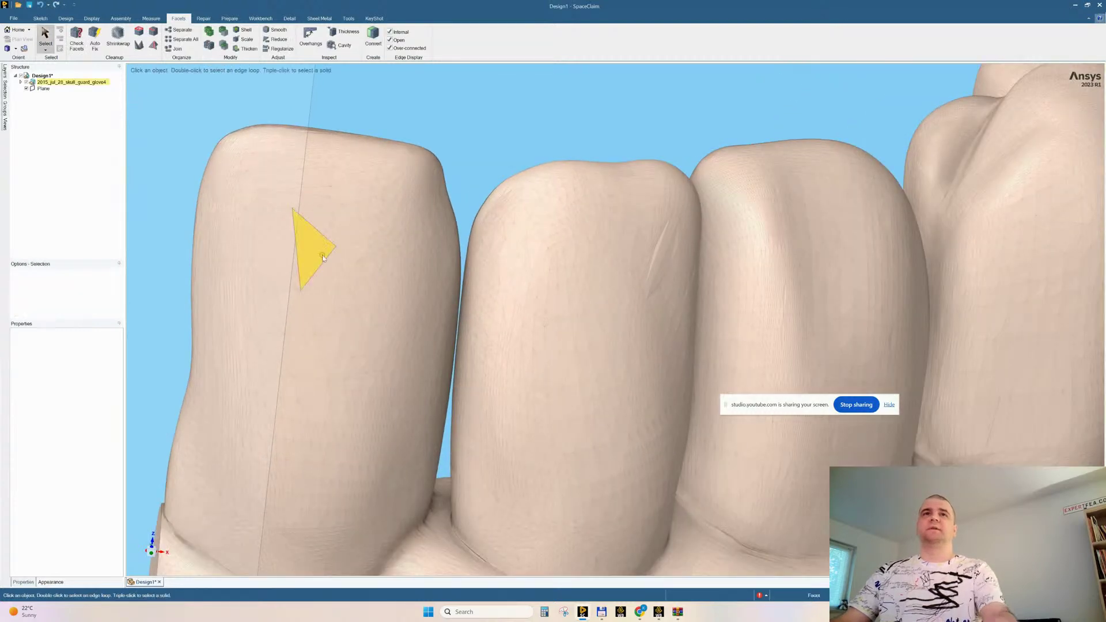
Select every facet of the jaw half and check the selected facet count
{"action": "left_click", "coordinate": [320, 257]}
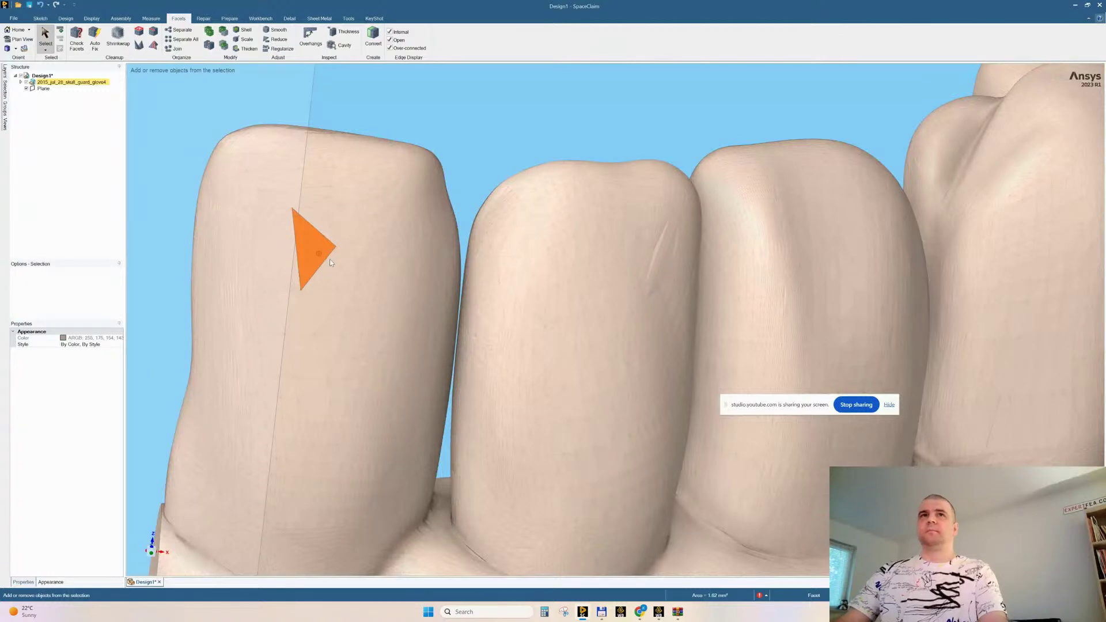
{"action": "key", "text": "ctrl+a"}
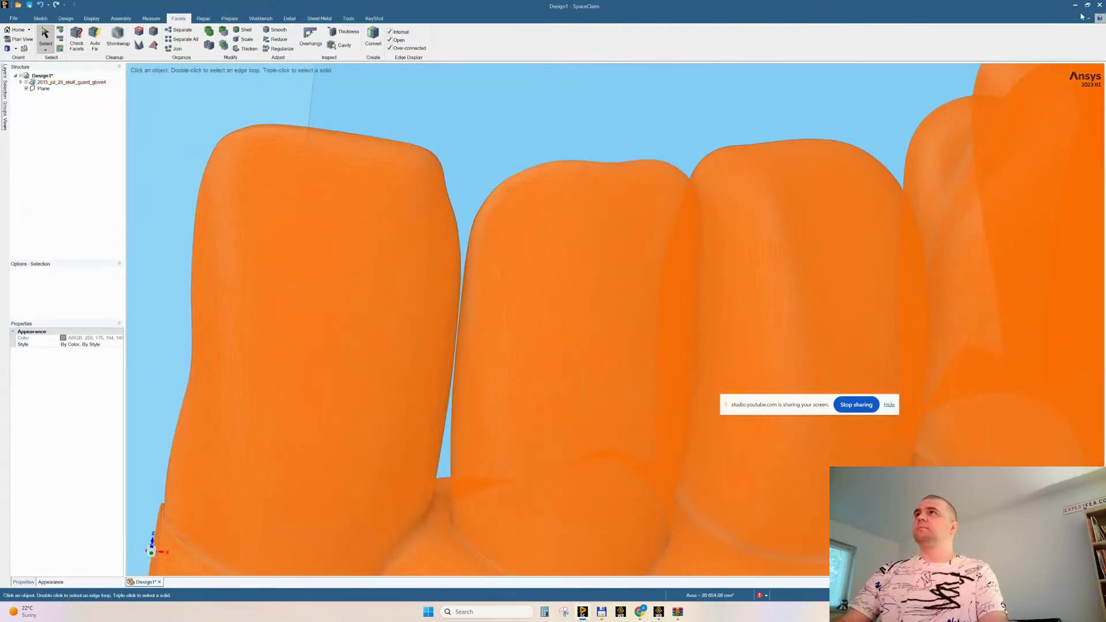
{"action": "left_click", "coordinate": [1089, 5]}
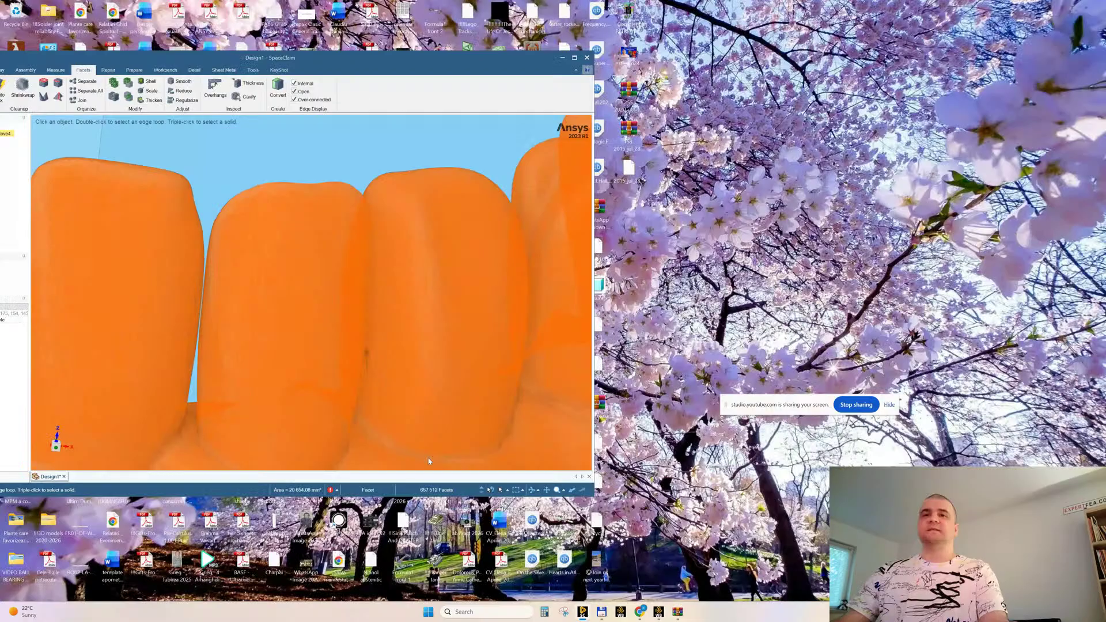
{"action": "mouse_move", "coordinate": [429, 493]}
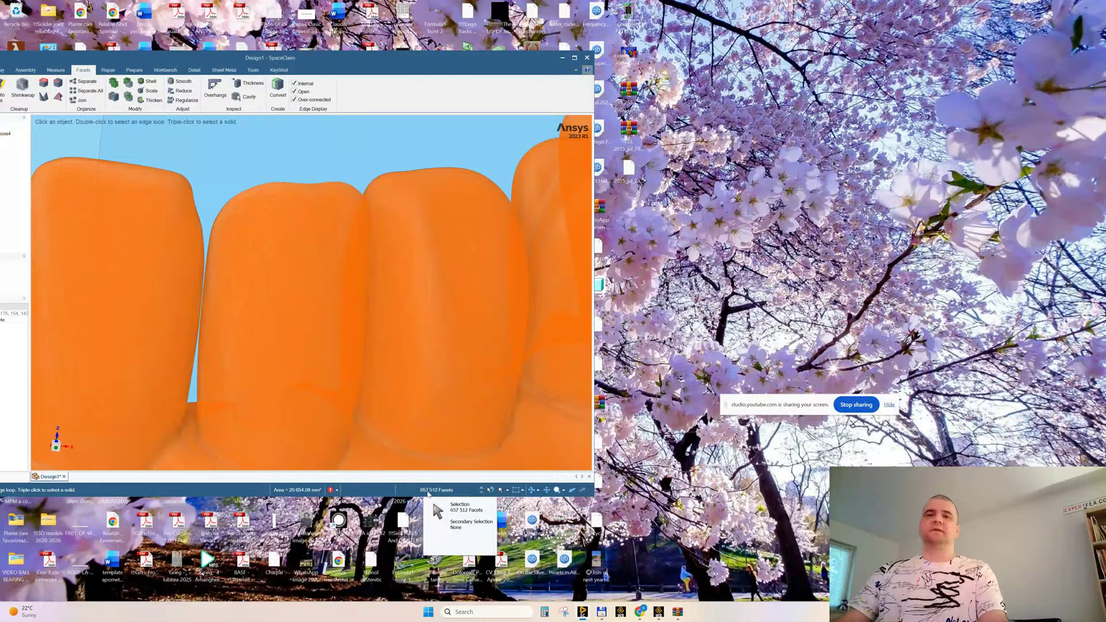
{"action": "left_click", "coordinate": [575, 57]}
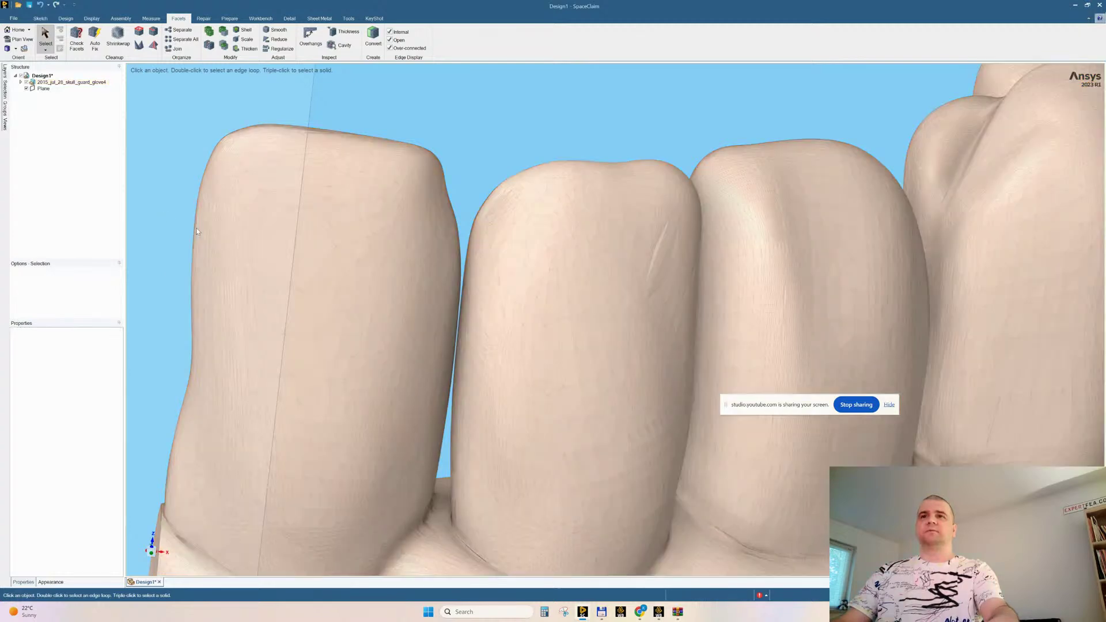
Examine the thin, sharp facets in the narrow gap between the first two front teeth near the bone
{"action": "scroll", "coordinate": [516, 414], "scroll_direction": "up", "scroll_amount": 10}
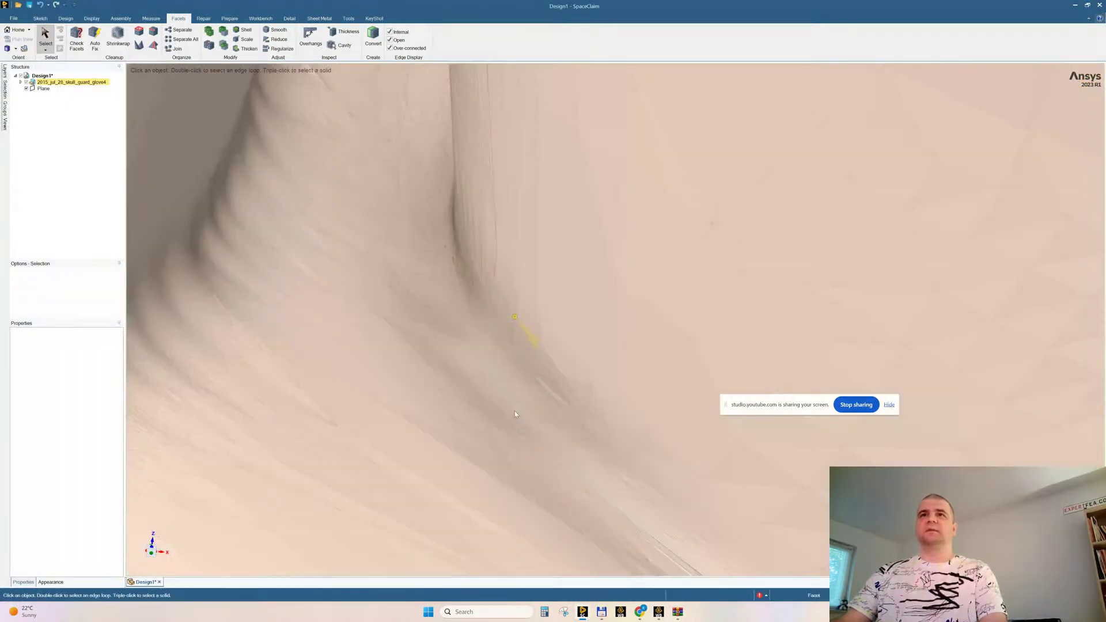
{"action": "scroll", "coordinate": [496, 271], "scroll_direction": "up", "scroll_amount": 8}
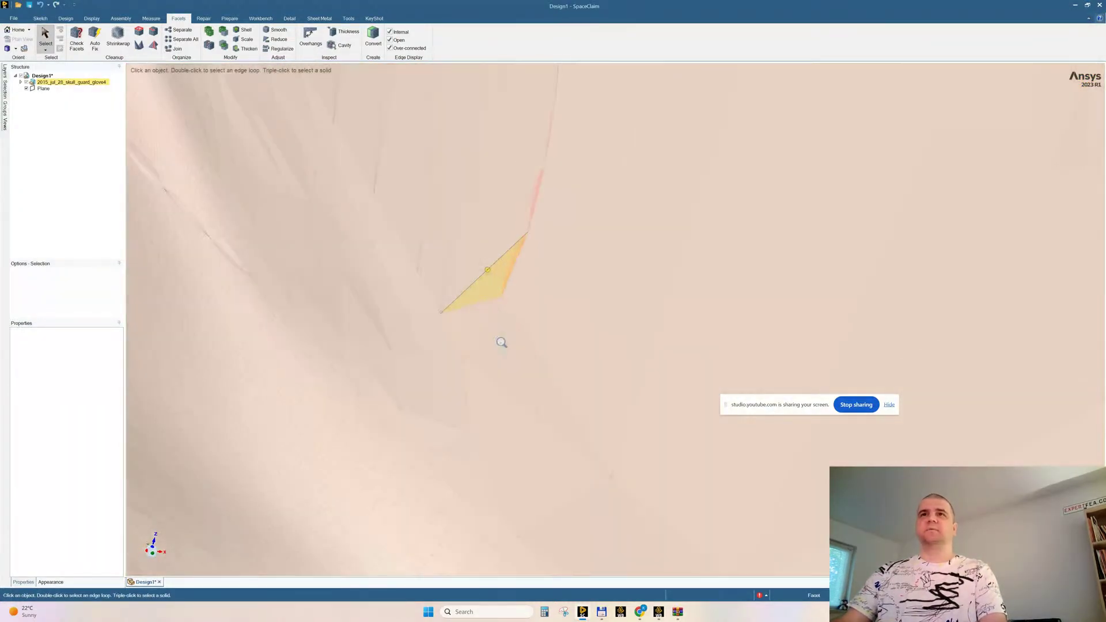
{"action": "scroll", "coordinate": [514, 267], "scroll_direction": "up", "scroll_amount": 5}
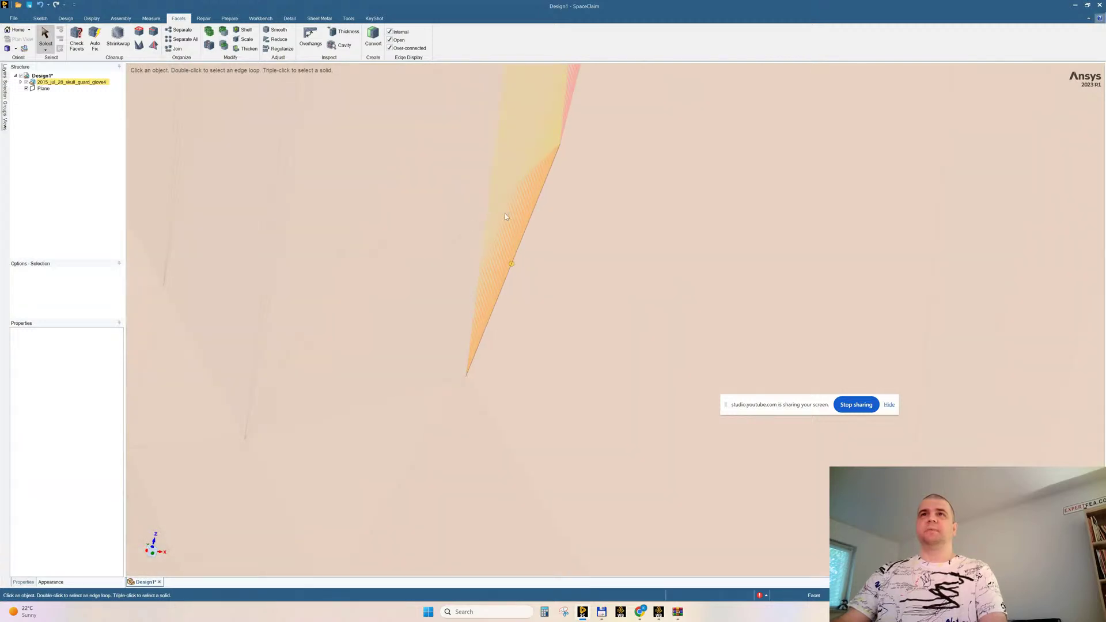
{"action": "scroll", "coordinate": [529, 366], "scroll_direction": "down", "scroll_amount": 4}
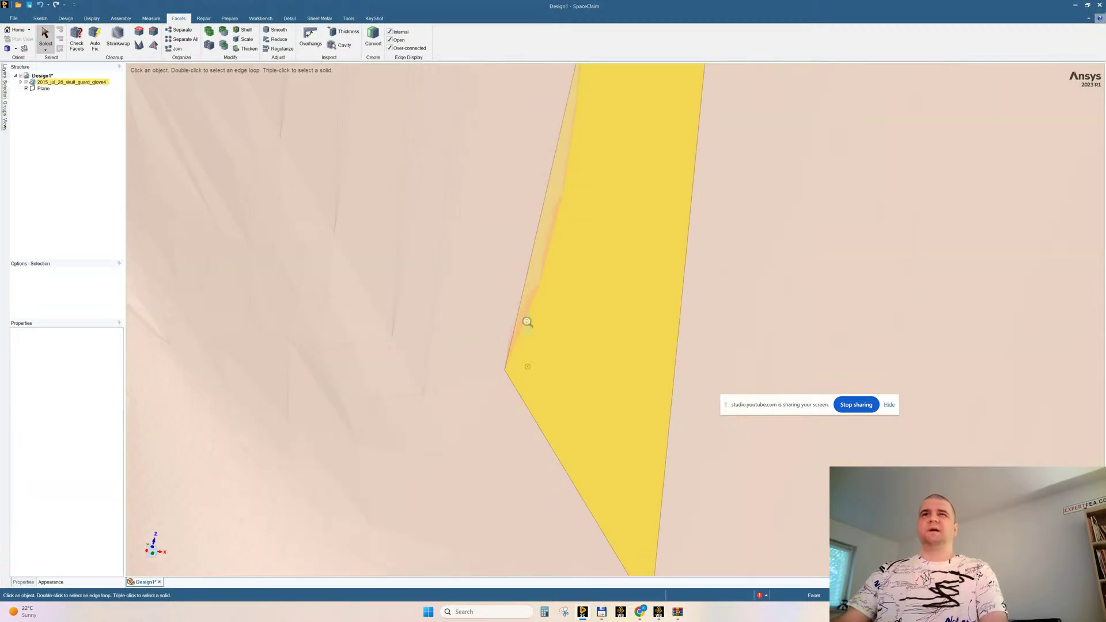
{"action": "scroll", "coordinate": [523, 322], "scroll_direction": "up", "scroll_amount": 3}
{"action": "scroll", "coordinate": [536, 299], "scroll_direction": "down", "scroll_amount": 6}
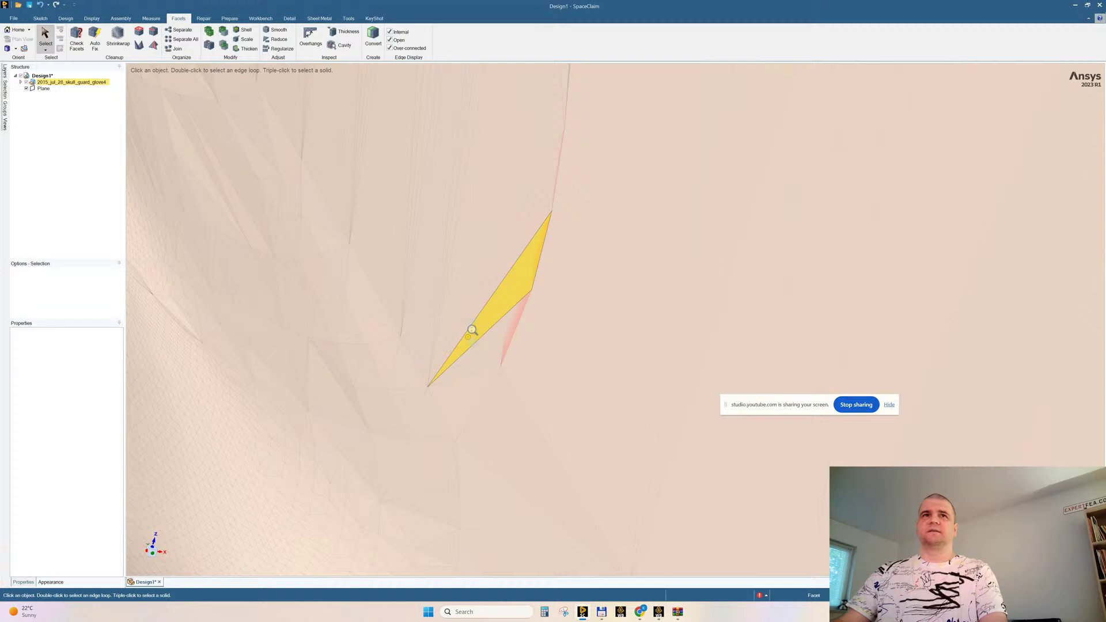
{"action": "middle_click_drag", "start_coordinate": [476, 291], "coordinate": [372, 265]}
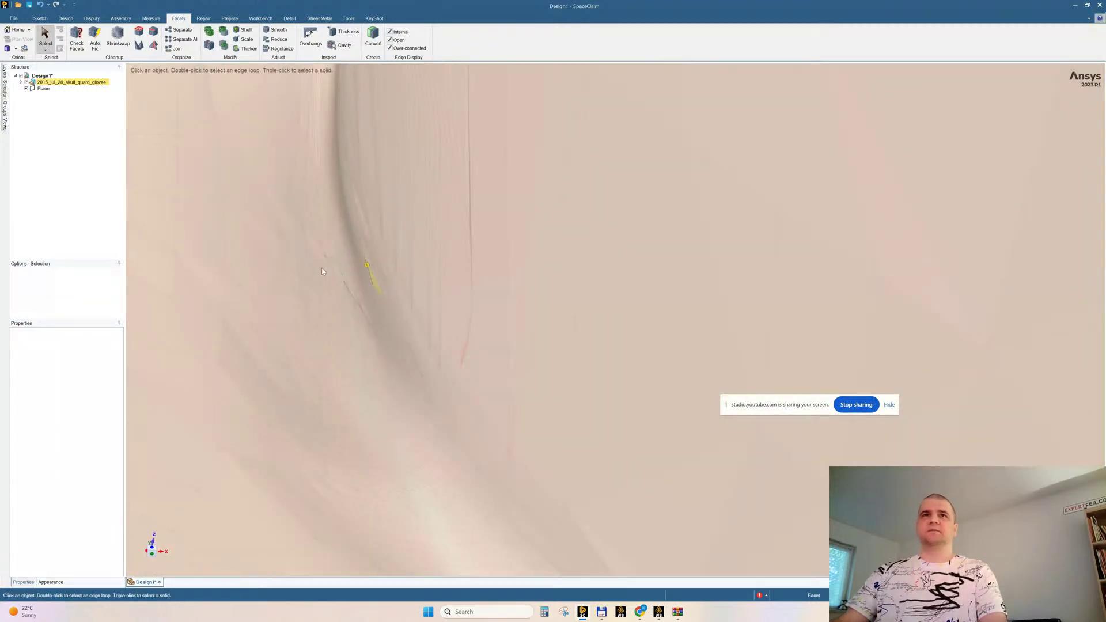
{"action": "scroll", "coordinate": [344, 348], "scroll_direction": "up", "scroll_amount": 5}
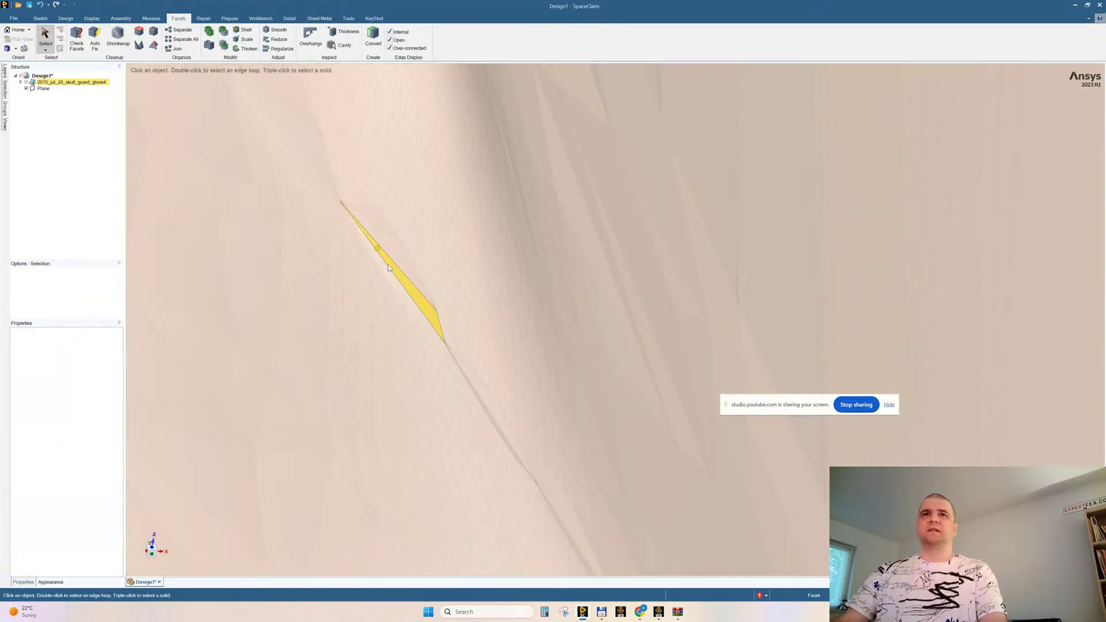
{"action": "scroll", "coordinate": [420, 265], "scroll_direction": "up", "scroll_amount": 3}
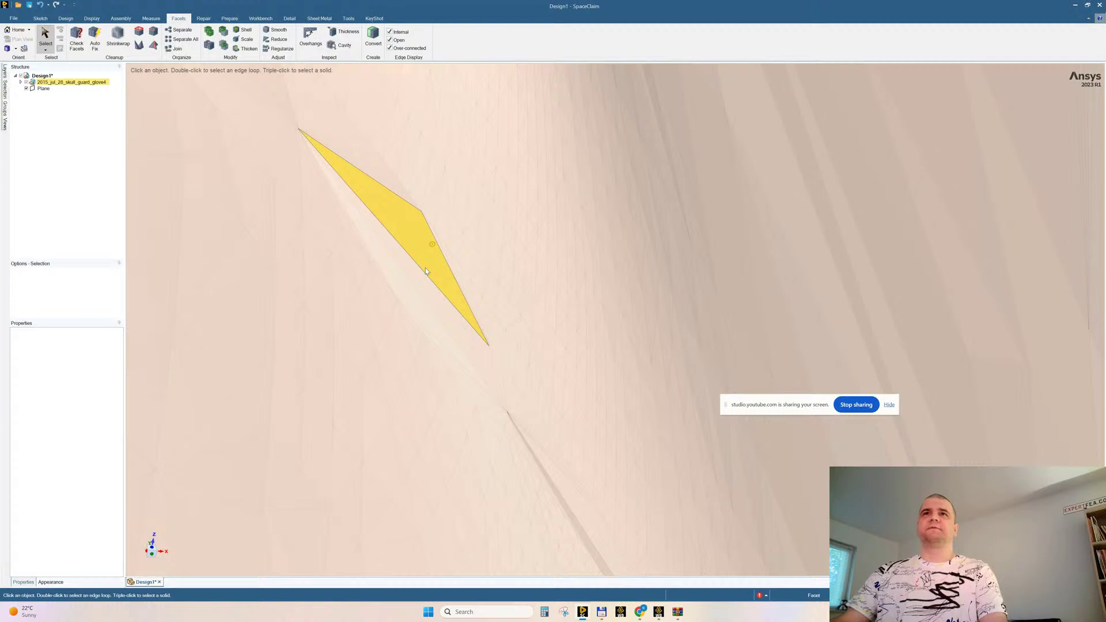
{"action": "mouse_move", "coordinate": [450, 340]}
{"action": "middle_mouse_down"}
{"action": "mouse_move", "coordinate": [558, 292]}
{"action": "mouse_move", "coordinate": [551, 237]}
{"action": "mouse_move", "coordinate": [448, 321]}
{"action": "middle_mouse_up"}
{"action": "middle_click_drag", "start_coordinate": [366, 378], "coordinate": [344, 294]}
{"action": "middle_click_drag", "start_coordinate": [426, 357], "coordinate": [428, 407]}
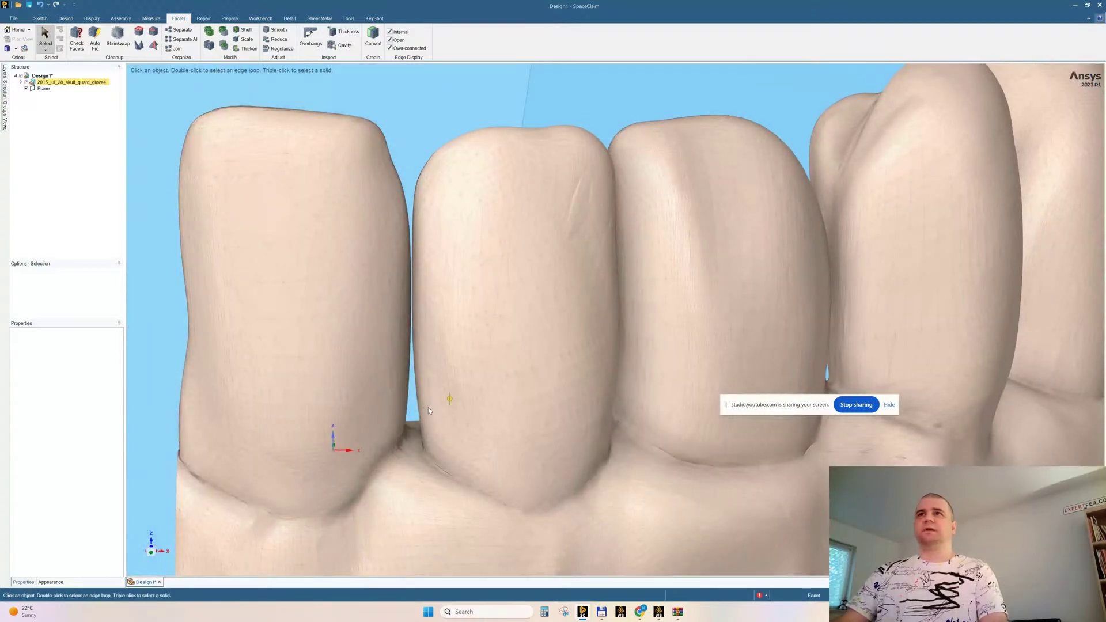
{"action": "scroll", "coordinate": [428, 407], "scroll_direction": "down", "scroll_amount": 5}
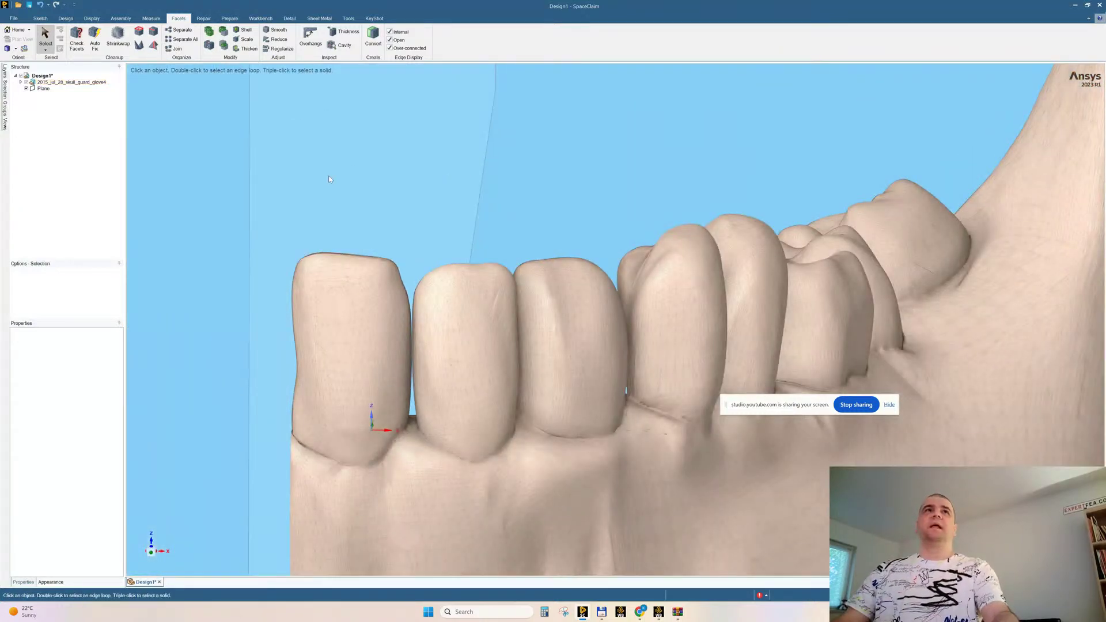
Run Fix Sharps on the faceted jaw half and apply the fix to all detected areas five times
{"action": "left_click", "coordinate": [139, 47]}
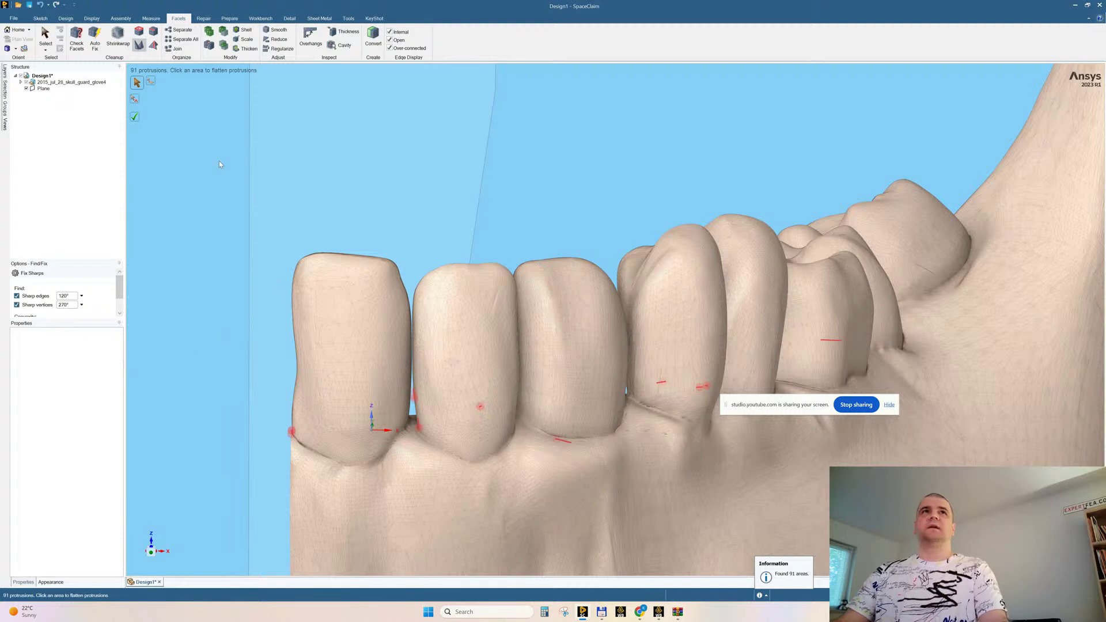
{"action": "mouse_move", "coordinate": [589, 169]}
{"action": "middle_mouse_down"}
{"action": "mouse_move", "coordinate": [558, 173]}
{"action": "mouse_move", "coordinate": [602, 152]}
{"action": "middle_mouse_up"}
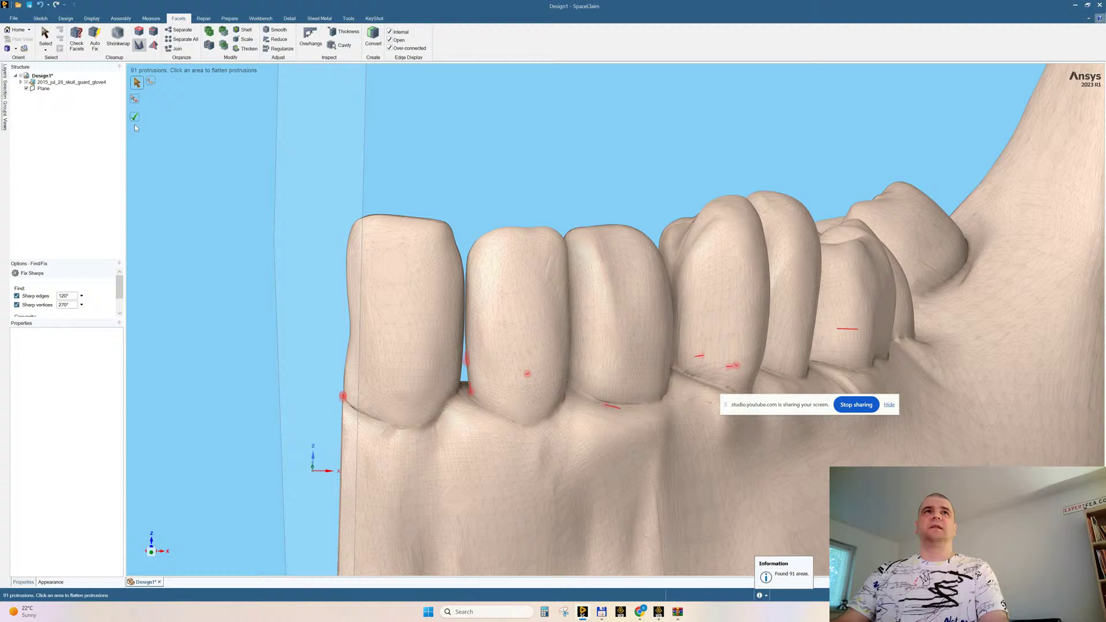
{"action": "left_click", "coordinate": [136, 118]}
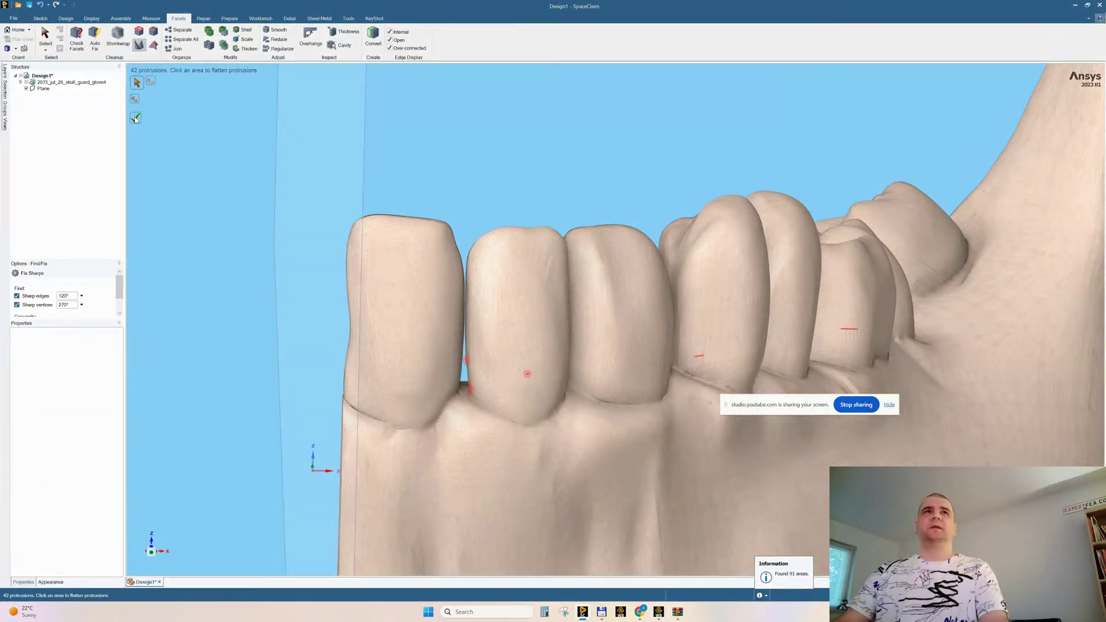
{"action": "left_click", "coordinate": [136, 118]}
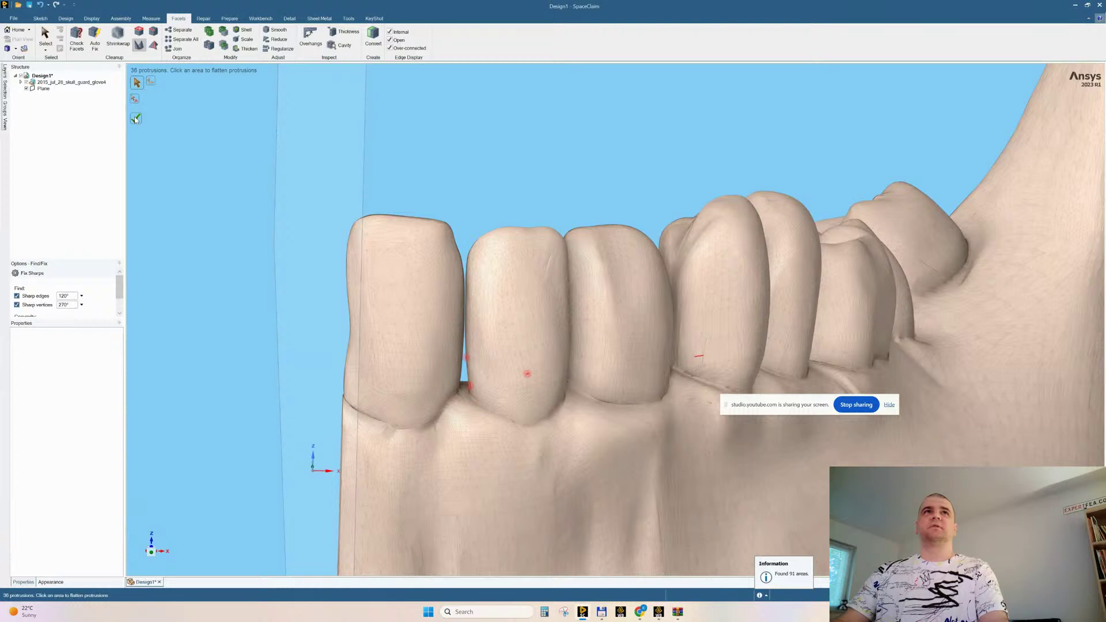
{"action": "left_click", "coordinate": [136, 118]}
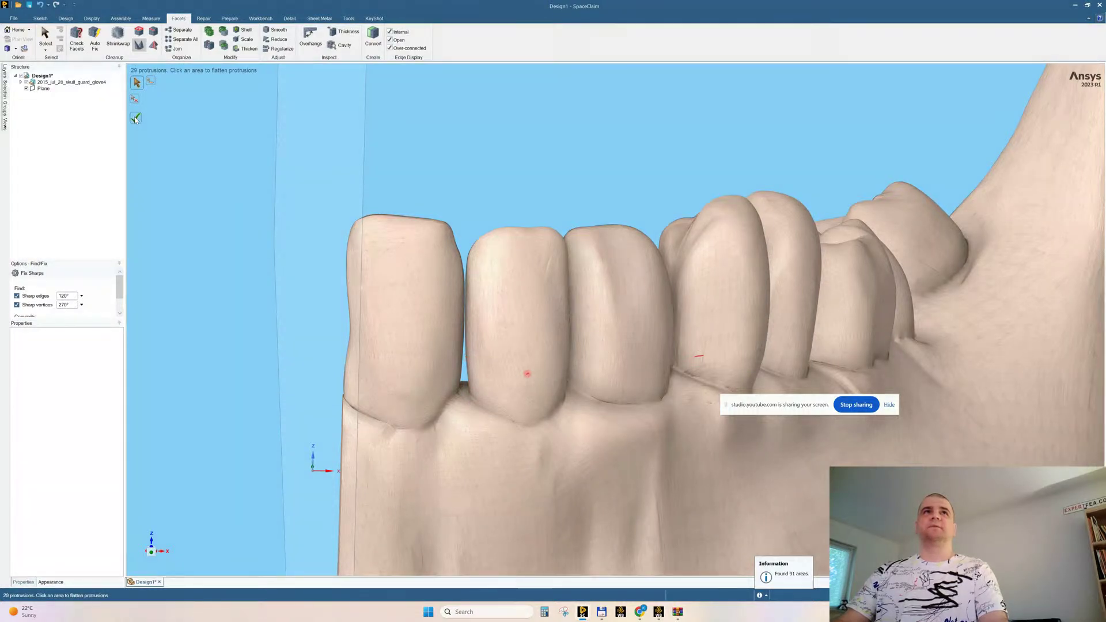
{"action": "left_click", "coordinate": [136, 118]}
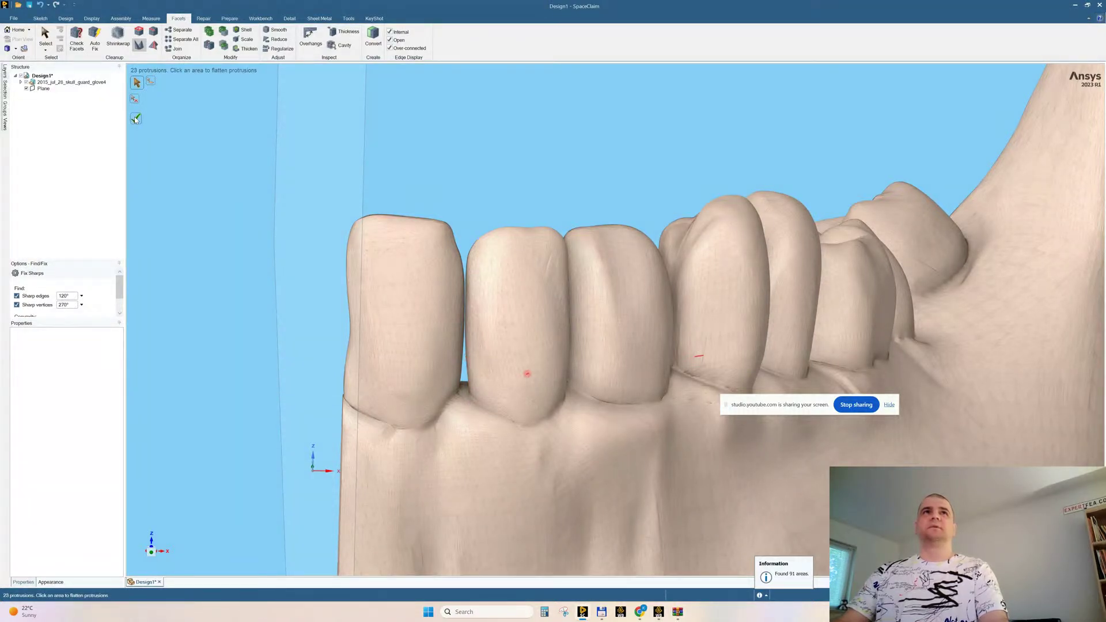
{"action": "left_click", "coordinate": [136, 119]}
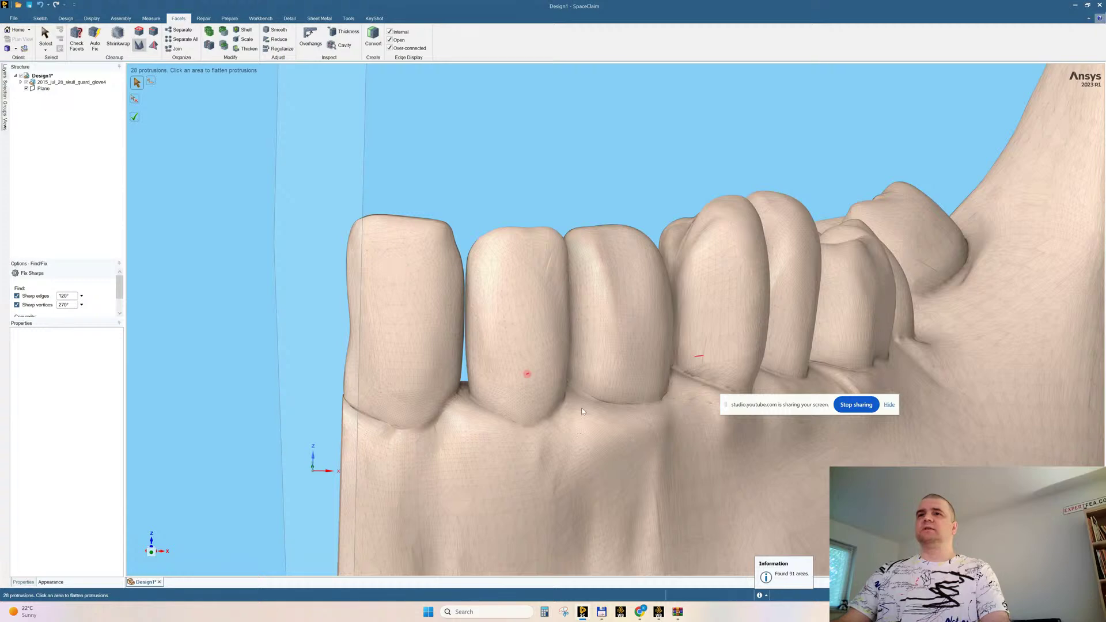
Check the marked sharps where the teeth meet the bone and apply the fix to all remaining areas four more times
{"action": "middle_click_drag", "start_coordinate": [582, 412], "coordinate": [517, 354], "text": "shift"}
{"action": "scroll", "coordinate": [646, 433], "scroll_direction": "up", "scroll_amount": 5}
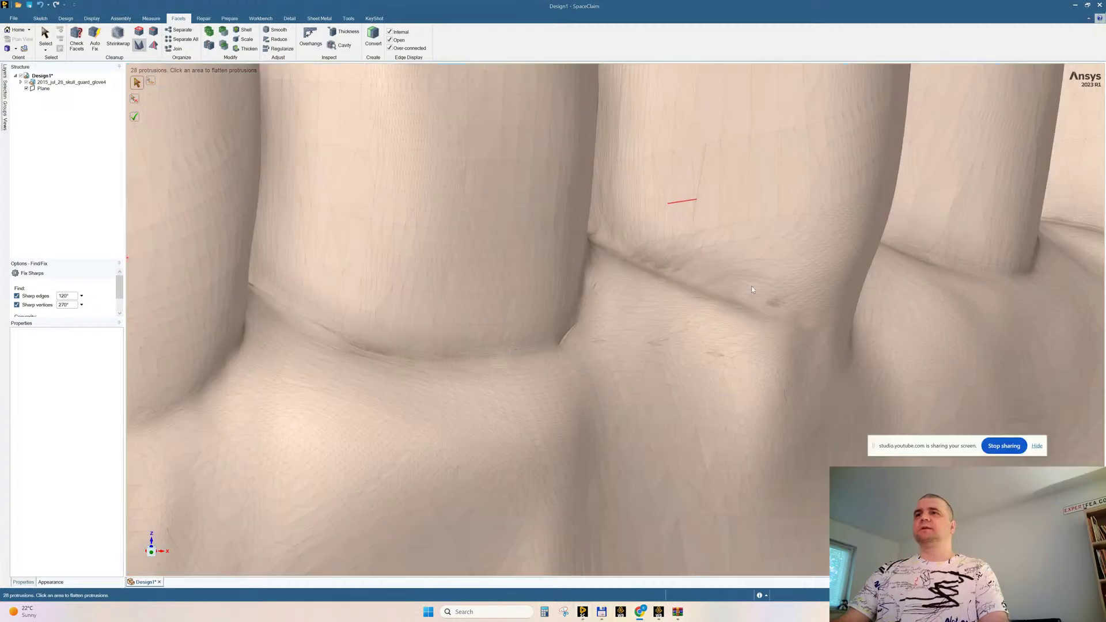
{"action": "middle_click_drag", "start_coordinate": [751, 286], "coordinate": [679, 230], "text": "ctrl"}
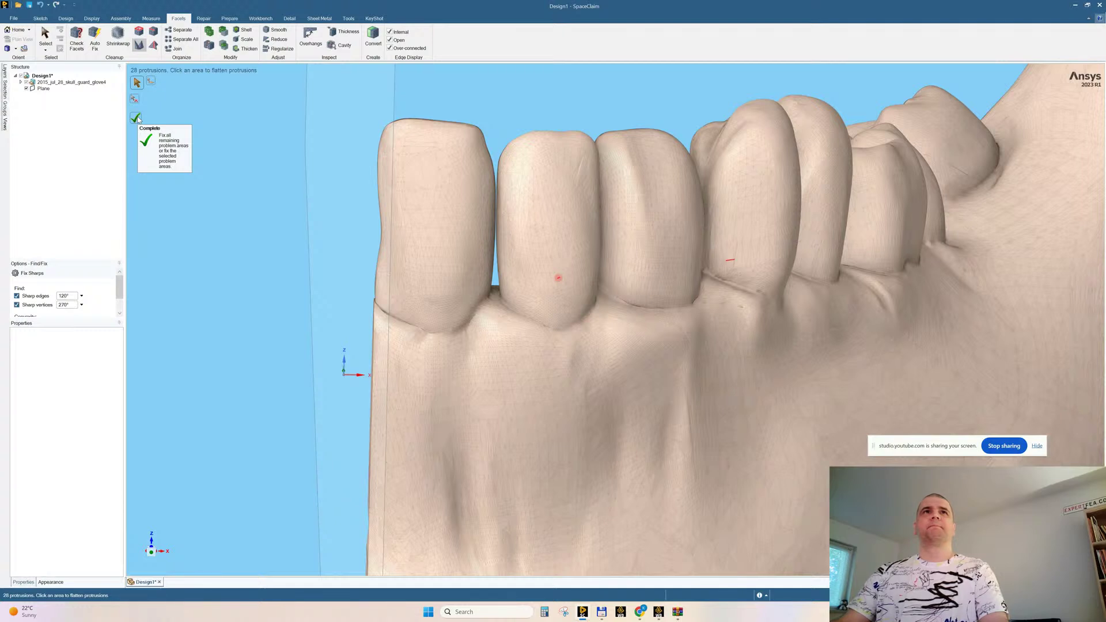
{"action": "left_click", "coordinate": [137, 119]}
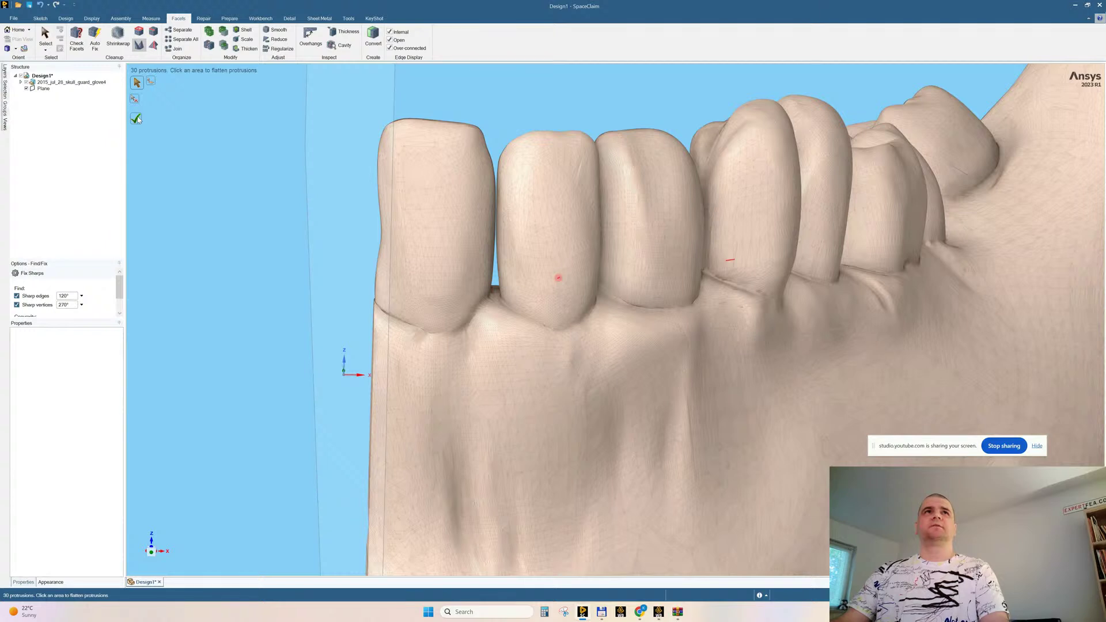
{"action": "left_click", "coordinate": [137, 119]}
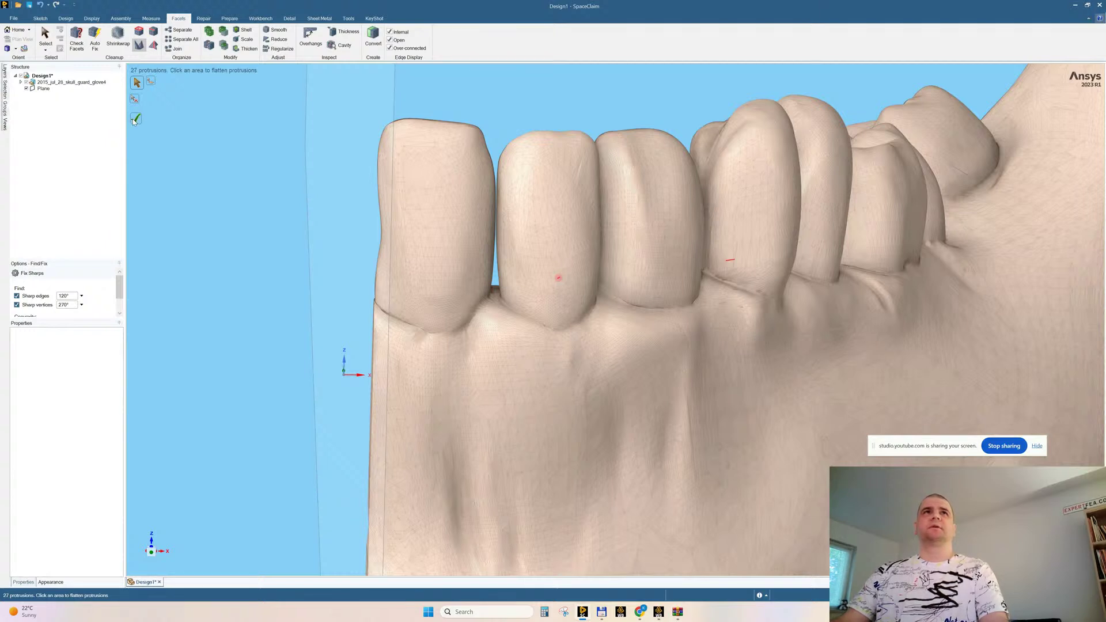
{"action": "left_click", "coordinate": [137, 119]}
{"action": "left_click", "coordinate": [136, 120]}
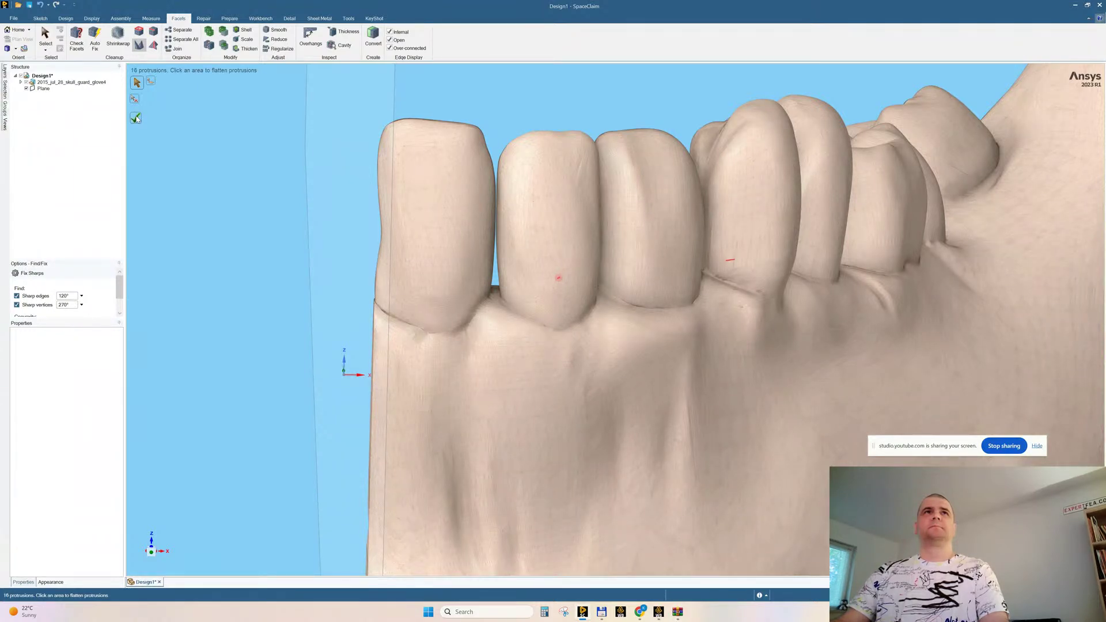
Examine the remaining marked sharp facets up close near the teeth and across the whole jaw half
{"action": "mouse_move", "coordinate": [843, 257]}
{"action": "middle_mouse_down", "text": "shift"}
{"action": "mouse_move", "coordinate": [750, 264]}
{"action": "mouse_move", "coordinate": [605, 415]}
{"action": "middle_mouse_up", "text": "shift"}
{"action": "scroll", "coordinate": [605, 415], "scroll_direction": "up", "scroll_amount": 10}
{"action": "scroll", "coordinate": [405, 173], "scroll_direction": "up", "scroll_amount": 3}
{"action": "middle_click_drag", "start_coordinate": [405, 173], "coordinate": [423, 271], "text": "shift"}
{"action": "scroll", "coordinate": [448, 363], "scroll_direction": "up", "scroll_amount": 8}
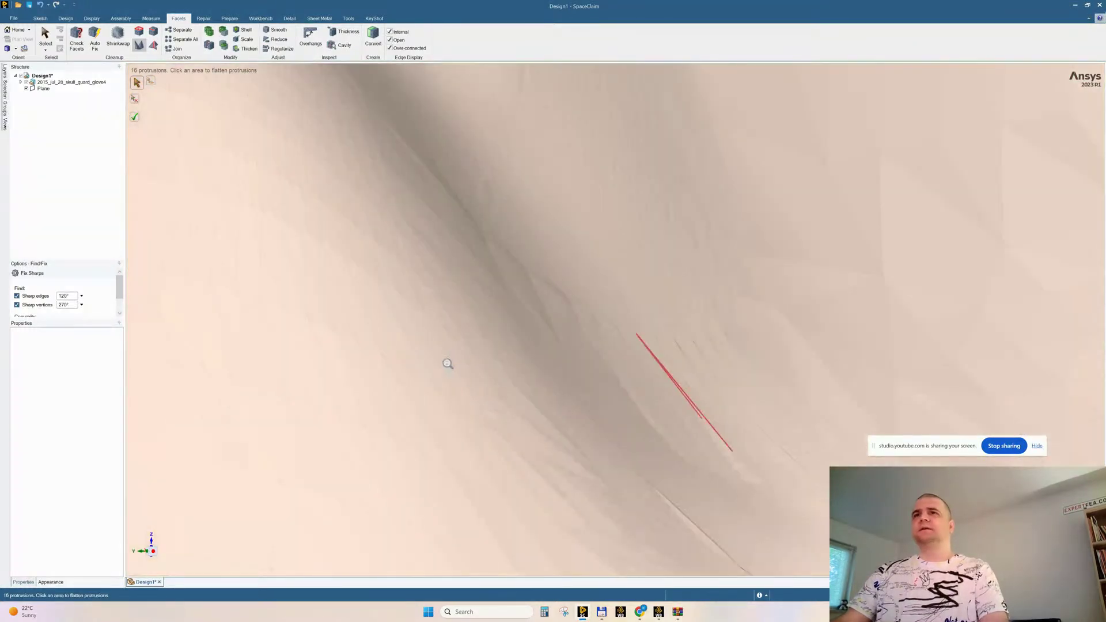
{"action": "mouse_move", "coordinate": [681, 361]}
{"action": "middle_mouse_down", "text": "shift"}
{"action": "mouse_move", "coordinate": [554, 257]}
{"action": "mouse_move", "coordinate": [530, 307]}
{"action": "middle_mouse_up", "text": "shift"}
{"action": "scroll", "coordinate": [554, 258], "scroll_direction": "up", "scroll_amount": 5}
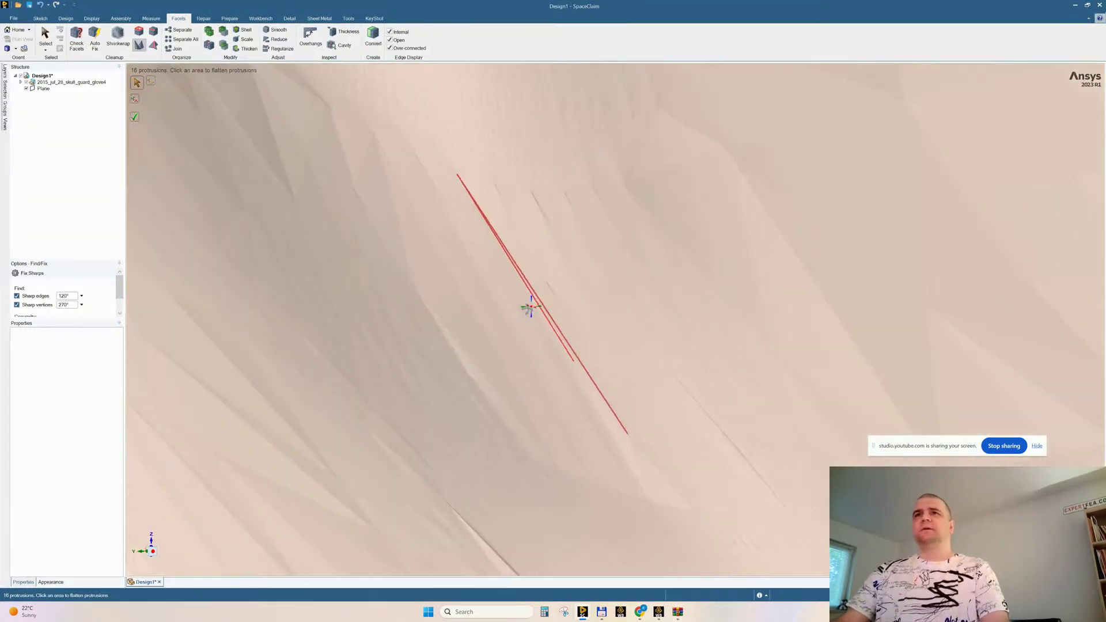
{"action": "scroll", "coordinate": [522, 295], "scroll_direction": "down", "scroll_amount": 10}
{"action": "middle_click_drag", "start_coordinate": [509, 281], "coordinate": [526, 304]}
{"action": "middle_click_drag", "start_coordinate": [555, 373], "coordinate": [521, 121], "text": "shift"}
{"action": "mouse_move", "coordinate": [400, 397]}
{"action": "middle_mouse_down"}
{"action": "mouse_move", "coordinate": [427, 276]}
{"action": "mouse_move", "coordinate": [433, 292]}
{"action": "mouse_move", "coordinate": [388, 293]}
{"action": "mouse_move", "coordinate": [432, 292]}
{"action": "middle_mouse_up"}
{"action": "scroll", "coordinate": [668, 262], "scroll_direction": "up", "scroll_amount": 2}
{"action": "middle_click_drag", "start_coordinate": [668, 262], "coordinate": [604, 197], "text": "shift"}
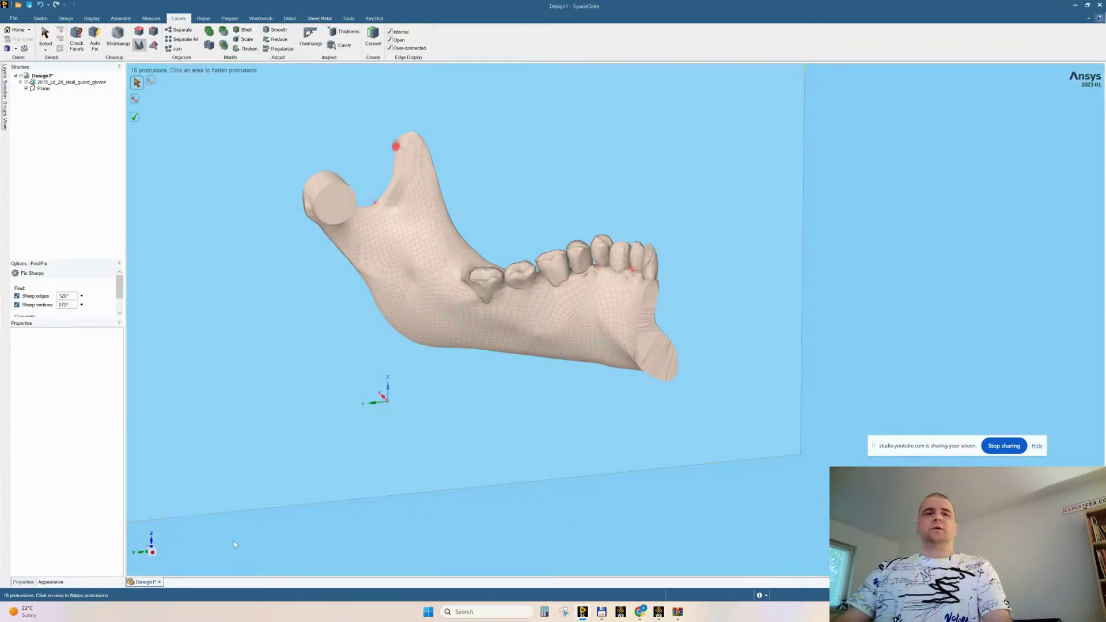
Close the jaw design in SpaceClaim and switch to the Chrome browser
{"action": "left_click", "coordinate": [160, 582]}
{"action": "left_click", "coordinate": [548, 344]}
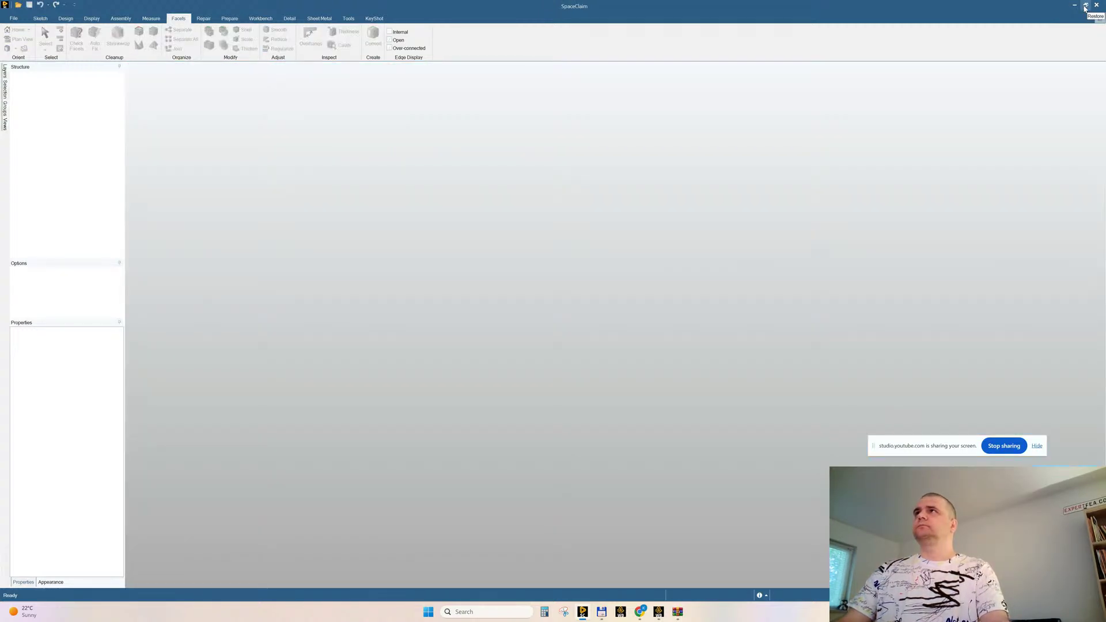
{"action": "mouse_move", "coordinate": [641, 615]}
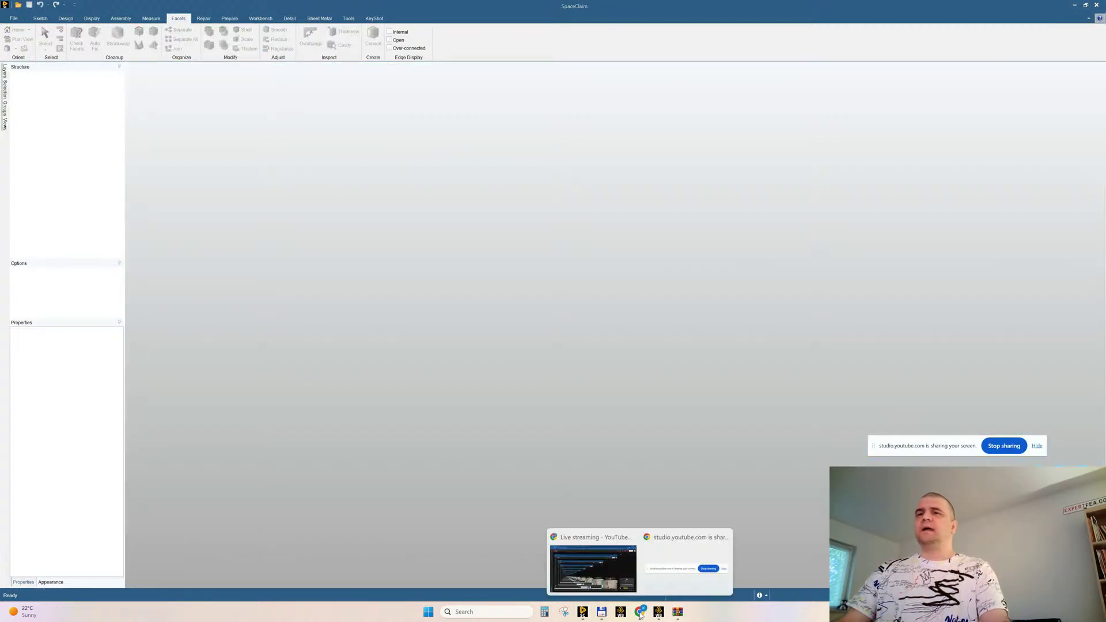
{"action": "left_click", "coordinate": [594, 565]}
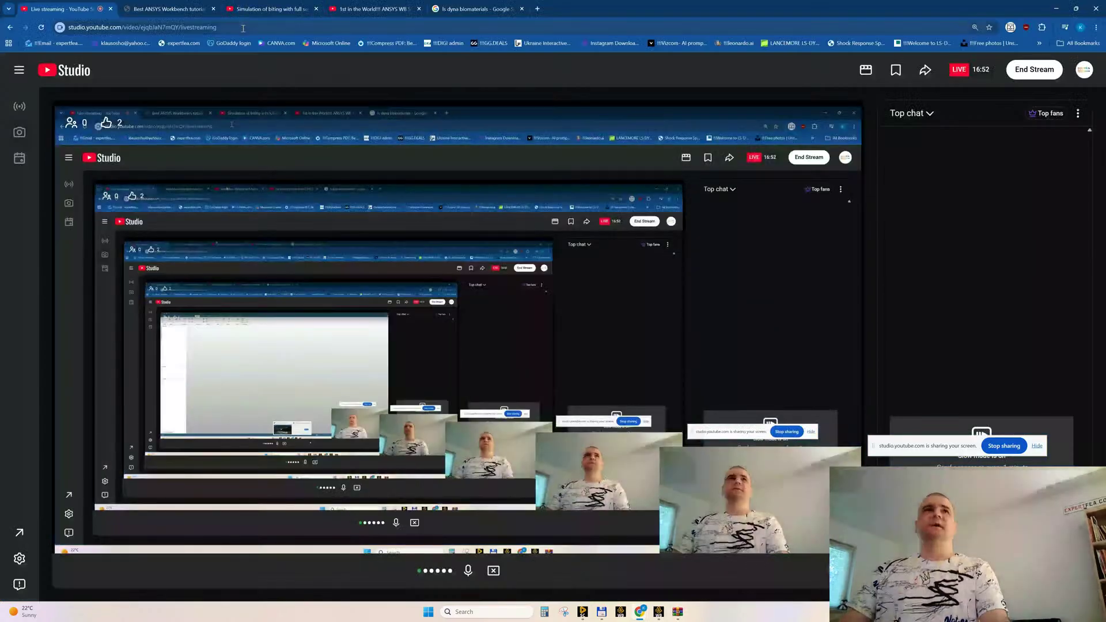
Open the GrabCAD library in a new browser tab and search its models for "skull"
{"action": "left_click", "coordinate": [537, 9]}
{"action": "type", "text": "g"}
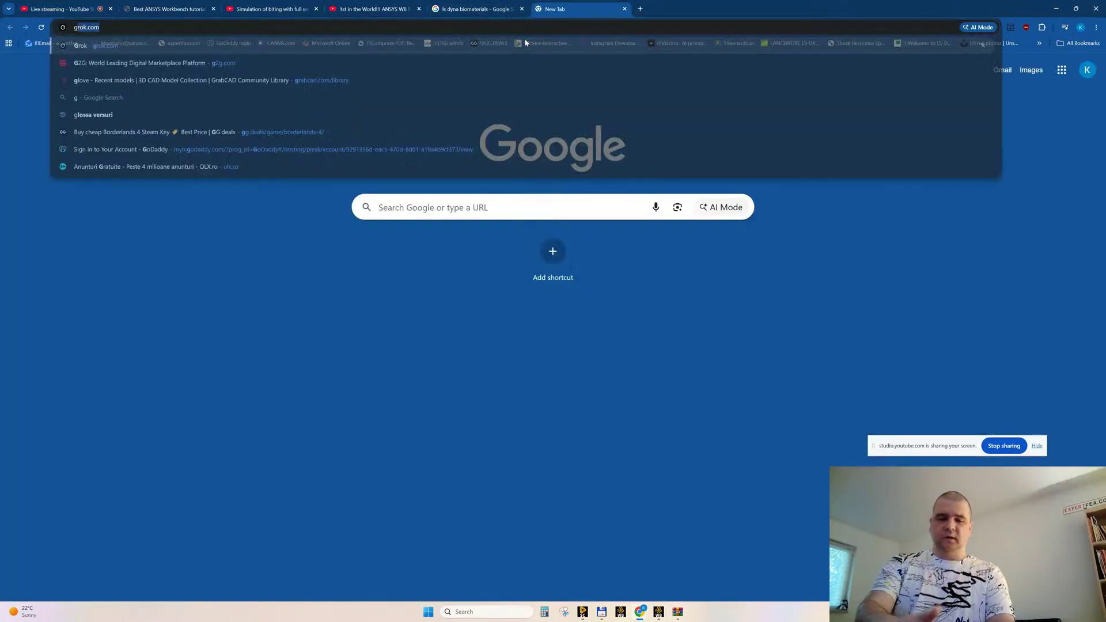
{"action": "type", "text": "rabcad"}
{"action": "key", "text": "Return"}
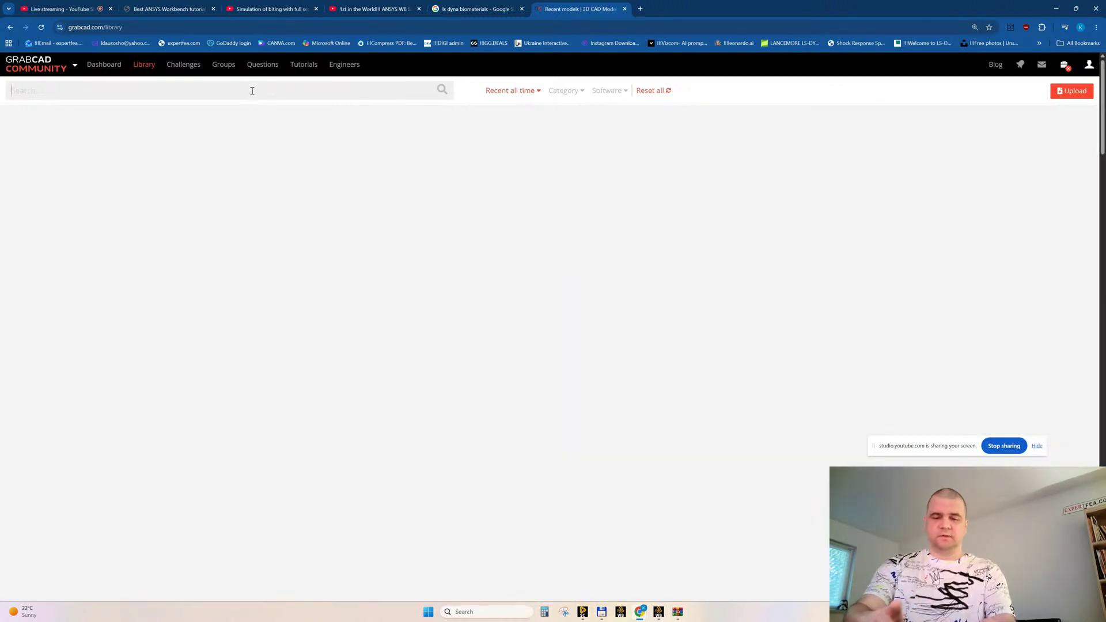
{"action": "type", "text": "skull"}
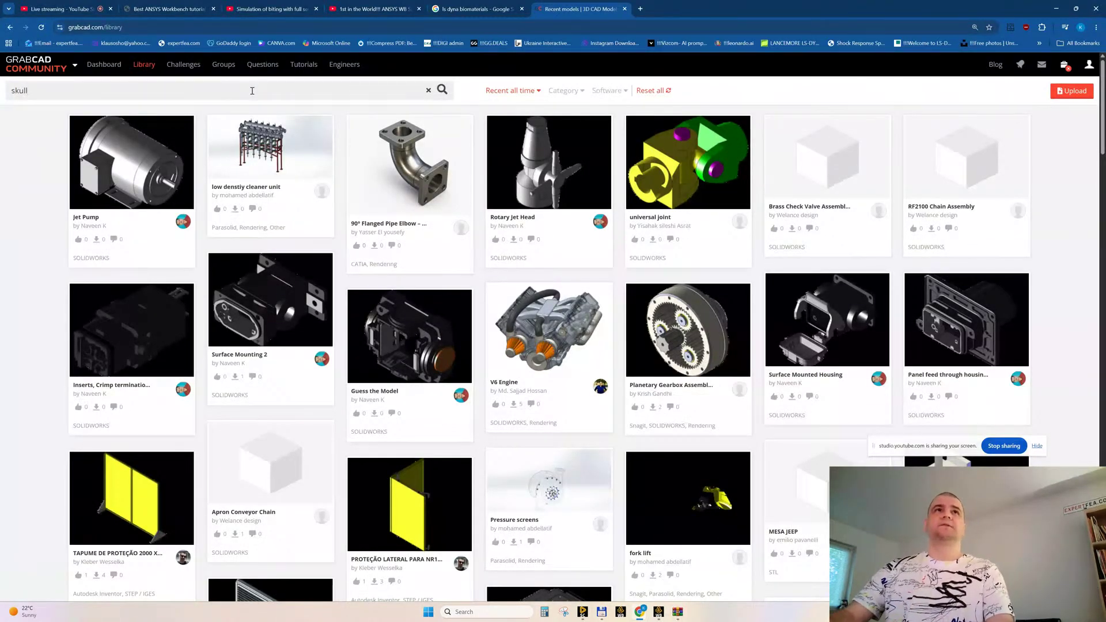
{"action": "key", "text": "Return"}
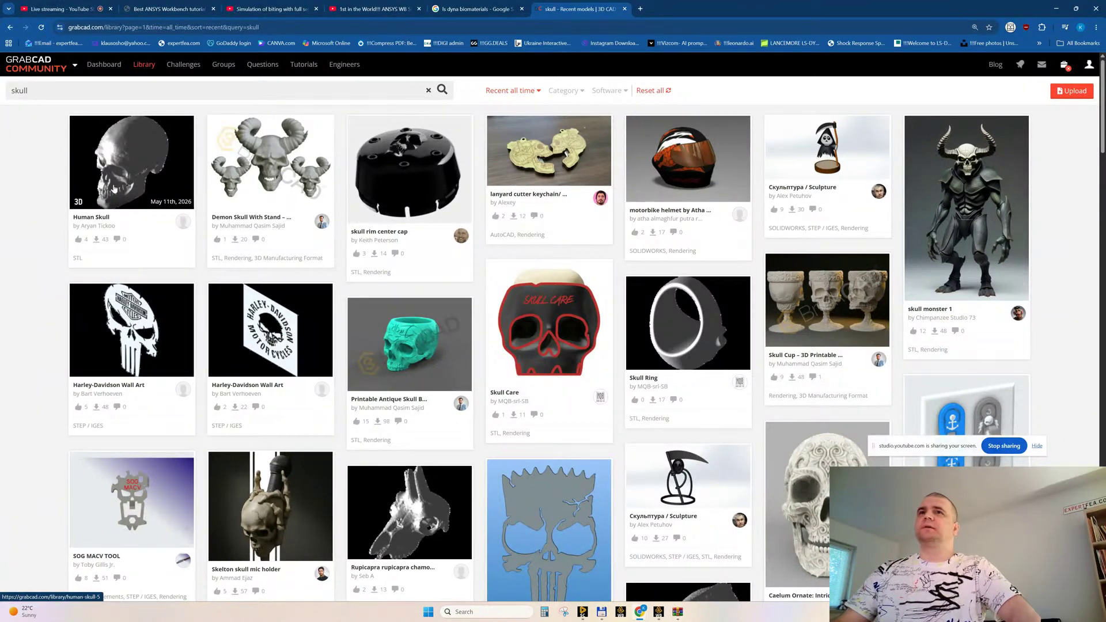
Browse the first skull results and open the Human Skull model in a separate tab
{"action": "scroll", "coordinate": [114, 188], "scroll_direction": "down", "scroll_amount": 1}
{"action": "scroll", "coordinate": [114, 189], "scroll_direction": "down", "scroll_amount": 1}
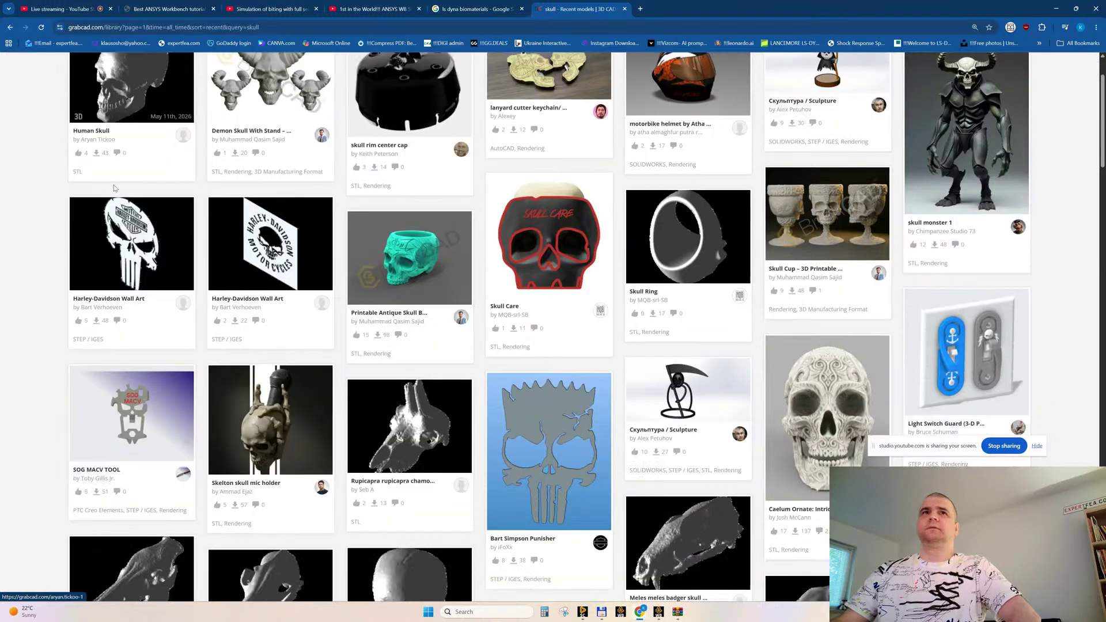
{"action": "scroll", "coordinate": [114, 189], "scroll_direction": "down", "scroll_amount": 3}
{"action": "scroll", "coordinate": [114, 188], "scroll_direction": "down", "scroll_amount": 5}
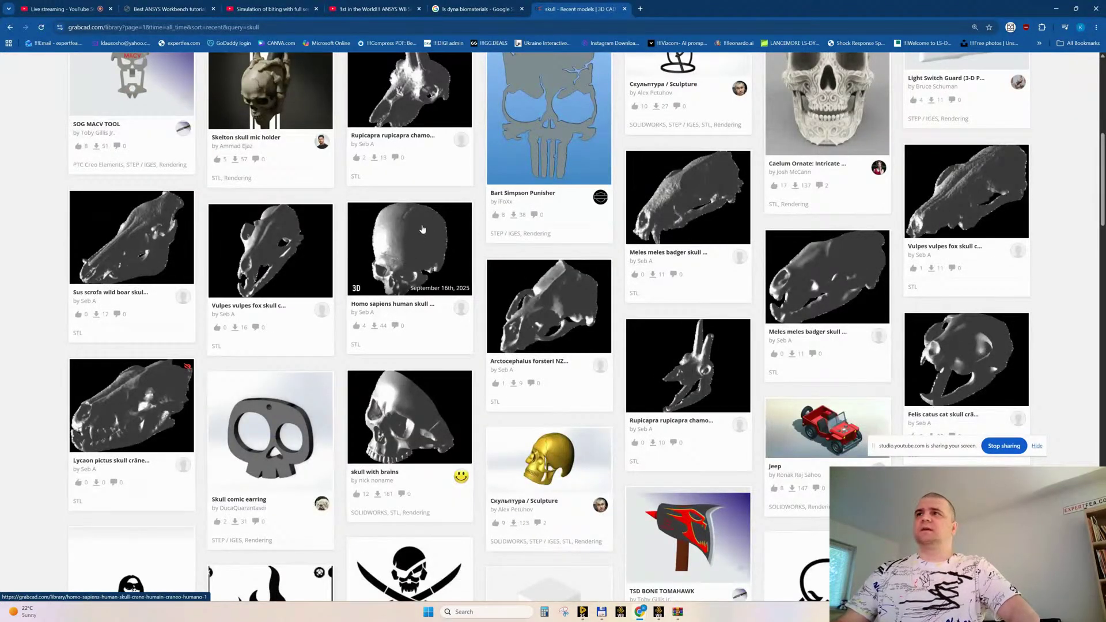
{"action": "scroll", "coordinate": [394, 246], "scroll_direction": "up", "scroll_amount": 6}
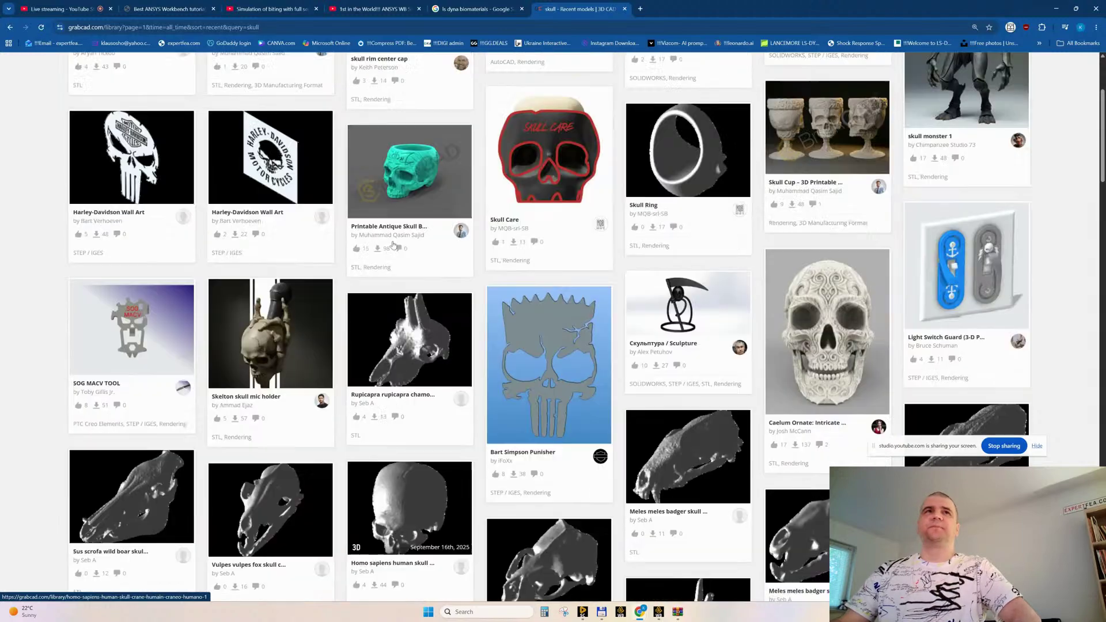
{"action": "scroll", "coordinate": [393, 246], "scroll_direction": "up", "scroll_amount": 4}
{"action": "middle_click", "coordinate": [109, 187]}
Open the Human Skull 3D scan and the Skull STL model listed below the Skull keychain in separate tabs
{"action": "scroll", "coordinate": [106, 267], "scroll_direction": "down", "scroll_amount": 20}
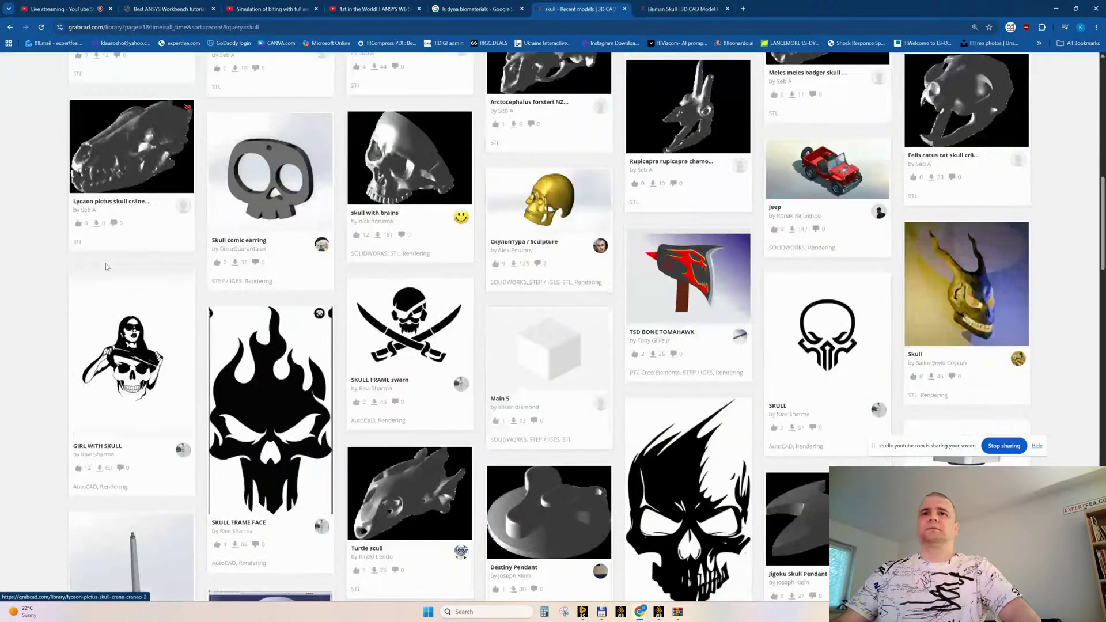
{"action": "scroll", "coordinate": [106, 266], "scroll_direction": "down", "scroll_amount": 3}
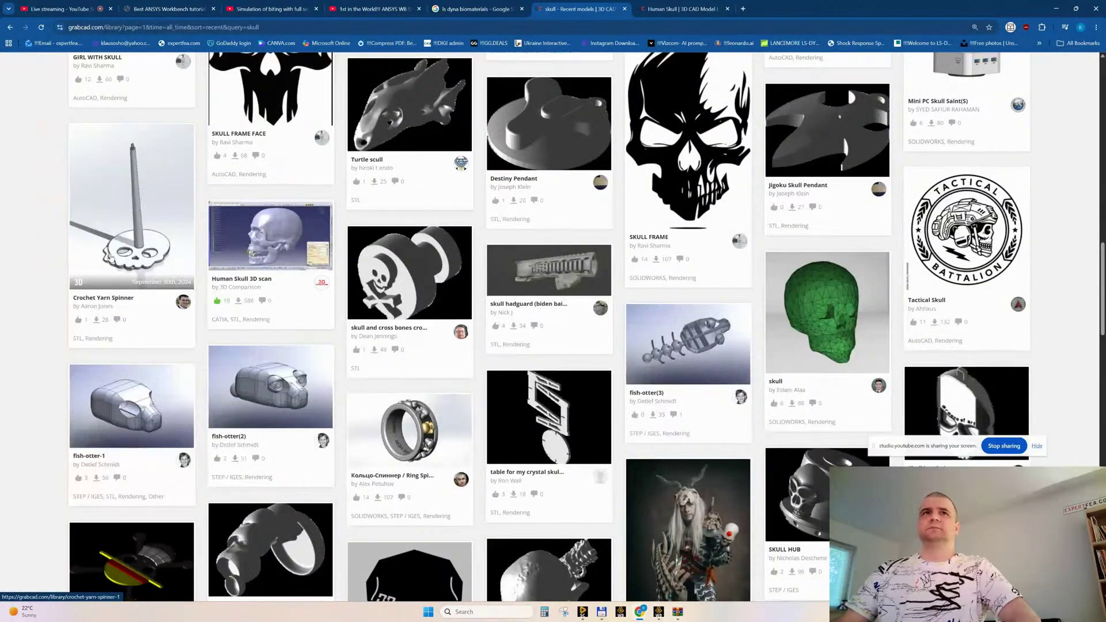
{"action": "middle_click", "coordinate": [252, 233]}
{"action": "scroll", "coordinate": [129, 334], "scroll_direction": "down", "scroll_amount": 5}
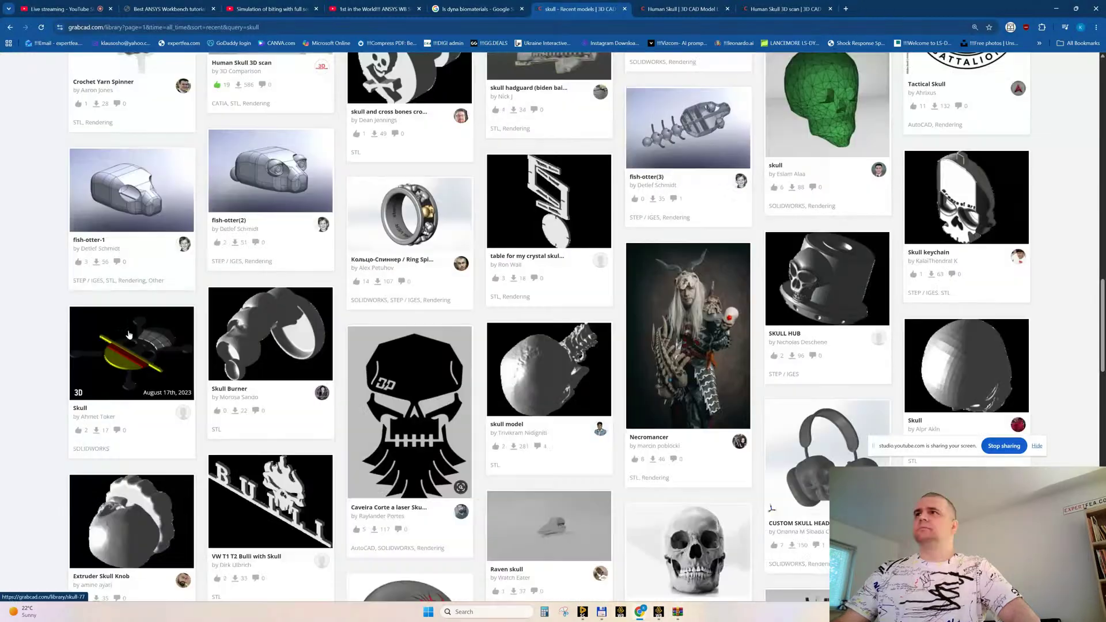
{"action": "scroll", "coordinate": [129, 334], "scroll_direction": "down", "scroll_amount": 2}
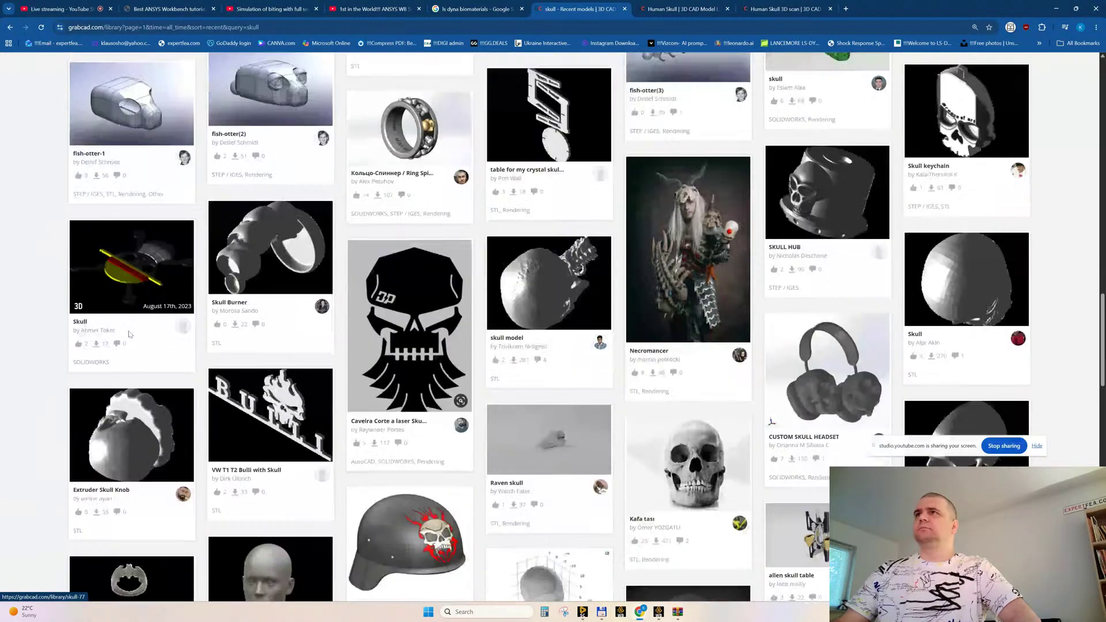
{"action": "middle_click", "coordinate": [946, 258]}
Open the Kafa tası, skull model and Brain and Skull Human models in separate tabs
{"action": "scroll", "coordinate": [679, 364], "scroll_direction": "down", "scroll_amount": 2}
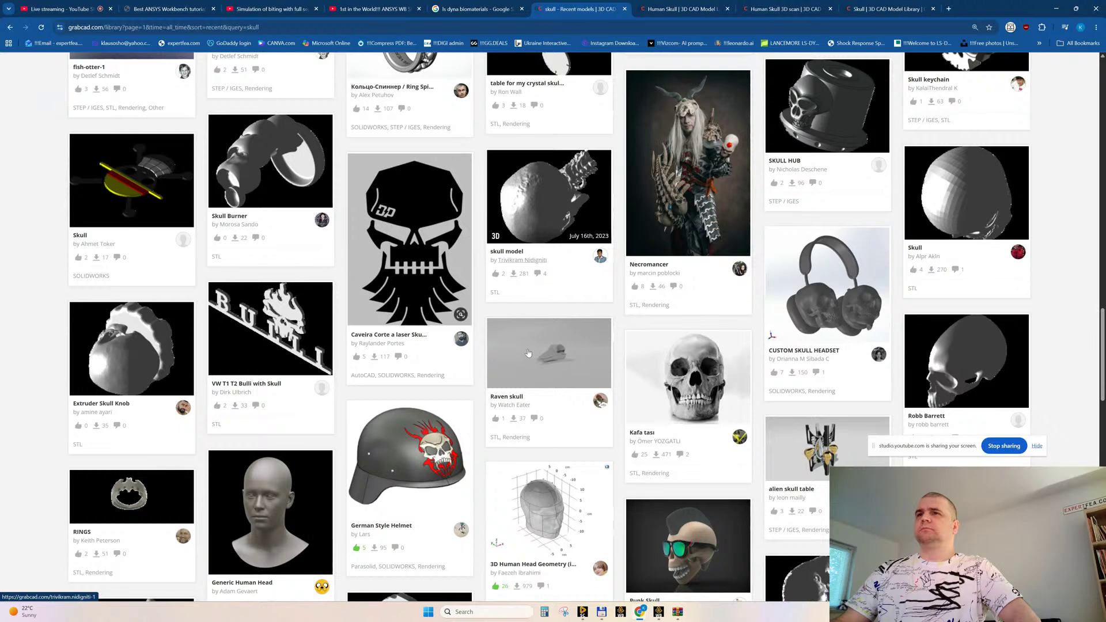
{"action": "middle_click", "coordinate": [679, 365]}
{"action": "middle_click", "coordinate": [539, 173]}
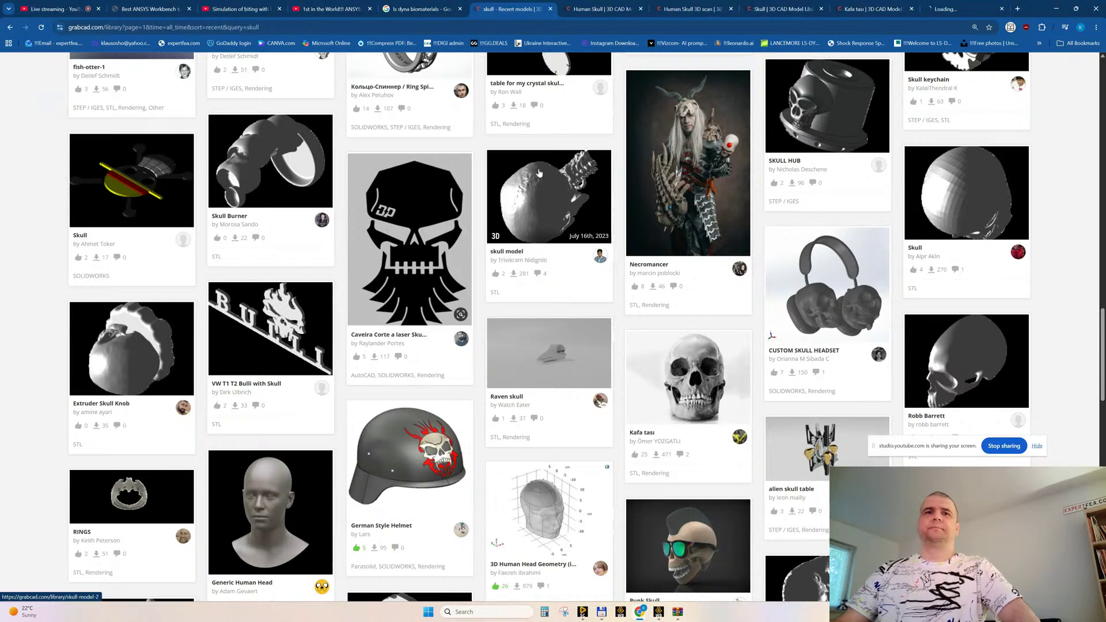
{"action": "scroll", "coordinate": [327, 333], "scroll_direction": "down", "scroll_amount": 5}
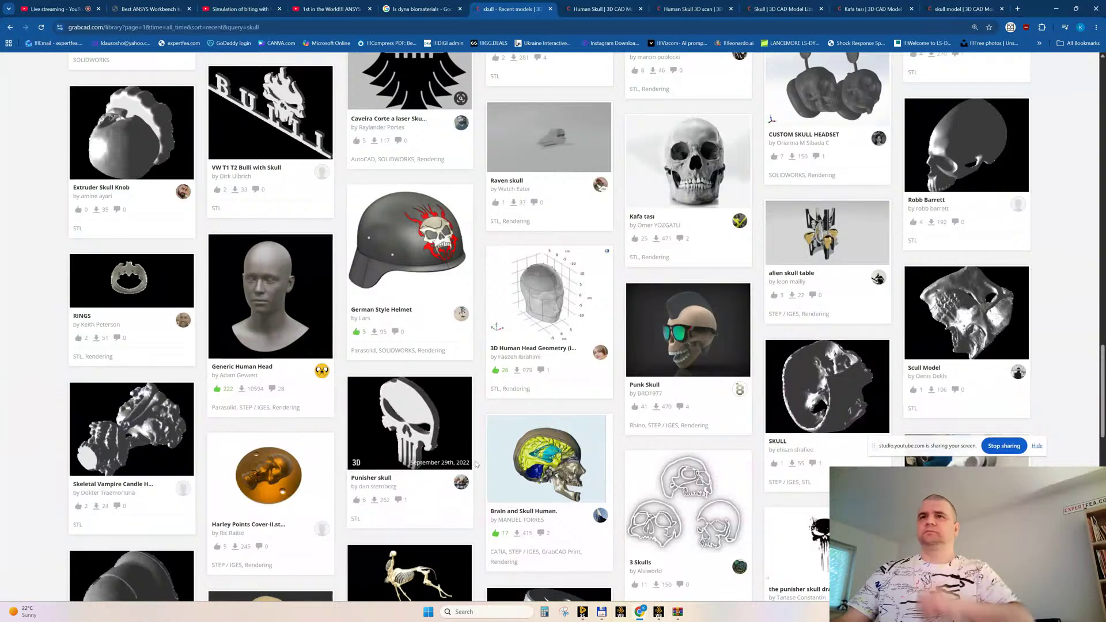
{"action": "middle_click", "coordinate": [489, 441]}
Look through the remaining skull models on the first results page
{"action": "scroll", "coordinate": [489, 440], "scroll_direction": "down", "scroll_amount": 4}
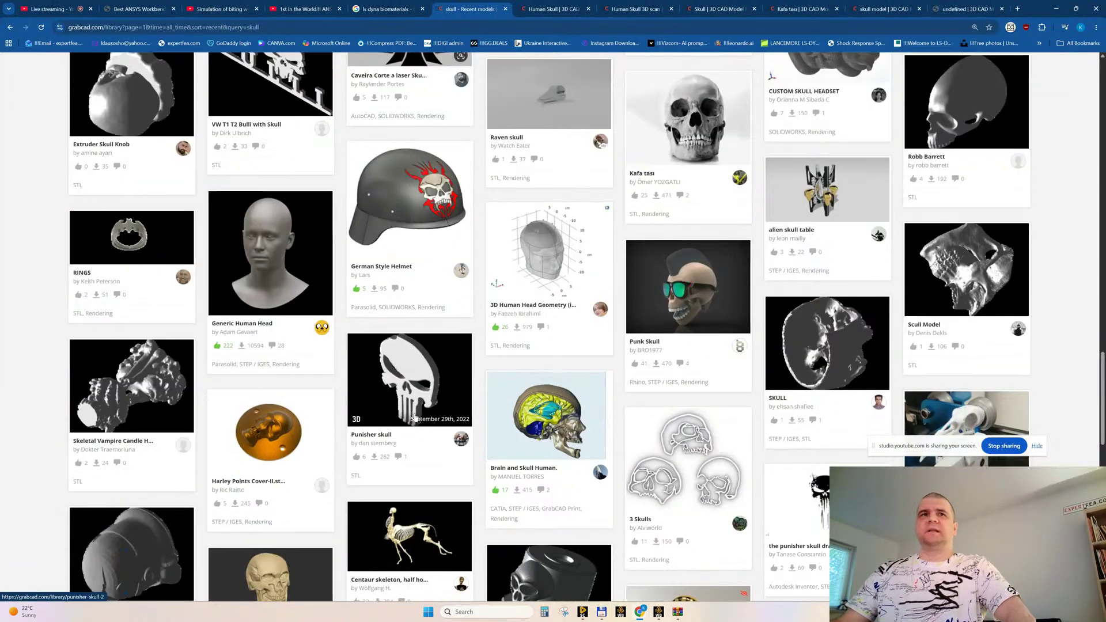
{"action": "scroll", "coordinate": [415, 417], "scroll_direction": "down", "scroll_amount": 2}
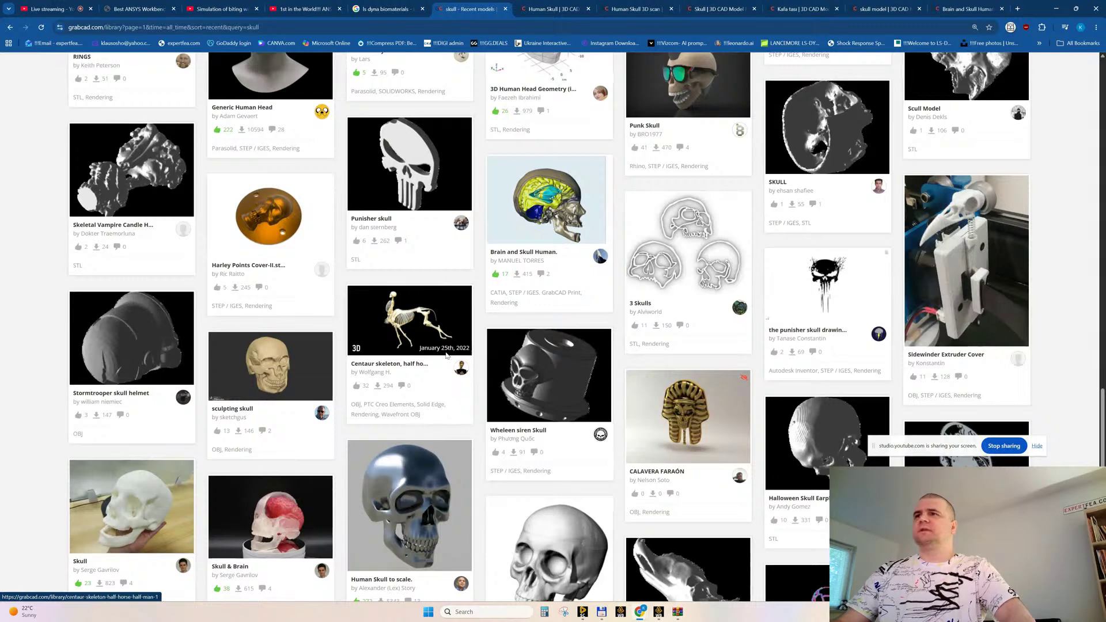
{"action": "scroll", "coordinate": [622, 480], "scroll_direction": "down", "scroll_amount": 7}
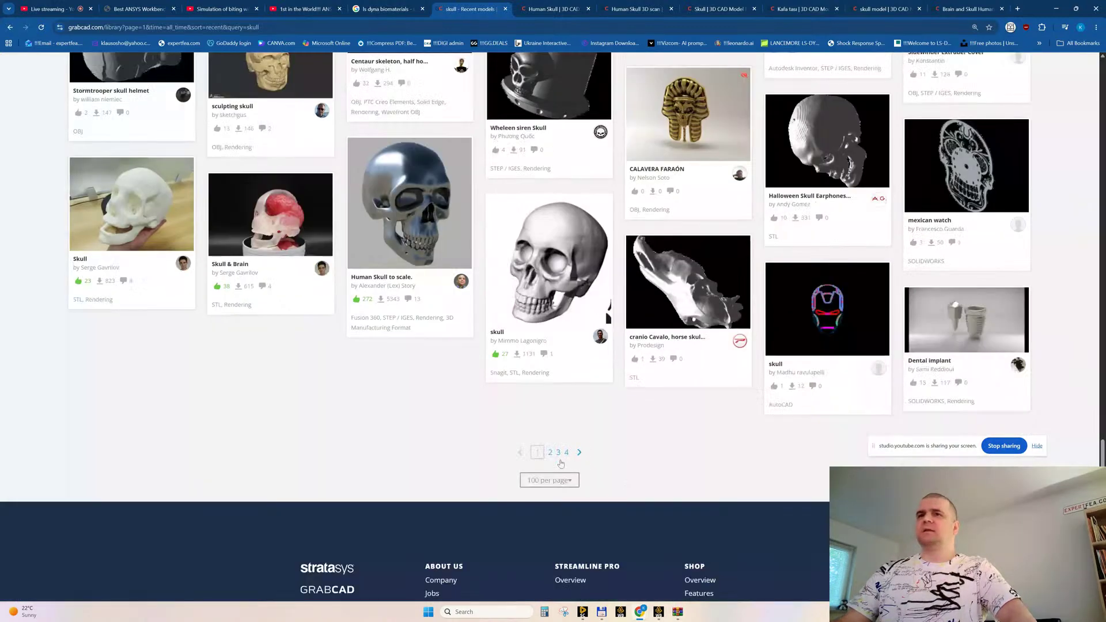
Browse the second page of skull results and open the Human skull model beside "Skull with defect" in a separate tab
{"action": "left_click", "coordinate": [551, 452]}
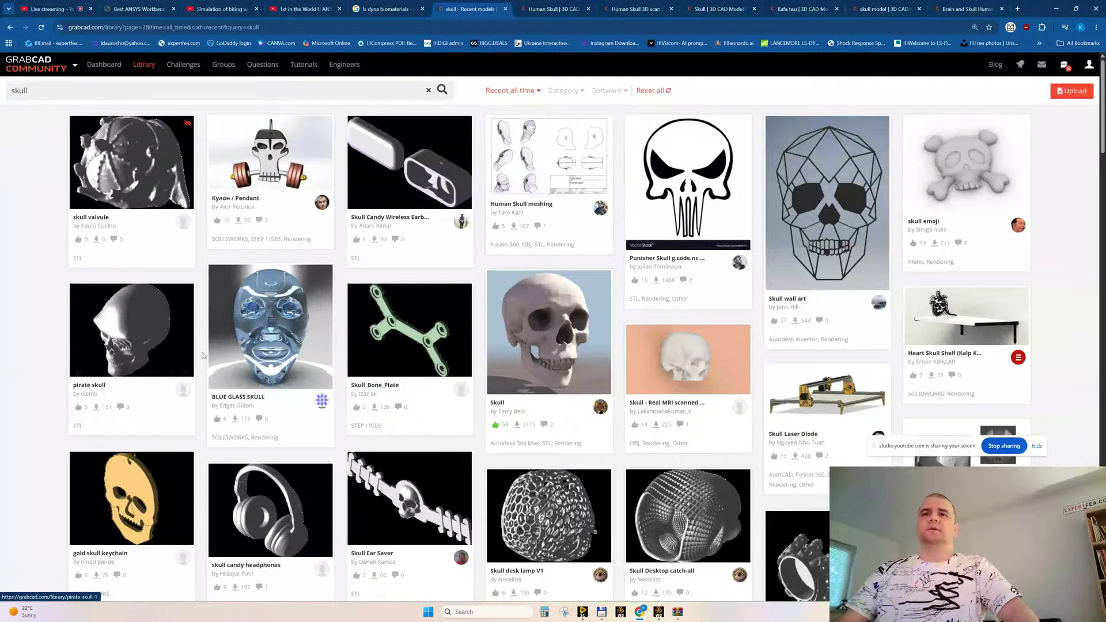
{"action": "scroll", "coordinate": [202, 356], "scroll_direction": "down", "scroll_amount": 3}
{"action": "scroll", "coordinate": [203, 356], "scroll_direction": "down", "scroll_amount": 2}
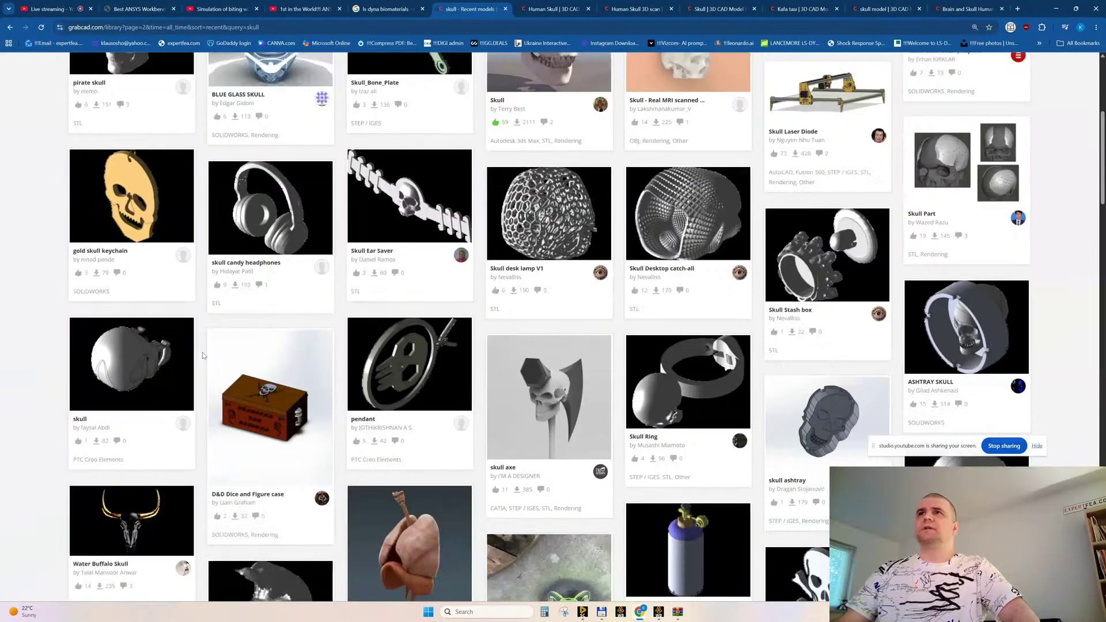
{"action": "scroll", "coordinate": [203, 356], "scroll_direction": "down", "scroll_amount": 2}
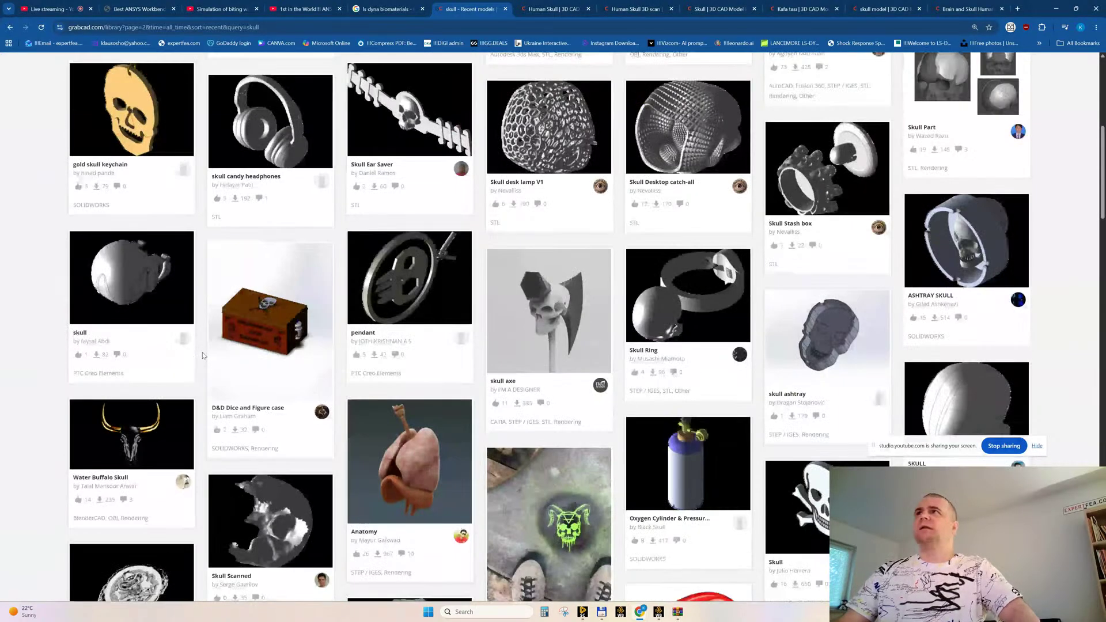
{"action": "scroll", "coordinate": [202, 355], "scroll_direction": "down", "scroll_amount": 2}
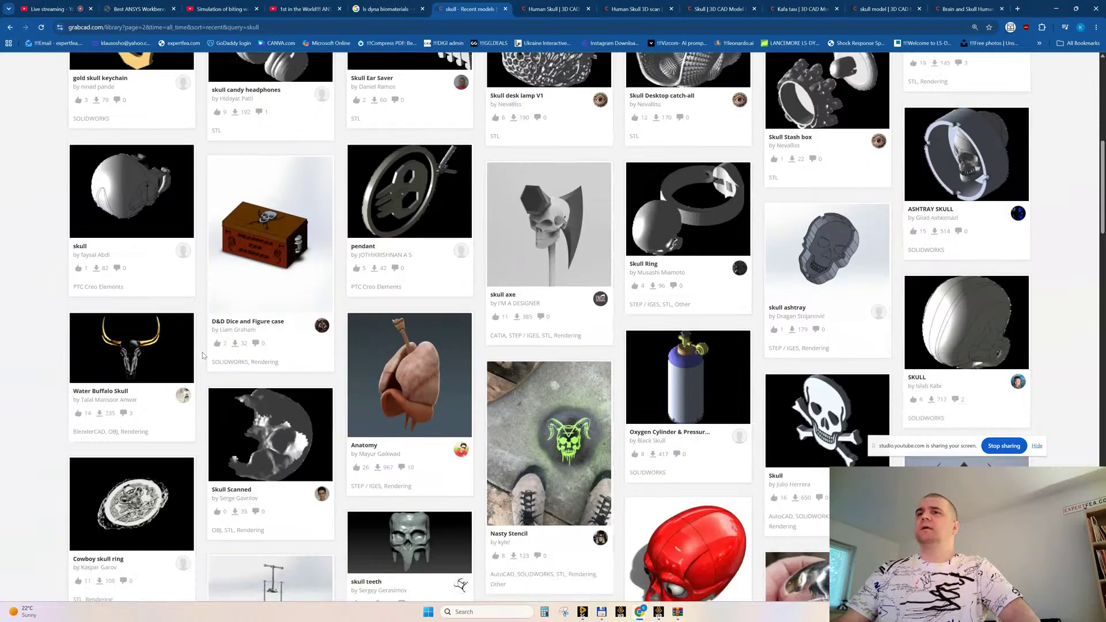
{"action": "scroll", "coordinate": [202, 352], "scroll_direction": "down", "scroll_amount": 8}
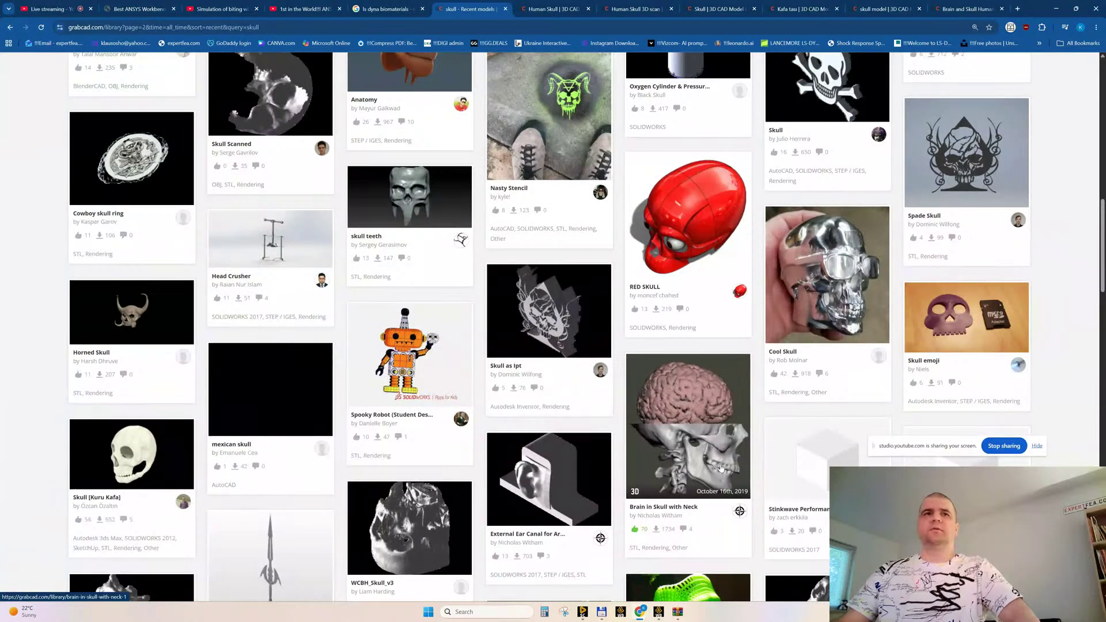
{"action": "scroll", "coordinate": [721, 467], "scroll_direction": "down", "scroll_amount": 4}
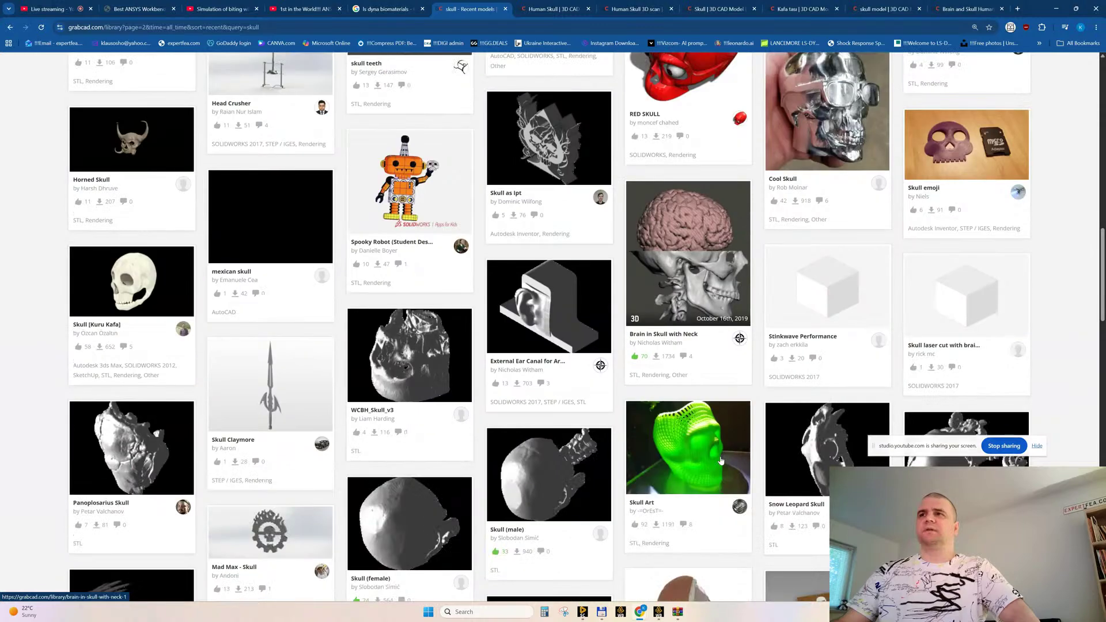
{"action": "scroll", "coordinate": [721, 461], "scroll_direction": "down", "scroll_amount": 4}
{"action": "scroll", "coordinate": [721, 461], "scroll_direction": "down", "scroll_amount": 3}
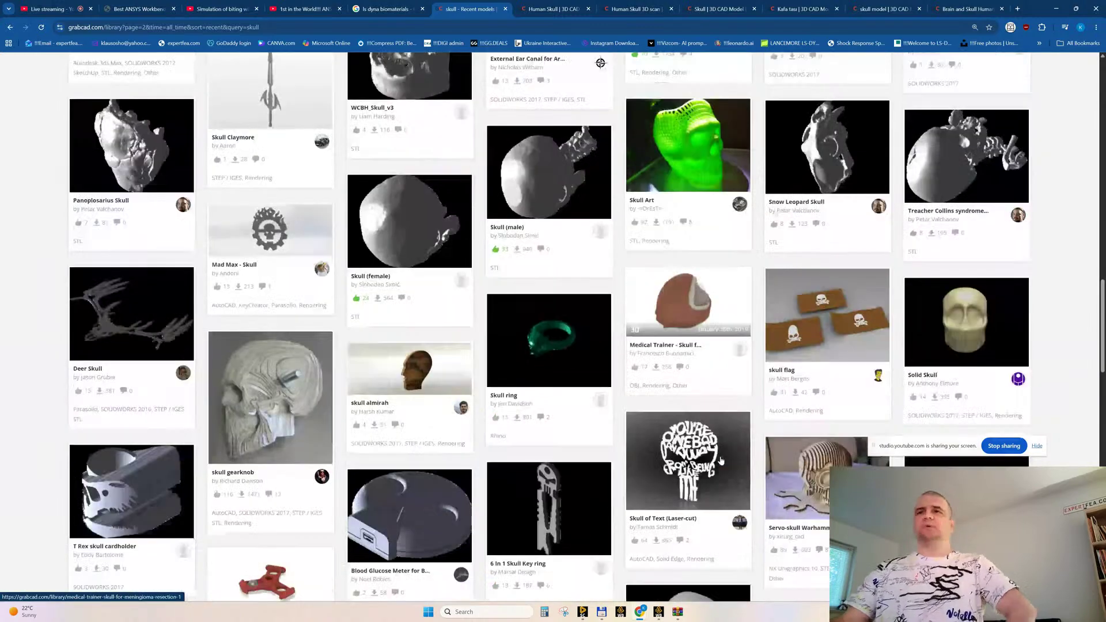
{"action": "scroll", "coordinate": [721, 461], "scroll_direction": "down", "scroll_amount": 5}
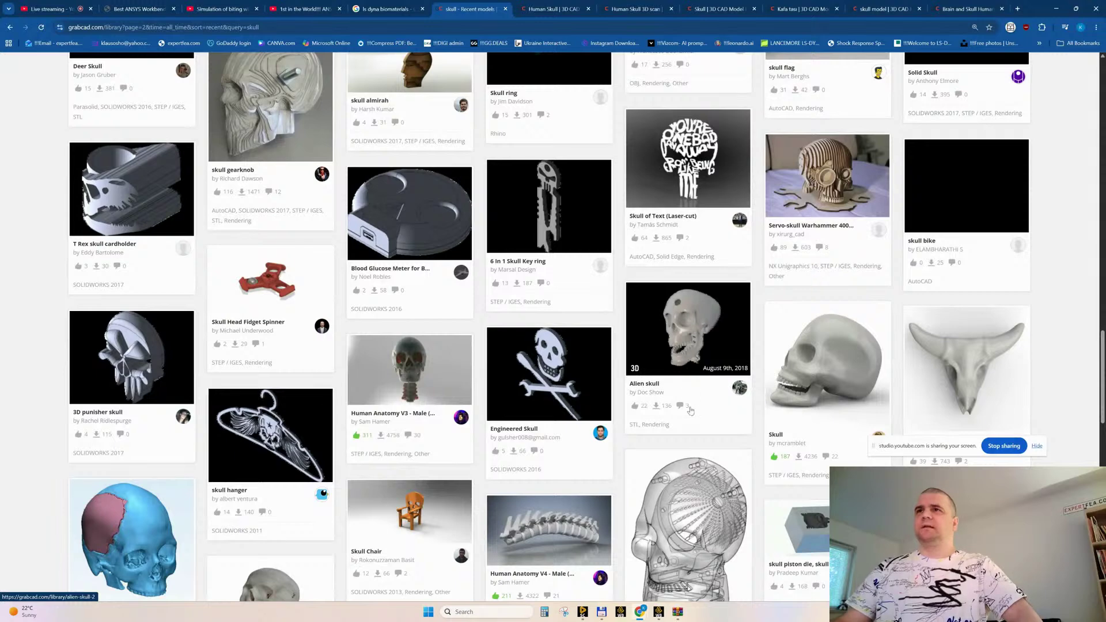
{"action": "scroll", "coordinate": [686, 354], "scroll_direction": "down", "scroll_amount": 3}
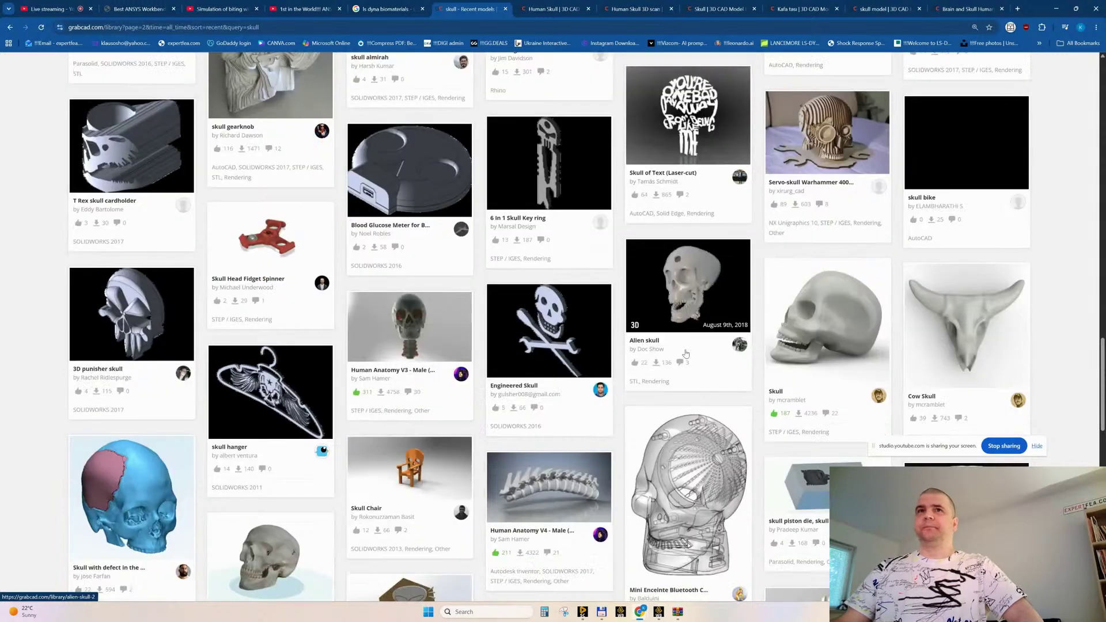
{"action": "scroll", "coordinate": [686, 354], "scroll_direction": "down", "scroll_amount": 2}
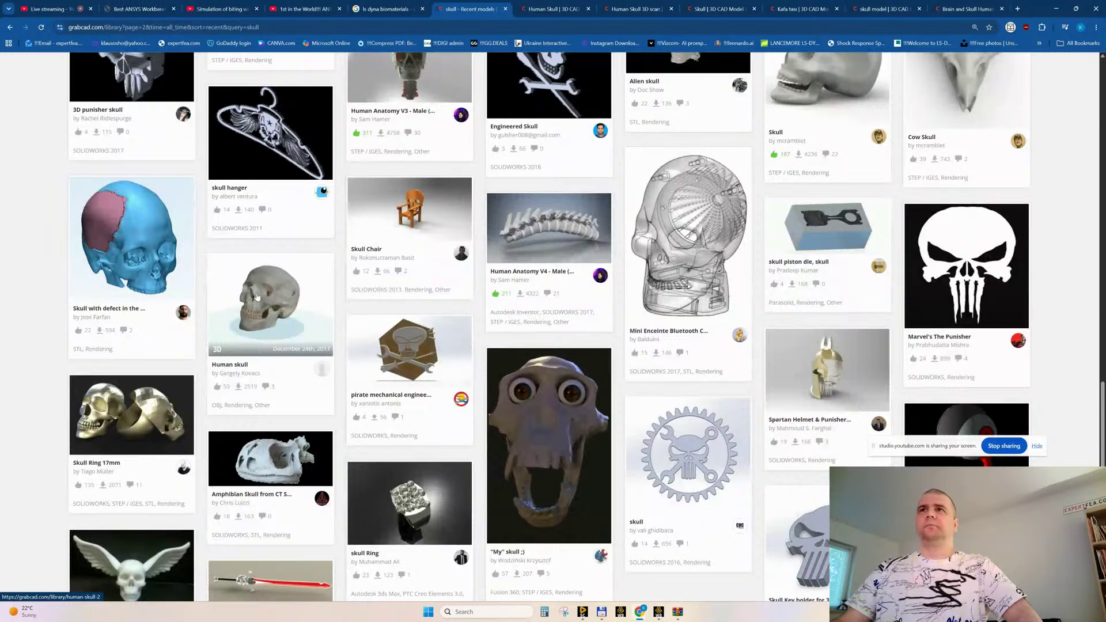
{"action": "middle_click", "coordinate": [257, 297]}
Go to the third page of skull results and open the Human Skull model above OneFinger Boxer in a separate tab
{"action": "scroll", "coordinate": [257, 297], "scroll_direction": "down", "scroll_amount": 5}
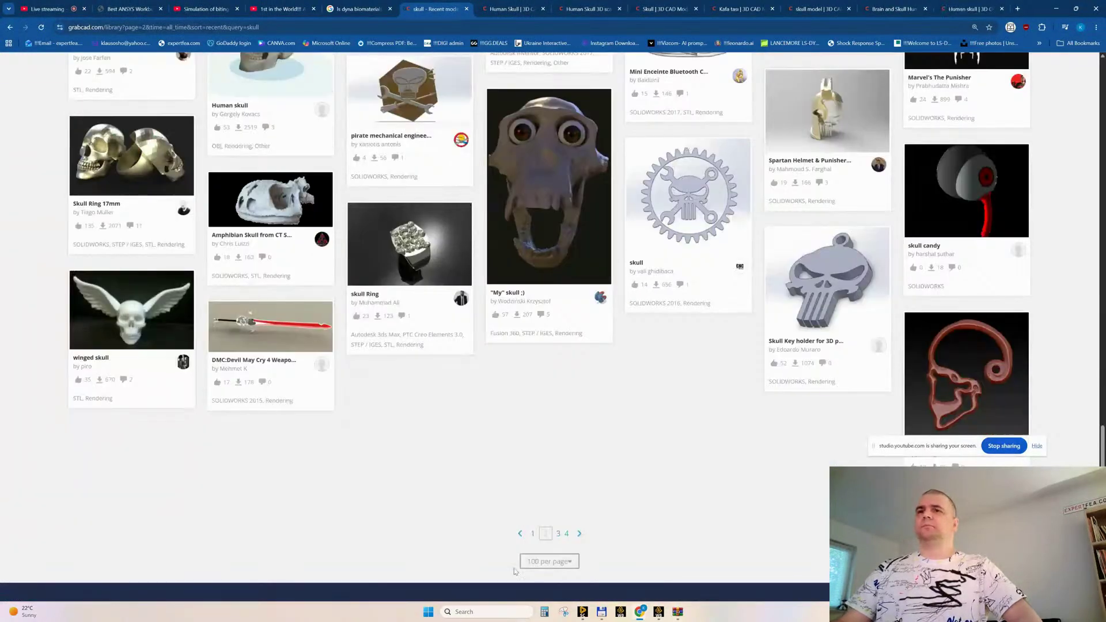
{"action": "left_click", "coordinate": [559, 534]}
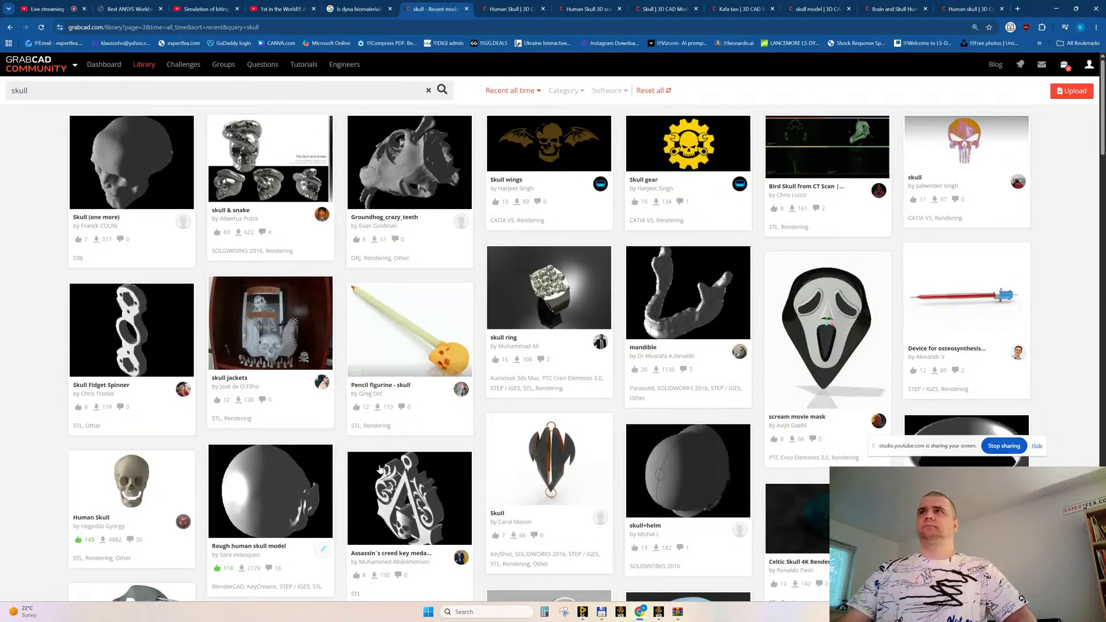
{"action": "scroll", "coordinate": [380, 450], "scroll_direction": "down", "scroll_amount": 2}
{"action": "scroll", "coordinate": [379, 450], "scroll_direction": "down", "scroll_amount": 2}
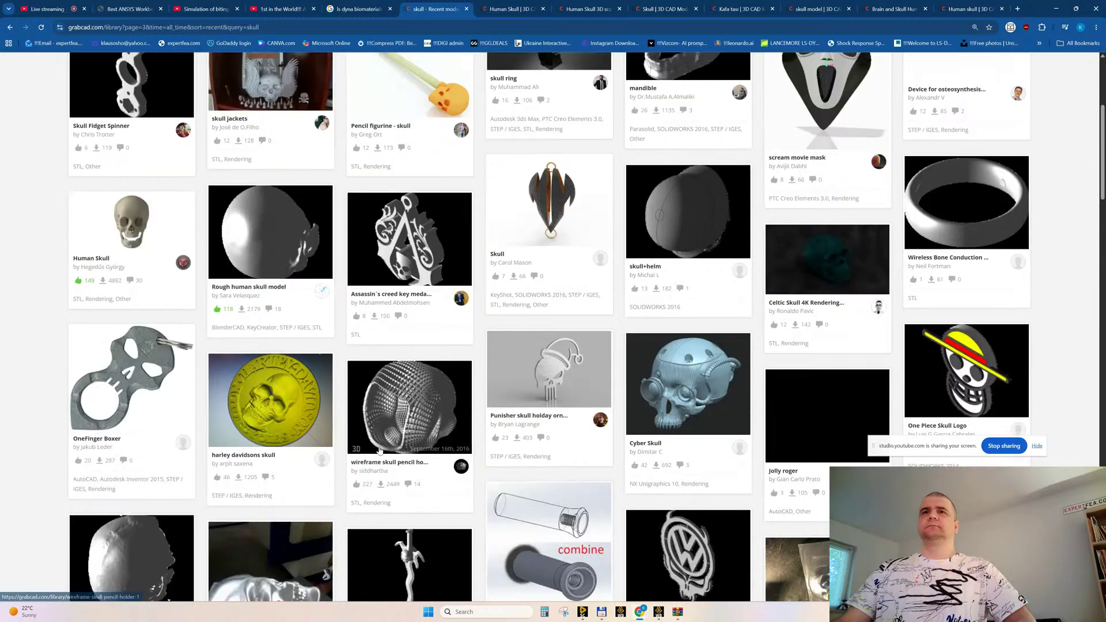
{"action": "middle_click", "coordinate": [137, 214]}
Examine the rest of the third results page for realistic skulls with detailed teeth and jaws
{"action": "scroll", "coordinate": [284, 348], "scroll_direction": "down", "scroll_amount": 4}
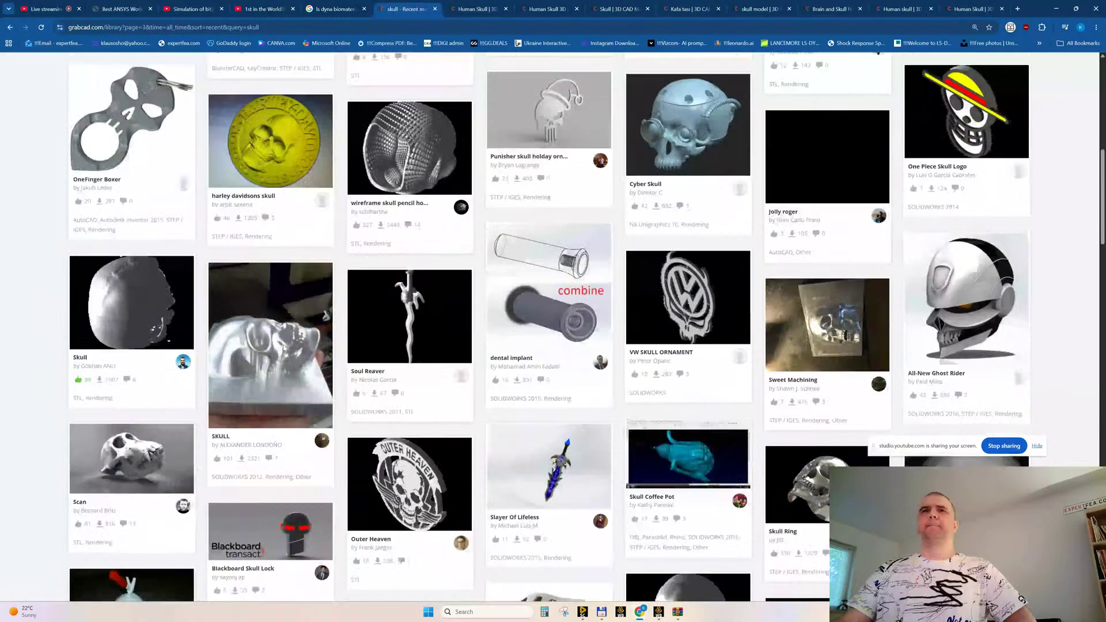
{"action": "scroll", "coordinate": [284, 348], "scroll_direction": "down", "scroll_amount": 4}
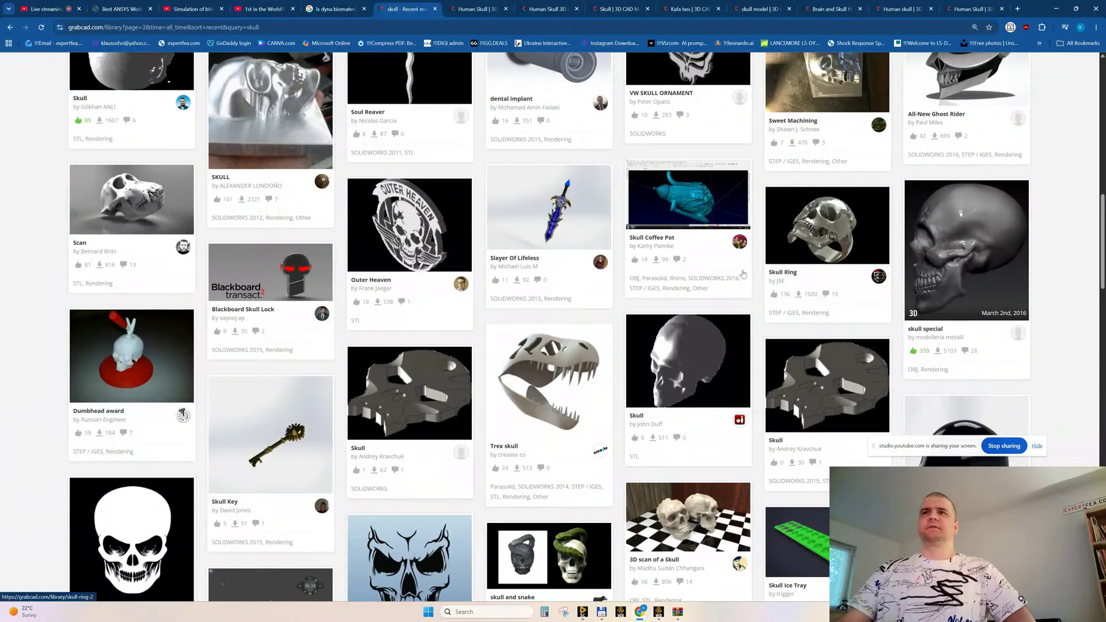
{"action": "scroll", "coordinate": [559, 314], "scroll_direction": "down", "scroll_amount": 4}
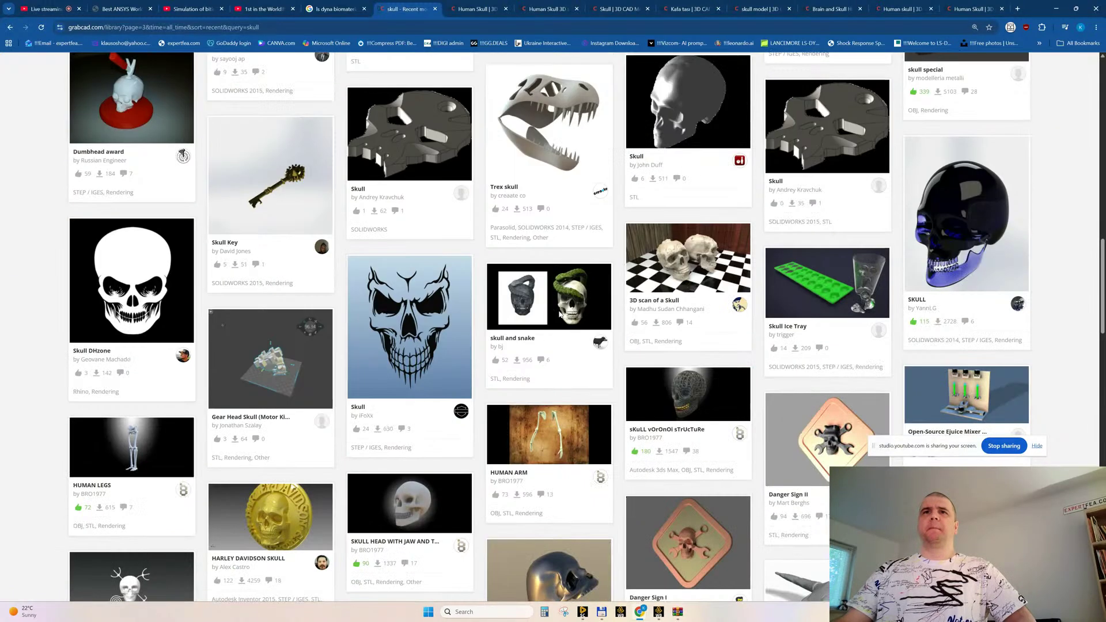
{"action": "scroll", "coordinate": [559, 314], "scroll_direction": "down", "scroll_amount": 10}
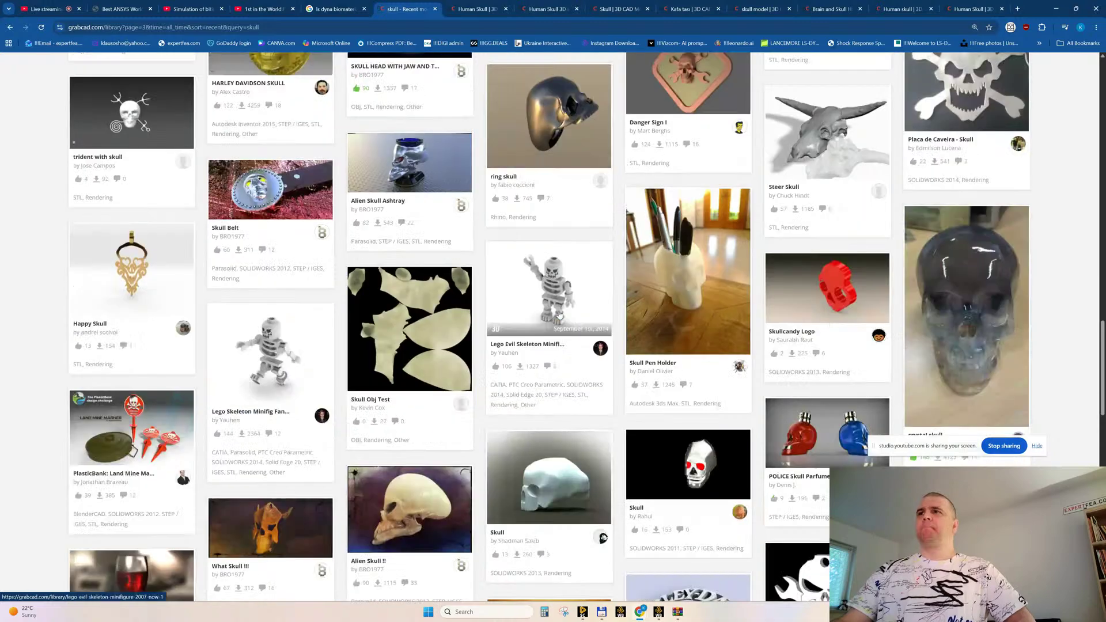
{"action": "scroll", "coordinate": [559, 314], "scroll_direction": "down", "scroll_amount": 5}
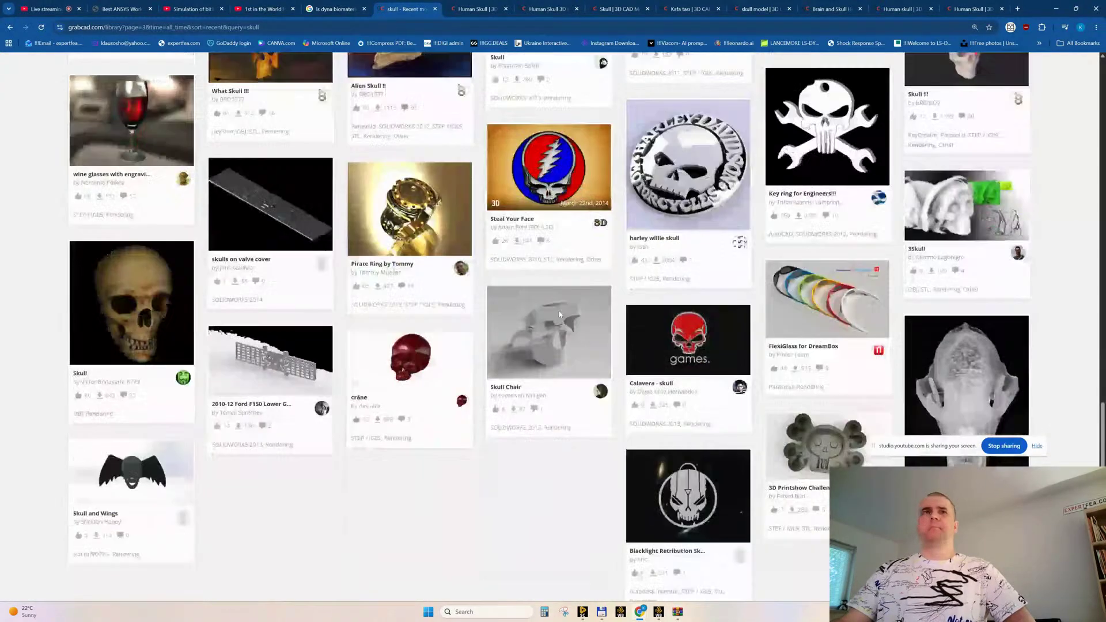
{"action": "scroll", "coordinate": [559, 314], "scroll_direction": "down", "scroll_amount": 2}
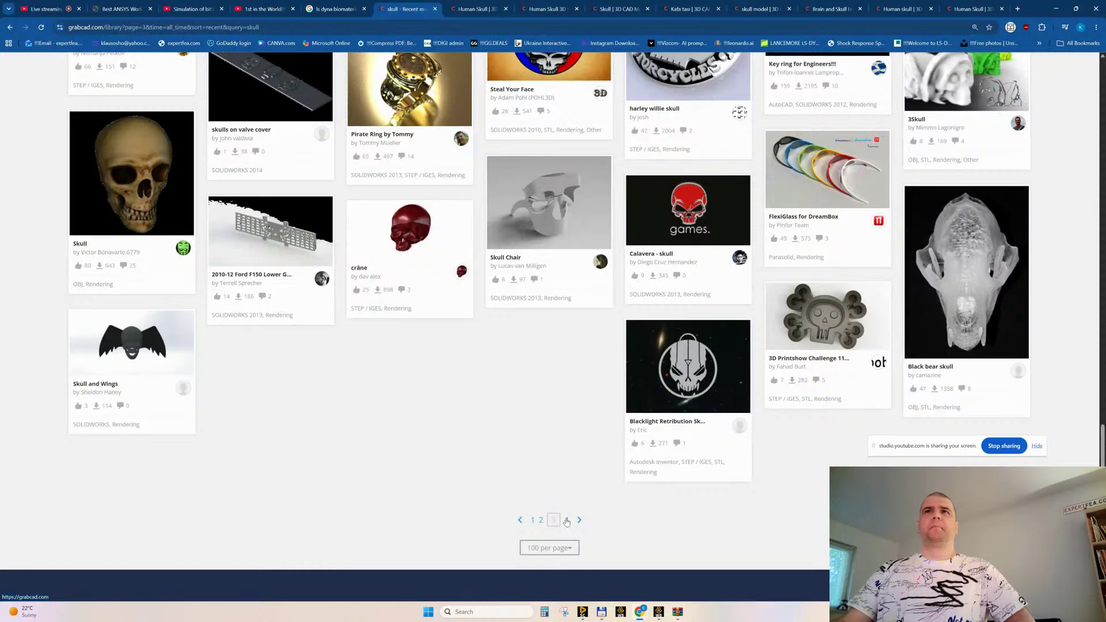
Go to the fourth page of skull results and look through its models
{"action": "left_click", "coordinate": [567, 521]}
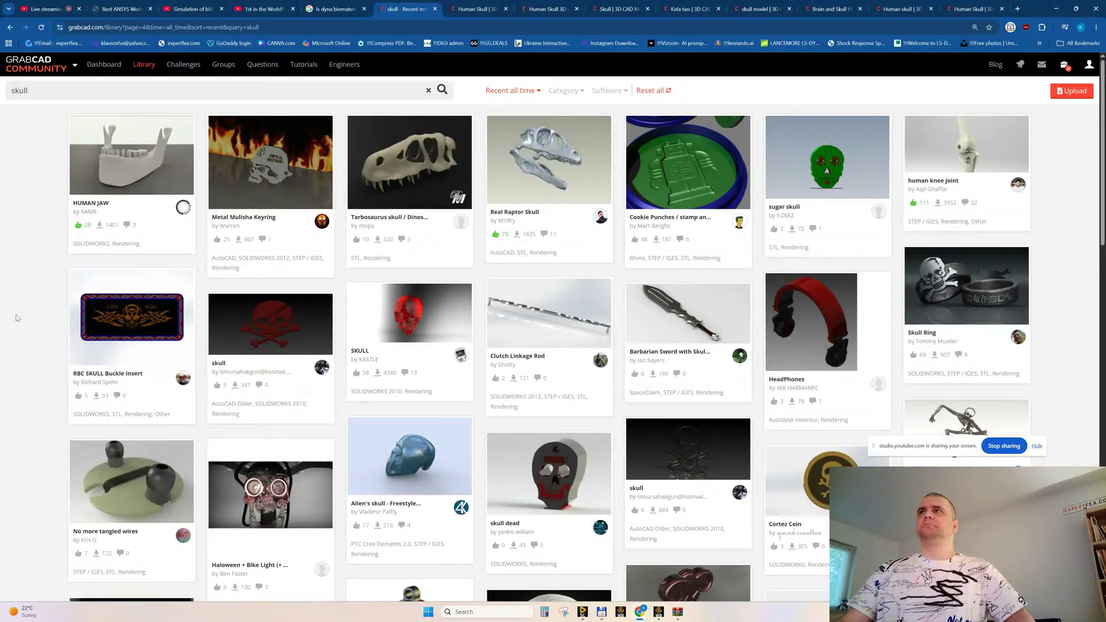
{"action": "scroll", "coordinate": [16, 319], "scroll_direction": "down", "scroll_amount": 1}
{"action": "scroll", "coordinate": [16, 318], "scroll_direction": "down", "scroll_amount": 4}
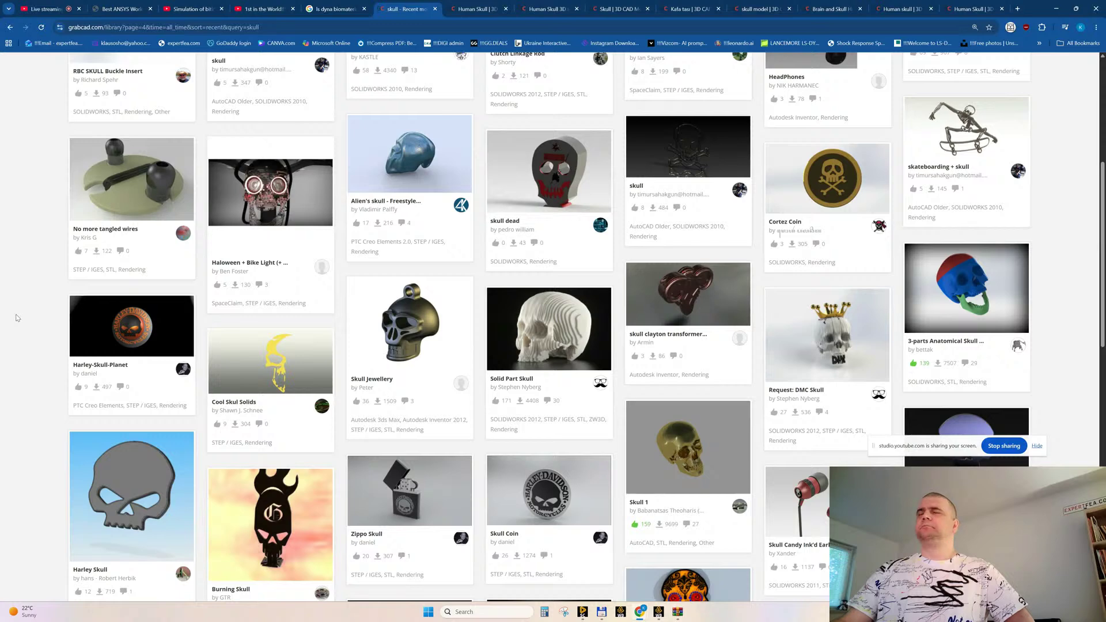
{"action": "scroll", "coordinate": [17, 318], "scroll_direction": "down", "scroll_amount": 3}
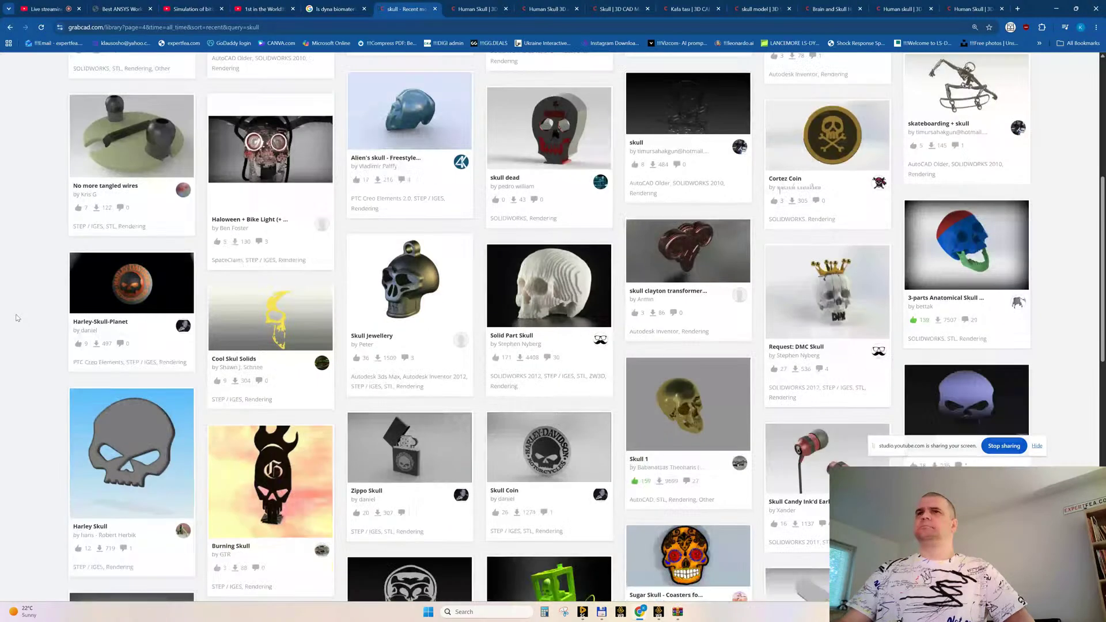
{"action": "scroll", "coordinate": [16, 318], "scroll_direction": "down", "scroll_amount": 4}
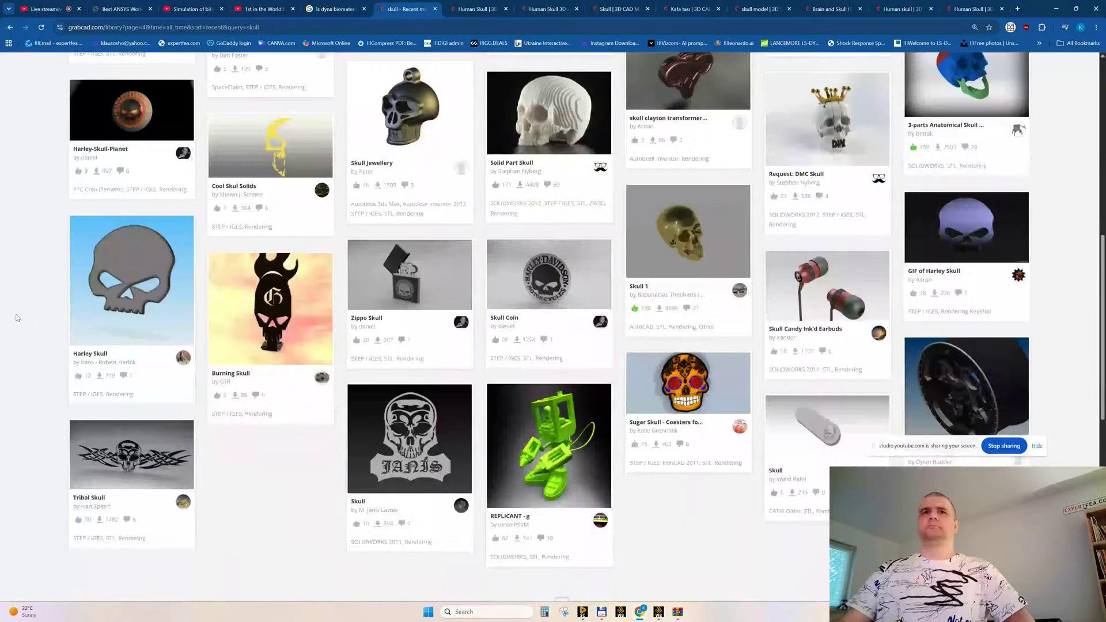
Close the search results, check the preview and files of the first opened Human Skull model, and close its tab
{"action": "middle_click", "coordinate": [405, 15]}
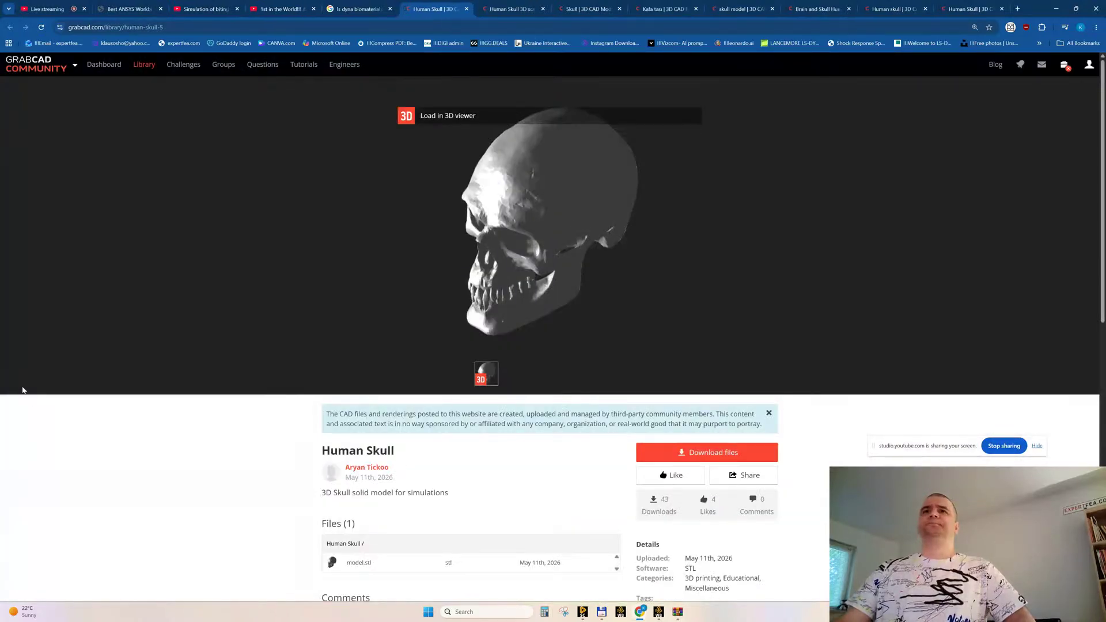
{"action": "scroll", "coordinate": [410, 411], "scroll_direction": "down", "scroll_amount": 3}
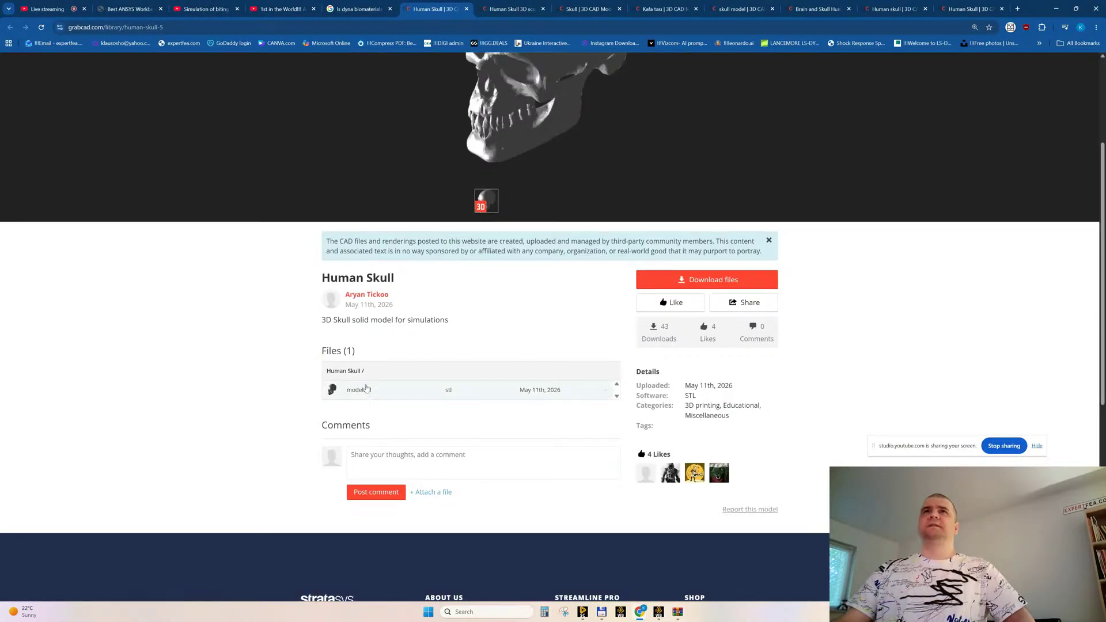
{"action": "middle_click", "coordinate": [427, 16]}
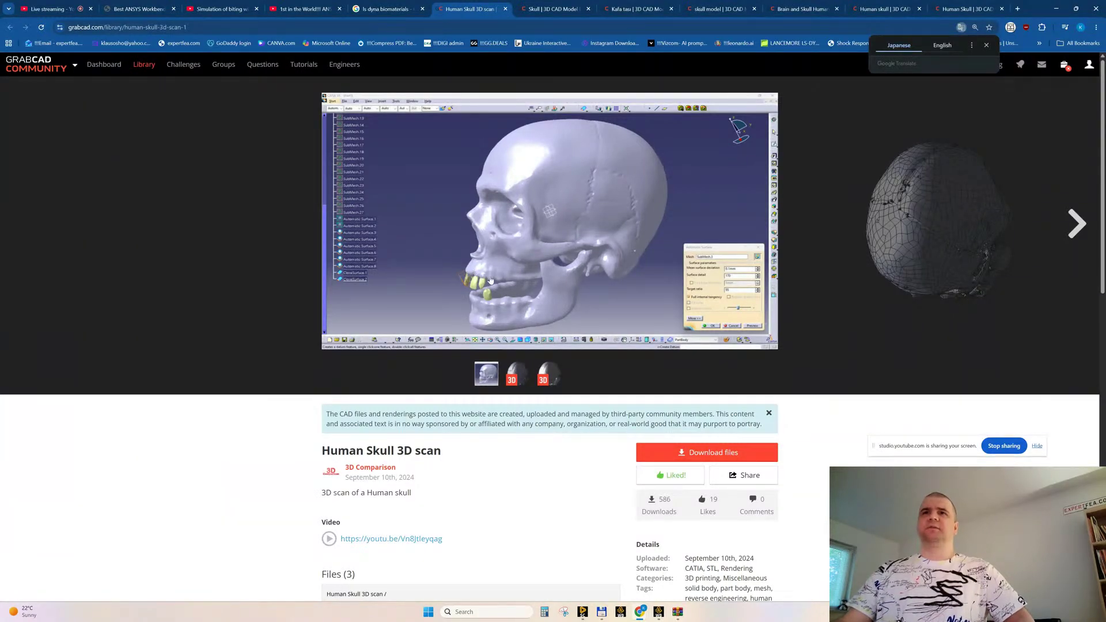
Download Human_skull.CATPart from the Human Skull 3D scan model and dismiss the download notice
{"action": "scroll", "coordinate": [277, 440], "scroll_direction": "down", "scroll_amount": 3}
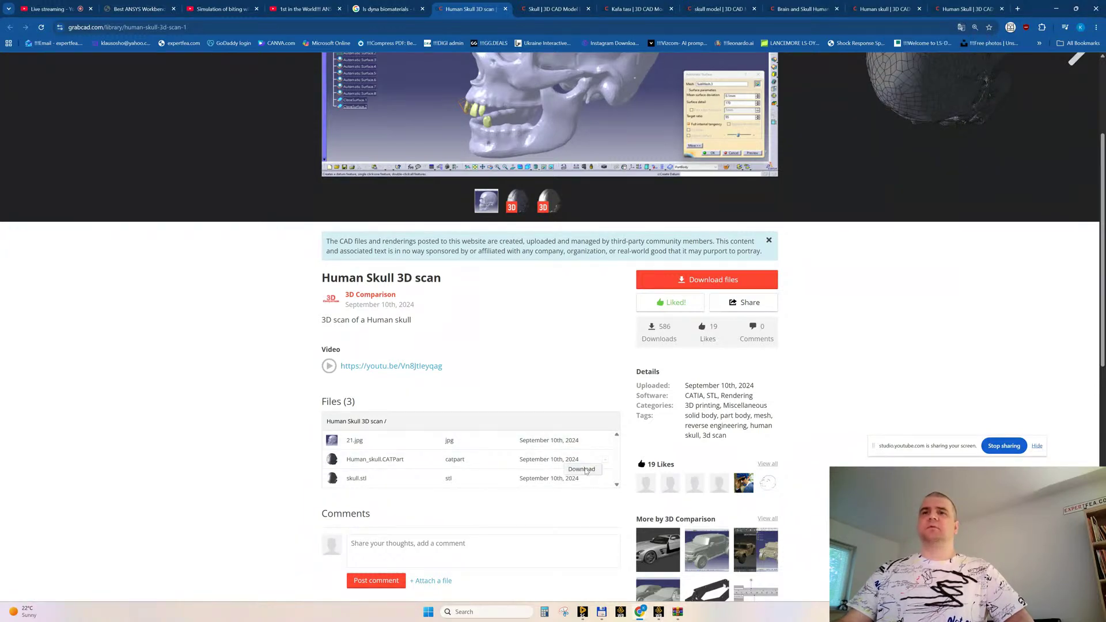
{"action": "left_click", "coordinate": [584, 470]}
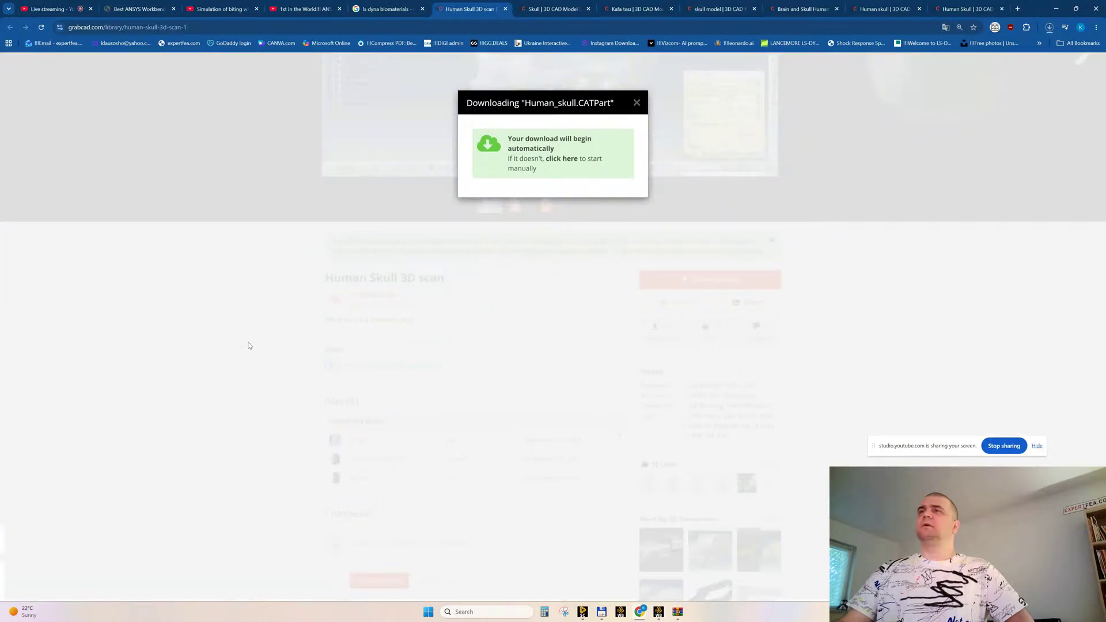
{"action": "left_click", "coordinate": [197, 334]}
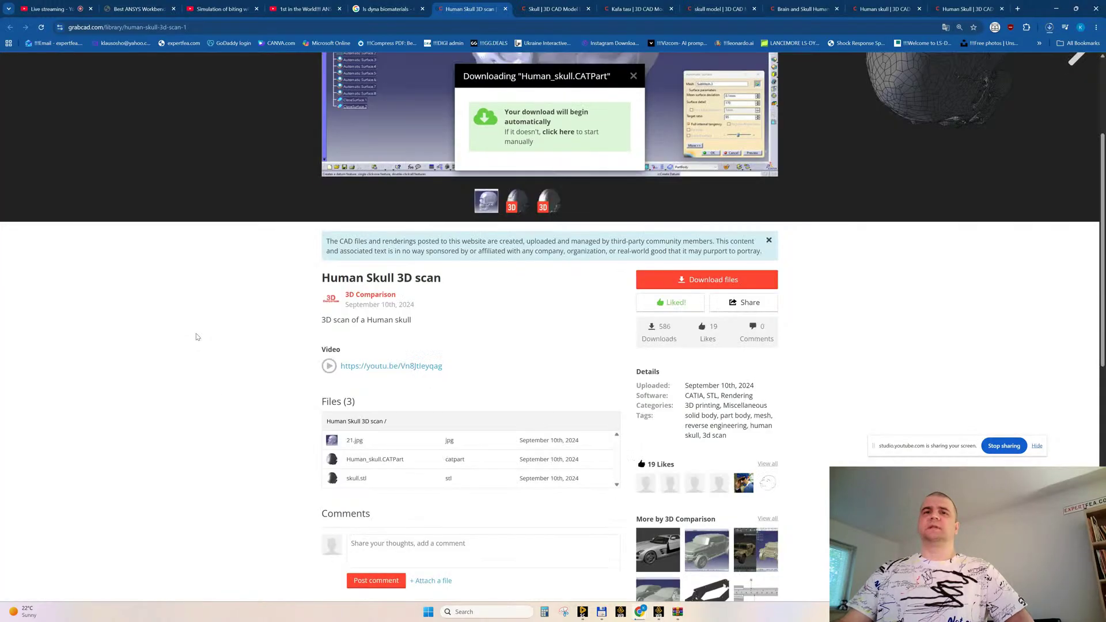
Download skull.stl from the Human Skull 3D scan model and close that model's tab
{"action": "left_click", "coordinate": [607, 481]}
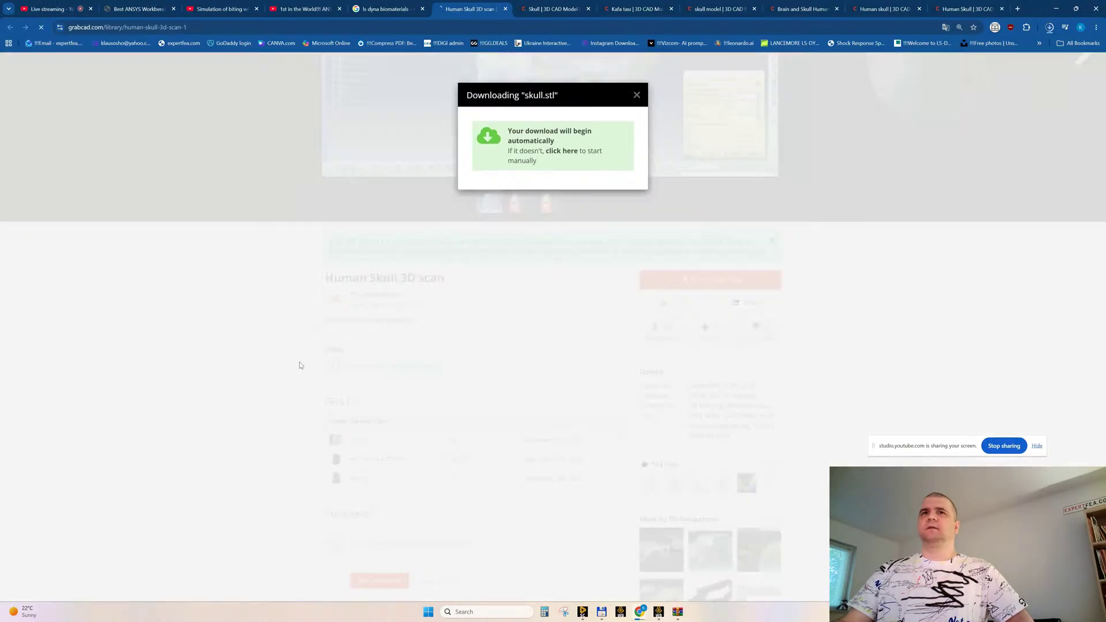
{"action": "left_click", "coordinate": [271, 321]}
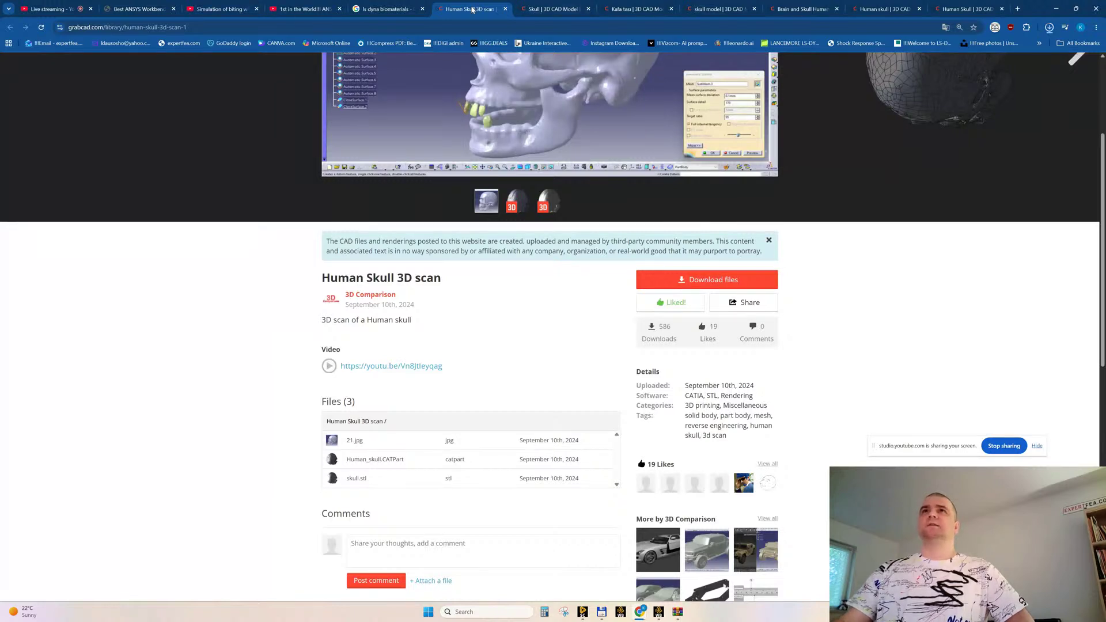
{"action": "left_click", "coordinate": [505, 9]}
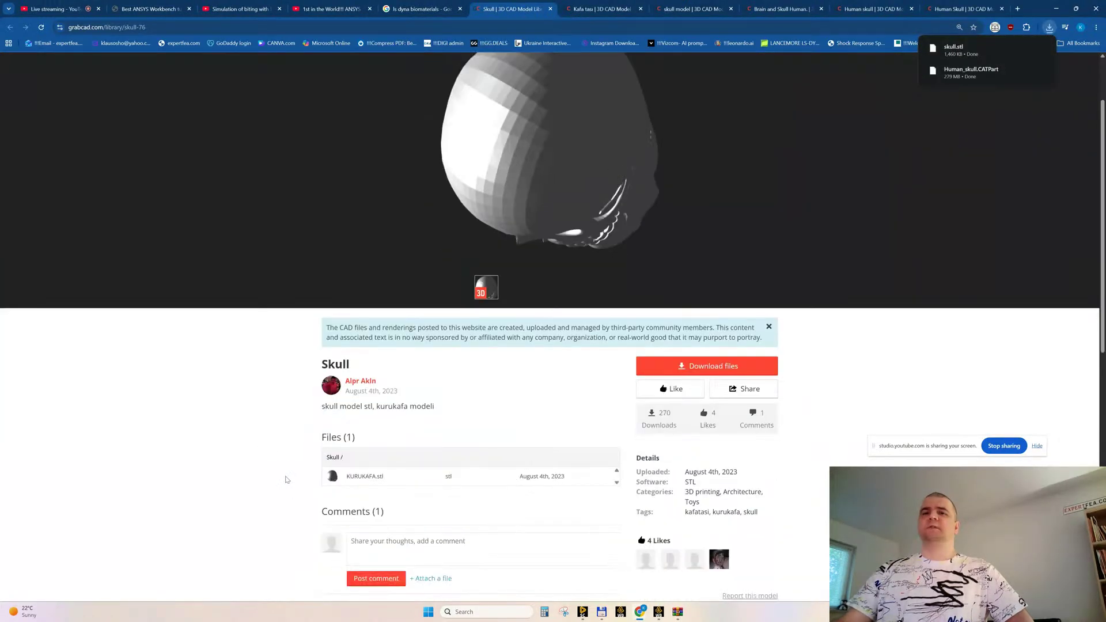
Inspect the jaw and teeth of KURUKAFA.stl in the 3D viewer with Explode enabled, download the file and close the Skull model's tab
{"action": "left_click", "coordinate": [368, 476]}
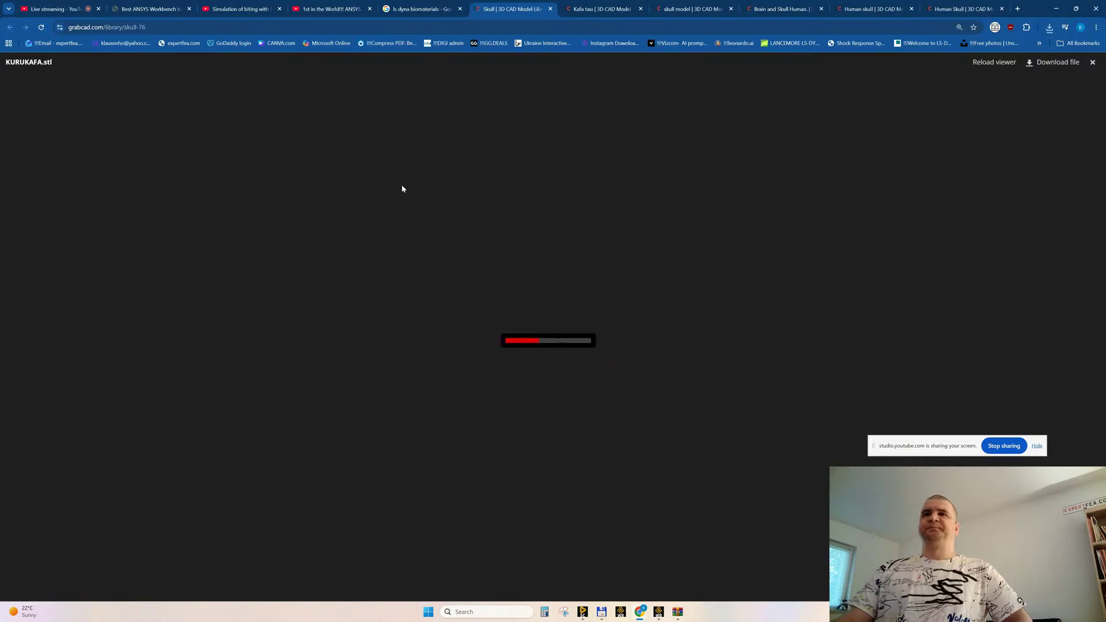
{"action": "left_click_drag", "start_coordinate": [536, 318], "coordinate": [449, 306]}
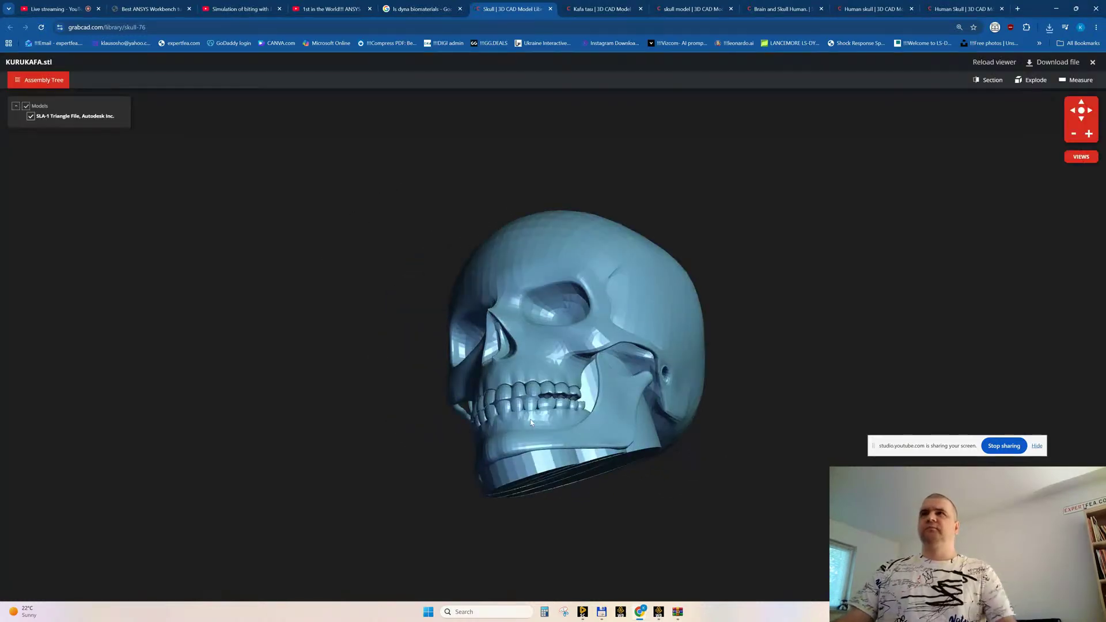
{"action": "left_click", "coordinate": [1032, 81]}
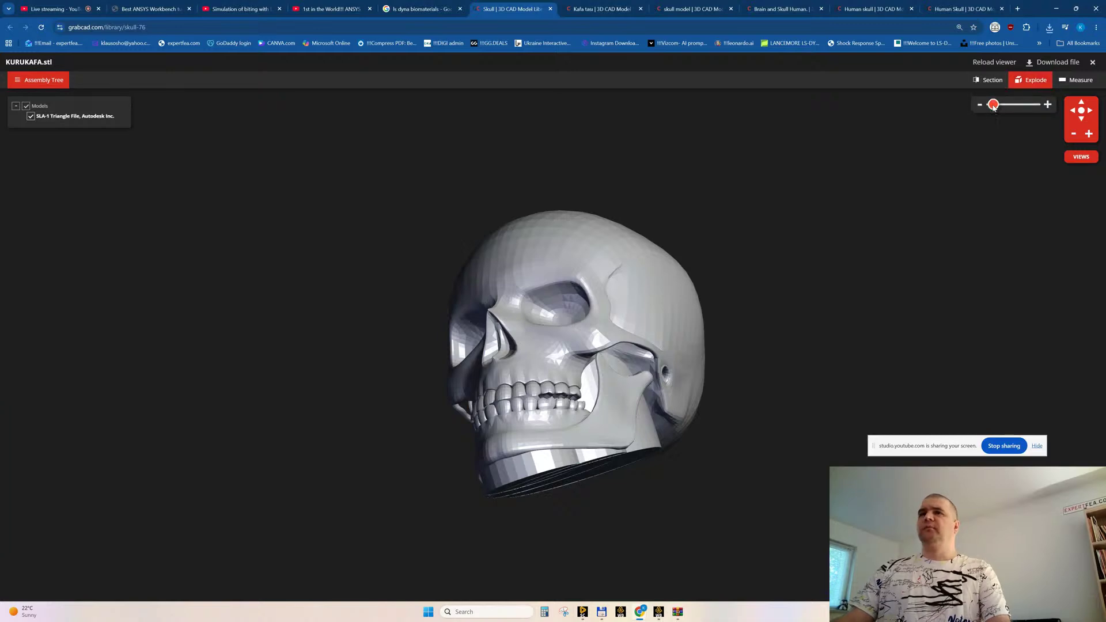
{"action": "mouse_move", "coordinate": [993, 107]}
{"action": "left_mouse_down"}
{"action": "mouse_move", "coordinate": [1034, 114]}
{"action": "mouse_move", "coordinate": [1004, 114]}
{"action": "left_mouse_up"}
{"action": "mouse_move", "coordinate": [786, 274]}
{"action": "left_mouse_down"}
{"action": "mouse_move", "coordinate": [746, 271]}
{"action": "mouse_move", "coordinate": [768, 270]}
{"action": "left_mouse_up"}
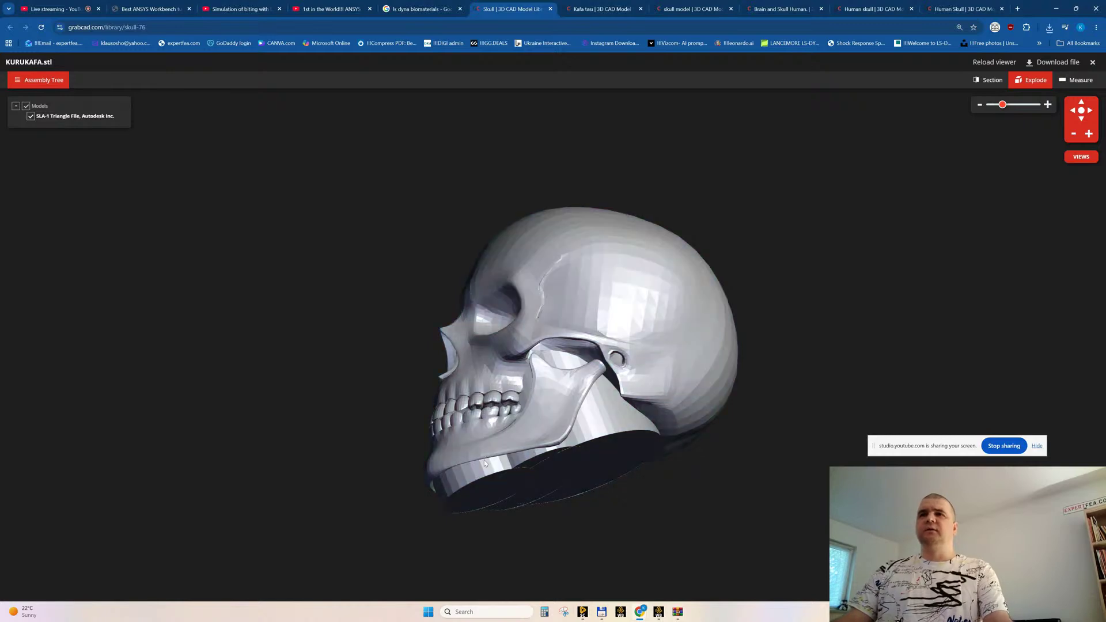
{"action": "left_click_drag", "start_coordinate": [373, 420], "coordinate": [396, 340]}
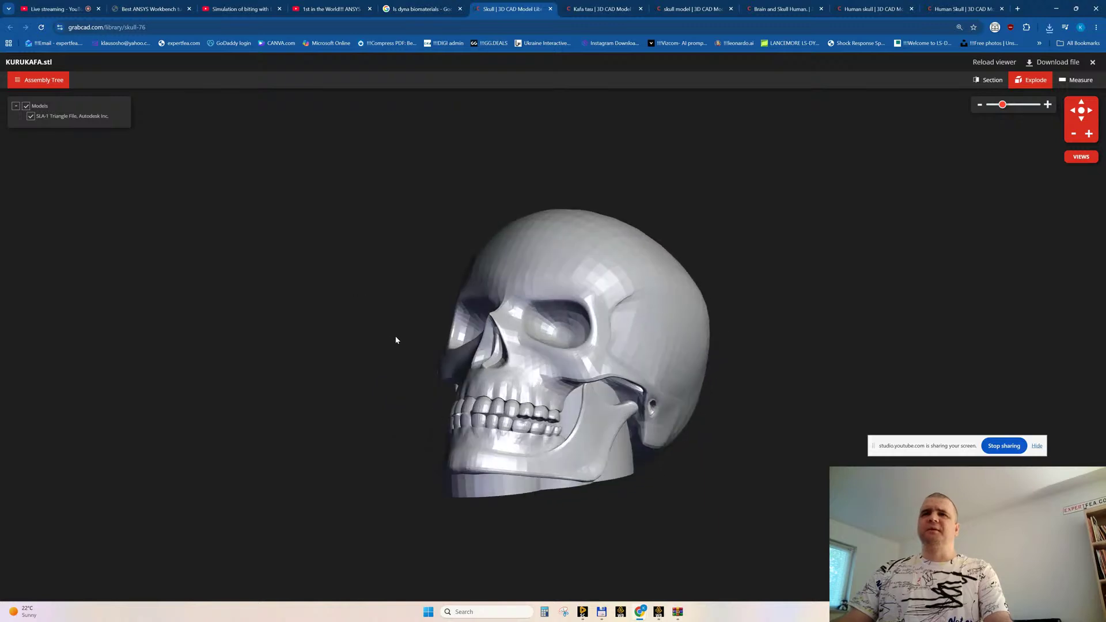
{"action": "scroll", "coordinate": [464, 427], "scroll_direction": "up", "scroll_amount": 5}
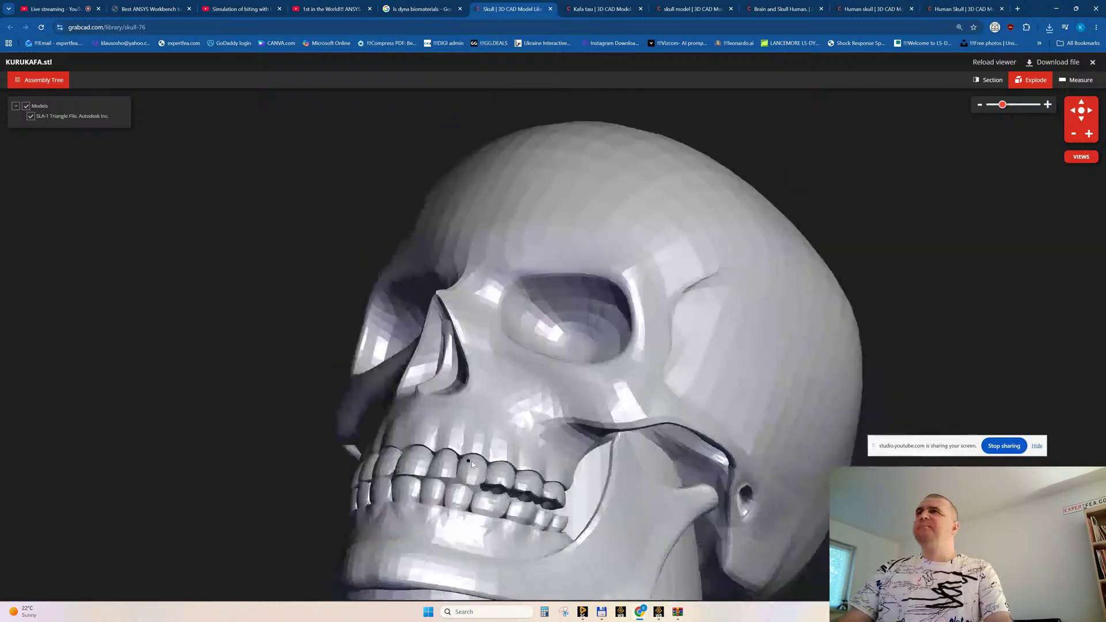
{"action": "scroll", "coordinate": [472, 464], "scroll_direction": "down", "scroll_amount": 5}
{"action": "left_click", "coordinate": [1057, 62]}
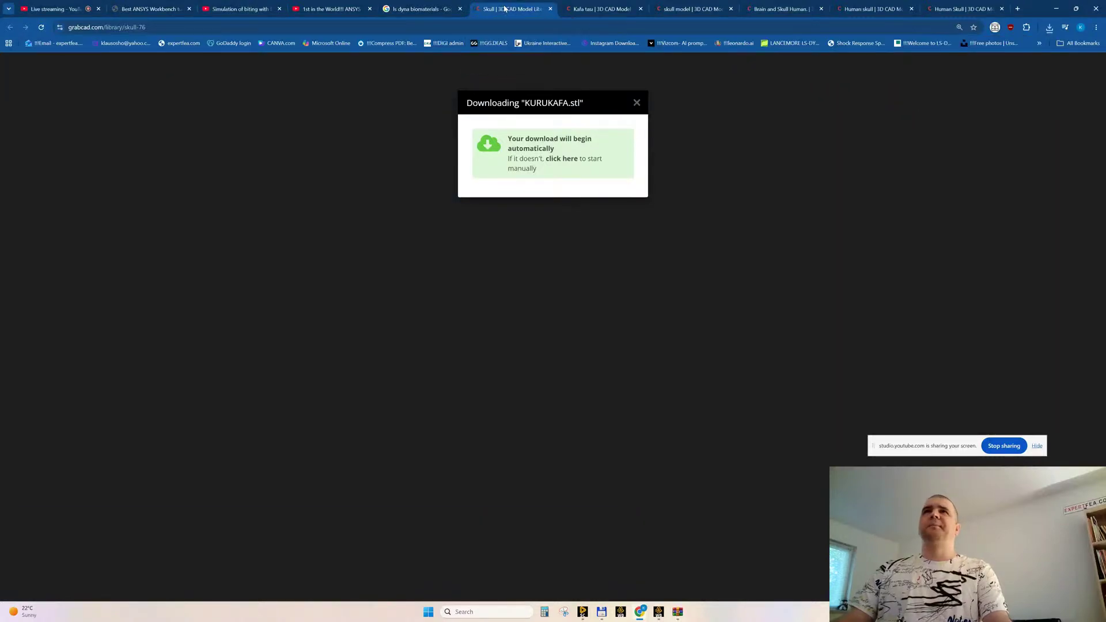
{"action": "left_click", "coordinate": [551, 8]}
Load skull (1).stl from the Kafa tası model in the 3D viewer, inspect it and close that model's tab
{"action": "scroll", "coordinate": [281, 524], "scroll_direction": "down", "scroll_amount": 3}
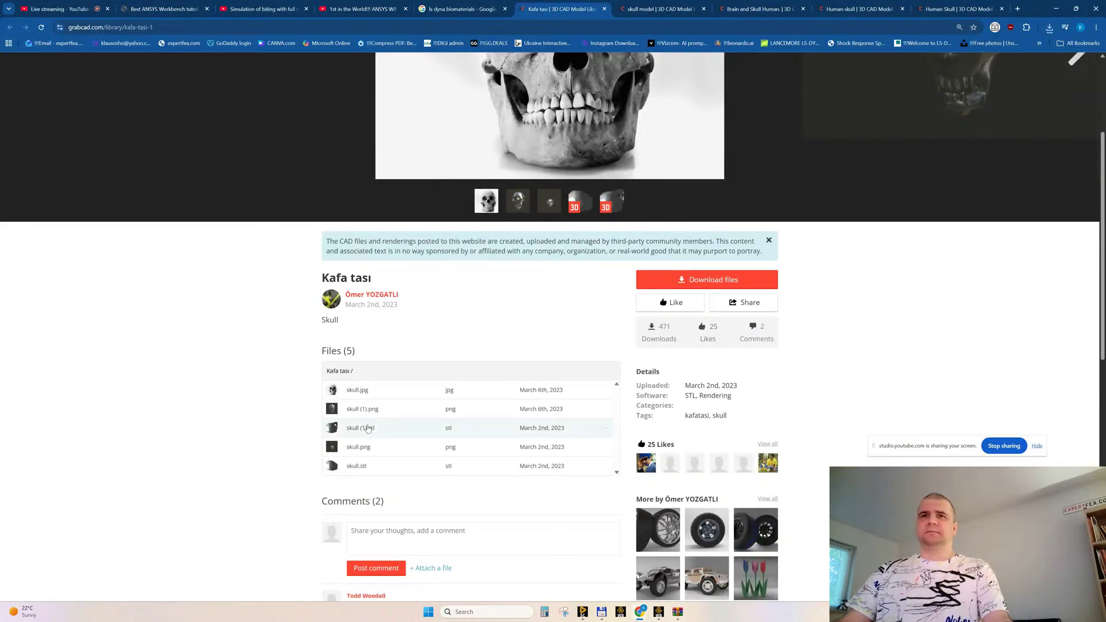
{"action": "left_click", "coordinate": [363, 427]}
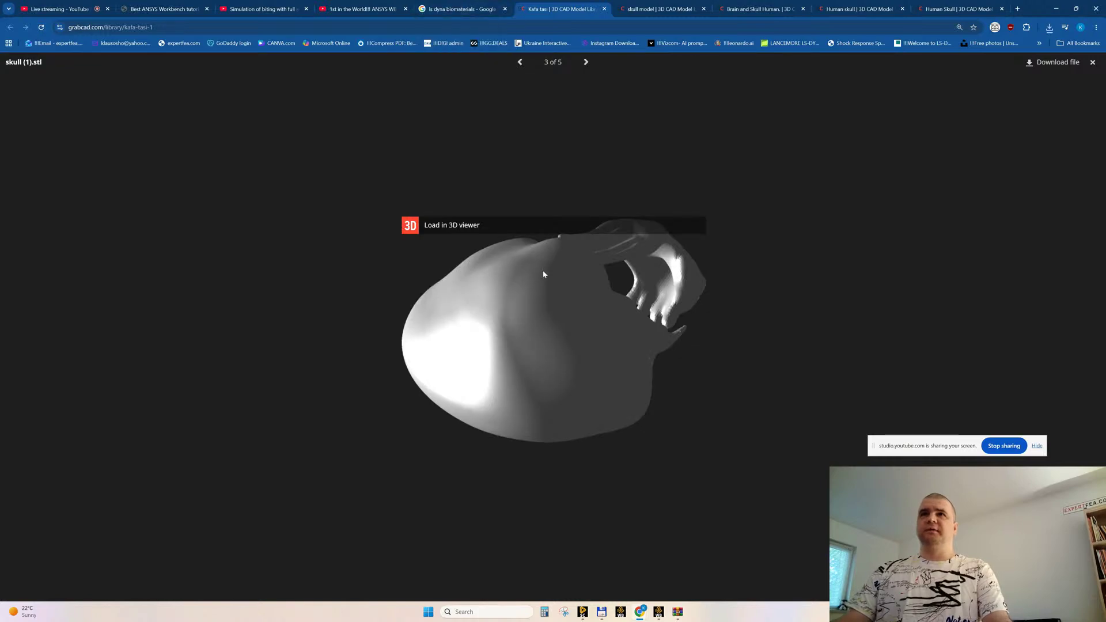
{"action": "left_click", "coordinate": [453, 225]}
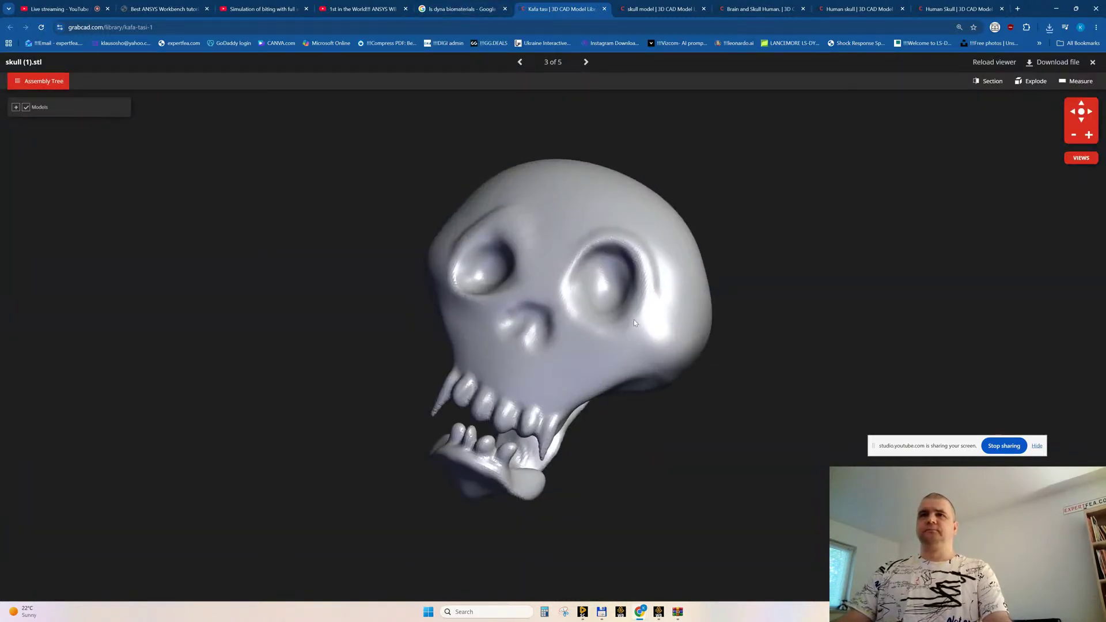
{"action": "key", "text": "ctrl+w"}
Check the preview and file list of the CT-scan skull model and close its tab
{"action": "scroll", "coordinate": [389, 285], "scroll_direction": "down", "scroll_amount": 3}
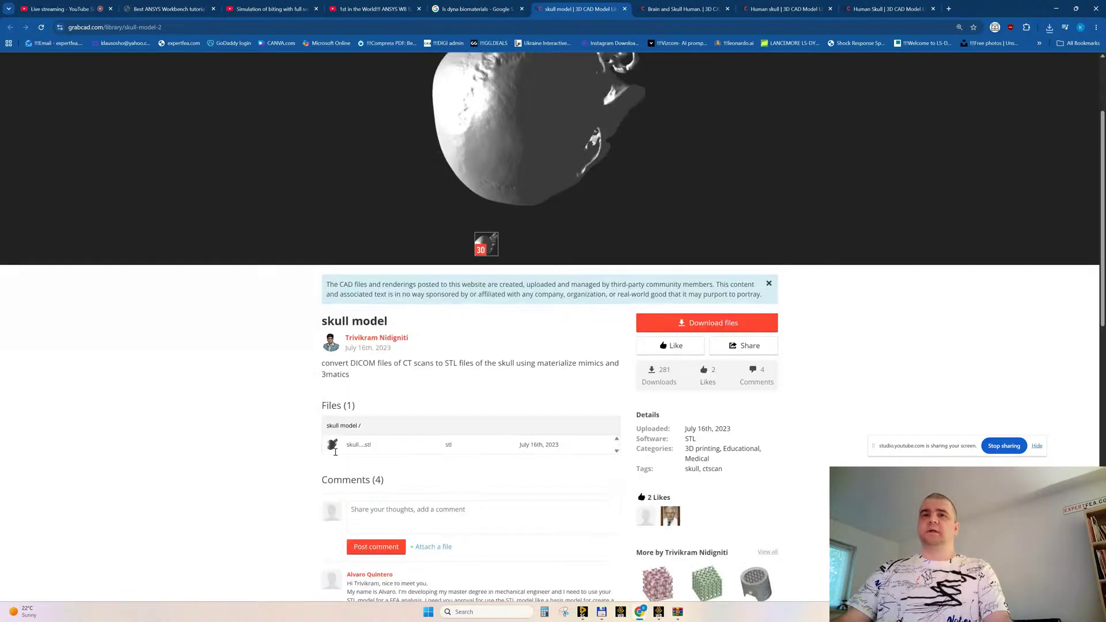
{"action": "scroll", "coordinate": [355, 413], "scroll_direction": "up", "scroll_amount": 3}
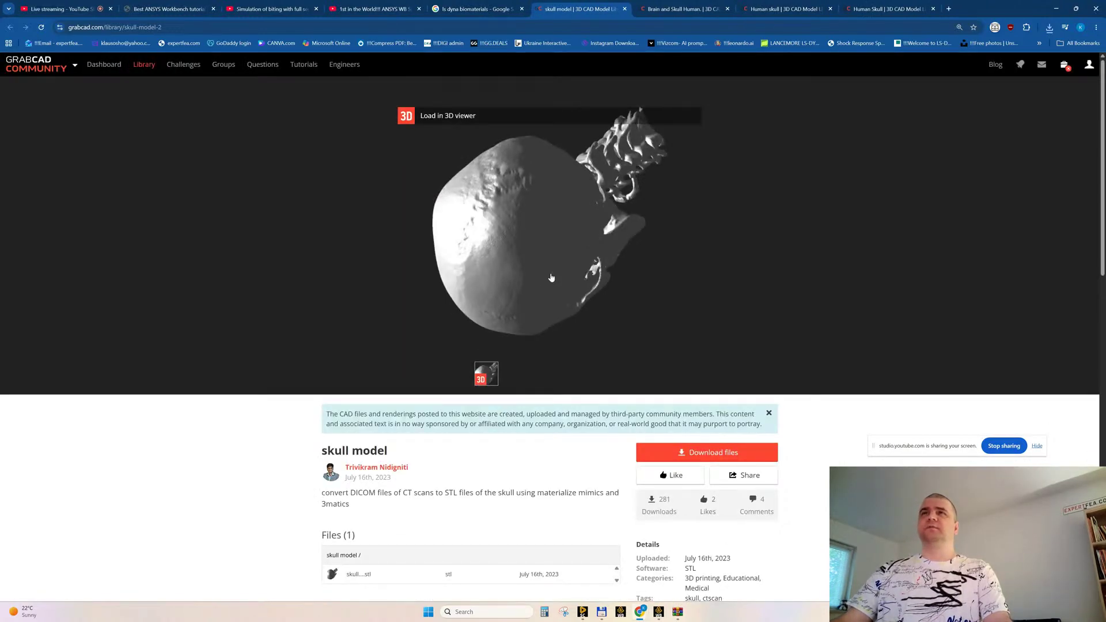
{"action": "key", "text": "ctrl+w"}
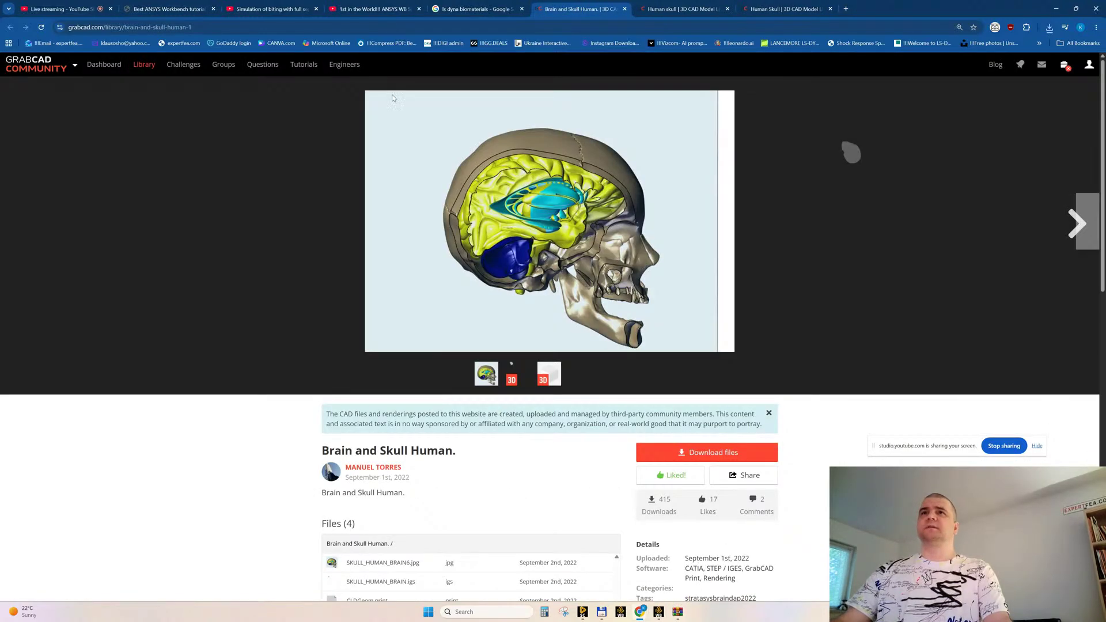
Download SKULL_HUMAN_BRAIN.CATPart from the Brain and Skull Human model and close that model's tab
{"action": "scroll", "coordinate": [289, 494], "scroll_direction": "down", "scroll_amount": 2}
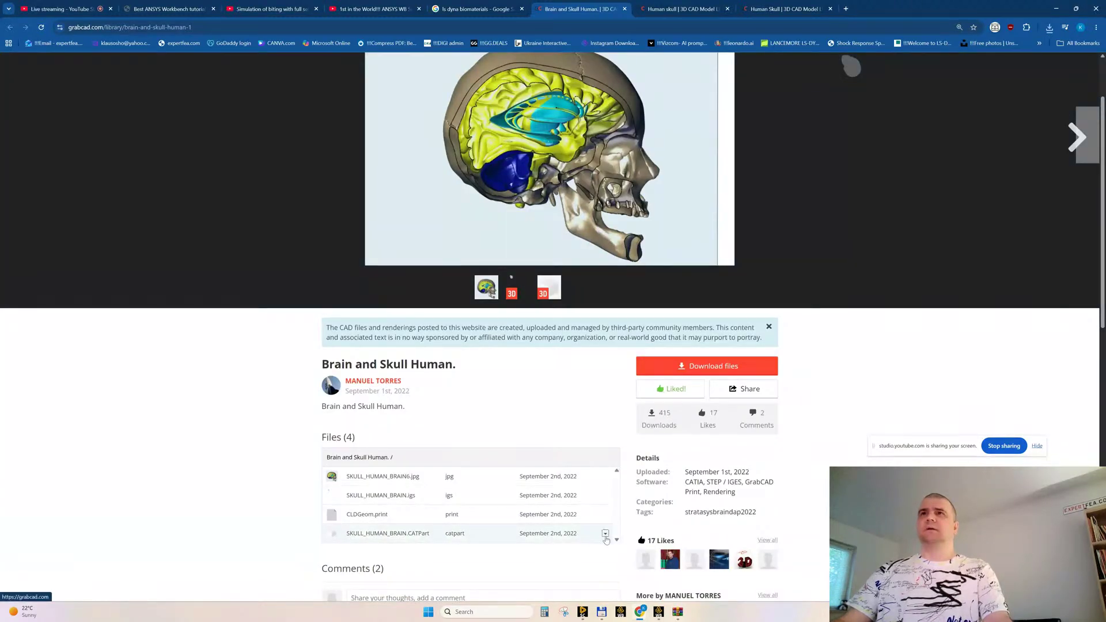
{"action": "left_click", "coordinate": [605, 534]}
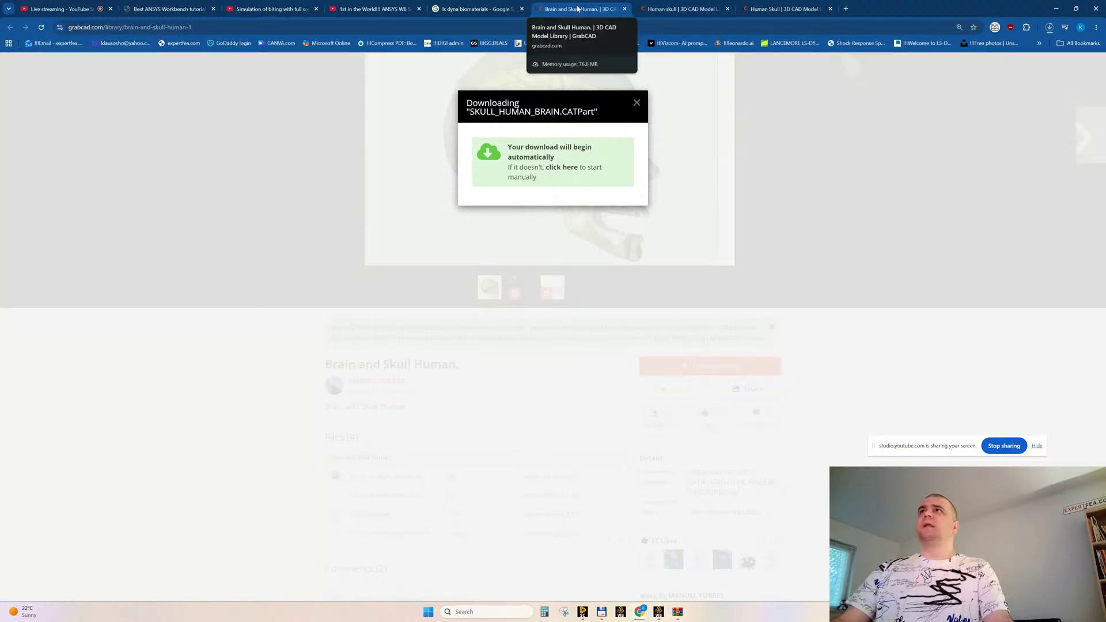
{"action": "key", "text": "ctrl+w"}
Download emberkoponya.obj from the photogrammetry Human skull model's emberkoponya folder, like the model and close its tab
{"action": "scroll", "coordinate": [274, 483], "scroll_direction": "down", "scroll_amount": 2}
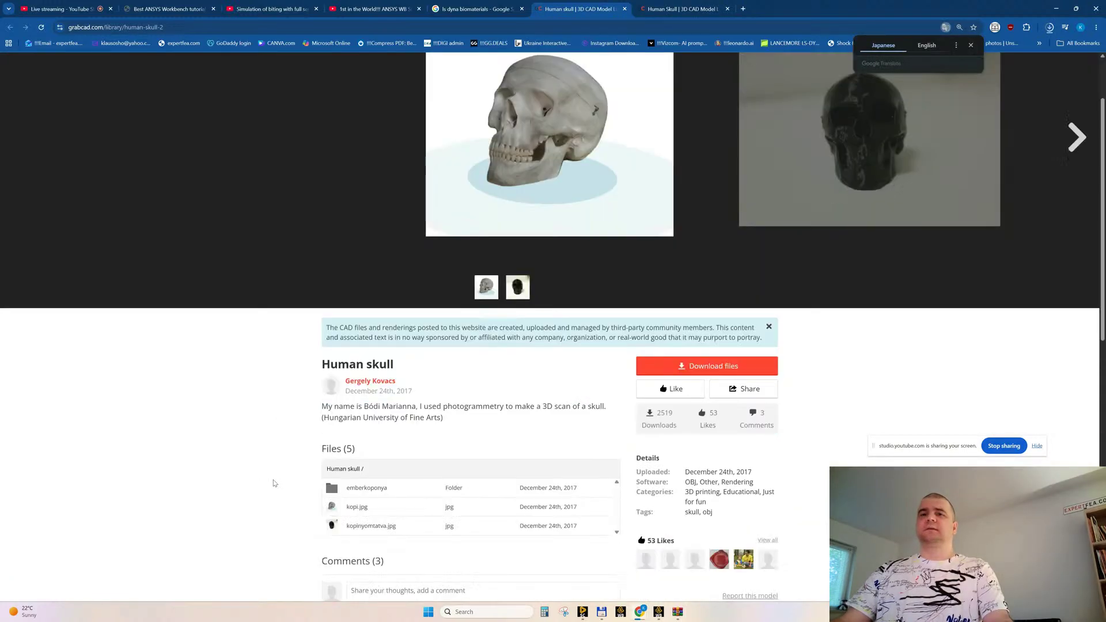
{"action": "left_click", "coordinate": [379, 455]}
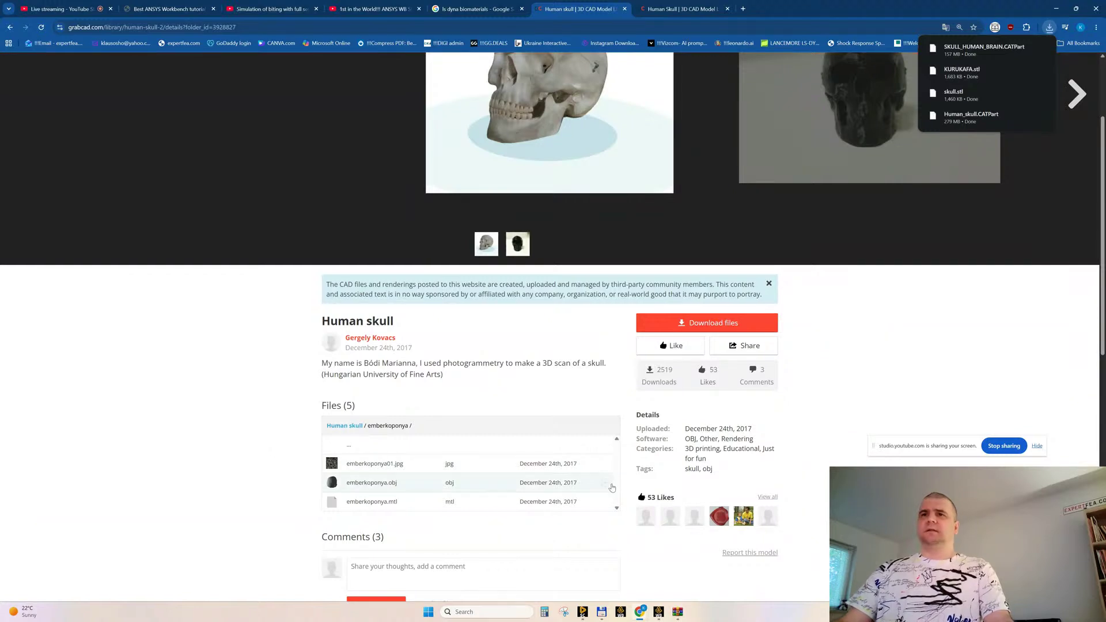
{"action": "left_click", "coordinate": [578, 490]}
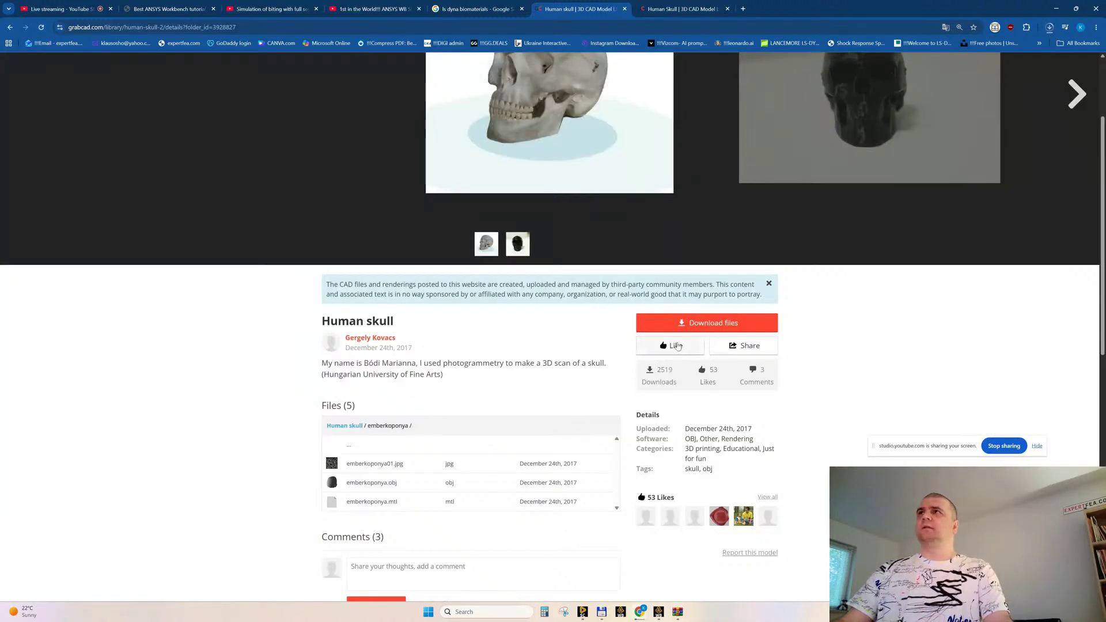
{"action": "left_click", "coordinate": [678, 345]}
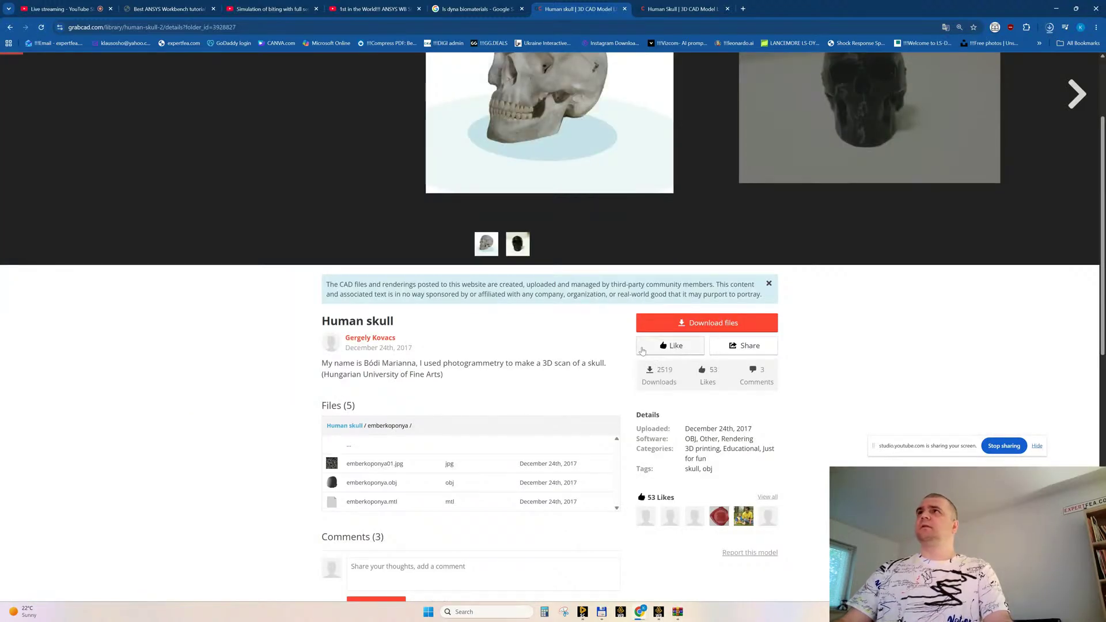
{"action": "key", "text": "ctrl+w"}
Review the file list of the remaining Human Skull model and download Skull.stl
{"action": "scroll", "coordinate": [220, 350], "scroll_direction": "down", "scroll_amount": 3}
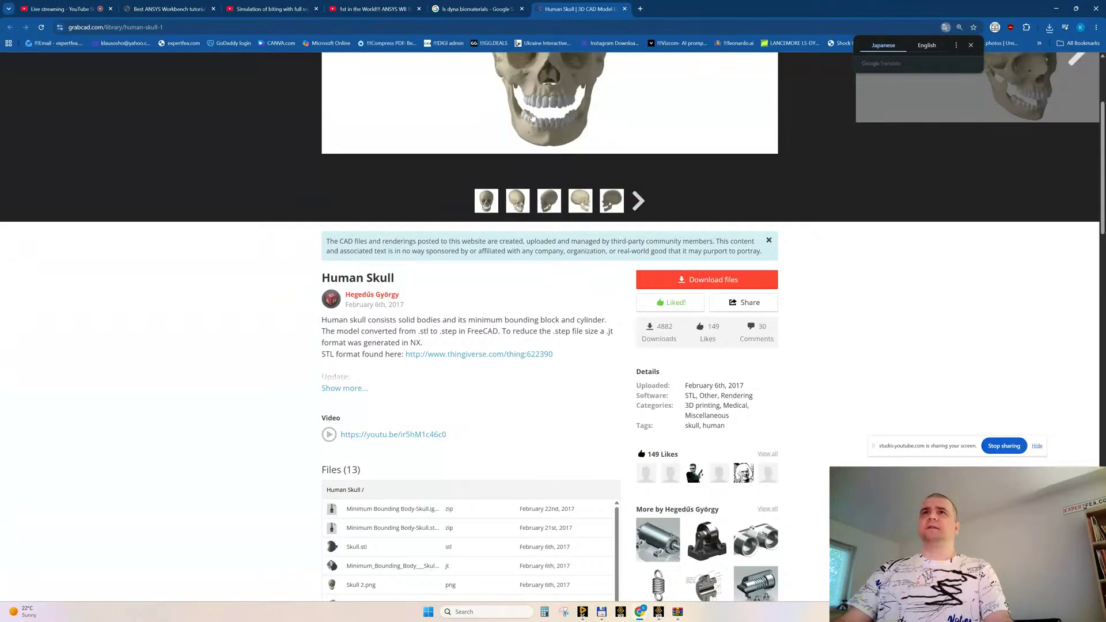
{"action": "scroll", "coordinate": [297, 274], "scroll_direction": "down", "scroll_amount": 2}
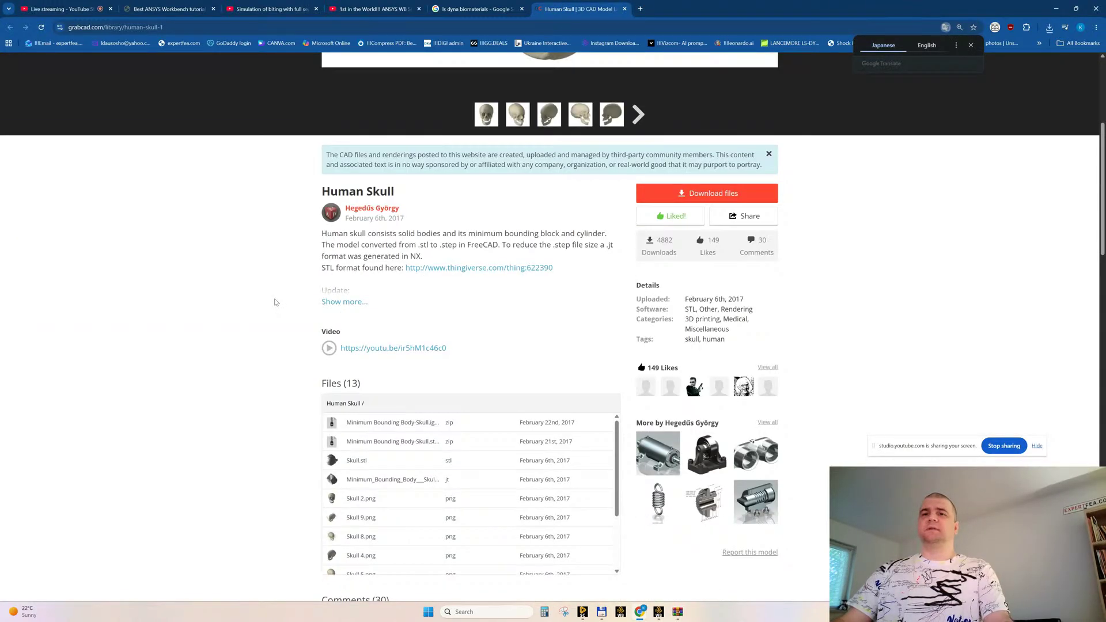
{"action": "scroll", "coordinate": [543, 462], "scroll_direction": "down", "scroll_amount": 3}
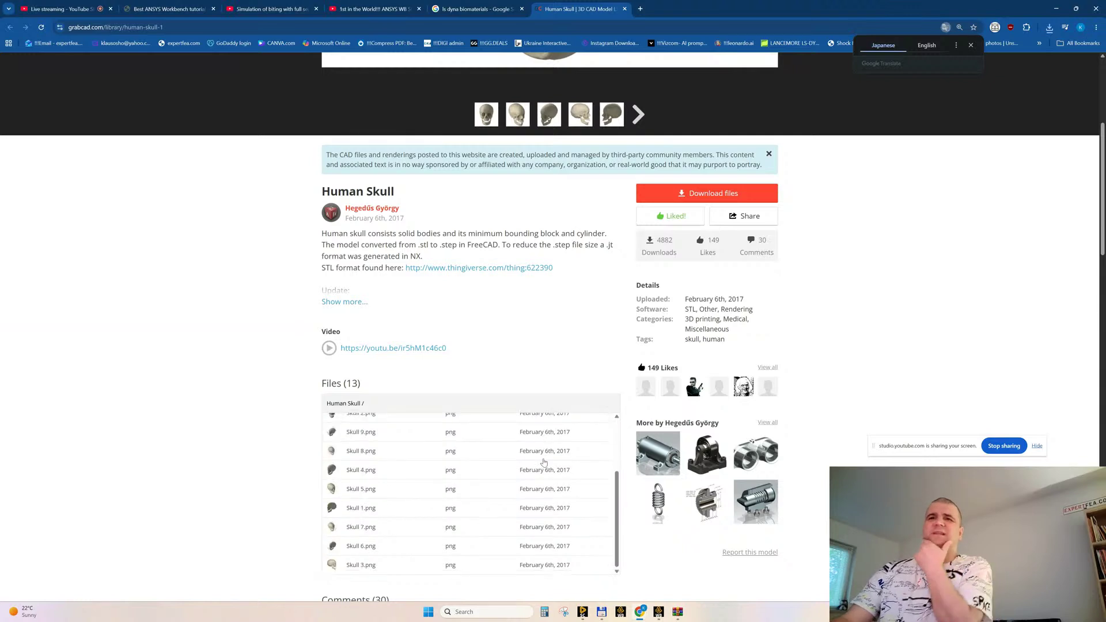
{"action": "scroll", "coordinate": [543, 463], "scroll_direction": "up", "scroll_amount": 3}
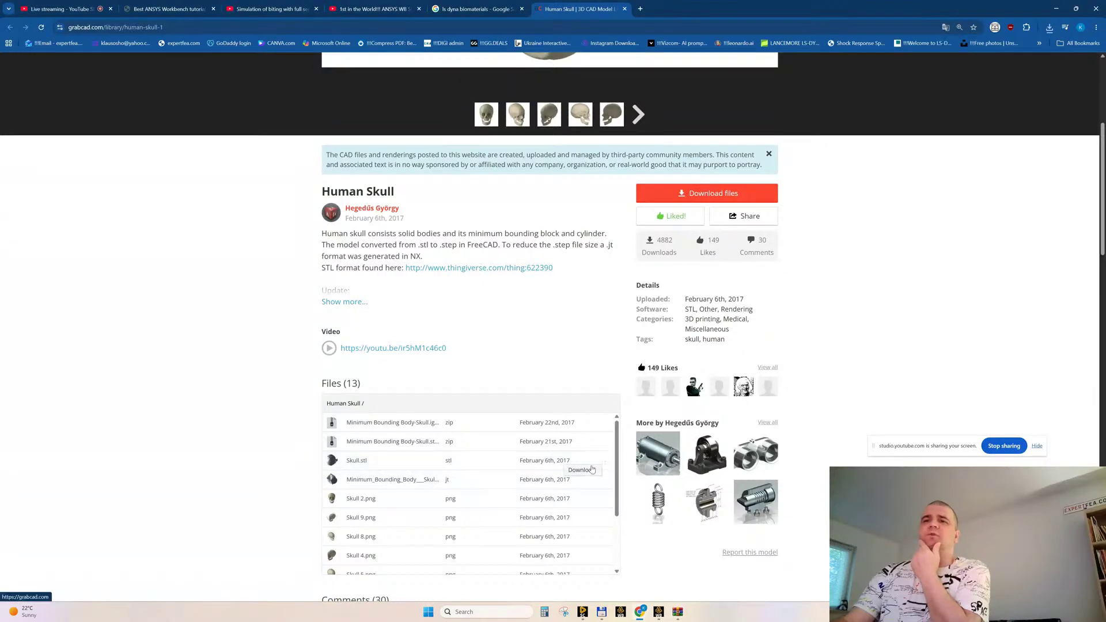
{"action": "left_click", "coordinate": [594, 464]}
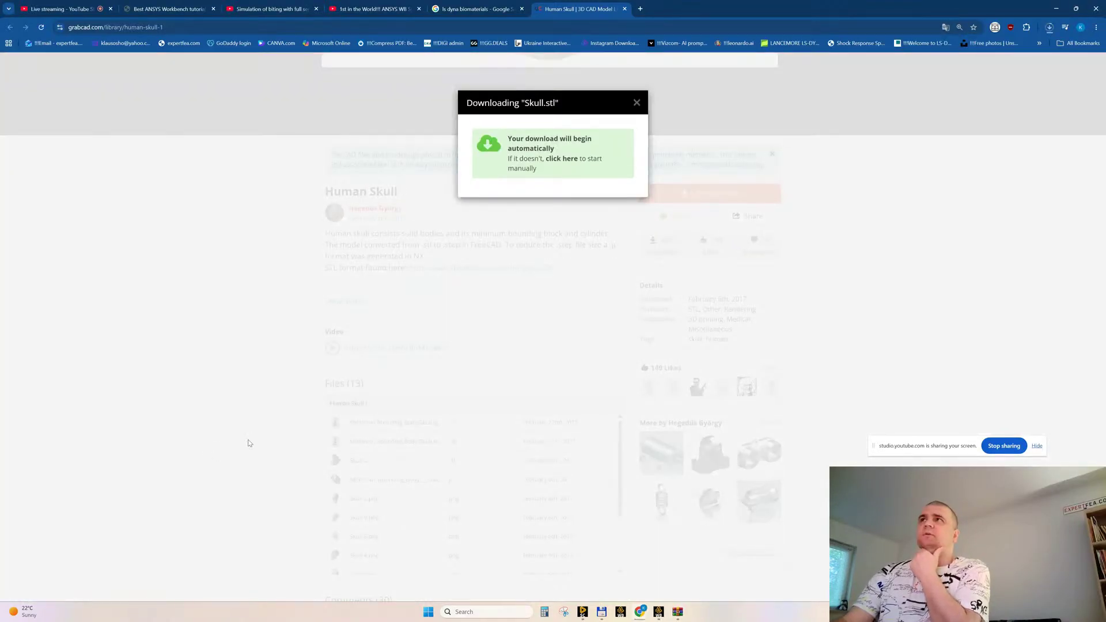
Download Minimum Bounding Body-Skull.stp.zip from the same Human Skull model and close its tab
{"action": "scroll", "coordinate": [248, 444], "scroll_direction": "down", "scroll_amount": 6}
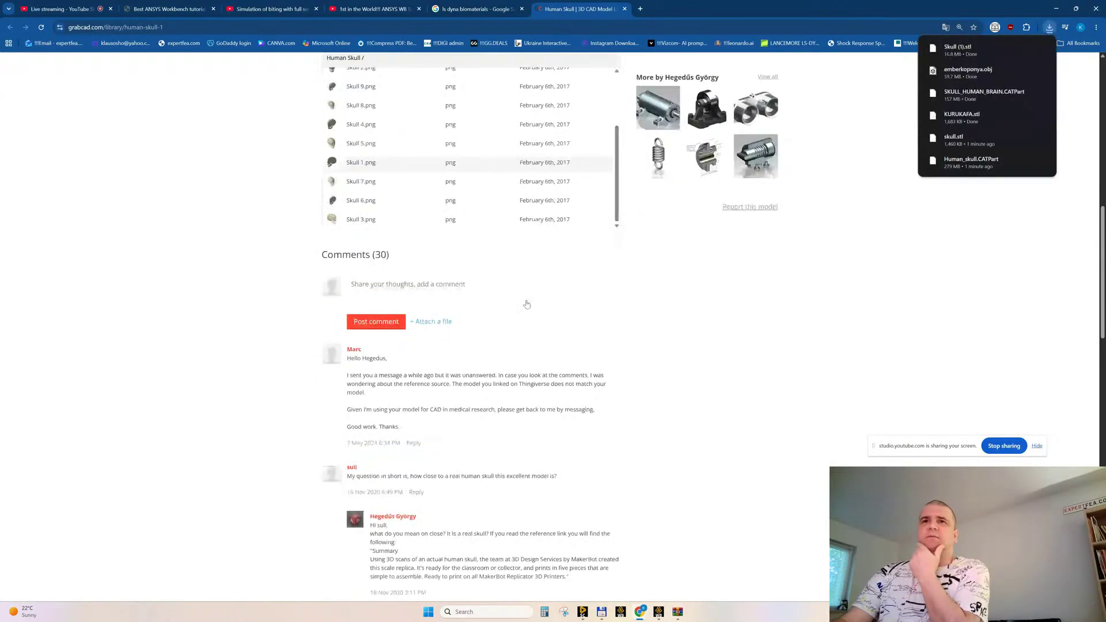
{"action": "scroll", "coordinate": [527, 304], "scroll_direction": "up", "scroll_amount": 4}
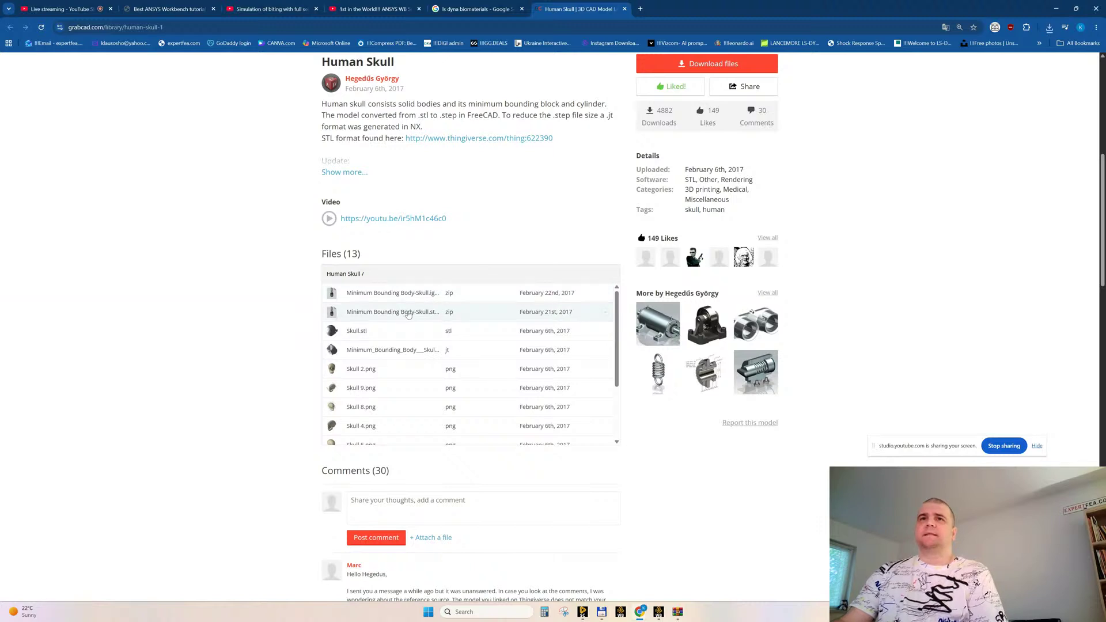
{"action": "left_click", "coordinate": [606, 313]}
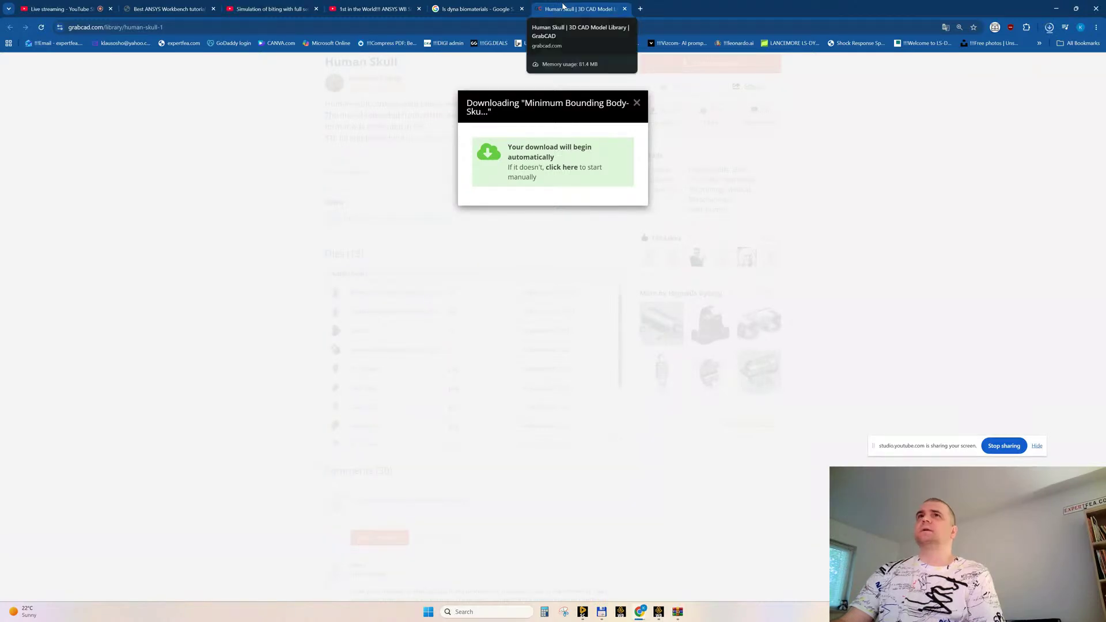
{"action": "left_click", "coordinate": [625, 9]}
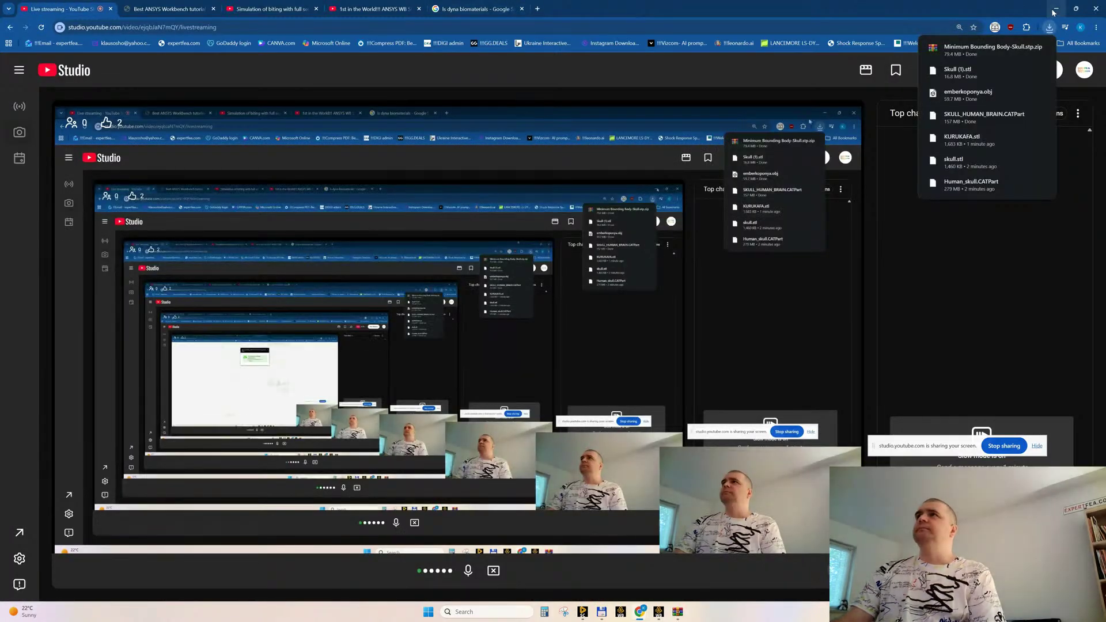
Switch to SpaceClaim, restore its window to a smaller size and open the Minimum Bounding Body-Skull.stp.zip archive beside it
{"action": "left_click", "coordinate": [1053, 8]}
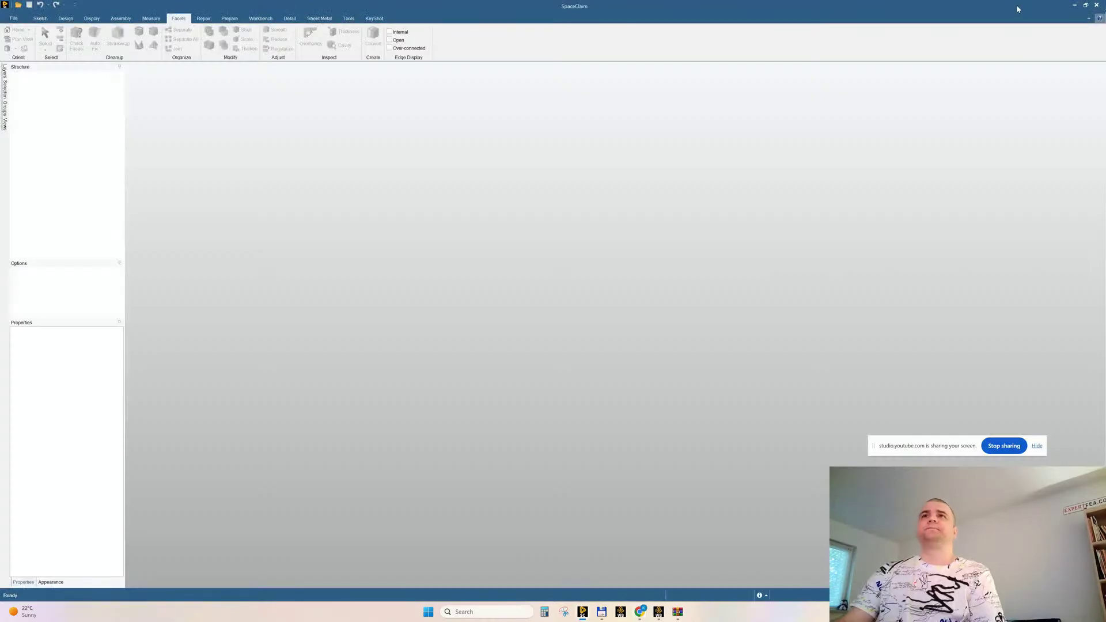
{"action": "left_click", "coordinate": [1086, 4]}
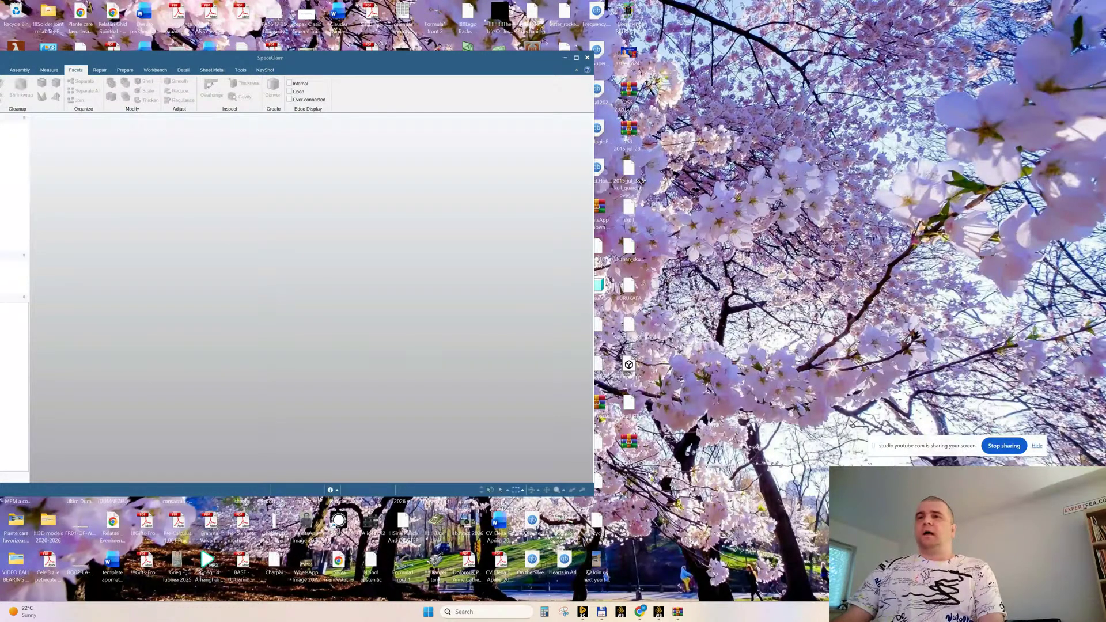
{"action": "double_click", "coordinate": [629, 442]}
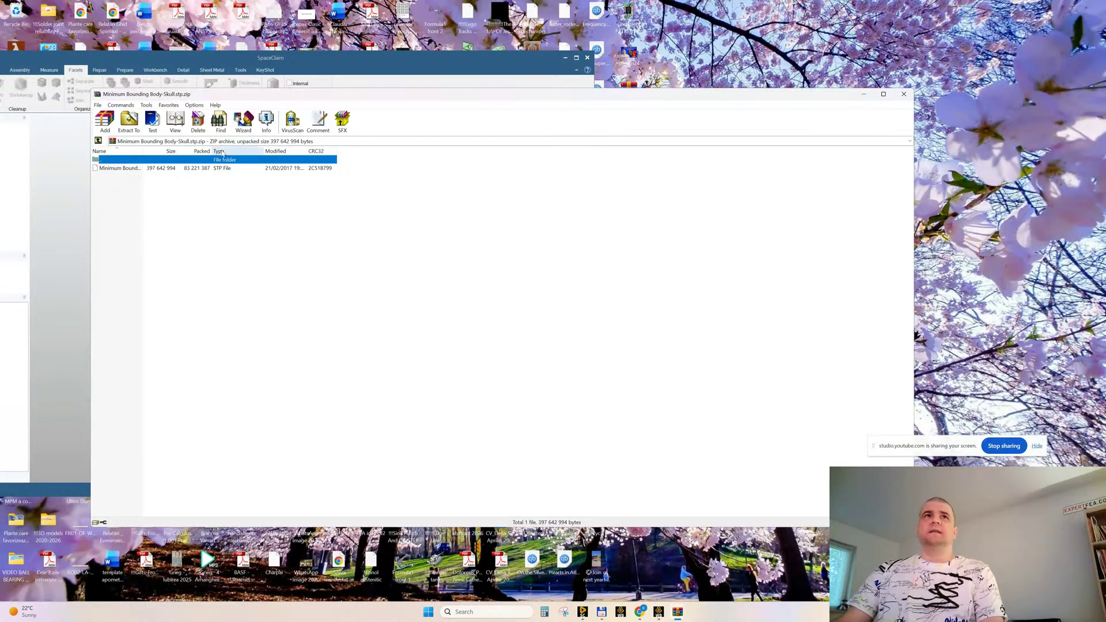
{"action": "left_click_drag", "start_coordinate": [206, 101], "coordinate": [841, 89]}
Import the Minimum Bounding Body-Skull STP file from the archive into SpaceClaim and close the archive window
{"action": "double_click", "coordinate": [749, 157]}
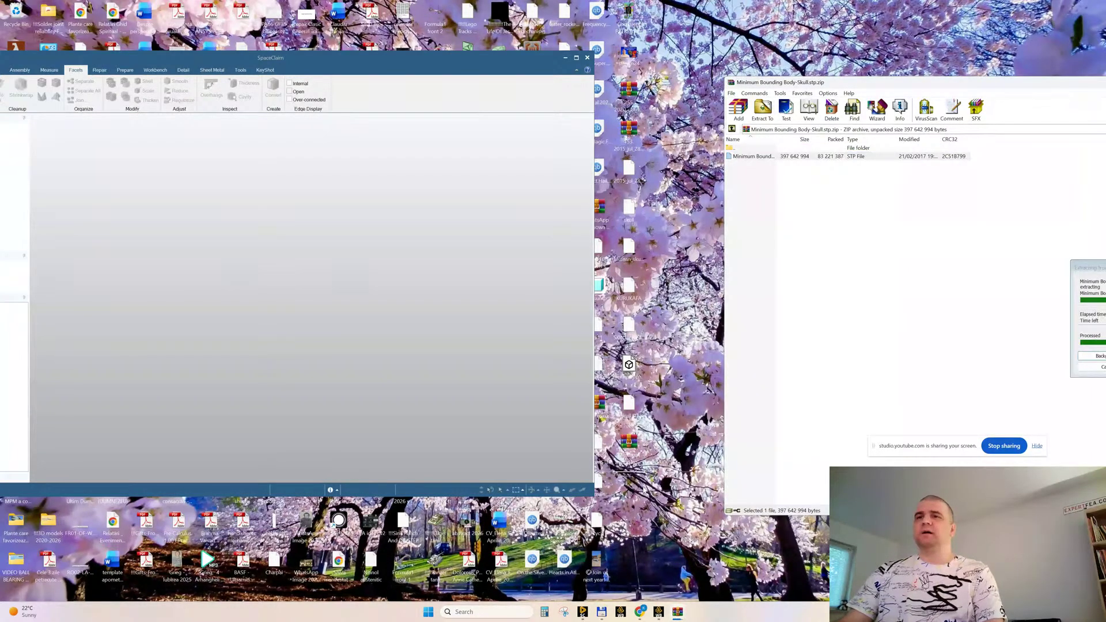
{"action": "left_click_drag", "start_coordinate": [627, 487], "coordinate": [391, 461]}
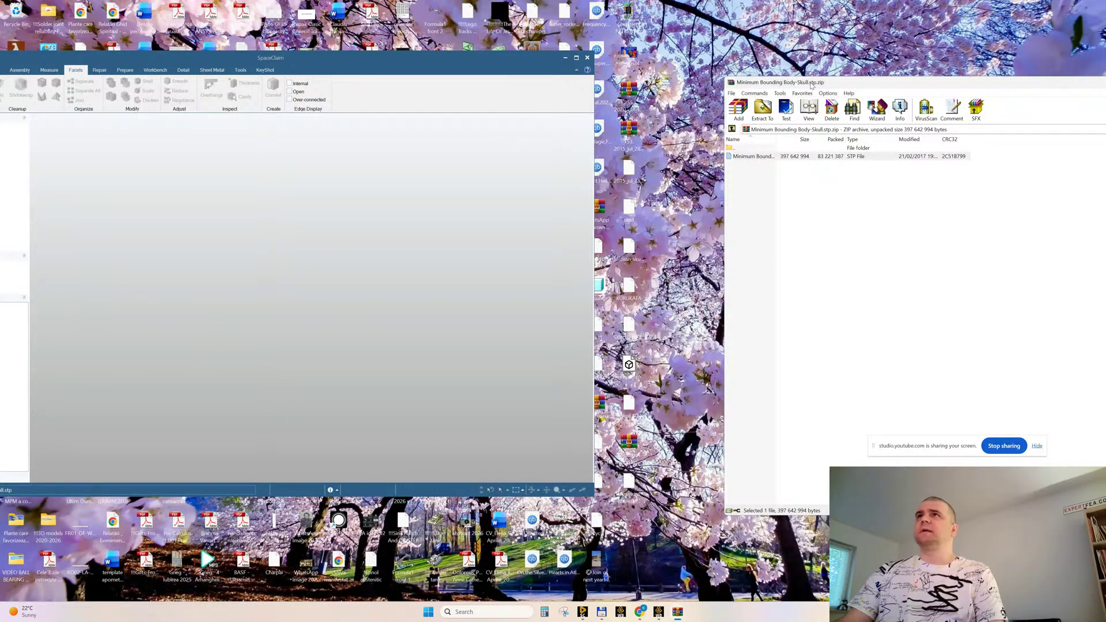
{"action": "left_click_drag", "start_coordinate": [752, 156], "coordinate": [353, 97]}
{"action": "left_click", "coordinate": [1071, 96]}
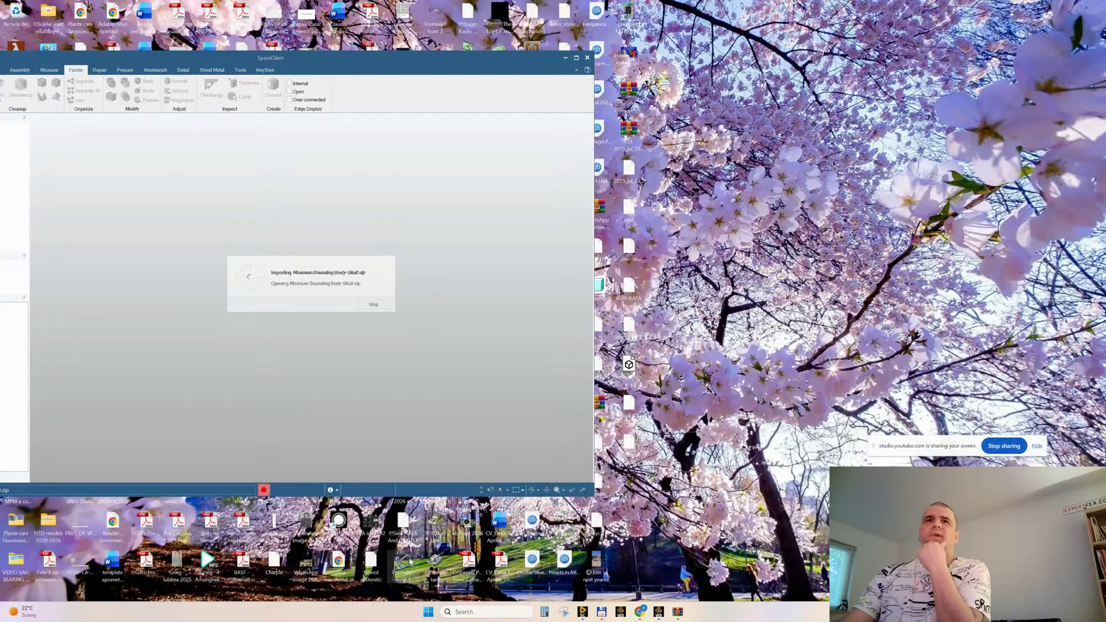
Launch a second SpaceClaim 2023 R1 session while the STP import is still running
{"action": "left_click", "coordinate": [476, 613]}
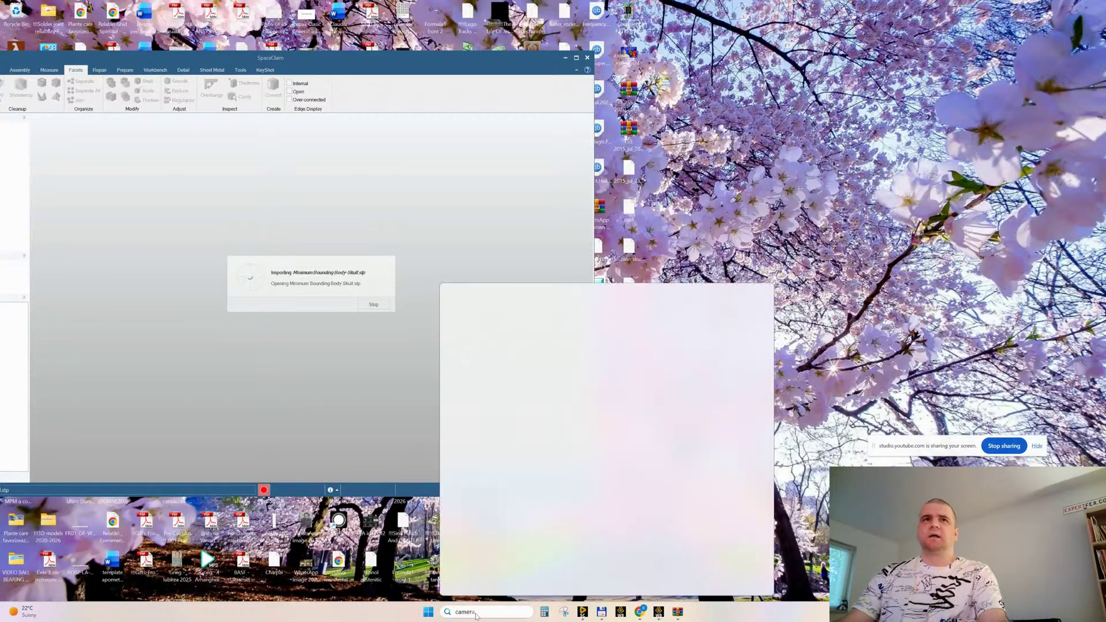
{"action": "type", "text": "spac"}
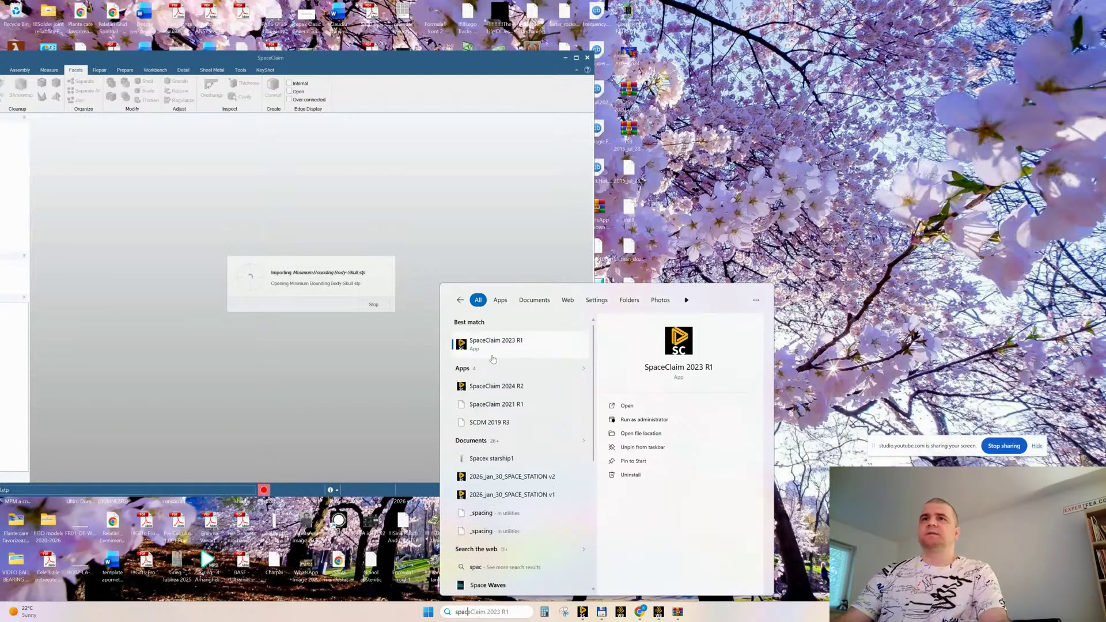
{"action": "left_click", "coordinate": [504, 344]}
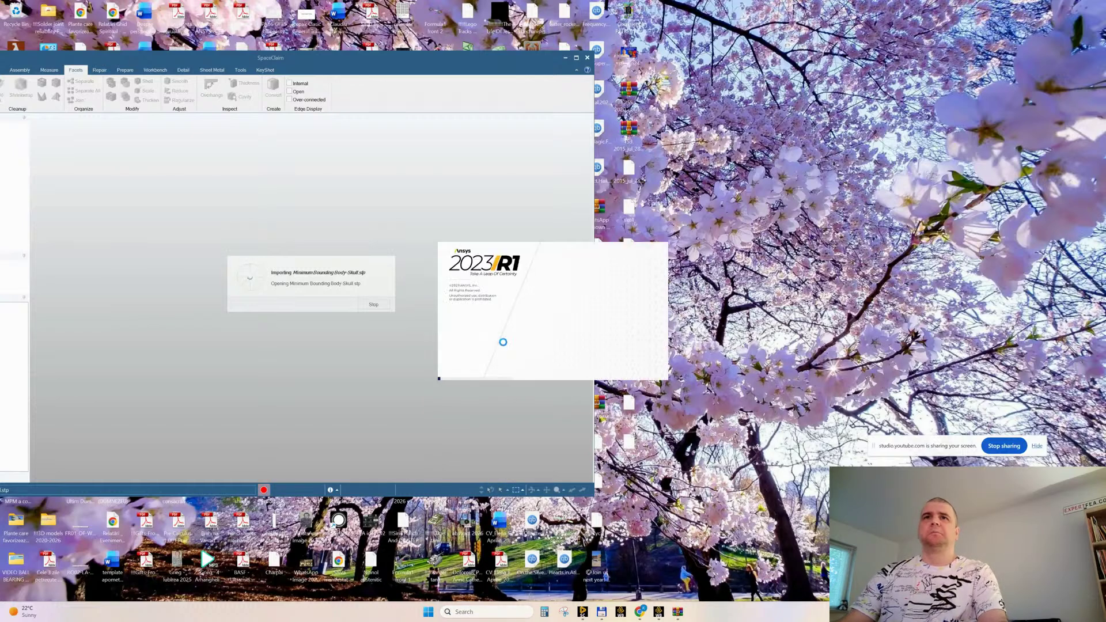
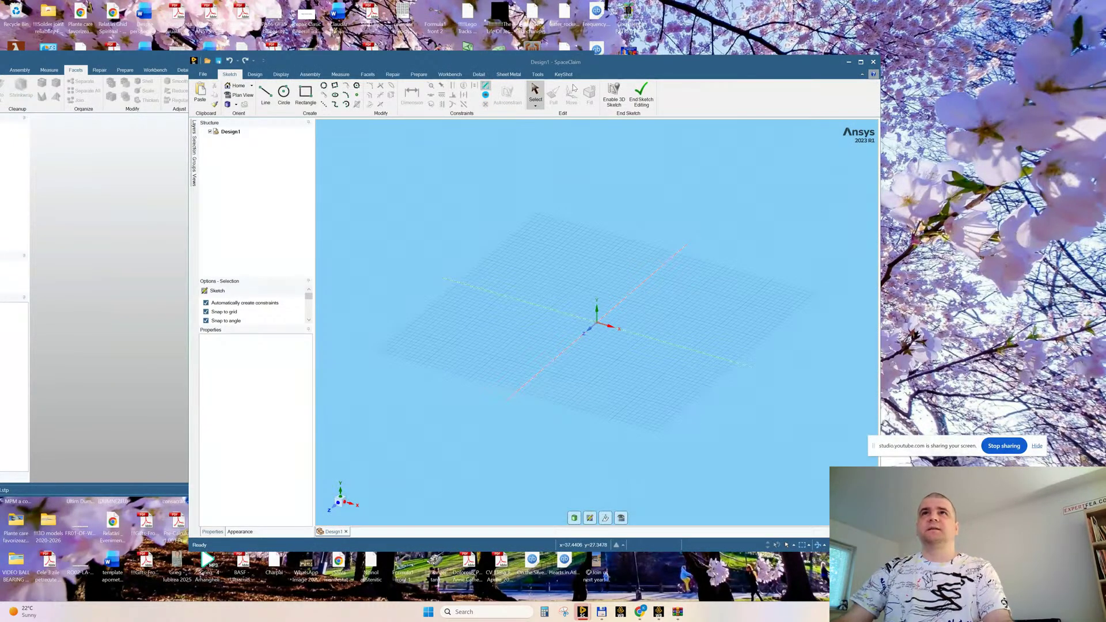
Reposition and narrow the new SpaceClaim window beside the desktop files, and load the Skull model into its empty design
{"action": "left_click", "coordinate": [540, 75]}
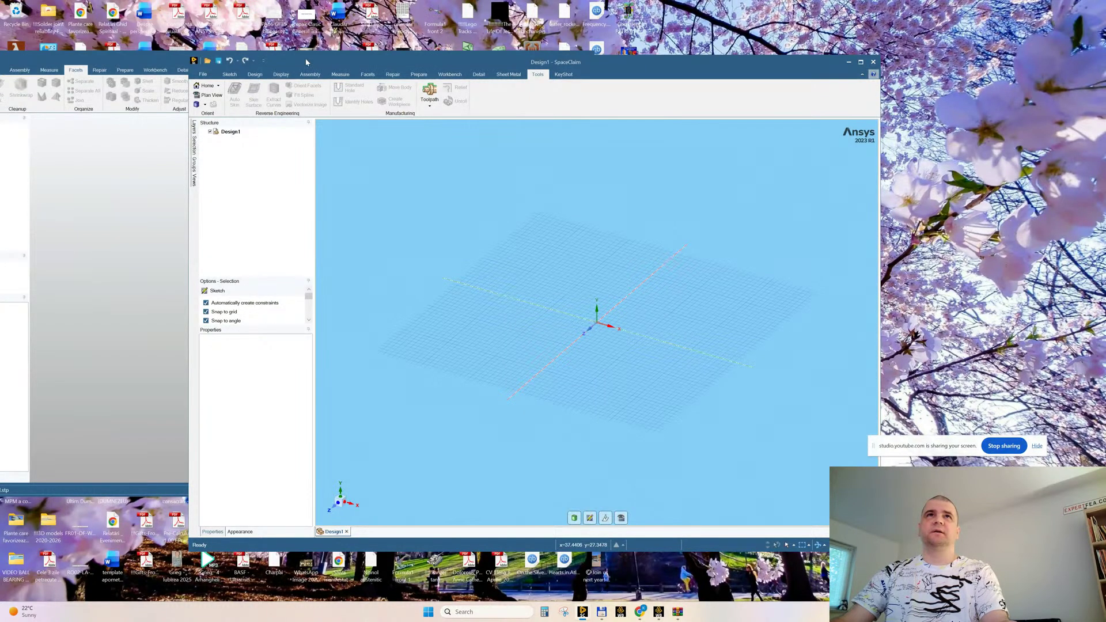
{"action": "left_click_drag", "start_coordinate": [306, 62], "coordinate": [441, 77]}
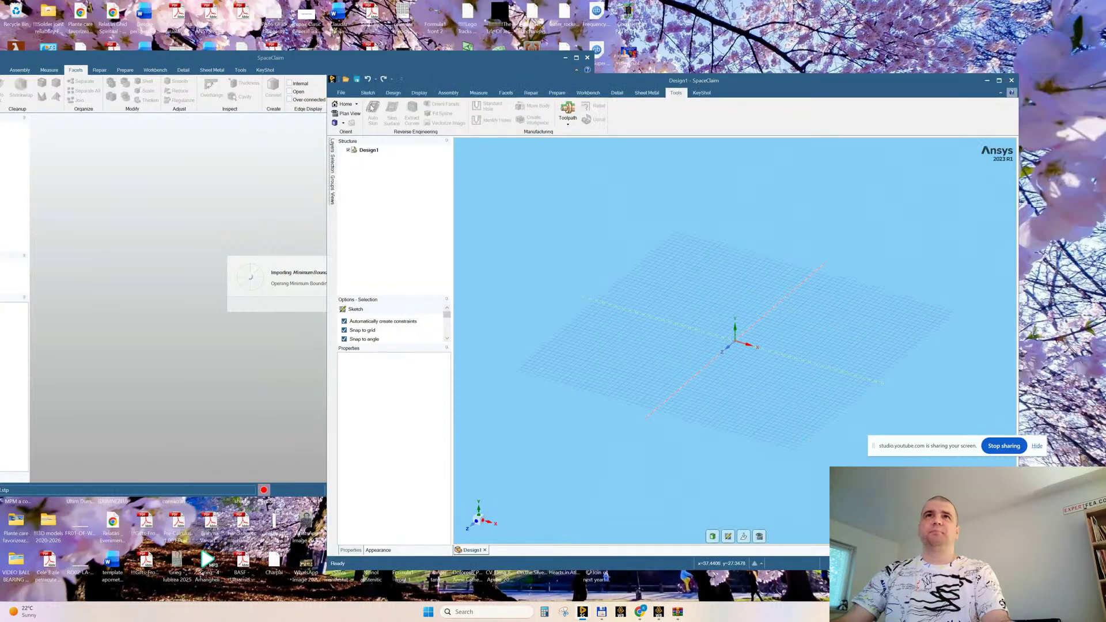
{"action": "left_click_drag", "start_coordinate": [821, 90], "coordinate": [409, 95]}
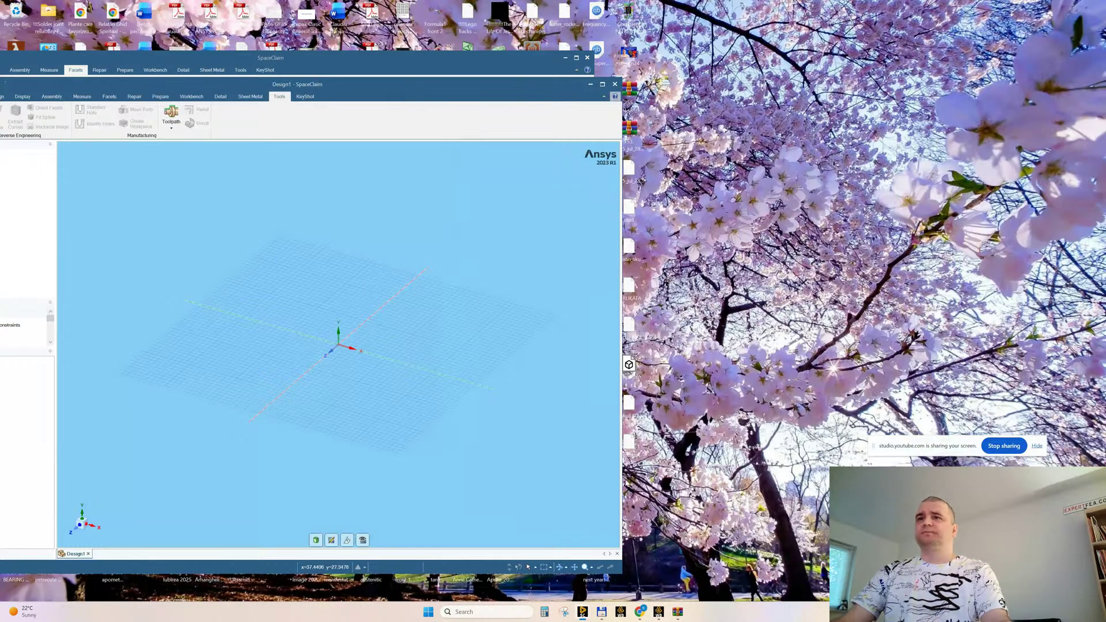
{"action": "left_click_drag", "start_coordinate": [622, 484], "coordinate": [588, 484]}
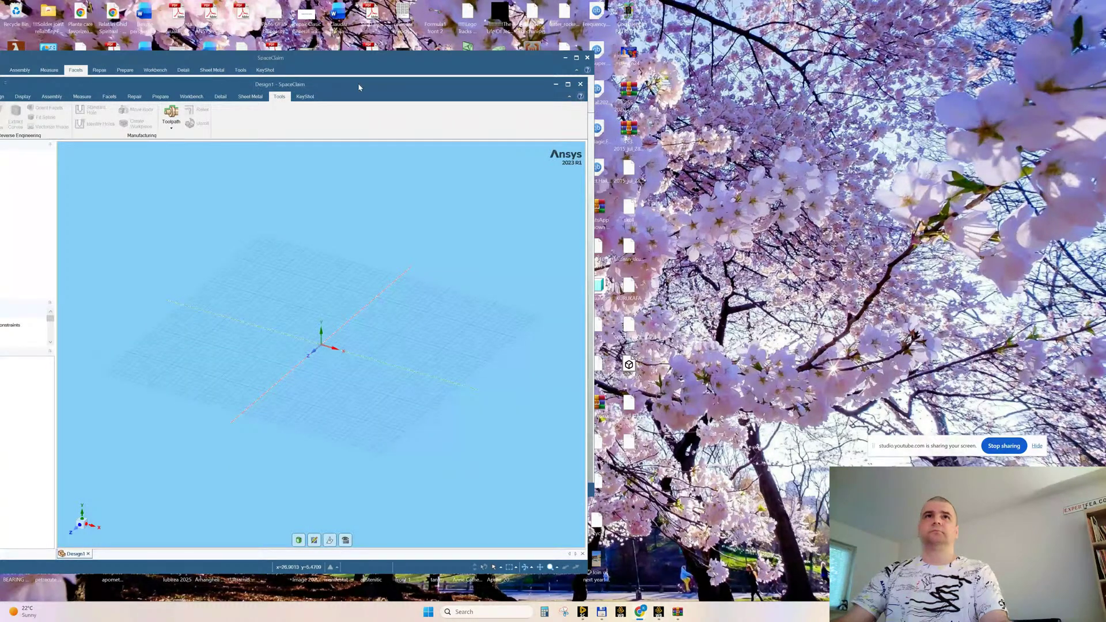
{"action": "left_click_drag", "start_coordinate": [362, 86], "coordinate": [419, 103]}
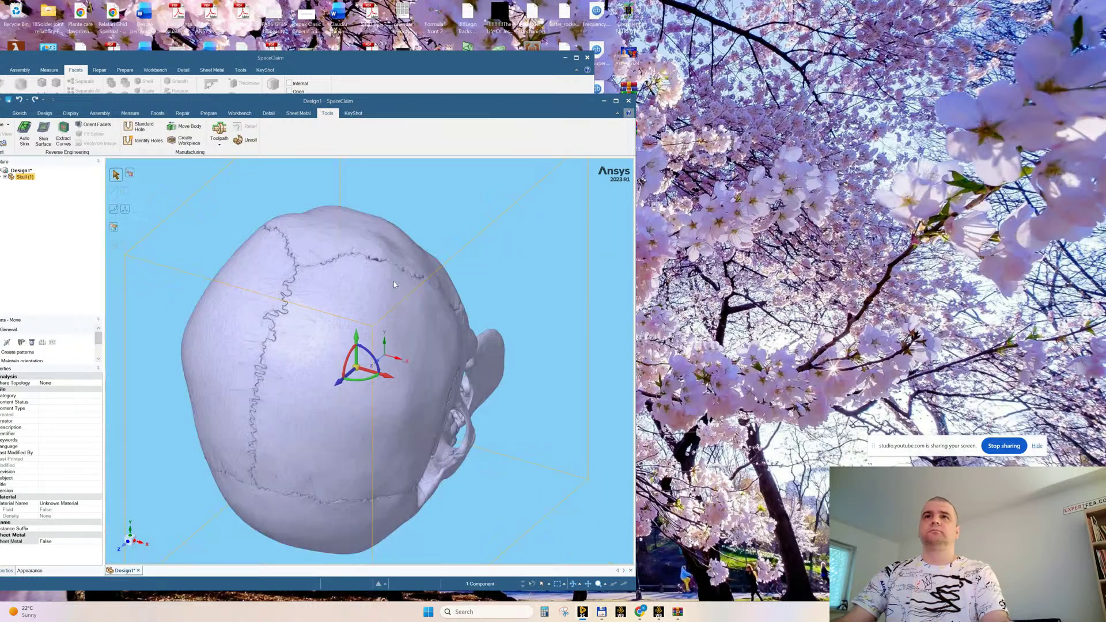
Maximize the new window and examine the imported skull's cranium, jaws and upper and lower teeth from several sides
{"action": "left_click", "coordinate": [616, 101]}
{"action": "key", "text": "Escape"}
{"action": "middle_click_drag", "start_coordinate": [409, 342], "coordinate": [363, 230]}
{"action": "middle_click_drag", "start_coordinate": [716, 350], "coordinate": [654, 435], "text": "shift"}
{"action": "middle_click_drag", "start_coordinate": [601, 336], "coordinate": [634, 363]}
{"action": "scroll", "coordinate": [438, 337], "scroll_direction": "down", "scroll_amount": 8}
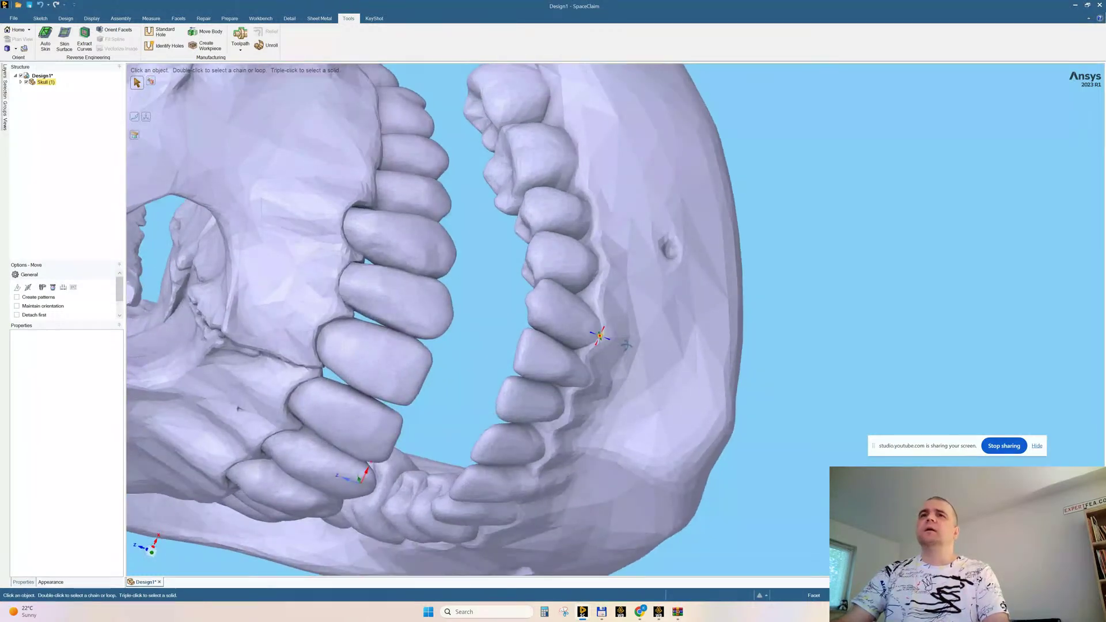
{"action": "mouse_move", "coordinate": [438, 337]}
{"action": "middle_mouse_down"}
{"action": "mouse_move", "coordinate": [450, 242]}
{"action": "mouse_move", "coordinate": [371, 273]}
{"action": "middle_mouse_up"}
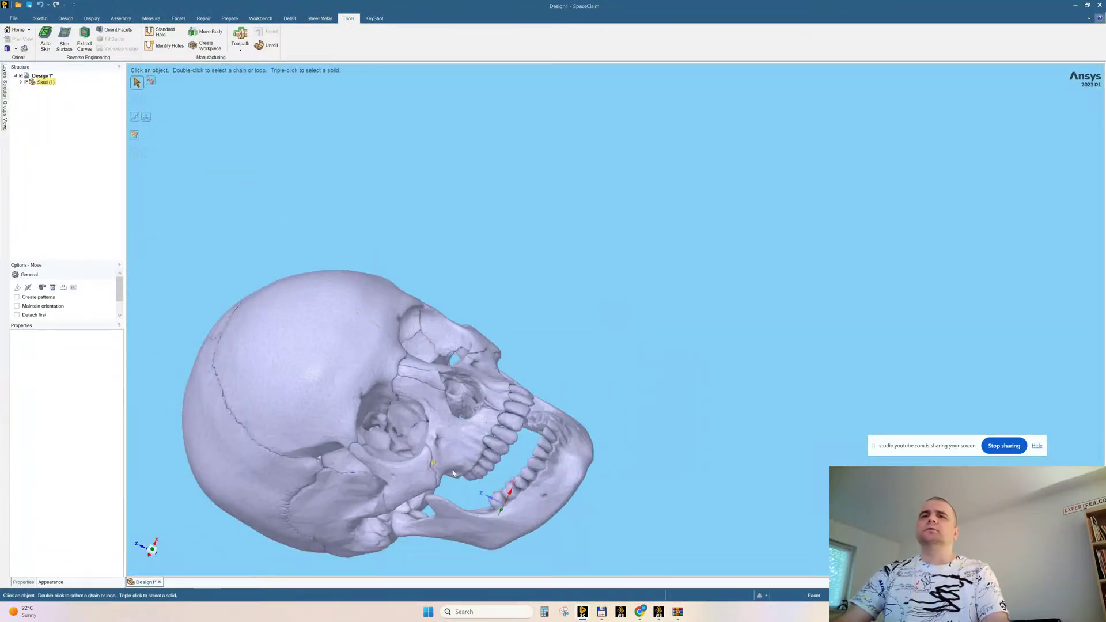
{"action": "scroll", "coordinate": [453, 473], "scroll_direction": "up", "scroll_amount": 3}
{"action": "scroll", "coordinate": [453, 473], "scroll_direction": "down", "scroll_amount": 6}
{"action": "mouse_move", "coordinate": [453, 473]}
{"action": "middle_mouse_down"}
{"action": "mouse_move", "coordinate": [526, 449]}
{"action": "mouse_move", "coordinate": [497, 445]}
{"action": "middle_mouse_up"}
{"action": "scroll", "coordinate": [428, 483], "scroll_direction": "up", "scroll_amount": 3}
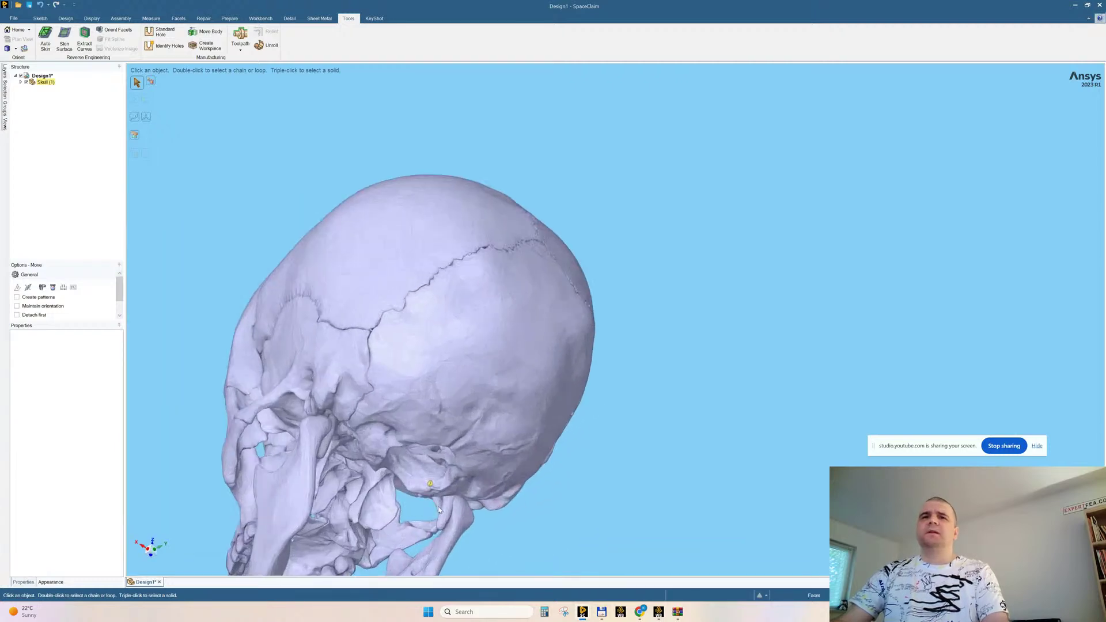
{"action": "mouse_move", "coordinate": [428, 483]}
{"action": "middle_mouse_down", "text": "ctrl"}
{"action": "mouse_move", "coordinate": [536, 366]}
{"action": "mouse_move", "coordinate": [655, 390]}
{"action": "middle_mouse_up", "text": "ctrl"}
{"action": "scroll", "coordinate": [536, 497], "scroll_direction": "up", "scroll_amount": 4}
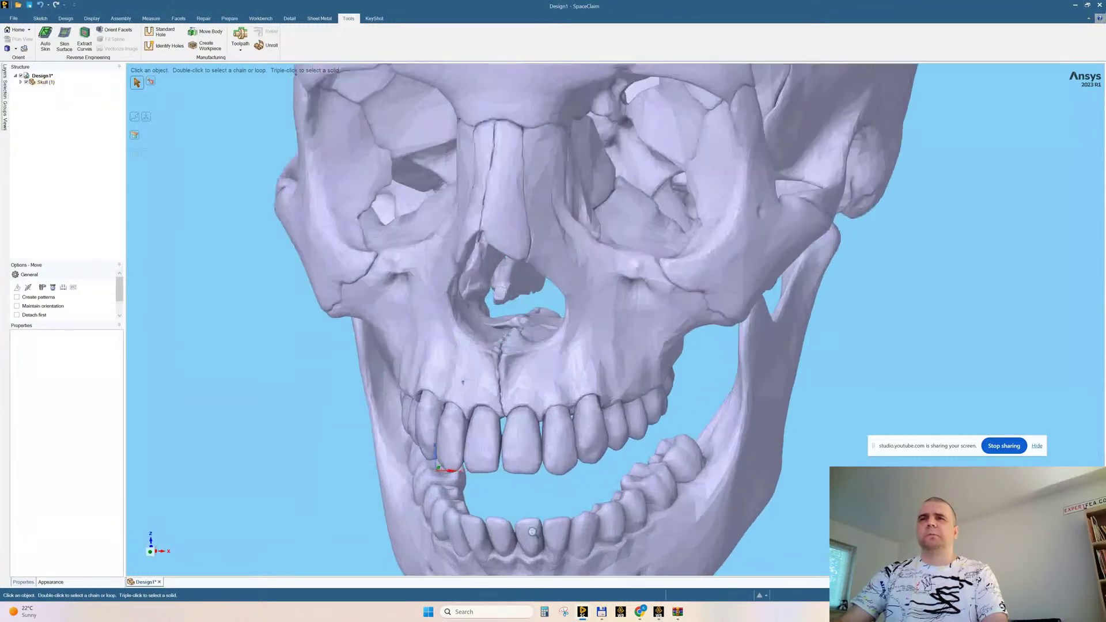
{"action": "mouse_move", "coordinate": [523, 471]}
{"action": "middle_mouse_down"}
{"action": "mouse_move", "coordinate": [552, 427]}
{"action": "mouse_move", "coordinate": [543, 412]}
{"action": "mouse_move", "coordinate": [561, 411]}
{"action": "middle_mouse_up"}
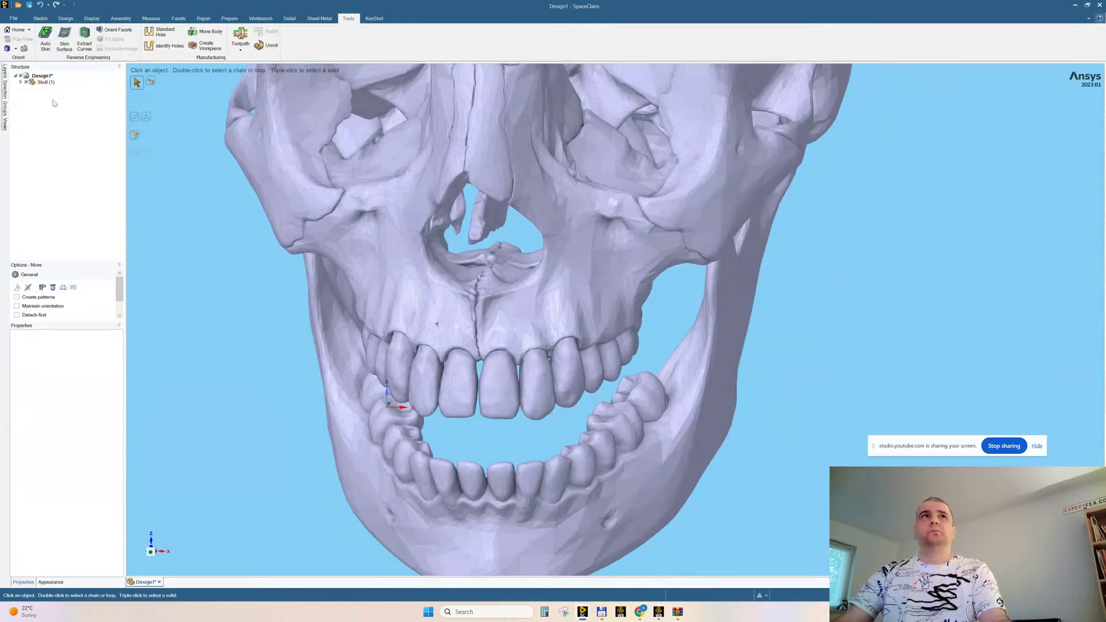
Expand the Skull component and split its single faceted body into individual bodies with Separate All
{"action": "left_click", "coordinate": [20, 82]}
{"action": "left_click", "coordinate": [51, 89]}
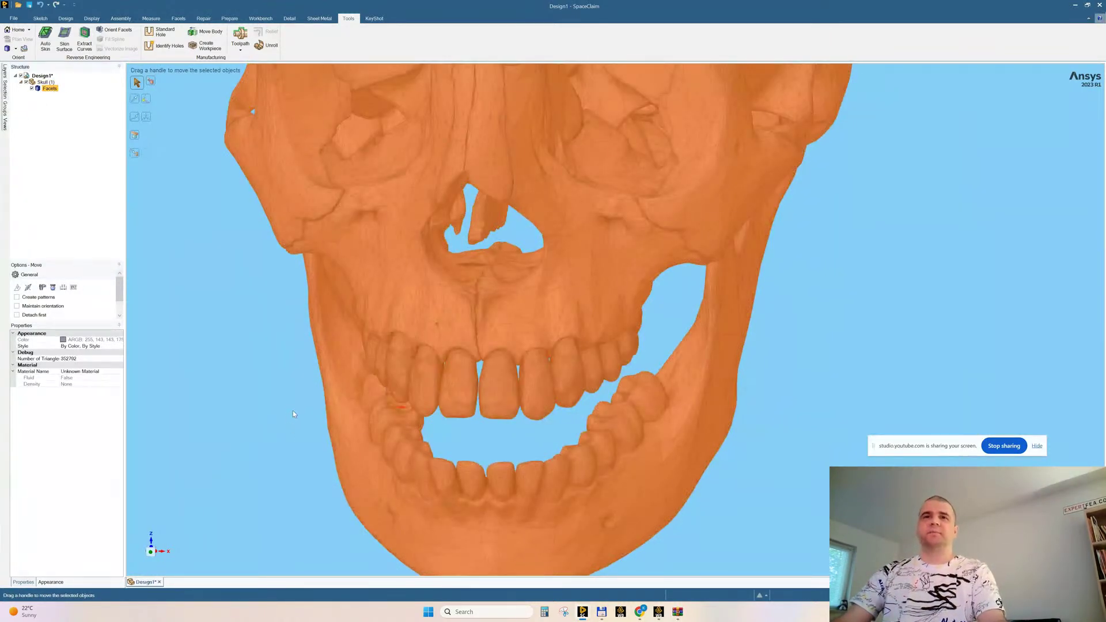
{"action": "scroll", "coordinate": [293, 411], "scroll_direction": "down", "scroll_amount": 4}
{"action": "middle_click_drag", "start_coordinate": [310, 254], "coordinate": [373, 331], "text": "ctrl"}
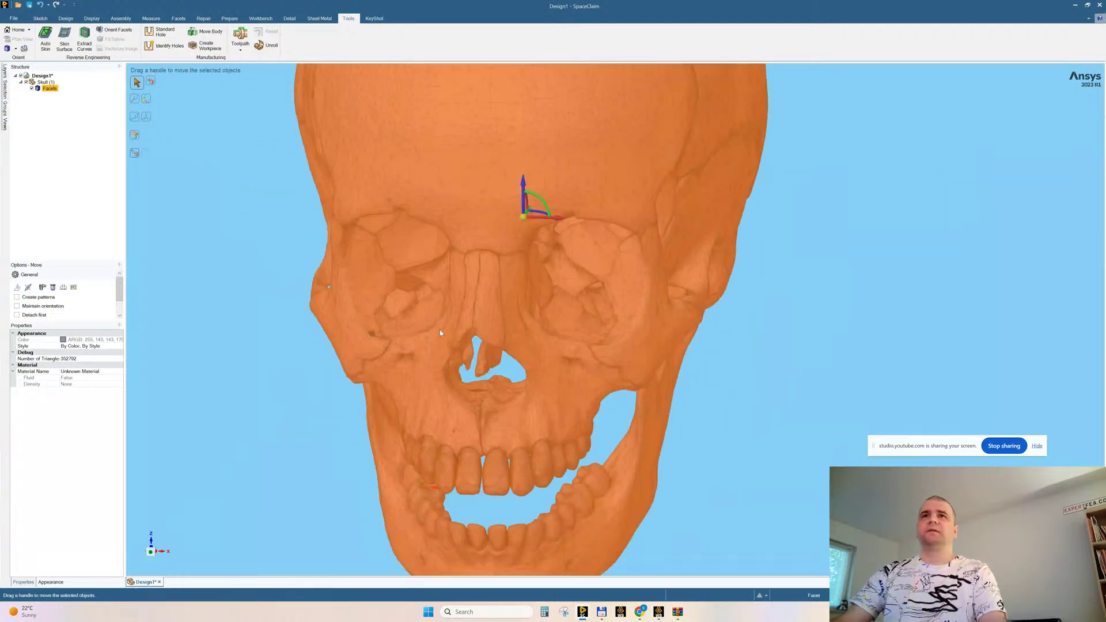
{"action": "mouse_move", "coordinate": [439, 334]}
{"action": "middle_mouse_down"}
{"action": "mouse_move", "coordinate": [408, 319]}
{"action": "mouse_move", "coordinate": [440, 329]}
{"action": "mouse_move", "coordinate": [428, 326]}
{"action": "middle_mouse_up"}
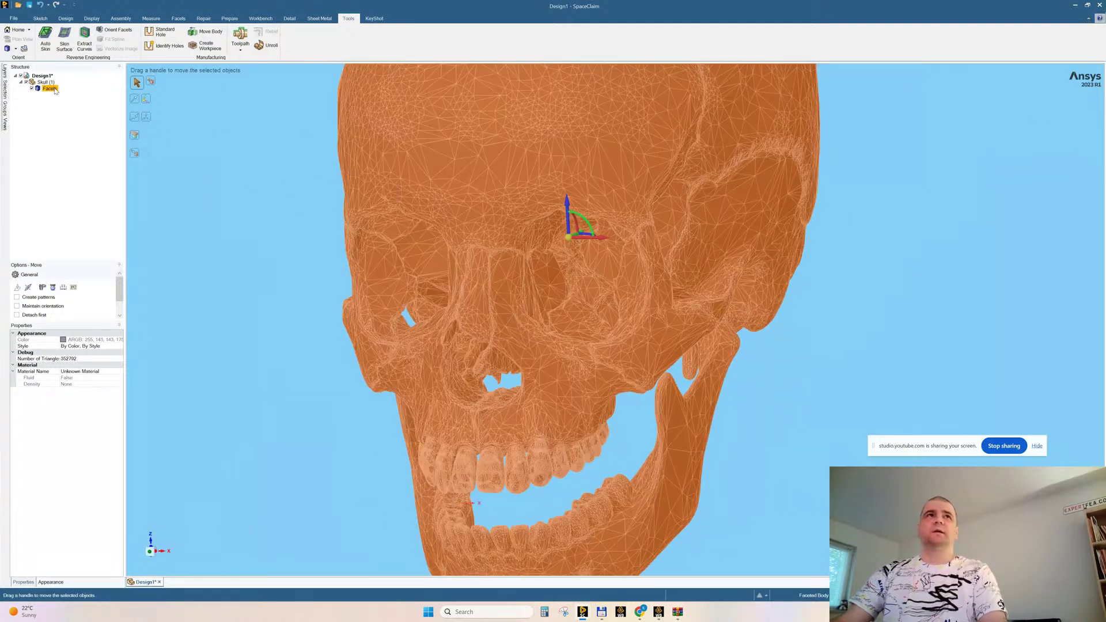
{"action": "right_click", "coordinate": [53, 91]}
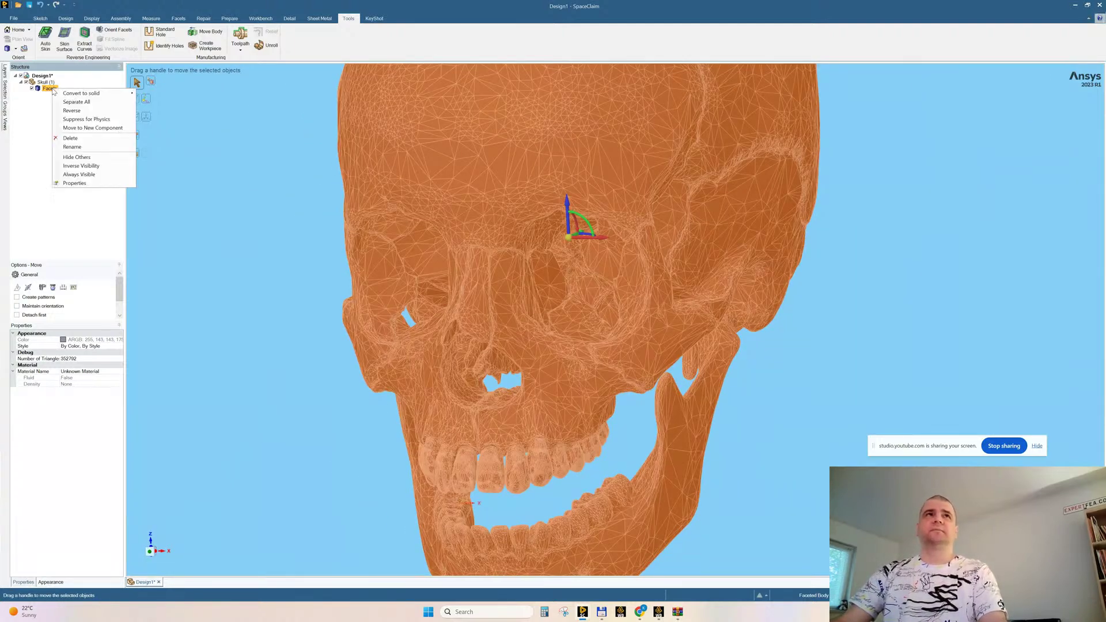
{"action": "left_click", "coordinate": [97, 102]}
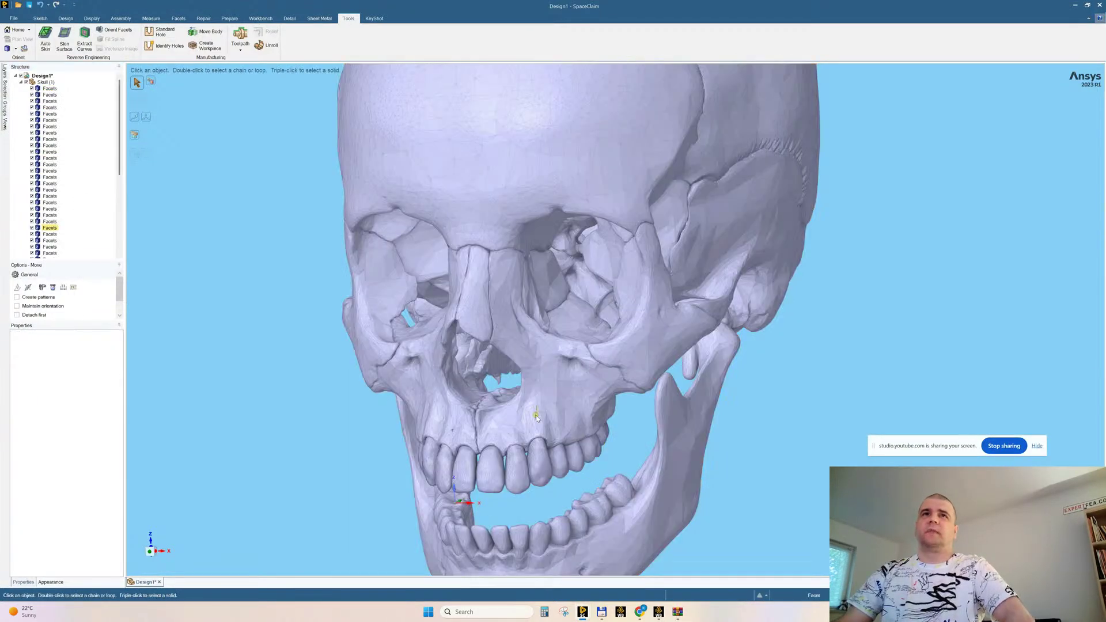
Examine how the skull was separated by highlighting individual bodies such as the upper jaw and forehead bones from several sides
{"action": "left_click", "coordinate": [561, 337]}
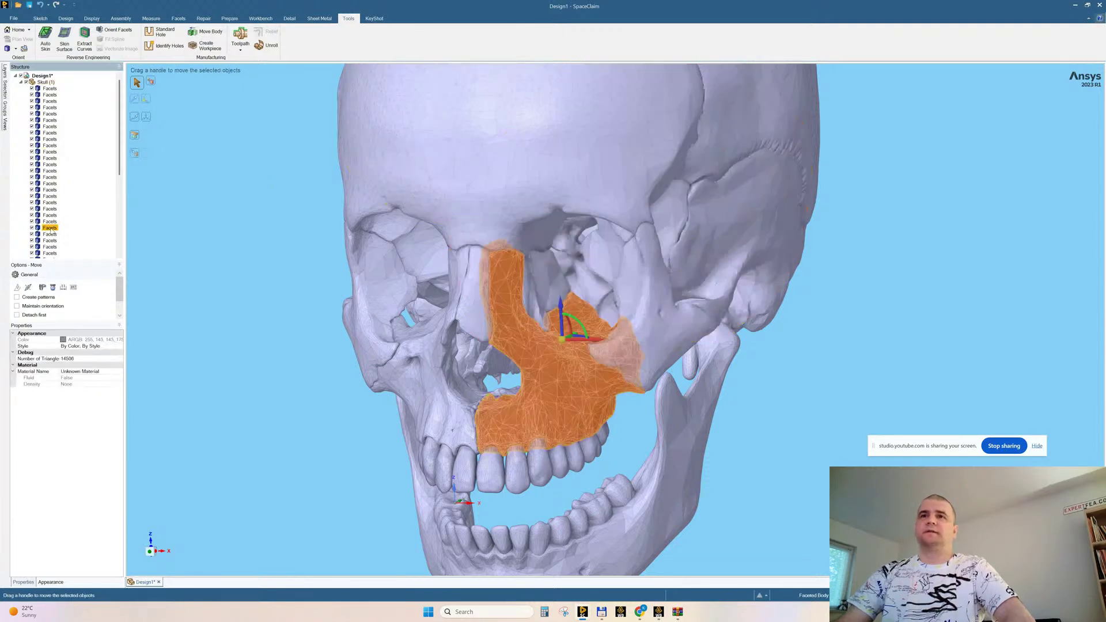
{"action": "scroll", "coordinate": [58, 248], "scroll_direction": "down", "scroll_amount": 1}
{"action": "left_click", "coordinate": [55, 241]}
{"action": "left_click", "coordinate": [54, 197]}
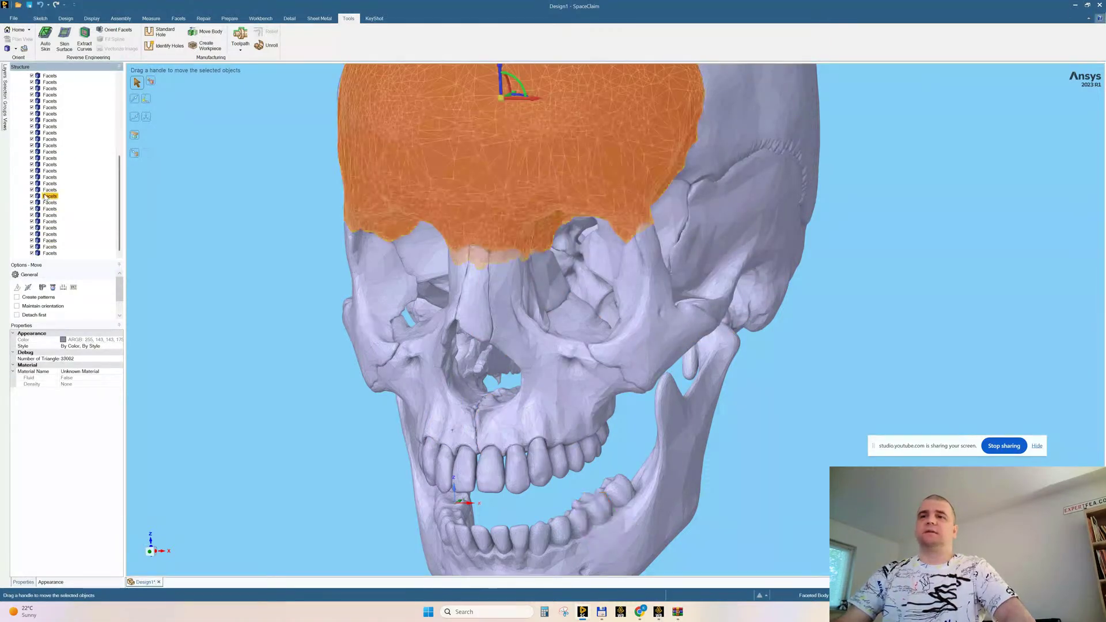
{"action": "left_click", "coordinate": [313, 396]}
{"action": "middle_click_drag", "start_coordinate": [376, 371], "coordinate": [487, 330]}
{"action": "scroll", "coordinate": [543, 371], "scroll_direction": "up", "scroll_amount": 3}
{"action": "scroll", "coordinate": [541, 372], "scroll_direction": "down", "scroll_amount": 5}
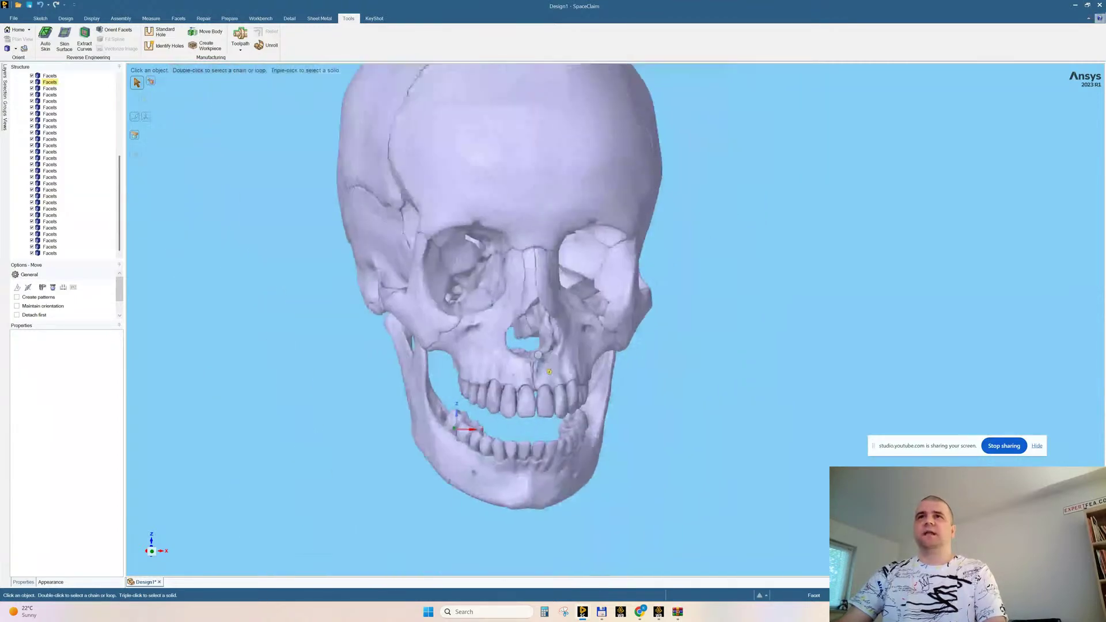
{"action": "middle_click_drag", "start_coordinate": [533, 369], "coordinate": [463, 346]}
{"action": "middle_click_drag", "start_coordinate": [752, 297], "coordinate": [697, 340]}
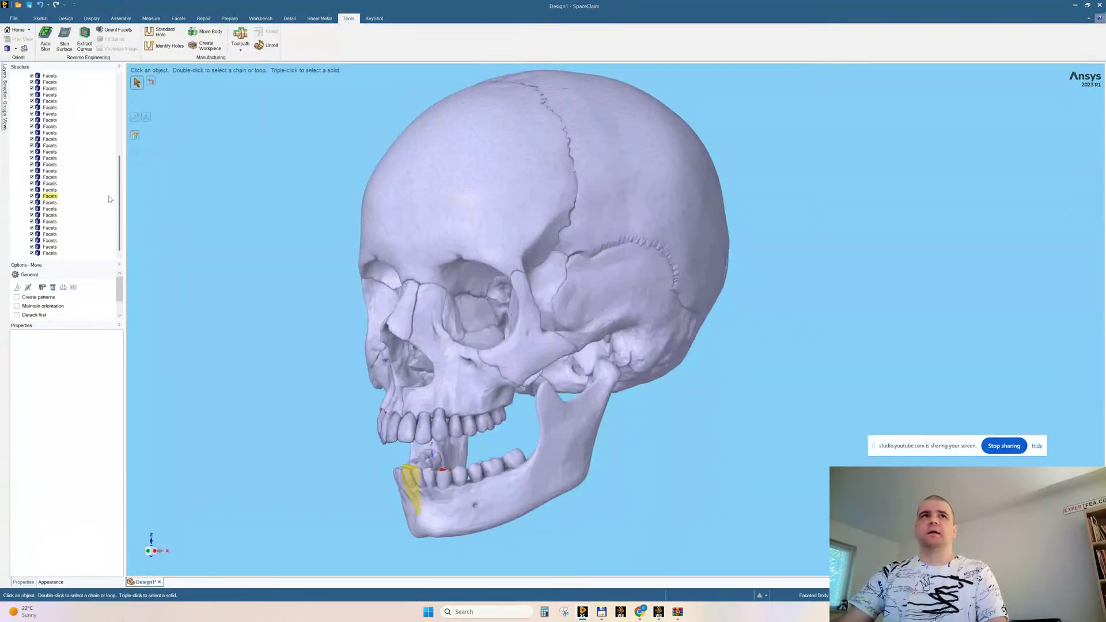
{"action": "left_click_drag", "start_coordinate": [119, 233], "coordinate": [119, 159]}
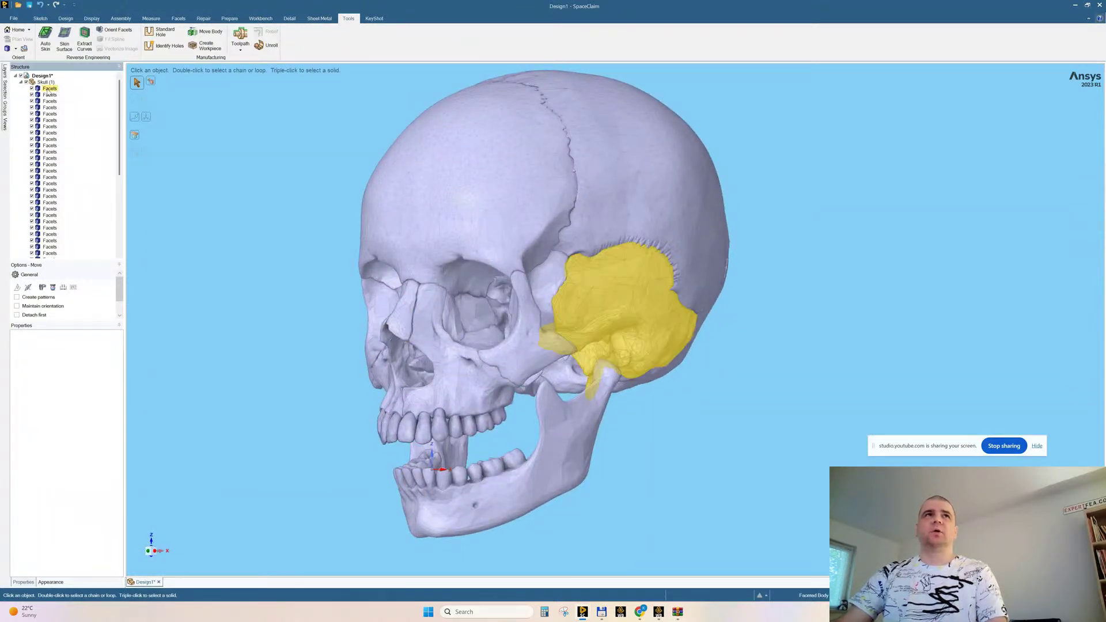
{"action": "left_click", "coordinate": [48, 89]}
{"action": "key", "text": "ctrl+a"}
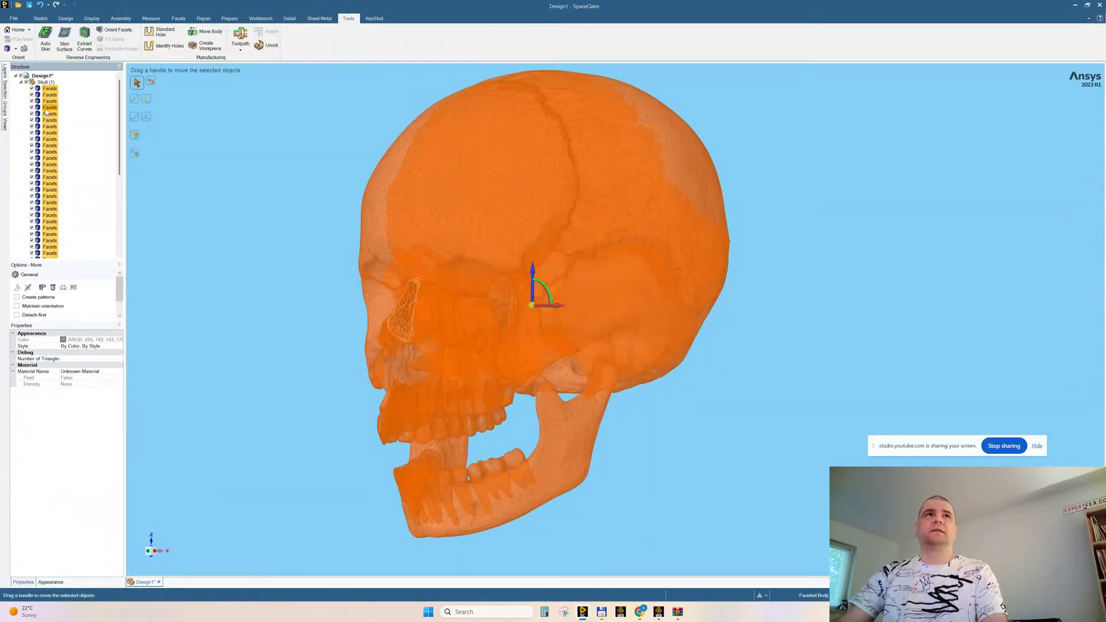
{"action": "right_click", "coordinate": [47, 113]}
{"action": "mouse_move", "coordinate": [118, 115]}
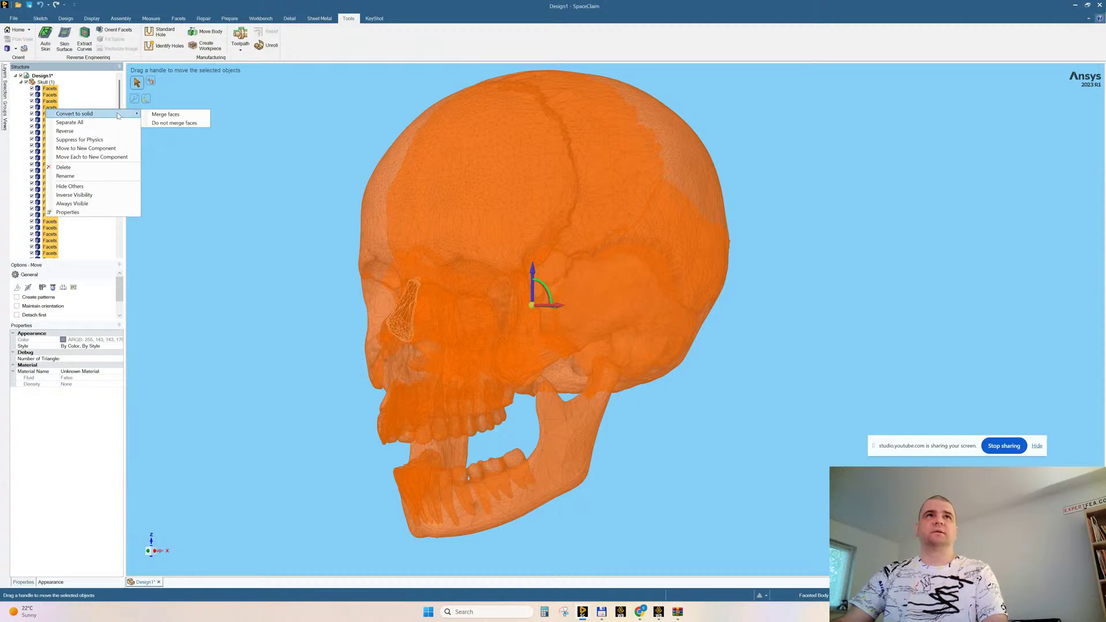
{"action": "left_click", "coordinate": [263, 369]}
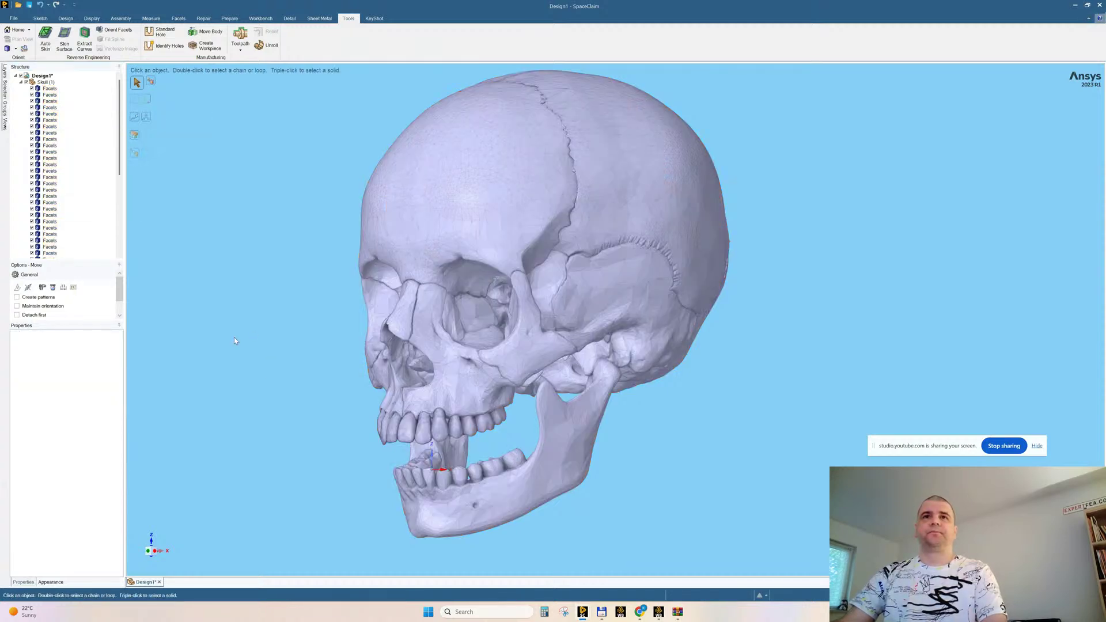
Highlight one of the separated facet bodies in the structure tree to identify its bone, and clear the selection
{"action": "middle_click_drag", "start_coordinate": [289, 337], "coordinate": [244, 322]}
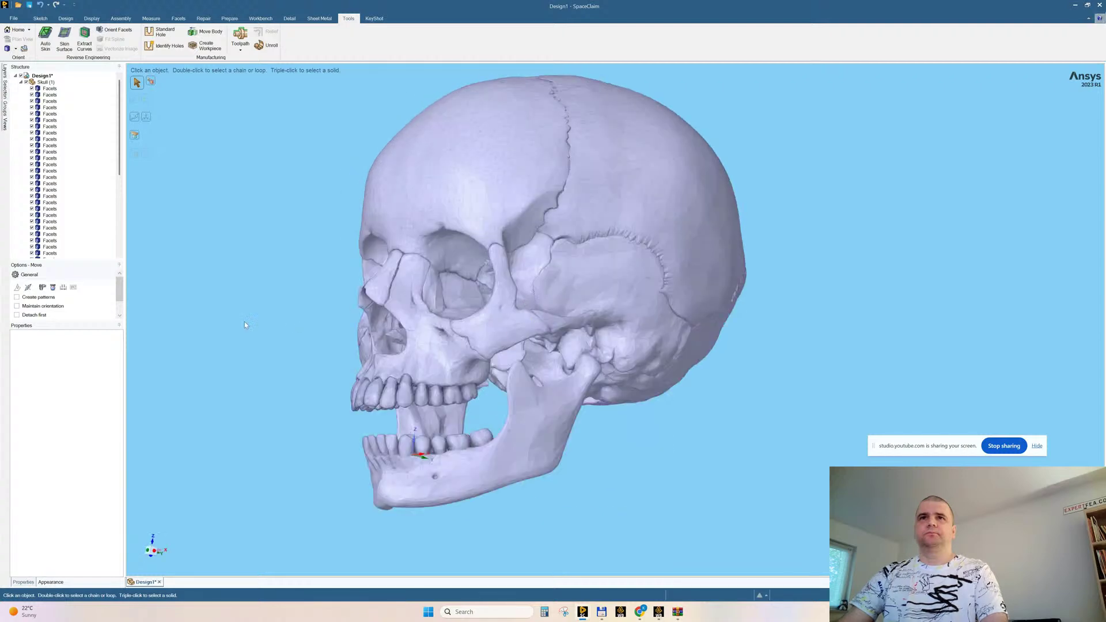
{"action": "middle_click_drag", "start_coordinate": [396, 423], "coordinate": [435, 381], "text": "ctrl"}
{"action": "left_click", "coordinate": [49, 183]}
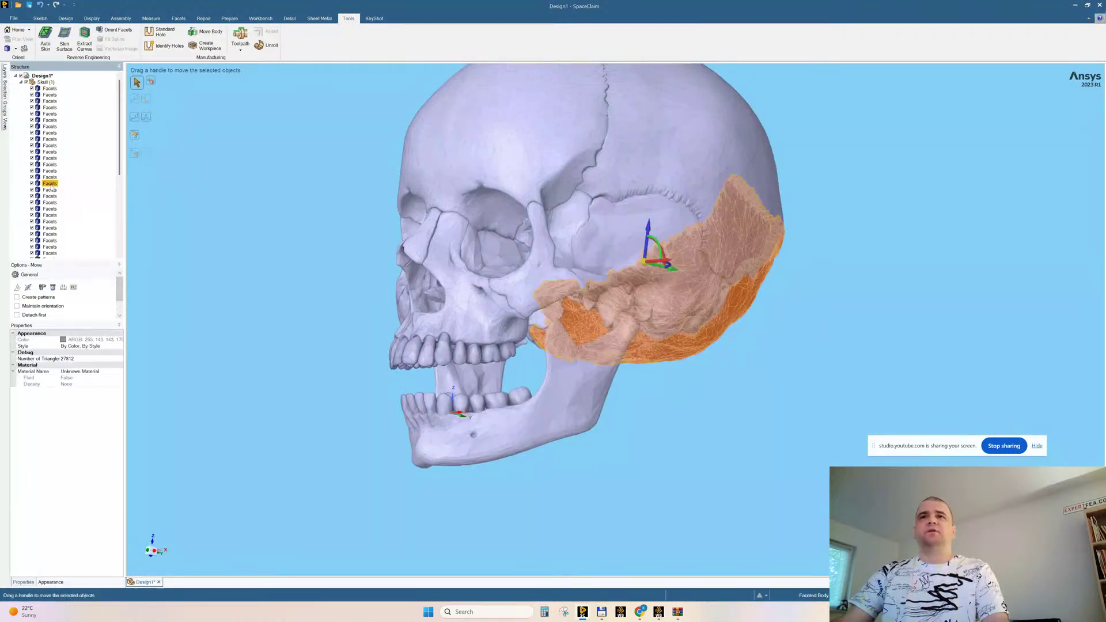
{"action": "scroll", "coordinate": [70, 206], "scroll_direction": "down", "scroll_amount": 3}
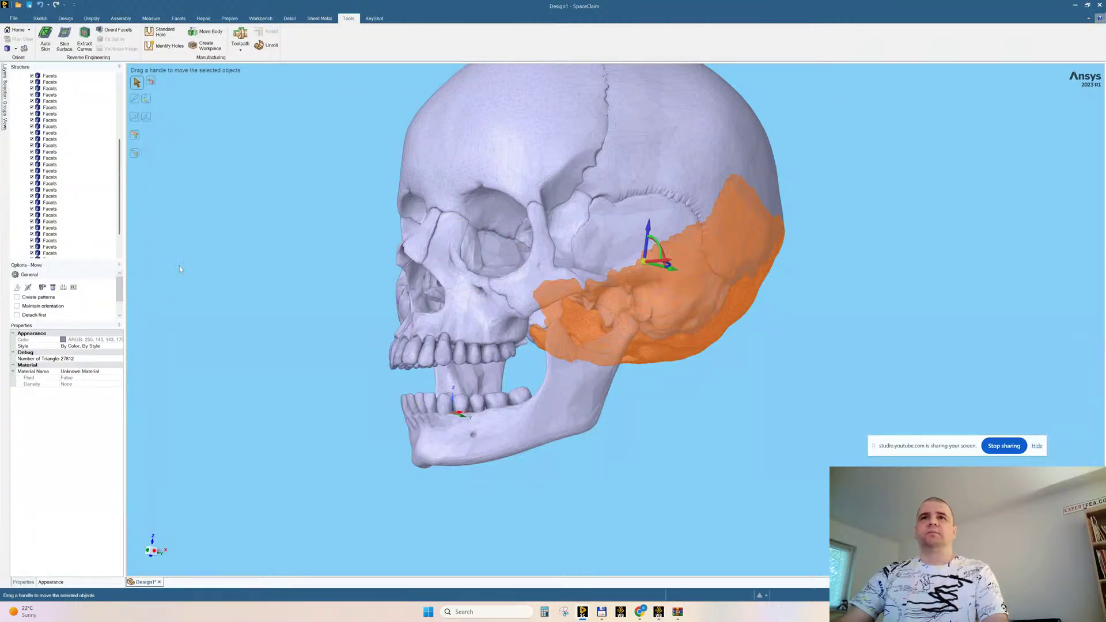
{"action": "middle_click_drag", "start_coordinate": [263, 352], "coordinate": [495, 400]}
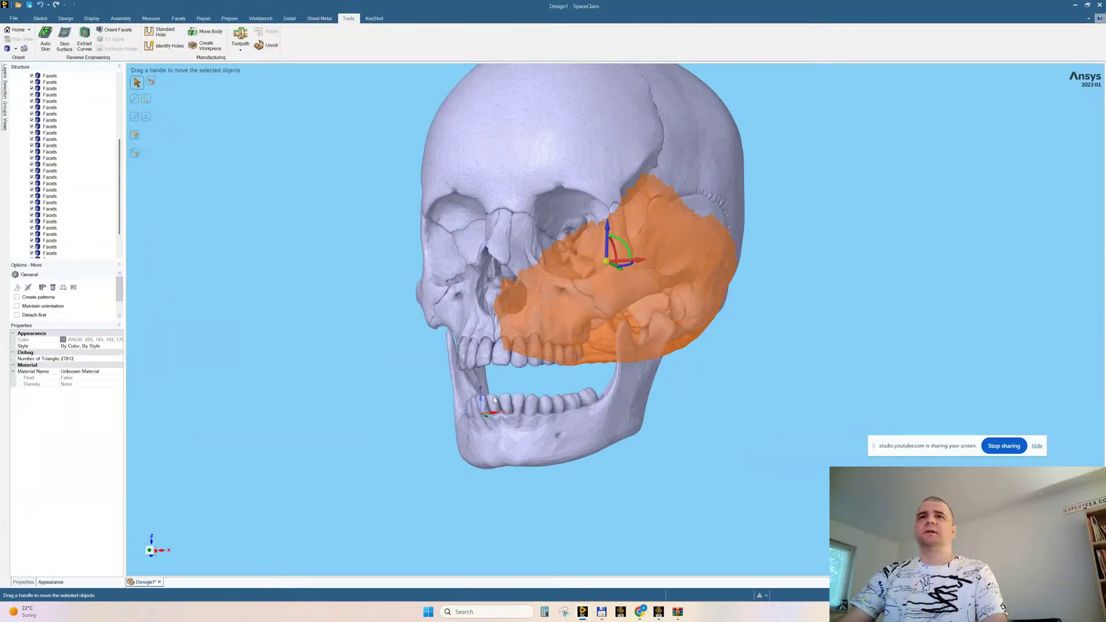
{"action": "key", "text": "Escape"}
Examine the facet size on an upper central incisor by selecting individual triangles and an edge on its front surface
{"action": "scroll", "coordinate": [494, 400], "scroll_direction": "up", "scroll_amount": 5}
{"action": "scroll", "coordinate": [604, 280], "scroll_direction": "up", "scroll_amount": 4}
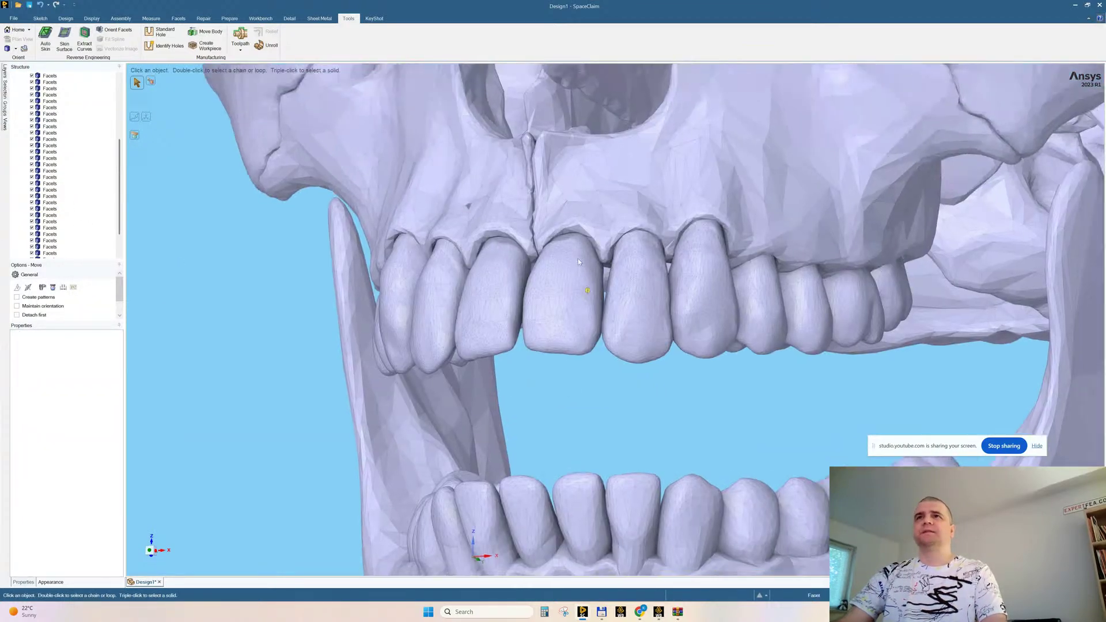
{"action": "left_click", "coordinate": [524, 273]}
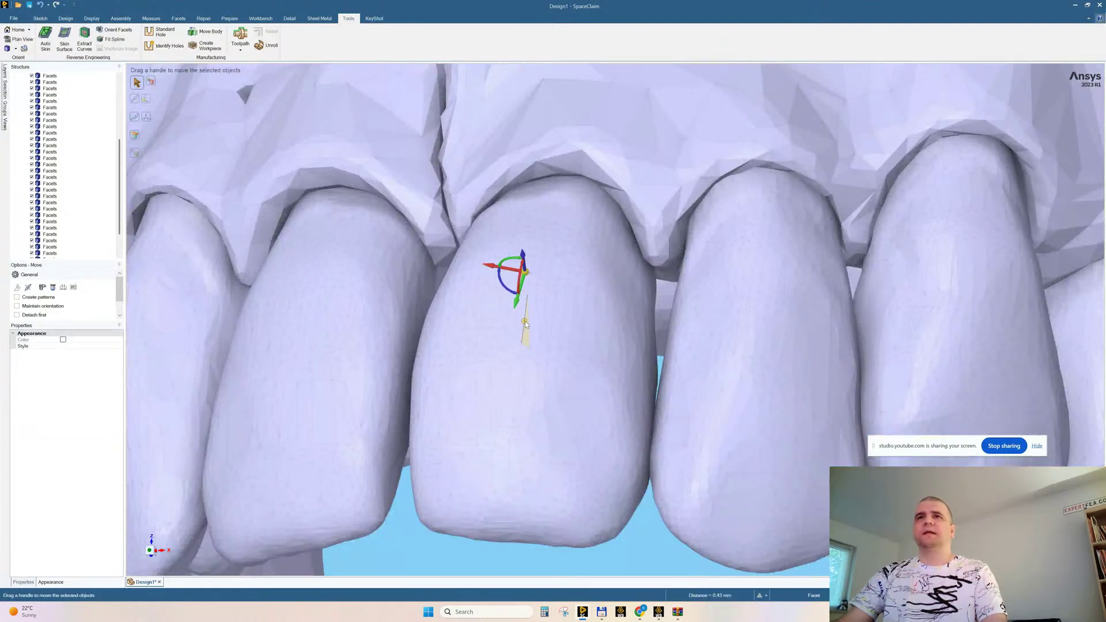
{"action": "left_click", "coordinate": [524, 328]}
{"action": "left_click", "coordinate": [497, 327]}
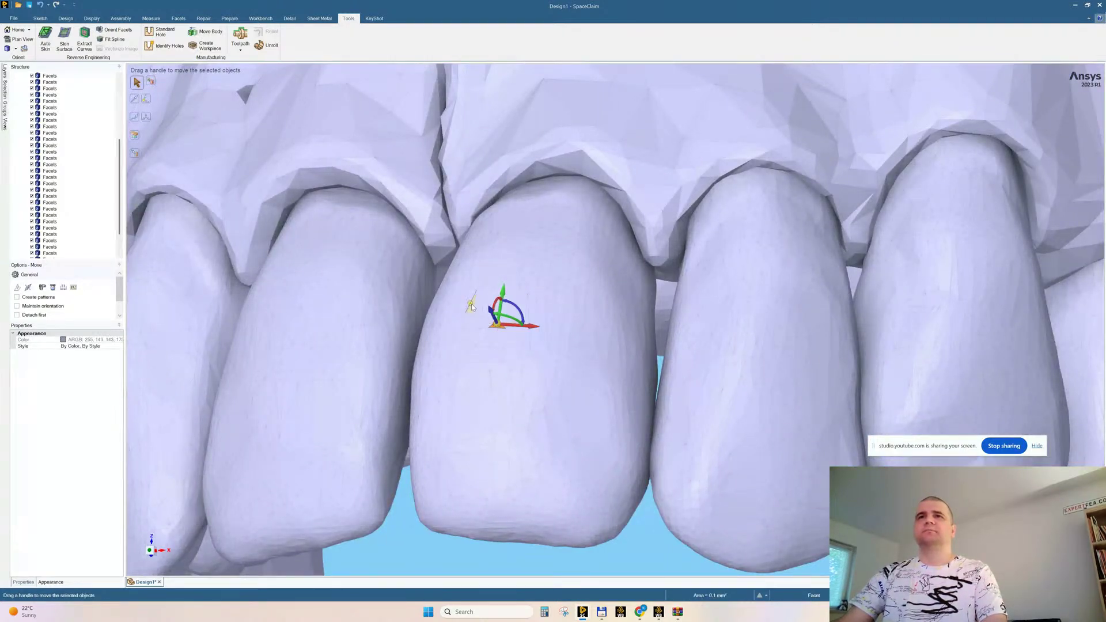
{"action": "left_click", "coordinate": [471, 296]}
{"action": "left_click", "coordinate": [560, 307]}
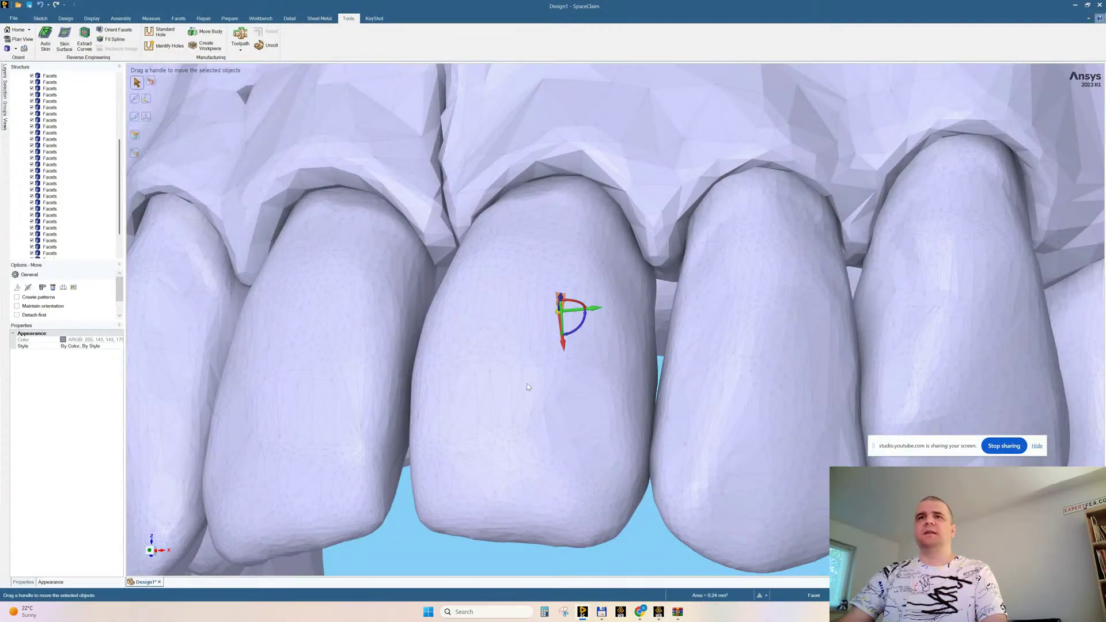
Compare facet sizes on the upper central incisor and the jawbone just above it by selecting individual triangles and edges at several spots
{"action": "left_click", "coordinate": [508, 402]}
{"action": "scroll", "coordinate": [492, 415], "scroll_direction": "down", "scroll_amount": 3}
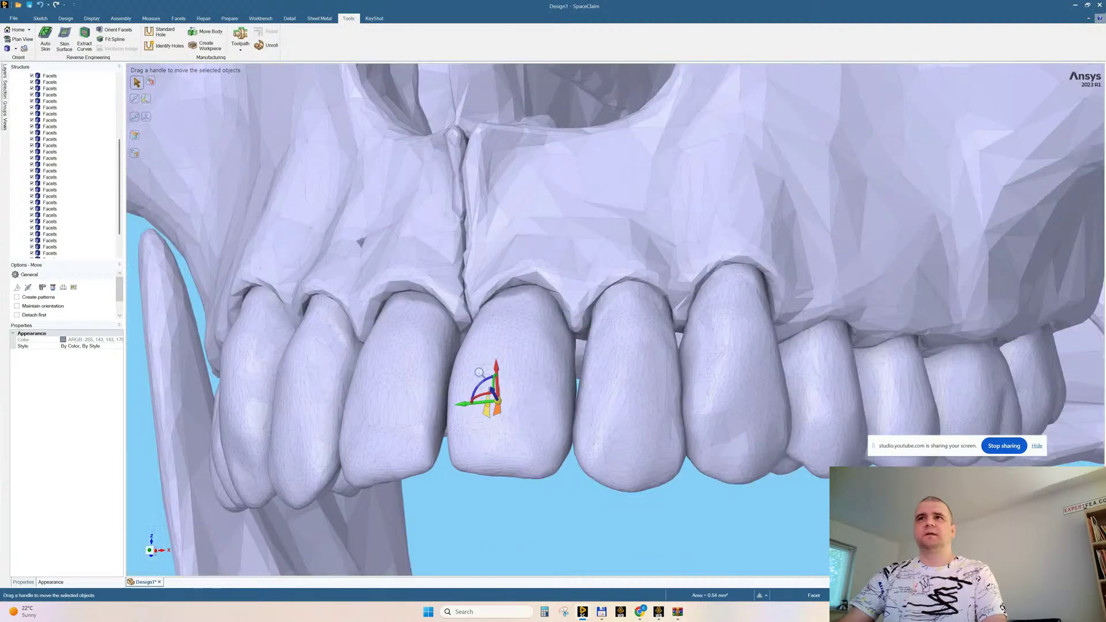
{"action": "scroll", "coordinate": [479, 373], "scroll_direction": "up", "scroll_amount": 3}
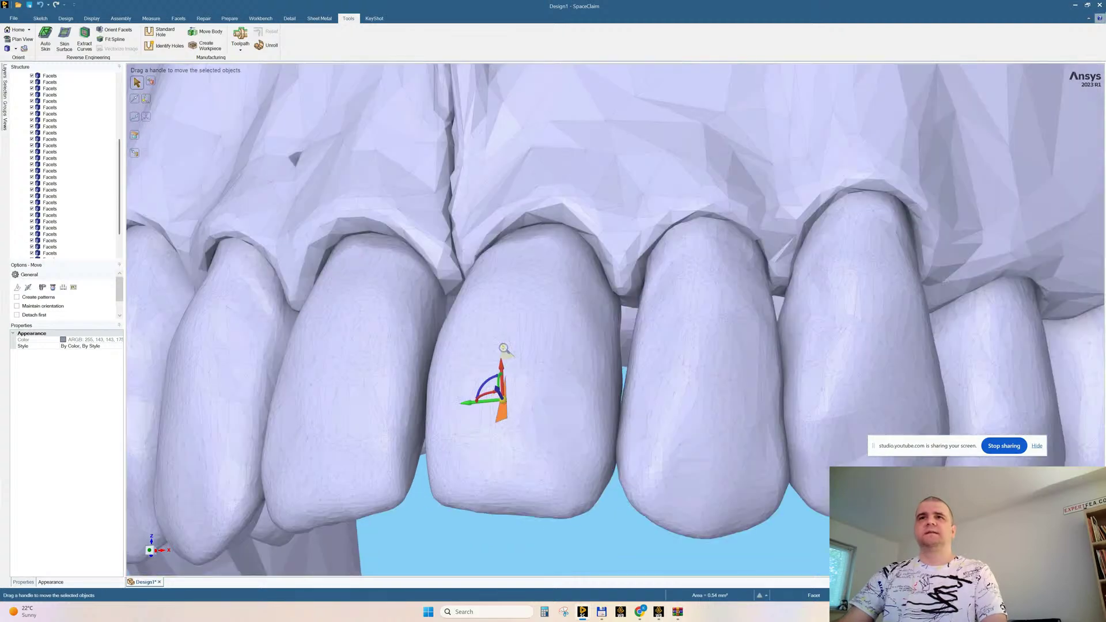
{"action": "scroll", "coordinate": [504, 348], "scroll_direction": "up", "scroll_amount": 2}
{"action": "left_click", "coordinate": [464, 180]}
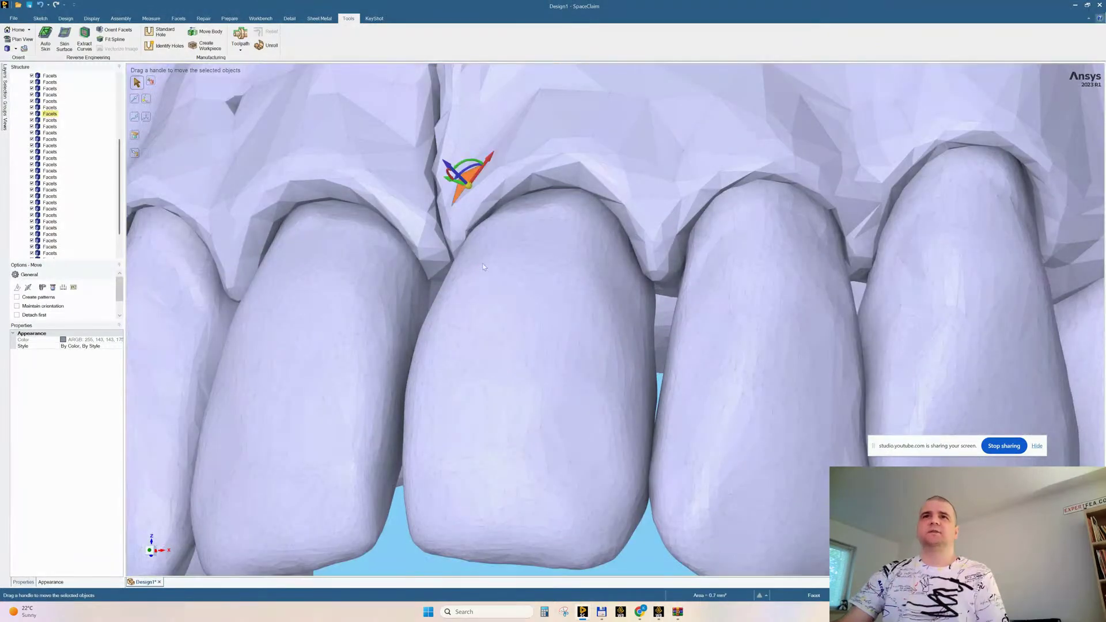
{"action": "left_click", "coordinate": [484, 275]}
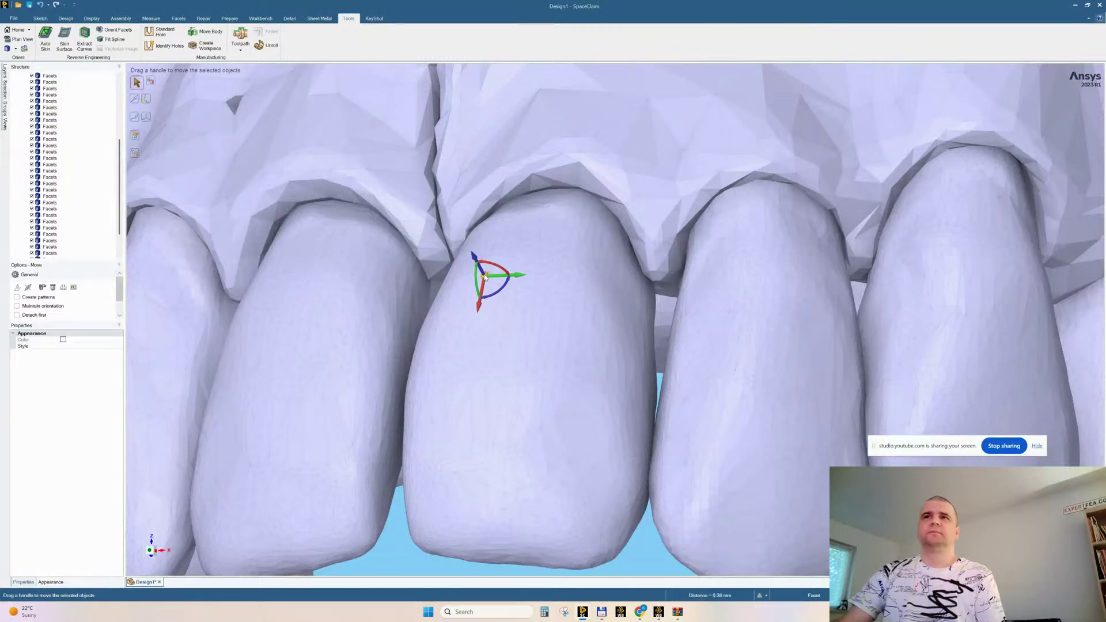
{"action": "left_click", "coordinate": [464, 413]}
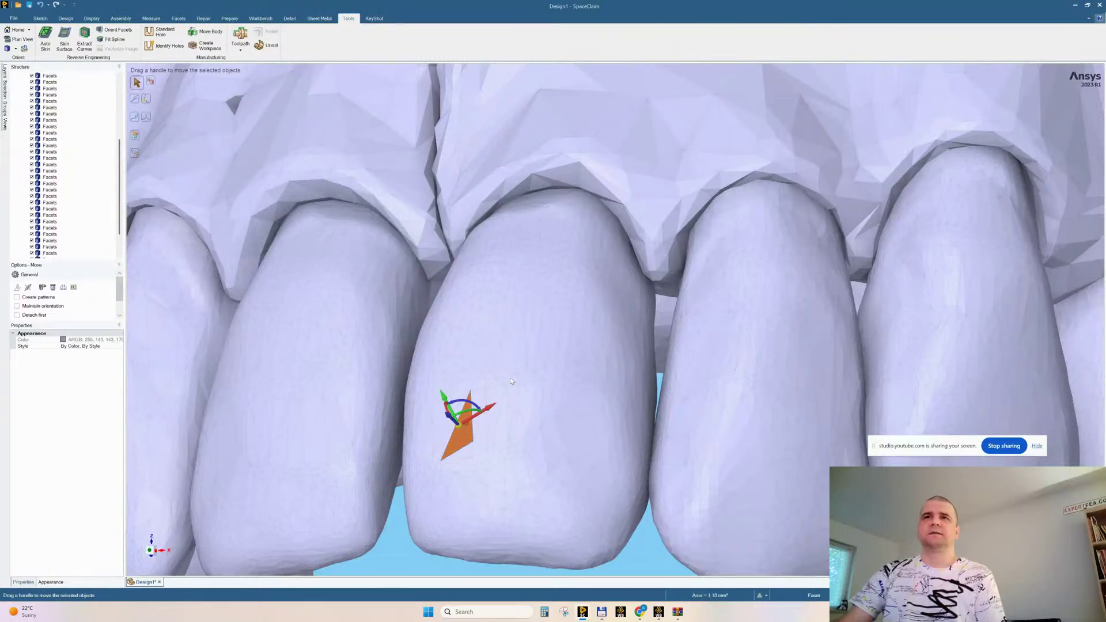
{"action": "left_click", "coordinate": [517, 333]}
{"action": "left_click", "coordinate": [543, 393]}
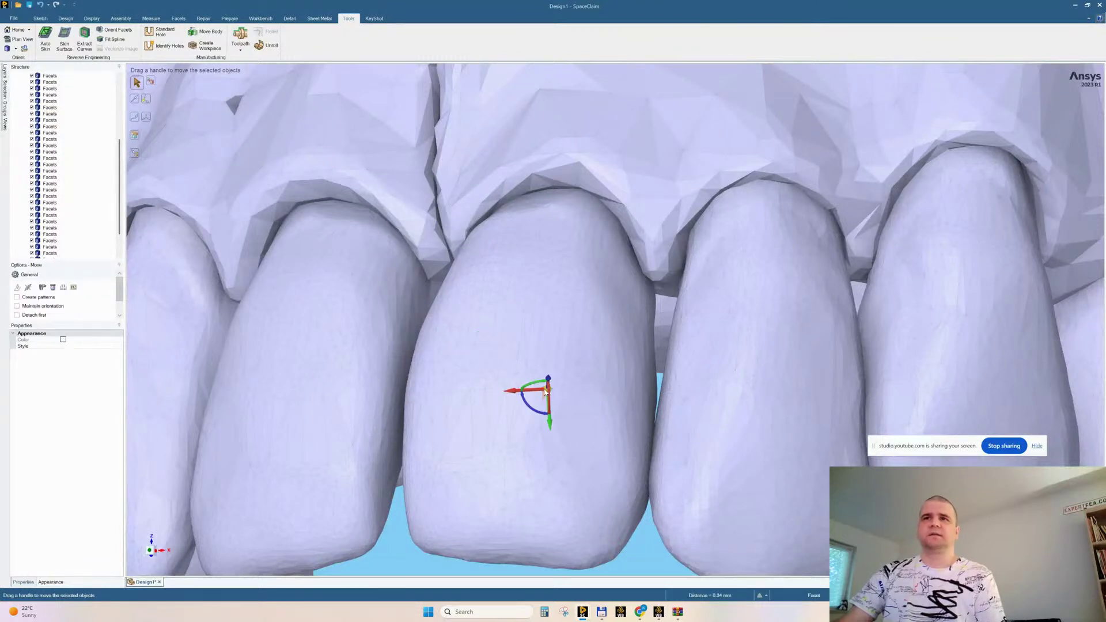
{"action": "left_click", "coordinate": [479, 408]}
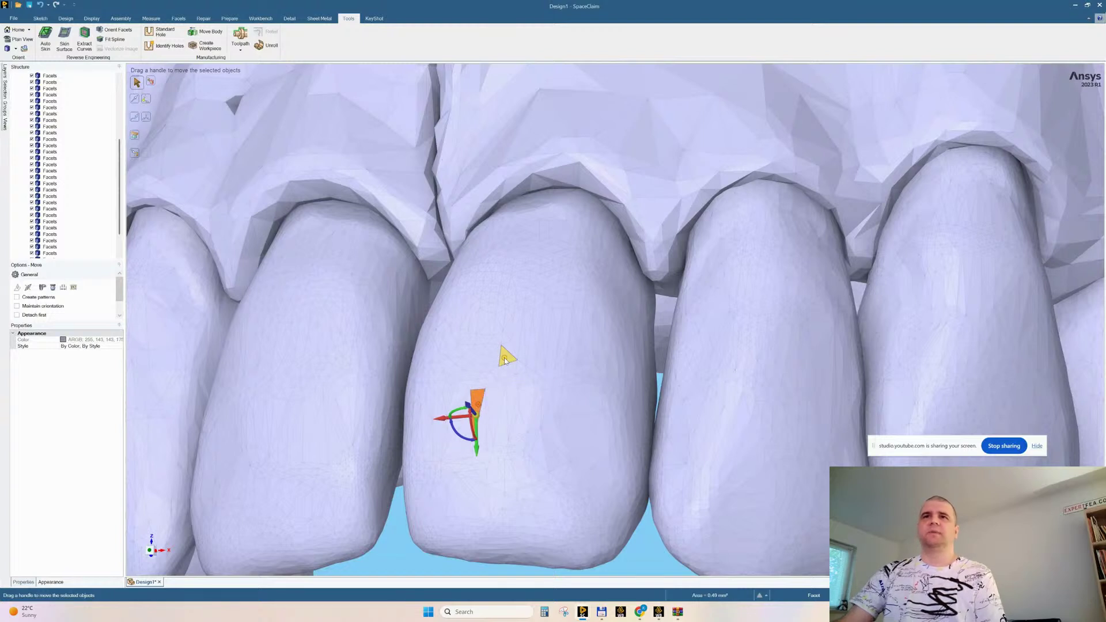
{"action": "left_click", "coordinate": [504, 340]}
{"action": "left_click", "coordinate": [483, 323]}
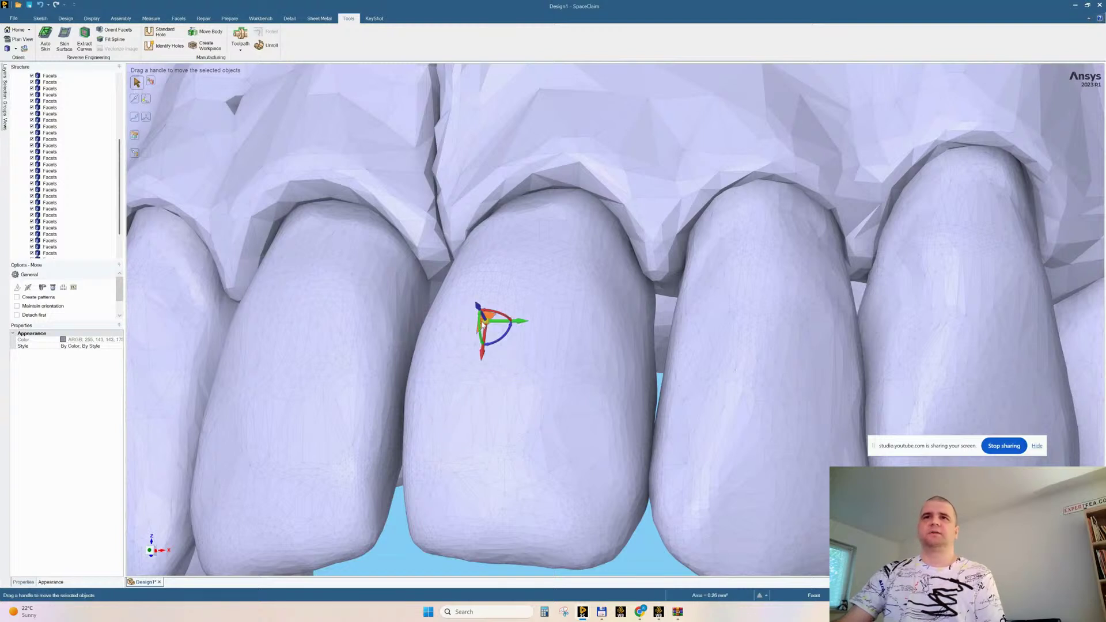
{"action": "left_click", "coordinate": [423, 392]}
{"action": "left_click", "coordinate": [507, 418]}
{"action": "left_click", "coordinate": [548, 321]}
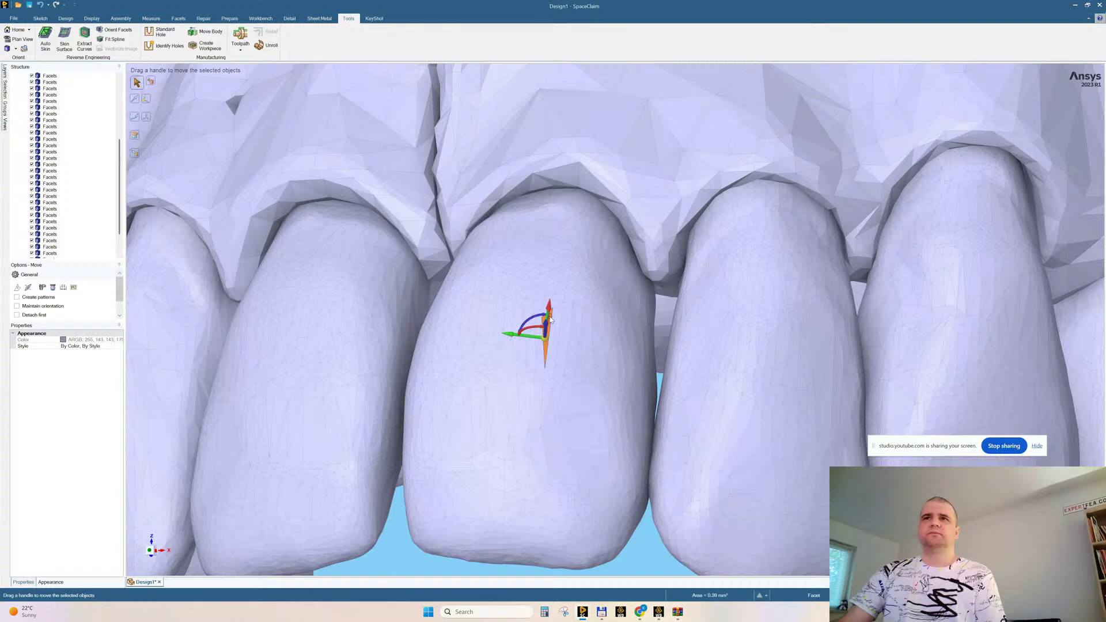
{"action": "left_click", "coordinate": [558, 422]}
{"action": "left_click", "coordinate": [484, 452]}
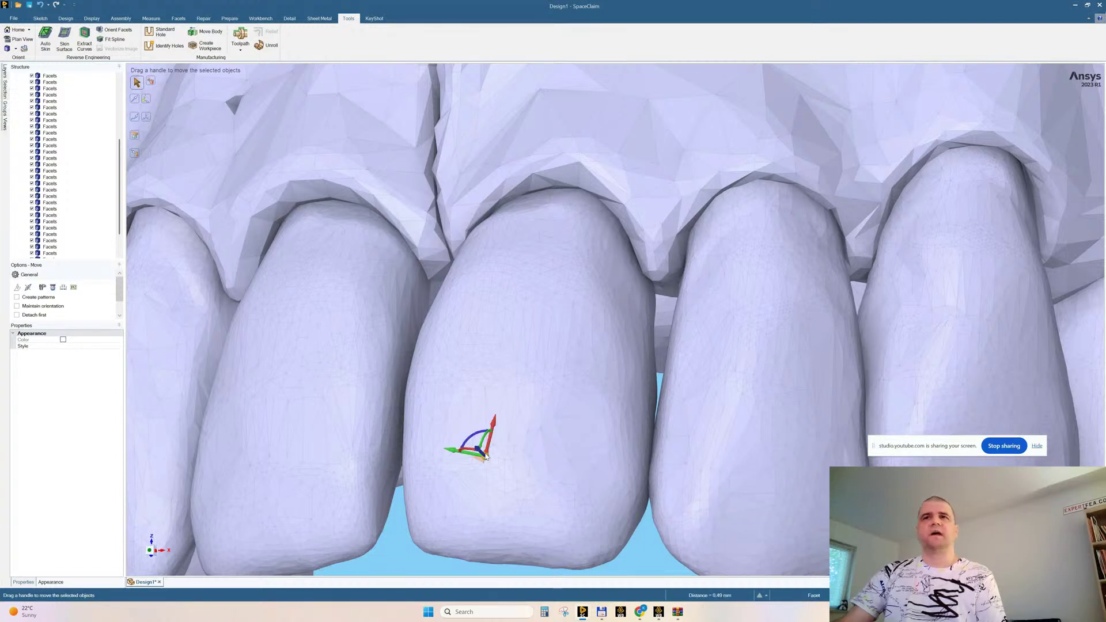
{"action": "left_click", "coordinate": [470, 369]}
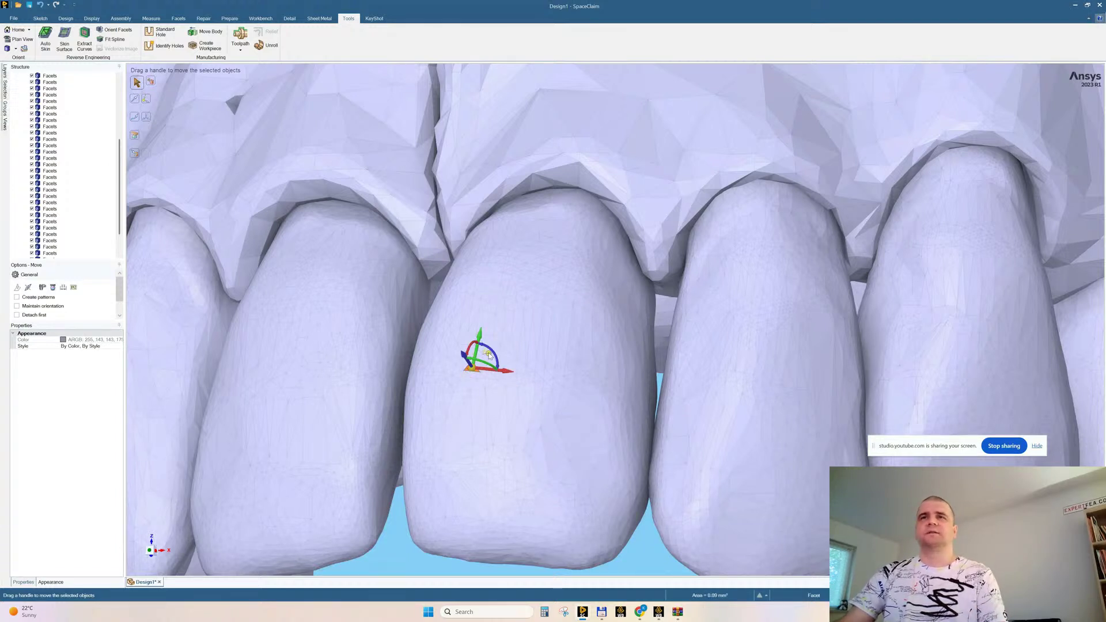
{"action": "scroll", "coordinate": [492, 357], "scroll_direction": "down", "scroll_amount": 3}
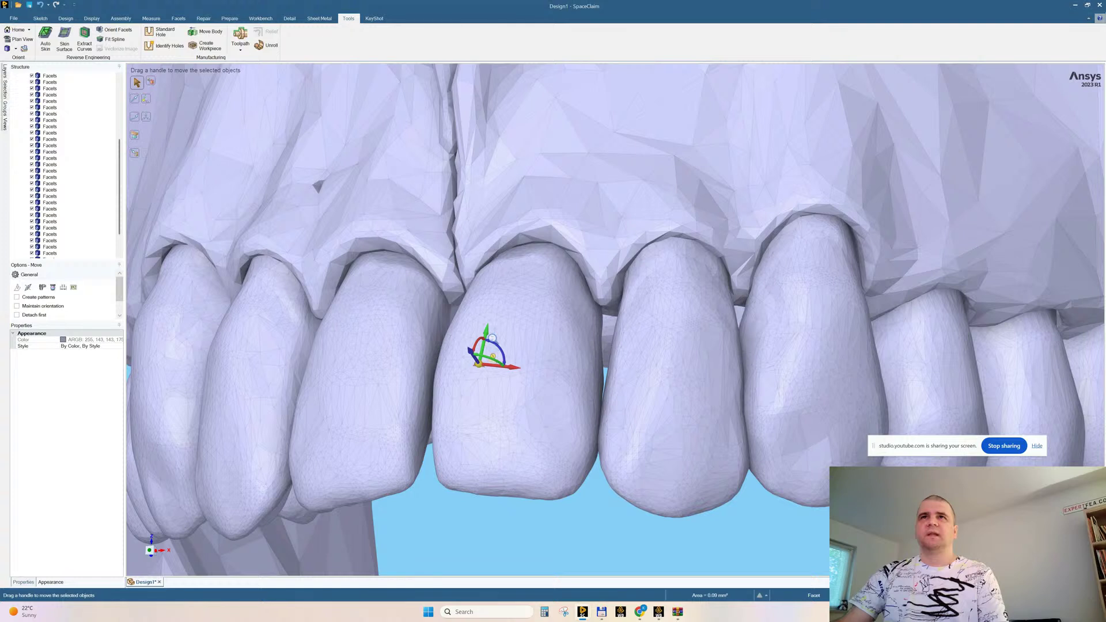
Compare the facet edge lengths on the upper jawbone with those on both upper central incisors
{"action": "left_click", "coordinate": [524, 128]}
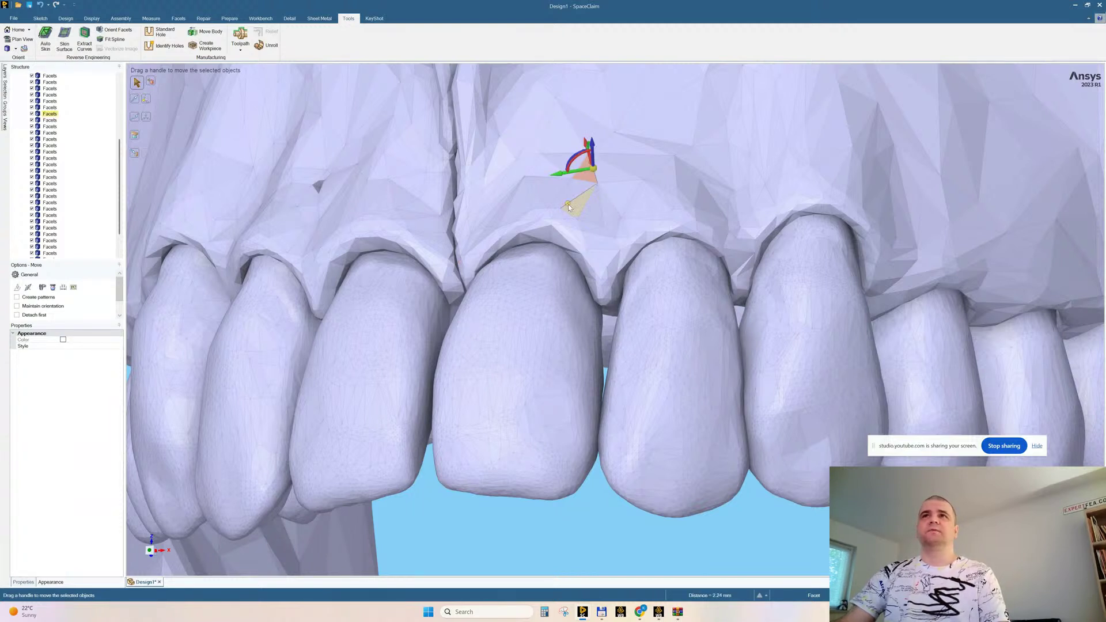
{"action": "left_click", "coordinate": [491, 357]}
{"action": "left_click", "coordinate": [387, 391]}
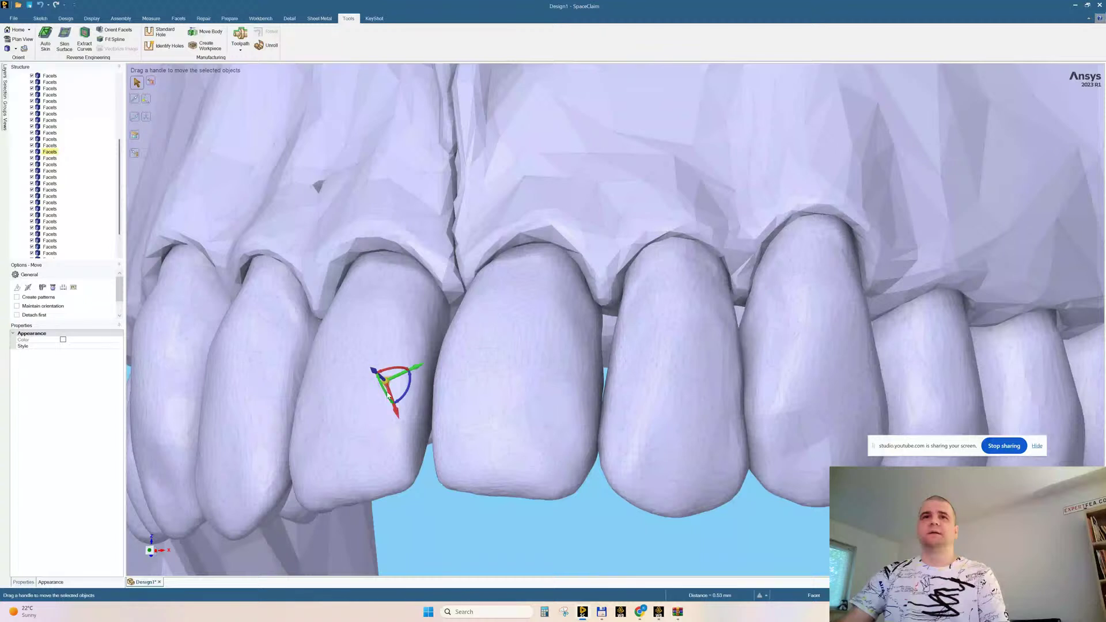
{"action": "left_click", "coordinate": [507, 402]}
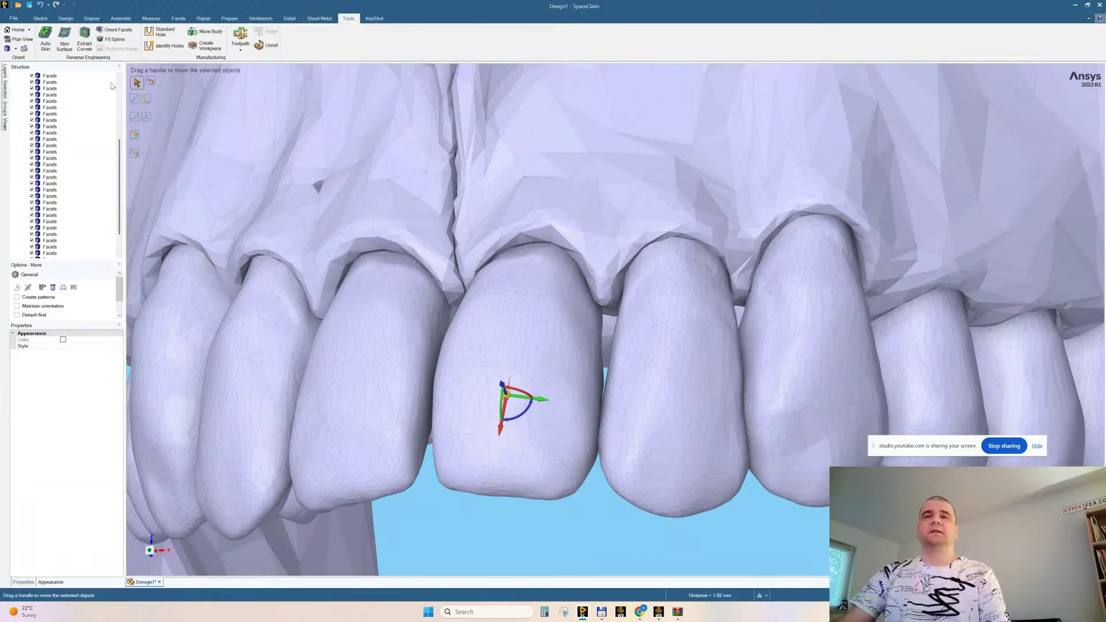
Inspect the facet size on the lower central incisors and compare it with the upper front teeth
{"action": "scroll", "coordinate": [510, 393], "scroll_direction": "down", "scroll_amount": 5}
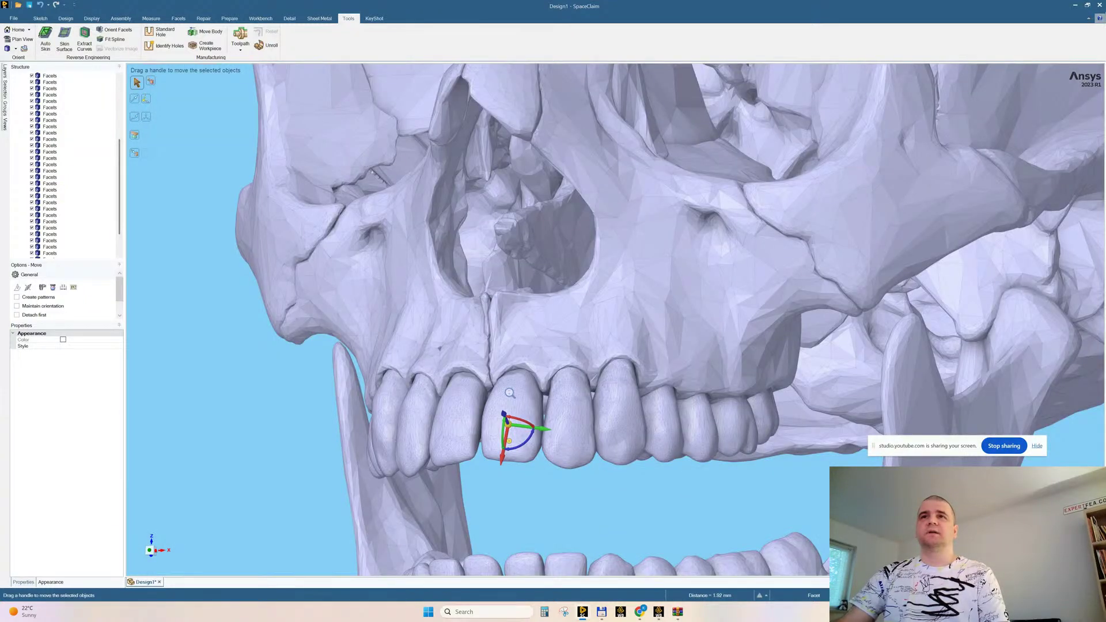
{"action": "middle_click_drag", "start_coordinate": [510, 393], "coordinate": [533, 398]}
{"action": "scroll", "coordinate": [381, 437], "scroll_direction": "up", "scroll_amount": 5}
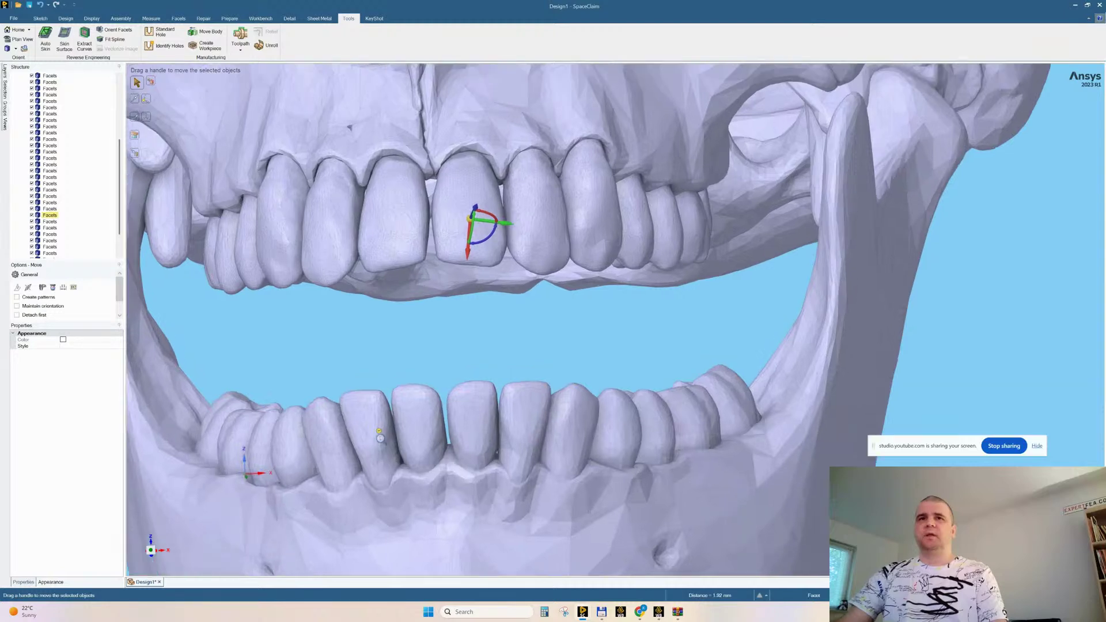
{"action": "left_click", "coordinate": [452, 388]}
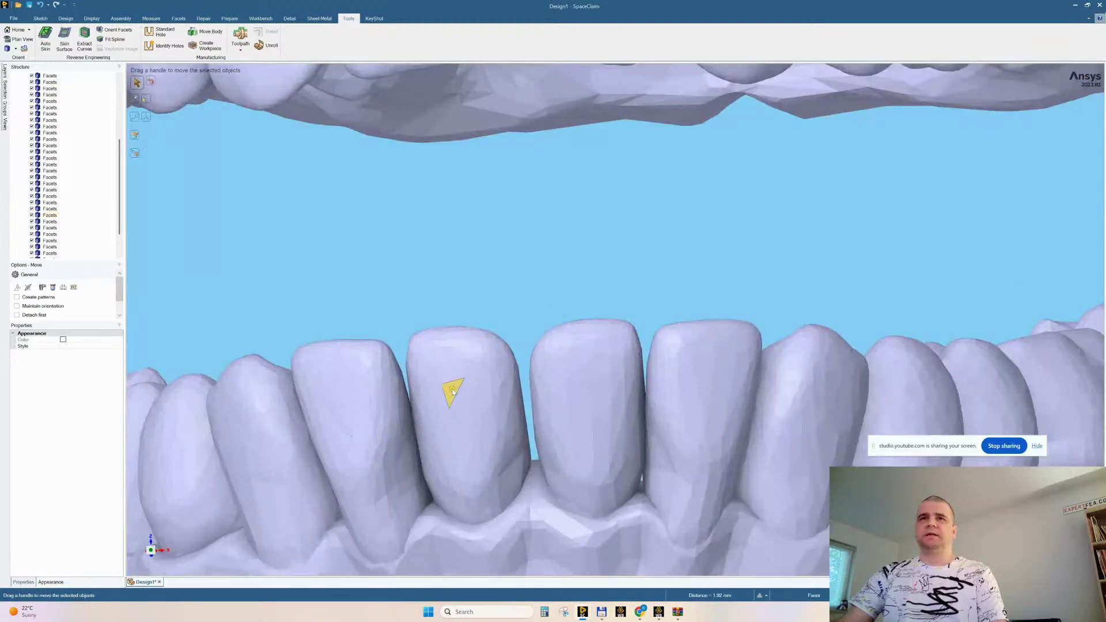
{"action": "left_click", "coordinate": [601, 385]}
{"action": "scroll", "coordinate": [601, 385], "scroll_direction": "down", "scroll_amount": 4}
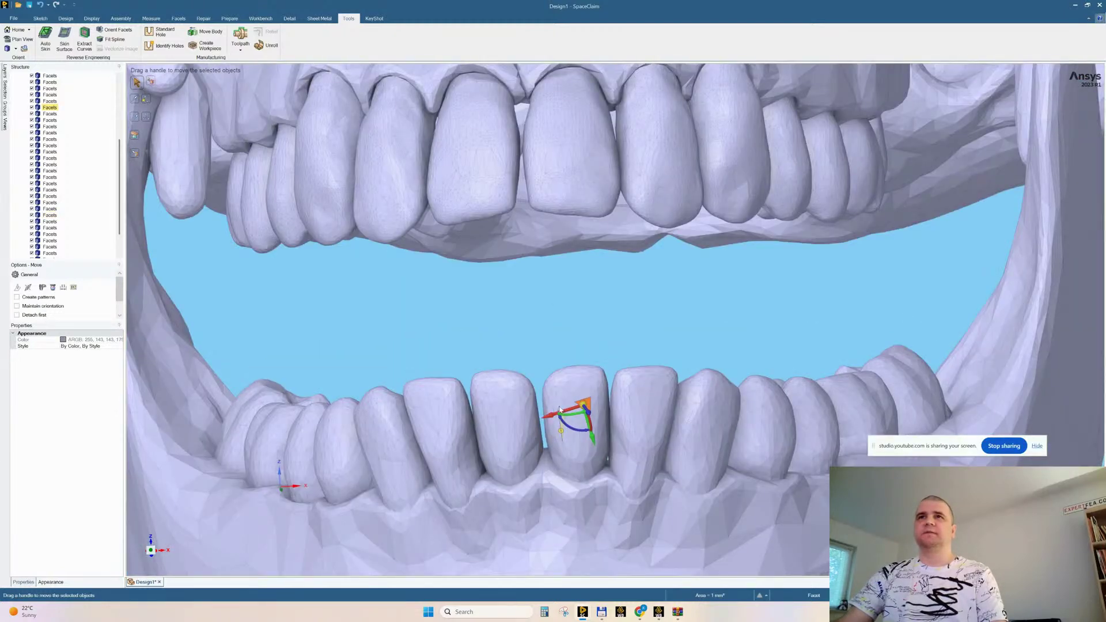
{"action": "left_click", "coordinate": [668, 173]}
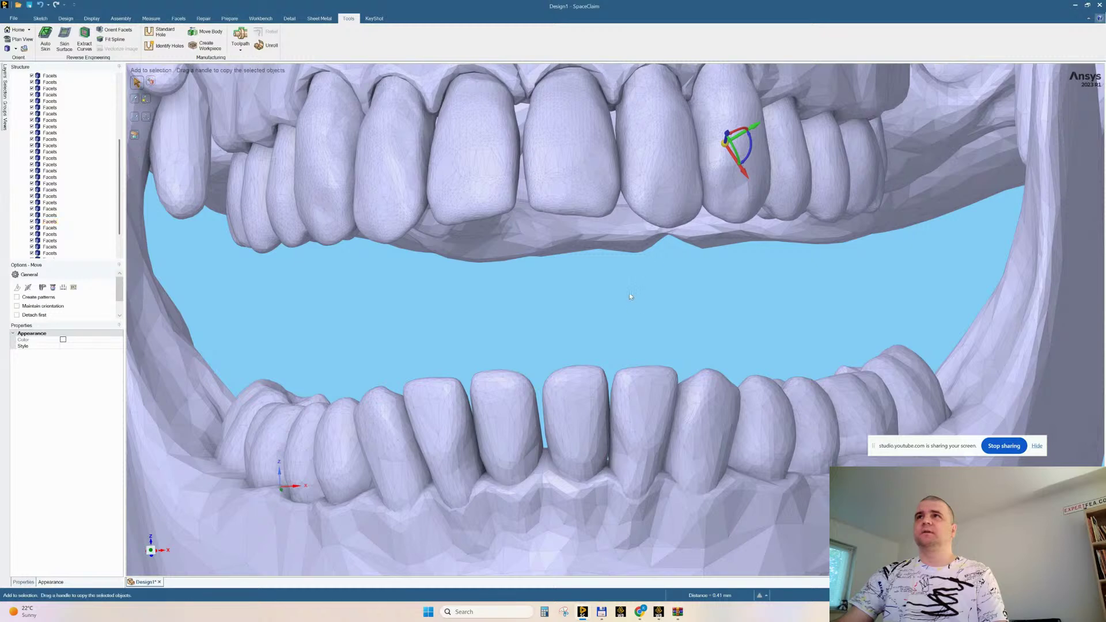
Inspect the facet size on the upper premolar behind the canine by selecting mesh elements, and clear the selection
{"action": "scroll", "coordinate": [622, 294], "scroll_direction": "down", "scroll_amount": 5}
{"action": "scroll", "coordinate": [554, 344], "scroll_direction": "down", "scroll_amount": 1}
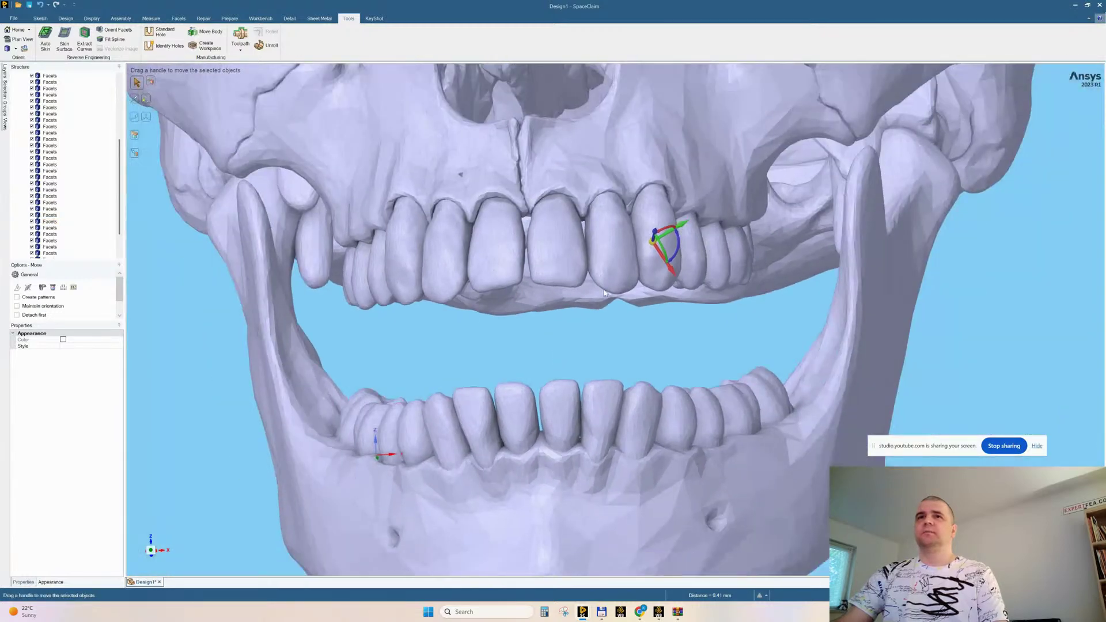
{"action": "mouse_move", "coordinate": [607, 292]}
{"action": "middle_mouse_down"}
{"action": "mouse_move", "coordinate": [522, 295]}
{"action": "mouse_move", "coordinate": [607, 296]}
{"action": "middle_mouse_up"}
{"action": "scroll", "coordinate": [831, 240], "scroll_direction": "up", "scroll_amount": 1}
{"action": "scroll", "coordinate": [830, 240], "scroll_direction": "up", "scroll_amount": 3}
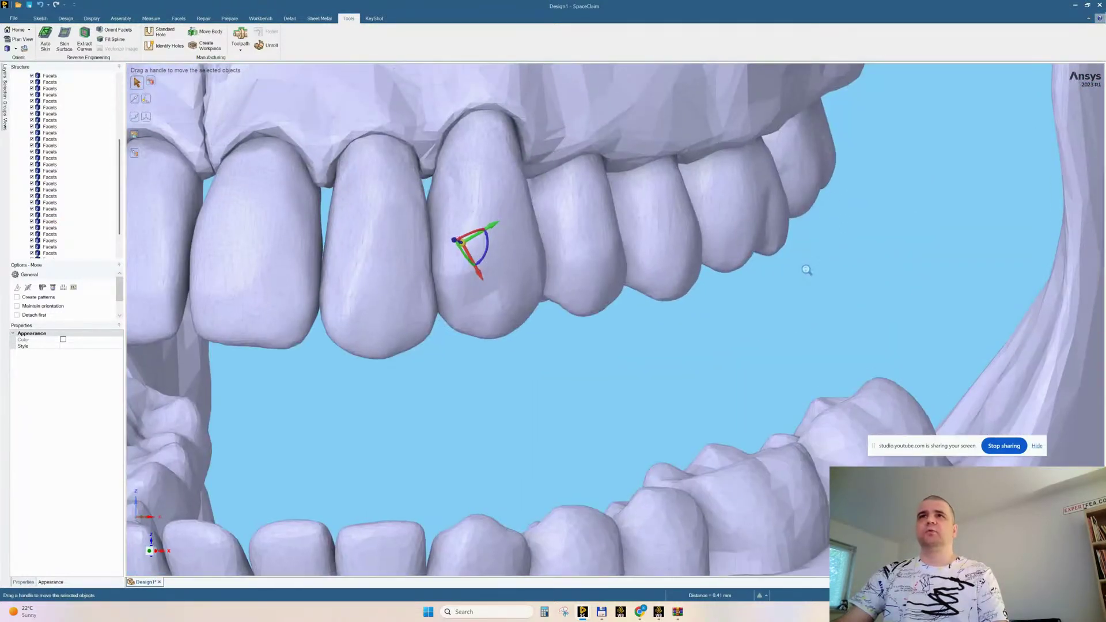
{"action": "left_click", "coordinate": [575, 233]}
{"action": "left_click", "coordinate": [574, 301]}
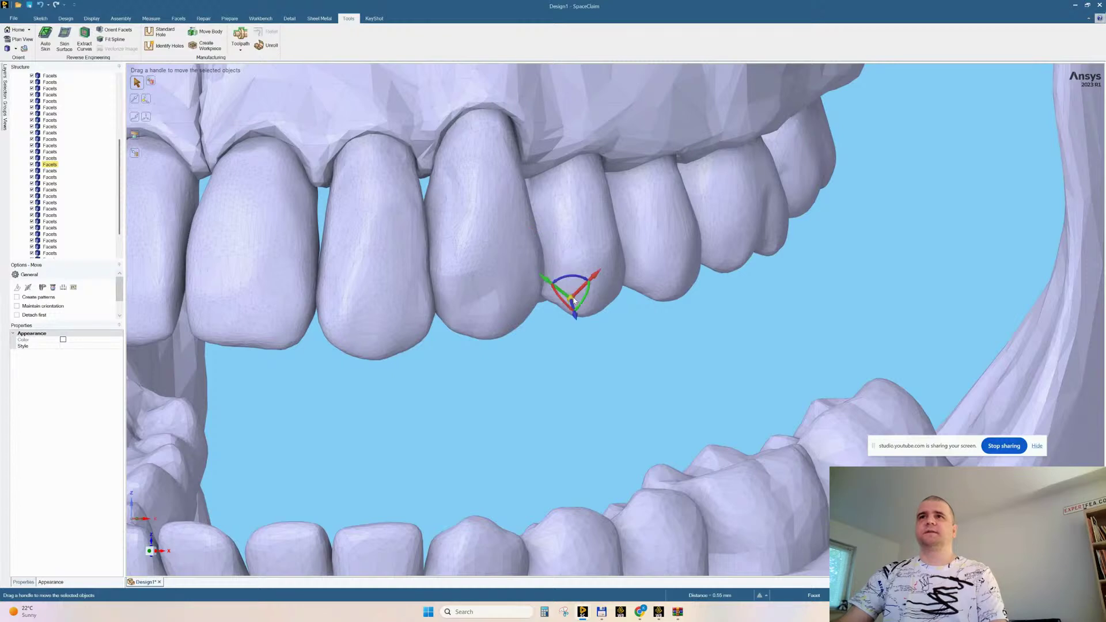
{"action": "left_click", "coordinate": [542, 417]}
Locate the bone inside the nasal opening in the structure tree, highlight its facet body, and clear the selection
{"action": "scroll", "coordinate": [519, 422], "scroll_direction": "down", "scroll_amount": 5}
{"action": "mouse_move", "coordinate": [568, 361]}
{"action": "middle_mouse_down"}
{"action": "mouse_move", "coordinate": [536, 348]}
{"action": "mouse_move", "coordinate": [577, 349]}
{"action": "middle_mouse_up"}
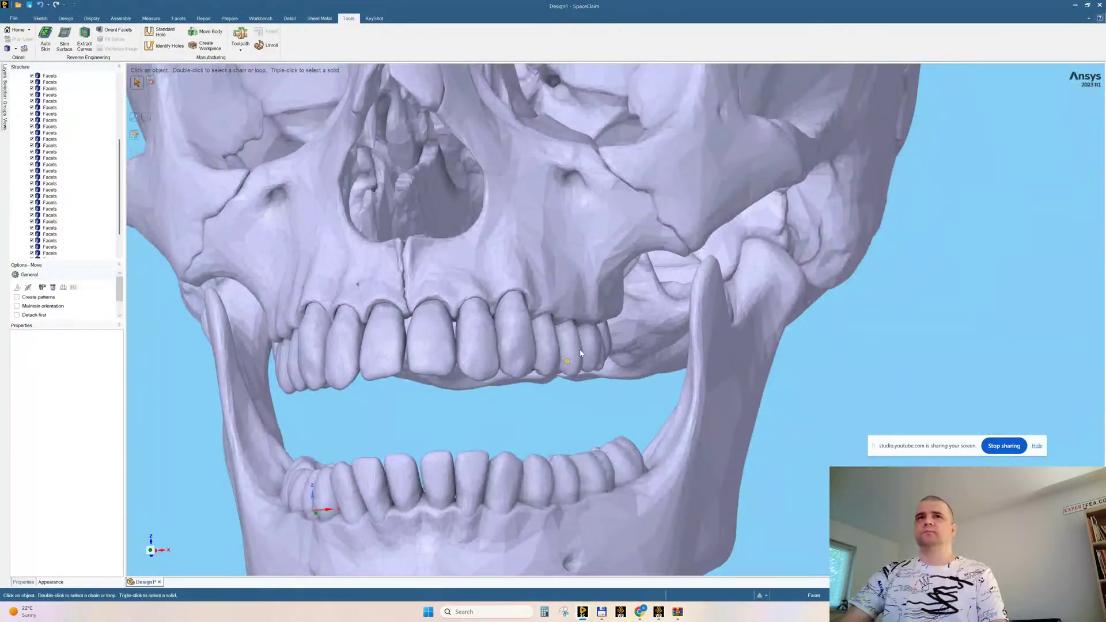
{"action": "scroll", "coordinate": [530, 383], "scroll_direction": "down", "scroll_amount": 8}
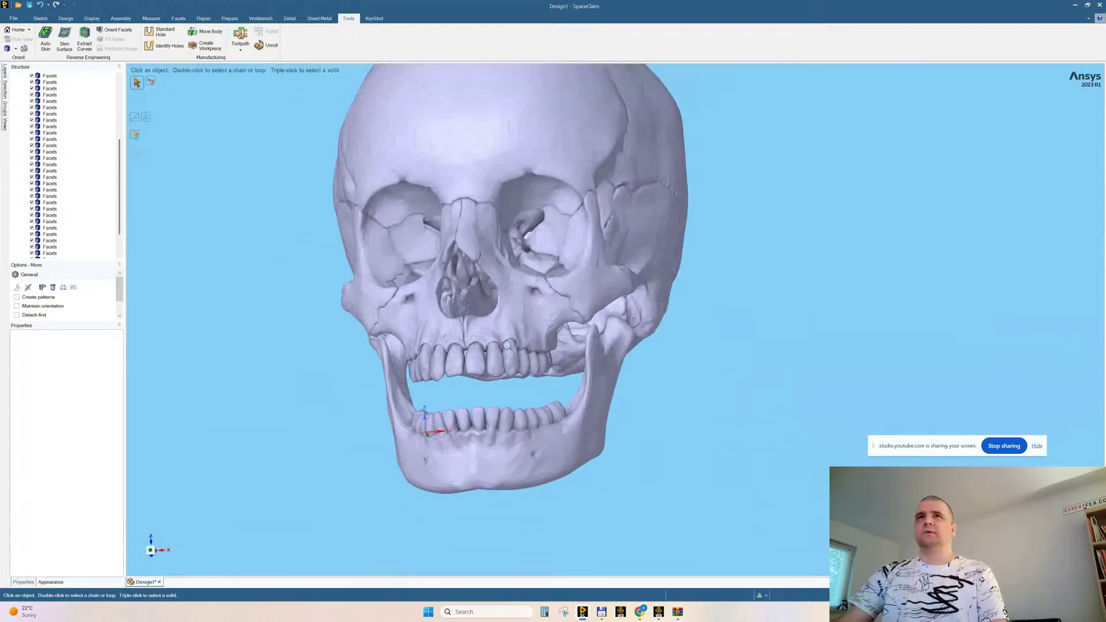
{"action": "mouse_move", "coordinate": [609, 222]}
{"action": "middle_mouse_down"}
{"action": "mouse_move", "coordinate": [579, 223]}
{"action": "mouse_move", "coordinate": [617, 231]}
{"action": "middle_mouse_up"}
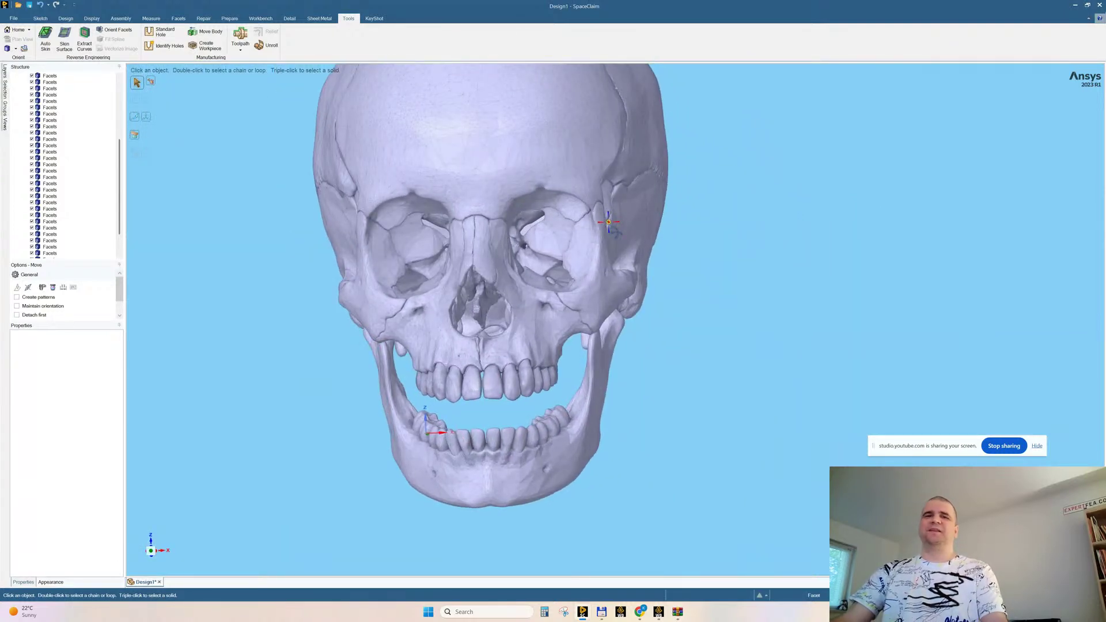
{"action": "mouse_move", "coordinate": [519, 302]}
{"action": "middle_mouse_down"}
{"action": "mouse_move", "coordinate": [506, 302]}
{"action": "mouse_move", "coordinate": [533, 303]}
{"action": "mouse_move", "coordinate": [521, 301]}
{"action": "middle_mouse_up"}
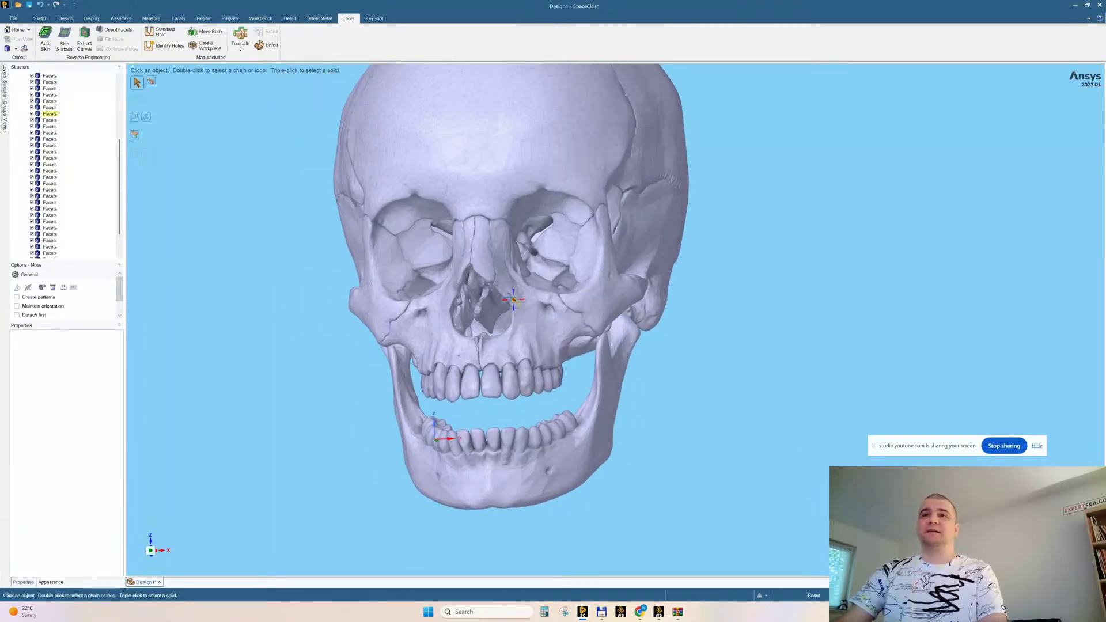
{"action": "left_click", "coordinate": [486, 315]}
{"action": "right_click", "coordinate": [486, 314]}
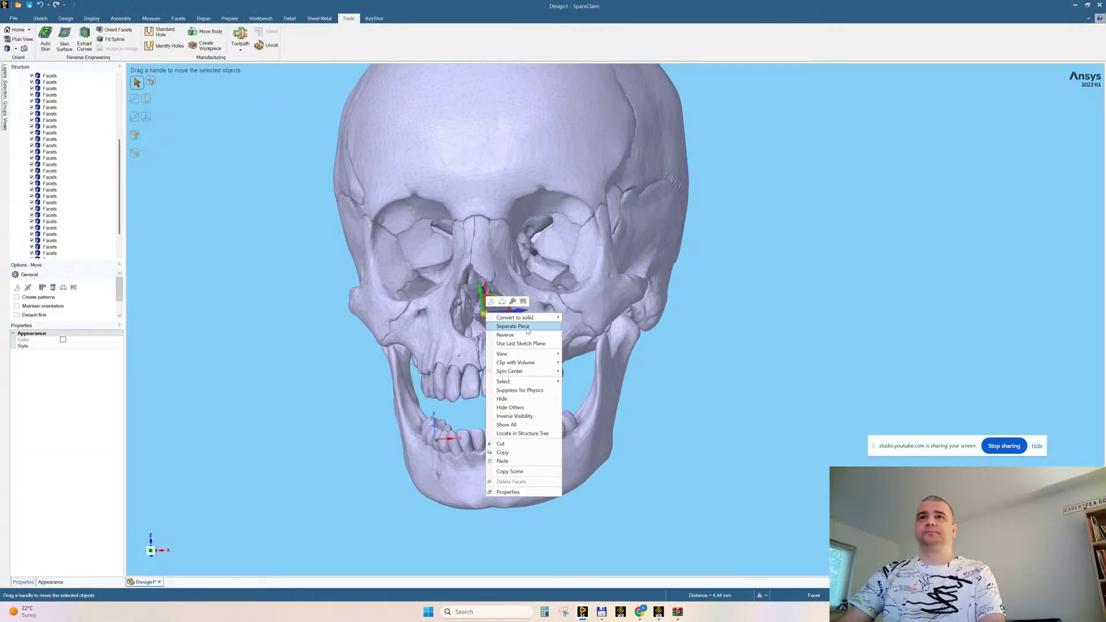
{"action": "mouse_move", "coordinate": [543, 385]}
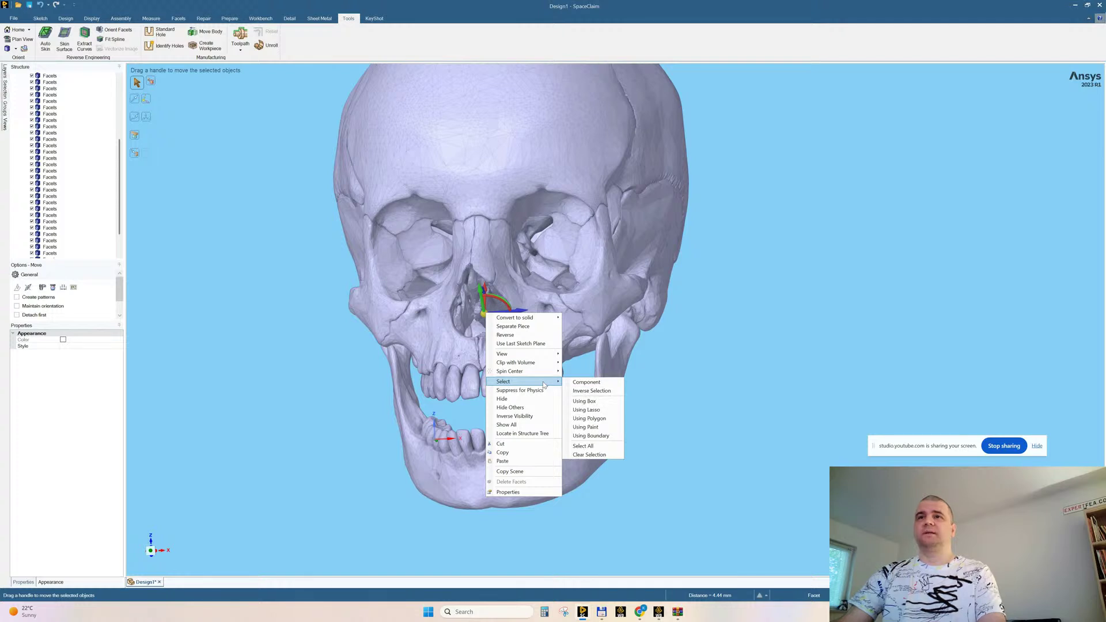
{"action": "left_click", "coordinate": [522, 433]}
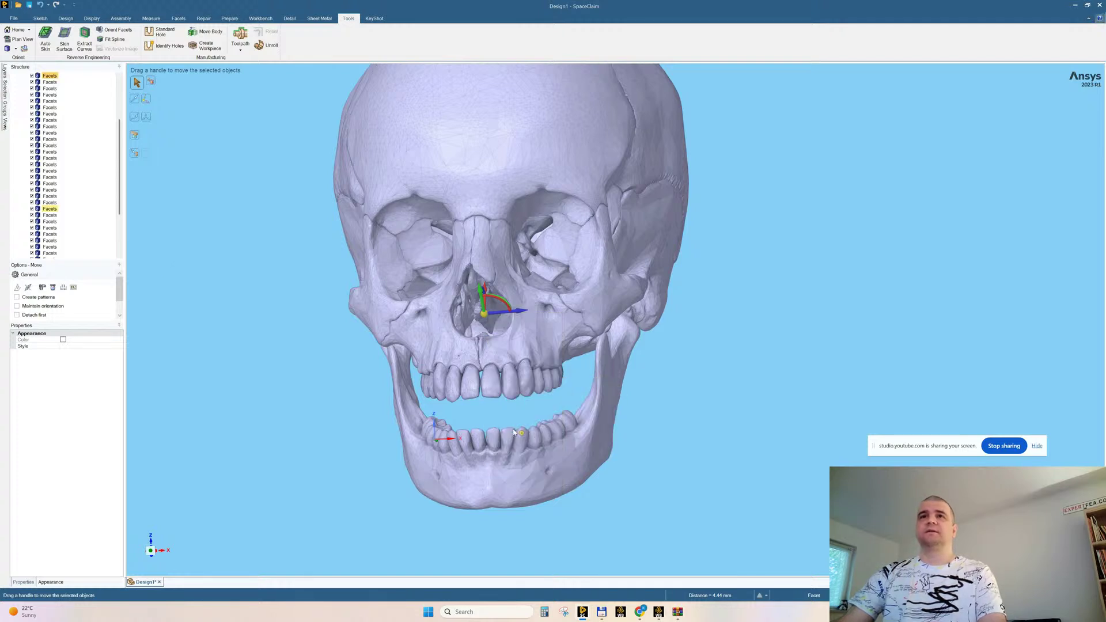
{"action": "left_click", "coordinate": [49, 82]}
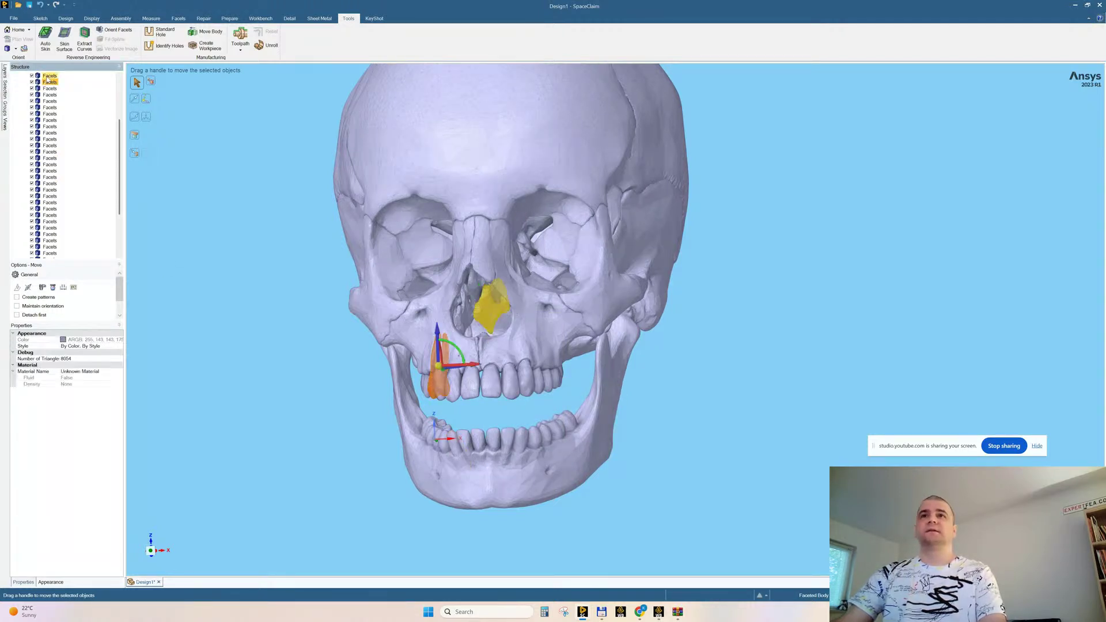
{"action": "left_click", "coordinate": [50, 76]}
{"action": "mouse_move", "coordinate": [280, 251]}
{"action": "middle_mouse_down"}
{"action": "mouse_move", "coordinate": [292, 253]}
{"action": "mouse_move", "coordinate": [282, 252]}
{"action": "middle_mouse_up"}
{"action": "left_click", "coordinate": [266, 244]}
Examine the thin internal bones of the nasal cavity from the front and from underneath the skull
{"action": "middle_click_drag", "start_coordinate": [402, 284], "coordinate": [399, 276]}
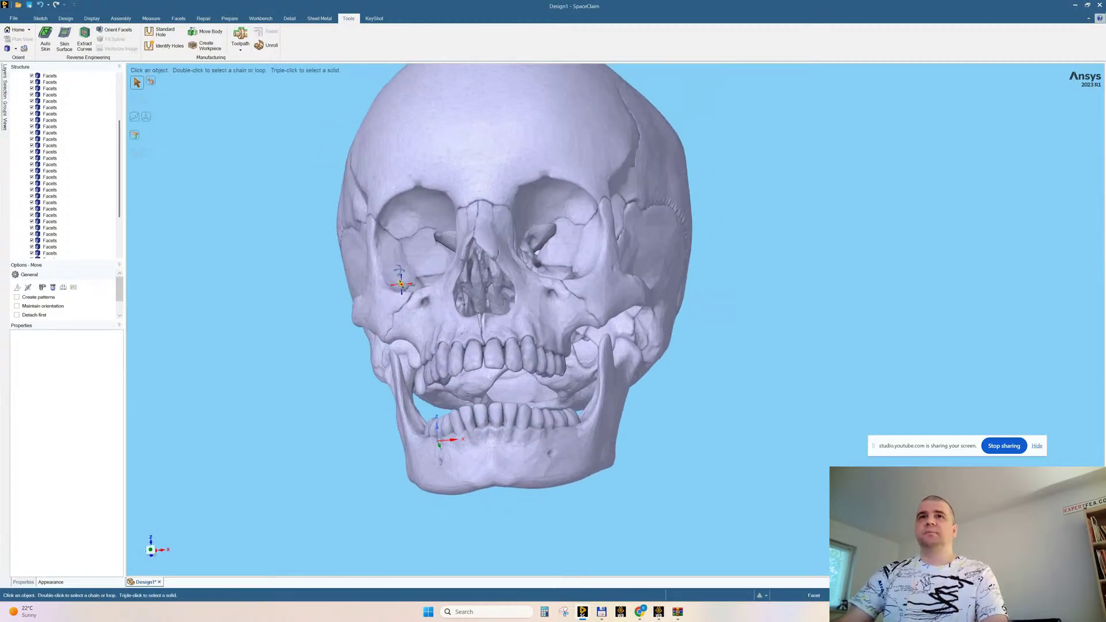
{"action": "mouse_move", "coordinate": [498, 305]}
{"action": "middle_mouse_down"}
{"action": "mouse_move", "coordinate": [522, 306]}
{"action": "mouse_move", "coordinate": [499, 349]}
{"action": "middle_mouse_up"}
{"action": "scroll", "coordinate": [498, 305], "scroll_direction": "up", "scroll_amount": 10}
{"action": "scroll", "coordinate": [498, 346], "scroll_direction": "down", "scroll_amount": 5}
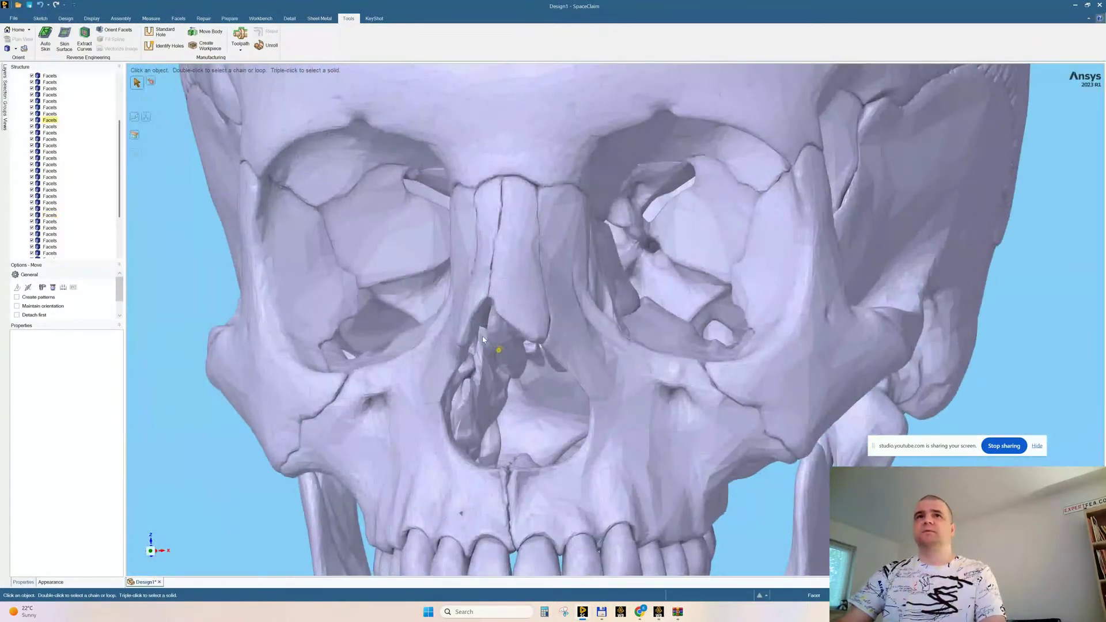
{"action": "scroll", "coordinate": [499, 346], "scroll_direction": "down", "scroll_amount": 4}
{"action": "middle_click_drag", "start_coordinate": [712, 268], "coordinate": [569, 216]}
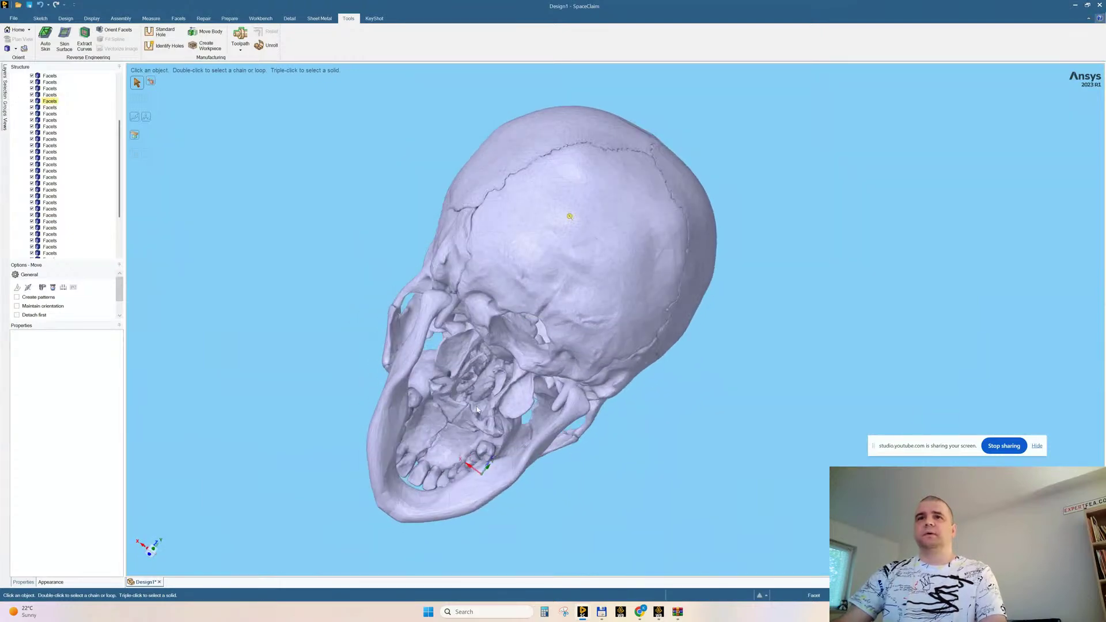
{"action": "scroll", "coordinate": [477, 409], "scroll_direction": "up", "scroll_amount": 8}
{"action": "middle_click_drag", "start_coordinate": [598, 284], "coordinate": [529, 289]}
{"action": "left_click", "coordinate": [493, 309]}
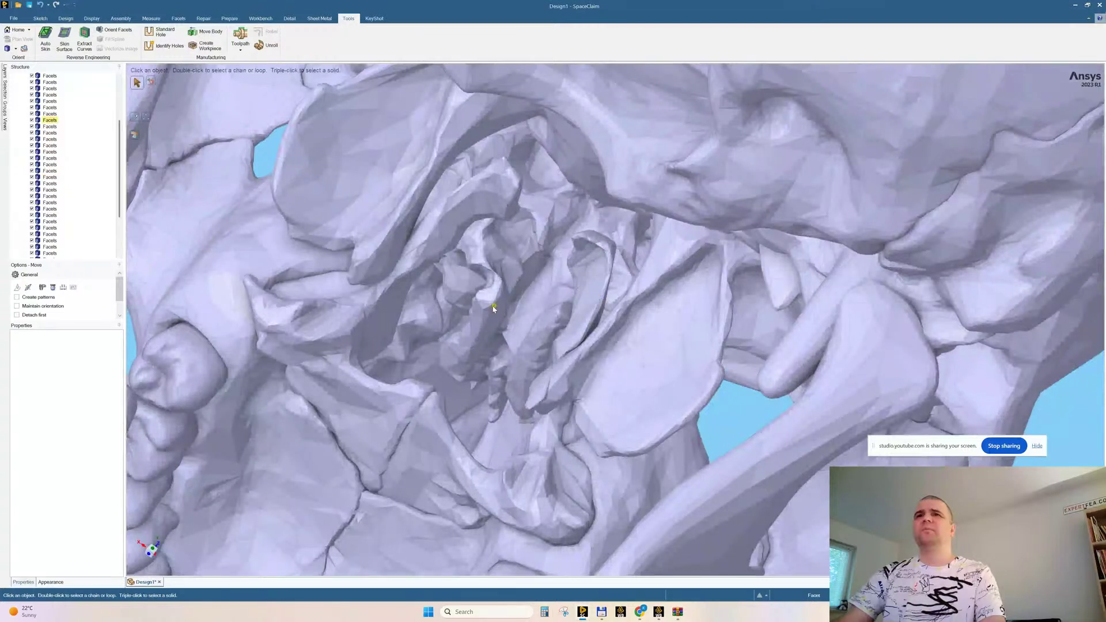
Locate the thin-walled bone deep in the nasal cavity in the structure tree, examine its highlighted facet body, and clear the selection
{"action": "right_click", "coordinate": [494, 310]}
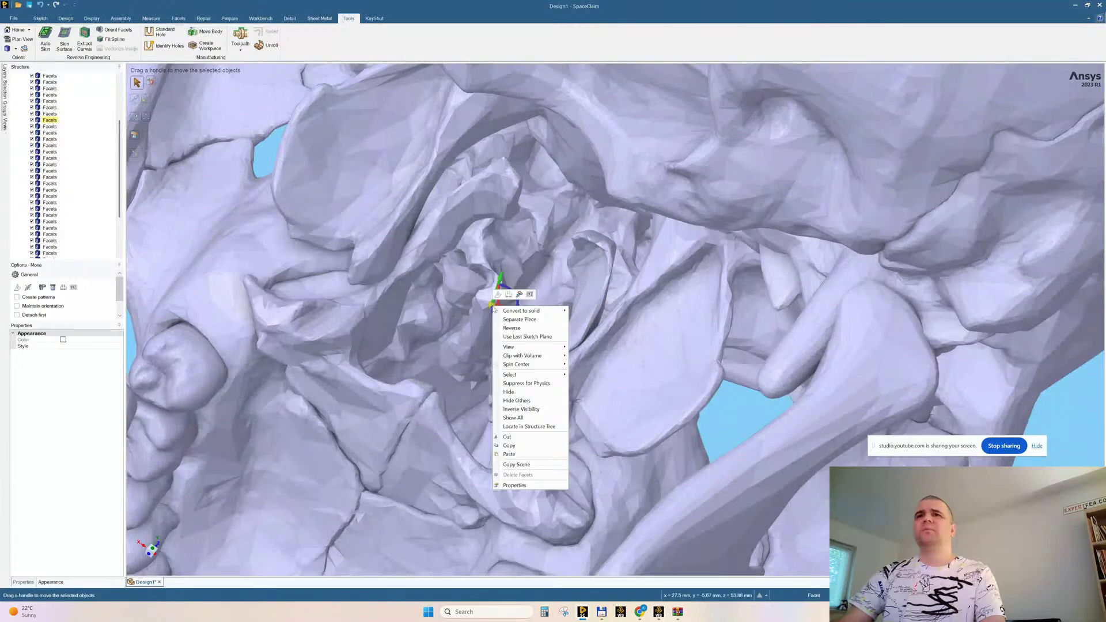
{"action": "left_click", "coordinate": [527, 427]}
{"action": "left_click", "coordinate": [50, 128]}
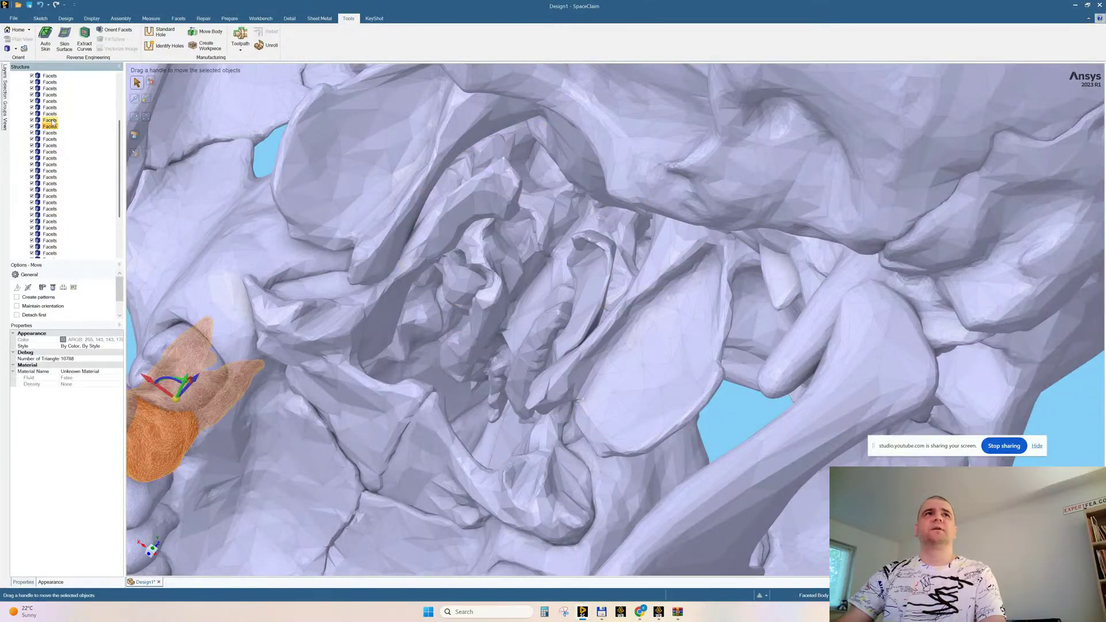
{"action": "left_click", "coordinate": [50, 121]}
{"action": "scroll", "coordinate": [553, 357], "scroll_direction": "down", "scroll_amount": 3}
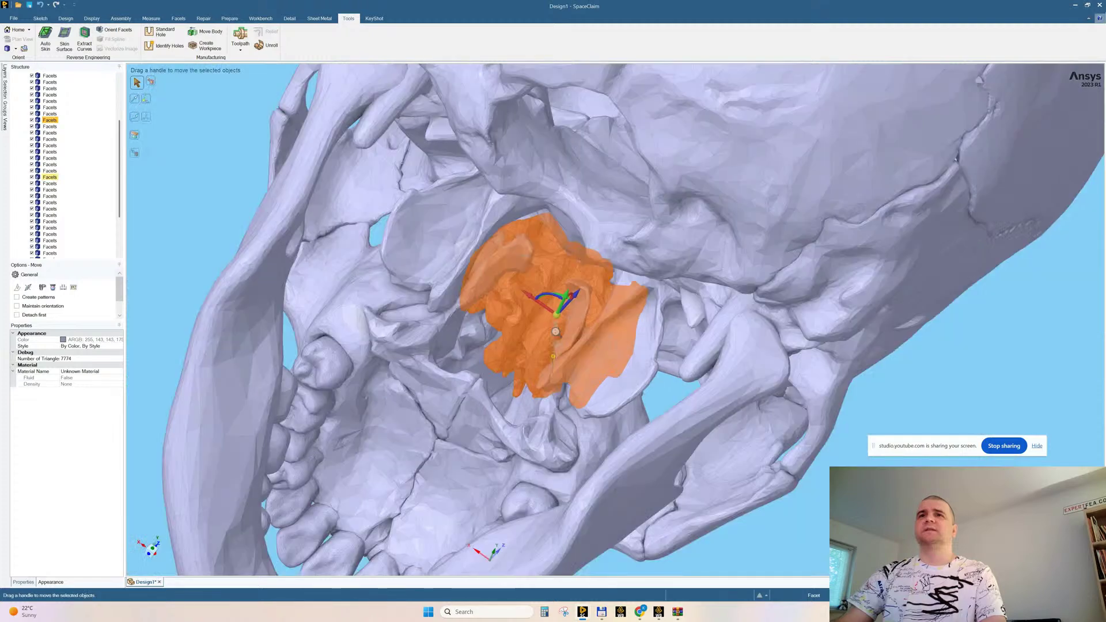
{"action": "scroll", "coordinate": [553, 356], "scroll_direction": "down", "scroll_amount": 5}
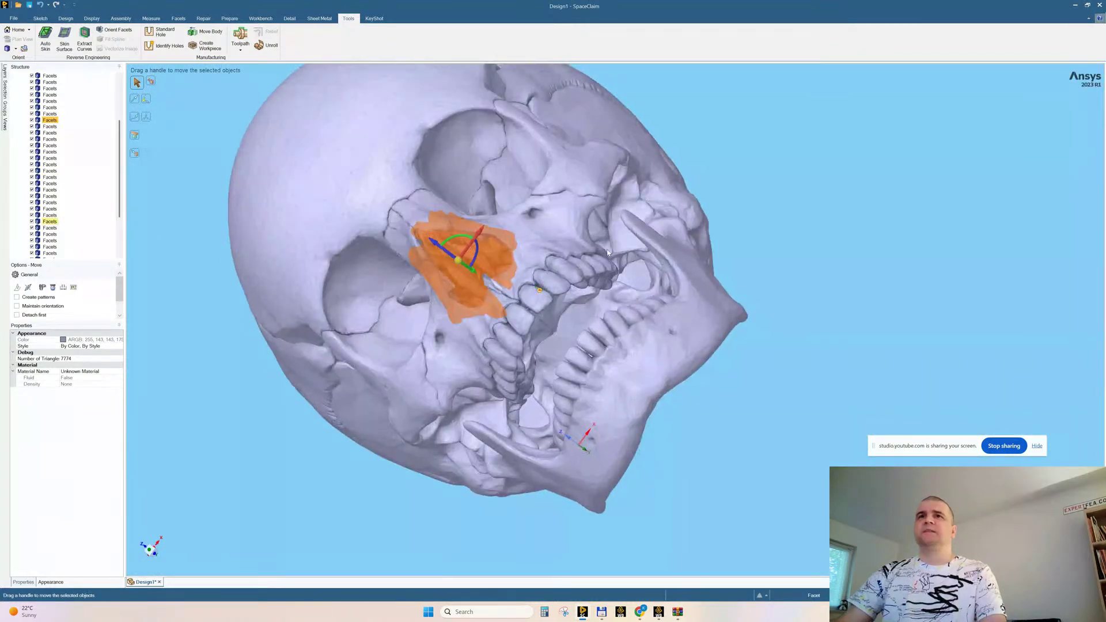
{"action": "scroll", "coordinate": [530, 254], "scroll_direction": "up", "scroll_amount": 6}
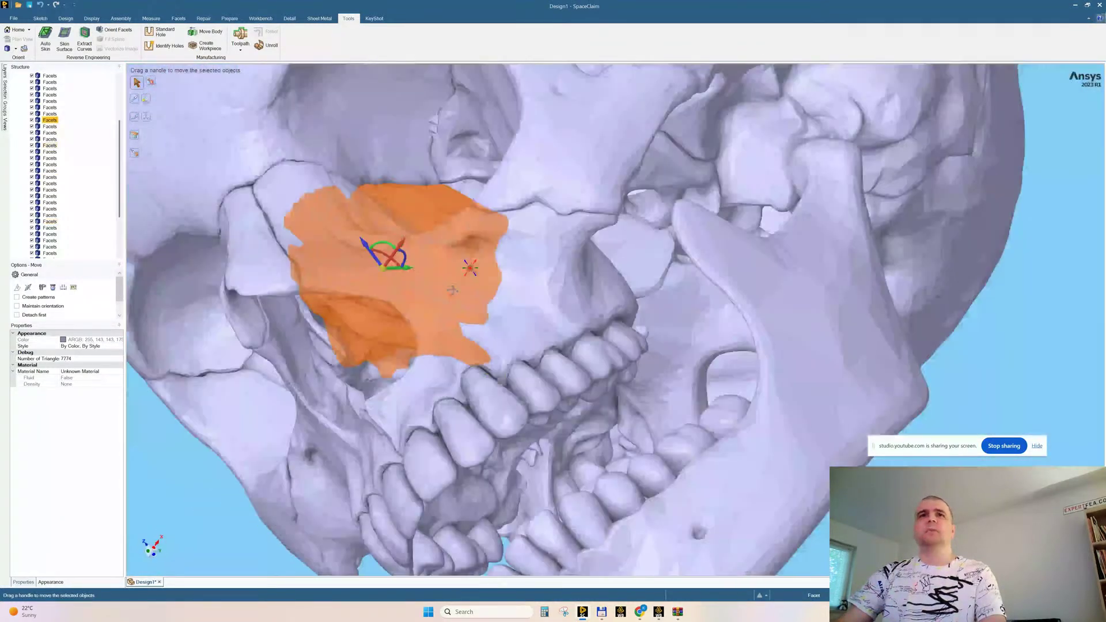
{"action": "mouse_move", "coordinate": [452, 290]}
{"action": "middle_mouse_down"}
{"action": "mouse_move", "coordinate": [467, 281]}
{"action": "mouse_move", "coordinate": [477, 292]}
{"action": "mouse_move", "coordinate": [465, 290]}
{"action": "middle_mouse_up"}
{"action": "key", "text": "Escape"}
Select the two small bones at the rear of the hard palate, locate them in the structure tree, and delete their facet bodies
{"action": "scroll", "coordinate": [443, 288], "scroll_direction": "down", "scroll_amount": 3}
{"action": "middle_click_drag", "start_coordinate": [449, 267], "coordinate": [440, 233]}
{"action": "scroll", "coordinate": [720, 307], "scroll_direction": "up", "scroll_amount": 4}
{"action": "mouse_move", "coordinate": [529, 240]}
{"action": "middle_mouse_down"}
{"action": "mouse_move", "coordinate": [544, 257]}
{"action": "mouse_move", "coordinate": [536, 322]}
{"action": "mouse_move", "coordinate": [506, 258]}
{"action": "mouse_move", "coordinate": [580, 246]}
{"action": "mouse_move", "coordinate": [519, 247]}
{"action": "middle_mouse_up"}
{"action": "left_click", "coordinate": [412, 420]}
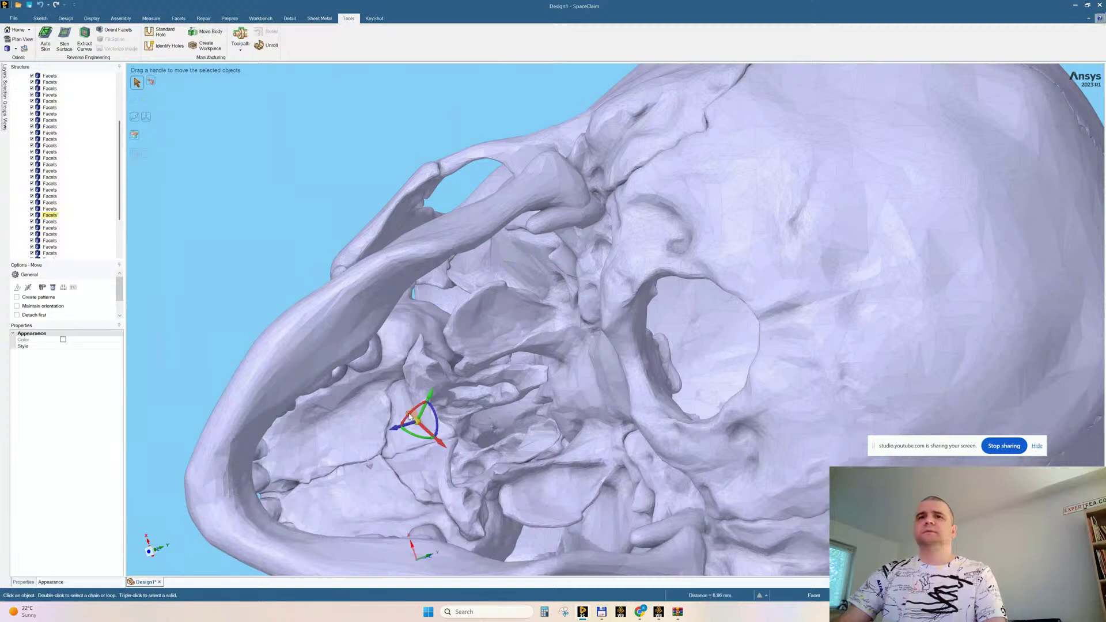
{"action": "left_click", "coordinate": [412, 467]}
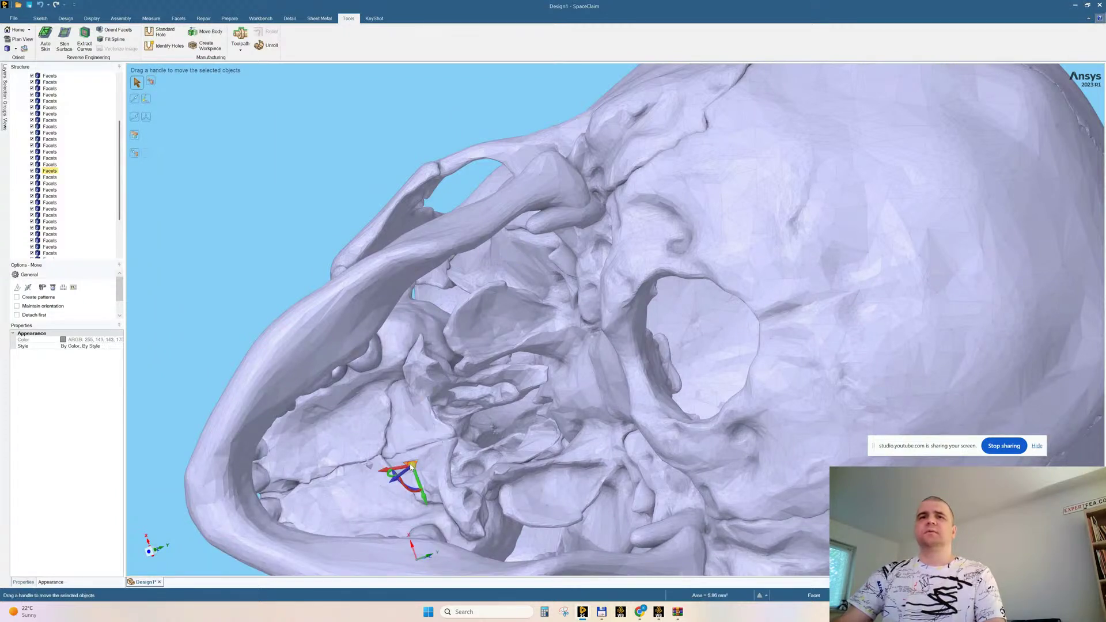
{"action": "left_click", "coordinate": [413, 427]}
{"action": "right_click", "coordinate": [253, 201]}
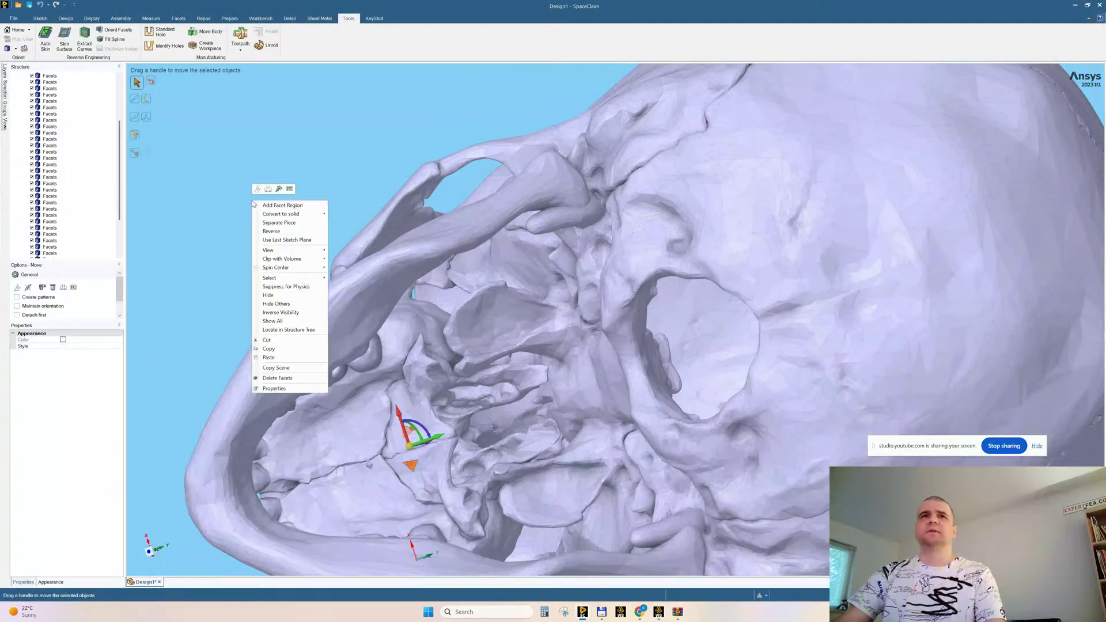
{"action": "left_click", "coordinate": [288, 329]}
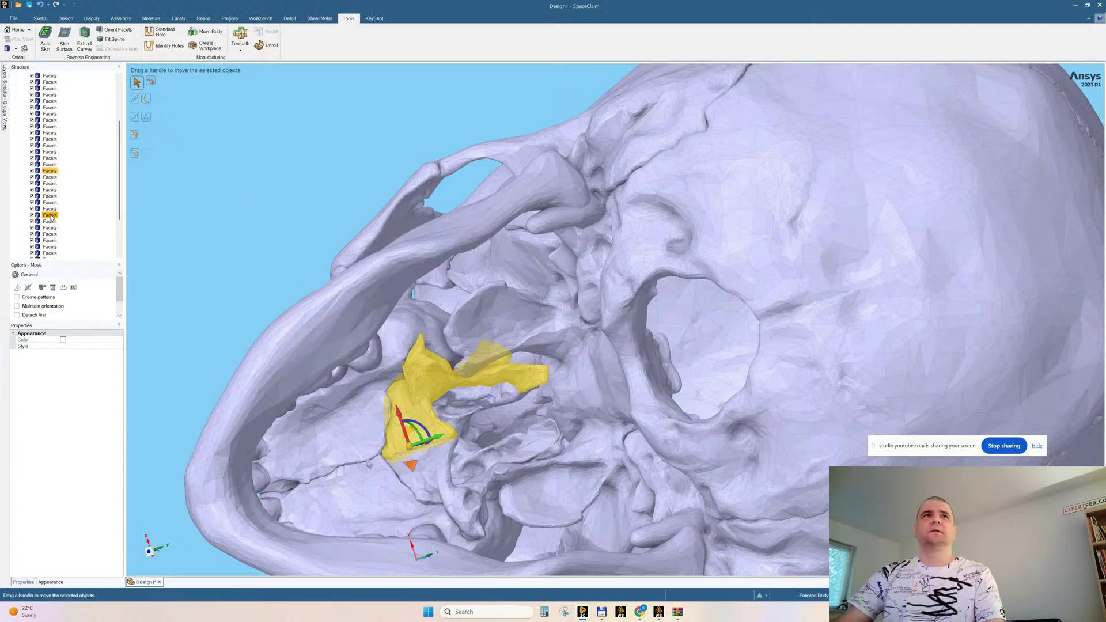
{"action": "right_click", "coordinate": [54, 172]}
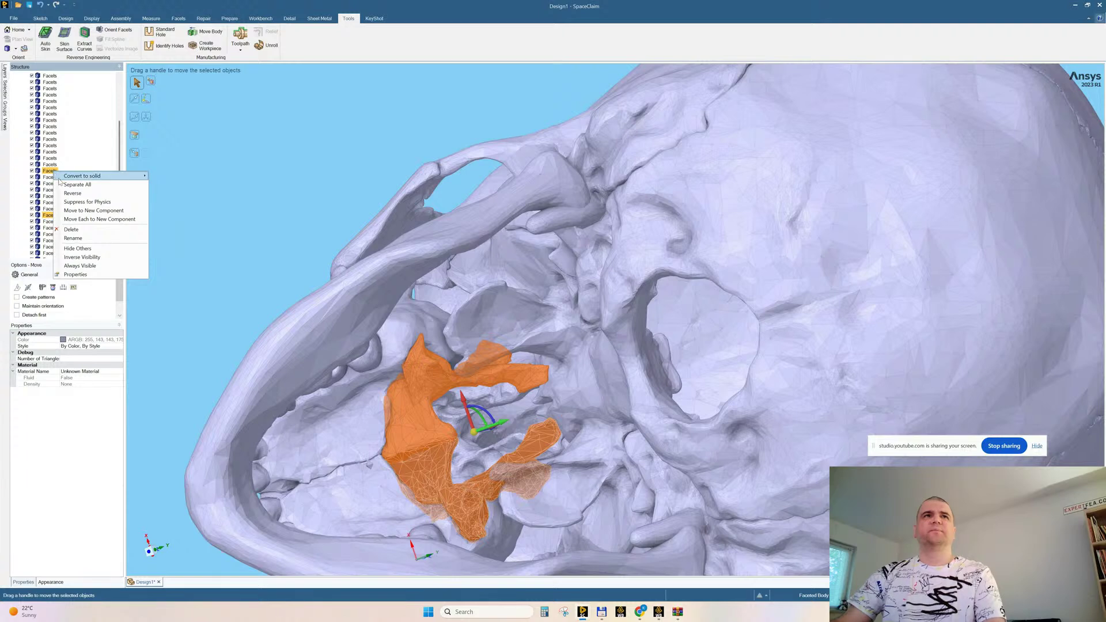
{"action": "left_click", "coordinate": [76, 232]}
Examine the mesh of the upper and lower teeth and the surrounding jaw bone up close, including the inside of the mouth
{"action": "middle_click_drag", "start_coordinate": [330, 214], "coordinate": [522, 415]}
{"action": "scroll", "coordinate": [647, 327], "scroll_direction": "down", "scroll_amount": 5}
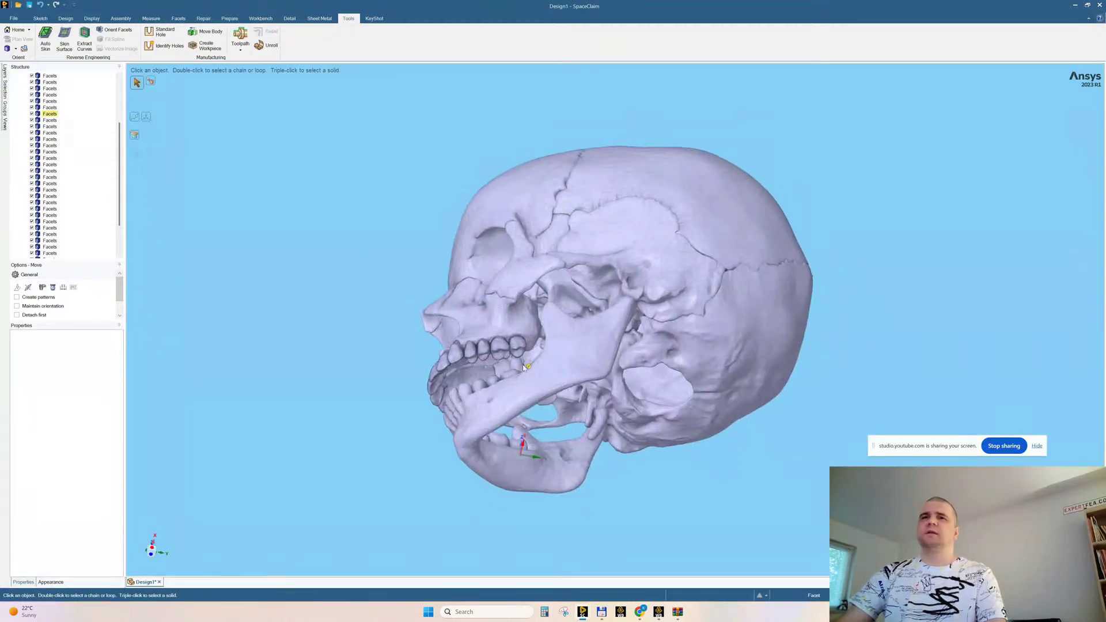
{"action": "scroll", "coordinate": [522, 415], "scroll_direction": "up", "scroll_amount": 5}
{"action": "middle_click_drag", "start_coordinate": [478, 356], "coordinate": [408, 350]}
{"action": "scroll", "coordinate": [408, 350], "scroll_direction": "up", "scroll_amount": 5}
{"action": "middle_click_drag", "start_coordinate": [407, 425], "coordinate": [497, 314]}
{"action": "left_click", "coordinate": [530, 321]}
{"action": "scroll", "coordinate": [354, 282], "scroll_direction": "down", "scroll_amount": 8}
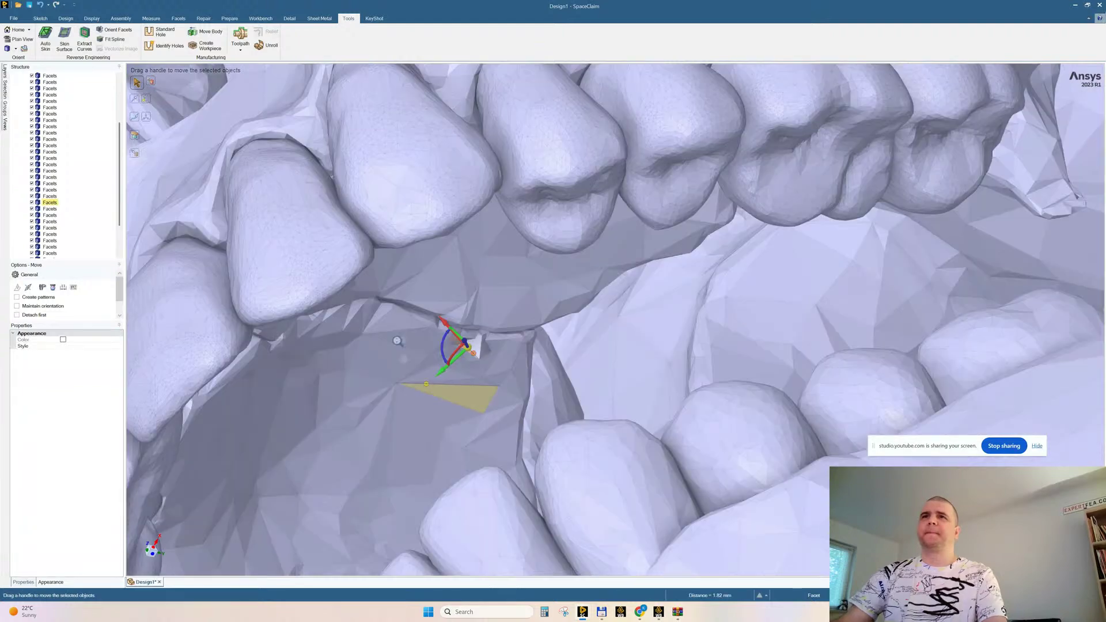
{"action": "mouse_move", "coordinate": [353, 281]}
{"action": "middle_mouse_down"}
{"action": "mouse_move", "coordinate": [283, 305]}
{"action": "mouse_move", "coordinate": [332, 303]}
{"action": "mouse_move", "coordinate": [397, 262]}
{"action": "mouse_move", "coordinate": [366, 268]}
{"action": "mouse_move", "coordinate": [314, 254]}
{"action": "mouse_move", "coordinate": [308, 210]}
{"action": "mouse_move", "coordinate": [315, 268]}
{"action": "mouse_move", "coordinate": [308, 239]}
{"action": "mouse_move", "coordinate": [331, 288]}
{"action": "mouse_move", "coordinate": [678, 176]}
{"action": "middle_mouse_up"}
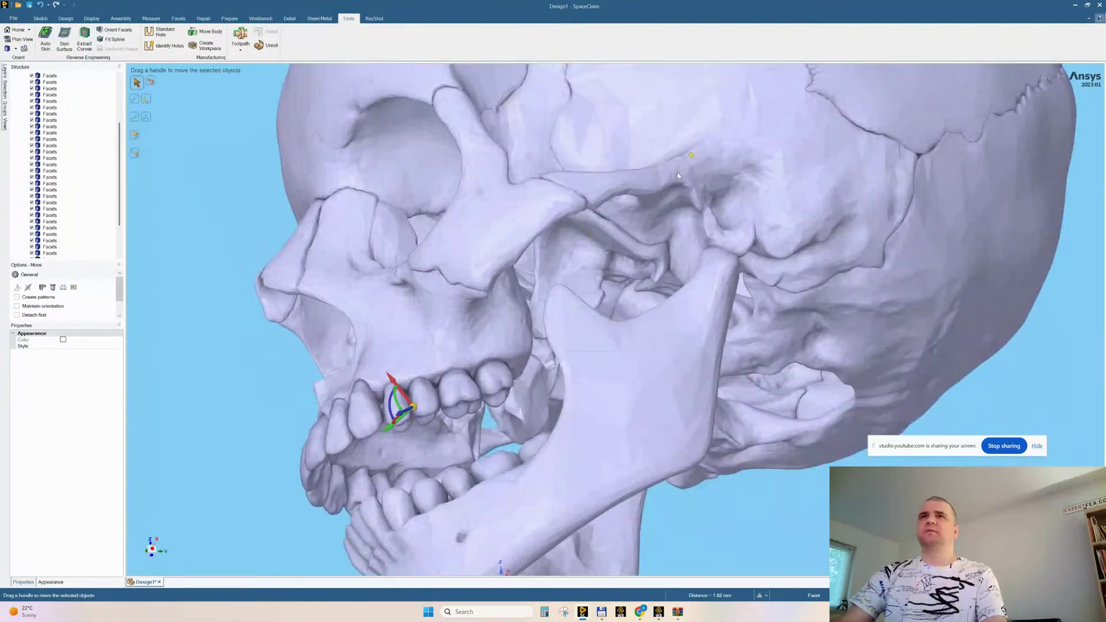
Sample individual facets on the forehead, side of the cranium, cheek area and upper mandible to check the bone mesh size
{"action": "scroll", "coordinate": [515, 320], "scroll_direction": "down", "scroll_amount": 3}
{"action": "left_click", "coordinate": [522, 126]}
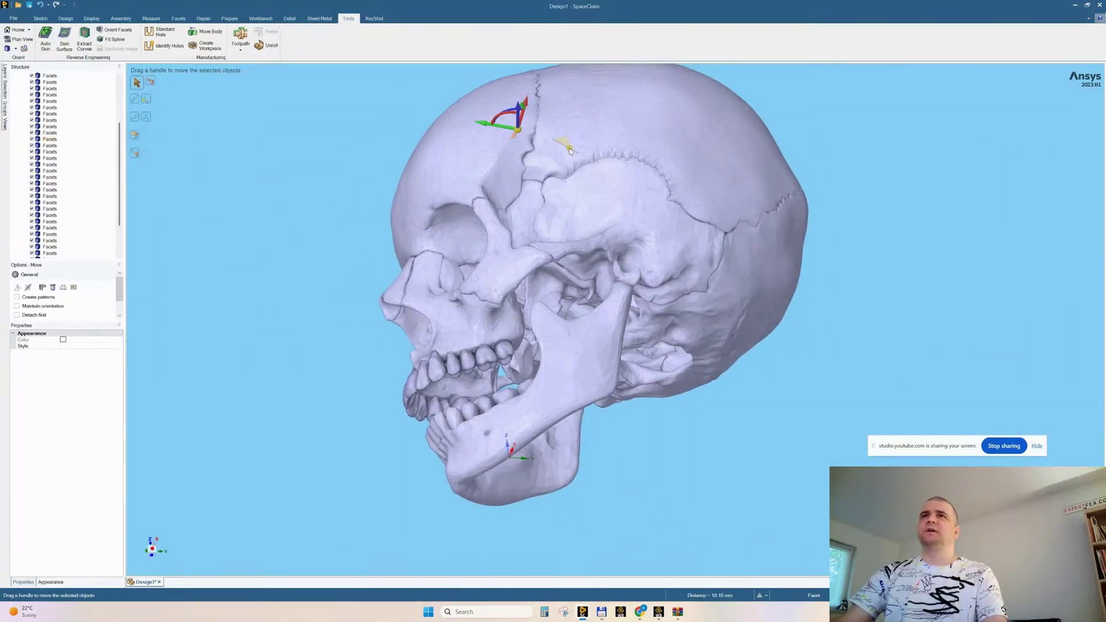
{"action": "left_click", "coordinate": [566, 147]}
{"action": "left_click", "coordinate": [569, 205]}
{"action": "left_click", "coordinate": [495, 265]}
{"action": "left_click", "coordinate": [602, 259]}
{"action": "left_click", "coordinate": [565, 311]}
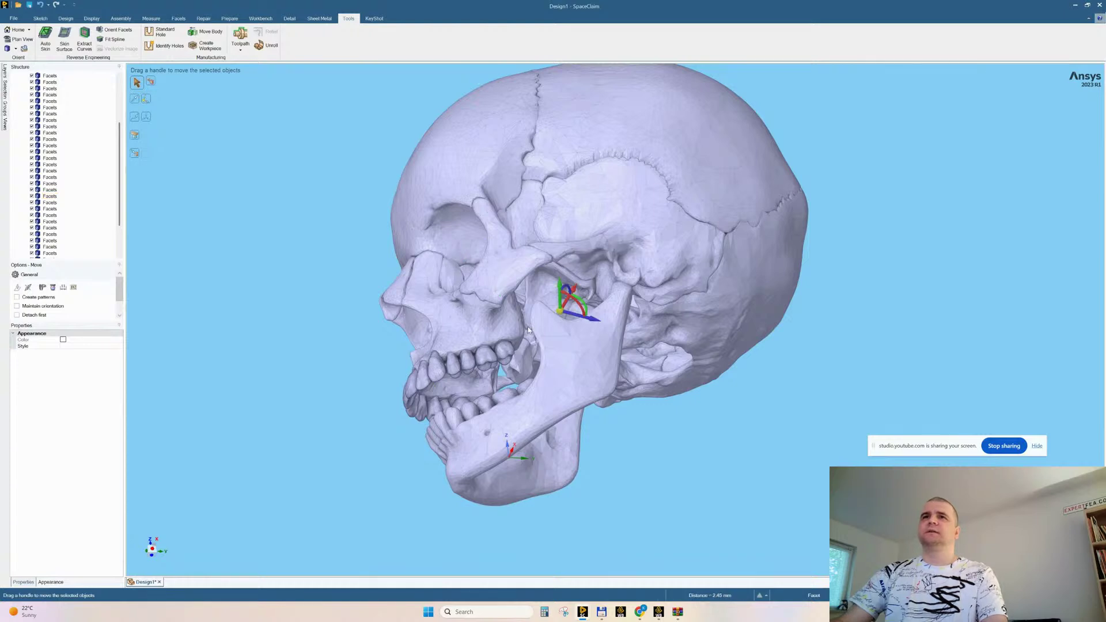
{"action": "middle_click_drag", "start_coordinate": [565, 311], "coordinate": [682, 374]}
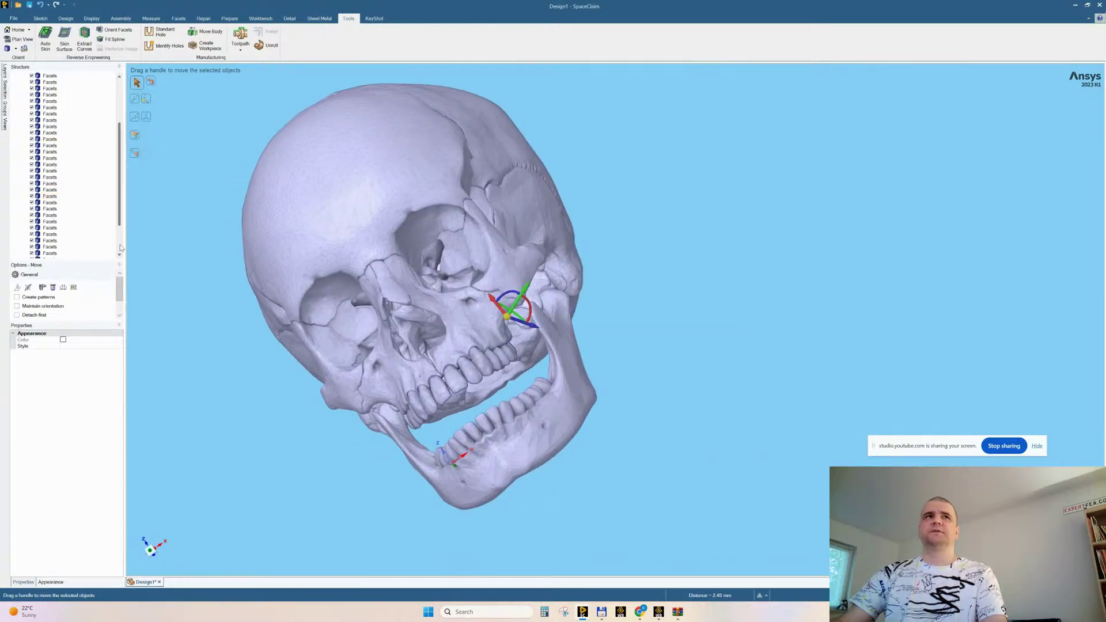
Try to gather the teeth by selecting the last run of facet bodies in the structure tree and removing the bones one by one
{"action": "scroll", "coordinate": [79, 250], "scroll_direction": "down", "scroll_amount": 2}
{"action": "left_click", "coordinate": [51, 253]}
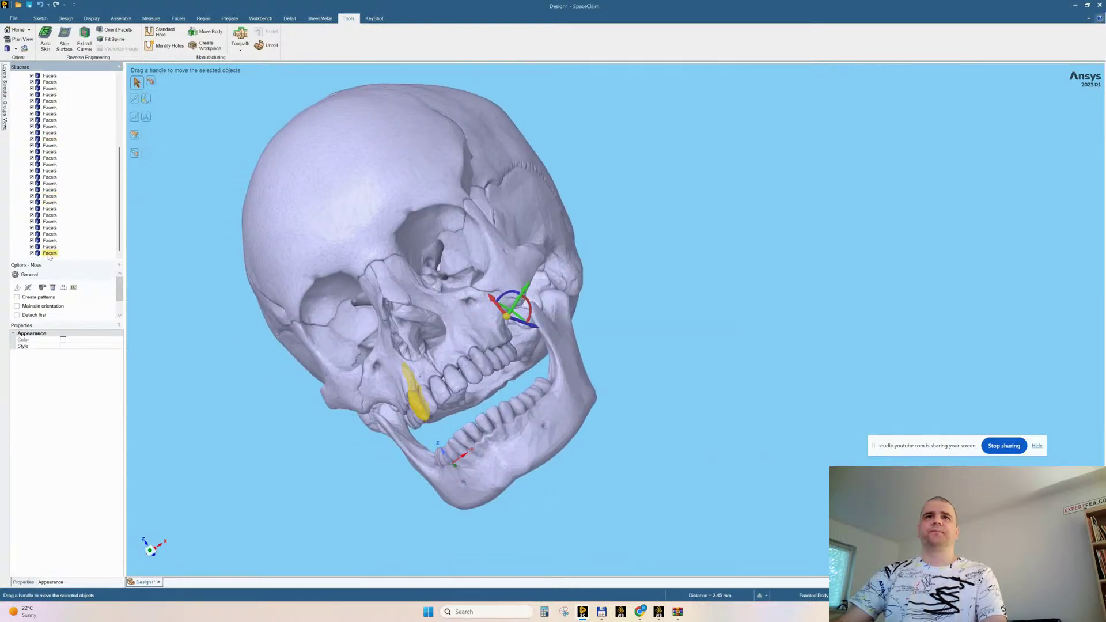
{"action": "left_click", "coordinate": [52, 134], "text": "shift"}
{"action": "left_click", "coordinate": [50, 135], "text": "ctrl"}
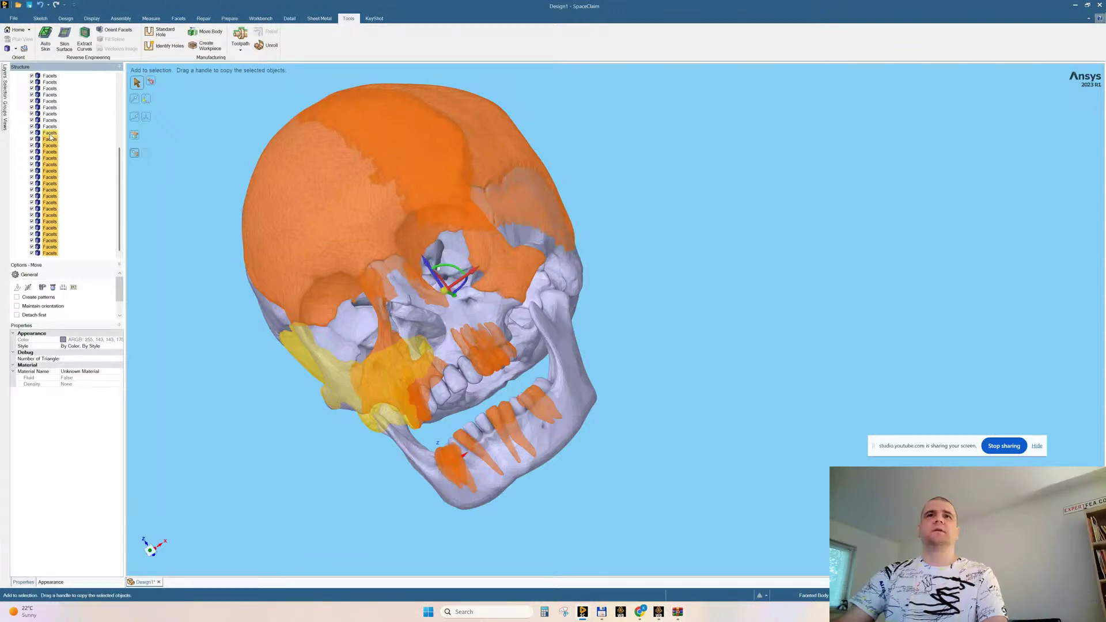
{"action": "left_click", "coordinate": [50, 139], "text": "ctrl"}
{"action": "left_click", "coordinate": [50, 146], "text": "ctrl"}
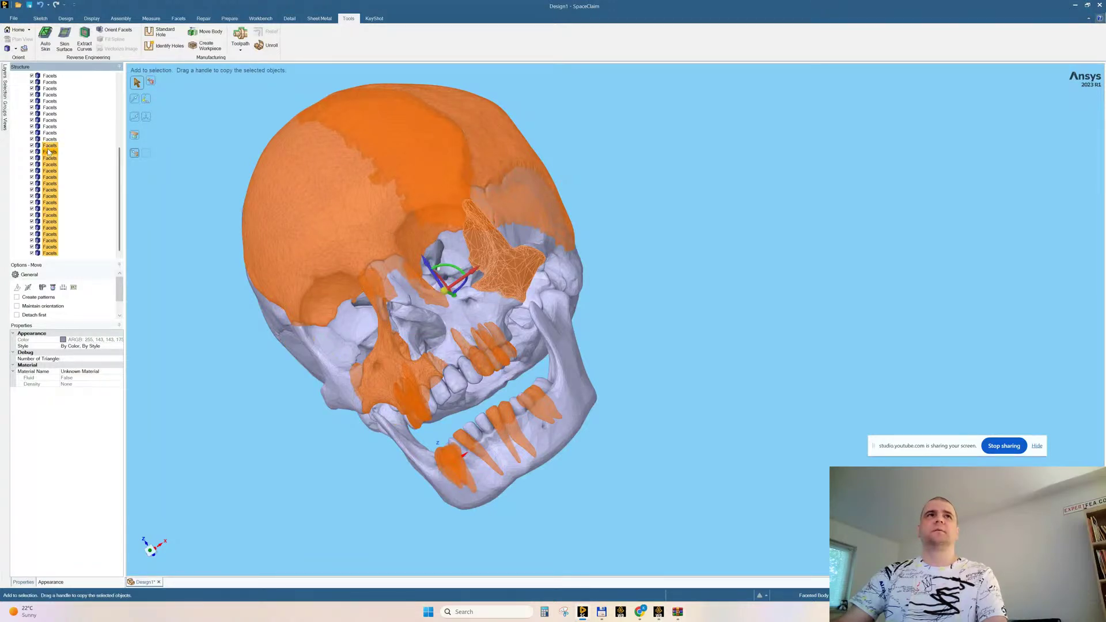
{"action": "left_click", "coordinate": [50, 152], "text": "ctrl"}
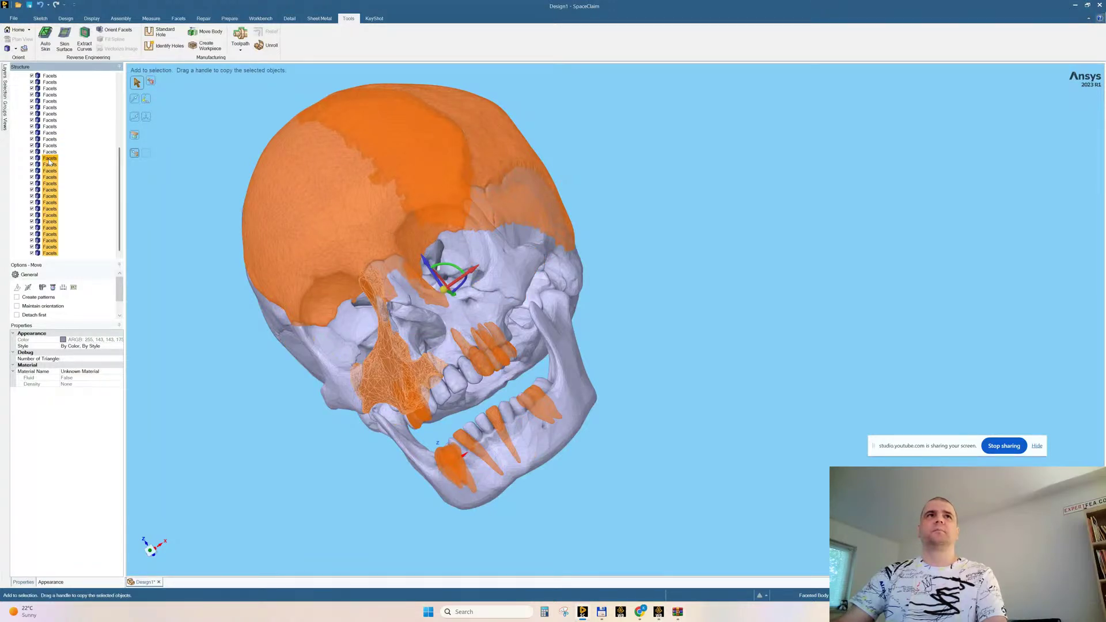
{"action": "left_click", "coordinate": [49, 158], "text": "ctrl"}
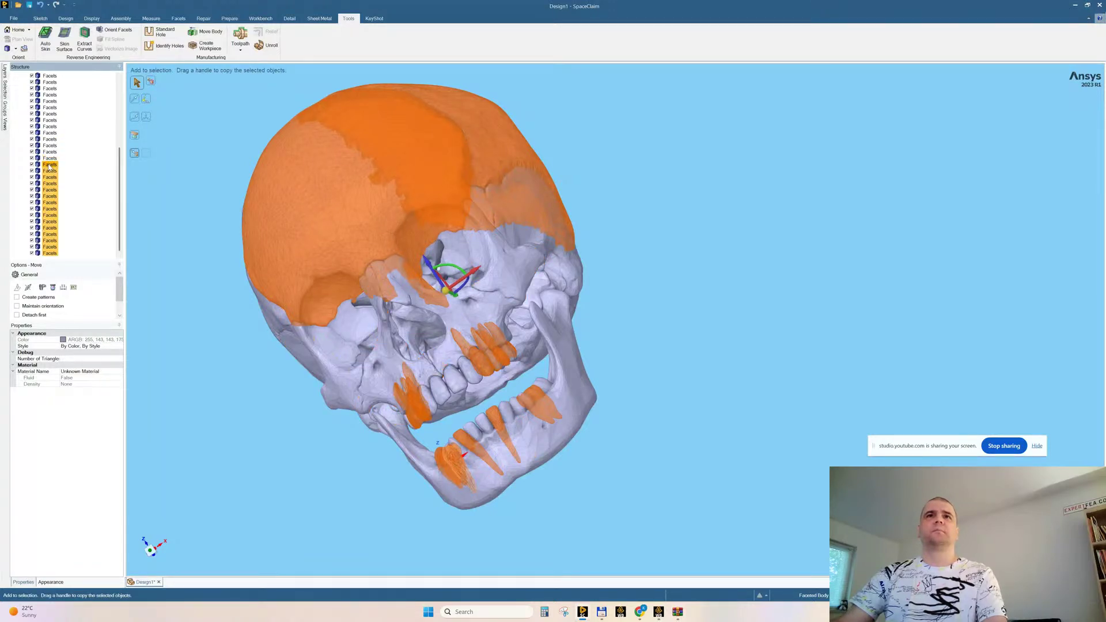
Go through the last facet bodies in the structure tree one at a time and examine the highlighted side bone of the cranium
{"action": "left_click", "coordinate": [50, 253]}
{"action": "key", "text": "Up"}
{"action": "key", "text": "Up"}
{"action": "key", "text": "Up"}
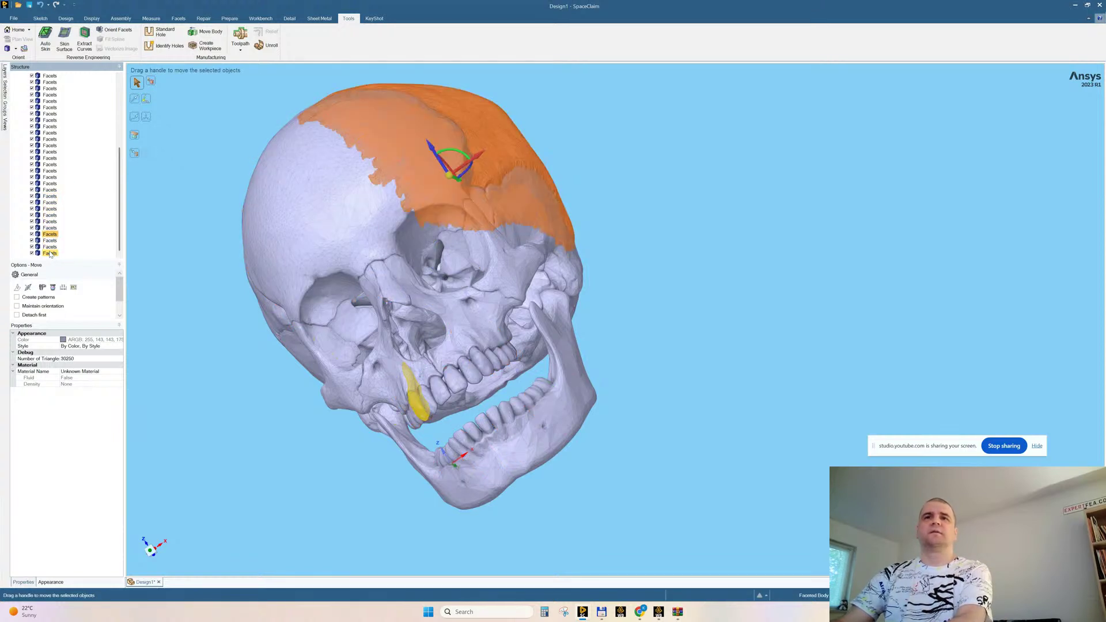
{"action": "key", "text": "Down"}
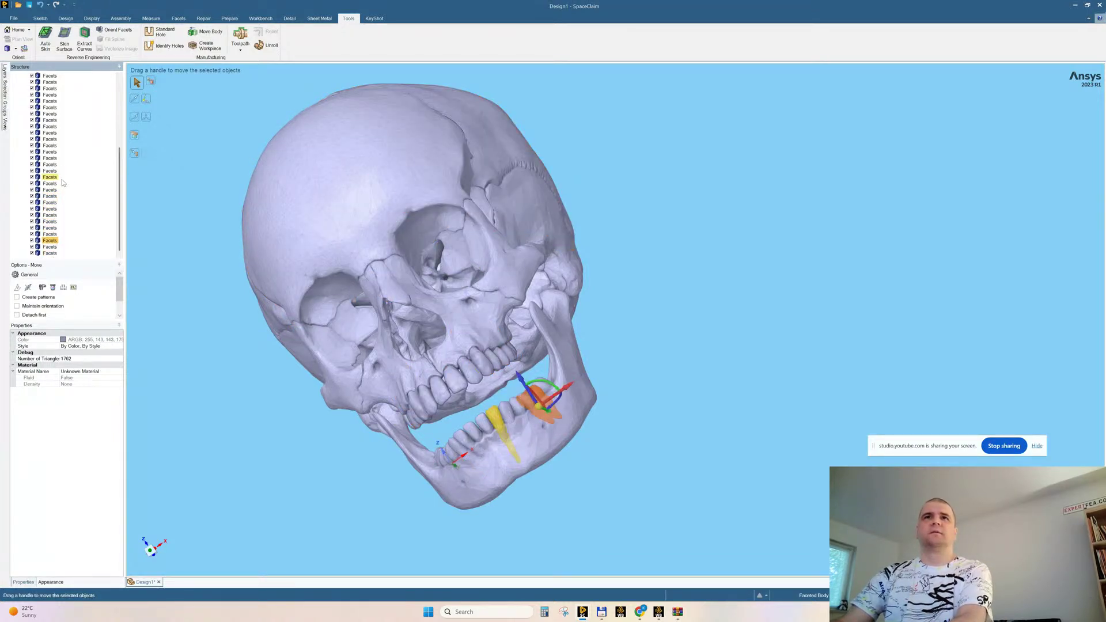
{"action": "key", "text": "Up"}
{"action": "middle_click_drag", "start_coordinate": [690, 197], "coordinate": [669, 204]}
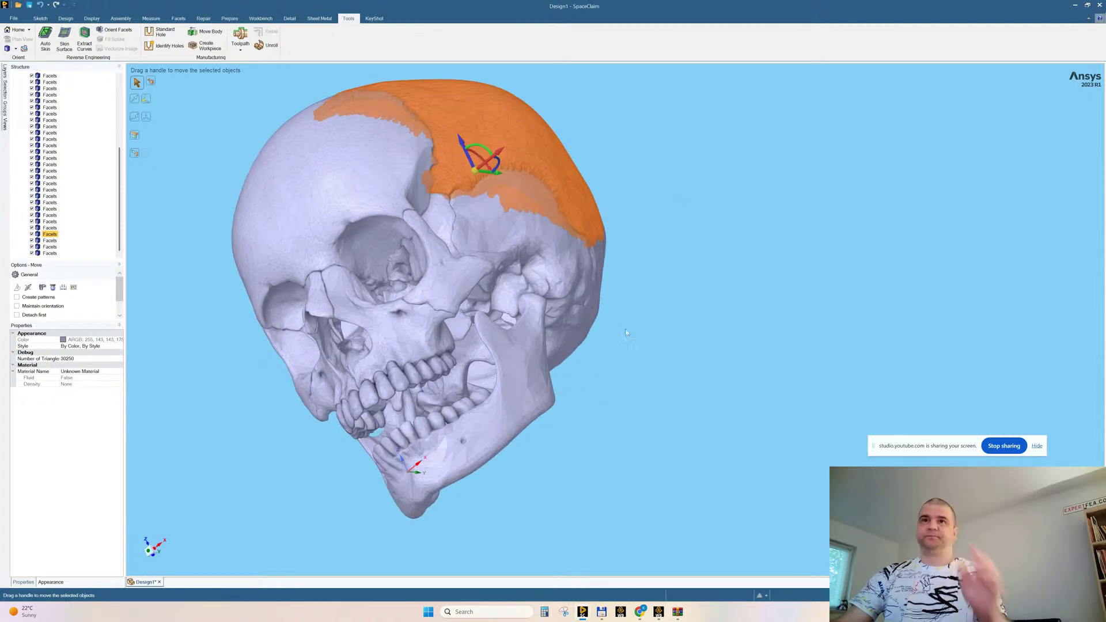
{"action": "middle_click_drag", "start_coordinate": [627, 333], "coordinate": [656, 341]}
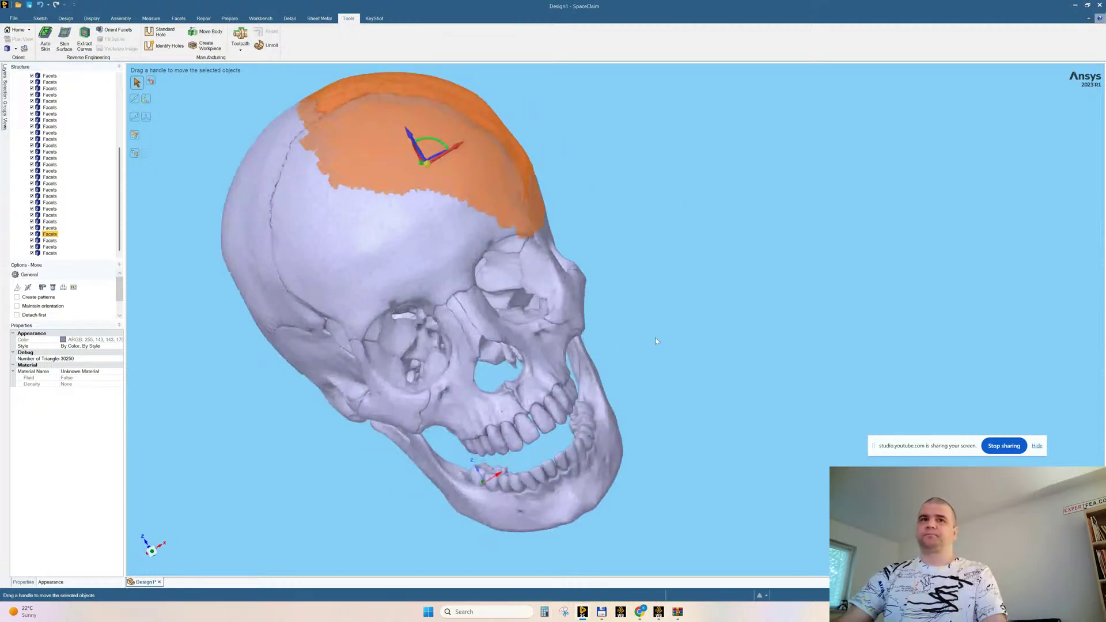
Select a band of facets across the upper teeth from the front and move their bodies into a new component named "upper"
{"action": "left_click", "coordinate": [154, 555]}
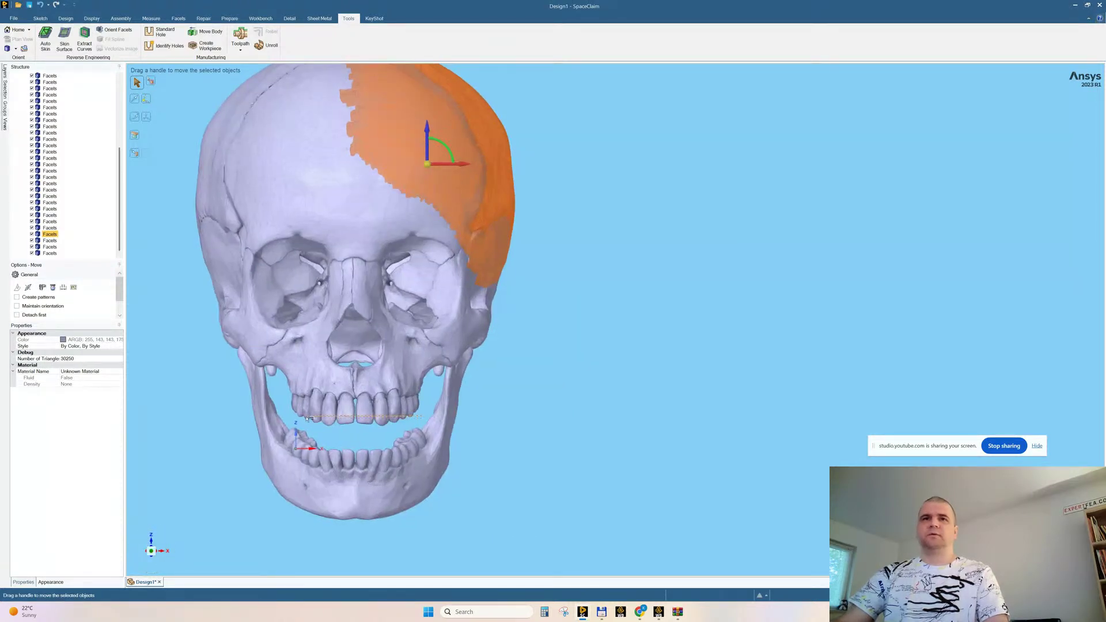
{"action": "left_click_drag", "start_coordinate": [306, 417], "coordinate": [287, 408]}
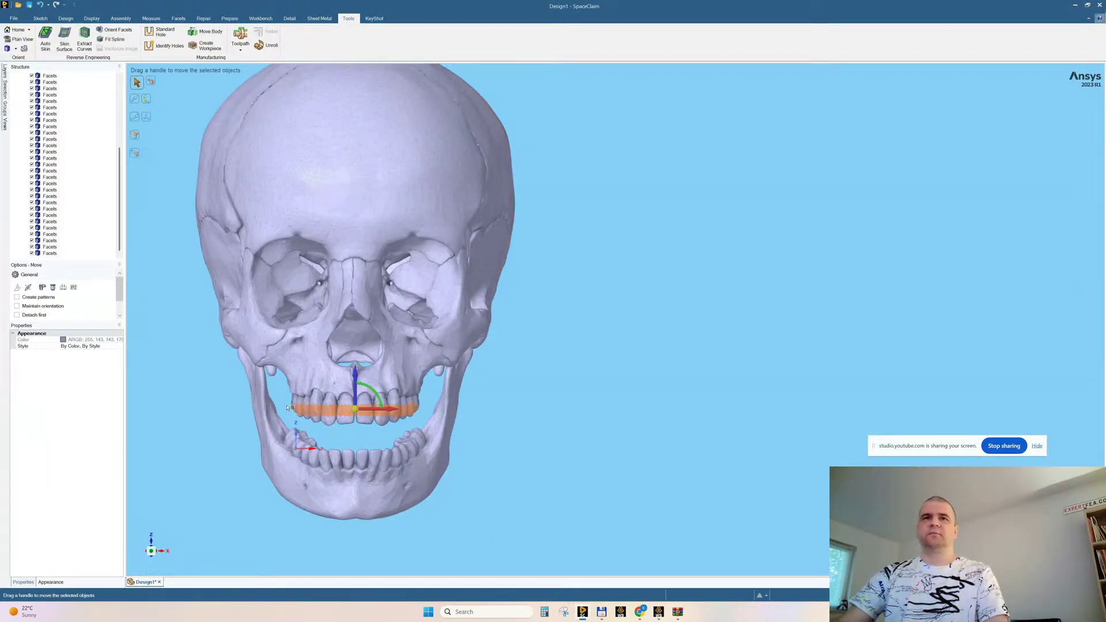
{"action": "right_click", "coordinate": [167, 320]}
{"action": "left_click", "coordinate": [199, 447]}
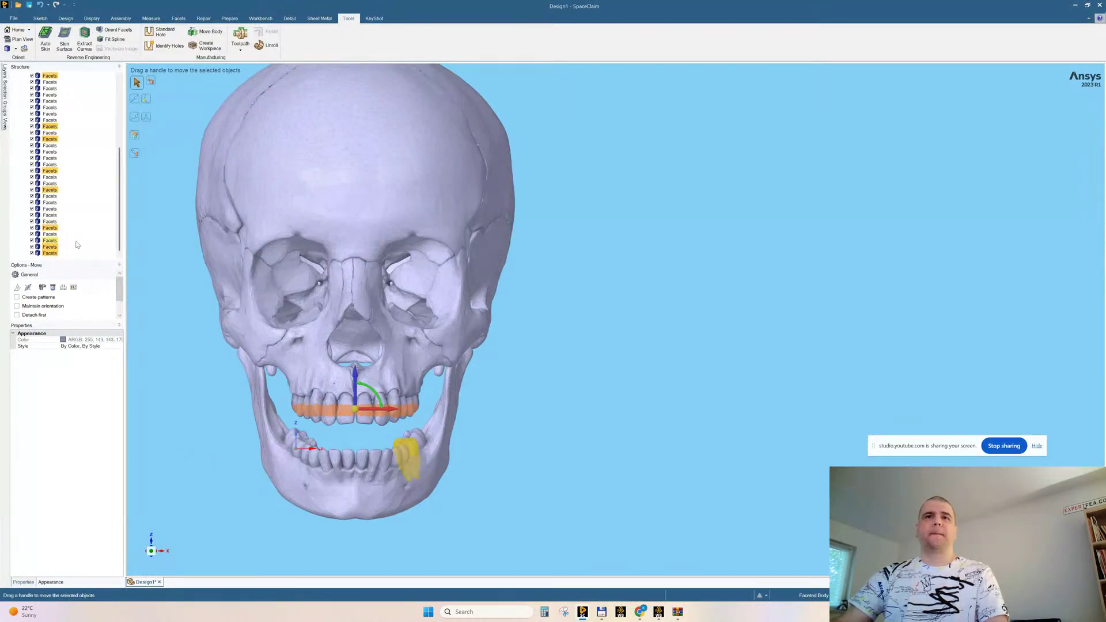
{"action": "right_click", "coordinate": [50, 192]}
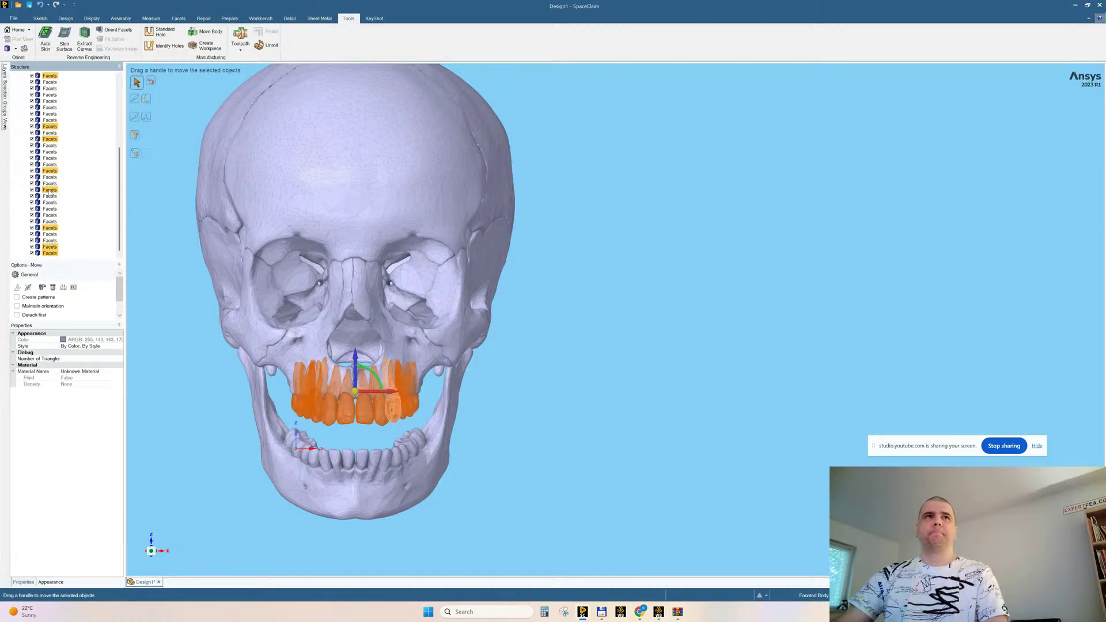
{"action": "left_click", "coordinate": [92, 229]}
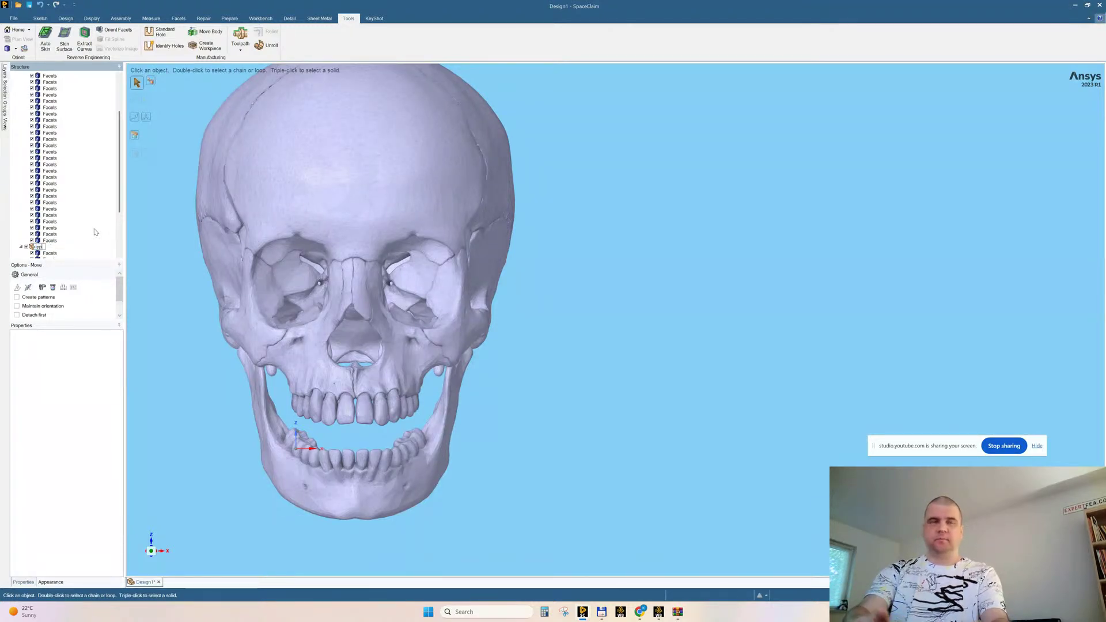
{"action": "left_click", "coordinate": [95, 231]}
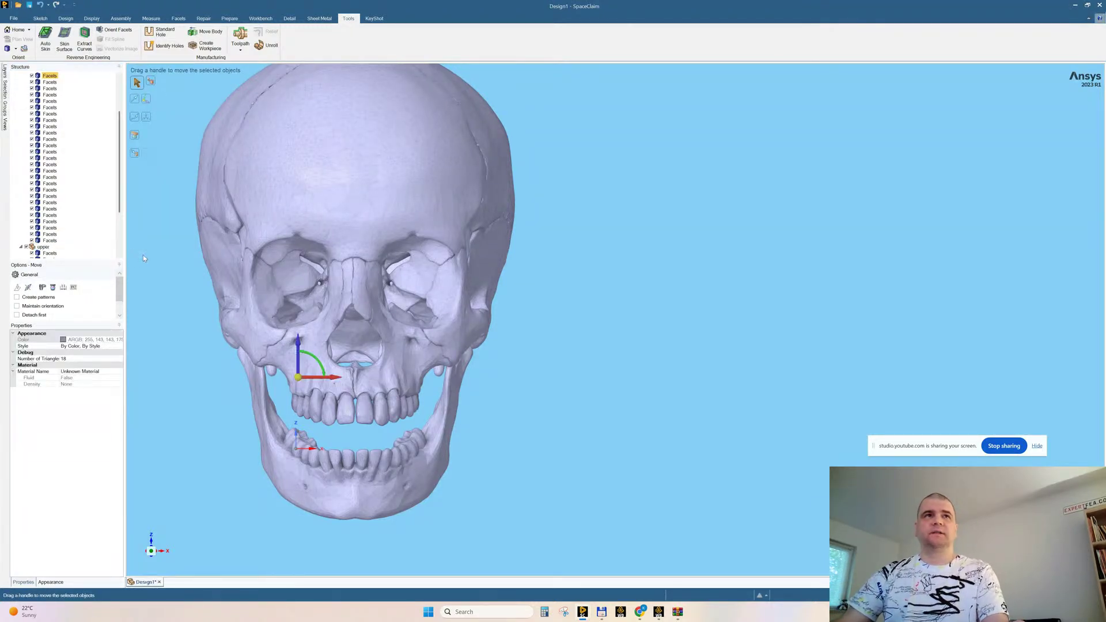
Select a band of facets across the lower teeth from the front and move their bodies into a new component named "lower"
{"action": "middle_click_drag", "start_coordinate": [565, 432], "coordinate": [563, 415]}
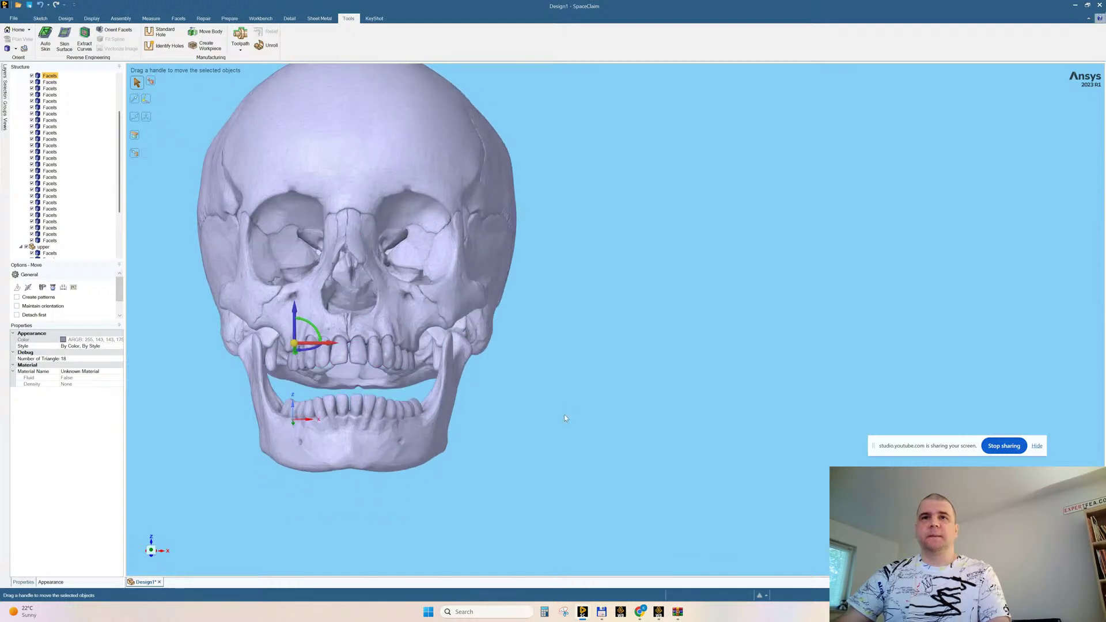
{"action": "scroll", "coordinate": [341, 480], "scroll_direction": "up", "scroll_amount": 6}
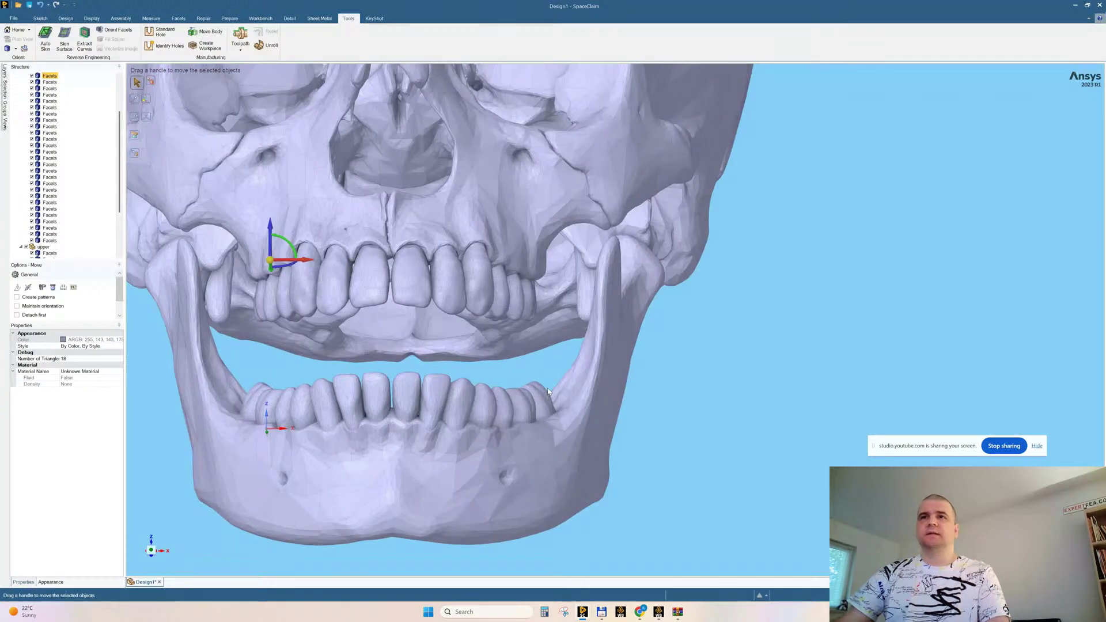
{"action": "left_click_drag", "start_coordinate": [247, 377], "coordinate": [247, 377]}
{"action": "right_click", "coordinate": [152, 393]}
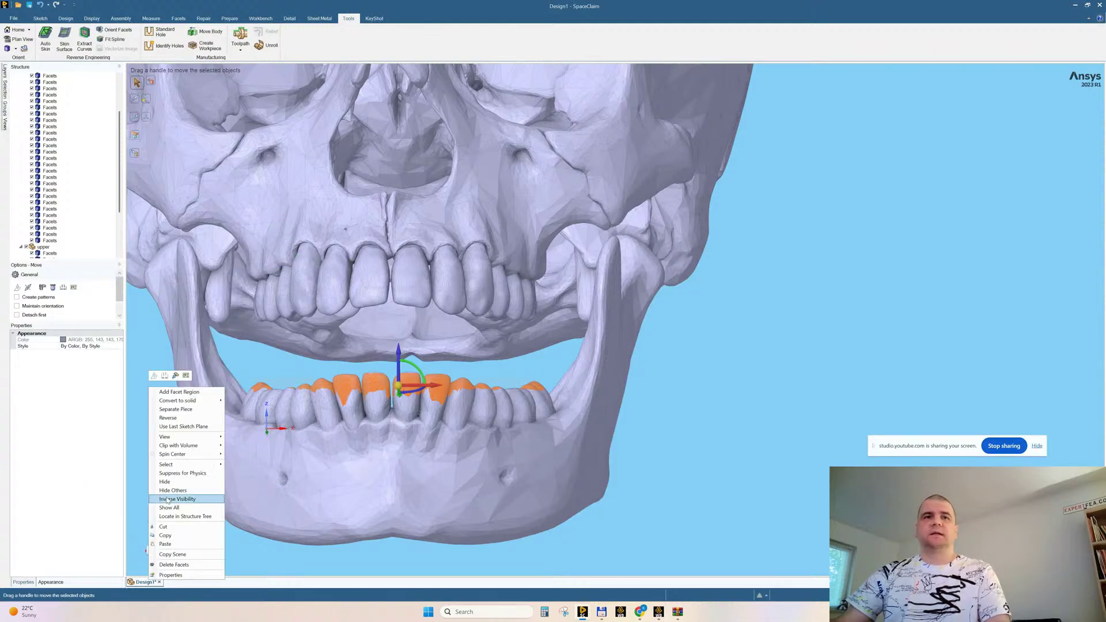
{"action": "left_click", "coordinate": [175, 522]}
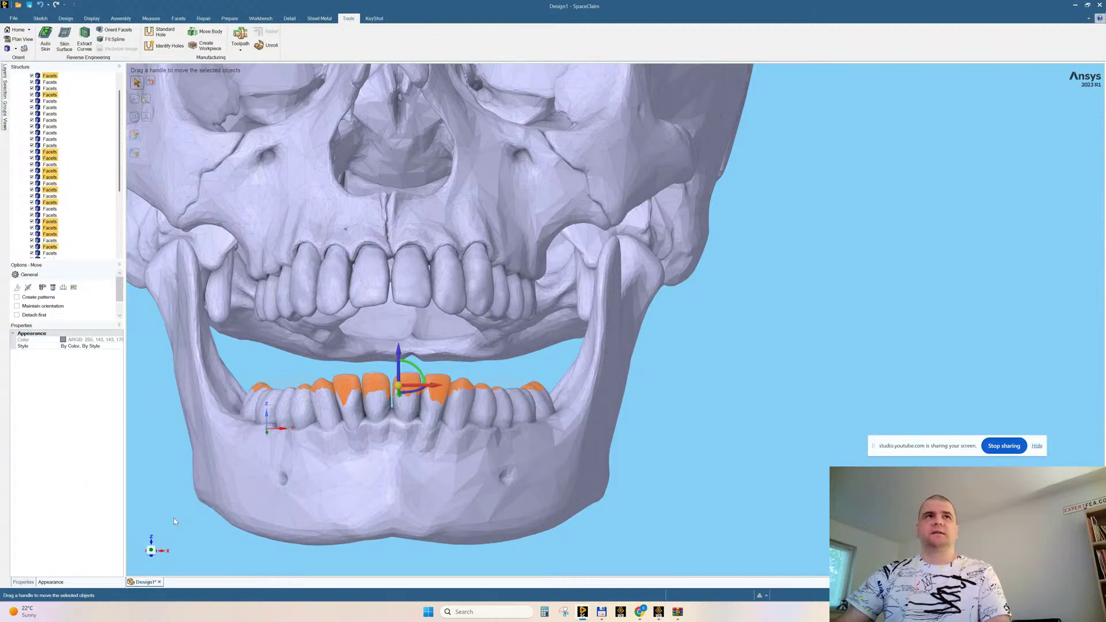
{"action": "right_click", "coordinate": [52, 177]}
{"action": "left_click", "coordinate": [108, 215]}
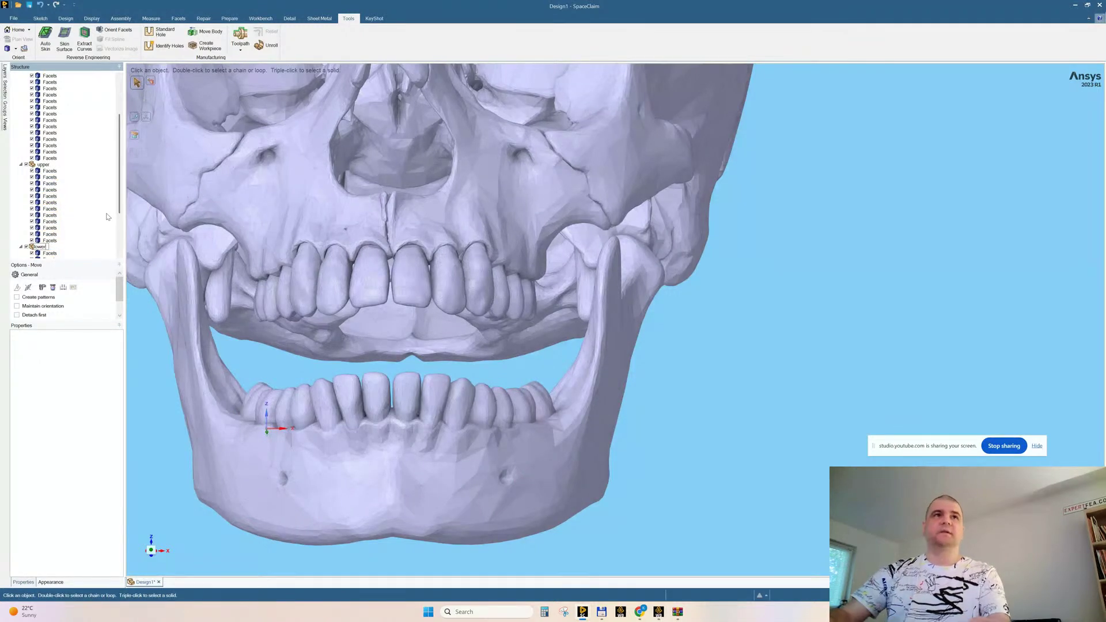
{"action": "key", "text": "Return"}
Hide the "upper" and "lower" tooth components so only the bones and ungrouped teeth are displayed
{"action": "middle_click_drag", "start_coordinate": [698, 428], "coordinate": [687, 408], "text": "ctrl"}
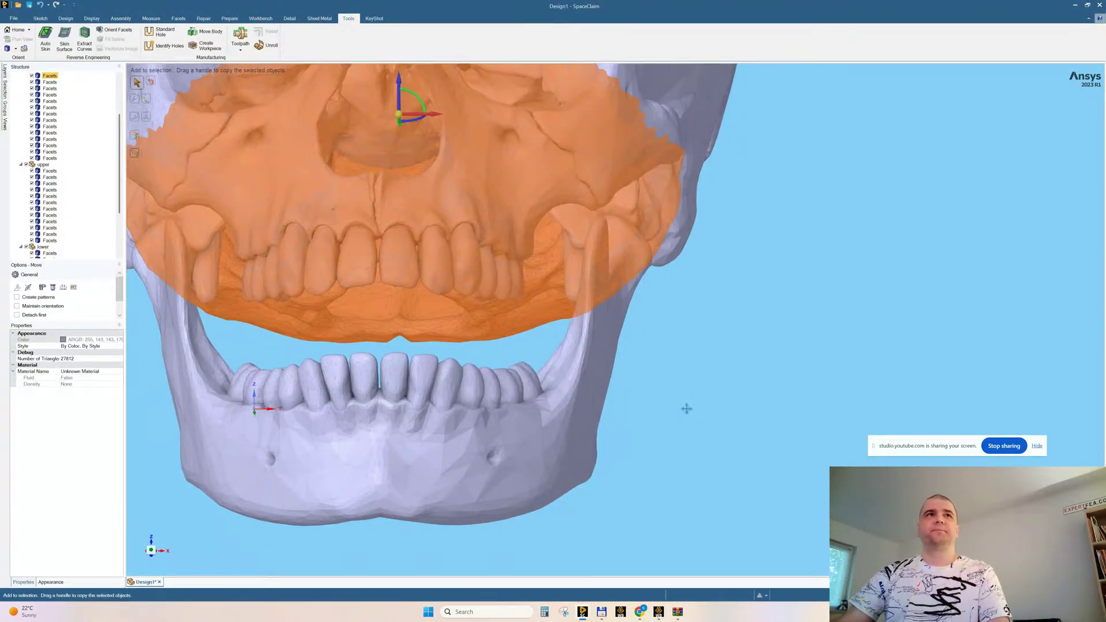
{"action": "left_click", "coordinate": [26, 165]}
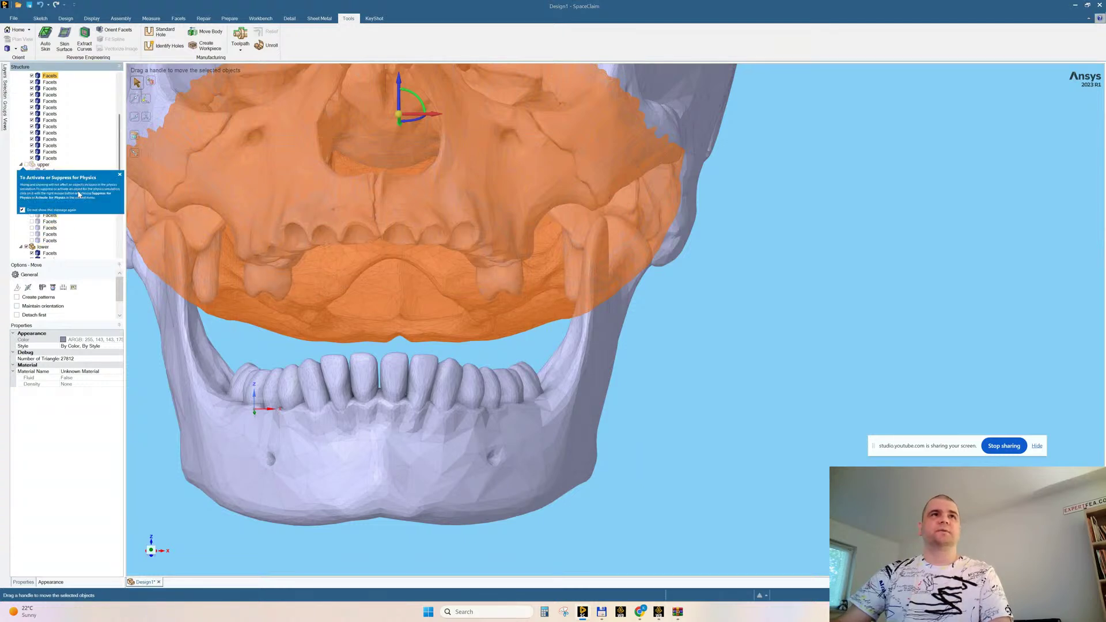
{"action": "left_click", "coordinate": [120, 176]}
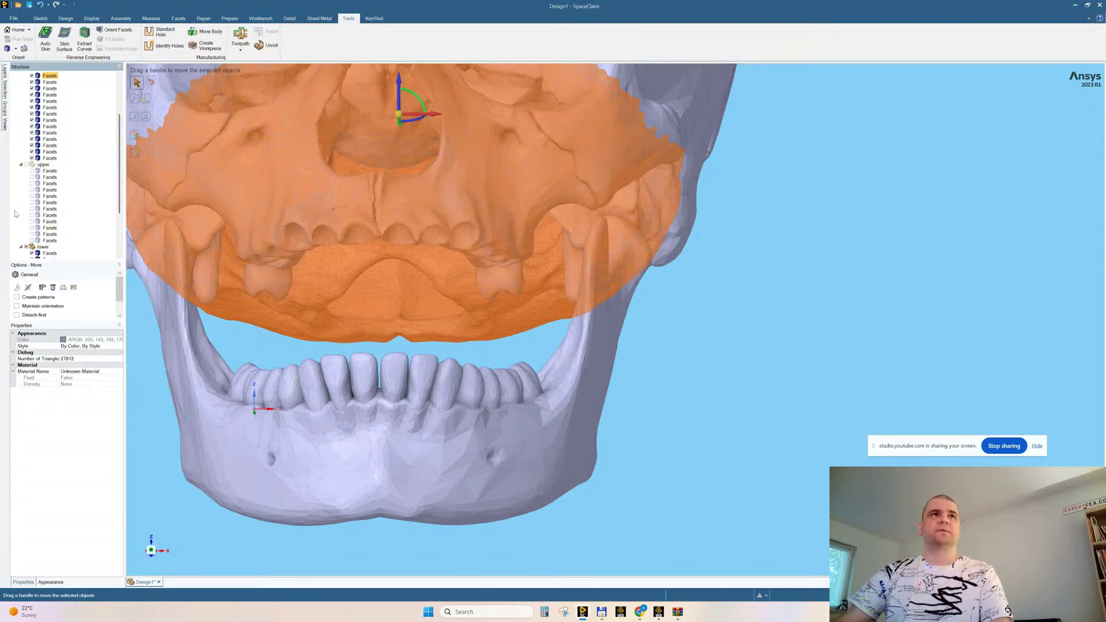
{"action": "left_click", "coordinate": [26, 247]}
{"action": "left_click", "coordinate": [680, 432]}
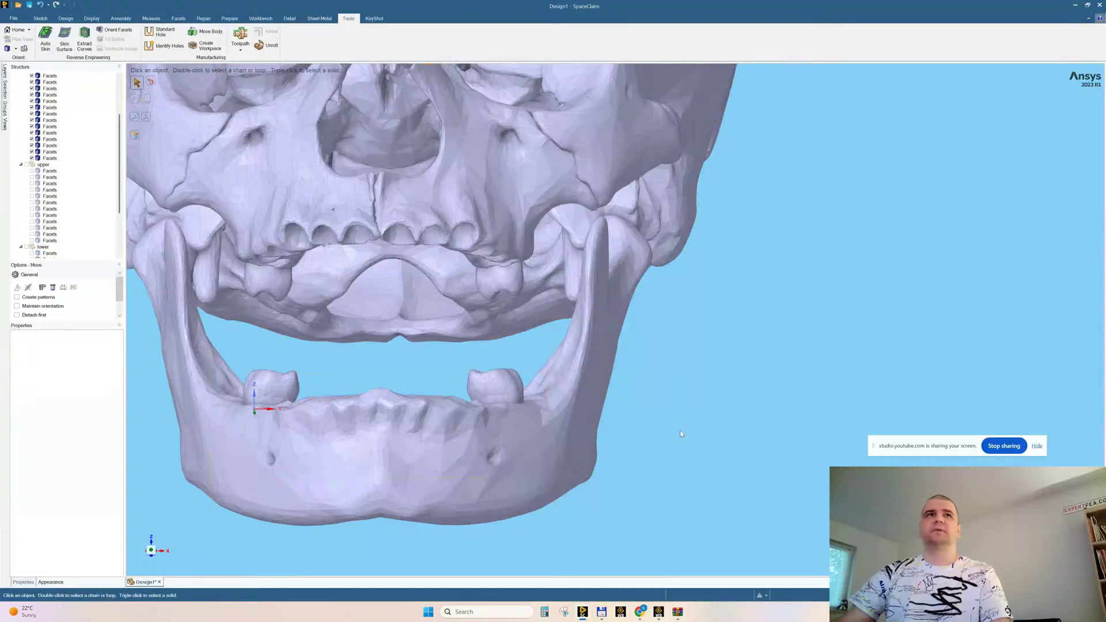
Move the two remaining lower molars into the "lower" component and hide them
{"action": "scroll", "coordinate": [680, 434], "scroll_direction": "down", "scroll_amount": 5}
{"action": "scroll", "coordinate": [702, 400], "scroll_direction": "up", "scroll_amount": 4}
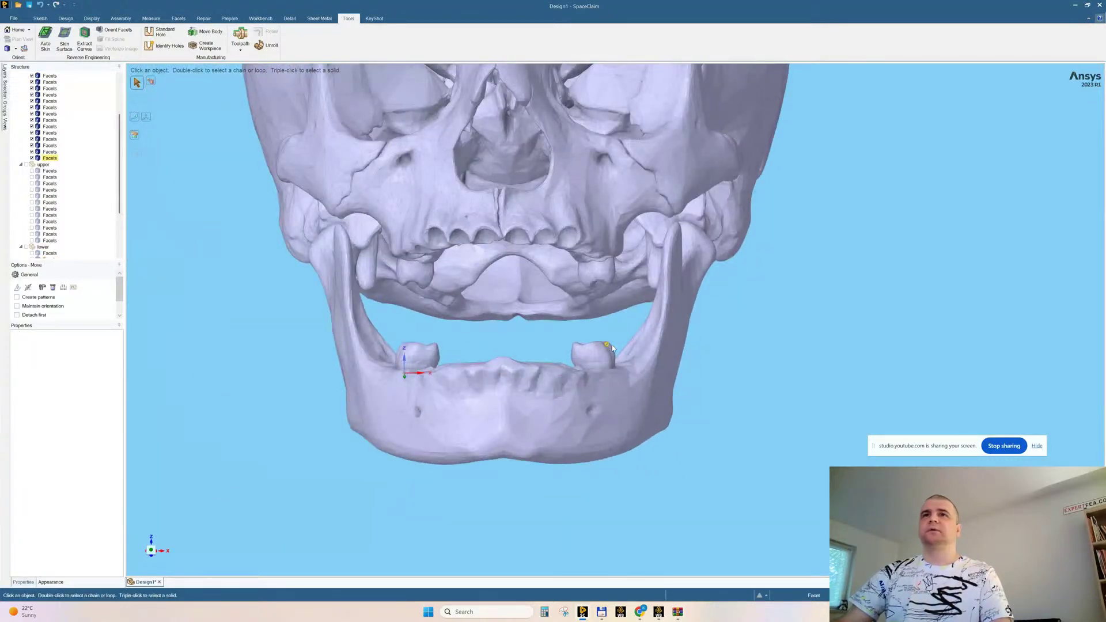
{"action": "middle_click_drag", "start_coordinate": [612, 348], "coordinate": [611, 350]}
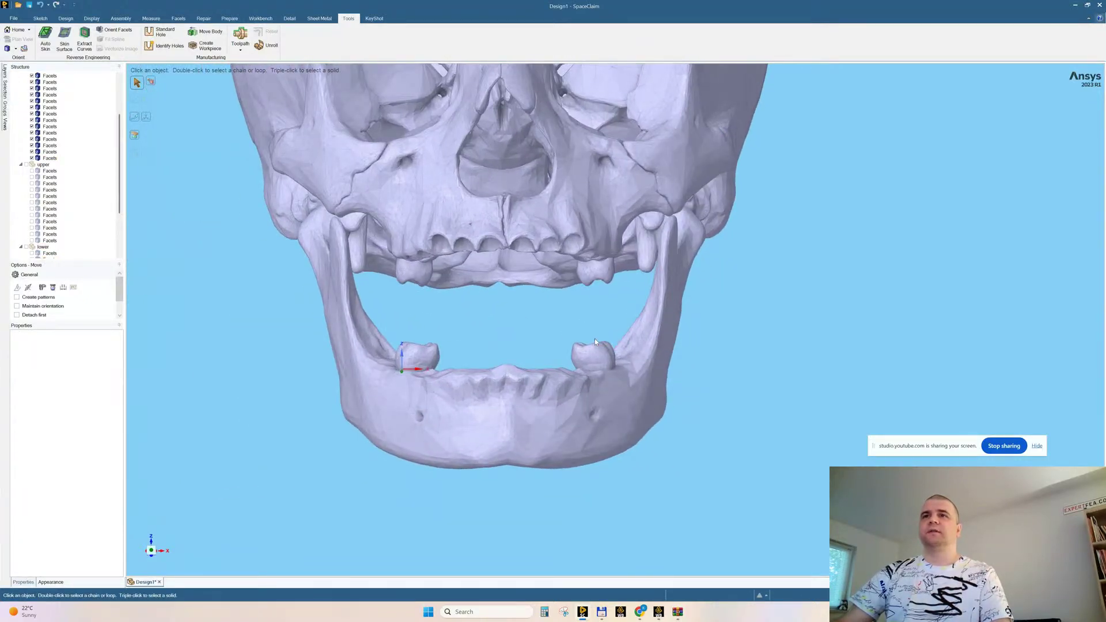
{"action": "left_click_drag", "start_coordinate": [439, 334], "coordinate": [420, 335]}
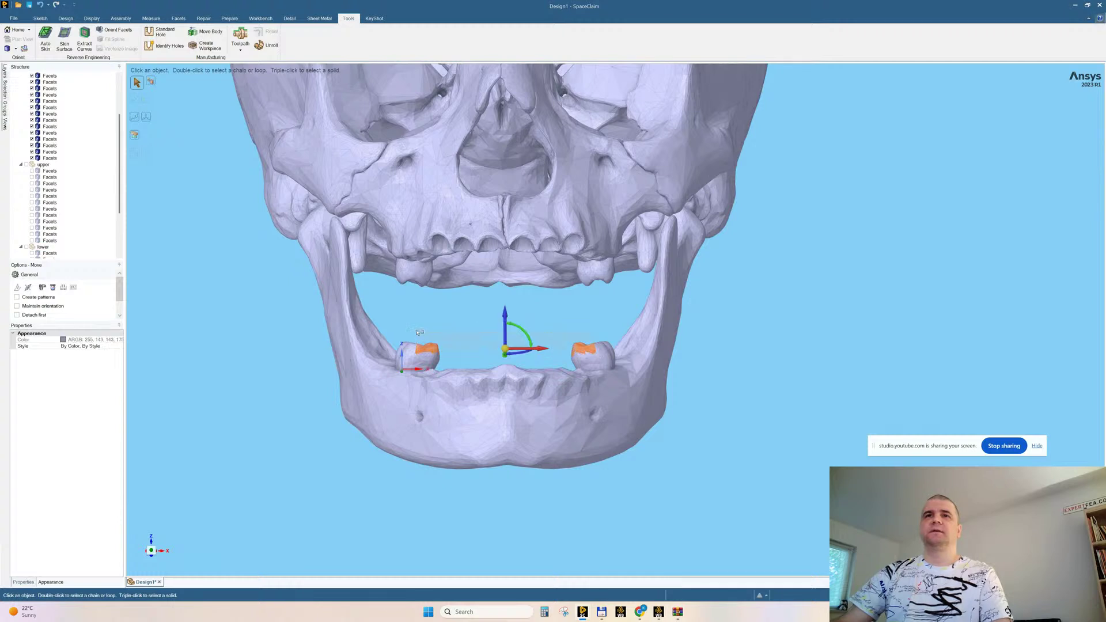
{"action": "right_click", "coordinate": [166, 278]}
{"action": "left_click", "coordinate": [190, 403]}
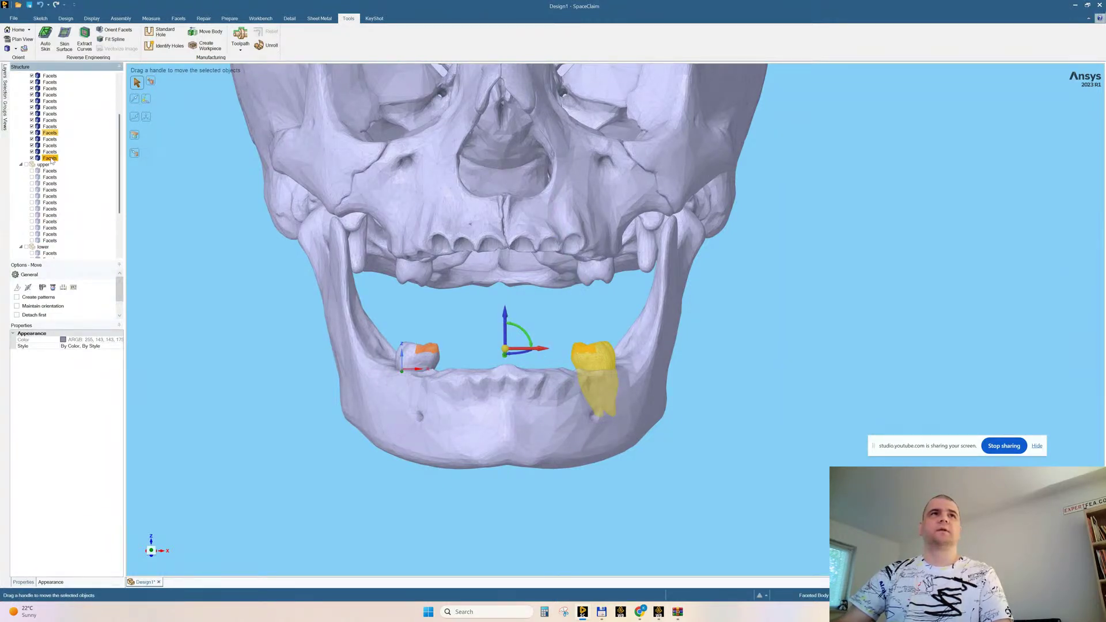
{"action": "left_click_drag", "start_coordinate": [52, 161], "coordinate": [49, 169]}
{"action": "left_click_drag", "start_coordinate": [50, 210], "coordinate": [45, 251]}
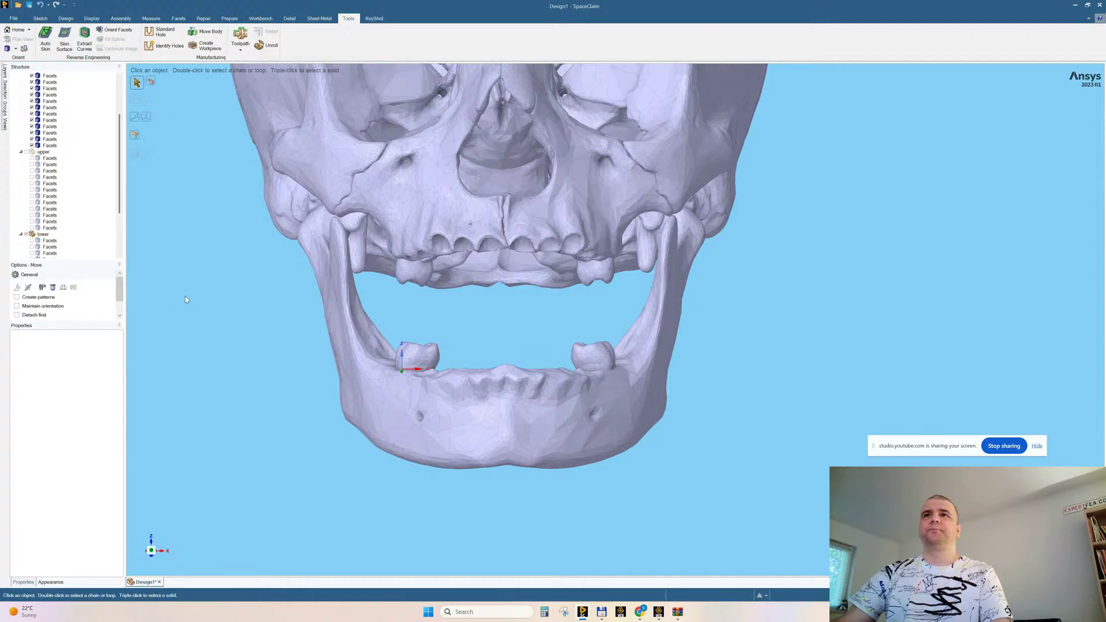
{"action": "scroll", "coordinate": [100, 216], "scroll_direction": "down", "scroll_amount": 4}
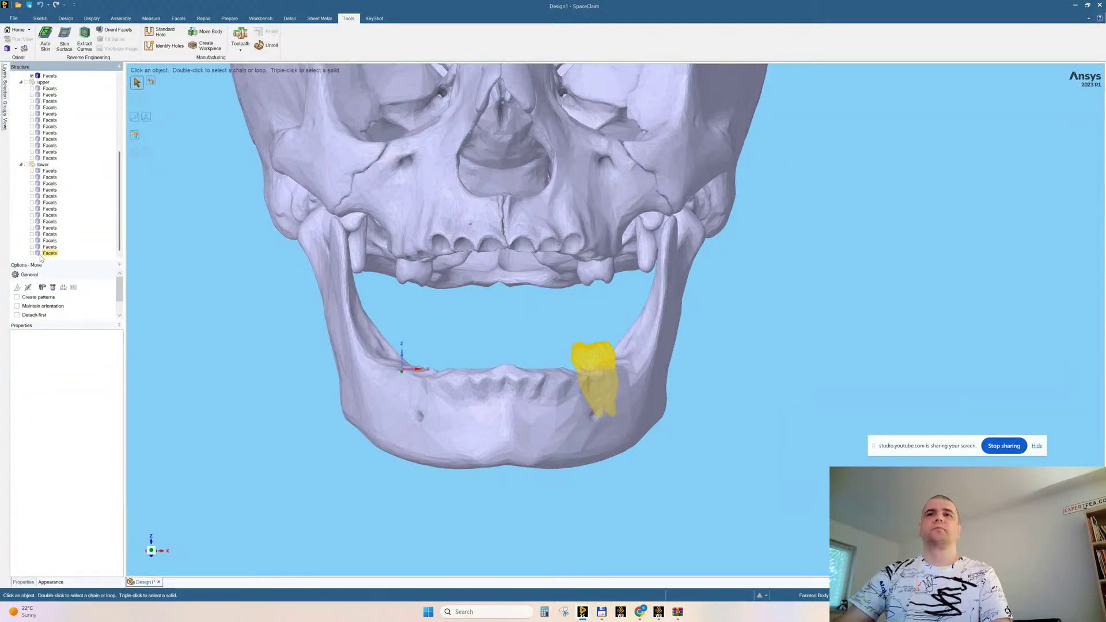
{"action": "left_click", "coordinate": [31, 253]}
Move the two remaining upper molars into the "upper" component and hide them
{"action": "middle_click_drag", "start_coordinate": [555, 320], "coordinate": [617, 317]}
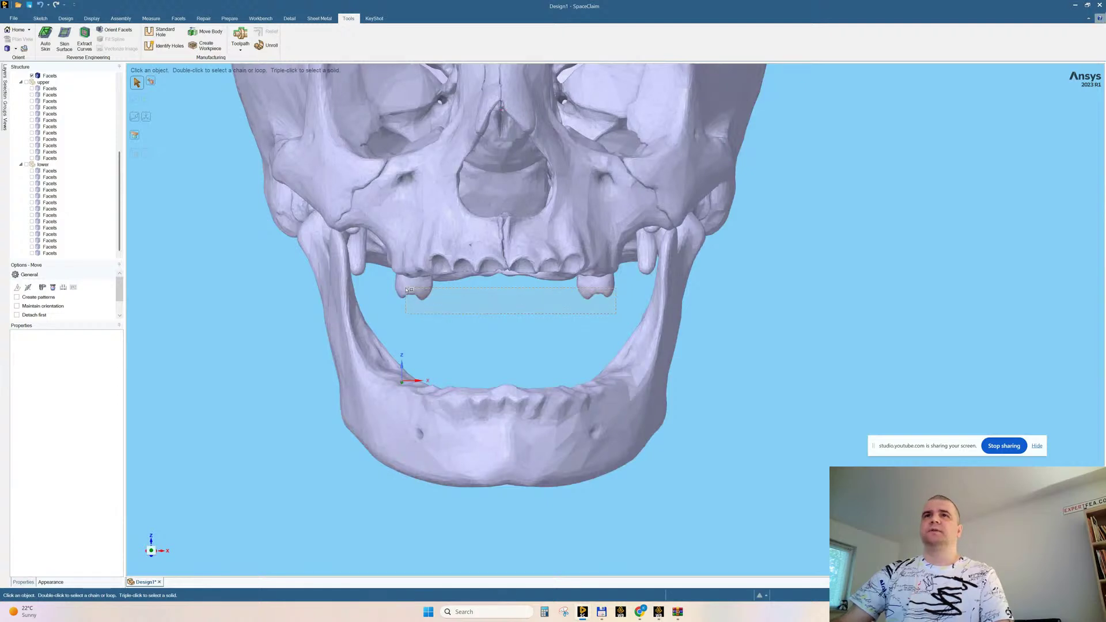
{"action": "left_click_drag", "start_coordinate": [408, 289], "coordinate": [408, 289]}
{"action": "right_click", "coordinate": [208, 264]}
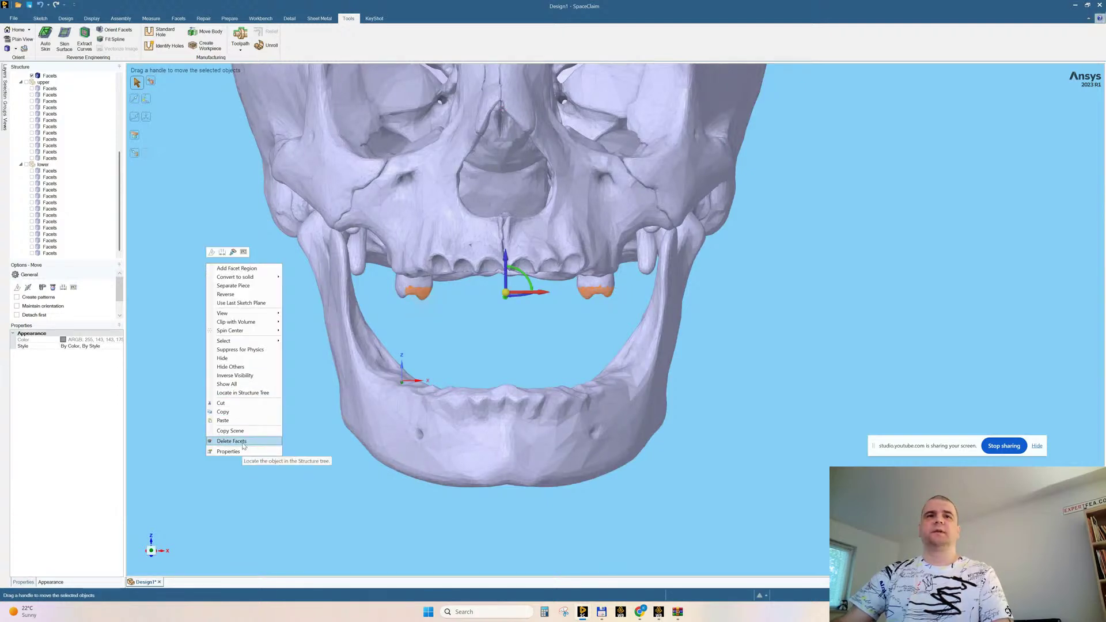
{"action": "left_click", "coordinate": [244, 384]}
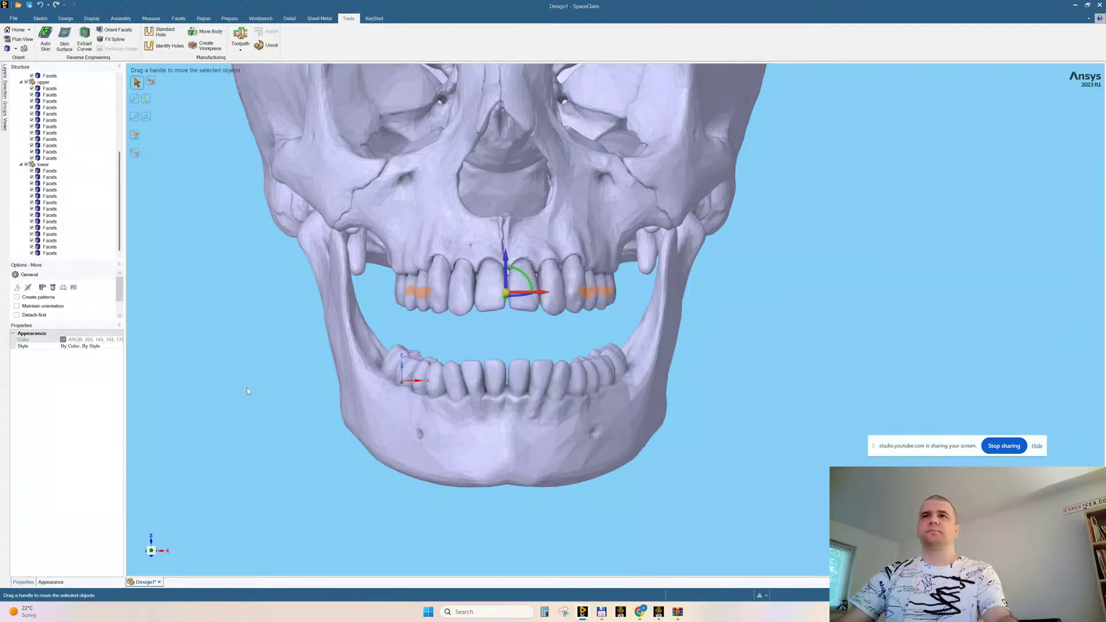
{"action": "key", "text": "ctrl+z"}
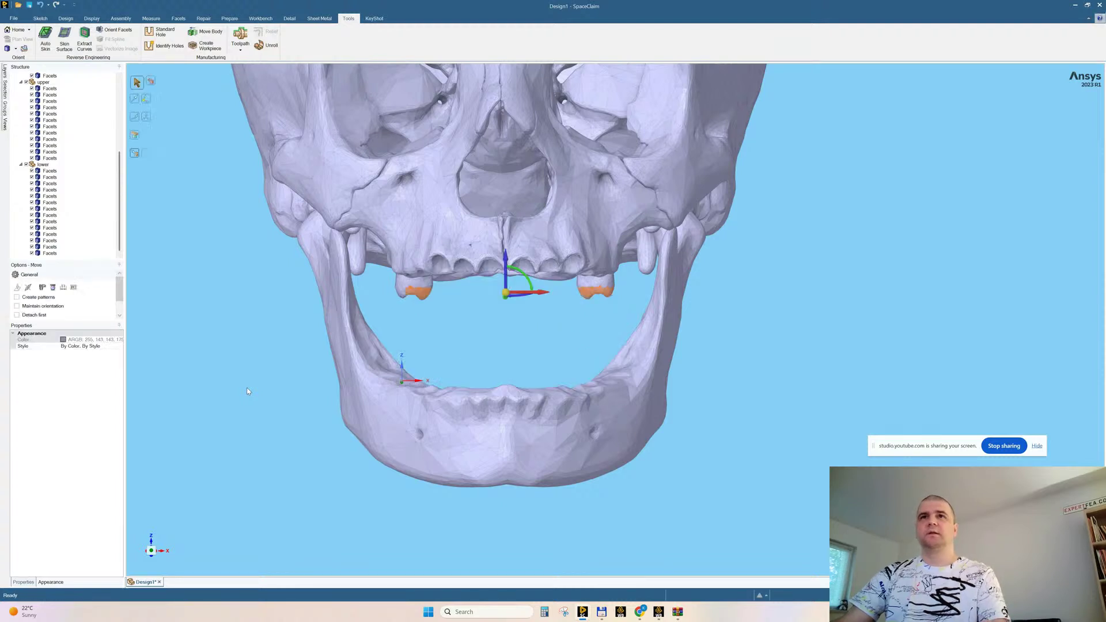
{"action": "right_click", "coordinate": [236, 292]}
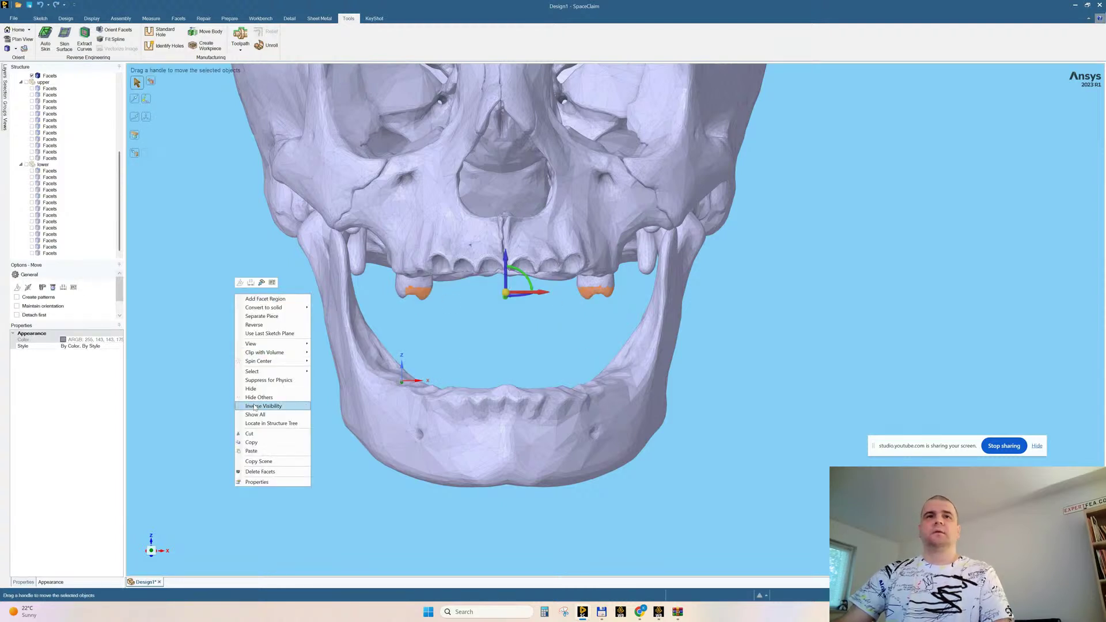
{"action": "left_click", "coordinate": [253, 424]}
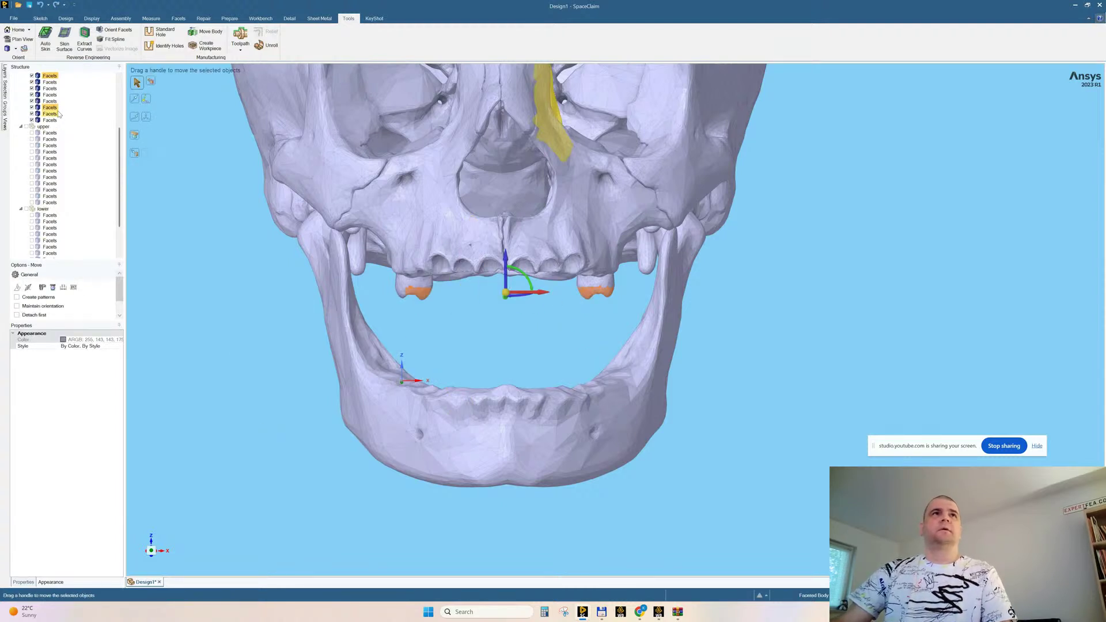
{"action": "left_click_drag", "start_coordinate": [54, 110], "coordinate": [48, 127]}
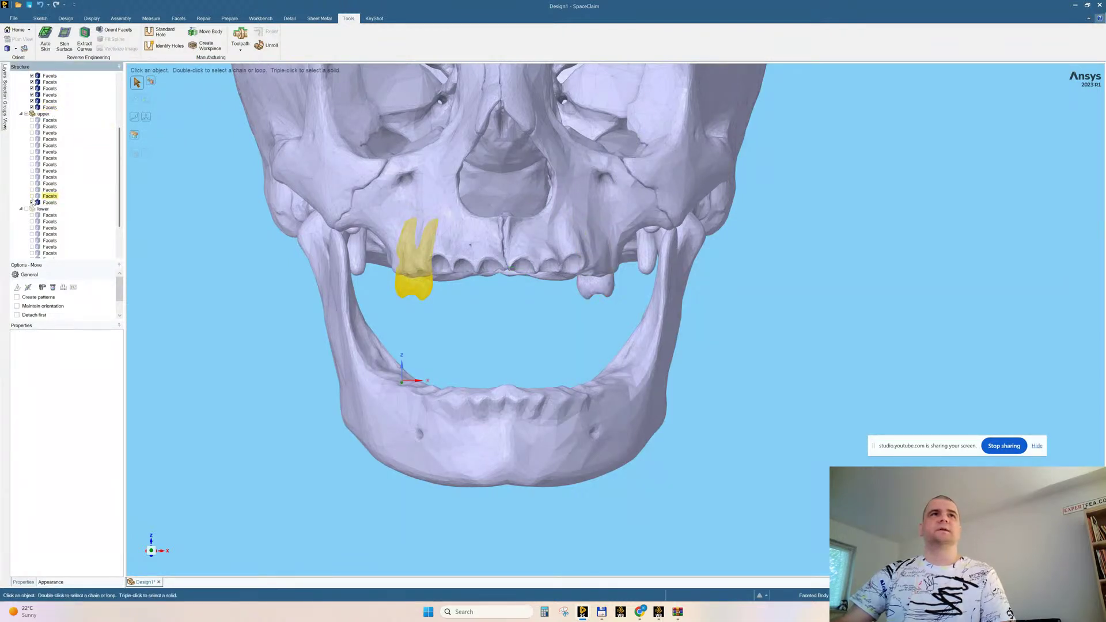
{"action": "scroll", "coordinate": [415, 392], "scroll_direction": "down", "scroll_amount": 6}
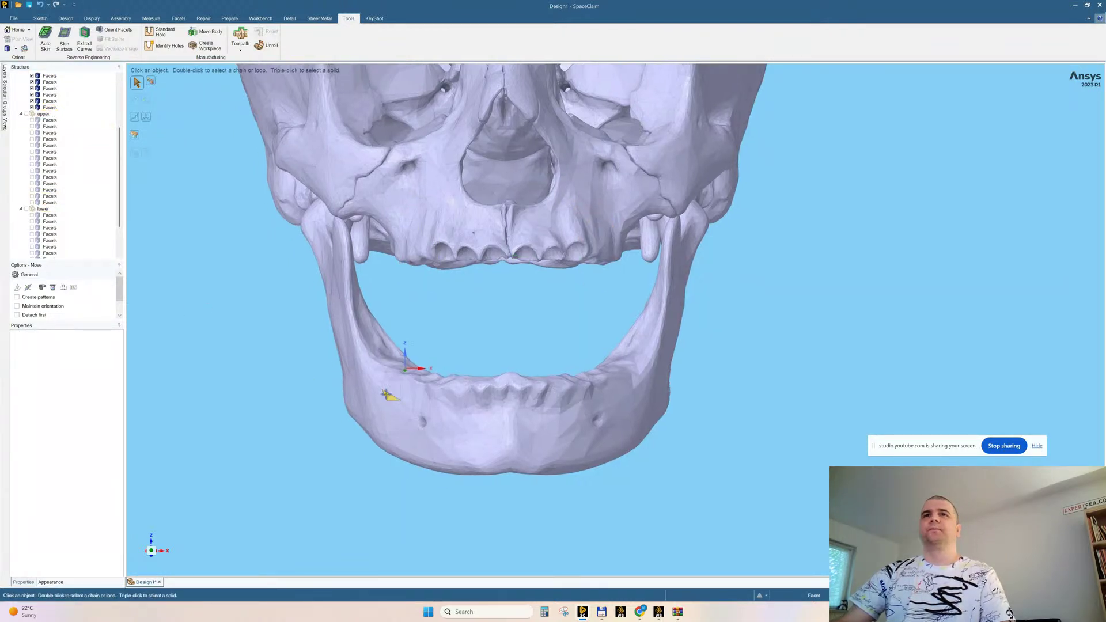
{"action": "scroll", "coordinate": [439, 377], "scroll_direction": "up", "scroll_amount": 3}
Hide the lower jaw bone, selecting it from the side of the skull
{"action": "mouse_move", "coordinate": [645, 288]}
{"action": "middle_mouse_down"}
{"action": "mouse_move", "coordinate": [536, 277]}
{"action": "mouse_move", "coordinate": [588, 294]}
{"action": "mouse_move", "coordinate": [531, 284]}
{"action": "mouse_move", "coordinate": [541, 287]}
{"action": "middle_mouse_up"}
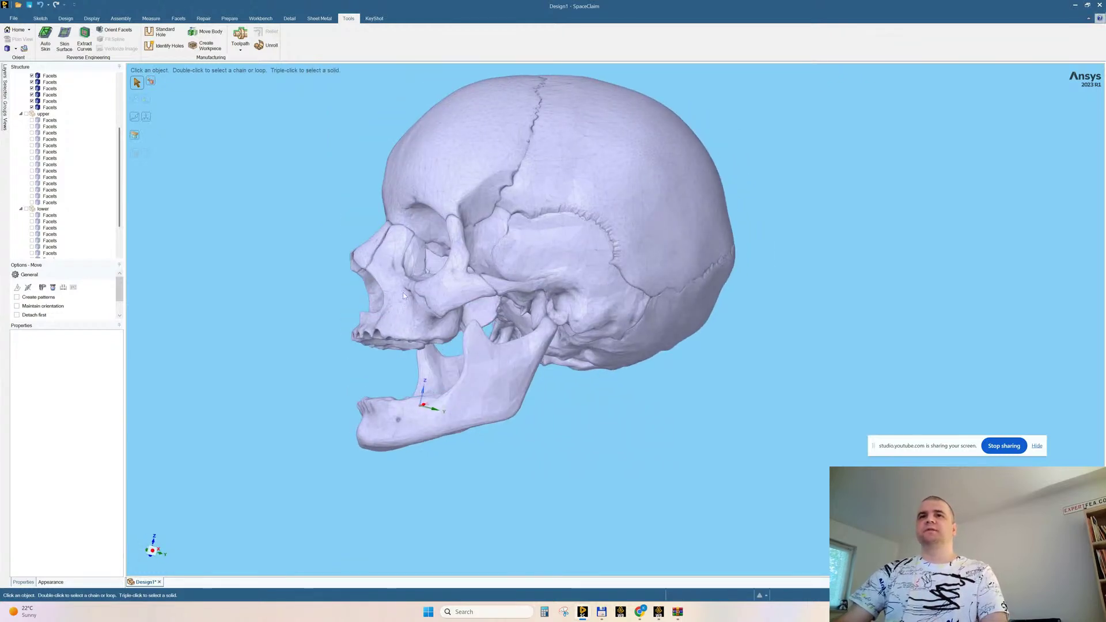
{"action": "left_click", "coordinate": [468, 392]}
{"action": "right_click", "coordinate": [472, 394]}
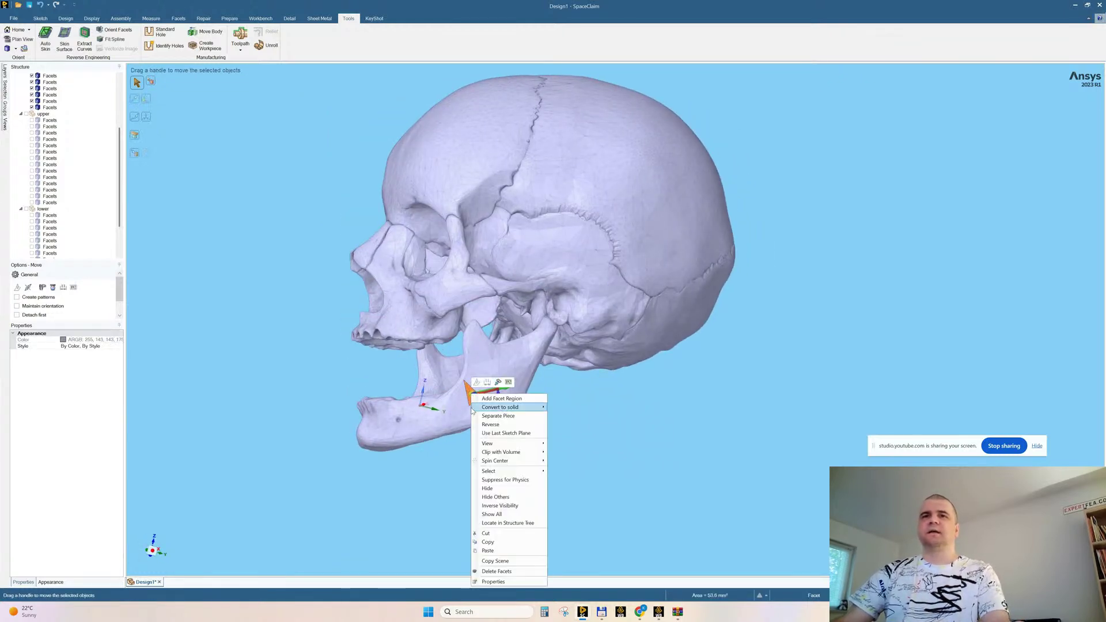
{"action": "left_click", "coordinate": [486, 489]}
{"action": "middle_click_drag", "start_coordinate": [495, 379], "coordinate": [557, 378]}
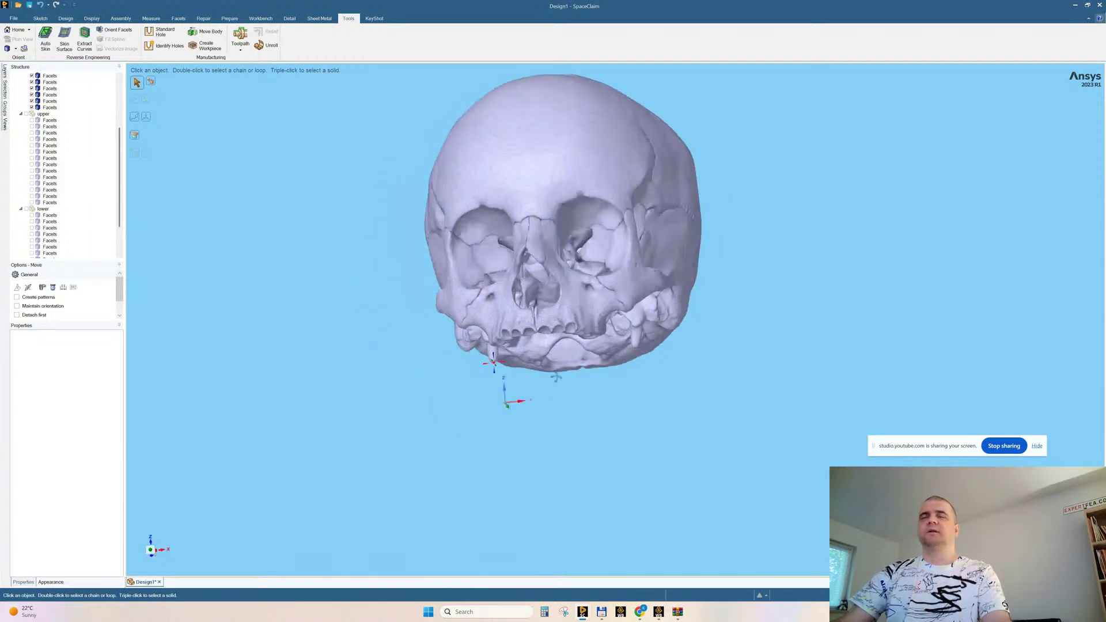
Examine the suture on the side of the cranium up close for gaps between the bones, and inspect the tooth sockets from below
{"action": "middle_click_drag", "start_coordinate": [829, 163], "coordinate": [775, 223], "text": "shift"}
{"action": "scroll", "coordinate": [432, 252], "scroll_direction": "up", "scroll_amount": 3}
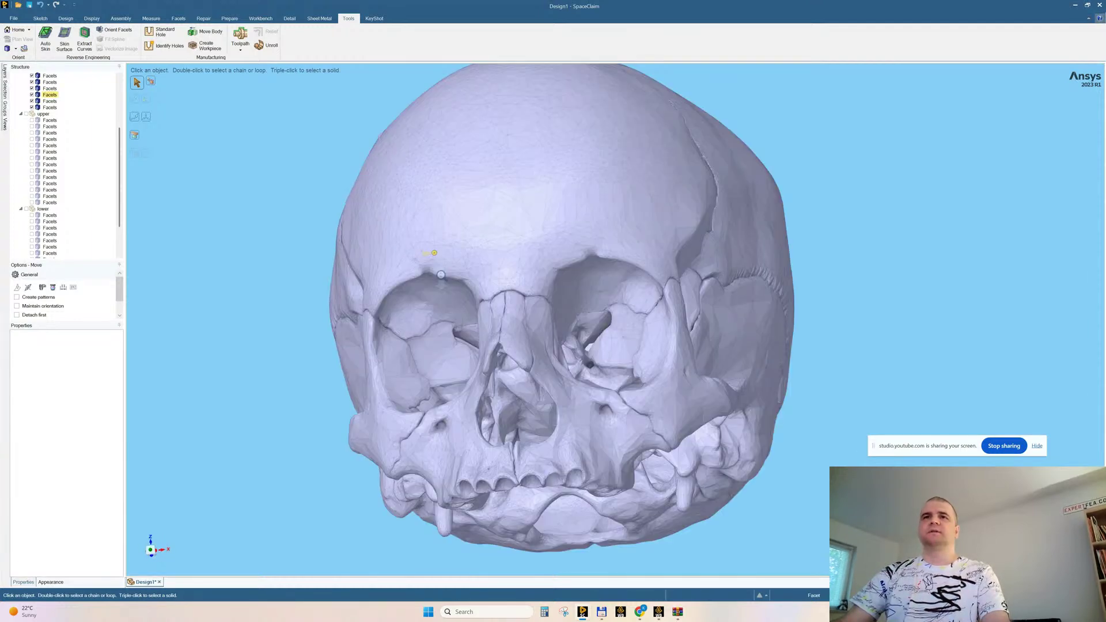
{"action": "scroll", "coordinate": [432, 252], "scroll_direction": "down", "scroll_amount": 1}
{"action": "middle_click_drag", "start_coordinate": [438, 266], "coordinate": [430, 273]}
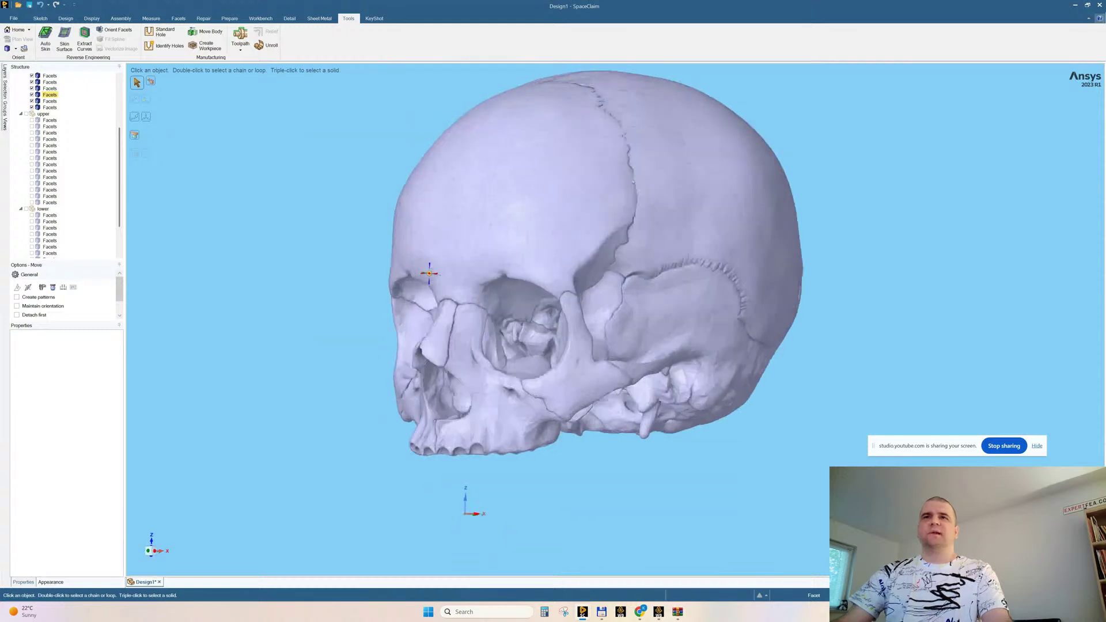
{"action": "left_click", "coordinate": [179, 19]}
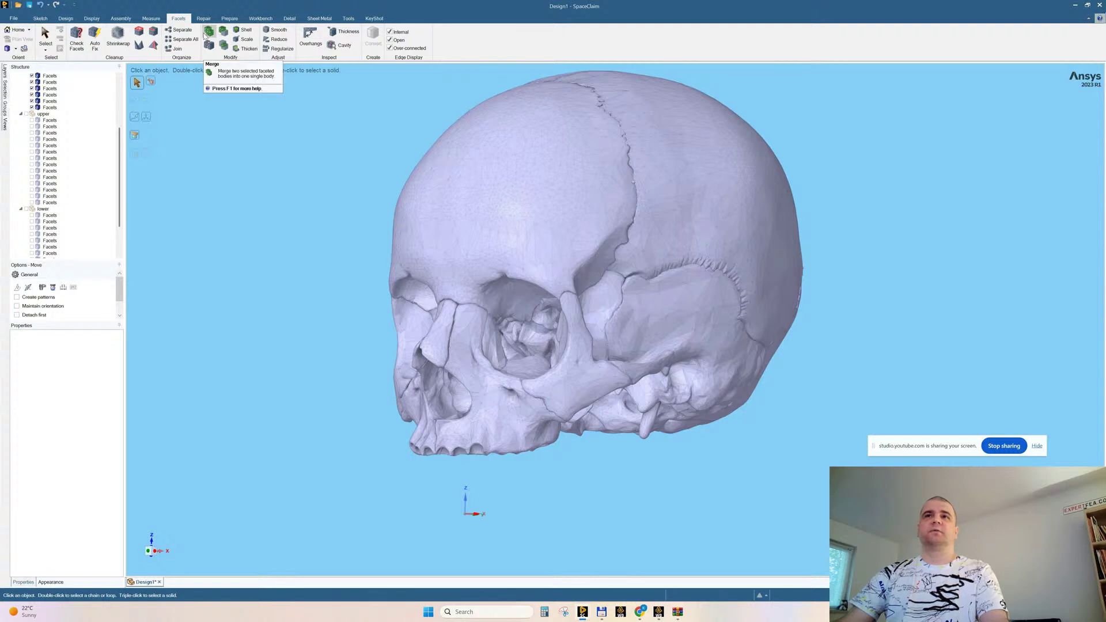
{"action": "scroll", "coordinate": [626, 297], "scroll_direction": "up", "scroll_amount": 10}
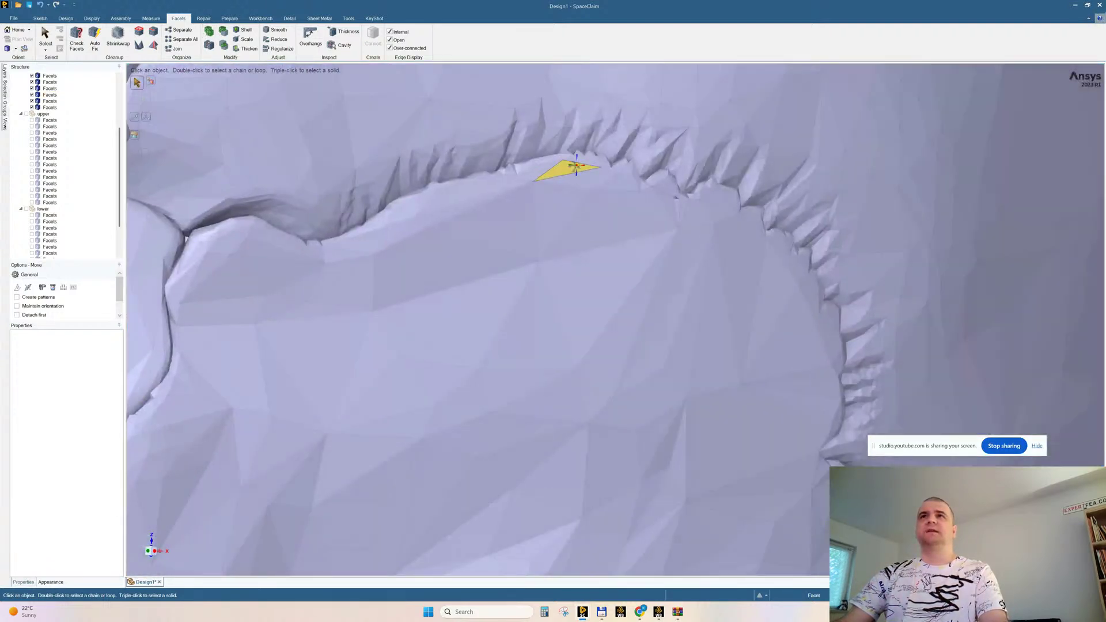
{"action": "middle_click_drag", "start_coordinate": [578, 167], "coordinate": [691, 199]}
{"action": "scroll", "coordinate": [666, 209], "scroll_direction": "up", "scroll_amount": 2}
{"action": "scroll", "coordinate": [666, 209], "scroll_direction": "up", "scroll_amount": 3}
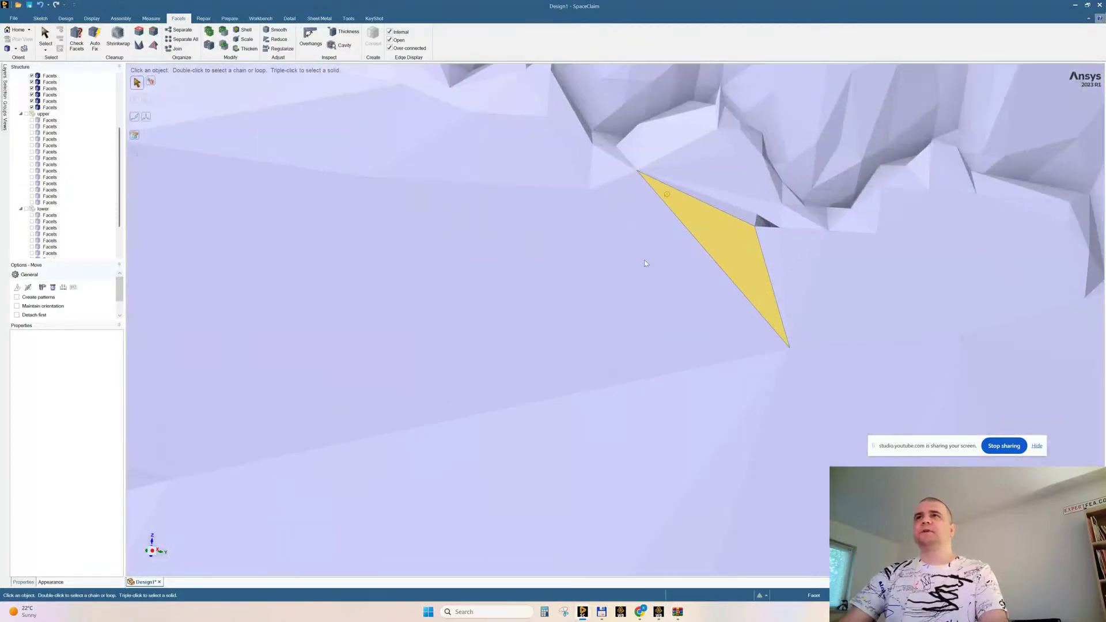
{"action": "scroll", "coordinate": [692, 253], "scroll_direction": "up", "scroll_amount": 3}
{"action": "middle_click_drag", "start_coordinate": [720, 239], "coordinate": [720, 234]}
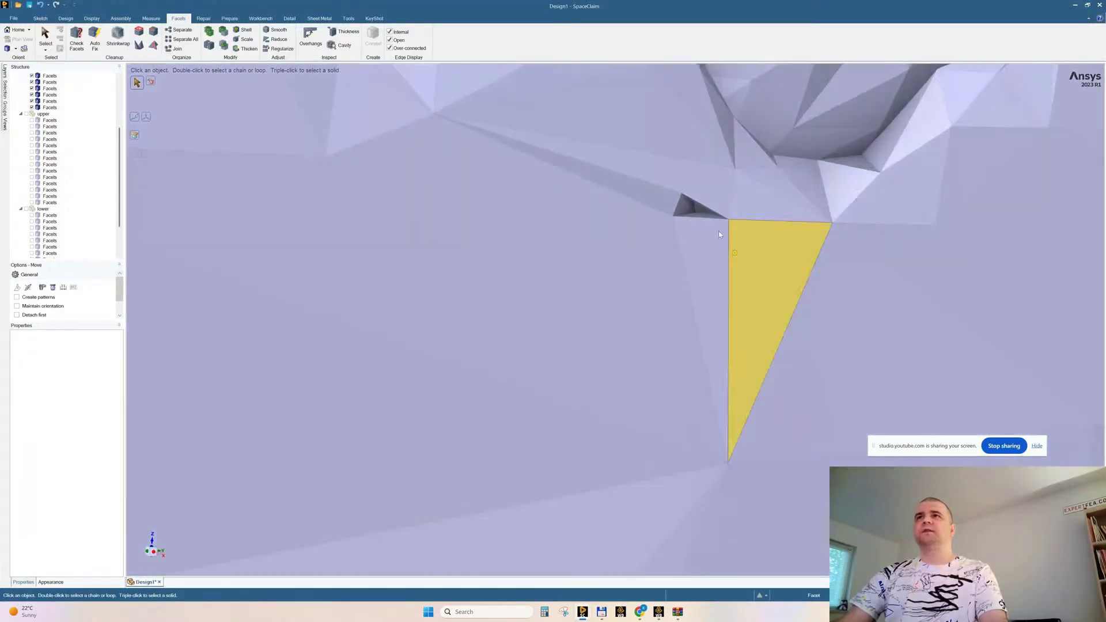
{"action": "scroll", "coordinate": [642, 257], "scroll_direction": "down", "scroll_amount": 5}
{"action": "middle_click_drag", "start_coordinate": [543, 210], "coordinate": [639, 199]}
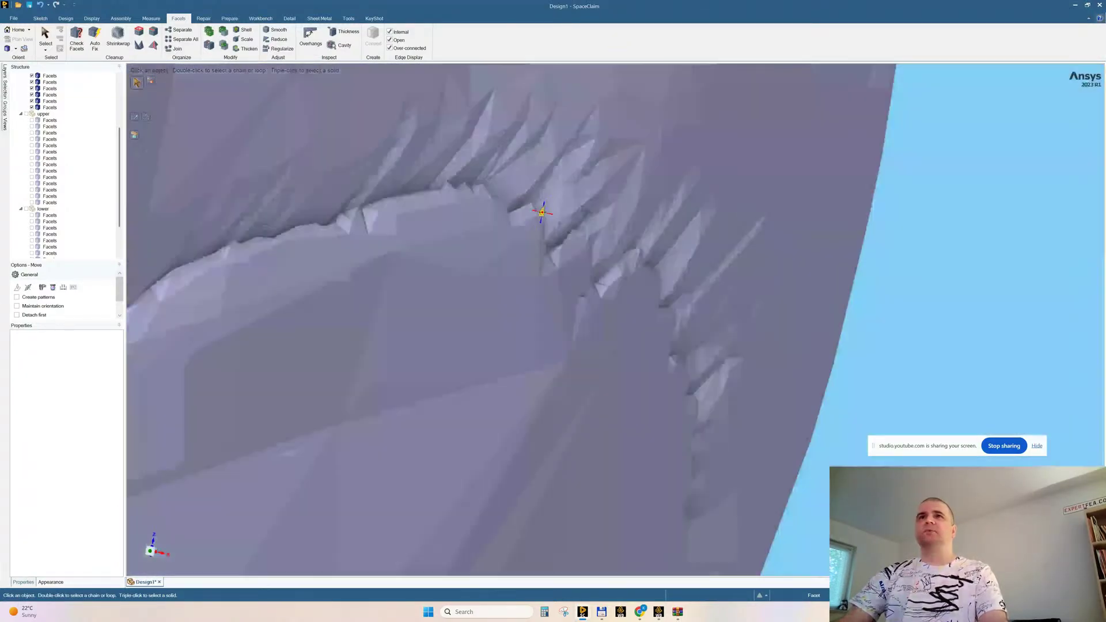
{"action": "scroll", "coordinate": [647, 197], "scroll_direction": "down", "scroll_amount": 5}
{"action": "scroll", "coordinate": [648, 197], "scroll_direction": "down", "scroll_amount": 3}
{"action": "middle_click_drag", "start_coordinate": [412, 275], "coordinate": [722, 273]}
{"action": "middle_click_drag", "start_coordinate": [335, 181], "coordinate": [291, 57]}
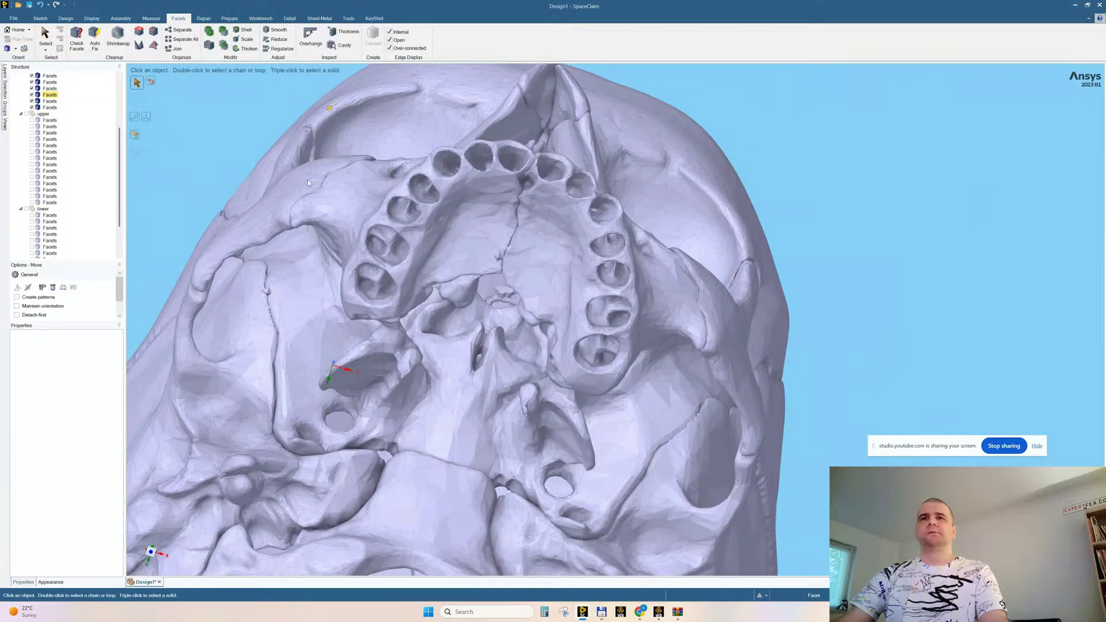
{"action": "middle_click_drag", "start_coordinate": [483, 201], "coordinate": [486, 242]}
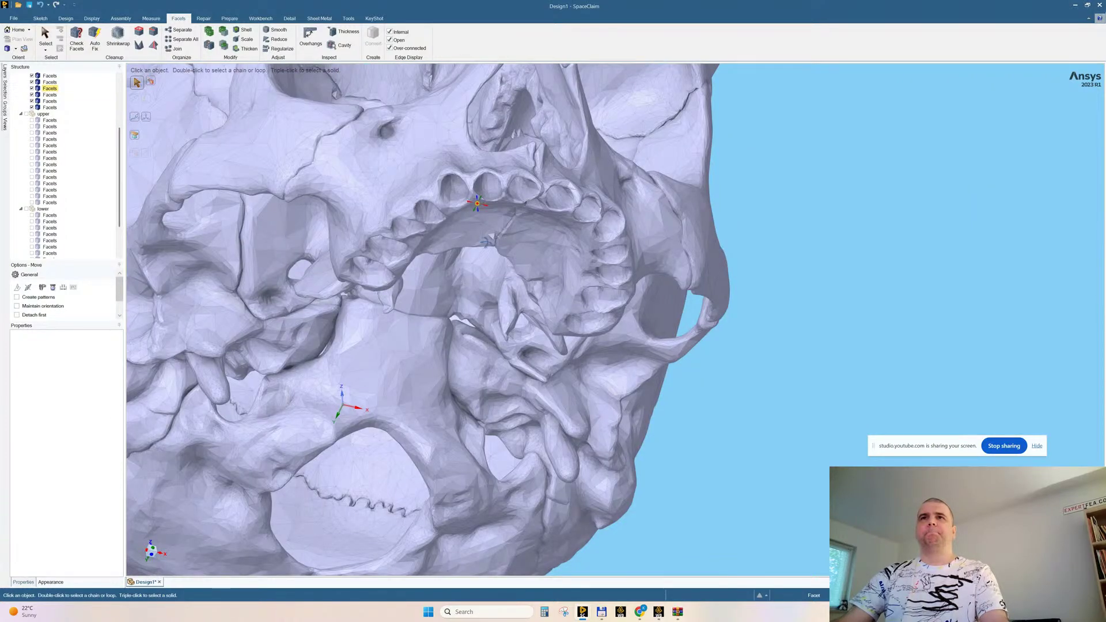
{"action": "scroll", "coordinate": [486, 241], "scroll_direction": "down", "scroll_amount": 5}
{"action": "middle_click_drag", "start_coordinate": [654, 87], "coordinate": [635, 221]}
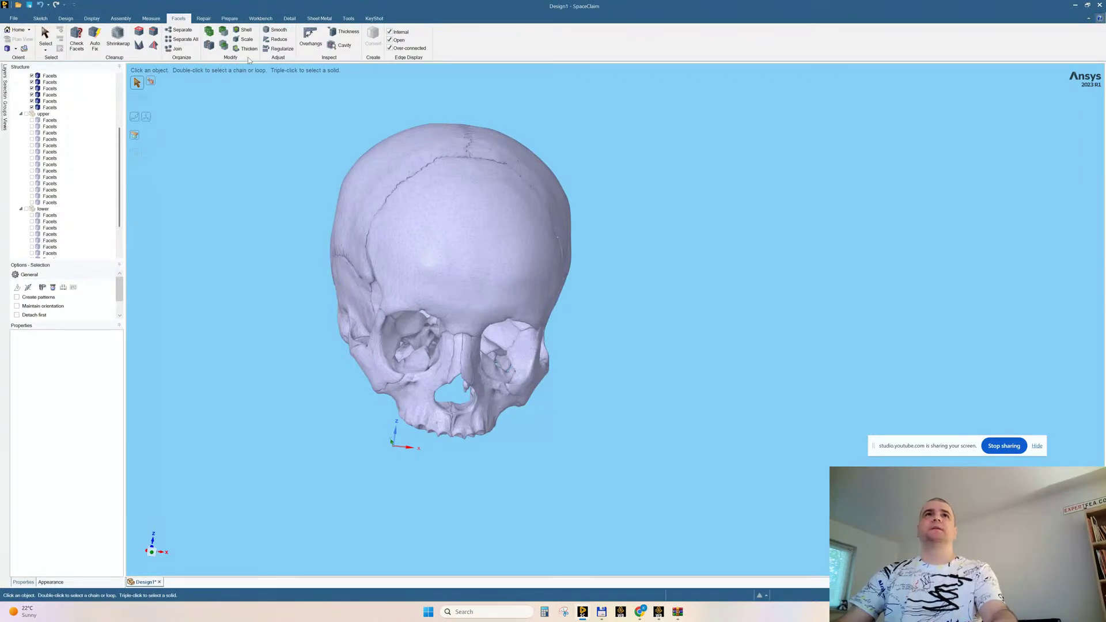
Start merging the faceted skull bones with the bone on the top and side of the cranium beside the forehead as target
{"action": "key", "text": "s"}
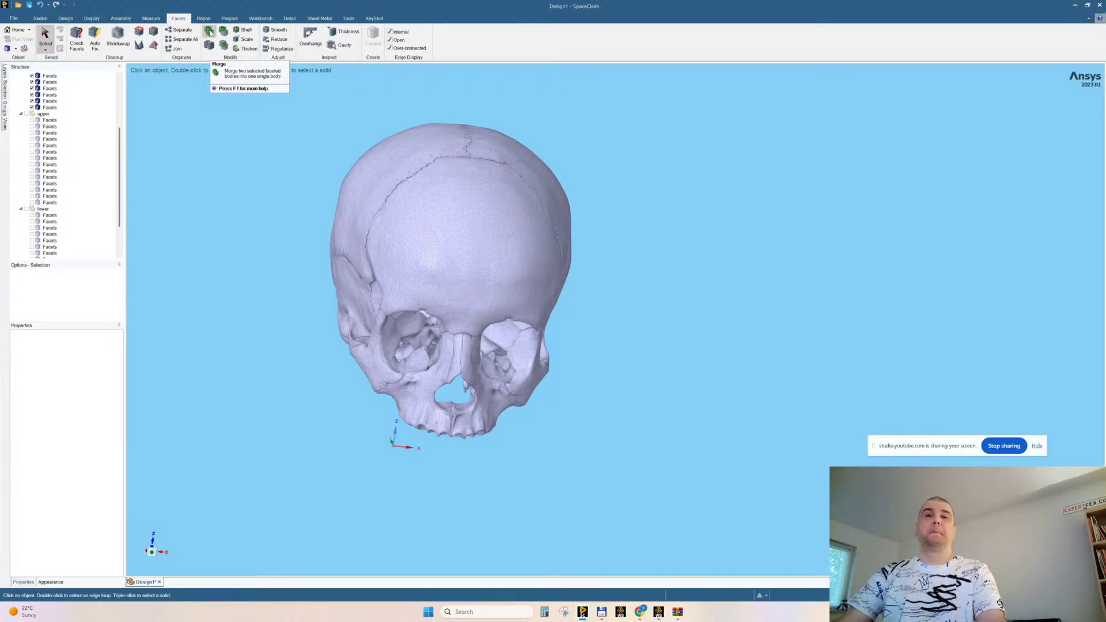
{"action": "left_click", "coordinate": [209, 32]}
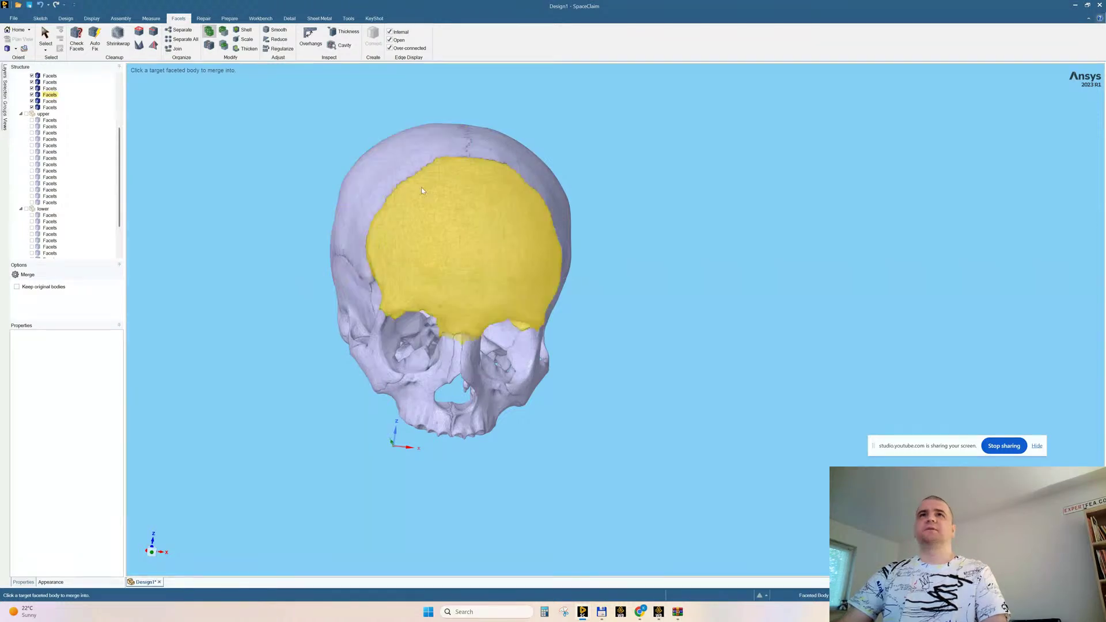
{"action": "left_click", "coordinate": [434, 149]}
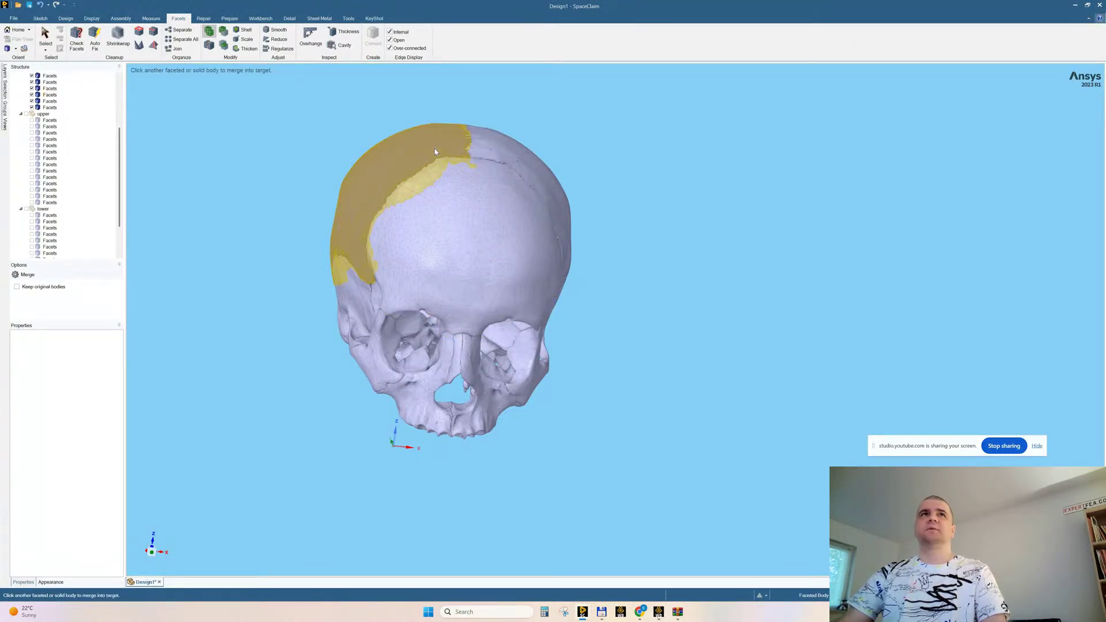
Try to merge the skull's neighbouring parietal facet body into the target body without keeping the originals
{"action": "left_click", "coordinate": [499, 141]}
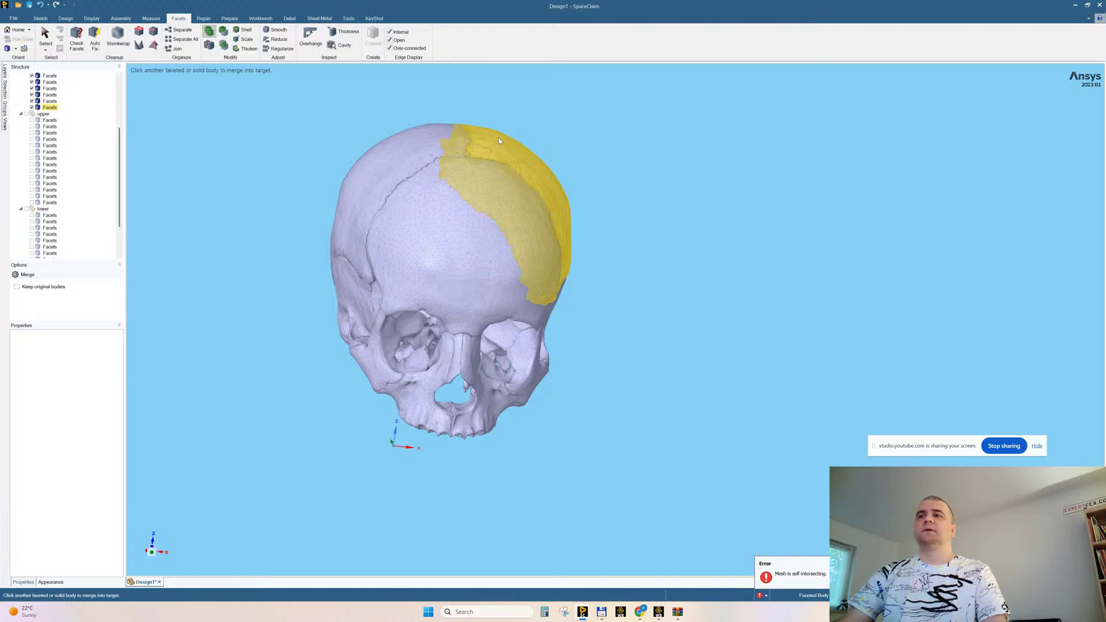
{"action": "left_click", "coordinate": [1086, 7]}
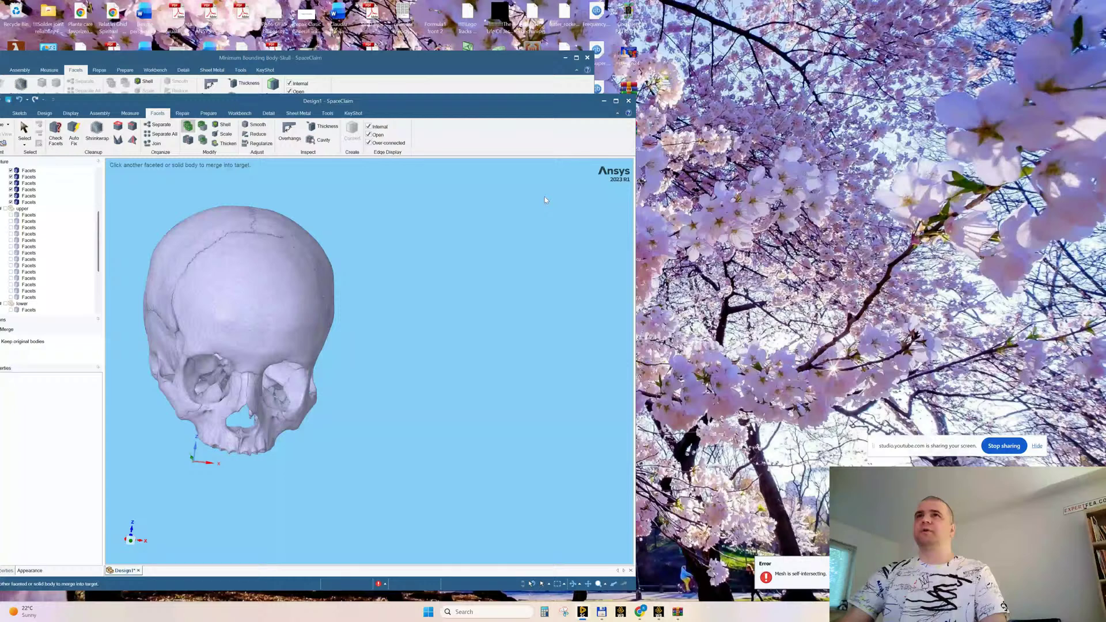
{"action": "left_click", "coordinate": [616, 101]}
{"action": "key", "text": "Escape"}
{"action": "mouse_move", "coordinate": [558, 303]}
{"action": "middle_mouse_down"}
{"action": "mouse_move", "coordinate": [648, 295]}
{"action": "mouse_move", "coordinate": [622, 311]}
{"action": "middle_mouse_up"}
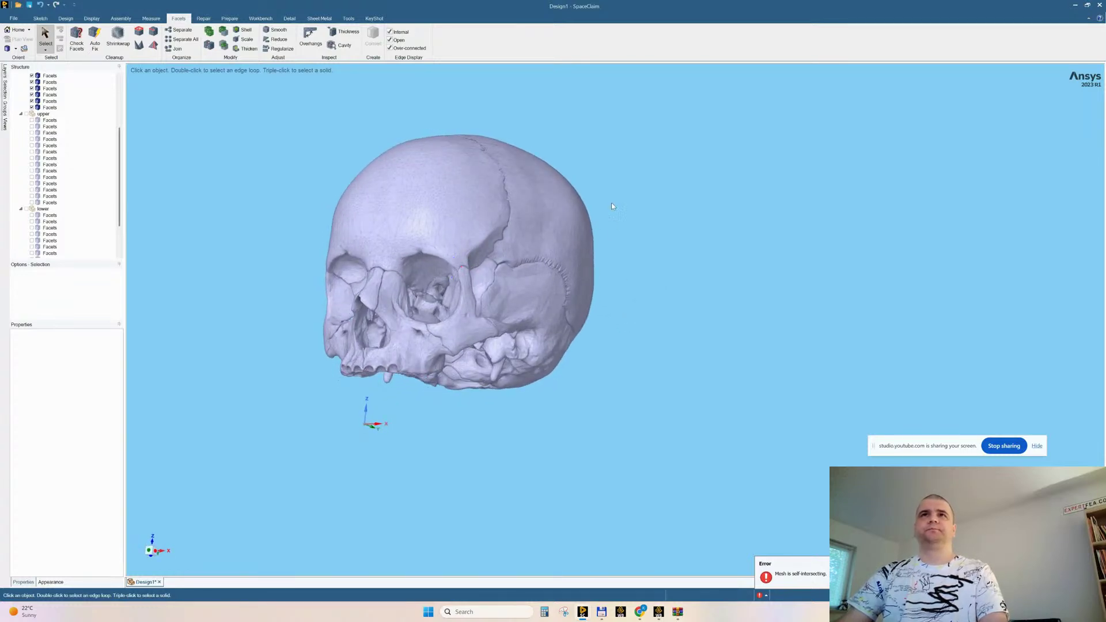
{"action": "middle_click_drag", "start_coordinate": [347, 165], "coordinate": [356, 175], "text": "ctrl"}
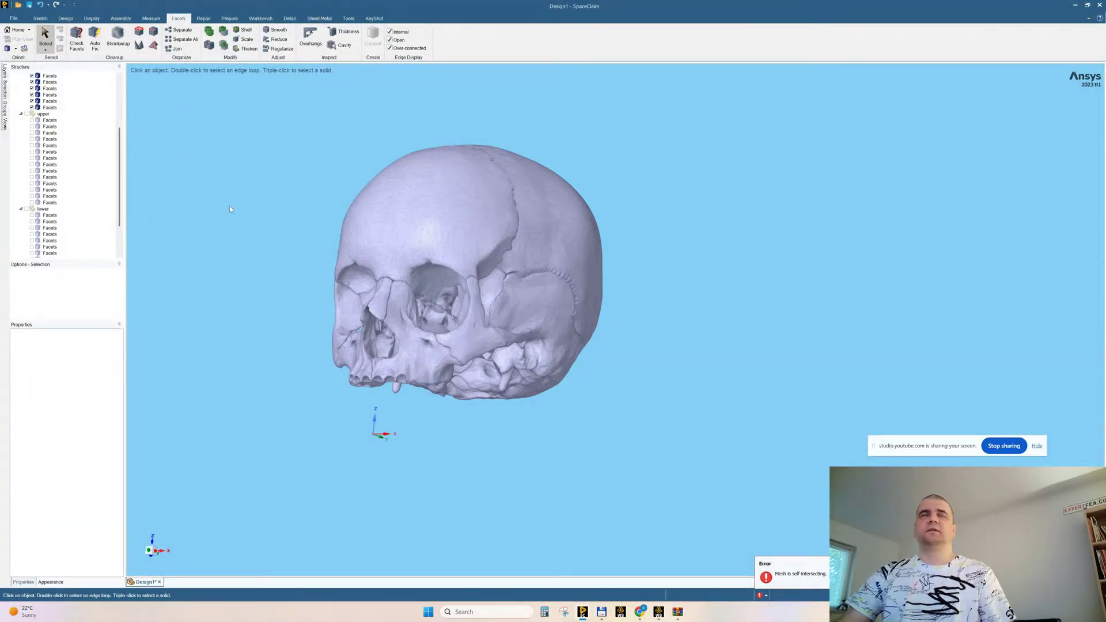
Run Fix Sharps to find the sharp protrusions on the visible skull facets and inspect them from the side
{"action": "left_click", "coordinate": [139, 46]}
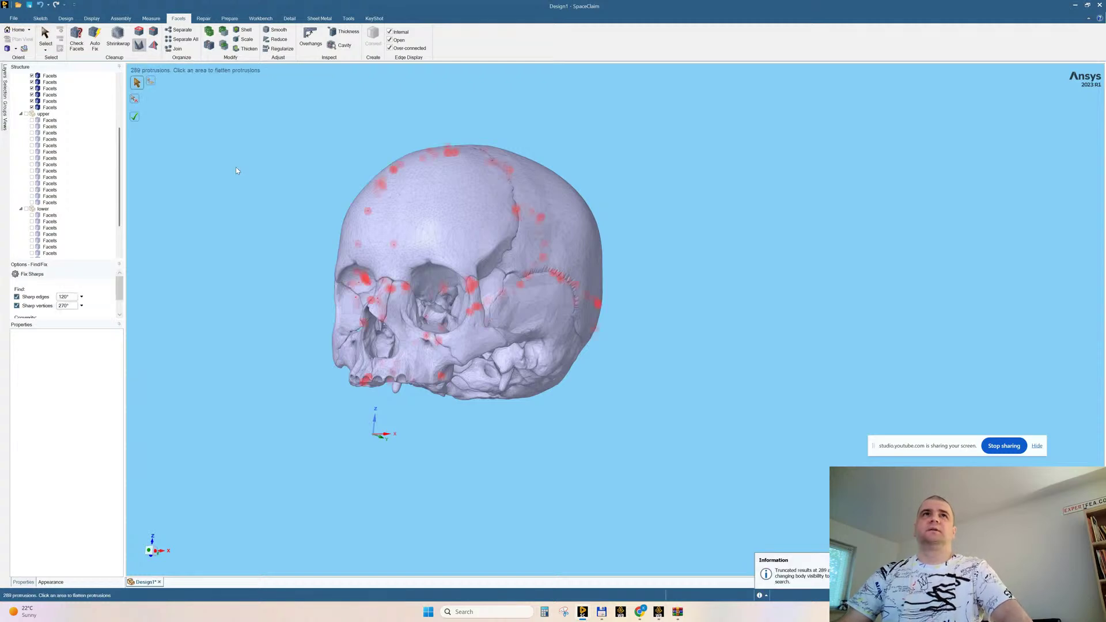
{"action": "mouse_move", "coordinate": [318, 157]}
{"action": "middle_mouse_down"}
{"action": "mouse_move", "coordinate": [306, 202]}
{"action": "mouse_move", "coordinate": [299, 169]}
{"action": "mouse_move", "coordinate": [307, 237]}
{"action": "mouse_move", "coordinate": [306, 213]}
{"action": "middle_mouse_up"}
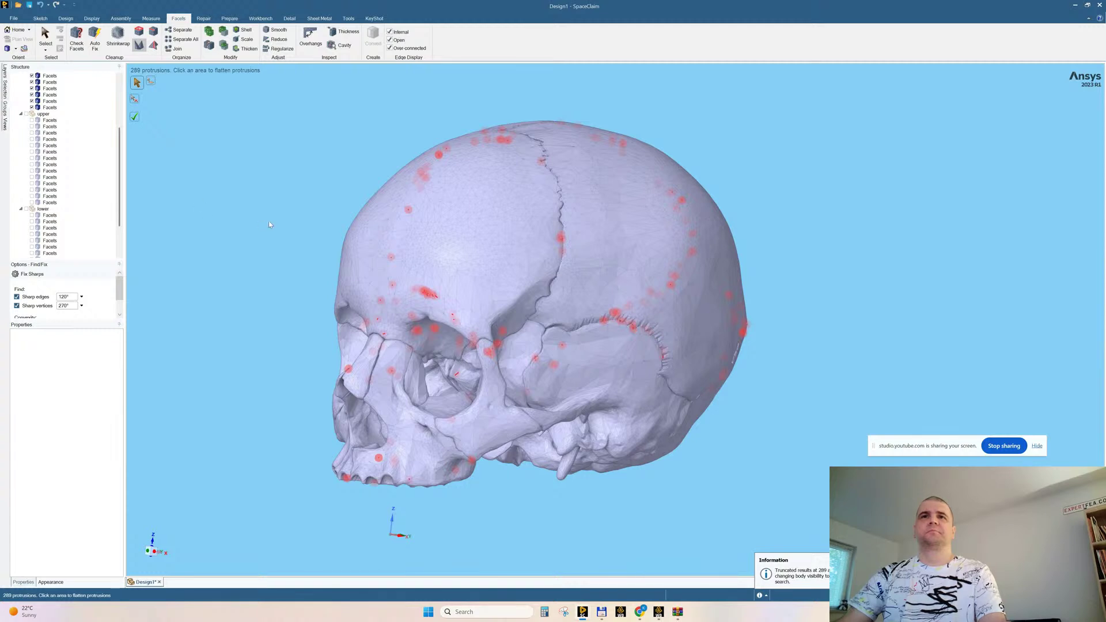
{"action": "middle_click_drag", "start_coordinate": [269, 224], "coordinate": [260, 202]}
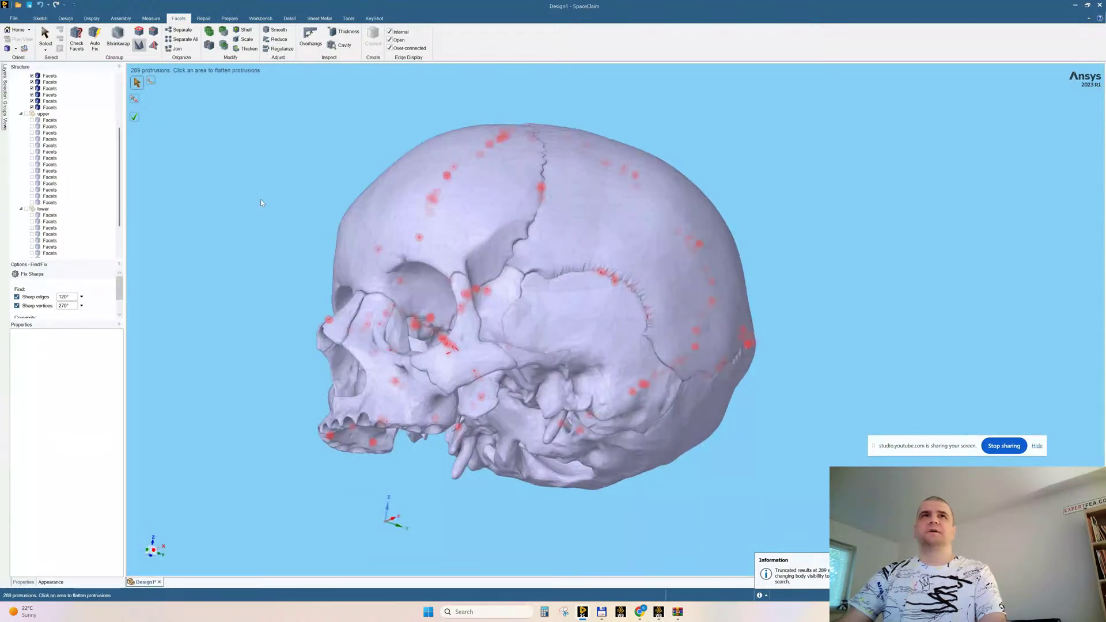
Save the design to the Desktop as a SpaceClaim file named geometry 1
{"action": "left_click", "coordinate": [13, 18]}
{"action": "mouse_move", "coordinate": [26, 98]}
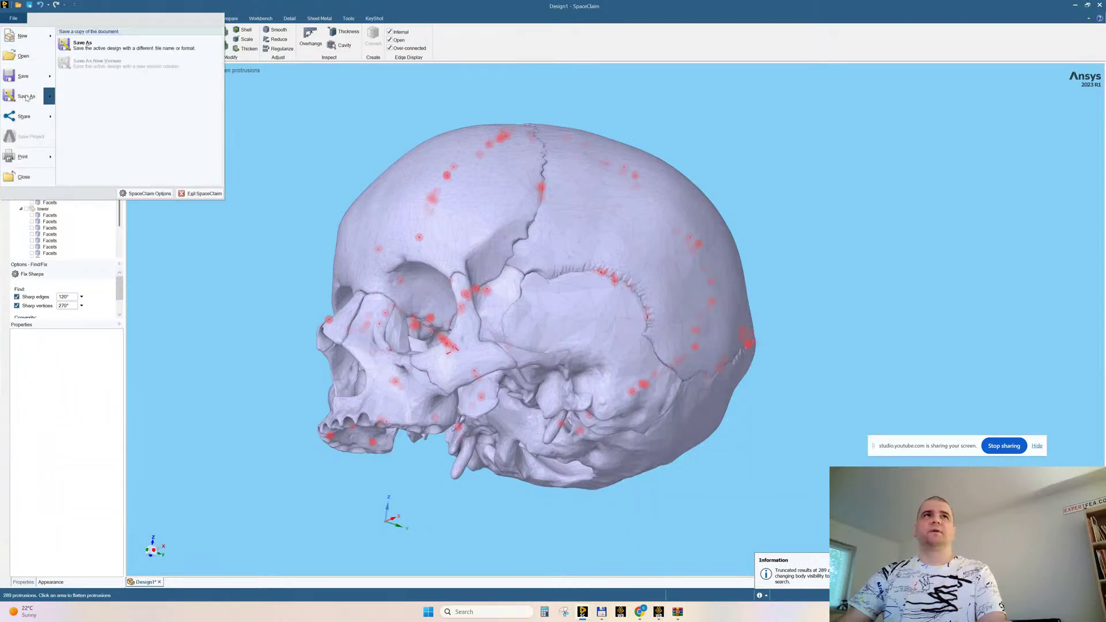
{"action": "left_click", "coordinate": [96, 47]}
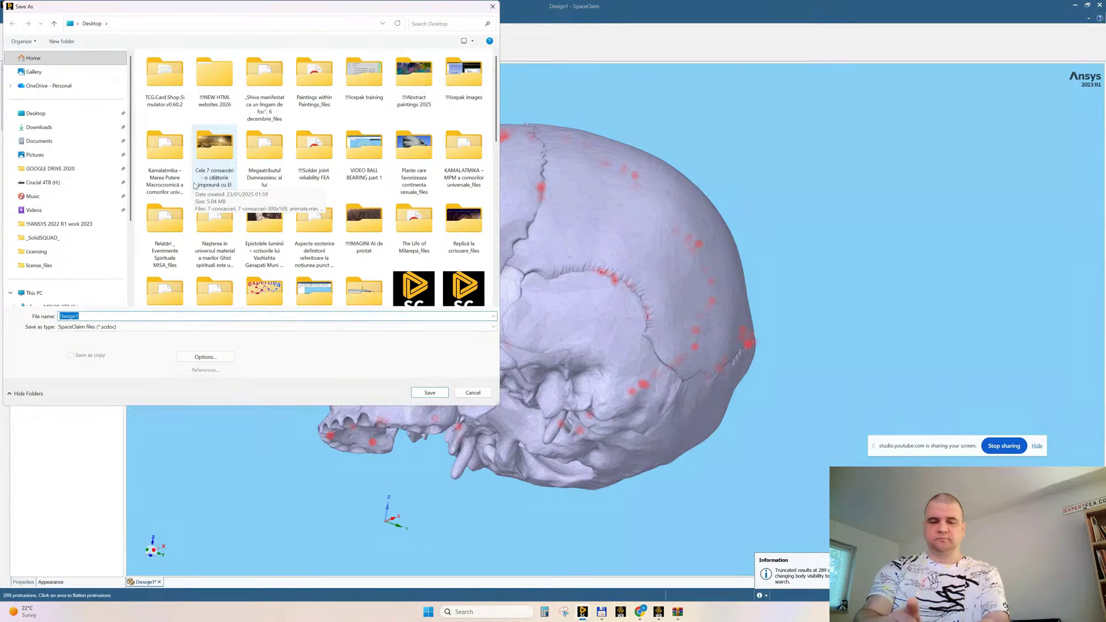
{"action": "type", "text": "geometry 1"}
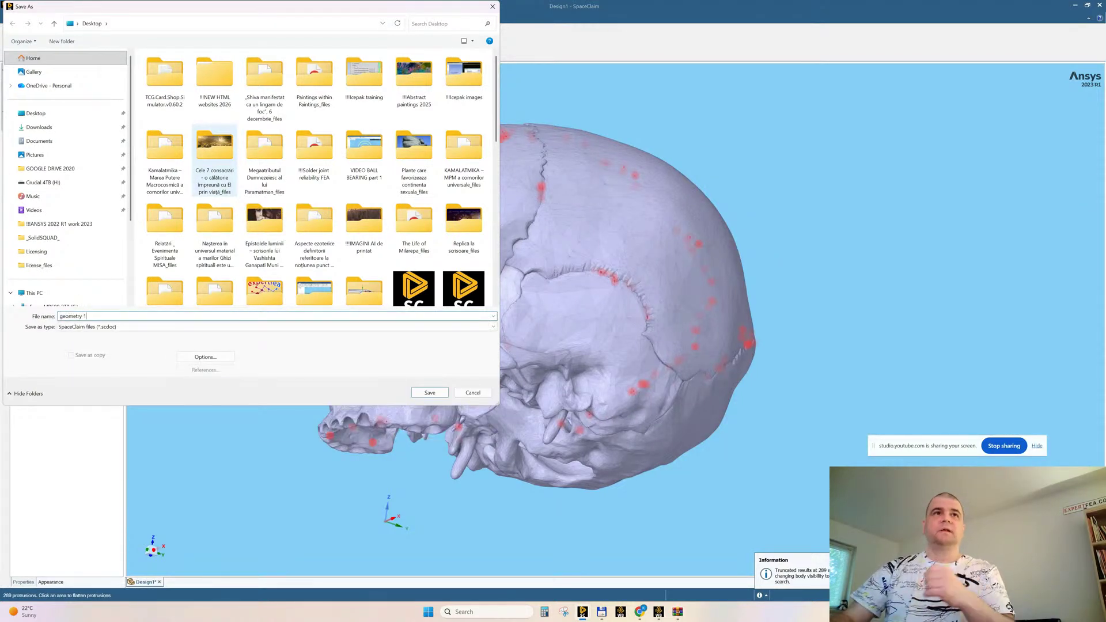
{"action": "key", "text": "Return"}
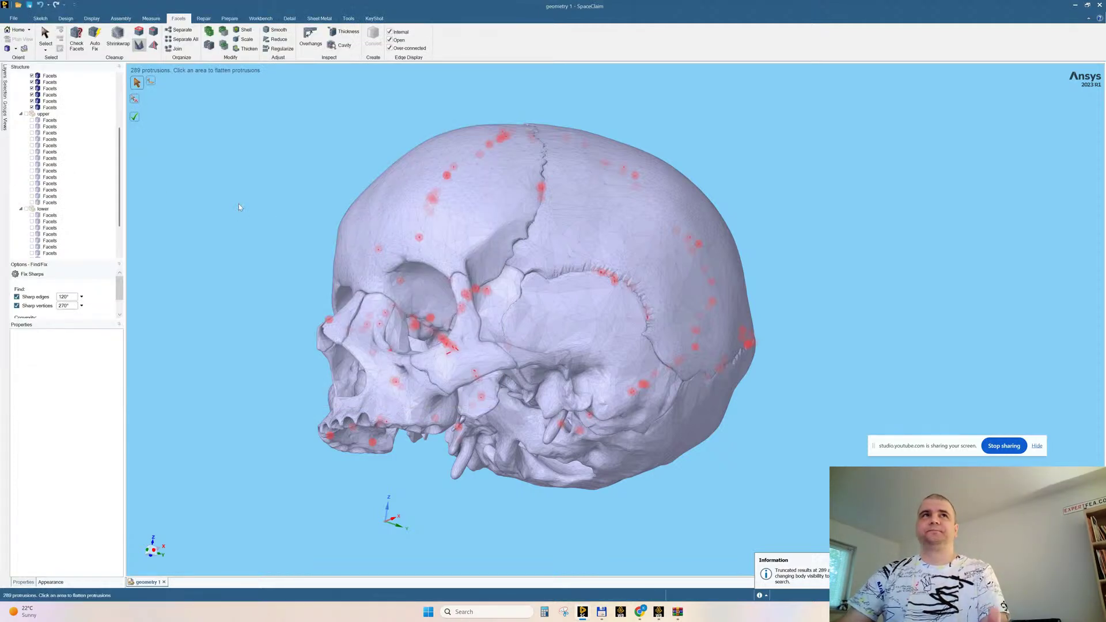
Flatten all detected protrusions on the skull facets, repeating the sharps fix many times over
{"action": "left_click", "coordinate": [136, 118]}
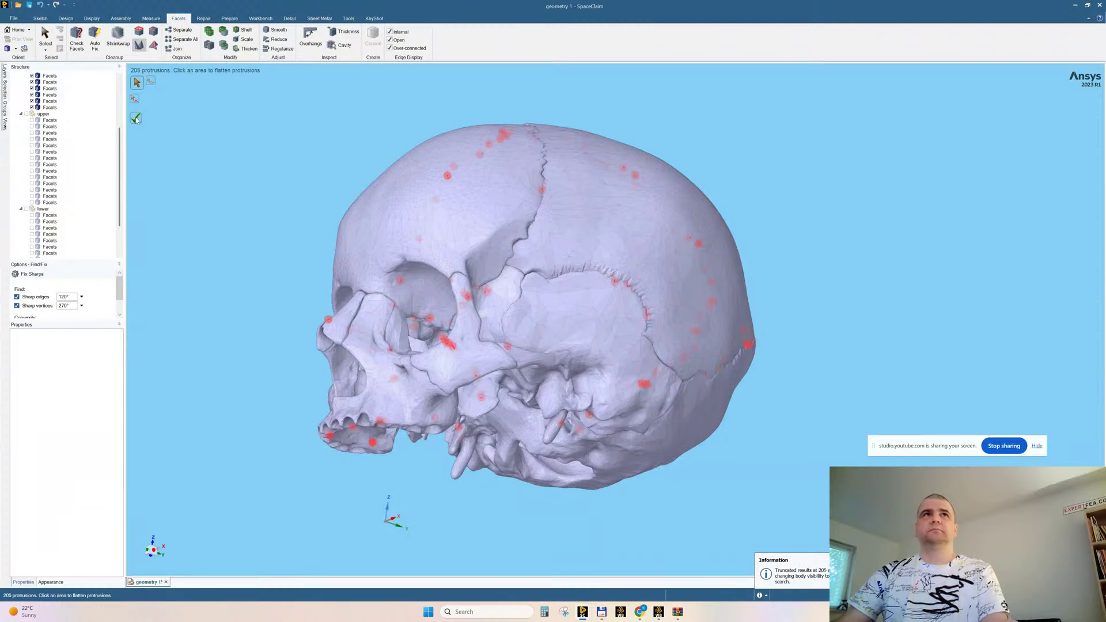
{"action": "left_click", "coordinate": [136, 119]}
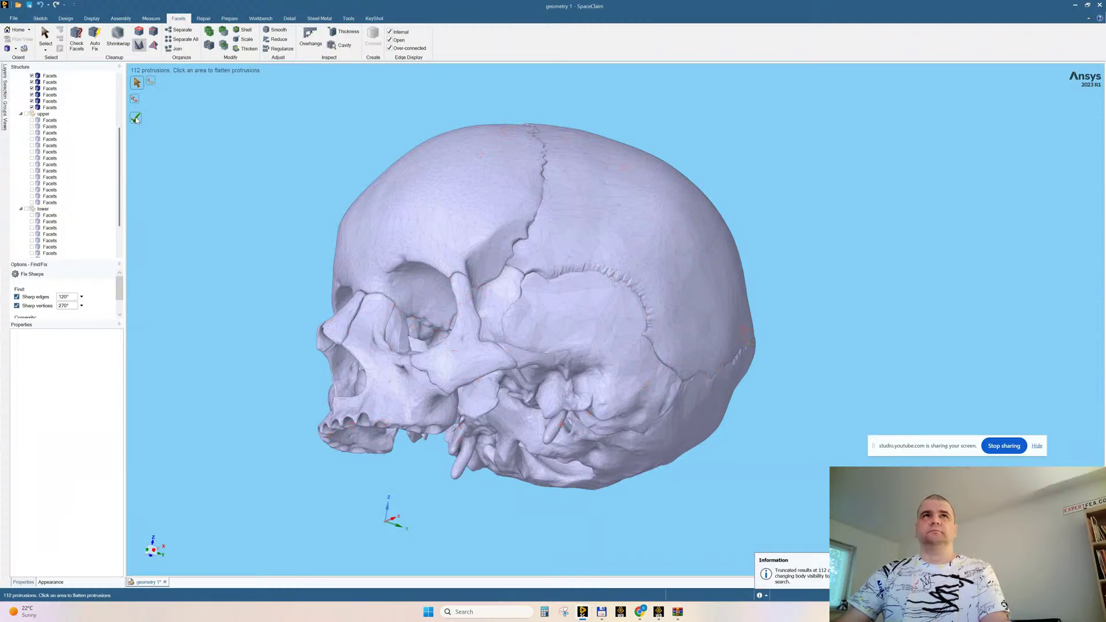
{"action": "left_click", "coordinate": [136, 118]}
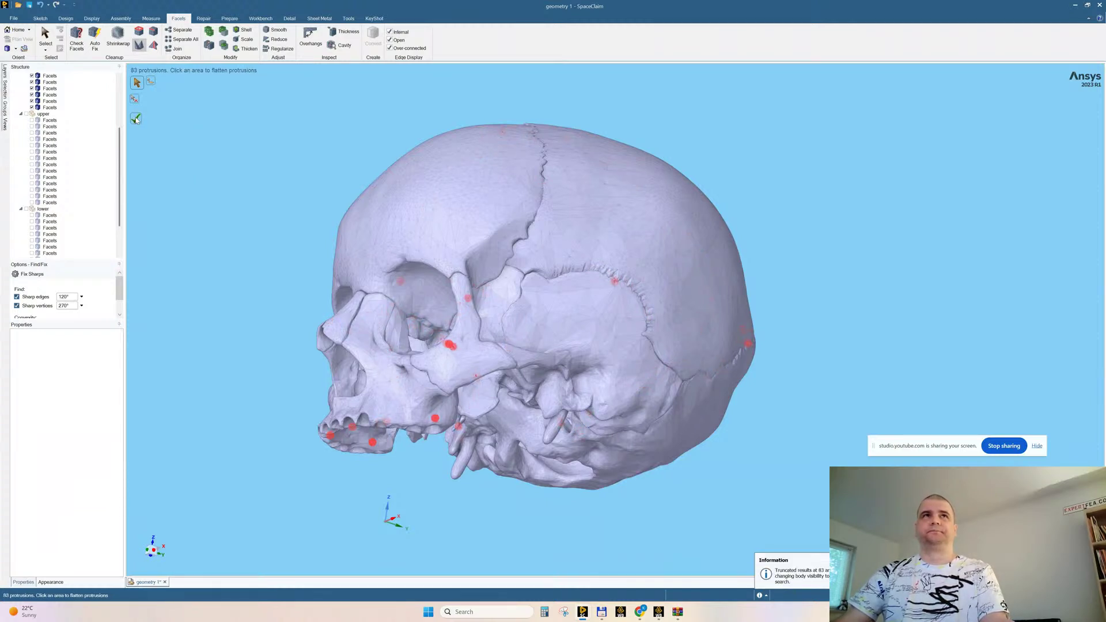
{"action": "left_click", "coordinate": [136, 118]}
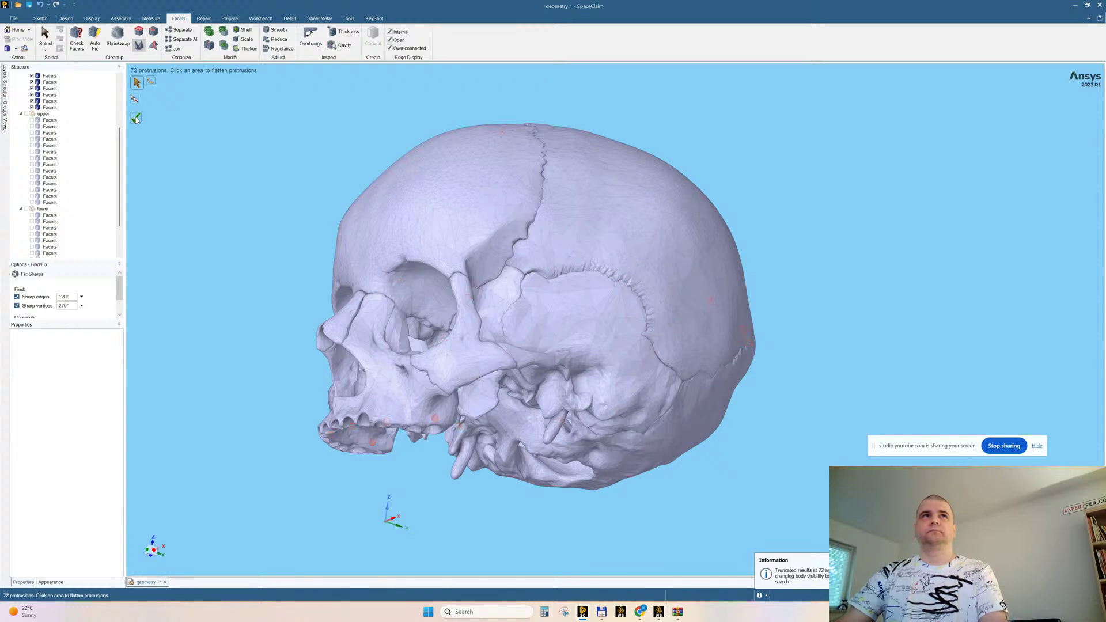
{"action": "left_click", "coordinate": [136, 118]}
{"action": "left_click", "coordinate": [136, 118]}
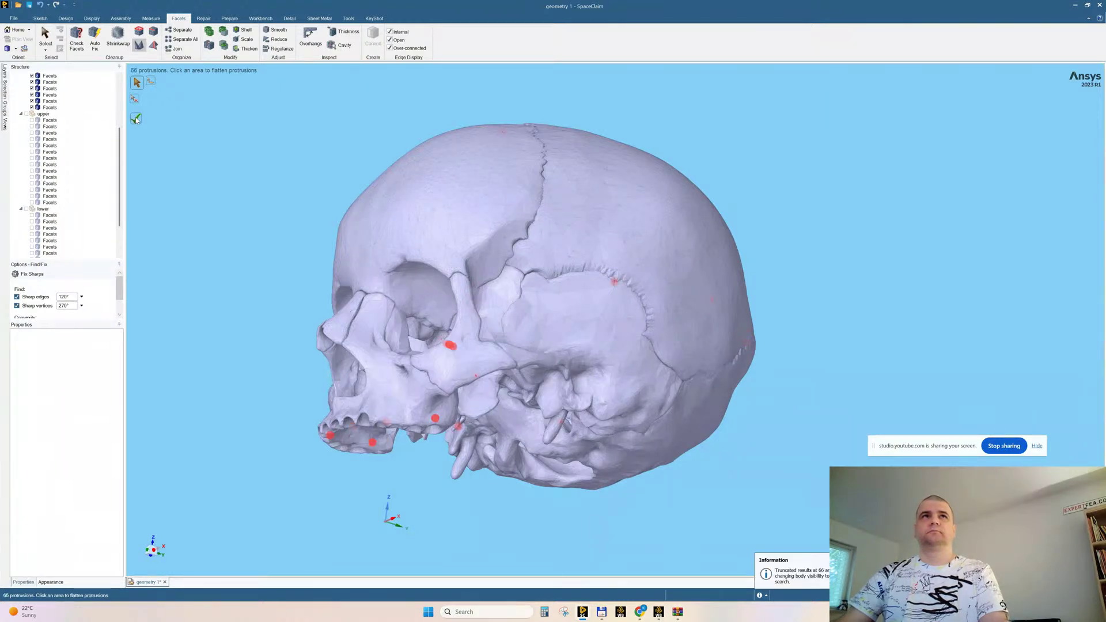
{"action": "left_click", "coordinate": [136, 119]}
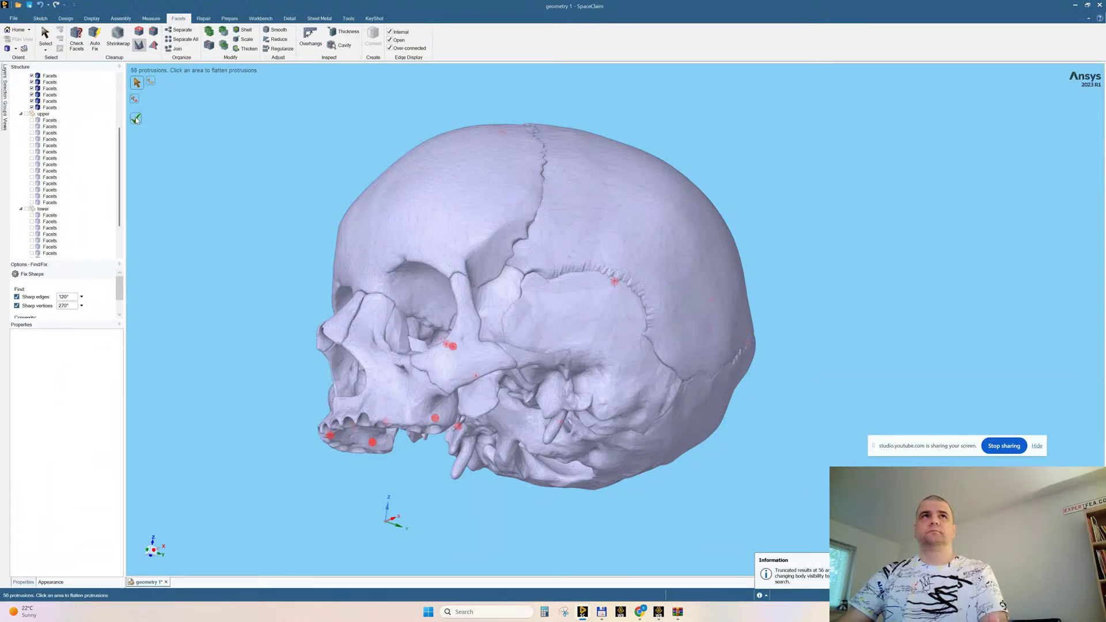
{"action": "left_click", "coordinate": [136, 119]}
{"action": "left_click", "coordinate": [136, 118]}
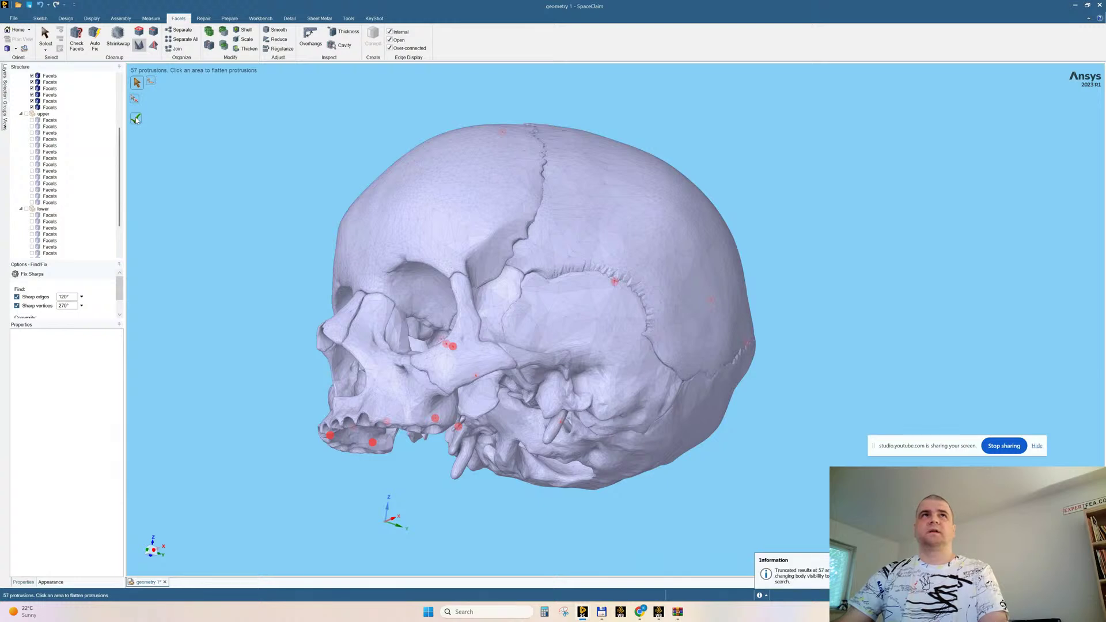
{"action": "left_click", "coordinate": [136, 119]}
{"action": "left_click", "coordinate": [136, 119]}
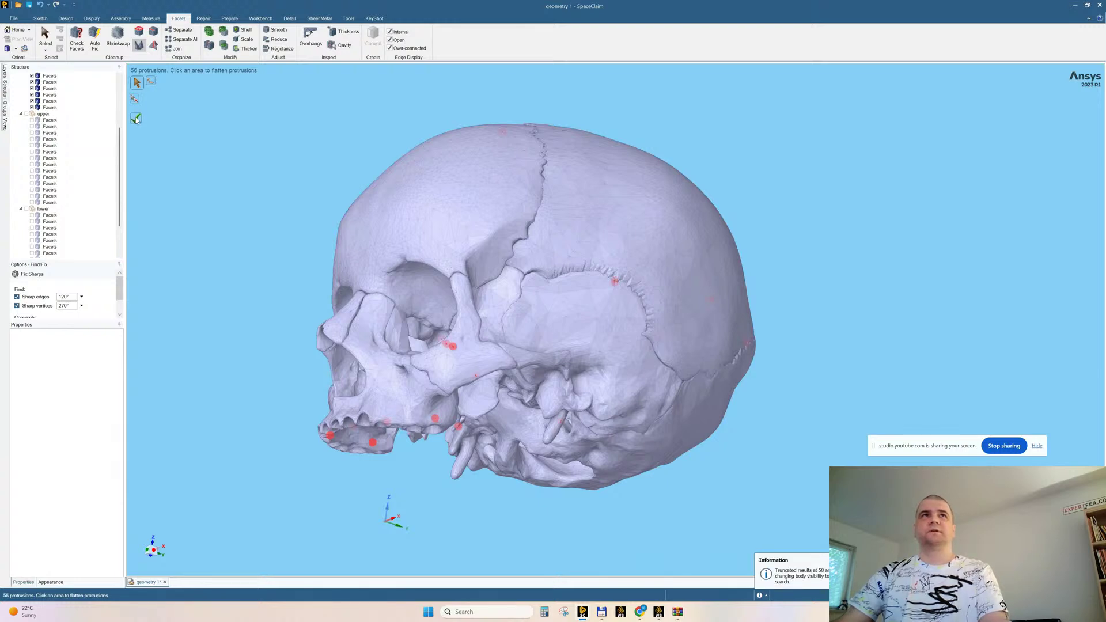
{"action": "left_click", "coordinate": [136, 120]}
{"action": "left_click", "coordinate": [136, 120]}
{"action": "left_click", "coordinate": [136, 120]}
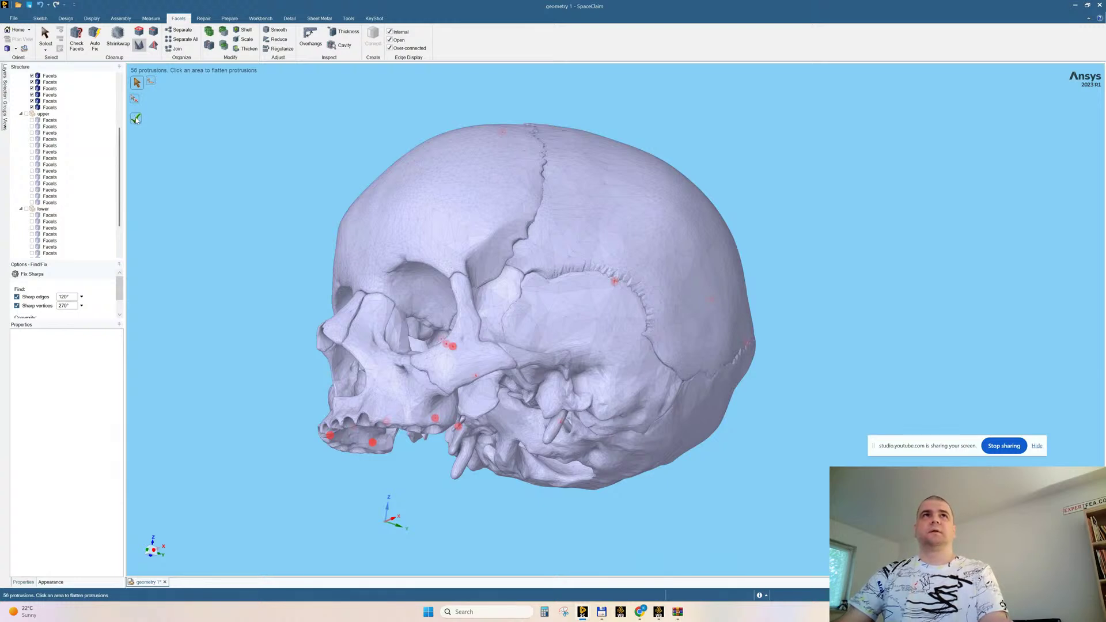
{"action": "left_click", "coordinate": [136, 119]}
{"action": "left_click", "coordinate": [136, 120]}
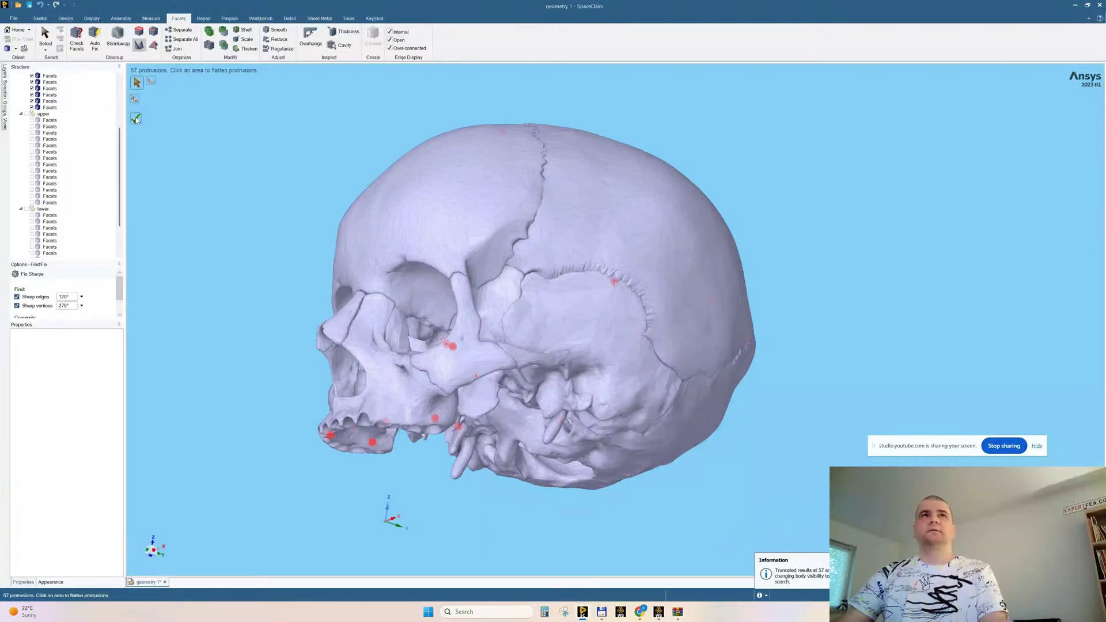
{"action": "left_click", "coordinate": [136, 119]}
{"action": "left_click", "coordinate": [136, 119]}
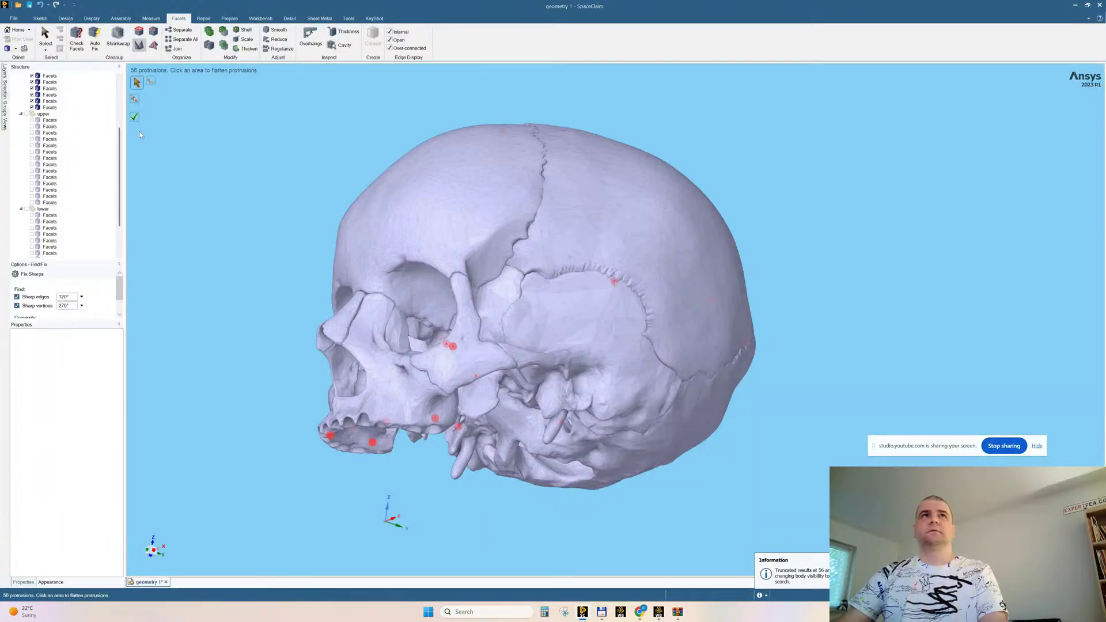
{"action": "left_click", "coordinate": [136, 119]}
{"action": "left_click", "coordinate": [136, 119]}
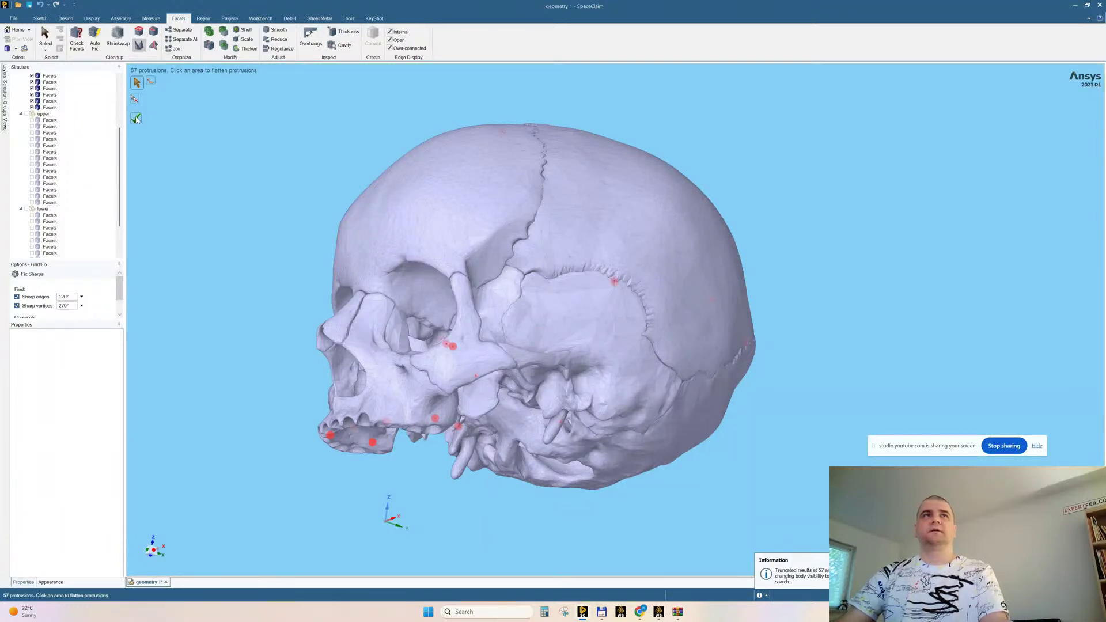
{"action": "left_click", "coordinate": [136, 119]}
{"action": "left_click", "coordinate": [136, 120]}
{"action": "mouse_move", "coordinate": [289, 227]}
{"action": "middle_mouse_down"}
{"action": "mouse_move", "coordinate": [296, 158]}
{"action": "mouse_move", "coordinate": [300, 216]}
{"action": "middle_mouse_up"}
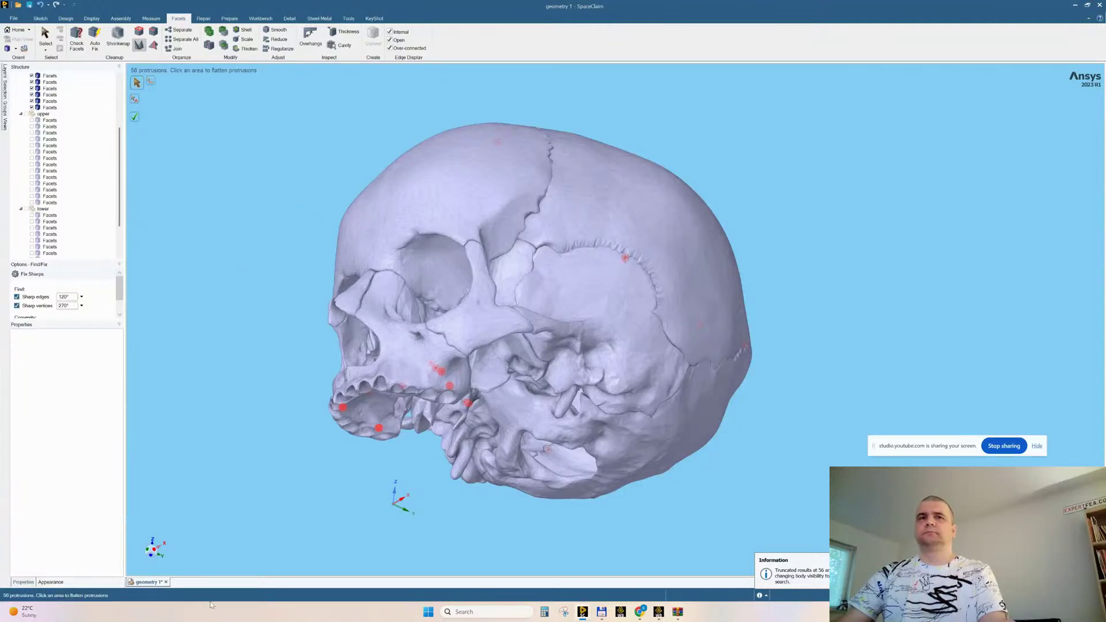
Close the geometry 1 design and switch to the maximized Minimum Bounding Body-Skull design
{"action": "left_click", "coordinate": [166, 583]}
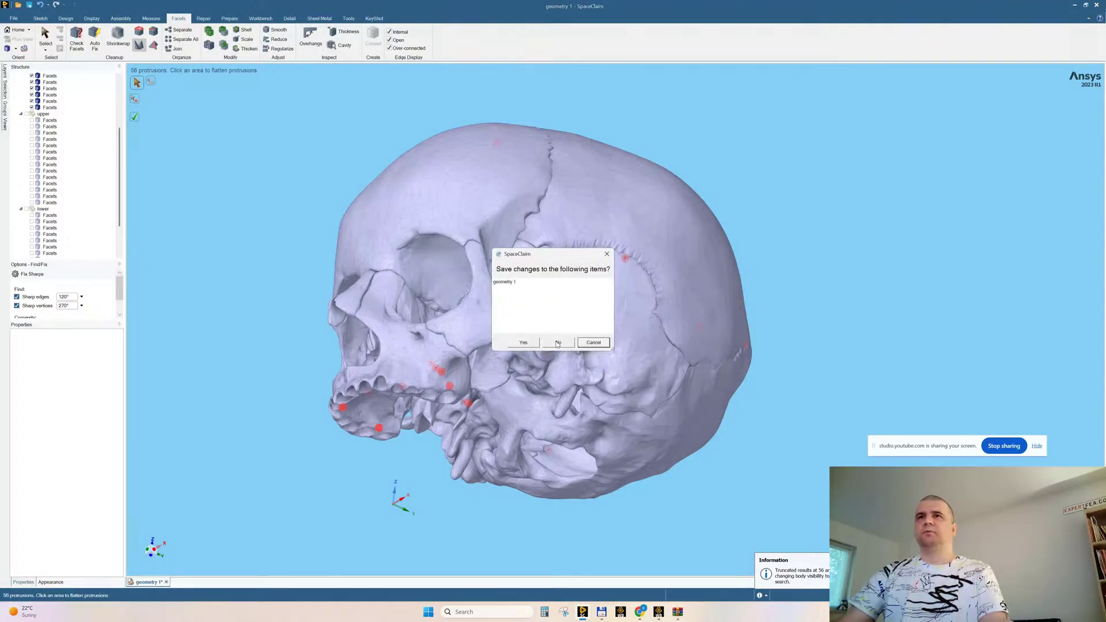
{"action": "left_click", "coordinate": [594, 344]}
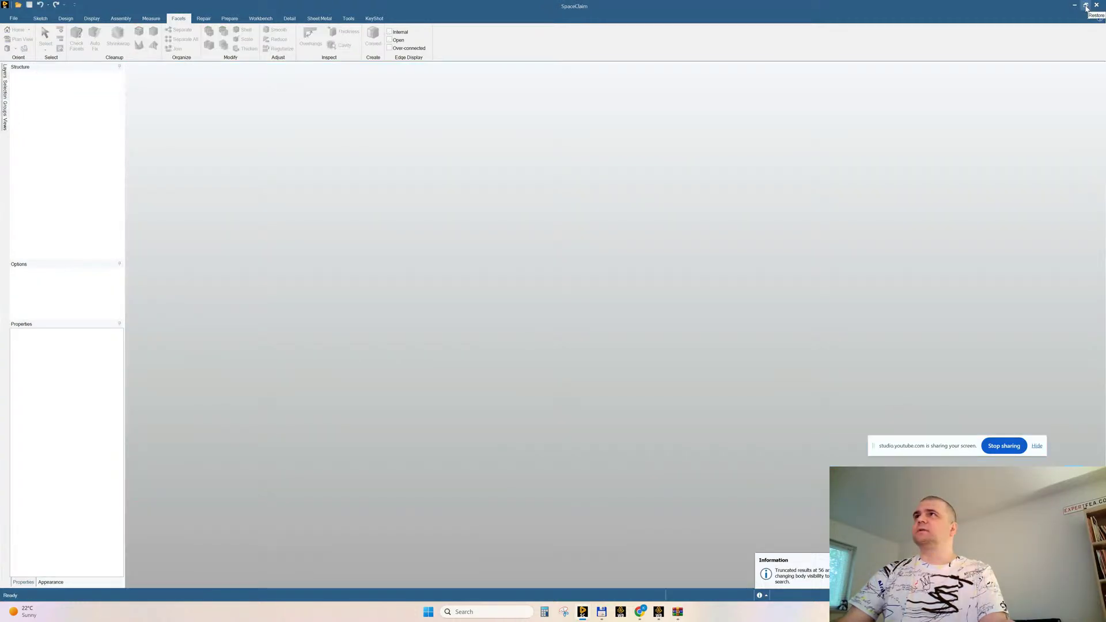
{"action": "left_click", "coordinate": [1075, 5]}
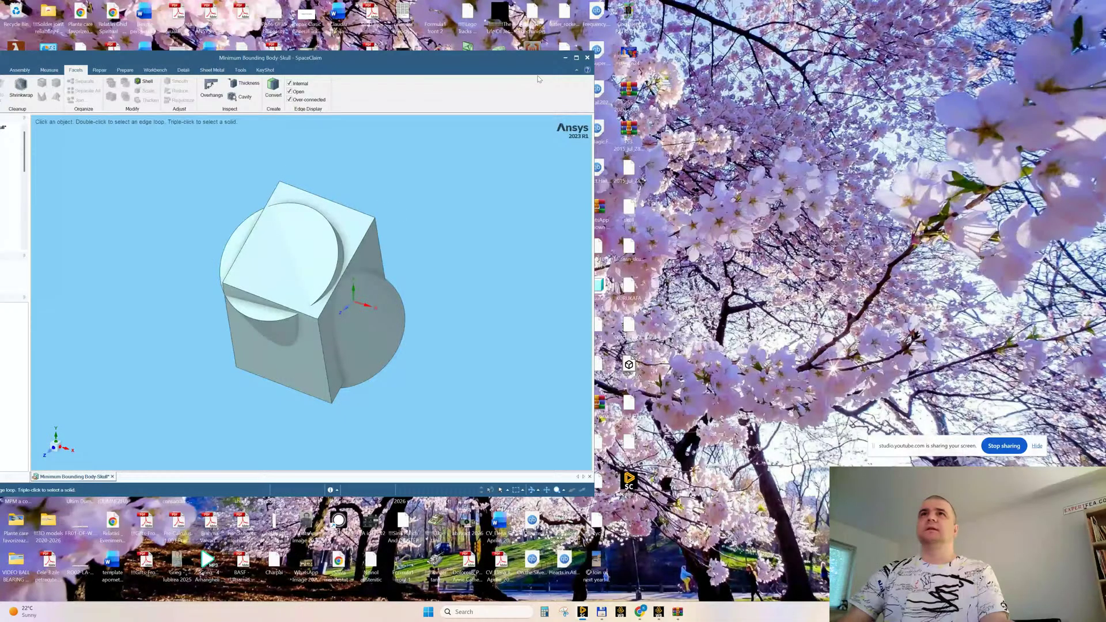
{"action": "left_click", "coordinate": [576, 58]}
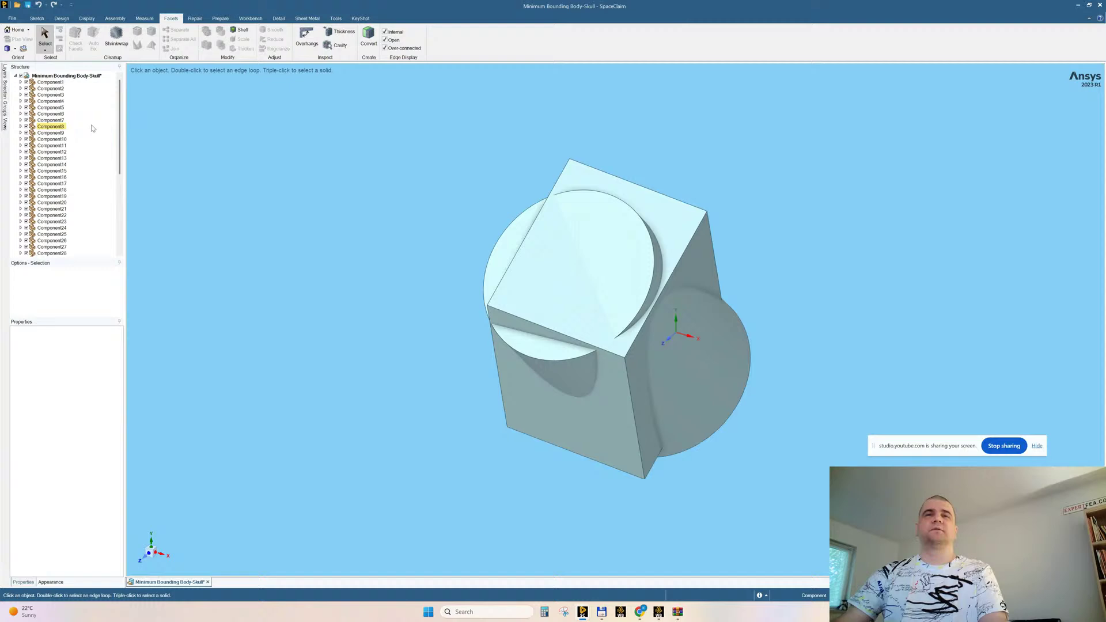
Hide the bounding box and the bounding cylinder that enclose the skull
{"action": "right_click", "coordinate": [292, 170]}
{"action": "left_click", "coordinate": [299, 232]}
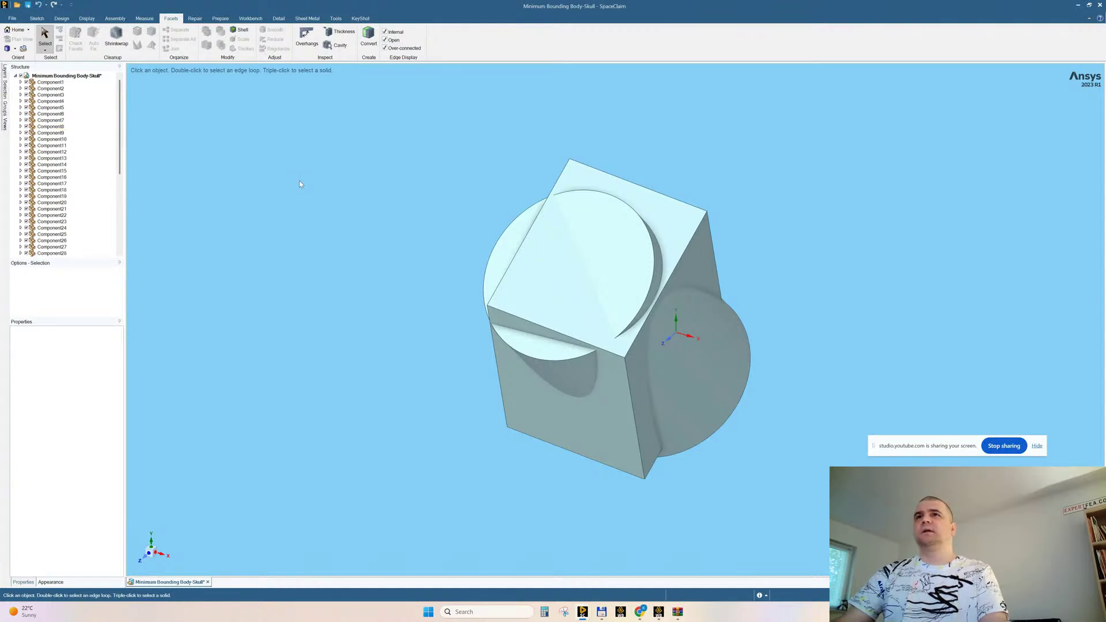
{"action": "left_click", "coordinate": [675, 202]}
{"action": "left_click", "coordinate": [627, 226], "text": "ctrl"}
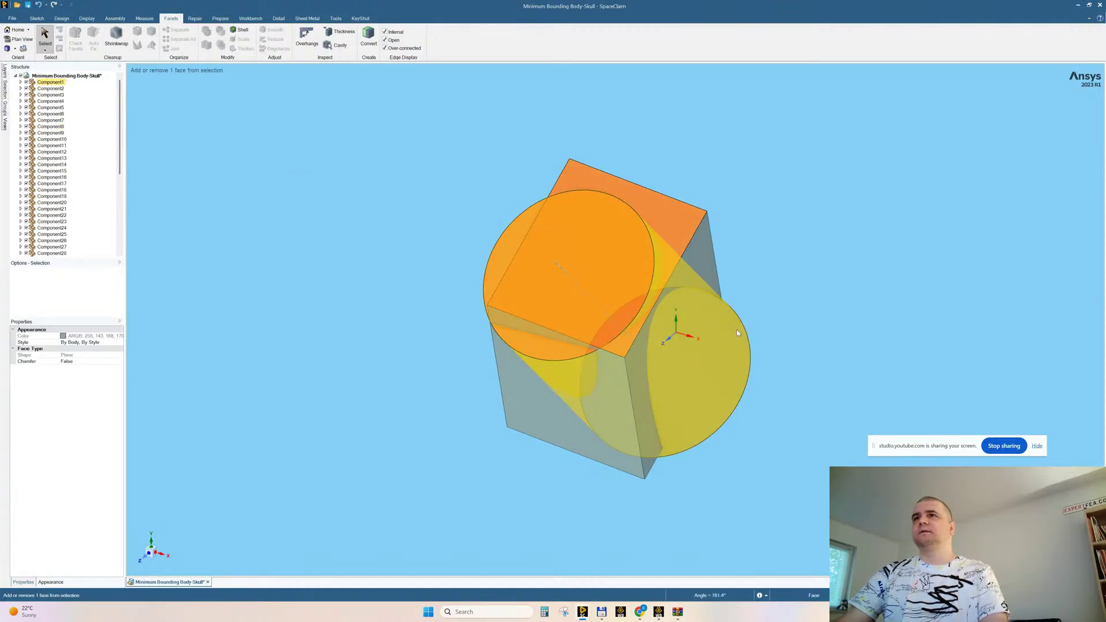
{"action": "left_click", "coordinate": [738, 333], "text": "ctrl"}
{"action": "right_click", "coordinate": [710, 156]}
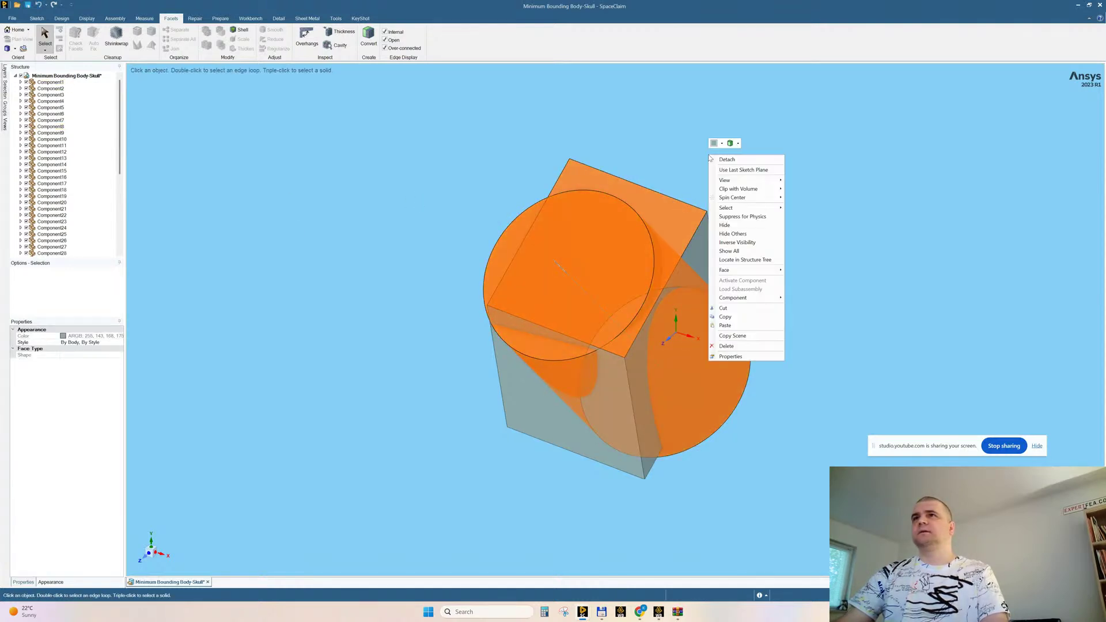
{"action": "left_click", "coordinate": [724, 226]}
Examine the skull's facet mesh from several angles, including the jaw, teeth, eye sockets and underside
{"action": "middle_click_drag", "start_coordinate": [723, 244], "coordinate": [699, 149]}
{"action": "middle_click_drag", "start_coordinate": [685, 351], "coordinate": [677, 326], "text": "ctrl"}
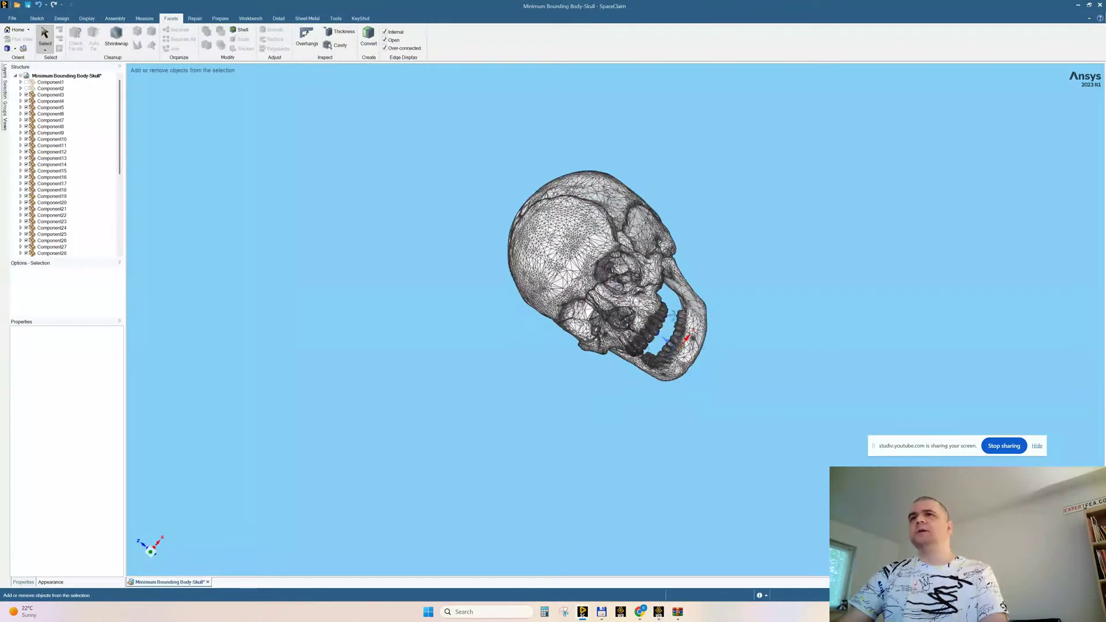
{"action": "scroll", "coordinate": [677, 323], "scroll_direction": "up", "scroll_amount": 10}
{"action": "middle_click_drag", "start_coordinate": [653, 416], "coordinate": [582, 371]}
{"action": "scroll", "coordinate": [581, 391], "scroll_direction": "down", "scroll_amount": 5}
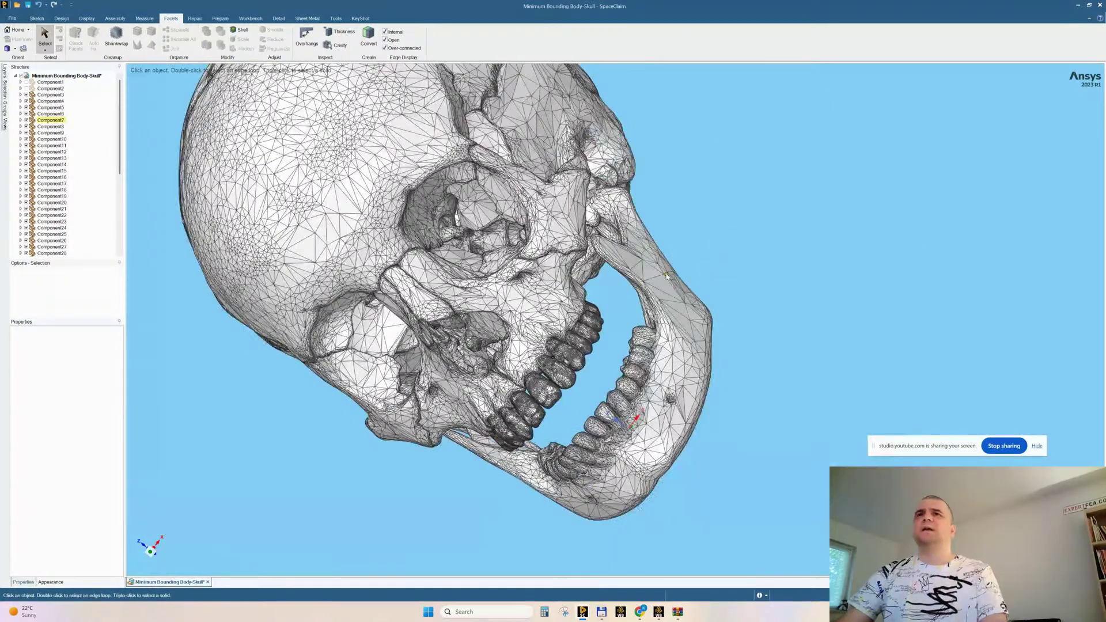
{"action": "middle_click_drag", "start_coordinate": [667, 276], "coordinate": [502, 262]}
{"action": "scroll", "coordinate": [882, 288], "scroll_direction": "up", "scroll_amount": 4}
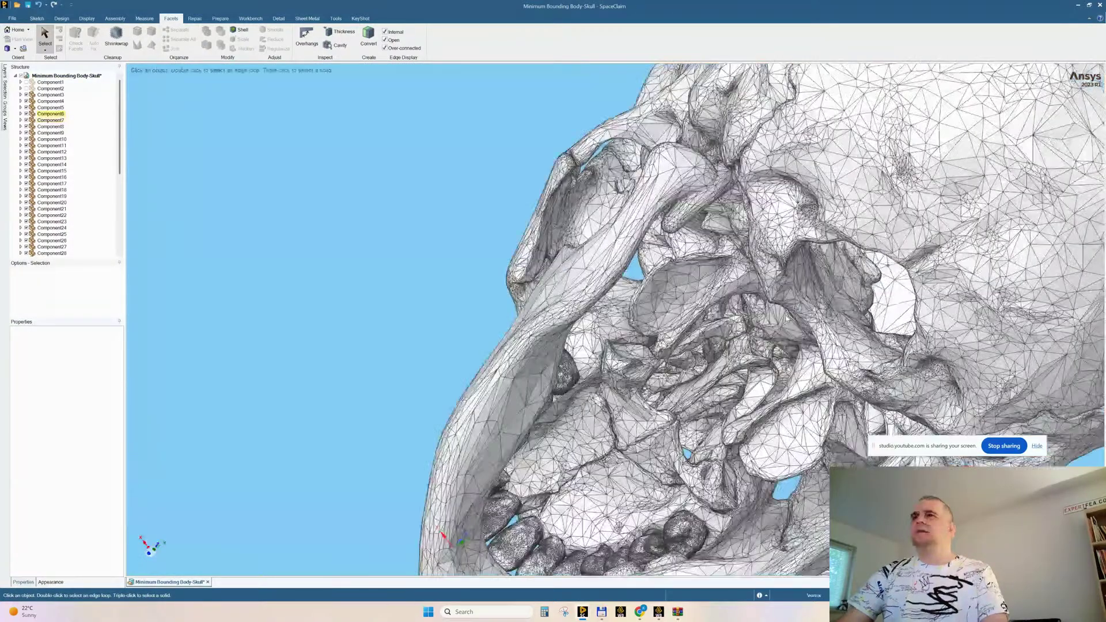
{"action": "middle_click_drag", "start_coordinate": [882, 288], "coordinate": [622, 236], "text": "ctrl"}
{"action": "scroll", "coordinate": [623, 237], "scroll_direction": "down", "scroll_amount": 6}
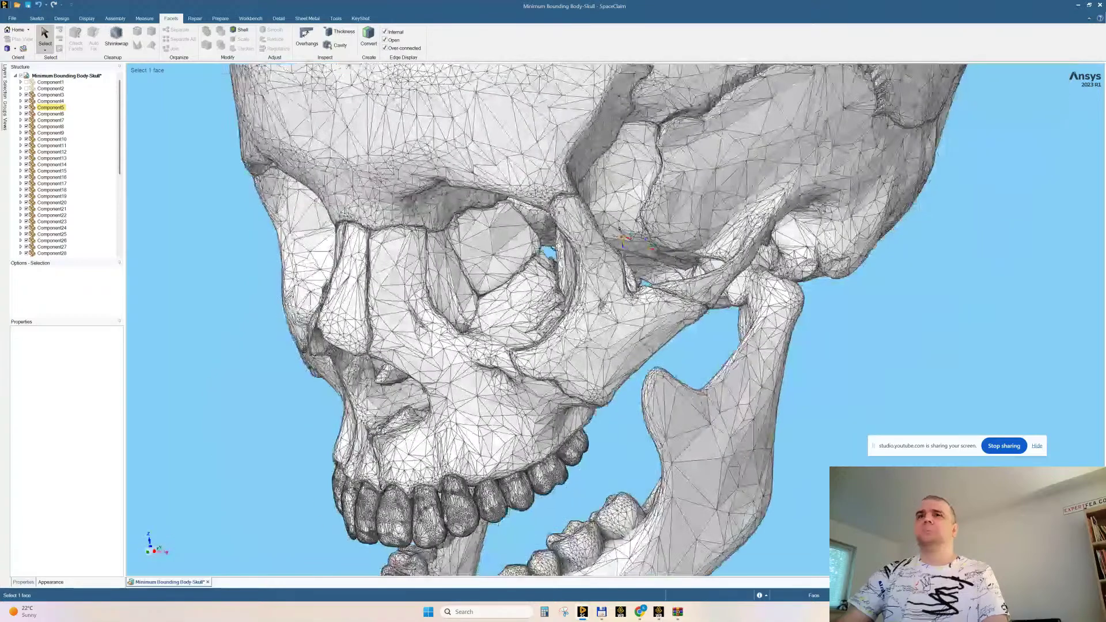
Delete Component1 and Component2, the hidden bounding bodies around the skull
{"action": "middle_click_drag", "start_coordinate": [644, 285], "coordinate": [663, 299], "text": "shift"}
{"action": "left_click", "coordinate": [57, 83]}
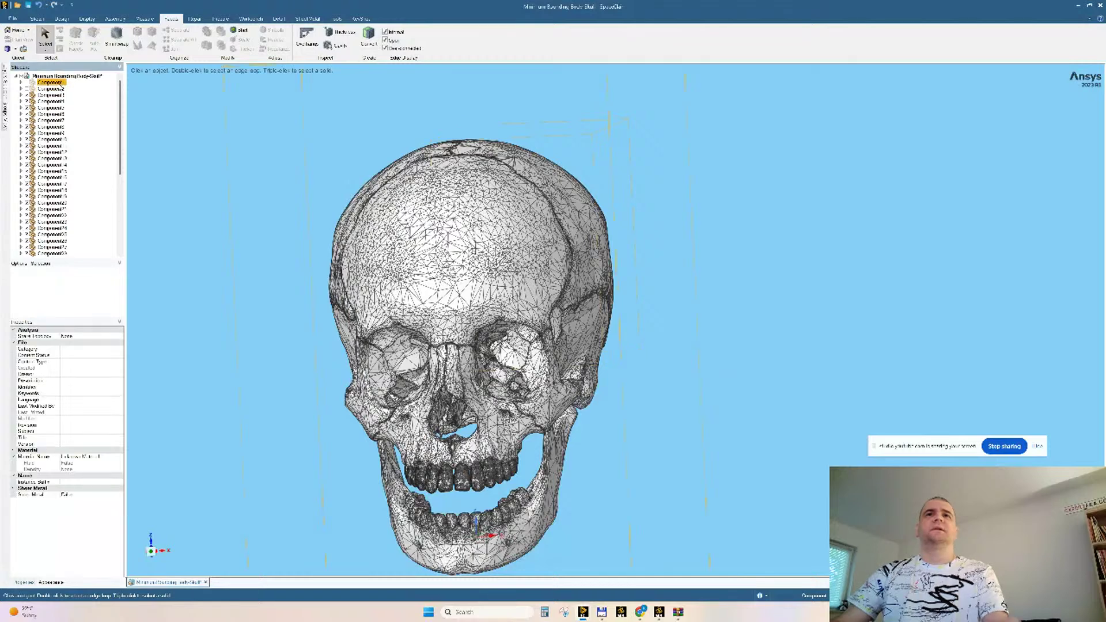
{"action": "key", "text": "Delete"}
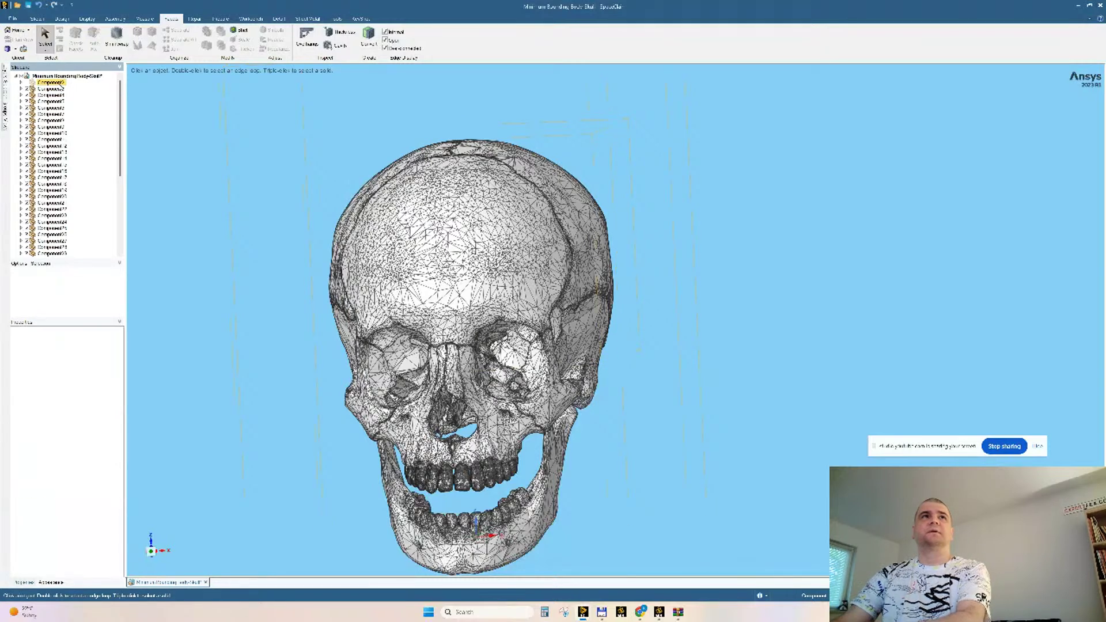
{"action": "left_click", "coordinate": [58, 83]}
{"action": "key", "text": "Delete"}
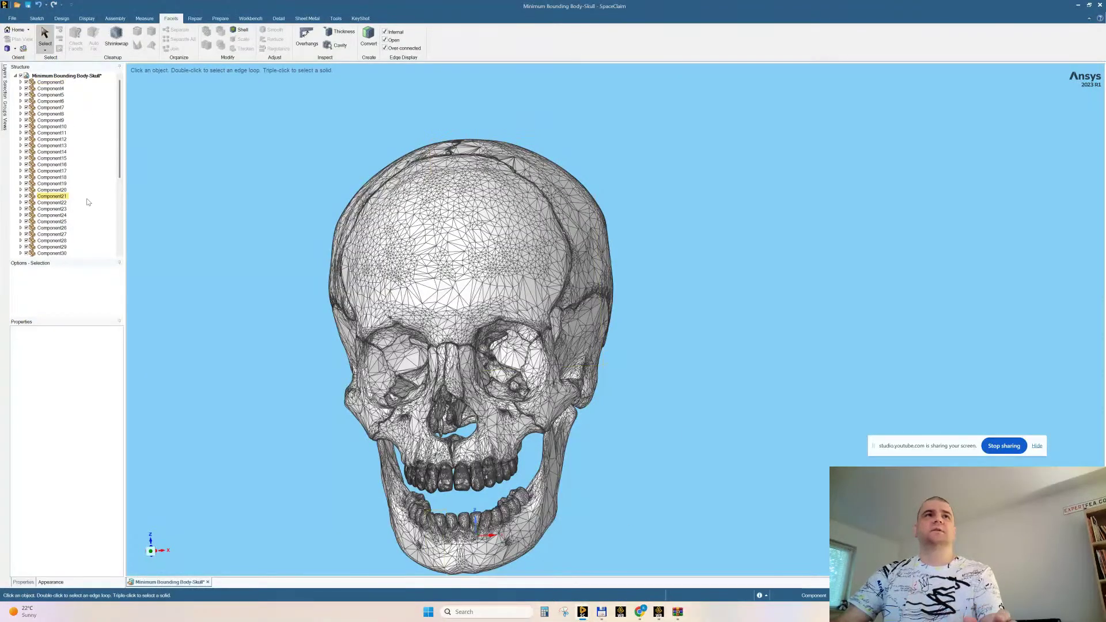
Examine the facet mesh of the upper and lower teeth, jaws and nasal opening from the front, below and side
{"action": "scroll", "coordinate": [88, 201], "scroll_direction": "down", "scroll_amount": 7}
{"action": "middle_click_drag", "start_coordinate": [660, 301], "coordinate": [429, 344]}
{"action": "scroll", "coordinate": [415, 342], "scroll_direction": "up", "scroll_amount": 5}
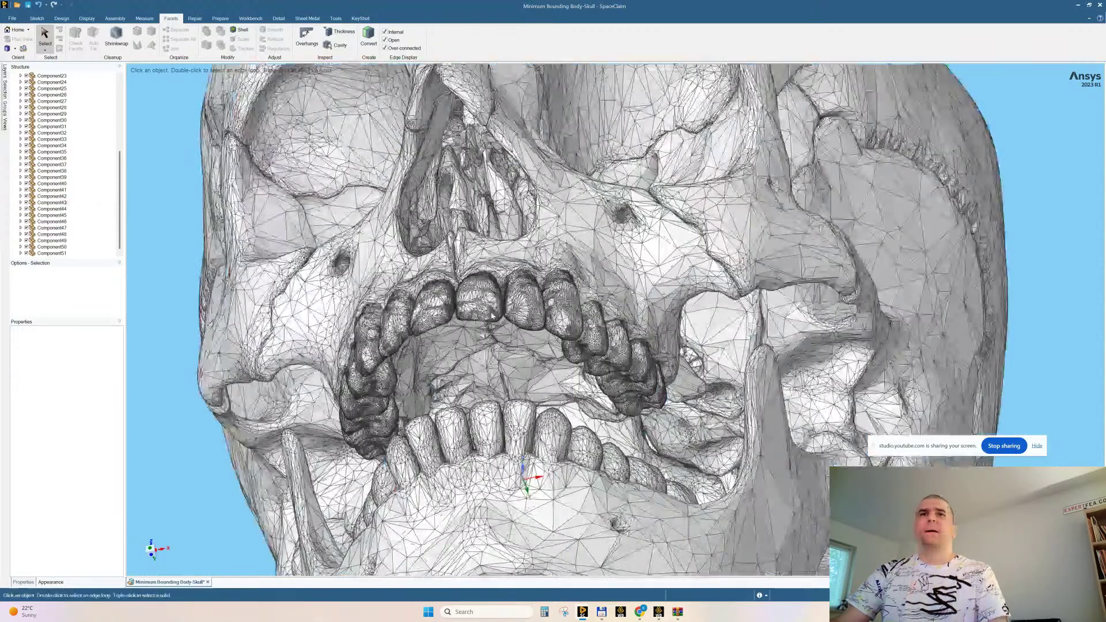
{"action": "scroll", "coordinate": [471, 324], "scroll_direction": "up", "scroll_amount": 6}
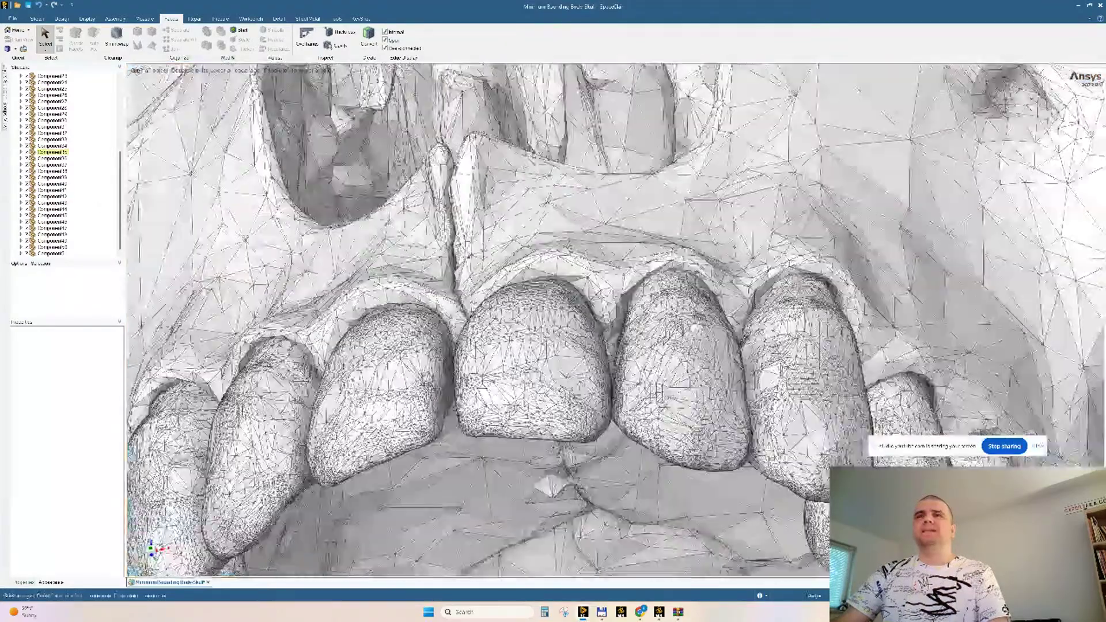
{"action": "scroll", "coordinate": [481, 260], "scroll_direction": "down", "scroll_amount": 4}
{"action": "middle_click_drag", "start_coordinate": [533, 266], "coordinate": [559, 357]}
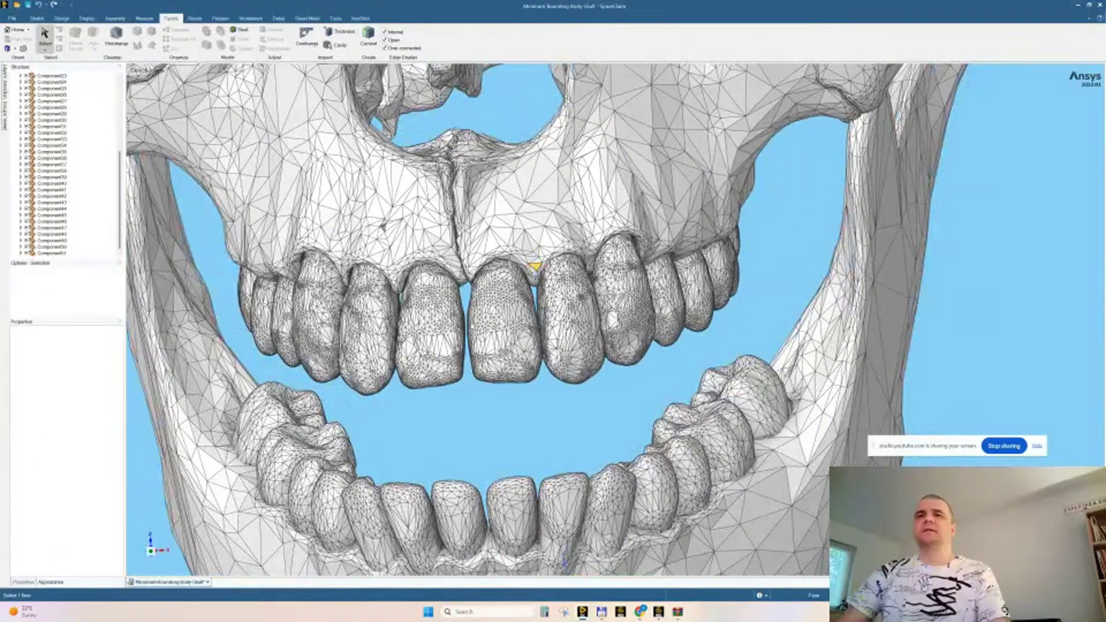
{"action": "middle_click_drag", "start_coordinate": [487, 331], "coordinate": [498, 272]}
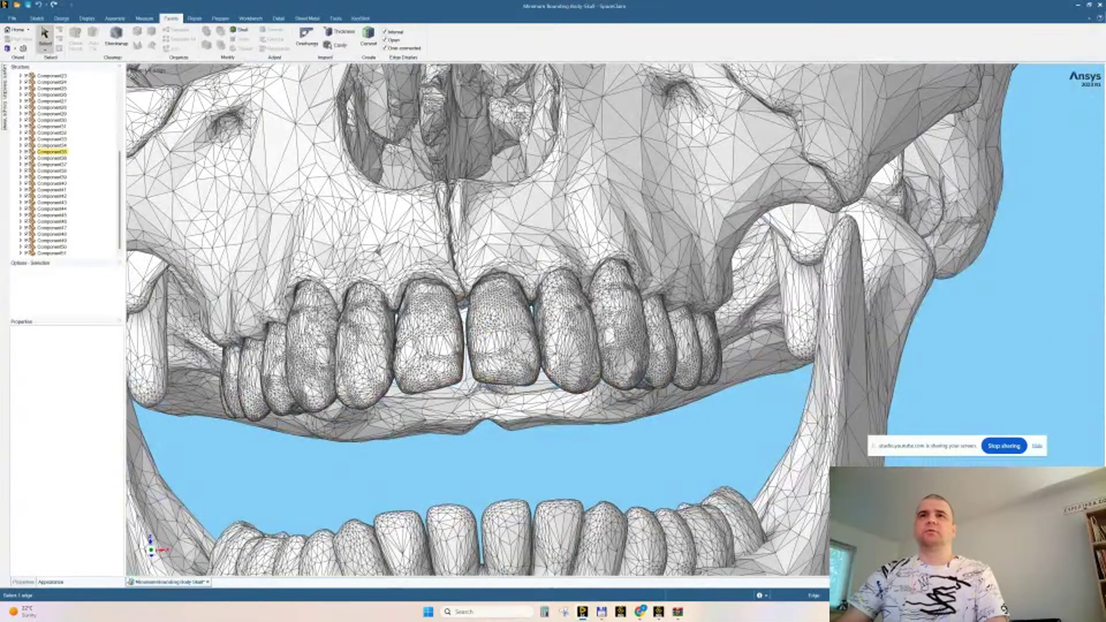
{"action": "scroll", "coordinate": [543, 335], "scroll_direction": "down", "scroll_amount": 4}
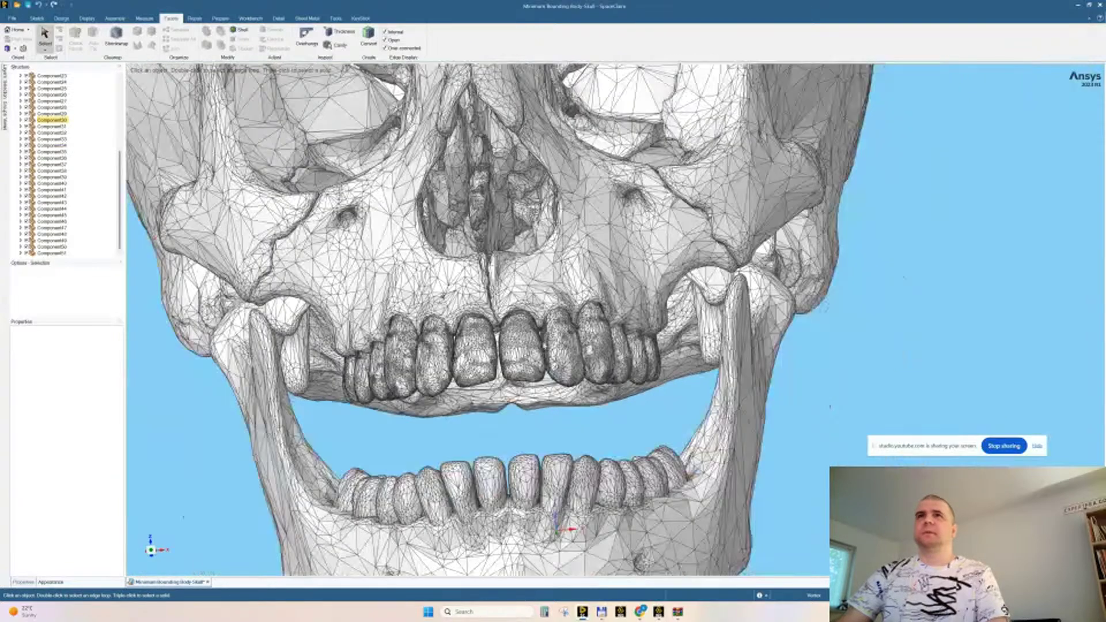
{"action": "middle_click_drag", "start_coordinate": [548, 353], "coordinate": [466, 397]}
{"action": "middle_click_drag", "start_coordinate": [372, 269], "coordinate": [395, 291]}
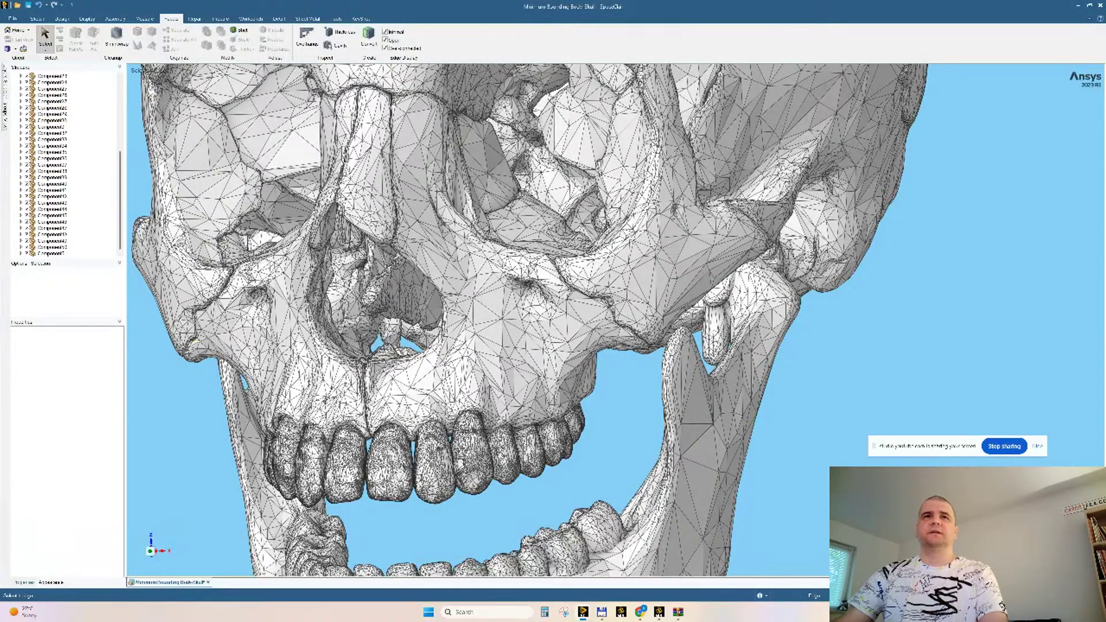
Select Component47 and inspect where it sits in the upper jaw above the teeth
{"action": "left_click", "coordinate": [247, 333]}
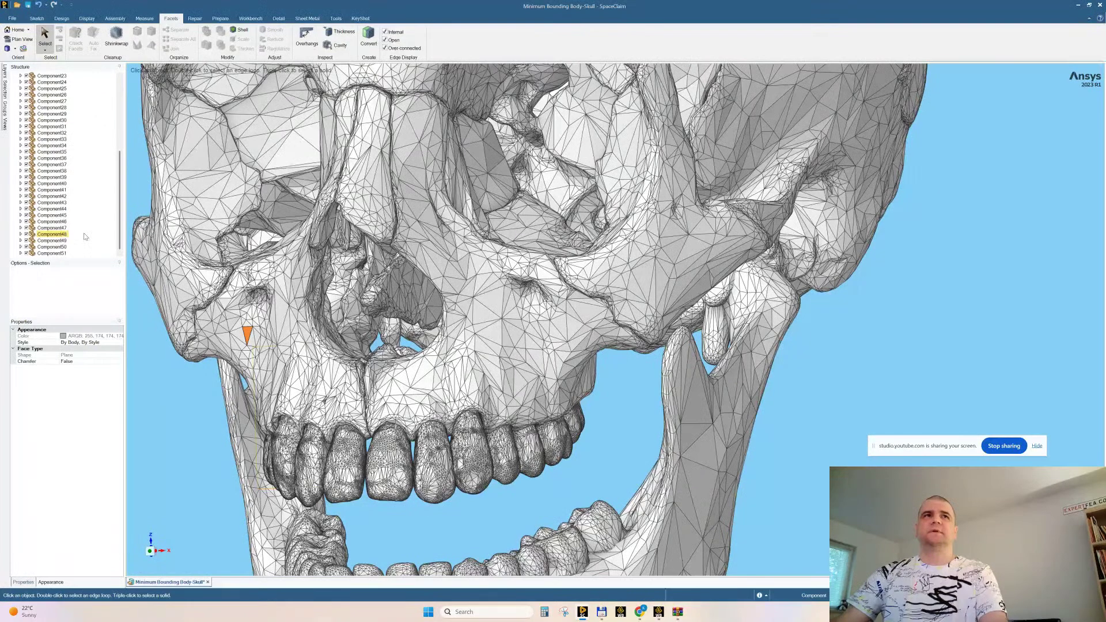
{"action": "right_click", "coordinate": [69, 228]}
{"action": "left_click", "coordinate": [36, 295]}
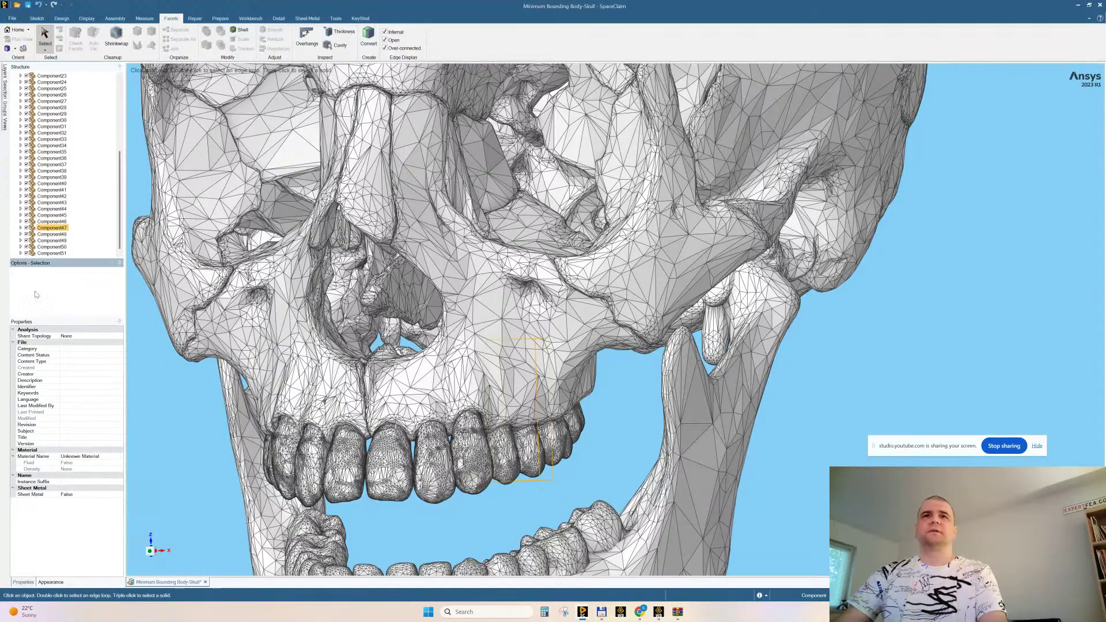
{"action": "scroll", "coordinate": [475, 511], "scroll_direction": "up", "scroll_amount": 3}
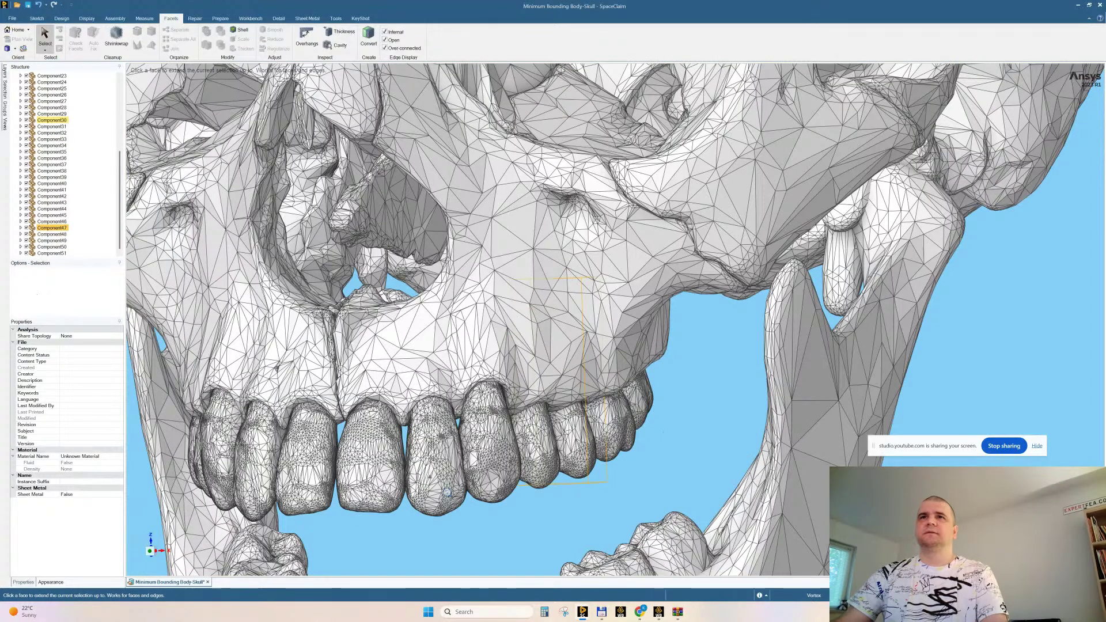
{"action": "middle_click_drag", "start_coordinate": [447, 493], "coordinate": [494, 383]}
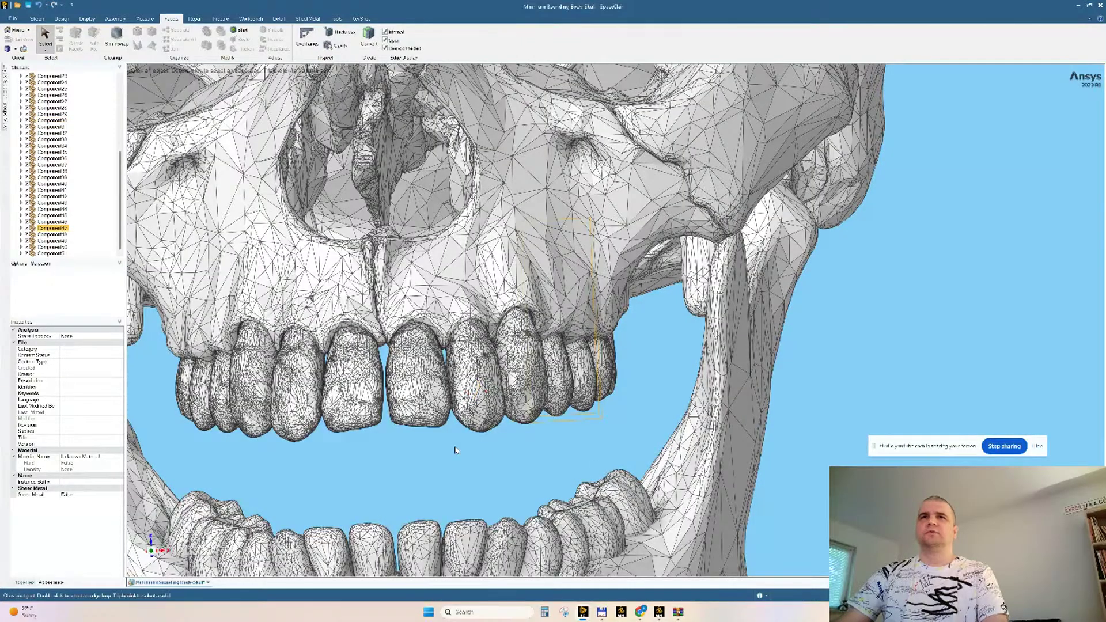
{"action": "middle_click_drag", "start_coordinate": [468, 452], "coordinate": [472, 421], "text": "shift"}
{"action": "middle_click_drag", "start_coordinate": [513, 342], "coordinate": [461, 341]}
Delete the inner bone bodies one by one, starting in the nasal cavity and continuing behind the palate on the skull's underside
{"action": "triple_click", "coordinate": [441, 294]}
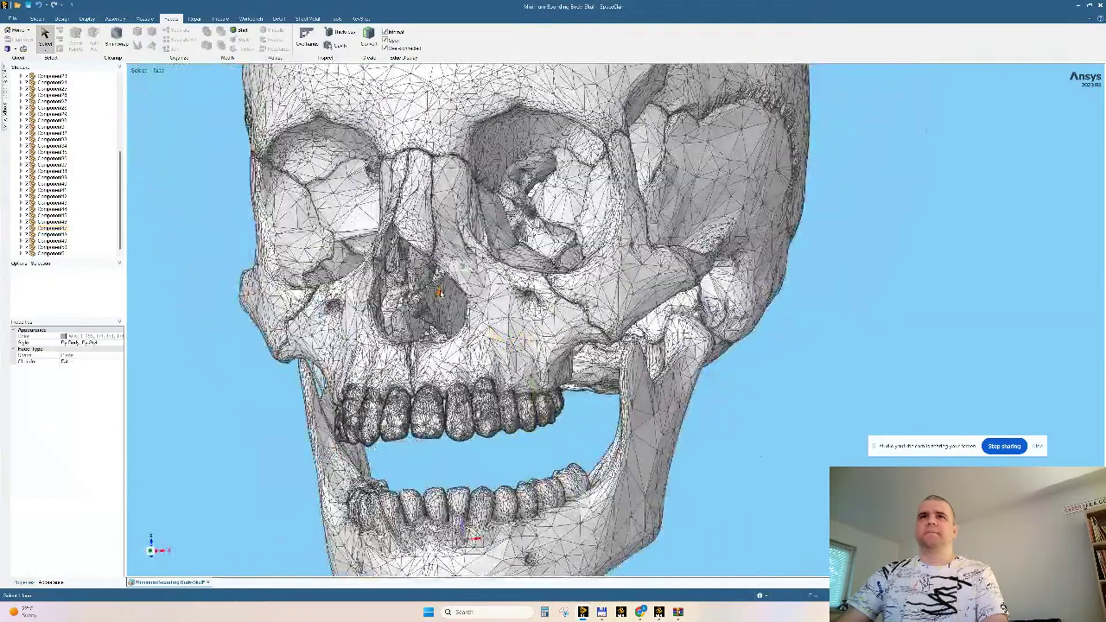
{"action": "key", "text": "Delete"}
{"action": "middle_click_drag", "start_coordinate": [441, 294], "coordinate": [563, 227]}
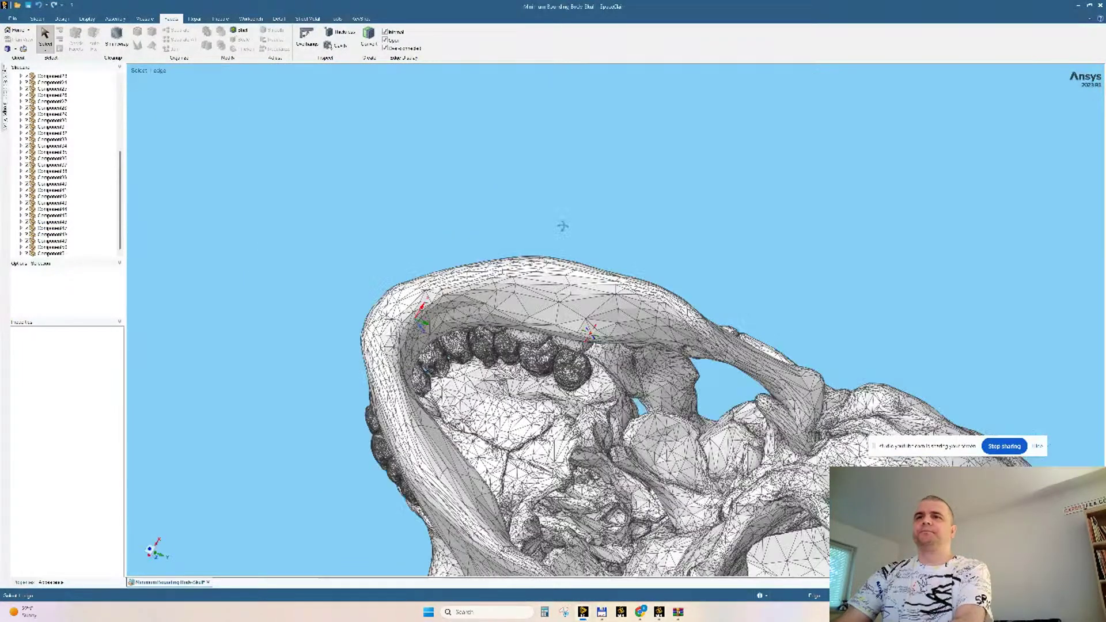
{"action": "triple_click", "coordinate": [638, 496]}
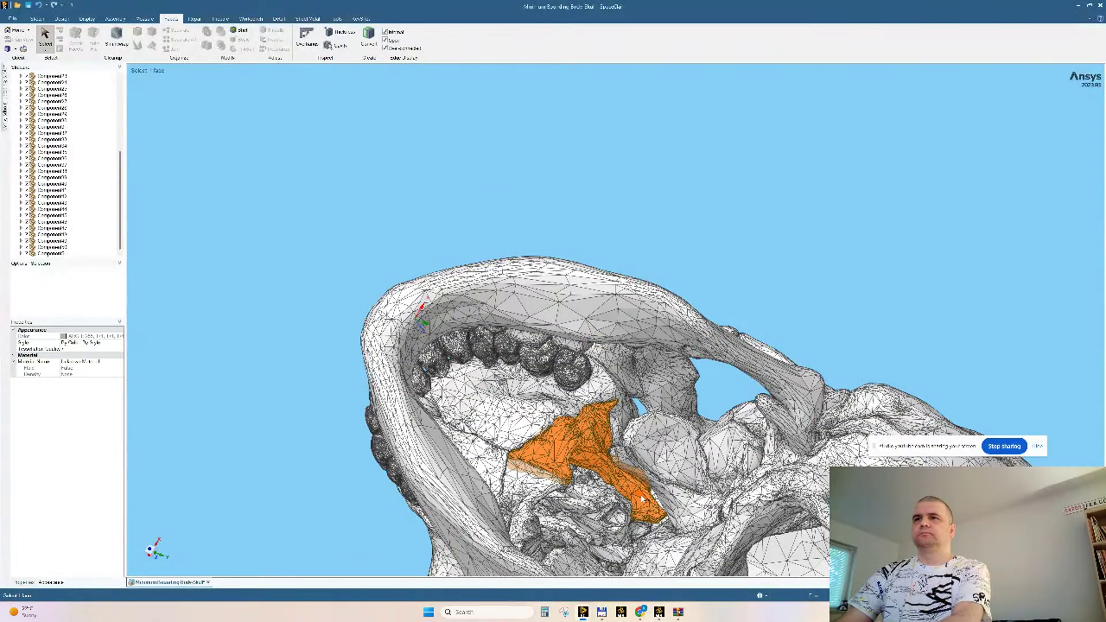
{"action": "key", "text": "Delete"}
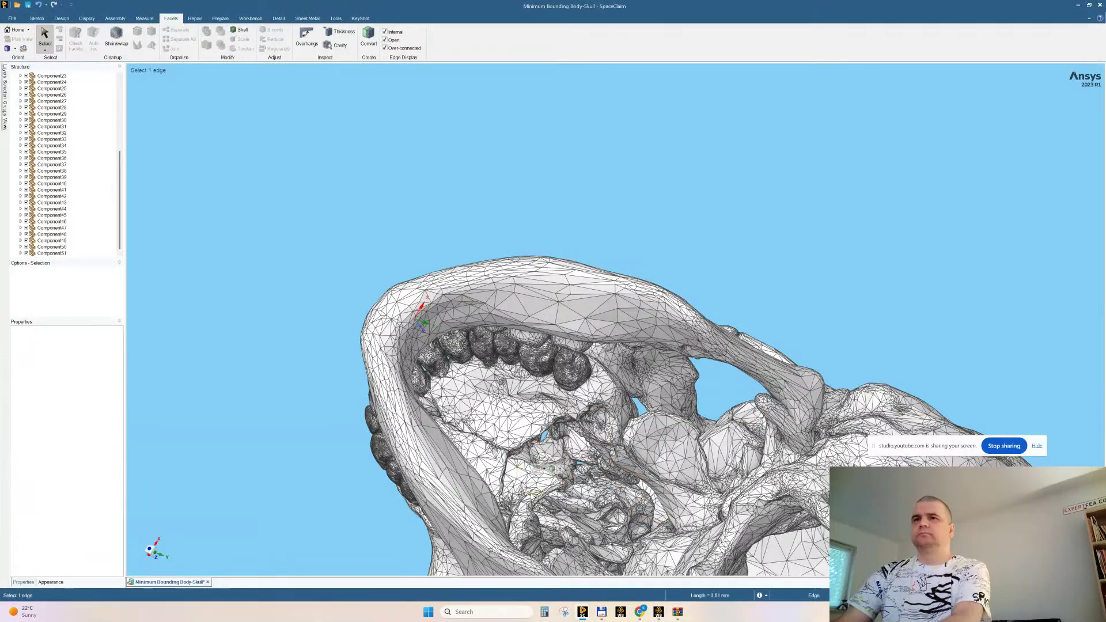
{"action": "triple_click", "coordinate": [541, 490]}
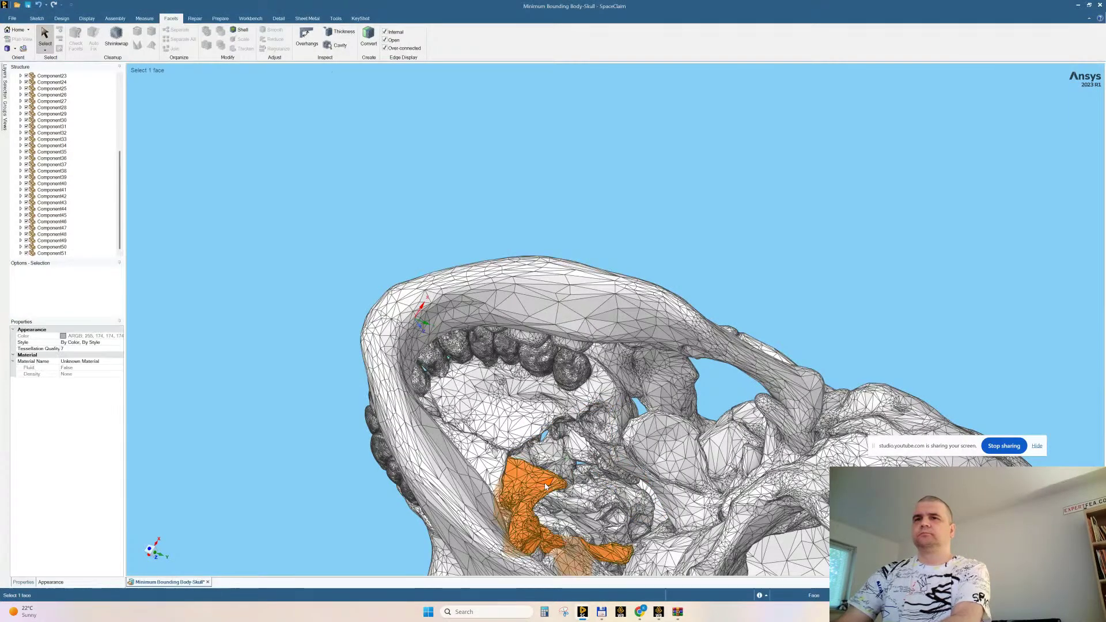
{"action": "key", "text": "Delete"}
{"action": "middle_click_drag", "start_coordinate": [543, 489], "coordinate": [570, 490]}
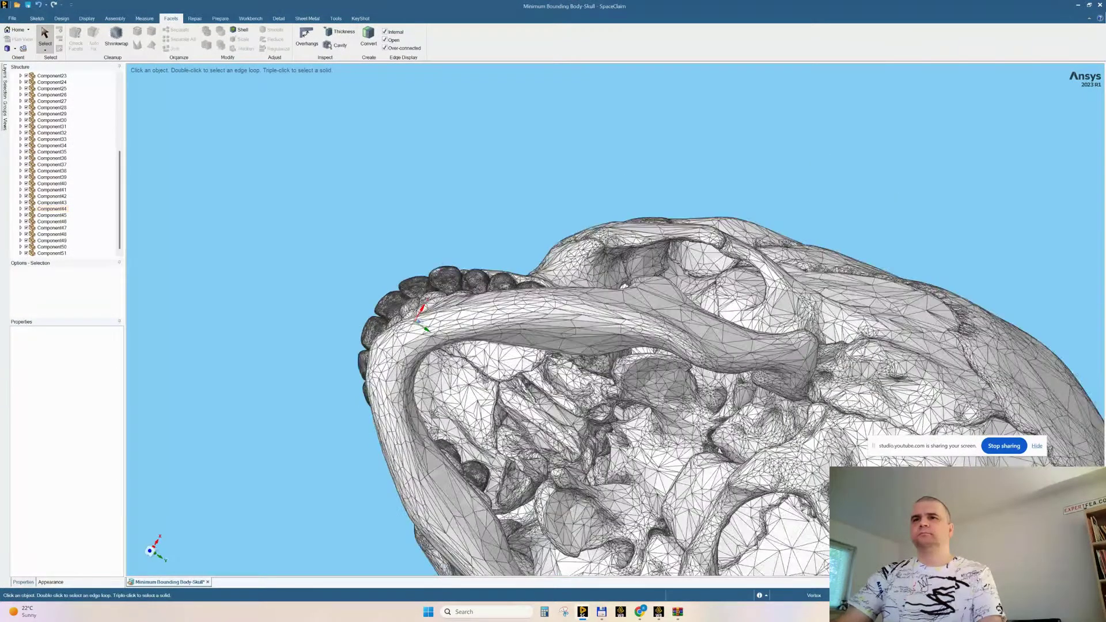
{"action": "triple_click", "coordinate": [536, 418]}
{"action": "middle_click_drag", "start_coordinate": [541, 416], "coordinate": [484, 374]}
{"action": "key", "text": "Delete"}
Look over the remaining skull bodies and run the Interference check on them
{"action": "scroll", "coordinate": [529, 384], "scroll_direction": "up", "scroll_amount": 3}
{"action": "scroll", "coordinate": [529, 383], "scroll_direction": "down", "scroll_amount": 8}
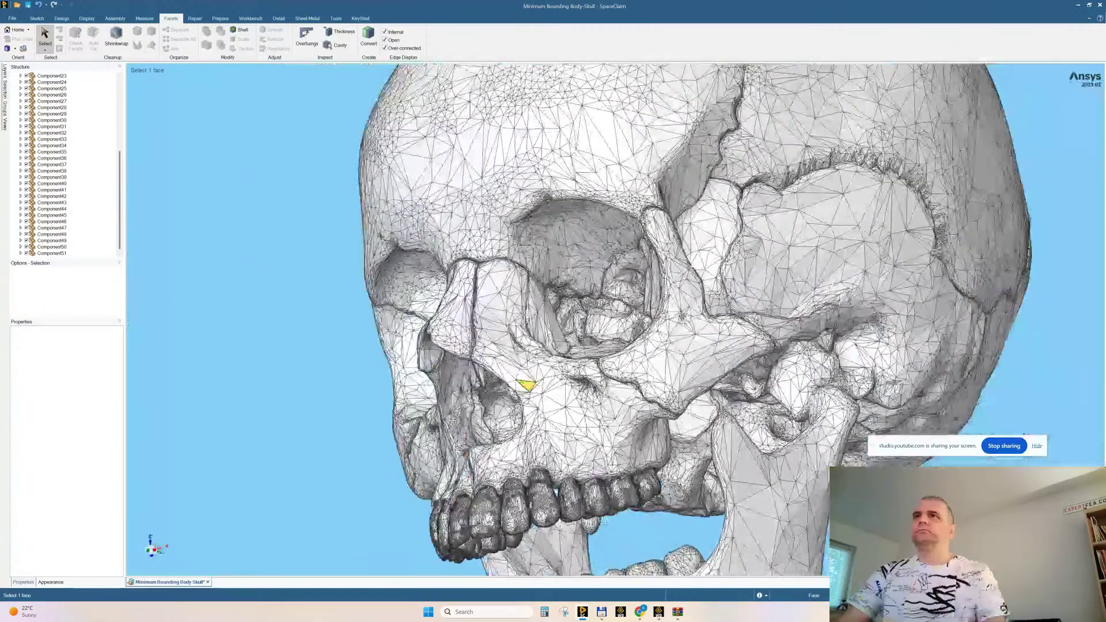
{"action": "scroll", "coordinate": [513, 454], "scroll_direction": "down", "scroll_amount": 2}
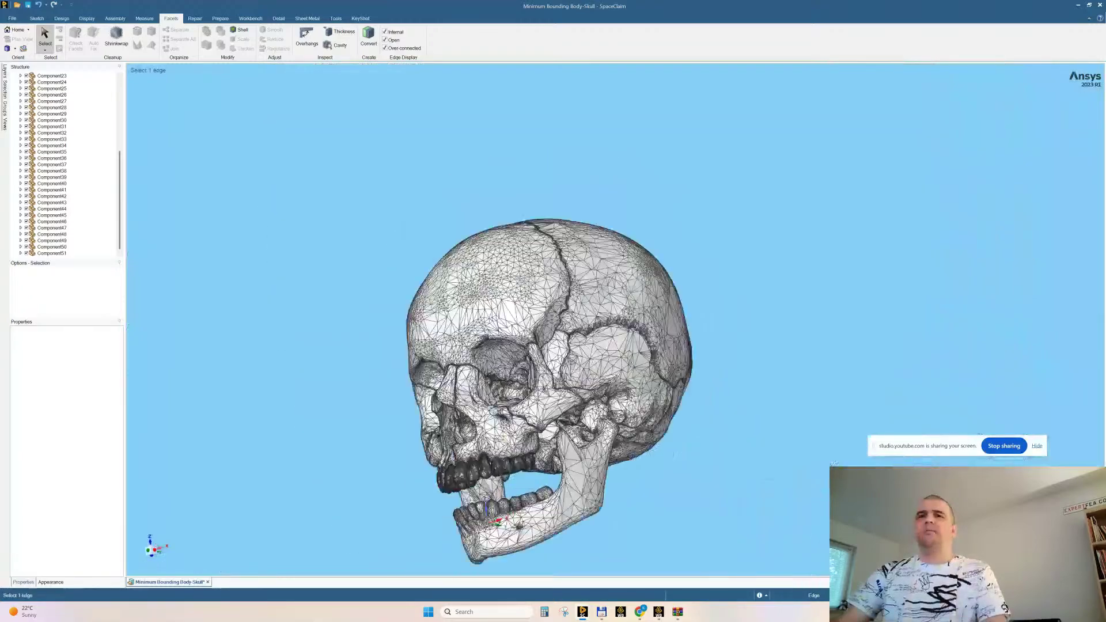
{"action": "scroll", "coordinate": [513, 454], "scroll_direction": "up", "scroll_amount": 4}
{"action": "middle_click_drag", "start_coordinate": [513, 454], "coordinate": [542, 449]}
{"action": "scroll", "coordinate": [505, 554], "scroll_direction": "down", "scroll_amount": 5}
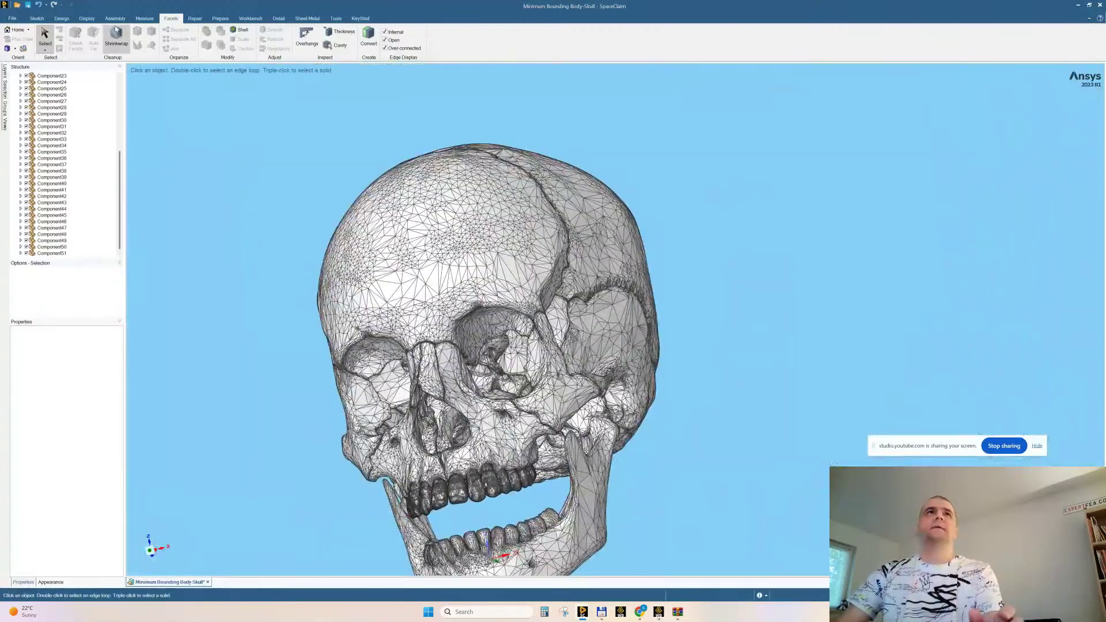
{"action": "left_click", "coordinate": [62, 18]}
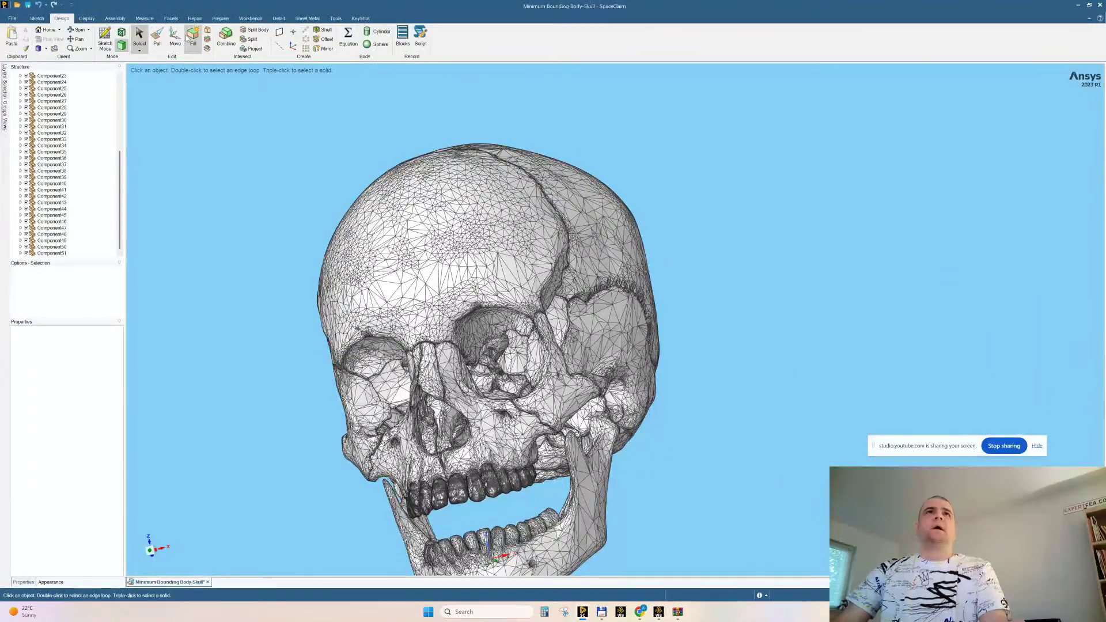
{"action": "left_click", "coordinate": [220, 17]}
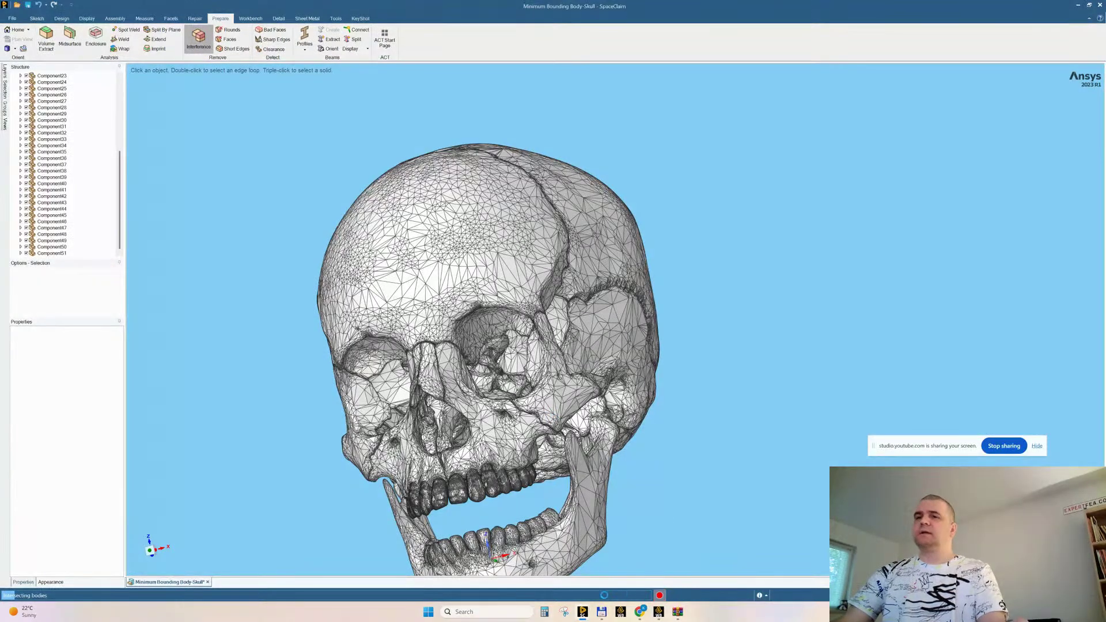
Leave the skull design for the empty SpaceClaim window and close the 255. 2020_oct_17_skull_and_spine_v7.zip archive window
{"action": "left_click", "coordinate": [583, 613]}
{"action": "left_click", "coordinate": [636, 581]}
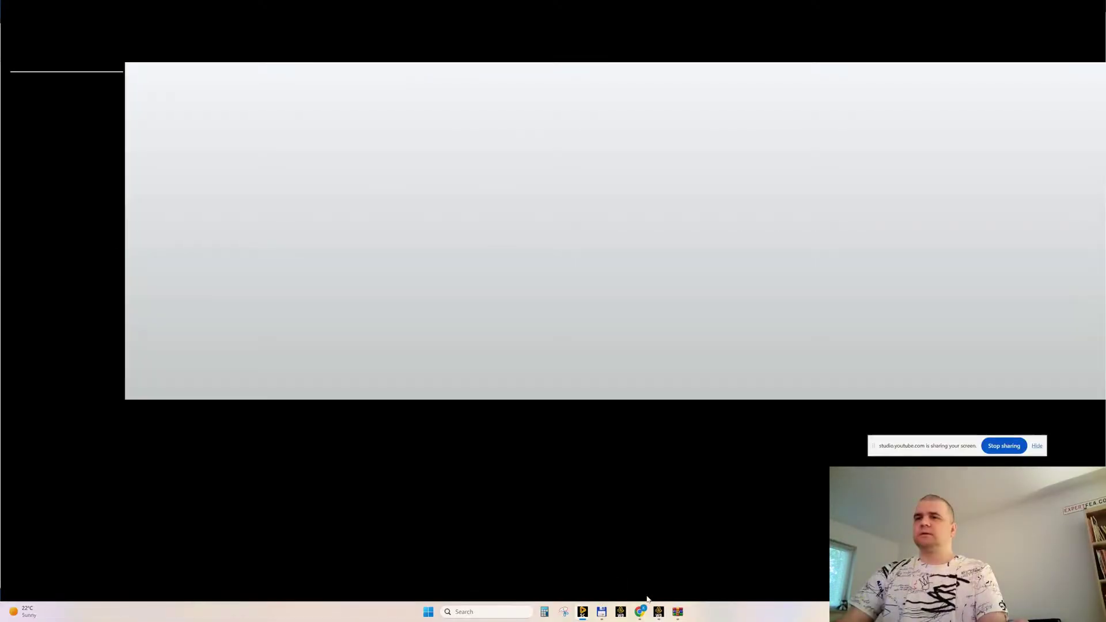
{"action": "mouse_move", "coordinate": [678, 612]}
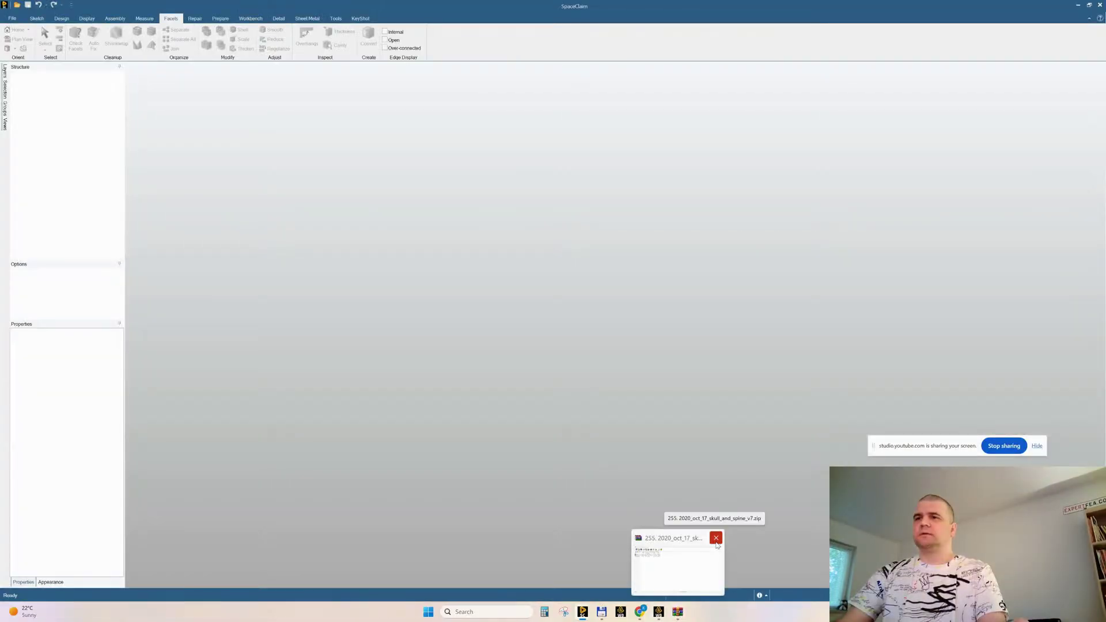
{"action": "left_click", "coordinate": [716, 540]}
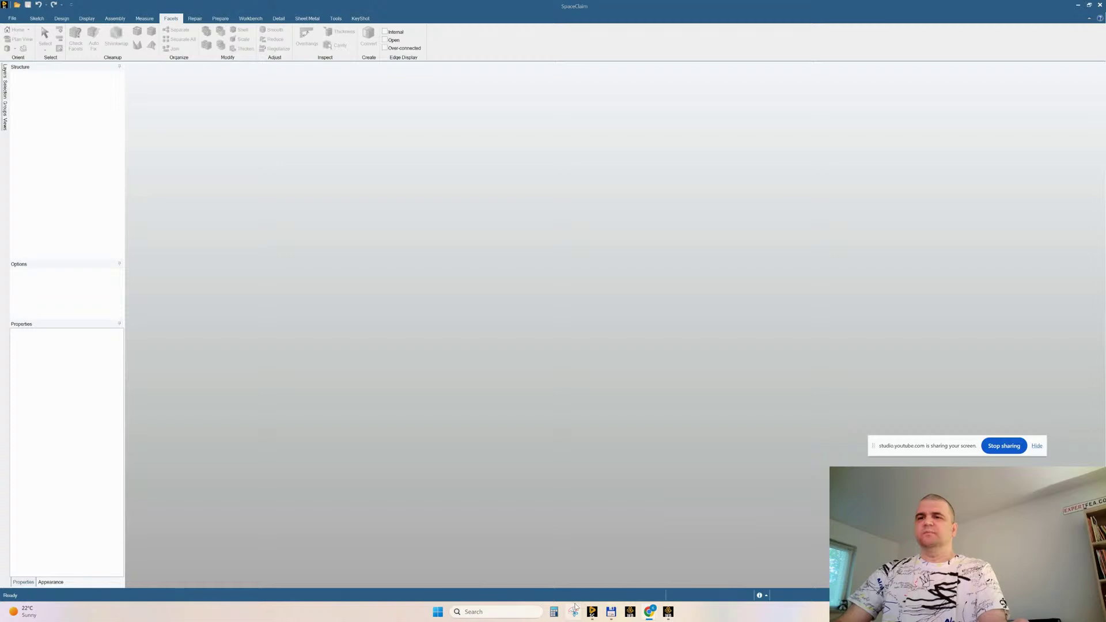
Switch to Total Commander and browse drive C to the skull files in the user's Desktop folder
{"action": "left_click", "coordinate": [612, 612]}
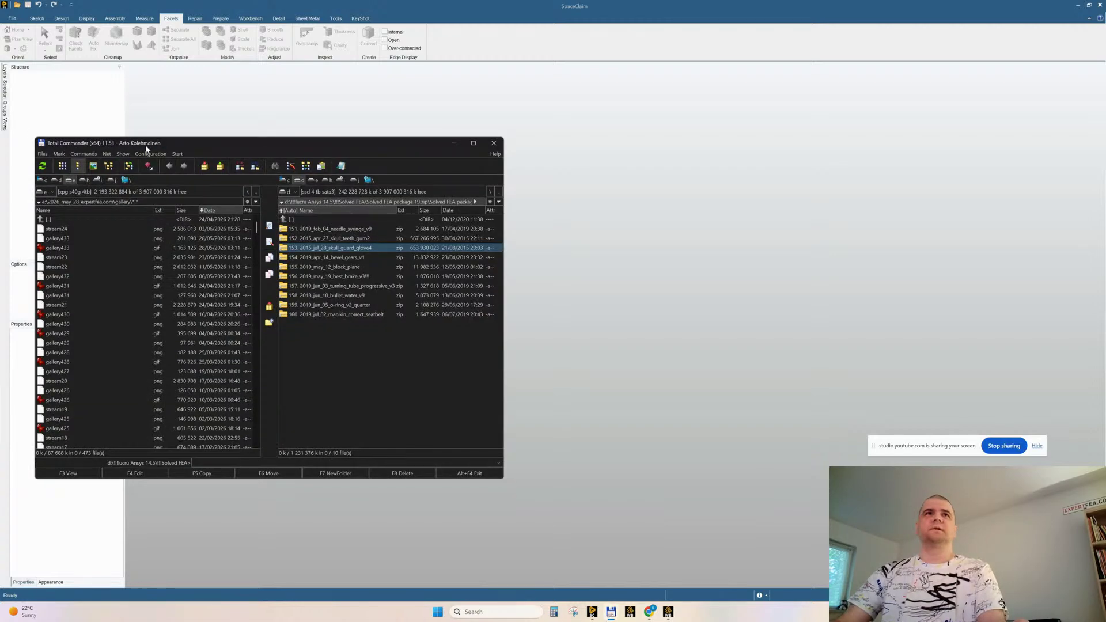
{"action": "left_click_drag", "start_coordinate": [146, 149], "coordinate": [300, 192]}
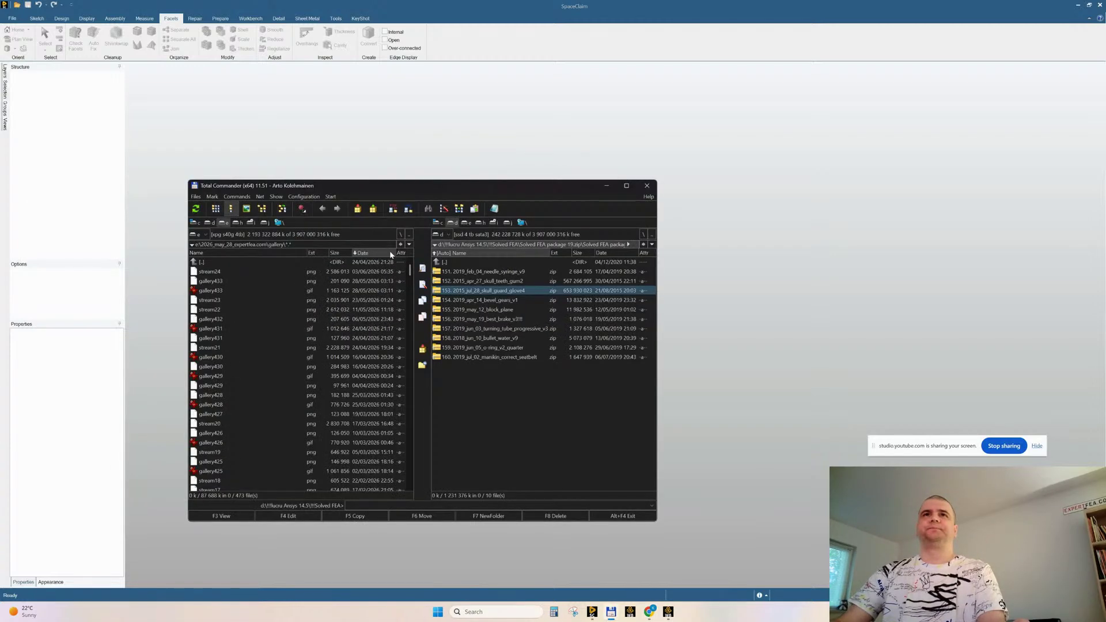
{"action": "left_click", "coordinate": [193, 222]}
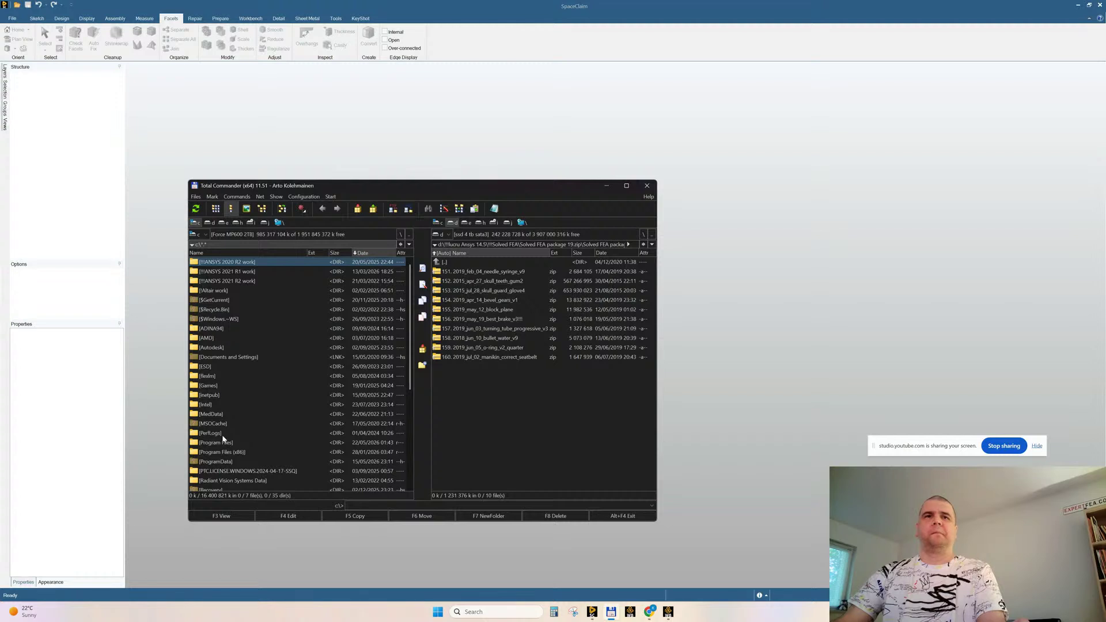
{"action": "scroll", "coordinate": [221, 433], "scroll_direction": "down", "scroll_amount": 5}
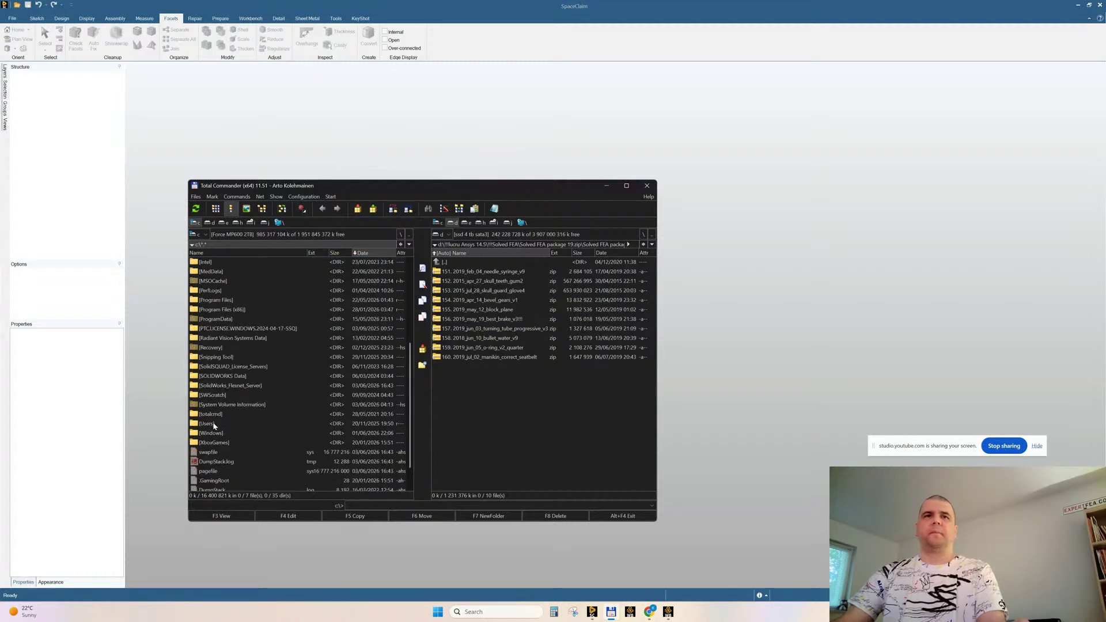
{"action": "double_click", "coordinate": [207, 424]}
{"action": "double_click", "coordinate": [206, 282]}
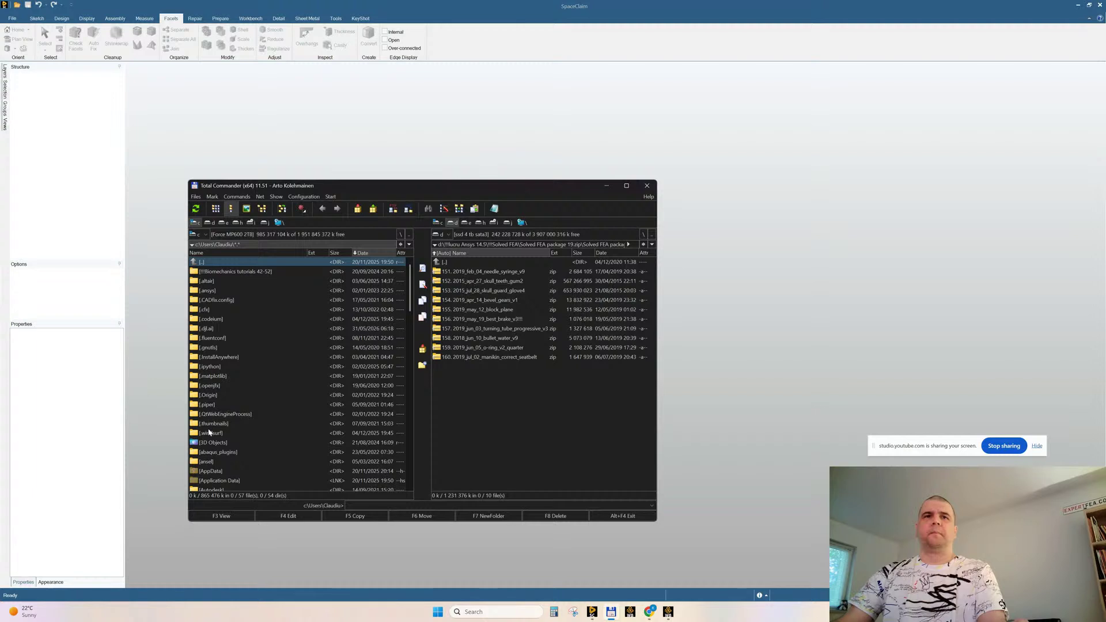
{"action": "scroll", "coordinate": [211, 435], "scroll_direction": "down", "scroll_amount": 3}
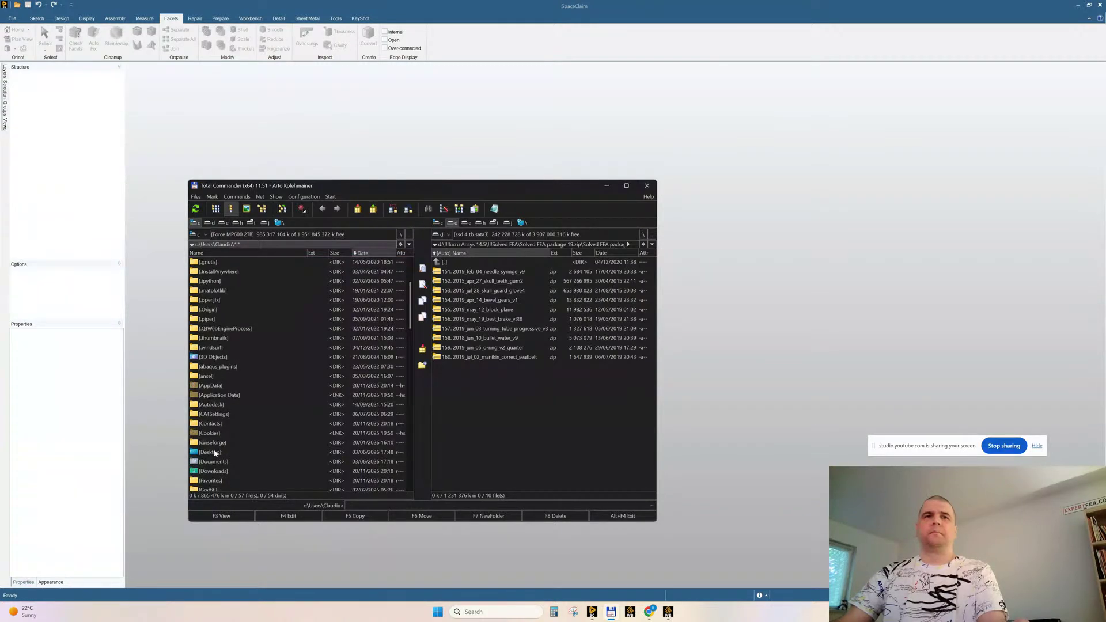
{"action": "double_click", "coordinate": [211, 453]}
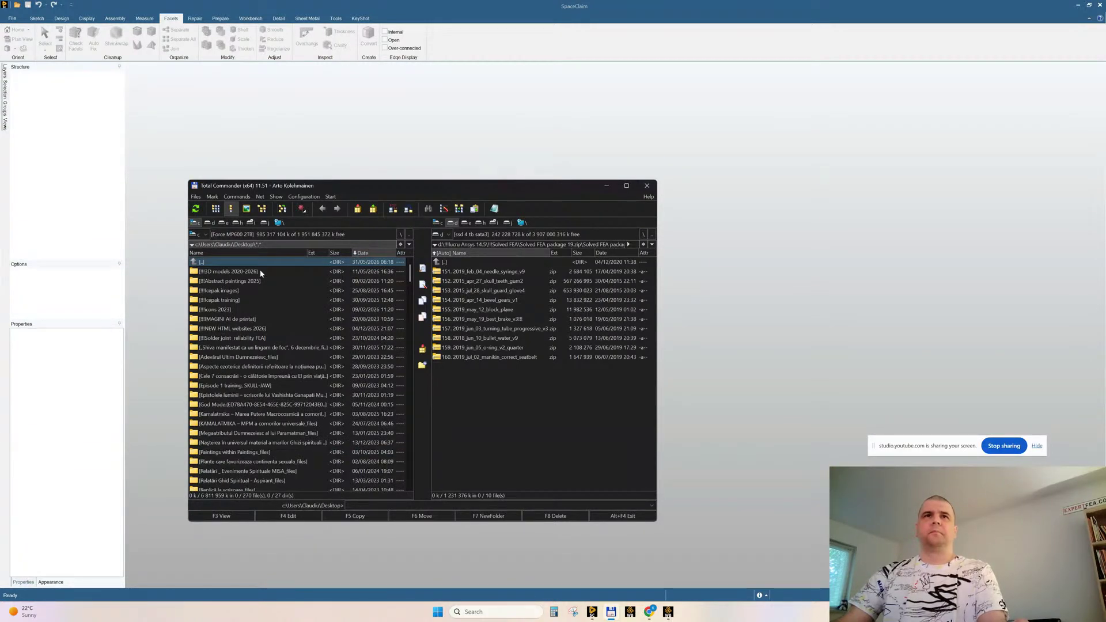
{"action": "scroll", "coordinate": [271, 346], "scroll_direction": "down", "scroll_amount": 7}
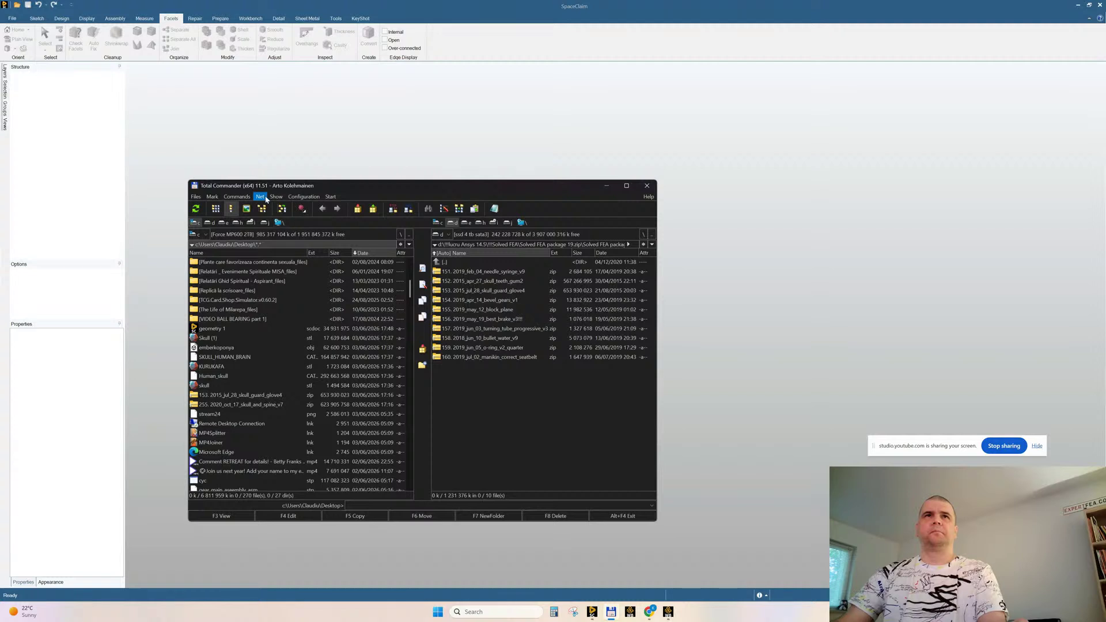
Open SKULL_HUMAN_BRAIN.CATPart from the Desktop folder in the empty SpaceClaim window
{"action": "left_click_drag", "start_coordinate": [256, 189], "coordinate": [491, 171]}
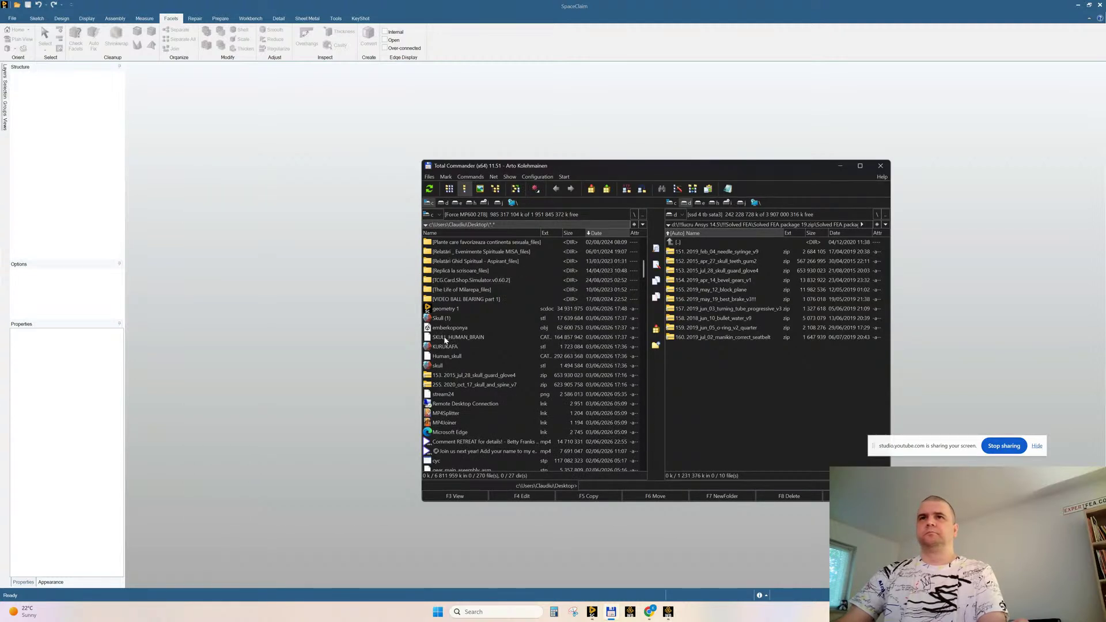
{"action": "left_click_drag", "start_coordinate": [444, 337], "coordinate": [341, 339]}
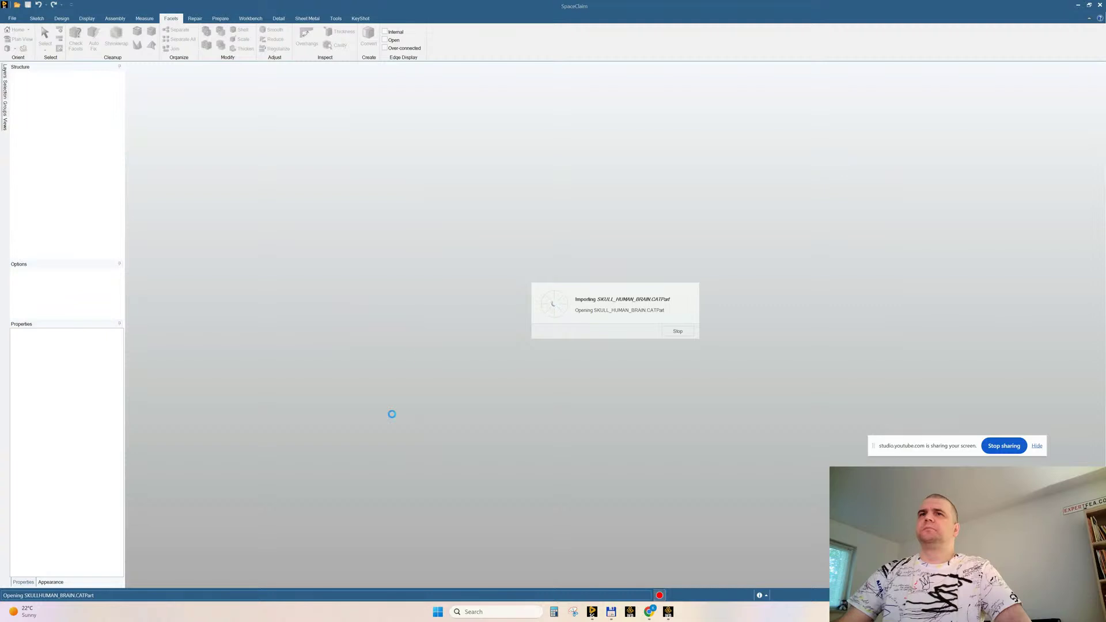
{"action": "mouse_move", "coordinate": [592, 619]}
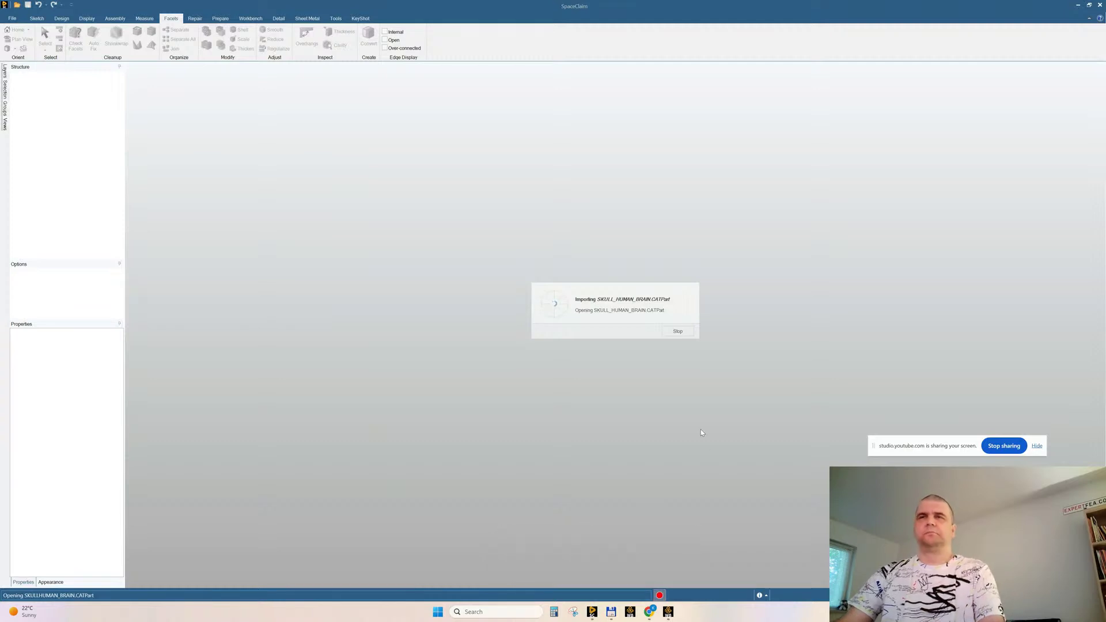
{"action": "key", "text": "alt+Tab"}
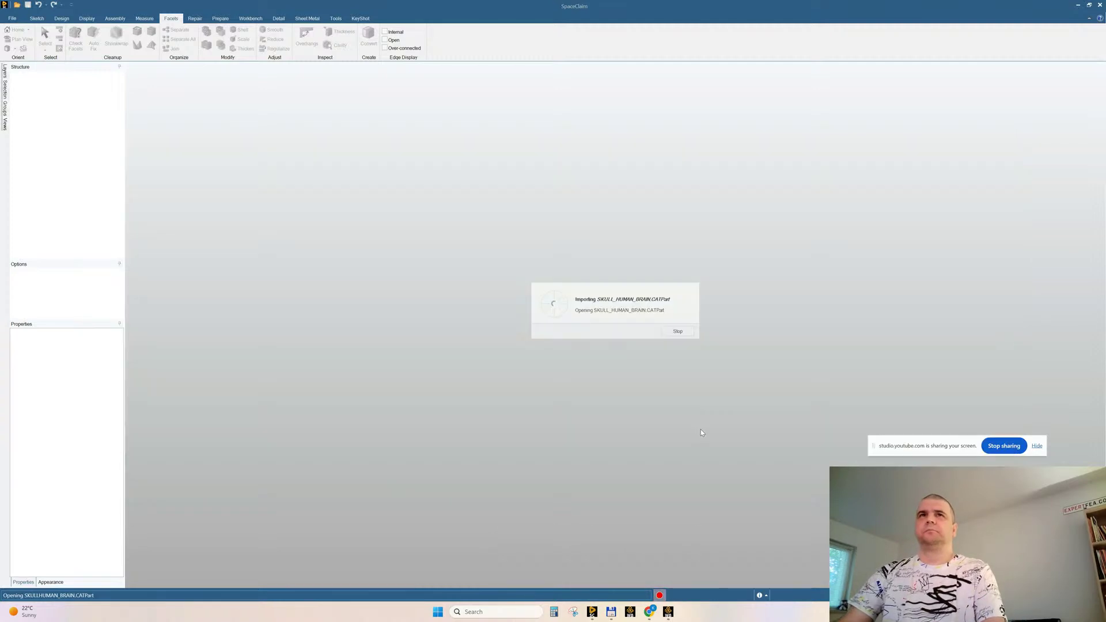
{"action": "key", "text": "alt+Tab"}
{"action": "key", "text": "alt+Tab"}
{"action": "key", "text": "alt+Tab"}
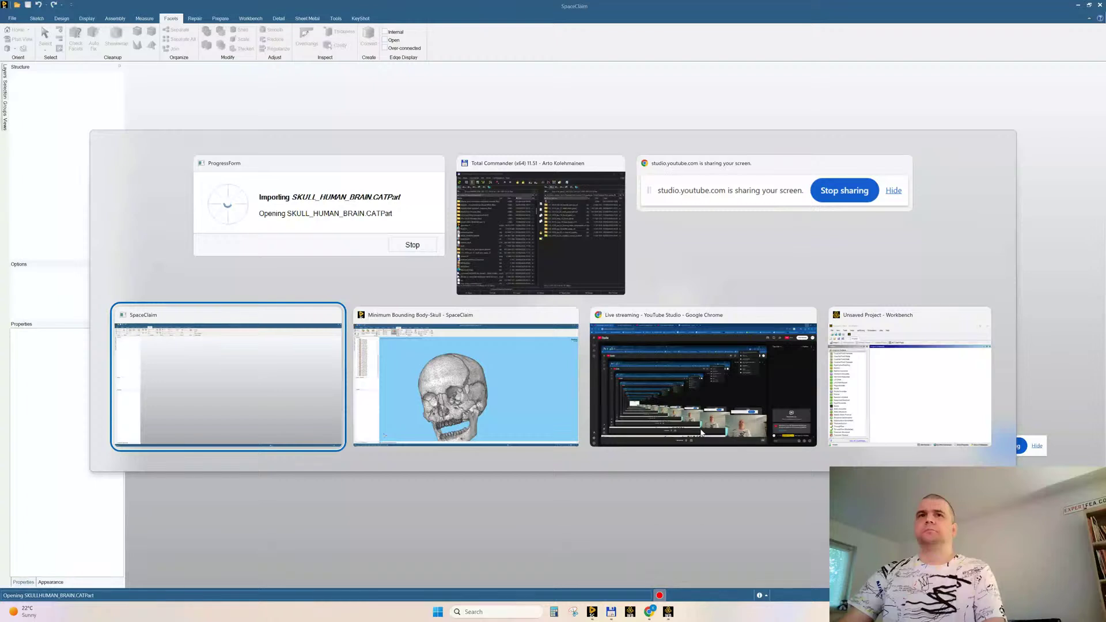
{"action": "key", "text": "alt+Tab"}
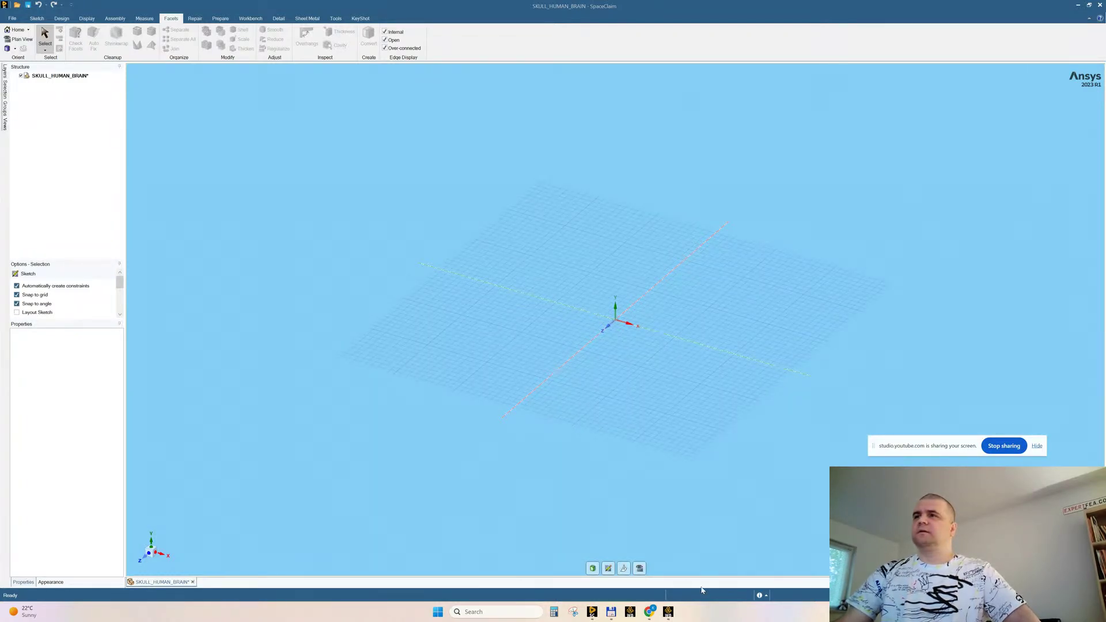
Read through the status history of messages and close the SKULL_HUMAN_BRAIN design without saving it
{"action": "left_click", "coordinate": [770, 596]}
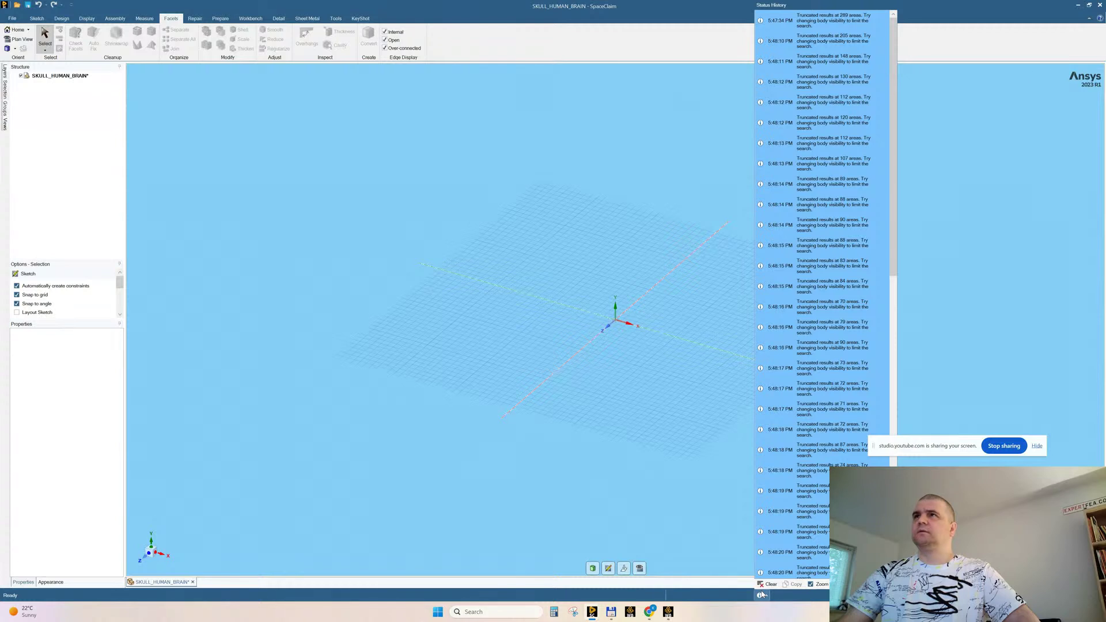
{"action": "scroll", "coordinate": [776, 554], "scroll_direction": "down", "scroll_amount": 10}
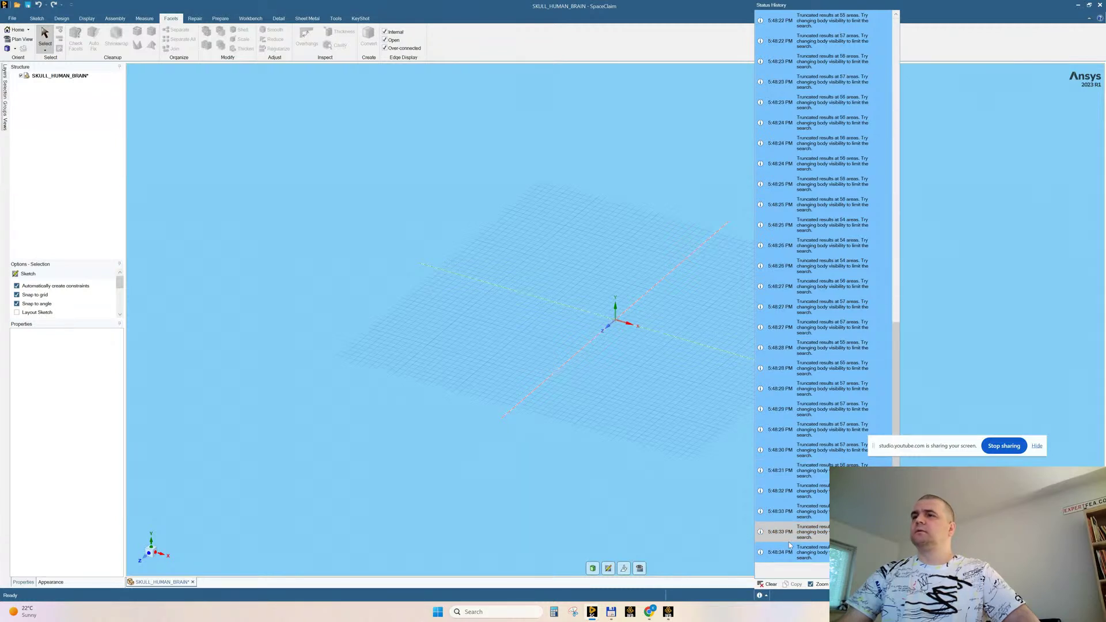
{"action": "scroll", "coordinate": [781, 550], "scroll_direction": "up", "scroll_amount": 10}
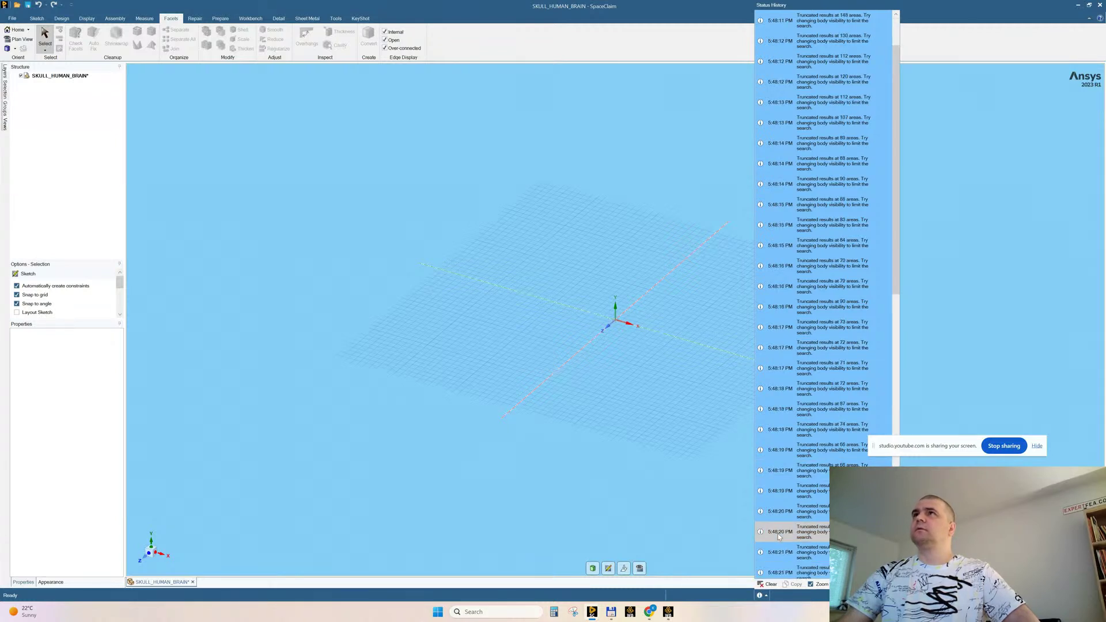
{"action": "scroll", "coordinate": [780, 537], "scroll_direction": "up", "scroll_amount": 2}
{"action": "left_click", "coordinate": [576, 308]}
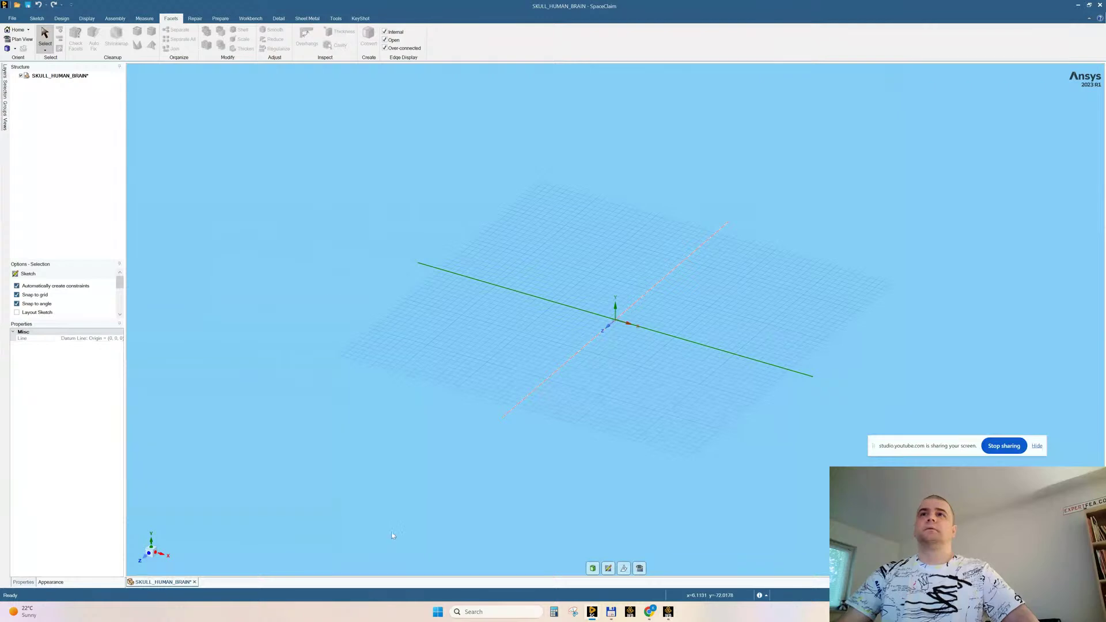
{"action": "left_click", "coordinate": [195, 582]}
{"action": "left_click", "coordinate": [559, 343]}
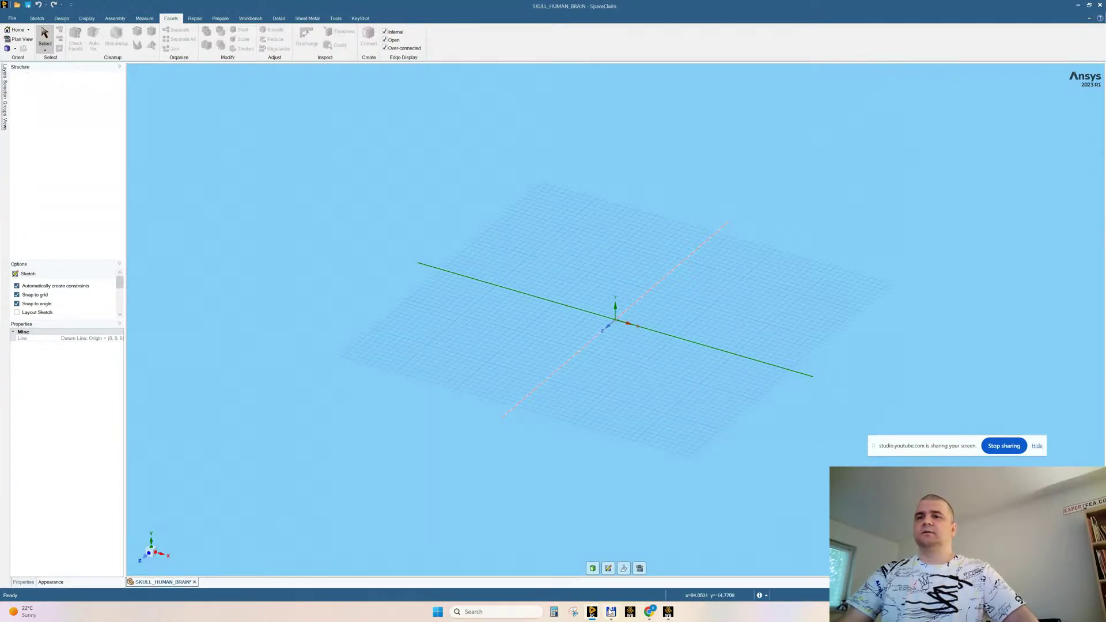
Bring up Total Commander, find and launch Catia through Windows search, and minimize its console window
{"action": "left_click", "coordinate": [612, 615]}
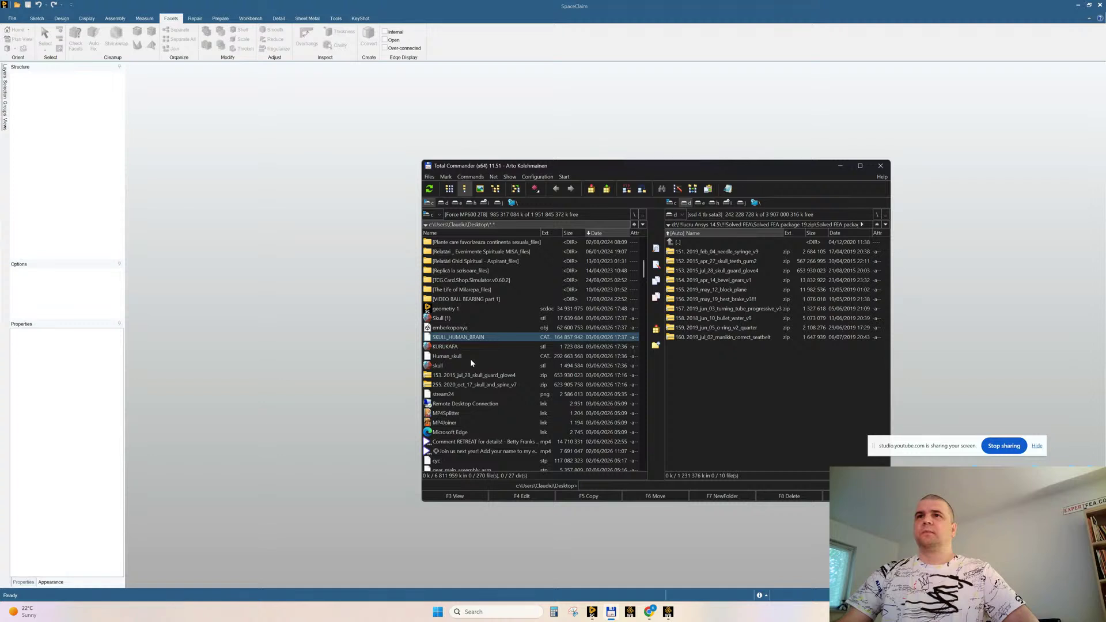
{"action": "left_click", "coordinate": [515, 614]}
{"action": "type", "text": "catia"}
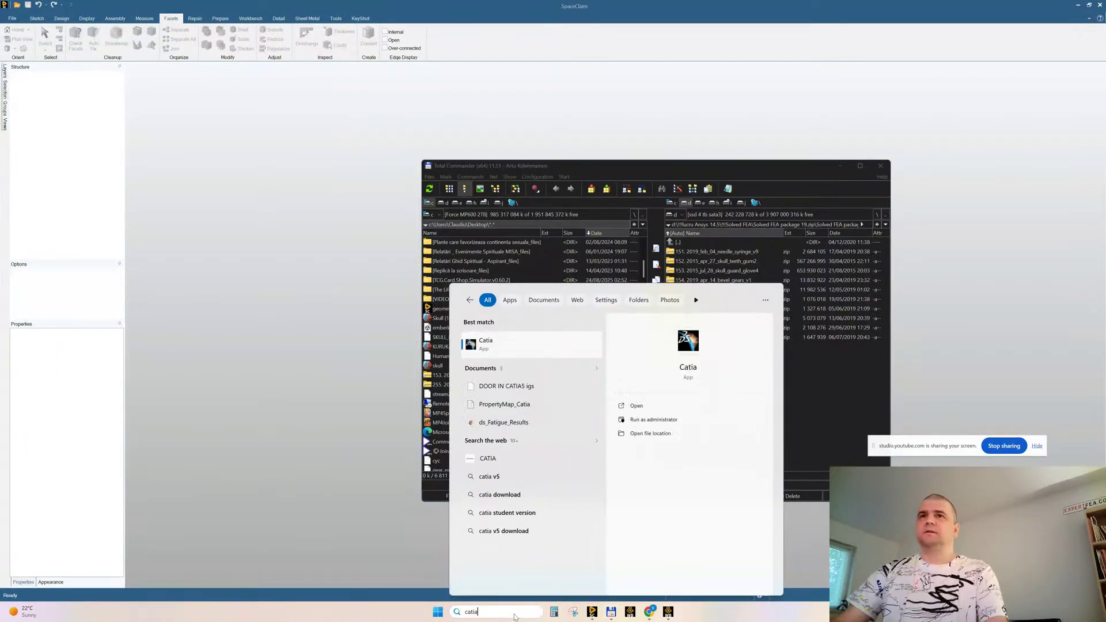
{"action": "left_click", "coordinate": [489, 344]}
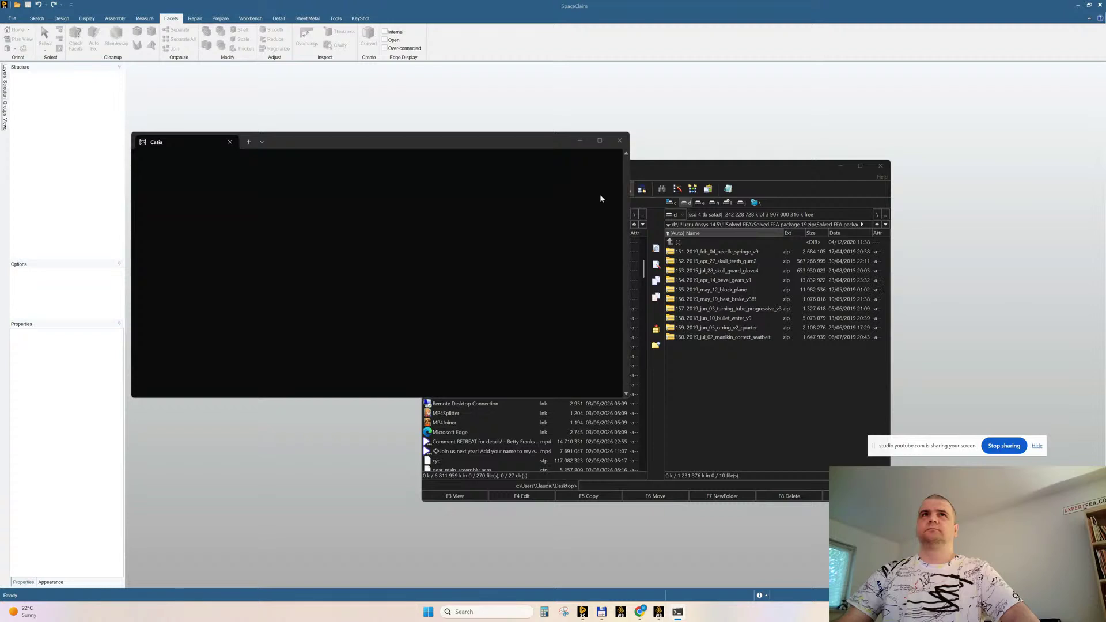
{"action": "left_click", "coordinate": [579, 141]}
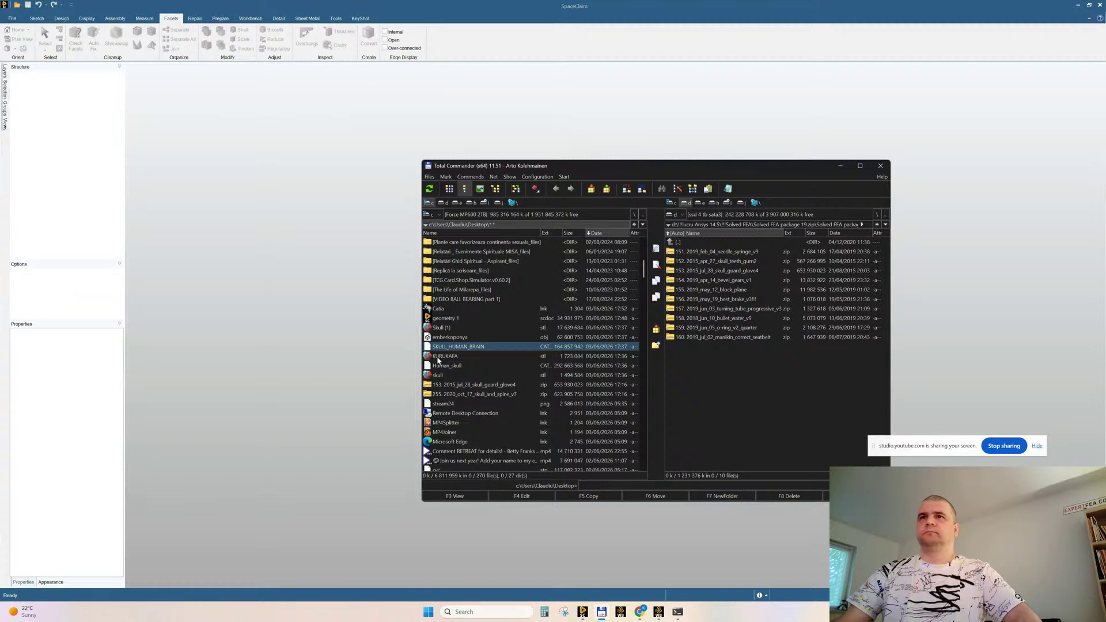
Open KURUKAFA.stl from Total Commander in SpaceClaim and look at the skull from the front and side
{"action": "left_click_drag", "start_coordinate": [440, 358], "coordinate": [337, 357]}
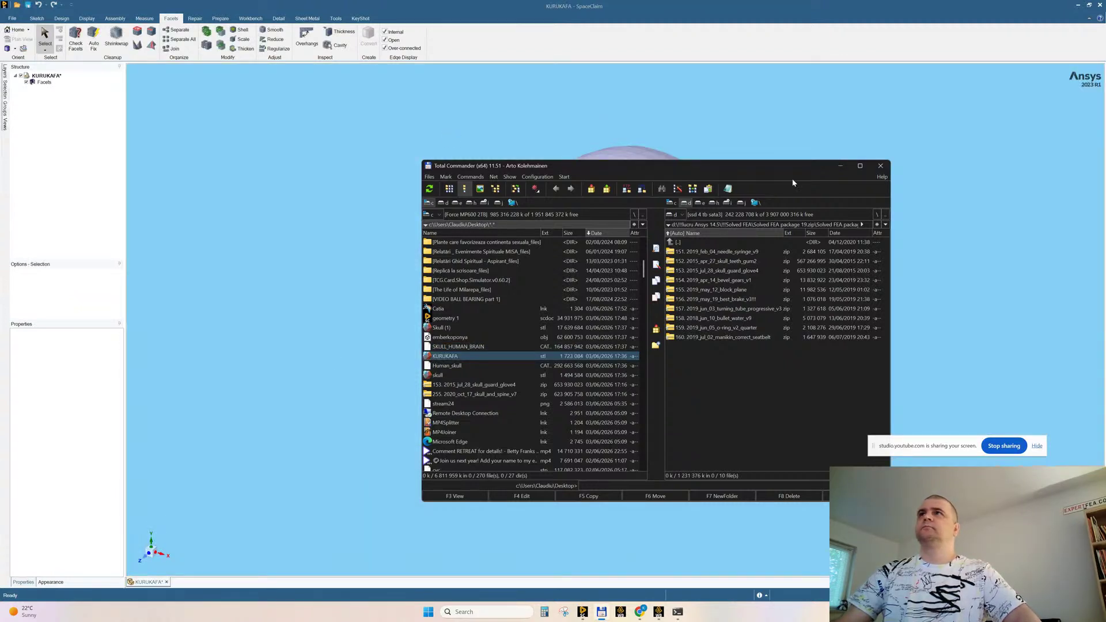
{"action": "left_click", "coordinate": [841, 166]}
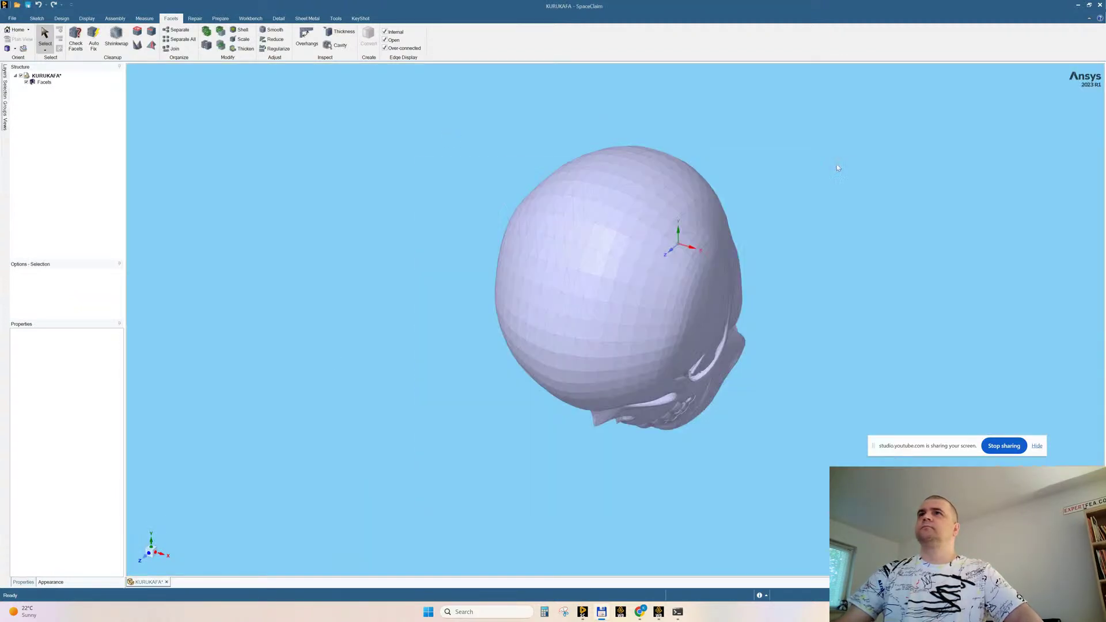
{"action": "middle_click_drag", "start_coordinate": [828, 144], "coordinate": [796, 190]}
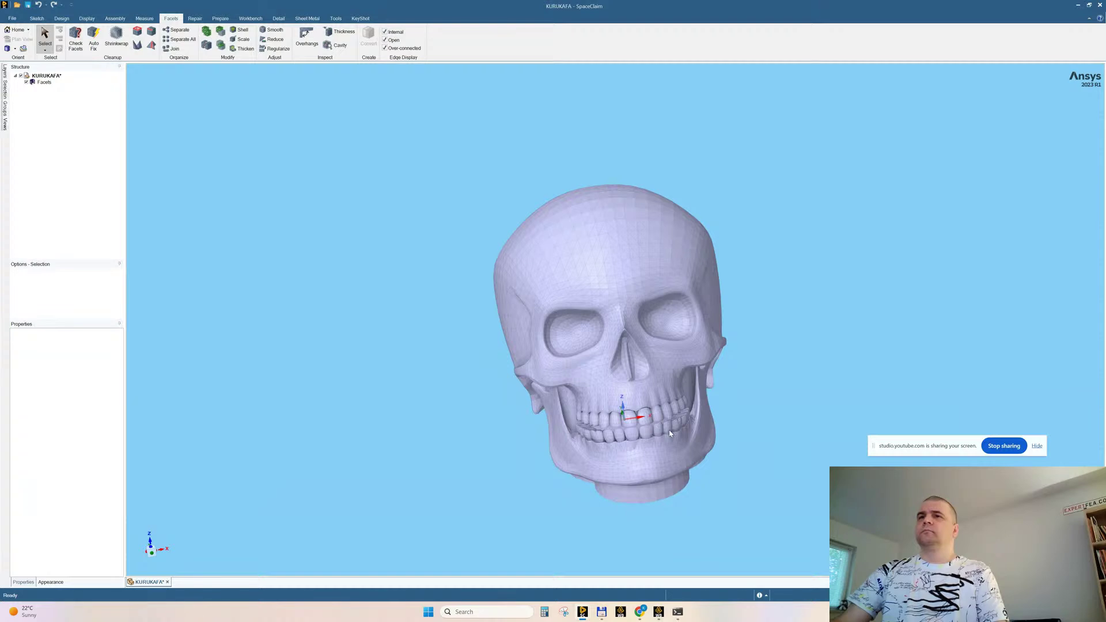
{"action": "mouse_move", "coordinate": [697, 461]}
{"action": "middle_mouse_down", "text": "ctrl"}
{"action": "mouse_move", "coordinate": [651, 468]}
{"action": "mouse_move", "coordinate": [649, 427]}
{"action": "mouse_move", "coordinate": [637, 471]}
{"action": "mouse_move", "coordinate": [646, 394]}
{"action": "mouse_move", "coordinate": [610, 329]}
{"action": "mouse_move", "coordinate": [573, 332]}
{"action": "middle_mouse_up", "text": "ctrl"}
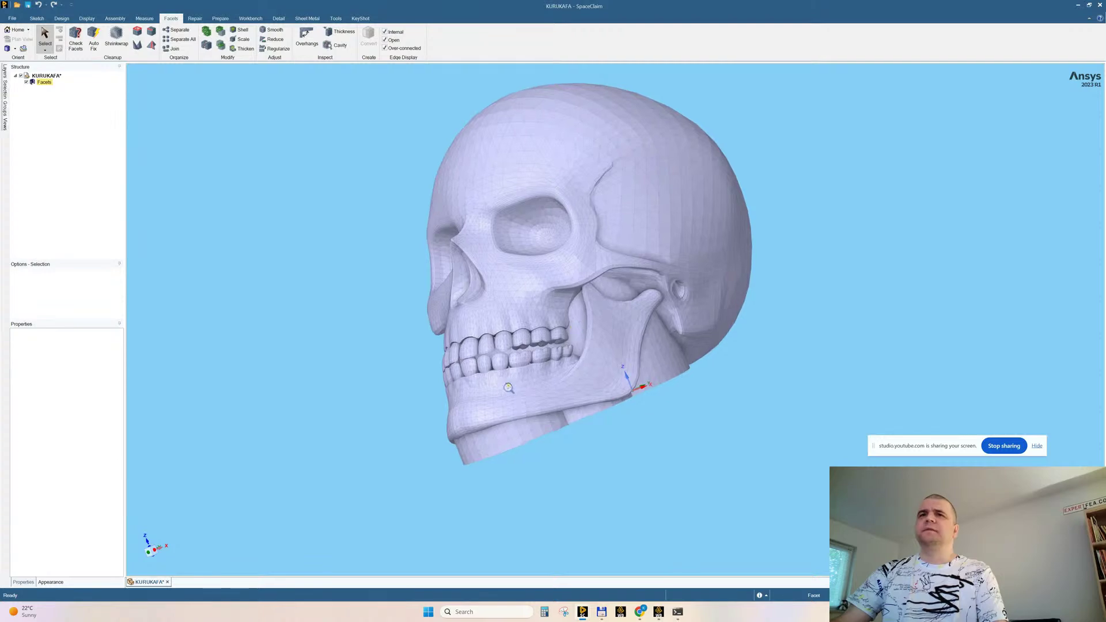
Separate all facets of the KURUKAFA skull into individual bodies and select a lower molar to check it
{"action": "scroll", "coordinate": [506, 383], "scroll_direction": "up", "scroll_amount": 5}
{"action": "scroll", "coordinate": [536, 279], "scroll_direction": "up", "scroll_amount": 3}
{"action": "middle_click_drag", "start_coordinate": [537, 261], "coordinate": [536, 352]}
{"action": "right_click", "coordinate": [42, 83]}
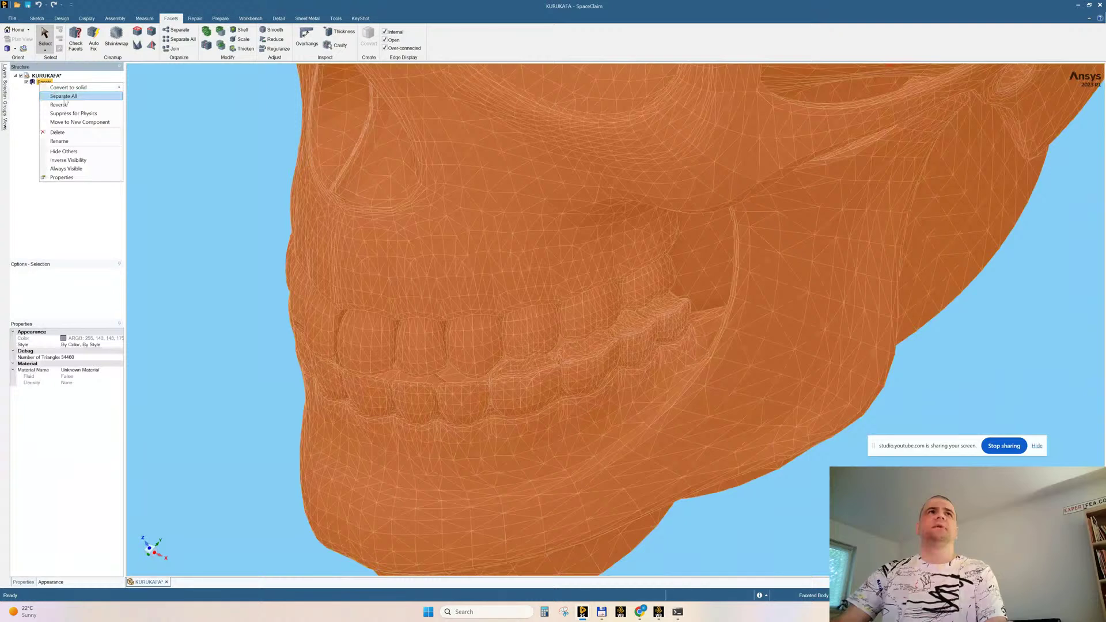
{"action": "left_click", "coordinate": [63, 95]}
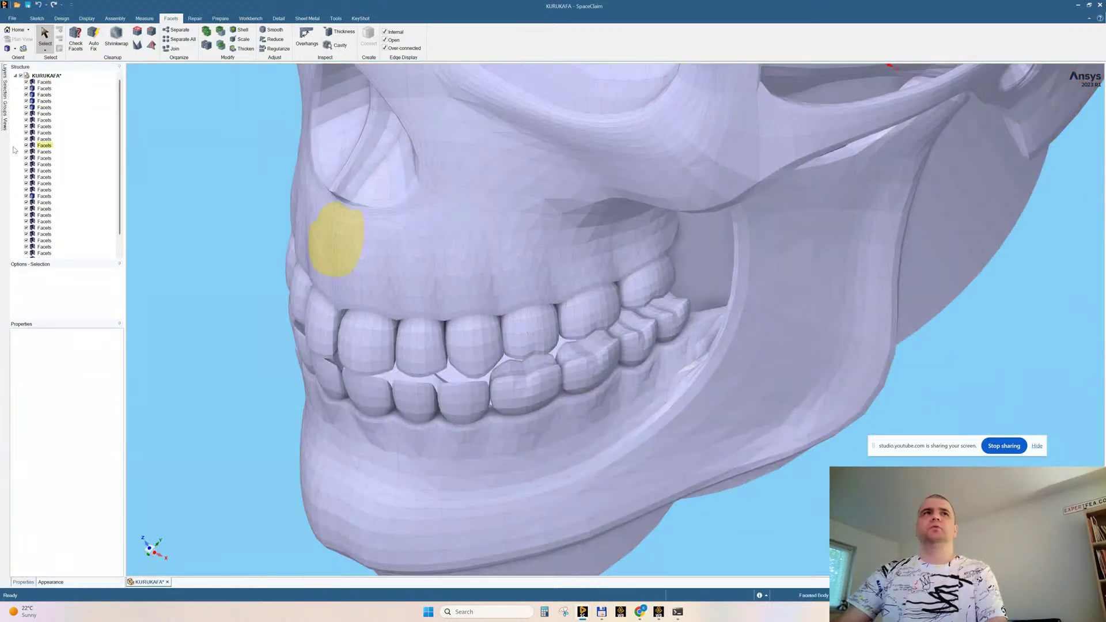
{"action": "left_click", "coordinate": [43, 158]}
{"action": "middle_click_drag", "start_coordinate": [252, 306], "coordinate": [267, 259]}
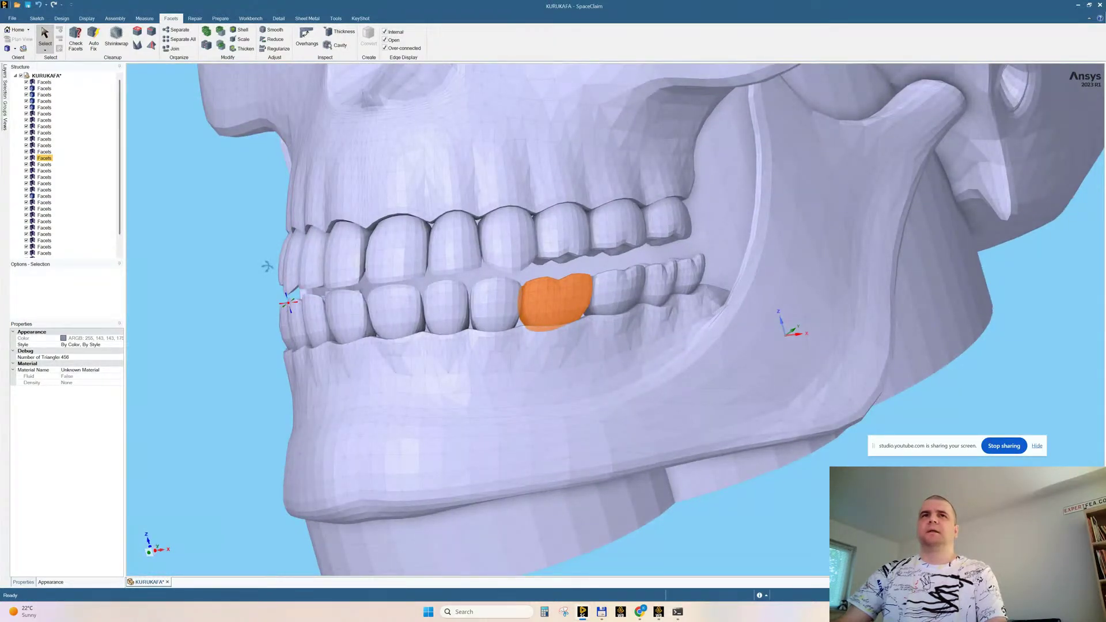
{"action": "scroll", "coordinate": [244, 333], "scroll_direction": "down", "scroll_amount": 5}
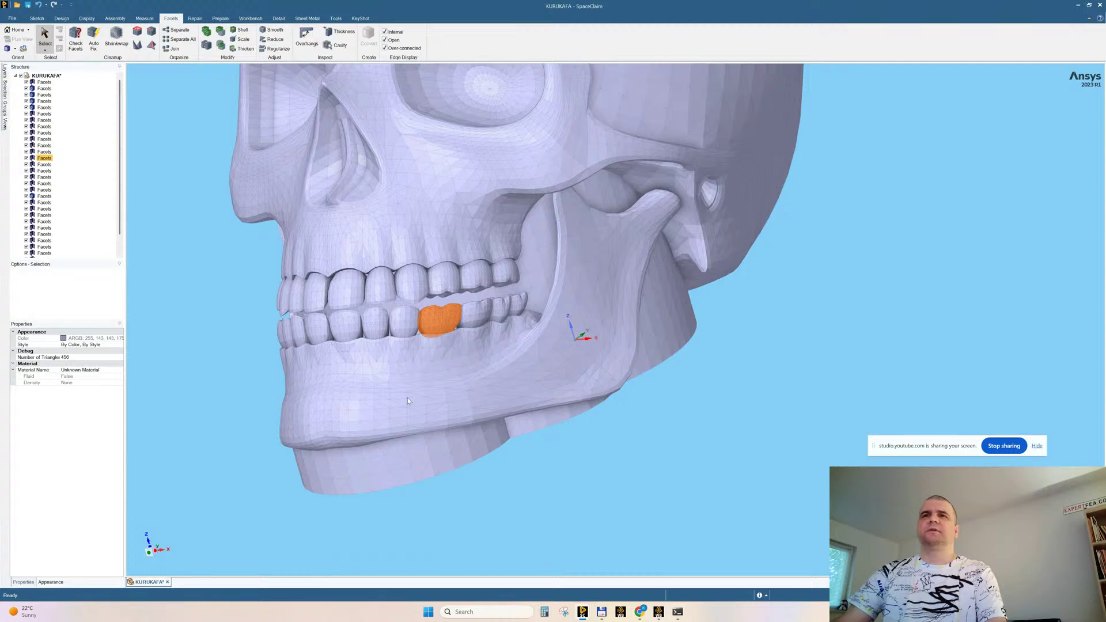
Delete the two neck cylinder bodies beneath the jaw and the skull base
{"action": "middle_click_drag", "start_coordinate": [407, 398], "coordinate": [511, 375]}
{"action": "left_click", "coordinate": [379, 475]}
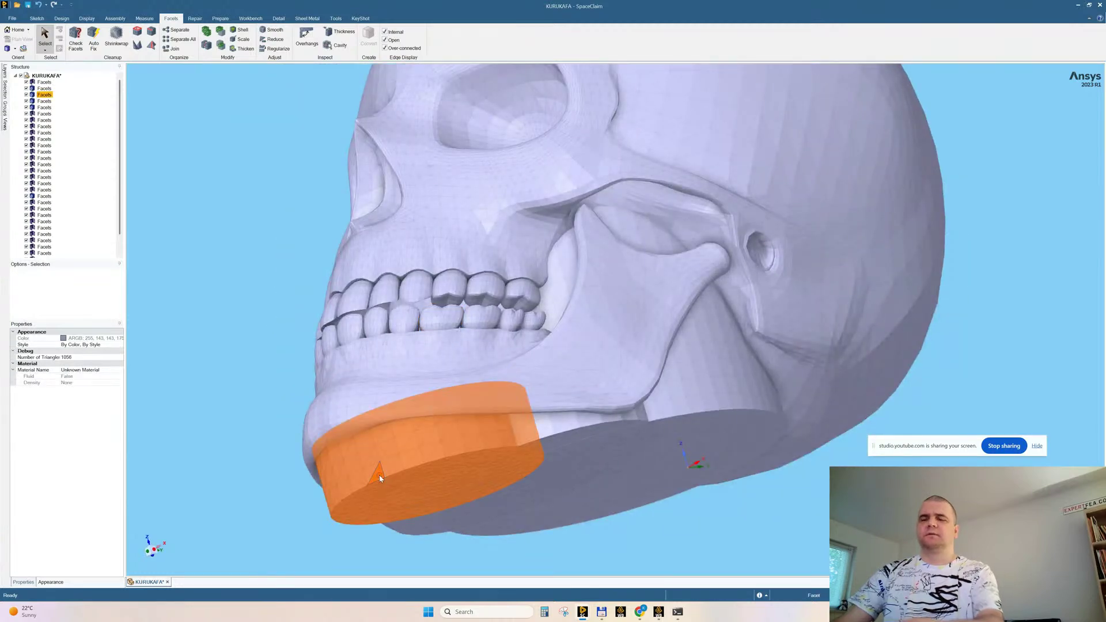
{"action": "key", "text": "Escape"}
{"action": "left_click", "coordinate": [496, 460]}
{"action": "key", "text": "Delete"}
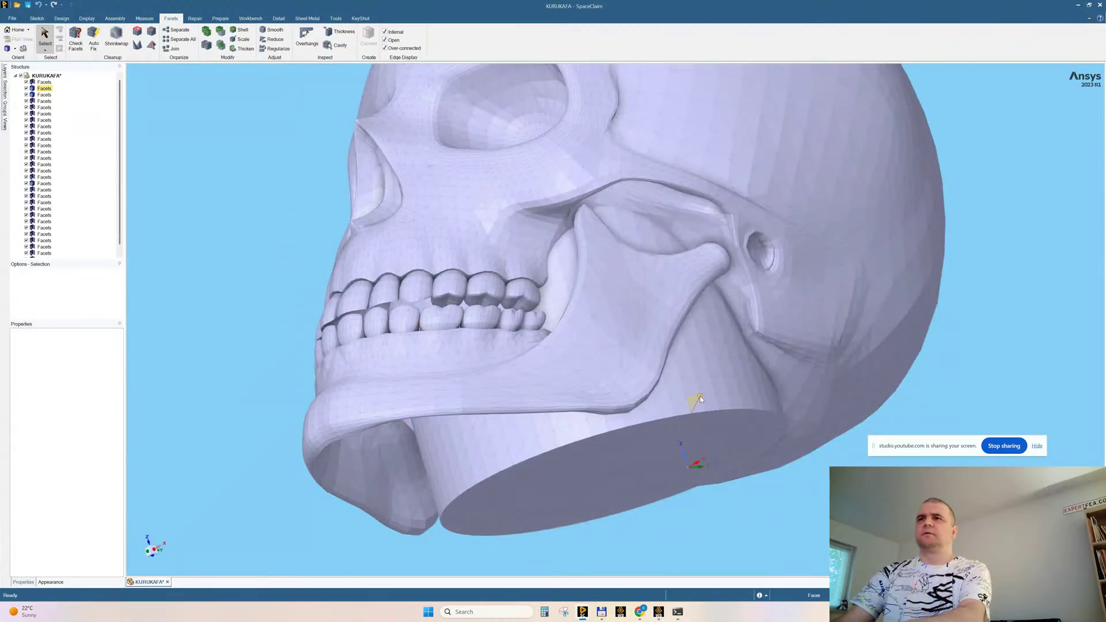
{"action": "left_click", "coordinate": [700, 399]}
{"action": "key", "text": "Delete"}
Examine the skull's underside, lower jaw and rows of teeth, checking an upper molar as a separate body
{"action": "middle_click_drag", "start_coordinate": [699, 400], "coordinate": [673, 367]}
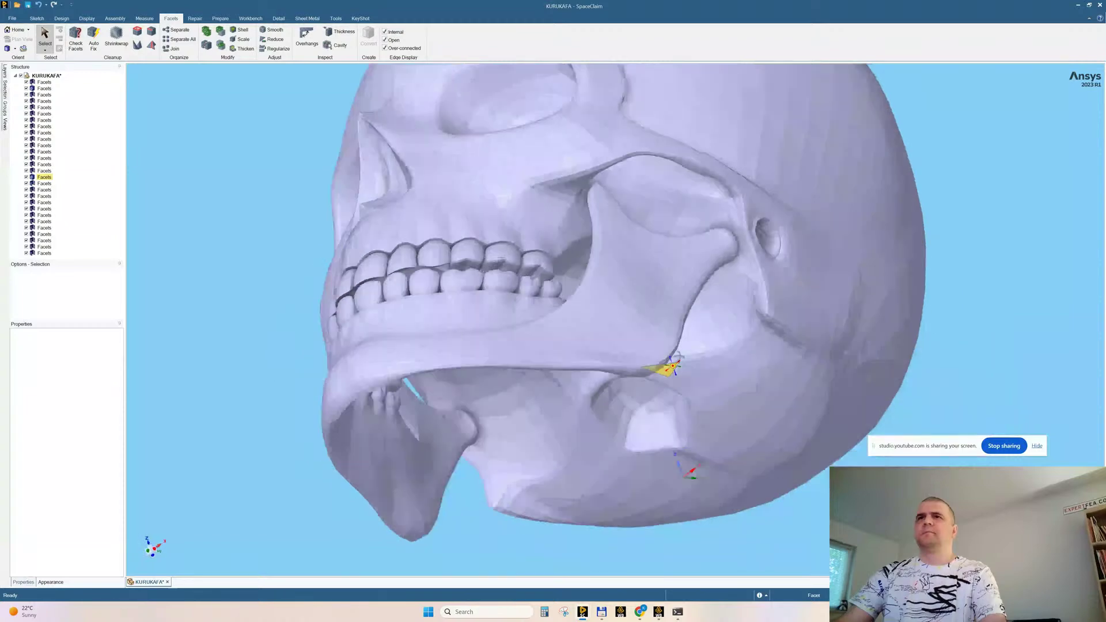
{"action": "middle_click_drag", "start_coordinate": [675, 455], "coordinate": [679, 386]}
{"action": "left_click", "coordinate": [468, 345]}
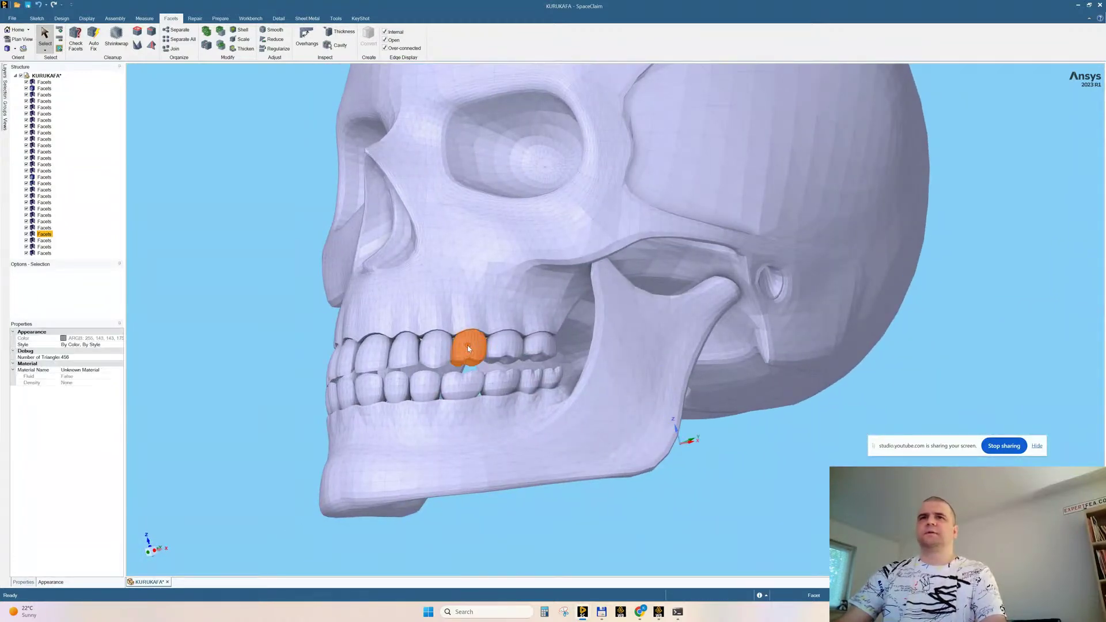
{"action": "middle_click_drag", "start_coordinate": [282, 338], "coordinate": [290, 351]}
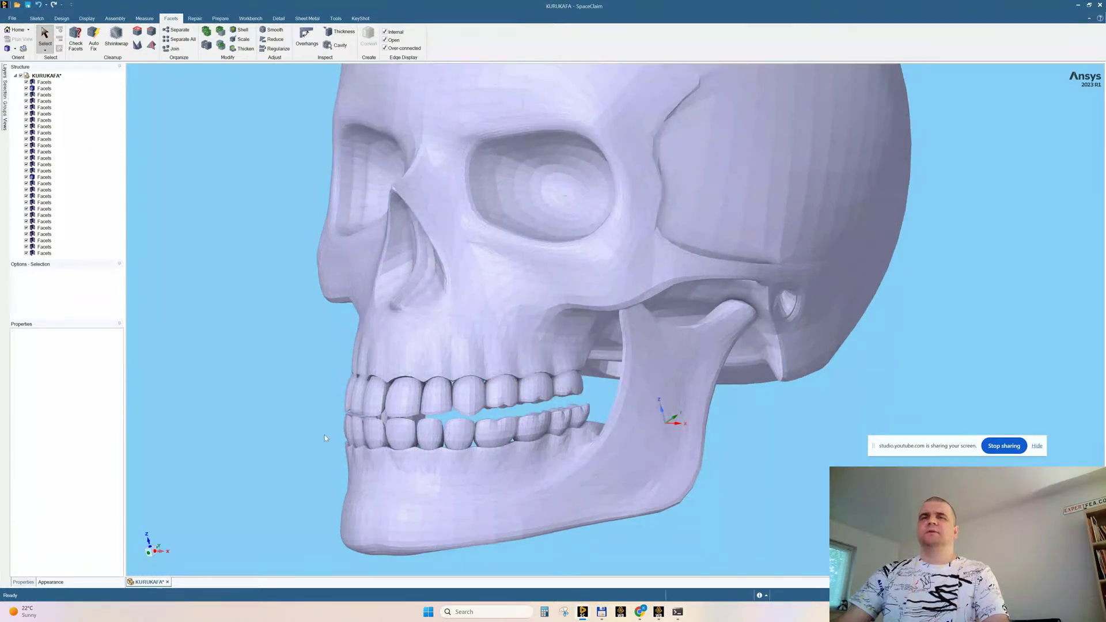
{"action": "scroll", "coordinate": [326, 438], "scroll_direction": "down", "scroll_amount": 5}
{"action": "scroll", "coordinate": [335, 402], "scroll_direction": "up", "scroll_amount": 6}
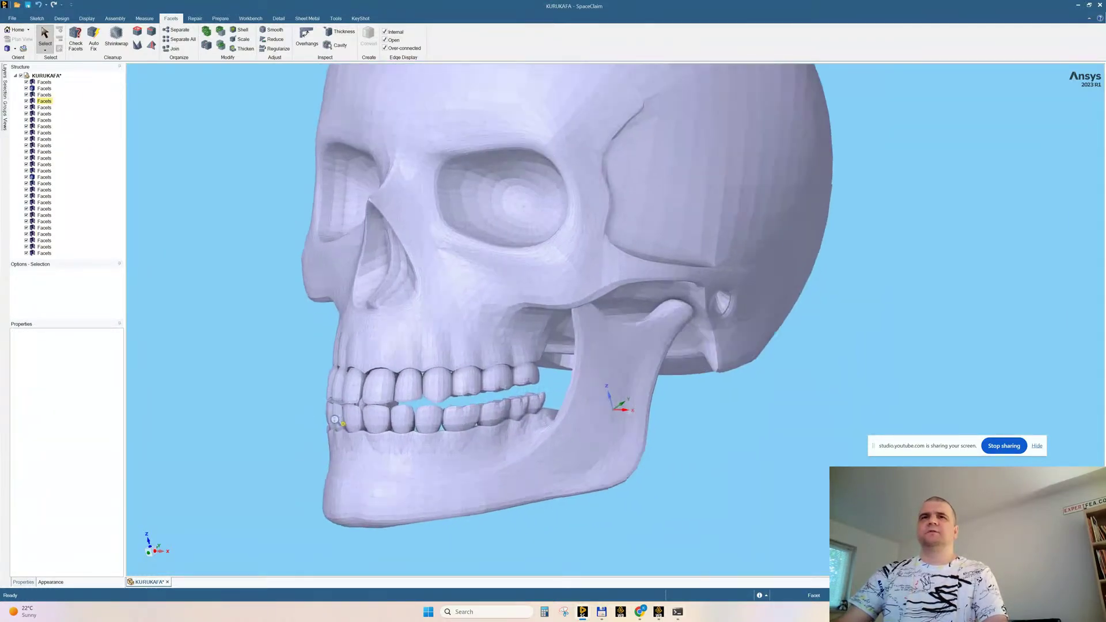
{"action": "scroll", "coordinate": [323, 407], "scroll_direction": "down", "scroll_amount": 5}
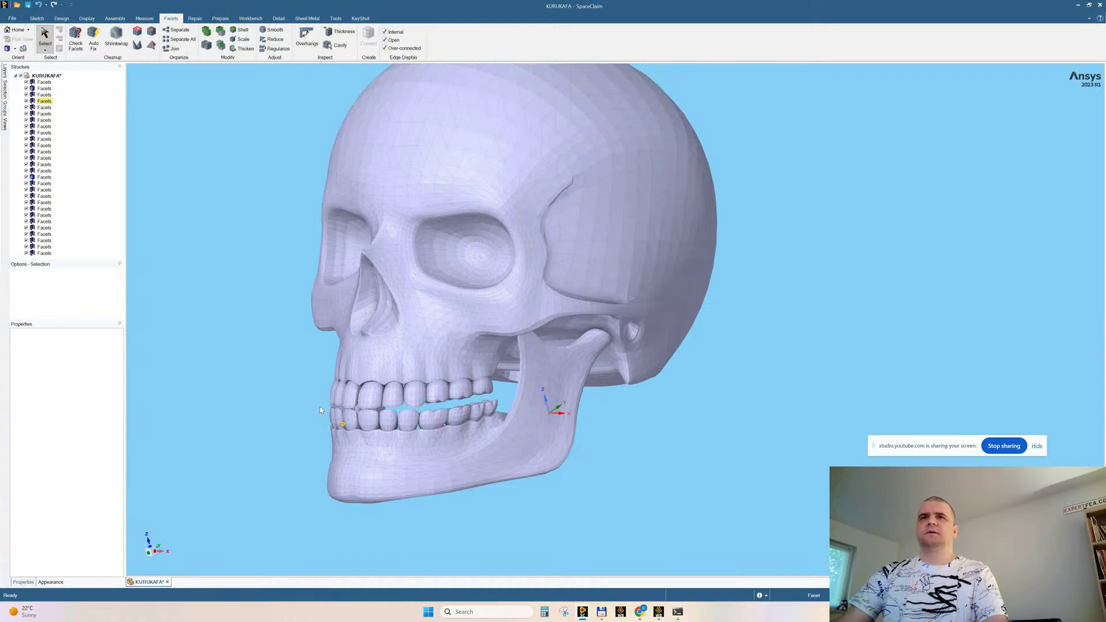
Close the KURUKAFA design without saving its changes
{"action": "left_click", "coordinate": [167, 582]}
{"action": "left_click", "coordinate": [547, 345]}
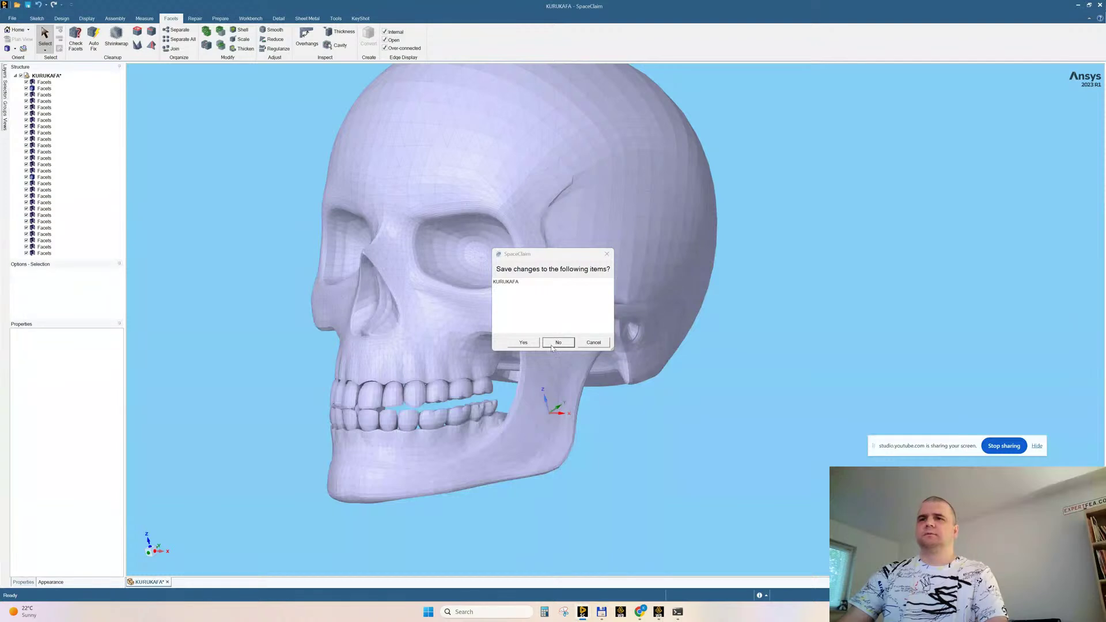
Close the Catia console window, then close Task Manager to return to the empty SpaceClaim window
{"action": "mouse_move", "coordinate": [588, 617]}
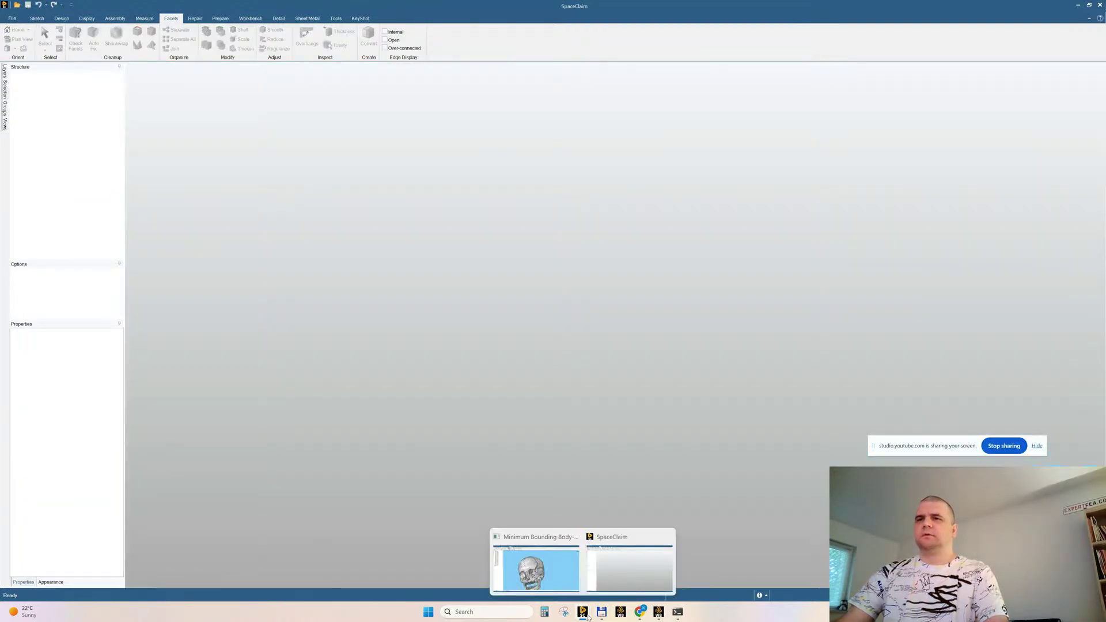
{"action": "left_click", "coordinate": [677, 612]}
{"action": "left_click", "coordinate": [620, 141]}
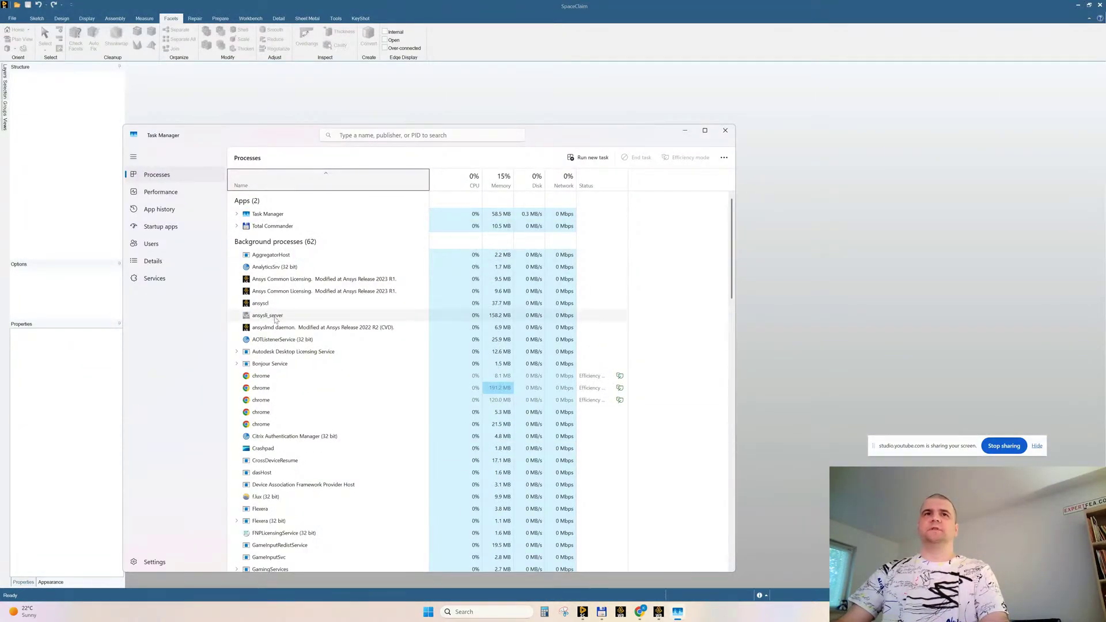
{"action": "left_click", "coordinate": [726, 131]}
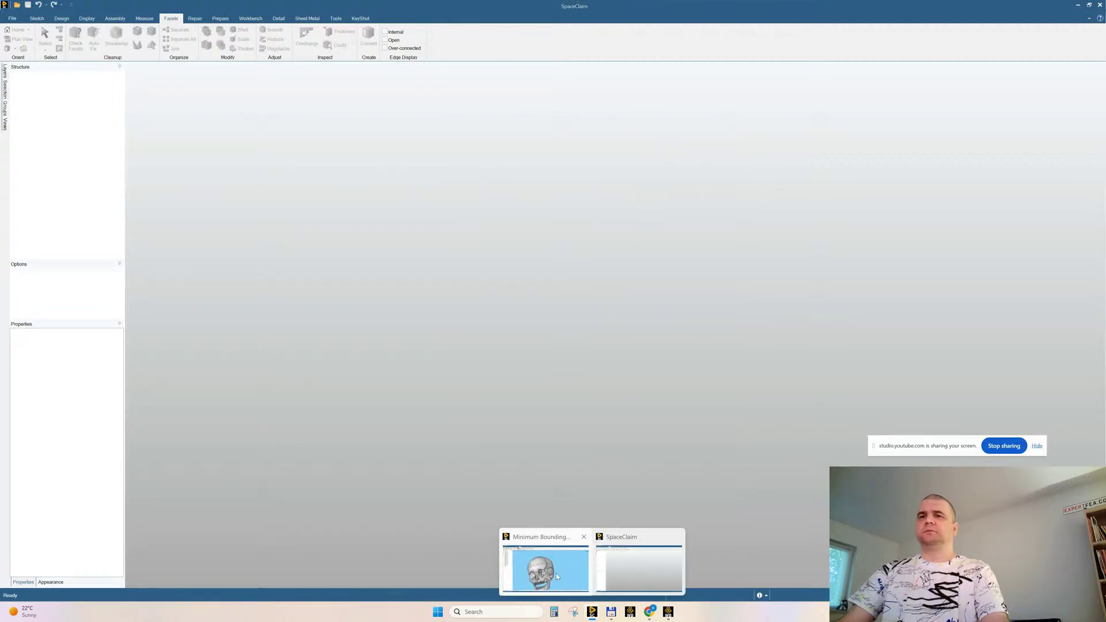
{"action": "mouse_move", "coordinate": [593, 612]}
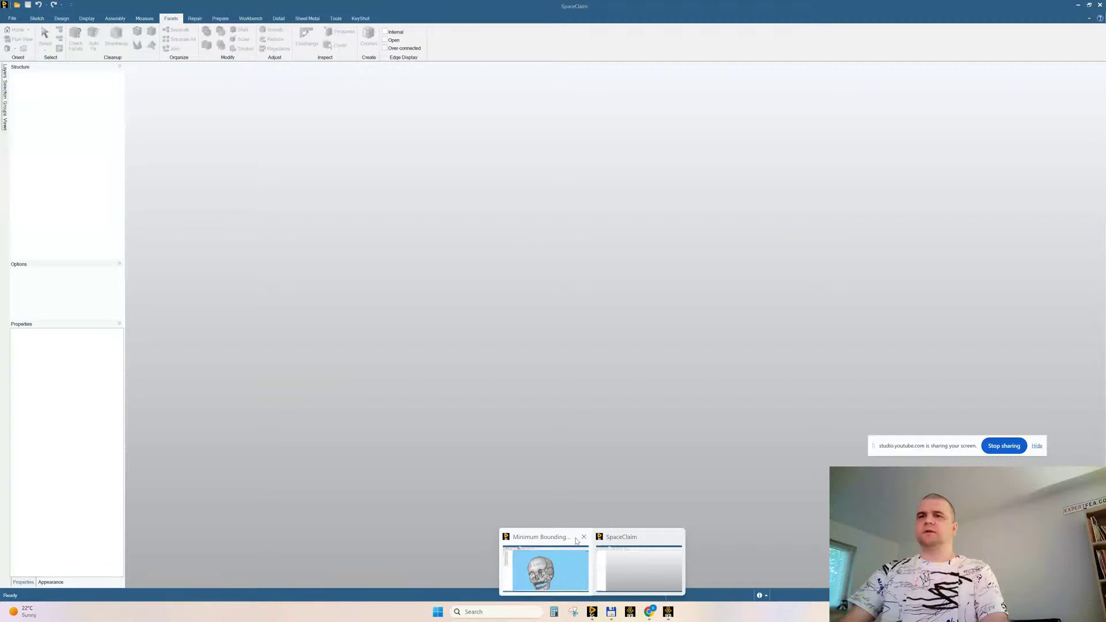
Close the Minimum Bounding Body Skull window in SpaceClaim without saving its changes
{"action": "left_click", "coordinate": [584, 540]}
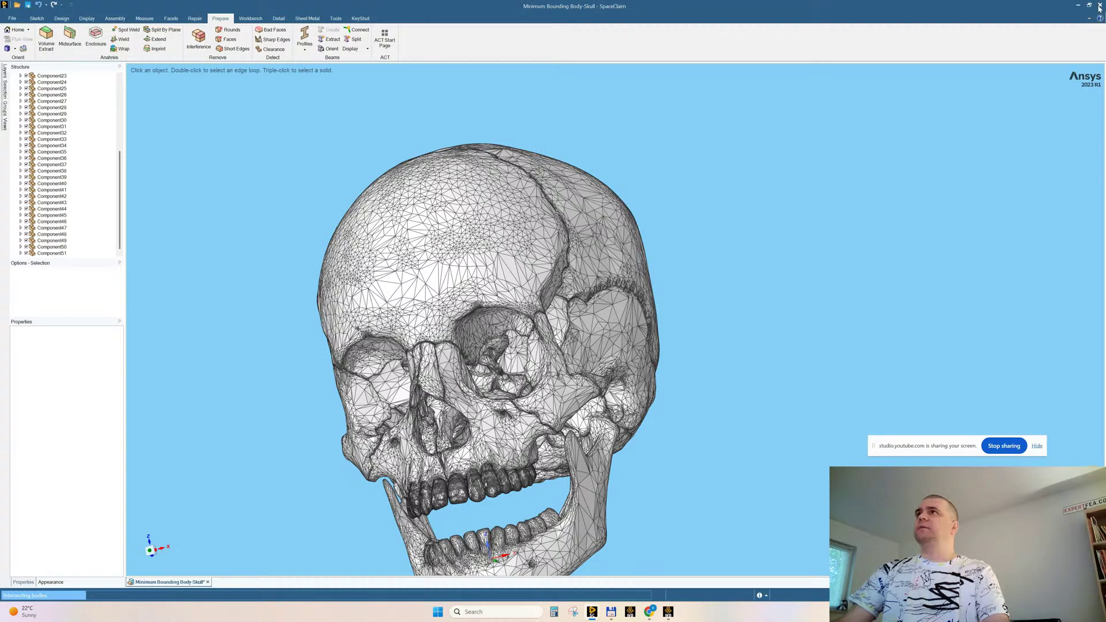
{"action": "mouse_move", "coordinate": [592, 612]}
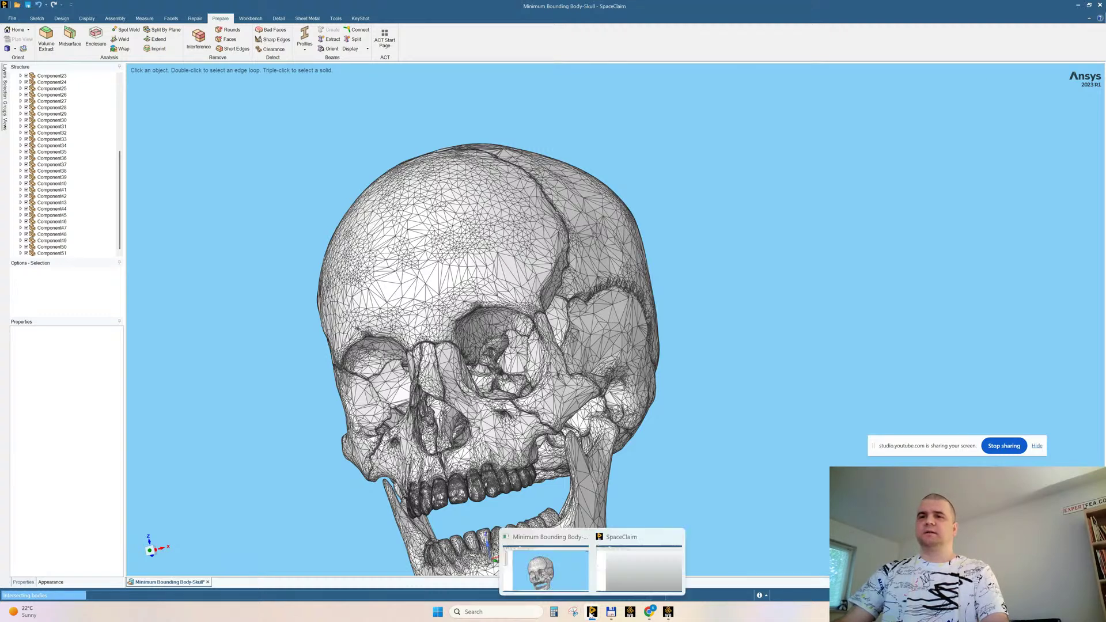
{"action": "left_click", "coordinate": [585, 539]}
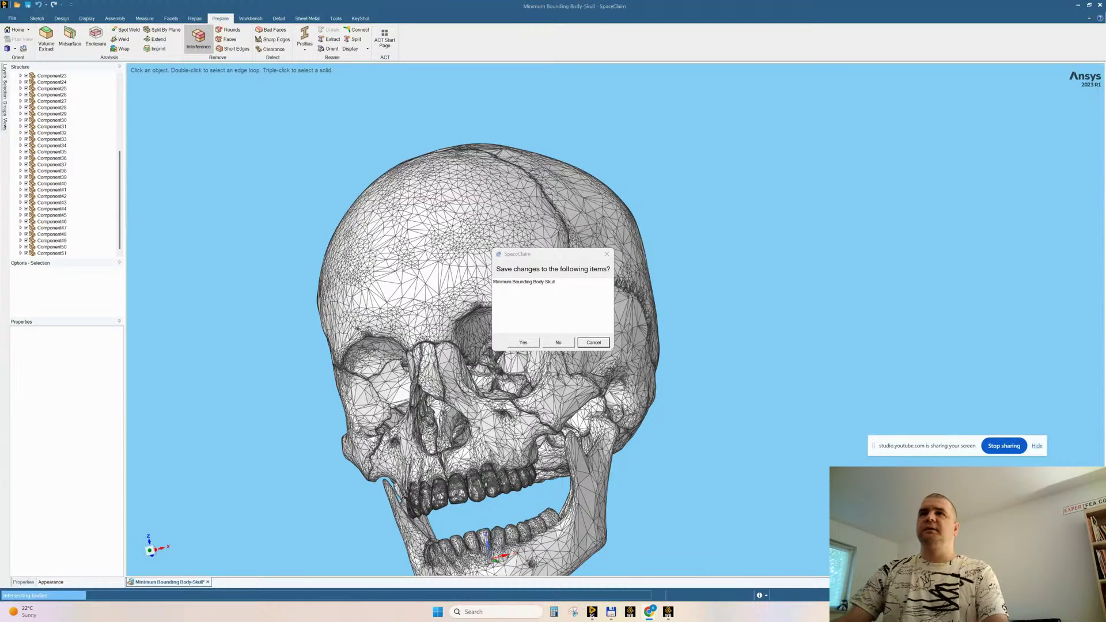
{"action": "left_click", "coordinate": [559, 342]}
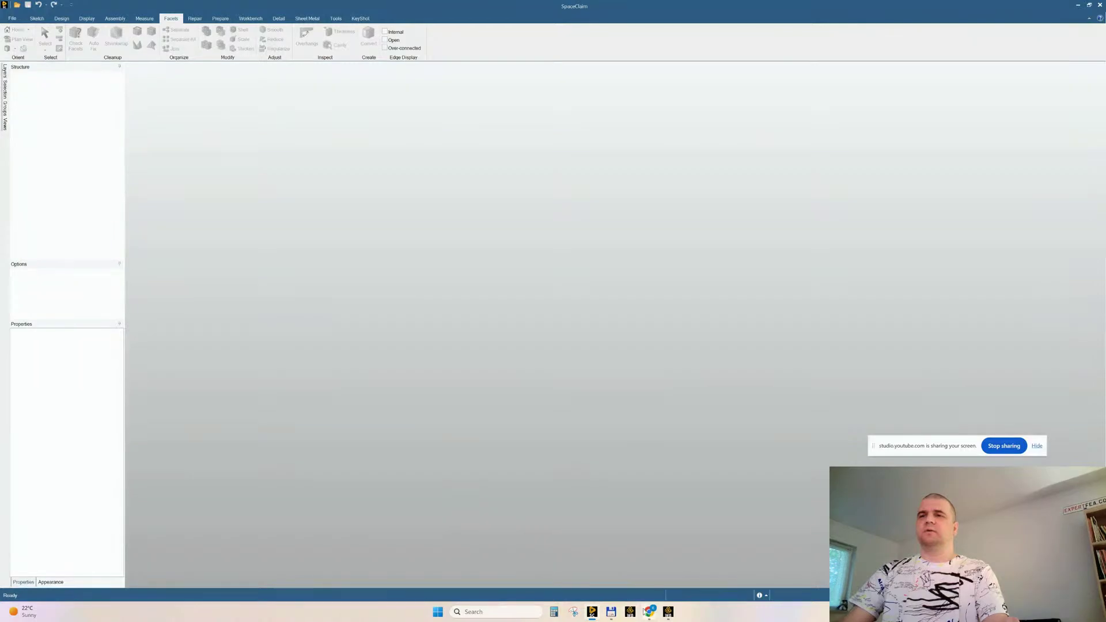
Switch to the browser to check the YouTube Studio livestream and its chat, and minimise it again
{"action": "mouse_move", "coordinate": [649, 611]}
{"action": "left_click", "coordinate": [600, 575]}
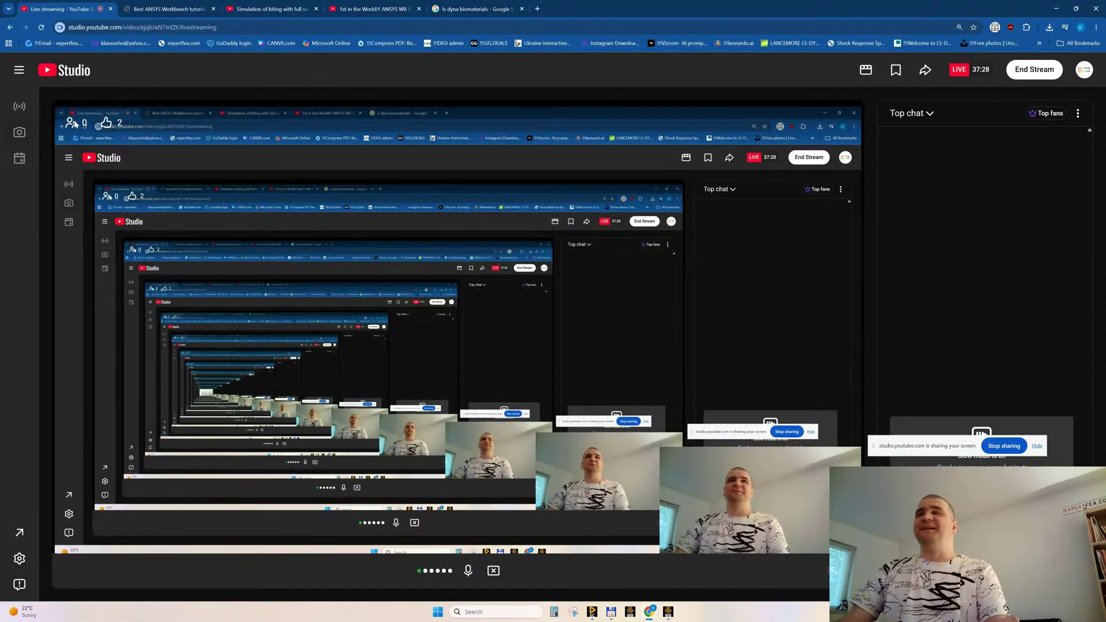
{"action": "left_click", "coordinate": [1056, 8]}
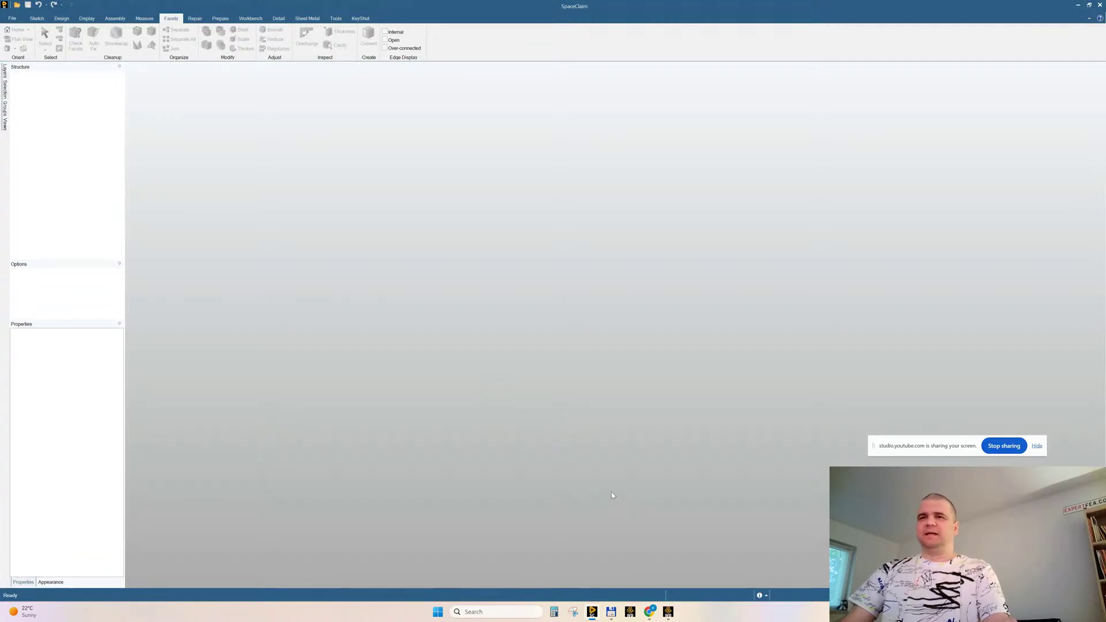
Shrink the SpaceClaim window to uncover the desktop and import the emberkoponya skull file from there
{"action": "mouse_move", "coordinate": [598, 613]}
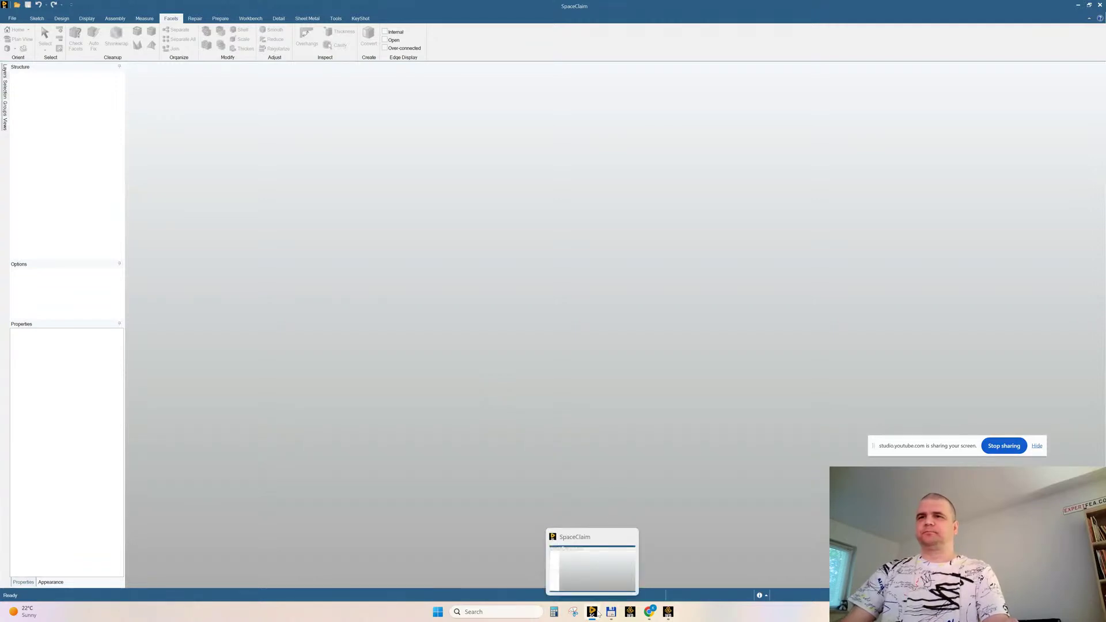
{"action": "left_click", "coordinate": [1090, 5]}
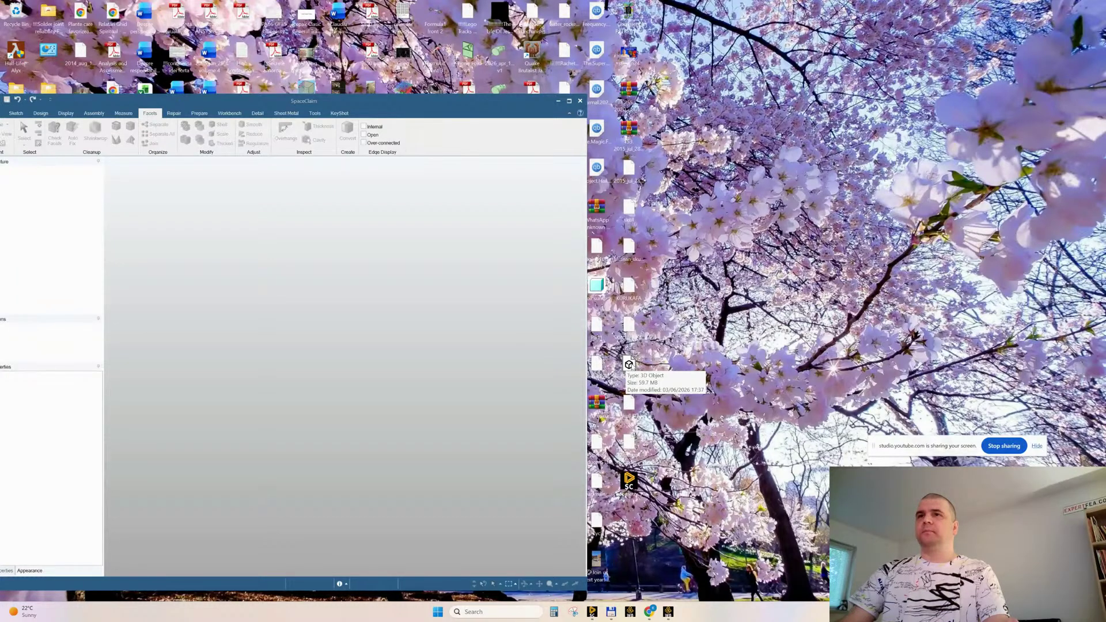
{"action": "left_click_drag", "start_coordinate": [629, 365], "coordinate": [357, 404]}
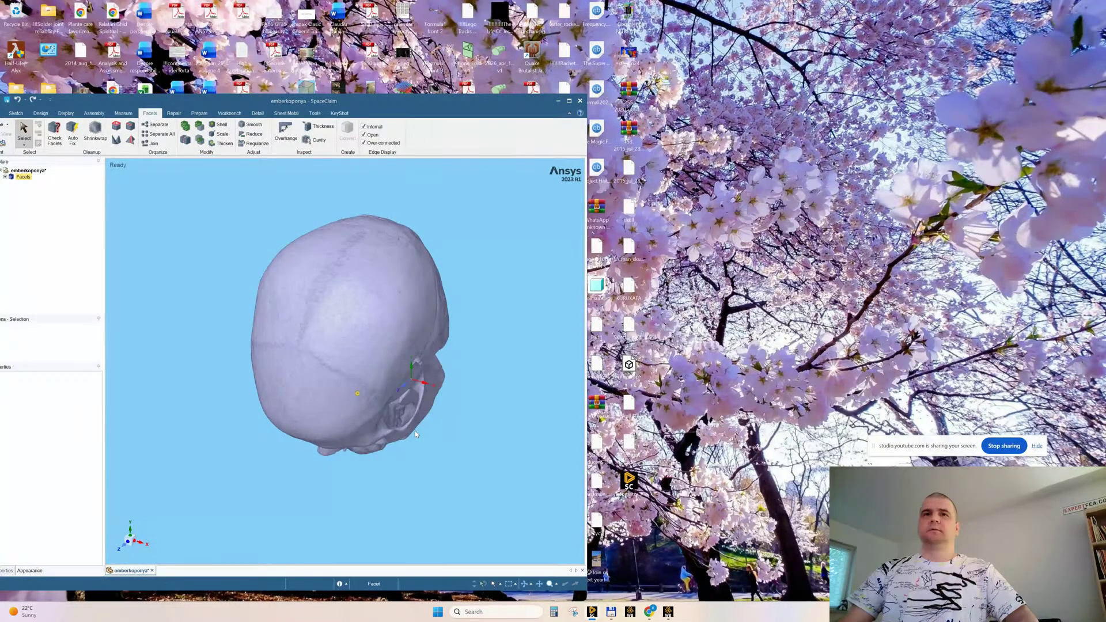
Examine the imported skull's face and teeth up close, and close the emberkoponya design without saving
{"action": "middle_click_drag", "start_coordinate": [359, 397], "coordinate": [368, 403]}
{"action": "scroll", "coordinate": [385, 393], "scroll_direction": "down", "scroll_amount": 3}
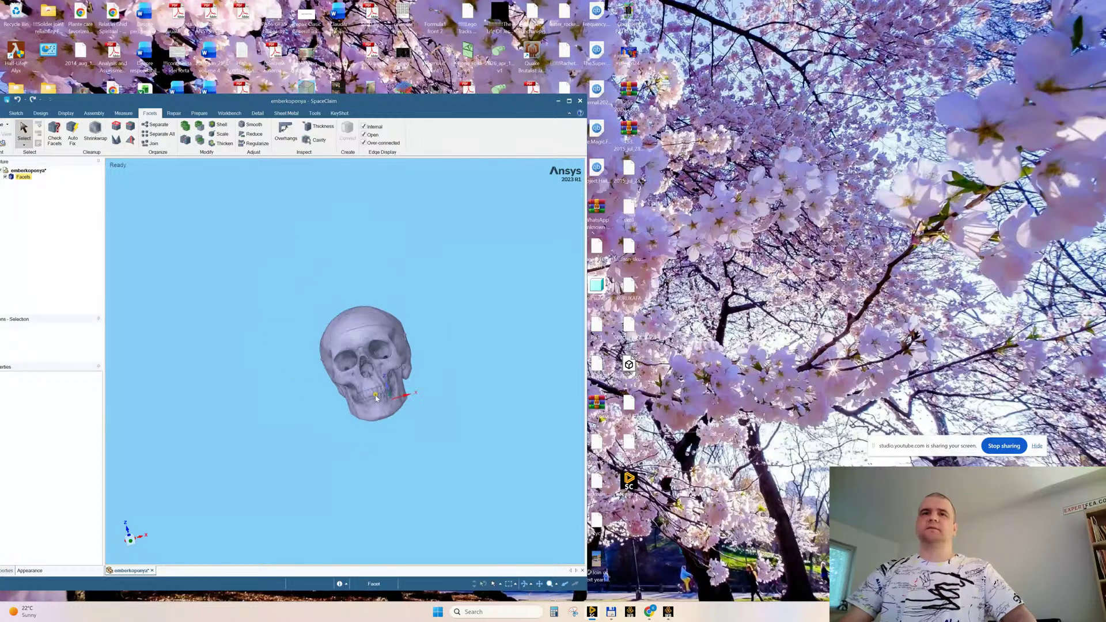
{"action": "scroll", "coordinate": [385, 392], "scroll_direction": "up", "scroll_amount": 10}
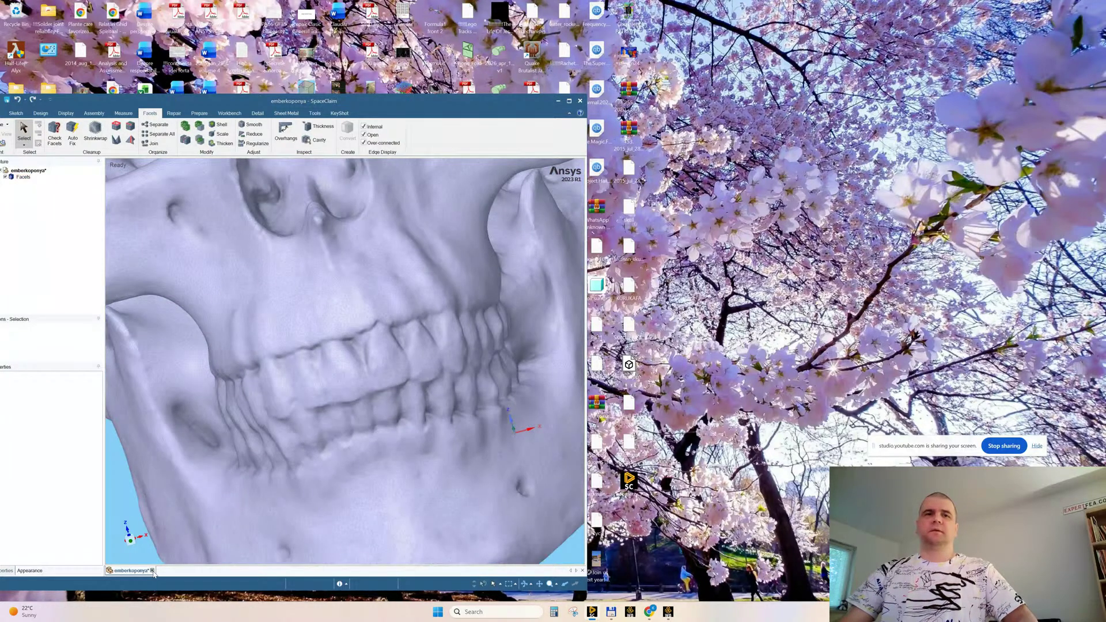
{"action": "left_click", "coordinate": [152, 571]}
{"action": "left_click", "coordinate": [298, 386]}
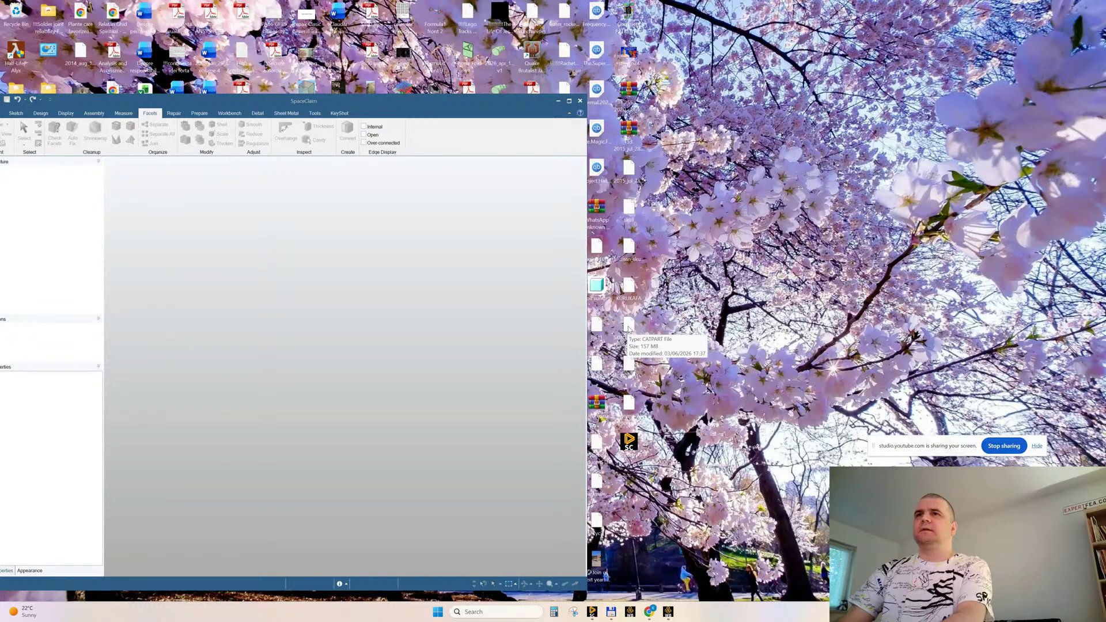
Search the computer's installed programs for Inspire and for the available SpaceClaim versions
{"action": "left_click", "coordinate": [483, 613]}
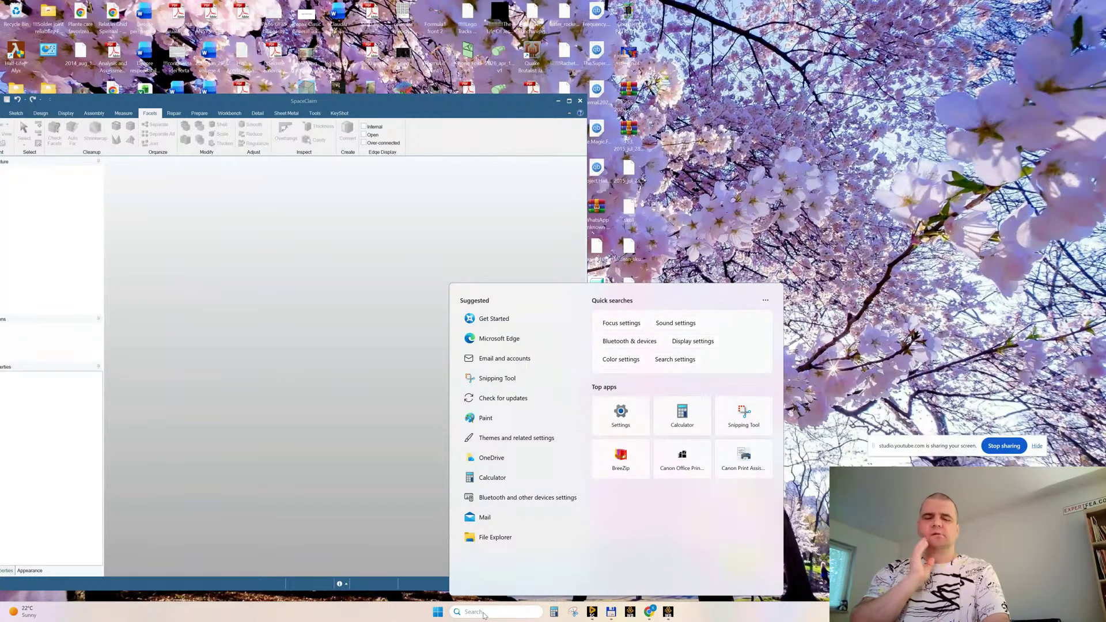
{"action": "type", "text": "inspi"}
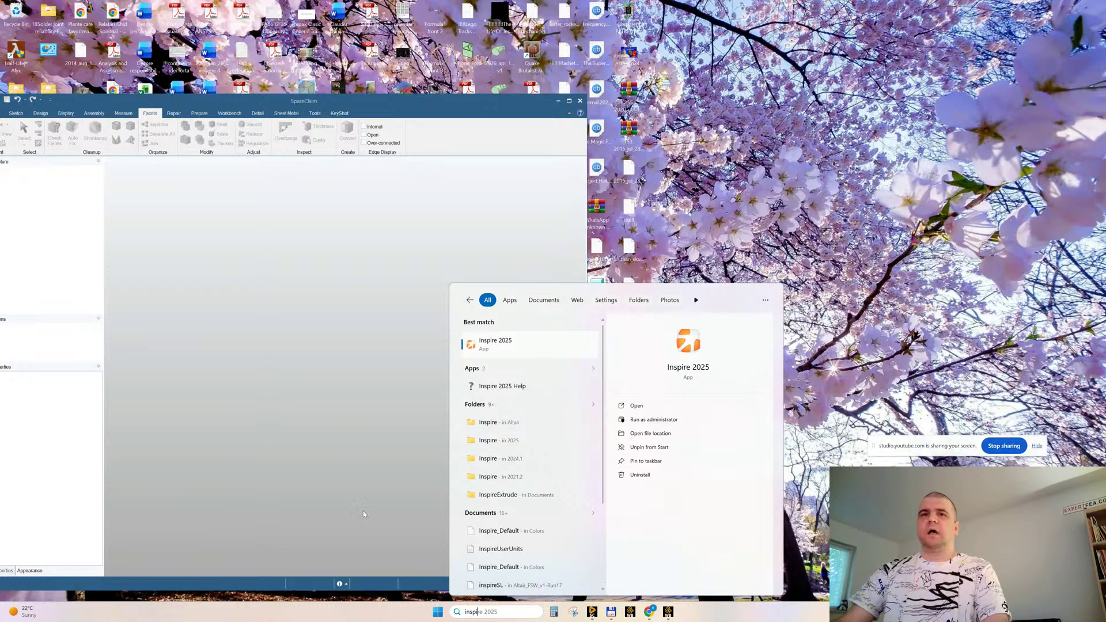
{"action": "left_click_drag", "start_coordinate": [495, 613], "coordinate": [452, 614]}
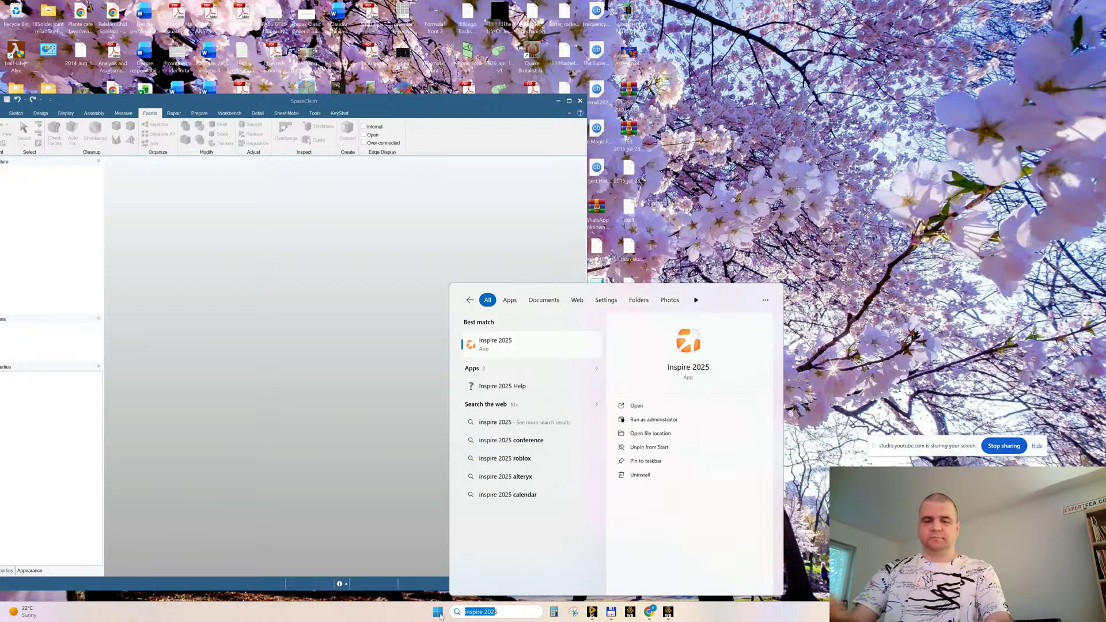
{"action": "type", "text": "space5"}
{"action": "key", "text": "shift+Home"}
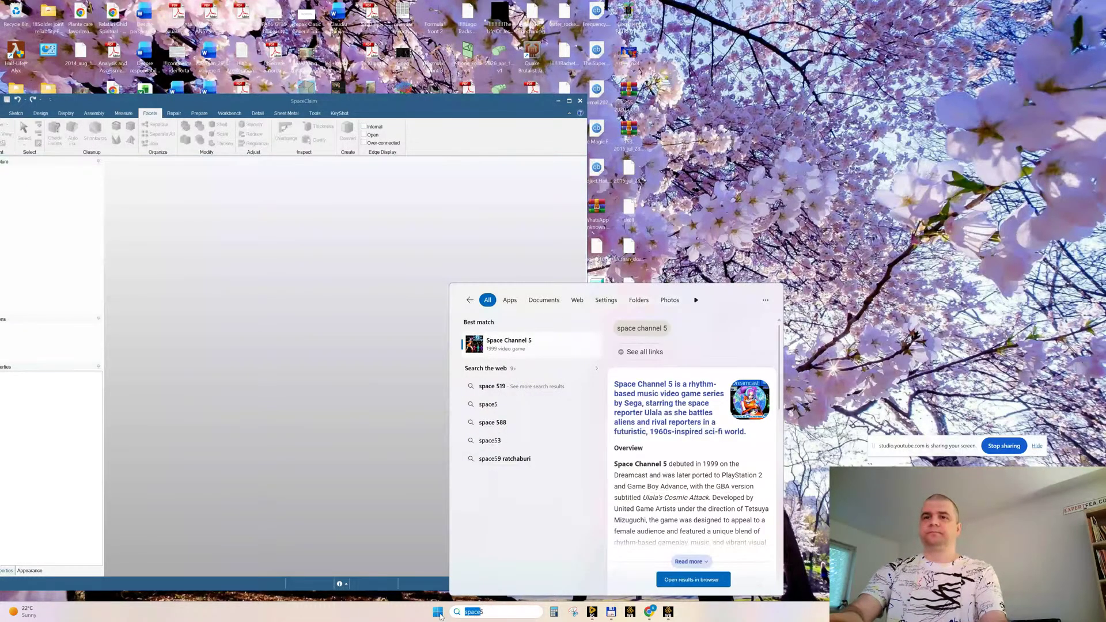
{"action": "type", "text": "spacecl"}
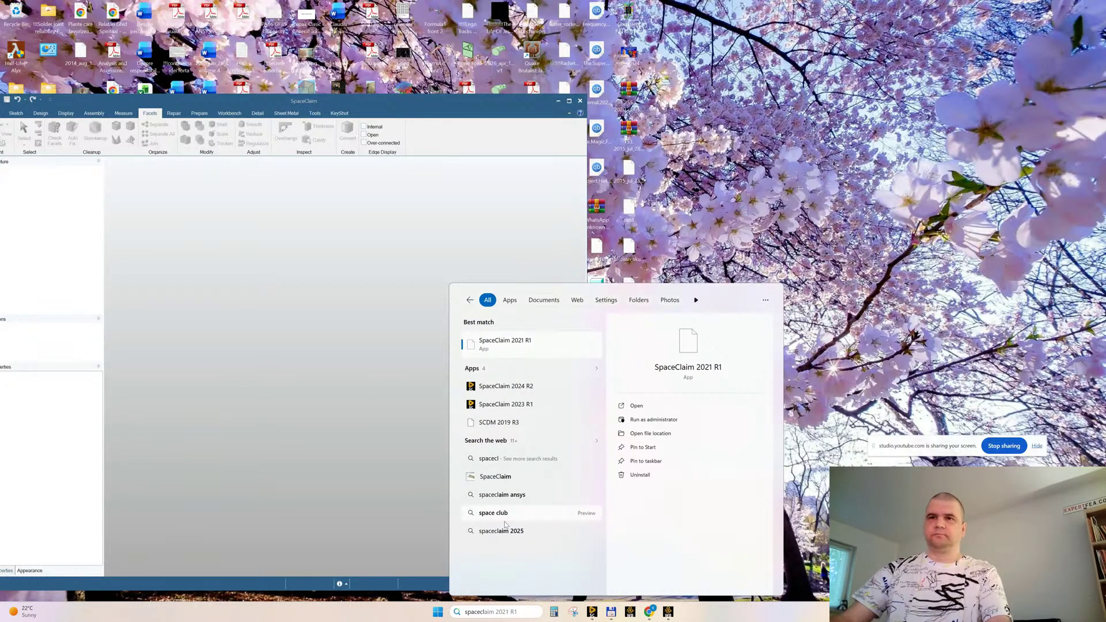
Clear the current search text, search for "inspire" and launch Inspire 2025
{"action": "left_click", "coordinate": [483, 611]}
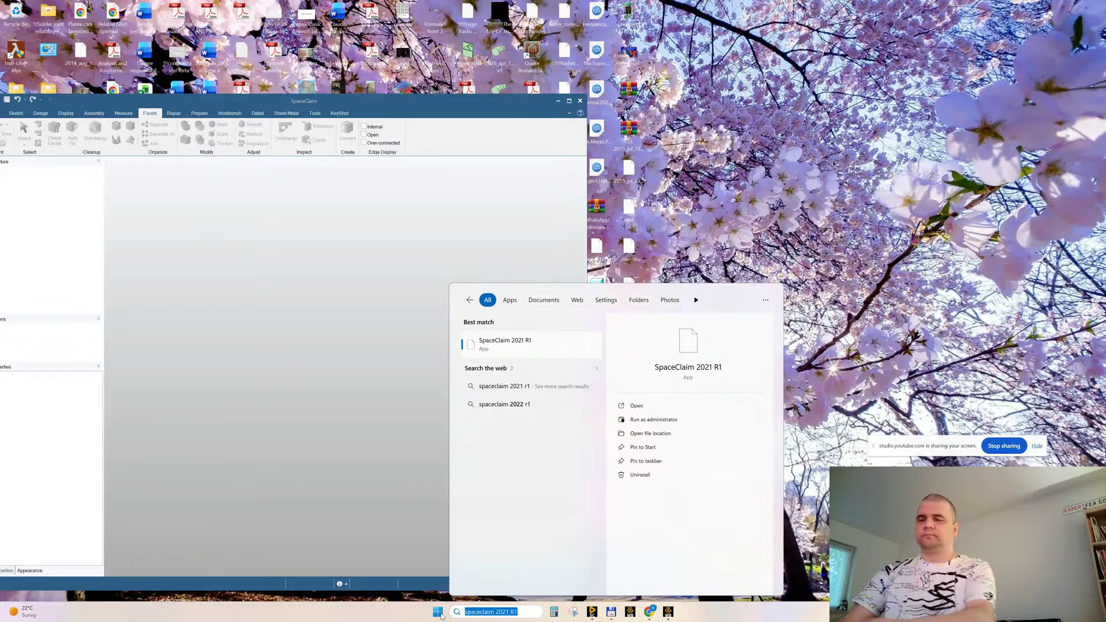
{"action": "key", "text": "BackSpace"}
{"action": "type", "text": "inspire"}
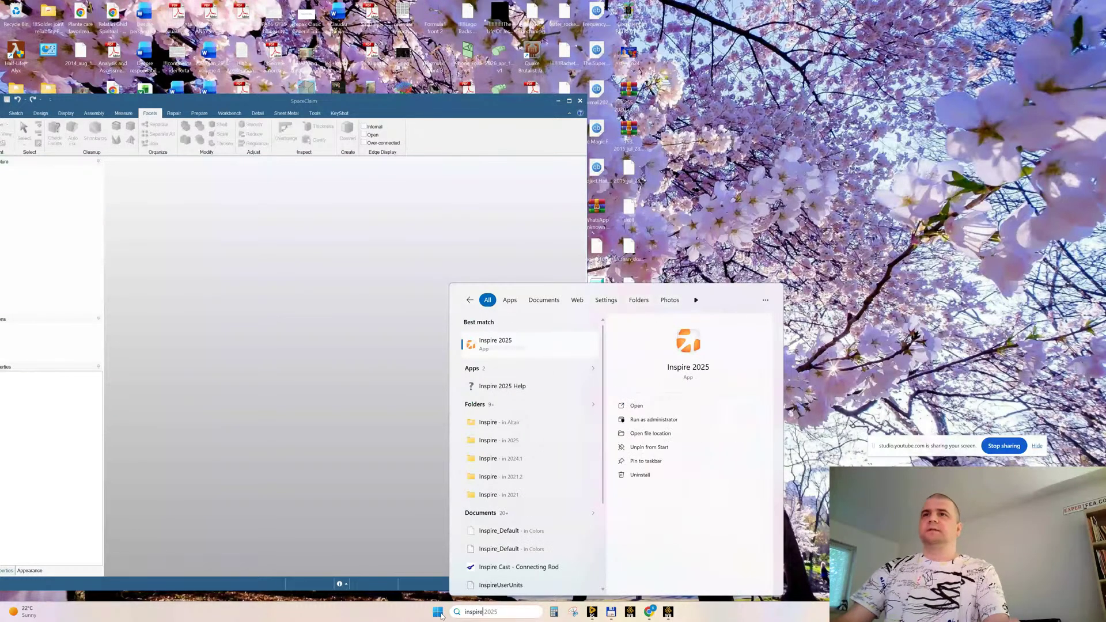
{"action": "left_click", "coordinate": [638, 406]}
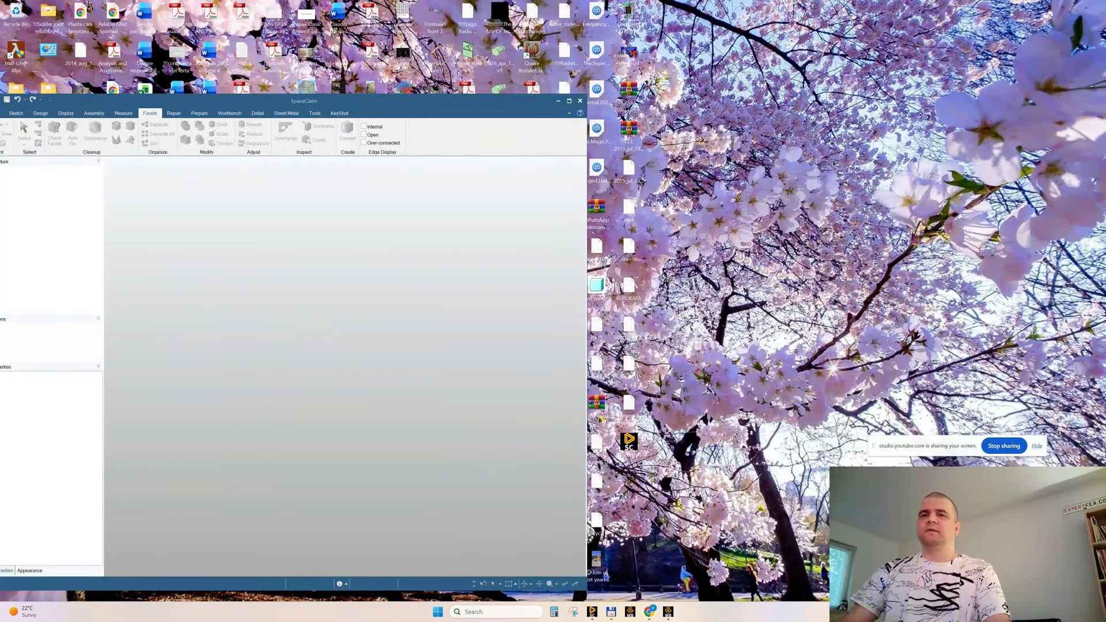
Find Discovery 2025 R1 among the installed programs and launch it
{"action": "left_click", "coordinate": [498, 613]}
{"action": "type", "text": "discover"}
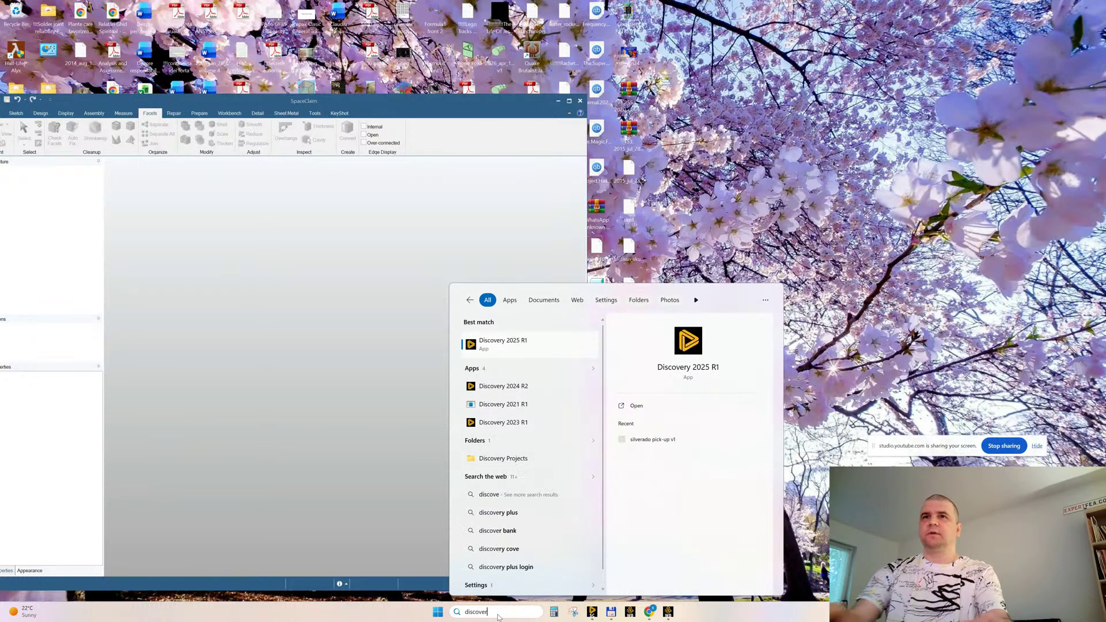
{"action": "left_click", "coordinate": [502, 344]}
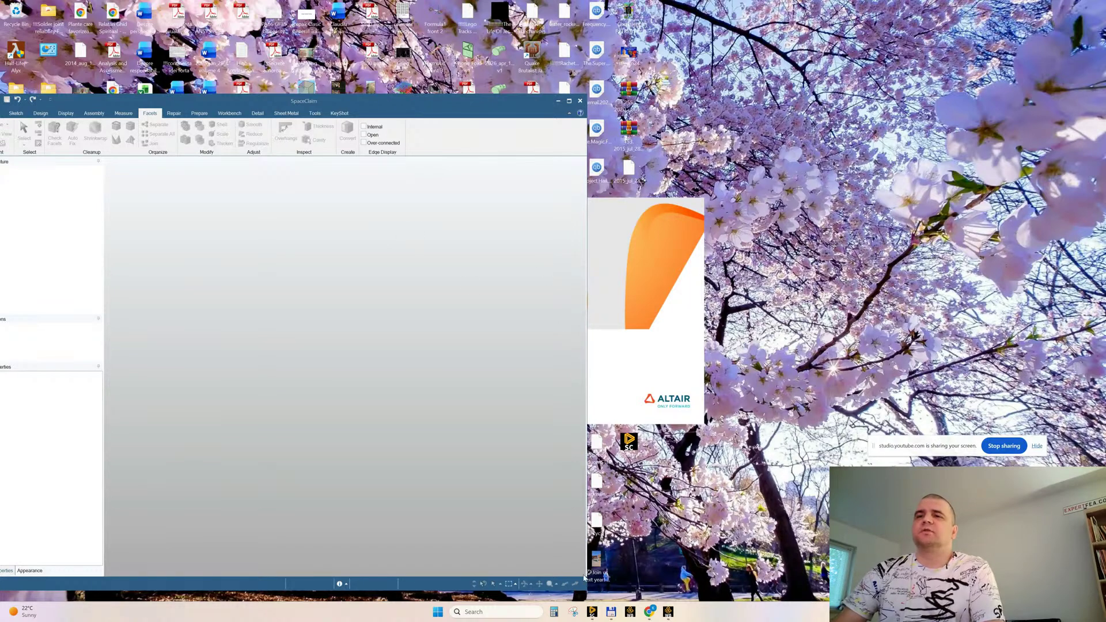
Make the SpaceClaim window smaller and import Human_skull.CATPart into it from the Desktop folder in Total Commander
{"action": "left_click_drag", "start_coordinate": [587, 589], "coordinate": [518, 558]}
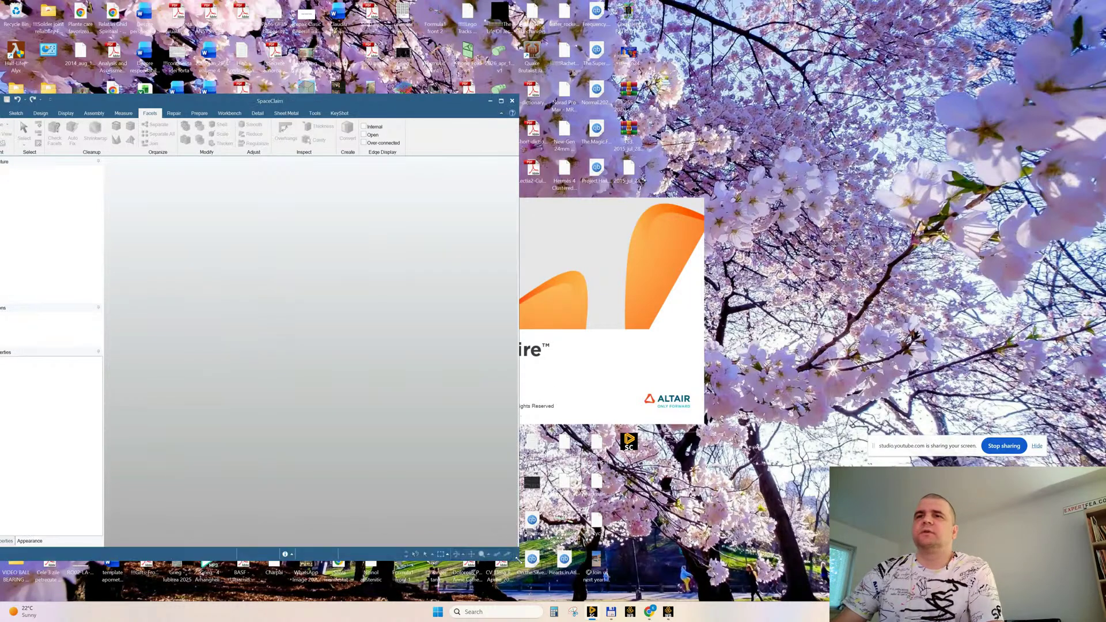
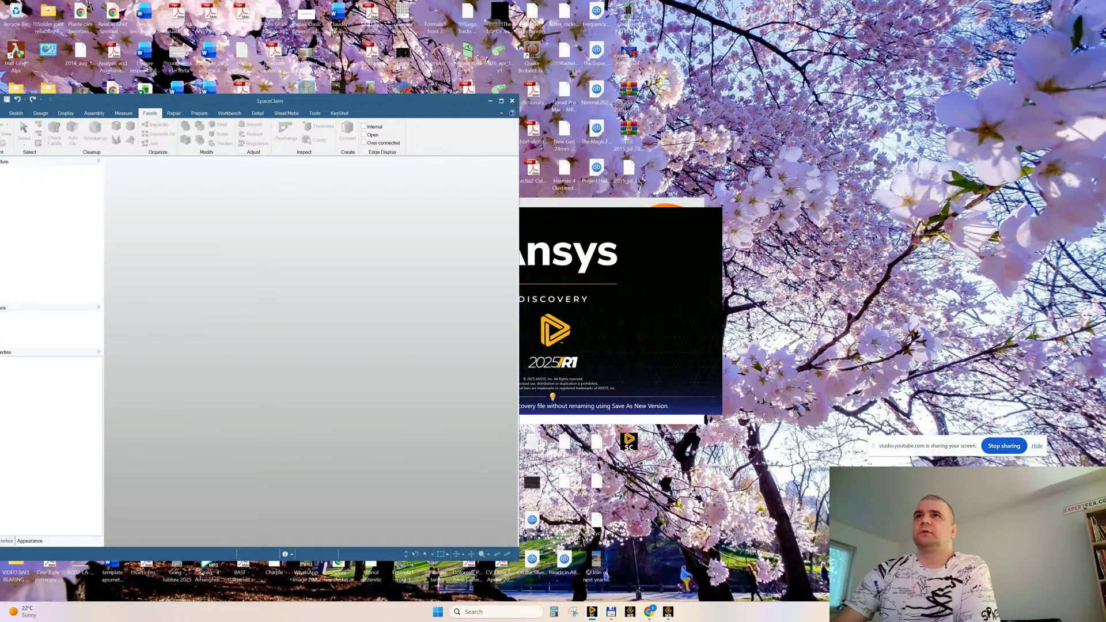
{"action": "left_click", "coordinate": [611, 612]}
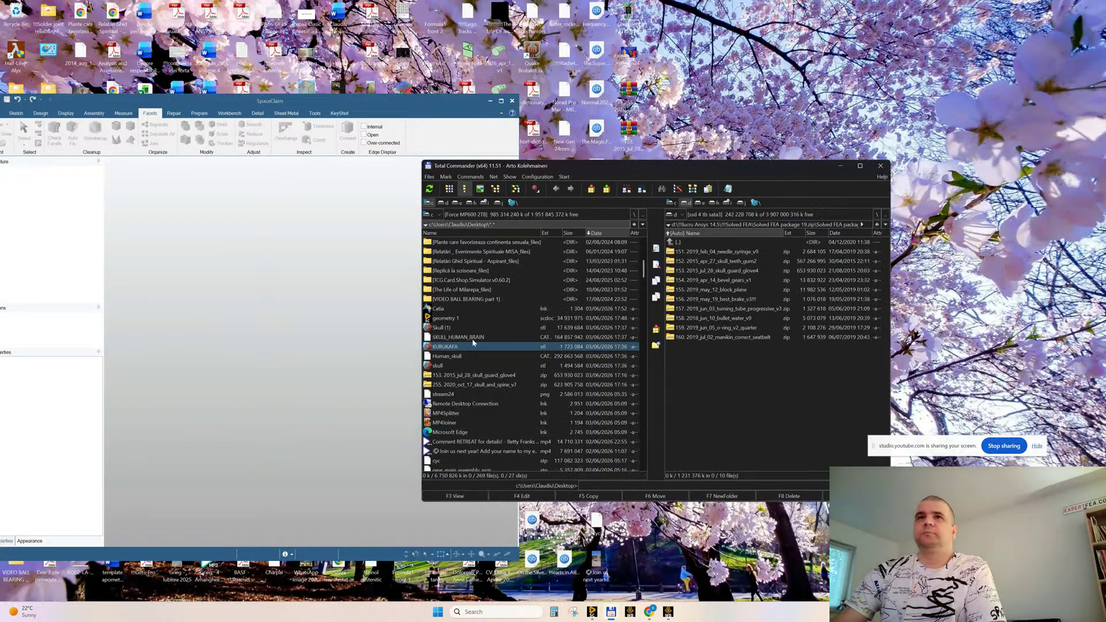
{"action": "left_click", "coordinate": [444, 357]}
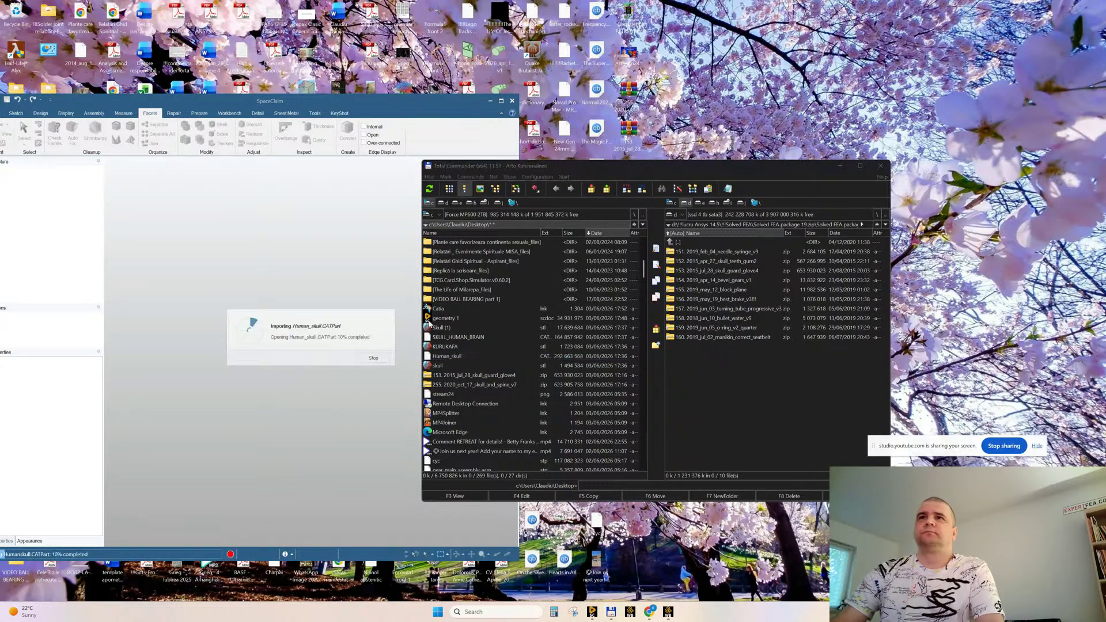
Widen the Ext column in Total Commander, move its window aside and open SKULL_HUMAN_BRAIN.CATPart in Inspire
{"action": "left_click_drag", "start_coordinate": [563, 233], "coordinate": [574, 233]}
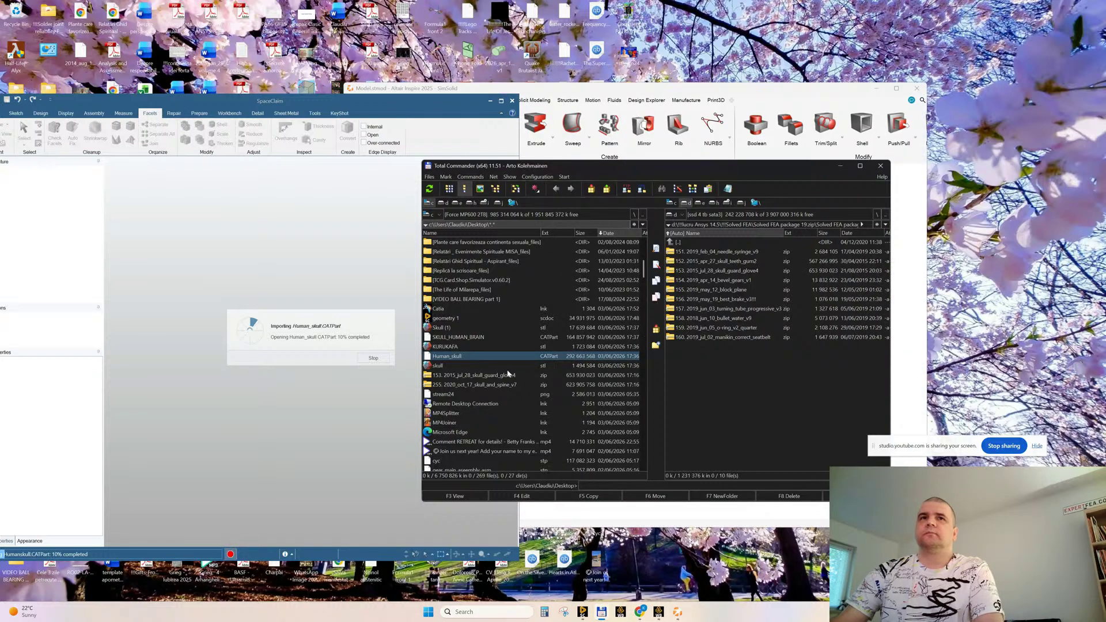
{"action": "left_click", "coordinate": [841, 165]}
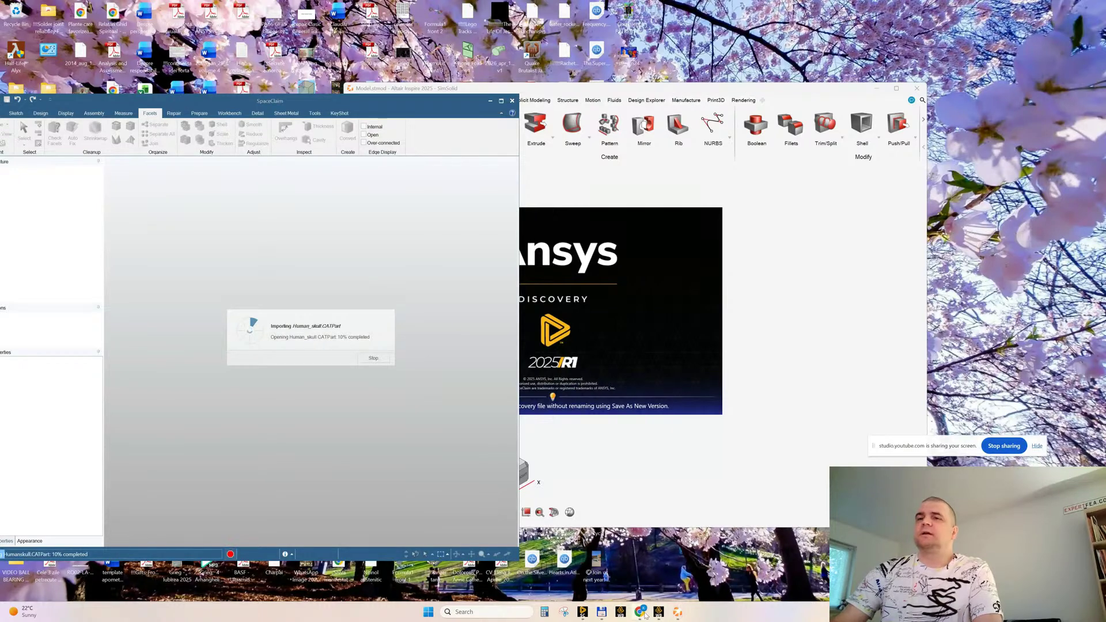
{"action": "left_click", "coordinate": [601, 613]}
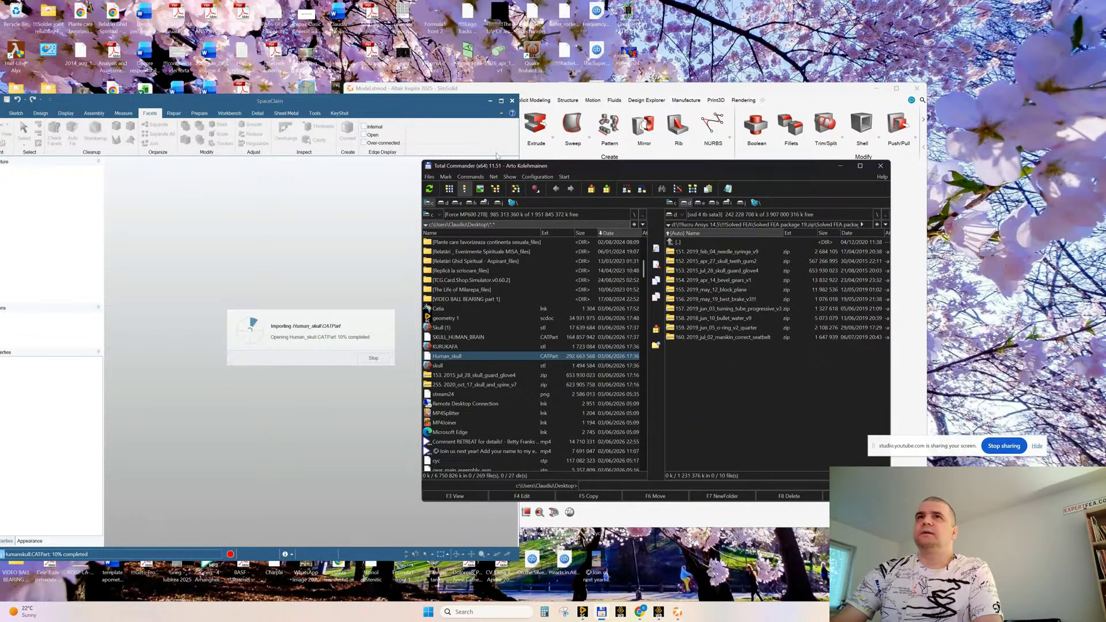
{"action": "left_click_drag", "start_coordinate": [485, 166], "coordinate": [785, 186]}
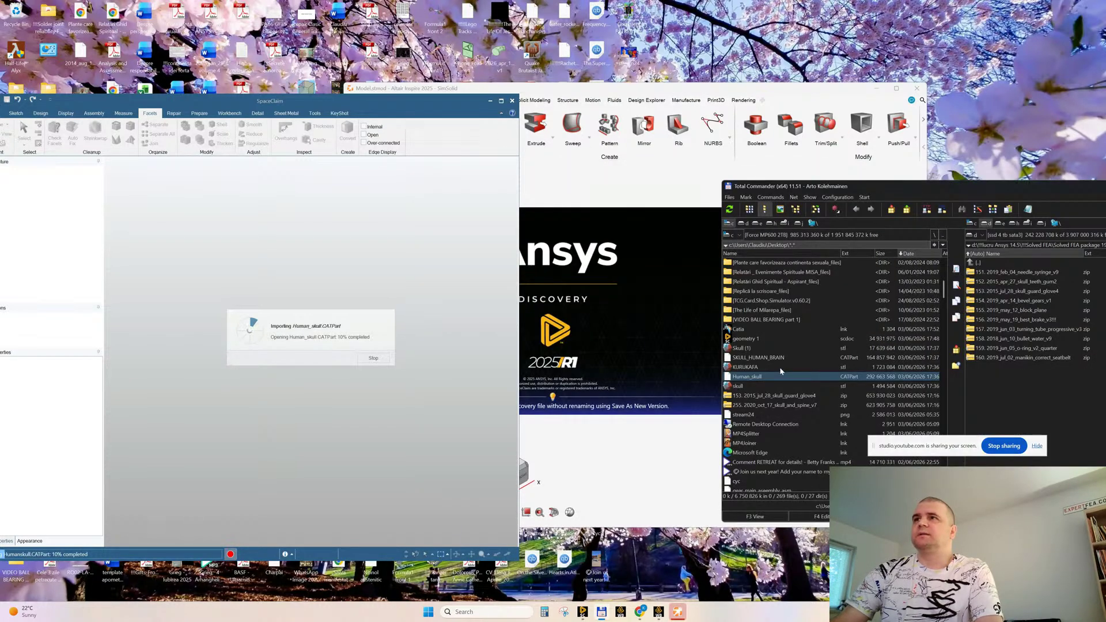
{"action": "left_click", "coordinate": [743, 360]}
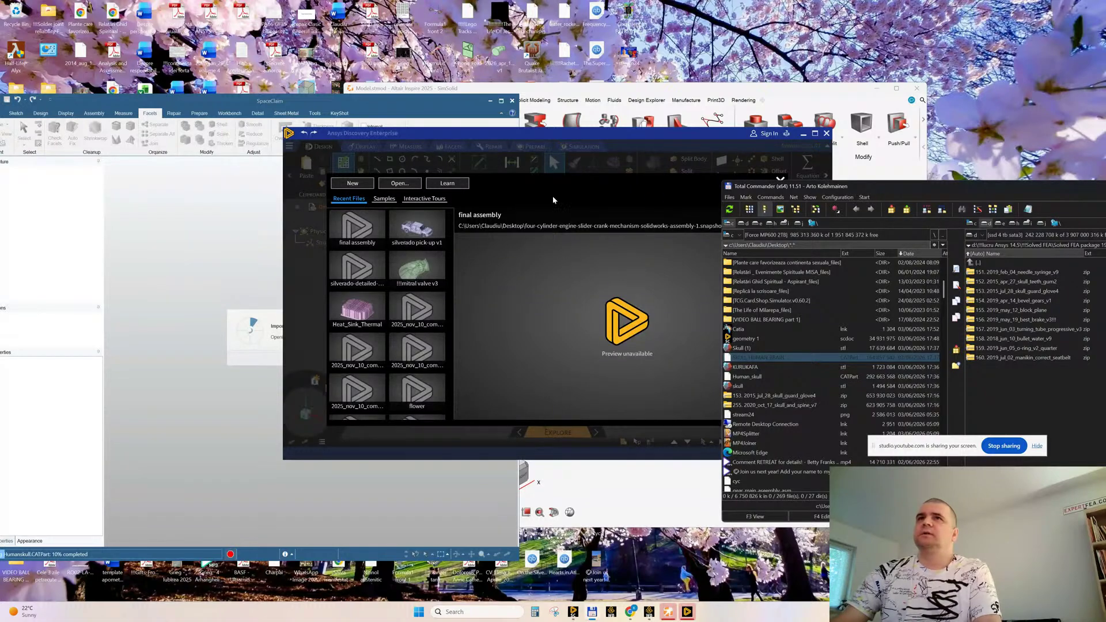
Move the Discovery window aside and dismiss its start screen, and bring the Inspire window forward and reposition it
{"action": "left_click_drag", "start_coordinate": [564, 135], "coordinate": [445, 135]}
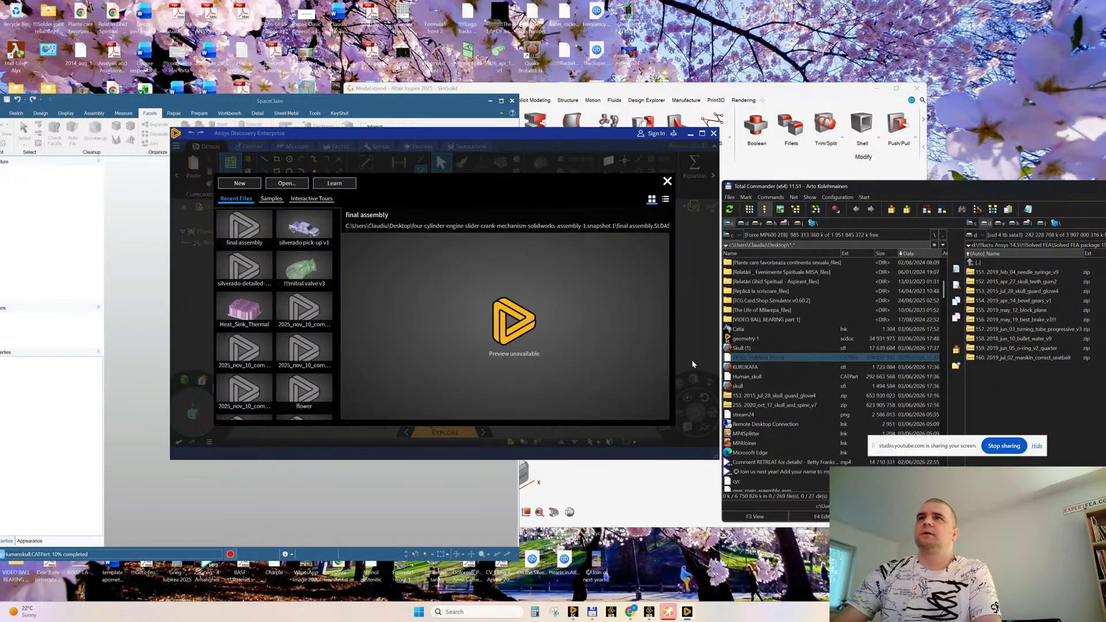
{"action": "left_click", "coordinate": [667, 181]}
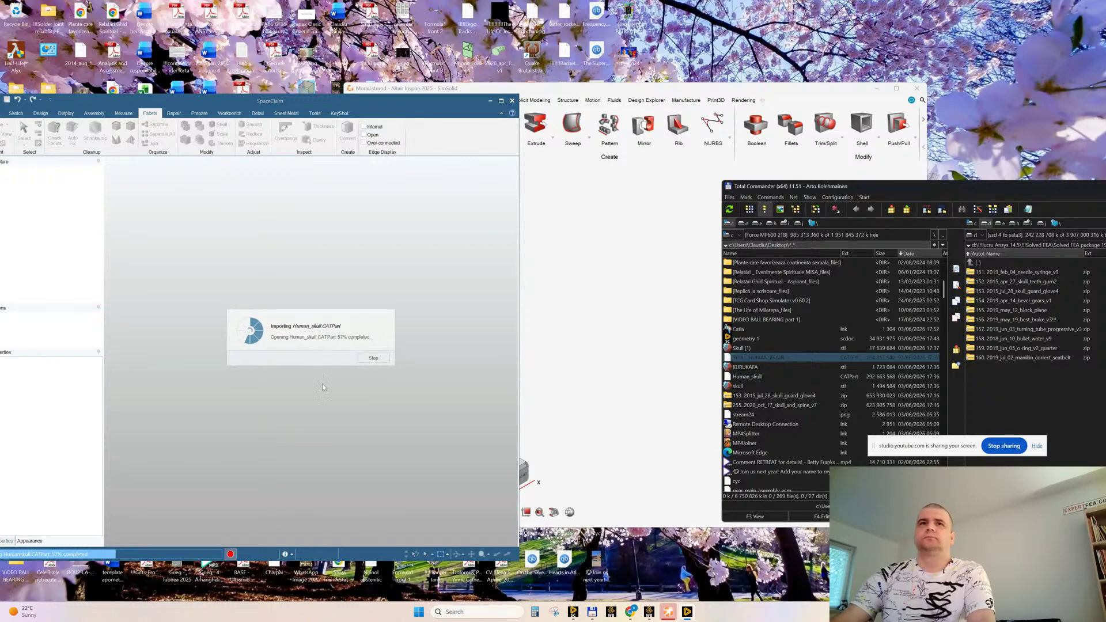
{"action": "left_click", "coordinate": [605, 276]}
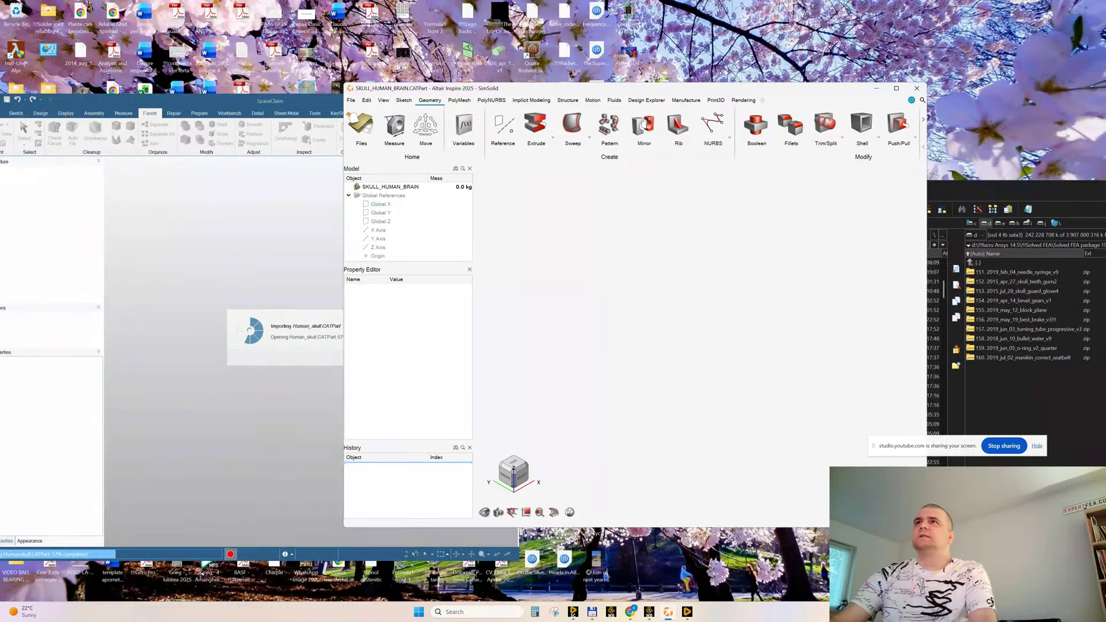
{"action": "left_click_drag", "start_coordinate": [862, 92], "coordinate": [790, 92]}
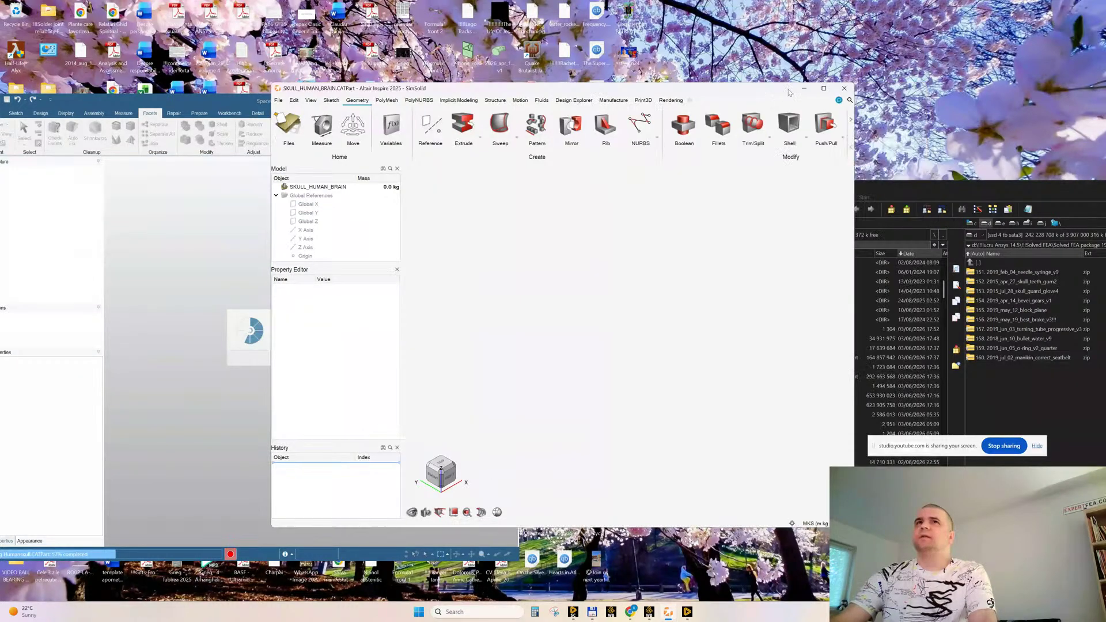
Close Inspire and open SKULL_HUMAN_BRAIN.CATPart from Total Commander's Desktop folder in Discovery
{"action": "left_click", "coordinate": [845, 88]}
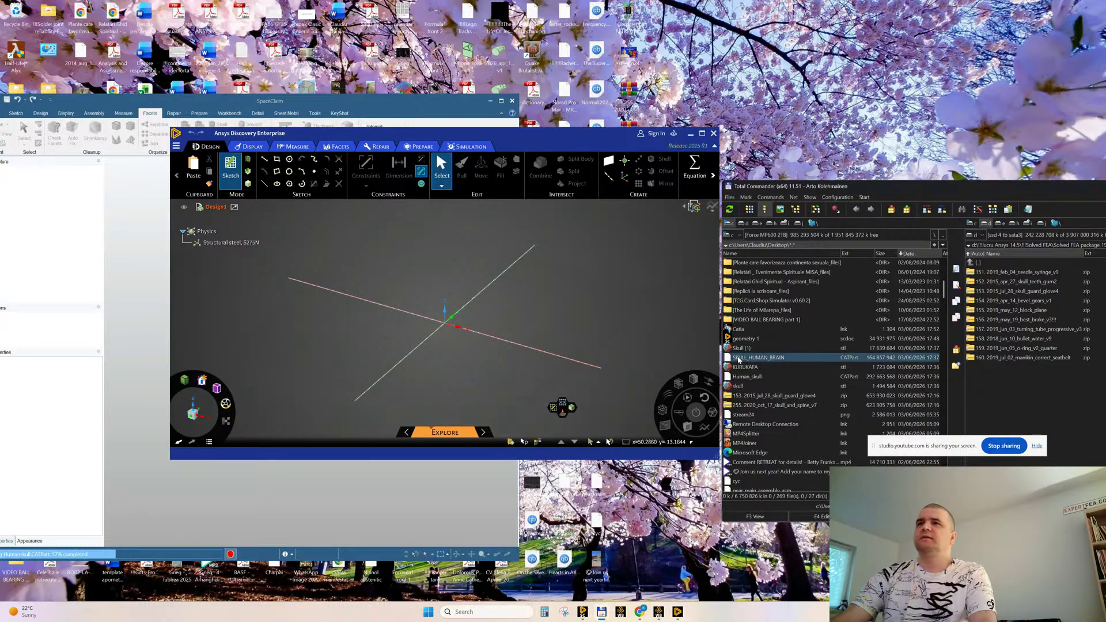
{"action": "left_click_drag", "start_coordinate": [739, 360], "coordinate": [325, 281]}
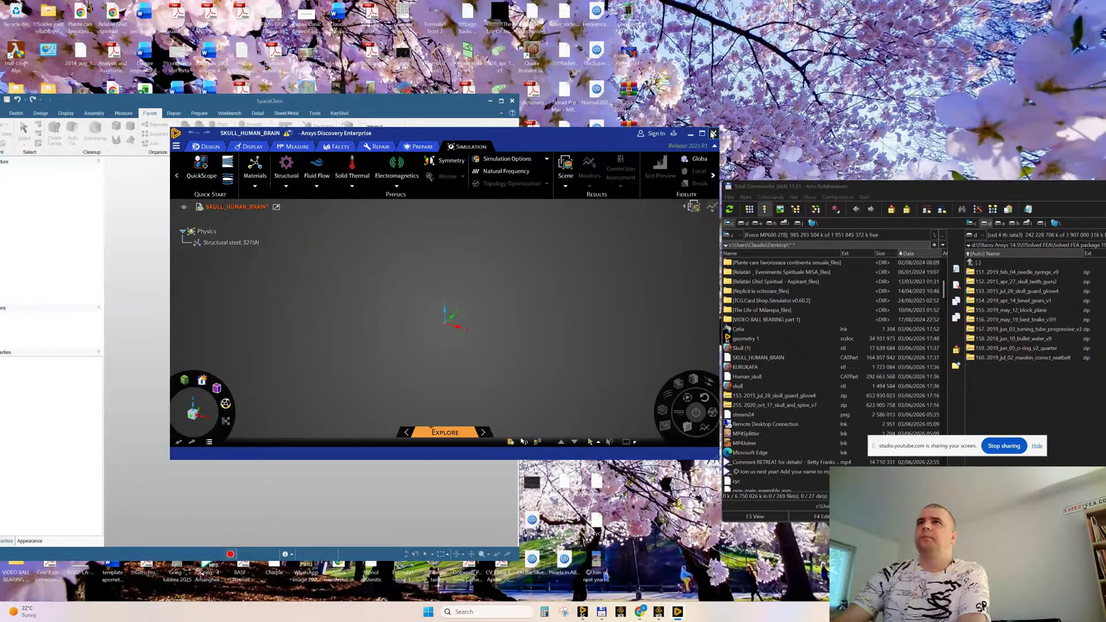
Close Discovery and delete the Catia shortcut from the Desktop folder in Total Commander
{"action": "left_click", "coordinate": [712, 133]}
{"action": "left_click", "coordinate": [519, 332]}
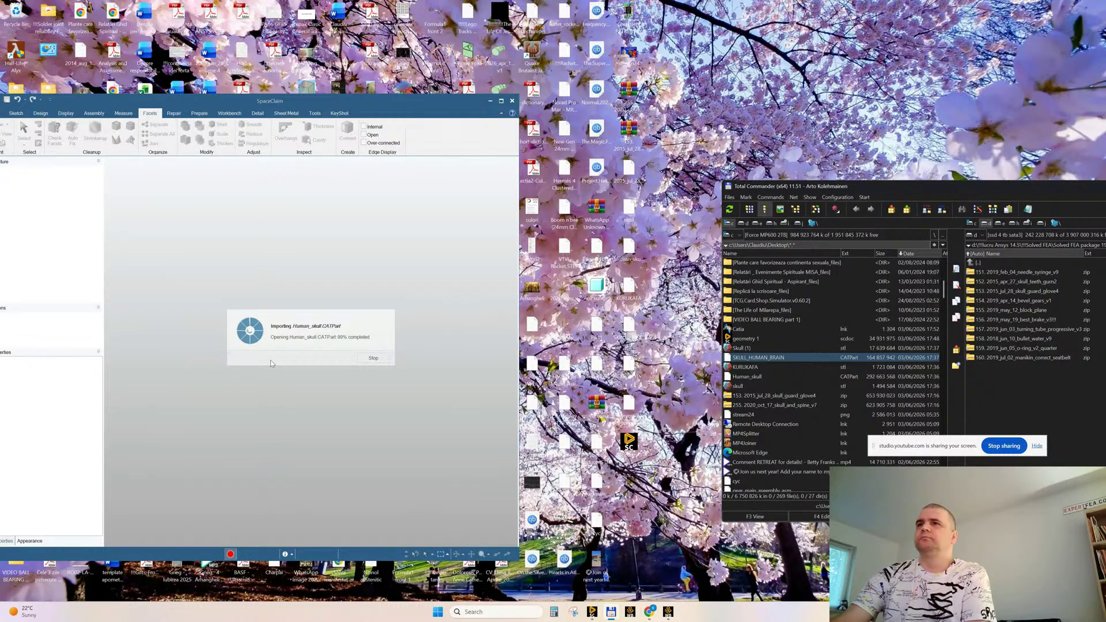
{"action": "left_click", "coordinate": [740, 332]}
{"action": "key", "text": "Delete"}
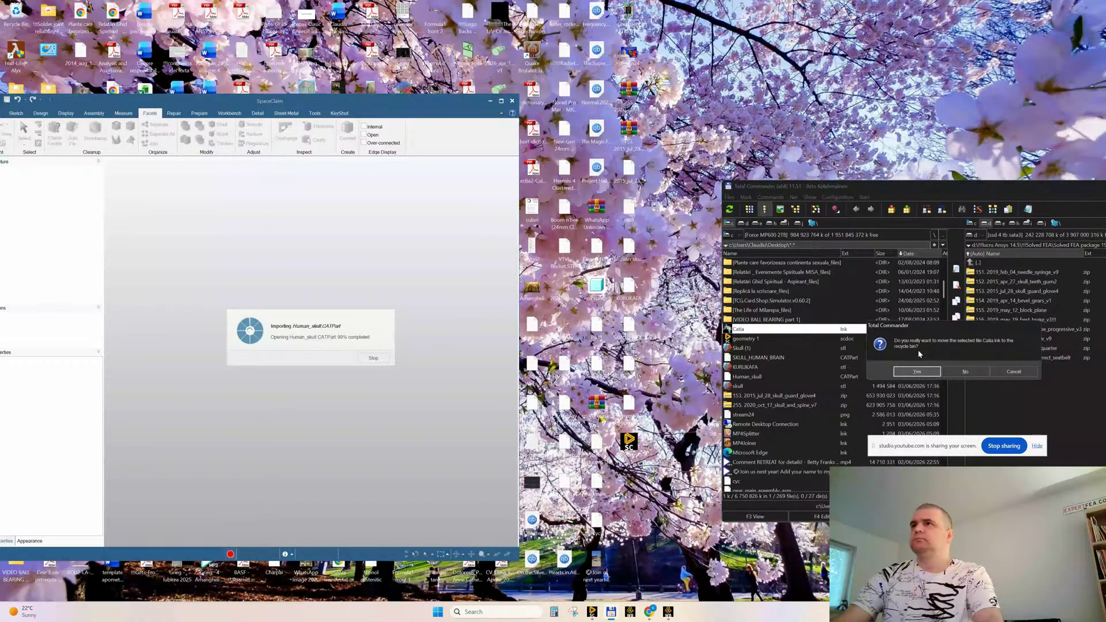
{"action": "left_click", "coordinate": [917, 373]}
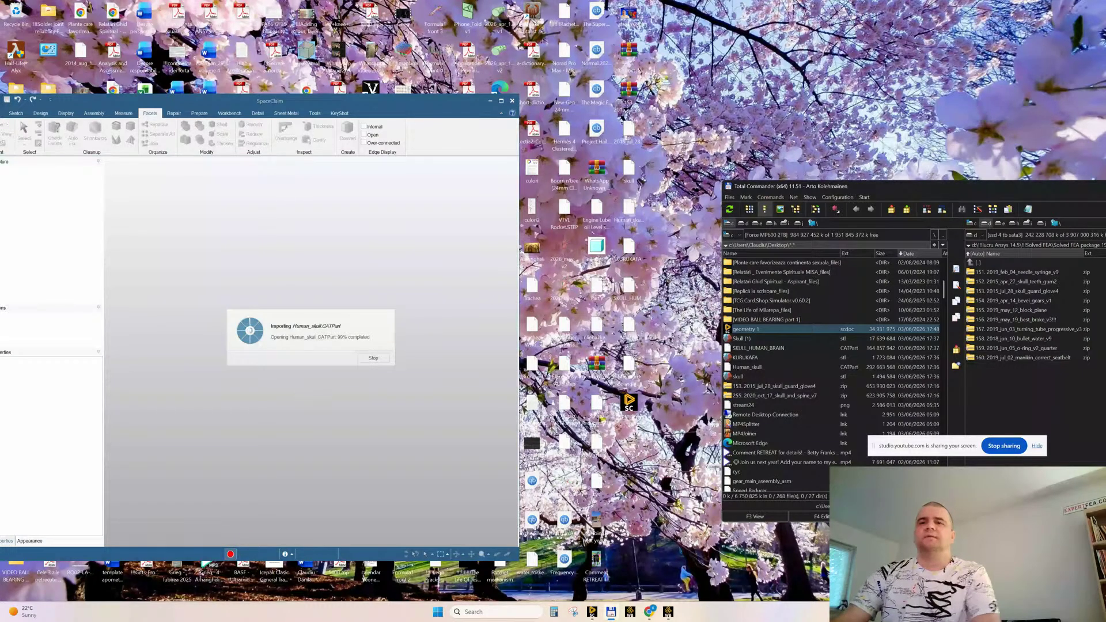
Launch another SpaceClaim 2023 R1 session and select the skull STL file in Total Commander
{"action": "left_click", "coordinate": [502, 612]}
{"action": "type", "text": "space"}
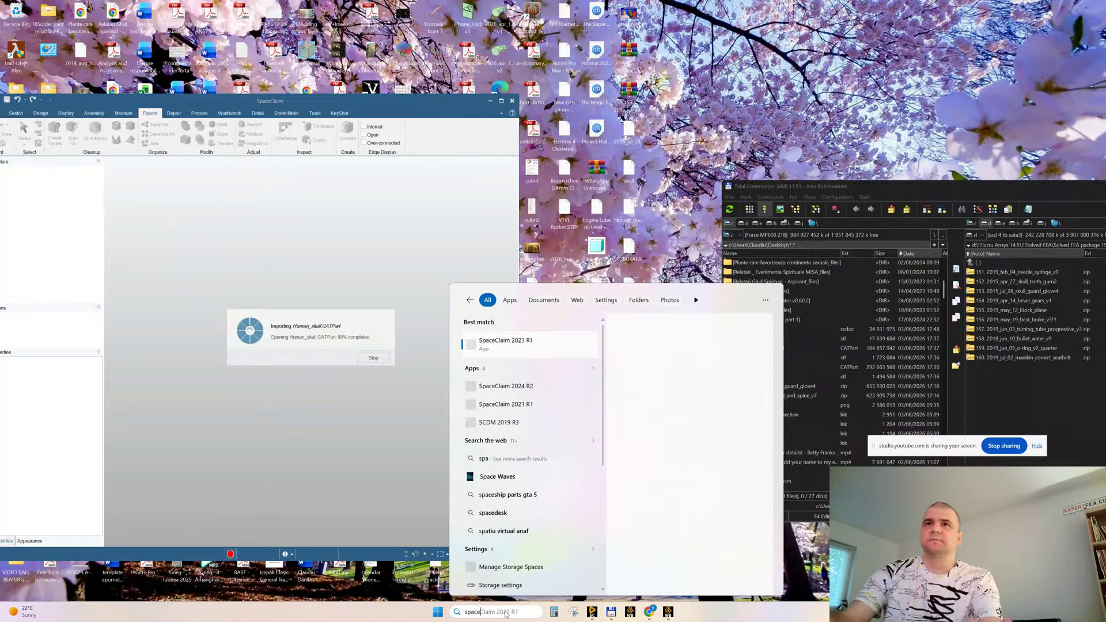
{"action": "left_click", "coordinate": [530, 346]}
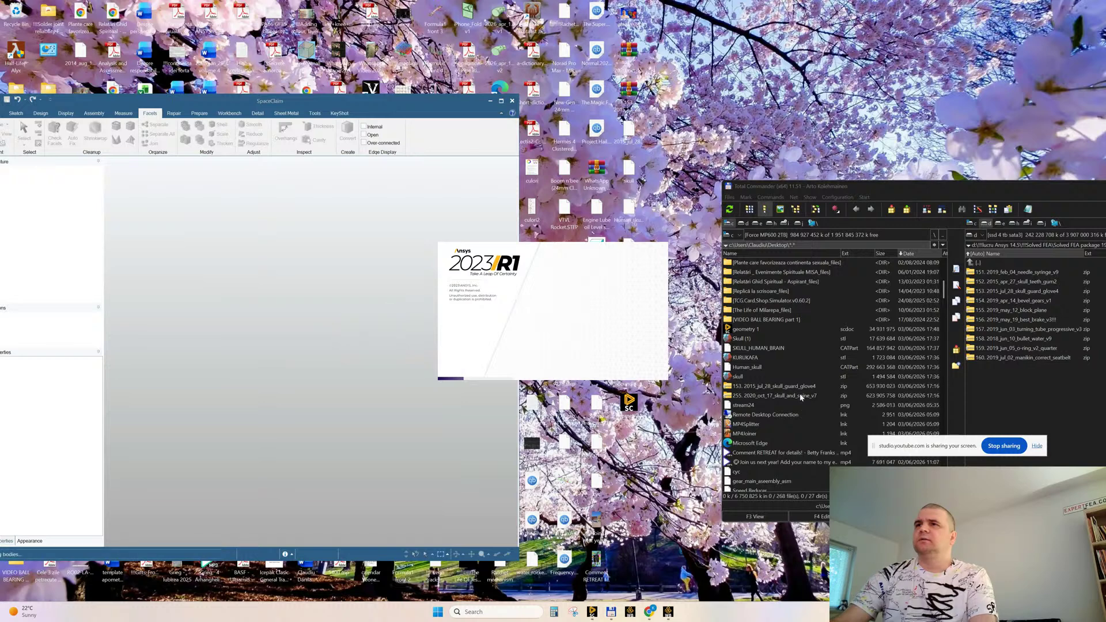
{"action": "left_click", "coordinate": [741, 376]}
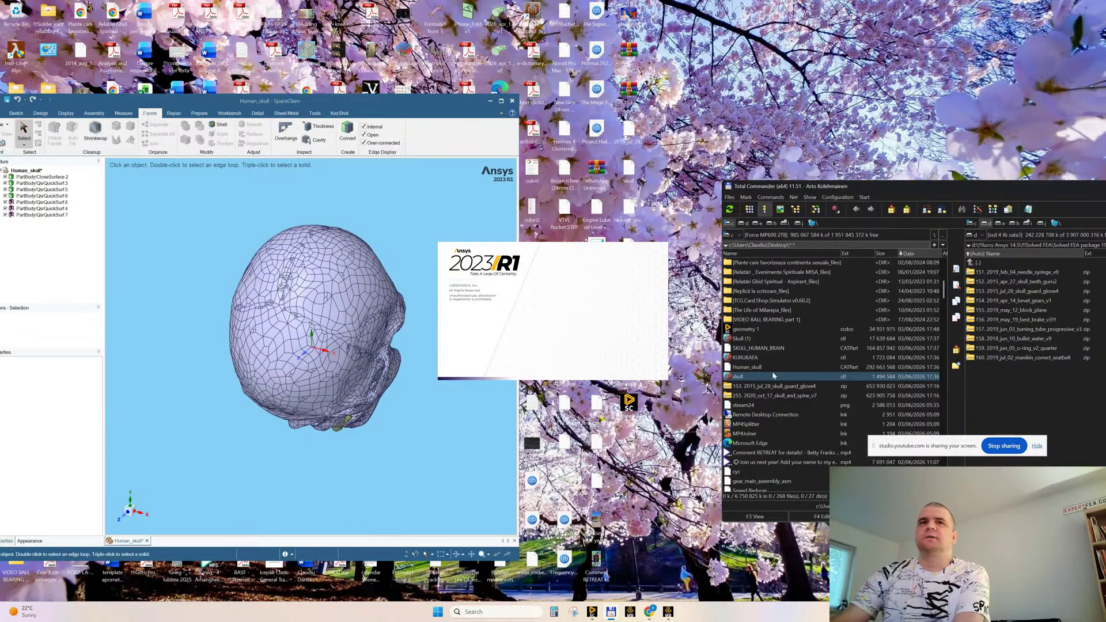
Maximize the SpaceClaim window with Human_skull and examine the face, side and teeth of the imported model
{"action": "middle_click_drag", "start_coordinate": [308, 350], "coordinate": [312, 262]}
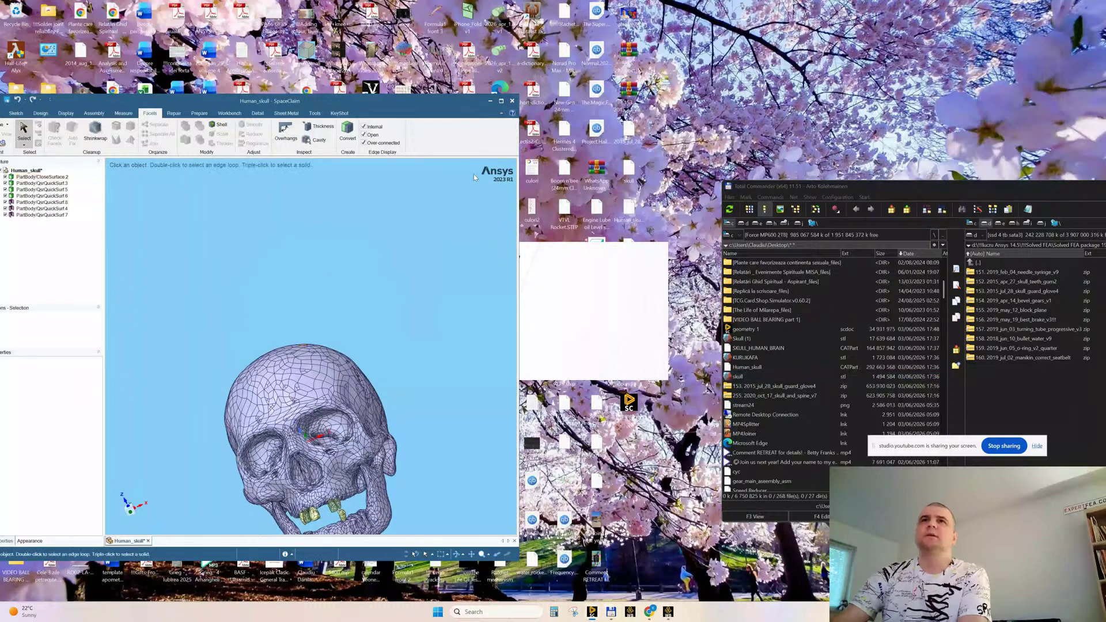
{"action": "left_click", "coordinate": [501, 101]}
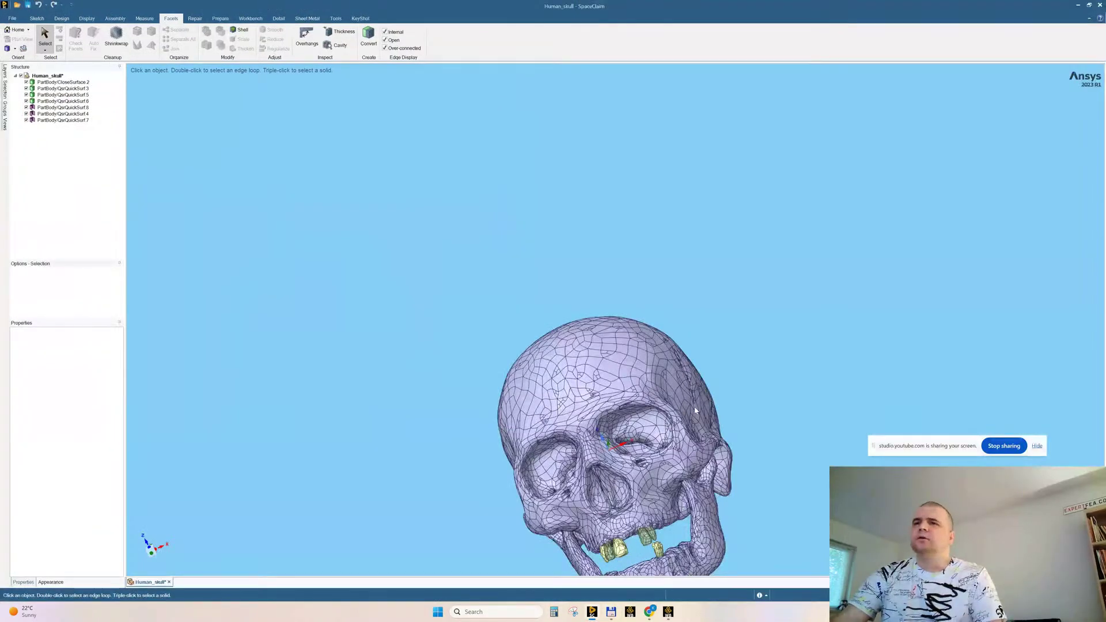
{"action": "scroll", "coordinate": [686, 306], "scroll_direction": "up", "scroll_amount": 6}
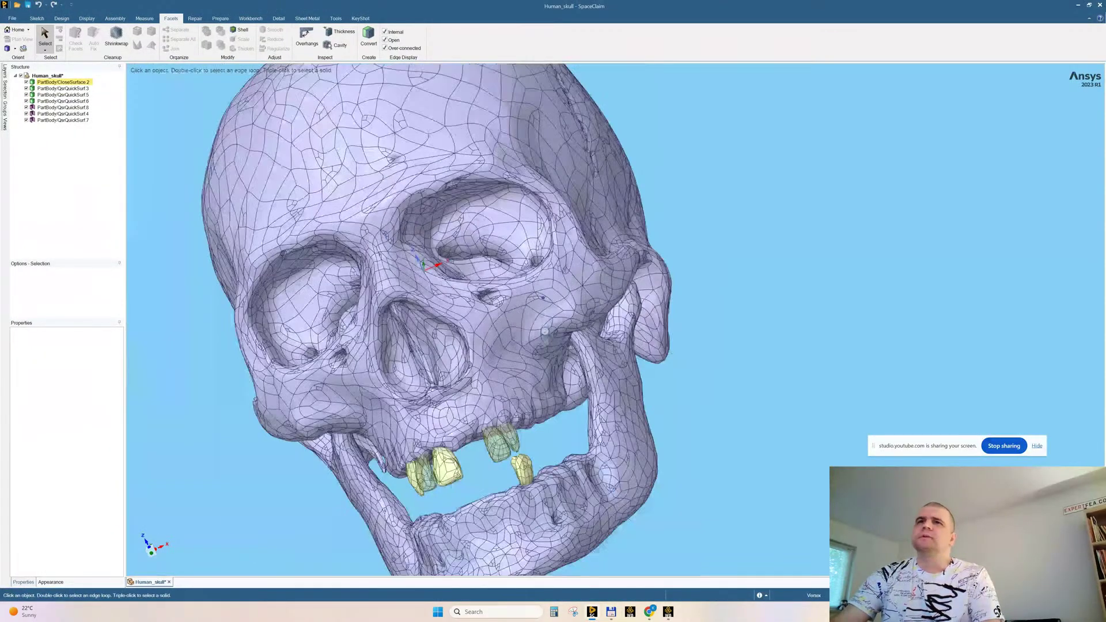
{"action": "middle_click_drag", "start_coordinate": [693, 282], "coordinate": [618, 247]}
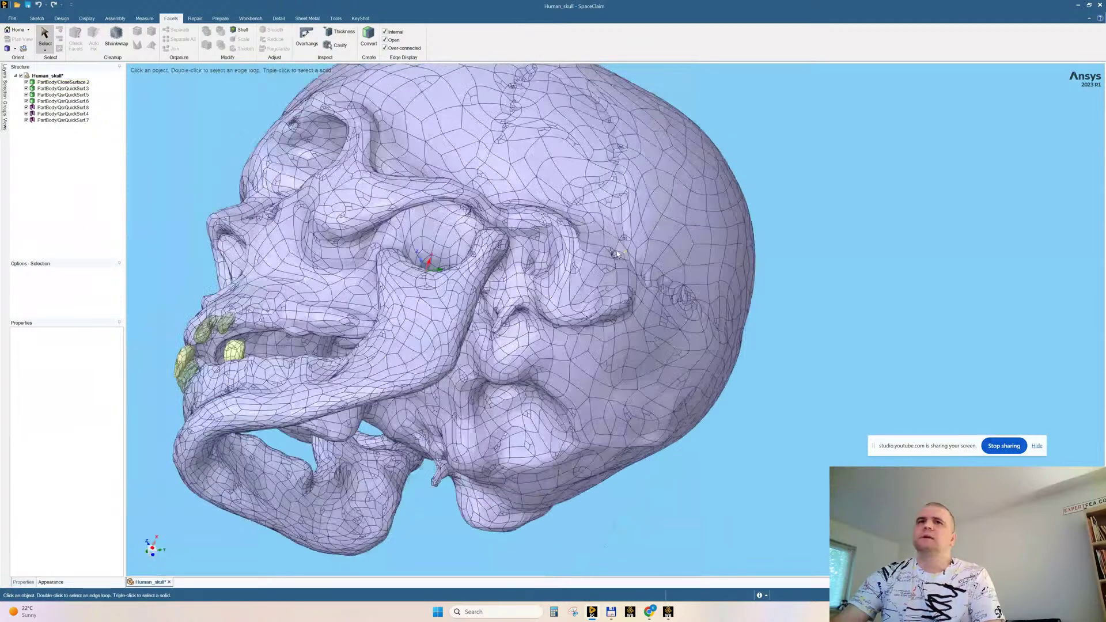
{"action": "left_click", "coordinate": [480, 180]}
{"action": "left_click", "coordinate": [583, 236]}
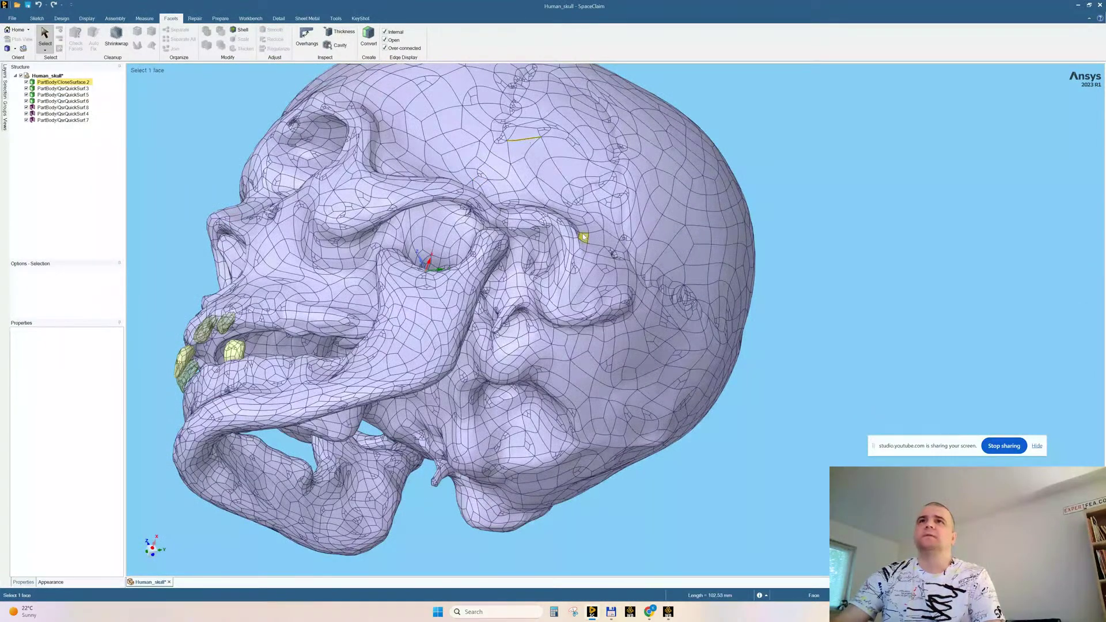
{"action": "middle_click_drag", "start_coordinate": [814, 244], "coordinate": [743, 272]}
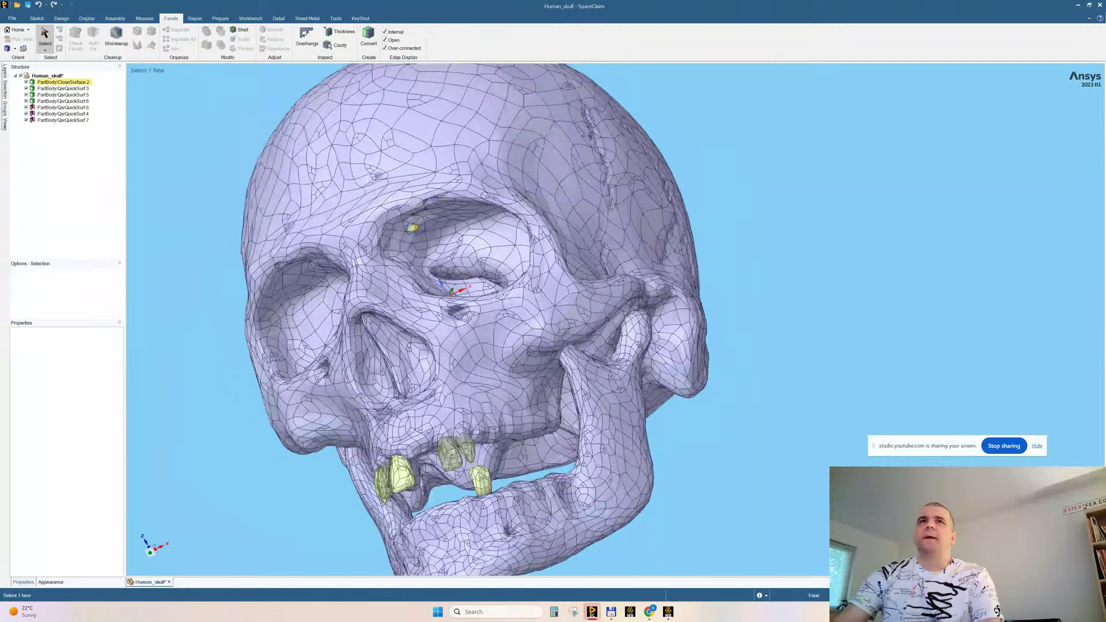
{"action": "mouse_move", "coordinate": [413, 227]}
{"action": "middle_mouse_down", "text": "ctrl"}
{"action": "mouse_move", "coordinate": [414, 266]}
{"action": "mouse_move", "coordinate": [413, 230]}
{"action": "middle_mouse_up", "text": "ctrl"}
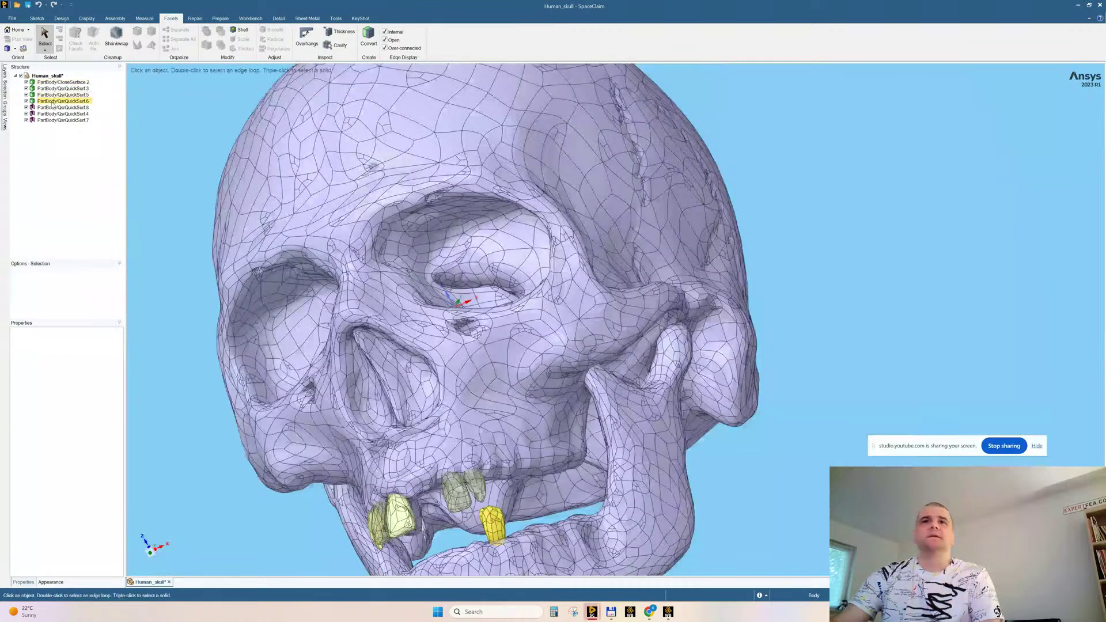
Delete the six separate tooth bodies from Human_skull, keeping only the main skull body
{"action": "left_click", "coordinate": [64, 107]}
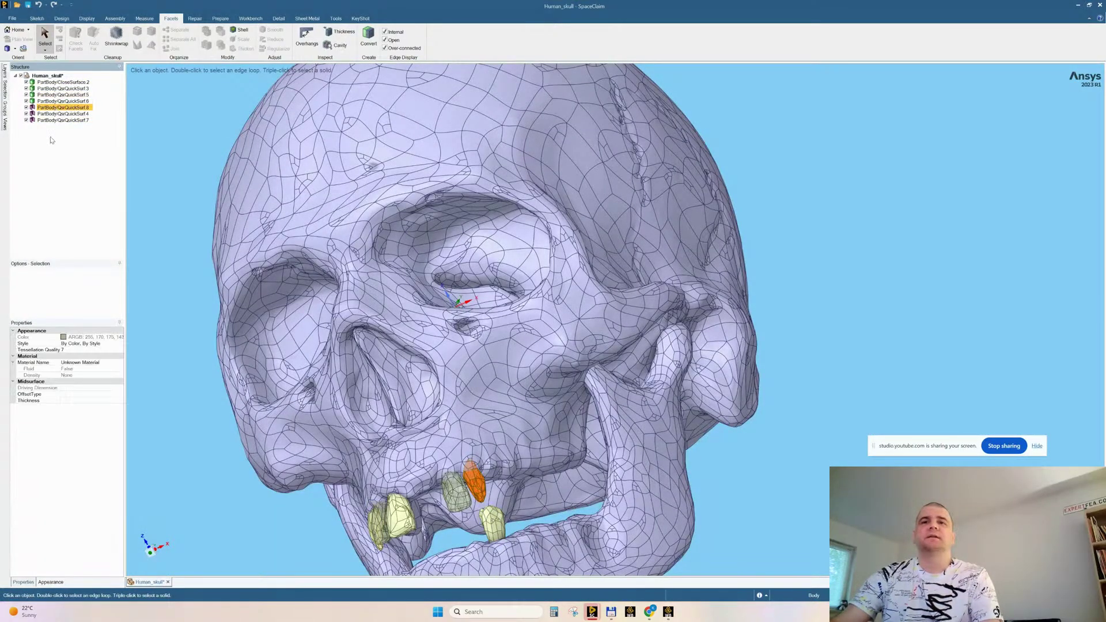
{"action": "left_click", "coordinate": [64, 120], "text": "shift"}
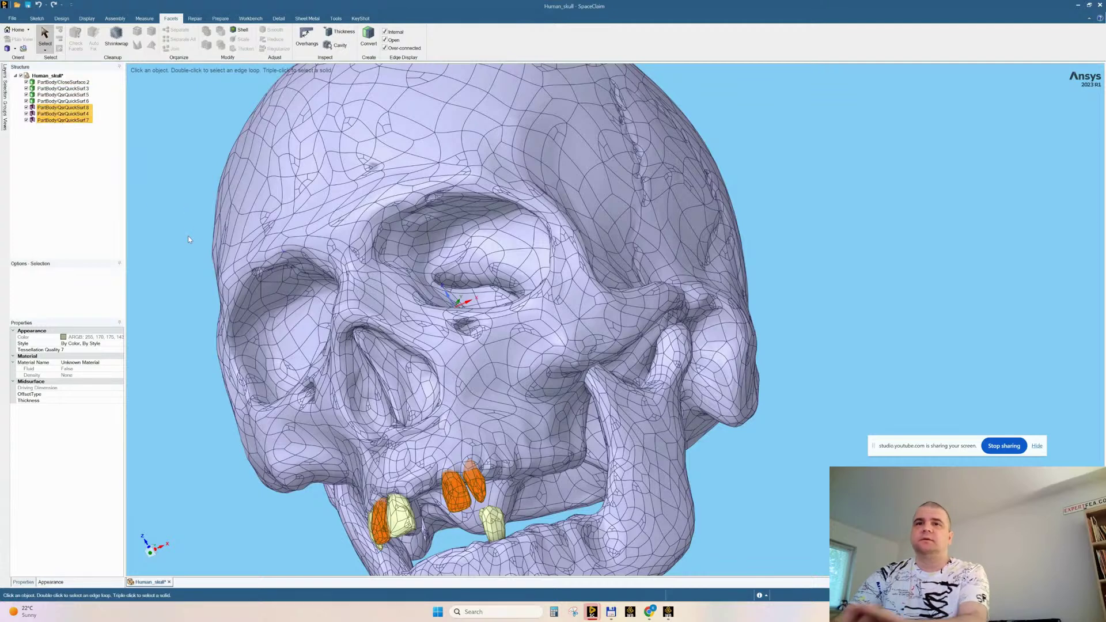
{"action": "key", "text": "Delete"}
{"action": "left_click", "coordinate": [79, 102]}
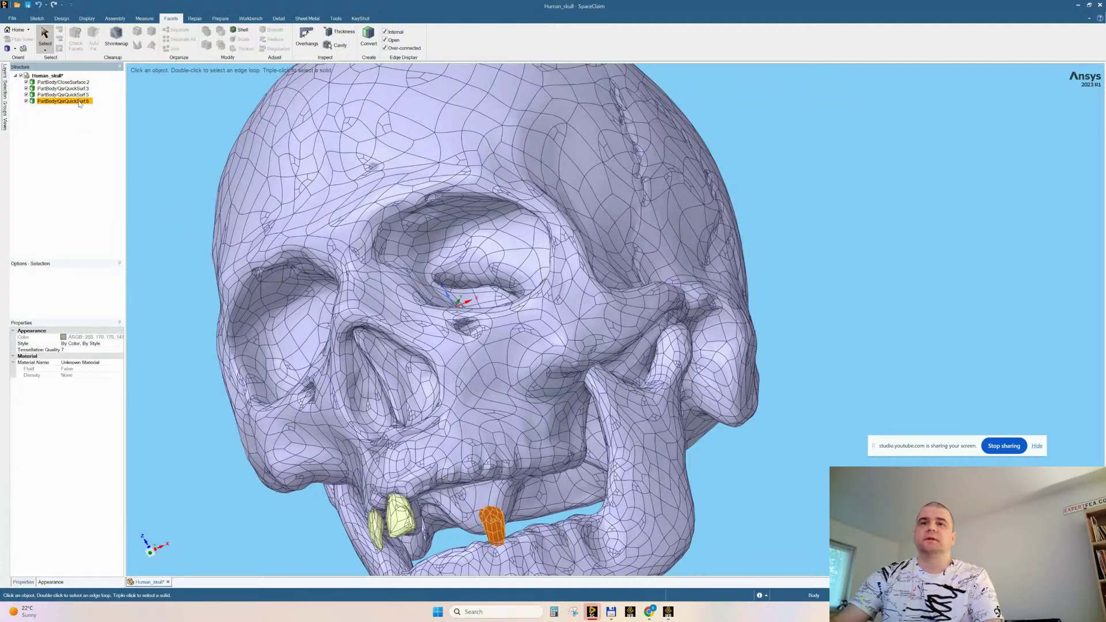
{"action": "left_click", "coordinate": [63, 89], "text": "shift"}
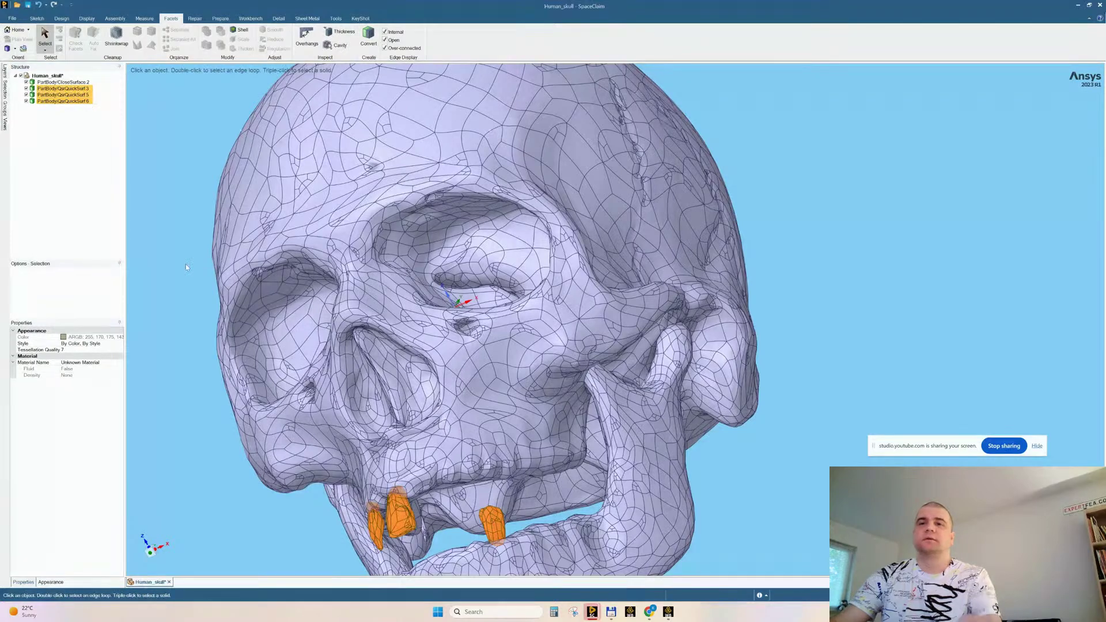
{"action": "key", "text": "Delete"}
Examine the remaining skull body and run the Interference check on the model
{"action": "left_click", "coordinate": [528, 262]}
{"action": "scroll", "coordinate": [528, 262], "scroll_direction": "up", "scroll_amount": 5}
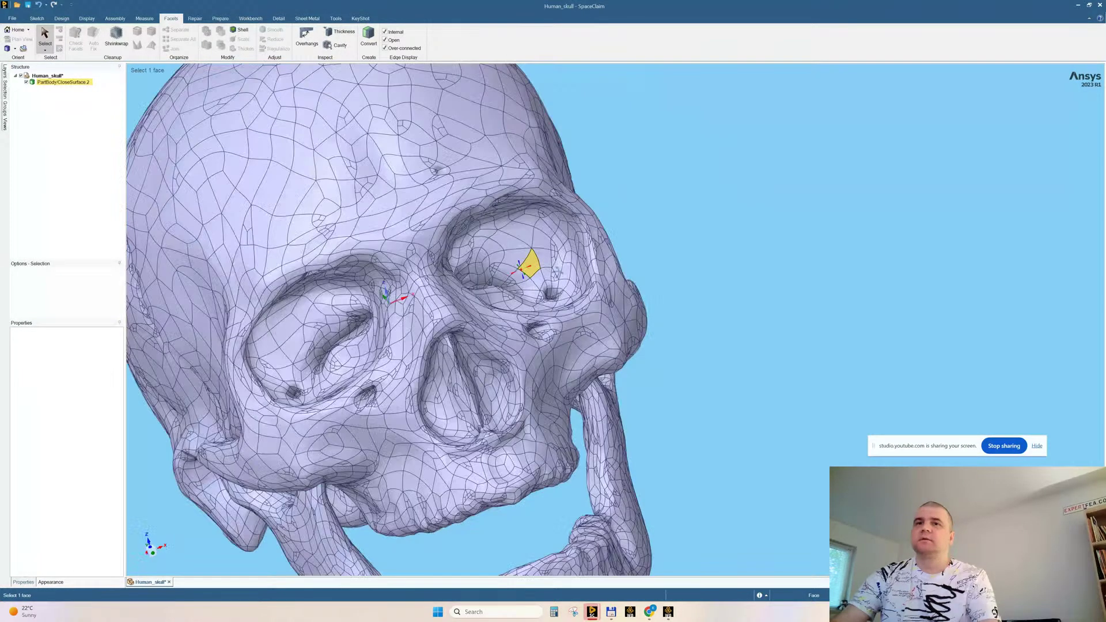
{"action": "scroll", "coordinate": [574, 268], "scroll_direction": "down", "scroll_amount": 5}
{"action": "middle_click_drag", "start_coordinate": [574, 268], "coordinate": [577, 348]}
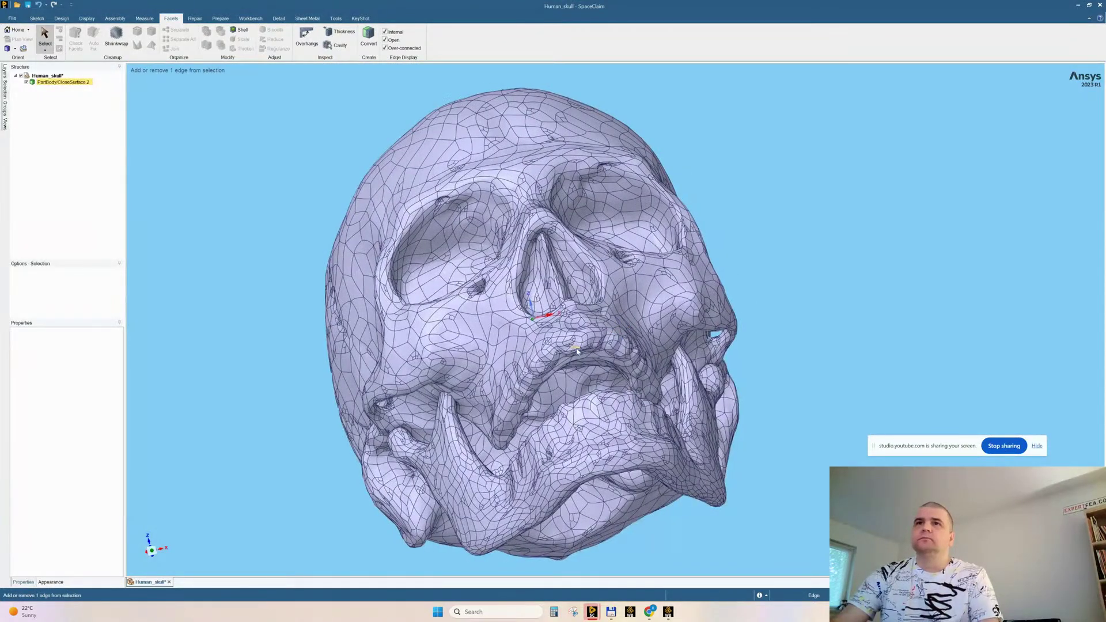
{"action": "scroll", "coordinate": [498, 425], "scroll_direction": "down", "scroll_amount": 4}
{"action": "scroll", "coordinate": [503, 428], "scroll_direction": "down", "scroll_amount": 1}
{"action": "scroll", "coordinate": [504, 427], "scroll_direction": "up", "scroll_amount": 2}
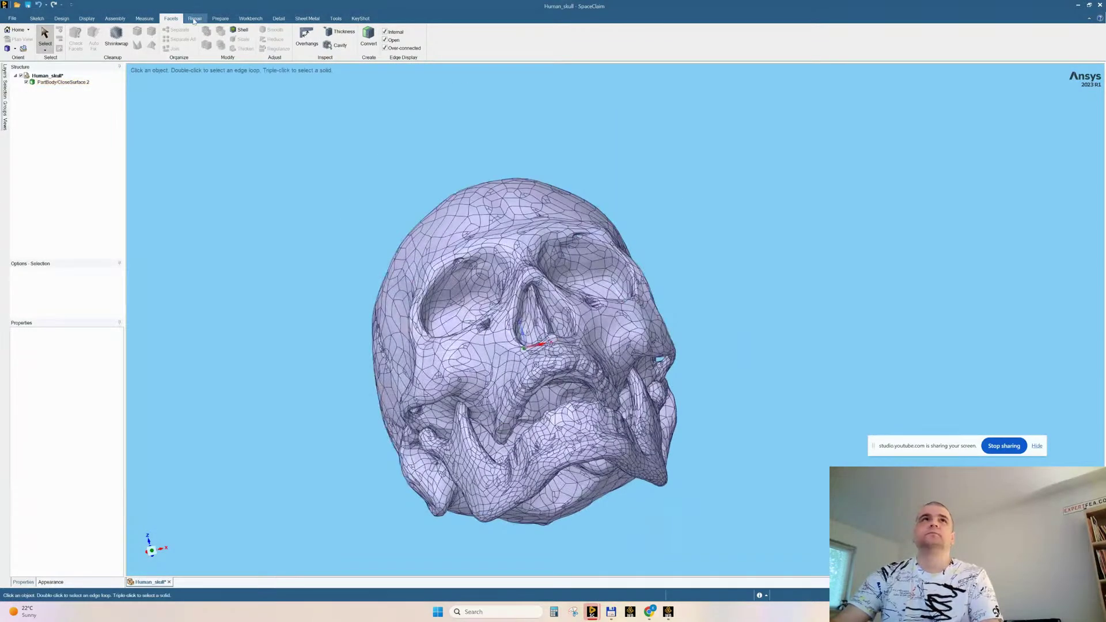
{"action": "left_click", "coordinate": [220, 18]}
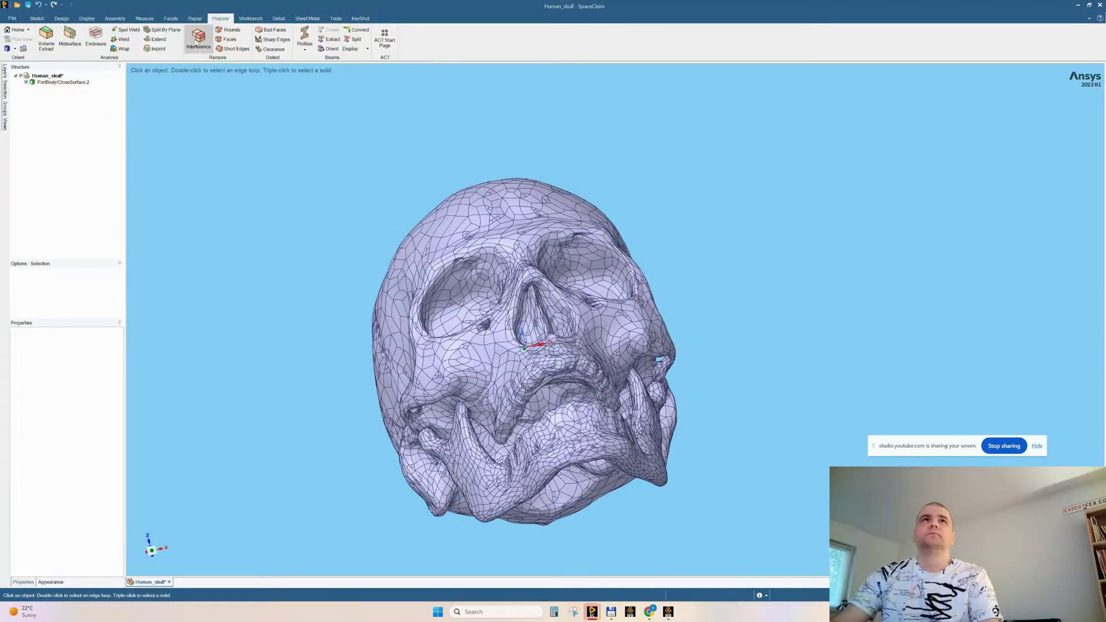
{"action": "left_click", "coordinate": [198, 39]}
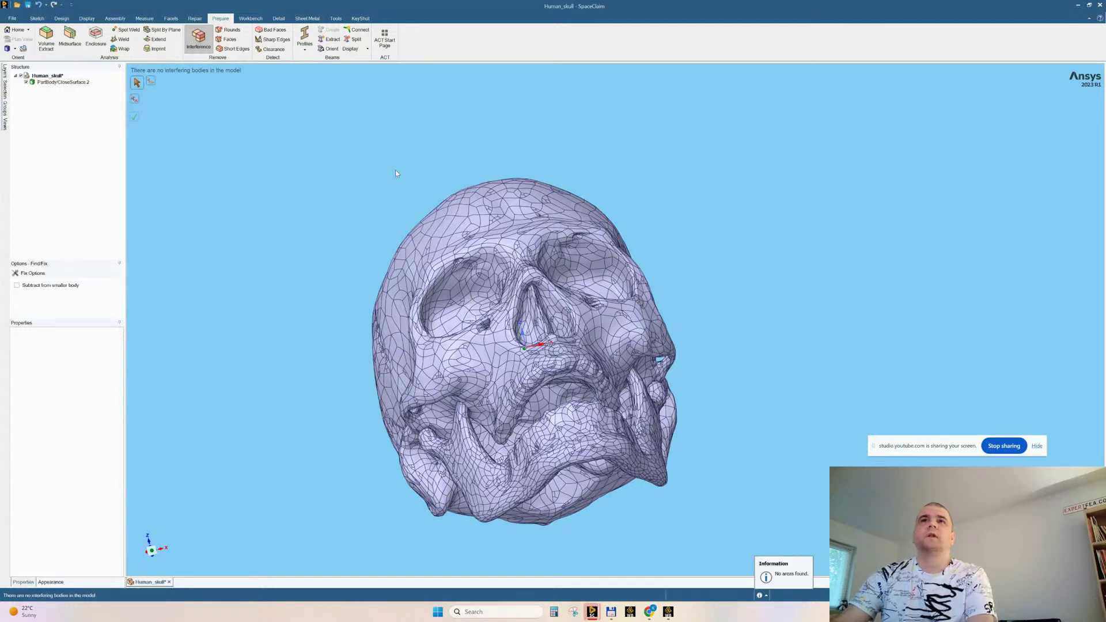
Examine where the lower jaw meets the cranium, leaving the Interference tool and selecting the skull body to check whether the parts are joined
{"action": "middle_click_drag", "start_coordinate": [652, 247], "coordinate": [635, 263]}
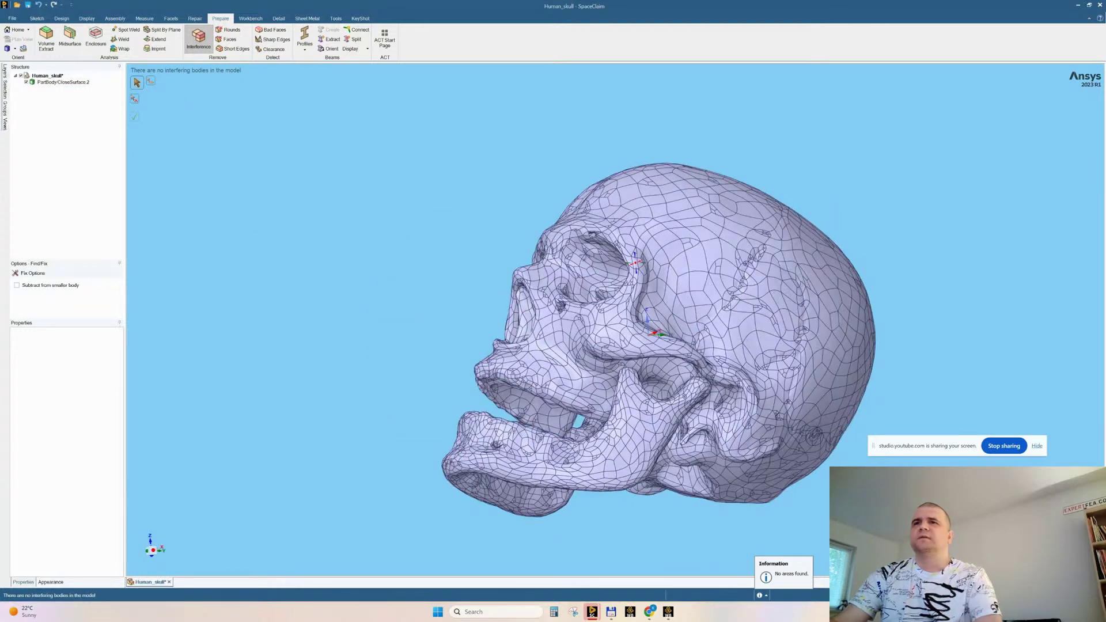
{"action": "scroll", "coordinate": [526, 403], "scroll_direction": "up", "scroll_amount": 5}
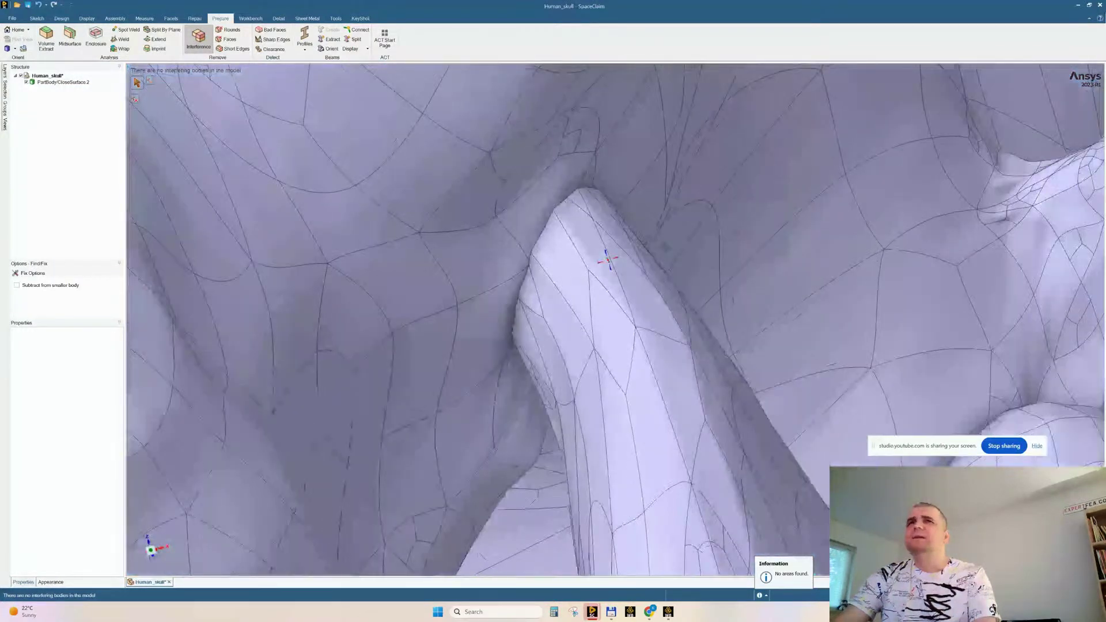
{"action": "middle_click_drag", "start_coordinate": [608, 259], "coordinate": [574, 186]}
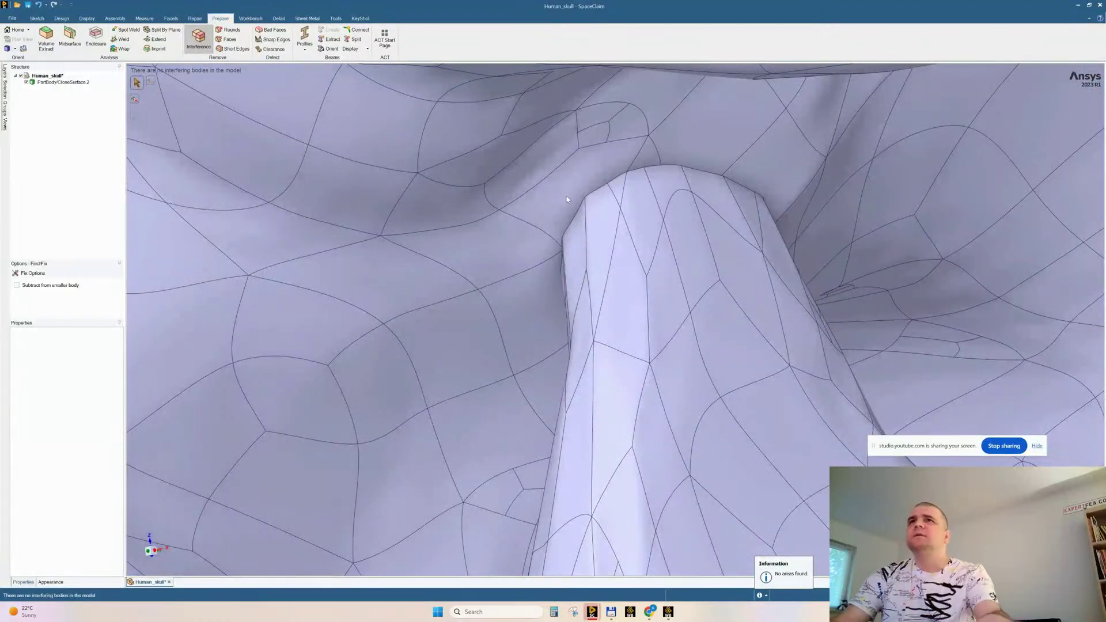
{"action": "key", "text": "Escape"}
{"action": "left_click", "coordinate": [566, 186]}
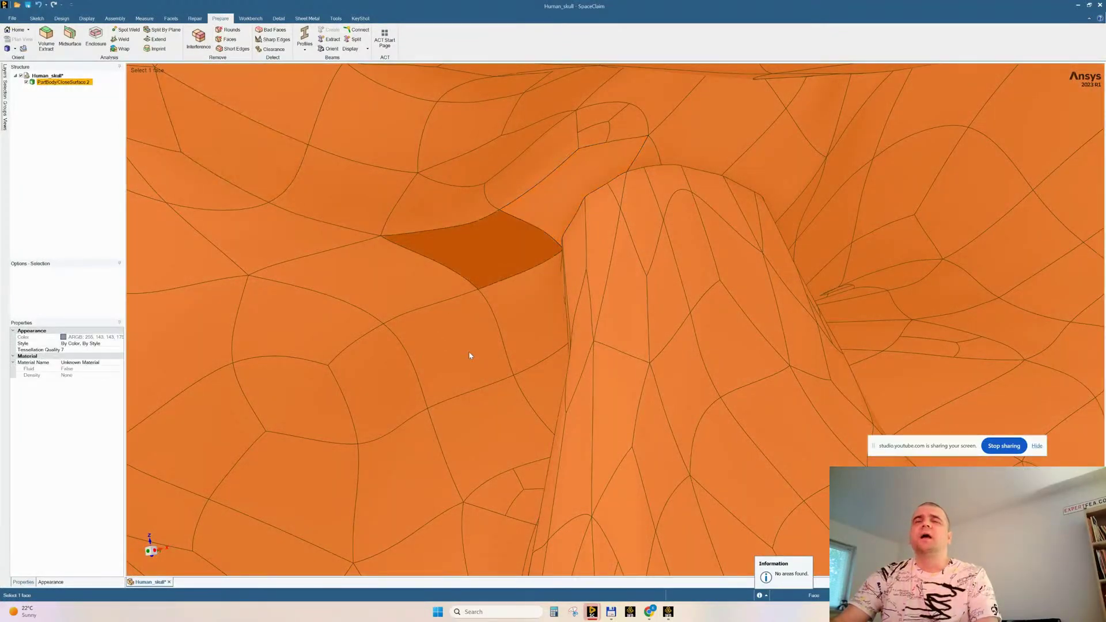
{"action": "scroll", "coordinate": [476, 340], "scroll_direction": "down", "scroll_amount": 2}
{"action": "scroll", "coordinate": [476, 332], "scroll_direction": "down", "scroll_amount": 4}
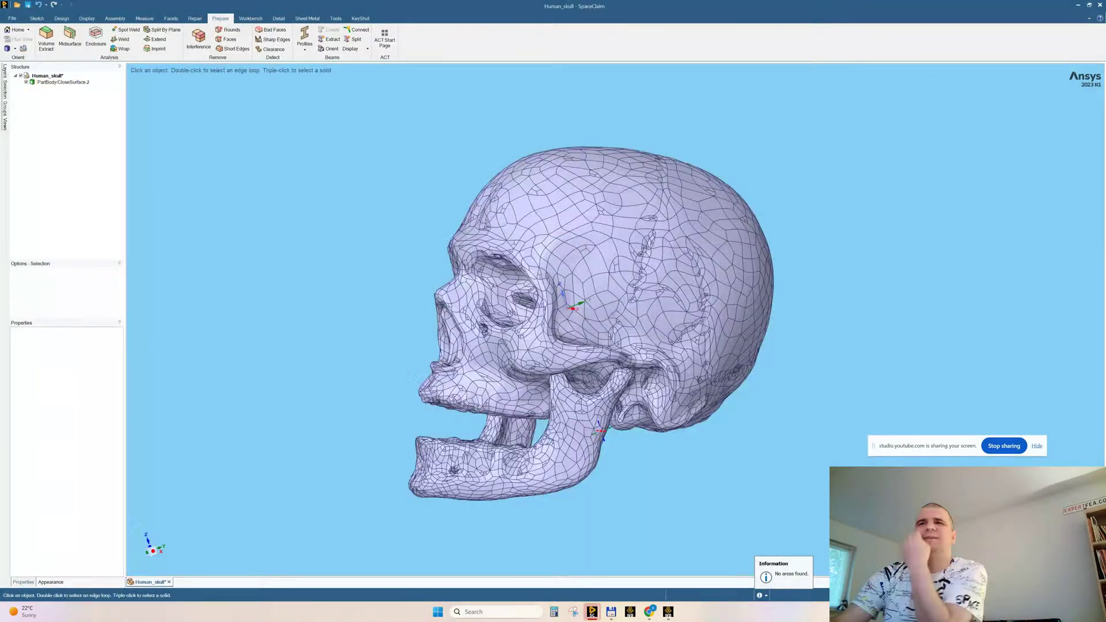
{"action": "middle_click_drag", "start_coordinate": [496, 420], "coordinate": [565, 392]}
{"action": "scroll", "coordinate": [612, 465], "scroll_direction": "down", "scroll_amount": 1}
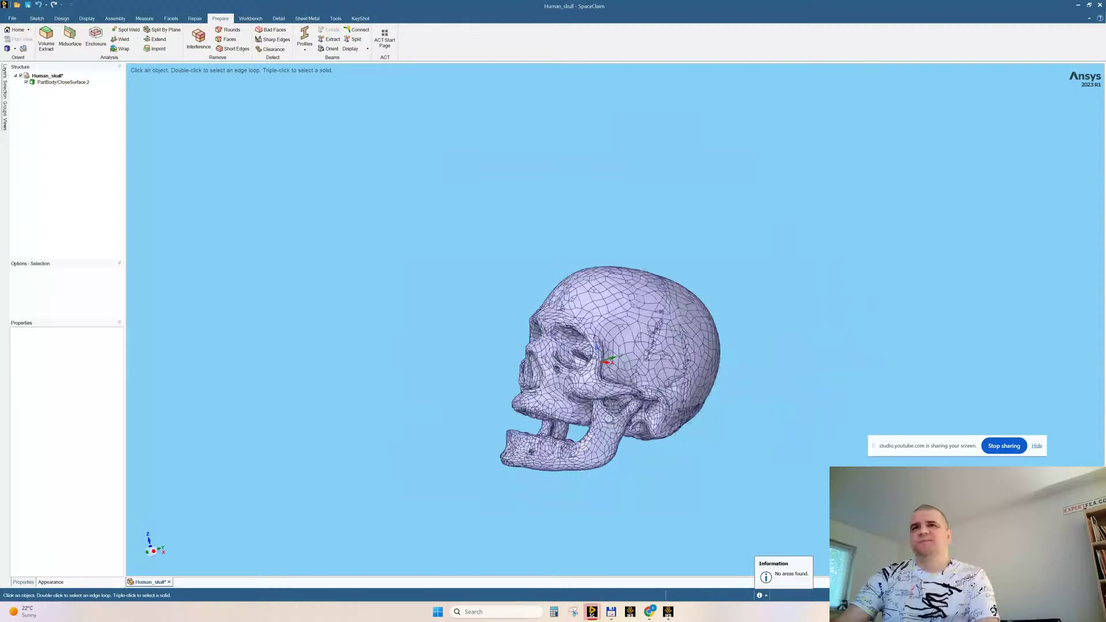
{"action": "scroll", "coordinate": [612, 465], "scroll_direction": "up", "scroll_amount": 4}
{"action": "middle_click_drag", "start_coordinate": [612, 465], "coordinate": [651, 410]}
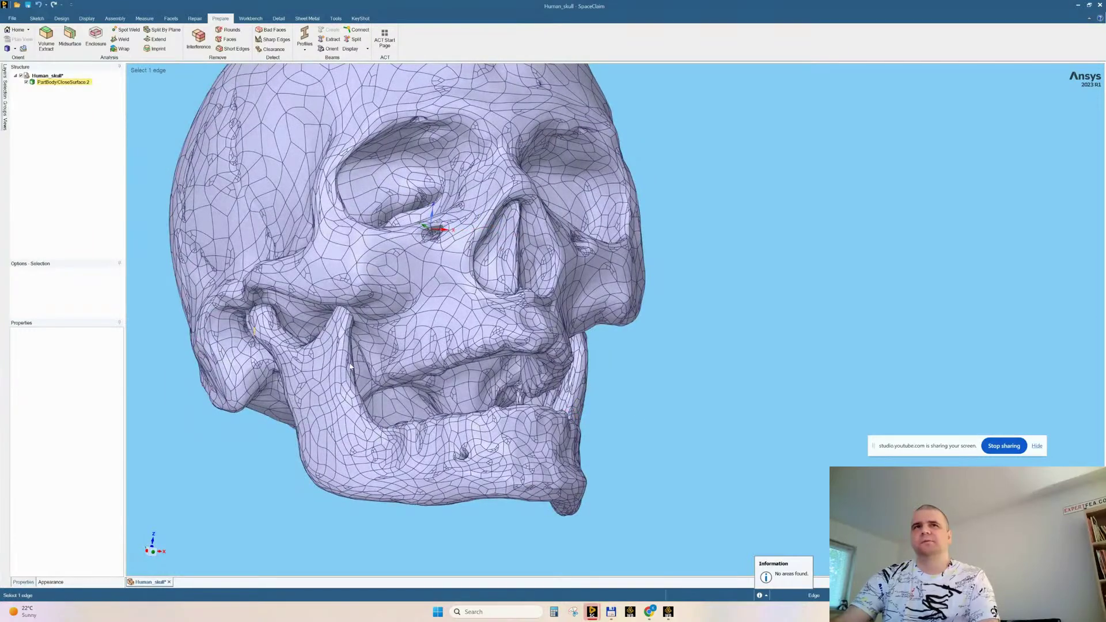
{"action": "middle_click_drag", "start_coordinate": [430, 334], "coordinate": [439, 360]}
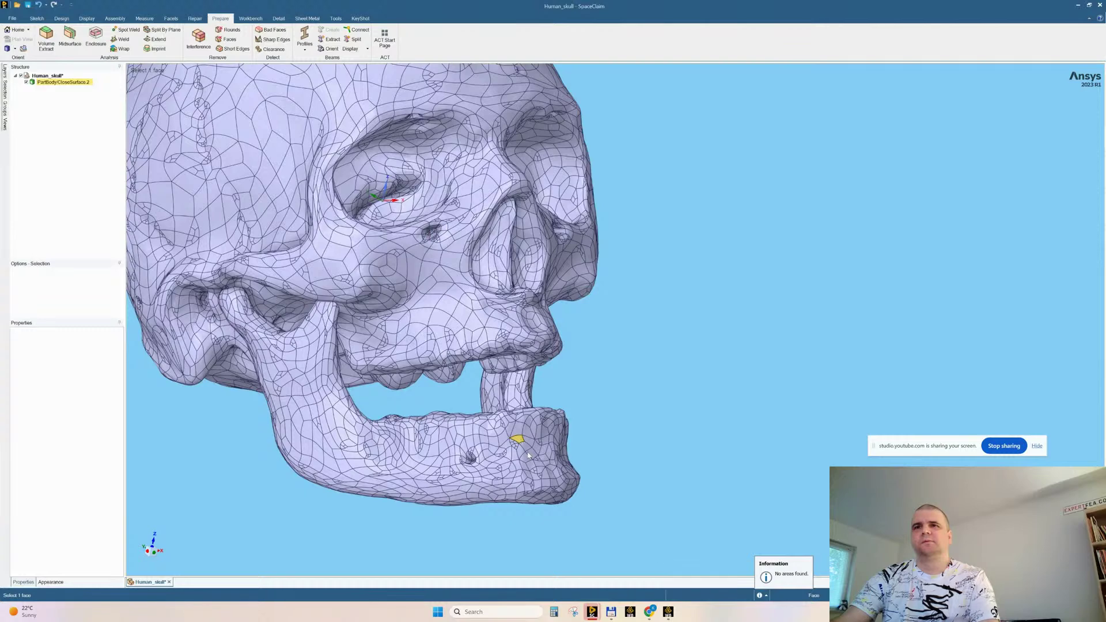
Switch to the Design1 window, open Total Commander, and delete the Human_skull and SKULL_HUMAN_BRAIN CATPart files from the Desktop folder
{"action": "mouse_move", "coordinate": [593, 616]}
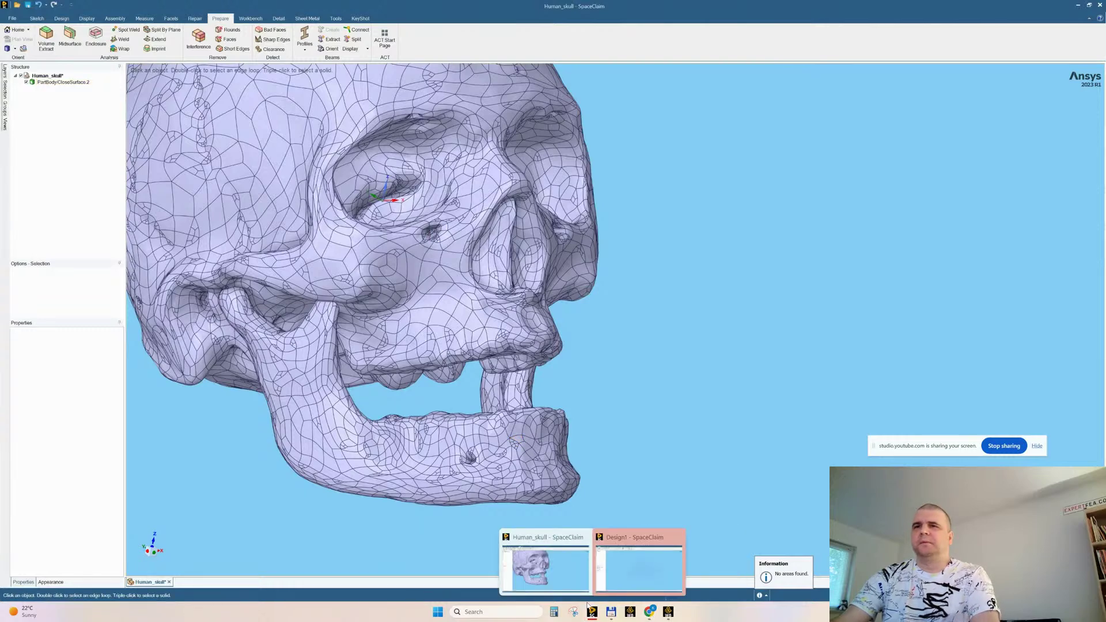
{"action": "left_click", "coordinate": [639, 568]}
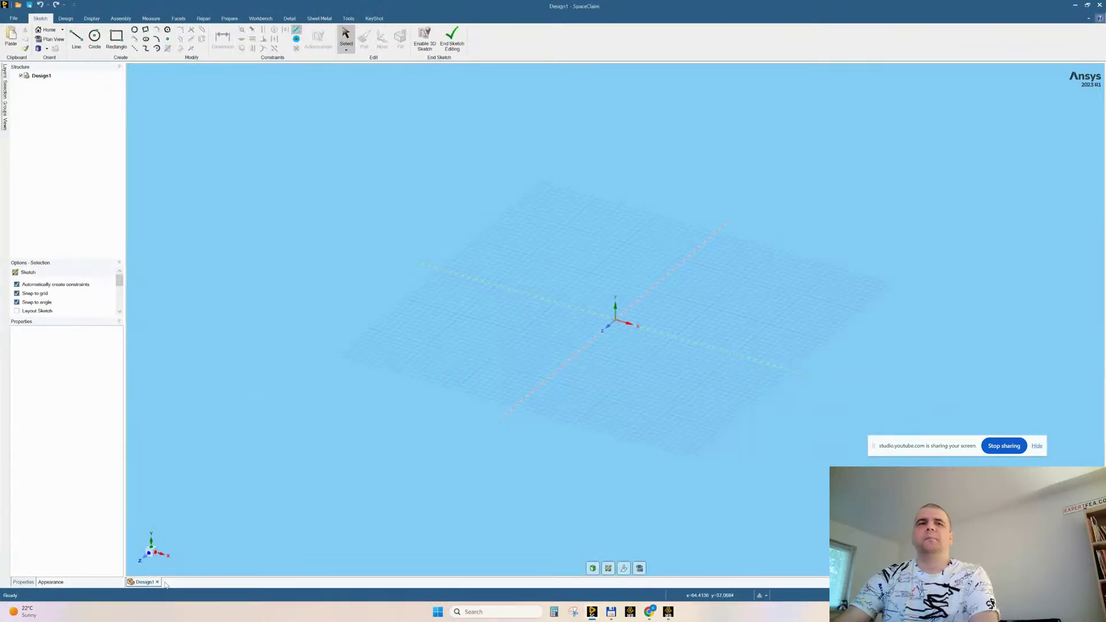
{"action": "left_click", "coordinate": [611, 613]}
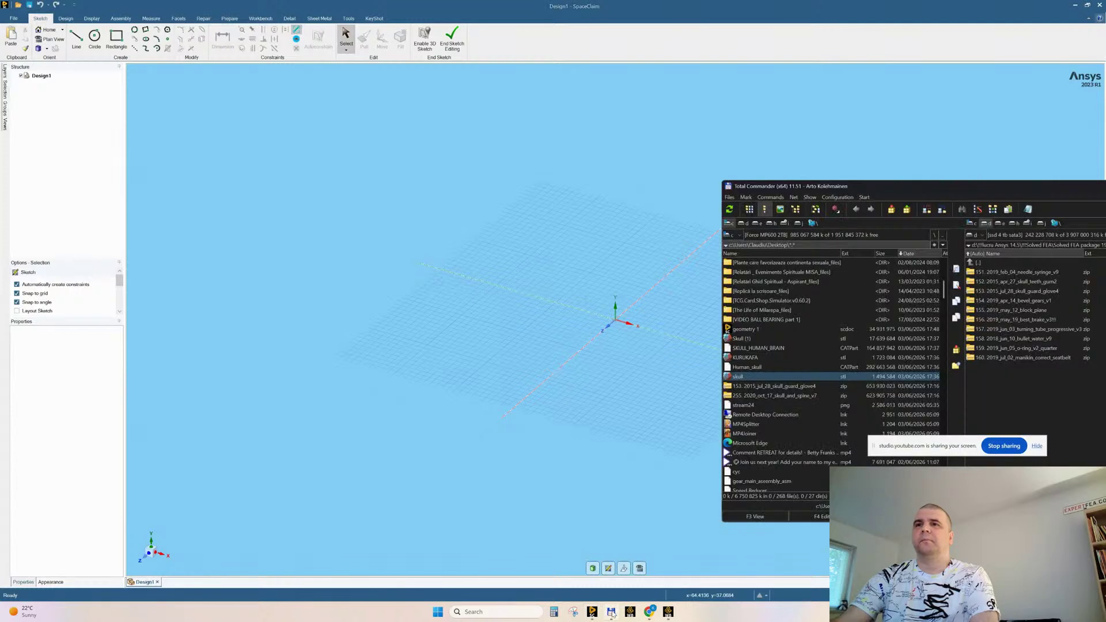
{"action": "left_click", "coordinate": [747, 369]}
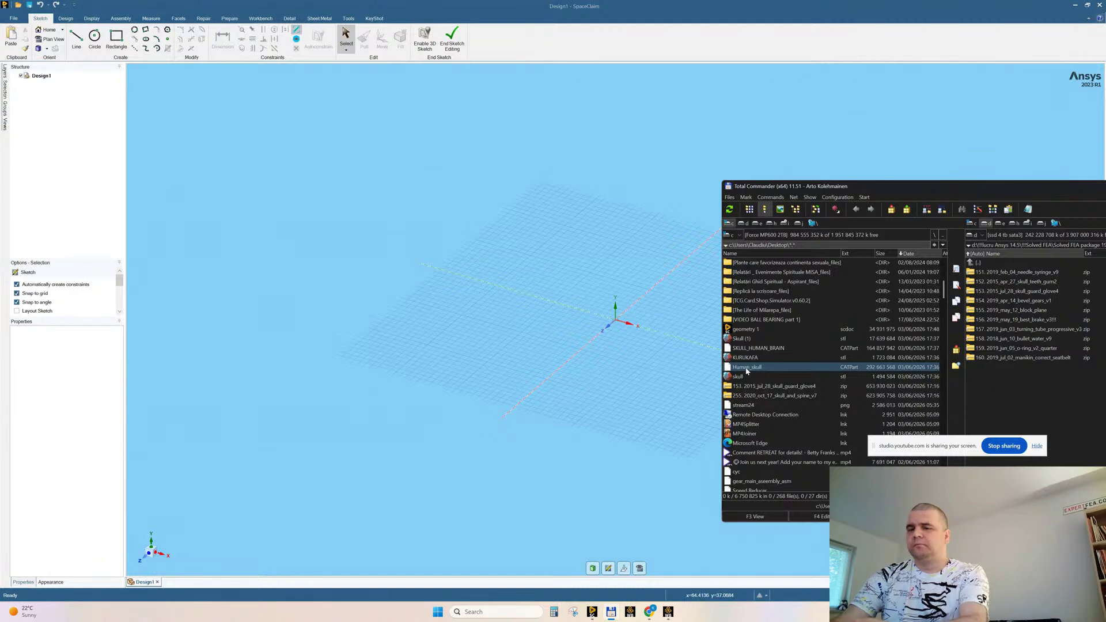
{"action": "key", "text": "Delete"}
{"action": "left_click", "coordinate": [917, 372]}
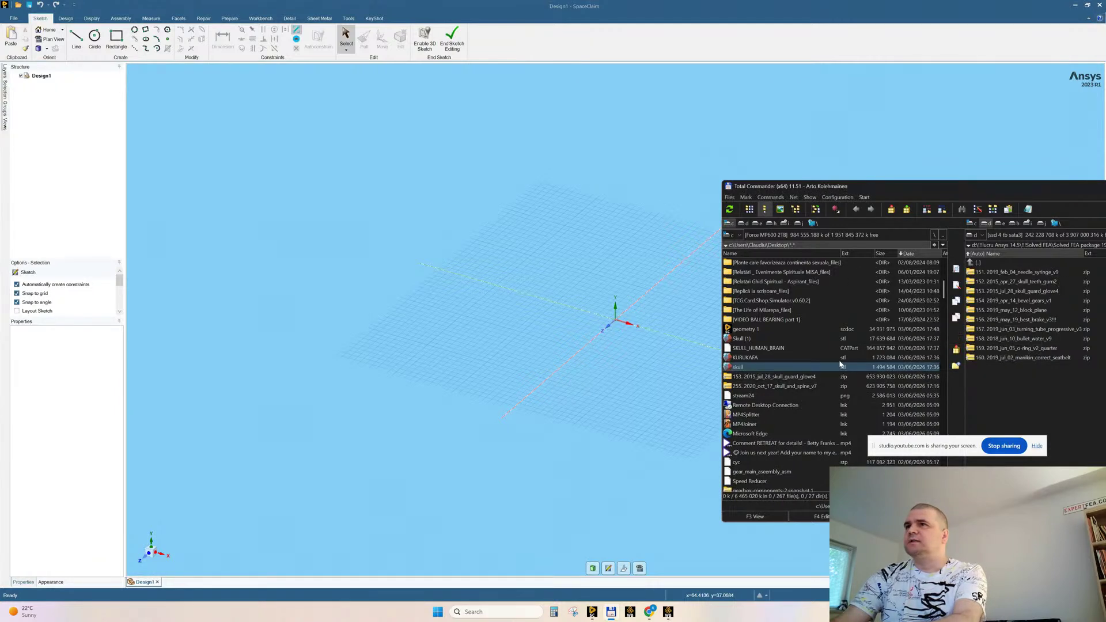
{"action": "left_click", "coordinate": [857, 349]}
{"action": "key", "text": "Delete"}
{"action": "left_click", "coordinate": [910, 375]}
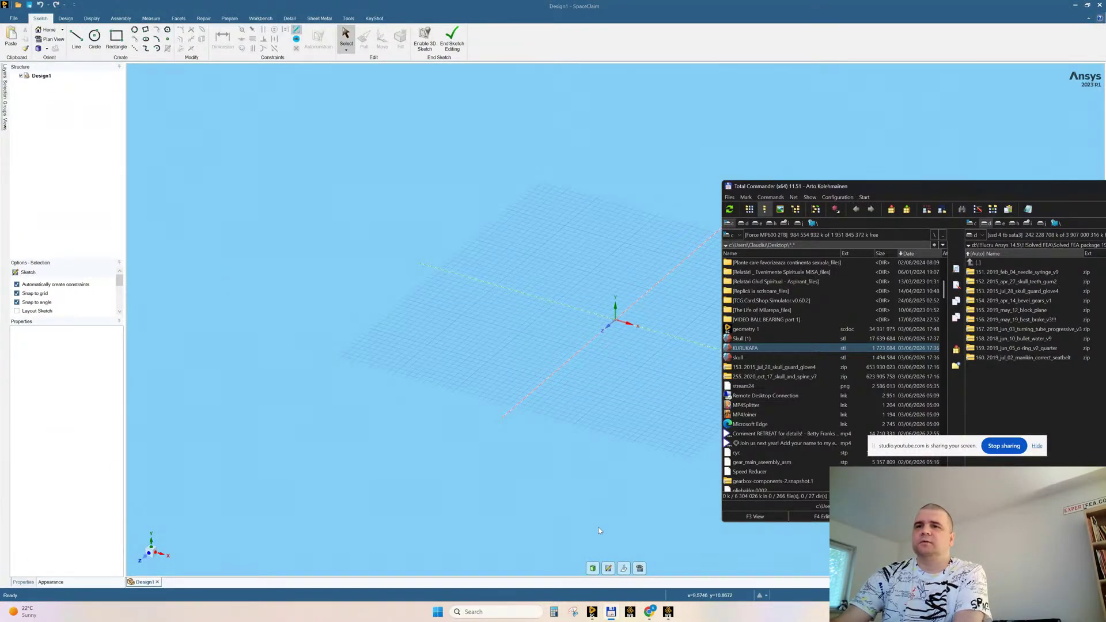
Return to the Human_skull window in SpaceClaim and examine the face and jaw of the skull body from another angle
{"action": "mouse_move", "coordinate": [592, 612]}
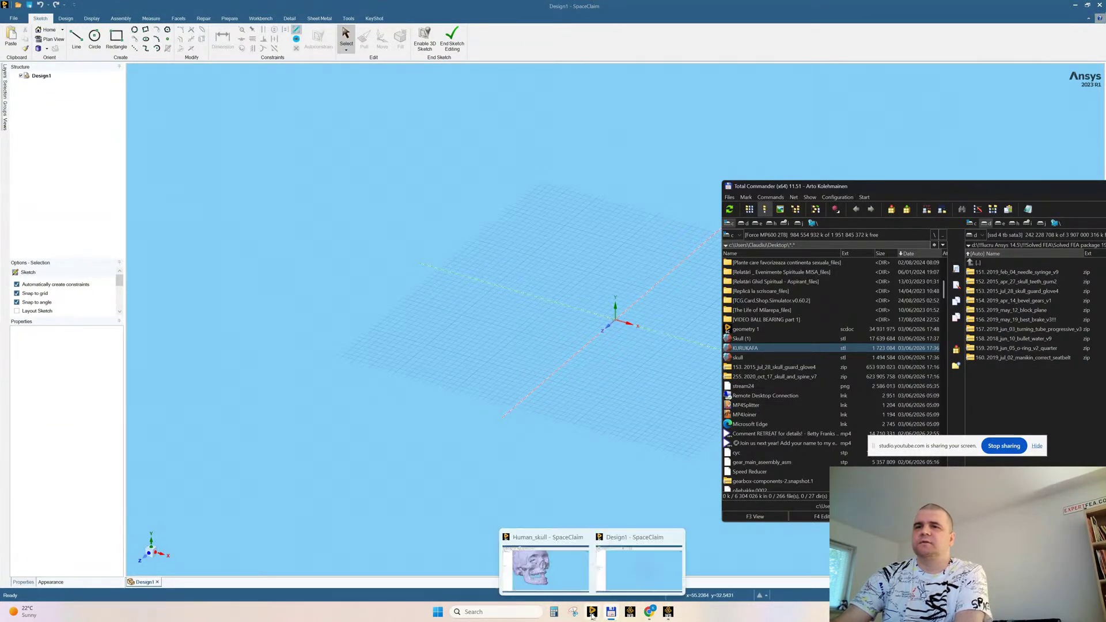
{"action": "left_click", "coordinate": [547, 571]}
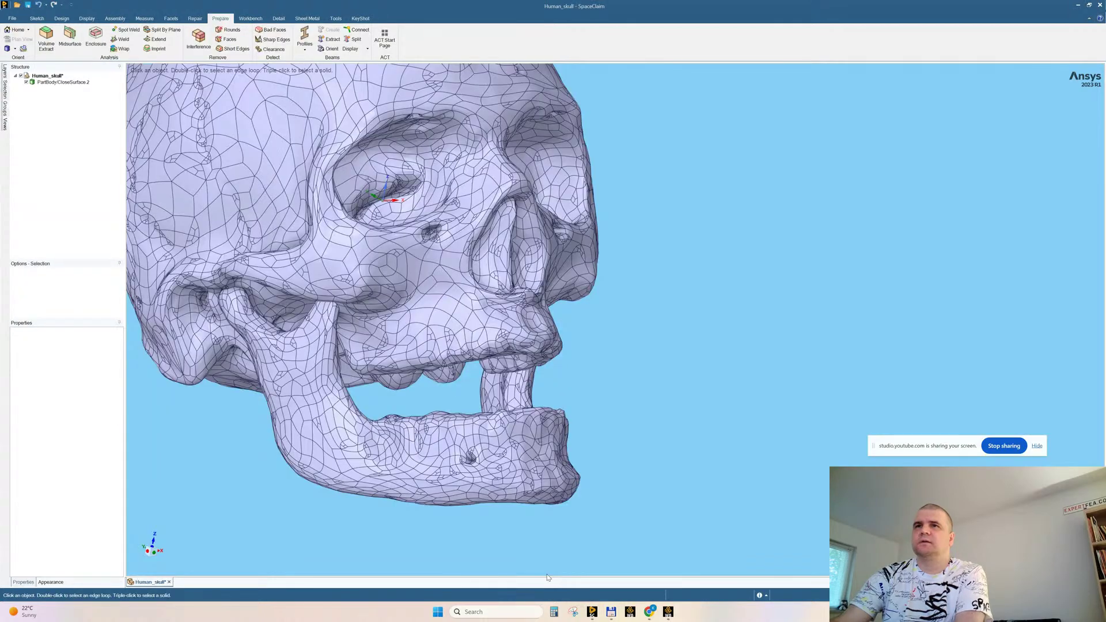
{"action": "middle_click_drag", "start_coordinate": [547, 578], "coordinate": [624, 366]}
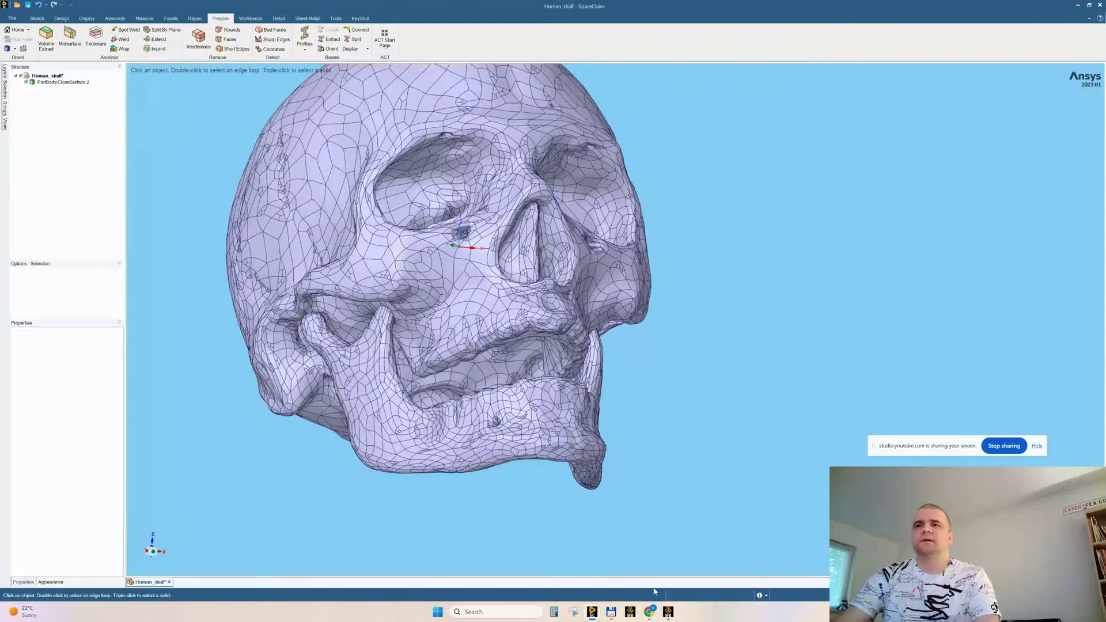
Switch to Chrome, look through the expertfea.com Biomechanics FEA 2 and Biomechanics FEA 1 pages for skull simulations, and minimize the browser
{"action": "left_click", "coordinate": [650, 612]}
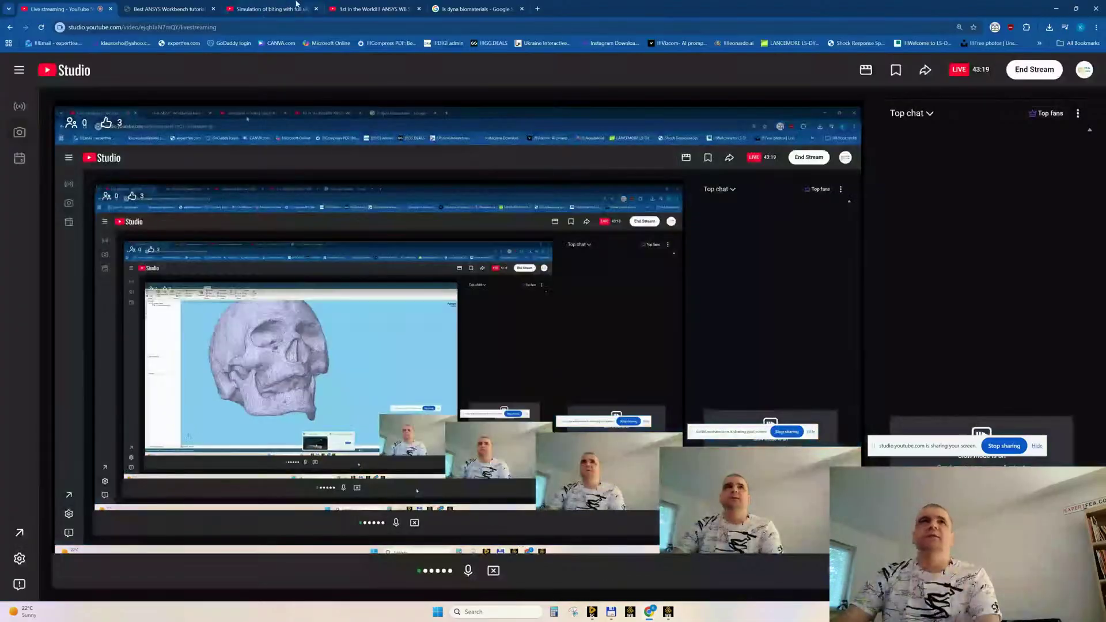
{"action": "left_click", "coordinate": [148, 10]}
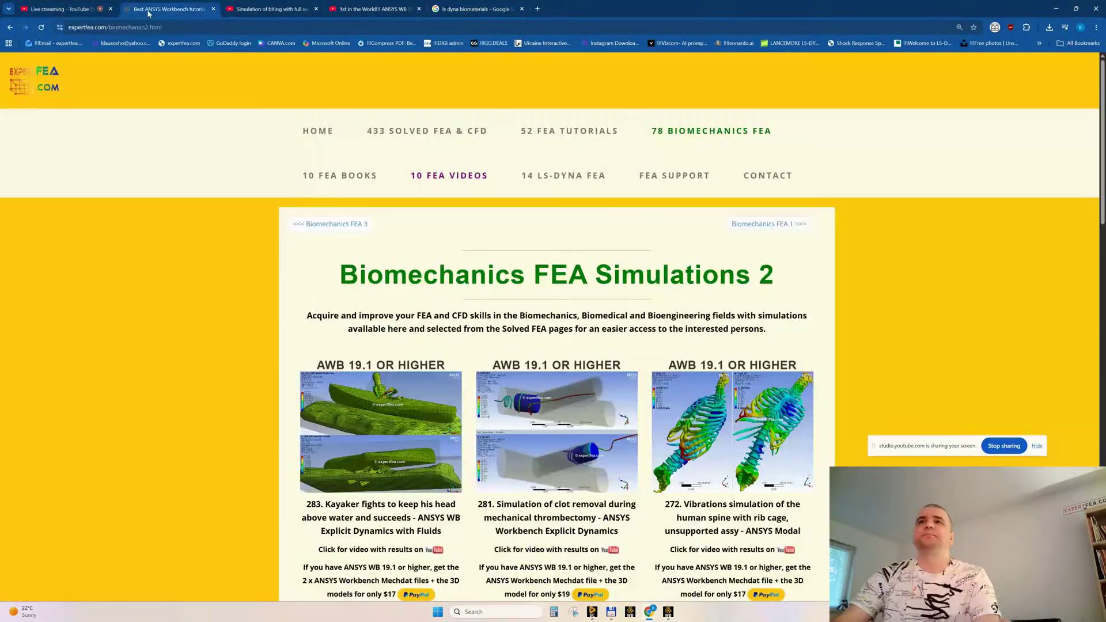
{"action": "scroll", "coordinate": [512, 250], "scroll_direction": "down", "scroll_amount": 5}
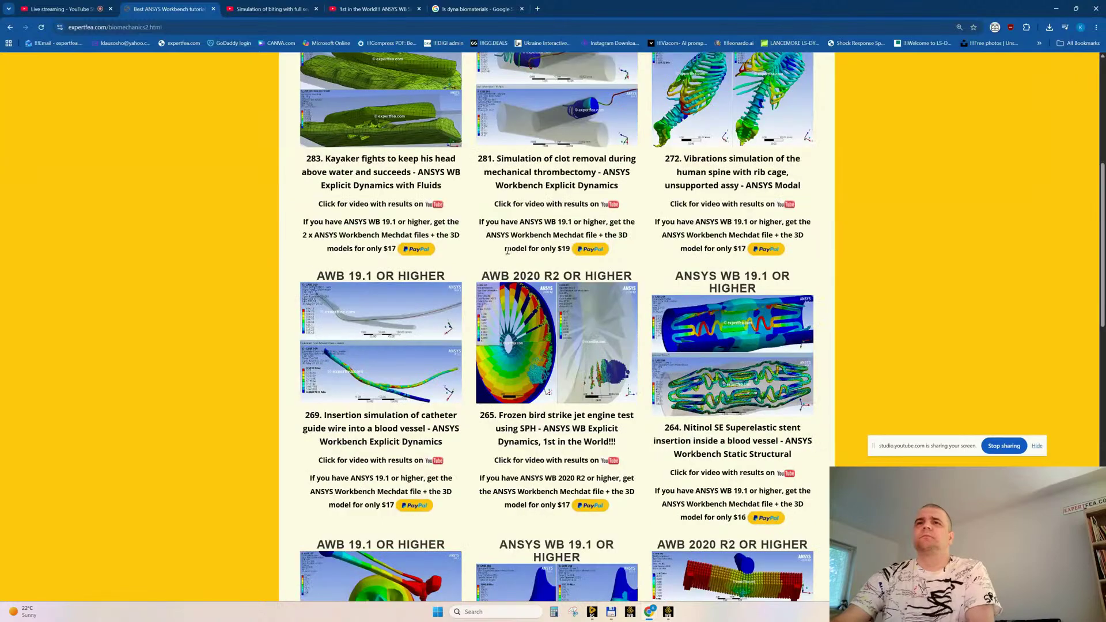
{"action": "scroll", "coordinate": [507, 250], "scroll_direction": "down", "scroll_amount": 4}
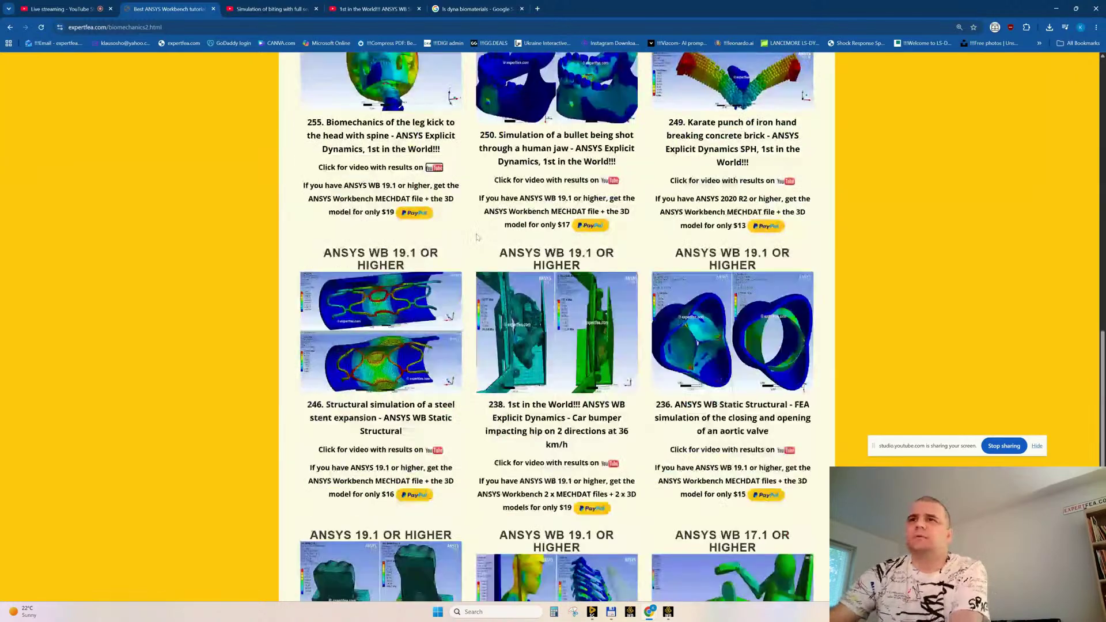
{"action": "scroll", "coordinate": [476, 246], "scroll_direction": "down", "scroll_amount": 5}
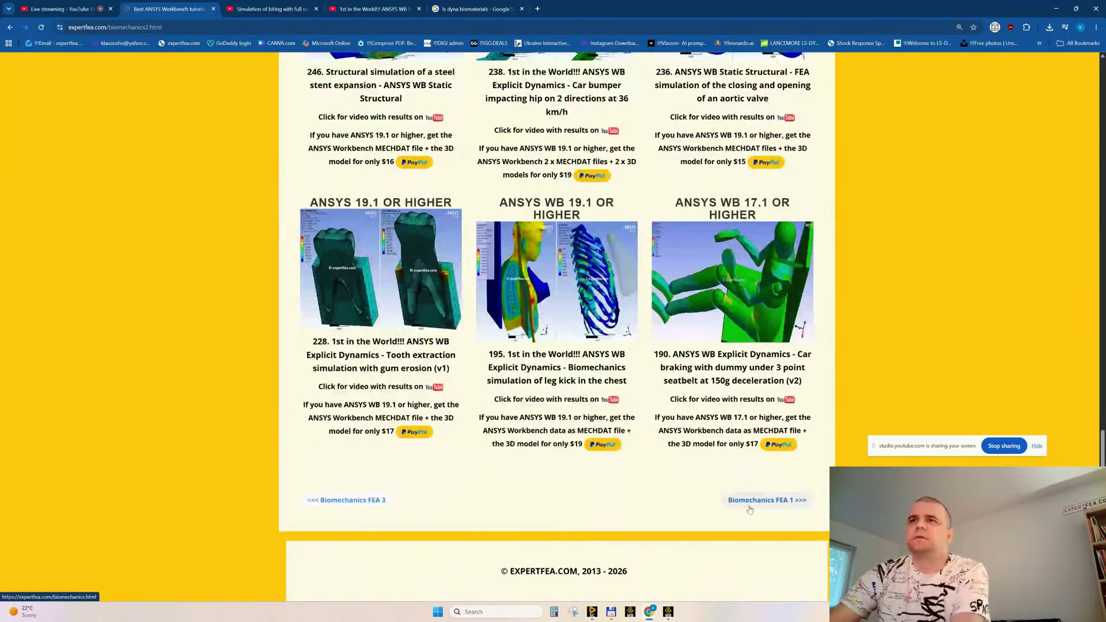
{"action": "left_click", "coordinate": [767, 500]}
{"action": "scroll", "coordinate": [421, 228], "scroll_direction": "down", "scroll_amount": 3}
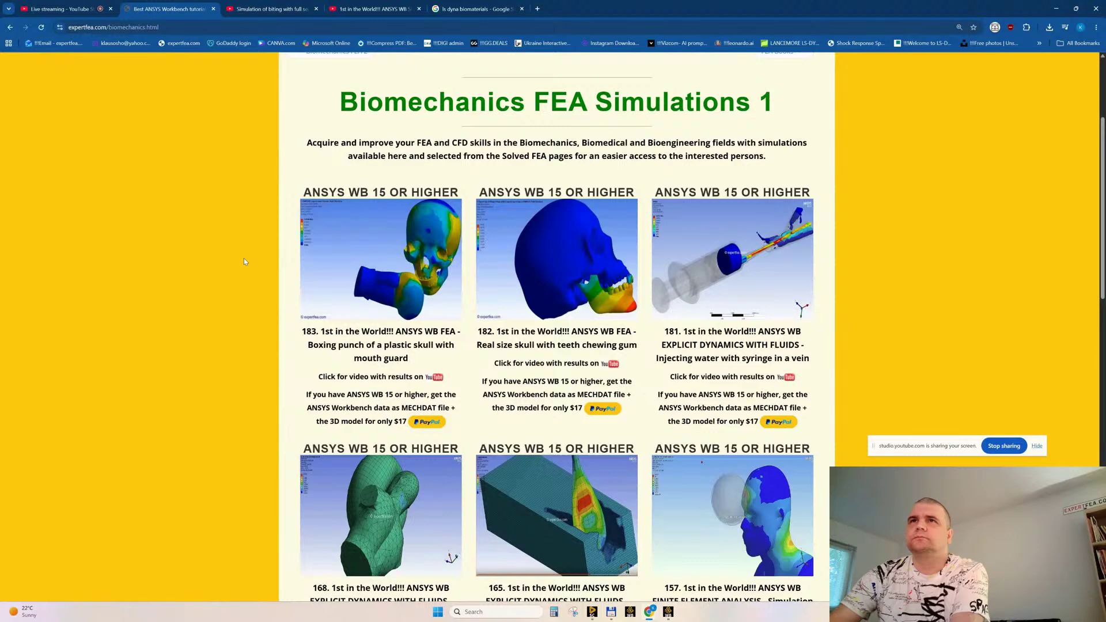
{"action": "left_click", "coordinate": [1056, 9]}
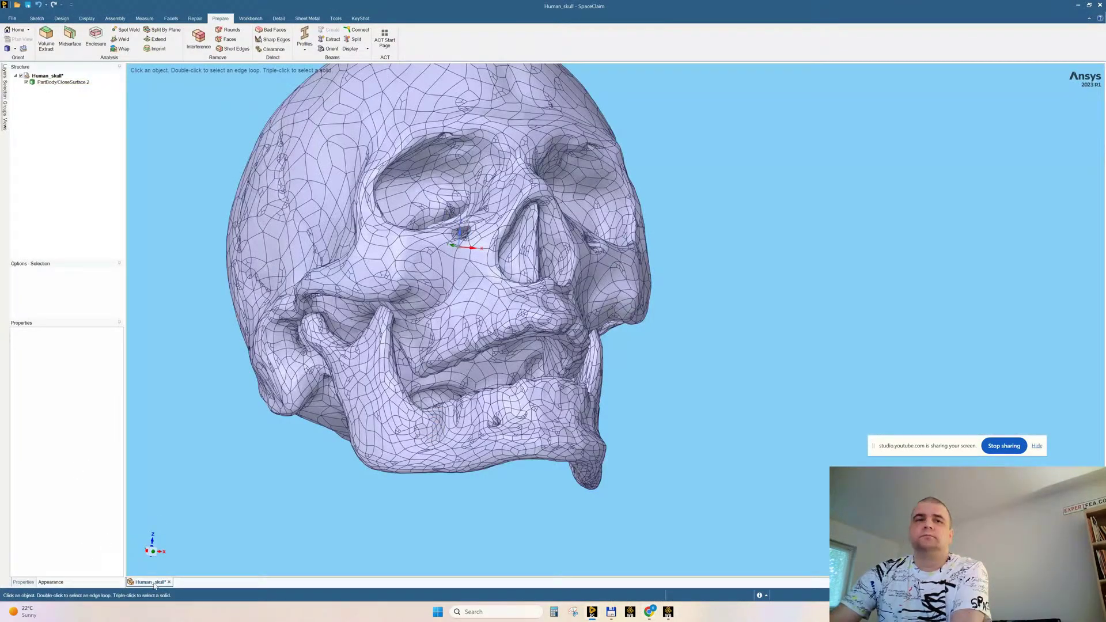
Close Human_skull without saving, insert KURUKAFA.stl from the Desktop into Design1, and deselect the inserted skull
{"action": "left_click", "coordinate": [1098, 5]}
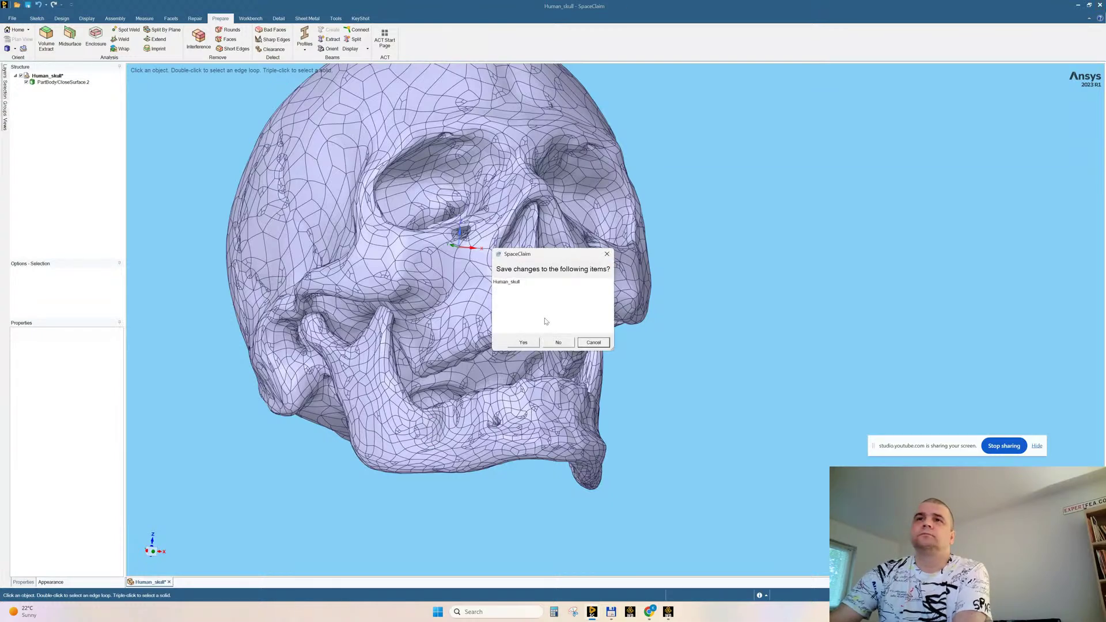
{"action": "left_click", "coordinate": [558, 343]}
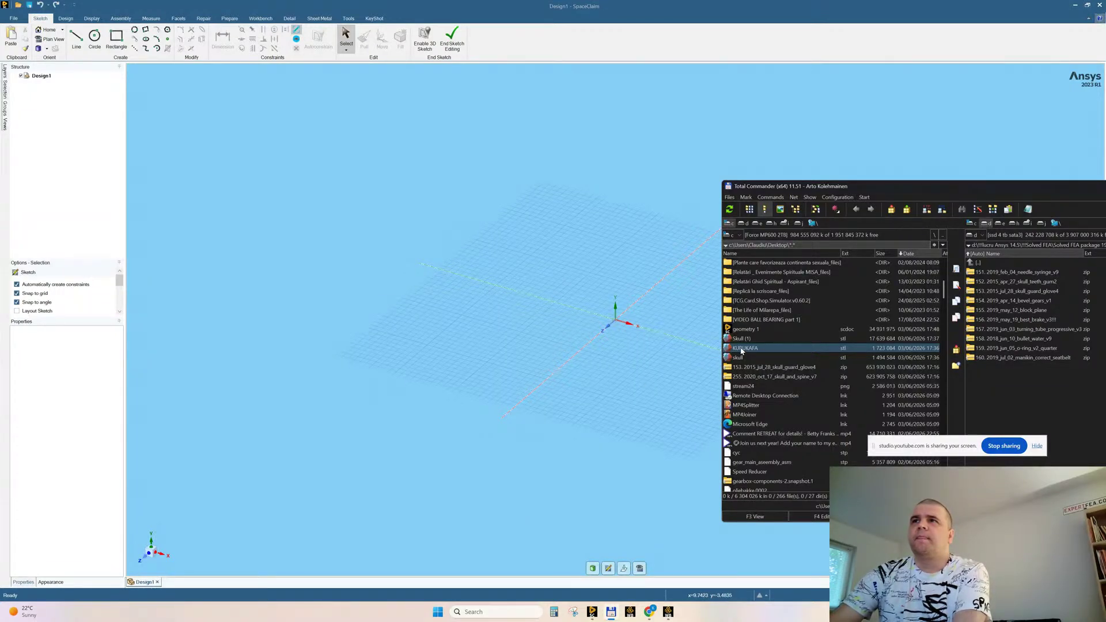
{"action": "left_click_drag", "start_coordinate": [742, 349], "coordinate": [430, 361]}
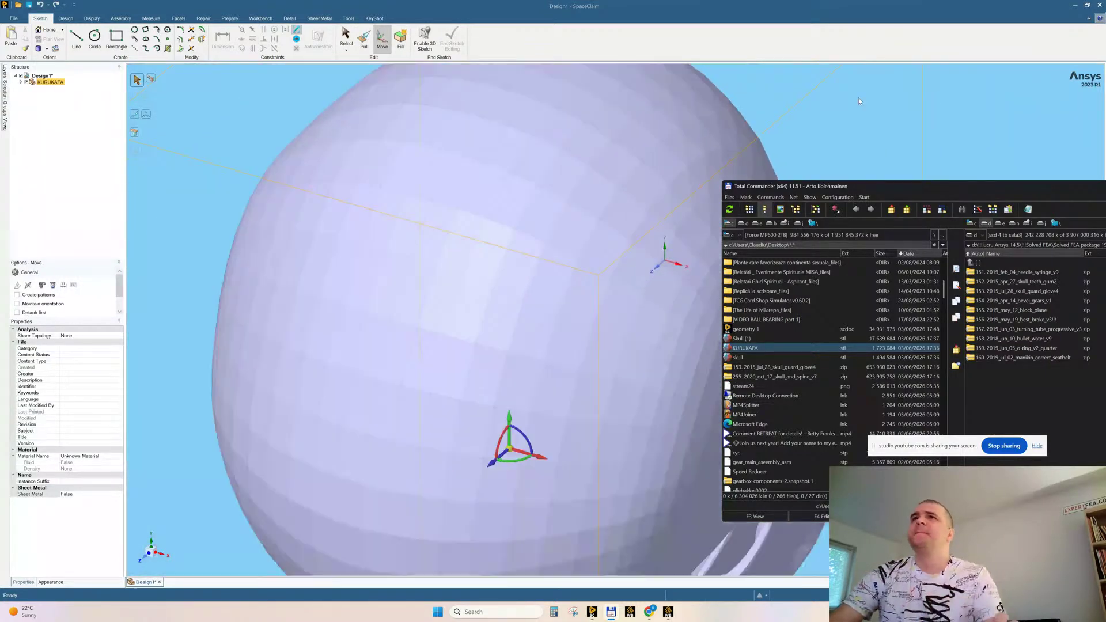
{"action": "left_click", "coordinate": [302, 326]}
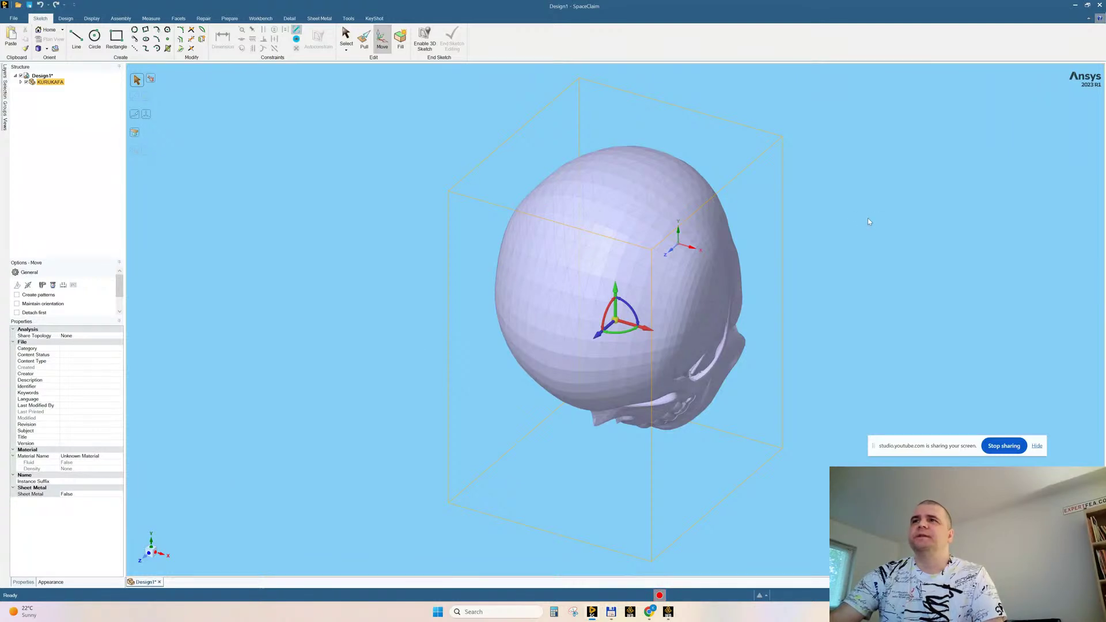
{"action": "left_click", "coordinate": [858, 244]}
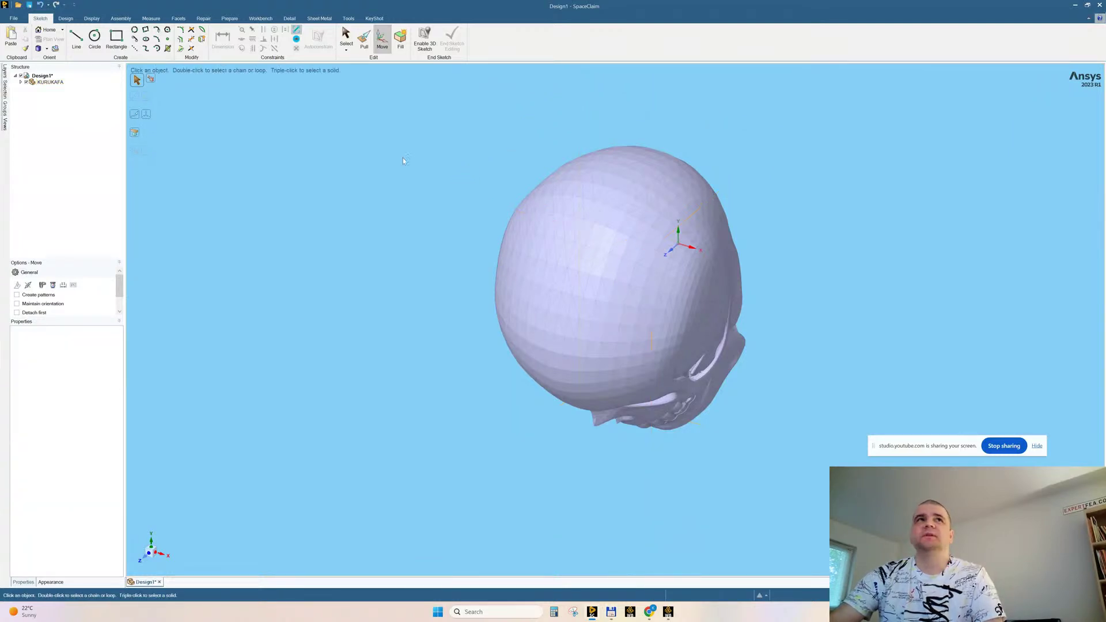
Expand the KURUKAFA component and separate its single facets body into all its individual pieces
{"action": "left_click", "coordinate": [21, 82]}
{"action": "left_click", "coordinate": [47, 89]}
{"action": "right_click", "coordinate": [50, 88]}
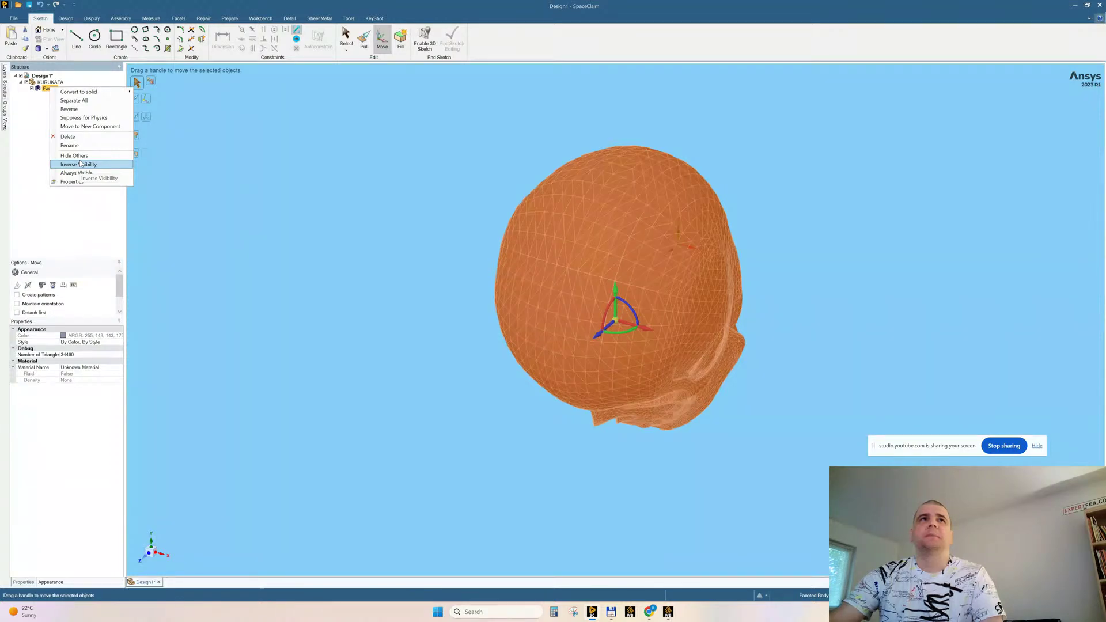
{"action": "left_click", "coordinate": [78, 101]}
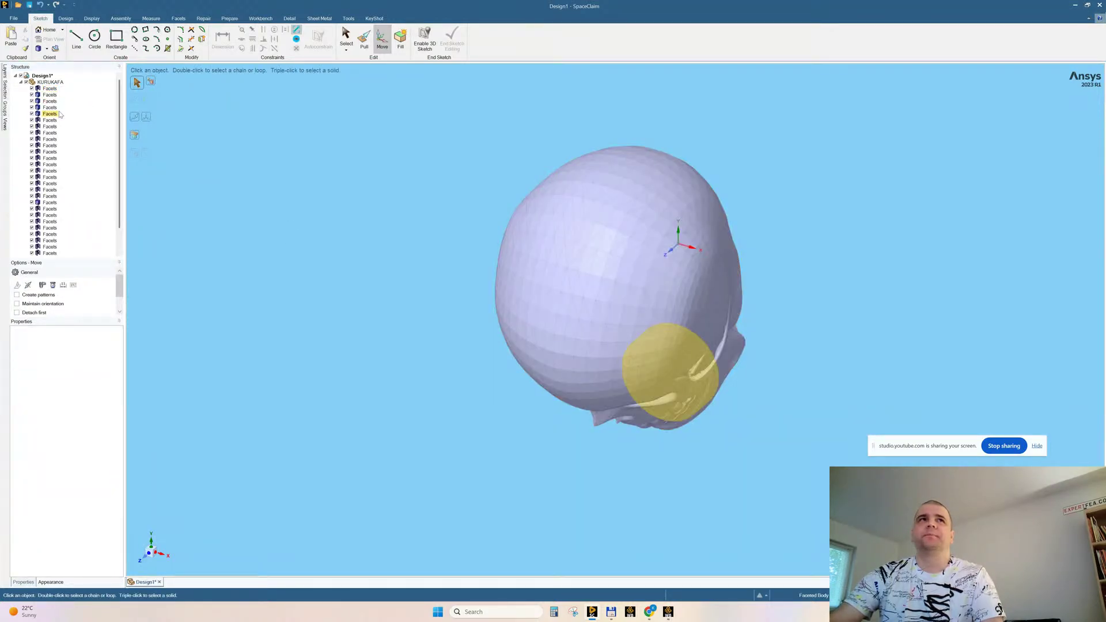
Select one of the separated facets bodies and examine the teeth and jaw of the KURUKAFA skull up close
{"action": "left_click", "coordinate": [52, 158]}
{"action": "middle_click_drag", "start_coordinate": [453, 273], "coordinate": [436, 174]}
{"action": "middle_click_drag", "start_coordinate": [781, 417], "coordinate": [728, 455], "text": "ctrl"}
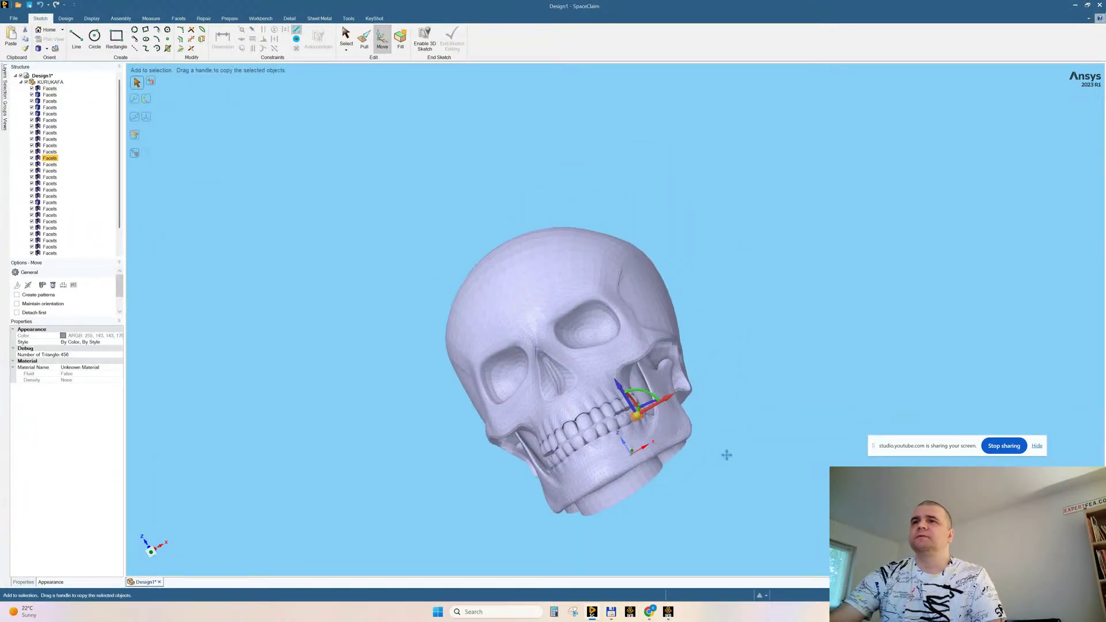
{"action": "scroll", "coordinate": [720, 421], "scroll_direction": "up", "scroll_amount": 8}
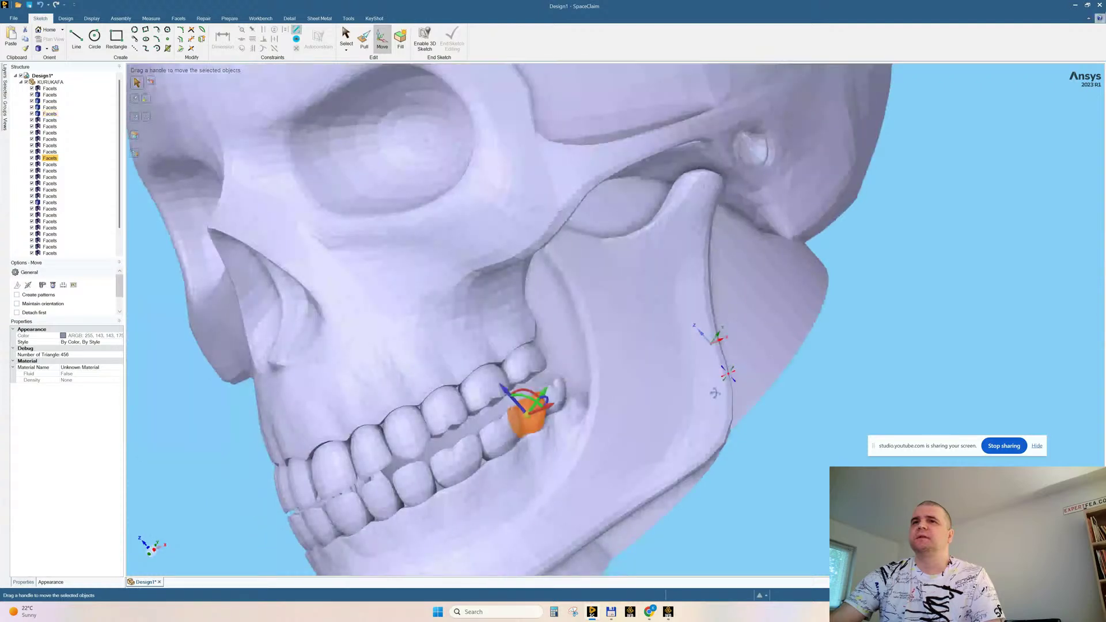
{"action": "middle_click_drag", "start_coordinate": [715, 393], "coordinate": [729, 388]}
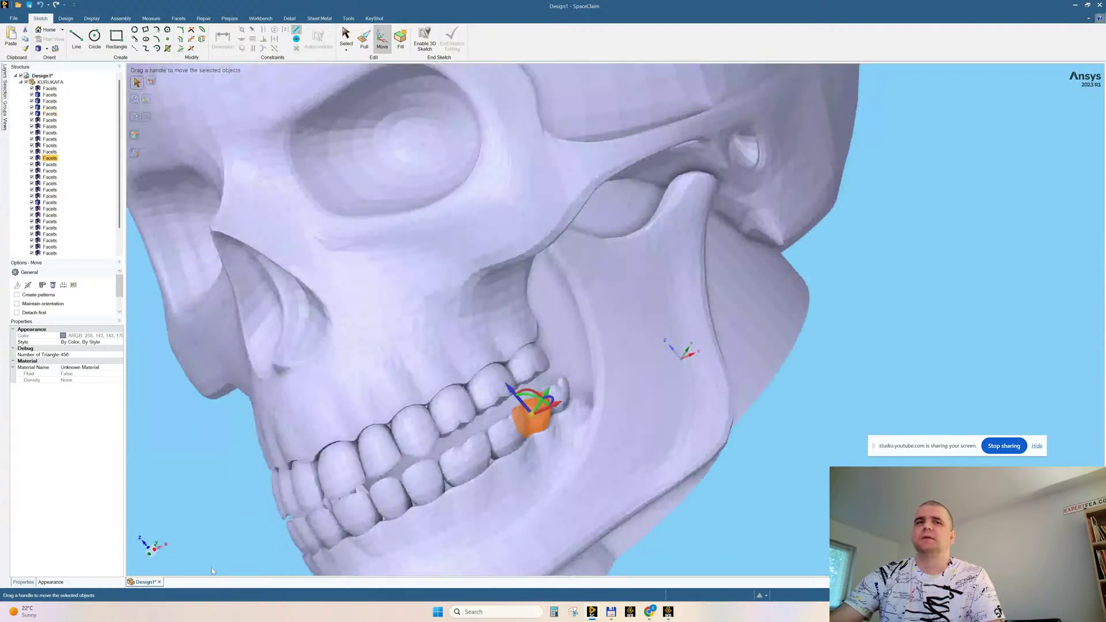
Close Design1 without saving, restore the SpaceClaim window to a smaller size, and import 2015_jul_28_skull_guard_glove4.x_t from the Desktop
{"action": "left_click", "coordinate": [160, 584]}
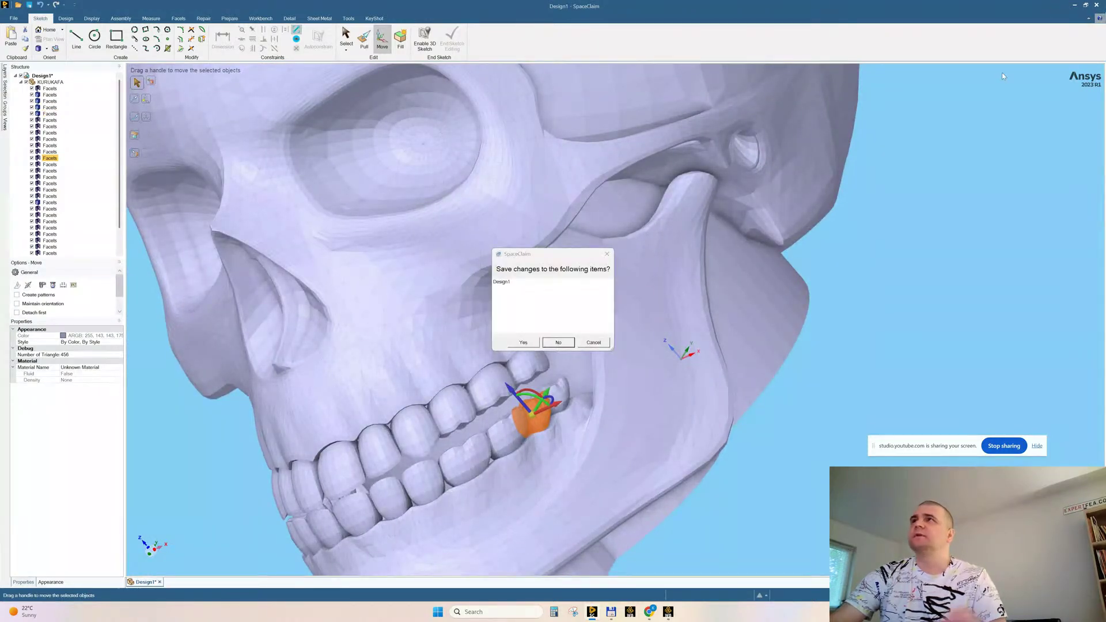
{"action": "left_click", "coordinate": [558, 344]}
{"action": "left_click", "coordinate": [1085, 5]}
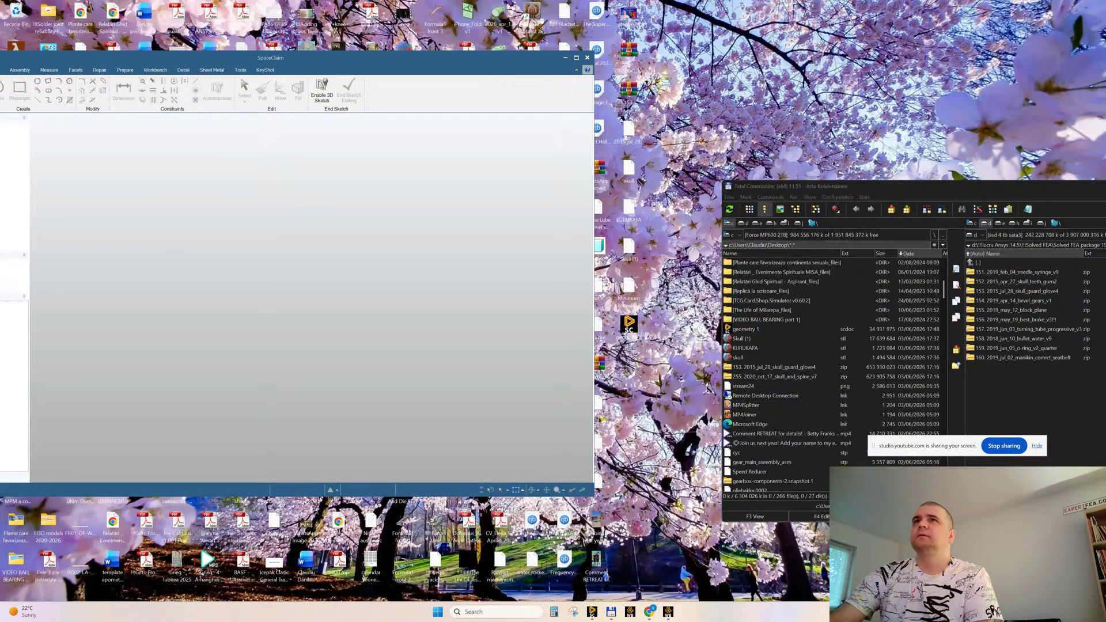
{"action": "left_click_drag", "start_coordinate": [631, 134], "coordinate": [329, 227]}
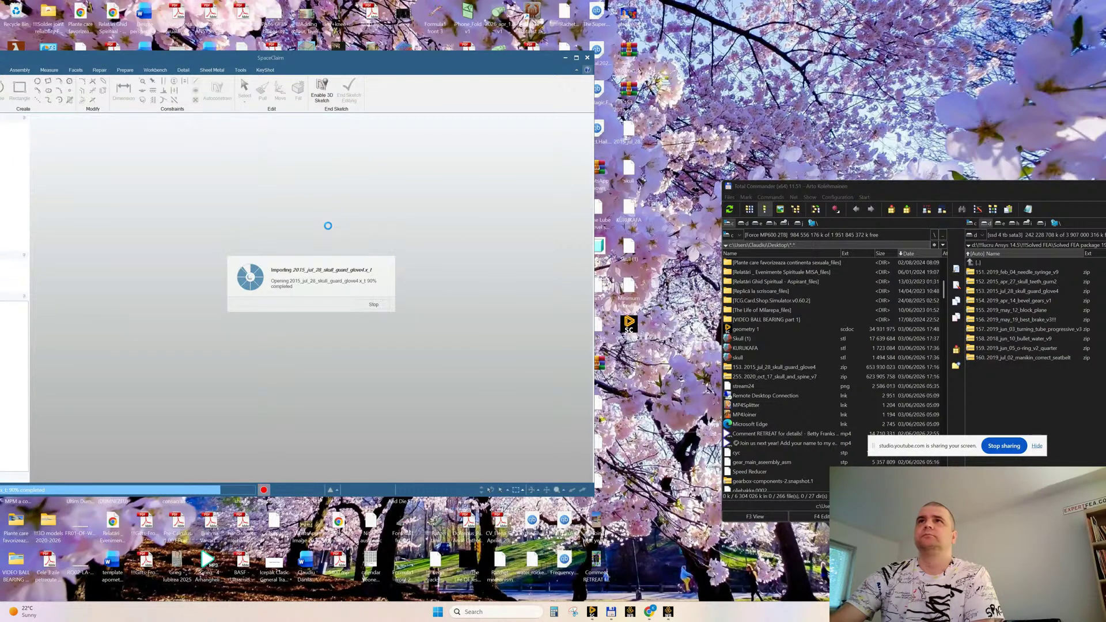
Open the archive 255. 2020_oct_17_skull_and_spine_v7.zip, view its gallery255.PNG picture, and close the picture and the archive
{"action": "double_click", "coordinate": [631, 54]}
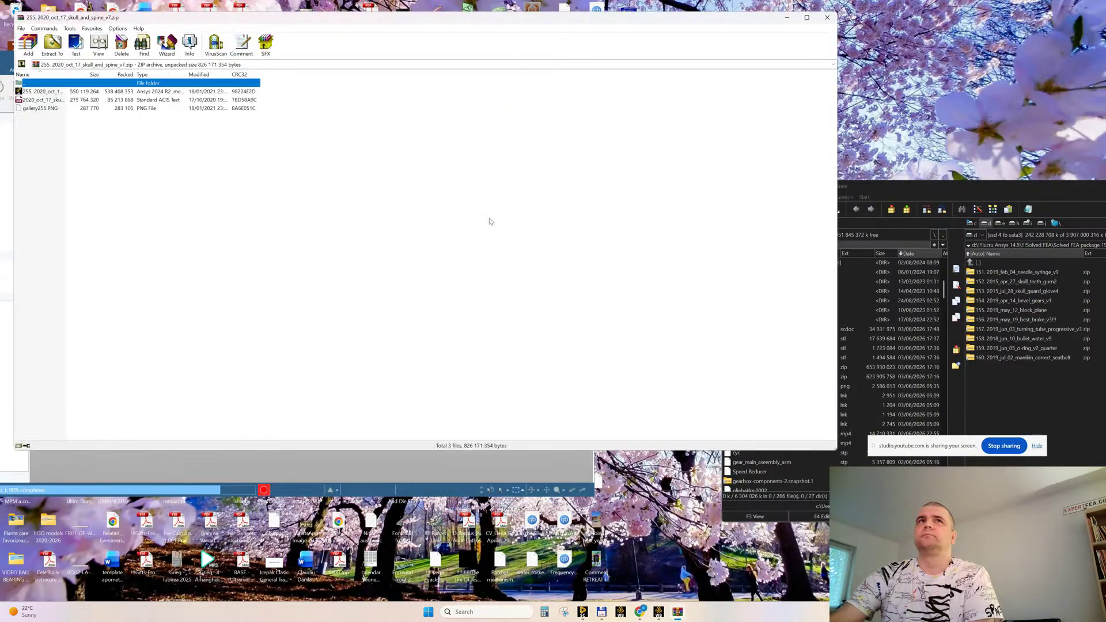
{"action": "left_click_drag", "start_coordinate": [93, 18], "coordinate": [419, 90]}
{"action": "left_click", "coordinate": [378, 181]}
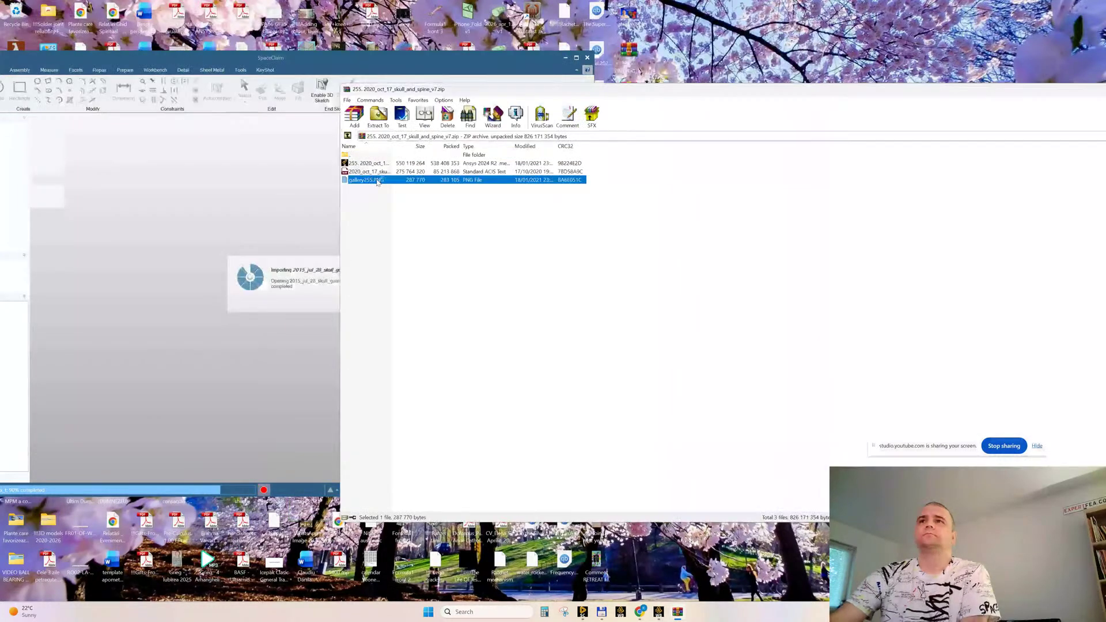
{"action": "double_click", "coordinate": [377, 181]}
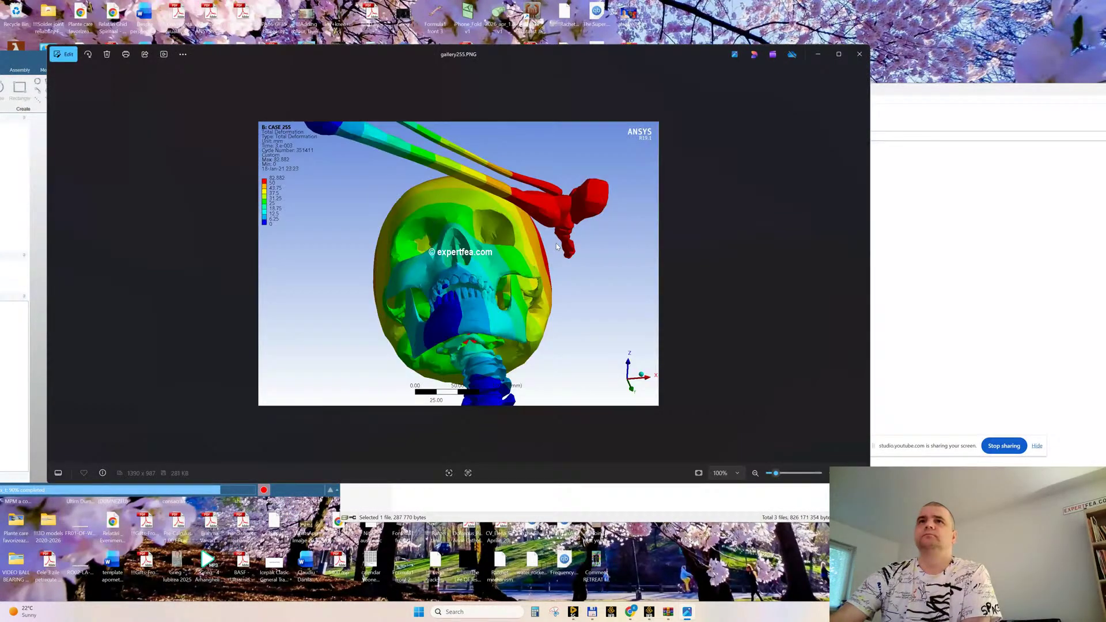
{"action": "left_click", "coordinate": [860, 54]}
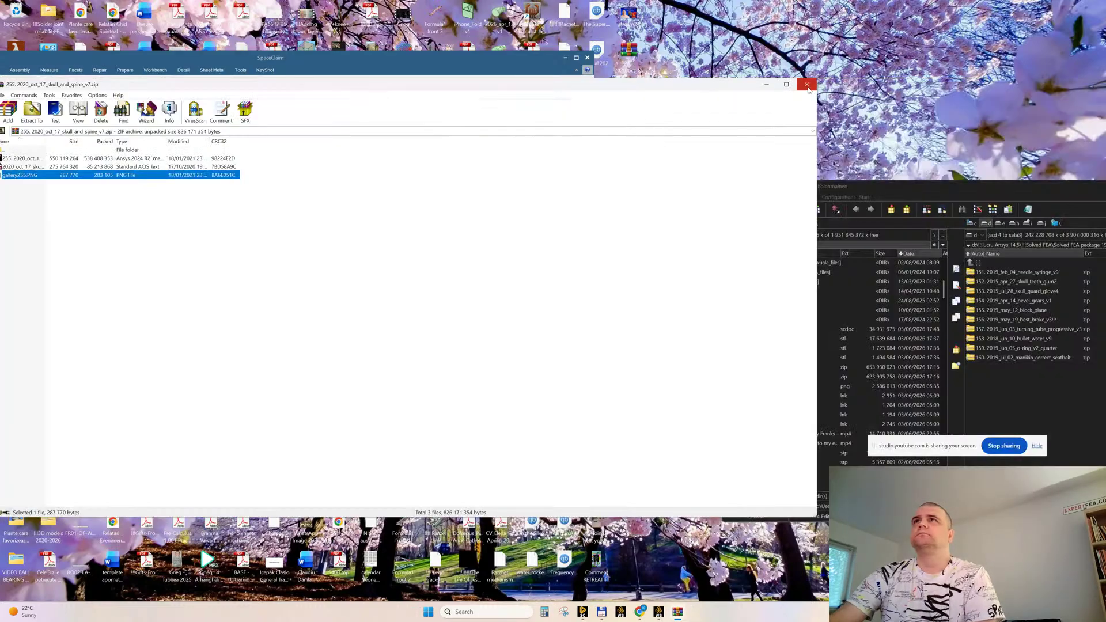
{"action": "left_click", "coordinate": [807, 86]}
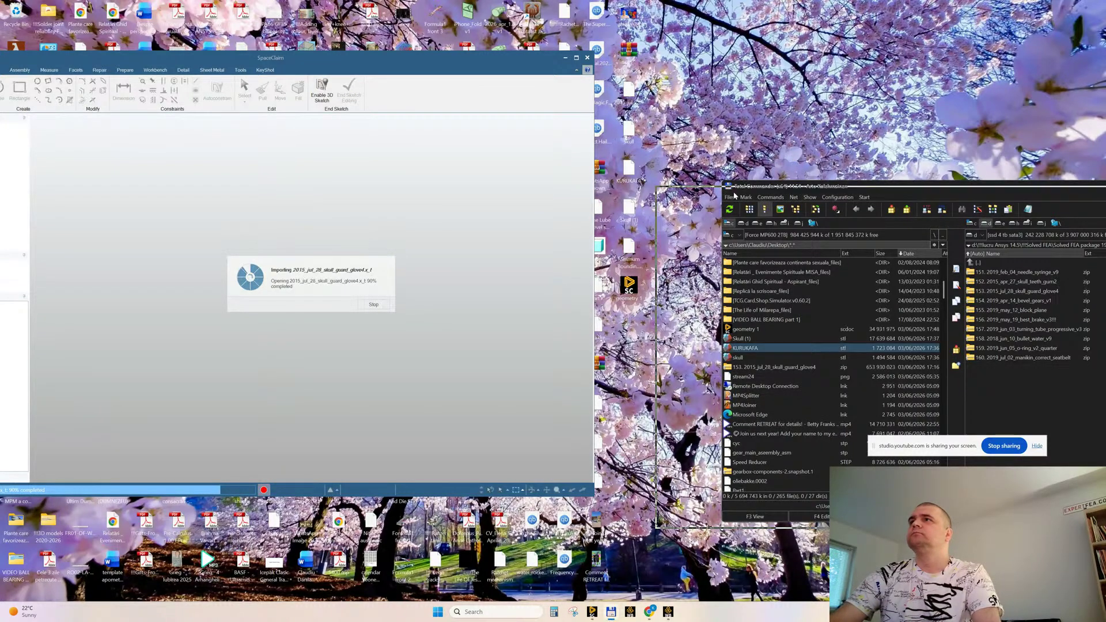
Return to the Solved FEA folder in Total Commander and open the contents of the Solved FEA package 34 archive
{"action": "left_click_drag", "start_coordinate": [800, 189], "coordinate": [440, 202]}
{"action": "double_click", "coordinate": [819, 274]}
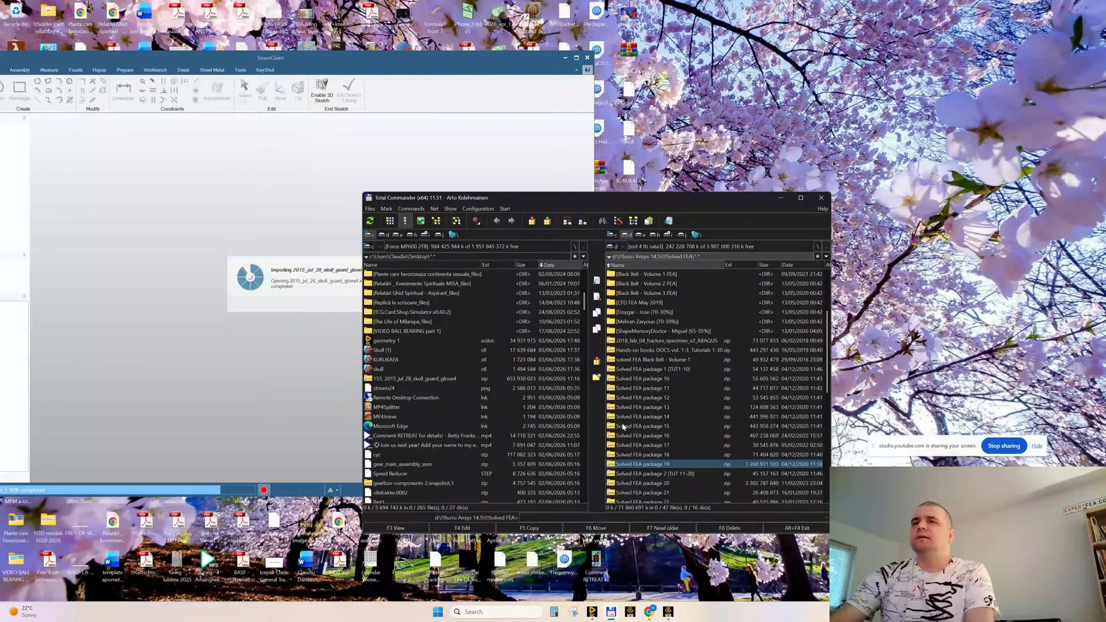
{"action": "scroll", "coordinate": [667, 400], "scroll_direction": "down", "scroll_amount": 9}
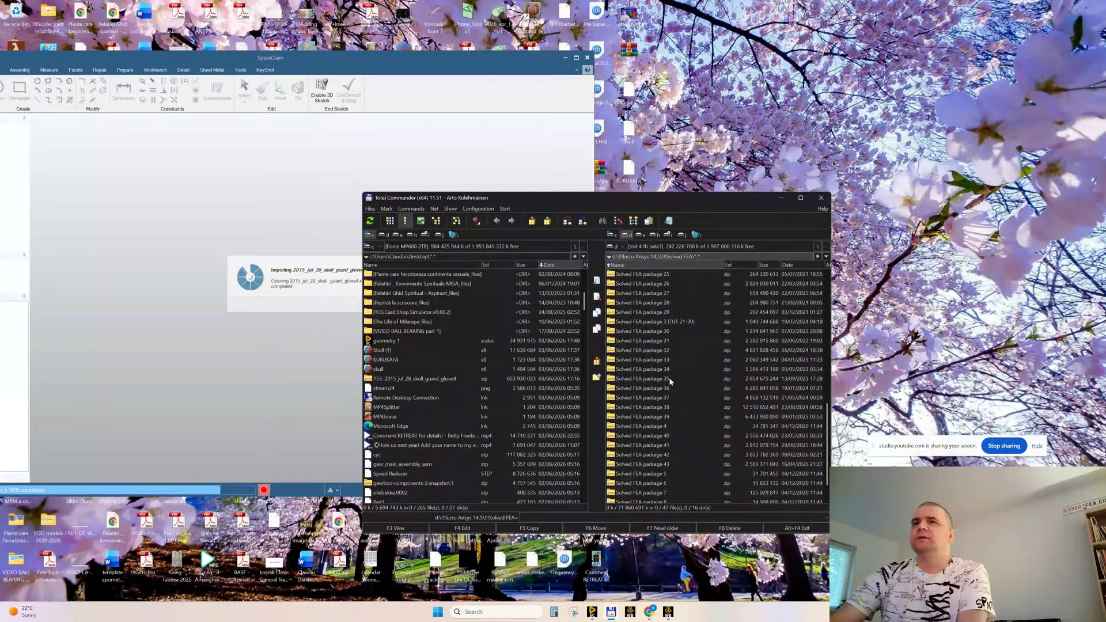
{"action": "double_click", "coordinate": [656, 368]}
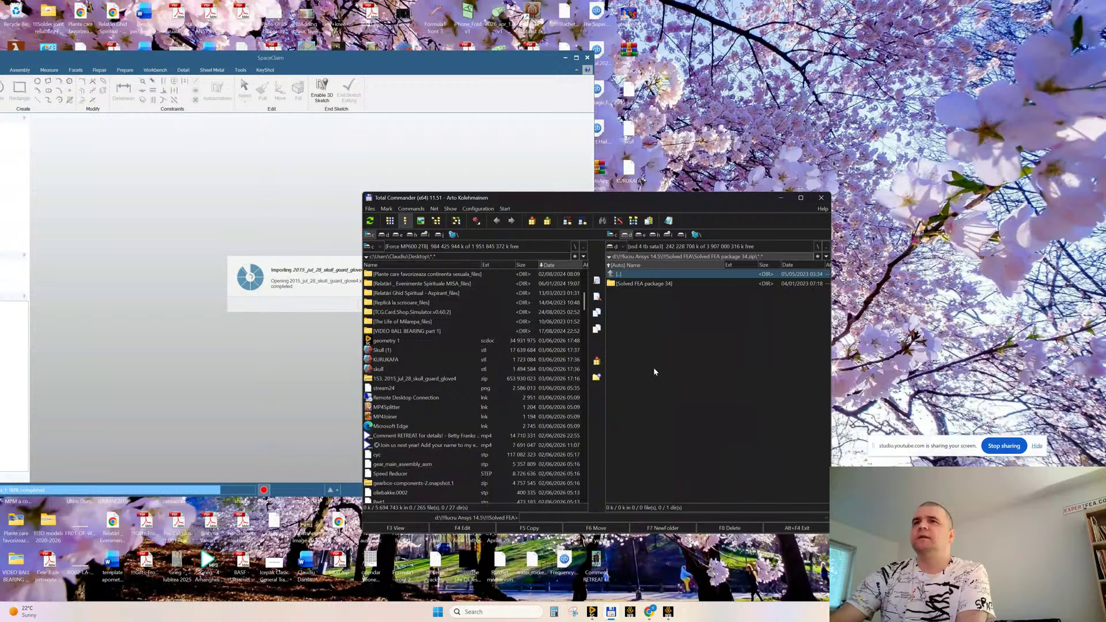
{"action": "double_click", "coordinate": [629, 285]}
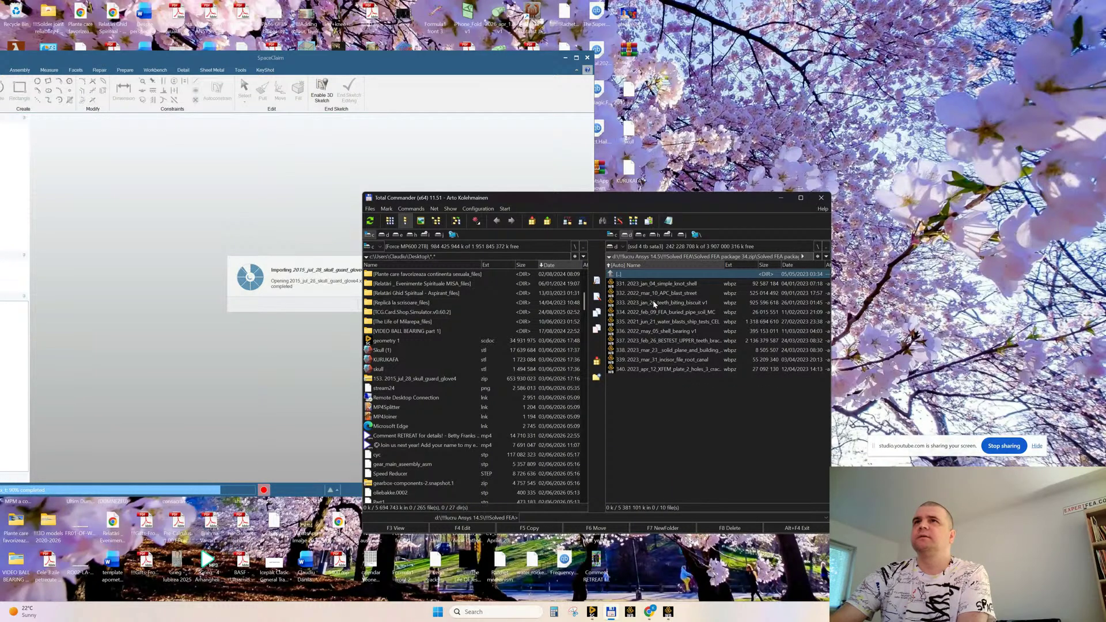
Copy 333. 2023_jan_26_teeth_biting_biscuit_v1.wbpz from the archive to the Desktop and minimize Total Commander
{"action": "left_click_drag", "start_coordinate": [669, 199], "coordinate": [629, 226]}
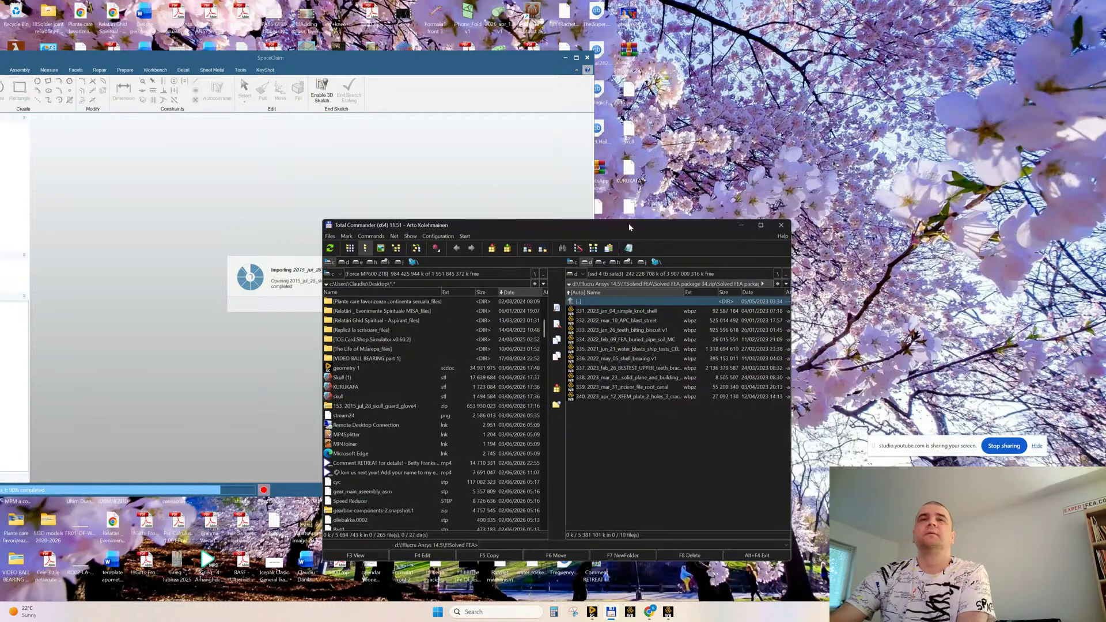
{"action": "left_click", "coordinate": [594, 333]}
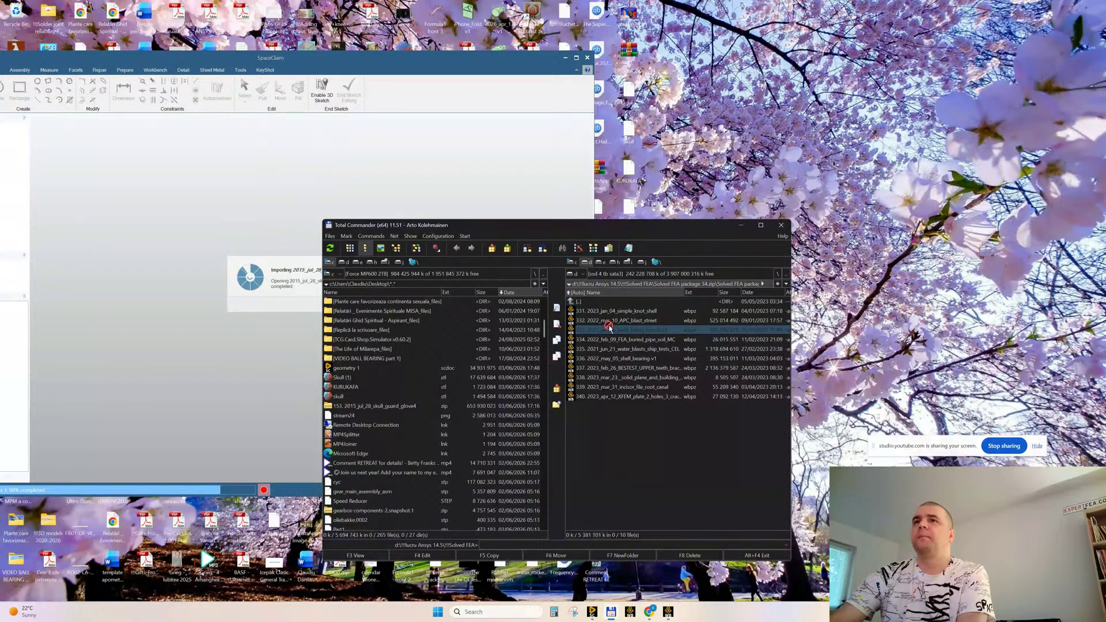
{"action": "left_click_drag", "start_coordinate": [638, 227], "coordinate": [631, 403]}
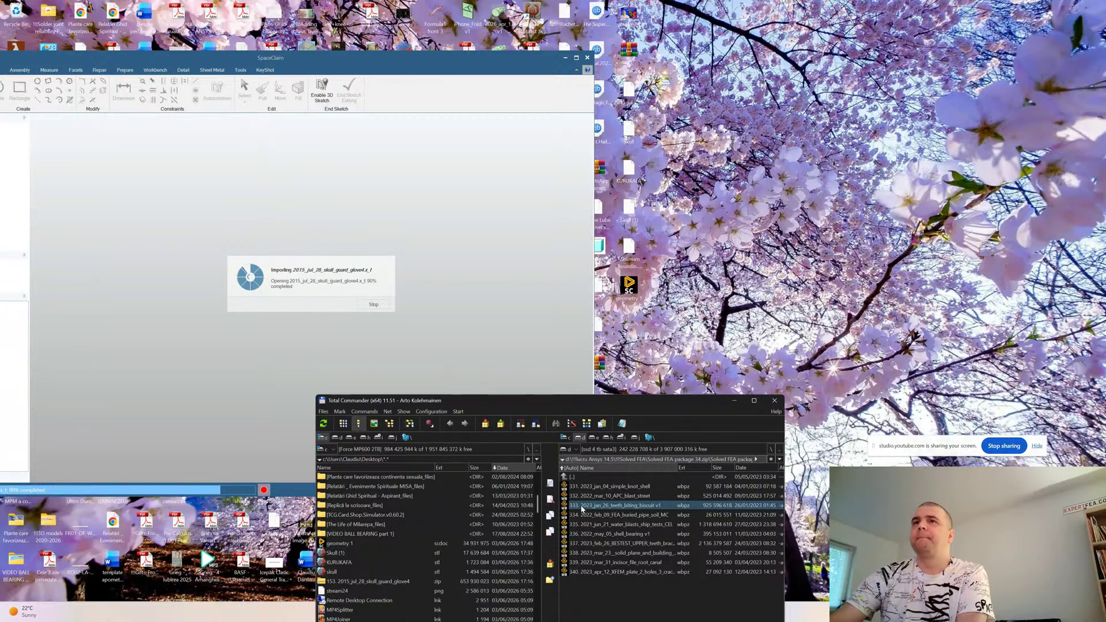
{"action": "left_click_drag", "start_coordinate": [581, 506], "coordinate": [632, 322]}
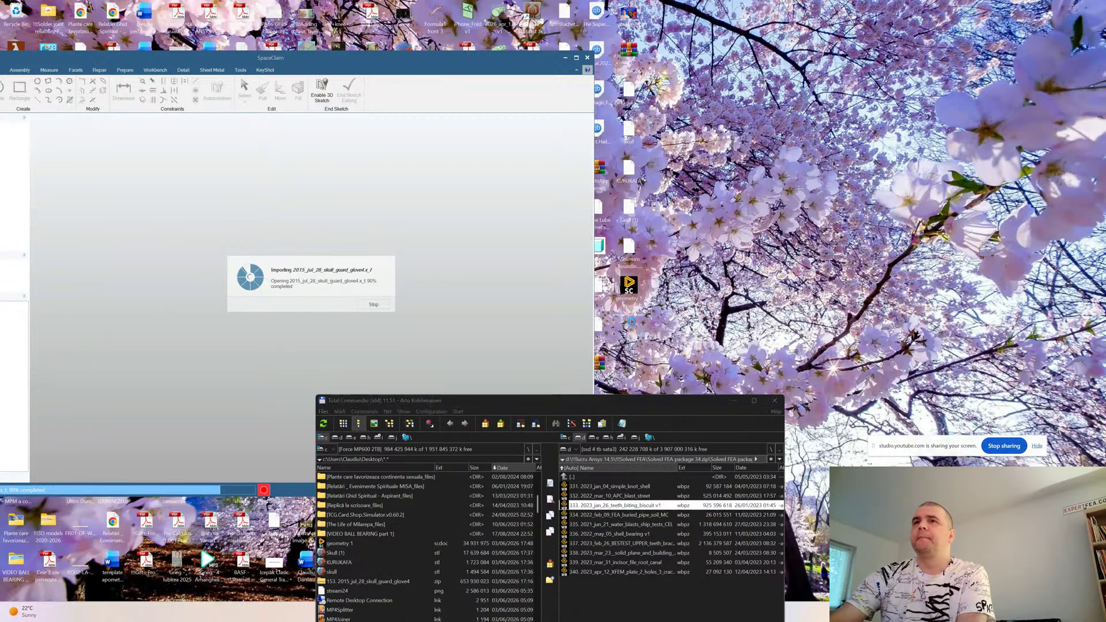
{"action": "left_click", "coordinate": [733, 402]}
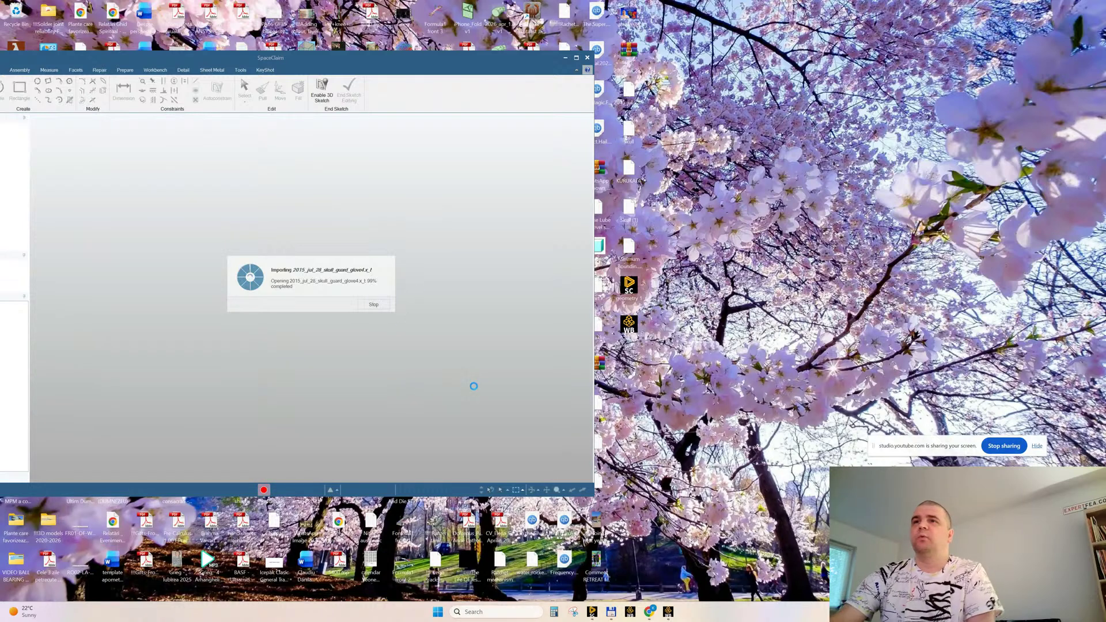
Switch to Chrome to check the YouTube Studio livestream page and its chat, and minimize the browser
{"action": "mouse_move", "coordinate": [650, 612]}
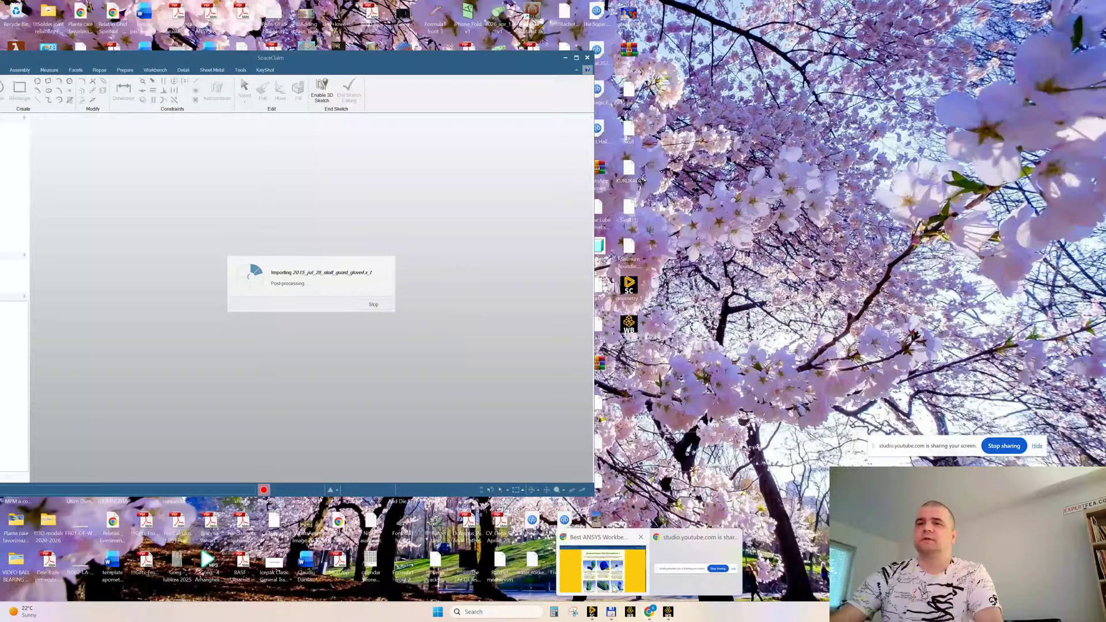
{"action": "left_click", "coordinate": [615, 590]}
{"action": "left_click", "coordinate": [58, 9]}
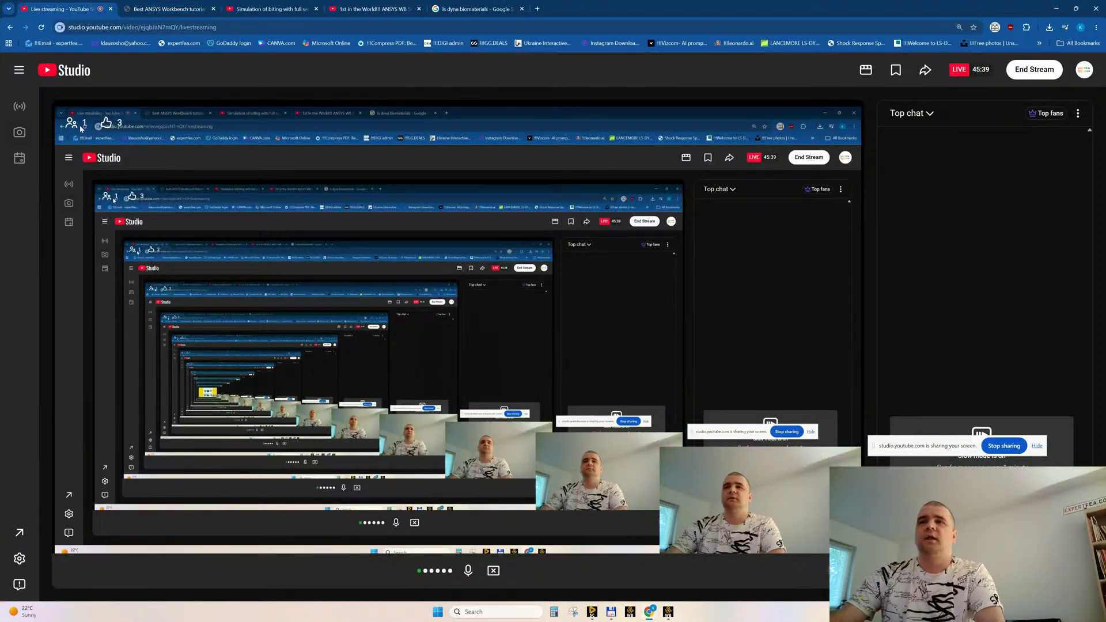
{"action": "left_click", "coordinate": [1056, 9]}
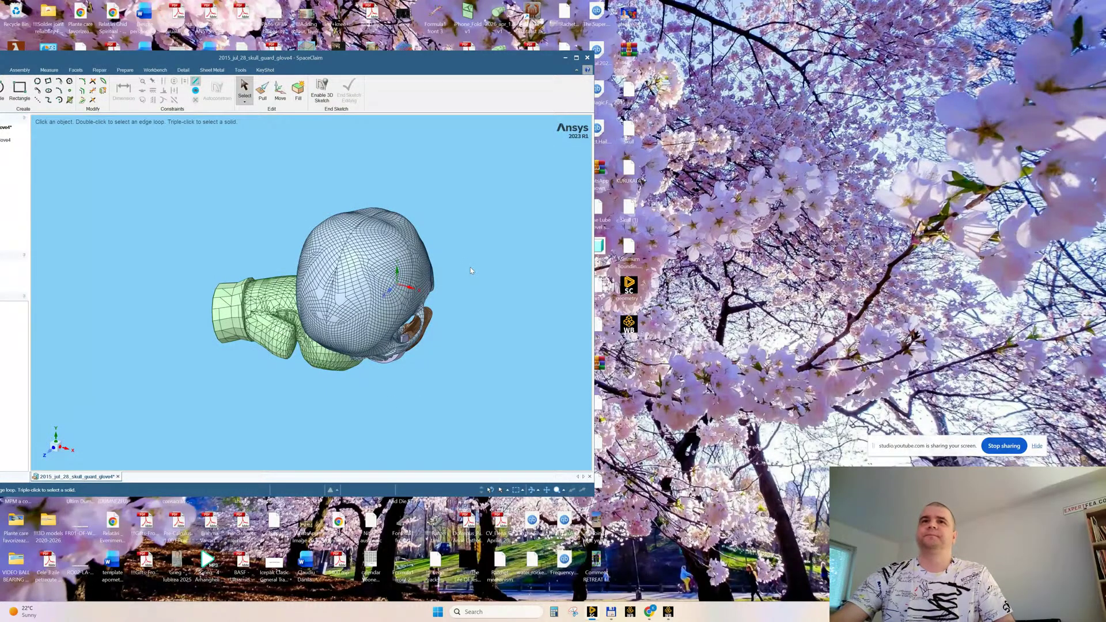
Maximize the SpaceClaim window and inspect the jaws, teeth and mouth guard of the imported skull and glove model
{"action": "middle_click_drag", "start_coordinate": [470, 267], "coordinate": [476, 222]}
{"action": "middle_click_drag", "start_coordinate": [411, 326], "coordinate": [413, 305]}
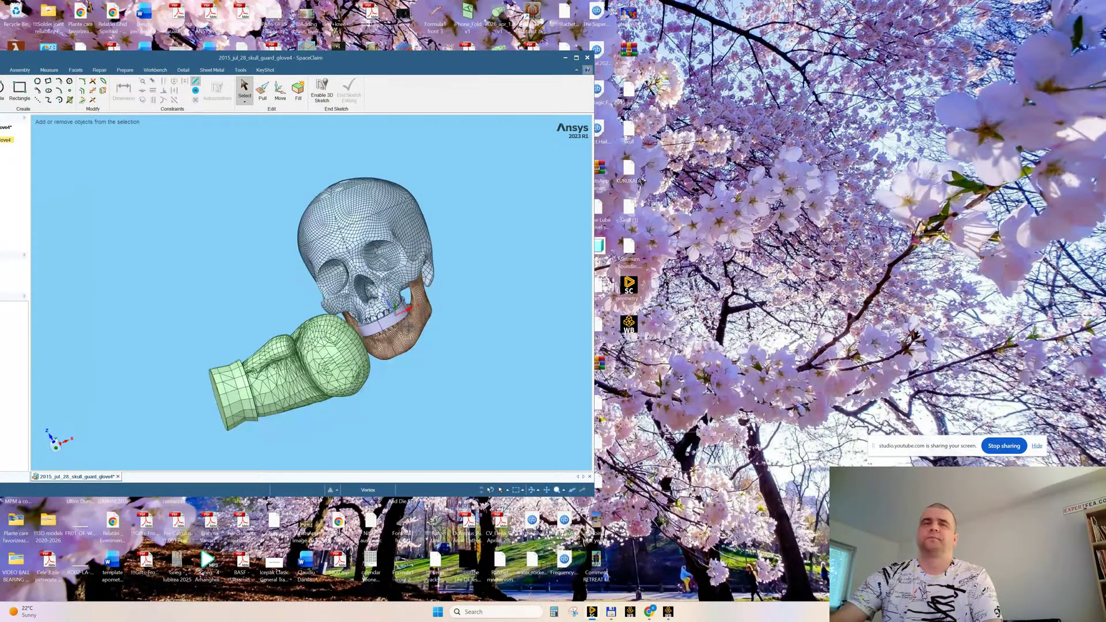
{"action": "scroll", "coordinate": [427, 380], "scroll_direction": "up", "scroll_amount": 5}
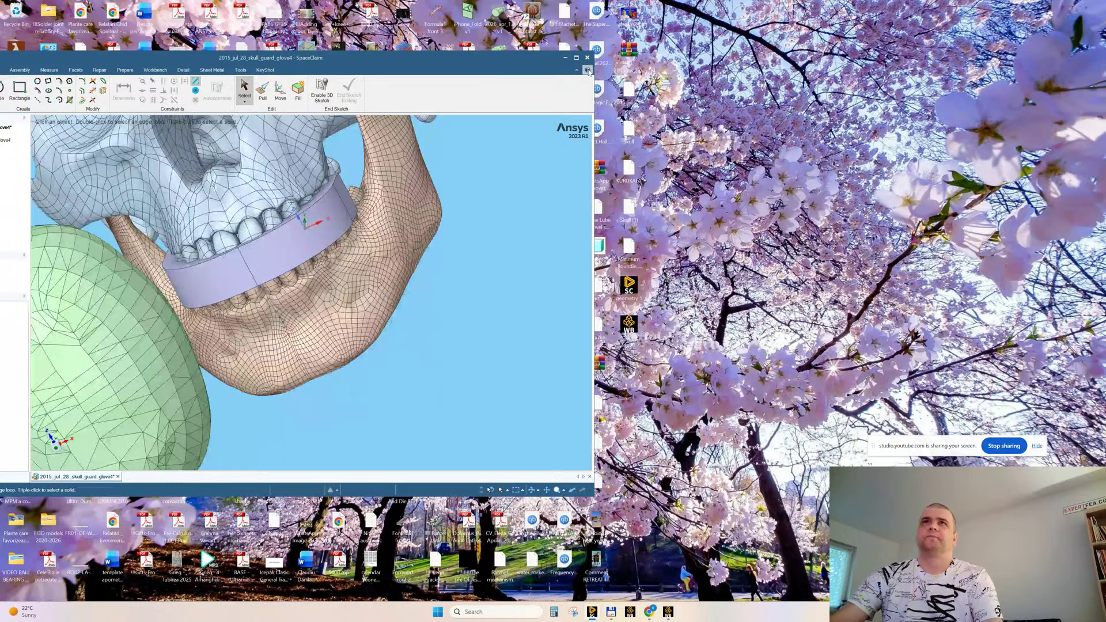
{"action": "left_click", "coordinate": [576, 57]}
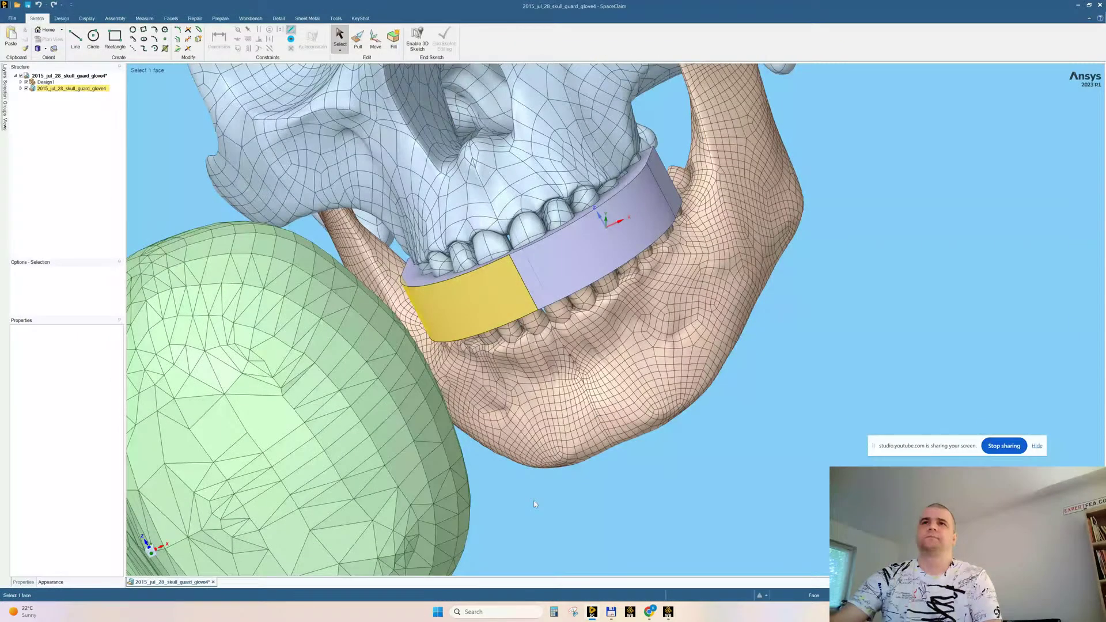
{"action": "middle_click_drag", "start_coordinate": [535, 504], "coordinate": [678, 458]}
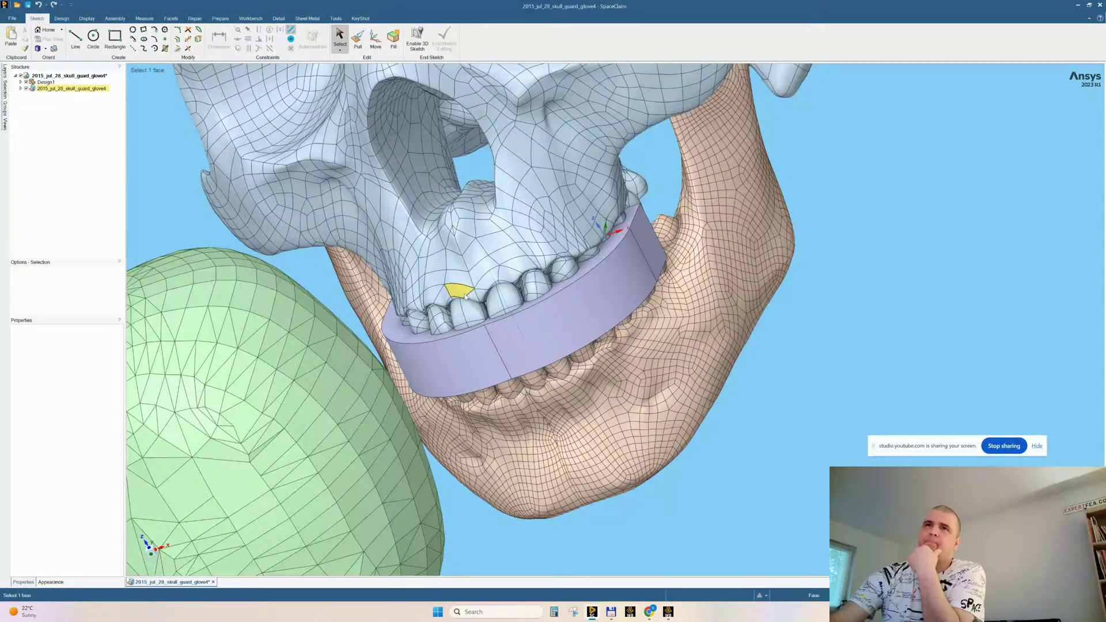
Isolate the upper skull body by hiding all other bodies, and clear the selection
{"action": "left_click", "coordinate": [459, 263]}
{"action": "right_click", "coordinate": [459, 263]}
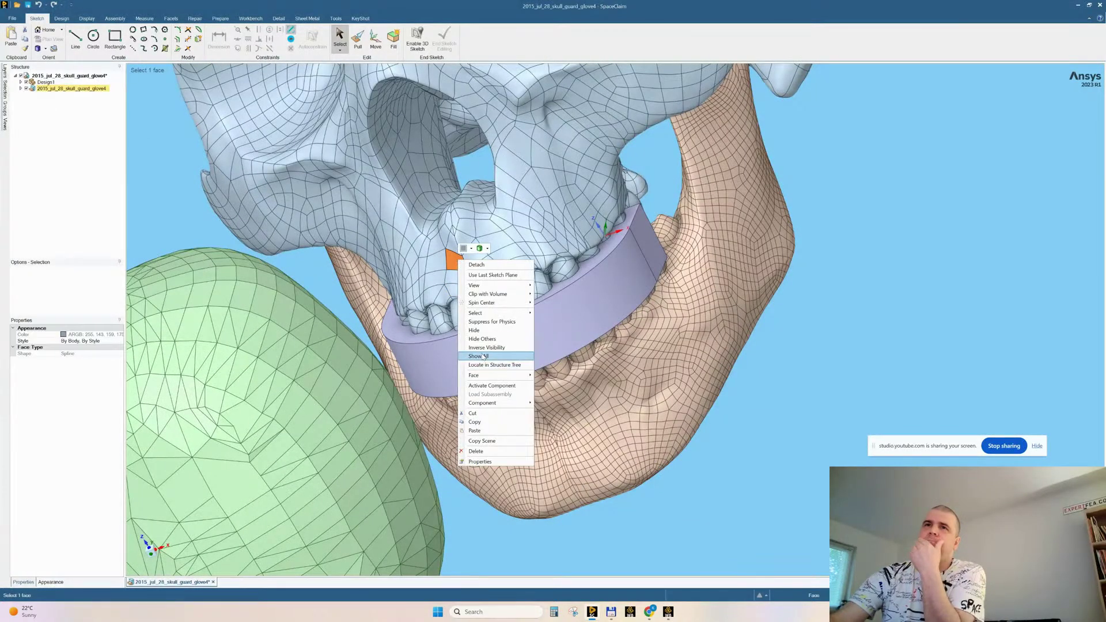
{"action": "left_click", "coordinate": [479, 340]}
{"action": "left_click", "coordinate": [812, 320]}
Examine the upper teeth and facial surfaces of the isolated skull up close from several sides
{"action": "middle_click_drag", "start_coordinate": [812, 319], "coordinate": [574, 222]}
{"action": "middle_click_drag", "start_coordinate": [641, 347], "coordinate": [582, 352]}
{"action": "middle_click_drag", "start_coordinate": [521, 171], "coordinate": [609, 218]}
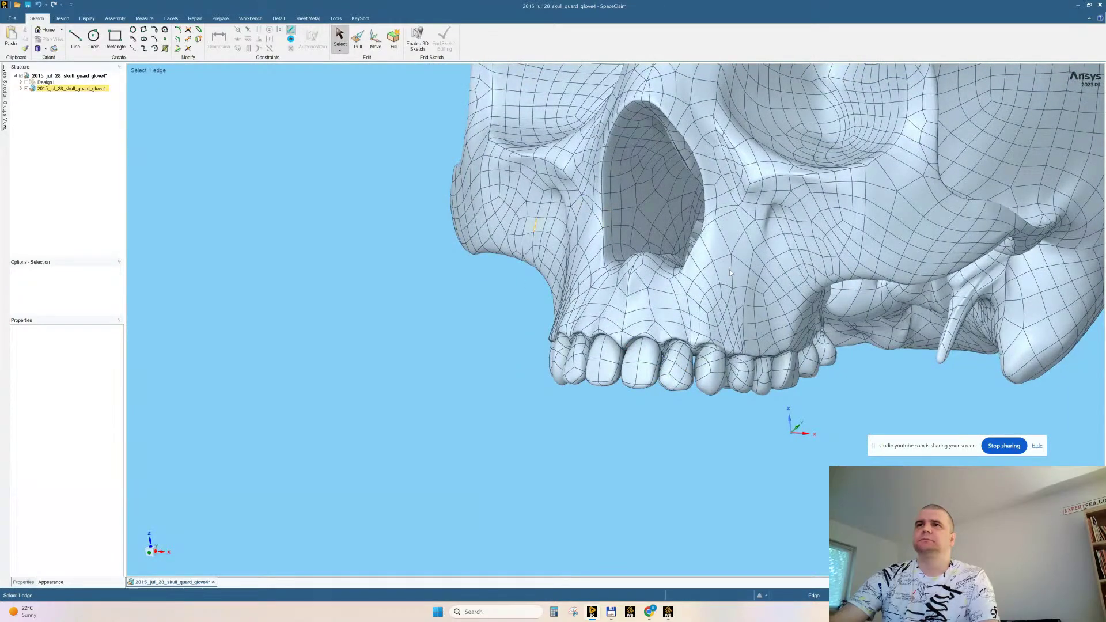
{"action": "middle_click_drag", "start_coordinate": [730, 269], "coordinate": [607, 329]}
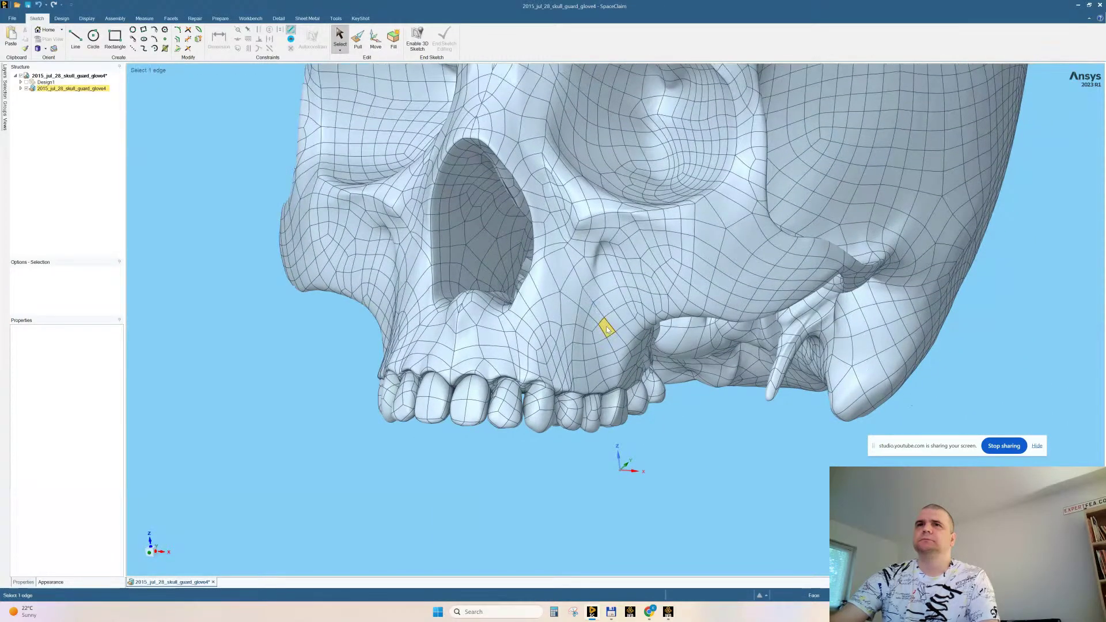
{"action": "scroll", "coordinate": [607, 329], "scroll_direction": "down", "scroll_amount": 5}
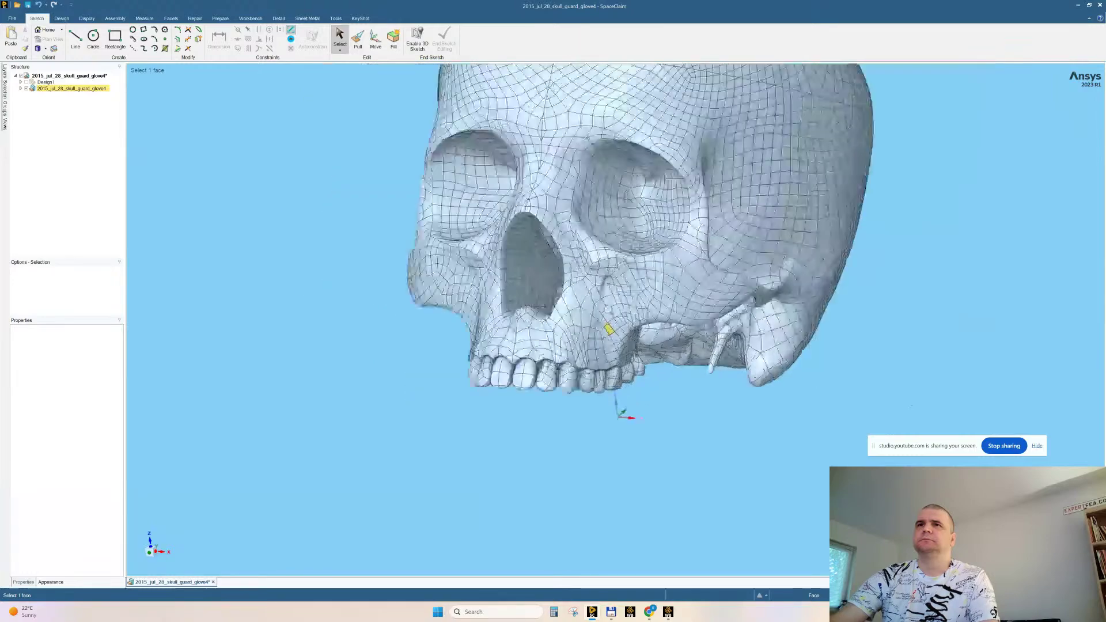
{"action": "scroll", "coordinate": [609, 330], "scroll_direction": "up", "scroll_amount": 3}
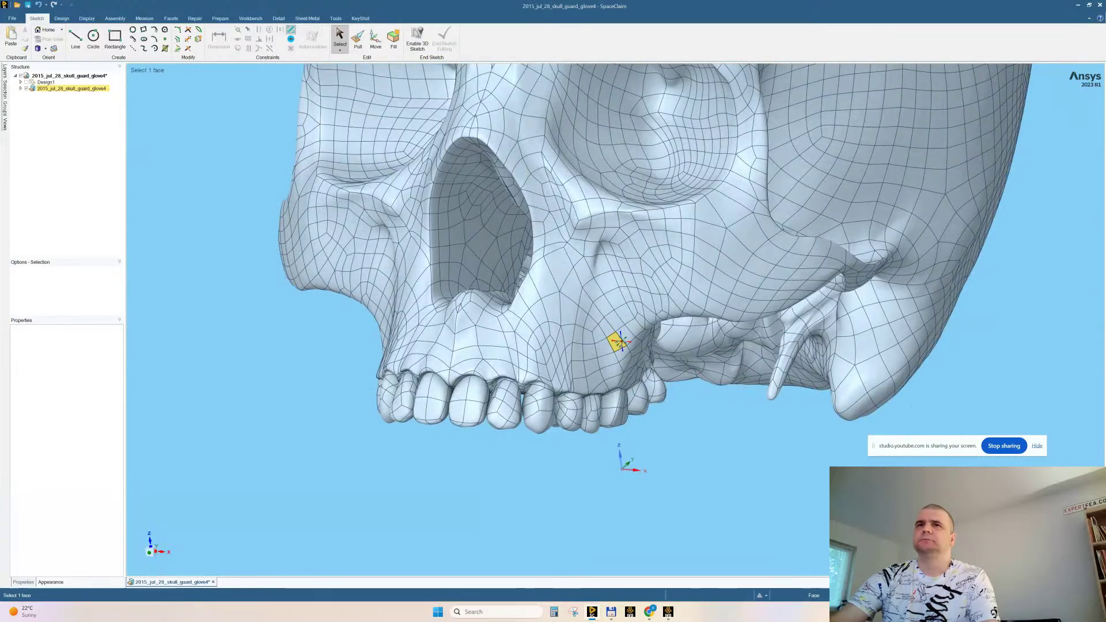
{"action": "mouse_move", "coordinate": [620, 344]}
{"action": "middle_mouse_down"}
{"action": "mouse_move", "coordinate": [604, 320]}
{"action": "mouse_move", "coordinate": [622, 311]}
{"action": "mouse_move", "coordinate": [644, 340]}
{"action": "mouse_move", "coordinate": [638, 356]}
{"action": "middle_mouse_up"}
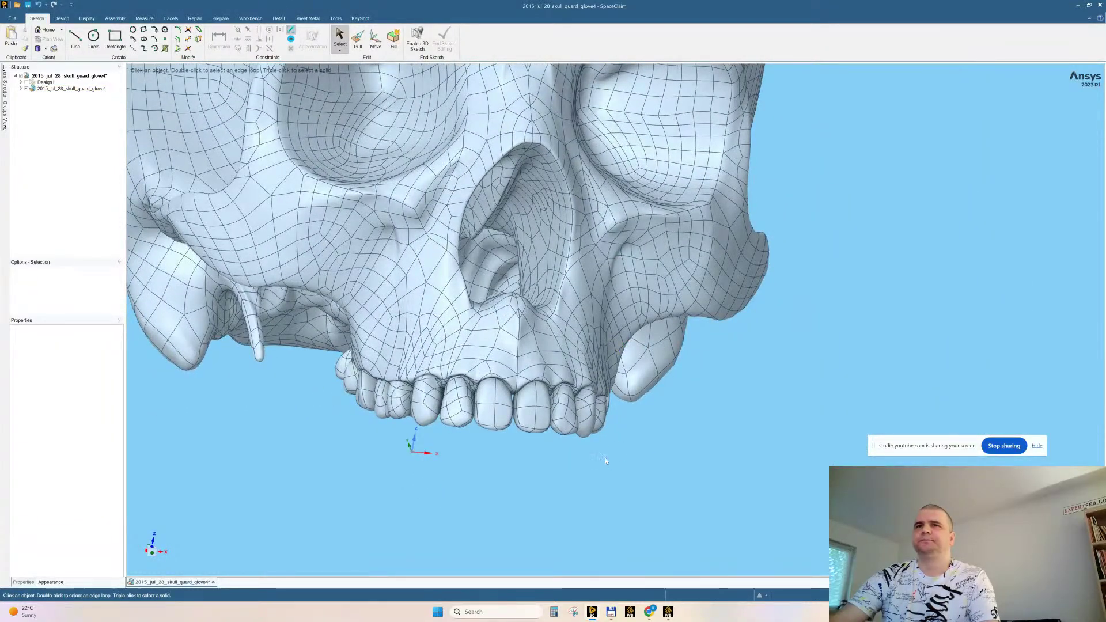
{"action": "middle_click_drag", "start_coordinate": [605, 461], "coordinate": [617, 465]}
{"action": "left_click_drag", "start_coordinate": [617, 464], "coordinate": [298, 425]}
{"action": "middle_click_drag", "start_coordinate": [478, 464], "coordinate": [523, 292]}
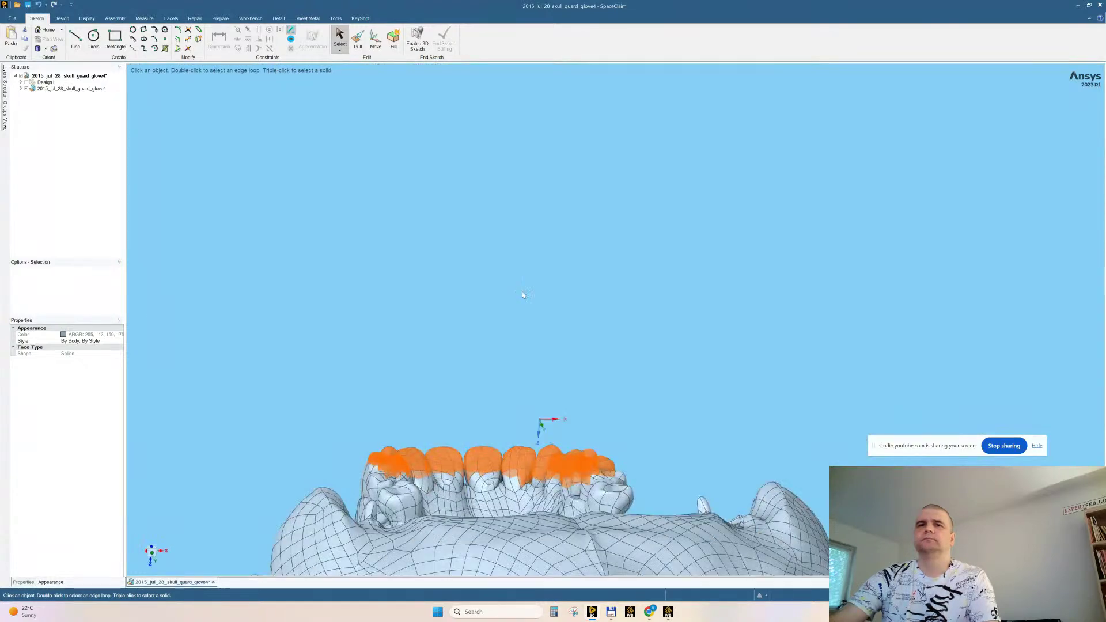
{"action": "left_click_drag", "start_coordinate": [354, 419], "coordinate": [355, 393]}
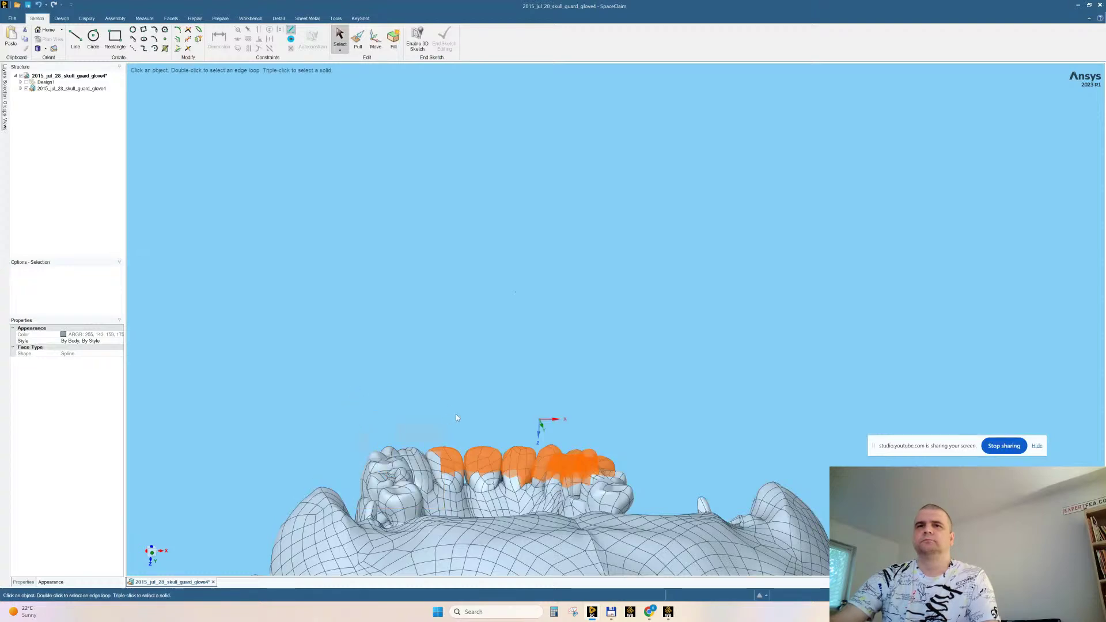
{"action": "middle_click_drag", "start_coordinate": [456, 414], "coordinate": [622, 439]}
{"action": "key", "text": "Escape"}
Select the crown faces of all the upper teeth around the whole dental arch
{"action": "middle_click_drag", "start_coordinate": [667, 406], "coordinate": [636, 344]}
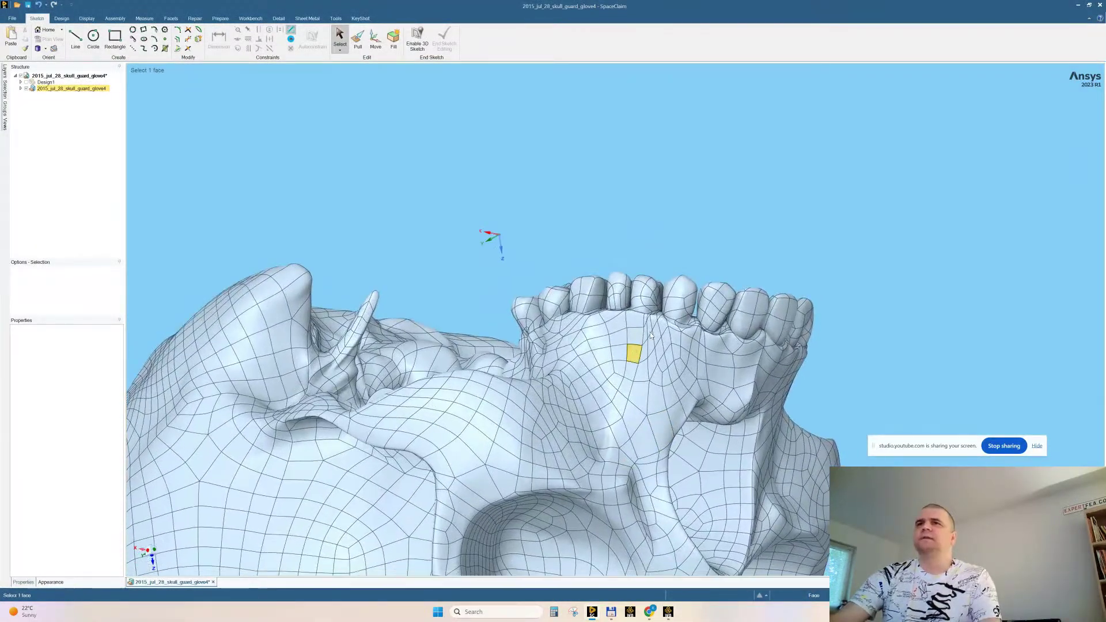
{"action": "scroll", "coordinate": [649, 331], "scroll_direction": "up", "scroll_amount": 3}
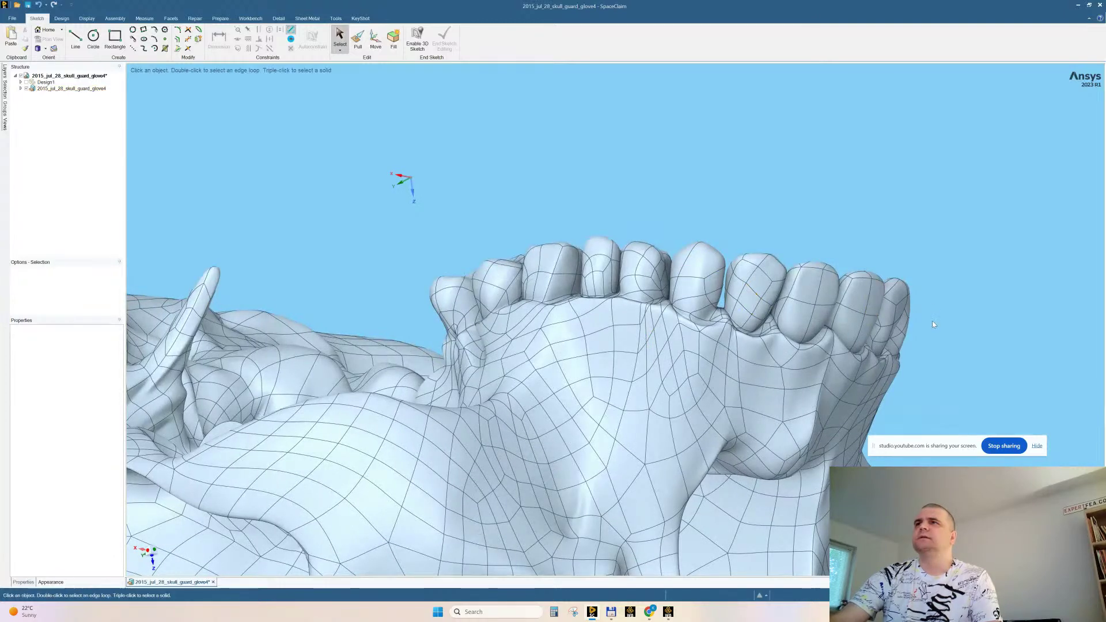
{"action": "left_click_drag", "start_coordinate": [934, 287], "coordinate": [237, 242]}
{"action": "middle_click_drag", "start_coordinate": [655, 203], "coordinate": [466, 242]}
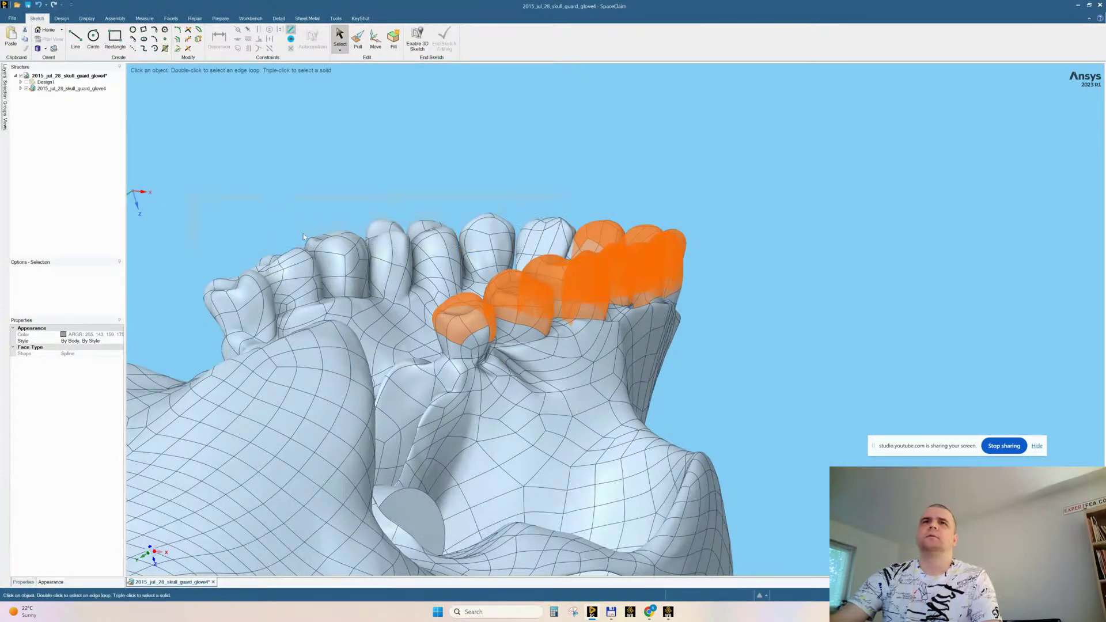
{"action": "left_click_drag", "start_coordinate": [576, 248], "coordinate": [152, 188], "text": "ctrl"}
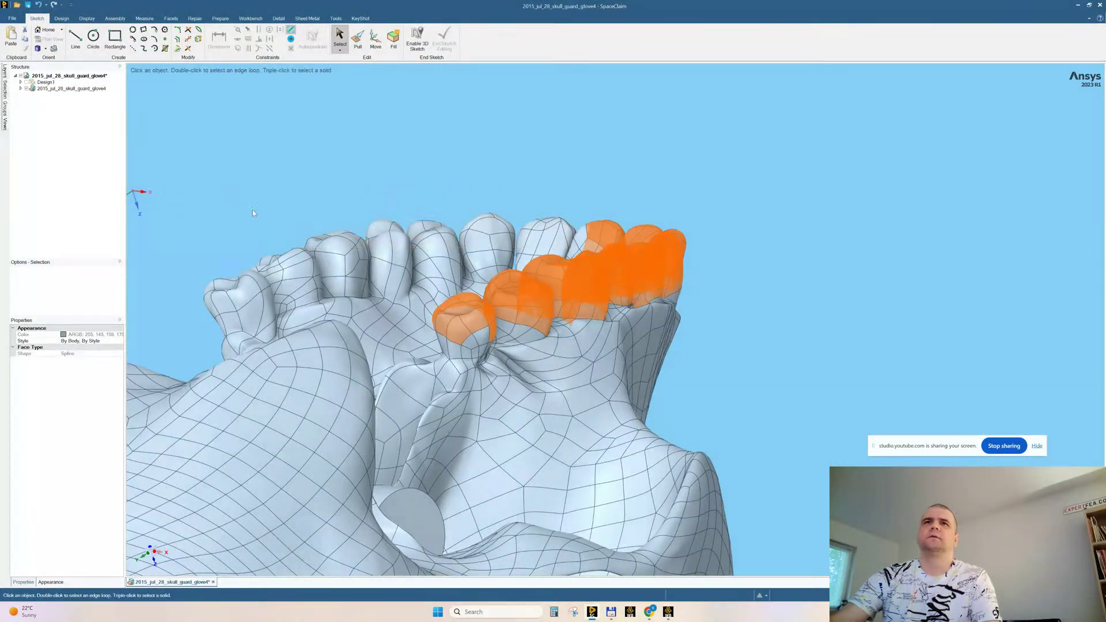
{"action": "middle_click_drag", "start_coordinate": [667, 242], "coordinate": [640, 242]}
{"action": "left_click_drag", "start_coordinate": [584, 236], "coordinate": [182, 178], "text": "ctrl"}
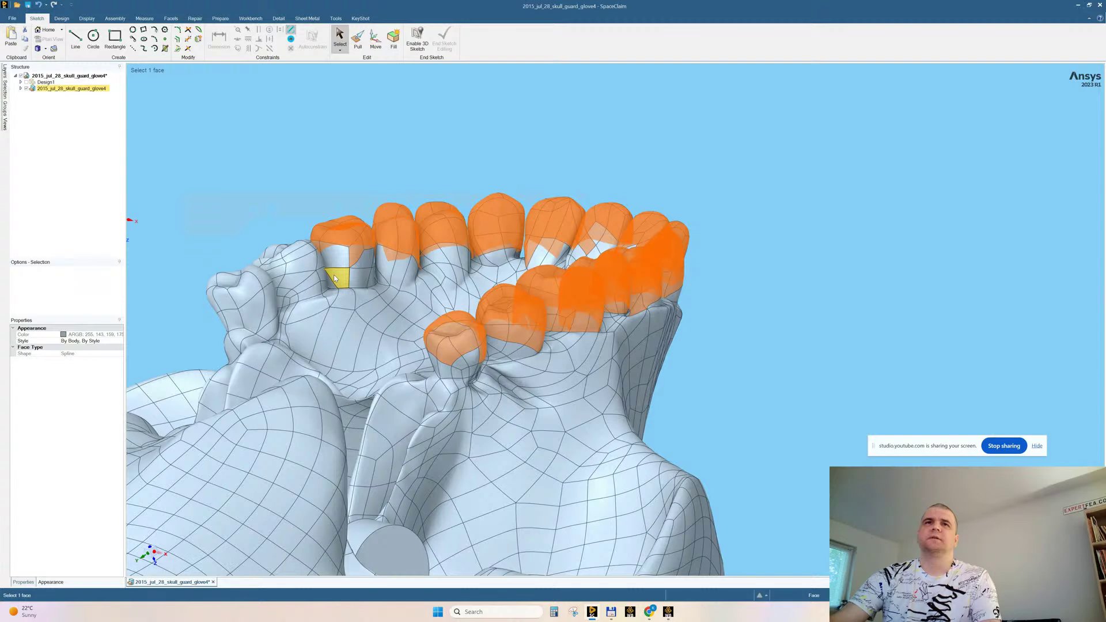
{"action": "left_click_drag", "start_coordinate": [337, 274], "coordinate": [167, 214], "text": "ctrl"}
Detach the selected tooth crown faces from the skull as separate surfaces
{"action": "middle_click_drag", "start_coordinate": [392, 289], "coordinate": [300, 167]}
{"action": "right_click", "coordinate": [301, 164]}
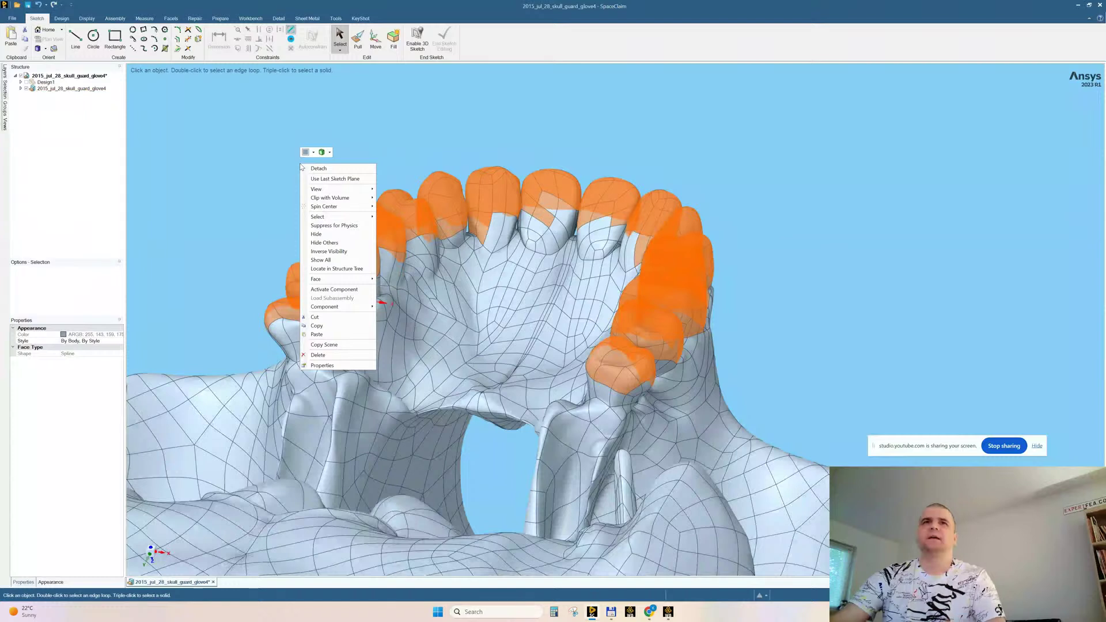
{"action": "left_click", "coordinate": [304, 171]}
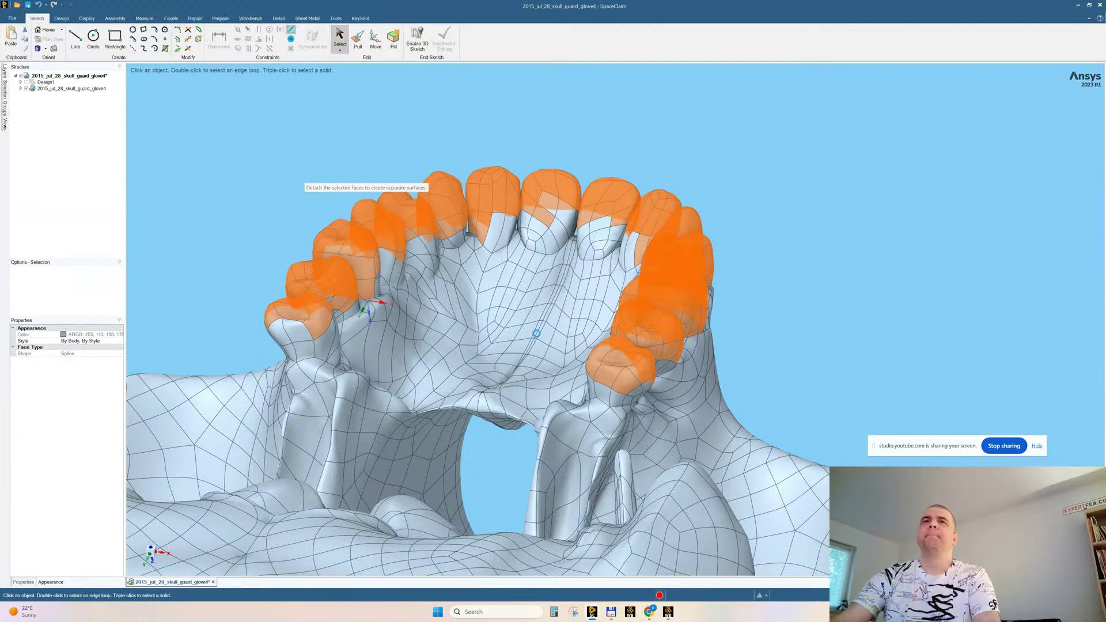
Check SpaceClaim's resource use in Task Manager, sorting the processes by CPU and by memory, and close it
{"action": "key", "text": "ctrl+shift+Escape"}
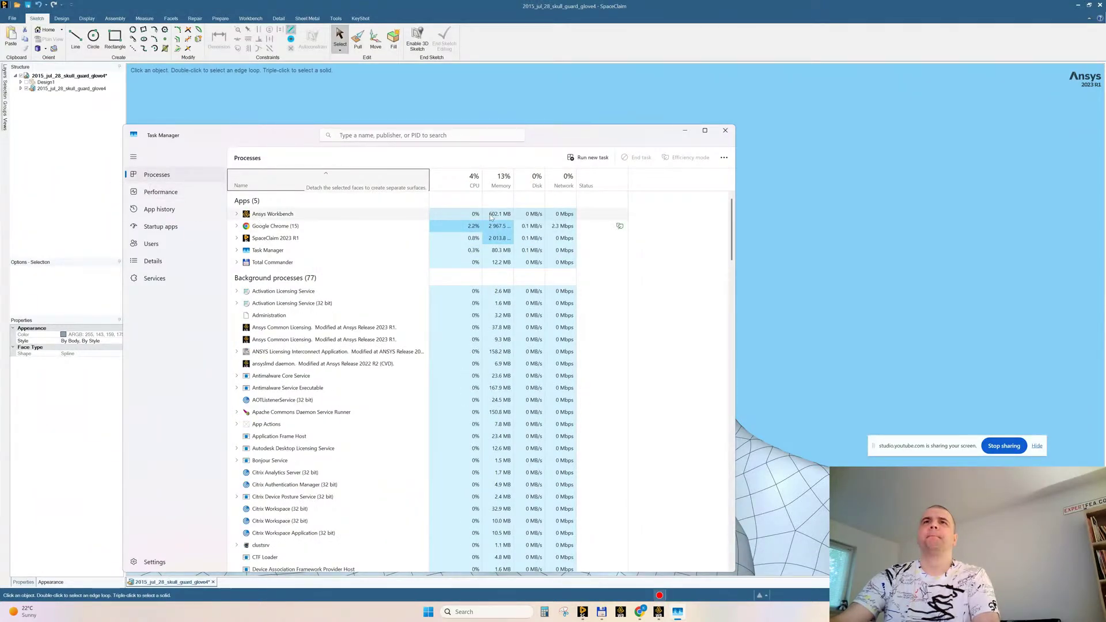
{"action": "left_click", "coordinate": [474, 181]}
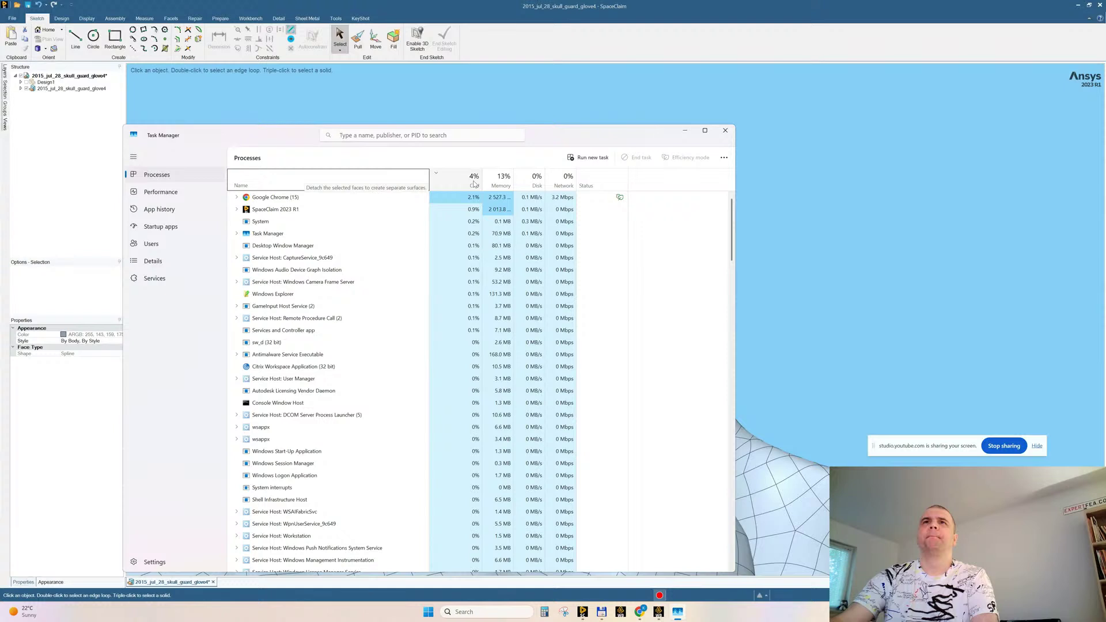
{"action": "left_click", "coordinate": [496, 183]}
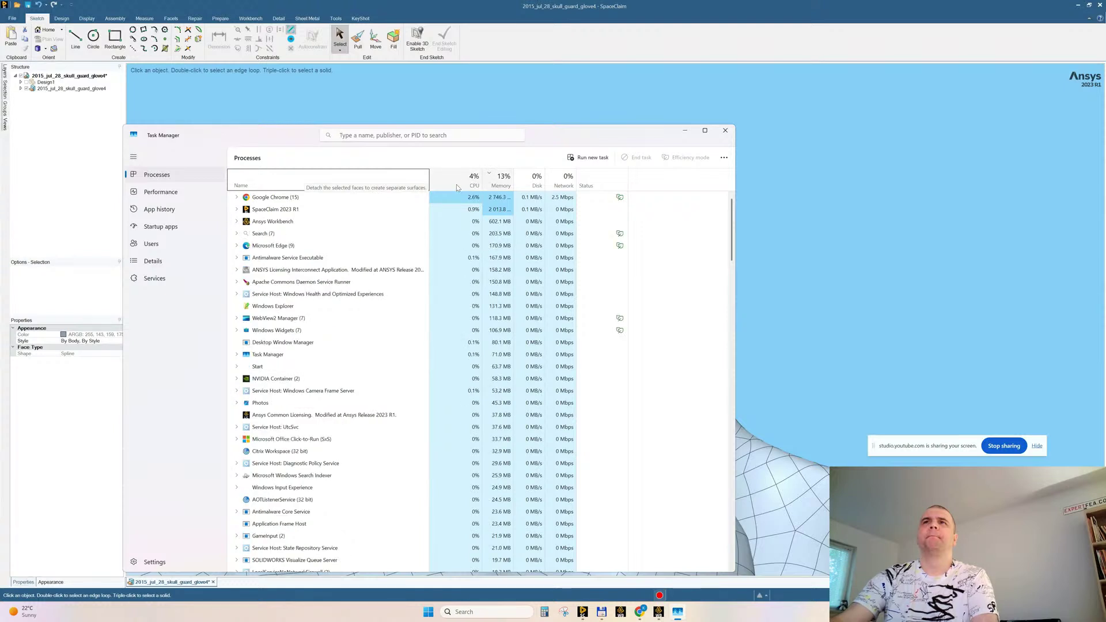
{"action": "left_click", "coordinate": [725, 131]}
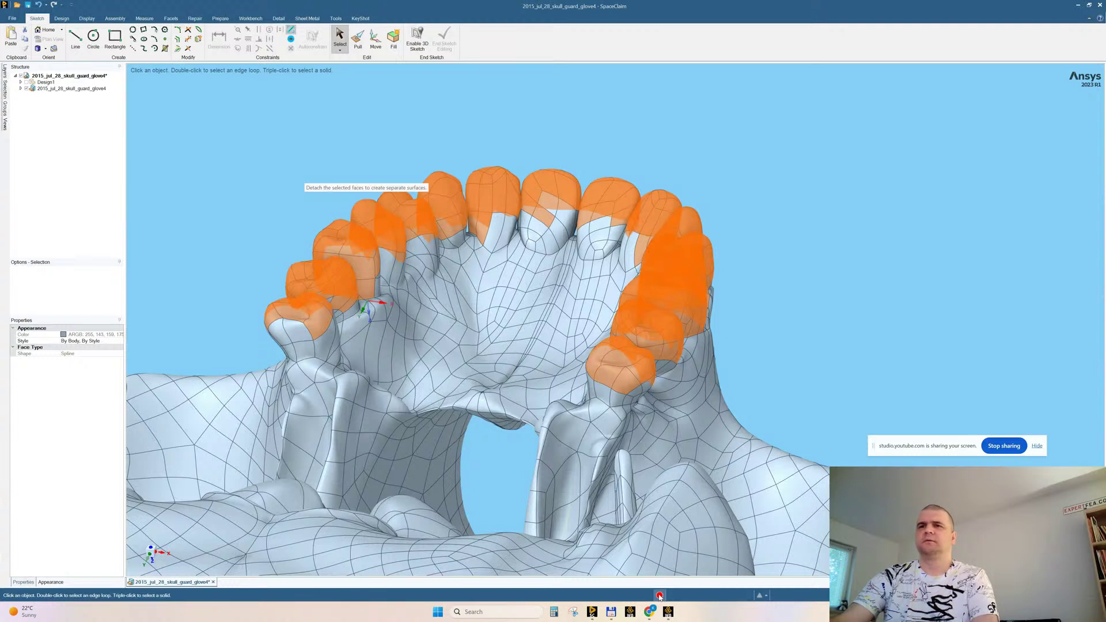
Search Windows for SpaceClaim and launch SpaceClaim 2024 R2 alongside the open session
{"action": "left_click", "coordinate": [488, 613]}
{"action": "type", "text": "spaceClaim 2023 R1"}
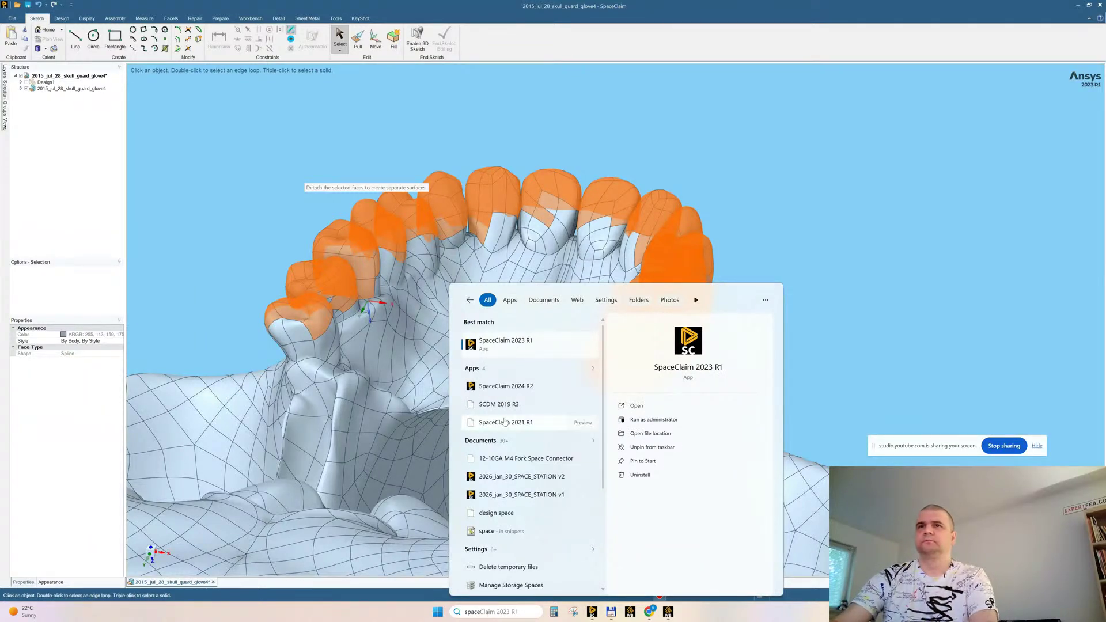
{"action": "left_click", "coordinate": [498, 386]}
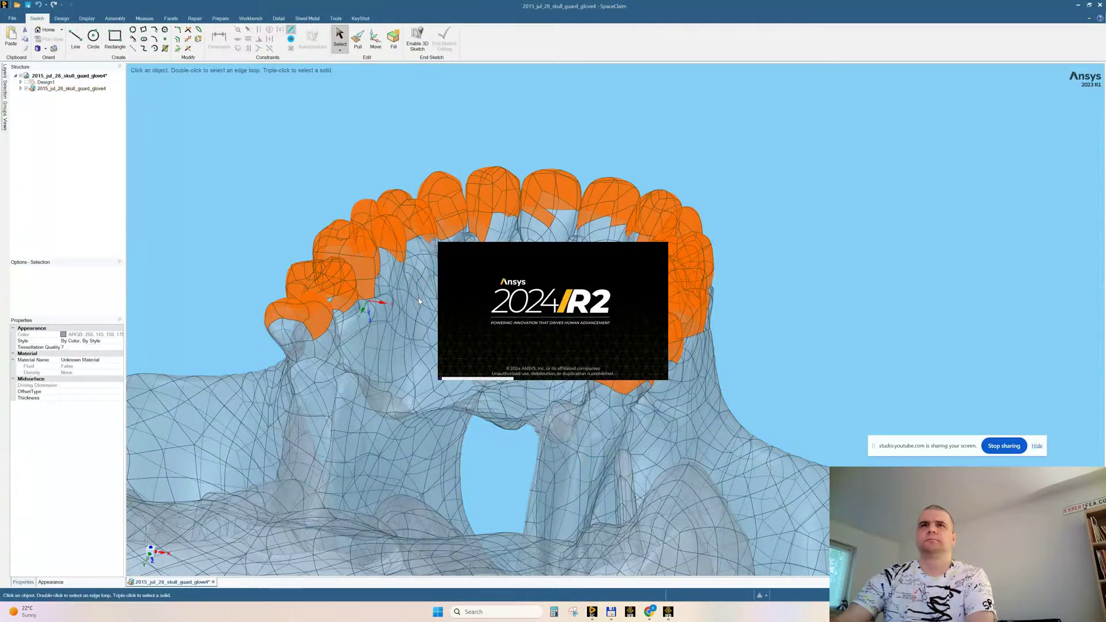
Delete all the detached tooth crown surfaces listed under Component1, keeping the solid and the skull surface
{"action": "left_click", "coordinate": [21, 88]}
{"action": "left_click", "coordinate": [26, 101]}
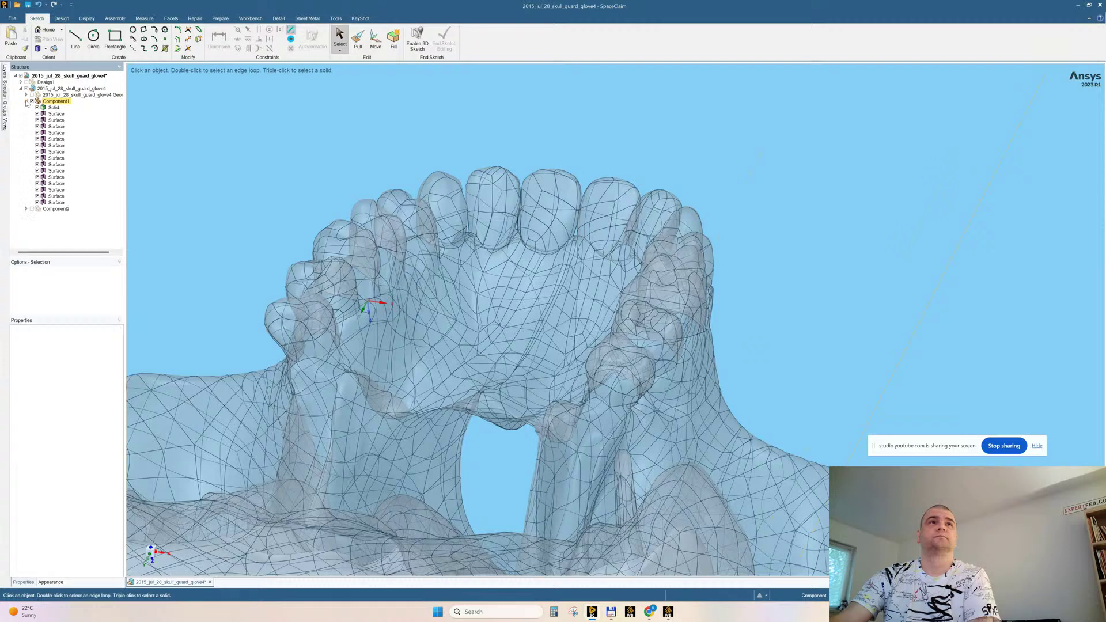
{"action": "left_click", "coordinate": [56, 114]}
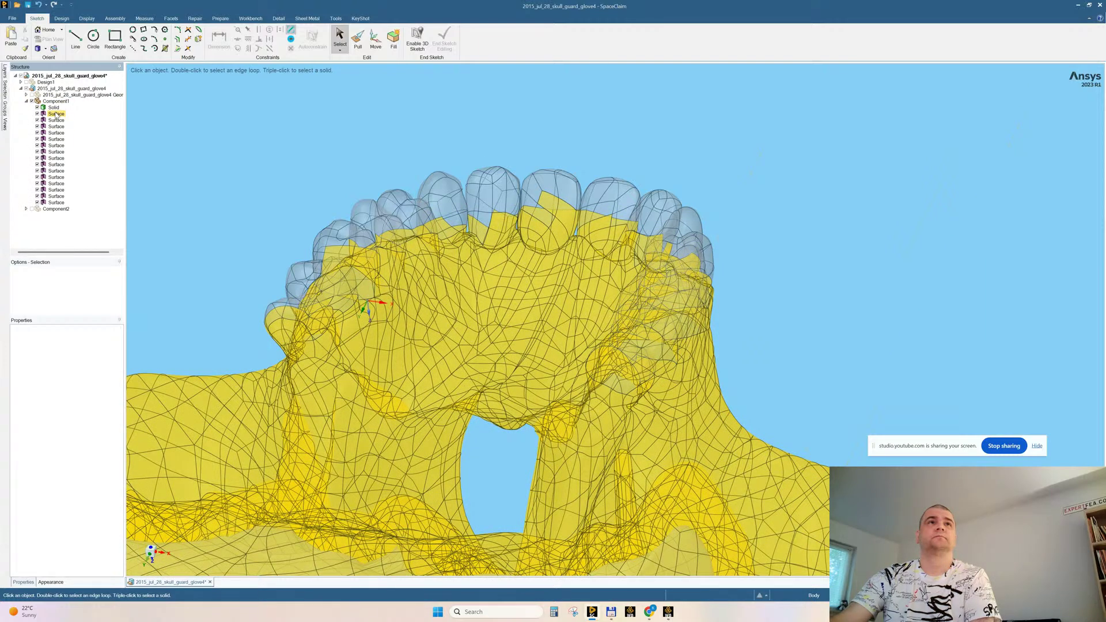
{"action": "left_click", "coordinate": [63, 209], "text": "shift"}
{"action": "left_click", "coordinate": [57, 203], "text": "ctrl"}
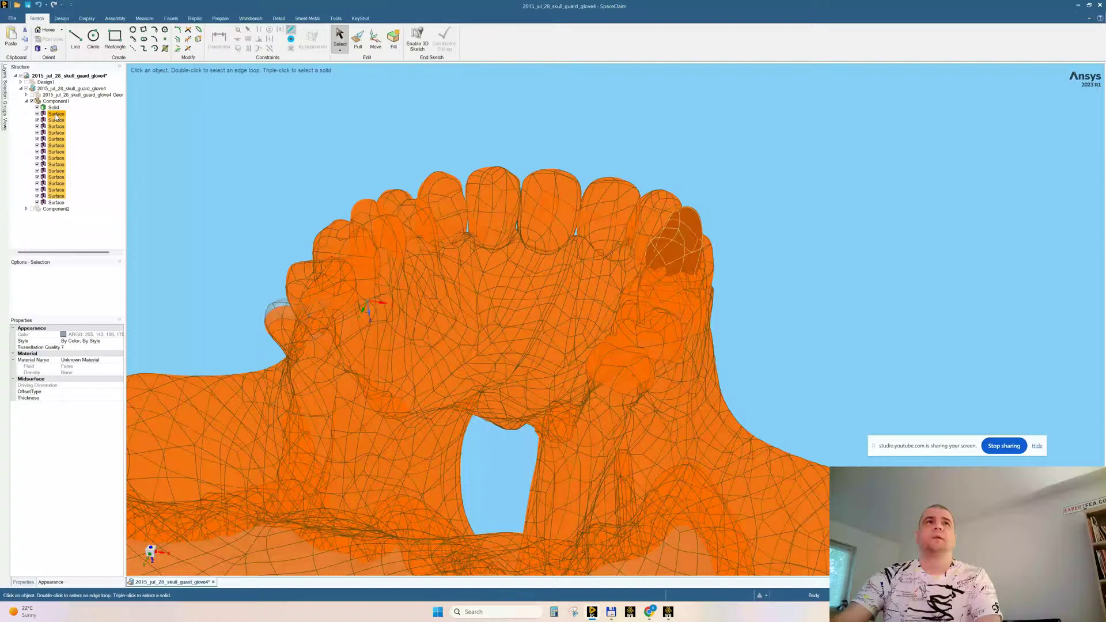
{"action": "left_click", "coordinate": [56, 115]}
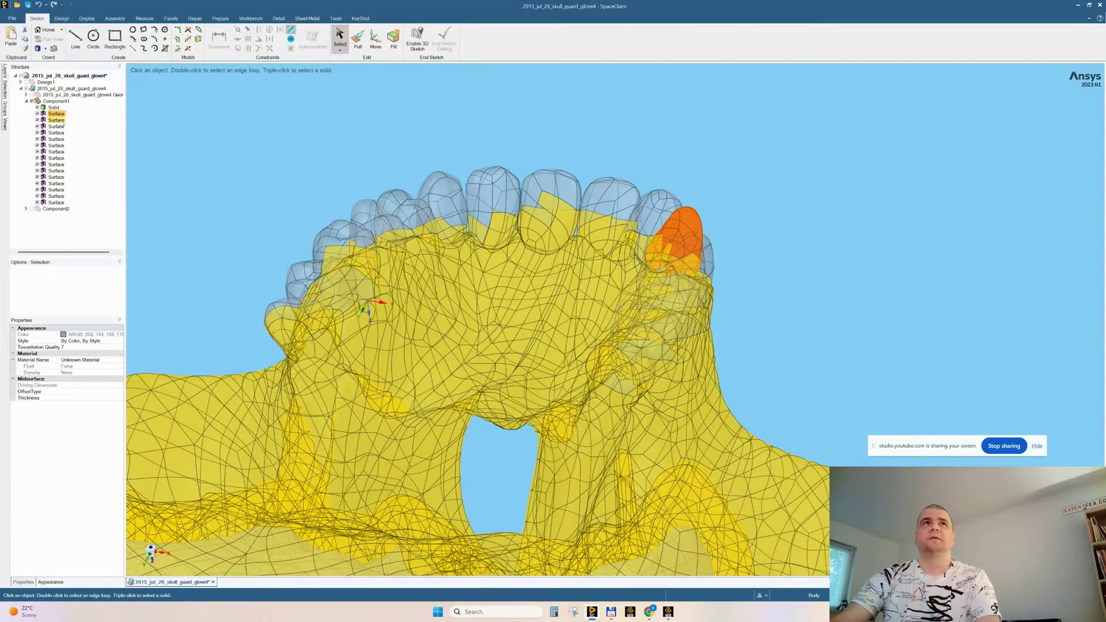
{"action": "left_click", "coordinate": [56, 126]}
{"action": "left_click", "coordinate": [56, 202], "text": "shift"}
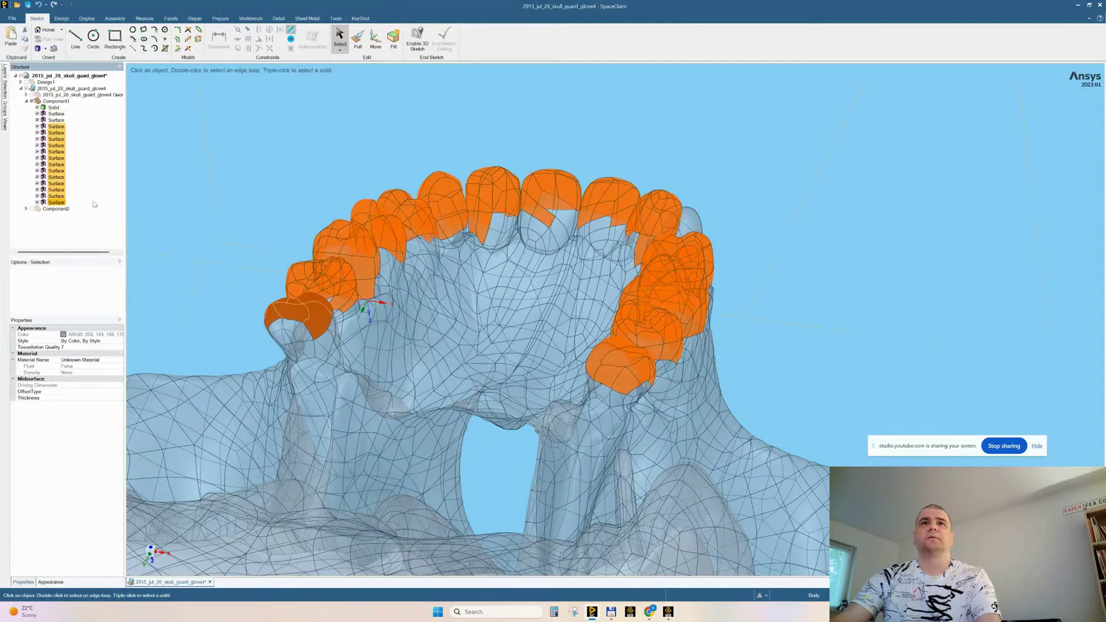
{"action": "key", "text": "Delete"}
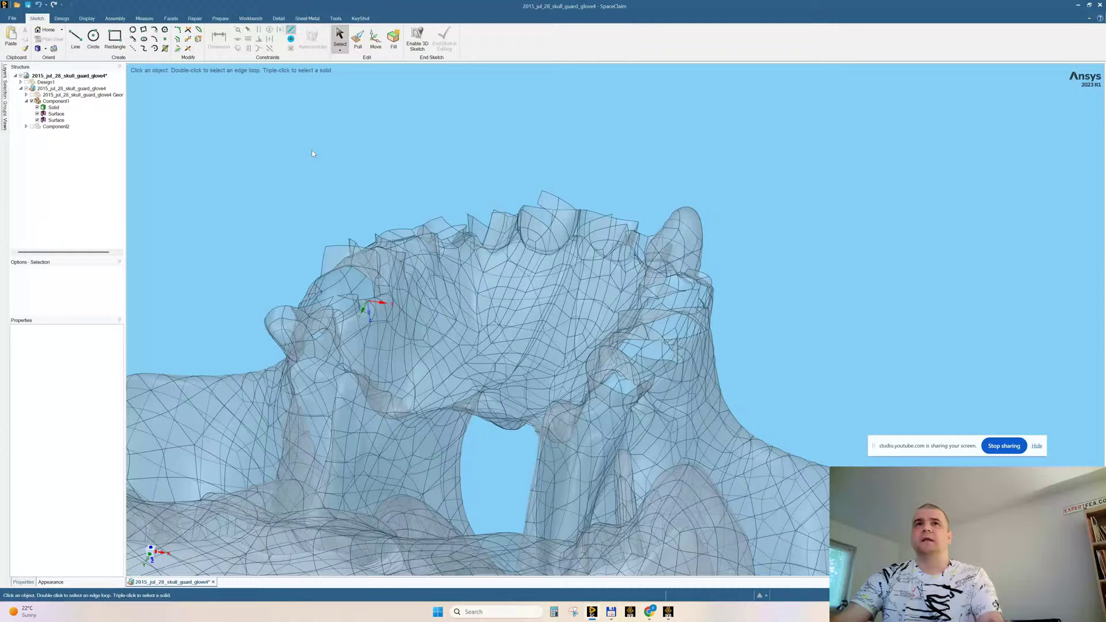
{"action": "left_click", "coordinate": [56, 113]}
{"action": "key", "text": "Delete"}
Box-select the leftover crown faces protruding at one end of the dental arch and delete them
{"action": "middle_click_drag", "start_coordinate": [596, 181], "coordinate": [531, 239]}
{"action": "scroll", "coordinate": [552, 296], "scroll_direction": "up", "scroll_amount": 3}
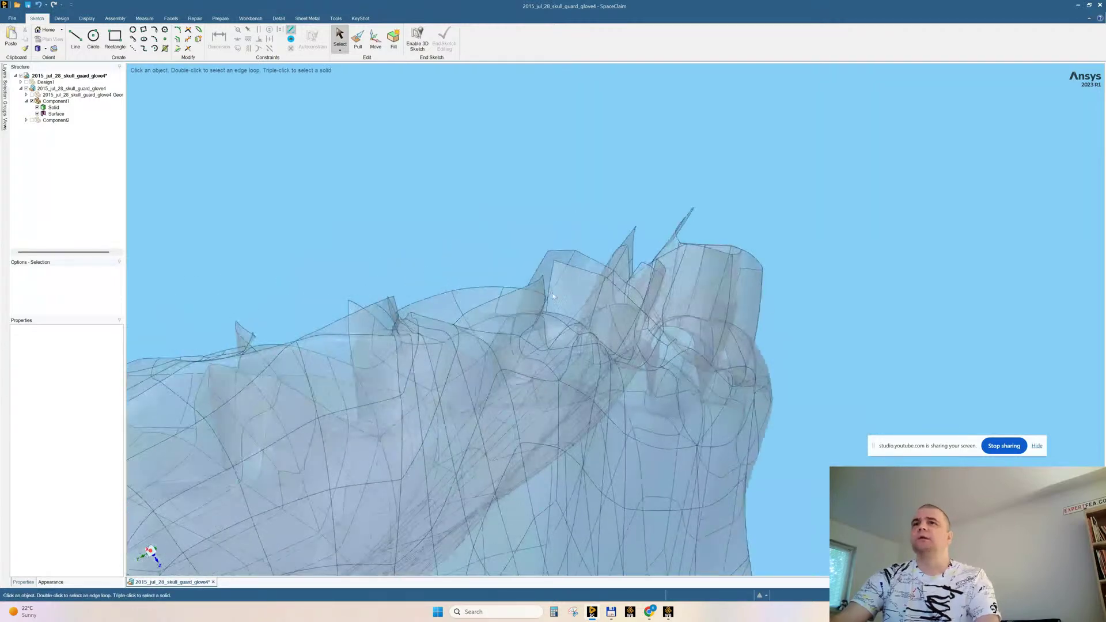
{"action": "left_click_drag", "start_coordinate": [615, 275], "coordinate": [355, 189]}
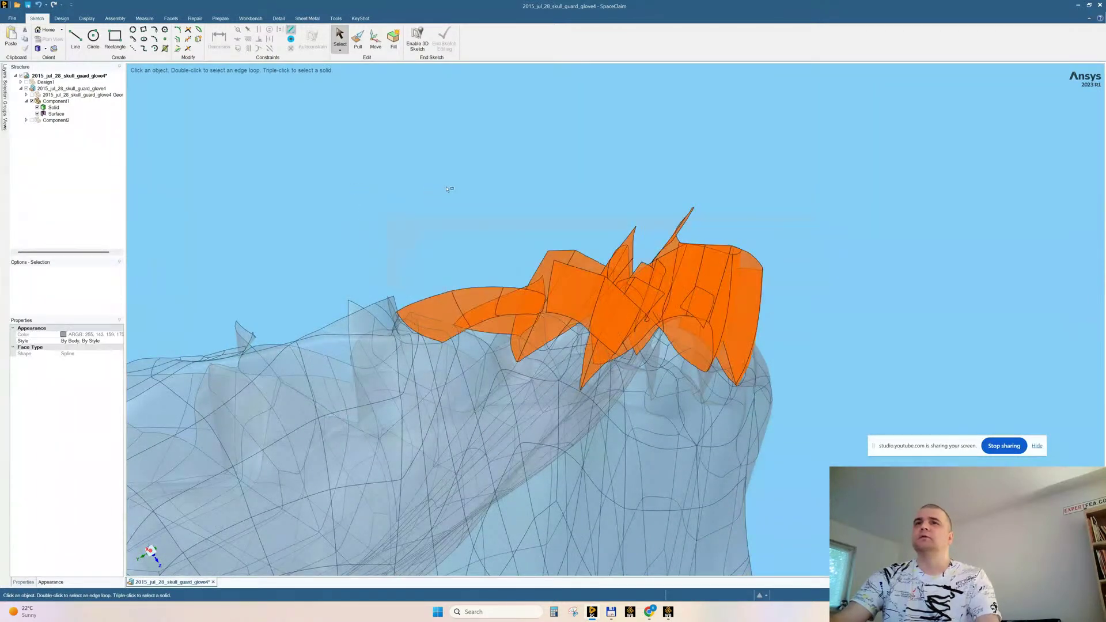
{"action": "key", "text": "Delete"}
Delete the tall leftover tooth faces along the dental arch and around the isolated rear molar
{"action": "middle_click_drag", "start_coordinate": [598, 226], "coordinate": [689, 272]}
{"action": "scroll", "coordinate": [680, 256], "scroll_direction": "down", "scroll_amount": 5}
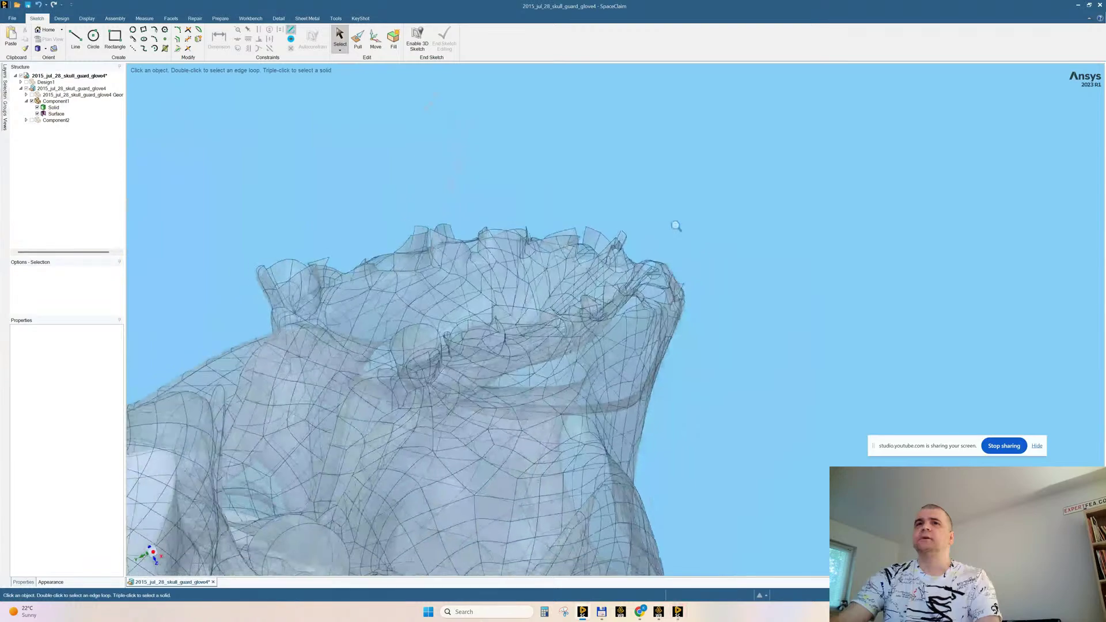
{"action": "scroll", "coordinate": [676, 226], "scroll_direction": "down", "scroll_amount": 1}
{"action": "mouse_move", "coordinate": [552, 284]}
{"action": "middle_mouse_down"}
{"action": "mouse_move", "coordinate": [559, 299]}
{"action": "mouse_move", "coordinate": [560, 283]}
{"action": "middle_mouse_up"}
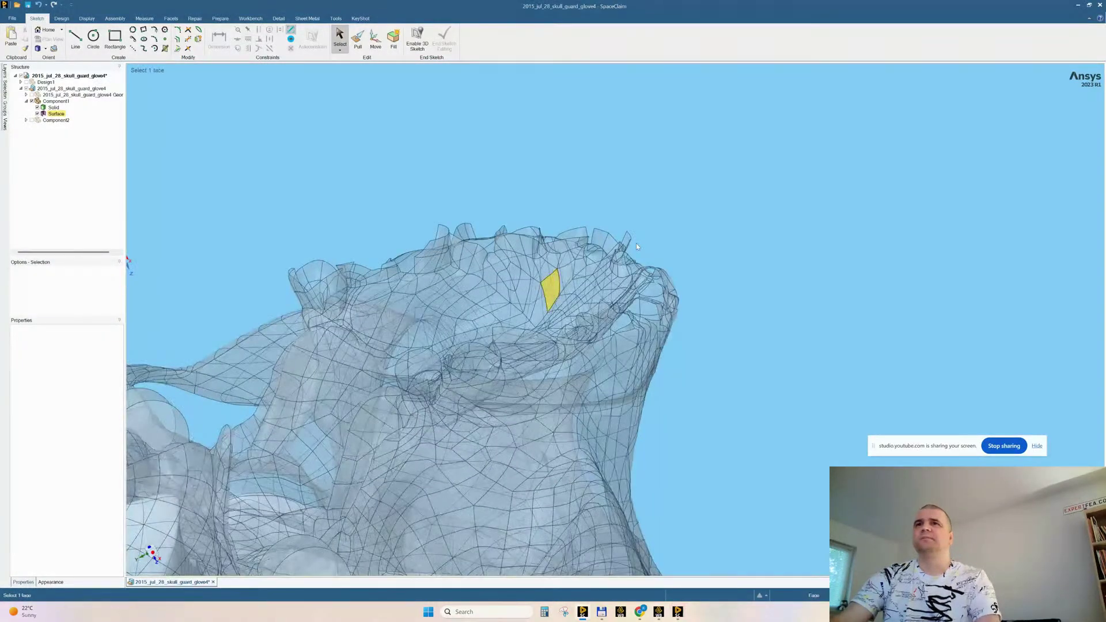
{"action": "scroll", "coordinate": [637, 246], "scroll_direction": "up", "scroll_amount": 4}
{"action": "middle_click_drag", "start_coordinate": [638, 247], "coordinate": [691, 280]}
{"action": "scroll", "coordinate": [582, 385], "scroll_direction": "up", "scroll_amount": 6}
{"action": "scroll", "coordinate": [588, 369], "scroll_direction": "down", "scroll_amount": 8}
{"action": "middle_click_drag", "start_coordinate": [596, 380], "coordinate": [637, 278]}
{"action": "middle_click_drag", "start_coordinate": [414, 328], "coordinate": [418, 342], "text": "ctrl"}
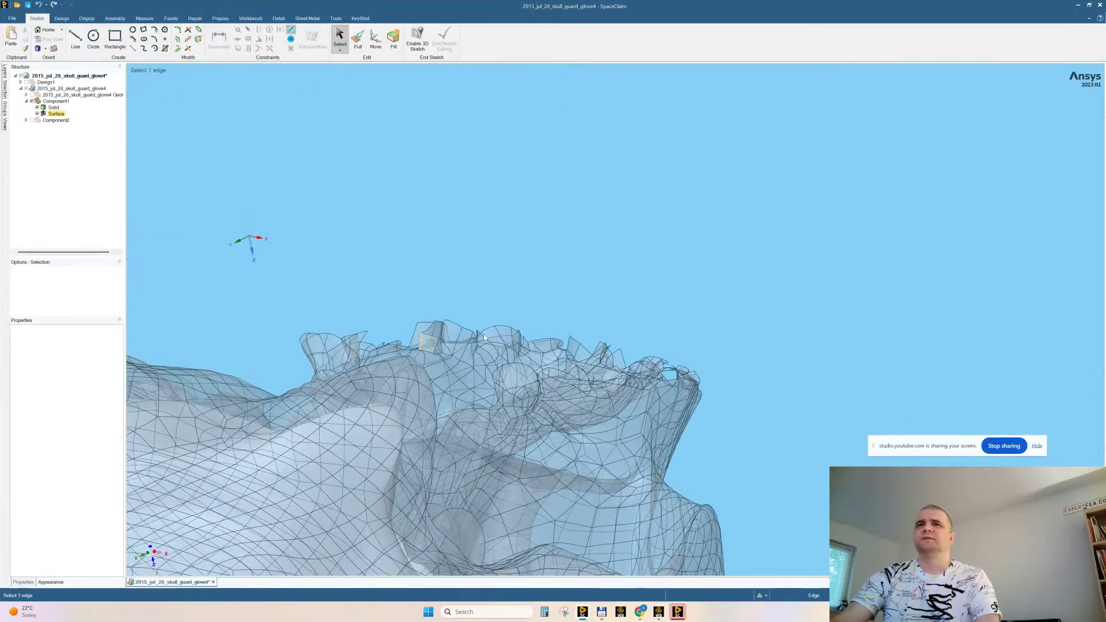
{"action": "left_click_drag", "start_coordinate": [537, 339], "coordinate": [259, 304]}
{"action": "left_click", "coordinate": [381, 301]}
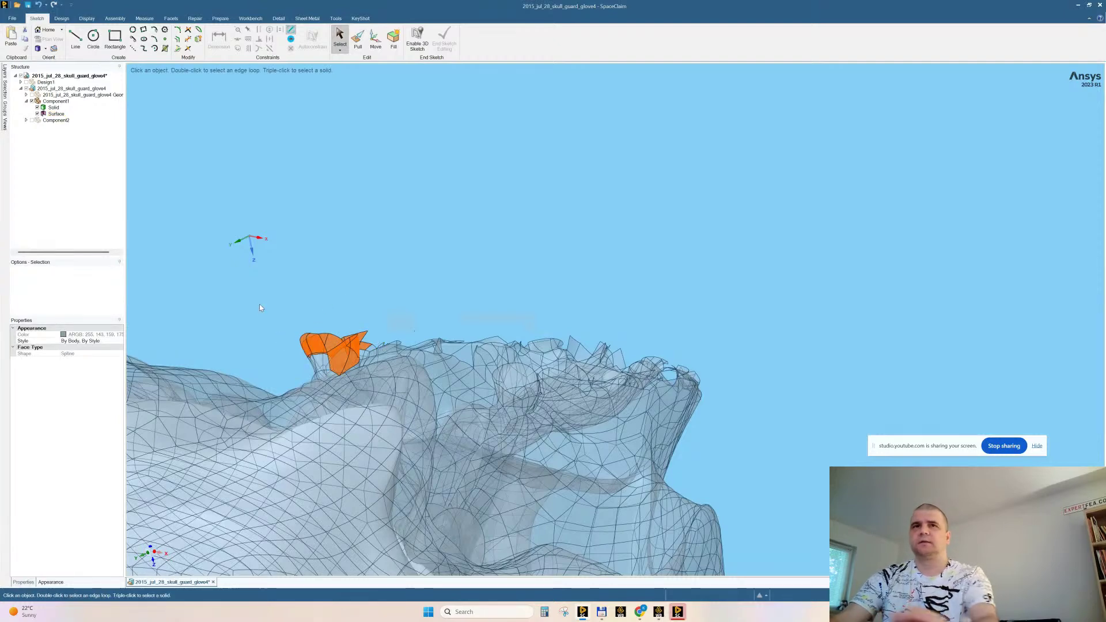
{"action": "key", "text": "Delete"}
{"action": "middle_click_drag", "start_coordinate": [260, 308], "coordinate": [373, 282]}
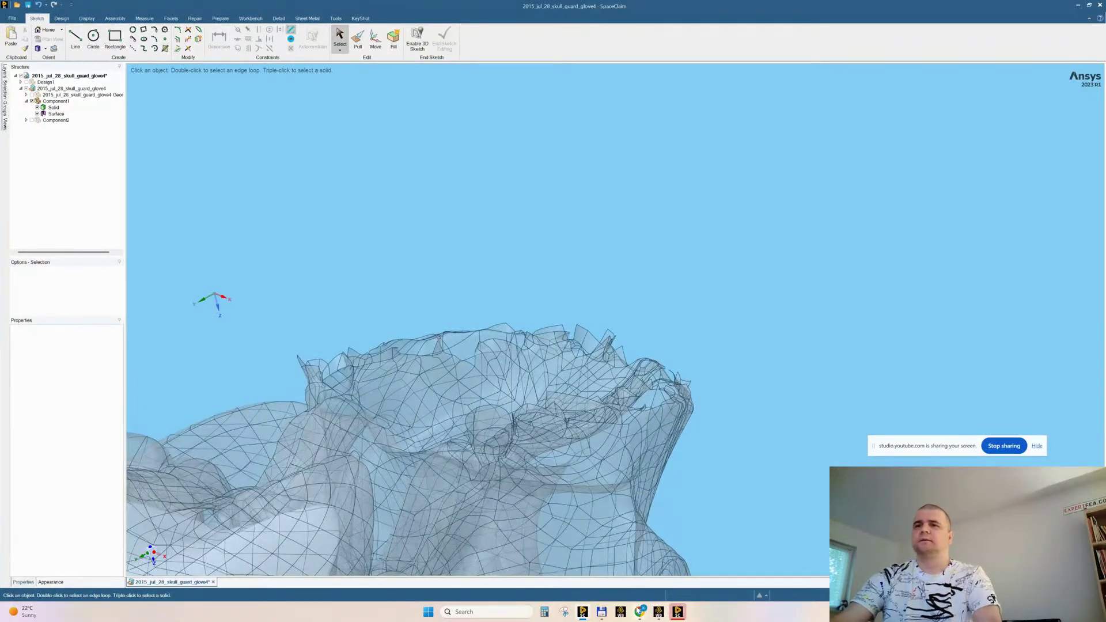
Check the YouTube Studio live stream page in the browser and return to the skull model in SpaceClaim
{"action": "mouse_move", "coordinate": [639, 611]}
{"action": "left_click", "coordinate": [586, 565]}
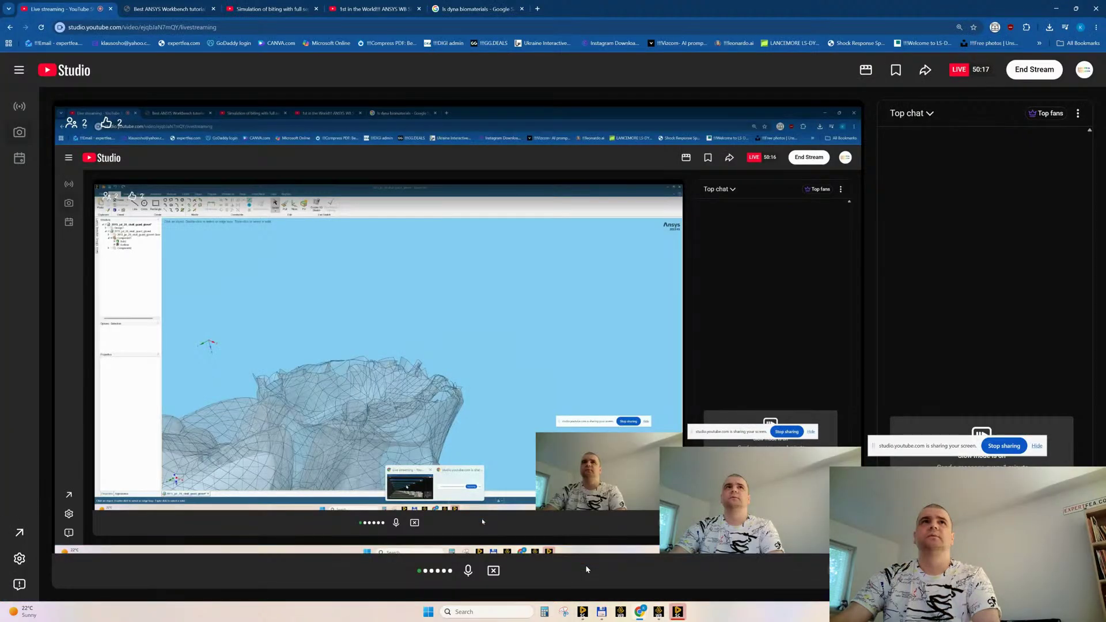
{"action": "left_click", "coordinate": [1056, 8]}
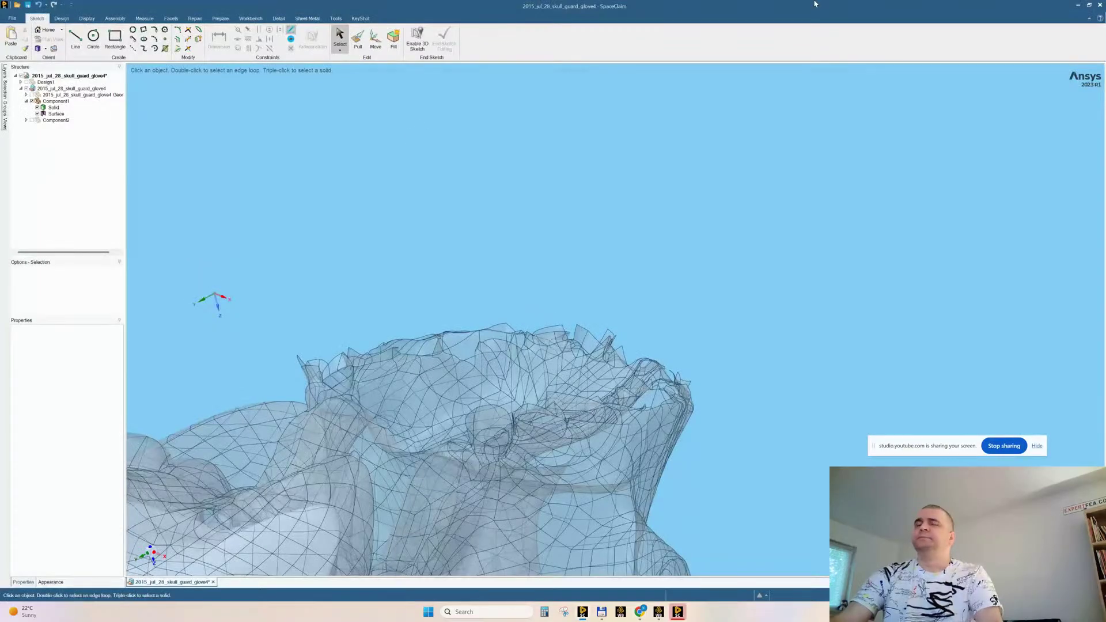
Delete the upper leftover crown faces around the rear molar stumps at the end of the dental arch
{"action": "middle_click_drag", "start_coordinate": [628, 300], "coordinate": [583, 304]}
{"action": "middle_click_drag", "start_coordinate": [293, 410], "coordinate": [318, 391], "text": "ctrl"}
{"action": "scroll", "coordinate": [326, 392], "scroll_direction": "up", "scroll_amount": 5}
{"action": "middle_click_drag", "start_coordinate": [512, 281], "coordinate": [548, 262]}
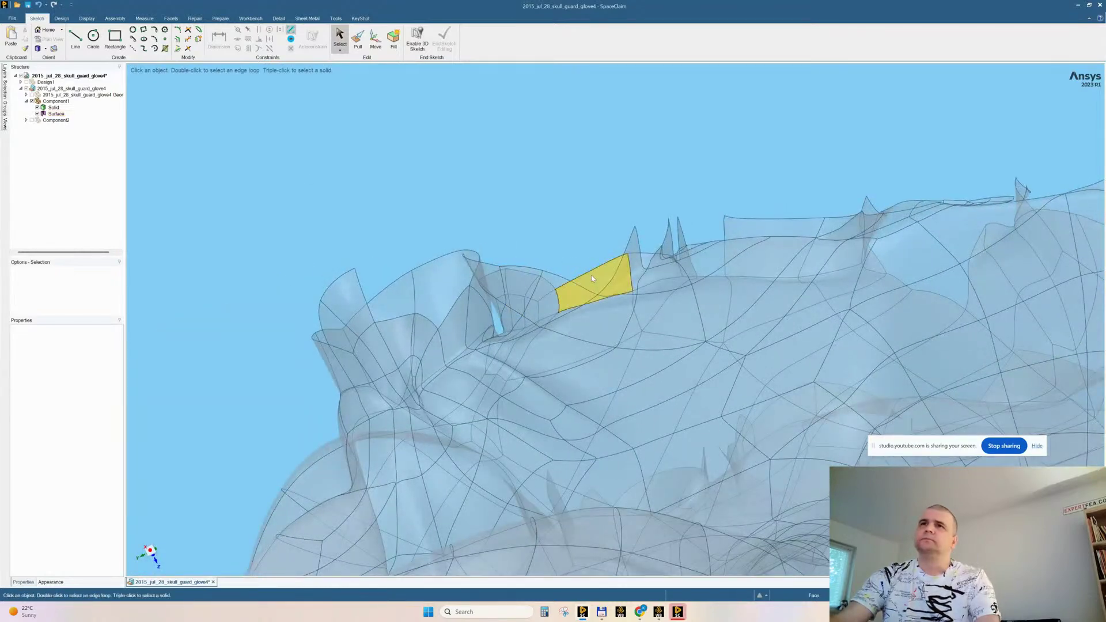
{"action": "left_click_drag", "start_coordinate": [591, 275], "coordinate": [219, 233]}
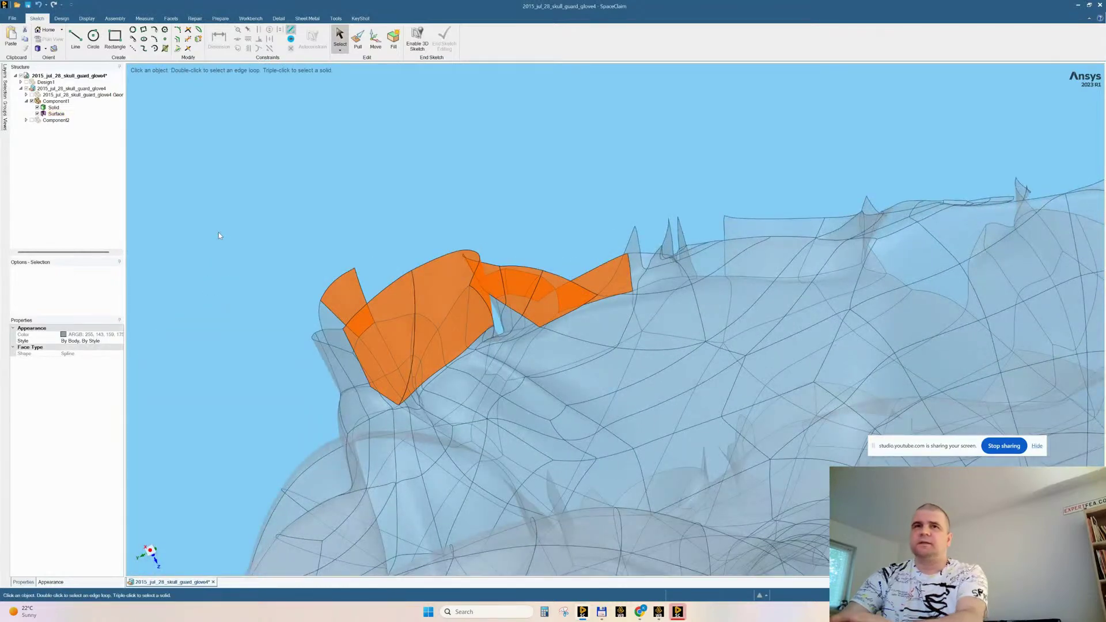
{"action": "left_click", "coordinate": [305, 275]}
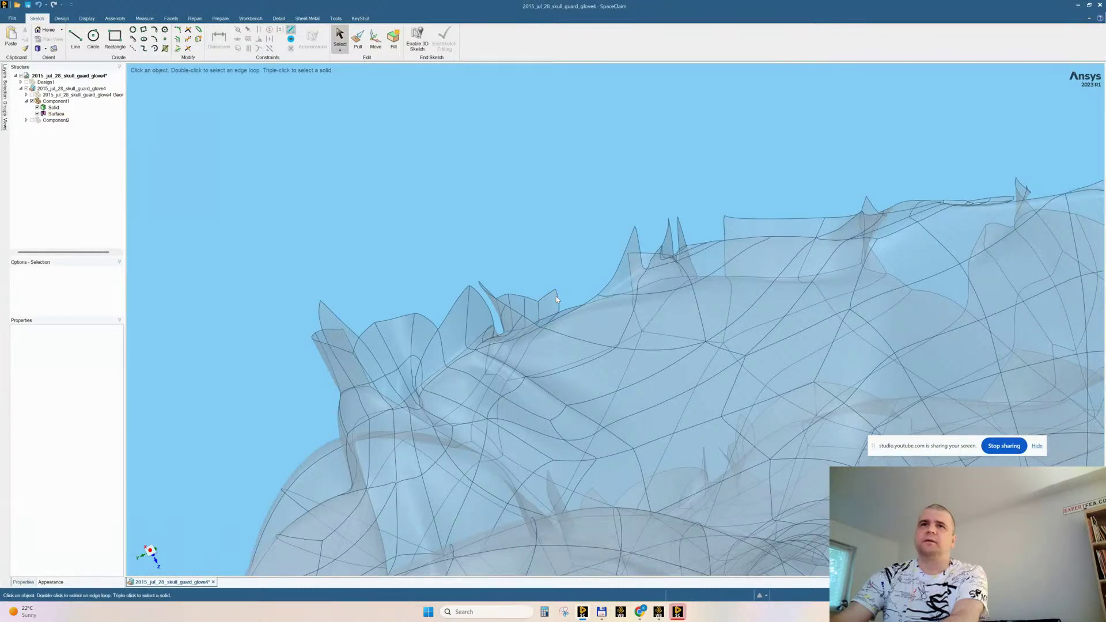
{"action": "left_click_drag", "start_coordinate": [196, 286], "coordinate": [249, 302]}
{"action": "key", "text": "Delete"}
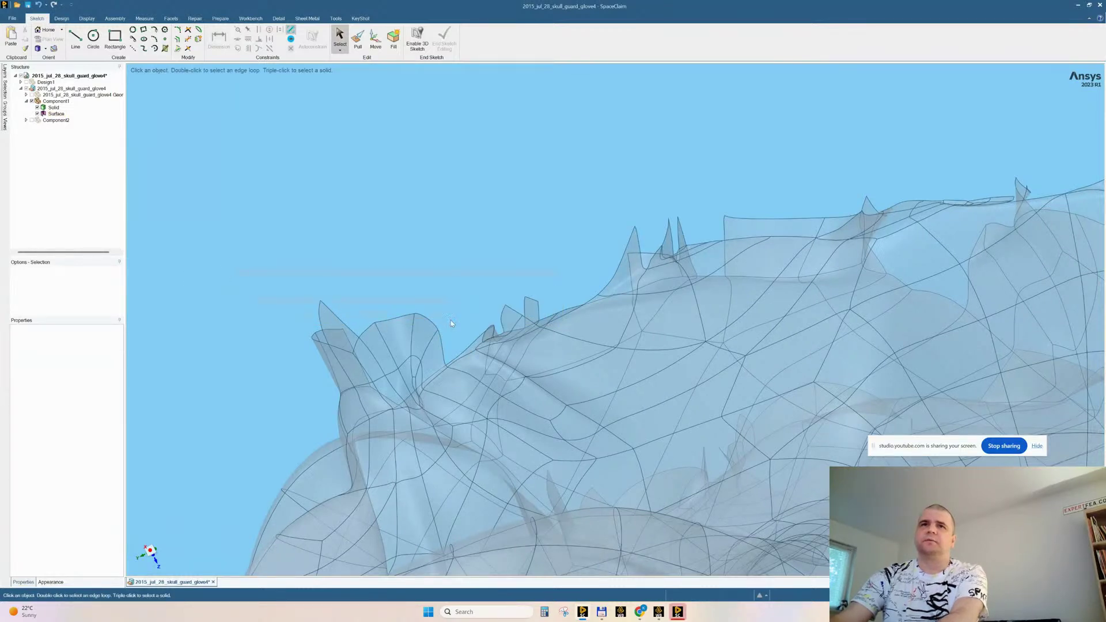
Delete the remaining upright faces around the rearmost molar socket down to the gum line
{"action": "left_click_drag", "start_coordinate": [335, 338], "coordinate": [224, 240]}
{"action": "key", "text": "Delete"}
{"action": "mouse_move", "coordinate": [359, 338]}
{"action": "middle_mouse_down"}
{"action": "mouse_move", "coordinate": [425, 285]}
{"action": "mouse_move", "coordinate": [371, 351]}
{"action": "middle_mouse_up"}
{"action": "left_click_drag", "start_coordinate": [371, 351], "coordinate": [251, 268]}
{"action": "key", "text": "Delete"}
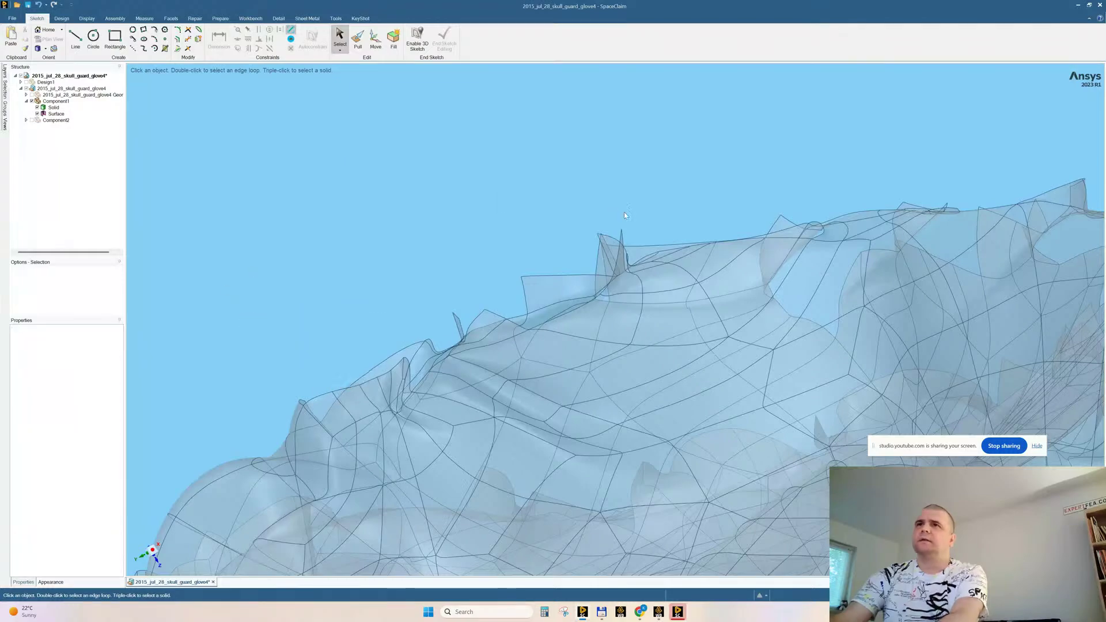
Select and delete the upright face remnants rising above the tooth sockets on the opposite stretch of the arch
{"action": "mouse_move", "coordinate": [624, 213]}
{"action": "middle_mouse_down"}
{"action": "mouse_move", "coordinate": [657, 205]}
{"action": "mouse_move", "coordinate": [634, 231]}
{"action": "mouse_move", "coordinate": [641, 224]}
{"action": "middle_mouse_up"}
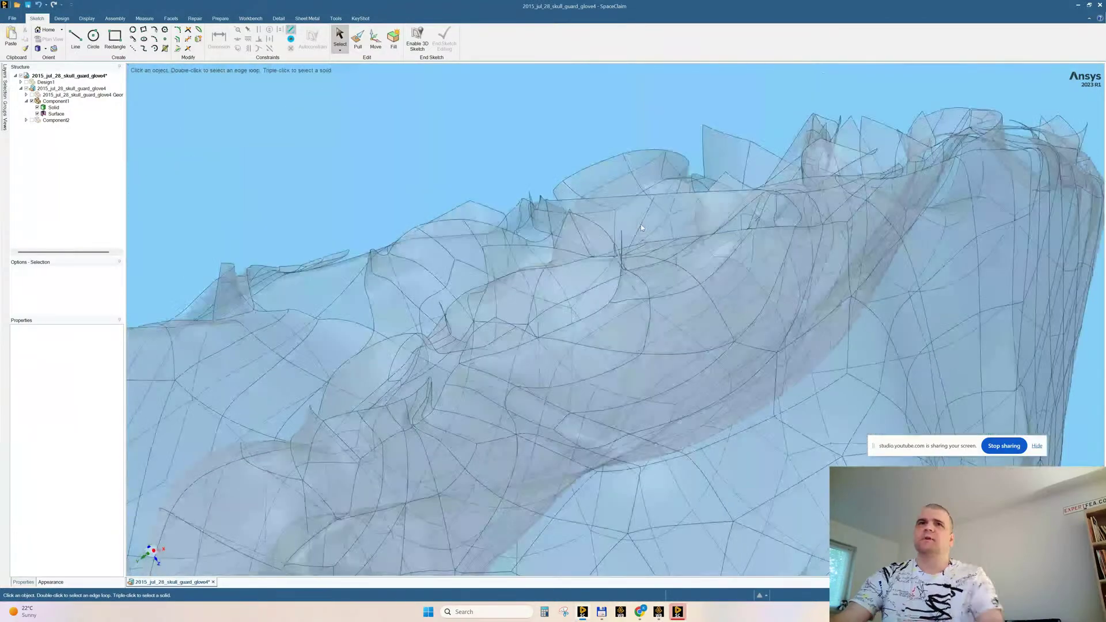
{"action": "middle_click_drag", "start_coordinate": [568, 304], "coordinate": [544, 265]}
{"action": "scroll", "coordinate": [489, 346], "scroll_direction": "down", "scroll_amount": 5}
{"action": "middle_click_drag", "start_coordinate": [490, 332], "coordinate": [534, 321]}
{"action": "scroll", "coordinate": [534, 321], "scroll_direction": "up", "scroll_amount": 5}
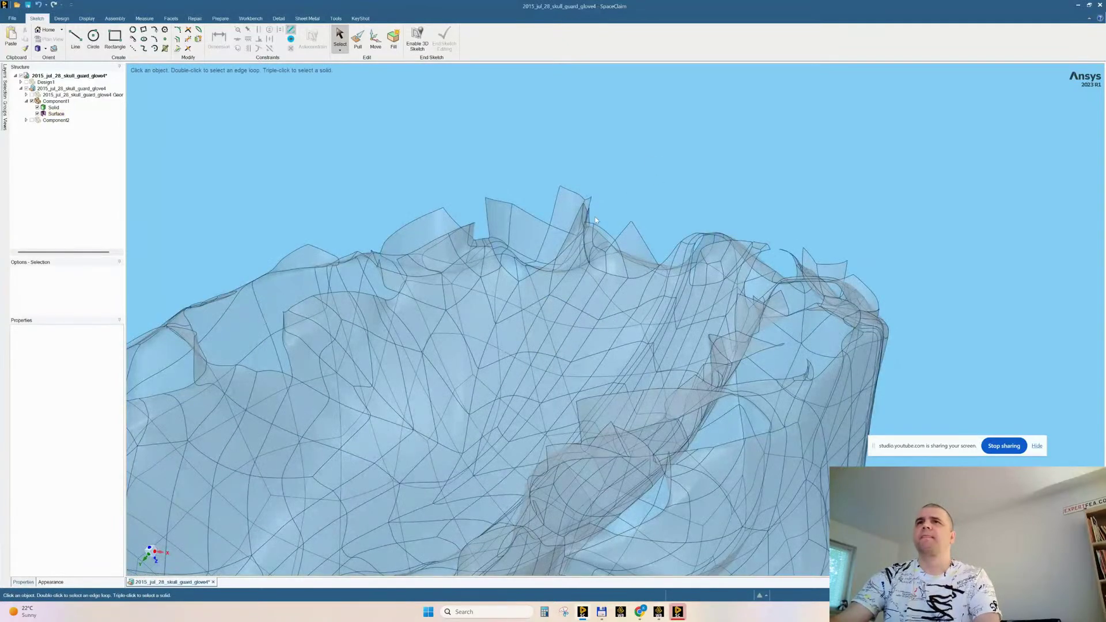
{"action": "left_click_drag", "start_coordinate": [391, 188], "coordinate": [341, 172]}
{"action": "left_click", "coordinate": [451, 178]}
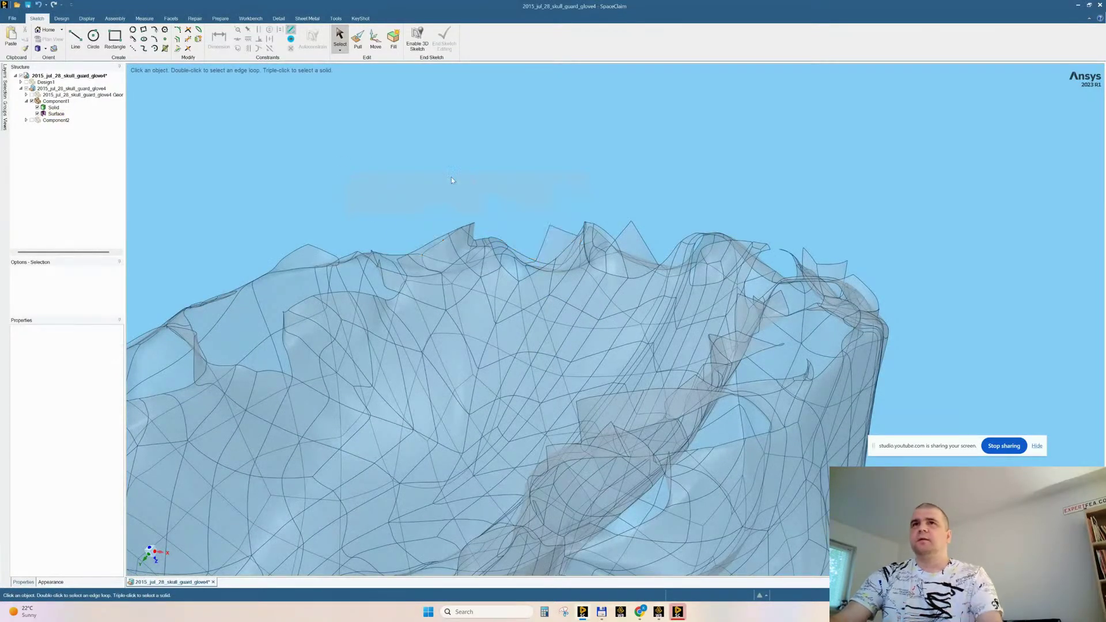
Delete the leftover faces over a front tooth socket and the protruding face at the arch's outer side
{"action": "middle_click_drag", "start_coordinate": [452, 178], "coordinate": [588, 174]}
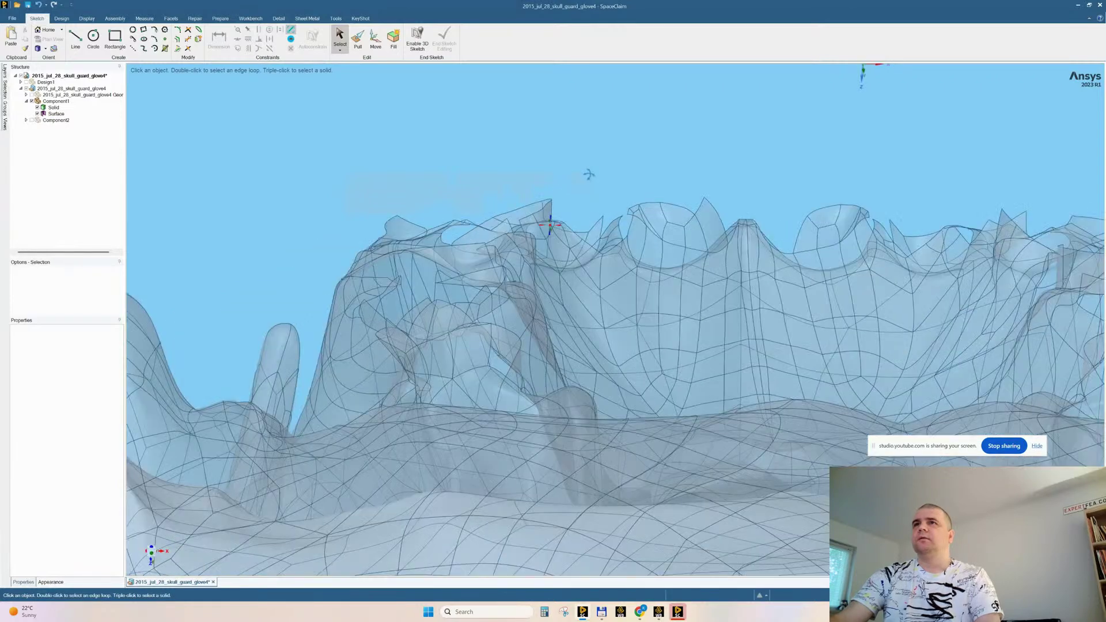
{"action": "left_click_drag", "start_coordinate": [575, 189], "coordinate": [503, 153]}
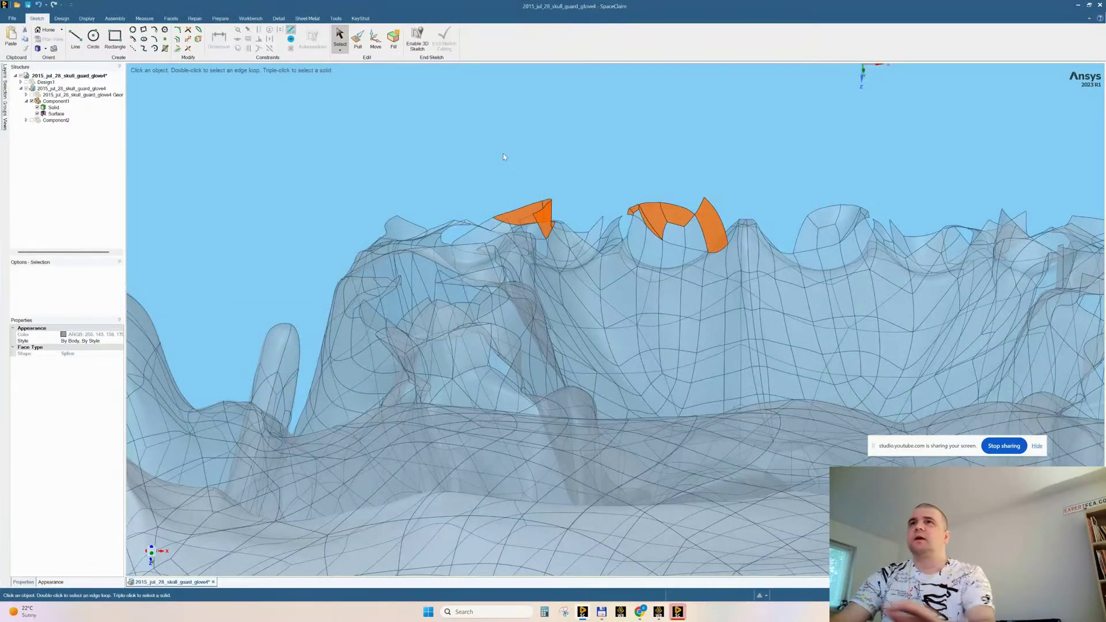
{"action": "left_click", "coordinate": [503, 154]}
{"action": "middle_click_drag", "start_coordinate": [508, 276], "coordinate": [498, 270], "text": "ctrl"}
{"action": "middle_click_drag", "start_coordinate": [394, 224], "coordinate": [395, 233]}
{"action": "left_click", "coordinate": [391, 232]}
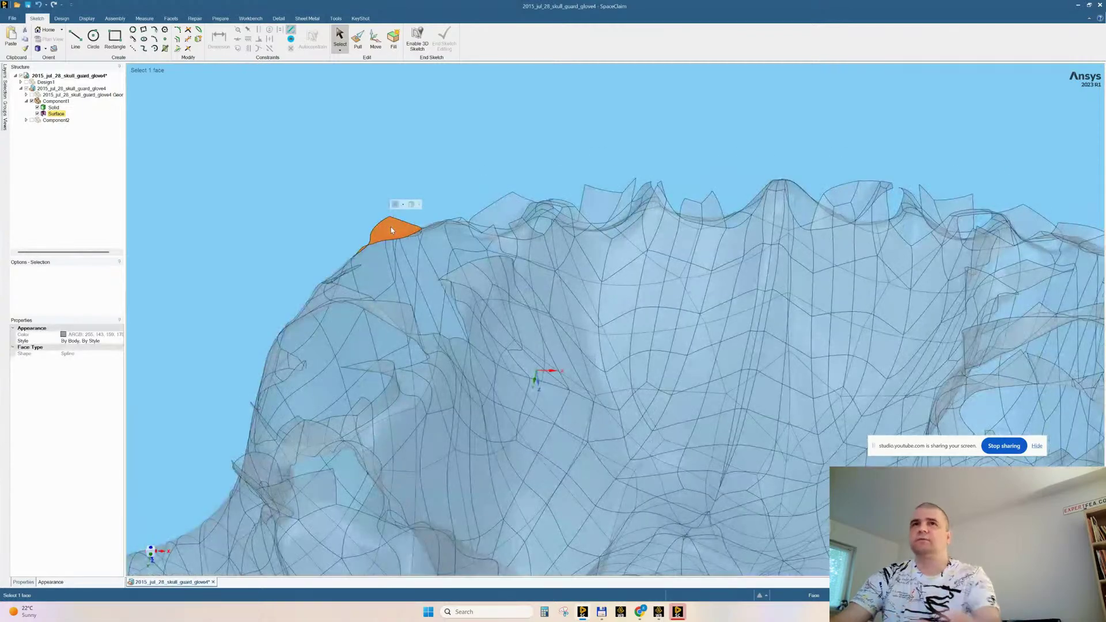
{"action": "key", "text": "Delete"}
Remove the leftover crown faces around the other front tooth socket and the pointed face beside it
{"action": "middle_click_drag", "start_coordinate": [720, 238], "coordinate": [684, 225], "text": "ctrl"}
{"action": "middle_click_drag", "start_coordinate": [778, 222], "coordinate": [801, 214]}
{"action": "scroll", "coordinate": [714, 213], "scroll_direction": "up", "scroll_amount": 6}
{"action": "middle_click_drag", "start_coordinate": [648, 293], "coordinate": [593, 272], "text": "ctrl"}
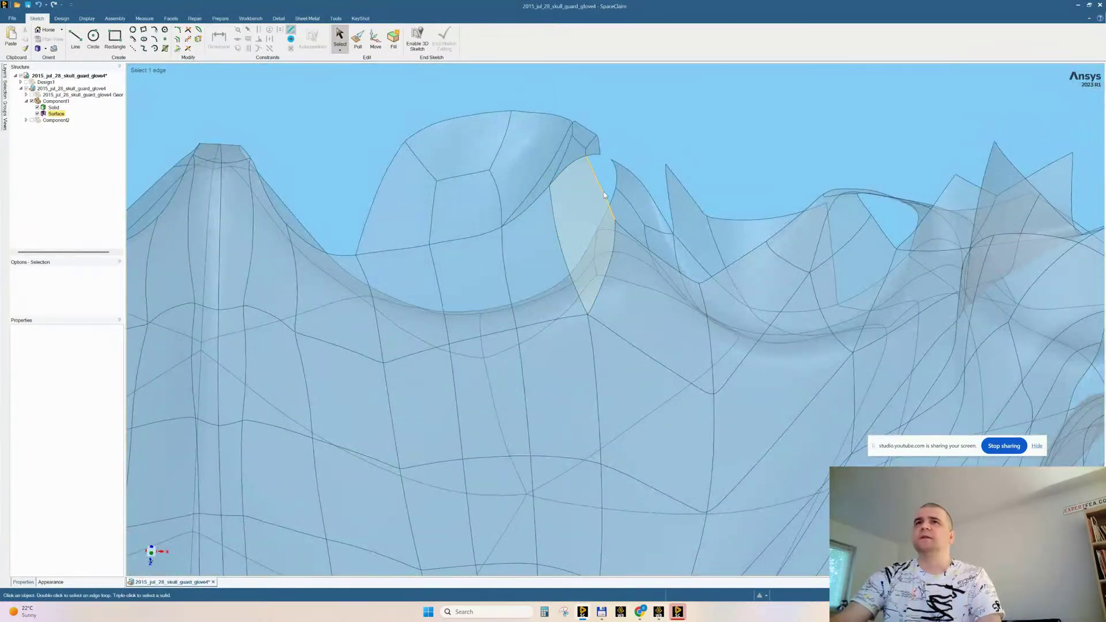
{"action": "left_click_drag", "start_coordinate": [333, 98], "coordinate": [332, 101]}
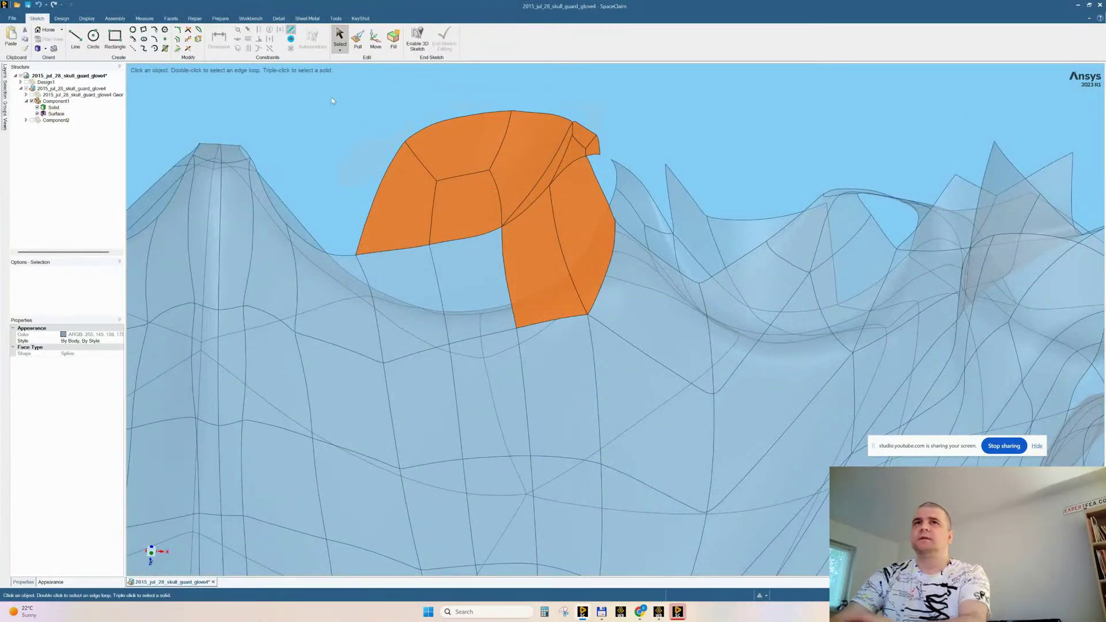
{"action": "left_click", "coordinate": [332, 101]}
{"action": "left_click", "coordinate": [467, 288]}
{"action": "left_click", "coordinate": [404, 276]}
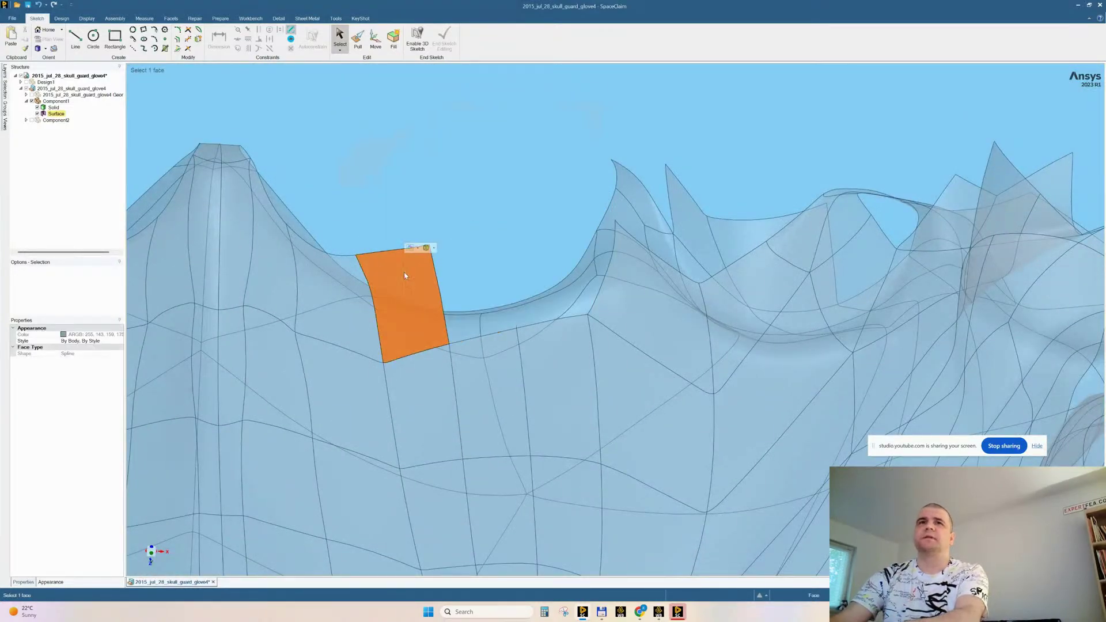
{"action": "left_click", "coordinate": [337, 280]}
{"action": "left_click", "coordinate": [337, 280], "text": "ctrl"}
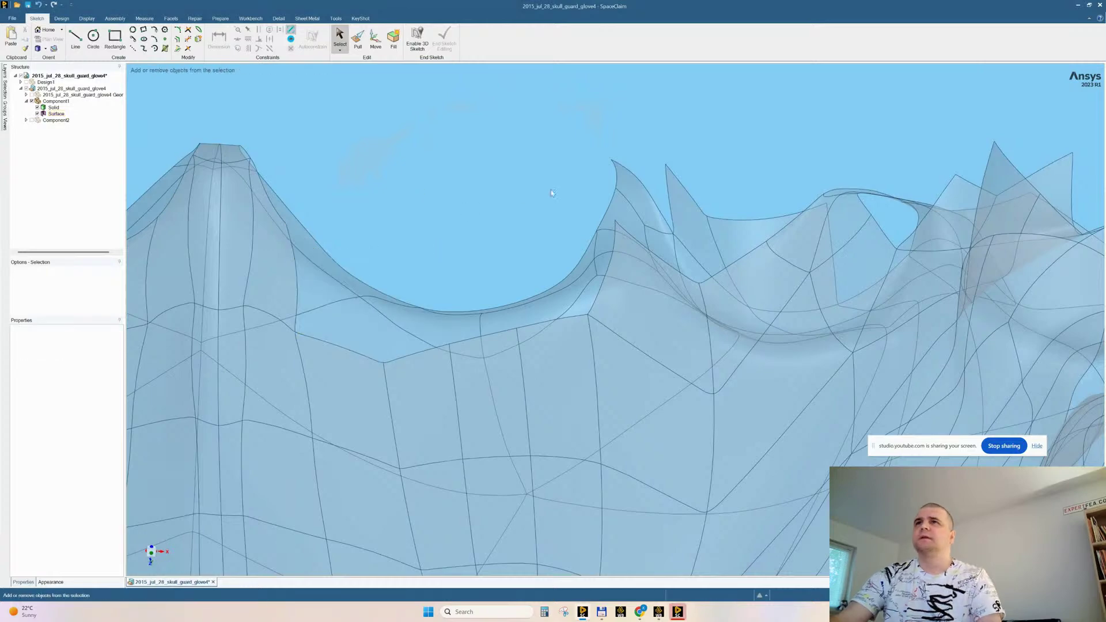
{"action": "left_click", "coordinate": [635, 187]}
{"action": "key", "text": "Delete"}
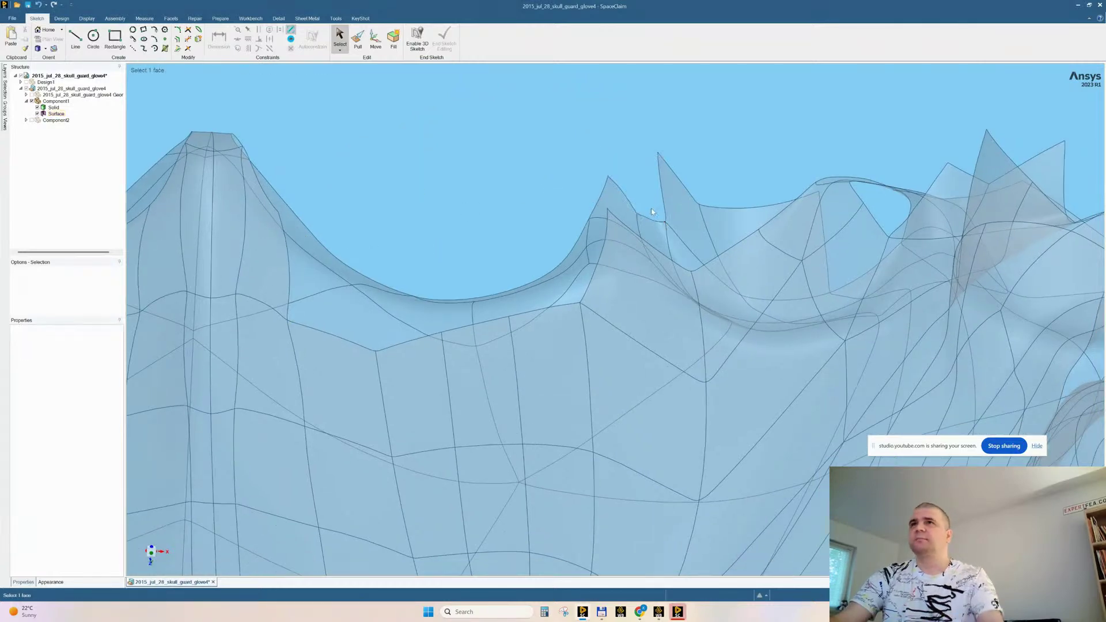
Box-select and delete the pointed faces and the adjoining wide upright panels standing above the dental arch's edge
{"action": "middle_click_drag", "start_coordinate": [651, 209], "coordinate": [619, 245]}
{"action": "middle_click_drag", "start_coordinate": [620, 245], "coordinate": [439, 152], "text": "ctrl"}
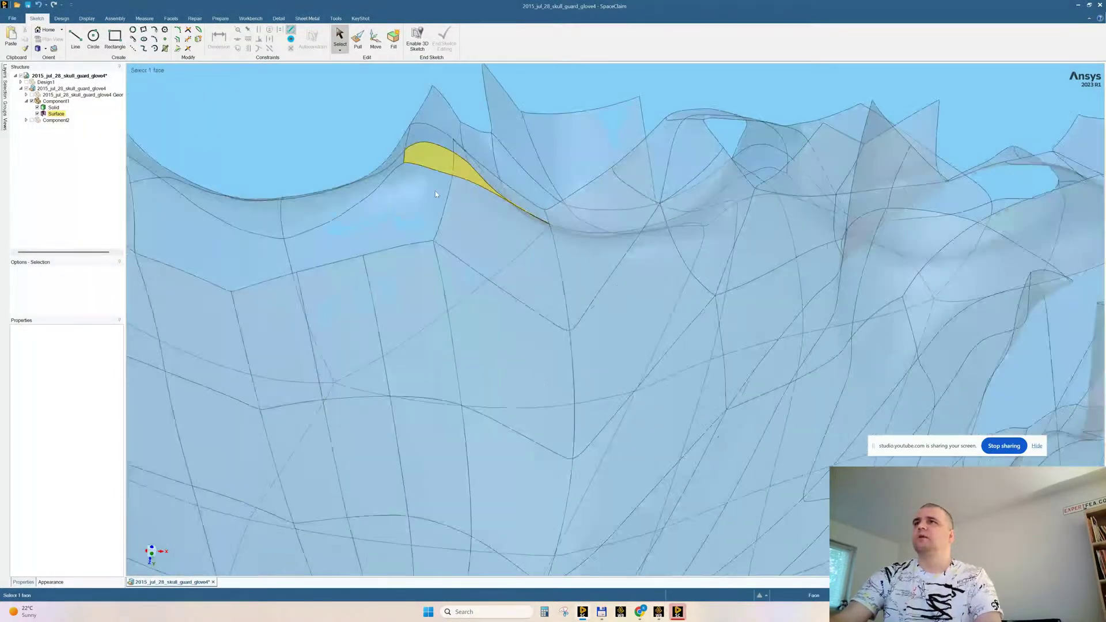
{"action": "scroll", "coordinate": [439, 152], "scroll_direction": "down", "scroll_amount": 6}
{"action": "middle_click_drag", "start_coordinate": [541, 166], "coordinate": [802, 198]}
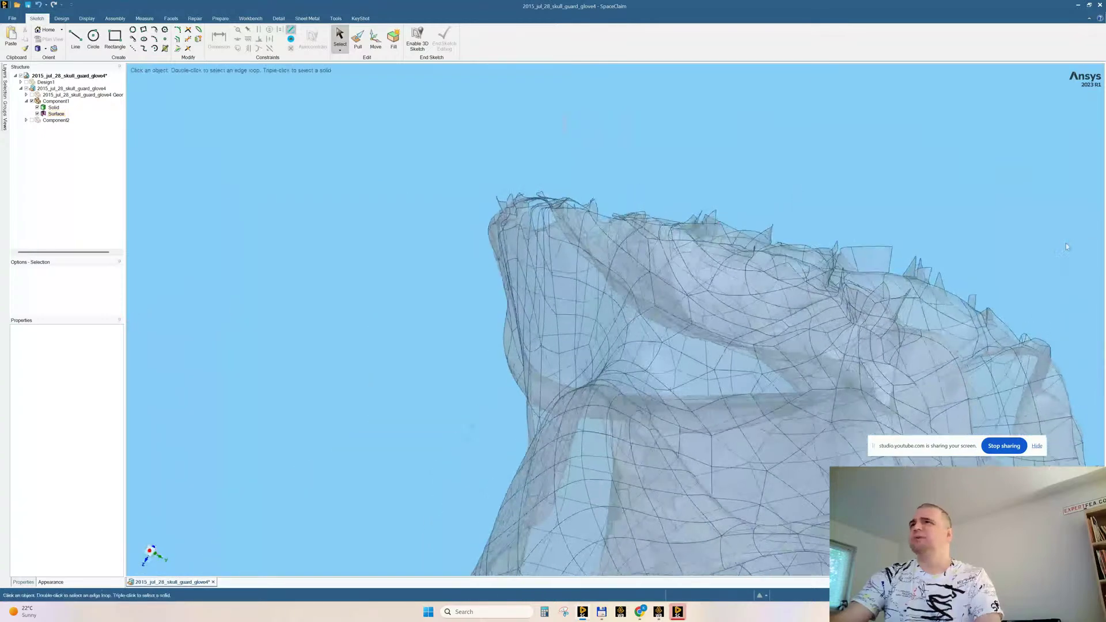
{"action": "middle_click_drag", "start_coordinate": [1054, 285], "coordinate": [711, 295], "text": "ctrl"}
{"action": "scroll", "coordinate": [697, 372], "scroll_direction": "up", "scroll_amount": 5}
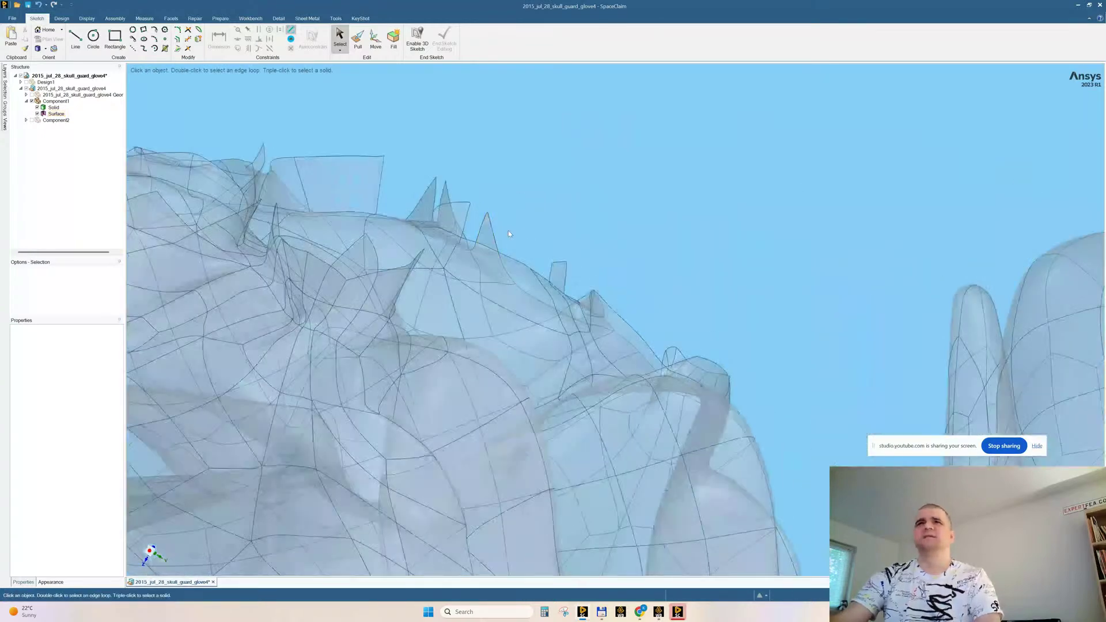
{"action": "left_click_drag", "start_coordinate": [507, 229], "coordinate": [411, 157]}
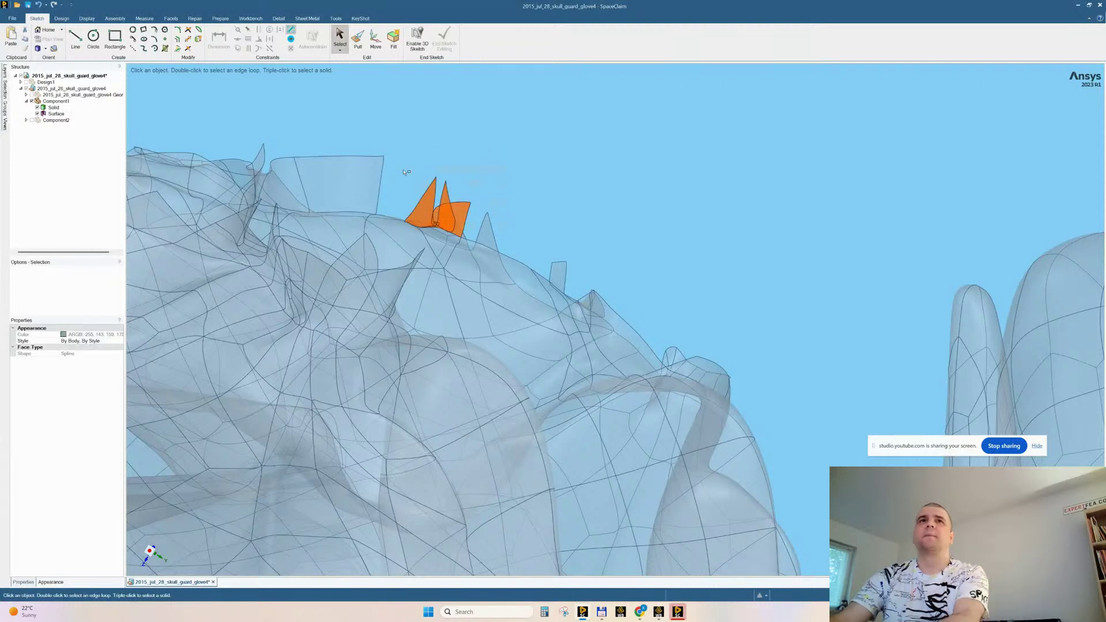
{"action": "key", "text": "Delete"}
{"action": "left_click_drag", "start_coordinate": [261, 91], "coordinate": [261, 101]}
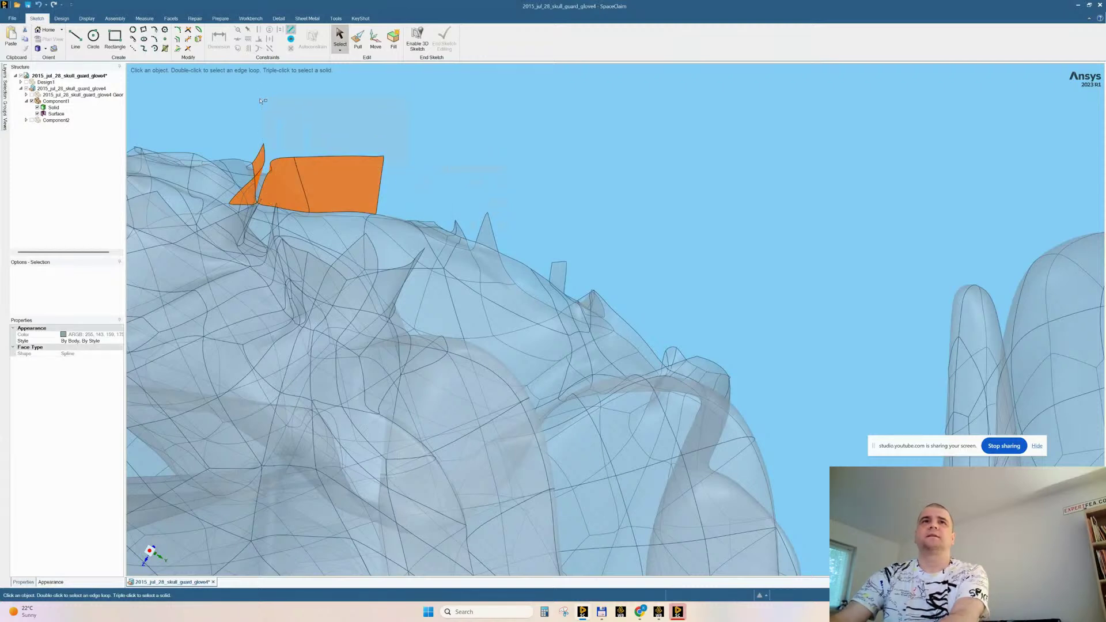
{"action": "key", "text": "Delete"}
Select and delete the small upright face remnants further down the arch's outer slope
{"action": "mouse_move", "coordinate": [620, 336]}
{"action": "middle_mouse_down"}
{"action": "mouse_move", "coordinate": [634, 309]}
{"action": "mouse_move", "coordinate": [600, 279]}
{"action": "middle_mouse_up"}
{"action": "left_click", "coordinate": [584, 256]}
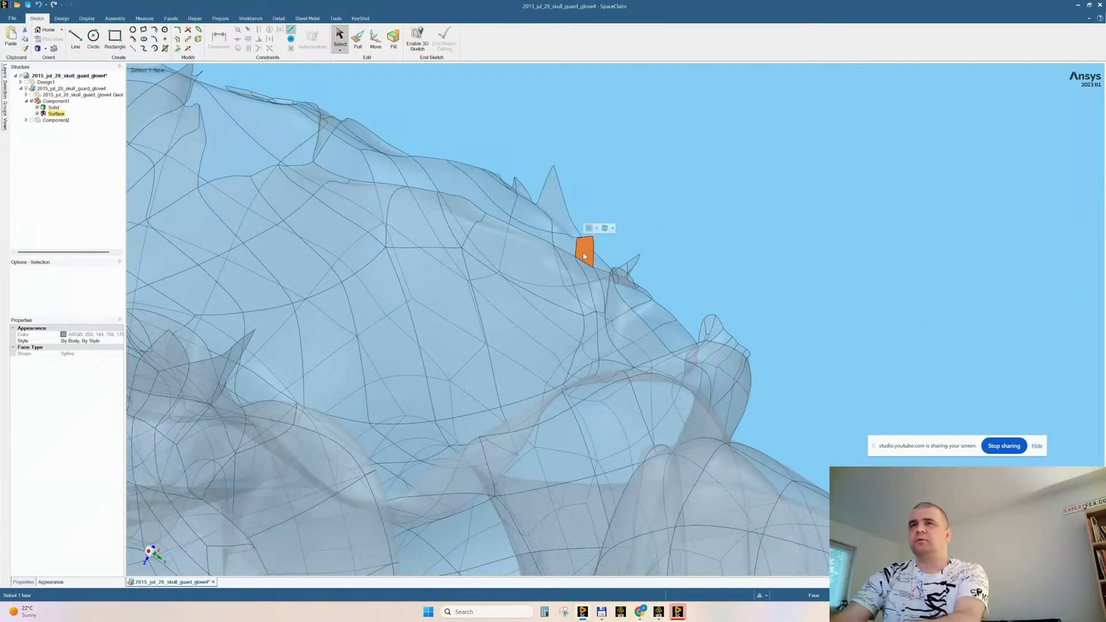
{"action": "left_click", "coordinate": [760, 250]}
{"action": "middle_click_drag", "start_coordinate": [760, 250], "coordinate": [543, 360]}
{"action": "left_click", "coordinate": [719, 271]}
{"action": "key", "text": "Delete"}
Box-select and delete the row of tall upright faces rising above the sockets at the arch's end in side view
{"action": "scroll", "coordinate": [543, 361], "scroll_direction": "down", "scroll_amount": 6}
{"action": "middle_click_drag", "start_coordinate": [374, 252], "coordinate": [411, 318]}
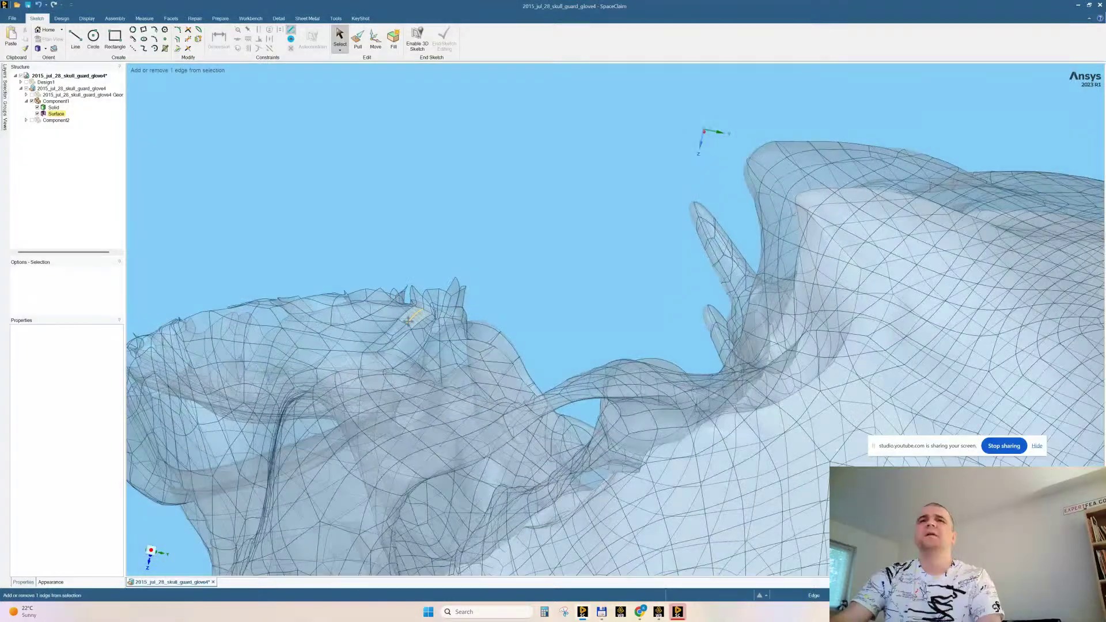
{"action": "scroll", "coordinate": [404, 321], "scroll_direction": "up", "scroll_amount": 6}
{"action": "left_click_drag", "start_coordinate": [659, 271], "coordinate": [503, 165]}
{"action": "left_click", "coordinate": [671, 186]}
{"action": "left_click_drag", "start_coordinate": [339, 147], "coordinate": [317, 142]}
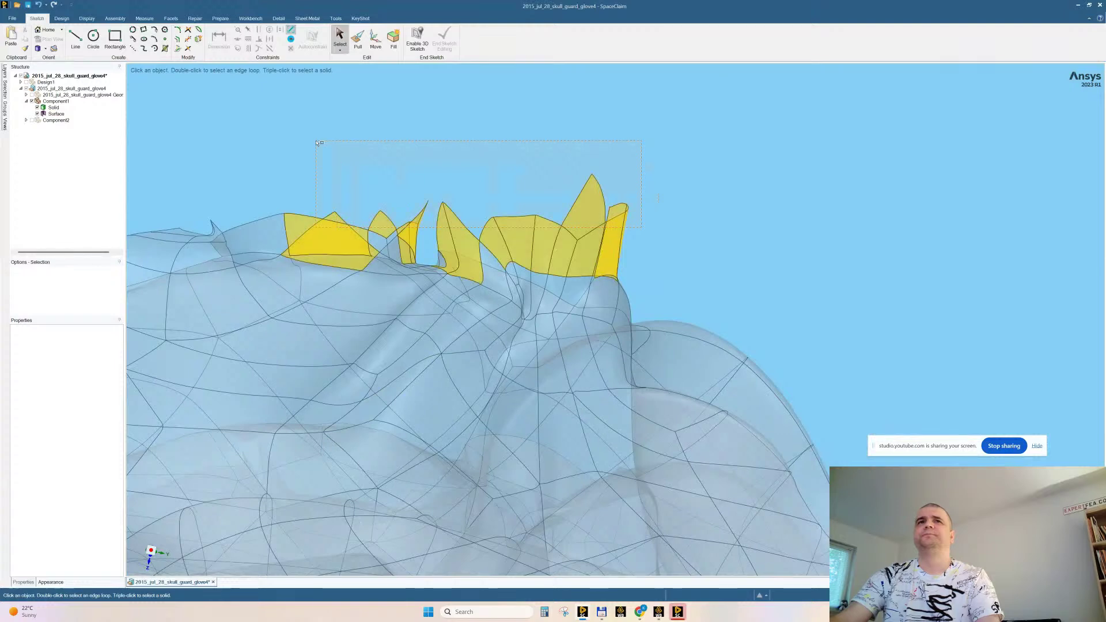
{"action": "left_click_drag", "start_coordinate": [240, 129], "coordinate": [240, 129]}
{"action": "key", "text": "Delete"}
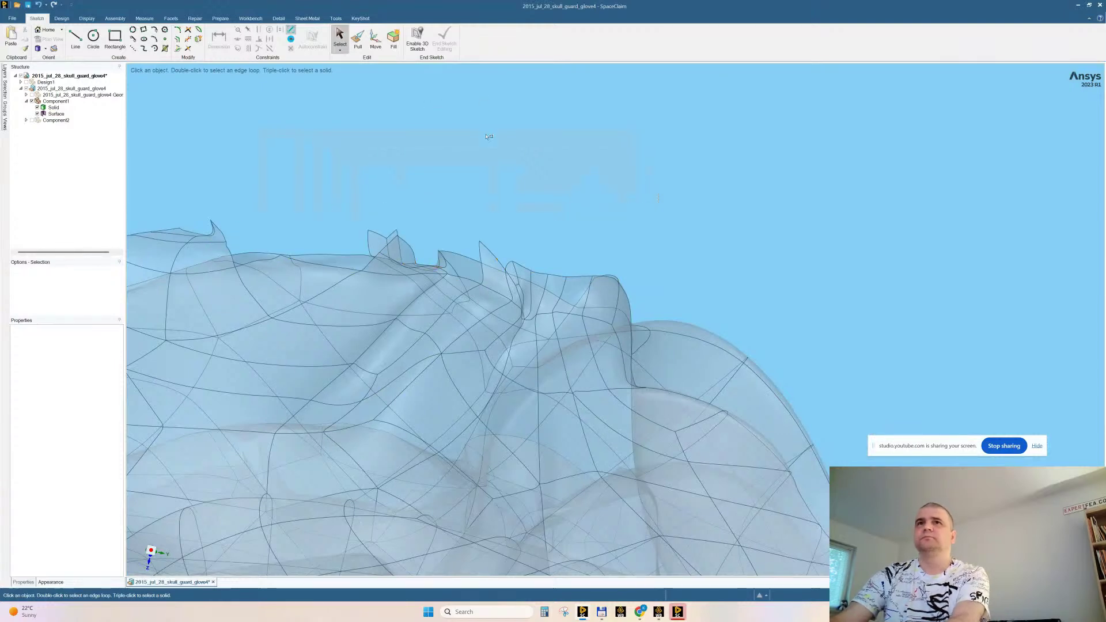
Delete one by one the cluster of small pointed faces left on the ridge midway along the arch
{"action": "mouse_move", "coordinate": [507, 216]}
{"action": "middle_mouse_down"}
{"action": "mouse_move", "coordinate": [516, 239]}
{"action": "mouse_move", "coordinate": [502, 237]}
{"action": "middle_mouse_up"}
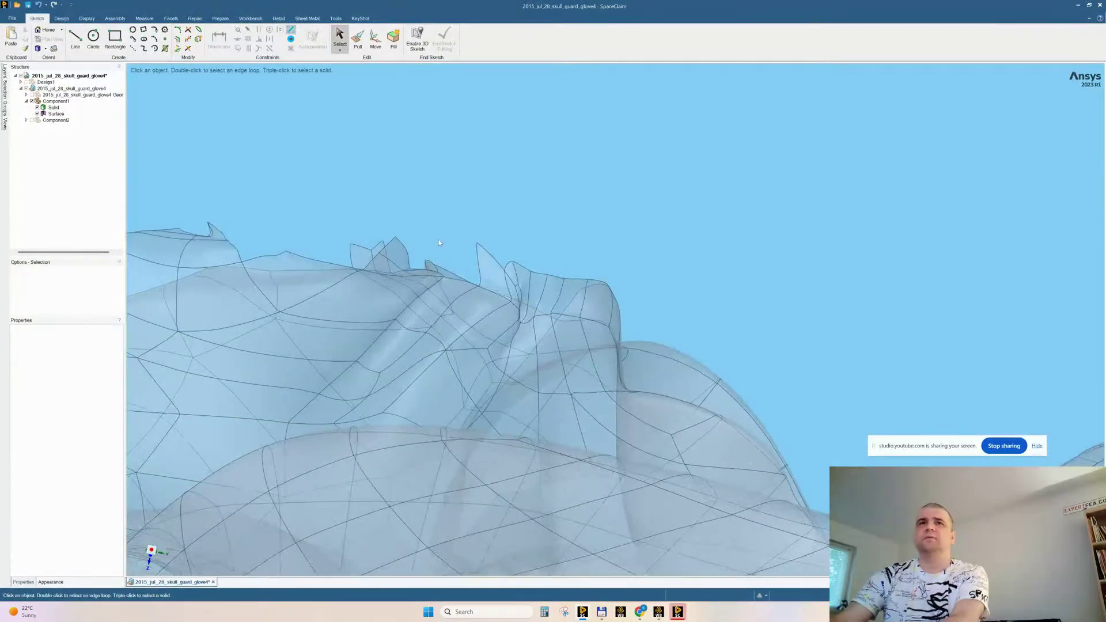
{"action": "left_click", "coordinate": [370, 260]}
{"action": "key", "text": "Delete"}
{"action": "left_click", "coordinate": [378, 256]}
{"action": "key", "text": "Delete"}
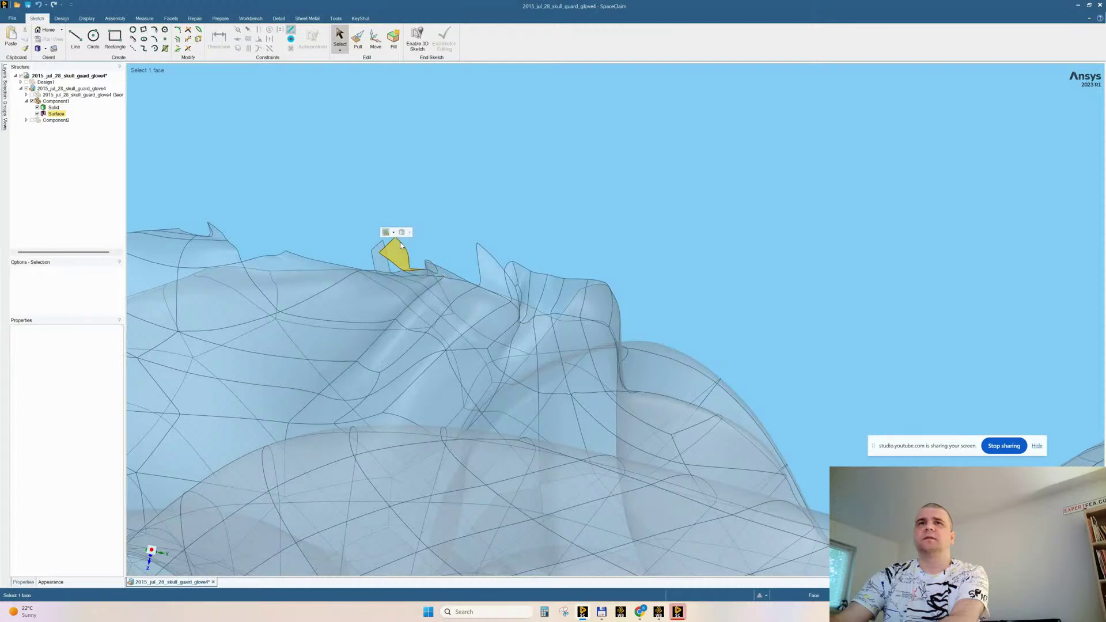
{"action": "left_click", "coordinate": [399, 254]}
{"action": "key", "text": "Delete"}
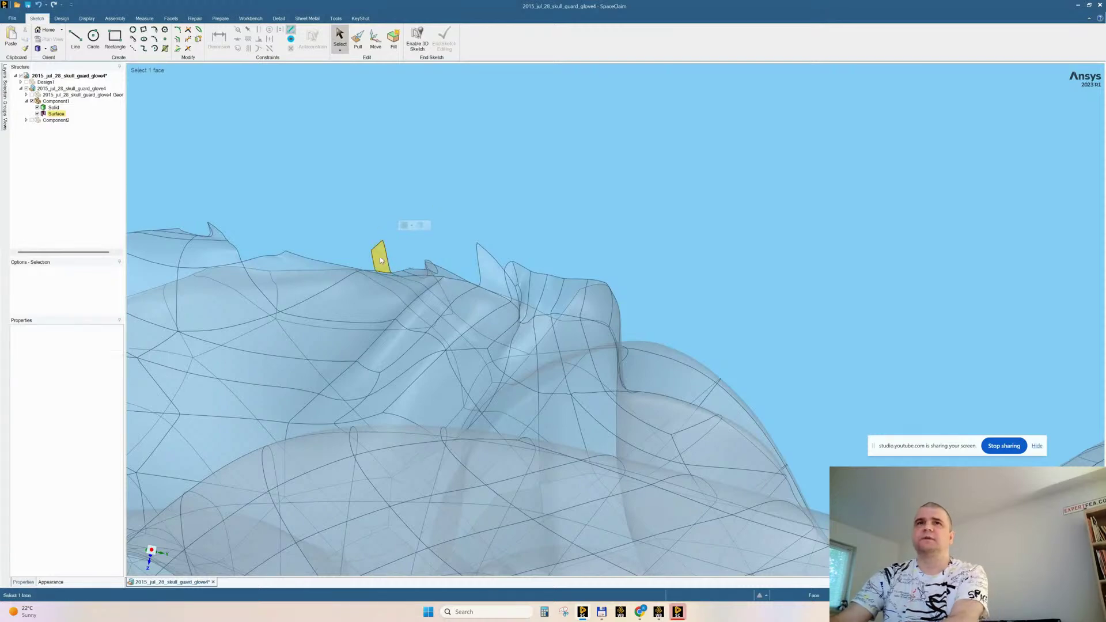
{"action": "left_click", "coordinate": [379, 257]}
{"action": "key", "text": "Delete"}
Delete the isolated pointed face beside the end socket and the band of upright faces around that socket's rim
{"action": "left_click", "coordinate": [495, 274]}
{"action": "key", "text": "Delete"}
{"action": "middle_click_drag", "start_coordinate": [687, 261], "coordinate": [647, 298]}
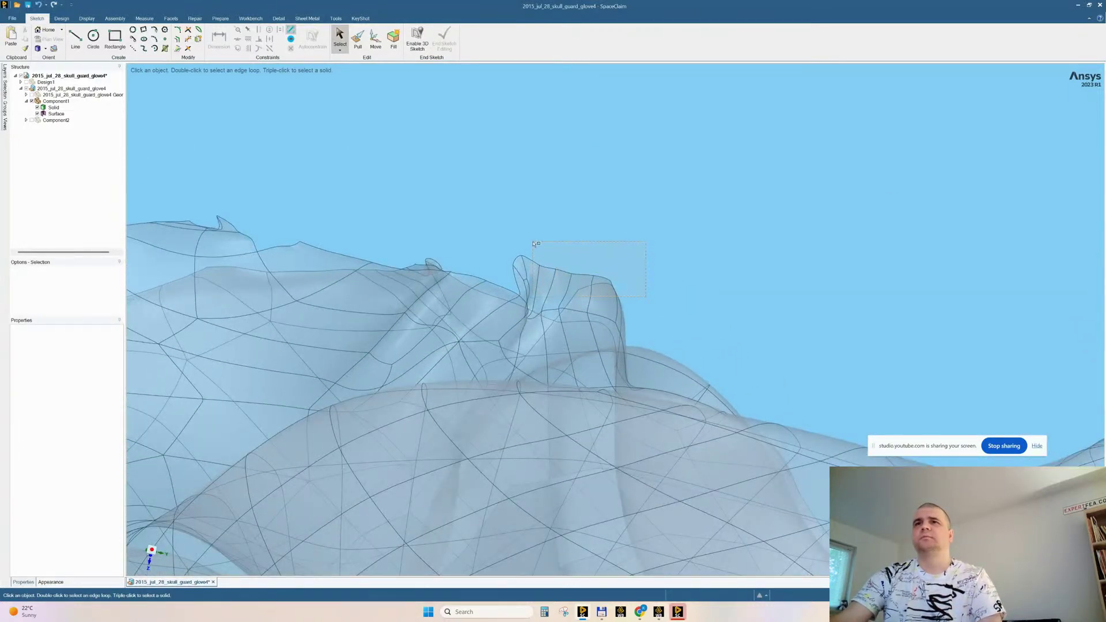
{"action": "left_click_drag", "start_coordinate": [535, 243], "coordinate": [525, 237]}
{"action": "key", "text": "Delete"}
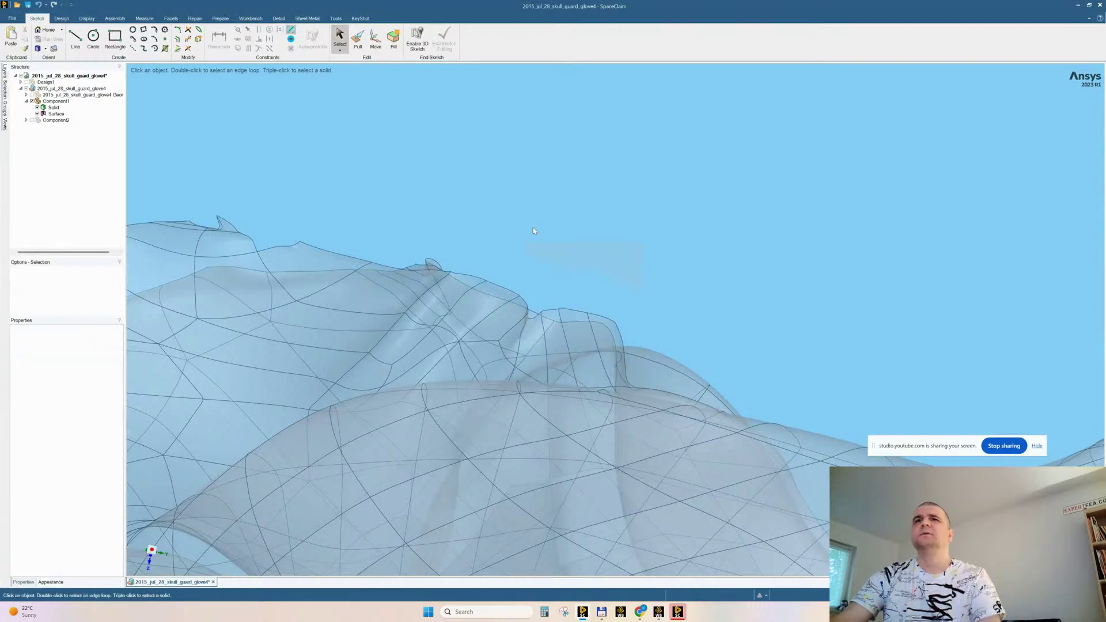
Hide the Solid body in Component1, leaving only the Surface body displayed
{"action": "middle_click_drag", "start_coordinate": [439, 247], "coordinate": [761, 190]}
{"action": "scroll", "coordinate": [551, 232], "scroll_direction": "down", "scroll_amount": 8}
{"action": "scroll", "coordinate": [599, 340], "scroll_direction": "up", "scroll_amount": 6}
{"action": "scroll", "coordinate": [760, 193], "scroll_direction": "up", "scroll_amount": 6}
{"action": "middle_click_drag", "start_coordinate": [668, 260], "coordinate": [630, 374], "text": "ctrl"}
{"action": "scroll", "coordinate": [614, 257], "scroll_direction": "down", "scroll_amount": 6}
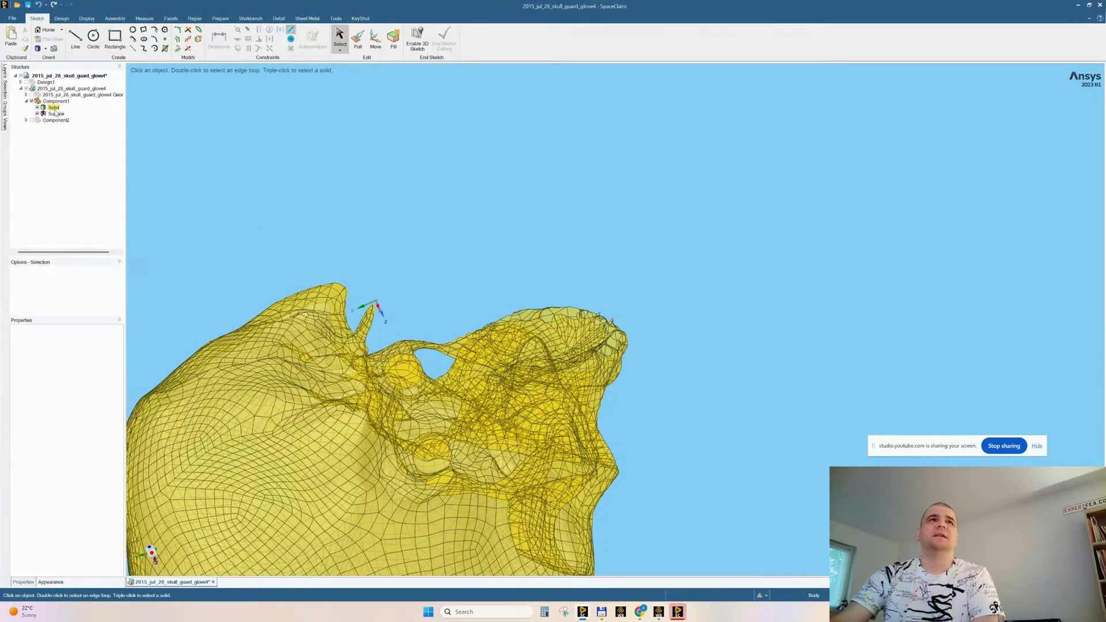
{"action": "left_click", "coordinate": [37, 107]}
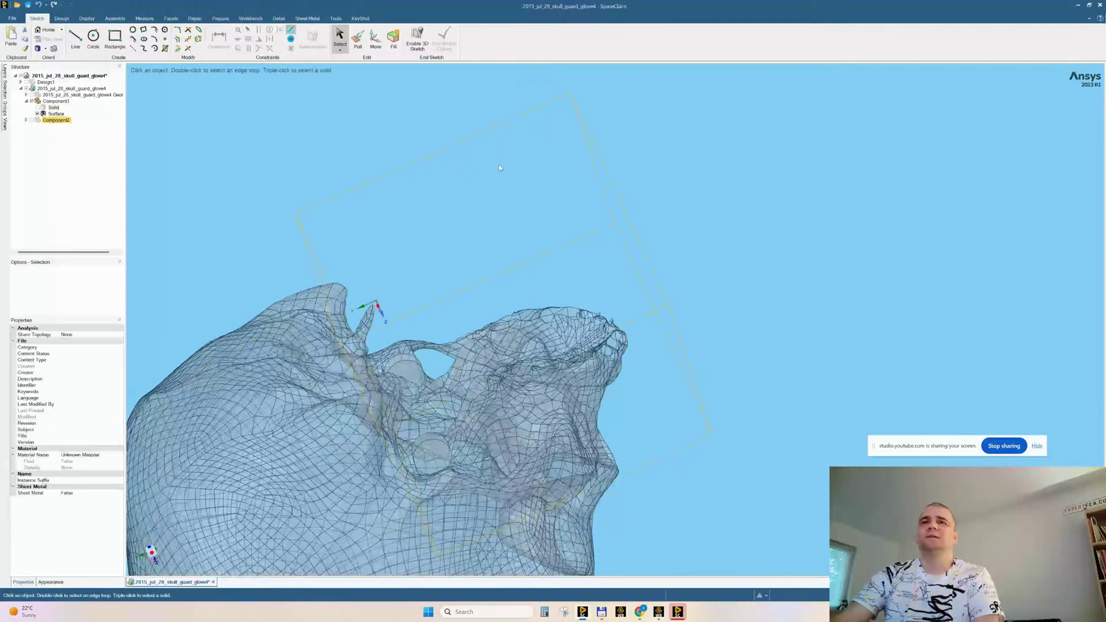
Run the Missing Faces repair on the skull surface and try to fill all detected openings
{"action": "left_click", "coordinate": [195, 19]}
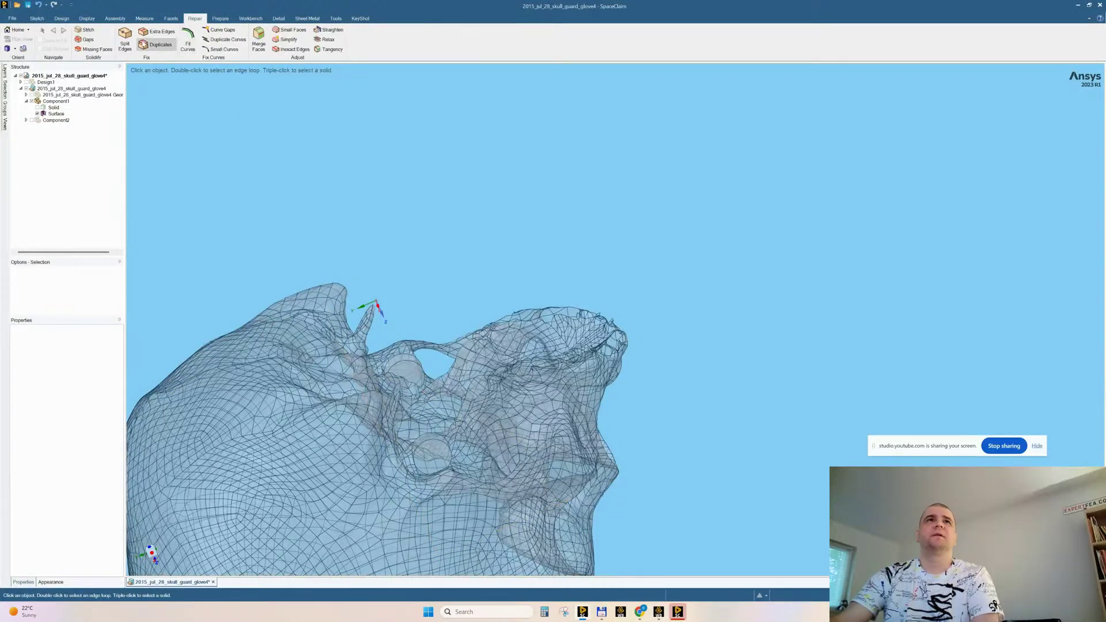
{"action": "left_click", "coordinate": [94, 49]}
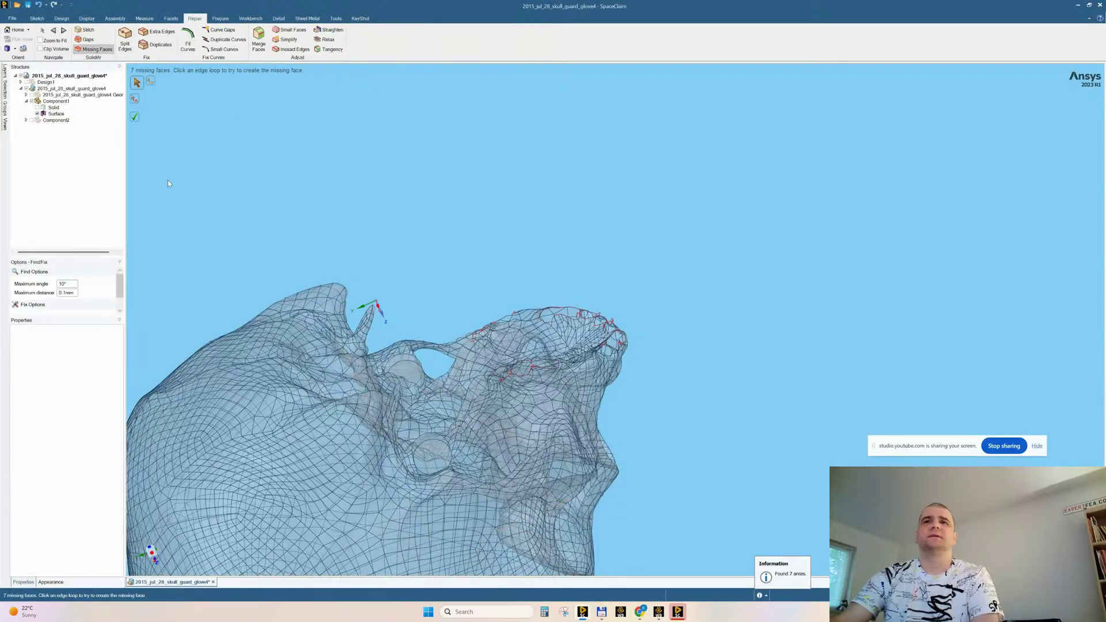
{"action": "mouse_move", "coordinate": [375, 225]}
{"action": "middle_mouse_down"}
{"action": "mouse_move", "coordinate": [388, 218]}
{"action": "mouse_move", "coordinate": [383, 244]}
{"action": "mouse_move", "coordinate": [383, 214]}
{"action": "middle_mouse_up"}
{"action": "left_click", "coordinate": [136, 118]}
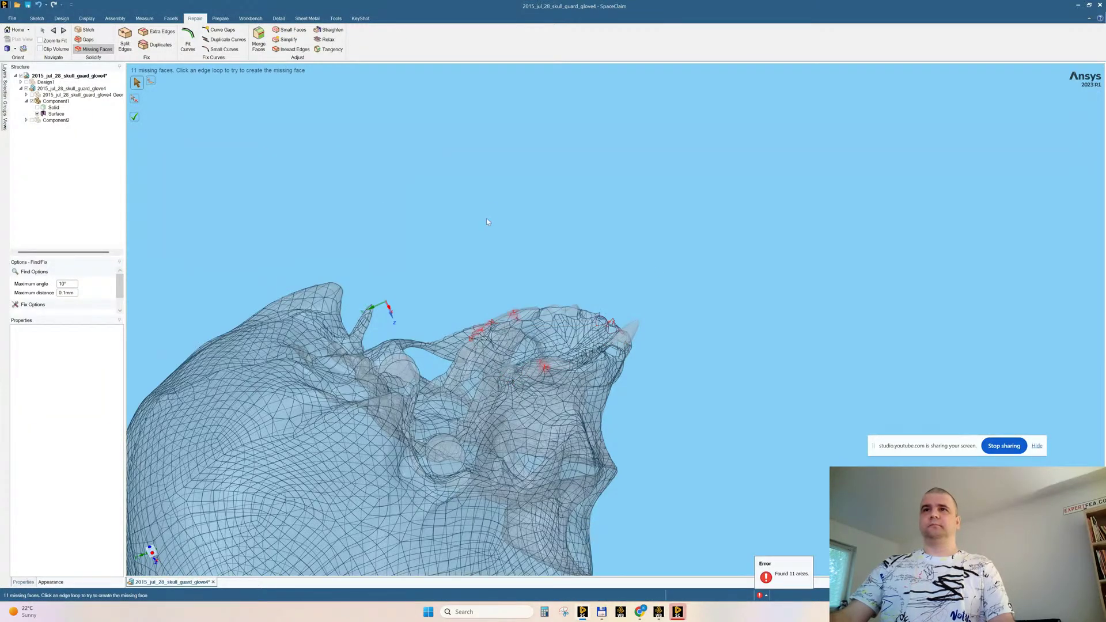
Examine the patched sockets and the highlighted missing-face edges around the whole arch from several sides
{"action": "middle_click_drag", "start_coordinate": [682, 273], "coordinate": [702, 247]}
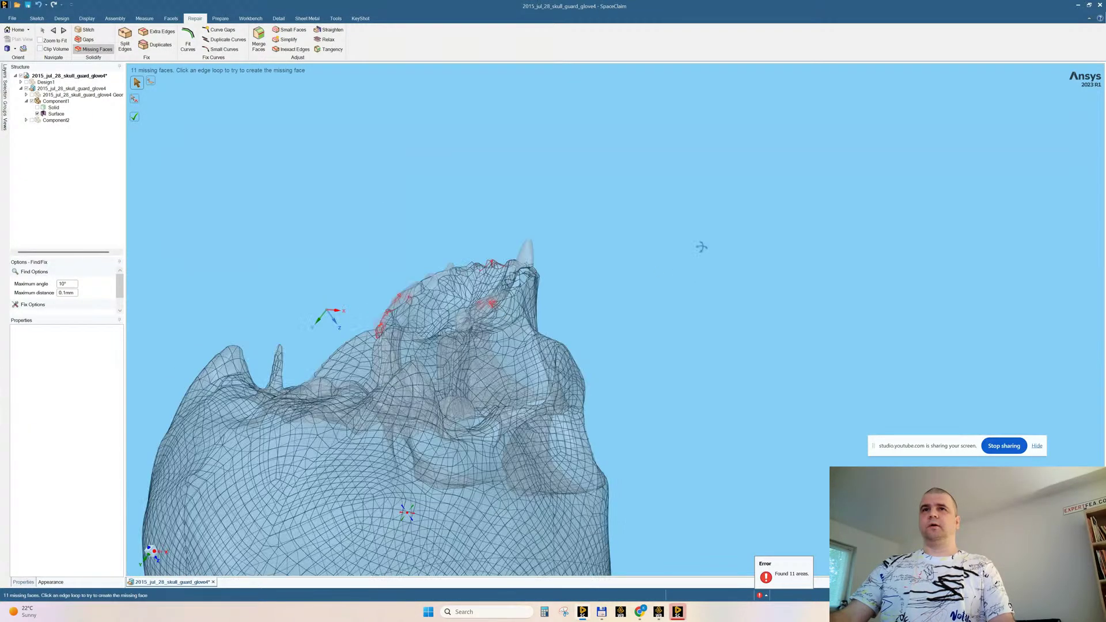
{"action": "scroll", "coordinate": [439, 383], "scroll_direction": "up", "scroll_amount": 10}
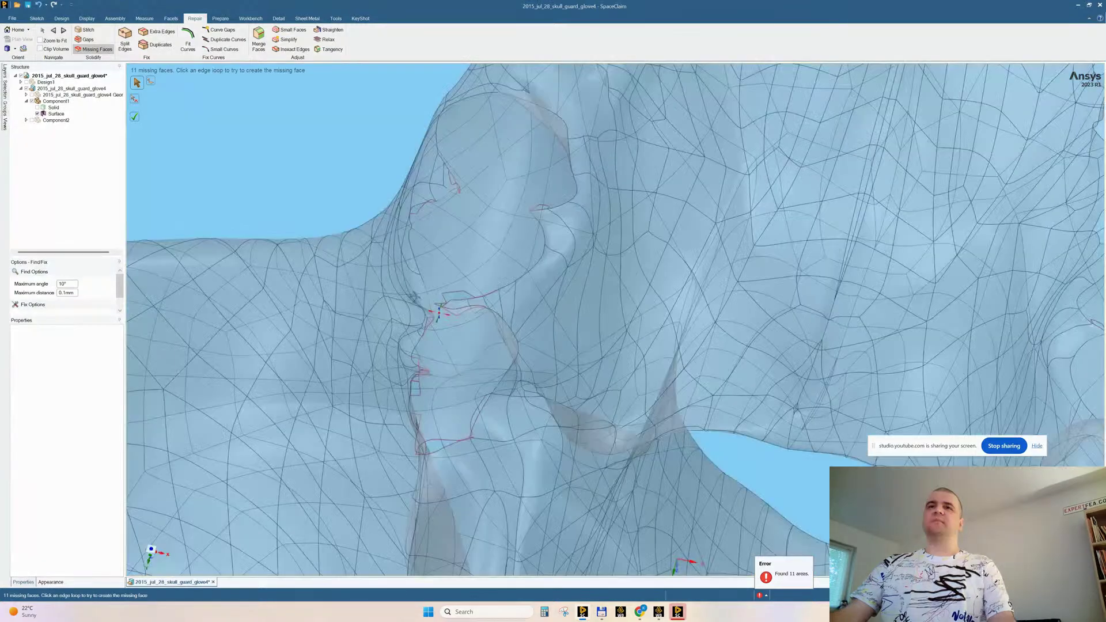
{"action": "scroll", "coordinate": [530, 343], "scroll_direction": "down", "scroll_amount": 10}
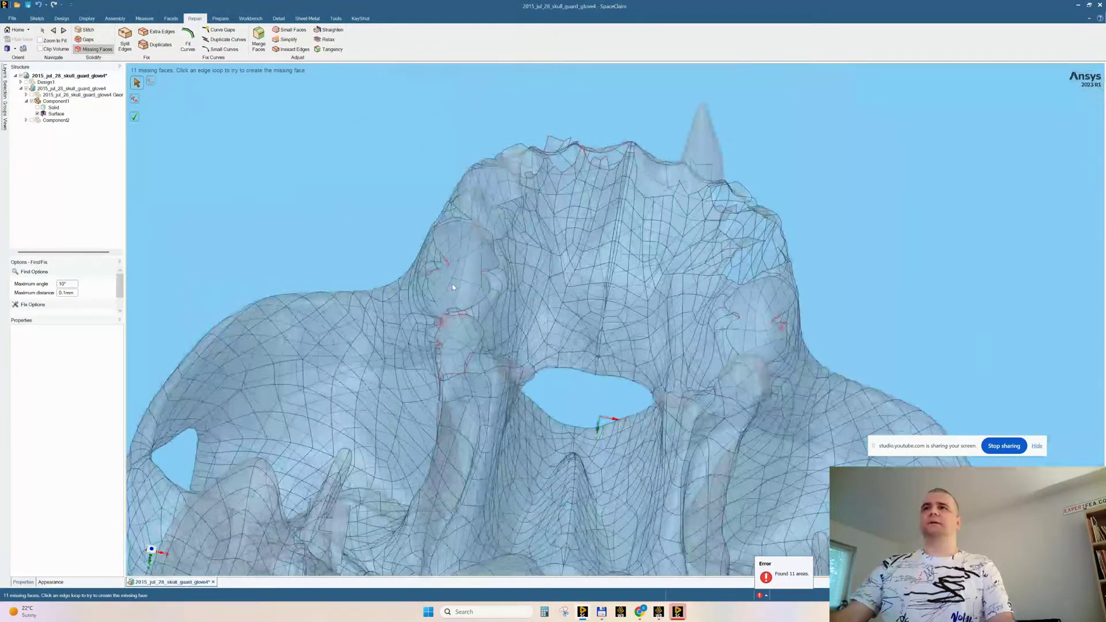
{"action": "middle_click_drag", "start_coordinate": [453, 287], "coordinate": [274, 376]}
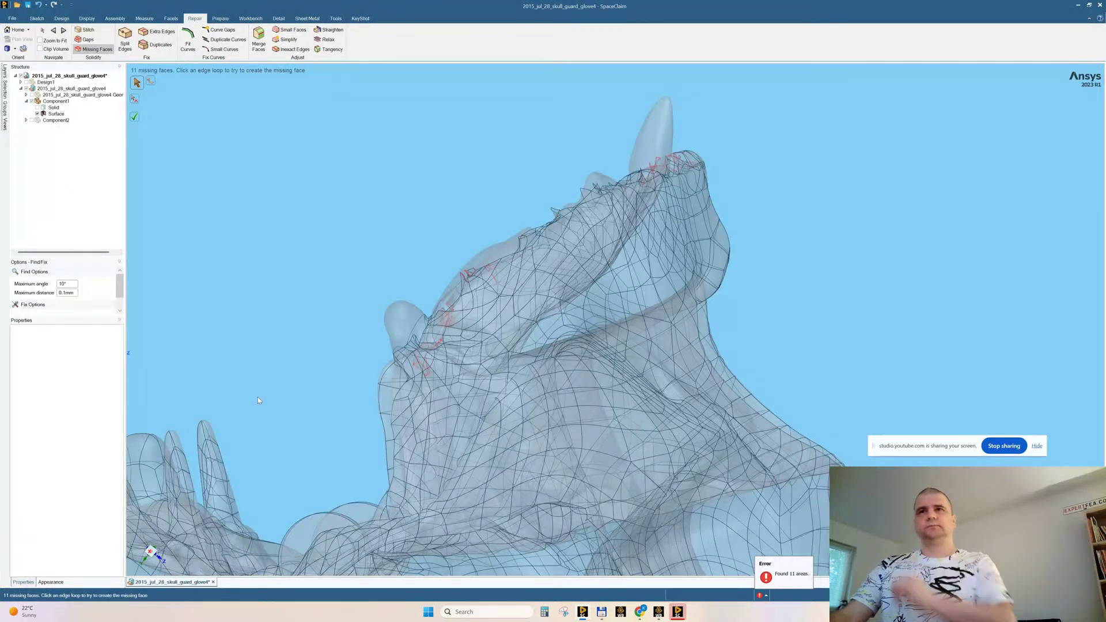
{"action": "middle_click_drag", "start_coordinate": [413, 377], "coordinate": [409, 355], "text": "ctrl"}
{"action": "middle_click_drag", "start_coordinate": [429, 431], "coordinate": [428, 406], "text": "ctrl"}
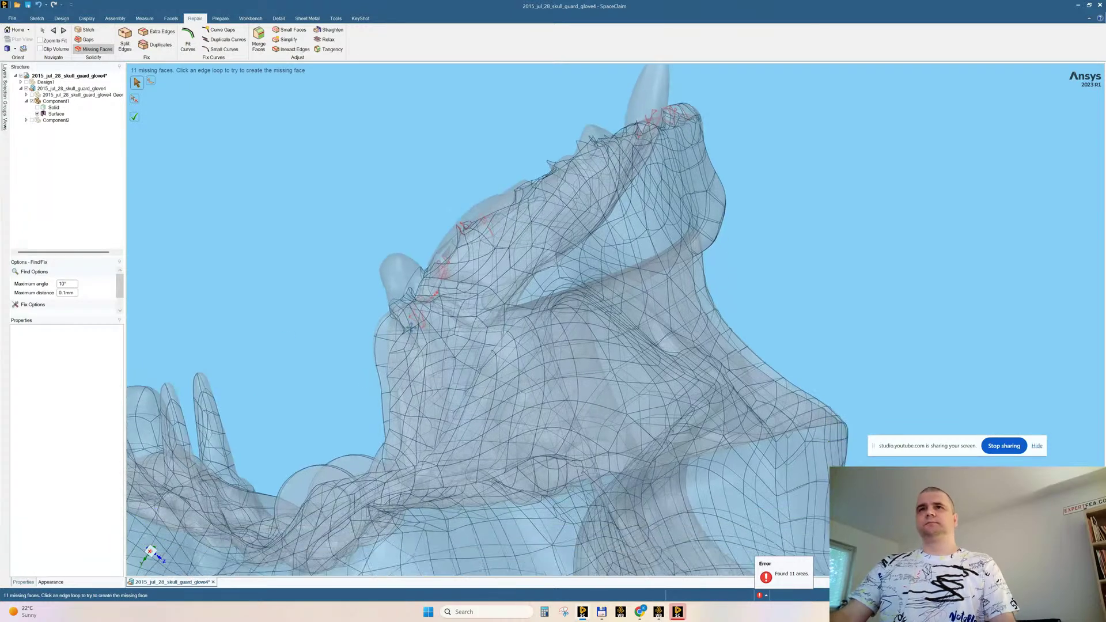
{"action": "scroll", "coordinate": [429, 406], "scroll_direction": "down", "scroll_amount": 5}
{"action": "scroll", "coordinate": [428, 406], "scroll_direction": "up", "scroll_amount": 2}
{"action": "scroll", "coordinate": [428, 405], "scroll_direction": "down", "scroll_amount": 2}
{"action": "scroll", "coordinate": [424, 372], "scroll_direction": "up", "scroll_amount": 2}
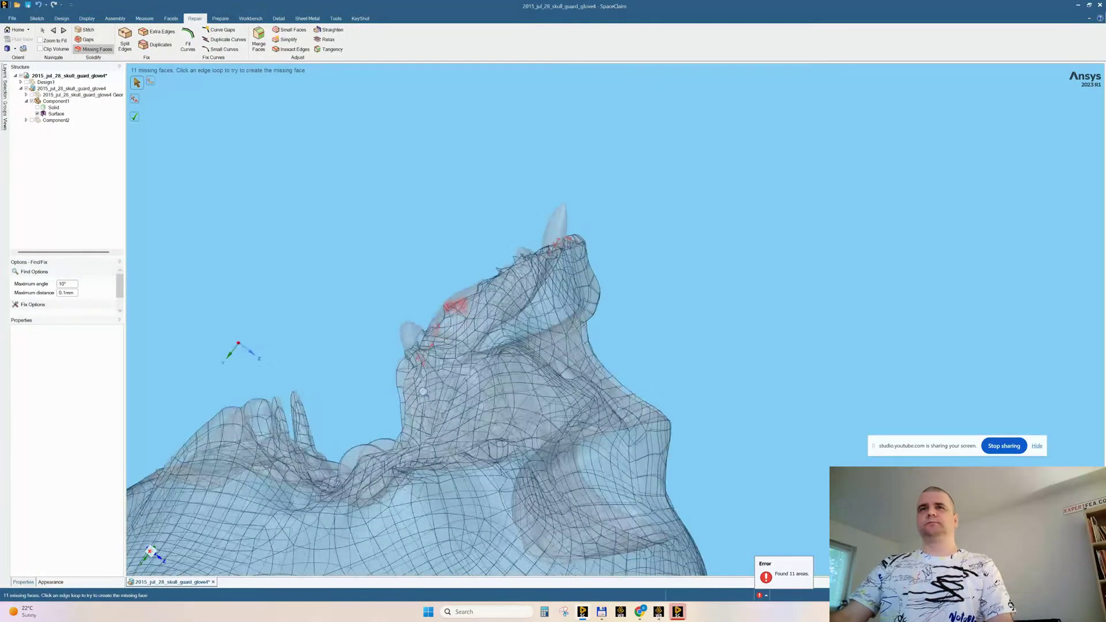
{"action": "middle_click_drag", "start_coordinate": [355, 386], "coordinate": [457, 345], "text": "ctrl"}
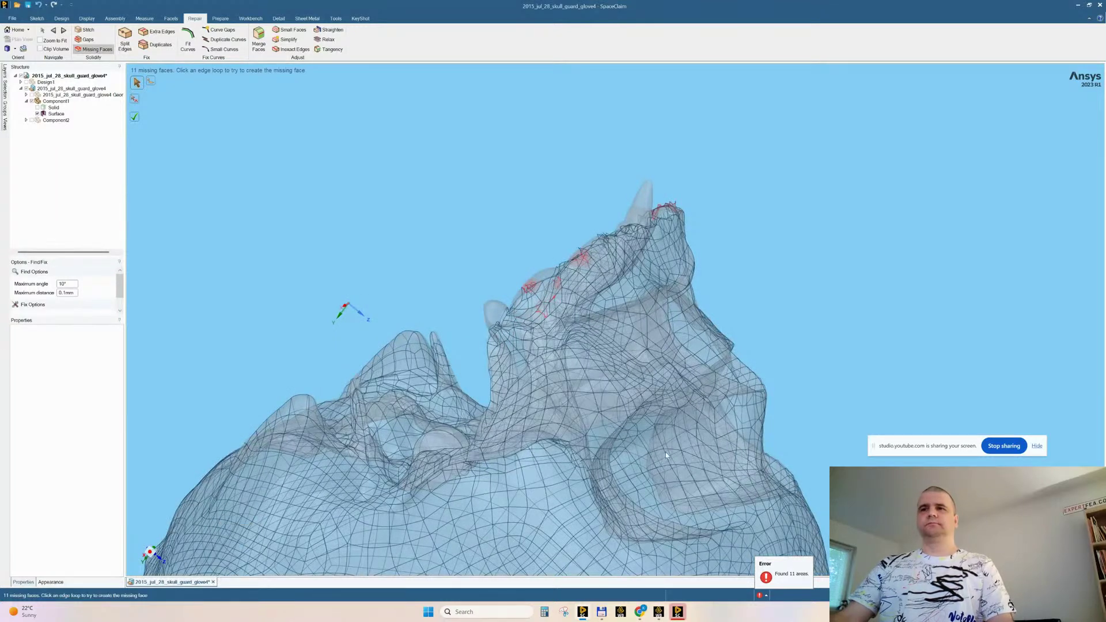
{"action": "mouse_move", "coordinate": [641, 615]}
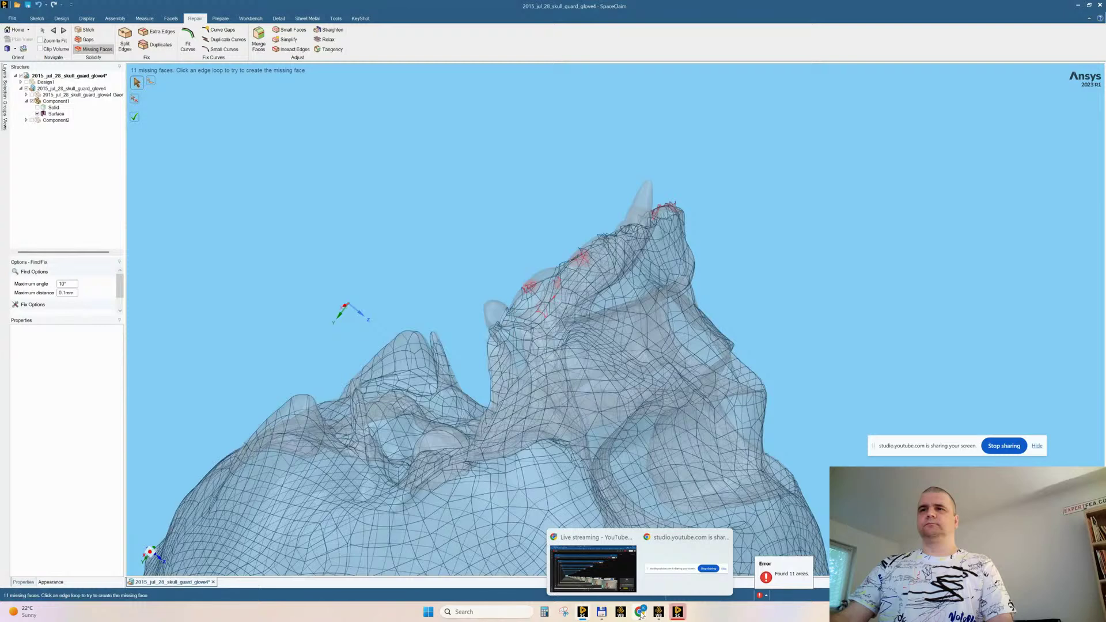
{"action": "middle_click_drag", "start_coordinate": [757, 248], "coordinate": [821, 236]}
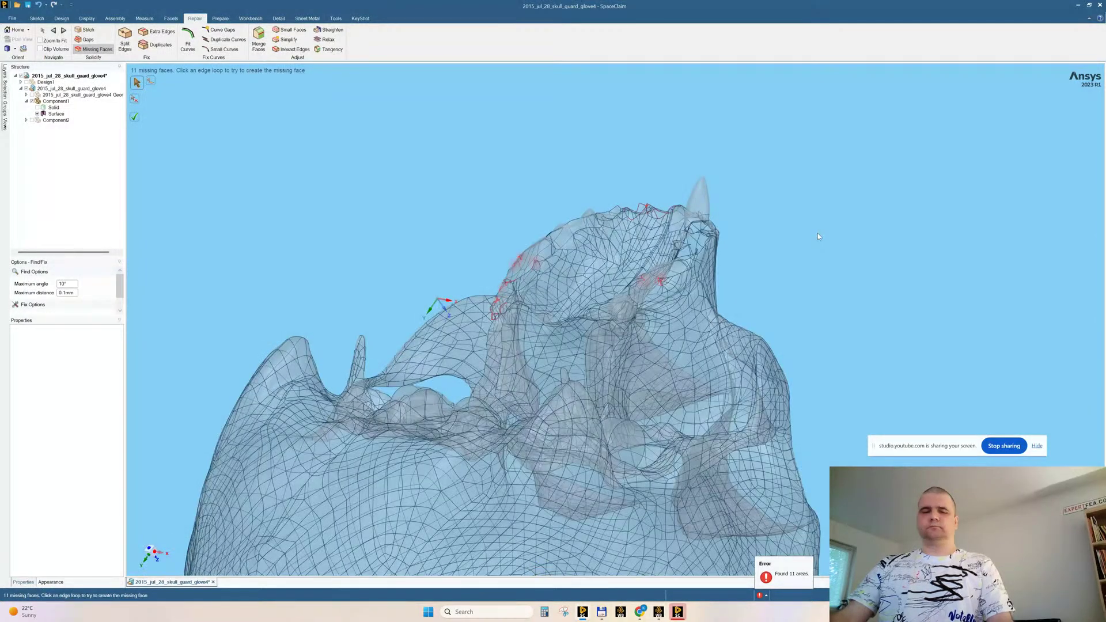
Undo the missing-face repair and the hiding of the Solid body, and close the skull document without saving
{"action": "key", "text": "ctrl+z"}
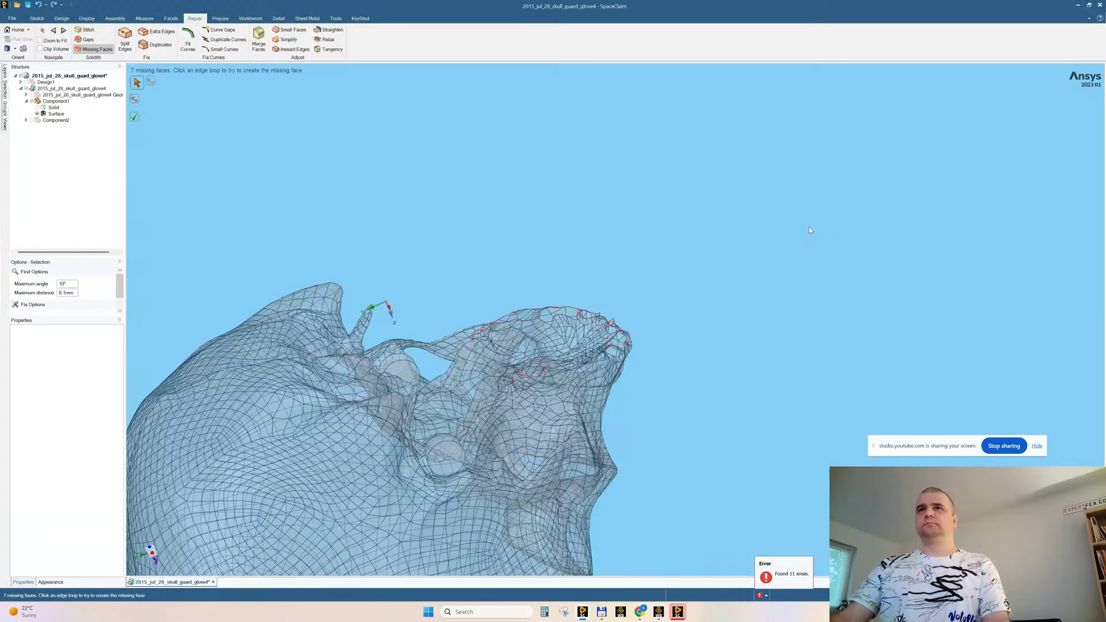
{"action": "key", "text": "ctrl+z"}
{"action": "left_click", "coordinate": [214, 582]}
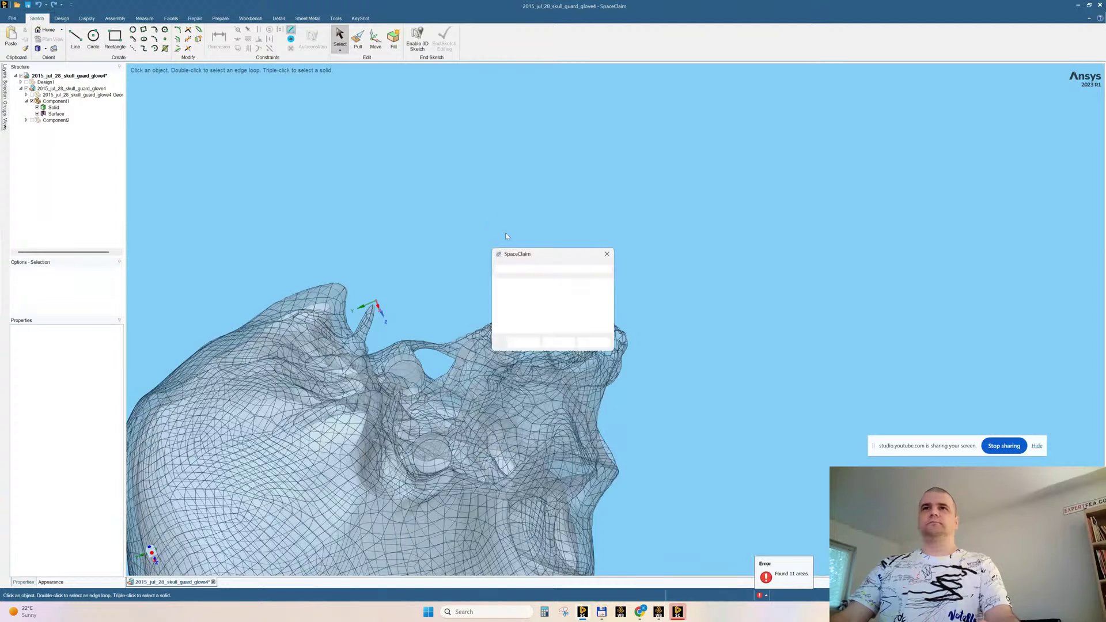
{"action": "left_click", "coordinate": [557, 343]}
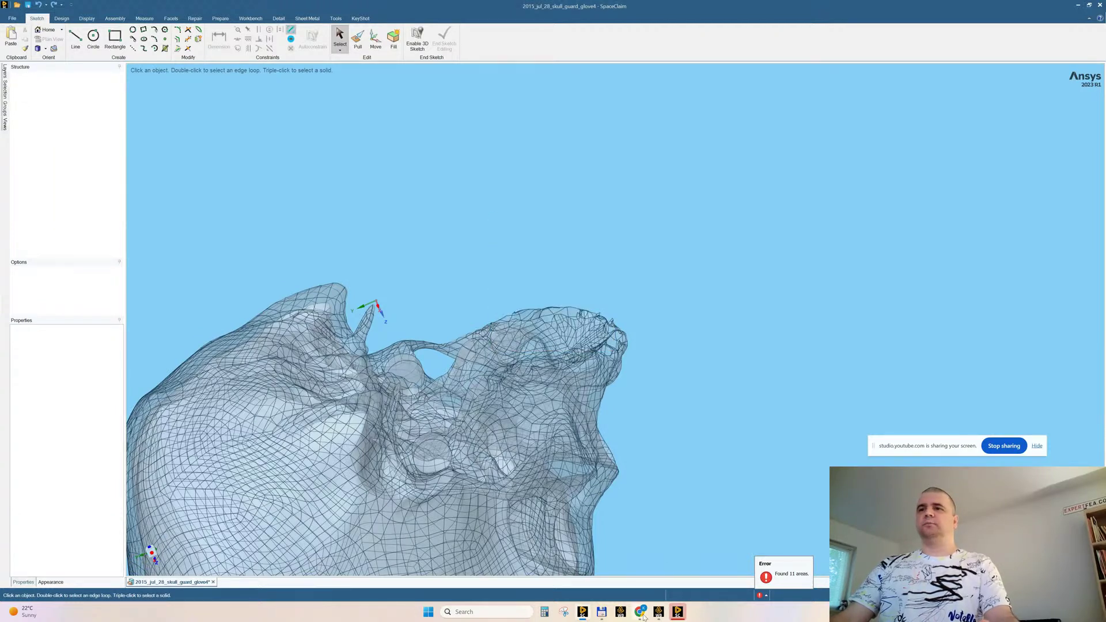
Switch to Chrome and look through the Biomechanics FEA Simulations 1 page on expertfea.com for skull simulations
{"action": "mouse_move", "coordinate": [644, 617]}
{"action": "left_click", "coordinate": [594, 567]}
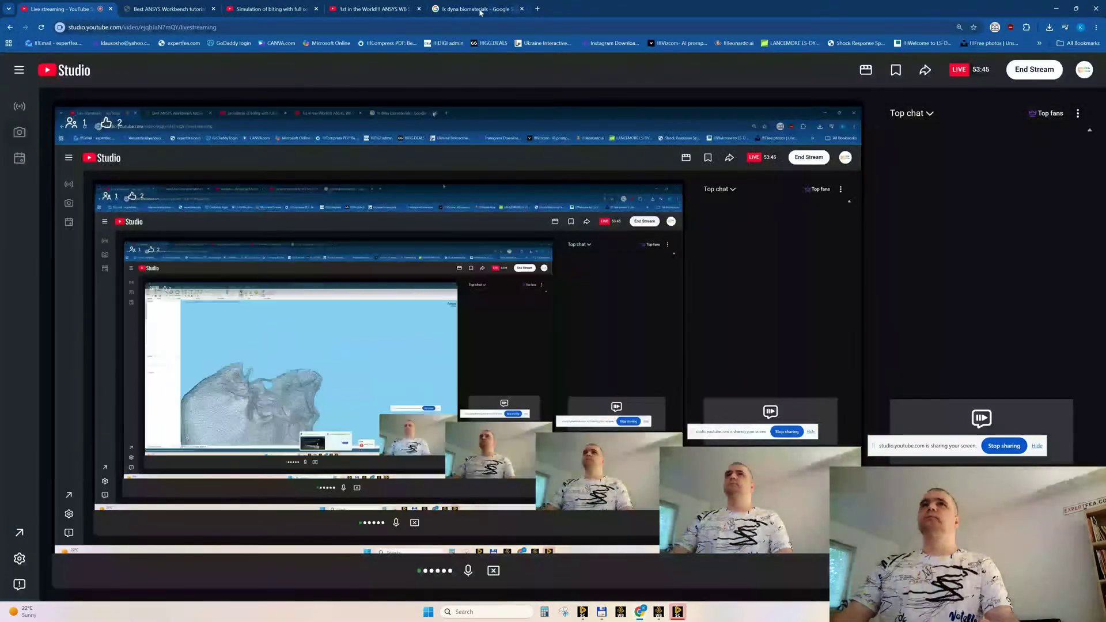
{"action": "left_click", "coordinate": [173, 9]}
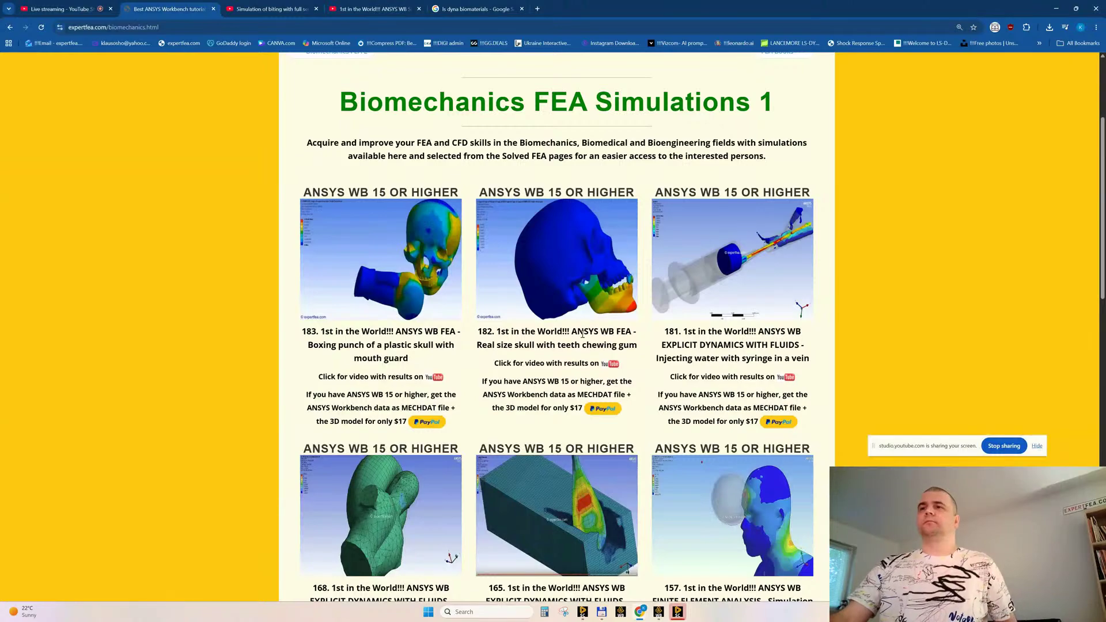
{"action": "scroll", "coordinate": [582, 335], "scroll_direction": "down", "scroll_amount": 3}
{"action": "scroll", "coordinate": [583, 333], "scroll_direction": "down", "scroll_amount": 7}
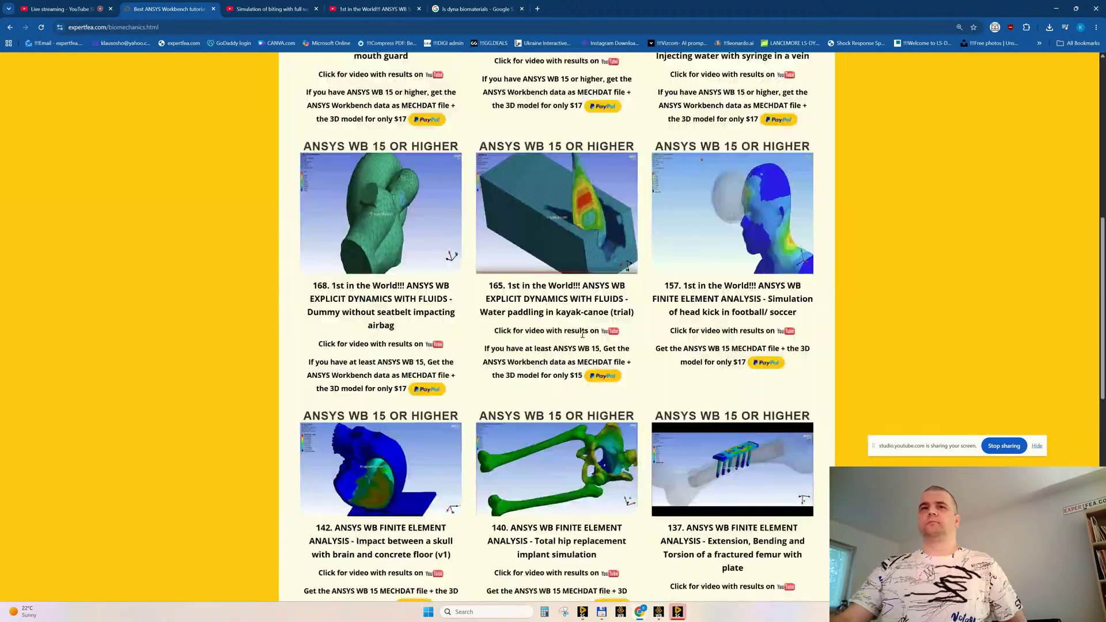
{"action": "scroll", "coordinate": [583, 337], "scroll_direction": "up", "scroll_amount": 4}
{"action": "scroll", "coordinate": [582, 337], "scroll_direction": "up", "scroll_amount": 8}
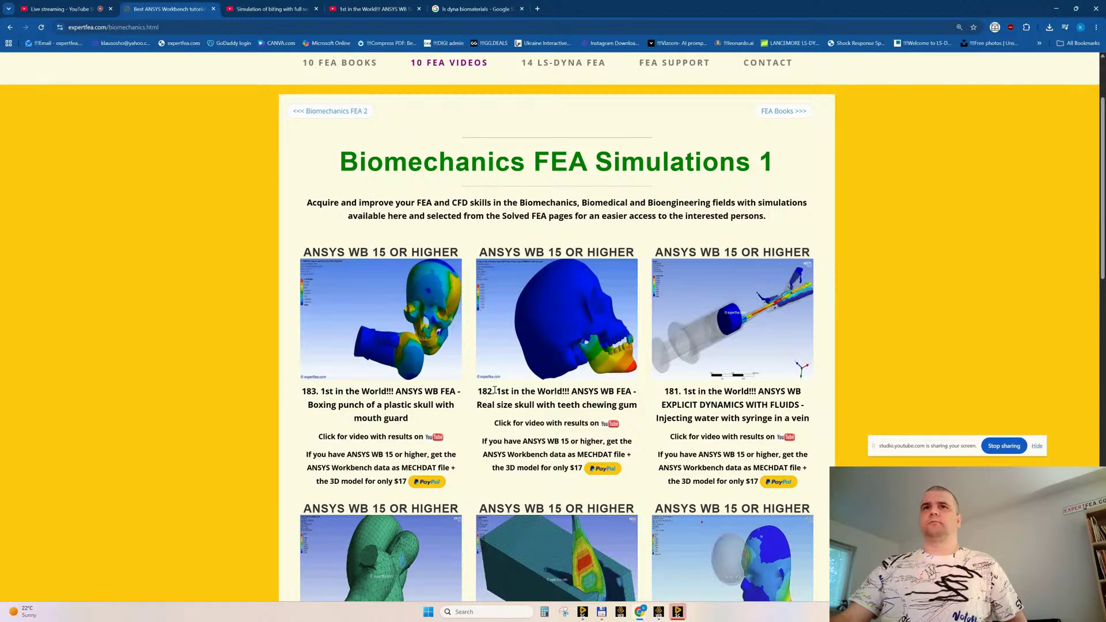
Look through the Biomechanics FEA Simulations 2 and 3 pages for skull, jaw and teeth simulations
{"action": "left_click", "coordinate": [345, 114]}
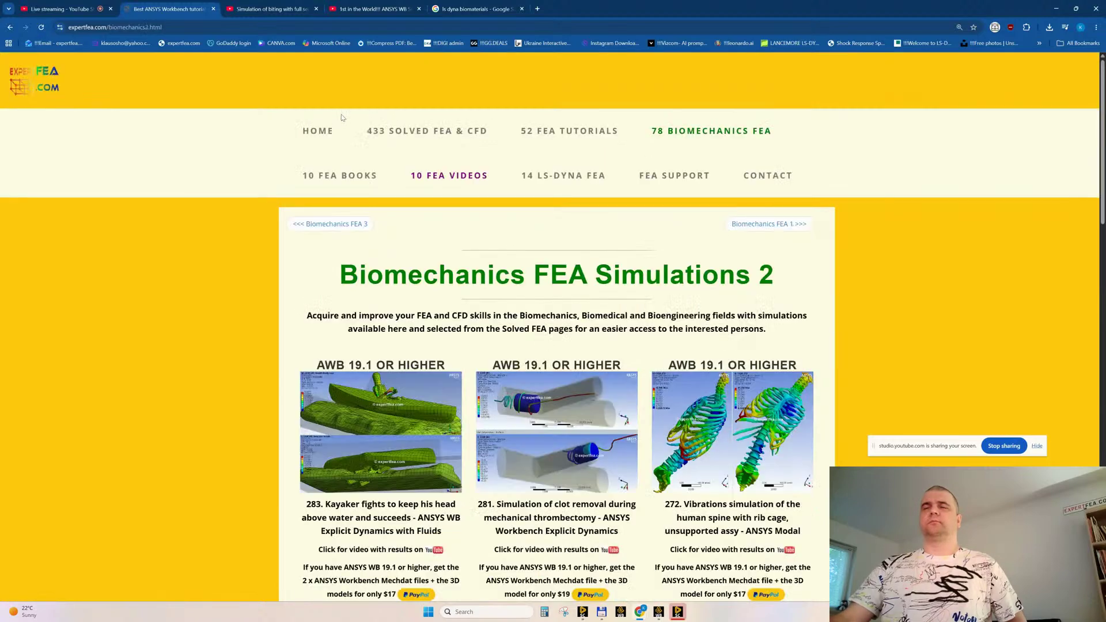
{"action": "scroll", "coordinate": [568, 250], "scroll_direction": "down", "scroll_amount": 6}
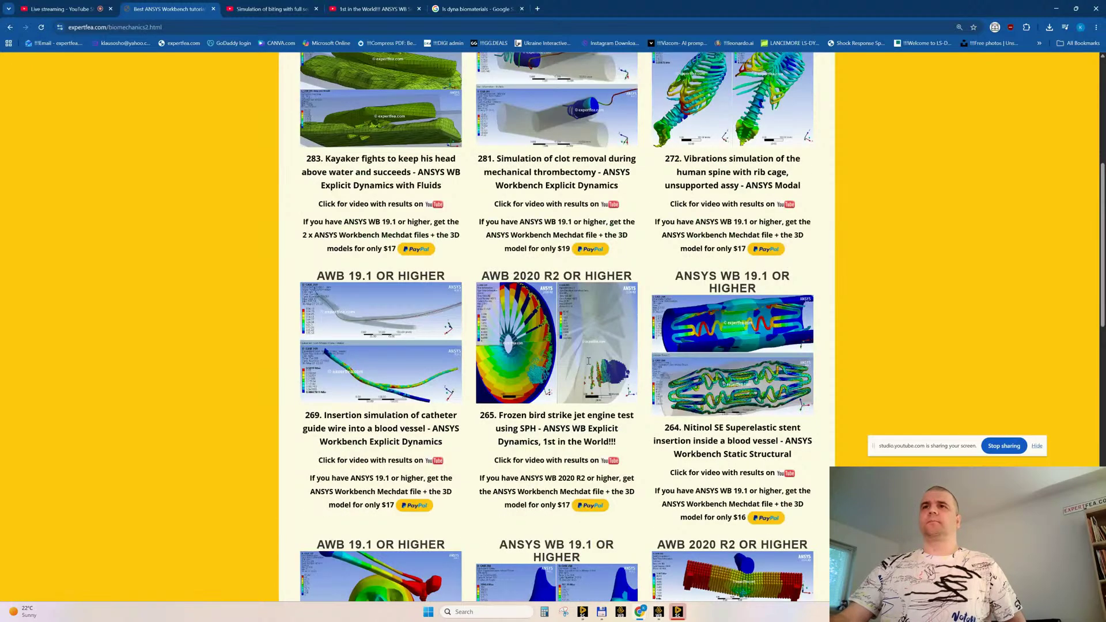
{"action": "scroll", "coordinate": [588, 361], "scroll_direction": "down", "scroll_amount": 14}
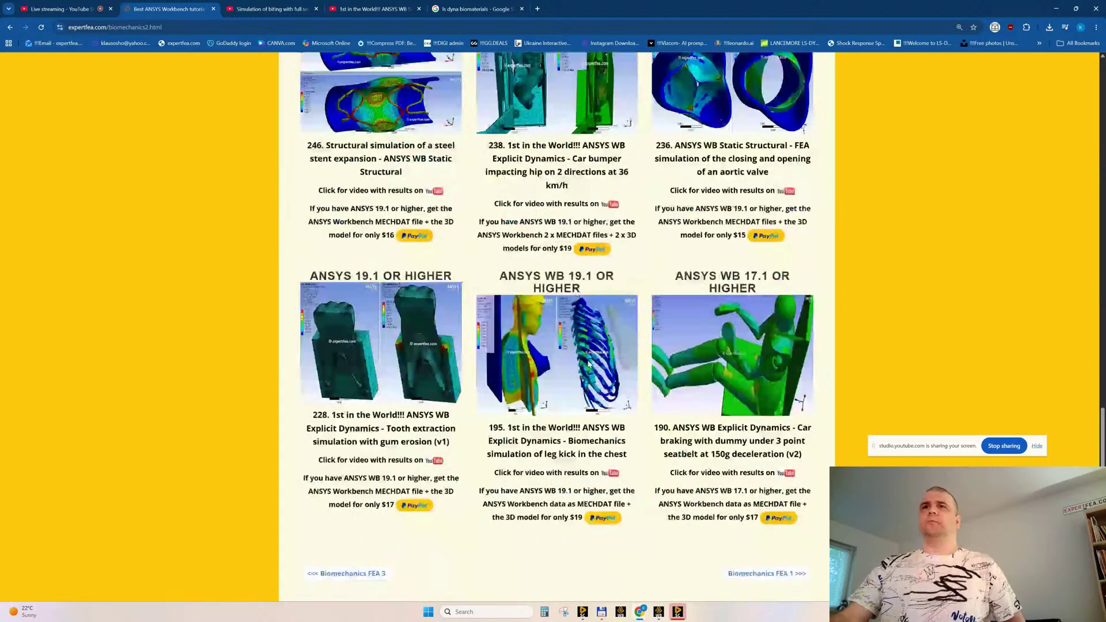
{"action": "scroll", "coordinate": [588, 364], "scroll_direction": "down", "scroll_amount": 2}
{"action": "left_click", "coordinate": [340, 499]}
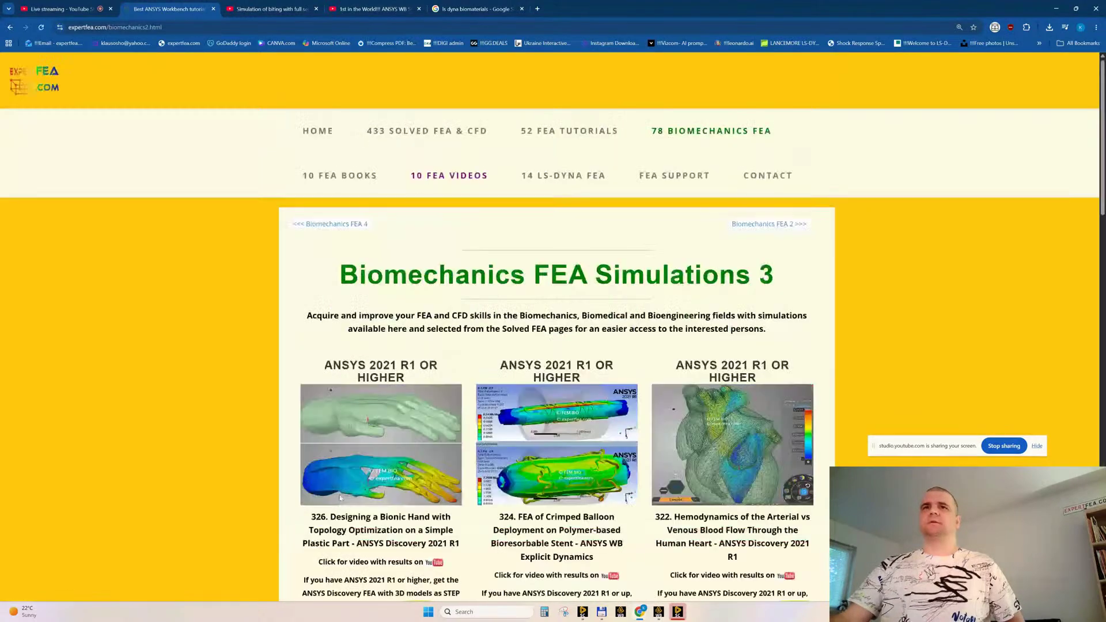
{"action": "scroll", "coordinate": [376, 371], "scroll_direction": "down", "scroll_amount": 11}
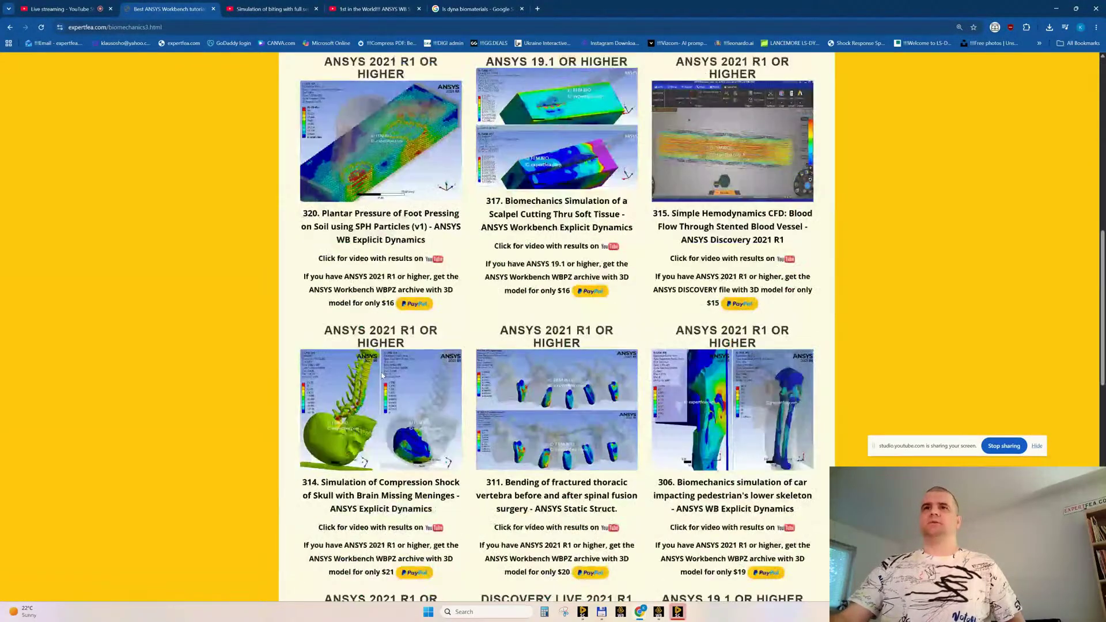
{"action": "scroll", "coordinate": [381, 376], "scroll_direction": "down", "scroll_amount": 8}
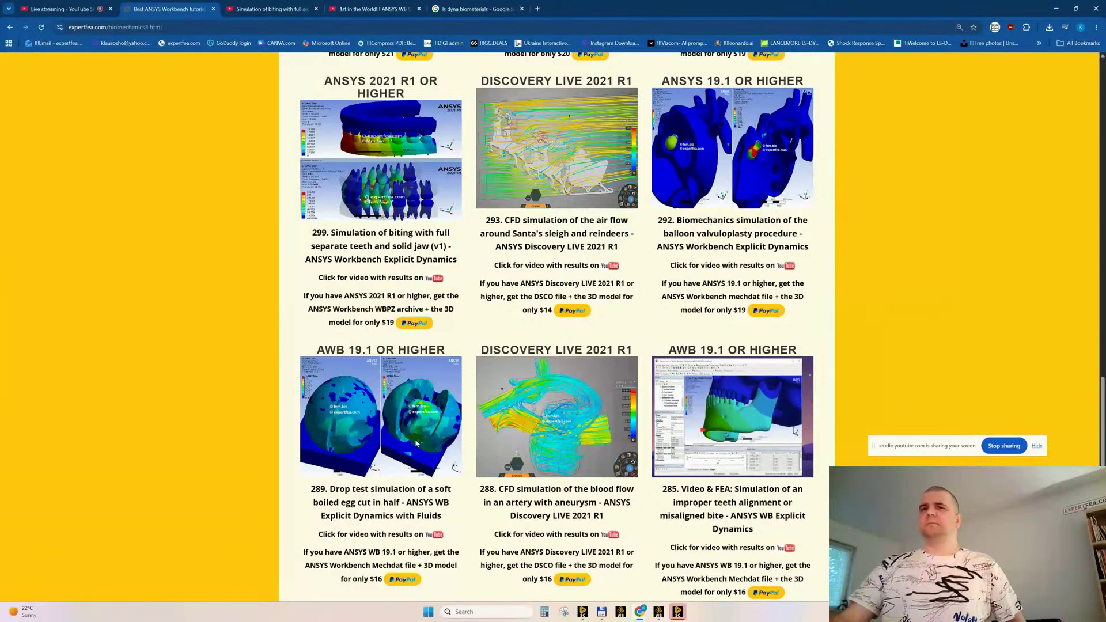
{"action": "scroll", "coordinate": [400, 447], "scroll_direction": "down", "scroll_amount": 3}
Look through the Biomechanics FEA Simulations 4 page for simulations involving the skull, jaw or teeth
{"action": "left_click", "coordinate": [346, 505]}
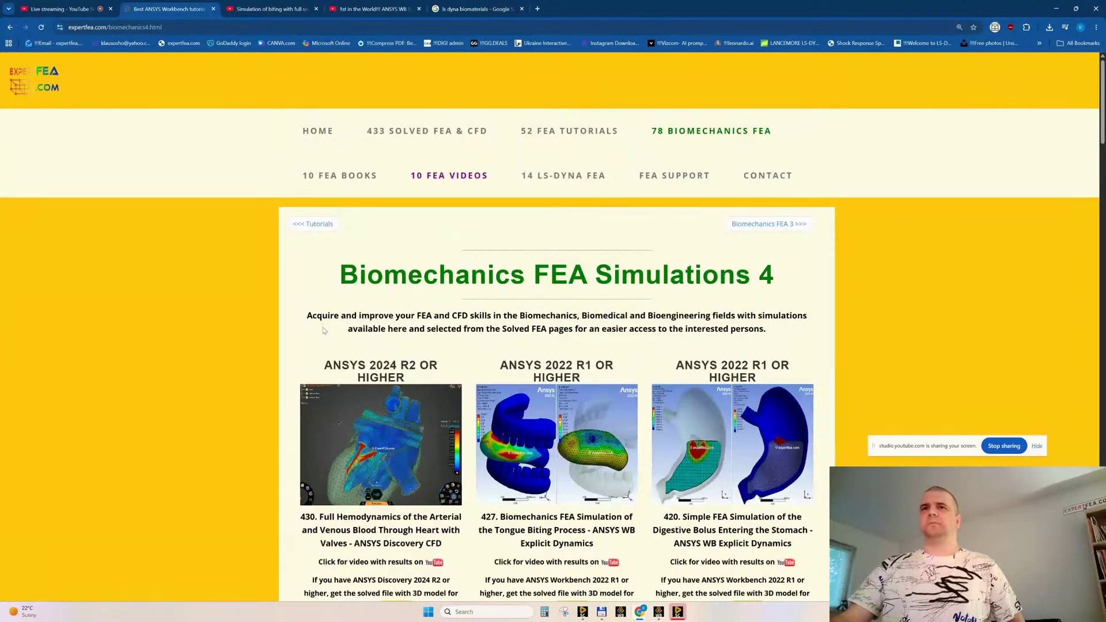
{"action": "scroll", "coordinate": [218, 323], "scroll_direction": "down", "scroll_amount": 4}
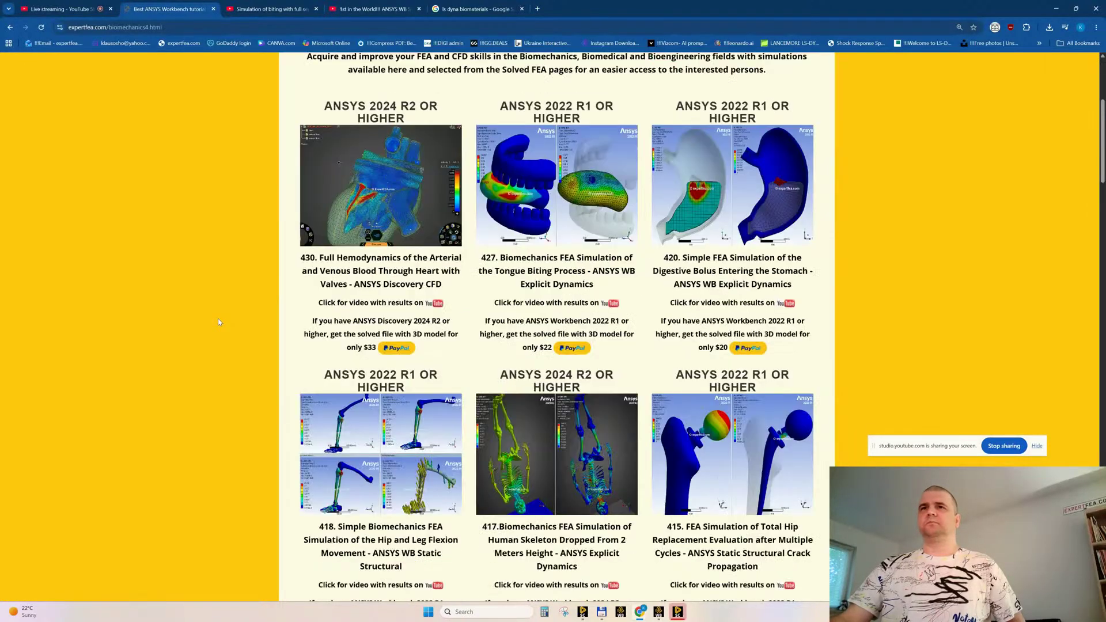
{"action": "scroll", "coordinate": [219, 322], "scroll_direction": "down", "scroll_amount": 1}
{"action": "scroll", "coordinate": [218, 322], "scroll_direction": "down", "scroll_amount": 4}
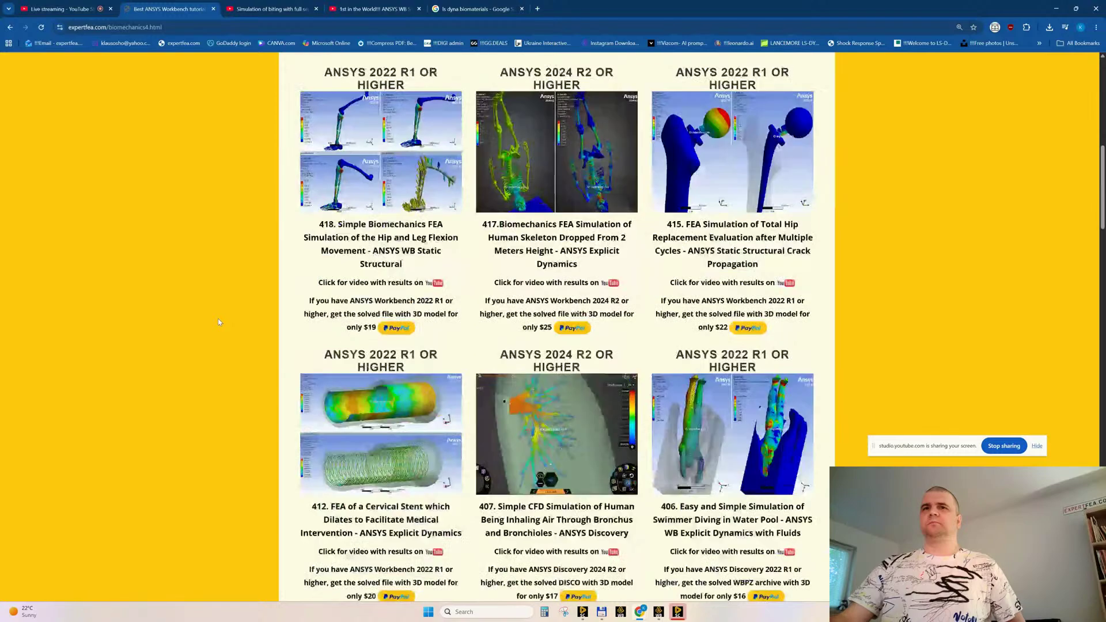
{"action": "scroll", "coordinate": [218, 322], "scroll_direction": "down", "scroll_amount": 11}
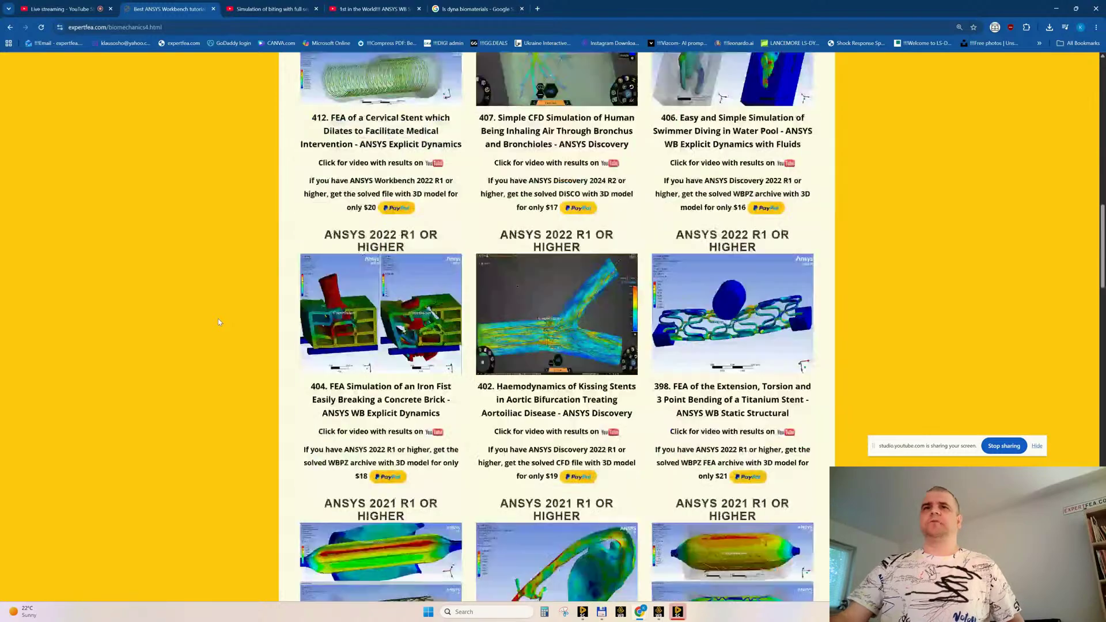
{"action": "scroll", "coordinate": [218, 322], "scroll_direction": "down", "scroll_amount": 6}
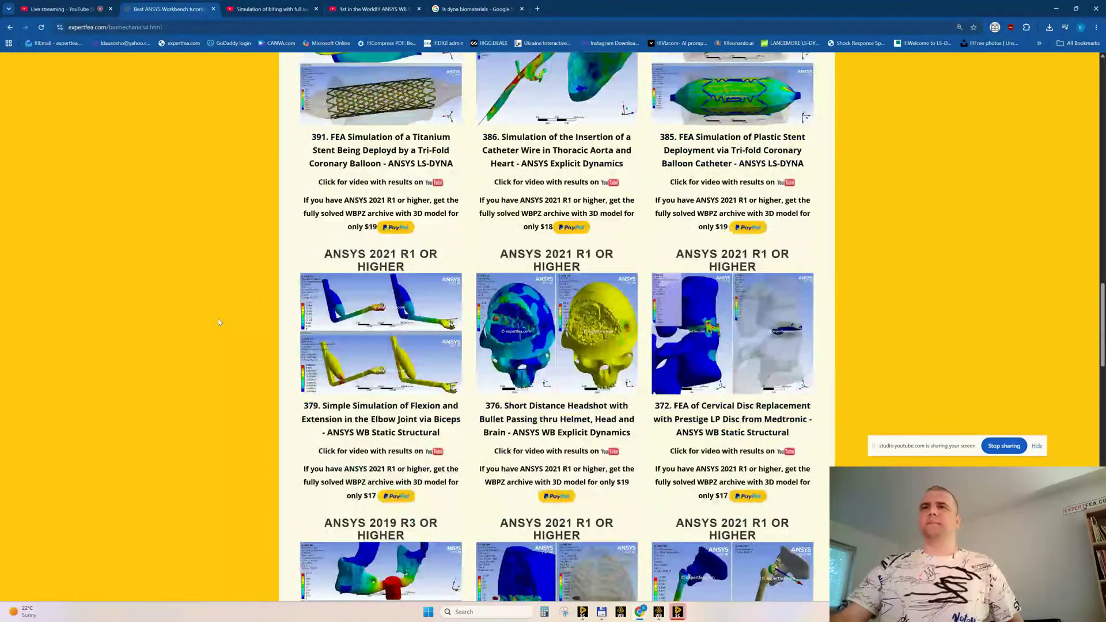
{"action": "scroll", "coordinate": [219, 322], "scroll_direction": "down", "scroll_amount": 1}
{"action": "scroll", "coordinate": [218, 321], "scroll_direction": "down", "scroll_amount": 3}
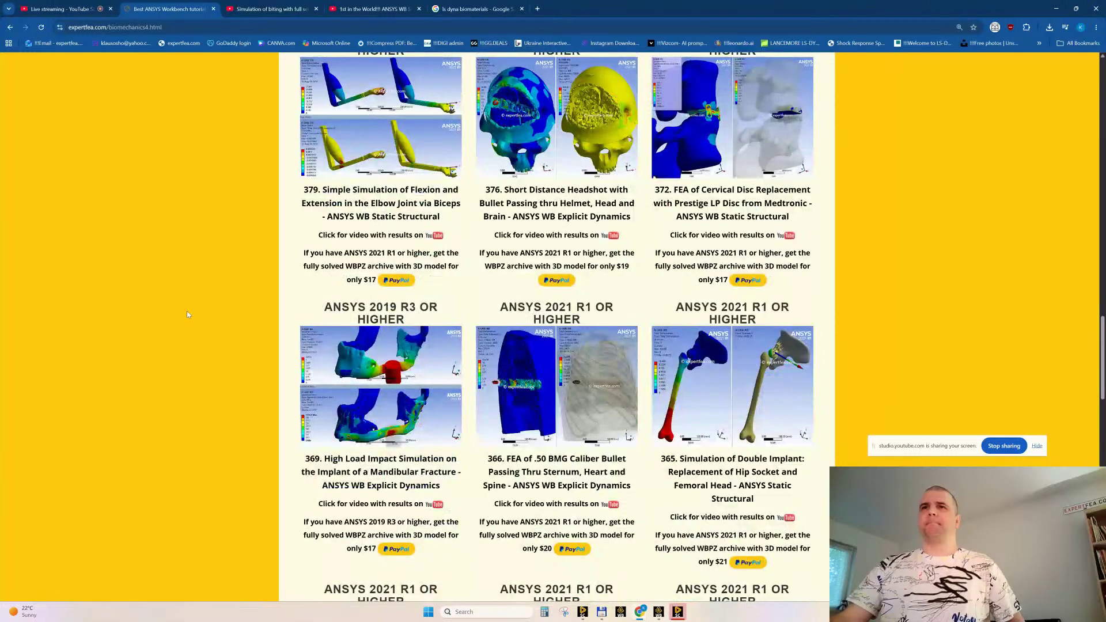
{"action": "scroll", "coordinate": [447, 308], "scroll_direction": "up", "scroll_amount": 9}
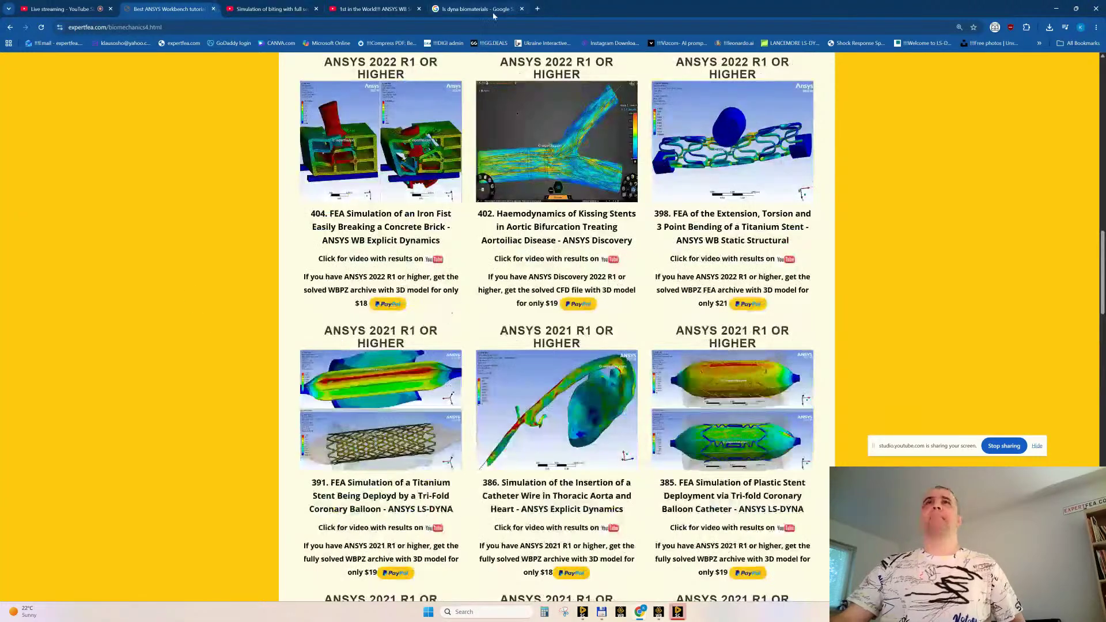
Open the GrabCAD Community Library in a new browser tab
{"action": "left_click", "coordinate": [538, 9]}
{"action": "type", "text": "grabvcad"}
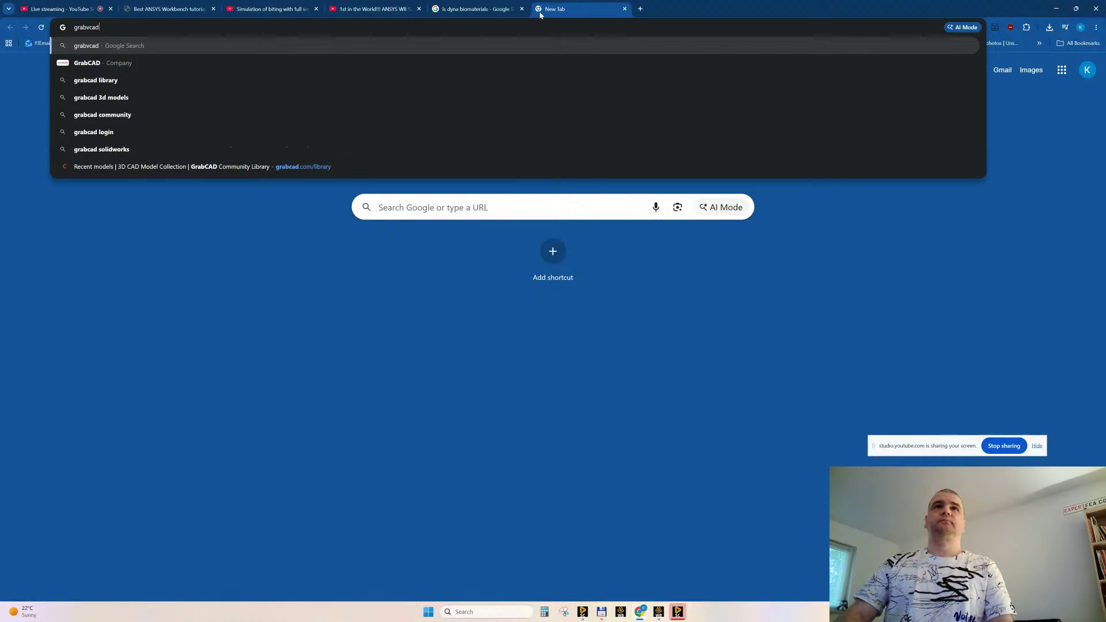
{"action": "key", "text": "Down"}
{"action": "key", "text": "Down"}
{"action": "key", "text": "Down"}
{"action": "key", "text": "Down"}
{"action": "key", "text": "Down"}
{"action": "key", "text": "Down"}
{"action": "key", "text": "Down"}
{"action": "key", "text": "Return"}
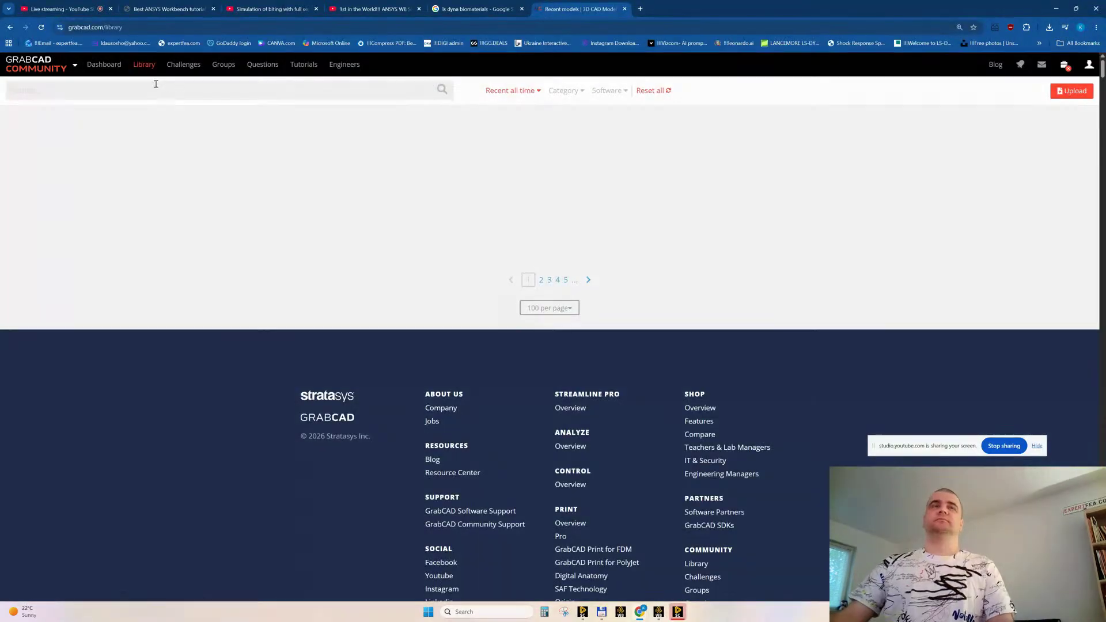
Search the model library for "jaw" and look through the first page of results
{"action": "type", "text": "jaw"}
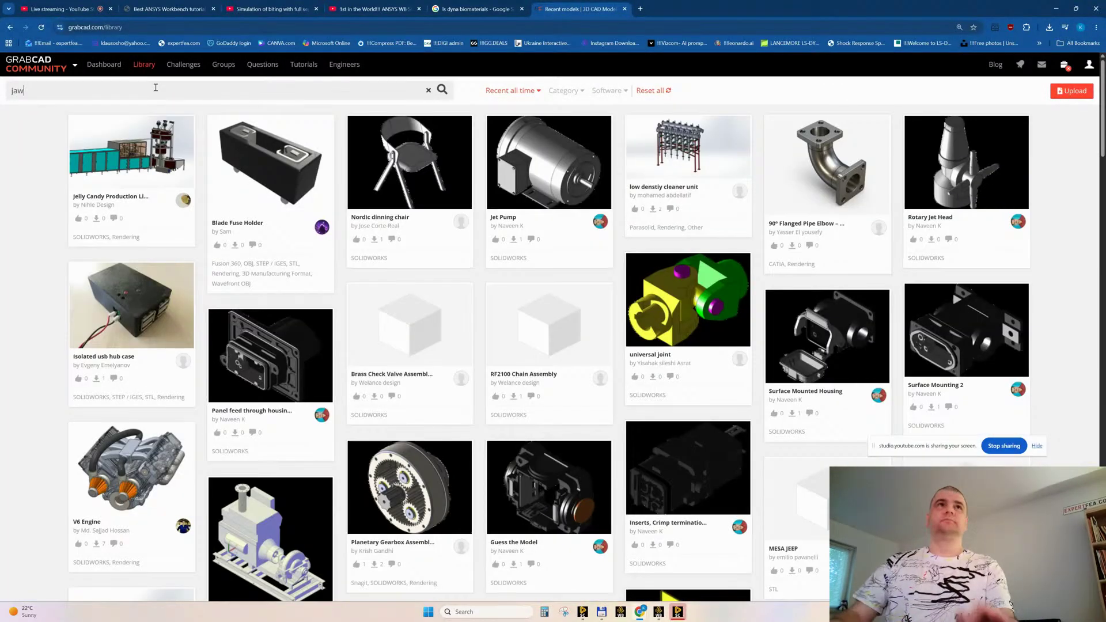
{"action": "key", "text": "Return"}
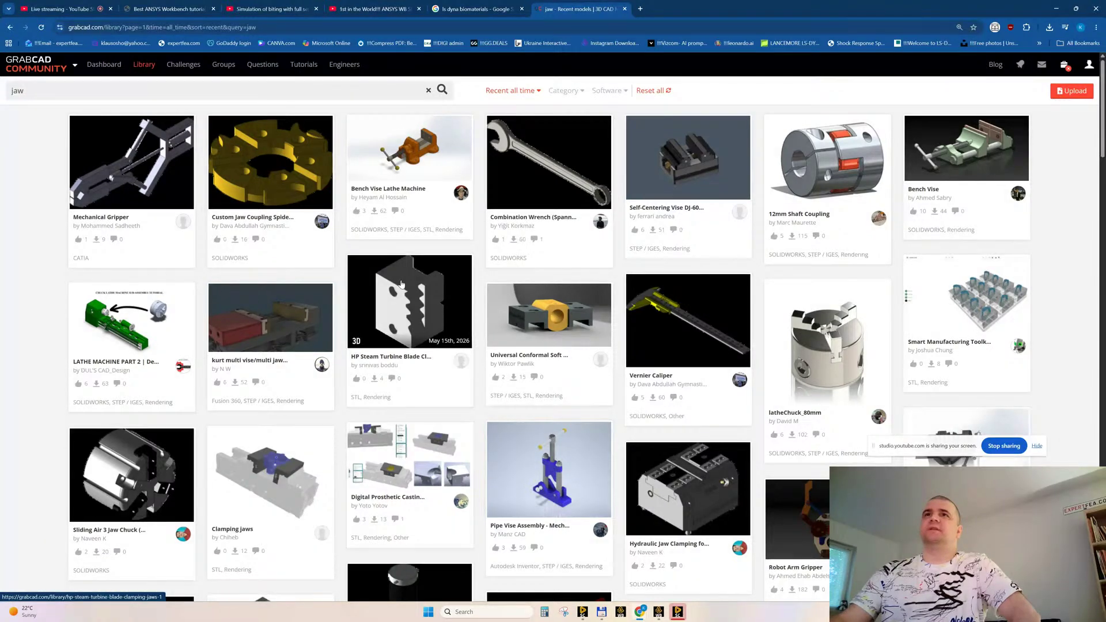
{"action": "scroll", "coordinate": [401, 283], "scroll_direction": "down", "scroll_amount": 5}
{"action": "scroll", "coordinate": [401, 284], "scroll_direction": "down", "scroll_amount": 15}
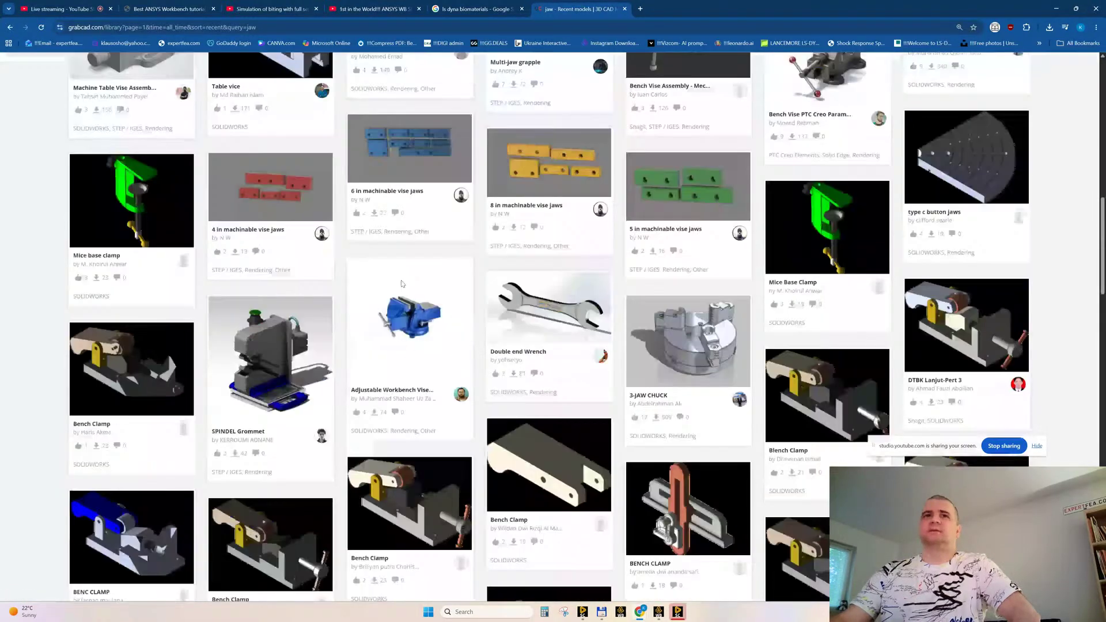
{"action": "scroll", "coordinate": [401, 284], "scroll_direction": "down", "scroll_amount": 10}
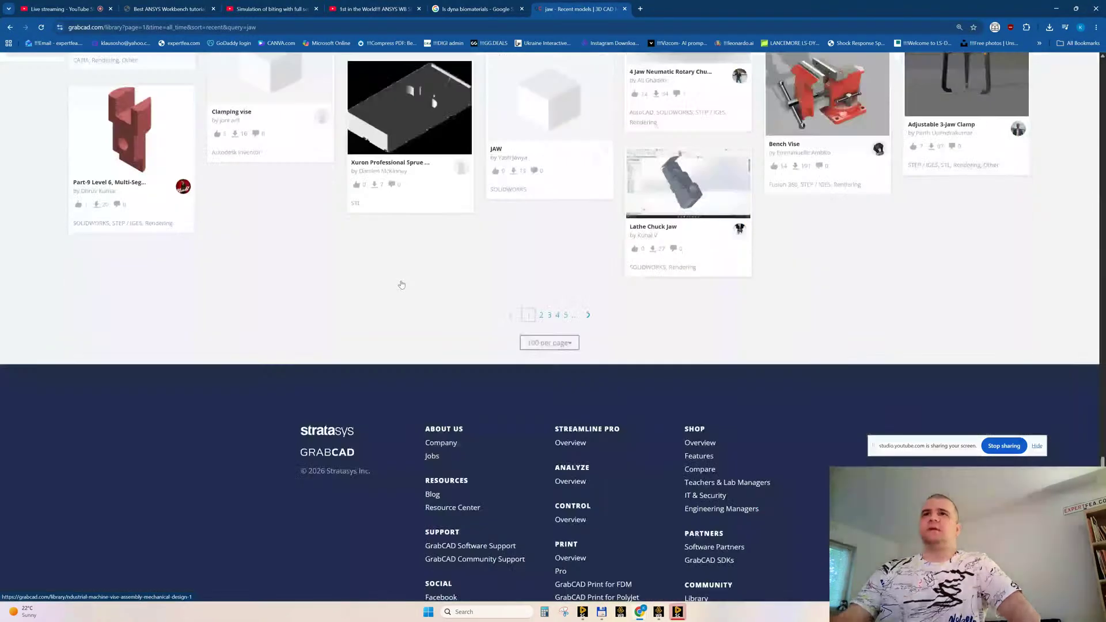
{"action": "left_click_drag", "start_coordinate": [1103, 502], "coordinate": [1103, 86]}
Search the library for "jaw teeth" and open the SKULL HEAD WITH JAW AND TEETH model
{"action": "mouse_move", "coordinate": [67, 61]}
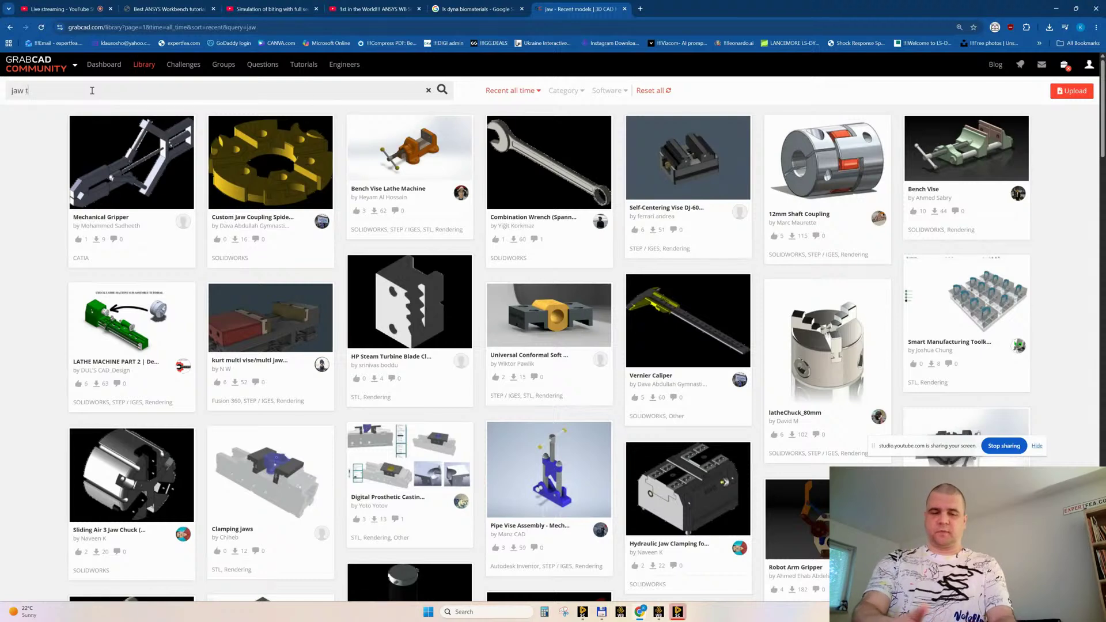
{"action": "key", "text": "Return"}
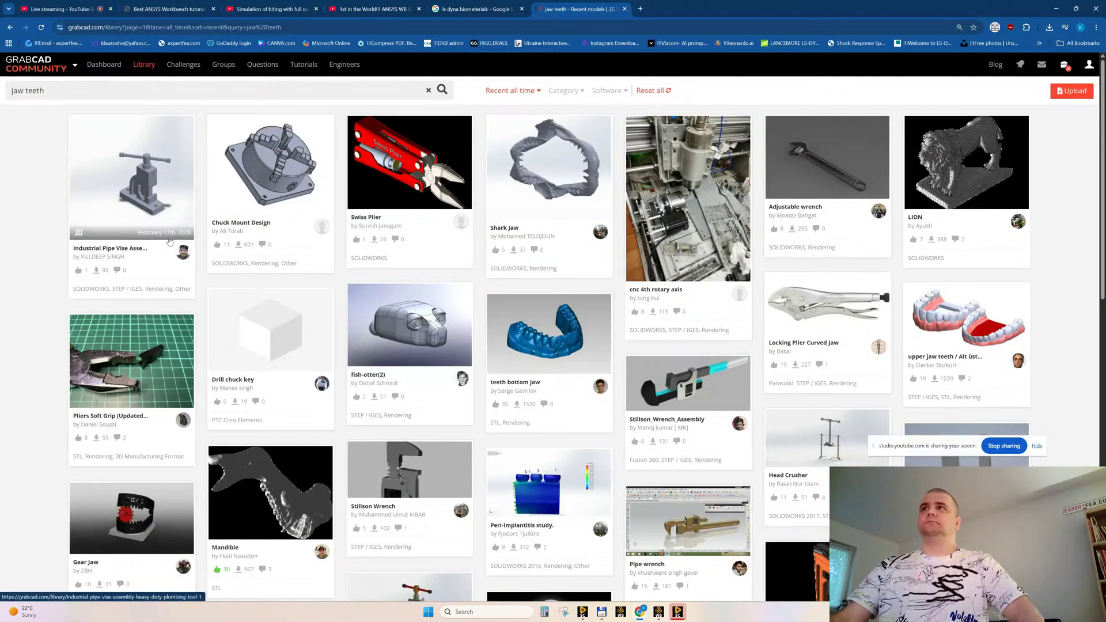
{"action": "scroll", "coordinate": [170, 240], "scroll_direction": "down", "scroll_amount": 1}
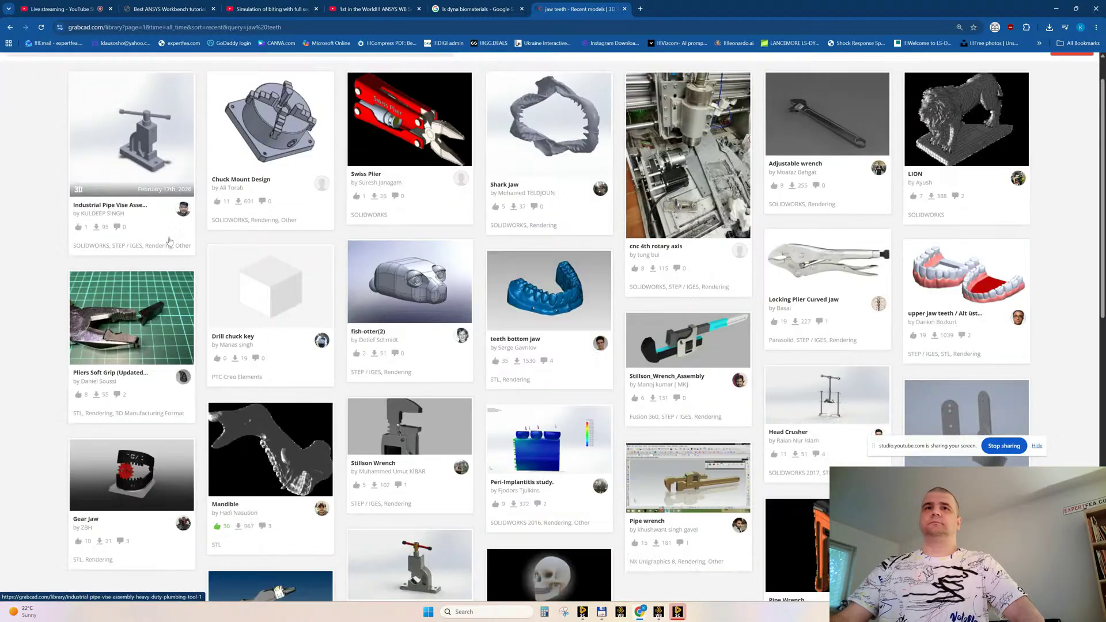
{"action": "scroll", "coordinate": [170, 241], "scroll_direction": "down", "scroll_amount": 3}
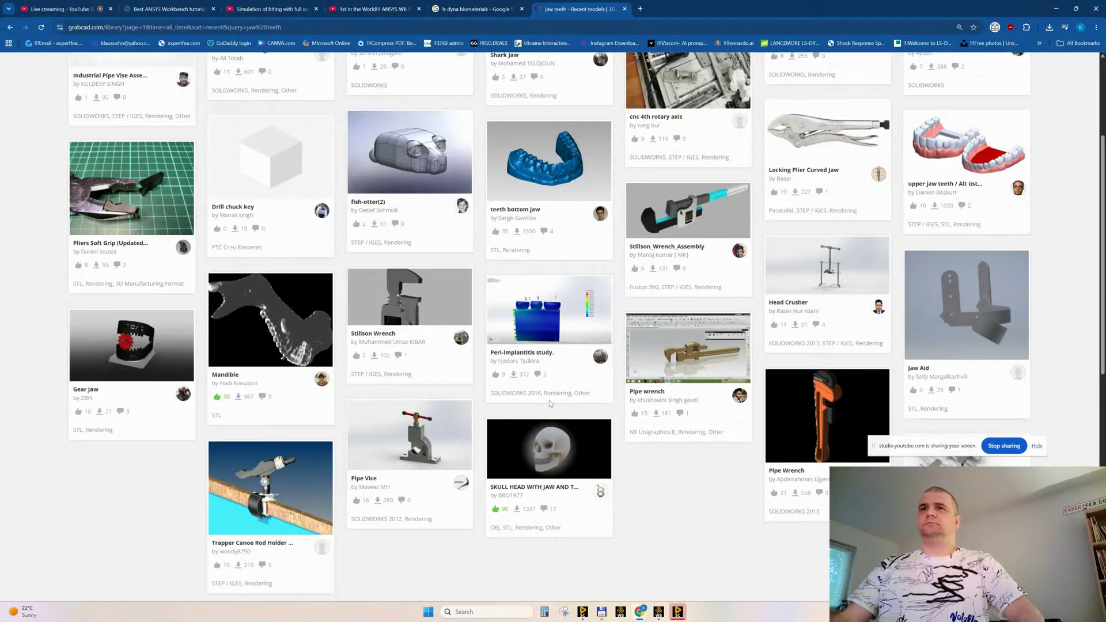
{"action": "left_click", "coordinate": [550, 441]}
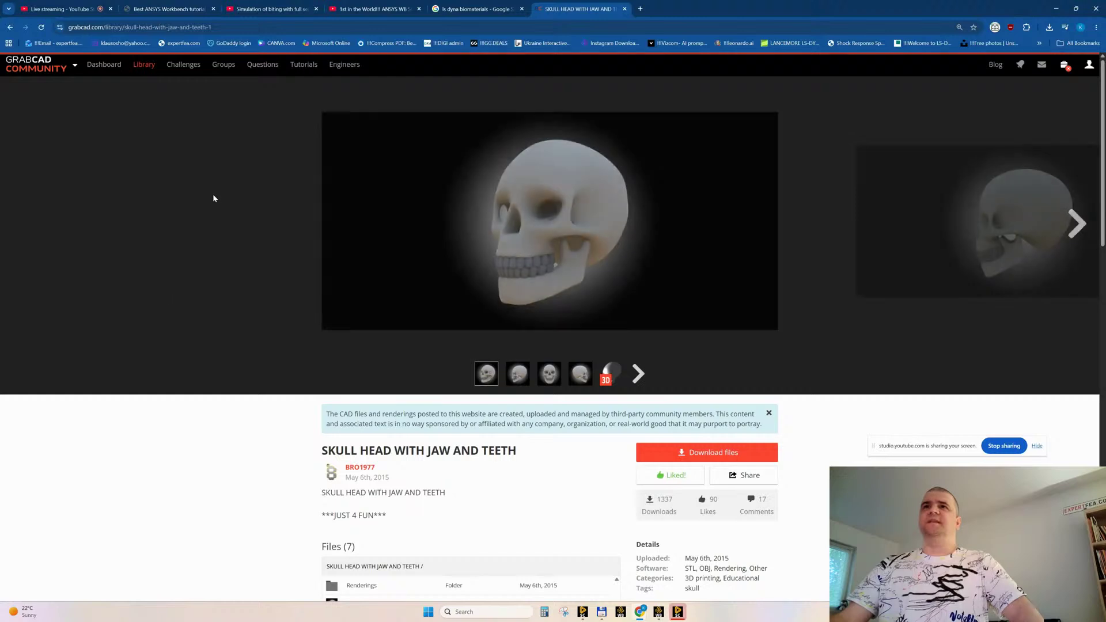
Check the skull model's file list and open the same author's Human Skeleton model in a separate tab
{"action": "scroll", "coordinate": [167, 461], "scroll_direction": "down", "scroll_amount": 2}
{"action": "scroll", "coordinate": [164, 473], "scroll_direction": "down", "scroll_amount": 2}
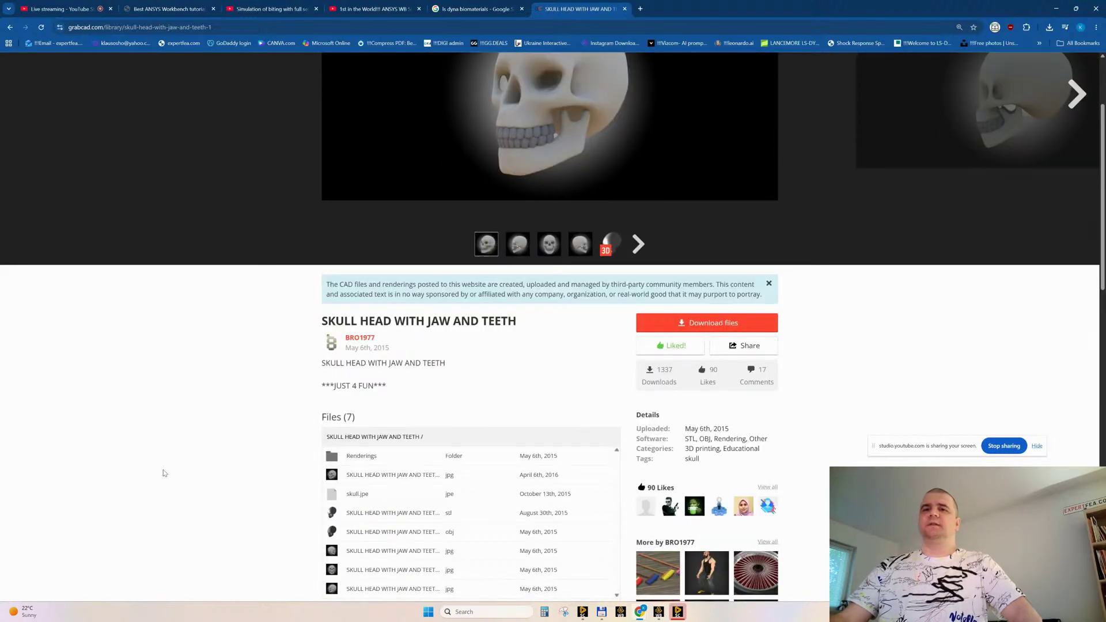
{"action": "scroll", "coordinate": [164, 473], "scroll_direction": "down", "scroll_amount": 2}
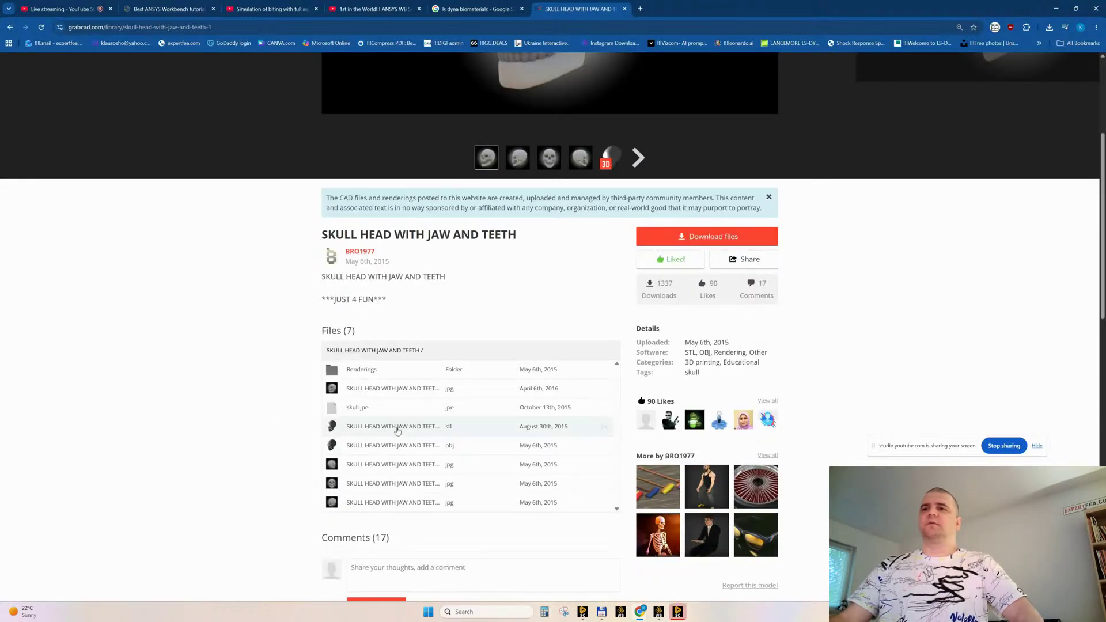
{"action": "left_click", "coordinate": [406, 426]}
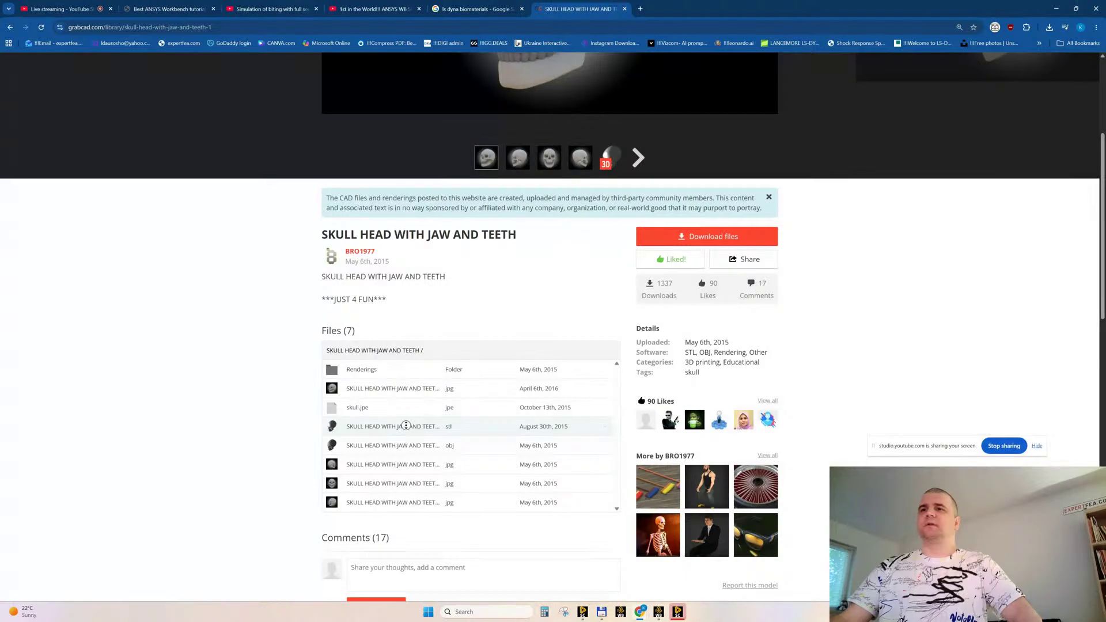
{"action": "middle_click", "coordinate": [658, 535]}
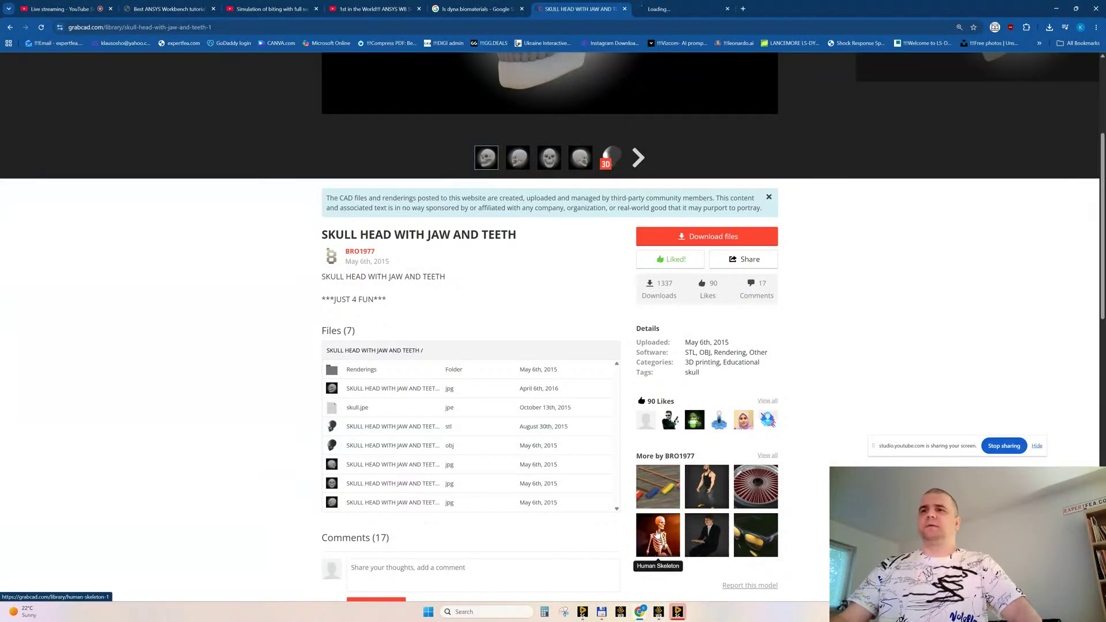
Examine SKULL HEAD WITH JAW AND TEETH.stl in the 3D viewer, rotating the model and trying Explode on it
{"action": "left_click", "coordinate": [373, 430]}
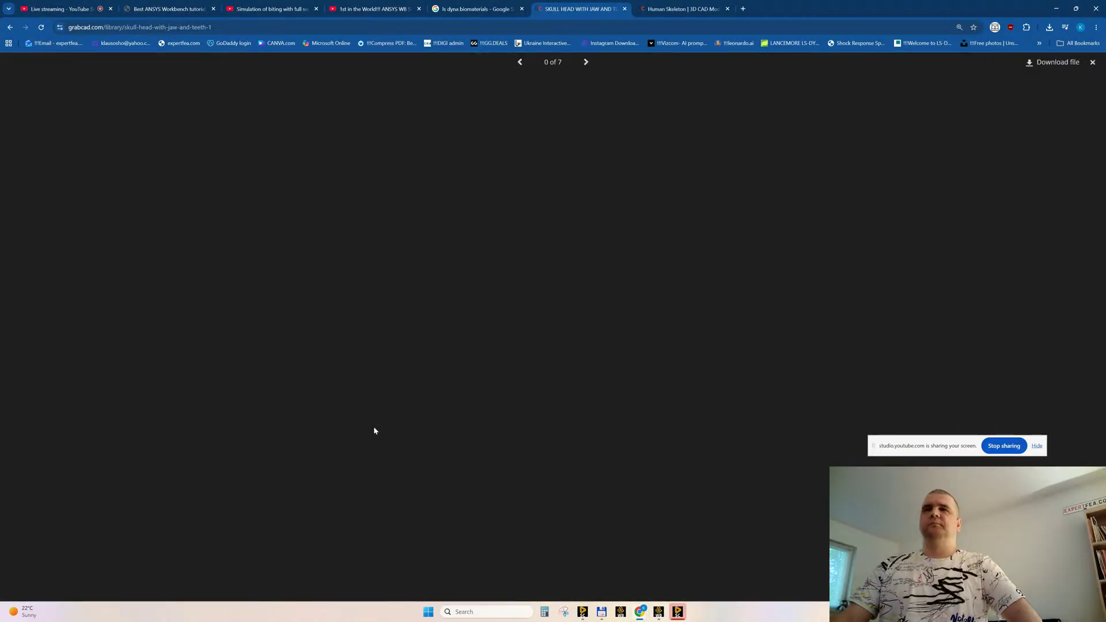
{"action": "left_click", "coordinate": [439, 229]}
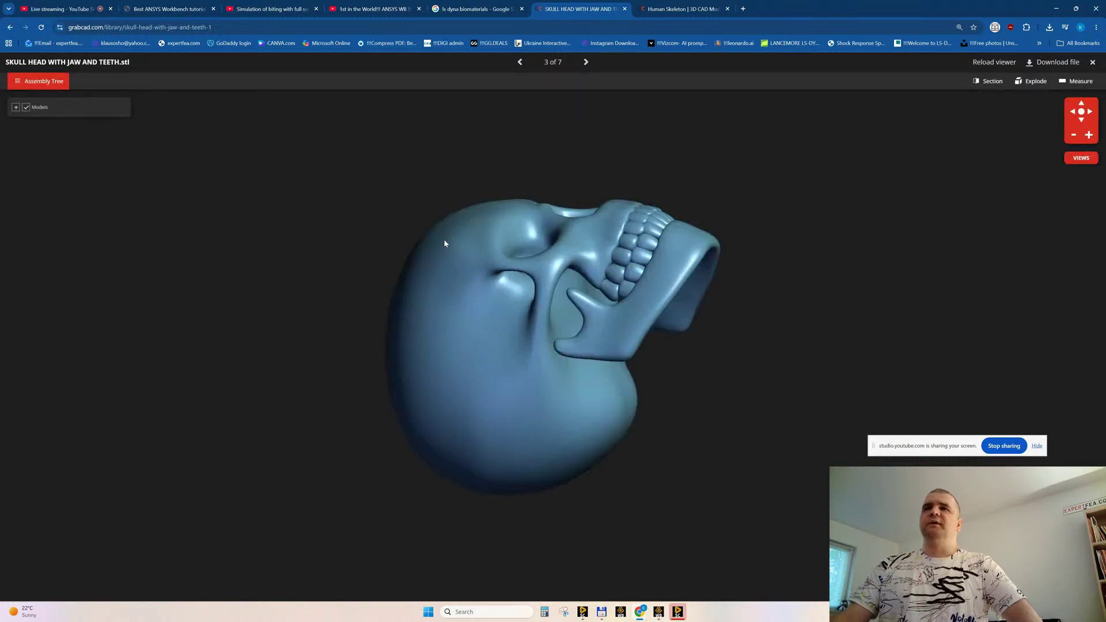
{"action": "left_click", "coordinate": [1031, 80]}
{"action": "left_click_drag", "start_coordinate": [991, 106], "coordinate": [964, 109]}
{"action": "left_click_drag", "start_coordinate": [668, 180], "coordinate": [682, 212]}
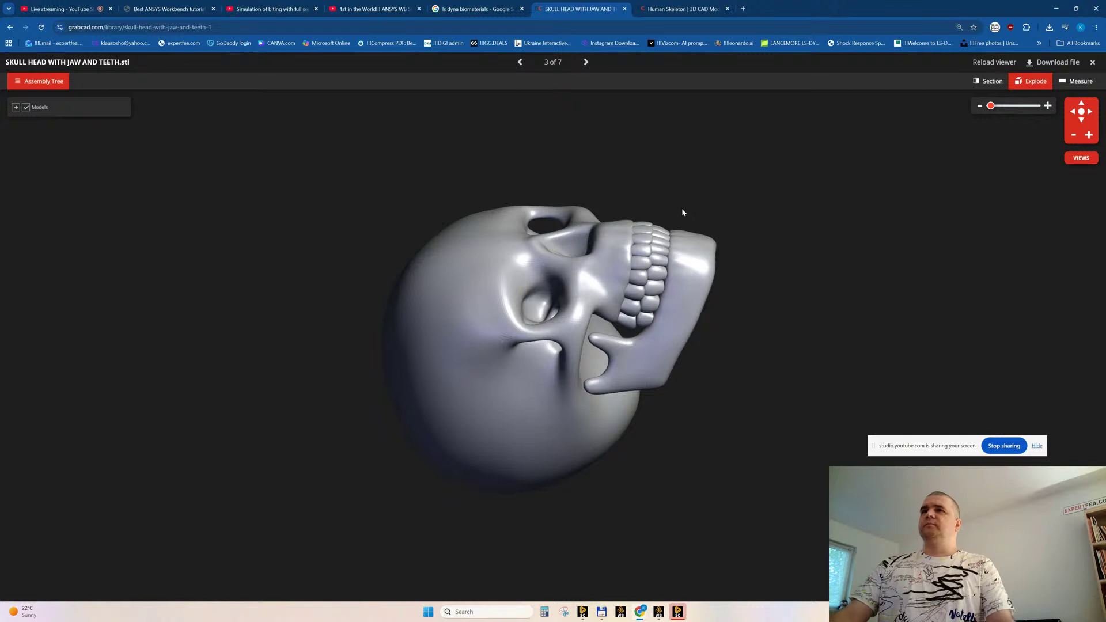
Download SKULL HEAD WITH JAW AND TEETH.stl and close the model's page
{"action": "left_click", "coordinate": [1053, 62]}
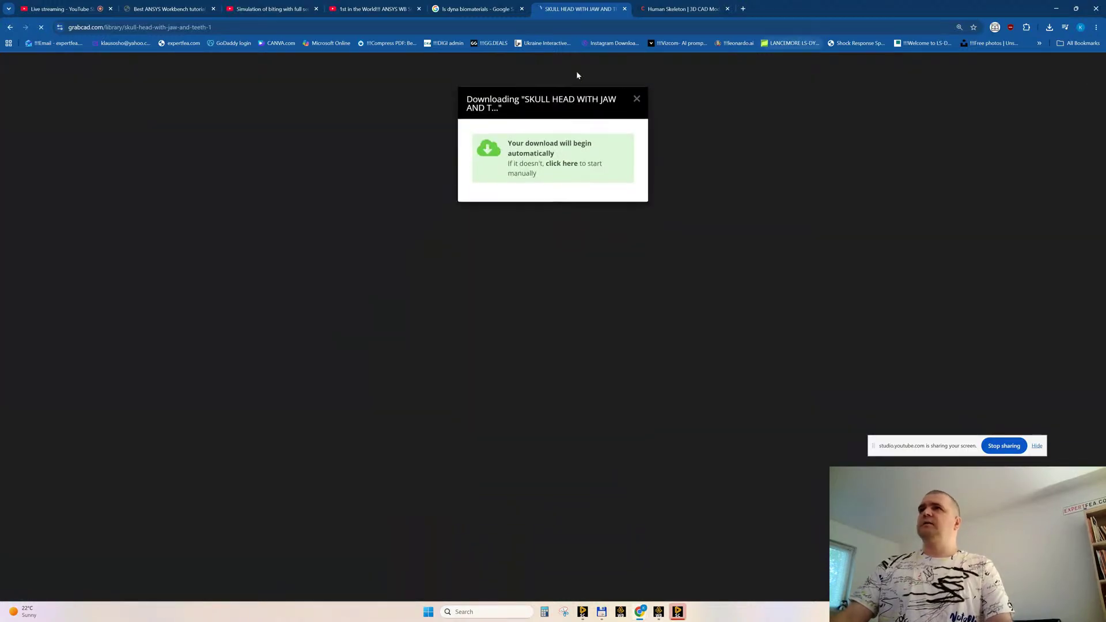
{"action": "middle_click", "coordinate": [569, 10]}
Download Tengkorak.x_t from the Human Skeleton model's file list and close the model's page
{"action": "scroll", "coordinate": [263, 407], "scroll_direction": "down", "scroll_amount": 6}
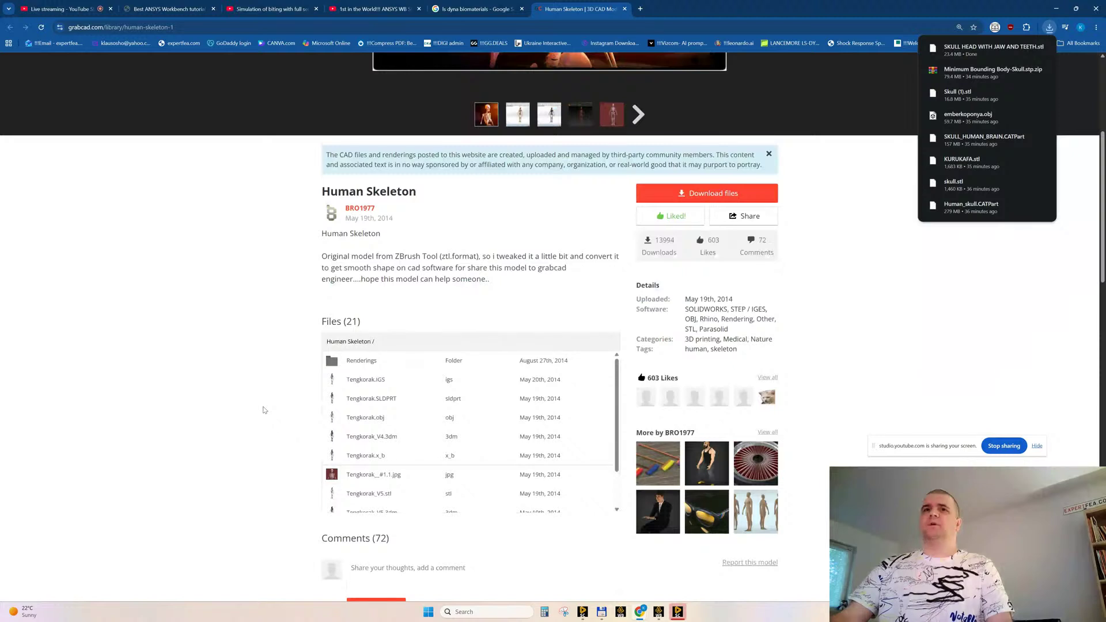
{"action": "scroll", "coordinate": [588, 398], "scroll_direction": "down", "scroll_amount": 1}
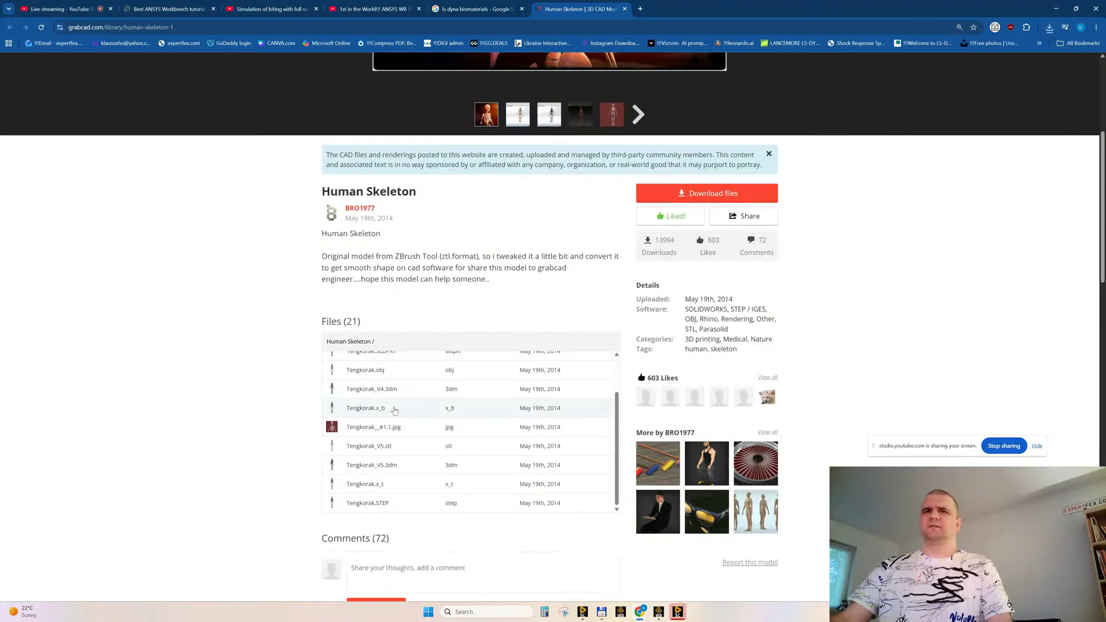
{"action": "scroll", "coordinate": [519, 438], "scroll_direction": "down", "scroll_amount": 1}
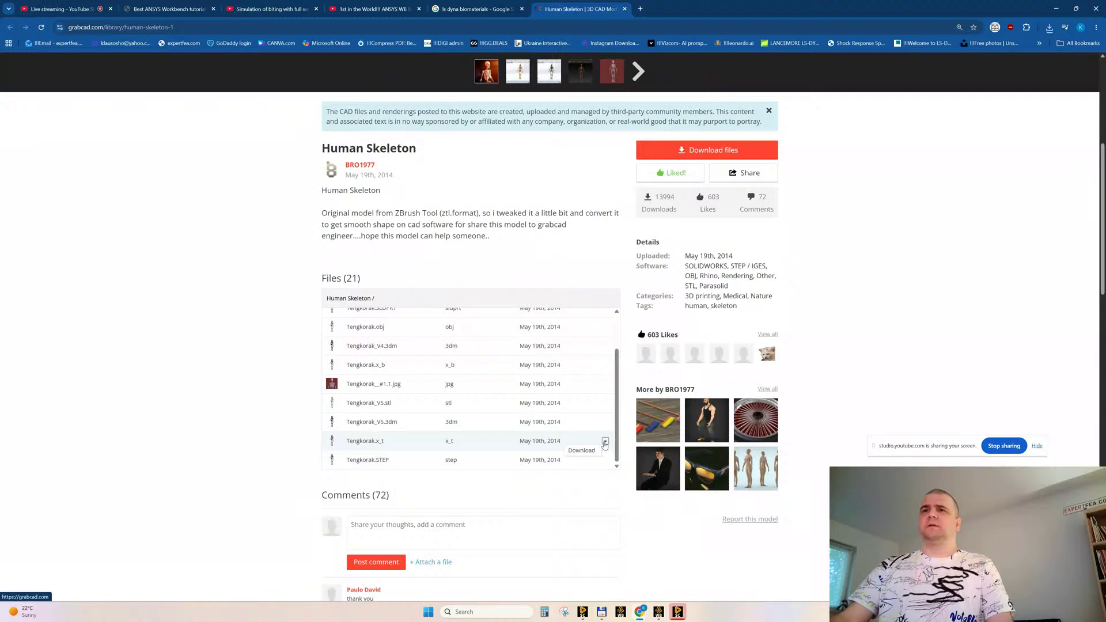
{"action": "left_click", "coordinate": [605, 442]}
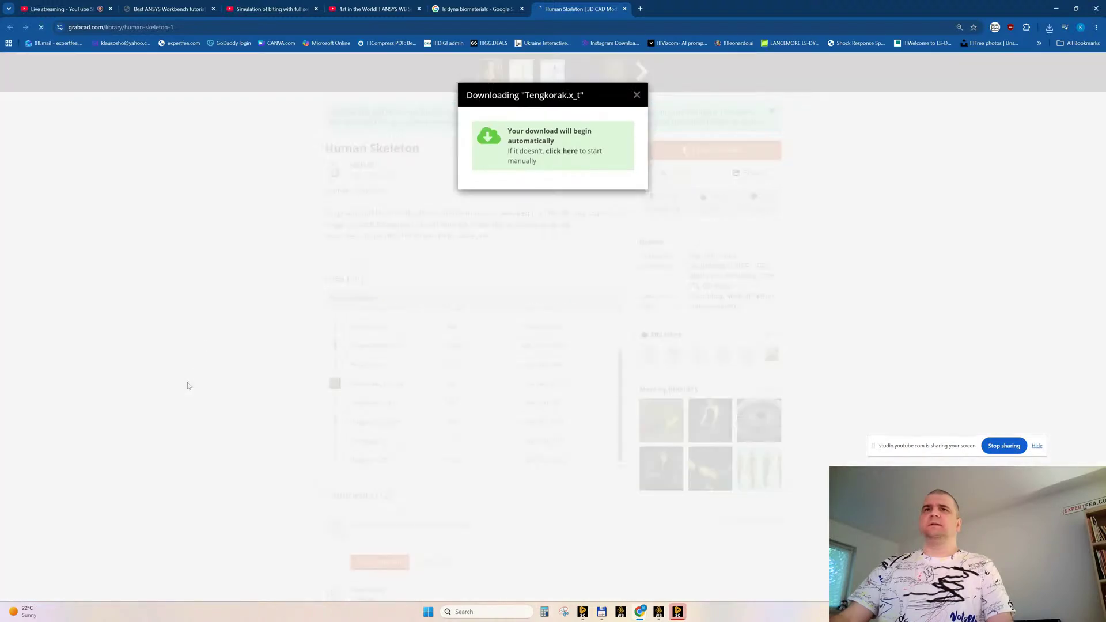
{"action": "left_click", "coordinate": [194, 329]}
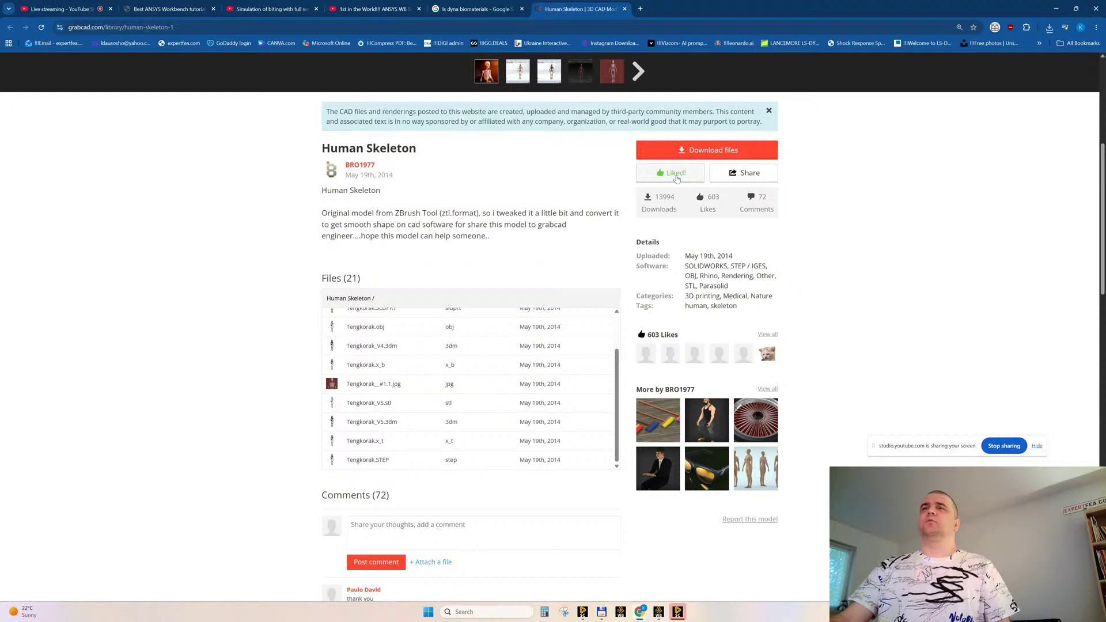
{"action": "left_click", "coordinate": [625, 8]}
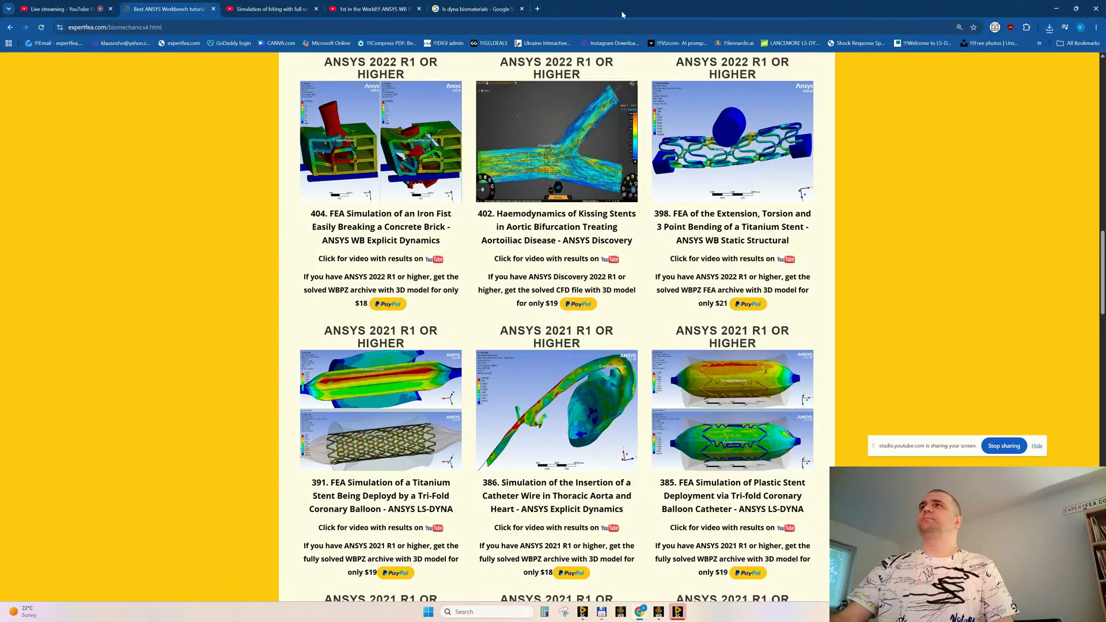
Switch from the browser to SpaceClaim and close the window with the empty Design1 document
{"action": "left_click", "coordinate": [1056, 9]}
{"action": "left_click", "coordinate": [1089, 5]}
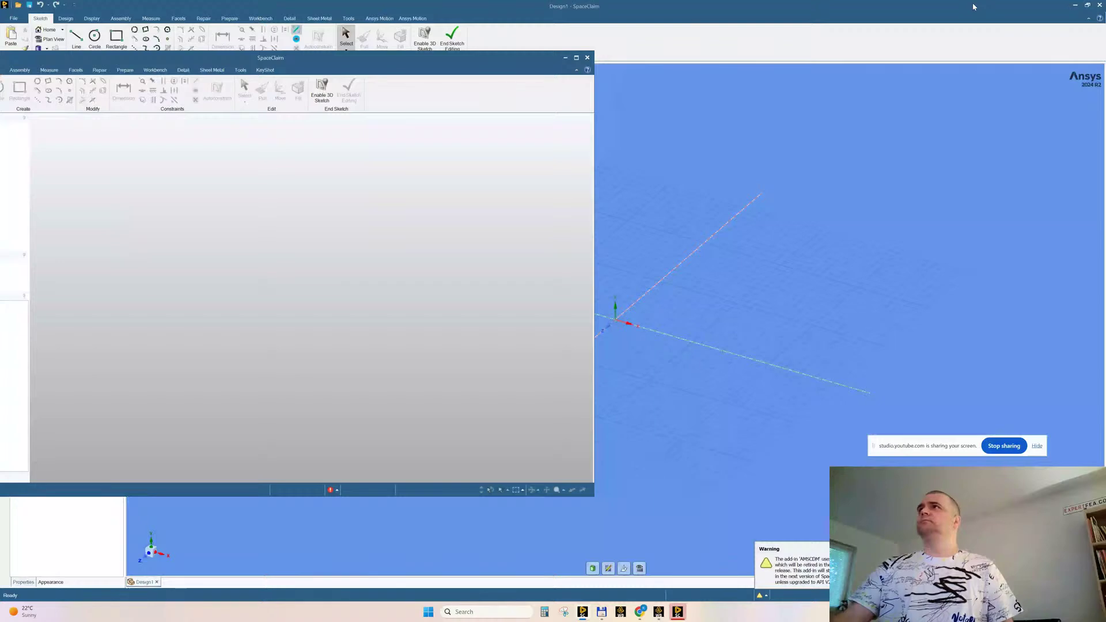
{"action": "left_click", "coordinate": [587, 58]}
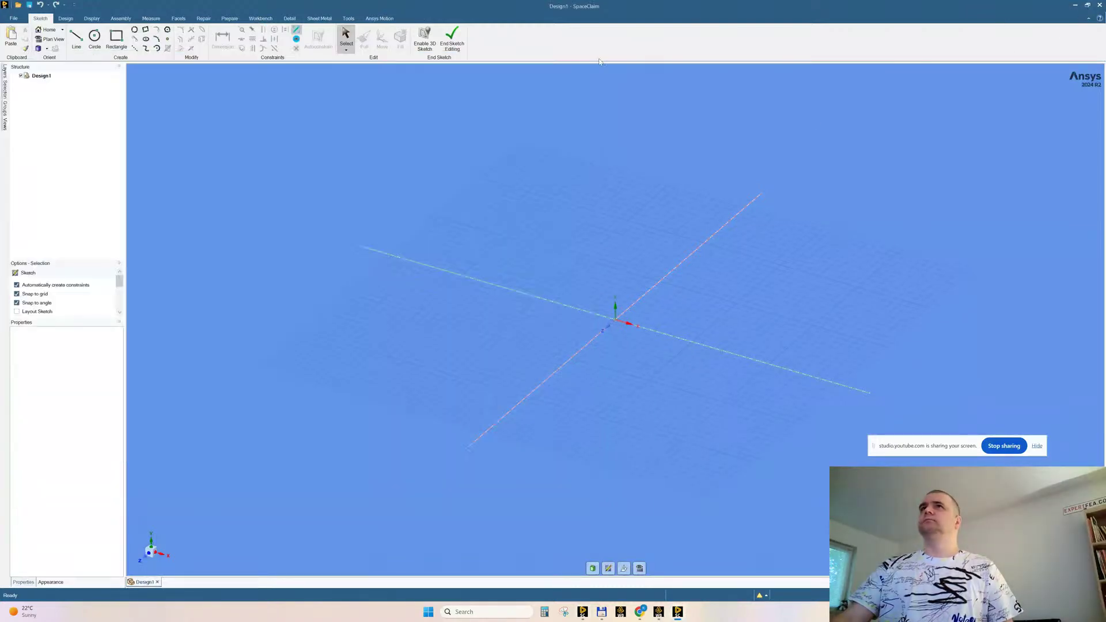
{"action": "left_click", "coordinate": [1087, 7]}
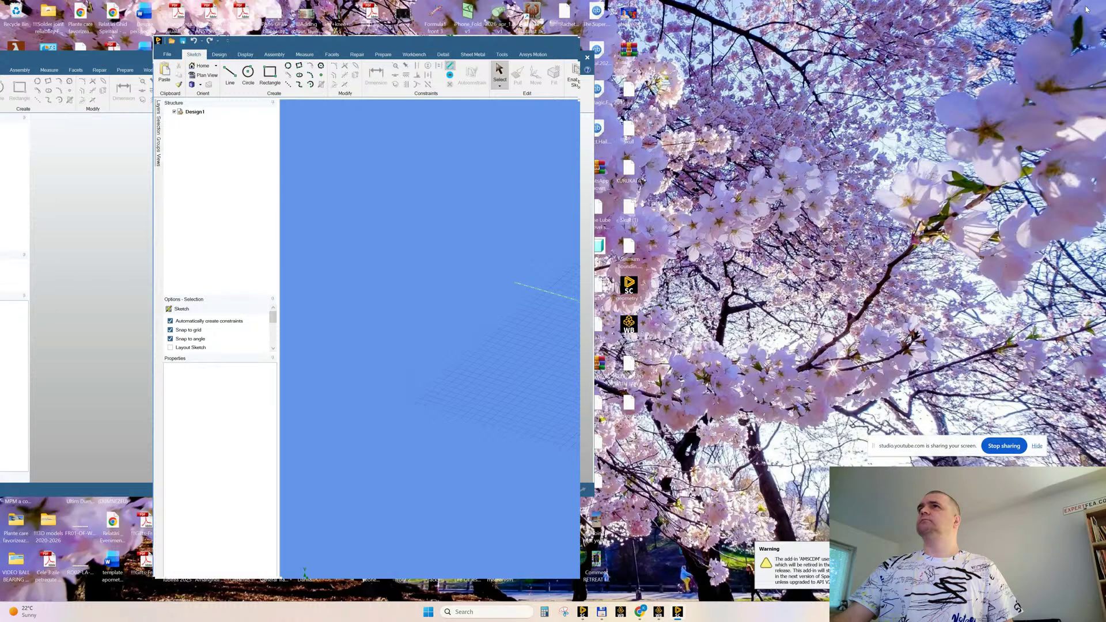
{"action": "left_click", "coordinate": [574, 42]}
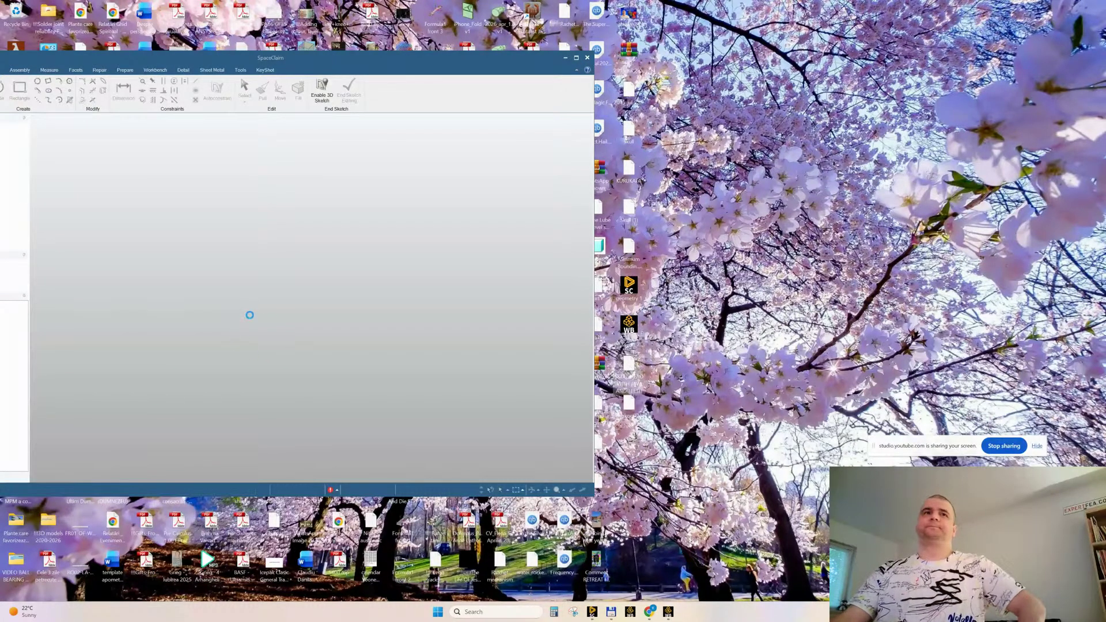
Maximize the SKULL HEAD WITH JAW AND TEETH window and separate the skull's single facet body into individual pieces
{"action": "middle_click_drag", "start_coordinate": [275, 297], "coordinate": [346, 289]}
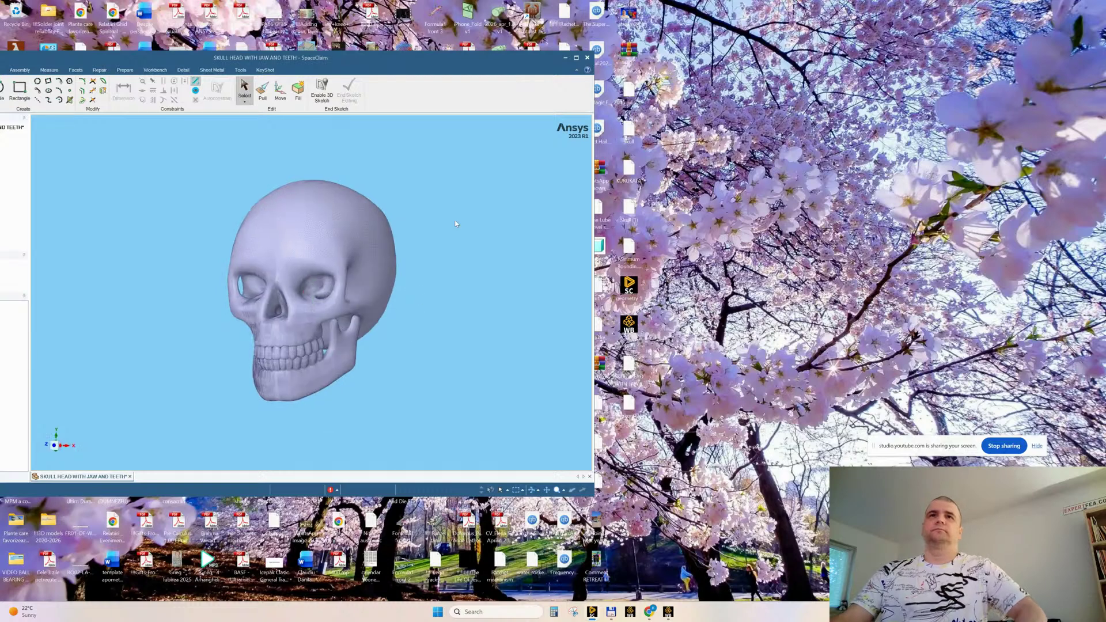
{"action": "left_click", "coordinate": [576, 58]}
{"action": "middle_click_drag", "start_coordinate": [548, 391], "coordinate": [535, 422], "text": "ctrl"}
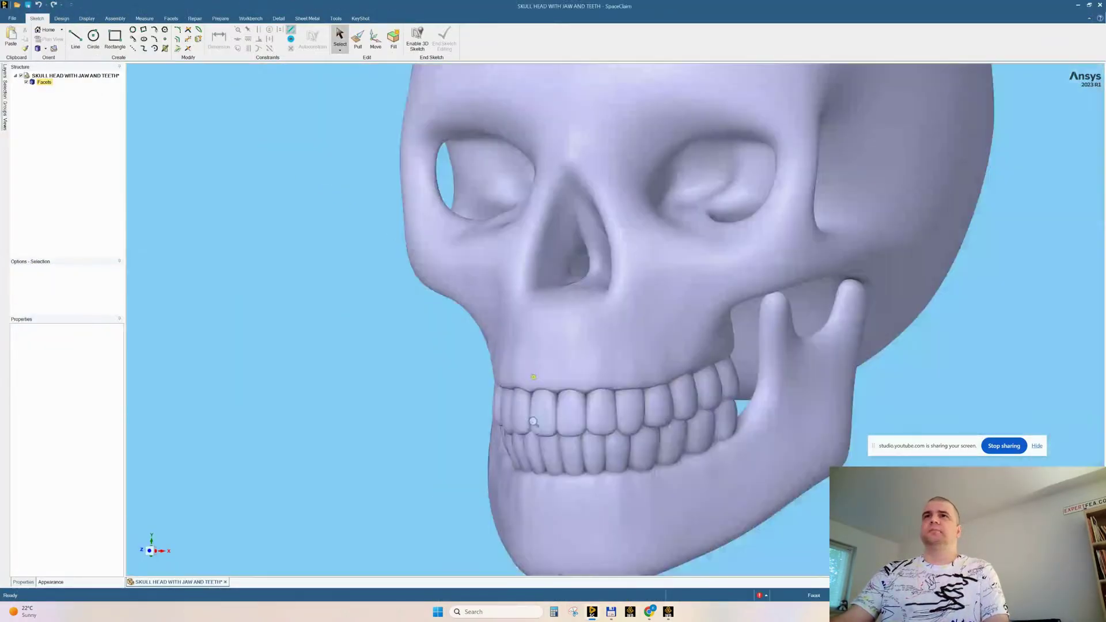
{"action": "middle_click_drag", "start_coordinate": [581, 374], "coordinate": [531, 335], "text": "ctrl"}
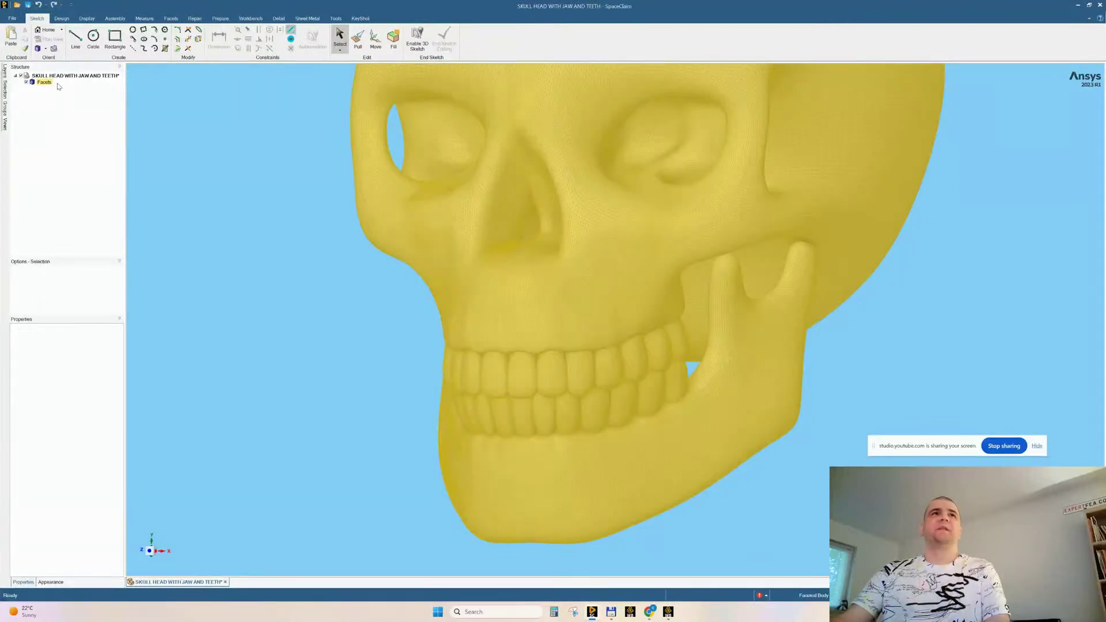
{"action": "left_click", "coordinate": [44, 82]}
{"action": "right_click", "coordinate": [50, 83]}
{"action": "left_click", "coordinate": [74, 96]}
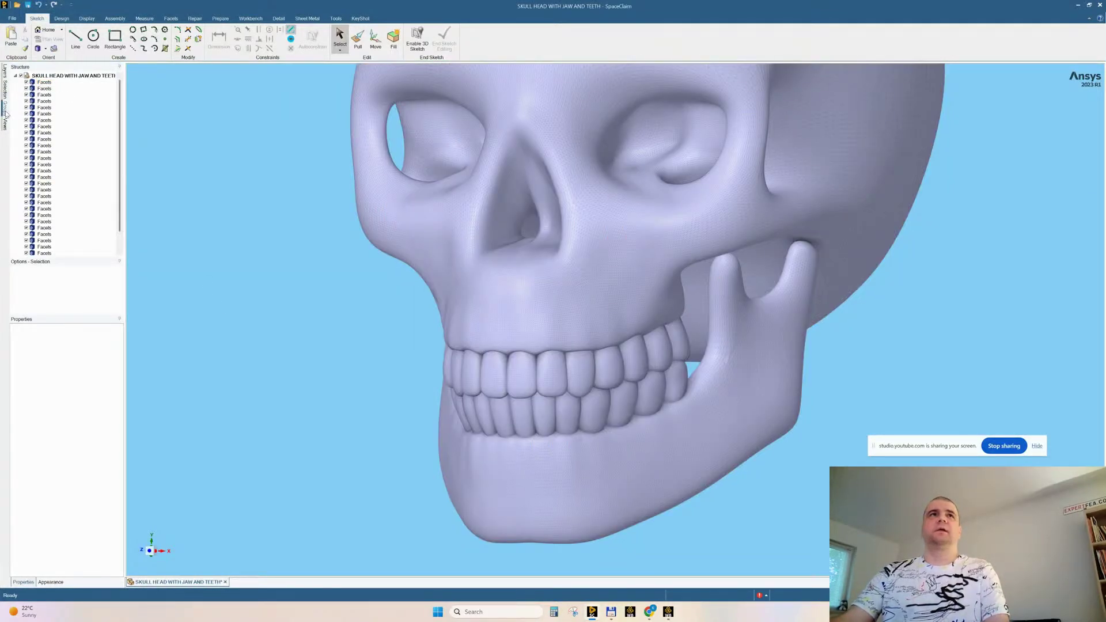
Highlight several of the separated facet bodies one after another and examine from different sides which teeth they represent, ending with nothing selected
{"action": "left_click", "coordinate": [44, 178]}
{"action": "middle_click_drag", "start_coordinate": [334, 251], "coordinate": [361, 264]}
{"action": "left_click", "coordinate": [45, 222]}
{"action": "scroll", "coordinate": [45, 243], "scroll_direction": "down", "scroll_amount": 1}
{"action": "left_click", "coordinate": [45, 241]}
{"action": "left_click", "coordinate": [45, 215]}
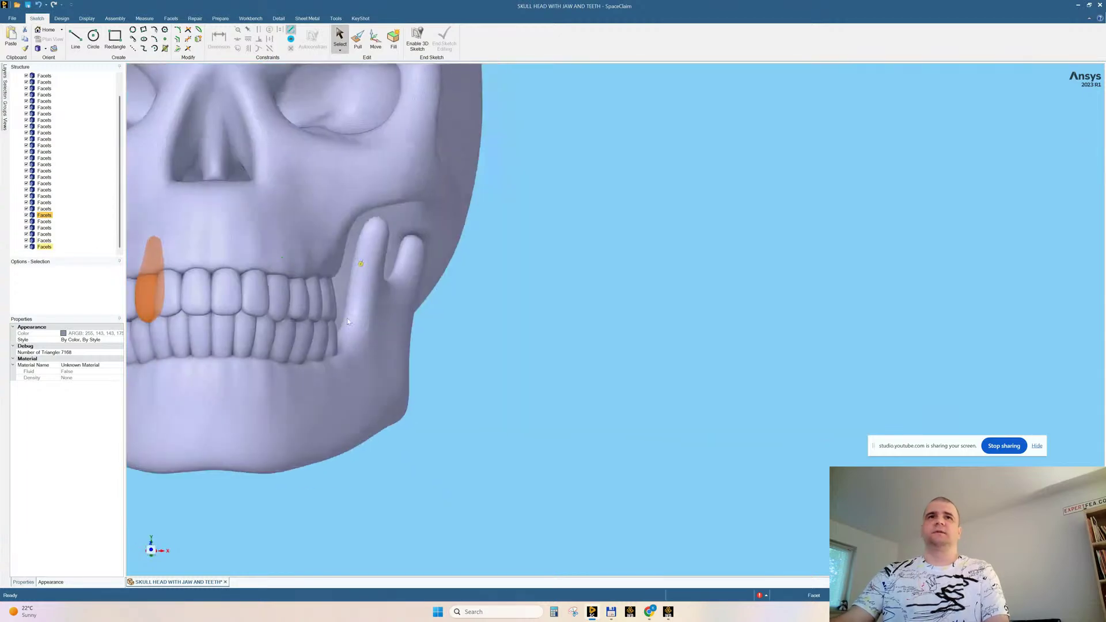
{"action": "middle_click_drag", "start_coordinate": [347, 318], "coordinate": [594, 316], "text": "shift"}
{"action": "mouse_move", "coordinate": [450, 304]}
{"action": "middle_mouse_down"}
{"action": "mouse_move", "coordinate": [503, 301]}
{"action": "mouse_move", "coordinate": [459, 296]}
{"action": "middle_mouse_up"}
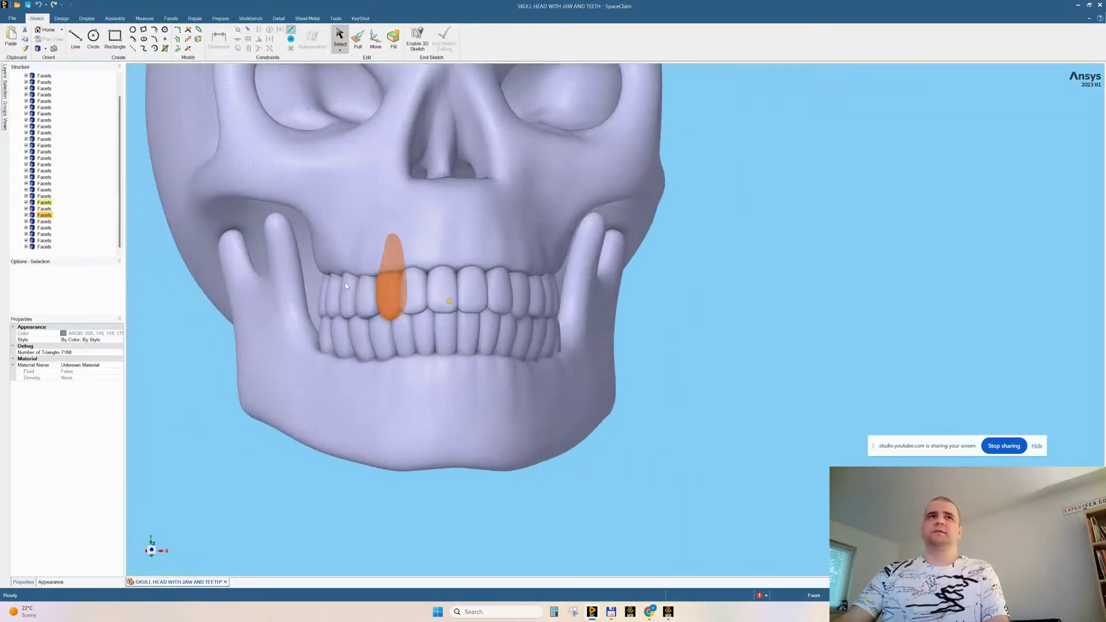
{"action": "left_click", "coordinate": [42, 178]}
{"action": "middle_click_drag", "start_coordinate": [582, 319], "coordinate": [517, 327]}
{"action": "left_click", "coordinate": [44, 159]}
{"action": "middle_click_drag", "start_coordinate": [442, 325], "coordinate": [431, 330]}
{"action": "middle_click_drag", "start_coordinate": [417, 447], "coordinate": [304, 302]}
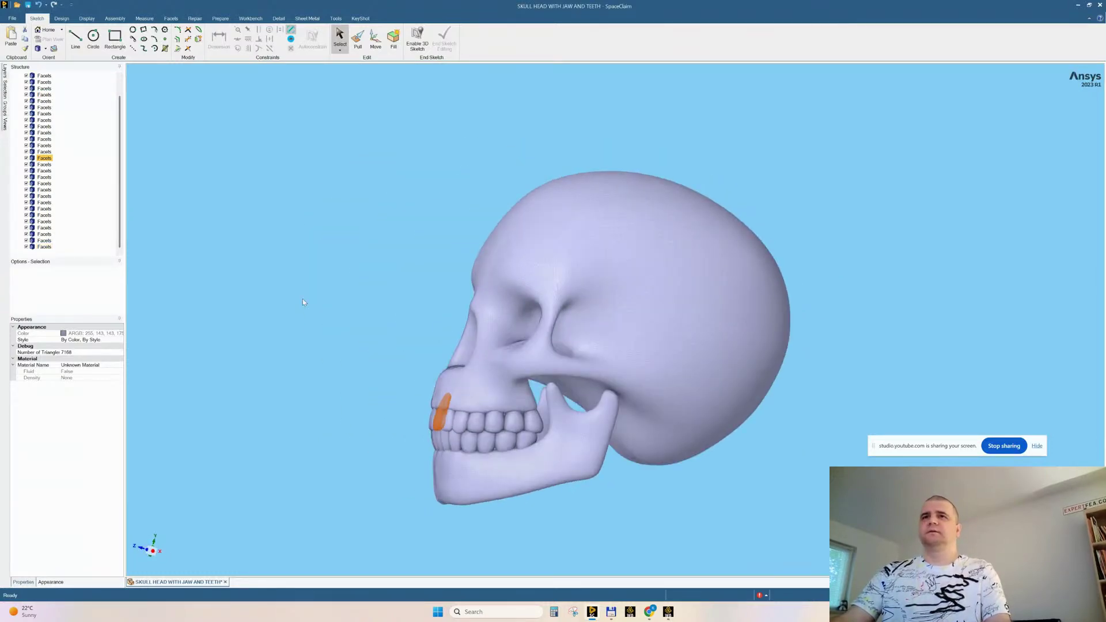
{"action": "left_click", "coordinate": [304, 299]}
{"action": "middle_click_drag", "start_coordinate": [606, 441], "coordinate": [556, 456], "text": "shift"}
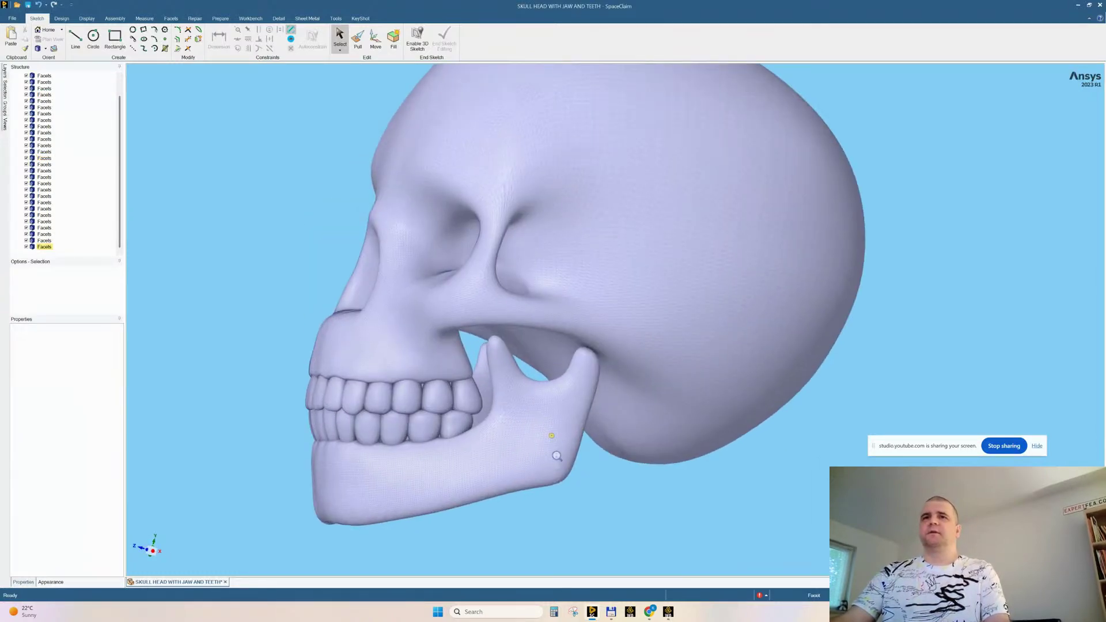
{"action": "mouse_move", "coordinate": [476, 377]}
{"action": "middle_mouse_down"}
{"action": "mouse_move", "coordinate": [524, 393]}
{"action": "mouse_move", "coordinate": [489, 383]}
{"action": "middle_mouse_up"}
{"action": "middle_click_drag", "start_coordinate": [487, 425], "coordinate": [539, 543], "text": "ctrl"}
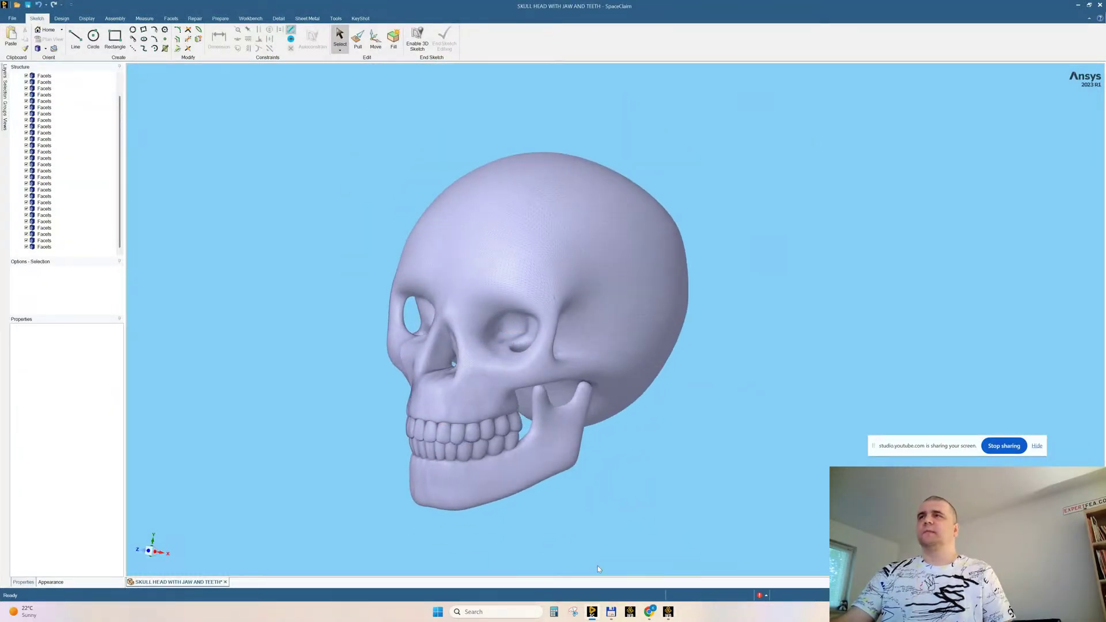
Switch to Chrome and open the GrabCAD library at grabcad.com/library in a separate tab
{"action": "mouse_move", "coordinate": [651, 615]}
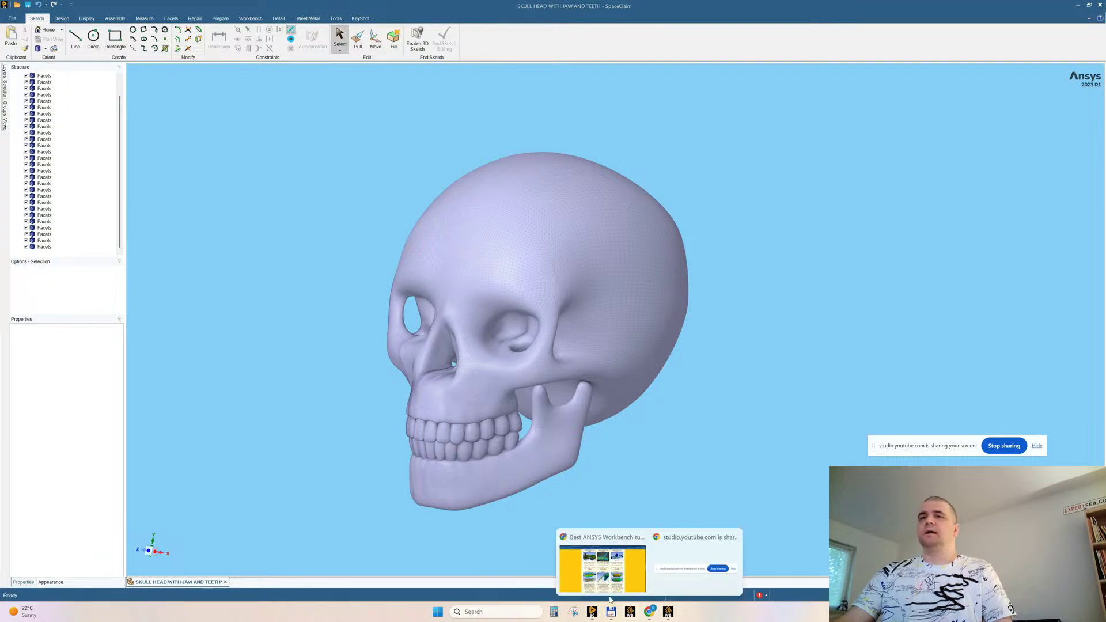
{"action": "left_click", "coordinate": [597, 582]}
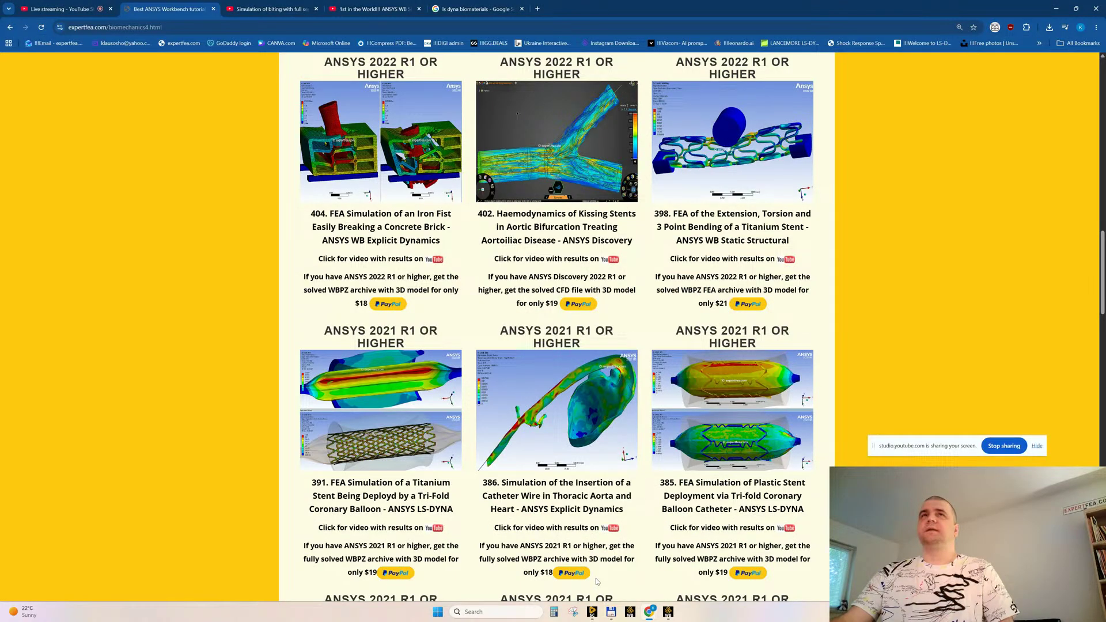
{"action": "left_click", "coordinate": [538, 9]}
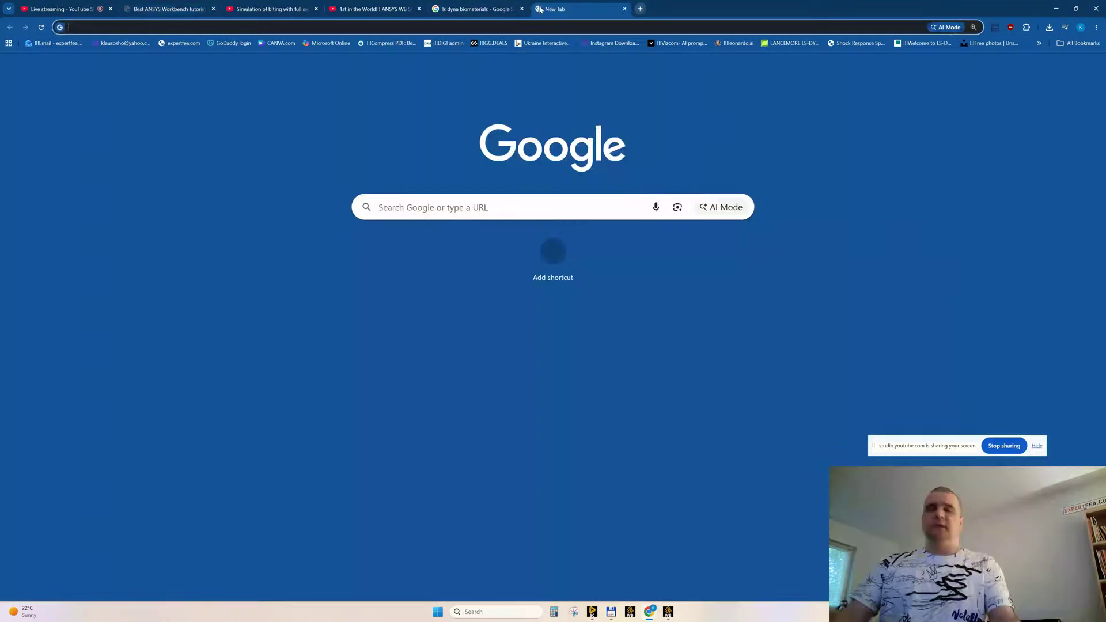
{"action": "type", "text": "gar"}
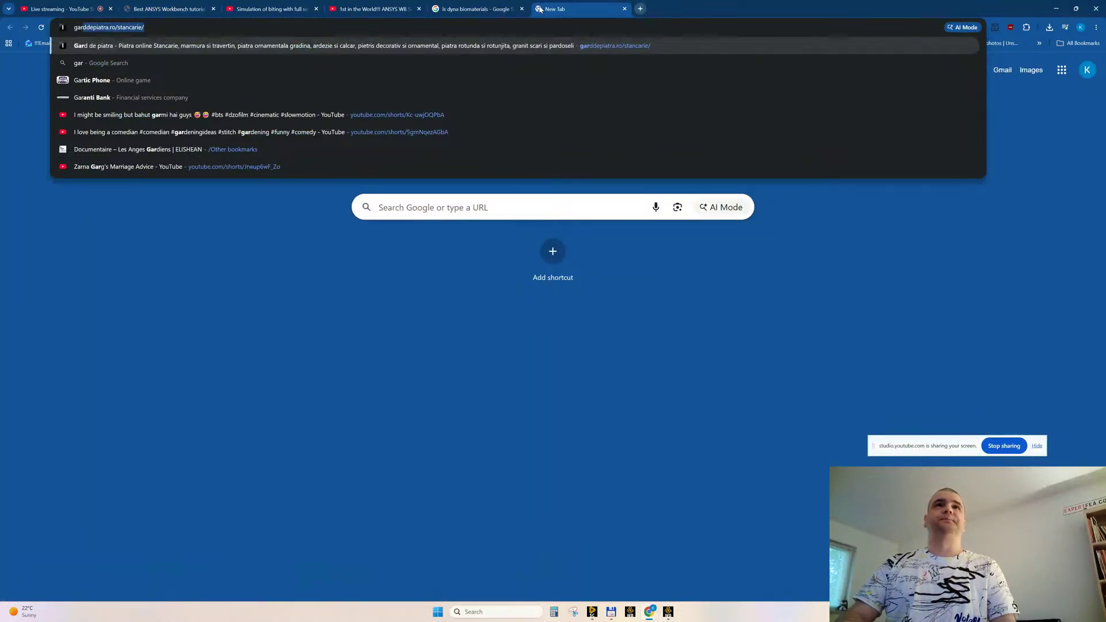
{"action": "key", "text": "BackSpace"}
{"action": "key", "text": "BackSpace"}
{"action": "key", "text": "BackSpace"}
{"action": "type", "text": "rabcad.com/library"}
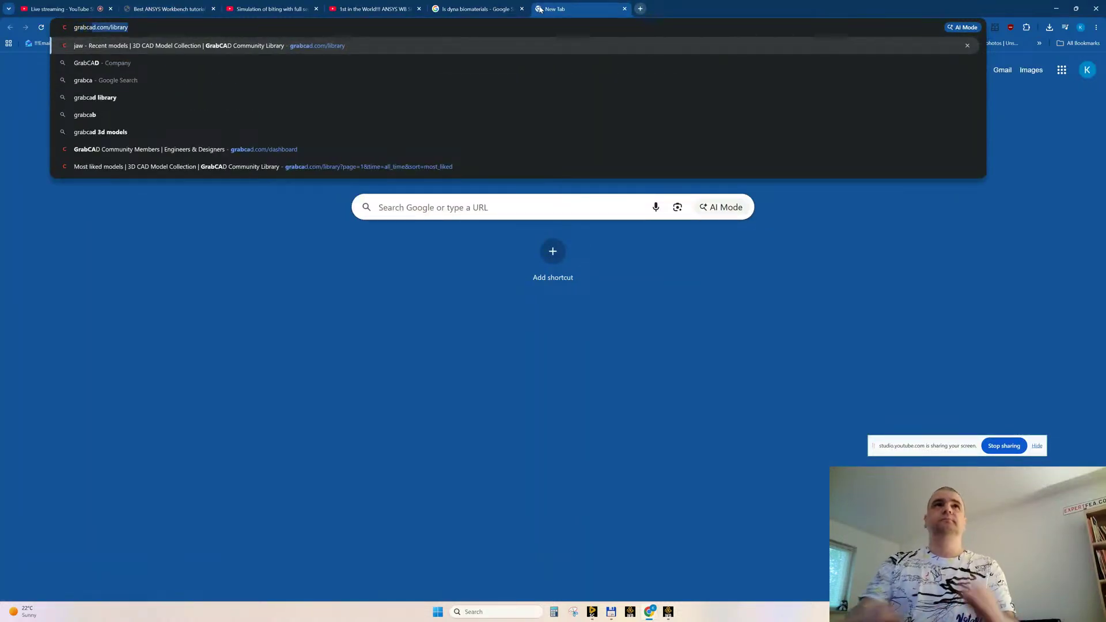
{"action": "key", "text": "Return"}
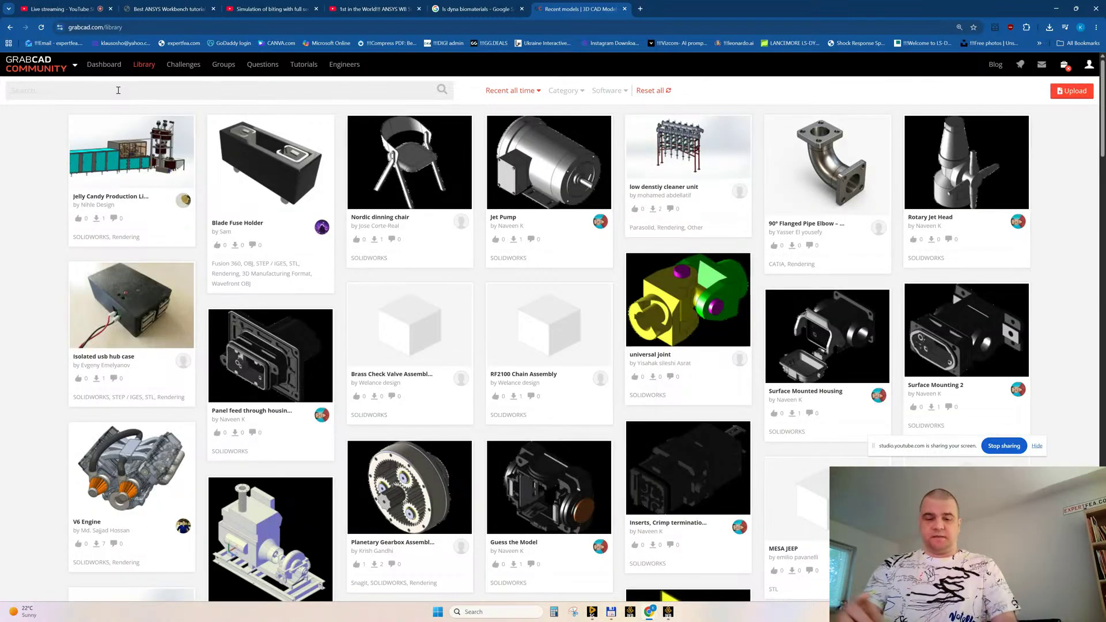
Search the GrabCAD library for "fist"
{"action": "left_click", "coordinate": [118, 91]}
{"action": "type", "text": "fist"}
{"action": "key", "text": "Return"}
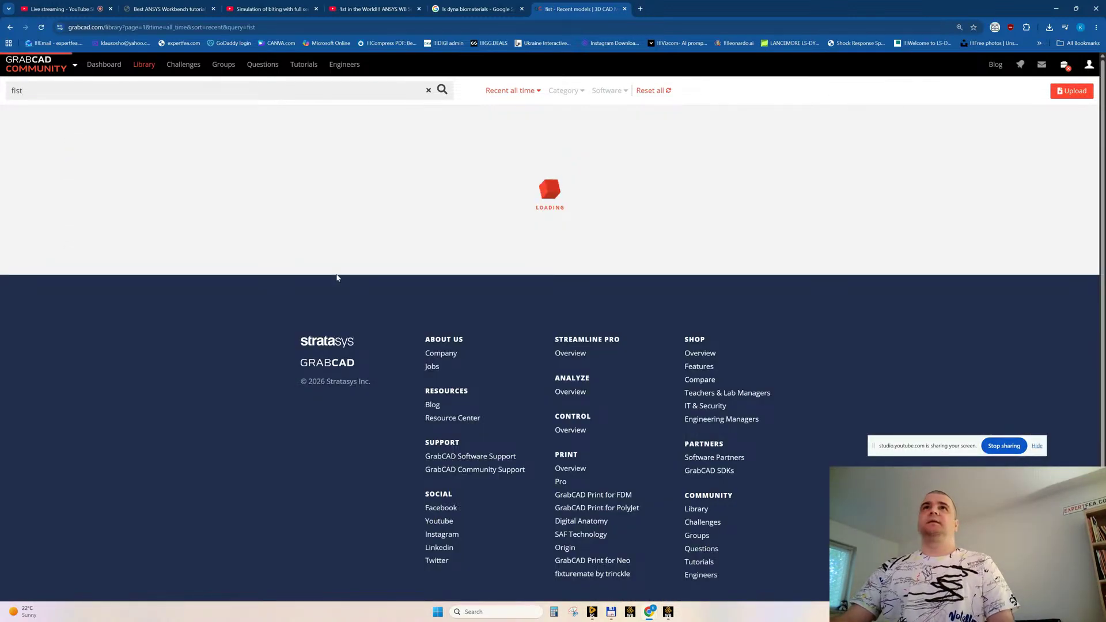
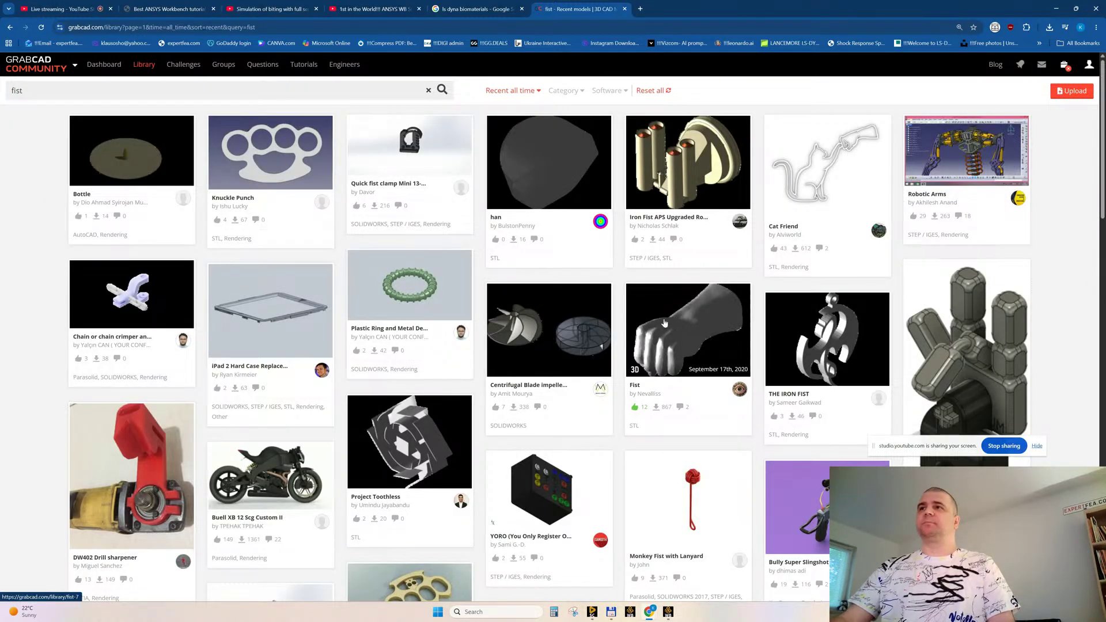
Browse the fist search results, open the Fist model uploaded September 17th, 2020, and download Fist.stl
{"action": "scroll", "coordinate": [664, 324], "scroll_direction": "down", "scroll_amount": 2}
{"action": "scroll", "coordinate": [636, 479], "scroll_direction": "down", "scroll_amount": 10}
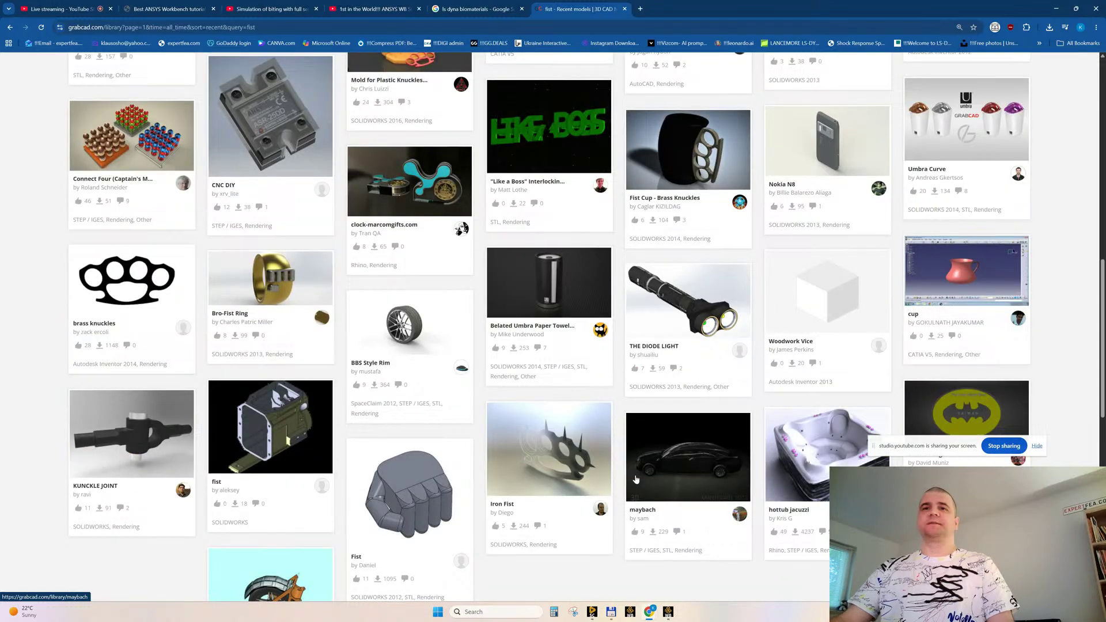
{"action": "scroll", "coordinate": [636, 480], "scroll_direction": "up", "scroll_amount": 10}
{"action": "left_click", "coordinate": [675, 319]}
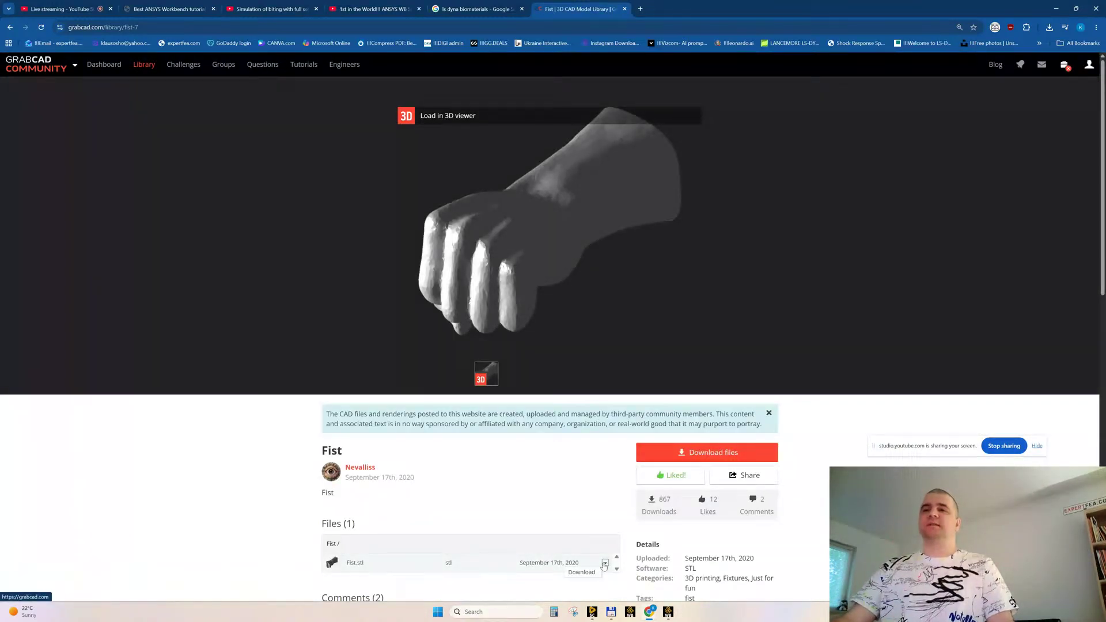
{"action": "left_click", "coordinate": [604, 563]}
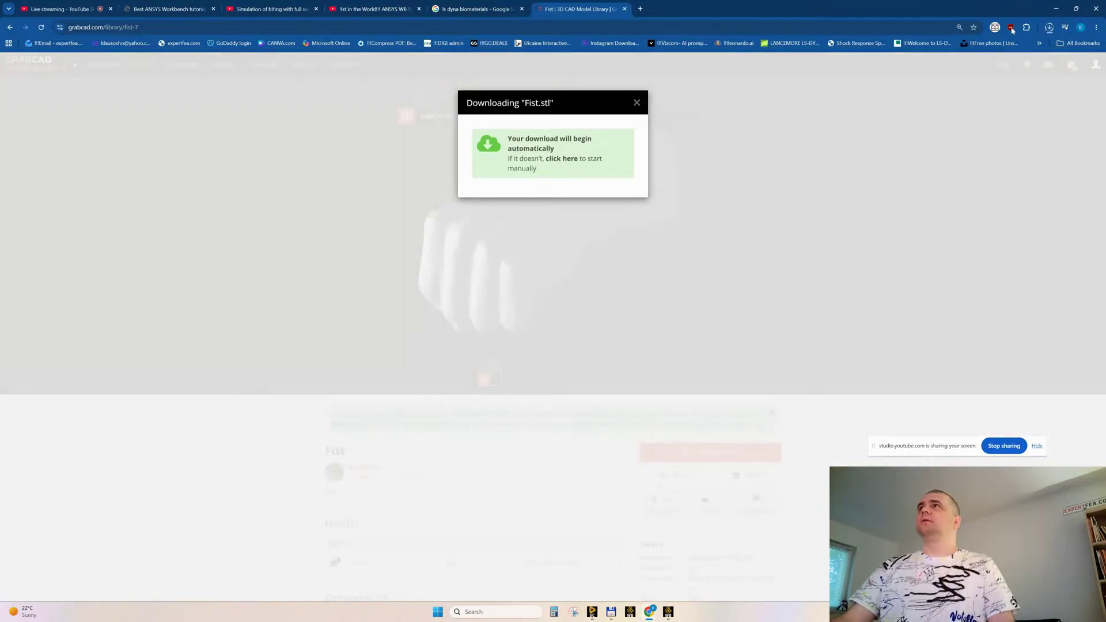
Switch to SpaceClaim and insert the downloaded Fist model into the SKULL HEAD WITH JAW AND TEETH document
{"action": "left_click", "coordinate": [1058, 11]}
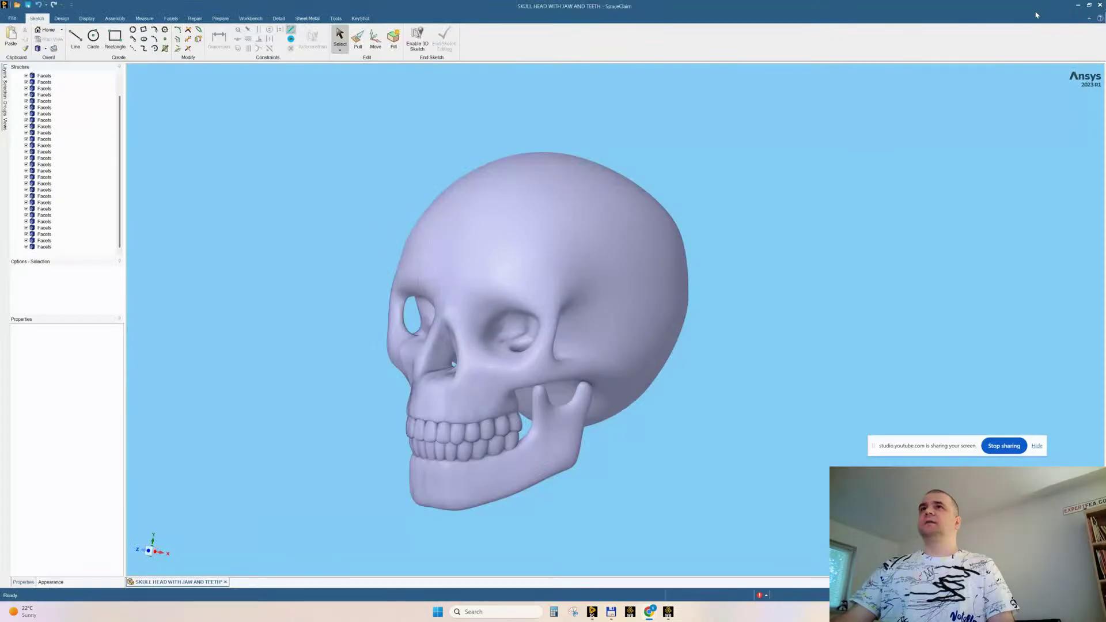
{"action": "left_click", "coordinate": [1089, 6]}
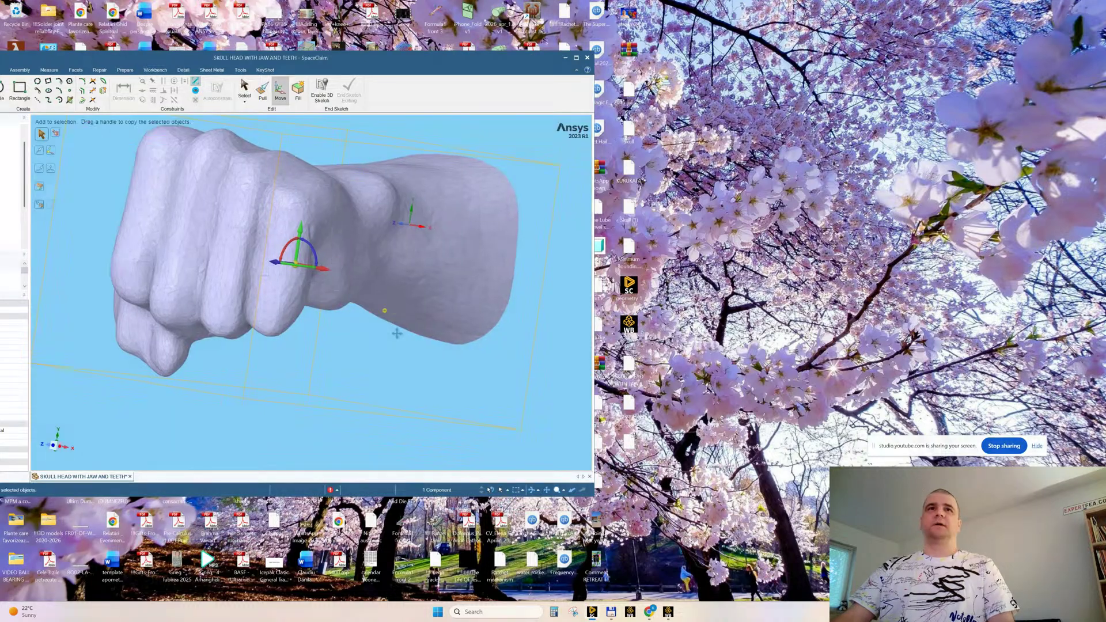
{"action": "left_click", "coordinate": [577, 58]}
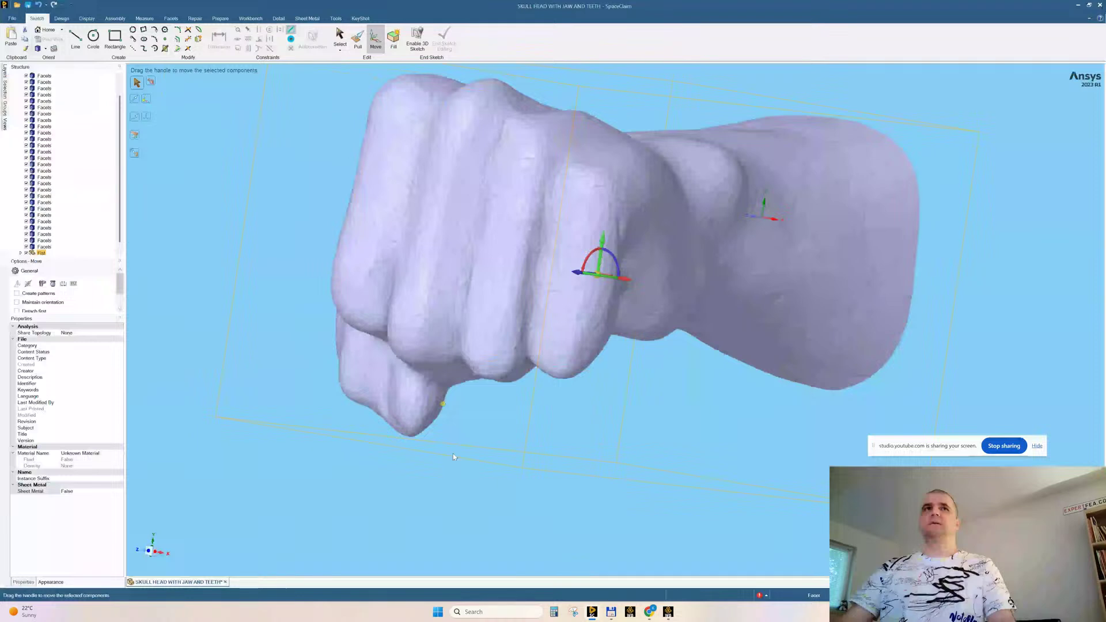
Invert the visibility to hide all the skull facets and leave only the fist shown
{"action": "scroll", "coordinate": [473, 370], "scroll_direction": "down", "scroll_amount": 8}
{"action": "scroll", "coordinate": [472, 370], "scroll_direction": "up", "scroll_amount": 4}
{"action": "middle_click_drag", "start_coordinate": [705, 312], "coordinate": [634, 292]}
{"action": "right_click", "coordinate": [460, 373]}
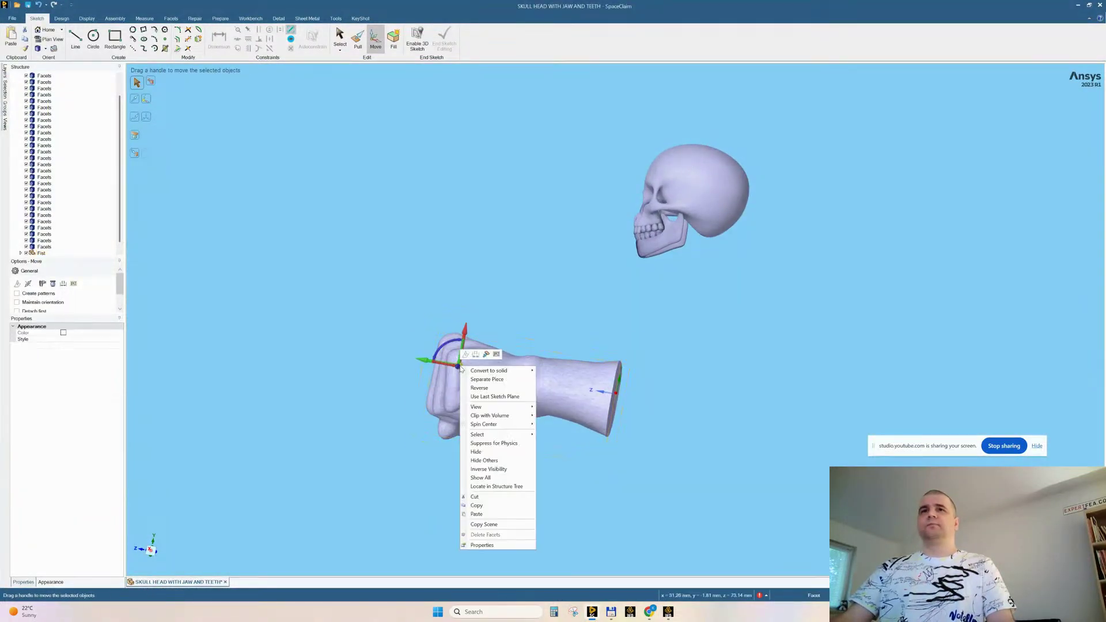
{"action": "left_click", "coordinate": [468, 467]}
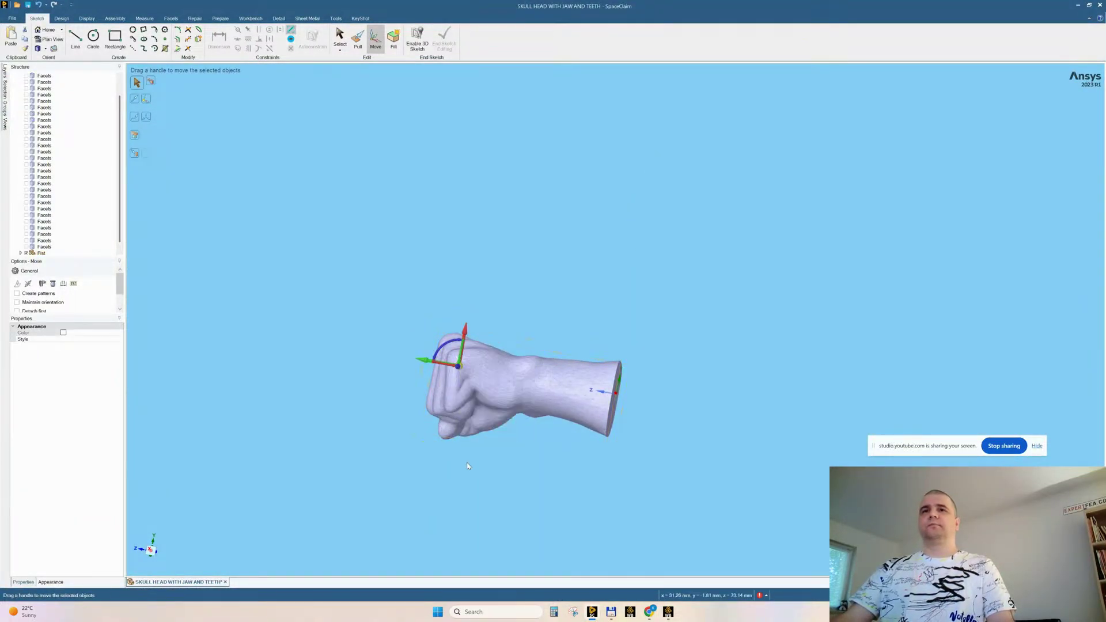
{"action": "left_click", "coordinate": [363, 337]}
{"action": "middle_click_drag", "start_coordinate": [546, 429], "coordinate": [608, 426]}
{"action": "scroll", "coordinate": [502, 444], "scroll_direction": "up", "scroll_amount": 5}
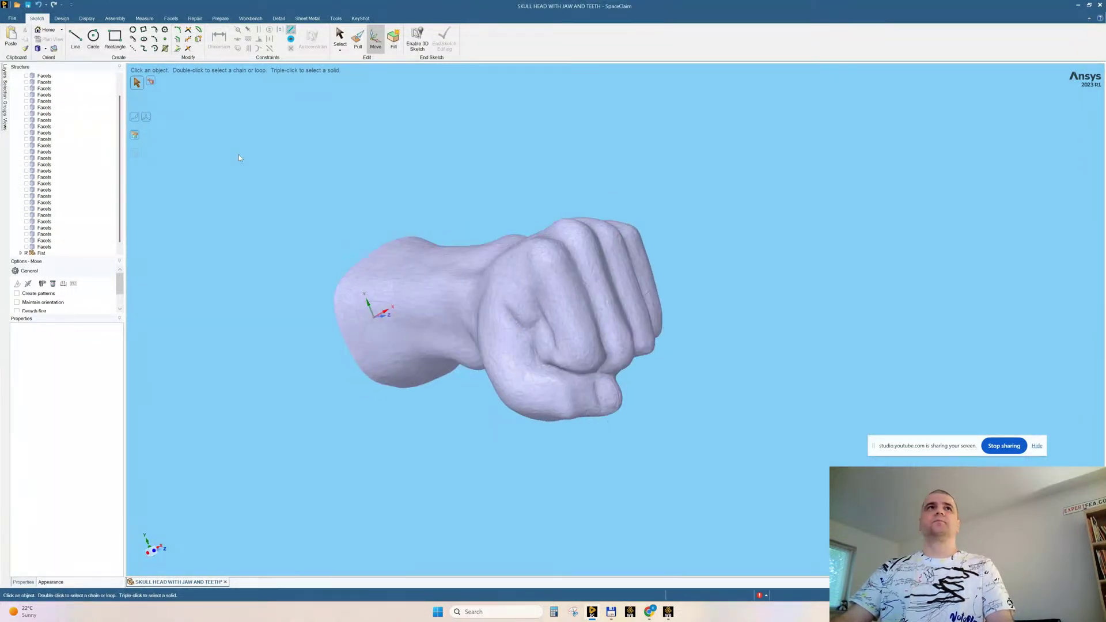
Find and flatten all sharp protrusions on the fist's faceted body with Fix Sharps
{"action": "left_click", "coordinate": [171, 18]}
{"action": "left_click", "coordinate": [137, 45]}
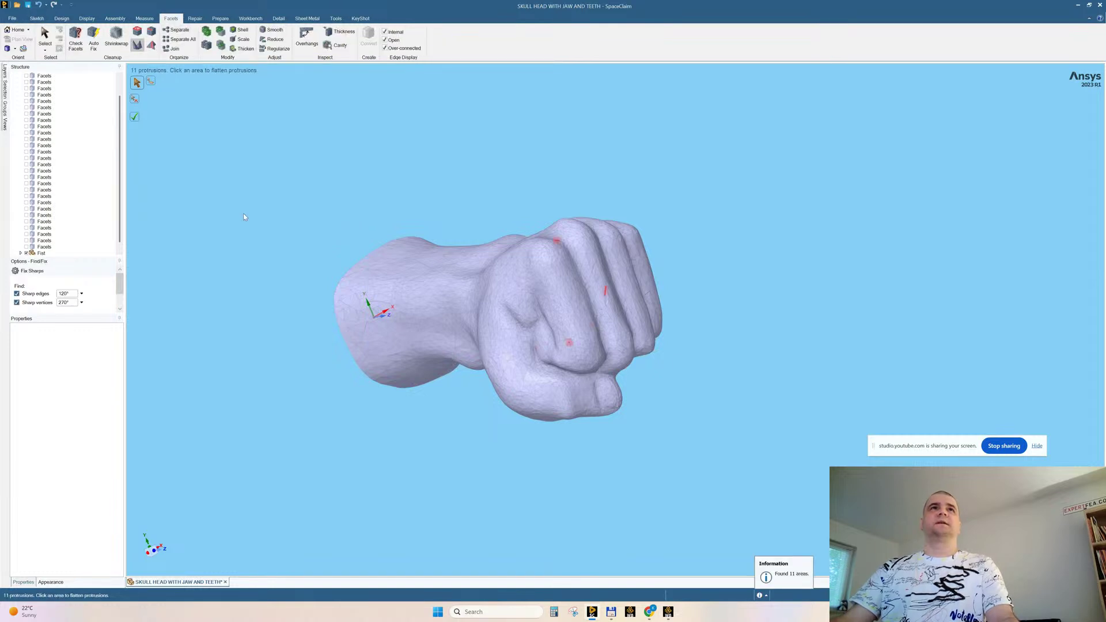
{"action": "left_click", "coordinate": [136, 119]}
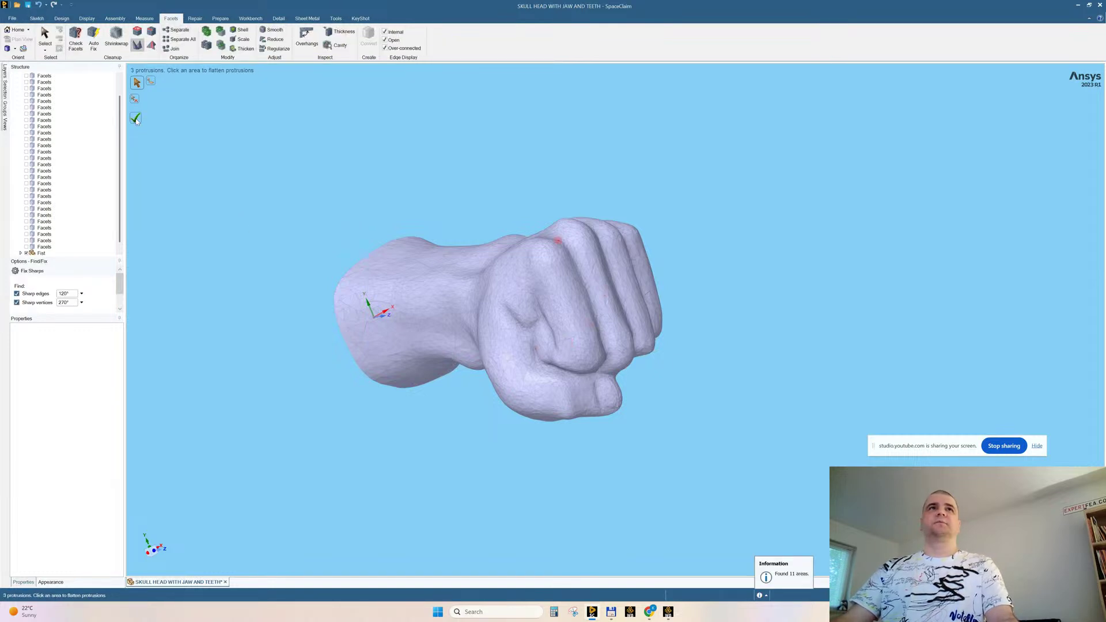
{"action": "middle_click_drag", "start_coordinate": [321, 160], "coordinate": [494, 200]}
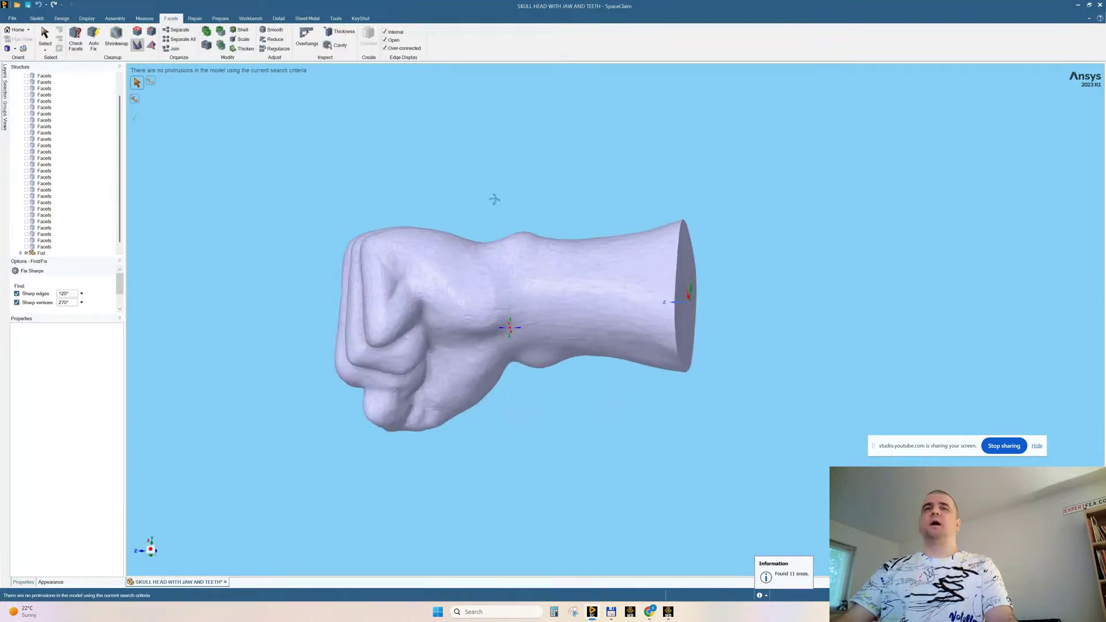
Generate a surface patch body over the fist's faceted body with Auto Skin
{"action": "left_click", "coordinate": [335, 19]}
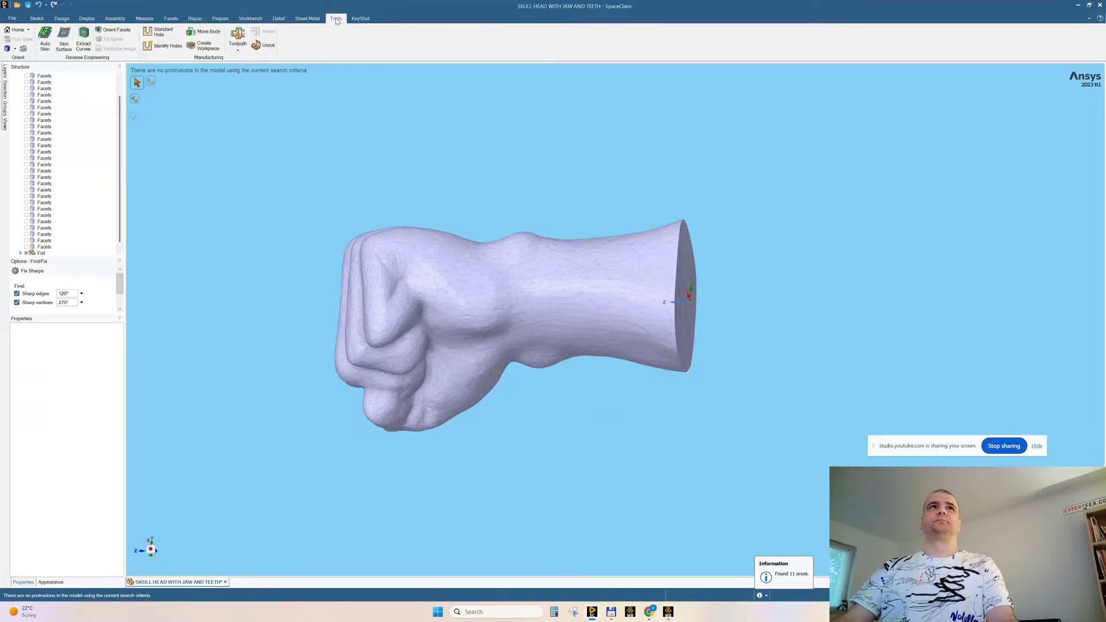
{"action": "left_click", "coordinate": [46, 41]}
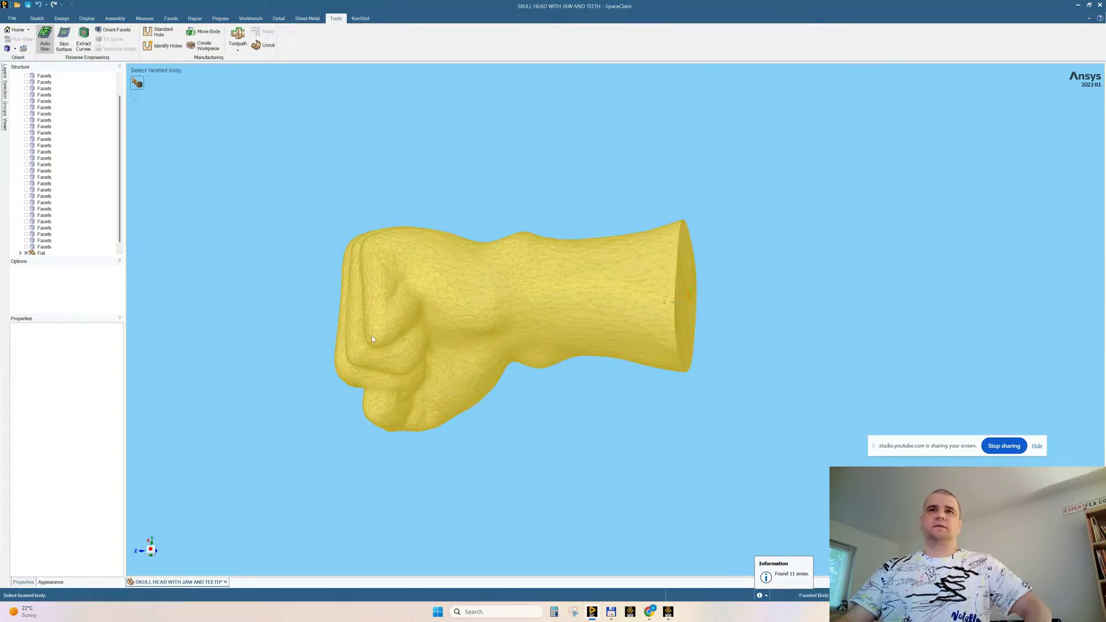
{"action": "left_click", "coordinate": [435, 290]}
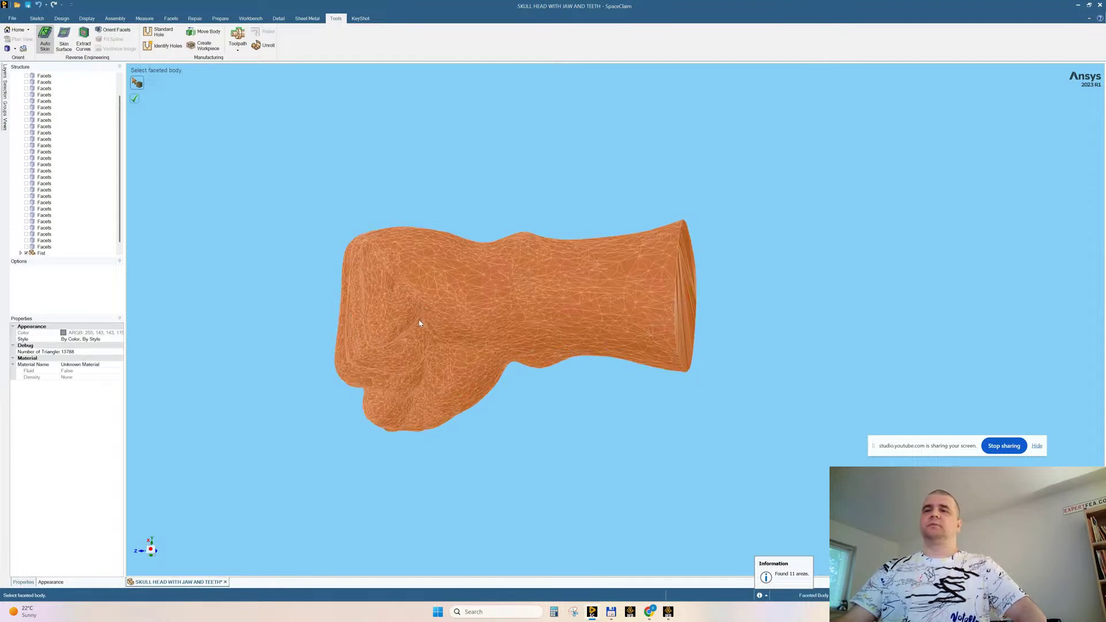
{"action": "left_click", "coordinate": [136, 101]}
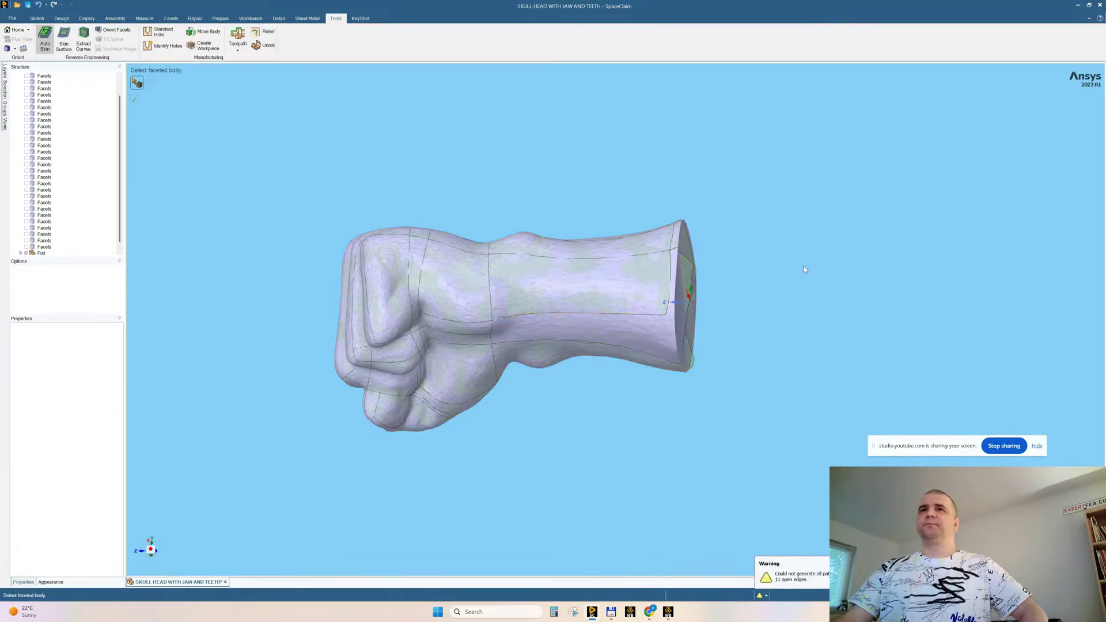
{"action": "mouse_move", "coordinate": [803, 262]}
{"action": "middle_mouse_down"}
{"action": "mouse_move", "coordinate": [744, 274]}
{"action": "mouse_move", "coordinate": [795, 277]}
{"action": "middle_mouse_up"}
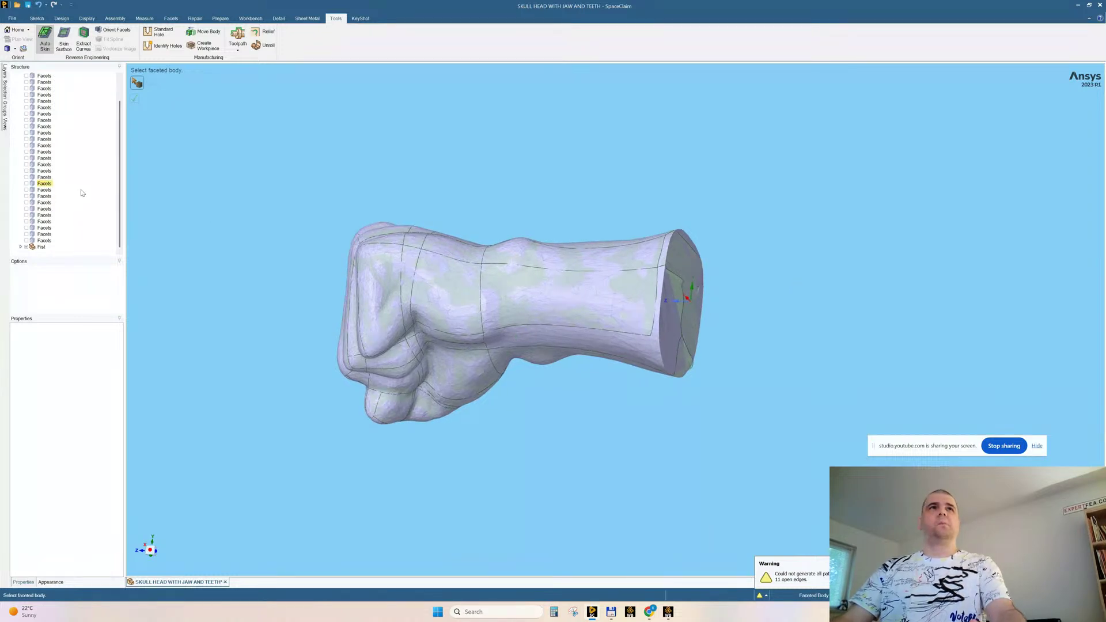
Leave Auto Skin, expand the Fist component and hide its remaining facets so only the patch body is shown
{"action": "scroll", "coordinate": [82, 190], "scroll_direction": "up", "scroll_amount": 1}
{"action": "scroll", "coordinate": [247, 225], "scroll_direction": "up", "scroll_amount": 5}
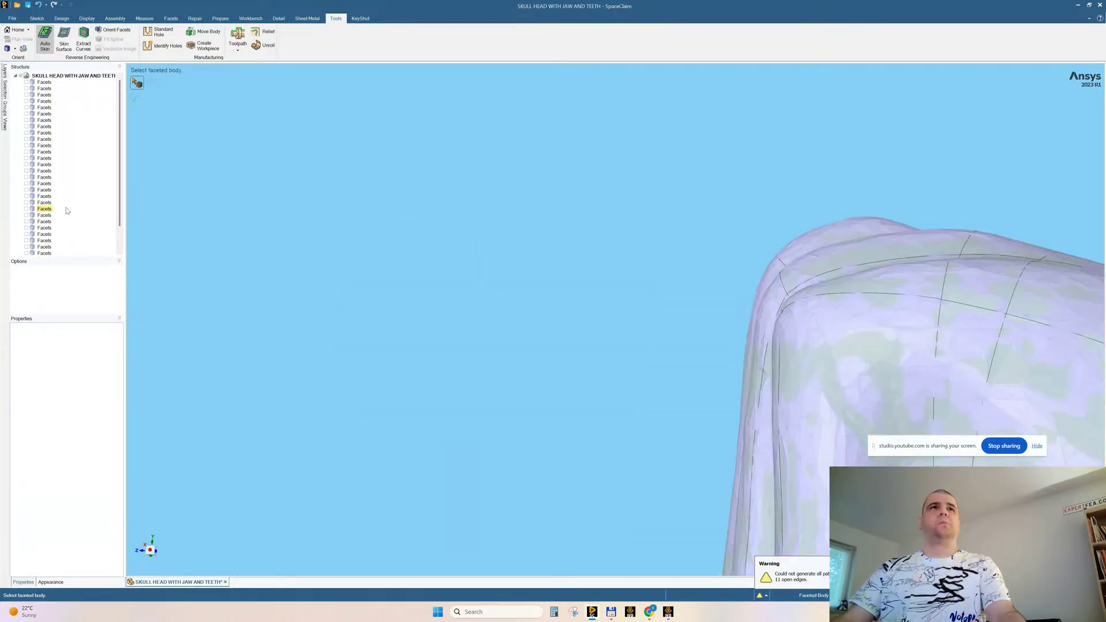
{"action": "key", "text": "Escape"}
{"action": "scroll", "coordinate": [80, 218], "scroll_direction": "down", "scroll_amount": 1}
{"action": "left_click", "coordinate": [21, 247]}
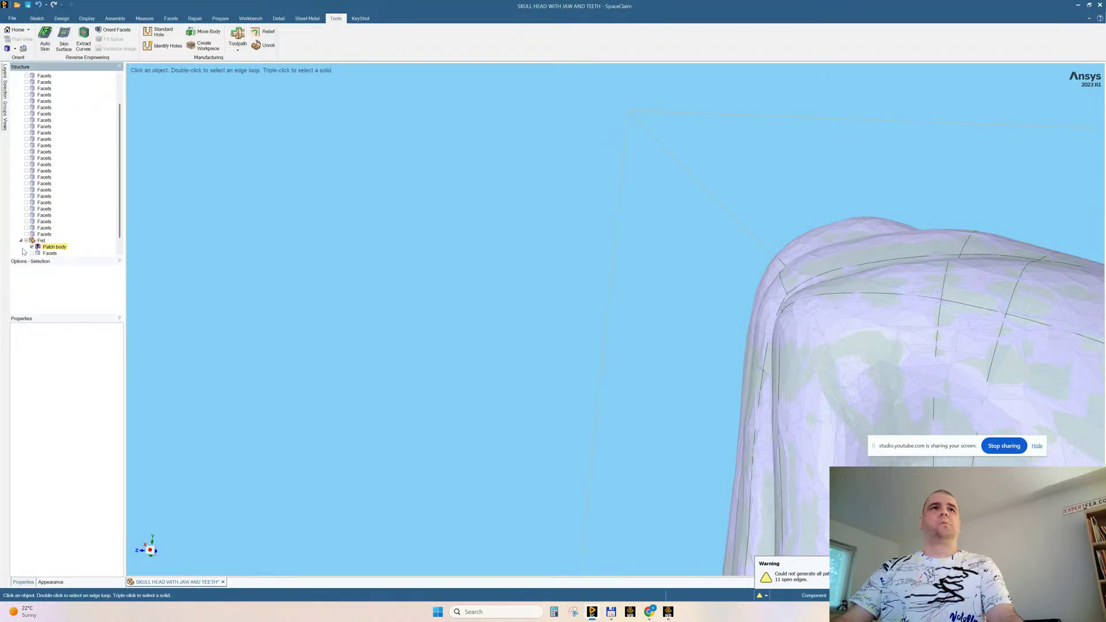
{"action": "scroll", "coordinate": [29, 248], "scroll_direction": "down", "scroll_amount": 1}
{"action": "left_click", "coordinate": [37, 247]}
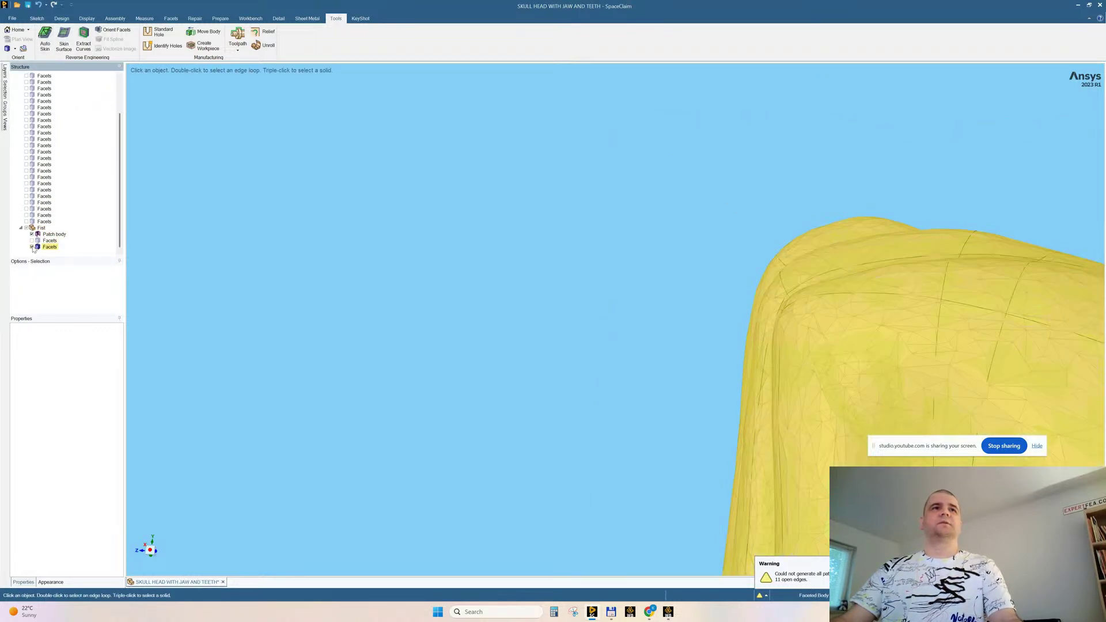
{"action": "left_click", "coordinate": [33, 247]}
Inspect the fist's patch body, search it for missing faces and examine the highlighted gap along the forearm and wrist
{"action": "middle_click_drag", "start_coordinate": [362, 276], "coordinate": [199, 176], "text": "ctrl"}
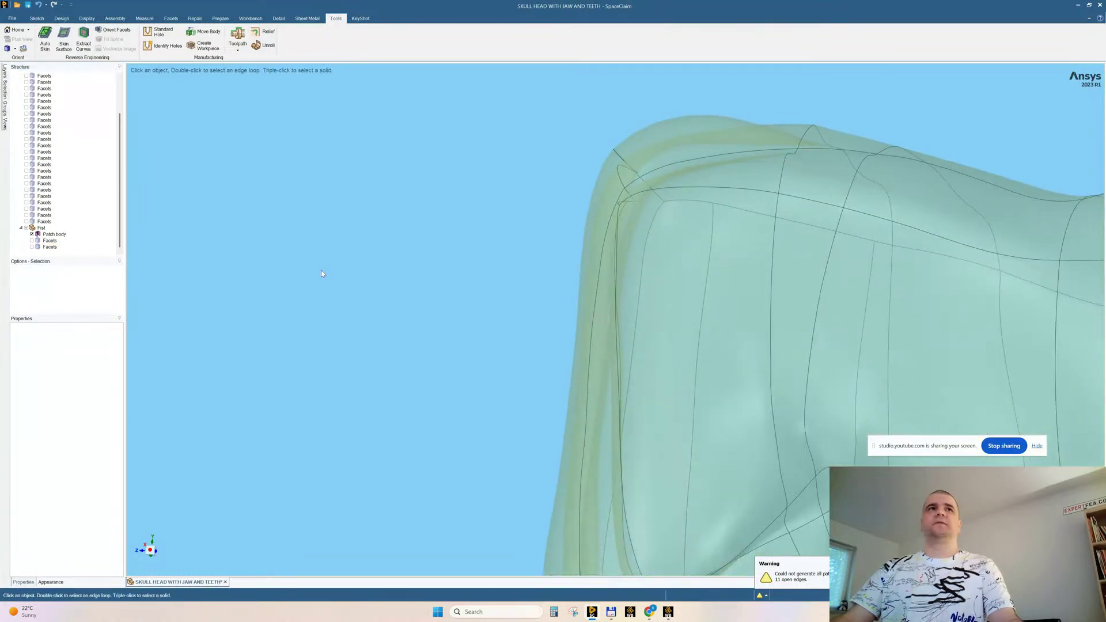
{"action": "middle_click_drag", "start_coordinate": [318, 267], "coordinate": [184, 192], "text": "shift"}
{"action": "middle_click_drag", "start_coordinate": [517, 202], "coordinate": [753, 205]}
{"action": "left_click", "coordinate": [598, 219]}
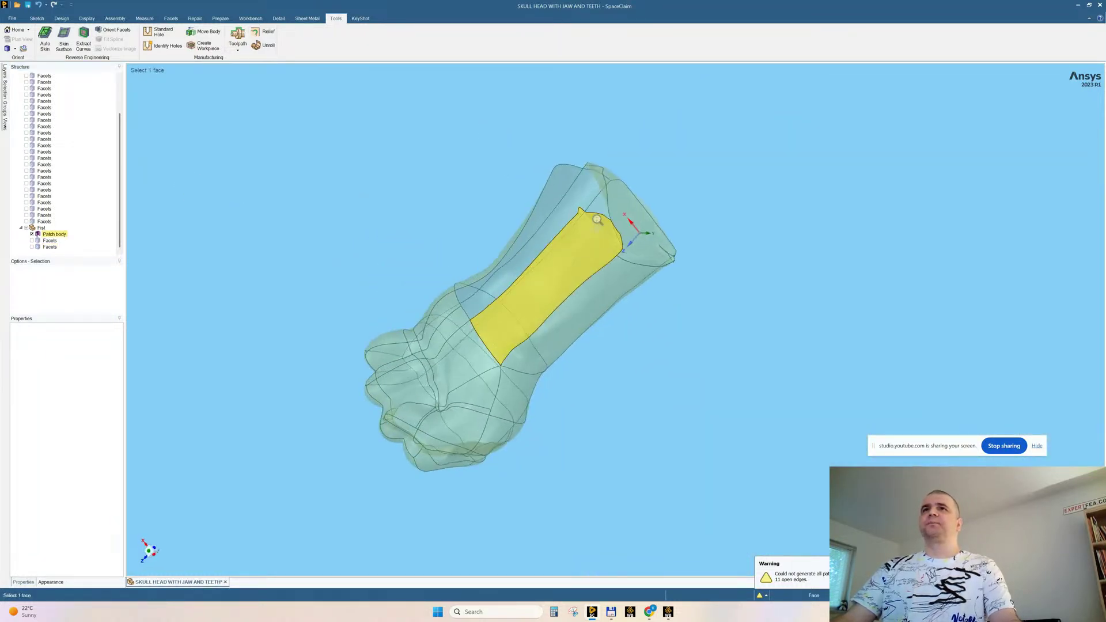
{"action": "middle_click_drag", "start_coordinate": [598, 219], "coordinate": [602, 250], "text": "shift"}
{"action": "mouse_move", "coordinate": [500, 158]}
{"action": "middle_mouse_down"}
{"action": "mouse_move", "coordinate": [496, 176]}
{"action": "mouse_move", "coordinate": [470, 189]}
{"action": "mouse_move", "coordinate": [565, 197]}
{"action": "mouse_move", "coordinate": [527, 210]}
{"action": "mouse_move", "coordinate": [447, 197]}
{"action": "middle_mouse_up"}
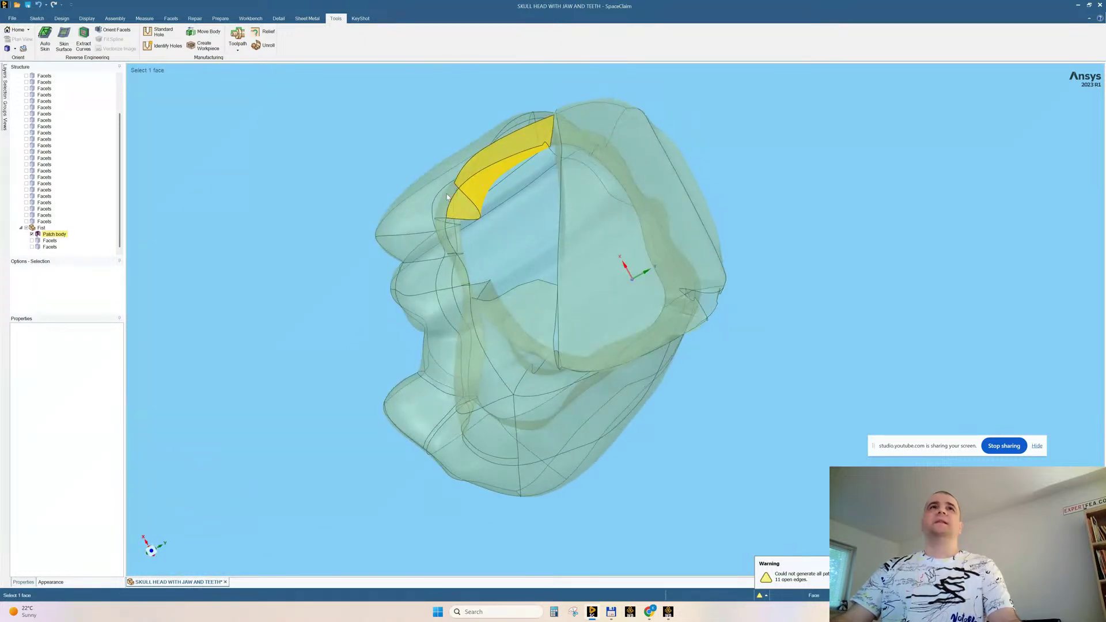
{"action": "left_click", "coordinate": [195, 18]}
{"action": "left_click", "coordinate": [95, 50]}
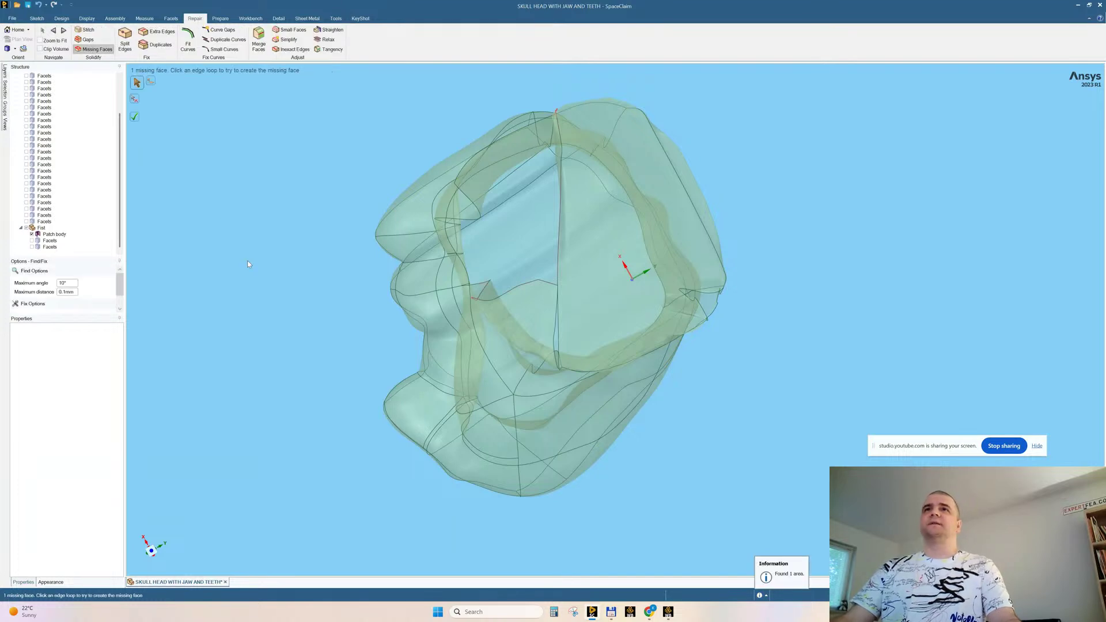
{"action": "scroll", "coordinate": [519, 340], "scroll_direction": "up", "scroll_amount": 3}
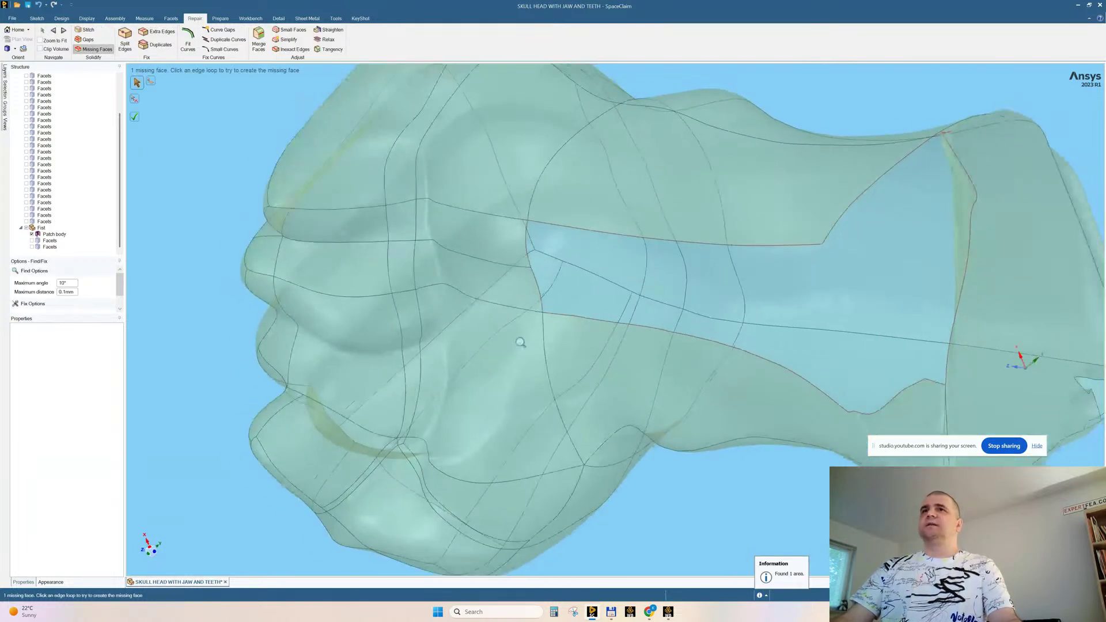
{"action": "scroll", "coordinate": [547, 339], "scroll_direction": "up", "scroll_amount": 4}
{"action": "scroll", "coordinate": [546, 339], "scroll_direction": "down", "scroll_amount": 5}
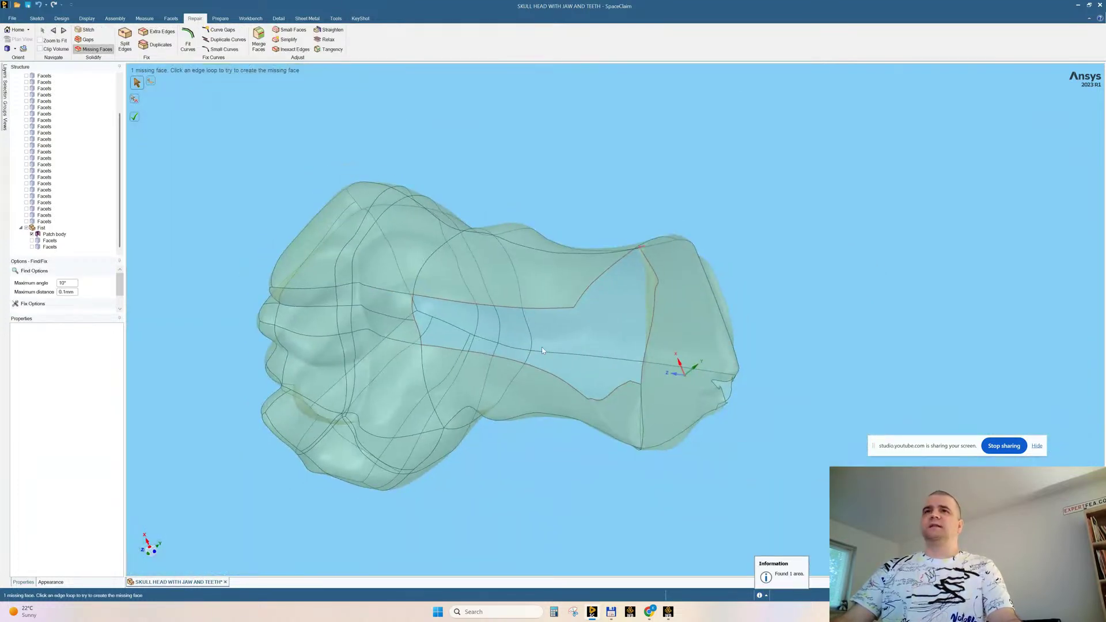
{"action": "middle_click_drag", "start_coordinate": [542, 347], "coordinate": [561, 270]}
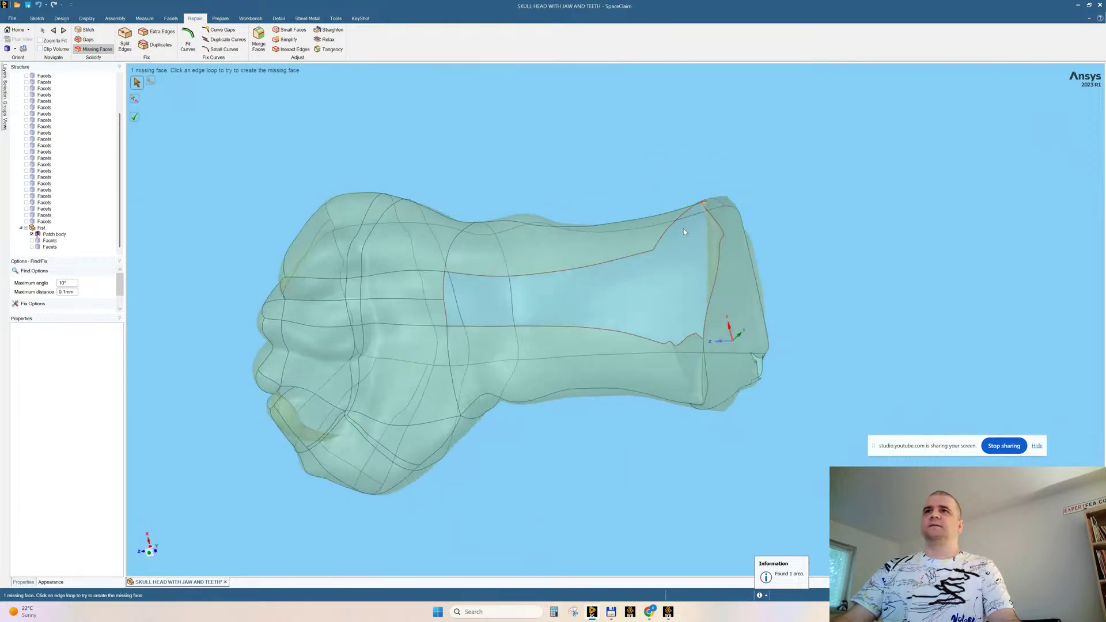
{"action": "middle_click_drag", "start_coordinate": [727, 326], "coordinate": [656, 247]}
{"action": "scroll", "coordinate": [590, 374], "scroll_direction": "up", "scroll_amount": 3}
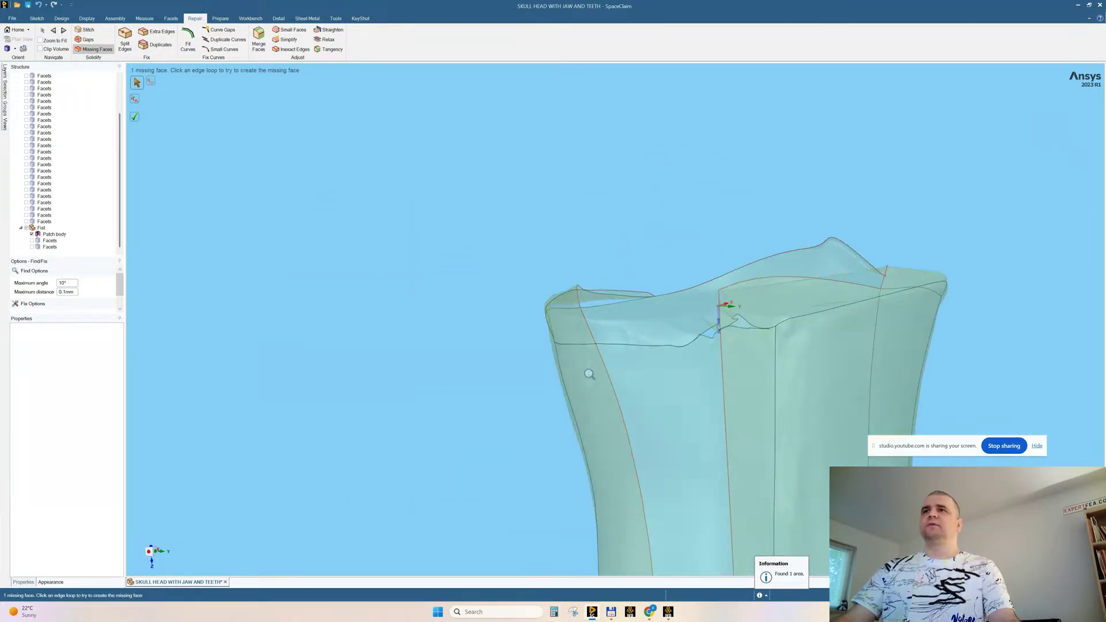
{"action": "mouse_move", "coordinate": [535, 326]}
{"action": "middle_mouse_down"}
{"action": "mouse_move", "coordinate": [557, 316]}
{"action": "mouse_move", "coordinate": [542, 311]}
{"action": "middle_mouse_up"}
{"action": "key", "text": "Escape"}
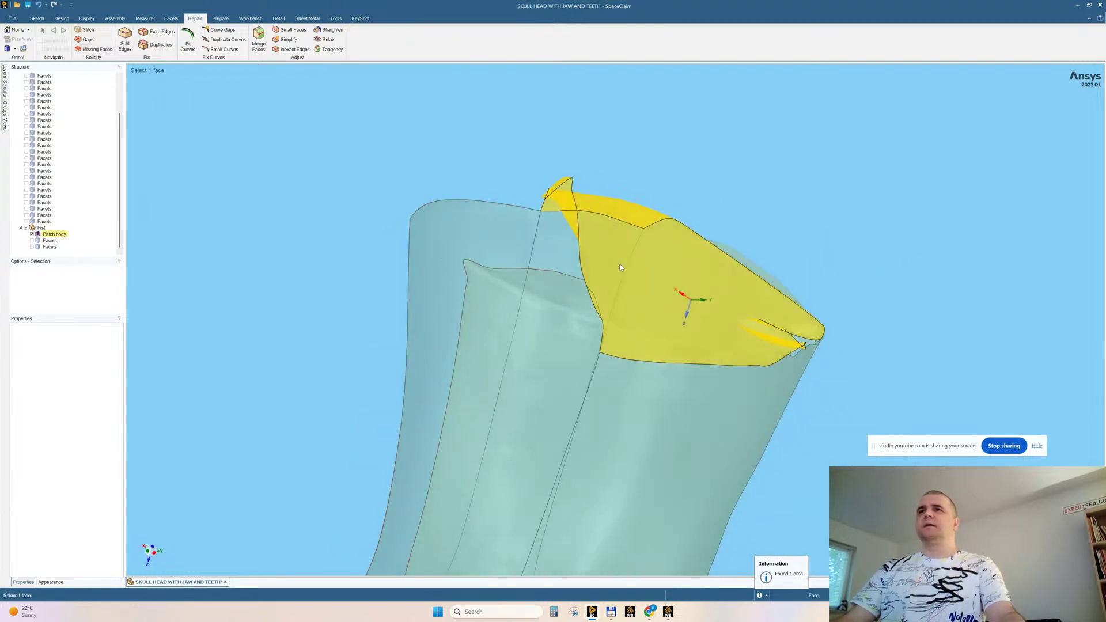
Delete the distorted face capping the wrist end of the patch body
{"action": "left_click", "coordinate": [620, 264]}
{"action": "key", "text": "Delete"}
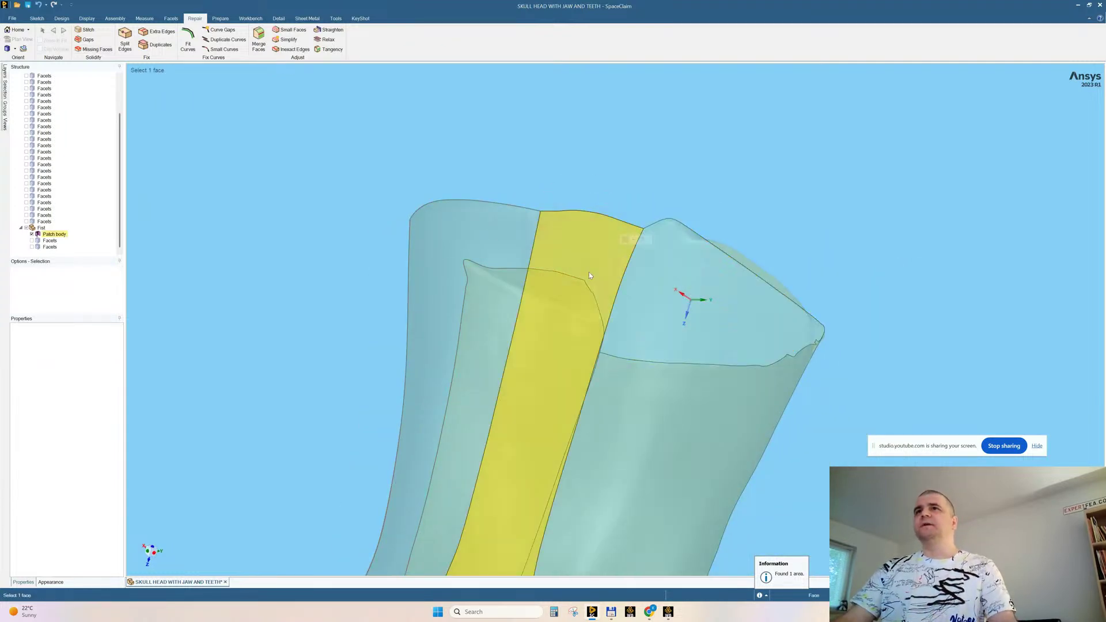
{"action": "middle_click_drag", "start_coordinate": [588, 272], "coordinate": [426, 438]}
Try to fill the open forearm and wrist end of the patch body with the Missing Faces repair
{"action": "left_click", "coordinate": [94, 49]}
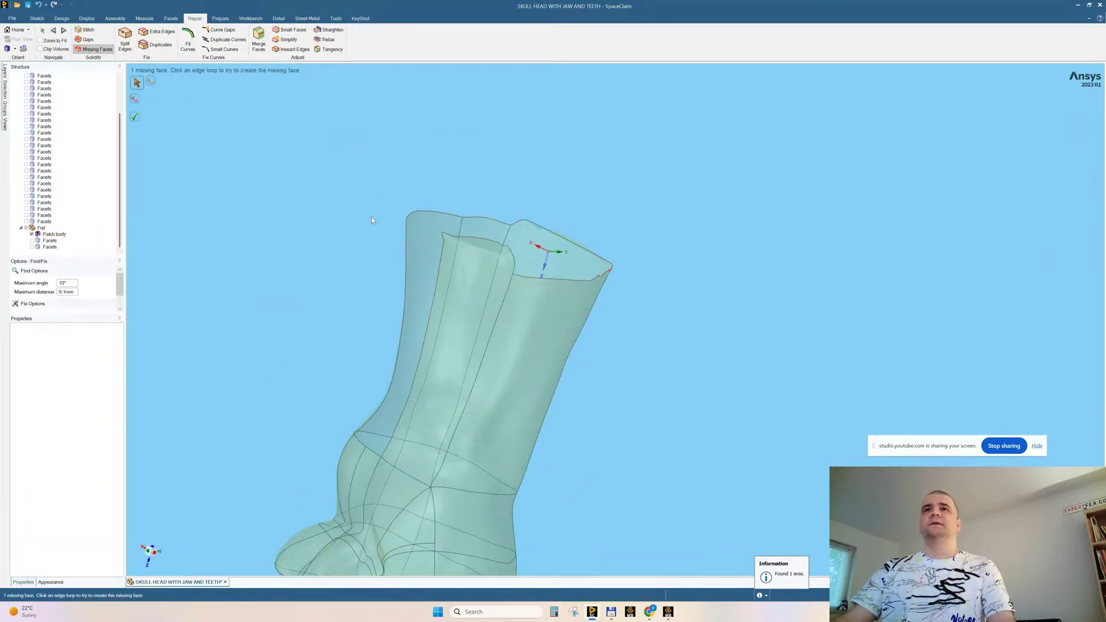
{"action": "middle_click_drag", "start_coordinate": [489, 217], "coordinate": [459, 223]}
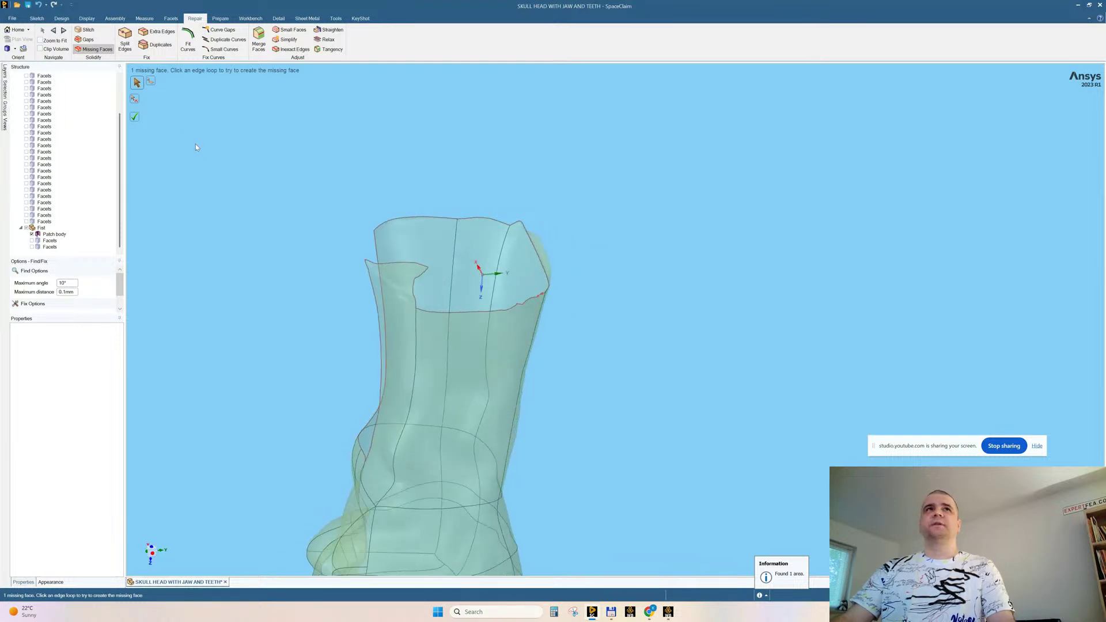
{"action": "left_click", "coordinate": [135, 117]}
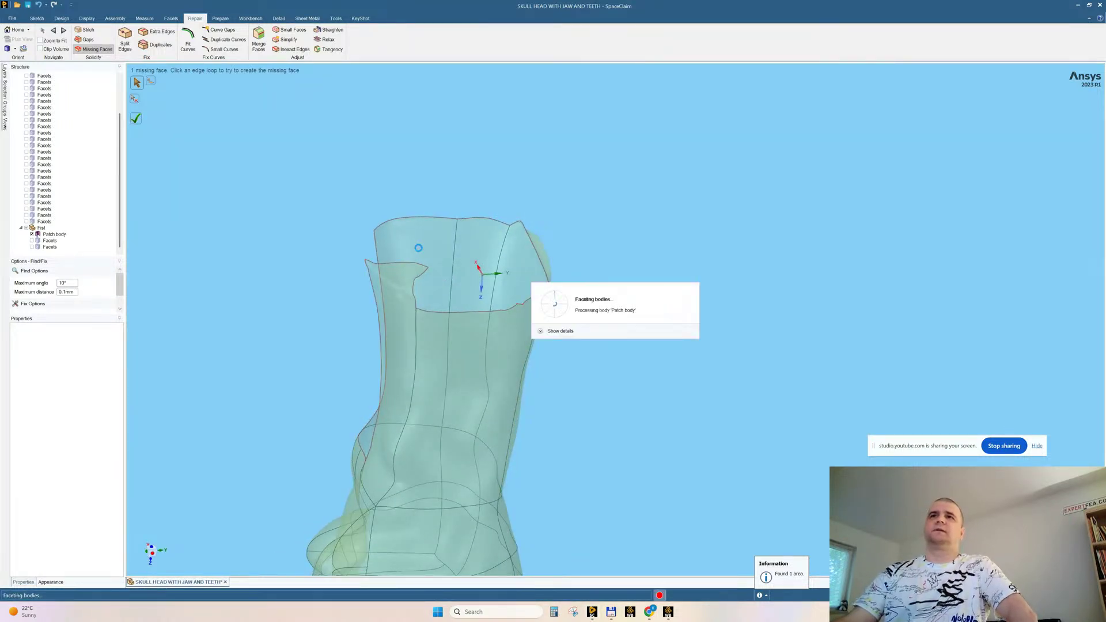
{"action": "middle_click_drag", "start_coordinate": [608, 221], "coordinate": [524, 352]}
{"action": "key", "text": "Escape"}
{"action": "scroll", "coordinate": [524, 356], "scroll_direction": "up", "scroll_amount": 10}
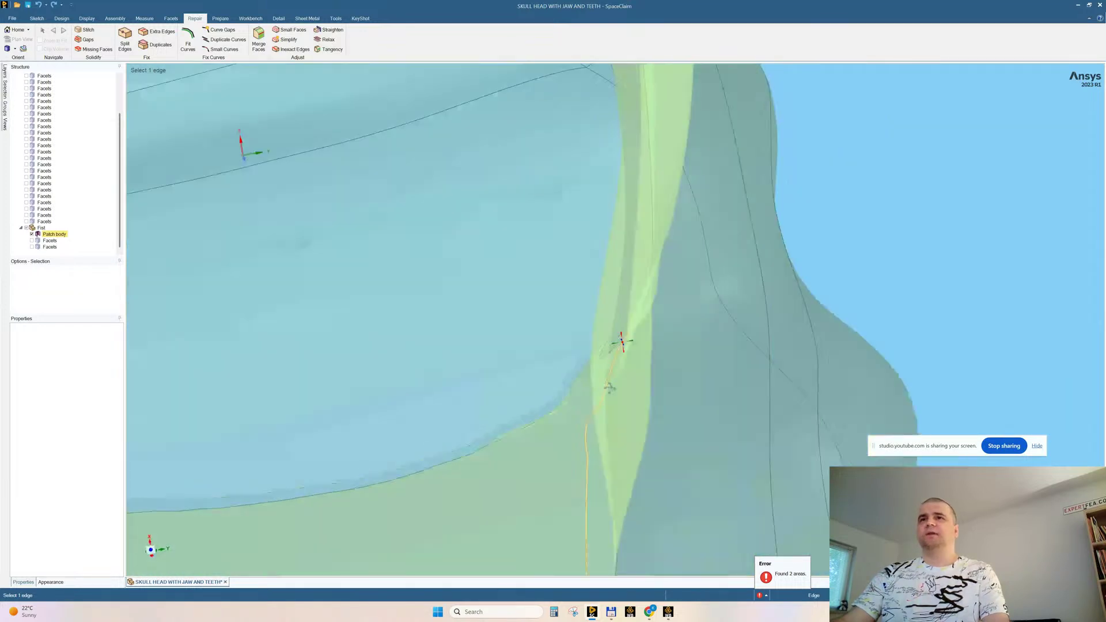
{"action": "middle_click_drag", "start_coordinate": [610, 387], "coordinate": [615, 390]}
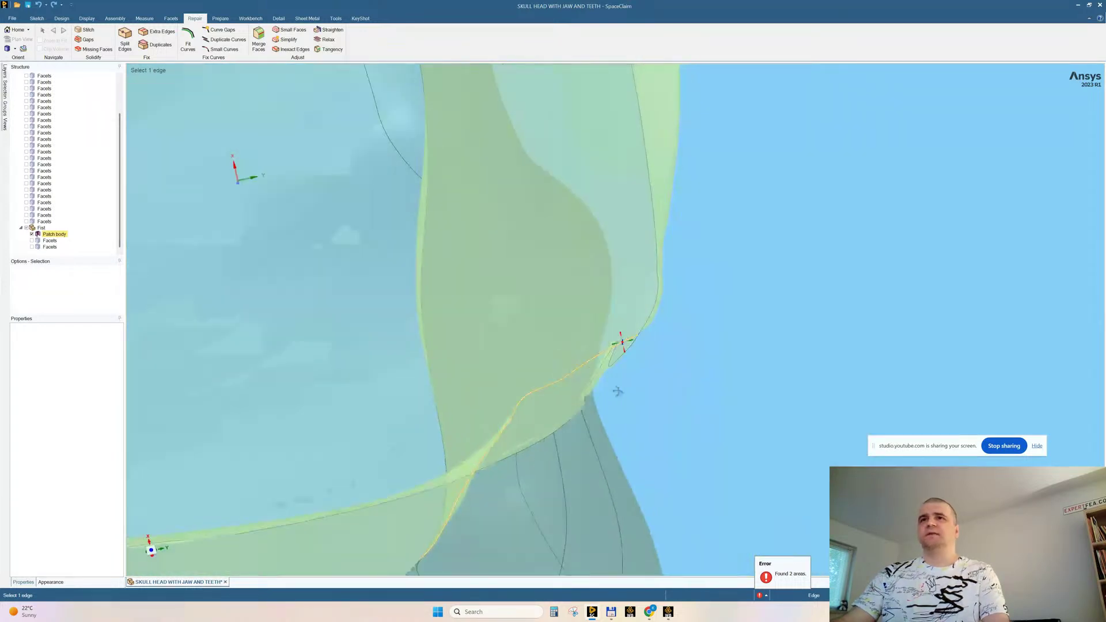
Examine the distorted, ragged rim at the open forearm end of the fist's patch body
{"action": "scroll", "coordinate": [609, 386], "scroll_direction": "up", "scroll_amount": 6}
{"action": "middle_click_drag", "start_coordinate": [597, 447], "coordinate": [558, 393]}
{"action": "scroll", "coordinate": [548, 314], "scroll_direction": "down", "scroll_amount": 12}
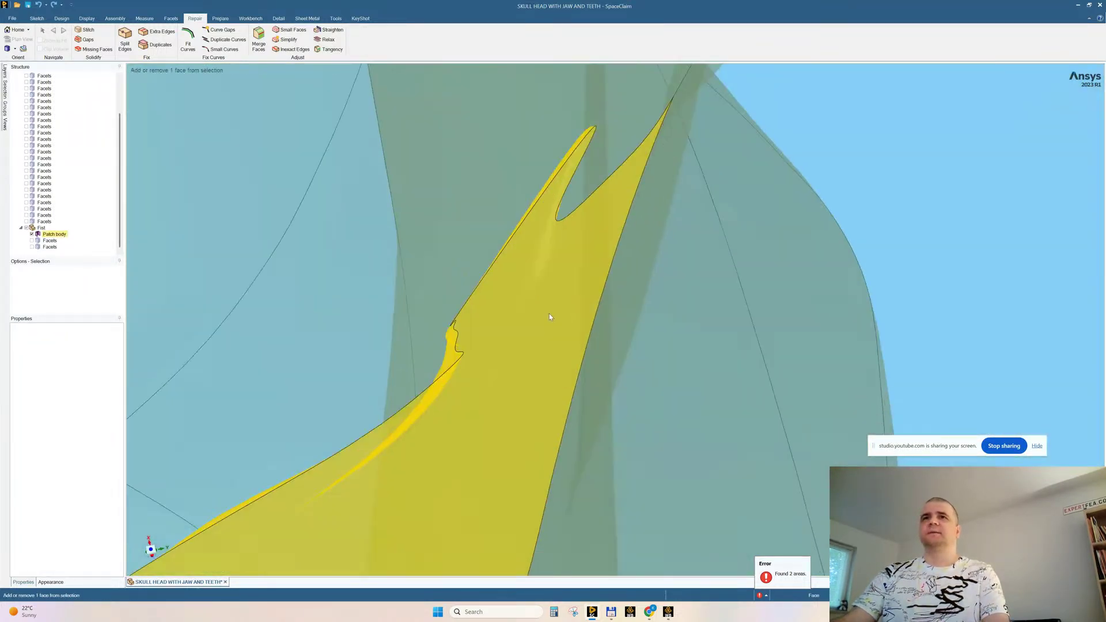
{"action": "middle_click_drag", "start_coordinate": [644, 227], "coordinate": [581, 231]}
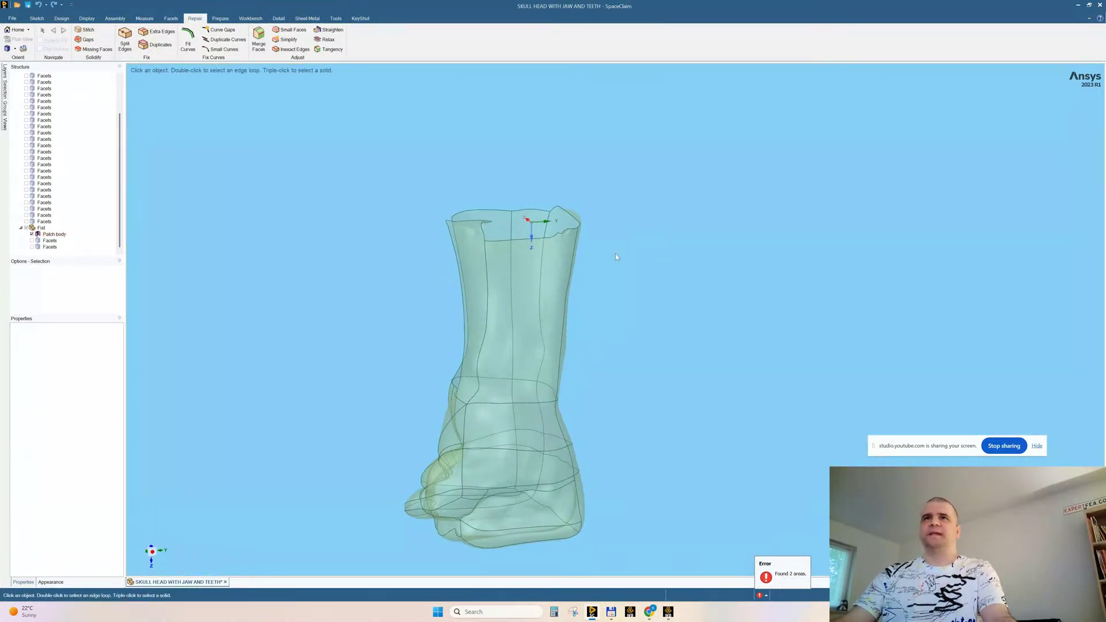
{"action": "middle_click_drag", "start_coordinate": [675, 274], "coordinate": [682, 265]}
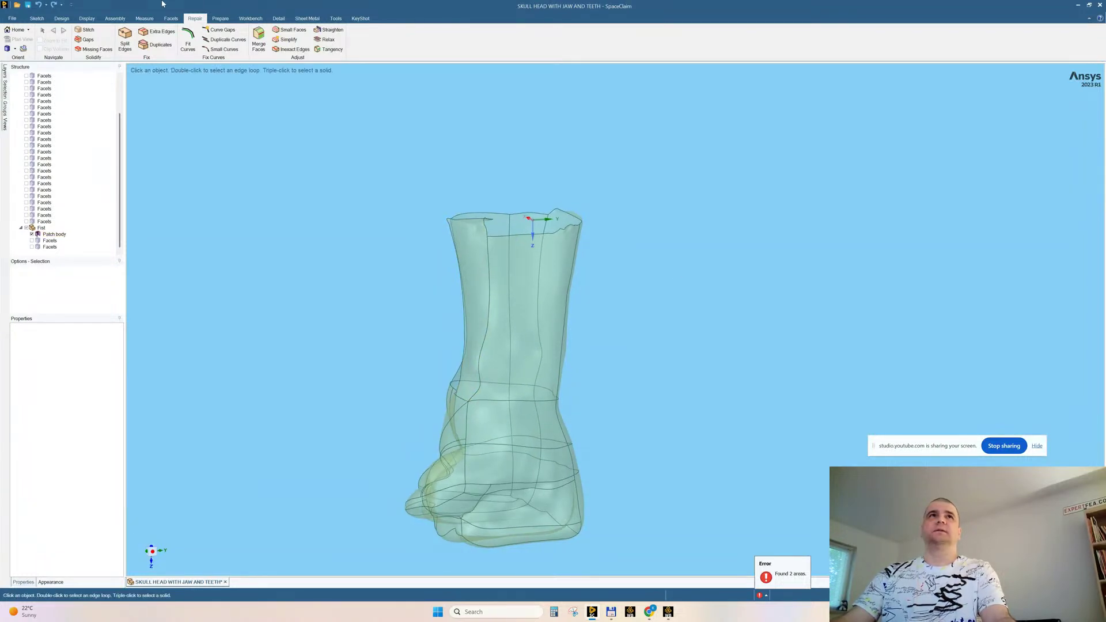
Insert a datum plane across the ragged open wrist end of the patch body
{"action": "left_click_drag", "start_coordinate": [475, 231], "coordinate": [492, 240]}
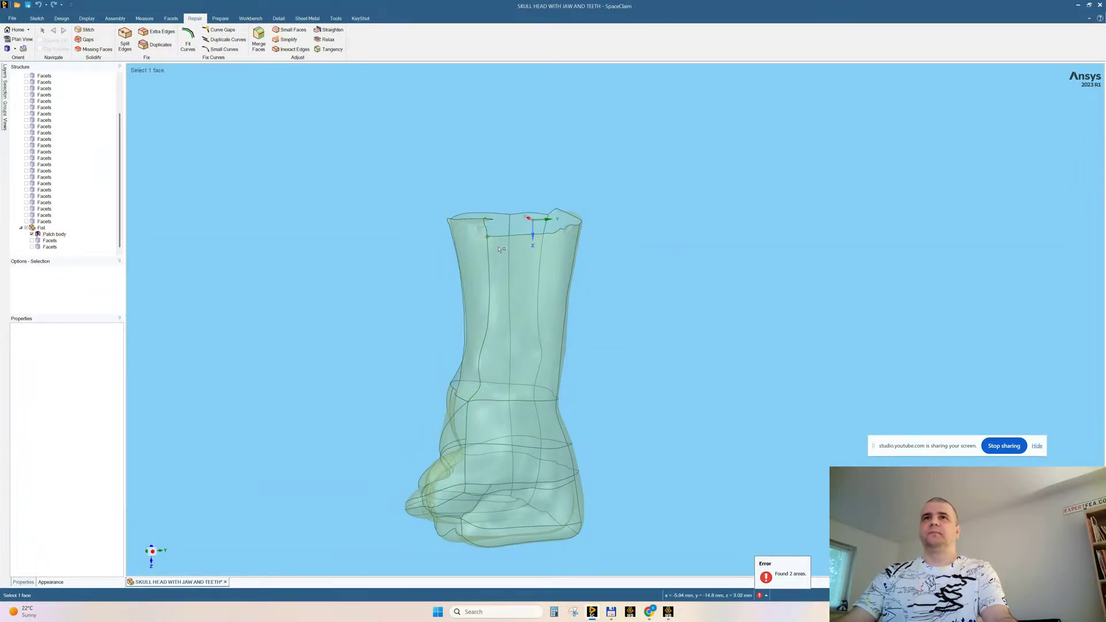
{"action": "key", "text": "Escape"}
{"action": "left_click", "coordinate": [61, 19]}
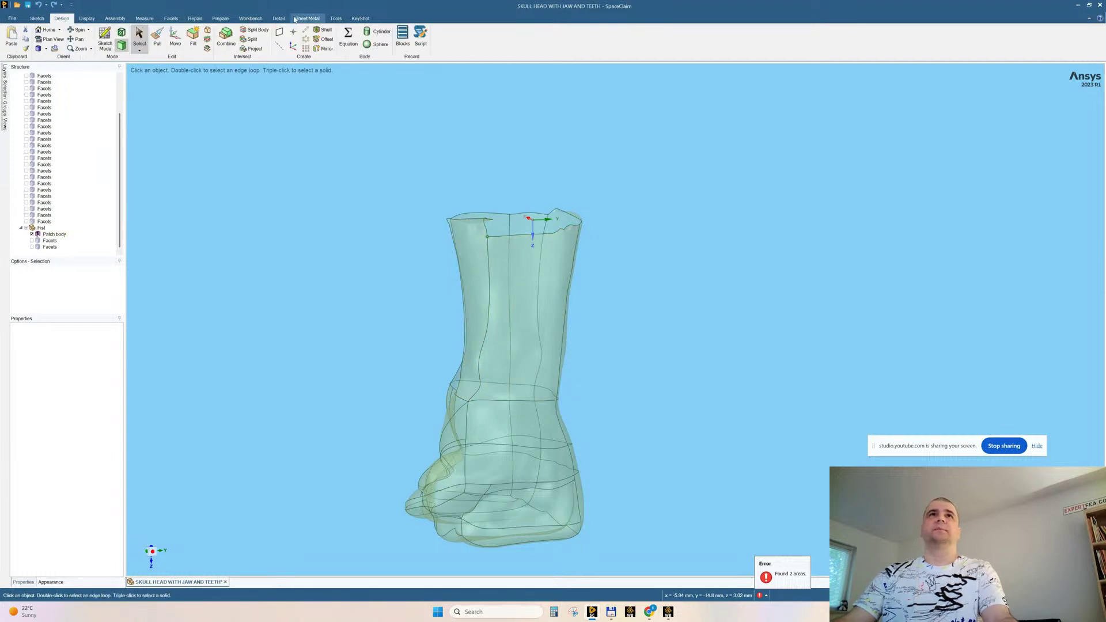
{"action": "left_click", "coordinate": [280, 33]}
{"action": "middle_click_drag", "start_coordinate": [387, 224], "coordinate": [565, 279]}
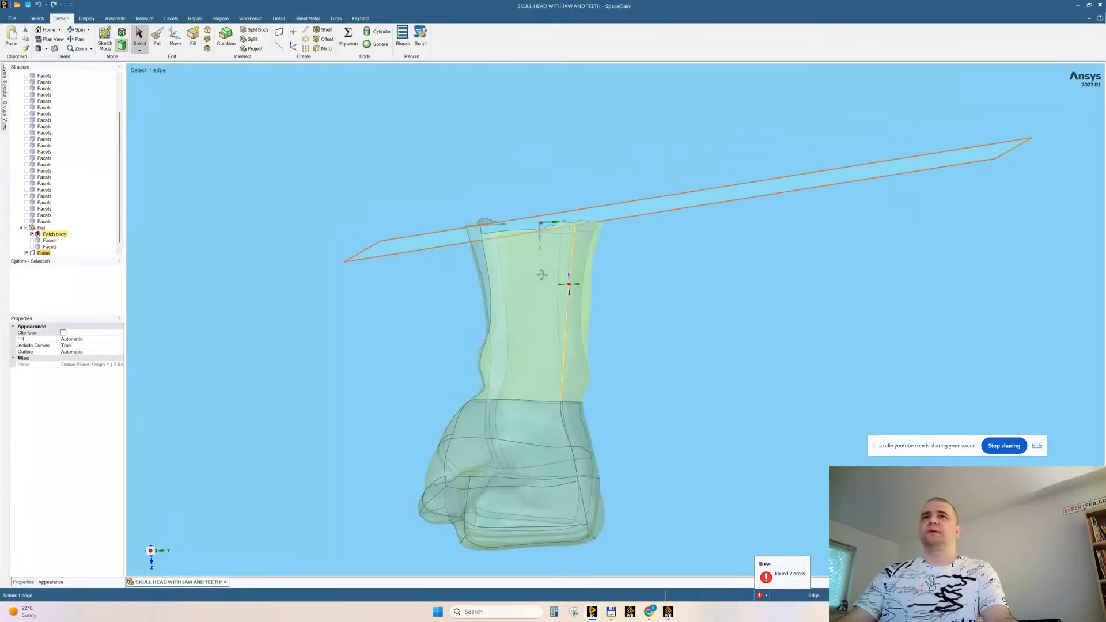
Rotate the datum plane level across the forearm and move it about 15 mm along the arm toward the fist
{"action": "left_click", "coordinate": [176, 39]}
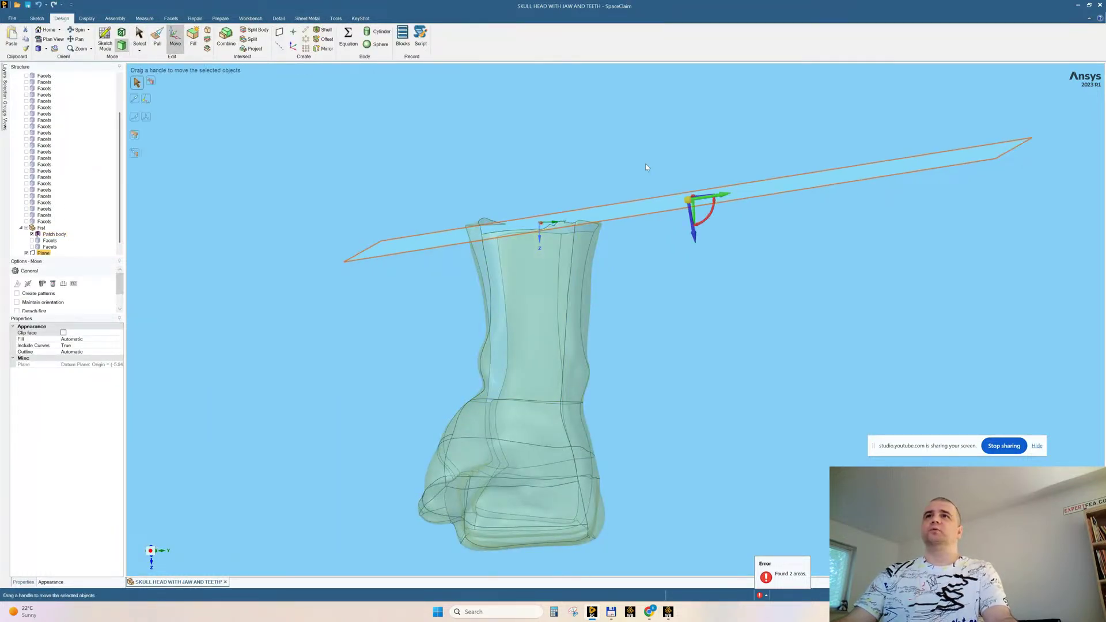
{"action": "left_click_drag", "start_coordinate": [701, 226], "coordinate": [687, 276]}
{"action": "middle_click_drag", "start_coordinate": [646, 302], "coordinate": [669, 306]}
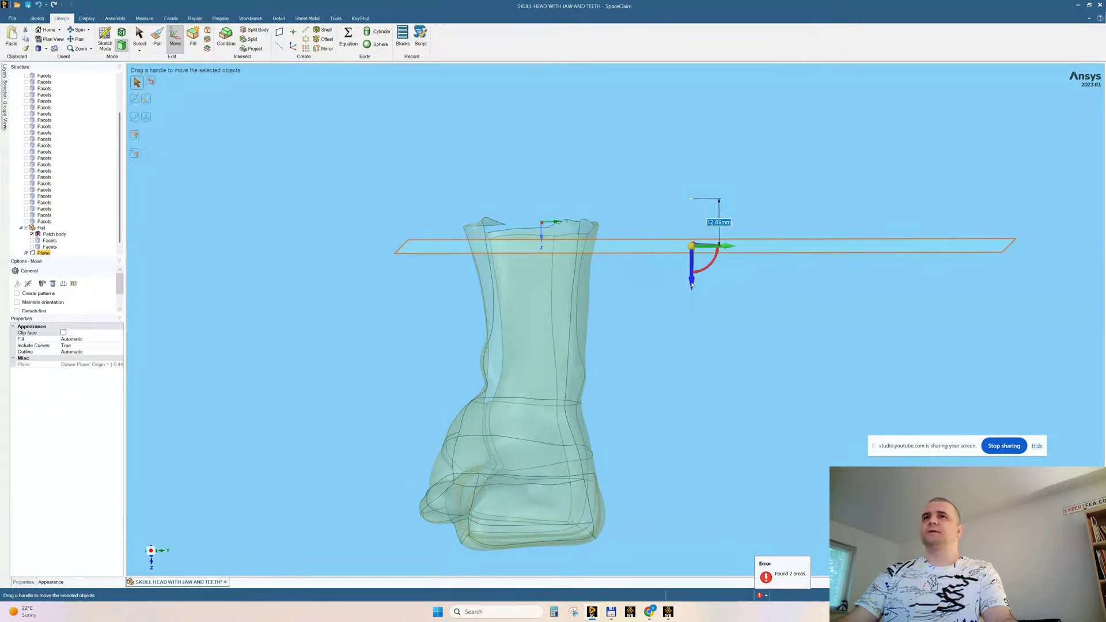
{"action": "left_click_drag", "start_coordinate": [692, 285], "coordinate": [692, 294]}
Tilt the datum plane square to the forearm in the other view and shift it slightly back toward the open end
{"action": "middle_click_drag", "start_coordinate": [511, 174], "coordinate": [404, 180]}
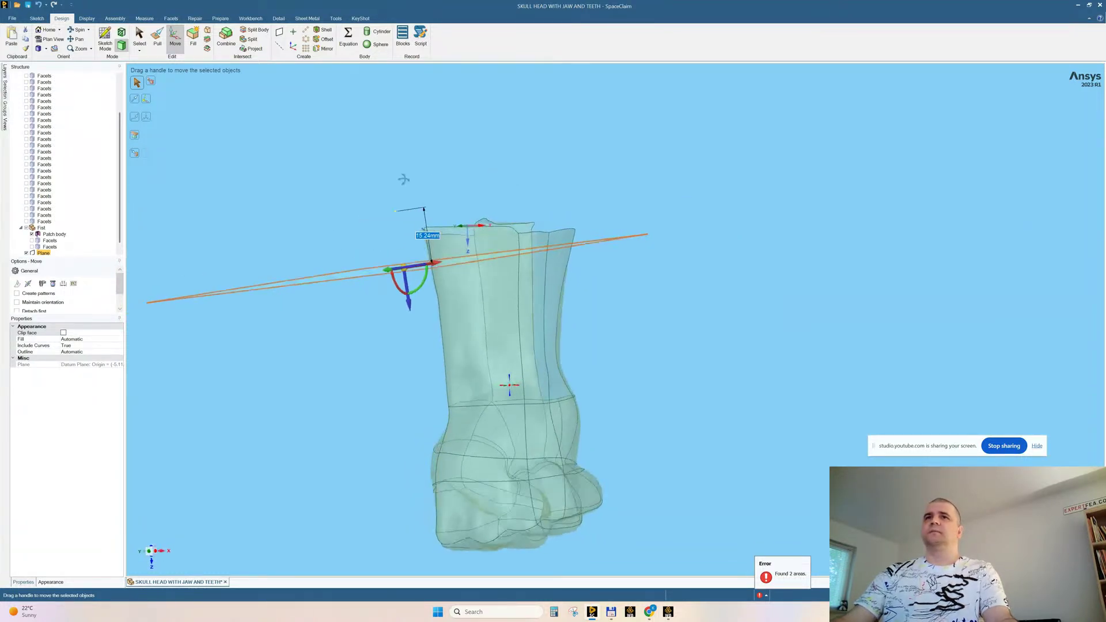
{"action": "left_click_drag", "start_coordinate": [423, 287], "coordinate": [421, 289]}
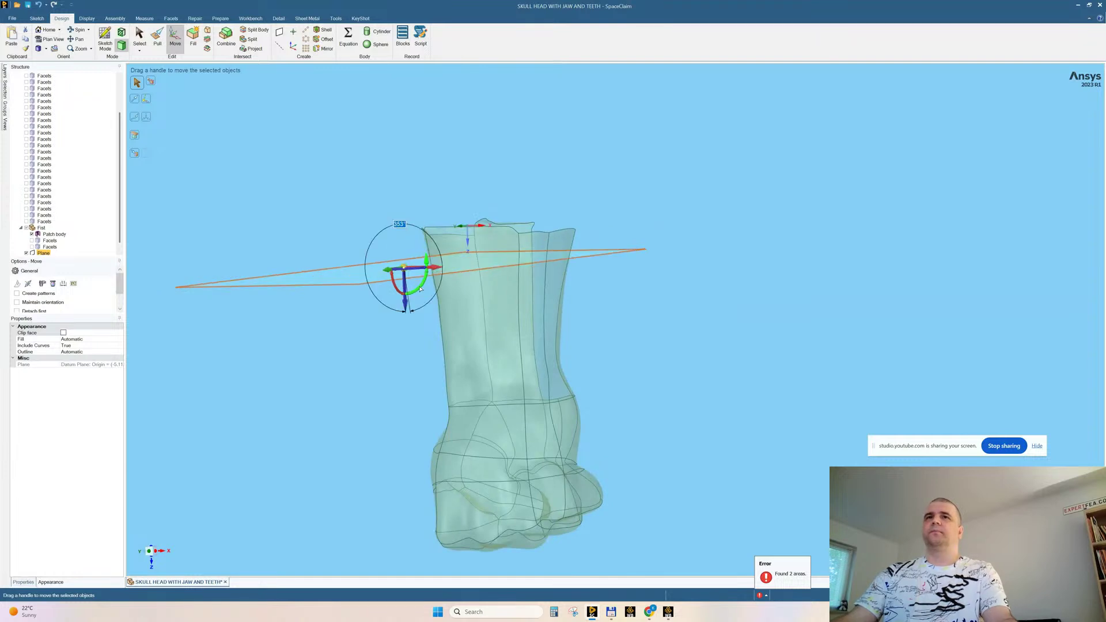
{"action": "middle_click_drag", "start_coordinate": [421, 290], "coordinate": [433, 284]}
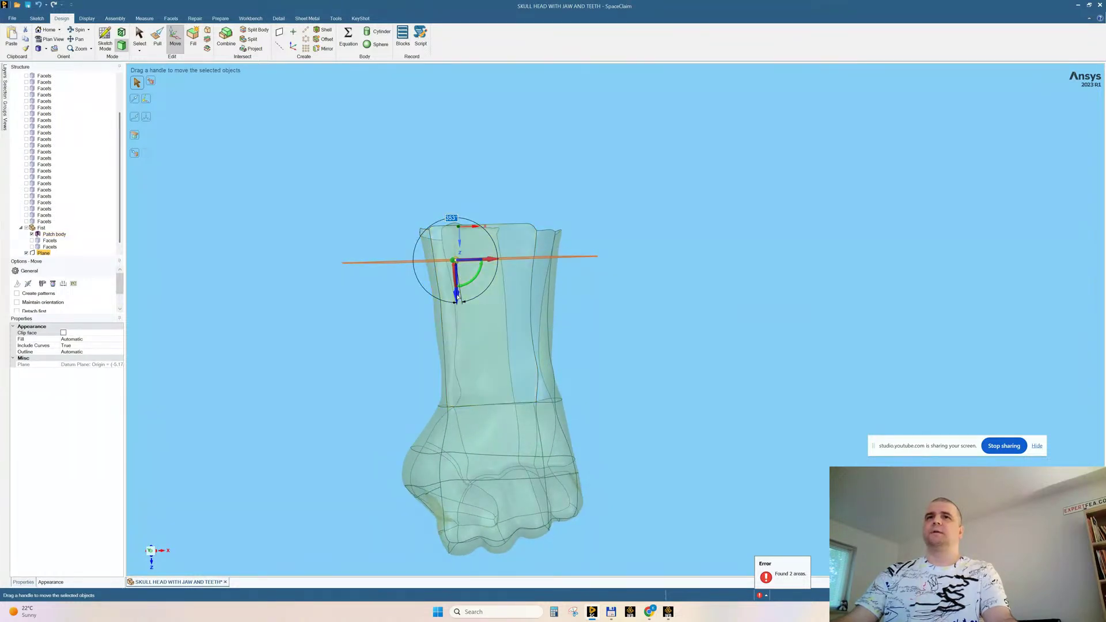
{"action": "left_click_drag", "start_coordinate": [456, 298], "coordinate": [457, 289]}
{"action": "left_click", "coordinate": [292, 136]}
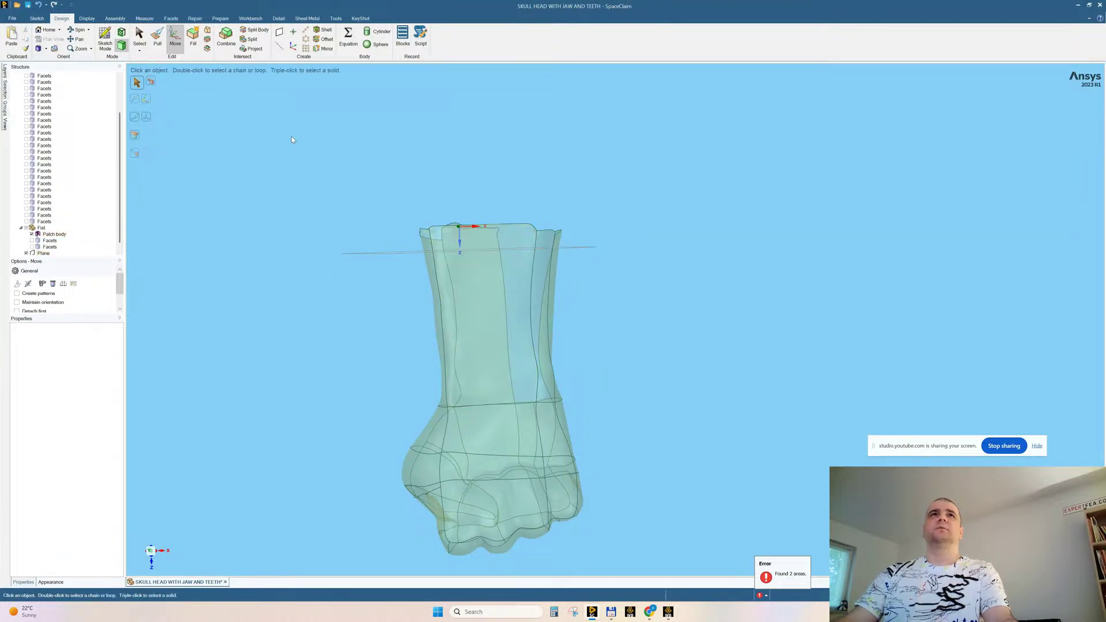
Split the patch body with the datum plane and remove the ragged piece at the open end
{"action": "left_click", "coordinate": [254, 29]}
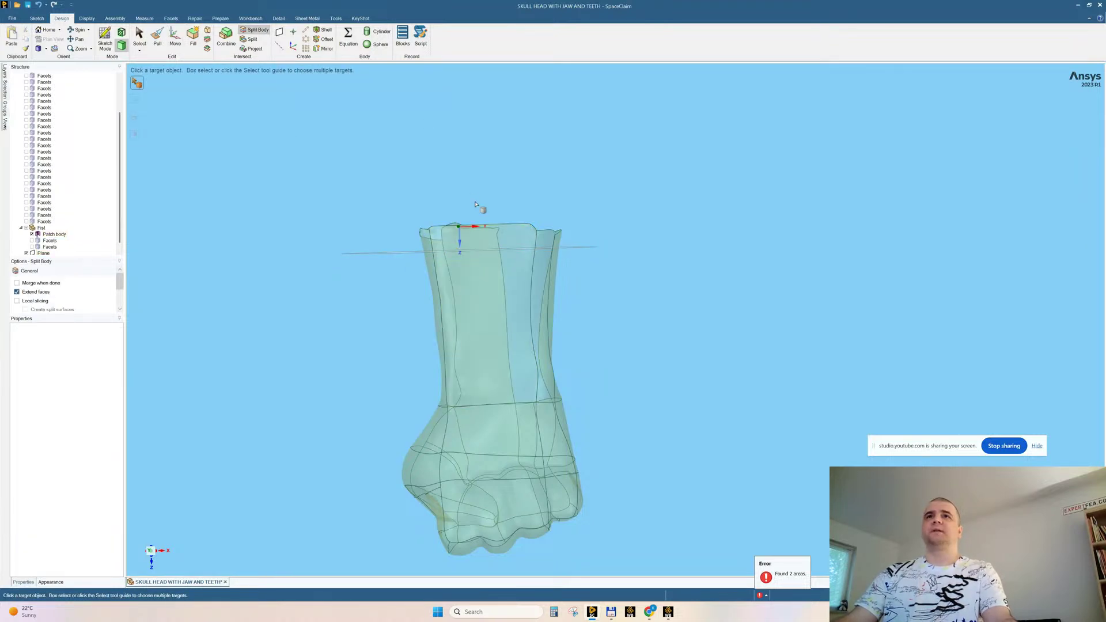
{"action": "left_click", "coordinate": [476, 248]}
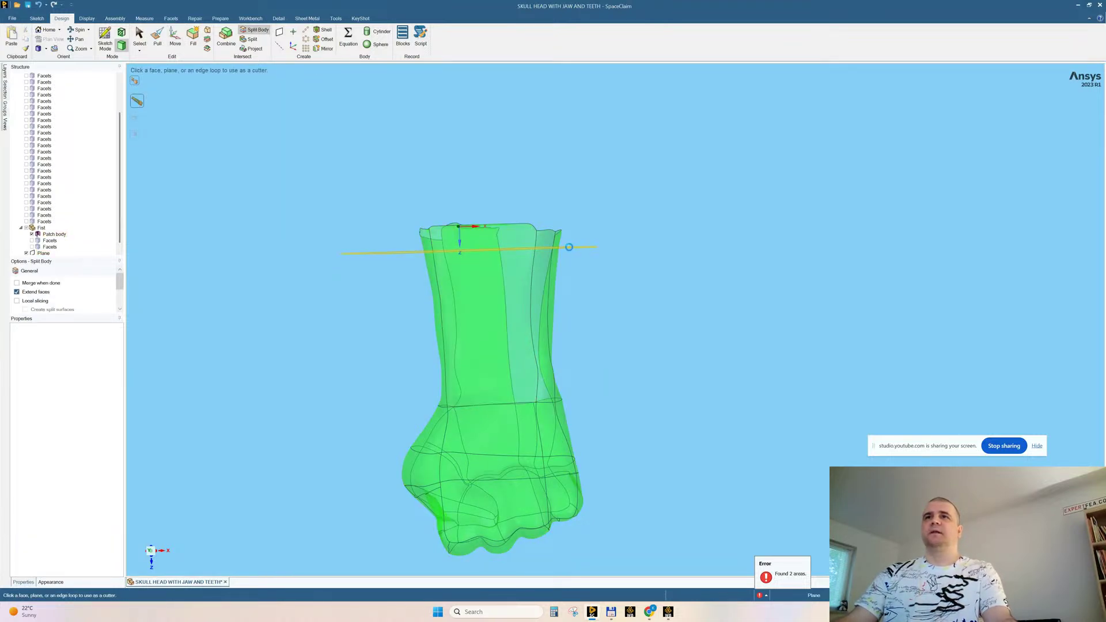
{"action": "left_click", "coordinate": [522, 239]}
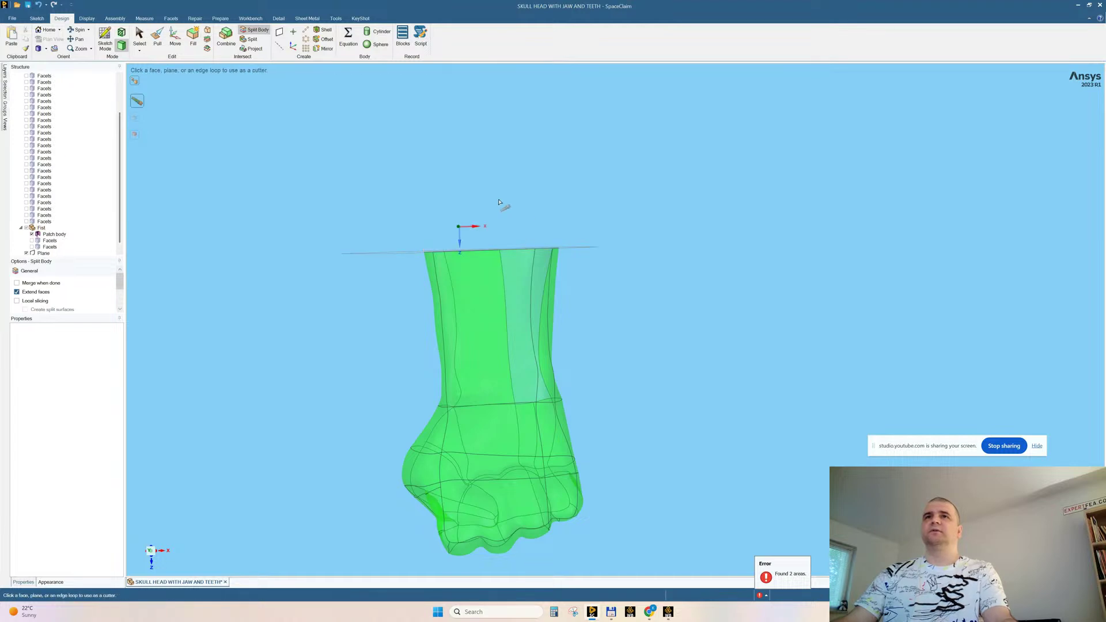
{"action": "middle_click_drag", "start_coordinate": [502, 207], "coordinate": [469, 240]}
{"action": "key", "text": "Escape"}
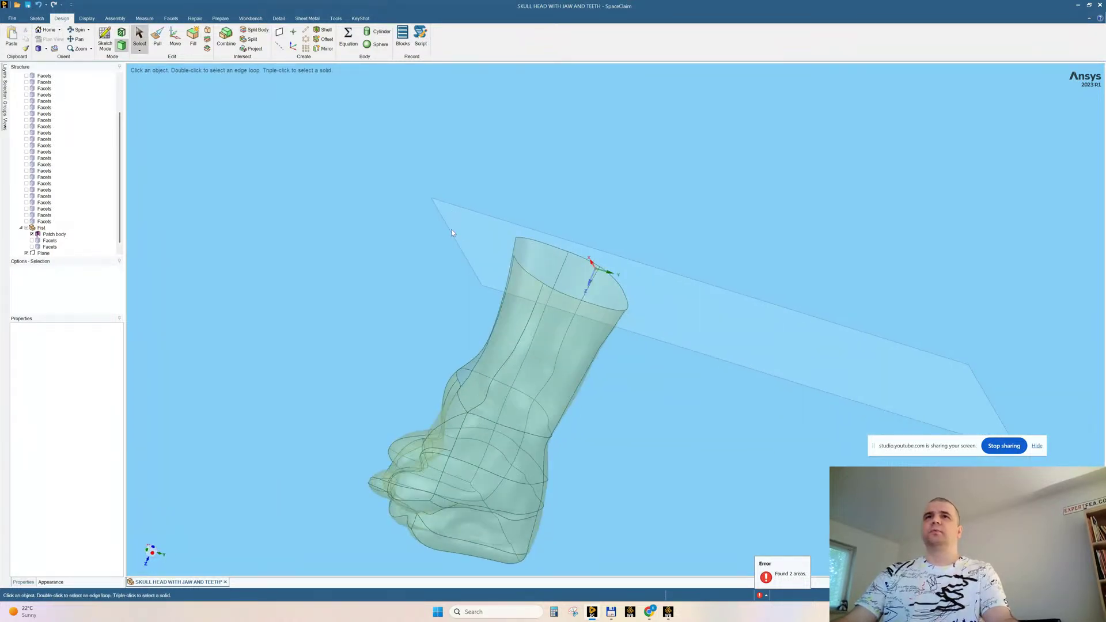
Delete the datum plane used to trim the forearm
{"action": "left_click", "coordinate": [450, 230]}
{"action": "key", "text": "Delete"}
{"action": "middle_click_drag", "start_coordinate": [371, 222], "coordinate": [533, 283]}
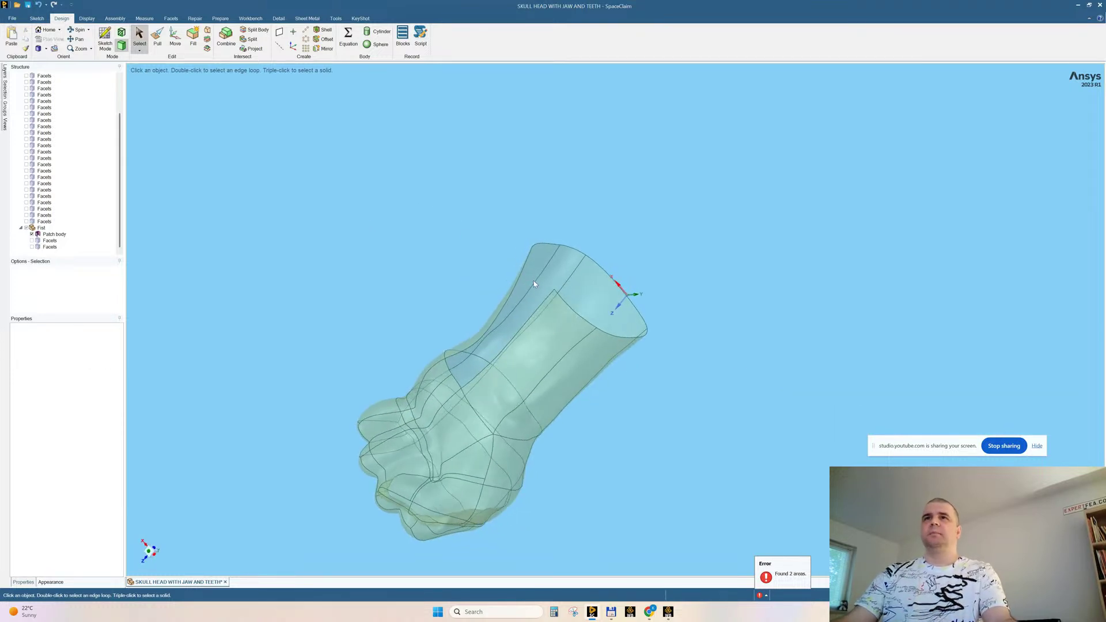
{"action": "left_click", "coordinate": [654, 199]}
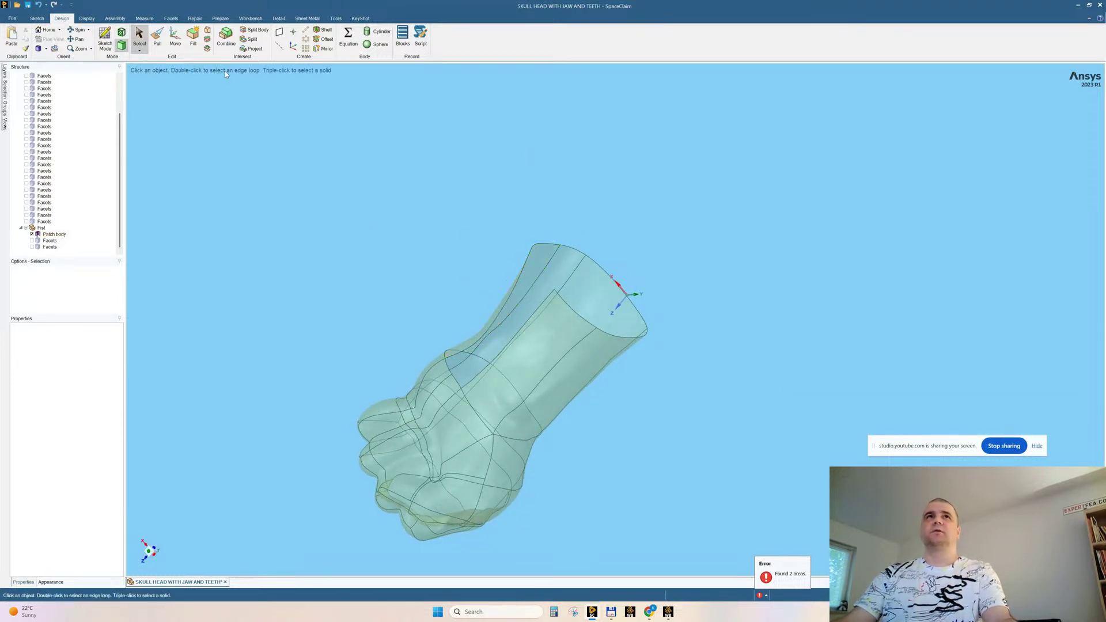
Fill the trimmed forearm opening and wrist gap with the Missing Faces repair to close the fist's patch body
{"action": "left_click", "coordinate": [195, 19]}
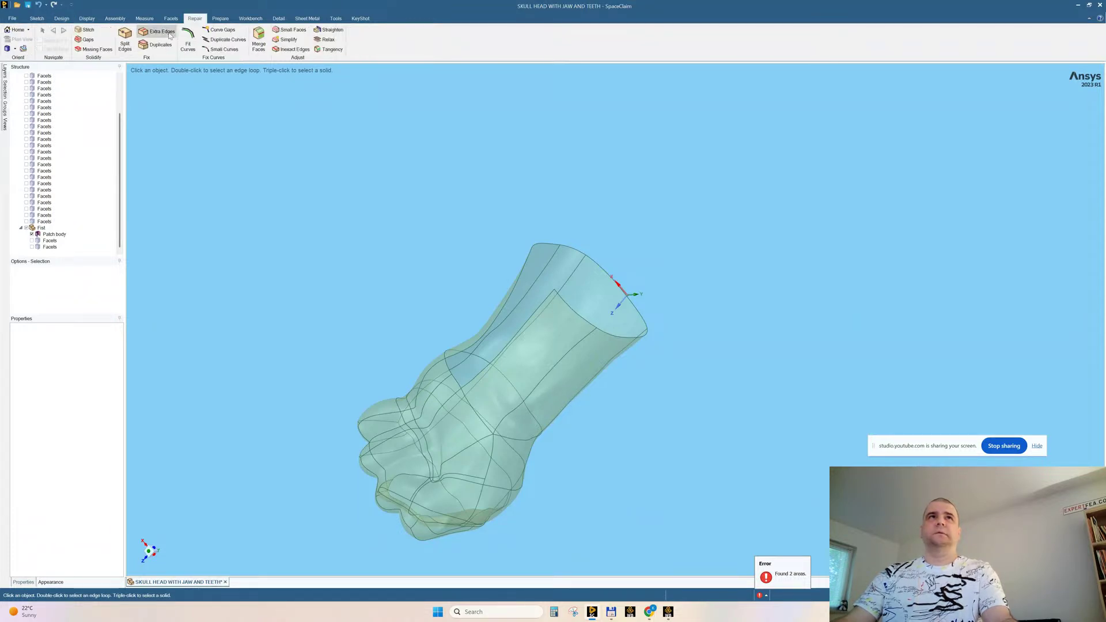
{"action": "left_click", "coordinate": [94, 49]}
{"action": "middle_click_drag", "start_coordinate": [608, 241], "coordinate": [600, 233]}
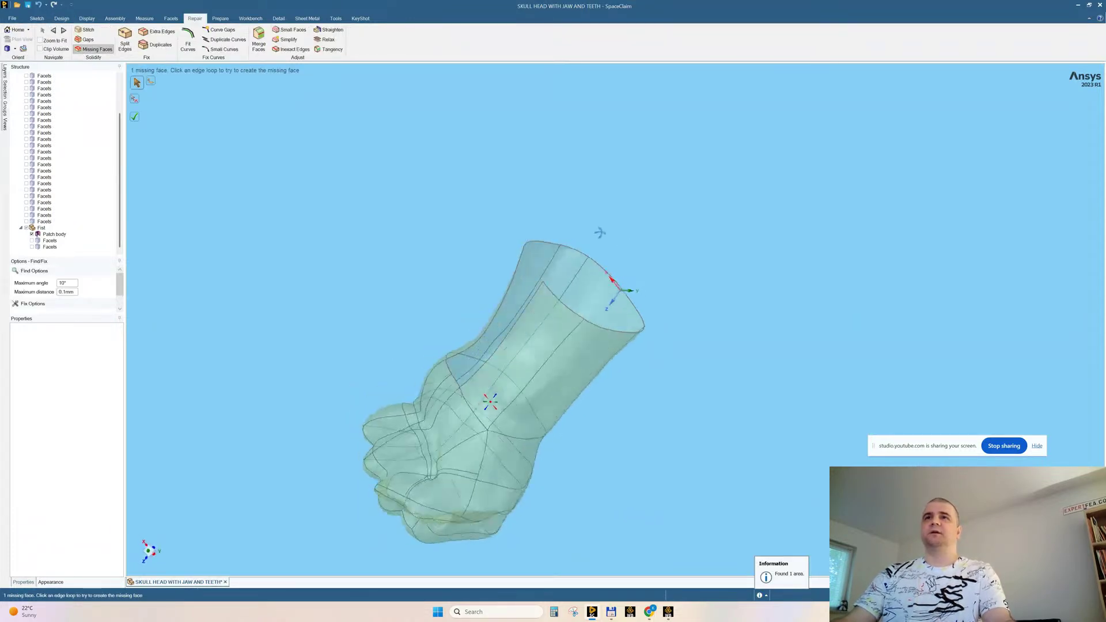
{"action": "scroll", "coordinate": [612, 335], "scroll_direction": "up", "scroll_amount": 3}
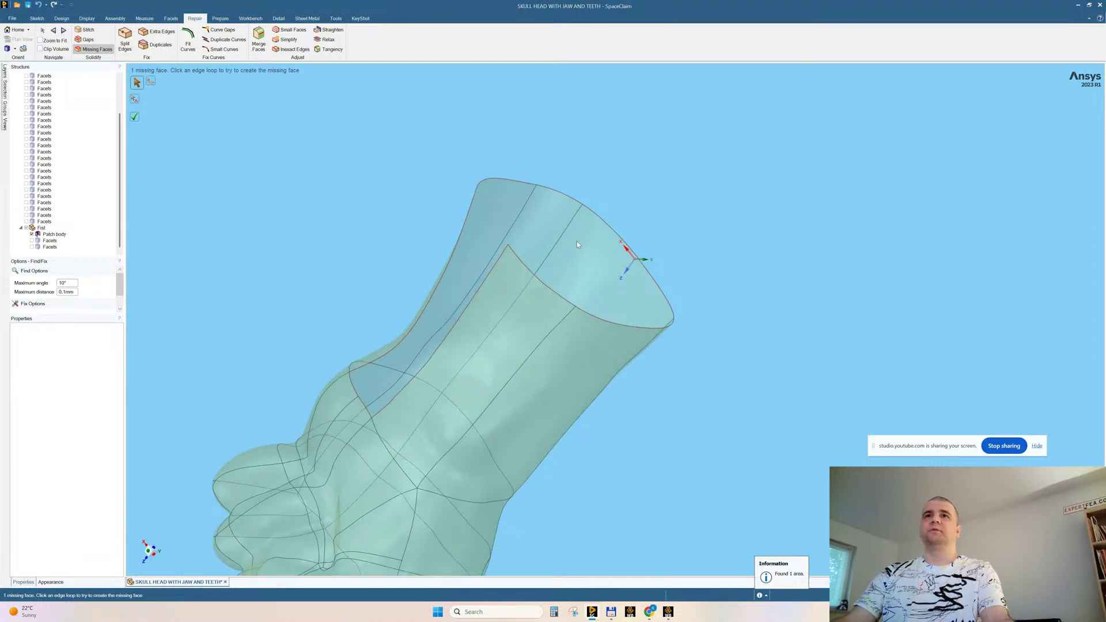
{"action": "left_click", "coordinate": [135, 119]}
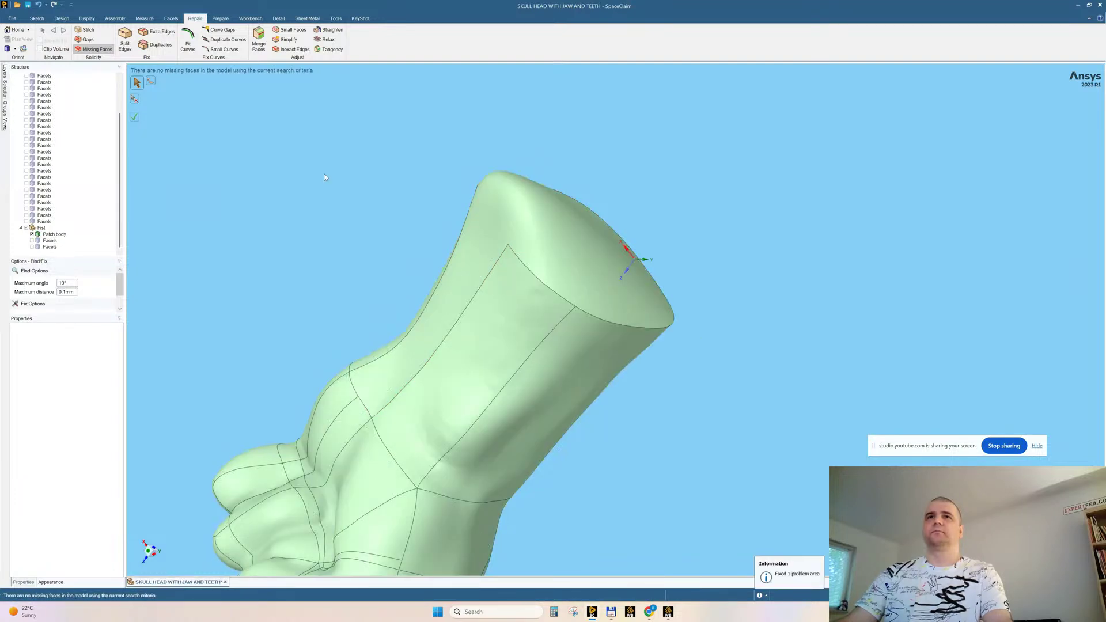
{"action": "middle_click_drag", "start_coordinate": [513, 261], "coordinate": [427, 222]}
{"action": "scroll", "coordinate": [526, 254], "scroll_direction": "down", "scroll_amount": 5}
{"action": "scroll", "coordinate": [535, 354], "scroll_direction": "up", "scroll_amount": 8}
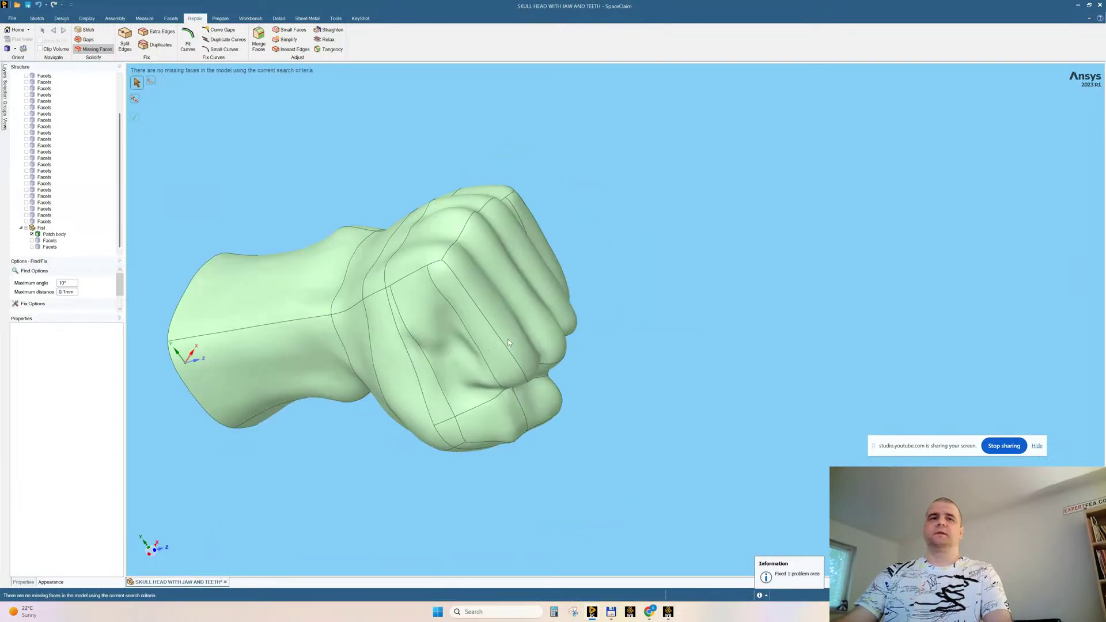
Invert the visibility so the skull and fist facets are shown and the patch body is hidden
{"action": "scroll", "coordinate": [526, 389], "scroll_direction": "down", "scroll_amount": 10}
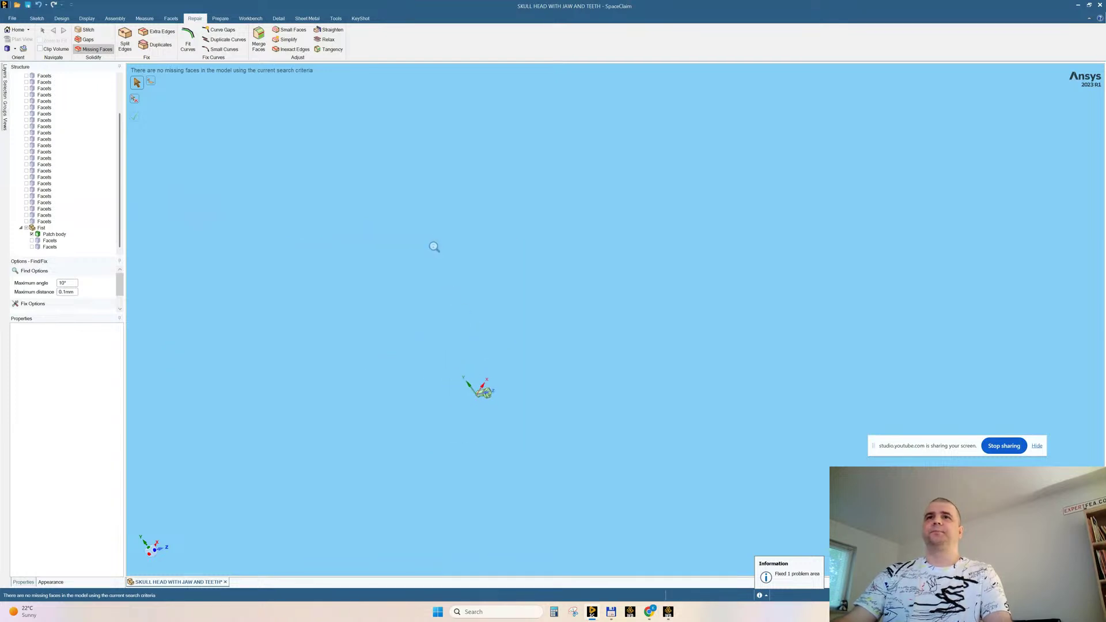
{"action": "middle_click_drag", "start_coordinate": [402, 170], "coordinate": [413, 323], "text": "ctrl"}
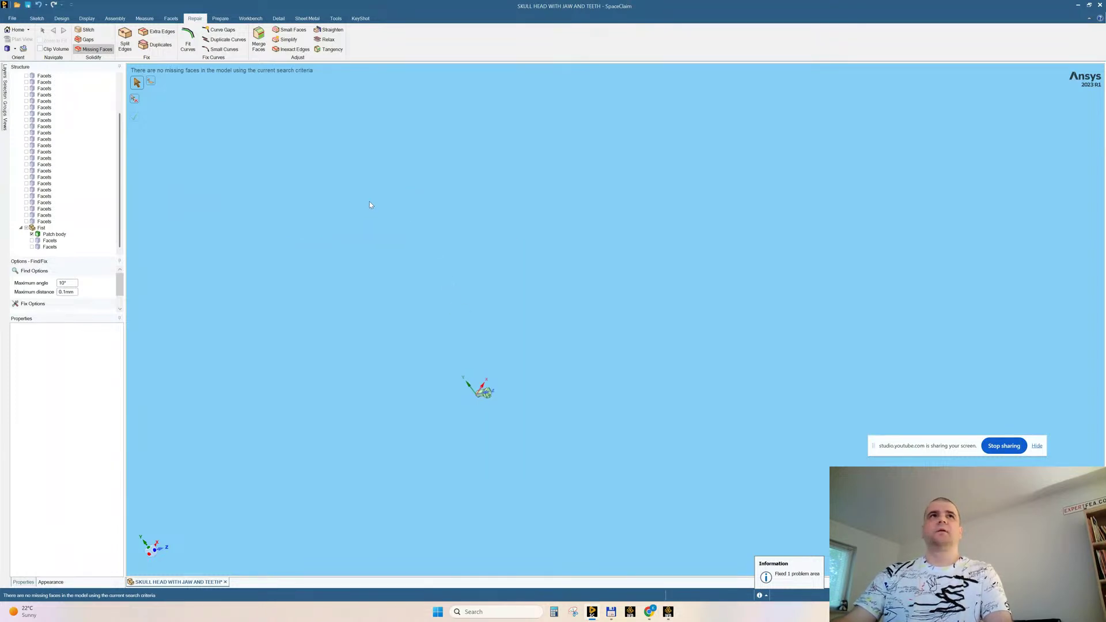
{"action": "right_click", "coordinate": [355, 187]}
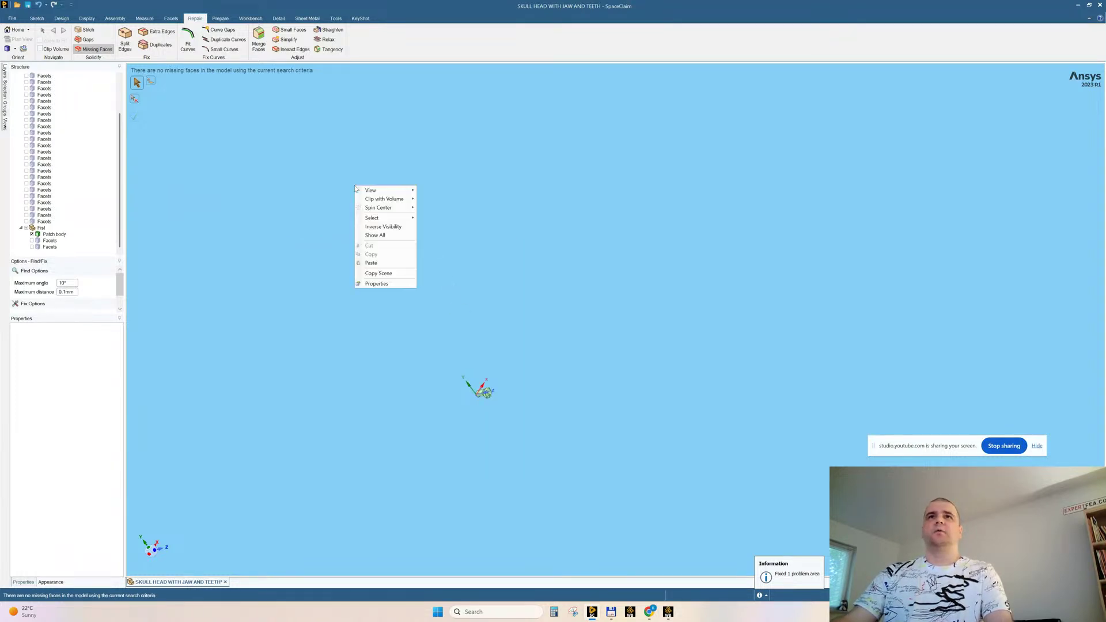
{"action": "left_click", "coordinate": [363, 236]}
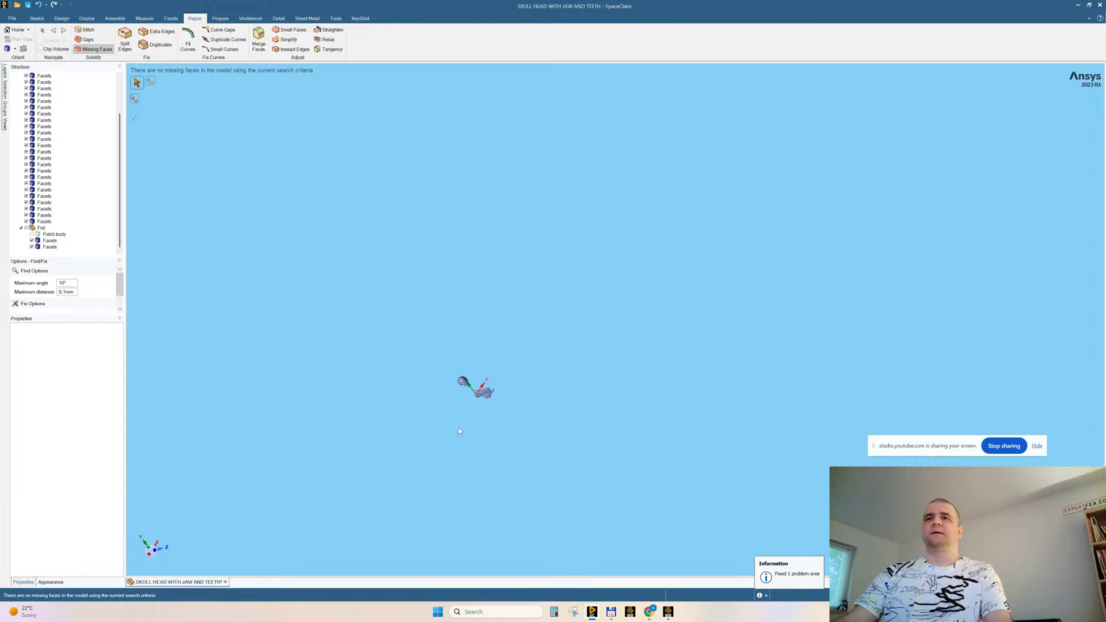
{"action": "middle_click_drag", "start_coordinate": [460, 431], "coordinate": [478, 516], "text": "ctrl"}
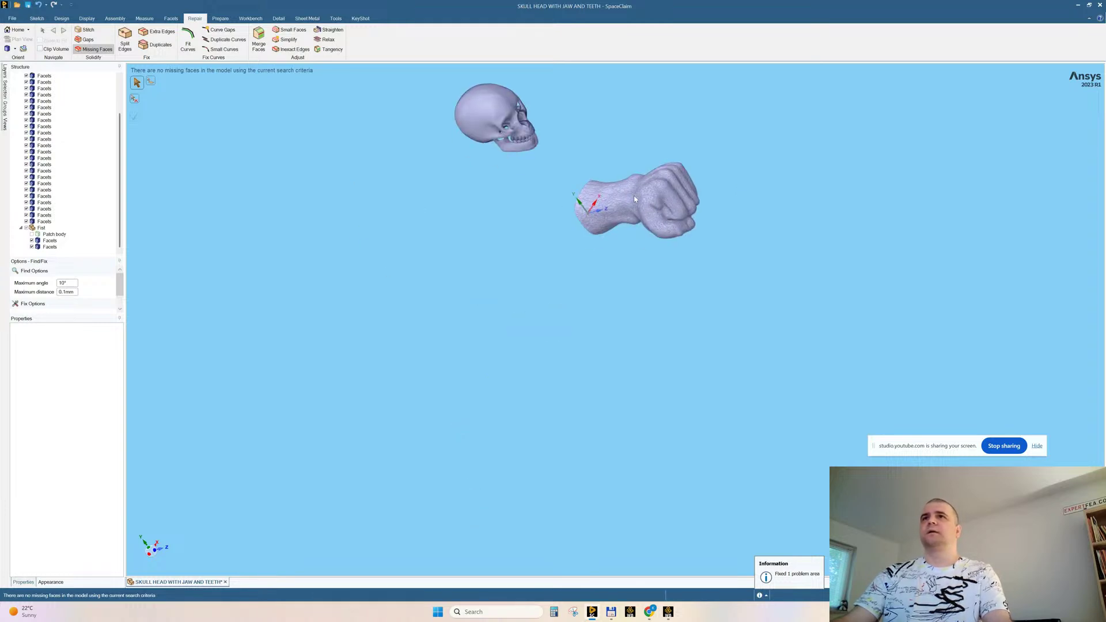
Leave the repair tool and delete both leftover facet bodies of the fist
{"action": "key", "text": "Escape"}
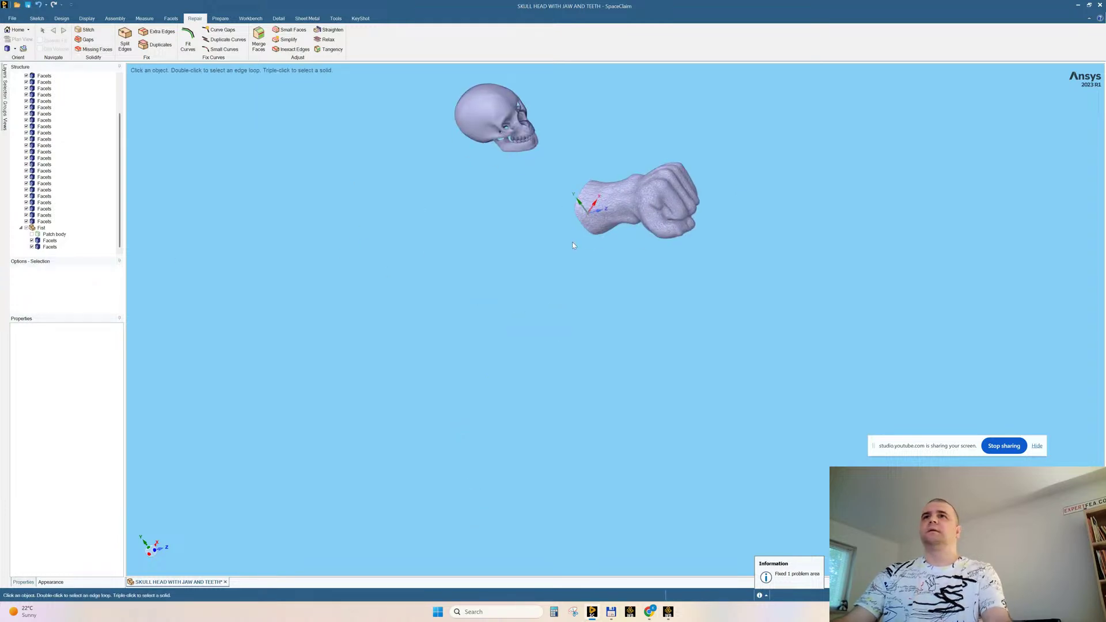
{"action": "left_click", "coordinate": [589, 194]}
{"action": "key", "text": "Delete"}
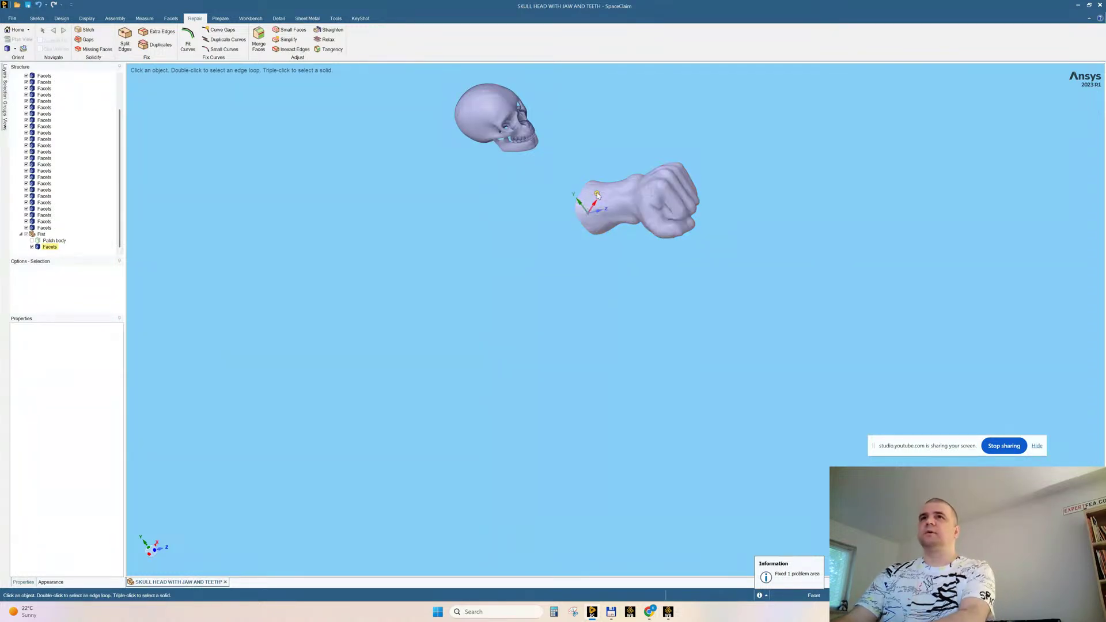
{"action": "triple_click", "coordinate": [597, 192]}
{"action": "key", "text": "Delete"}
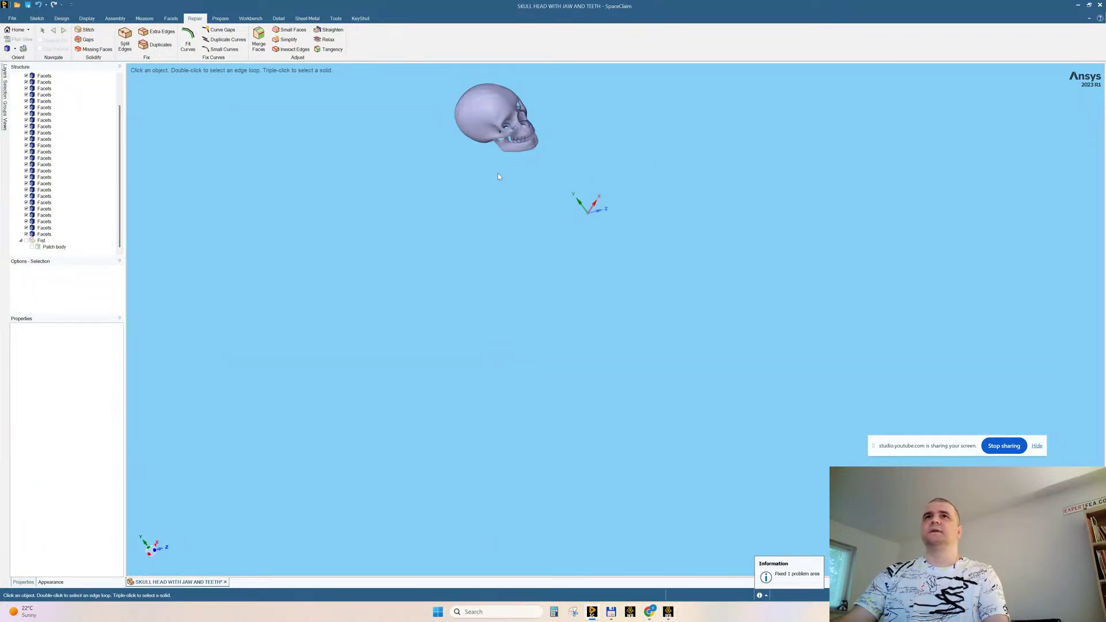
Examine the skull up close and highlight several of its facet bodies one at a time to identify individual teeth
{"action": "scroll", "coordinate": [501, 178], "scroll_direction": "up", "scroll_amount": 10}
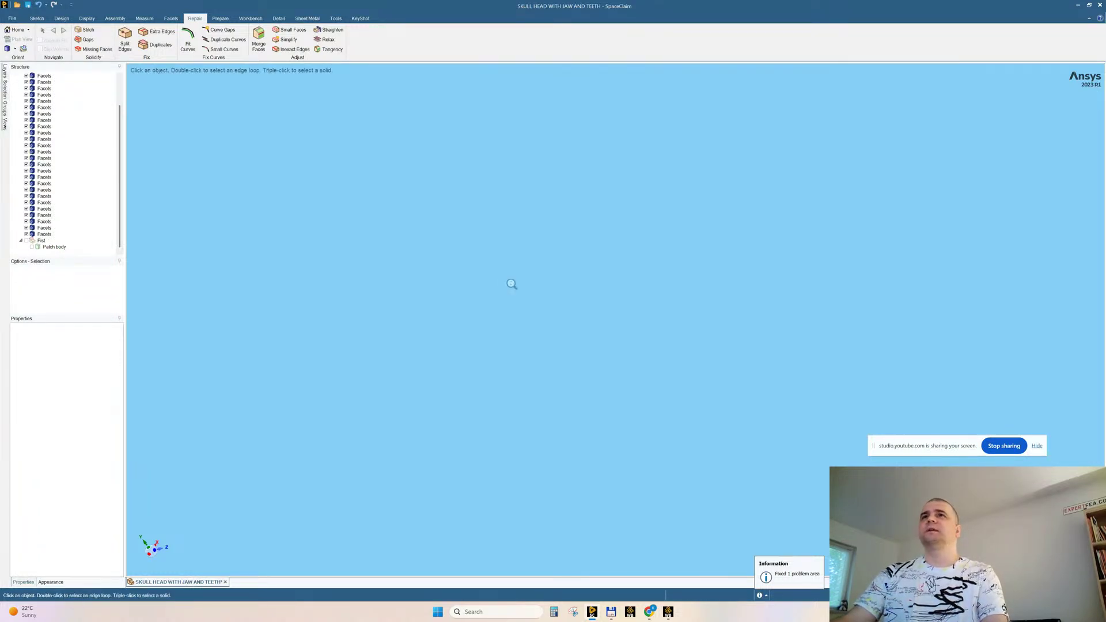
{"action": "middle_click_drag", "start_coordinate": [511, 284], "coordinate": [468, 202], "text": "shift"}
{"action": "middle_click_drag", "start_coordinate": [615, 174], "coordinate": [577, 442], "text": "ctrl"}
{"action": "middle_click_drag", "start_coordinate": [685, 393], "coordinate": [653, 367]}
{"action": "middle_click_drag", "start_coordinate": [787, 329], "coordinate": [719, 351], "text": "shift"}
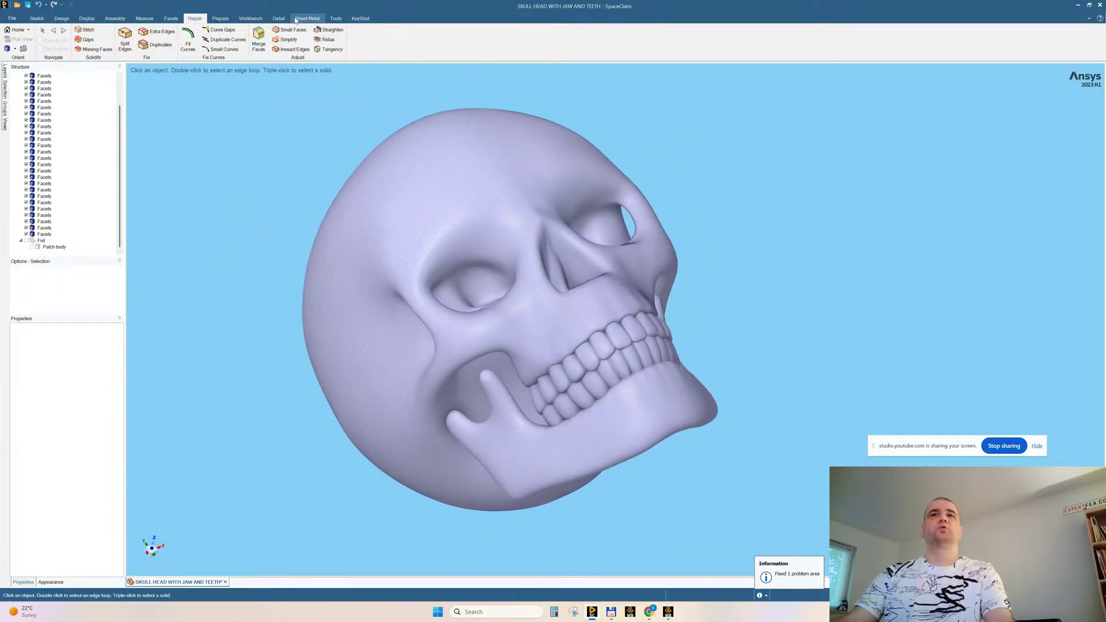
{"action": "left_click", "coordinate": [45, 139]}
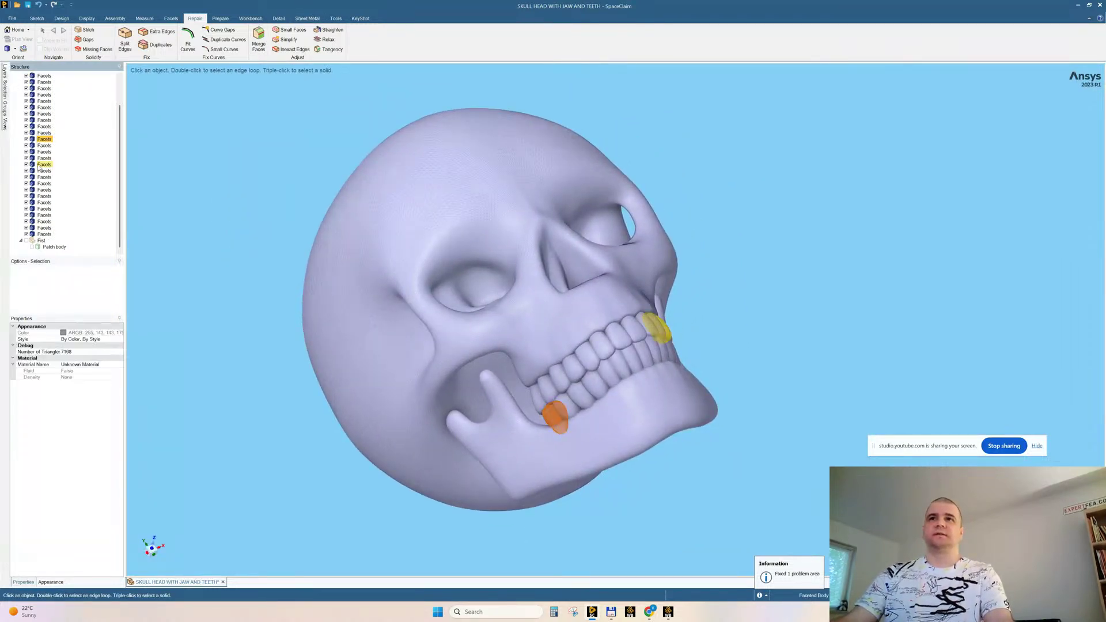
{"action": "left_click", "coordinate": [39, 164]}
{"action": "left_click", "coordinate": [42, 196]}
{"action": "left_click", "coordinate": [43, 101]}
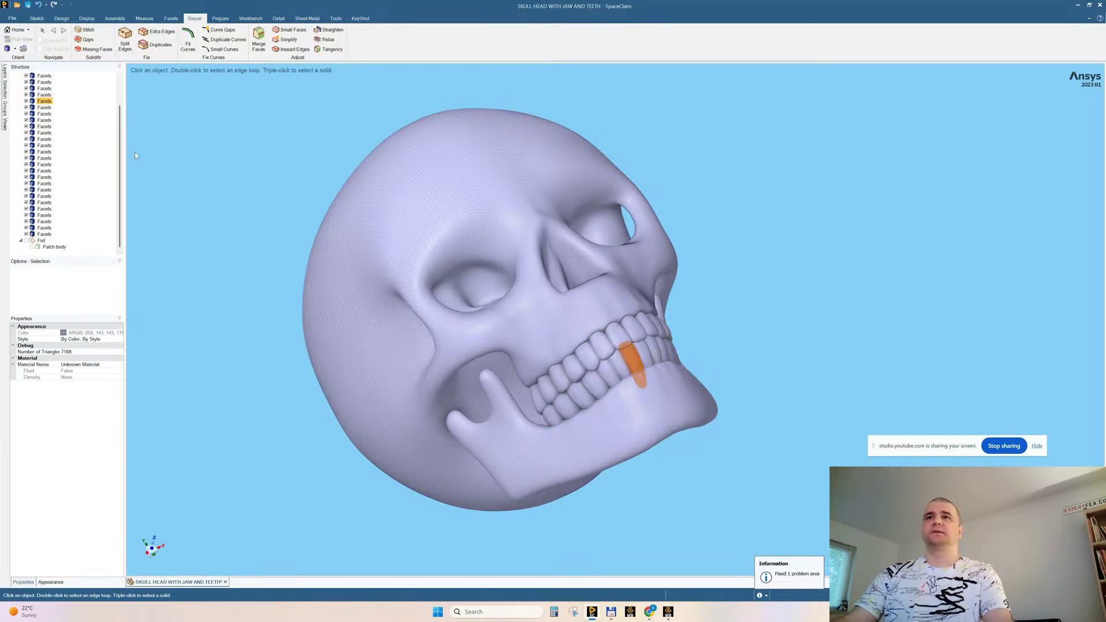
Try to convert all of the skull's facet bodies into patch bodies at once with Auto Skin
{"action": "mouse_move", "coordinate": [418, 223]}
{"action": "middle_mouse_down"}
{"action": "mouse_move", "coordinate": [322, 227]}
{"action": "mouse_move", "coordinate": [288, 208]}
{"action": "middle_mouse_up"}
{"action": "left_click", "coordinate": [230, 156]}
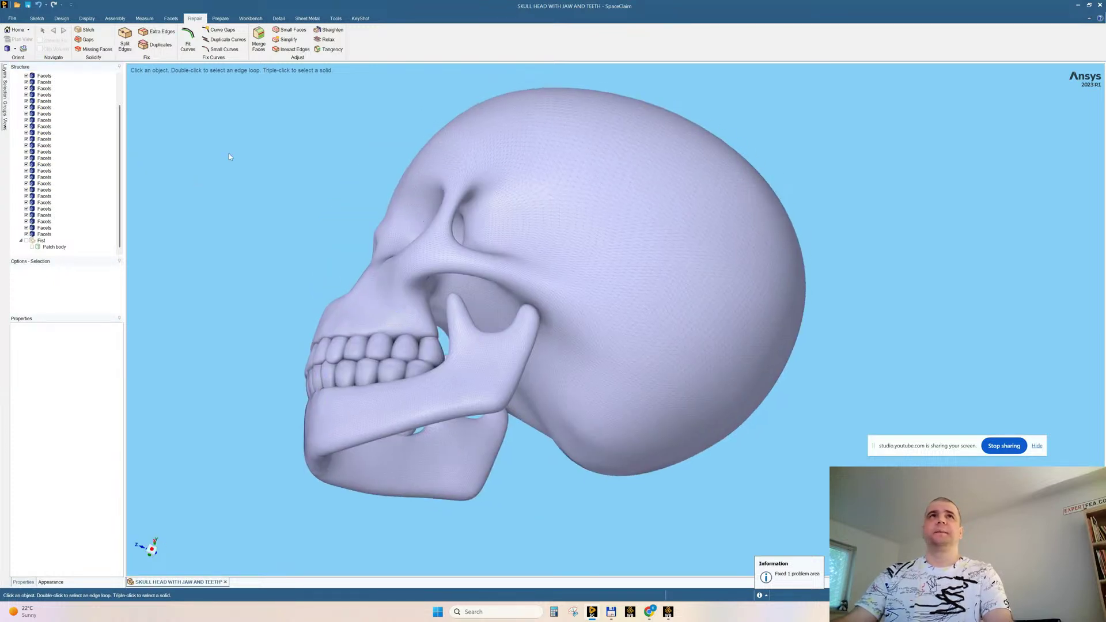
{"action": "left_click", "coordinate": [336, 18]}
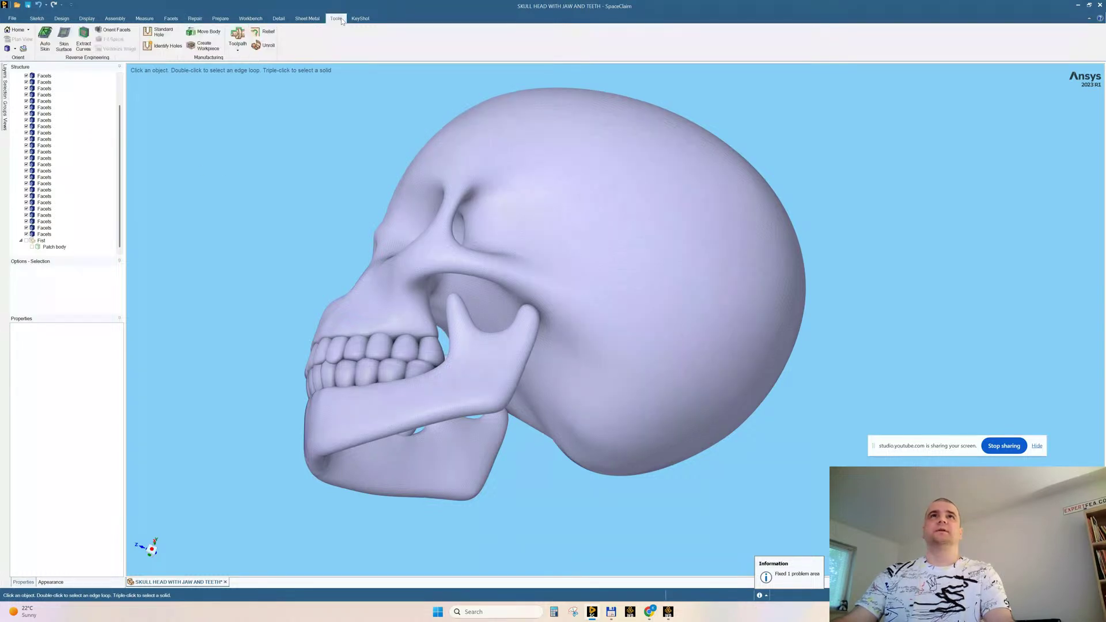
{"action": "left_click", "coordinate": [45, 40]}
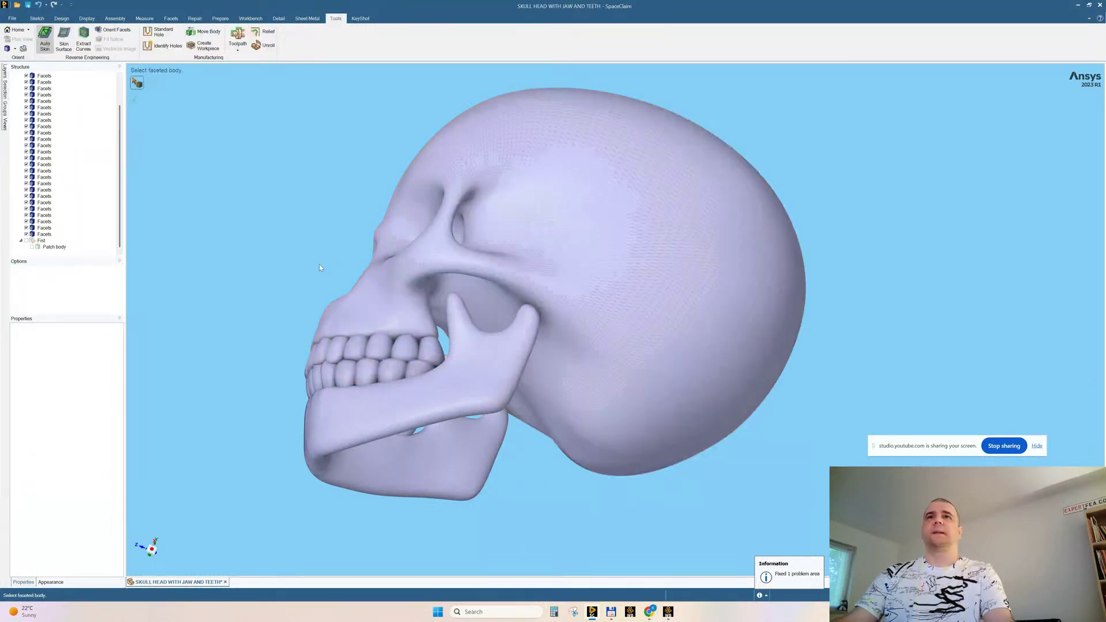
{"action": "left_click", "coordinate": [494, 157]}
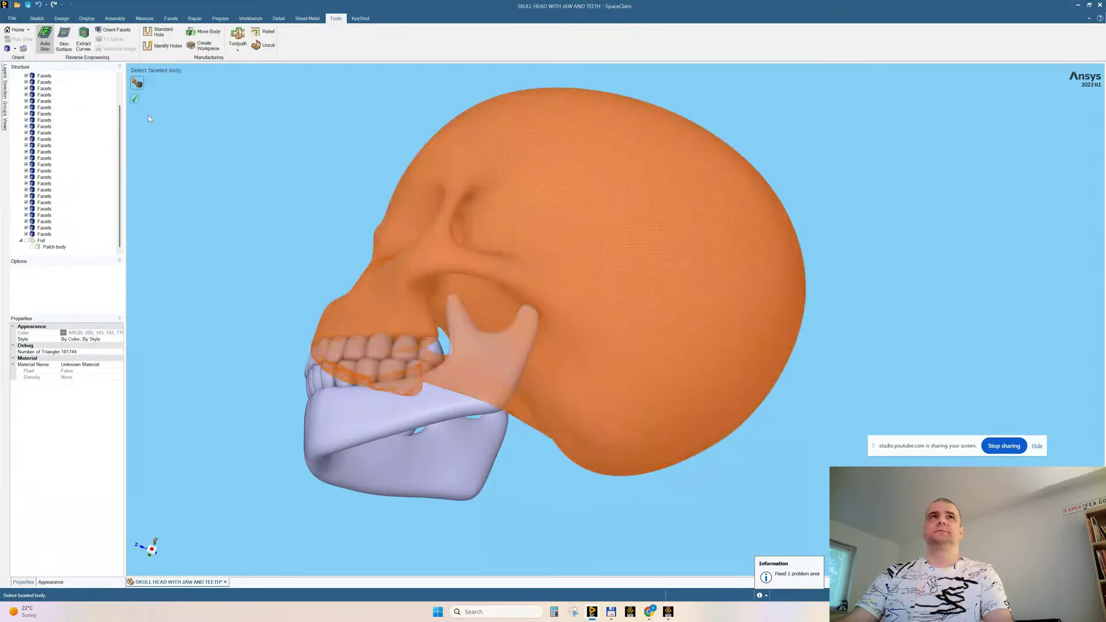
{"action": "key", "text": "ctrl+a"}
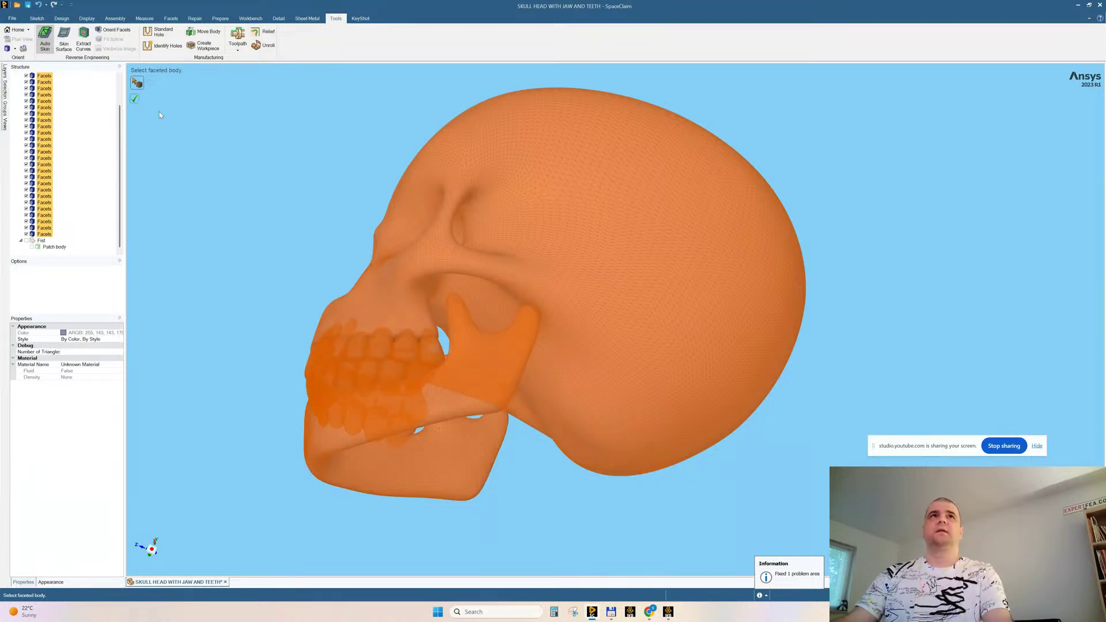
{"action": "left_click", "coordinate": [136, 101]}
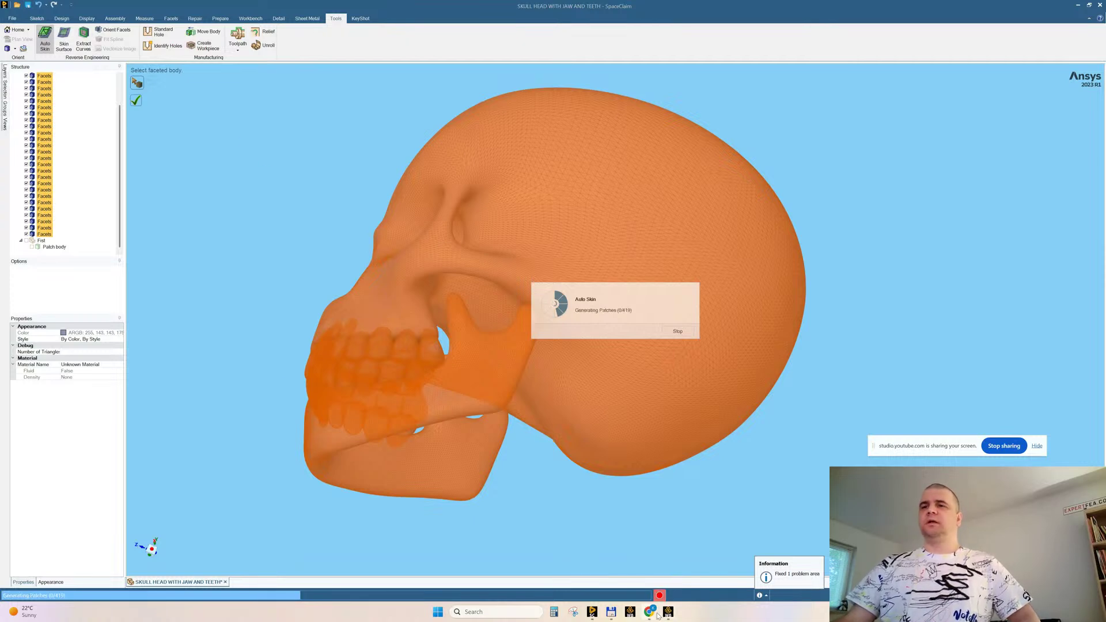
Switch to the browser to check the live stream's chat in YouTube Studio, and minimise its window
{"action": "left_click", "coordinate": [602, 568]}
{"action": "left_click", "coordinate": [40, 9]}
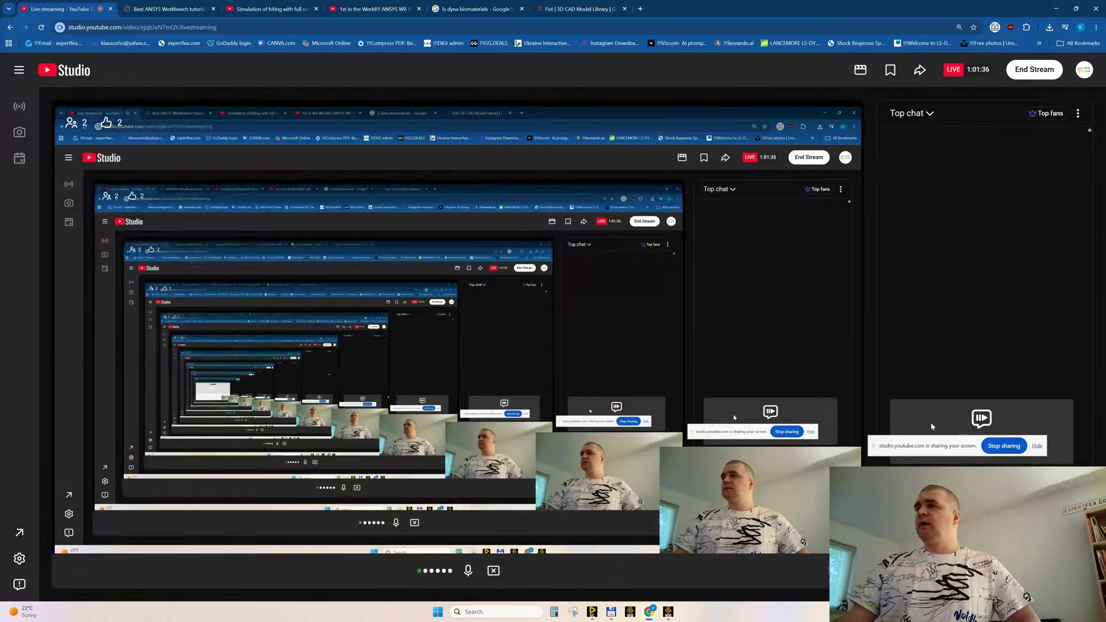
{"action": "left_click", "coordinate": [1077, 11]}
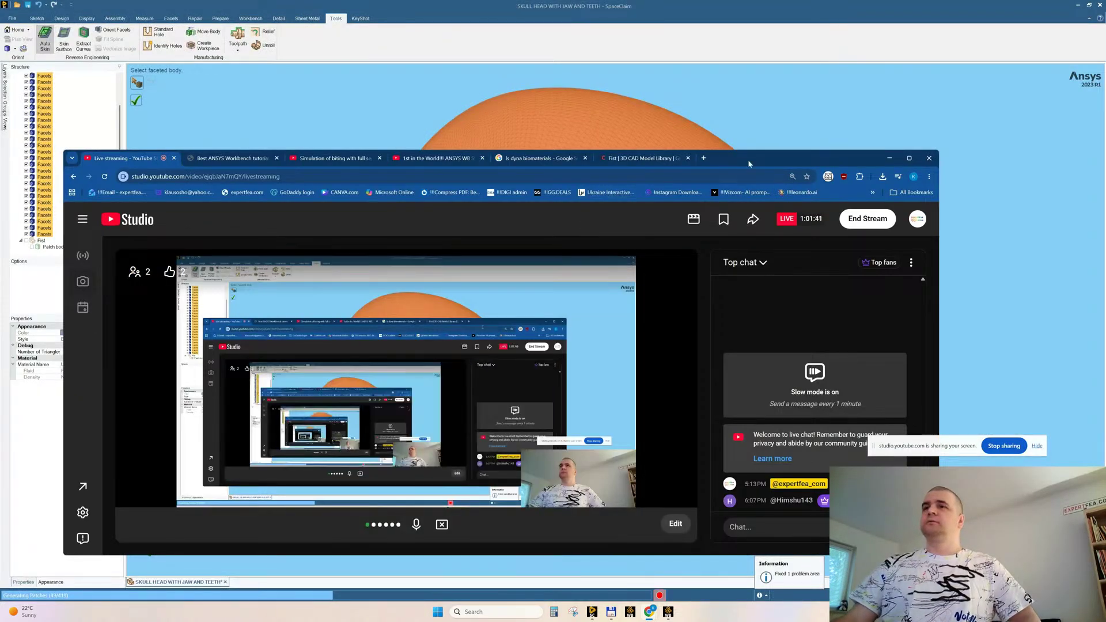
{"action": "left_click_drag", "start_coordinate": [748, 157], "coordinate": [616, 139]}
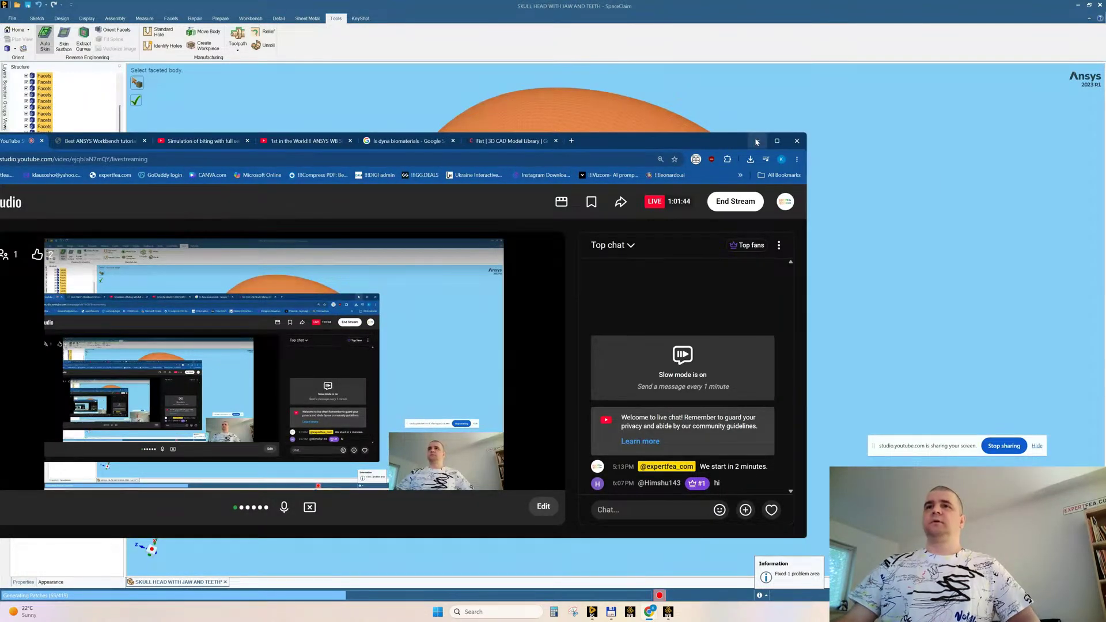
{"action": "left_click_drag", "start_coordinate": [667, 143], "coordinate": [740, 120]}
{"action": "left_click", "coordinate": [831, 117]}
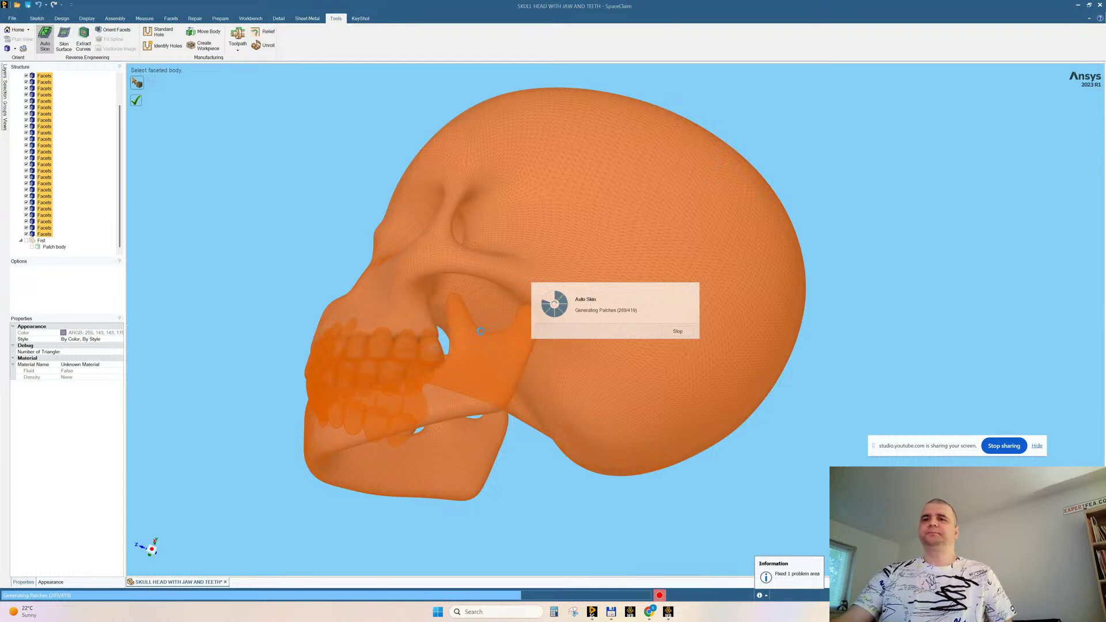
Switch to Workbench and open the archived project "333. 2023_jan_26_teeth_biting_biscuit v1" from the desktop, restoring it there under the same name
{"action": "left_click", "coordinate": [669, 613]}
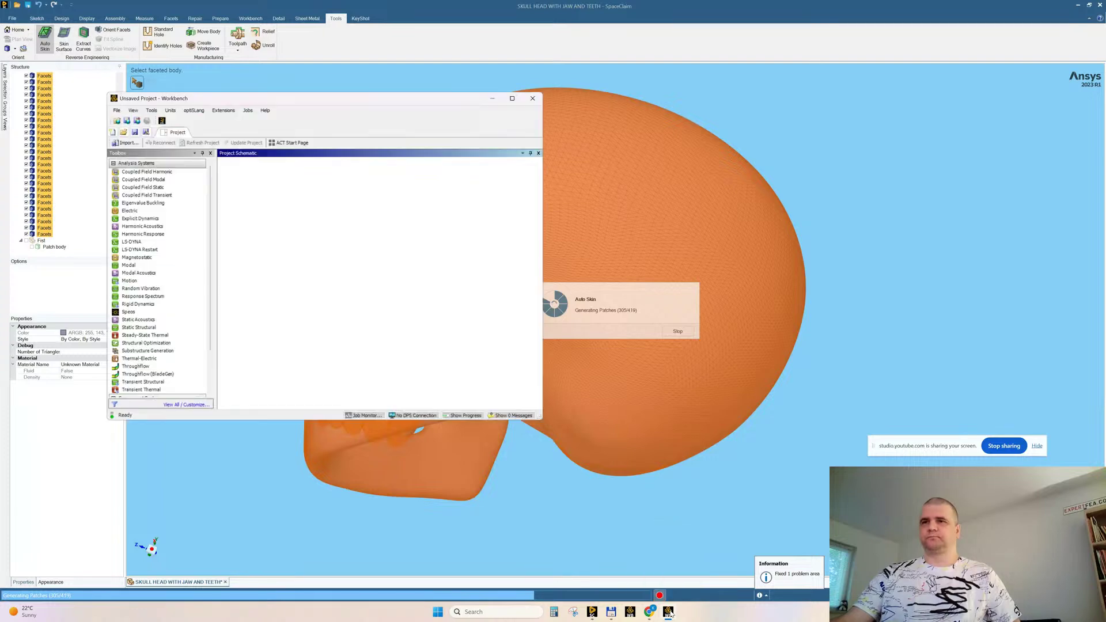
{"action": "left_click", "coordinate": [123, 132]}
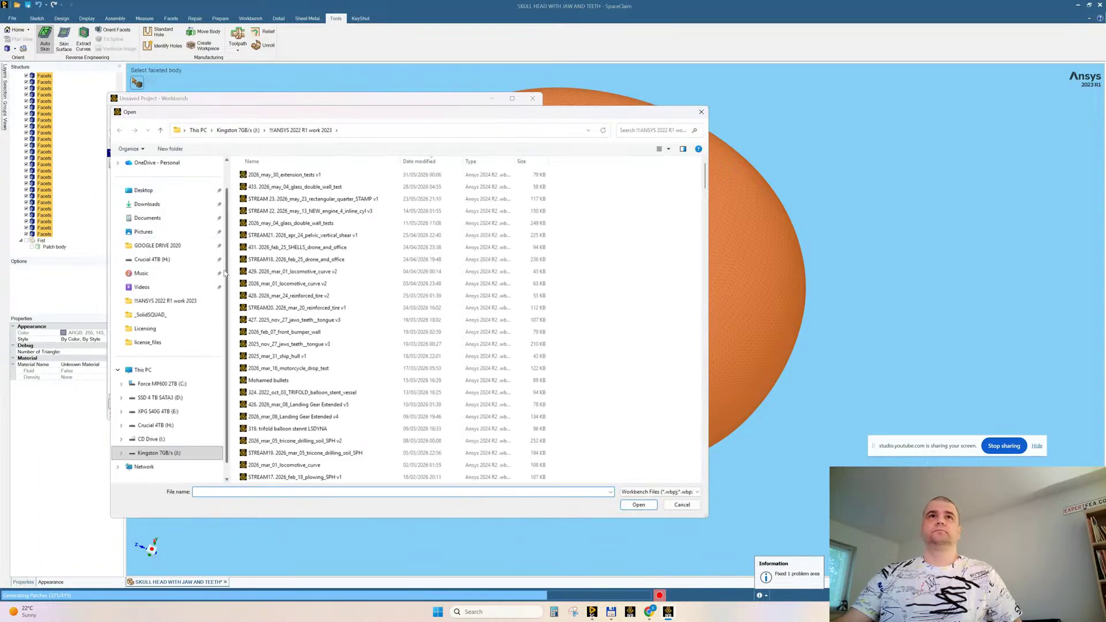
{"action": "left_click", "coordinate": [144, 191]}
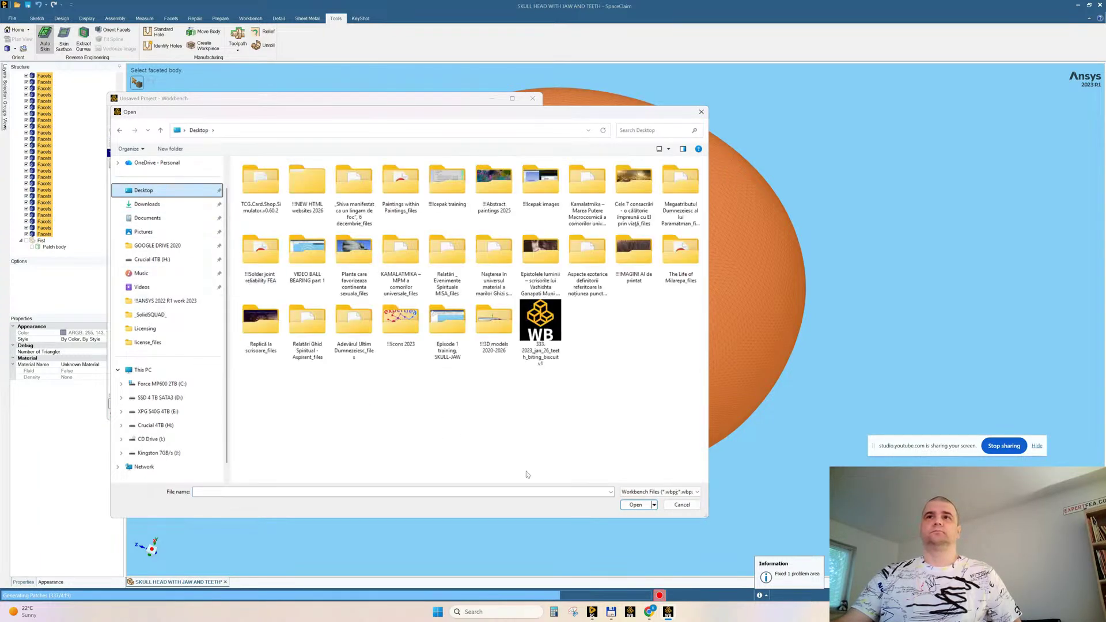
{"action": "double_click", "coordinate": [533, 316]}
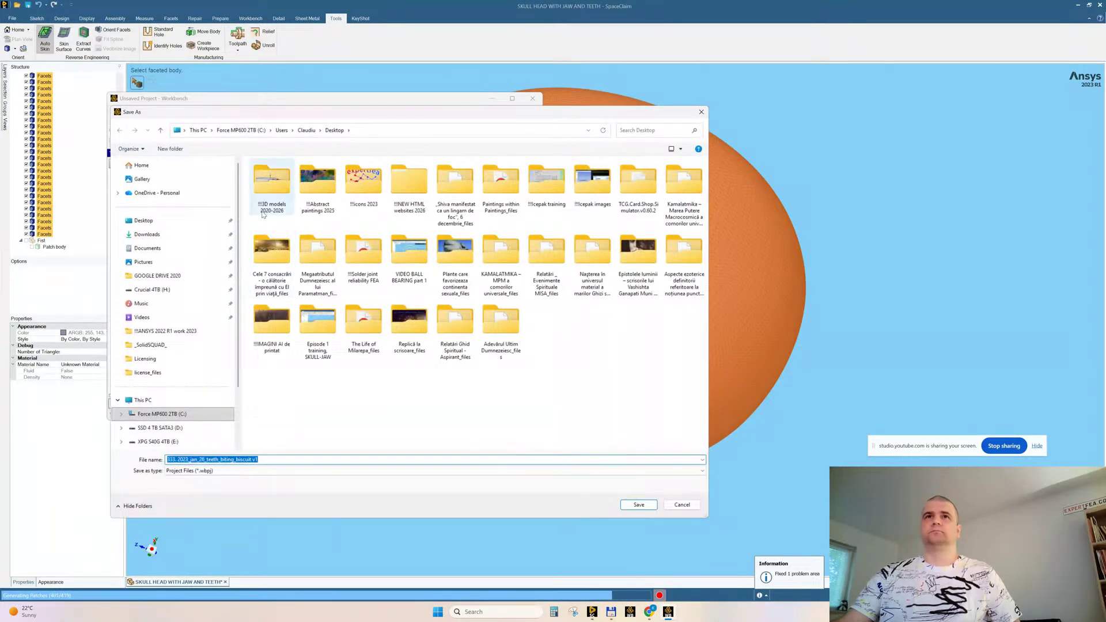
{"action": "left_click", "coordinate": [629, 507]}
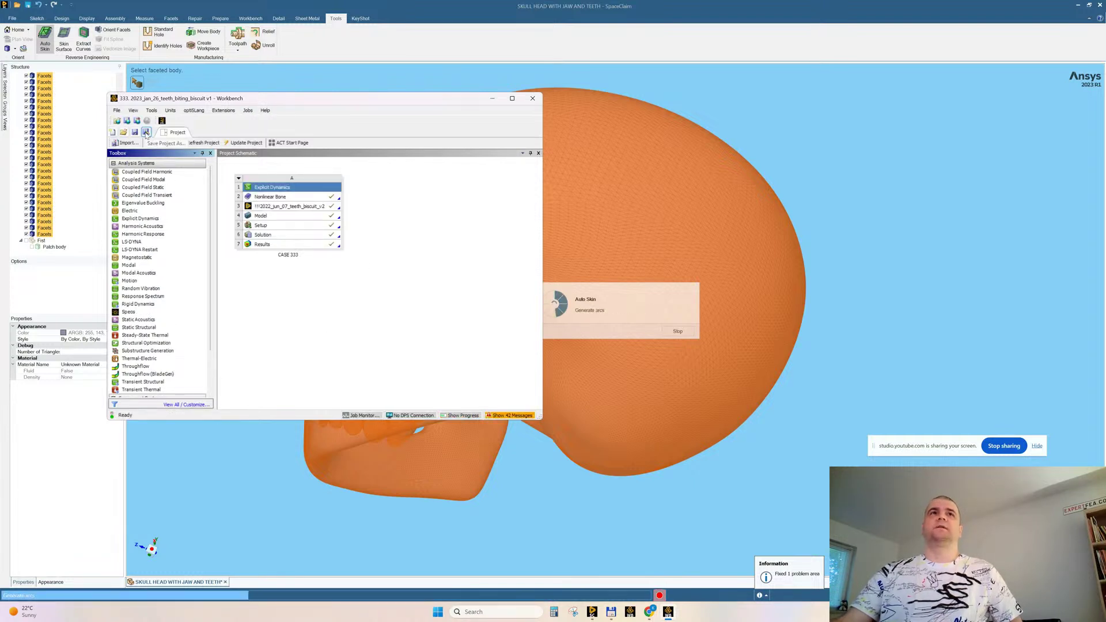
Start saving the project under a new name and create and open the folder "!!ANSYS 2023 R1 2026-" on the Kingston (J:) drive
{"action": "left_click", "coordinate": [146, 133]}
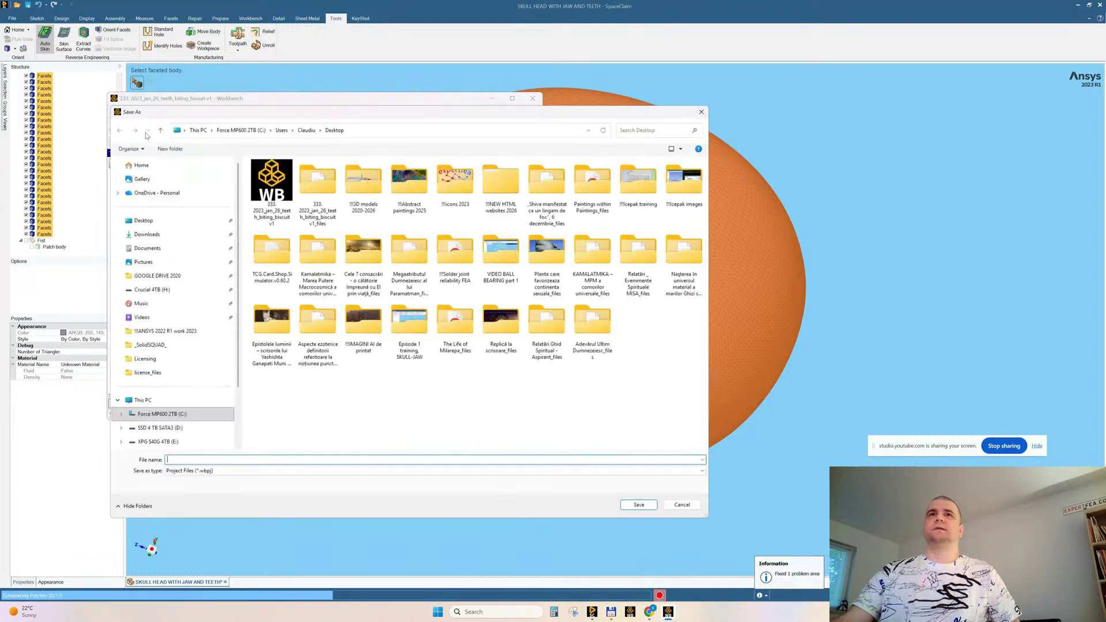
{"action": "scroll", "coordinate": [160, 378], "scroll_direction": "down", "scroll_amount": 3}
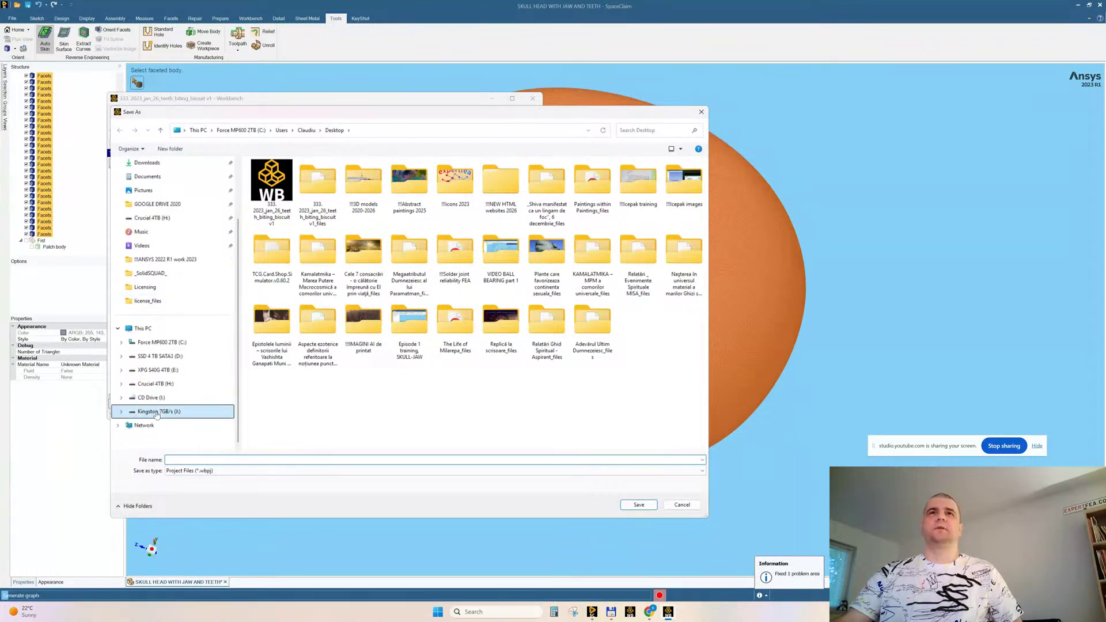
{"action": "left_click", "coordinate": [159, 411]}
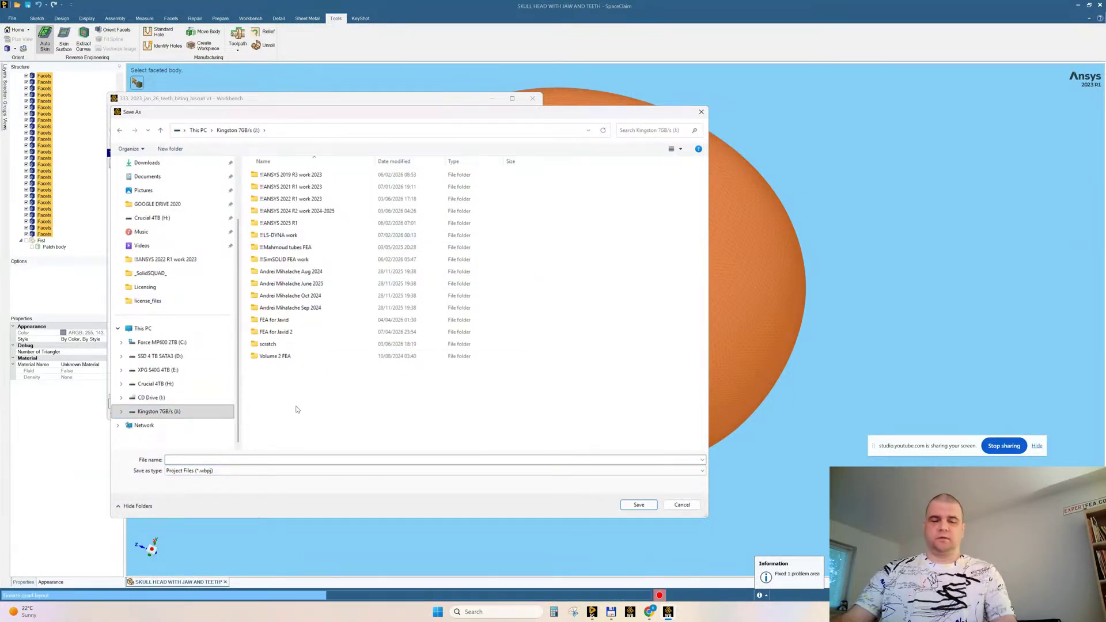
{"action": "key", "text": "ctrl+shift+n"}
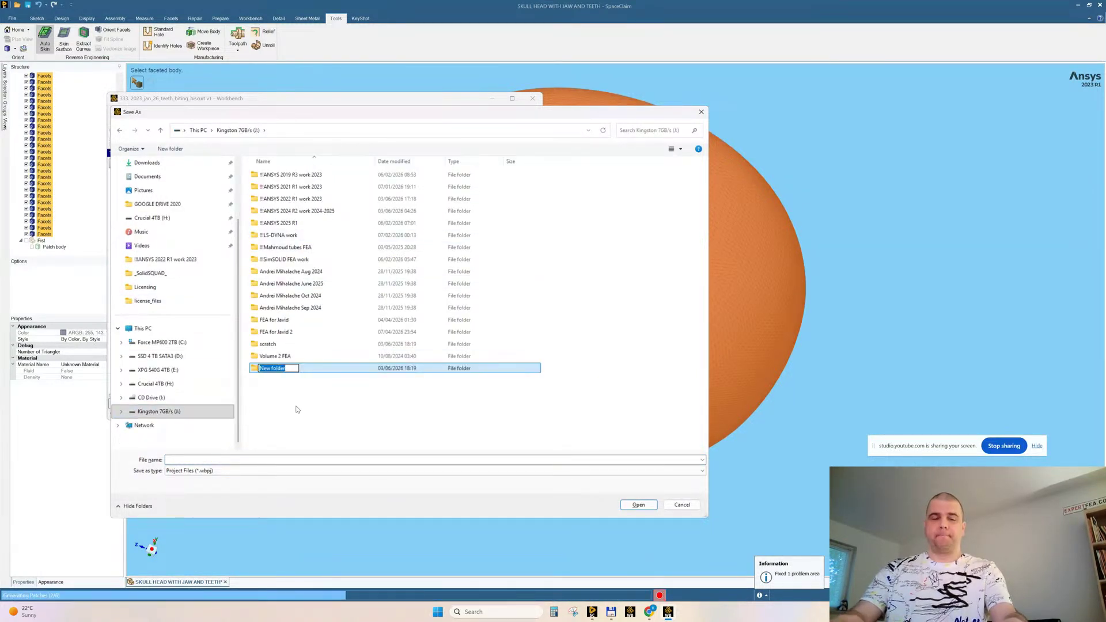
{"action": "type", "text": "!!!ANS"}
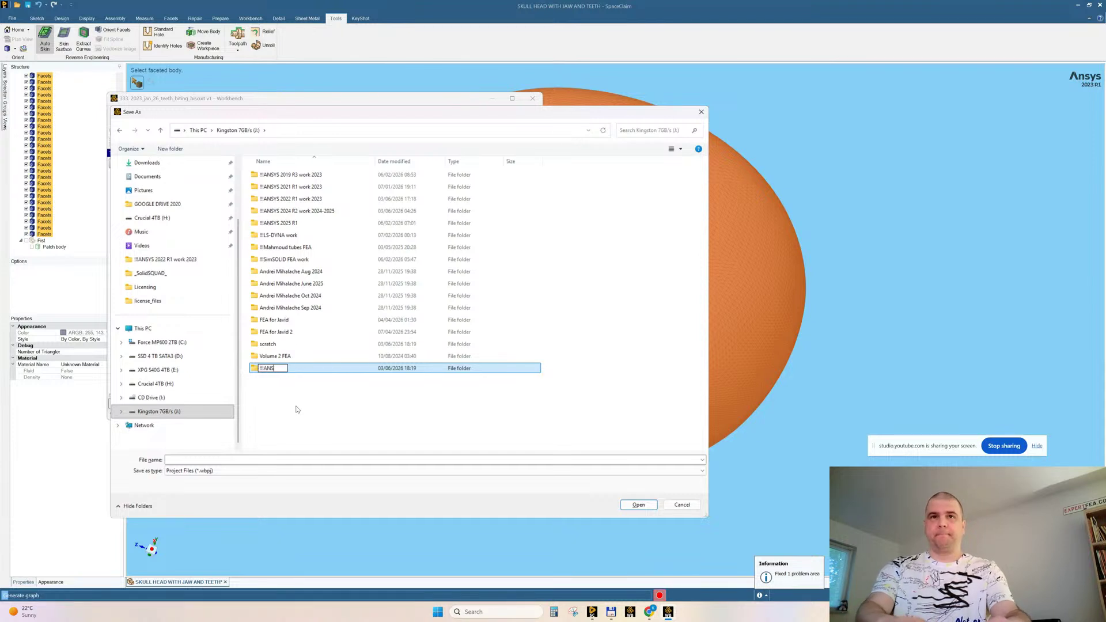
{"action": "type", "text": "YS 202"}
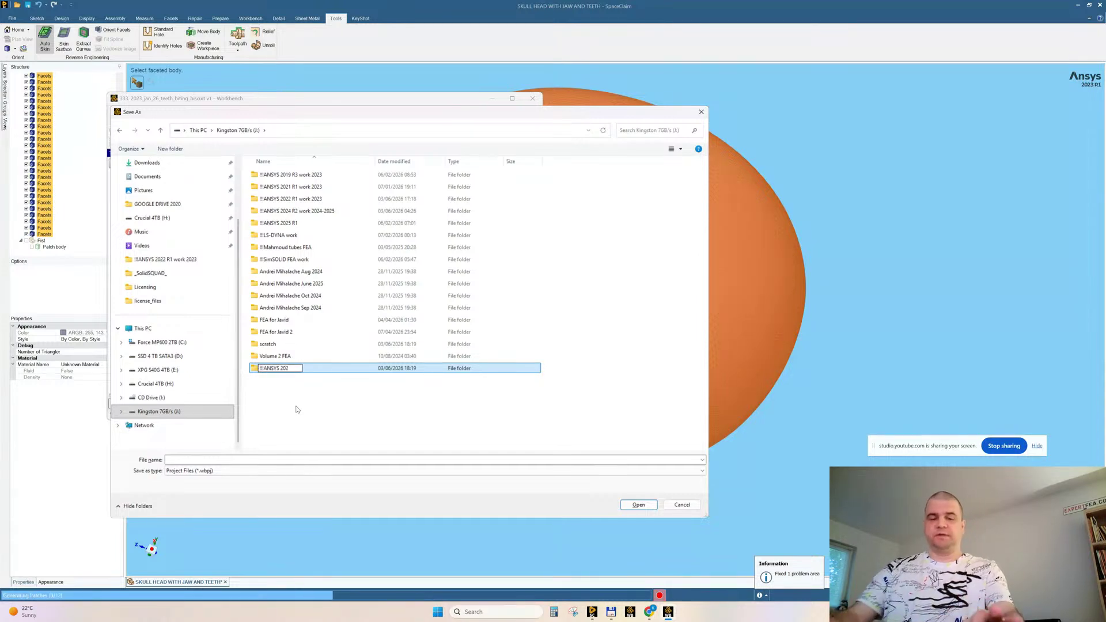
{"action": "type", "text": "3 R1"}
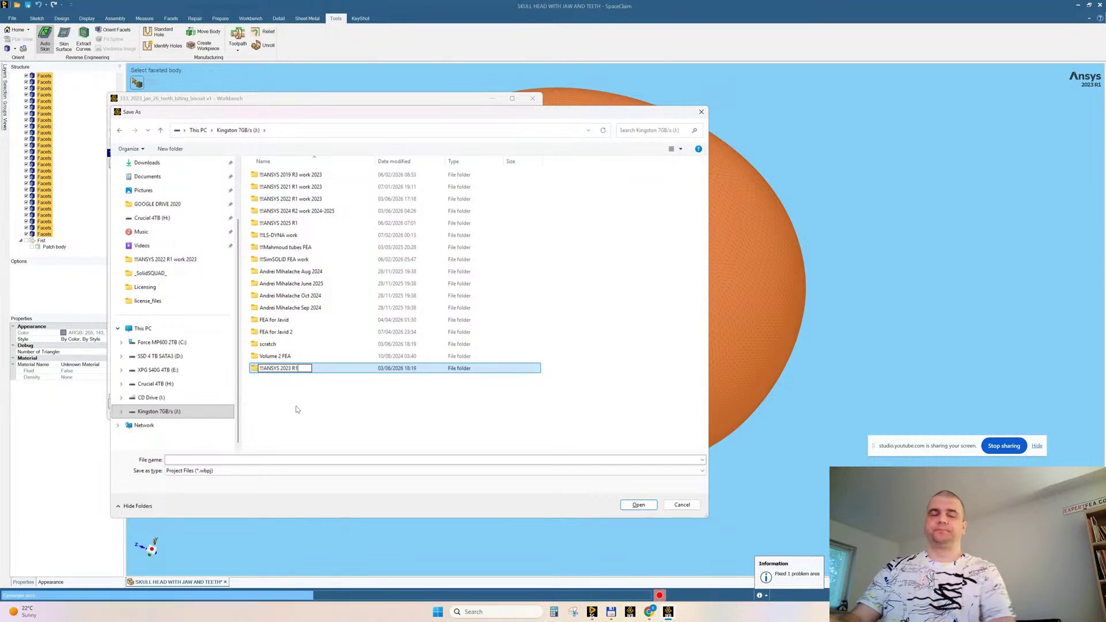
{"action": "type", "text": " 2026"}
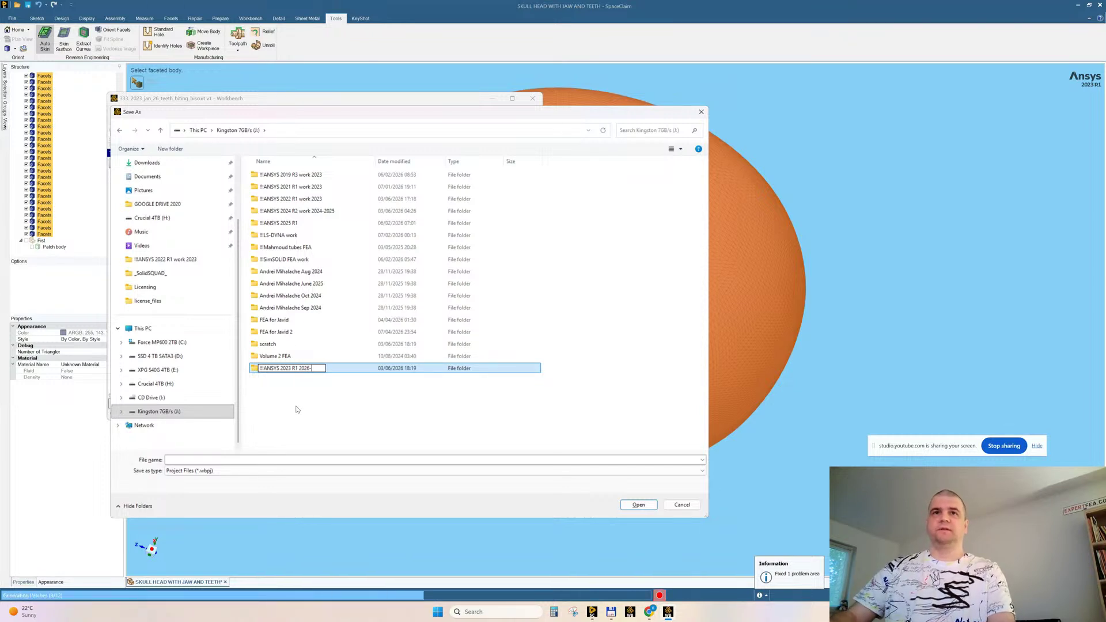
{"action": "type", "text": "-"}
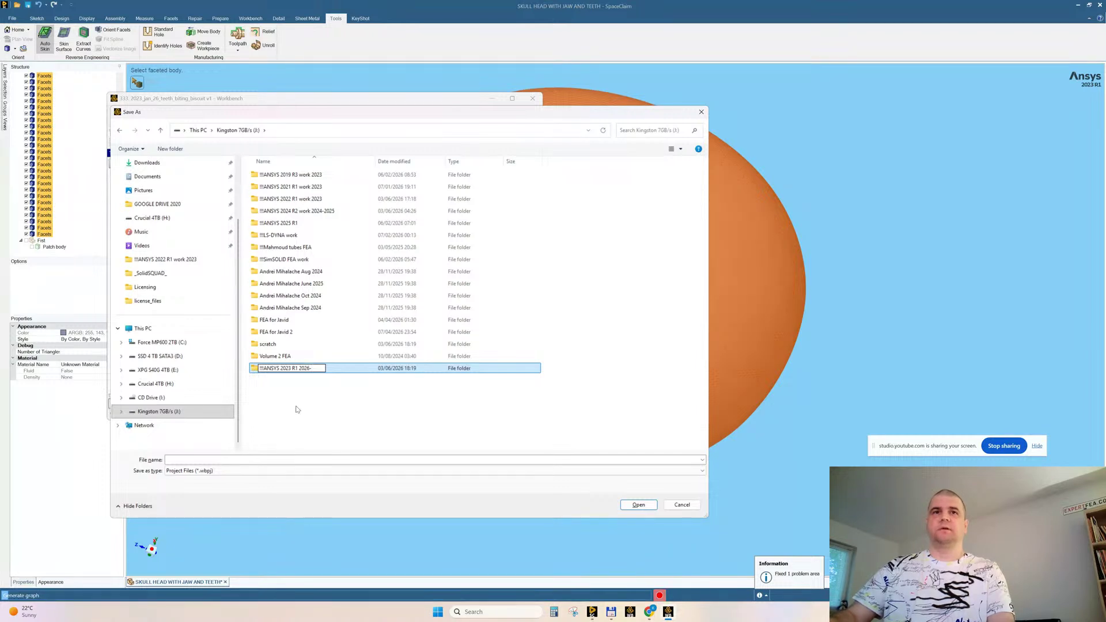
{"action": "key", "text": "Return"}
{"action": "key", "text": "Return"}
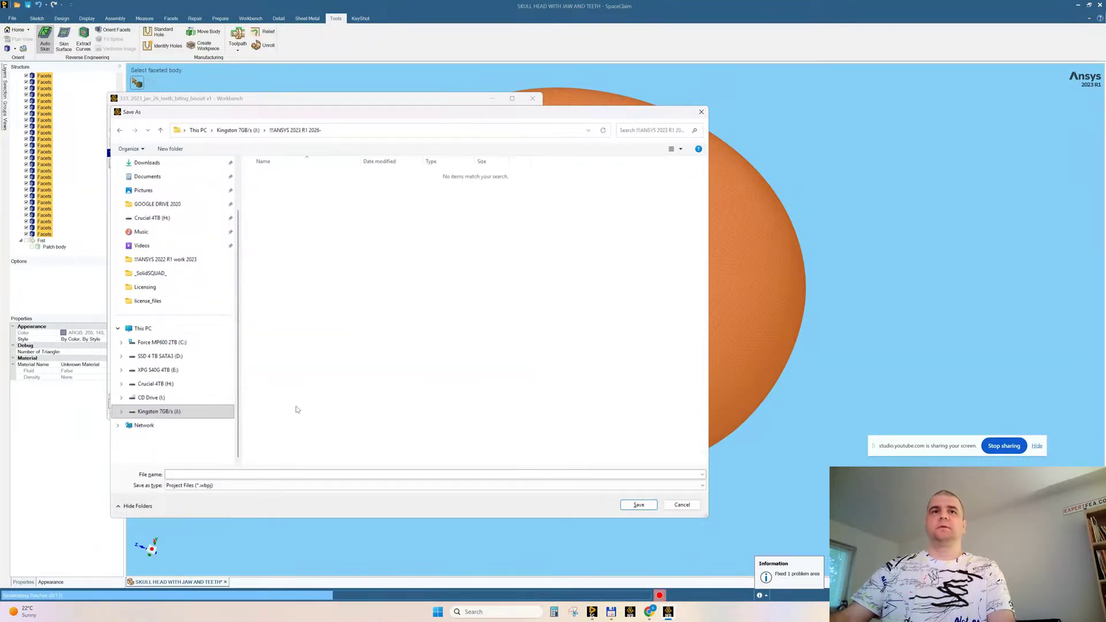
Save the project in the new folder as "STREAM 24. 2026_jun_03_fist_punching_teeth"
{"action": "left_click", "coordinate": [227, 475]}
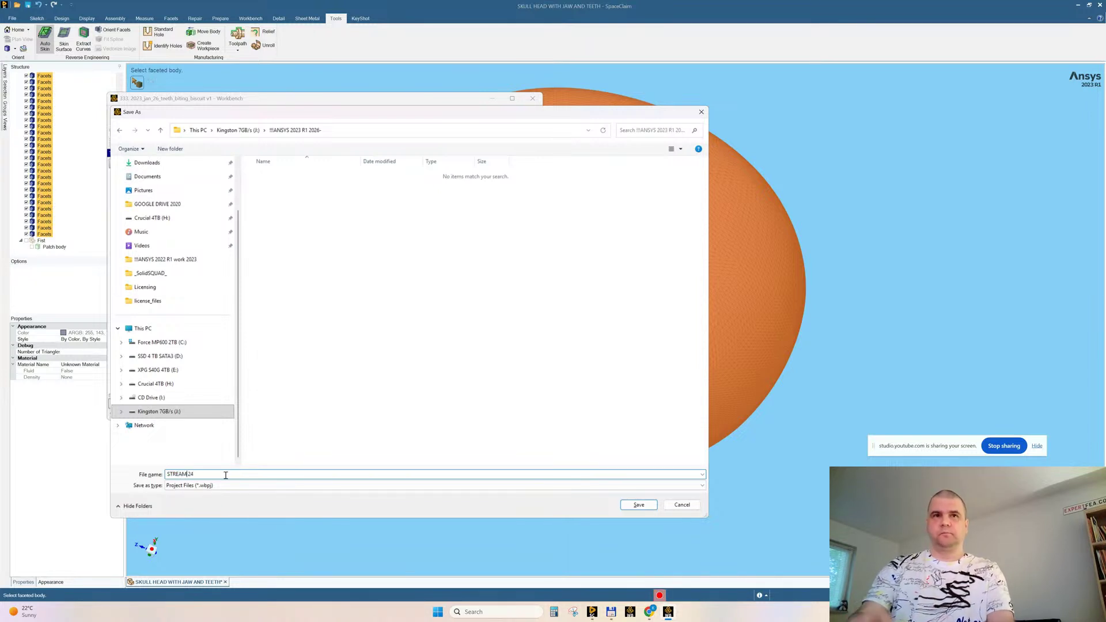
{"action": "left_click", "coordinate": [238, 130]}
{"action": "double_click", "coordinate": [274, 199]}
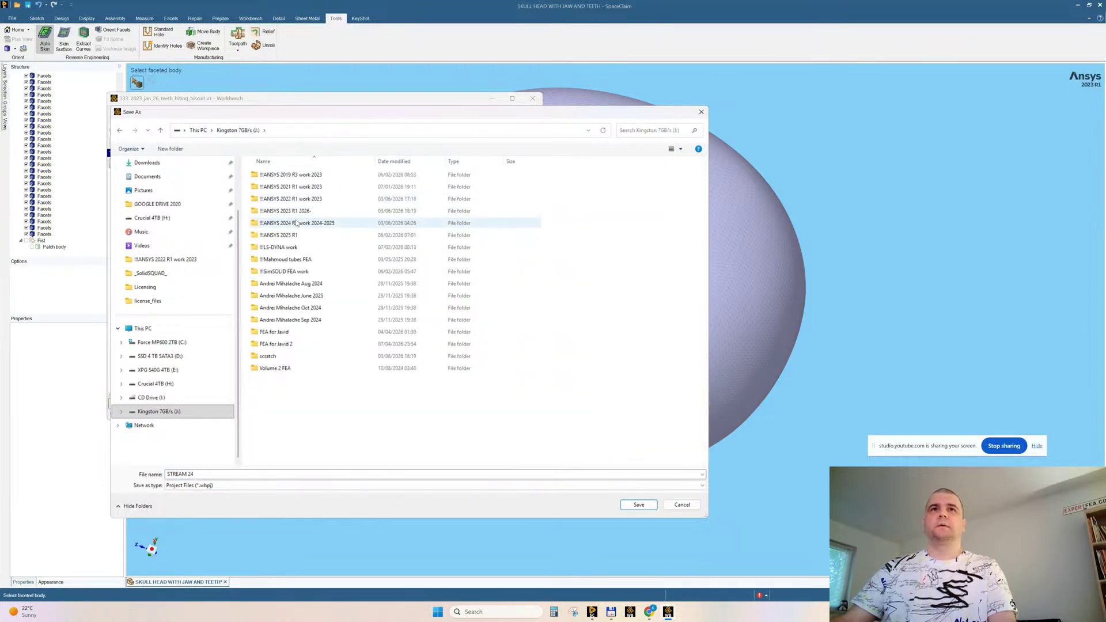
{"action": "double_click", "coordinate": [294, 211]}
{"action": "left_click", "coordinate": [207, 475]}
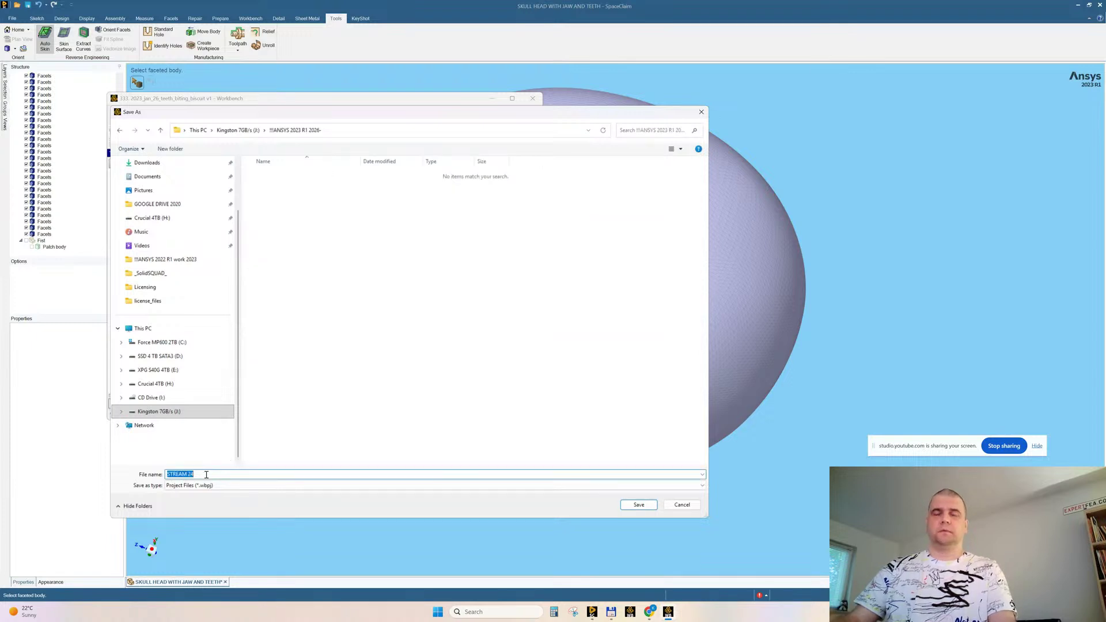
{"action": "left_click", "coordinate": [206, 474]}
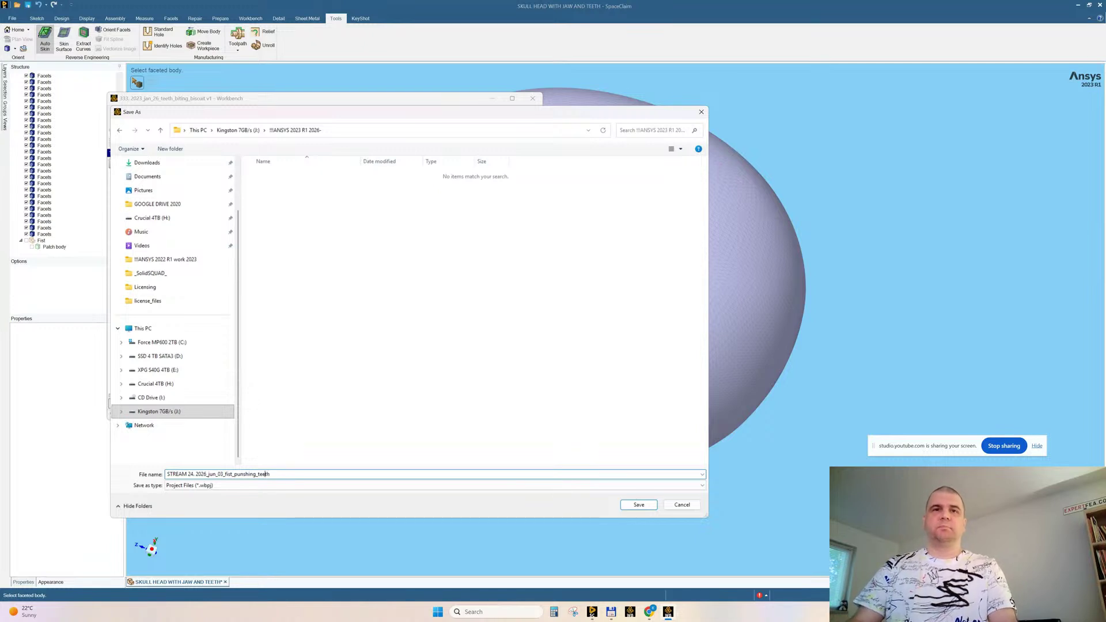
{"action": "key", "text": "Delete"}
{"action": "type", "text": "c"}
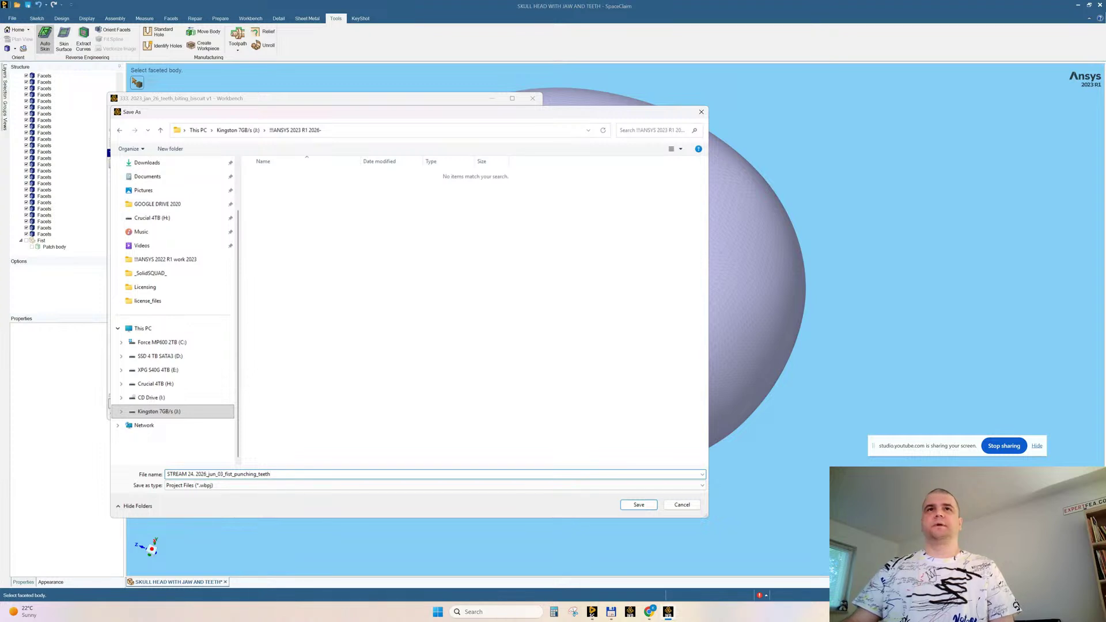
{"action": "key", "text": "Return"}
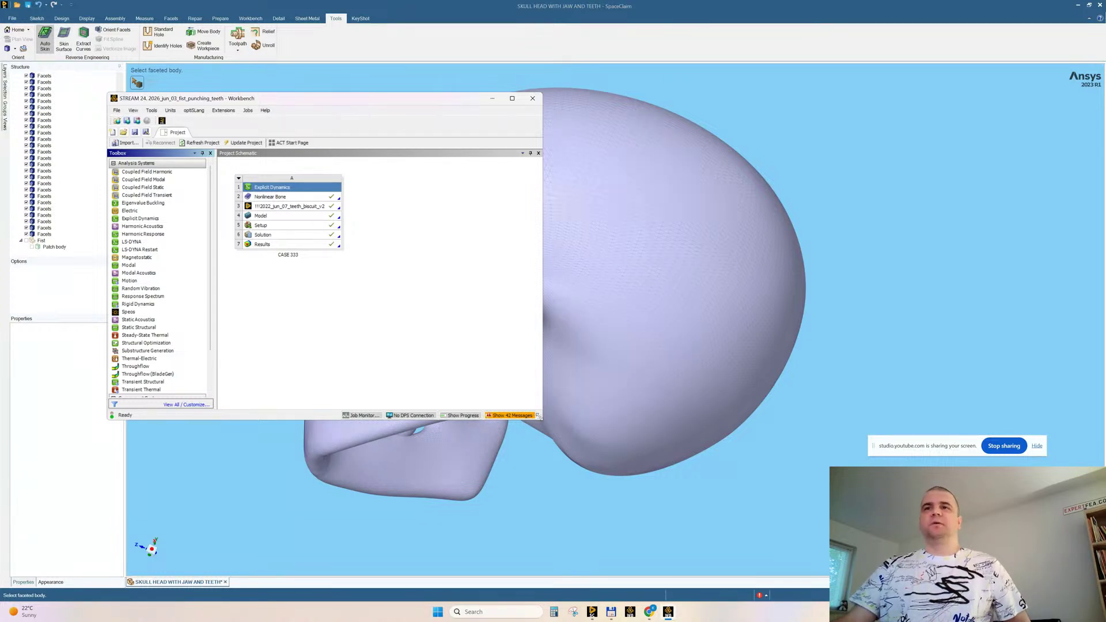
Enlarge the Workbench window, open the Nonlinear Bone engineering data and look through its list of materials
{"action": "left_click_drag", "start_coordinate": [539, 417], "coordinate": [650, 440]}
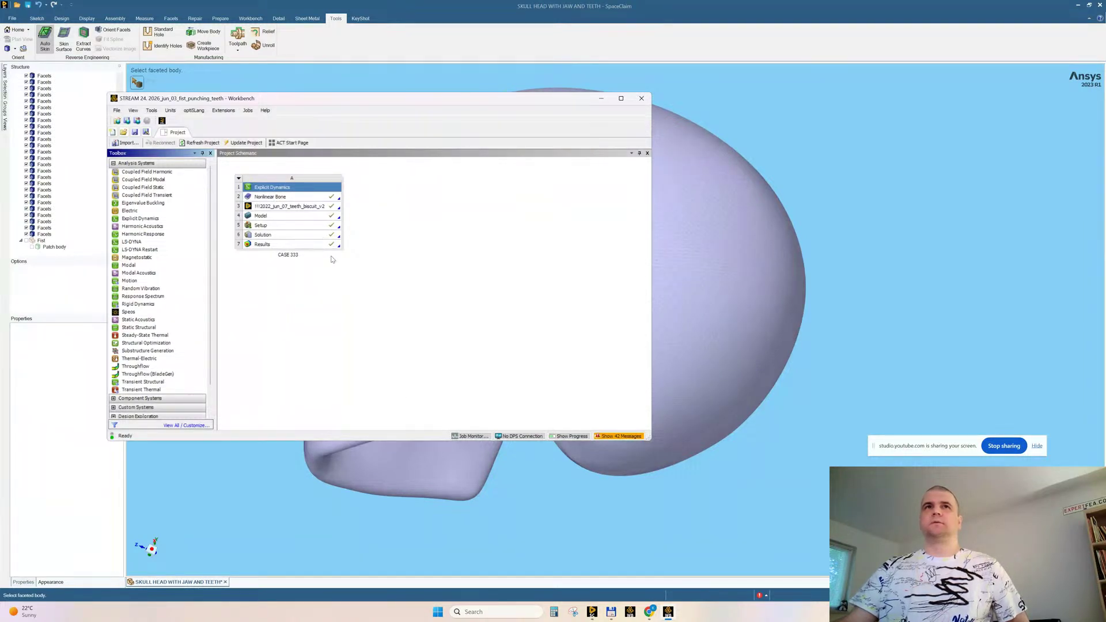
{"action": "double_click", "coordinate": [297, 199]}
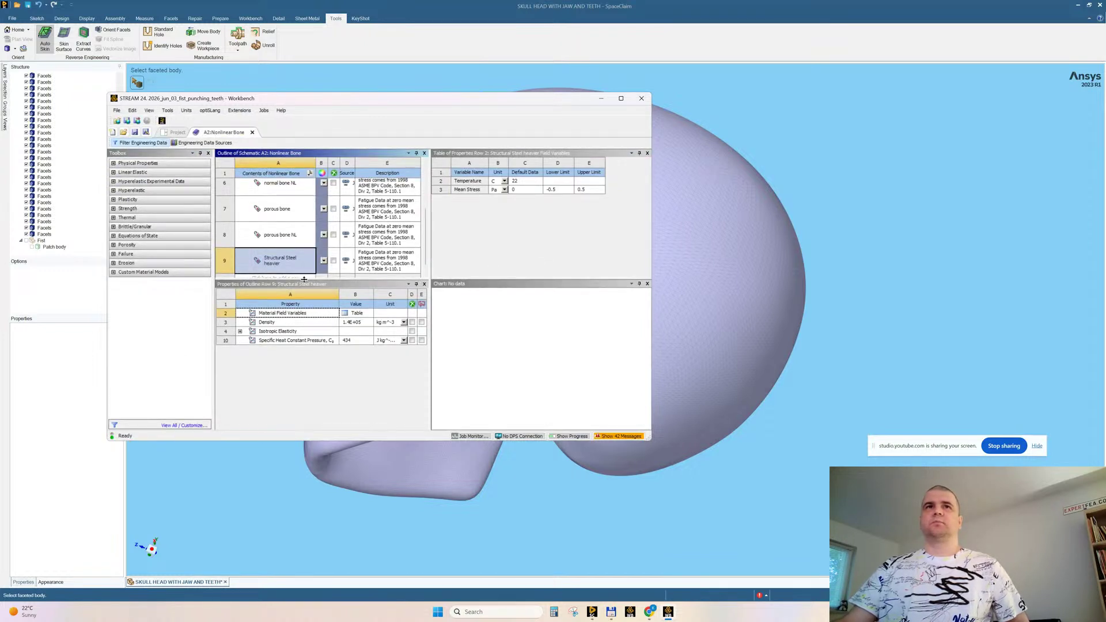
{"action": "left_click_drag", "start_coordinate": [304, 280], "coordinate": [304, 313]}
{"action": "scroll", "coordinate": [287, 221], "scroll_direction": "up", "scroll_amount": 3}
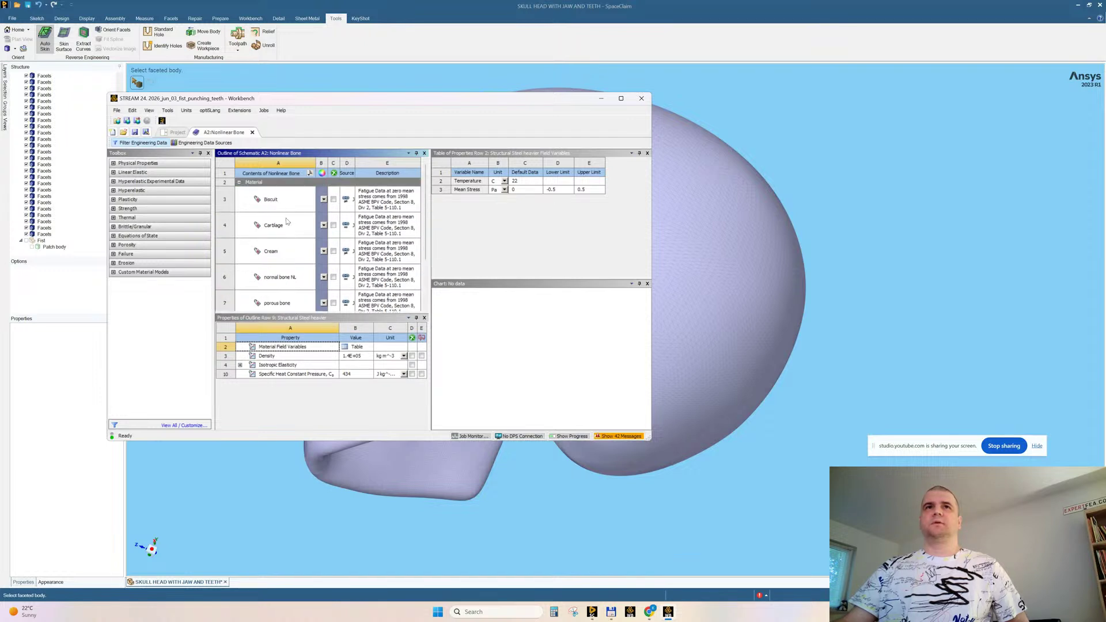
{"action": "scroll", "coordinate": [287, 221], "scroll_direction": "down", "scroll_amount": 3}
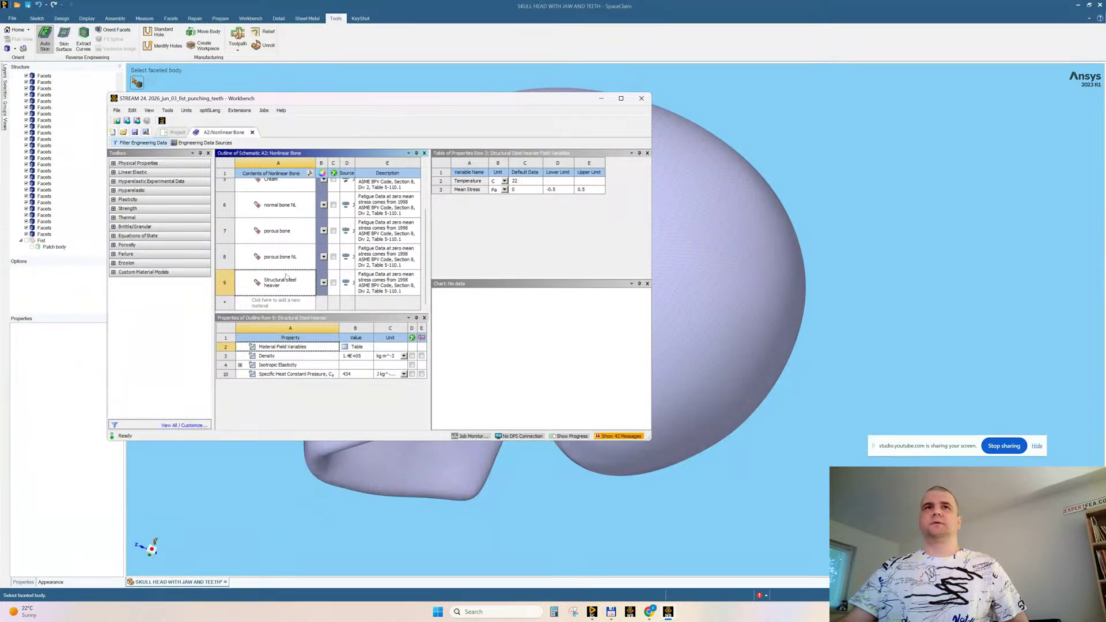
Close the Nonlinear Bone engineering data and minimize Workbench to return to the skull model in SpaceClaim
{"action": "scroll", "coordinate": [287, 277], "scroll_direction": "up", "scroll_amount": 3}
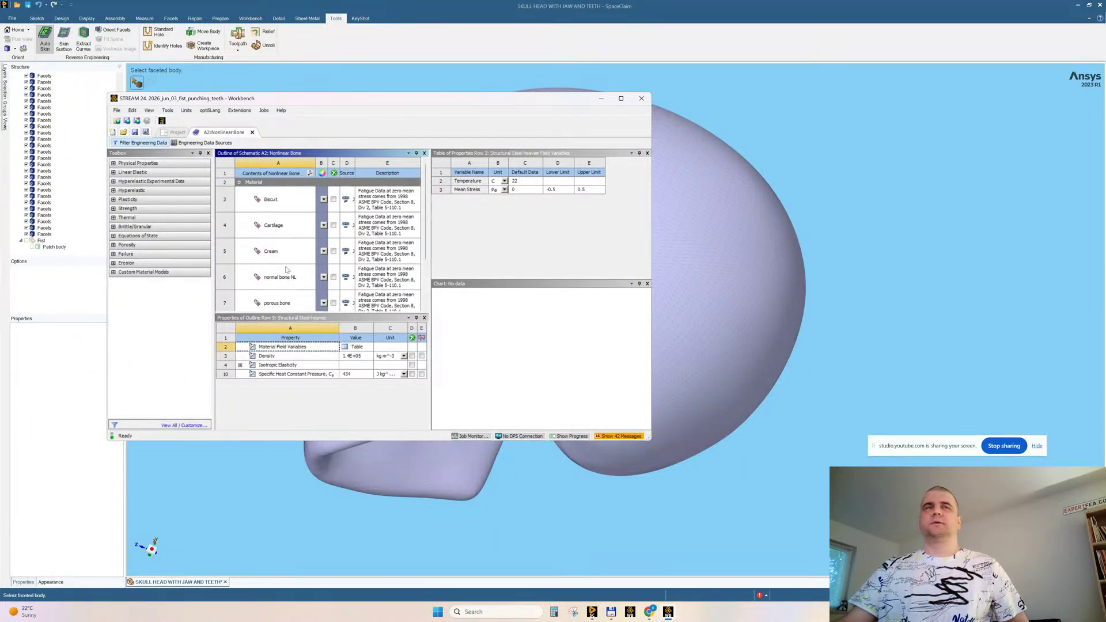
{"action": "left_click", "coordinate": [252, 133]}
{"action": "left_click", "coordinate": [600, 99]}
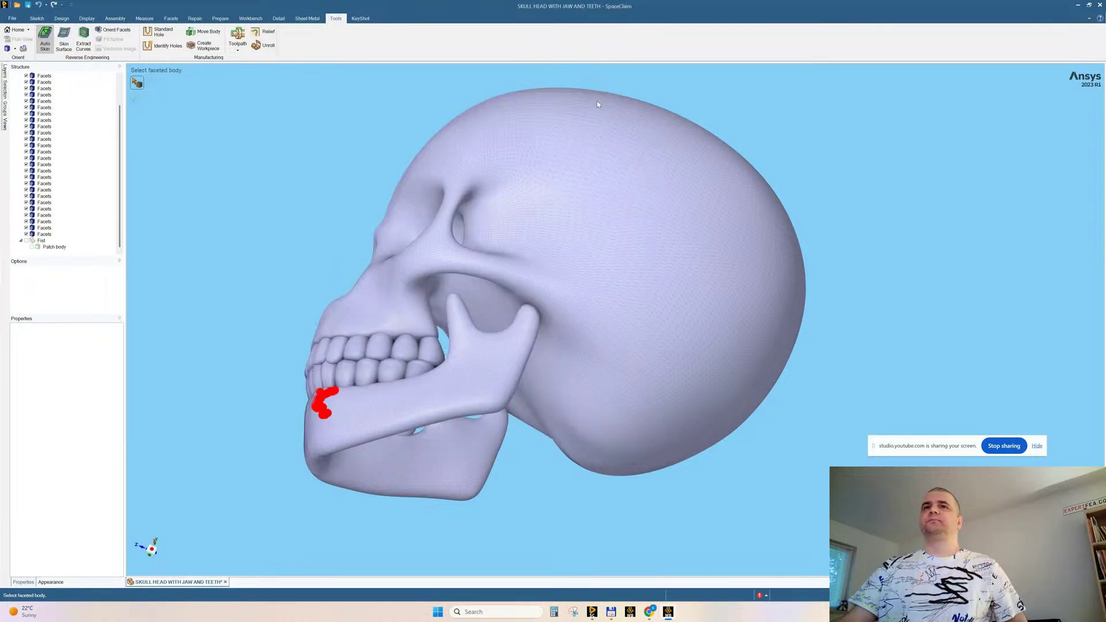
Leave the Auto Skin command and search the skull and teeth facets for sharps with the Fix Sharps tool
{"action": "mouse_move", "coordinate": [294, 290]}
{"action": "middle_mouse_down"}
{"action": "mouse_move", "coordinate": [361, 257]}
{"action": "mouse_move", "coordinate": [351, 254]}
{"action": "middle_mouse_up"}
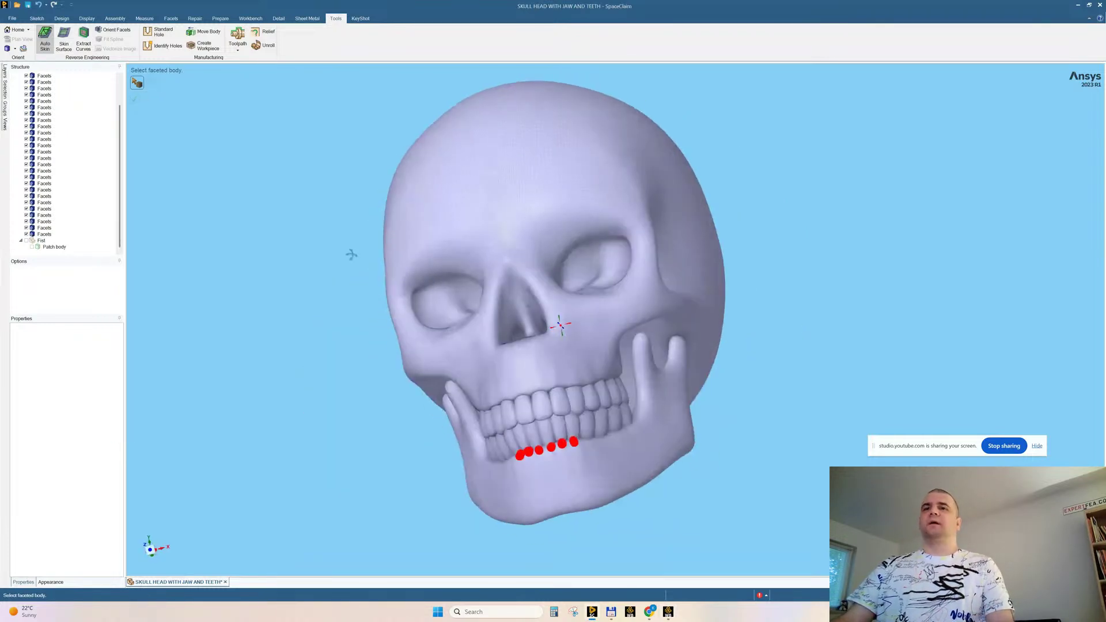
{"action": "middle_click_drag", "start_coordinate": [609, 478], "coordinate": [591, 414], "text": "shift"}
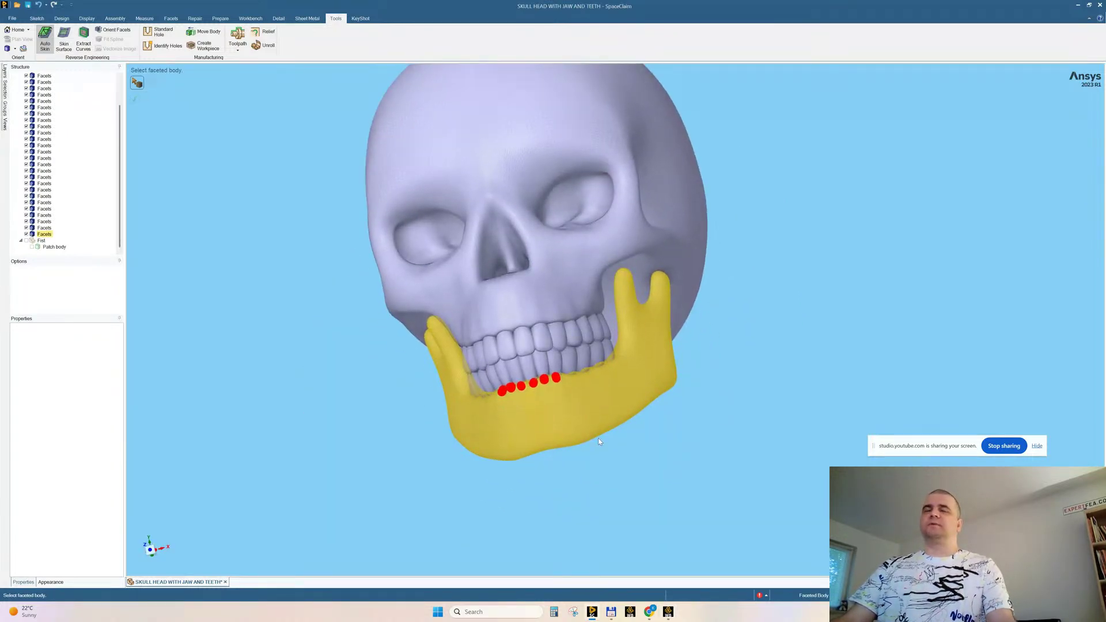
{"action": "scroll", "coordinate": [563, 443], "scroll_direction": "up", "scroll_amount": 10}
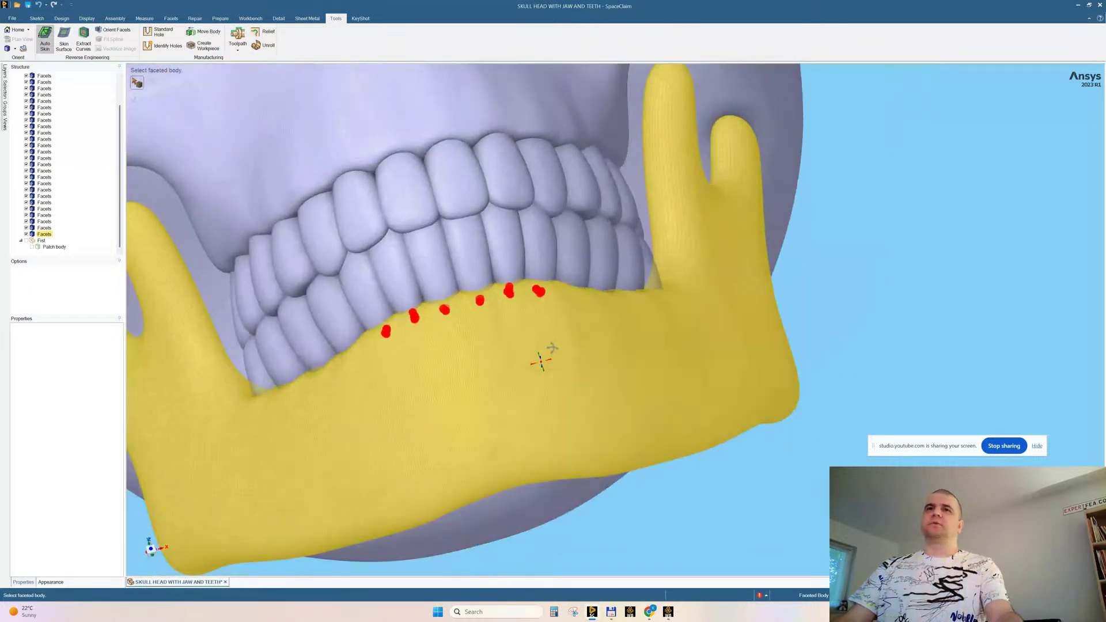
{"action": "middle_click_drag", "start_coordinate": [542, 362], "coordinate": [499, 474]}
{"action": "scroll", "coordinate": [501, 473], "scroll_direction": "down", "scroll_amount": 7}
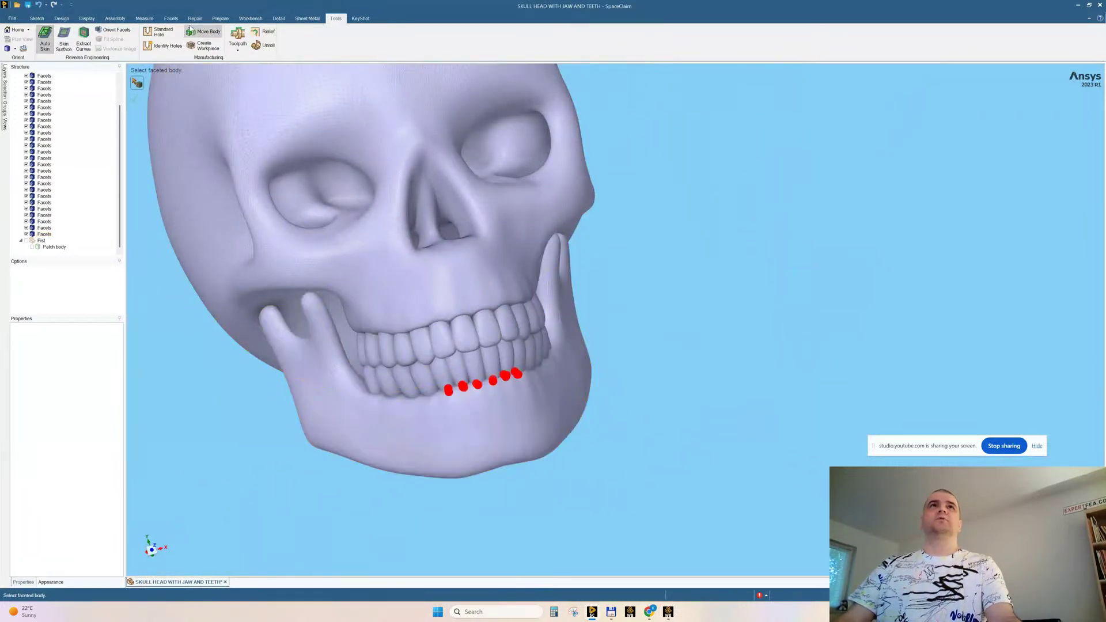
{"action": "key", "text": "Escape"}
{"action": "left_click", "coordinate": [172, 20]}
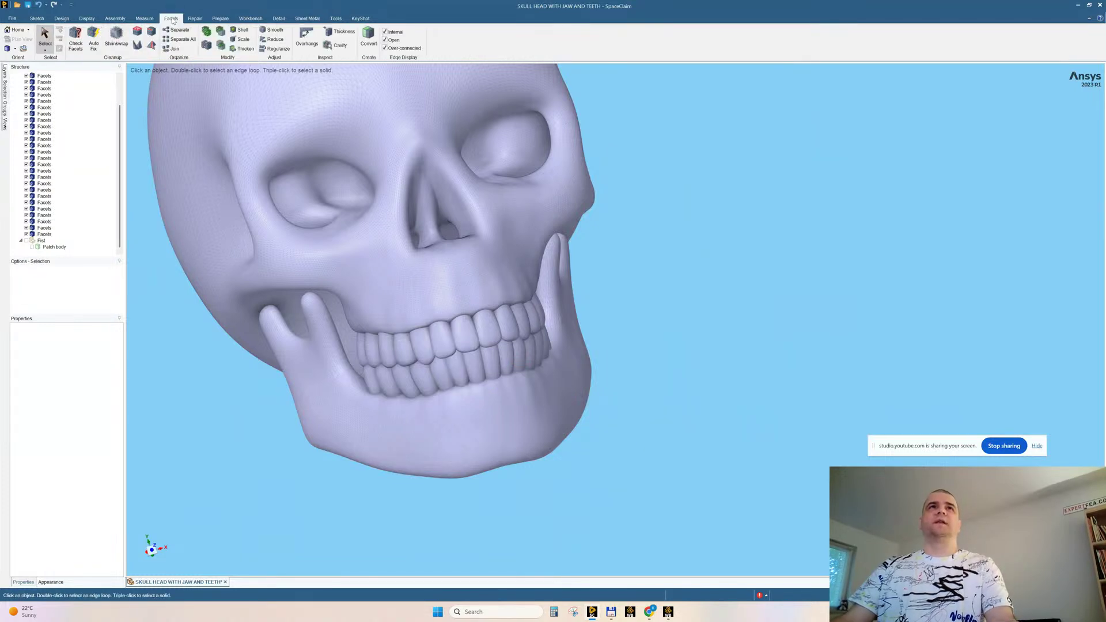
{"action": "left_click", "coordinate": [139, 50]}
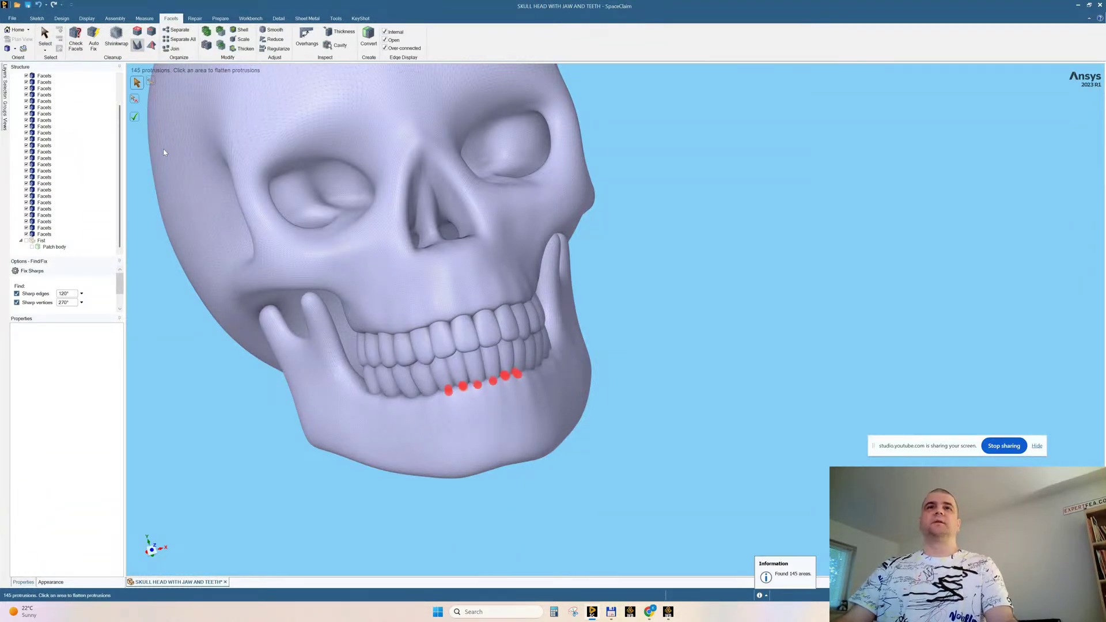
{"action": "mouse_move", "coordinate": [393, 345]}
{"action": "middle_mouse_down", "text": "shift"}
{"action": "mouse_move", "coordinate": [423, 365]}
{"action": "mouse_move", "coordinate": [503, 372]}
{"action": "middle_mouse_up", "text": "shift"}
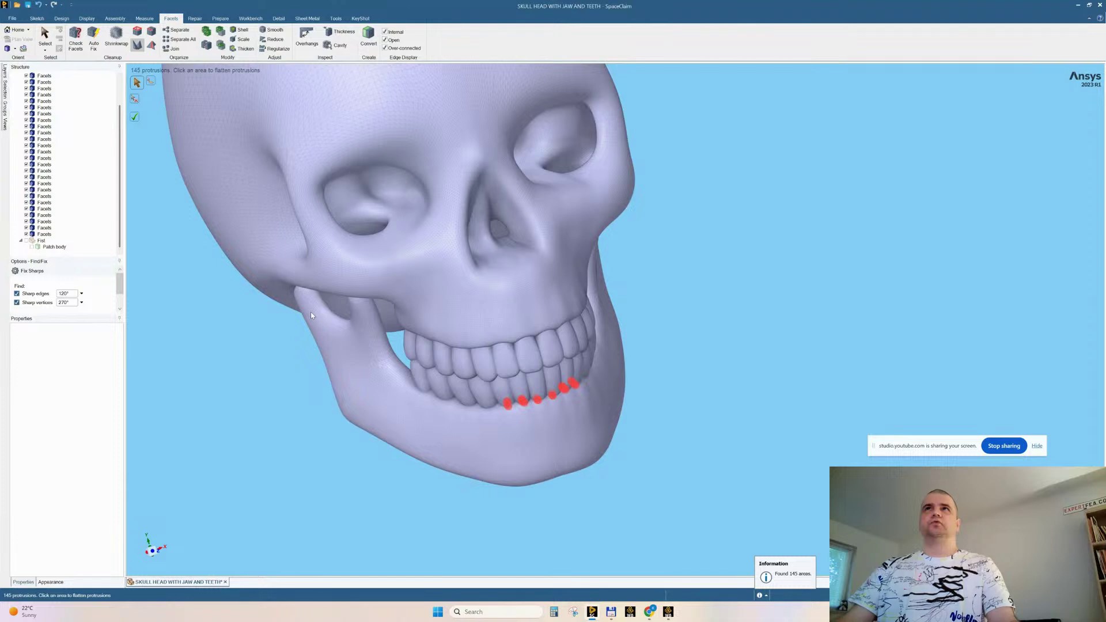
Internalize all sources of the root component SKULL HEAD WITH JAW AND TEETH
{"action": "left_click", "coordinate": [11, 18]}
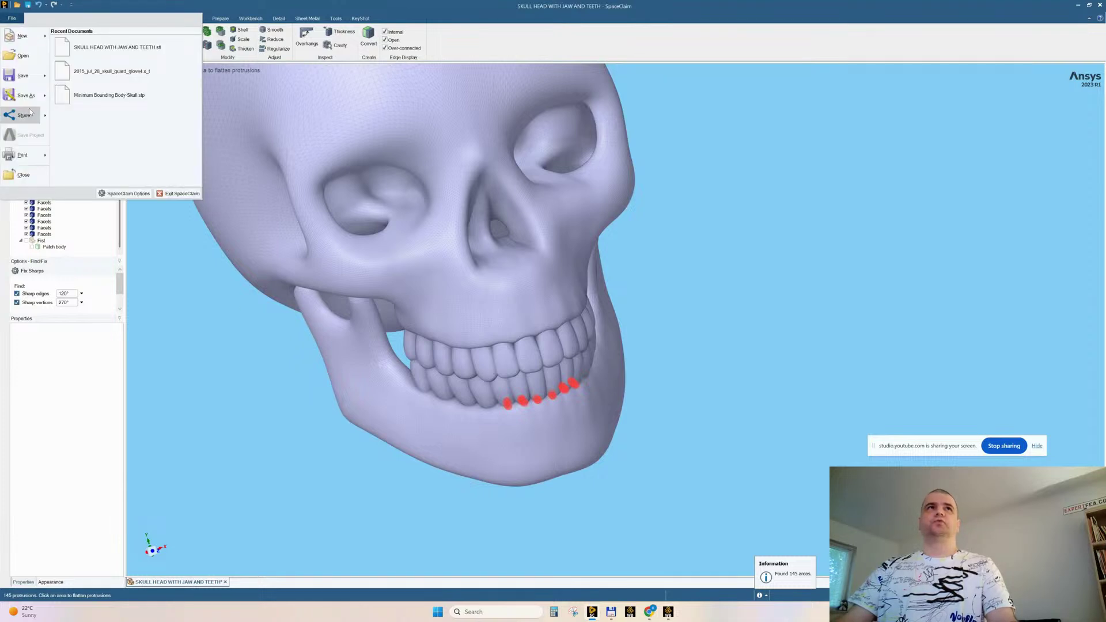
{"action": "left_click", "coordinate": [33, 418]}
{"action": "scroll", "coordinate": [96, 158], "scroll_direction": "up", "scroll_amount": 2}
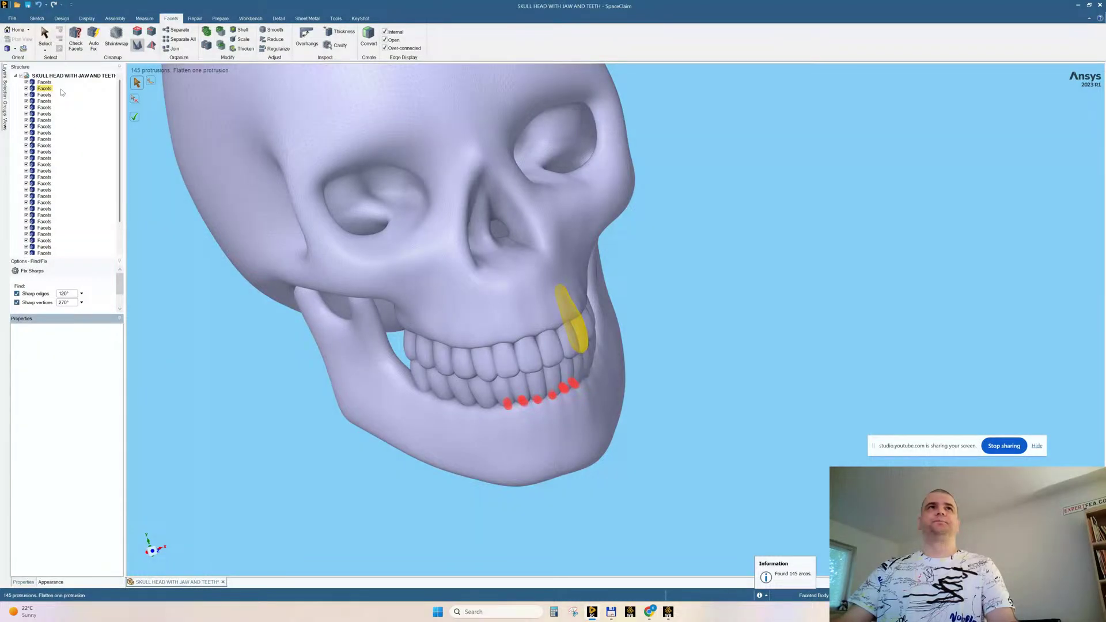
{"action": "right_click", "coordinate": [68, 84]}
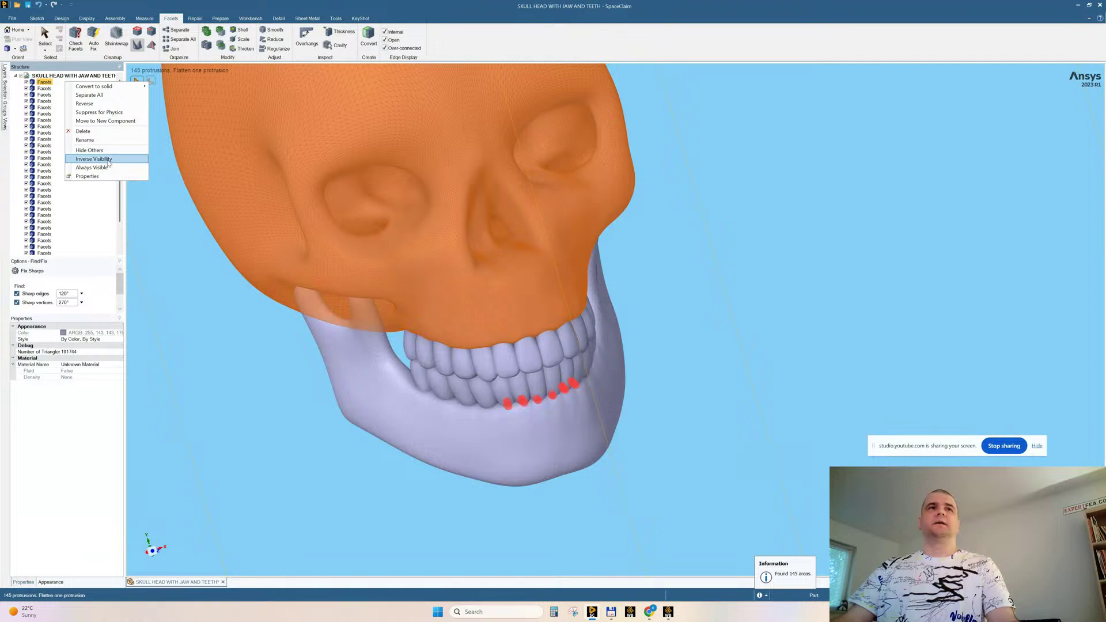
{"action": "left_click", "coordinate": [50, 434]}
{"action": "right_click", "coordinate": [46, 76]}
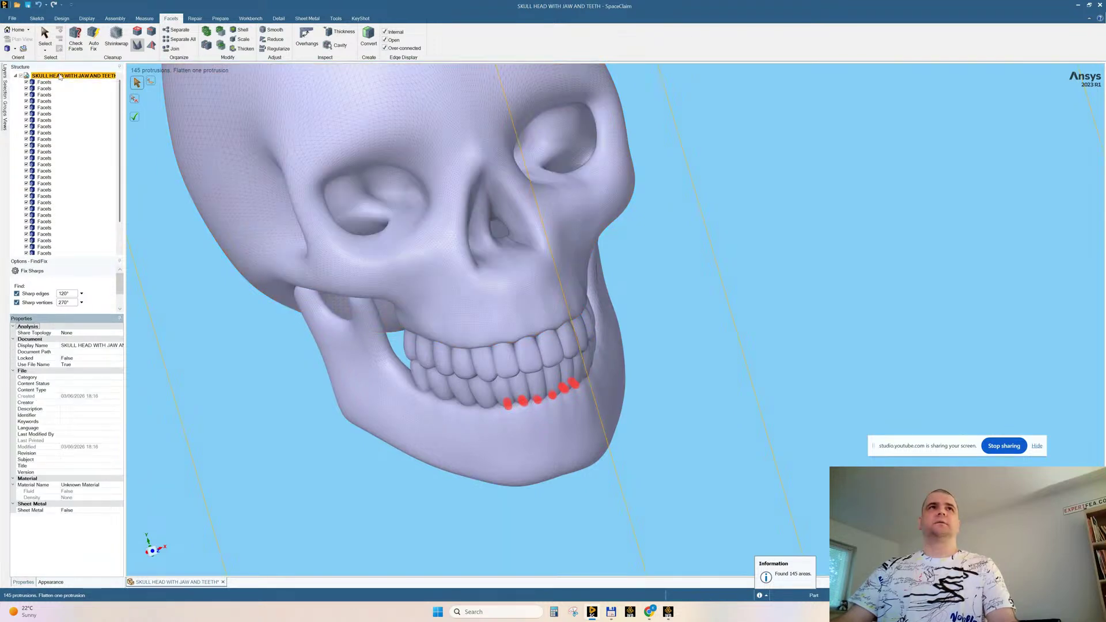
{"action": "mouse_move", "coordinate": [131, 160]}
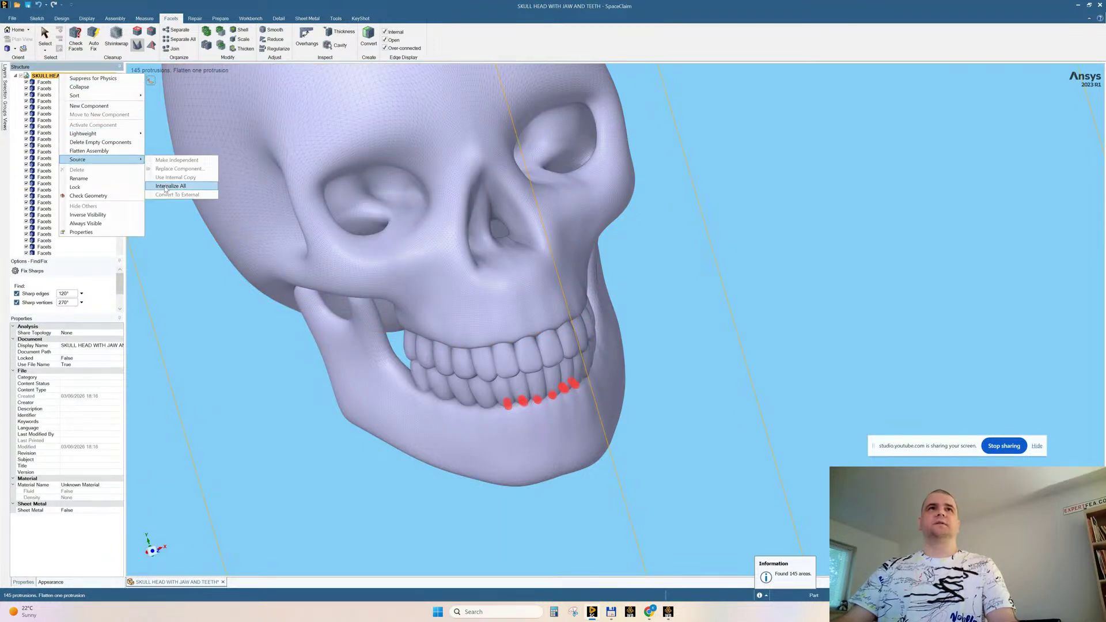
{"action": "left_click", "coordinate": [164, 187]}
Save the model to the desktop as the SpaceClaim file "geometry 1", replacing the existing file
{"action": "left_click", "coordinate": [12, 18]}
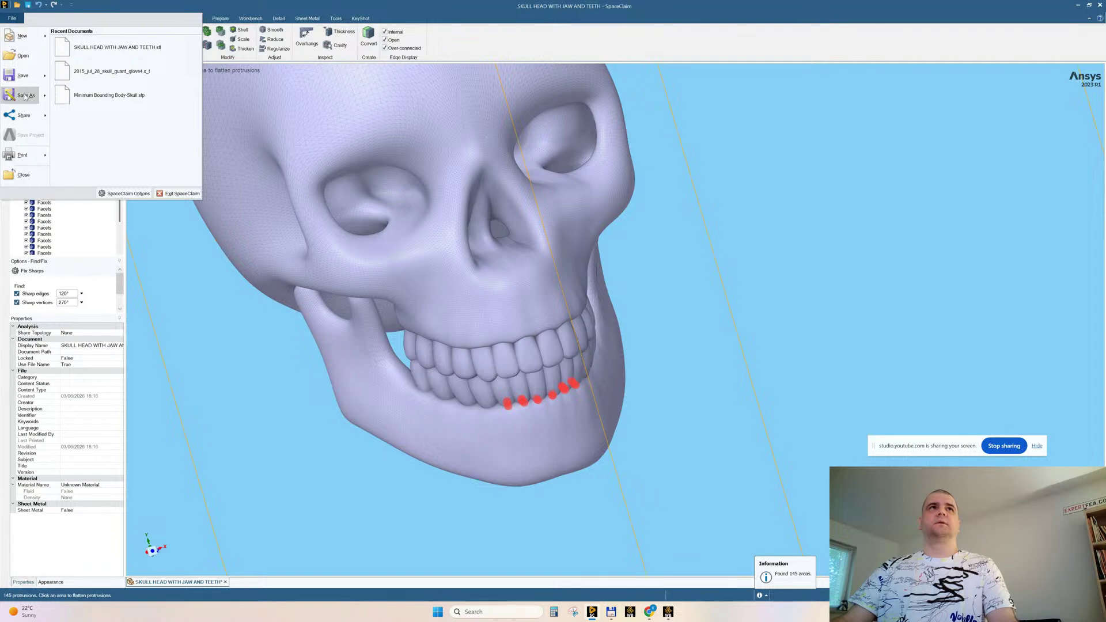
{"action": "mouse_move", "coordinate": [26, 99]}
{"action": "left_click", "coordinate": [82, 46]}
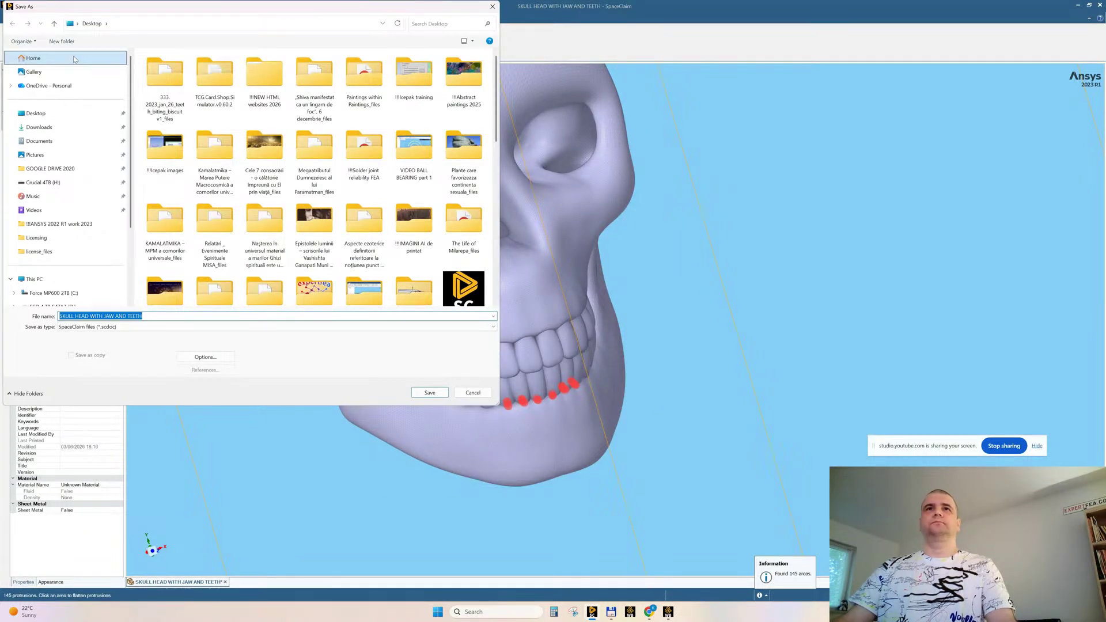
{"action": "scroll", "coordinate": [352, 164], "scroll_direction": "down", "scroll_amount": 5}
{"action": "scroll", "coordinate": [352, 164], "scroll_direction": "up", "scroll_amount": 2}
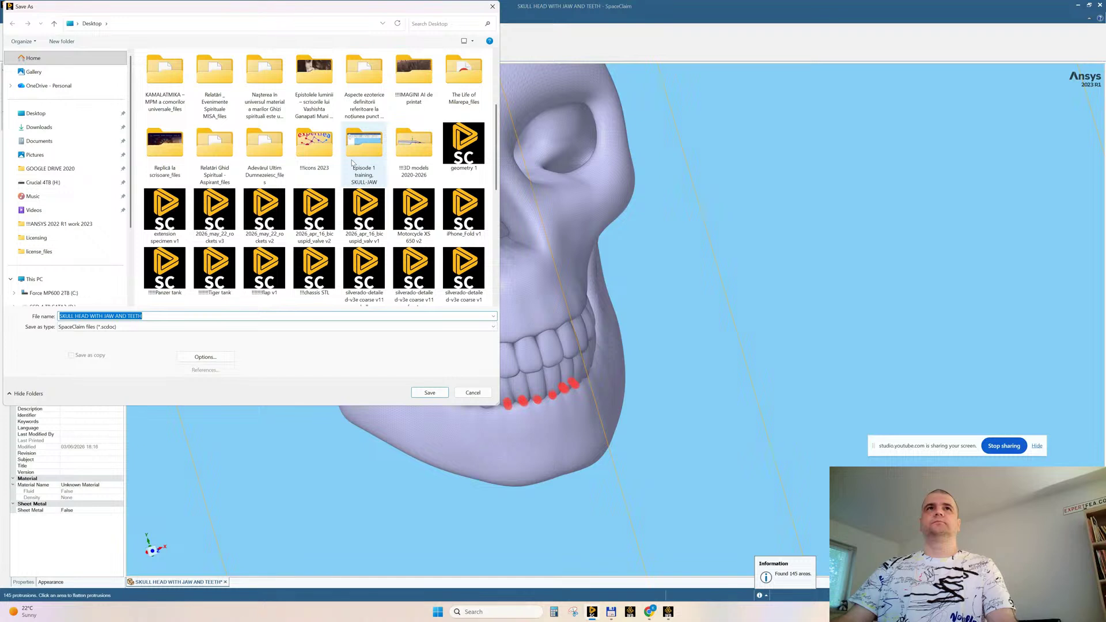
{"action": "double_click", "coordinate": [463, 151]}
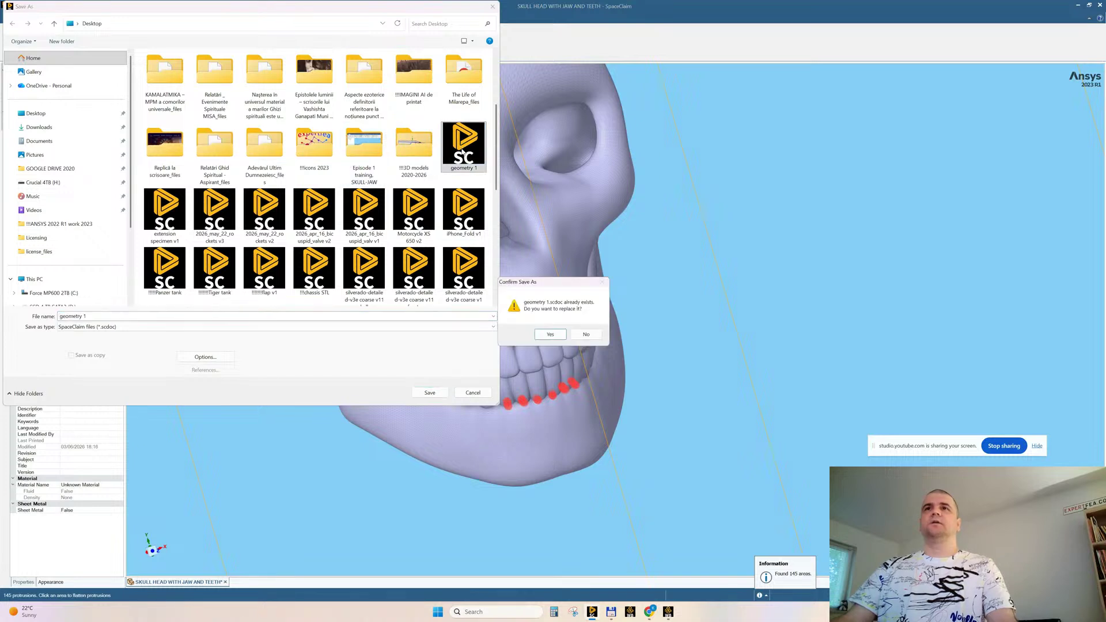
{"action": "left_click", "coordinate": [550, 334]}
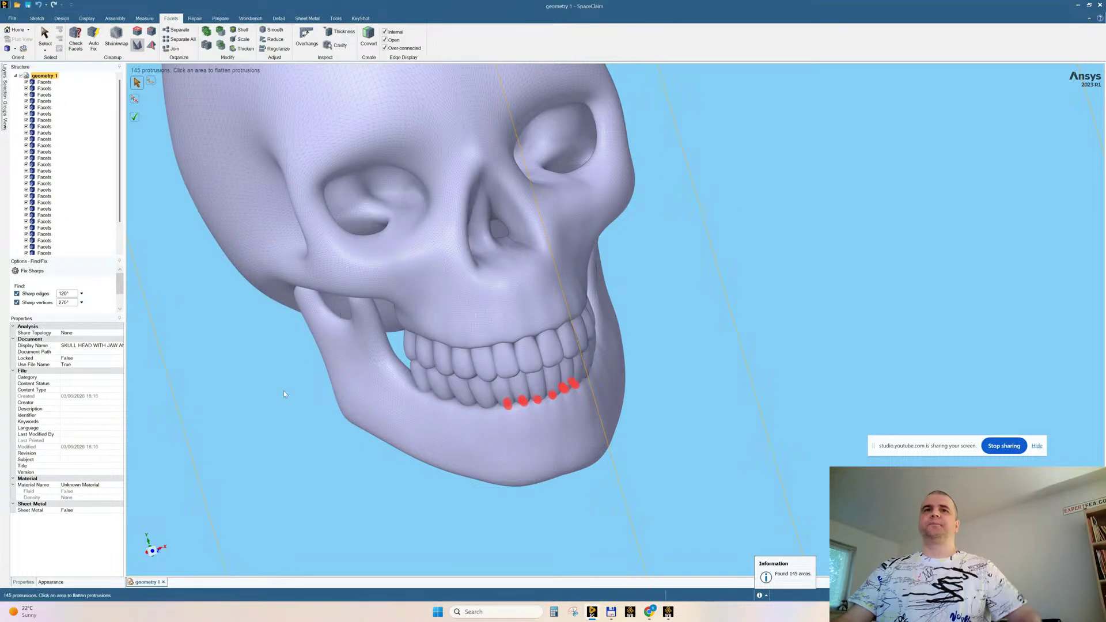
Flatten all detected sharp protrusions by applying the Fix Sharps repair three times, and leave the tool
{"action": "left_click", "coordinate": [136, 119]}
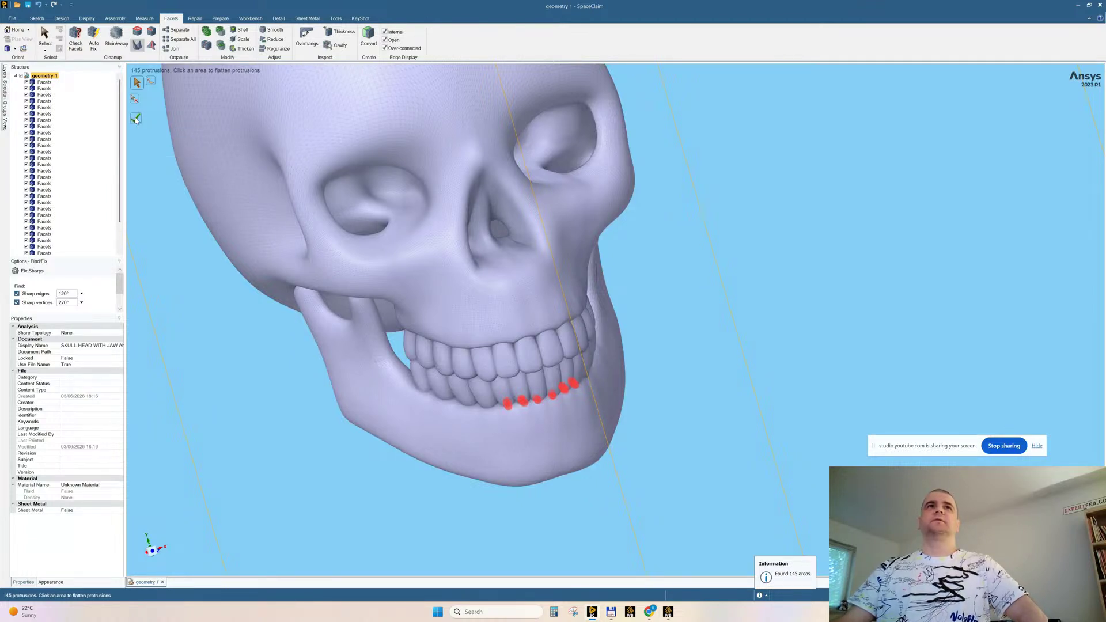
{"action": "left_click", "coordinate": [136, 118]}
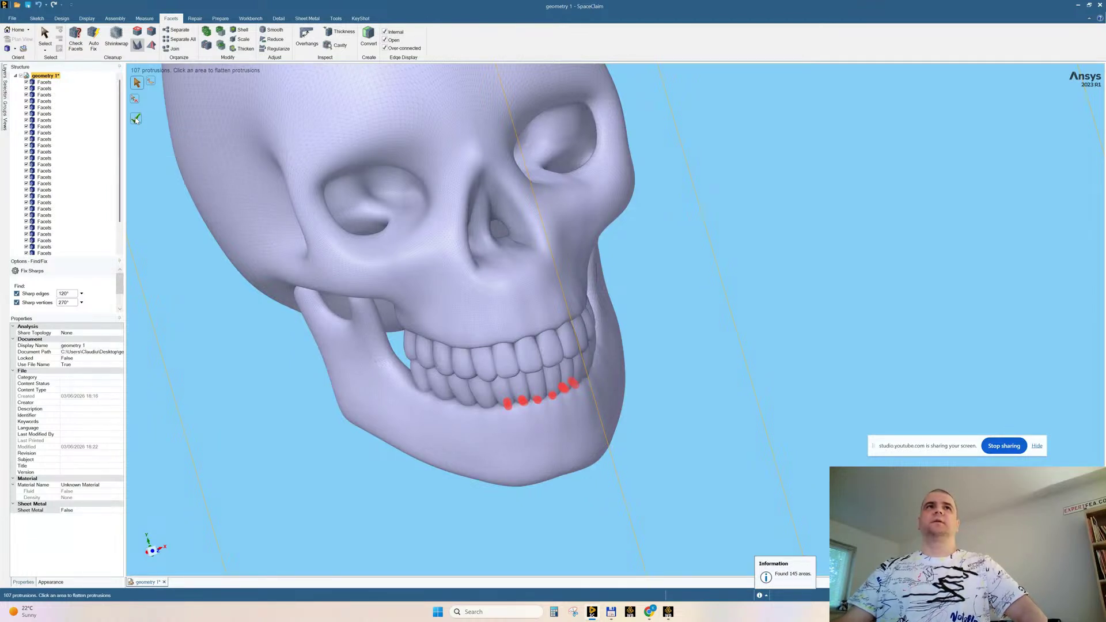
{"action": "left_click", "coordinate": [136, 119]}
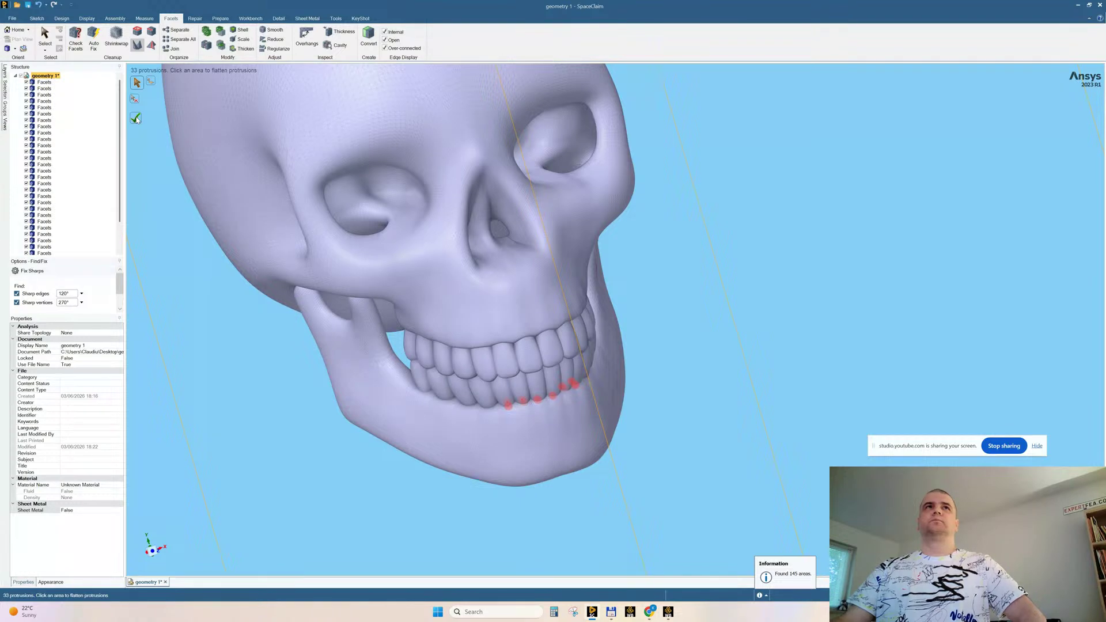
{"action": "middle_click_drag", "start_coordinate": [752, 259], "coordinate": [731, 198]}
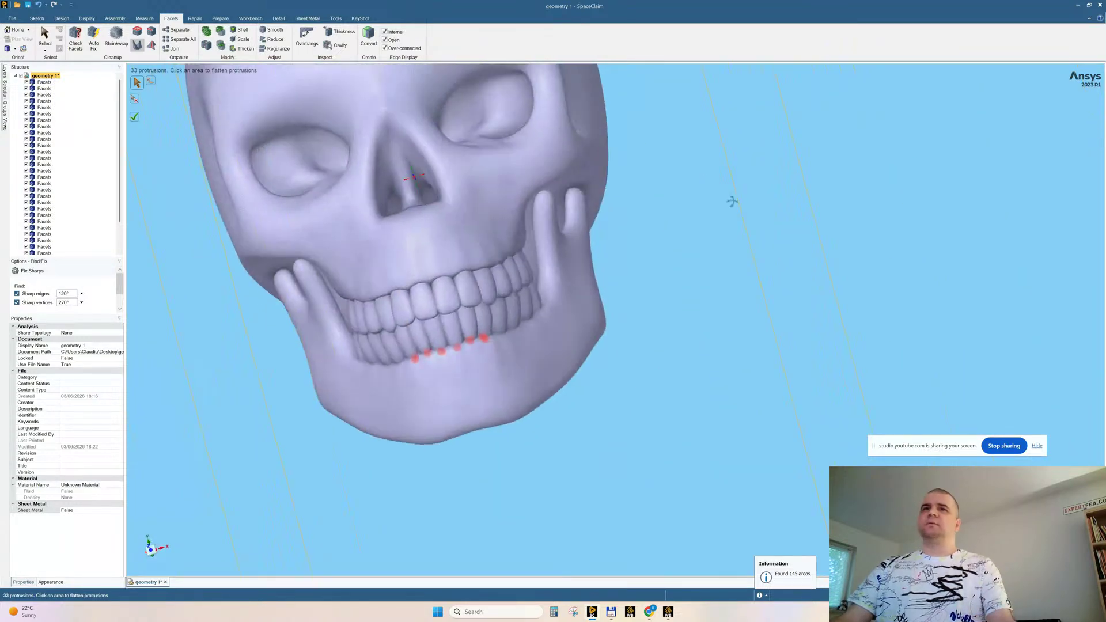
{"action": "key", "text": "Escape"}
Examine the lower front teeth where they enter the jaw, highlighting individual tooth facets to see their roots
{"action": "middle_click_drag", "start_coordinate": [503, 383], "coordinate": [539, 327]}
{"action": "scroll", "coordinate": [542, 375], "scroll_direction": "up", "scroll_amount": 3}
{"action": "scroll", "coordinate": [530, 345], "scroll_direction": "down", "scroll_amount": 1}
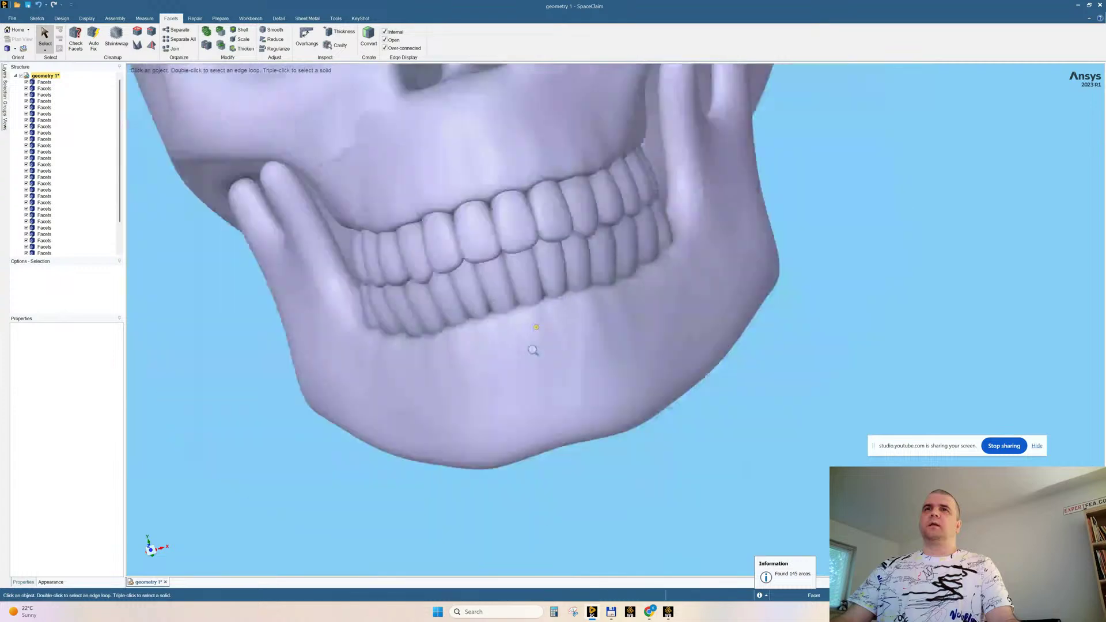
{"action": "scroll", "coordinate": [534, 357], "scroll_direction": "up", "scroll_amount": 4}
{"action": "mouse_move", "coordinate": [533, 320]}
{"action": "middle_mouse_down"}
{"action": "mouse_move", "coordinate": [534, 295]}
{"action": "mouse_move", "coordinate": [527, 316]}
{"action": "middle_mouse_up"}
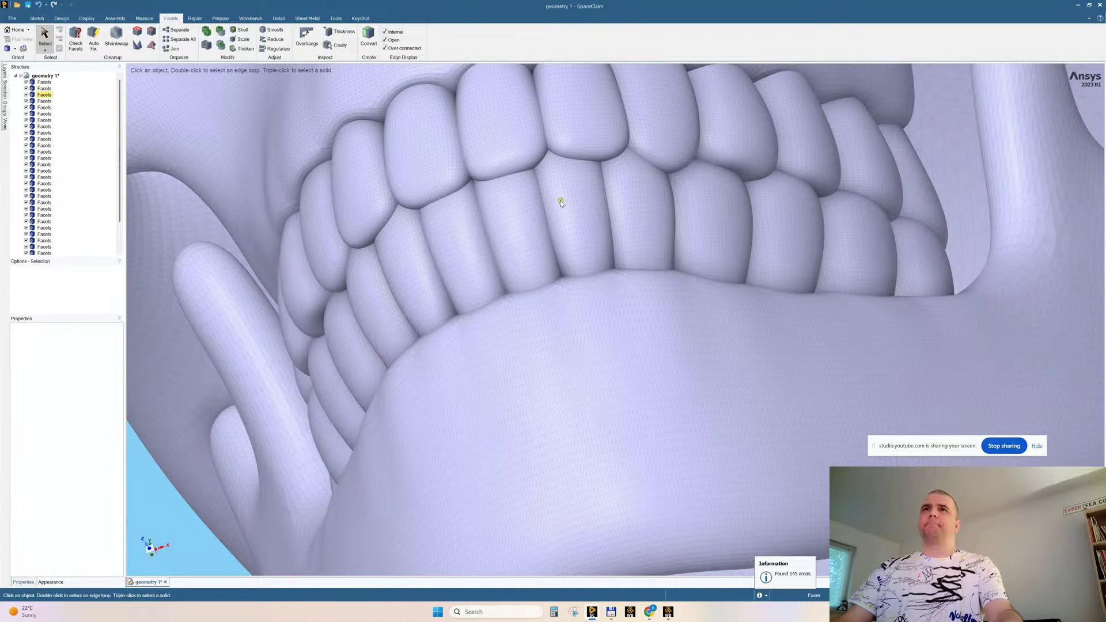
{"action": "left_click", "coordinate": [530, 226]}
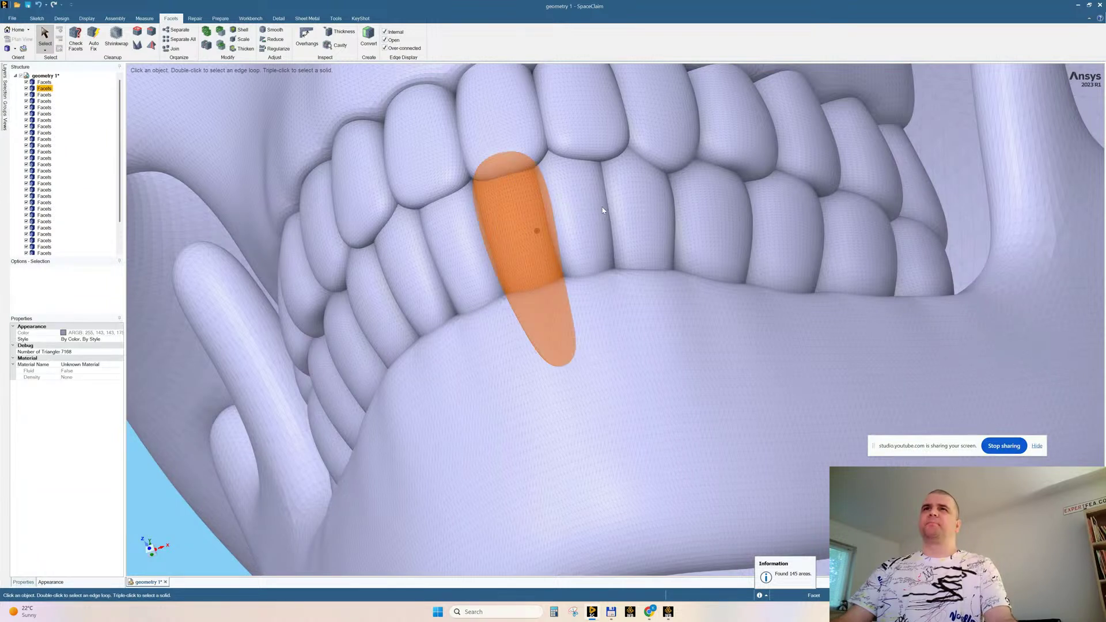
{"action": "middle_click_drag", "start_coordinate": [603, 210], "coordinate": [563, 199]}
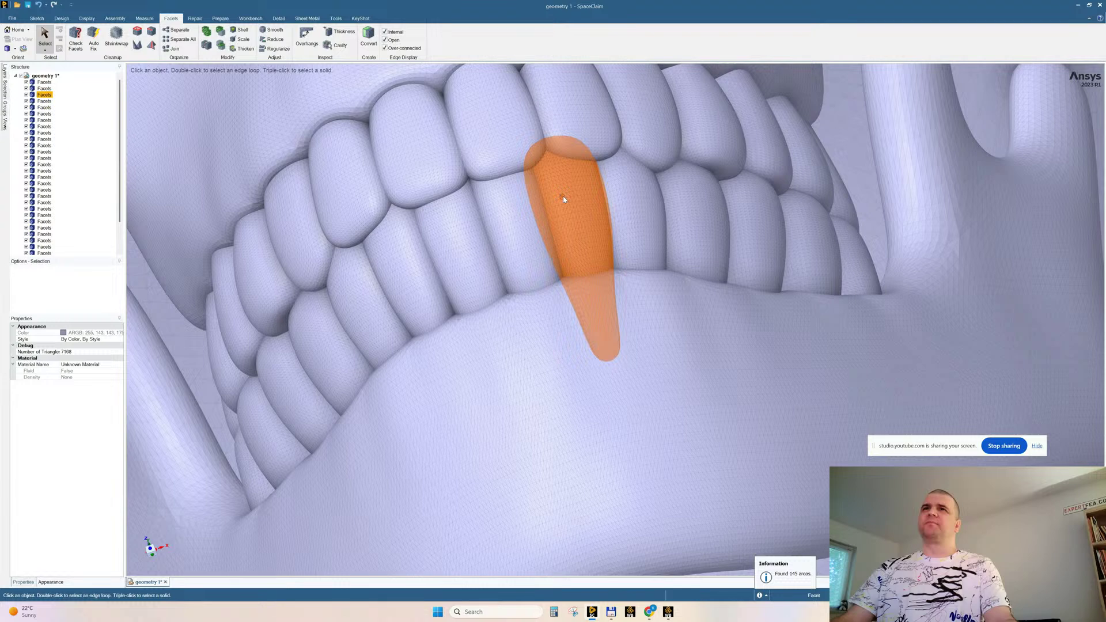
{"action": "middle_click_drag", "start_coordinate": [563, 199], "coordinate": [525, 214]}
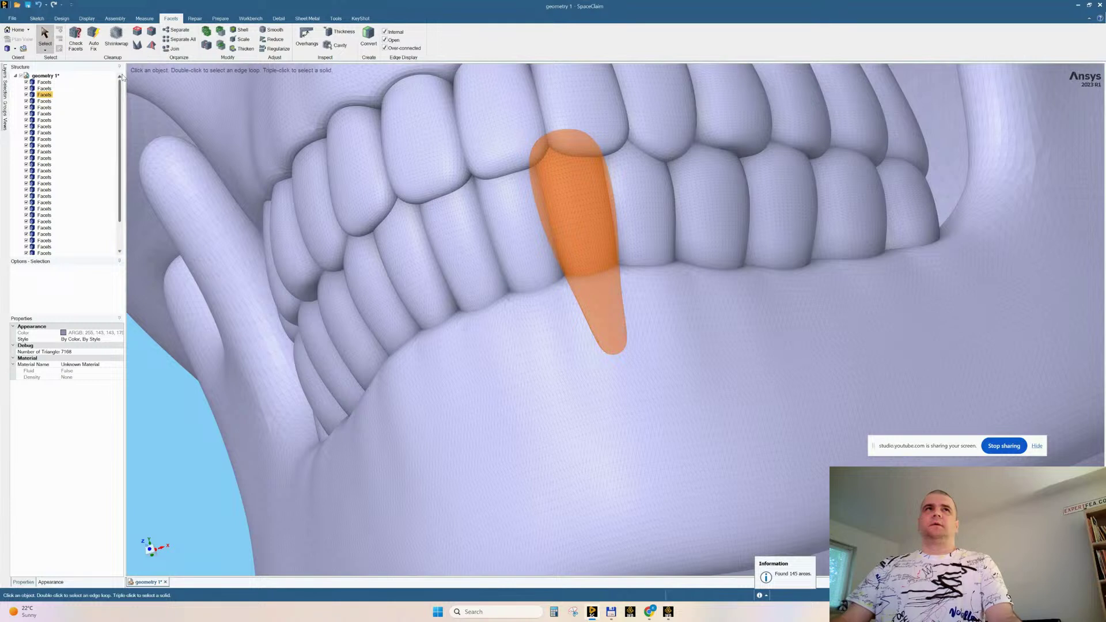
{"action": "key", "text": "Escape"}
Hide everything except the lower jaw facets and search the jaw for sharps again
{"action": "right_click", "coordinate": [469, 356]}
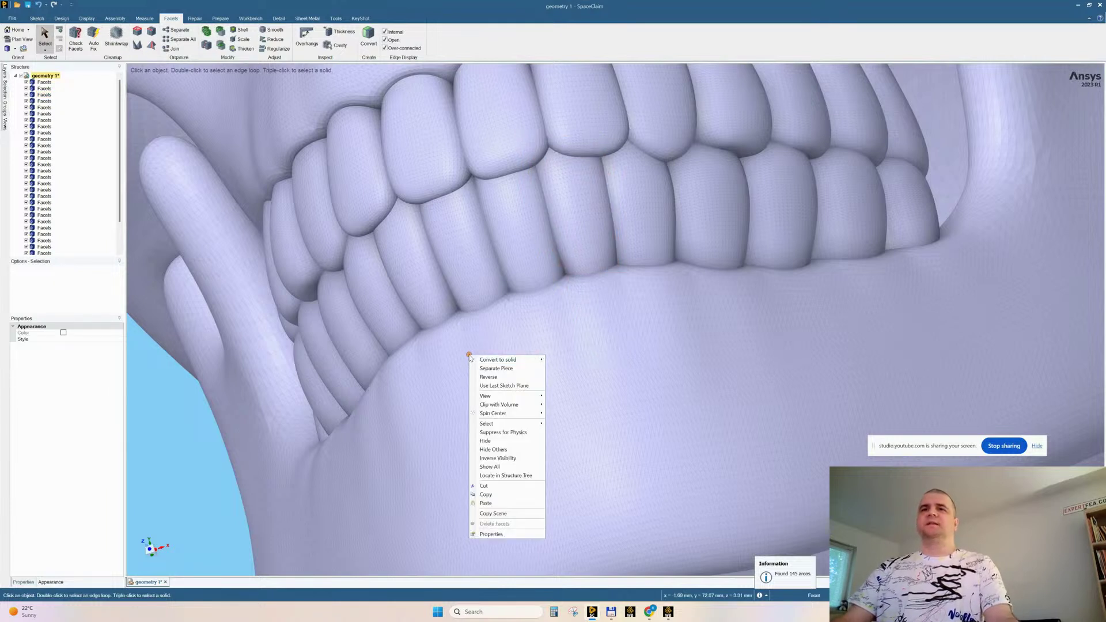
{"action": "left_click", "coordinate": [484, 449]}
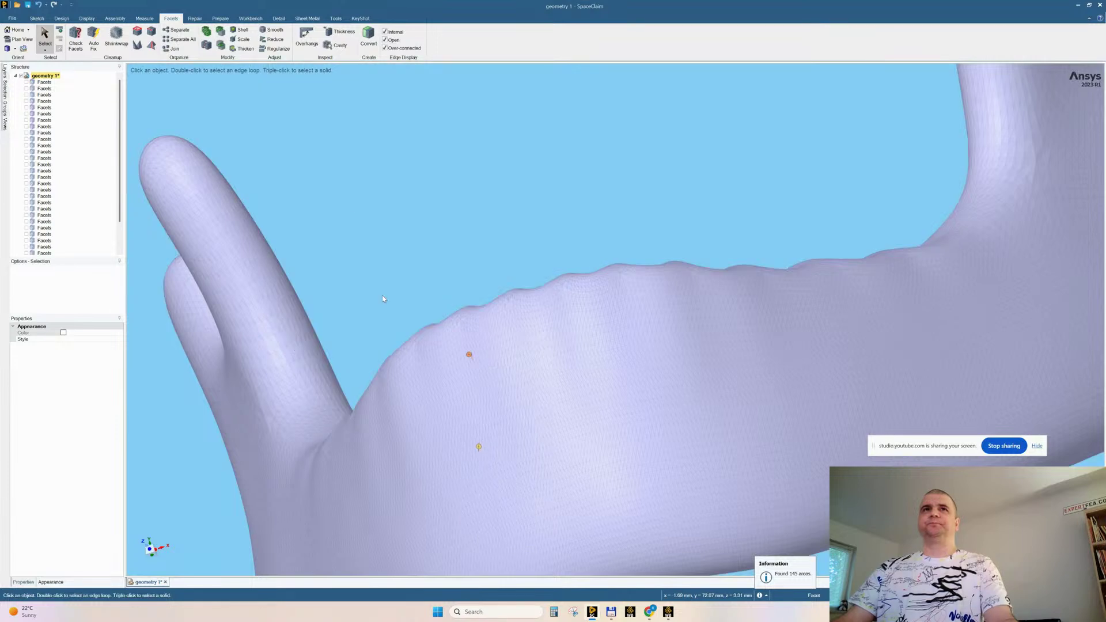
{"action": "left_click", "coordinate": [137, 45]}
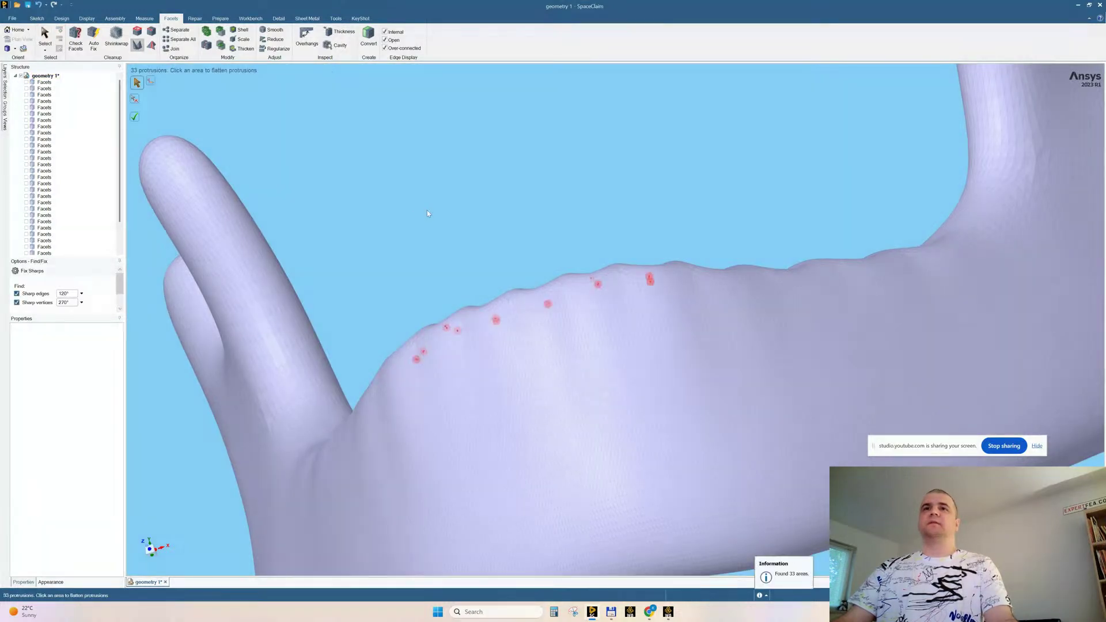
Examine the highlighted sharps inside the front tooth sockets of the isolated lower jaw
{"action": "middle_click_drag", "start_coordinate": [481, 196], "coordinate": [501, 240]}
{"action": "scroll", "coordinate": [605, 314], "scroll_direction": "down", "scroll_amount": 7}
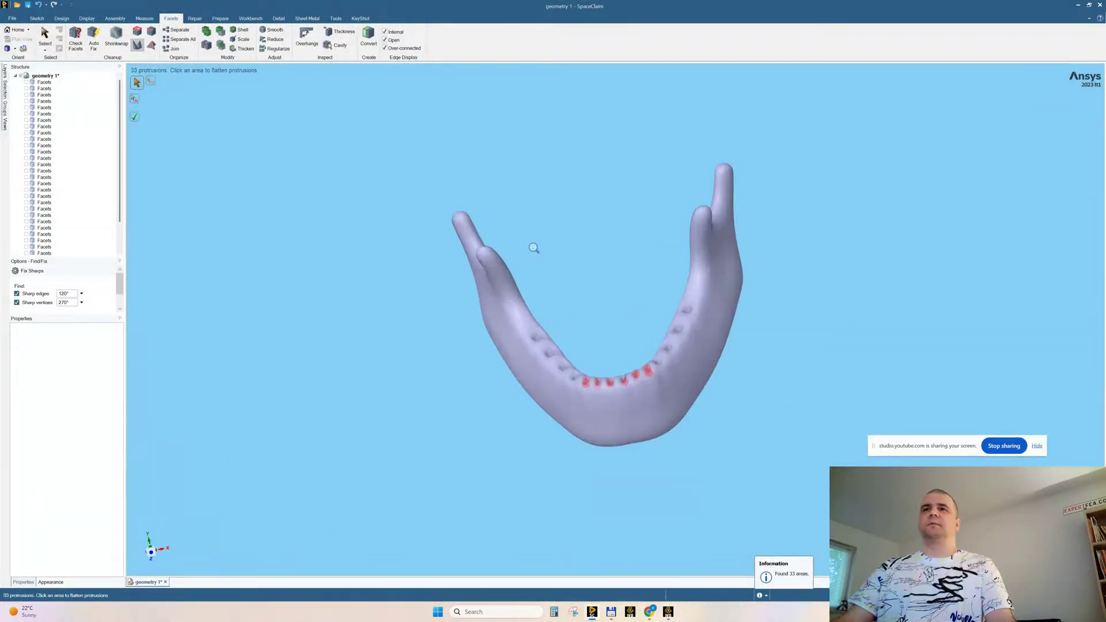
{"action": "scroll", "coordinate": [604, 312], "scroll_direction": "up", "scroll_amount": 6}
{"action": "middle_click_drag", "start_coordinate": [597, 342], "coordinate": [509, 177], "text": "shift"}
{"action": "scroll", "coordinate": [534, 357], "scroll_direction": "up", "scroll_amount": 5}
{"action": "middle_click_drag", "start_coordinate": [534, 360], "coordinate": [558, 421]}
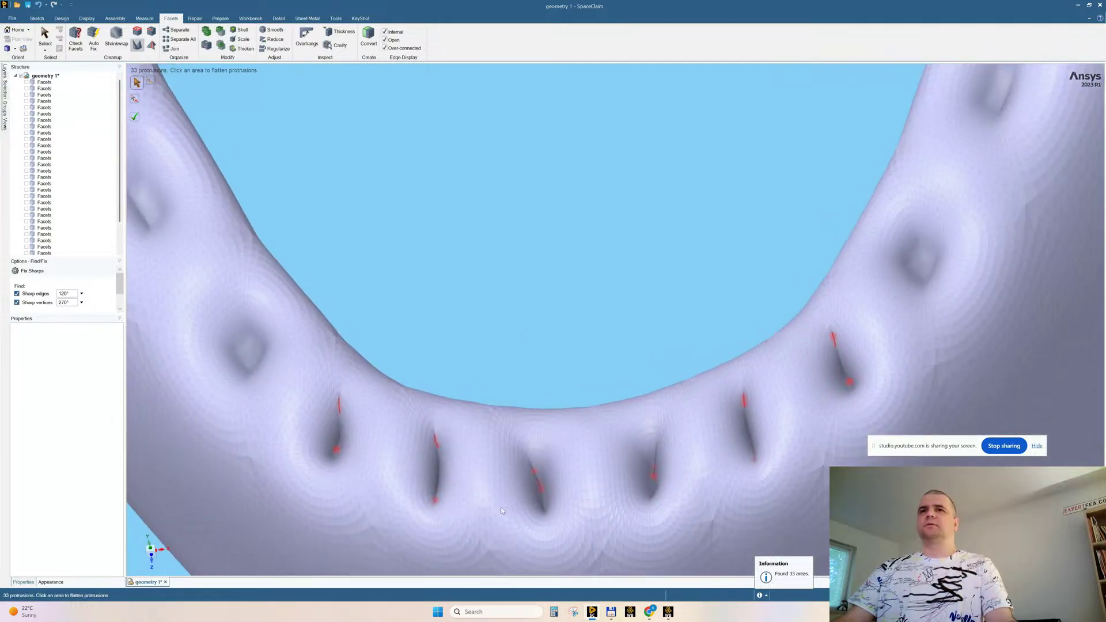
{"action": "scroll", "coordinate": [345, 415], "scroll_direction": "down", "scroll_amount": 2}
{"action": "scroll", "coordinate": [334, 485], "scroll_direction": "up", "scroll_amount": 6}
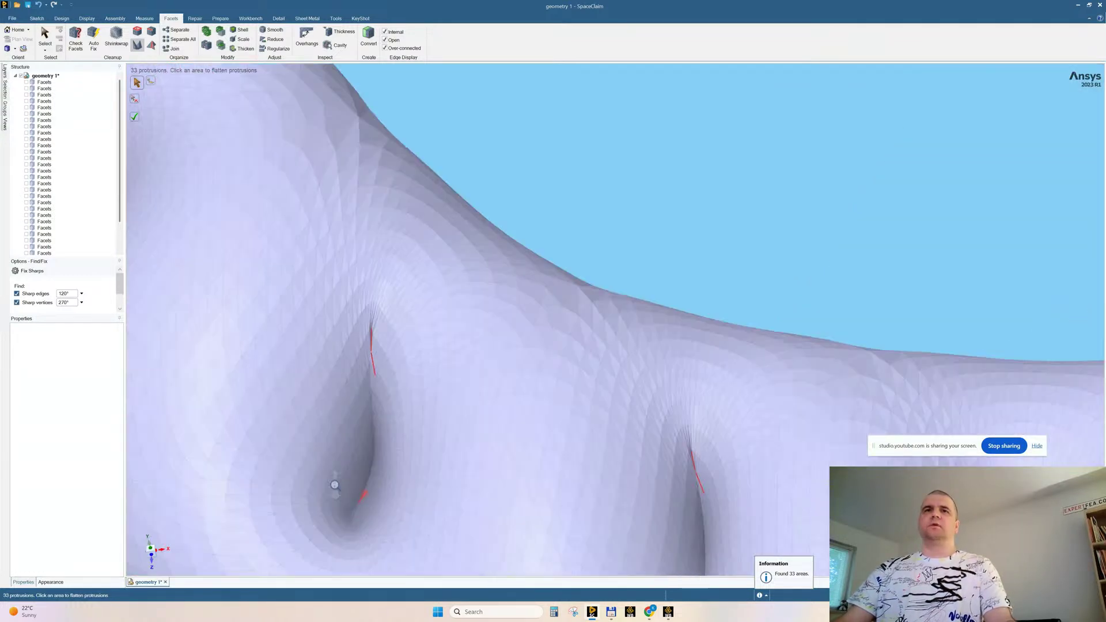
{"action": "scroll", "coordinate": [397, 309], "scroll_direction": "down", "scroll_amount": 8}
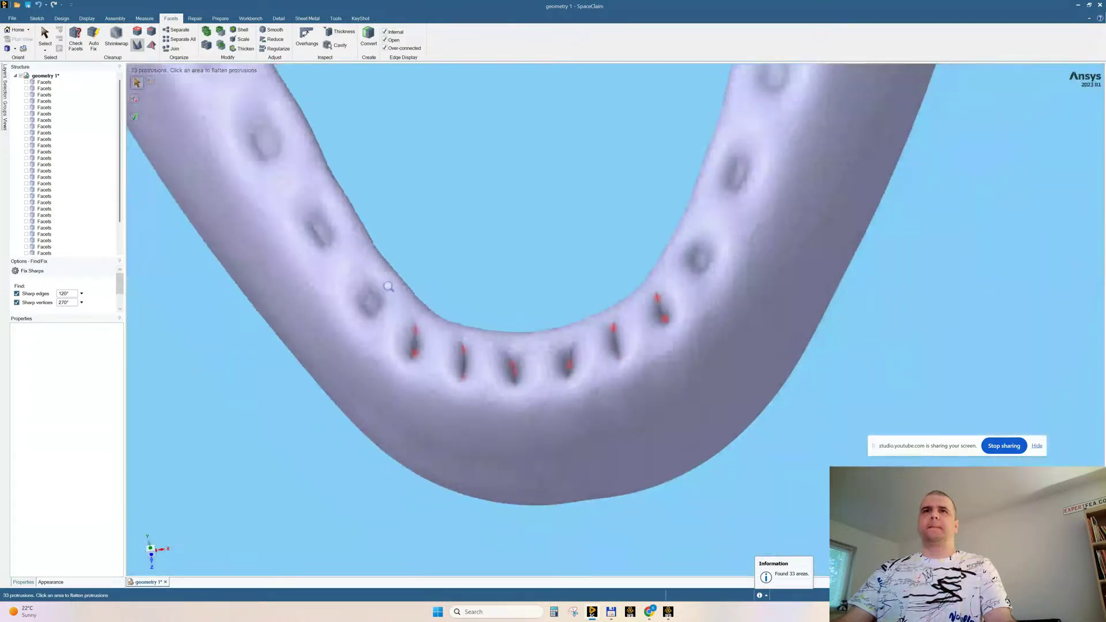
Examine the marked sharps along the front tooth sockets, leave Fix Sharps, and search the lower jaw for sharps again
{"action": "middle_click_drag", "start_coordinate": [514, 332], "coordinate": [521, 260]}
{"action": "mouse_move", "coordinate": [559, 320]}
{"action": "middle_mouse_down"}
{"action": "mouse_move", "coordinate": [555, 331]}
{"action": "mouse_move", "coordinate": [528, 327]}
{"action": "middle_mouse_up"}
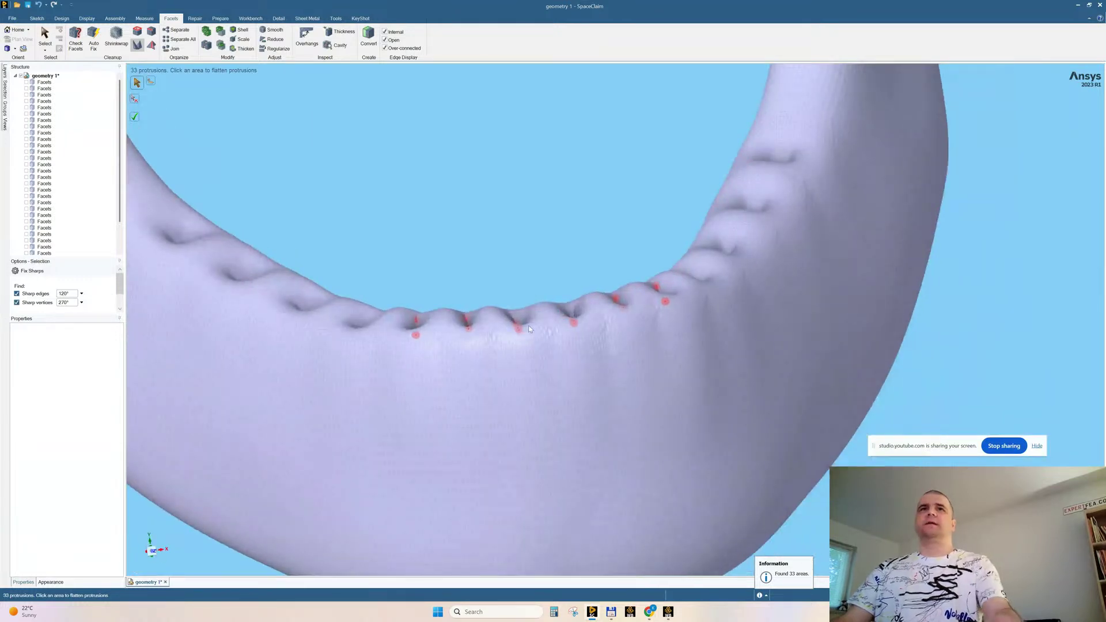
{"action": "key", "text": "Escape"}
{"action": "mouse_move", "coordinate": [530, 388]}
{"action": "middle_mouse_down", "text": "ctrl"}
{"action": "mouse_move", "coordinate": [531, 379]}
{"action": "mouse_move", "coordinate": [482, 375]}
{"action": "mouse_move", "coordinate": [491, 363]}
{"action": "middle_mouse_up", "text": "ctrl"}
{"action": "scroll", "coordinate": [531, 379], "scroll_direction": "down", "scroll_amount": 6}
{"action": "left_click", "coordinate": [137, 44]}
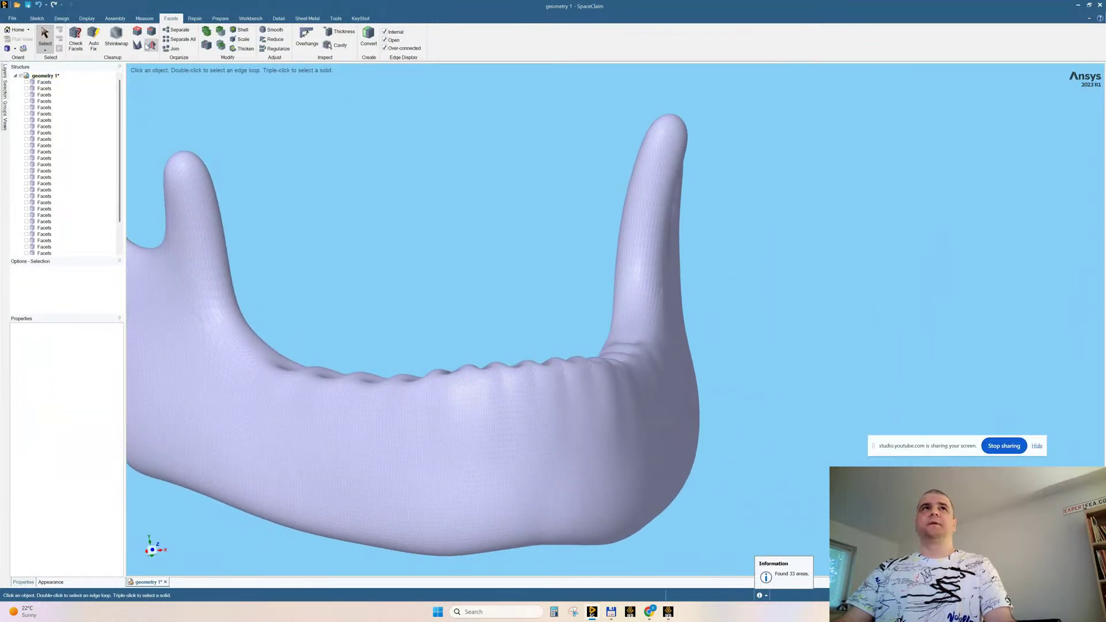
{"action": "middle_click_drag", "start_coordinate": [426, 286], "coordinate": [444, 306]}
{"action": "key", "text": "Escape"}
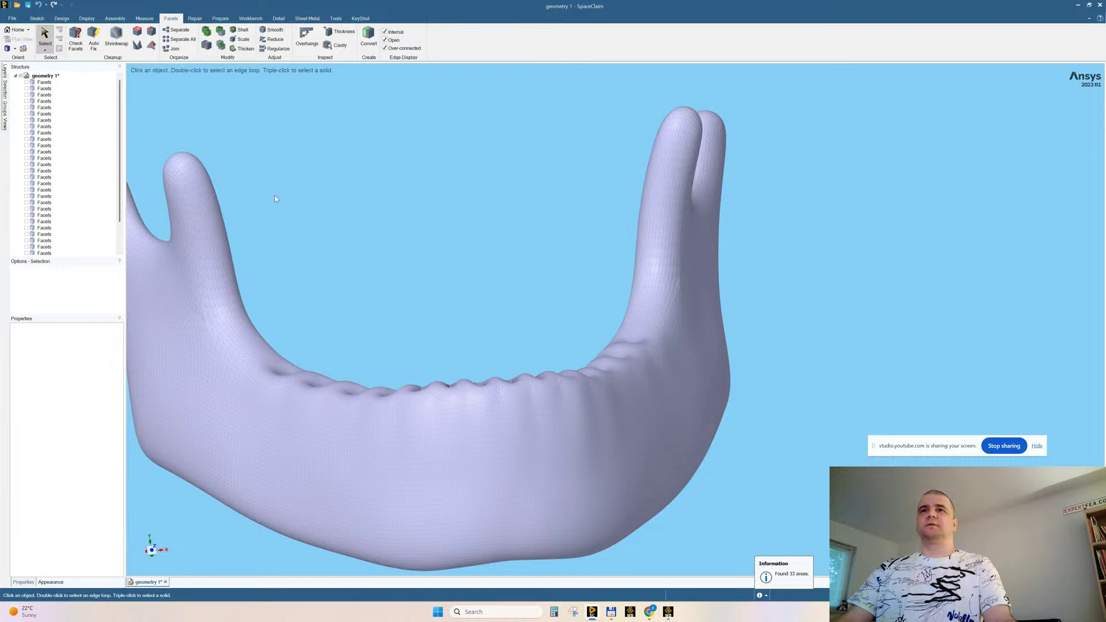
{"action": "middle_click_drag", "start_coordinate": [503, 376], "coordinate": [487, 371]}
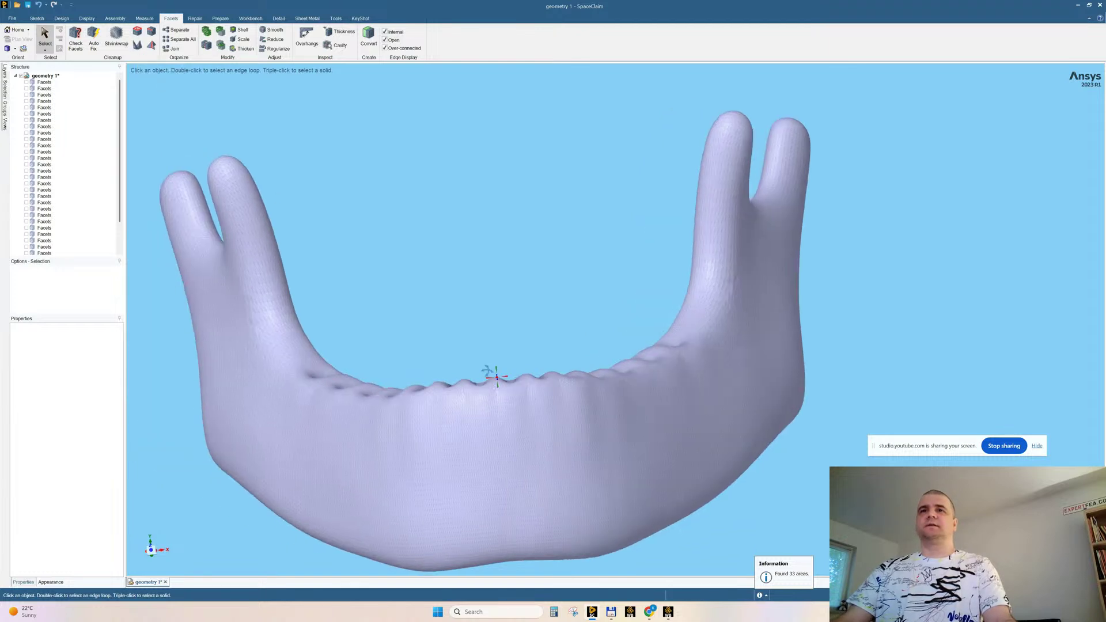
{"action": "left_click", "coordinate": [137, 45]}
{"action": "middle_click_drag", "start_coordinate": [464, 239], "coordinate": [468, 238]}
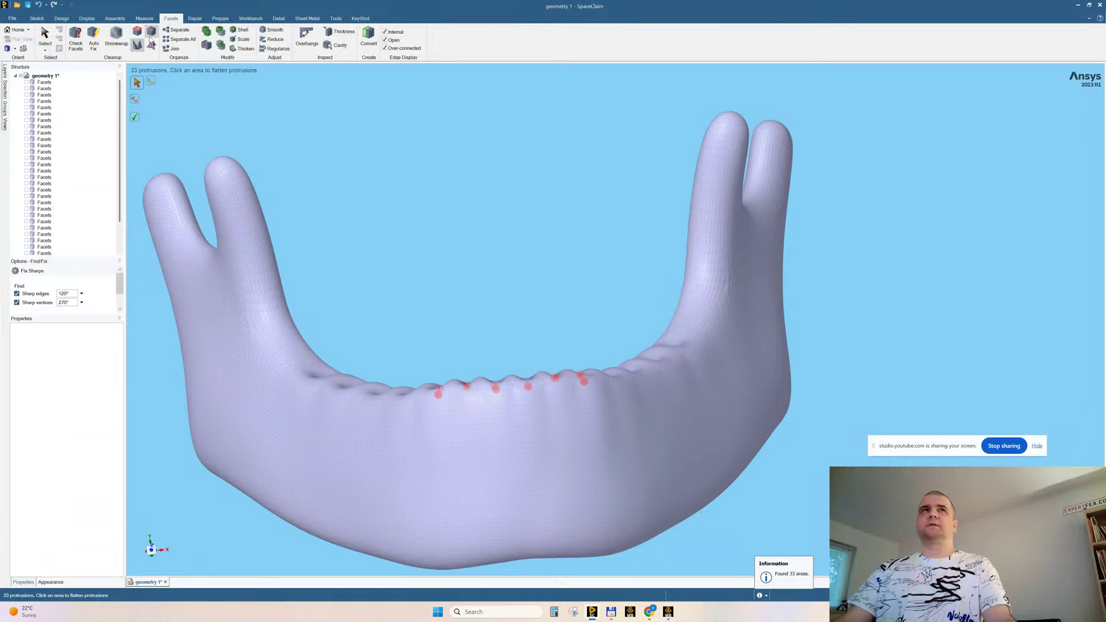
{"action": "key", "text": "Escape"}
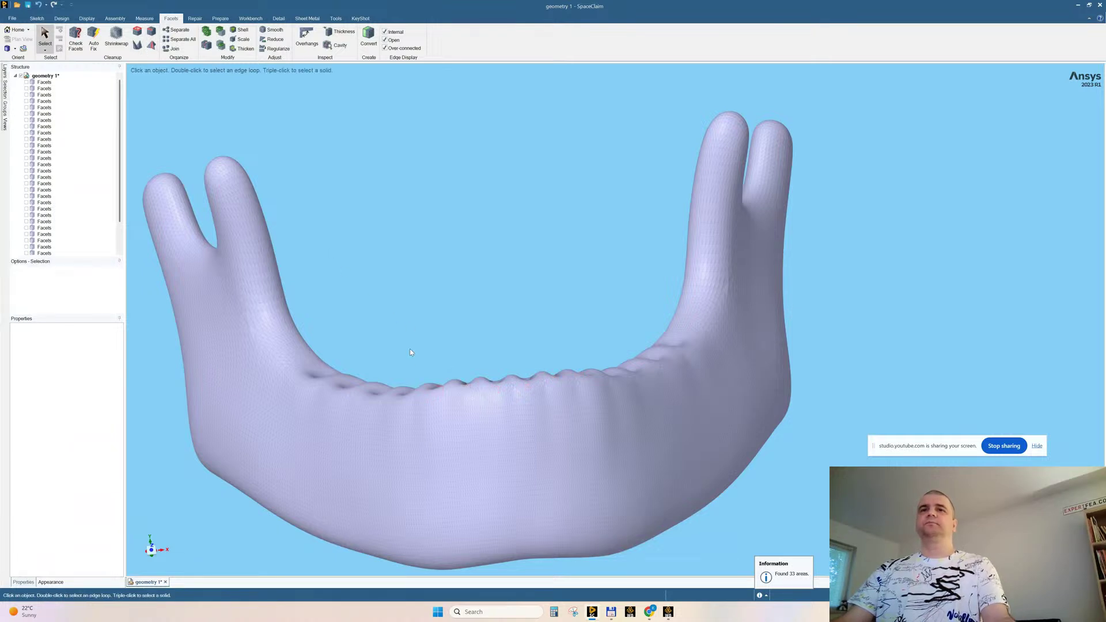
{"action": "left_click_drag", "start_coordinate": [419, 364], "coordinate": [574, 398]}
{"action": "left_click_drag", "start_coordinate": [578, 396], "coordinate": [579, 397]}
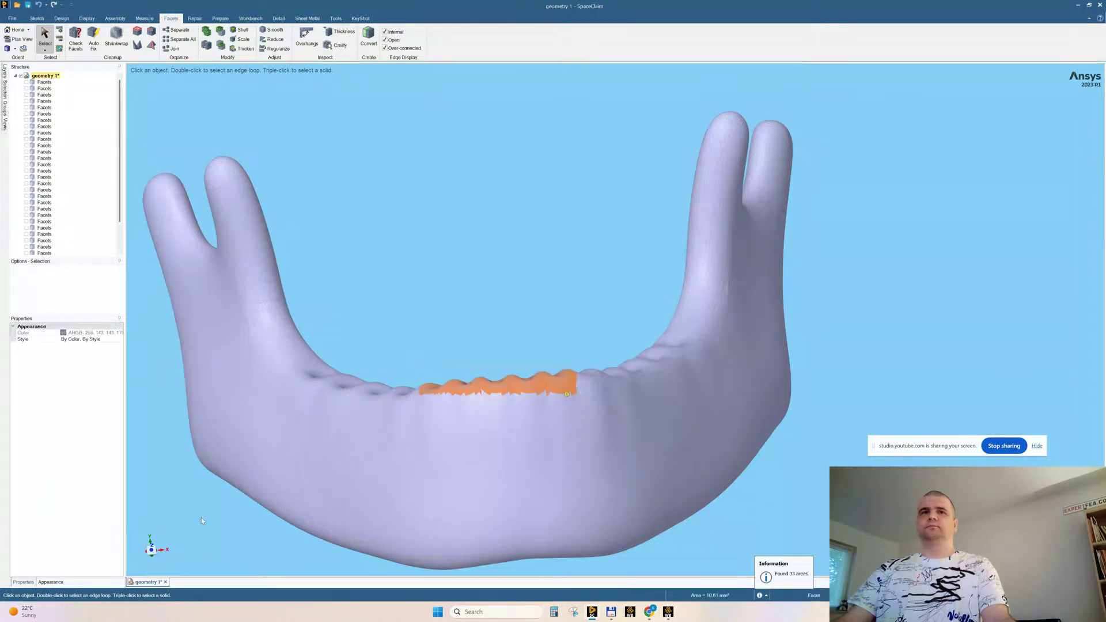
{"action": "left_click", "coordinate": [152, 550]}
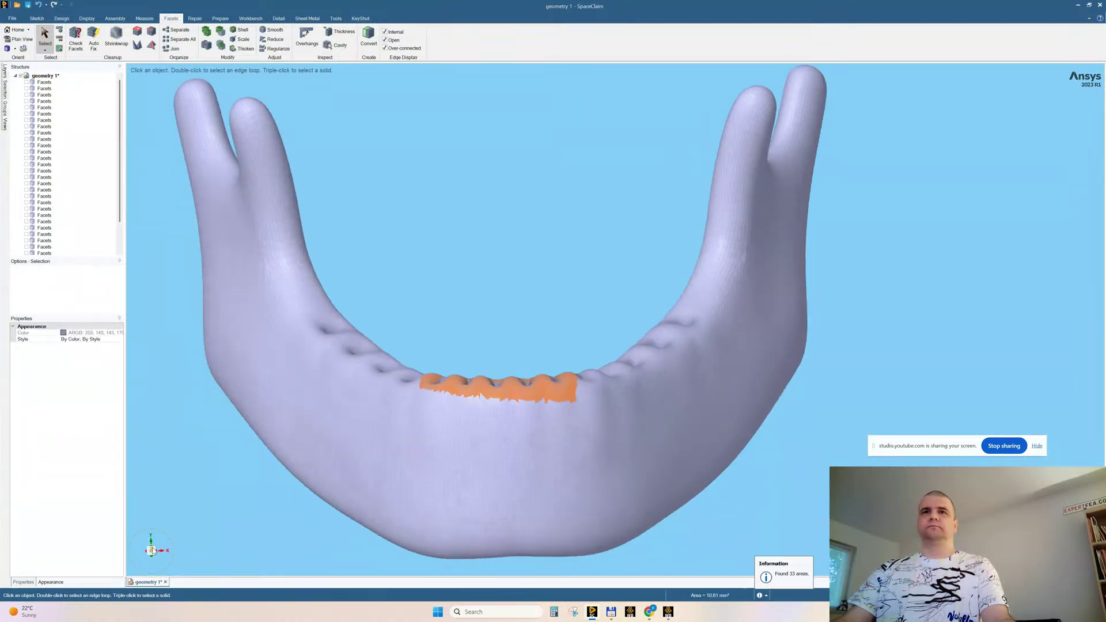
{"action": "left_click", "coordinate": [528, 242]}
{"action": "middle_click_drag", "start_coordinate": [518, 267], "coordinate": [524, 258]}
{"action": "middle_click_drag", "start_coordinate": [503, 356], "coordinate": [495, 397], "text": "ctrl"}
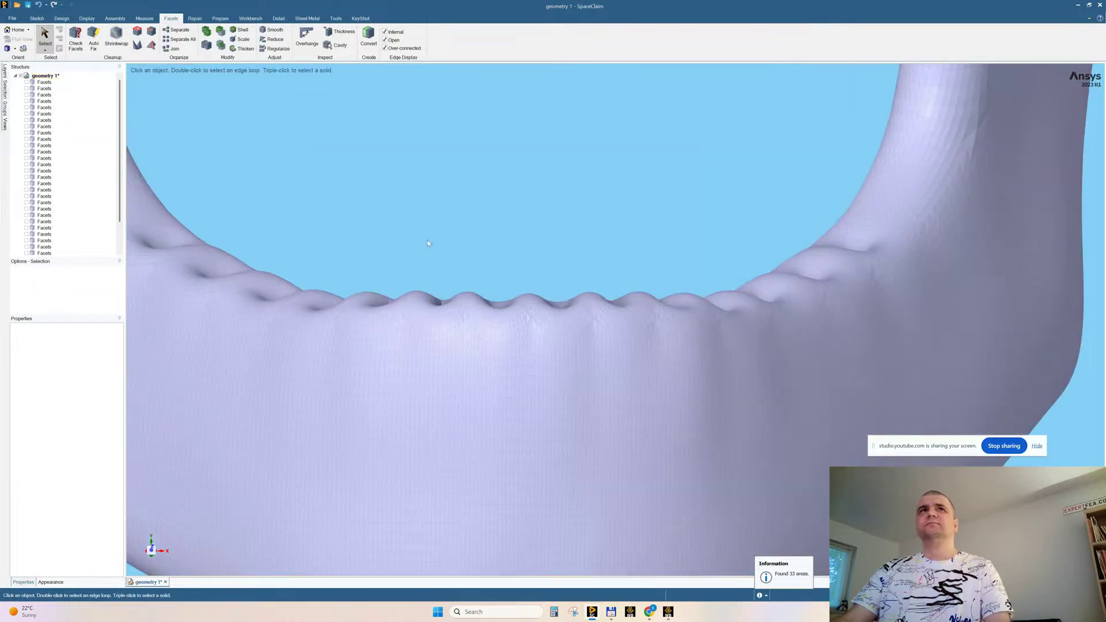
Search the lower jaw for sharps once more and examine the marked edge inside one front tooth socket up close
{"action": "left_click", "coordinate": [137, 44]}
{"action": "middle_click_drag", "start_coordinate": [472, 271], "coordinate": [469, 274]}
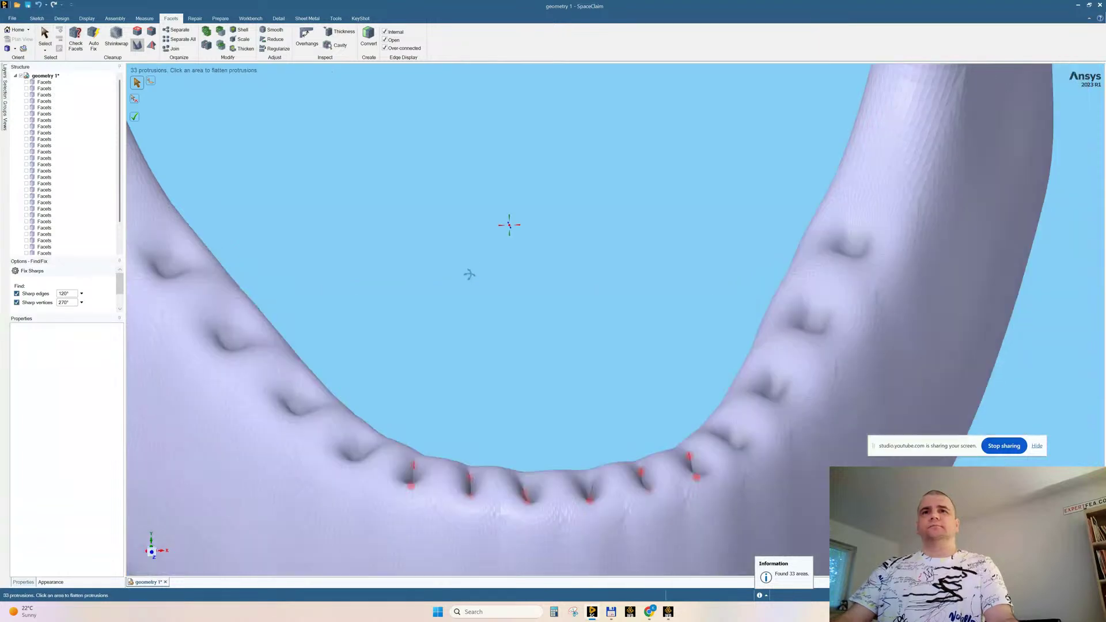
{"action": "scroll", "coordinate": [476, 478], "scroll_direction": "up", "scroll_amount": 10}
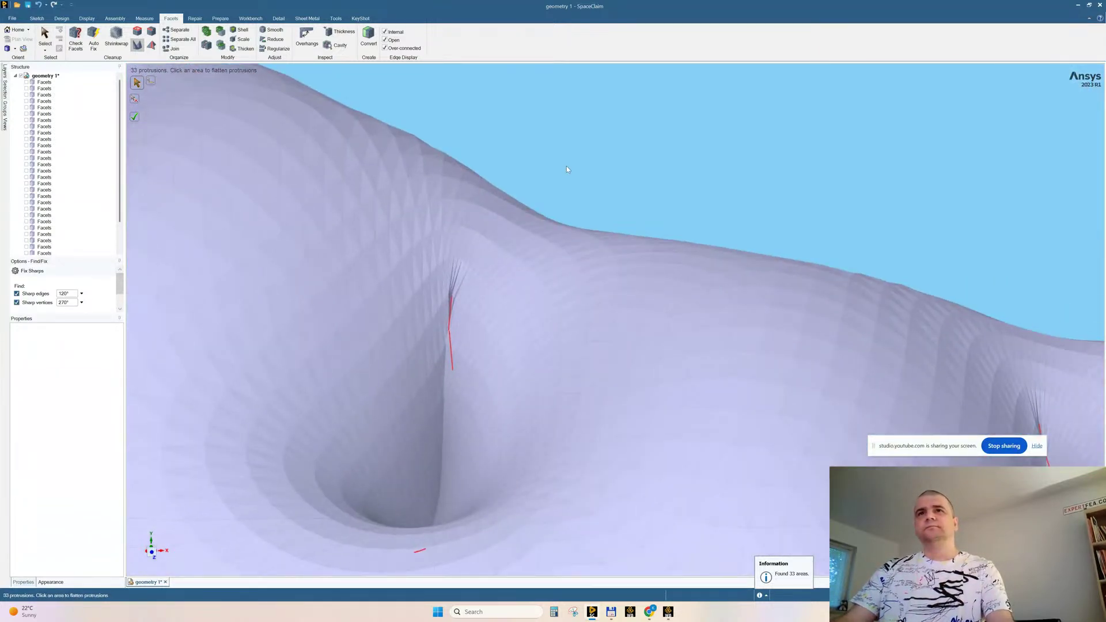
{"action": "middle_click_drag", "start_coordinate": [567, 170], "coordinate": [578, 162]}
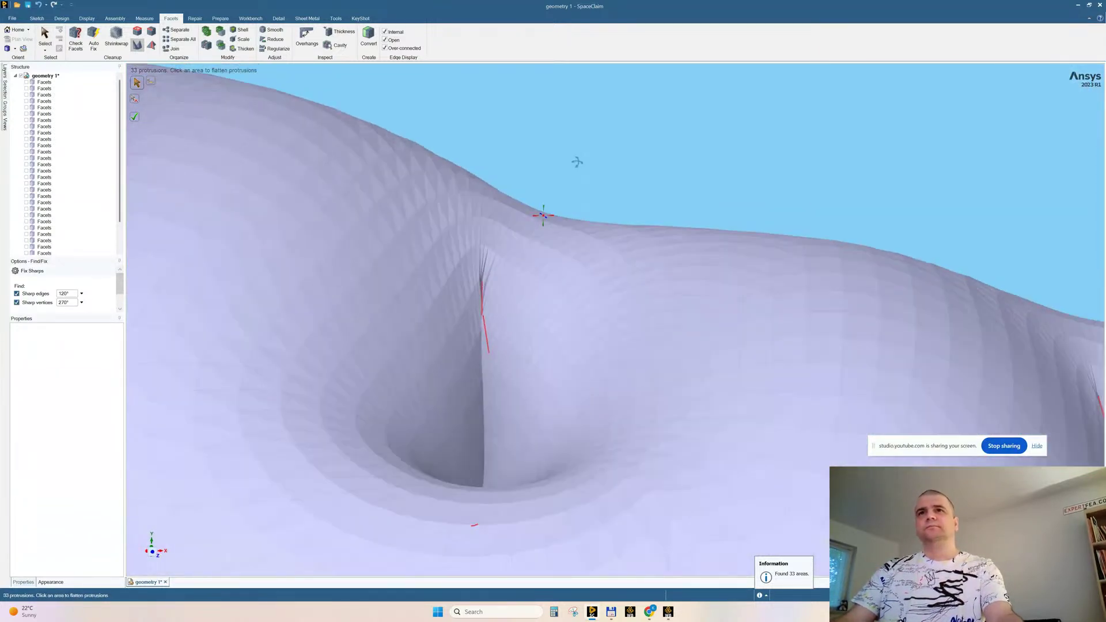
{"action": "left_click", "coordinate": [478, 312]}
{"action": "key", "text": "Escape"}
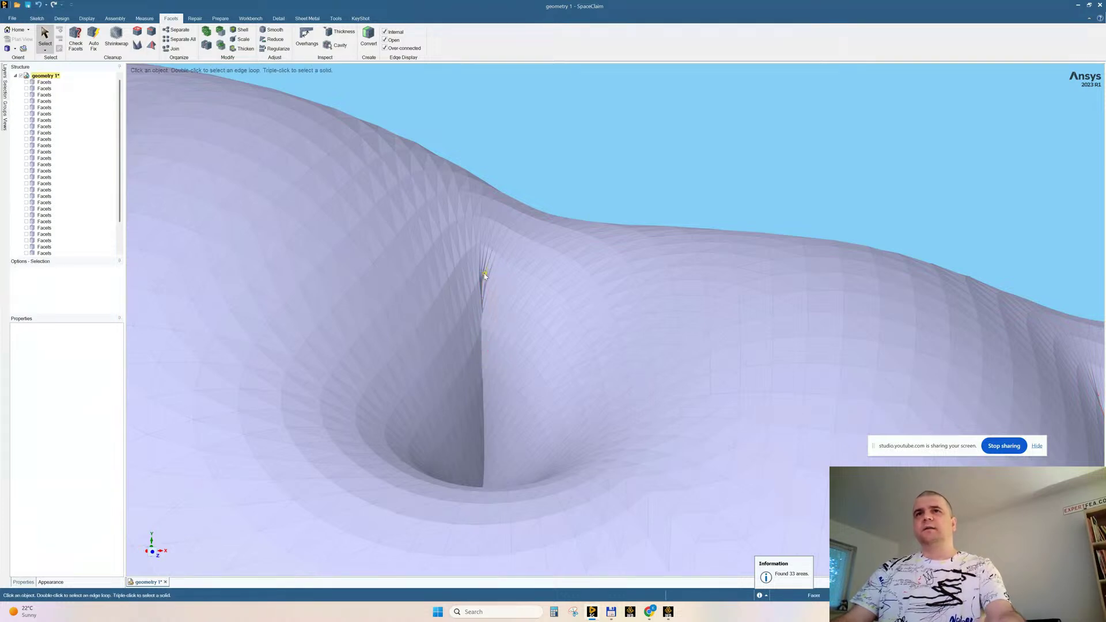
Try deleting the patch of facets along the sharp crease in the front tooth socket and inspect the opening
{"action": "left_click", "coordinate": [490, 358]}
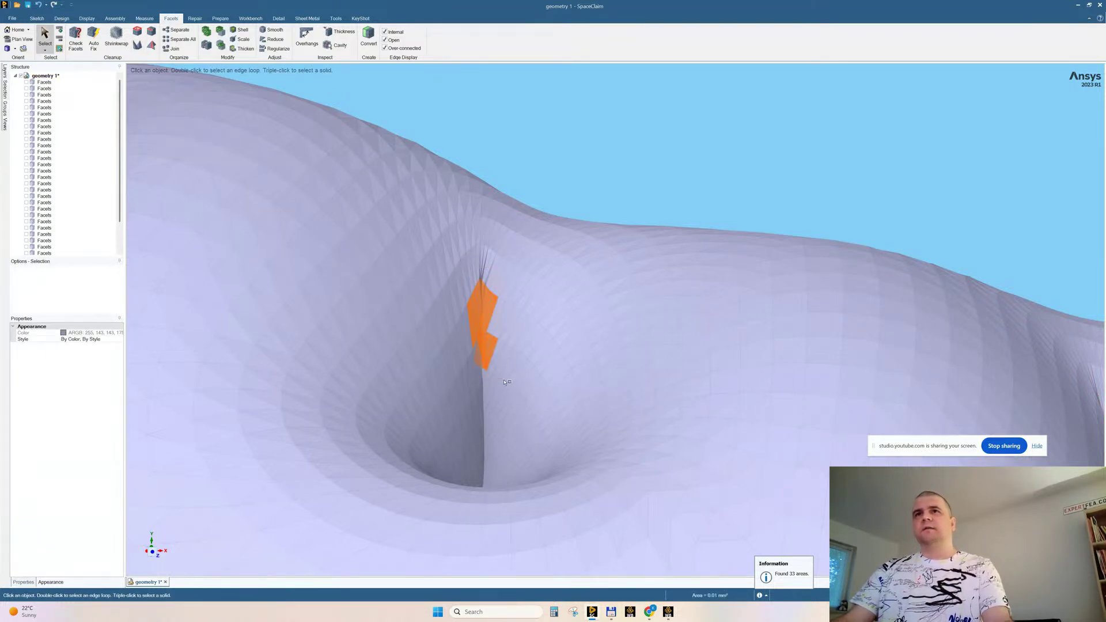
{"action": "left_click", "coordinate": [574, 153]}
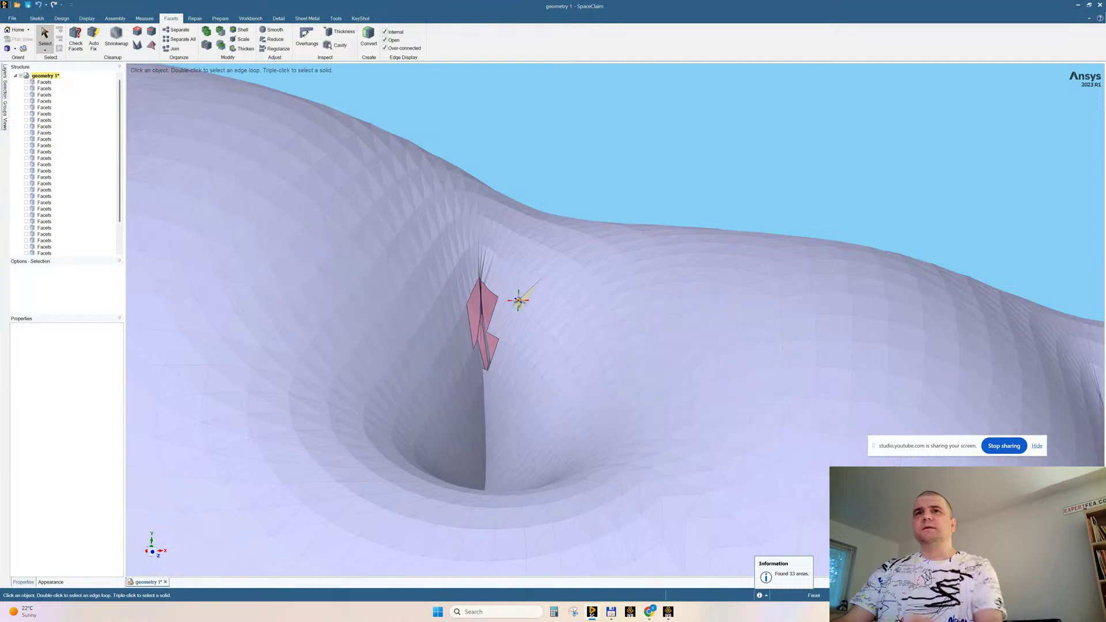
{"action": "middle_click_drag", "start_coordinate": [519, 299], "coordinate": [530, 306]}
{"action": "mouse_move", "coordinate": [473, 348]}
{"action": "middle_mouse_down"}
{"action": "mouse_move", "coordinate": [482, 368]}
{"action": "mouse_move", "coordinate": [487, 338]}
{"action": "middle_mouse_up"}
{"action": "scroll", "coordinate": [500, 319], "scroll_direction": "up", "scroll_amount": 6}
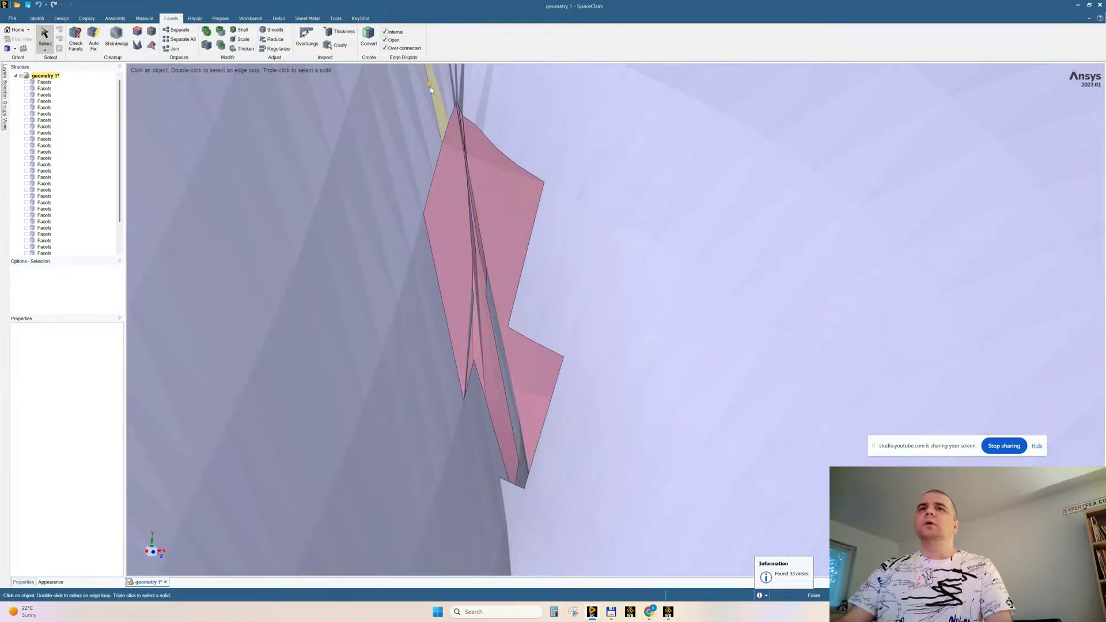
Delete the folded facets and the thin sliver left inside the opening in the tooth socket
{"action": "left_click_drag", "start_coordinate": [431, 87], "coordinate": [541, 509]}
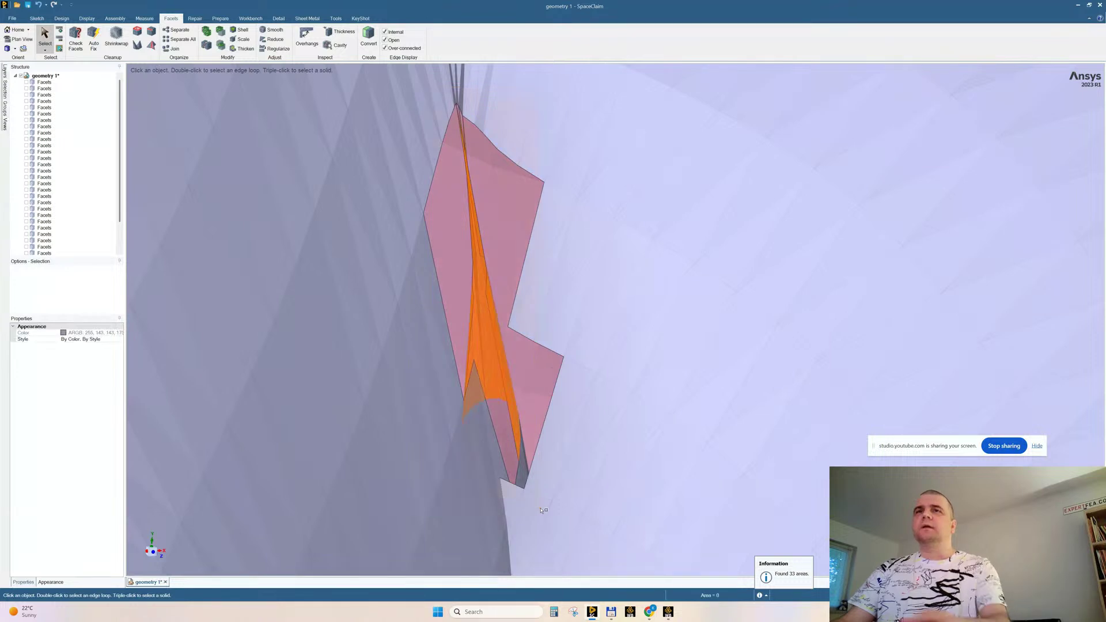
{"action": "key", "text": "Delete"}
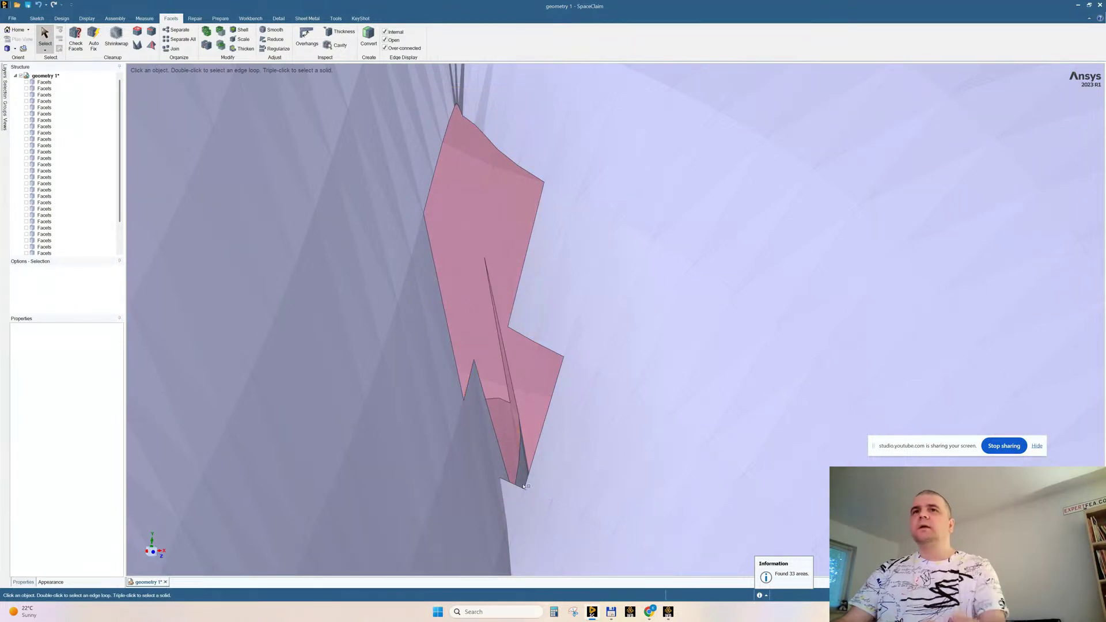
{"action": "left_click", "coordinate": [509, 381]}
{"action": "key", "text": "Delete"}
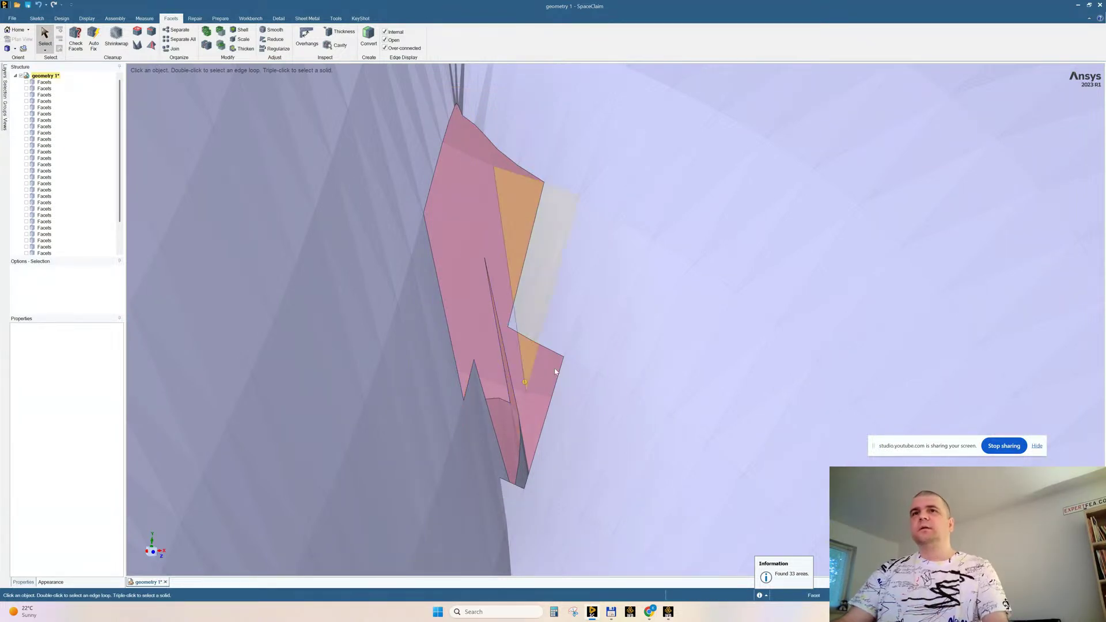
{"action": "left_click", "coordinate": [512, 397]}
{"action": "key", "text": "Delete"}
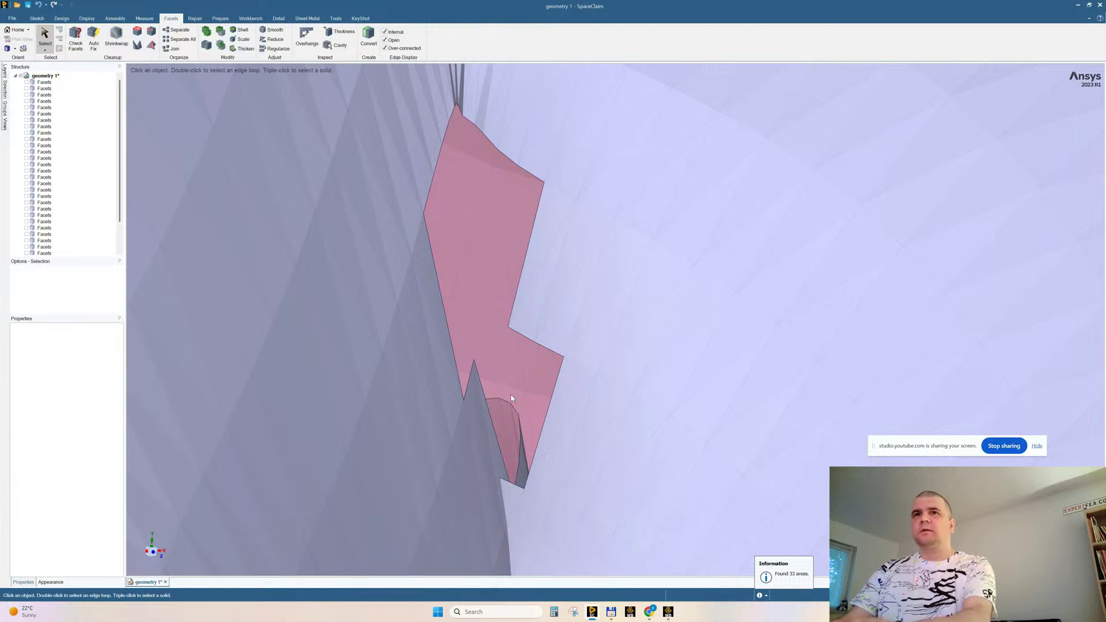
Inspect the opened socket and undo all the facet deletions made there
{"action": "middle_click_drag", "start_coordinate": [559, 375], "coordinate": [538, 439], "text": "ctrl"}
{"action": "scroll", "coordinate": [507, 366], "scroll_direction": "down", "scroll_amount": 5}
{"action": "key", "text": "Delete"}
{"action": "middle_click_drag", "start_coordinate": [513, 363], "coordinate": [512, 386]}
{"action": "scroll", "coordinate": [482, 360], "scroll_direction": "up", "scroll_amount": 5}
{"action": "left_click", "coordinate": [474, 362]}
{"action": "key", "text": "ctrl+z"}
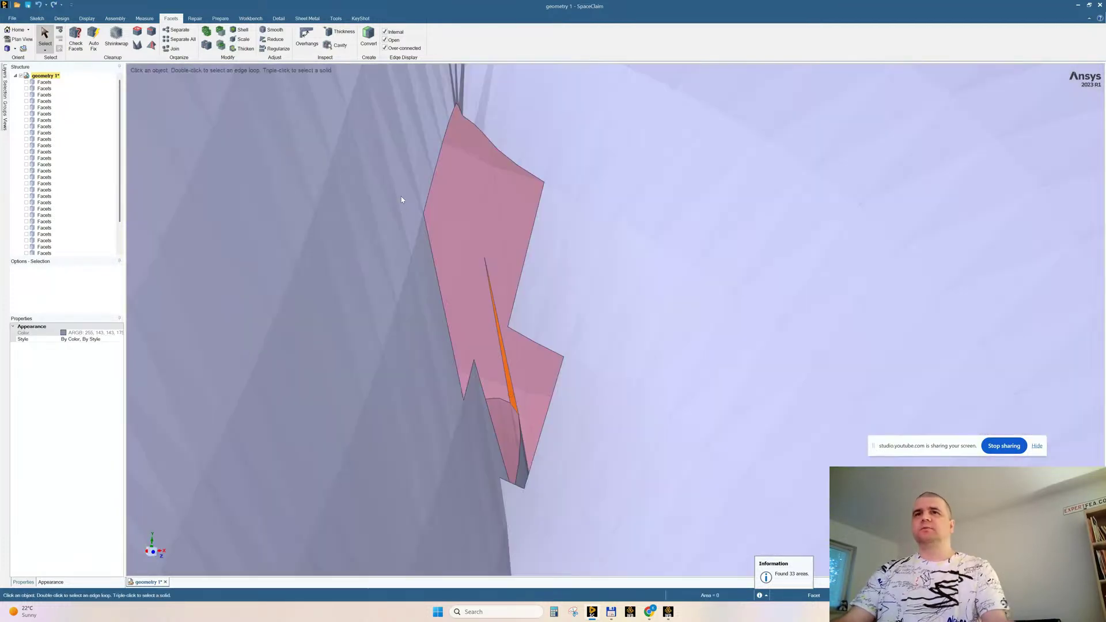
{"action": "key", "text": "Delete"}
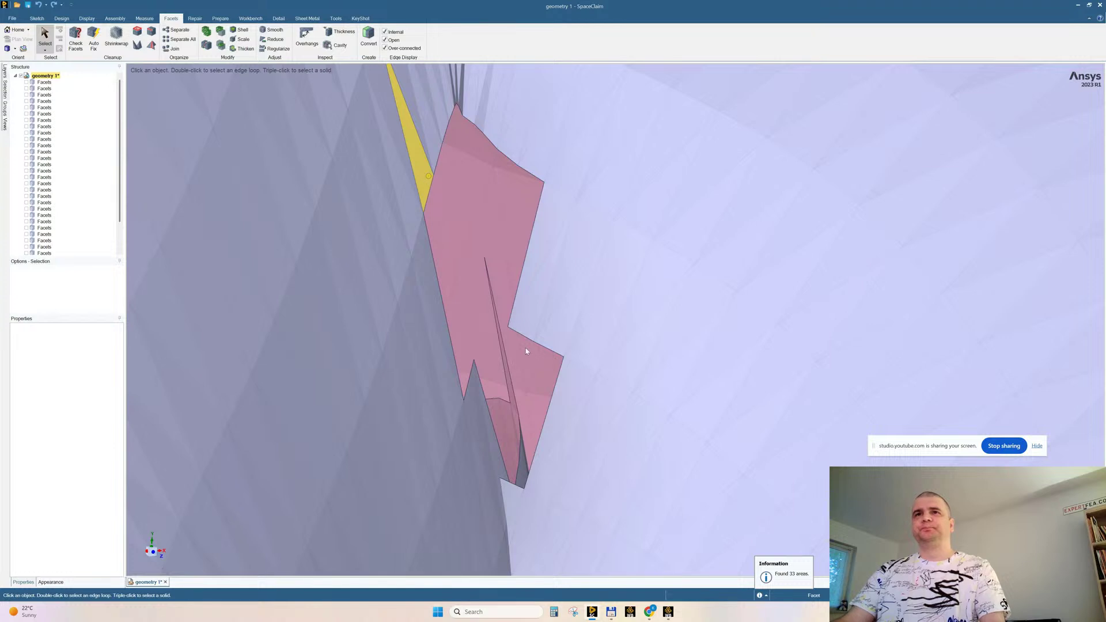
{"action": "key", "text": "ctrl+z"}
{"action": "key", "text": "ctrl+z"}
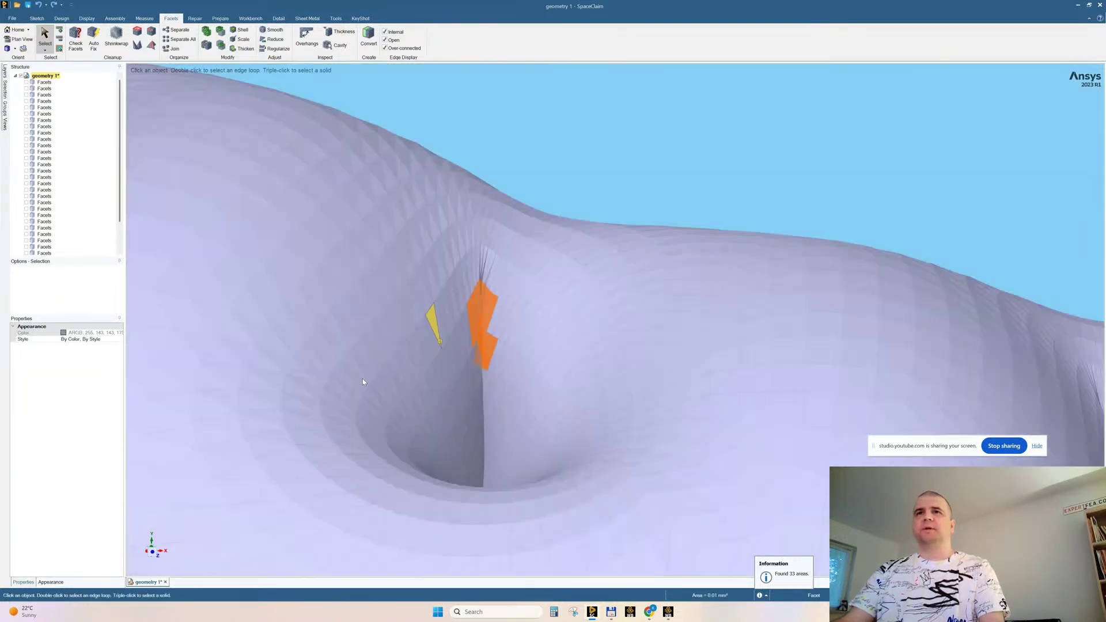
{"action": "key", "text": "Delete"}
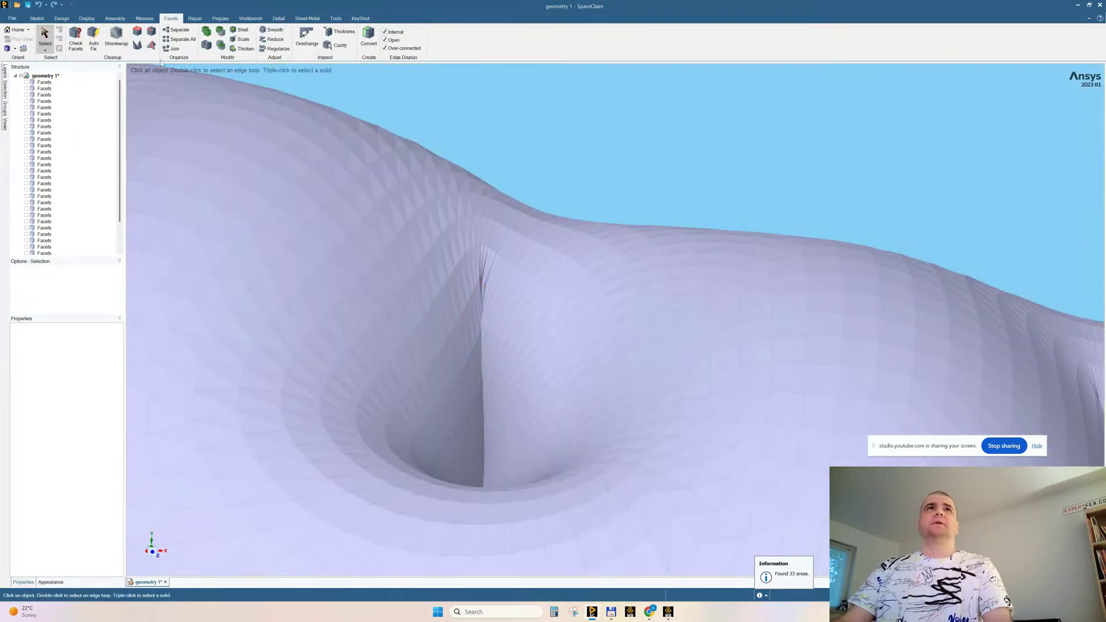
Find and fix the self-intersections in the lower jaw facets, and search the repaired jaw for sharps
{"action": "left_click", "coordinate": [152, 33]}
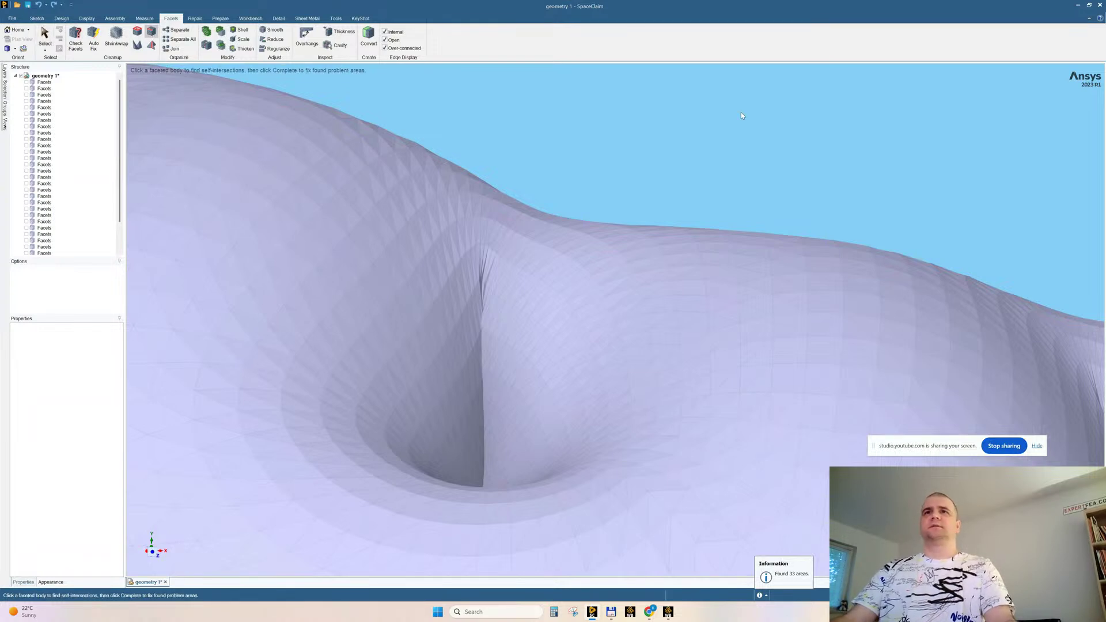
{"action": "left_click", "coordinate": [389, 233]}
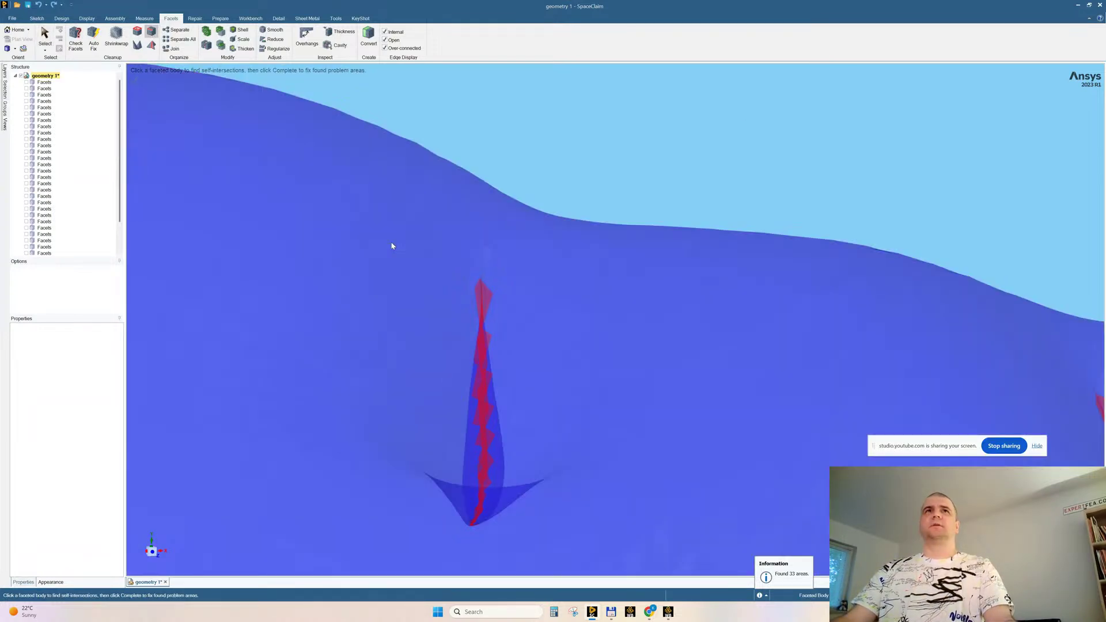
{"action": "middle_click_drag", "start_coordinate": [420, 294], "coordinate": [341, 196], "text": "shift"}
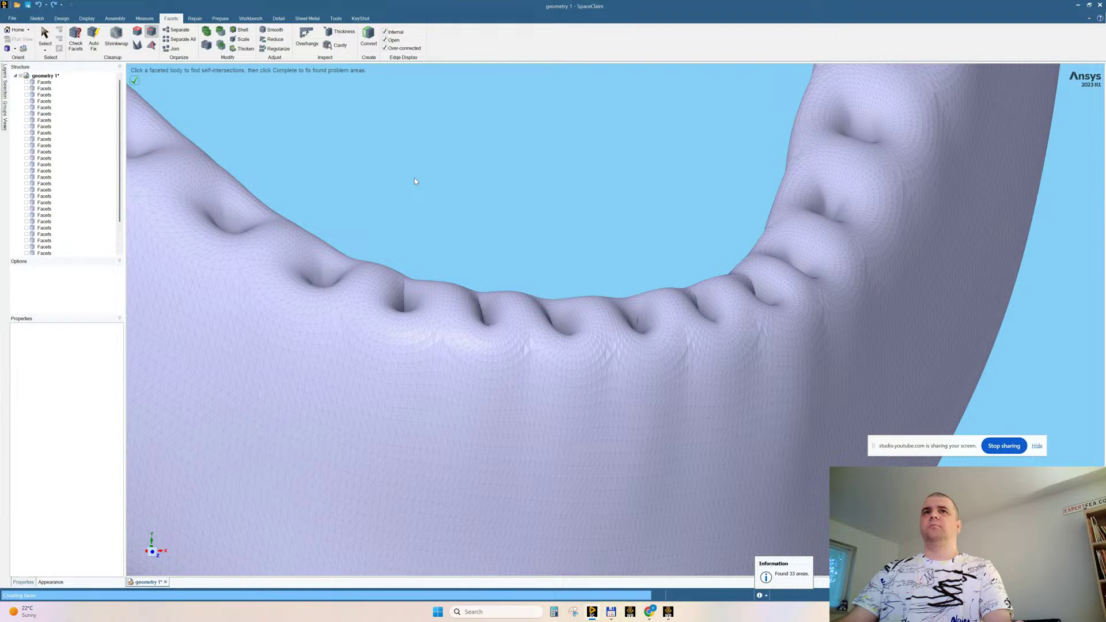
{"action": "left_click", "coordinate": [137, 45]}
{"action": "middle_click_drag", "start_coordinate": [510, 237], "coordinate": [510, 260]}
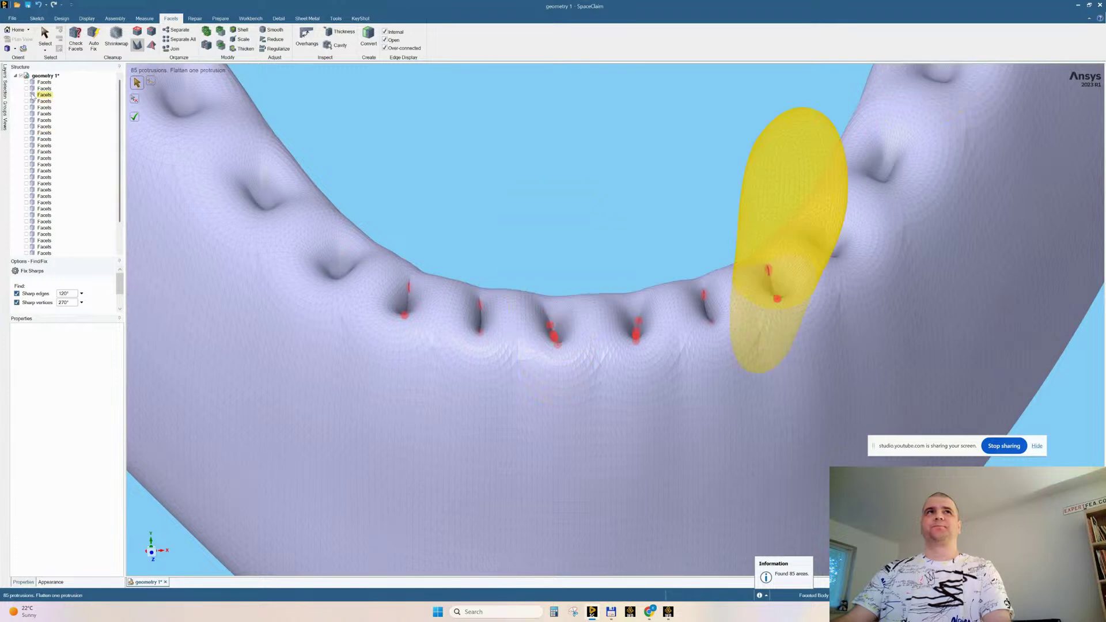
{"action": "right_click", "coordinate": [39, 76]}
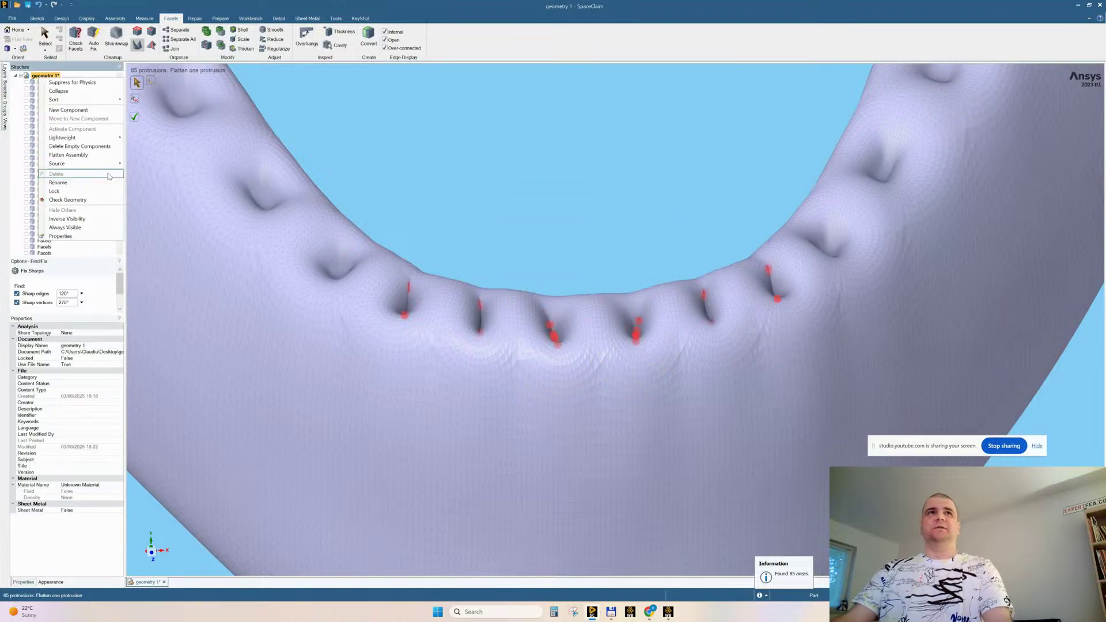
{"action": "mouse_move", "coordinate": [110, 164]}
{"action": "left_click", "coordinate": [160, 195]}
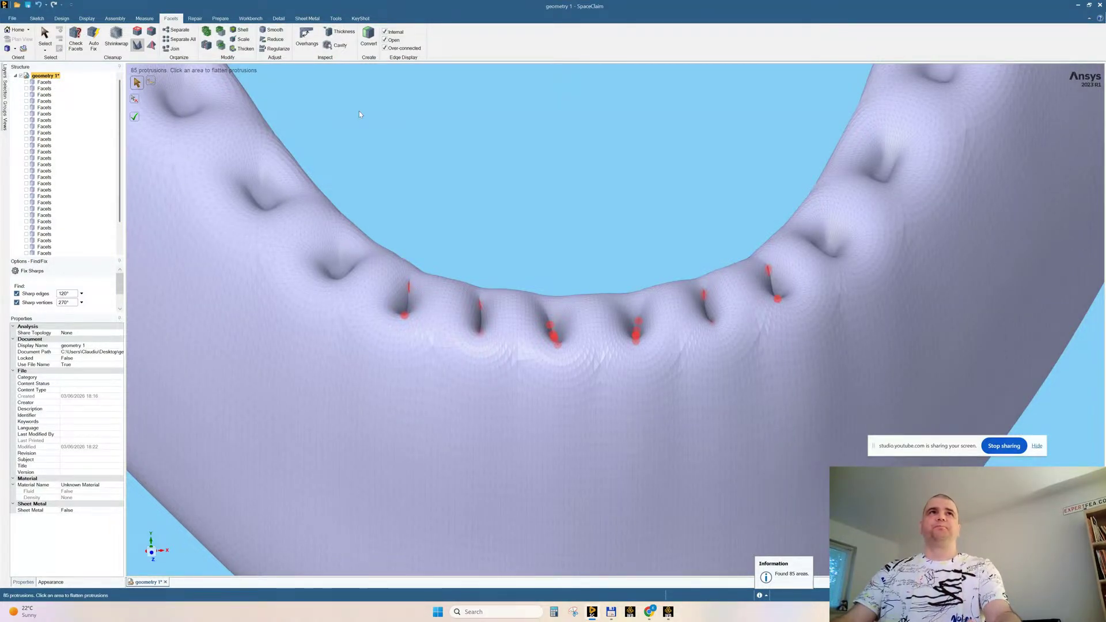
Save the design as a new SpaceClaim file named "geometry 2" on the Desktop
{"action": "left_click", "coordinate": [11, 18]}
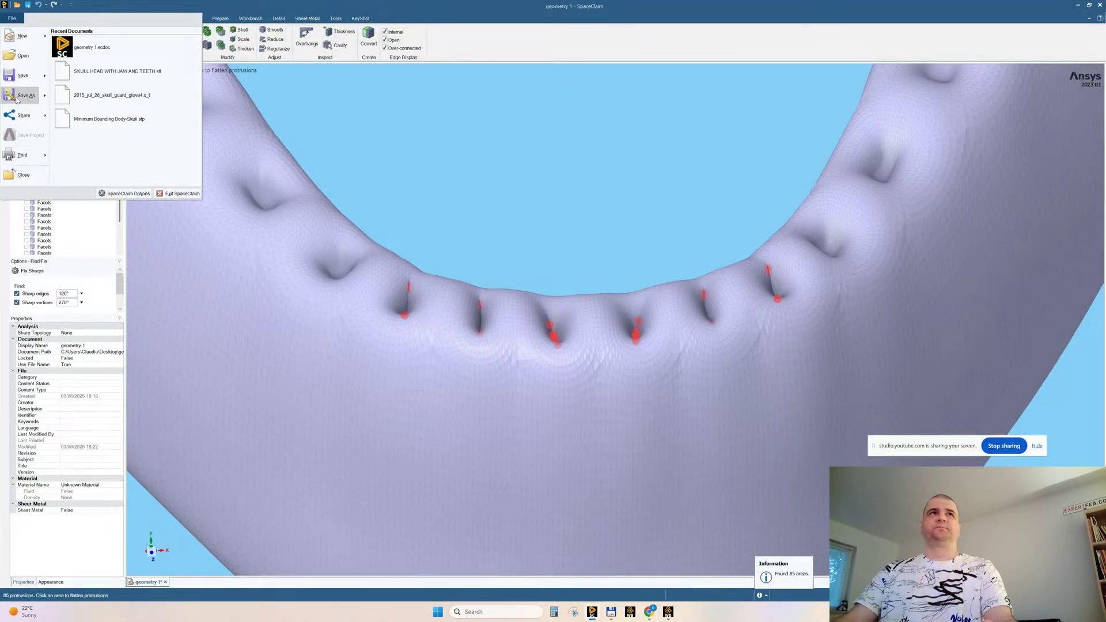
{"action": "mouse_move", "coordinate": [17, 99]}
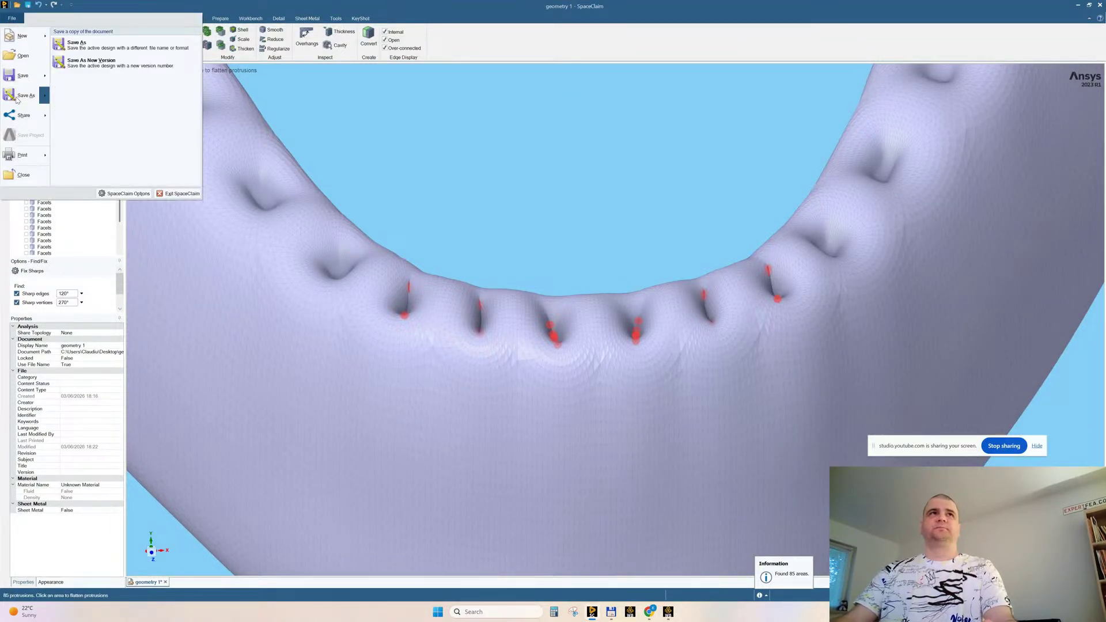
{"action": "left_click", "coordinate": [105, 49]}
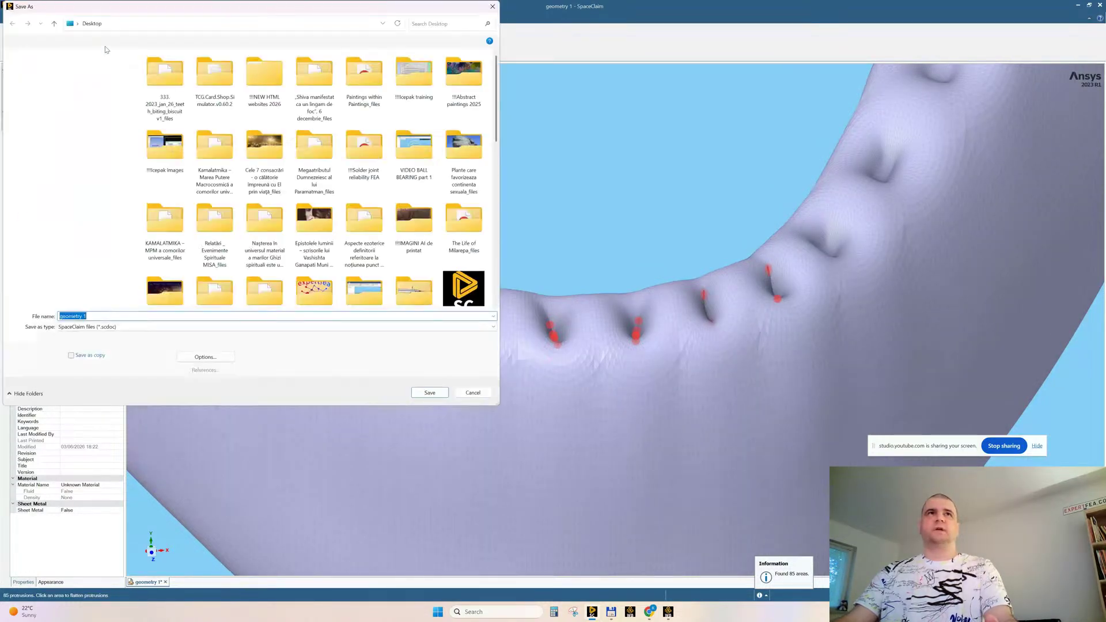
{"action": "left_click", "coordinate": [120, 315]}
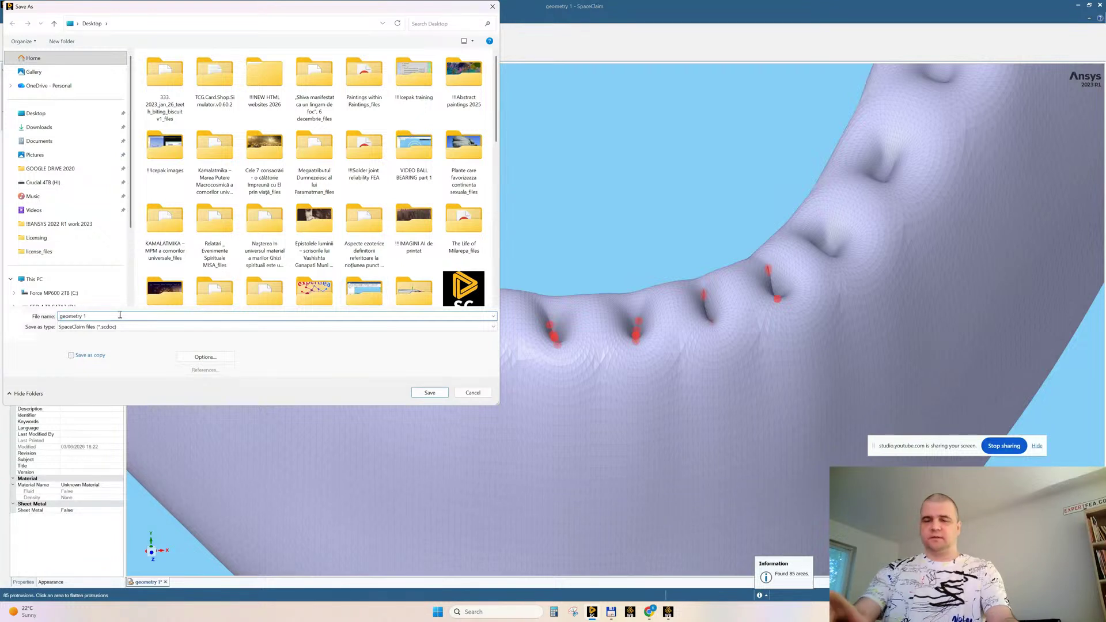
{"action": "type", "text": "2"}
{"action": "key", "text": "Return"}
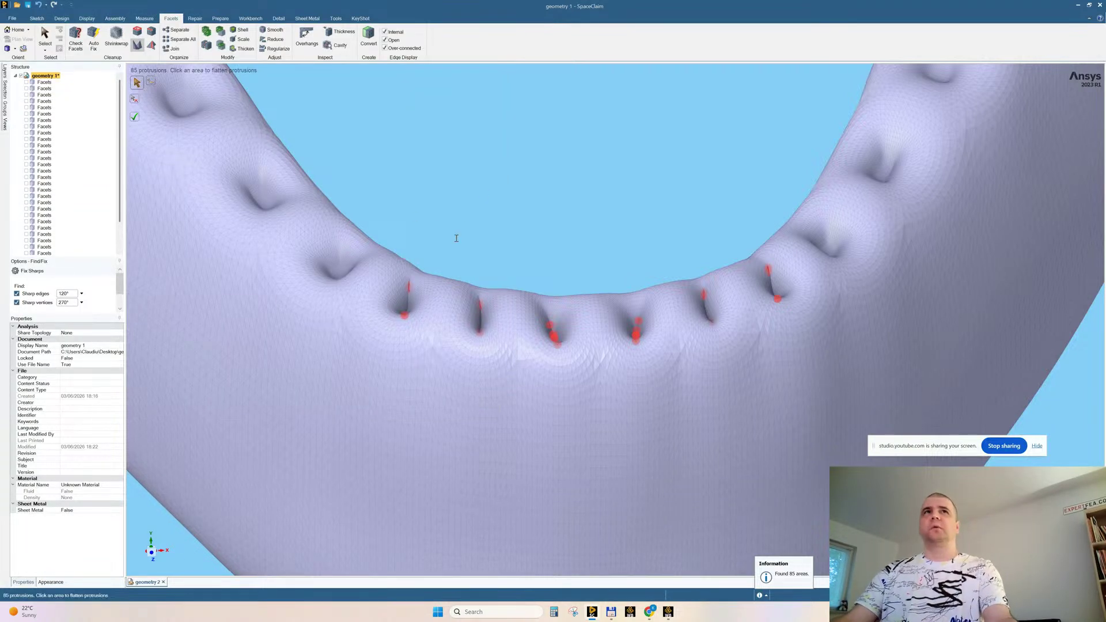
Flatten the sharp edges and vertices found in the lower jaw's tooth sockets, repeating the fix several times
{"action": "left_click", "coordinate": [136, 118]}
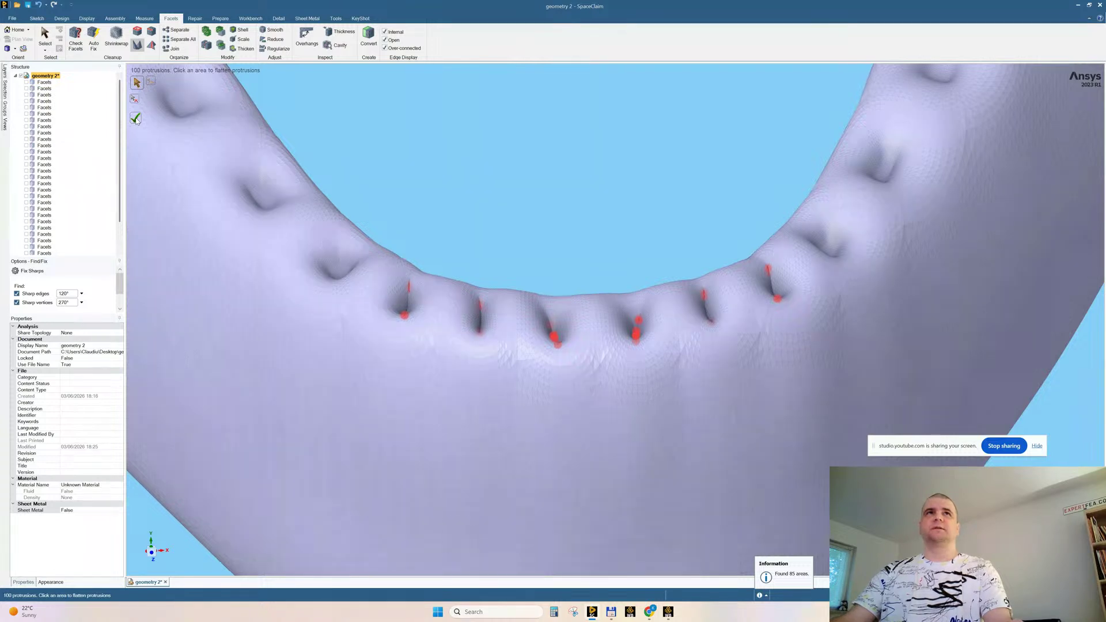
{"action": "left_click", "coordinate": [136, 119]}
{"action": "left_click", "coordinate": [136, 118]}
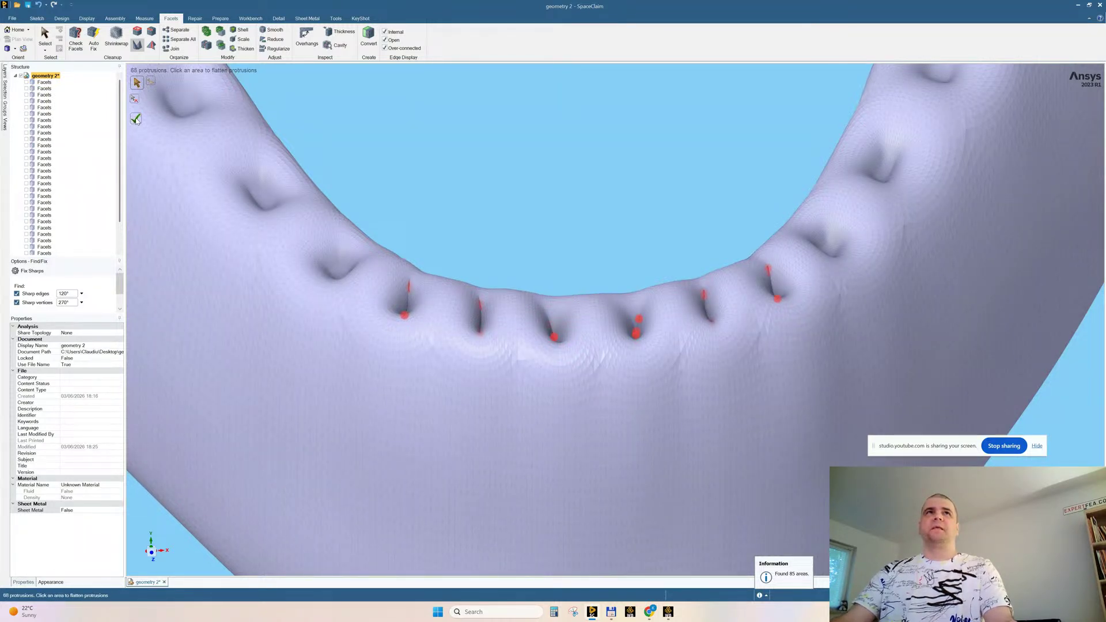
{"action": "left_click", "coordinate": [136, 119]}
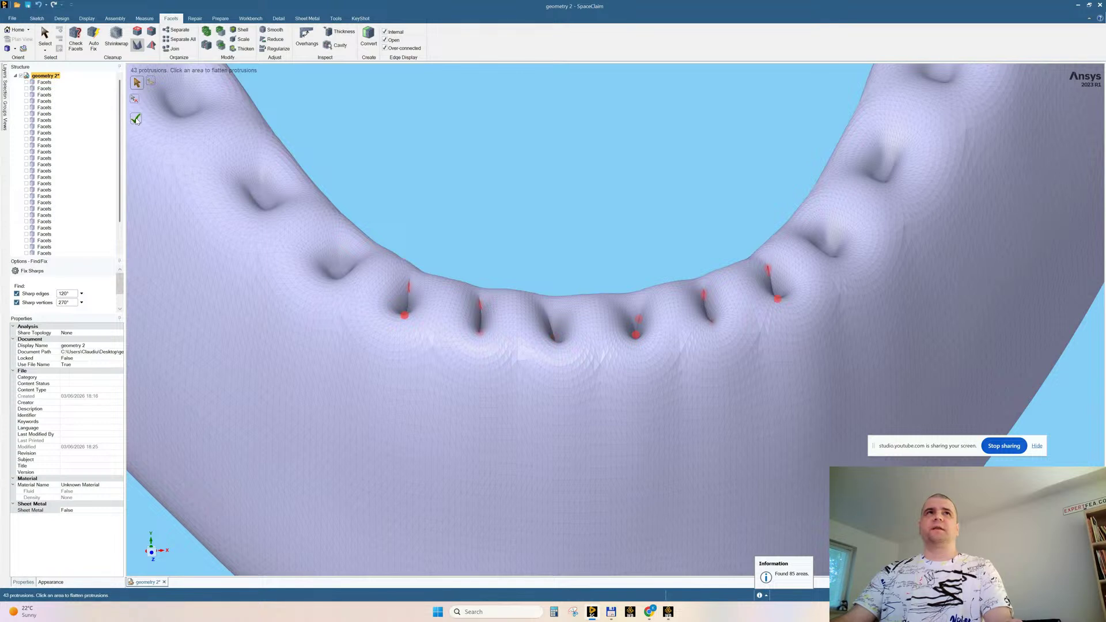
{"action": "left_click", "coordinate": [136, 118]}
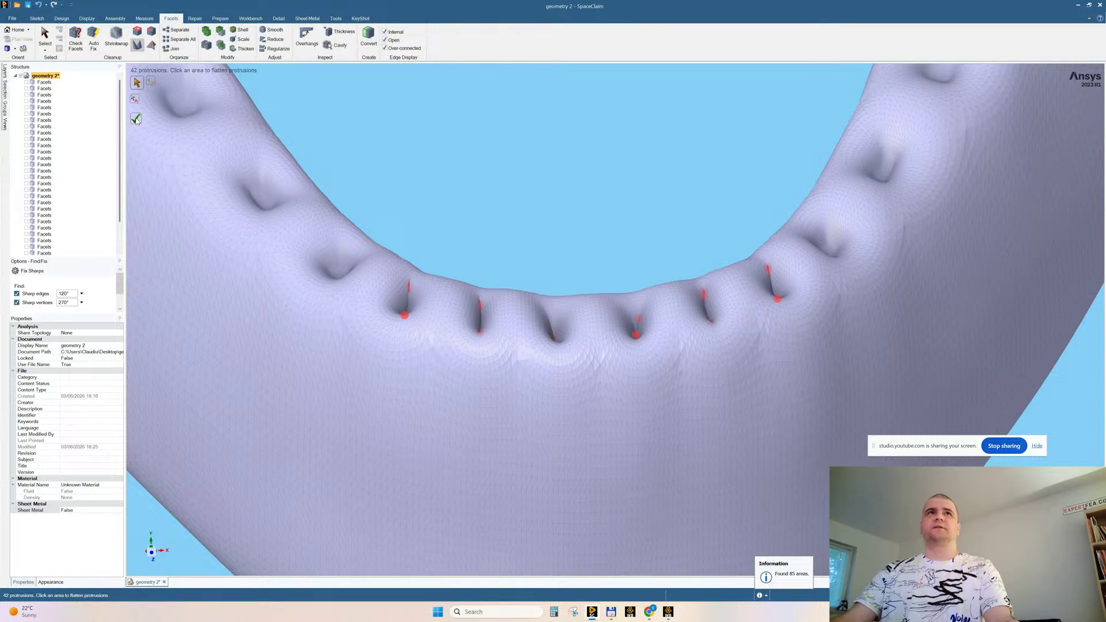
{"action": "left_click", "coordinate": [136, 119]}
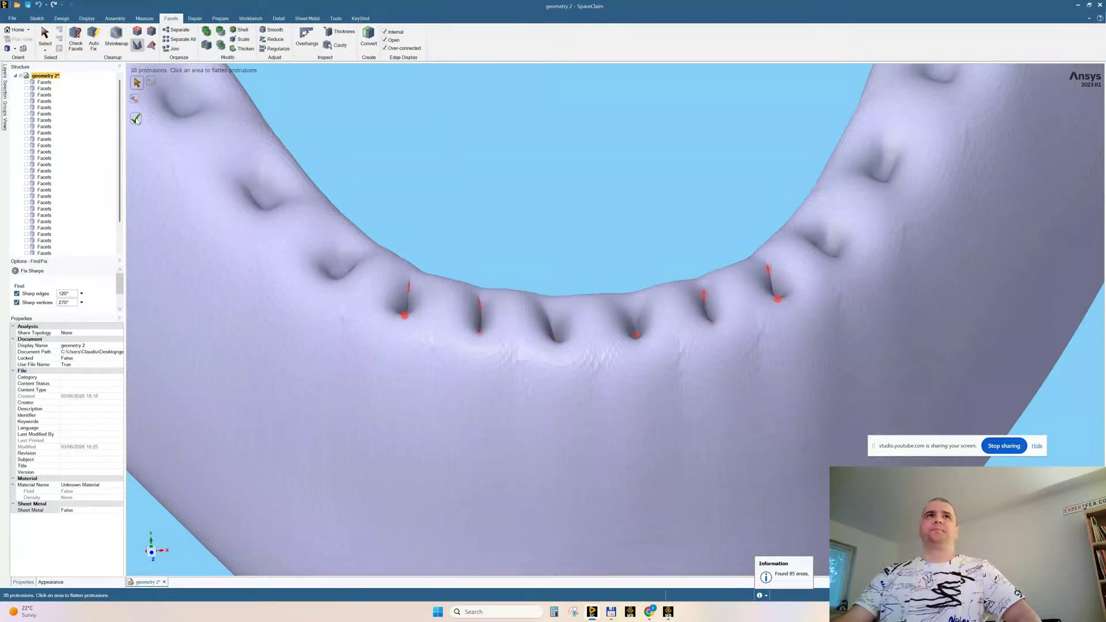
{"action": "left_click", "coordinate": [136, 121]}
{"action": "left_click", "coordinate": [137, 121]}
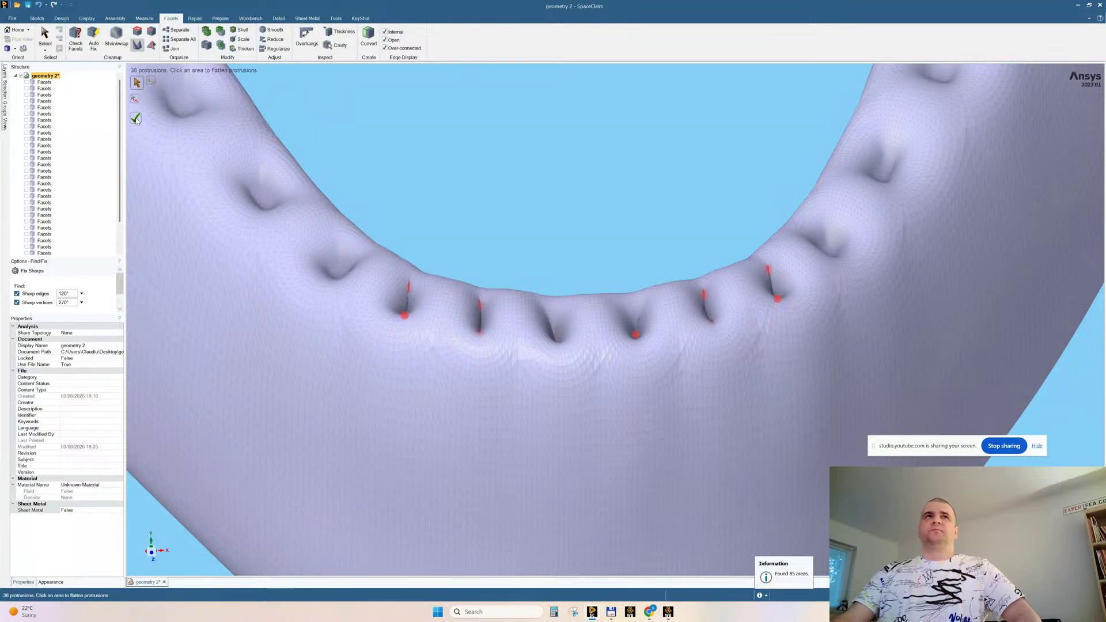
{"action": "left_click", "coordinate": [136, 120]}
{"action": "left_click", "coordinate": [136, 120]}
{"action": "left_click", "coordinate": [137, 121]}
{"action": "left_click", "coordinate": [136, 120]}
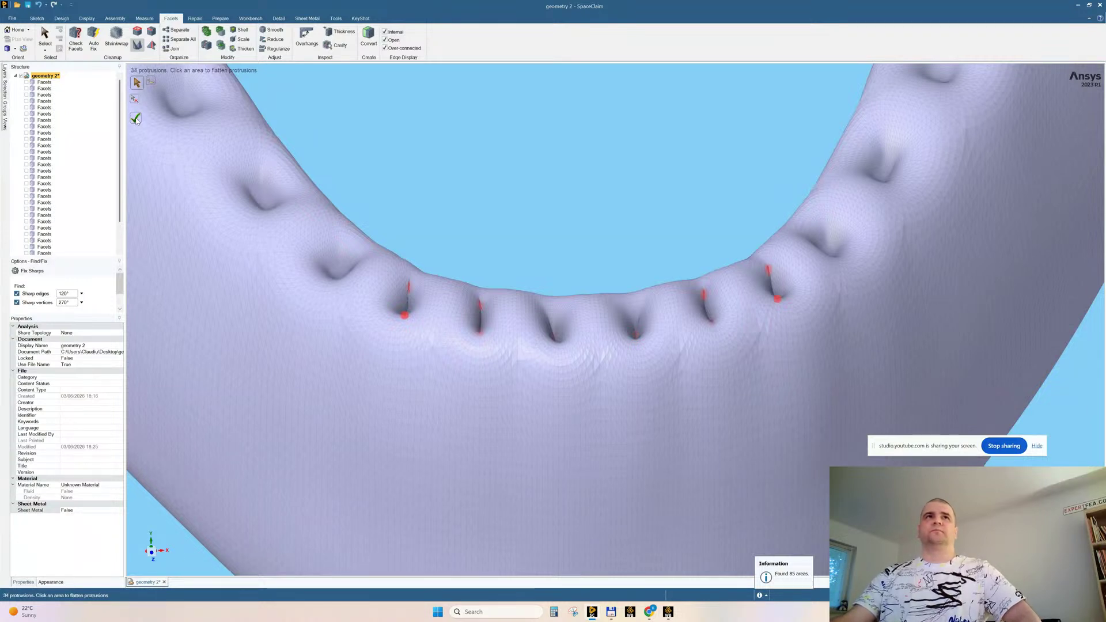
{"action": "key", "text": "Escape"}
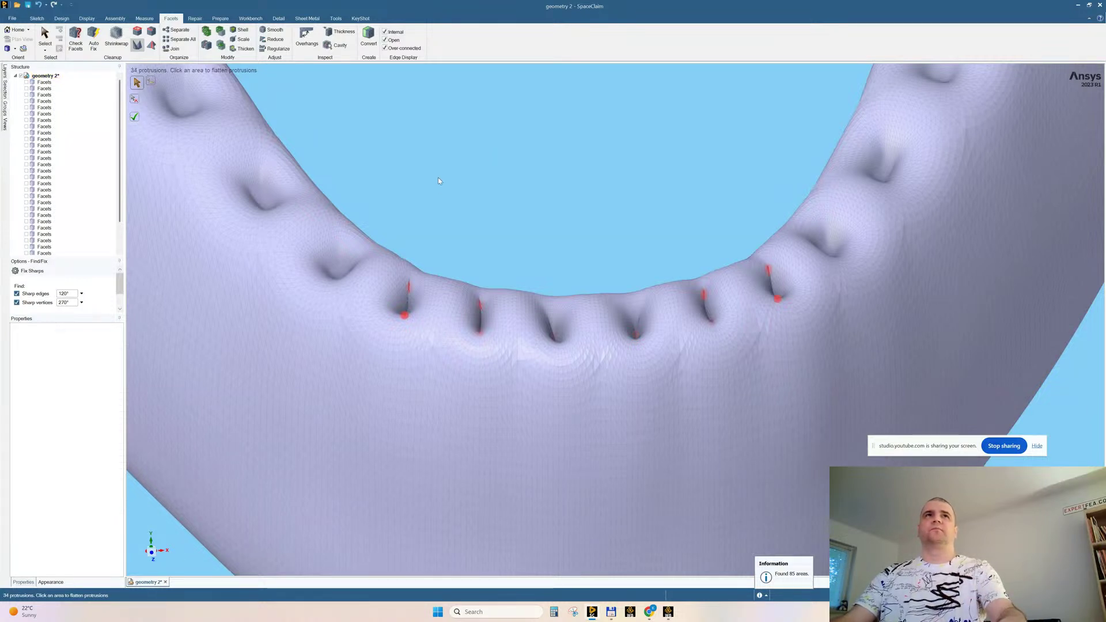
Find and fix self-intersections in the lower jaw facets, and search the jaw for sharps again
{"action": "left_click", "coordinate": [151, 30]}
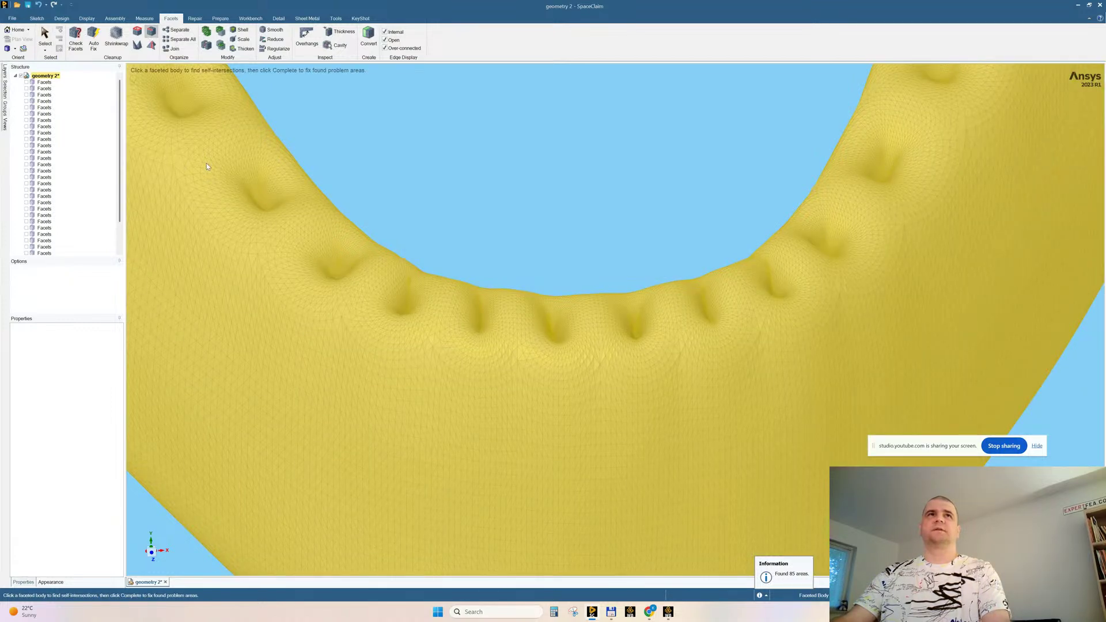
{"action": "left_click", "coordinate": [206, 163]}
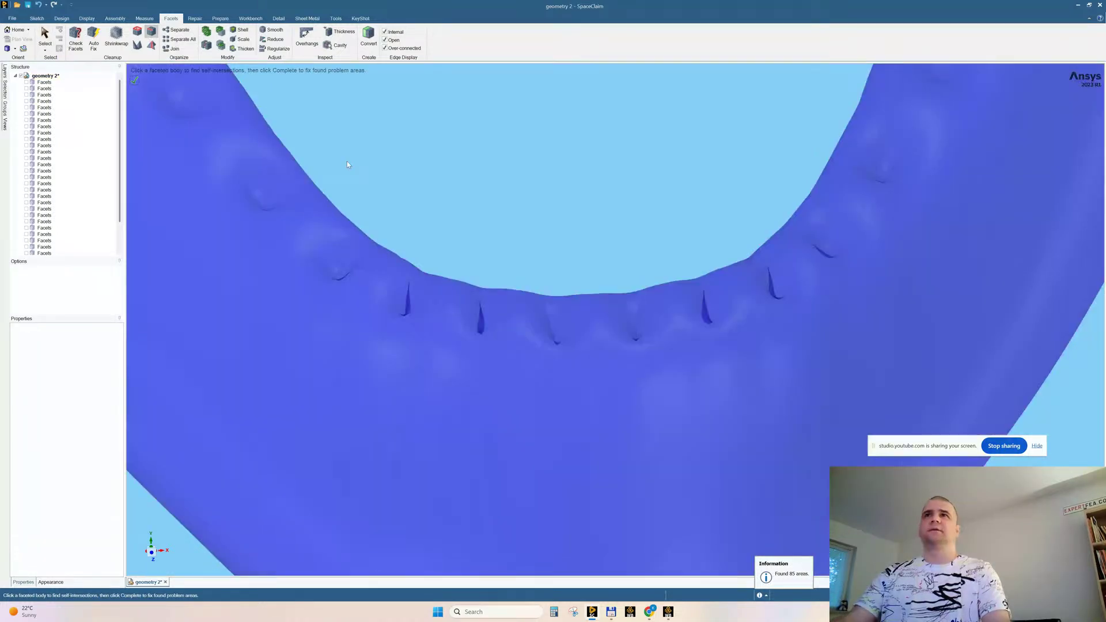
{"action": "left_click", "coordinate": [134, 80]}
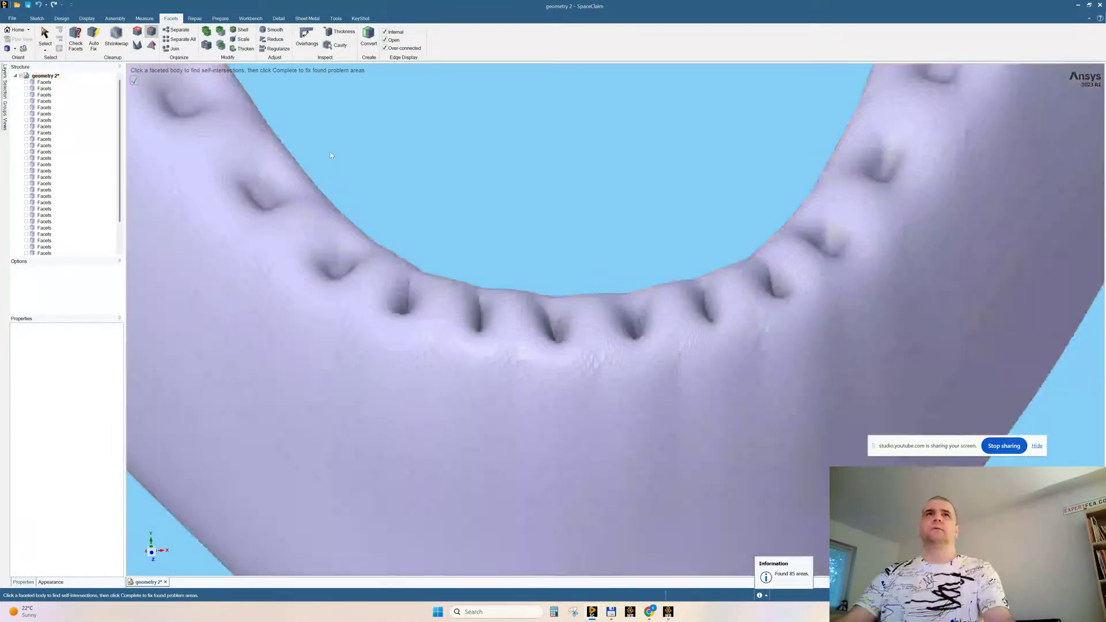
{"action": "left_click", "coordinate": [138, 47]}
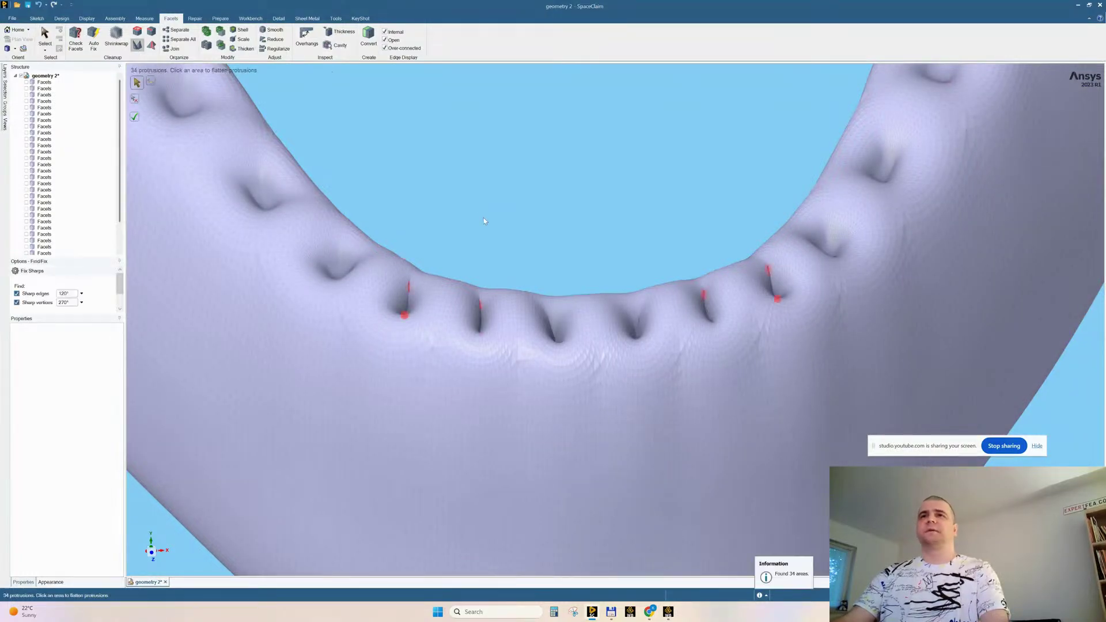
Select the sharp edges remaining in the folded tooth socket at the front left of the jaw, and leave the sharps search
{"action": "middle_click_drag", "start_coordinate": [529, 252], "coordinate": [562, 236]}
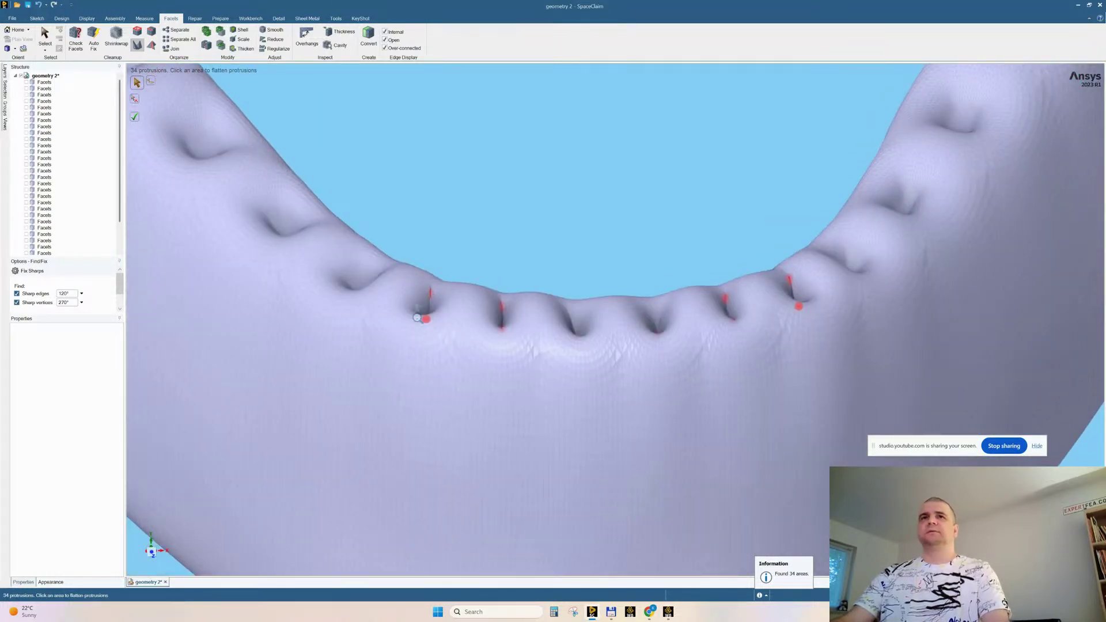
{"action": "scroll", "coordinate": [418, 317], "scroll_direction": "up", "scroll_amount": 7}
{"action": "middle_click_drag", "start_coordinate": [555, 135], "coordinate": [510, 269], "text": "ctrl"}
{"action": "scroll", "coordinate": [461, 288], "scroll_direction": "up", "scroll_amount": 6}
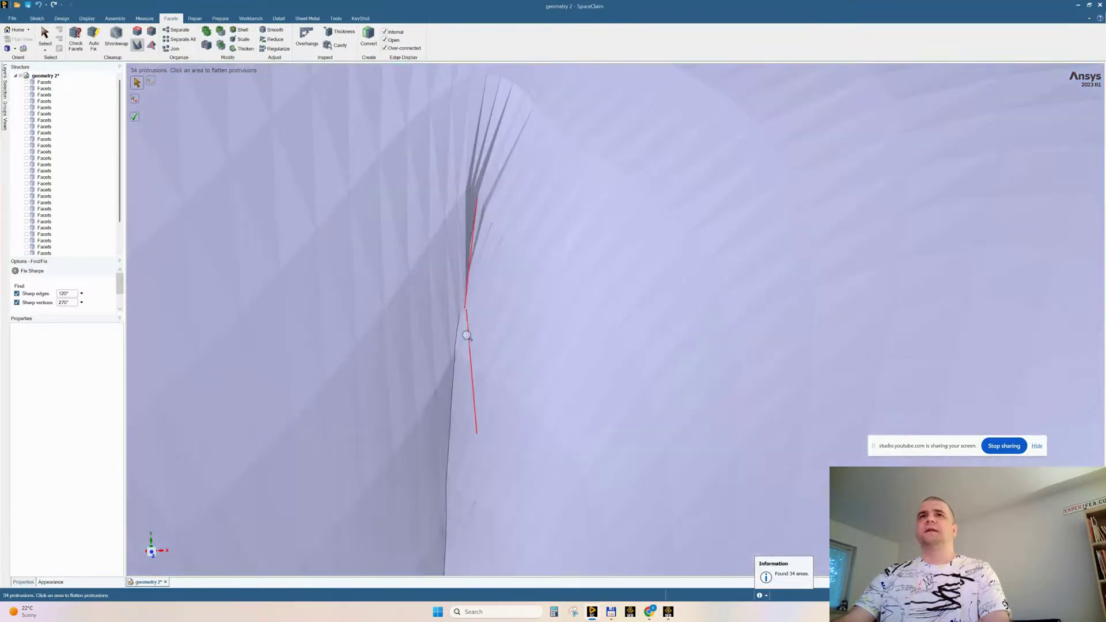
{"action": "left_click_drag", "start_coordinate": [429, 156], "coordinate": [506, 478]}
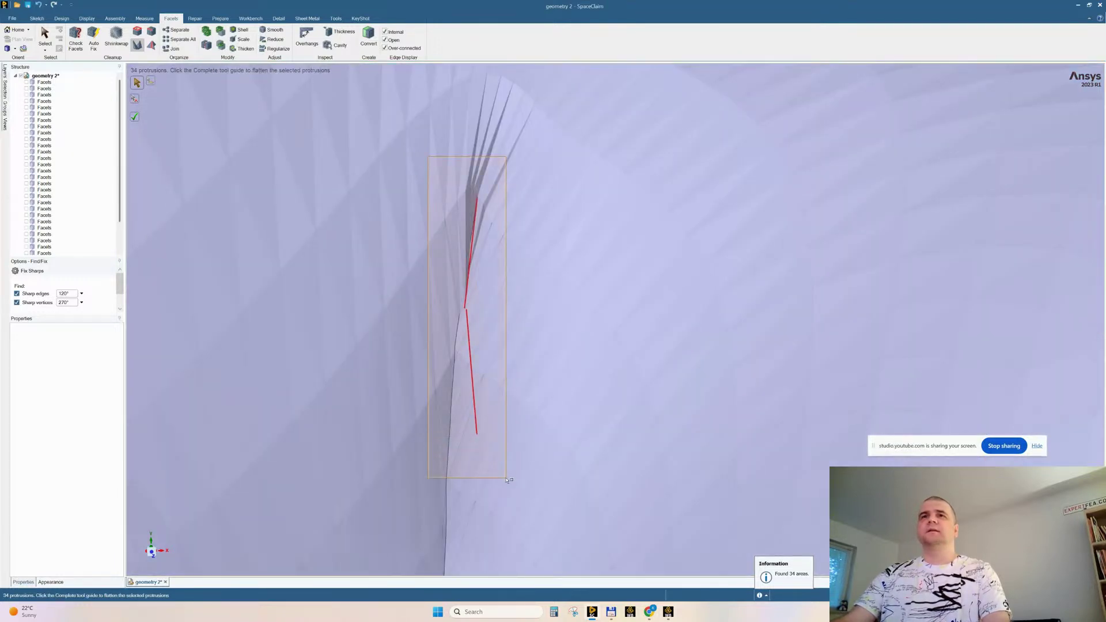
{"action": "key", "text": "Escape"}
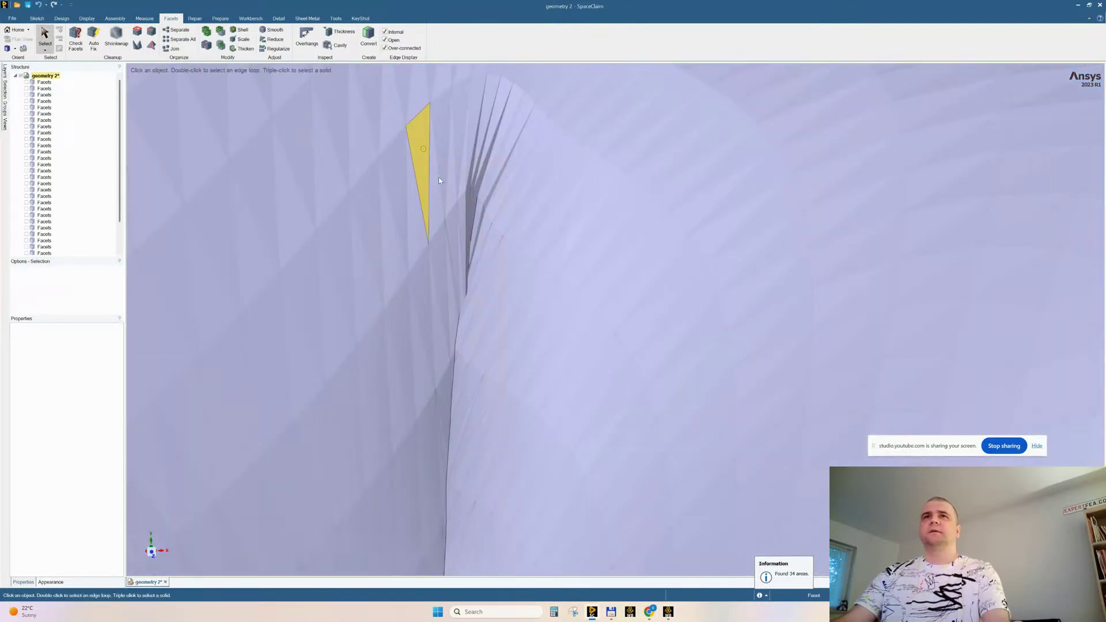
Mark the facets around the crease to locate the affected socket from above the jaw, and clear the selection
{"action": "left_click_drag", "start_coordinate": [425, 149], "coordinate": [519, 495]}
{"action": "middle_click_drag", "start_coordinate": [552, 366], "coordinate": [551, 399]}
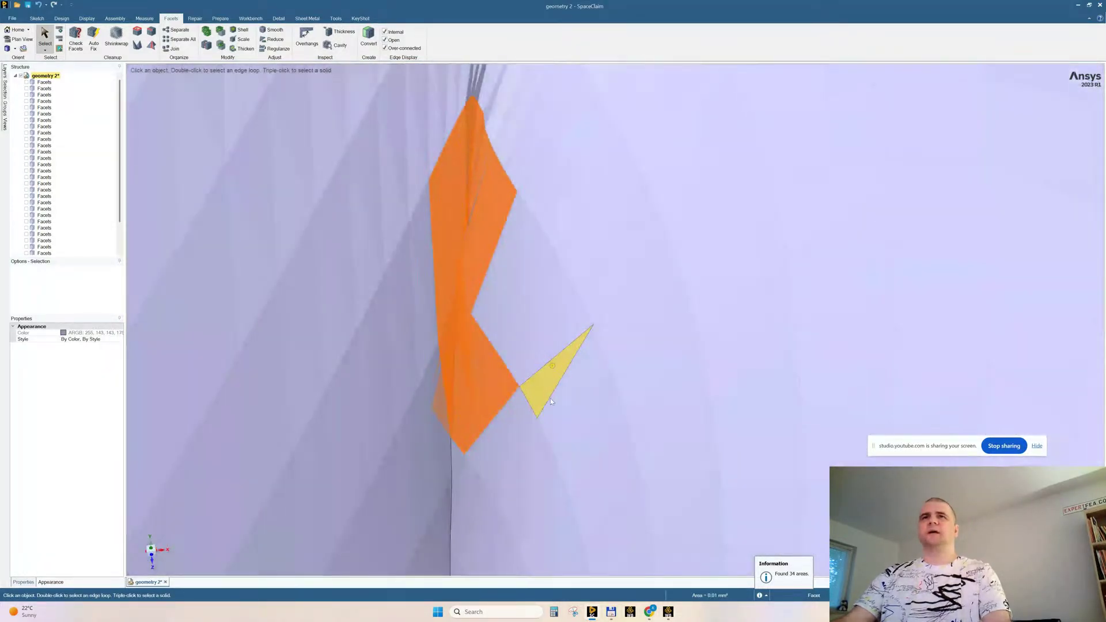
{"action": "middle_click_drag", "start_coordinate": [454, 434], "coordinate": [454, 407], "text": "shift"}
{"action": "scroll", "coordinate": [453, 407], "scroll_direction": "down", "scroll_amount": 5}
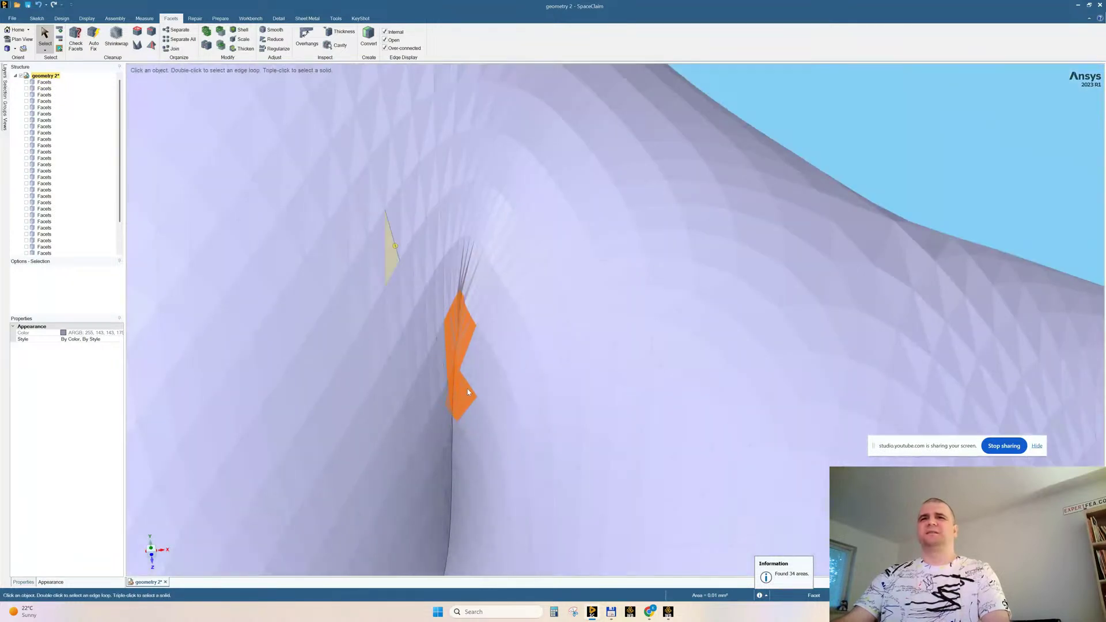
{"action": "left_click_drag", "start_coordinate": [395, 246], "coordinate": [508, 481]}
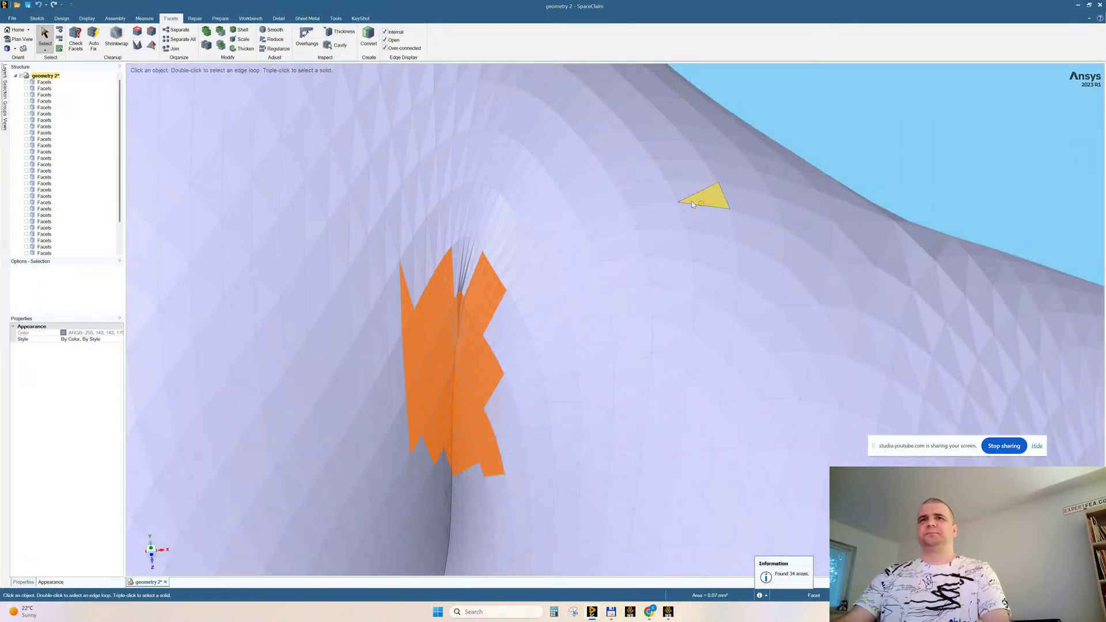
{"action": "mouse_move", "coordinate": [709, 198]}
{"action": "middle_mouse_down"}
{"action": "mouse_move", "coordinate": [660, 258]}
{"action": "mouse_move", "coordinate": [664, 269]}
{"action": "middle_mouse_up"}
{"action": "scroll", "coordinate": [585, 282], "scroll_direction": "down", "scroll_amount": 10}
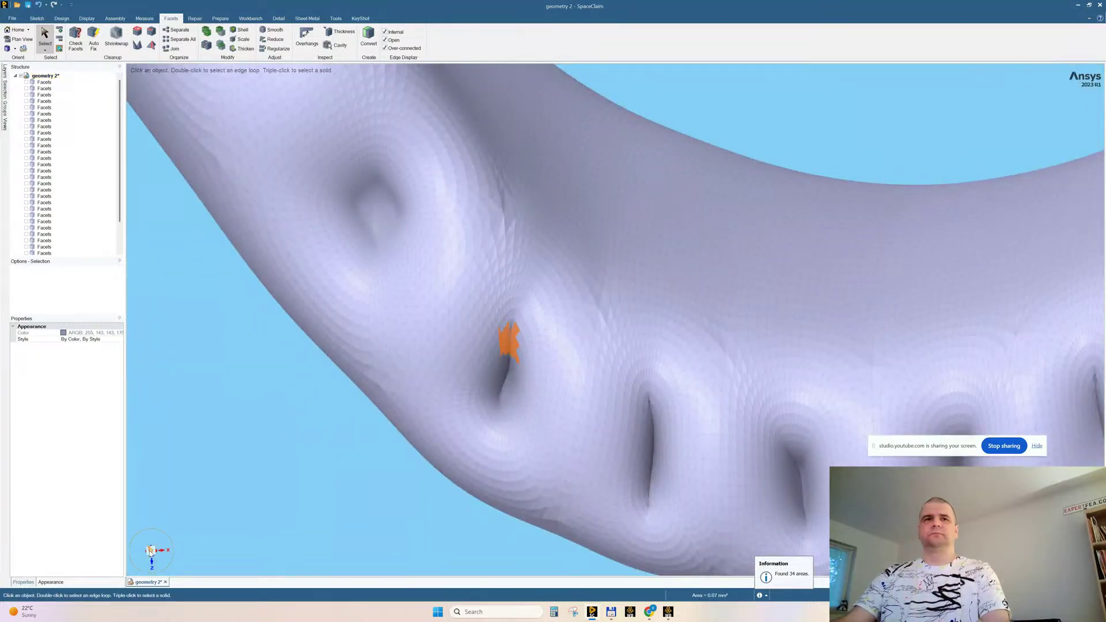
{"action": "middle_click_drag", "start_coordinate": [150, 553], "coordinate": [174, 550]}
{"action": "scroll", "coordinate": [665, 322], "scroll_direction": "down", "scroll_amount": 6}
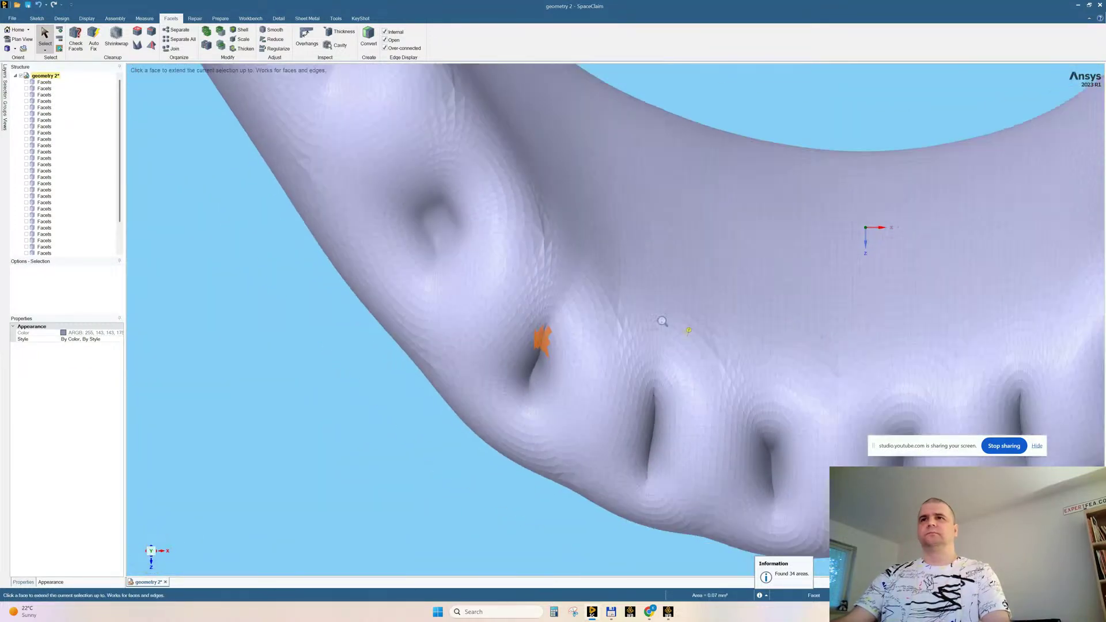
{"action": "scroll", "coordinate": [706, 297], "scroll_direction": "up", "scroll_amount": 1}
{"action": "middle_click_drag", "start_coordinate": [706, 296], "coordinate": [477, 293], "text": "shift"}
{"action": "left_click", "coordinate": [462, 186]}
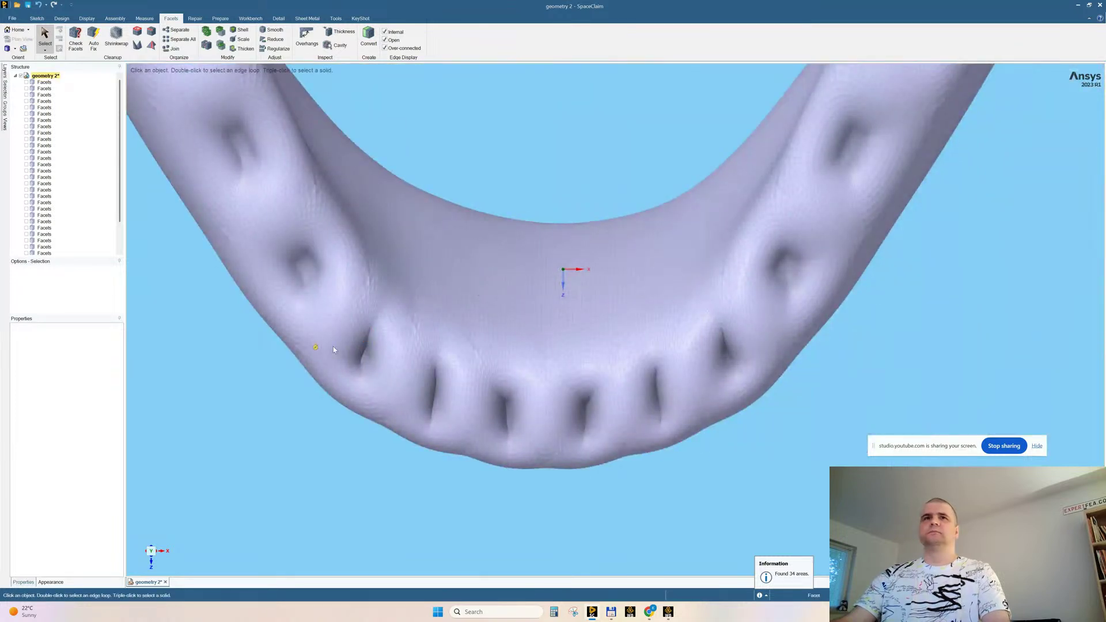
Delete a rectangular patch of facets covering the folded socket at the front left of the jaw
{"action": "left_click_drag", "start_coordinate": [342, 310], "coordinate": [388, 391]}
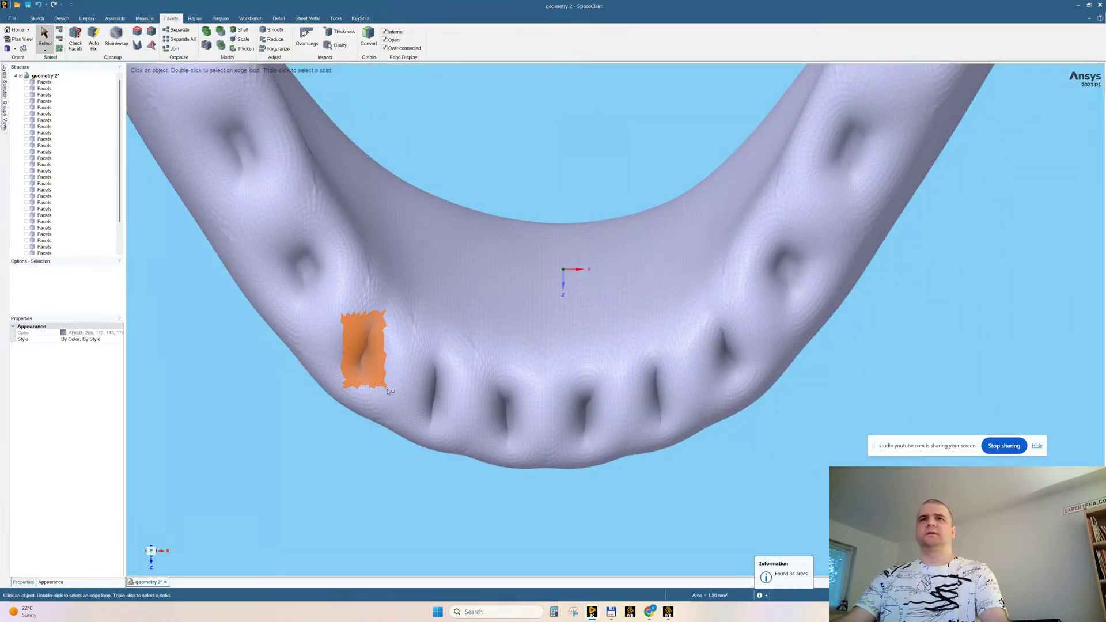
{"action": "key", "text": "Escape"}
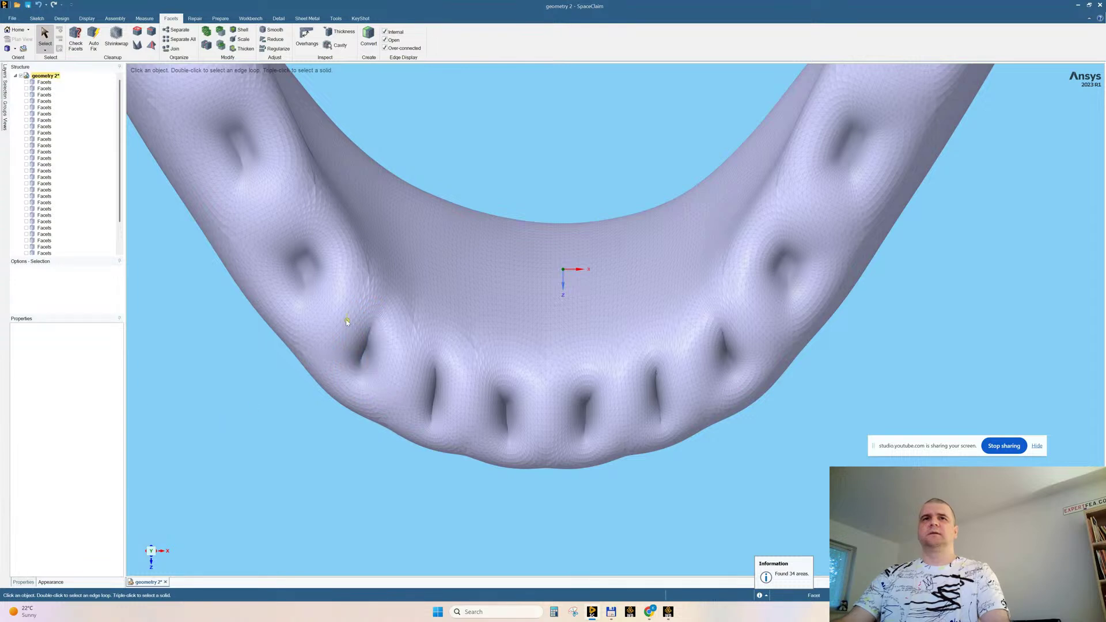
{"action": "left_click_drag", "start_coordinate": [346, 320], "coordinate": [383, 379]}
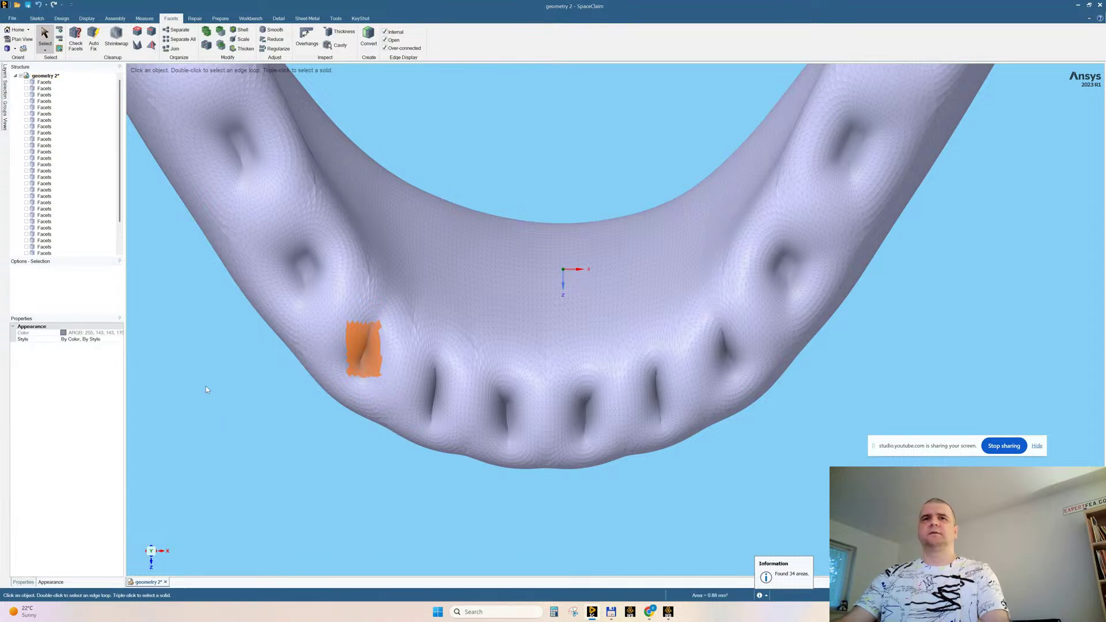
{"action": "key", "text": "Delete"}
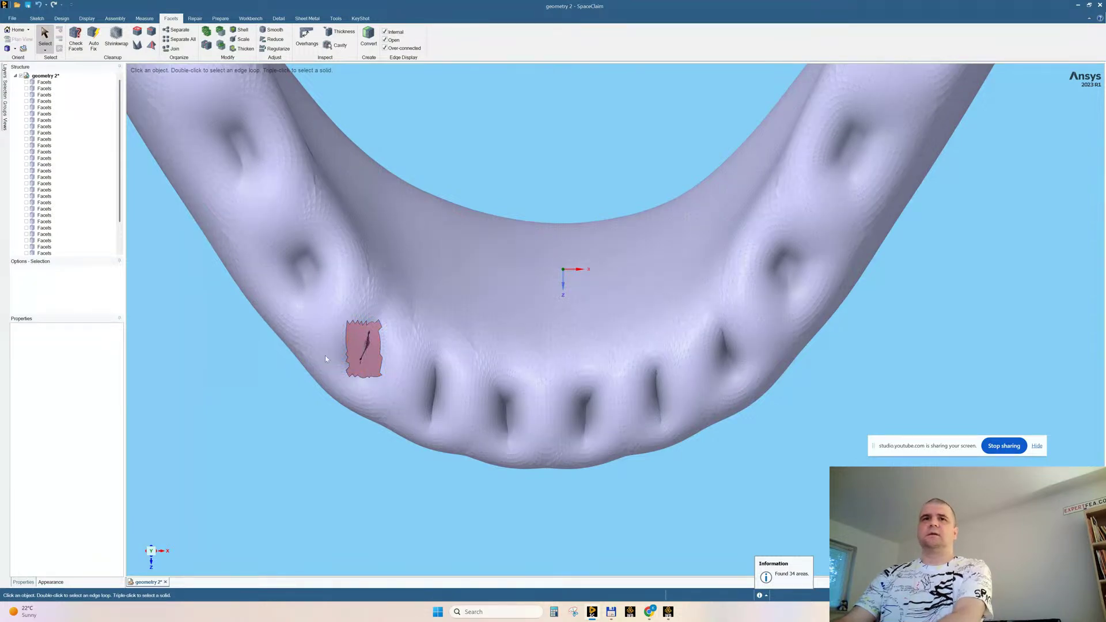
Delete the creased facets exposed inside the opened socket, and check the sliver left in the hole
{"action": "mouse_move", "coordinate": [326, 359]}
{"action": "middle_mouse_down"}
{"action": "mouse_move", "coordinate": [369, 371]}
{"action": "mouse_move", "coordinate": [406, 352]}
{"action": "mouse_move", "coordinate": [419, 429]}
{"action": "middle_mouse_up"}
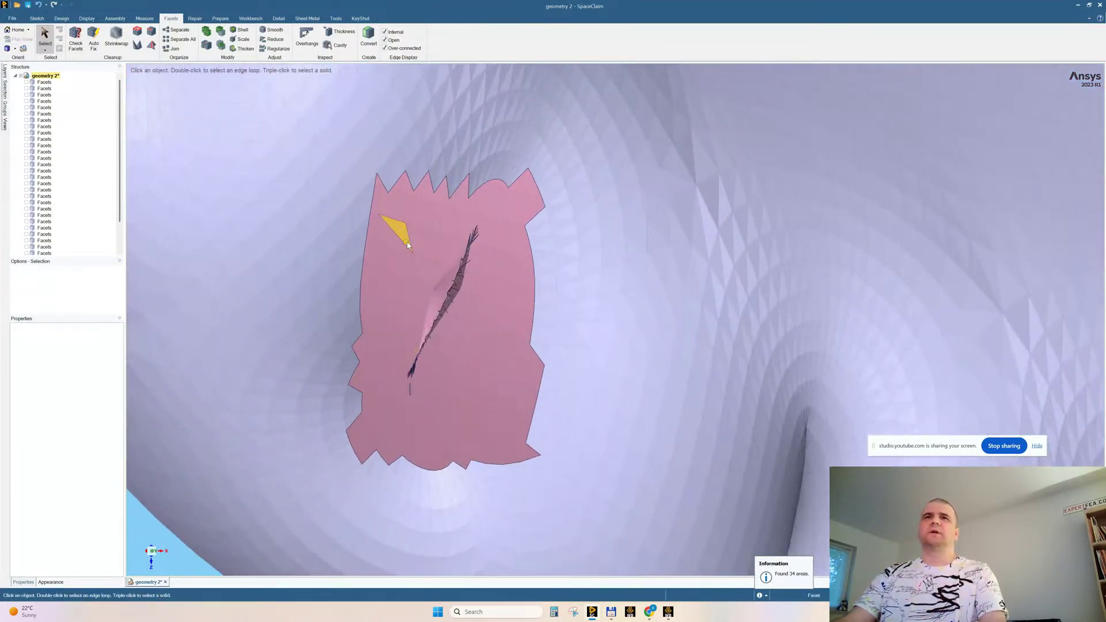
{"action": "left_click_drag", "start_coordinate": [381, 203], "coordinate": [499, 417]}
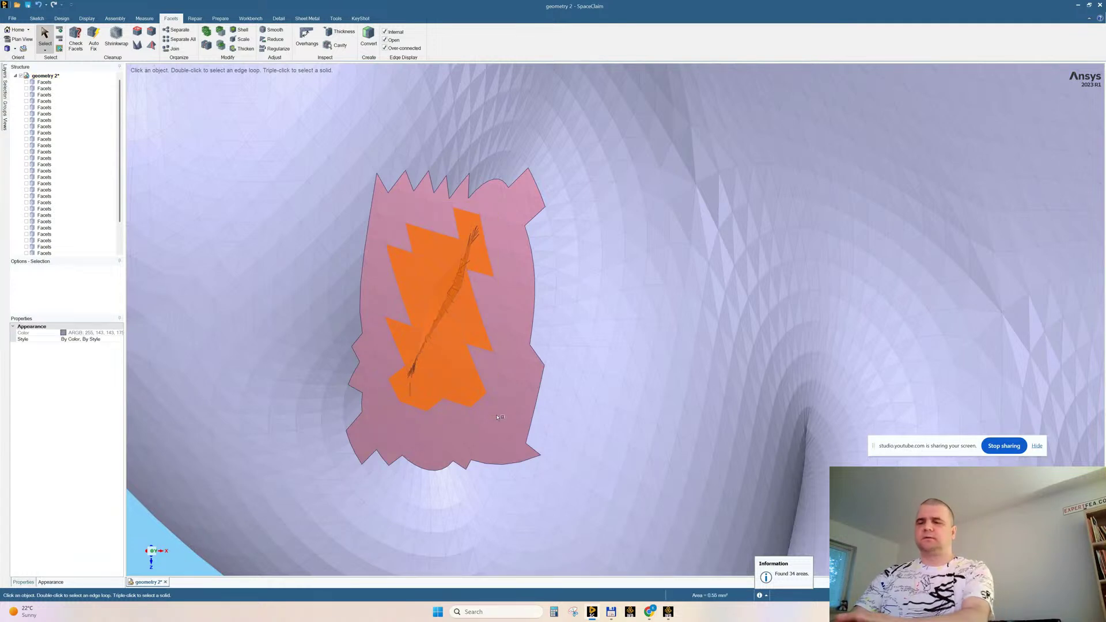
{"action": "key", "text": "Delete"}
{"action": "left_click", "coordinate": [437, 296]}
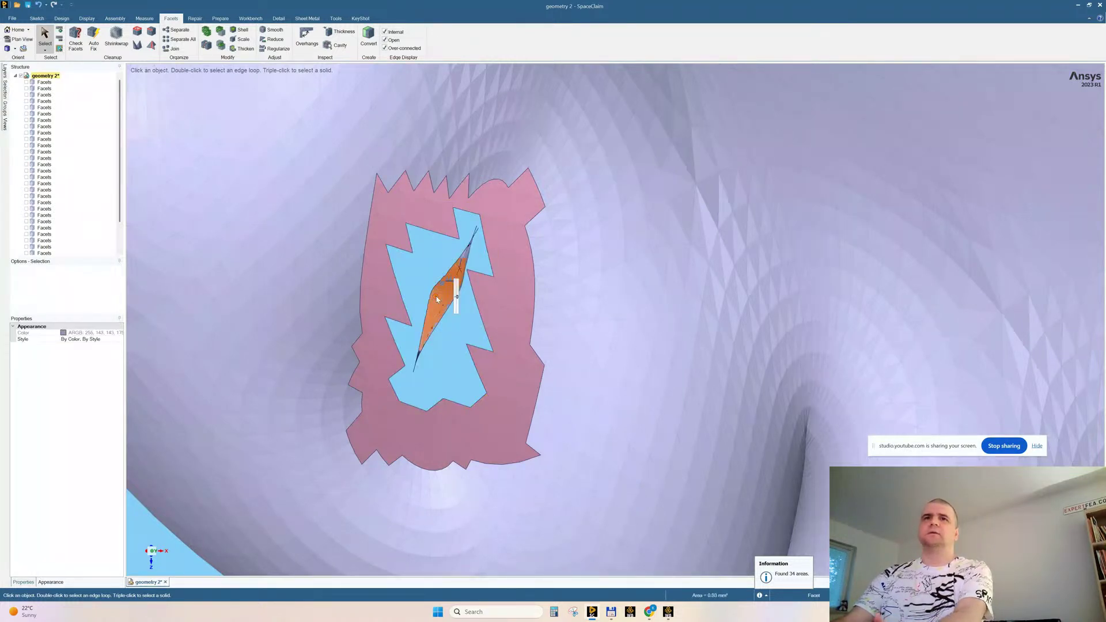
{"action": "triple_click", "coordinate": [437, 296]}
{"action": "left_click", "coordinate": [410, 275]}
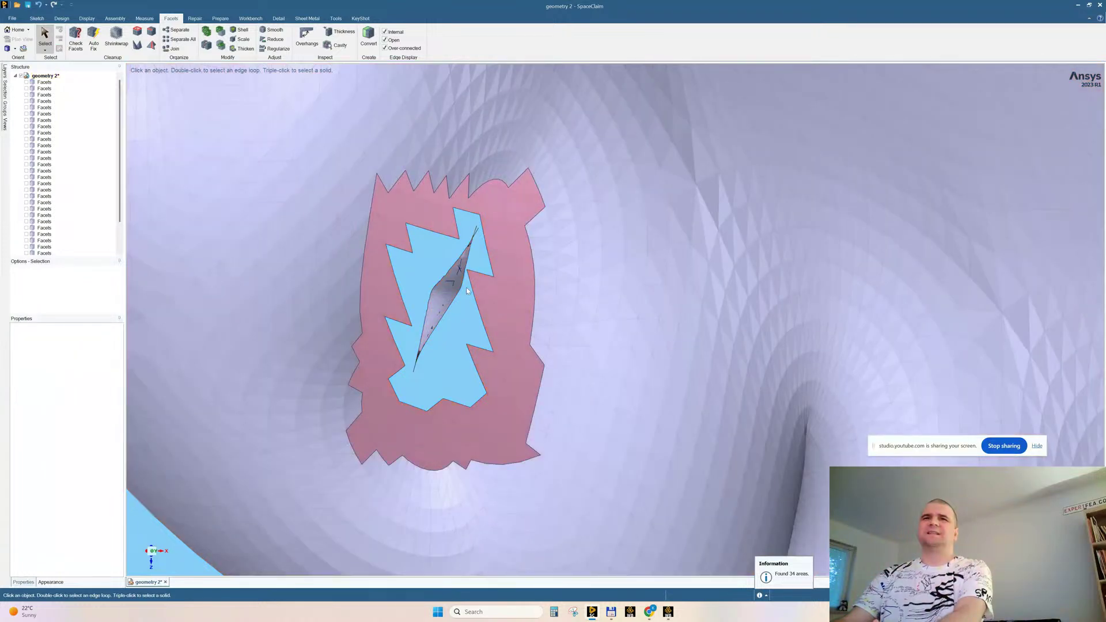
Undo both facet deletions in the front left socket and clear the selection
{"action": "mouse_move", "coordinate": [466, 288]}
{"action": "middle_mouse_down"}
{"action": "mouse_move", "coordinate": [470, 278]}
{"action": "mouse_move", "coordinate": [459, 288]}
{"action": "middle_mouse_up"}
{"action": "key", "text": "ctrl+z"}
{"action": "key", "text": "ctrl+z"}
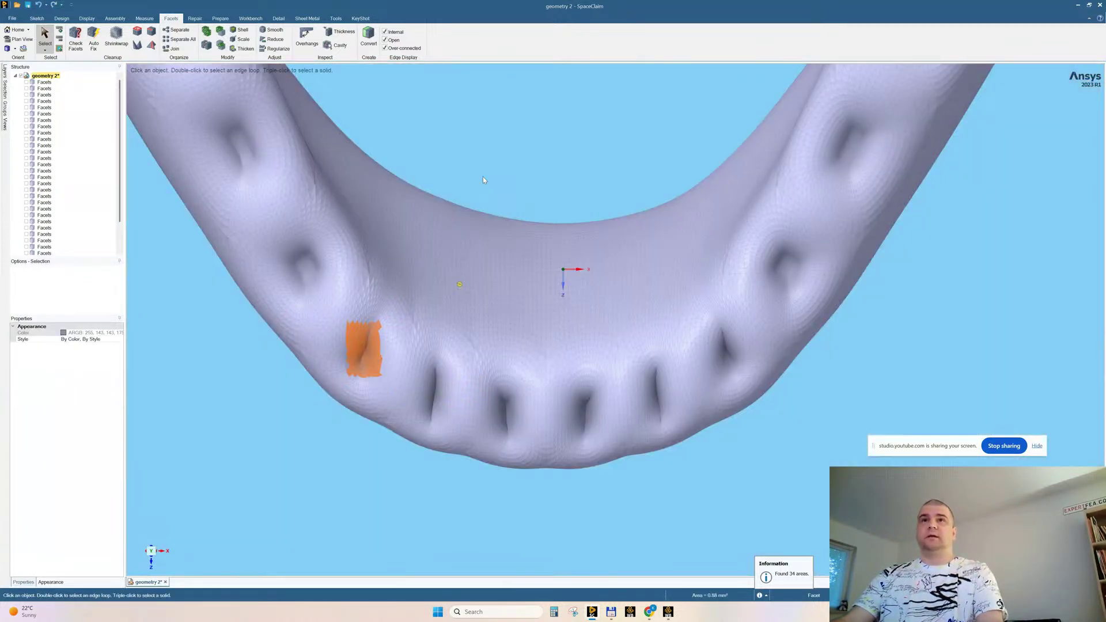
{"action": "left_click", "coordinate": [483, 181]}
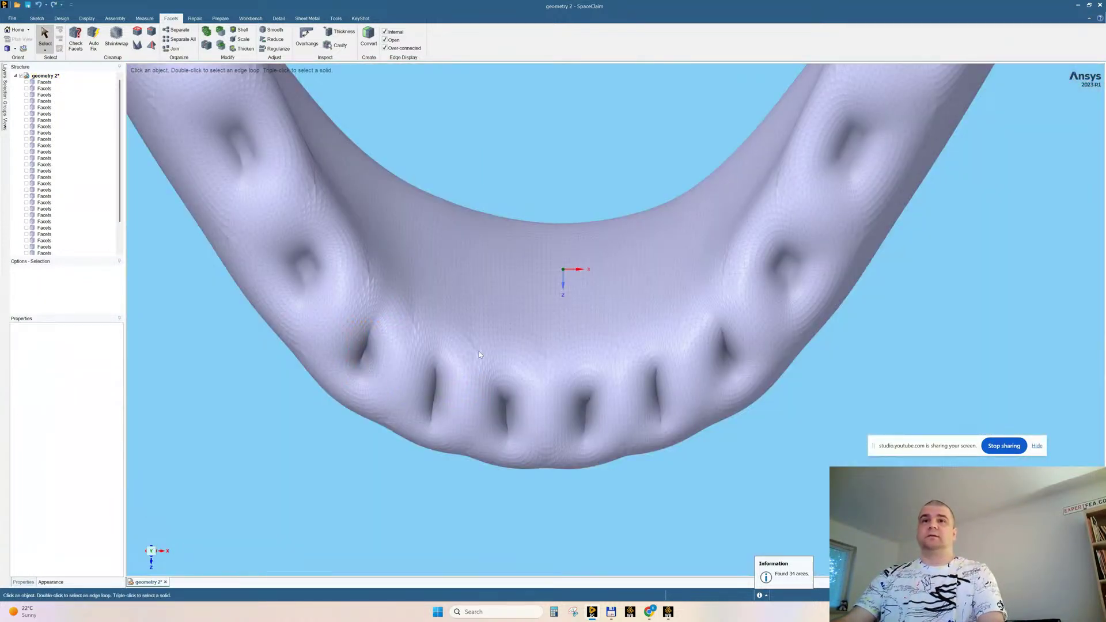
Examine the row of tooth sockets along the whole lower jaw
{"action": "middle_click_drag", "start_coordinate": [479, 352], "coordinate": [455, 334]}
{"action": "scroll", "coordinate": [503, 367], "scroll_direction": "down", "scroll_amount": 2}
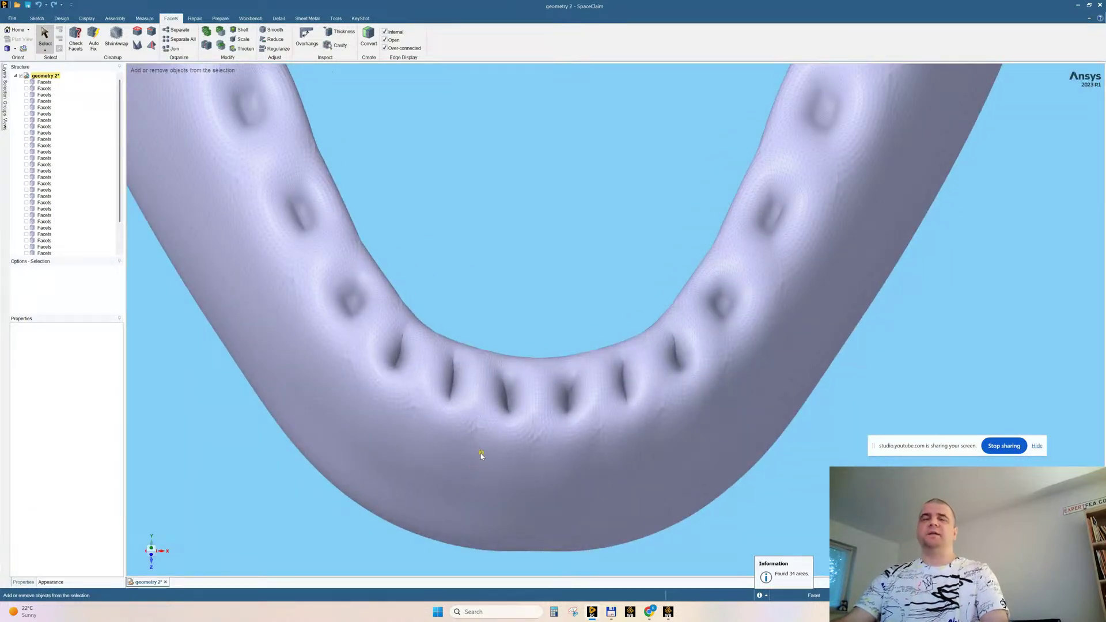
{"action": "mouse_move", "coordinate": [484, 425]}
{"action": "middle_mouse_down", "text": "ctrl"}
{"action": "mouse_move", "coordinate": [484, 410]}
{"action": "mouse_move", "coordinate": [477, 432]}
{"action": "middle_mouse_up", "text": "ctrl"}
{"action": "scroll", "coordinate": [525, 417], "scroll_direction": "down", "scroll_amount": 2}
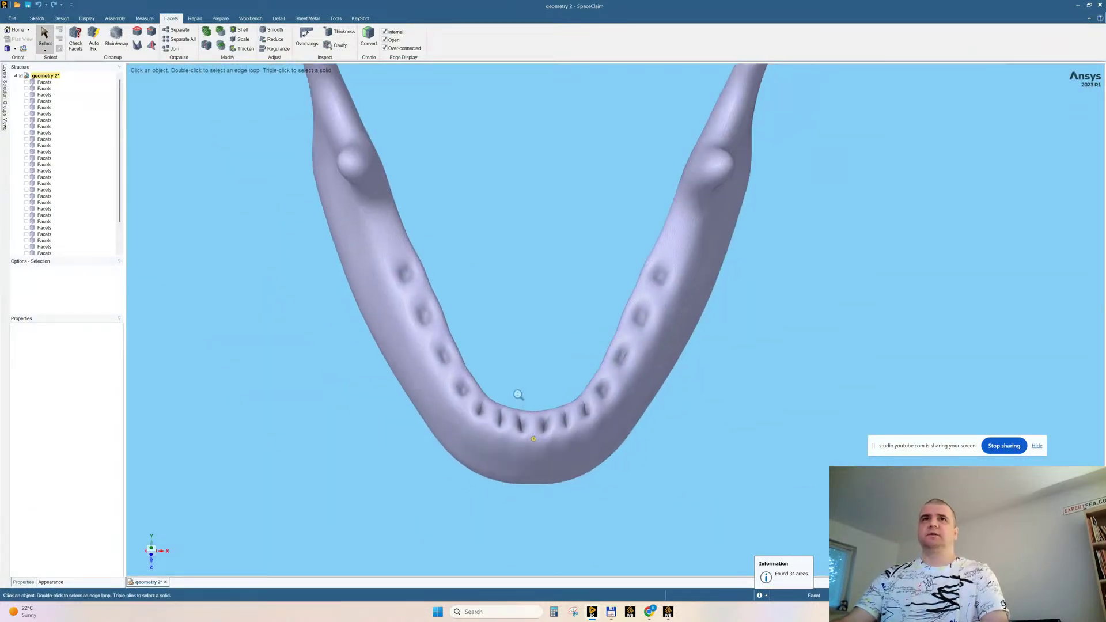
{"action": "scroll", "coordinate": [533, 271], "scroll_direction": "up", "scroll_amount": 4}
{"action": "scroll", "coordinate": [536, 287], "scroll_direction": "up", "scroll_amount": 1}
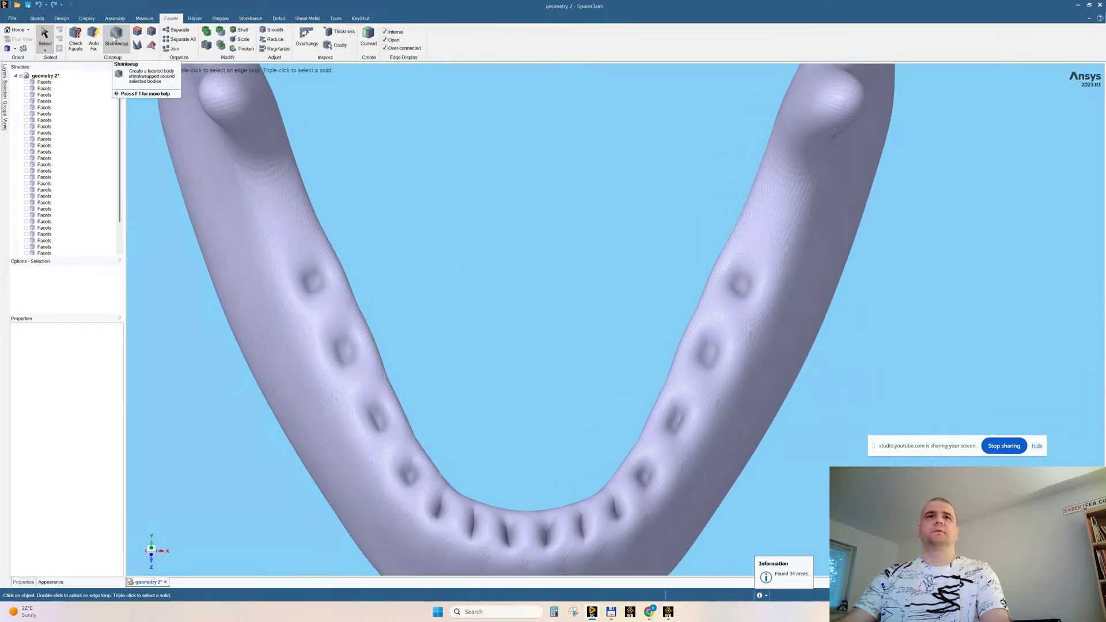
Zoom in on a tooth socket on the jaw's left side and check the size of its facets
{"action": "middle_click_drag", "start_coordinate": [352, 358], "coordinate": [395, 303], "text": "ctrl"}
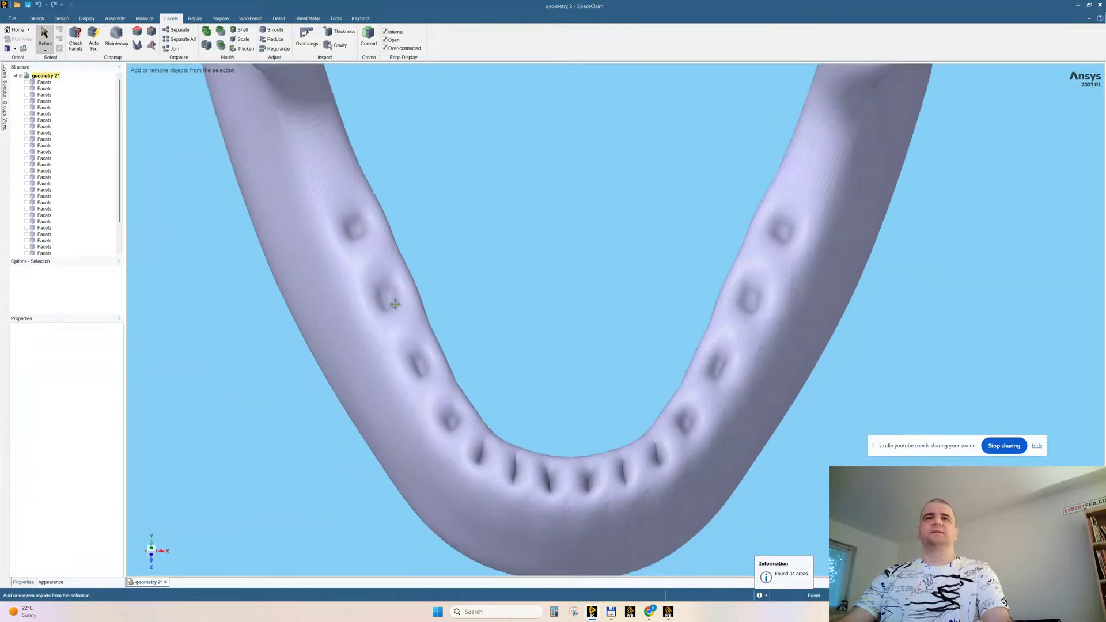
{"action": "scroll", "coordinate": [365, 362], "scroll_direction": "up", "scroll_amount": 6}
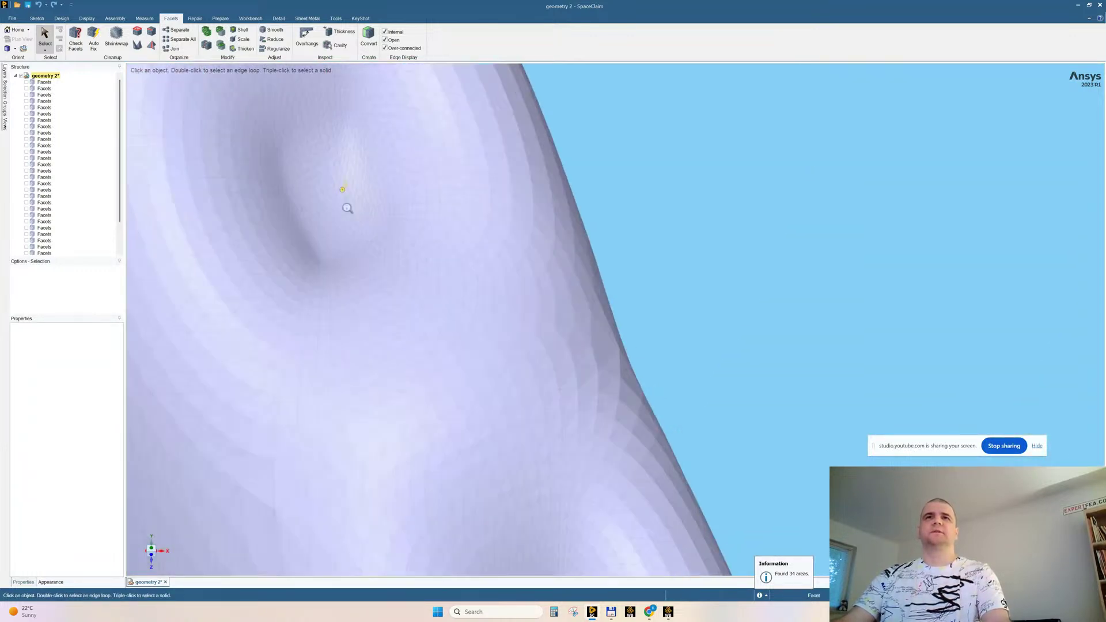
{"action": "scroll", "coordinate": [348, 208], "scroll_direction": "up", "scroll_amount": 2}
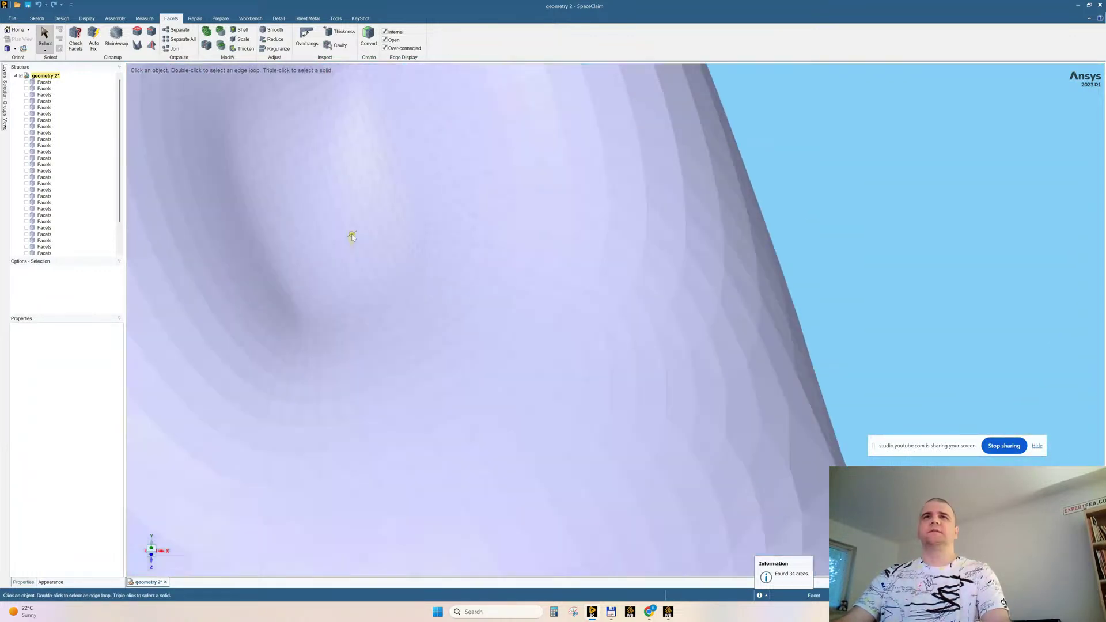
{"action": "left_click", "coordinate": [449, 196]}
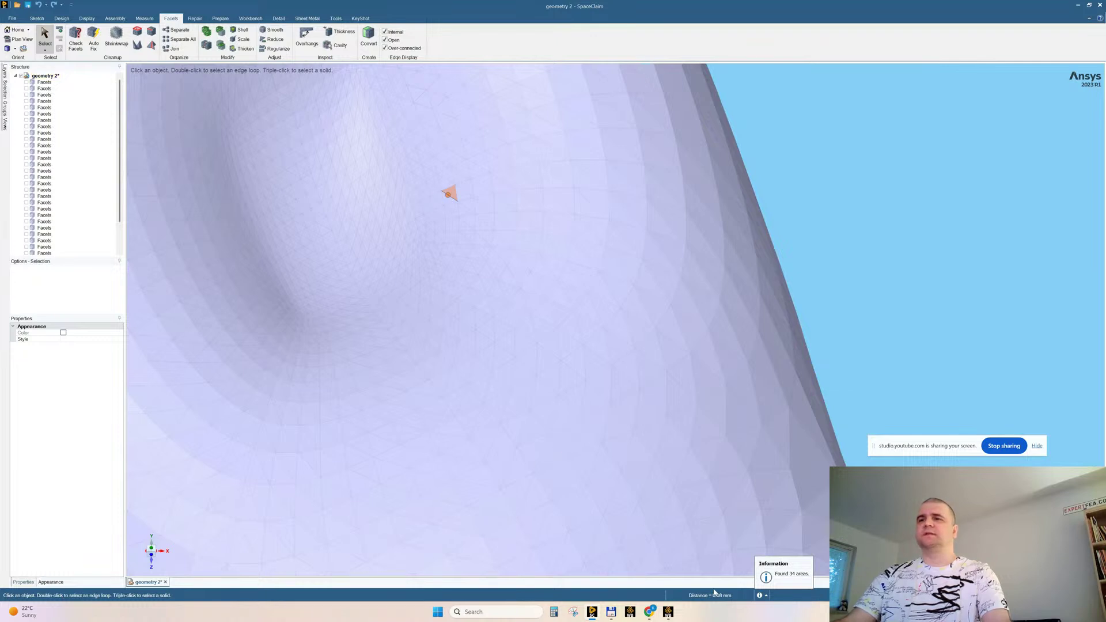
{"action": "left_click", "coordinate": [787, 206]}
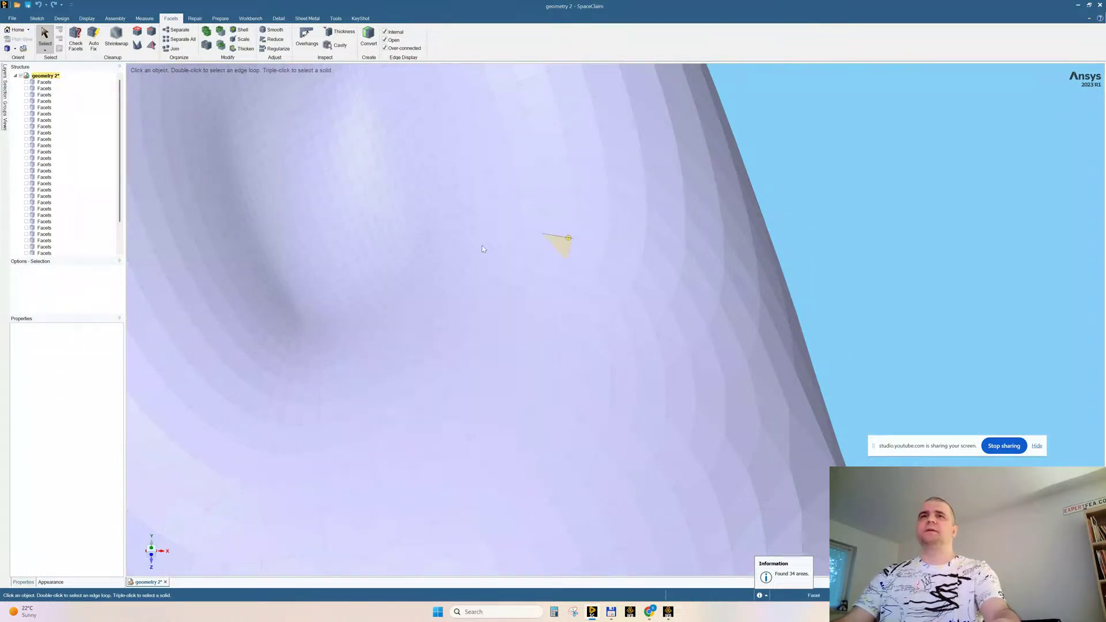
{"action": "middle_click_drag", "start_coordinate": [342, 339], "coordinate": [330, 287], "text": "ctrl"}
{"action": "scroll", "coordinate": [326, 300], "scroll_direction": "down", "scroll_amount": 6}
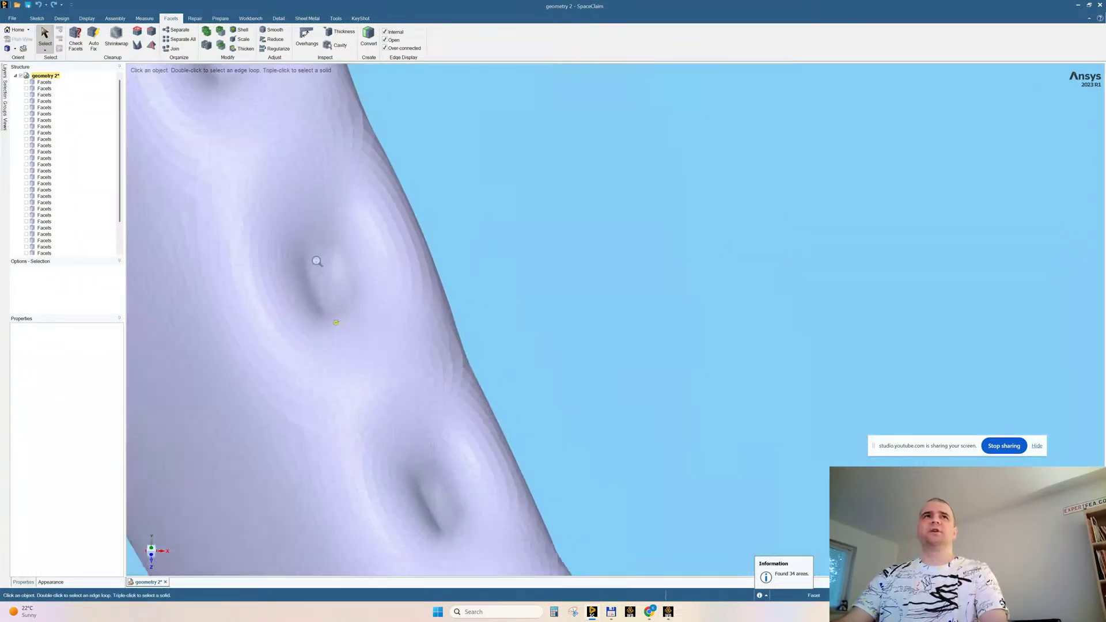
Shrinkwrap the lower jaw's faceted body with a size of 0.2 mm, keeping the original body
{"action": "left_click", "coordinate": [117, 45]}
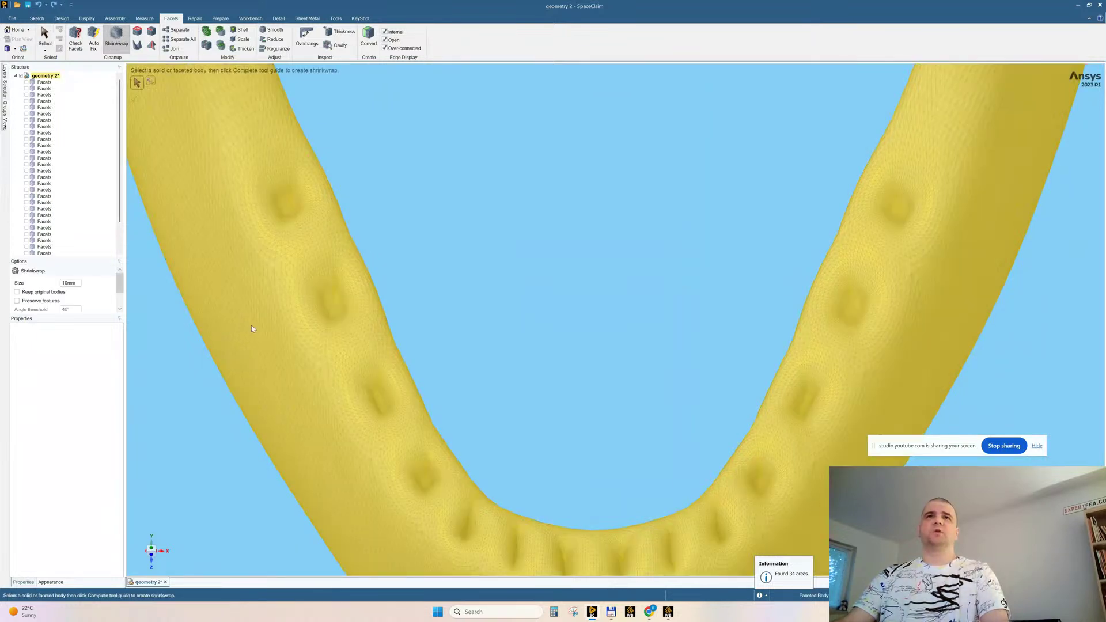
{"action": "left_click", "coordinate": [238, 273]}
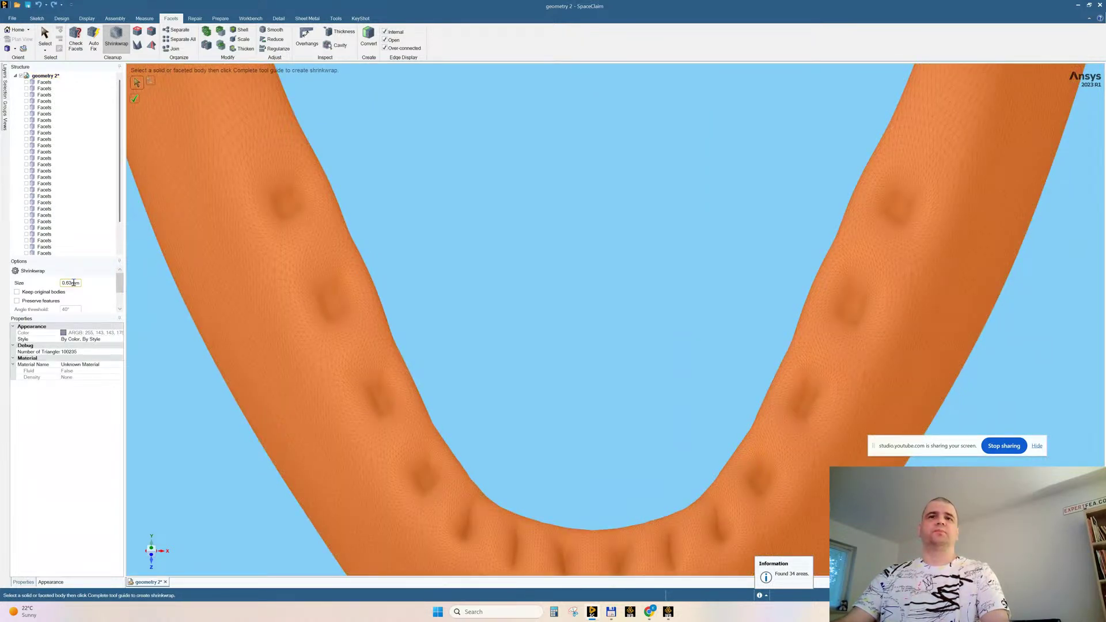
{"action": "left_click", "coordinate": [74, 283]}
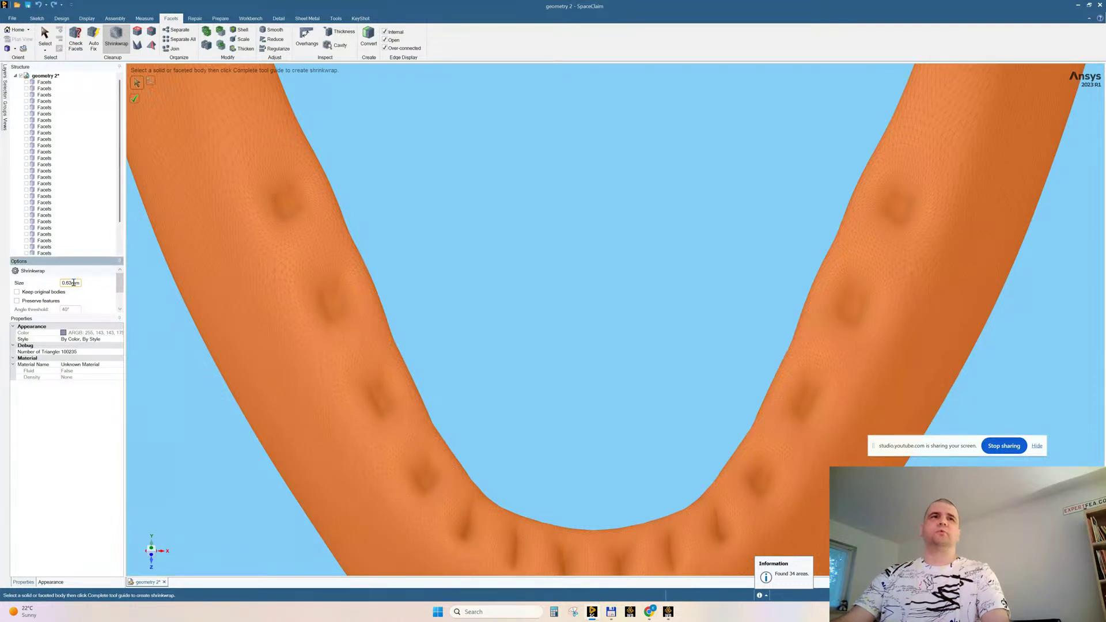
{"action": "double_click", "coordinate": [74, 283]}
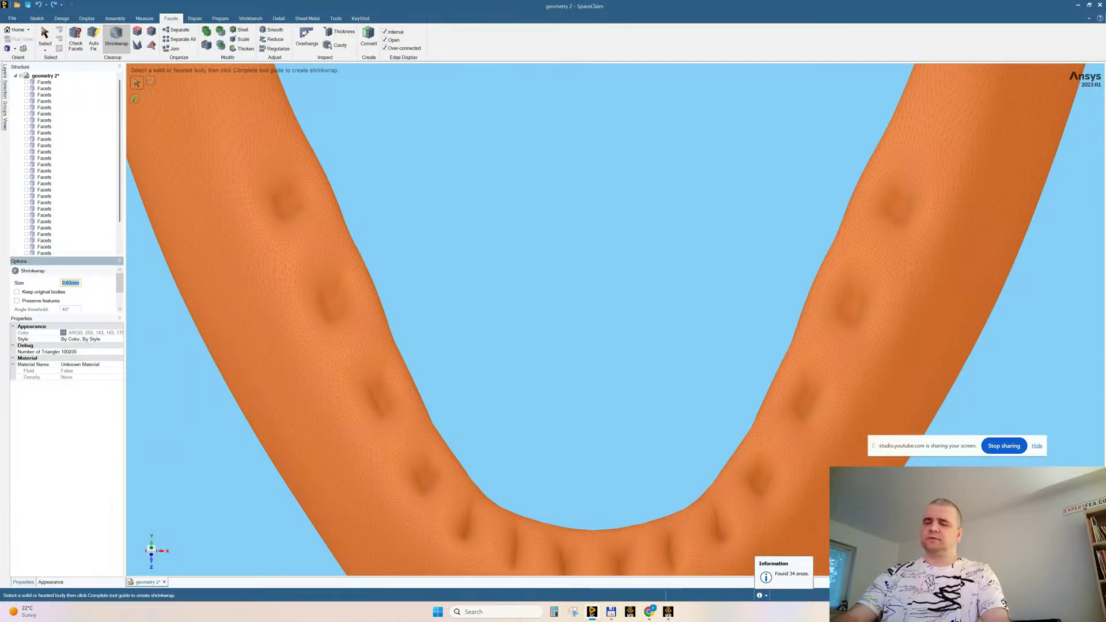
{"action": "type", "text": "0.2"}
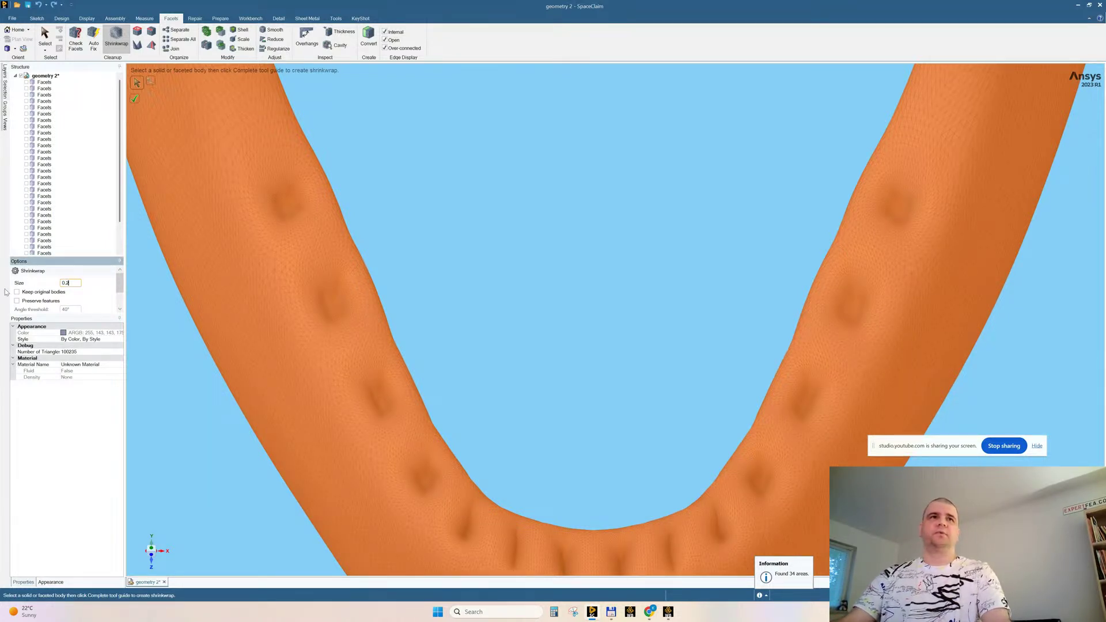
{"action": "left_click", "coordinate": [17, 293]}
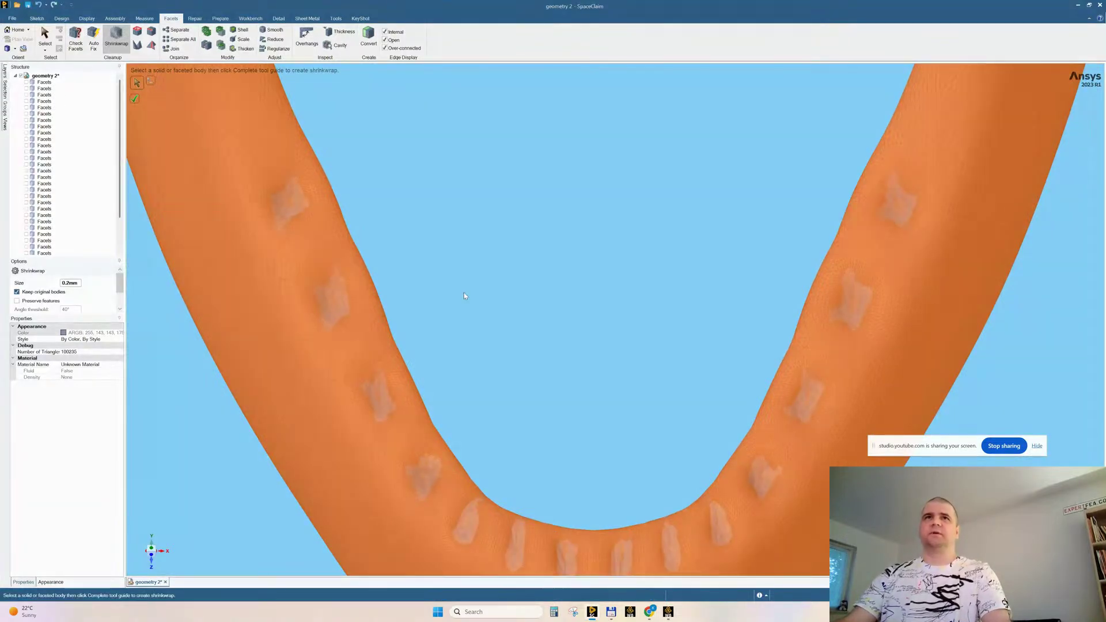
{"action": "key", "text": "Escape"}
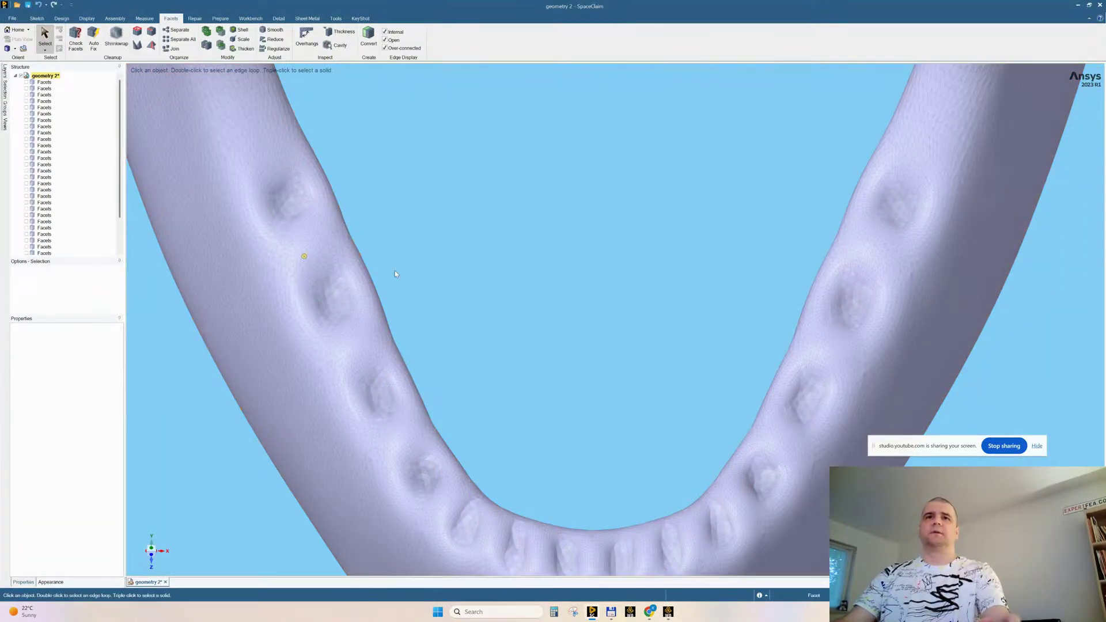
Hide the original jaw facets to inspect the shrinkwrapped jaw, and delete the original faceted body
{"action": "middle_click_drag", "start_coordinate": [461, 287], "coordinate": [467, 266]}
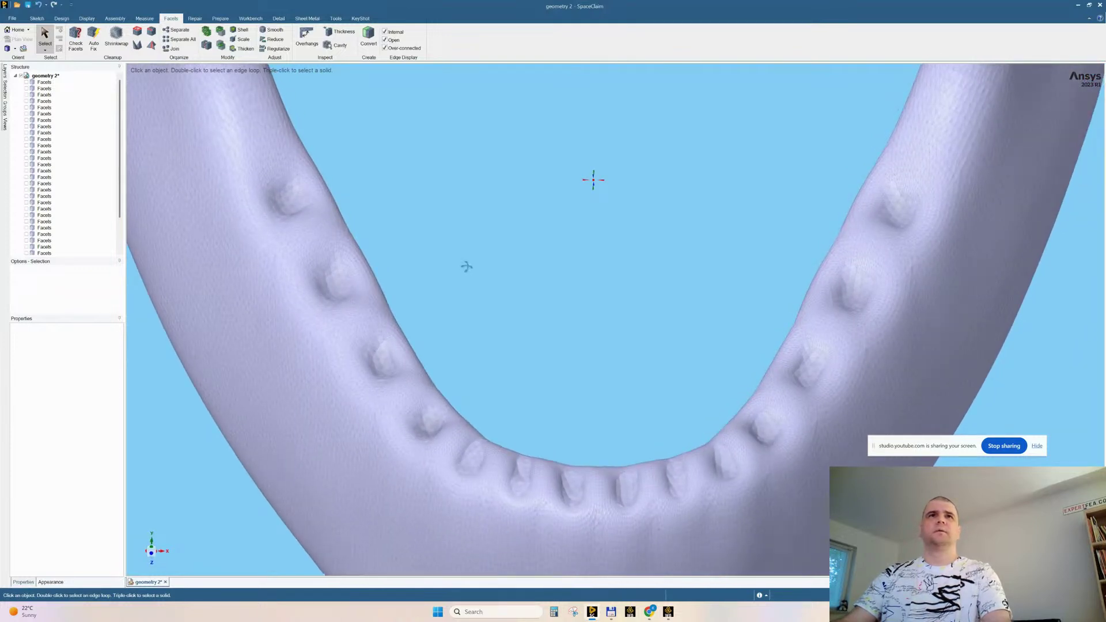
{"action": "scroll", "coordinate": [81, 190], "scroll_direction": "down", "scroll_amount": 2}
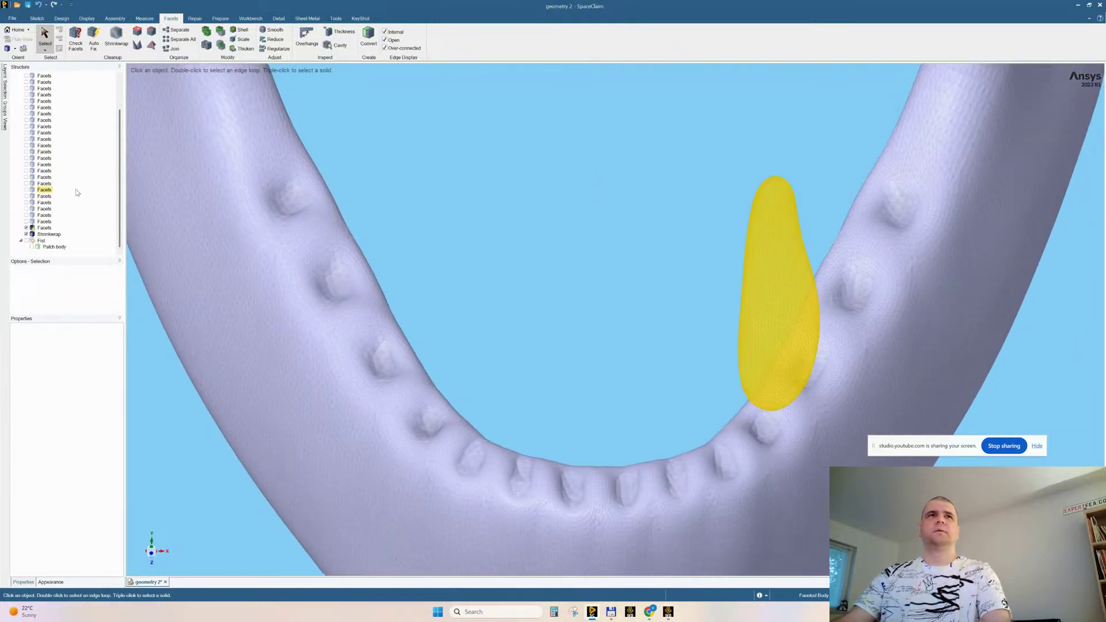
{"action": "left_click", "coordinate": [26, 229]}
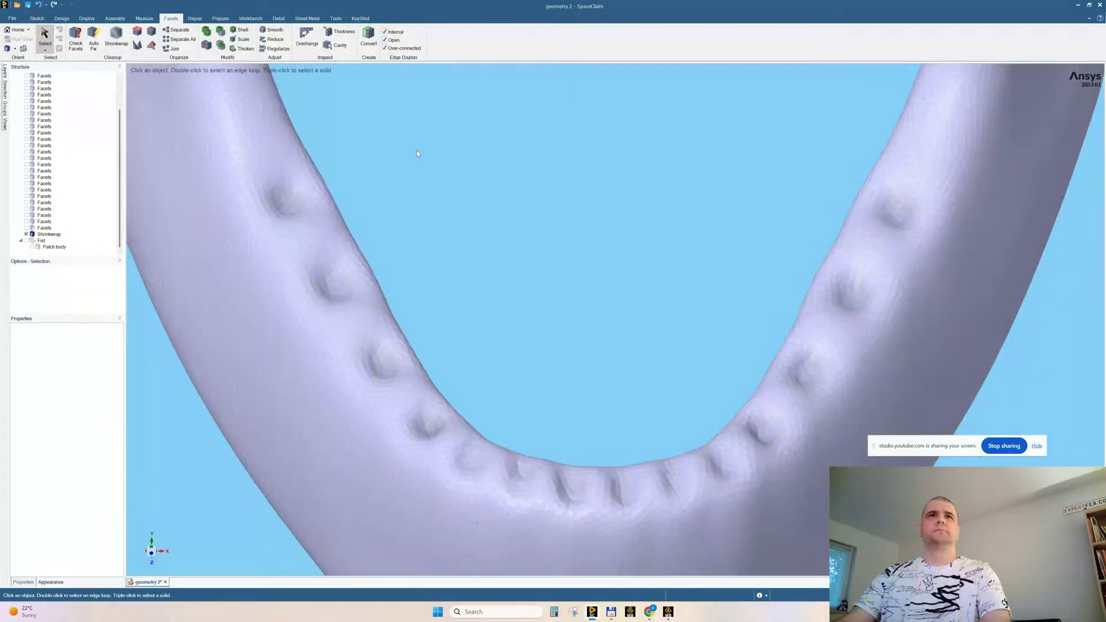
{"action": "scroll", "coordinate": [538, 321], "scroll_direction": "up", "scroll_amount": 3}
{"action": "scroll", "coordinate": [548, 365], "scroll_direction": "down", "scroll_amount": 5}
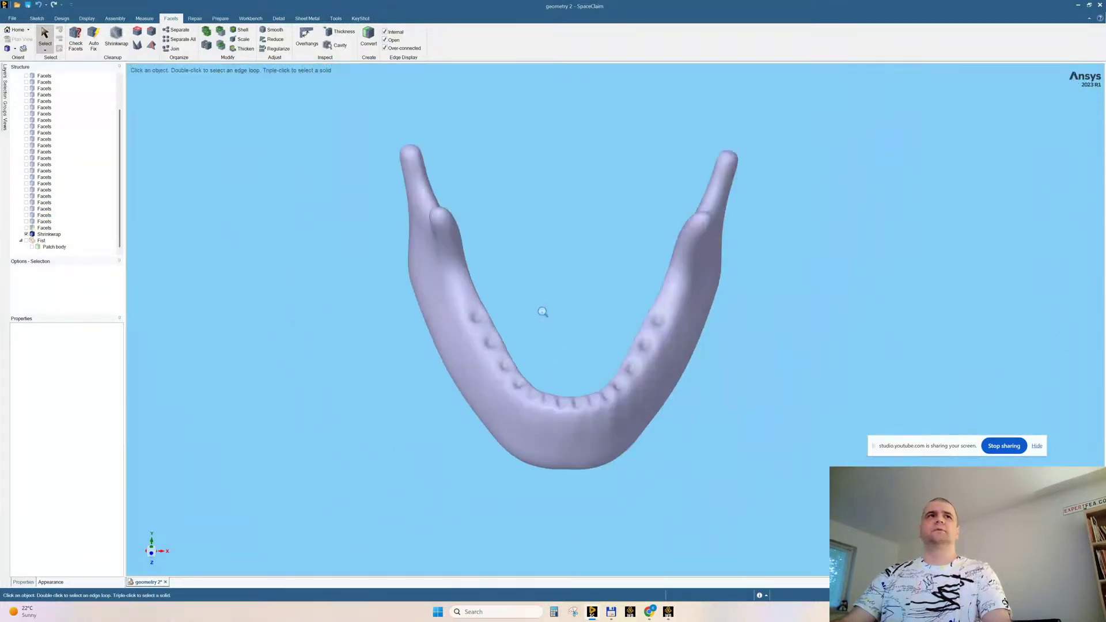
{"action": "left_click", "coordinate": [43, 229]}
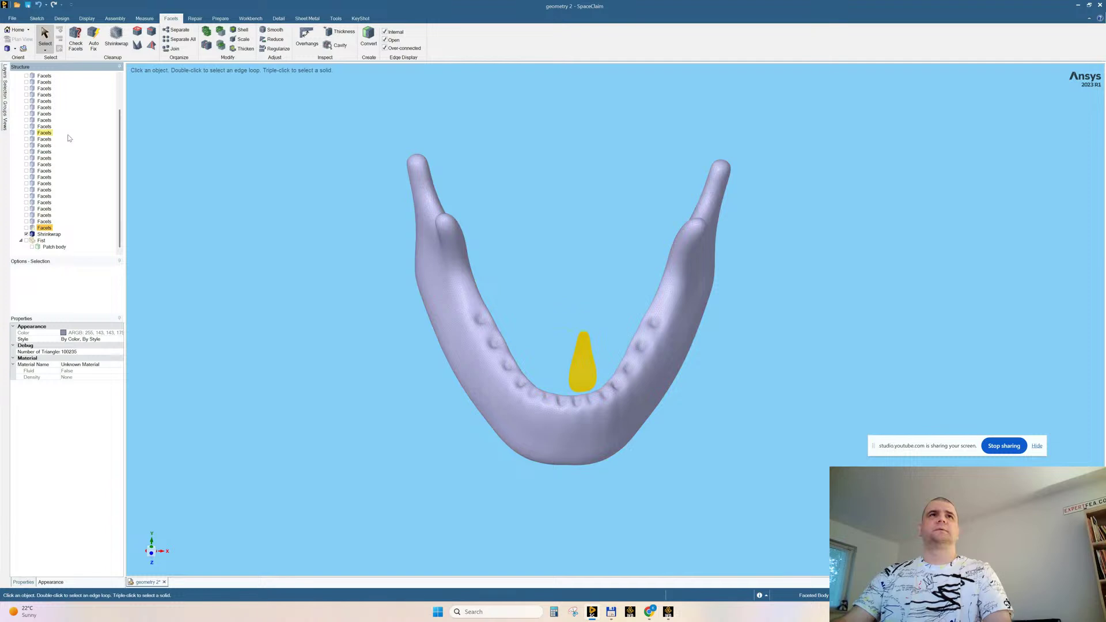
{"action": "key", "text": "Delete"}
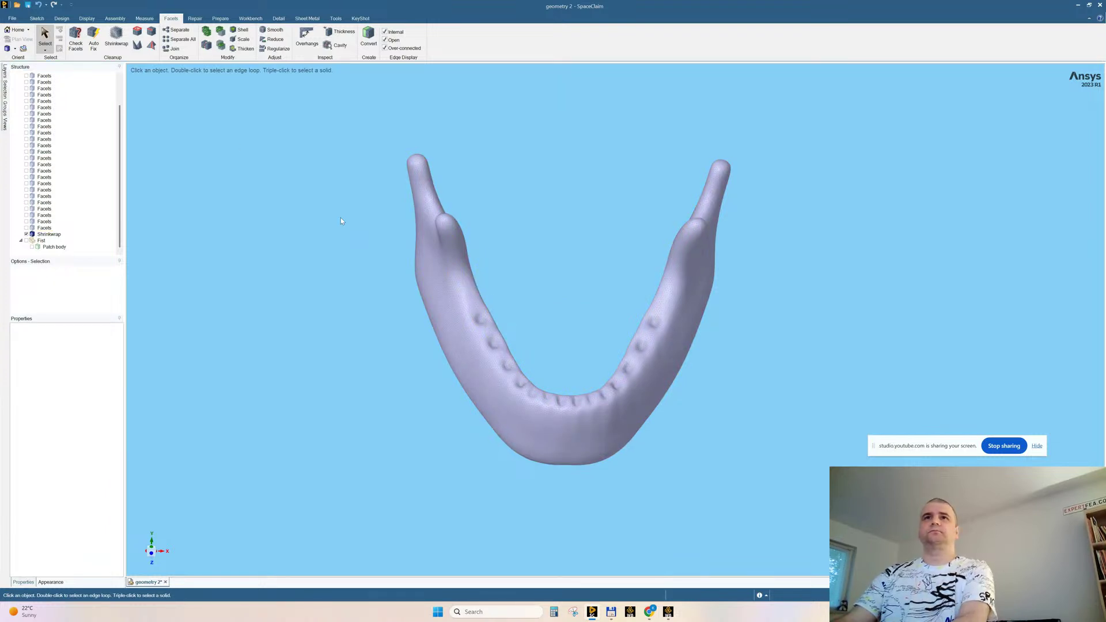
Check the shrinkwrapped jaw for self-intersections and leave the check
{"action": "left_click", "coordinate": [137, 45]}
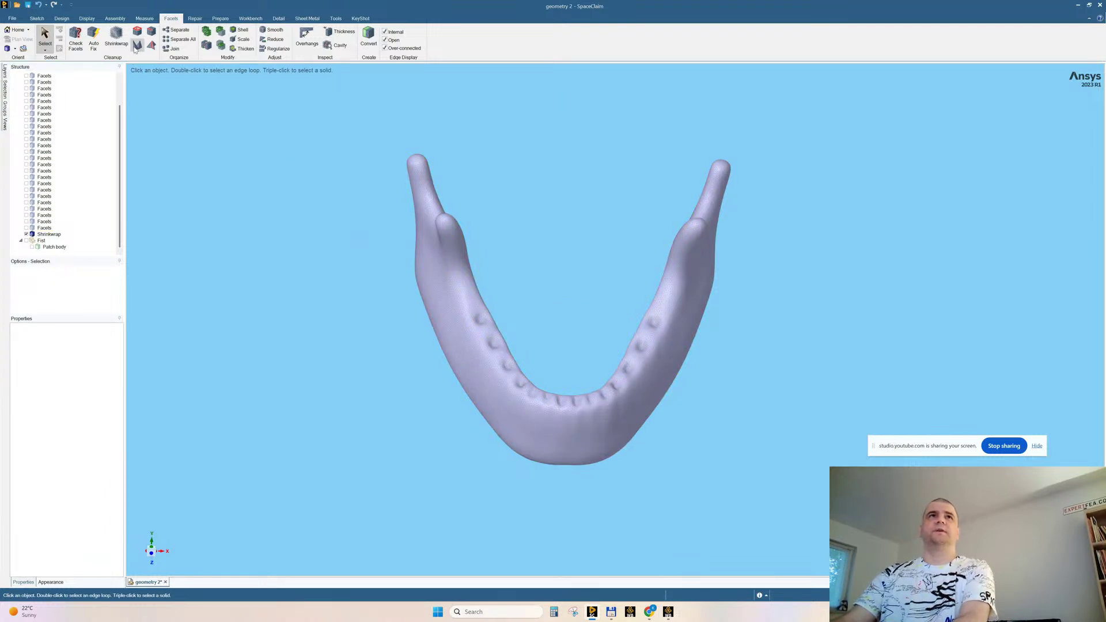
{"action": "left_click", "coordinate": [151, 31]}
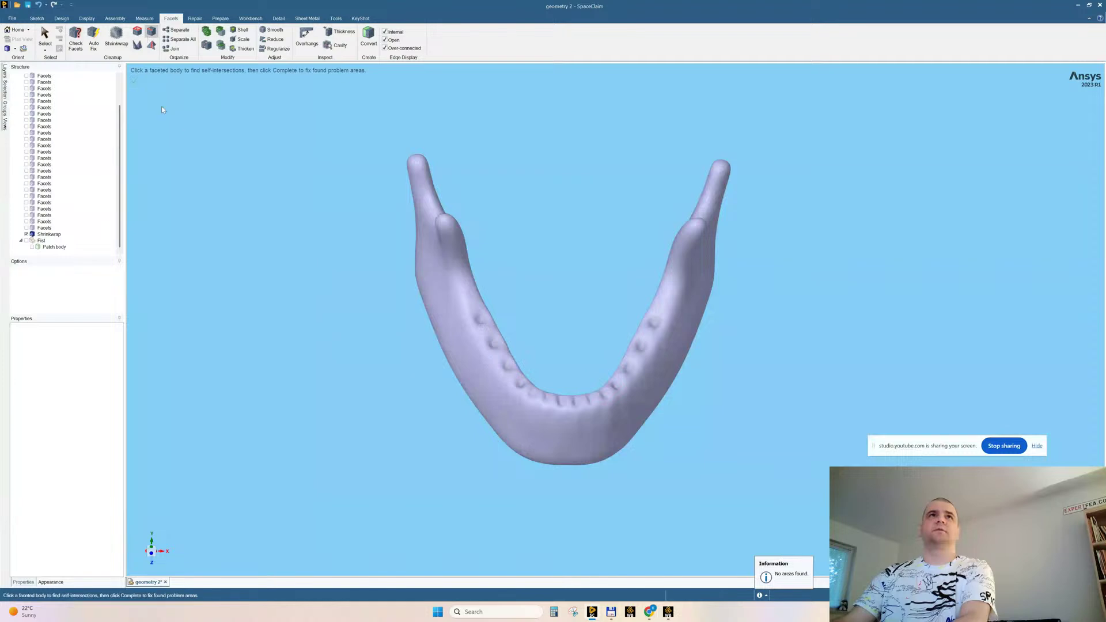
{"action": "key", "text": "Escape"}
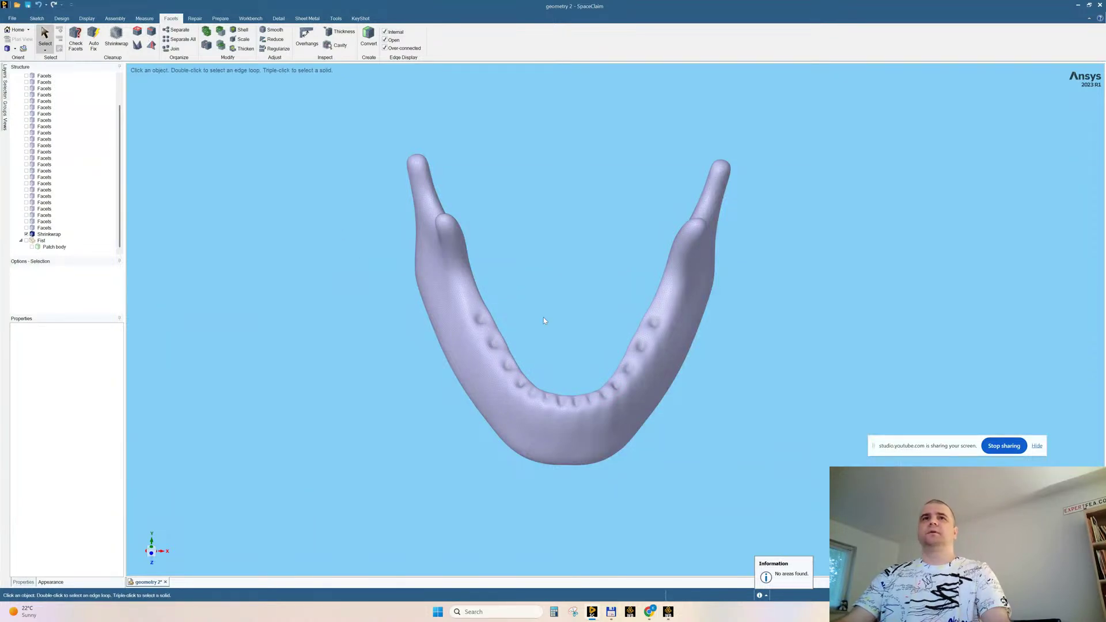
Show all skull, teeth and jaw facets together with the Fist component hidden, and view the complete skull from the front
{"action": "scroll", "coordinate": [544, 321], "scroll_direction": "up", "scroll_amount": 5}
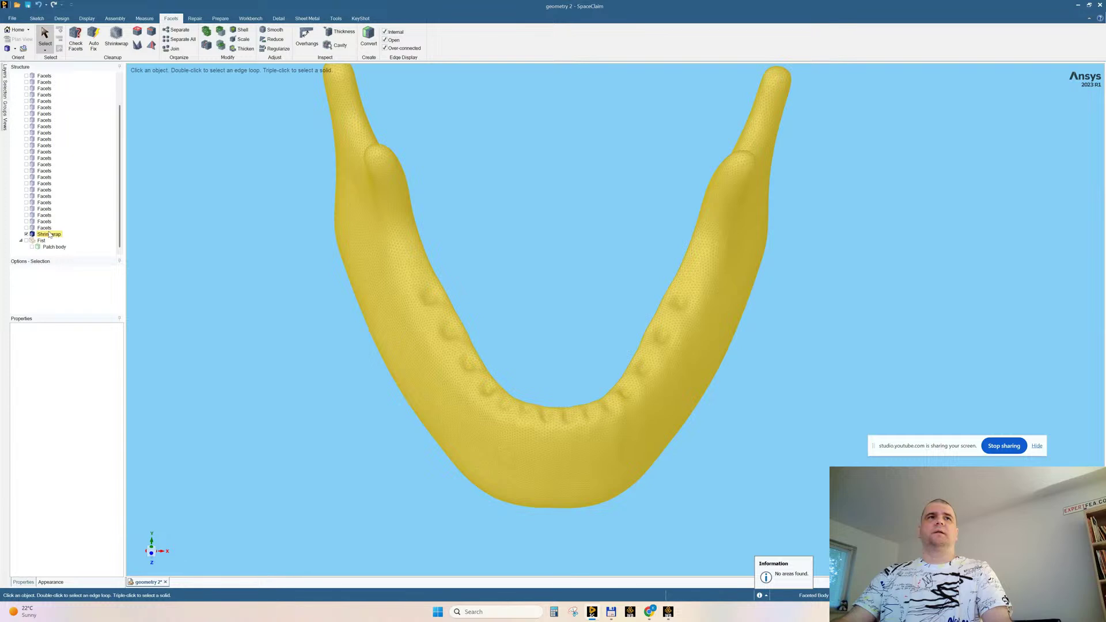
{"action": "scroll", "coordinate": [52, 215], "scroll_direction": "up", "scroll_amount": 3}
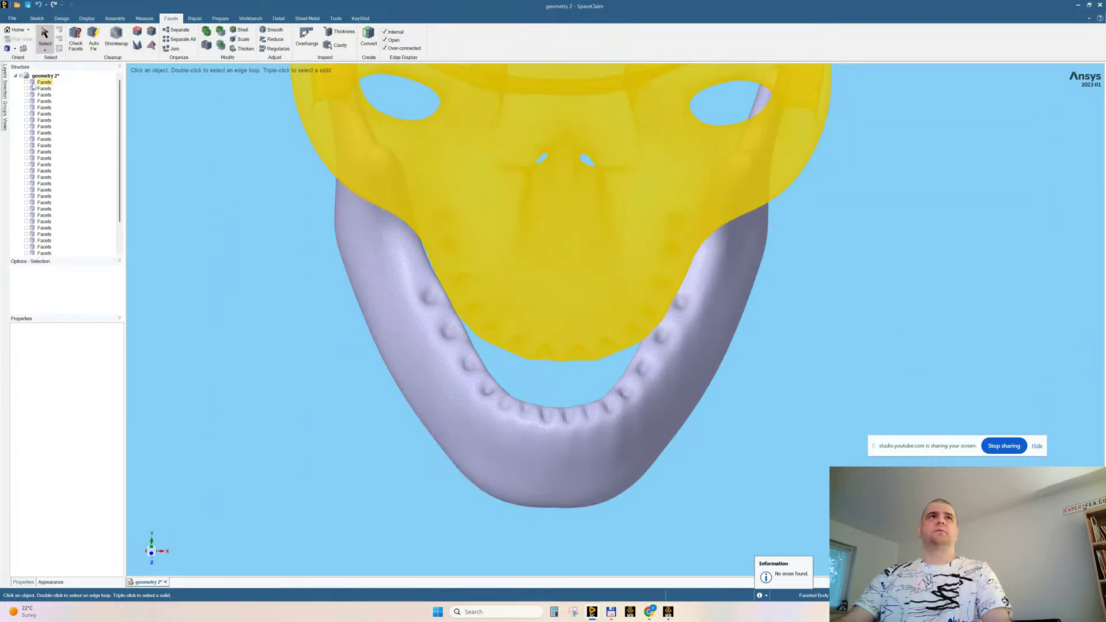
{"action": "left_click", "coordinate": [43, 83]}
{"action": "scroll", "coordinate": [49, 219], "scroll_direction": "down", "scroll_amount": 1}
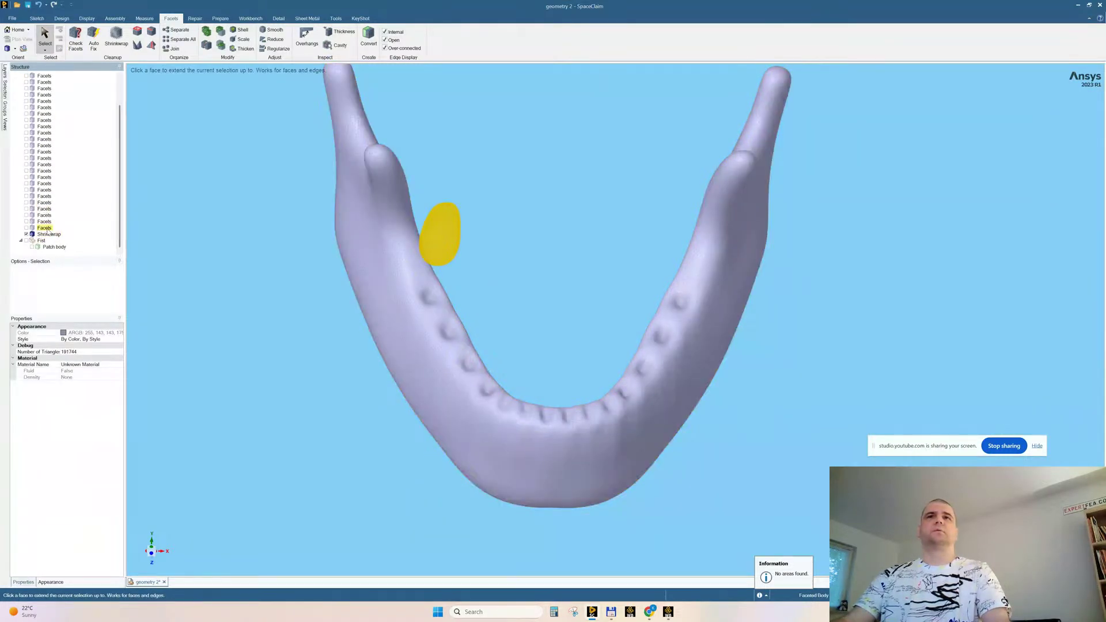
{"action": "left_click", "coordinate": [49, 228], "text": "shift"}
{"action": "right_click", "coordinate": [49, 229]}
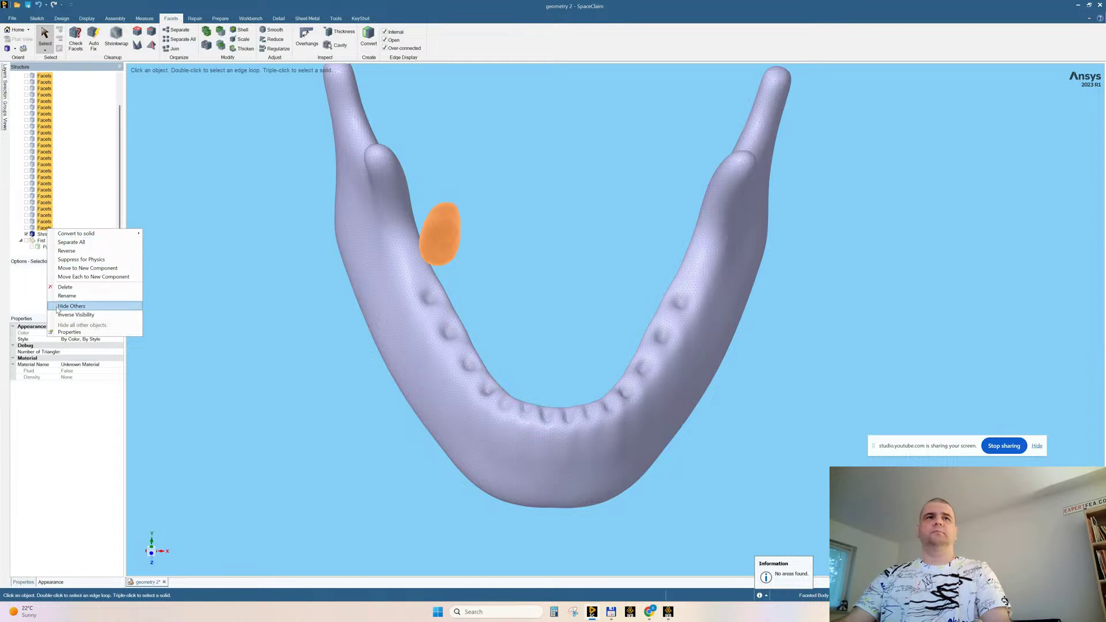
{"action": "left_click", "coordinate": [70, 306]}
{"action": "right_click", "coordinate": [244, 175]}
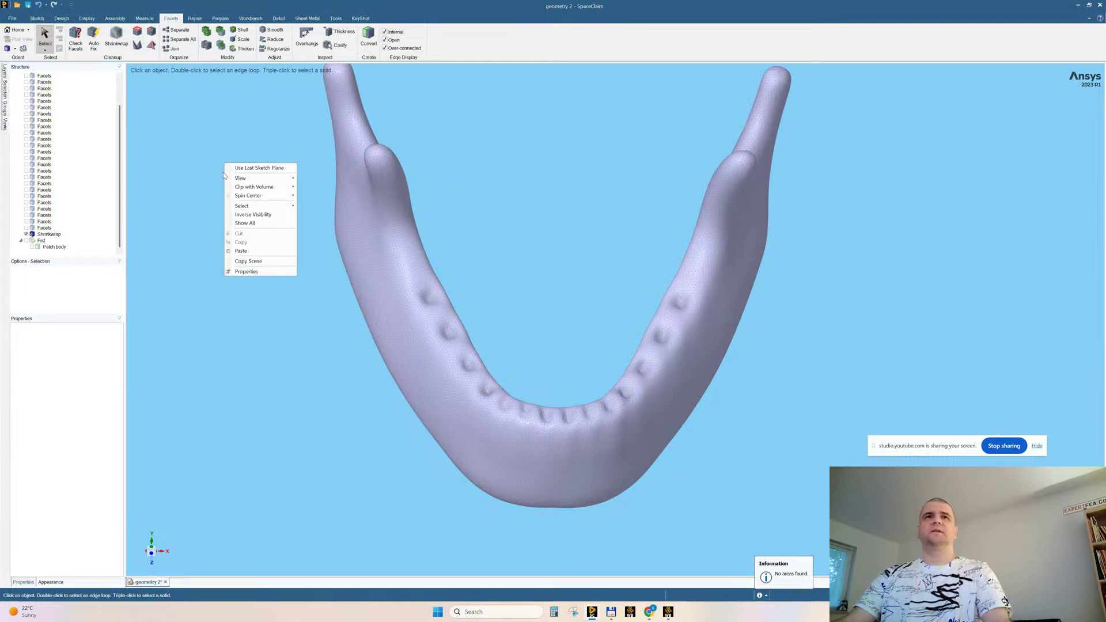
{"action": "left_click", "coordinate": [244, 225]}
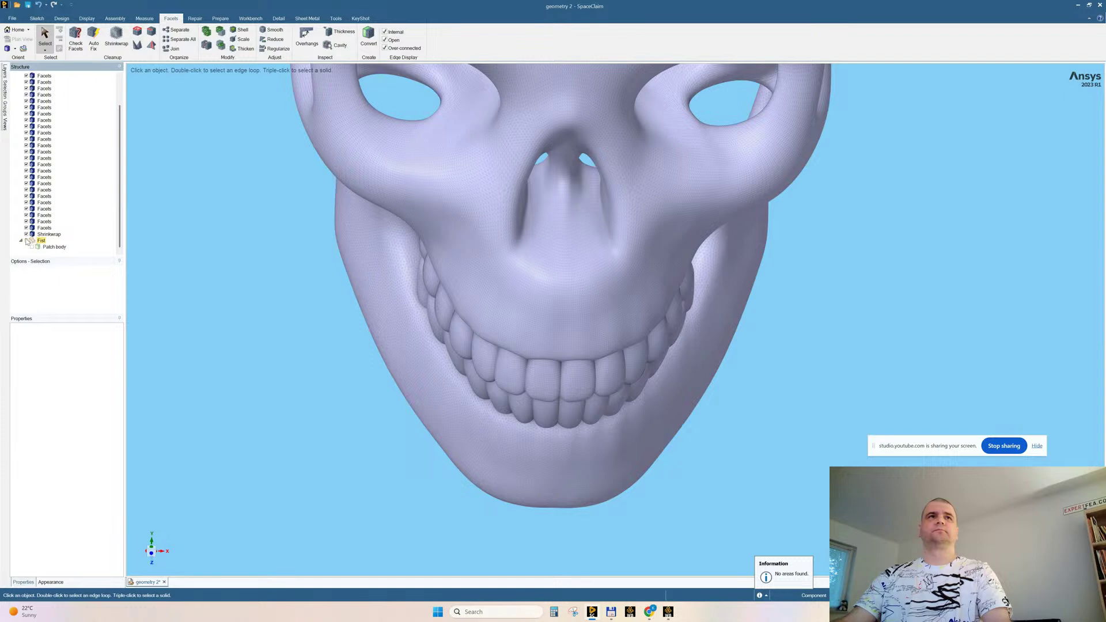
{"action": "middle_click_drag", "start_coordinate": [418, 344], "coordinate": [408, 294]}
{"action": "scroll", "coordinate": [434, 331], "scroll_direction": "down", "scroll_amount": 2}
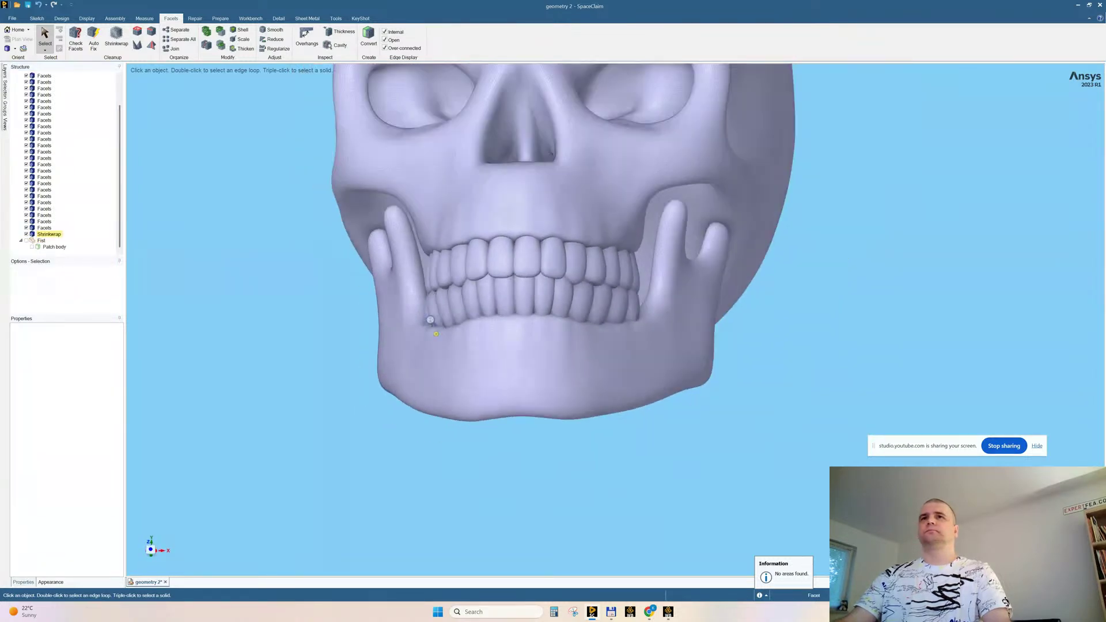
{"action": "scroll", "coordinate": [430, 320], "scroll_direction": "down", "scroll_amount": 5}
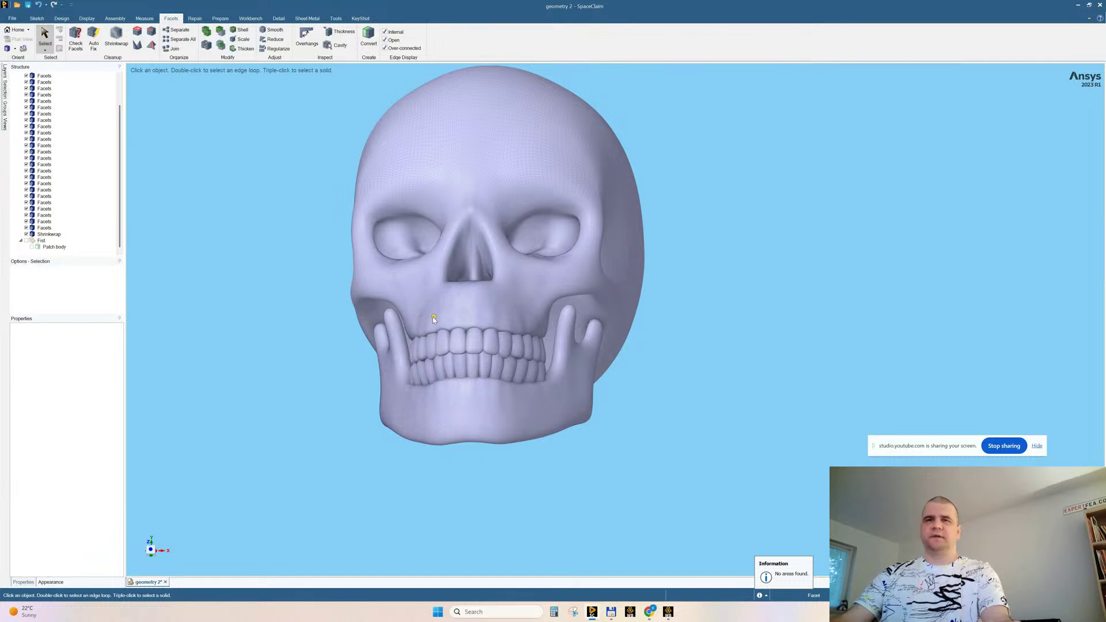
Run Auto Skin on all visible faceted bodies of the skull, teeth and shrinkwrapped jaw
{"action": "left_click", "coordinate": [335, 18]}
{"action": "left_click", "coordinate": [45, 38]}
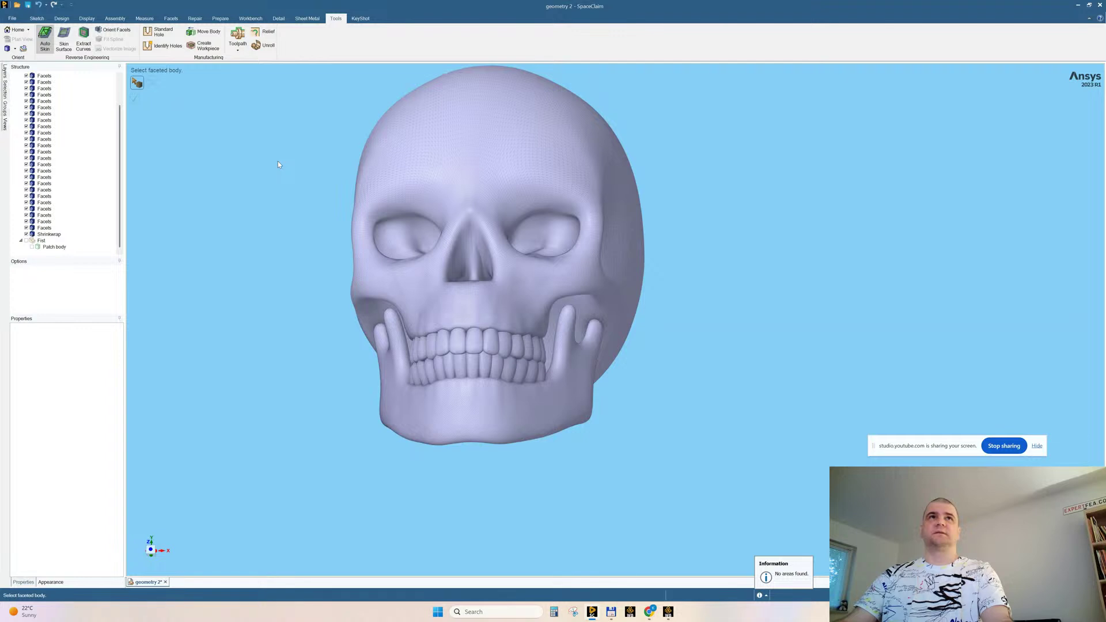
{"action": "left_click", "coordinate": [419, 124]}
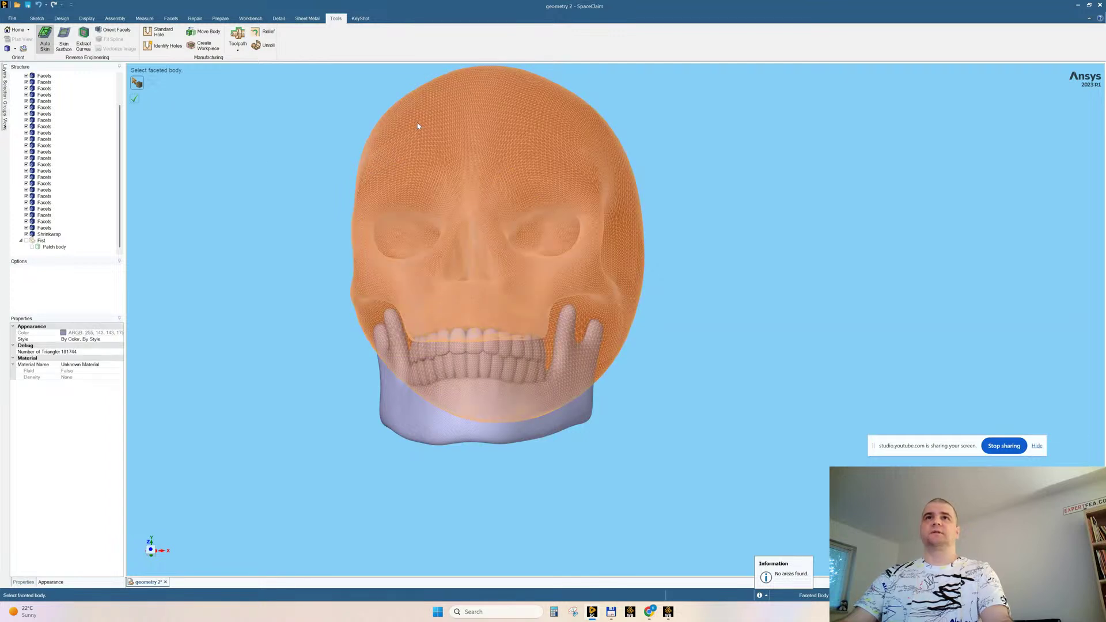
{"action": "key", "text": "ctrl+a"}
{"action": "left_click", "coordinate": [136, 102]}
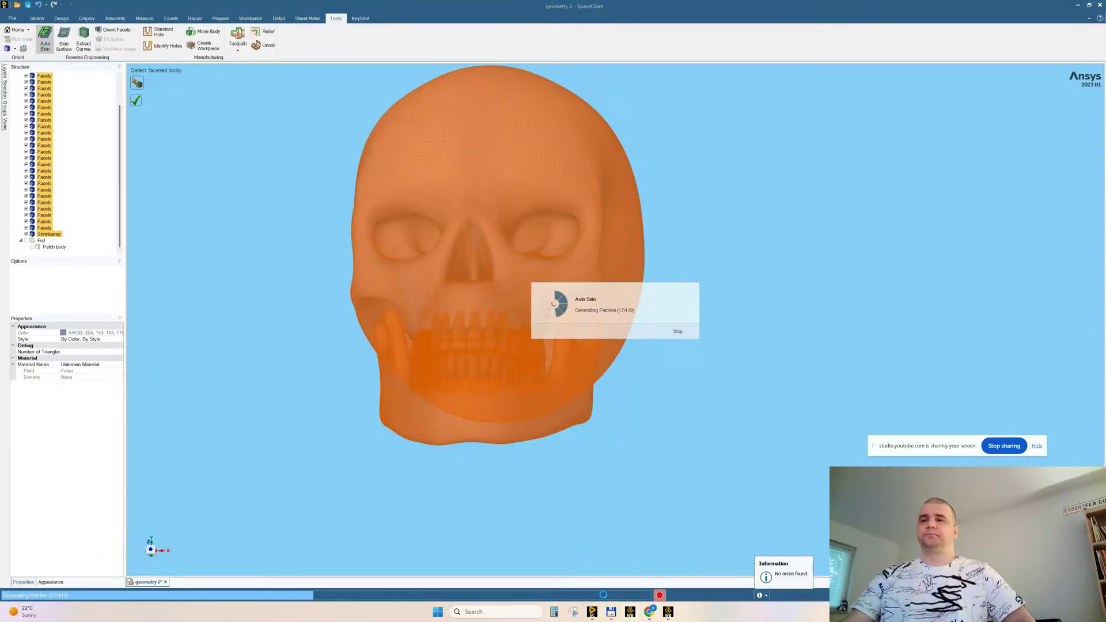
Switch to the YouTube Studio browser window to check the live chat, and minimize it to return to SpaceClaim
{"action": "mouse_move", "coordinate": [650, 612]}
{"action": "left_click", "coordinate": [581, 579]}
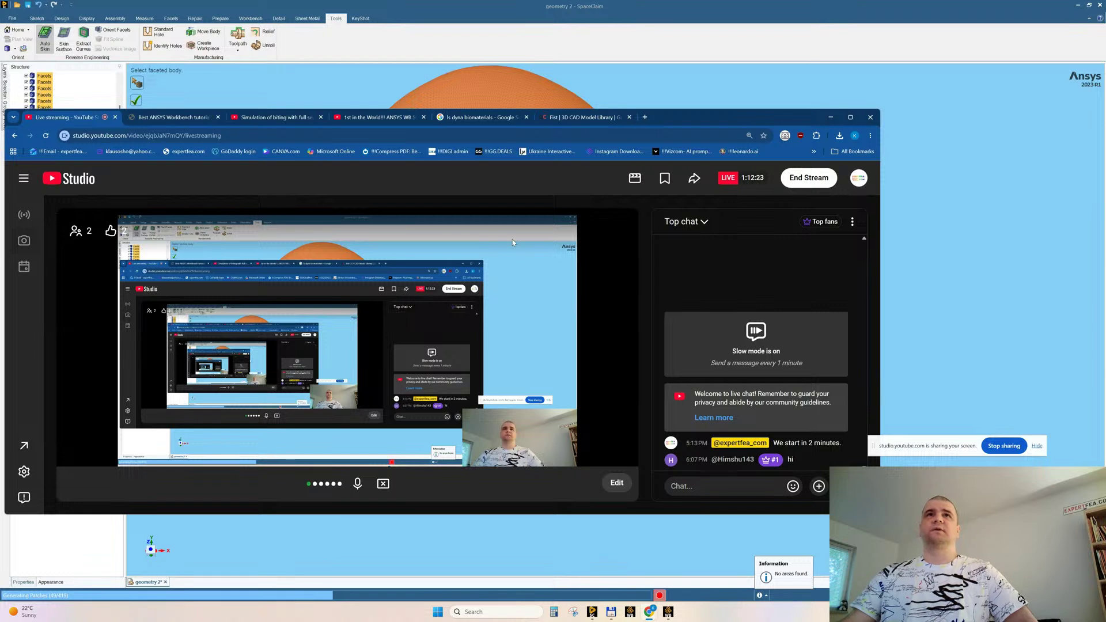
{"action": "left_click", "coordinate": [830, 117]}
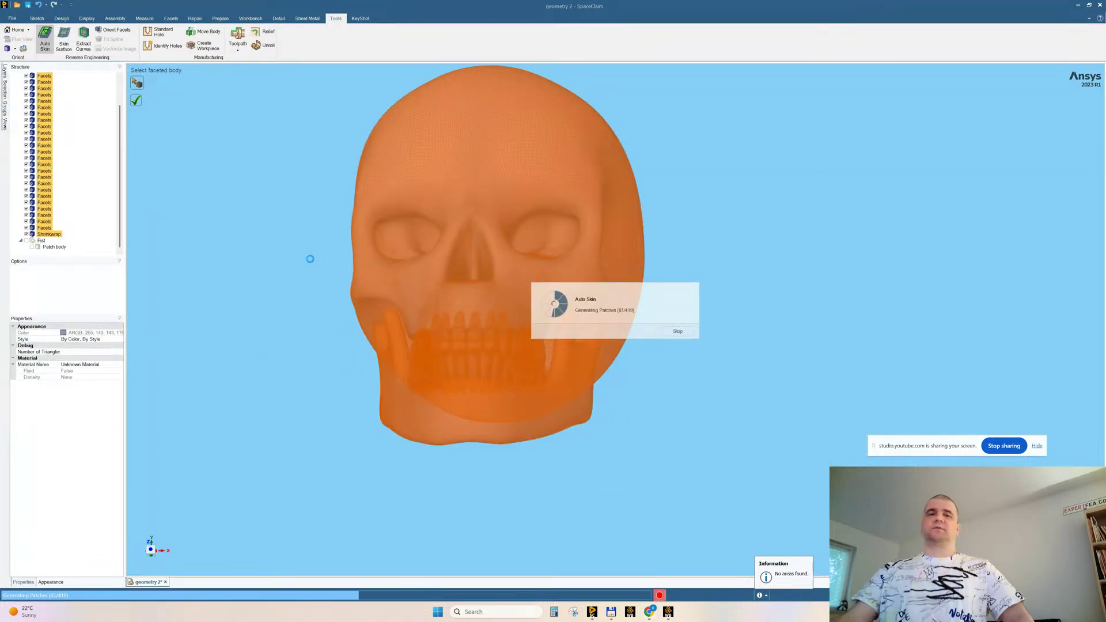
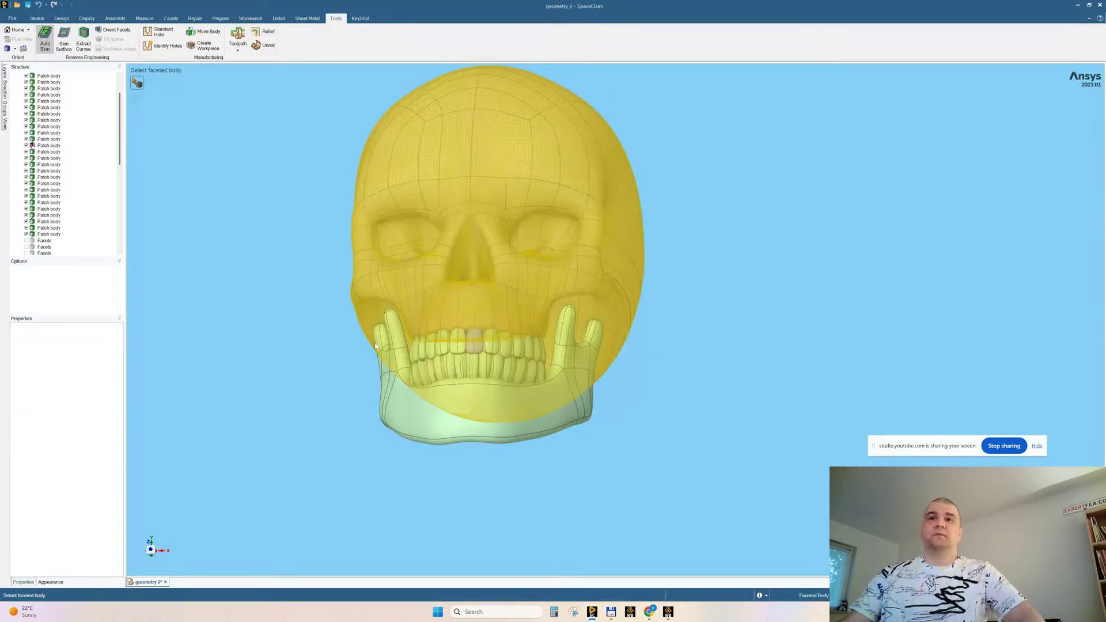
Examine the auto-skinned skull, jaw and teeth at an angle and look through the structure tree for the leftover source facets
{"action": "middle_click_drag", "start_coordinate": [714, 310], "coordinate": [712, 341]}
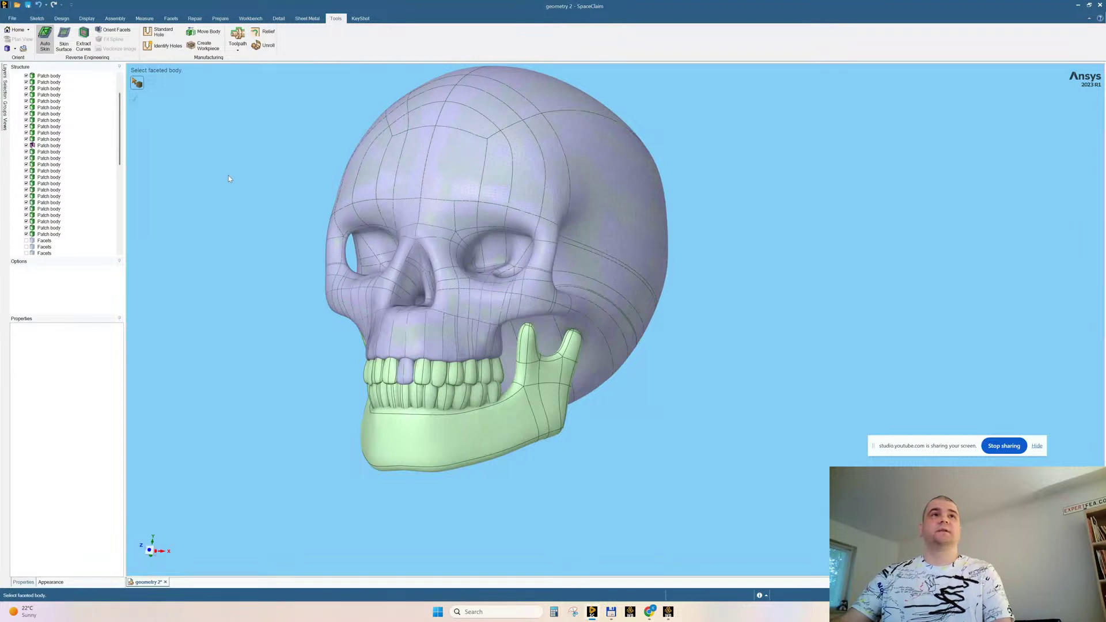
{"action": "scroll", "coordinate": [72, 160], "scroll_direction": "down", "scroll_amount": 6}
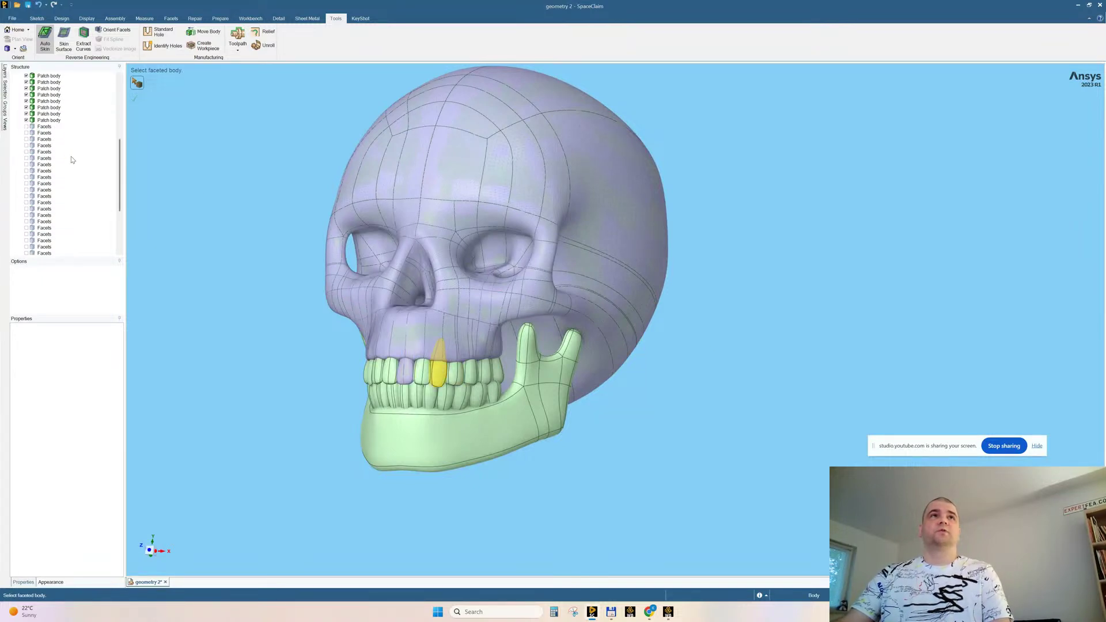
{"action": "scroll", "coordinate": [72, 160], "scroll_direction": "down", "scroll_amount": 5}
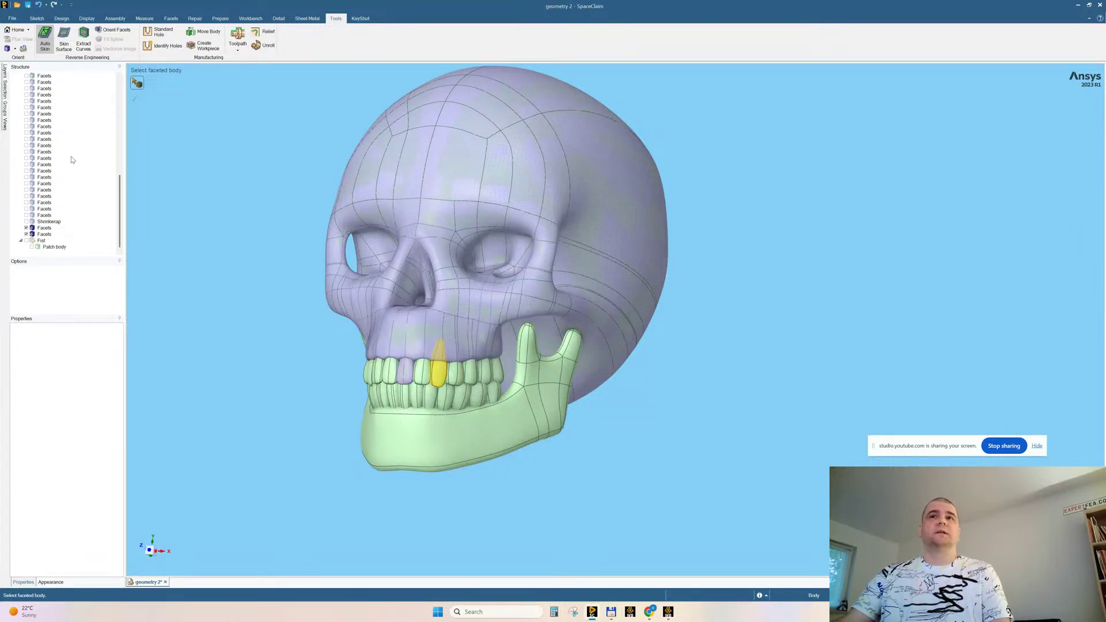
{"action": "scroll", "coordinate": [70, 157], "scroll_direction": "up", "scroll_amount": 5}
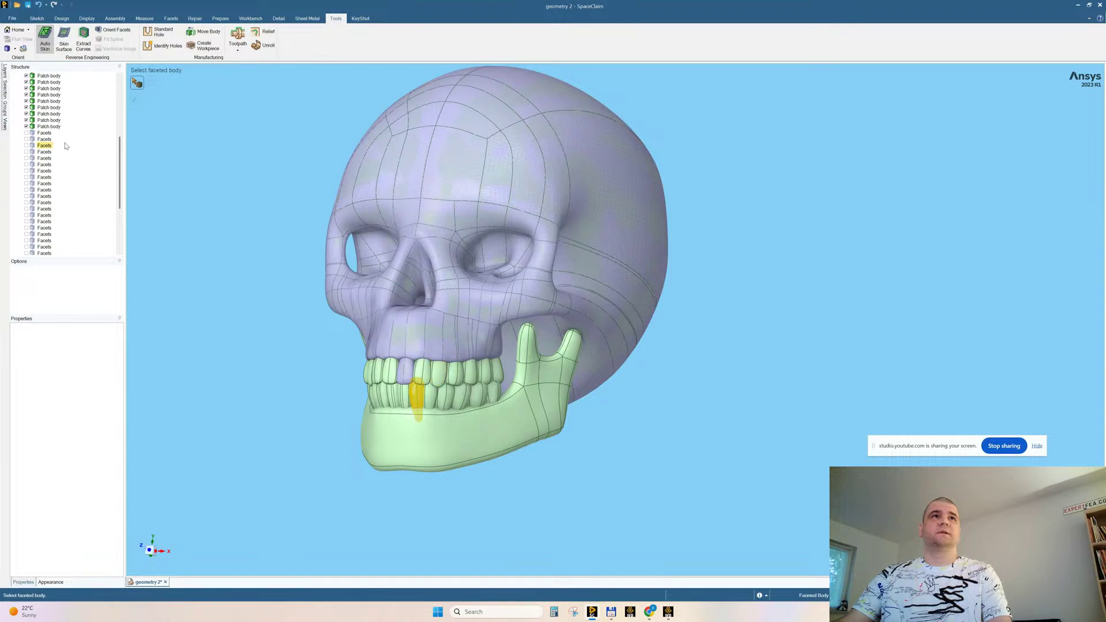
{"action": "left_click", "coordinate": [45, 133]}
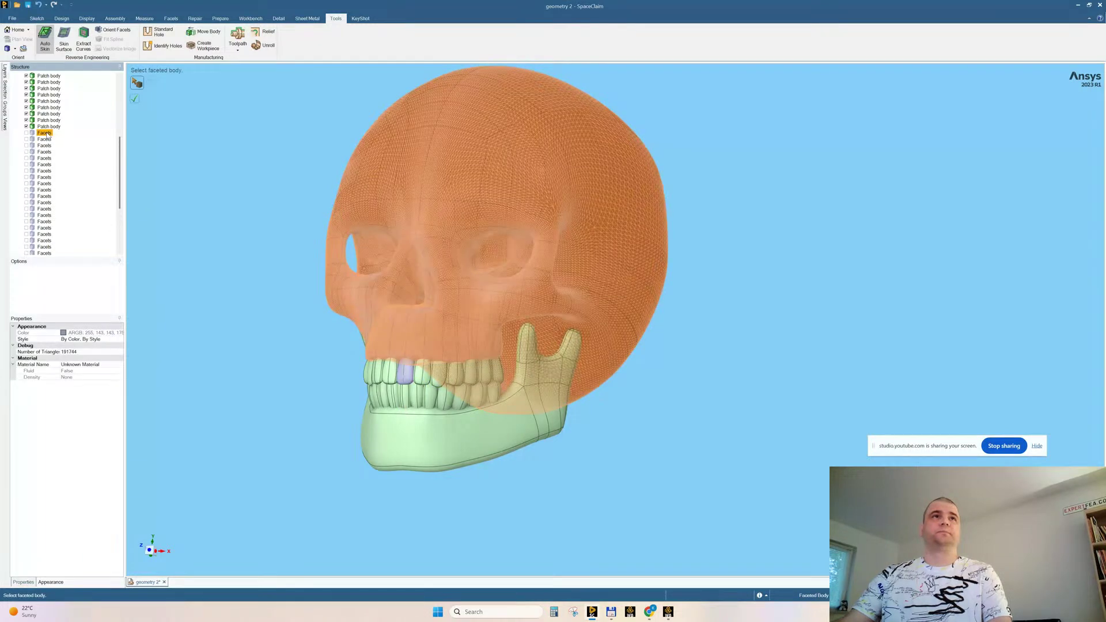
{"action": "scroll", "coordinate": [51, 202], "scroll_direction": "down", "scroll_amount": 5}
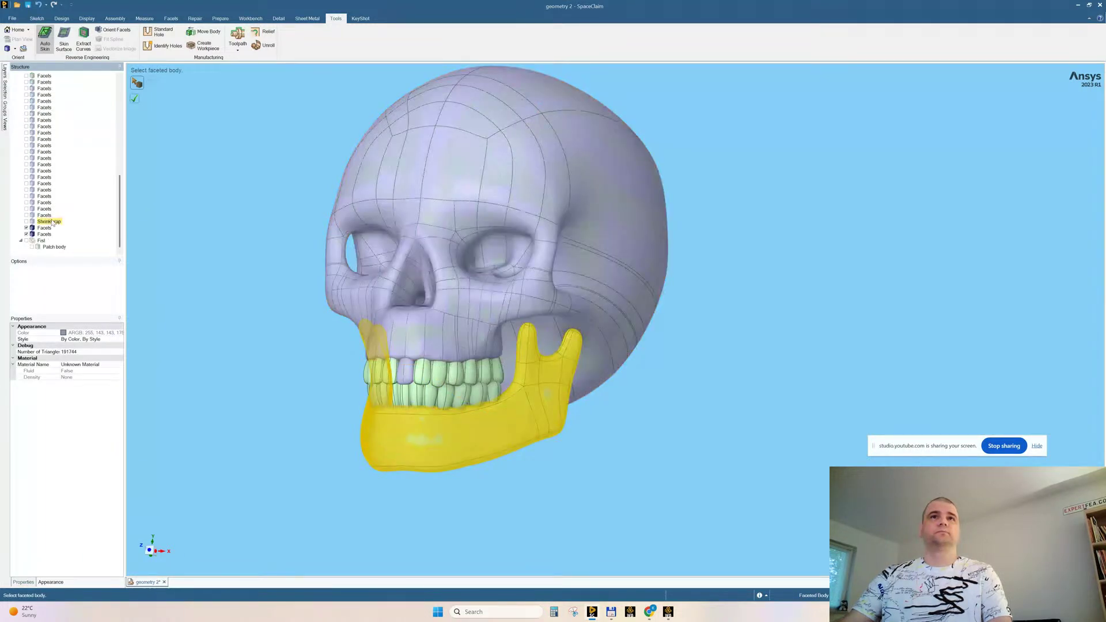
{"action": "left_click", "coordinate": [52, 222]}
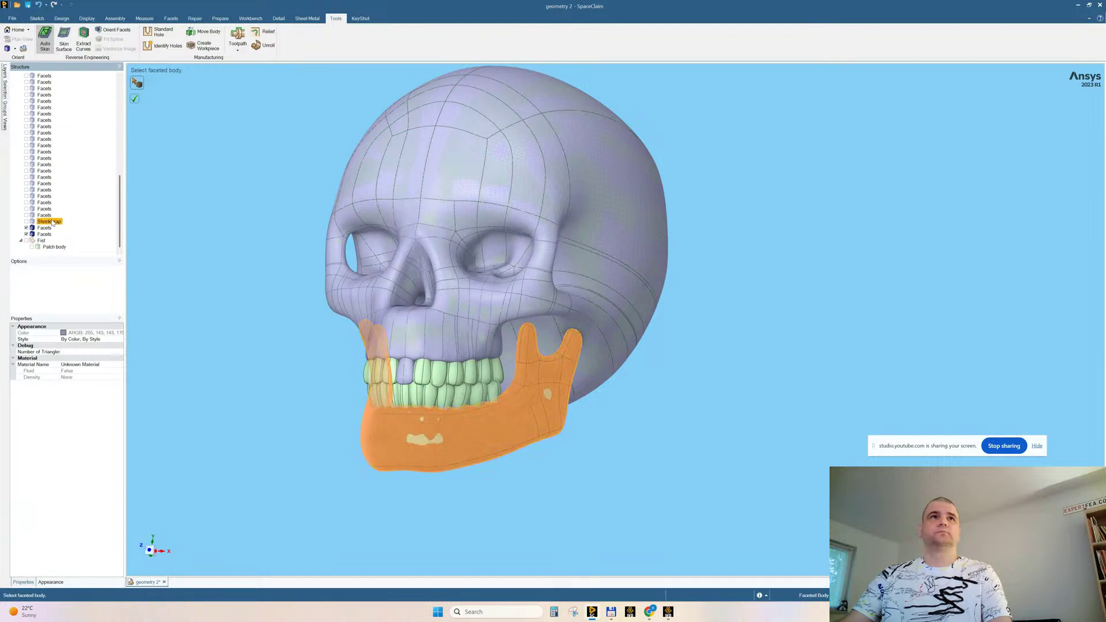
{"action": "scroll", "coordinate": [57, 190], "scroll_direction": "up", "scroll_amount": 5}
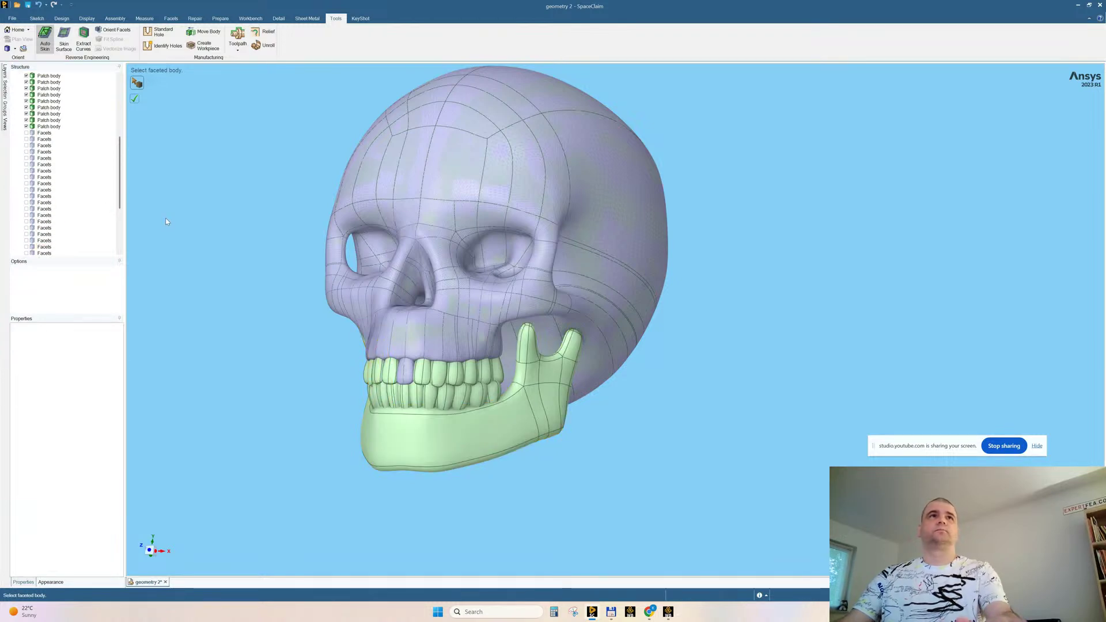
Leave Auto Skin and delete the hidden source facets, from the first one through the Shrinkwrap body
{"action": "key", "text": "Escape"}
{"action": "scroll", "coordinate": [62, 198], "scroll_direction": "down", "scroll_amount": 5}
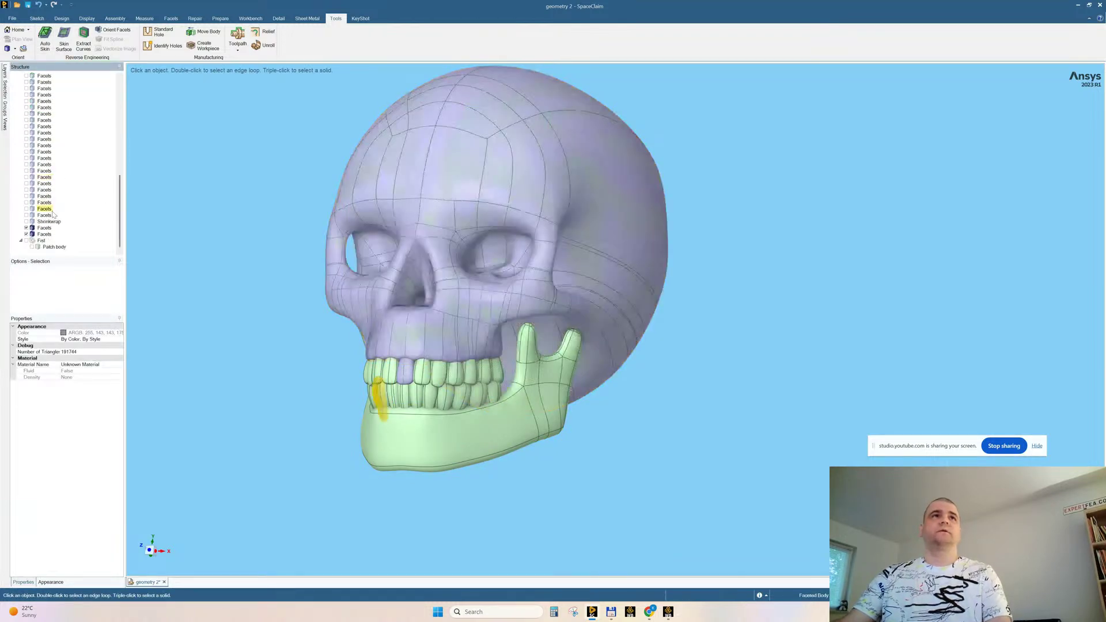
{"action": "left_click", "coordinate": [49, 223]}
{"action": "key", "text": "Delete"}
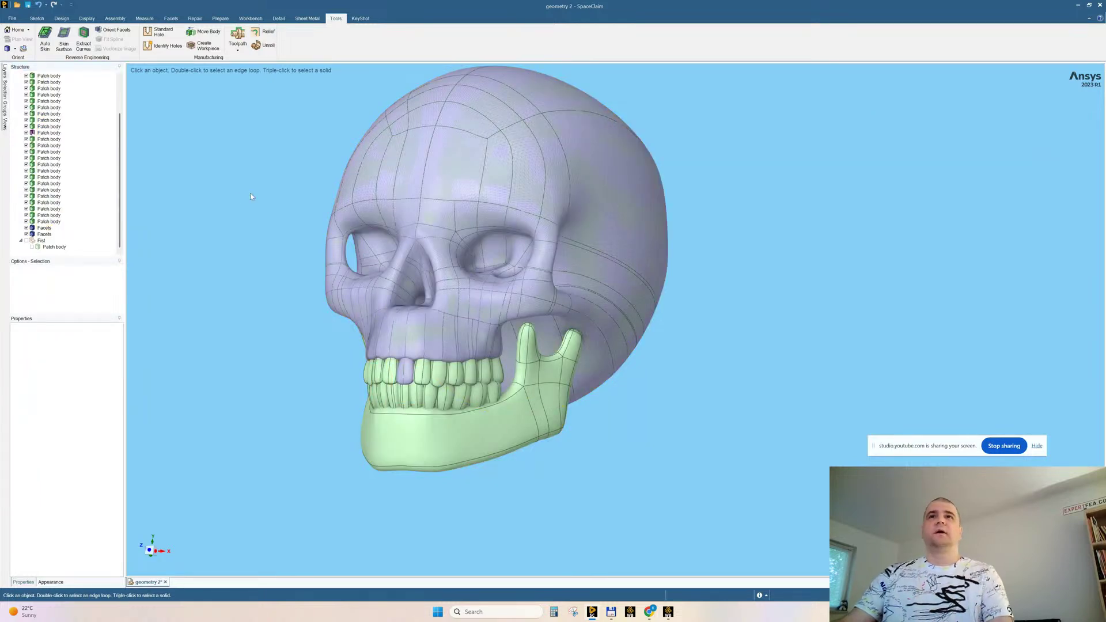
Isolate the first of the two remaining Facets bodies by hiding all other bodies
{"action": "middle_click_drag", "start_coordinate": [250, 193], "coordinate": [231, 242]}
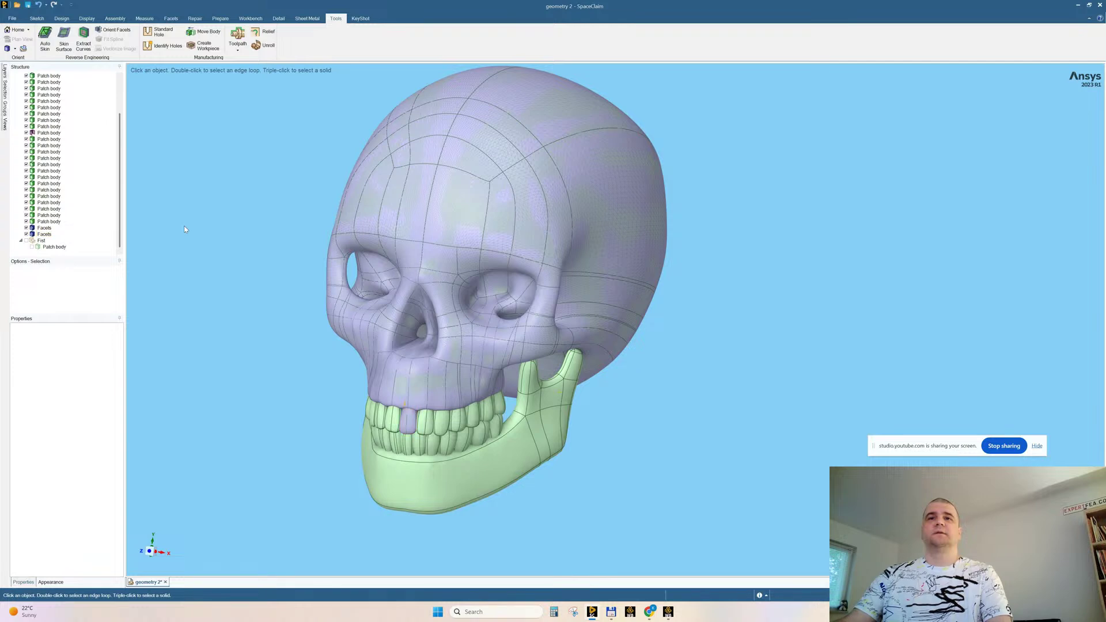
{"action": "middle_click_drag", "start_coordinate": [202, 234], "coordinate": [233, 228]}
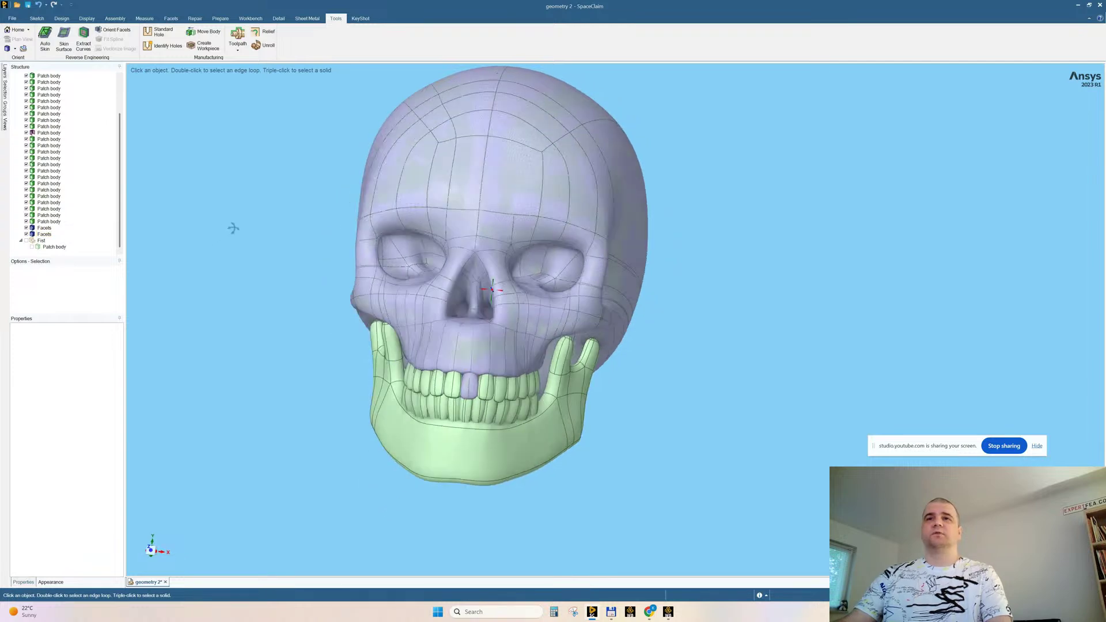
{"action": "left_click", "coordinate": [46, 228]}
{"action": "right_click", "coordinate": [47, 230]}
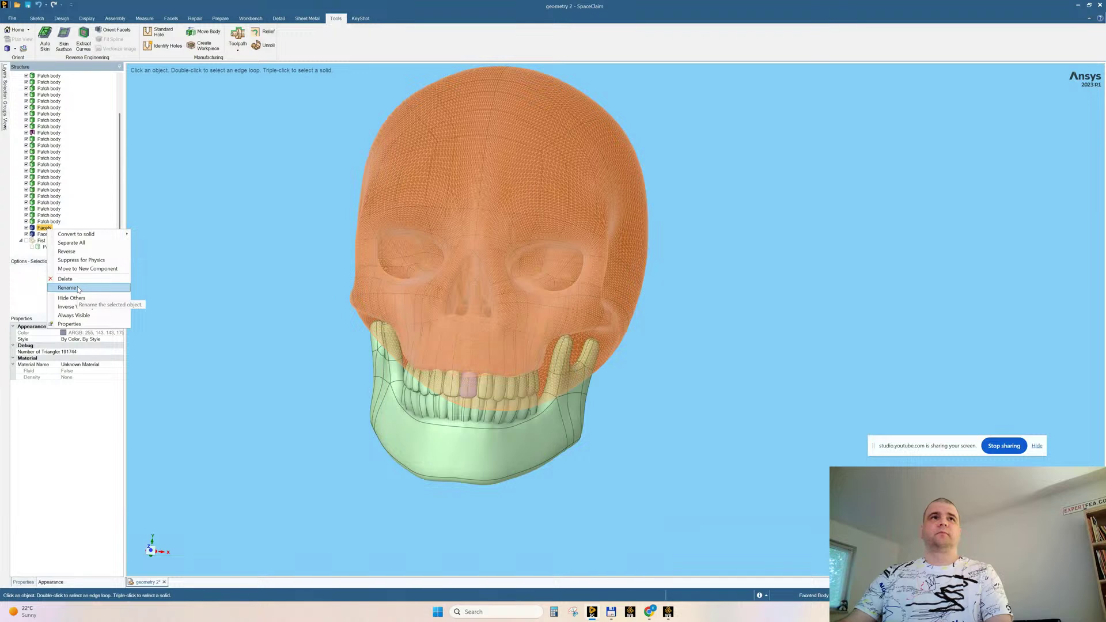
{"action": "left_click", "coordinate": [102, 298]}
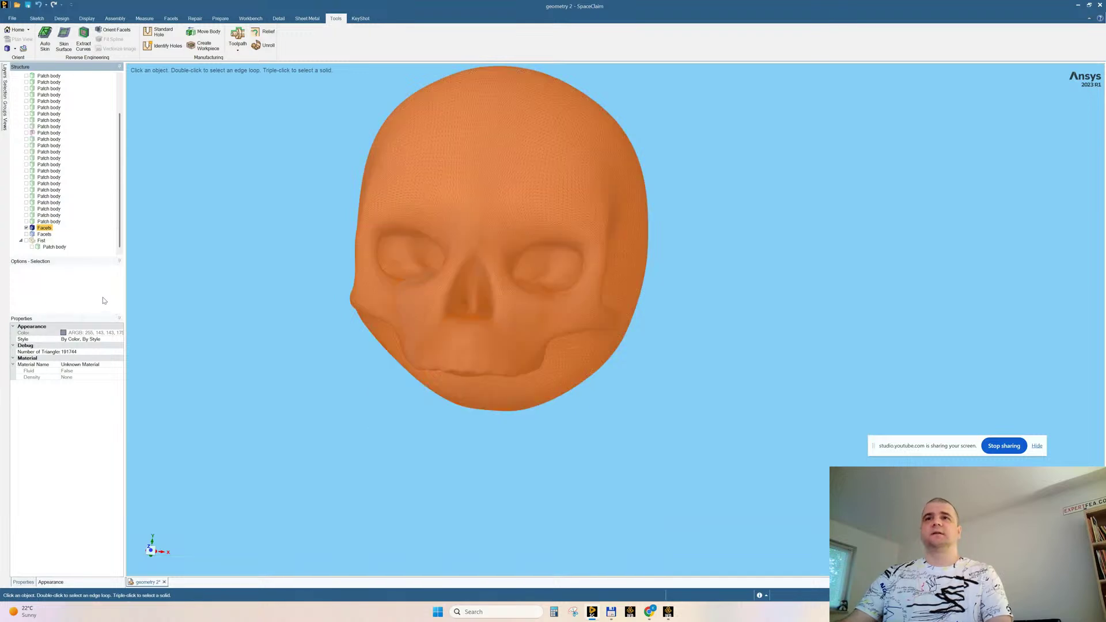
{"action": "left_click", "coordinate": [219, 242]}
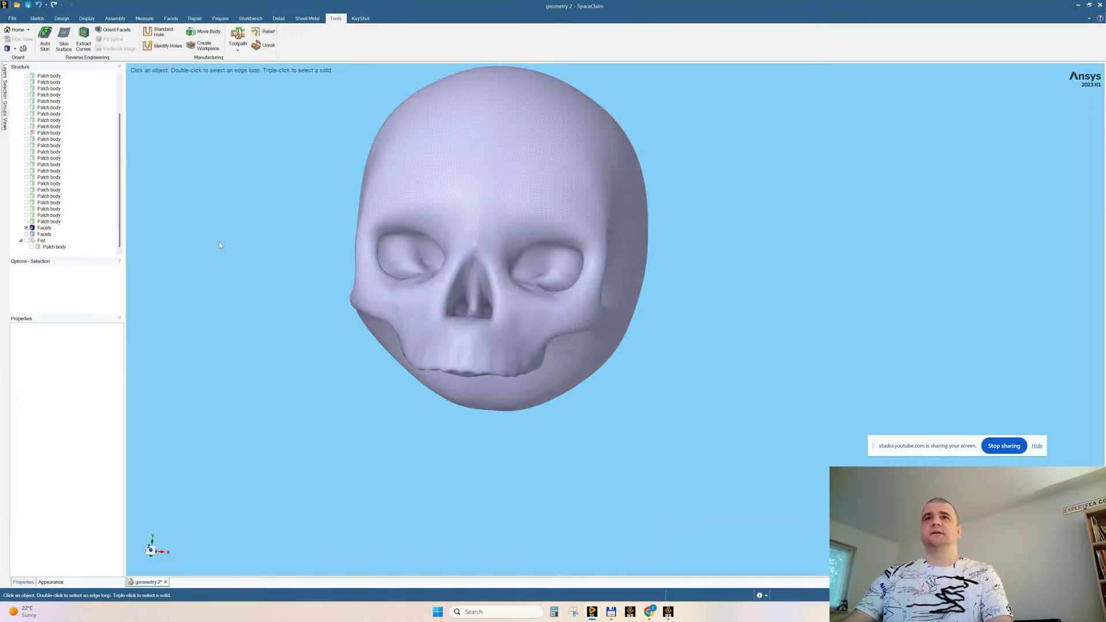
Hide the isolated skull facets and show only the first Patch body, the skinned skull
{"action": "left_click", "coordinate": [26, 228]}
{"action": "scroll", "coordinate": [32, 219], "scroll_direction": "up", "scroll_amount": 3}
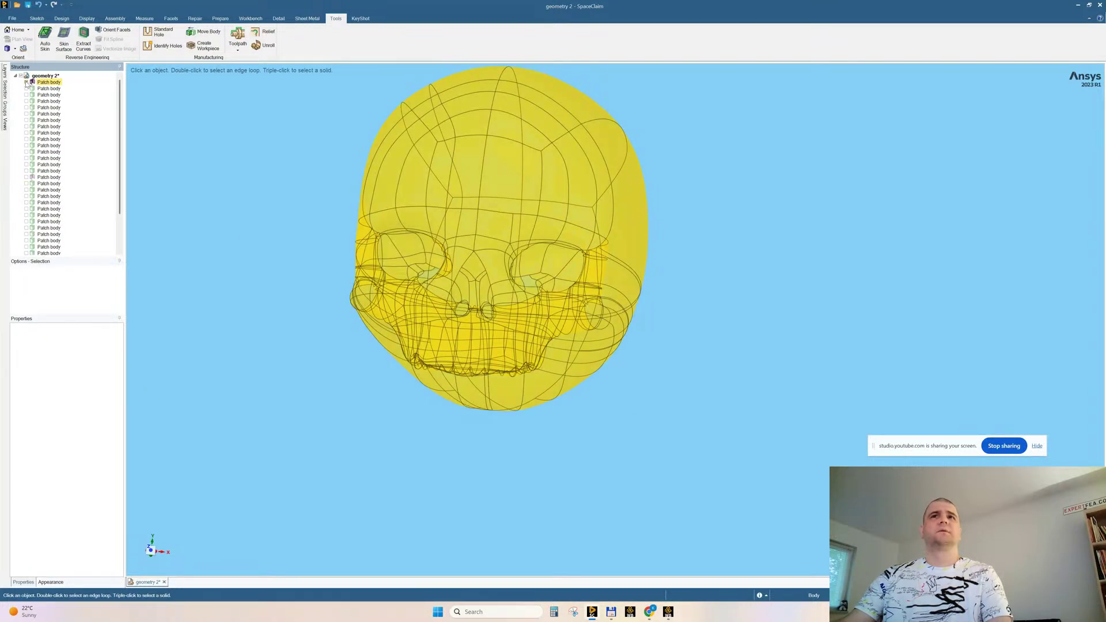
{"action": "left_click", "coordinate": [26, 82]}
{"action": "middle_click_drag", "start_coordinate": [306, 266], "coordinate": [482, 247]}
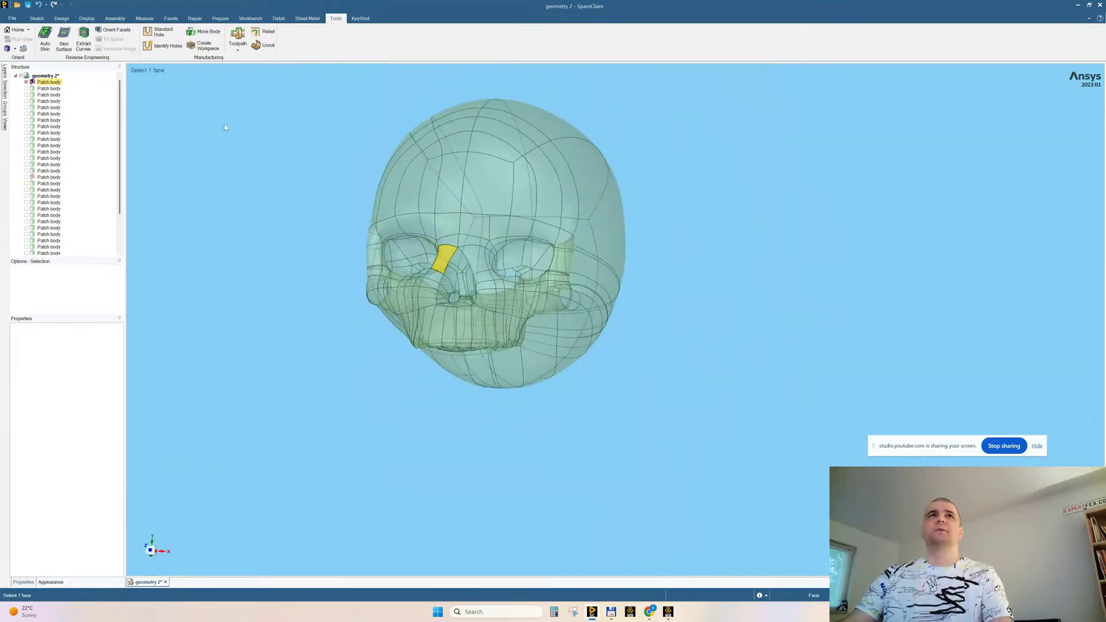
Run the Missing Faces repair on the skull patch body and fill the open loops inside both eye sockets
{"action": "left_click", "coordinate": [195, 19]}
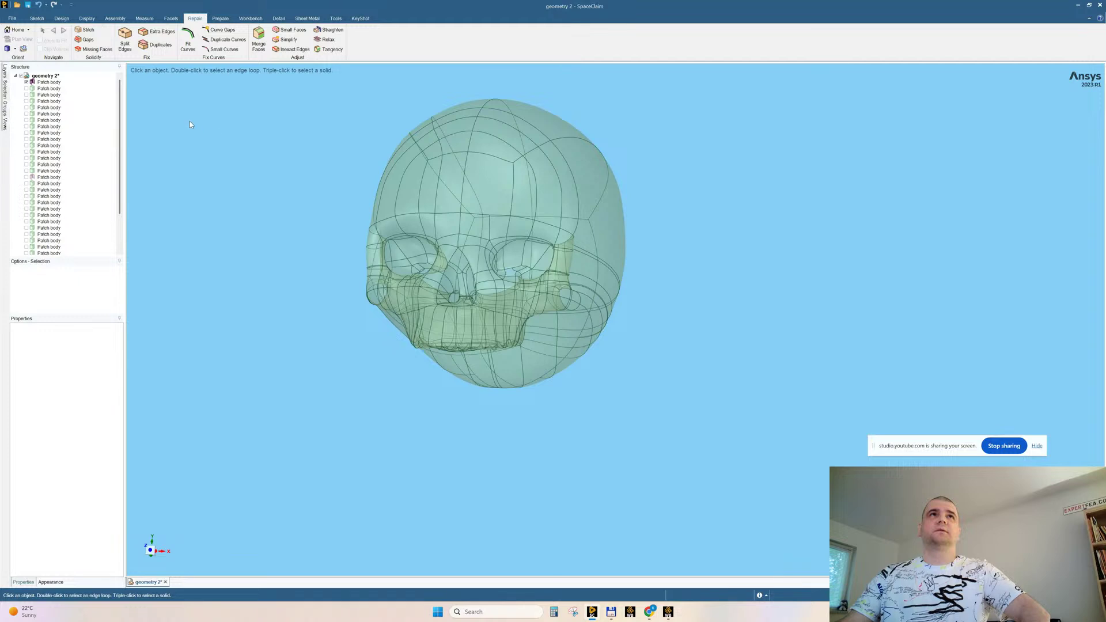
{"action": "left_click", "coordinate": [91, 51]}
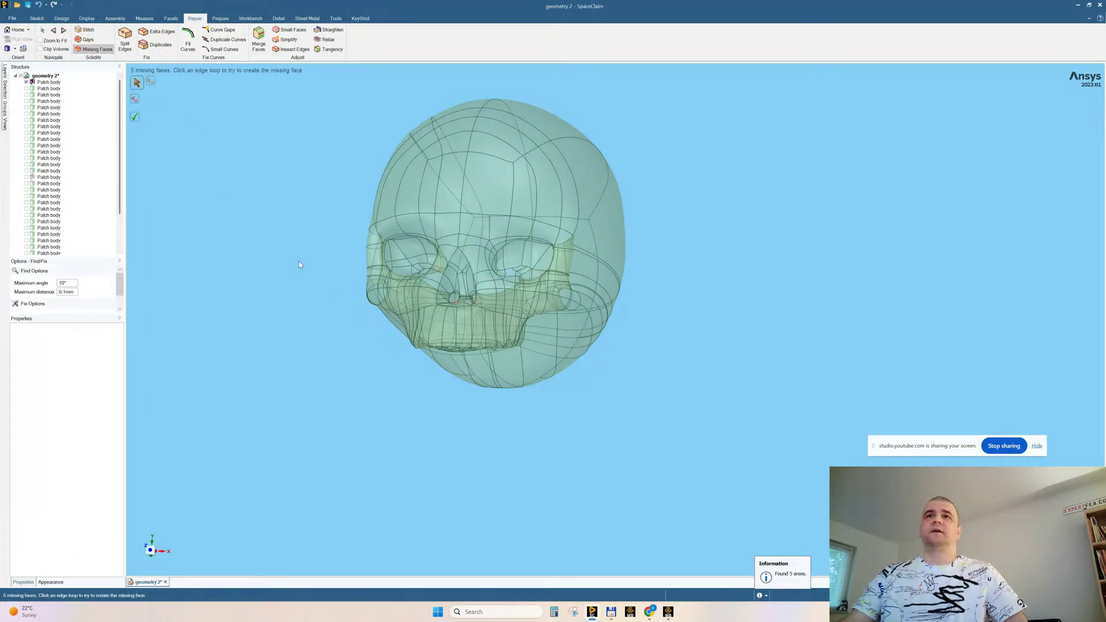
{"action": "mouse_move", "coordinate": [298, 265]}
{"action": "middle_mouse_down"}
{"action": "mouse_move", "coordinate": [326, 277]}
{"action": "mouse_move", "coordinate": [327, 300]}
{"action": "middle_mouse_up"}
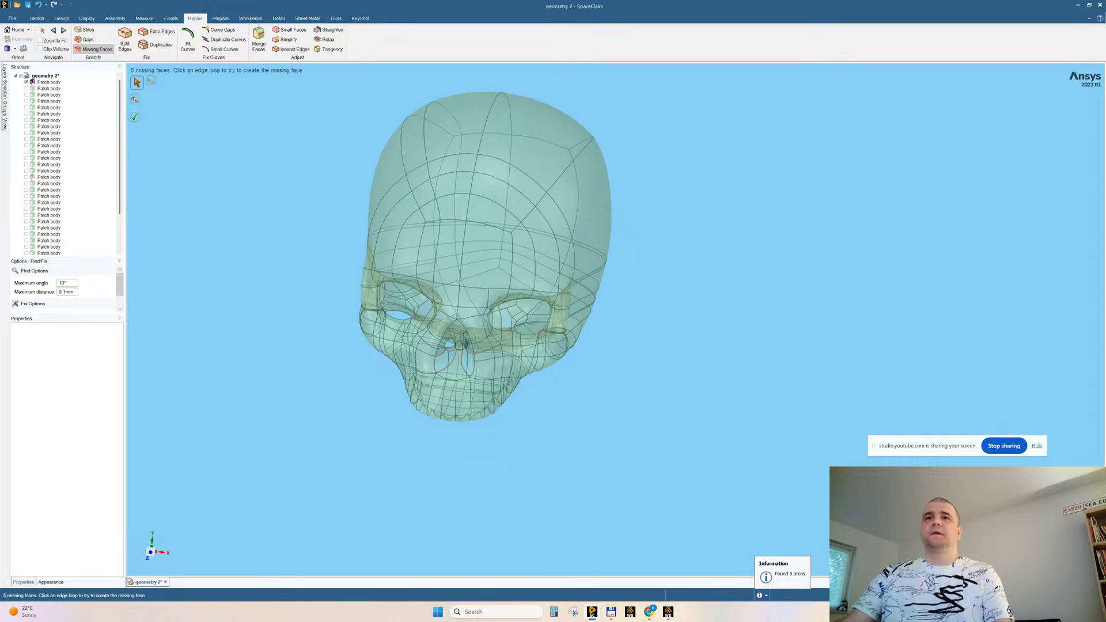
{"action": "scroll", "coordinate": [504, 361], "scroll_direction": "up", "scroll_amount": 6}
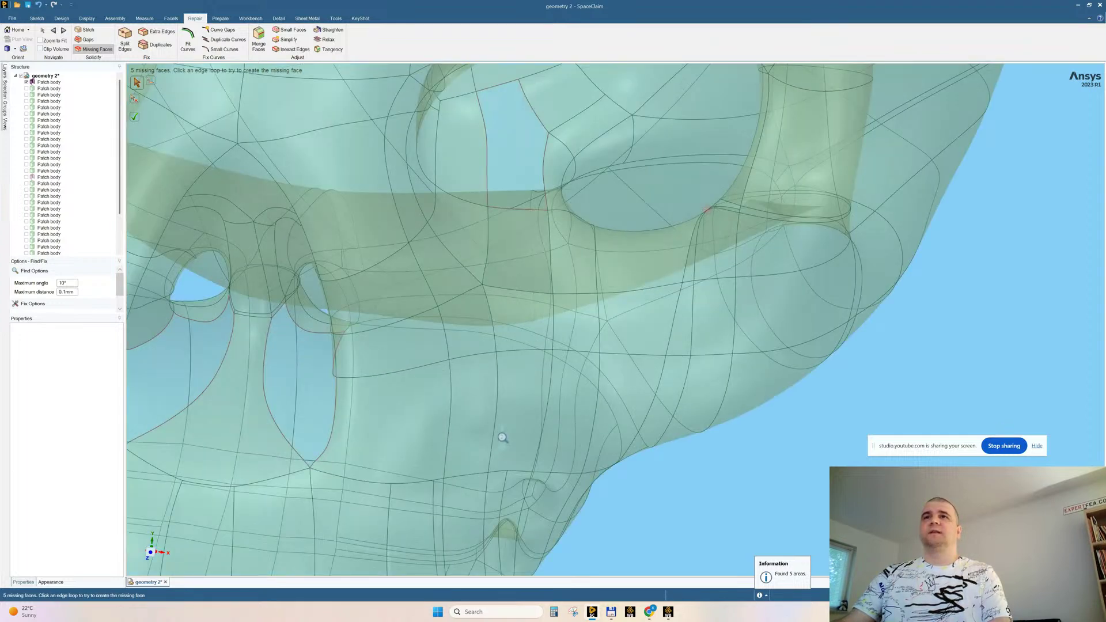
{"action": "scroll", "coordinate": [503, 438], "scroll_direction": "down", "scroll_amount": 5}
{"action": "scroll", "coordinate": [603, 262], "scroll_direction": "up", "scroll_amount": 4}
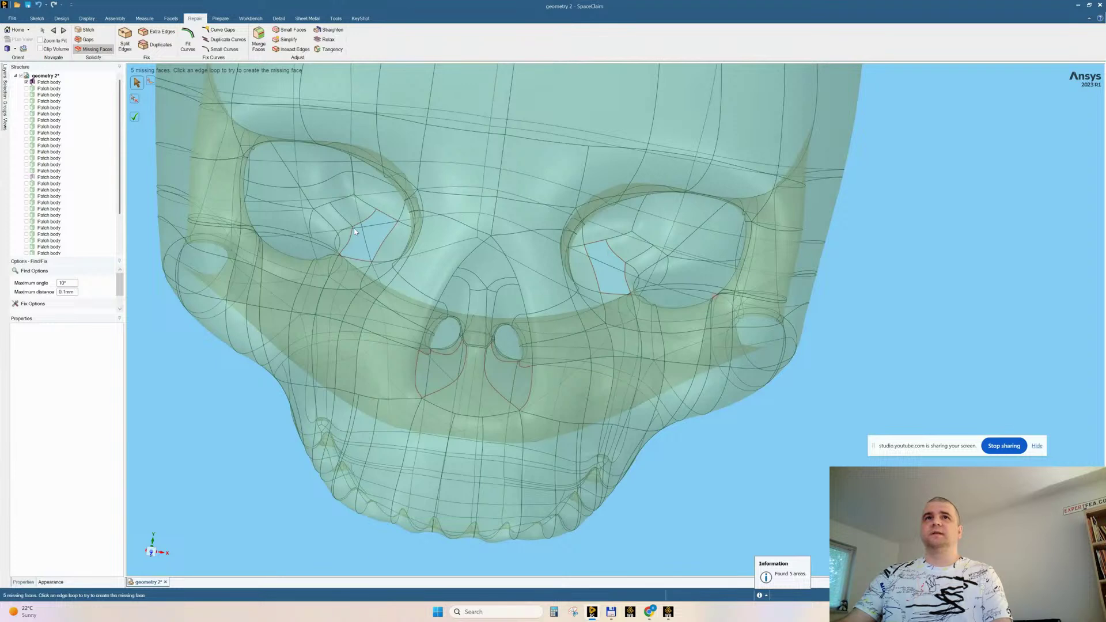
{"action": "left_click", "coordinate": [357, 244]}
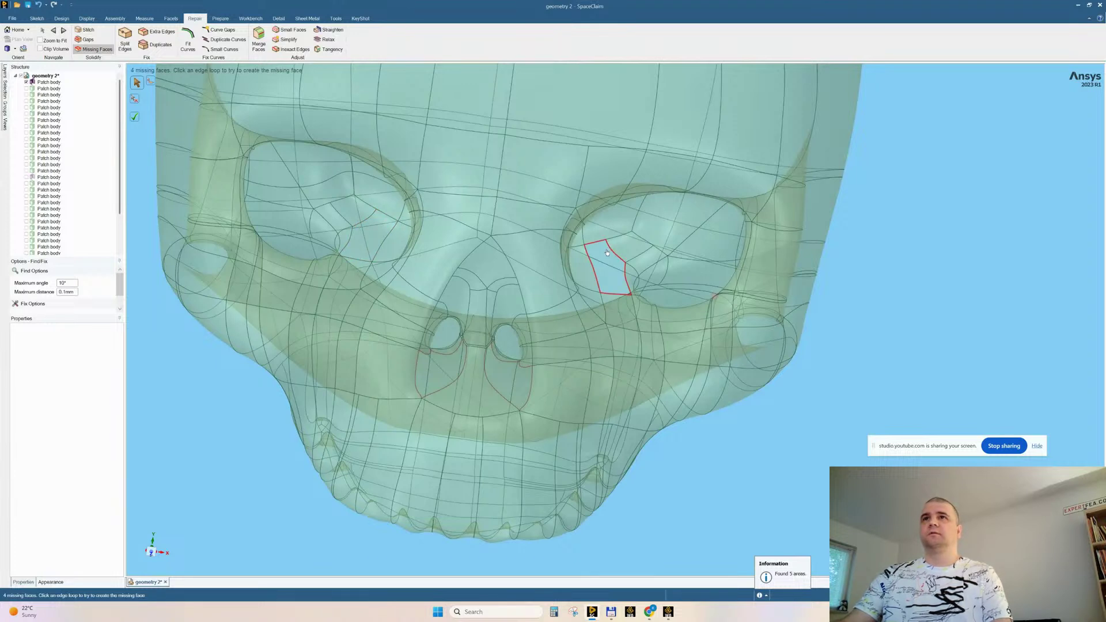
{"action": "left_click", "coordinate": [607, 310]}
Fill the two missing faces at the nasal cavity openings of the skull
{"action": "middle_click_drag", "start_coordinate": [607, 310], "coordinate": [639, 335]}
{"action": "middle_click_drag", "start_coordinate": [547, 354], "coordinate": [452, 405]}
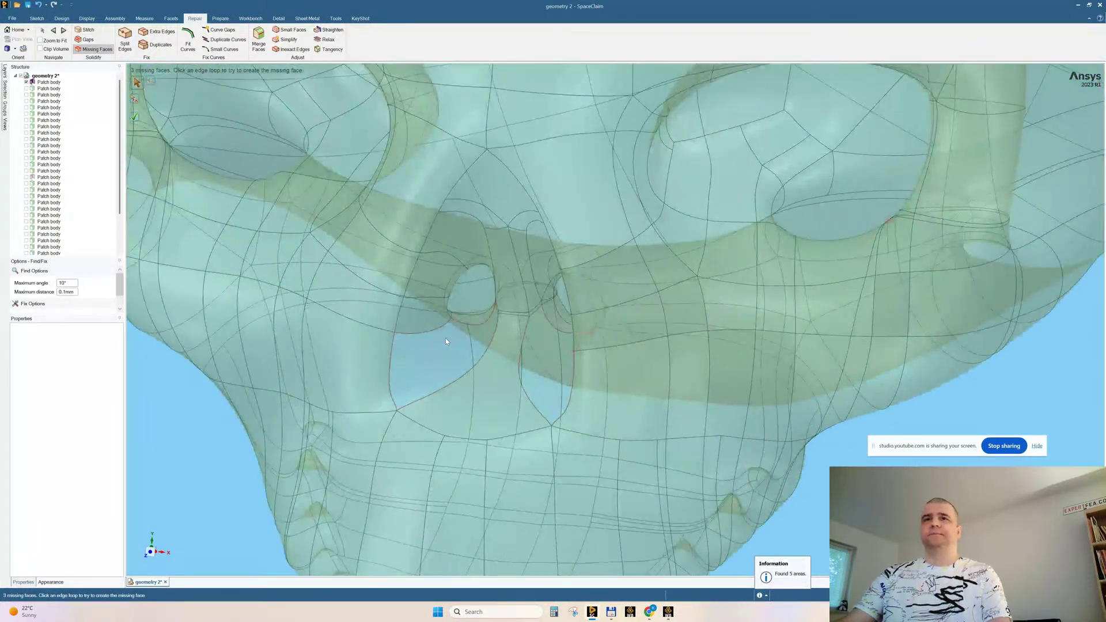
{"action": "middle_click_drag", "start_coordinate": [446, 341], "coordinate": [472, 363]}
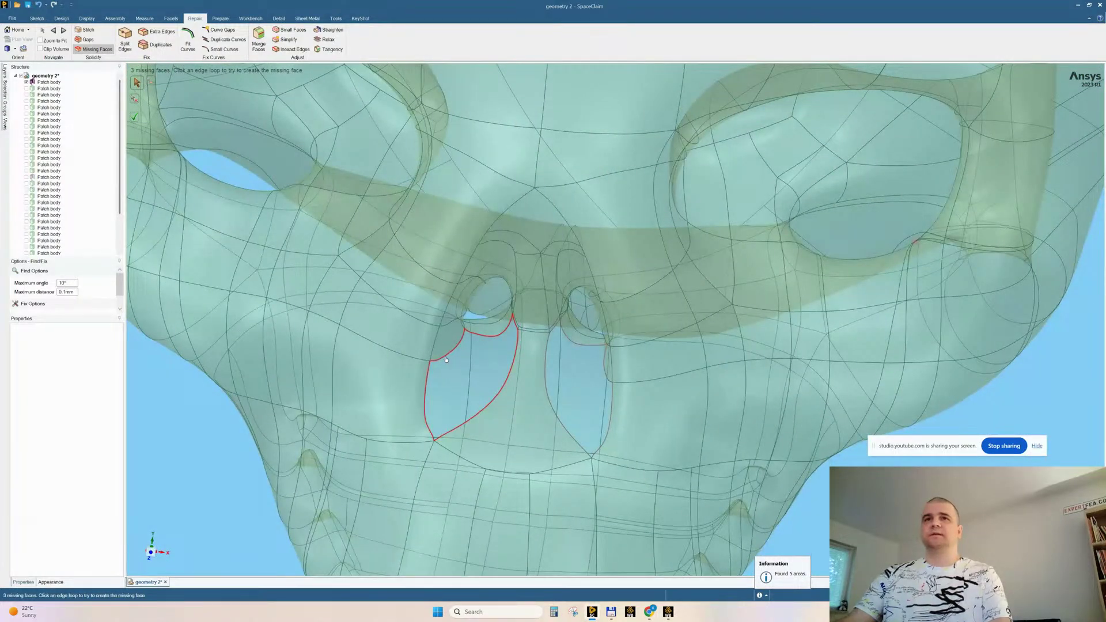
{"action": "left_click", "coordinate": [424, 381]}
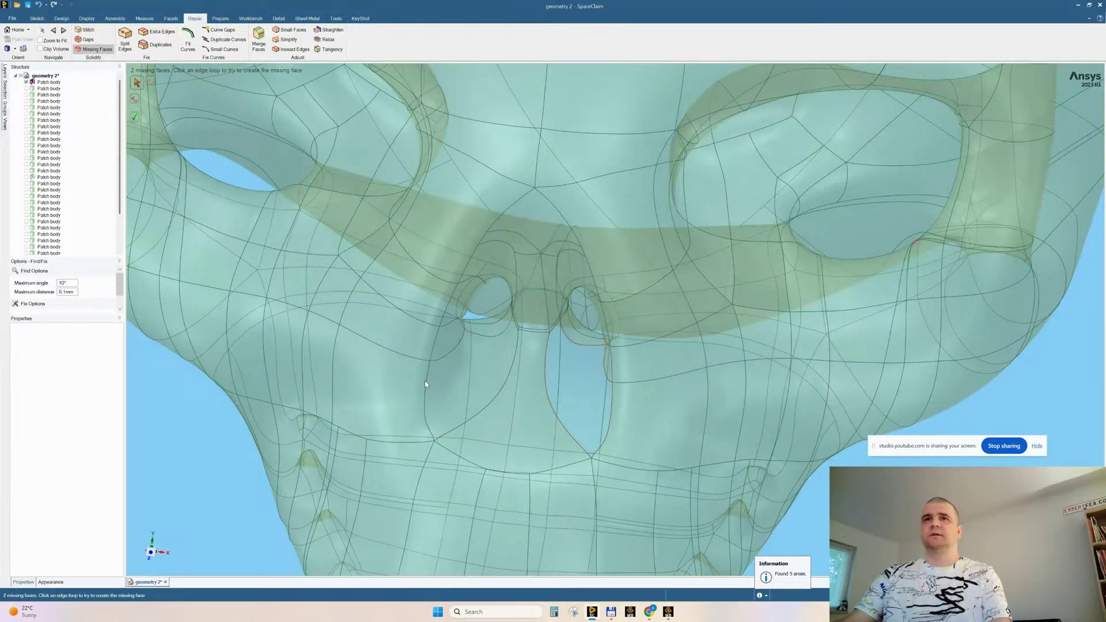
{"action": "middle_click_drag", "start_coordinate": [497, 365], "coordinate": [459, 369]}
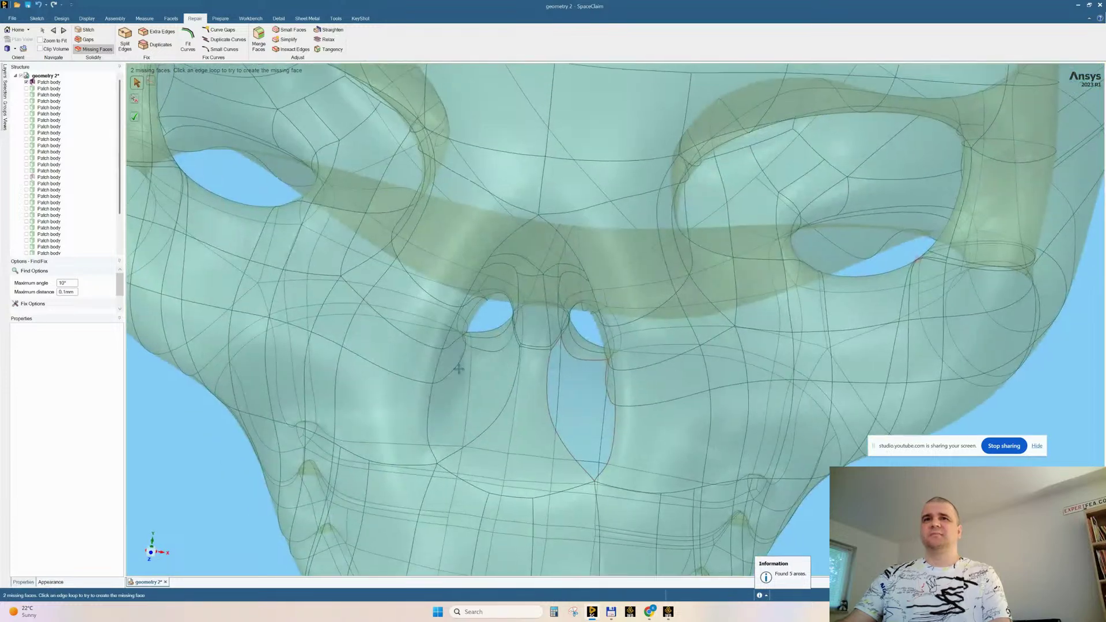
{"action": "middle_click_drag", "start_coordinate": [427, 407], "coordinate": [443, 466], "text": "ctrl"}
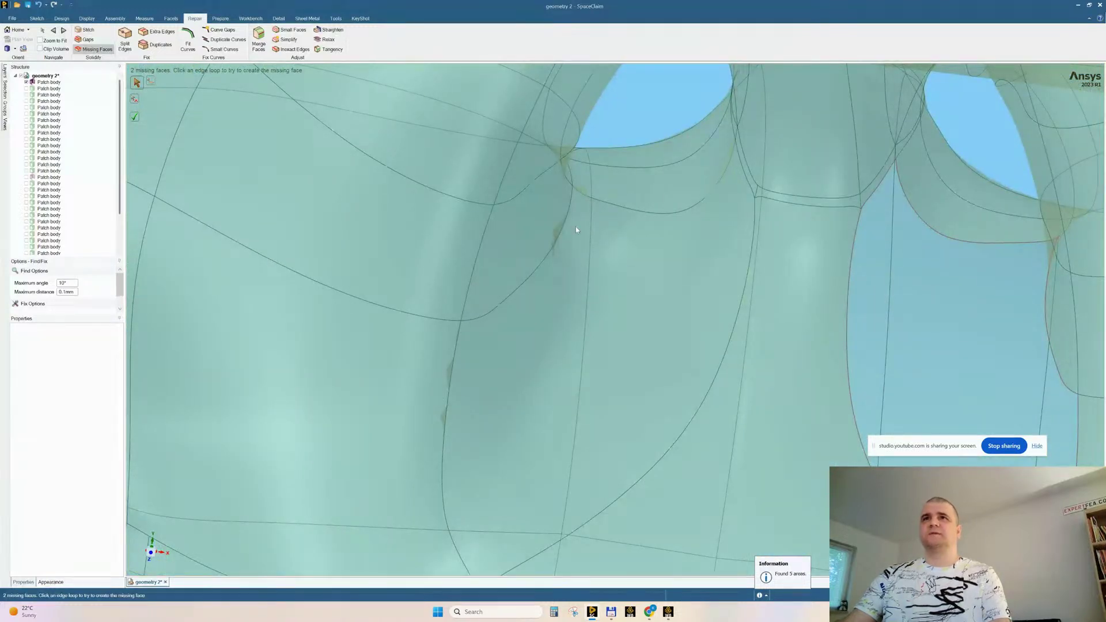
{"action": "middle_click_drag", "start_coordinate": [530, 333], "coordinate": [448, 267], "text": "shift"}
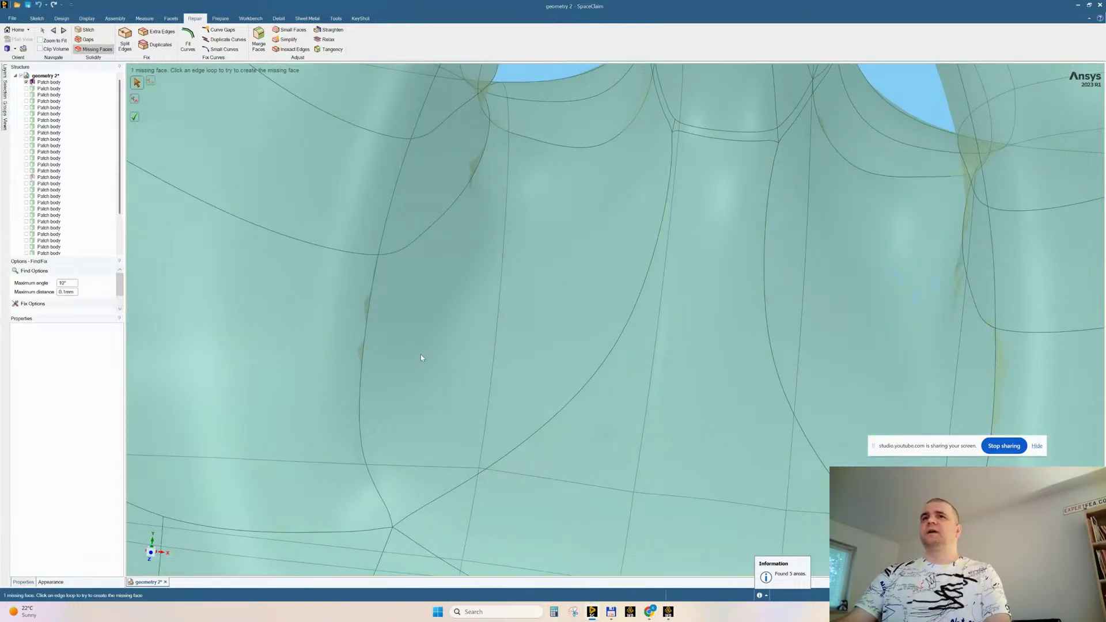
Fill the last small missing face beside the eye socket's lower outer rim and leave the Missing Faces repair
{"action": "middle_click_drag", "start_coordinate": [420, 355], "coordinate": [744, 377], "text": "ctrl"}
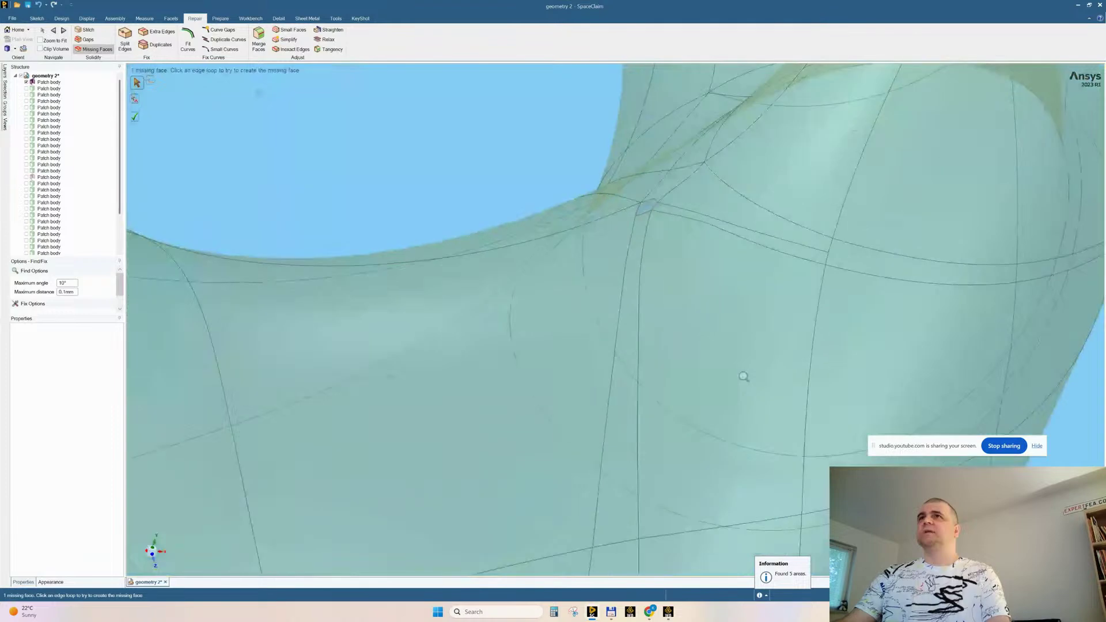
{"action": "left_click", "coordinate": [652, 202]}
{"action": "middle_click_drag", "start_coordinate": [581, 424], "coordinate": [721, 329]}
{"action": "key", "text": "Escape"}
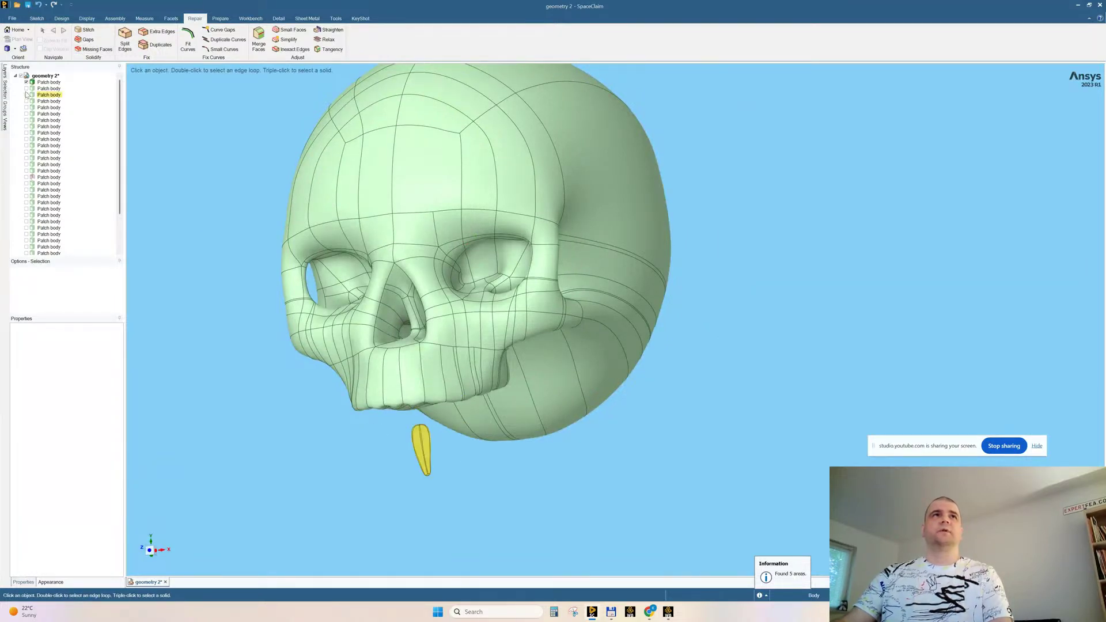
Hide every body of geometry 2 and save the design
{"action": "left_click", "coordinate": [21, 76]}
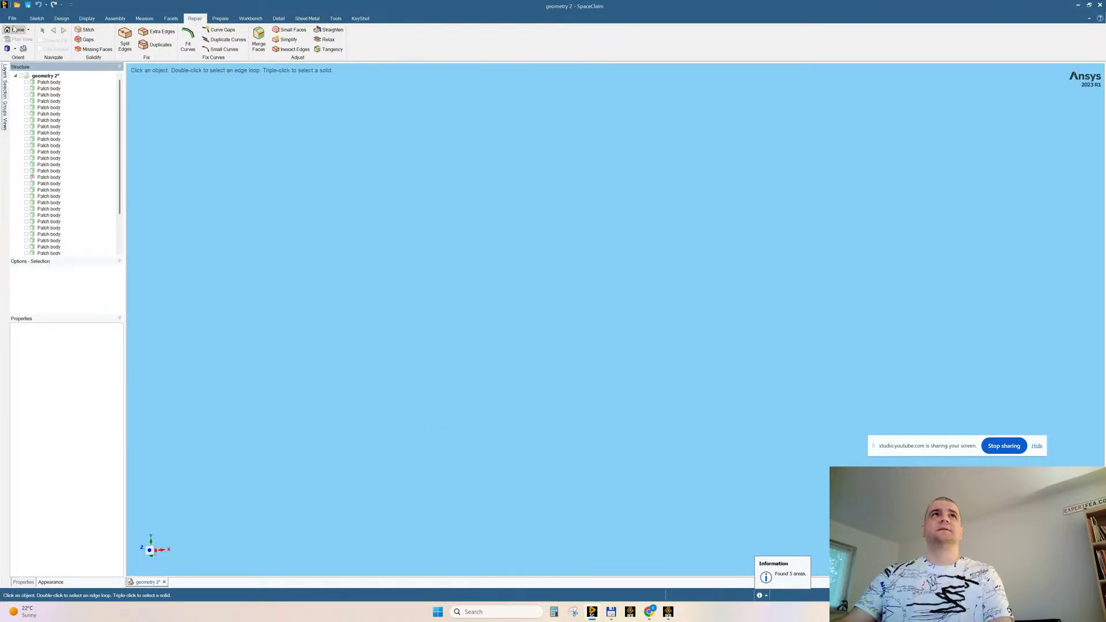
{"action": "left_click", "coordinate": [27, 5]}
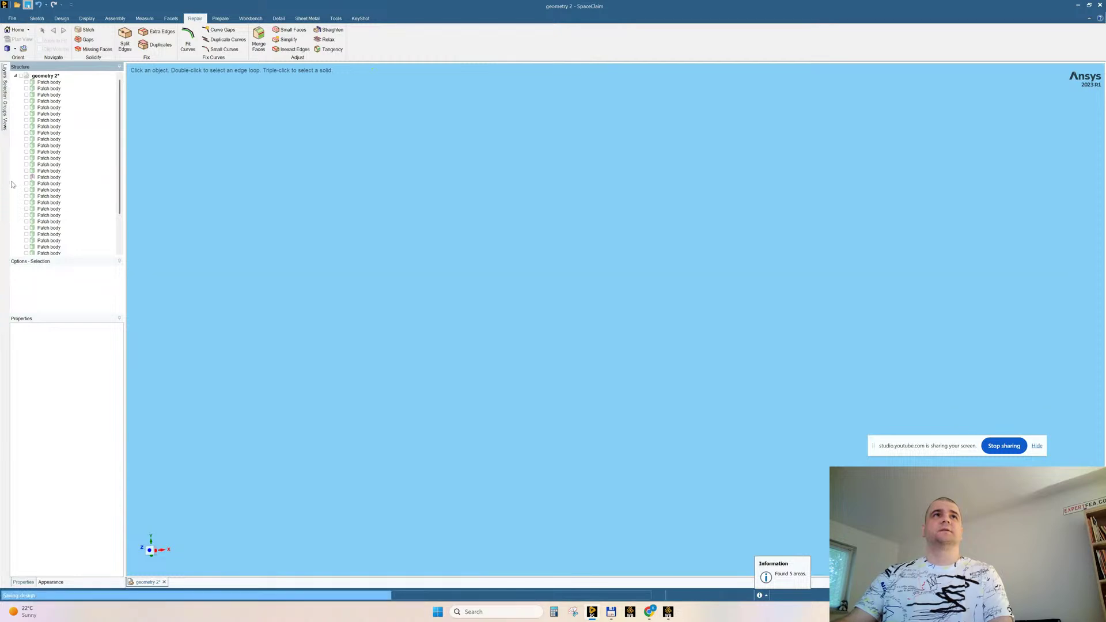
{"action": "right_click", "coordinate": [47, 76]}
{"action": "mouse_move", "coordinate": [125, 162]}
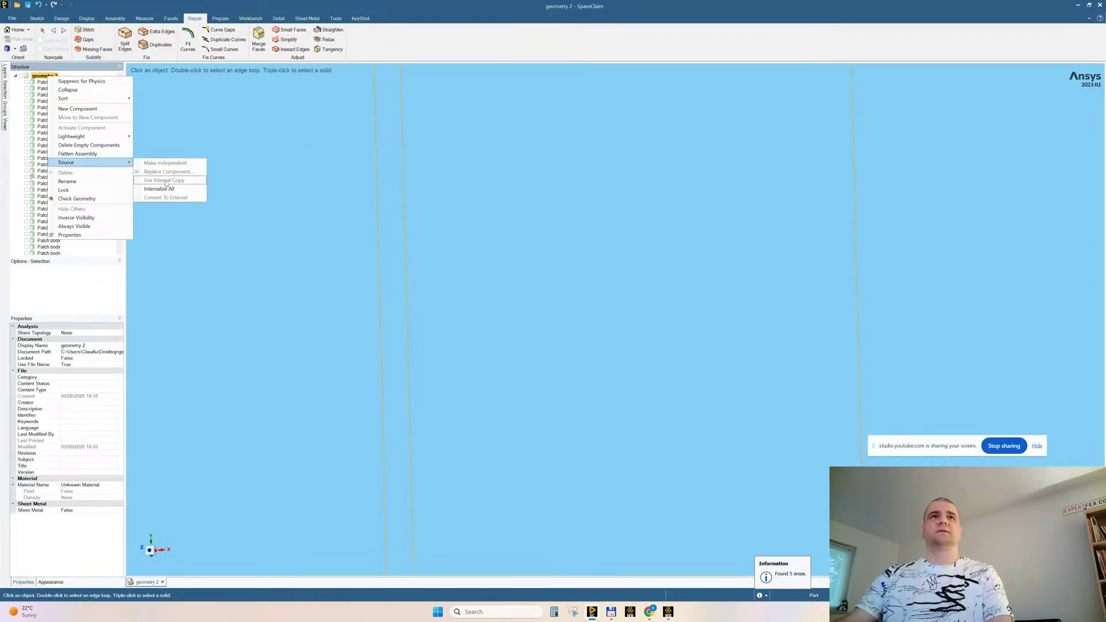
{"action": "left_click", "coordinate": [164, 187]}
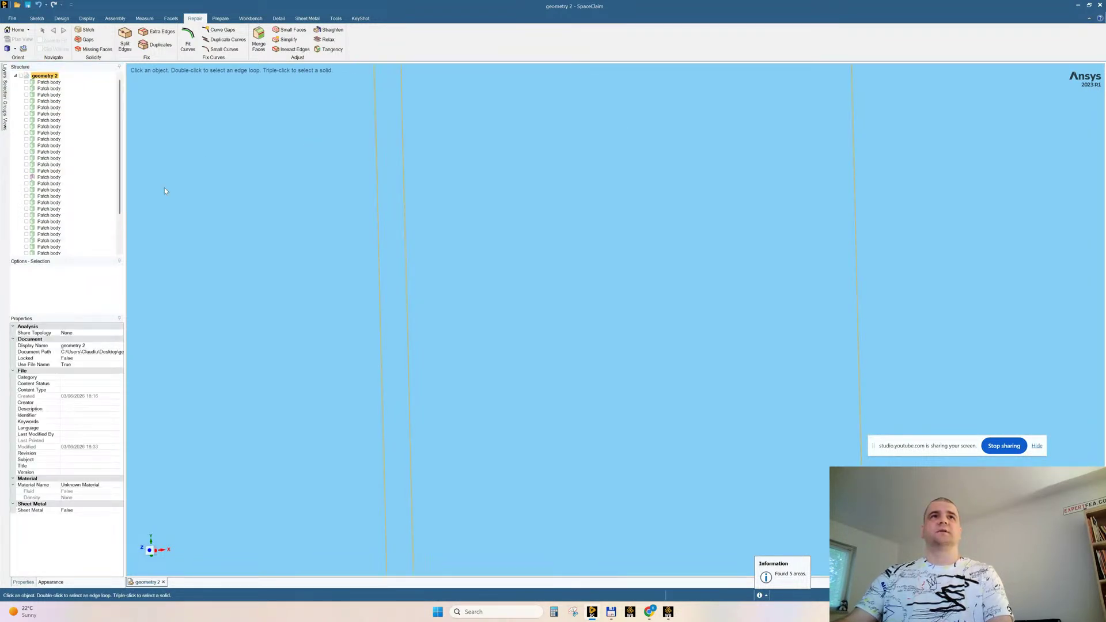
Show the still-open tooth patch body and delete the three faulty faces bordering the hole at its root tip
{"action": "left_click", "coordinate": [26, 177]}
{"action": "scroll", "coordinate": [404, 435], "scroll_direction": "up", "scroll_amount": 10}
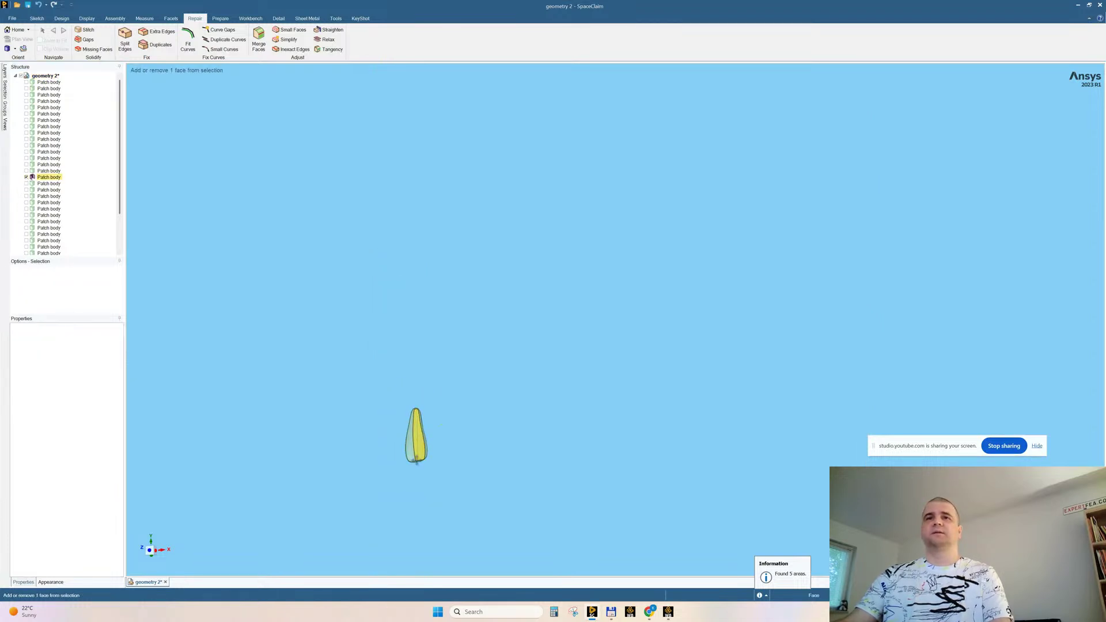
{"action": "middle_click_drag", "start_coordinate": [592, 319], "coordinate": [428, 253]}
{"action": "middle_click_drag", "start_coordinate": [428, 253], "coordinate": [432, 276], "text": "ctrl"}
{"action": "scroll", "coordinate": [410, 286], "scroll_direction": "up", "scroll_amount": 7}
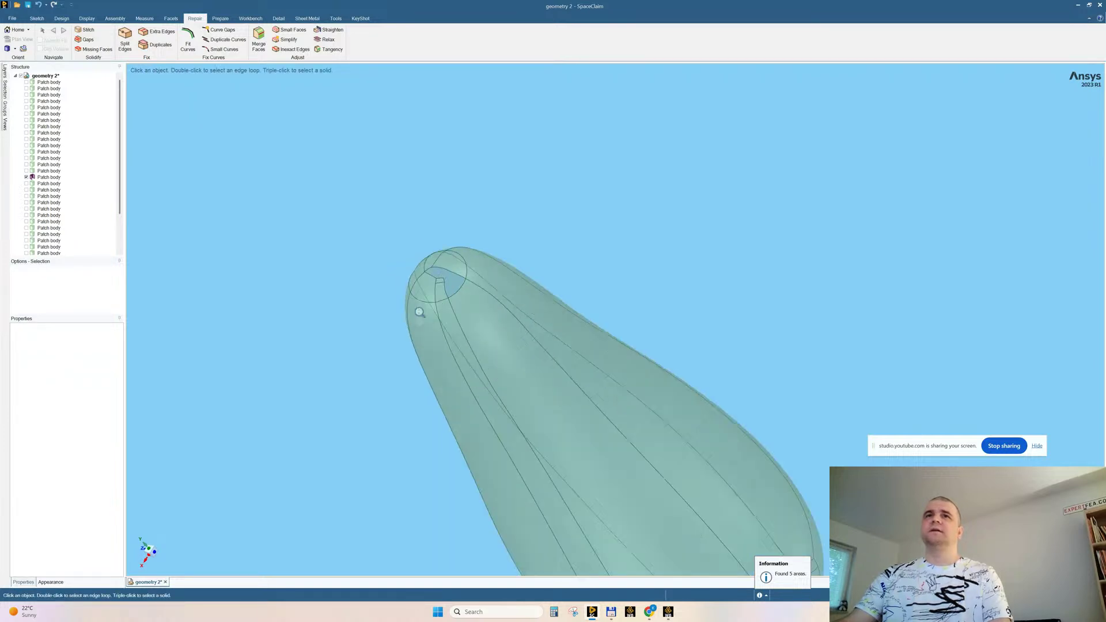
{"action": "middle_click_drag", "start_coordinate": [430, 315], "coordinate": [355, 279]}
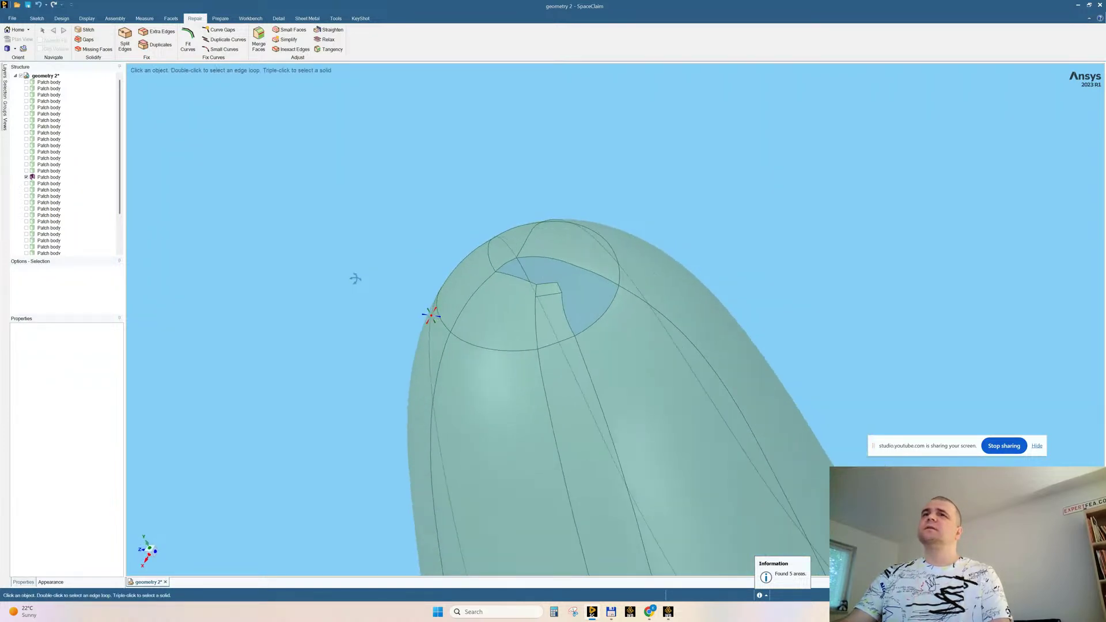
{"action": "left_click", "coordinate": [550, 290]}
{"action": "left_click", "coordinate": [550, 313]}
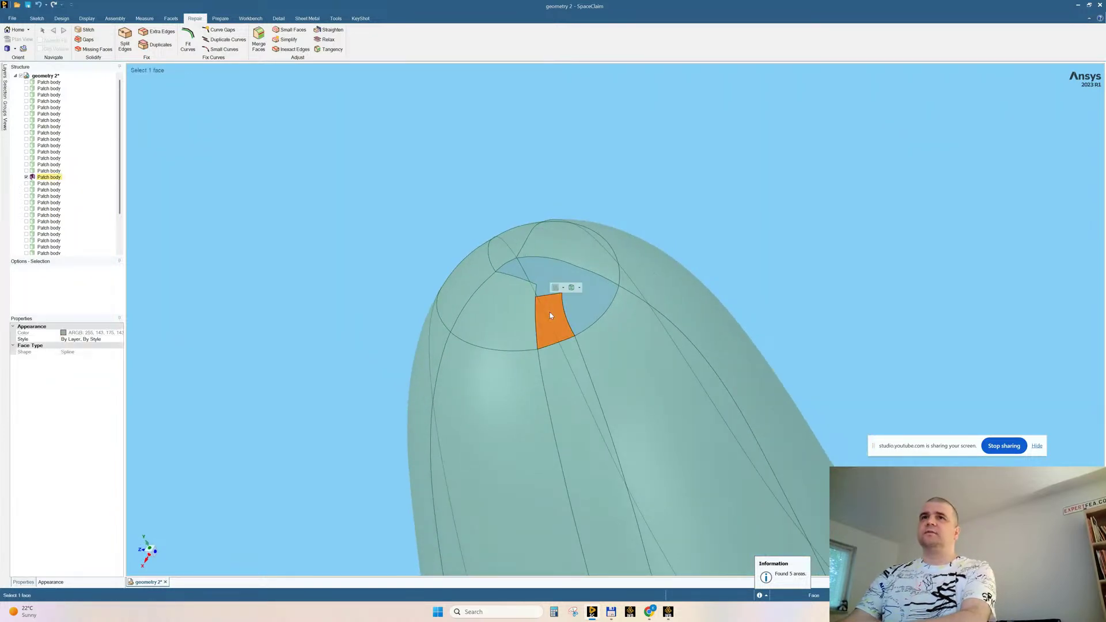
{"action": "left_click", "coordinate": [507, 323]}
{"action": "key", "text": "Delete"}
{"action": "mouse_move", "coordinate": [454, 266]}
{"action": "middle_mouse_down"}
{"action": "mouse_move", "coordinate": [406, 238]}
{"action": "mouse_move", "coordinate": [452, 271]}
{"action": "middle_mouse_up"}
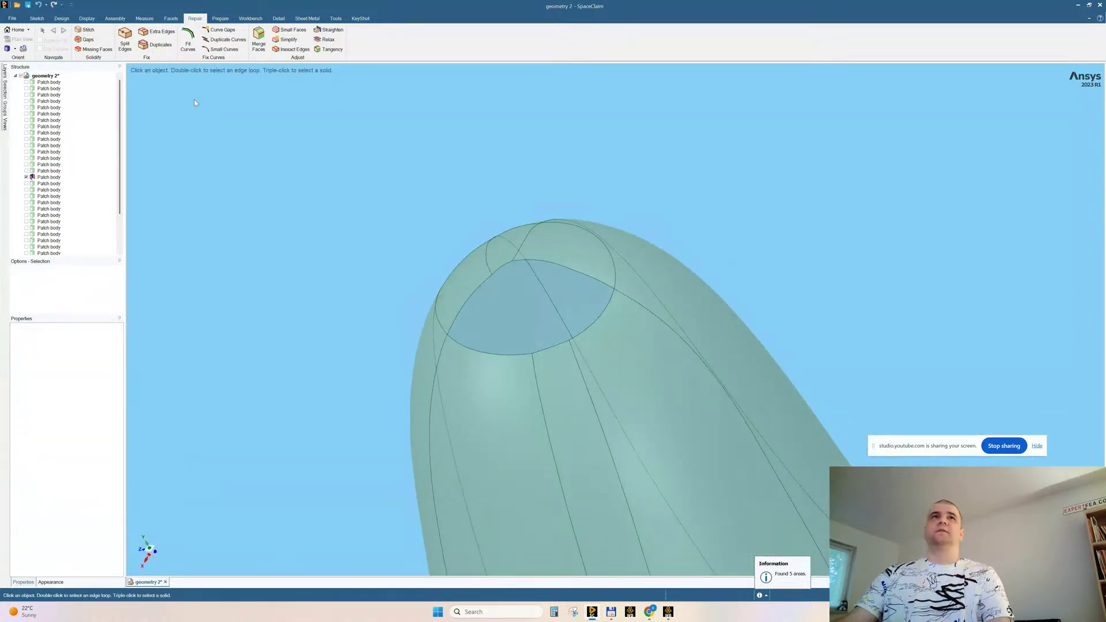
Close the hole at the tooth's root tip with the Missing Faces repair and show all bodies again
{"action": "left_click", "coordinate": [96, 50]}
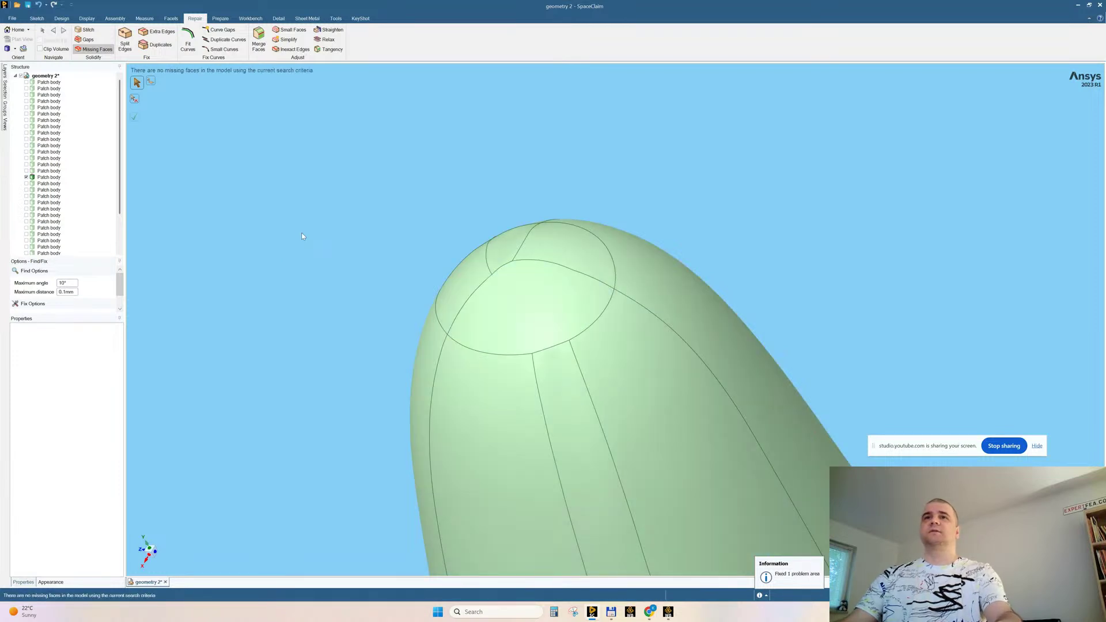
{"action": "scroll", "coordinate": [296, 274], "scroll_direction": "down", "scroll_amount": 6}
{"action": "scroll", "coordinate": [288, 193], "scroll_direction": "up", "scroll_amount": 4}
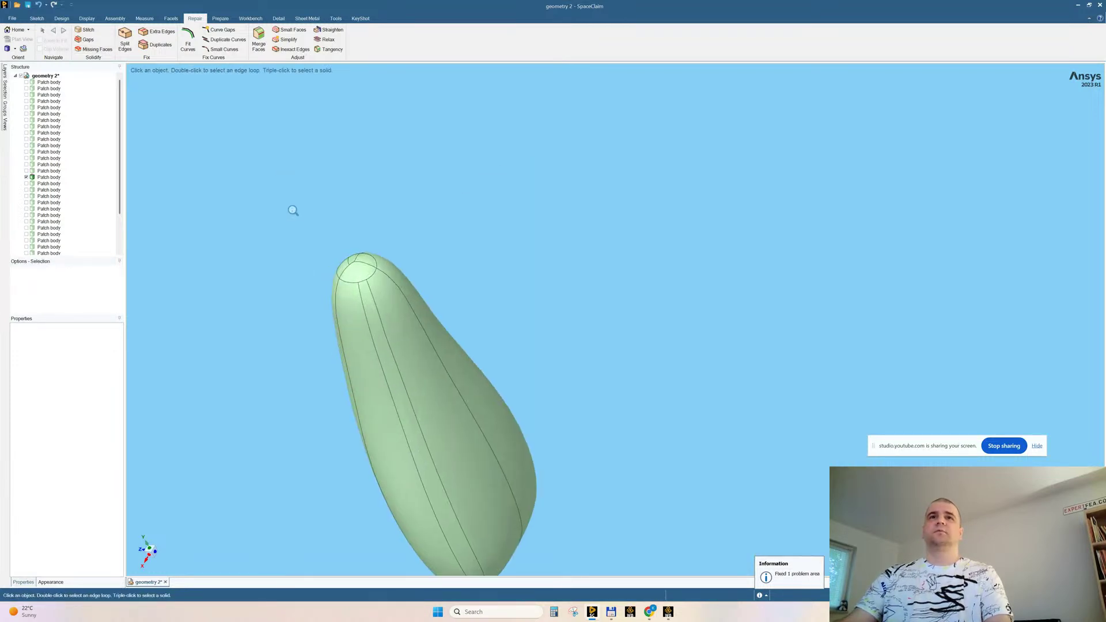
{"action": "right_click", "coordinate": [274, 149]}
{"action": "left_click", "coordinate": [302, 208]}
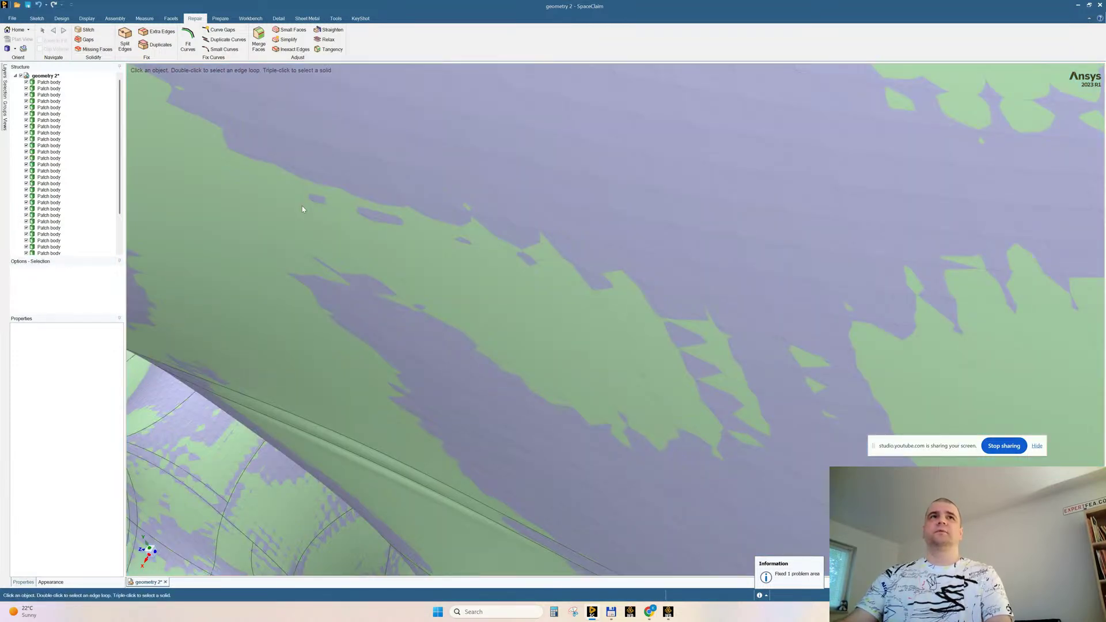
Delete the two remaining Facets bodies and save the design
{"action": "scroll", "coordinate": [364, 286], "scroll_direction": "down", "scroll_amount": 3}
{"action": "left_click_drag", "start_coordinate": [120, 199], "coordinate": [120, 239]}
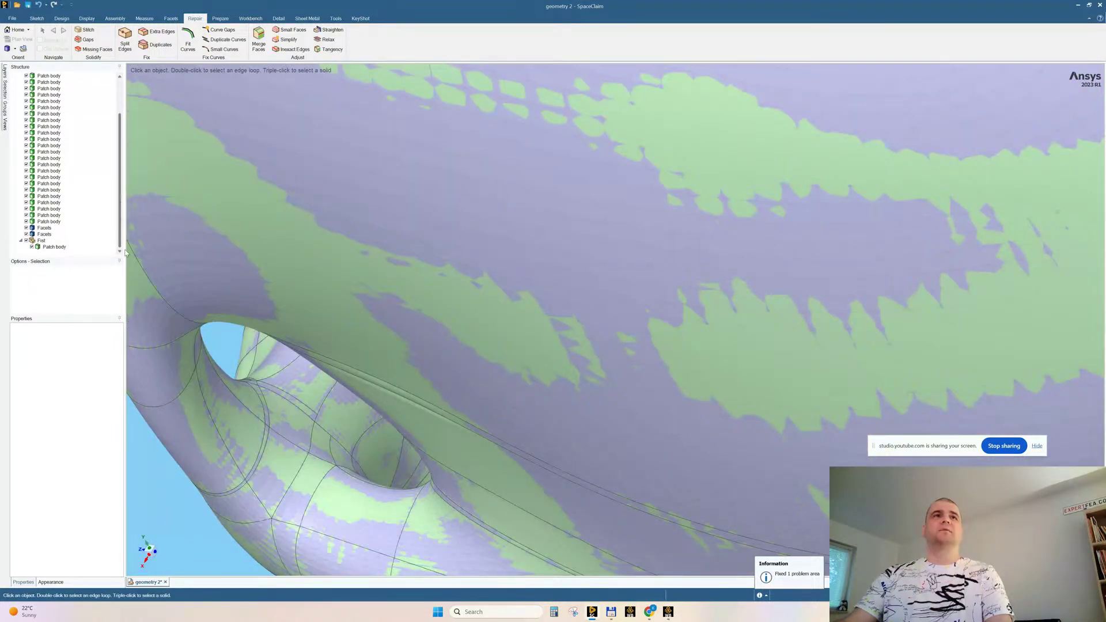
{"action": "left_click", "coordinate": [48, 228]}
{"action": "left_click", "coordinate": [51, 235], "text": "ctrl"}
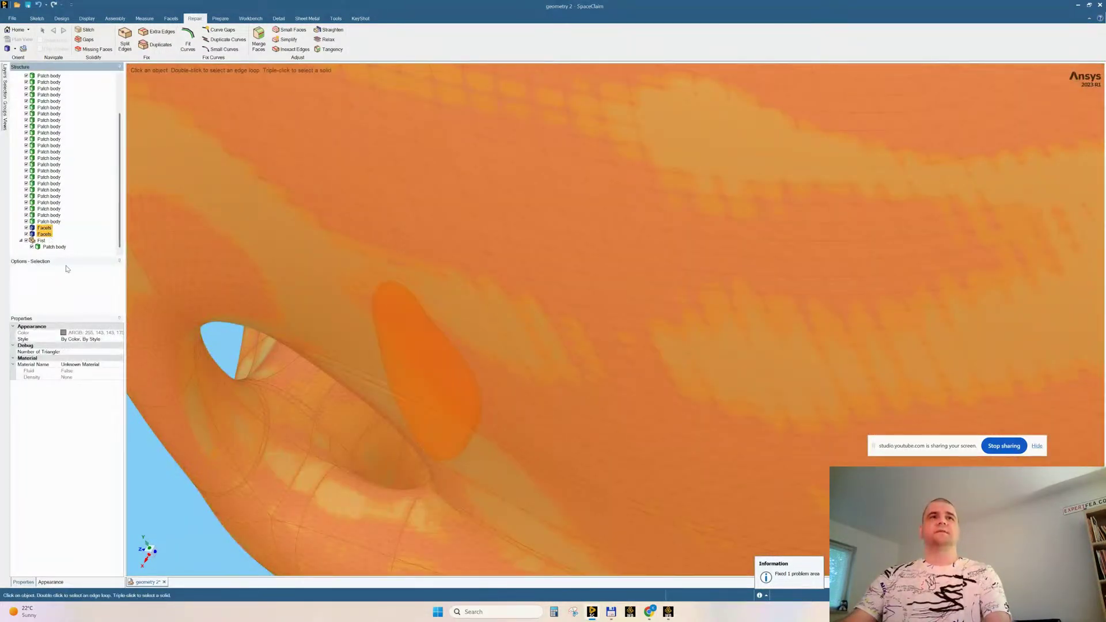
{"action": "key", "text": "Delete"}
{"action": "scroll", "coordinate": [459, 358], "scroll_direction": "down", "scroll_amount": 8}
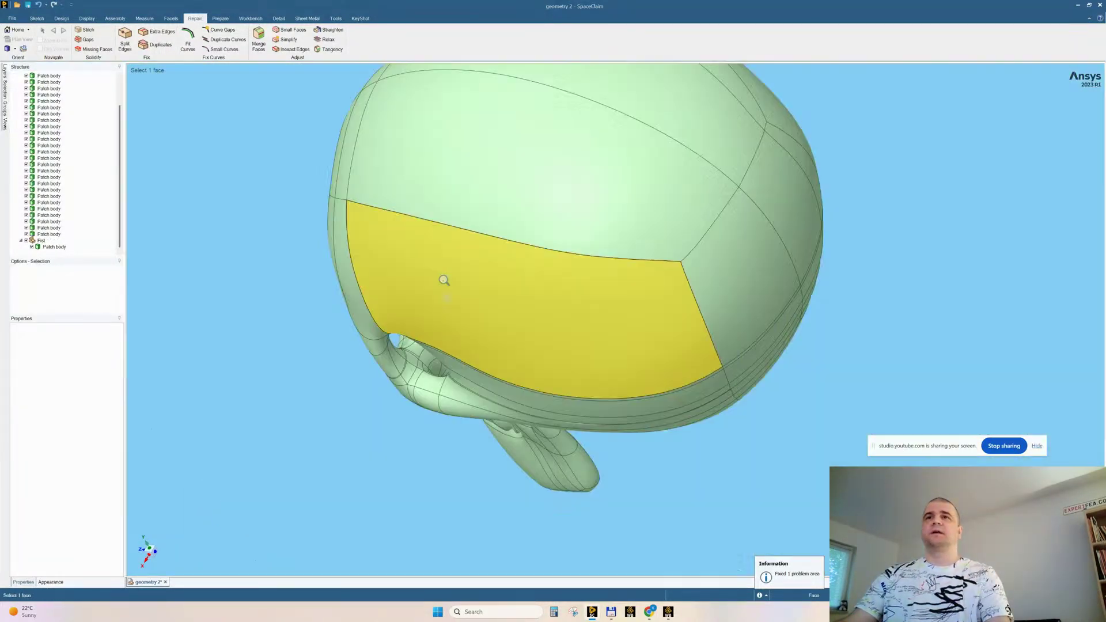
{"action": "middle_click_drag", "start_coordinate": [421, 221], "coordinate": [603, 260]}
{"action": "mouse_move", "coordinate": [404, 383]}
{"action": "middle_mouse_down", "text": "shift"}
{"action": "mouse_move", "coordinate": [432, 455]}
{"action": "mouse_move", "coordinate": [400, 400]}
{"action": "middle_mouse_up", "text": "shift"}
{"action": "middle_click_drag", "start_coordinate": [429, 364], "coordinate": [385, 345]}
{"action": "middle_click_drag", "start_coordinate": [405, 378], "coordinate": [433, 349], "text": "shift"}
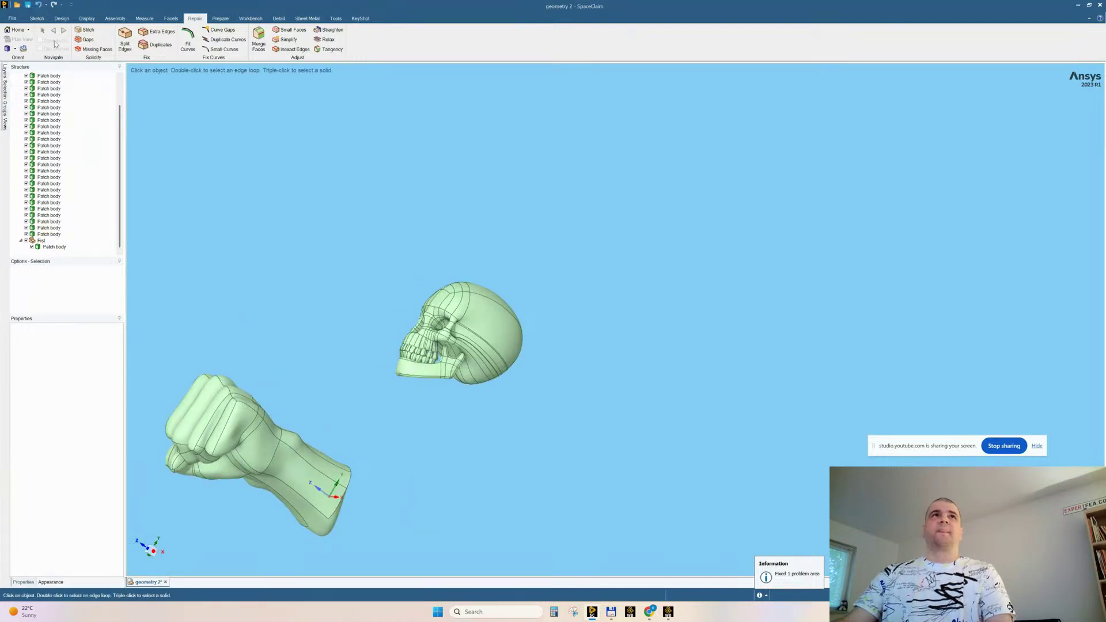
{"action": "left_click", "coordinate": [28, 5]}
Rotate the fist patch body 180° with the Move tool to turn its knuckles toward the skull
{"action": "left_click", "coordinate": [214, 388]}
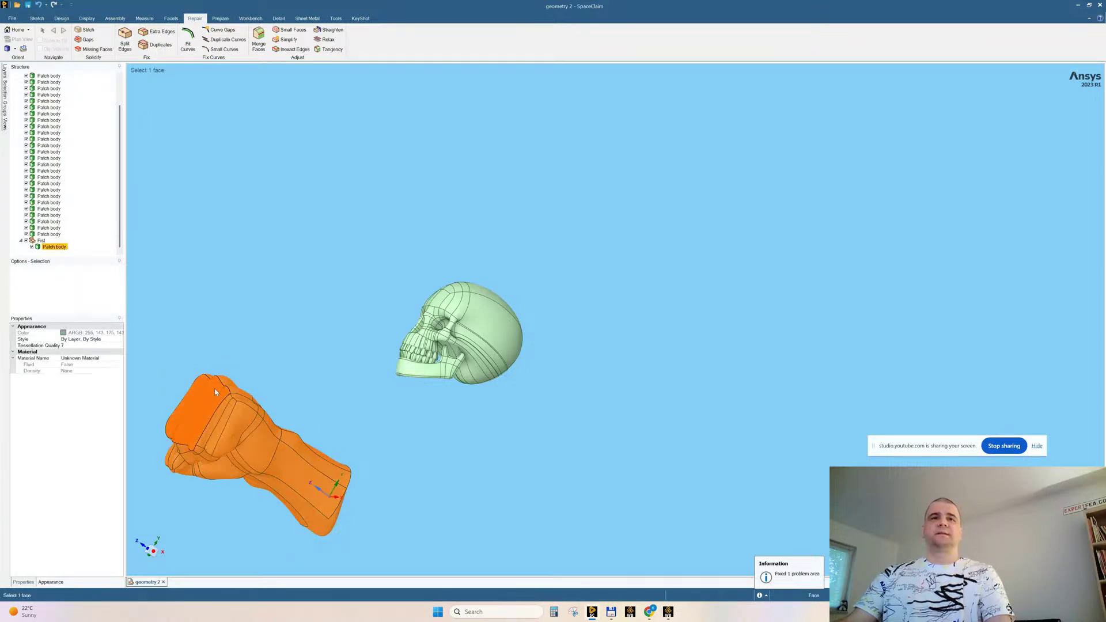
{"action": "middle_click_drag", "start_coordinate": [358, 334], "coordinate": [385, 313]}
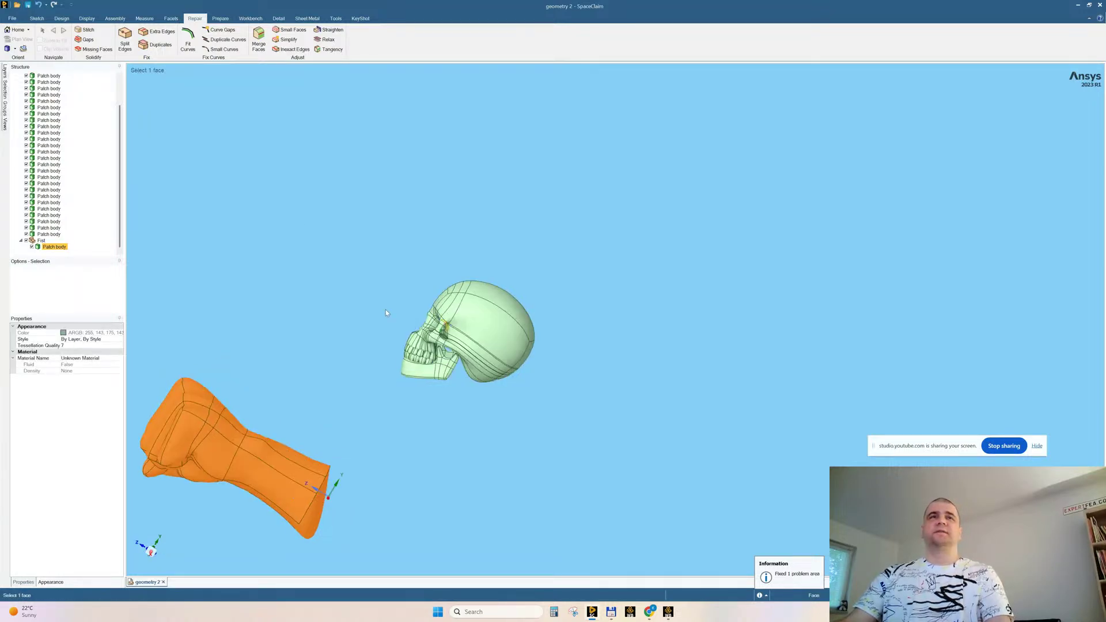
{"action": "left_click", "coordinate": [61, 19]}
{"action": "left_click", "coordinate": [174, 36]}
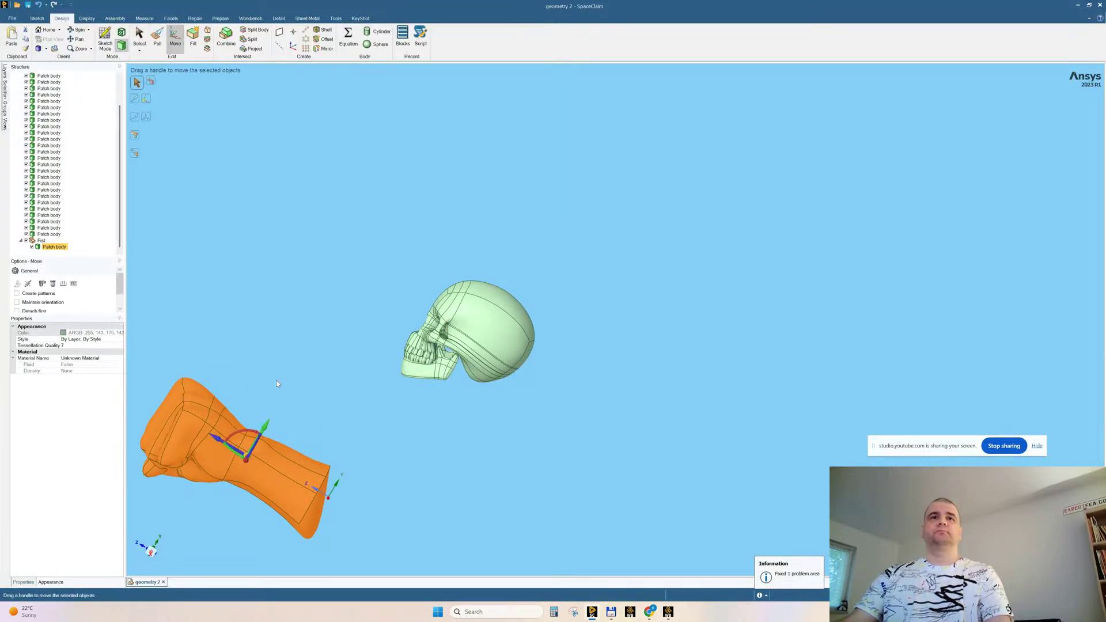
{"action": "double_click", "coordinate": [230, 451]}
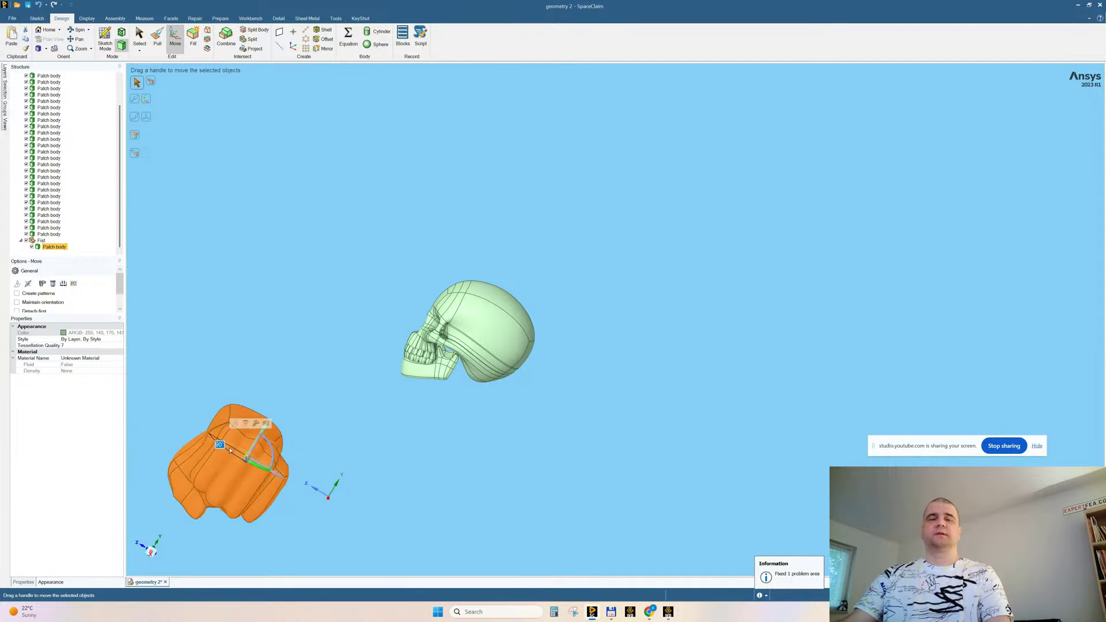
{"action": "type", "text": "180"}
{"action": "key", "text": "Return"}
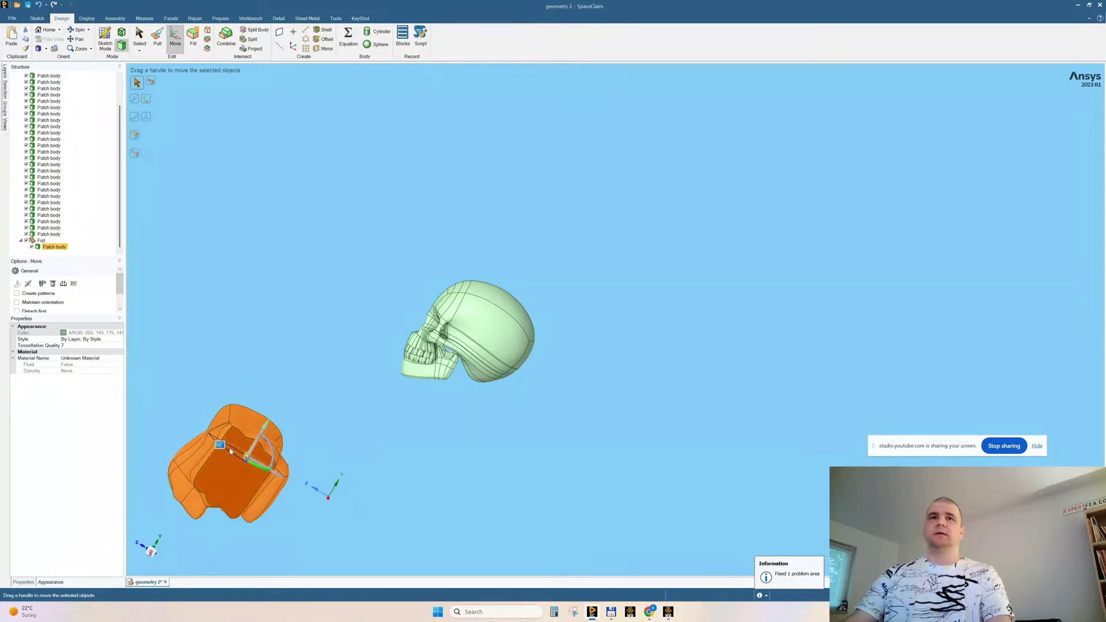
{"action": "middle_click_drag", "start_coordinate": [347, 326], "coordinate": [367, 344]}
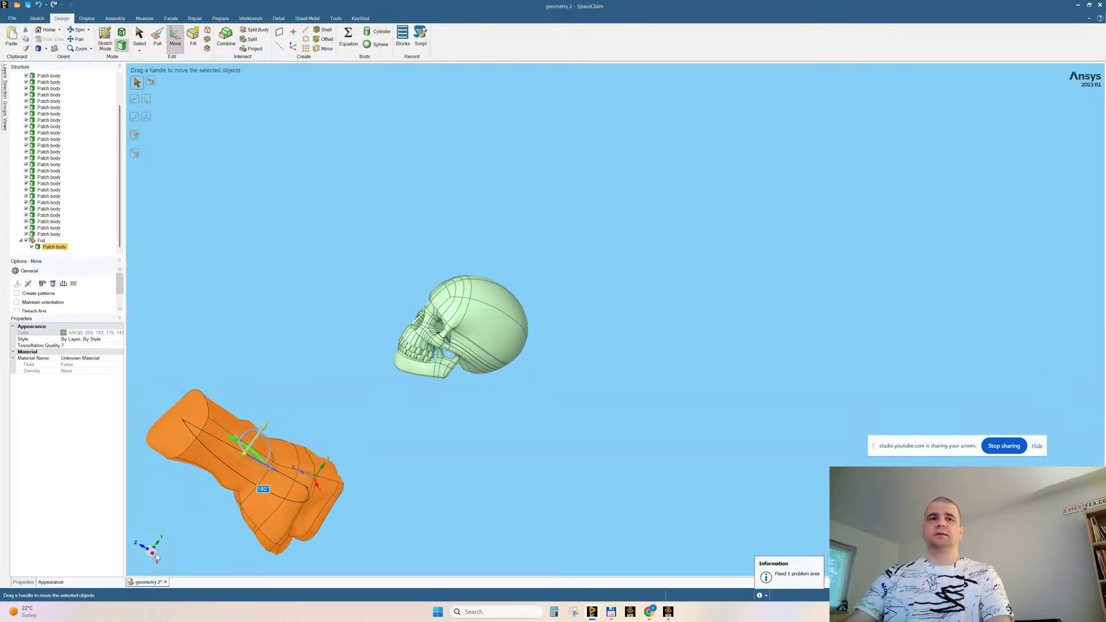
In the side view, raise the fist about 89 mm to the teeth's height and pull it back about 12 mm from the face
{"action": "left_click", "coordinate": [151, 555]}
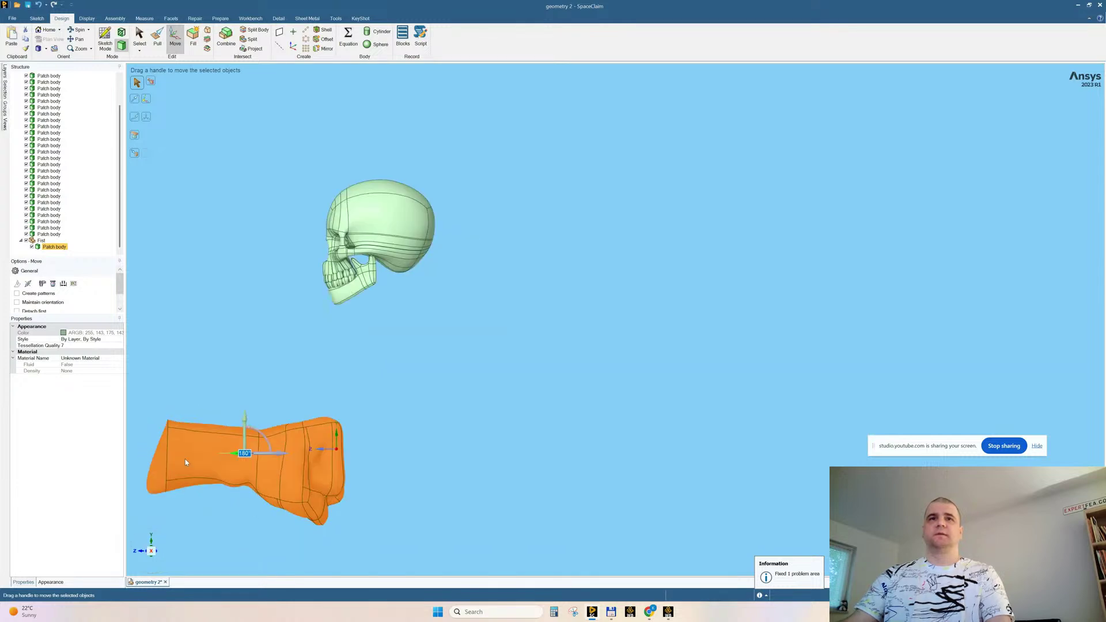
{"action": "left_click_drag", "start_coordinate": [245, 422], "coordinate": [245, 229]}
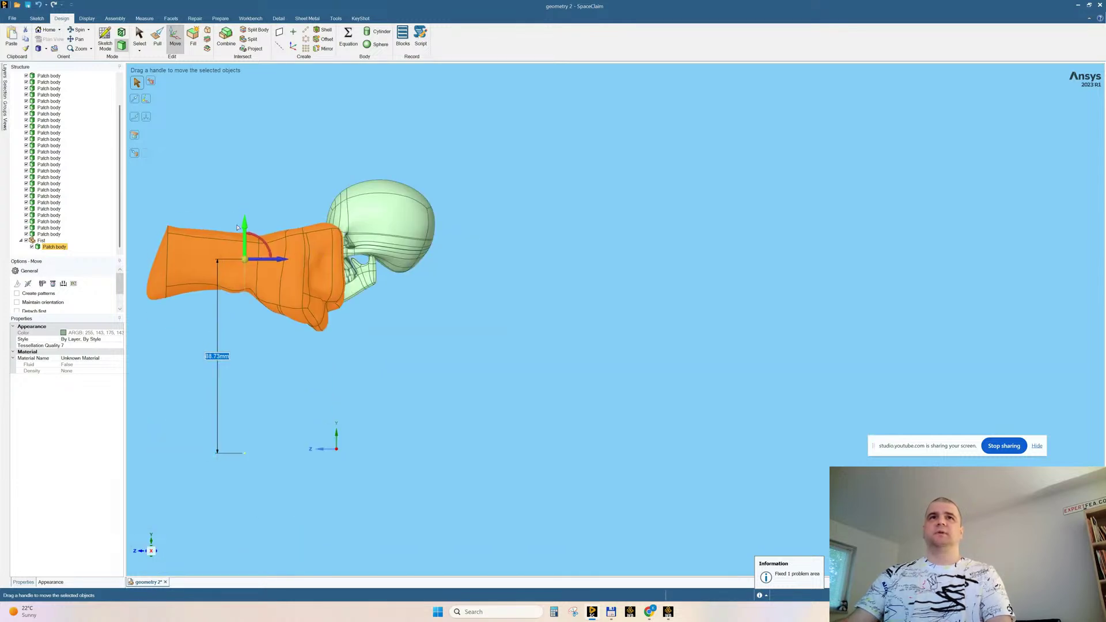
{"action": "left_click_drag", "start_coordinate": [277, 262], "coordinate": [249, 262]}
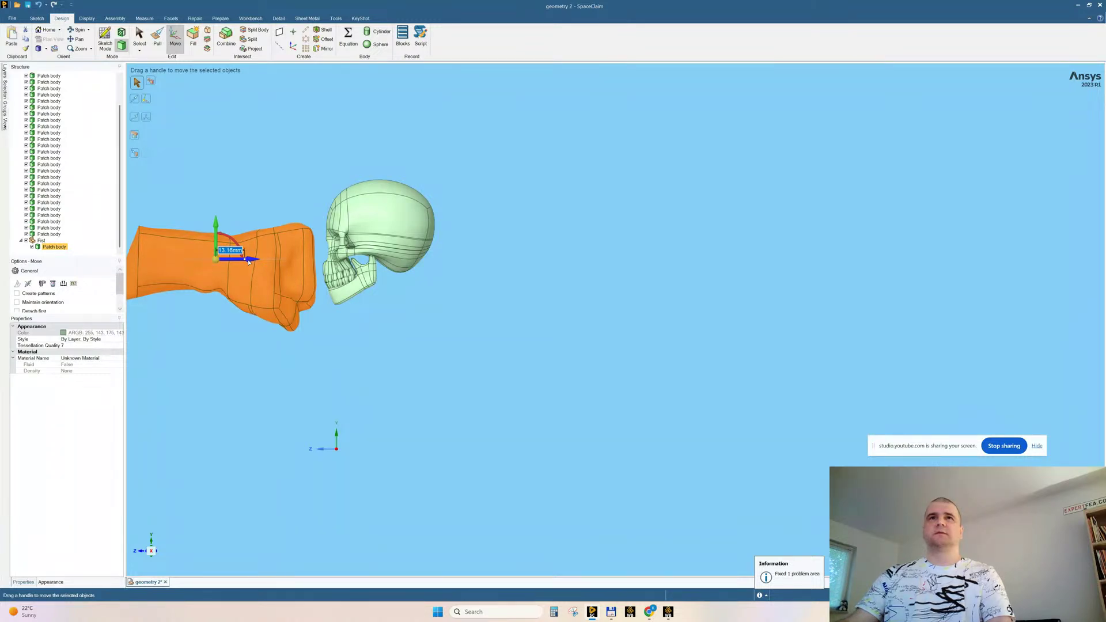
{"action": "left_click_drag", "start_coordinate": [249, 262], "coordinate": [251, 262]}
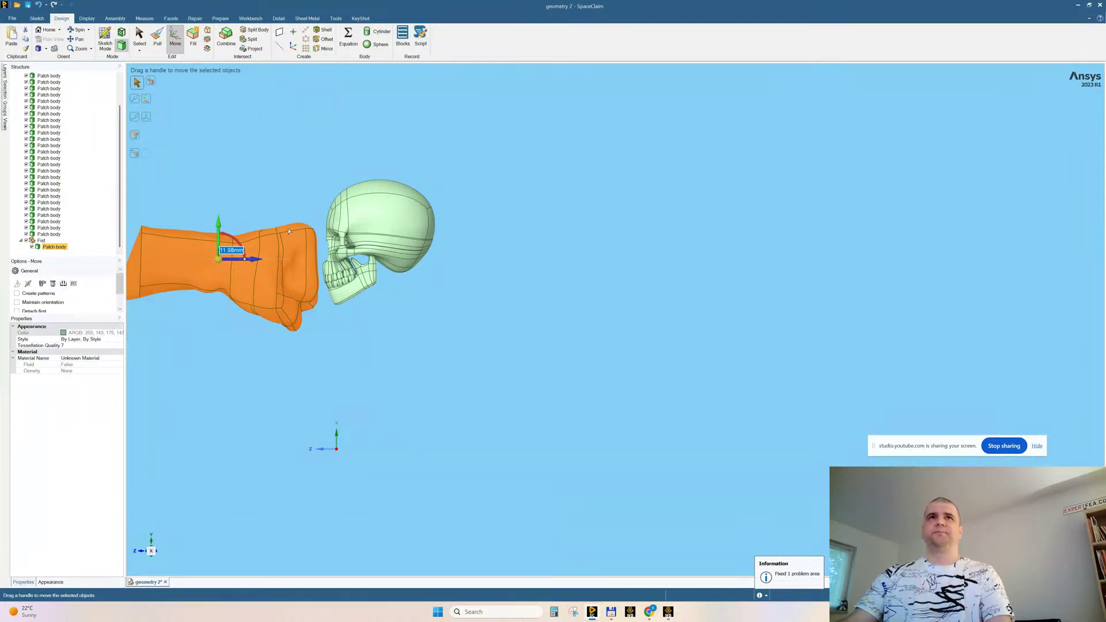
Select all skull, jaw and teeth bodies together and tilt them about 15° so the chin swings toward the fist
{"action": "left_click", "coordinate": [332, 143]}
{"action": "left_click_drag", "start_coordinate": [321, 158], "coordinate": [507, 333]}
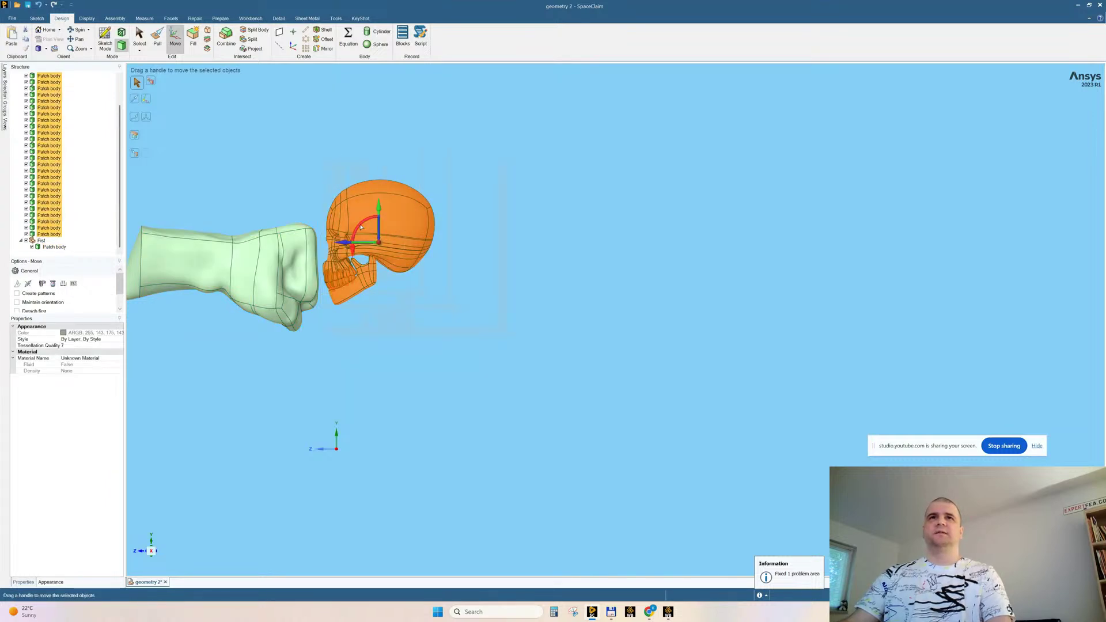
{"action": "left_click_drag", "start_coordinate": [363, 227], "coordinate": [367, 225]}
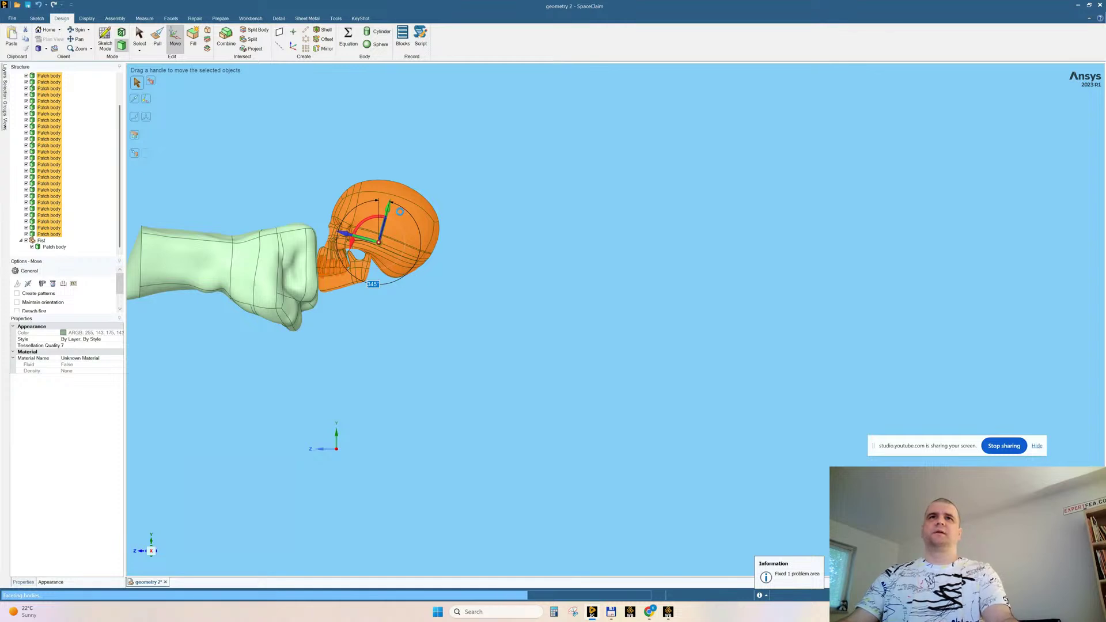
Viewed from above, shift the fist body sideways about 17 mm to line its knuckles up with the teeth
{"action": "left_click", "coordinate": [293, 265]}
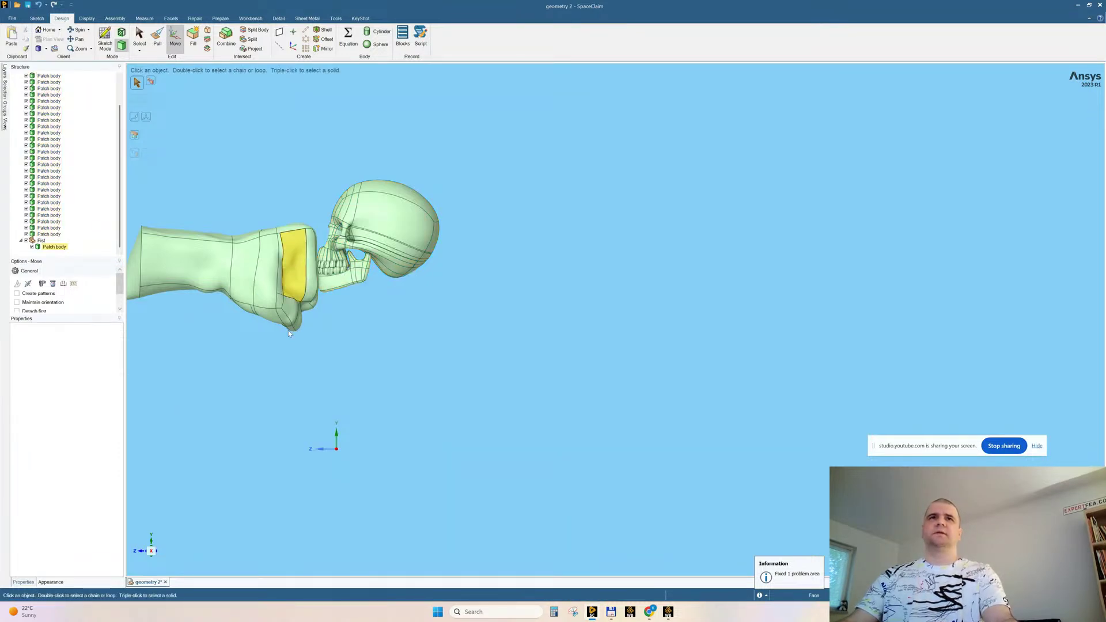
{"action": "middle_click_drag", "start_coordinate": [316, 217], "coordinate": [321, 282]}
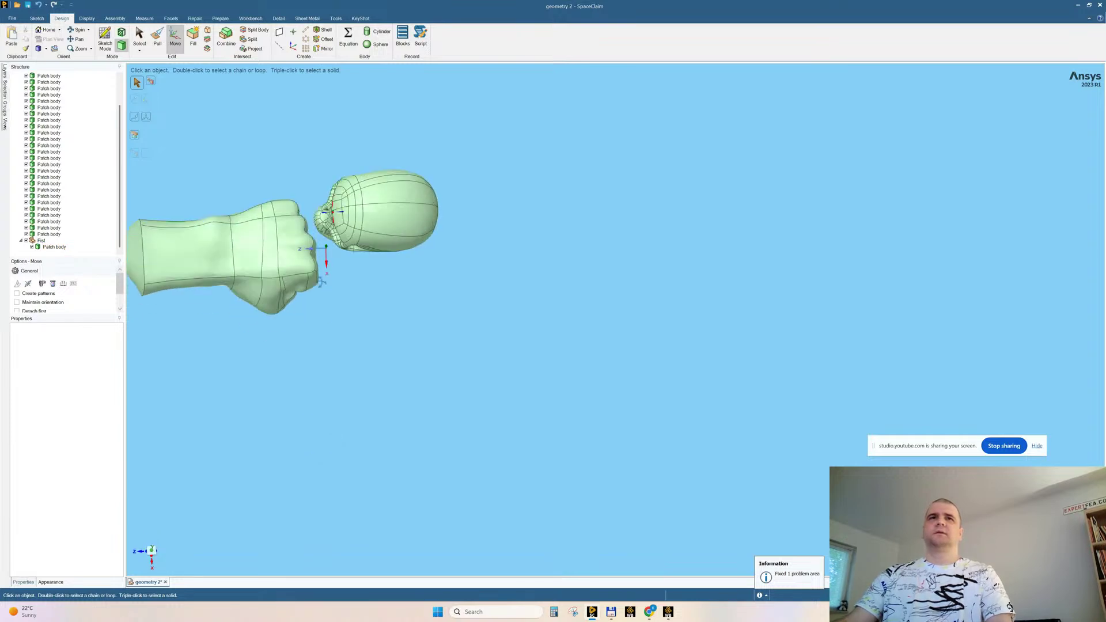
{"action": "left_click", "coordinate": [190, 252]}
{"action": "triple_click", "coordinate": [190, 252]}
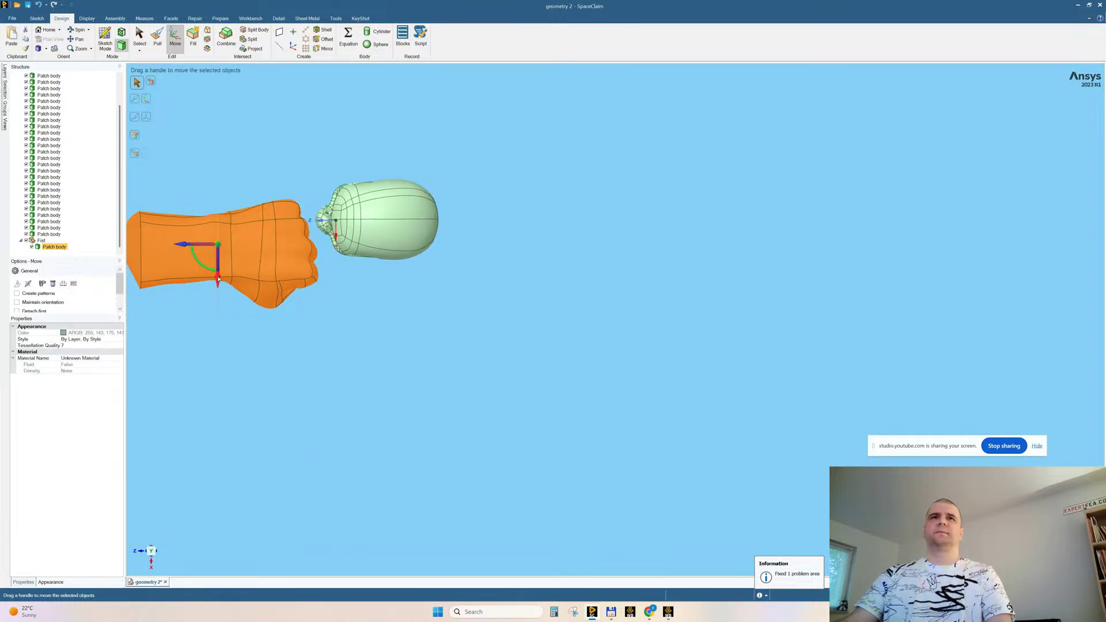
{"action": "left_click_drag", "start_coordinate": [219, 280], "coordinate": [214, 252]}
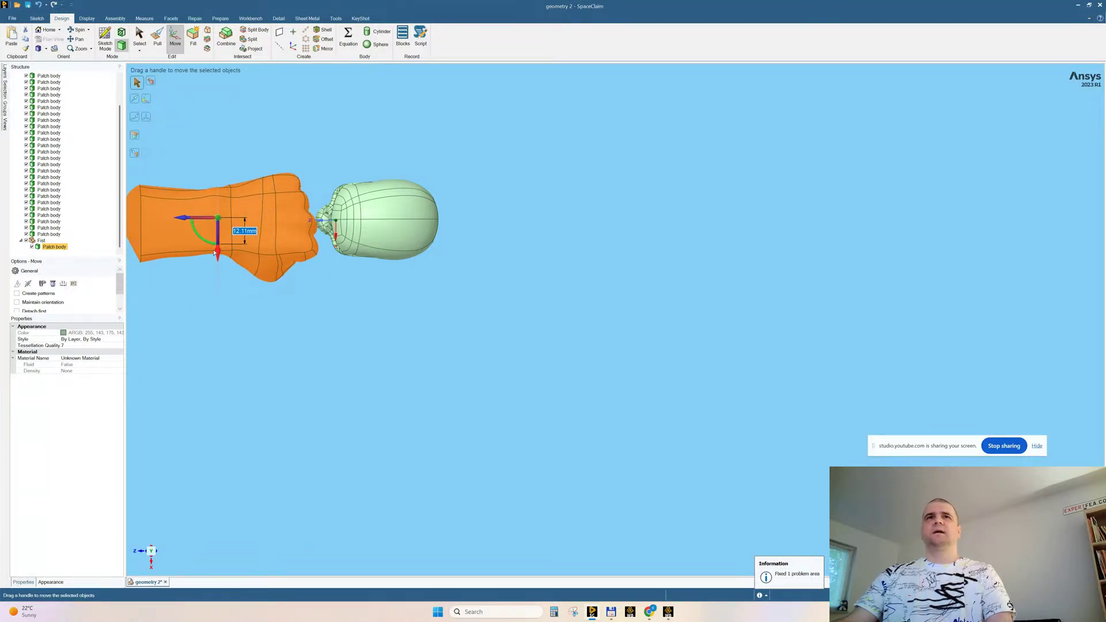
{"action": "left_click_drag", "start_coordinate": [214, 252], "coordinate": [214, 242]}
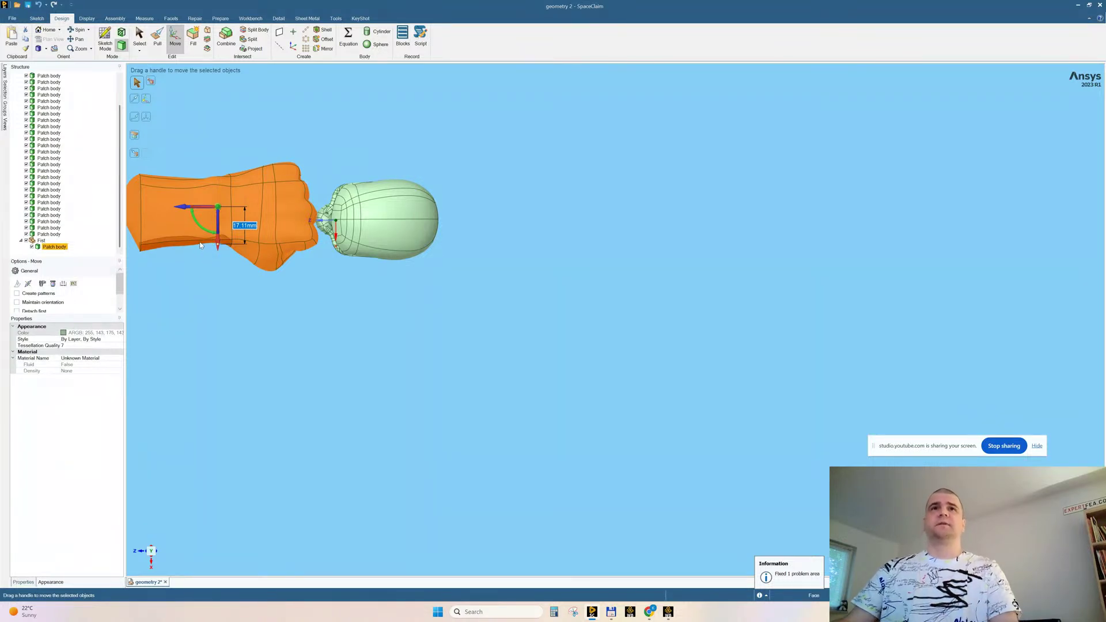
{"action": "left_click_drag", "start_coordinate": [203, 230], "coordinate": [216, 232]}
Examine the fist's position and clearance relative to the teeth and jaw from several angles
{"action": "middle_click_drag", "start_coordinate": [474, 382], "coordinate": [480, 283]}
{"action": "left_click", "coordinate": [481, 285]}
{"action": "middle_click_drag", "start_coordinate": [275, 132], "coordinate": [319, 216], "text": "ctrl"}
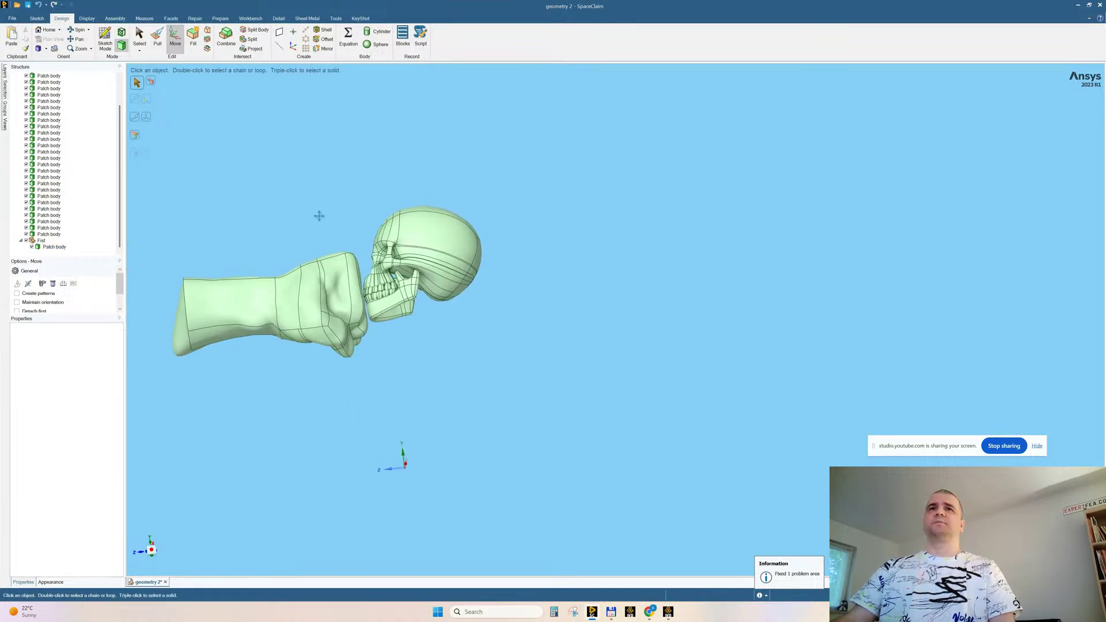
{"action": "scroll", "coordinate": [351, 300], "scroll_direction": "up", "scroll_amount": 4}
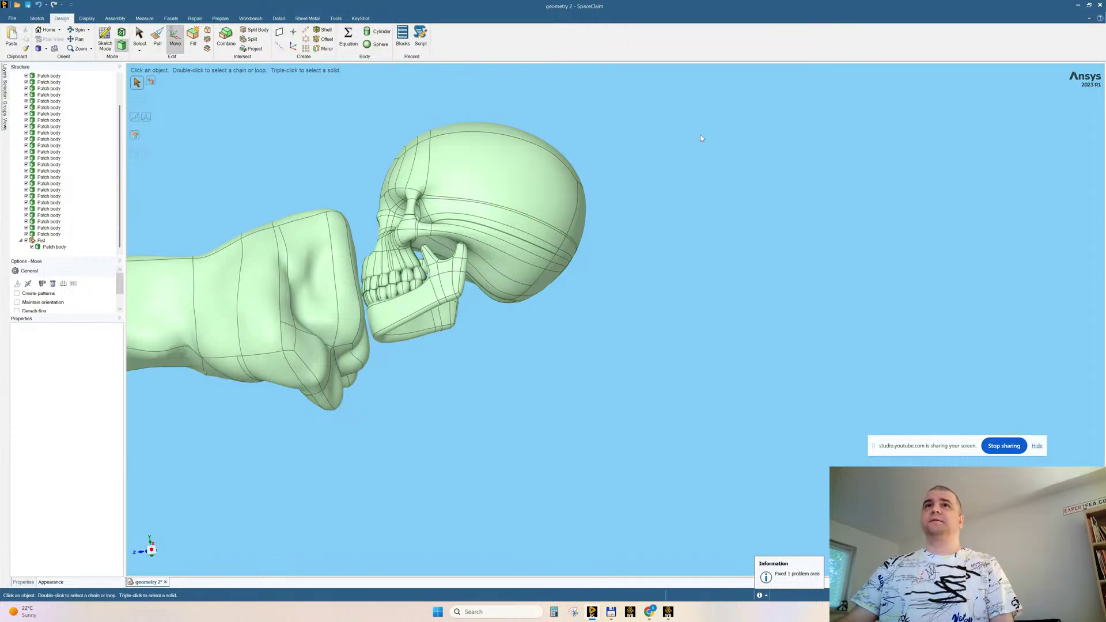
{"action": "middle_click_drag", "start_coordinate": [689, 151], "coordinate": [426, 134]}
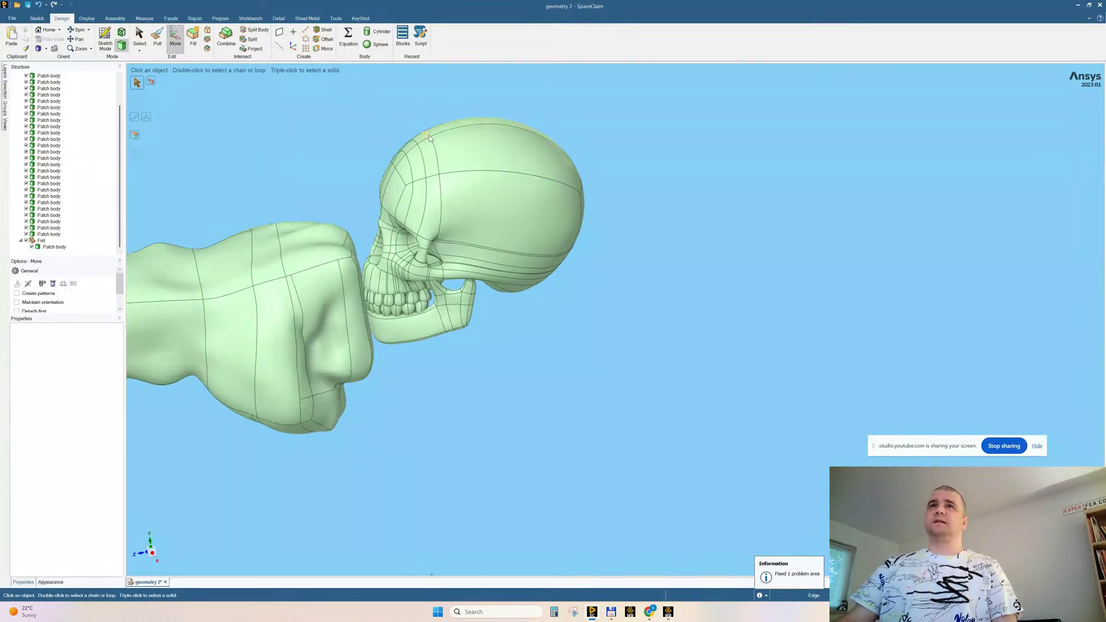
{"action": "left_click", "coordinate": [430, 137]}
{"action": "middle_click_drag", "start_coordinate": [464, 319], "coordinate": [461, 282]}
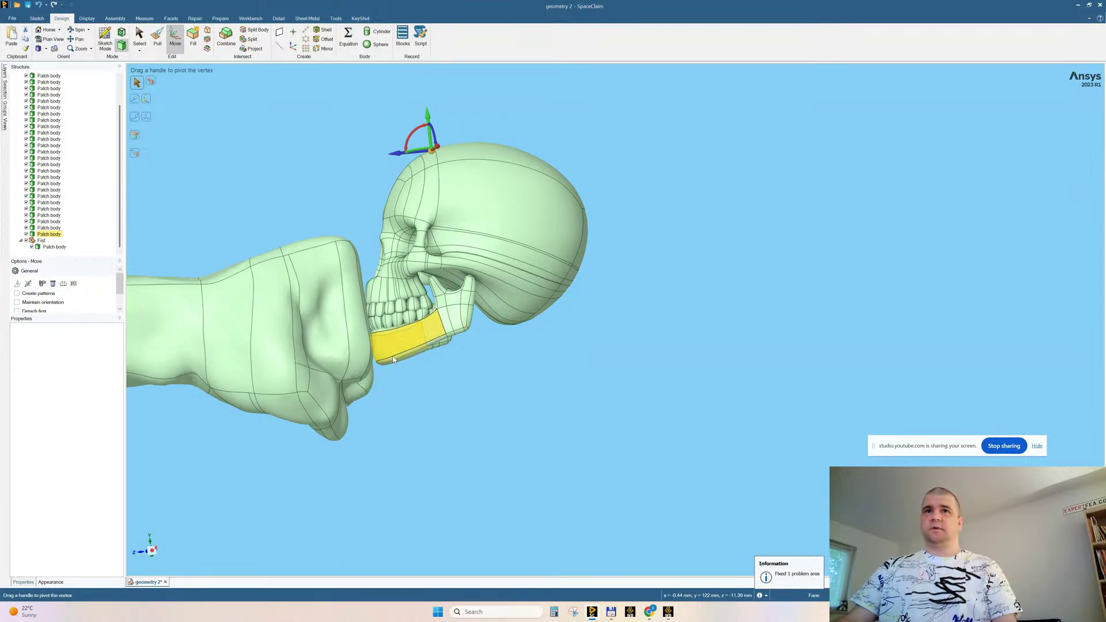
Hide the fist body so only the skull, jaw and teeth are displayed
{"action": "middle_click_drag", "start_coordinate": [425, 335], "coordinate": [444, 318]}
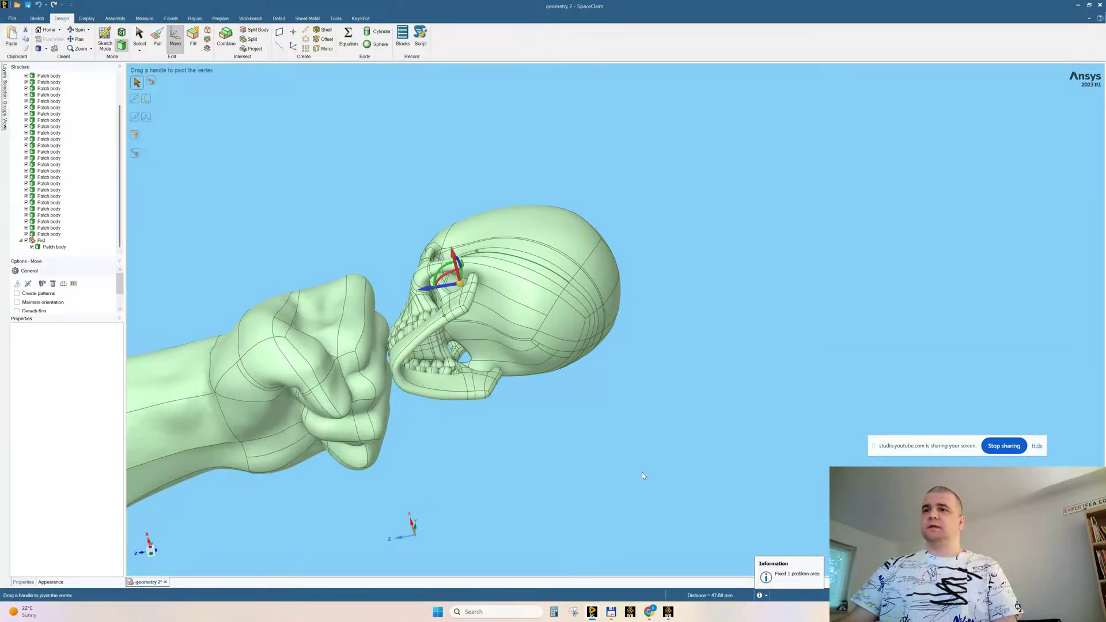
{"action": "mouse_move", "coordinate": [652, 403]}
{"action": "middle_mouse_down"}
{"action": "mouse_move", "coordinate": [682, 361]}
{"action": "mouse_move", "coordinate": [707, 411]}
{"action": "mouse_move", "coordinate": [632, 413]}
{"action": "middle_mouse_up"}
{"action": "left_click", "coordinate": [657, 414]}
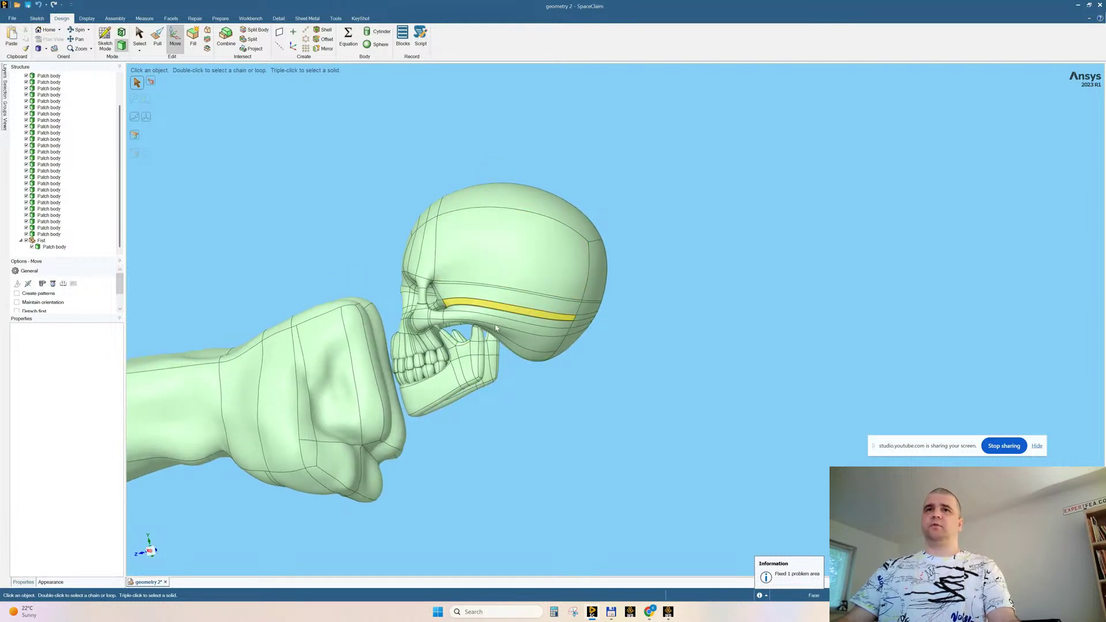
{"action": "left_click", "coordinate": [316, 344]}
{"action": "right_click", "coordinate": [314, 343]}
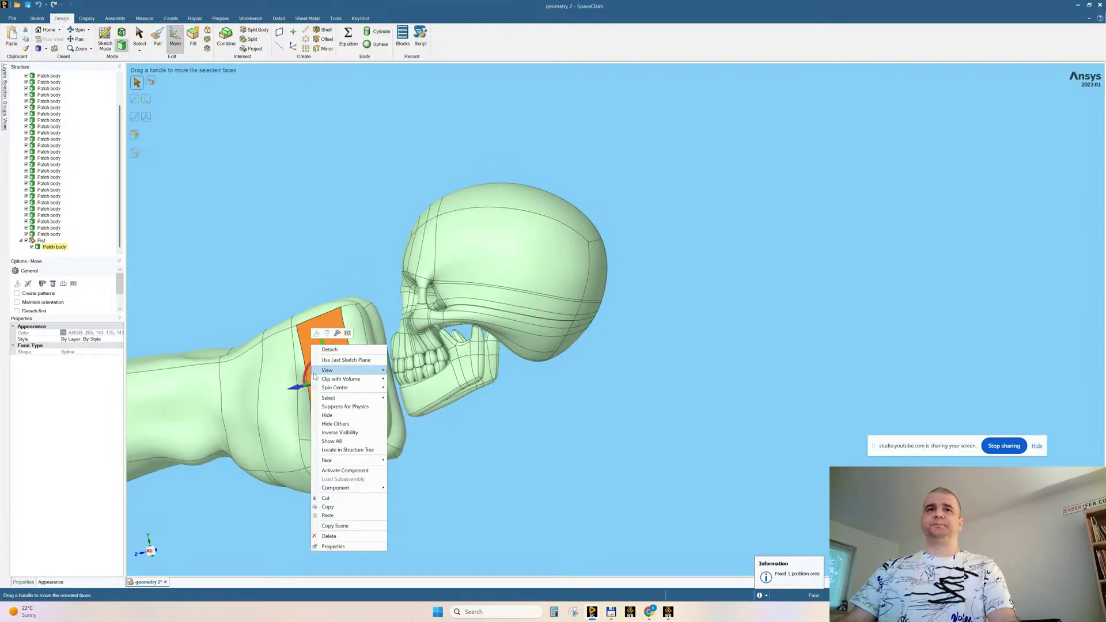
{"action": "left_click", "coordinate": [317, 415]}
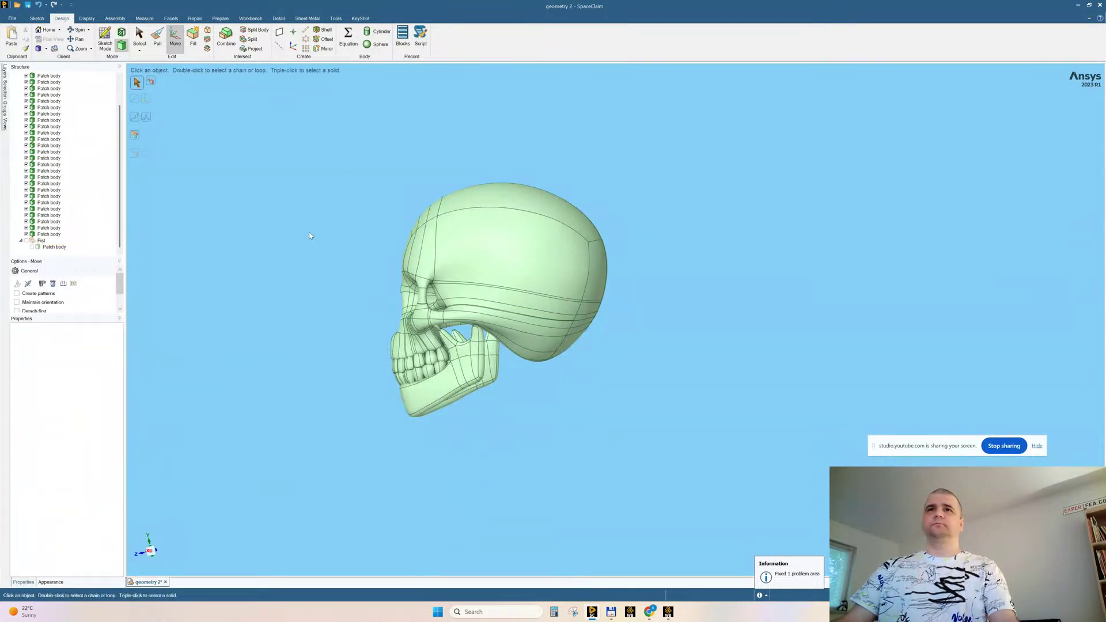
Scale all skull, jaw and teeth bodies together by a factor of 5 about an anchor point on the front teeth
{"action": "middle_click_drag", "start_coordinate": [310, 236], "coordinate": [387, 267]}
{"action": "left_click", "coordinate": [157, 38]}
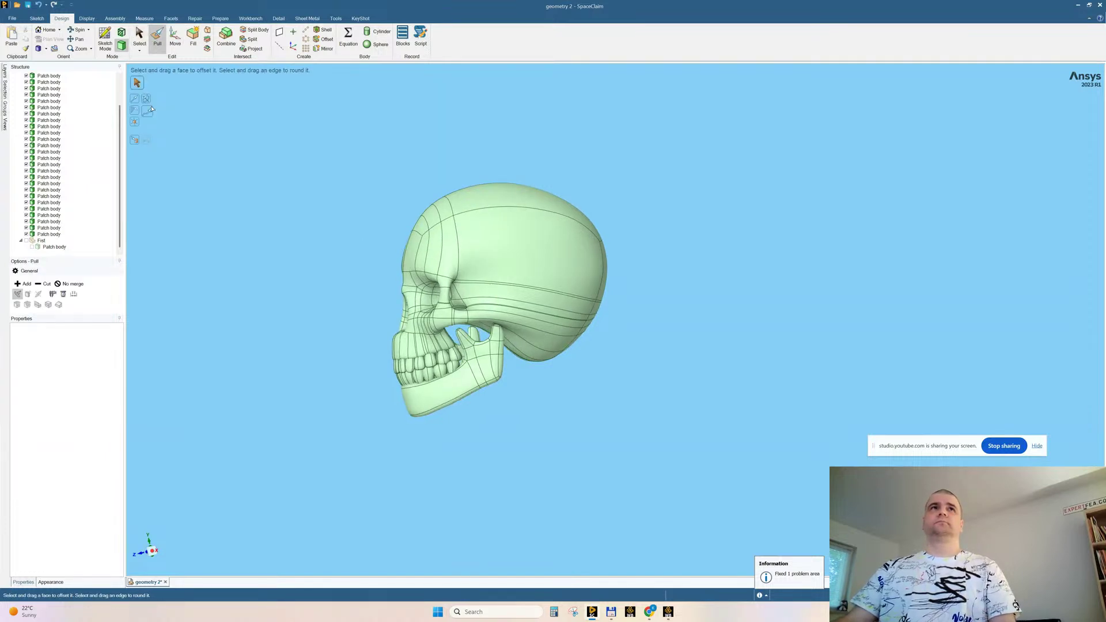
{"action": "left_click", "coordinate": [134, 122]}
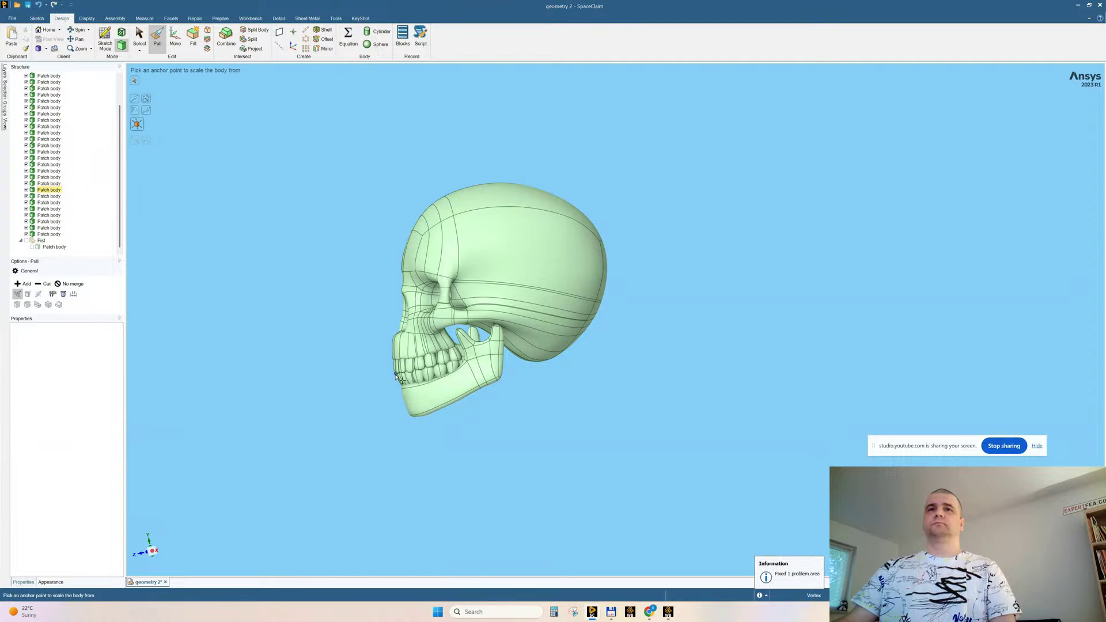
{"action": "middle_click_drag", "start_coordinate": [404, 380], "coordinate": [504, 373]}
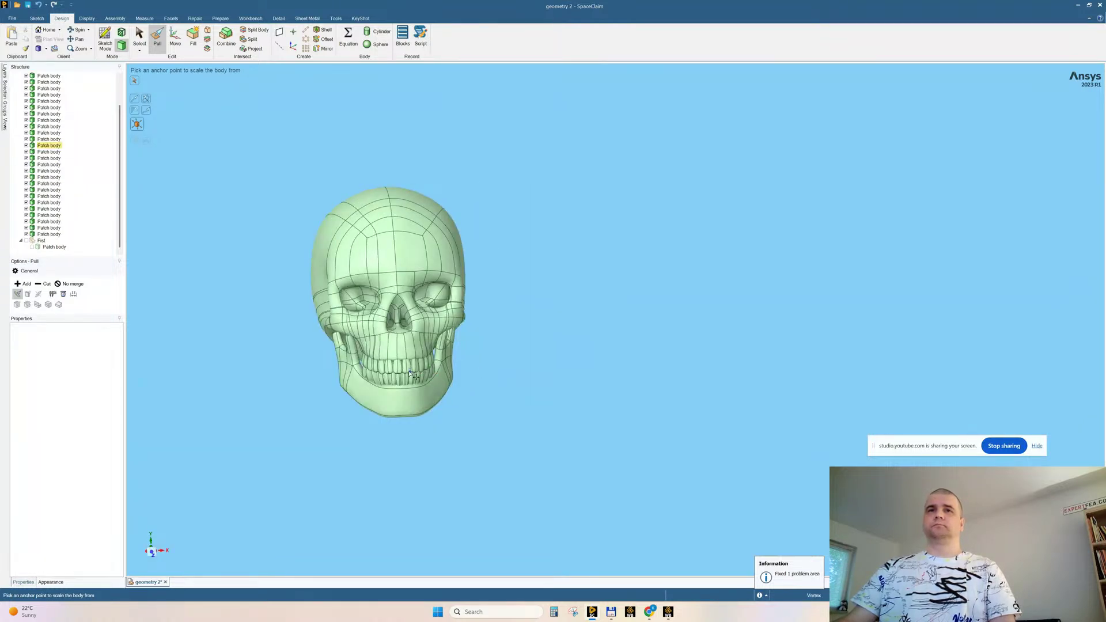
{"action": "left_click", "coordinate": [411, 376]}
{"action": "mouse_move", "coordinate": [593, 348]}
{"action": "middle_mouse_down"}
{"action": "mouse_move", "coordinate": [614, 349]}
{"action": "mouse_move", "coordinate": [572, 343]}
{"action": "middle_mouse_up"}
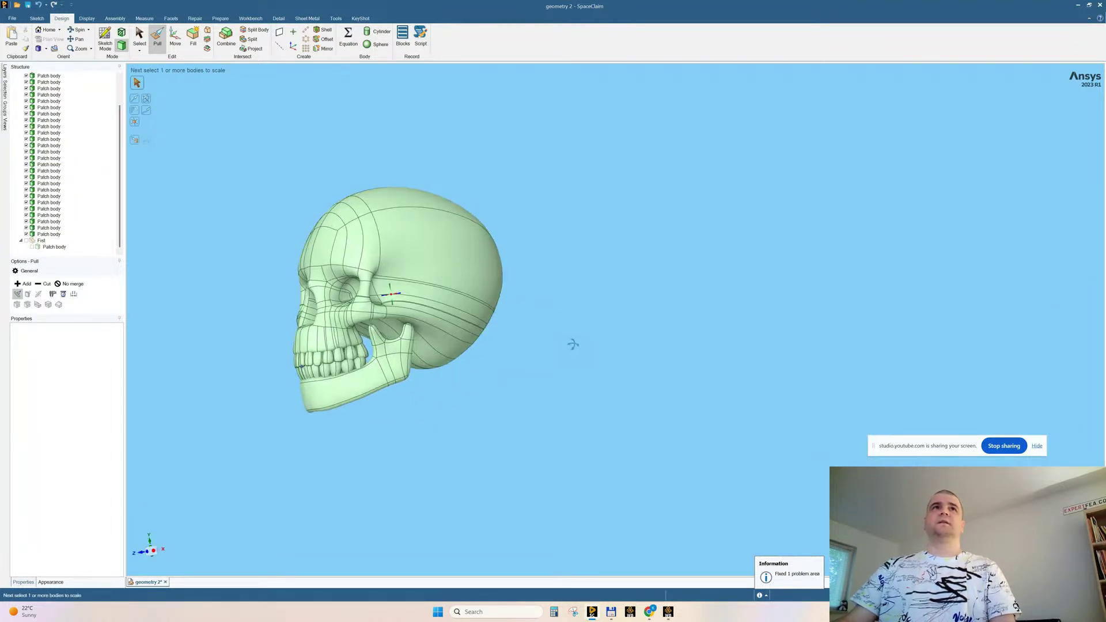
{"action": "left_click", "coordinate": [57, 235]}
{"action": "left_click_drag", "start_coordinate": [119, 197], "coordinate": [118, 170]}
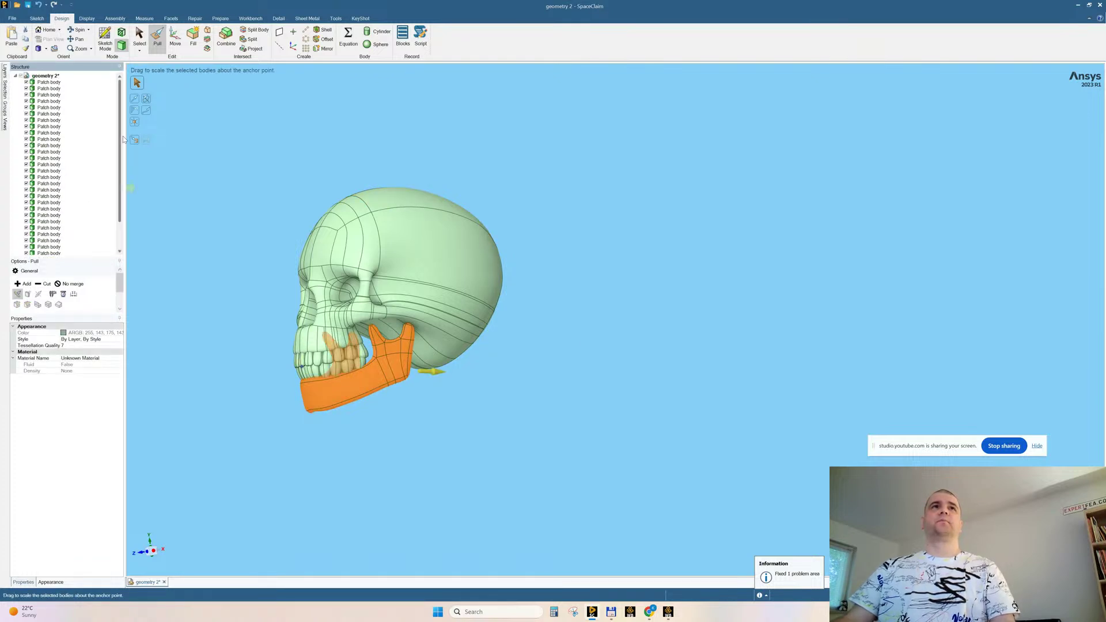
{"action": "left_click", "coordinate": [49, 82], "text": "shift"}
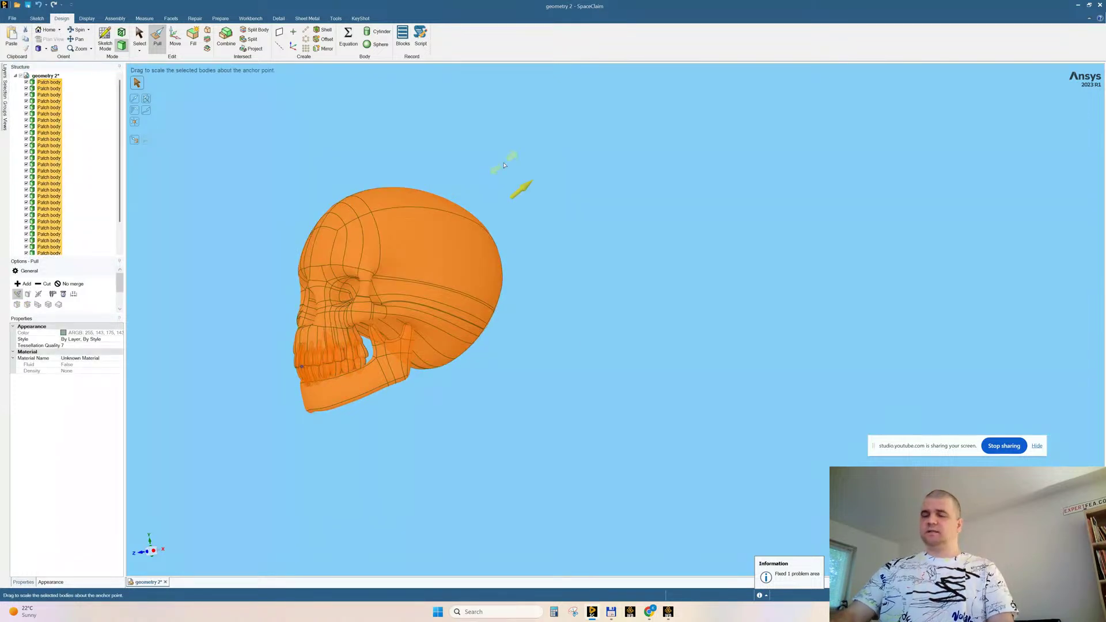
{"action": "type", "text": "5"}
{"action": "key", "text": "Return"}
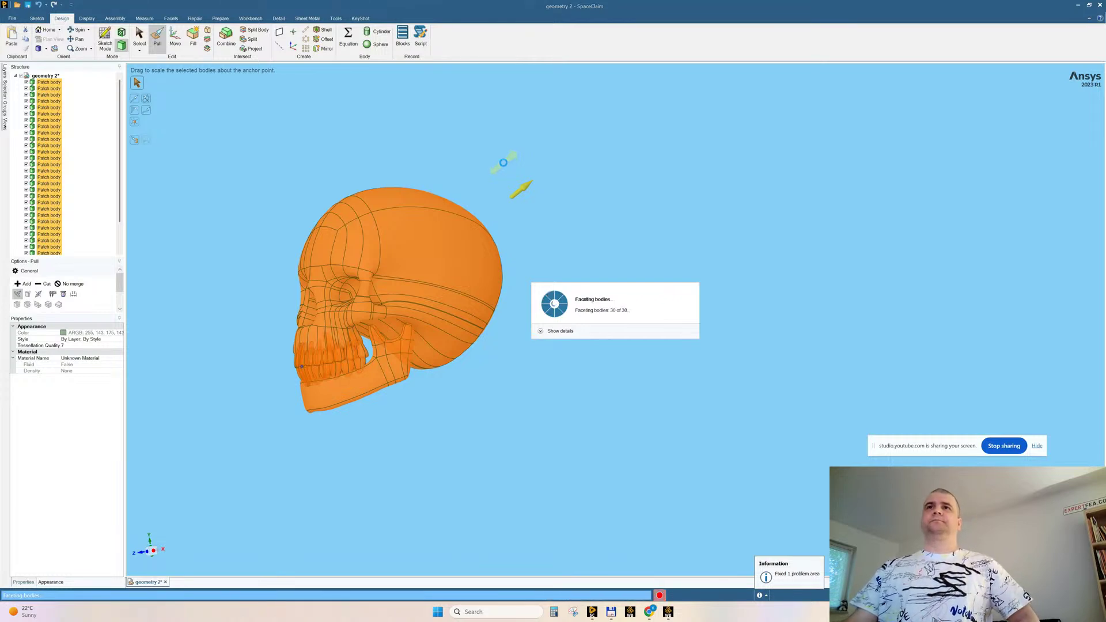
{"action": "scroll", "coordinate": [504, 164], "scroll_direction": "down", "scroll_amount": 2}
{"action": "scroll", "coordinate": [504, 164], "scroll_direction": "down", "scroll_amount": 5}
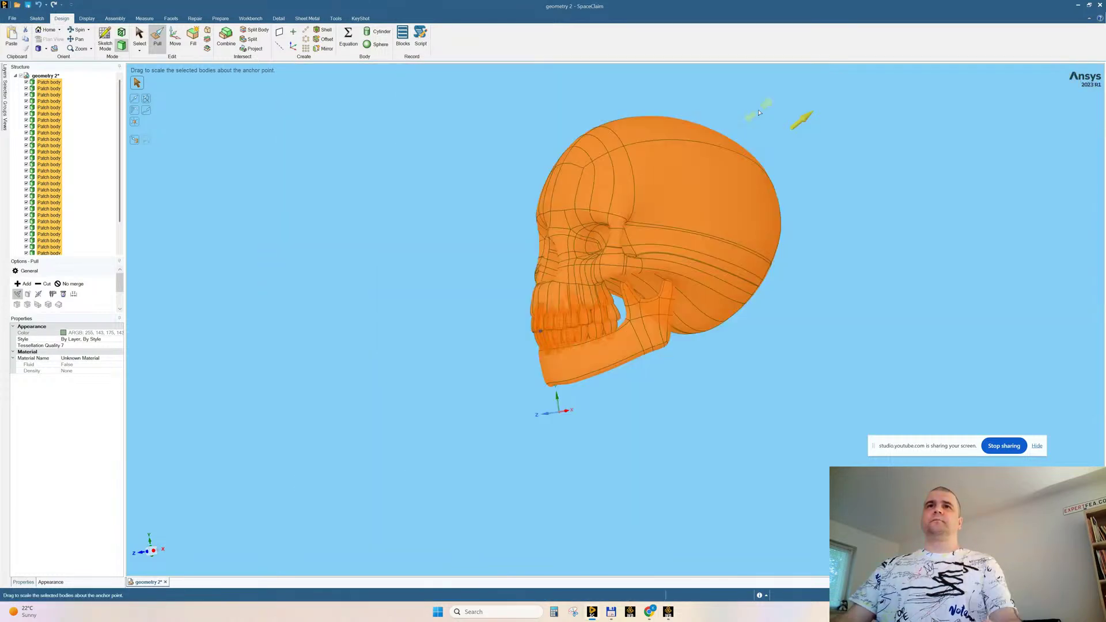
{"action": "left_click", "coordinate": [783, 114]}
{"action": "key", "text": "Escape"}
Show the fist body again beside the enlarged skull
{"action": "scroll", "coordinate": [71, 242], "scroll_direction": "down", "scroll_amount": 3}
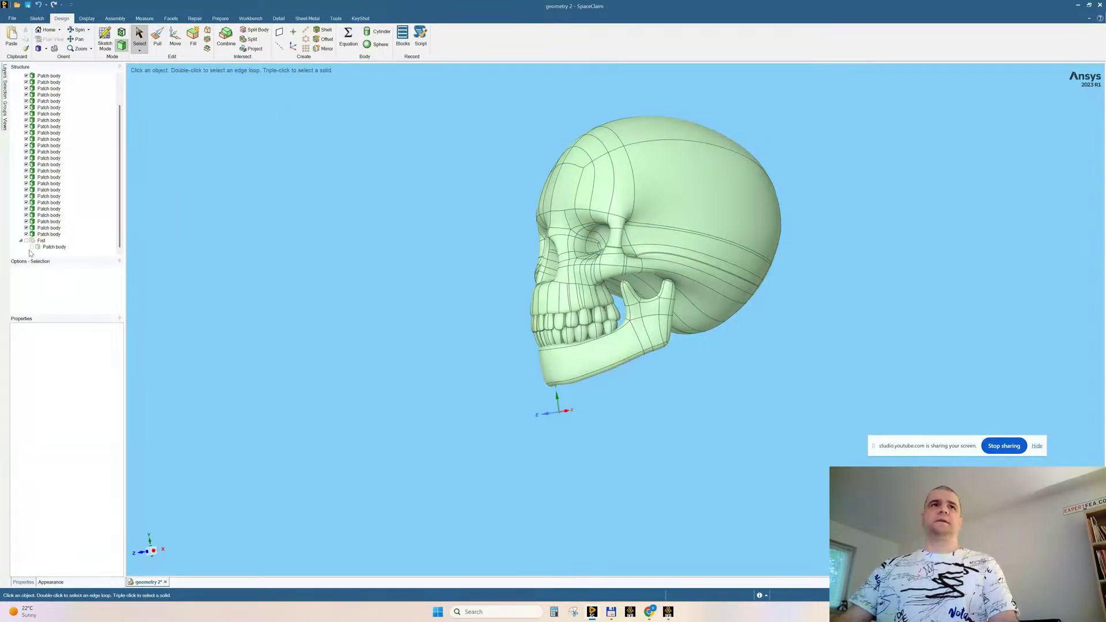
{"action": "left_click", "coordinate": [32, 246]}
{"action": "mouse_move", "coordinate": [380, 283]}
{"action": "middle_mouse_down"}
{"action": "mouse_move", "coordinate": [354, 289]}
{"action": "mouse_move", "coordinate": [364, 295]}
{"action": "middle_mouse_up"}
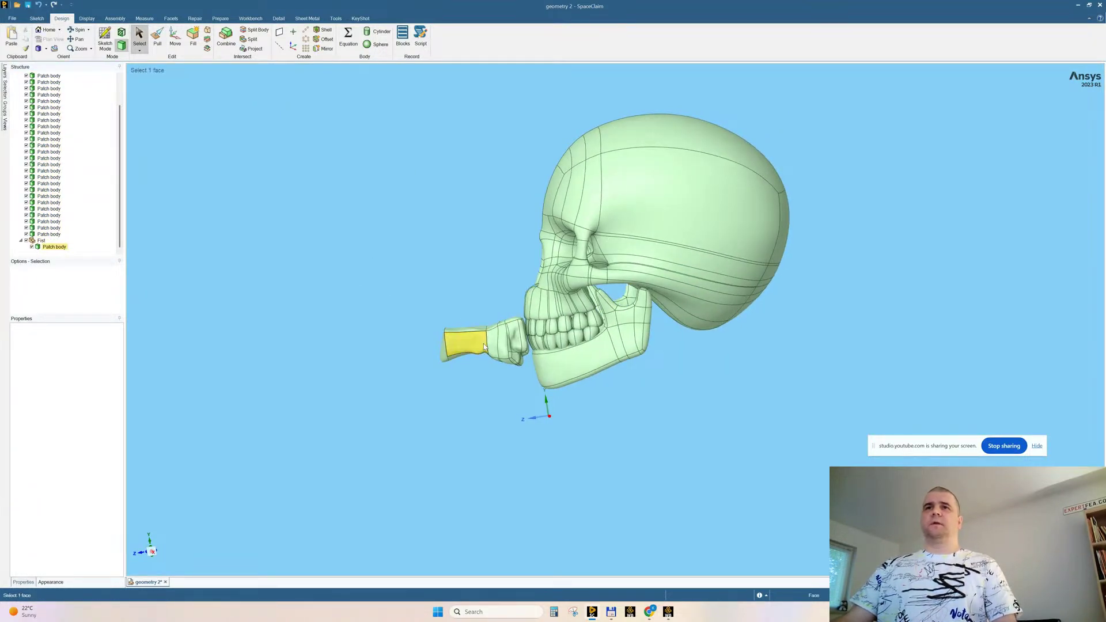
Scale the fist body to about twice its size, anchored at a point on the upper jaw above the front teeth
{"action": "left_click", "coordinate": [158, 39]}
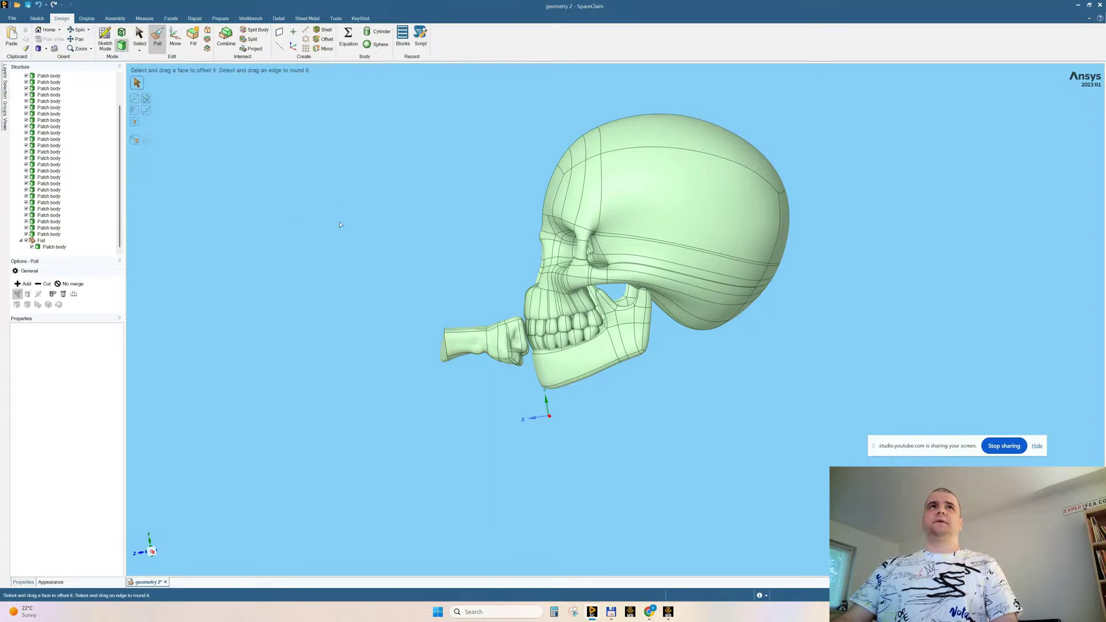
{"action": "left_click", "coordinate": [134, 121]}
{"action": "middle_click_drag", "start_coordinate": [422, 288], "coordinate": [427, 333]}
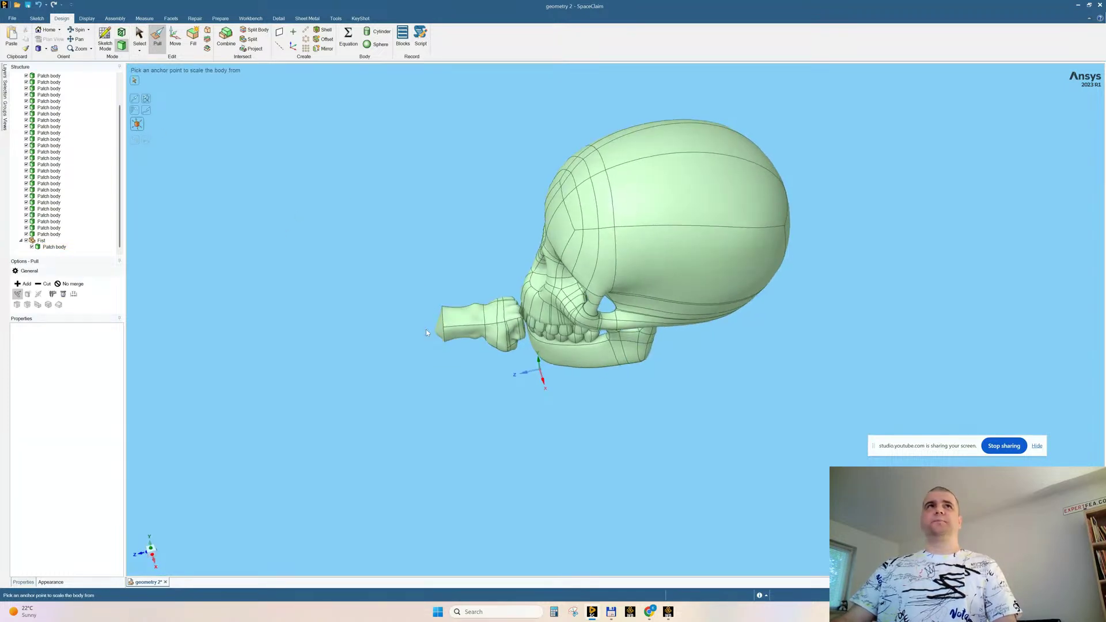
{"action": "left_click", "coordinate": [533, 288]}
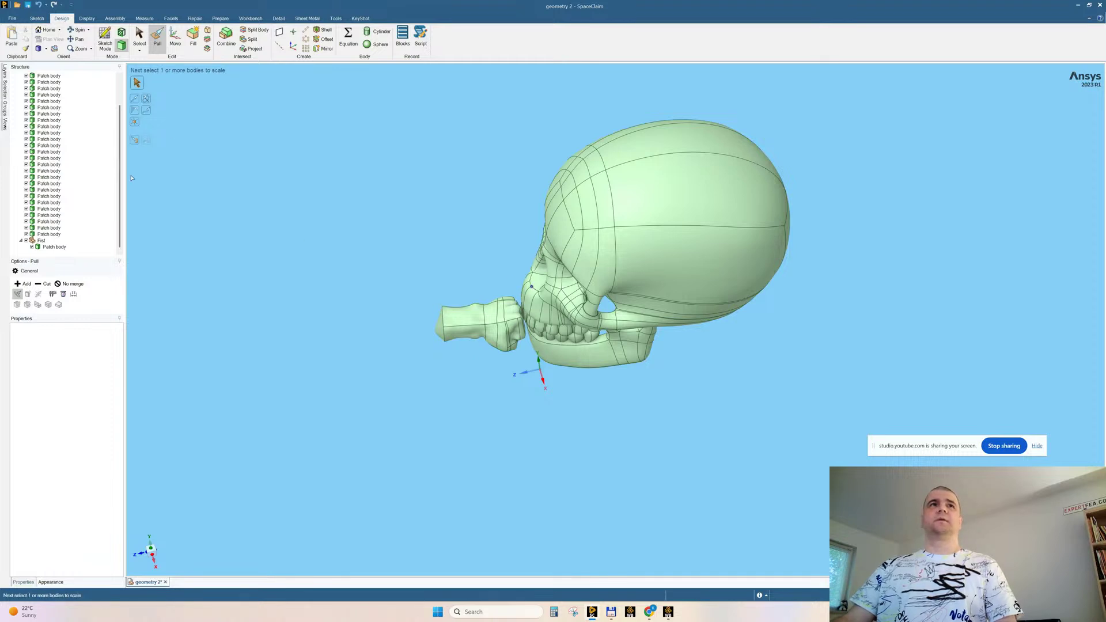
{"action": "left_click", "coordinate": [484, 322]}
{"action": "mouse_move", "coordinate": [334, 249]}
{"action": "middle_mouse_down"}
{"action": "mouse_move", "coordinate": [376, 293]}
{"action": "mouse_move", "coordinate": [377, 235]}
{"action": "middle_mouse_up"}
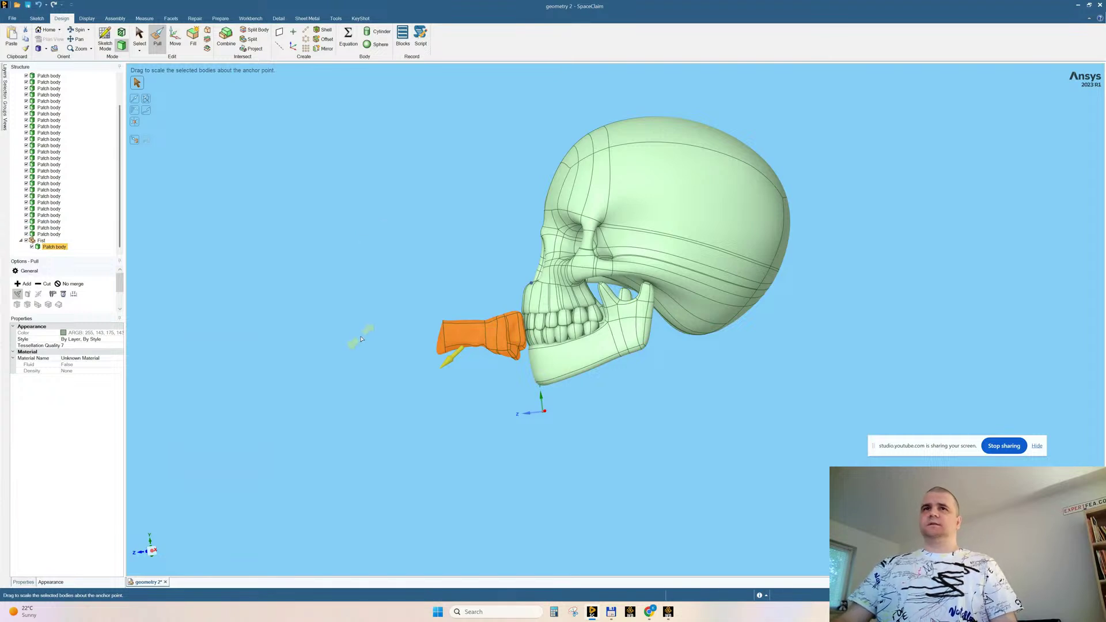
{"action": "left_click_drag", "start_coordinate": [362, 339], "coordinate": [278, 376]}
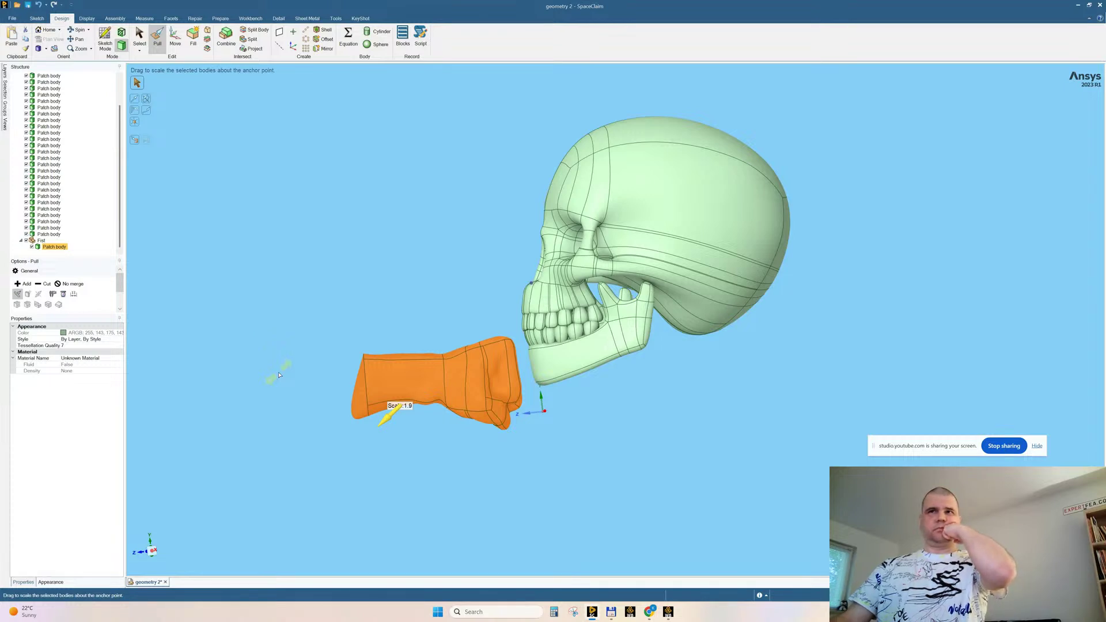
{"action": "left_click_drag", "start_coordinate": [279, 376], "coordinate": [276, 378]}
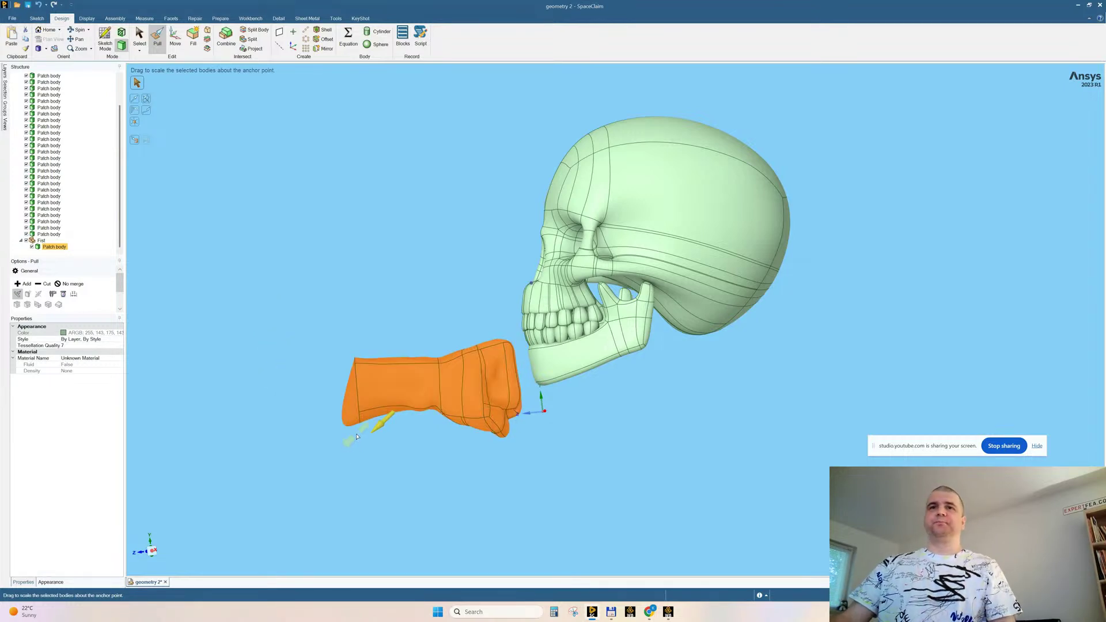
{"action": "left_click", "coordinate": [344, 282]}
In the side view, raise the scaled fist to the teeth's height and move it about 12 mm toward the face
{"action": "middle_click_drag", "start_coordinate": [348, 388], "coordinate": [340, 462]}
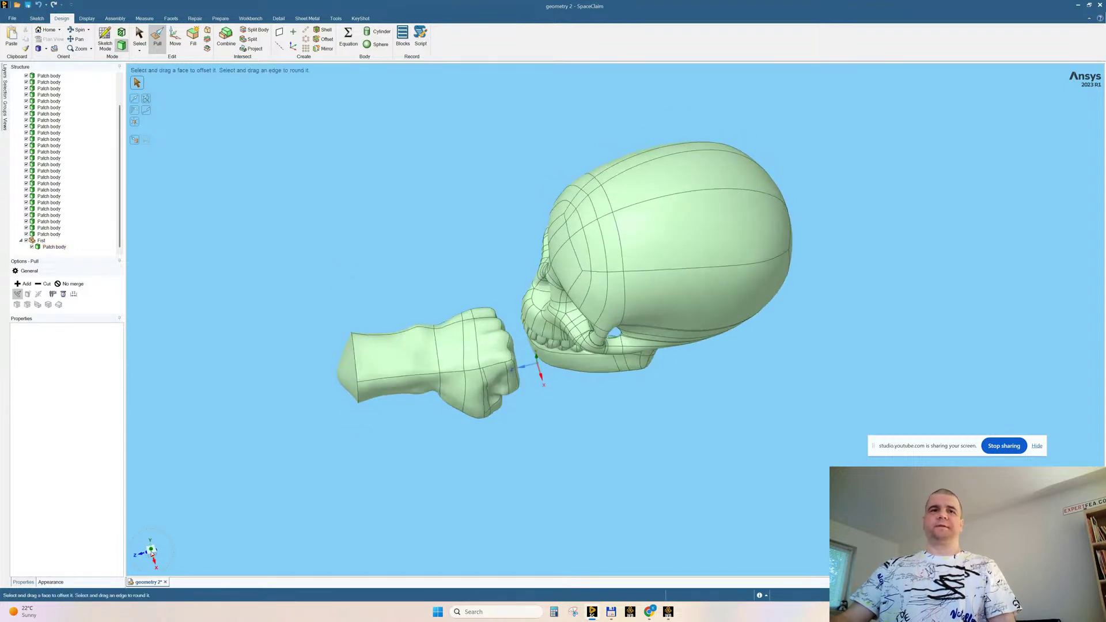
{"action": "left_click", "coordinate": [154, 558]}
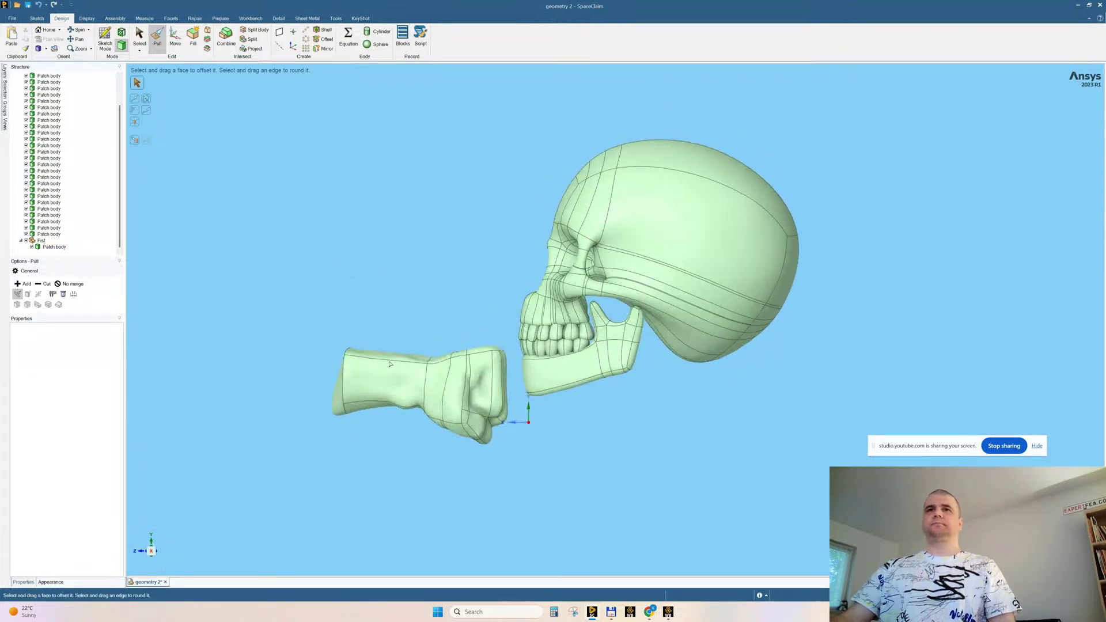
{"action": "triple_click", "coordinate": [380, 385]}
{"action": "left_click", "coordinate": [175, 38]}
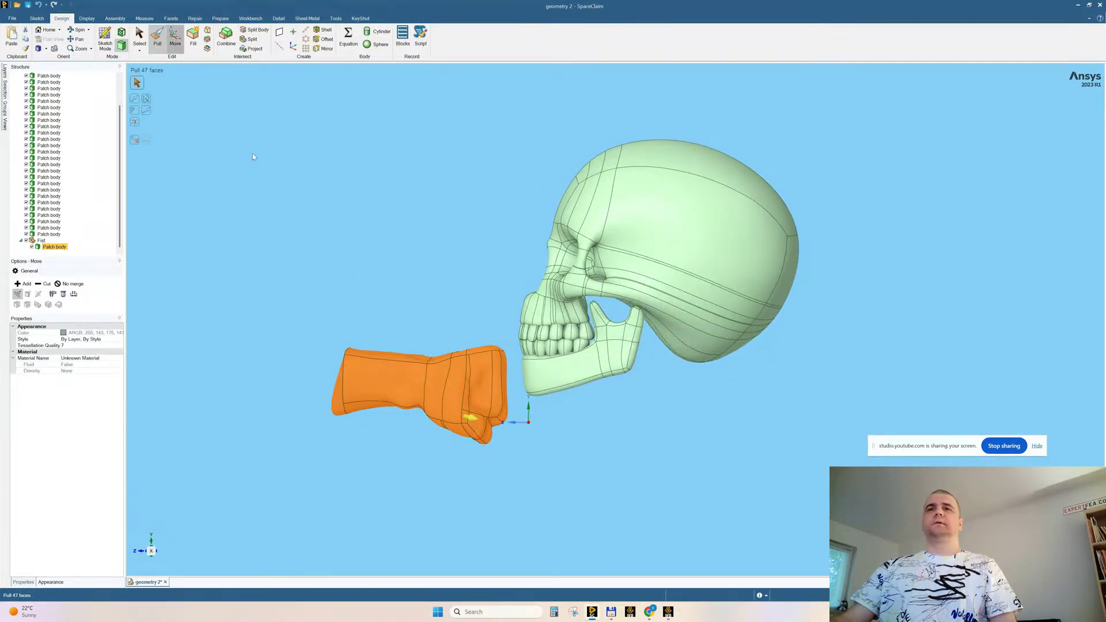
{"action": "left_click_drag", "start_coordinate": [418, 346], "coordinate": [423, 300]}
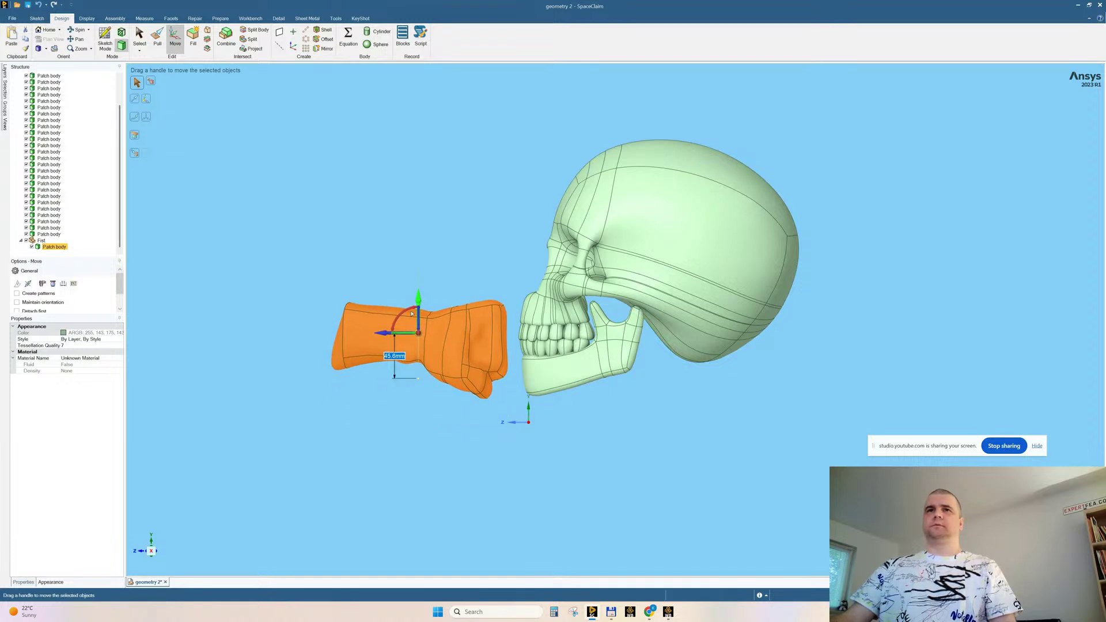
{"action": "left_click_drag", "start_coordinate": [387, 336], "coordinate": [398, 335]}
{"action": "middle_click_drag", "start_coordinate": [399, 335], "coordinate": [445, 365]}
{"action": "scroll", "coordinate": [519, 386], "scroll_direction": "up", "scroll_amount": 5}
{"action": "scroll", "coordinate": [520, 386], "scroll_direction": "down", "scroll_amount": 5}
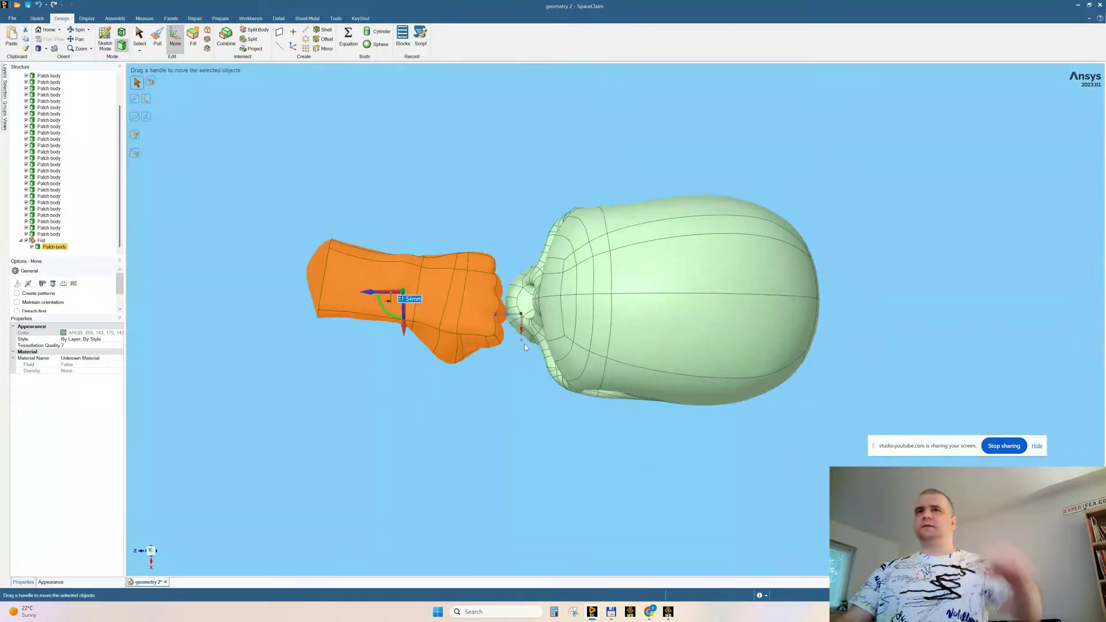
{"action": "middle_click_drag", "start_coordinate": [523, 343], "coordinate": [494, 490]}
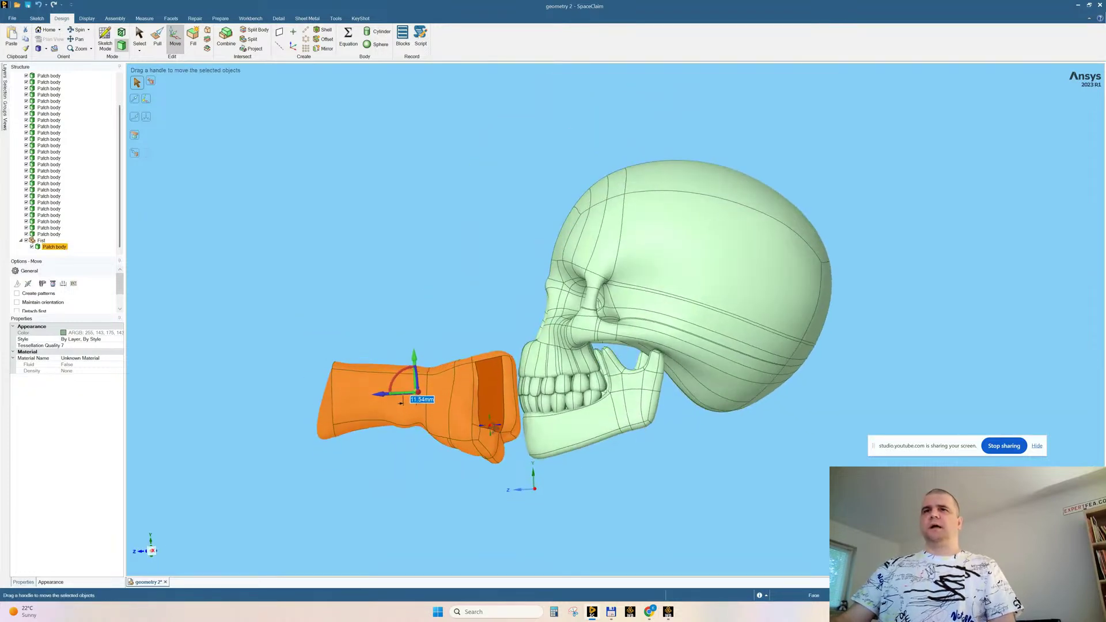
Switch to Chrome and search Google for "boxing punches names" in a new tab
{"action": "mouse_move", "coordinate": [645, 610]}
{"action": "left_click", "coordinate": [614, 568]}
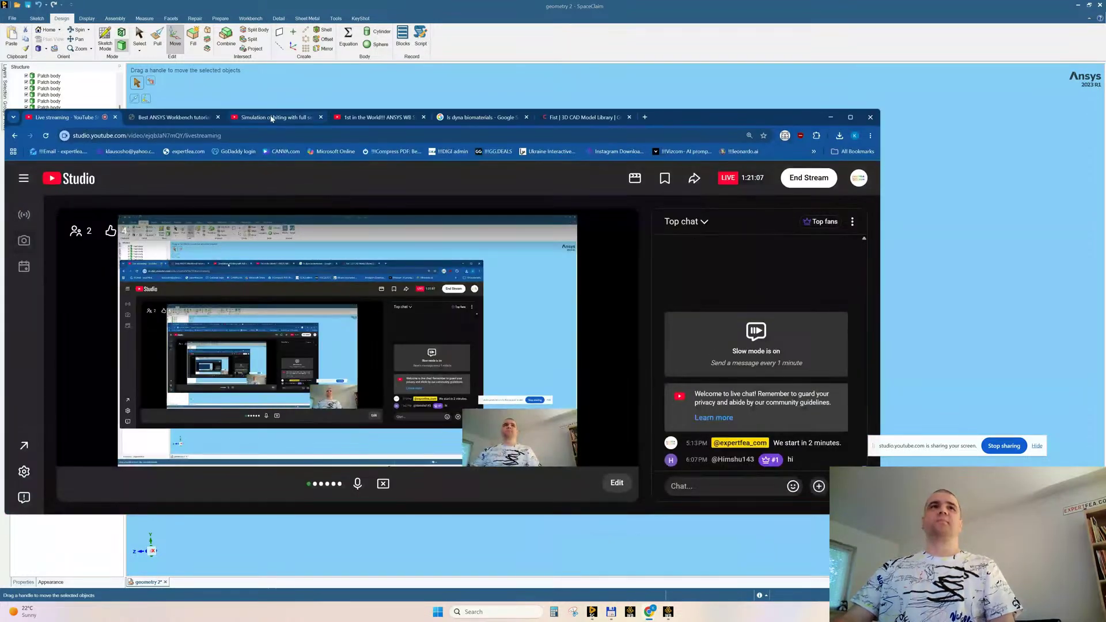
{"action": "left_click", "coordinate": [645, 117]}
{"action": "left_click", "coordinate": [850, 118]}
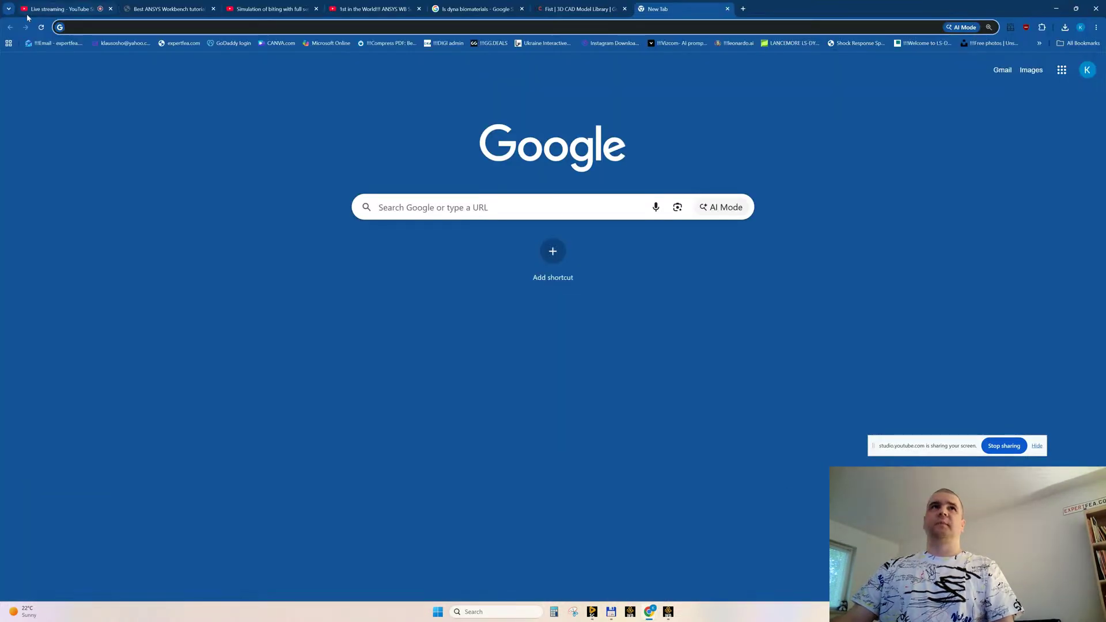
{"action": "type", "text": "box"}
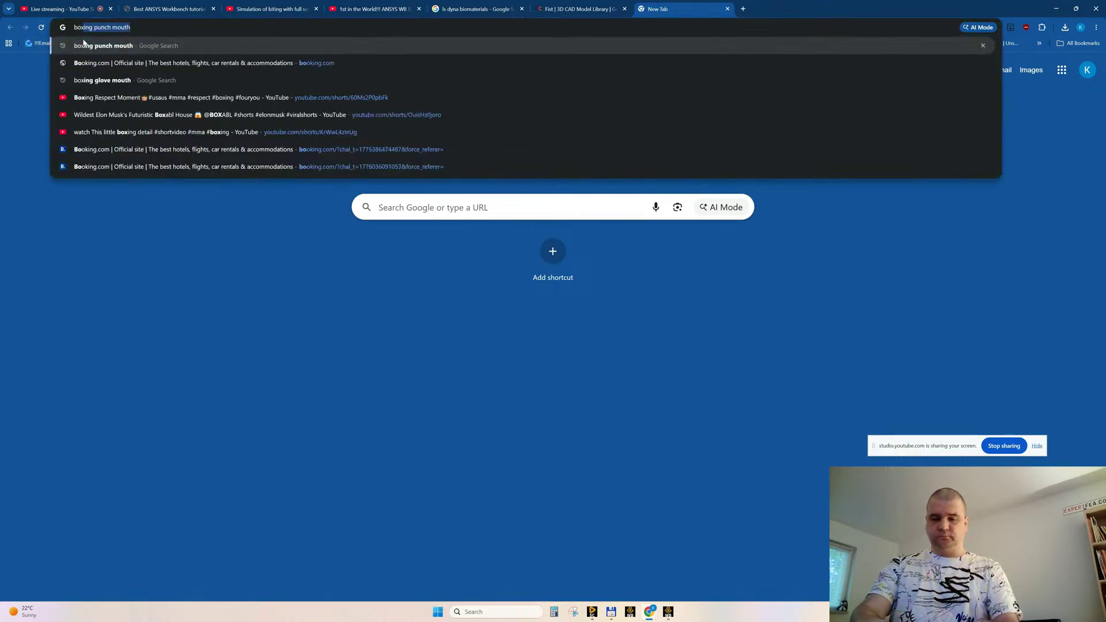
{"action": "type", "text": "ing punches"}
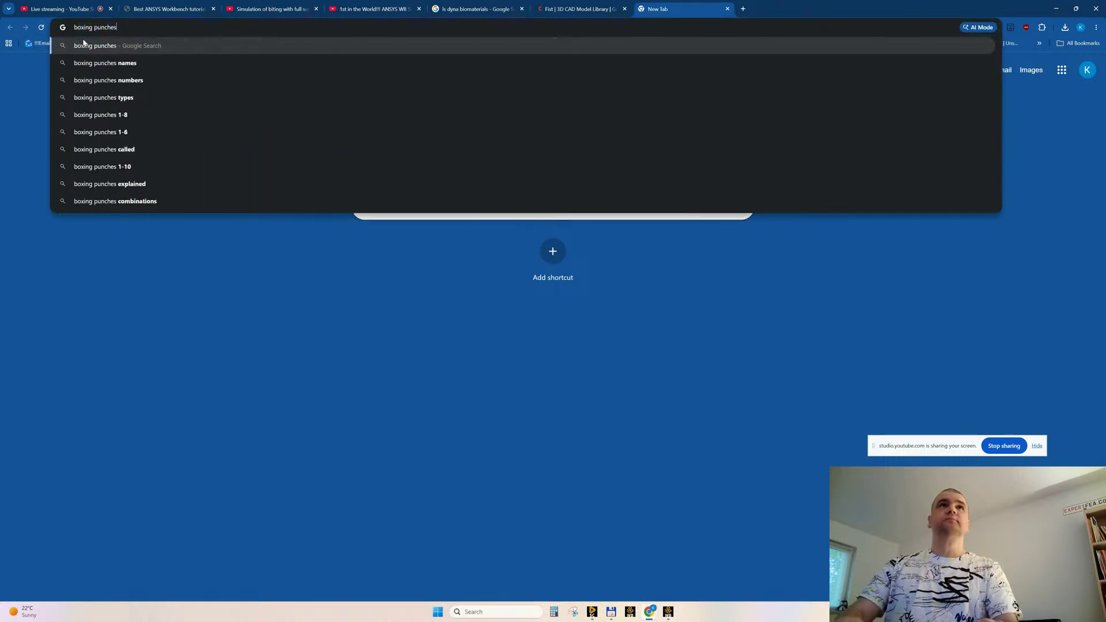
{"action": "key", "text": "Down"}
{"action": "key", "text": "Return"}
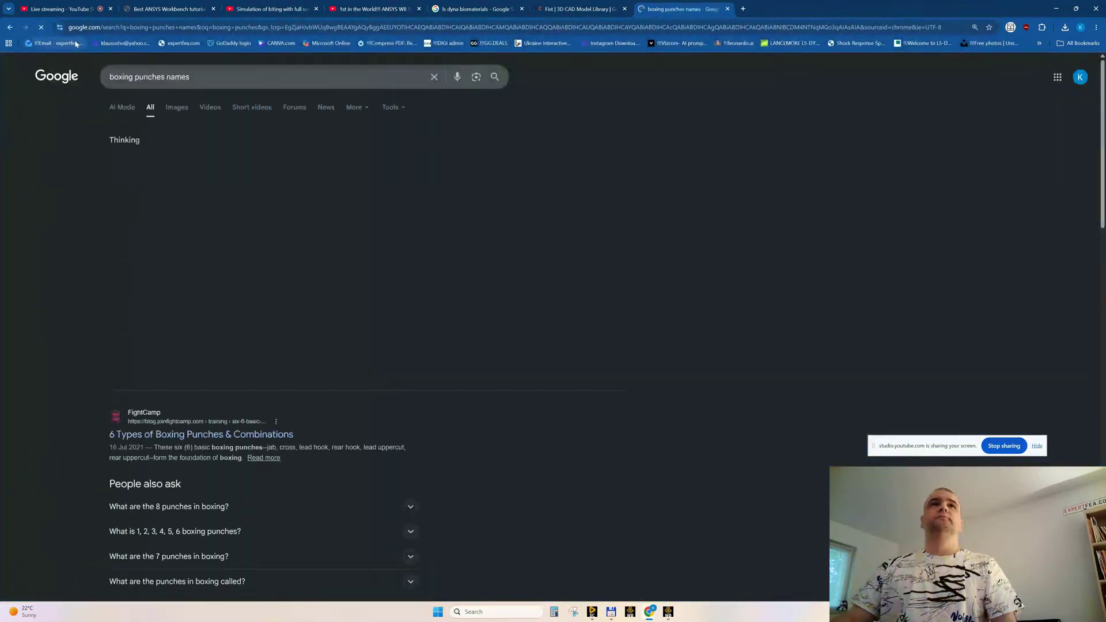
Examine the Boxing Number System and The 6 Punches charts in the image results and return to SpaceClaim
{"action": "left_click", "coordinate": [178, 108]}
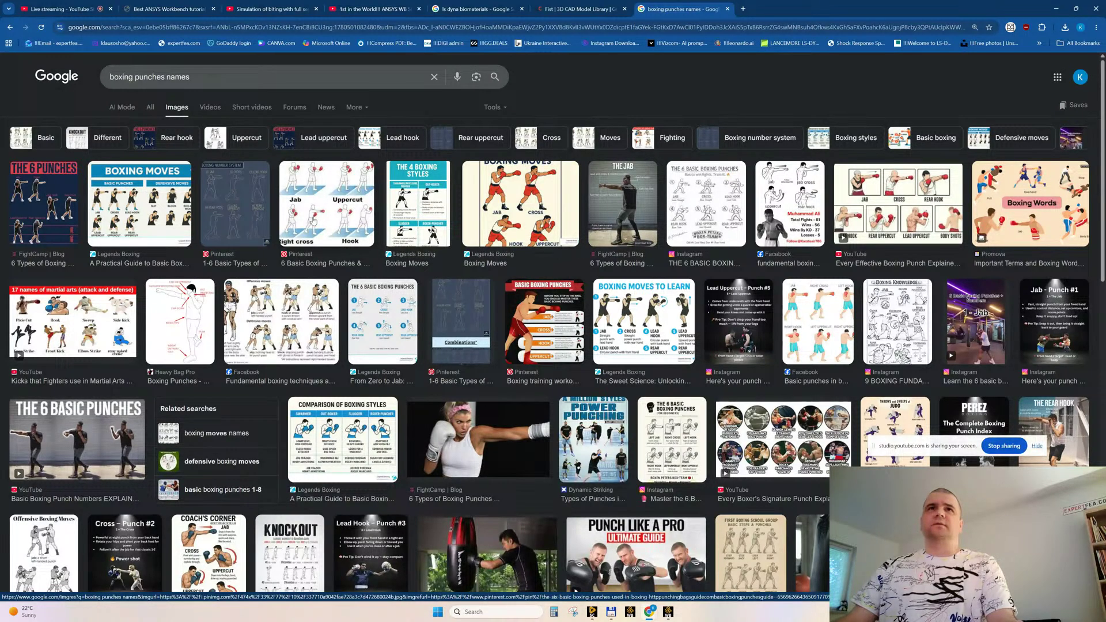
{"action": "left_click", "coordinate": [247, 199]}
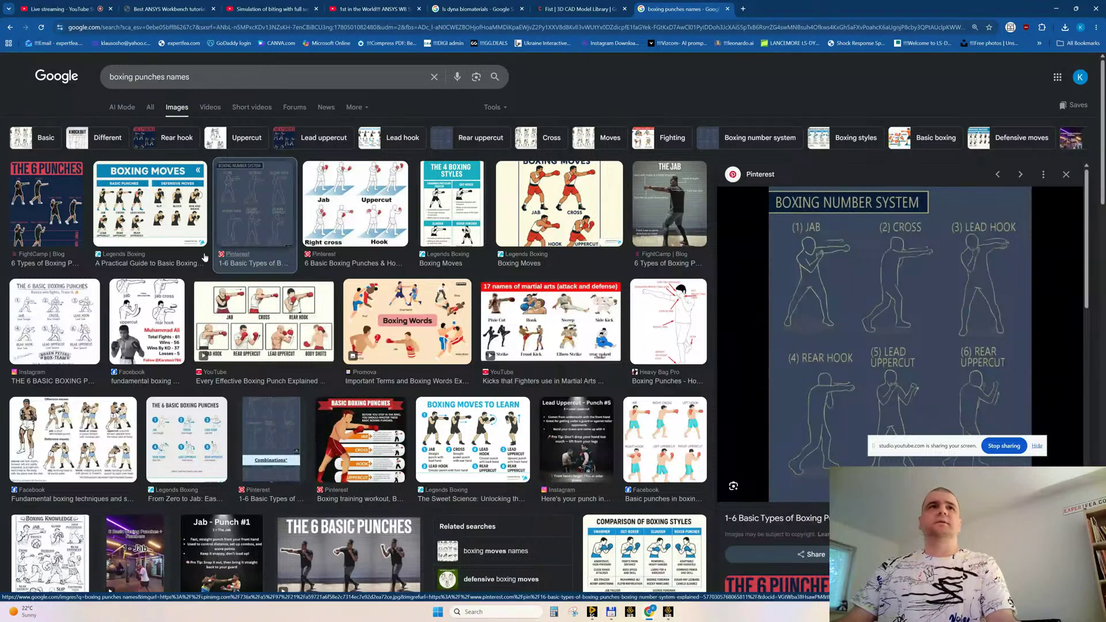
{"action": "left_click", "coordinate": [46, 205]}
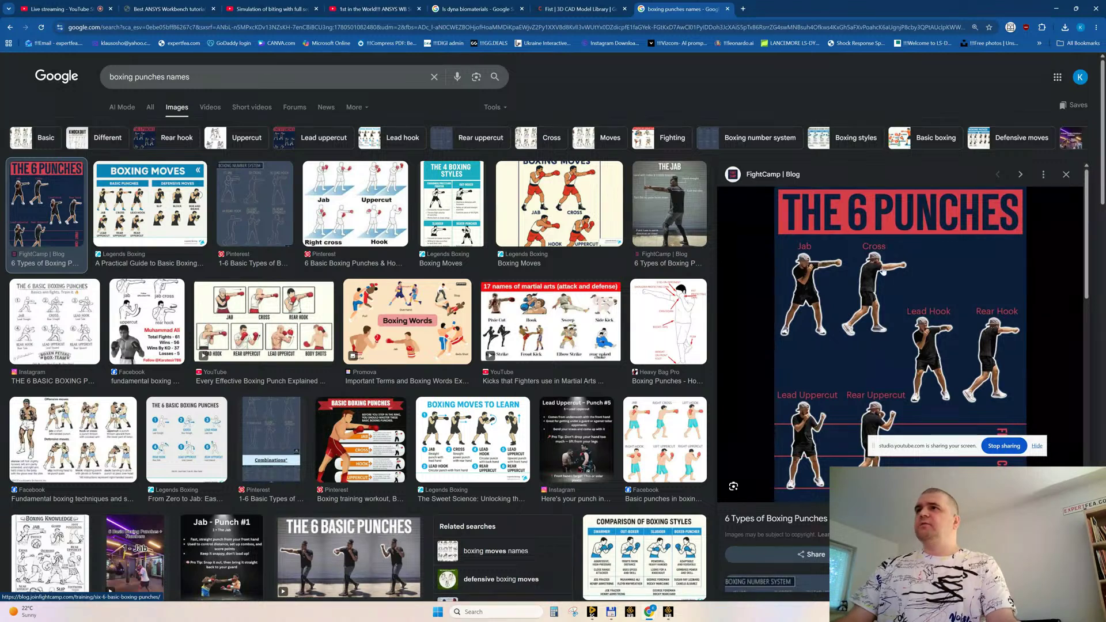
{"action": "left_click", "coordinate": [1057, 11]}
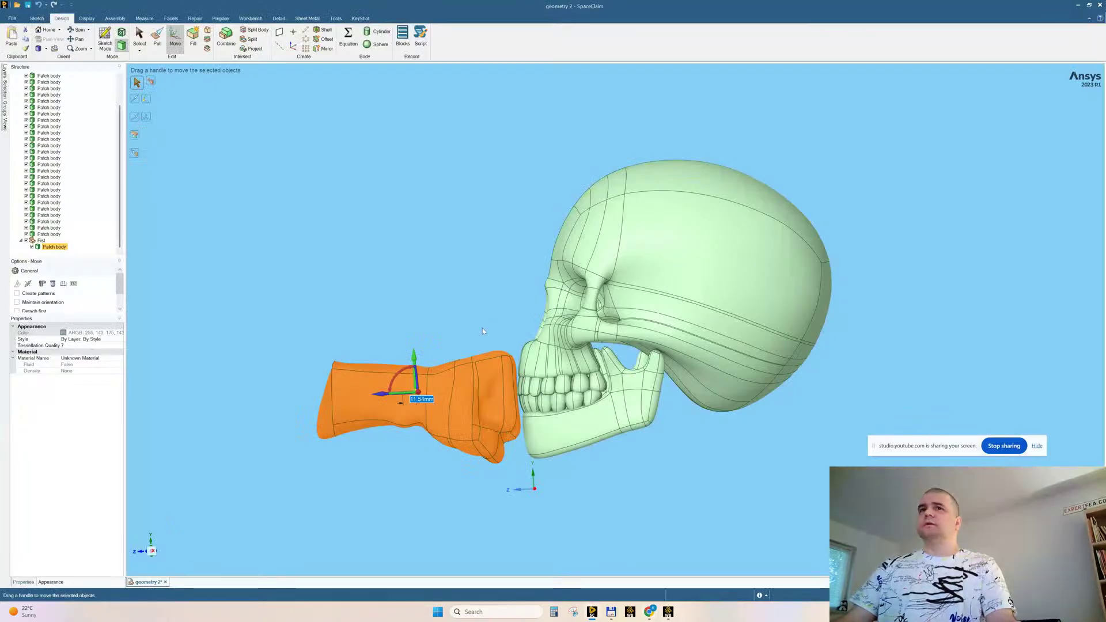
Lower the fist body about 14 mm along the vertical axis so it faces the lower teeth and jaw
{"action": "middle_click_drag", "start_coordinate": [482, 328], "coordinate": [501, 319]}
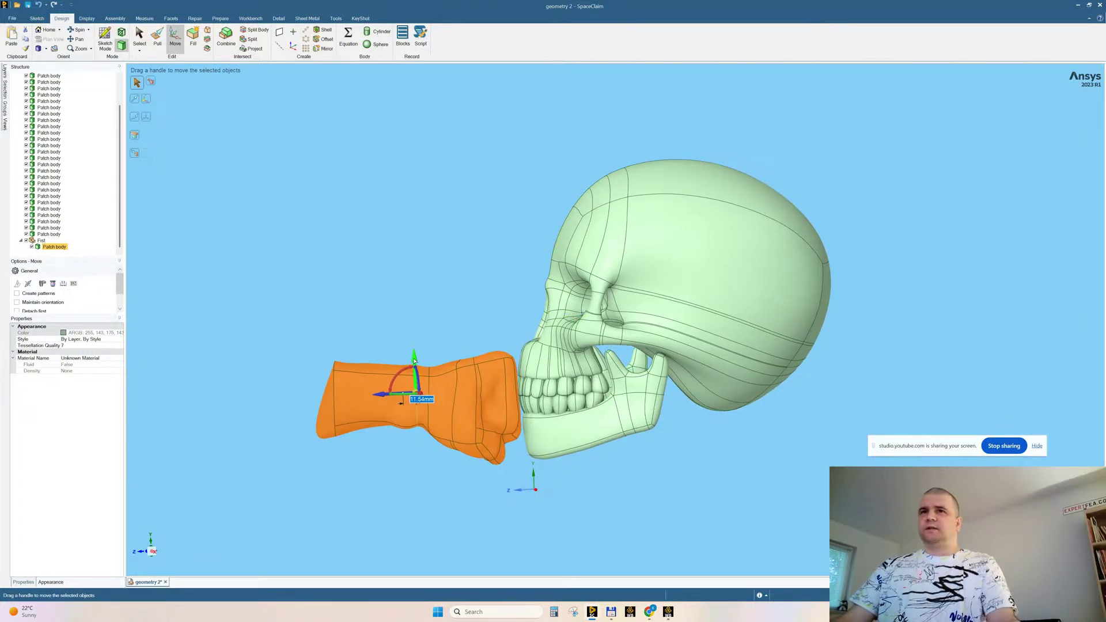
{"action": "left_click_drag", "start_coordinate": [414, 360], "coordinate": [411, 370]}
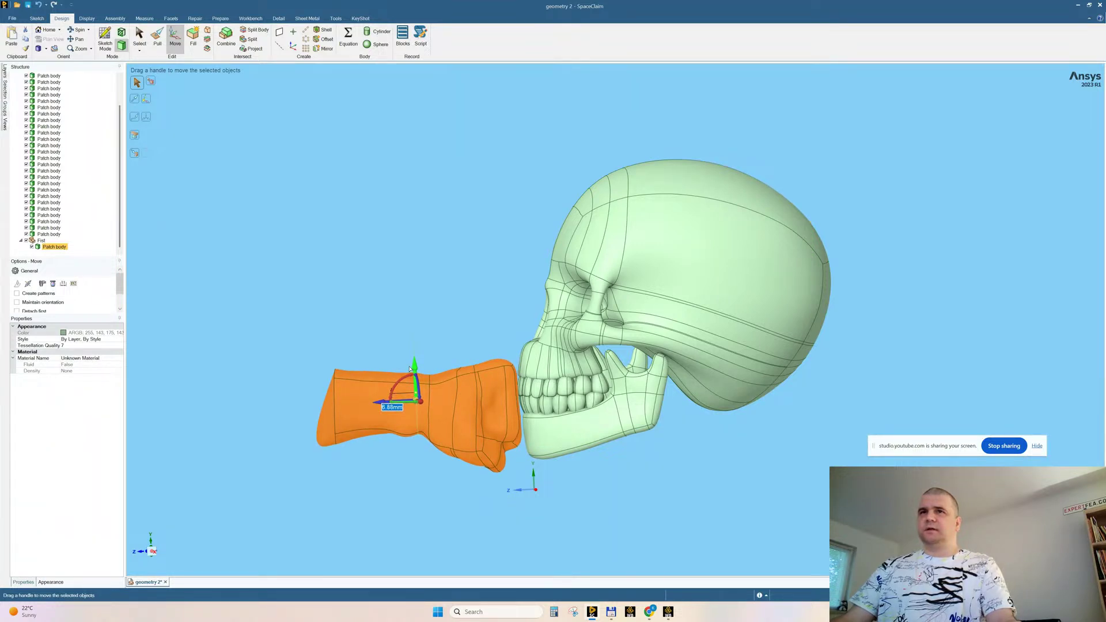
{"action": "left_click_drag", "start_coordinate": [410, 369], "coordinate": [405, 378]}
{"action": "middle_click_drag", "start_coordinate": [404, 379], "coordinate": [411, 345]}
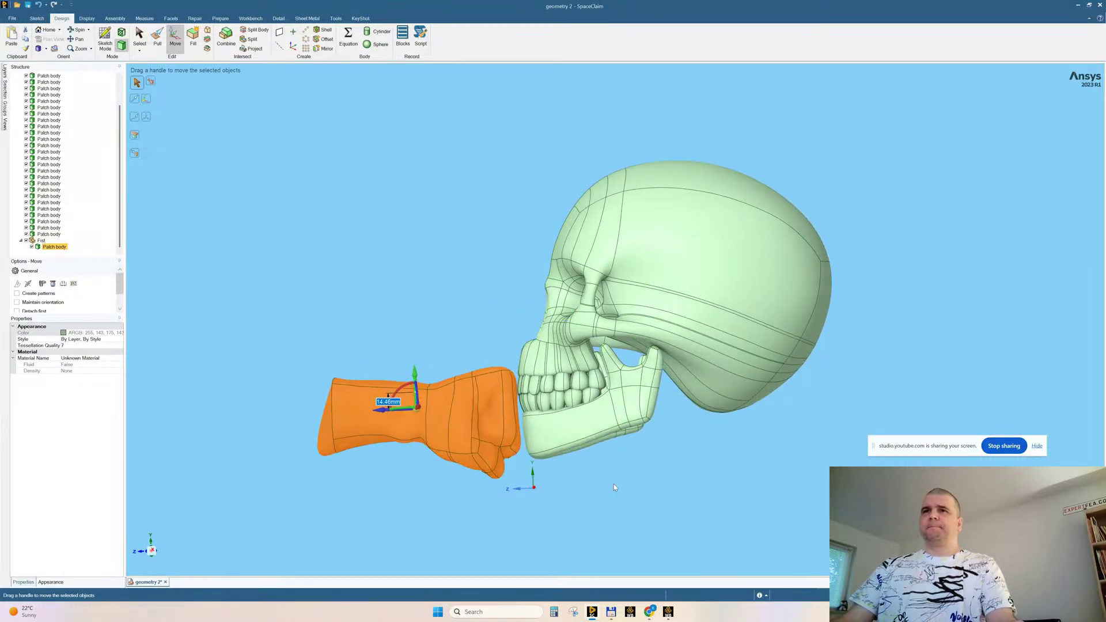
{"action": "middle_click_drag", "start_coordinate": [614, 488], "coordinate": [602, 484]}
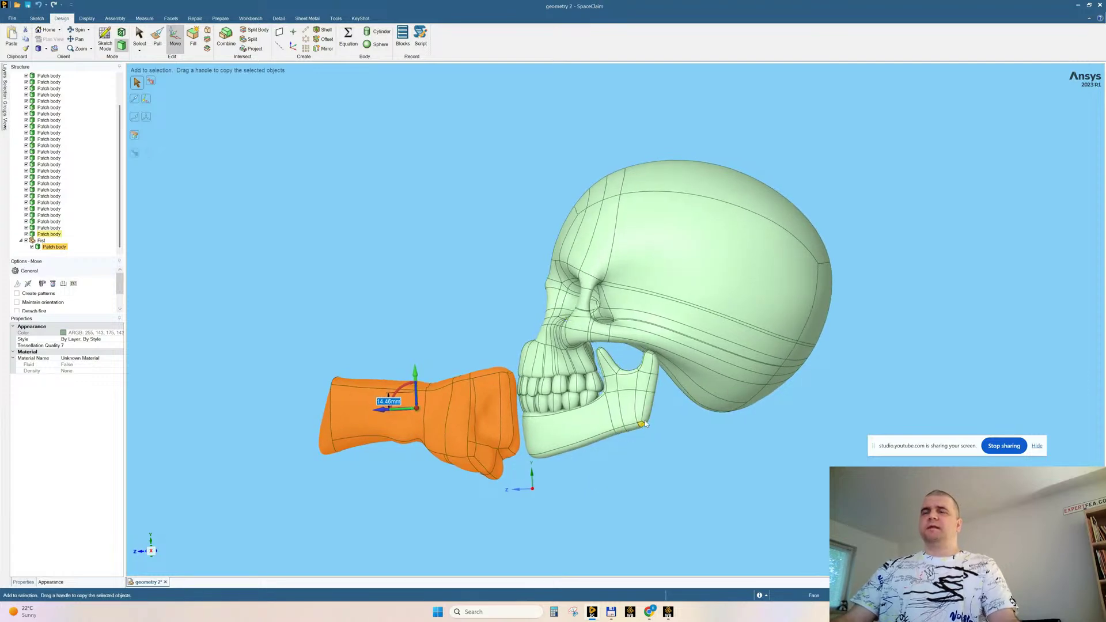
{"action": "scroll", "coordinate": [680, 358], "scroll_direction": "up", "scroll_amount": 5}
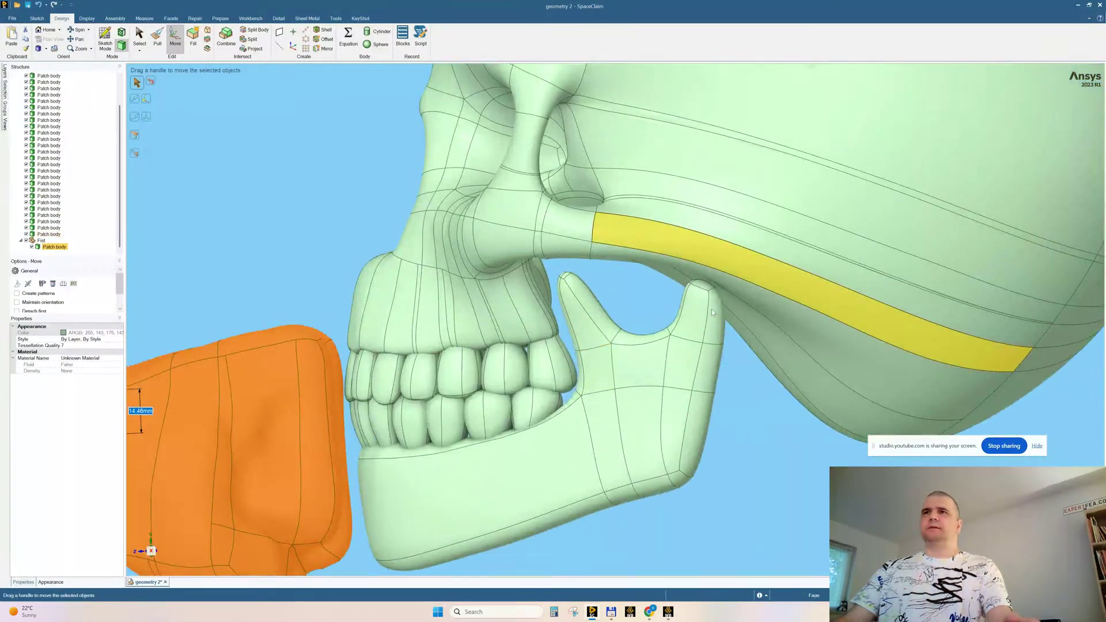
{"action": "middle_click_drag", "start_coordinate": [715, 313], "coordinate": [699, 288]}
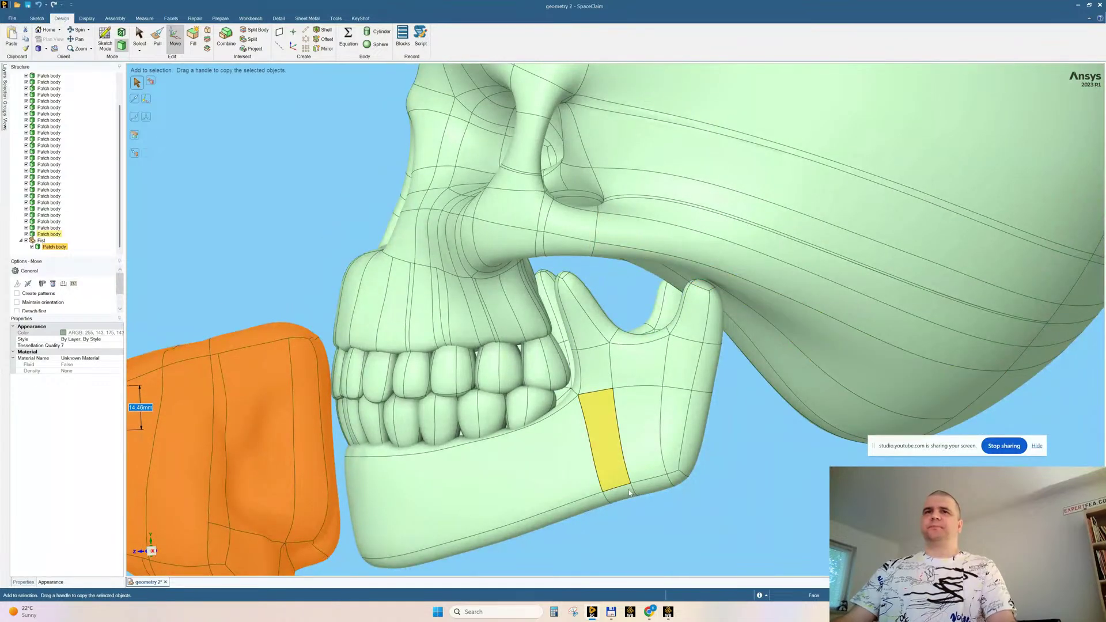
{"action": "scroll", "coordinate": [630, 493], "scroll_direction": "down", "scroll_amount": 1}
{"action": "scroll", "coordinate": [599, 467], "scroll_direction": "down", "scroll_amount": 4}
{"action": "scroll", "coordinate": [598, 464], "scroll_direction": "up", "scroll_amount": 3}
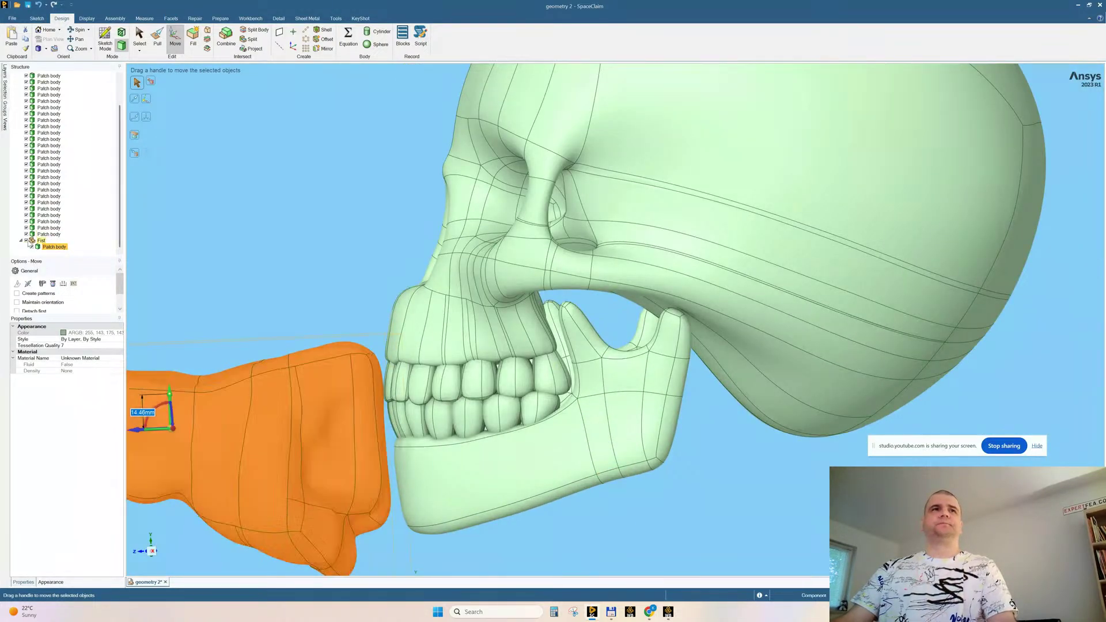
Rename the Fist component's body as "fist" and move it to the top level of geometry 2, removing the emptied component
{"action": "left_click", "coordinate": [57, 249]}
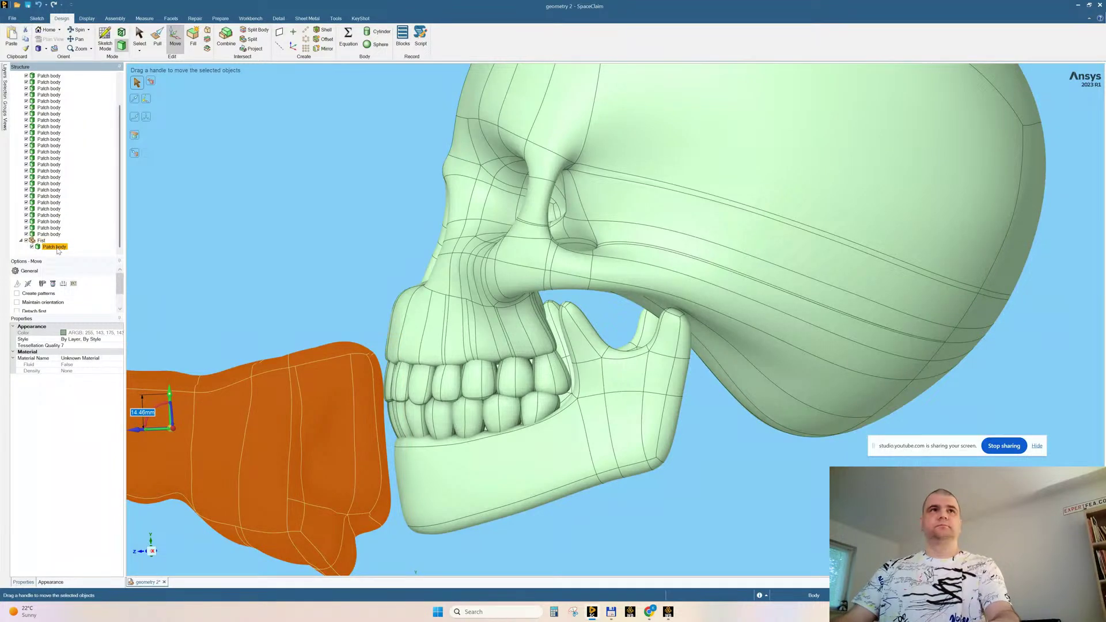
{"action": "left_click", "coordinate": [58, 248]}
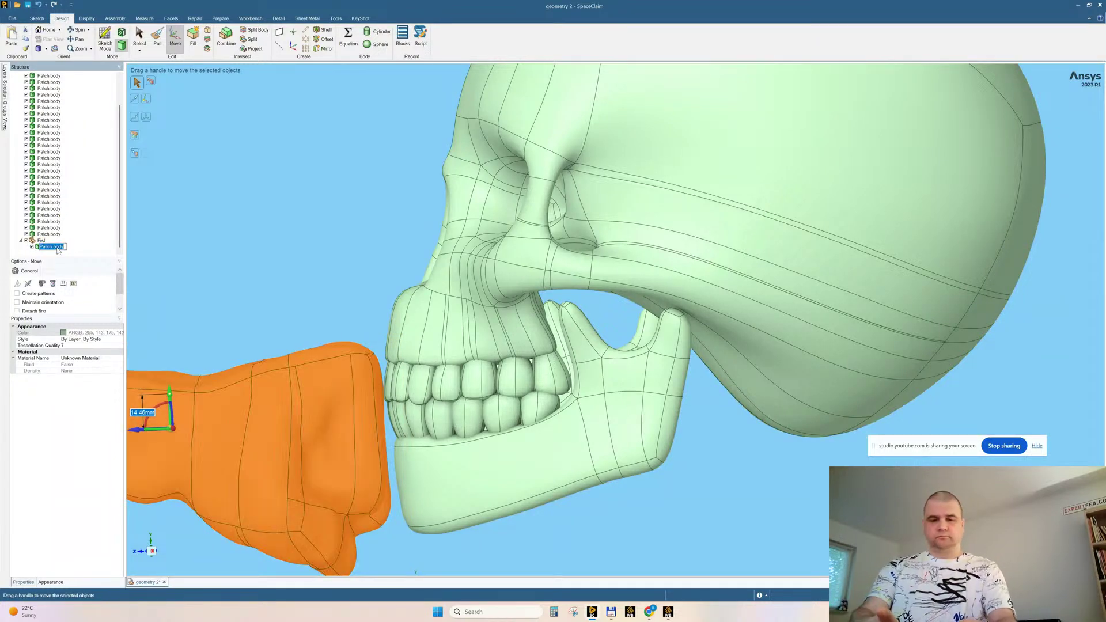
{"action": "type", "text": "fist"}
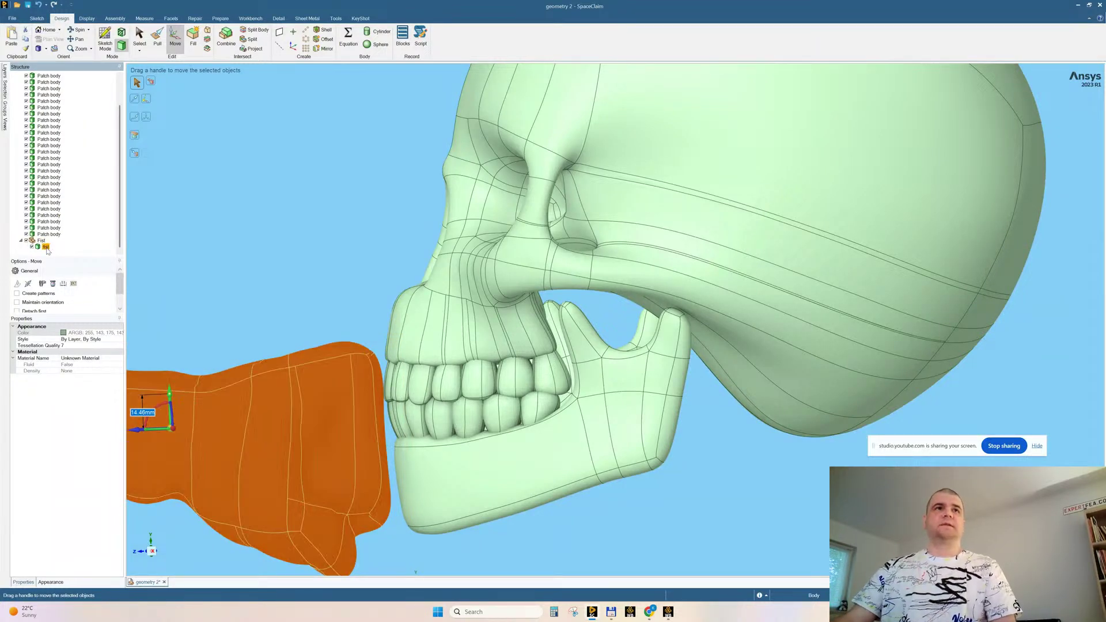
{"action": "left_click_drag", "start_coordinate": [46, 248], "coordinate": [54, 79]}
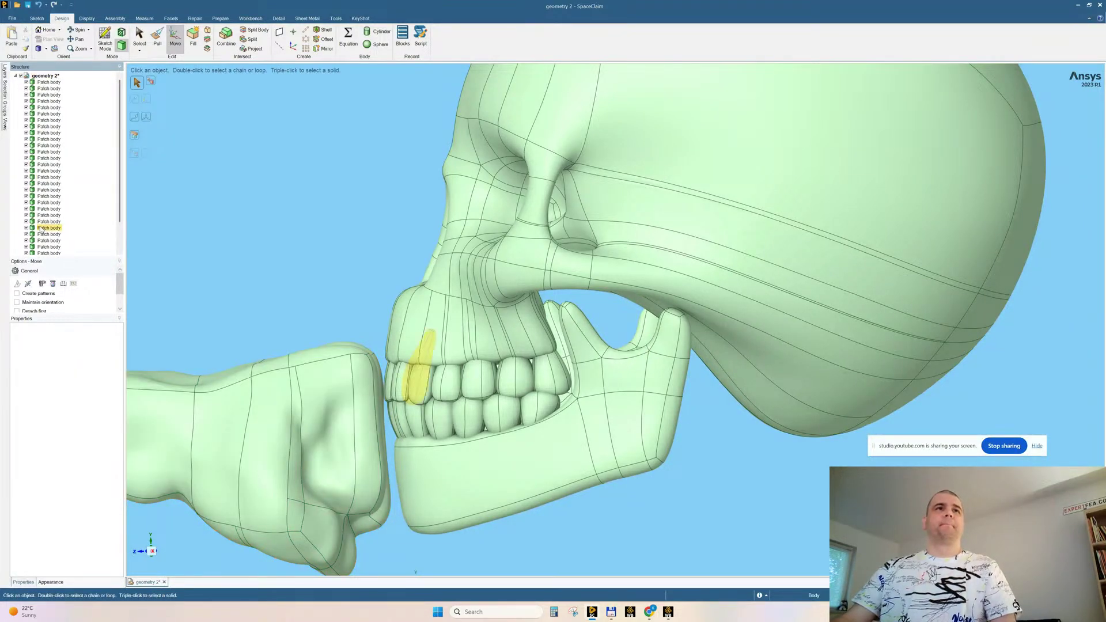
{"action": "left_click", "coordinate": [41, 247]}
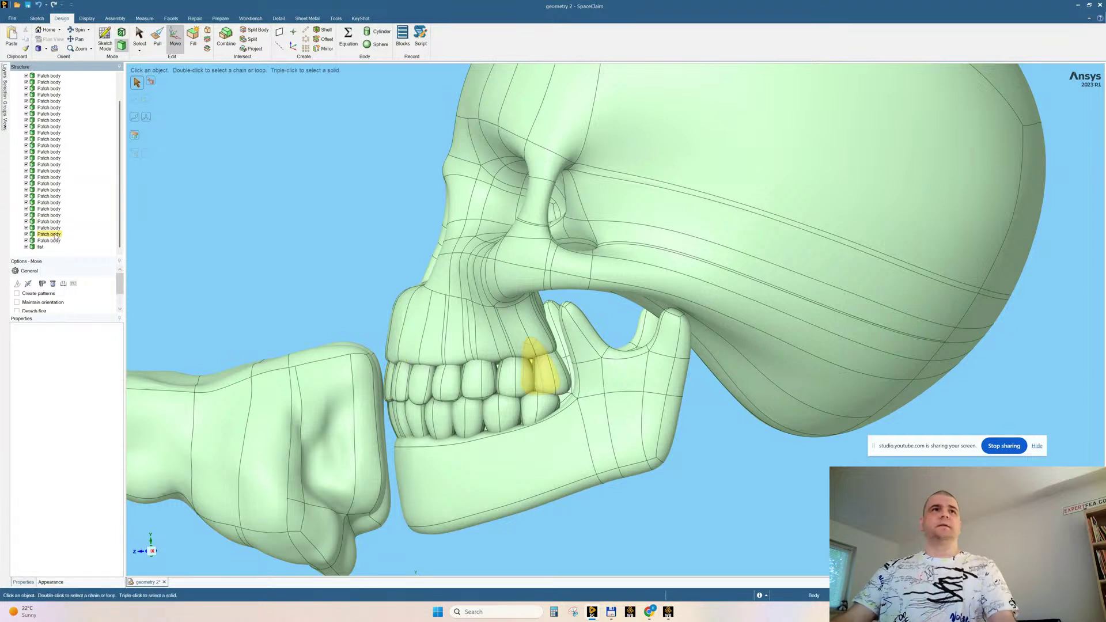
Rename the lower jaw's patch body as "lower"
{"action": "left_click", "coordinate": [50, 241]}
{"action": "left_click", "coordinate": [49, 241]}
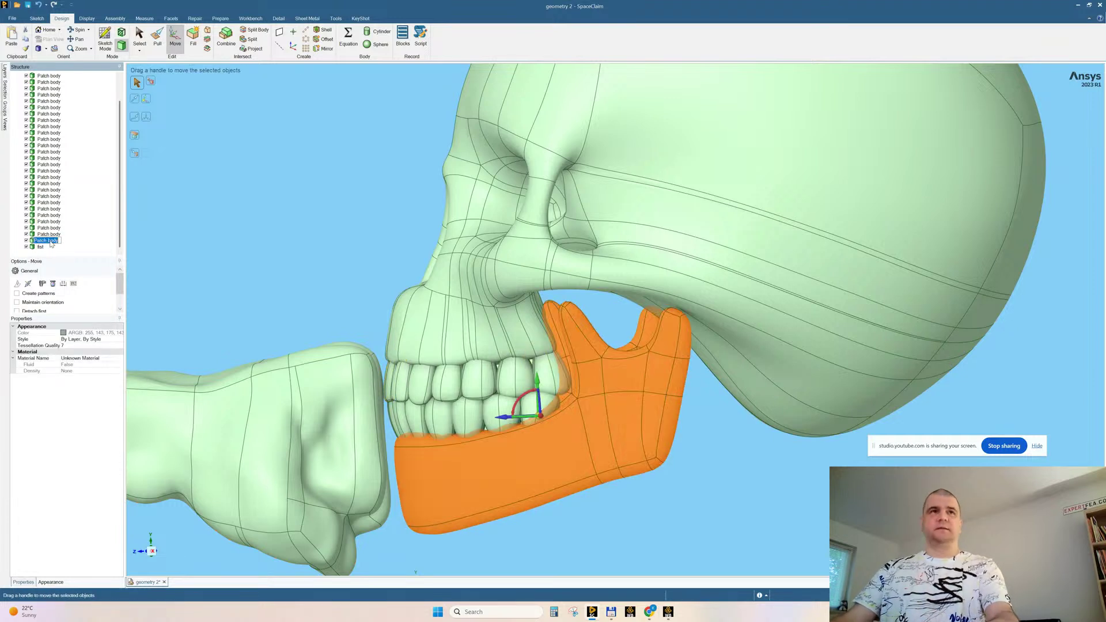
{"action": "type", "text": "jaw"}
{"action": "key", "text": "Return"}
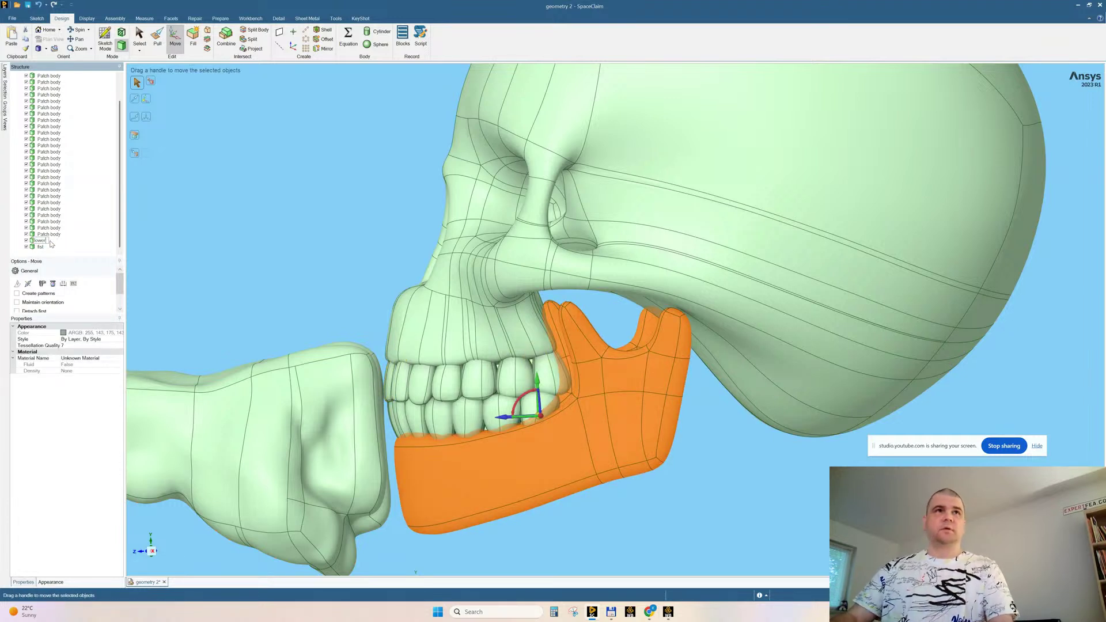
Rename the first patch body, the one forming the cranium and upper jaw, as "skull"
{"action": "scroll", "coordinate": [65, 205], "scroll_direction": "up", "scroll_amount": 2}
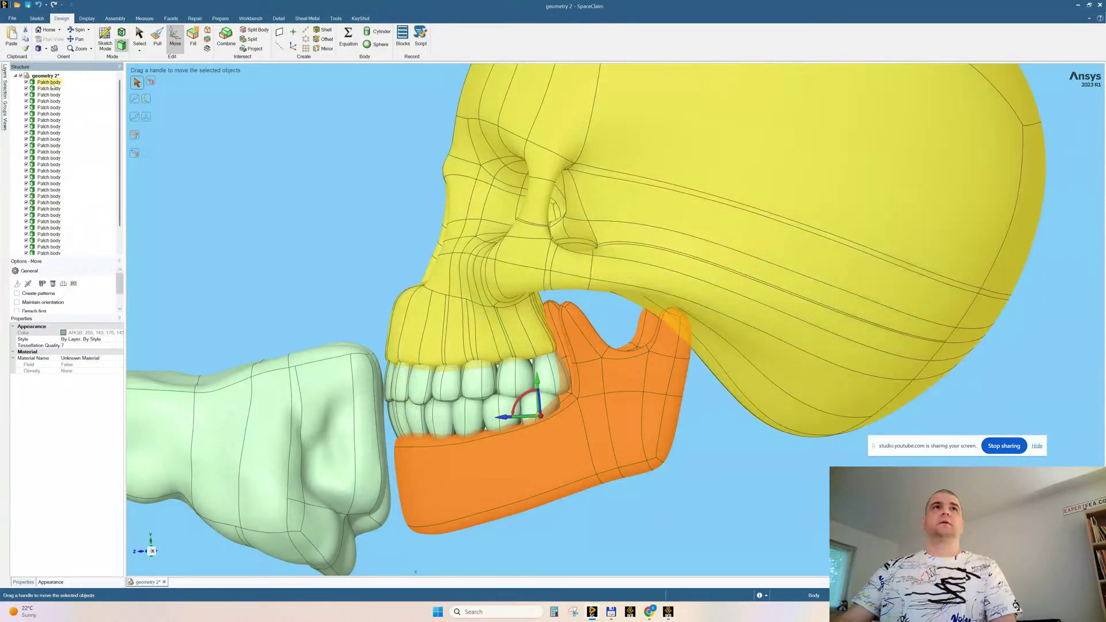
{"action": "left_click", "coordinate": [51, 83]}
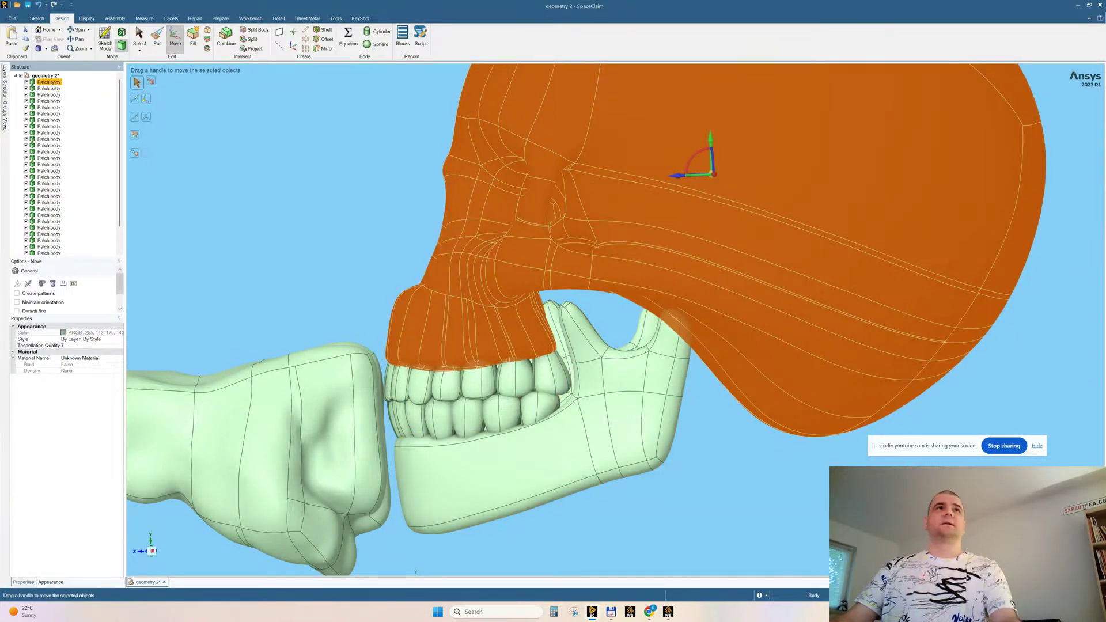
{"action": "left_click", "coordinate": [51, 82]}
{"action": "type", "text": "skull"}
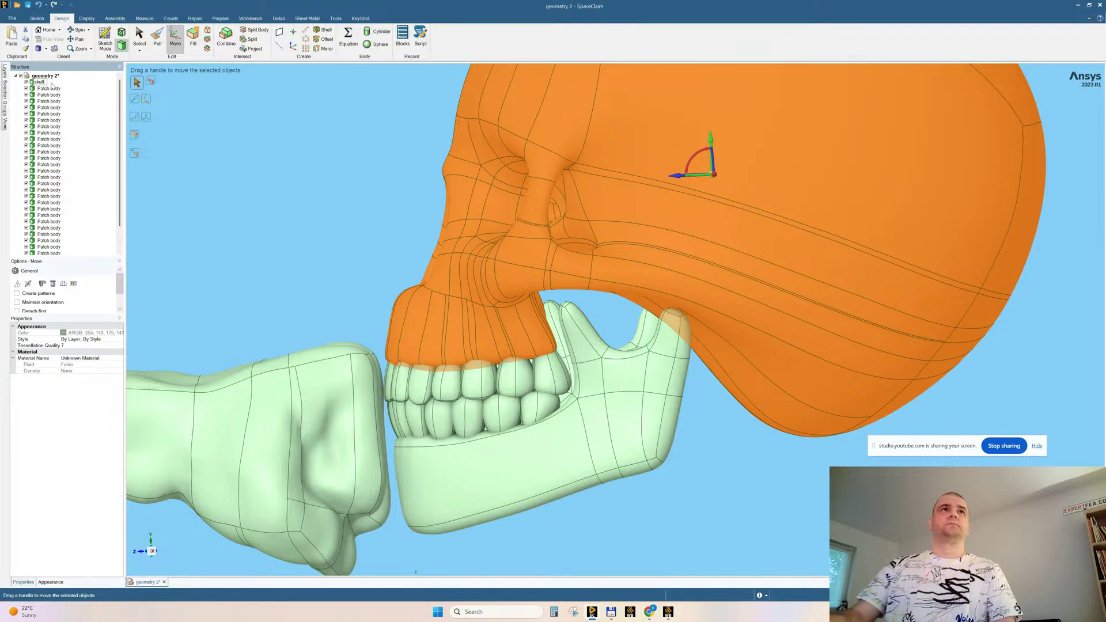
{"action": "key", "text": "Return"}
Select the tooth bodies listed between the skull and lower bodies, starting with the first one below skull
{"action": "left_click", "coordinate": [51, 90]}
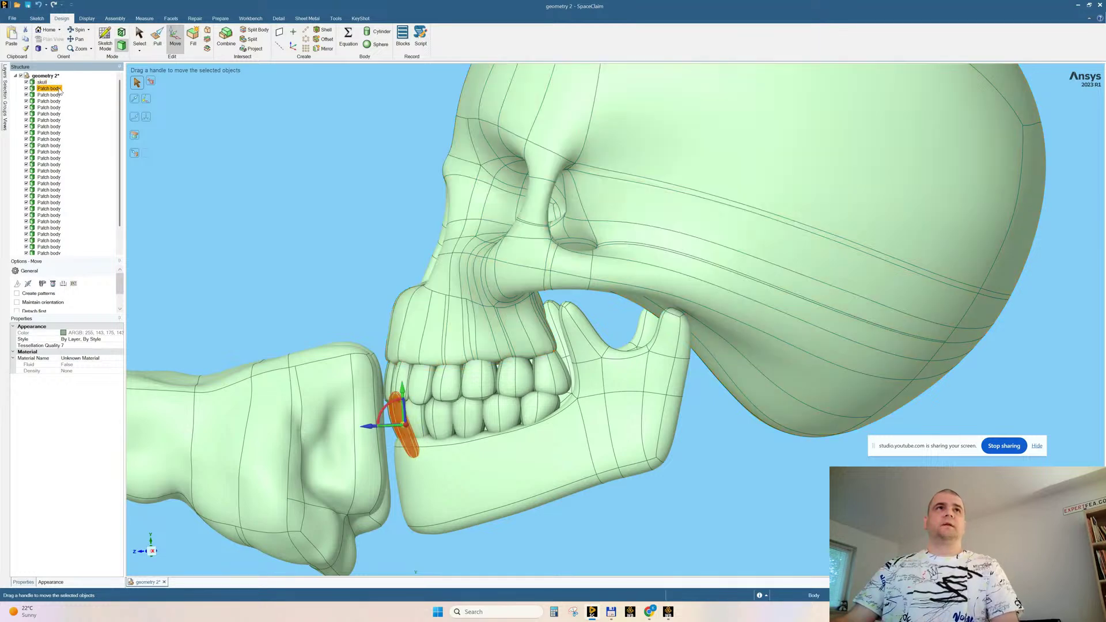
{"action": "scroll", "coordinate": [51, 191], "scroll_direction": "down", "scroll_amount": 1}
{"action": "scroll", "coordinate": [50, 198], "scroll_direction": "down", "scroll_amount": 1}
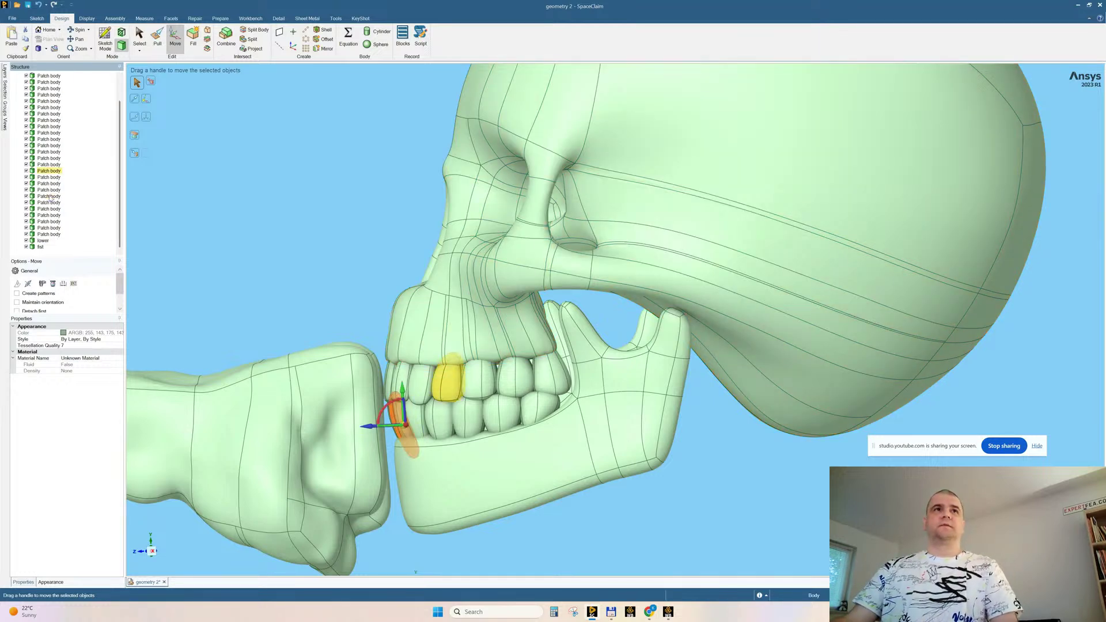
Hide the skull, fist and lower jaw bodies, and view the remaining teeth from the front
{"action": "left_click", "coordinate": [52, 235], "text": "shift"}
{"action": "left_click", "coordinate": [310, 184]}
{"action": "middle_click_drag", "start_coordinate": [312, 186], "coordinate": [448, 246]}
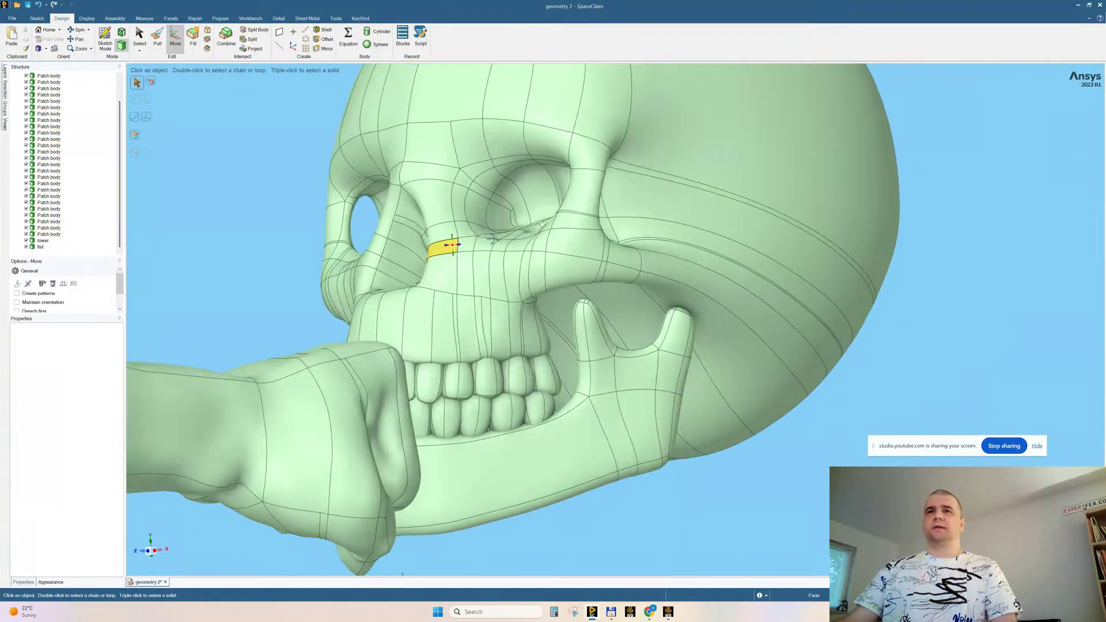
{"action": "left_click", "coordinate": [341, 440]}
{"action": "left_click", "coordinate": [507, 457], "text": "ctrl"}
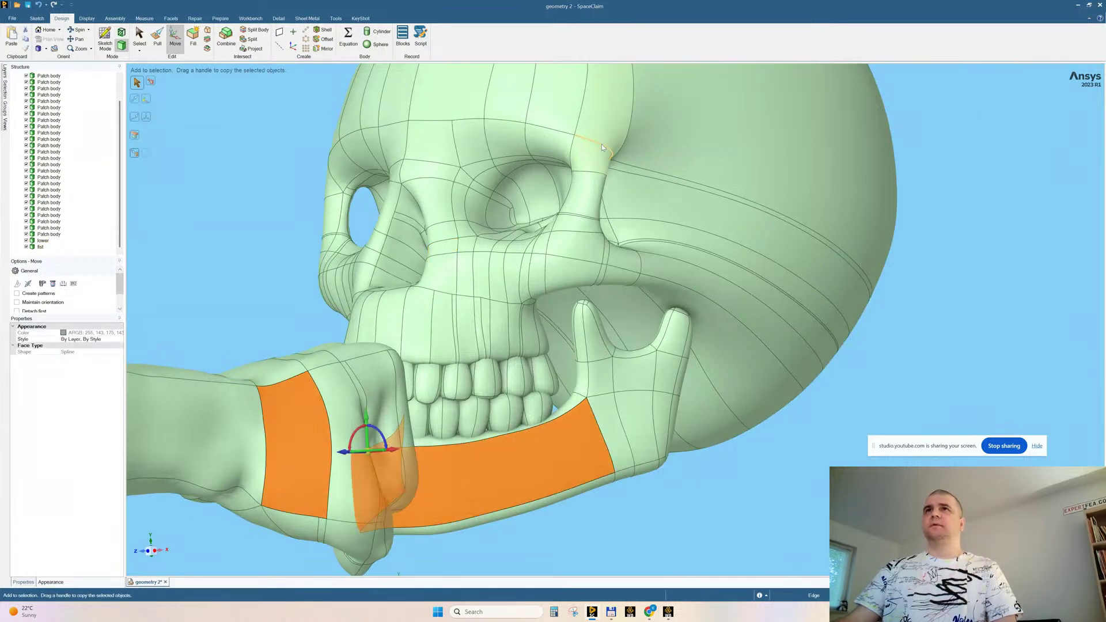
{"action": "right_click", "coordinate": [239, 151]}
{"action": "left_click", "coordinate": [265, 220]}
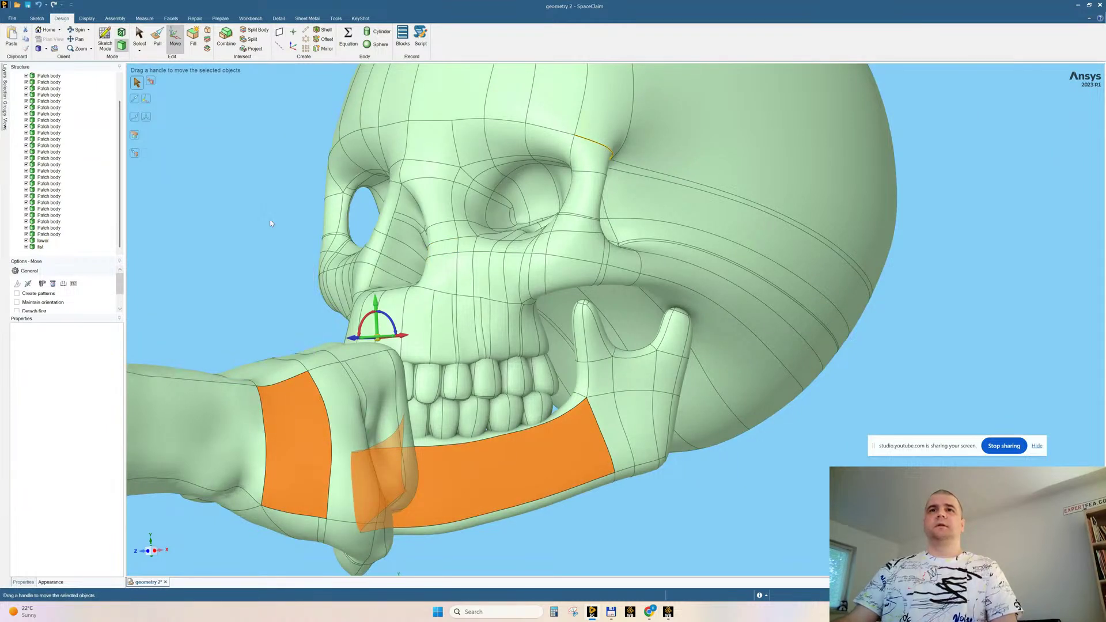
{"action": "left_click", "coordinate": [151, 552]}
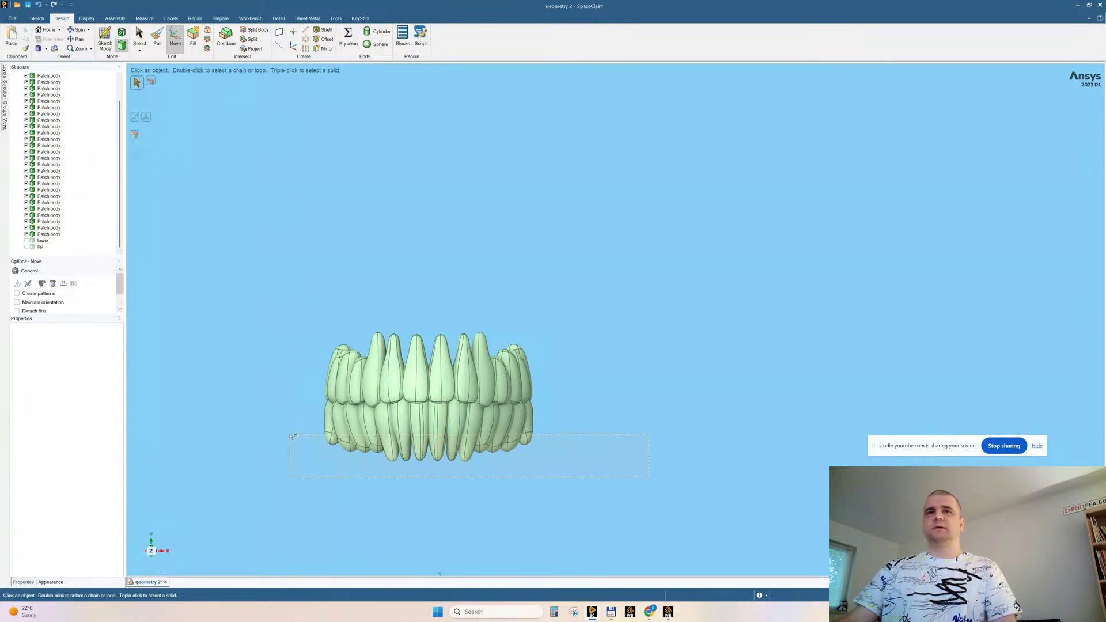
Select all the lower-row teeth, locate them in the structure tree and move them into one new component named upper
{"action": "left_click_drag", "start_coordinate": [291, 437], "coordinate": [256, 457]}
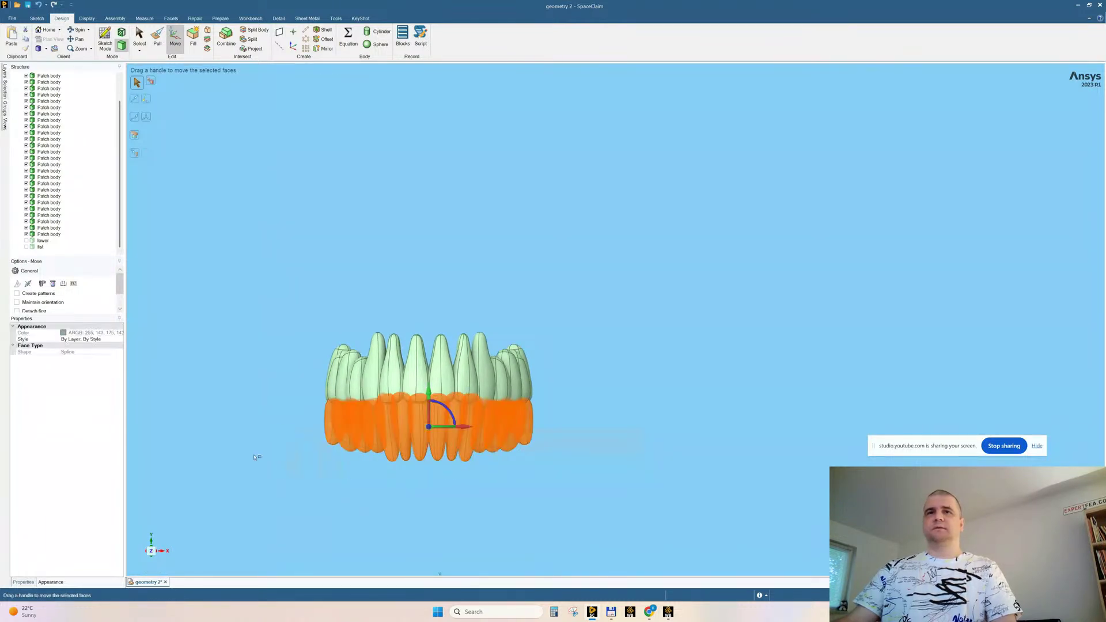
{"action": "right_click", "coordinate": [243, 282]}
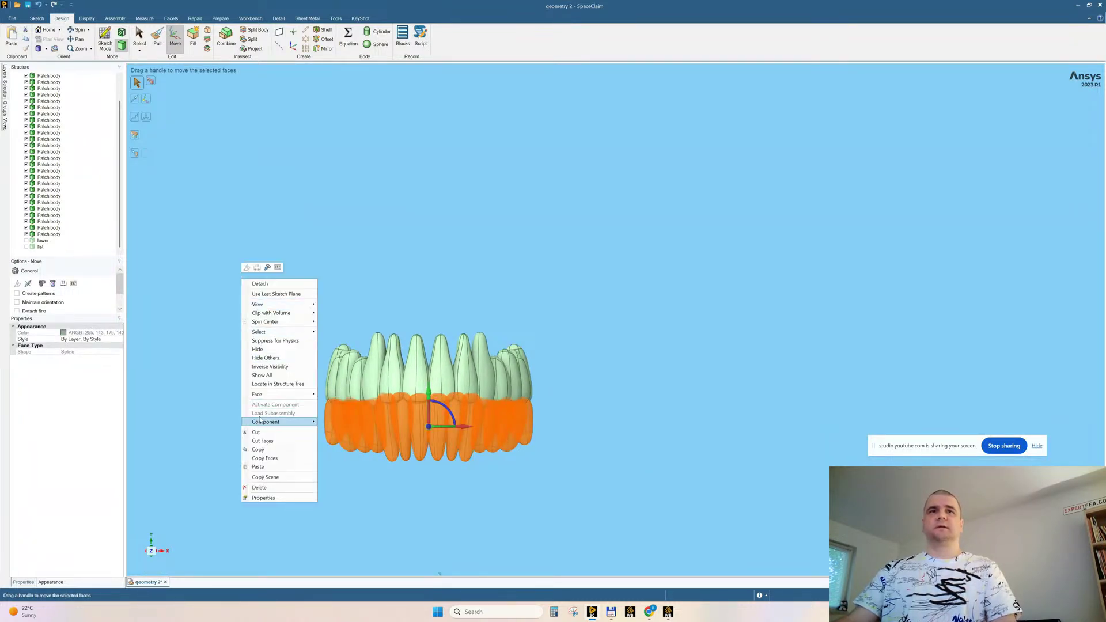
{"action": "left_click", "coordinate": [267, 385]}
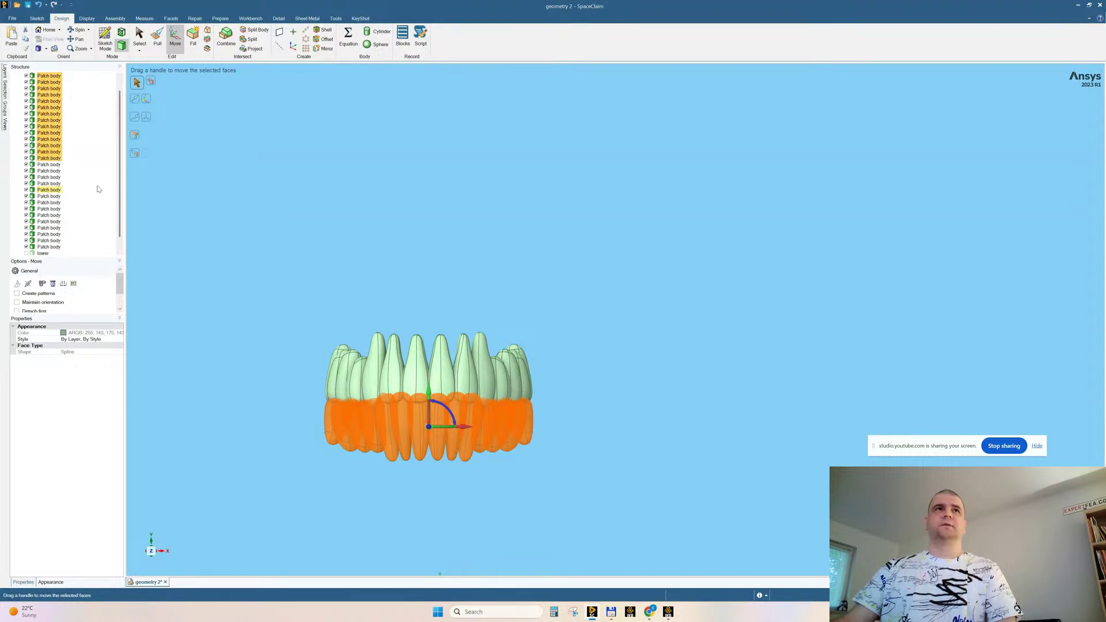
{"action": "right_click", "coordinate": [56, 132]}
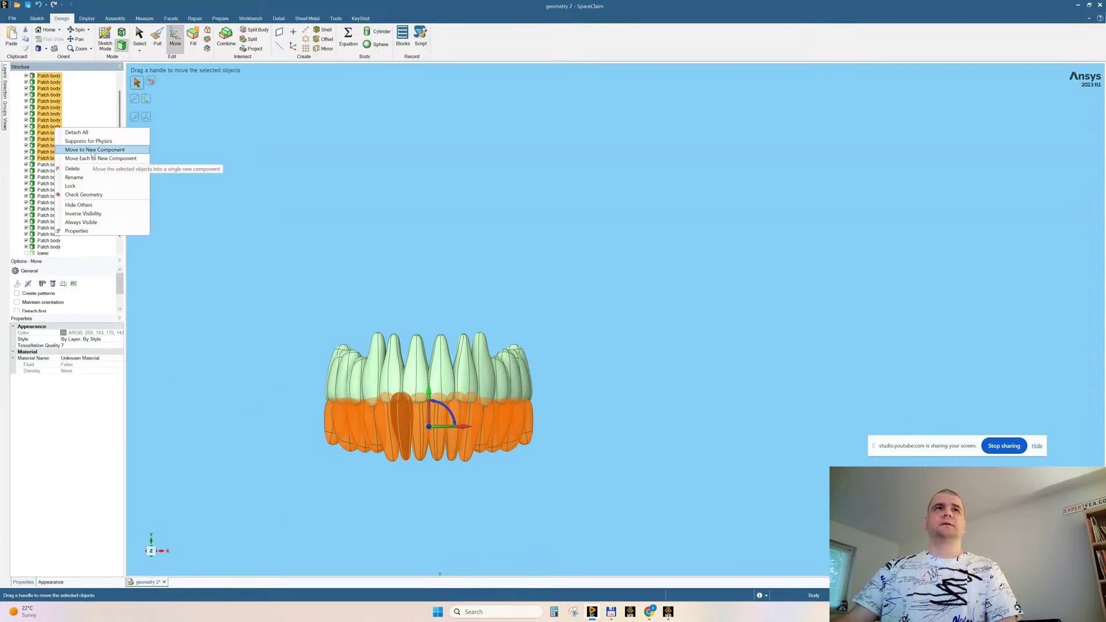
{"action": "left_click", "coordinate": [92, 151]}
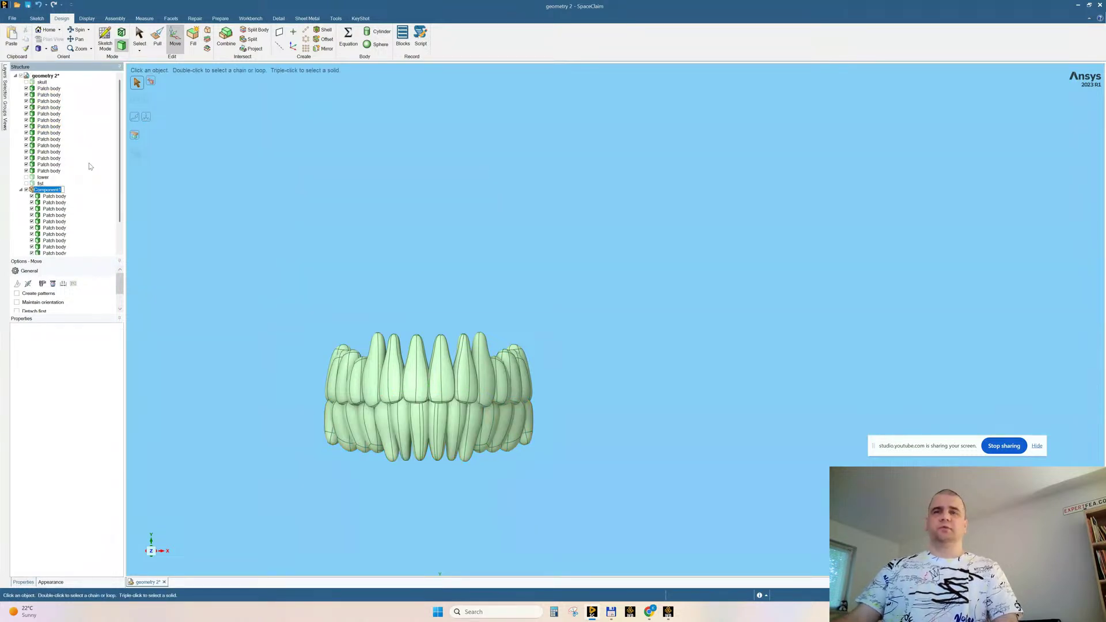
{"action": "type", "text": "upper"}
{"action": "key", "text": "Return"}
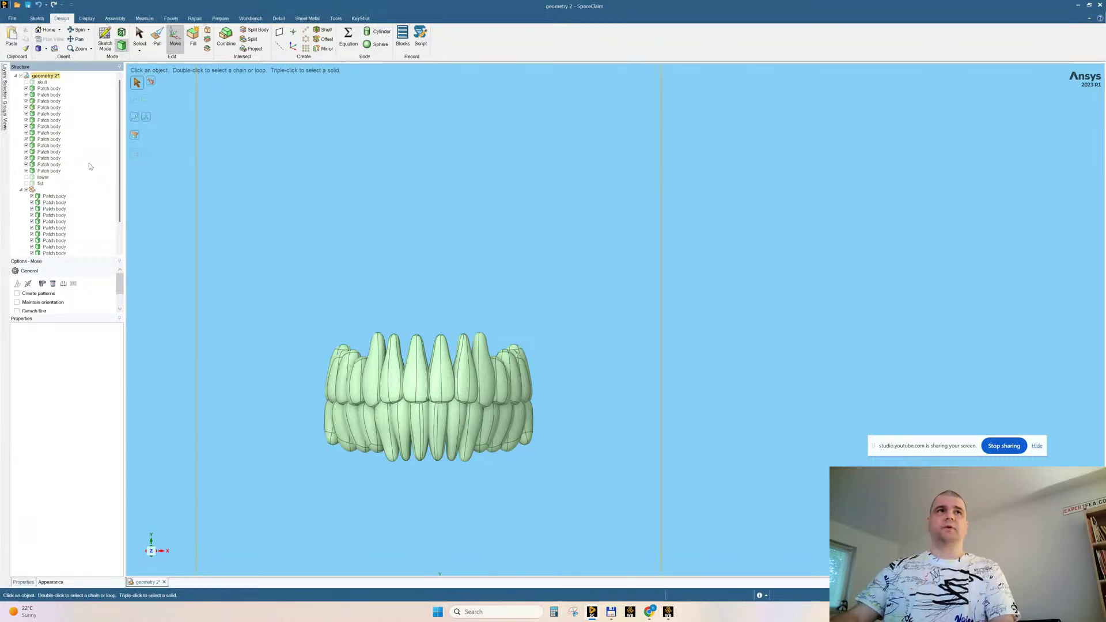
Rename the component that holds the lower-row teeth as lower
{"action": "left_click", "coordinate": [54, 196]}
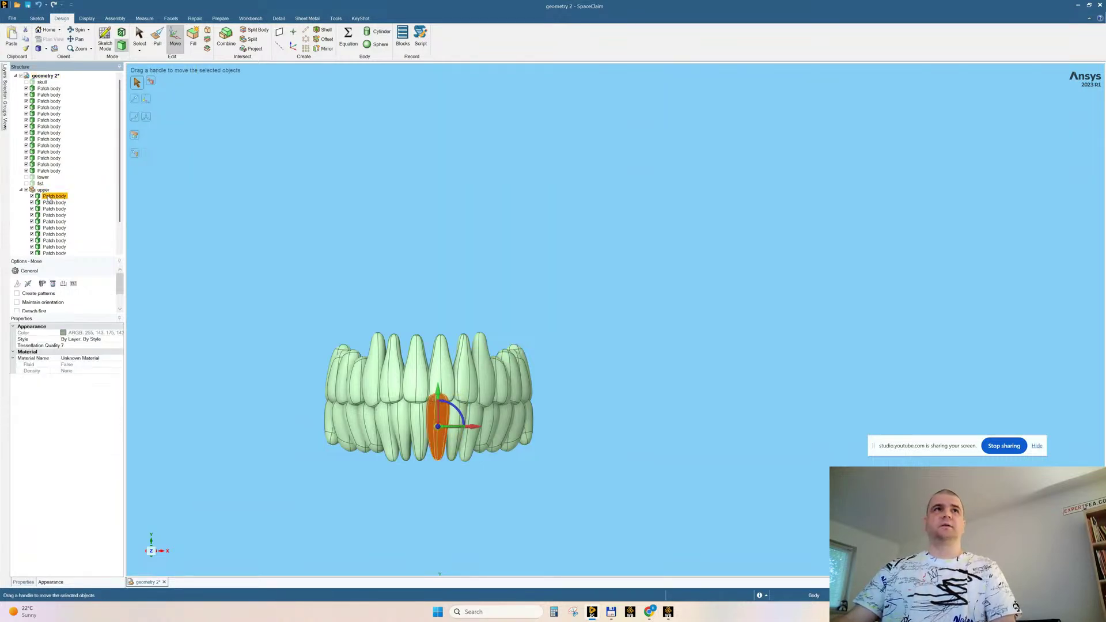
{"action": "left_click", "coordinate": [44, 190]}
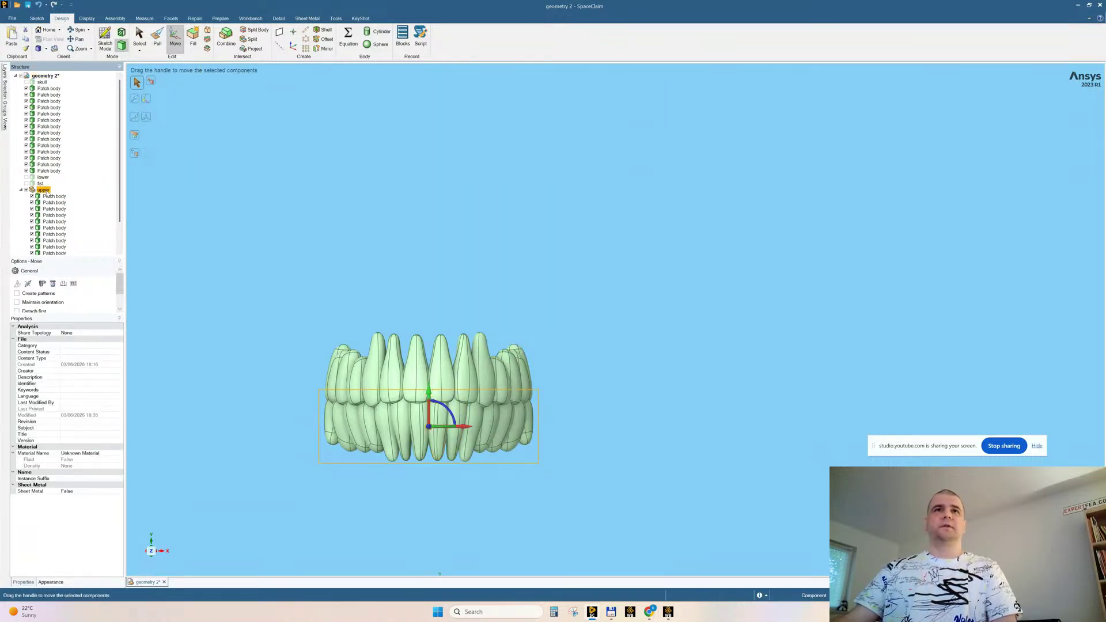
{"action": "key", "text": "F2"}
{"action": "type", "text": "lower"}
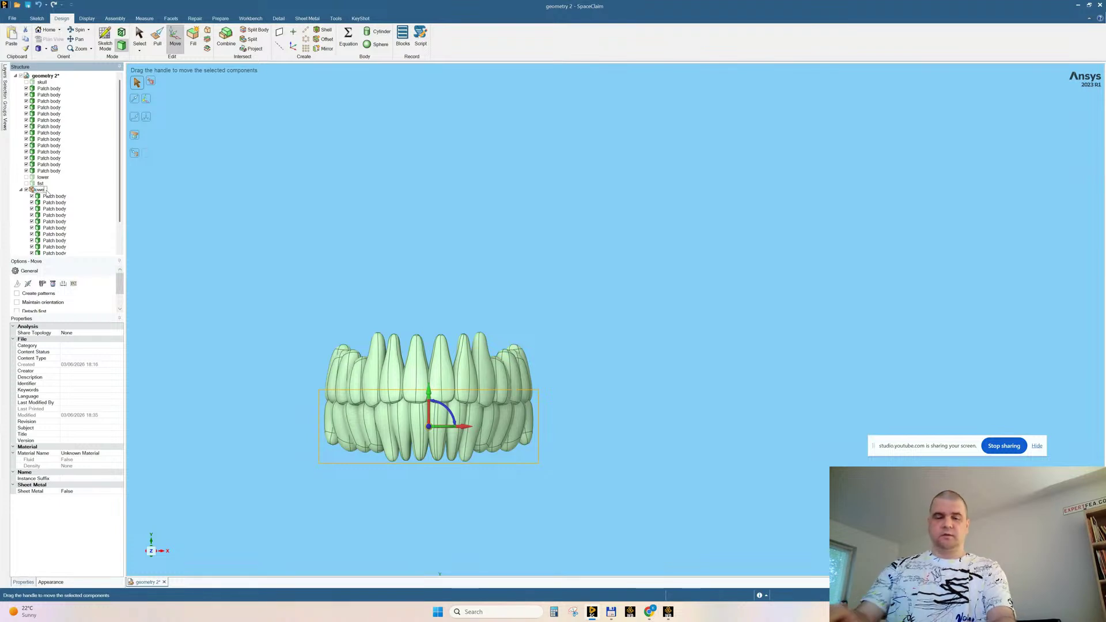
{"action": "key", "text": "Return"}
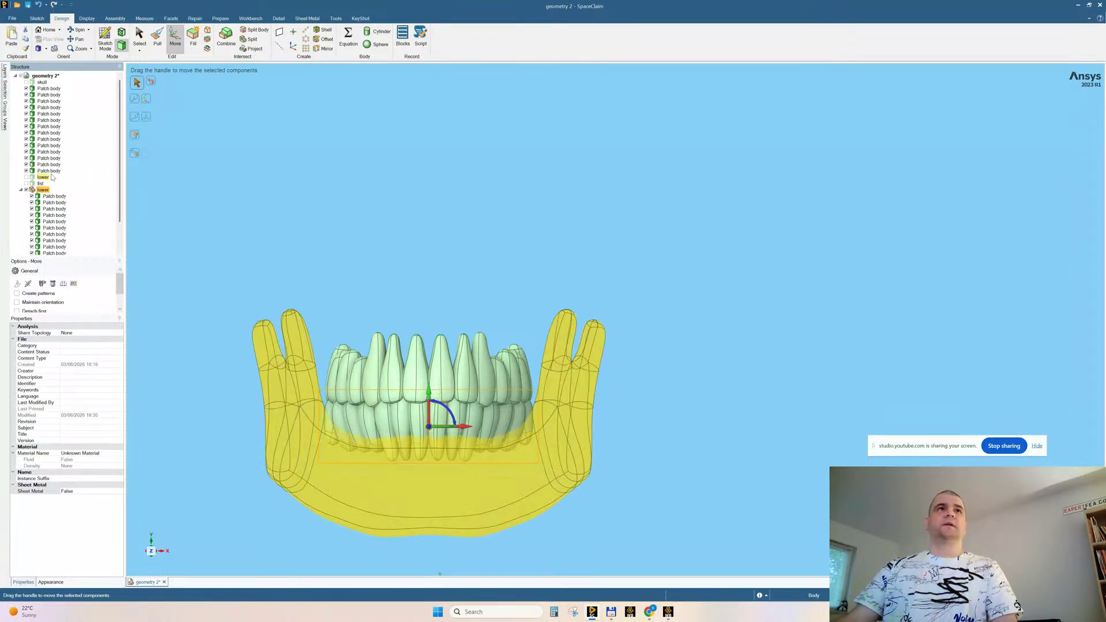
Move all the remaining upper-row Patch body teeth into one new component named upper
{"action": "left_click", "coordinate": [49, 170]}
{"action": "left_click", "coordinate": [47, 89], "text": "shift"}
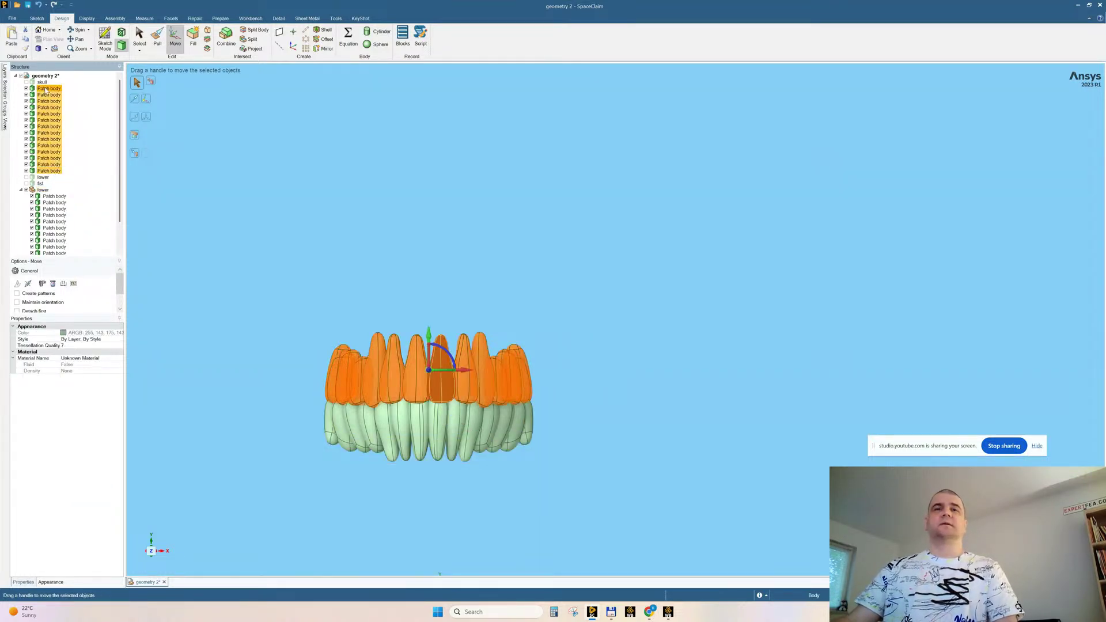
{"action": "right_click", "coordinate": [51, 104]}
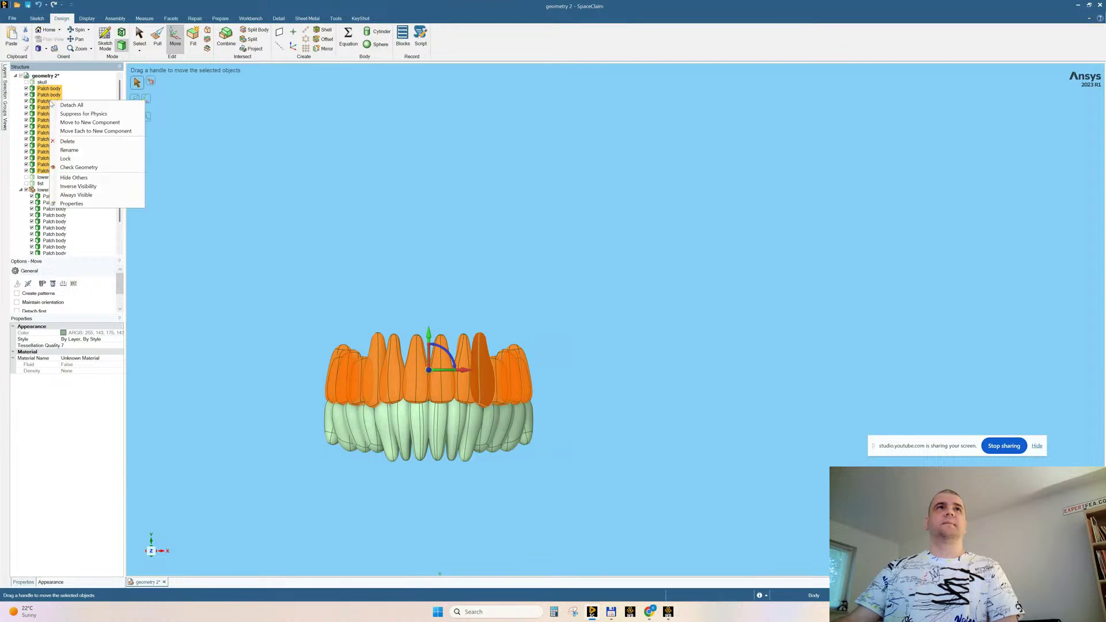
{"action": "left_click", "coordinate": [100, 125]}
{"action": "type", "text": "upper"}
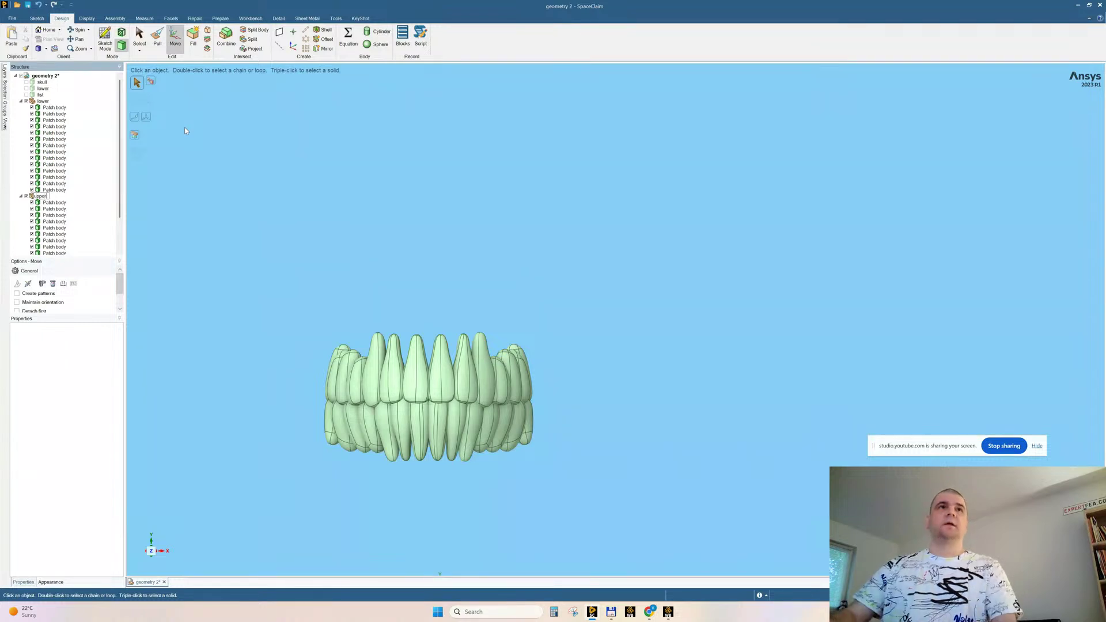
{"action": "key", "text": "Return"}
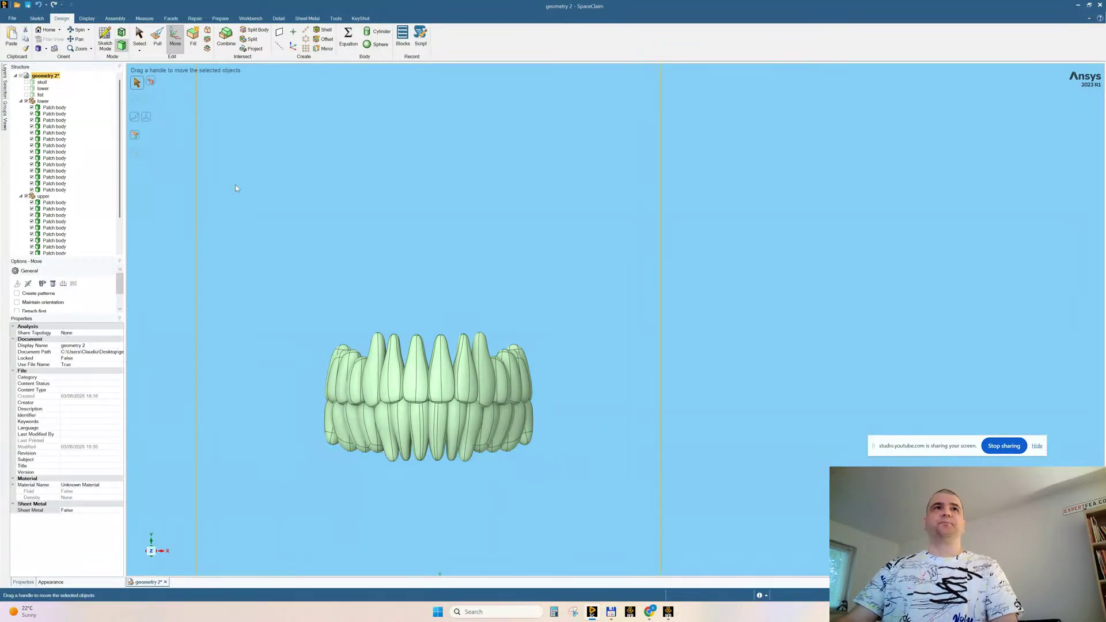
Hide the lower teeth component to isolate the upper teeth
{"action": "left_click", "coordinate": [26, 102]}
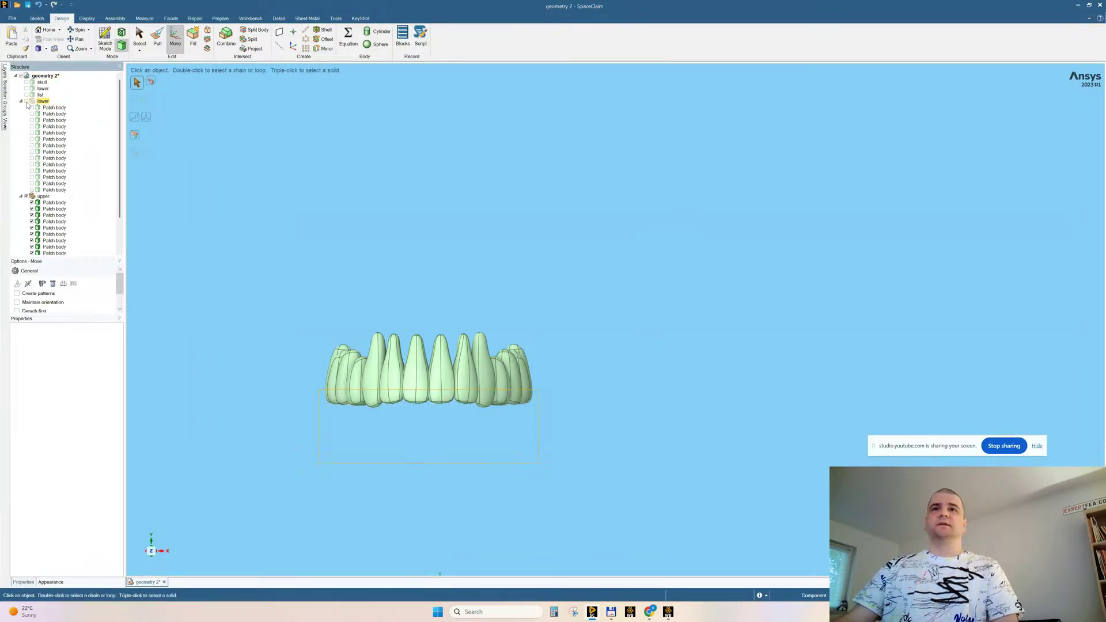
{"action": "mouse_move", "coordinate": [607, 327]}
{"action": "middle_mouse_down"}
{"action": "mouse_move", "coordinate": [576, 388]}
{"action": "mouse_move", "coordinate": [607, 252]}
{"action": "middle_mouse_up"}
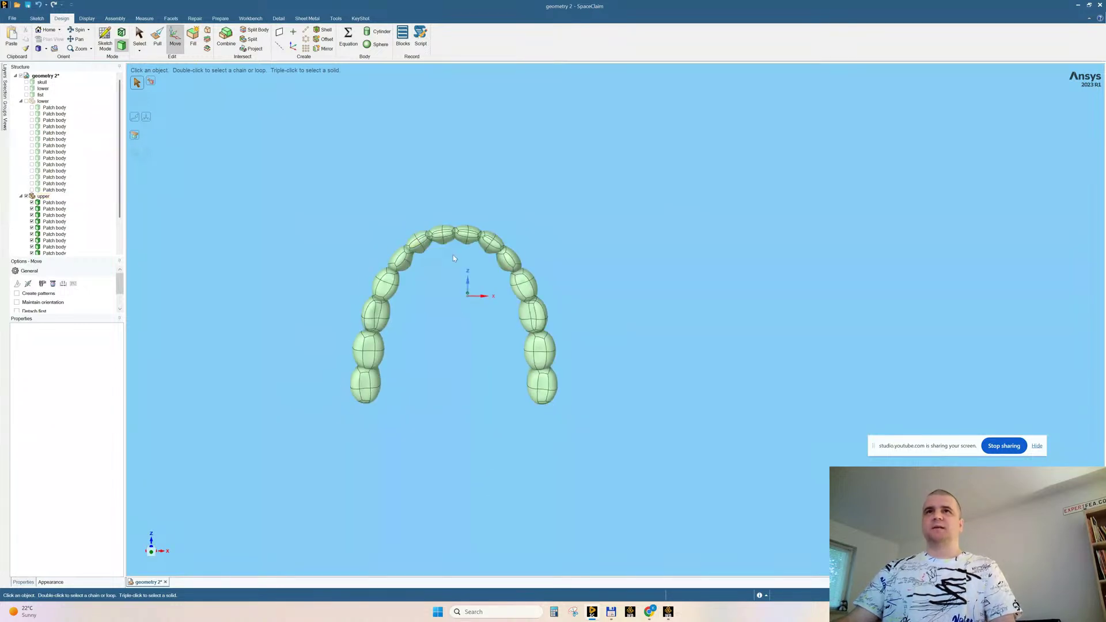
{"action": "scroll", "coordinate": [455, 258], "scroll_direction": "up", "scroll_amount": 5}
{"action": "scroll", "coordinate": [459, 297], "scroll_direction": "down", "scroll_amount": 3}
{"action": "middle_click_drag", "start_coordinate": [460, 279], "coordinate": [465, 394]}
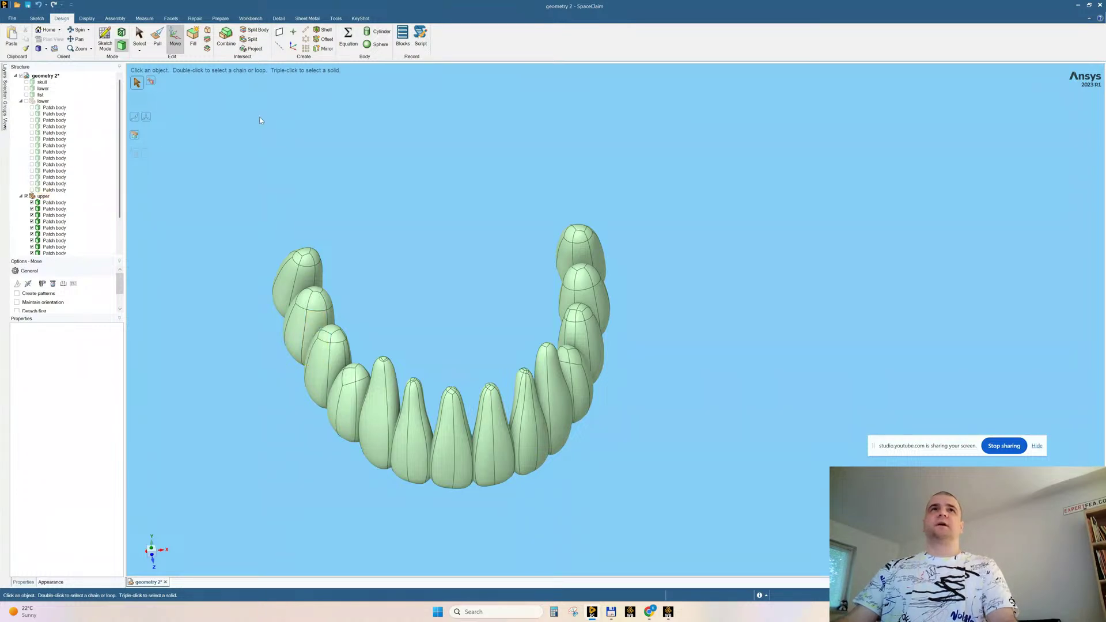
Detect the interfering regions between the upper teeth with the Interference tool and fix all of them
{"action": "left_click", "coordinate": [220, 18]}
{"action": "left_click", "coordinate": [198, 38]}
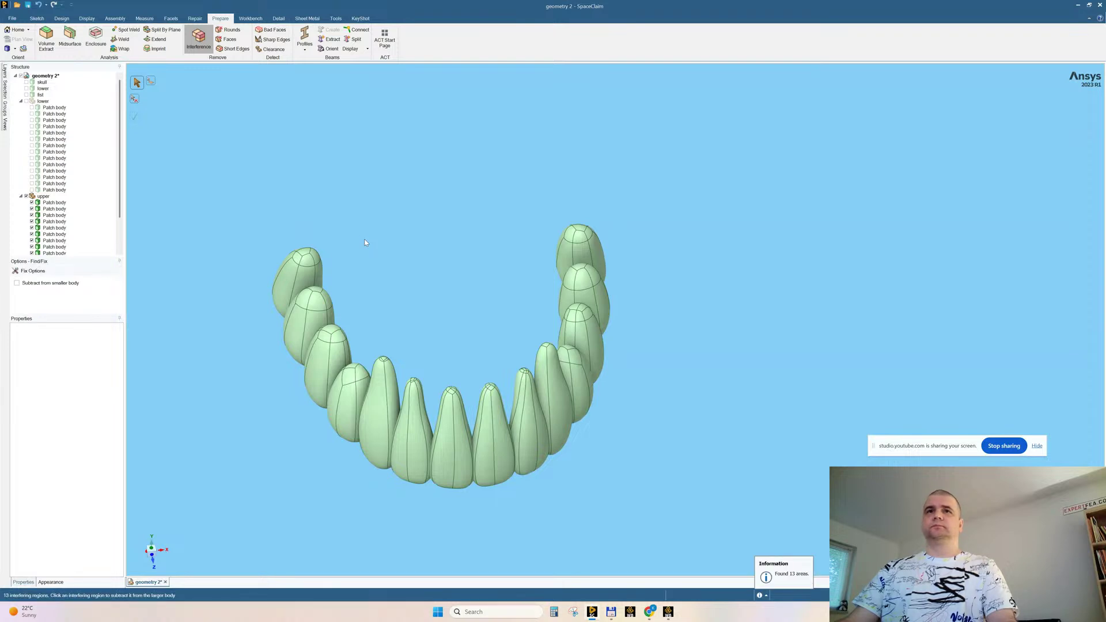
{"action": "middle_click_drag", "start_coordinate": [455, 288], "coordinate": [447, 249]}
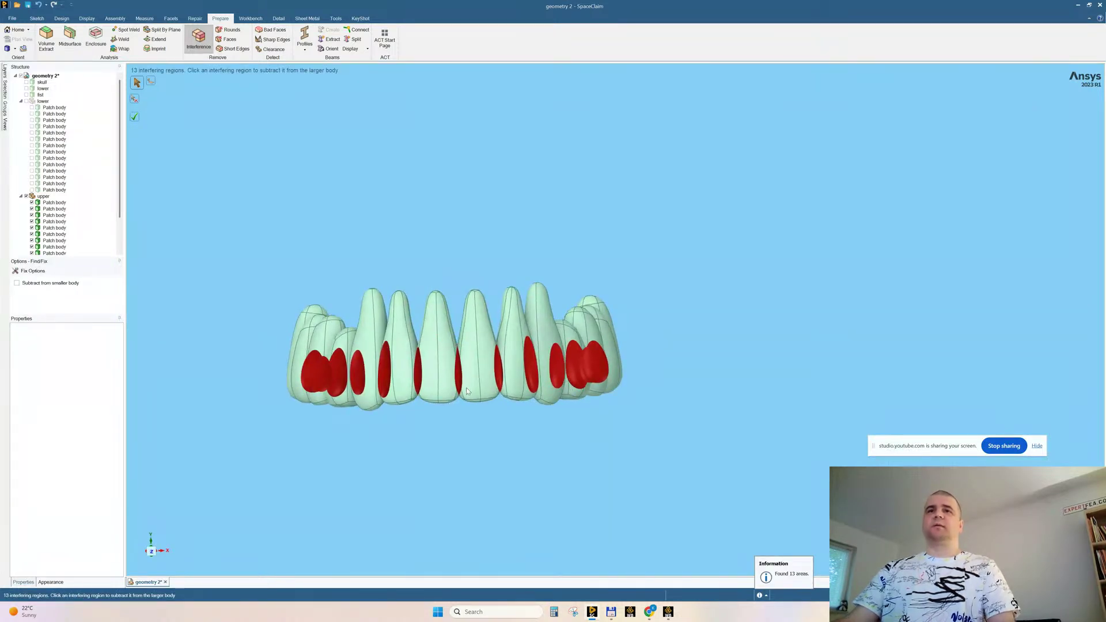
{"action": "middle_click_drag", "start_coordinate": [468, 392], "coordinate": [174, 185]}
{"action": "left_click", "coordinate": [135, 117]}
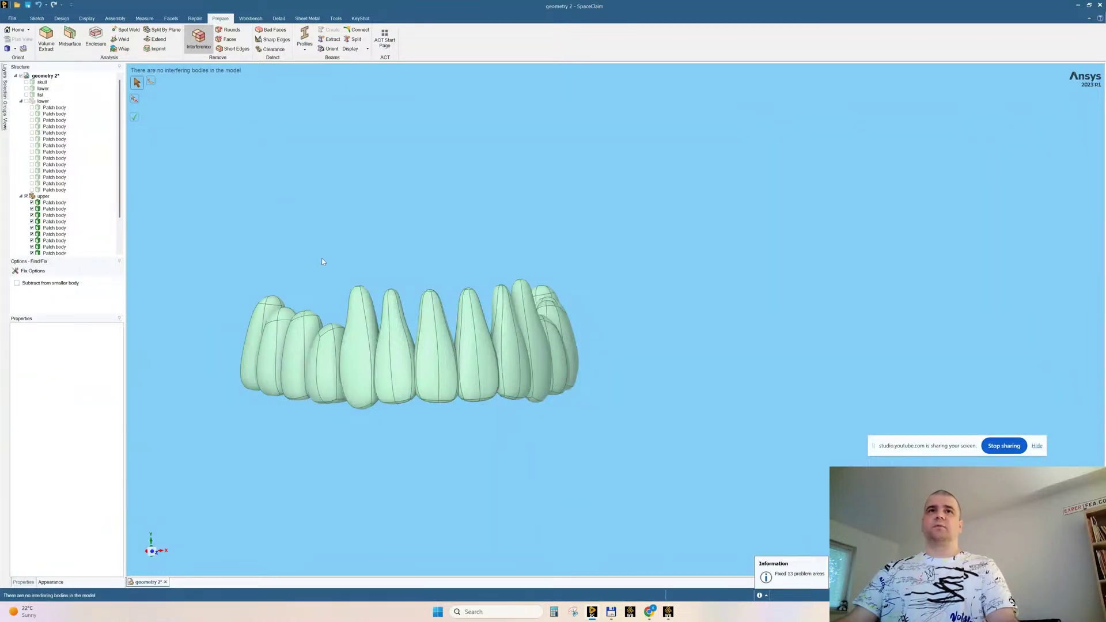
{"action": "mouse_move", "coordinate": [477, 262]}
{"action": "middle_mouse_down"}
{"action": "mouse_move", "coordinate": [445, 224]}
{"action": "mouse_move", "coordinate": [448, 236]}
{"action": "middle_mouse_up"}
{"action": "key", "text": "Escape"}
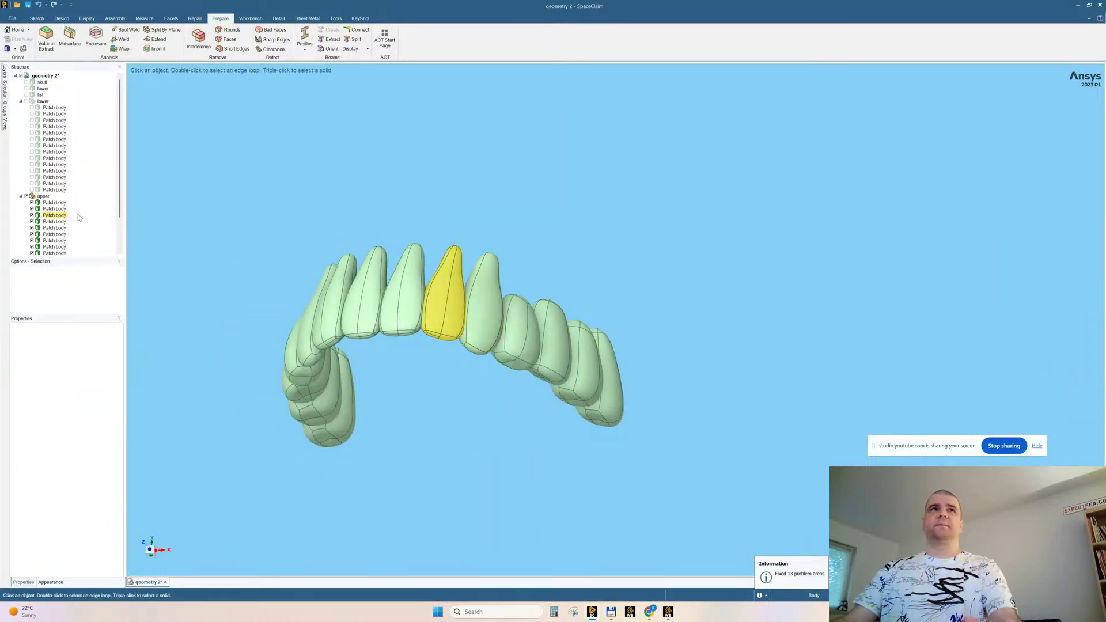
Show the lower teeth component, hide the upper one, and fix all interferences between the lower teeth
{"action": "left_click", "coordinate": [26, 101]}
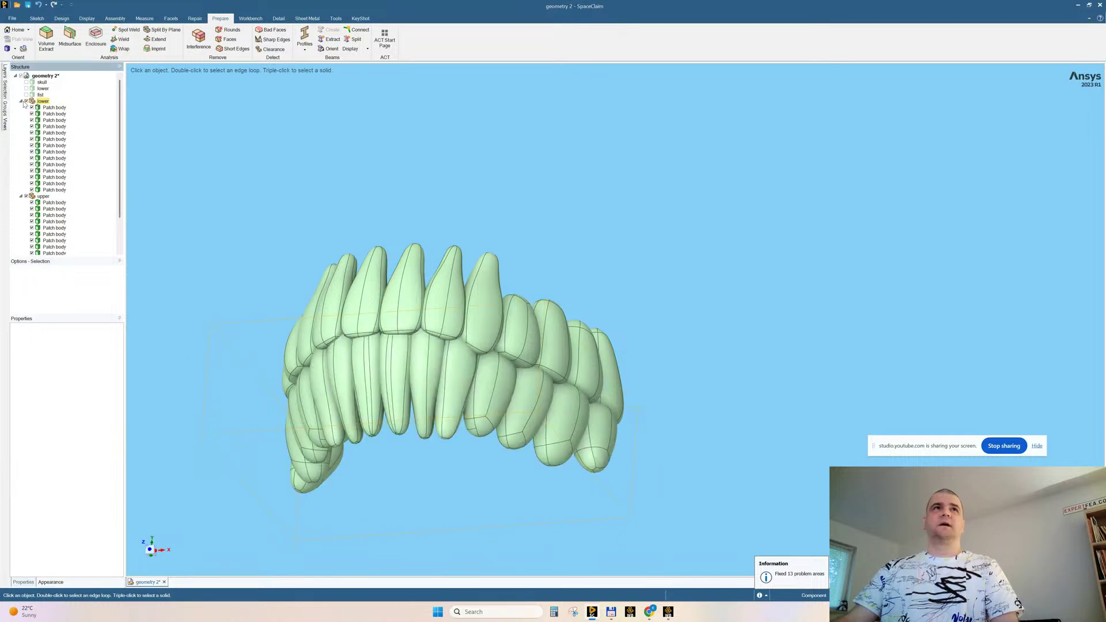
{"action": "left_click", "coordinate": [27, 196]}
{"action": "middle_click_drag", "start_coordinate": [311, 161], "coordinate": [576, 251]}
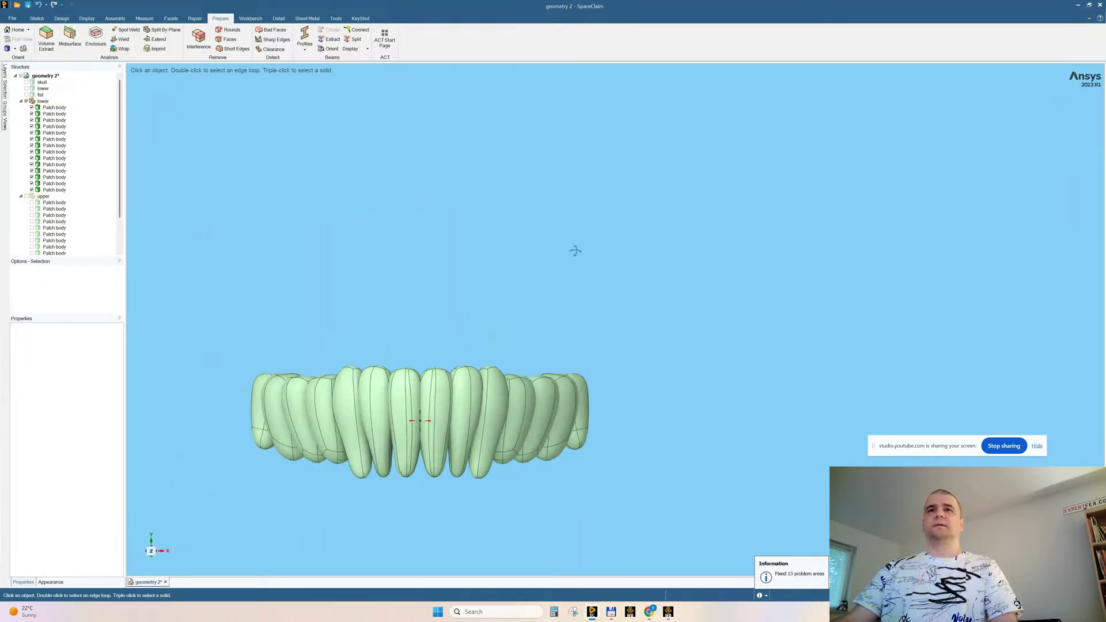
{"action": "left_click", "coordinate": [198, 38]}
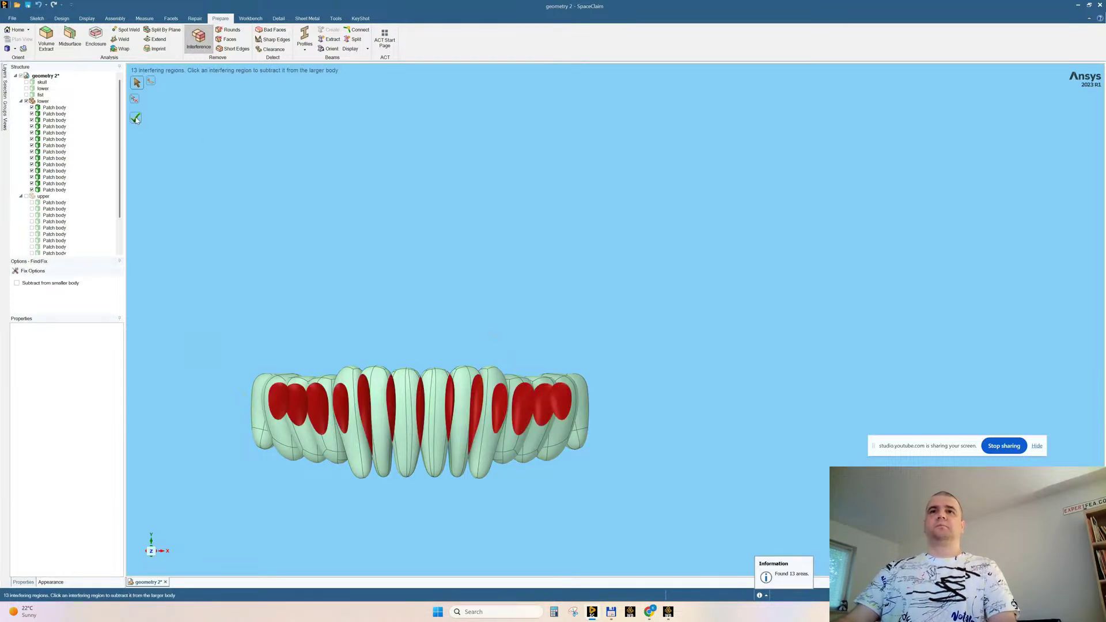
{"action": "left_click", "coordinate": [136, 119]}
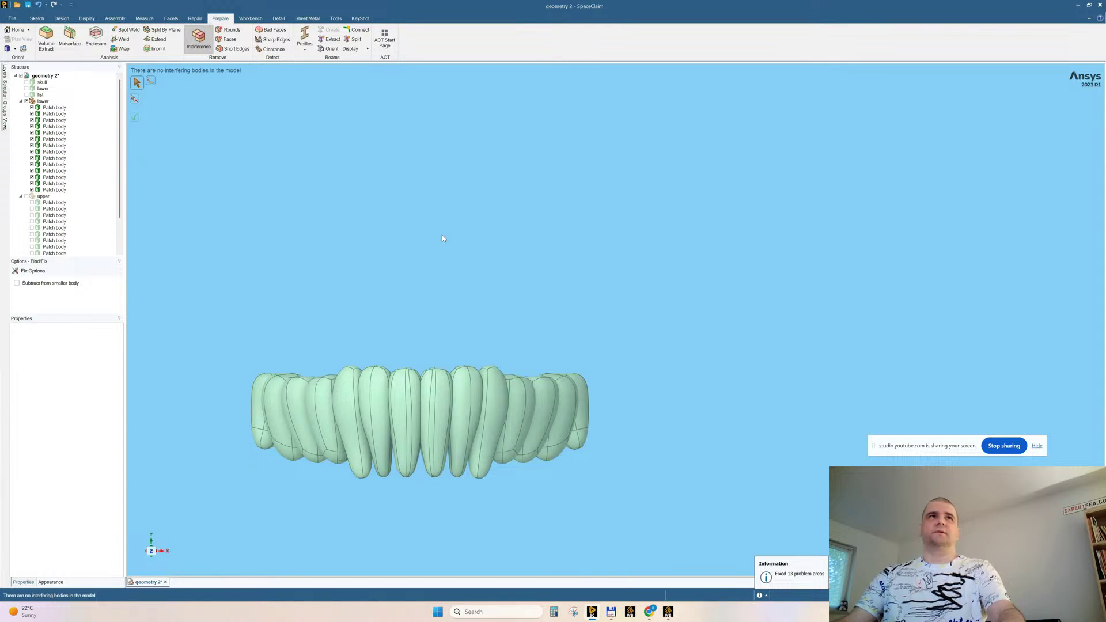
{"action": "key", "text": "Escape"}
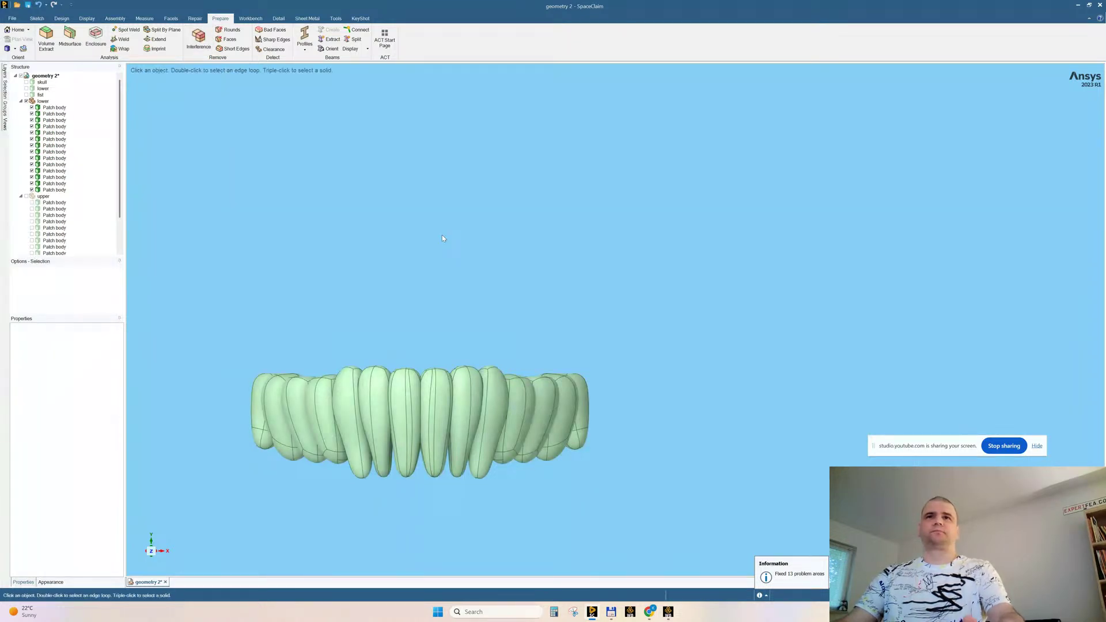
Show all hidden bodies and detect the interfering regions across the skull, jaw, teeth and fist with the Interference tool
{"action": "right_click", "coordinate": [482, 180]}
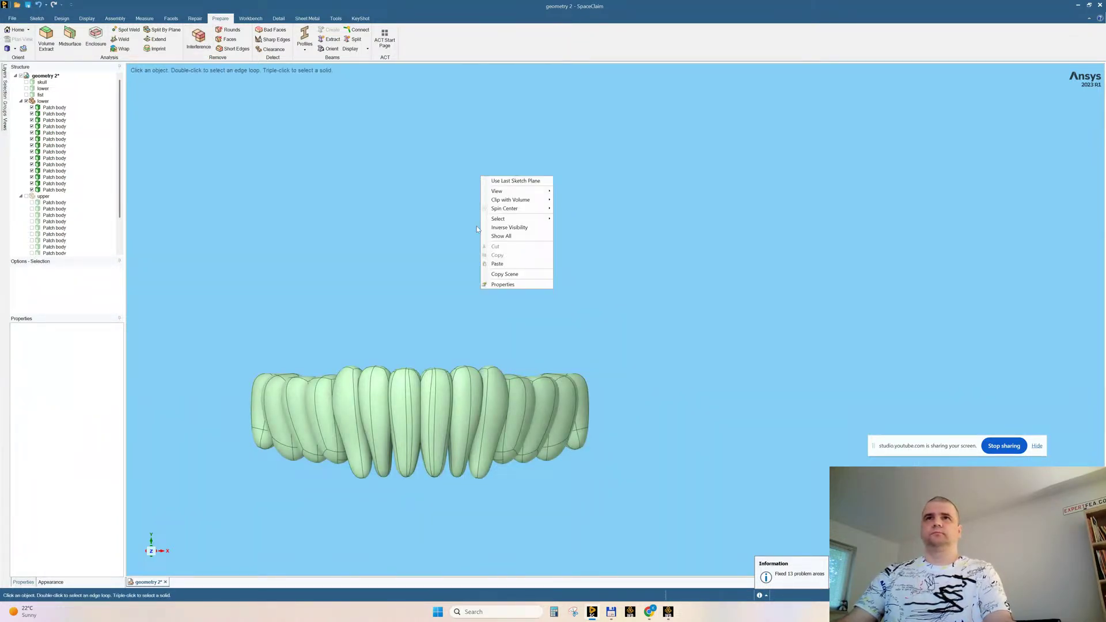
{"action": "left_click", "coordinate": [499, 236]}
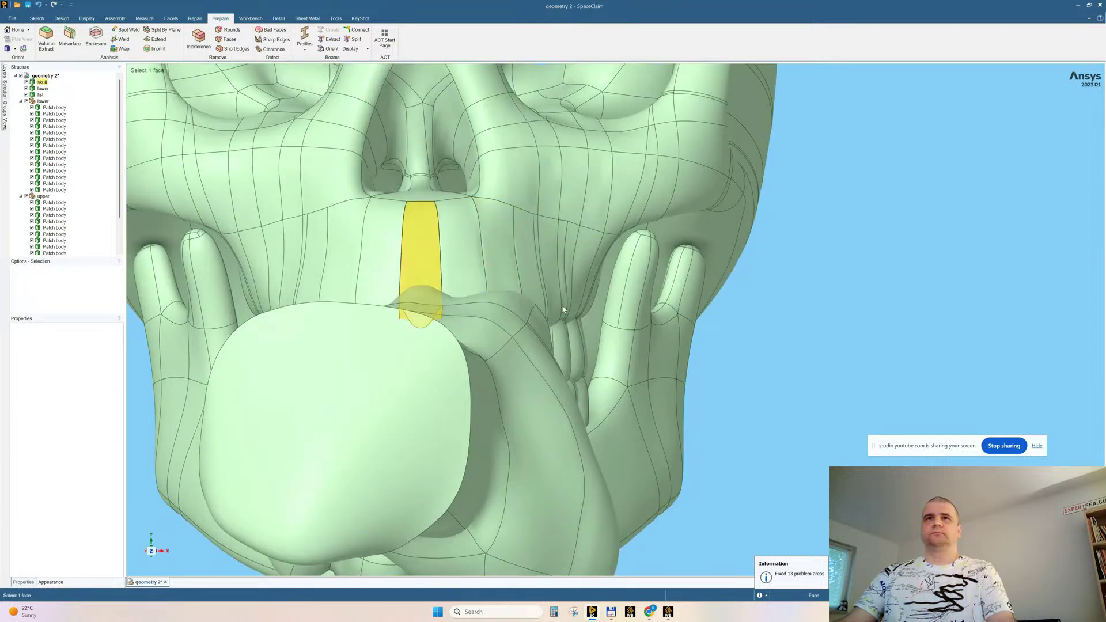
{"action": "mouse_move", "coordinate": [563, 309]}
{"action": "middle_mouse_down"}
{"action": "mouse_move", "coordinate": [495, 318]}
{"action": "mouse_move", "coordinate": [516, 314]}
{"action": "middle_mouse_up"}
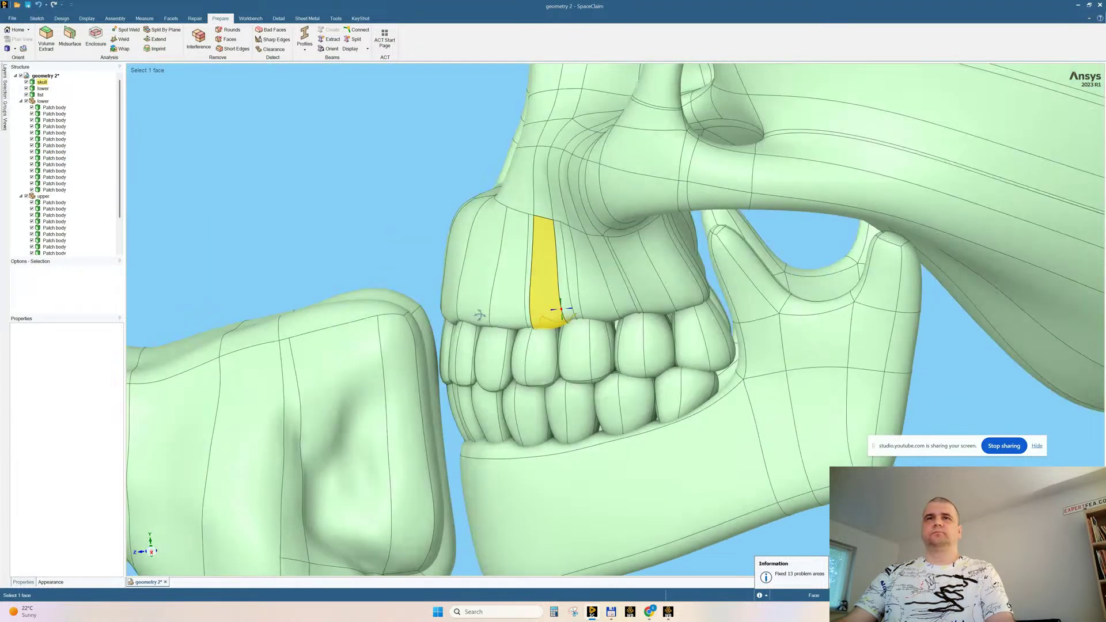
{"action": "left_click", "coordinate": [198, 39]}
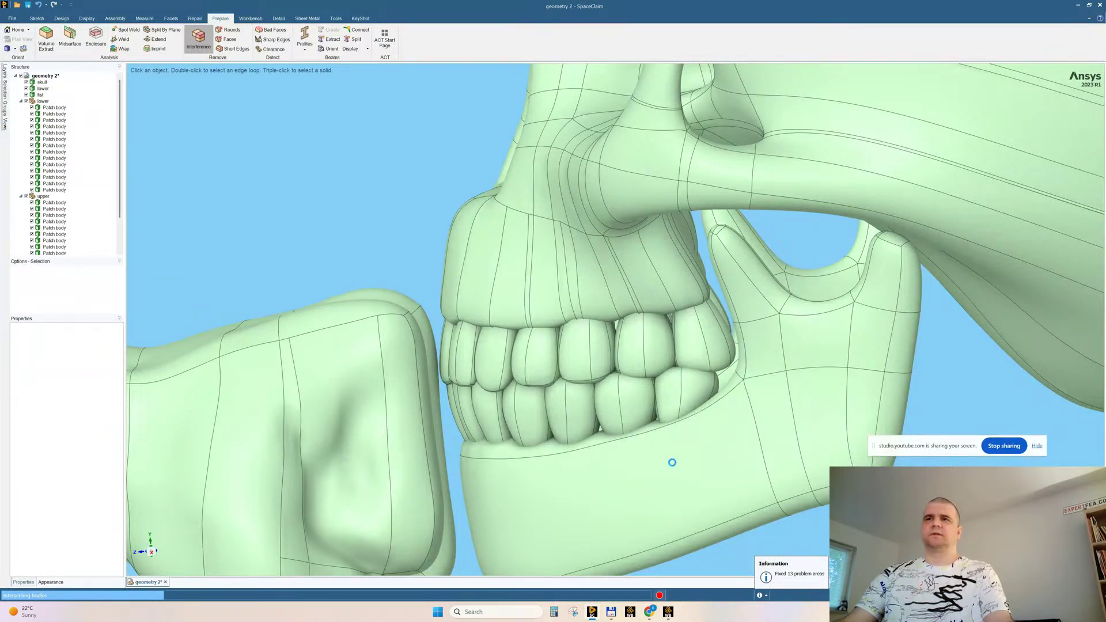
Switch to the browser, search Google Images for mandible, and return to the SpaceClaim geometry
{"action": "mouse_move", "coordinate": [649, 612]}
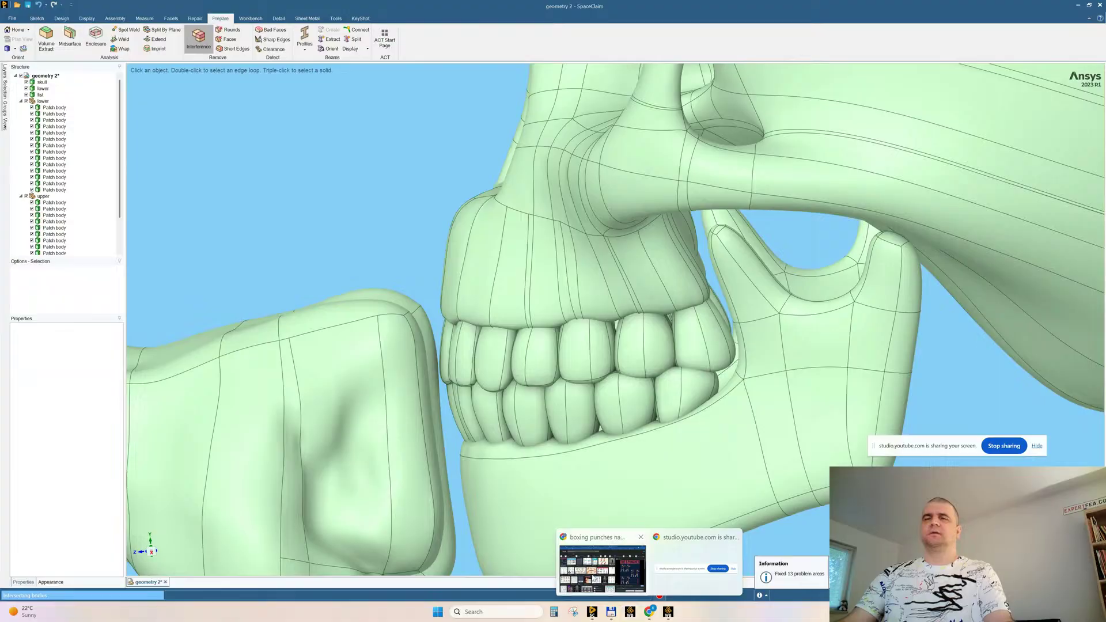
{"action": "left_click", "coordinate": [591, 574]}
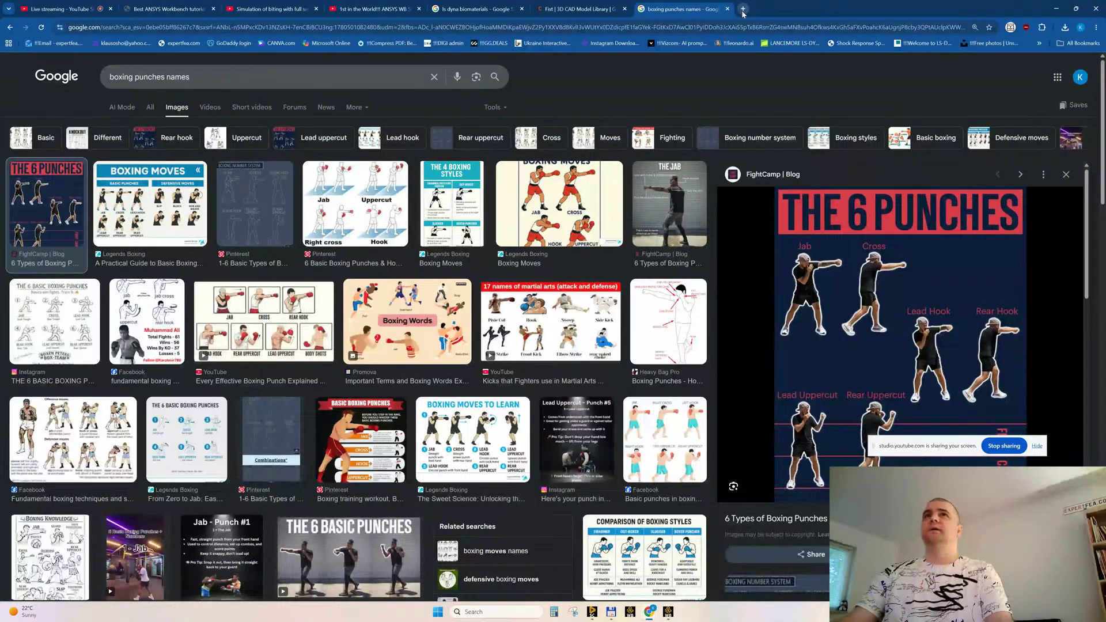
{"action": "triple_click", "coordinate": [163, 73]}
{"action": "type", "text": "mandible"}
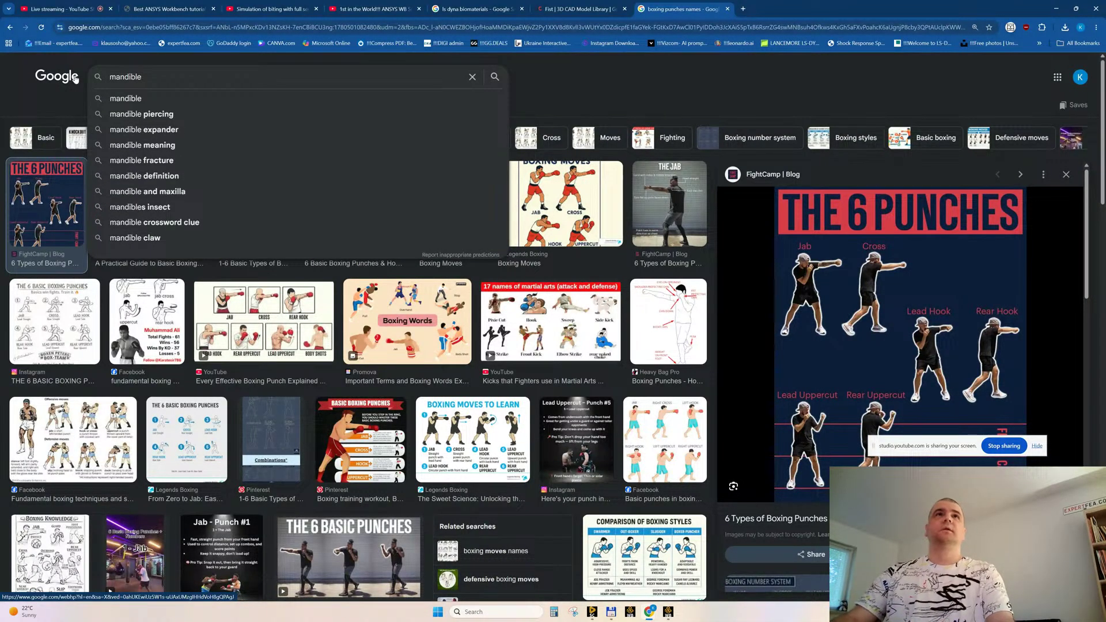
{"action": "key", "text": "Return"}
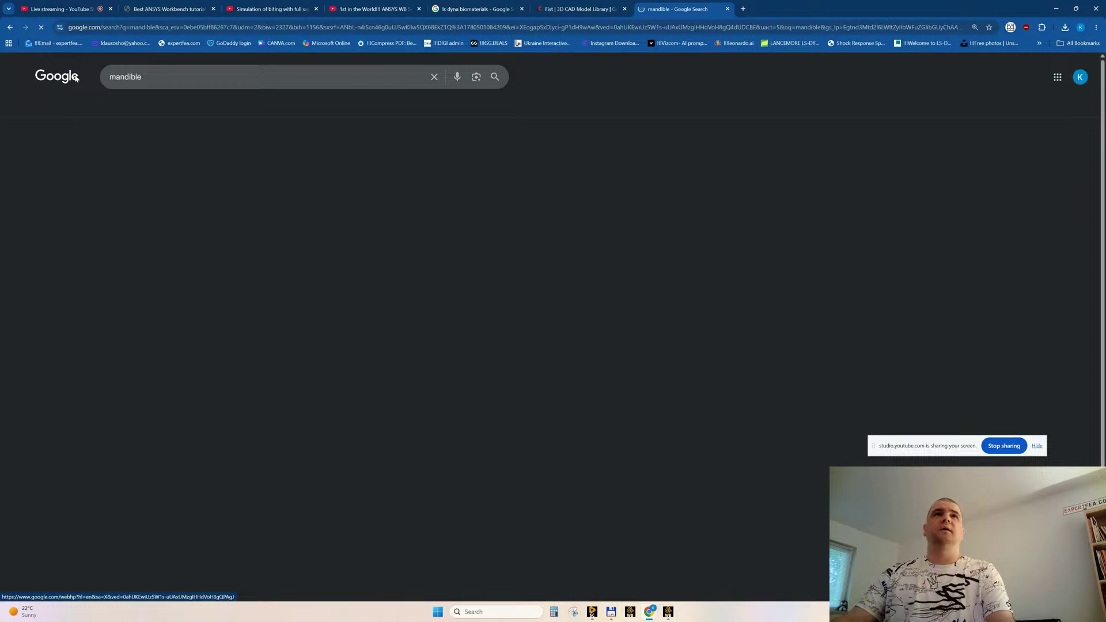
{"action": "left_click", "coordinate": [1050, 8]}
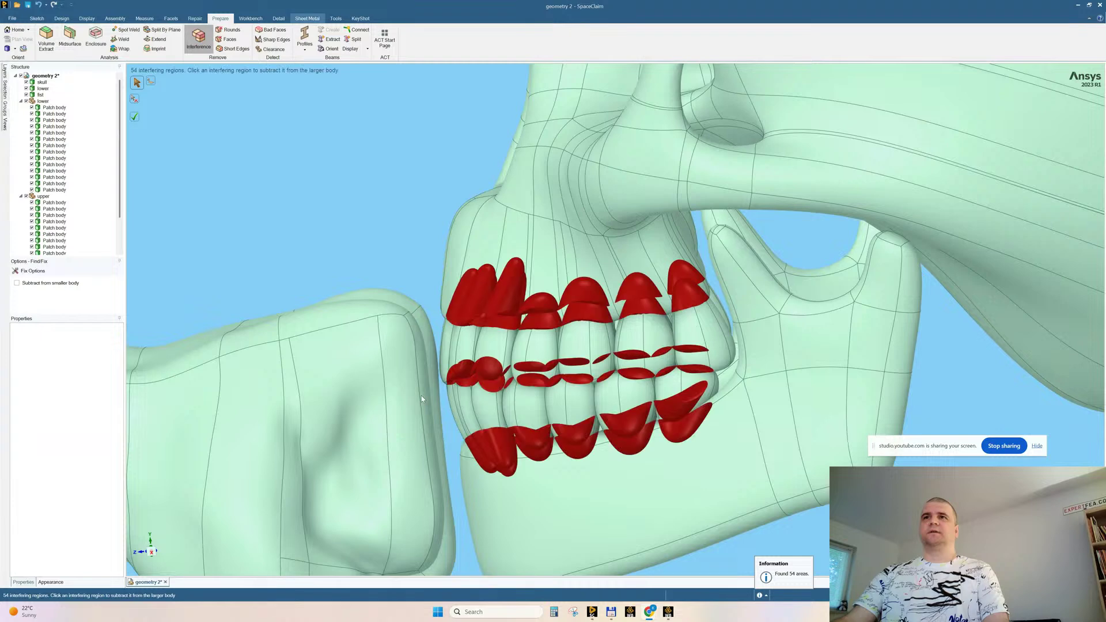
Inspect the interfering regions around both rows of teeth and leave the Interference tool without fixing them
{"action": "mouse_move", "coordinate": [332, 242]}
{"action": "middle_mouse_down"}
{"action": "mouse_move", "coordinate": [335, 216]}
{"action": "mouse_move", "coordinate": [339, 234]}
{"action": "middle_mouse_up"}
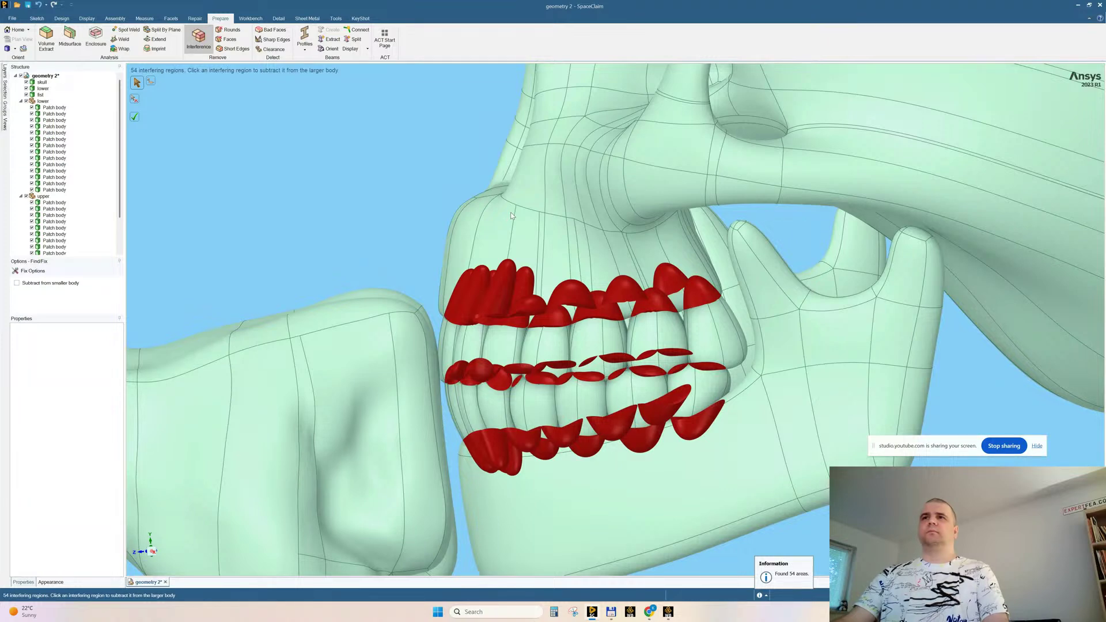
{"action": "mouse_move", "coordinate": [353, 227]}
{"action": "middle_mouse_down"}
{"action": "mouse_move", "coordinate": [404, 245]}
{"action": "mouse_move", "coordinate": [326, 237]}
{"action": "mouse_move", "coordinate": [410, 233]}
{"action": "mouse_move", "coordinate": [390, 237]}
{"action": "mouse_move", "coordinate": [378, 220]}
{"action": "middle_mouse_up"}
{"action": "middle_click_drag", "start_coordinate": [594, 381], "coordinate": [571, 391]}
{"action": "key", "text": "Escape"}
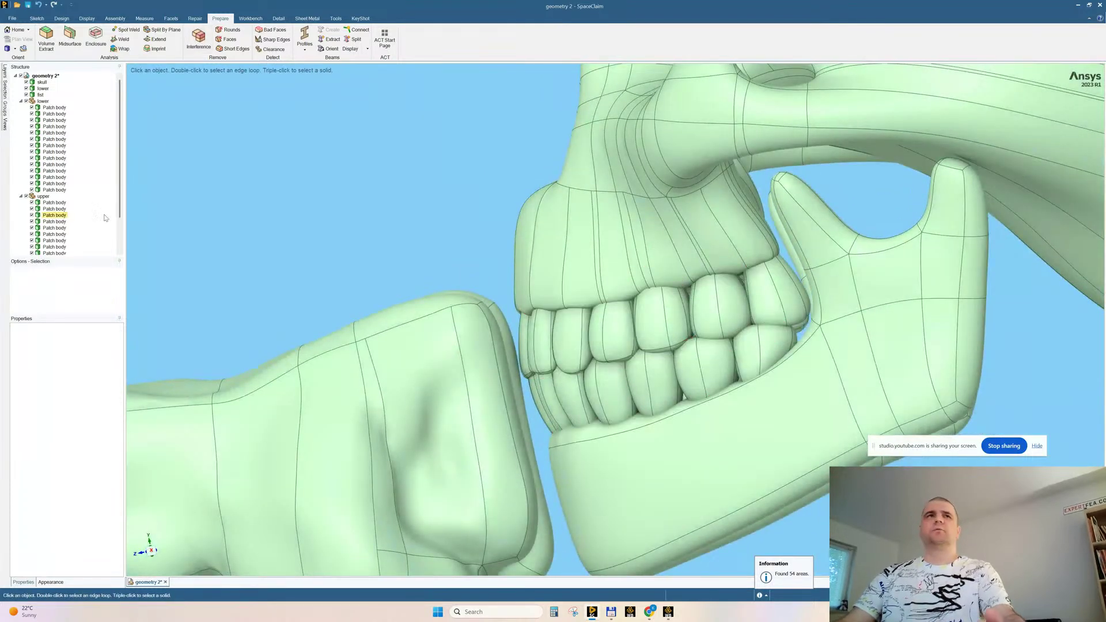
Move the lower jaw body into the lower component and the skull body into the upper component
{"action": "left_click", "coordinate": [43, 102]}
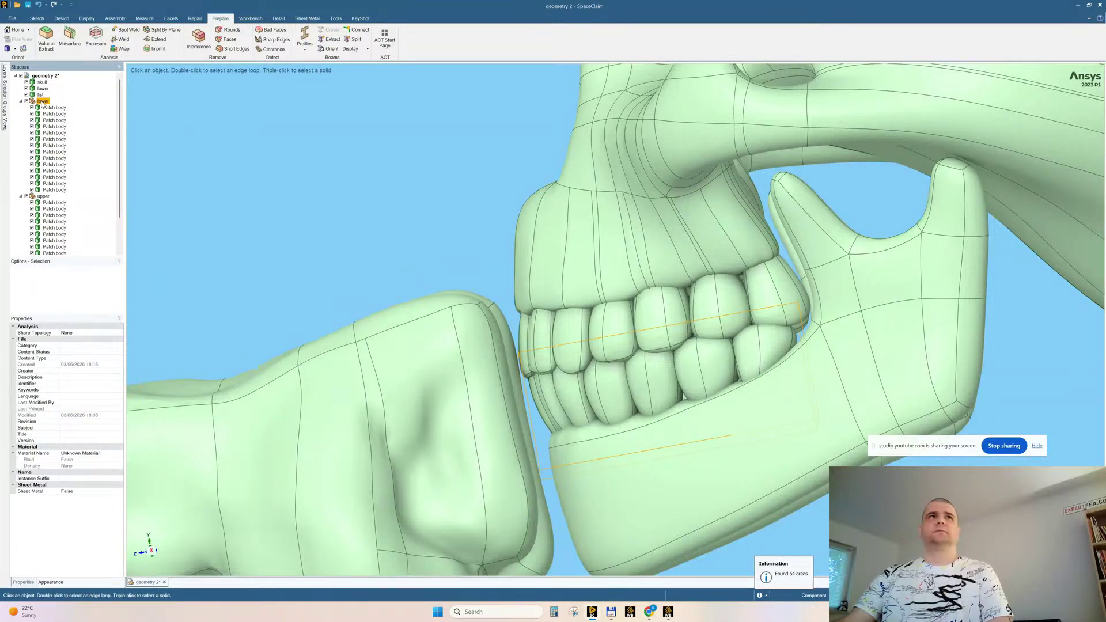
{"action": "left_click_drag", "start_coordinate": [44, 91], "coordinate": [49, 106]}
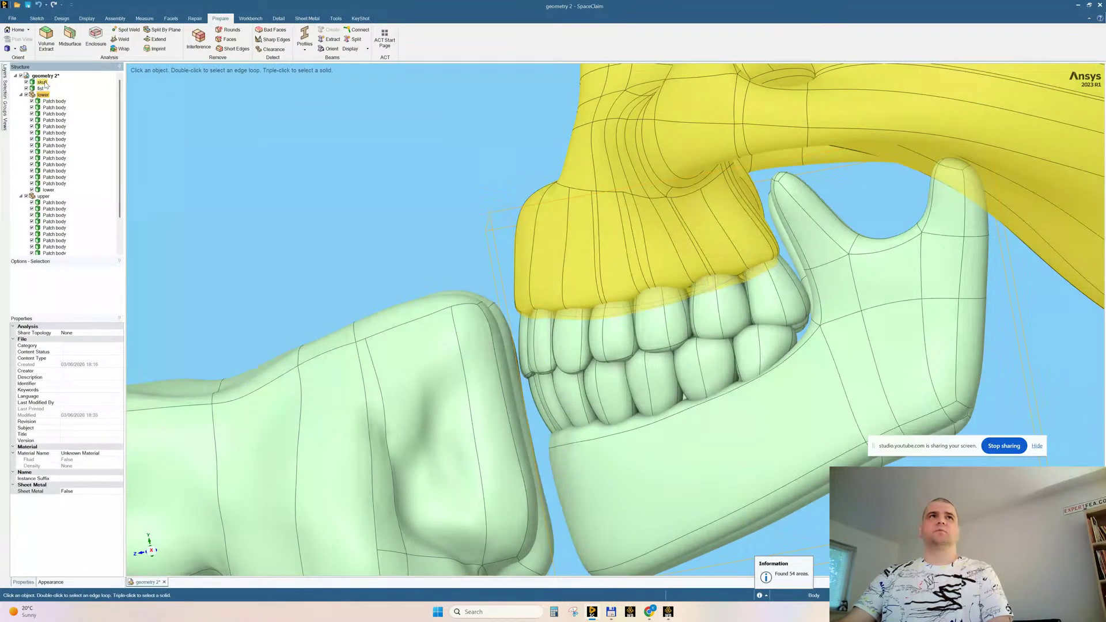
{"action": "left_click", "coordinate": [44, 197]}
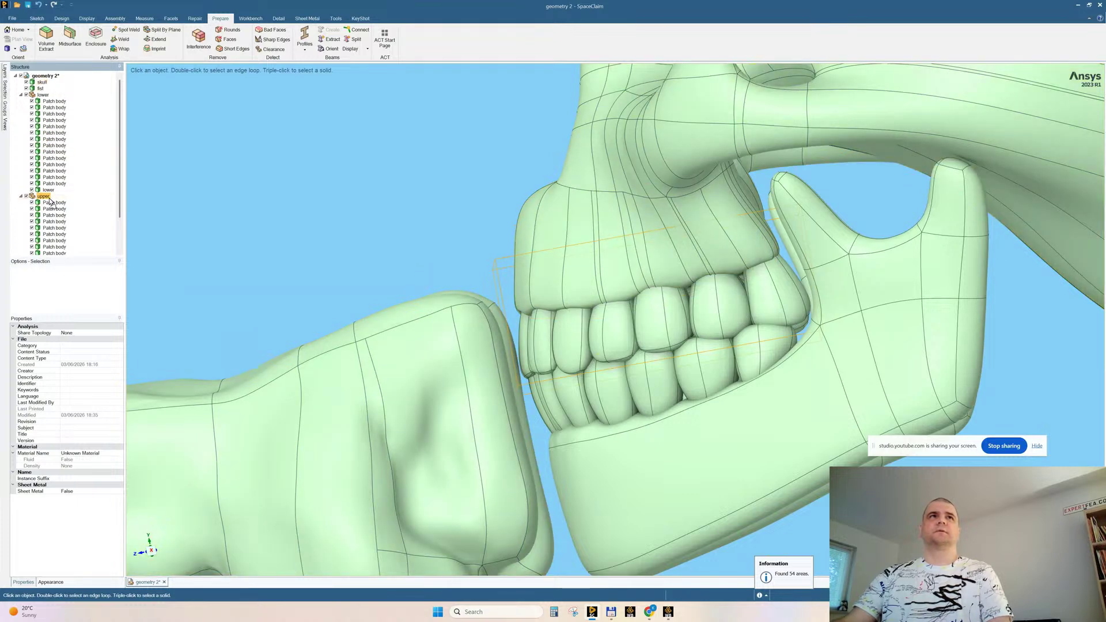
{"action": "left_click_drag", "start_coordinate": [49, 199], "coordinate": [48, 198]}
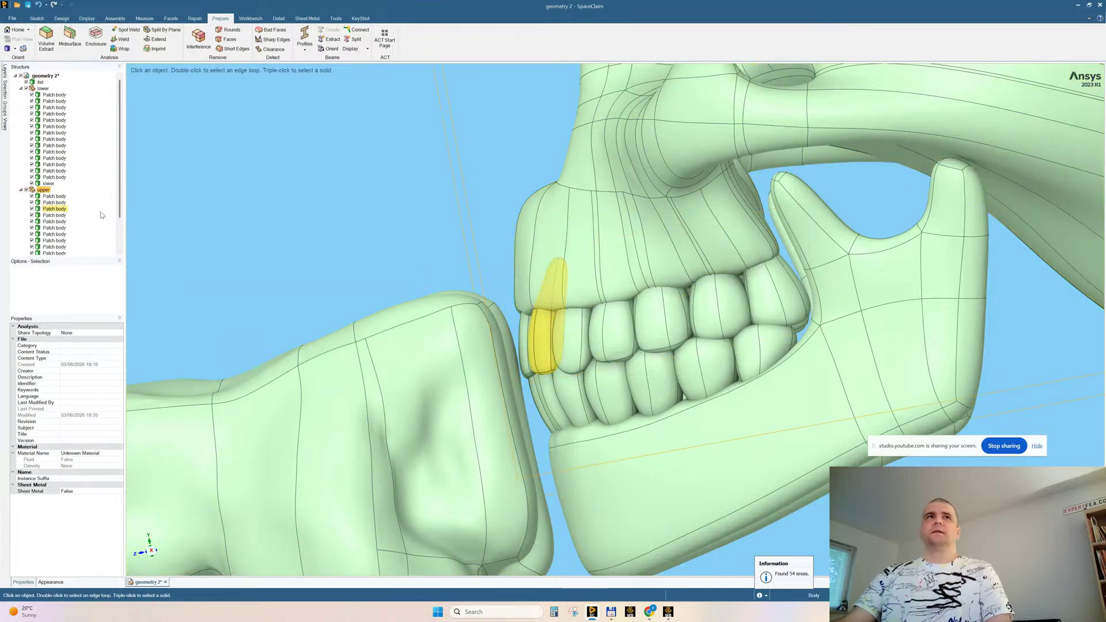
Move the whole lower component straight down by about 4.3 mm to separate it from the upper teeth
{"action": "left_click", "coordinate": [43, 90]}
{"action": "middle_click_drag", "start_coordinate": [318, 354], "coordinate": [291, 347], "text": "ctrl"}
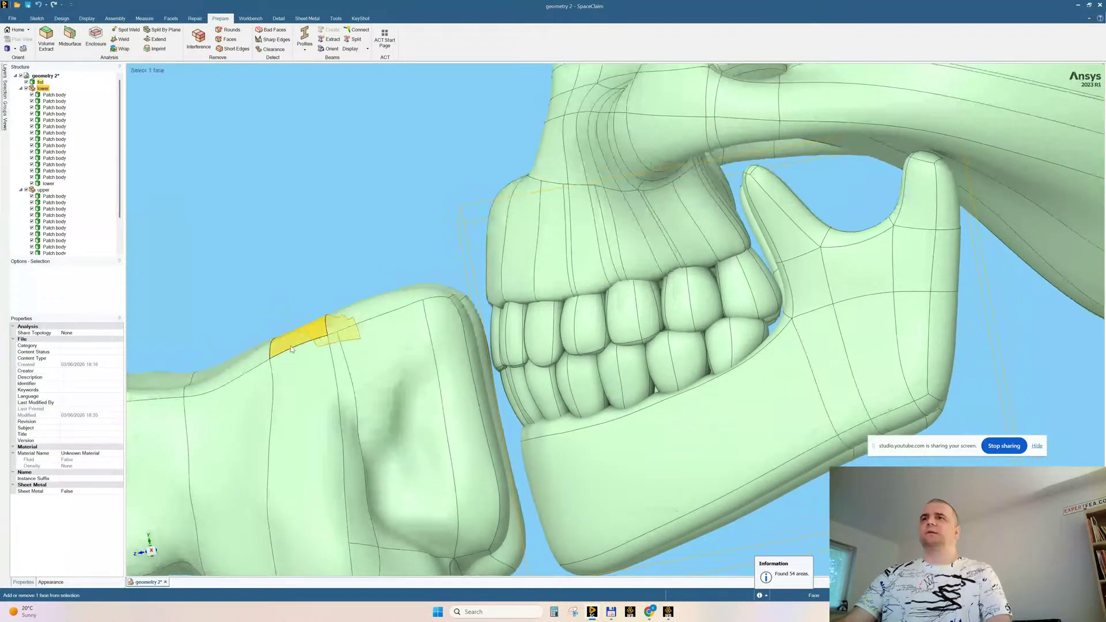
{"action": "scroll", "coordinate": [372, 356], "scroll_direction": "down", "scroll_amount": 4}
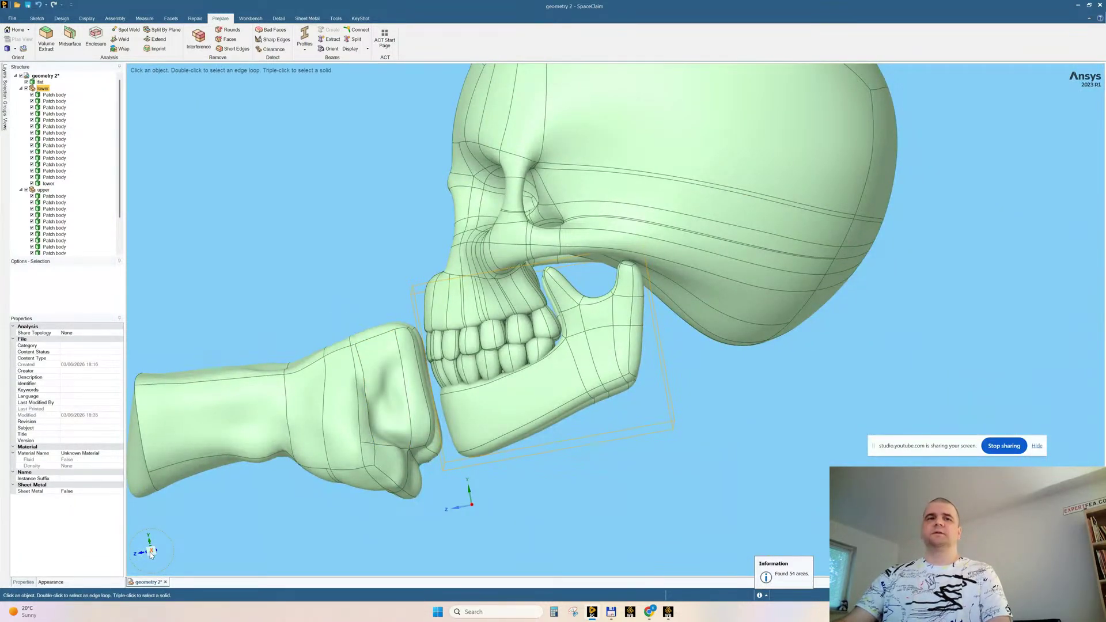
{"action": "left_click", "coordinate": [151, 554]}
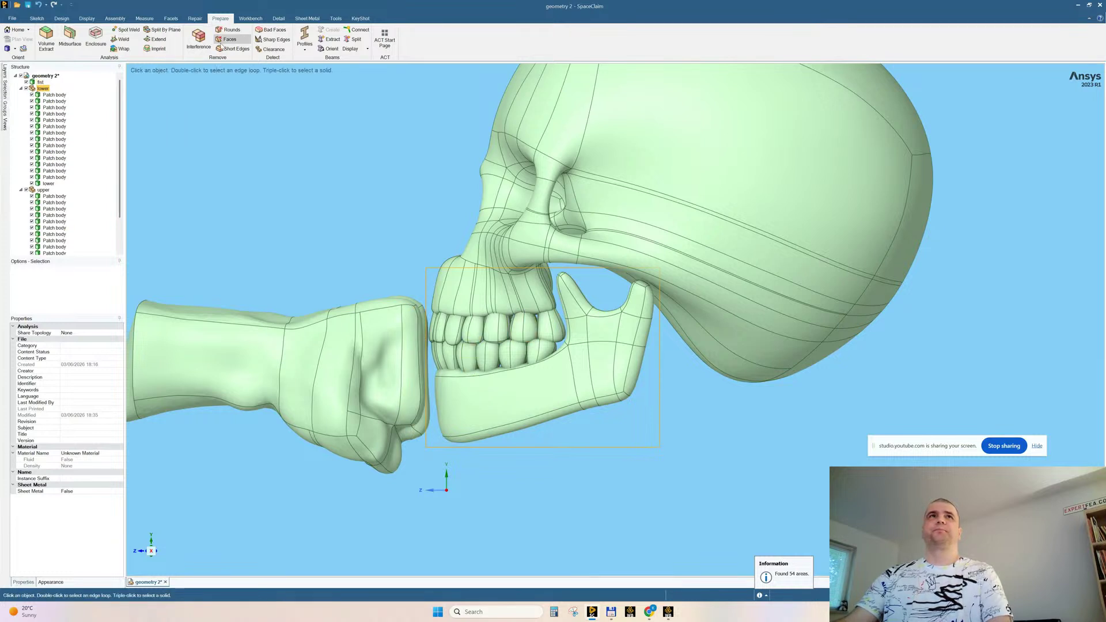
{"action": "left_click", "coordinate": [62, 18]}
{"action": "left_click", "coordinate": [174, 40]}
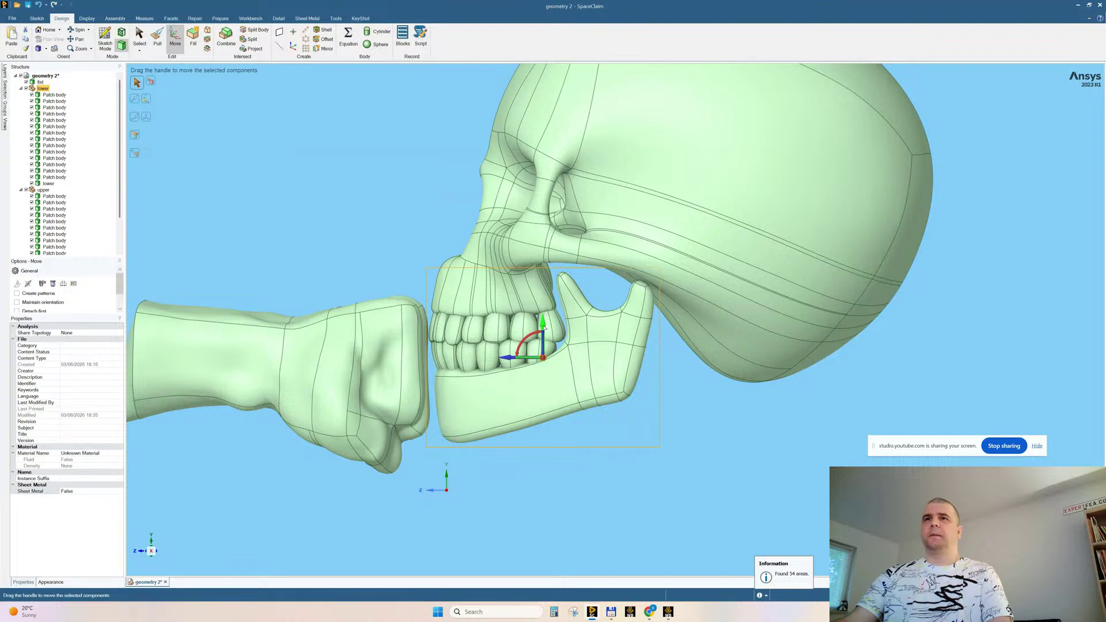
{"action": "left_click_drag", "start_coordinate": [544, 327], "coordinate": [544, 333]}
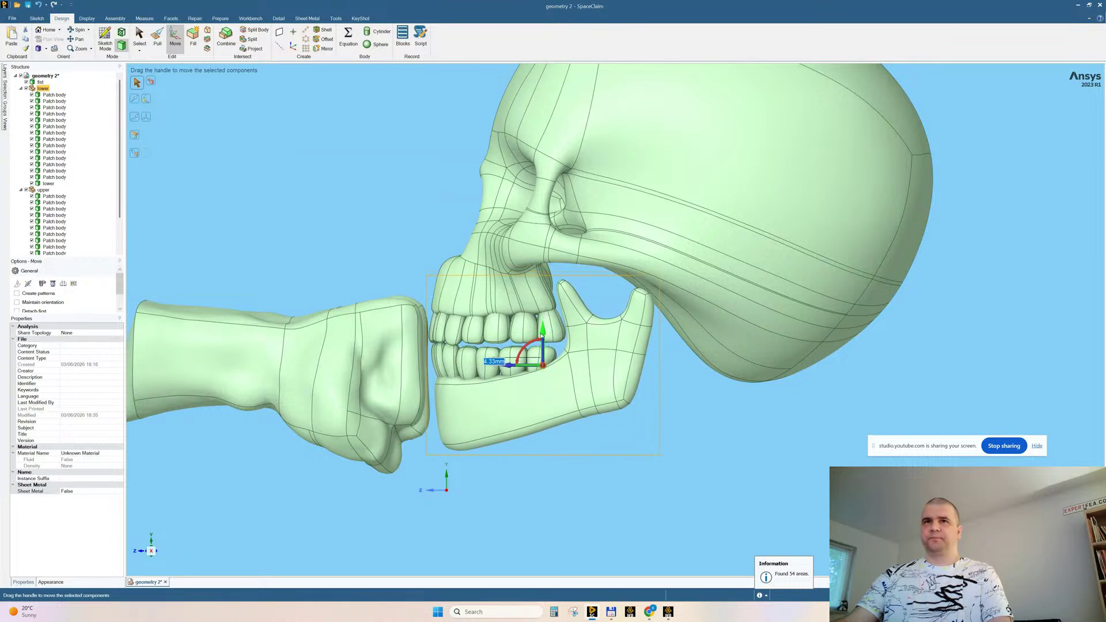
Rotate the lower component slightly in the side plane and raise it a little towards the upper teeth
{"action": "middle_click_drag", "start_coordinate": [543, 336], "coordinate": [483, 402]}
{"action": "scroll", "coordinate": [483, 403], "scroll_direction": "up", "scroll_amount": 5}
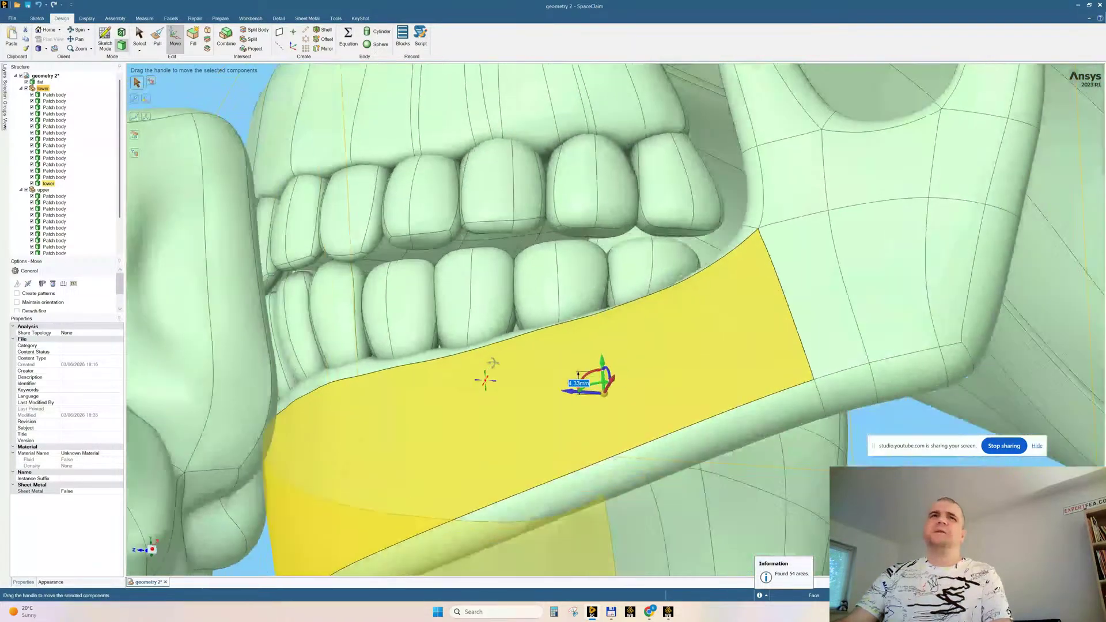
{"action": "mouse_move", "coordinate": [493, 363]}
{"action": "middle_mouse_down"}
{"action": "mouse_move", "coordinate": [513, 353]}
{"action": "mouse_move", "coordinate": [488, 388]}
{"action": "mouse_move", "coordinate": [487, 378]}
{"action": "middle_mouse_up"}
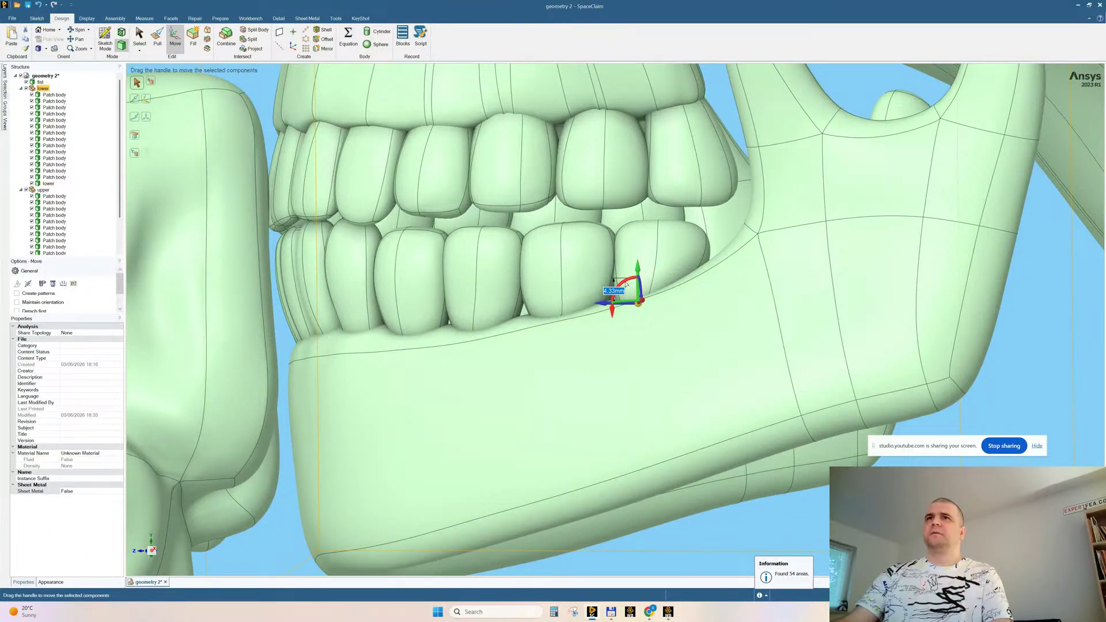
{"action": "left_click_drag", "start_coordinate": [626, 284], "coordinate": [625, 284]}
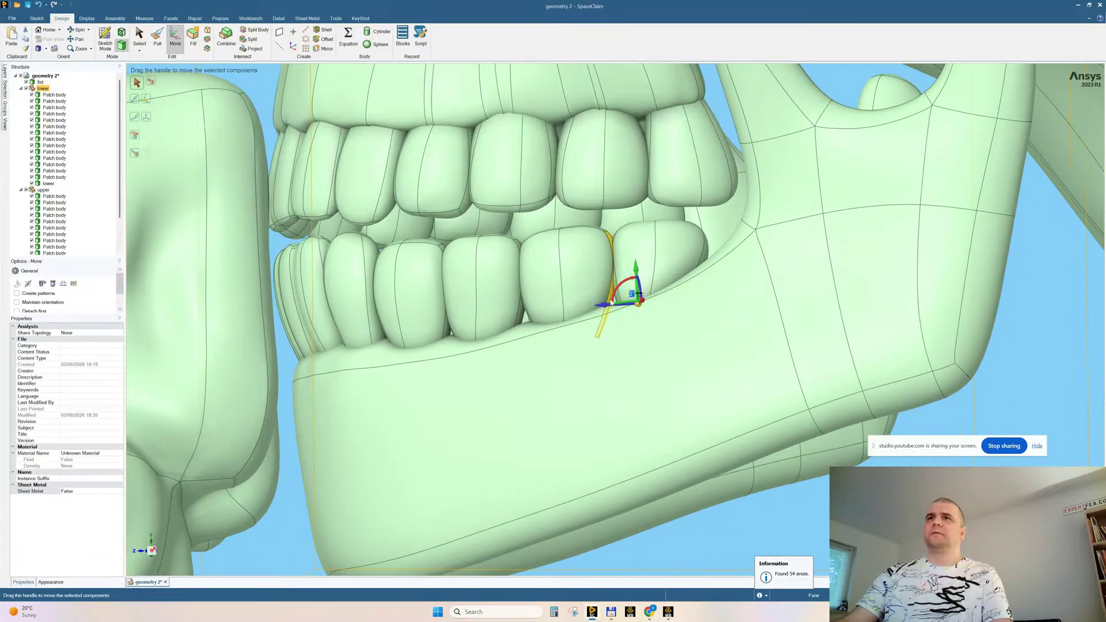
{"action": "left_click_drag", "start_coordinate": [637, 271], "coordinate": [638, 266]}
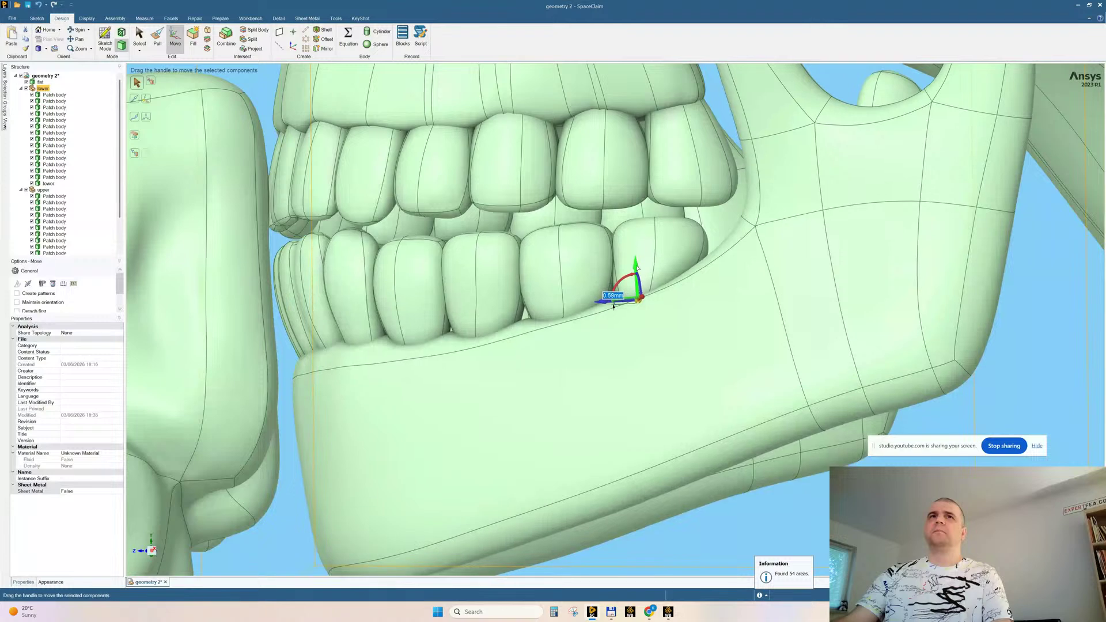
Nudge the lower component further upward in small moves to narrow the gap between the two rows of teeth
{"action": "mouse_move", "coordinate": [536, 244]}
{"action": "middle_mouse_down"}
{"action": "mouse_move", "coordinate": [545, 251]}
{"action": "mouse_move", "coordinate": [535, 245]}
{"action": "middle_mouse_up"}
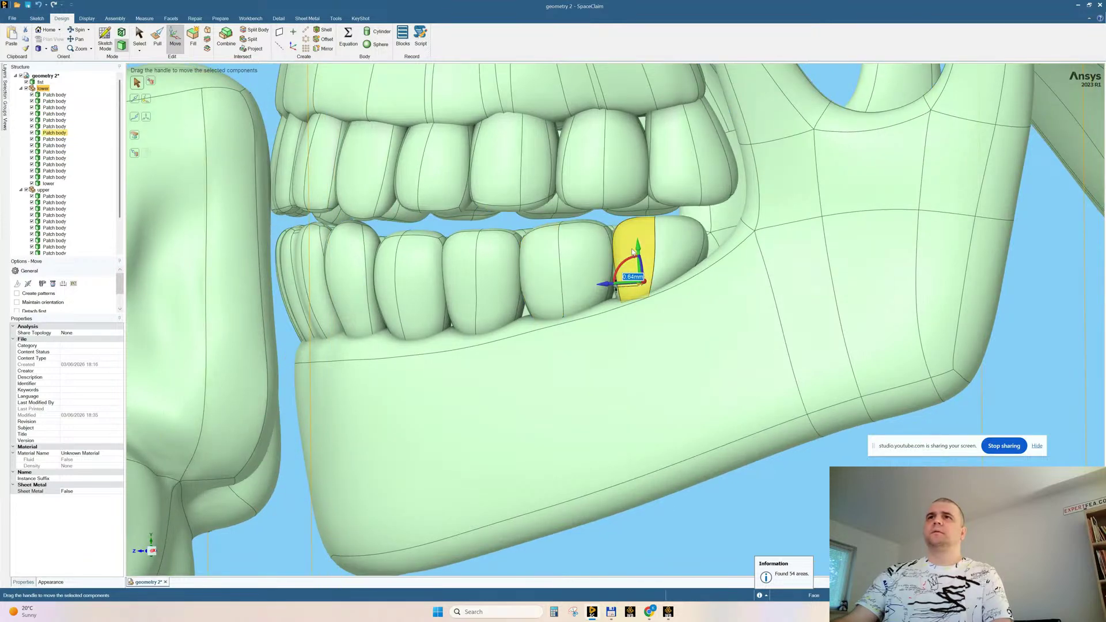
{"action": "left_click_drag", "start_coordinate": [639, 249], "coordinate": [639, 244]}
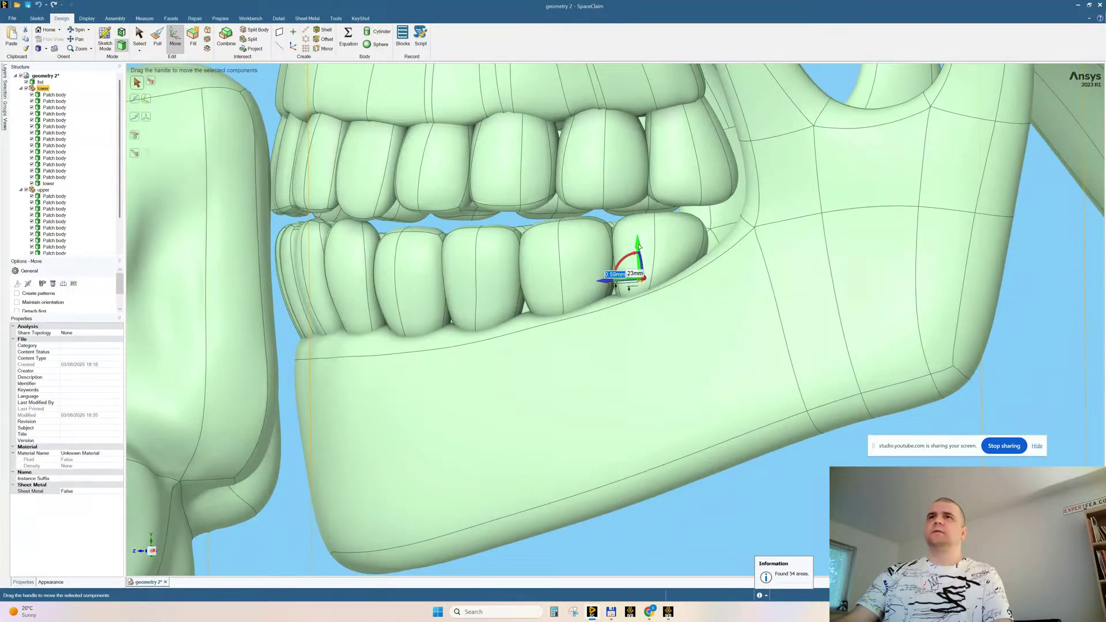
{"action": "middle_click_drag", "start_coordinate": [568, 251], "coordinate": [616, 254]}
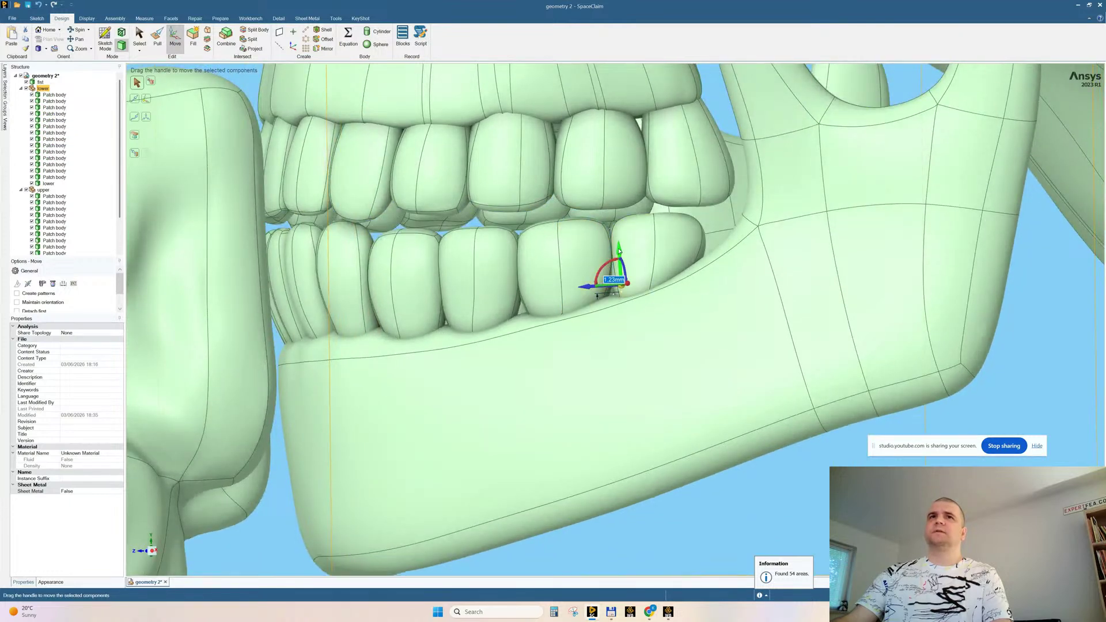
{"action": "left_click_drag", "start_coordinate": [620, 252], "coordinate": [620, 250]}
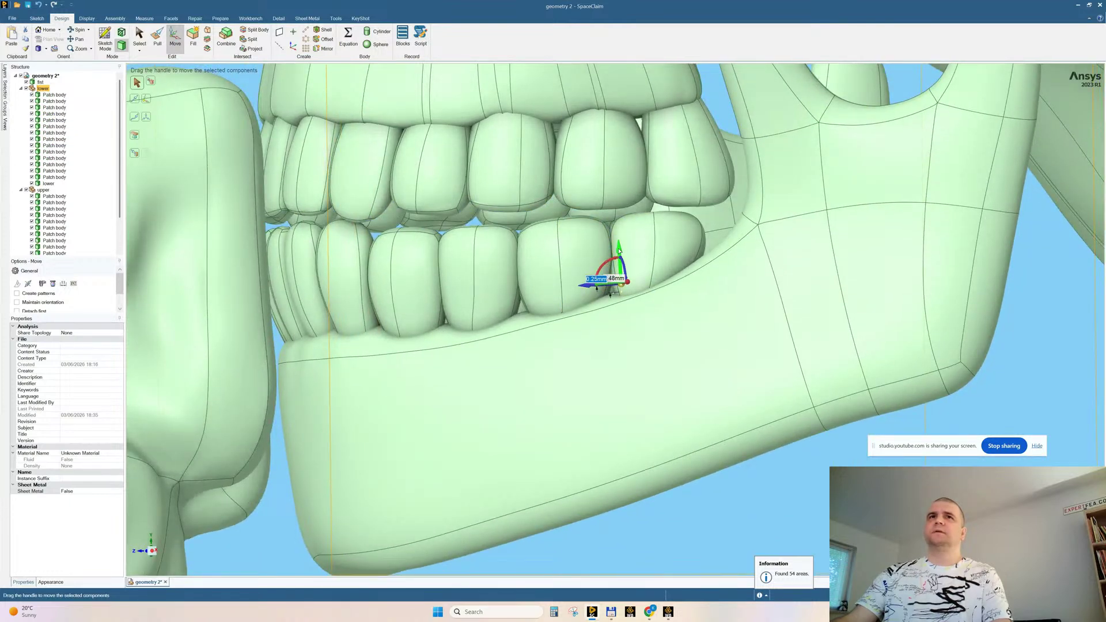
{"action": "mouse_move", "coordinate": [582, 287]}
{"action": "middle_mouse_down"}
{"action": "mouse_move", "coordinate": [579, 305]}
{"action": "mouse_move", "coordinate": [582, 288]}
{"action": "middle_mouse_up"}
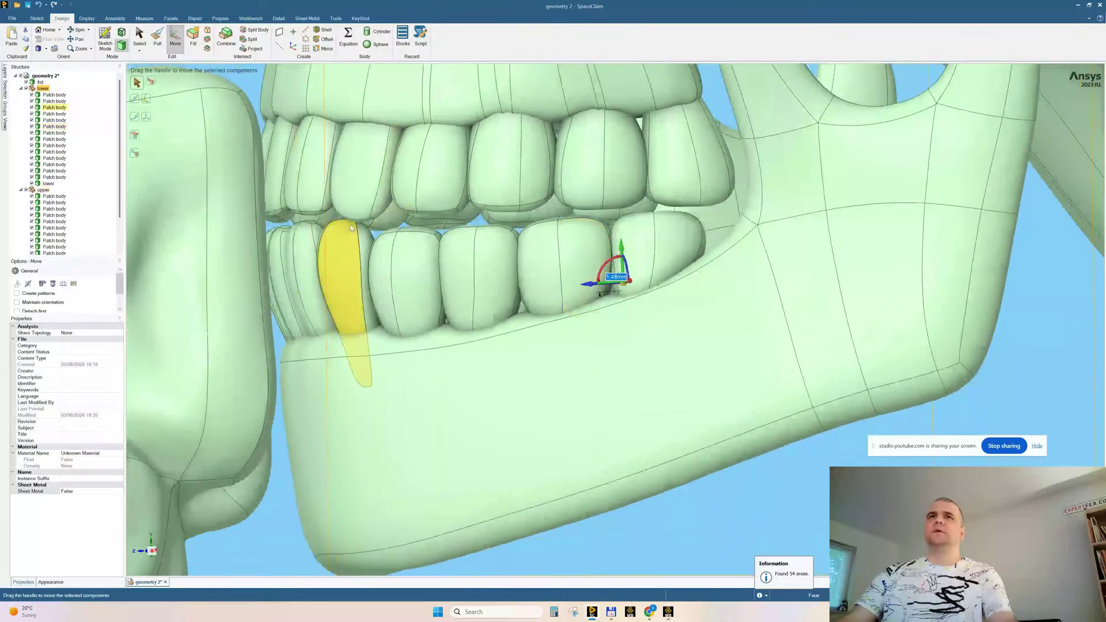
{"action": "key", "text": "Escape"}
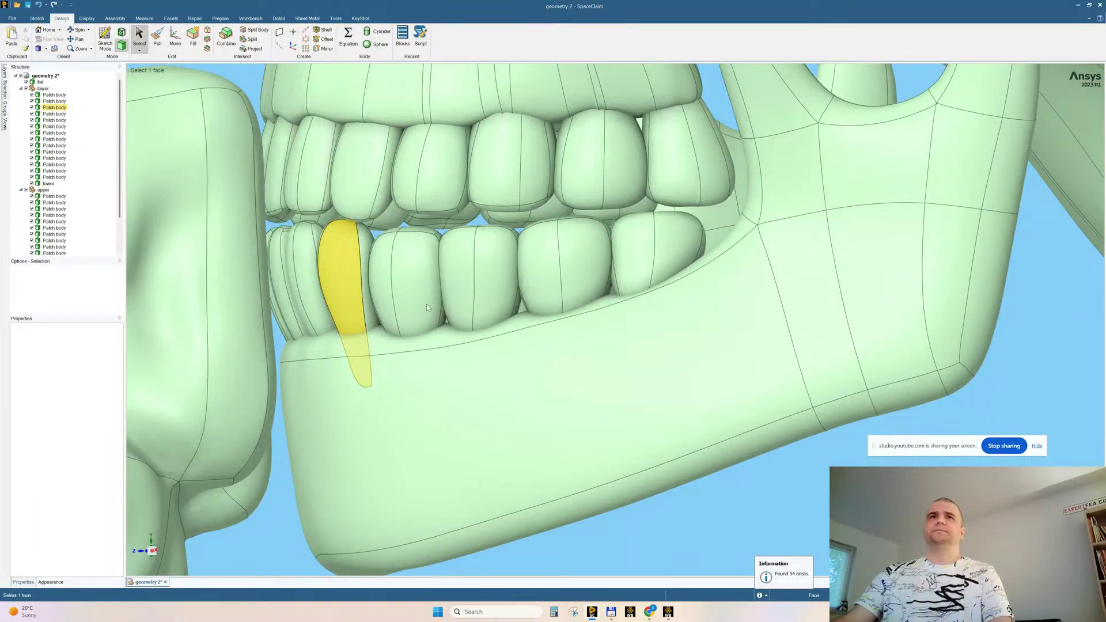
Hide the fist, lower jaw and skull bodies to leave only the two rows of teeth in view
{"action": "middle_click_drag", "start_coordinate": [501, 371], "coordinate": [625, 365], "text": "shift"}
{"action": "left_click", "coordinate": [263, 229]}
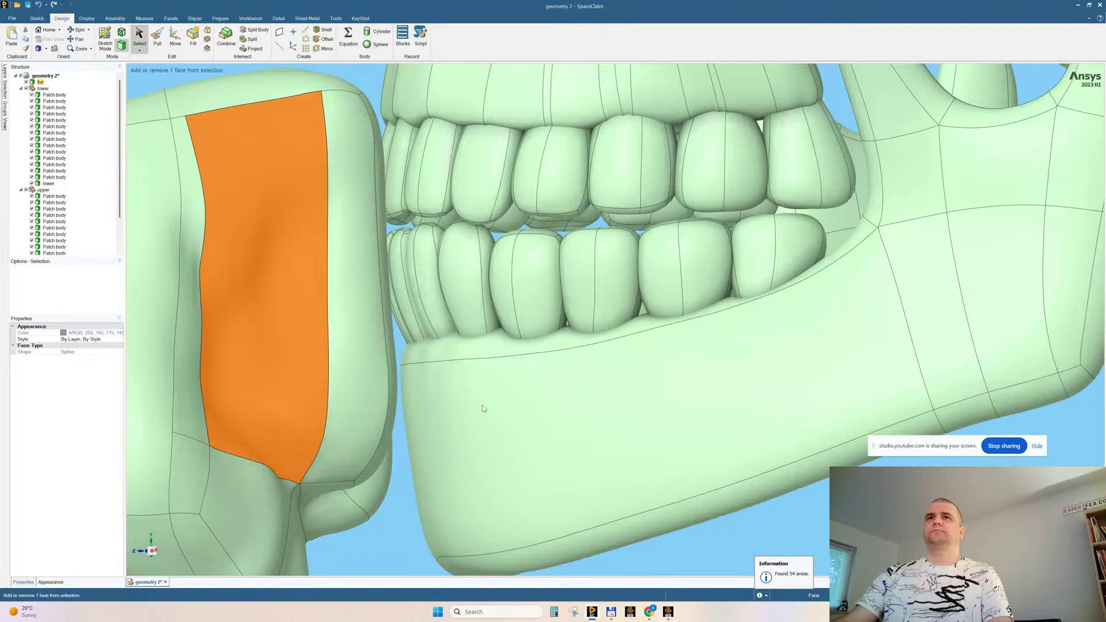
{"action": "left_click", "coordinate": [482, 406], "text": "ctrl"}
{"action": "left_click", "coordinate": [440, 112], "text": "ctrl"}
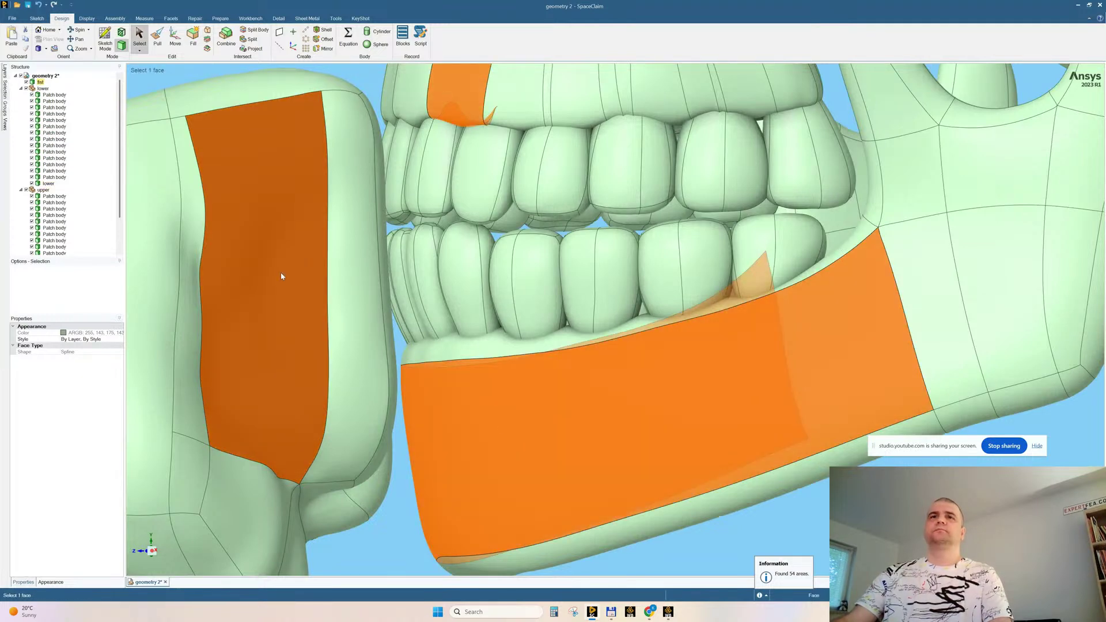
{"action": "right_click", "coordinate": [403, 535]}
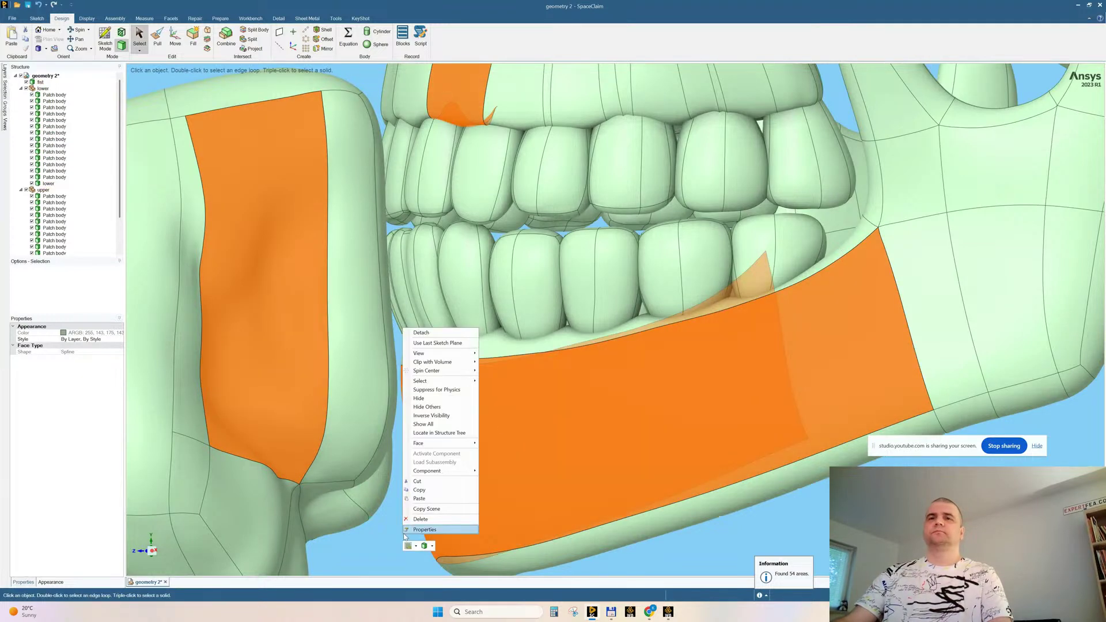
{"action": "left_click", "coordinate": [419, 398]}
Move the whole lower component up by about 0.7 mm towards the upper teeth in small moves to narrow the bite gap
{"action": "middle_click_drag", "start_coordinate": [400, 326], "coordinate": [501, 299]}
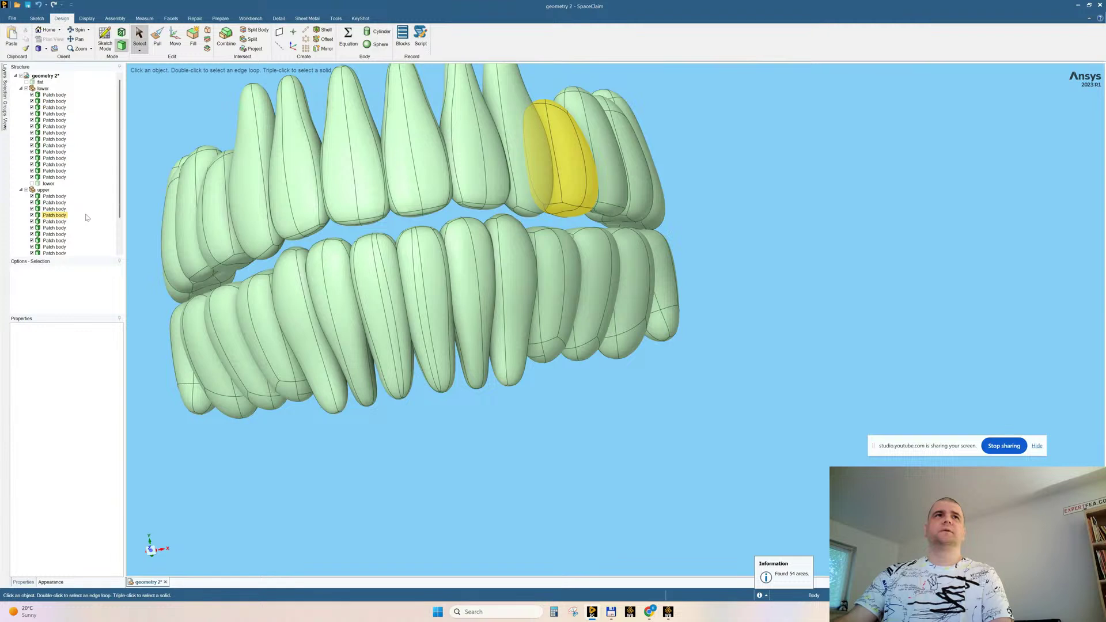
{"action": "left_click", "coordinate": [42, 91]}
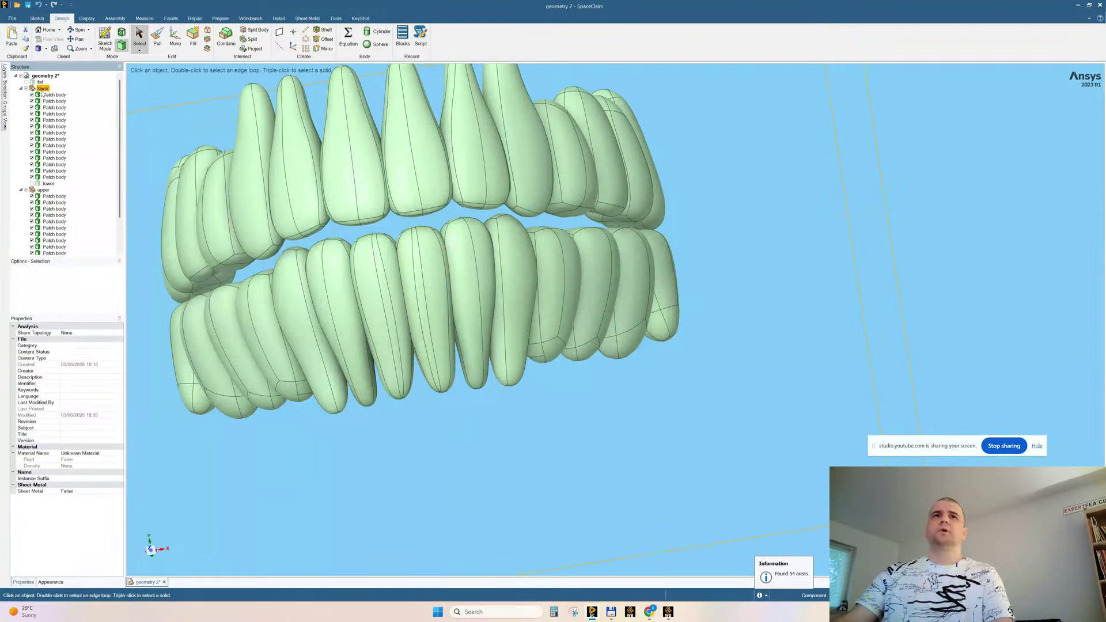
{"action": "left_click", "coordinate": [175, 38]}
{"action": "left_click", "coordinate": [415, 267]}
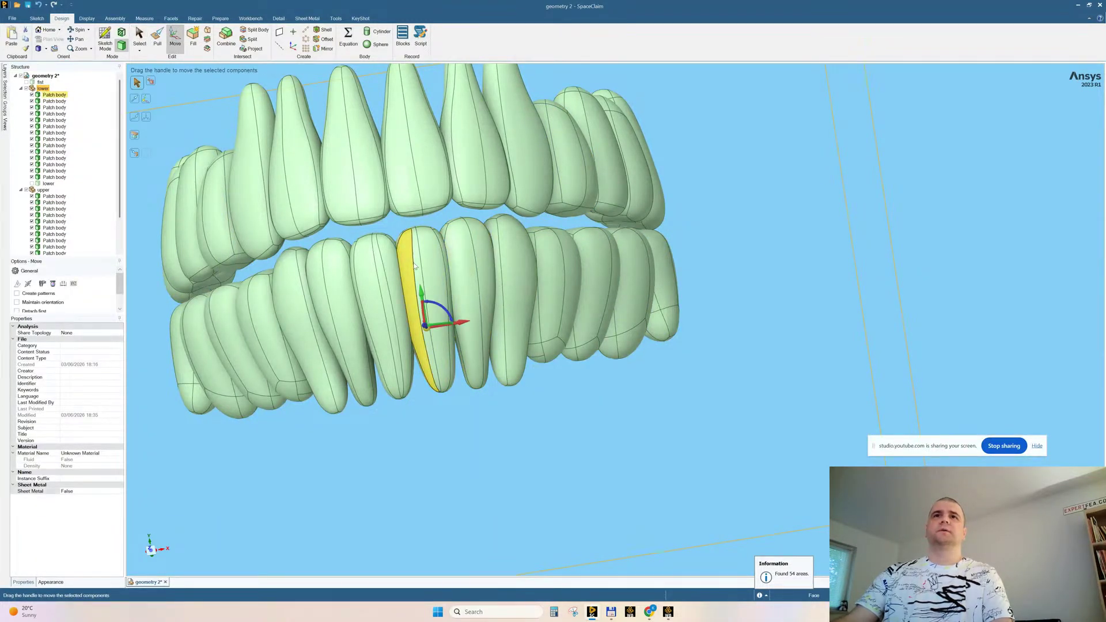
{"action": "left_click_drag", "start_coordinate": [422, 293], "coordinate": [421, 287]}
{"action": "middle_click_drag", "start_coordinate": [436, 292], "coordinate": [419, 296]}
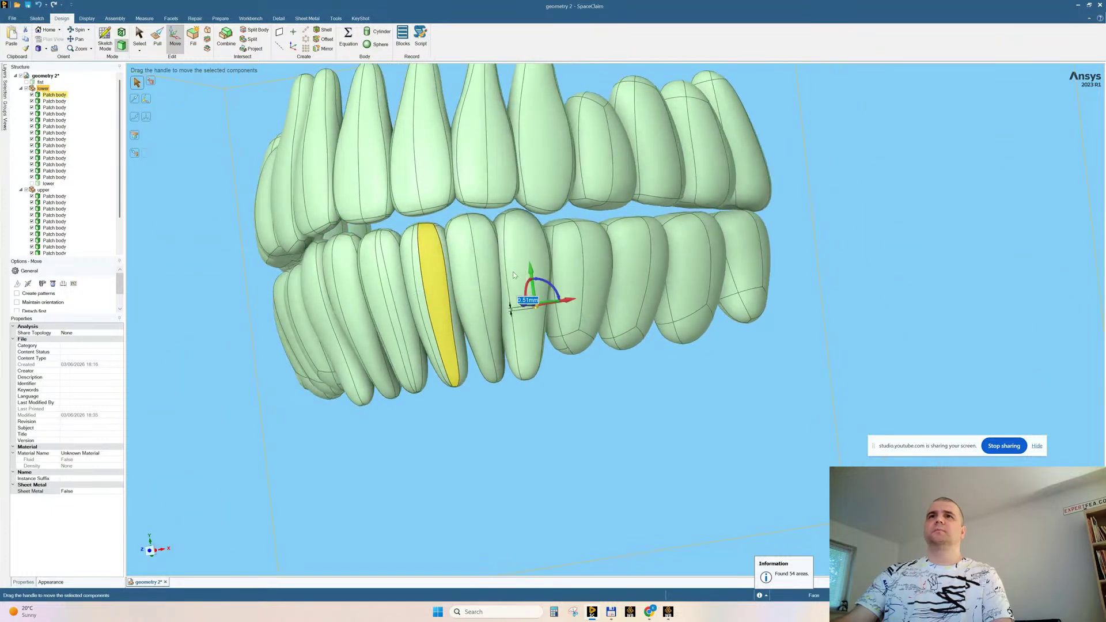
{"action": "left_click_drag", "start_coordinate": [532, 273], "coordinate": [530, 266]}
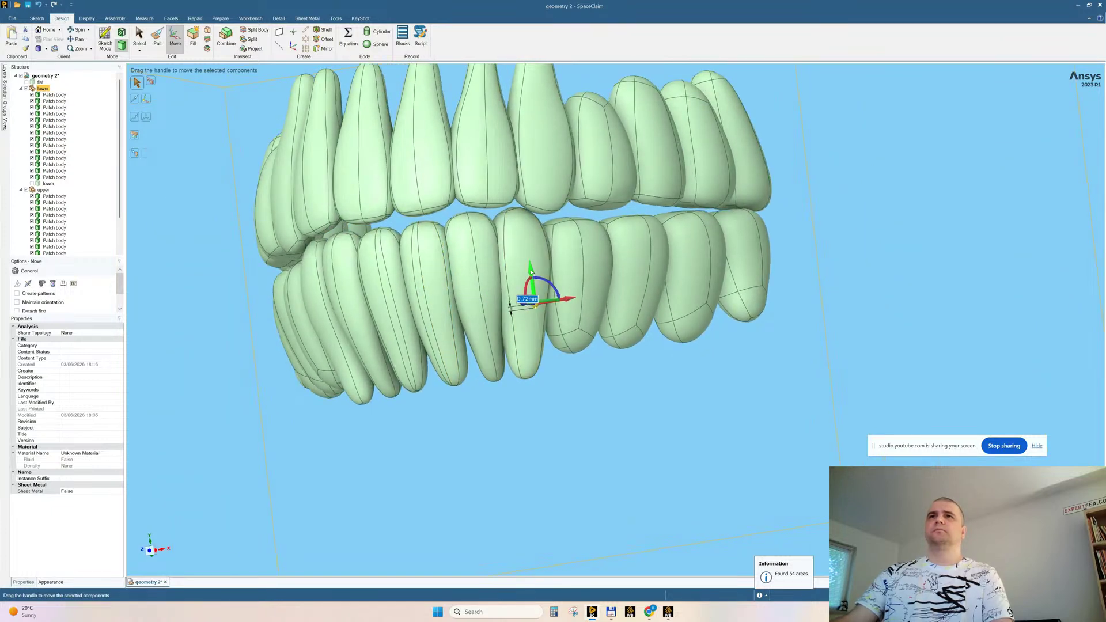
{"action": "middle_click_drag", "start_coordinate": [527, 266], "coordinate": [468, 275]}
{"action": "scroll", "coordinate": [933, 184], "scroll_direction": "up", "scroll_amount": 5}
{"action": "middle_click_drag", "start_coordinate": [724, 283], "coordinate": [612, 393]}
{"action": "scroll", "coordinate": [612, 394], "scroll_direction": "down", "scroll_amount": 5}
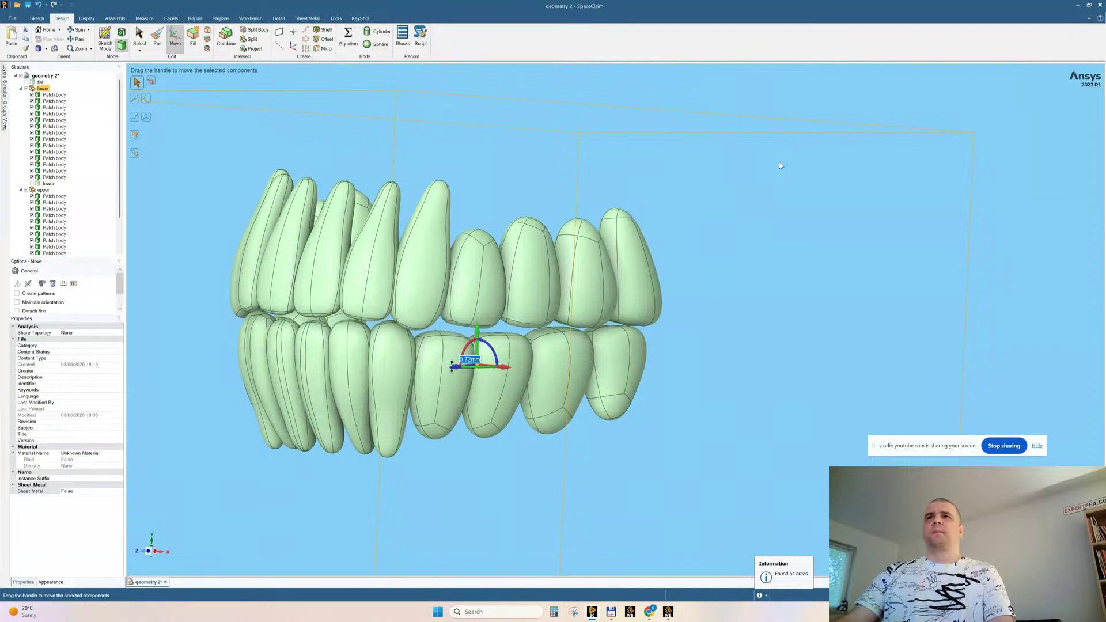
{"action": "left_click", "coordinate": [824, 92]}
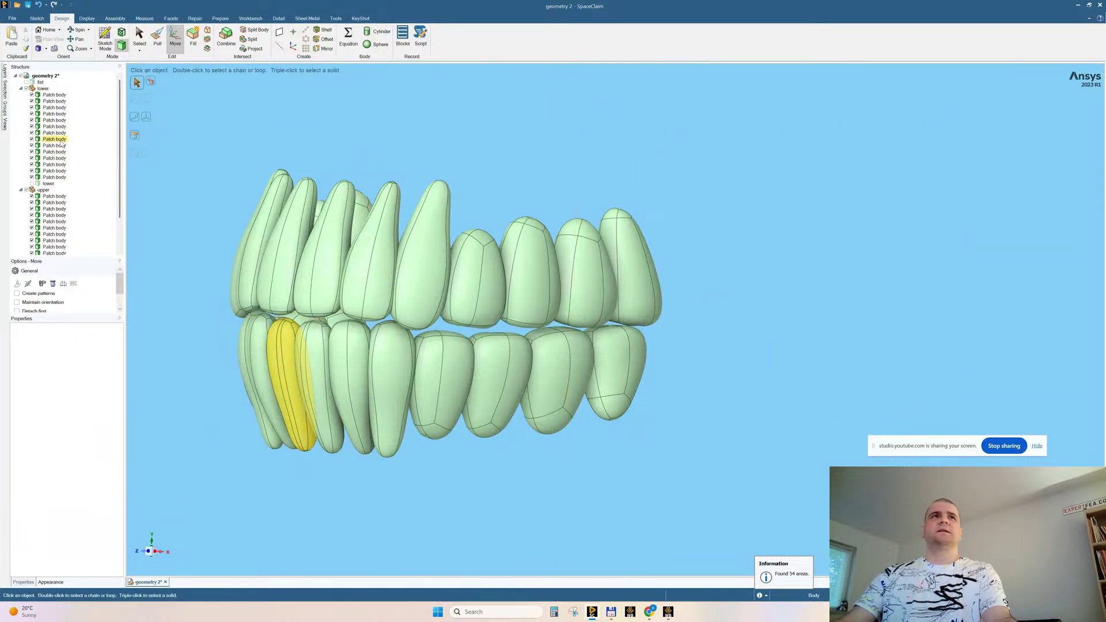
Show the lower jaw body again and hide the whole upper component
{"action": "left_click", "coordinate": [32, 183]}
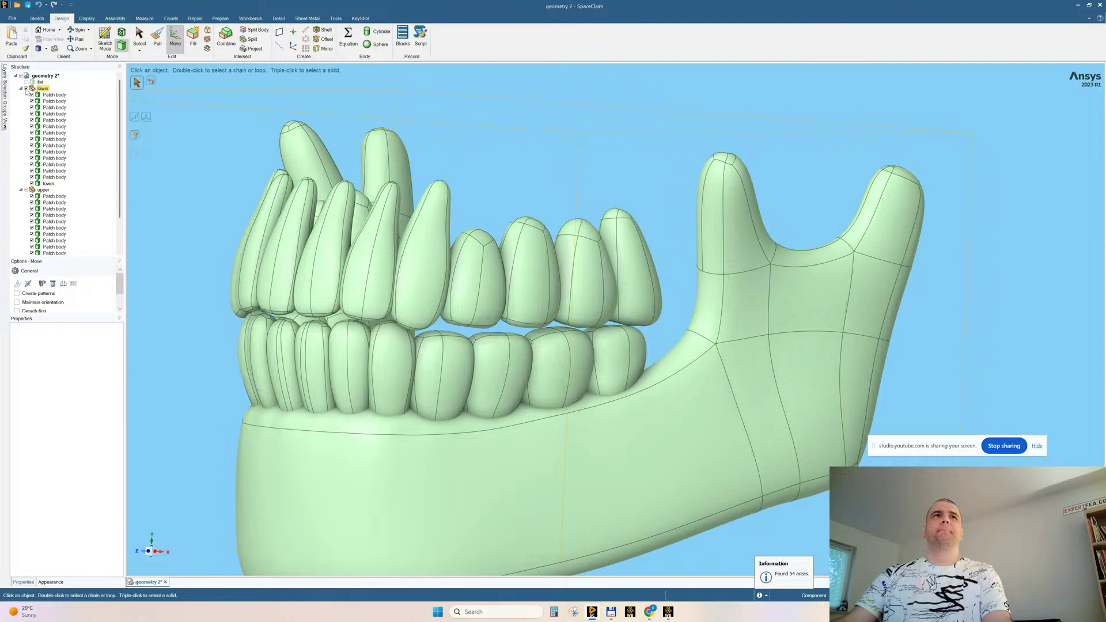
{"action": "left_click", "coordinate": [26, 189]}
{"action": "middle_click_drag", "start_coordinate": [404, 184], "coordinate": [453, 180]}
Find all interferences between the lower teeth and the jaw and subtract the overlapping regions from the larger body
{"action": "left_click", "coordinate": [220, 18]}
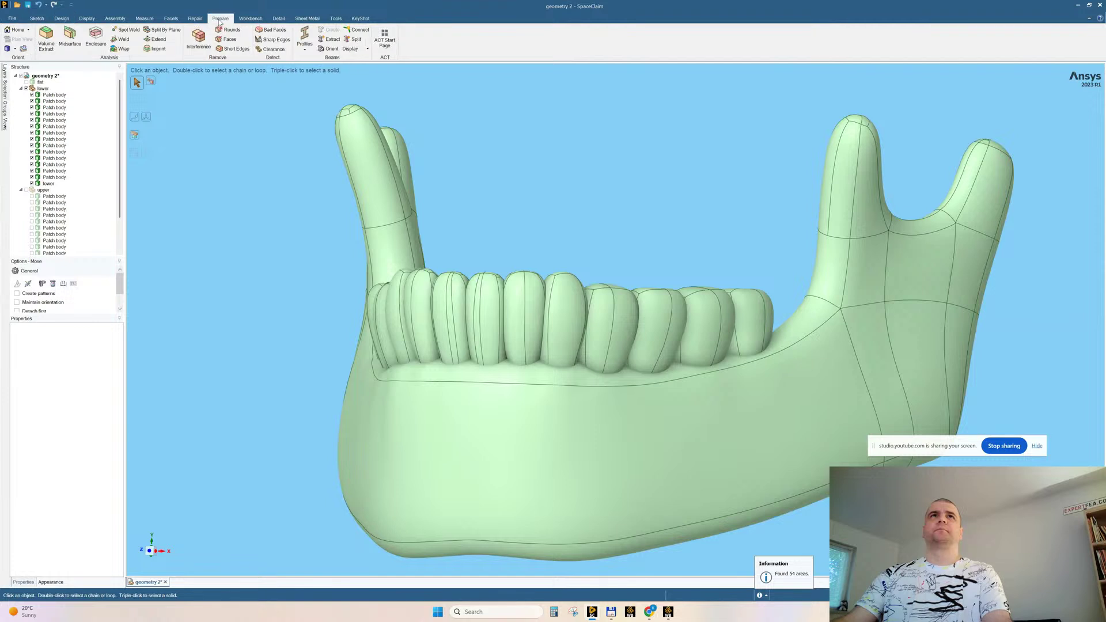
{"action": "left_click", "coordinate": [198, 38]}
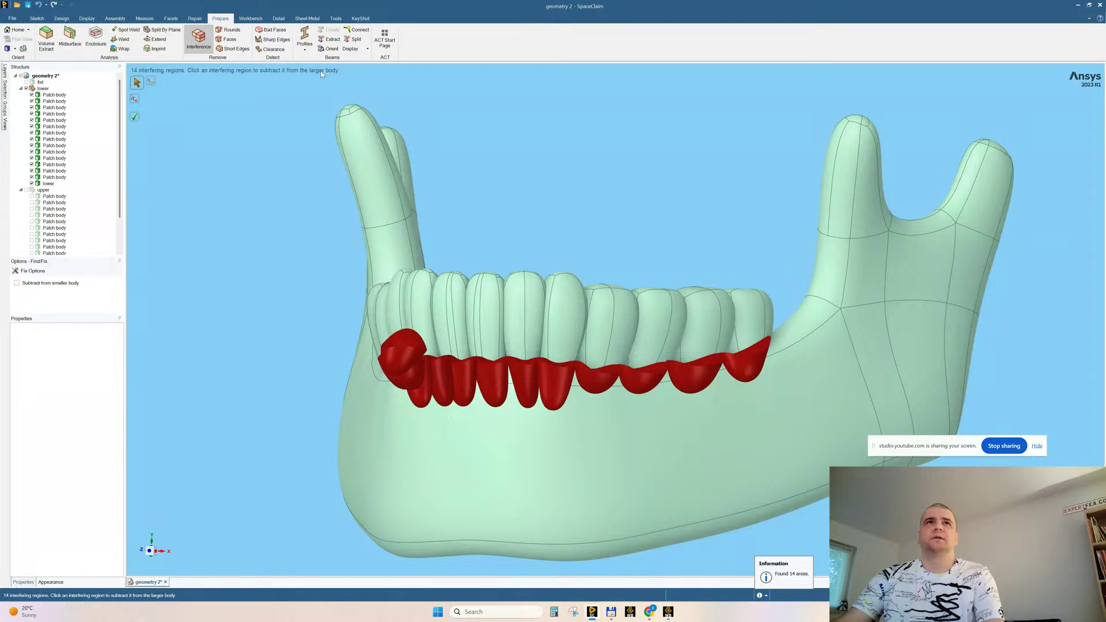
{"action": "left_click", "coordinate": [136, 119]}
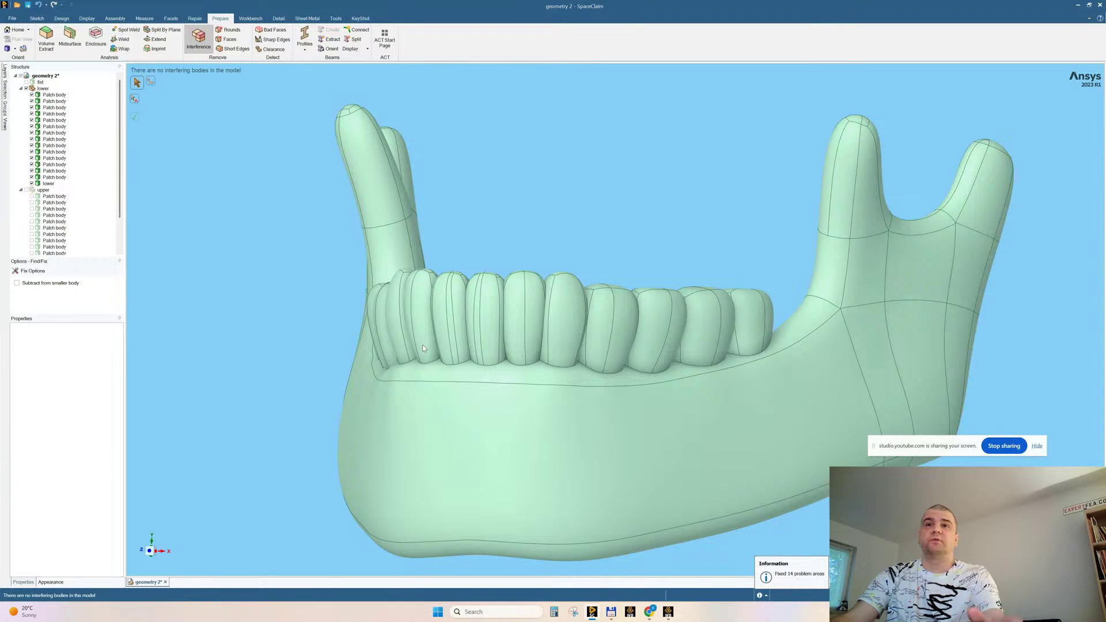
{"action": "key", "text": "Escape"}
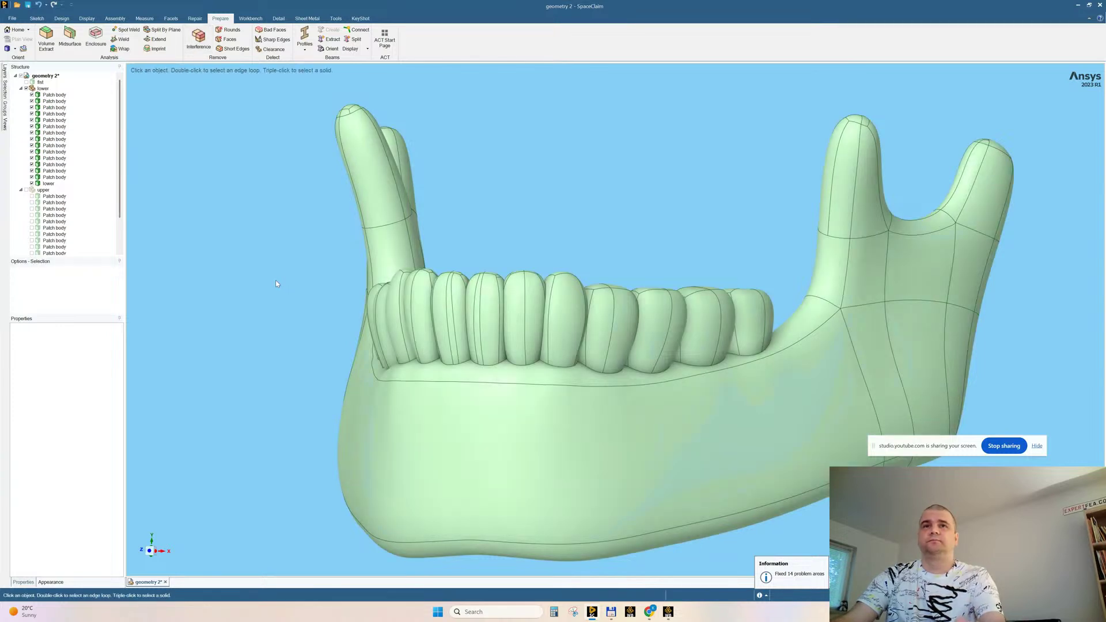
Create a datum plane through the middle of the lower jaw and section the model along it
{"action": "middle_click_drag", "start_coordinate": [295, 267], "coordinate": [497, 268]}
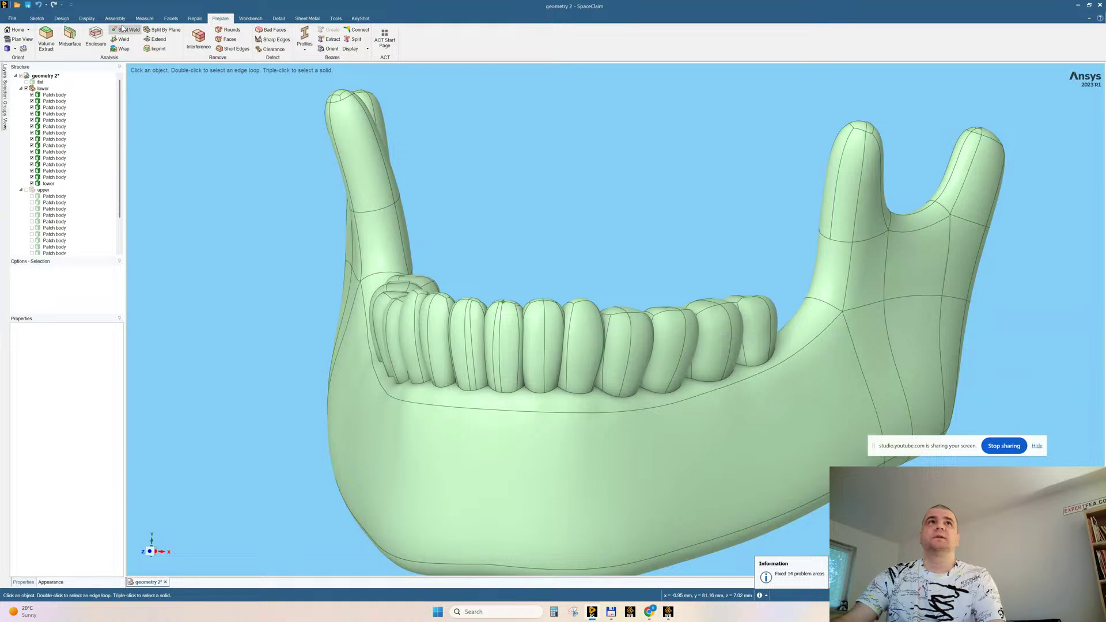
{"action": "left_click", "coordinate": [62, 18]}
{"action": "left_click", "coordinate": [279, 31]}
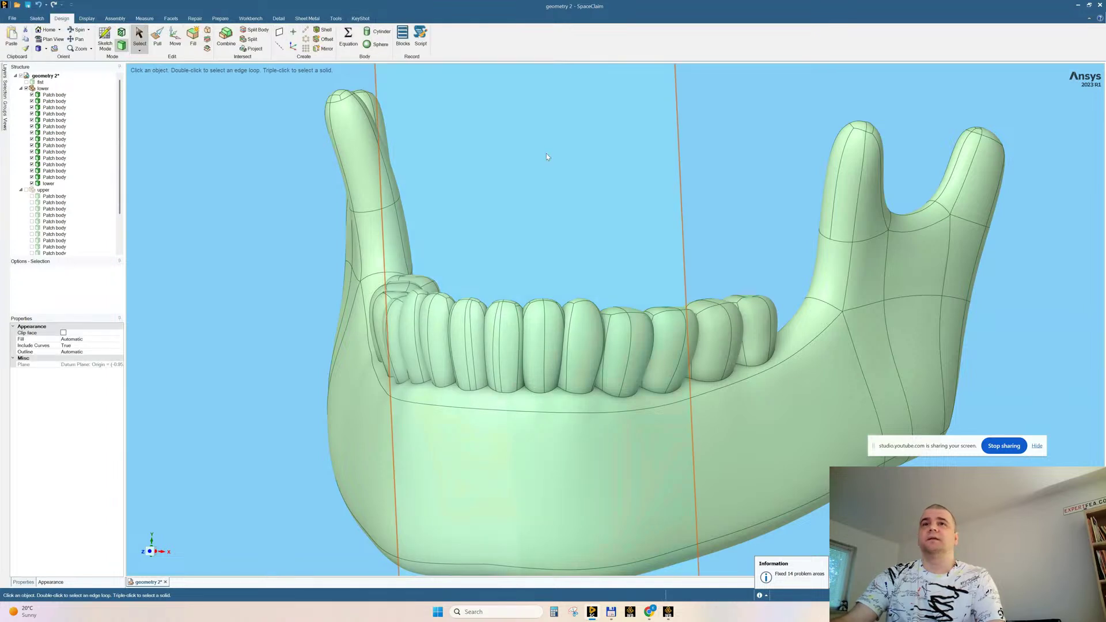
{"action": "middle_click_drag", "start_coordinate": [547, 154], "coordinate": [603, 208]}
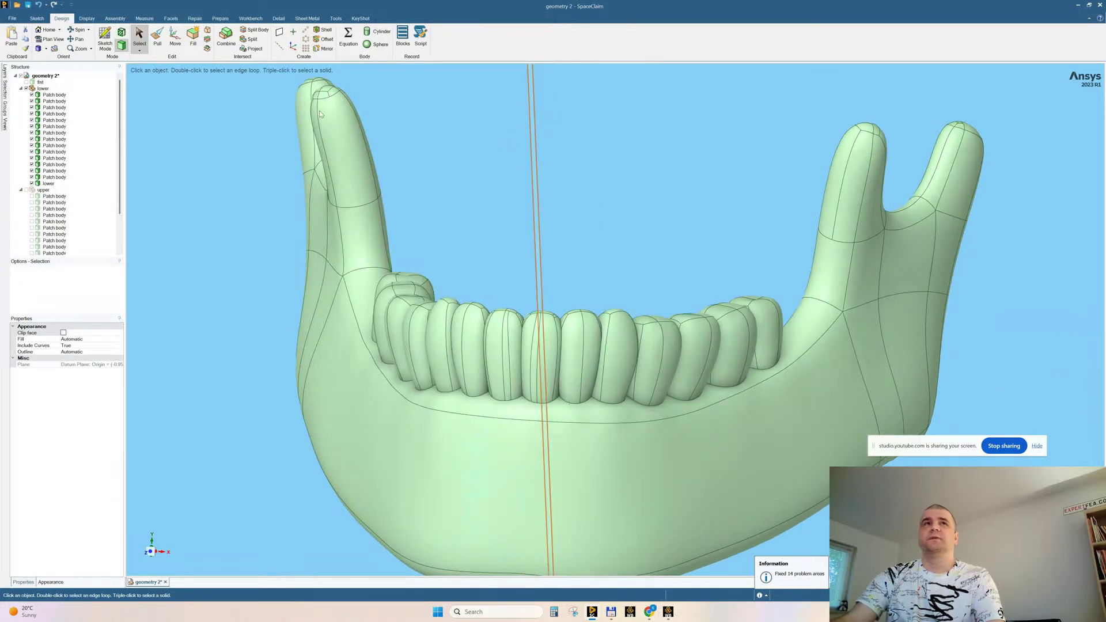
{"action": "left_click", "coordinate": [121, 33]}
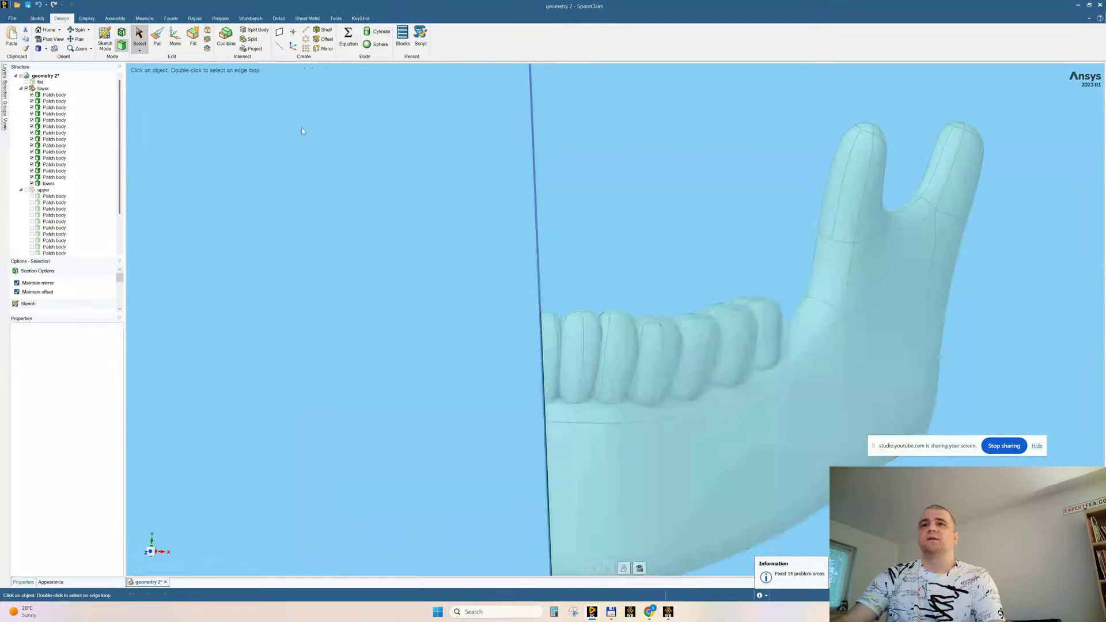
Examine the cross-section where the front tooth root sits in the jaw bone, and return to the full 3D model
{"action": "scroll", "coordinate": [763, 351], "scroll_direction": "up", "scroll_amount": 10}
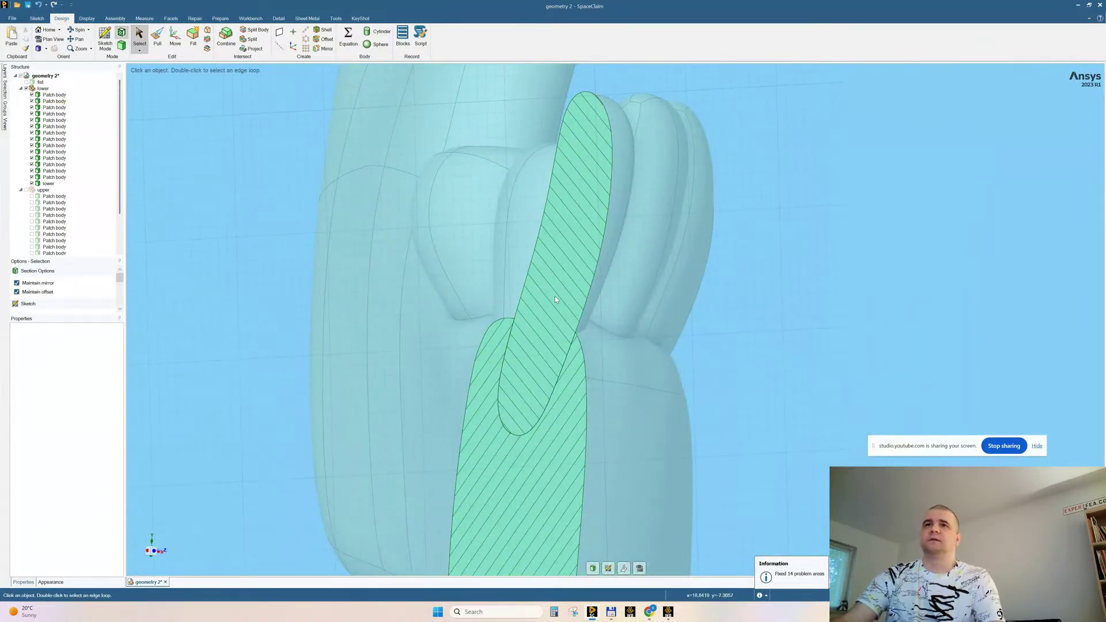
{"action": "scroll", "coordinate": [580, 416], "scroll_direction": "down", "scroll_amount": 5}
{"action": "scroll", "coordinate": [576, 418], "scroll_direction": "up", "scroll_amount": 5}
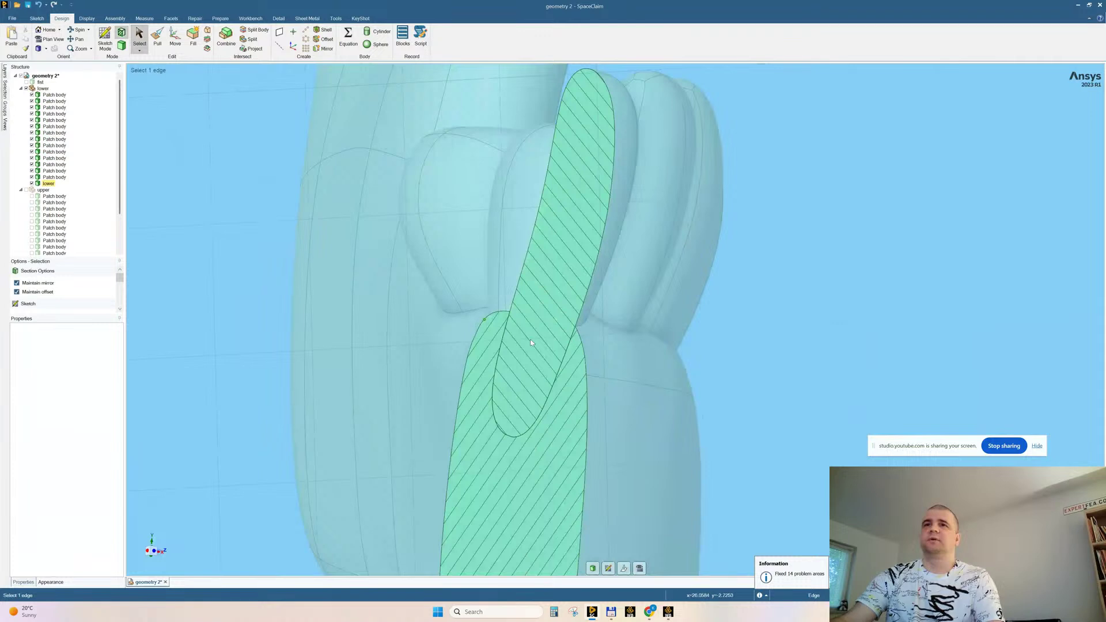
{"action": "scroll", "coordinate": [615, 323], "scroll_direction": "down", "scroll_amount": 6}
{"action": "middle_click_drag", "start_coordinate": [647, 328], "coordinate": [582, 340]}
{"action": "scroll", "coordinate": [615, 374], "scroll_direction": "up", "scroll_amount": 5}
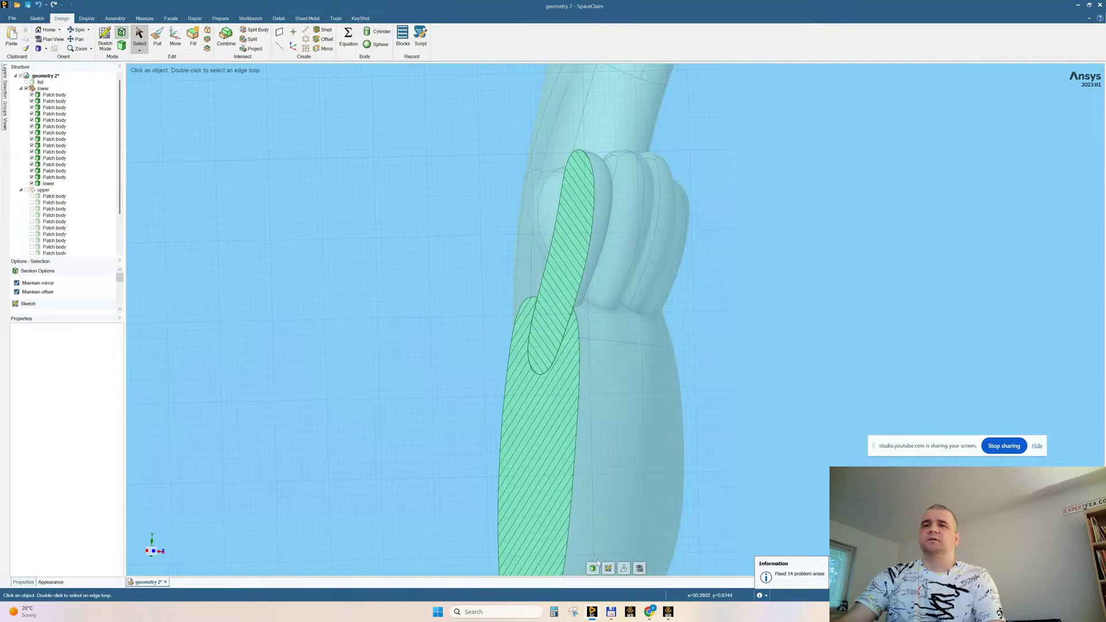
{"action": "key", "text": "p"}
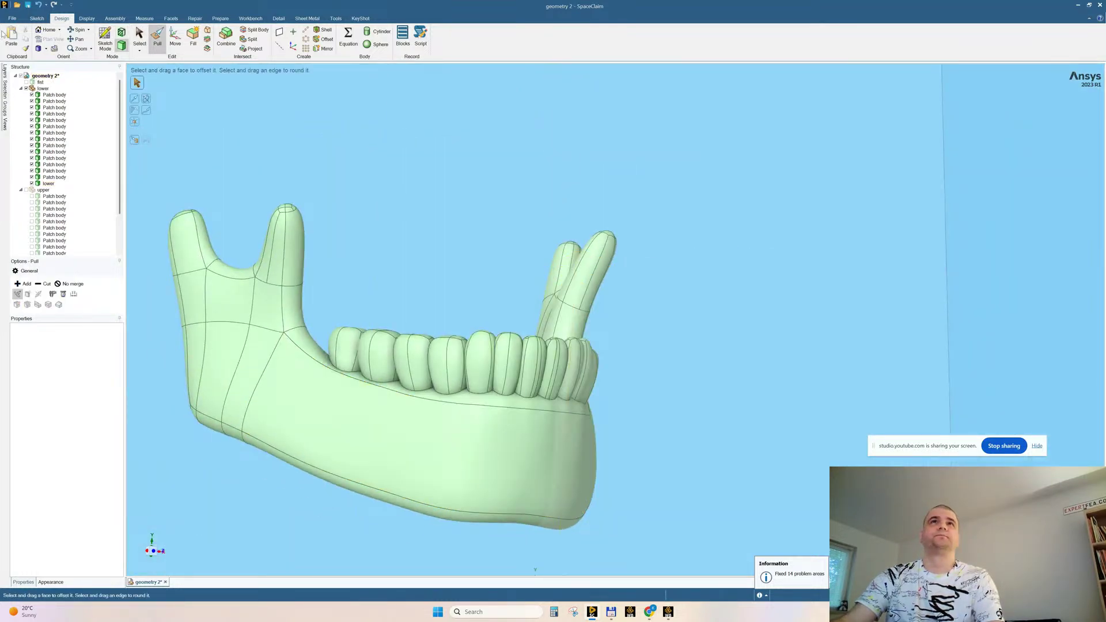
Save the geometry, and show the upper component in place of the lower component
{"action": "left_click", "coordinate": [27, 4]}
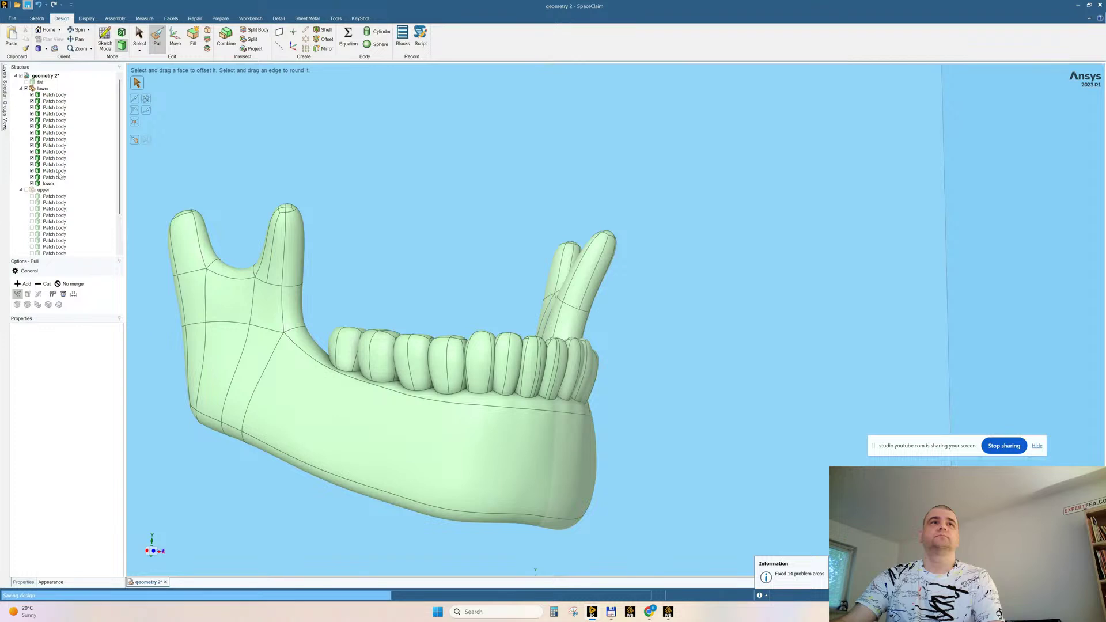
{"action": "left_click", "coordinate": [26, 191]}
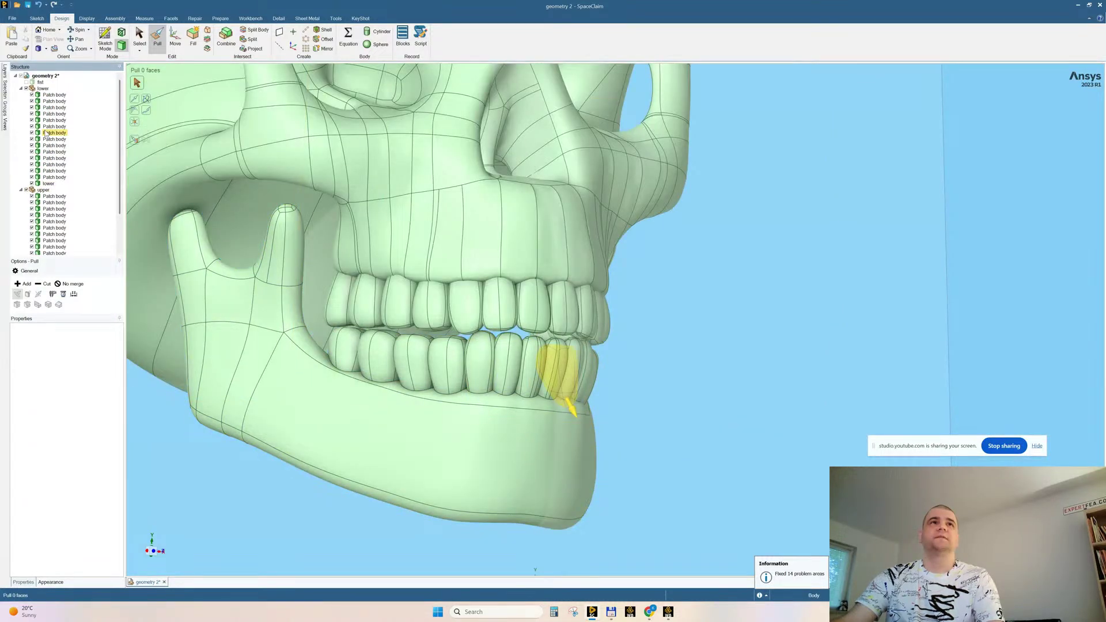
{"action": "left_click", "coordinate": [26, 88]}
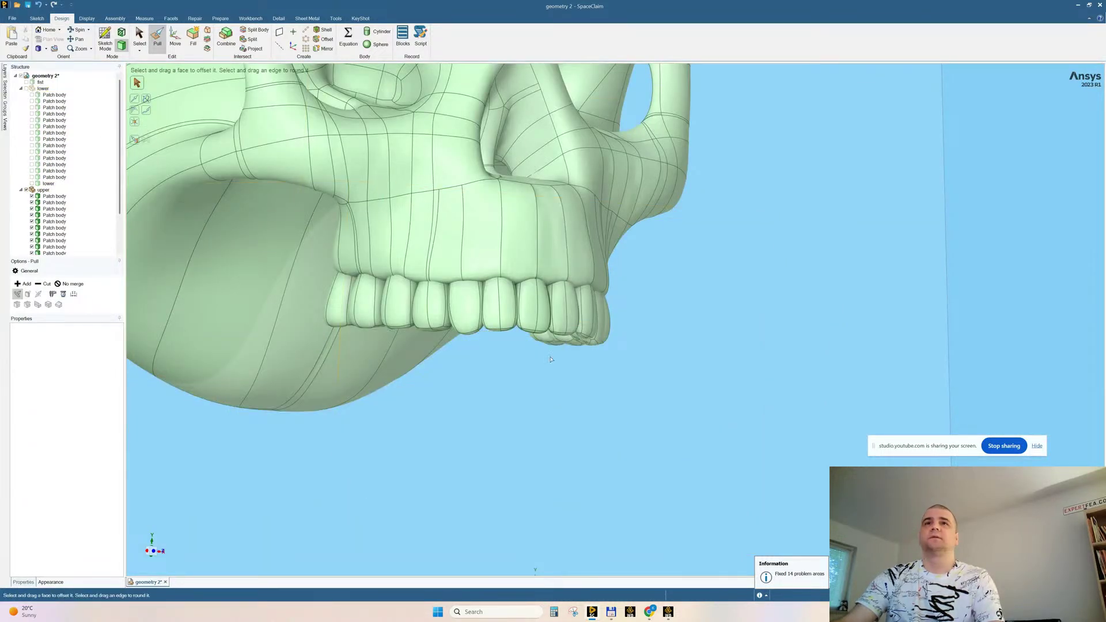
Find all interferences between the upper teeth and the skull and subtract the overlapping regions from the larger body
{"action": "left_click", "coordinate": [222, 18]}
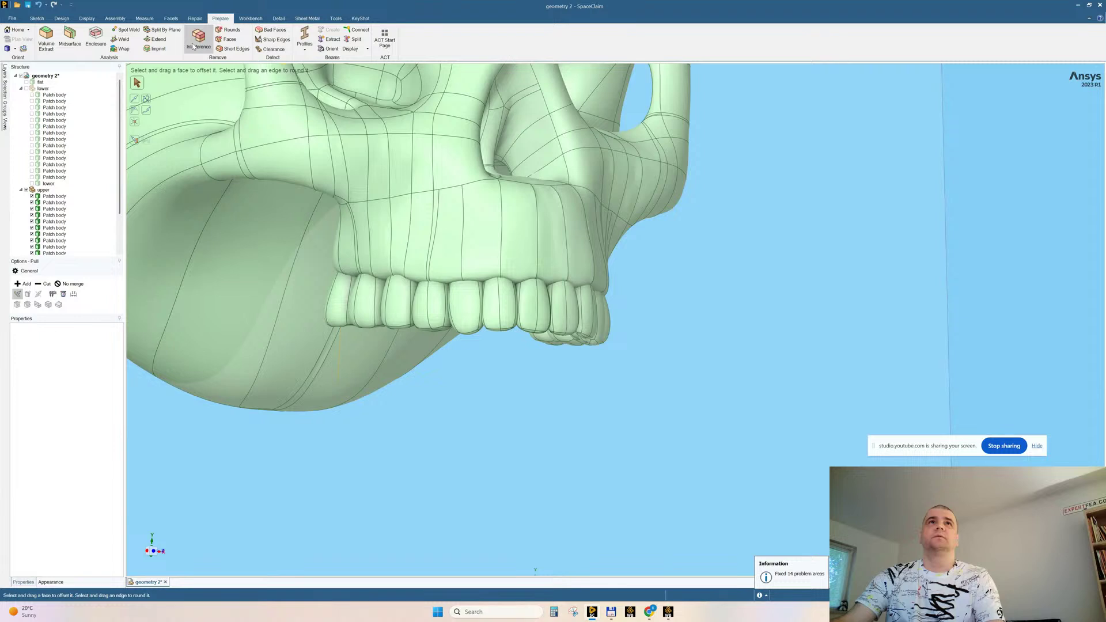
{"action": "left_click", "coordinate": [199, 41]}
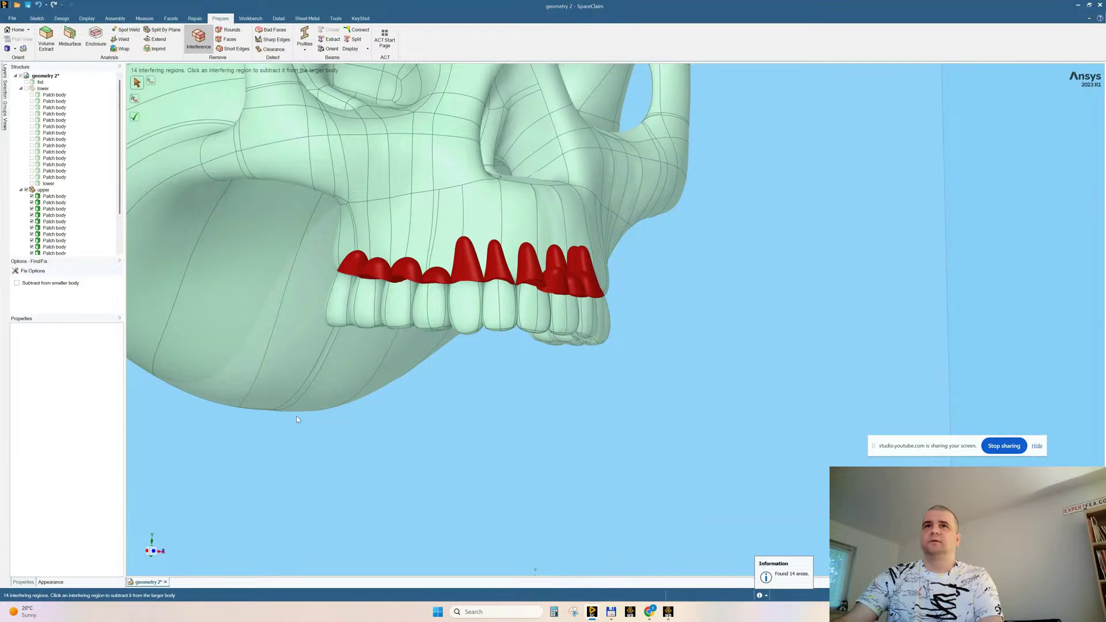
{"action": "middle_click_drag", "start_coordinate": [299, 419], "coordinate": [468, 418]}
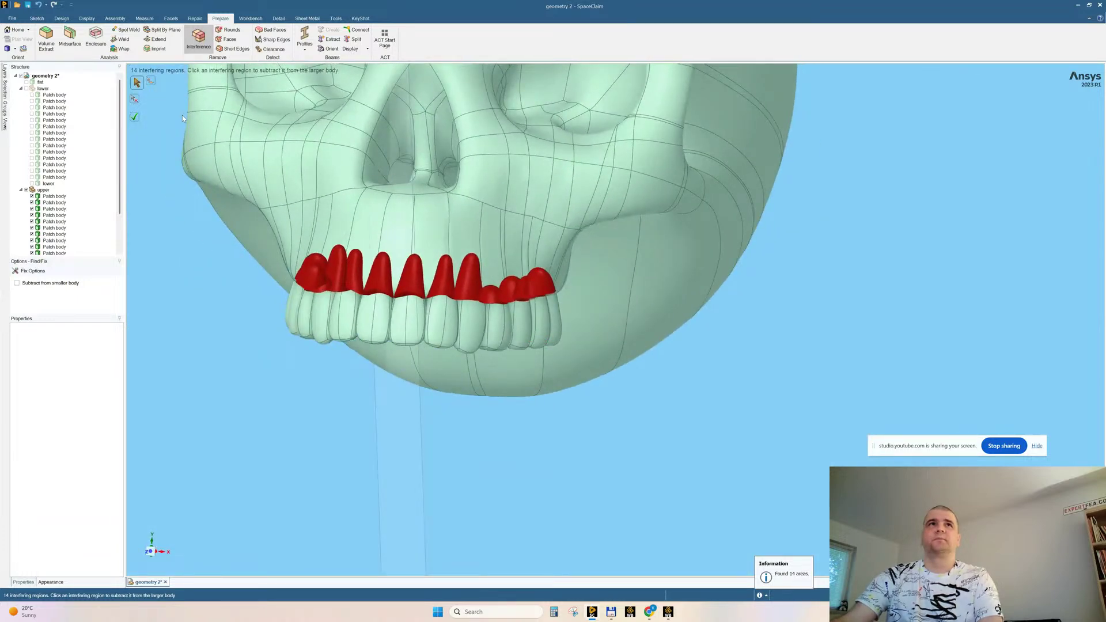
{"action": "left_click", "coordinate": [135, 117]}
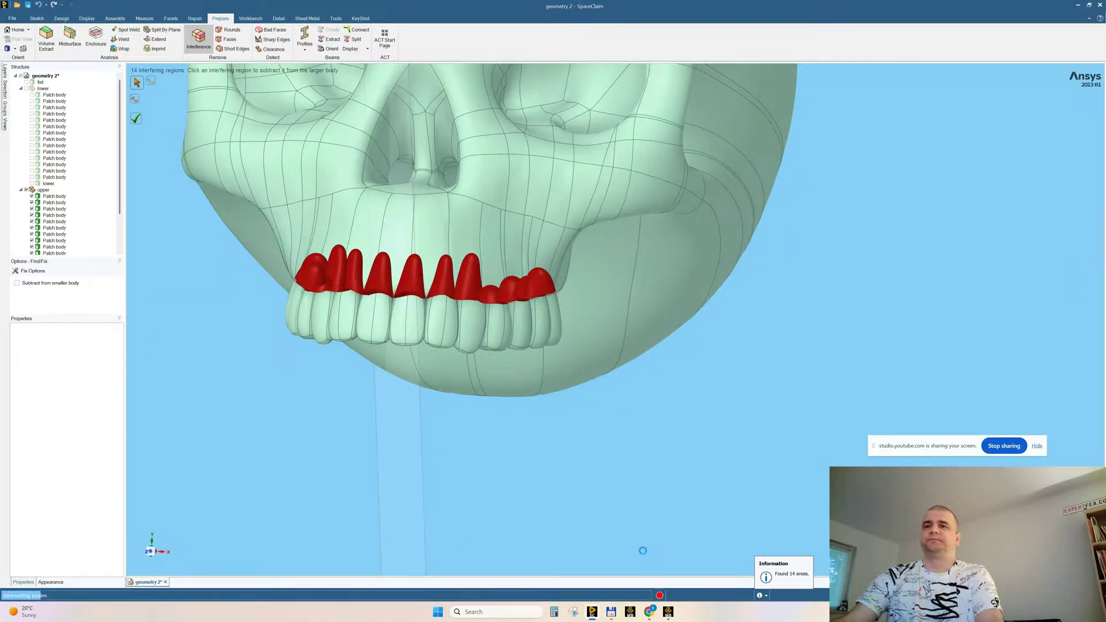
Switch to the GrabCAD Fist page in Chrome, dismiss the download notice and open the model library
{"action": "mouse_move", "coordinate": [649, 613]}
{"action": "left_click", "coordinate": [600, 576]}
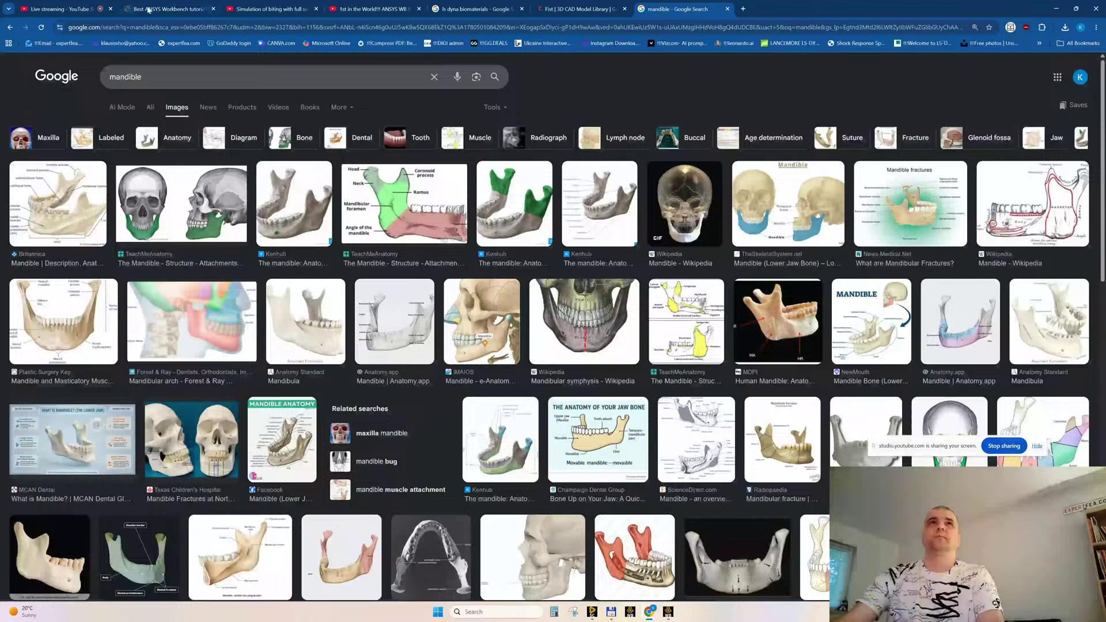
{"action": "left_click", "coordinate": [579, 9]}
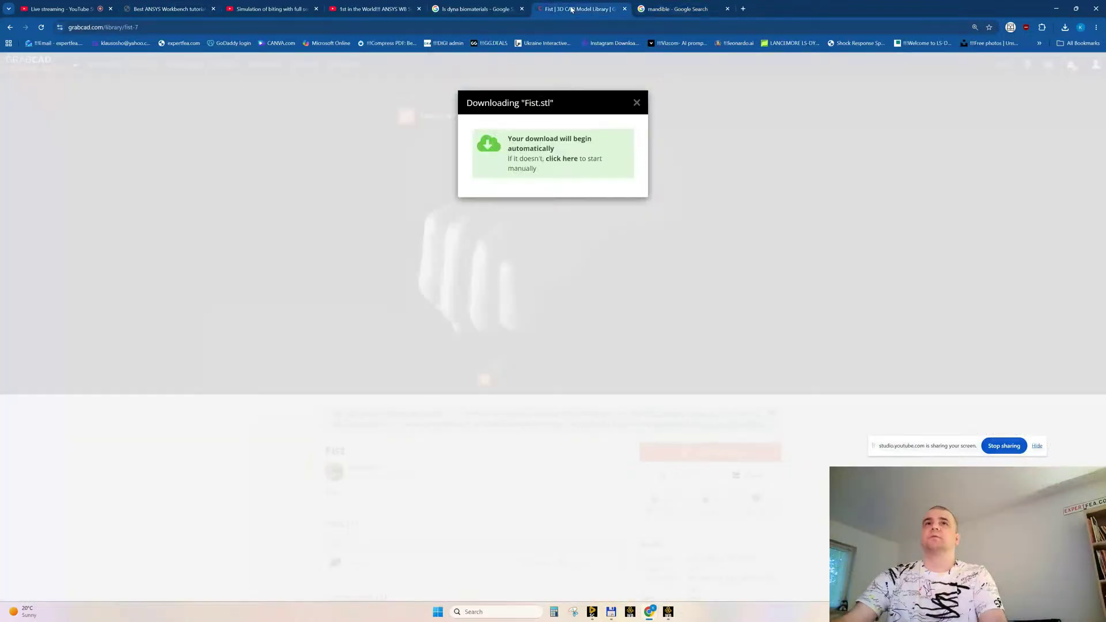
{"action": "left_click", "coordinate": [636, 104]}
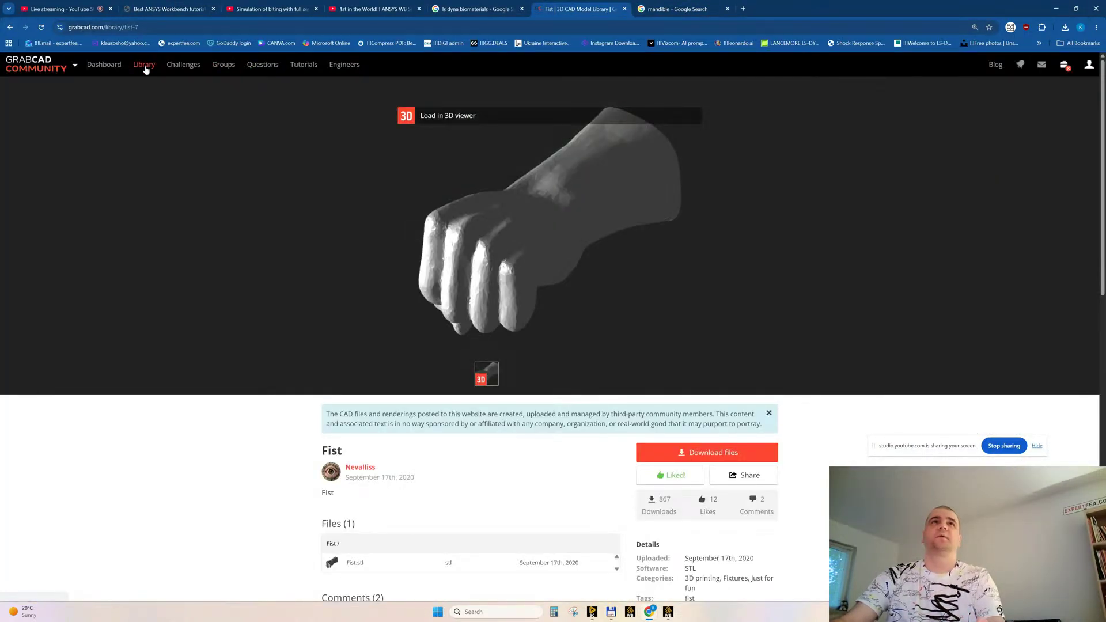
{"action": "left_click", "coordinate": [144, 67]}
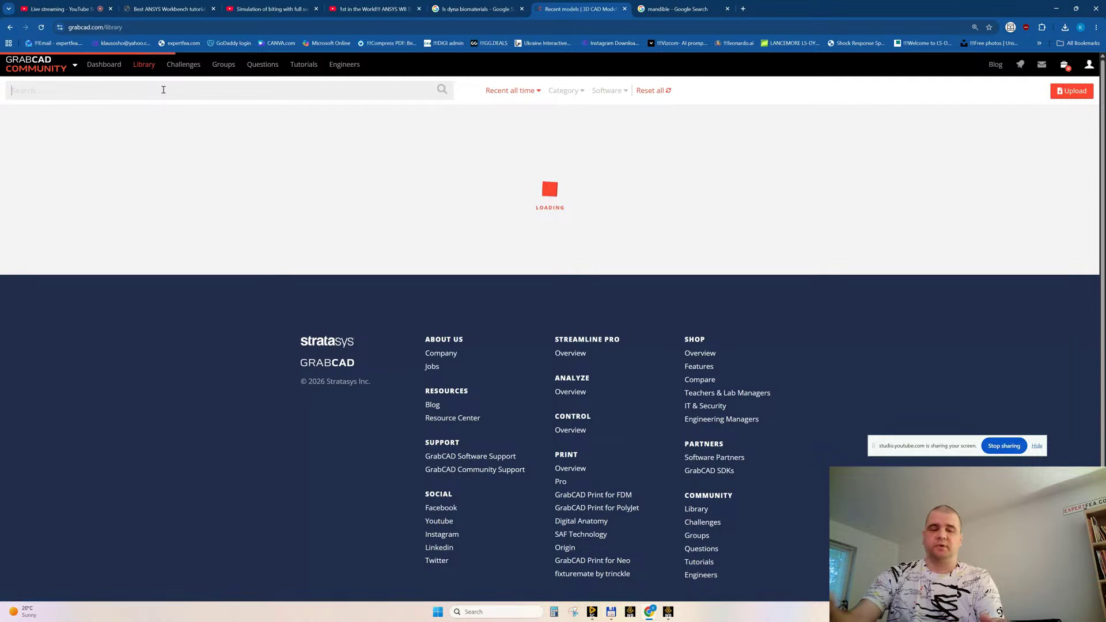
Search the model library for "heart", view the red HEART model's page and return to the results
{"action": "left_click", "coordinate": [164, 90]}
{"action": "type", "text": "he"}
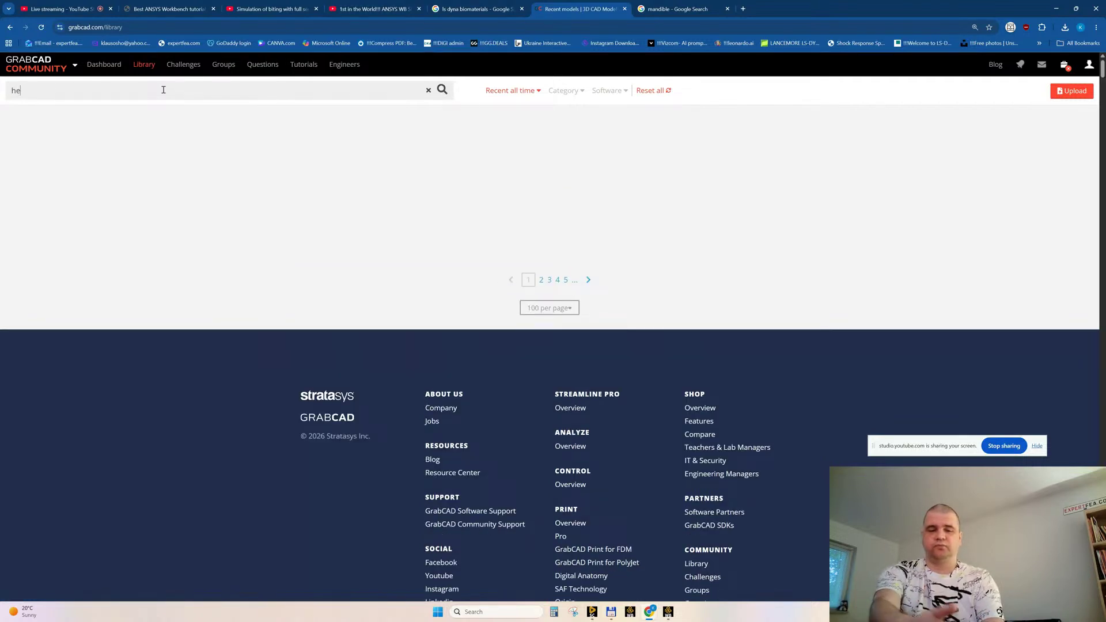
{"action": "type", "text": "art"}
{"action": "key", "text": "Return"}
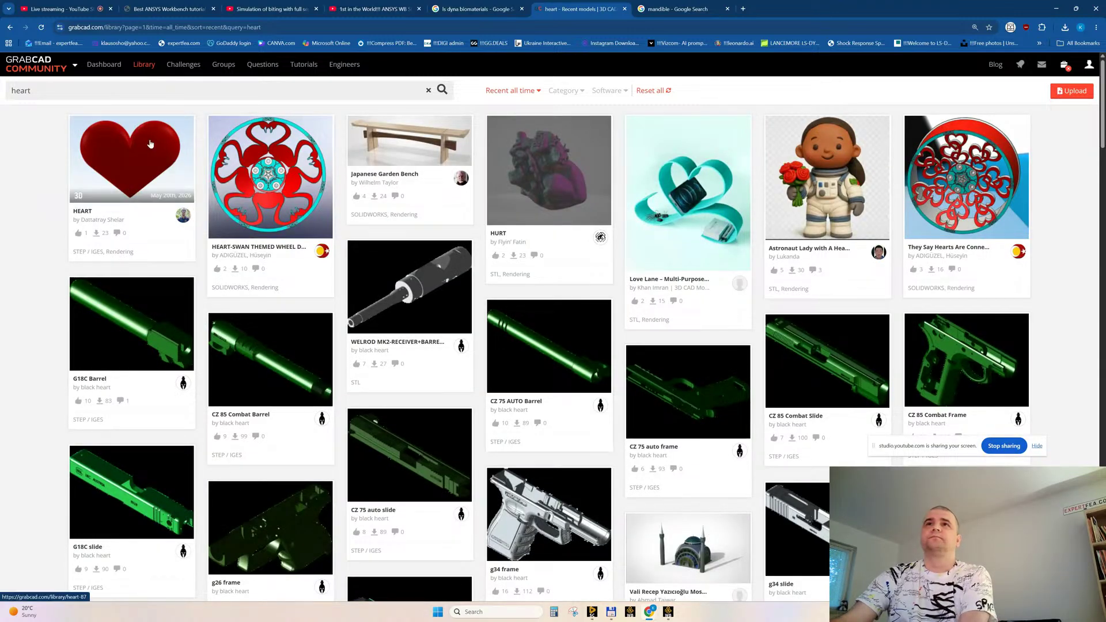
{"action": "left_click", "coordinate": [124, 149]}
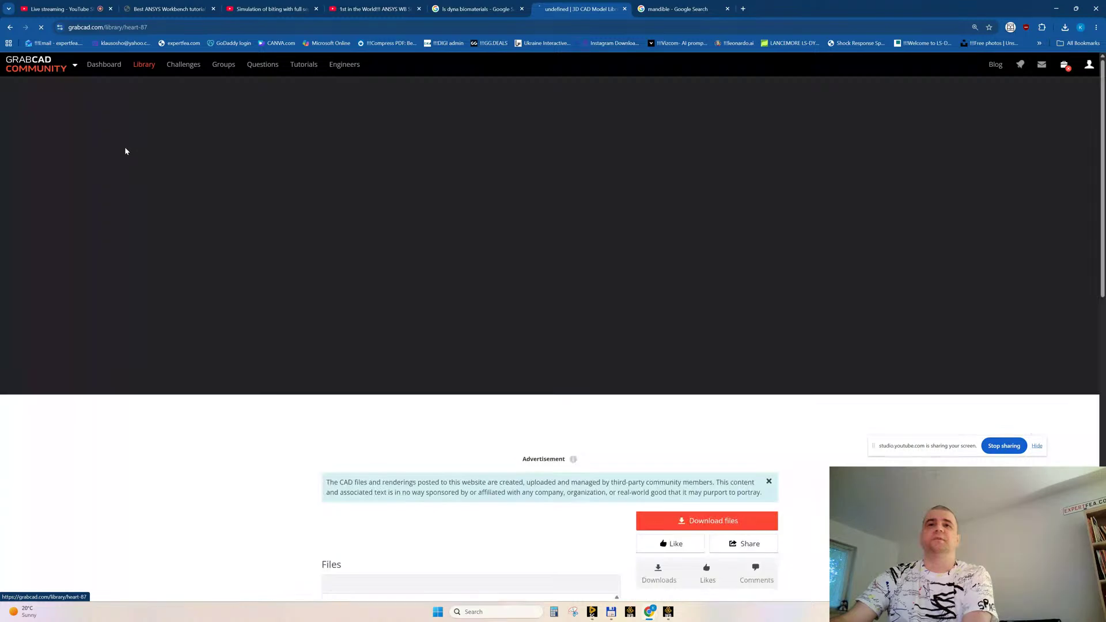
{"action": "left_click", "coordinate": [10, 27]}
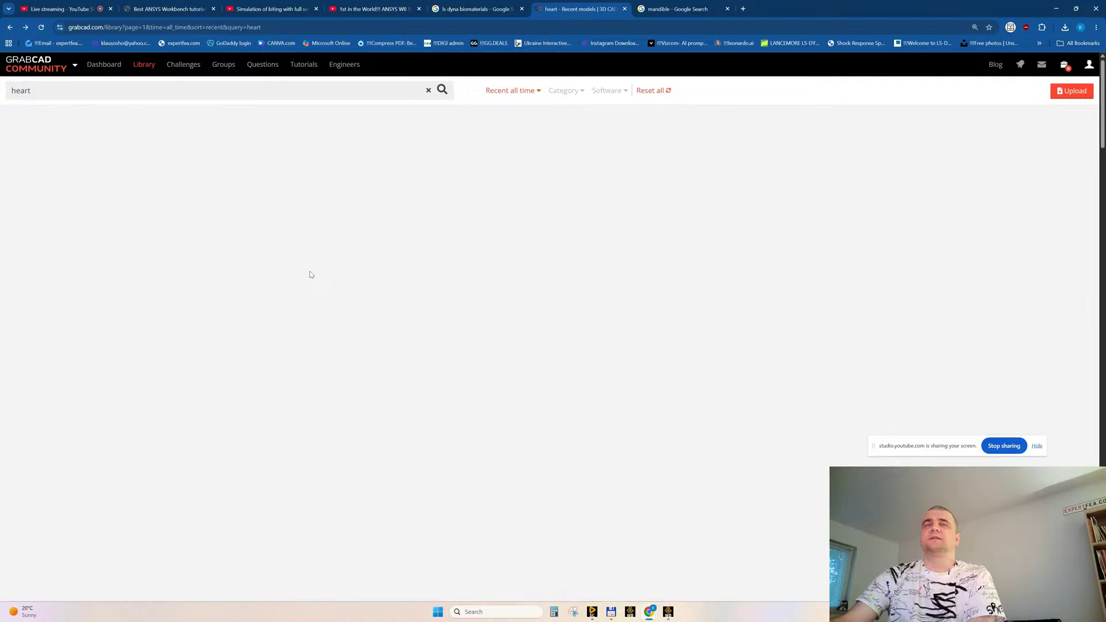
Look through the "heart" search results for an anatomical heart model
{"action": "scroll", "coordinate": [476, 328], "scroll_direction": "down", "scroll_amount": 10}
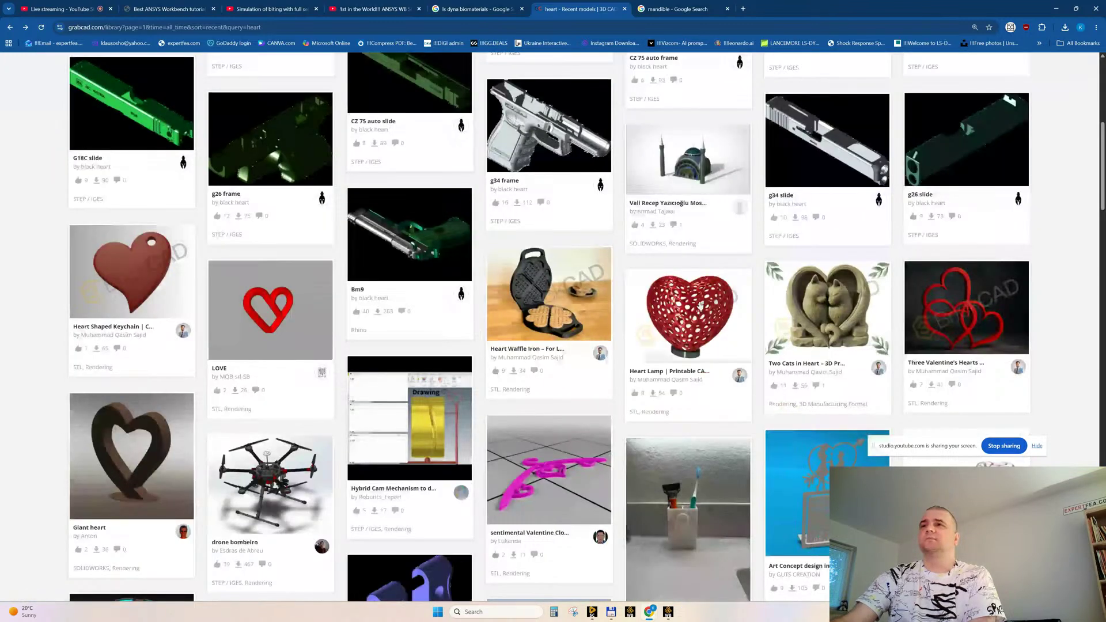
{"action": "scroll", "coordinate": [185, 138], "scroll_direction": "down", "scroll_amount": 3}
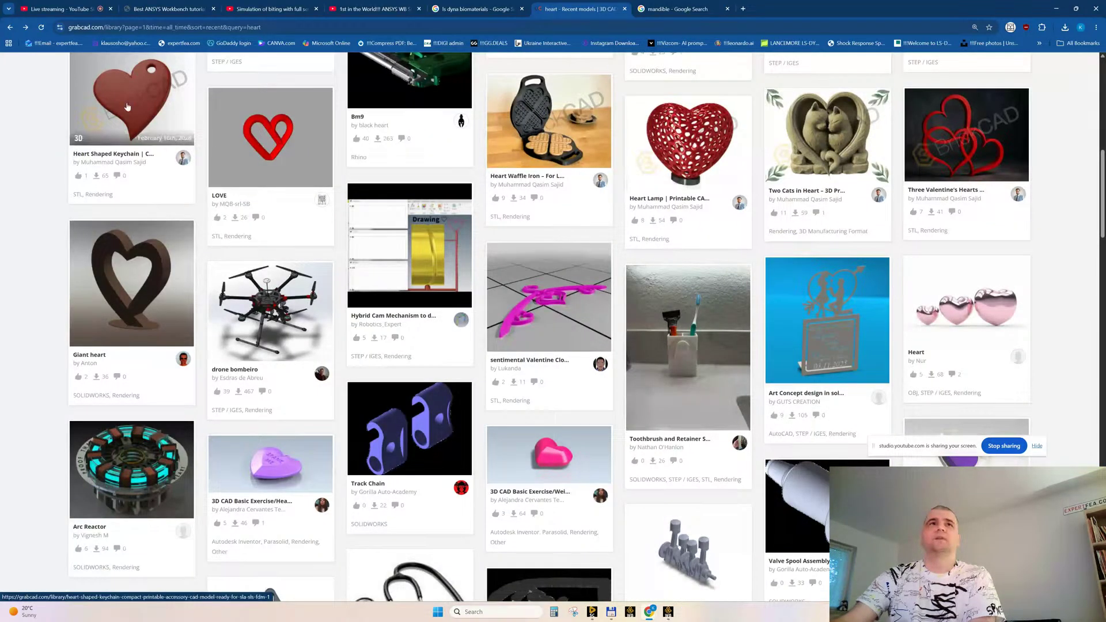
{"action": "scroll", "coordinate": [586, 281], "scroll_direction": "down", "scroll_amount": 3}
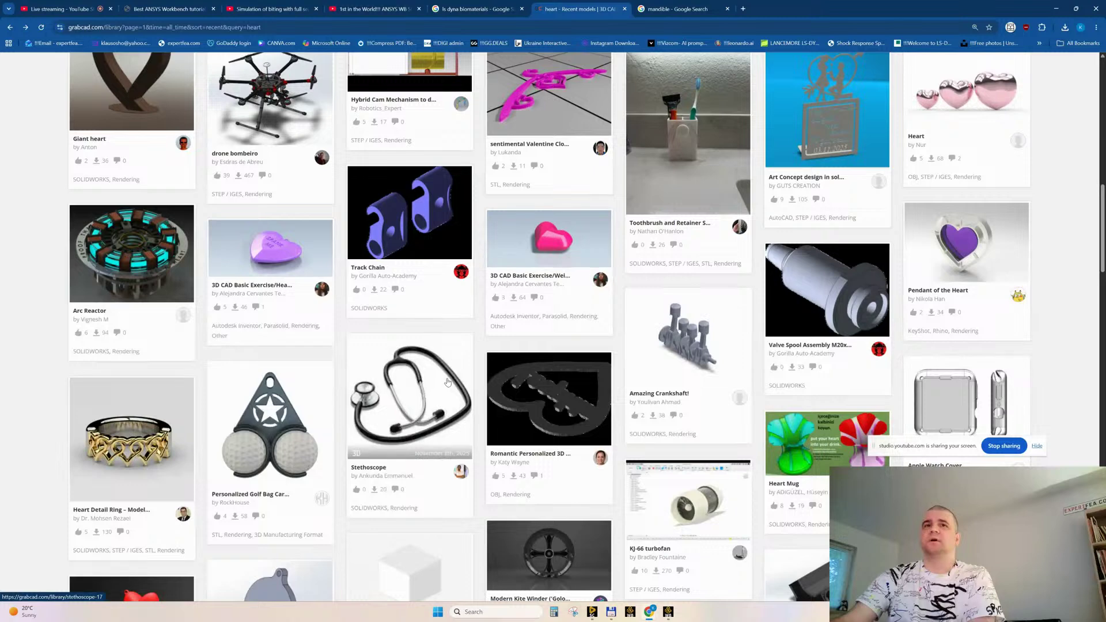
{"action": "scroll", "coordinate": [586, 281], "scroll_direction": "down", "scroll_amount": 5}
{"action": "scroll", "coordinate": [428, 345], "scroll_direction": "up", "scroll_amount": 14}
{"action": "scroll", "coordinate": [429, 345], "scroll_direction": "up", "scroll_amount": 3}
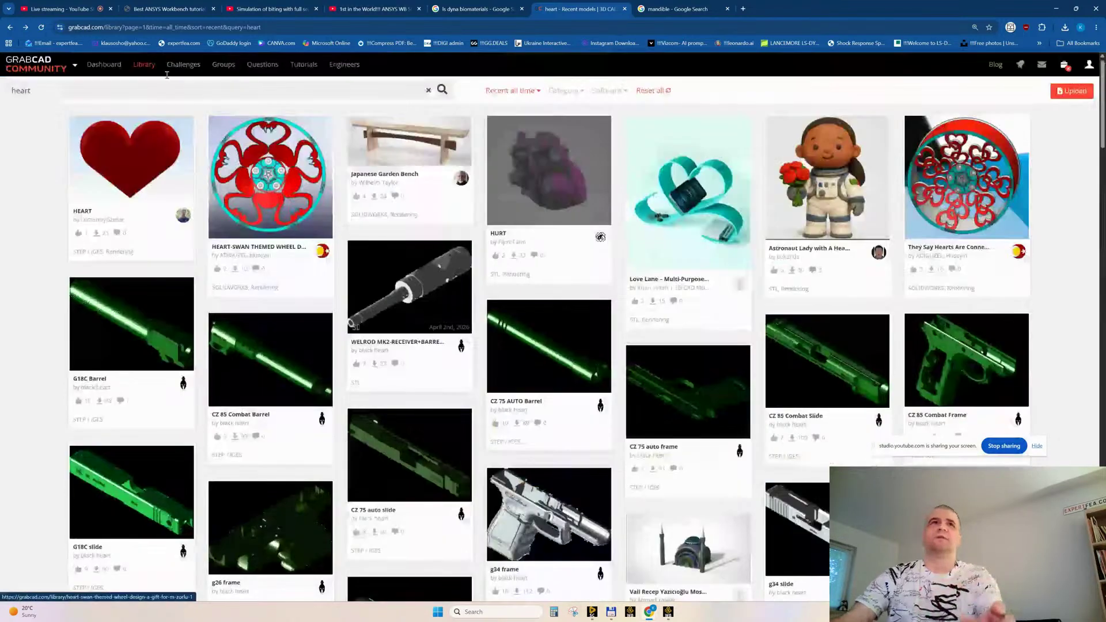
Search the GrabCAD model library for "femur" instead of "heart"
{"action": "left_click_drag", "start_coordinate": [32, 91], "coordinate": [1, 97]}
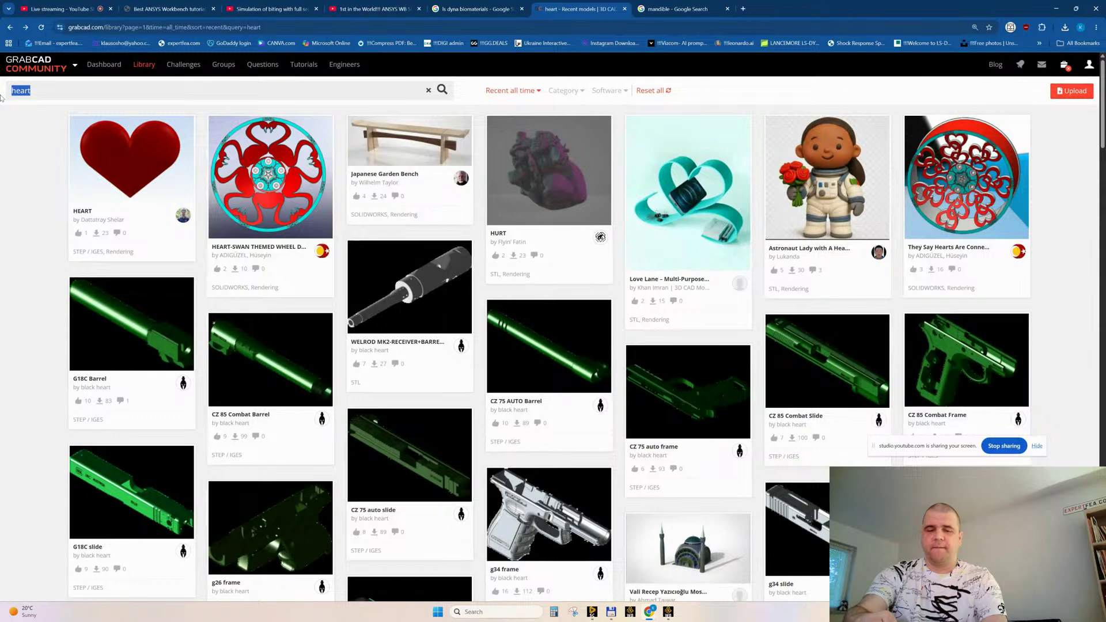
{"action": "type", "text": "femur"}
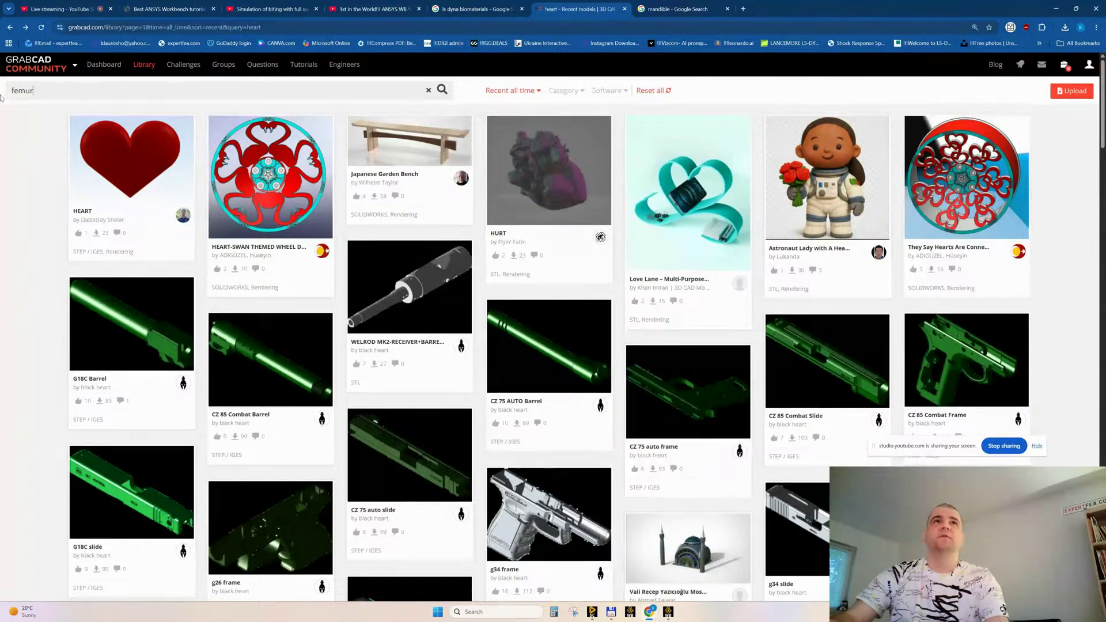
{"action": "key", "text": "Return"}
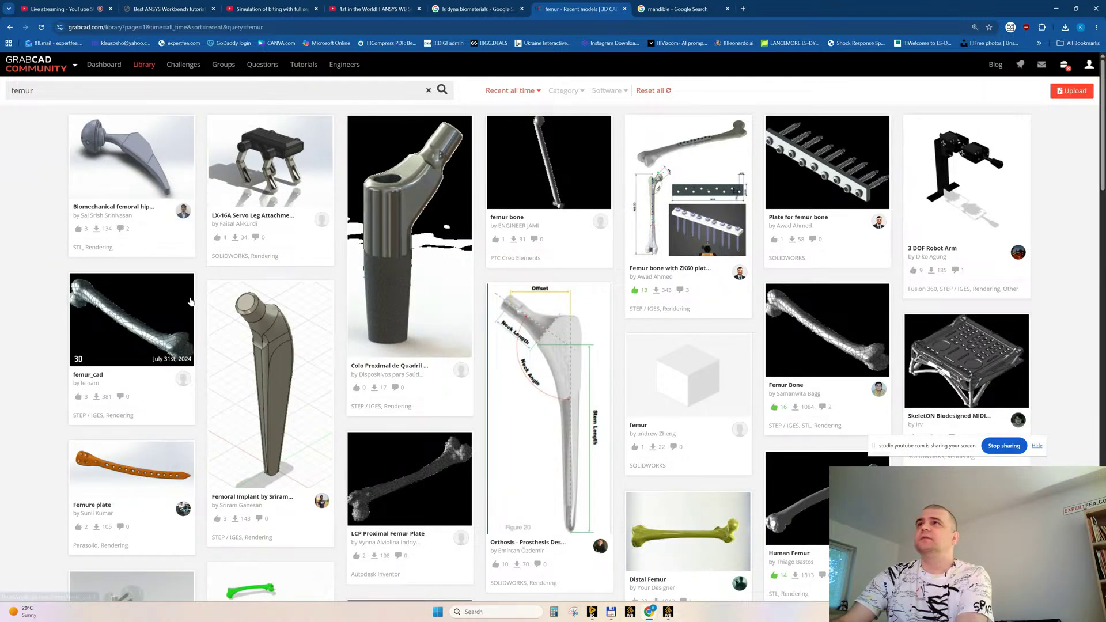
Examine the whole list of femur models and their available file formats
{"action": "scroll", "coordinate": [191, 302], "scroll_direction": "down", "scroll_amount": 3}
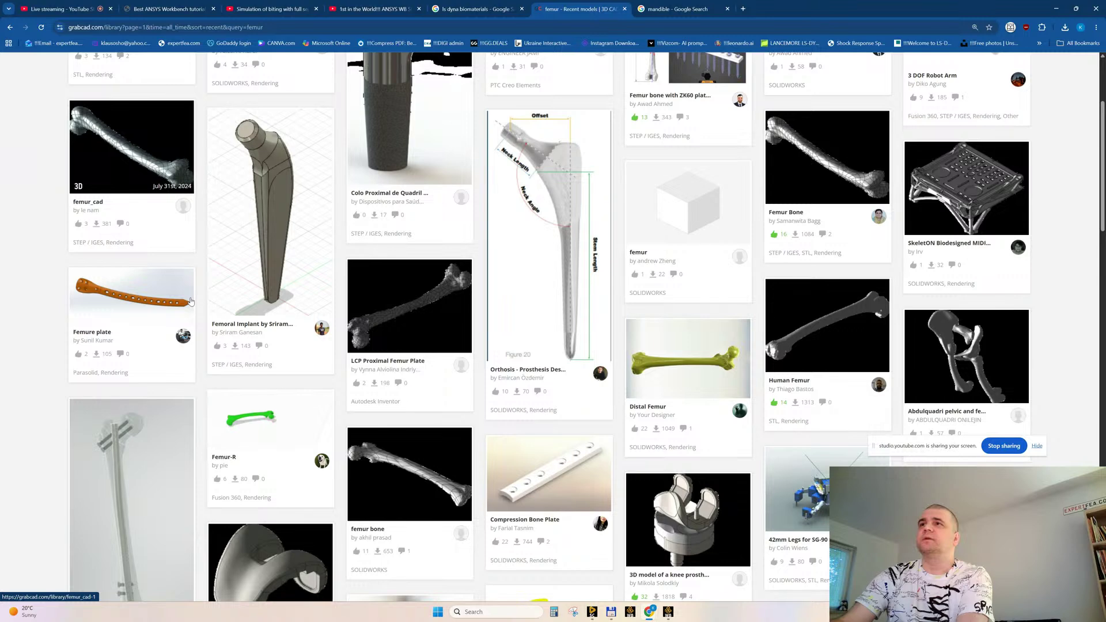
{"action": "scroll", "coordinate": [191, 302], "scroll_direction": "down", "scroll_amount": 5}
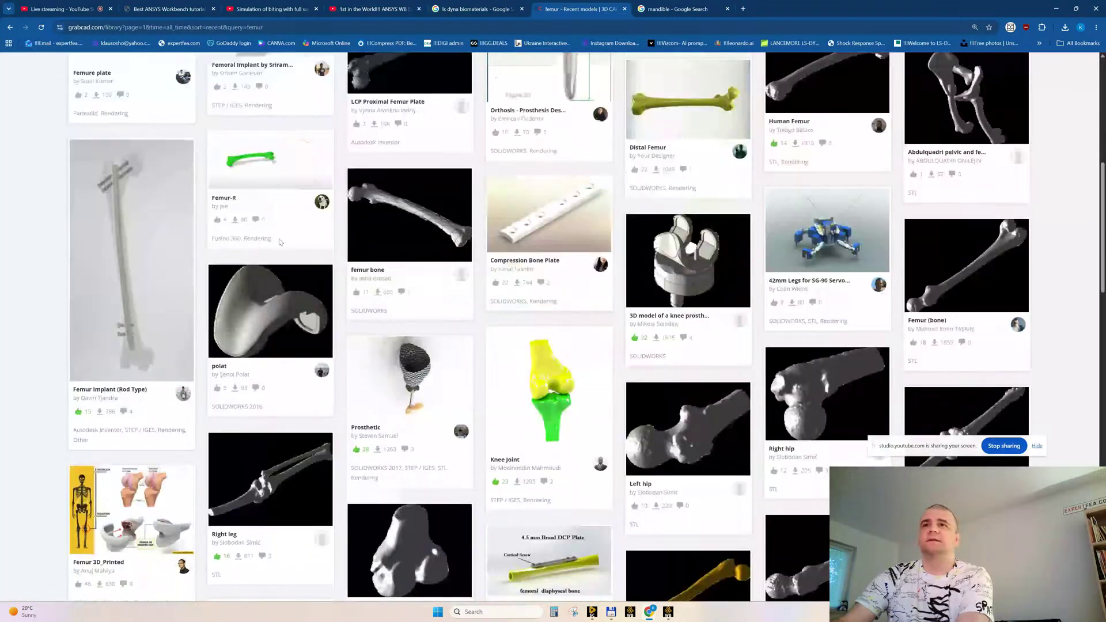
{"action": "scroll", "coordinate": [580, 286], "scroll_direction": "down", "scroll_amount": 3}
{"action": "scroll", "coordinate": [591, 323], "scroll_direction": "down", "scroll_amount": 2}
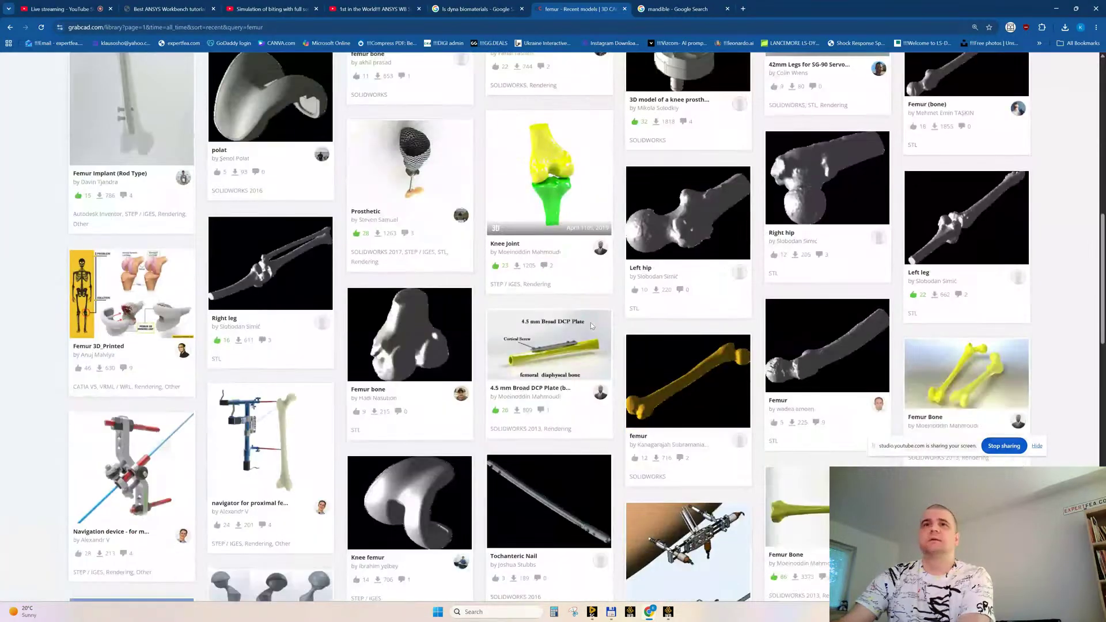
{"action": "scroll", "coordinate": [310, 327], "scroll_direction": "down", "scroll_amount": 3}
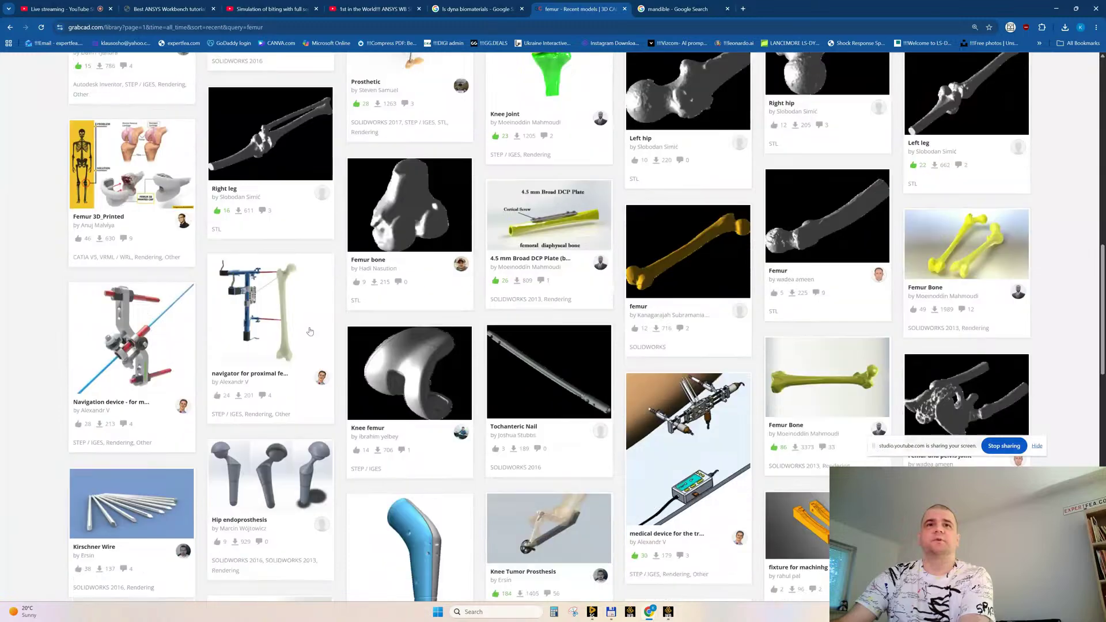
{"action": "scroll", "coordinate": [309, 330], "scroll_direction": "down", "scroll_amount": 2}
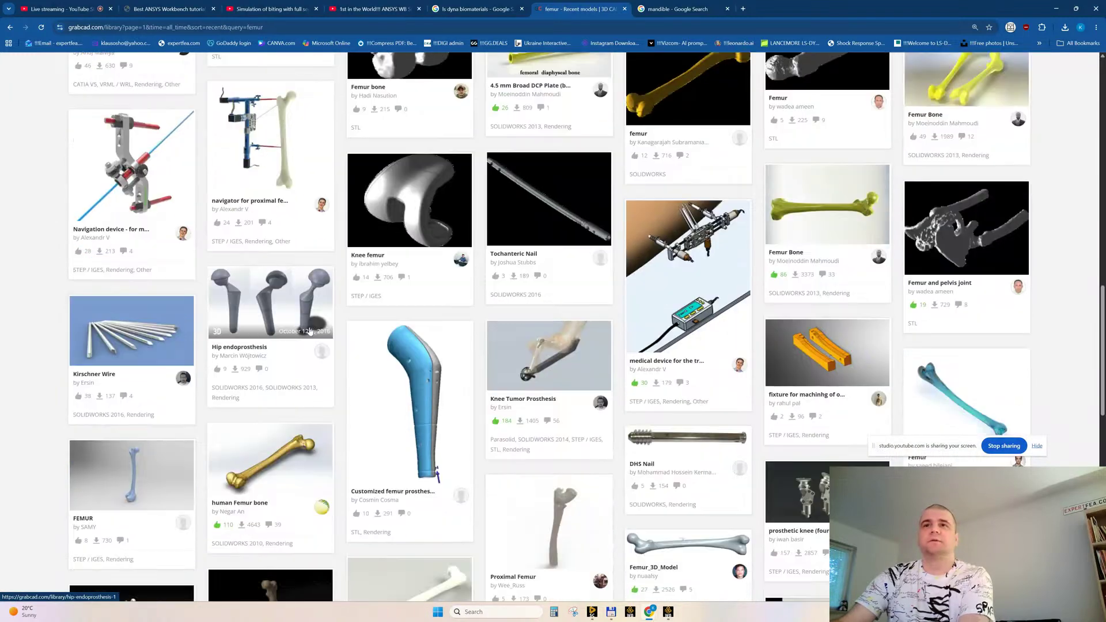
{"action": "scroll", "coordinate": [332, 292], "scroll_direction": "down", "scroll_amount": 3}
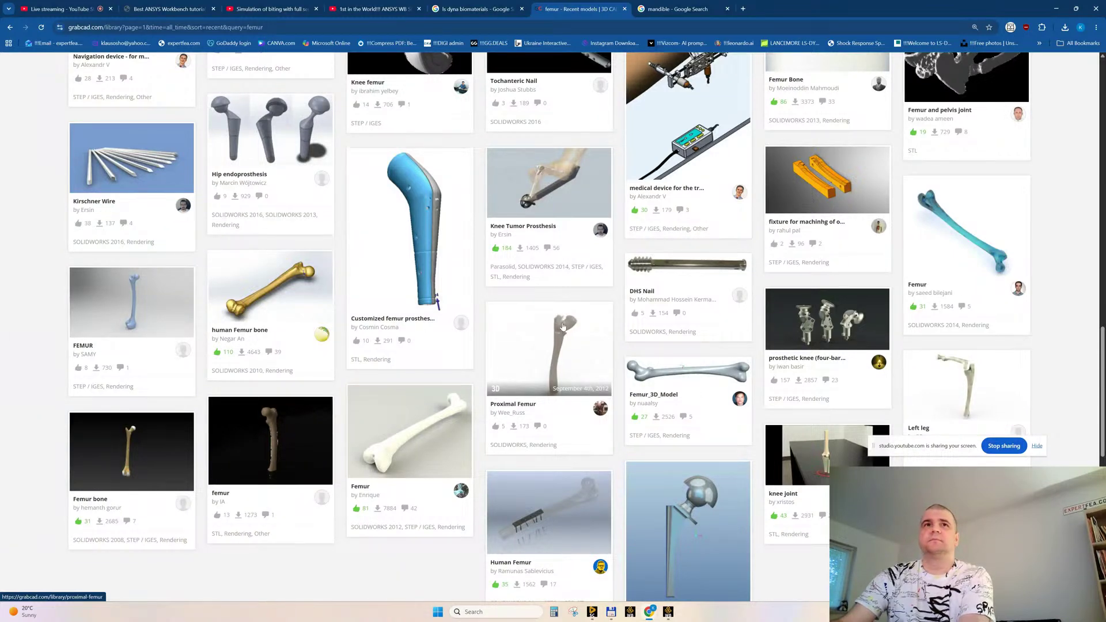
{"action": "scroll", "coordinate": [565, 326], "scroll_direction": "down", "scroll_amount": 3}
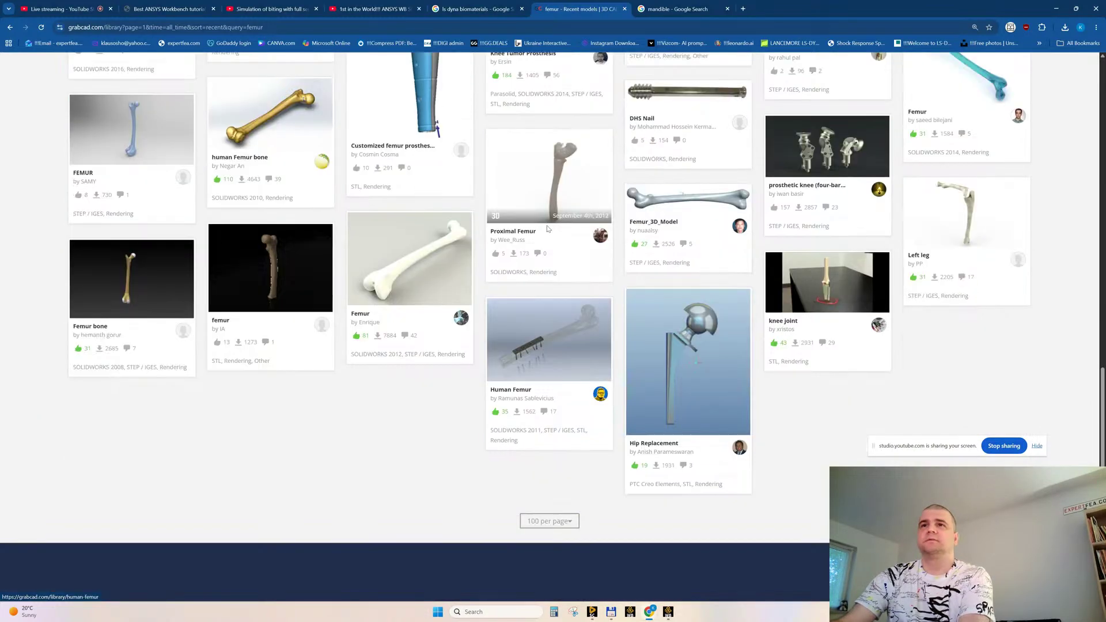
{"action": "scroll", "coordinate": [548, 229], "scroll_direction": "up", "scroll_amount": 8}
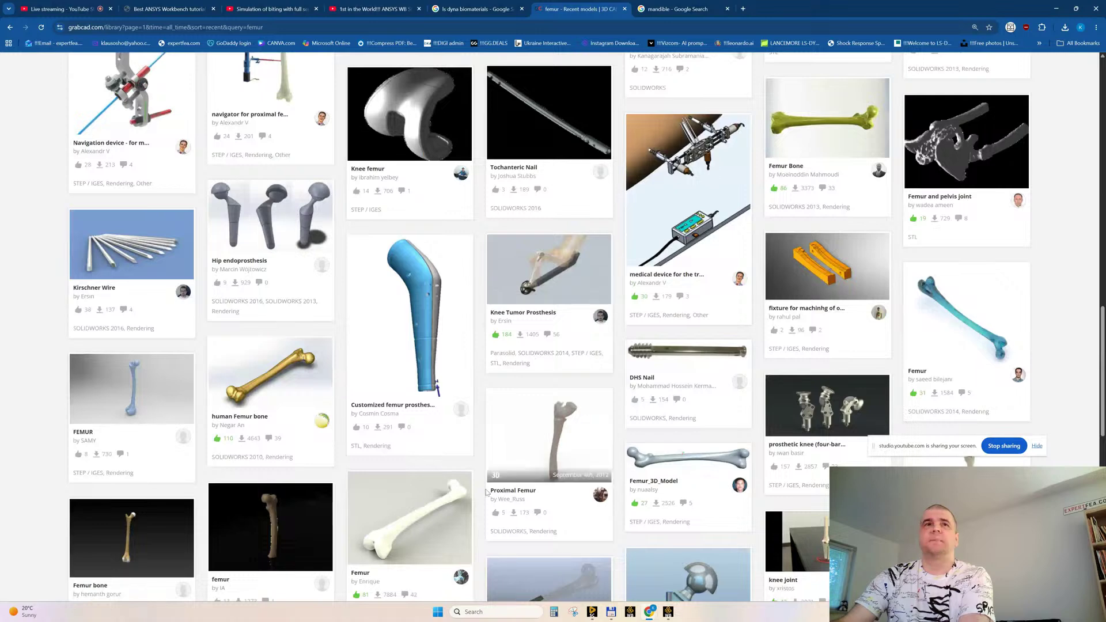
{"action": "scroll", "coordinate": [487, 429], "scroll_direction": "up", "scroll_amount": 20}
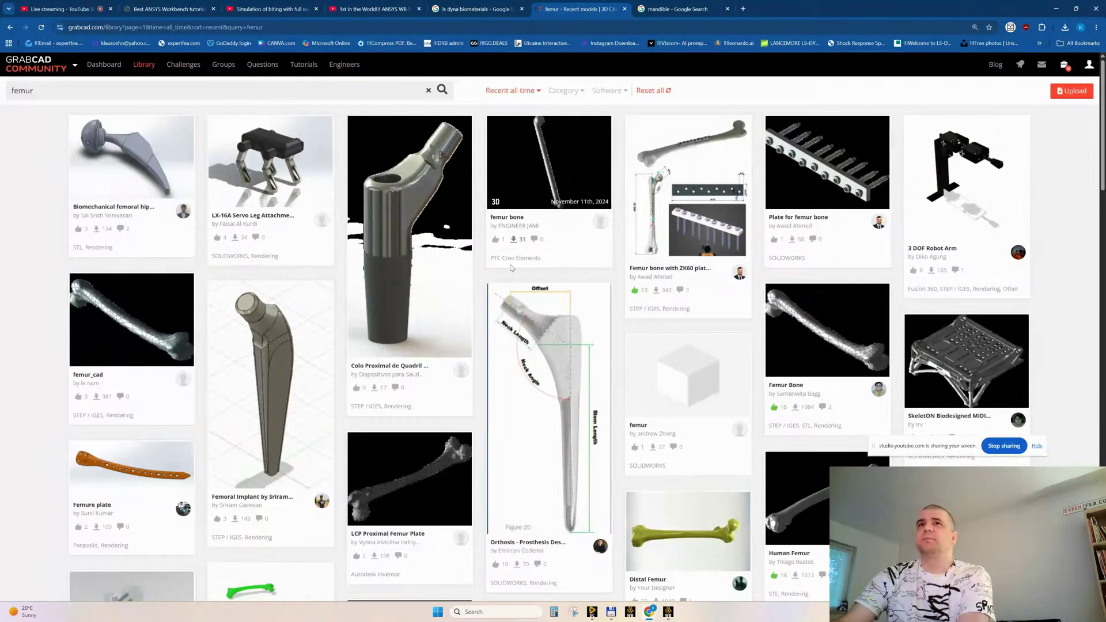
View the PTC Creo "femur bone" model in the 3D viewer, rotate it, and close the GrabCAD page
{"action": "left_click", "coordinate": [549, 192]}
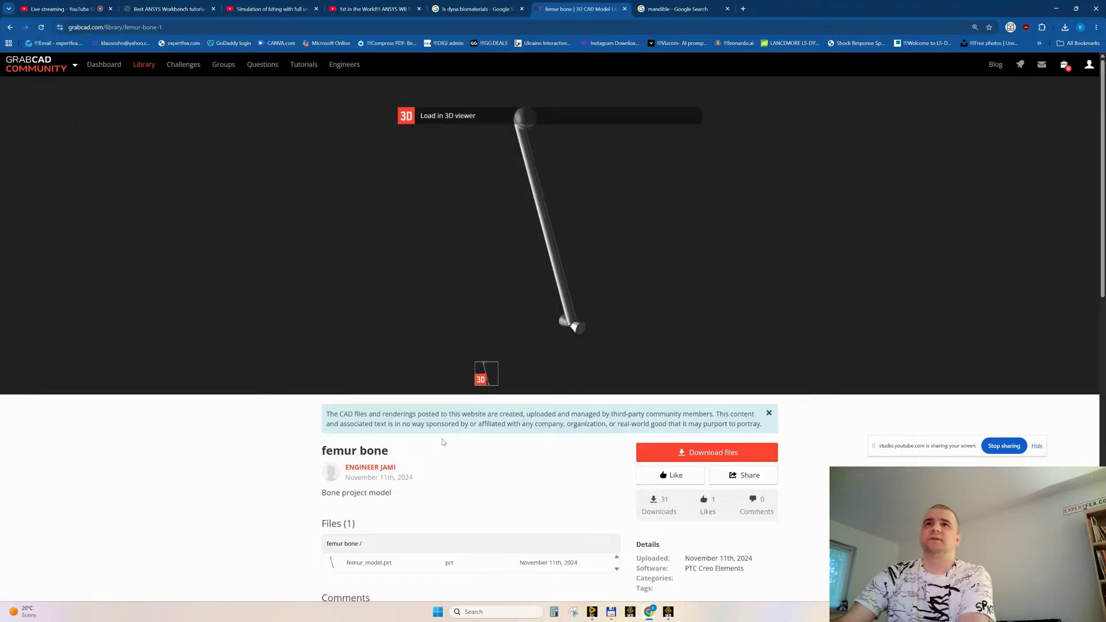
{"action": "left_click", "coordinate": [460, 120]}
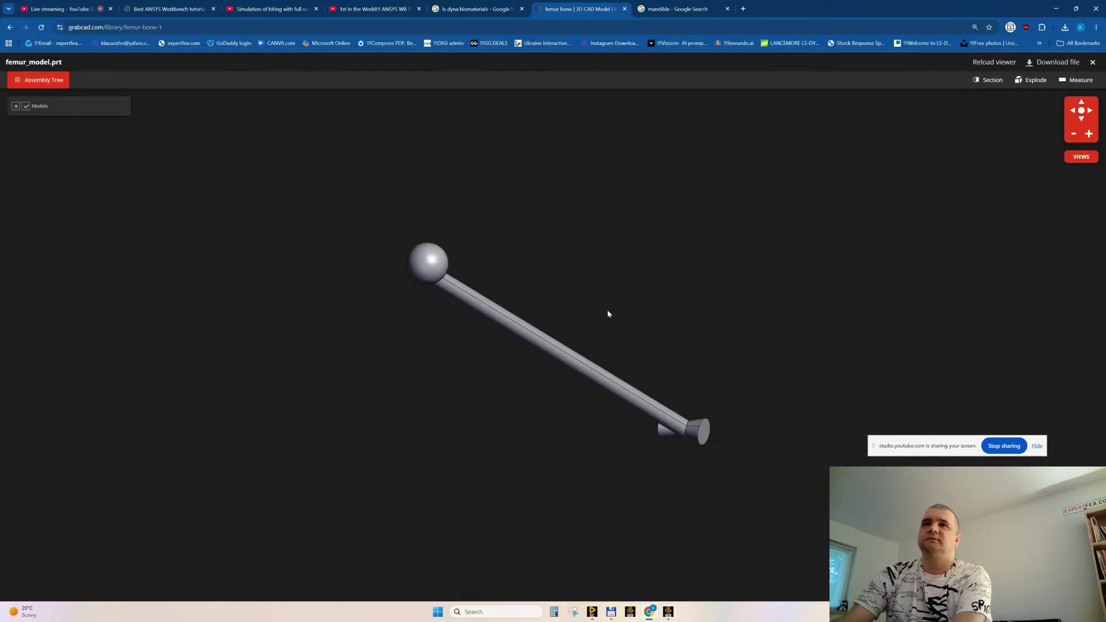
{"action": "left_click_drag", "start_coordinate": [607, 313], "coordinate": [513, 234]}
{"action": "middle_click", "coordinate": [581, 10]}
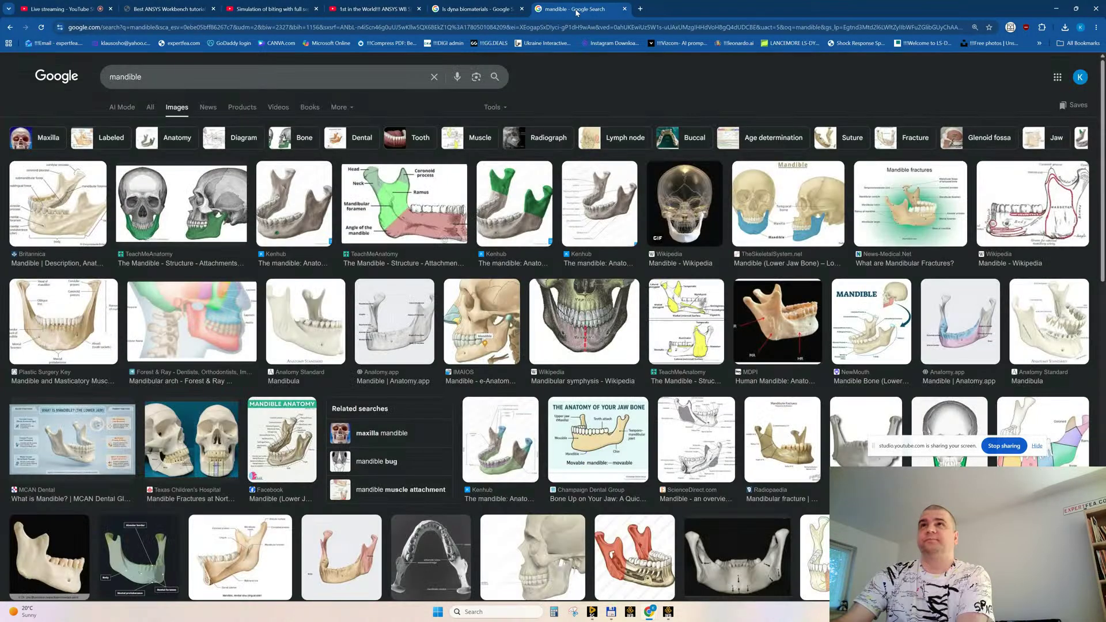
Switch to SpaceClaim to check the progress of the interference removal, and return to Chrome
{"action": "key", "text": "alt+Tab"}
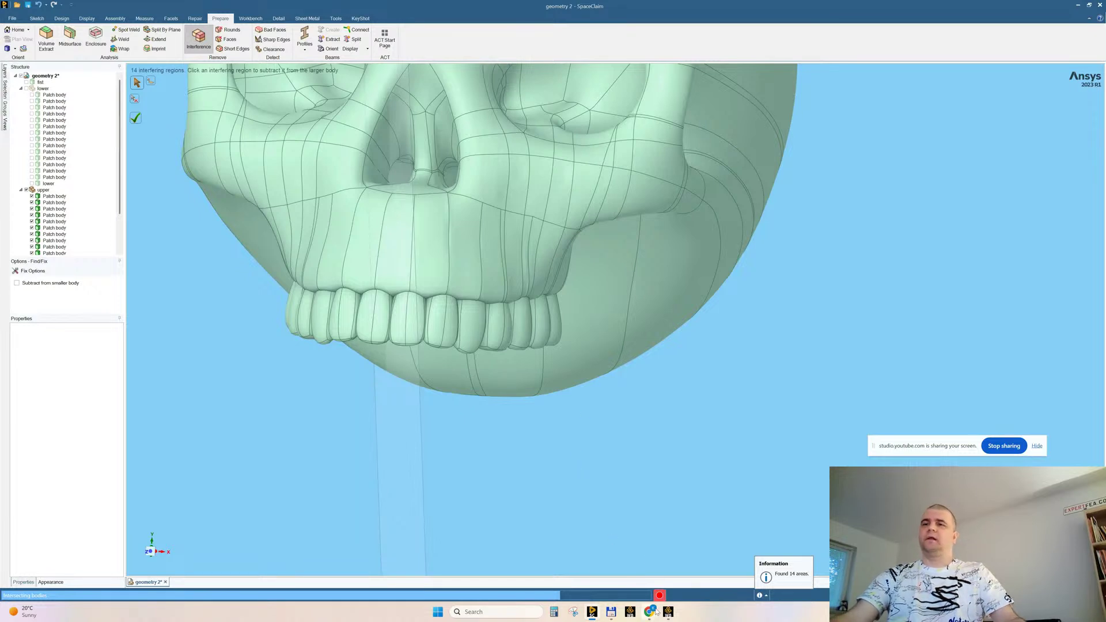
{"action": "mouse_move", "coordinate": [652, 615]}
{"action": "left_click", "coordinate": [612, 571]}
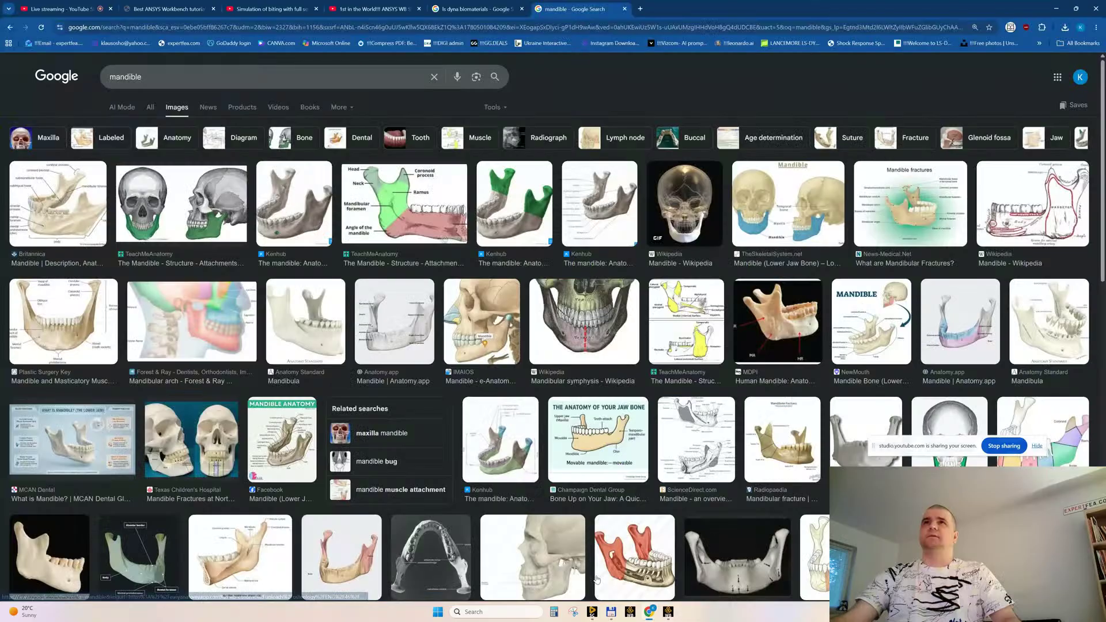
Open cgtrader.com in a new browser tab and search its 3D models for "teeth"
{"action": "left_click", "coordinate": [641, 9]}
{"action": "type", "text": "cg"}
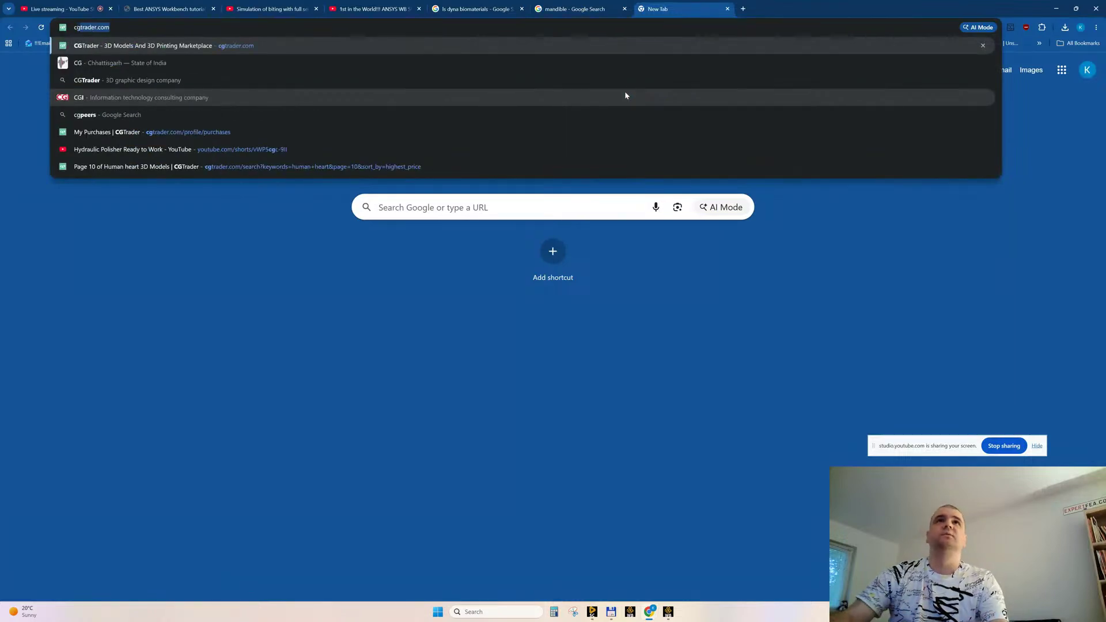
{"action": "key", "text": "Return"}
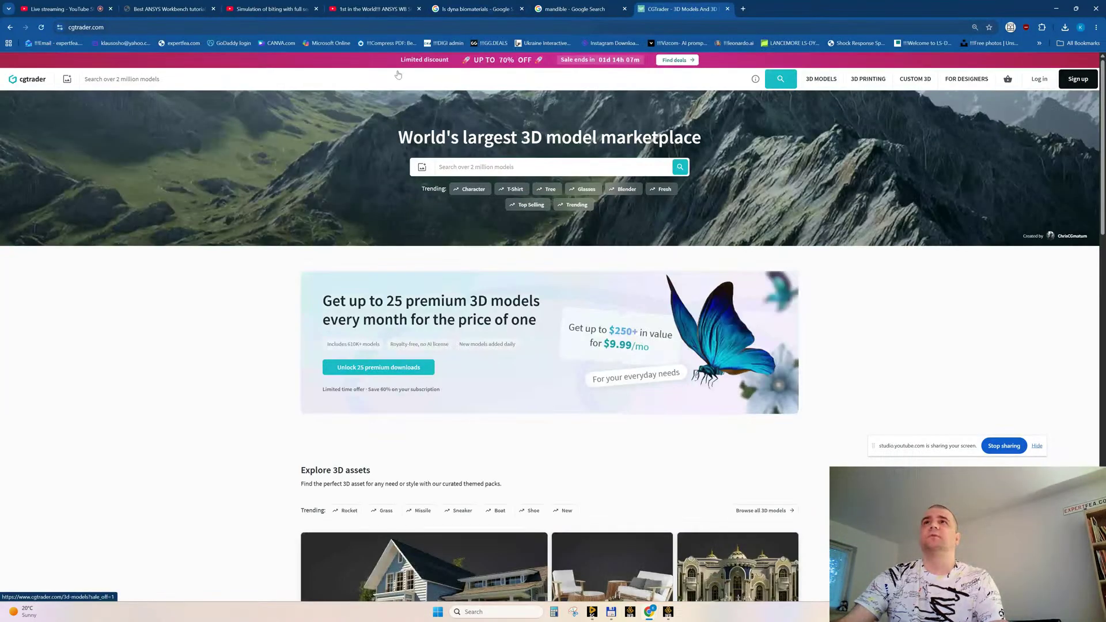
{"action": "left_click", "coordinate": [487, 166]}
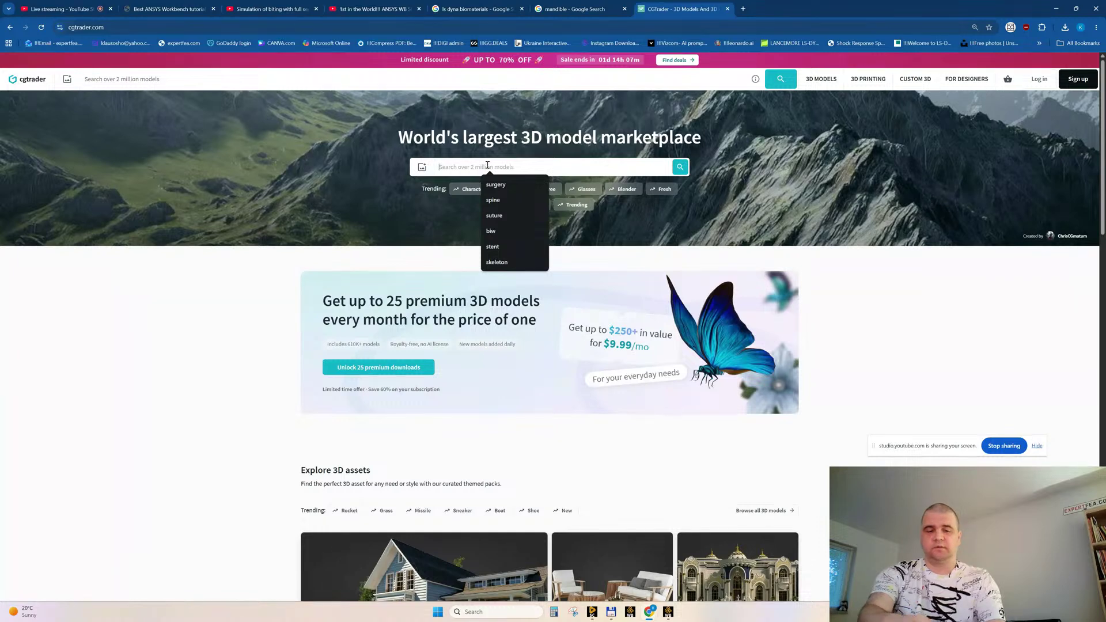
{"action": "type", "text": "teeth"}
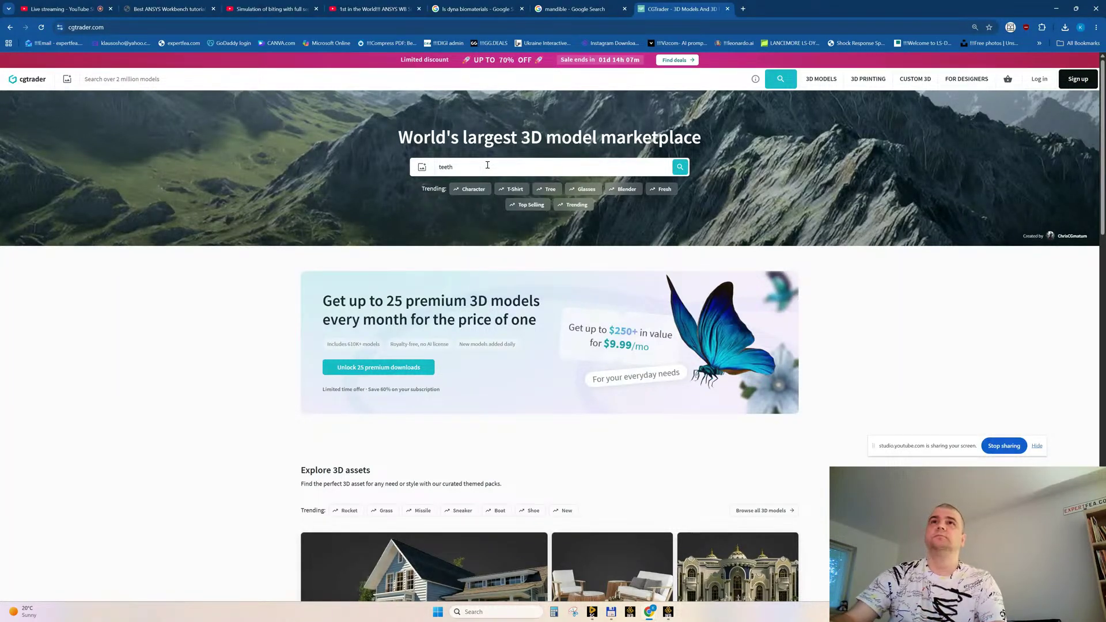
{"action": "key", "text": "Return"}
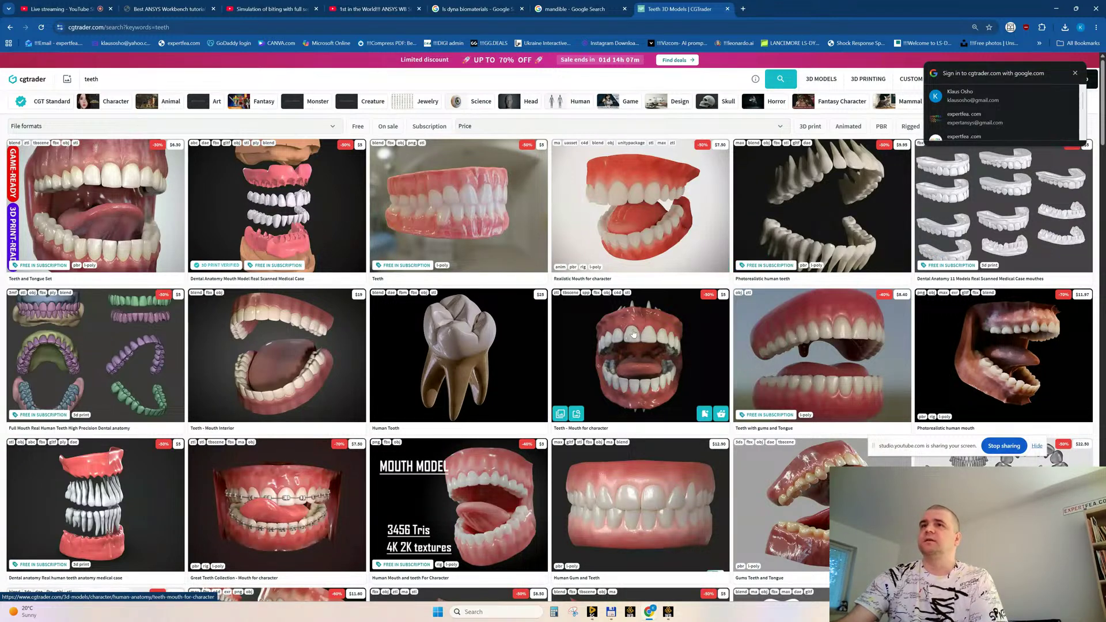
Look through the CGTrader teeth models, comparing their types, prices and file formats
{"action": "scroll", "coordinate": [632, 368], "scroll_direction": "down", "scroll_amount": 1}
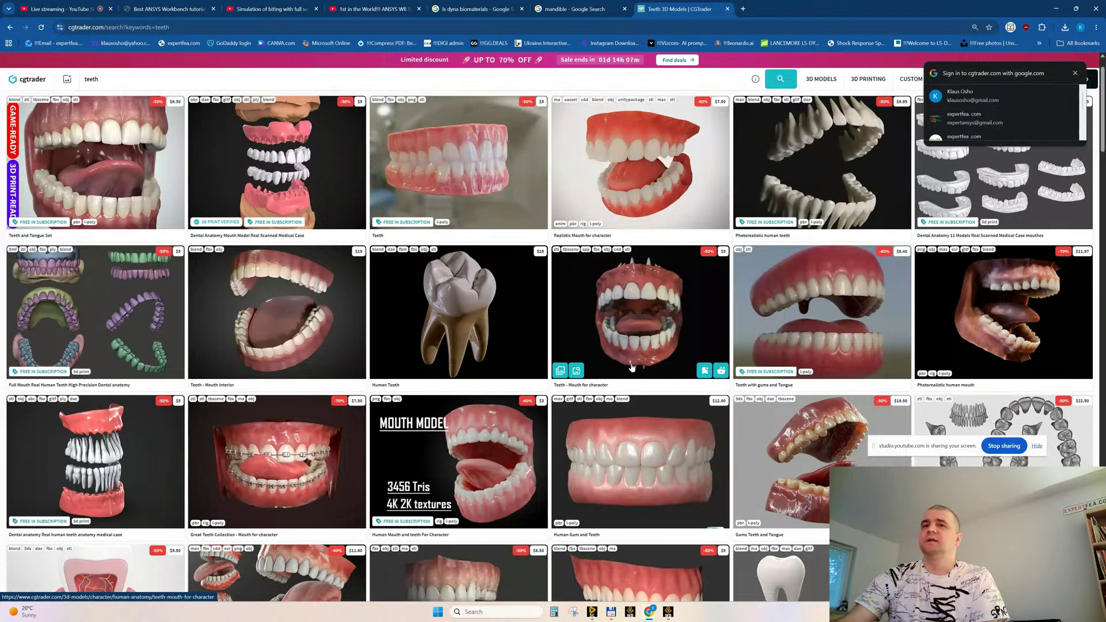
{"action": "scroll", "coordinate": [633, 368], "scroll_direction": "down", "scroll_amount": 1}
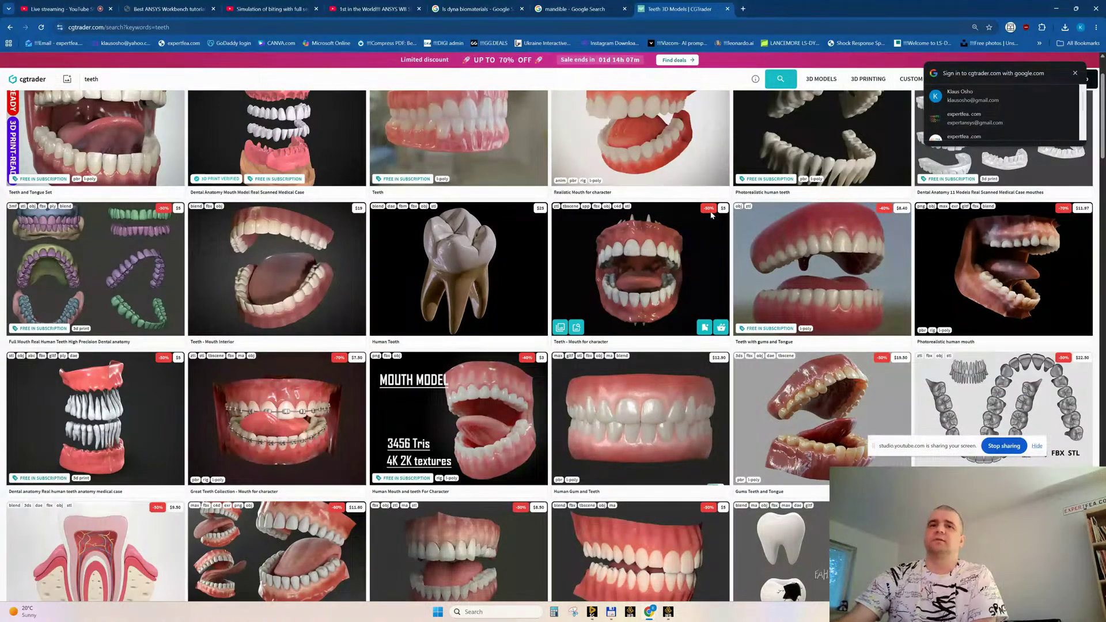
{"action": "scroll", "coordinate": [634, 328], "scroll_direction": "down", "scroll_amount": 6}
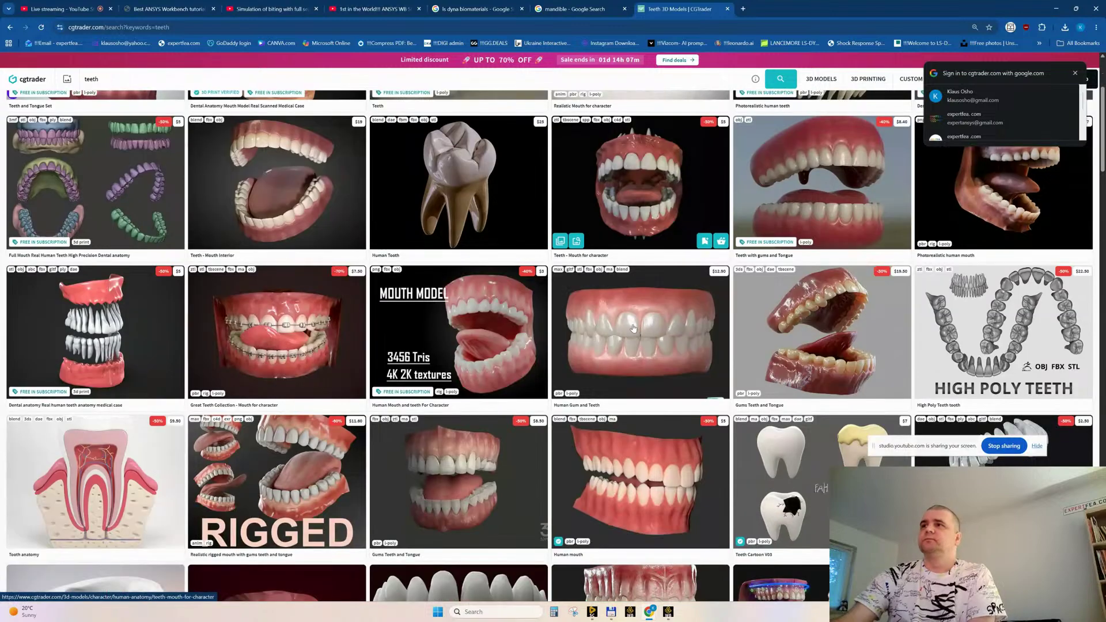
{"action": "scroll", "coordinate": [633, 329], "scroll_direction": "down", "scroll_amount": 4}
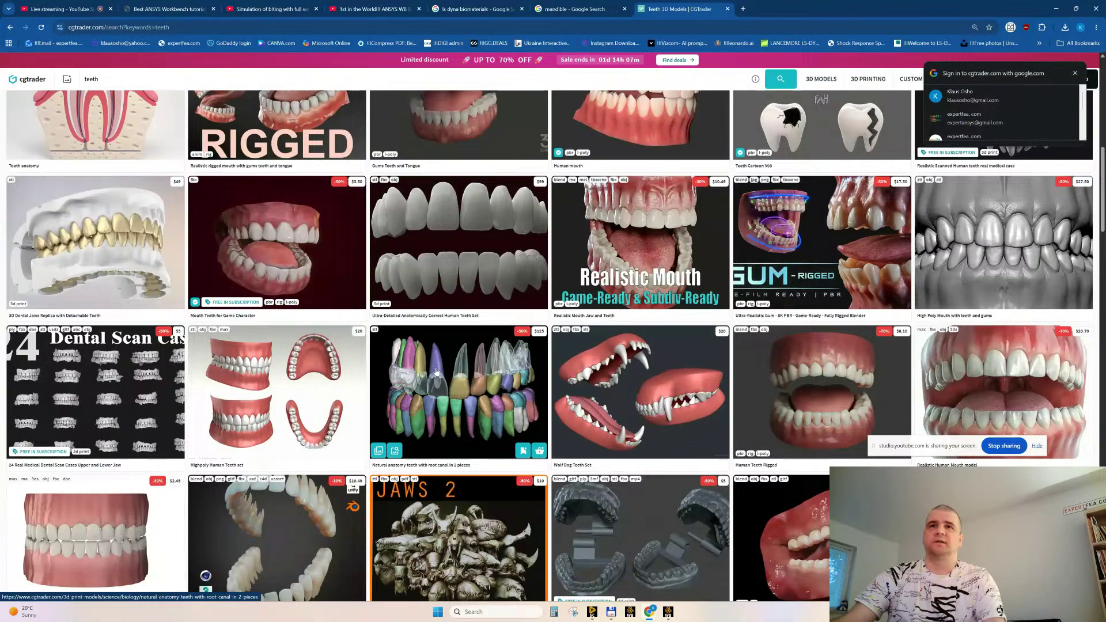
{"action": "scroll", "coordinate": [440, 384], "scroll_direction": "down", "scroll_amount": 3}
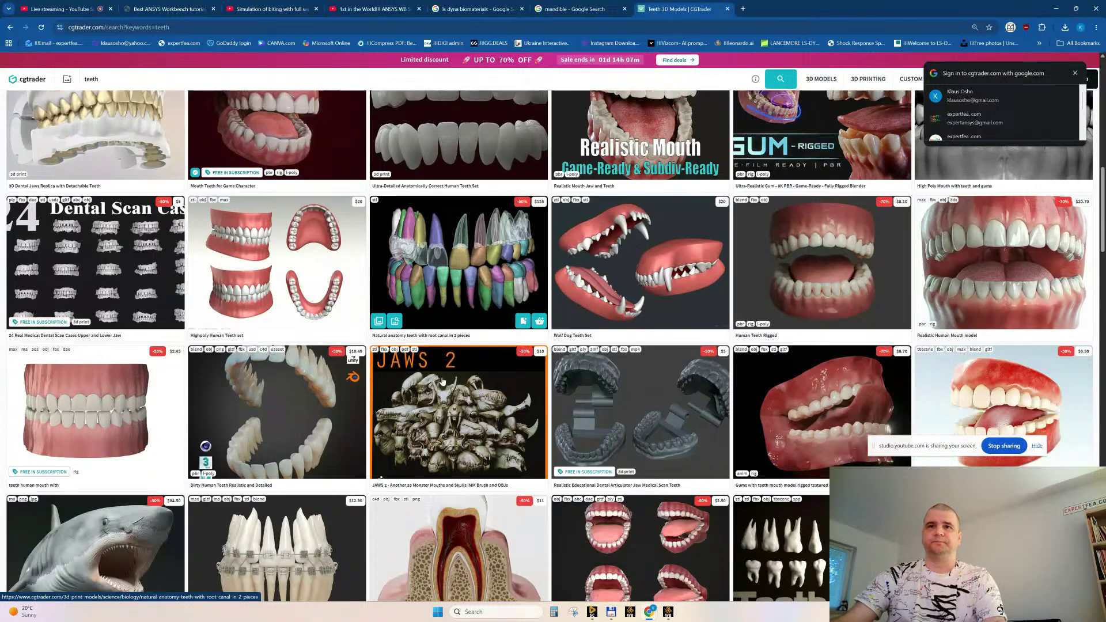
{"action": "scroll", "coordinate": [442, 381], "scroll_direction": "up", "scroll_amount": 12}
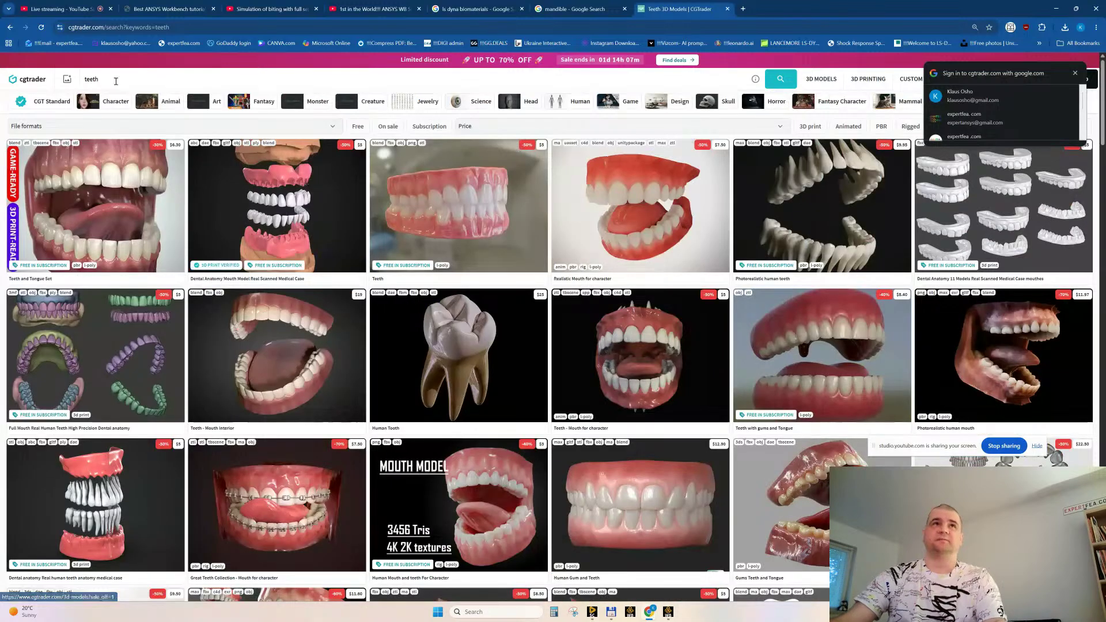
Search the CGTrader models for "tibia" instead of "teeth"
{"action": "left_click_drag", "start_coordinate": [114, 82], "coordinate": [77, 80]}
{"action": "type", "text": "t"}
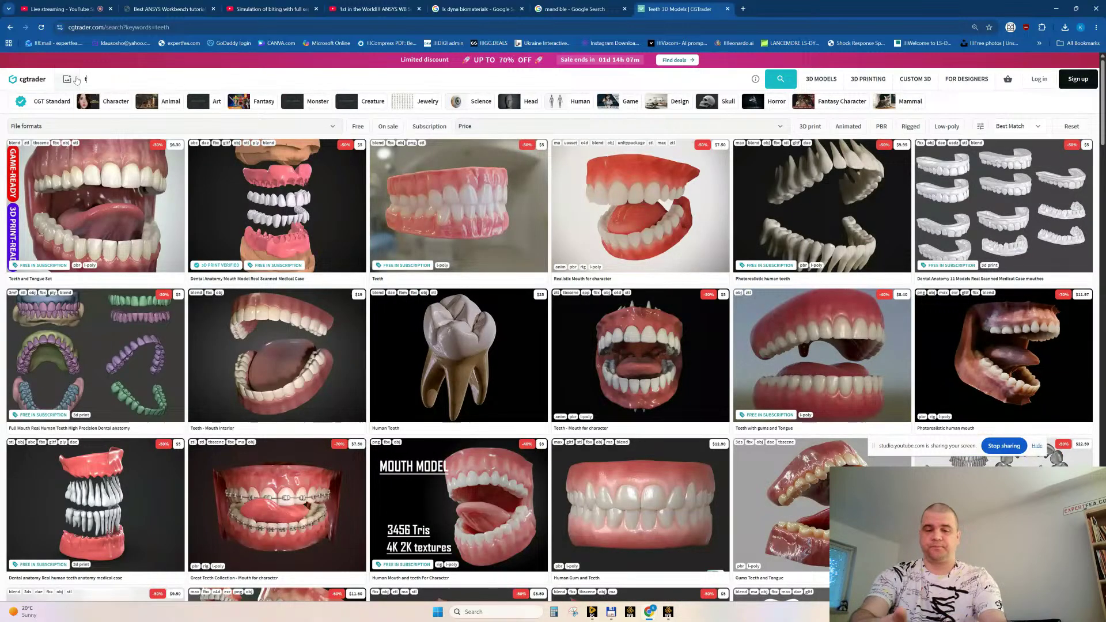
{"action": "type", "text": "ibia"}
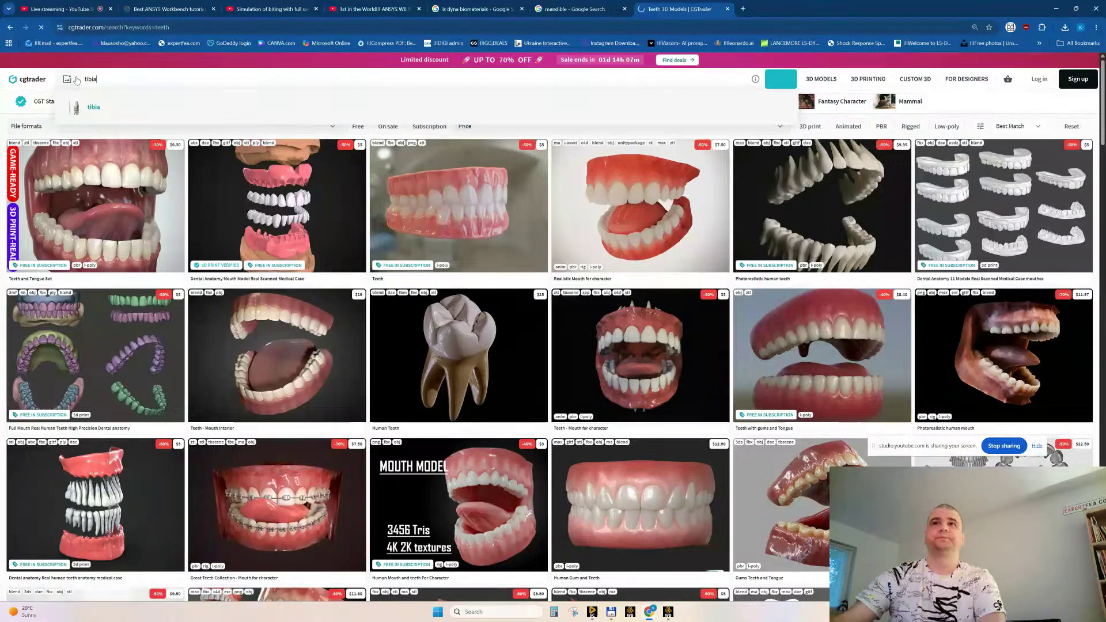
{"action": "key", "text": "Return"}
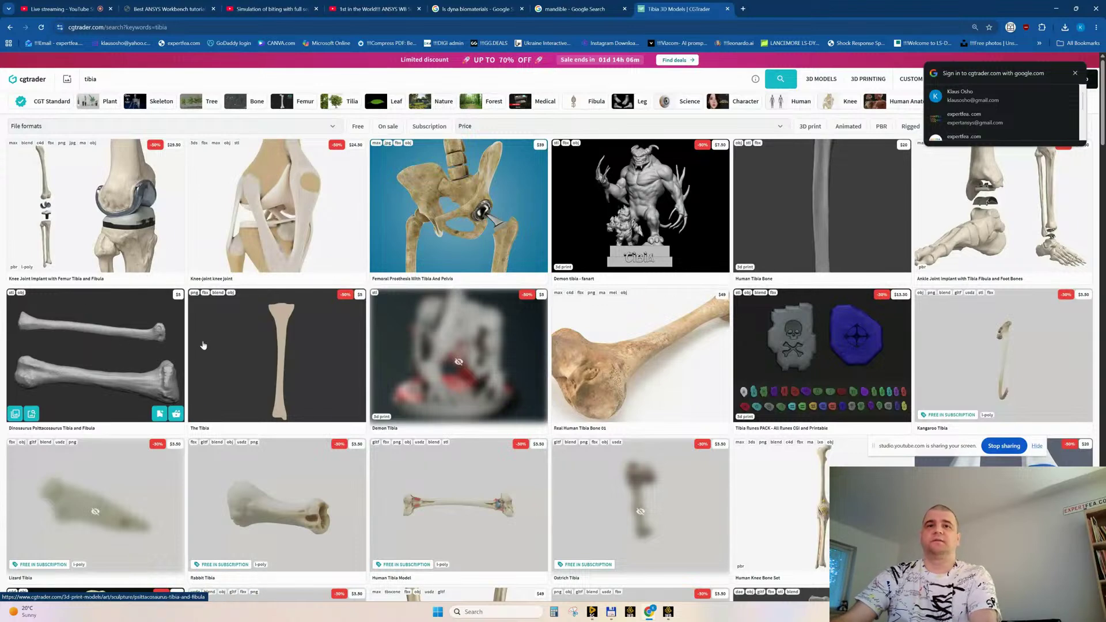
Browse the tibia results, open the Knee Joint 3D model page and view its wireframe preview image
{"action": "scroll", "coordinate": [234, 338], "scroll_direction": "down", "scroll_amount": 2}
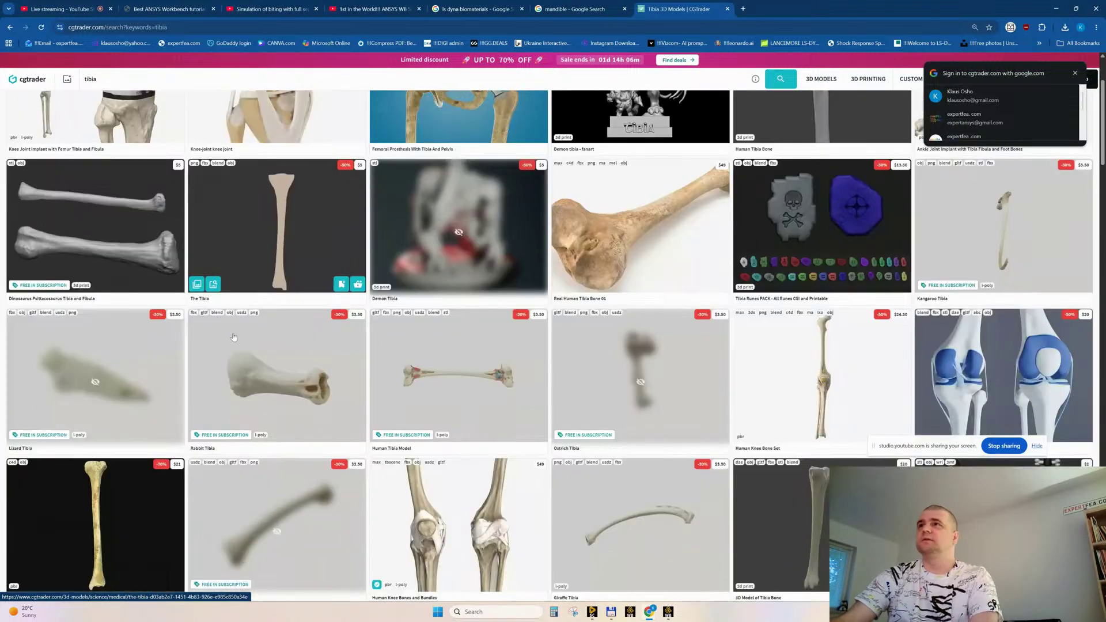
{"action": "scroll", "coordinate": [234, 338], "scroll_direction": "down", "scroll_amount": 2}
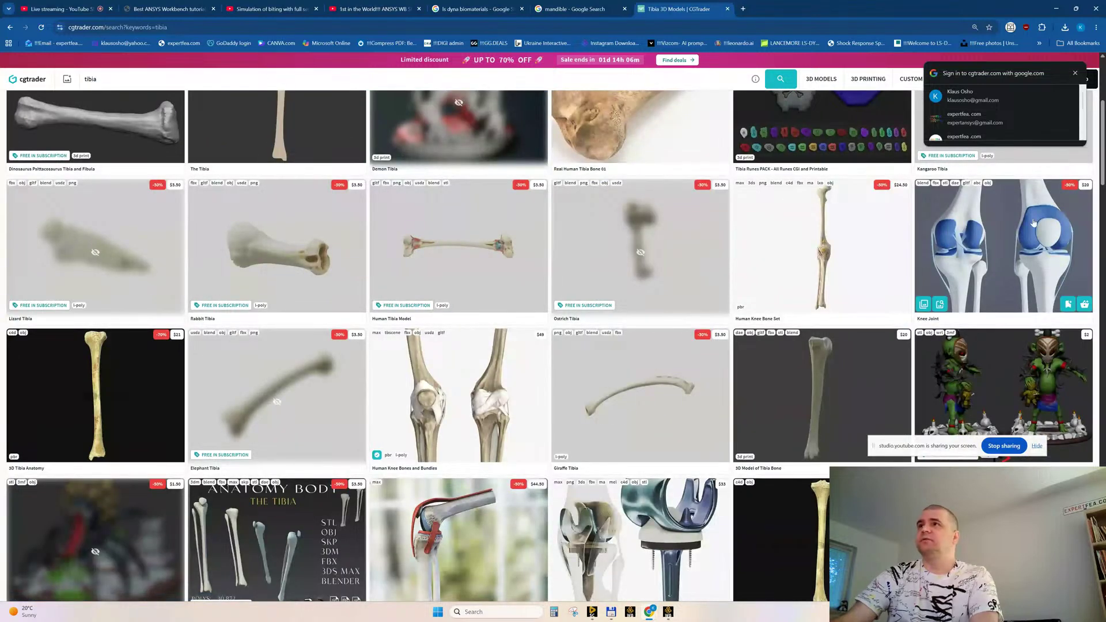
{"action": "left_click", "coordinate": [1001, 225]}
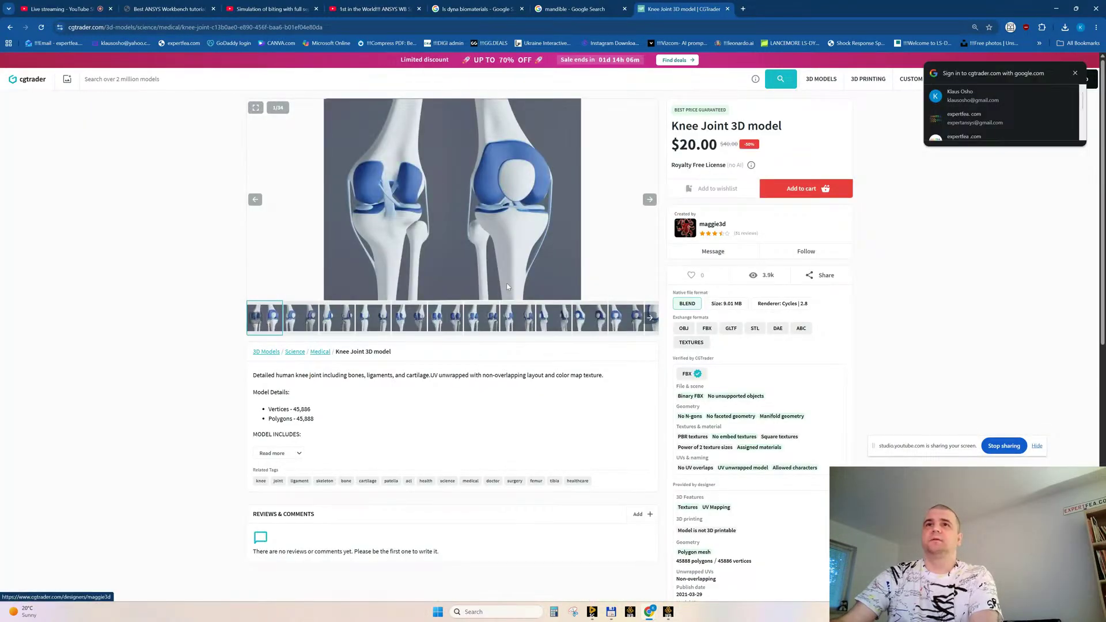
{"action": "left_click", "coordinate": [423, 331]}
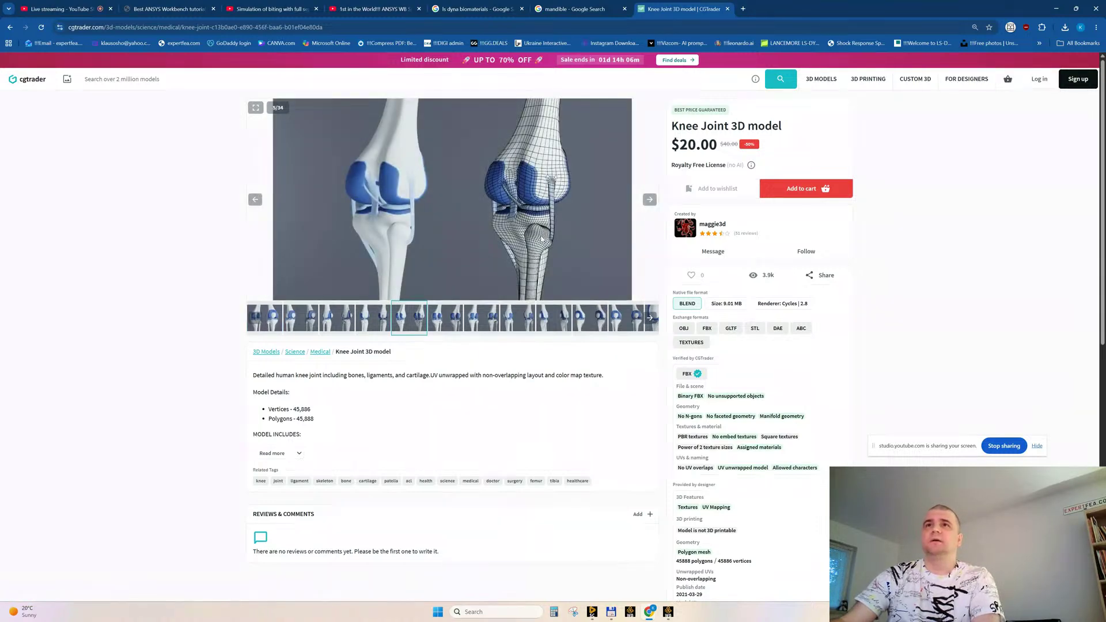
Add the Knee Joint 3D model to the cart and review its description, file formats and geometry details
{"action": "left_click", "coordinate": [794, 192]}
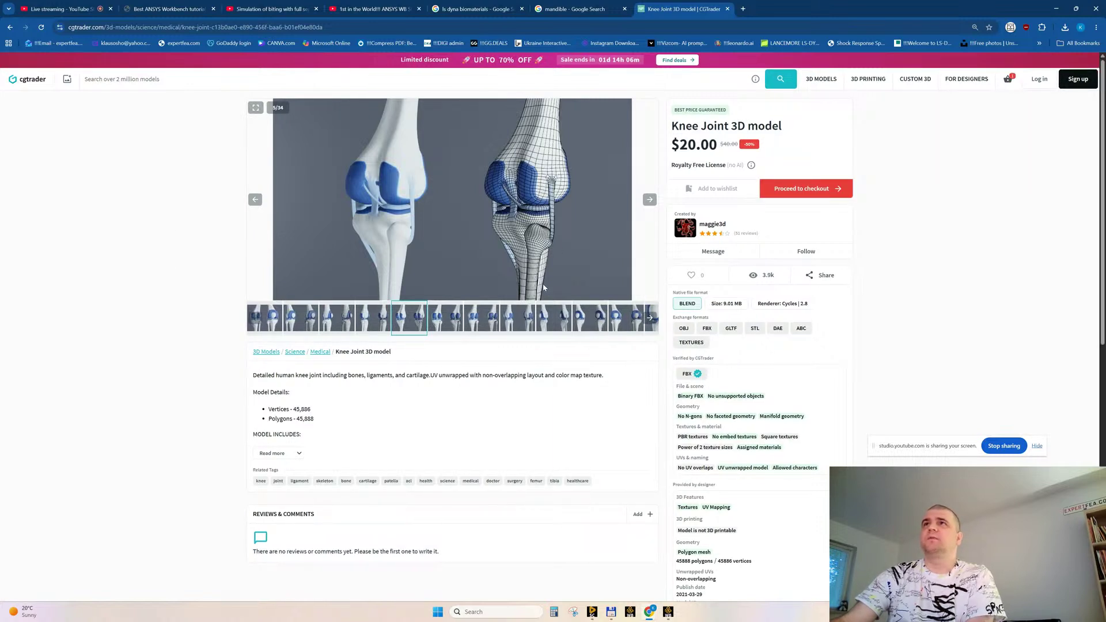
{"action": "scroll", "coordinate": [881, 291], "scroll_direction": "down", "scroll_amount": 3}
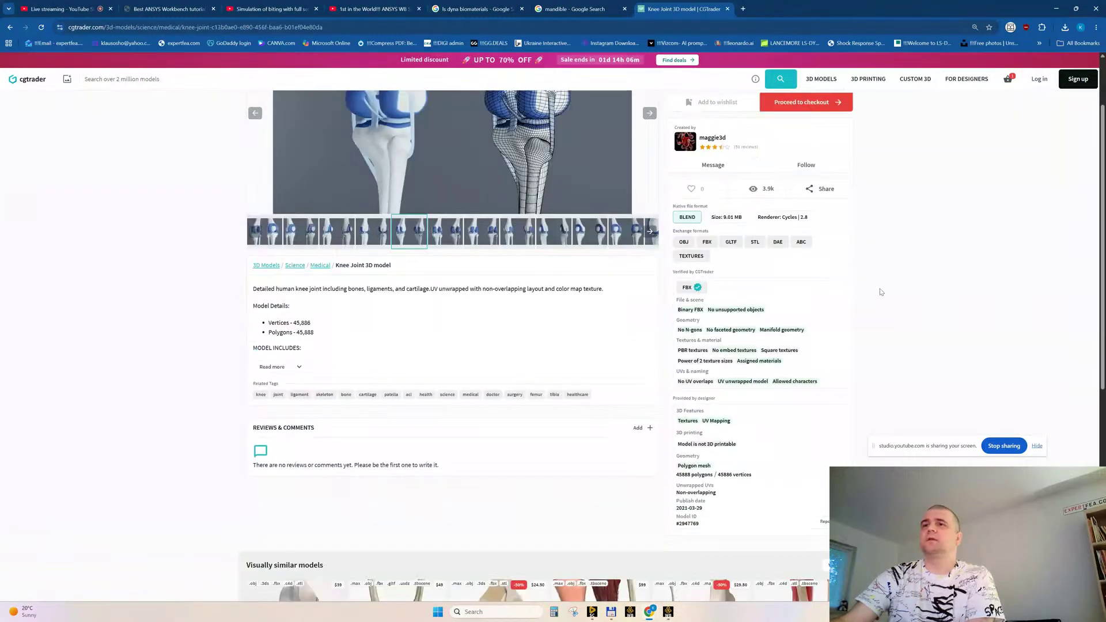
{"action": "scroll", "coordinate": [882, 292], "scroll_direction": "up", "scroll_amount": 2}
{"action": "scroll", "coordinate": [853, 288], "scroll_direction": "up", "scroll_amount": 1}
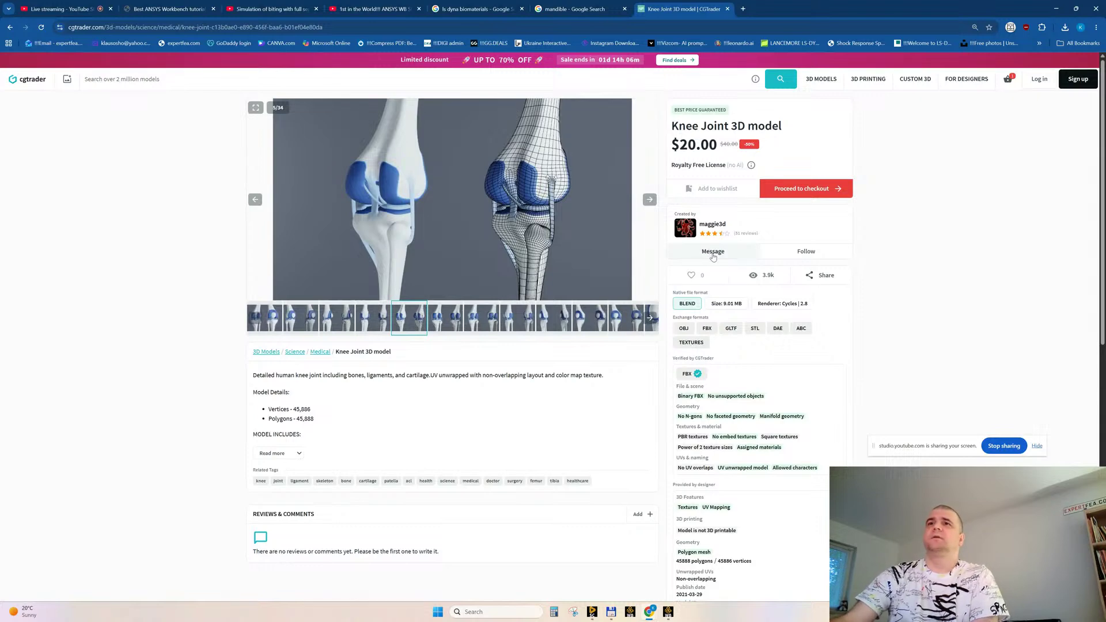
{"action": "scroll", "coordinate": [510, 346], "scroll_direction": "down", "scroll_amount": 5}
{"action": "scroll", "coordinate": [509, 346], "scroll_direction": "up", "scroll_amount": 4}
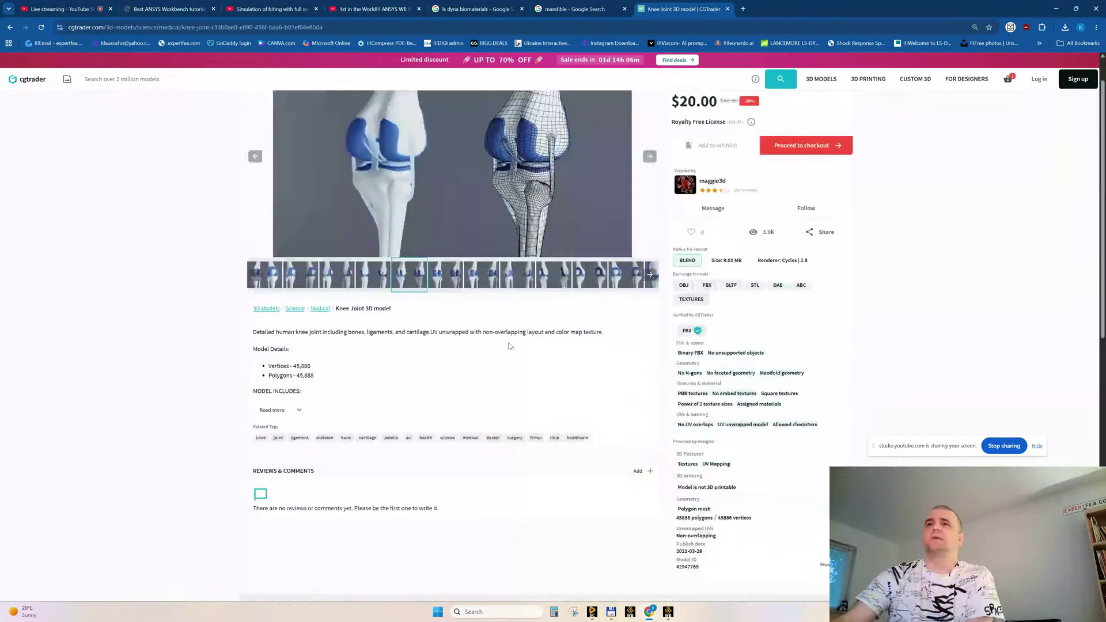
Try to log in to CGTrader with the saved account e-mail and password
{"action": "left_click", "coordinate": [1039, 83]}
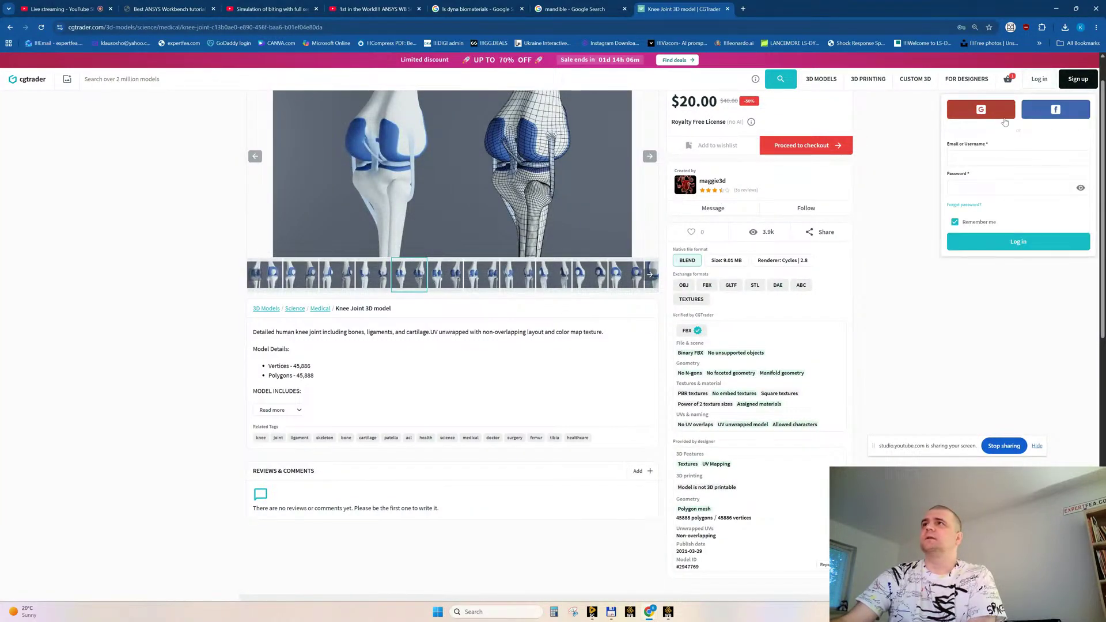
{"action": "left_click", "coordinate": [952, 158]}
{"action": "left_click", "coordinate": [970, 158]}
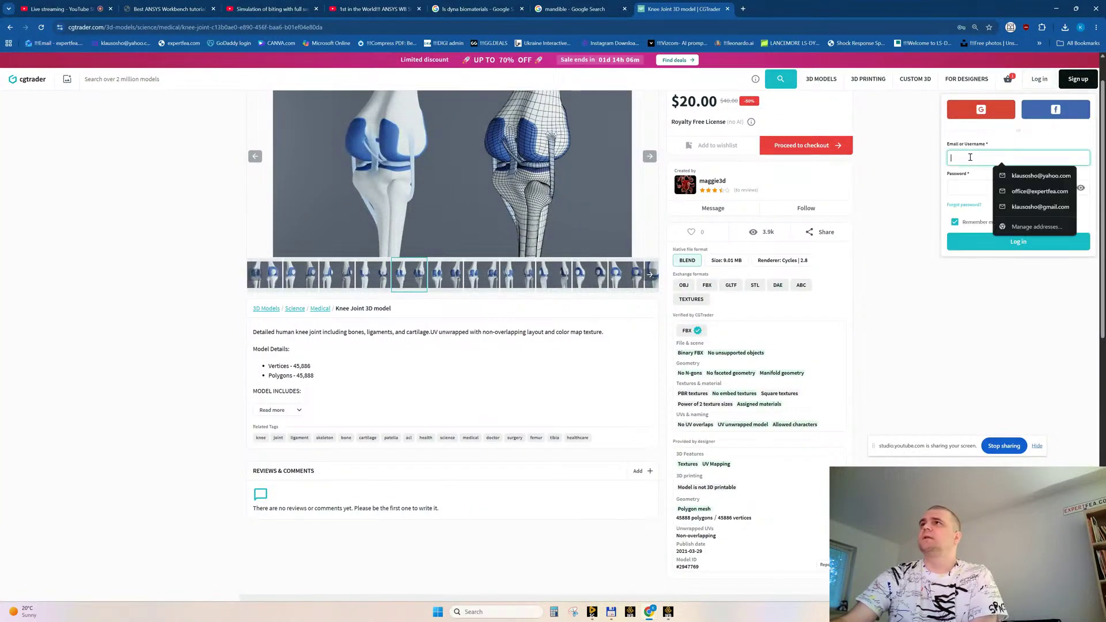
{"action": "left_click", "coordinate": [1004, 185]}
{"action": "left_click", "coordinate": [1022, 207]}
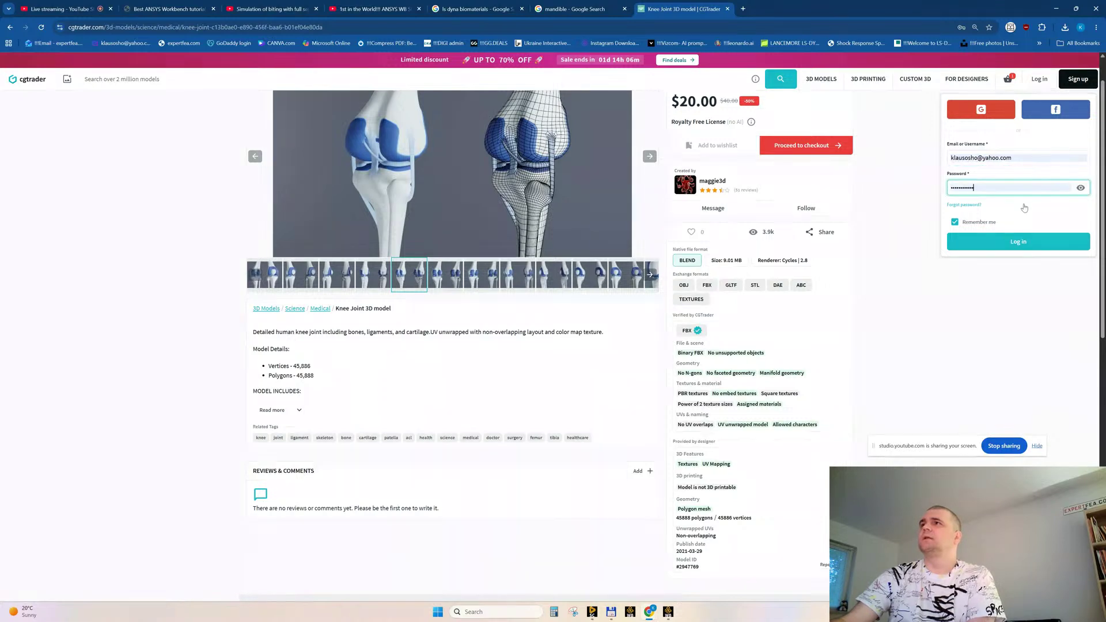
{"action": "left_click", "coordinate": [995, 243]}
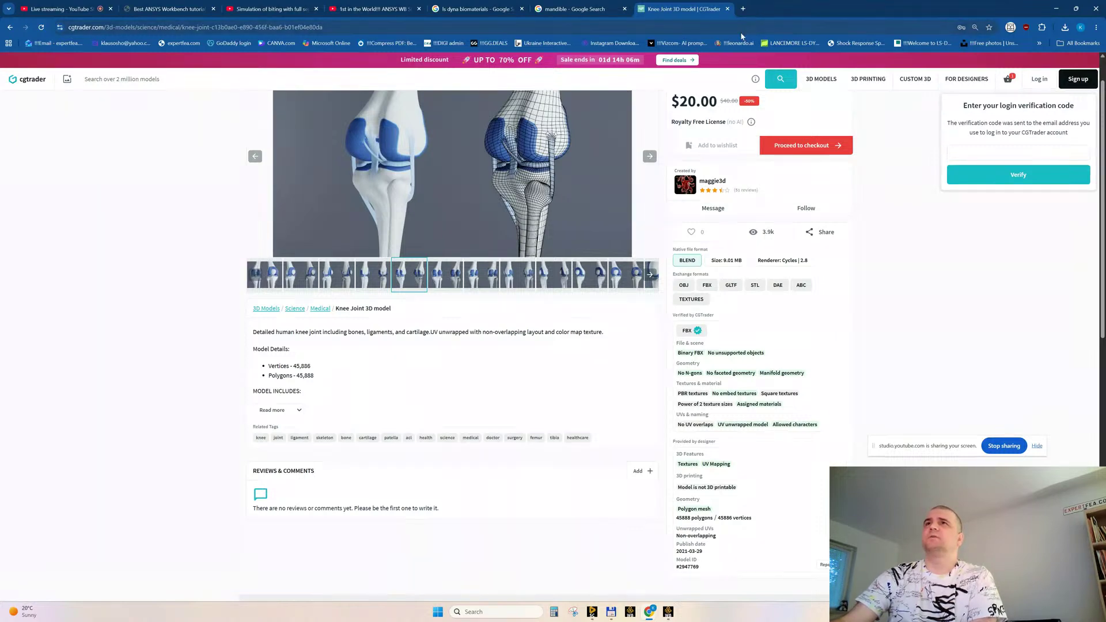
Close the CGTrader tab, switch to SpaceClaim and exit the Interference tool
{"action": "middle_click", "coordinate": [676, 11]}
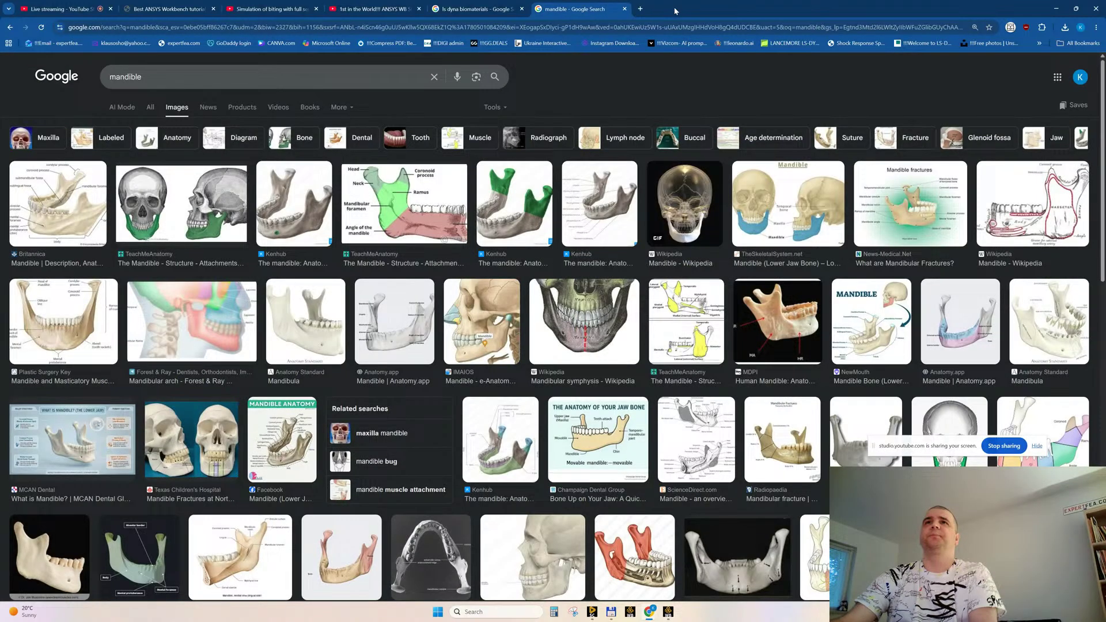
{"action": "left_click", "coordinate": [1050, 8]}
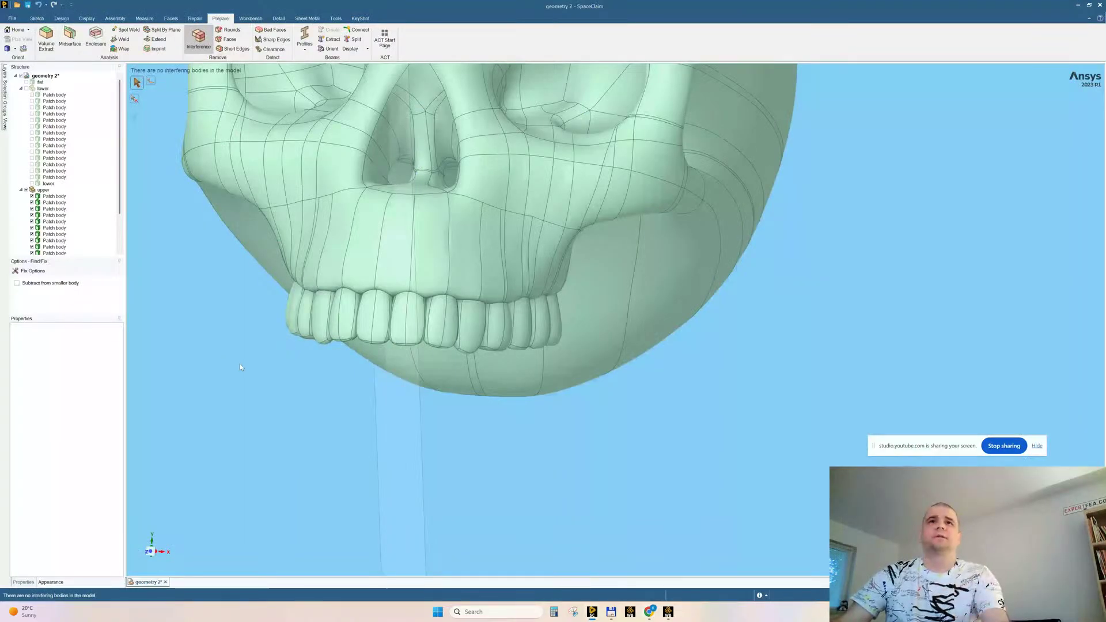
{"action": "key", "text": "Escape"}
{"action": "mouse_move", "coordinate": [314, 409]}
{"action": "middle_mouse_down", "text": "ctrl"}
{"action": "mouse_move", "coordinate": [323, 366]}
{"action": "mouse_move", "coordinate": [328, 390]}
{"action": "middle_mouse_up", "text": "ctrl"}
{"action": "scroll", "coordinate": [323, 413], "scroll_direction": "down", "scroll_amount": 5}
{"action": "middle_click_drag", "start_coordinate": [265, 333], "coordinate": [240, 342]}
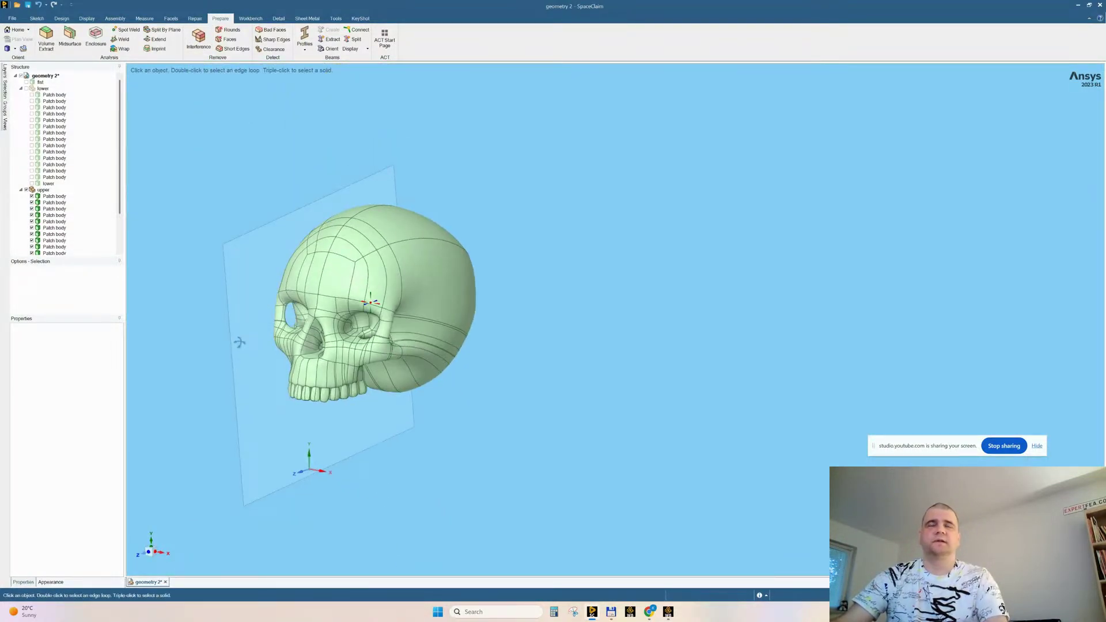
Invert the visibility of the bodies, and make the skull, jaw, teeth and fist all visible together
{"action": "right_click", "coordinate": [223, 195]}
{"action": "left_click", "coordinate": [225, 244]}
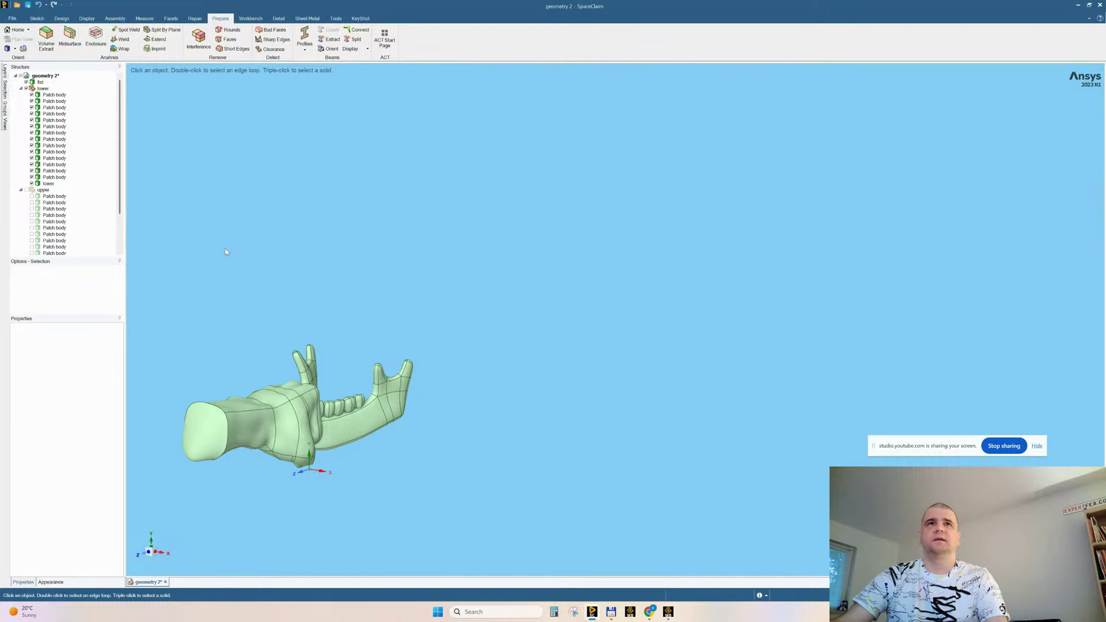
{"action": "right_click", "coordinate": [253, 189]}
{"action": "left_click", "coordinate": [270, 248]}
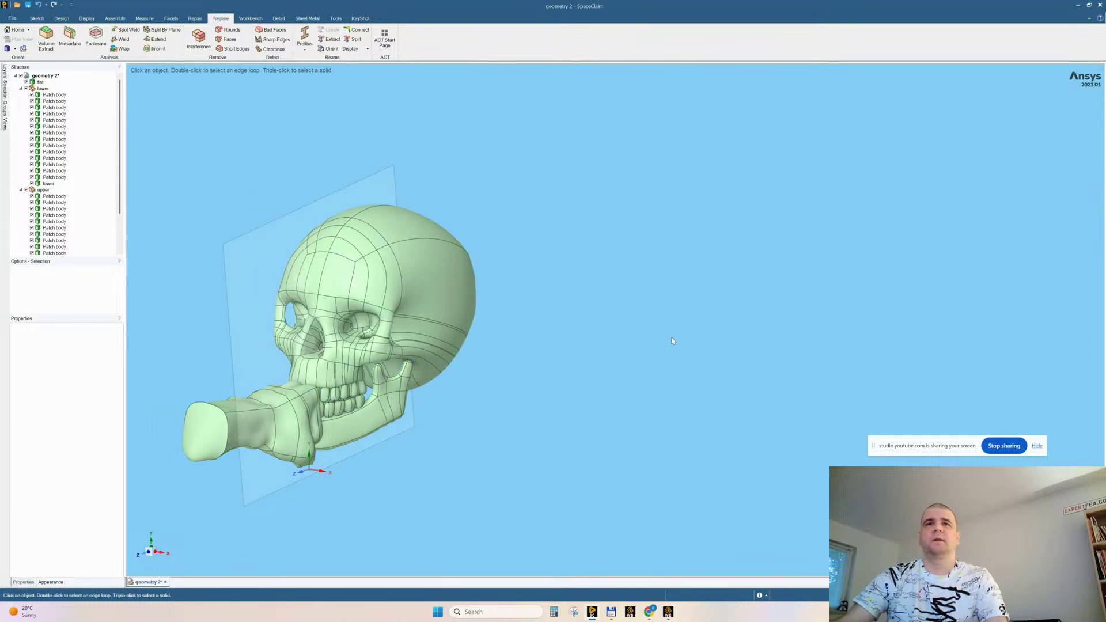
Hide the fist body in front of the skull and jaw
{"action": "middle_click_drag", "start_coordinate": [673, 341], "coordinate": [684, 403]}
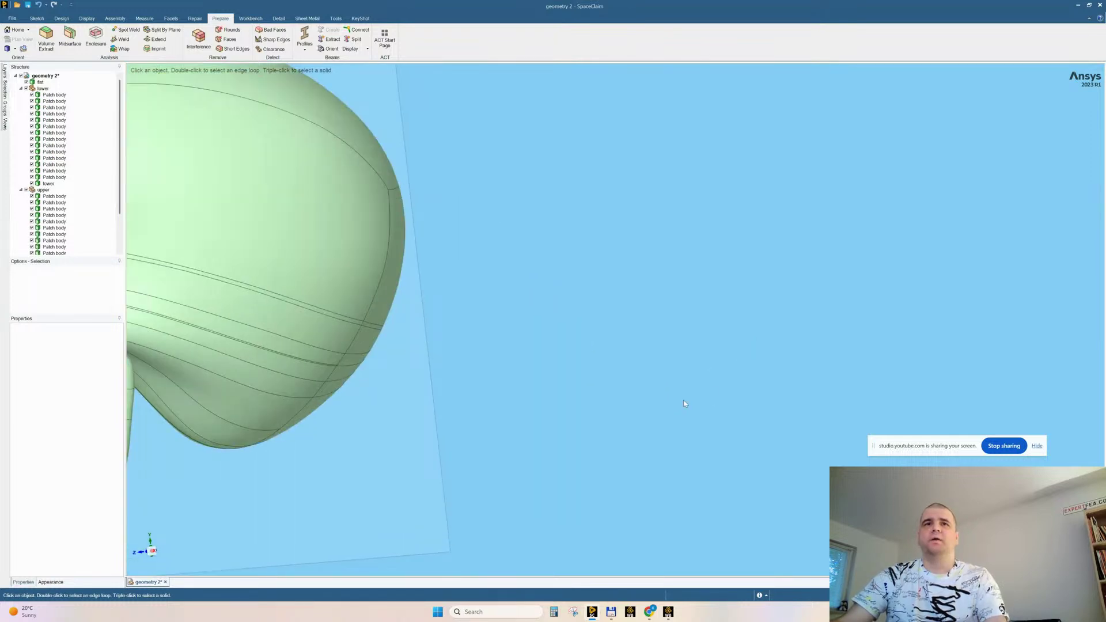
{"action": "middle_click_drag", "start_coordinate": [464, 396], "coordinate": [975, 377], "text": "ctrl"}
{"action": "scroll", "coordinate": [608, 439], "scroll_direction": "down", "scroll_amount": 4}
{"action": "middle_click_drag", "start_coordinate": [526, 442], "coordinate": [526, 457]}
{"action": "left_click", "coordinate": [386, 440]}
{"action": "right_click", "coordinate": [387, 440]}
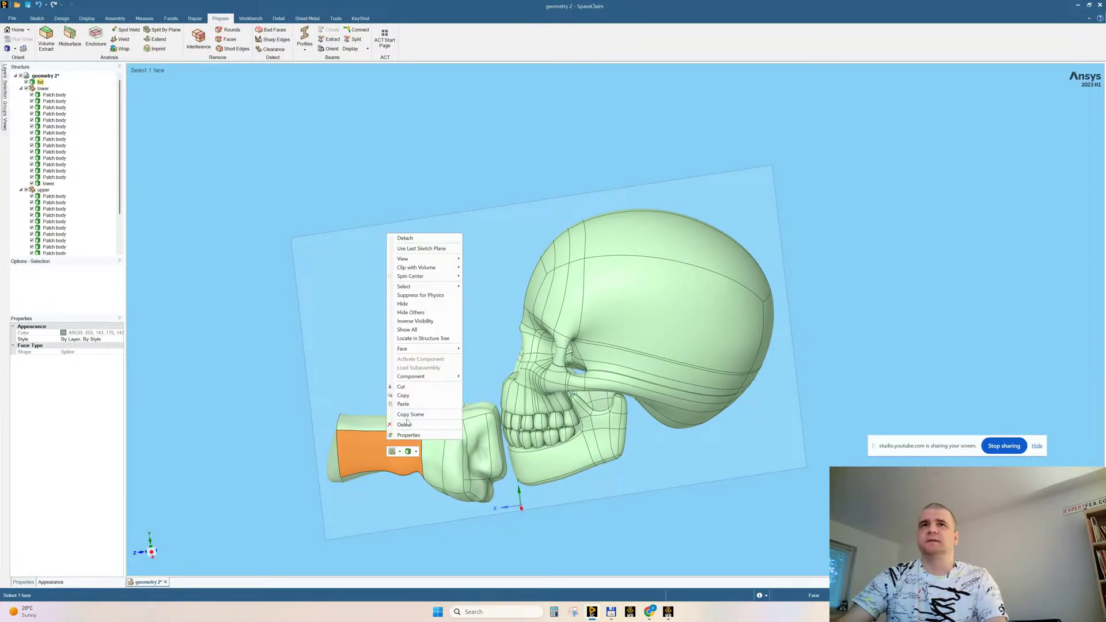
{"action": "left_click", "coordinate": [409, 322]}
Examine where the upper ends of the jaw meet the underside of the skull
{"action": "mouse_move", "coordinate": [408, 304]}
{"action": "middle_mouse_down"}
{"action": "mouse_move", "coordinate": [437, 338]}
{"action": "mouse_move", "coordinate": [429, 317]}
{"action": "mouse_move", "coordinate": [398, 306]}
{"action": "middle_mouse_up"}
{"action": "middle_click_drag", "start_coordinate": [654, 399], "coordinate": [611, 382], "text": "ctrl"}
{"action": "scroll", "coordinate": [567, 362], "scroll_direction": "up", "scroll_amount": 5}
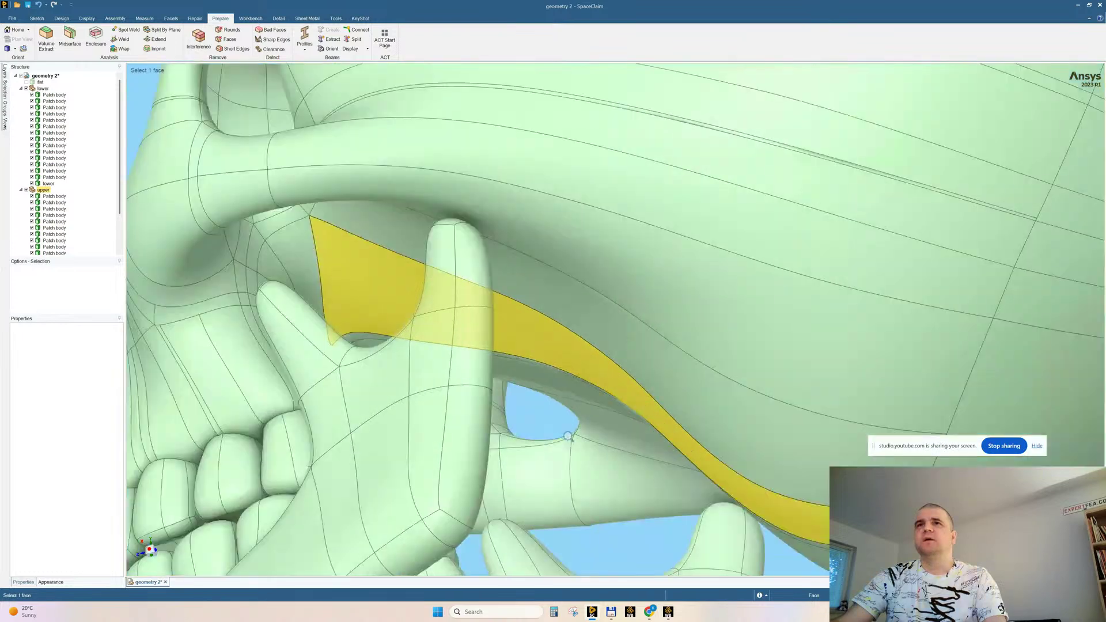
{"action": "middle_click_drag", "start_coordinate": [455, 278], "coordinate": [459, 209]}
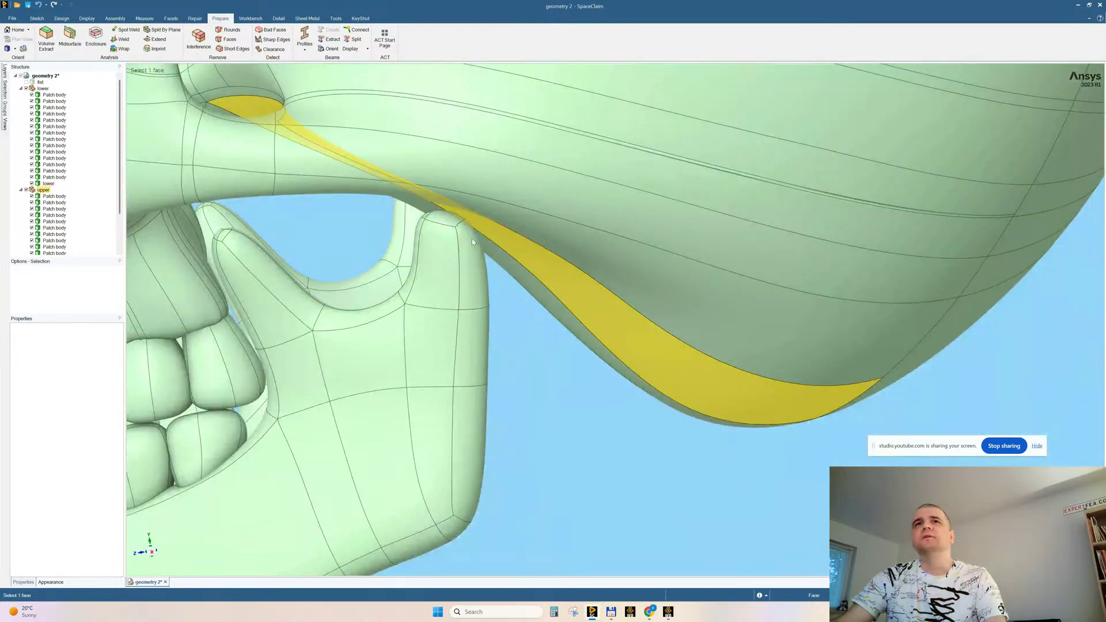
{"action": "scroll", "coordinate": [473, 241], "scroll_direction": "down", "scroll_amount": 5}
{"action": "middle_click_drag", "start_coordinate": [493, 265], "coordinate": [516, 256]}
{"action": "scroll", "coordinate": [538, 403], "scroll_direction": "down", "scroll_amount": 1}
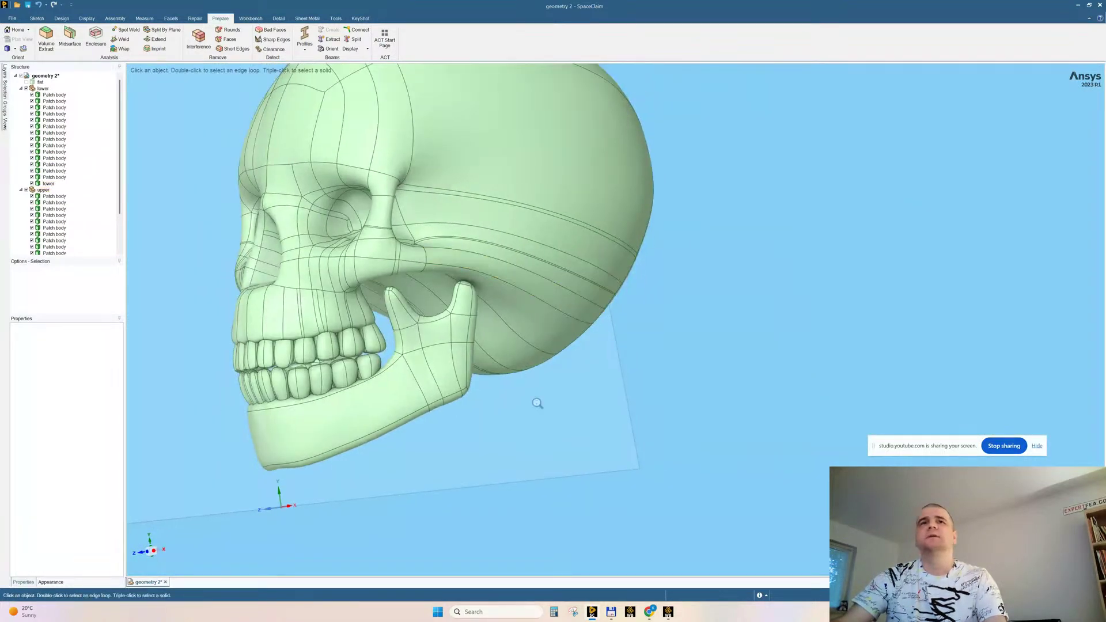
{"action": "scroll", "coordinate": [537, 403], "scroll_direction": "down", "scroll_amount": 2}
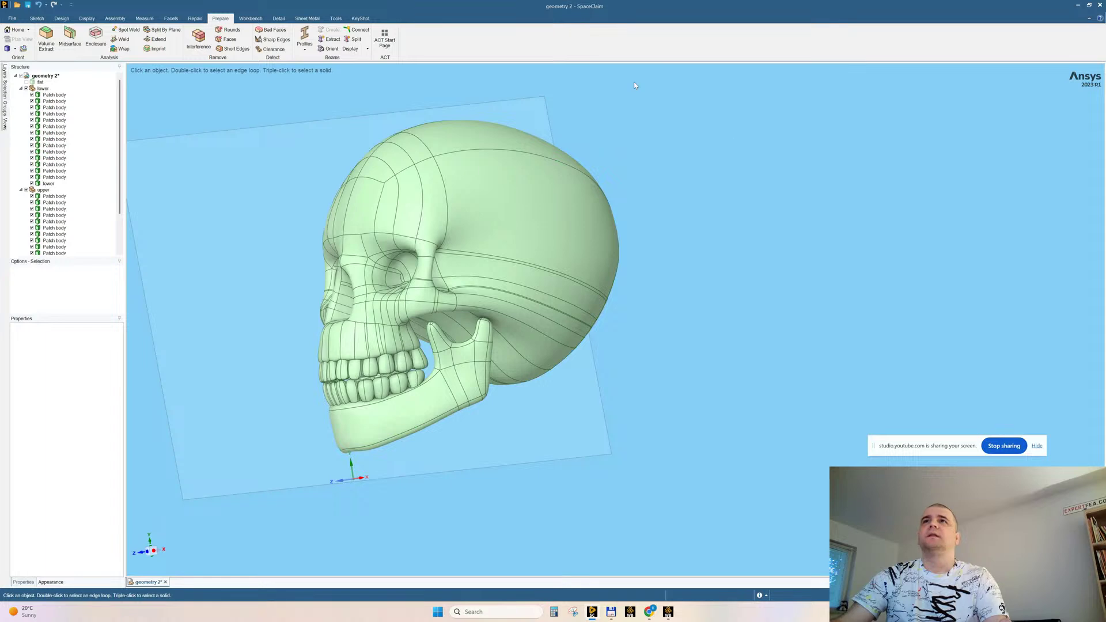
Show all bodies again and start the Interference check on the whole model
{"action": "right_click", "coordinate": [616, 79]}
{"action": "left_click", "coordinate": [634, 138]}
{"action": "left_click", "coordinate": [200, 40]}
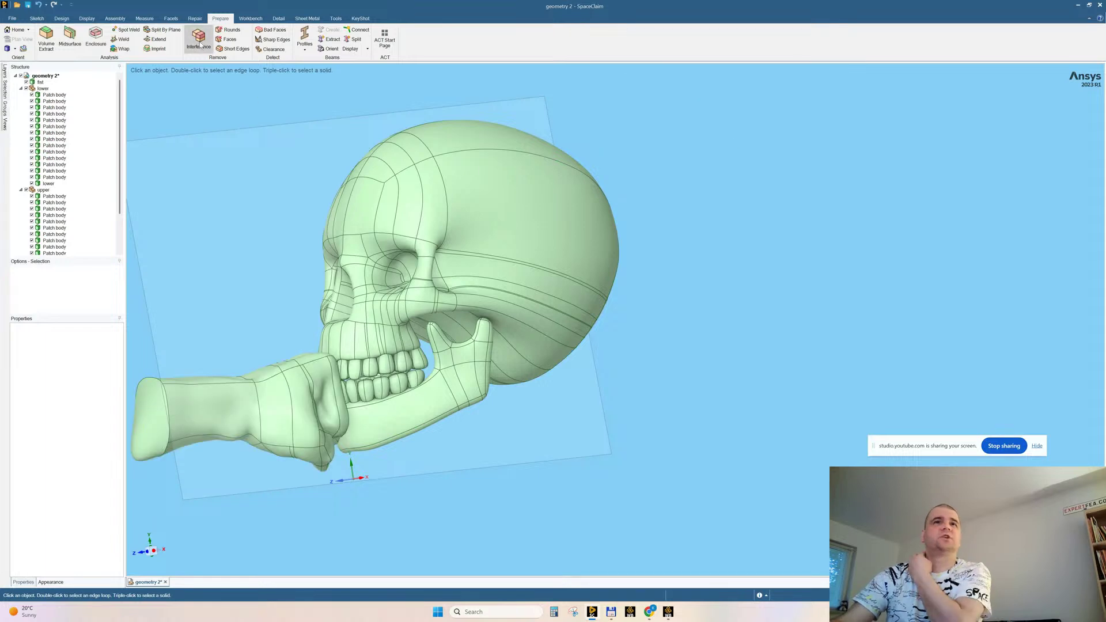
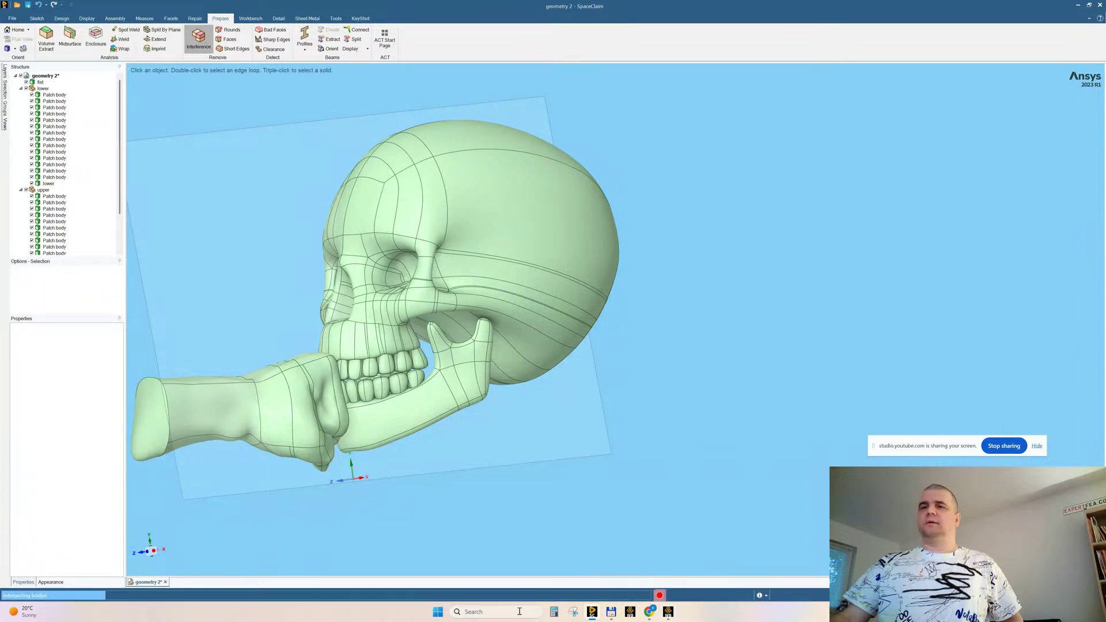
Start a new Workbench window and open the project "STREAM21. 2026_apr_24_pelvic_vertical_shear v1"
{"action": "left_click", "coordinate": [630, 612]}
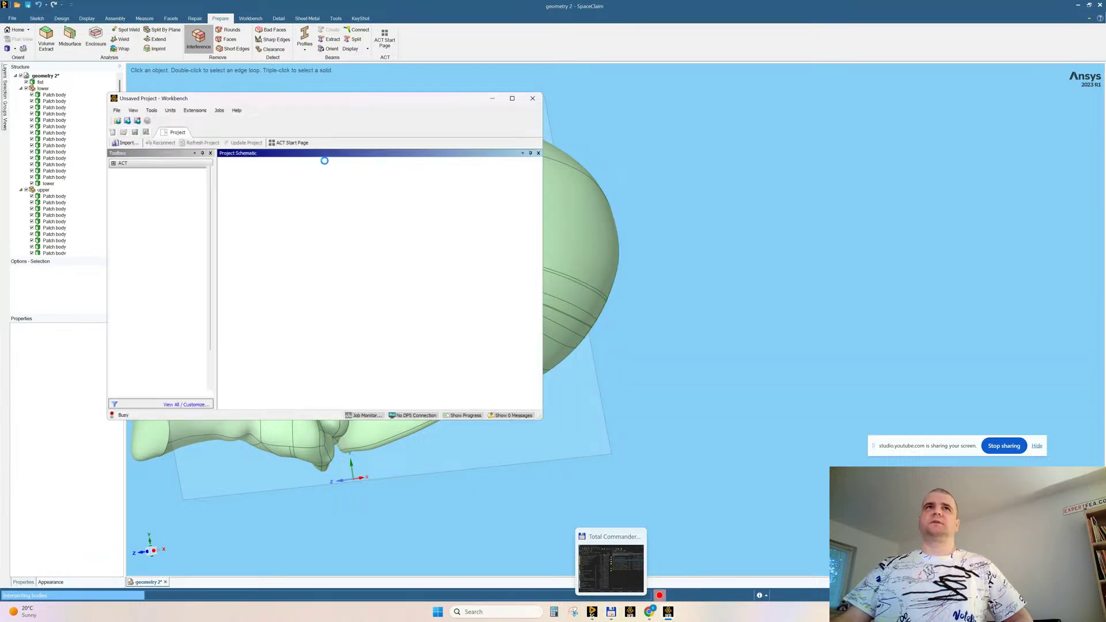
{"action": "left_click", "coordinate": [123, 132]}
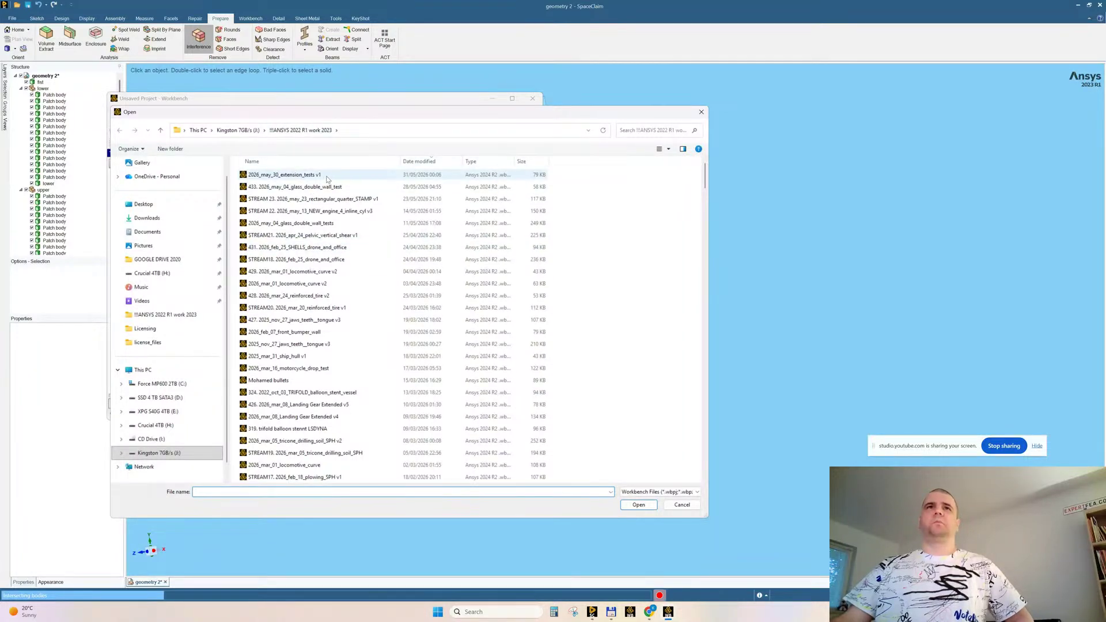
{"action": "left_click", "coordinate": [301, 236]}
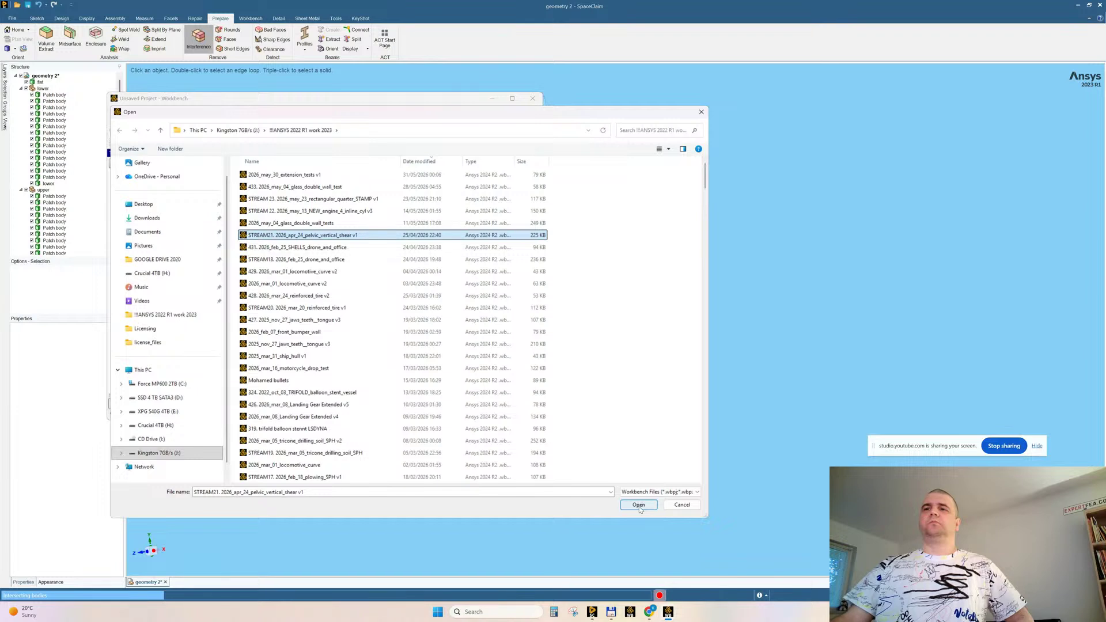
{"action": "left_click", "coordinate": [639, 507]}
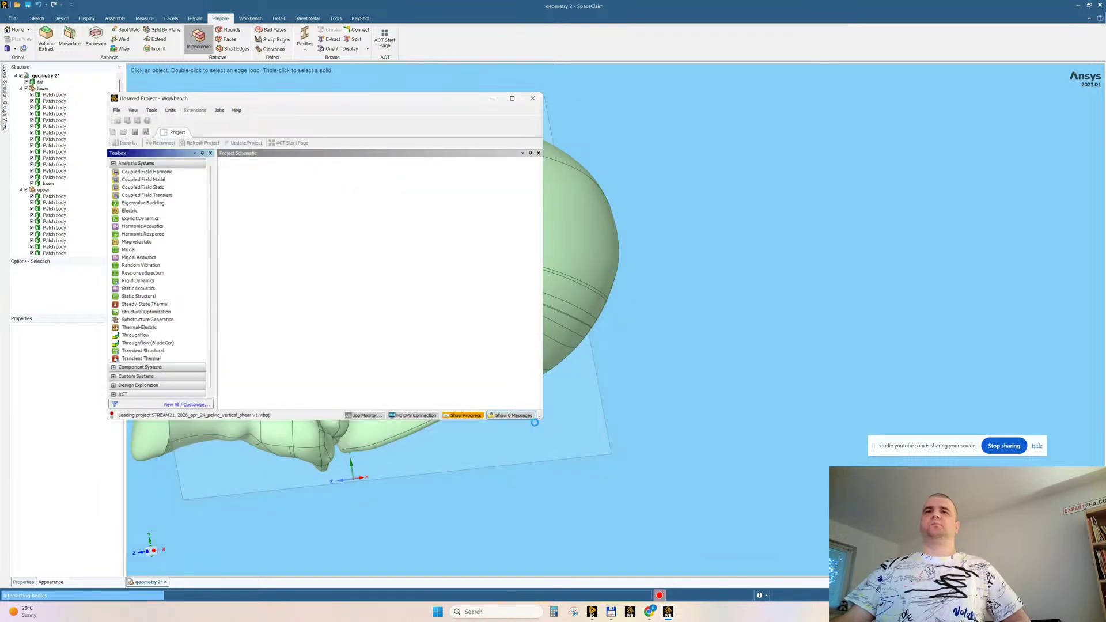
Enlarge the Workbench window to show all systems, and open system G's engineering data to view the Pelvic Bone material
{"action": "left_click_drag", "start_coordinate": [535, 423], "coordinate": [697, 475]}
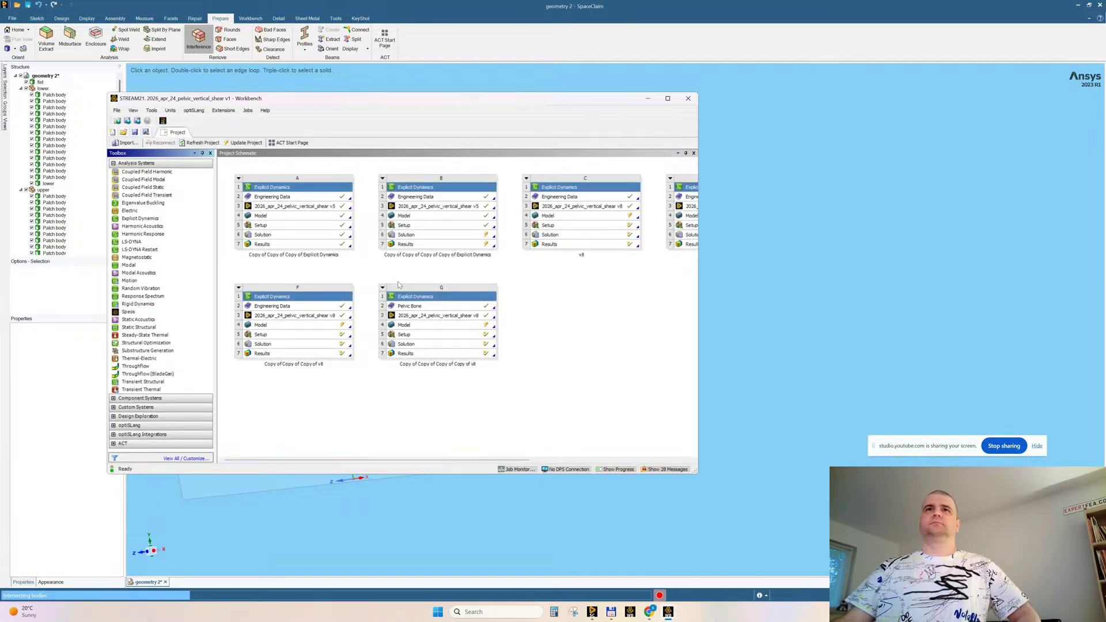
{"action": "left_click_drag", "start_coordinate": [693, 472], "coordinate": [820, 474]}
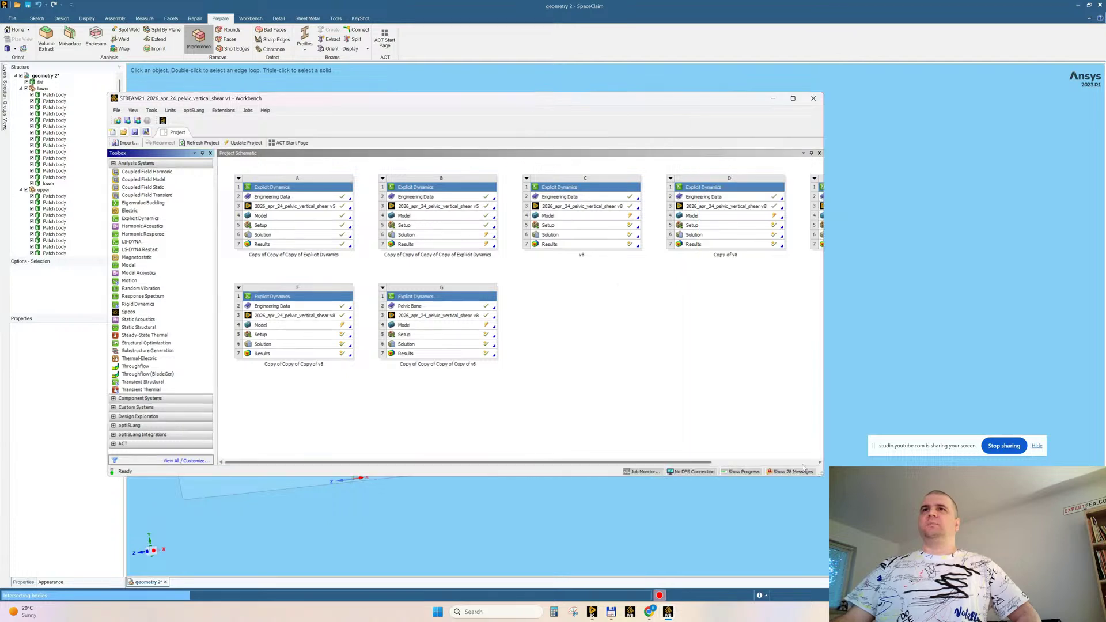
{"action": "left_click_drag", "start_coordinate": [638, 101], "coordinate": [571, 85]}
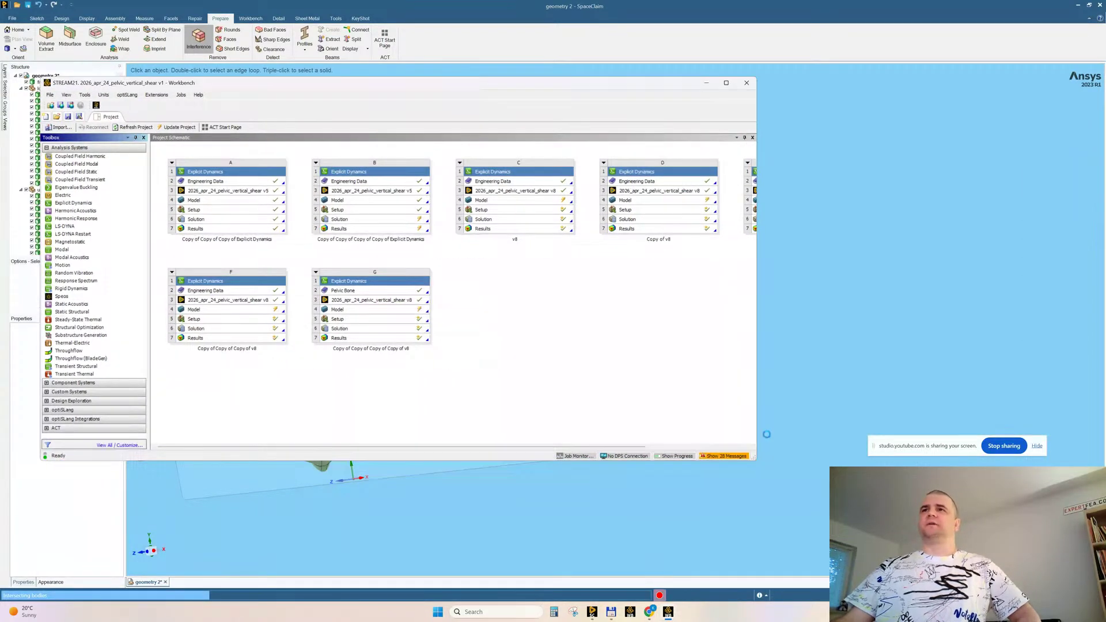
{"action": "left_click_drag", "start_coordinate": [757, 460], "coordinate": [950, 499]}
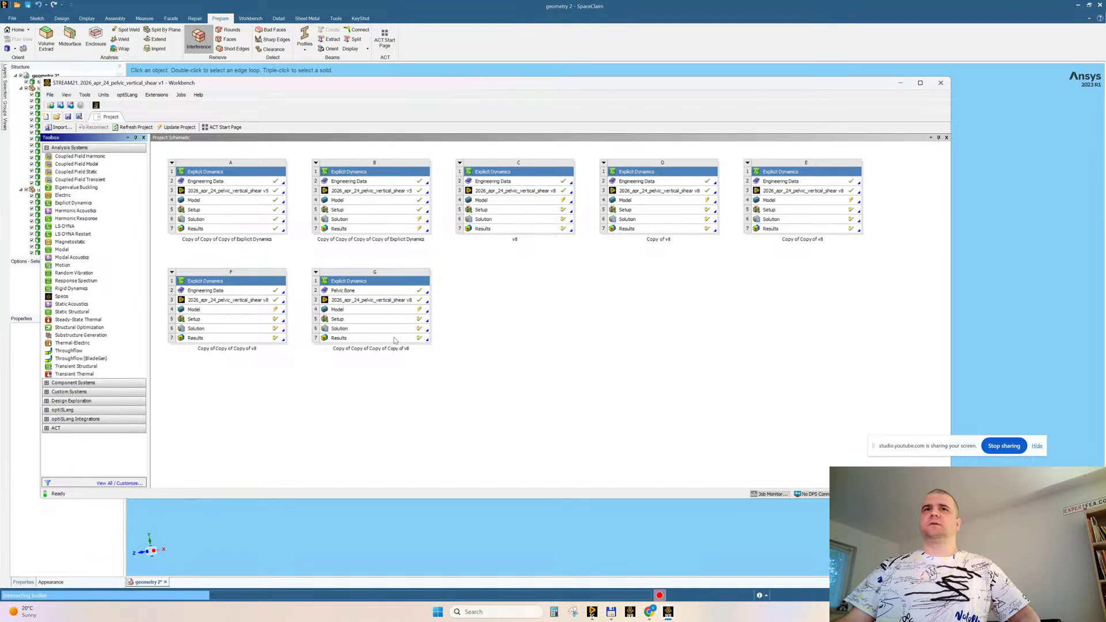
{"action": "double_click", "coordinate": [351, 291]}
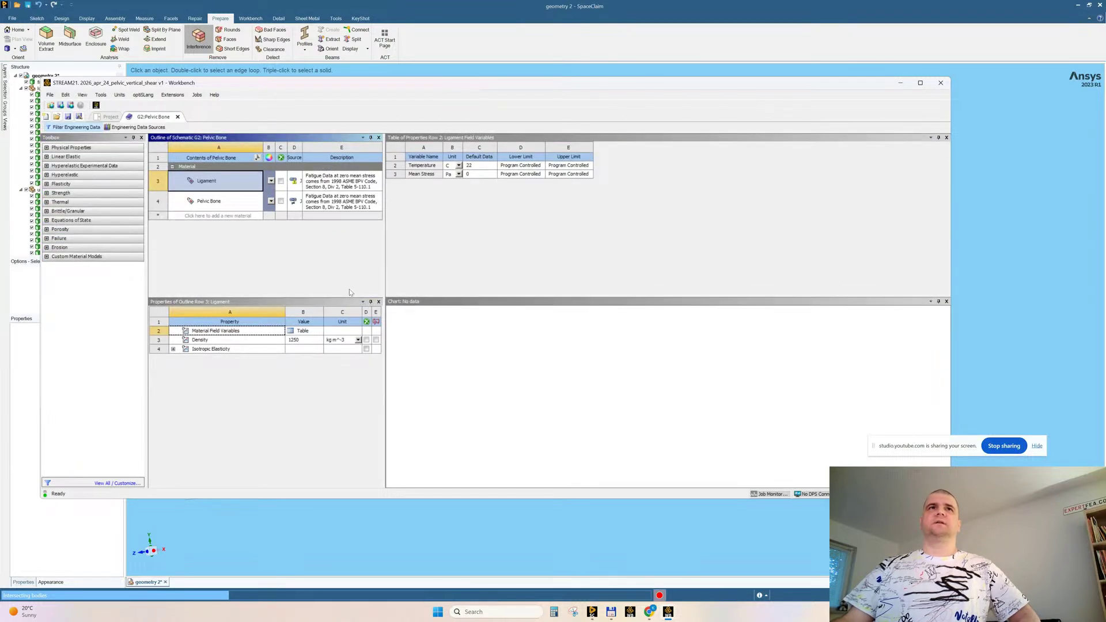
{"action": "left_click", "coordinate": [220, 201]}
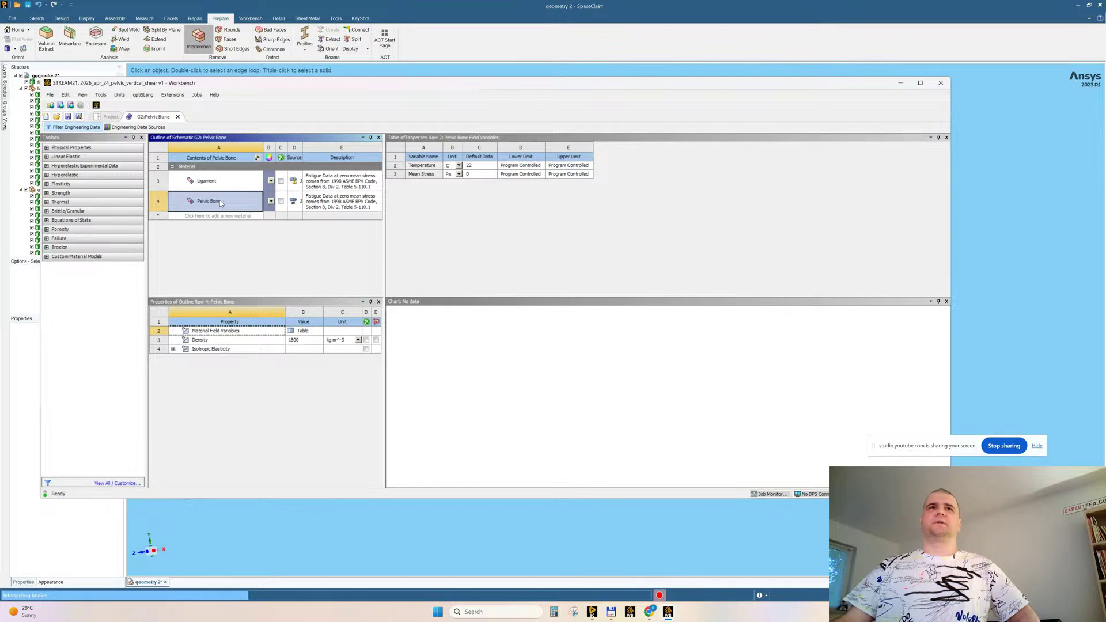
Expand Pelvic Bone's Isotropic Elasticity and compare its density, Young's modulus and Poisson's ratio with those of Ligament
{"action": "left_click", "coordinate": [173, 350]}
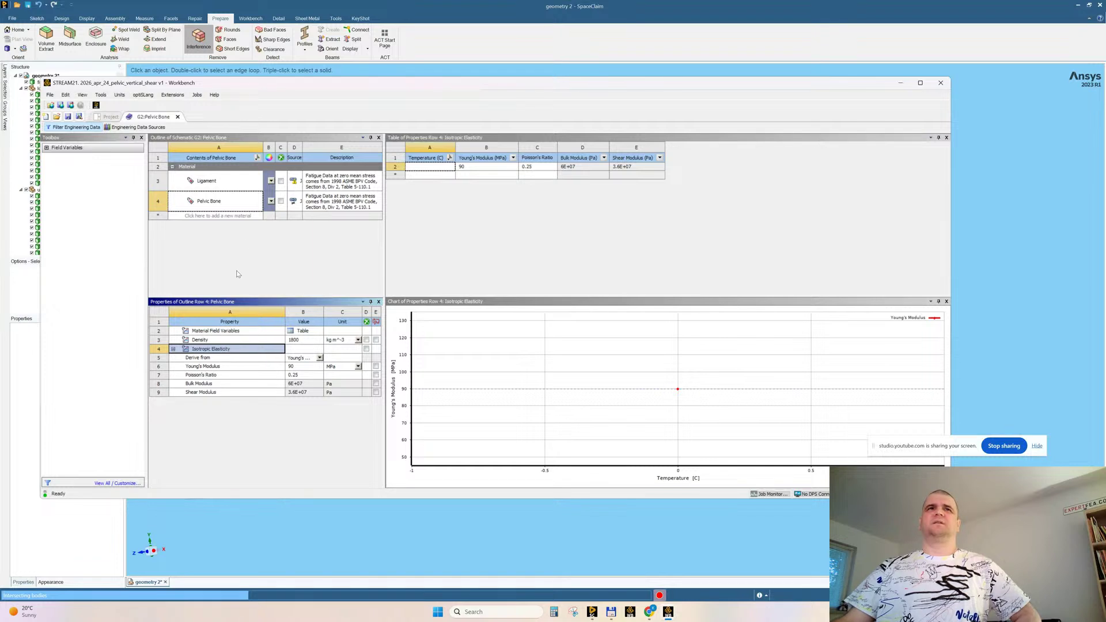
{"action": "left_click", "coordinate": [210, 202]}
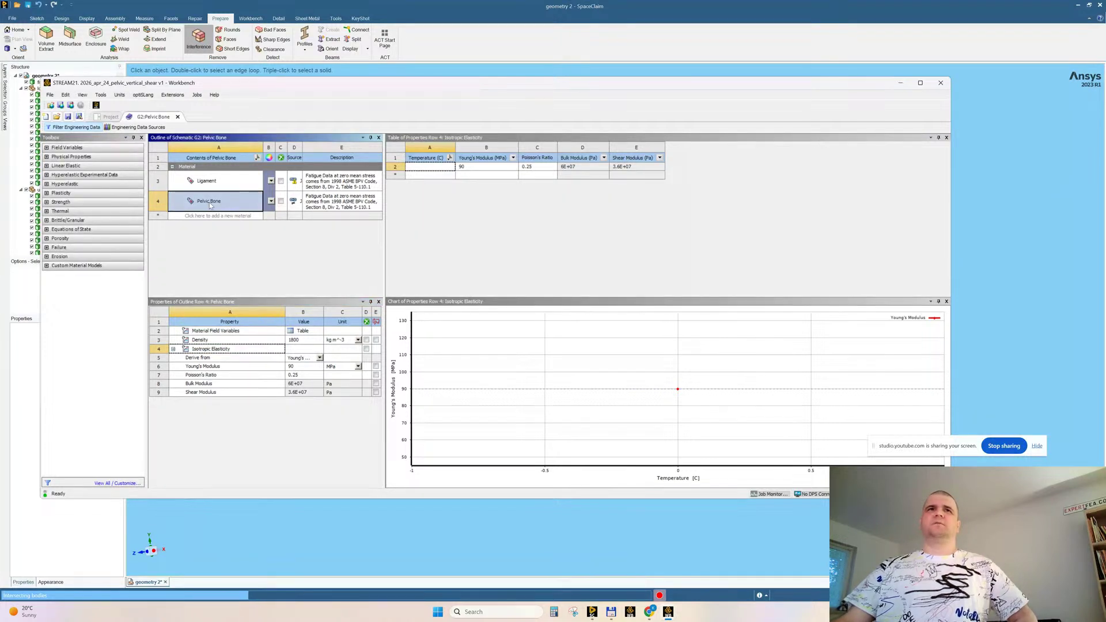
{"action": "left_click", "coordinate": [218, 183]}
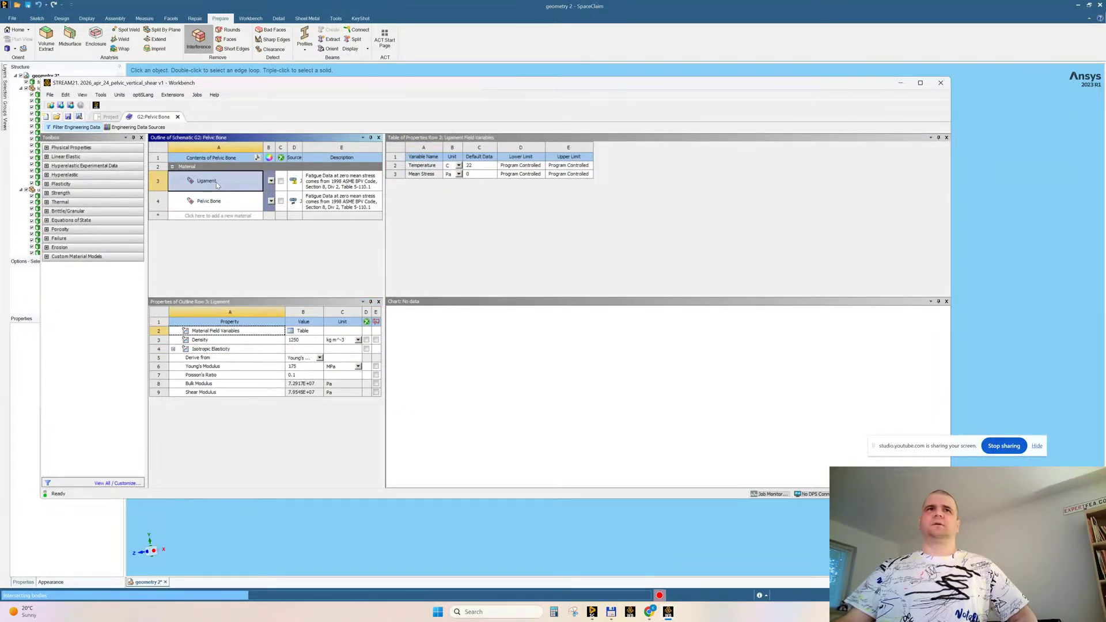
{"action": "left_click", "coordinate": [214, 204]}
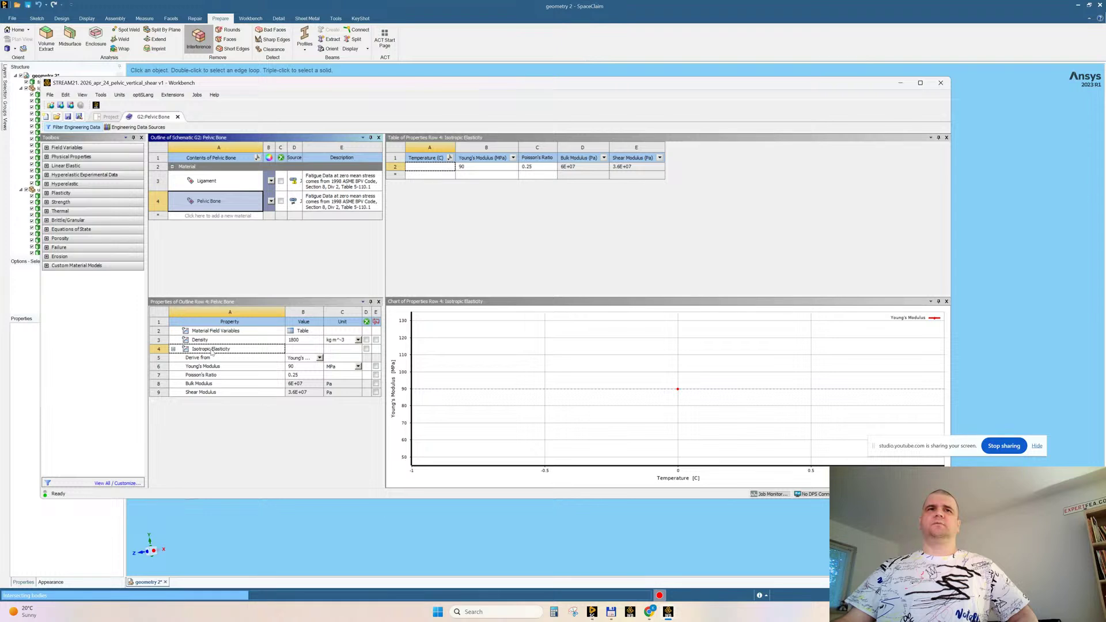
{"action": "left_click", "coordinate": [211, 350]}
{"action": "left_click", "coordinate": [214, 185]}
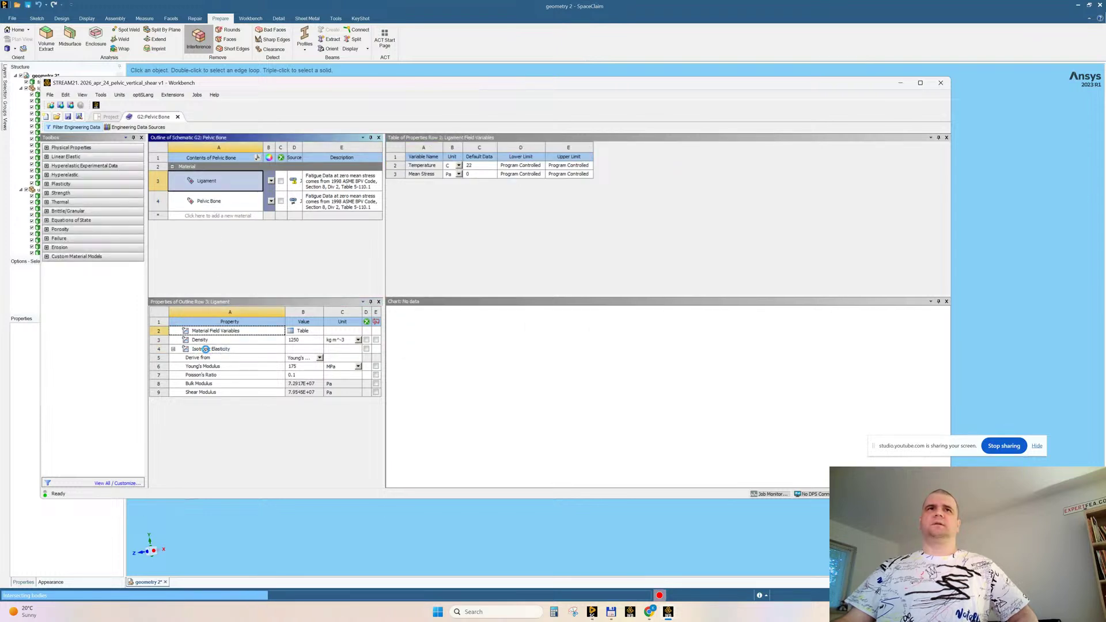
{"action": "left_click", "coordinate": [211, 350]}
{"action": "left_click", "coordinate": [211, 198]}
{"action": "left_click", "coordinate": [211, 185]}
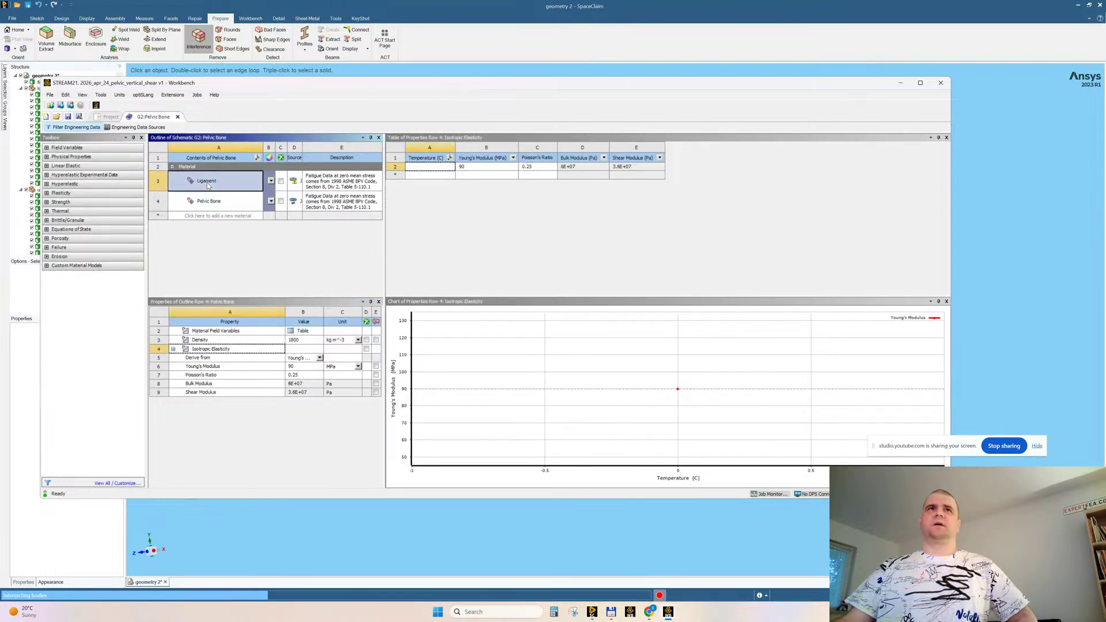
{"action": "left_click", "coordinate": [211, 198]}
{"action": "left_click", "coordinate": [205, 182]}
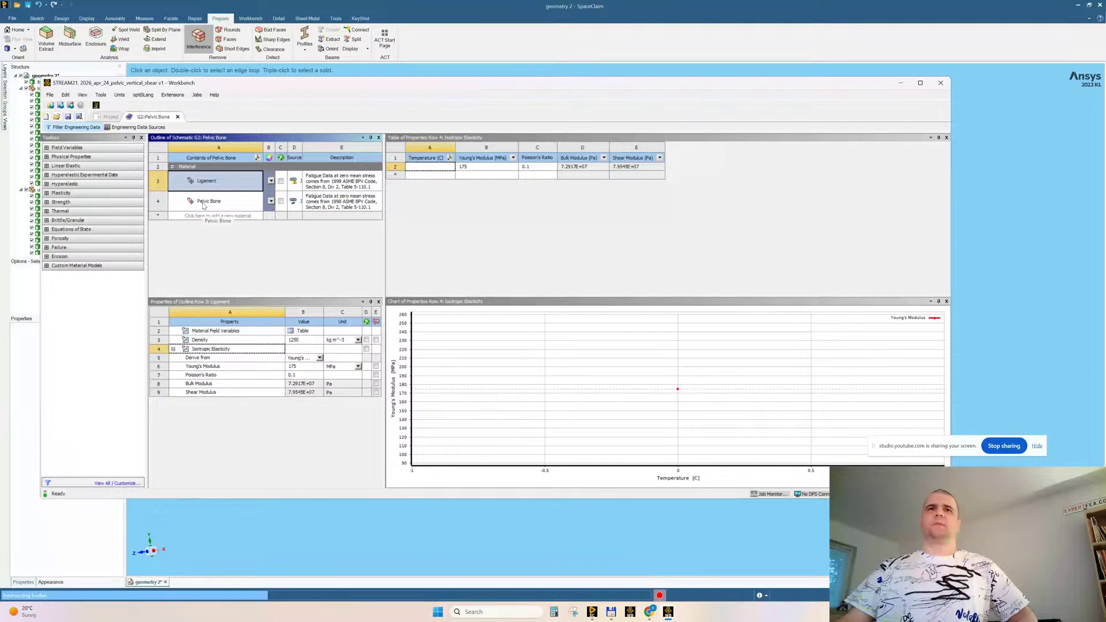
{"action": "left_click", "coordinate": [203, 203]}
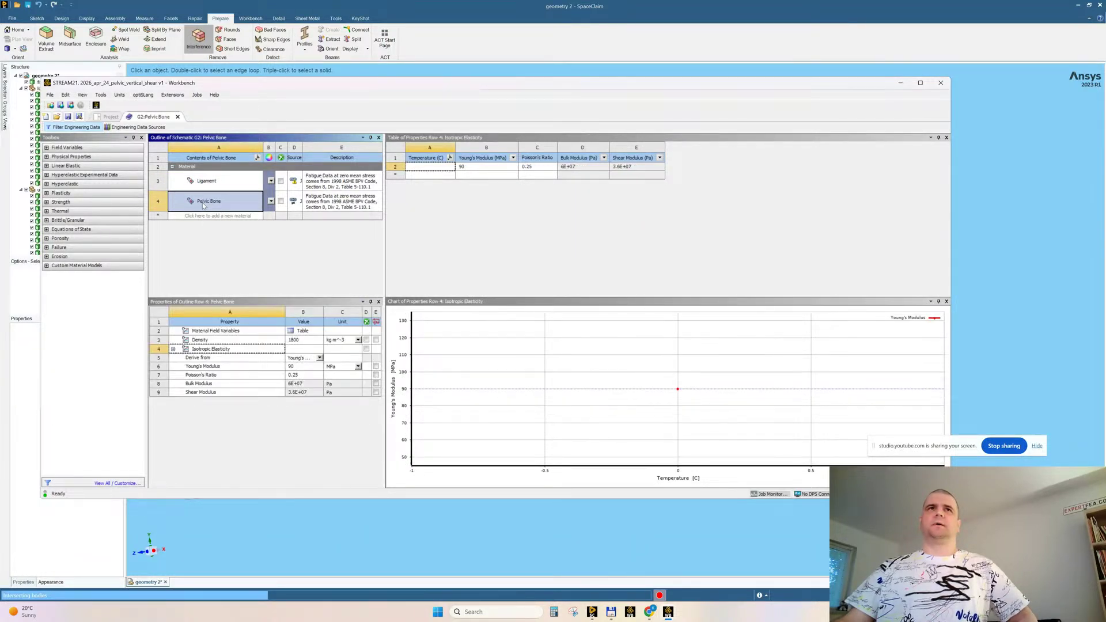
Close system G's material data, open system F's engineering data and inspect NL Bone's Bilinear Isotropic Hardening properties
{"action": "left_click", "coordinate": [178, 118]}
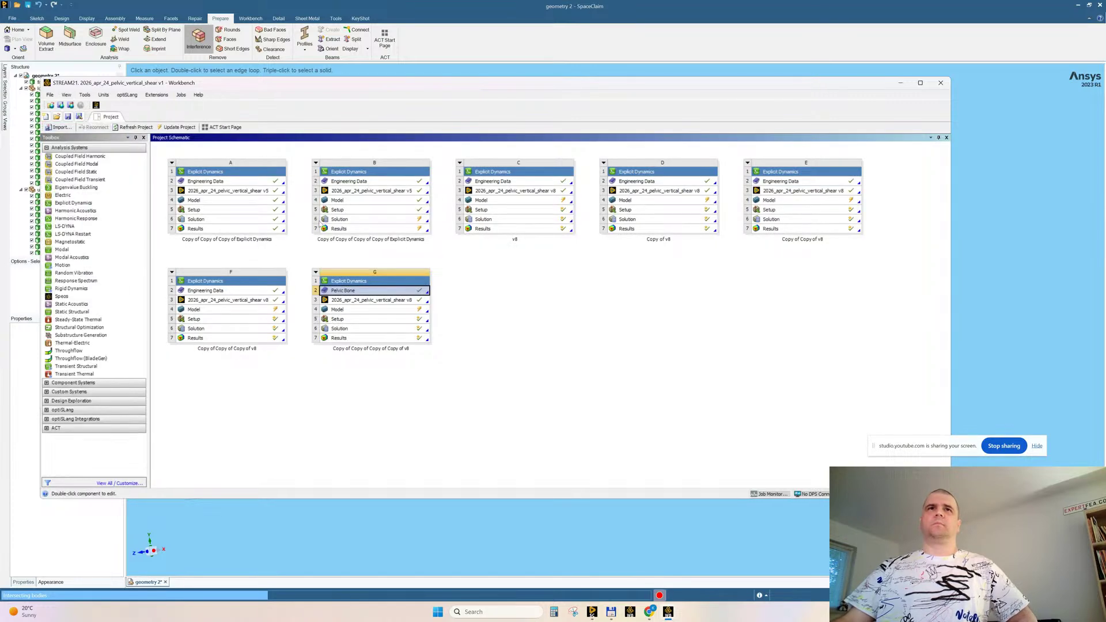
{"action": "double_click", "coordinate": [225, 291]}
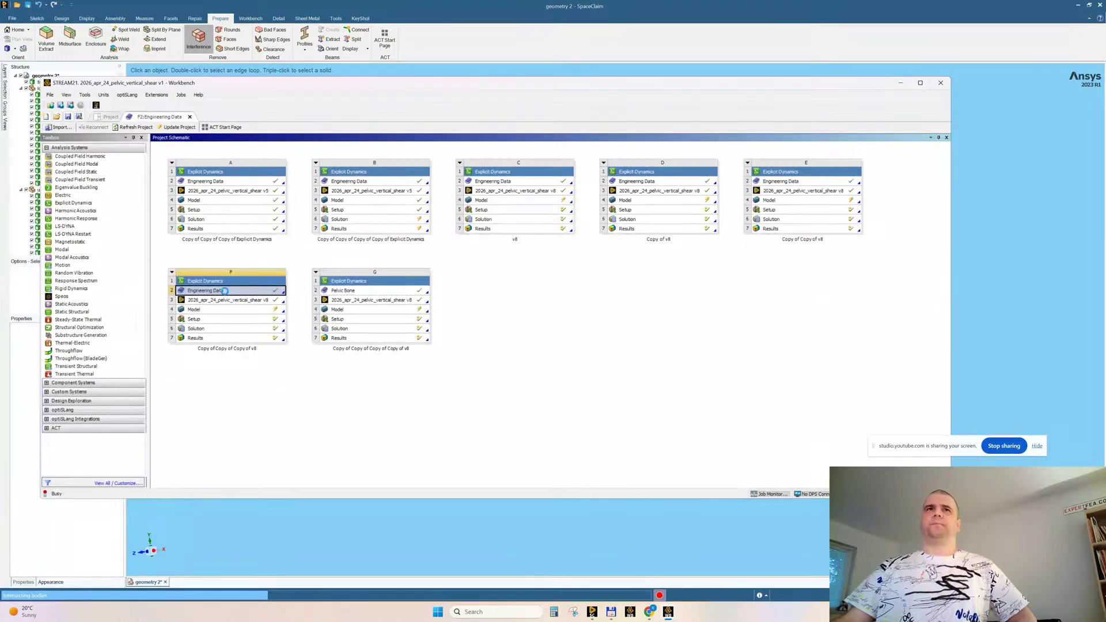
{"action": "left_click", "coordinate": [233, 195]}
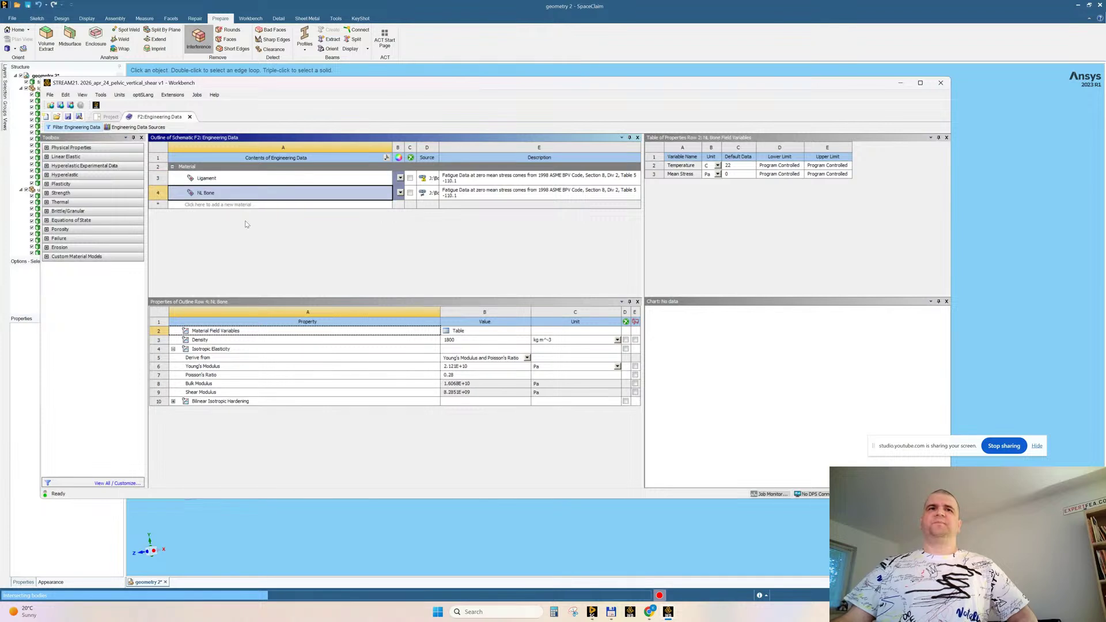
{"action": "left_click", "coordinate": [174, 402]}
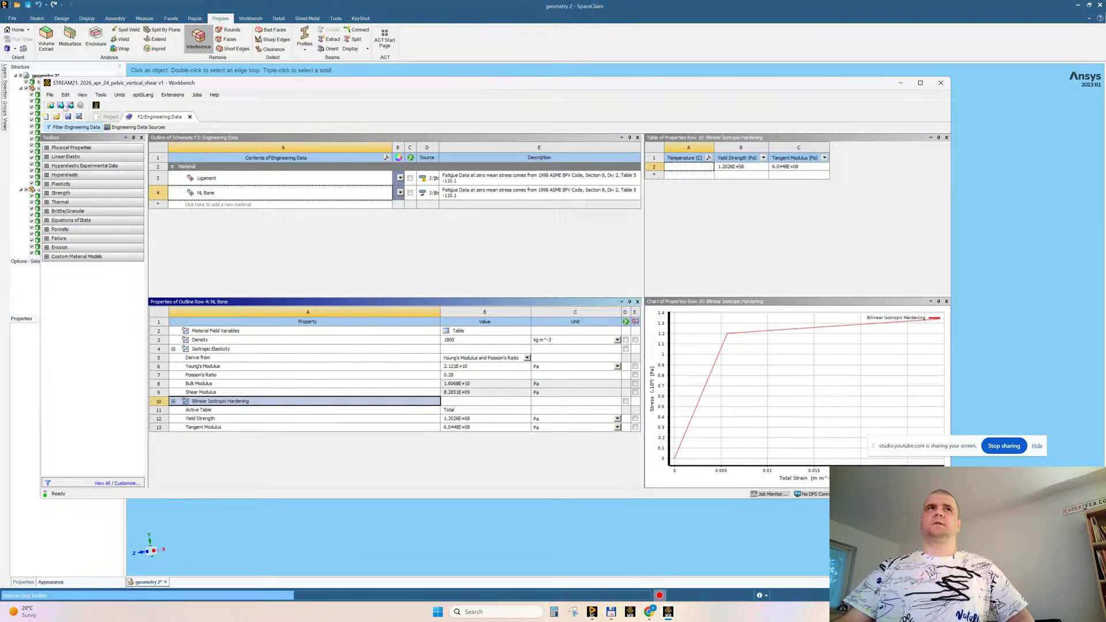
{"action": "left_click", "coordinate": [49, 95]}
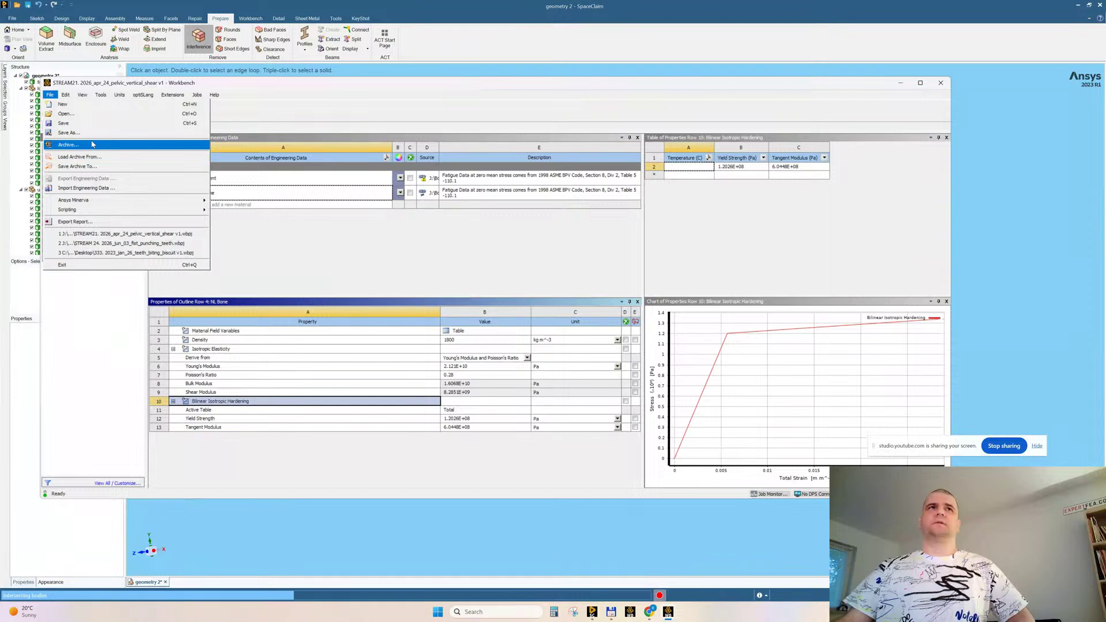
{"action": "left_click", "coordinate": [189, 192]}
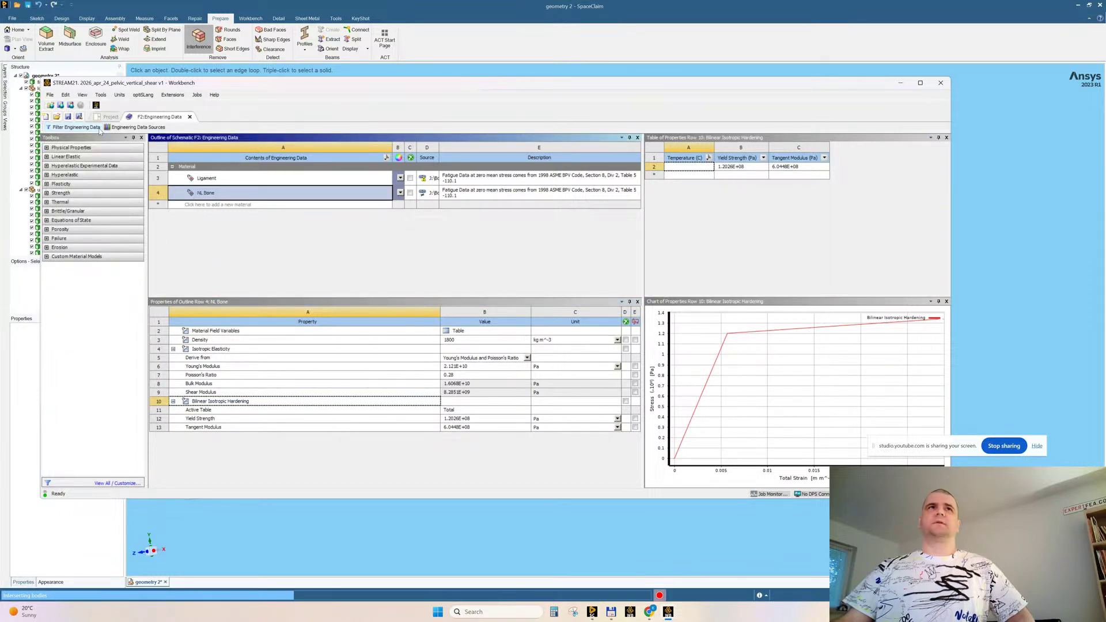
{"action": "left_click", "coordinate": [49, 95]}
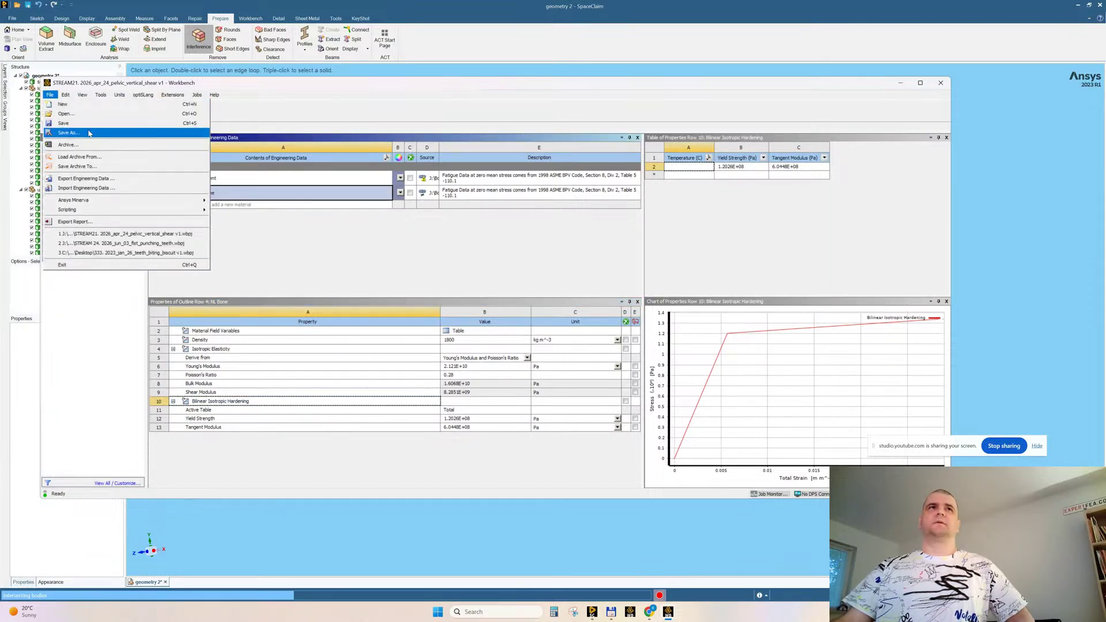
{"action": "left_click", "coordinate": [87, 179]}
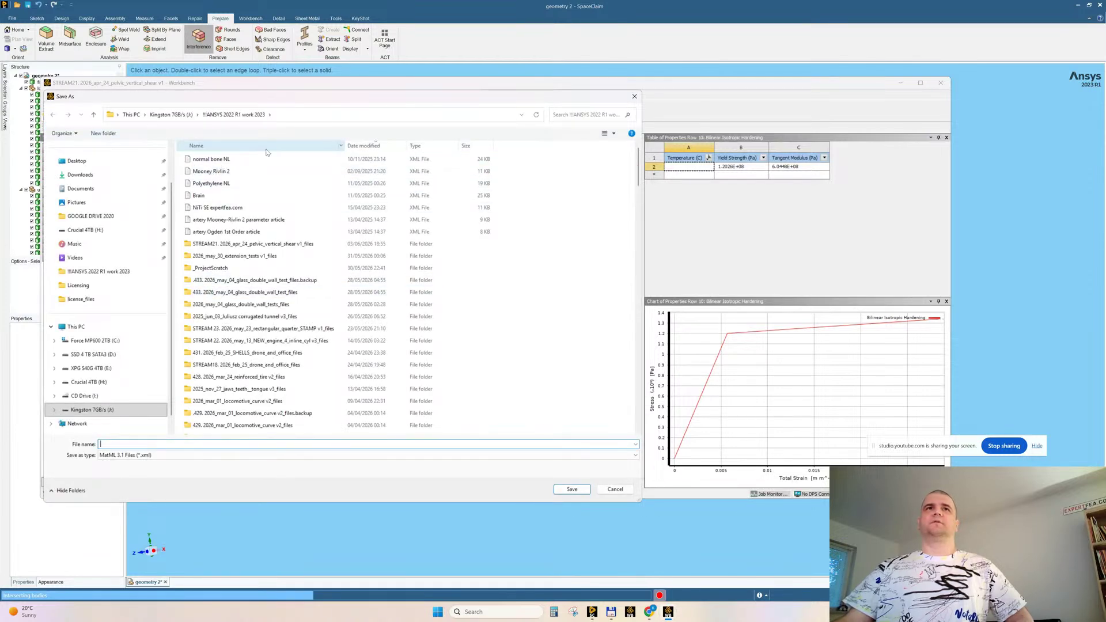
{"action": "left_click", "coordinate": [635, 96]}
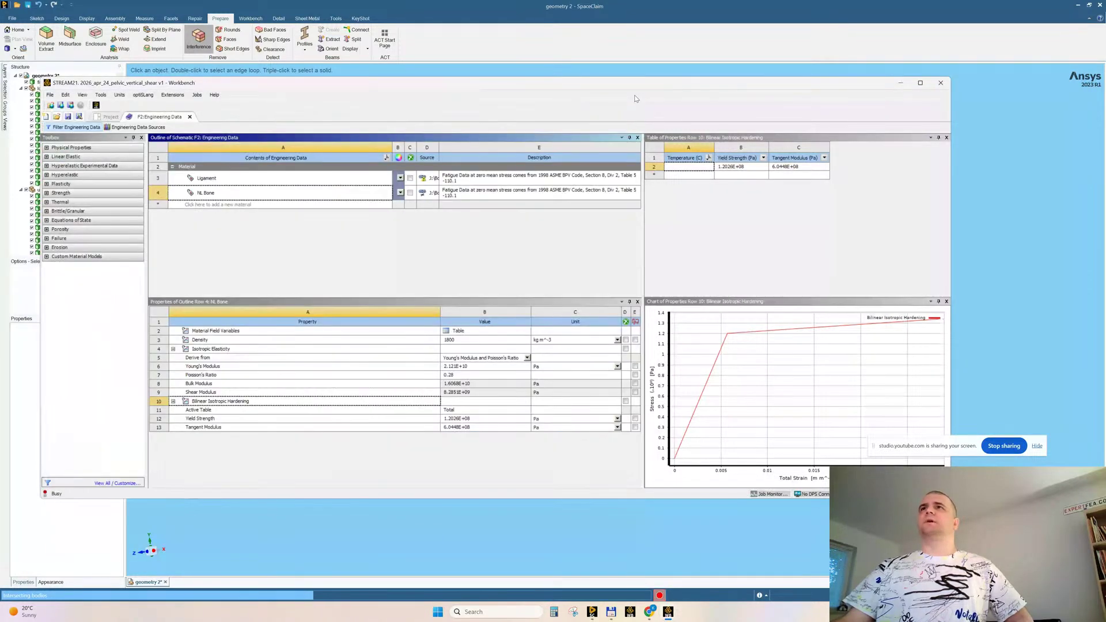
Close the pelvic Workbench project, switch to Chrome's "mandible" Google search and change it to AI Mode
{"action": "left_click", "coordinate": [941, 83]}
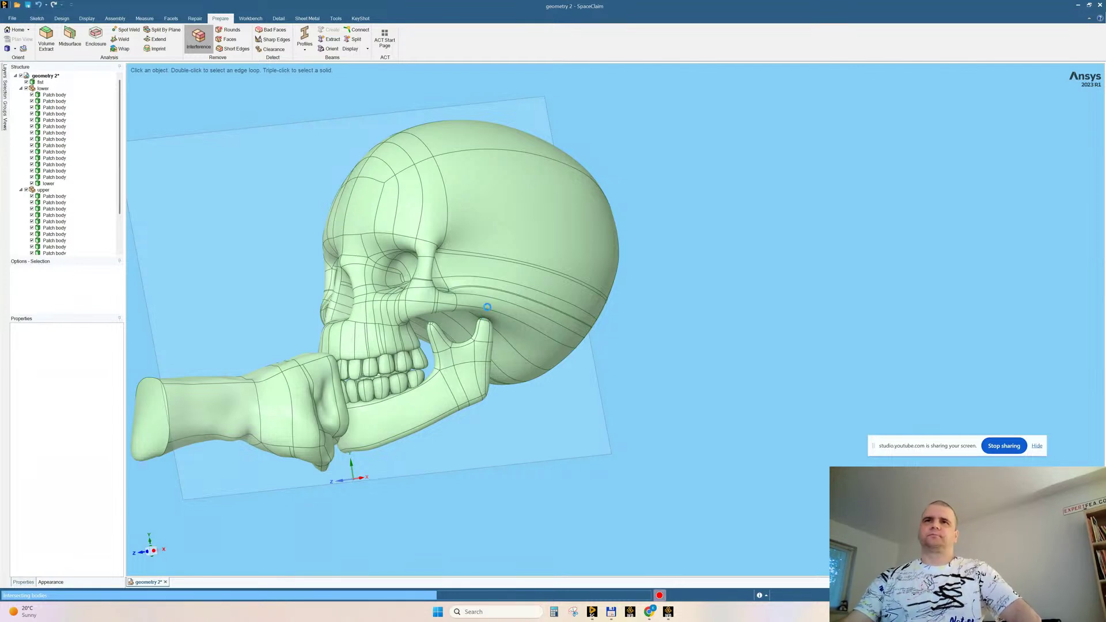
{"action": "mouse_move", "coordinate": [650, 614]}
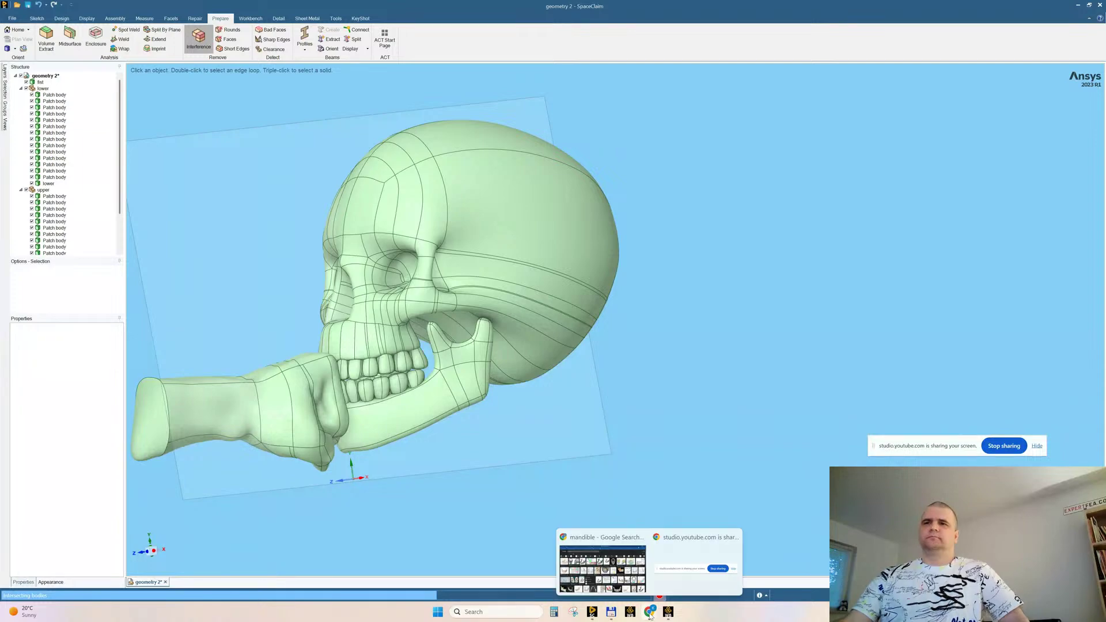
{"action": "left_click", "coordinate": [602, 559]}
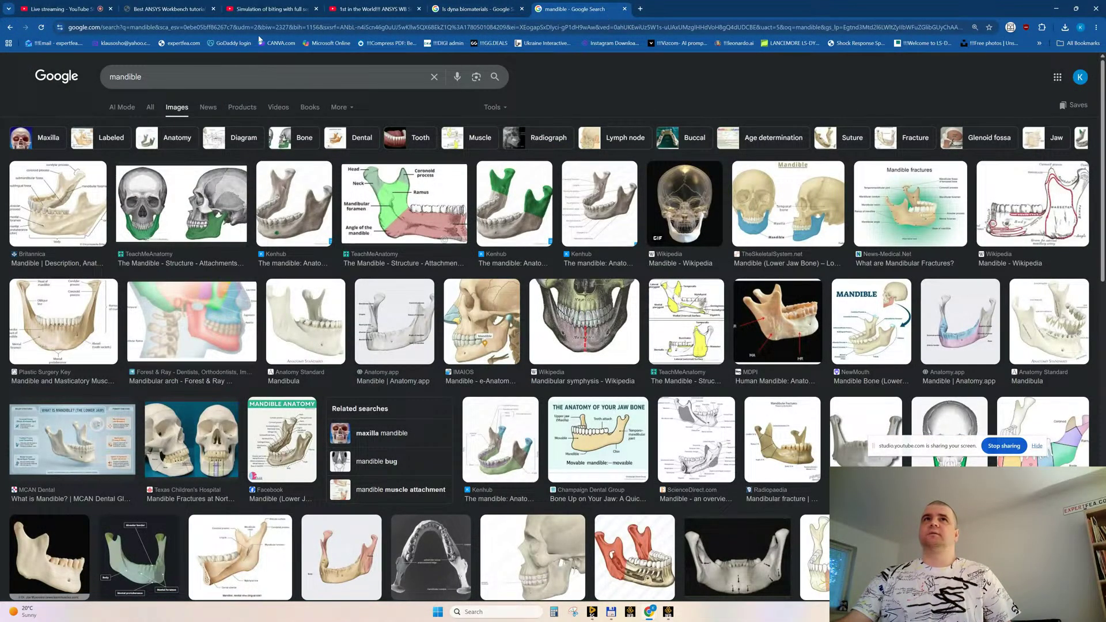
{"action": "left_click", "coordinate": [123, 107]}
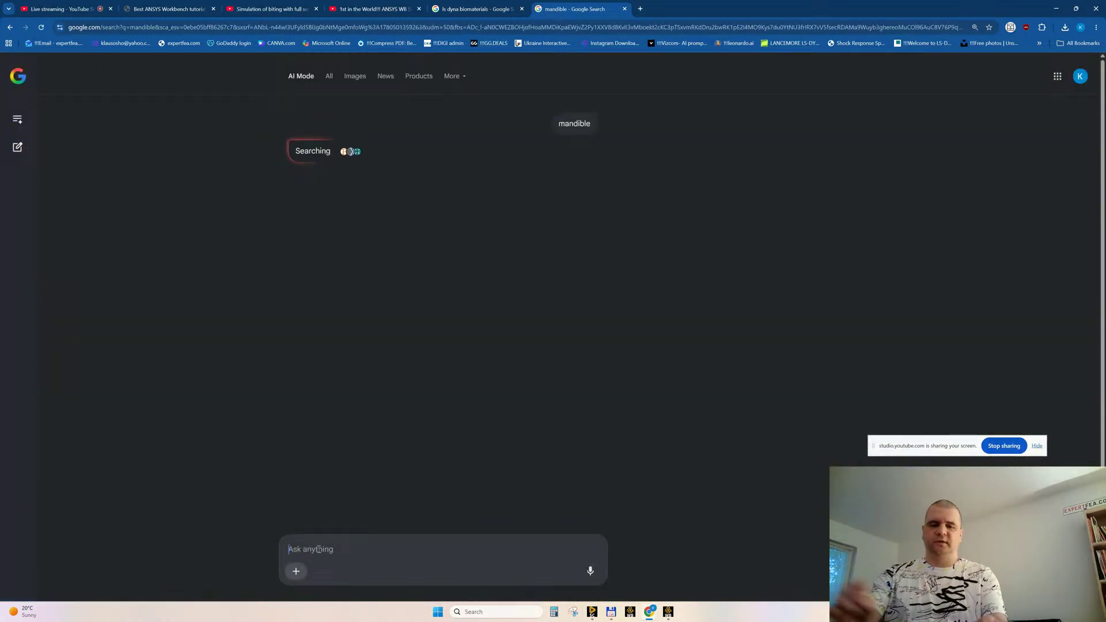
Ask Google AI Mode "Average breaking stress of ligament?"
{"action": "type", "text": "Average "}
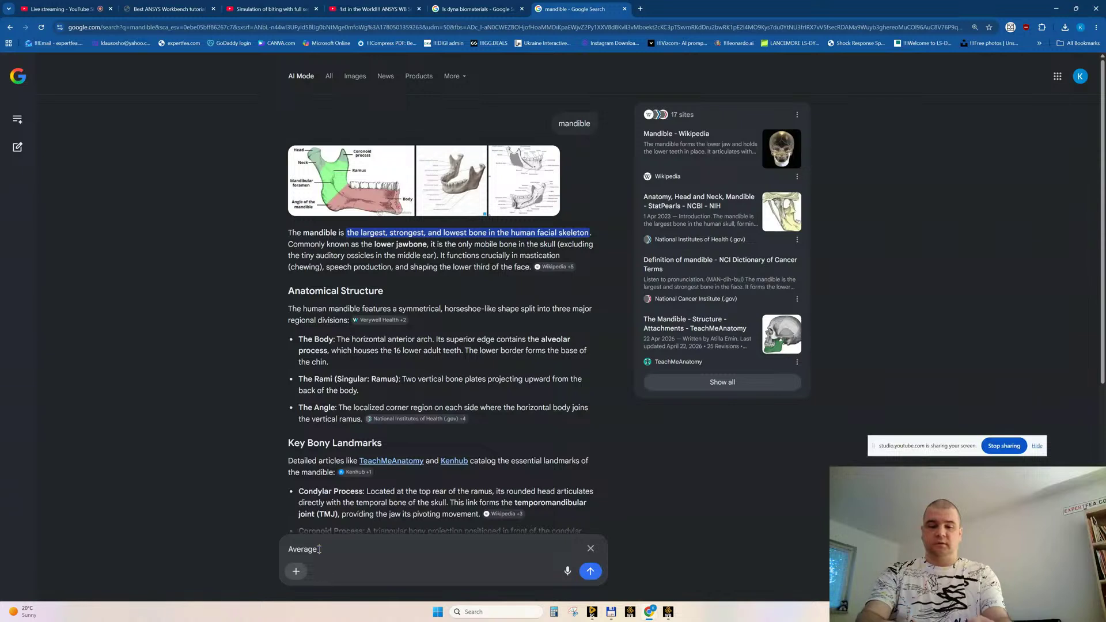
{"action": "type", "text": "br"}
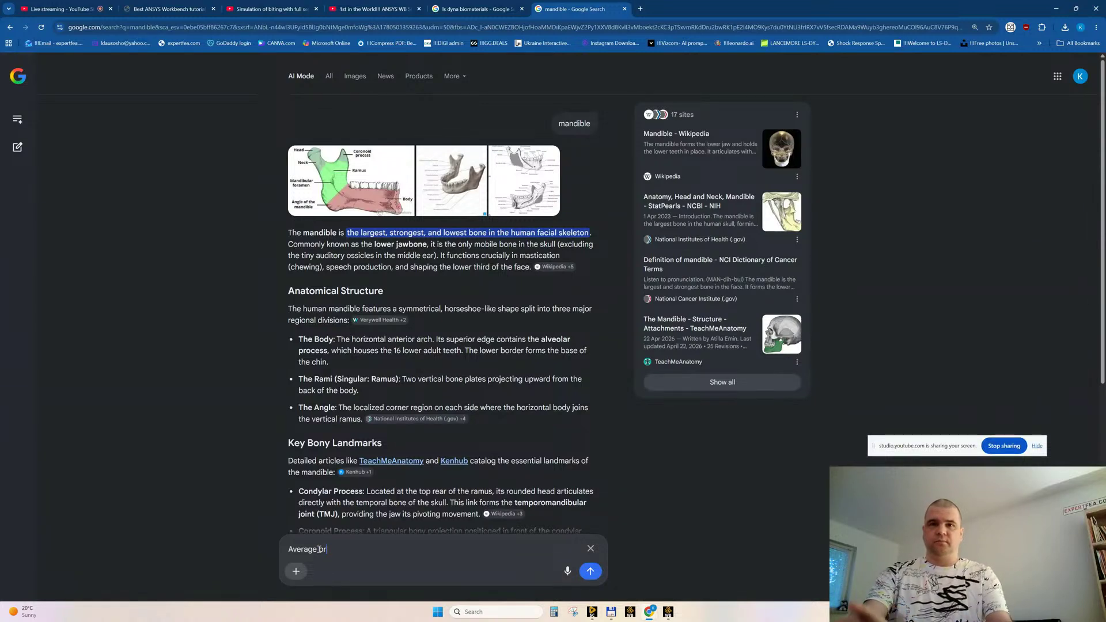
{"action": "type", "text": "ea"}
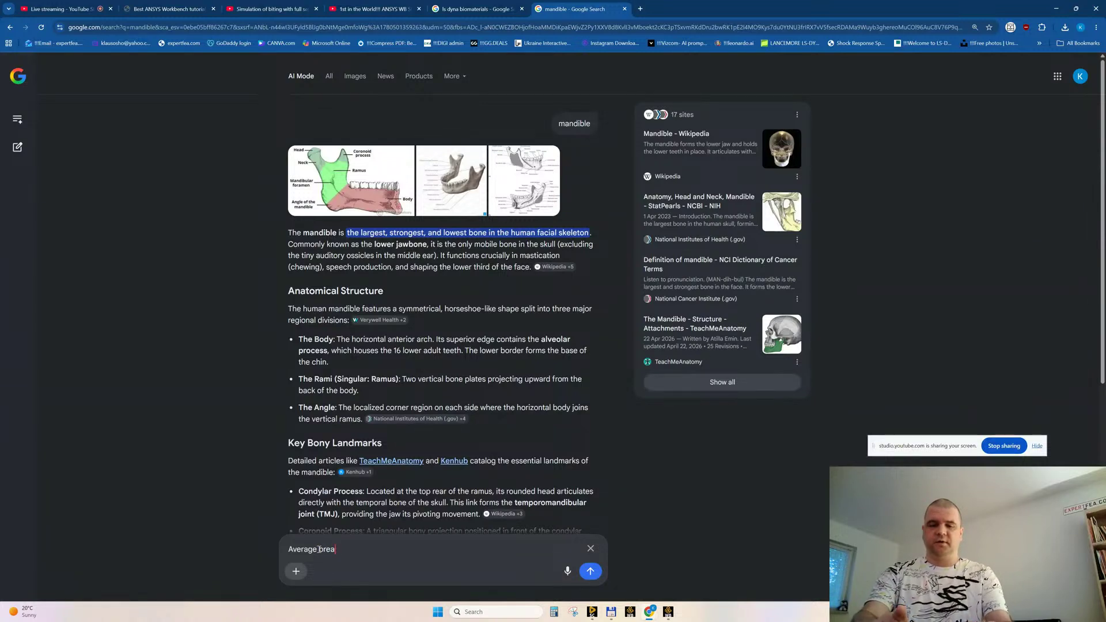
{"action": "type", "text": "aking "}
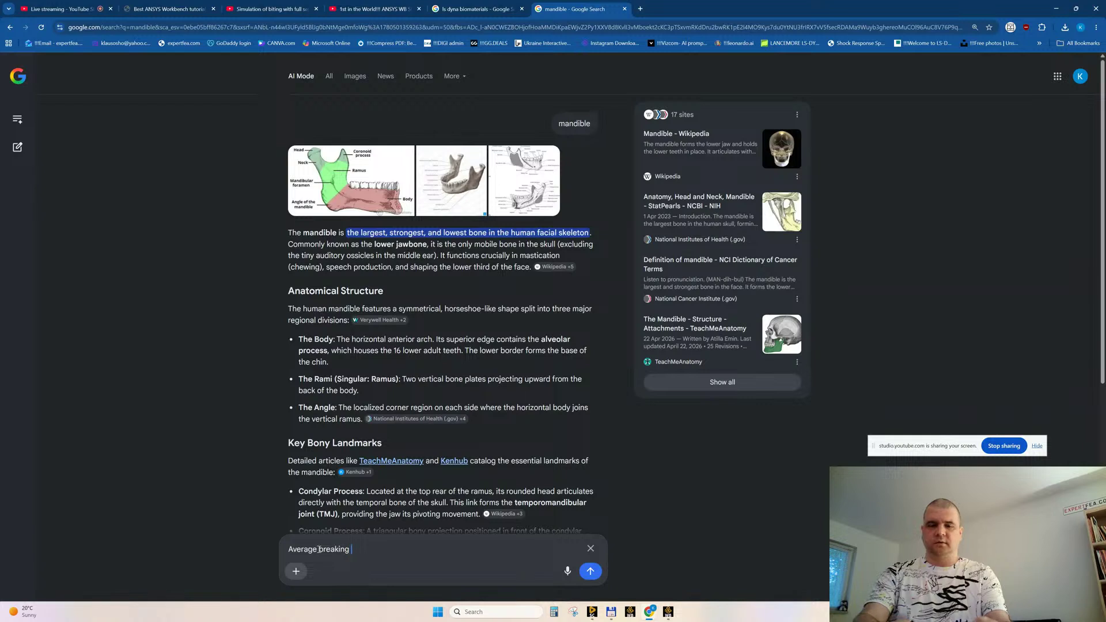
{"action": "type", "text": "stress o"}
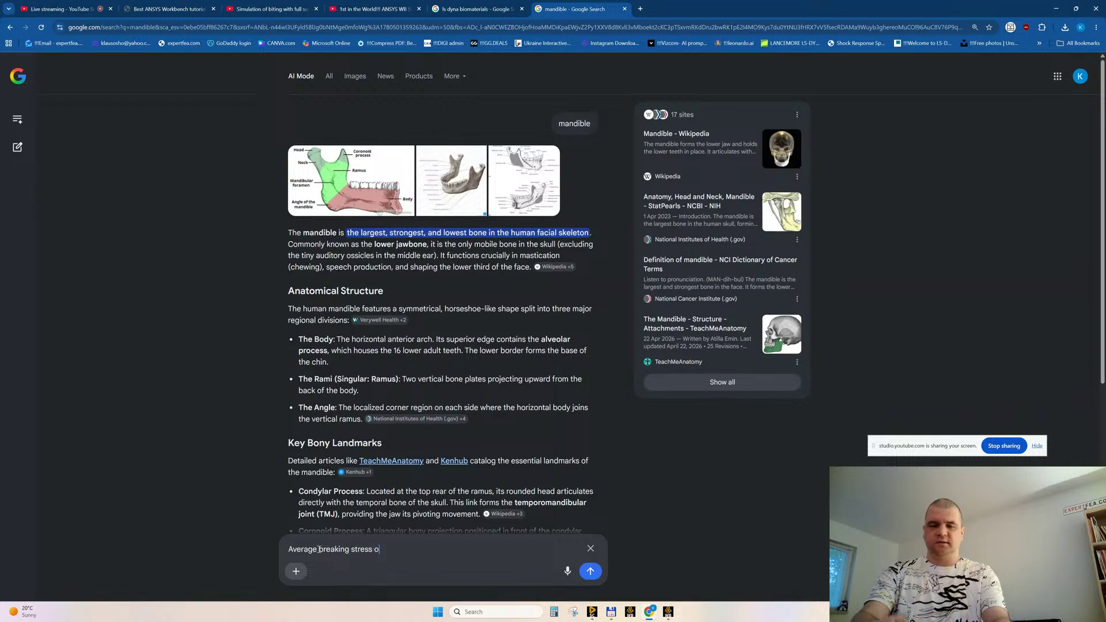
{"action": "type", "text": "f bone"}
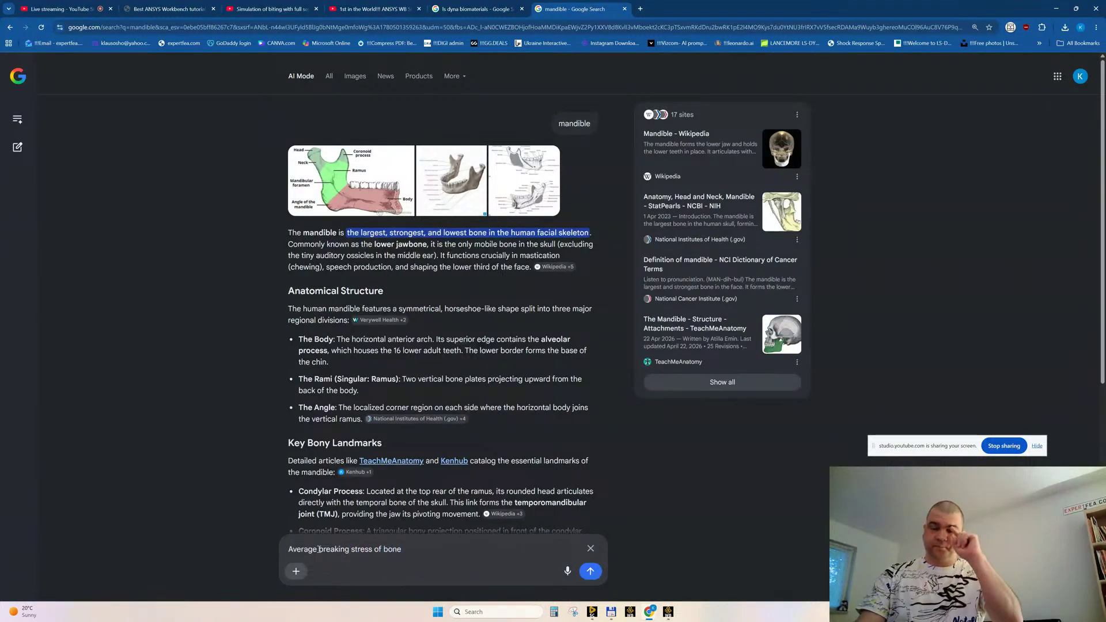
{"action": "key", "text": "BackSpace"}
{"action": "key", "text": "BackSpace"}
{"action": "key", "text": "BackSpace"}
{"action": "key", "text": "BackSpace"}
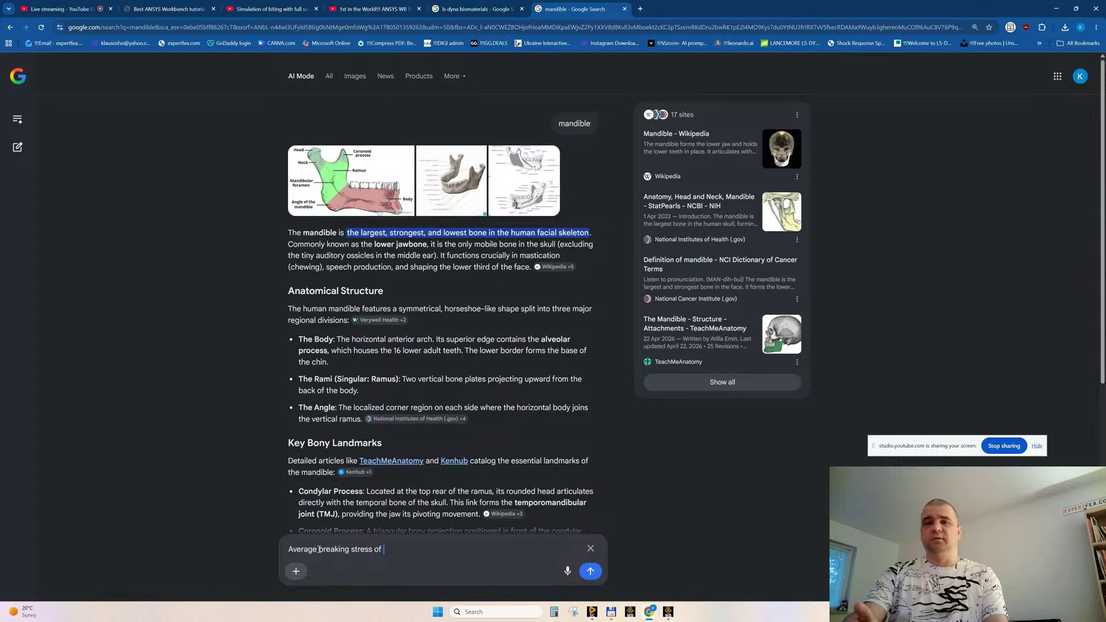
{"action": "type", "text": "ligament"}
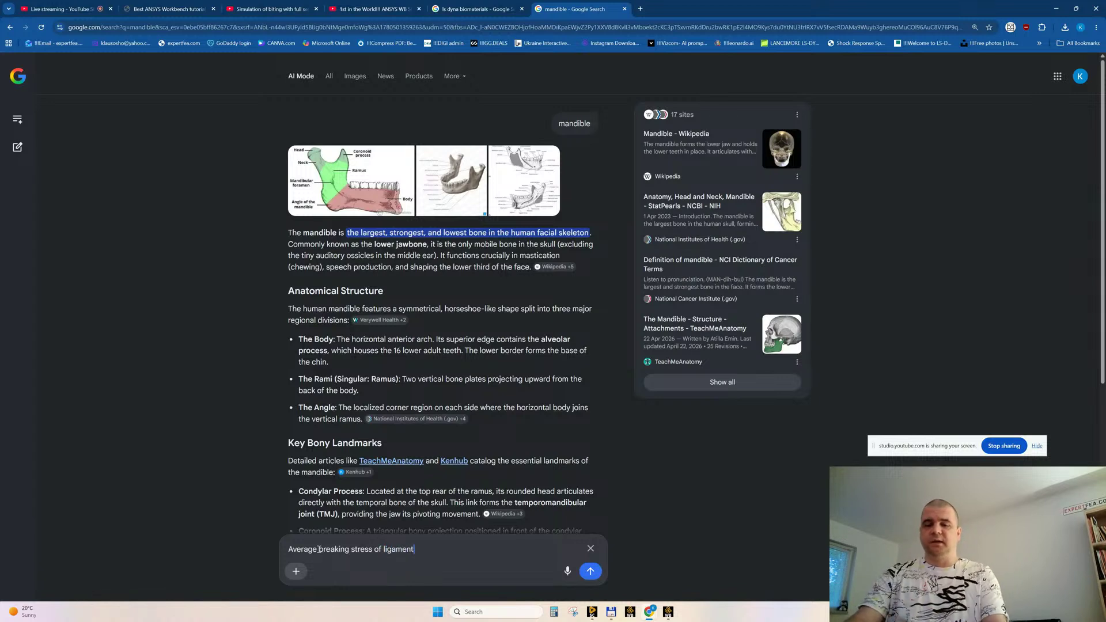
{"action": "type", "text": "?"}
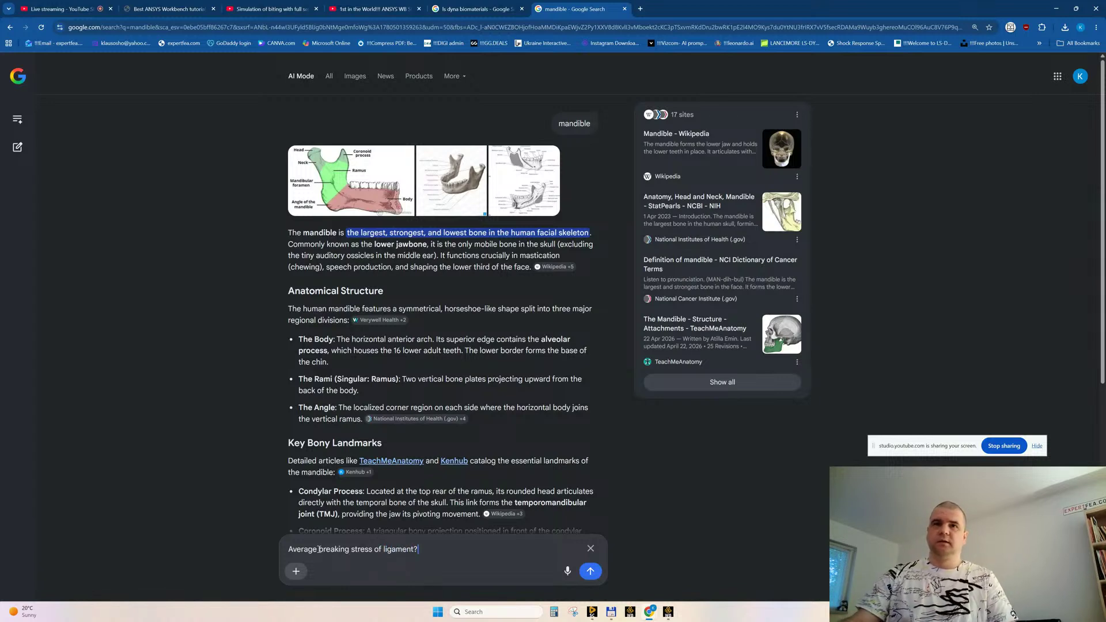
{"action": "key", "text": "Return"}
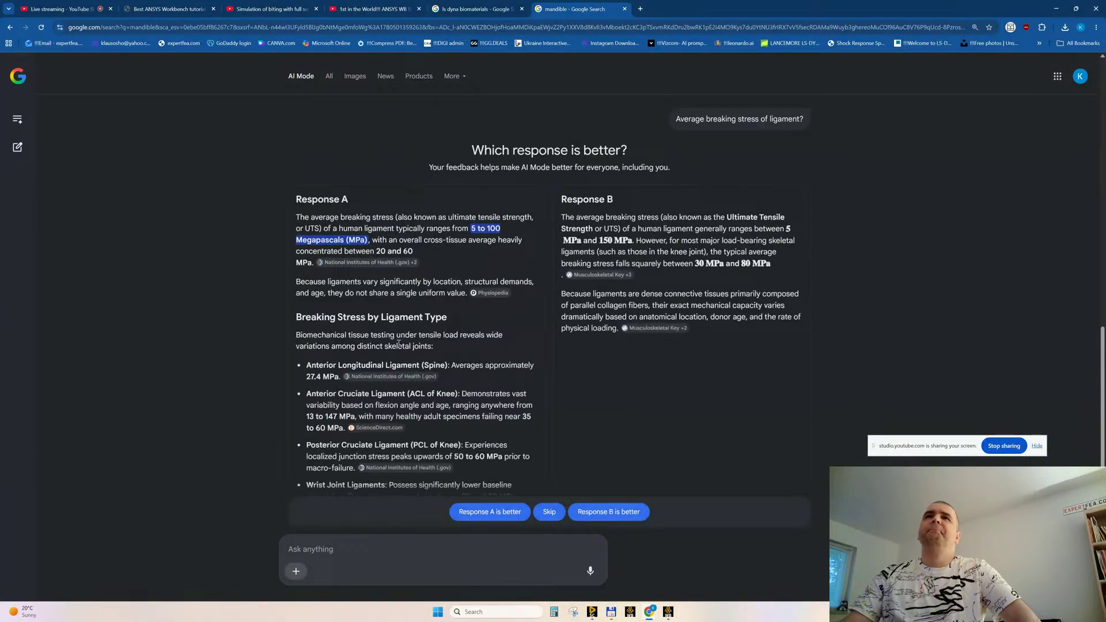
Read the typical ligament breaking stress ranges in Response A and Response B, highlighting the relevant values
{"action": "scroll", "coordinate": [399, 198], "scroll_direction": "down", "scroll_amount": 1}
{"action": "left_click_drag", "start_coordinate": [368, 197], "coordinate": [470, 185]}
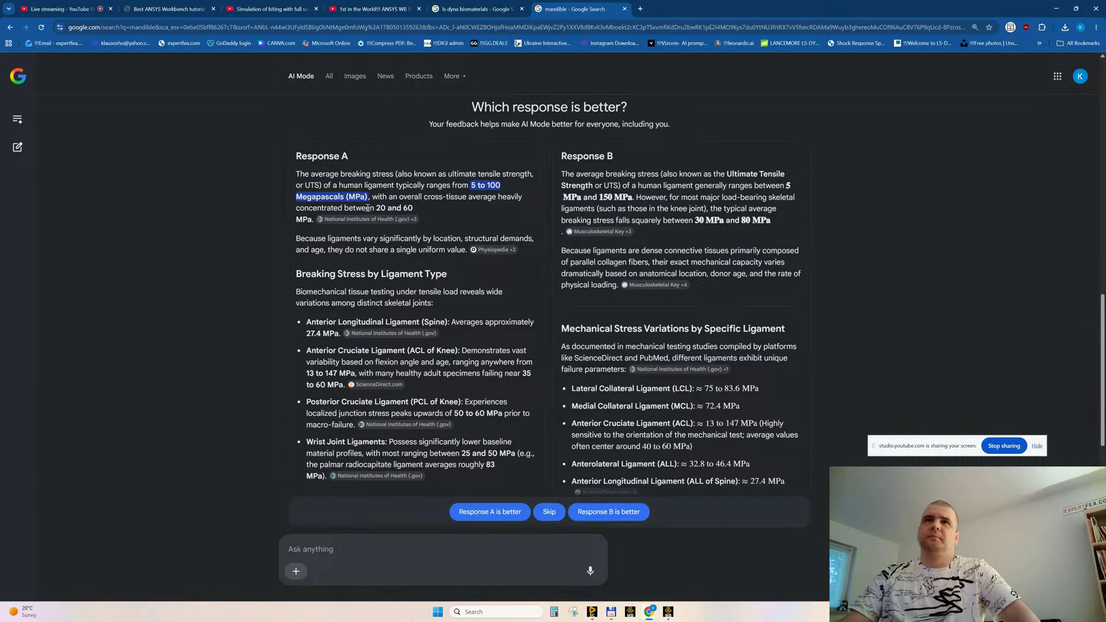
{"action": "left_click_drag", "start_coordinate": [367, 208], "coordinate": [411, 209]}
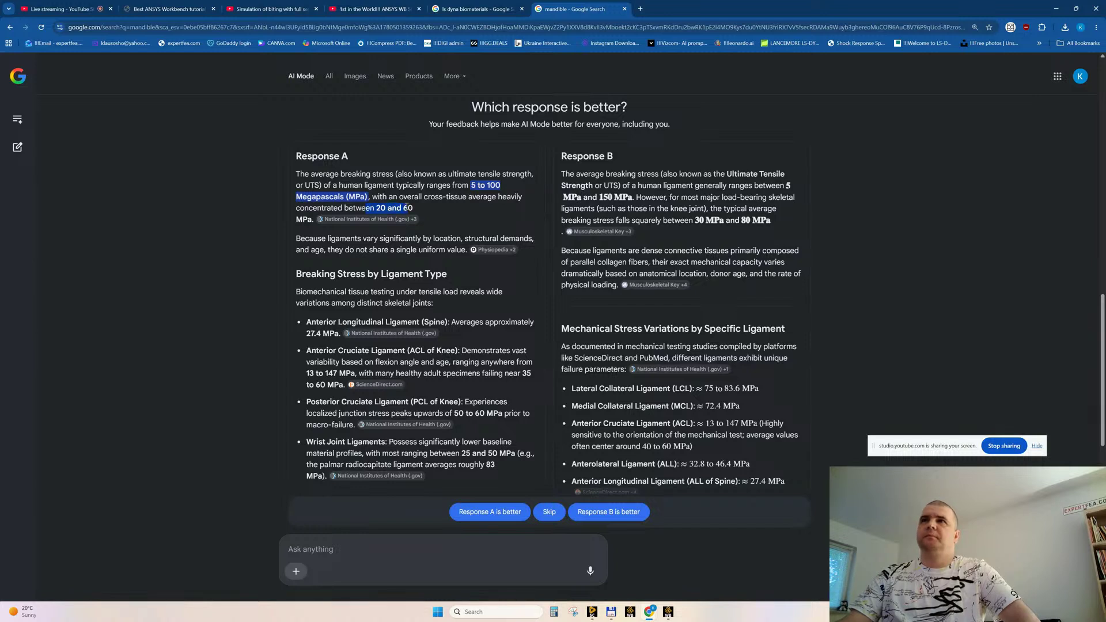
{"action": "left_click", "coordinate": [687, 205]}
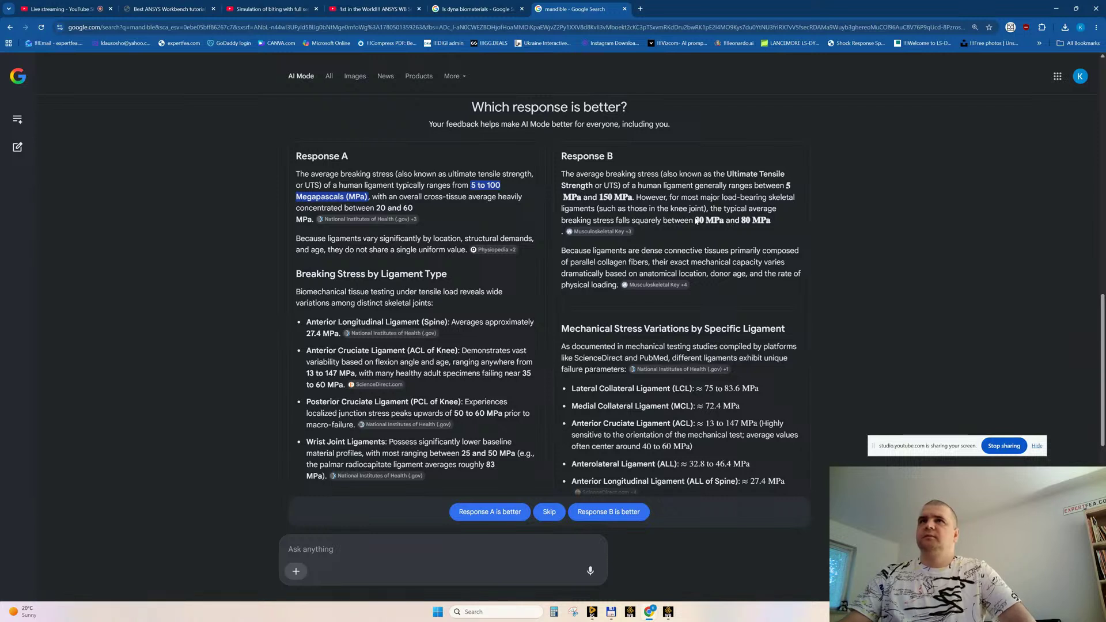
{"action": "left_click_drag", "start_coordinate": [695, 220], "coordinate": [721, 224]}
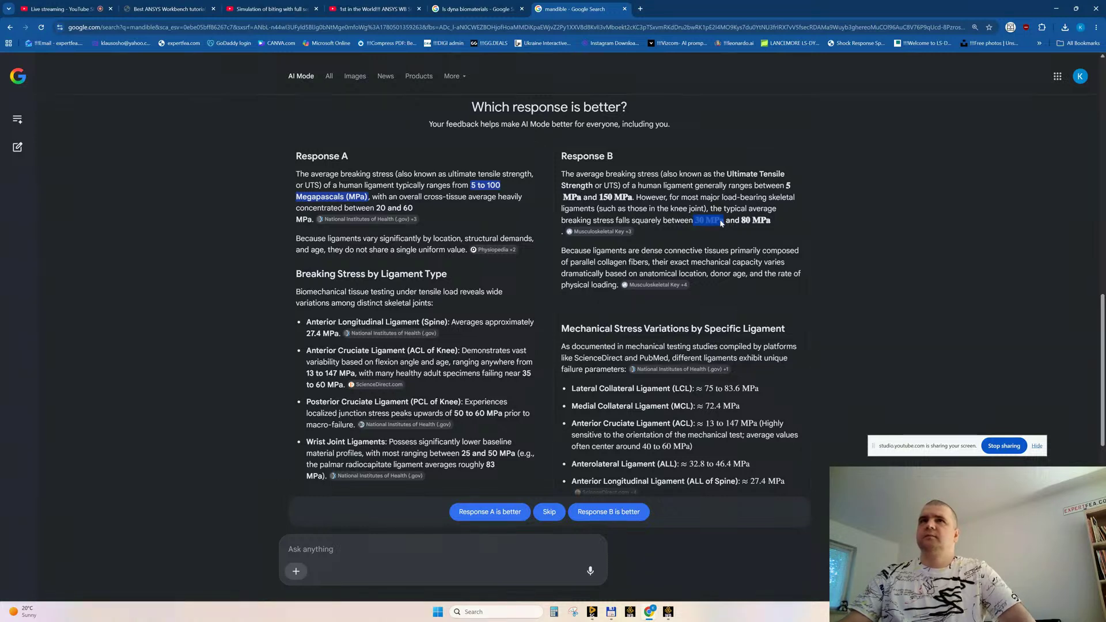
Leave the ligament search in Chrome, switch to Workbench and add an Explicit Dynamics system beside system A in the project schematic
{"action": "left_click", "coordinate": [692, 222]}
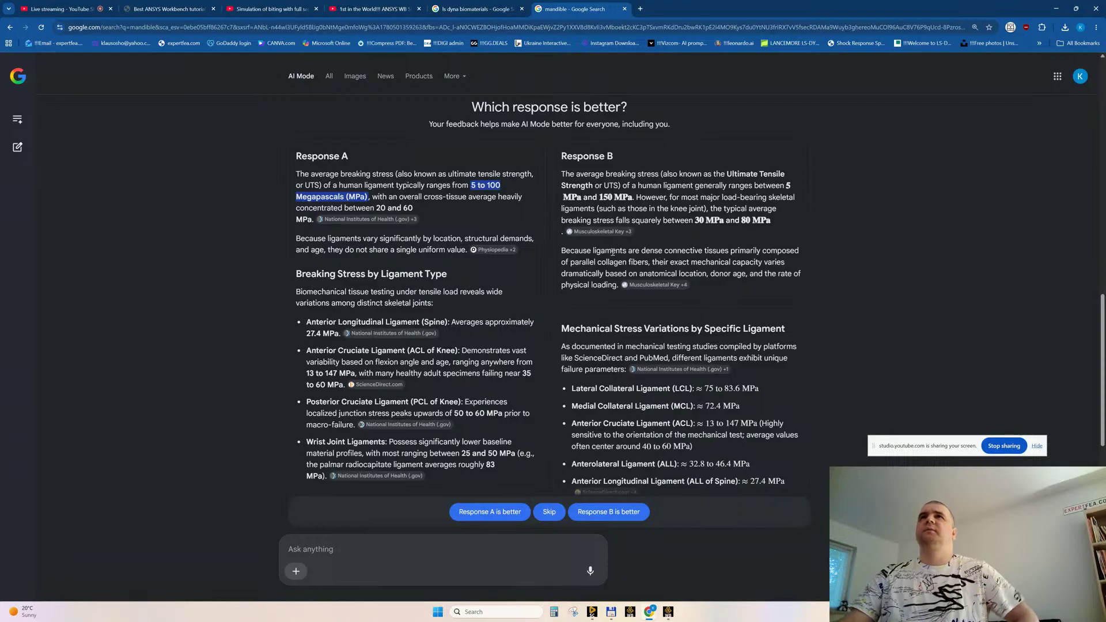
{"action": "left_click", "coordinate": [1056, 8]}
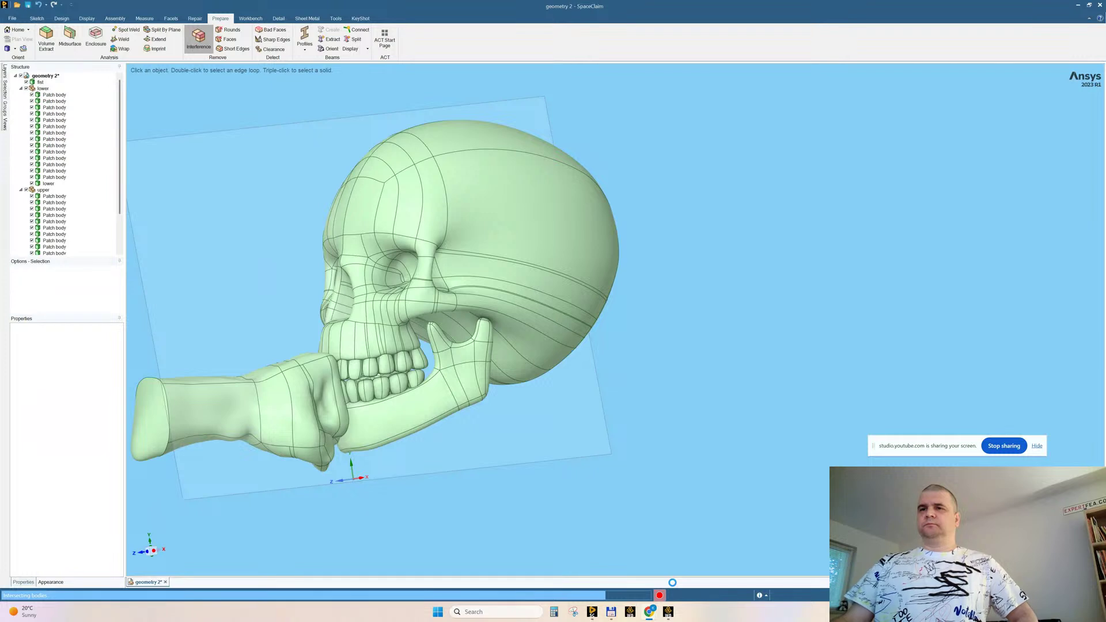
{"action": "left_click", "coordinate": [669, 614]}
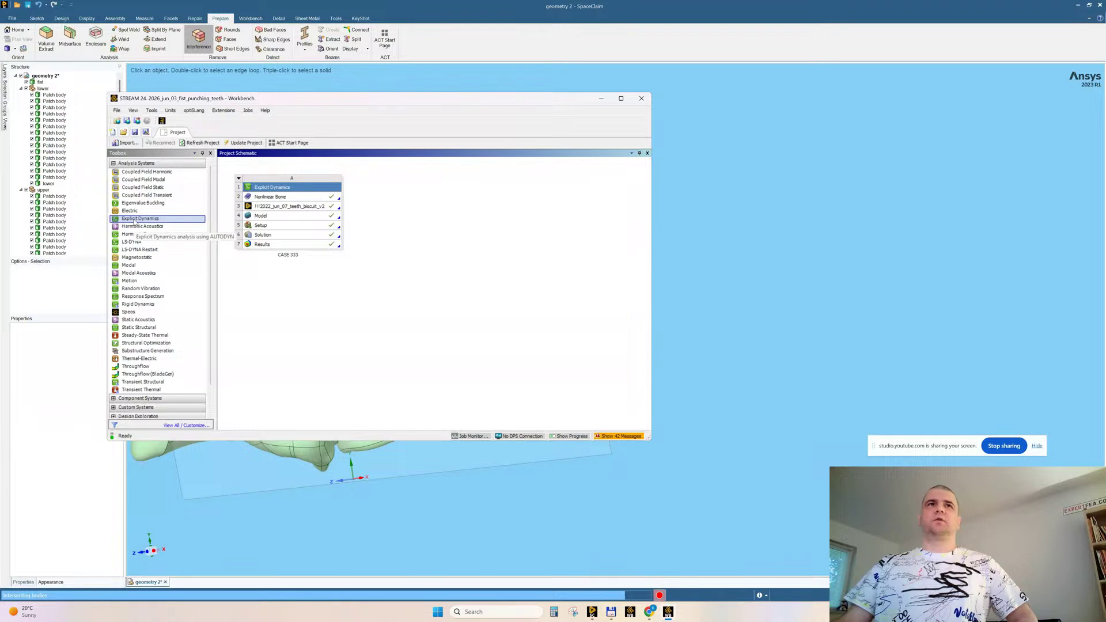
{"action": "left_click_drag", "start_coordinate": [134, 221], "coordinate": [403, 205]}
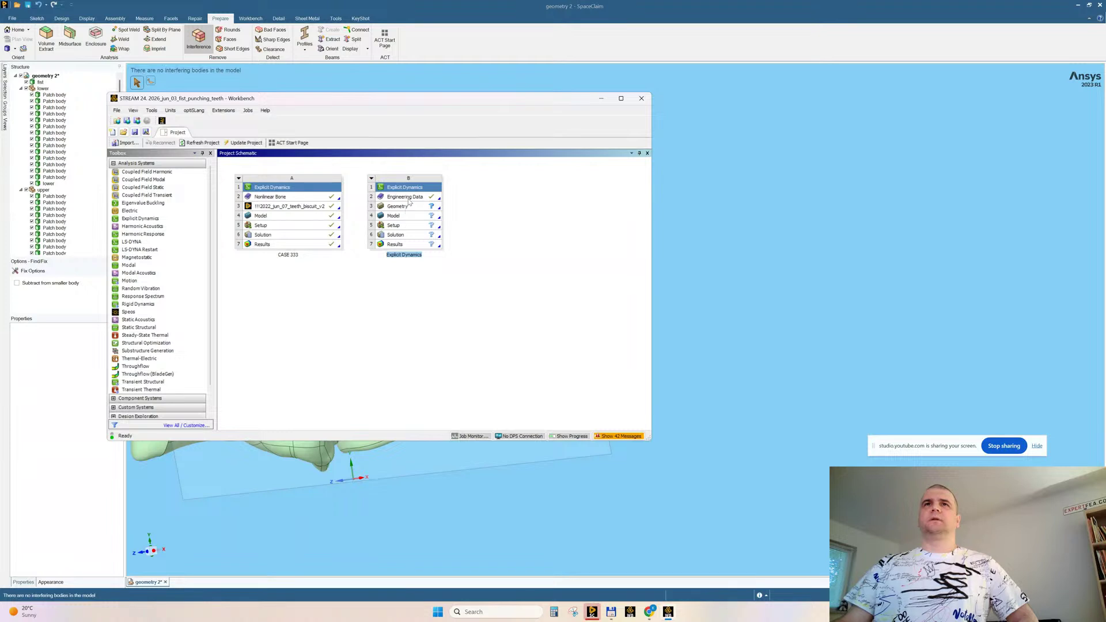
Open the engineering data of system B and delete the Structural Steel material
{"action": "double_click", "coordinate": [406, 198]}
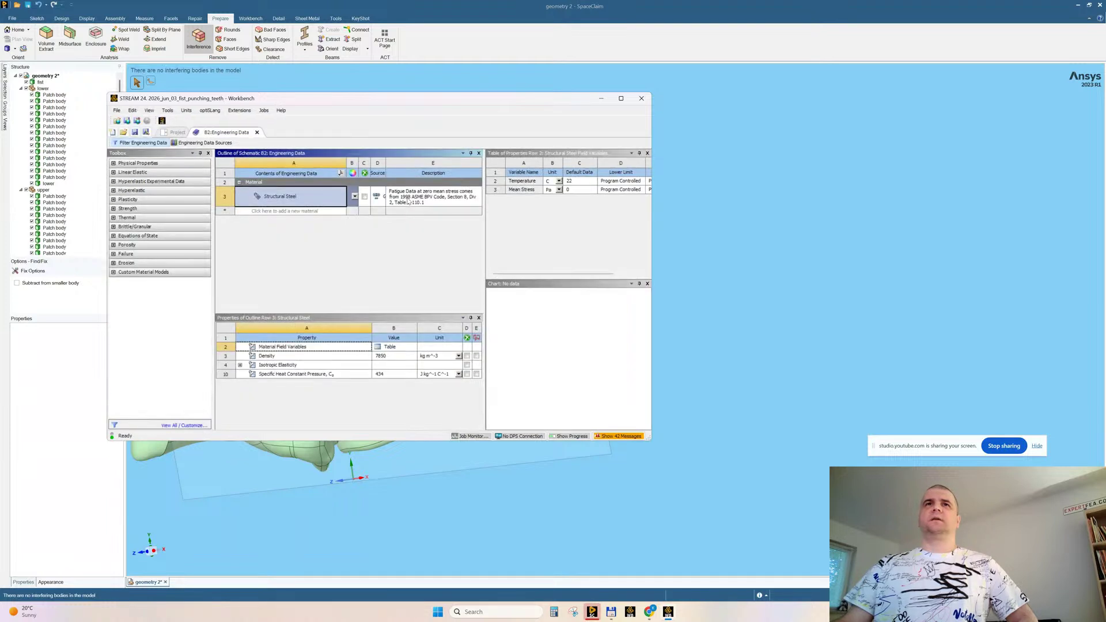
{"action": "right_click", "coordinate": [268, 199]}
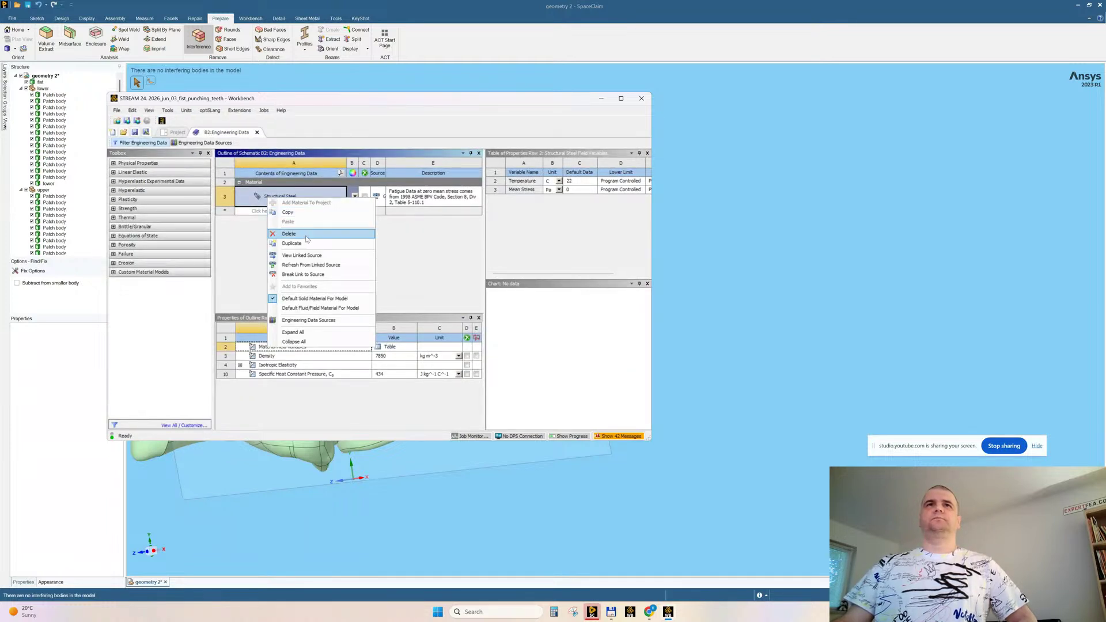
{"action": "left_click", "coordinate": [308, 239]}
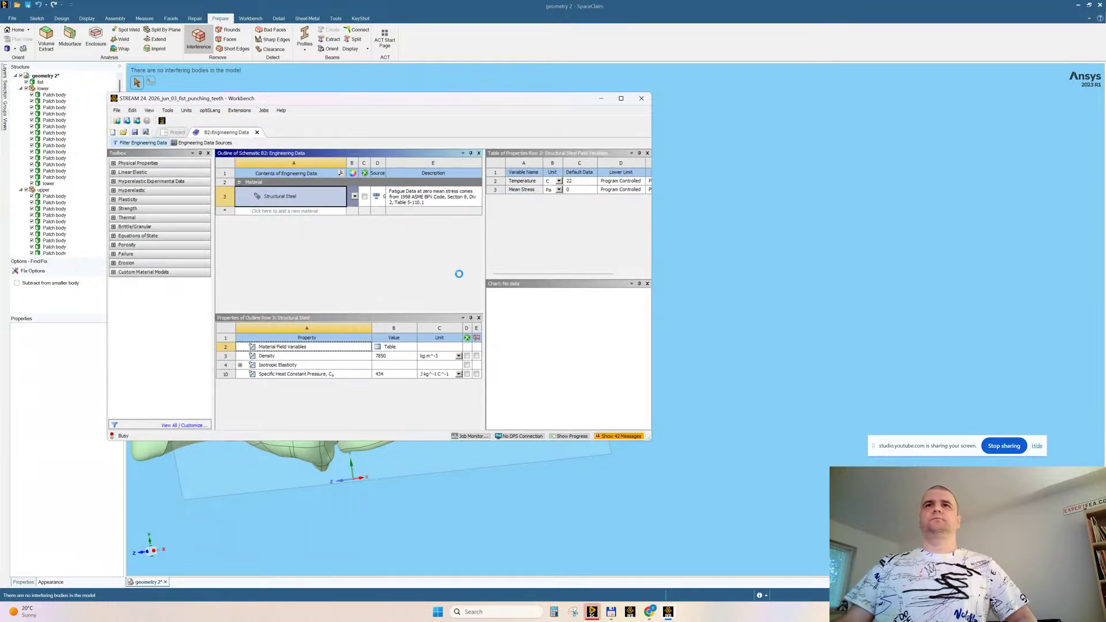
Import the "normal bone NL" material file into system B's engineering data and close the engineering data
{"action": "left_click", "coordinate": [116, 110]}
{"action": "left_click", "coordinate": [153, 203]}
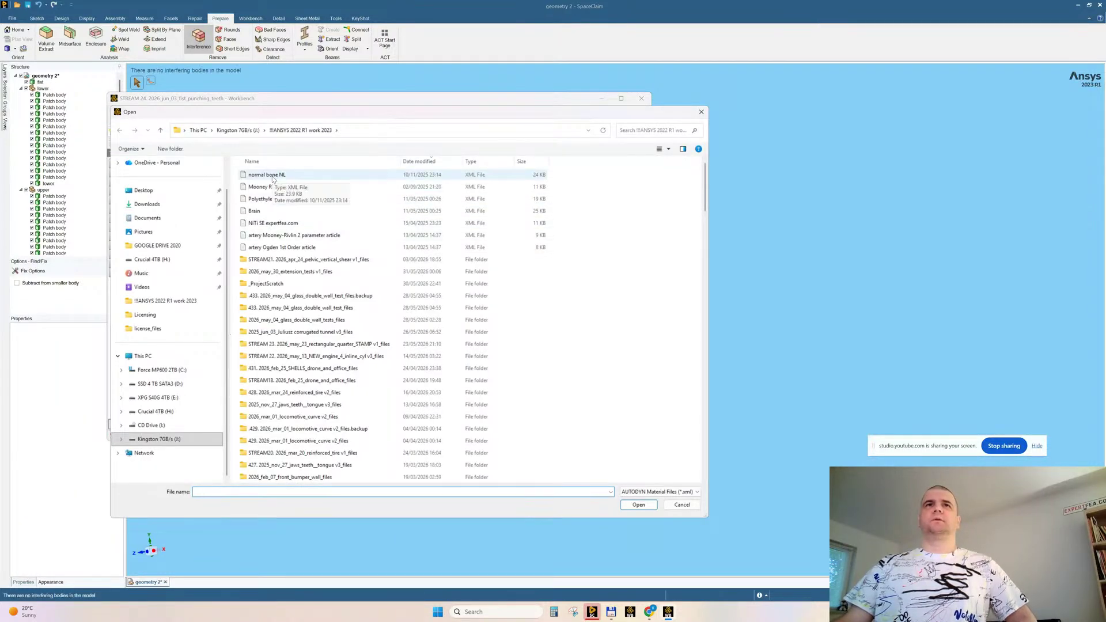
{"action": "double_click", "coordinate": [273, 179]}
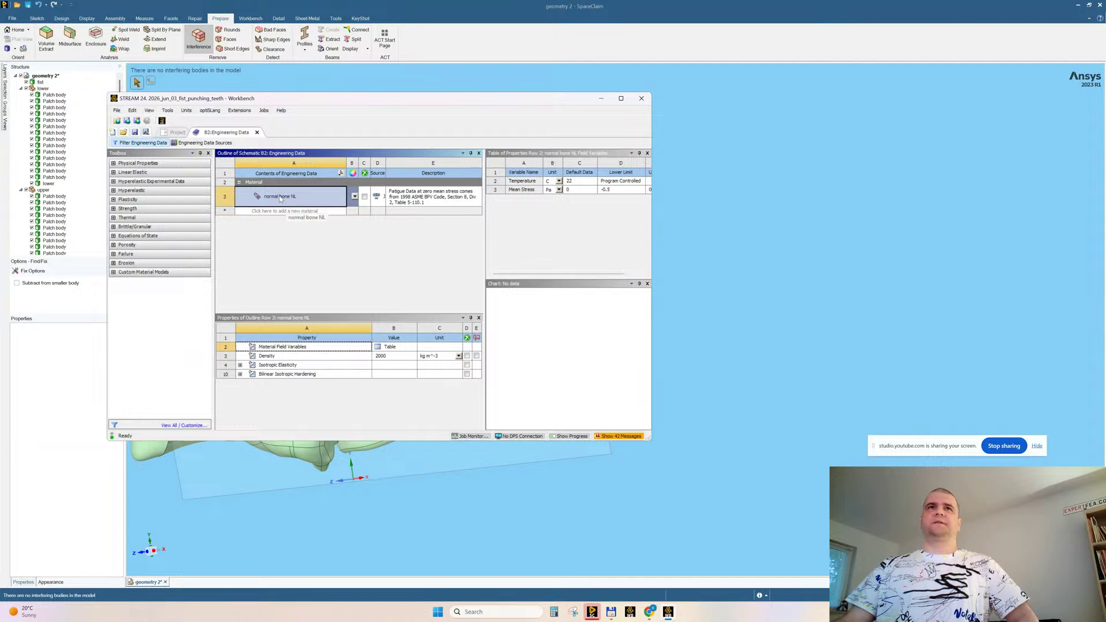
{"action": "left_click", "coordinate": [258, 133]}
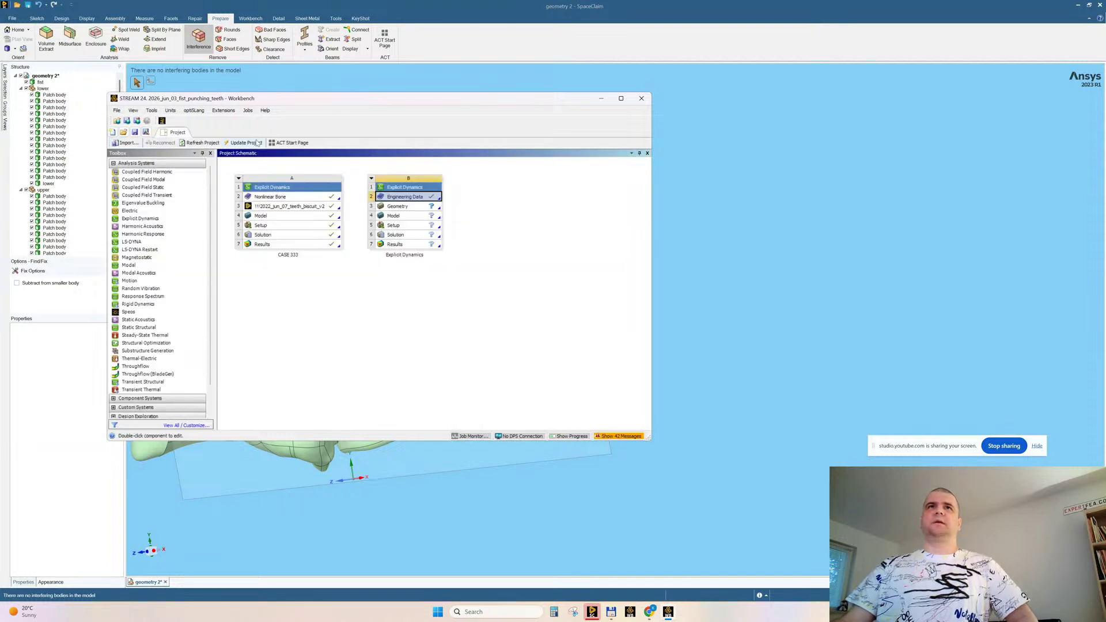
Return to SpaceClaim, leave the Interference check and examine how the fist, jaw and teeth sit relative to each other
{"action": "left_click", "coordinate": [603, 98]}
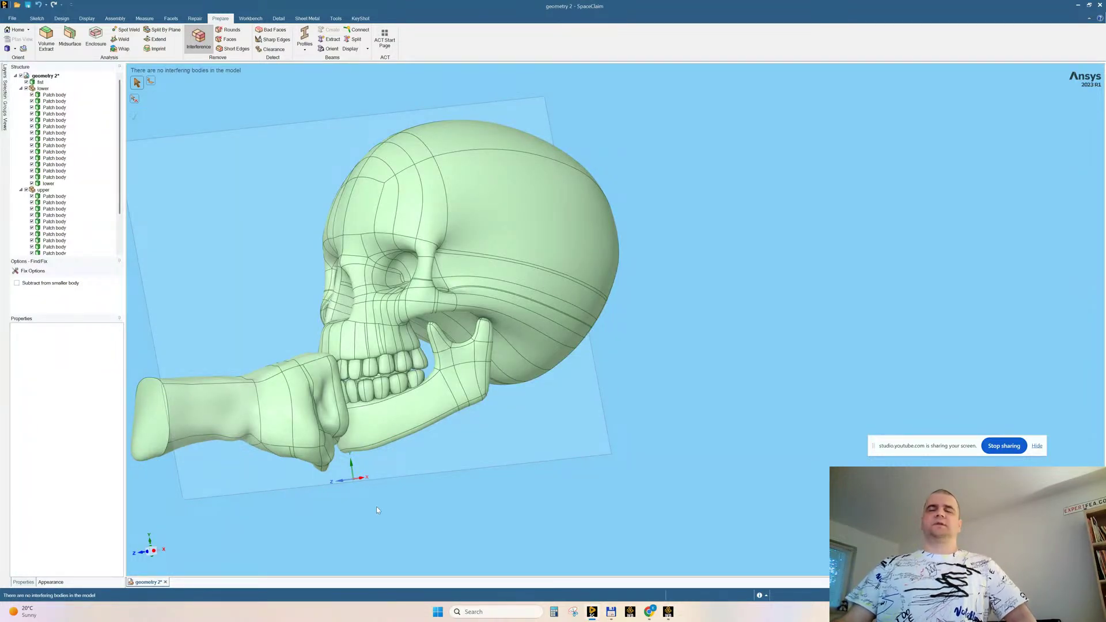
{"action": "middle_click_drag", "start_coordinate": [784, 437], "coordinate": [687, 434]}
{"action": "middle_click_drag", "start_coordinate": [513, 431], "coordinate": [579, 439], "text": "shift"}
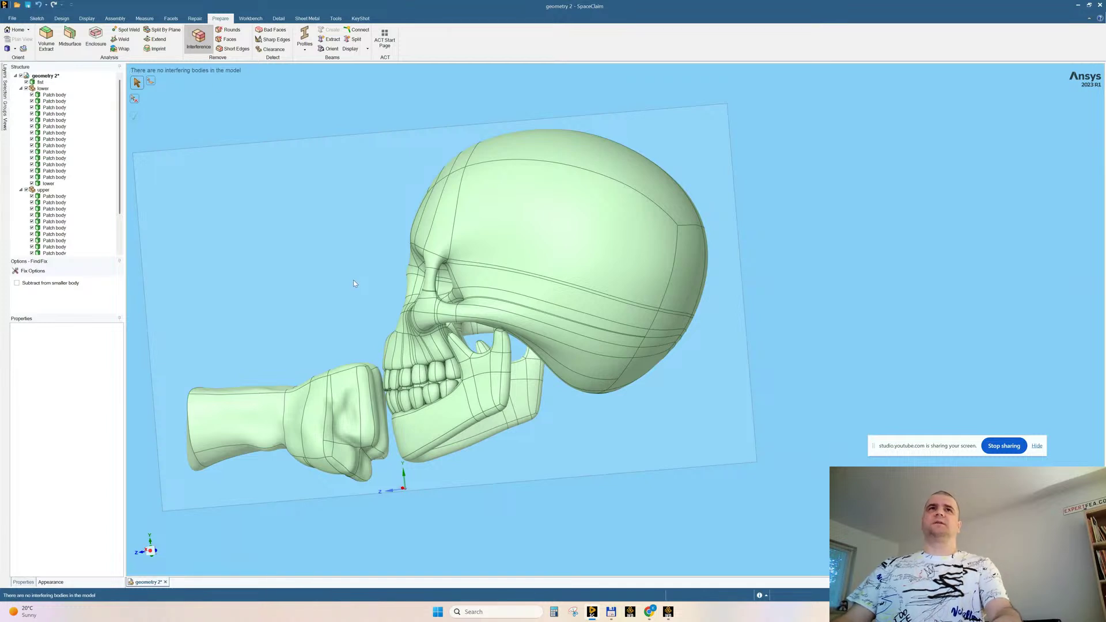
{"action": "key", "text": "Escape"}
{"action": "left_click", "coordinate": [484, 393]}
{"action": "scroll", "coordinate": [507, 372], "scroll_direction": "down", "scroll_amount": 3}
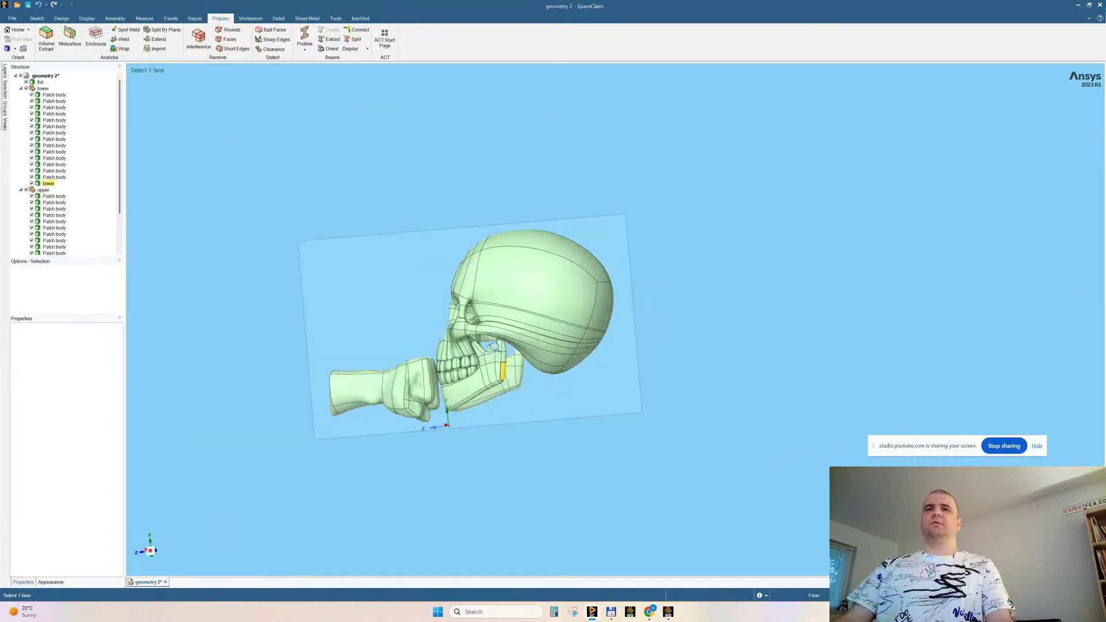
{"action": "mouse_move", "coordinate": [444, 337]}
{"action": "middle_mouse_down"}
{"action": "mouse_move", "coordinate": [499, 348]}
{"action": "mouse_move", "coordinate": [446, 344]}
{"action": "mouse_move", "coordinate": [462, 346]}
{"action": "middle_mouse_up"}
{"action": "scroll", "coordinate": [440, 371], "scroll_direction": "up", "scroll_amount": 3}
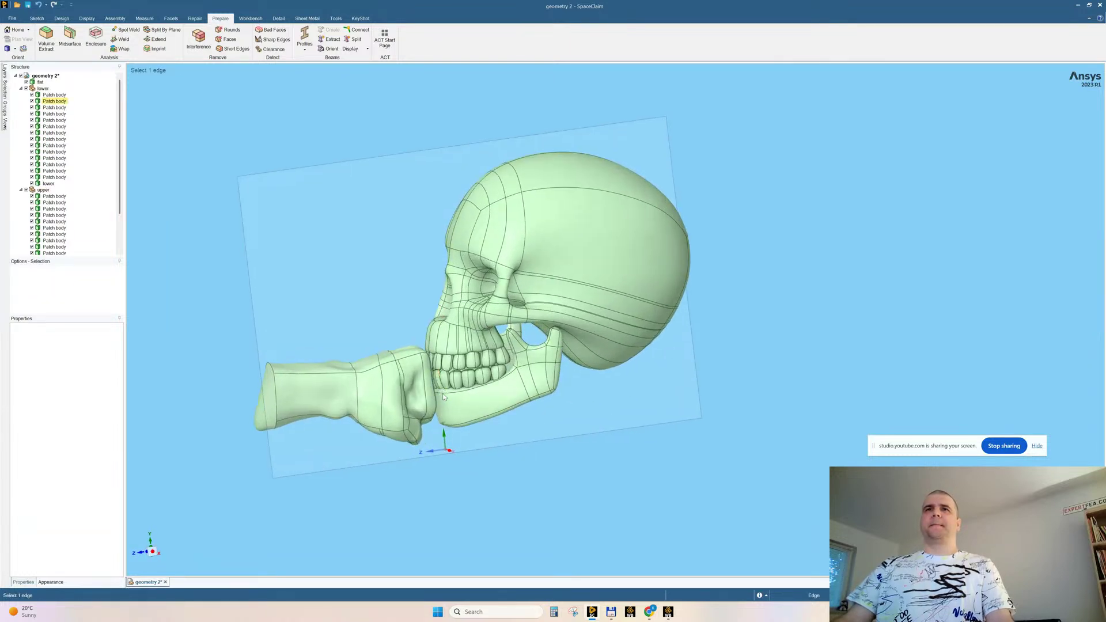
Section the model on the datum plane through the skull and examine the gaps between fist, teeth and jaw
{"action": "left_click", "coordinate": [280, 171]}
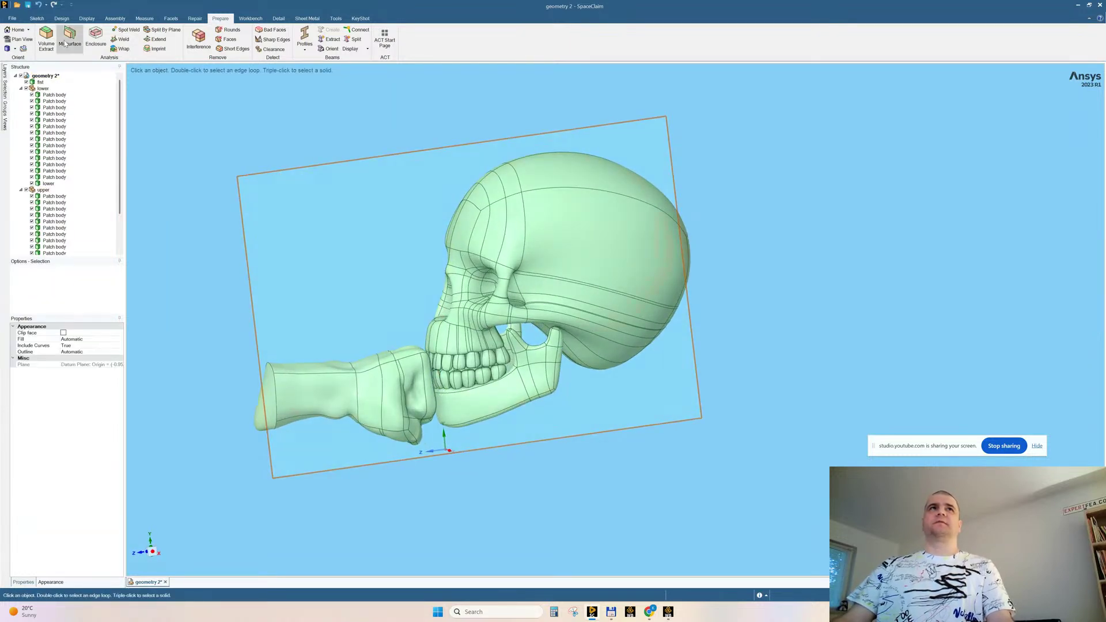
{"action": "left_click", "coordinate": [62, 18]}
{"action": "left_click", "coordinate": [122, 31]}
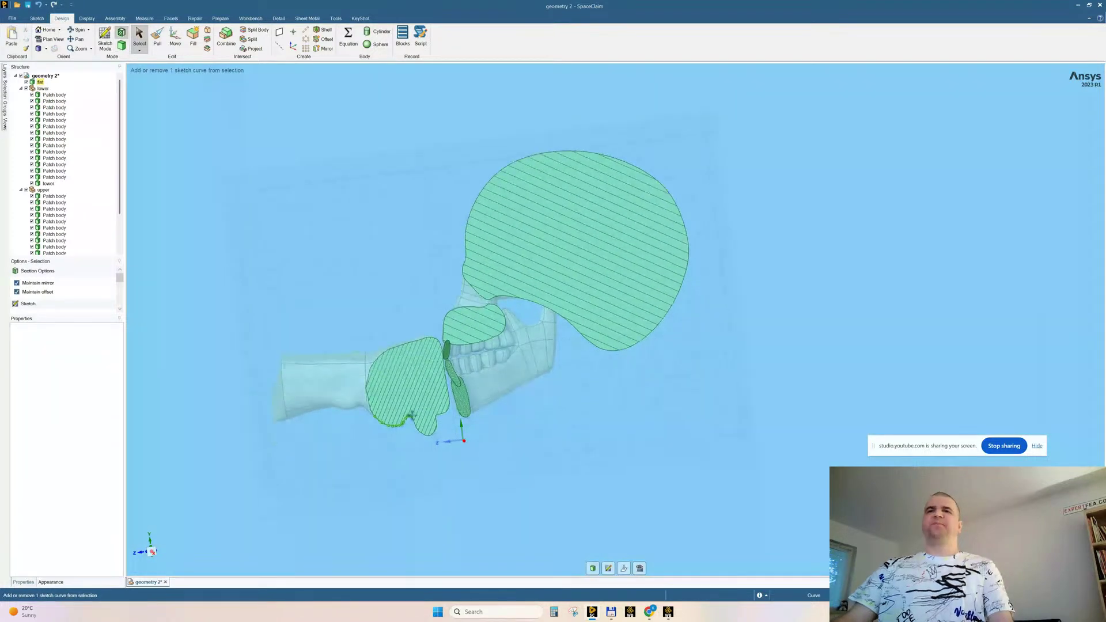
{"action": "scroll", "coordinate": [415, 398], "scroll_direction": "up", "scroll_amount": 5}
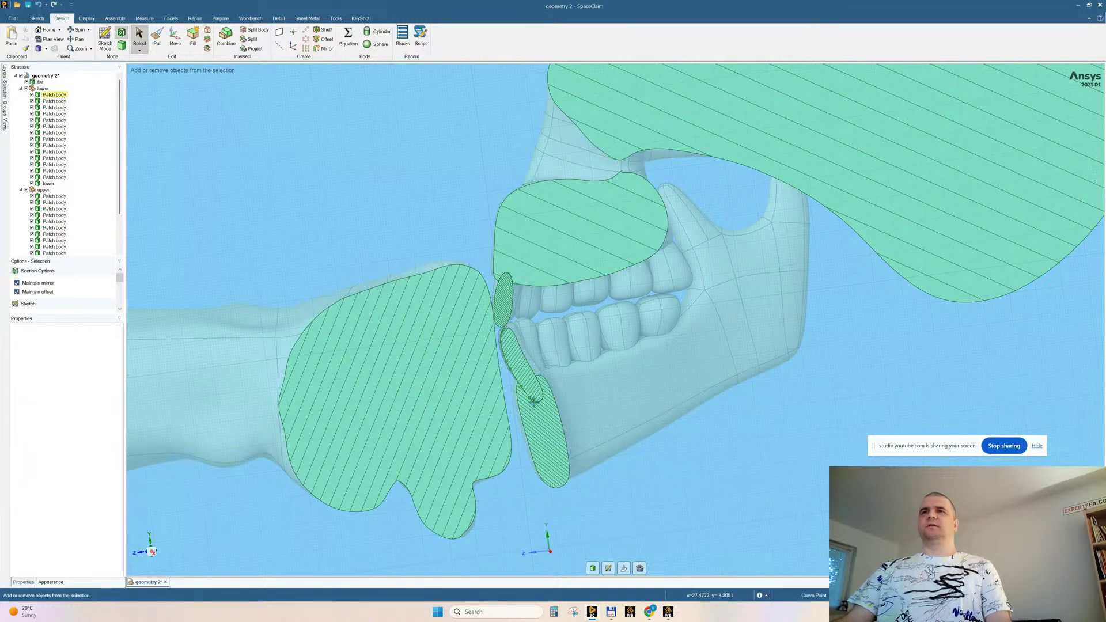
{"action": "middle_click_drag", "start_coordinate": [533, 399], "coordinate": [589, 359], "text": "ctrl"}
{"action": "scroll", "coordinate": [507, 369], "scroll_direction": "down", "scroll_amount": 3}
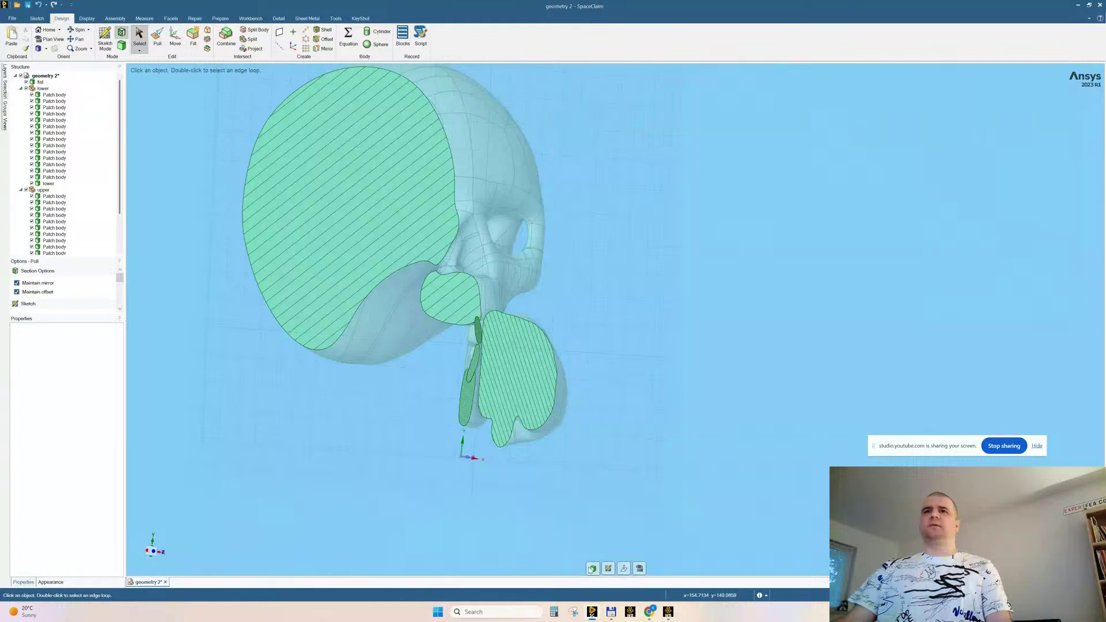
Return from the section view to 3D mode and save the geometry 2 file
{"action": "left_click", "coordinate": [592, 568]}
{"action": "mouse_move", "coordinate": [611, 404]}
{"action": "middle_mouse_down"}
{"action": "mouse_move", "coordinate": [646, 371]}
{"action": "mouse_move", "coordinate": [630, 400]}
{"action": "middle_mouse_up"}
{"action": "scroll", "coordinate": [617, 401], "scroll_direction": "down", "scroll_amount": 3}
{"action": "scroll", "coordinate": [617, 394], "scroll_direction": "up", "scroll_amount": 1}
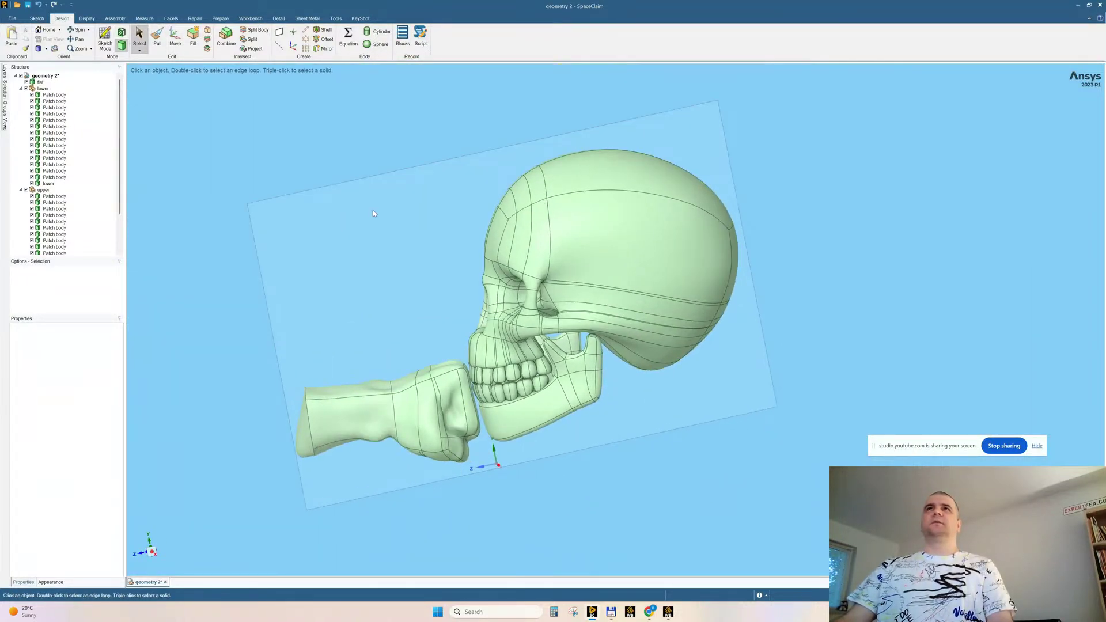
{"action": "left_click", "coordinate": [28, 4]}
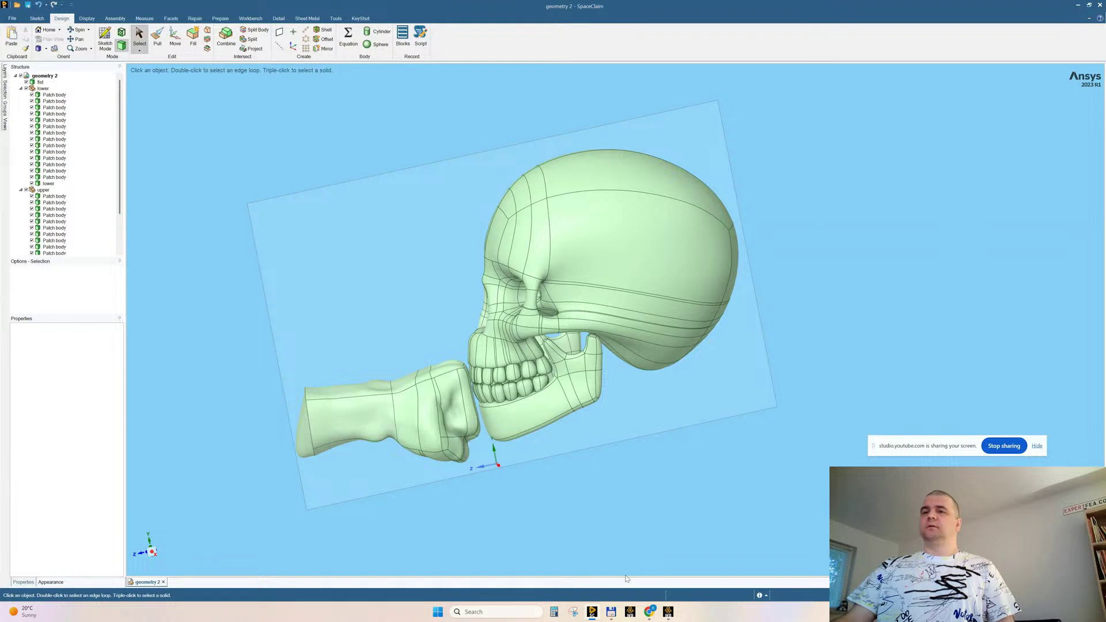
Switch to Workbench, start importing a geometry file into system B and browse to the Desktop folder
{"action": "left_click", "coordinate": [668, 613]}
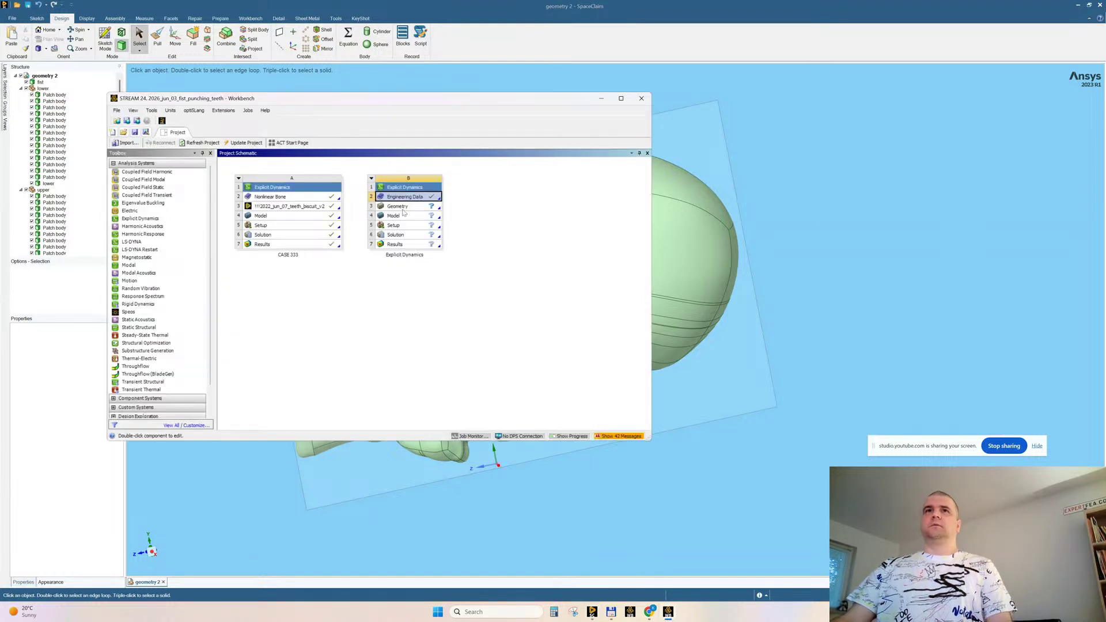
{"action": "left_click", "coordinate": [413, 208]}
{"action": "right_click", "coordinate": [423, 211]}
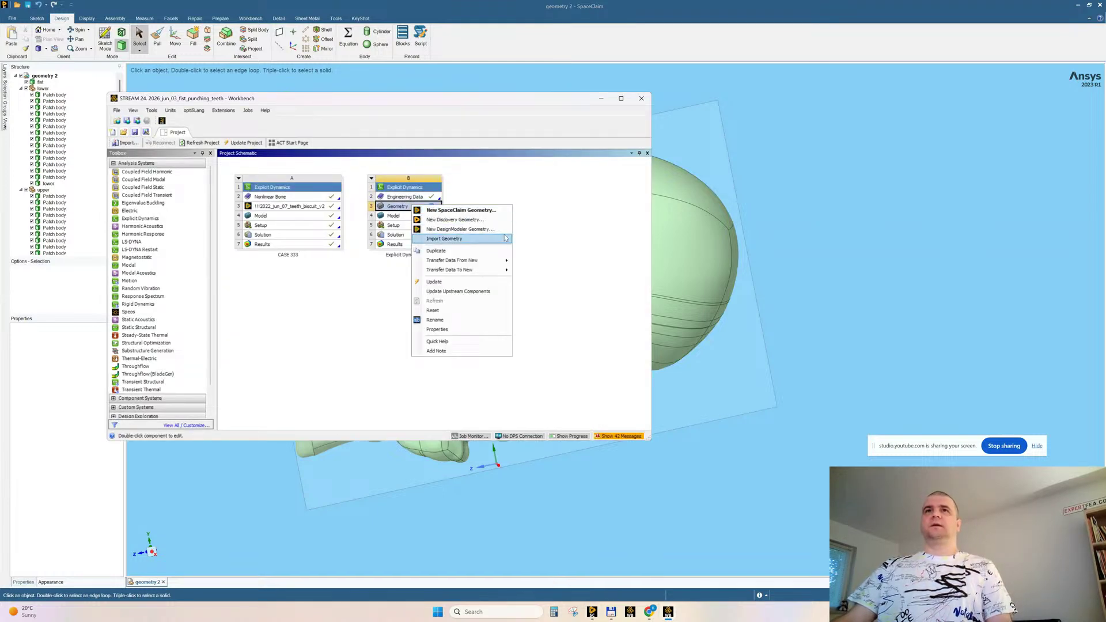
{"action": "mouse_move", "coordinate": [500, 241]}
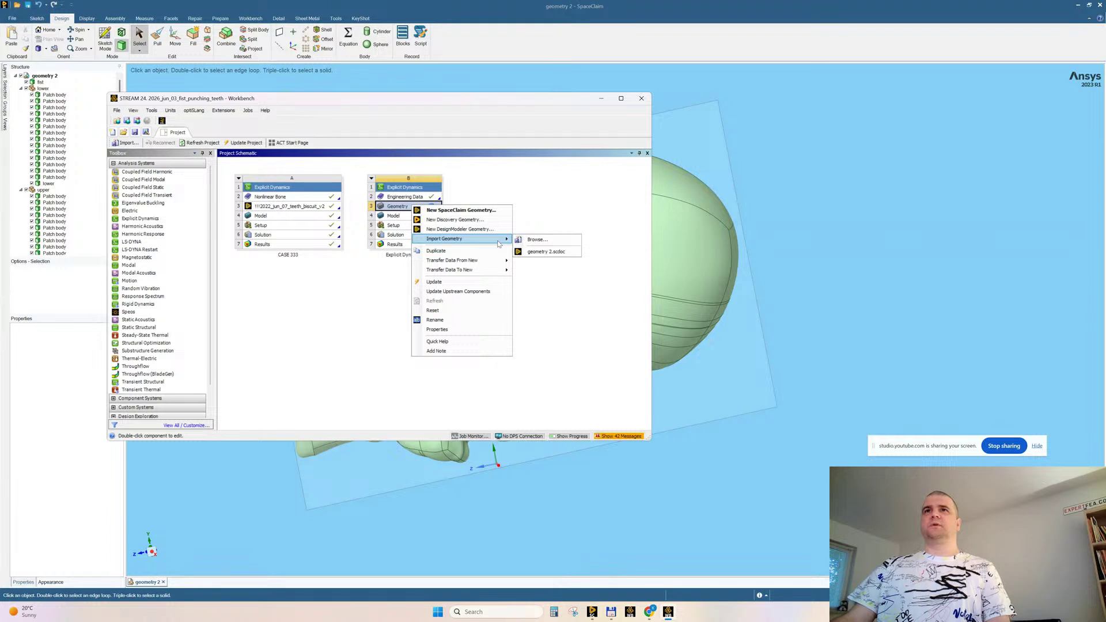
{"action": "left_click", "coordinate": [535, 240]}
{"action": "left_click", "coordinate": [144, 223]}
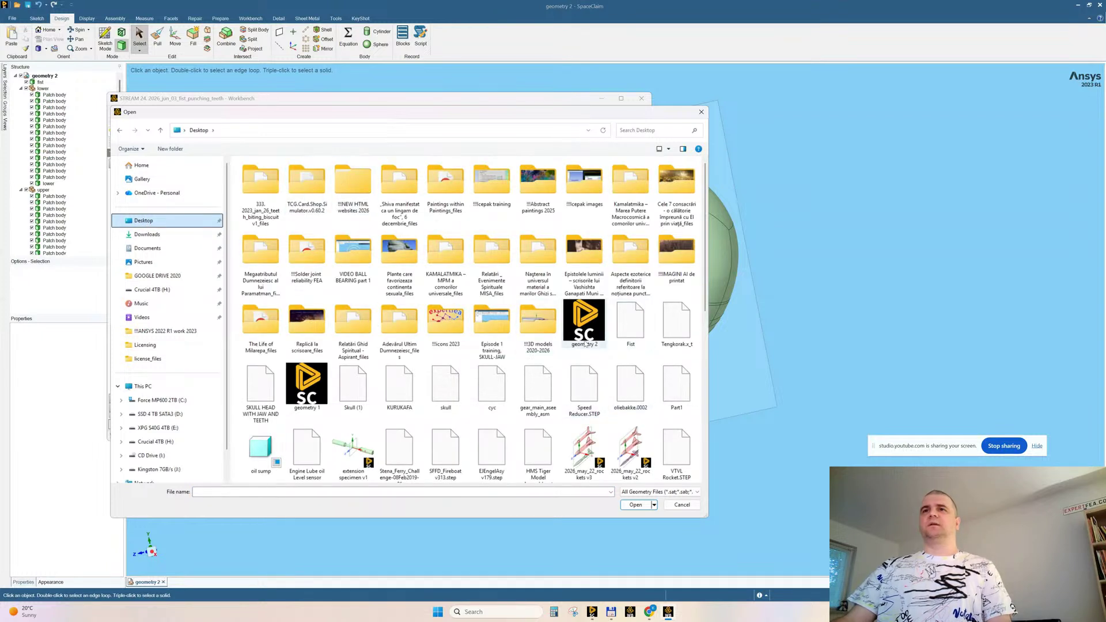
Change the name of the "geometry 2" file on the Desktop to "2026_"
{"action": "left_click", "coordinate": [578, 324]}
{"action": "left_click", "coordinate": [577, 325]}
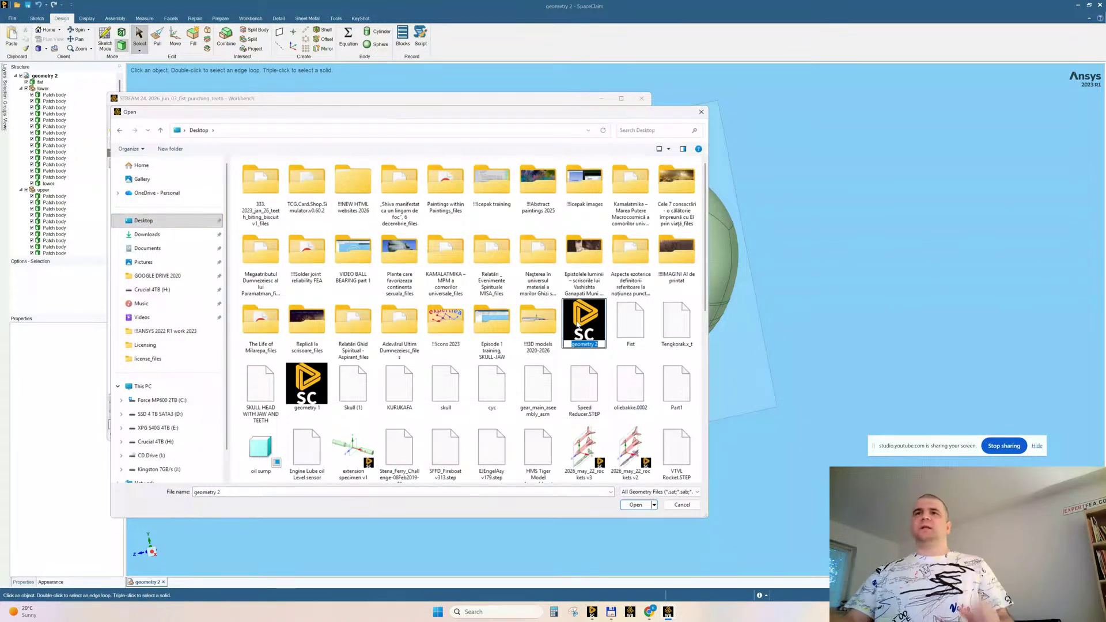
{"action": "type", "text": "20"}
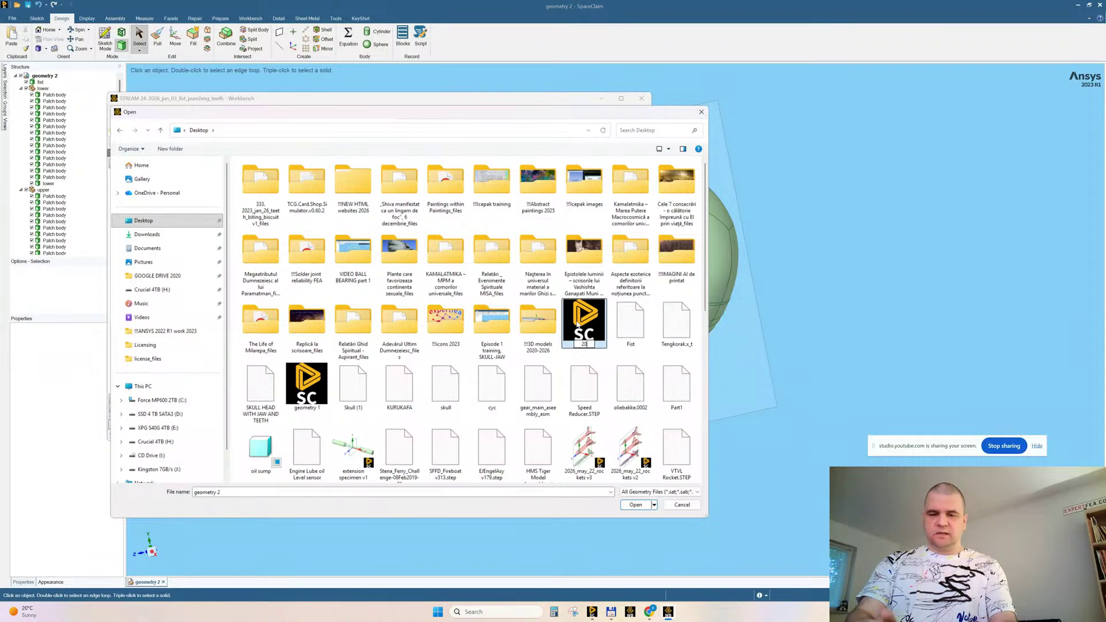
{"action": "type", "text": "26_"}
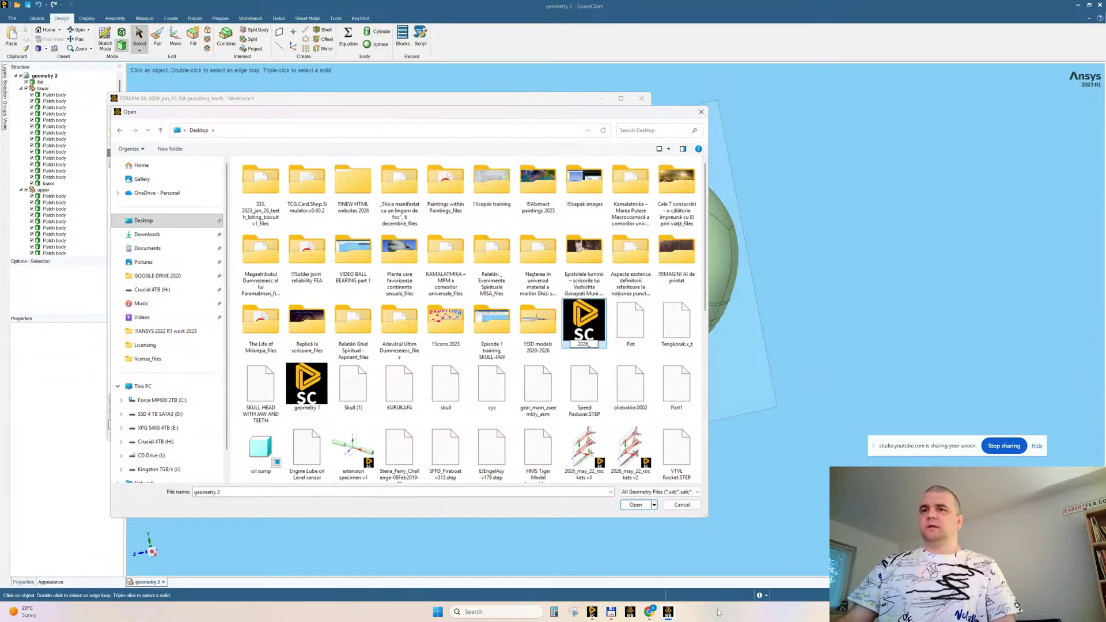
Switch to Total Commander, open the ANSYS 2023 R1 2026- folder on the Kingston drive and copy the fist-punching project's file name
{"action": "left_click", "coordinate": [611, 612]}
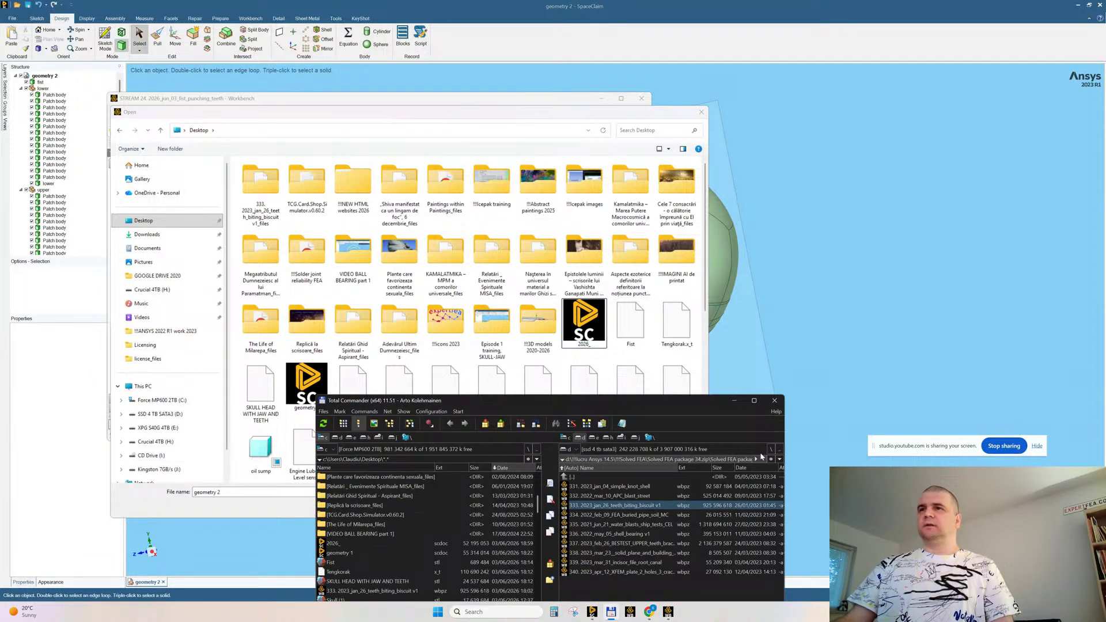
{"action": "left_click_drag", "start_coordinate": [674, 402], "coordinate": [595, 239]}
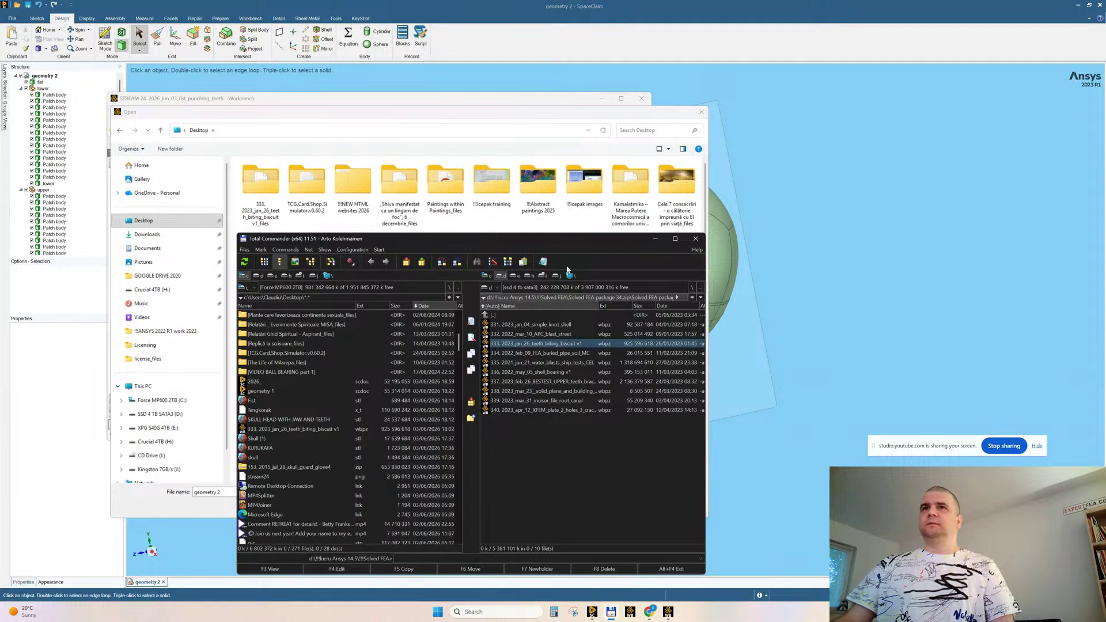
{"action": "left_click", "coordinate": [556, 276]}
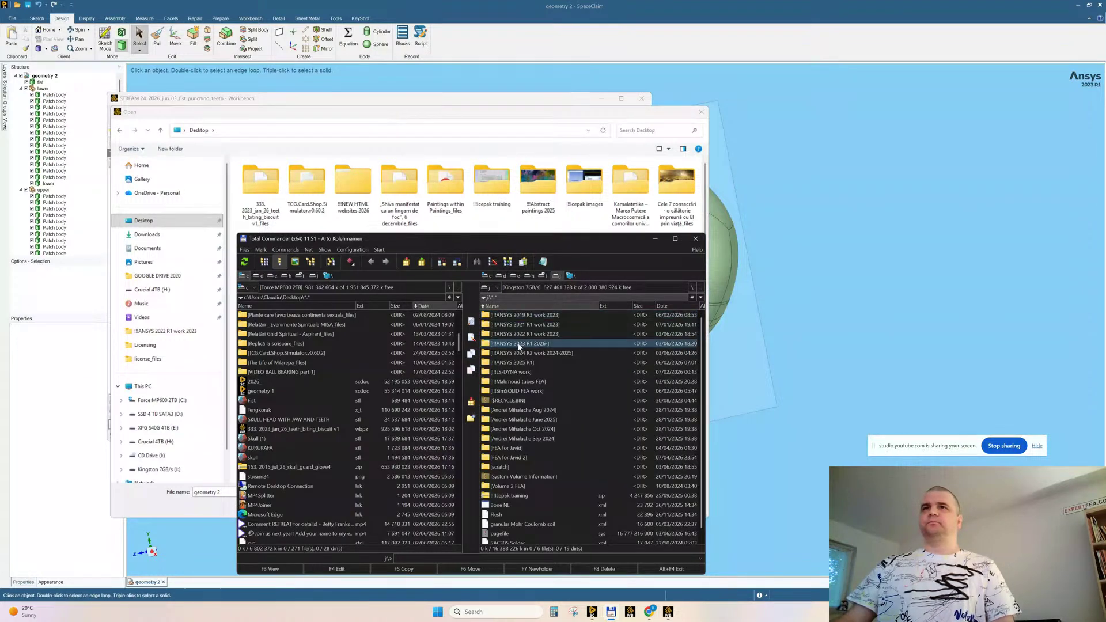
{"action": "double_click", "coordinate": [520, 344]}
{"action": "left_click", "coordinate": [521, 345]}
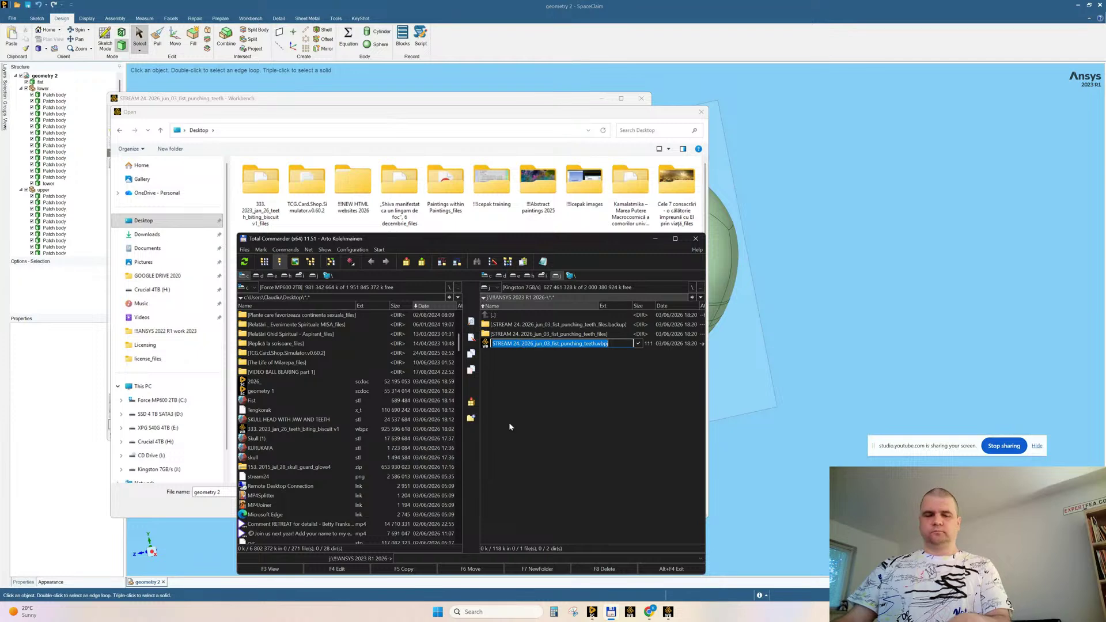
{"action": "key", "text": "Escape"}
Switch back to the Workbench Open dialog and rename the Desktop file "2026_" to "2026_jun_03_fist_punching_teeth v1"
{"action": "left_click", "coordinate": [519, 121]}
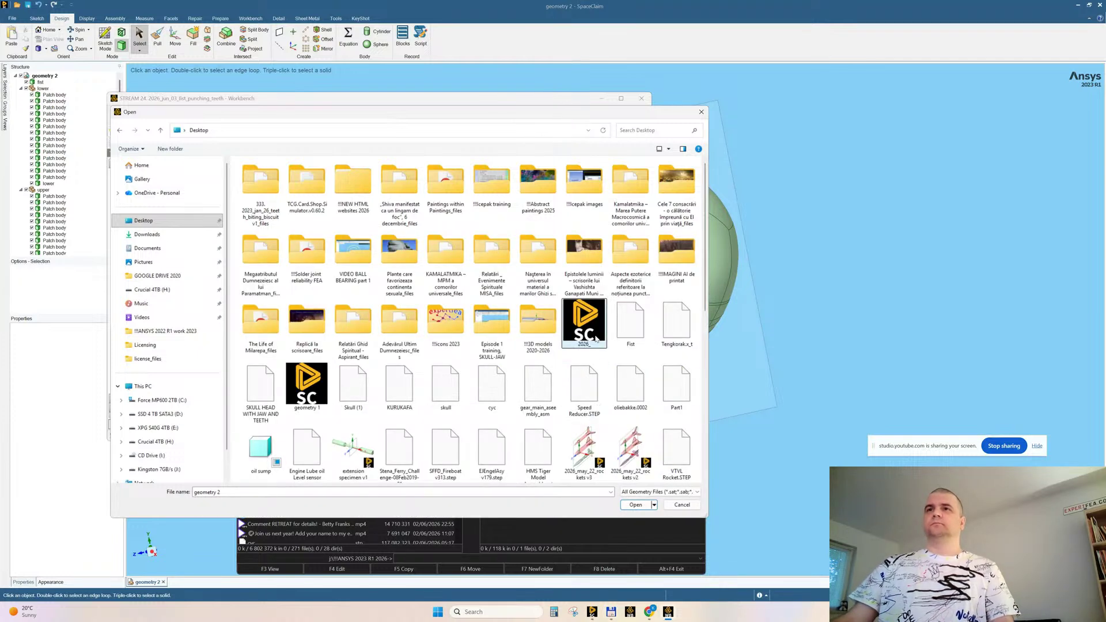
{"action": "left_click", "coordinate": [596, 340]}
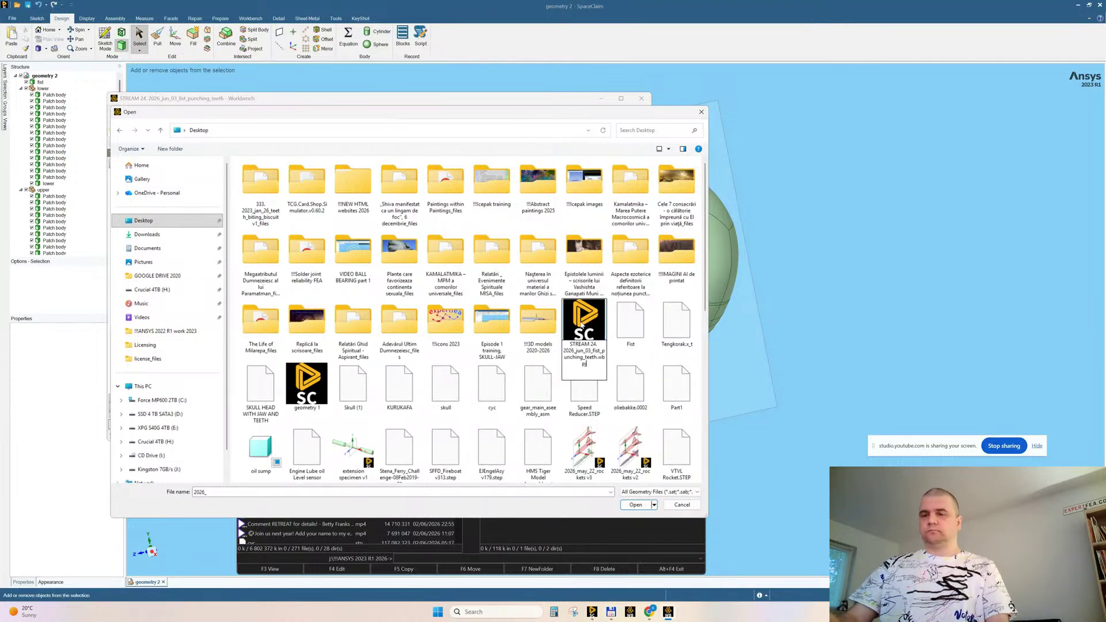
{"action": "key", "text": "BackSpace"}
{"action": "key", "text": "BackSpace"}
{"action": "key", "text": "BackSpace"}
{"action": "key", "text": "BackSpace"}
{"action": "key", "text": "BackSpace"}
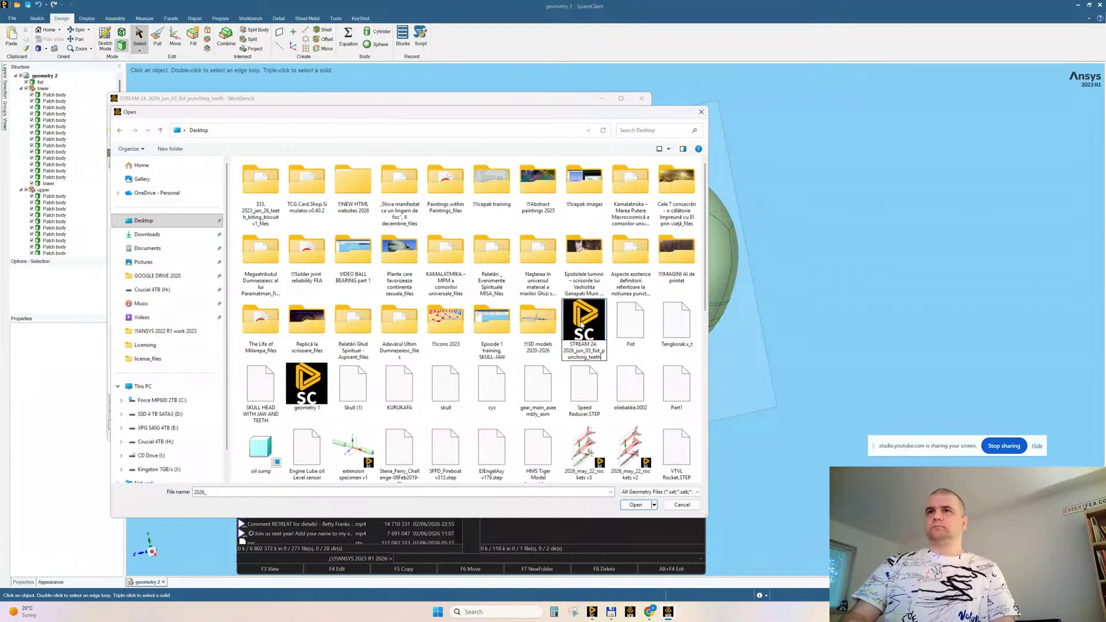
{"action": "key", "text": "Home"}
{"action": "key", "text": "Delete"}
{"action": "key", "text": "Delete"}
{"action": "key", "text": "Delete"}
{"action": "key", "text": "Delete"}
{"action": "key", "text": "Delete"}
{"action": "key", "text": "Delete"}
{"action": "key", "text": "Delete"}
{"action": "key", "text": "Delete"}
{"action": "key", "text": "Delete"}
{"action": "key", "text": "Delete"}
{"action": "key", "text": "Delete"}
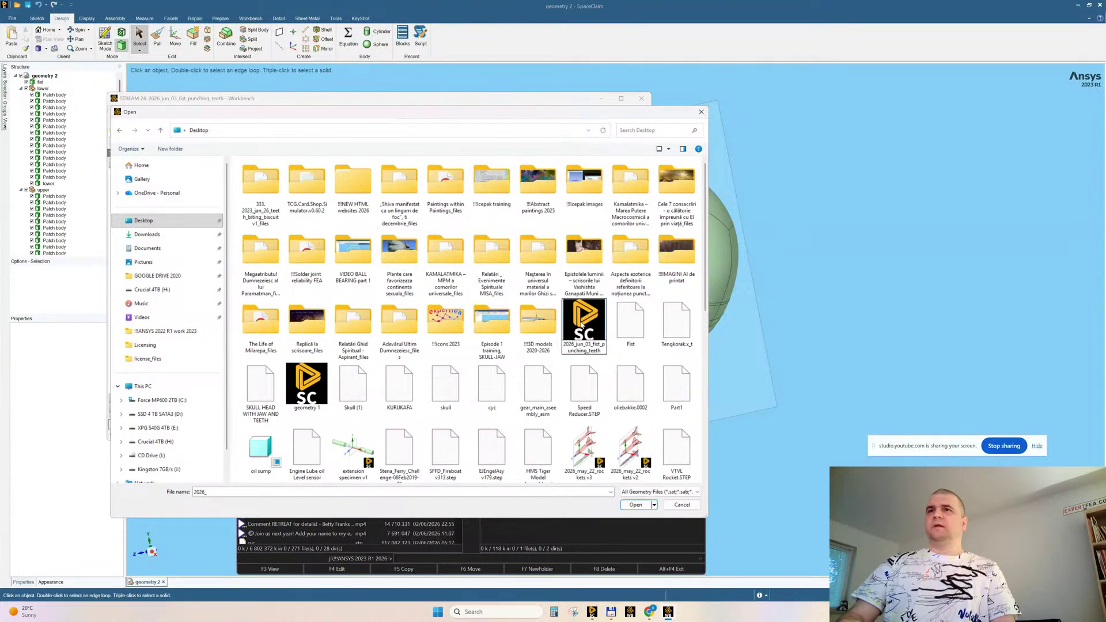
{"action": "type", "text": "v1"}
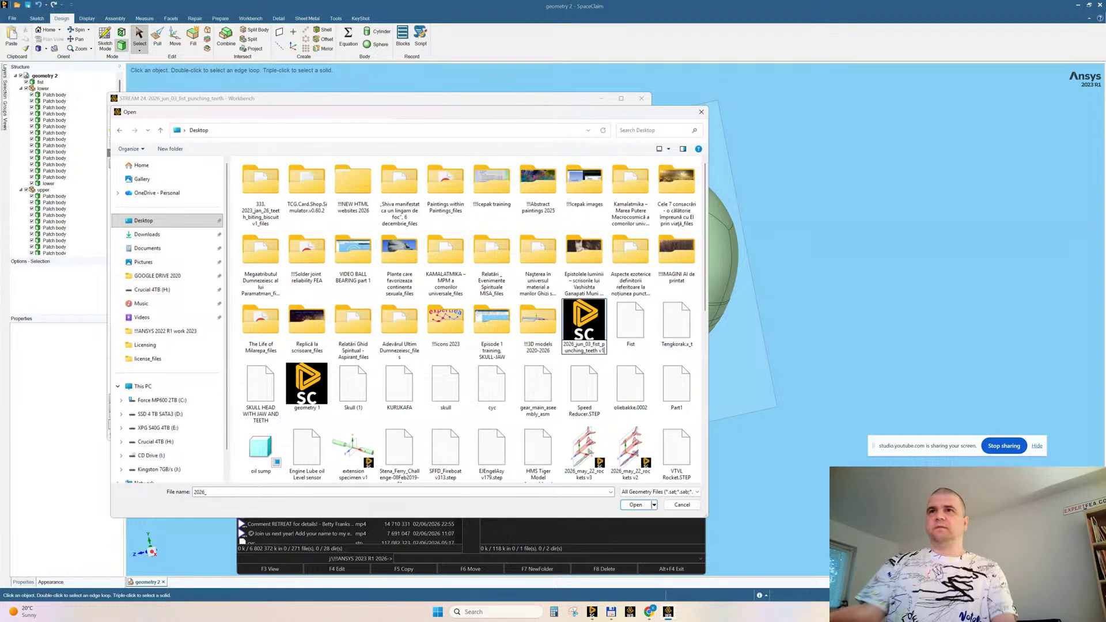
{"action": "key", "text": "Return"}
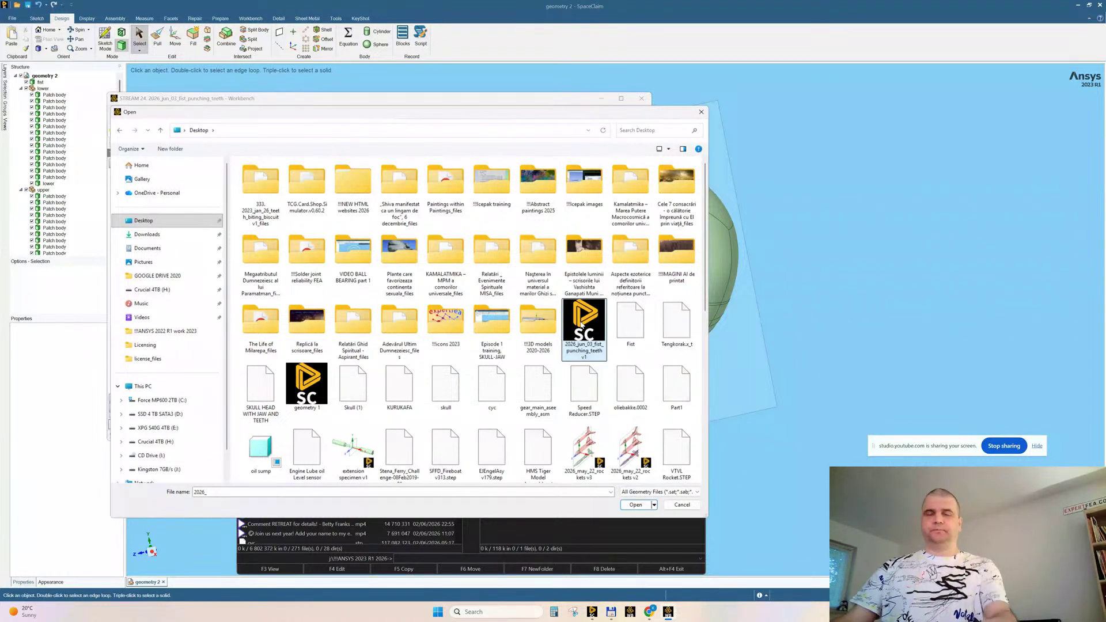
Import the "2026_jun_03_fist_punching_teeth v1" geometry from the Desktop into system B
{"action": "left_click", "coordinate": [587, 377]}
{"action": "left_click", "coordinate": [584, 323]}
{"action": "left_click", "coordinate": [583, 323]}
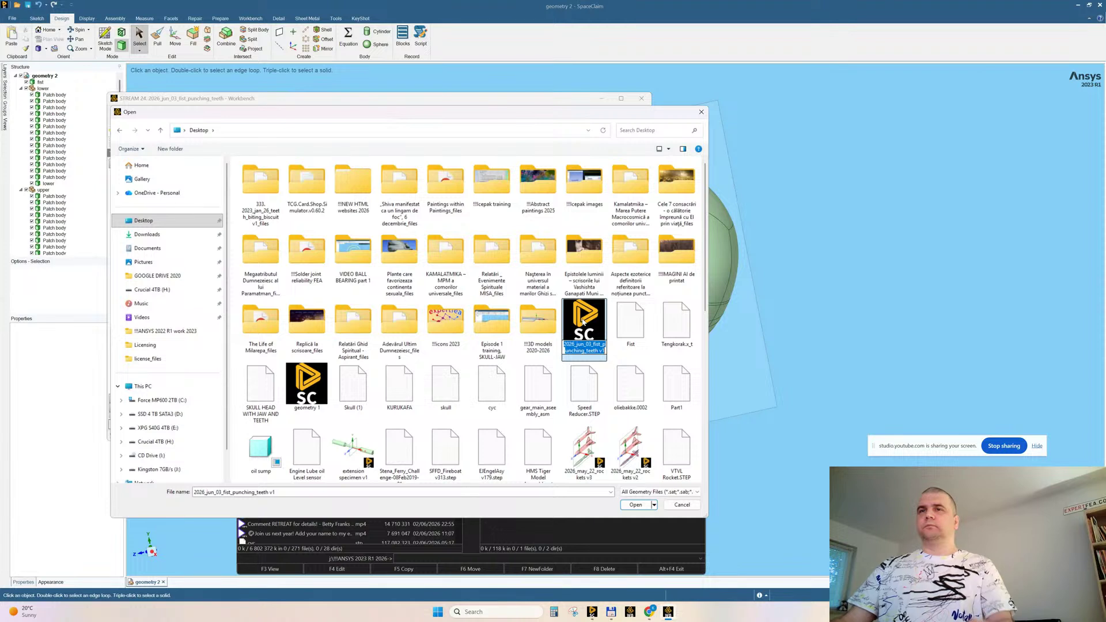
{"action": "left_click", "coordinate": [578, 387]}
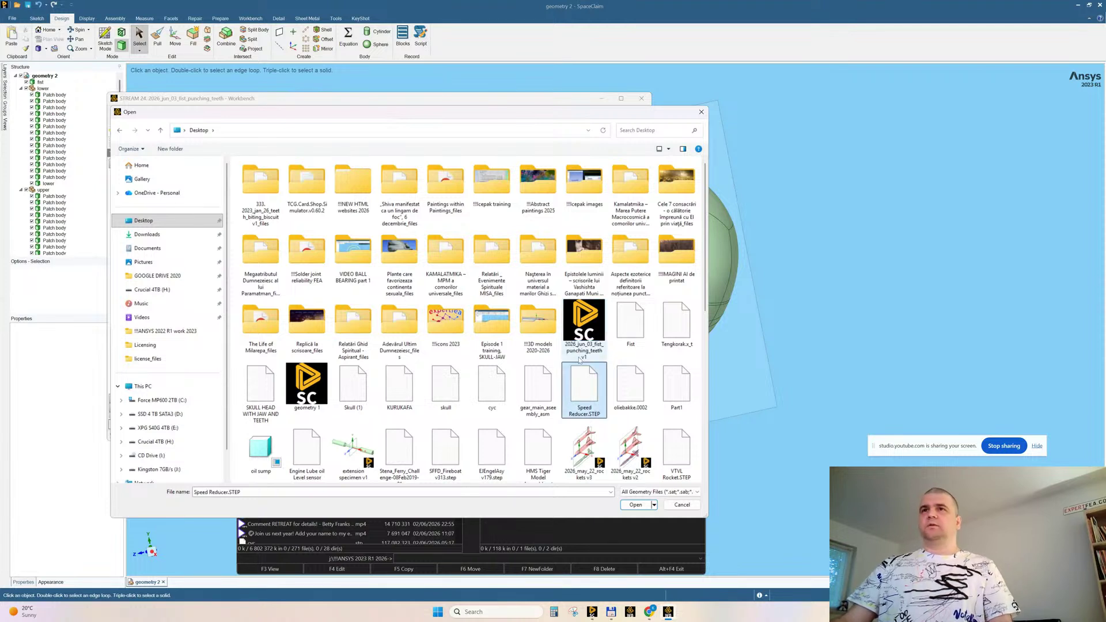
{"action": "left_click", "coordinate": [583, 322]}
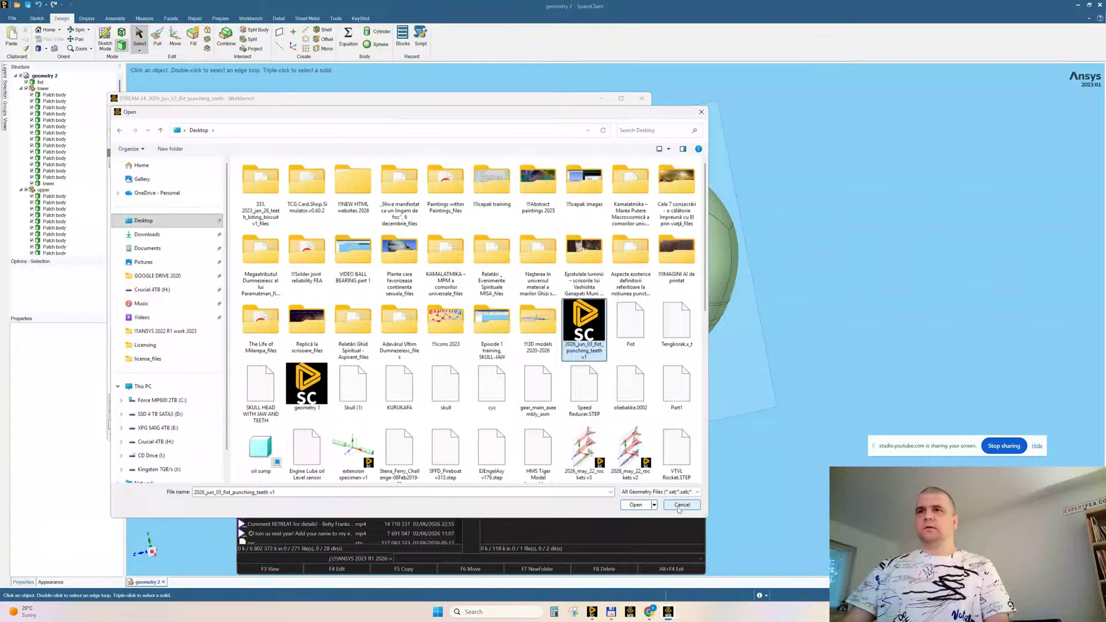
{"action": "double_click", "coordinate": [582, 322]}
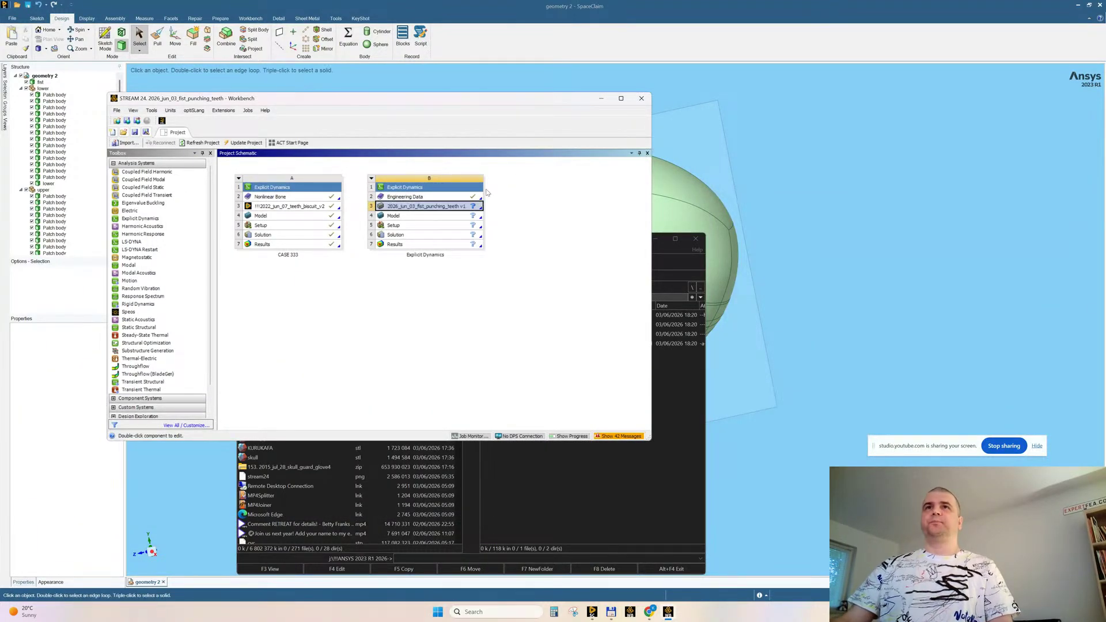
Browse for system B's geometry again, move the v1 file from the Desktop to the Kingston "!!ANSYS 2023 R1 2026-" folder and import it there
{"action": "right_click", "coordinate": [453, 207]}
{"action": "mouse_move", "coordinate": [507, 239]}
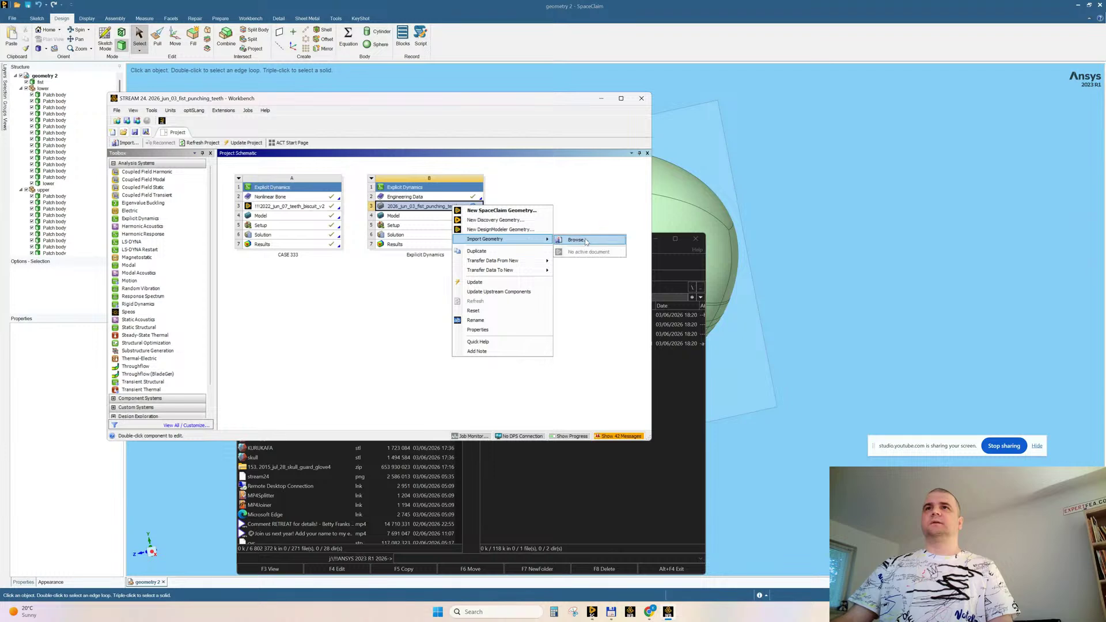
{"action": "left_click", "coordinate": [579, 251]}
{"action": "left_click", "coordinate": [147, 205]}
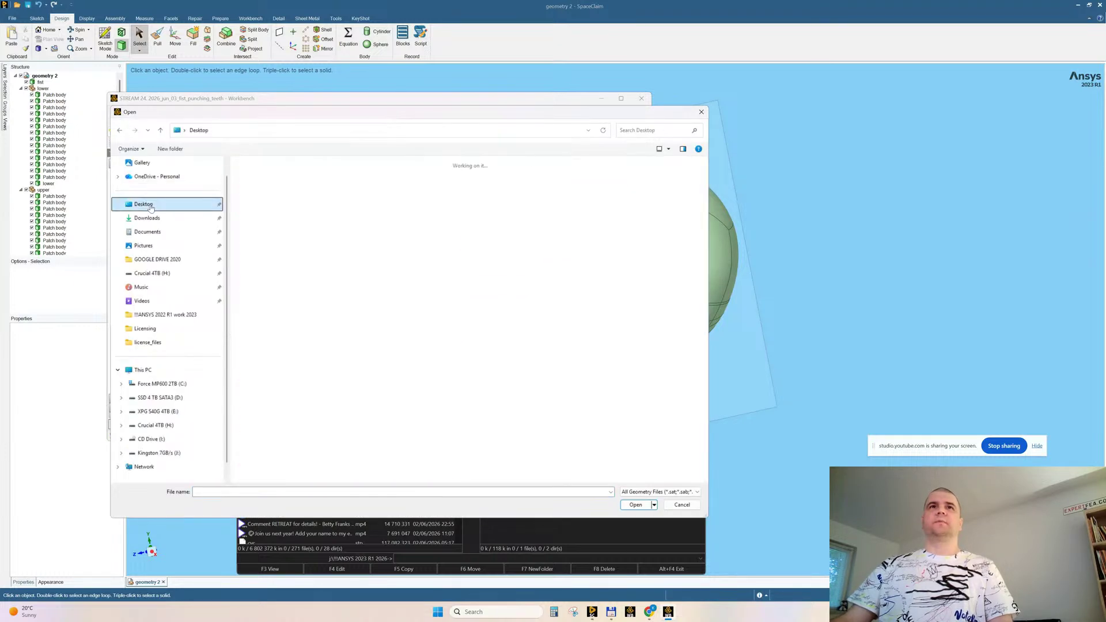
{"action": "left_click", "coordinate": [593, 349]}
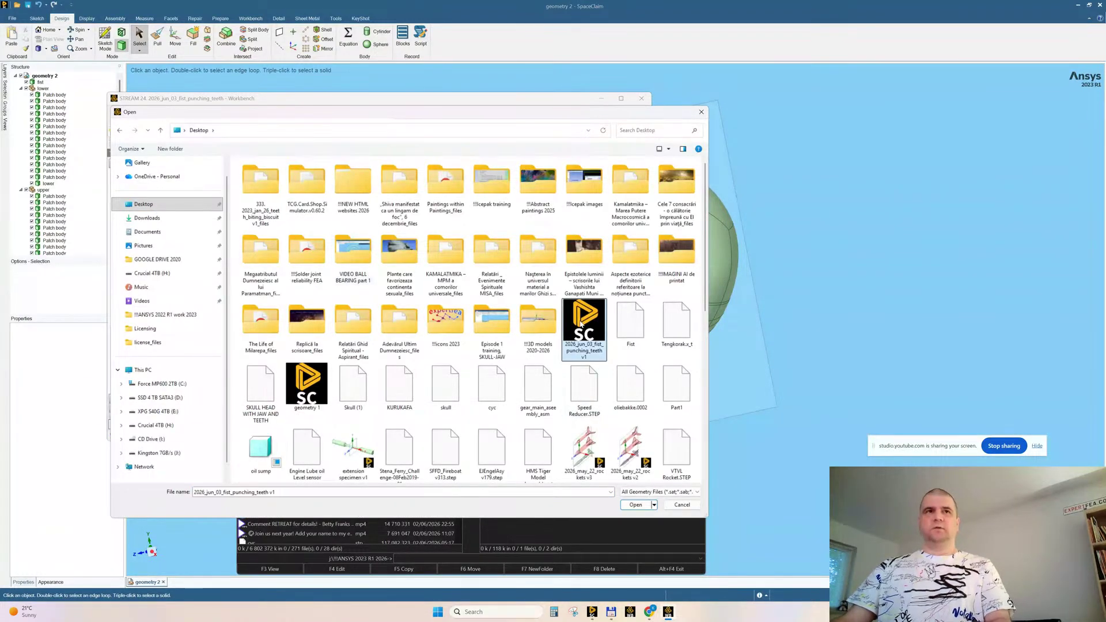
{"action": "left_click", "coordinate": [160, 454]}
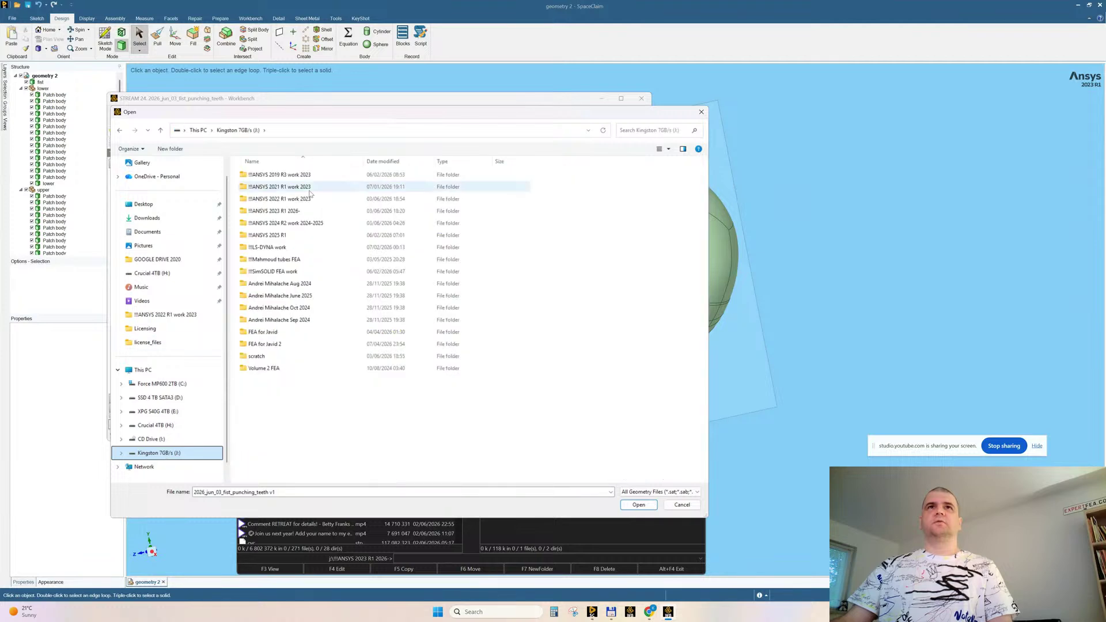
{"action": "double_click", "coordinate": [270, 214]}
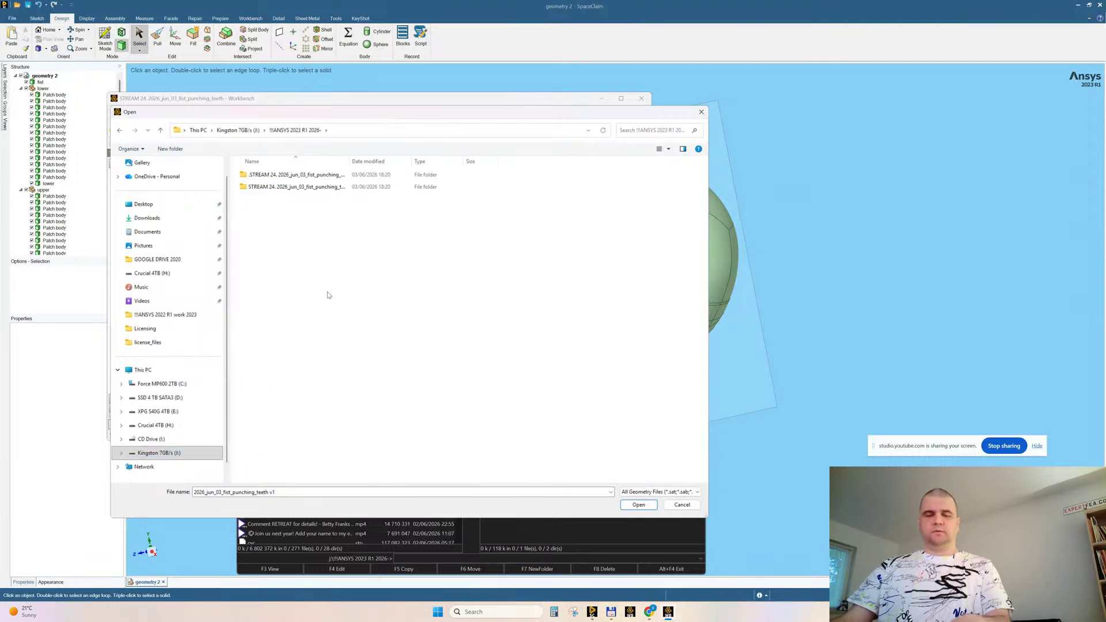
{"action": "left_click", "coordinate": [638, 506]}
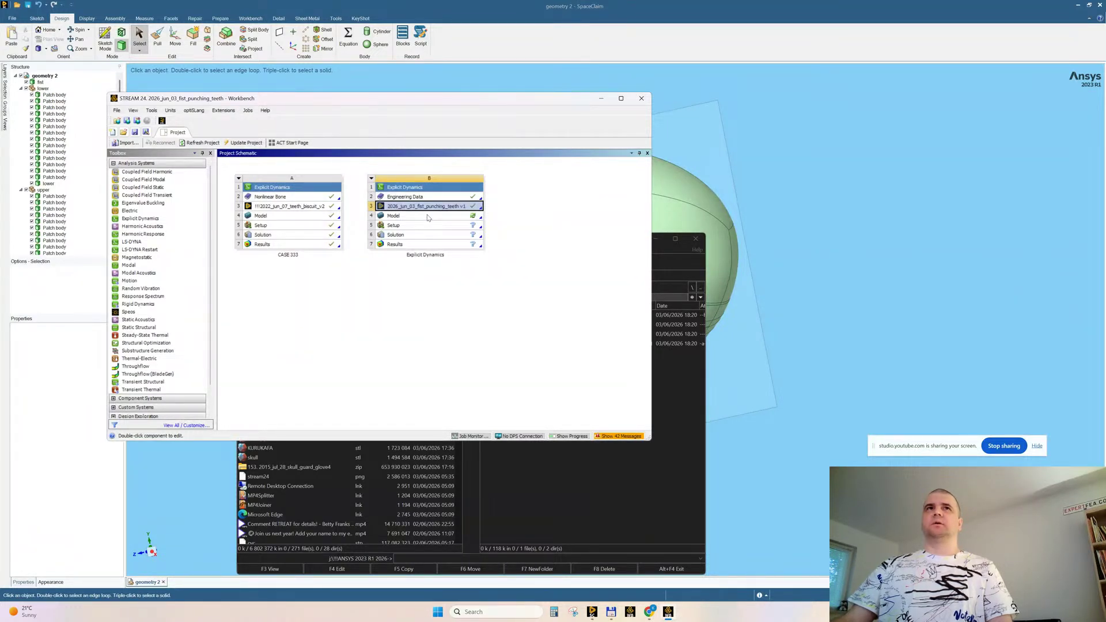
Save the project and close SpaceClaim while opening system B's model in Mechanical
{"action": "left_click", "coordinate": [135, 132]}
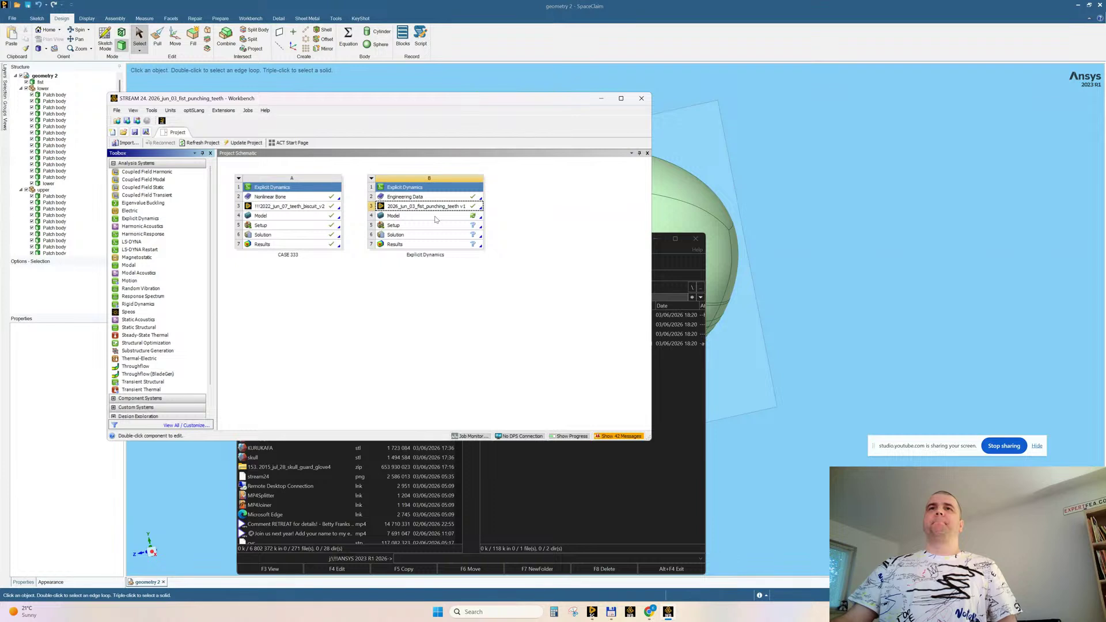
{"action": "left_click", "coordinate": [1100, 5]}
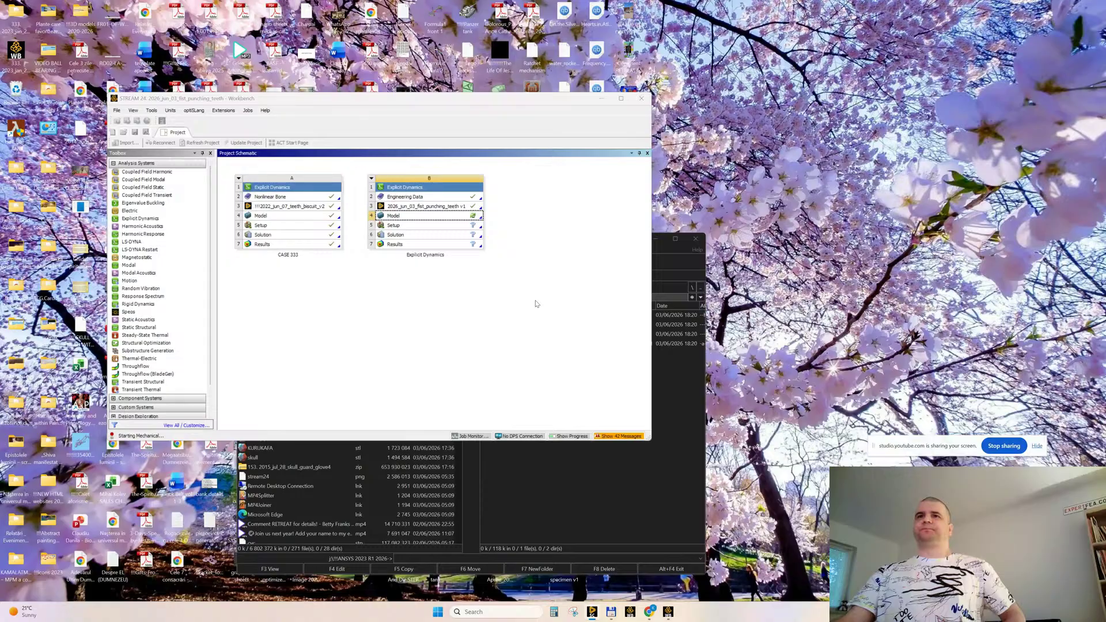
Switch to Chrome, check the livestream chat in YouTube Studio and reduce the browser window's size
{"action": "left_click", "coordinate": [649, 612]}
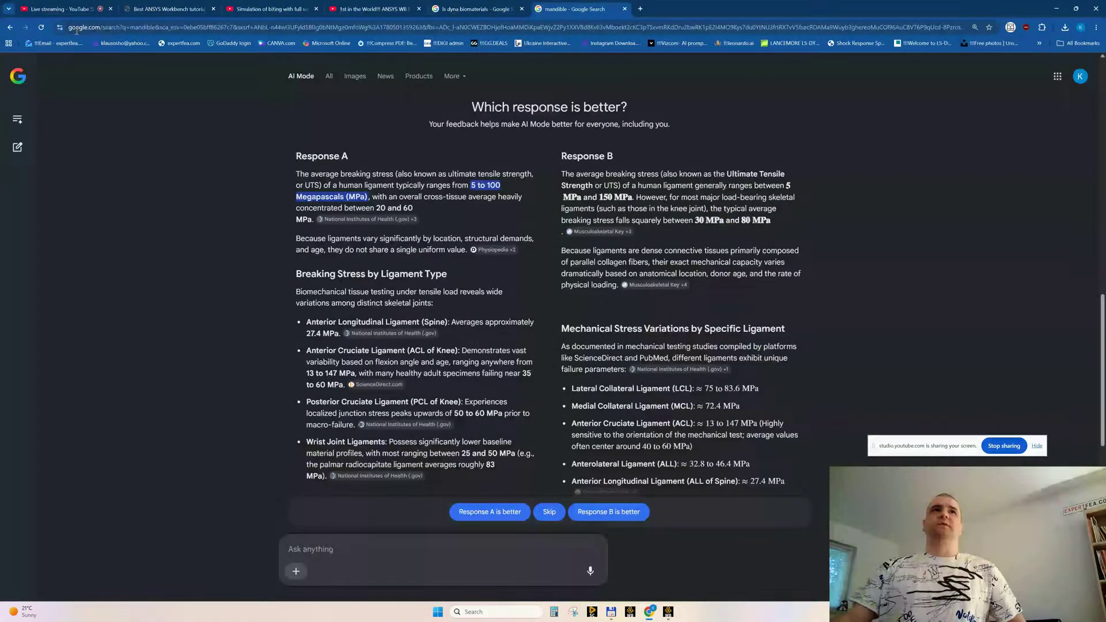
{"action": "left_click", "coordinate": [56, 9]}
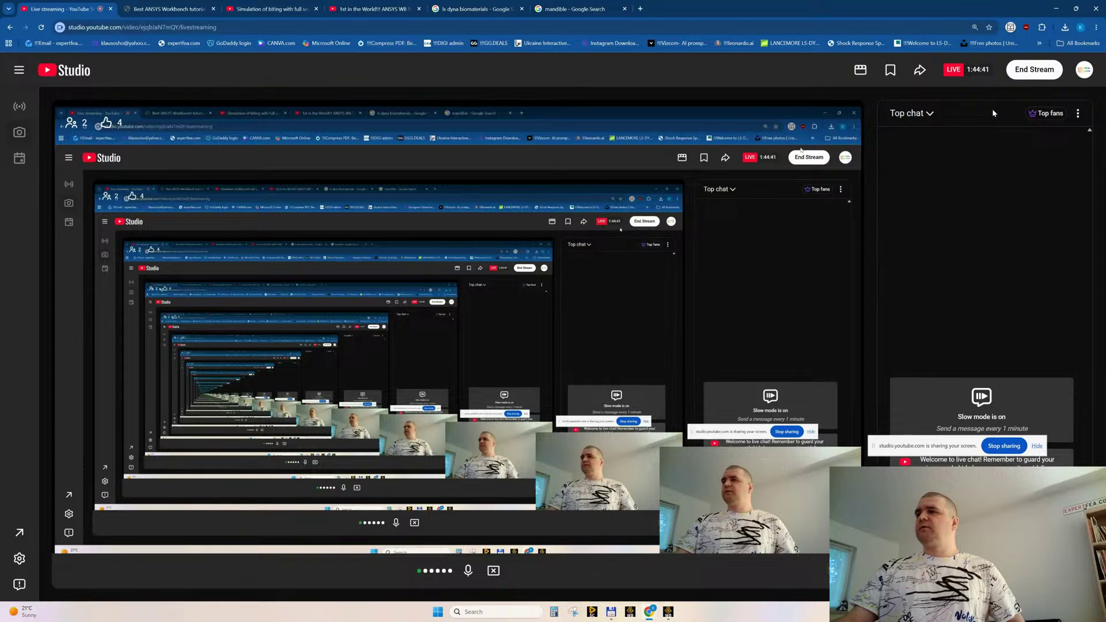
{"action": "left_click", "coordinate": [1076, 10]}
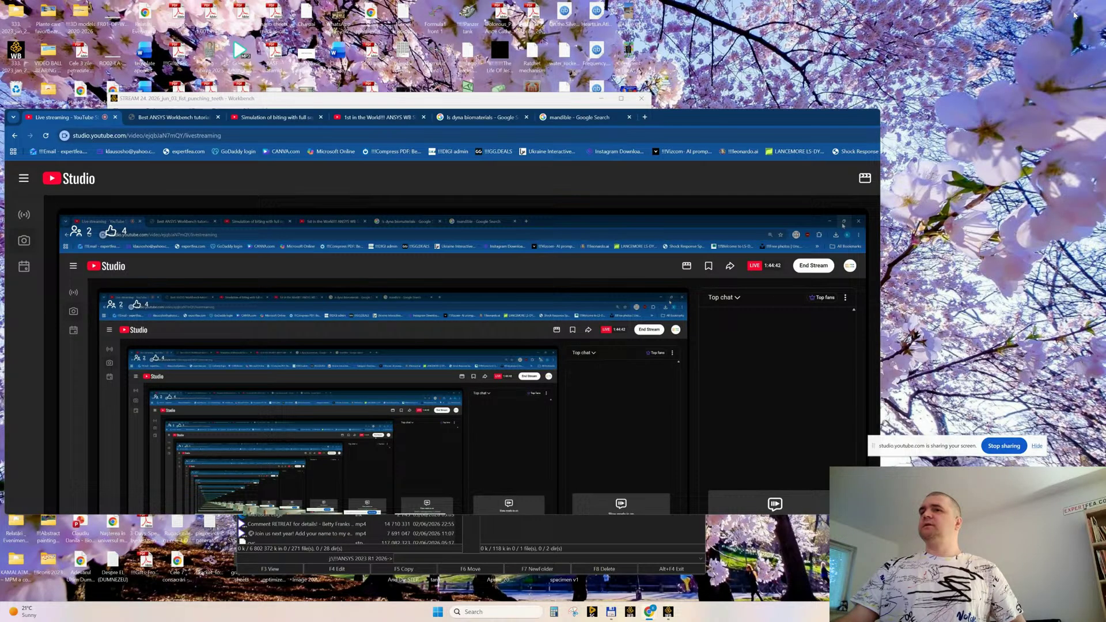
{"action": "left_click_drag", "start_coordinate": [680, 118], "coordinate": [500, 93]}
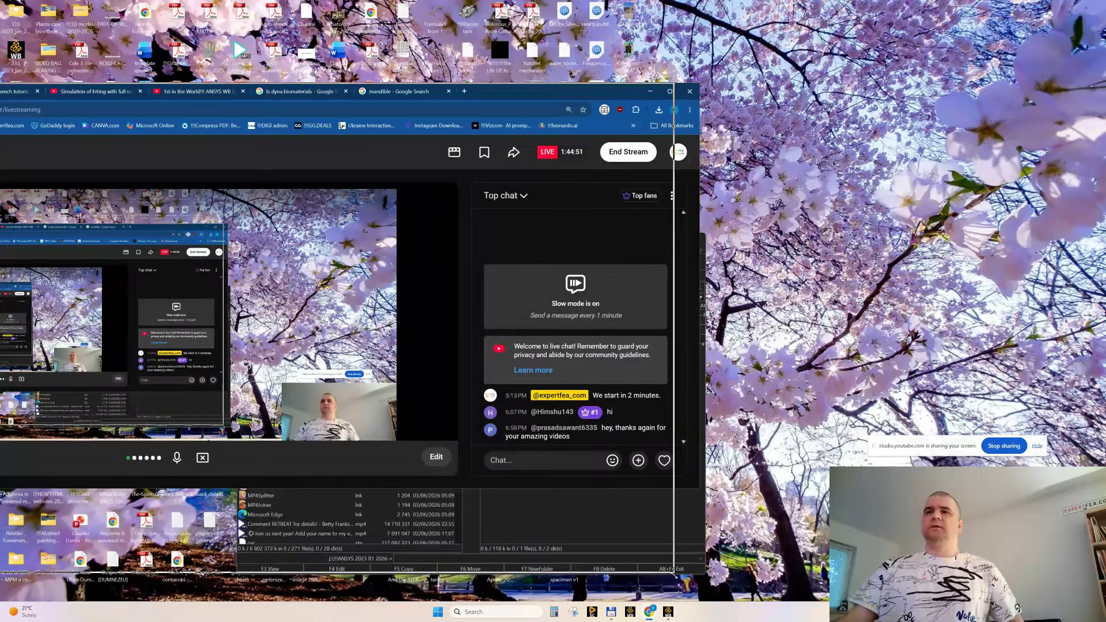
{"action": "left_click_drag", "start_coordinate": [700, 490], "coordinate": [675, 573]}
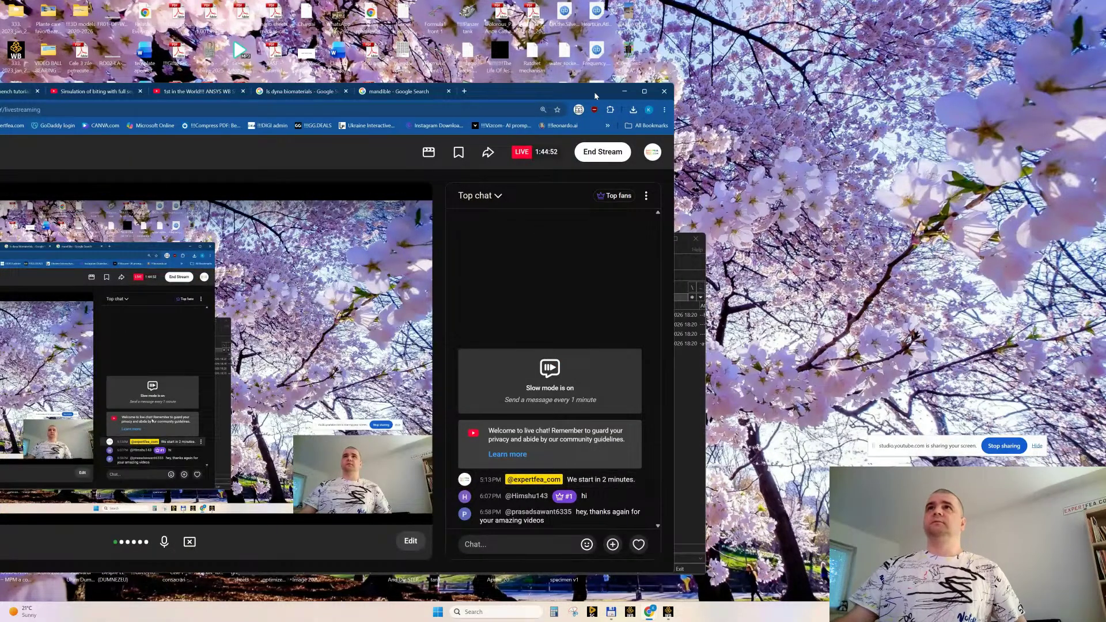
{"action": "left_click", "coordinate": [625, 92]}
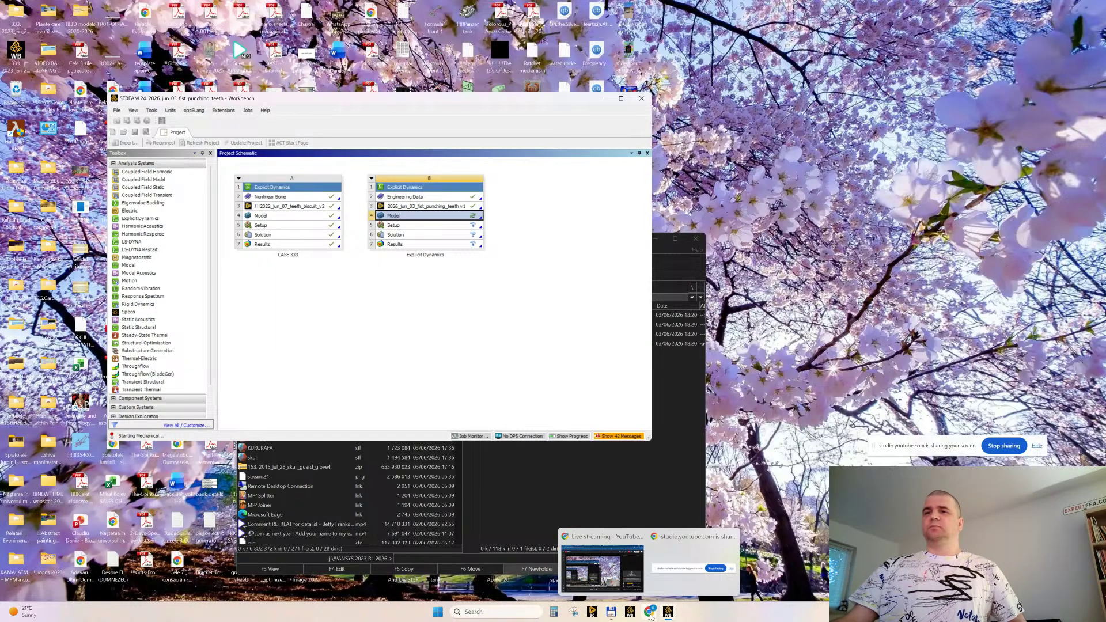
Look at the livestream chat again and minimise the Workbench, Chrome and Total Commander windows to reveal Mechanical
{"action": "left_click", "coordinate": [650, 613]}
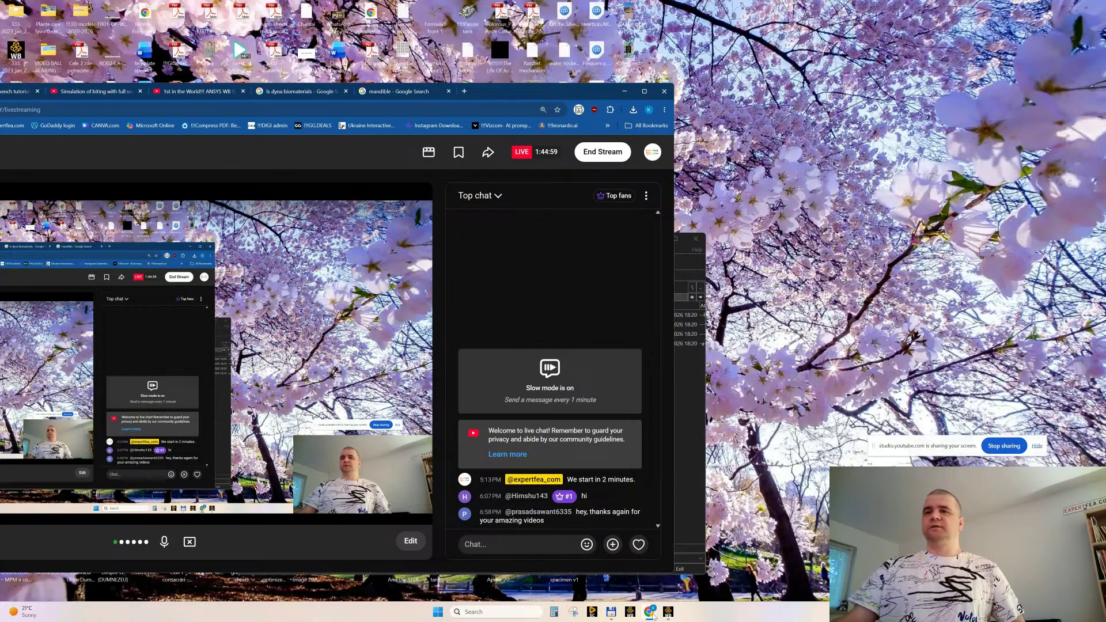
{"action": "left_click", "coordinate": [667, 612]}
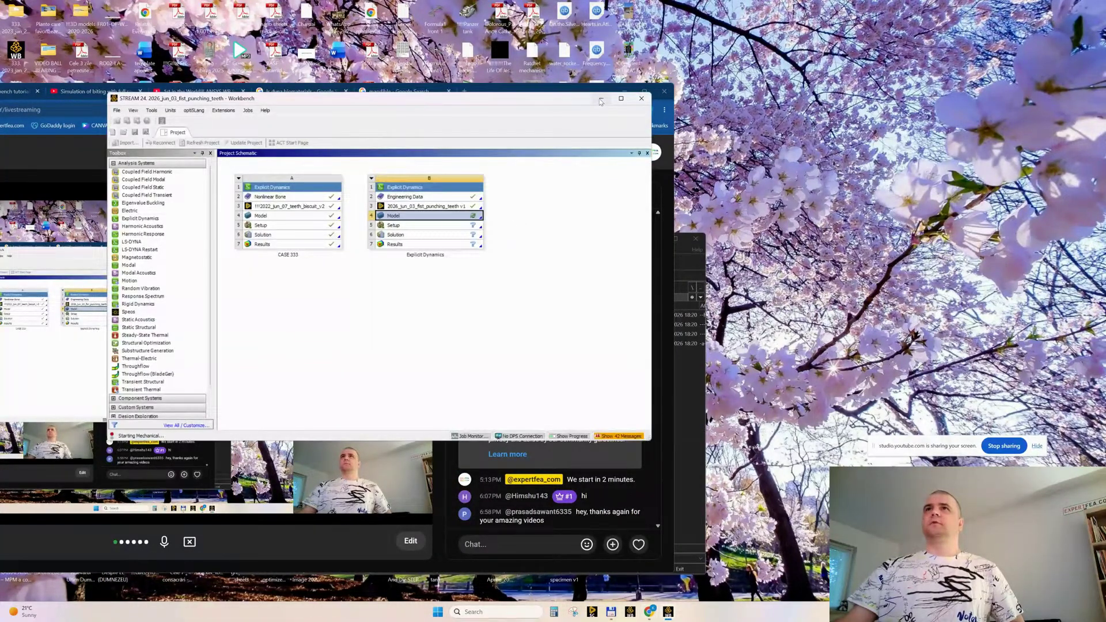
{"action": "left_click", "coordinate": [601, 101]}
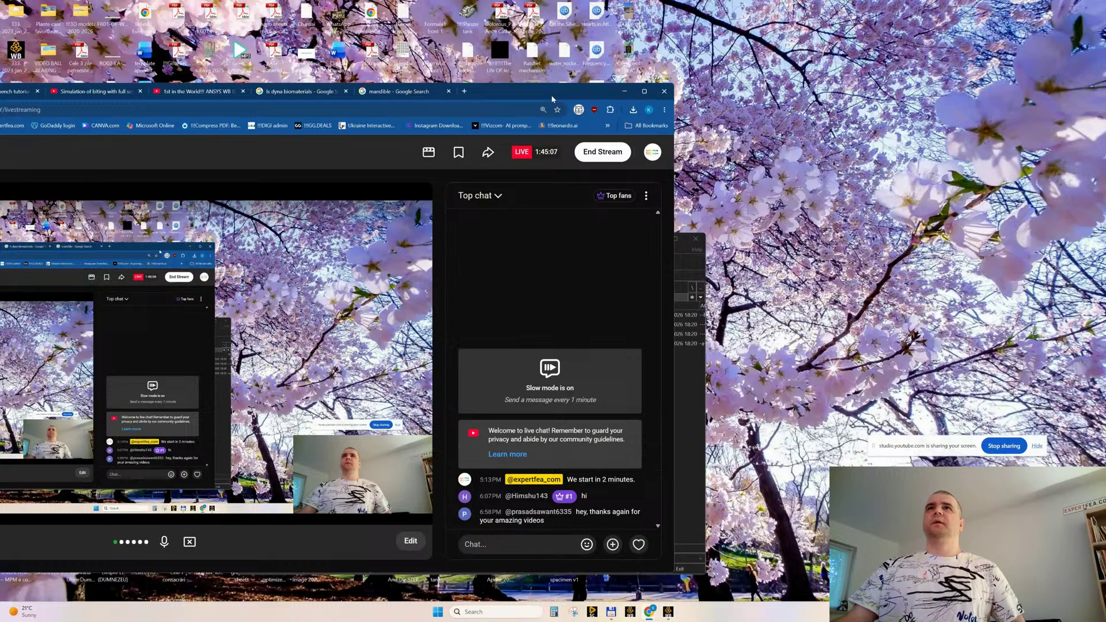
{"action": "left_click_drag", "start_coordinate": [552, 96], "coordinate": [598, 97]}
{"action": "left_click", "coordinate": [672, 93]}
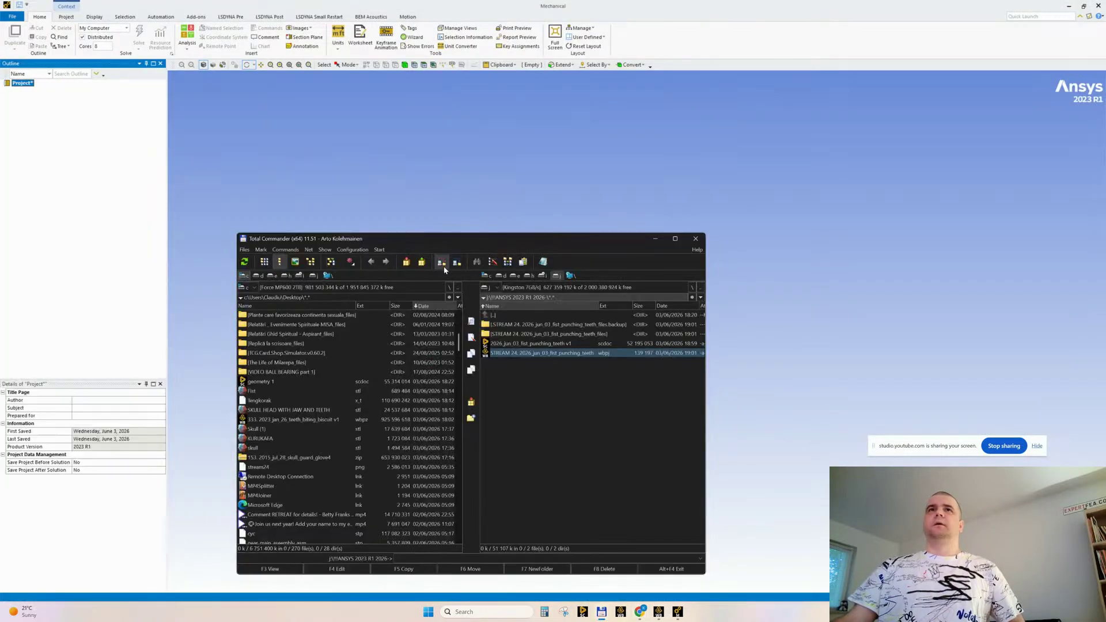
{"action": "left_click", "coordinate": [656, 239]}
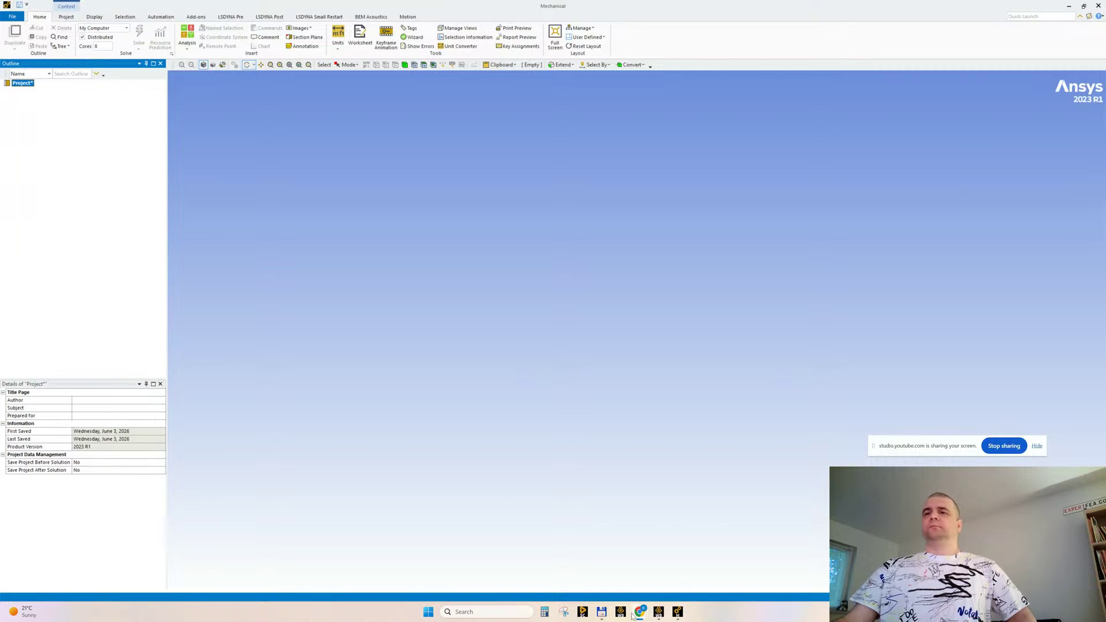
Switch to the mandible search in Chrome, compare the two answers on ligament breaking stress and choose Response B as better
{"action": "mouse_move", "coordinate": [633, 616]}
{"action": "left_click", "coordinate": [591, 578]}
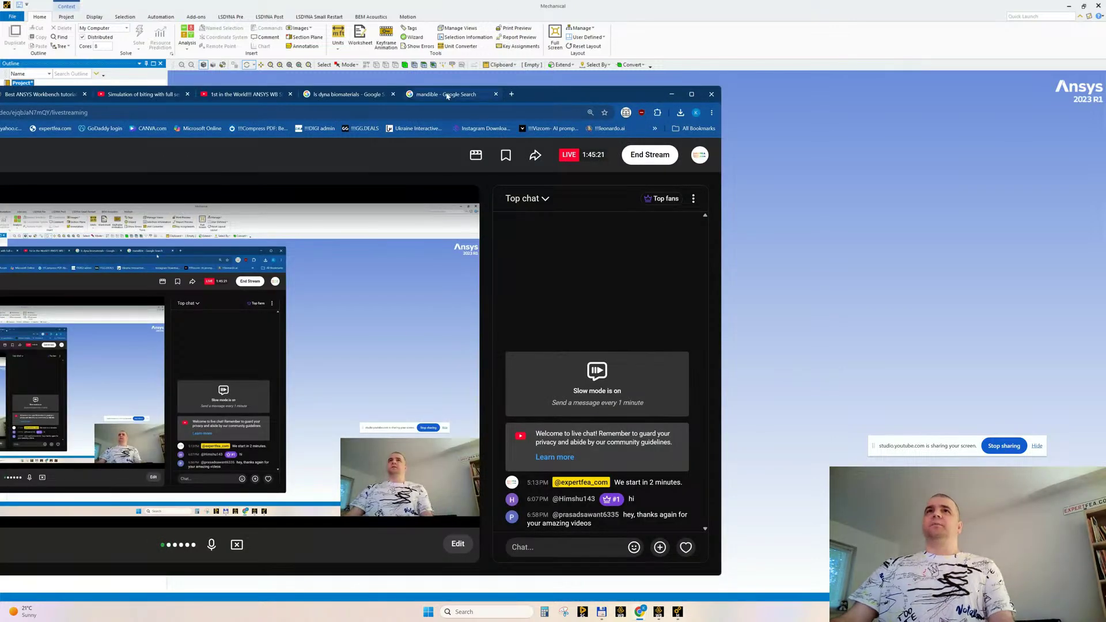
{"action": "left_click", "coordinate": [448, 96]}
{"action": "left_click_drag", "start_coordinate": [522, 97], "coordinate": [678, 91]}
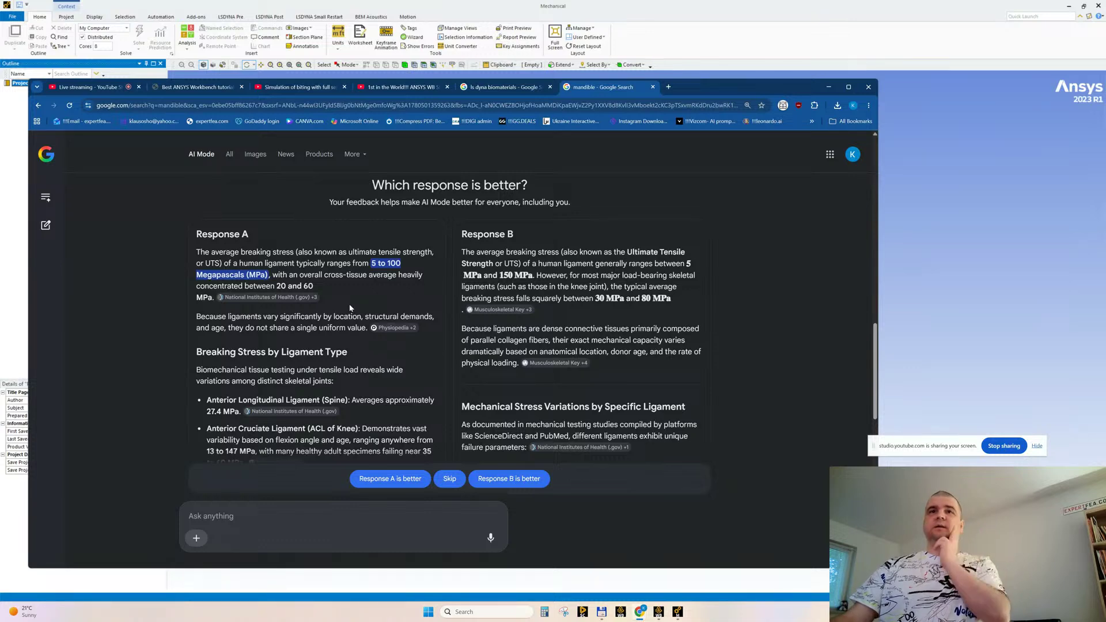
{"action": "scroll", "coordinate": [350, 308], "scroll_direction": "down", "scroll_amount": 3}
{"action": "scroll", "coordinate": [418, 374], "scroll_direction": "down", "scroll_amount": 2}
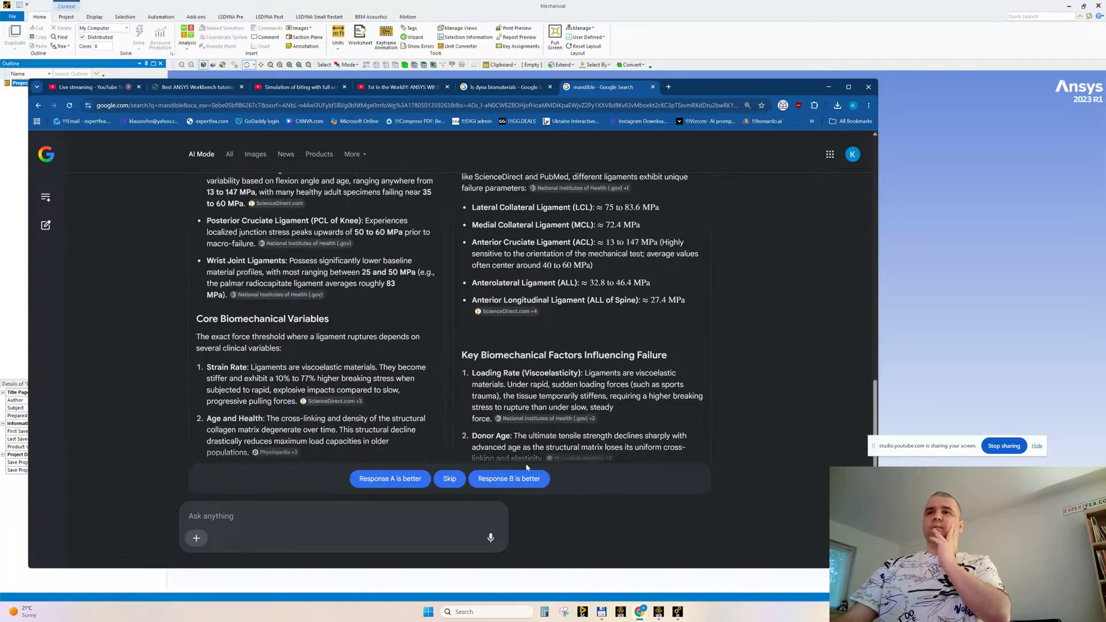
{"action": "left_click", "coordinate": [496, 479]}
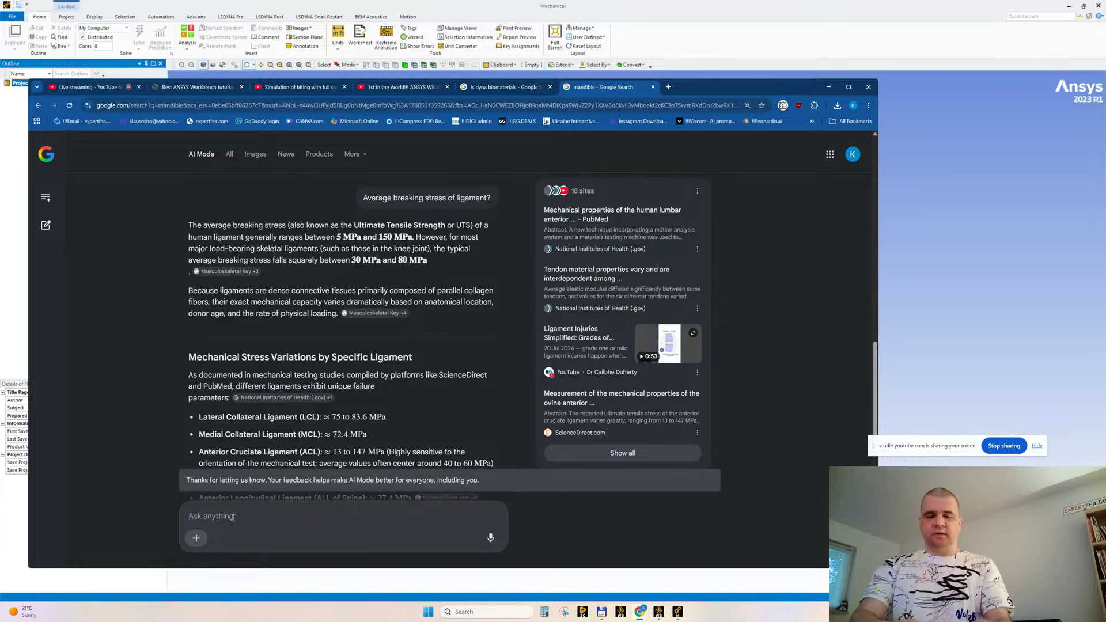
Ask Google AI Mode "Average boxing punch speed?" and read the punching speeds in the answer
{"action": "left_click", "coordinate": [234, 517]}
{"action": "type", "text": "avrage p"}
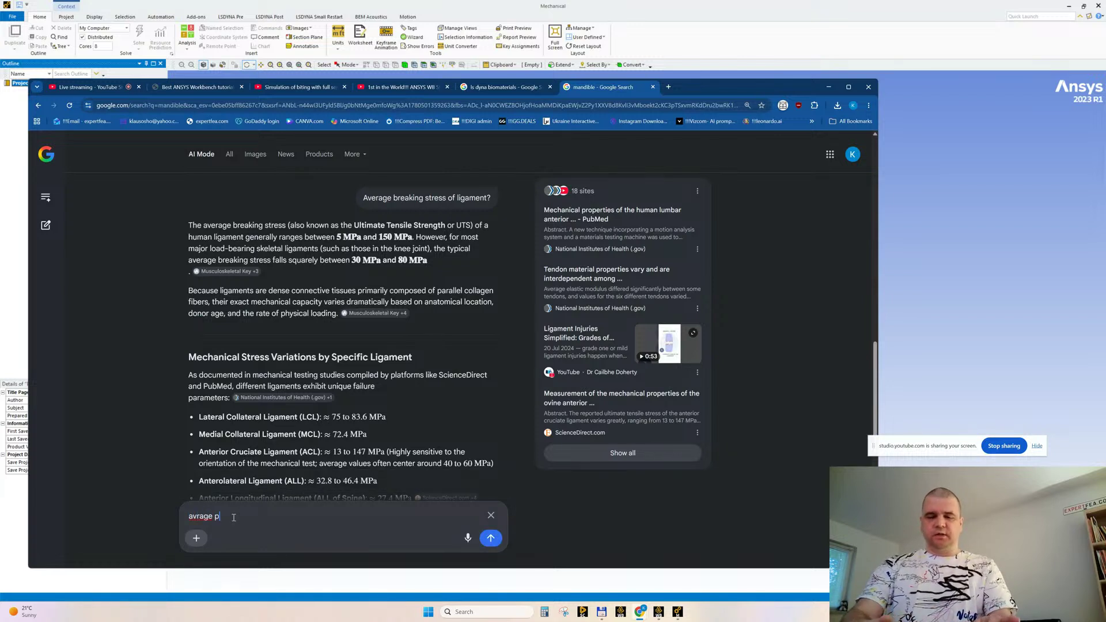
{"action": "type", "text": "unch"}
{"action": "key", "text": "Left"}
{"action": "key", "text": "Left"}
{"action": "key", "text": "Left"}
{"action": "key", "text": "Left"}
{"action": "key", "text": "Left"}
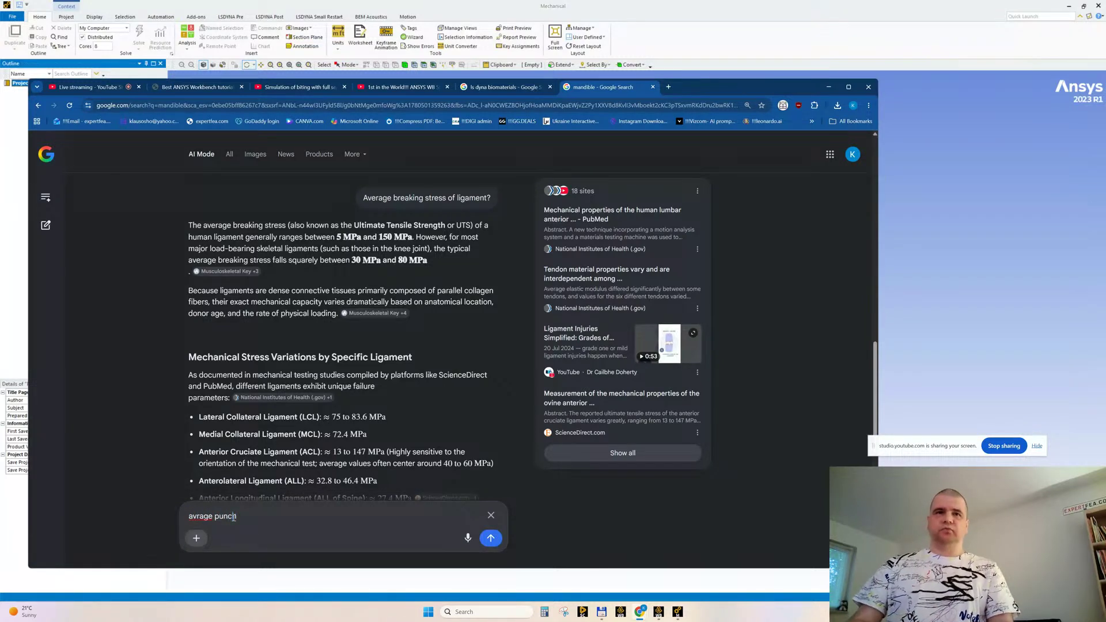
{"action": "type", "text": "bo"}
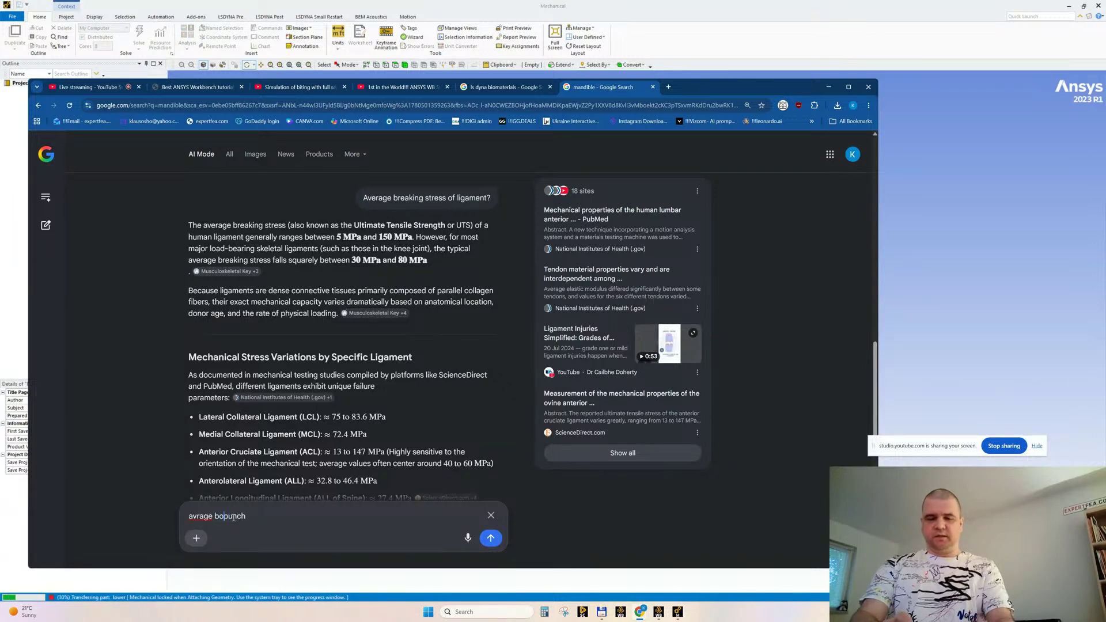
{"action": "type", "text": "xing"}
{"action": "key", "text": "End"}
{"action": "type", "text": "speed?"}
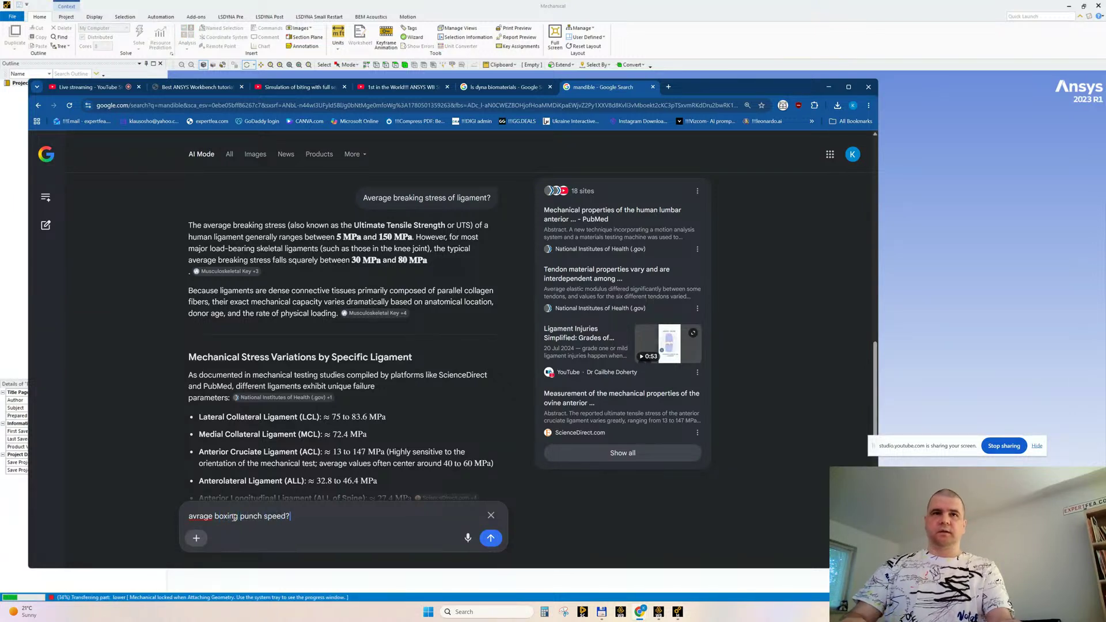
{"action": "key", "text": "Home"}
{"action": "type", "text": "Av"}
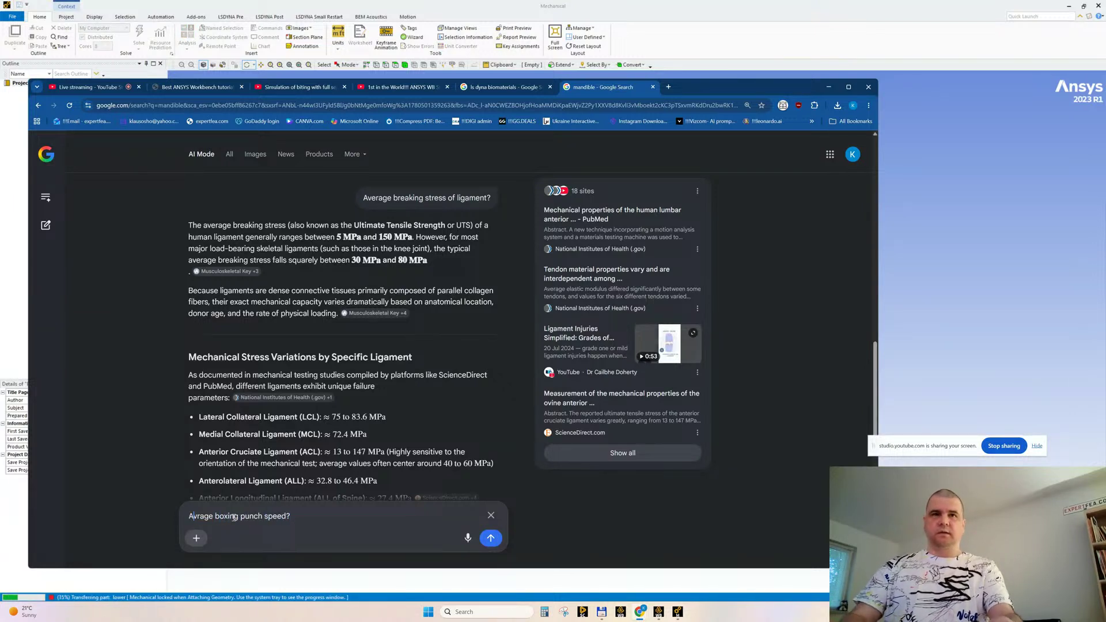
{"action": "type", "text": "e"}
{"action": "key", "text": "End"}
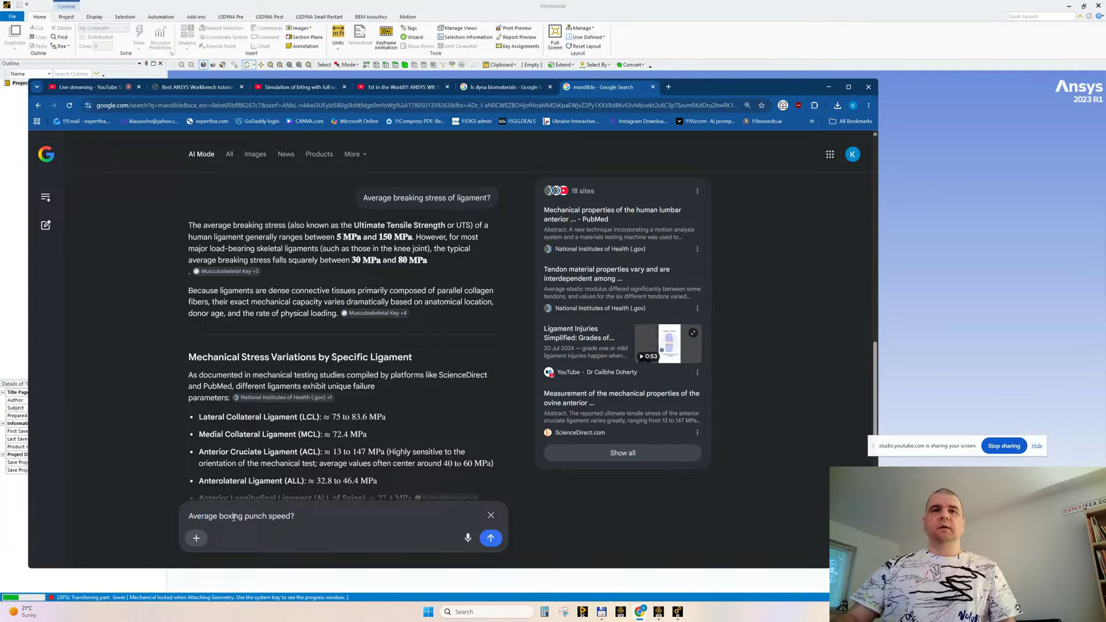
{"action": "key", "text": "Return"}
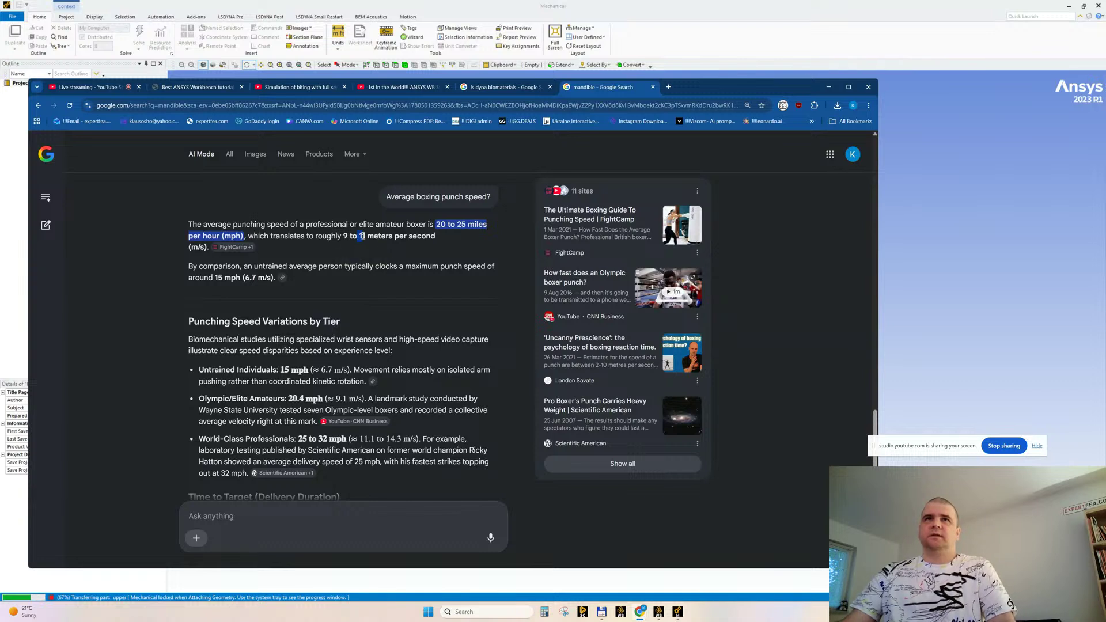
{"action": "double_click", "coordinate": [363, 236]}
{"action": "left_click", "coordinate": [388, 235]}
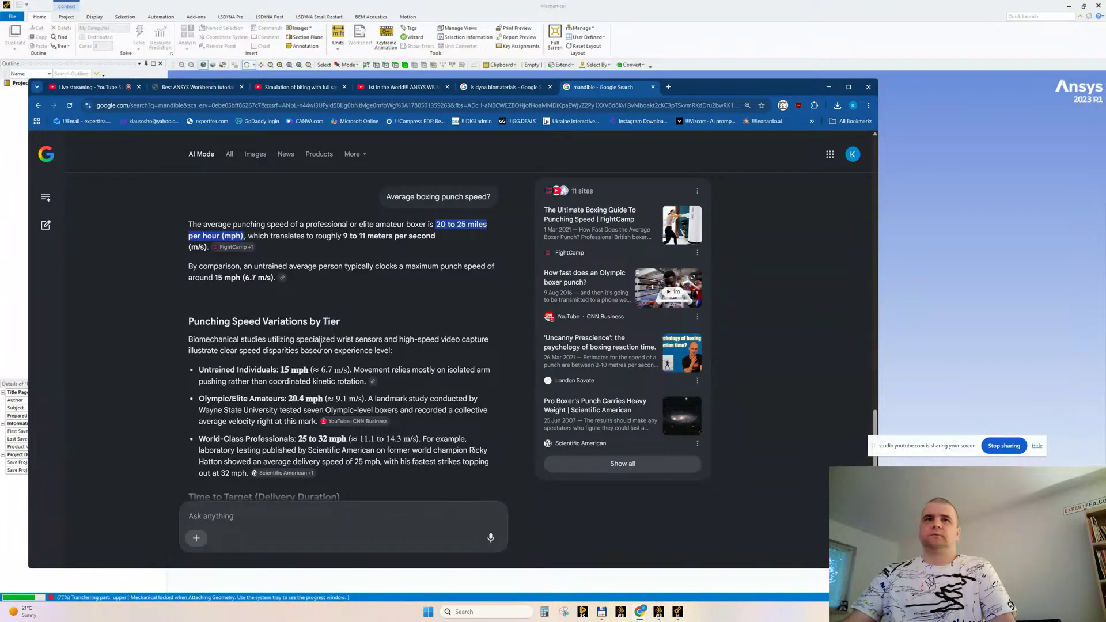
{"action": "scroll", "coordinate": [274, 420], "scroll_direction": "down", "scroll_amount": 1}
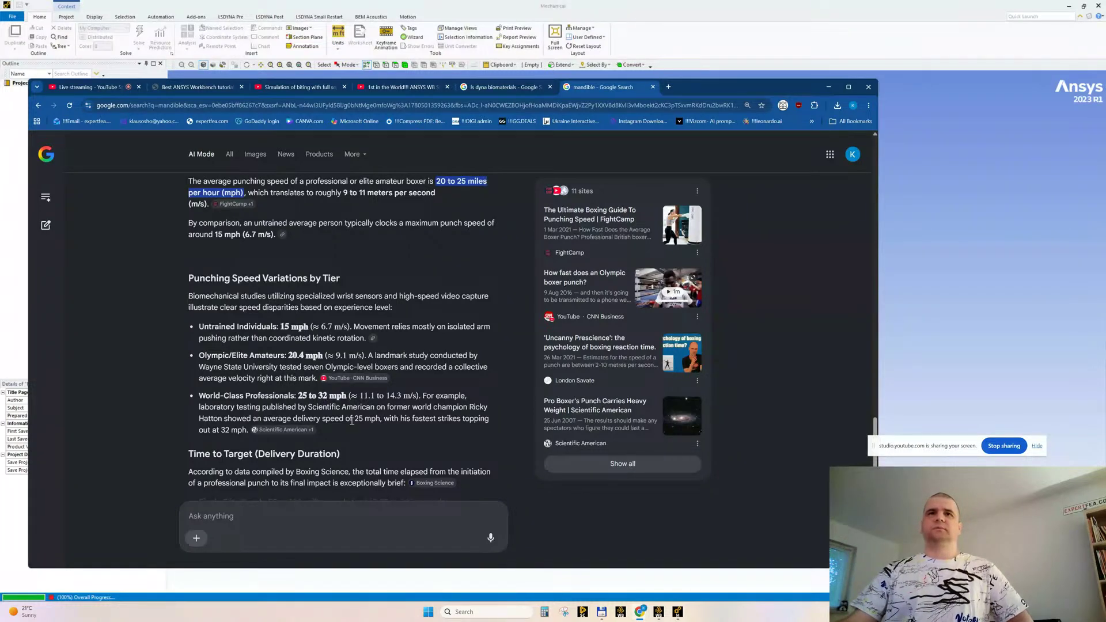
Switch to Mechanical and display the imported geometry with a close view of the skull, jaw and fist
{"action": "left_click", "coordinate": [672, 33]}
{"action": "left_click", "coordinate": [611, 351]}
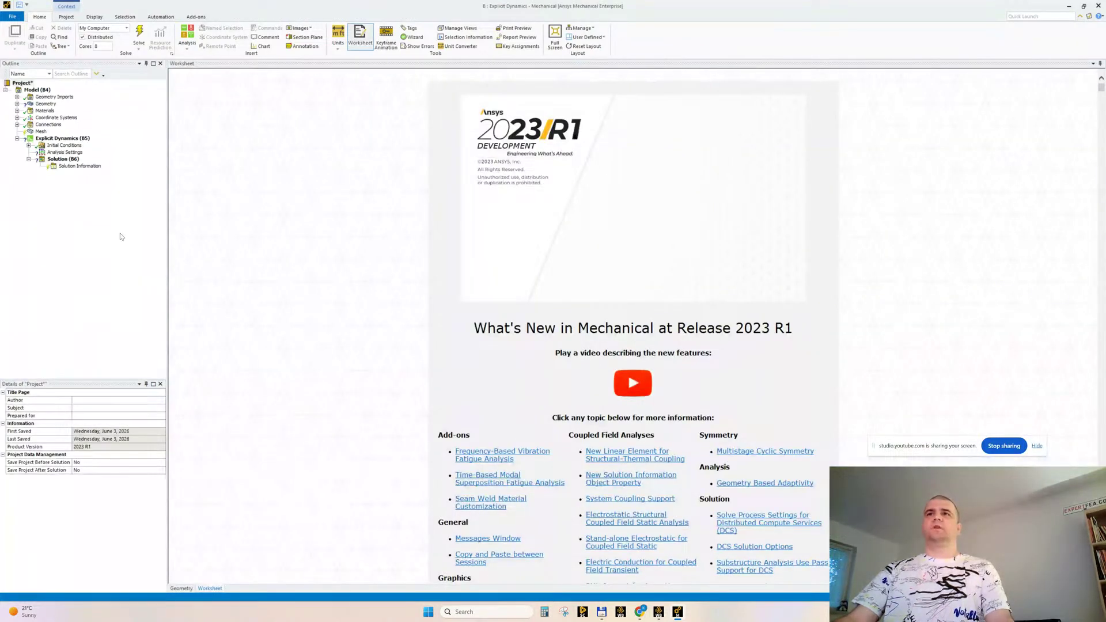
{"action": "left_click", "coordinate": [44, 104]}
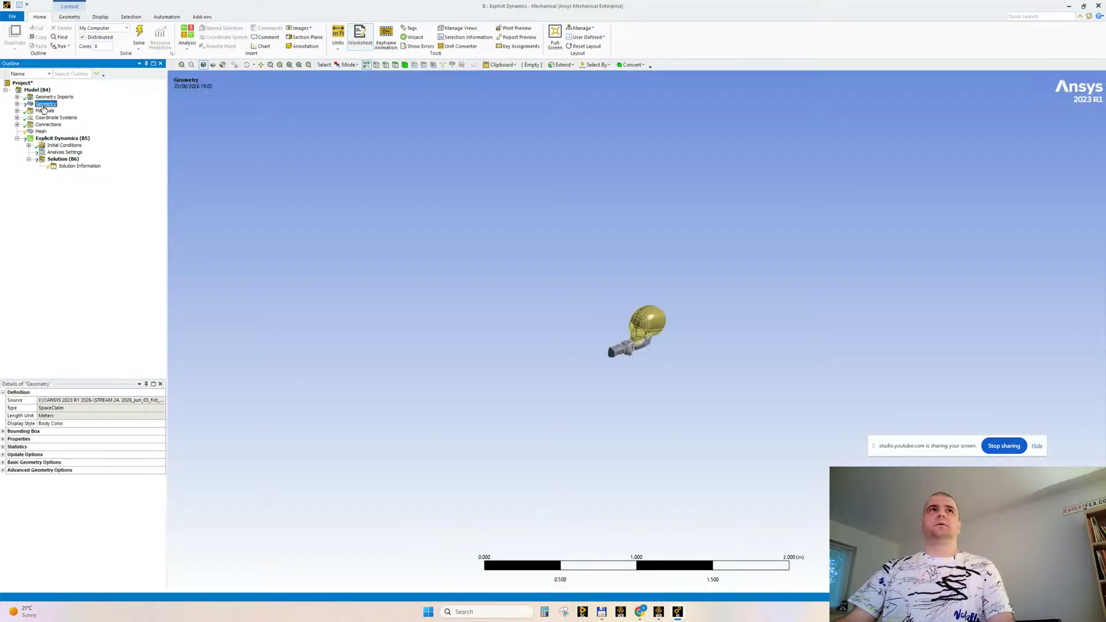
{"action": "middle_click_drag", "start_coordinate": [651, 352], "coordinate": [605, 346], "text": "ctrl"}
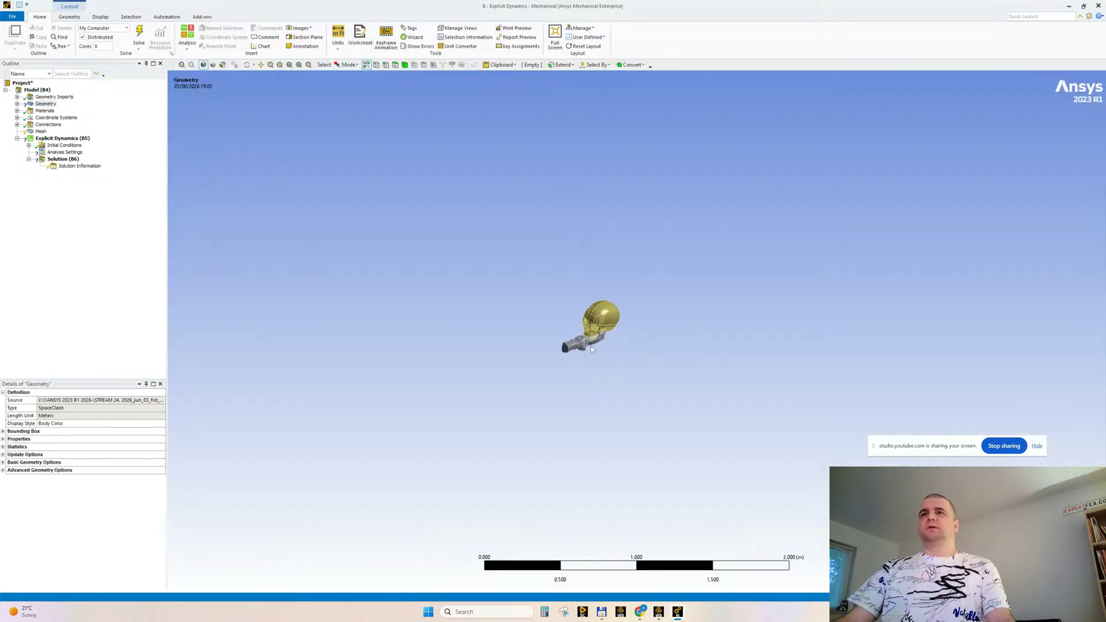
{"action": "scroll", "coordinate": [451, 174], "scroll_direction": "up", "scroll_amount": 7}
{"action": "scroll", "coordinate": [387, 181], "scroll_direction": "up", "scroll_amount": 4}
{"action": "middle_click_drag", "start_coordinate": [429, 311], "coordinate": [605, 308], "text": "ctrl"}
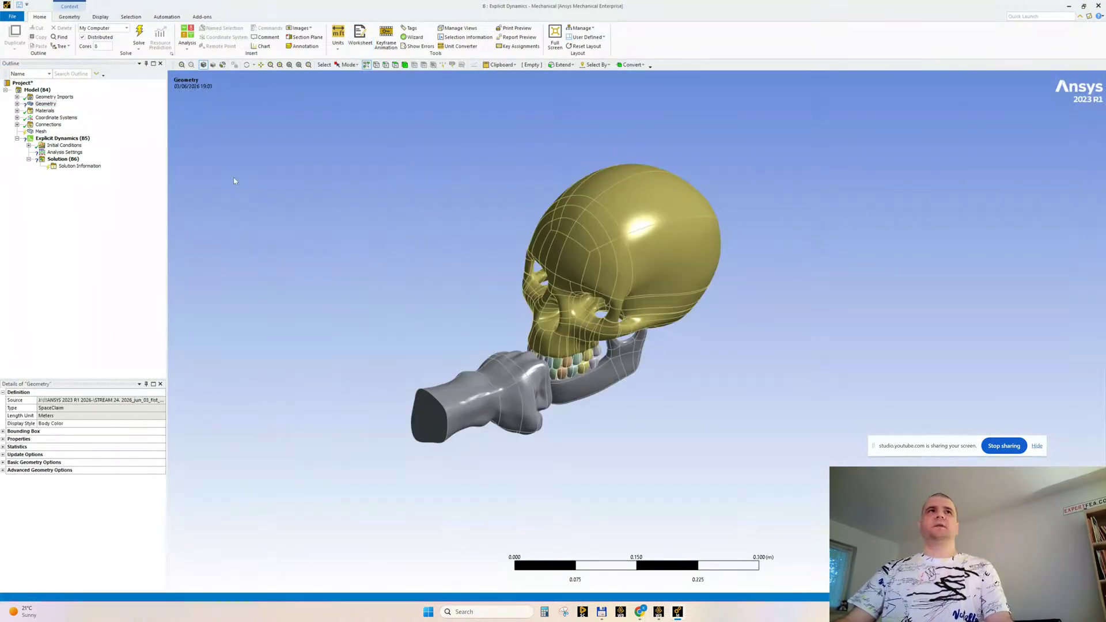
Assign the normal bone NL material to all geometry bodies, including the teeth, lower jaw, skull and fist
{"action": "left_click", "coordinate": [17, 104]}
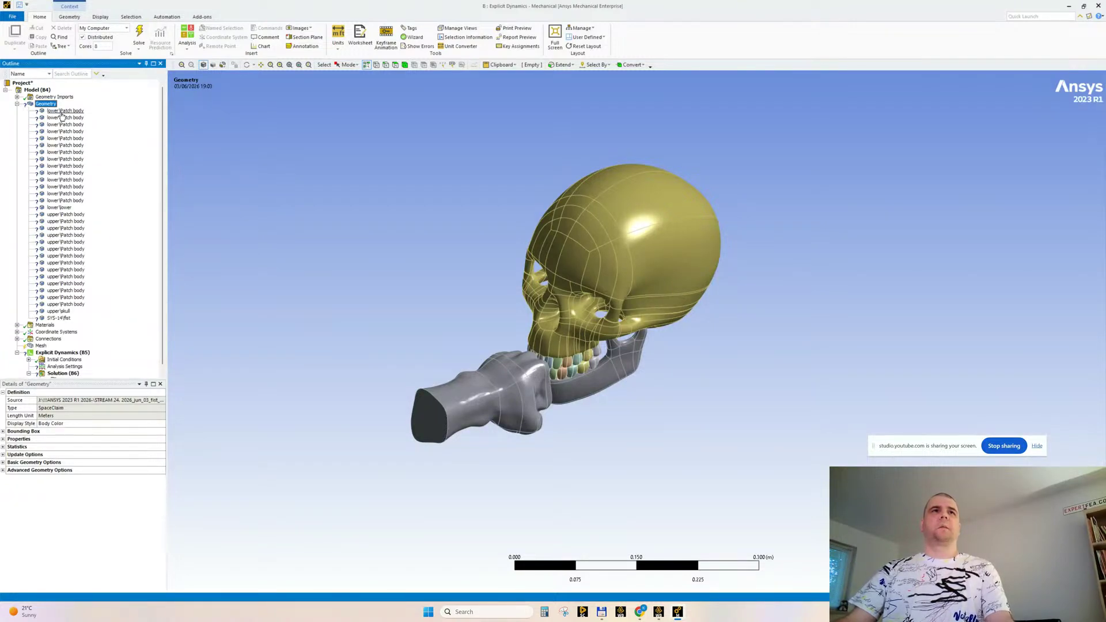
{"action": "left_click", "coordinate": [64, 208]}
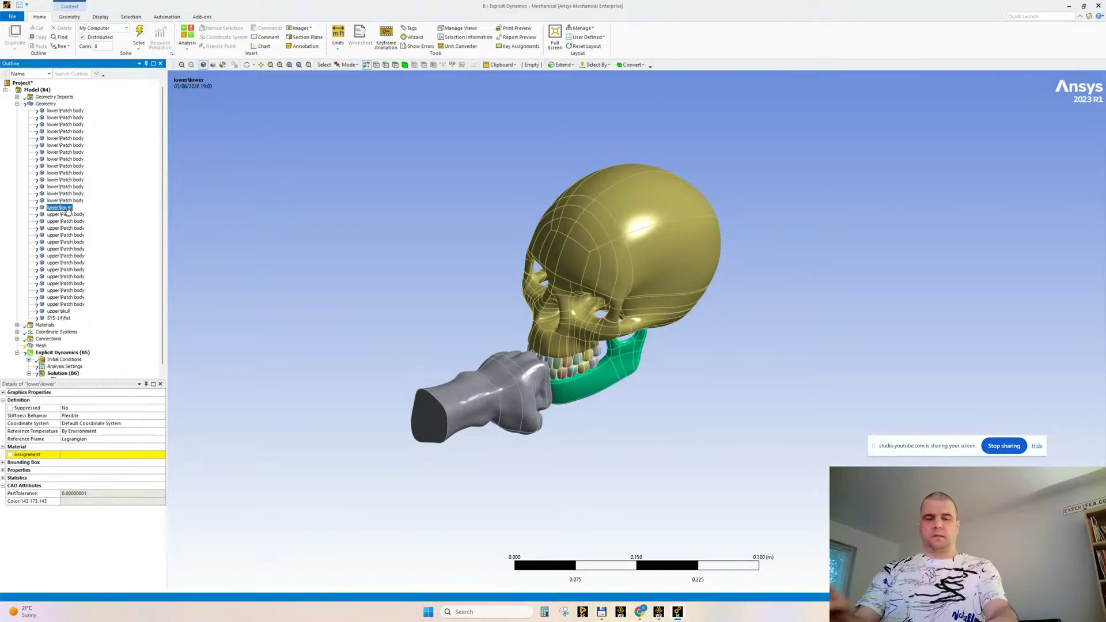
{"action": "left_click", "coordinate": [68, 209]}
{"action": "key", "text": "Escape"}
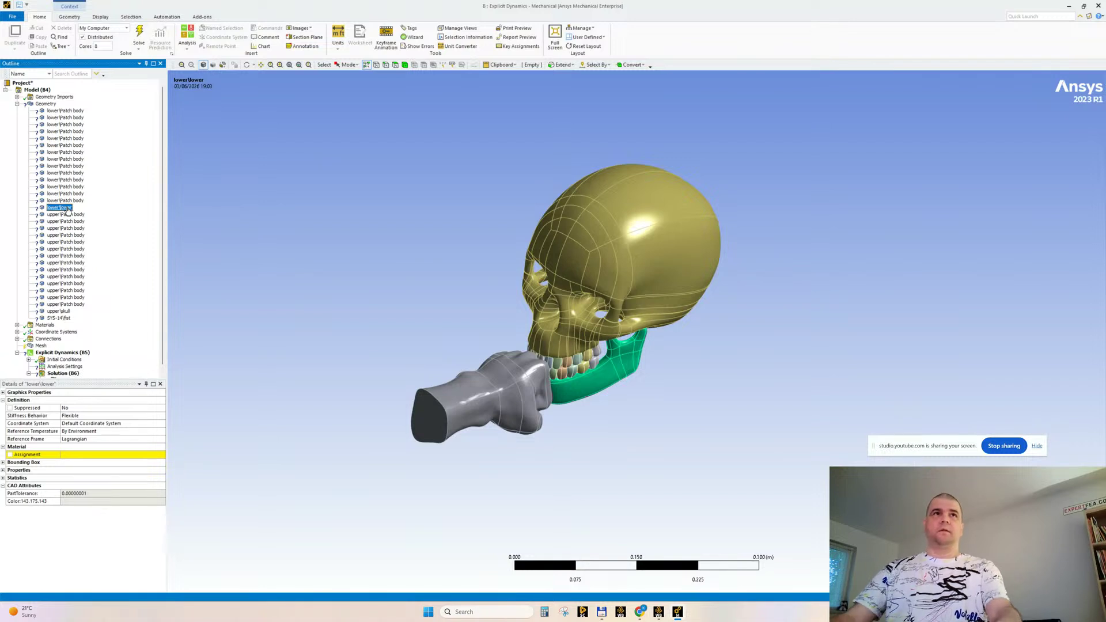
{"action": "left_click", "coordinate": [70, 111]}
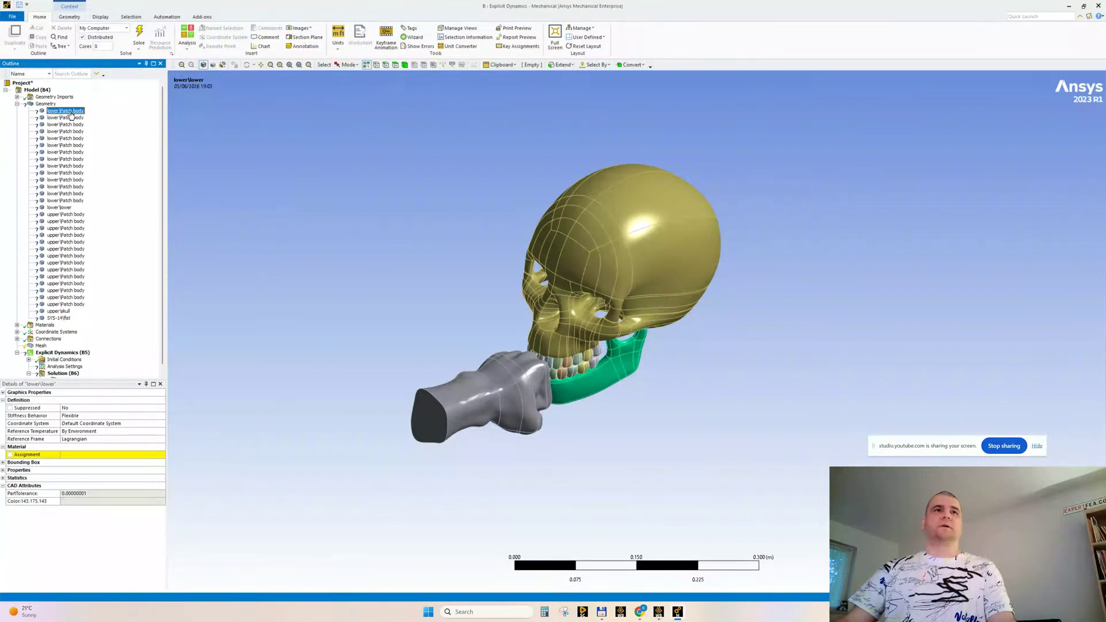
{"action": "left_click", "coordinate": [60, 319], "text": "shift"}
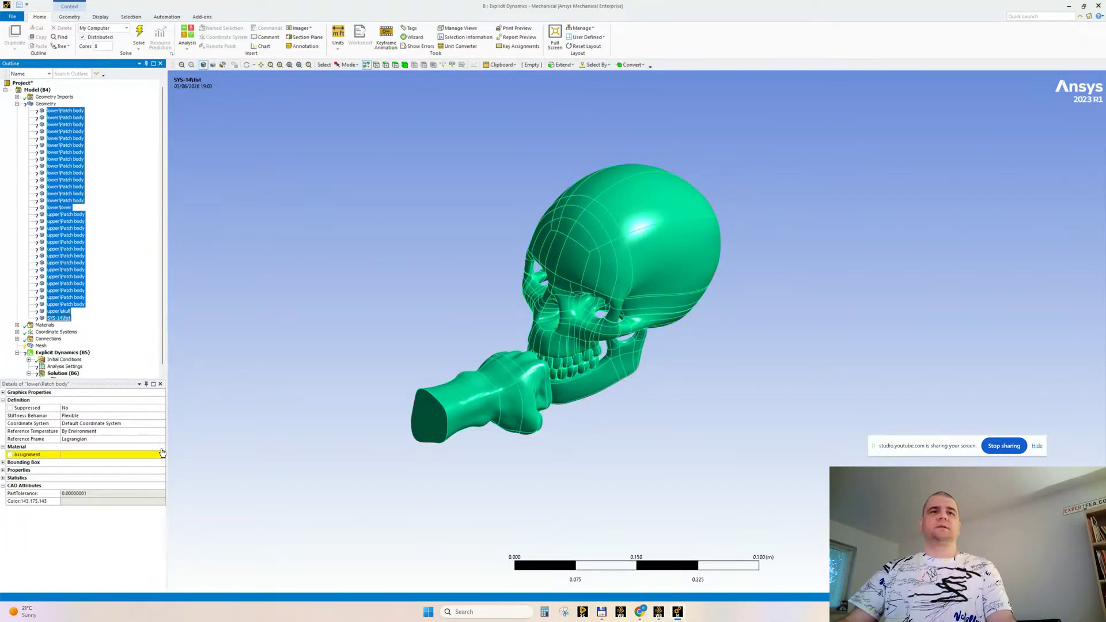
{"action": "left_click", "coordinate": [162, 455]}
{"action": "left_click", "coordinate": [162, 455]}
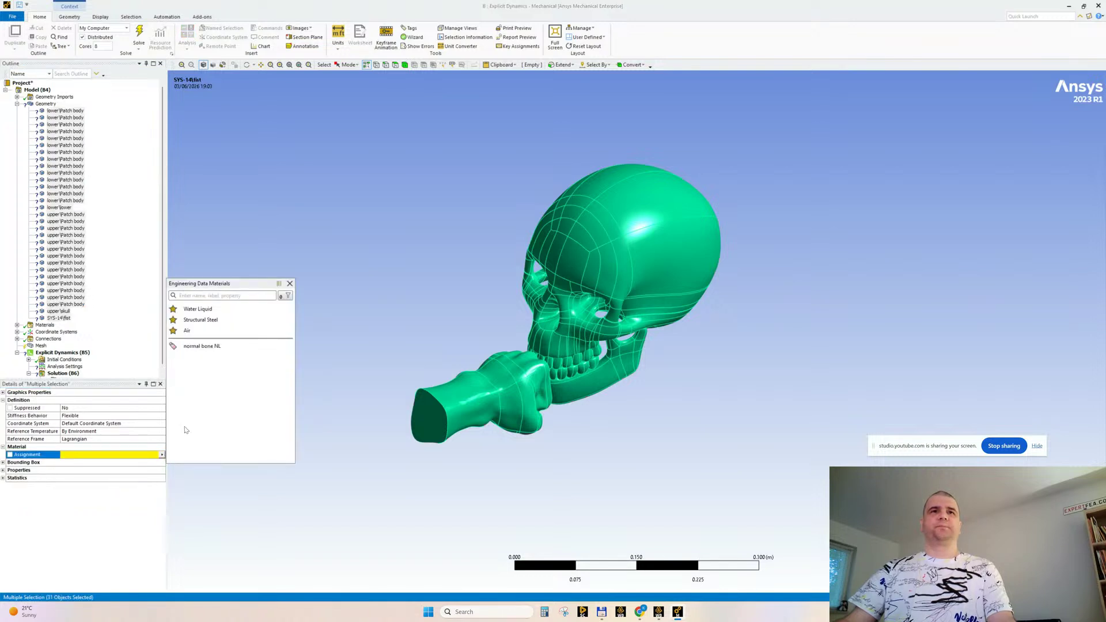
{"action": "left_click", "coordinate": [198, 348]}
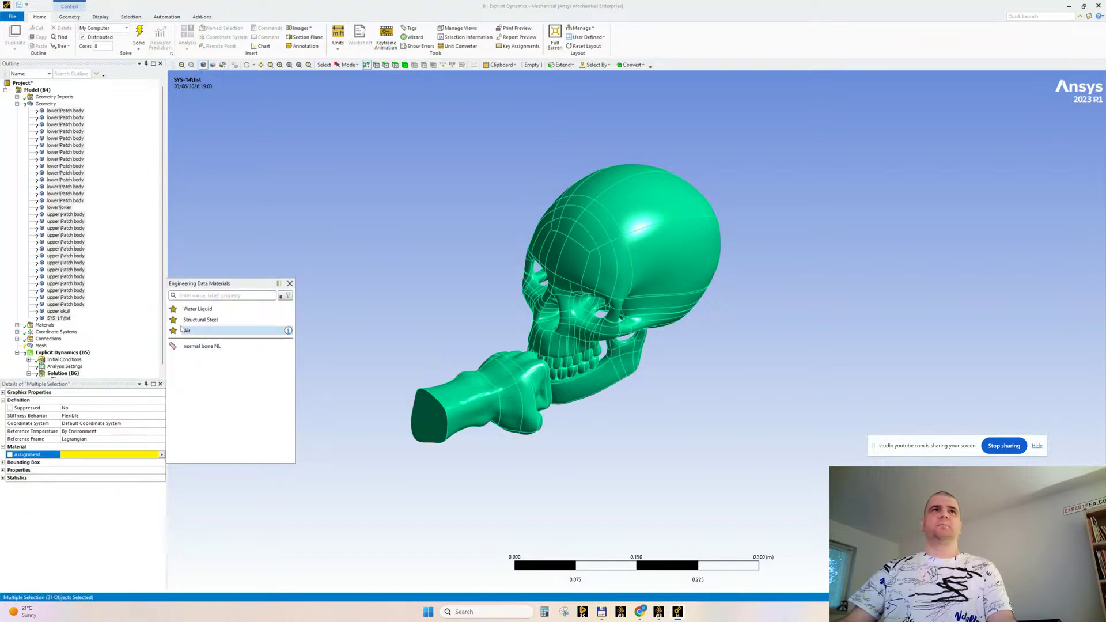
{"action": "left_click", "coordinate": [17, 104]}
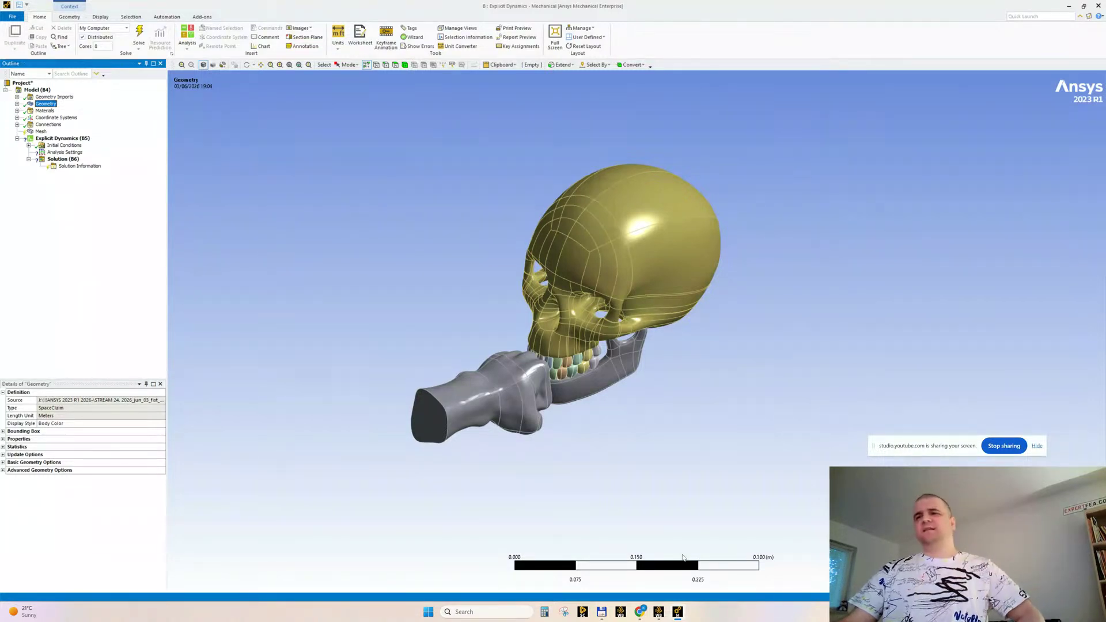
Switch to Workbench, duplicate the normal bone NL material in Engineering Data and name the copy teeth NL
{"action": "left_click", "coordinate": [659, 617]}
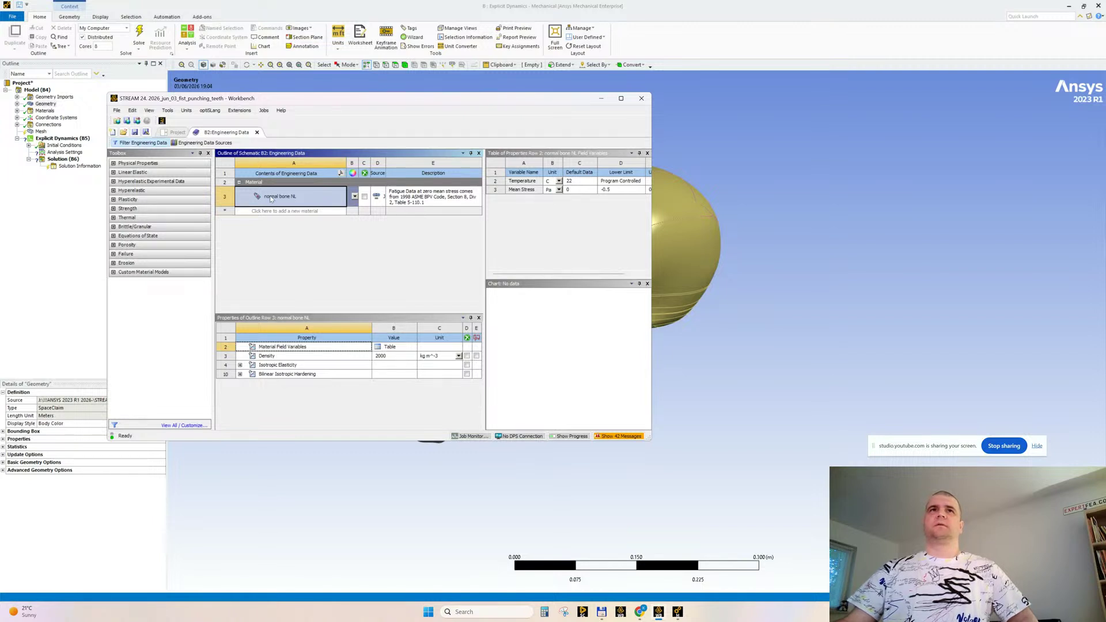
{"action": "right_click", "coordinate": [271, 199]}
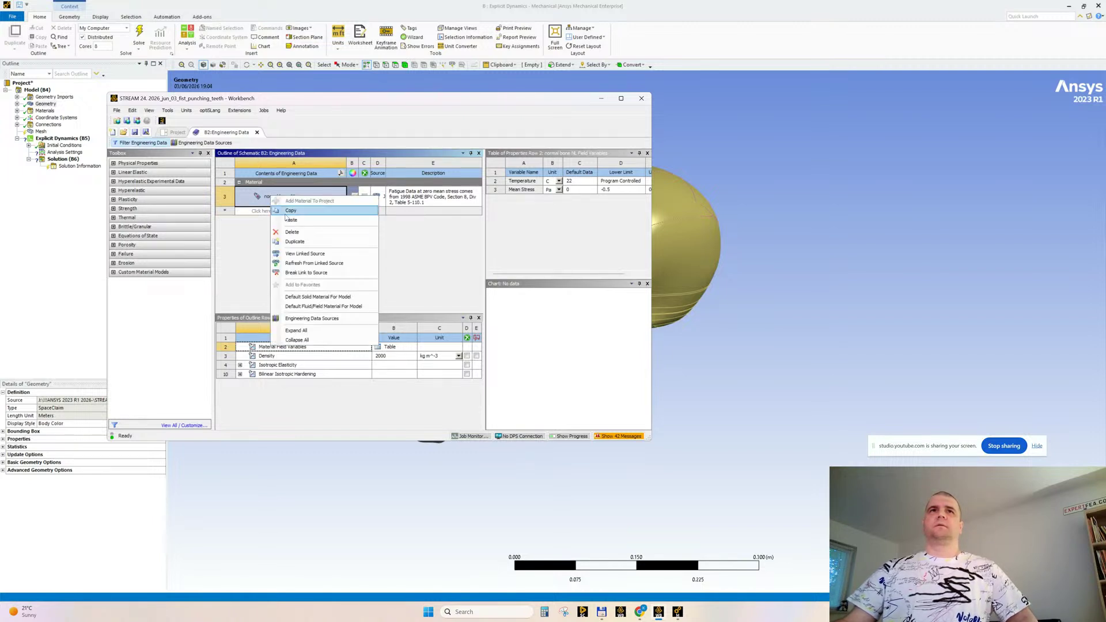
{"action": "left_click", "coordinate": [283, 276]}
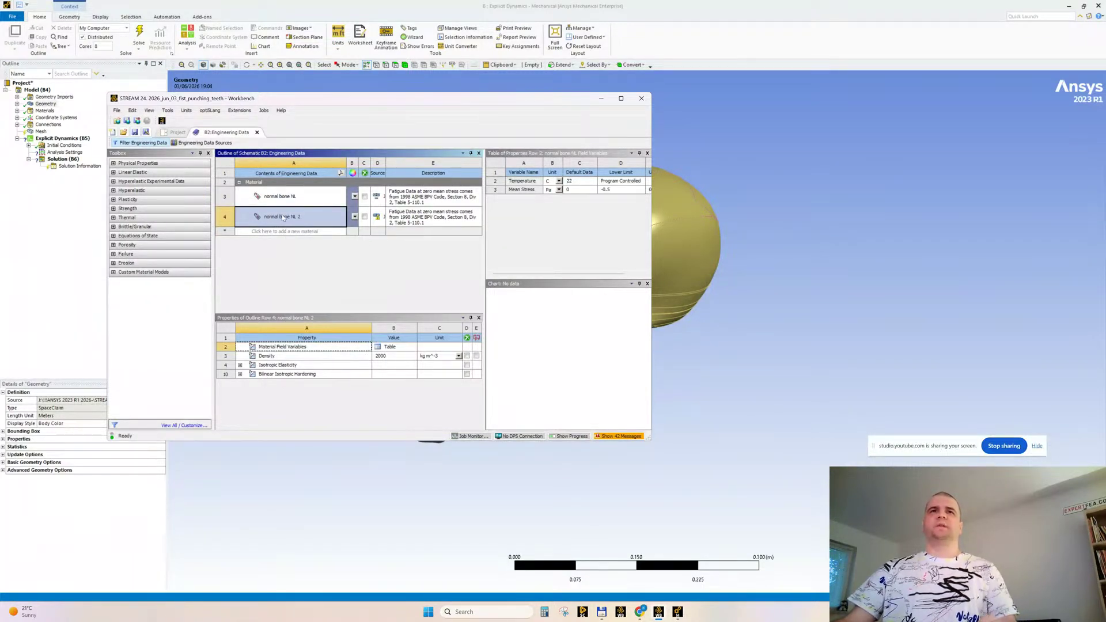
{"action": "left_click", "coordinate": [282, 218]}
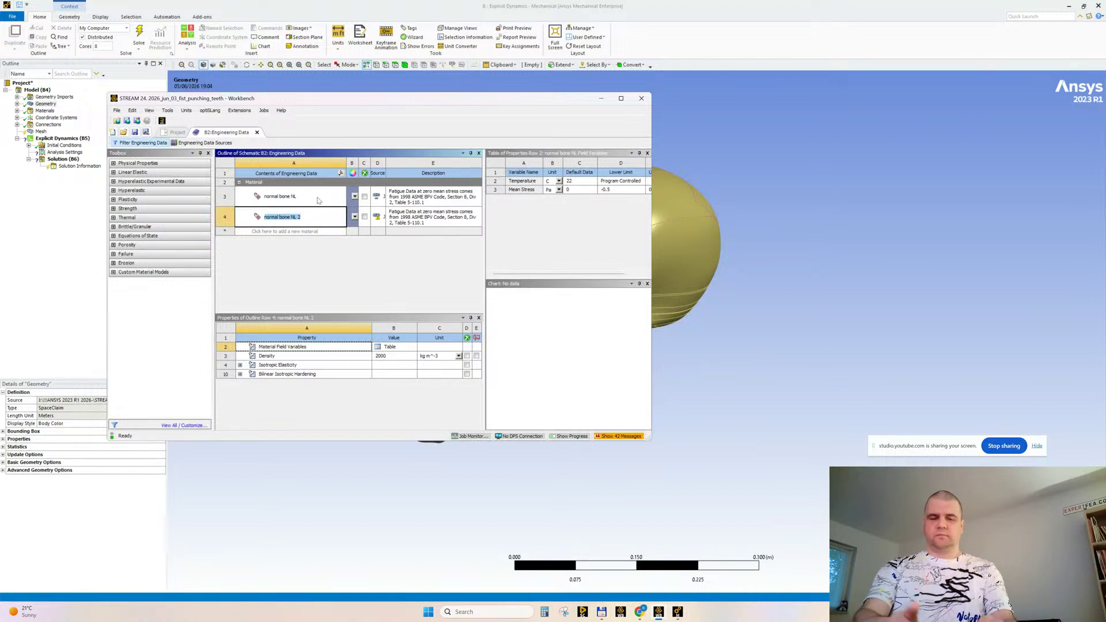
{"action": "type", "text": "teeth "}
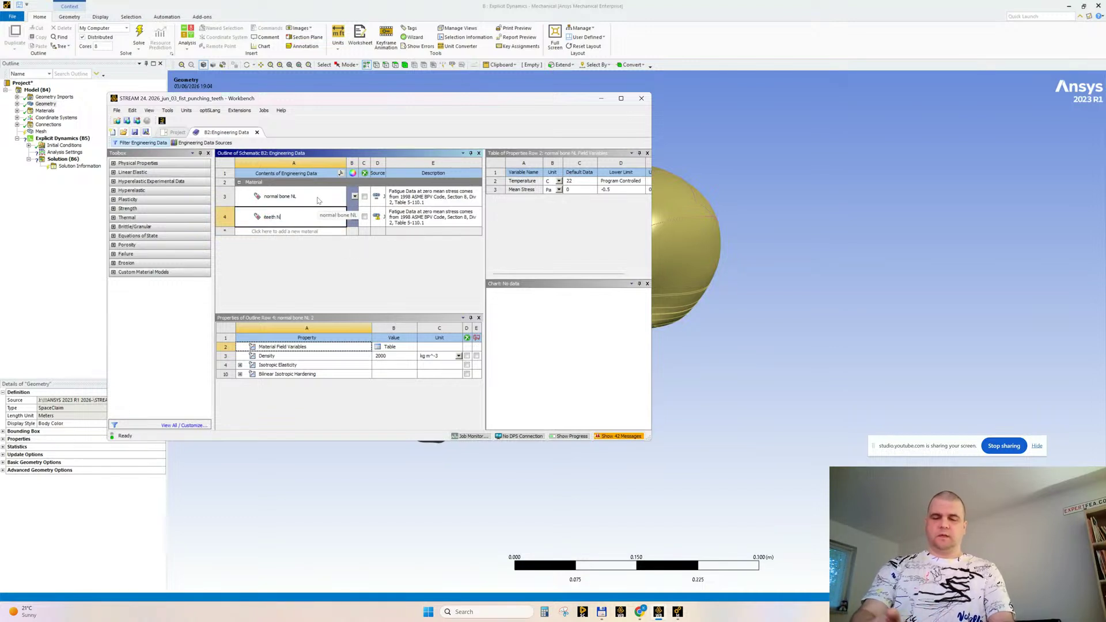
{"action": "type", "text": "NL"}
{"action": "key", "text": "Return"}
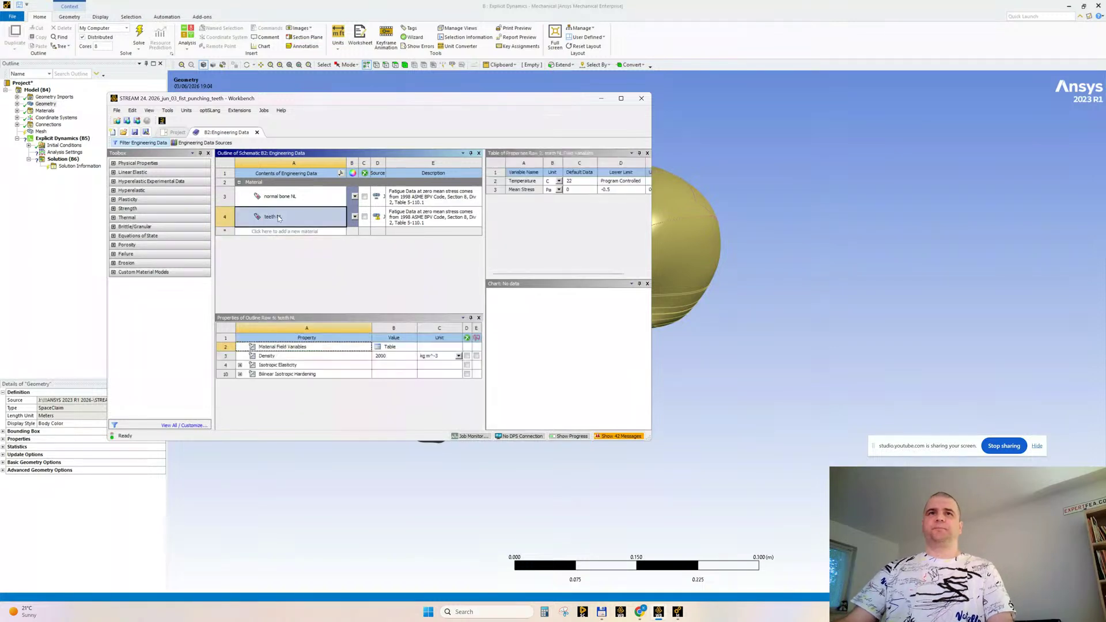
Expand teeth NL's Isotropic Elasticity and Bilinear Isotropic Hardening properties and enlarge the window and properties area to show all values
{"action": "left_click", "coordinate": [239, 365]}
{"action": "left_click", "coordinate": [240, 417]}
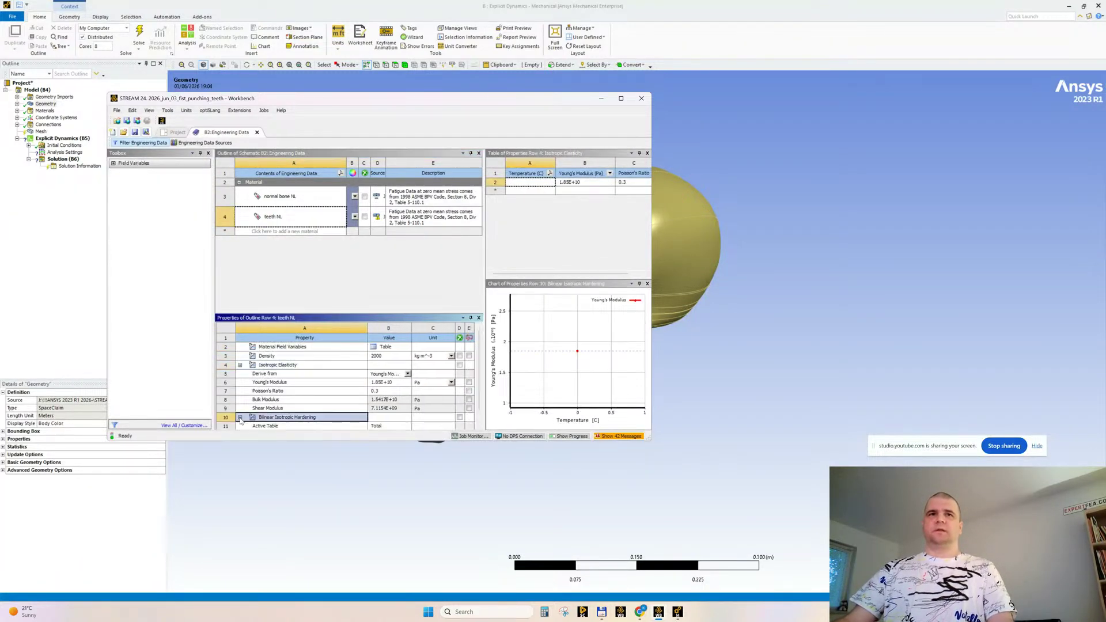
{"action": "left_click_drag", "start_coordinate": [650, 441], "coordinate": [710, 513]}
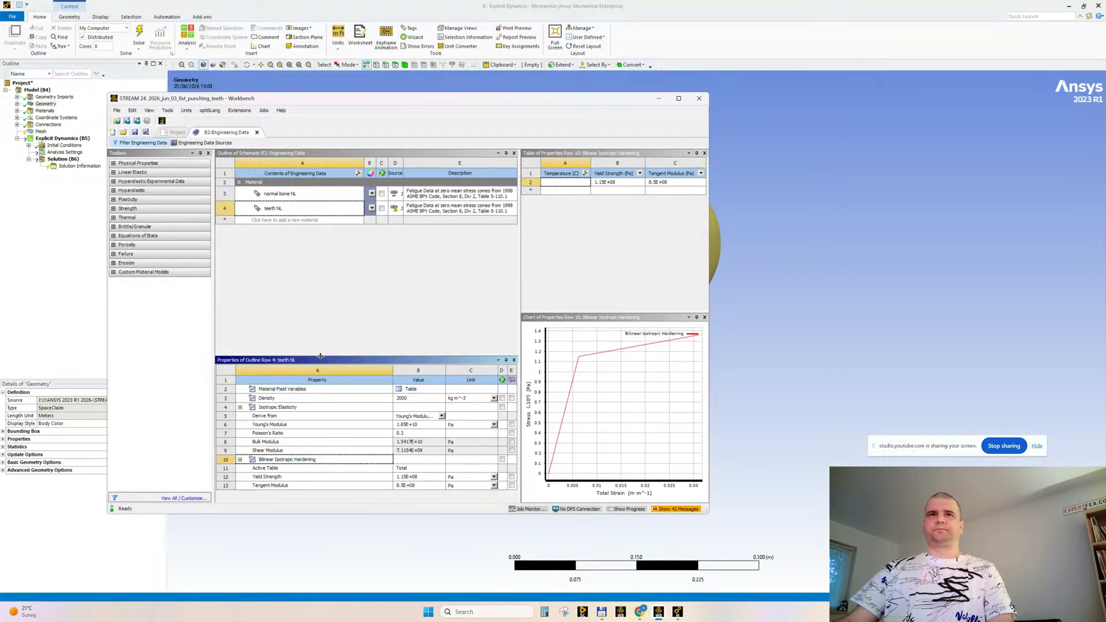
{"action": "left_click_drag", "start_coordinate": [322, 357], "coordinate": [322, 324]}
Switch to the mandible search in Chrome and ask Google AI Mode "Isotropic Elasticity for teeth?"
{"action": "mouse_move", "coordinate": [640, 612]}
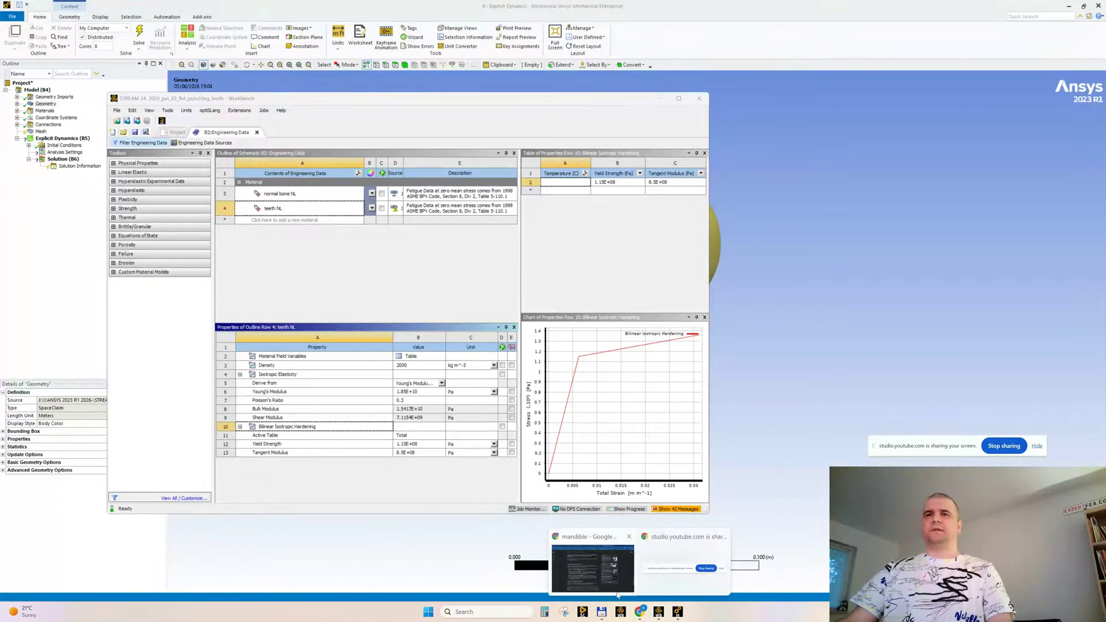
{"action": "left_click", "coordinate": [582, 568]}
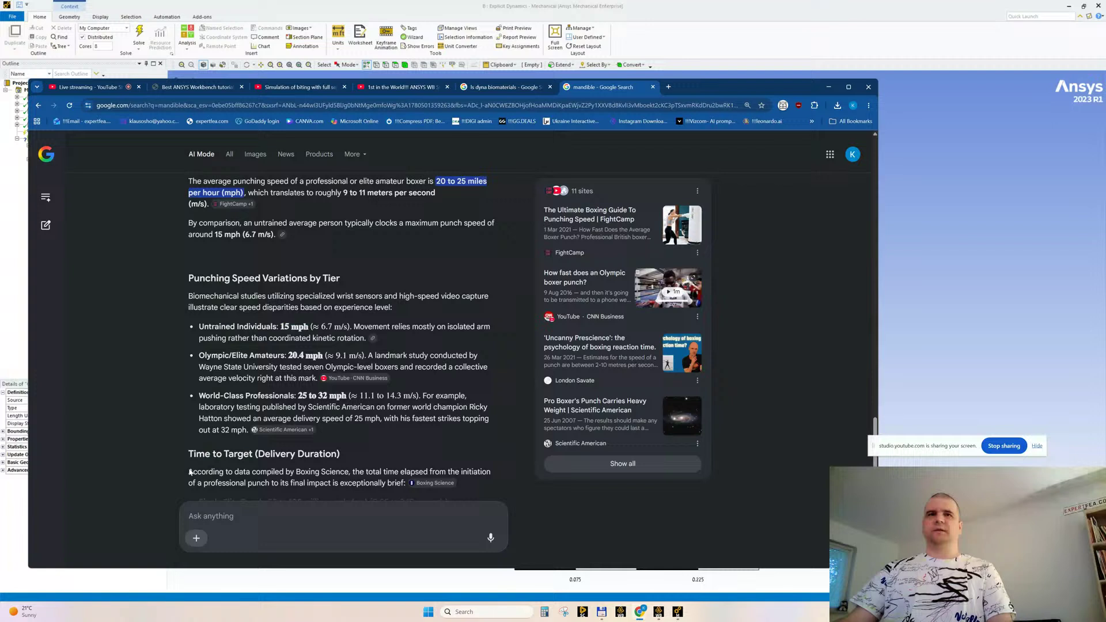
{"action": "left_click", "coordinate": [222, 517]}
{"action": "type", "text": "Isotropic"}
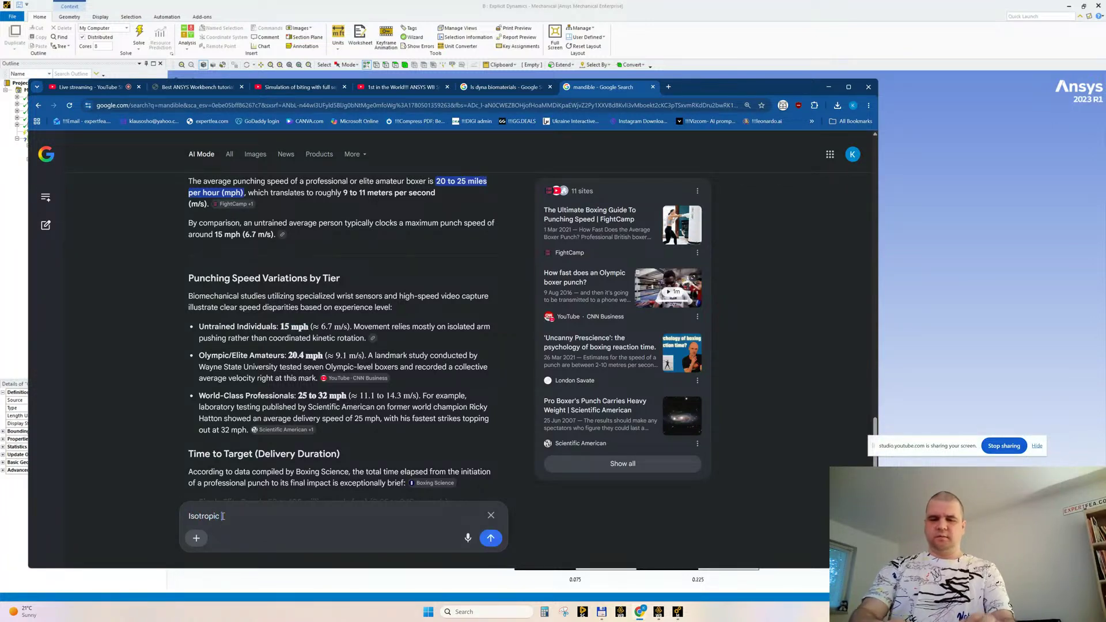
{"action": "type", "text": " Elasticity fo"}
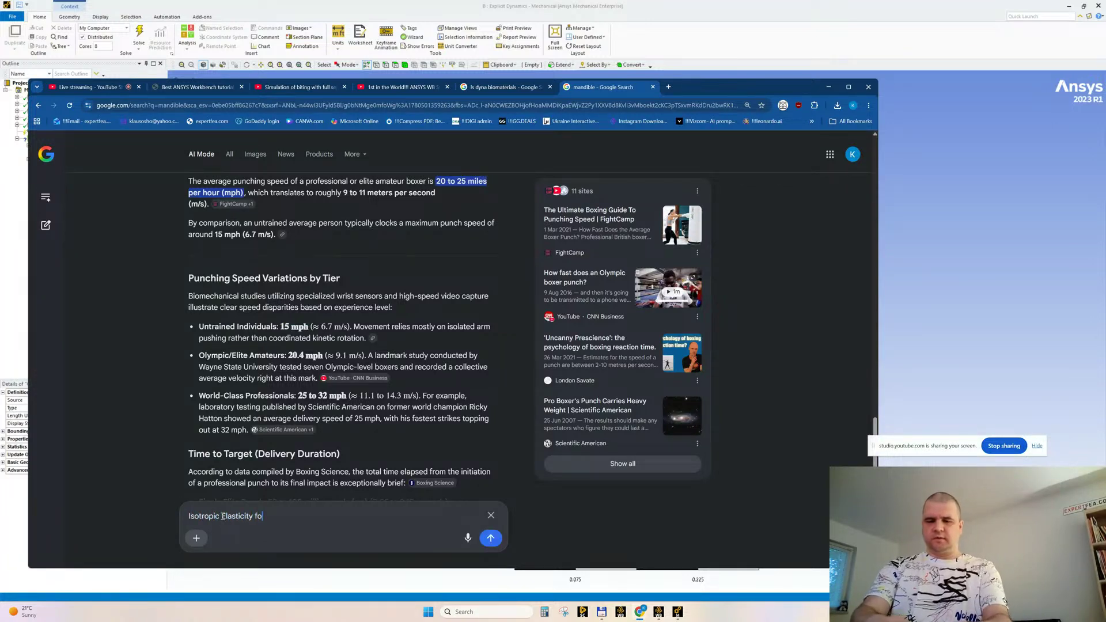
{"action": "type", "text": "r th"}
{"action": "type", "text": "eeth?"}
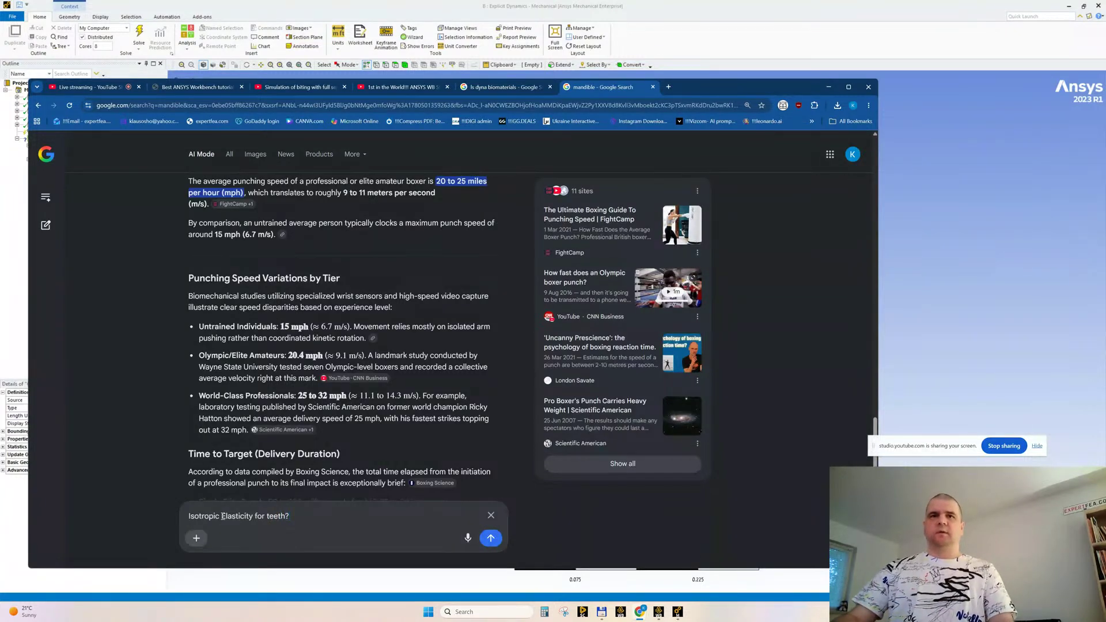
{"action": "key", "text": "Return"}
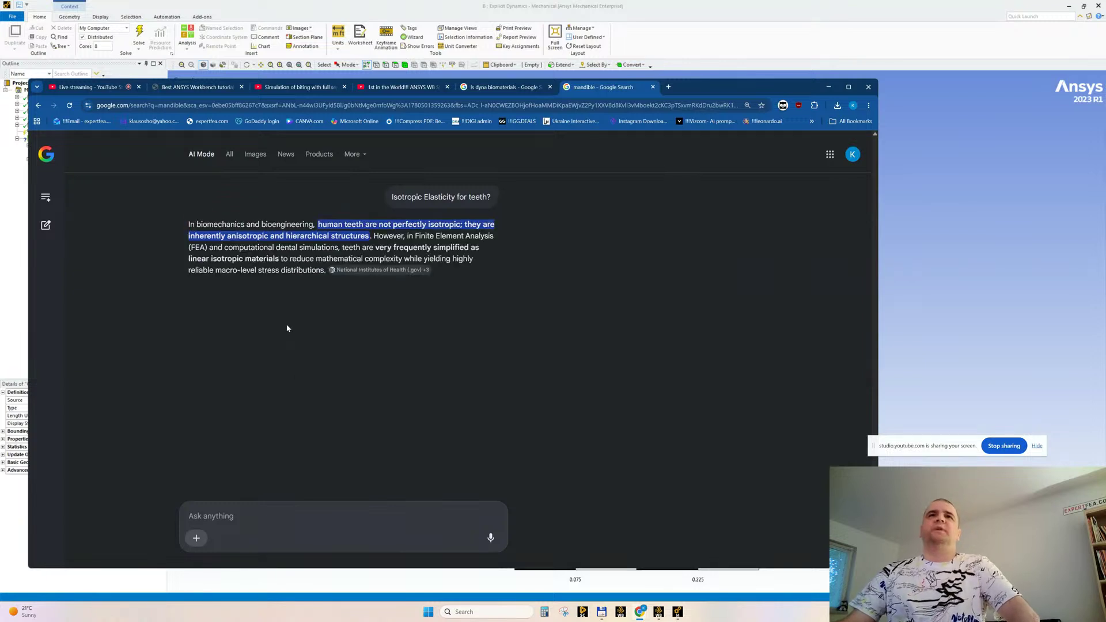
Read the AI answer's isotropic values for teeth, return to Workbench and set teeth NL's Poisson's ratio to 0.31
{"action": "scroll", "coordinate": [381, 372], "scroll_direction": "down", "scroll_amount": 2}
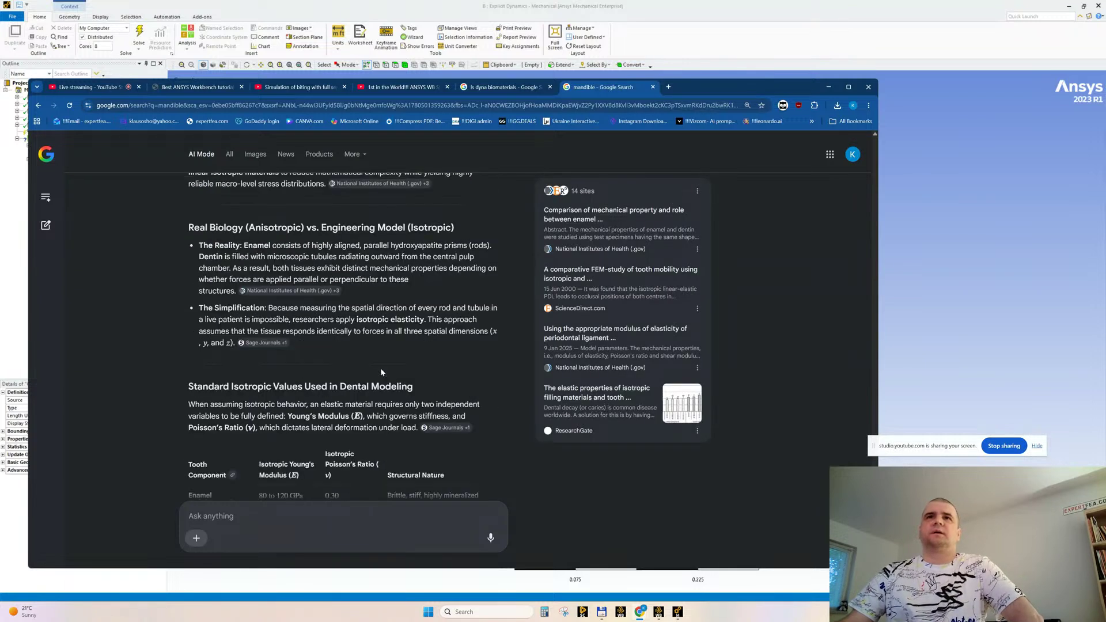
{"action": "scroll", "coordinate": [380, 367], "scroll_direction": "down", "scroll_amount": 3}
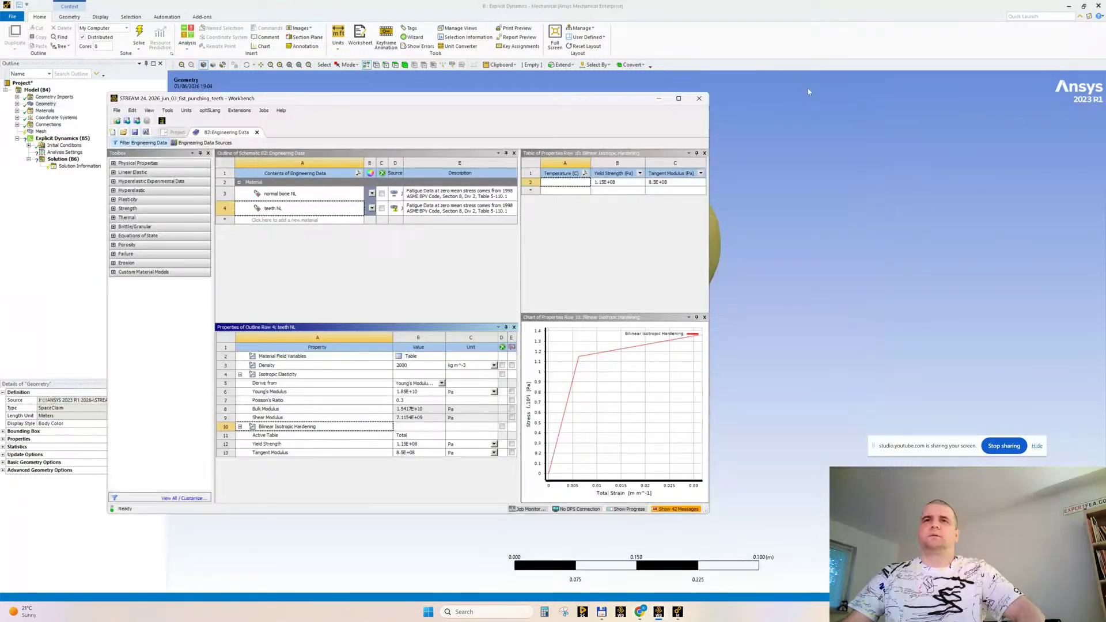
{"action": "left_click", "coordinate": [828, 89]}
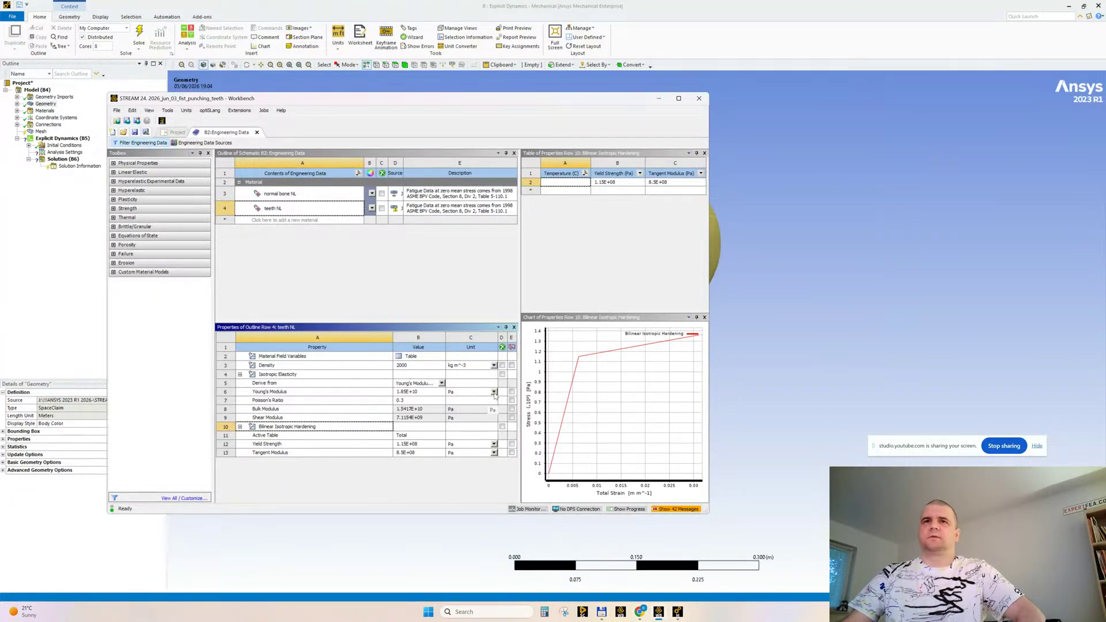
{"action": "left_click", "coordinate": [413, 402]}
{"action": "key", "text": "Escape"}
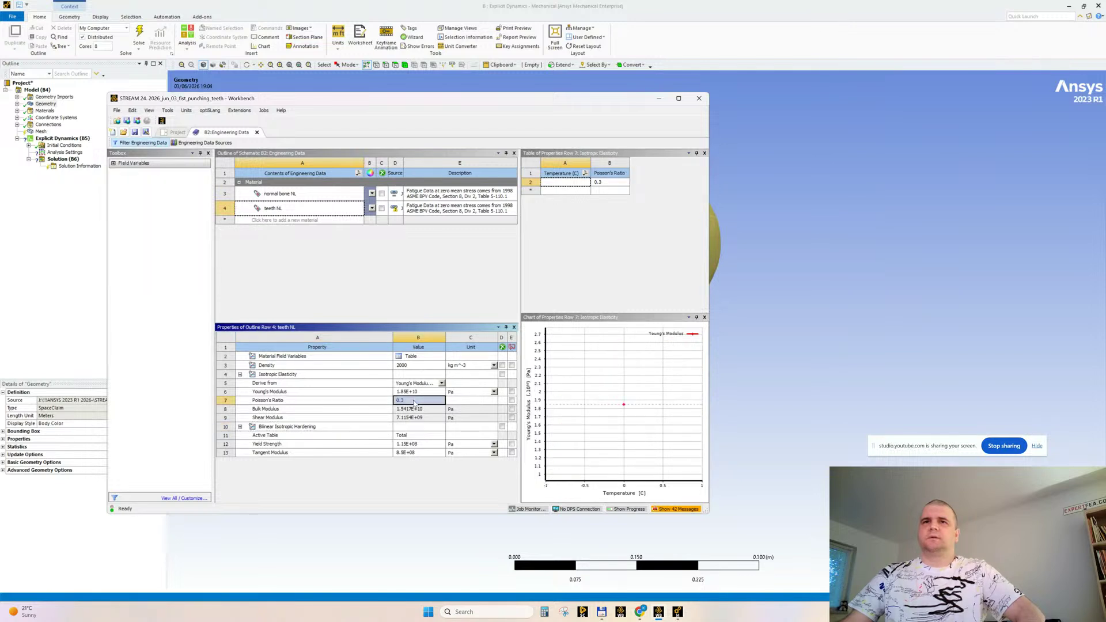
{"action": "left_click", "coordinate": [413, 402]}
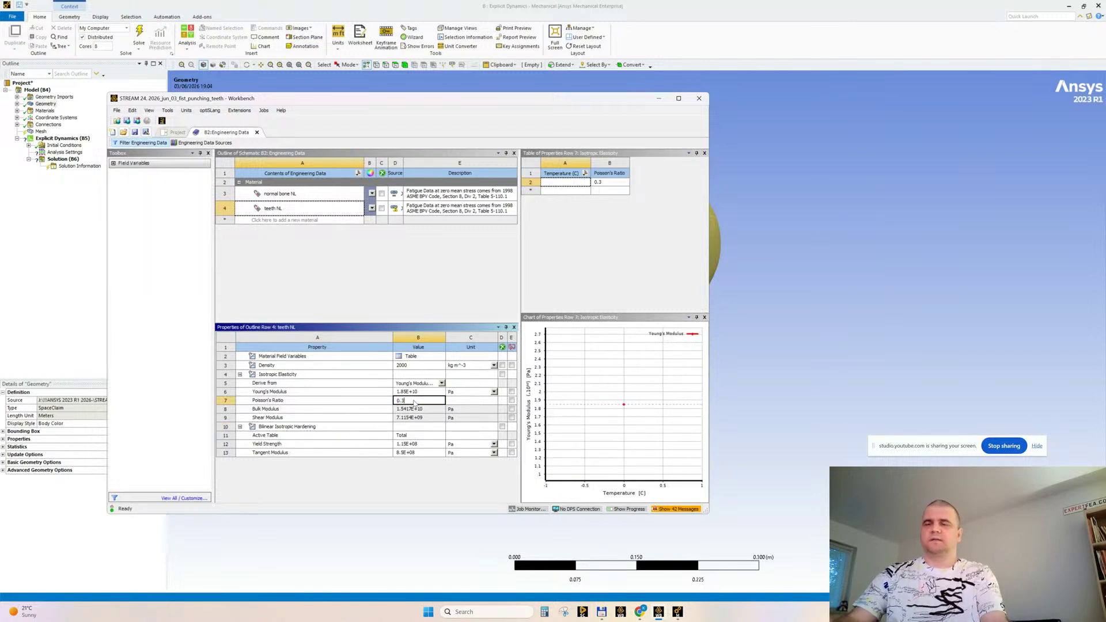
{"action": "type", "text": "1"}
{"action": "key", "text": "Return"}
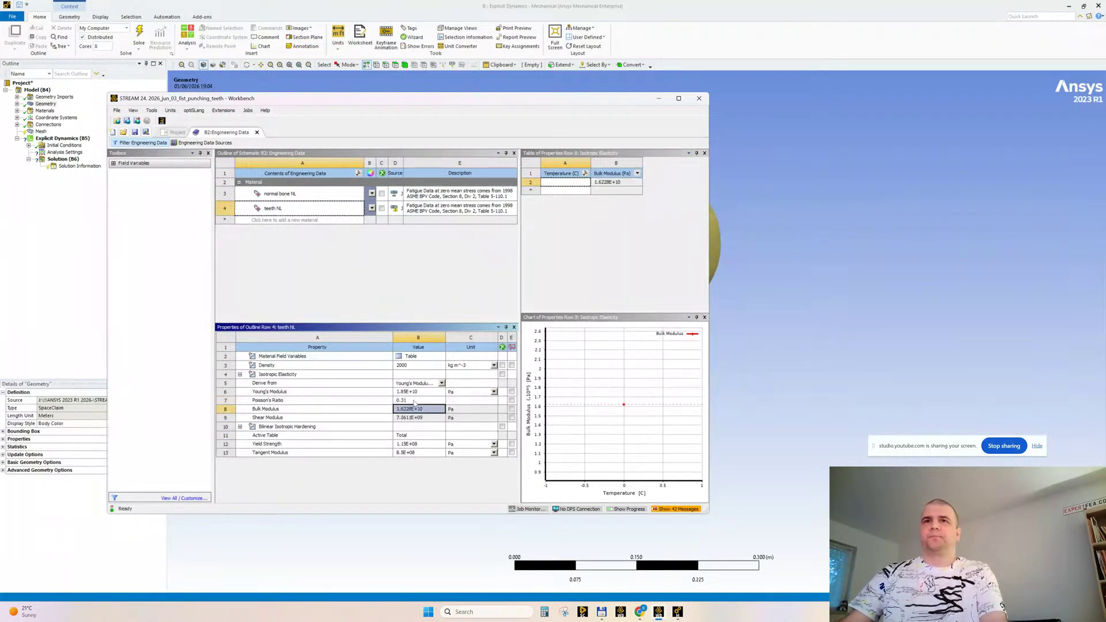
Switch the unit of teeth NL's Young's modulus to GPa and set its value to 50
{"action": "left_click", "coordinate": [494, 393]}
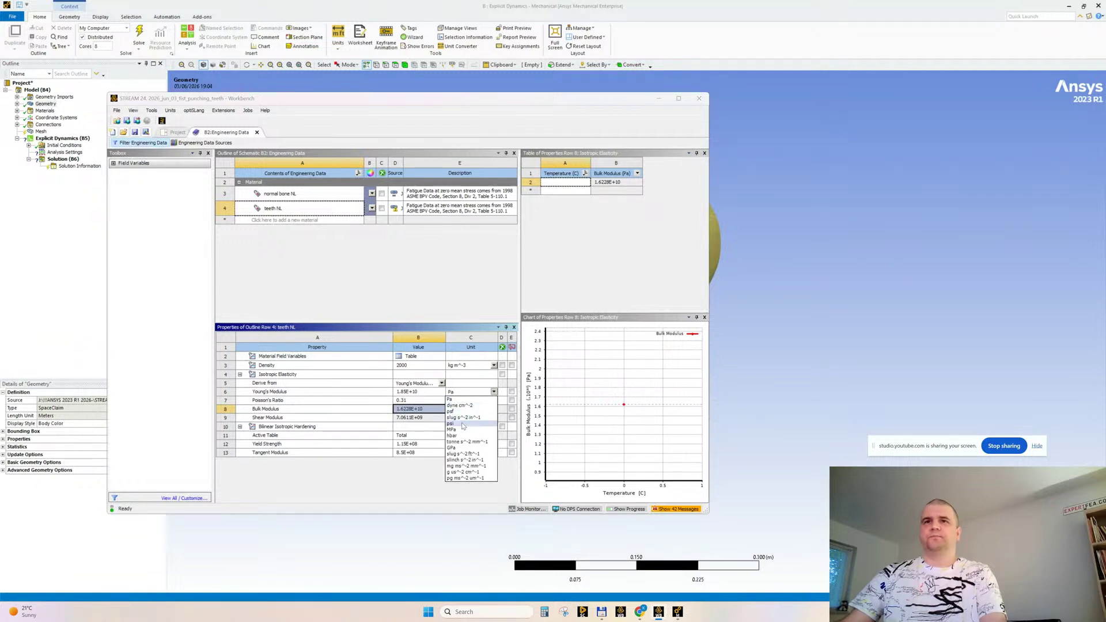
{"action": "left_click", "coordinate": [457, 447]}
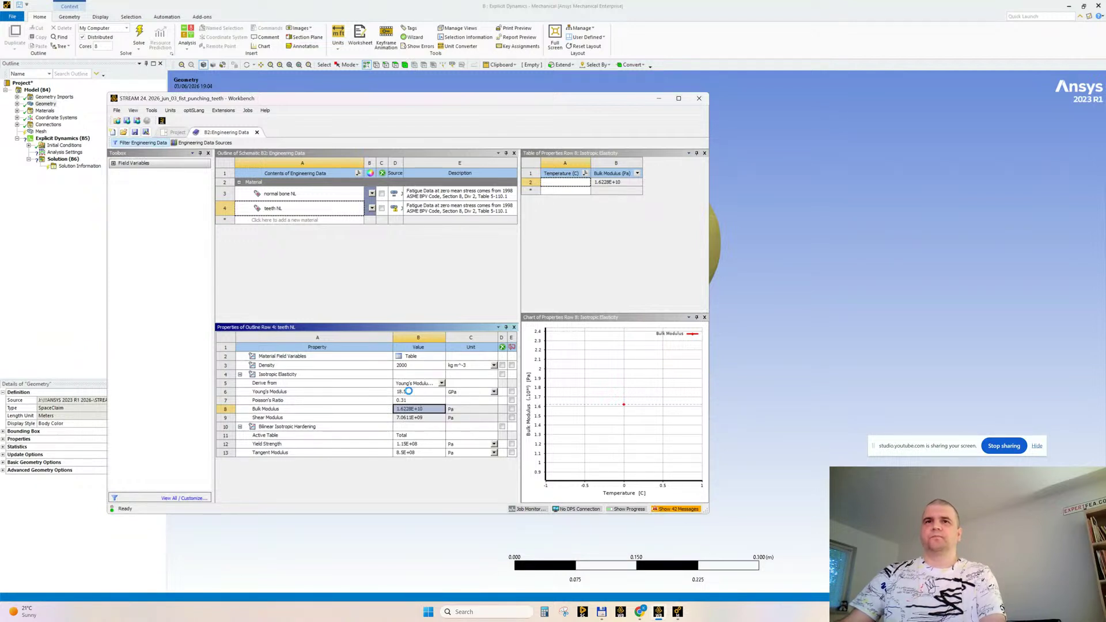
{"action": "left_click", "coordinate": [410, 393]}
{"action": "type", "text": "50"}
{"action": "key", "text": "Return"}
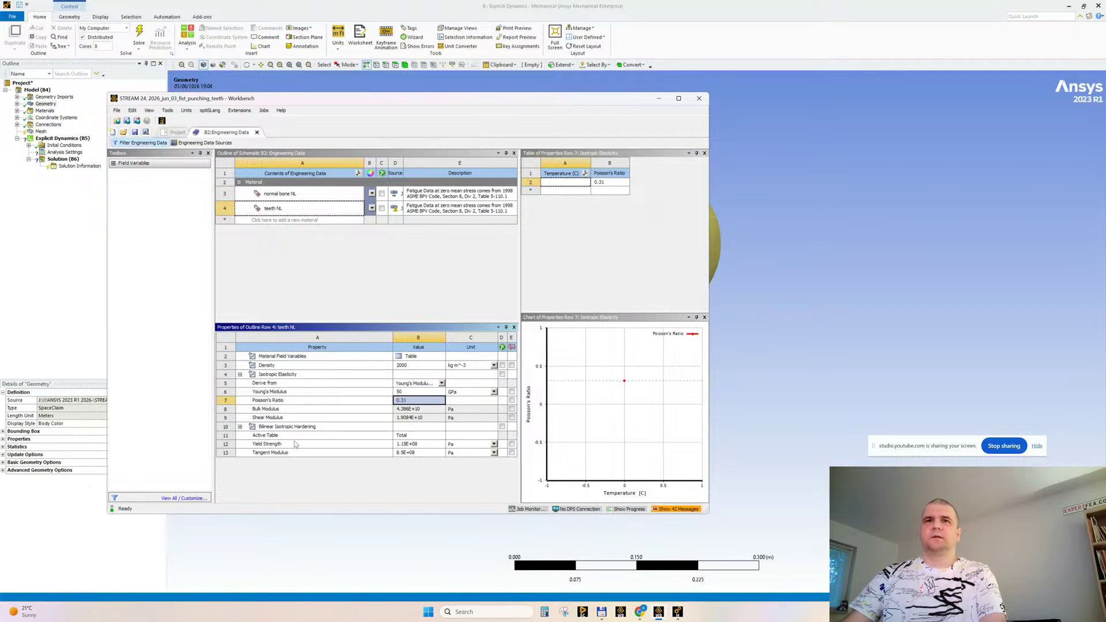
Switch to the AI Mode conversation in Chrome and ask "Yes, FEA. Can you advice a density for teeth?"
{"action": "left_click", "coordinate": [640, 613]}
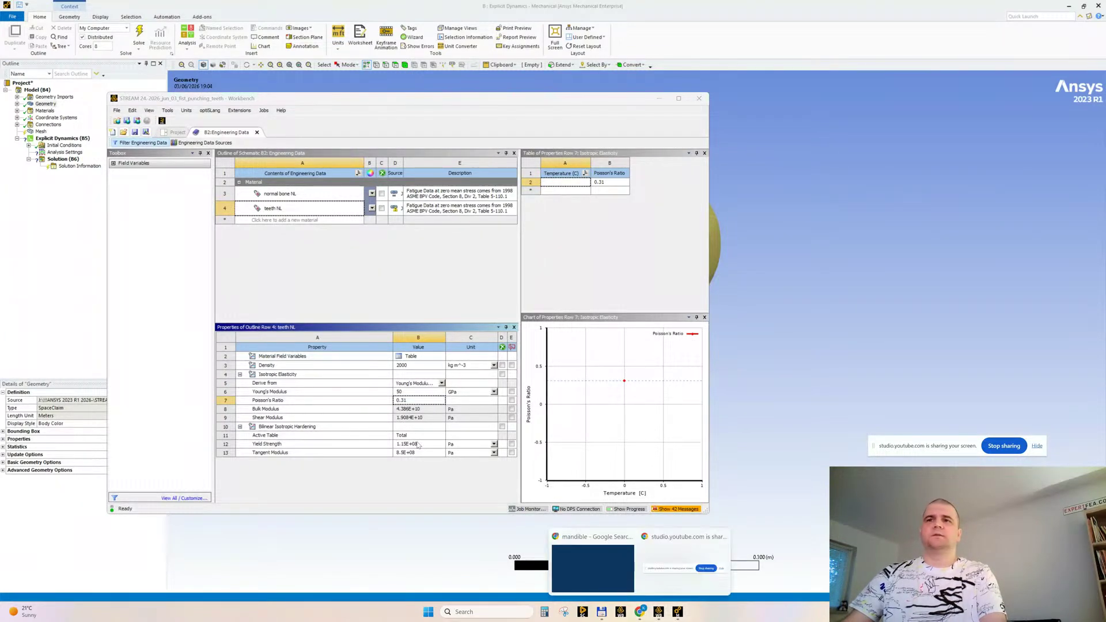
{"action": "left_click", "coordinate": [592, 571]}
{"action": "scroll", "coordinate": [324, 360], "scroll_direction": "up", "scroll_amount": 6}
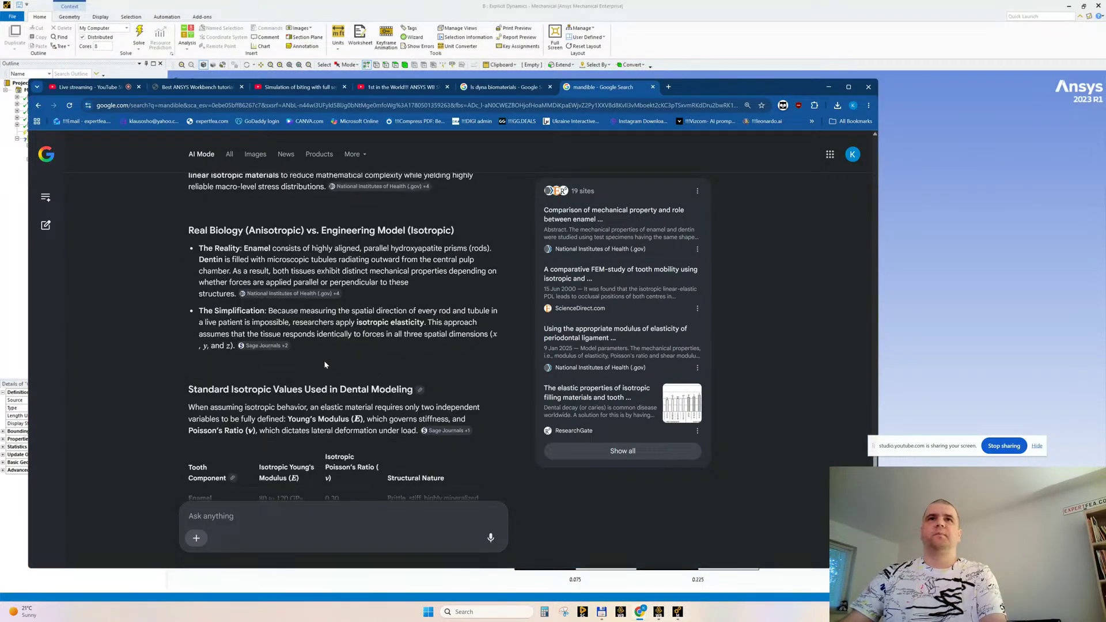
{"action": "scroll", "coordinate": [326, 364], "scroll_direction": "down", "scroll_amount": 7}
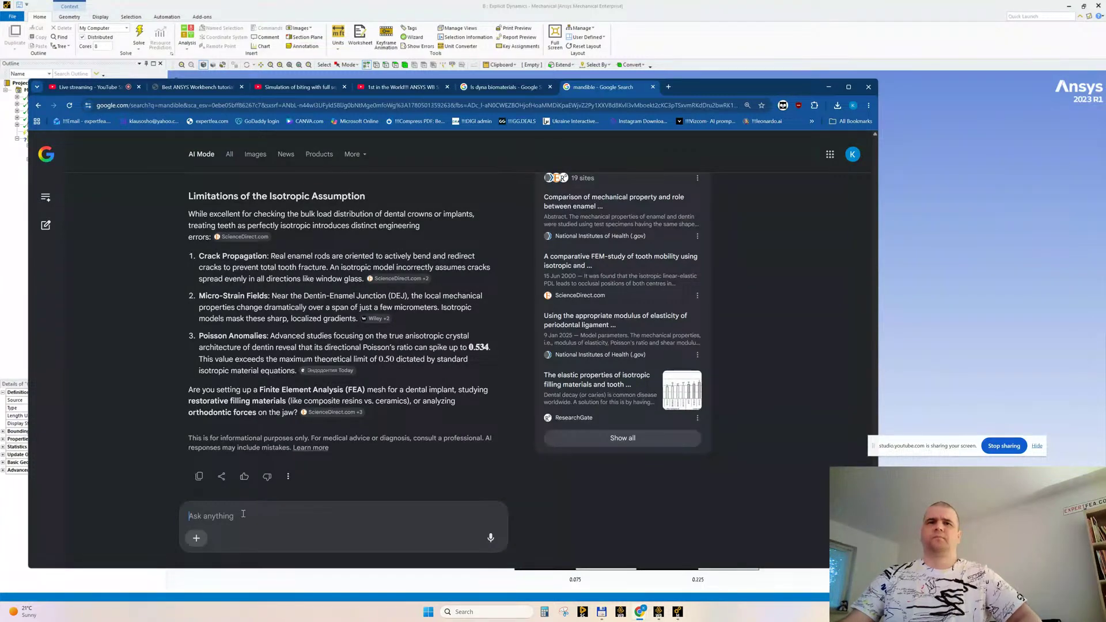
{"action": "type", "text": "Yes, FEA"}
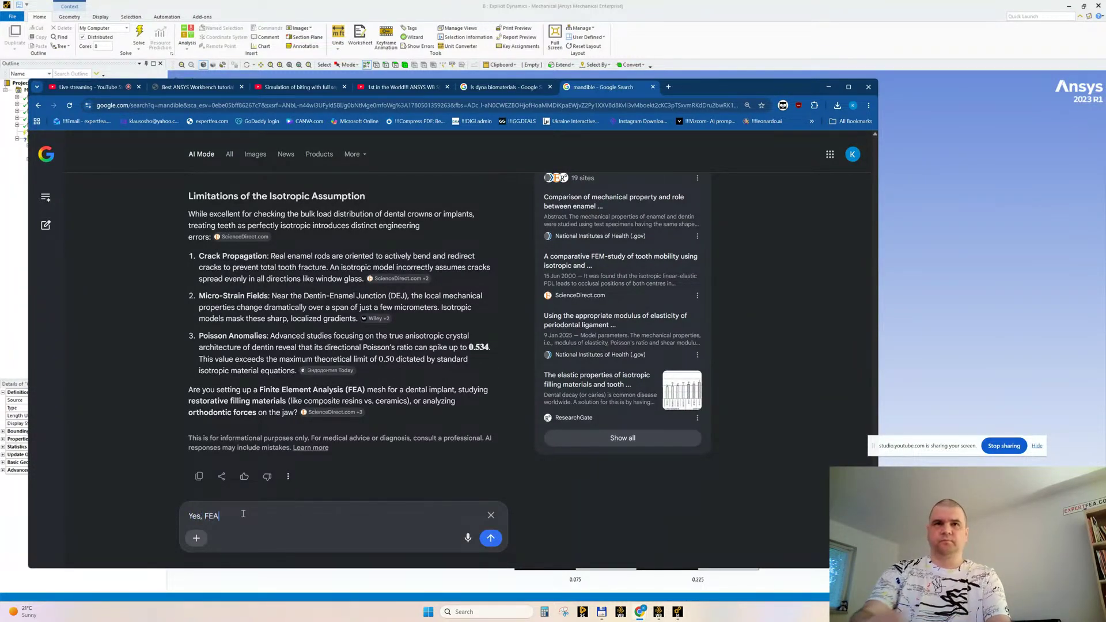
{"action": "type", "text": ". Do you k"}
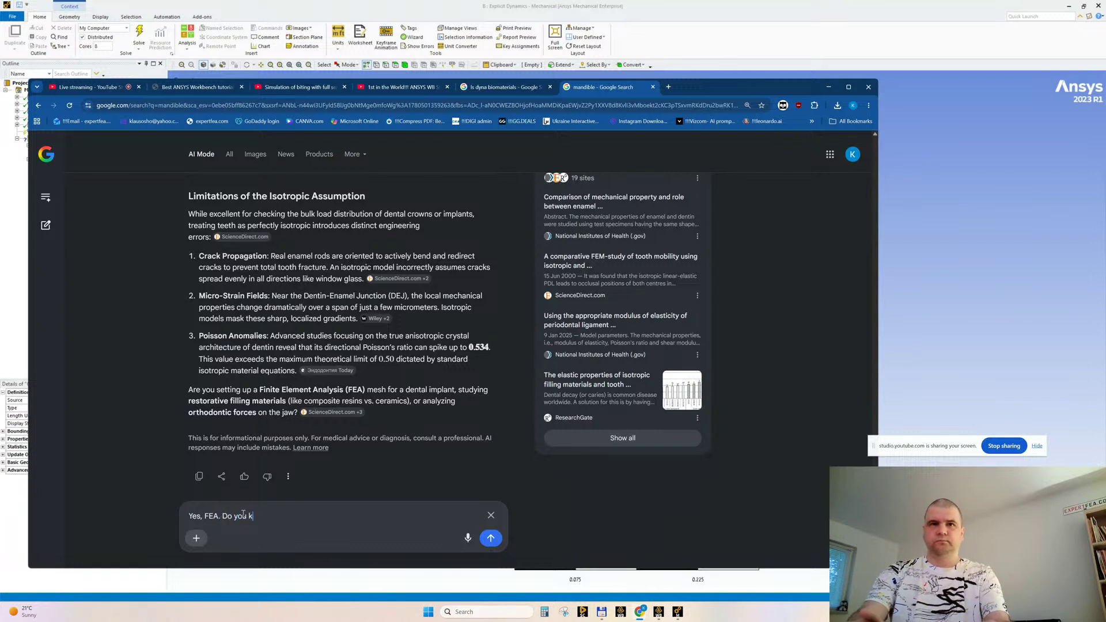
{"action": "key", "text": "BackSpace"}
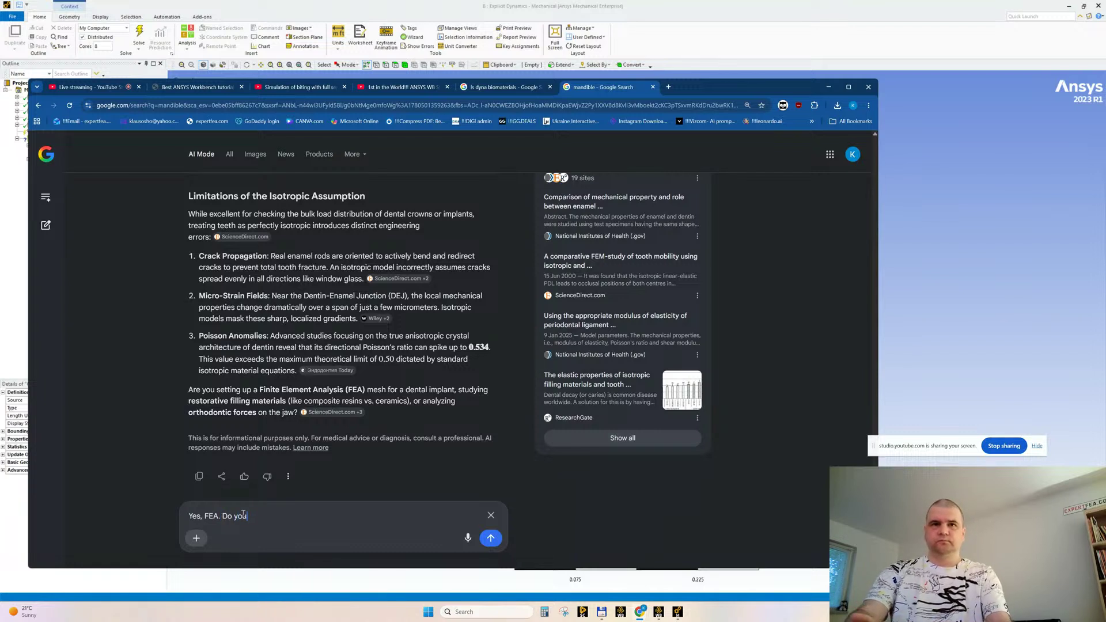
{"action": "key", "text": "BackSpace"}
{"action": "key", "text": "BackSpace"}
{"action": "key", "text": "BackSpace"}
{"action": "key", "text": "BackSpace"}
{"action": "key", "text": "BackSpace"}
{"action": "key", "text": "BackSpace"}
{"action": "key", "text": "BackSpace"}
{"action": "type", "text": "C an you "}
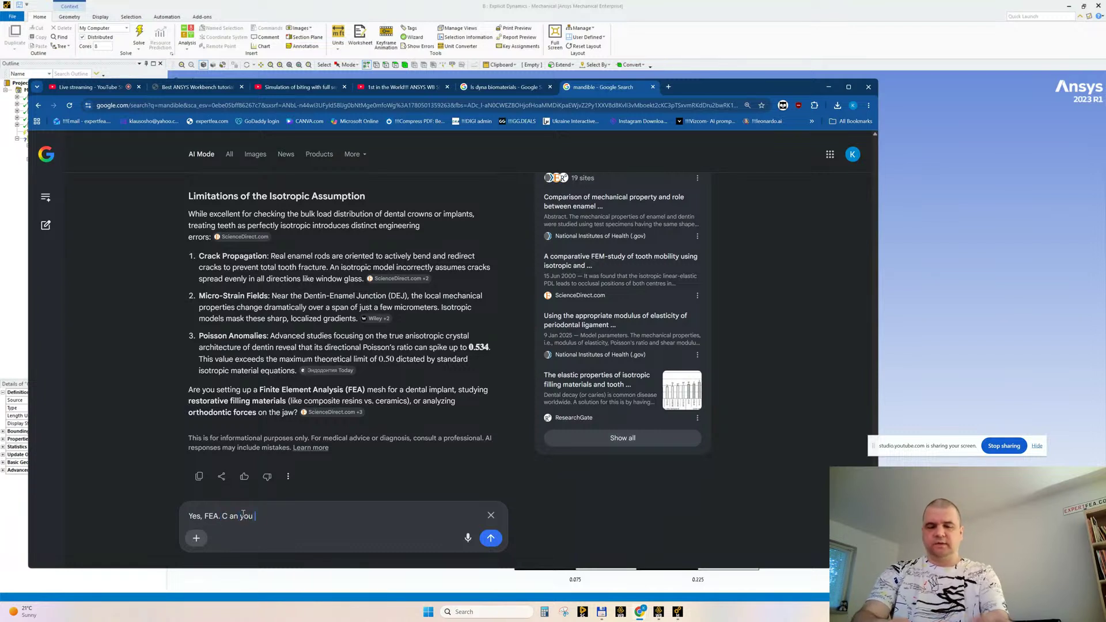
{"action": "type", "text": "a=dvice a "}
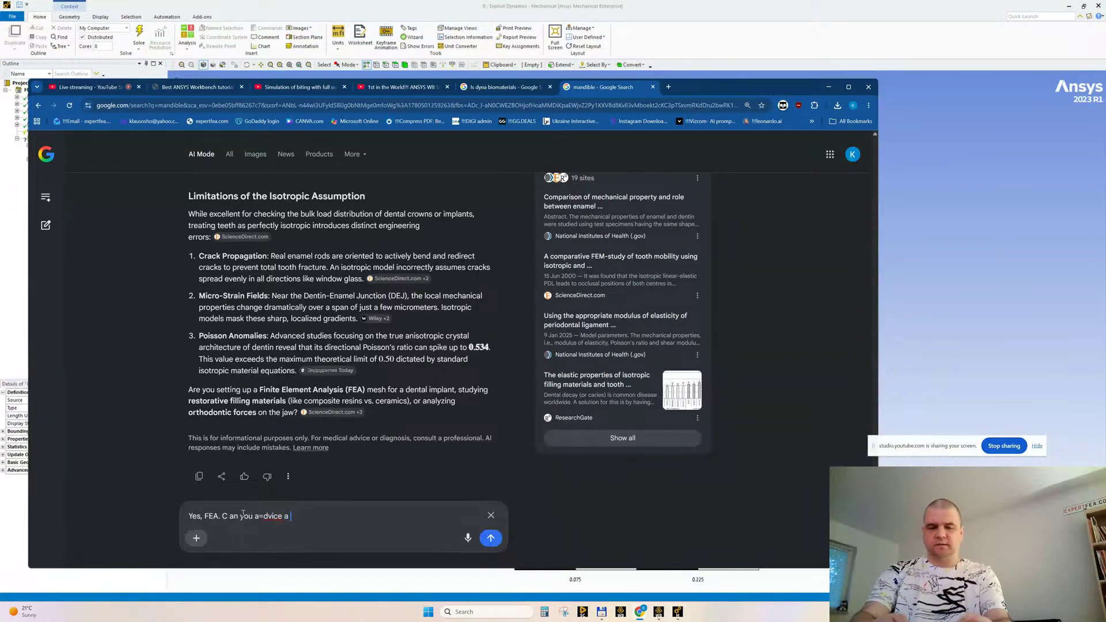
{"action": "type", "text": "density "}
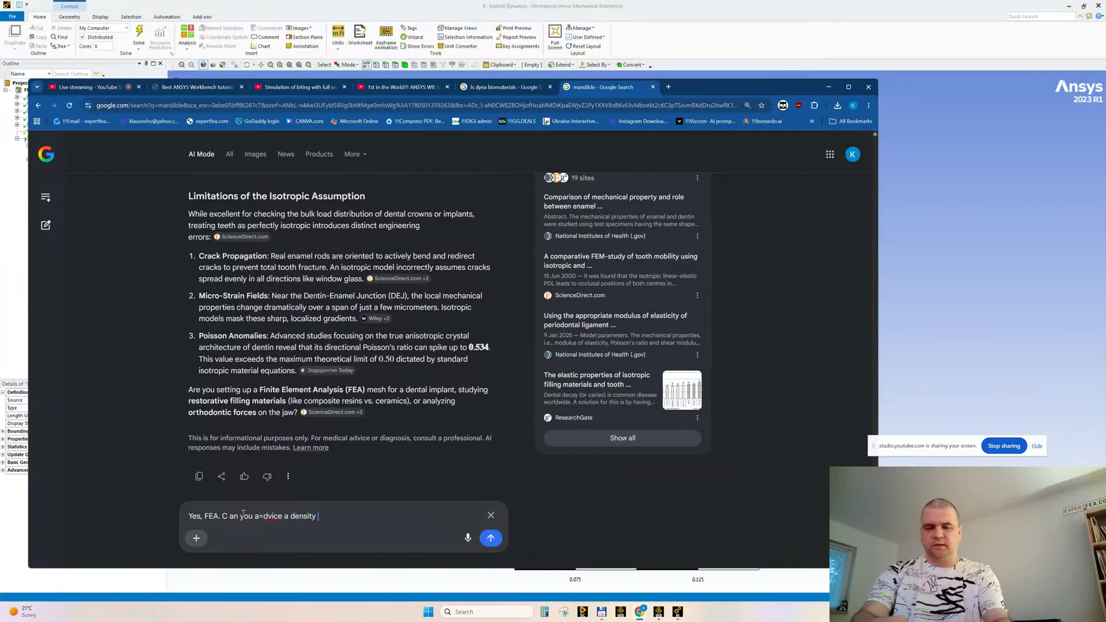
{"action": "type", "text": "for teweth"}
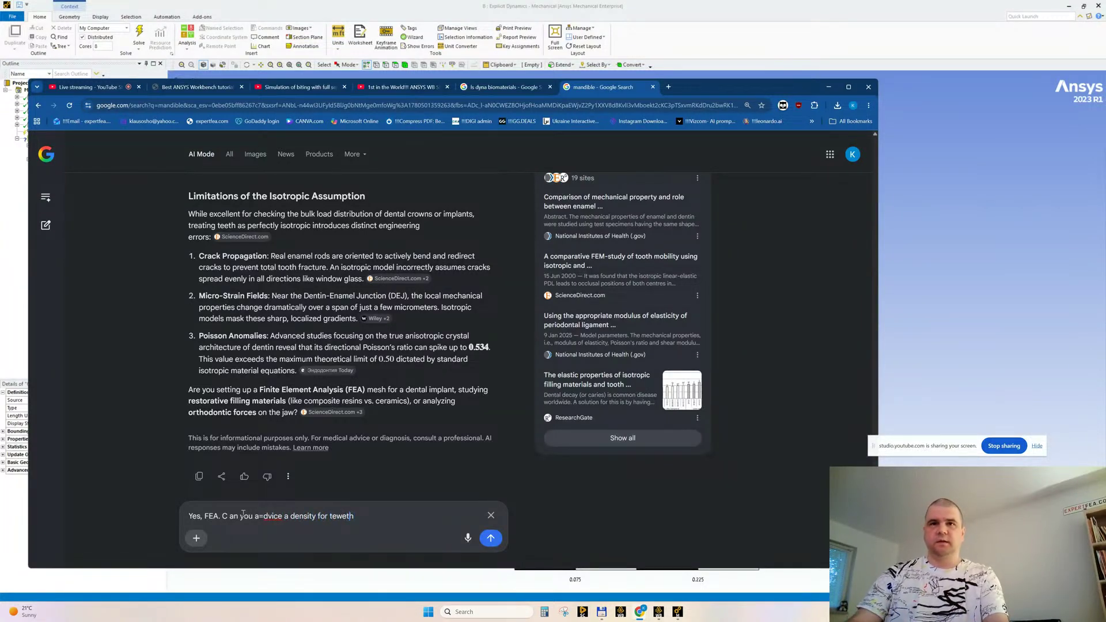
{"action": "key", "text": "Delete"}
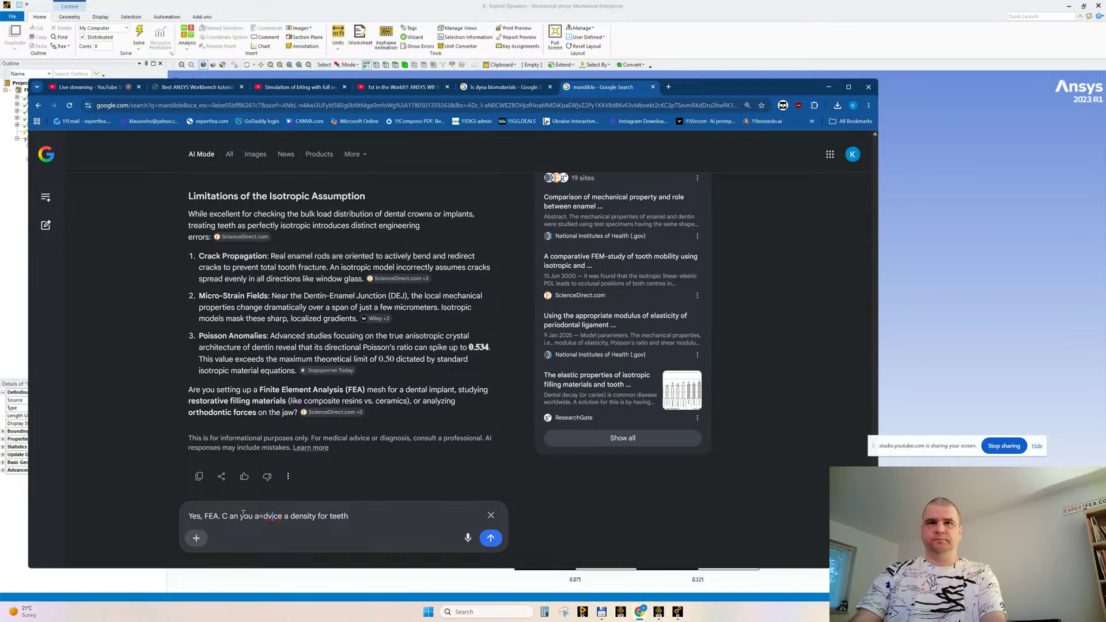
{"action": "key", "text": "Right"}
{"action": "key", "text": "Delete"}
{"action": "type", "text": "?"}
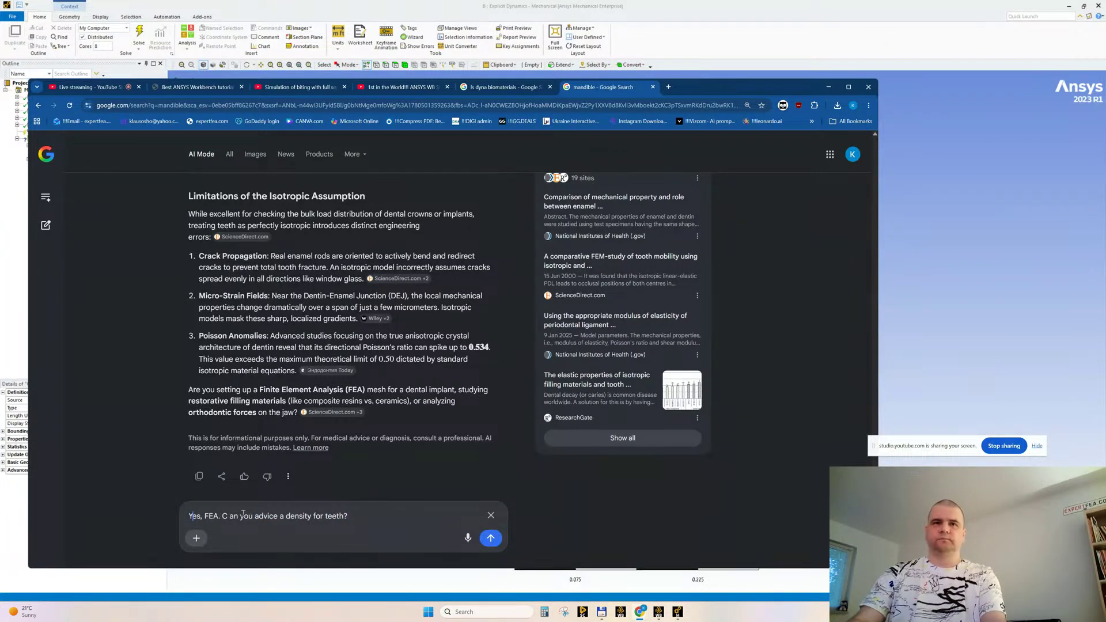
{"action": "key", "text": "Right"}
{"action": "key", "text": "Delete"}
{"action": "key", "text": "Return"}
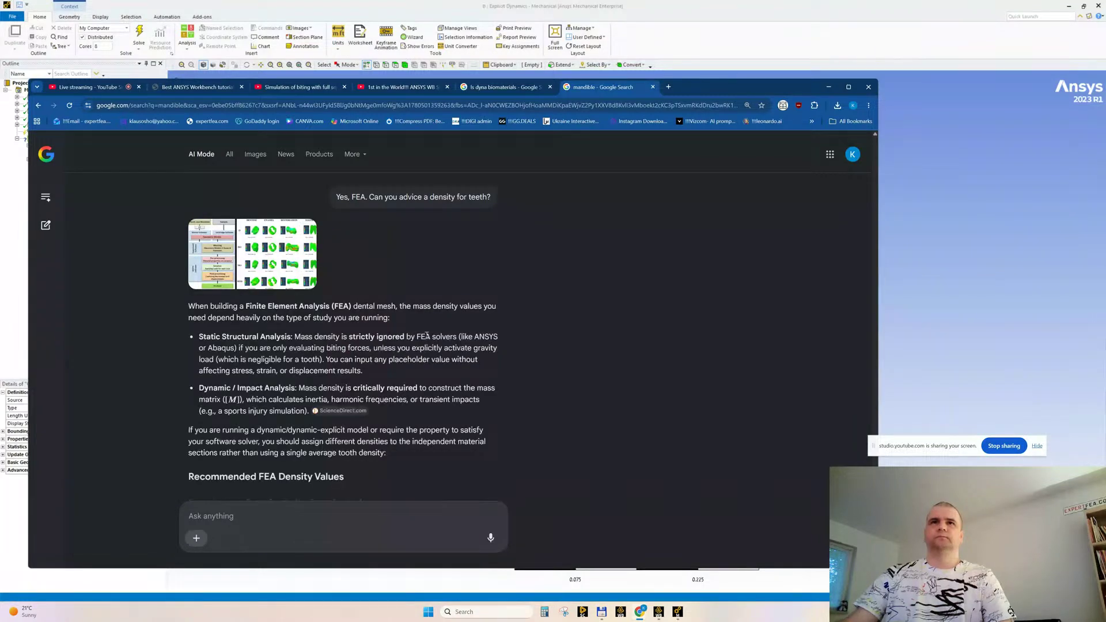
Consult the recommended FEA density values, return to Workbench and set teeth NL's density to 2400 kg m^-3
{"action": "scroll", "coordinate": [421, 340], "scroll_direction": "down", "scroll_amount": 3}
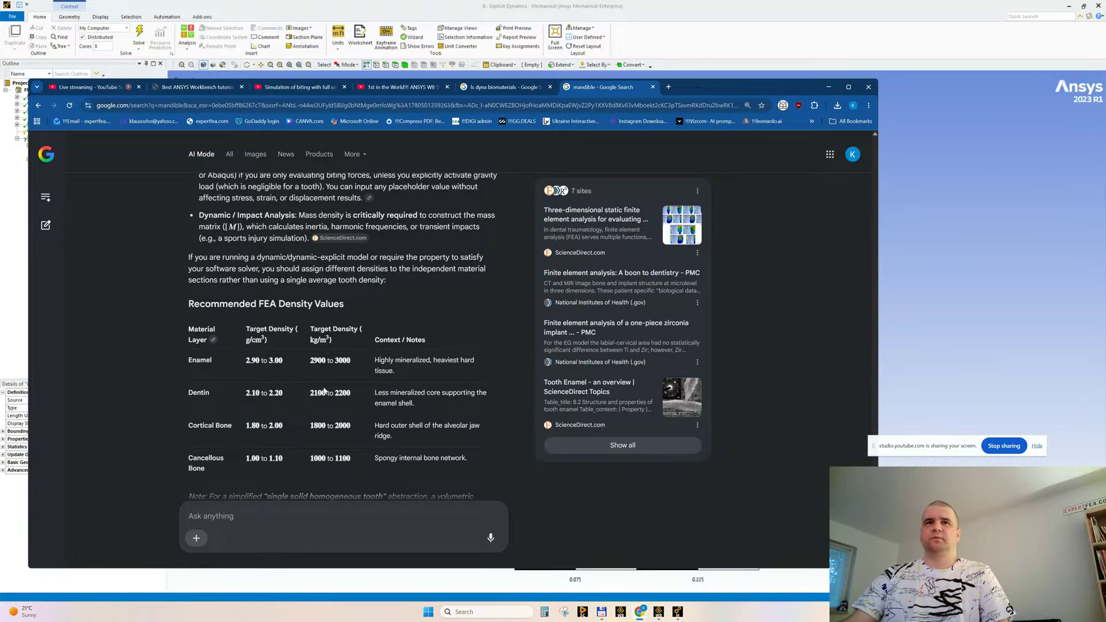
{"action": "left_click", "coordinate": [829, 87]}
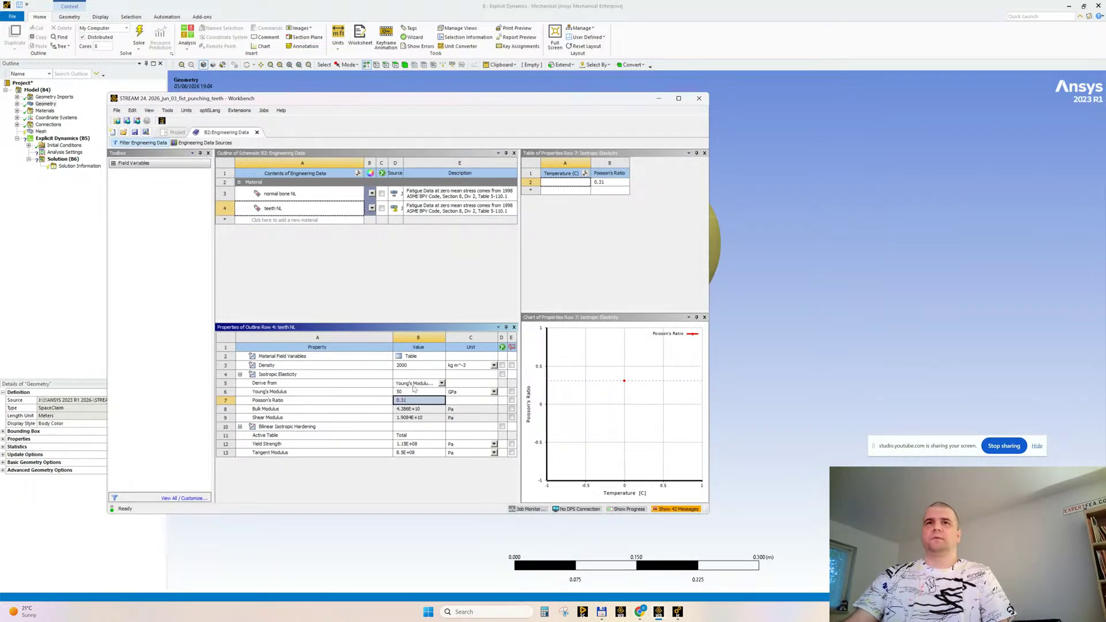
{"action": "left_click", "coordinate": [411, 369]}
{"action": "type", "text": "2"}
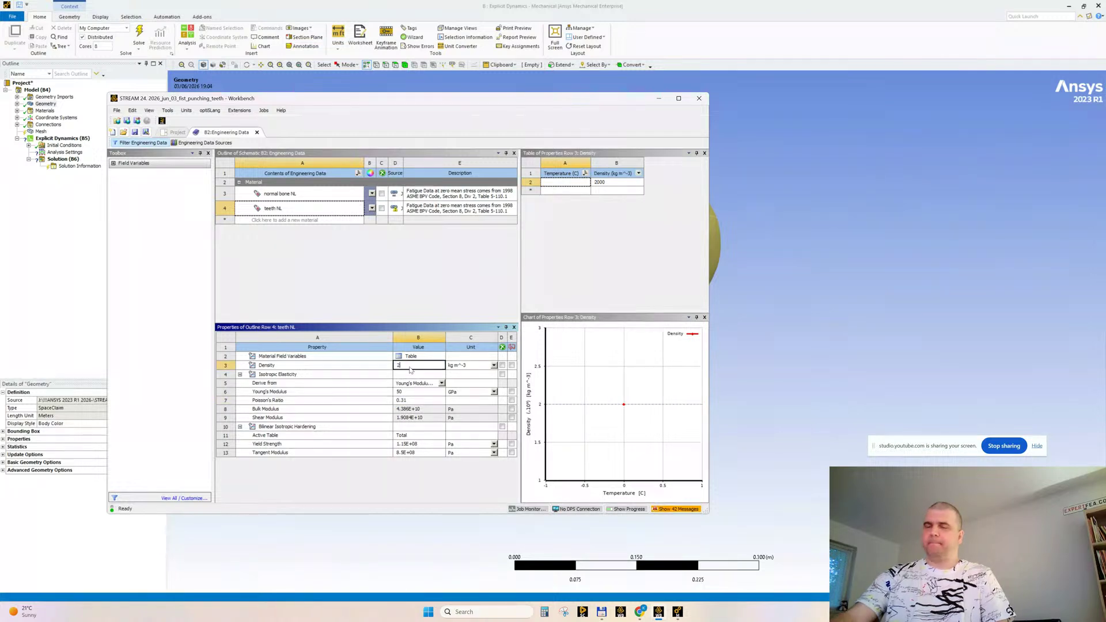
{"action": "type", "text": "400"}
{"action": "key", "text": "Return"}
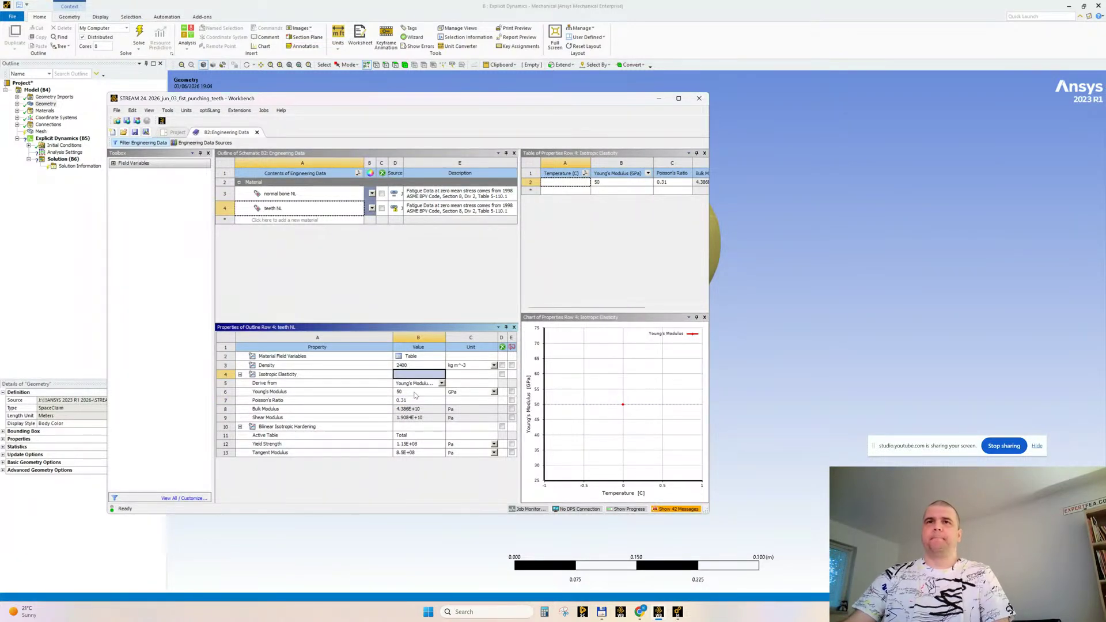
Switch back to Chrome and review the AI answers on tooth density and isotropic elasticity up to the original elasticity question
{"action": "left_click", "coordinate": [639, 613]}
{"action": "left_click", "coordinate": [584, 573]}
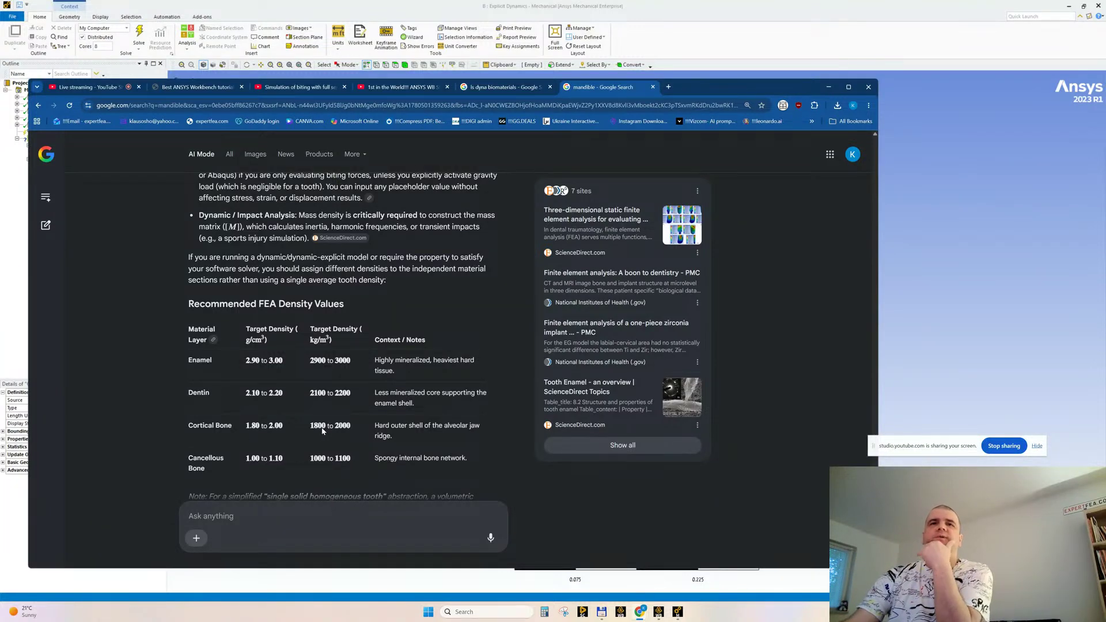
{"action": "scroll", "coordinate": [323, 431], "scroll_direction": "up", "scroll_amount": 5}
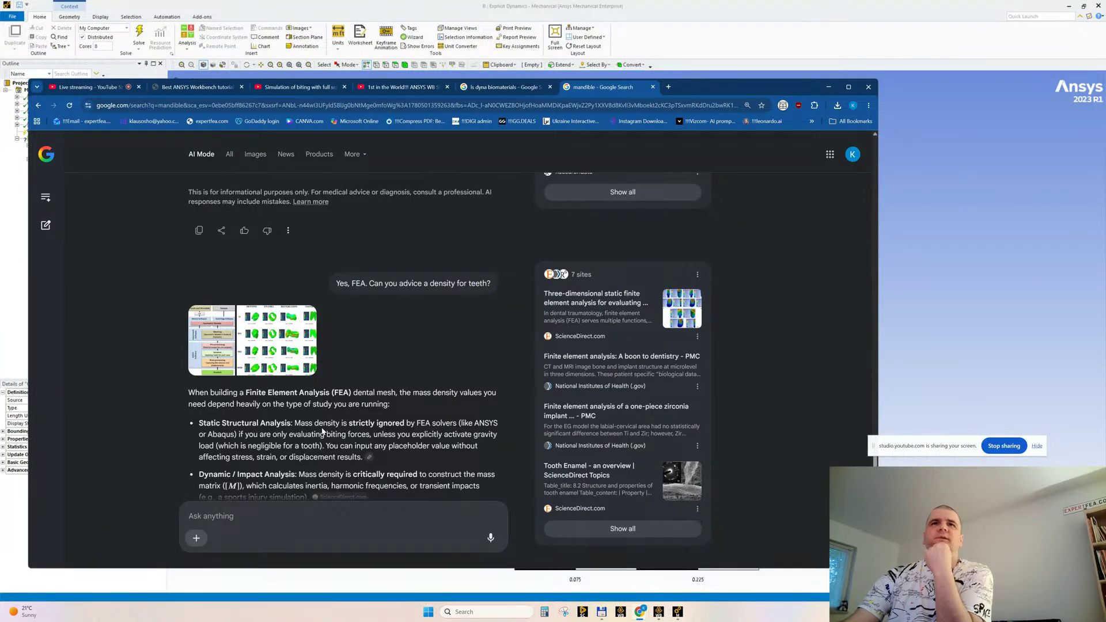
{"action": "scroll", "coordinate": [323, 431], "scroll_direction": "down", "scroll_amount": 10}
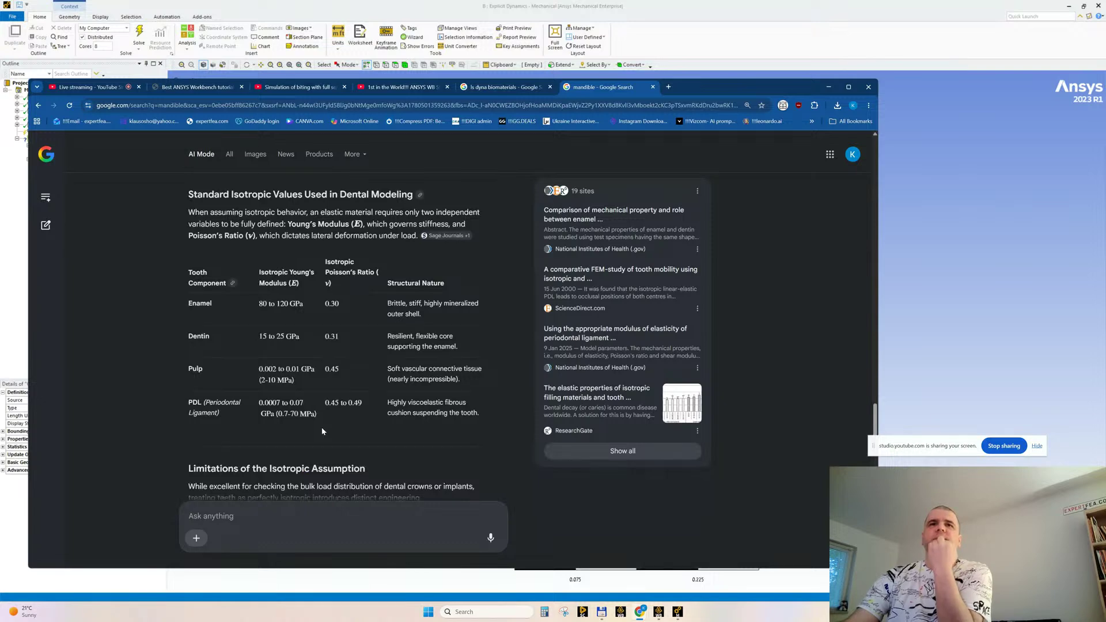
{"action": "scroll", "coordinate": [321, 431], "scroll_direction": "up", "scroll_amount": 8}
{"action": "scroll", "coordinate": [321, 431], "scroll_direction": "down", "scroll_amount": 12}
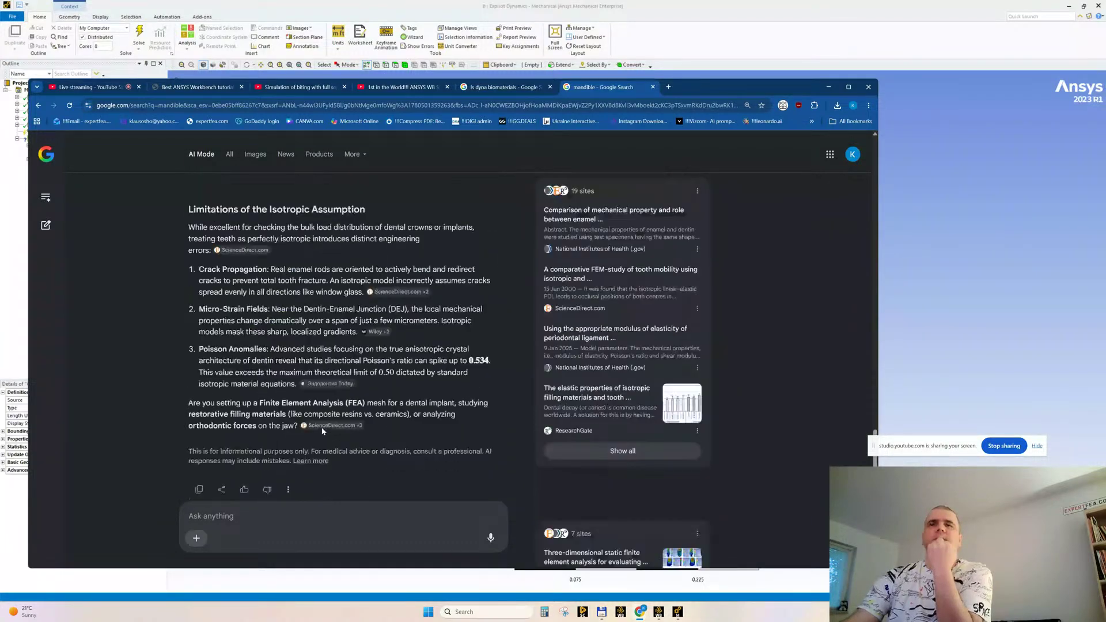
{"action": "scroll", "coordinate": [322, 431], "scroll_direction": "up", "scroll_amount": 8}
{"action": "scroll", "coordinate": [323, 431], "scroll_direction": "down", "scroll_amount": 8}
{"action": "scroll", "coordinate": [322, 432], "scroll_direction": "up", "scroll_amount": 4}
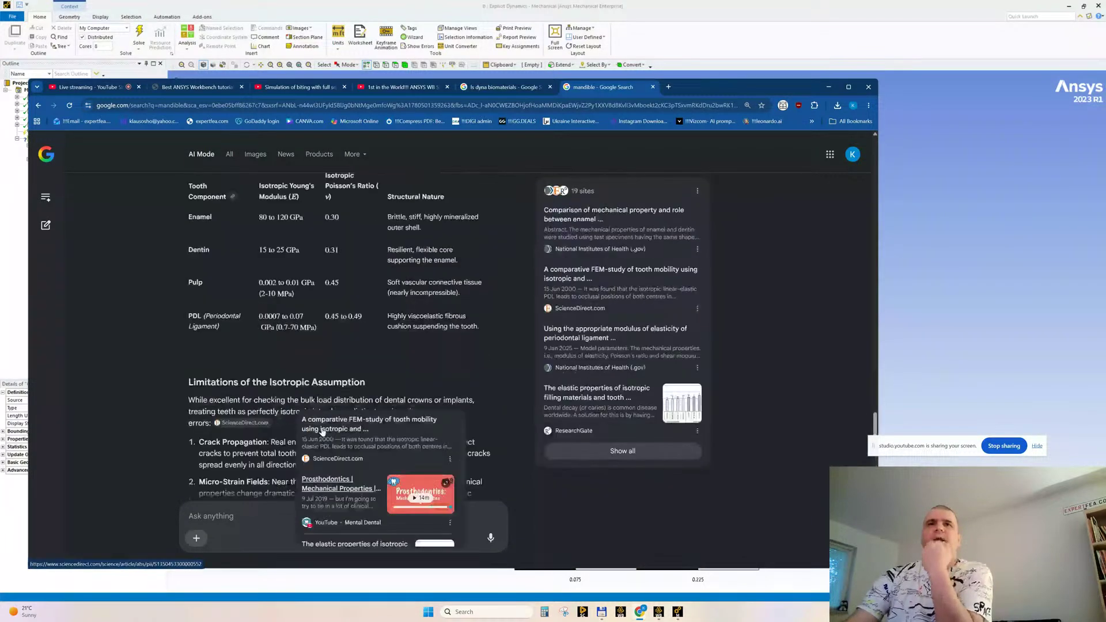
{"action": "scroll", "coordinate": [323, 431], "scroll_direction": "up", "scroll_amount": 10}
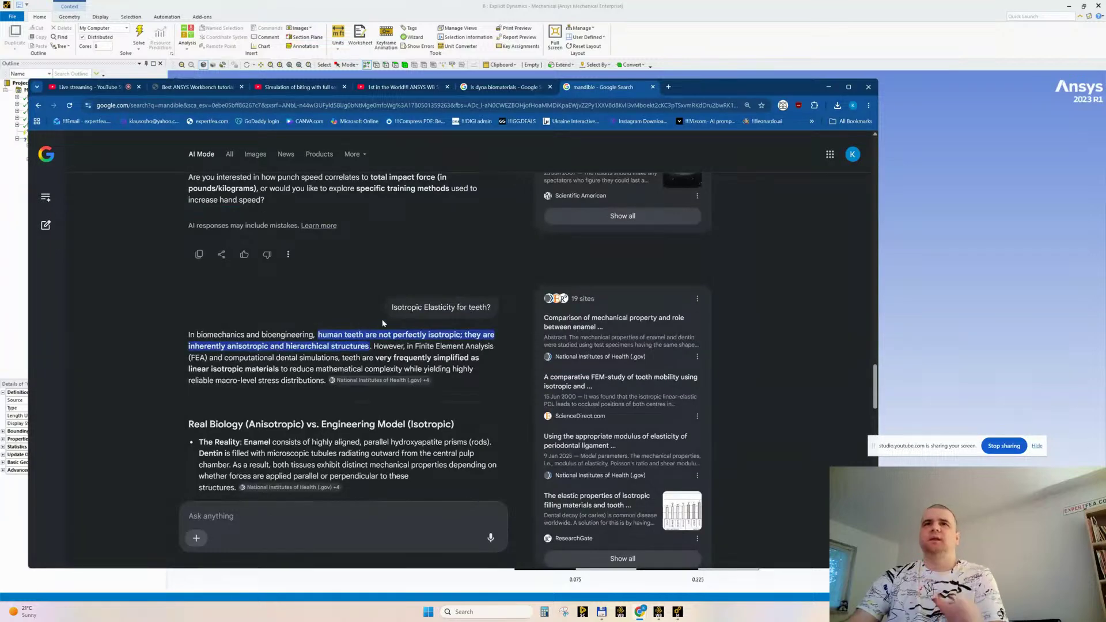
Reuse the earlier elasticity question in the AI Mode conversation to ask "Bilinear Isotropic Hardening for teeth?"
{"action": "left_click_drag", "start_coordinate": [392, 312], "coordinate": [493, 315]}
{"action": "key", "text": "ctrl+c"}
{"action": "left_click", "coordinate": [253, 510]}
{"action": "key", "text": "ctrl+v"}
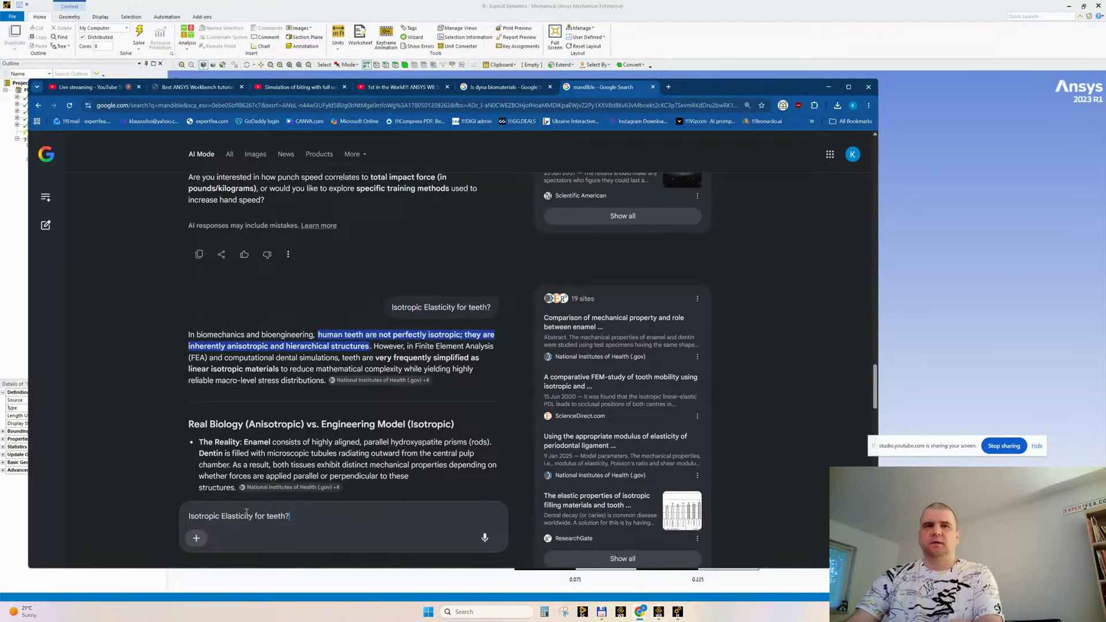
{"action": "type", "text": "Bilinear"}
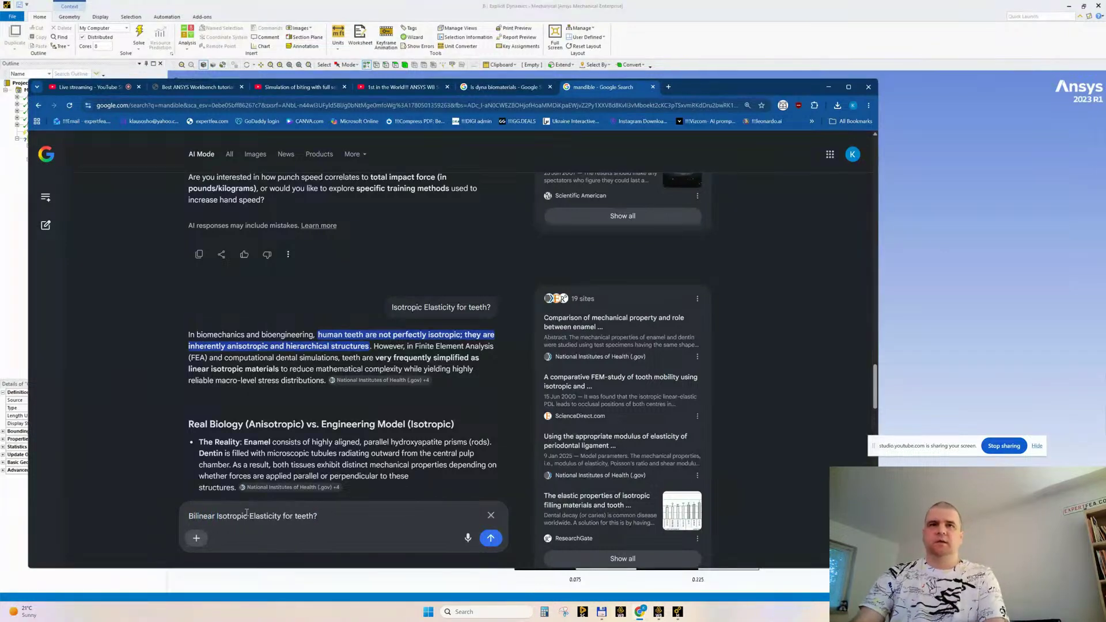
{"action": "left_click", "coordinate": [246, 515]}
{"action": "key", "text": "Delete"}
{"action": "key", "text": "Delete"}
{"action": "key", "text": "Delete"}
{"action": "key", "text": "Delete"}
{"action": "key", "text": "Delete"}
{"action": "key", "text": "Delete"}
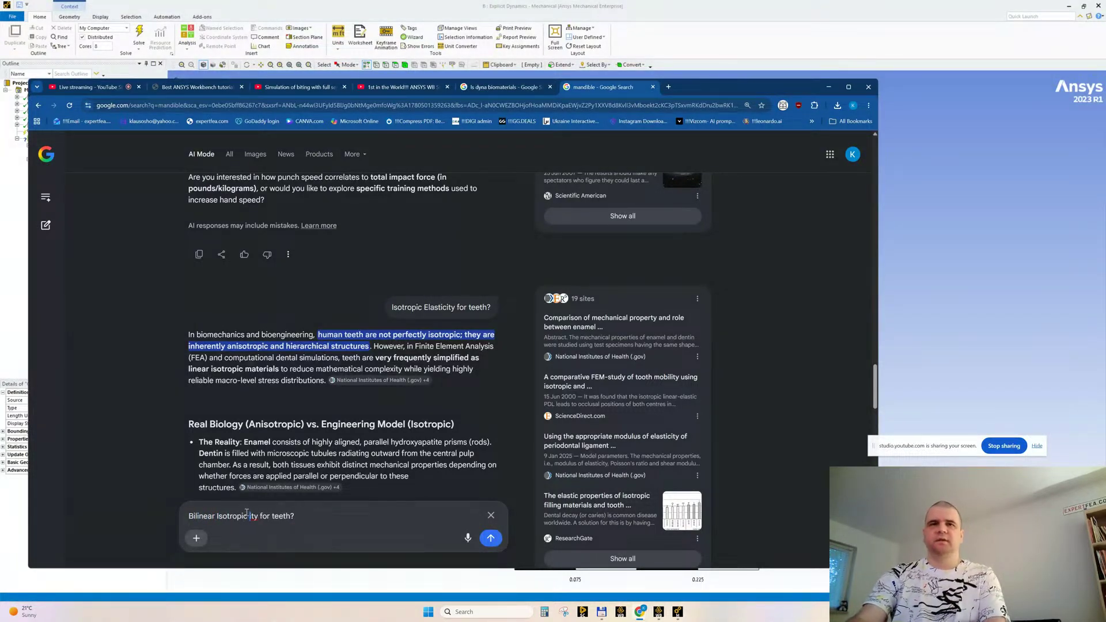
{"action": "type", "text": "hardeni"}
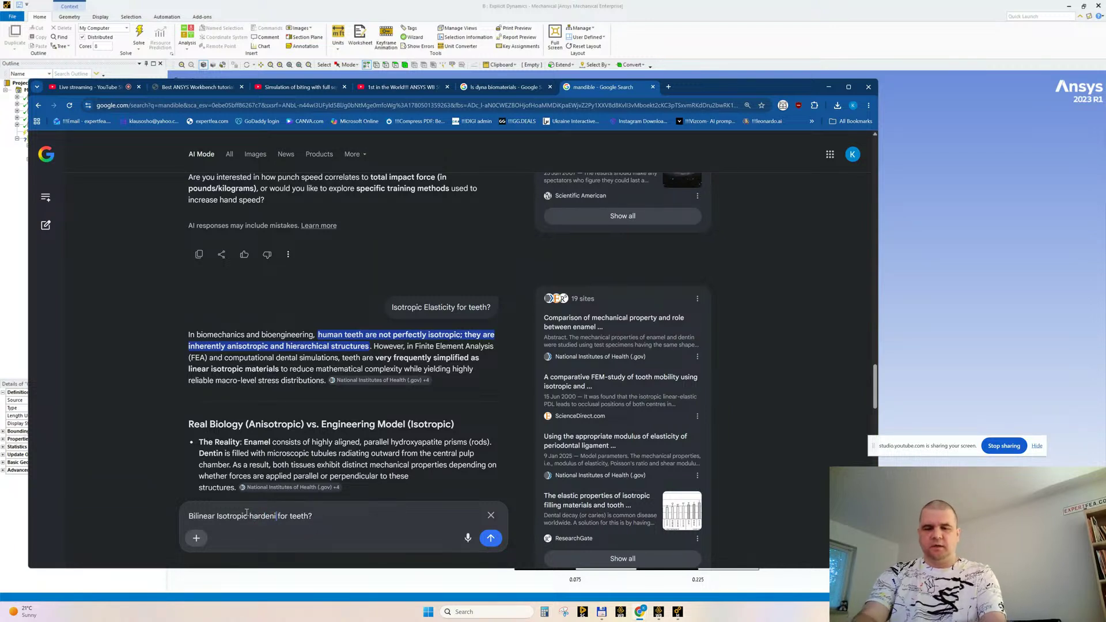
{"action": "type", "text": "ng"}
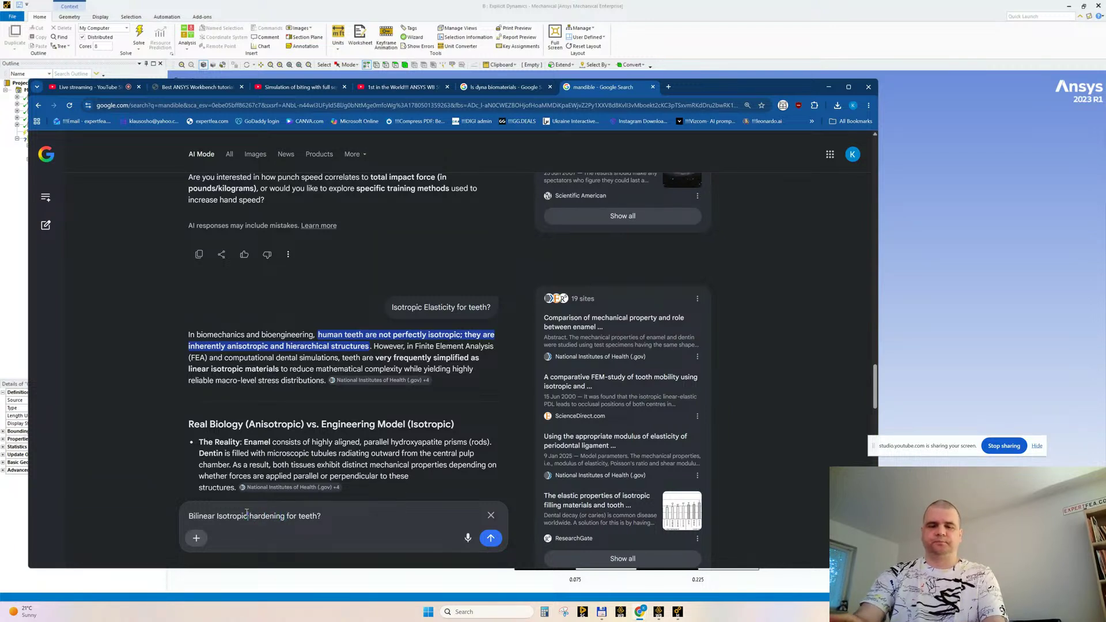
{"action": "key", "text": "Delete"}
{"action": "type", "text": "H"}
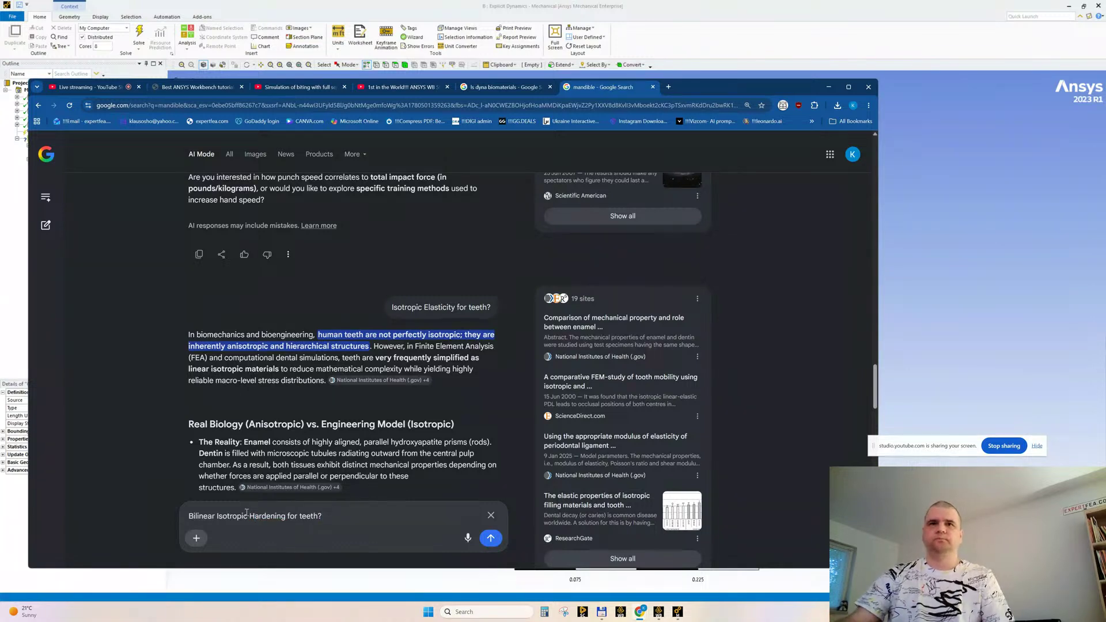
{"action": "key", "text": "Return"}
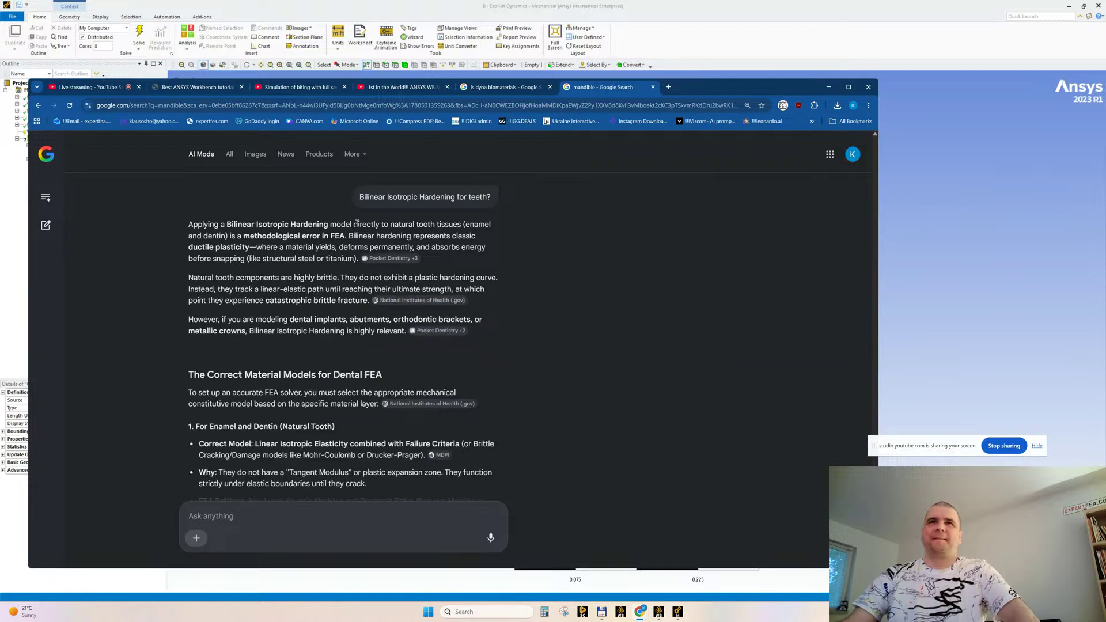
Read the answer on bilinear isotropic hardening for teeth, including the suitable dental FEA material models and the hardening pitfalls
{"action": "left_click_drag", "start_coordinate": [271, 236], "coordinate": [349, 236]}
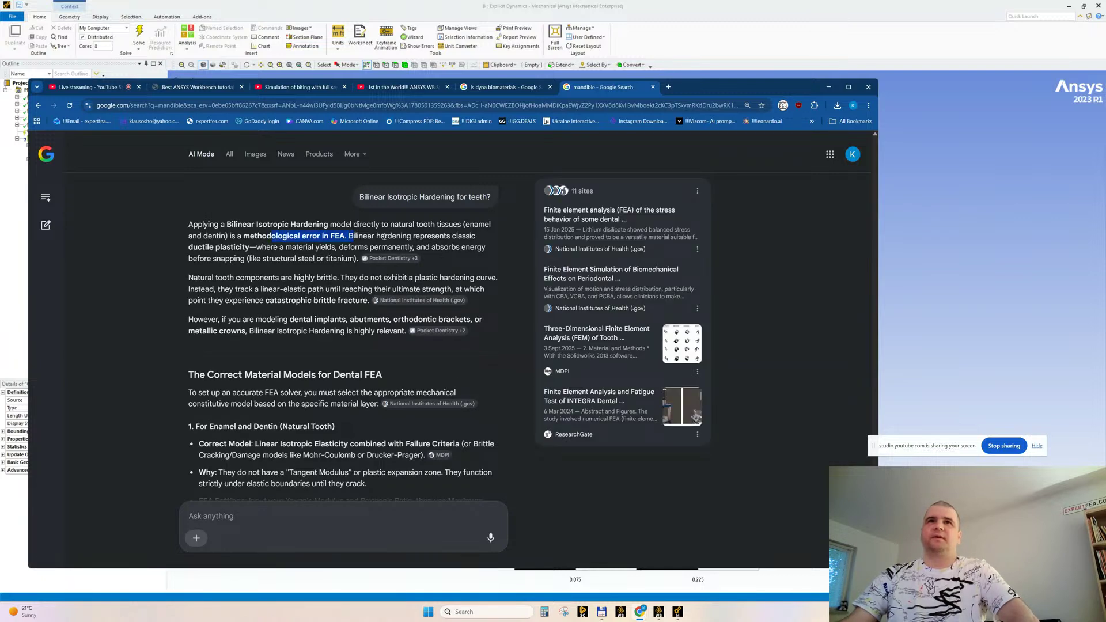
{"action": "left_click", "coordinate": [385, 237]}
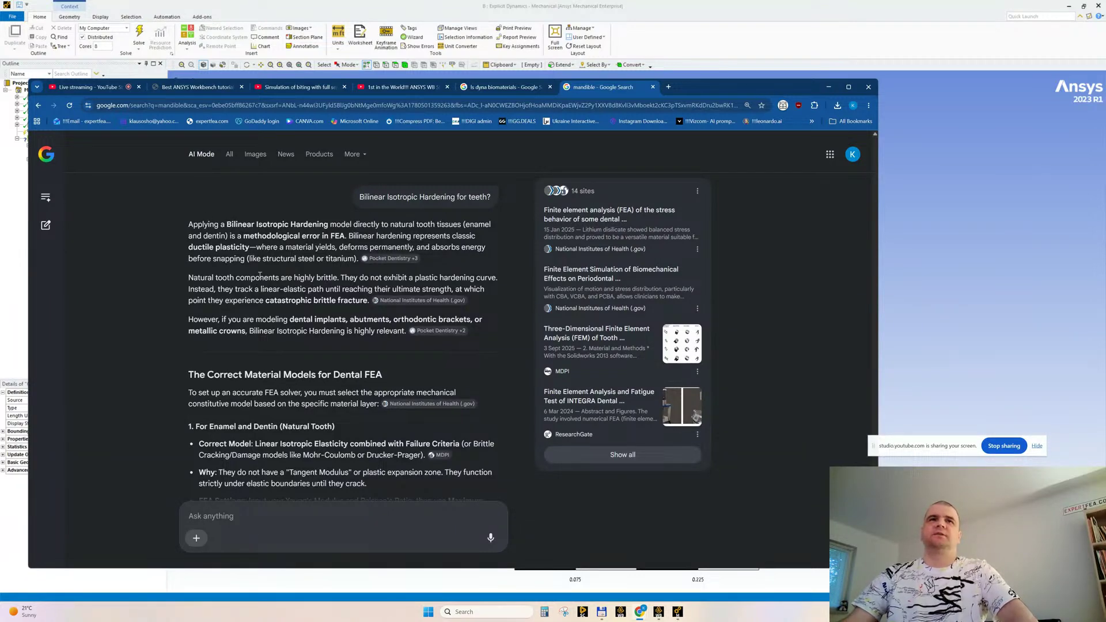
{"action": "scroll", "coordinate": [260, 276], "scroll_direction": "down", "scroll_amount": 1}
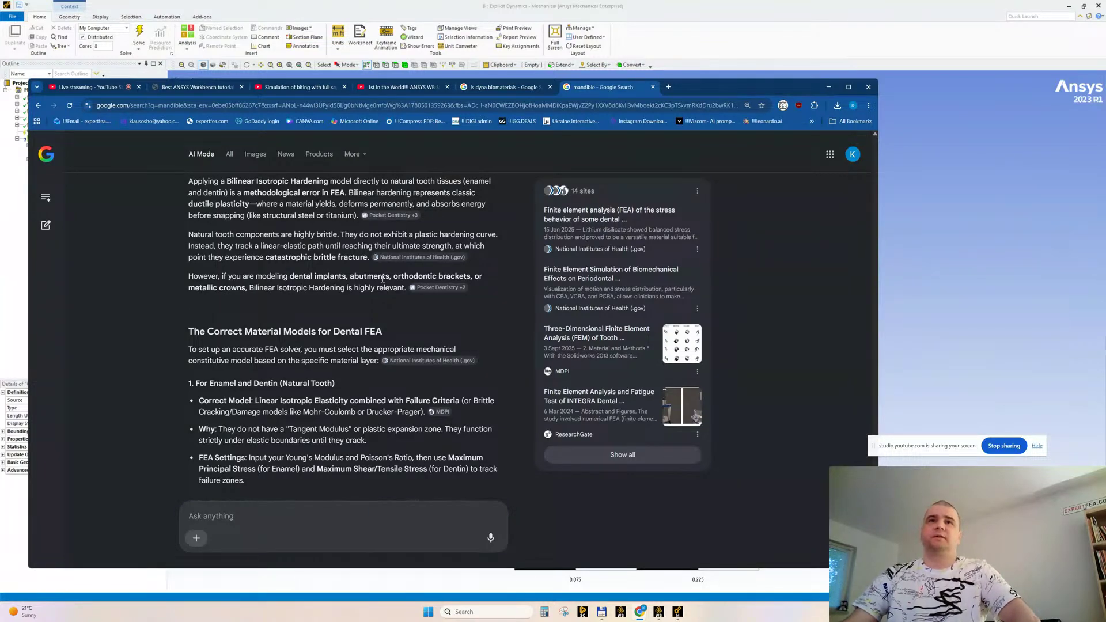
{"action": "scroll", "coordinate": [311, 303], "scroll_direction": "down", "scroll_amount": 1}
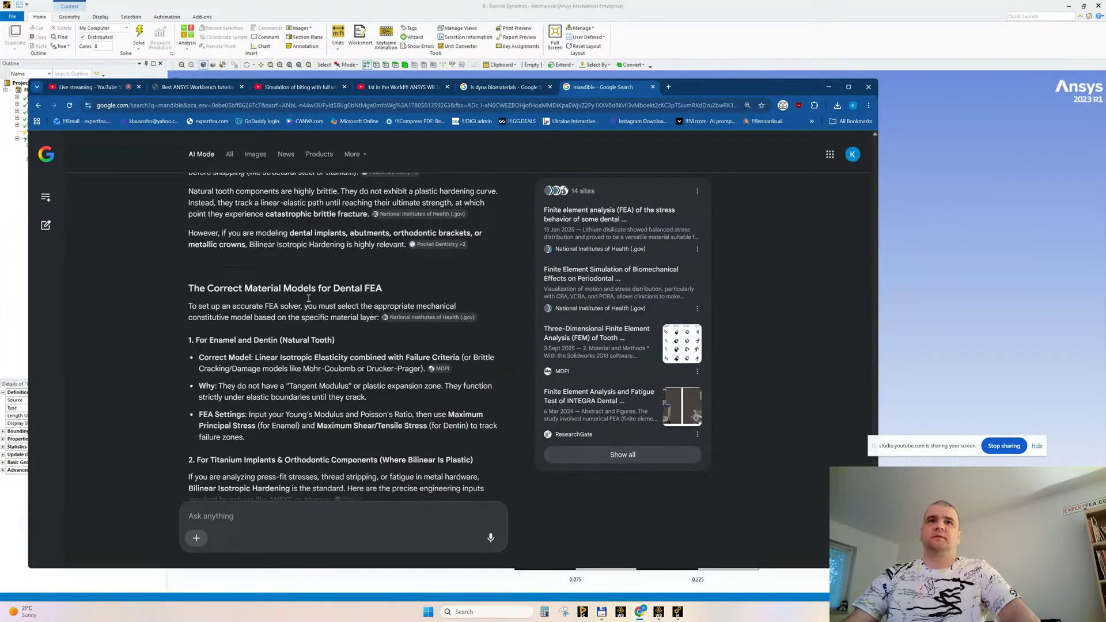
{"action": "scroll", "coordinate": [309, 299], "scroll_direction": "down", "scroll_amount": 2}
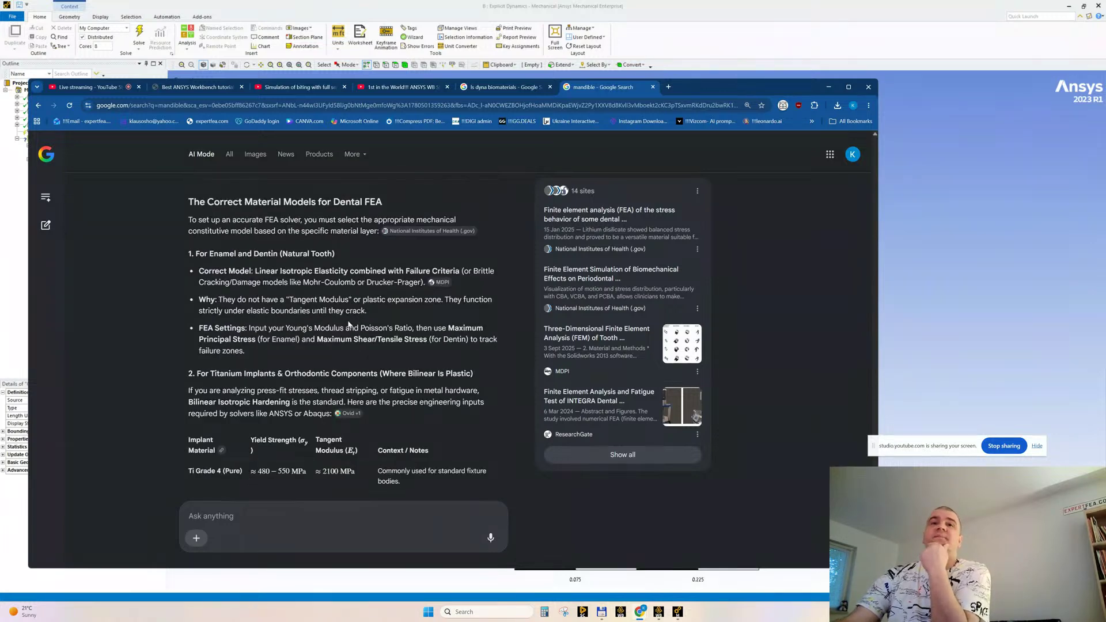
{"action": "scroll", "coordinate": [351, 211], "scroll_direction": "down", "scroll_amount": 2}
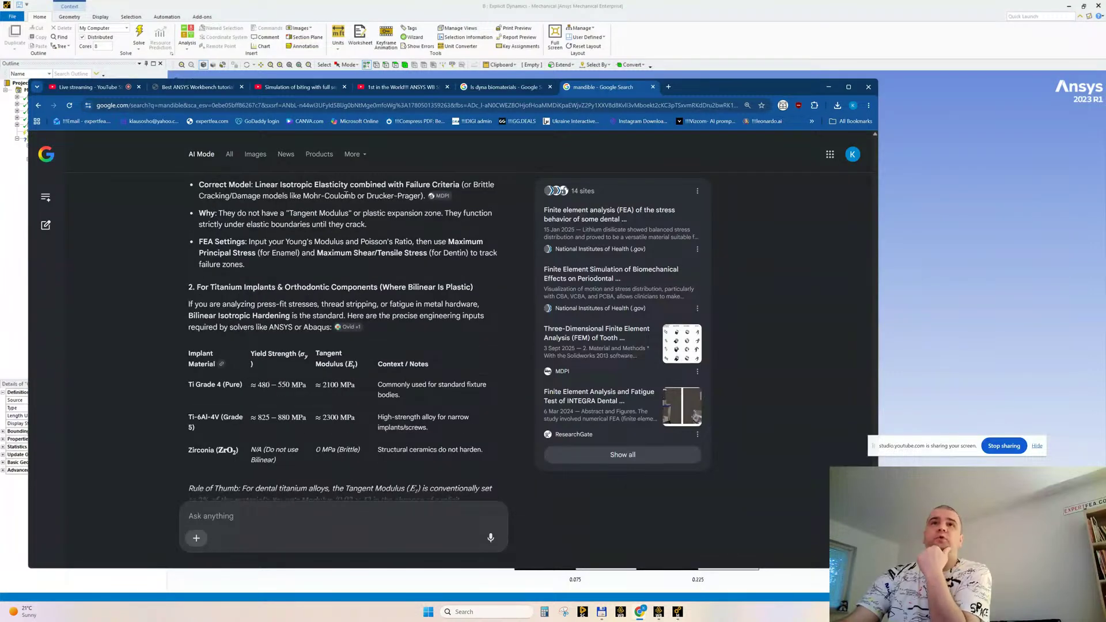
{"action": "scroll", "coordinate": [317, 392], "scroll_direction": "down", "scroll_amount": 1}
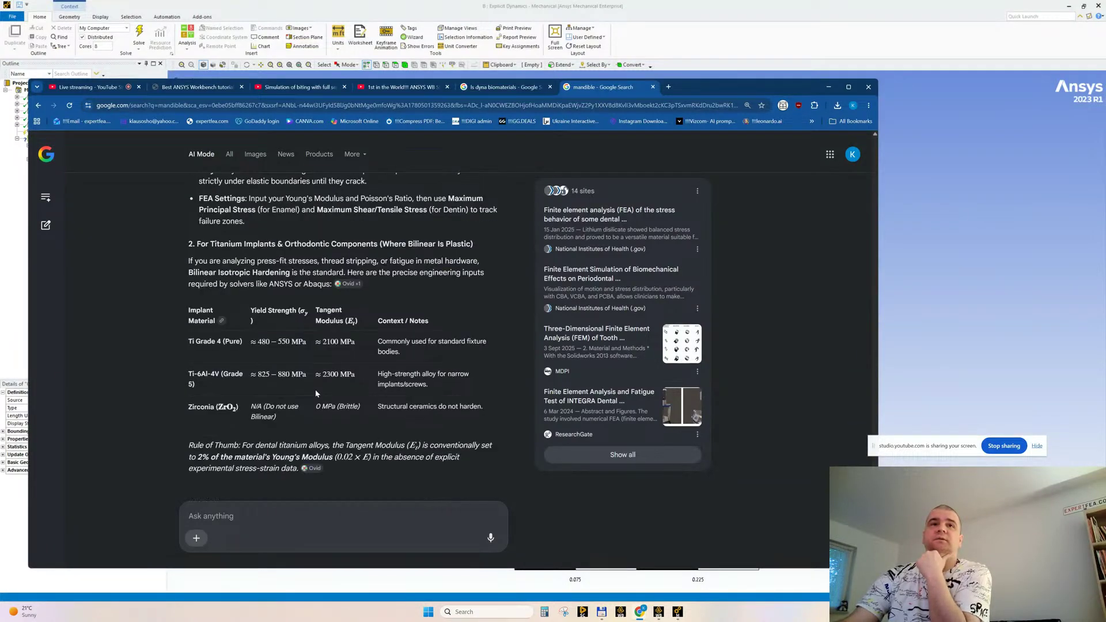
{"action": "scroll", "coordinate": [316, 393], "scroll_direction": "down", "scroll_amount": 1}
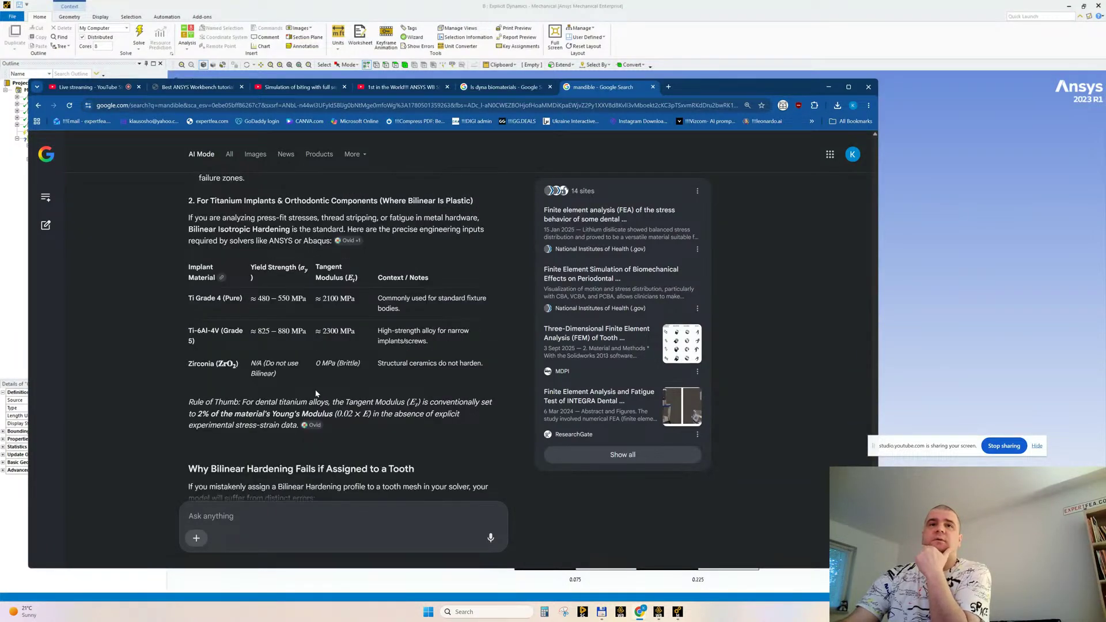
{"action": "scroll", "coordinate": [315, 394], "scroll_direction": "down", "scroll_amount": 1}
{"action": "scroll", "coordinate": [285, 392], "scroll_direction": "down", "scroll_amount": 3}
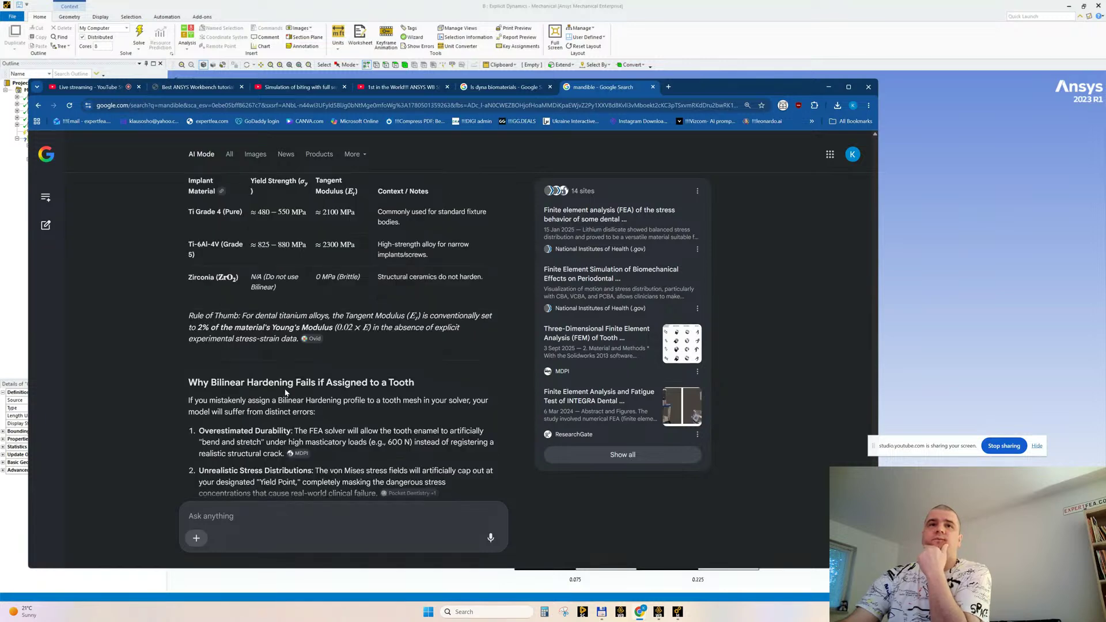
{"action": "scroll", "coordinate": [359, 382], "scroll_direction": "down", "scroll_amount": 4}
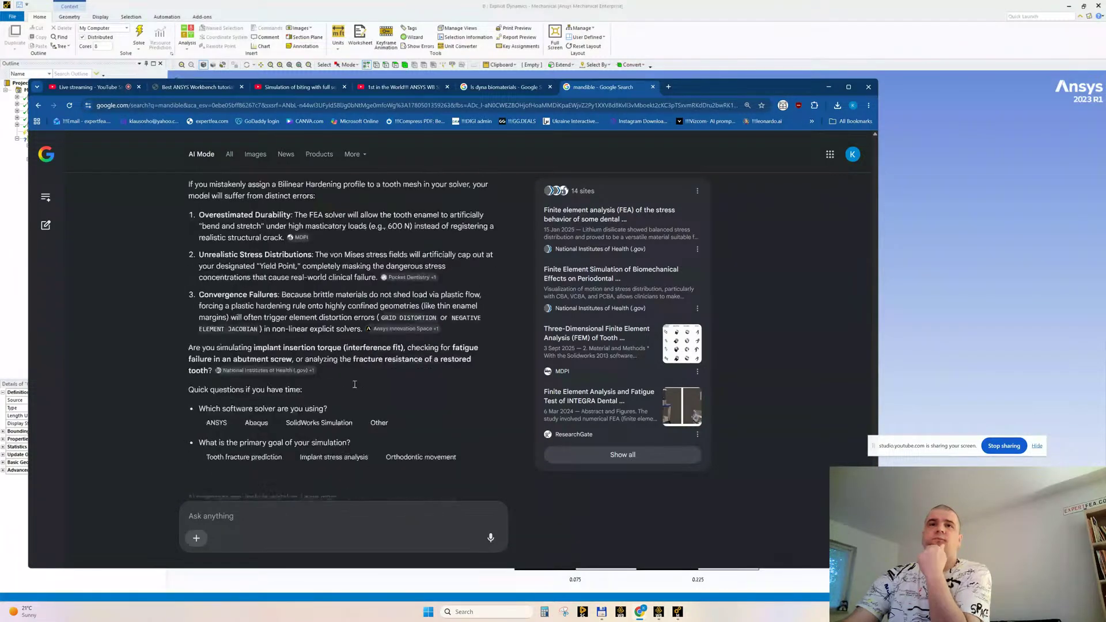
Ask the follow-up question "Mohr Coulomb for teeth?" in the AI Mode conversation
{"action": "left_click", "coordinate": [222, 517]}
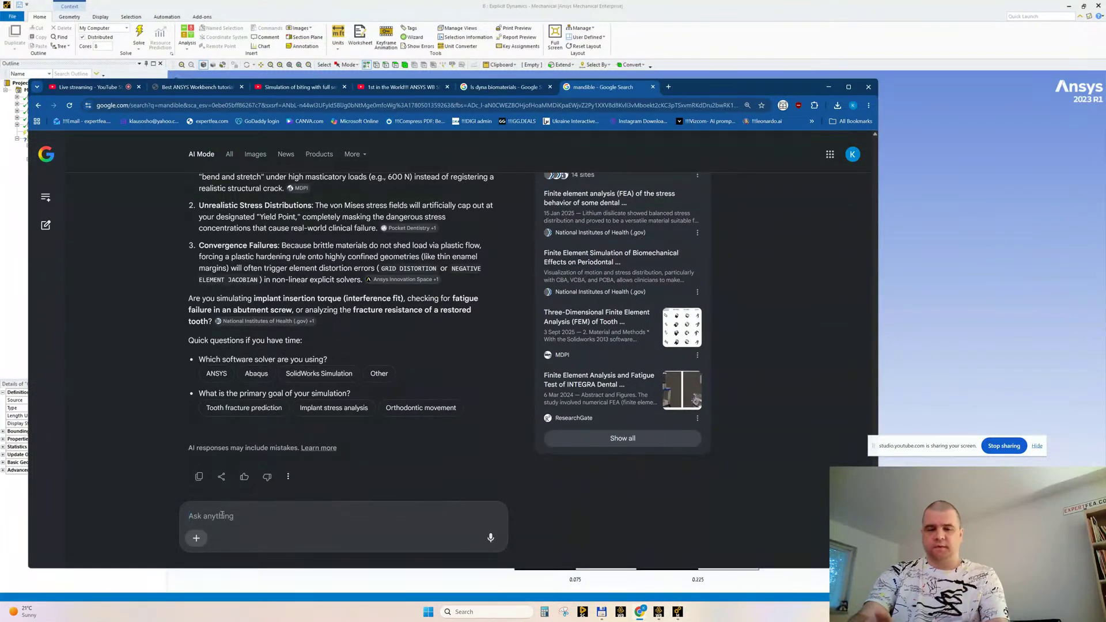
{"action": "type", "text": "Moh"}
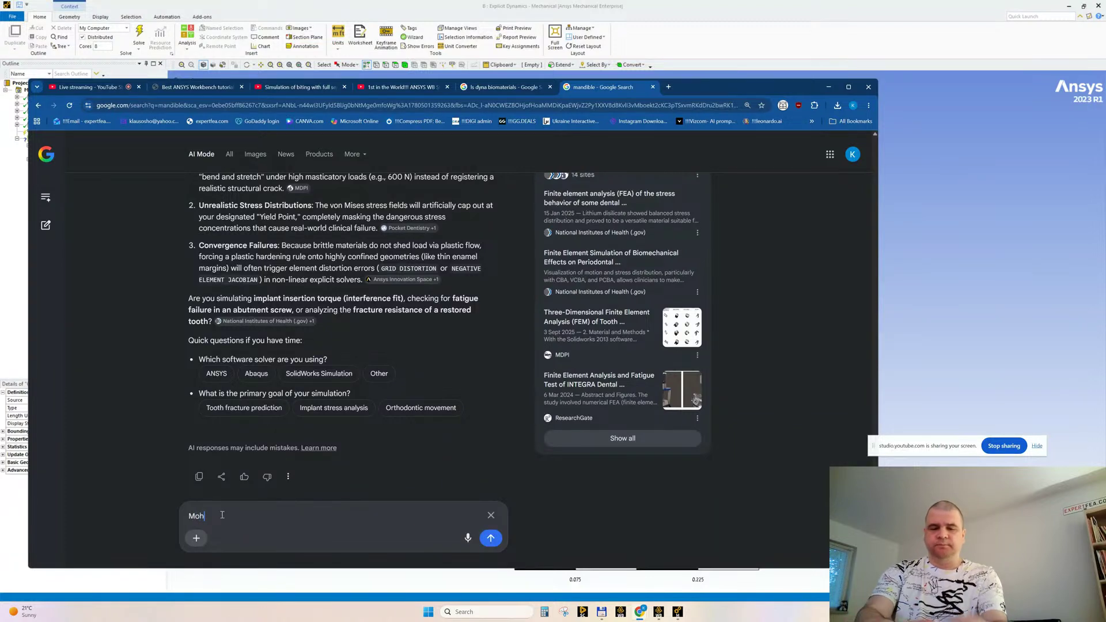
{"action": "type", "text": "r Coulomb"}
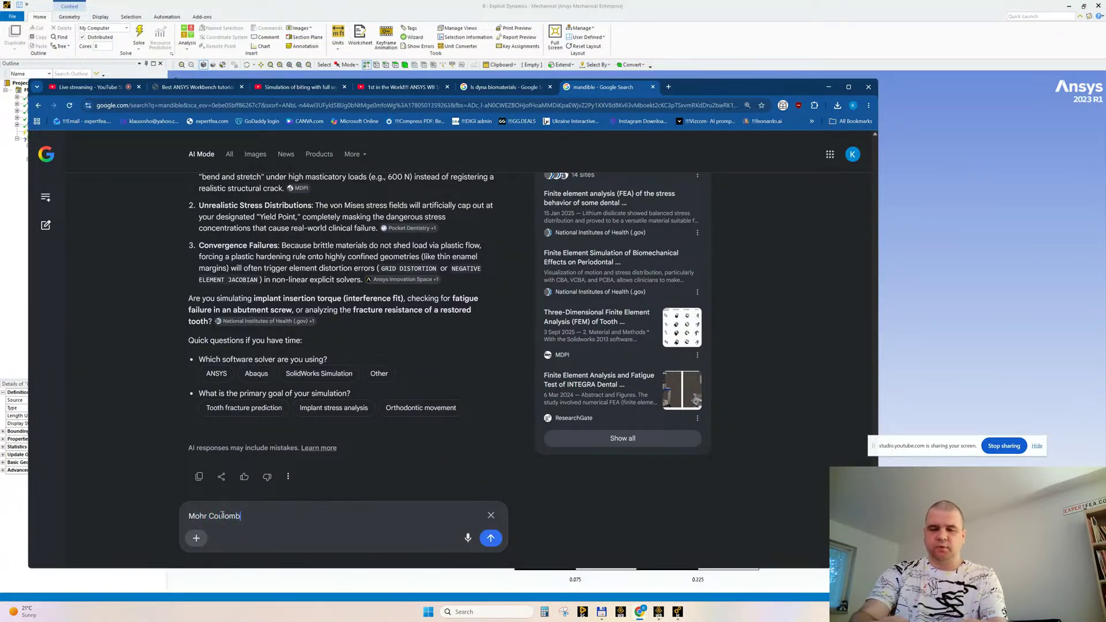
{"action": "type", "text": " for t"}
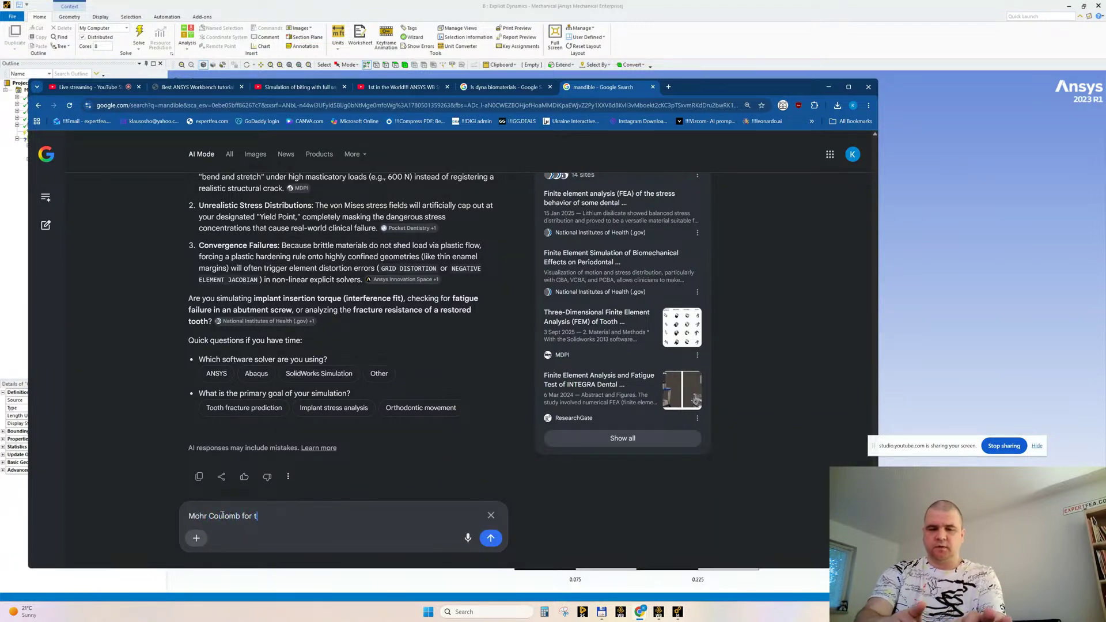
{"action": "type", "text": "eeth?"}
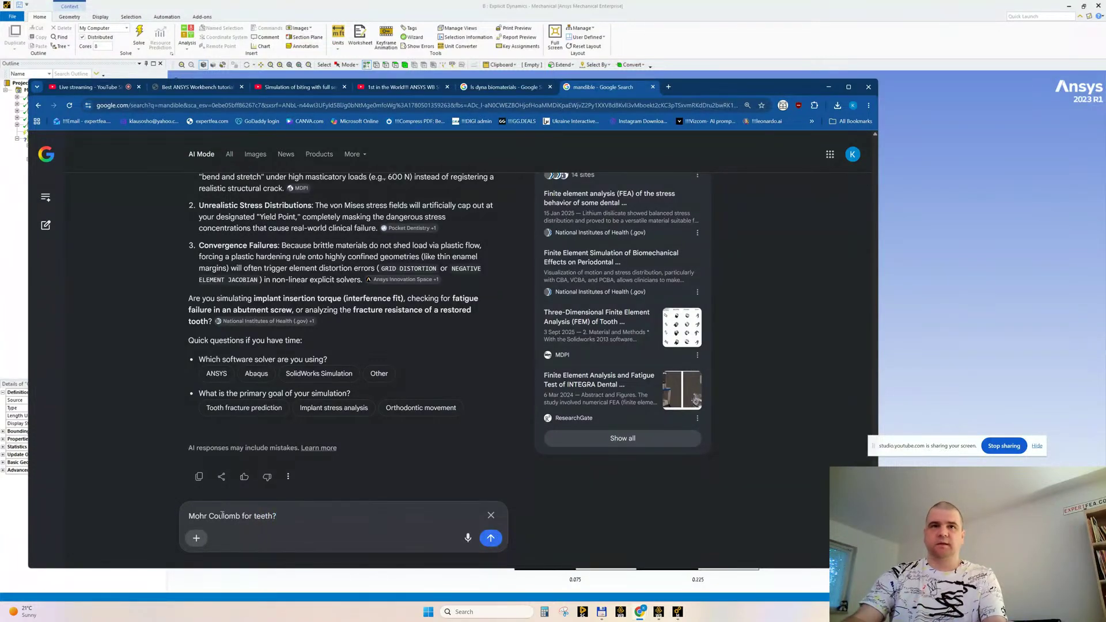
{"action": "key", "text": "Return"}
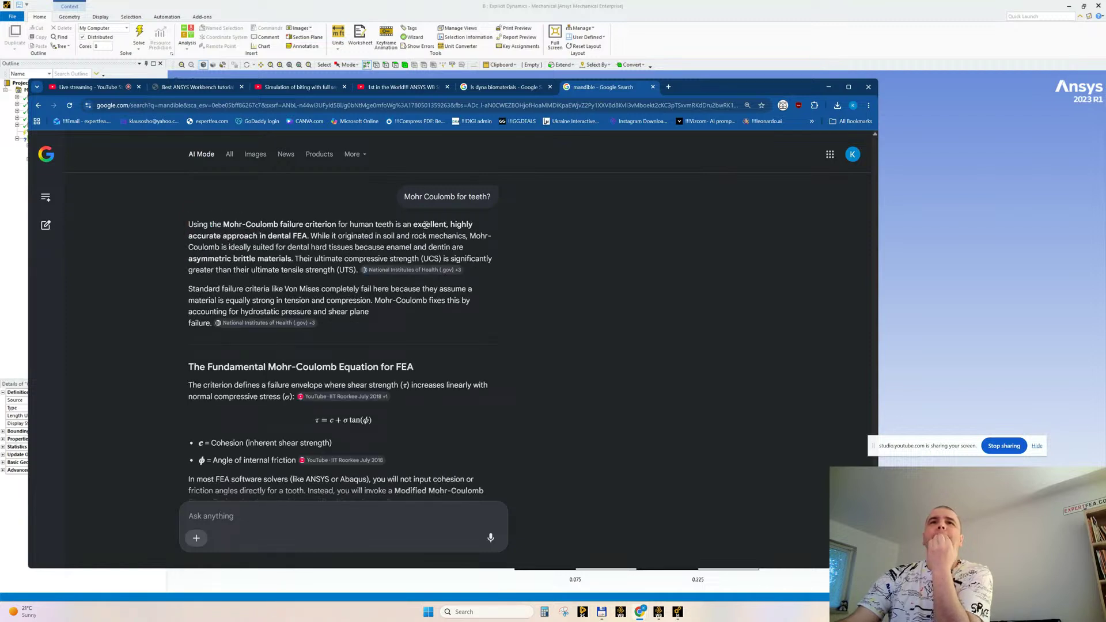
Examine the Mohr-Coulomb answer for the tooth strength inputs and the implementation options for explicit solvers
{"action": "scroll", "coordinate": [318, 280], "scroll_direction": "down", "scroll_amount": 3}
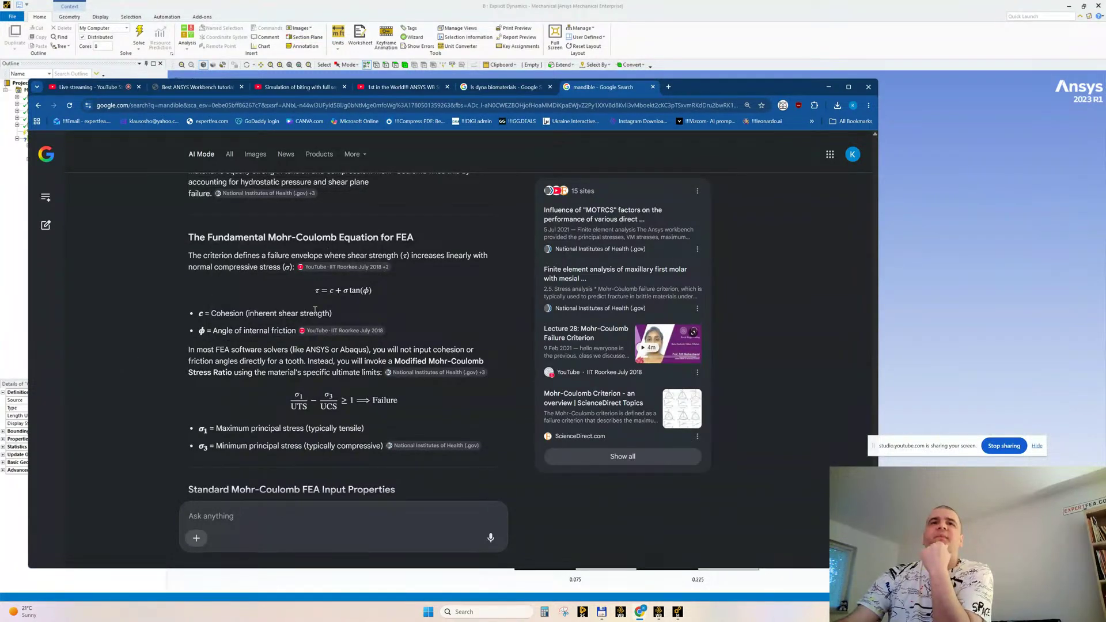
{"action": "scroll", "coordinate": [315, 310], "scroll_direction": "down", "scroll_amount": 5}
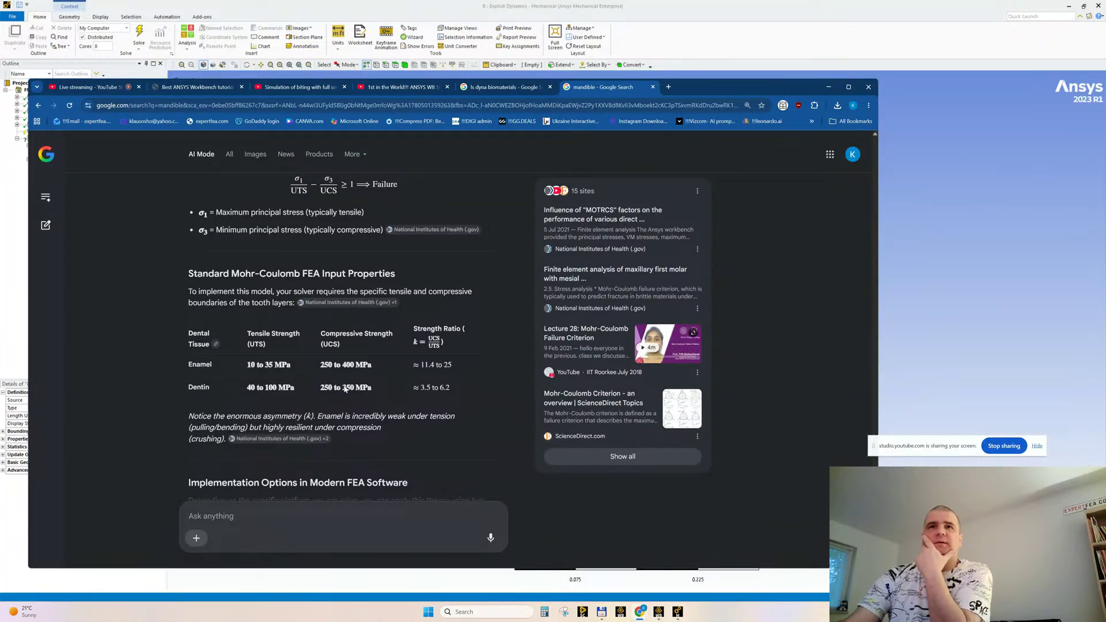
{"action": "scroll", "coordinate": [345, 389], "scroll_direction": "down", "scroll_amount": 1}
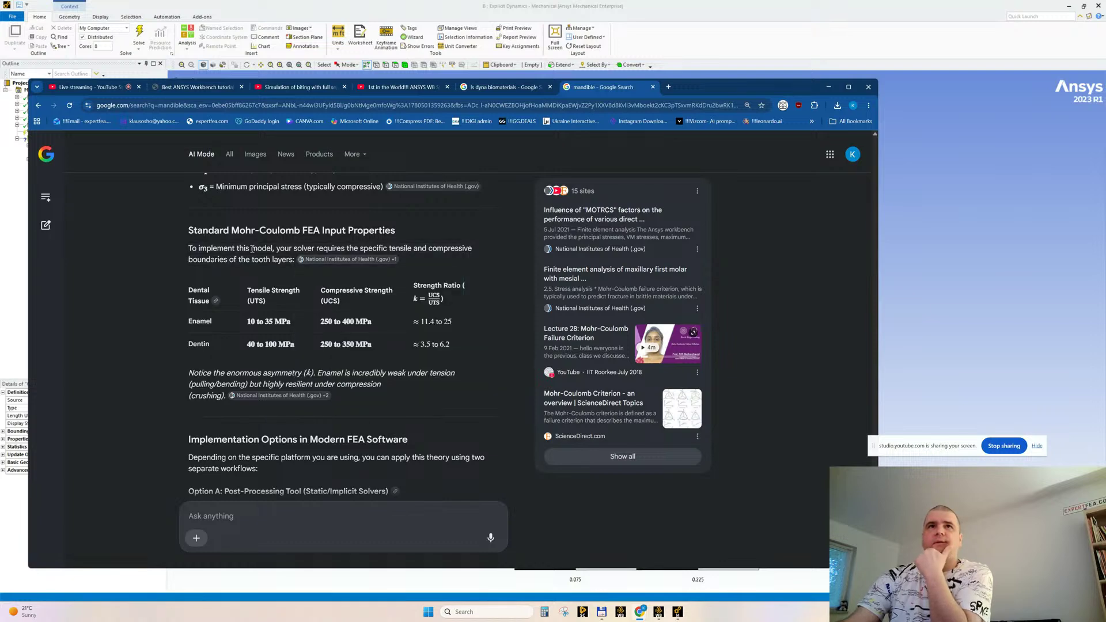
{"action": "scroll", "coordinate": [291, 375], "scroll_direction": "down", "scroll_amount": 5}
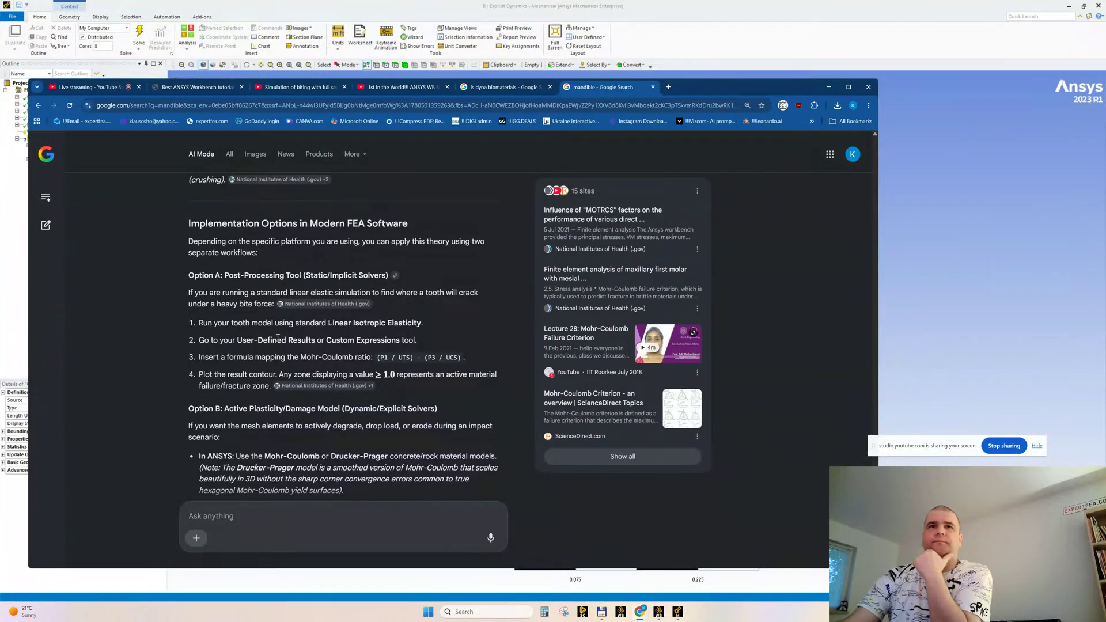
{"action": "scroll", "coordinate": [278, 338], "scroll_direction": "down", "scroll_amount": 2}
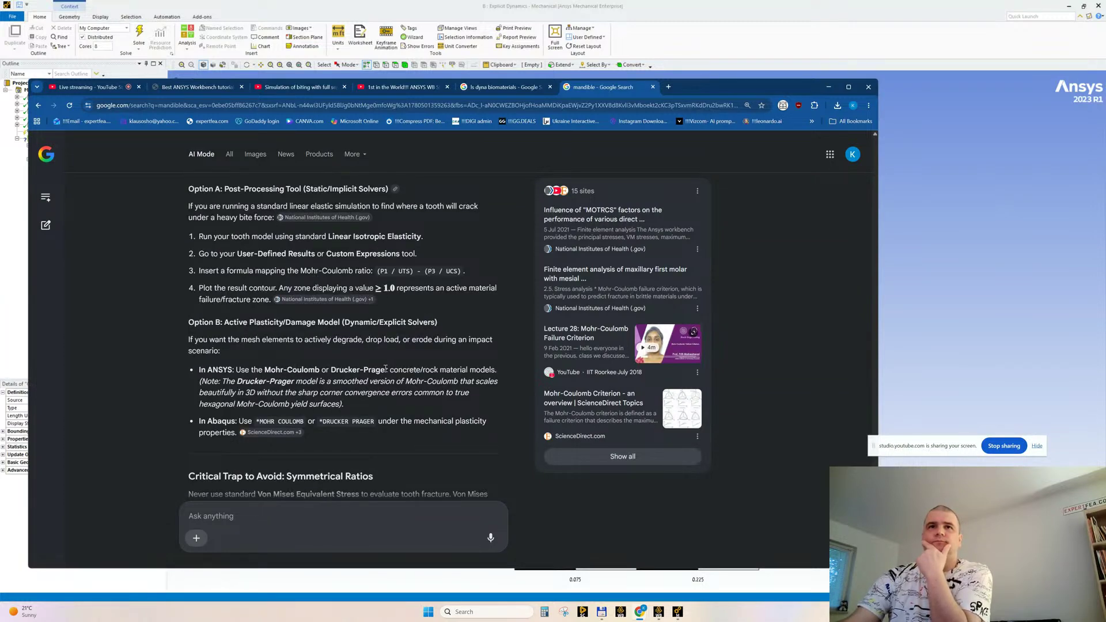
{"action": "scroll", "coordinate": [294, 390], "scroll_direction": "down", "scroll_amount": 1}
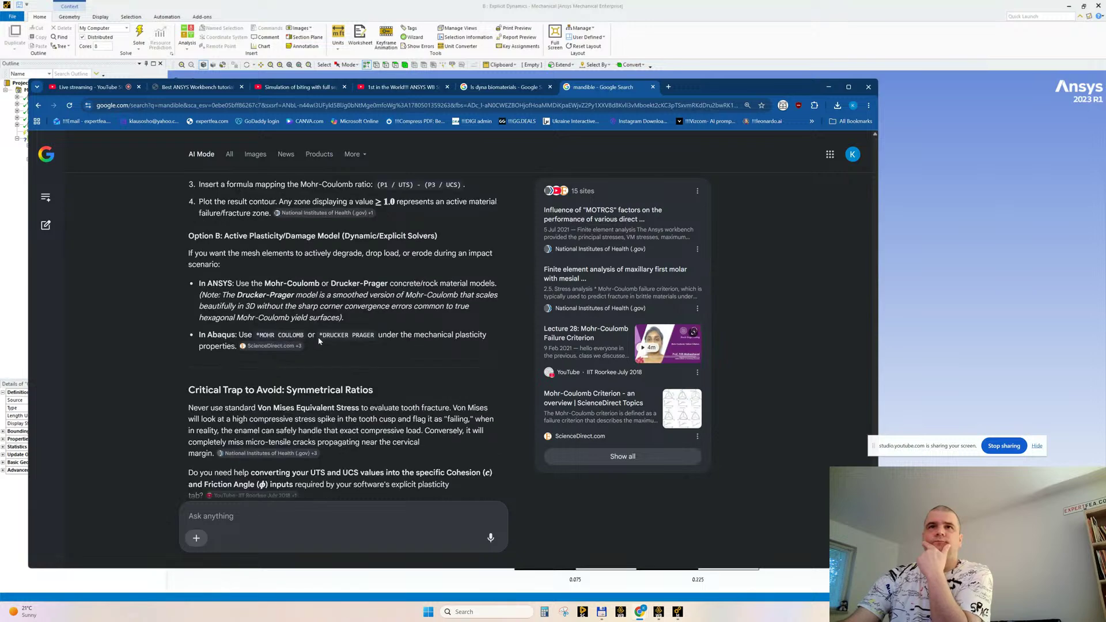
{"action": "scroll", "coordinate": [271, 308], "scroll_direction": "down", "scroll_amount": 1}
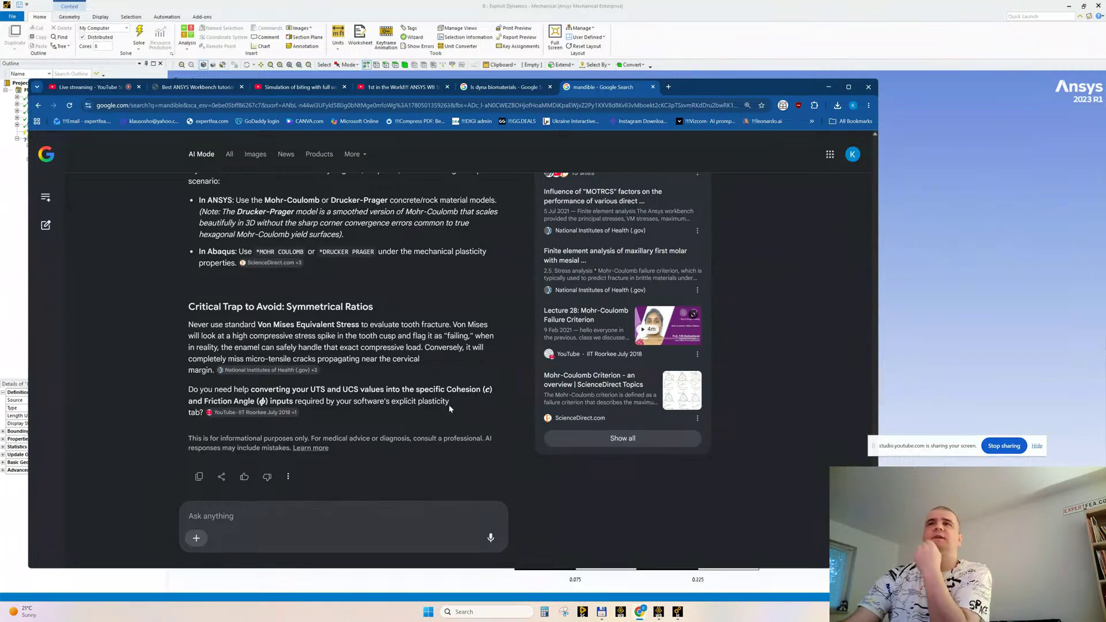
Switch back to Workbench and select the Bilinear Isotropic Hardening property of the teeth NL material
{"action": "mouse_move", "coordinate": [659, 610]}
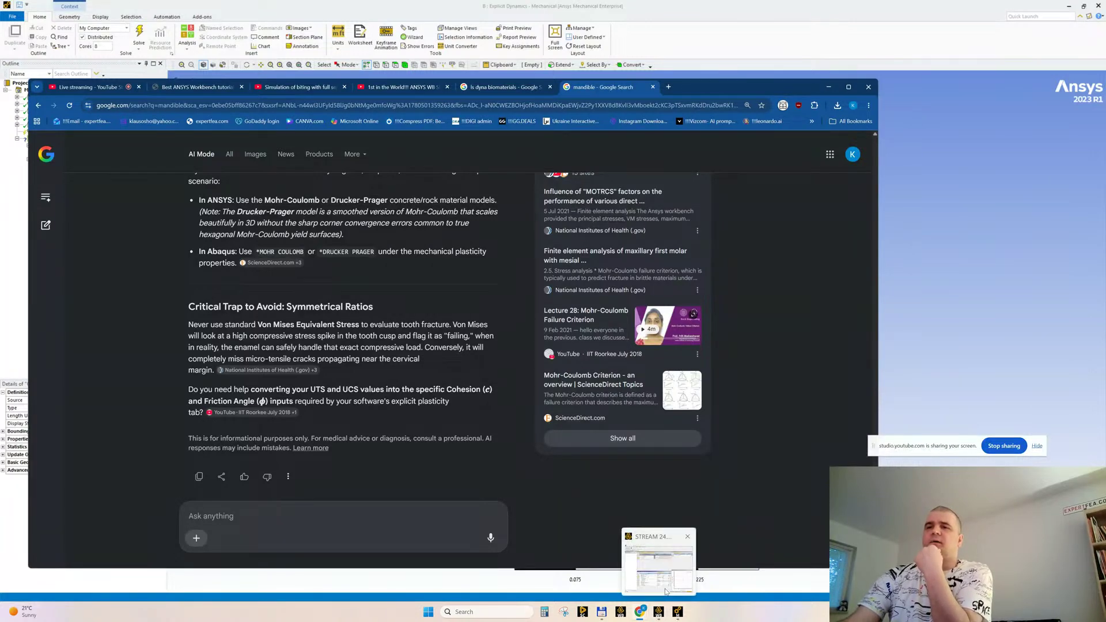
{"action": "left_click", "coordinate": [666, 566]}
{"action": "left_click", "coordinate": [269, 213]}
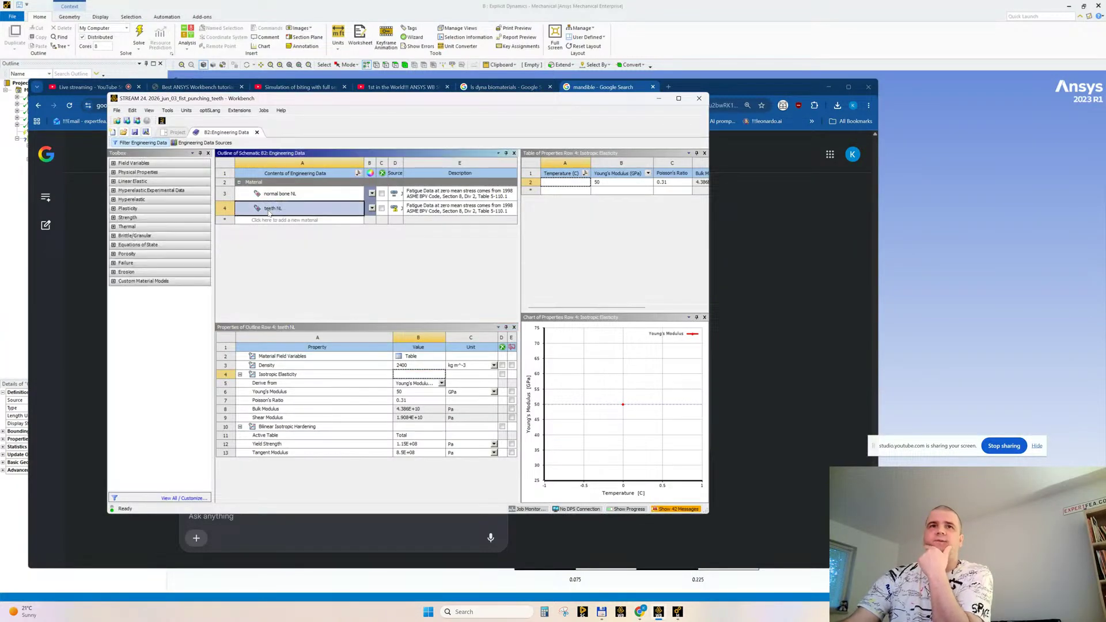
{"action": "left_click", "coordinate": [266, 430]}
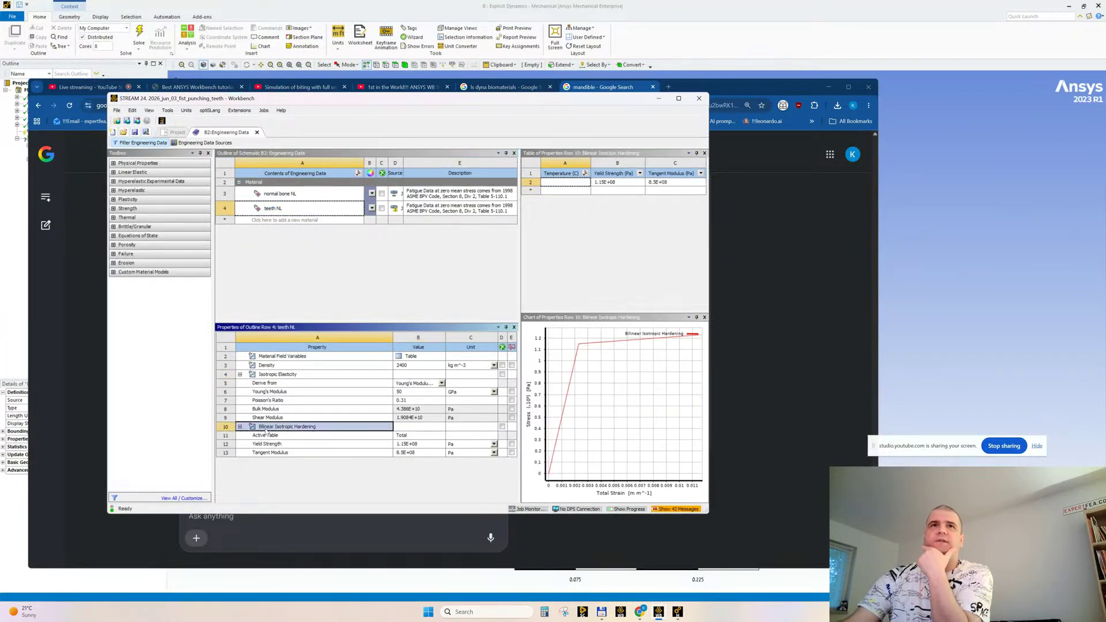
Delete Bilinear Isotropic Hardening from the teeth NL material and expand the Failure and Brittle/Granular model groups
{"action": "right_click", "coordinate": [265, 432]}
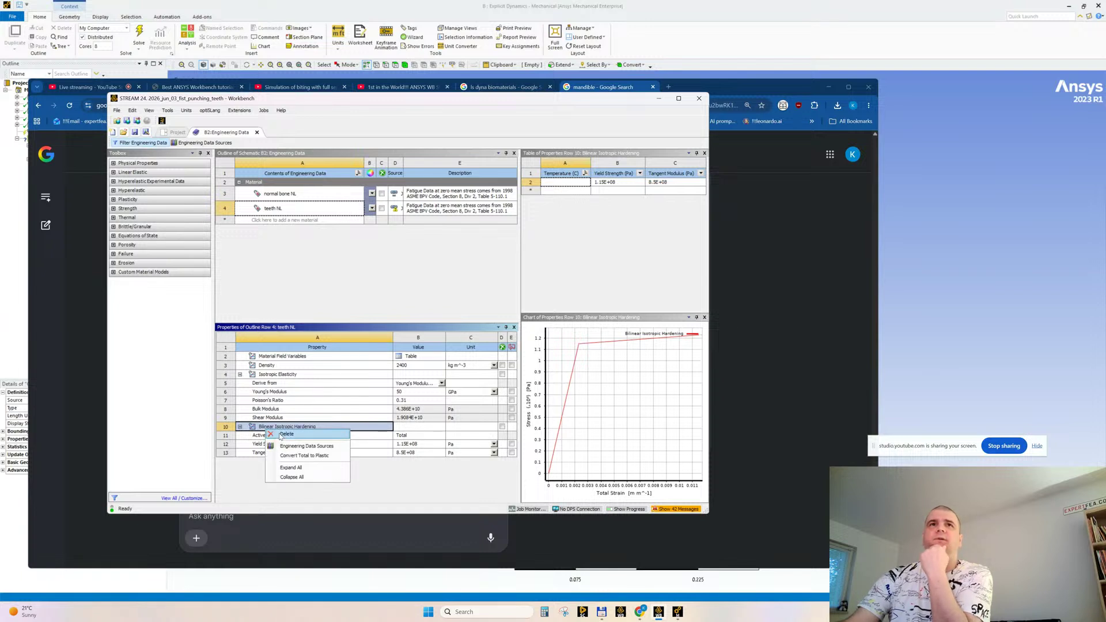
{"action": "left_click", "coordinate": [282, 435]}
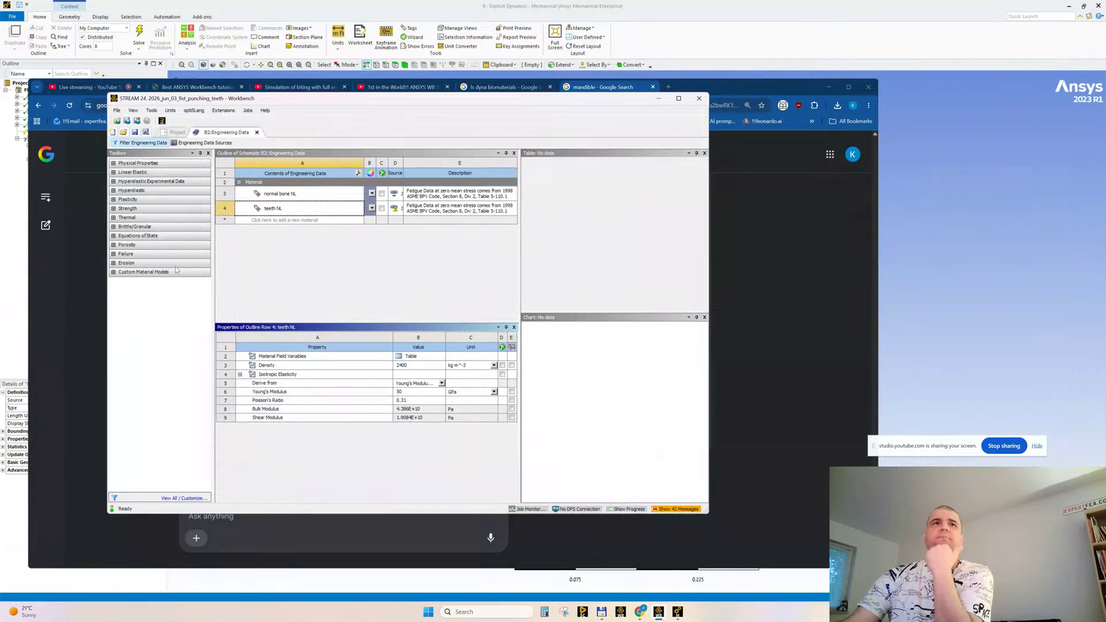
{"action": "left_click", "coordinate": [116, 256]}
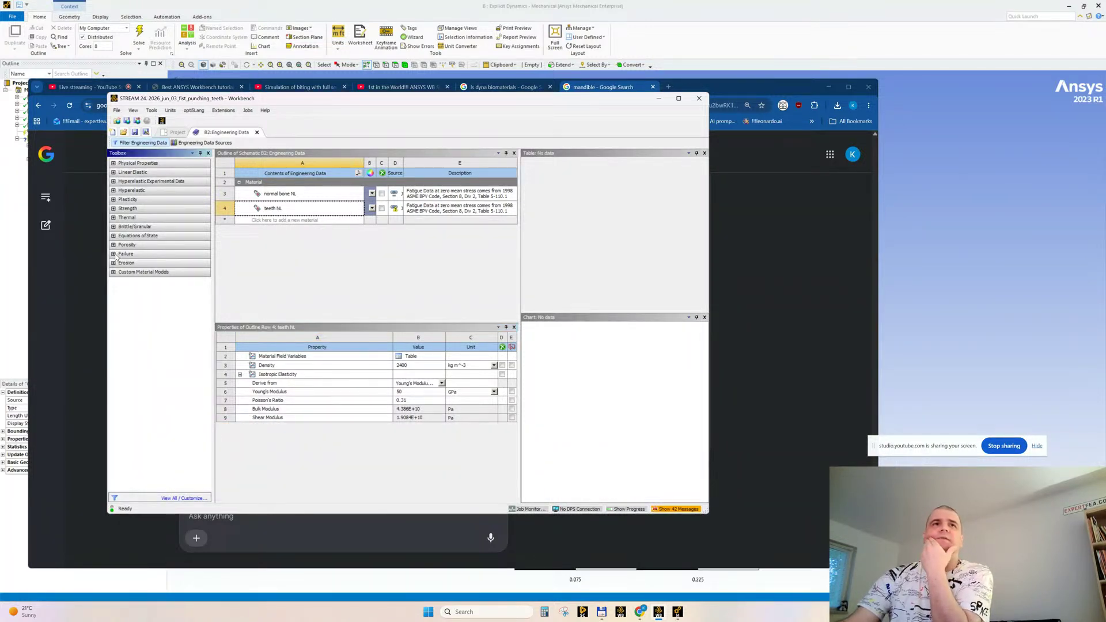
{"action": "left_click", "coordinate": [114, 254]}
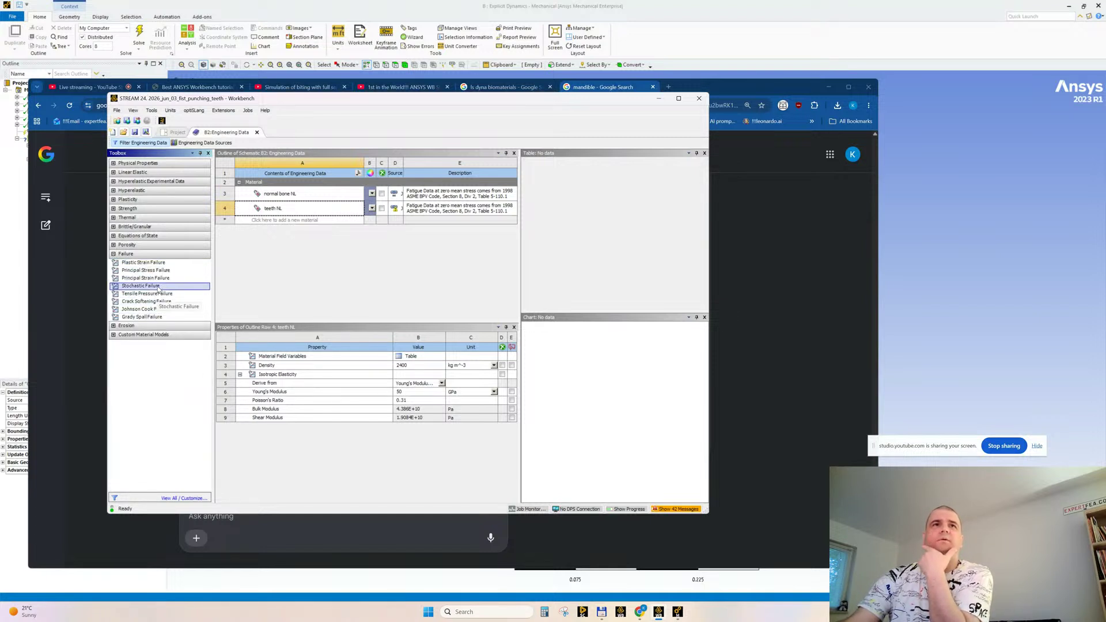
{"action": "left_click", "coordinate": [113, 227]}
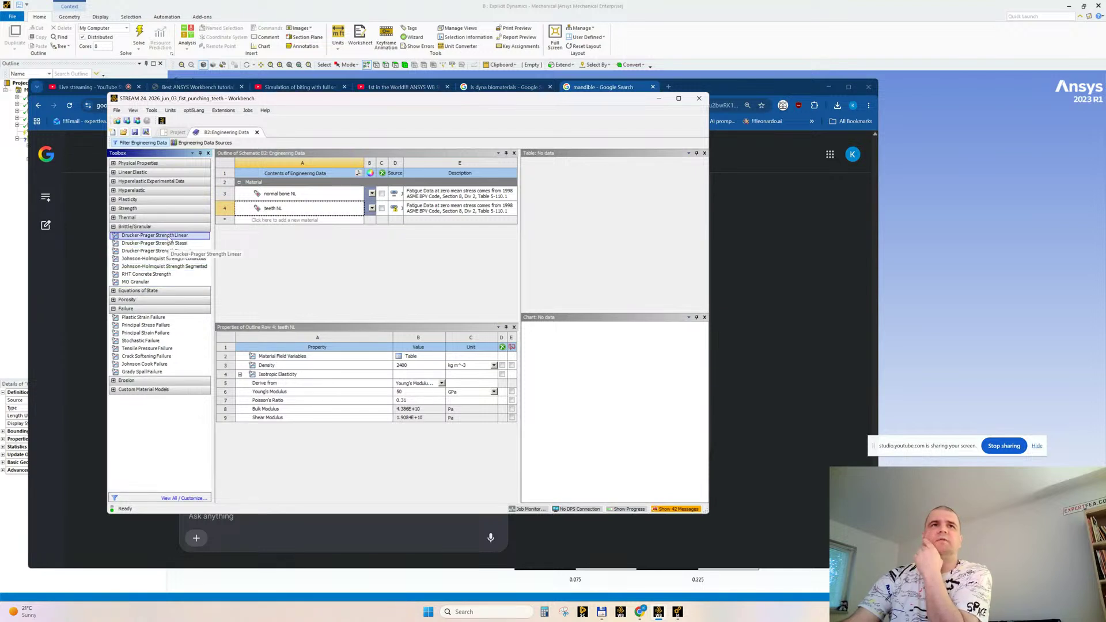
{"action": "left_click", "coordinate": [113, 209]}
{"action": "left_click", "coordinate": [113, 209]}
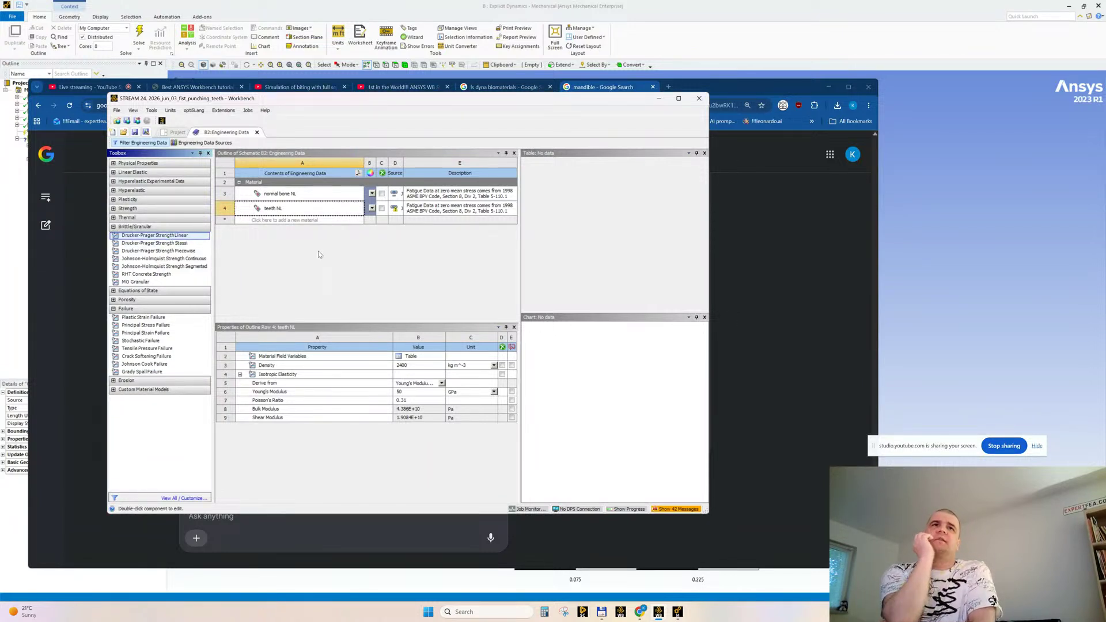
Ask AI Mode in the browser "In ANSYS I can easily insert Drucker Prager Strength Linear, can you advice some values for teeth?" and read the answer
{"action": "left_click", "coordinate": [725, 88]}
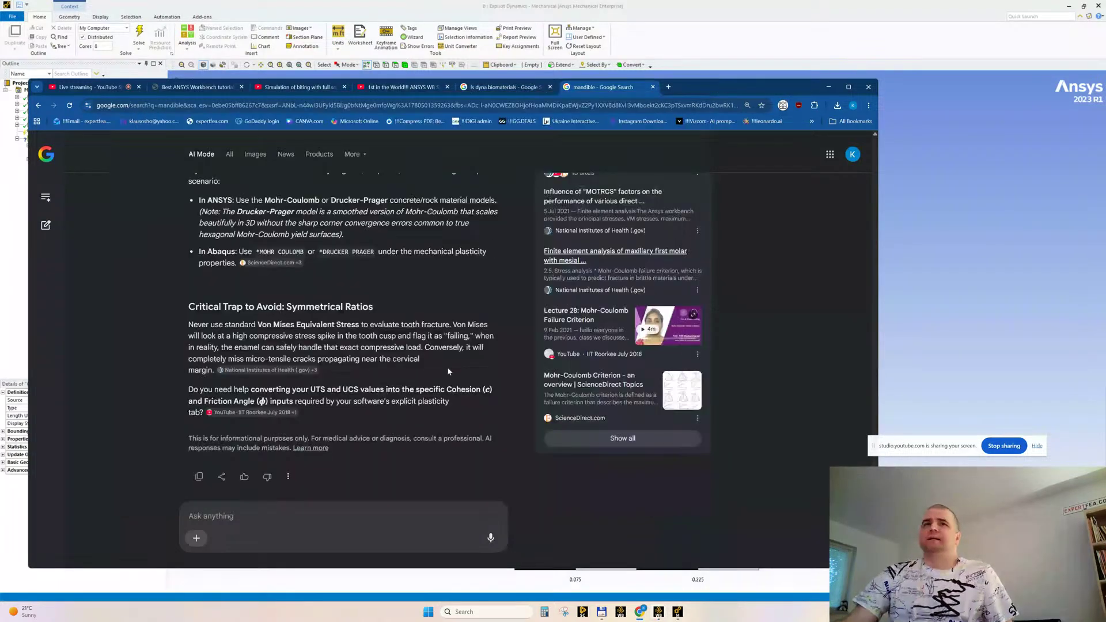
{"action": "left_click", "coordinate": [220, 514]}
{"action": "type", "text": "In ANSYS I"}
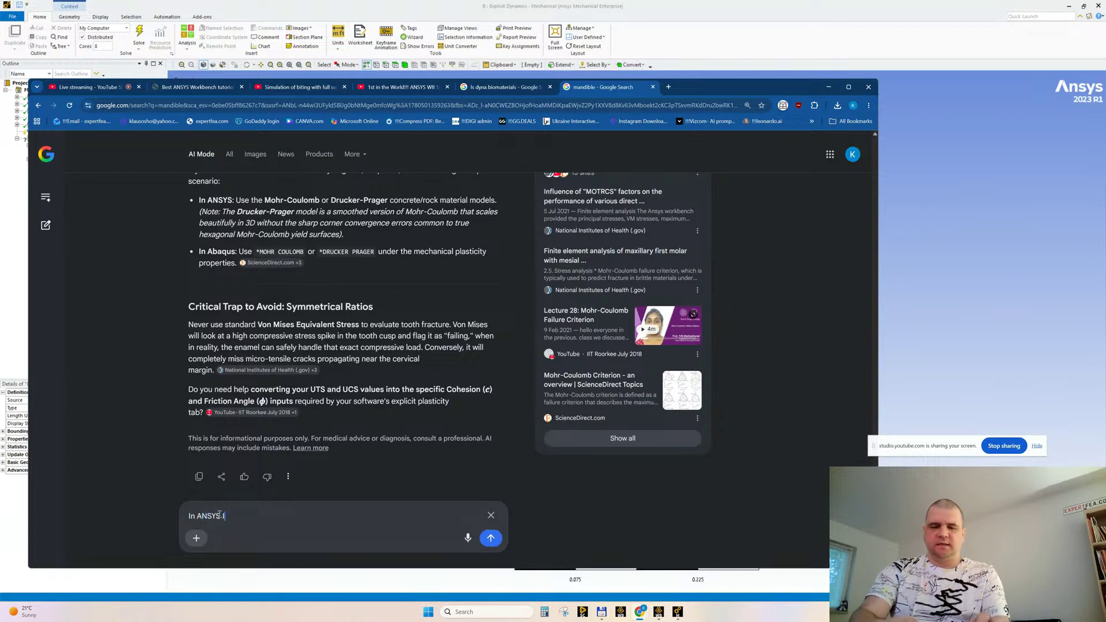
{"action": "type", "text": " can ea"}
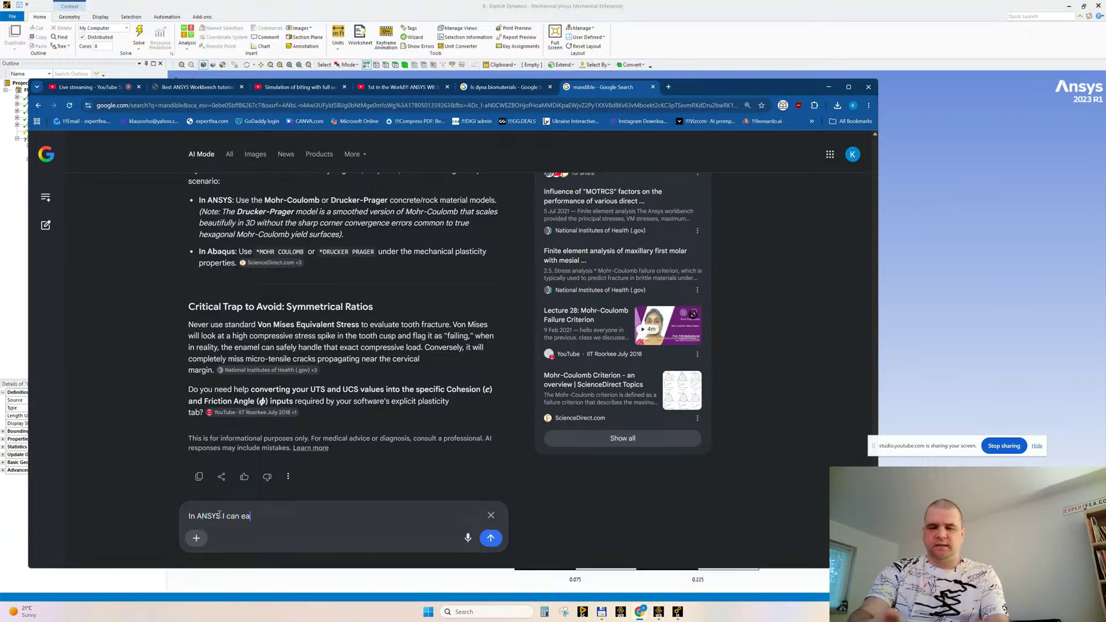
{"action": "type", "text": "sily insert "}
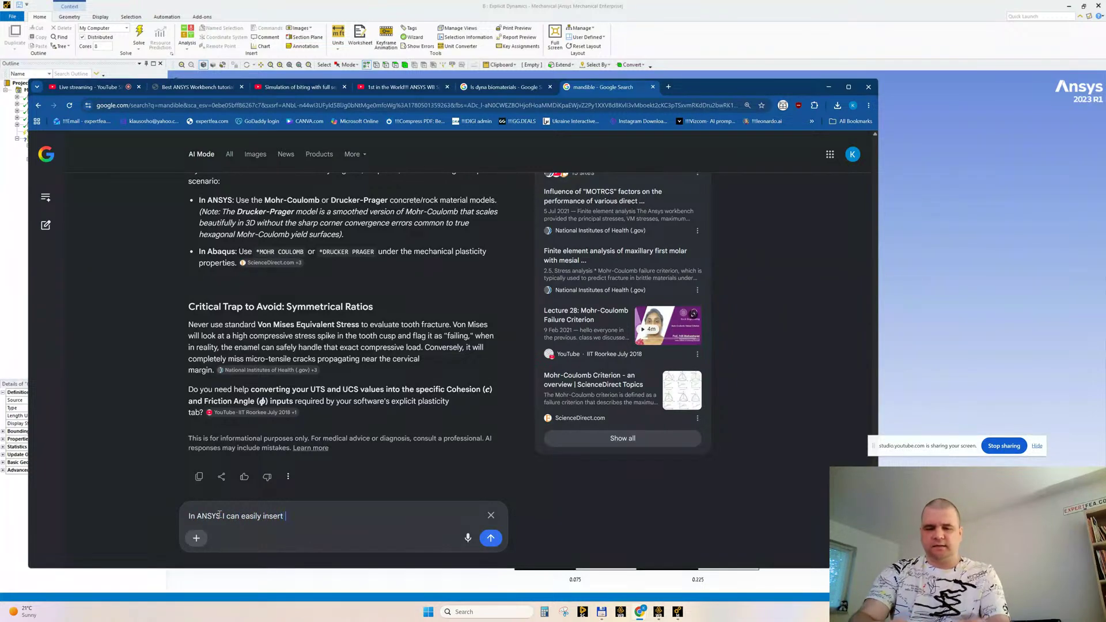
{"action": "type", "text": "Drucker P"}
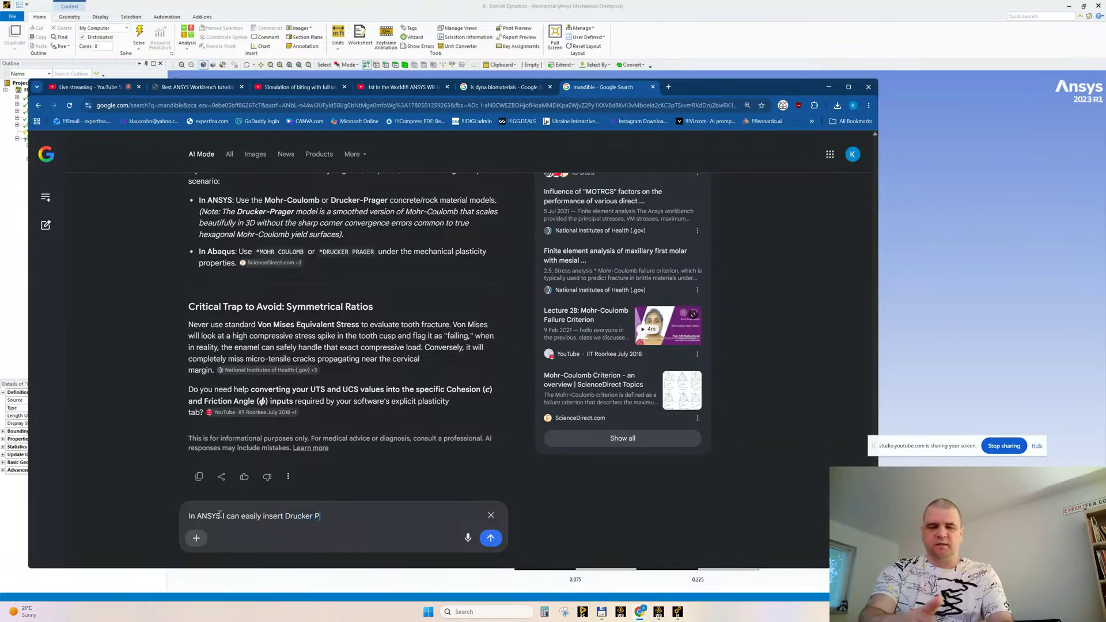
{"action": "type", "text": "Rager"}
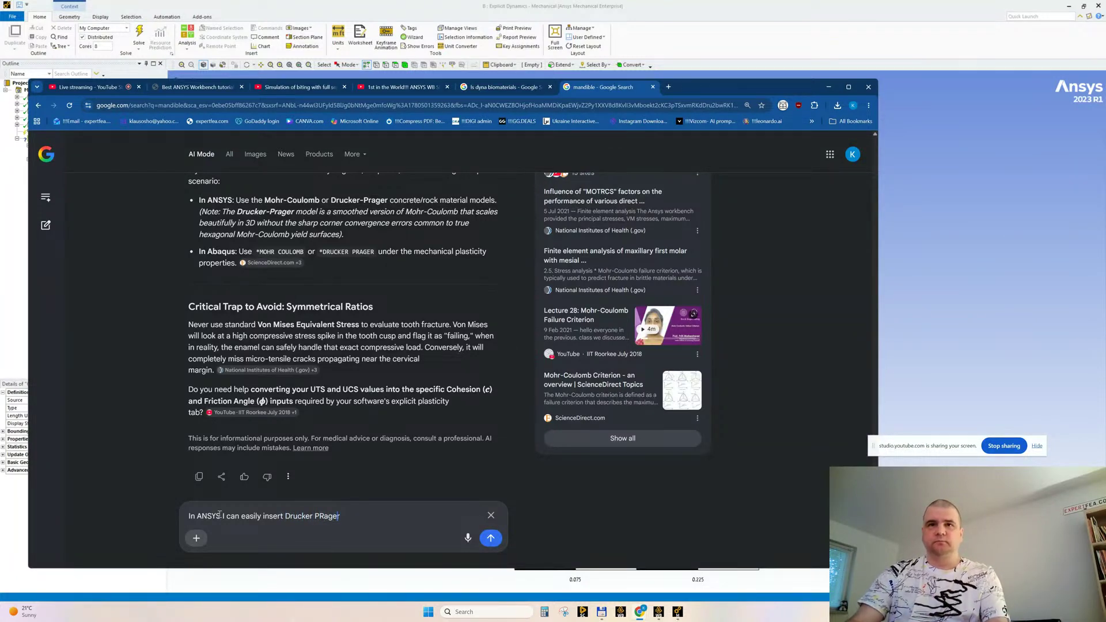
{"action": "key", "text": "Delete"}
{"action": "type", "text": "r"}
{"action": "type", "text": " St"}
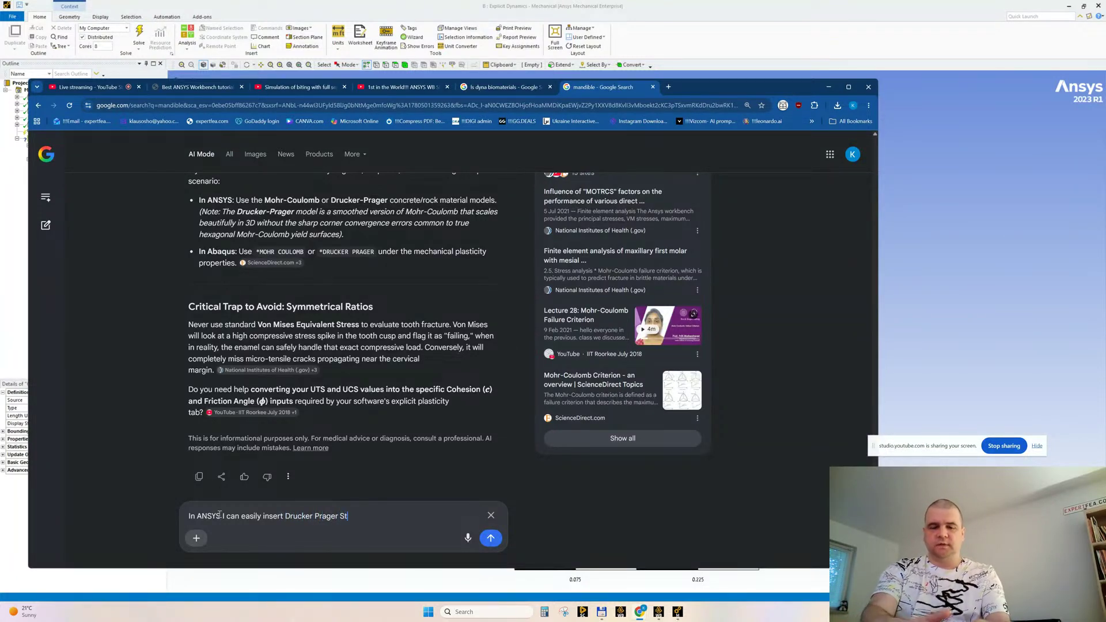
{"action": "type", "text": "rength Li"}
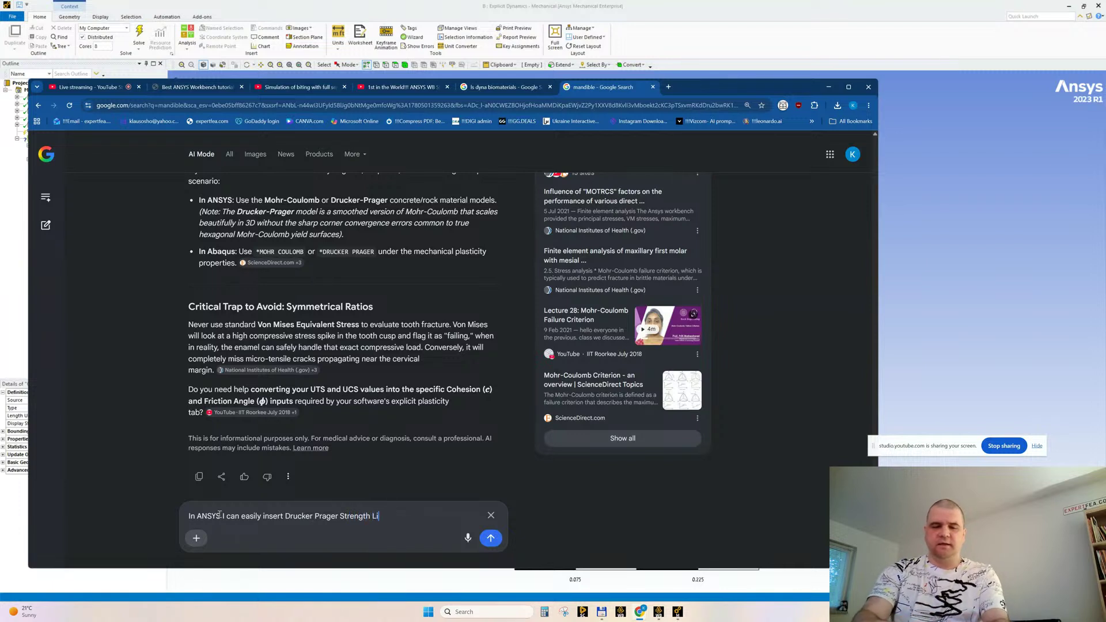
{"action": "type", "text": "near, can you advice"}
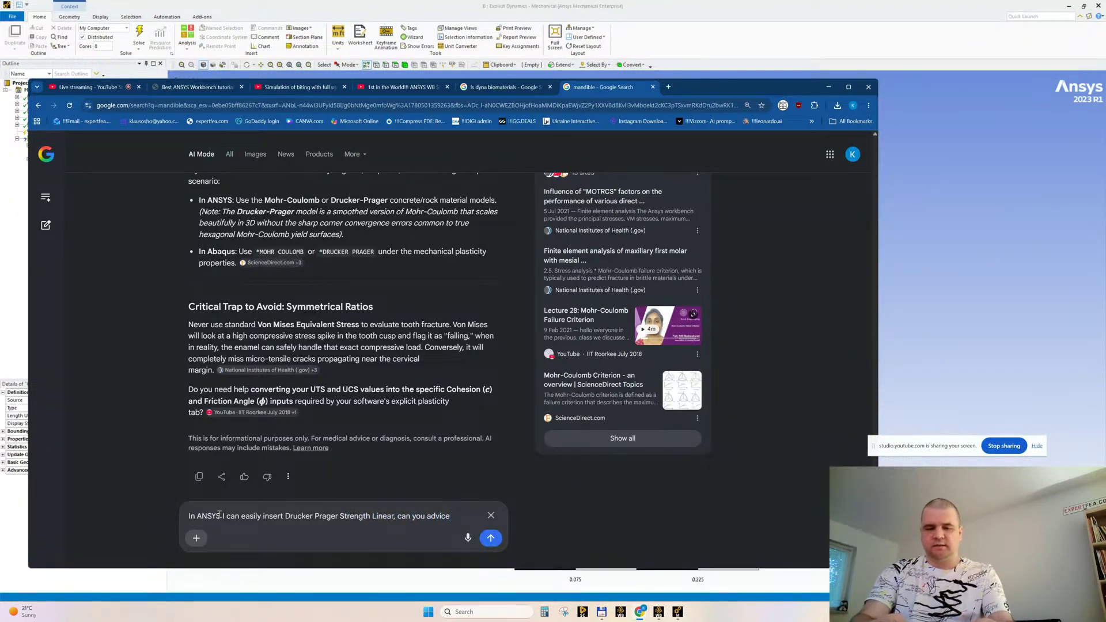
{"action": "type", "text": " some "}
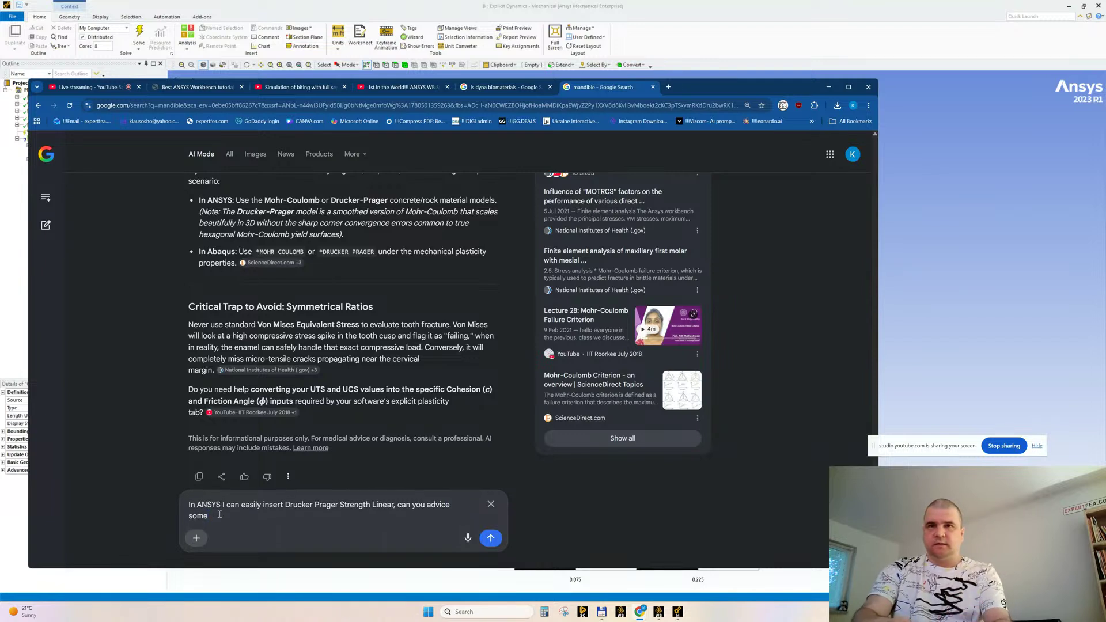
{"action": "type", "text": "values"}
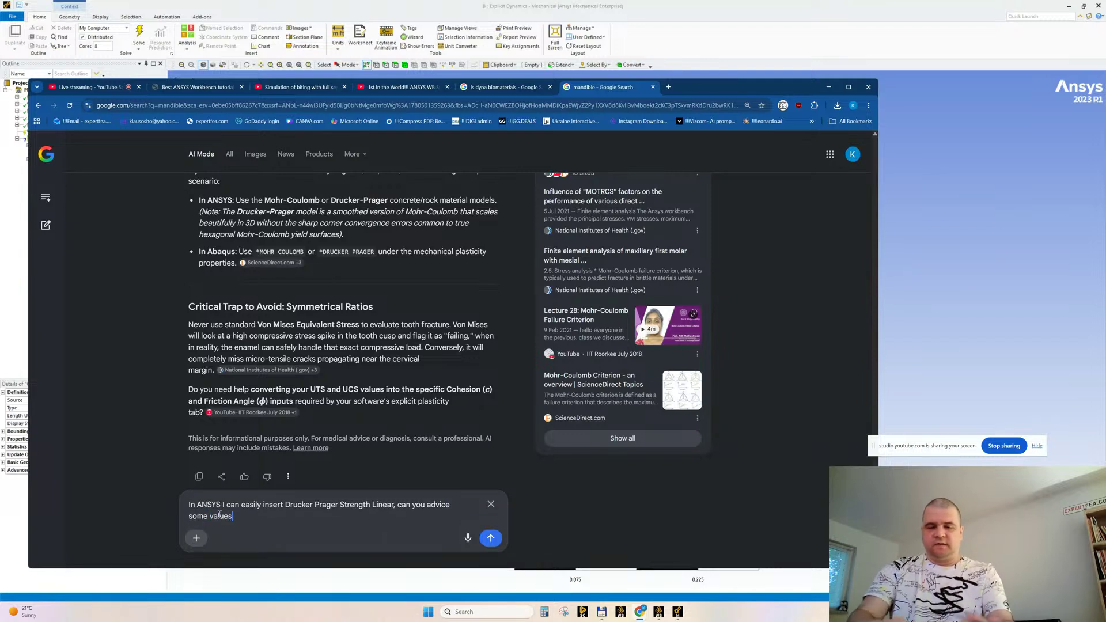
{"action": "type", "text": " for teeth?"}
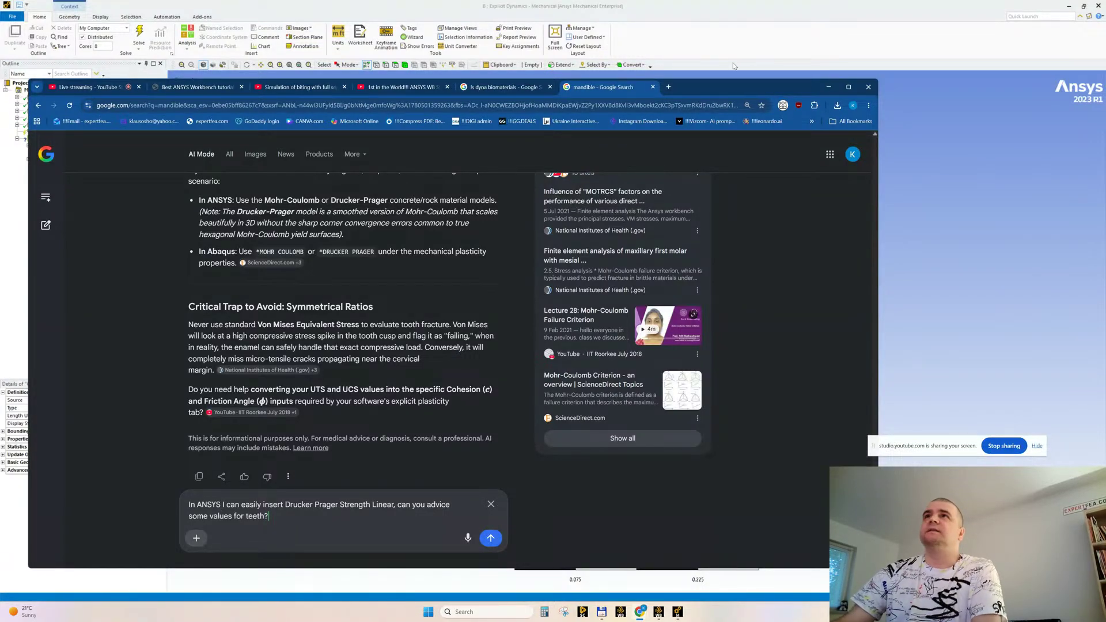
{"action": "left_click_drag", "start_coordinate": [727, 97], "coordinate": [642, 471]}
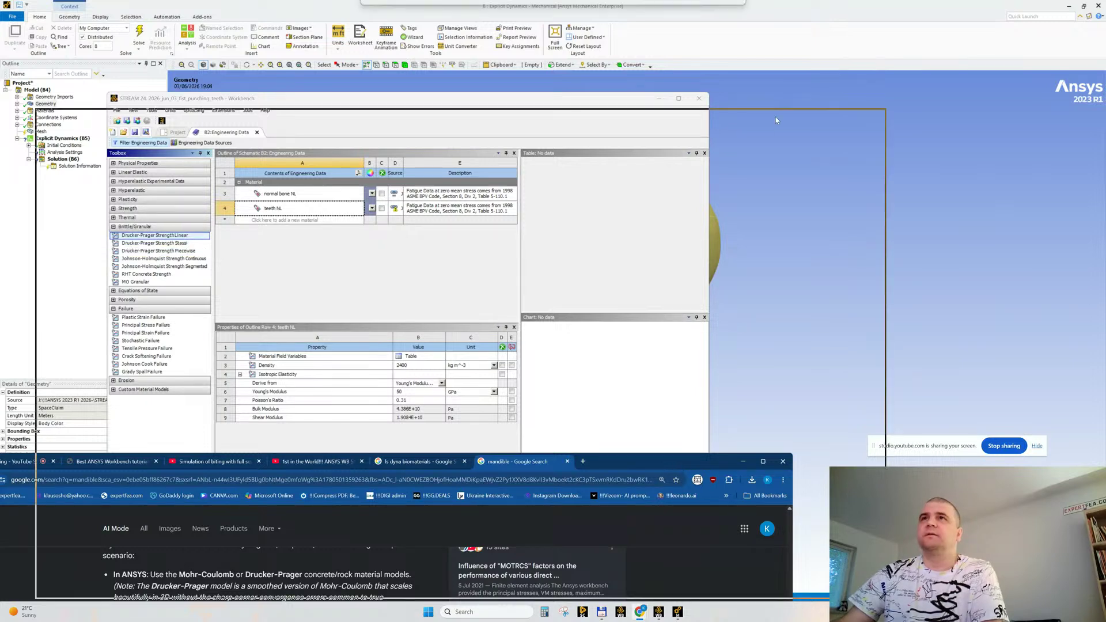
{"action": "left_click_drag", "start_coordinate": [680, 463], "coordinate": [757, 76]}
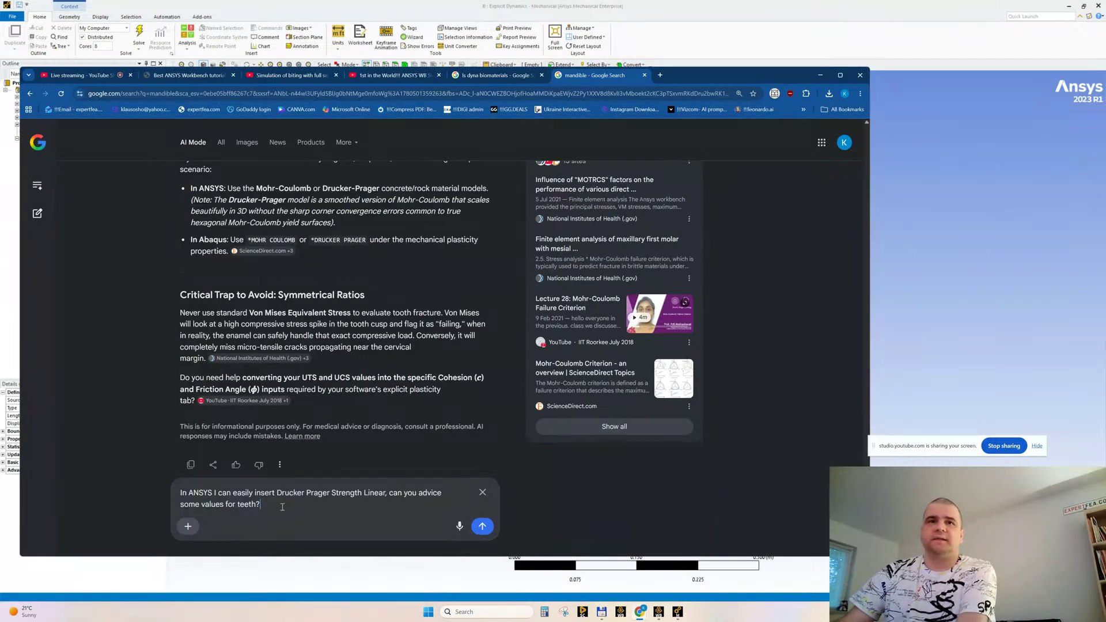
{"action": "key", "text": "Return"}
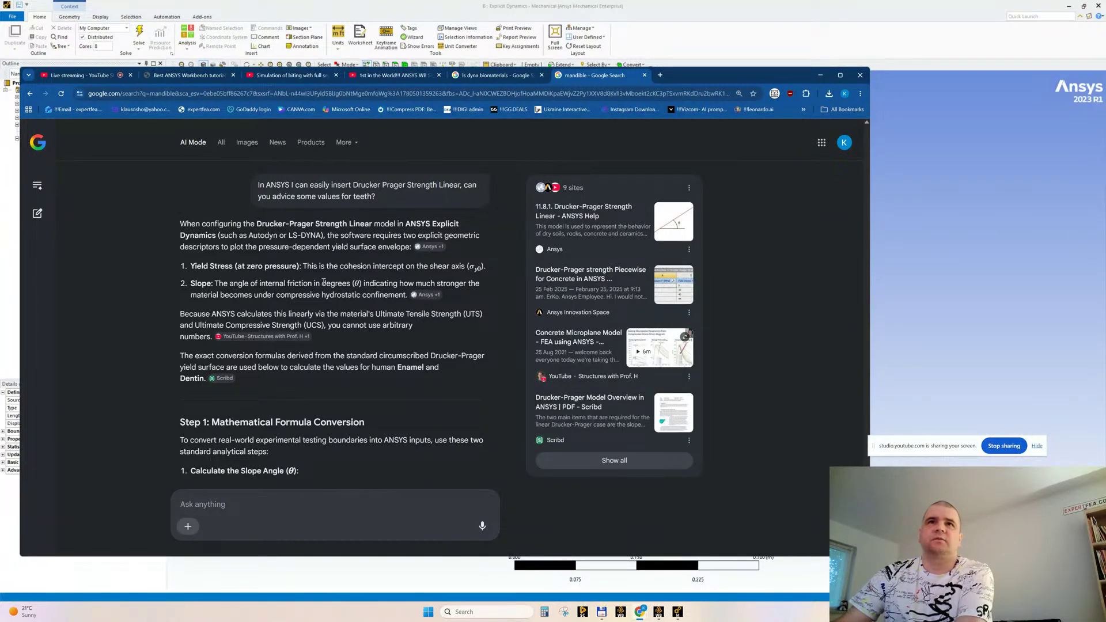
{"action": "scroll", "coordinate": [376, 310], "scroll_direction": "down", "scroll_amount": 5}
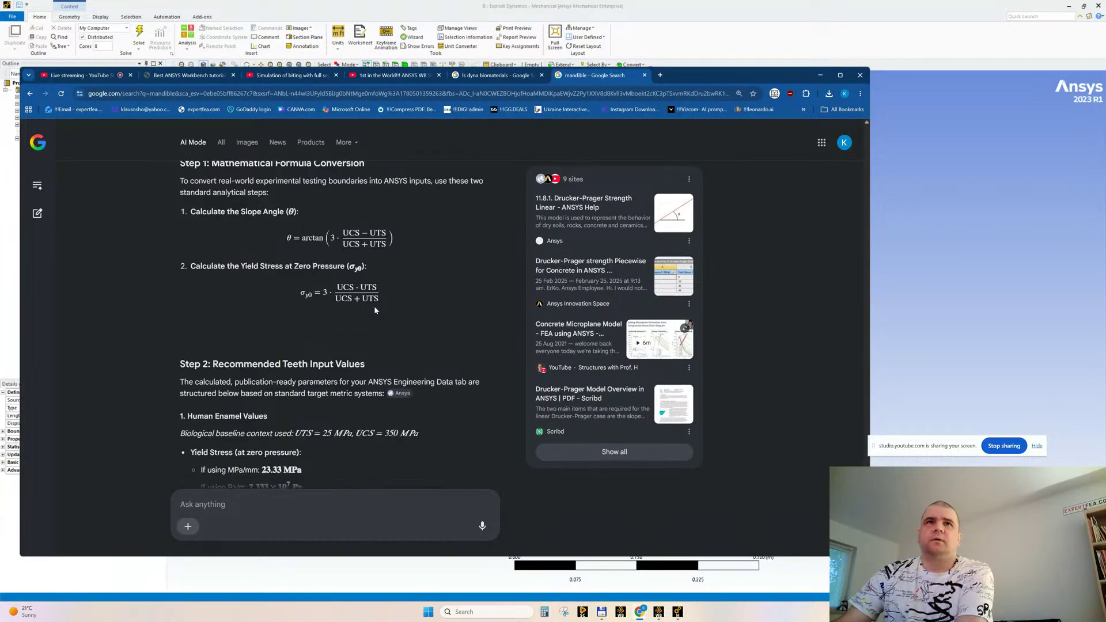
{"action": "scroll", "coordinate": [346, 251], "scroll_direction": "down", "scroll_amount": 3}
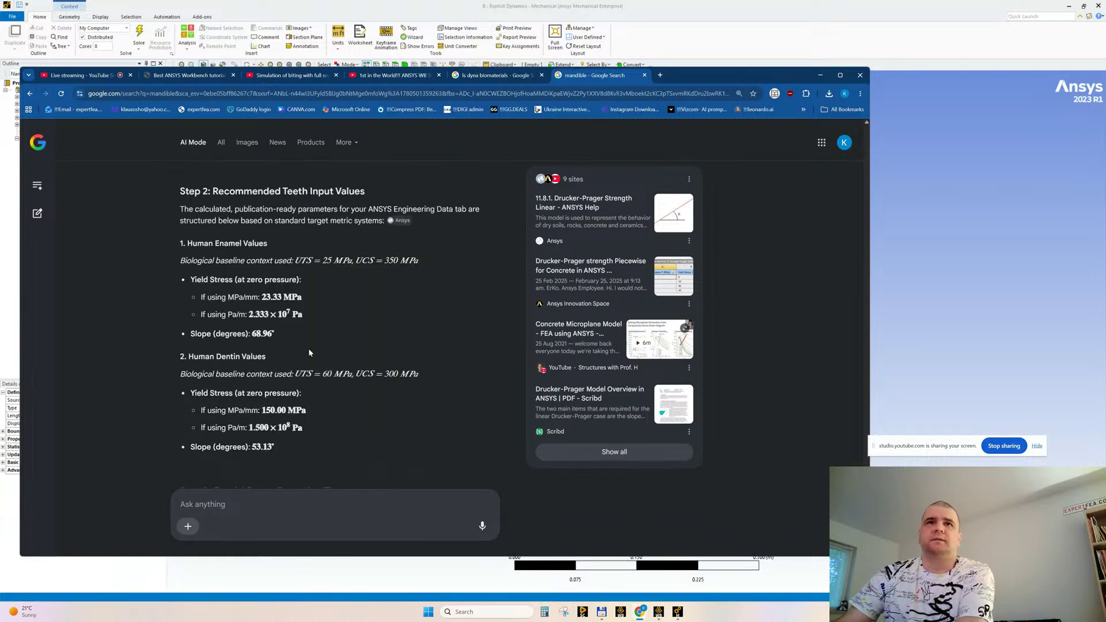
Return to Workbench, add Drucker-Prager Strength Linear to the teeth NL material and expand its properties
{"action": "left_click", "coordinate": [821, 75]}
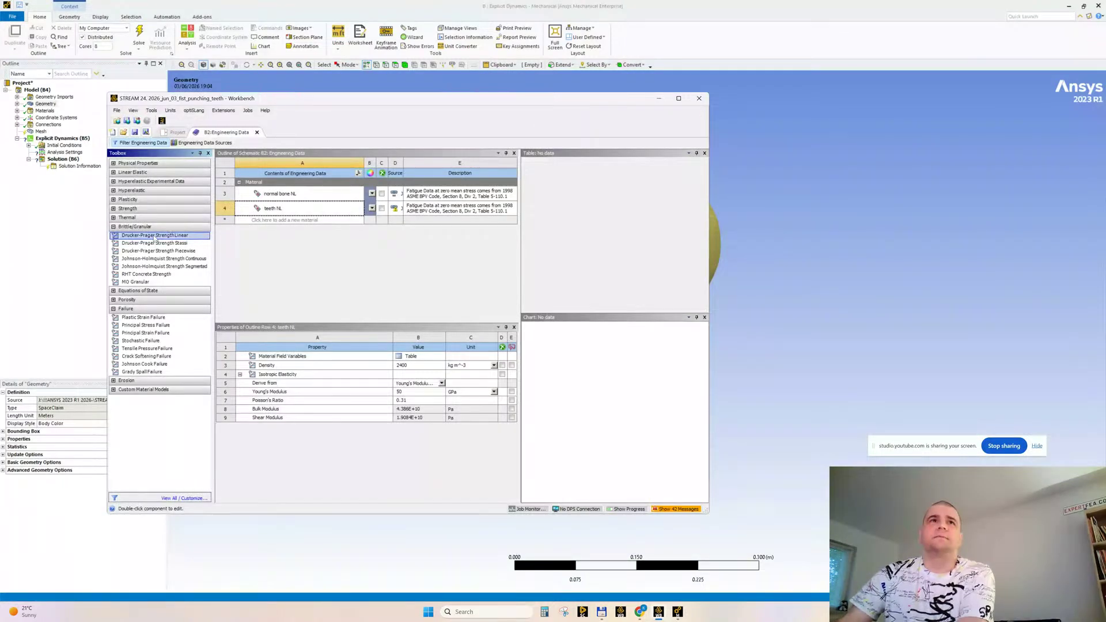
{"action": "left_click_drag", "start_coordinate": [155, 240], "coordinate": [284, 211]}
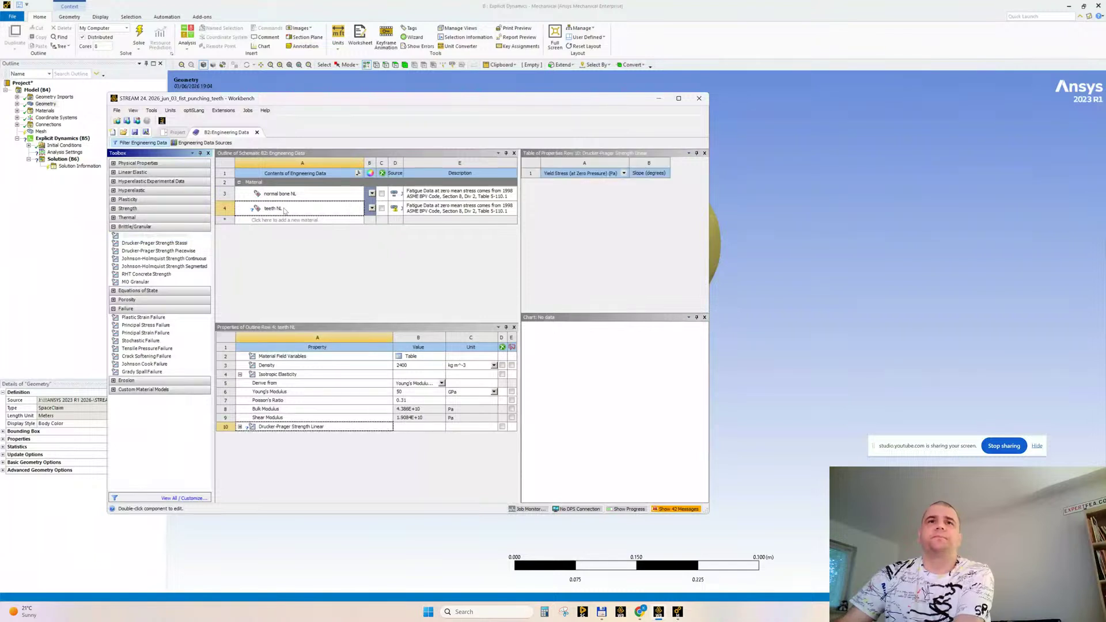
{"action": "left_click", "coordinate": [240, 427]}
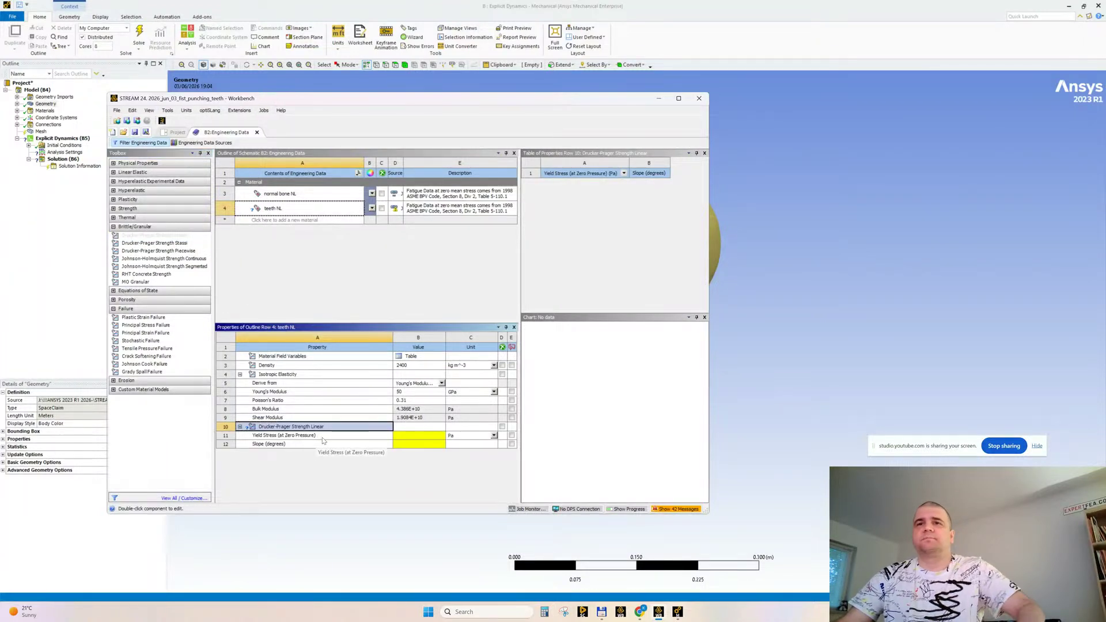
Check the browser's recommended enamel and dentin inputs against the units available for Yield Stress (at Zero Pressure), and return to Workbench
{"action": "left_click", "coordinate": [640, 612]}
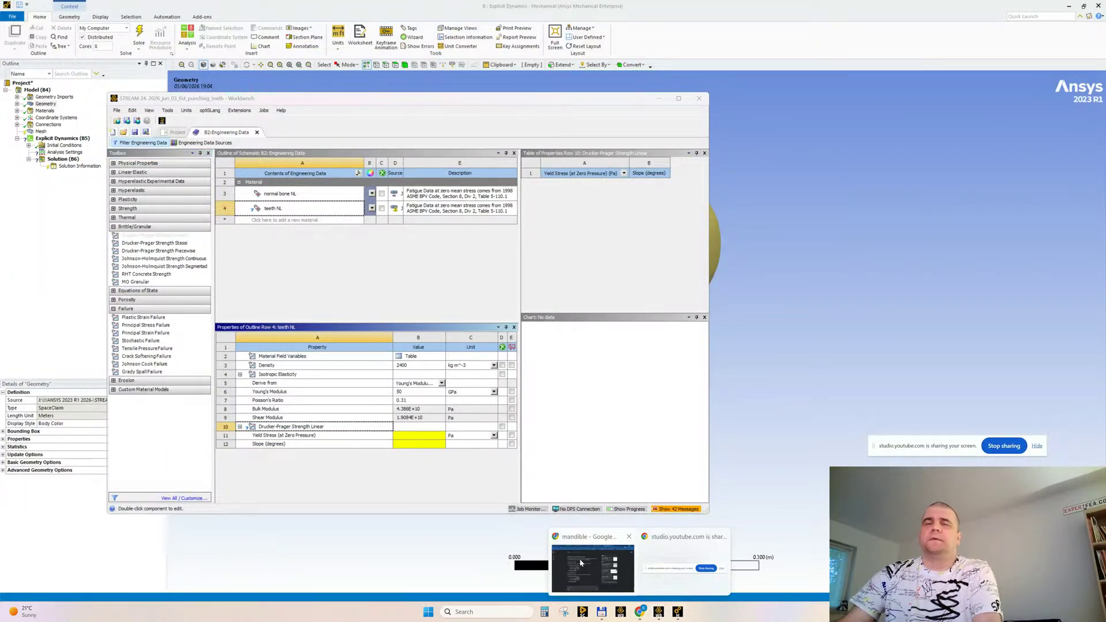
{"action": "left_click", "coordinate": [581, 563]}
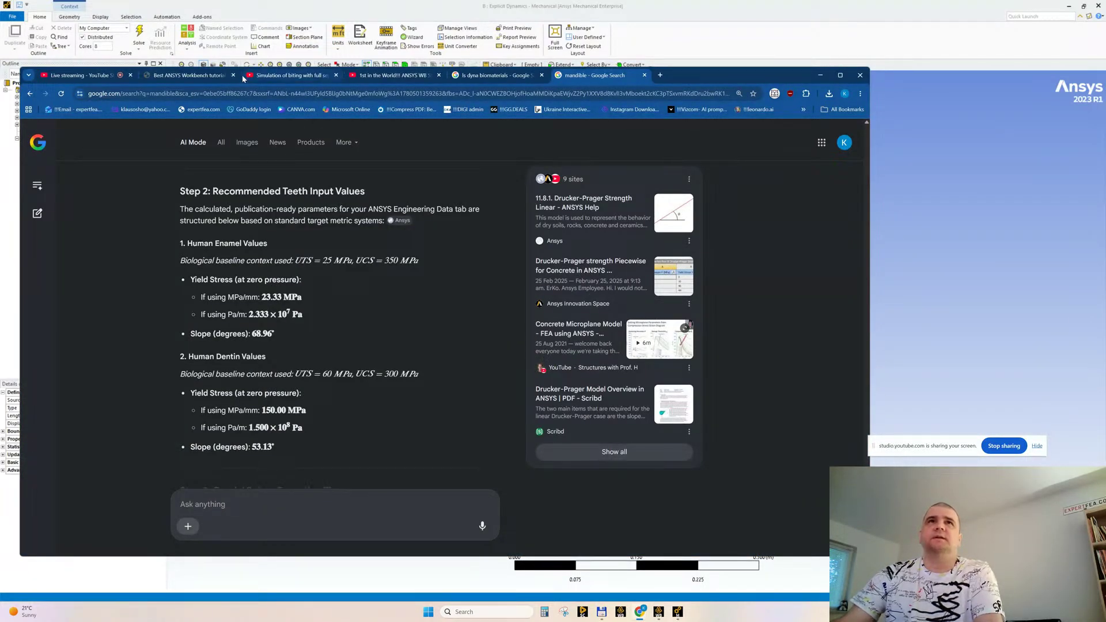
{"action": "left_click_drag", "start_coordinate": [682, 80], "coordinate": [260, 137]}
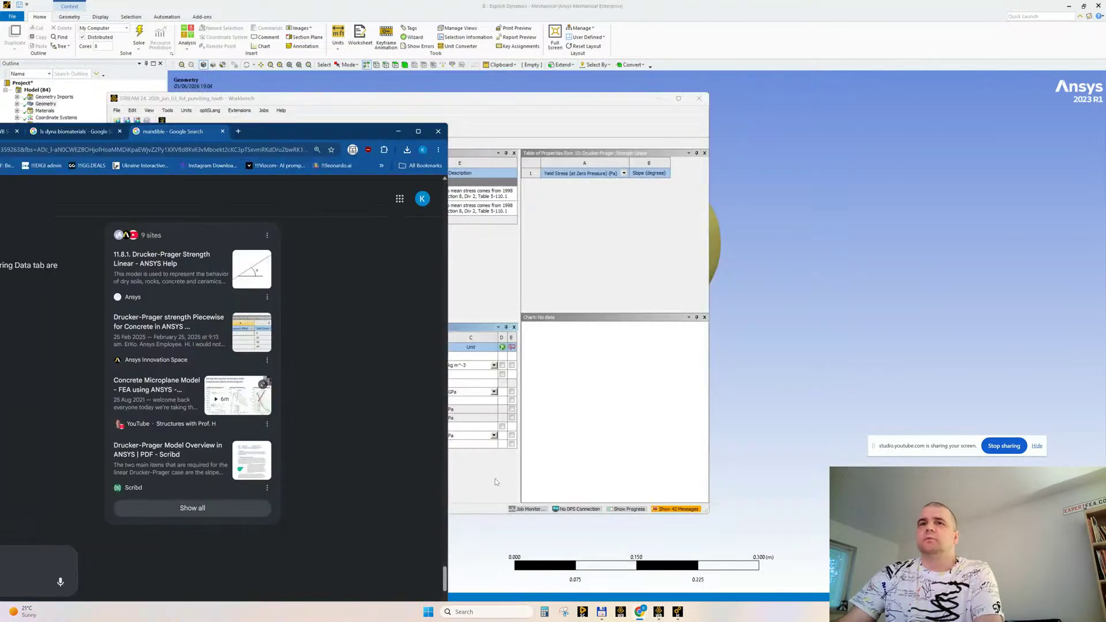
{"action": "left_click", "coordinate": [494, 440]}
{"action": "left_click", "coordinate": [494, 436]}
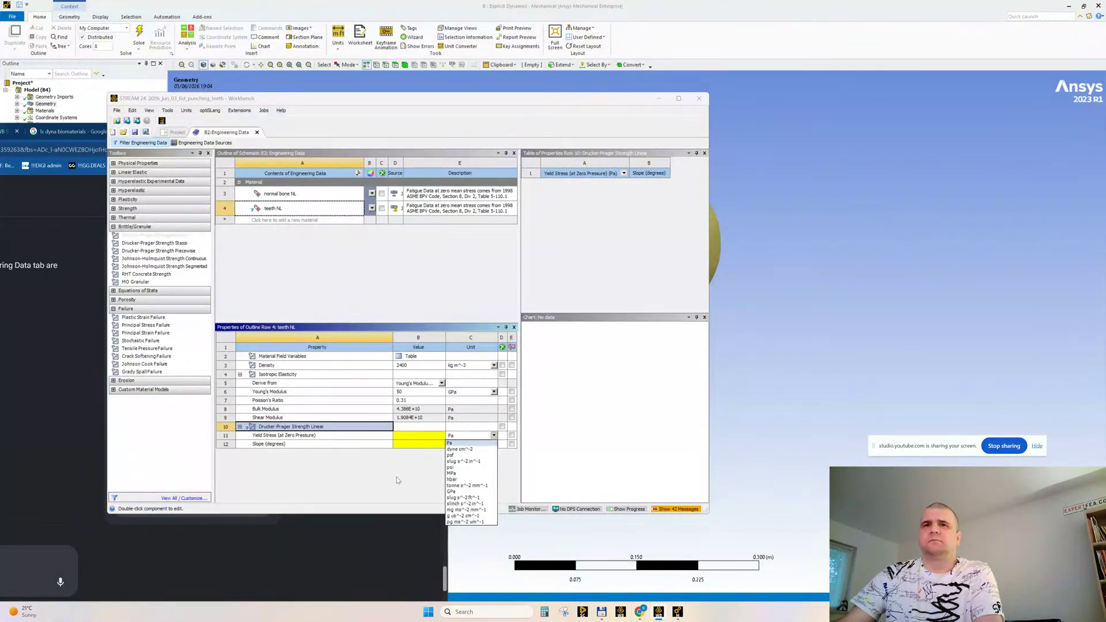
{"action": "left_click", "coordinate": [363, 532]}
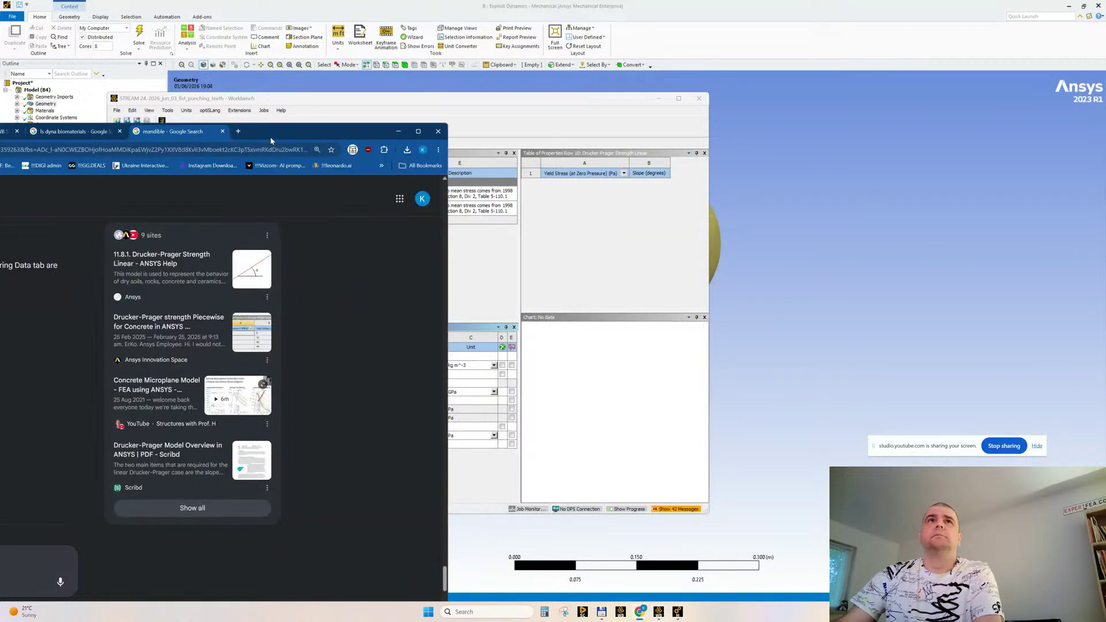
{"action": "left_click_drag", "start_coordinate": [272, 138], "coordinate": [667, 70]}
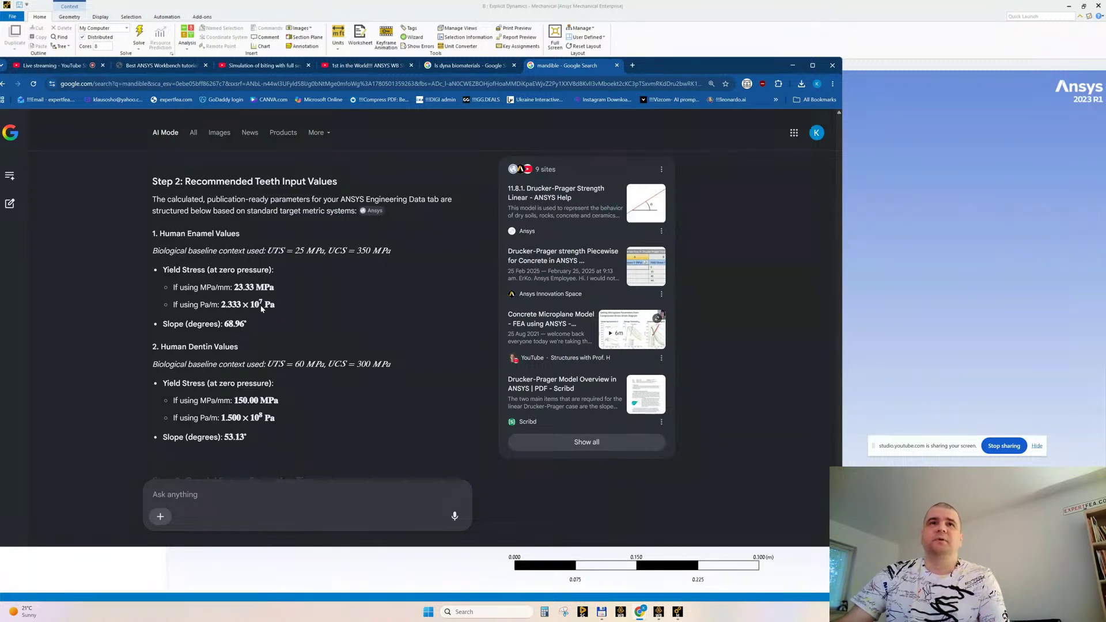
{"action": "left_click", "coordinate": [797, 30]}
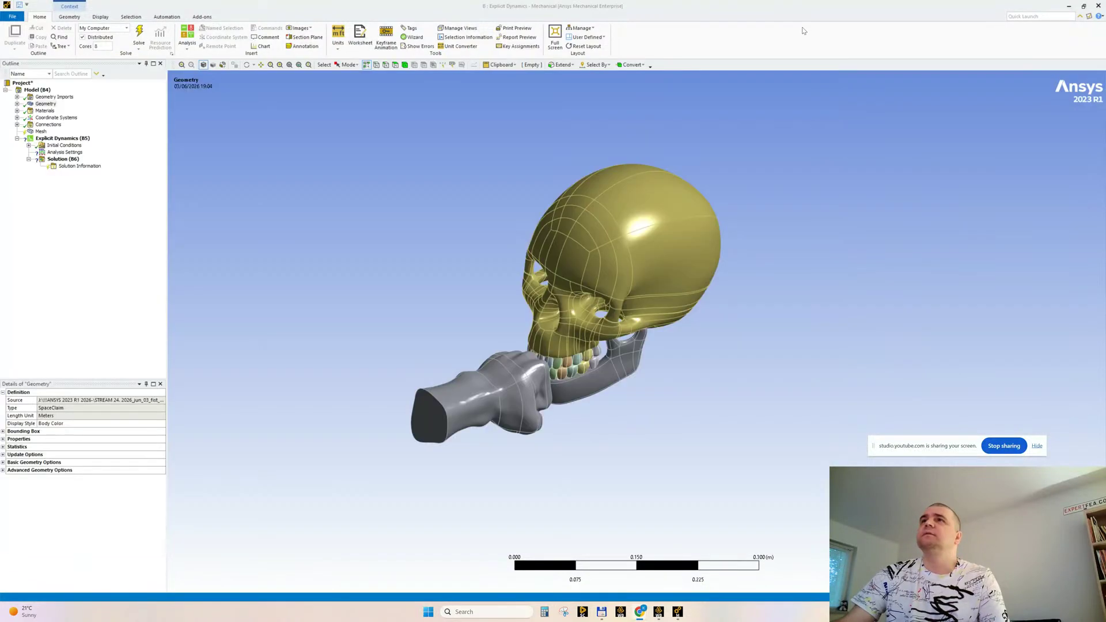
{"action": "mouse_move", "coordinate": [661, 614]}
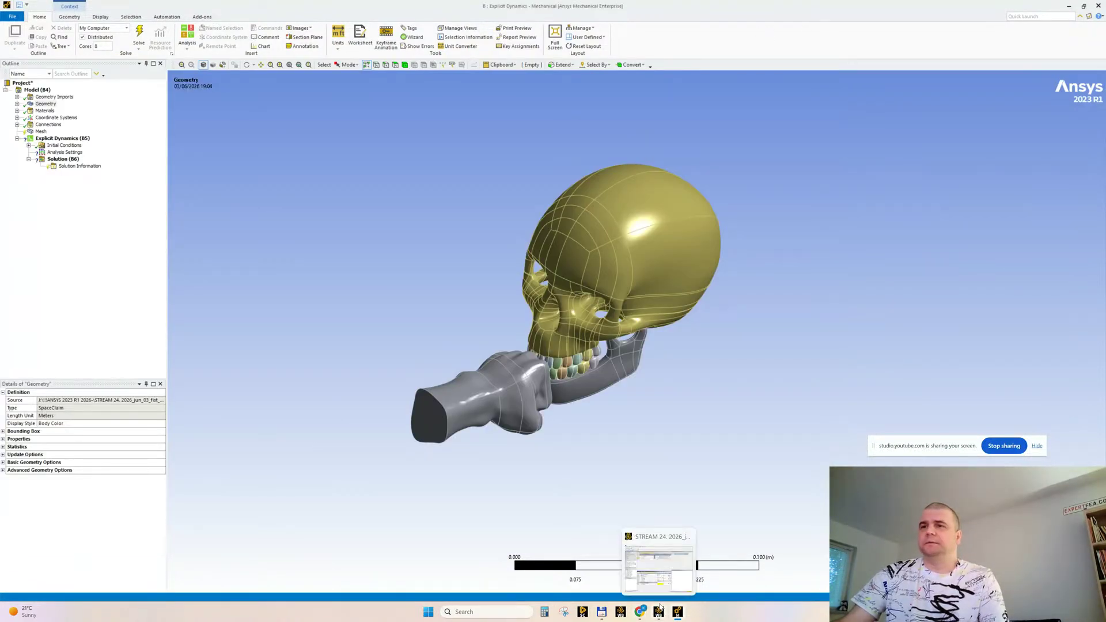
{"action": "left_click", "coordinate": [658, 570]}
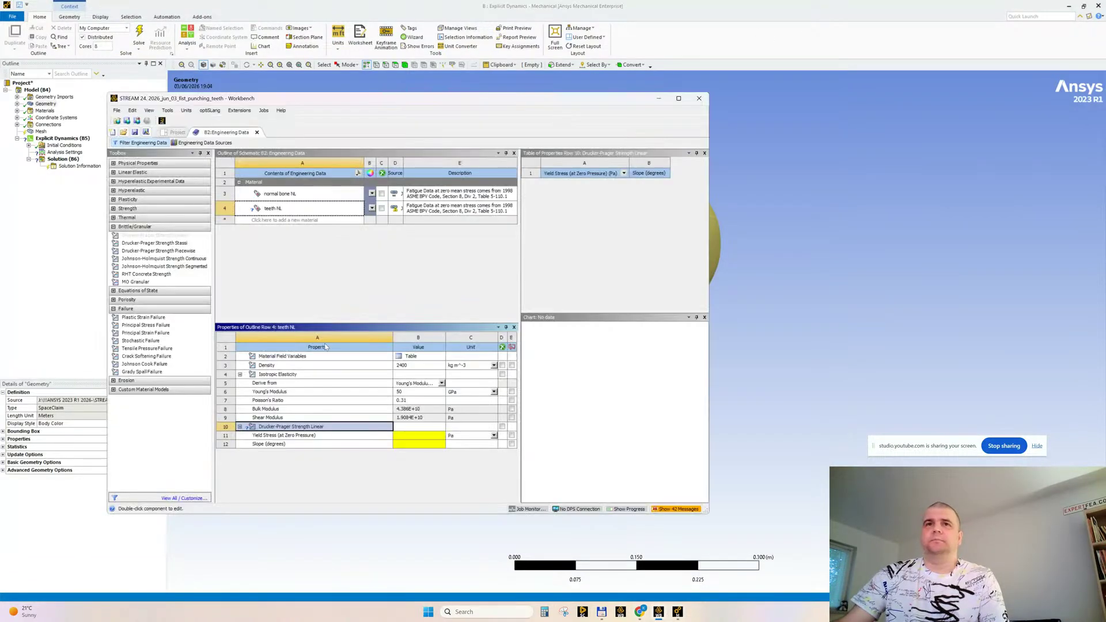
Set the Drucker-Prager Yield Stress (at Zero Pressure) of teeth NL to 2.333e7 Pa
{"action": "left_click", "coordinate": [426, 436]}
{"action": "type", "text": "2.333e7"}
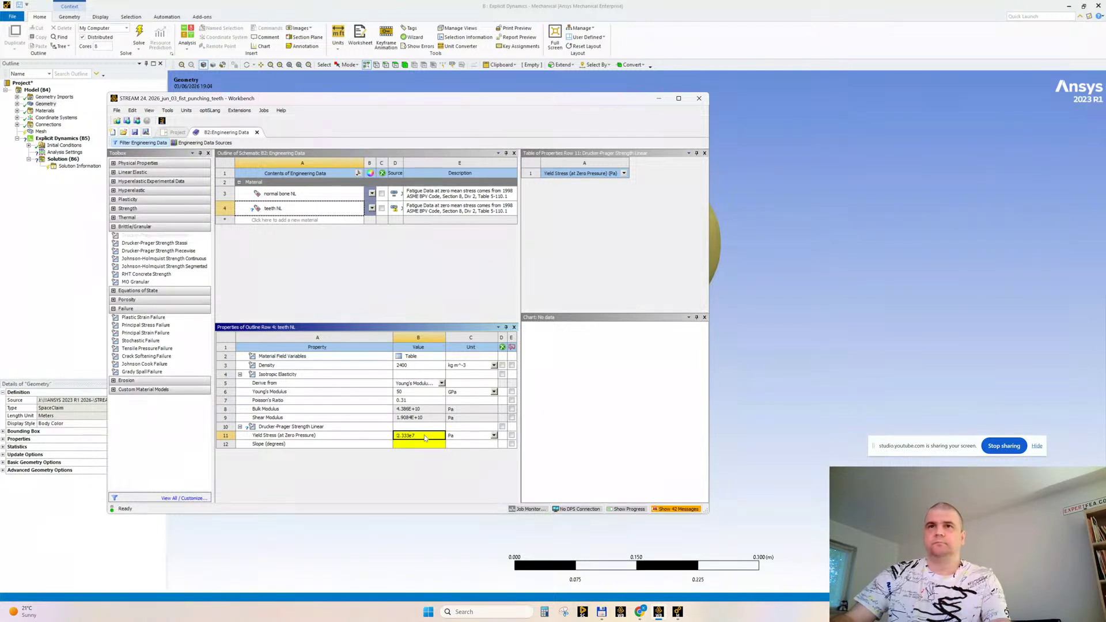
{"action": "key", "text": "Return"}
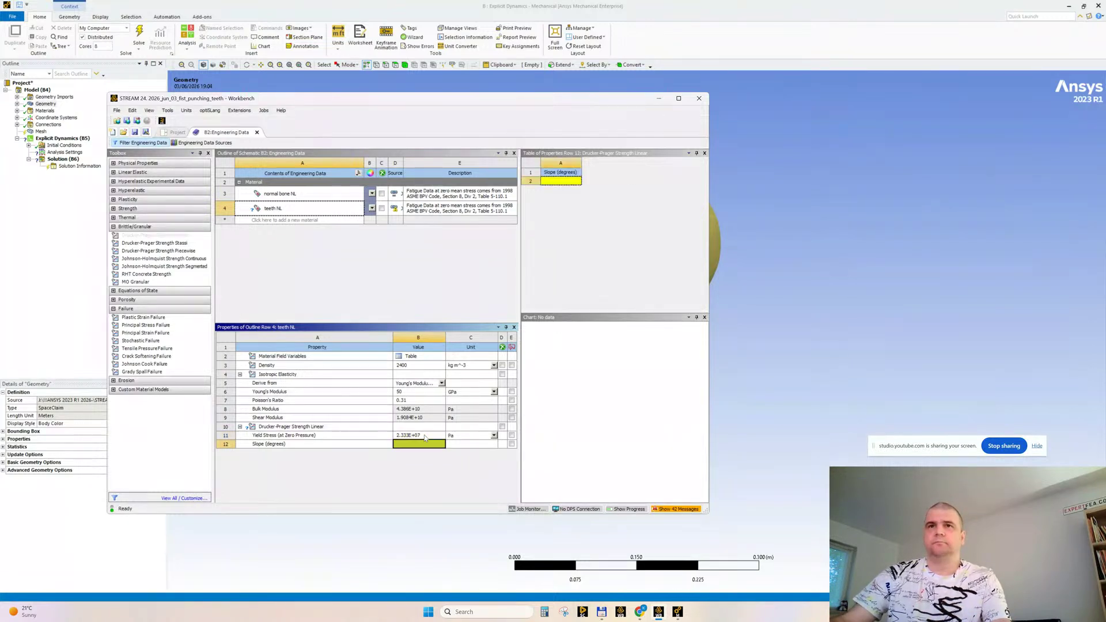
Compare the enamel and dentin yield stresses in the browser, return to Workbench and set Yield Stress (at Zero Pressure) to 5e8 Pa
{"action": "left_click", "coordinate": [641, 612]}
{"action": "left_click", "coordinate": [563, 558]}
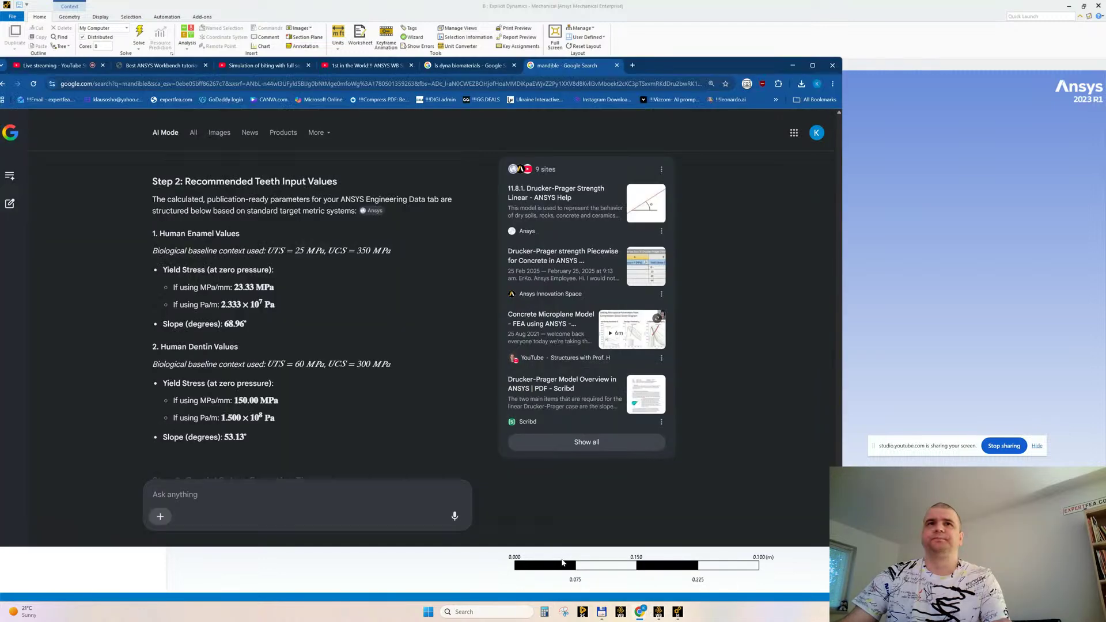
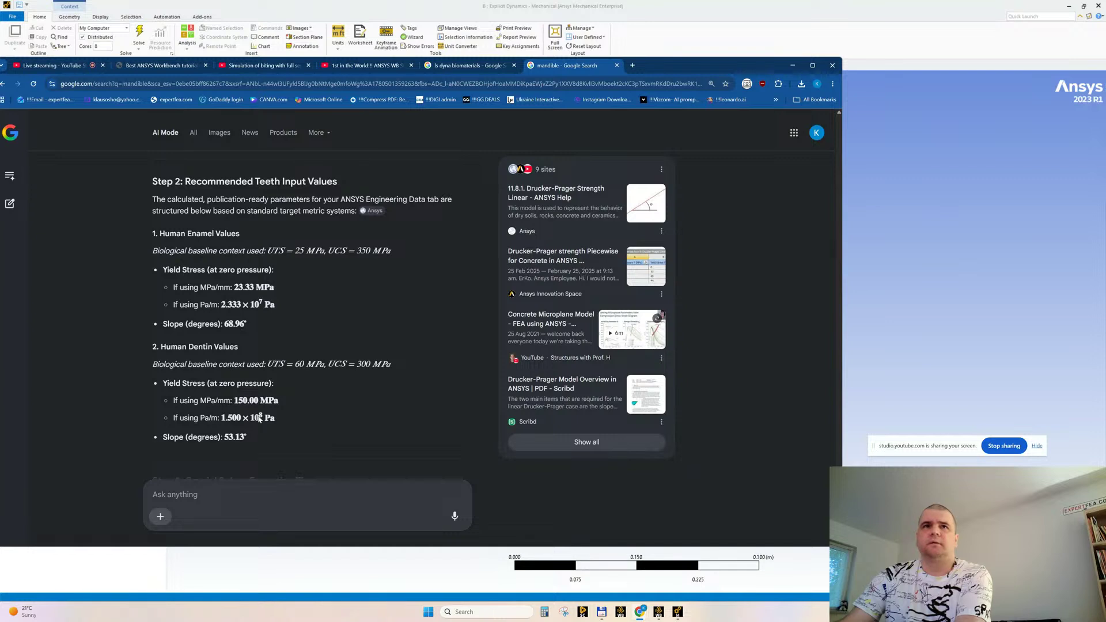
{"action": "left_click", "coordinate": [660, 612]}
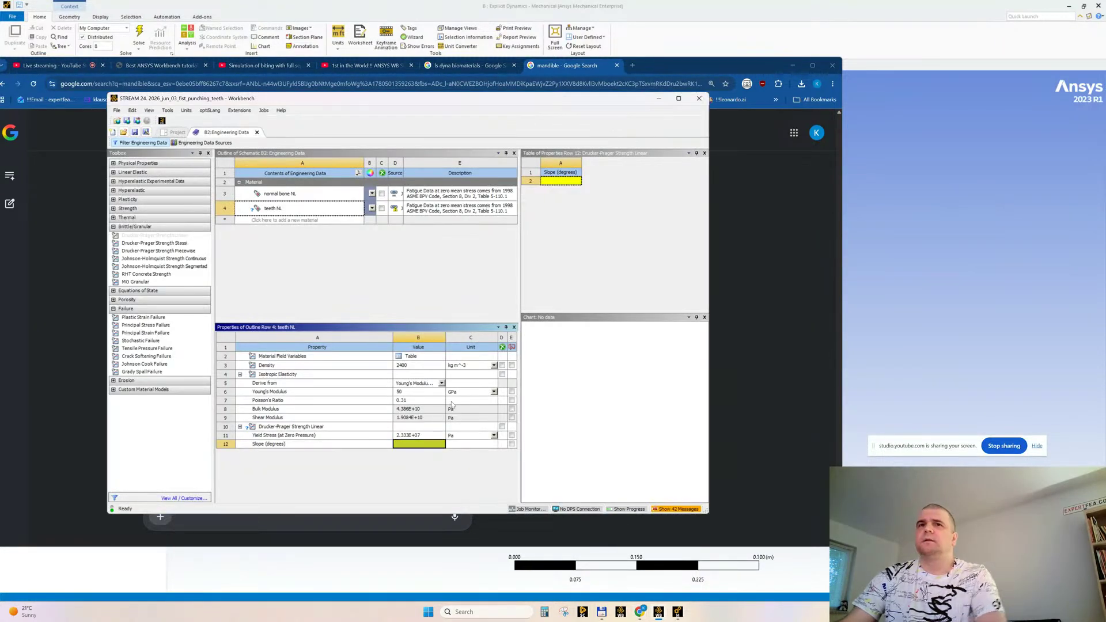
{"action": "left_click", "coordinate": [422, 437]}
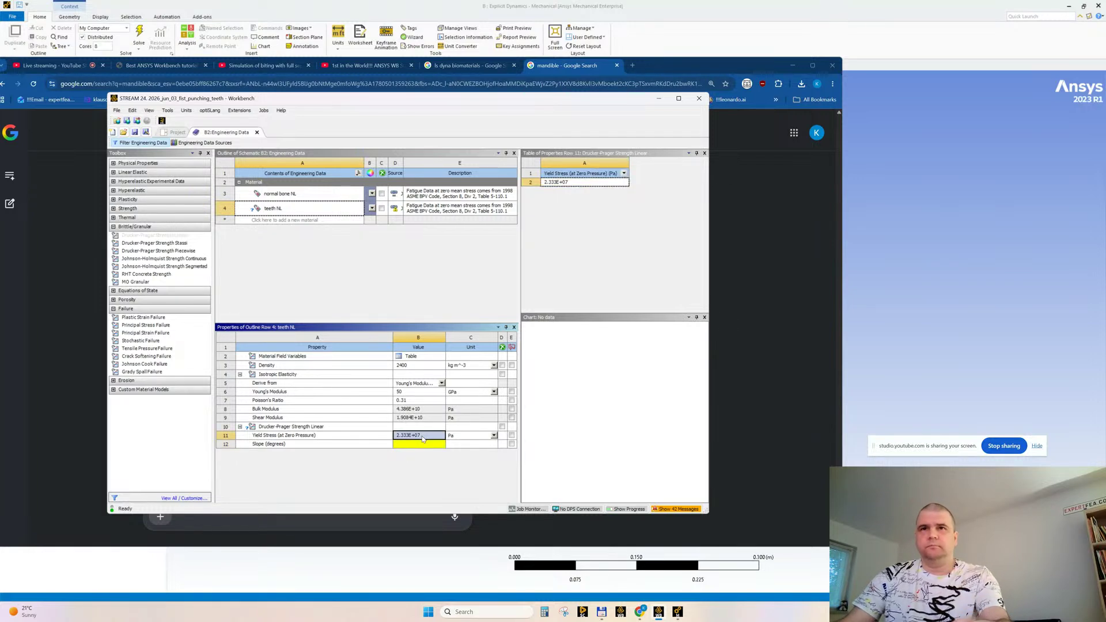
{"action": "type", "text": "5e8"}
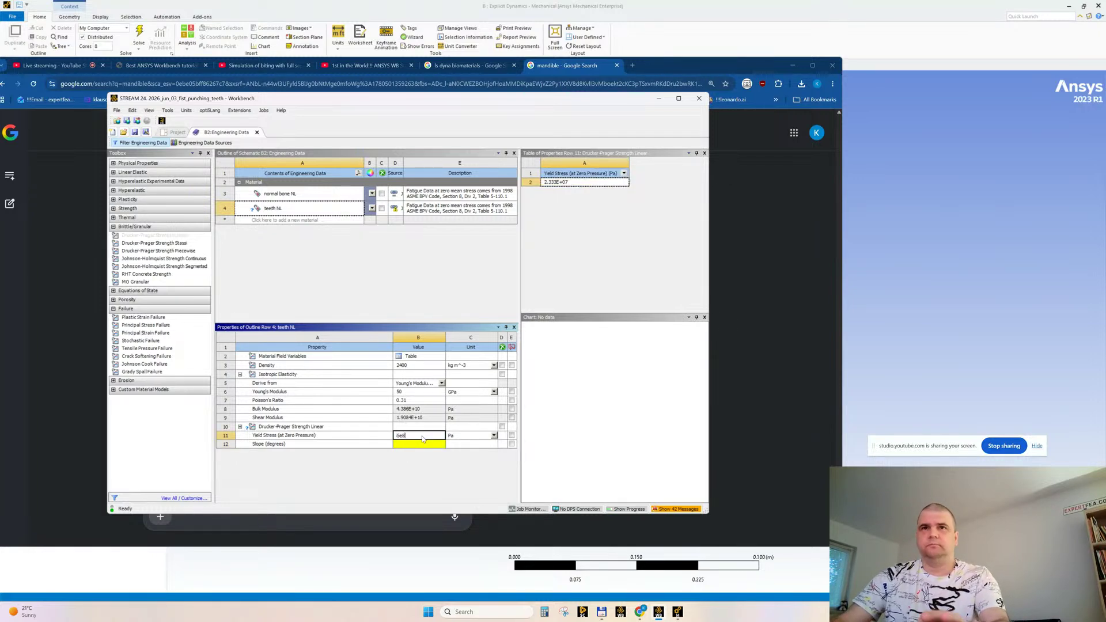
{"action": "key", "text": "Return"}
Check the recommended slope angles in the browser, return to Workbench and set the Drucker-Prager Slope of teeth NL to 60 degrees
{"action": "left_click", "coordinate": [75, 376]}
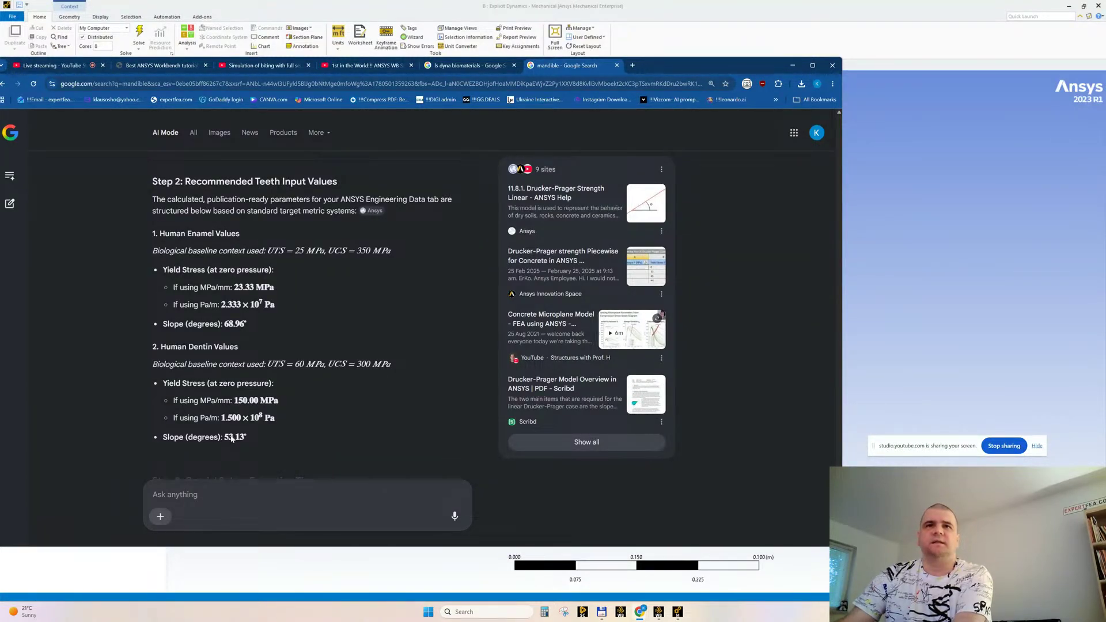
{"action": "left_click", "coordinate": [680, 611]}
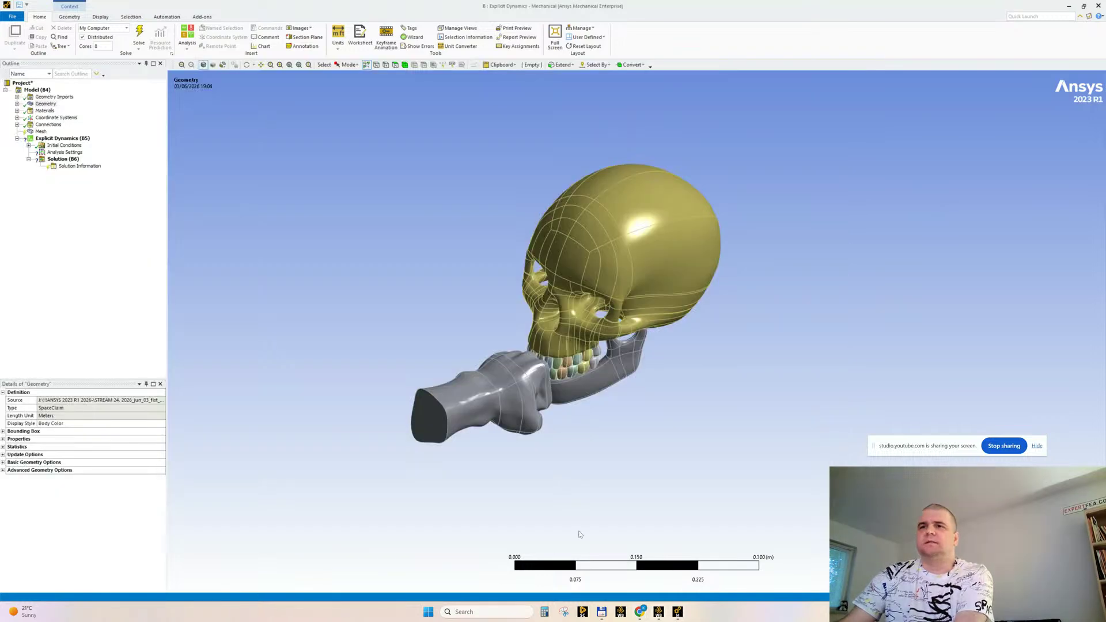
{"action": "left_click", "coordinate": [660, 611]}
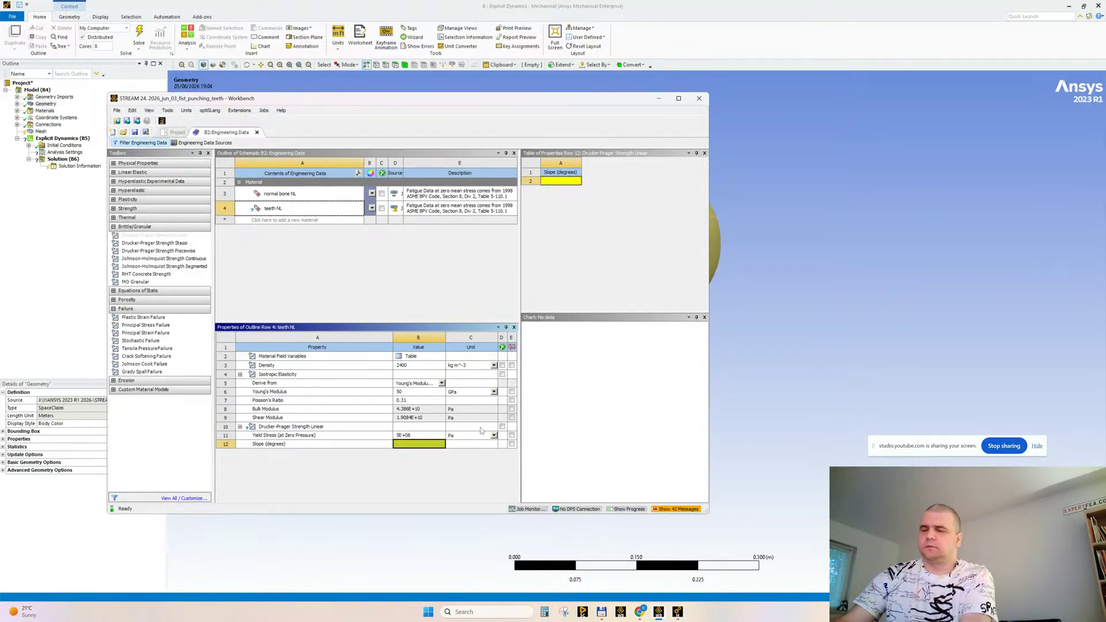
{"action": "type", "text": "60"}
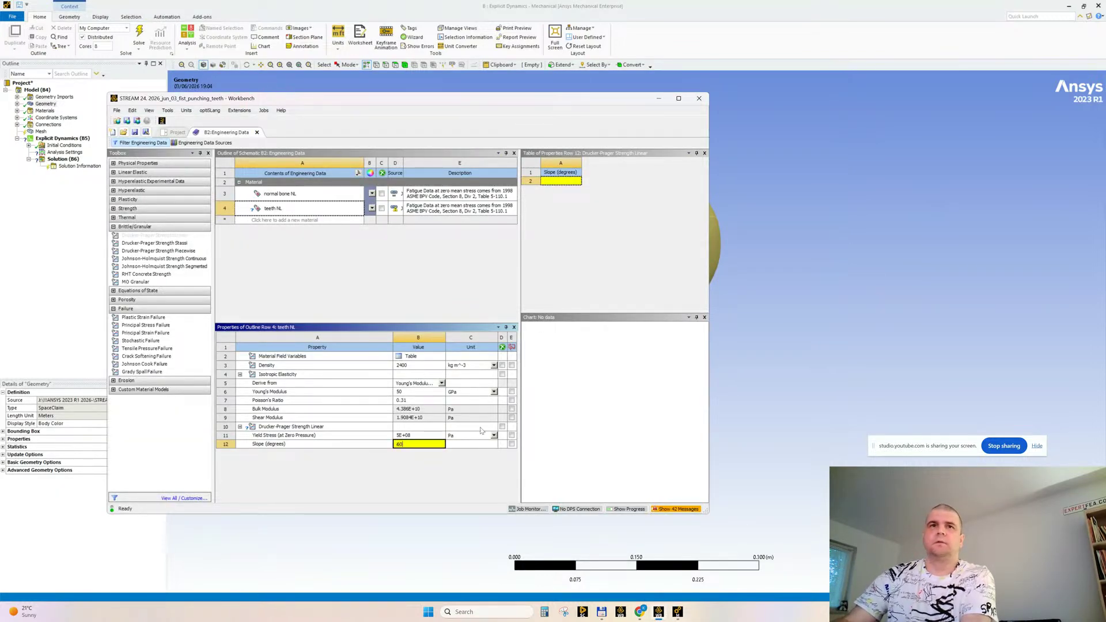
{"action": "key", "text": "Return"}
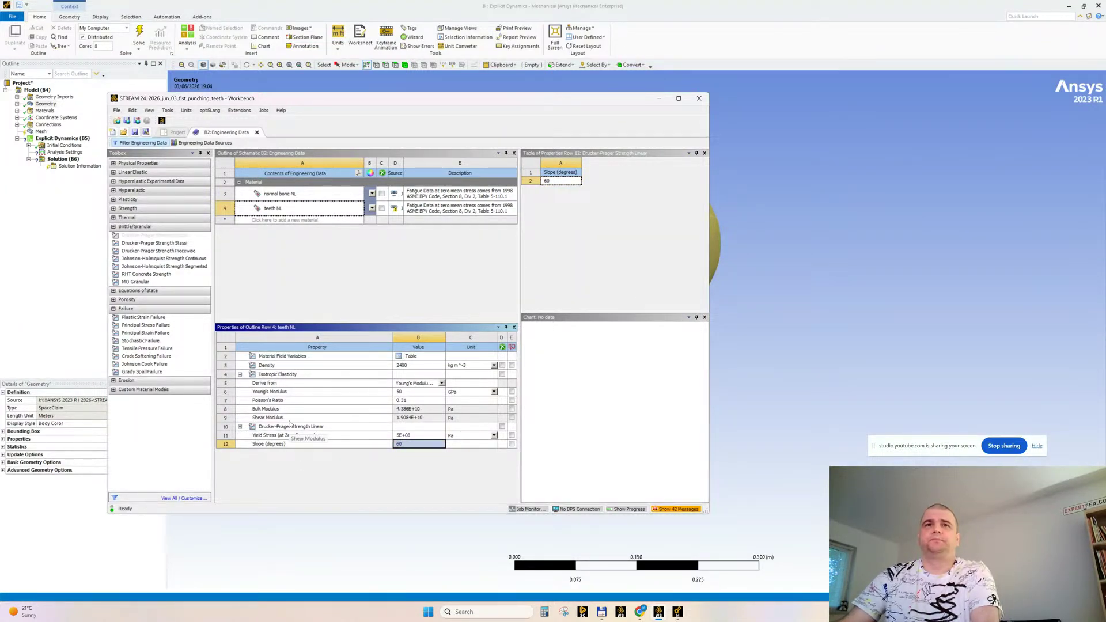
Change the Young's Modulus unit to MPa for both the normal bone NL and teeth NL materials
{"action": "left_click", "coordinate": [287, 209]}
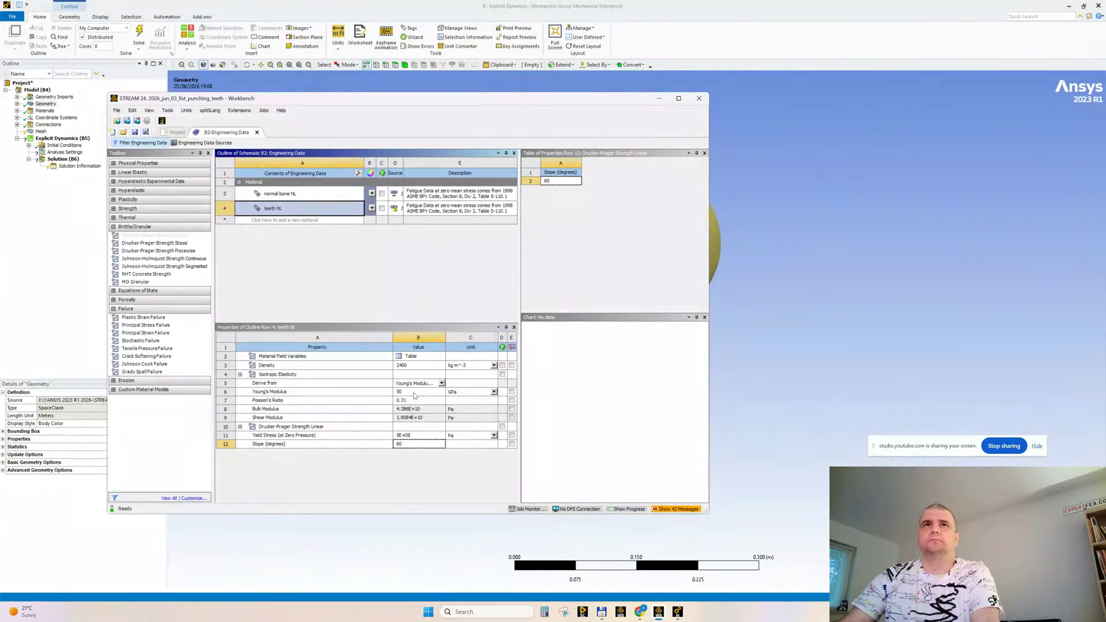
{"action": "left_click", "coordinate": [300, 196]}
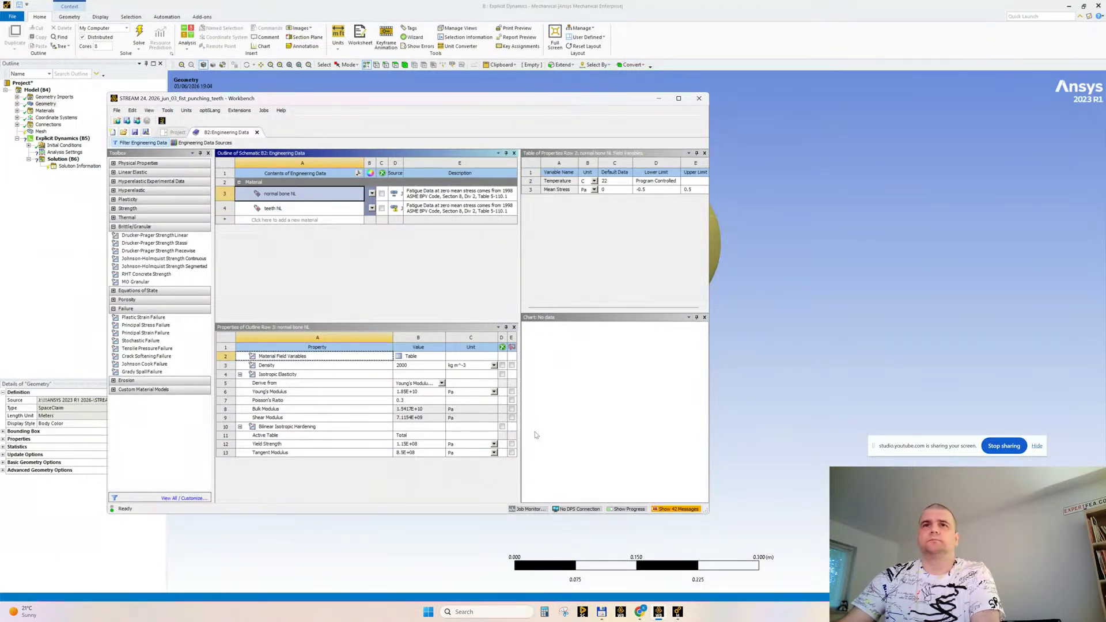
{"action": "left_click", "coordinate": [494, 392]}
{"action": "left_click", "coordinate": [461, 431]}
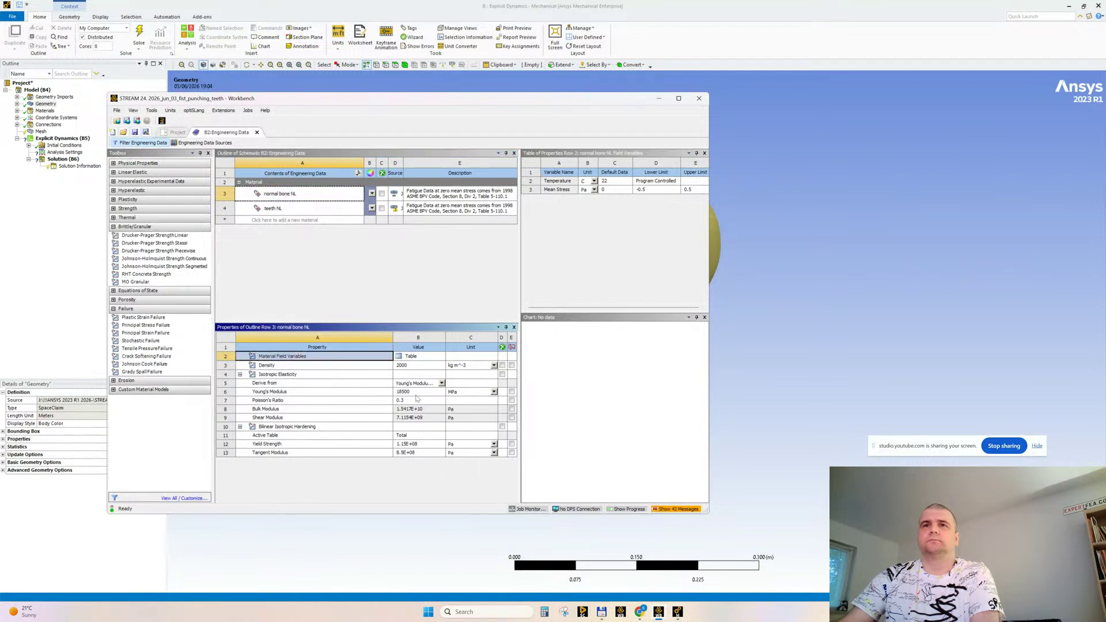
{"action": "left_click", "coordinate": [290, 211]}
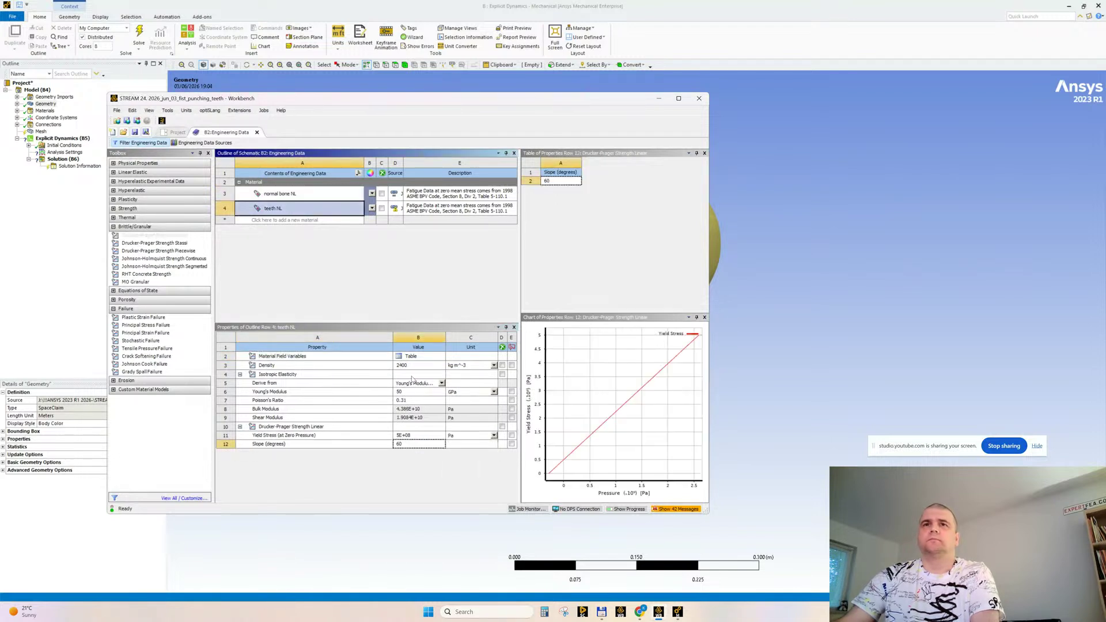
{"action": "left_click", "coordinate": [494, 392]}
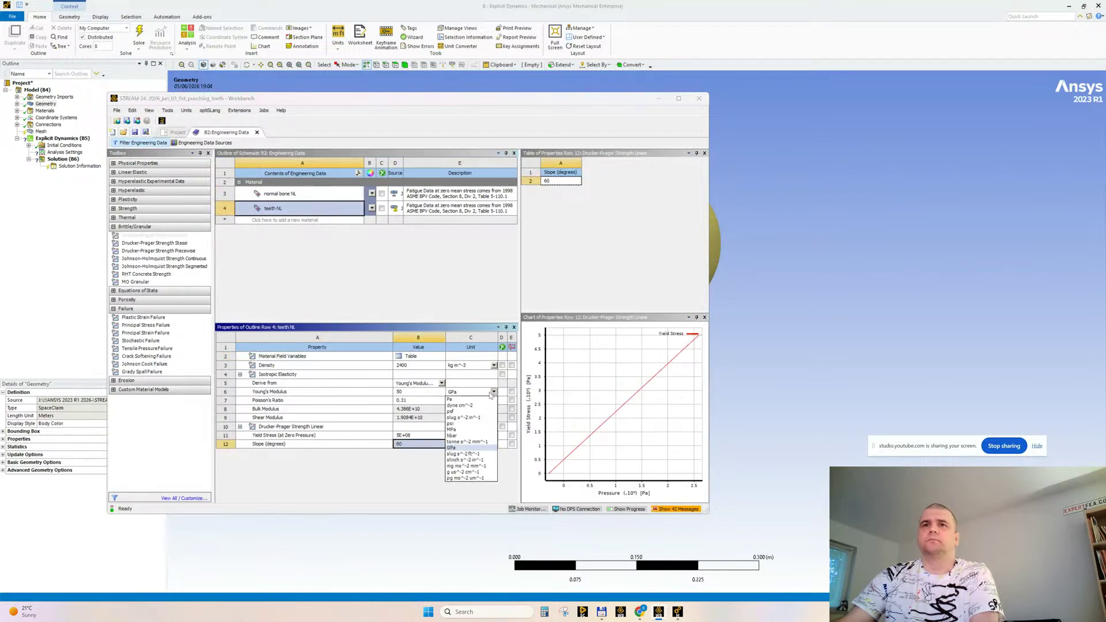
{"action": "left_click", "coordinate": [461, 431]}
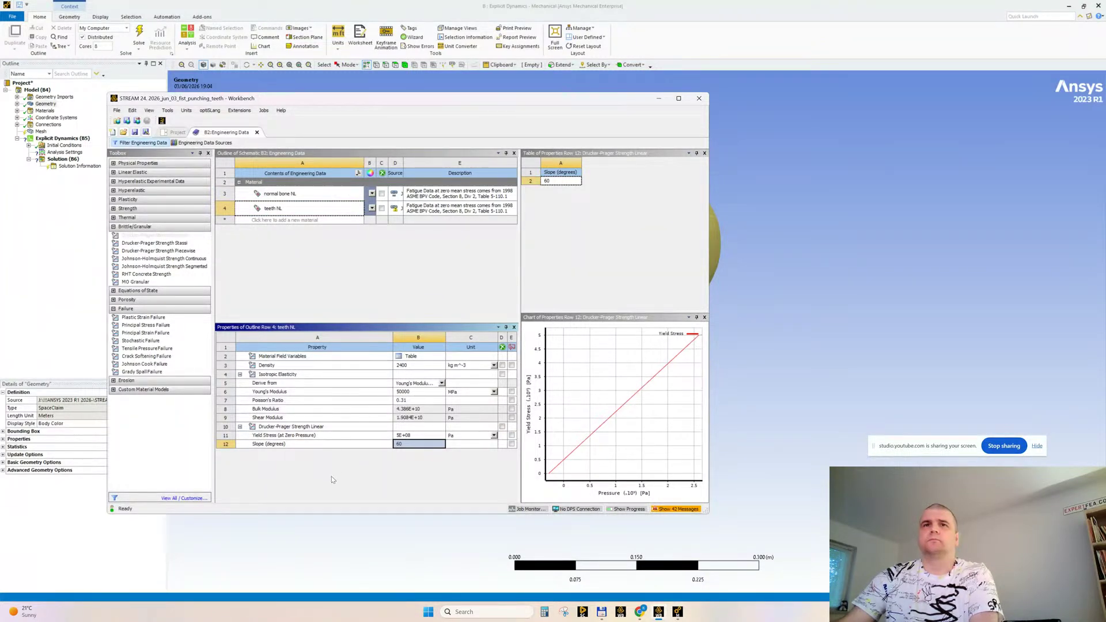
Close Engineering Data and open the Model of Explicit Dynamics system B in Mechanical, re-reading the upstream data
{"action": "left_click", "coordinate": [286, 196]}
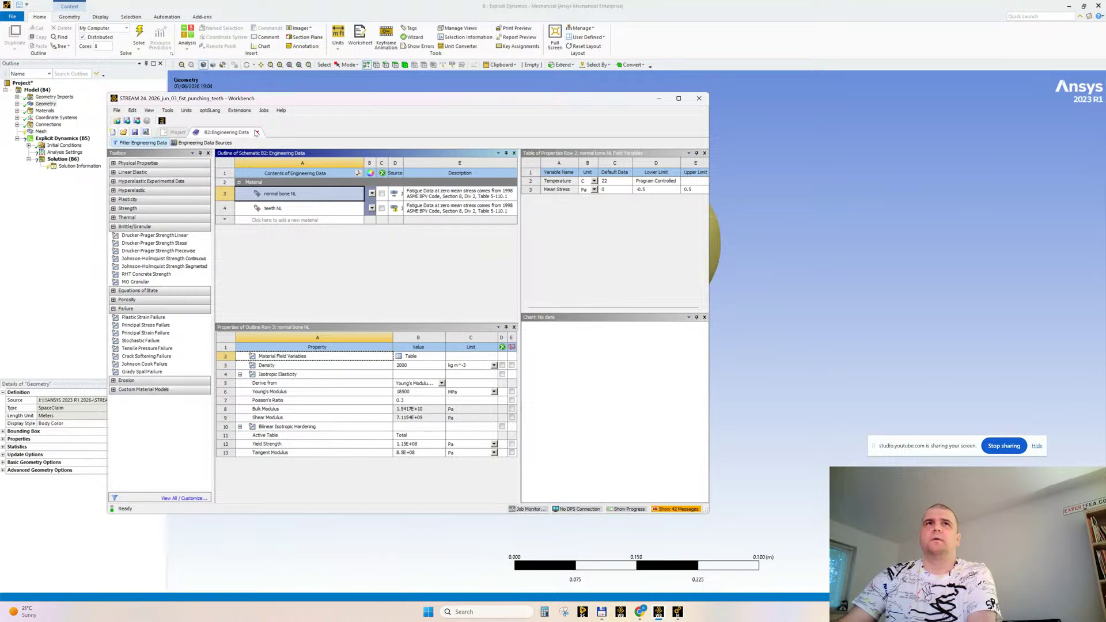
{"action": "left_click", "coordinate": [257, 134]}
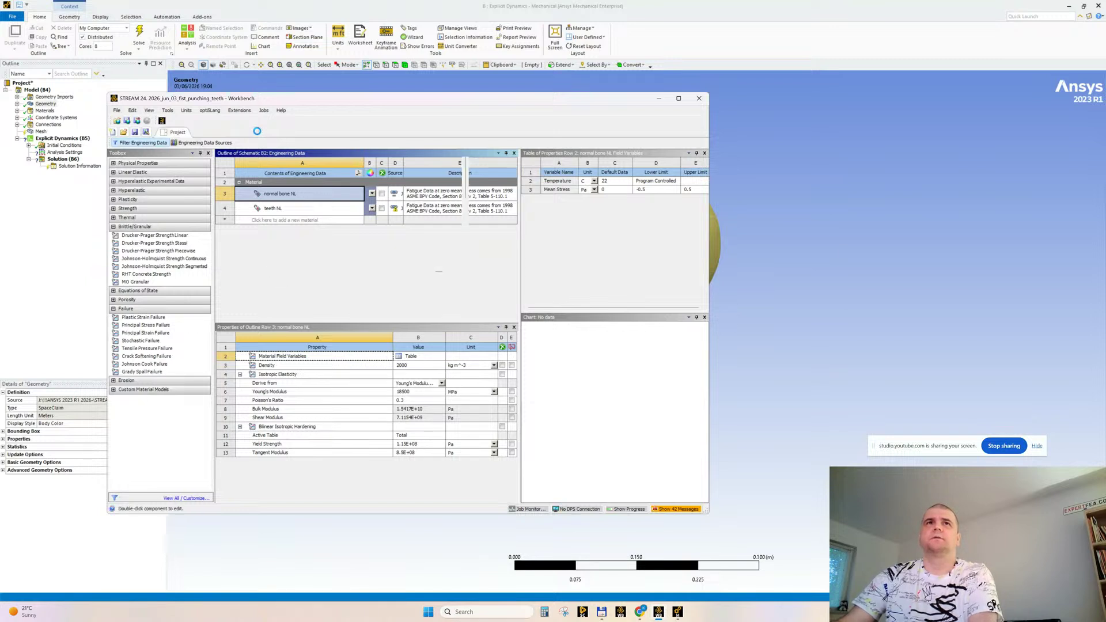
{"action": "double_click", "coordinate": [447, 217]}
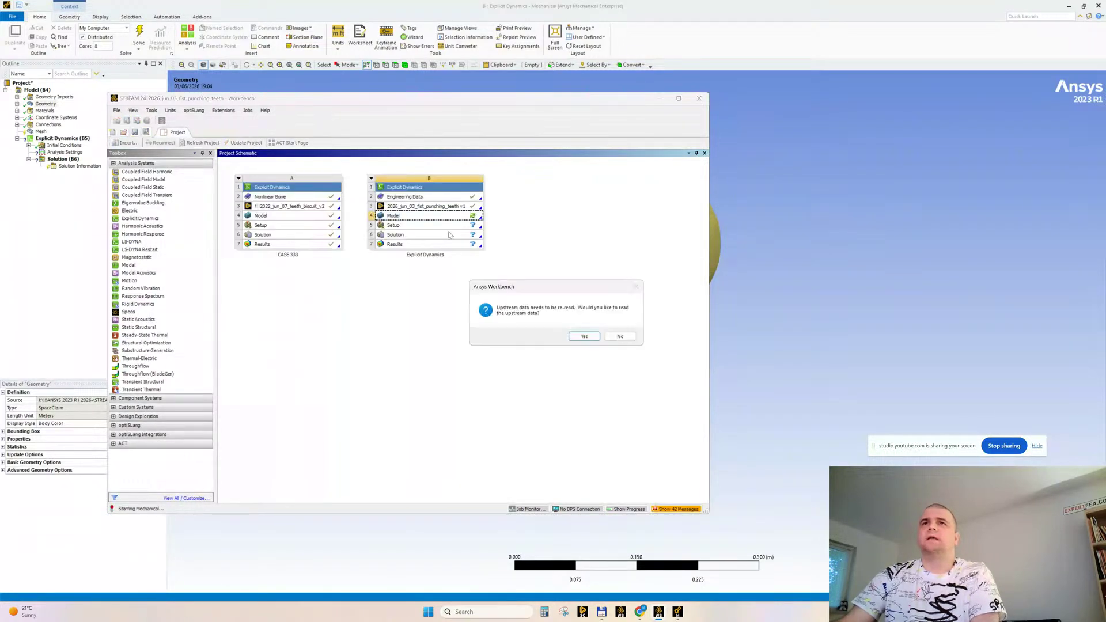
{"action": "left_click", "coordinate": [582, 337]}
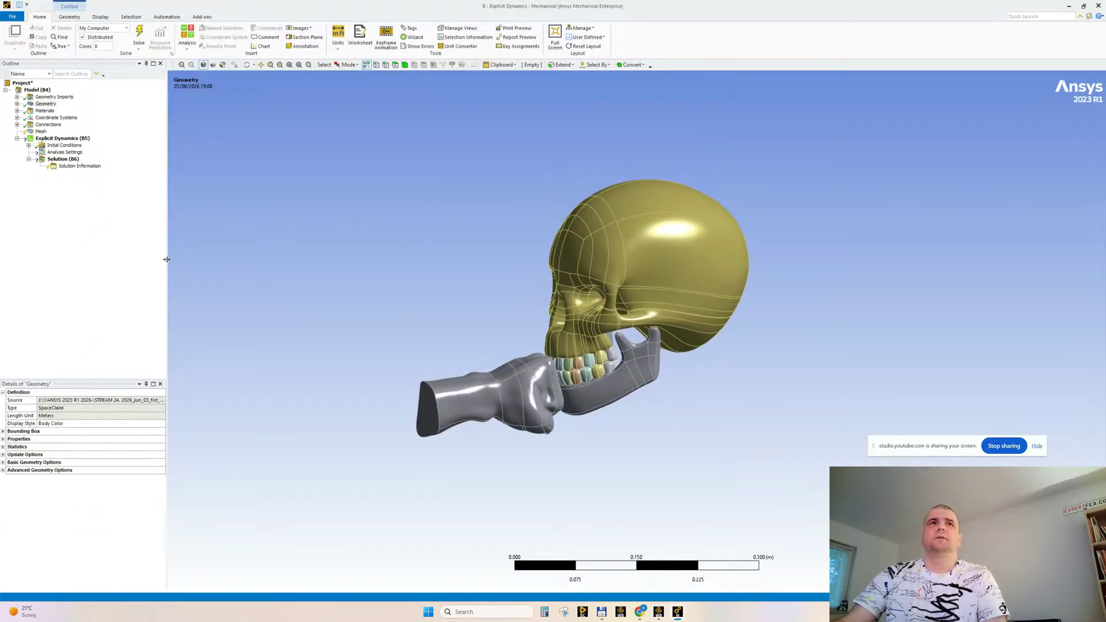
Narrow the Outline and Details panes to enlarge the model view, and save the project
{"action": "left_click_drag", "start_coordinate": [165, 260], "coordinate": [122, 261]}
{"action": "scroll", "coordinate": [586, 326], "scroll_direction": "up", "scroll_amount": 2}
{"action": "middle_click_drag", "start_coordinate": [586, 327], "coordinate": [436, 382]}
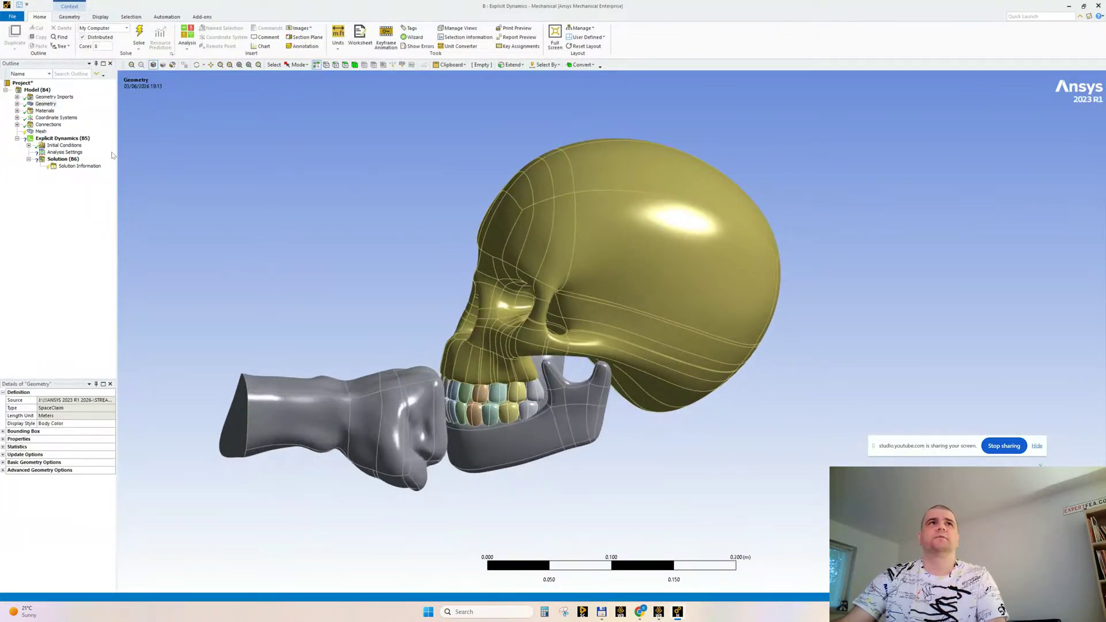
{"action": "left_click", "coordinate": [16, 124]}
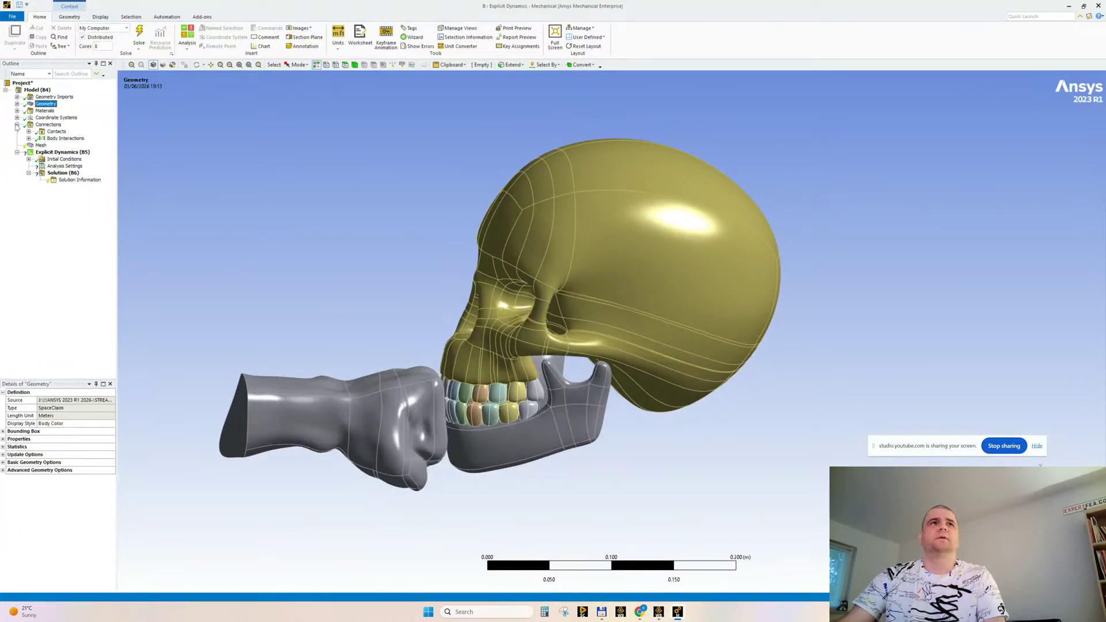
{"action": "left_click", "coordinate": [17, 124]}
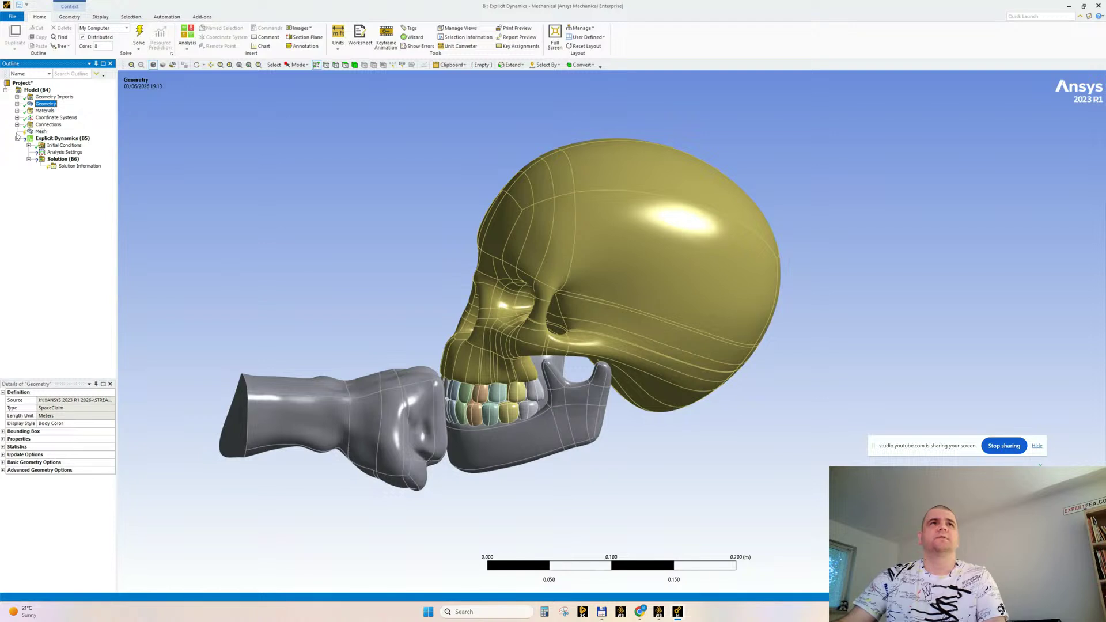
{"action": "left_click", "coordinate": [18, 4]}
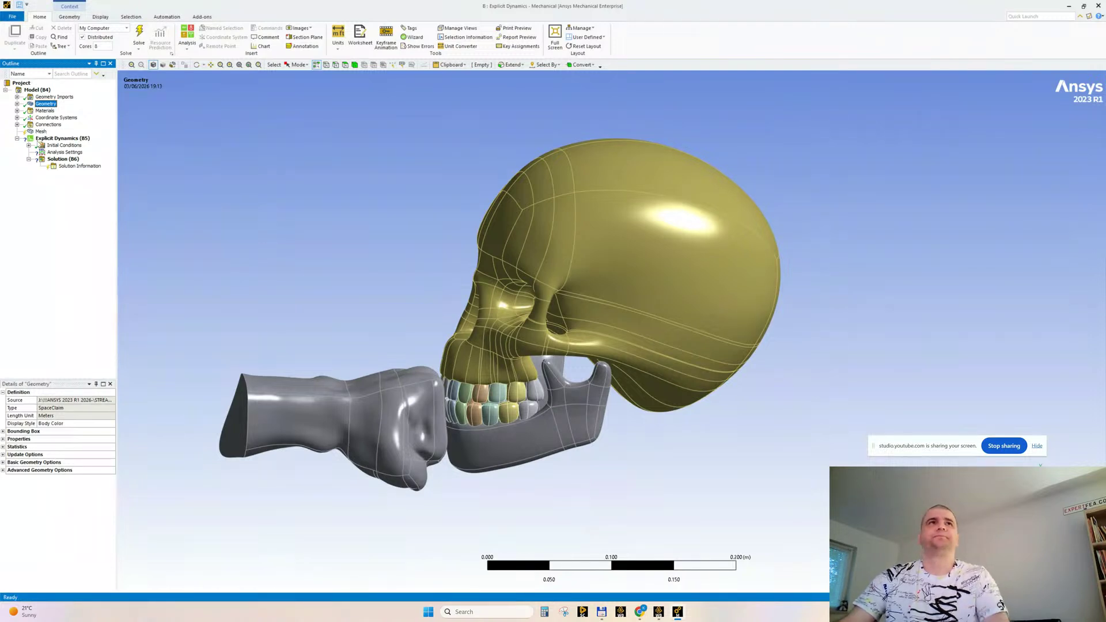
Bring up the Mesh object's details and close the Mesh Quality Worksheet
{"action": "left_click", "coordinate": [40, 132]}
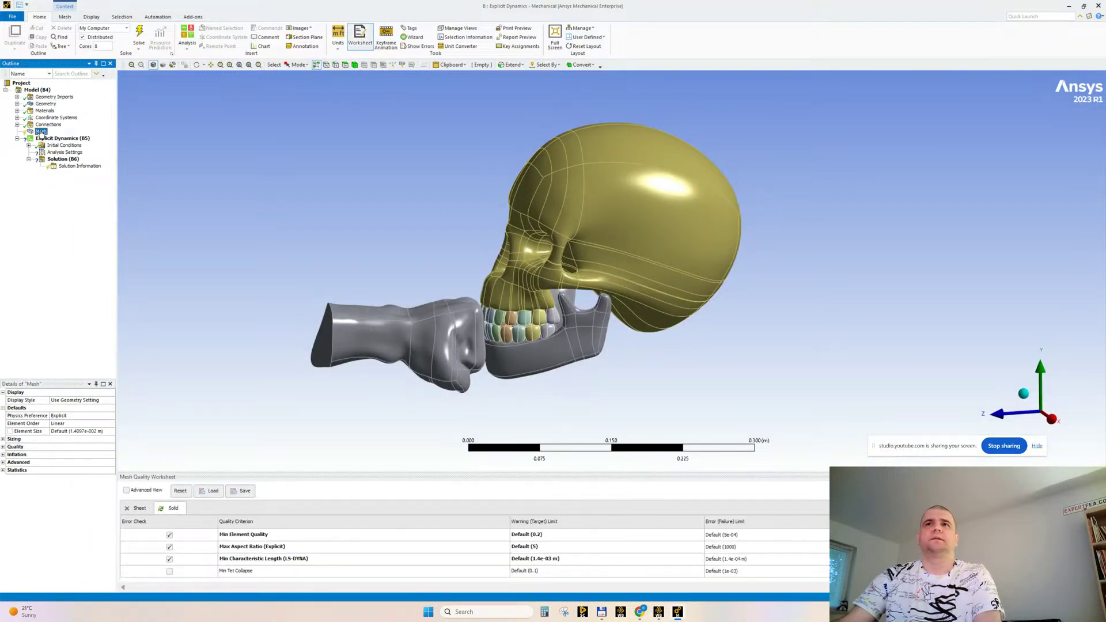
{"action": "scroll", "coordinate": [386, 207], "scroll_direction": "up", "scroll_amount": 2}
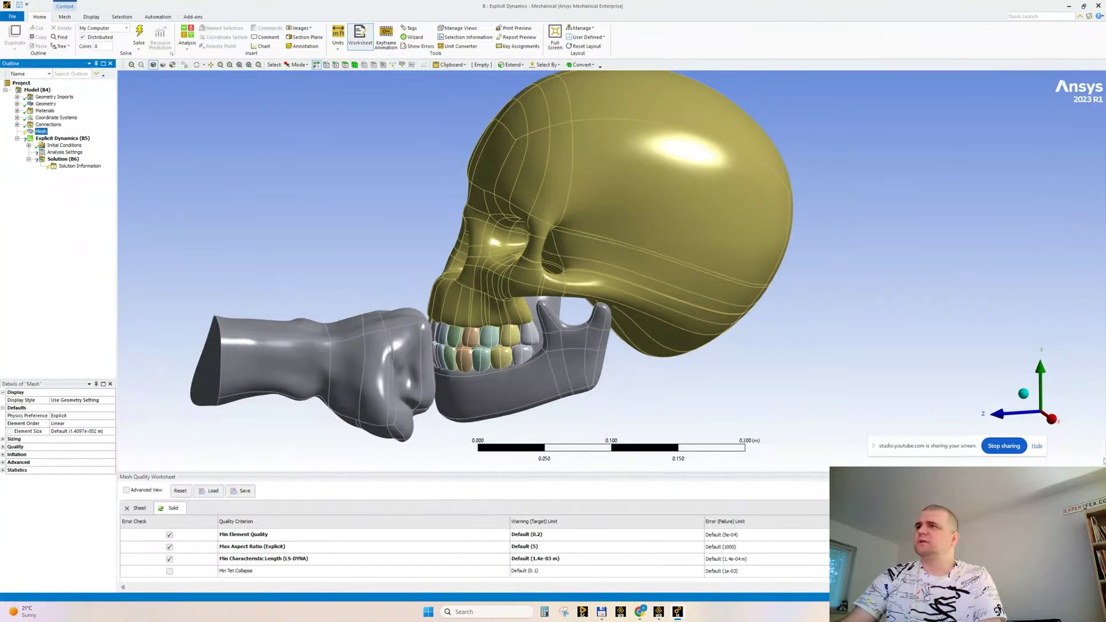
{"action": "left_click", "coordinate": [1101, 477]}
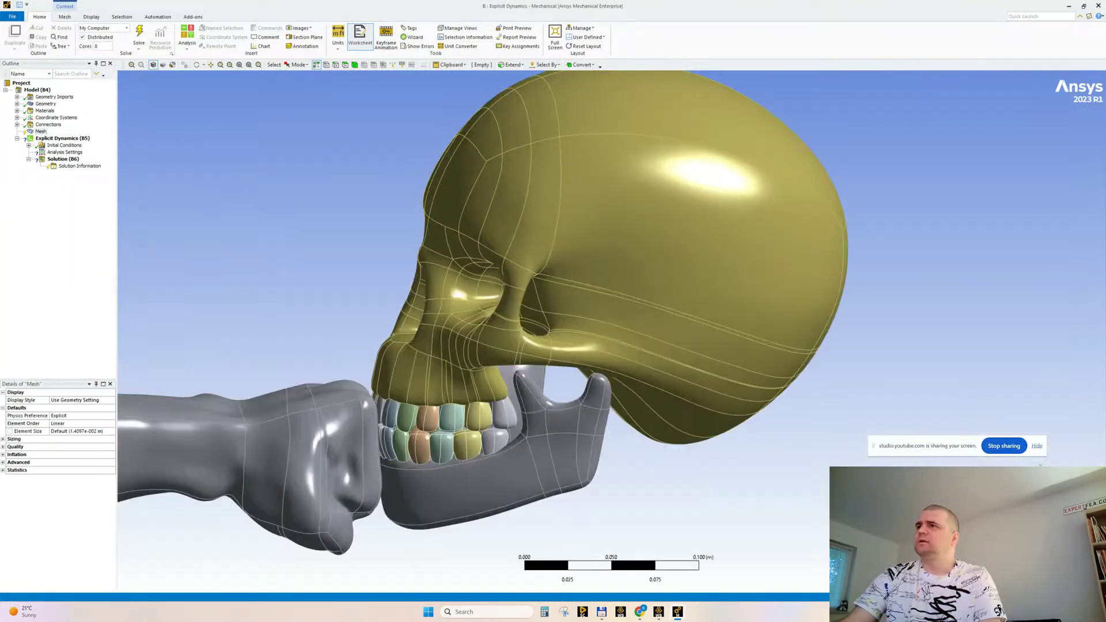
{"action": "scroll", "coordinate": [649, 421], "scroll_direction": "down", "scroll_amount": 4}
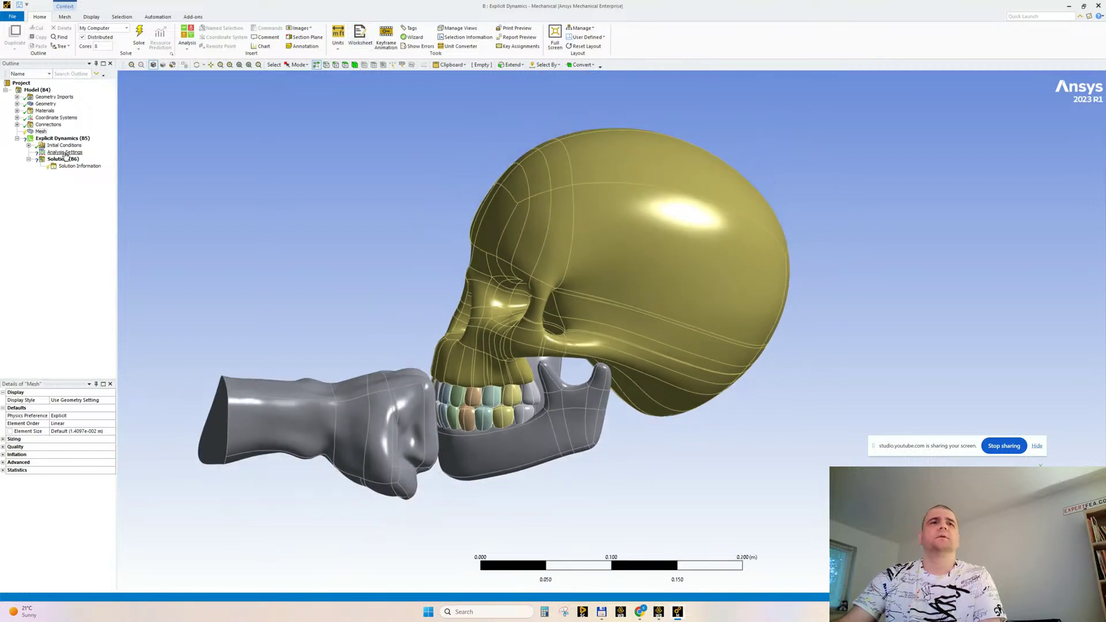
{"action": "right_click", "coordinate": [39, 134]}
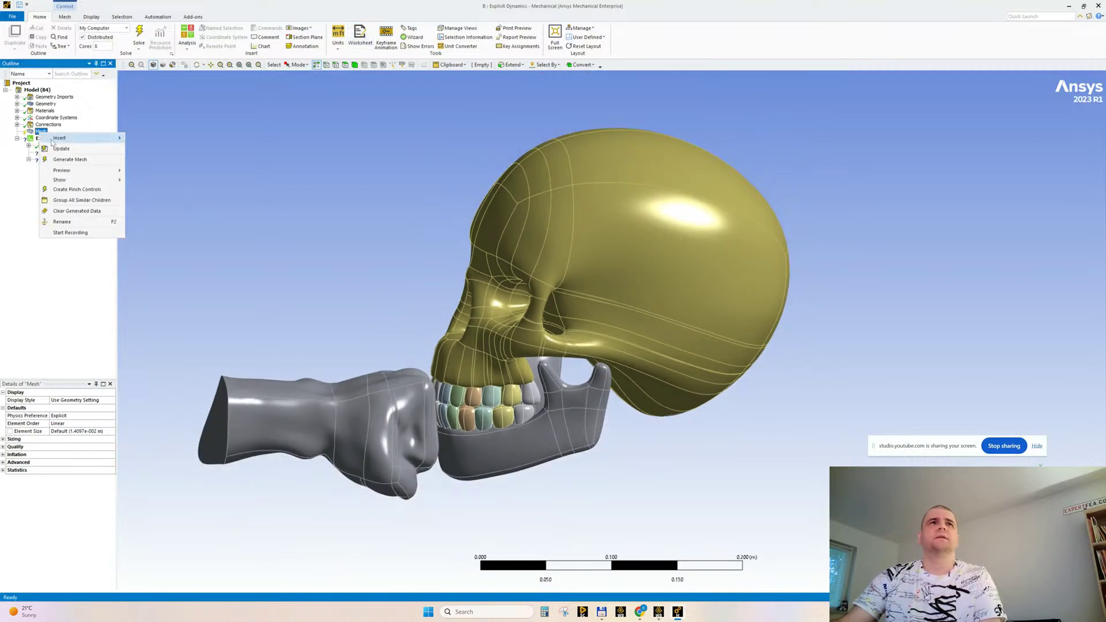
{"action": "left_click", "coordinate": [43, 325]}
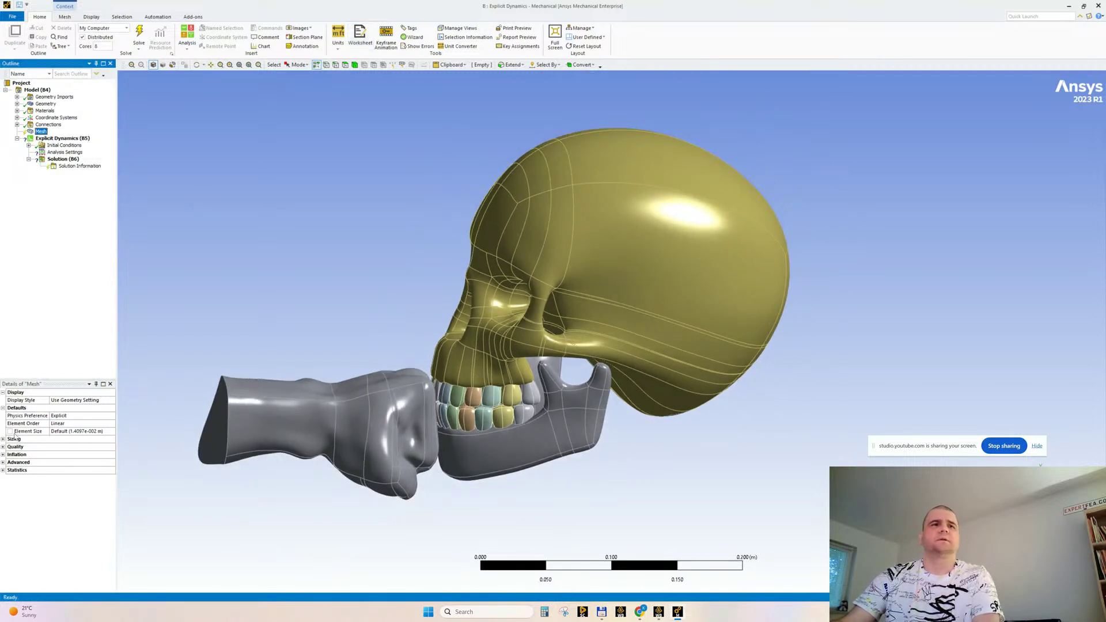
Expand the mesh Sizing settings and set Capture Curvature to No
{"action": "left_click", "coordinate": [3, 440]}
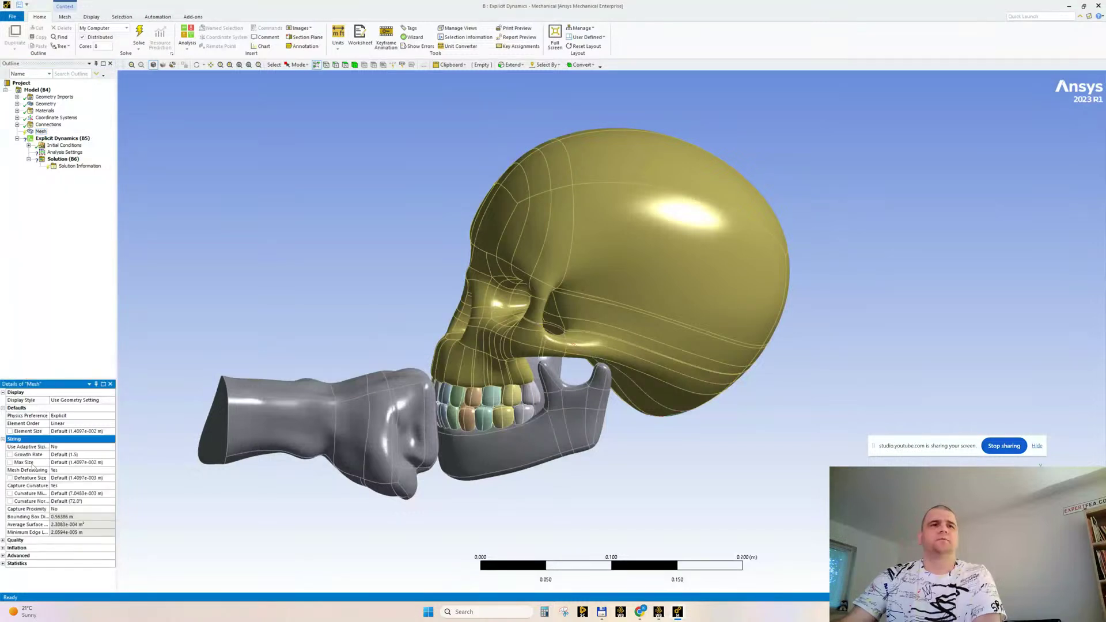
{"action": "double_click", "coordinate": [65, 487]}
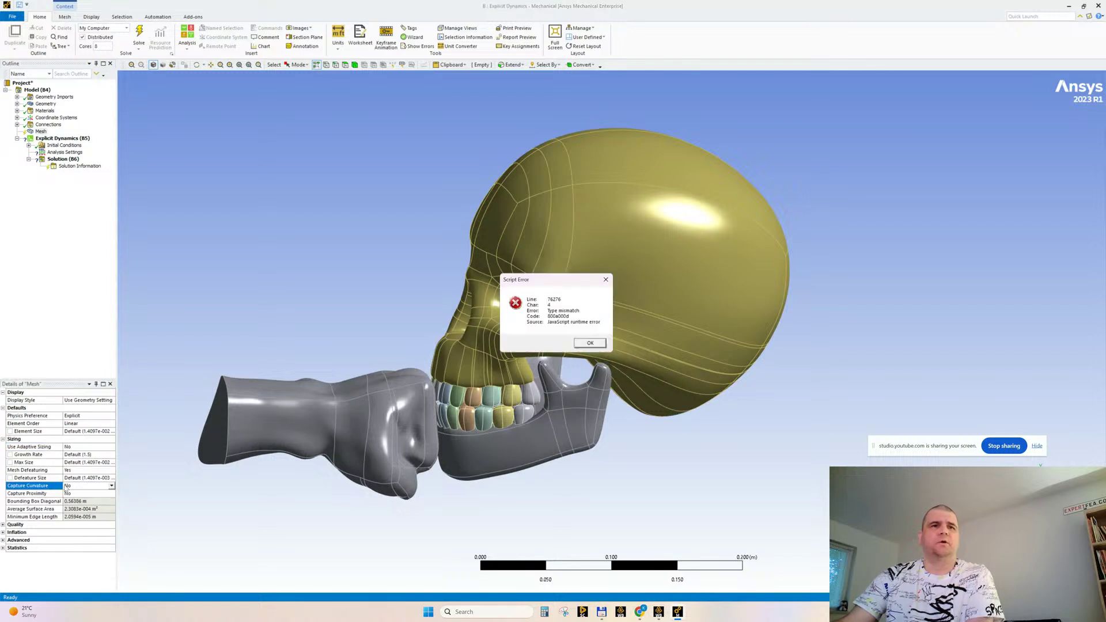
{"action": "key", "text": "Return"}
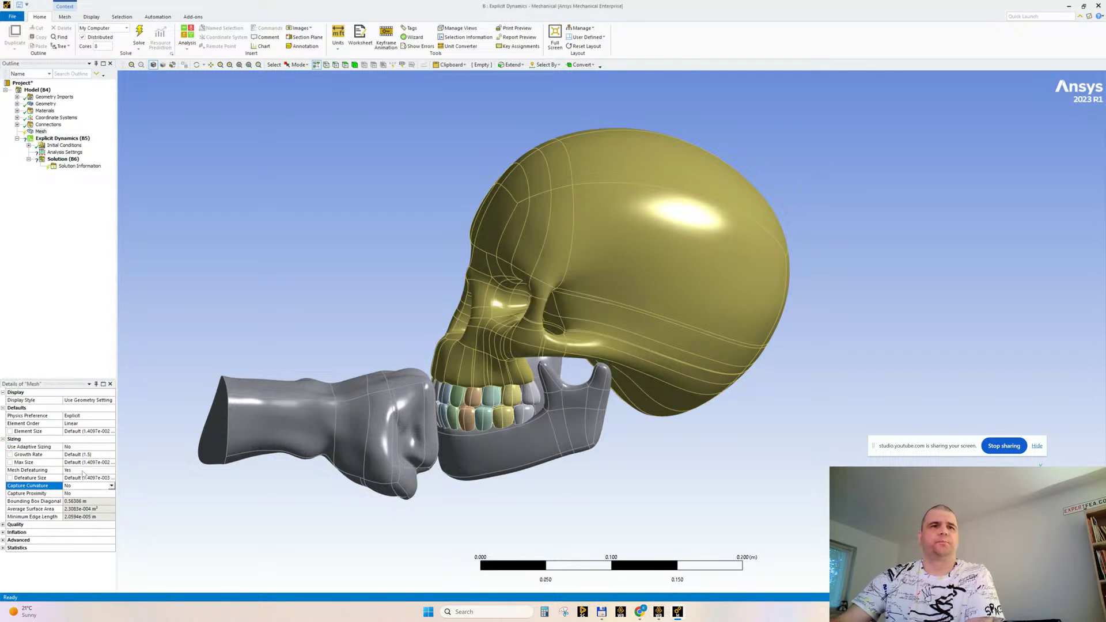
Expand the mesh Quality settings and set Smoothing to Low
{"action": "left_click", "coordinate": [3, 525]}
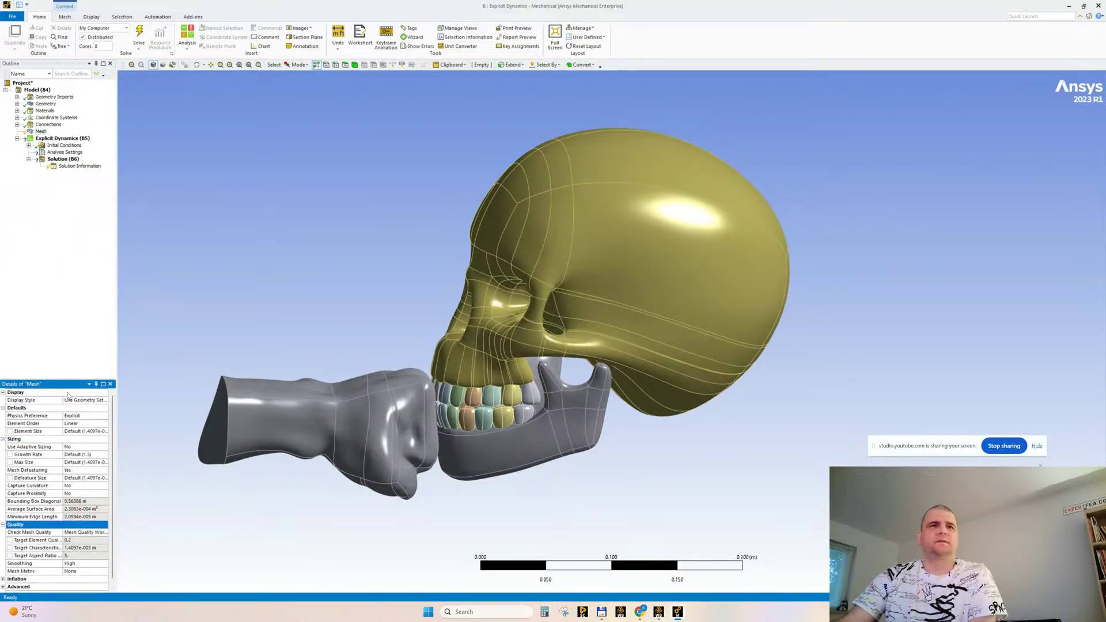
{"action": "left_click_drag", "start_coordinate": [56, 377], "coordinate": [56, 288]}
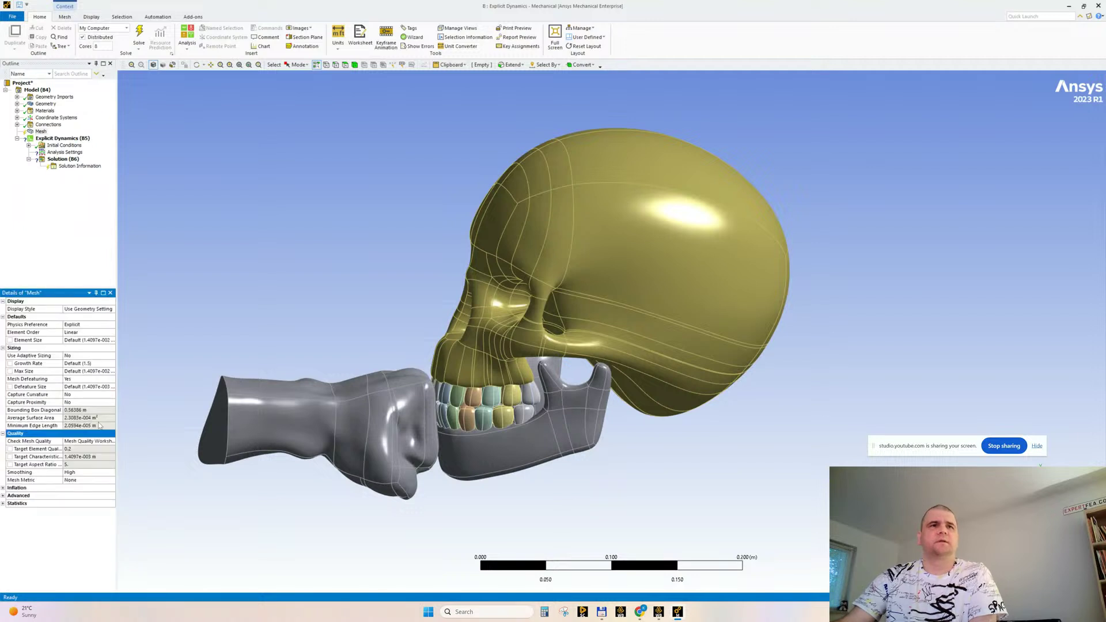
{"action": "left_click_drag", "start_coordinate": [116, 450], "coordinate": [133, 452]}
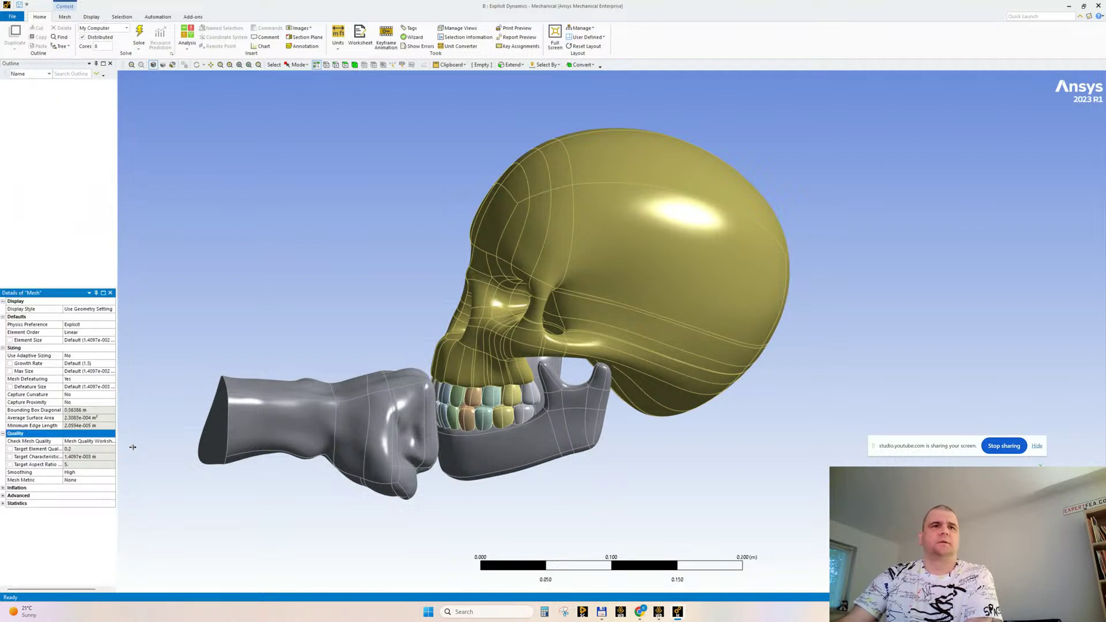
{"action": "double_click", "coordinate": [91, 473]}
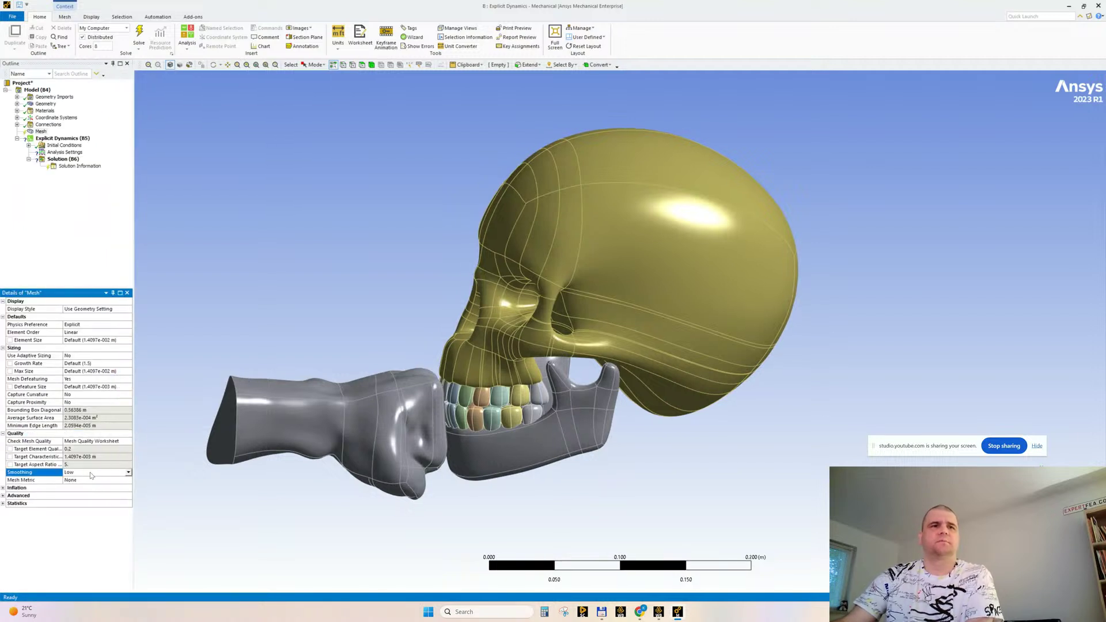
Set Check Mesh Quality to No and generate the mesh
{"action": "left_click", "coordinate": [128, 443]}
{"action": "left_click", "coordinate": [86, 451]}
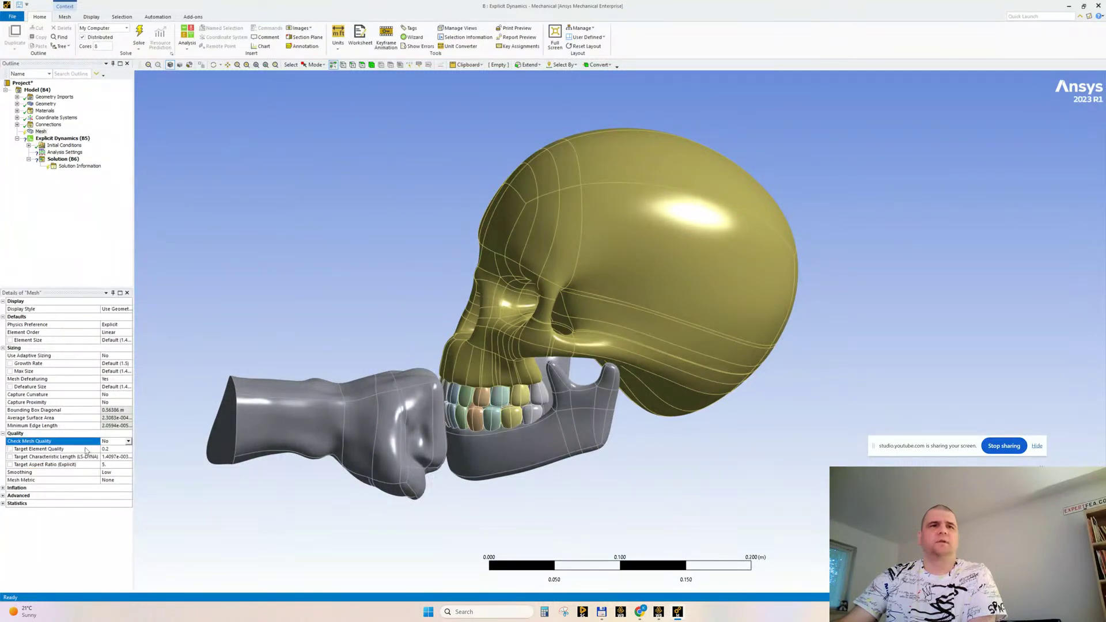
{"action": "left_click_drag", "start_coordinate": [133, 448], "coordinate": [152, 445]}
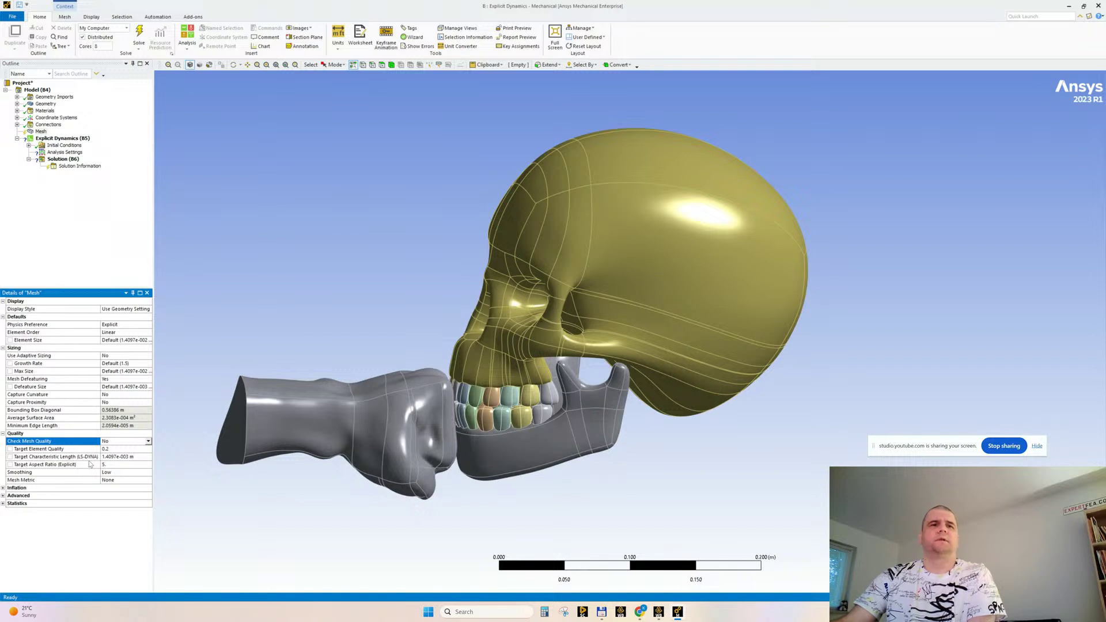
{"action": "right_click", "coordinate": [39, 132]}
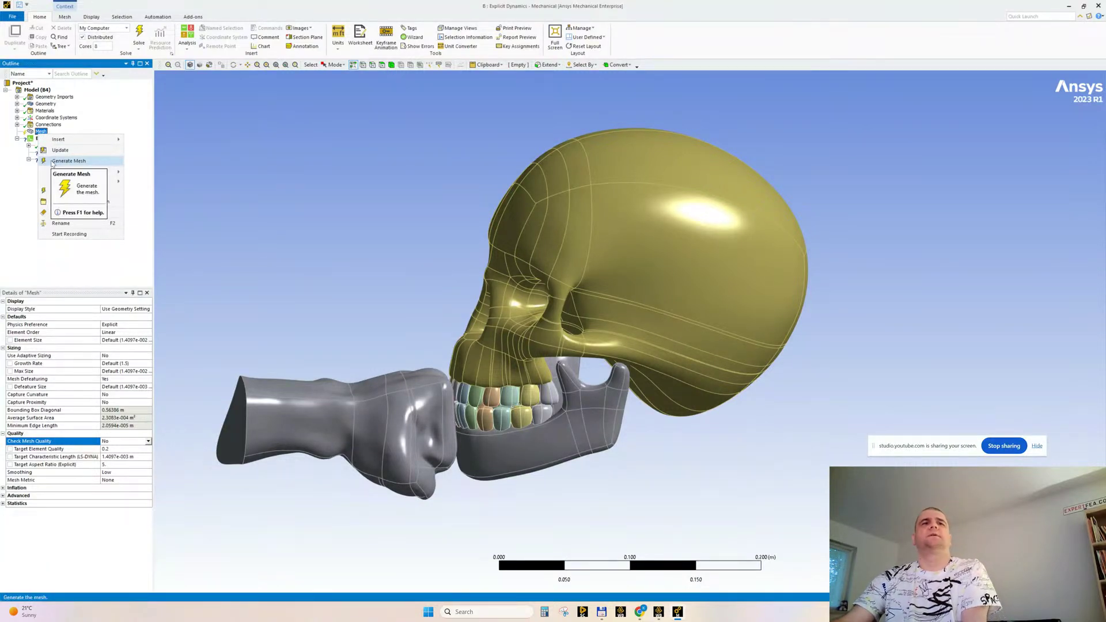
{"action": "left_click", "coordinate": [68, 162]}
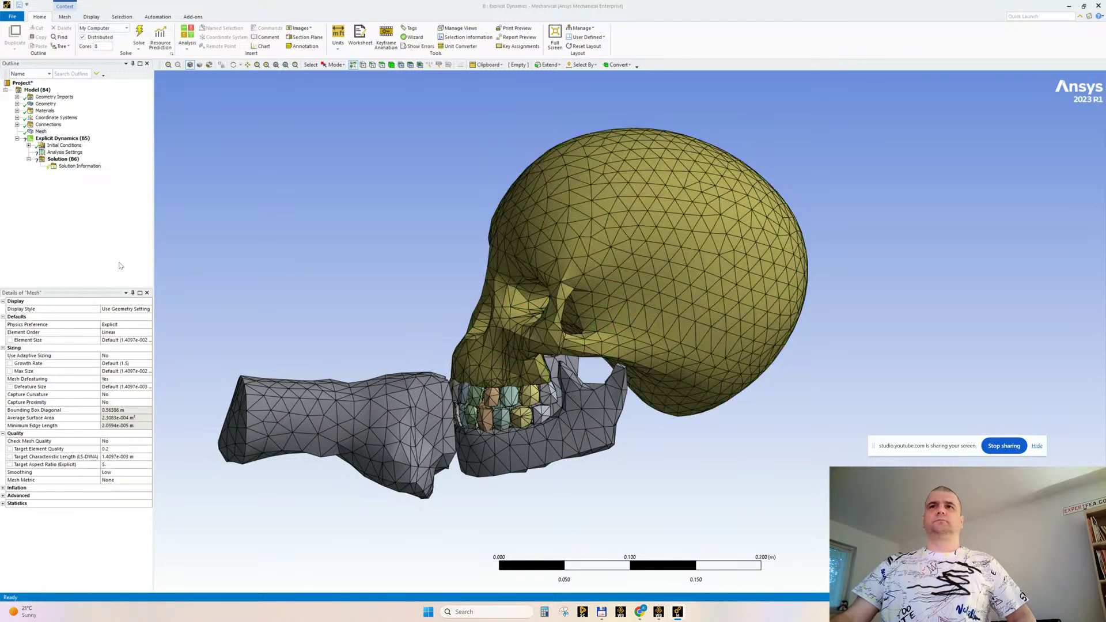
Rename the 14 lower patch bodies in the Geometry branch sequentially as "teeth"
{"action": "left_click", "coordinate": [17, 104]}
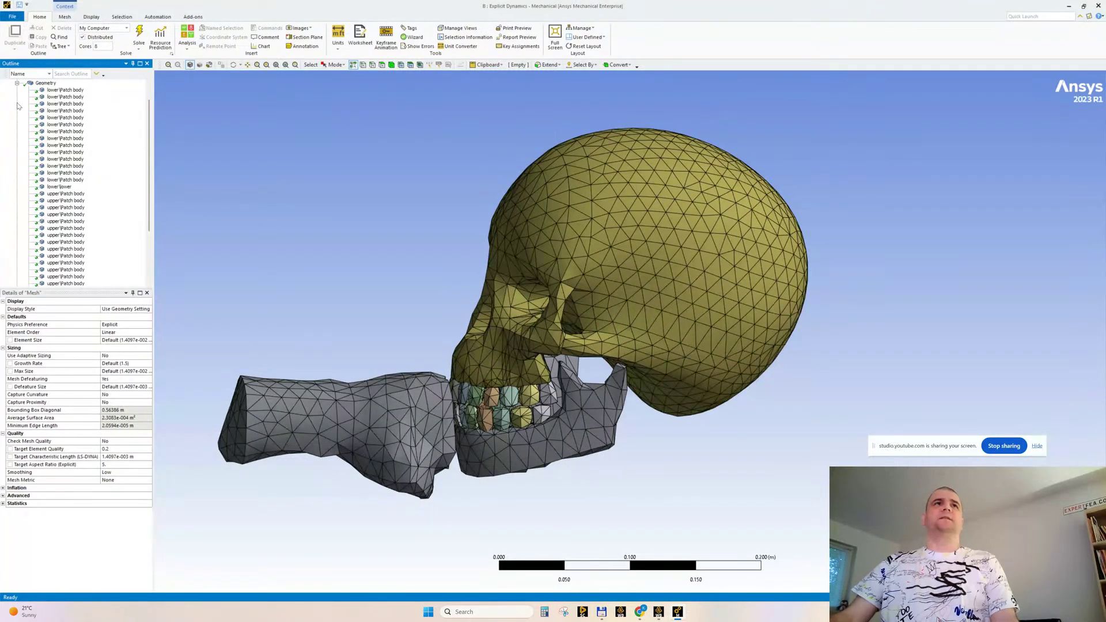
{"action": "left_click", "coordinate": [66, 90]}
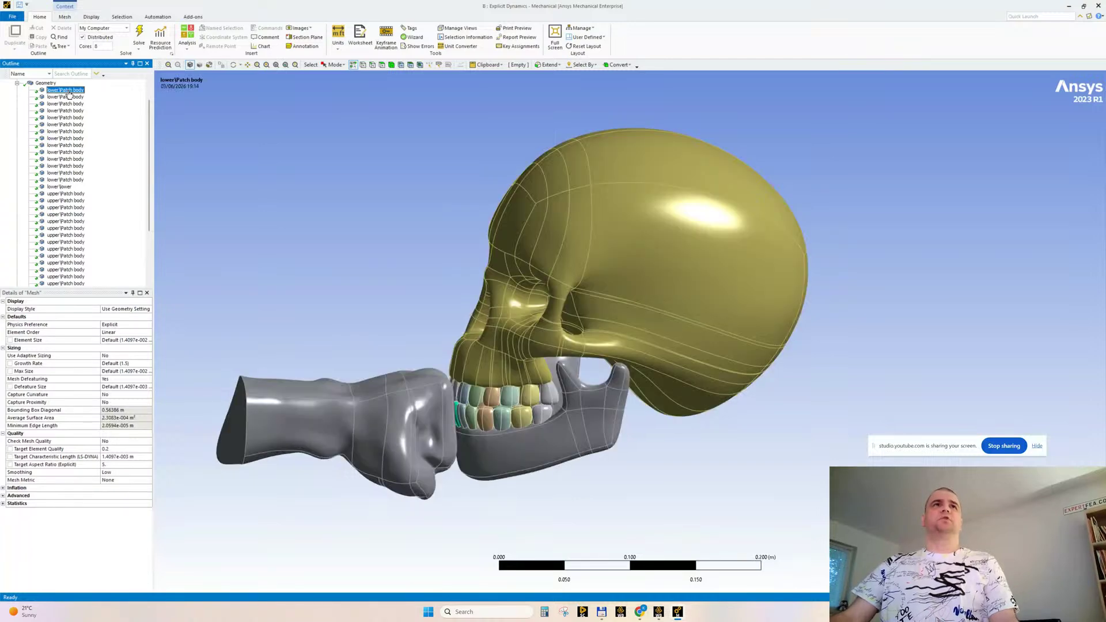
{"action": "left_click", "coordinate": [74, 180], "text": "shift"}
{"action": "key", "text": "F2"}
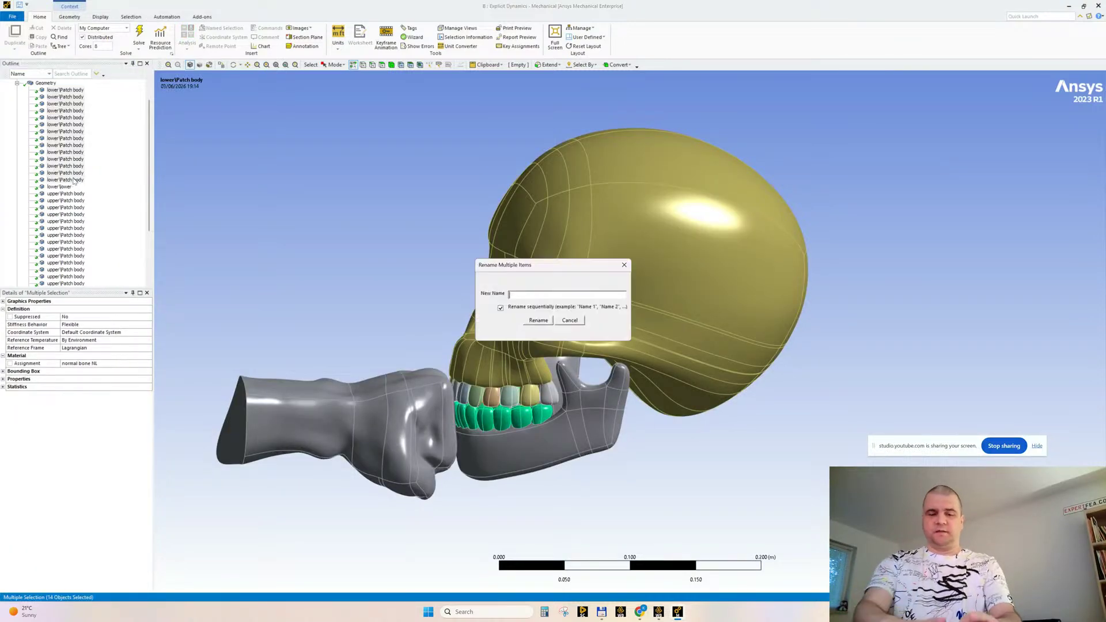
{"action": "key", "text": "Return"}
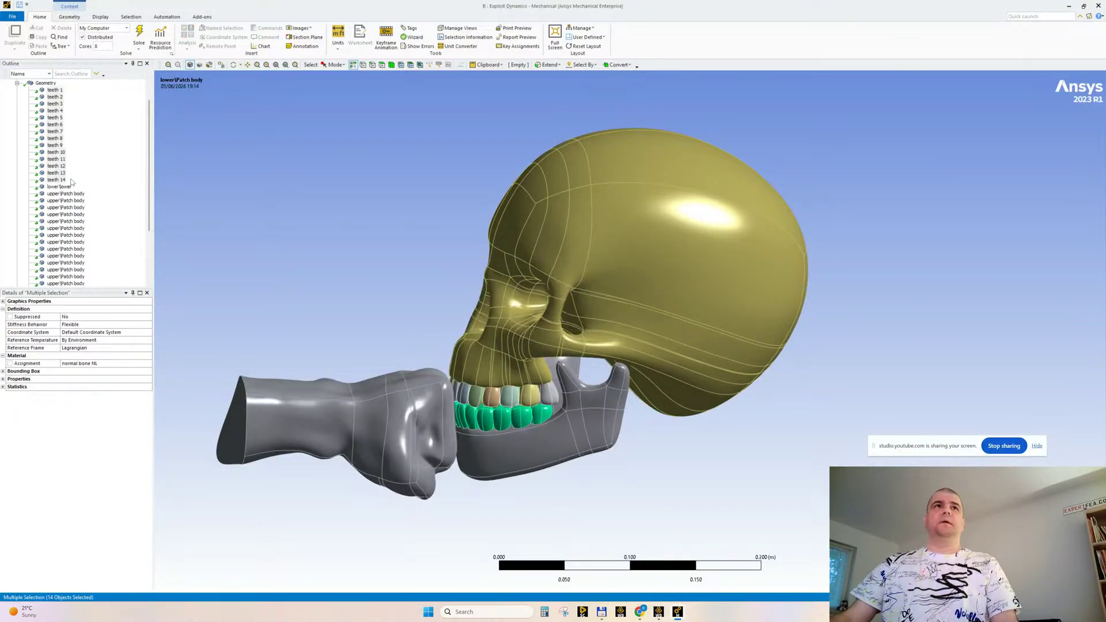
Rename the 14 upper patch bodies sequentially as "teeth" and assign them the teeth NL material
{"action": "left_click", "coordinate": [66, 194]}
{"action": "scroll", "coordinate": [66, 196], "scroll_direction": "down", "scroll_amount": 4}
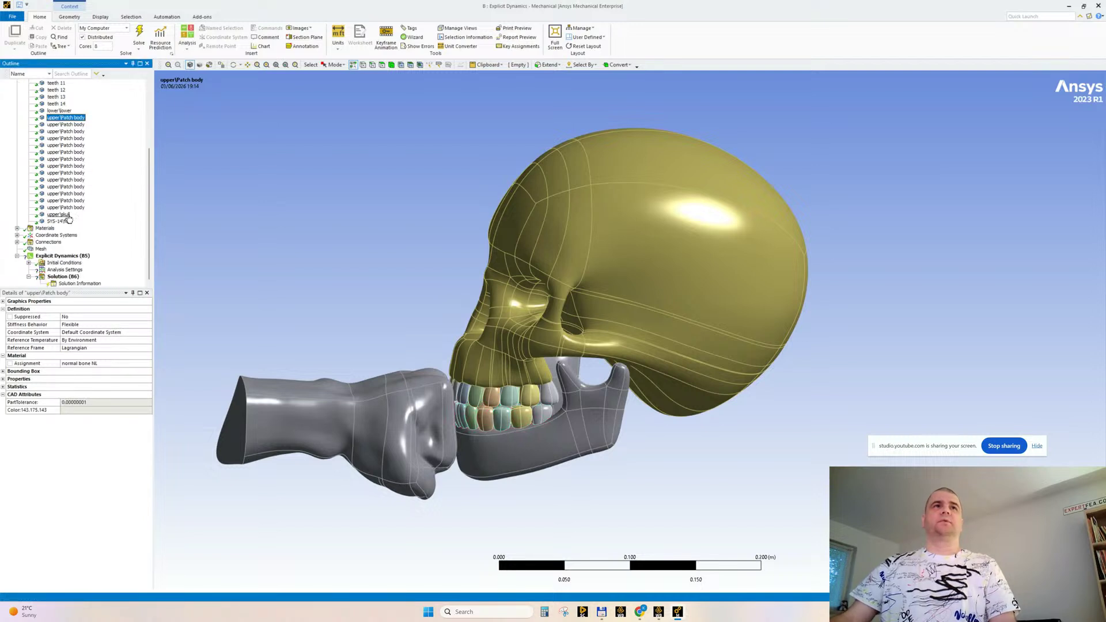
{"action": "left_click", "coordinate": [70, 208], "text": "shift"}
{"action": "key", "text": "F2"}
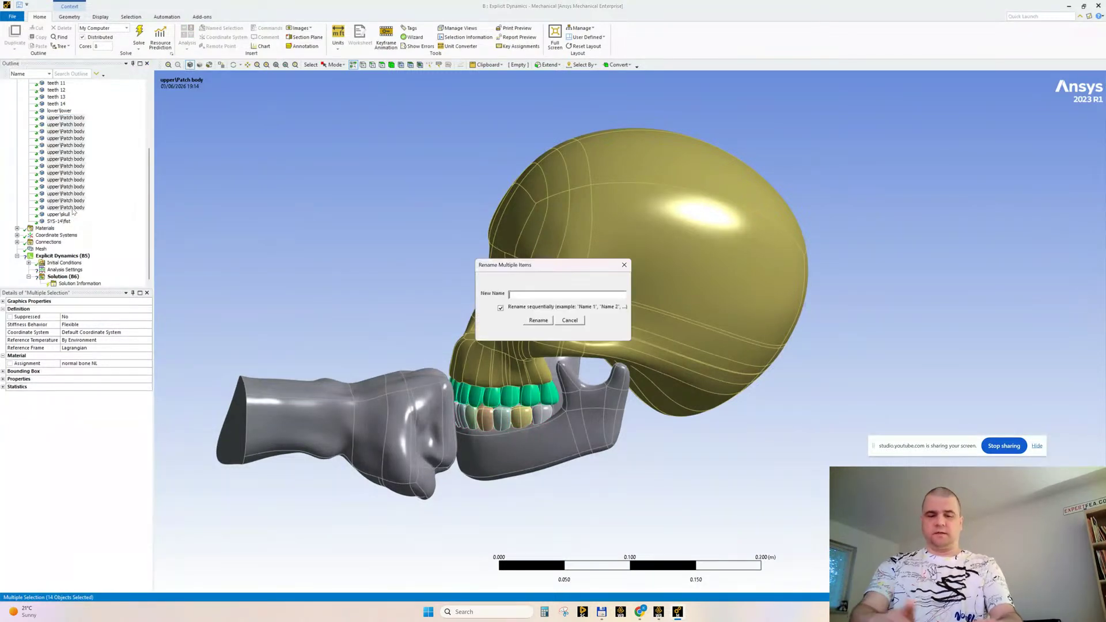
{"action": "key", "text": "Return"}
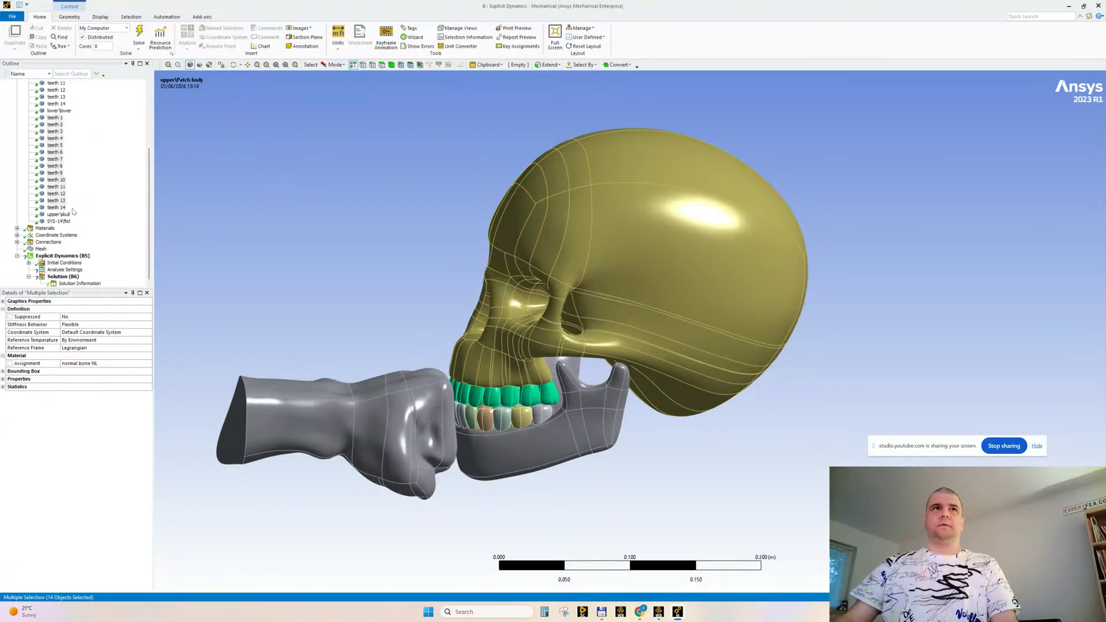
{"action": "left_click", "coordinate": [149, 364]}
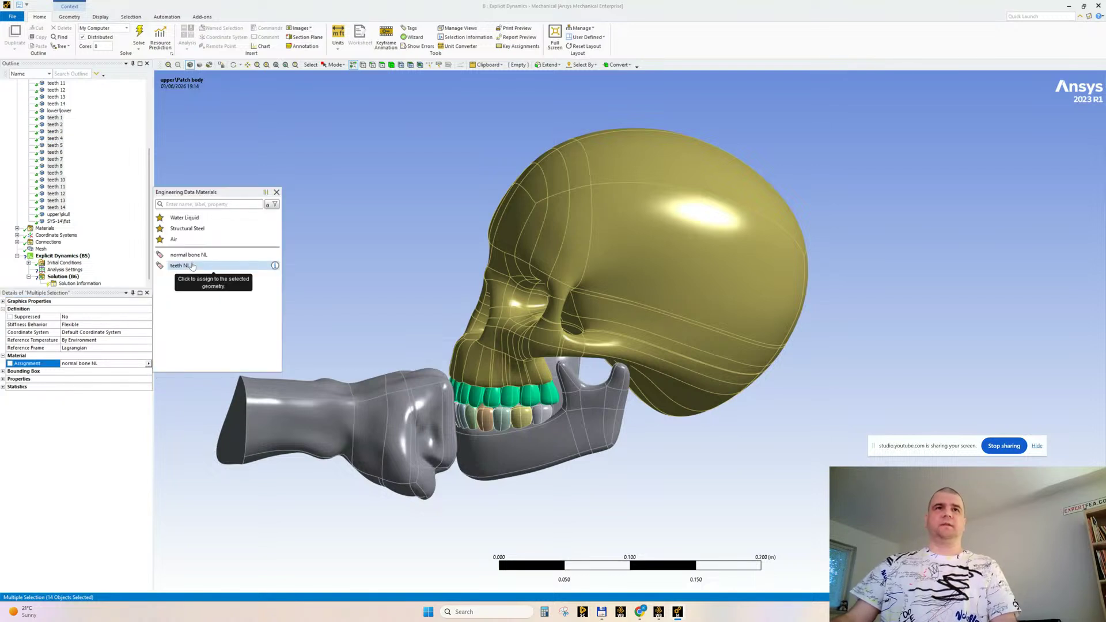
{"action": "left_click", "coordinate": [192, 266]}
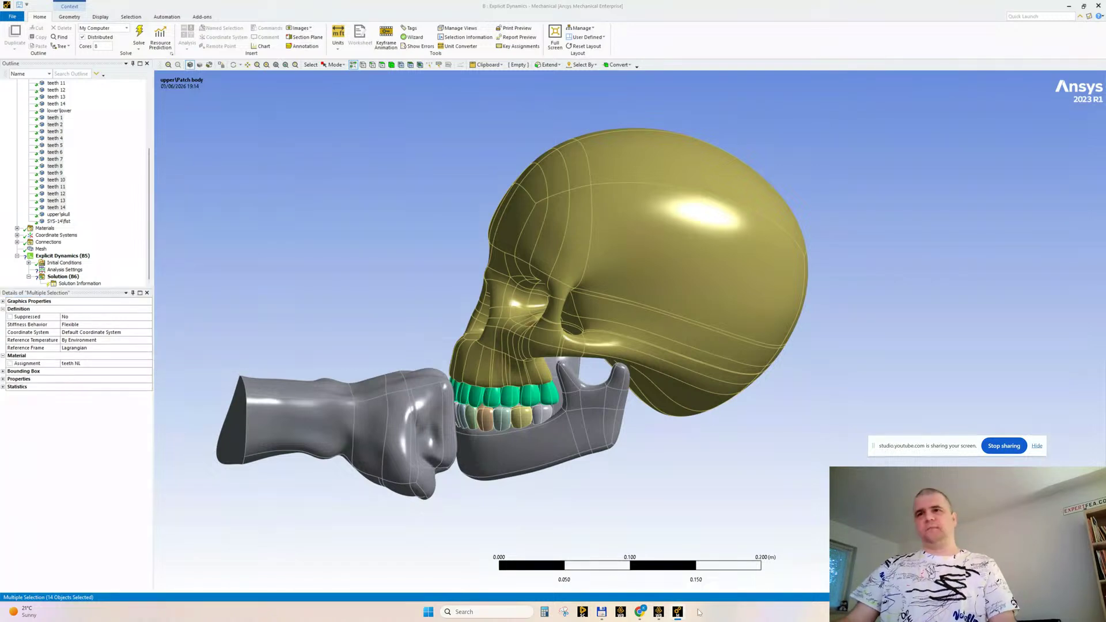
Switch to Workbench, rename the teeth NL material of system B as "teeth D-P" in Engineering Data, and close Engineering Data
{"action": "left_click", "coordinate": [658, 613]}
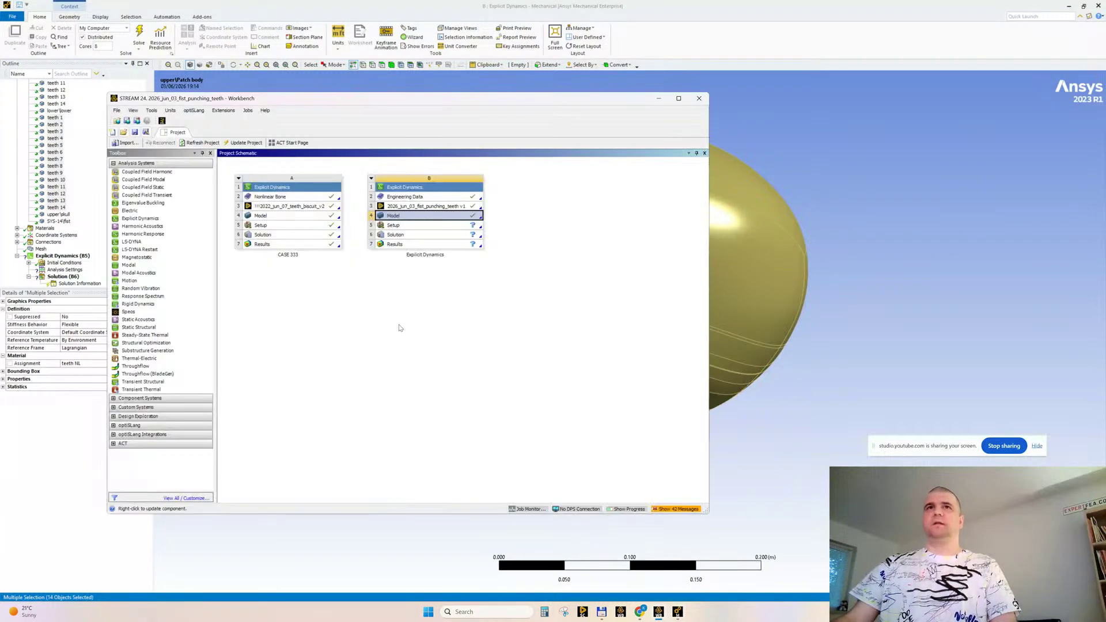
{"action": "double_click", "coordinate": [423, 199]}
{"action": "left_click", "coordinate": [295, 209]}
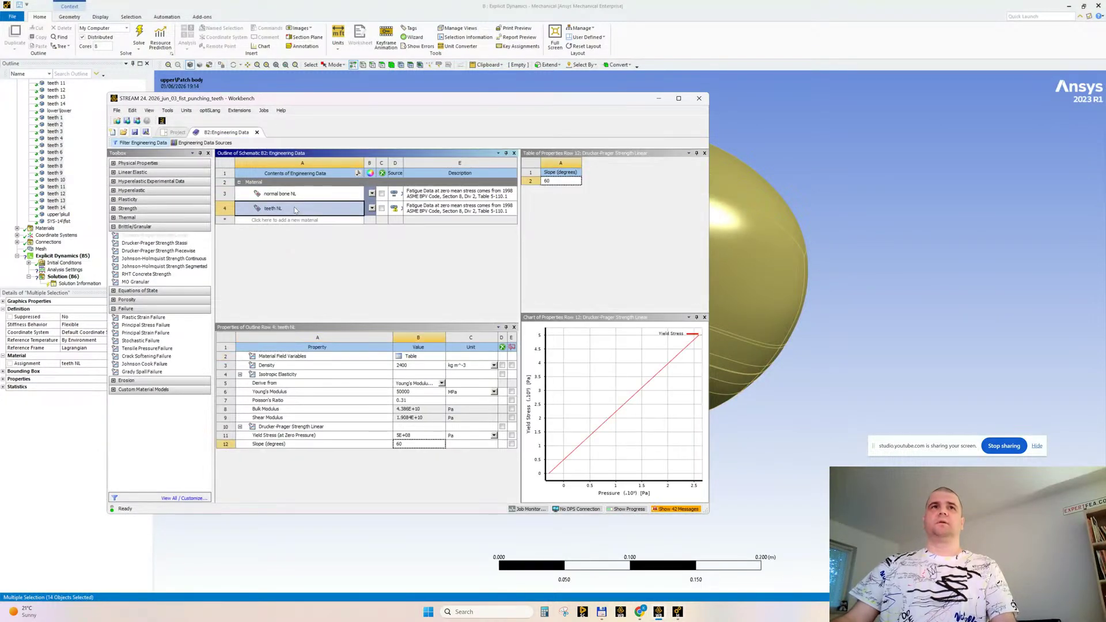
{"action": "left_click", "coordinate": [295, 209]}
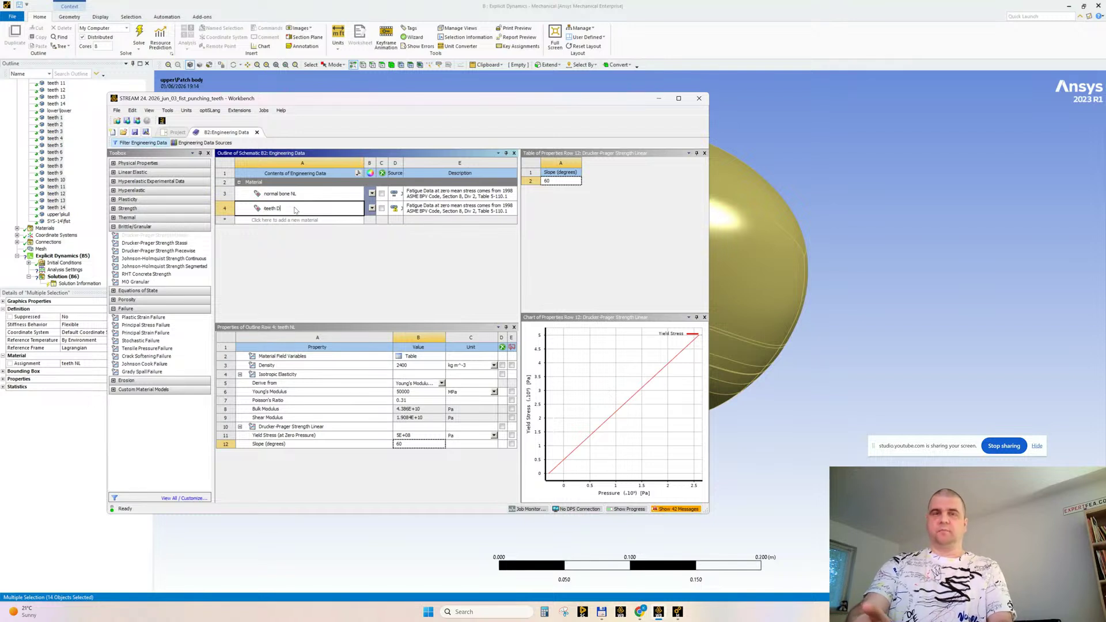
{"action": "type", "text": "D-P"}
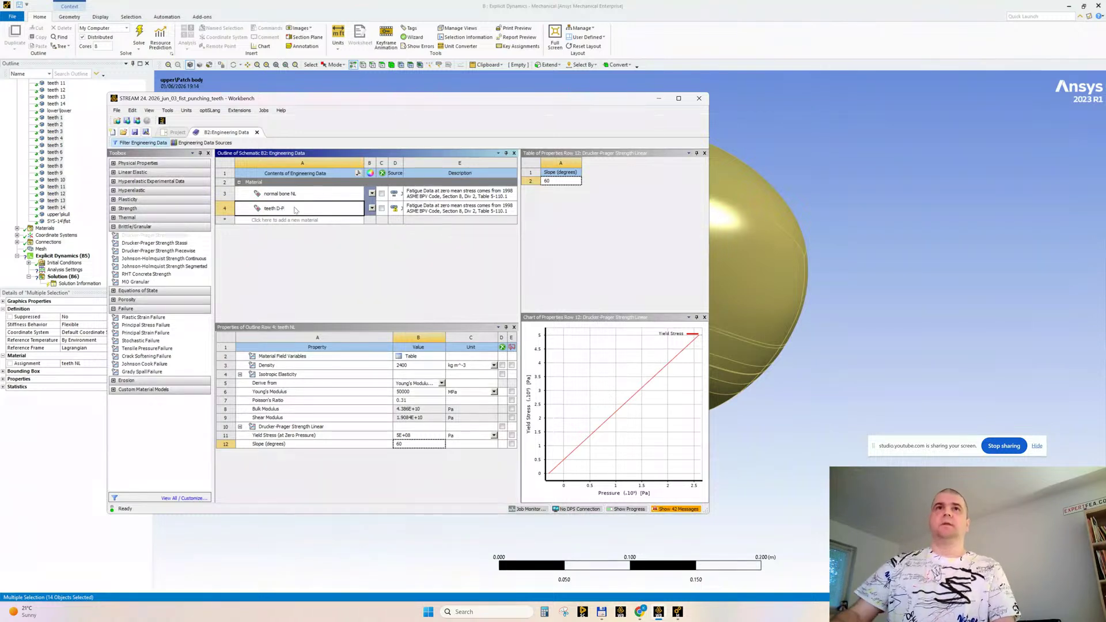
{"action": "key", "text": "Return"}
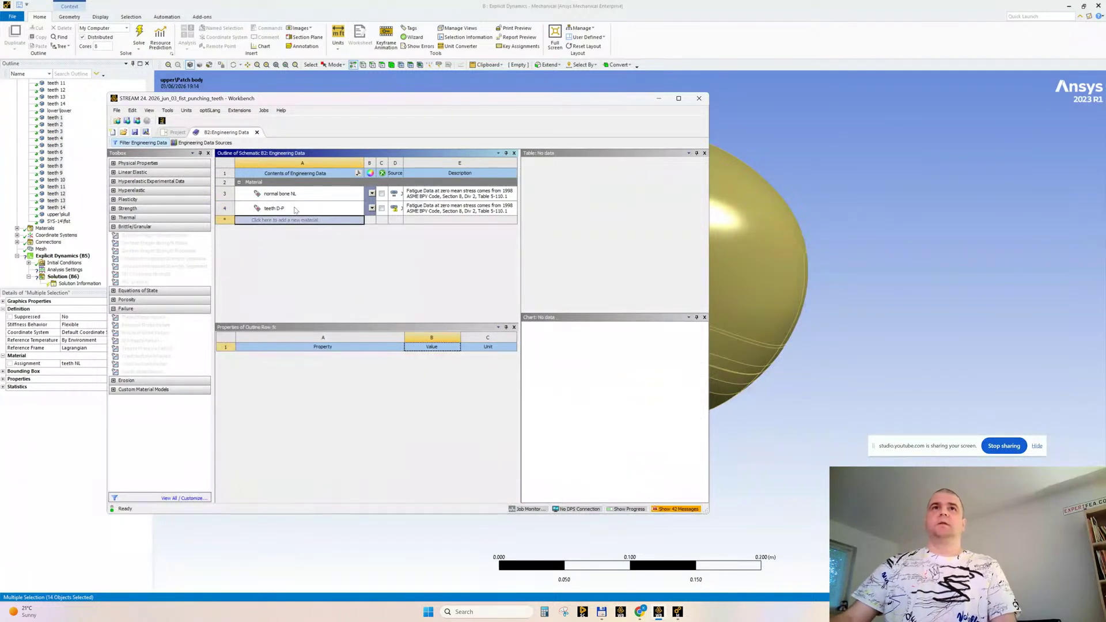
{"action": "left_click", "coordinate": [258, 132]}
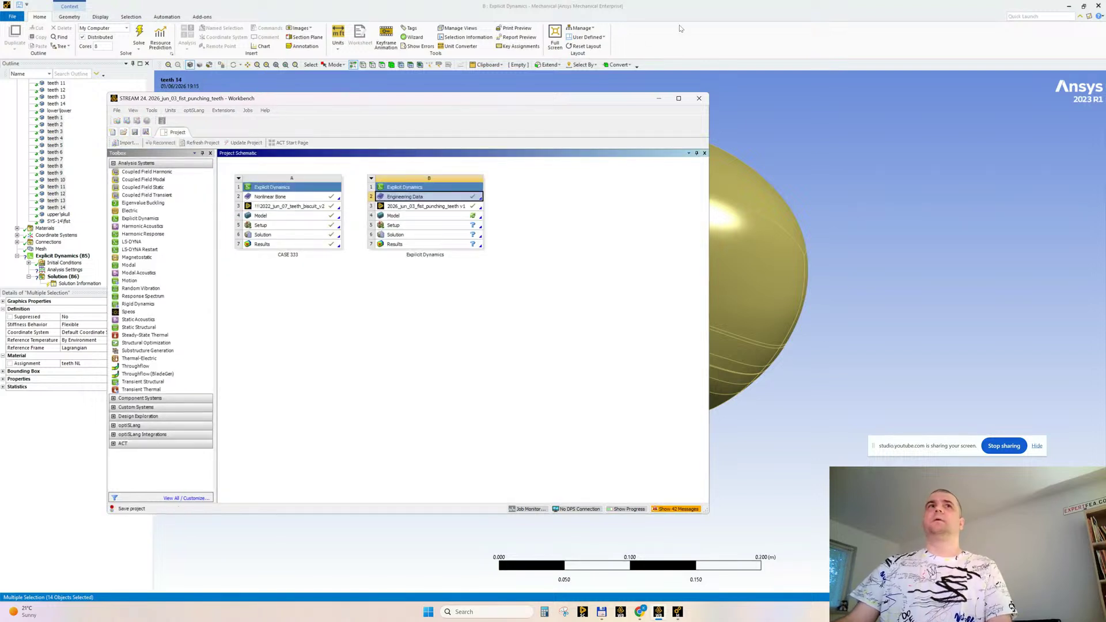
{"action": "left_click", "coordinate": [60, 111]}
{"action": "left_click", "coordinate": [57, 105]}
{"action": "scroll", "coordinate": [57, 107], "scroll_direction": "up", "scroll_amount": 5}
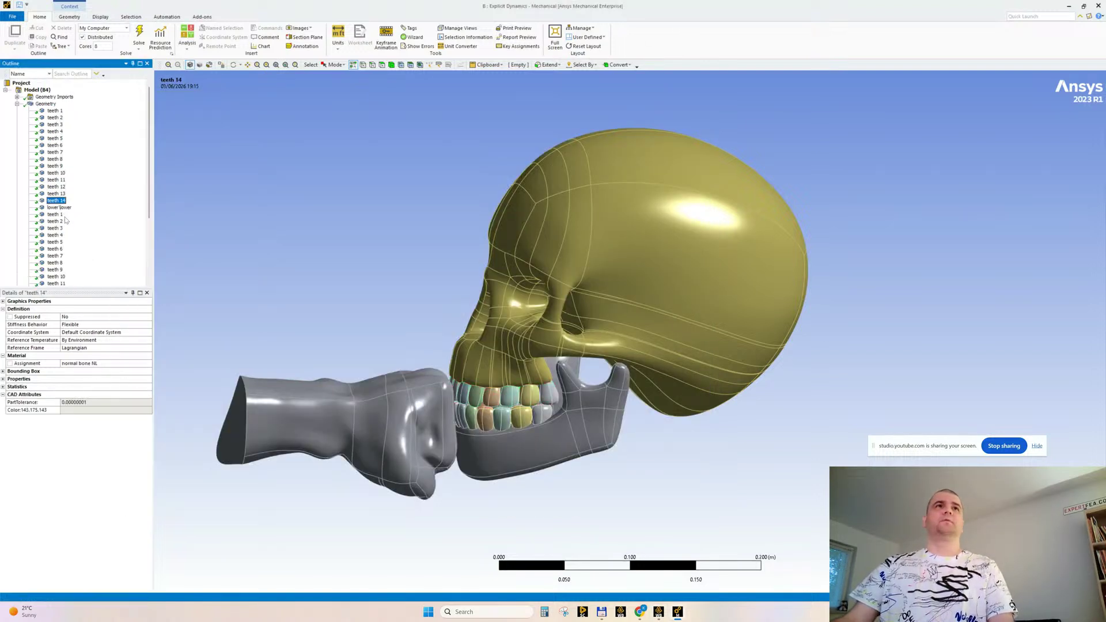
{"action": "left_click", "coordinate": [56, 112], "text": "shift"}
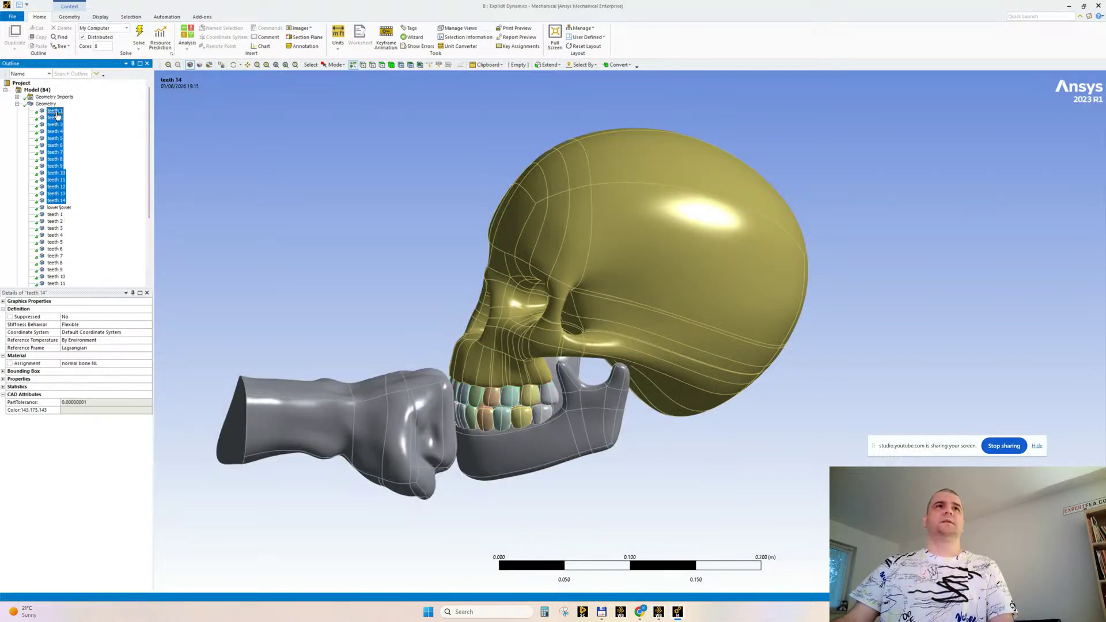
{"action": "left_click", "coordinate": [149, 364]}
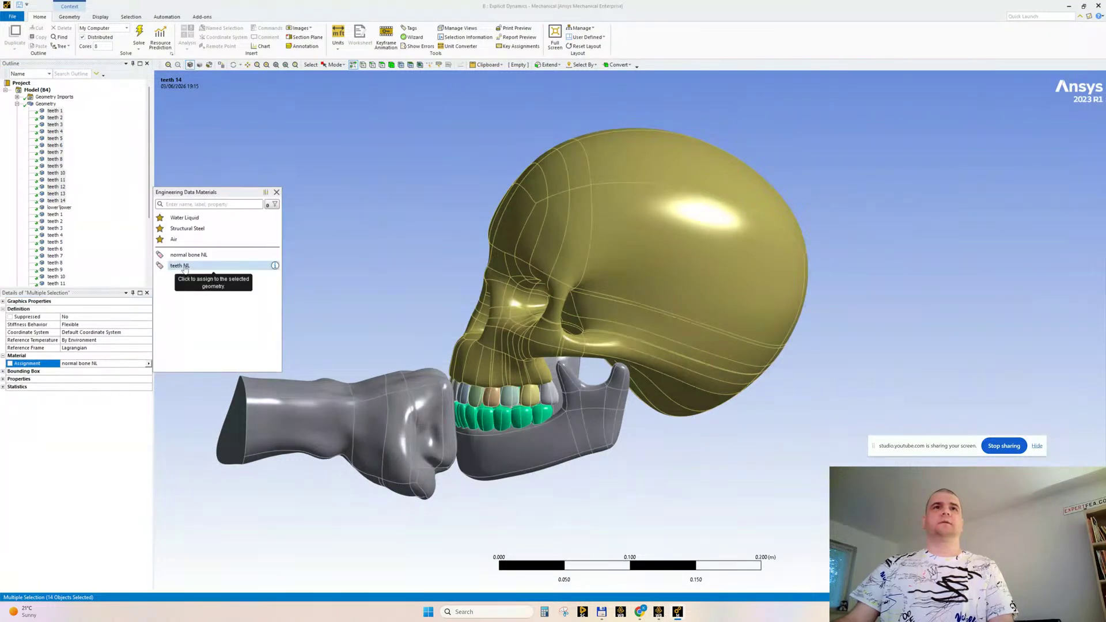
{"action": "left_click", "coordinate": [37, 89]}
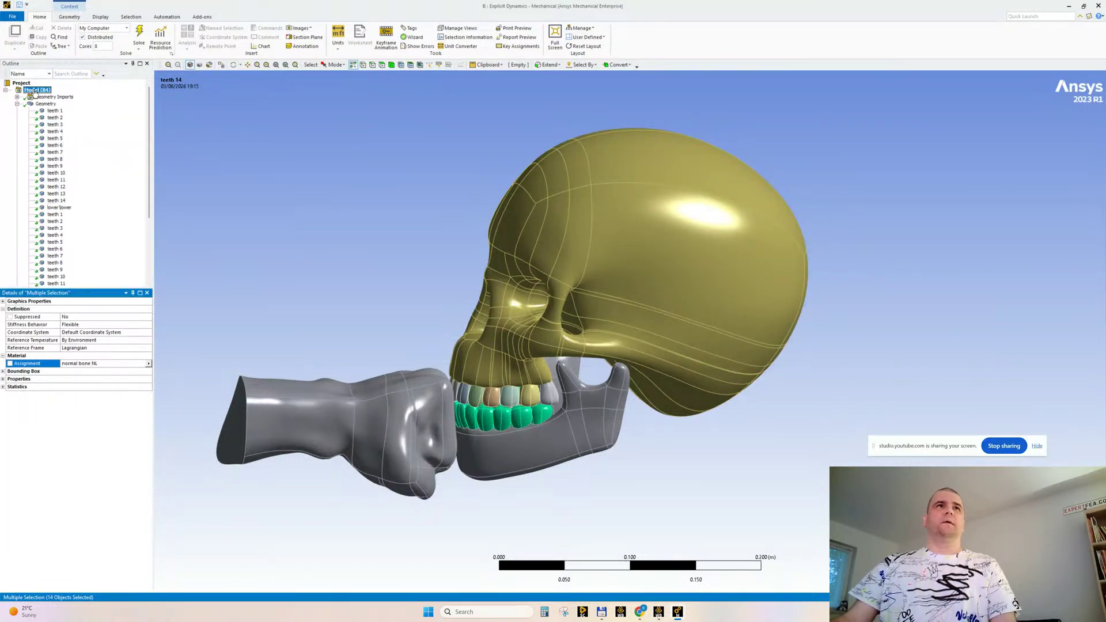
Assign the teeth D-P material to the 14 lower teeth bodies, teeth 1 to teeth 14
{"action": "left_click", "coordinate": [55, 110]}
{"action": "left_click", "coordinate": [56, 201], "text": "shift"}
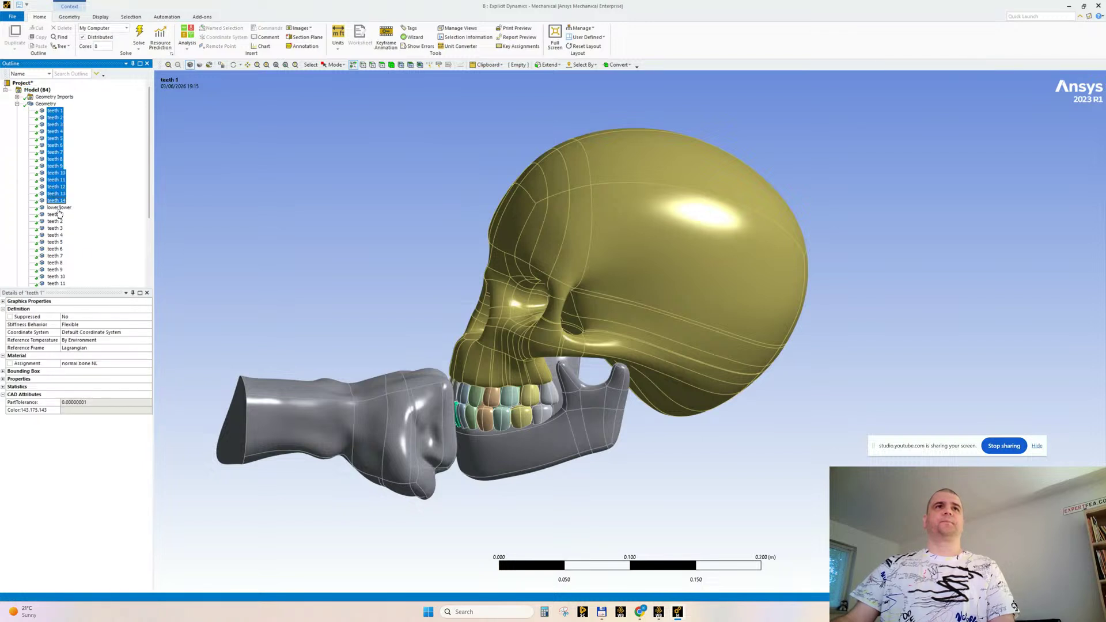
{"action": "left_click", "coordinate": [150, 365]}
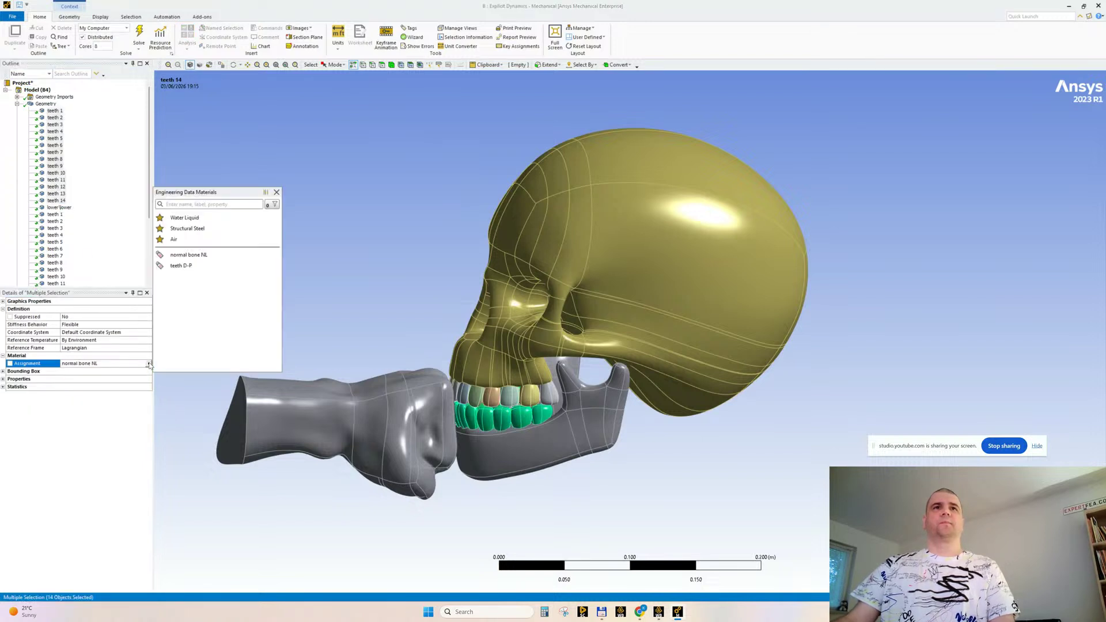
{"action": "left_click", "coordinate": [190, 271]}
Check the material assignments of the upper teeth, lower jaw, skull and fist bodies, and collapse the Geometry branch
{"action": "left_click", "coordinate": [54, 215]}
{"action": "scroll", "coordinate": [58, 216], "scroll_direction": "down", "scroll_amount": 5}
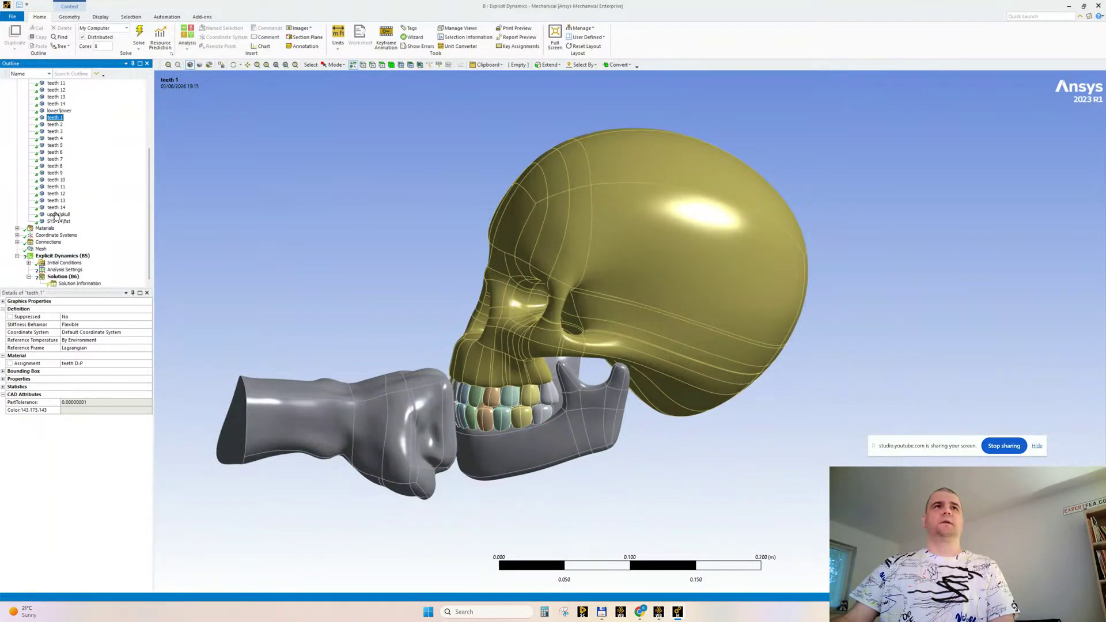
{"action": "left_click", "coordinate": [58, 208], "text": "shift"}
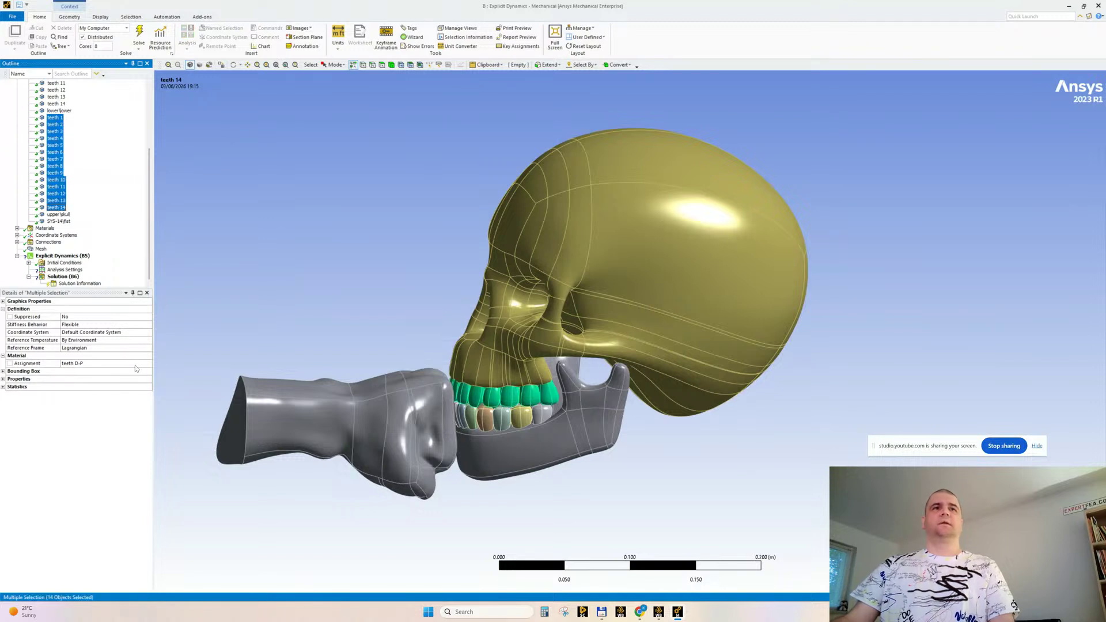
{"action": "scroll", "coordinate": [66, 219], "scroll_direction": "up", "scroll_amount": 2}
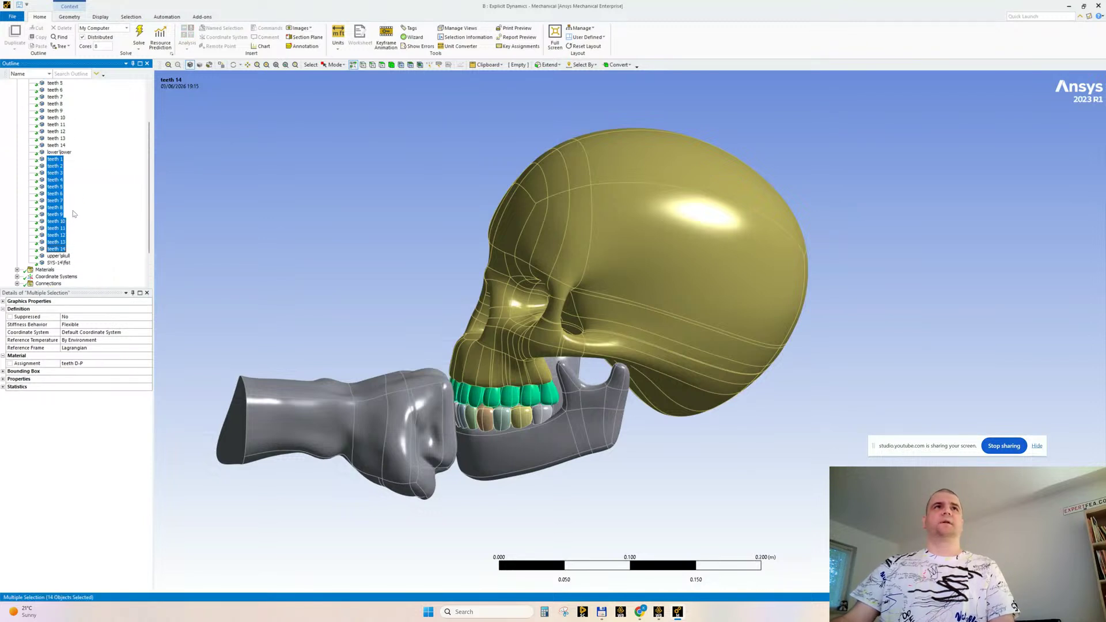
{"action": "left_click", "coordinate": [61, 153]}
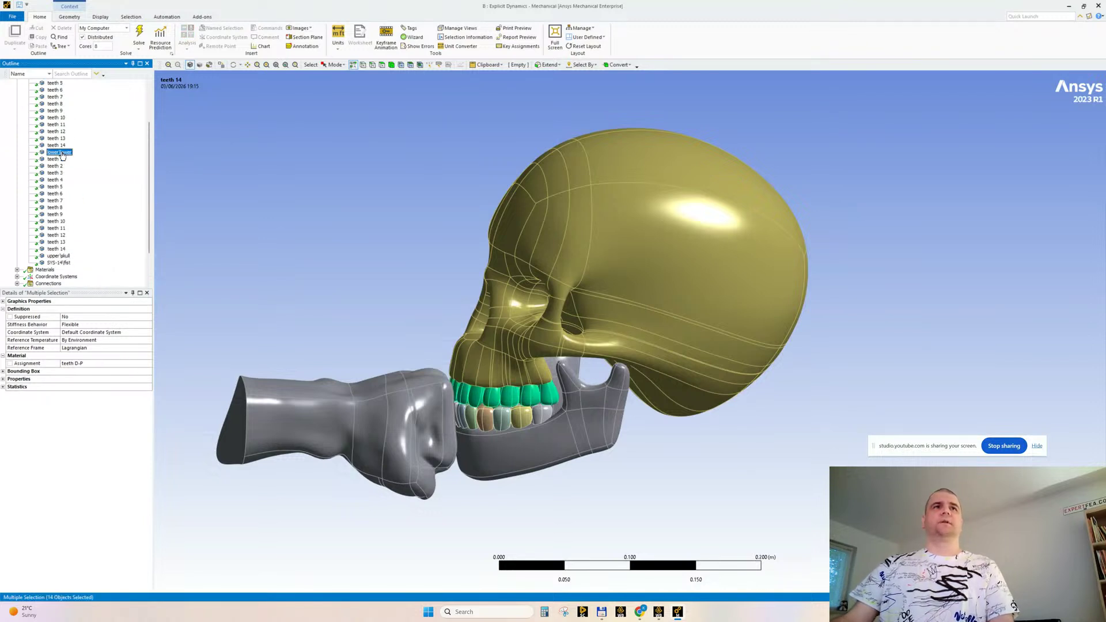
{"action": "left_click", "coordinate": [59, 256]}
{"action": "left_click", "coordinate": [58, 264]}
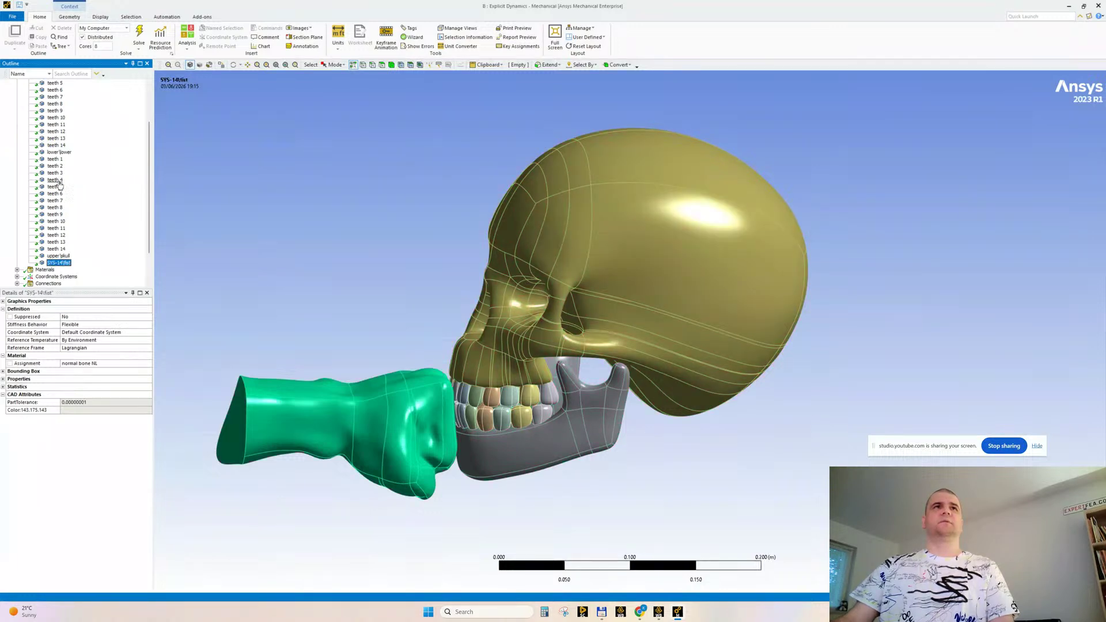
{"action": "scroll", "coordinate": [58, 185], "scroll_direction": "up", "scroll_amount": 3}
{"action": "left_click", "coordinate": [18, 104]}
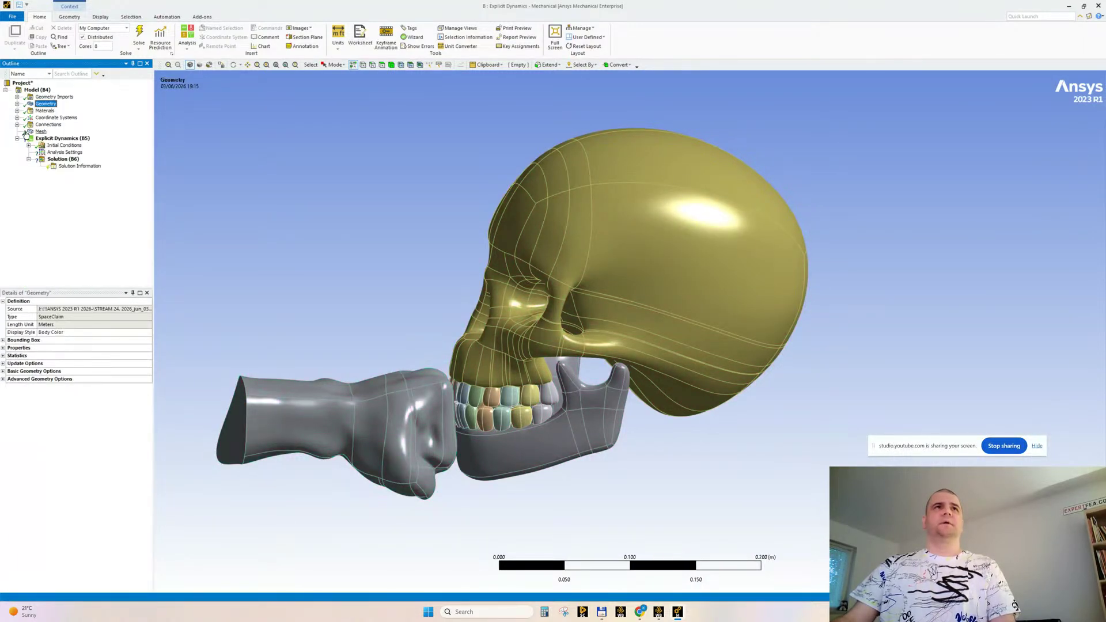
Examine the existing mesh on the skull, jaw, teeth and fist together with its node and element statistics
{"action": "left_click", "coordinate": [39, 132]}
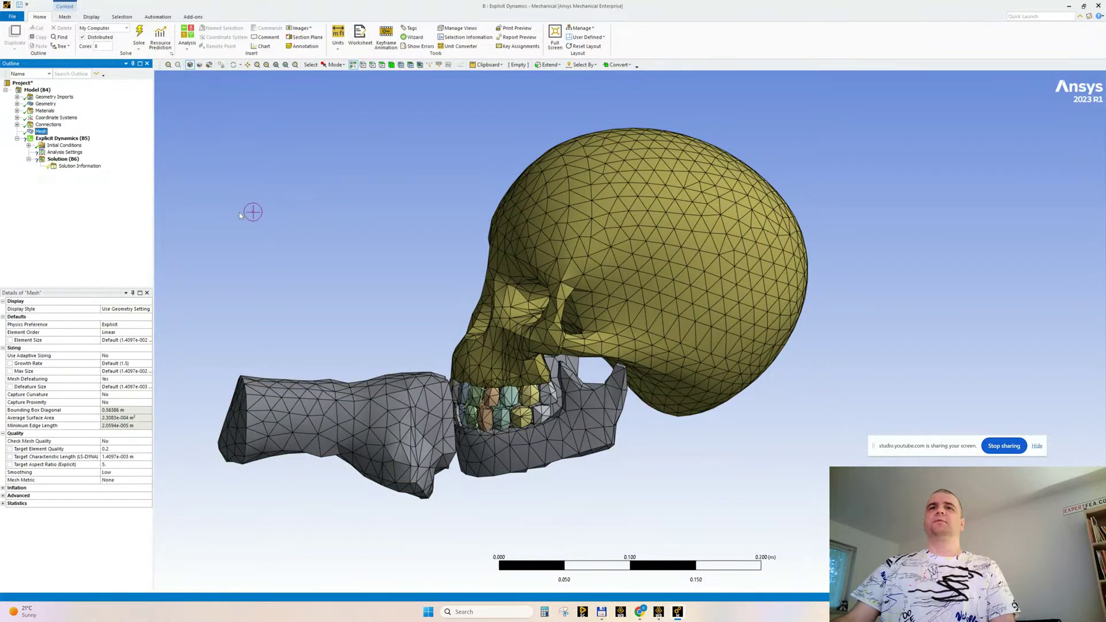
{"action": "scroll", "coordinate": [418, 292], "scroll_direction": "up", "scroll_amount": 2}
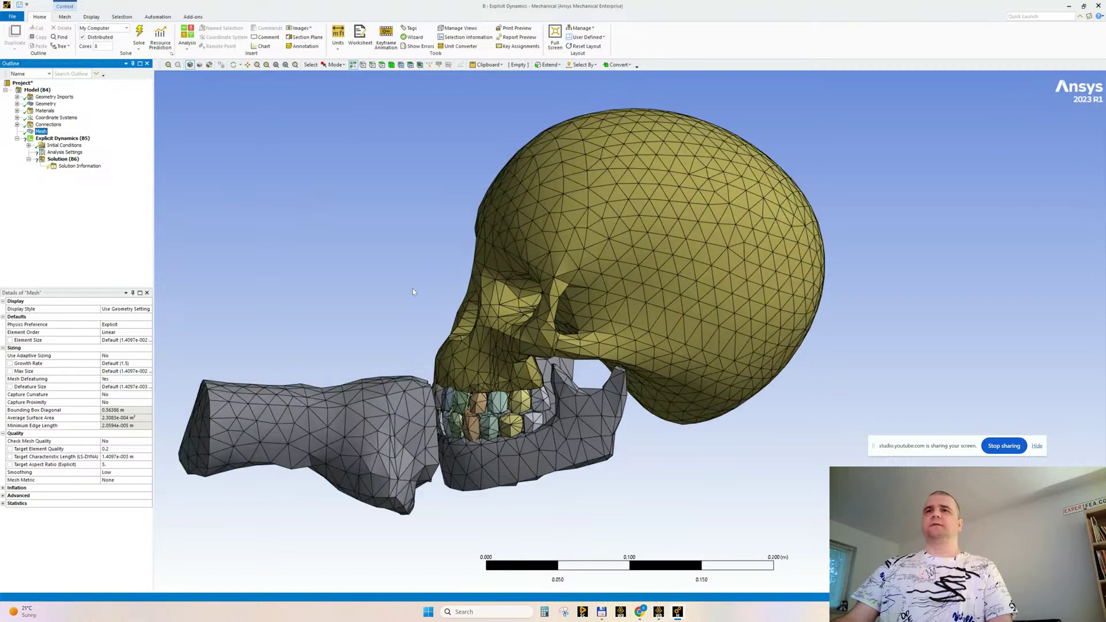
{"action": "left_click", "coordinate": [3, 503]}
{"action": "middle_click_drag", "start_coordinate": [426, 305], "coordinate": [603, 326]}
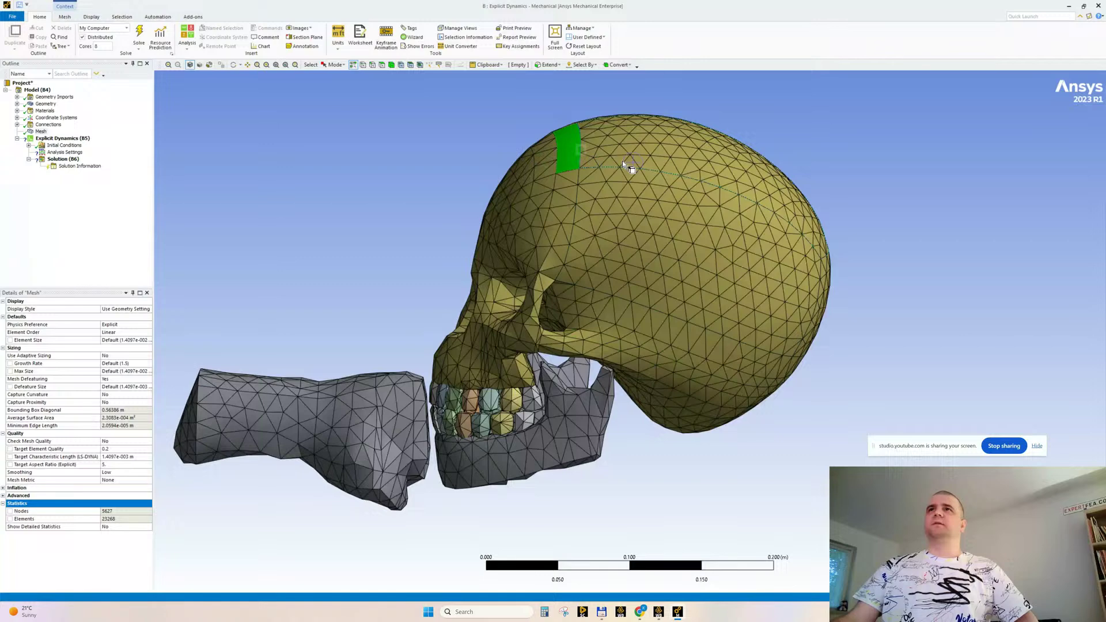
{"action": "middle_click_drag", "start_coordinate": [421, 278], "coordinate": [452, 277]}
{"action": "left_click", "coordinate": [452, 277]}
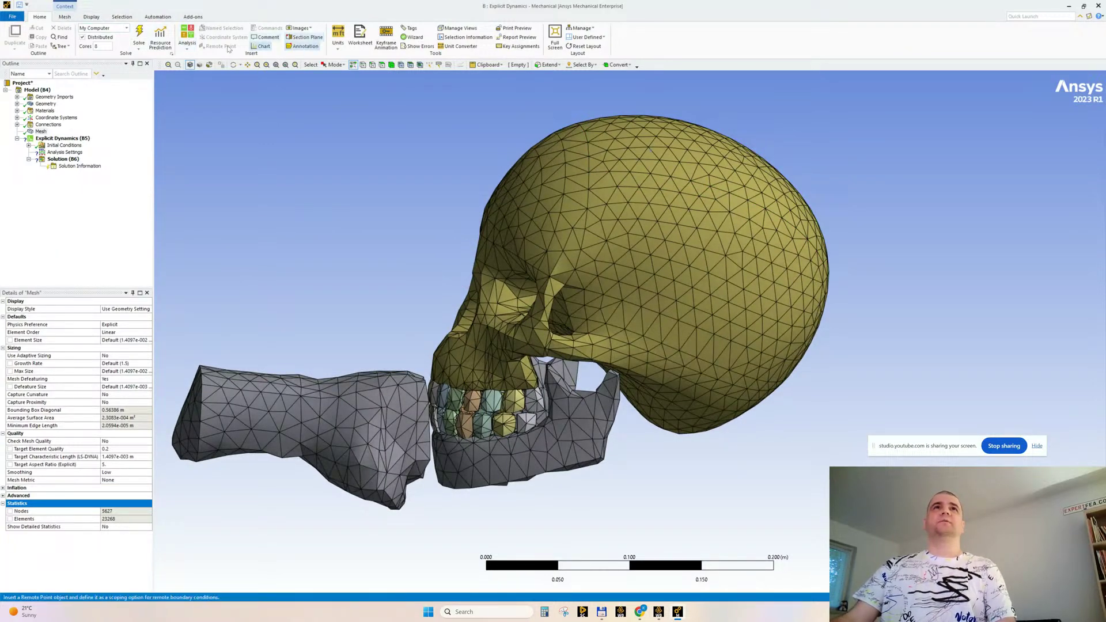
Change the unit system to Metric (mm, kg, N, s, mV, mA)
{"action": "left_click", "coordinate": [339, 36]}
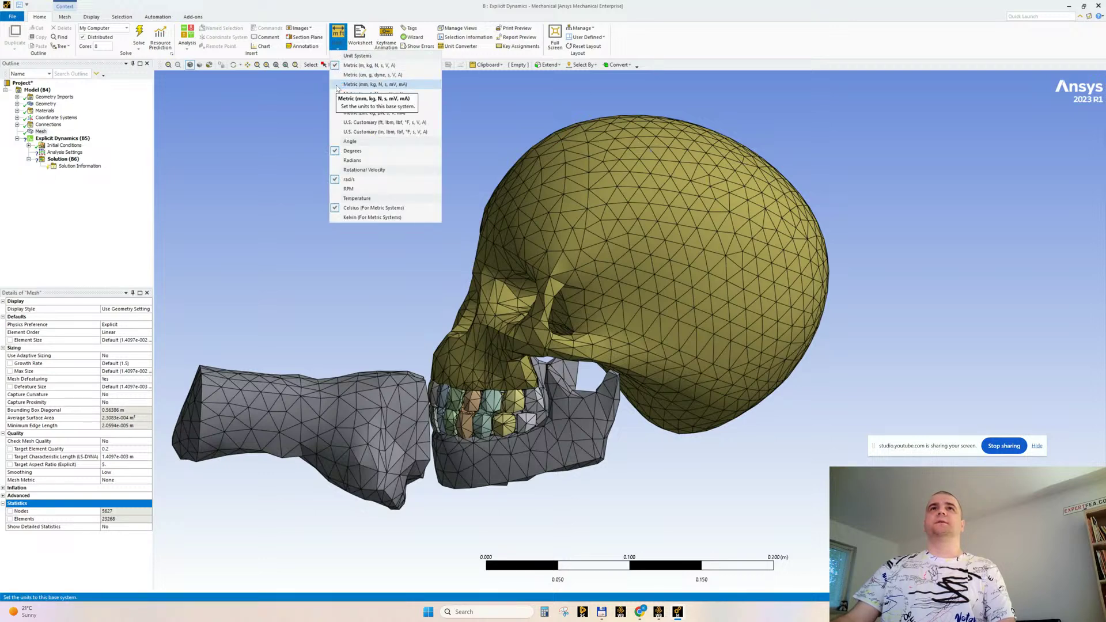
{"action": "left_click", "coordinate": [369, 84]}
{"action": "scroll", "coordinate": [392, 359], "scroll_direction": "down", "scroll_amount": 2}
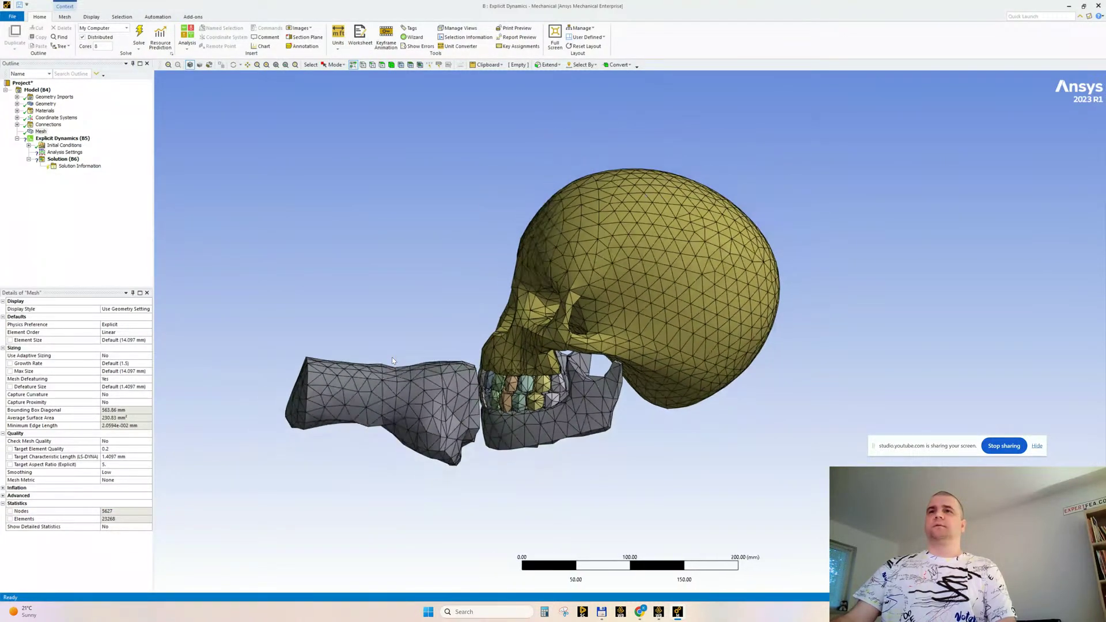
{"action": "scroll", "coordinate": [392, 360], "scroll_direction": "down", "scroll_amount": 2}
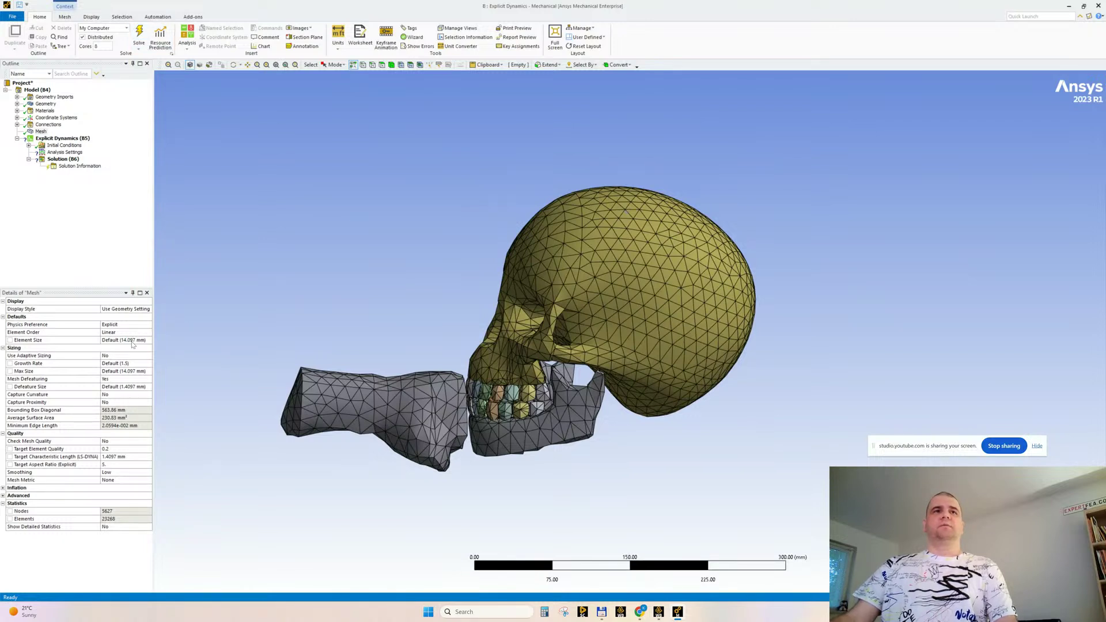
Try a global mesh element size of 5 mm
{"action": "left_click", "coordinate": [132, 341]}
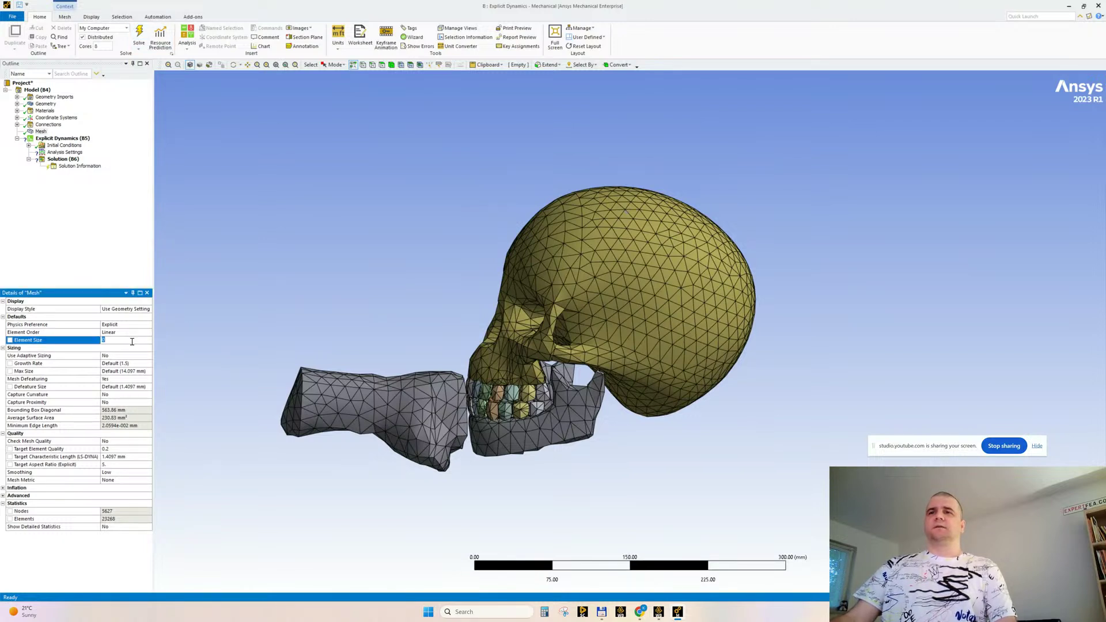
{"action": "type", "text": "5"}
{"action": "key", "text": "Return"}
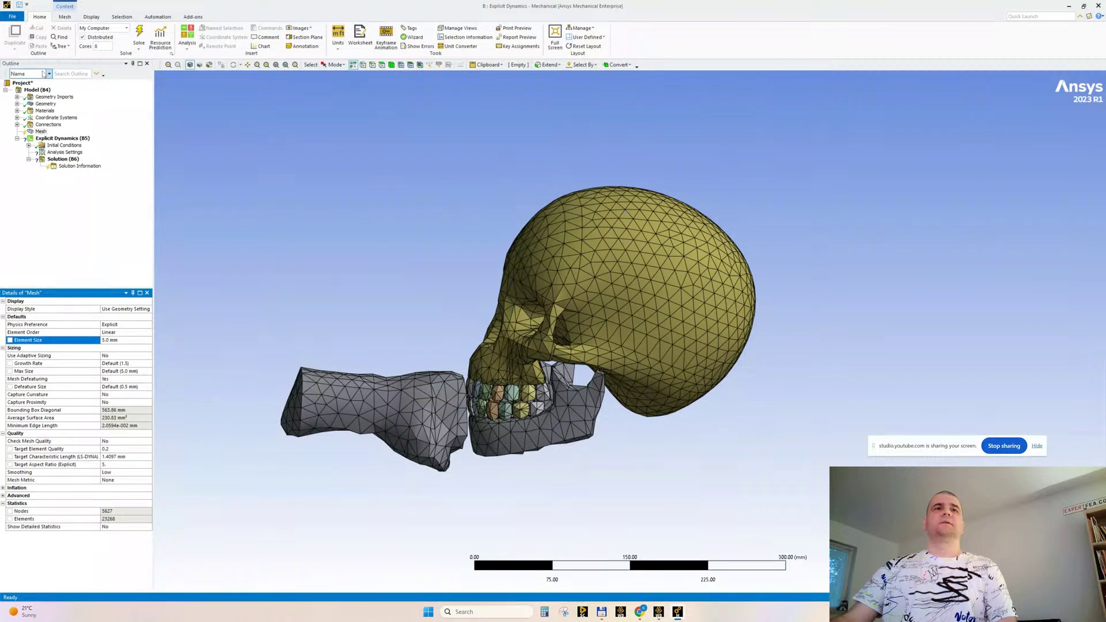
{"action": "right_click", "coordinate": [40, 132]}
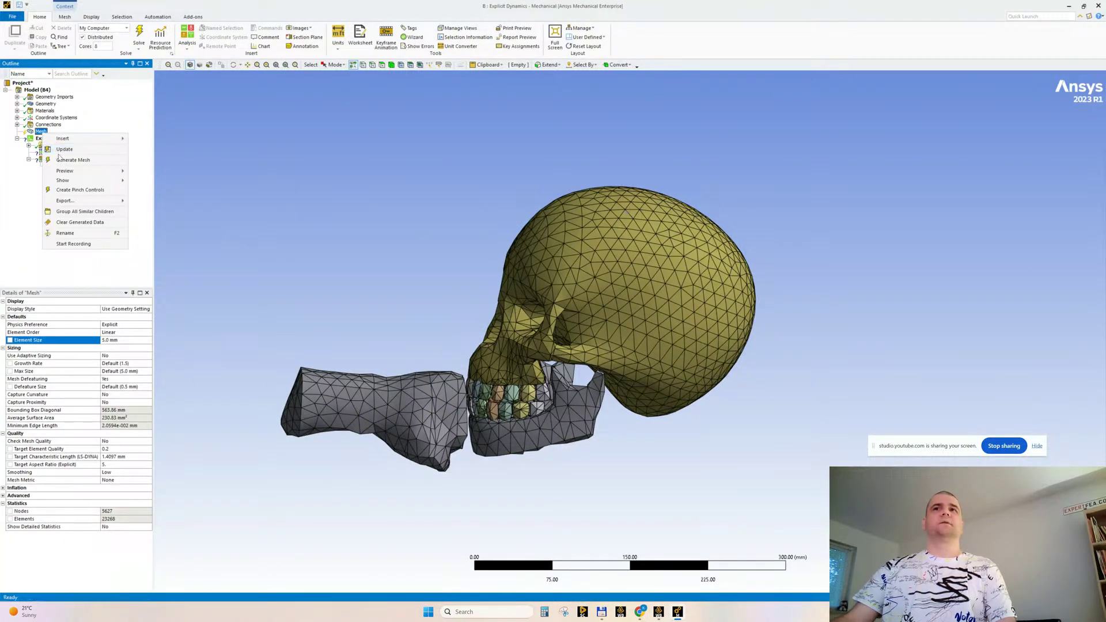
{"action": "left_click", "coordinate": [24, 237]}
Set the global mesh element size to 10 mm, generate the mesh, and check the result and node count
{"action": "left_click", "coordinate": [123, 341]}
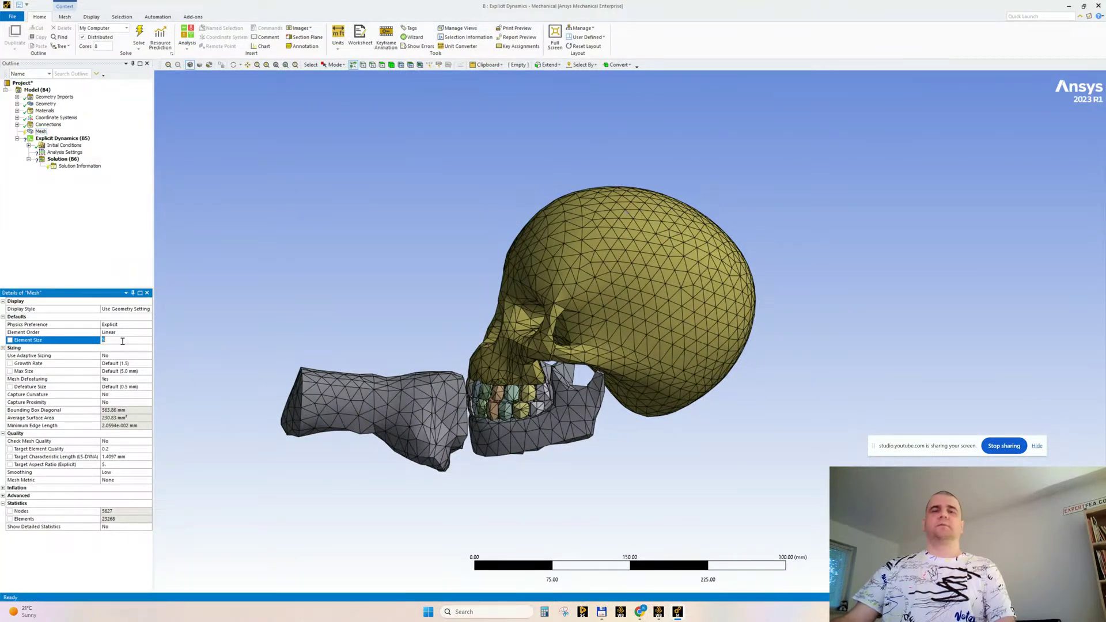
{"action": "type", "text": "10"}
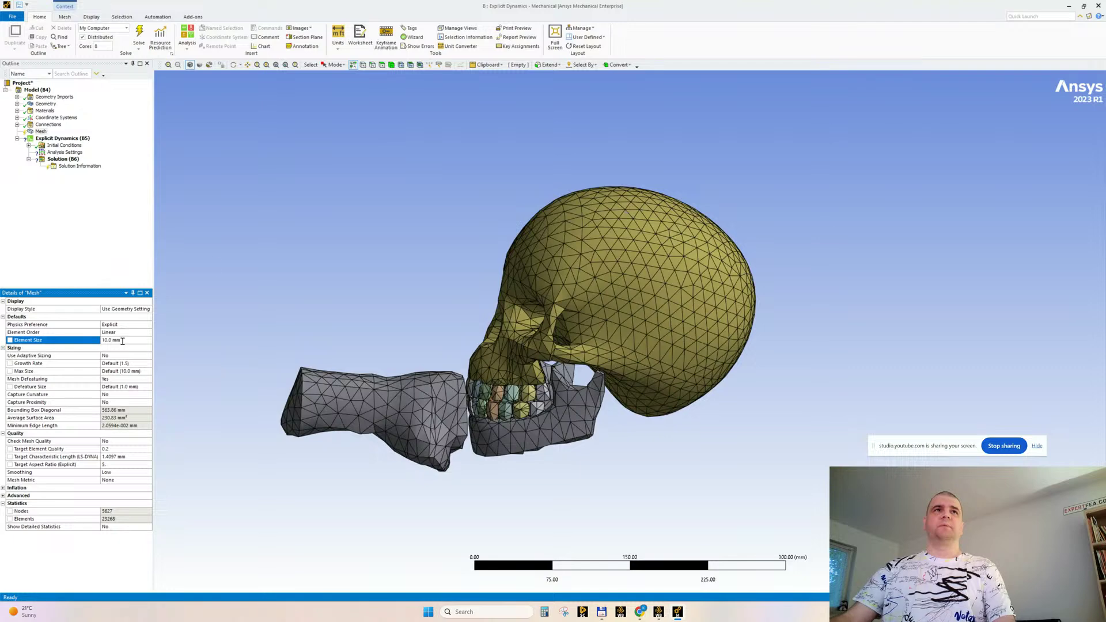
{"action": "left_click", "coordinate": [42, 132]}
{"action": "right_click", "coordinate": [42, 132]}
{"action": "left_click", "coordinate": [71, 159]}
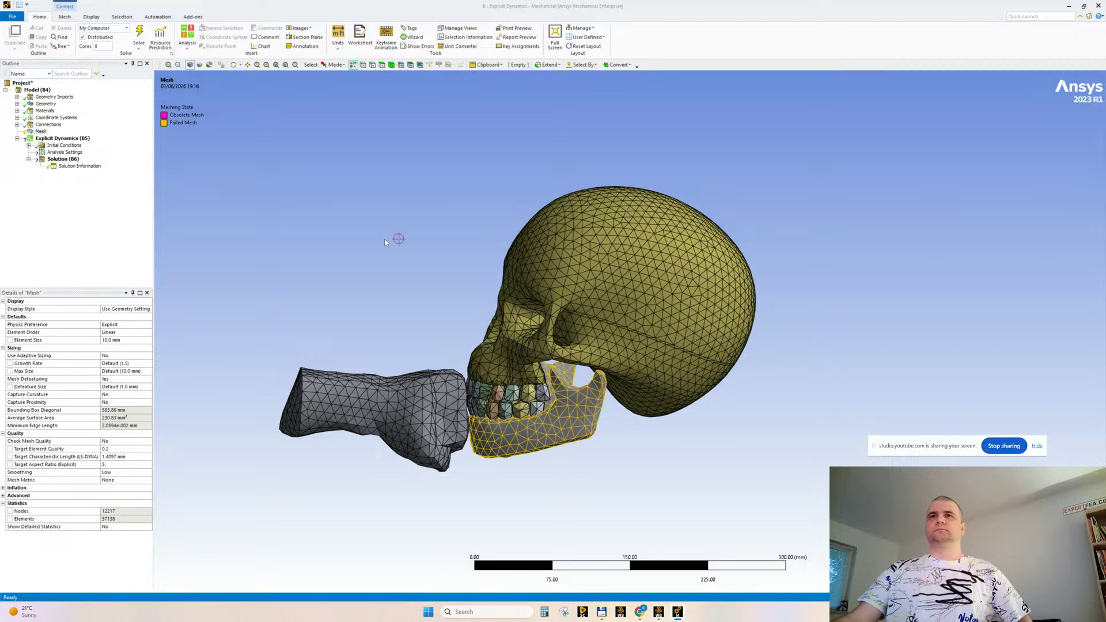
{"action": "mouse_move", "coordinate": [418, 232]}
{"action": "middle_mouse_down"}
{"action": "mouse_move", "coordinate": [411, 268]}
{"action": "mouse_move", "coordinate": [410, 207]}
{"action": "mouse_move", "coordinate": [615, 328]}
{"action": "mouse_move", "coordinate": [559, 324]}
{"action": "mouse_move", "coordinate": [556, 312]}
{"action": "mouse_move", "coordinate": [560, 352]}
{"action": "middle_mouse_up"}
{"action": "scroll", "coordinate": [623, 328], "scroll_direction": "up", "scroll_amount": 3}
{"action": "scroll", "coordinate": [560, 354], "scroll_direction": "down", "scroll_amount": 2}
{"action": "scroll", "coordinate": [562, 356], "scroll_direction": "up", "scroll_amount": 1}
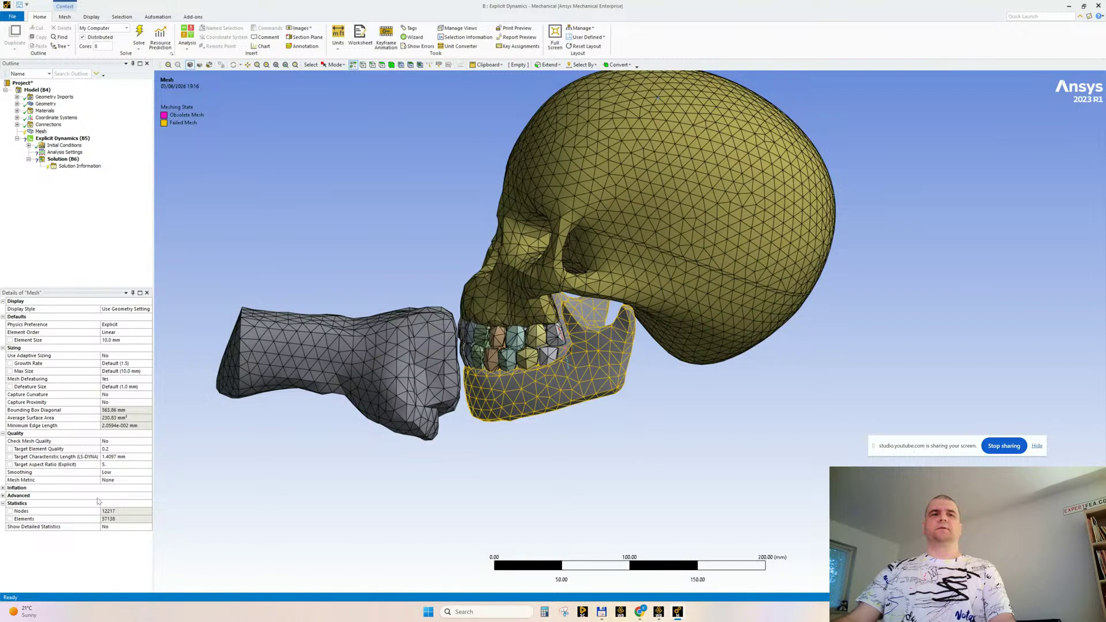
{"action": "left_click", "coordinate": [116, 512]}
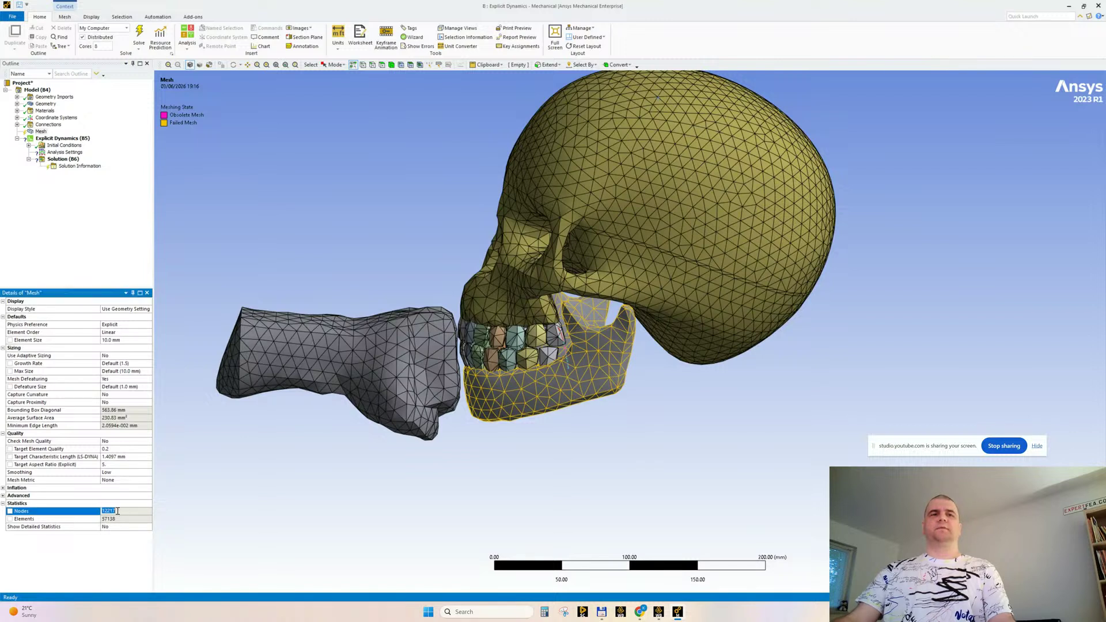
Set the global mesh element size to 8 mm, regenerate the mesh and inspect it around the jaw and teeth
{"action": "left_click", "coordinate": [116, 339]}
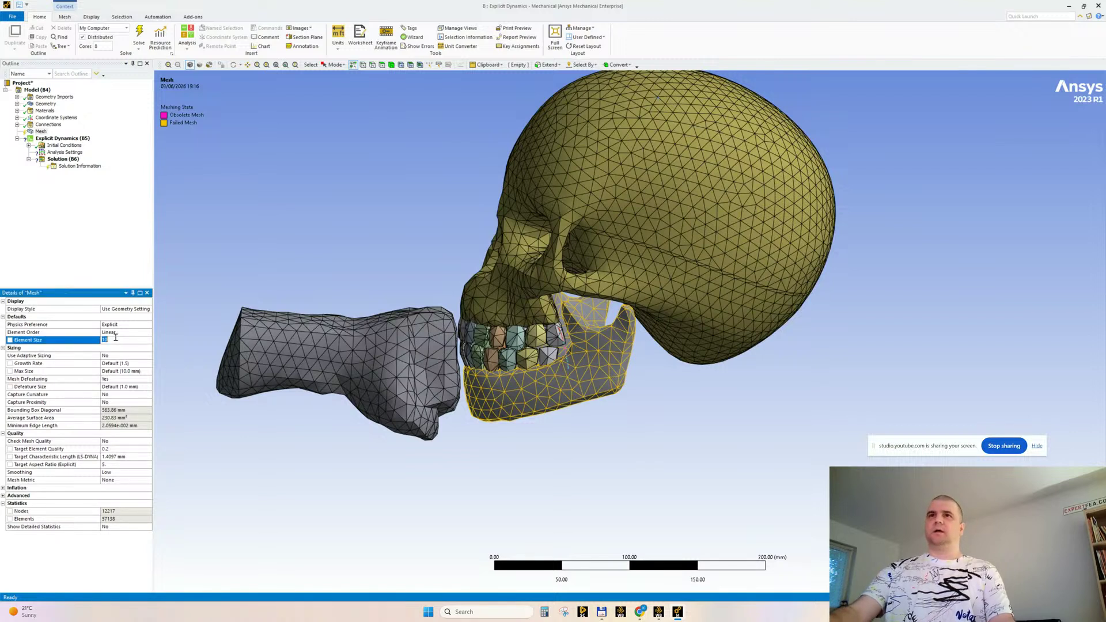
{"action": "type", "text": "8"}
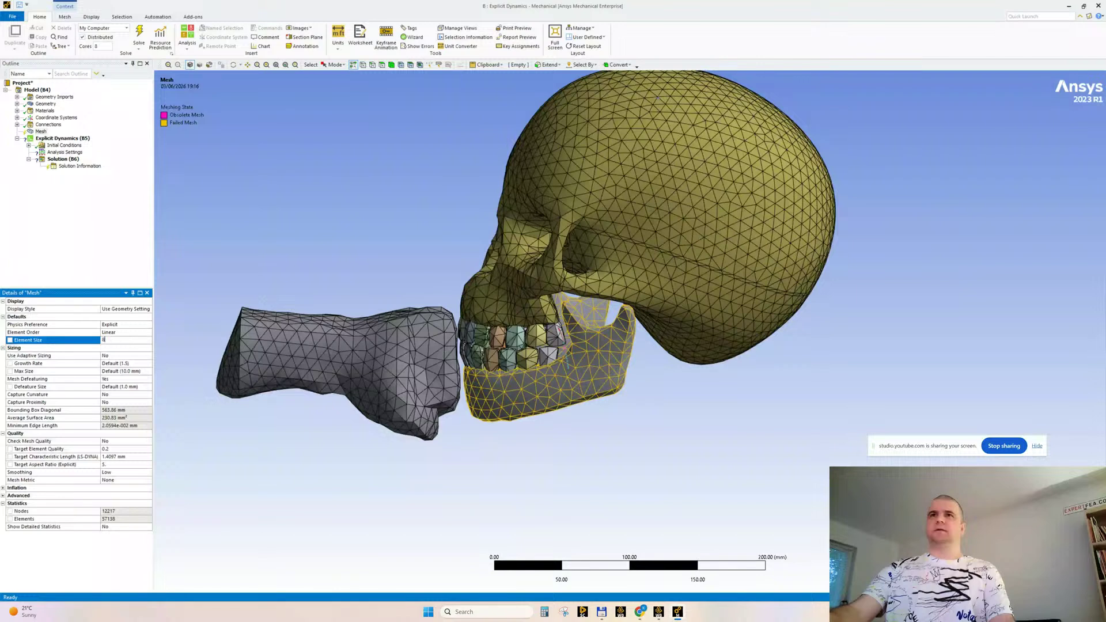
{"action": "key", "text": "Return"}
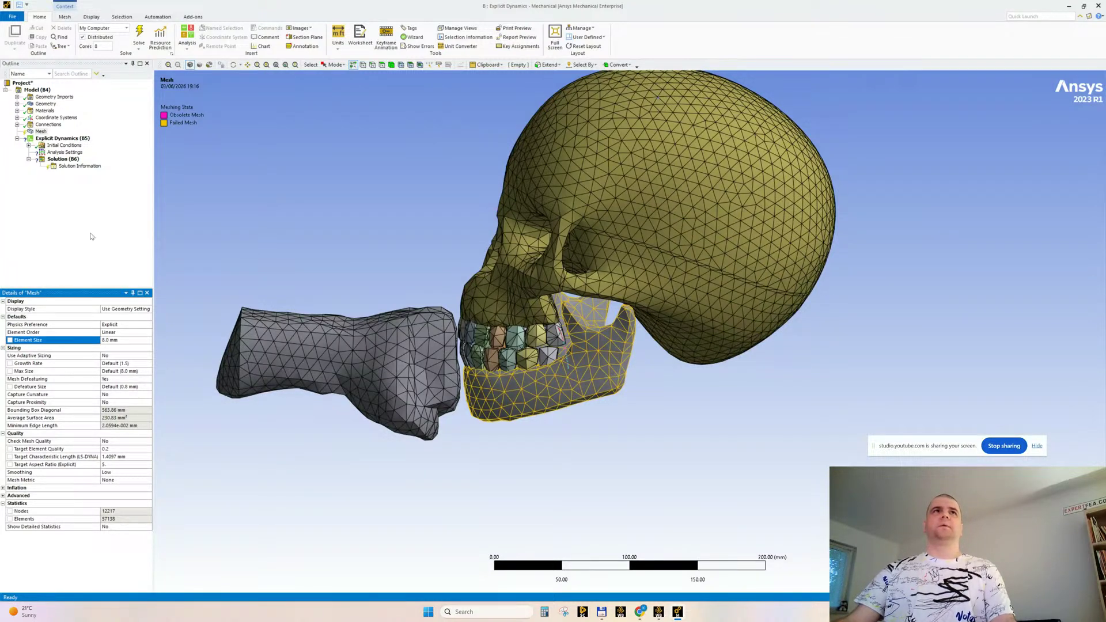
{"action": "right_click", "coordinate": [37, 132]}
{"action": "left_click", "coordinate": [67, 160]}
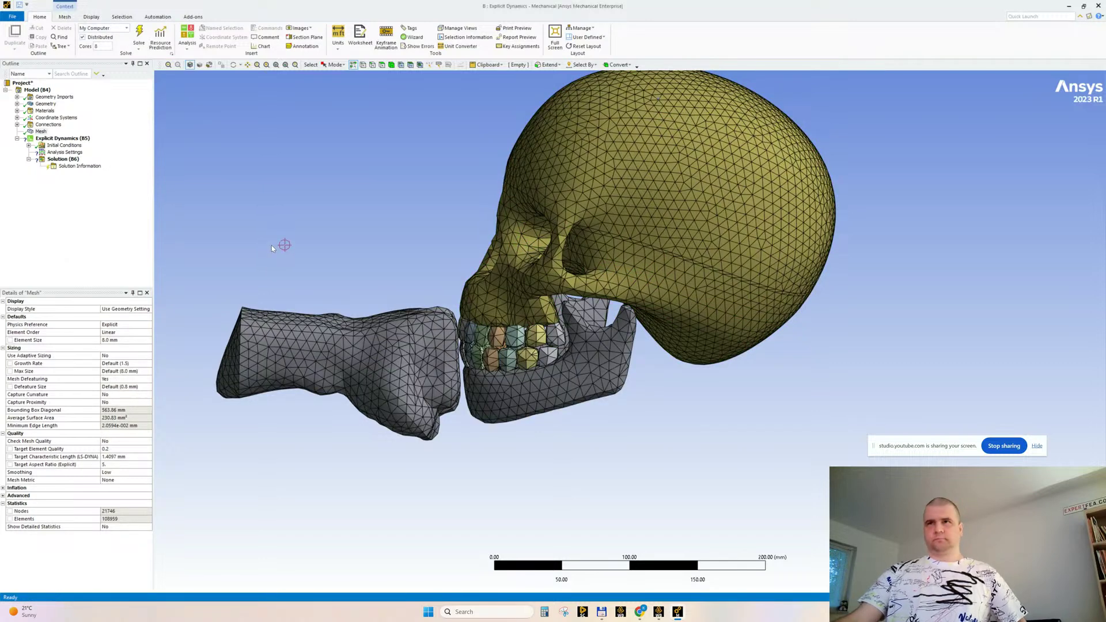
{"action": "middle_click_drag", "start_coordinate": [321, 270], "coordinate": [175, 223]}
{"action": "scroll", "coordinate": [530, 396], "scroll_direction": "up", "scroll_amount": 3}
{"action": "middle_click_drag", "start_coordinate": [528, 395], "coordinate": [565, 406]}
{"action": "scroll", "coordinate": [574, 407], "scroll_direction": "down", "scroll_amount": 3}
Set the global mesh element size to 7 mm and regenerate the mesh
{"action": "left_click", "coordinate": [122, 341]}
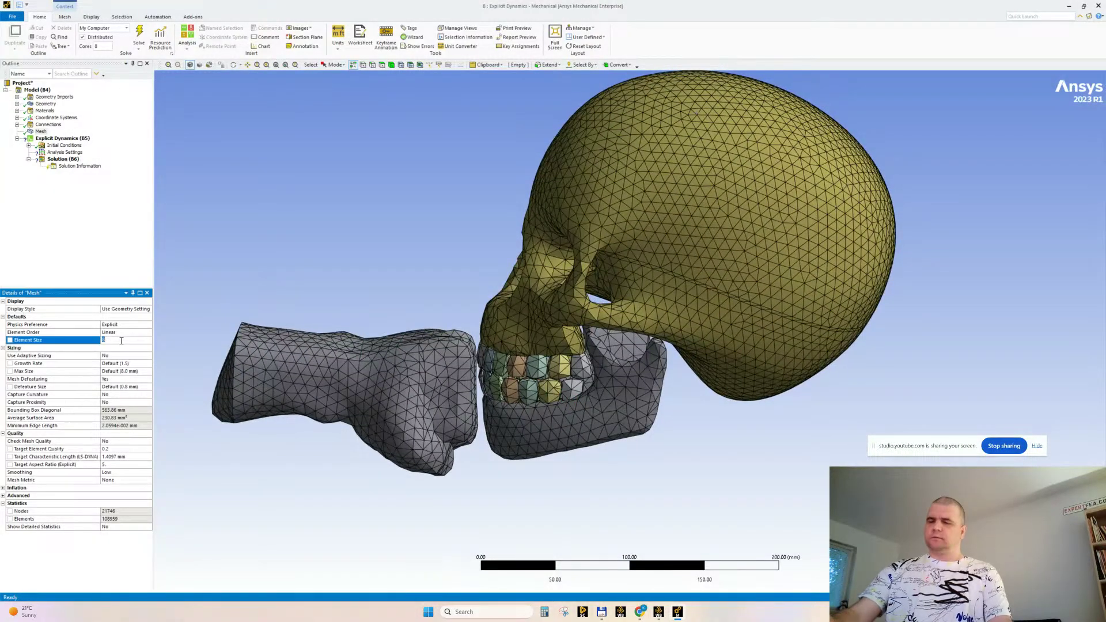
{"action": "type", "text": "7"}
{"action": "key", "text": "Return"}
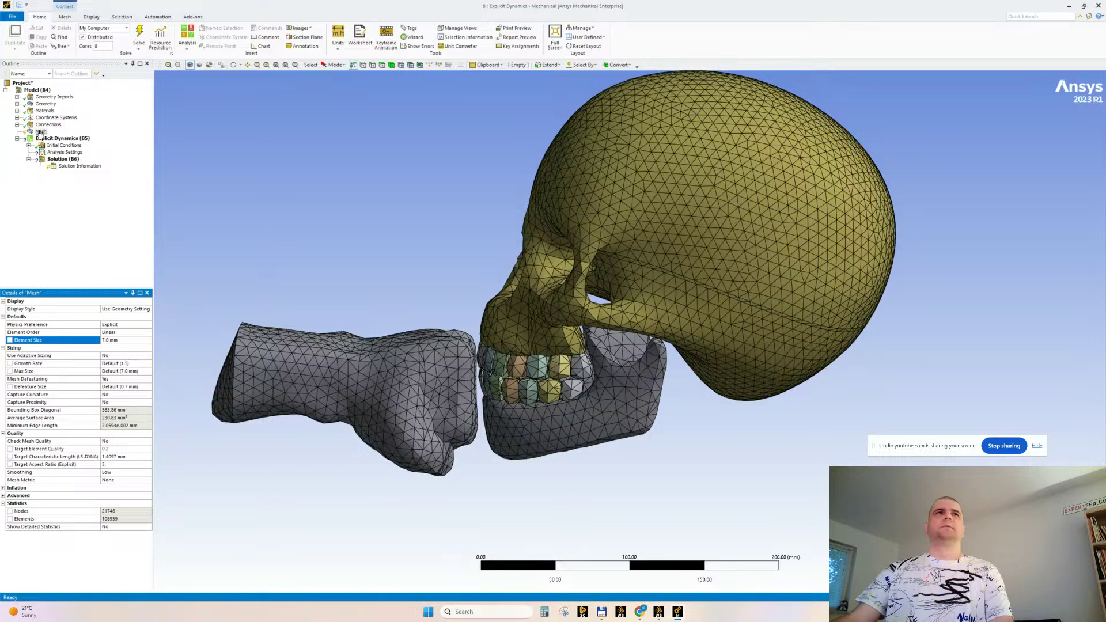
{"action": "right_click", "coordinate": [39, 132]}
{"action": "left_click", "coordinate": [49, 160]}
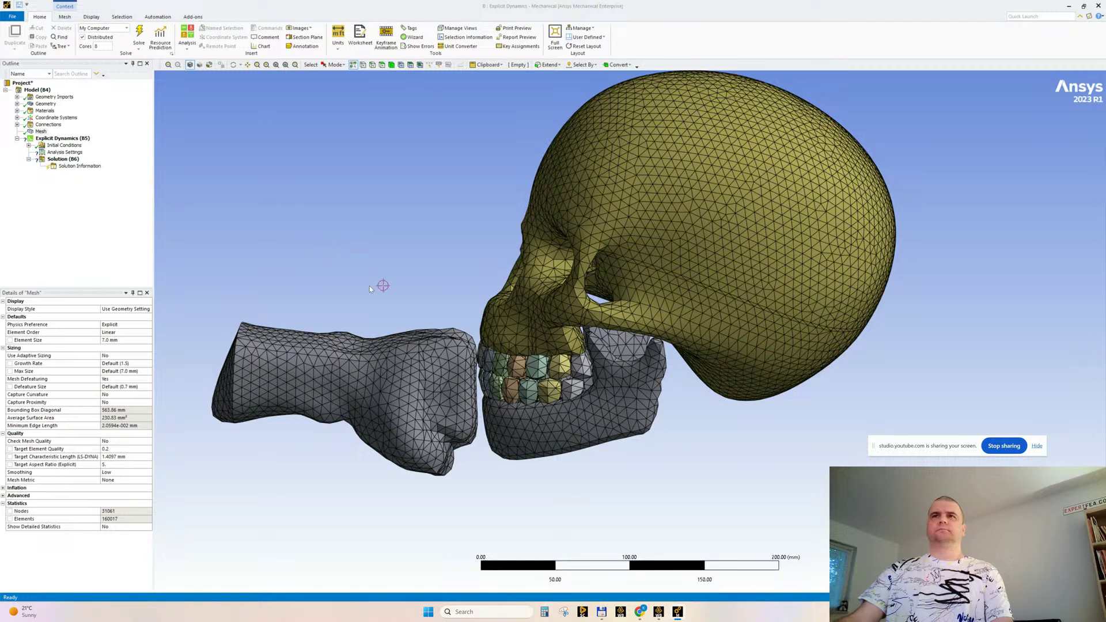
{"action": "middle_click_drag", "start_coordinate": [373, 286], "coordinate": [365, 220]}
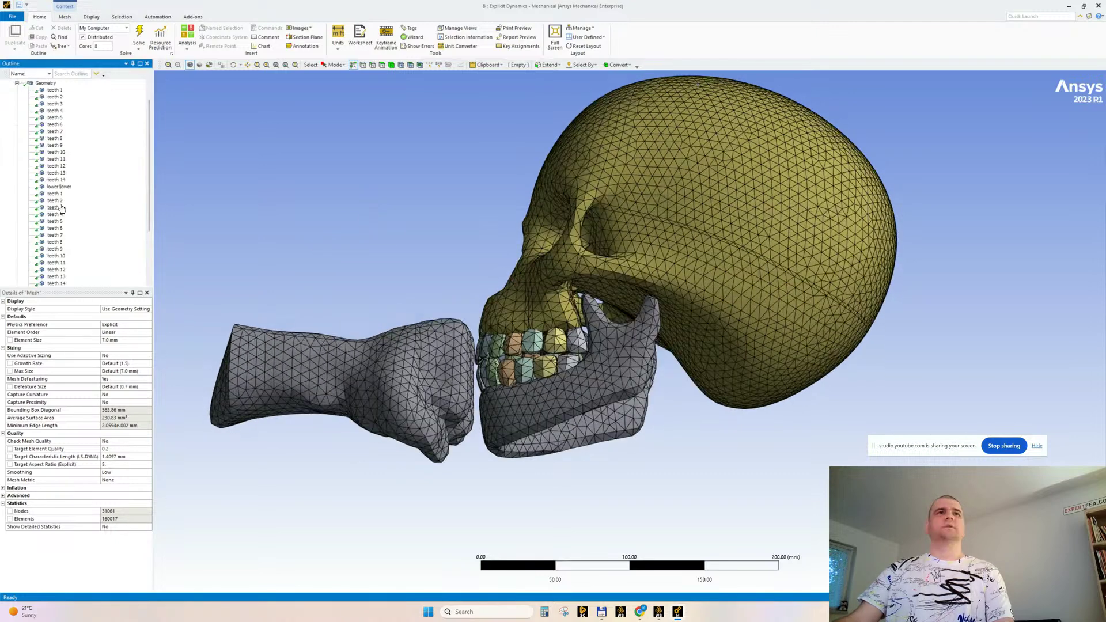
Check the mesh statistics of the upper skull body, and return to the mesh of the whole model
{"action": "scroll", "coordinate": [62, 209], "scroll_direction": "down", "scroll_amount": 4}
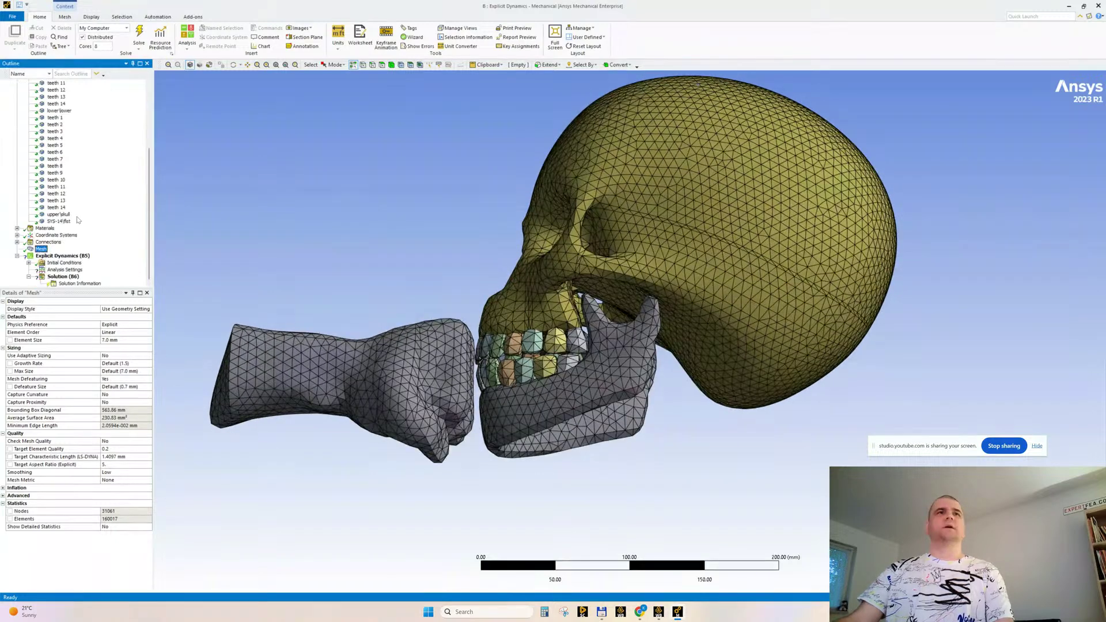
{"action": "left_click", "coordinate": [64, 215]}
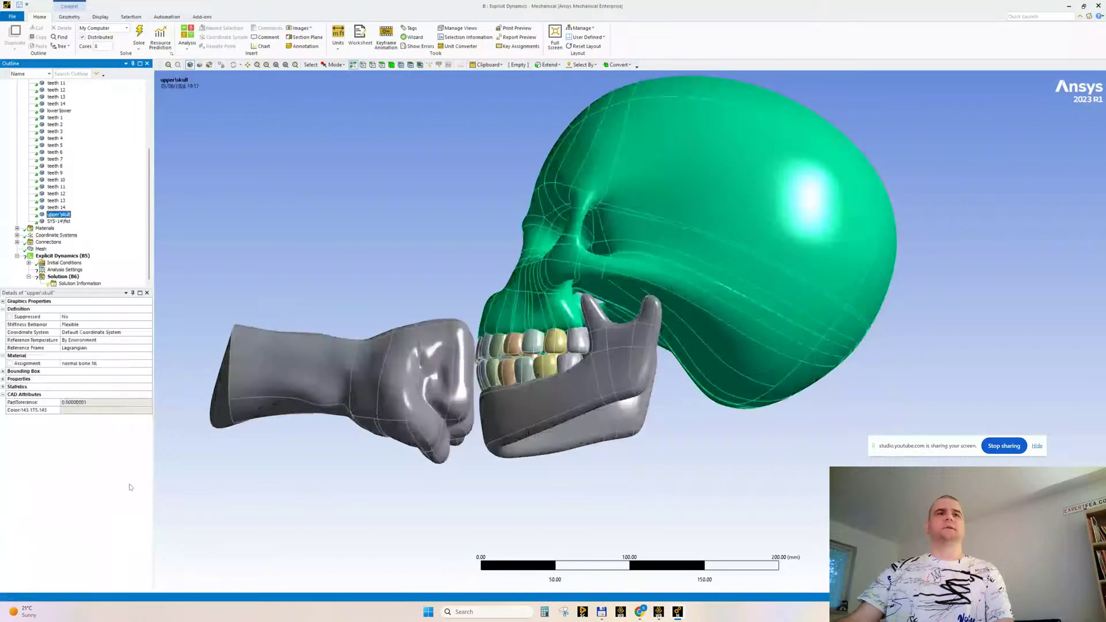
{"action": "left_click", "coordinate": [4, 387]}
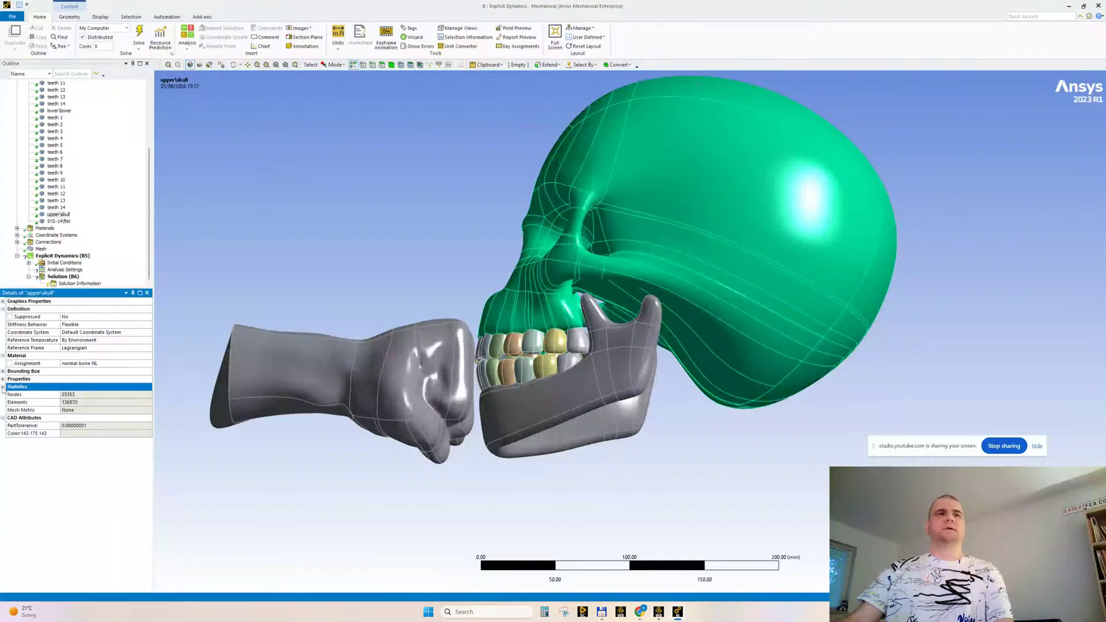
{"action": "left_click", "coordinate": [74, 395]}
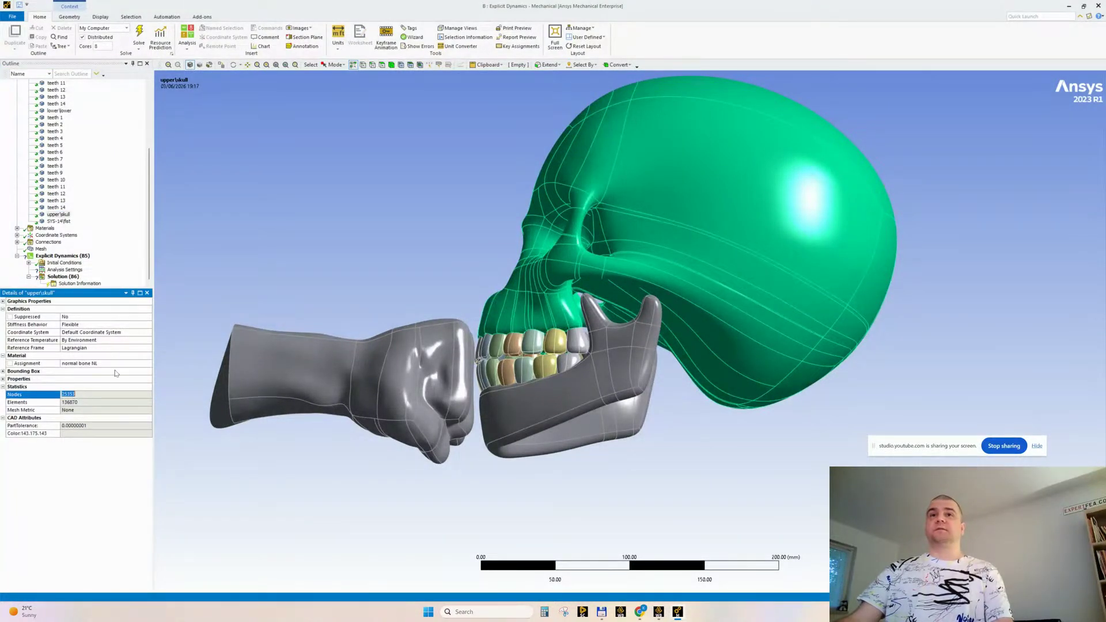
{"action": "middle_click_drag", "start_coordinate": [372, 307], "coordinate": [410, 332]}
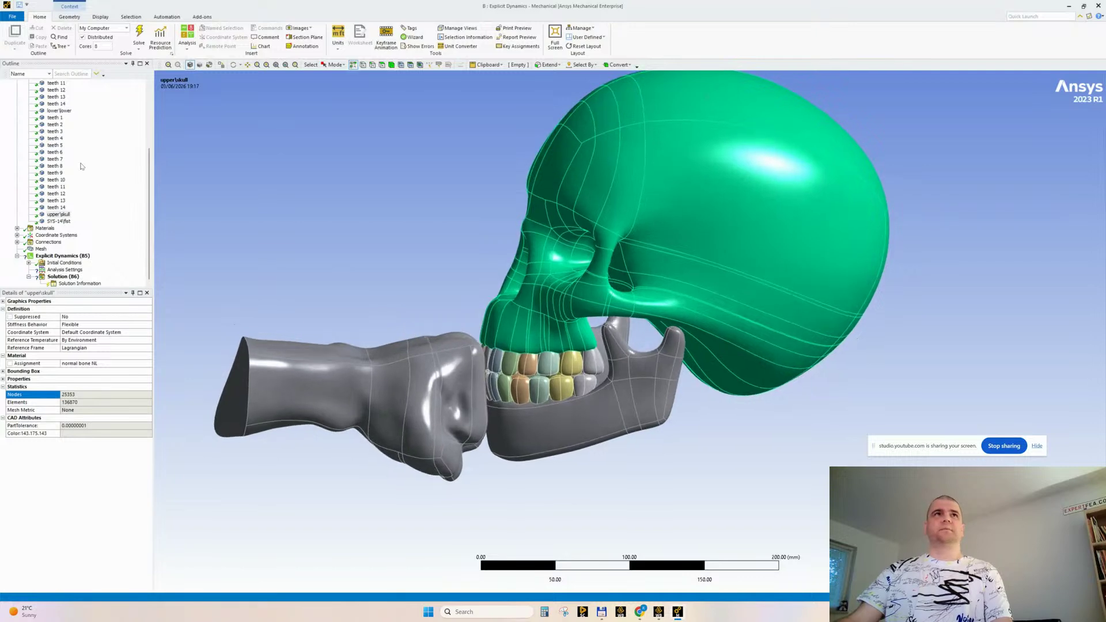
{"action": "scroll", "coordinate": [83, 168], "scroll_direction": "up", "scroll_amount": 5}
{"action": "scroll", "coordinate": [91, 214], "scroll_direction": "down", "scroll_amount": 5}
{"action": "left_click", "coordinate": [41, 249]}
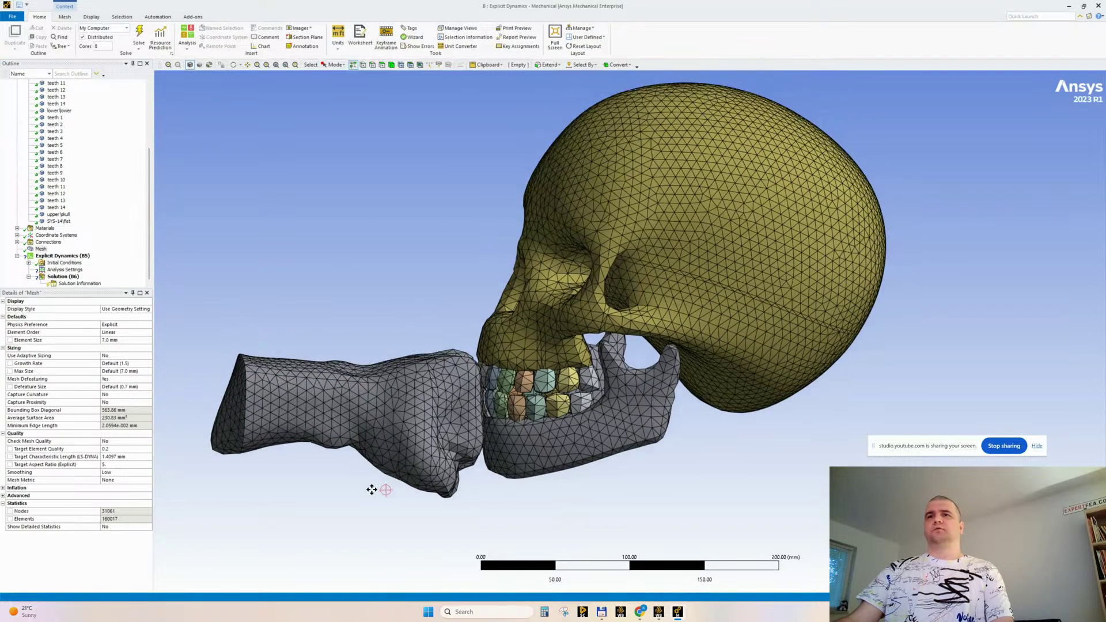
{"action": "scroll", "coordinate": [356, 463], "scroll_direction": "up", "scroll_amount": 2}
{"action": "scroll", "coordinate": [356, 463], "scroll_direction": "down", "scroll_amount": 2}
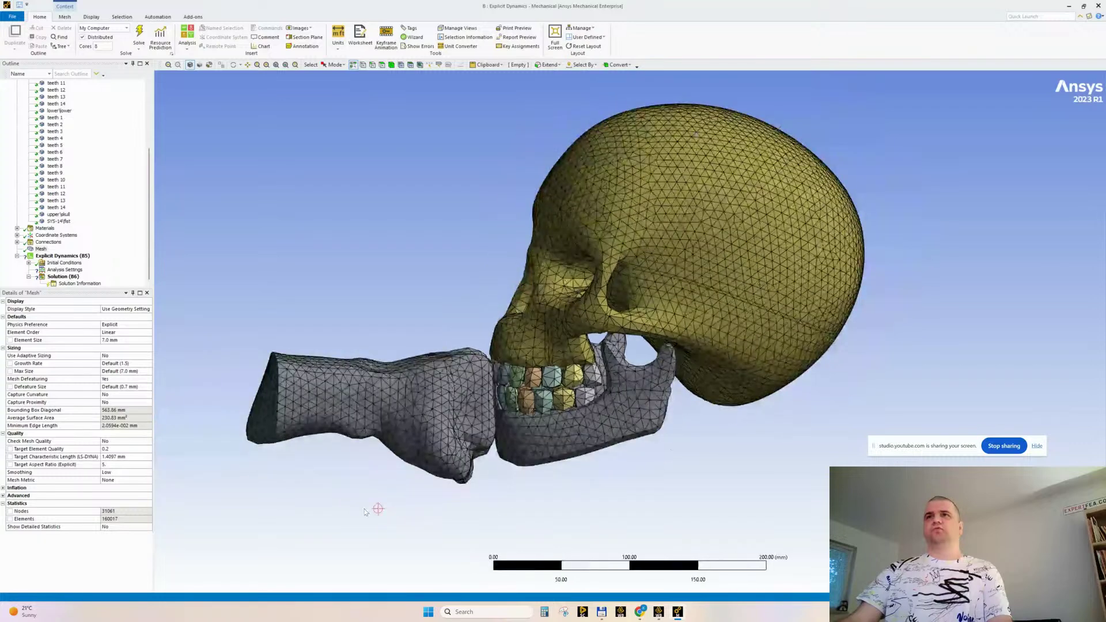
Add a mesh sizing control scoped to the skull and fist bodies
{"action": "left_click", "coordinate": [67, 18]}
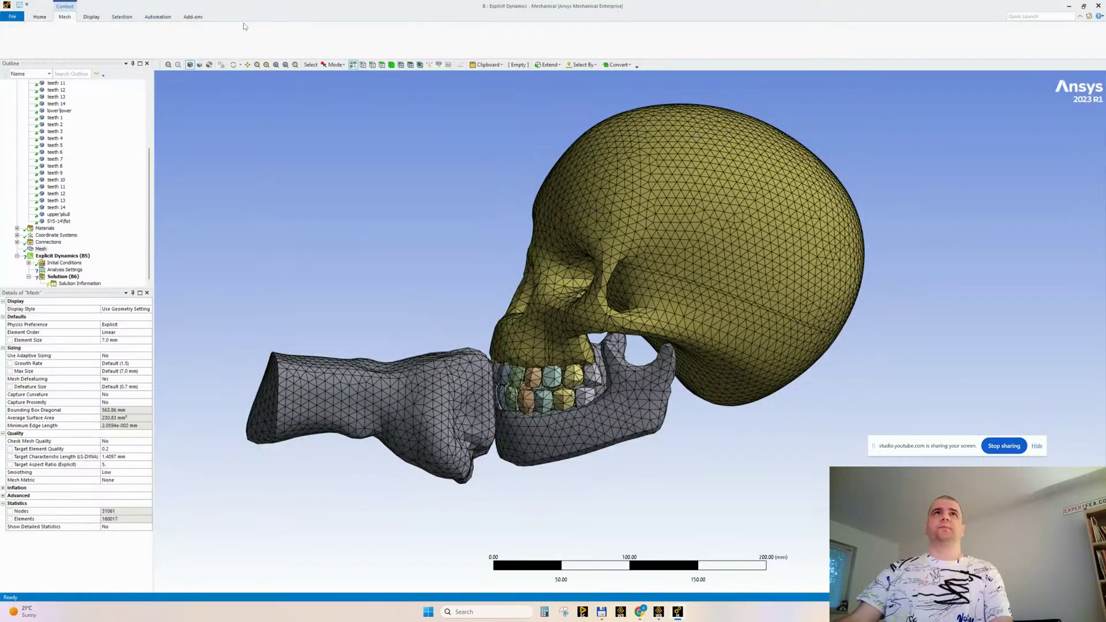
{"action": "left_click", "coordinate": [134, 36]}
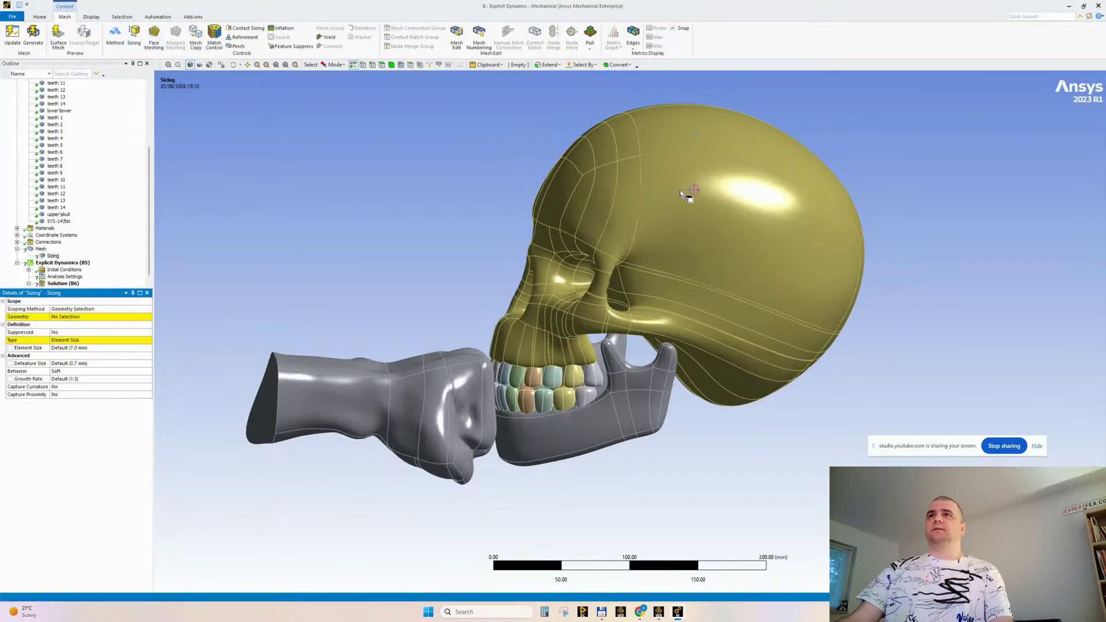
{"action": "key", "text": "ctrl+b"}
{"action": "left_click", "coordinate": [667, 204]}
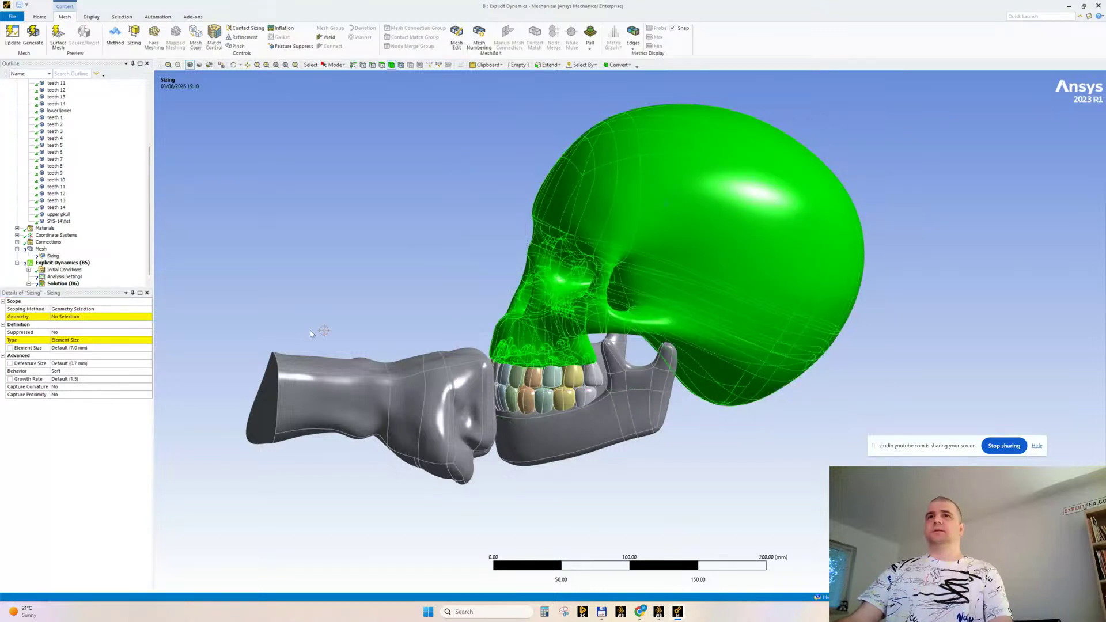
{"action": "left_click", "coordinate": [300, 394], "text": "ctrl"}
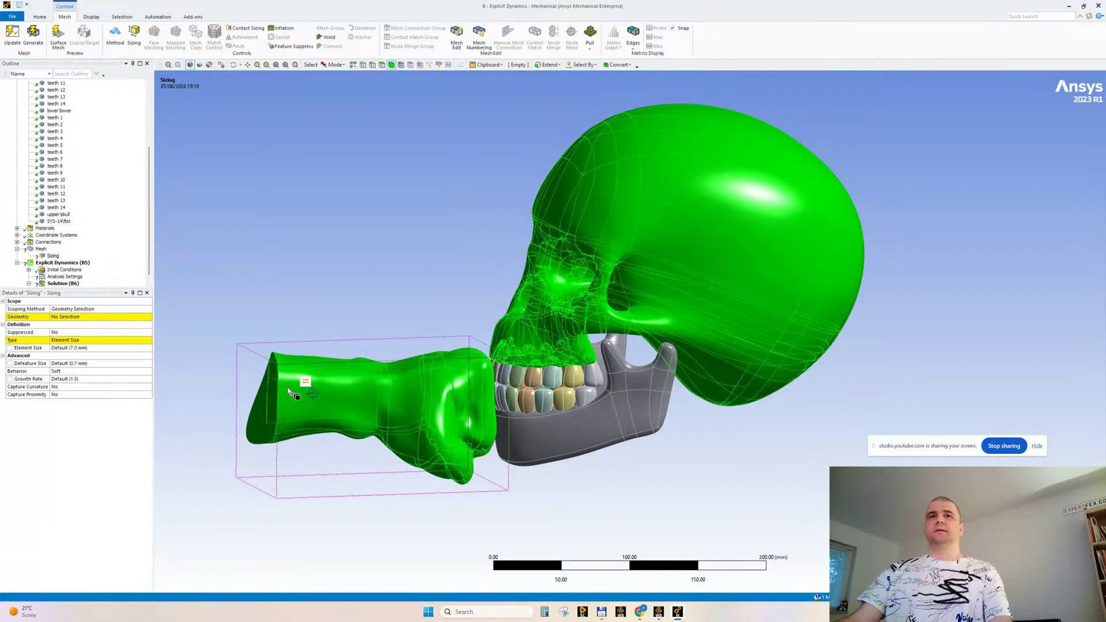
{"action": "left_click", "coordinate": [66, 317]}
{"action": "left_click", "coordinate": [74, 317]}
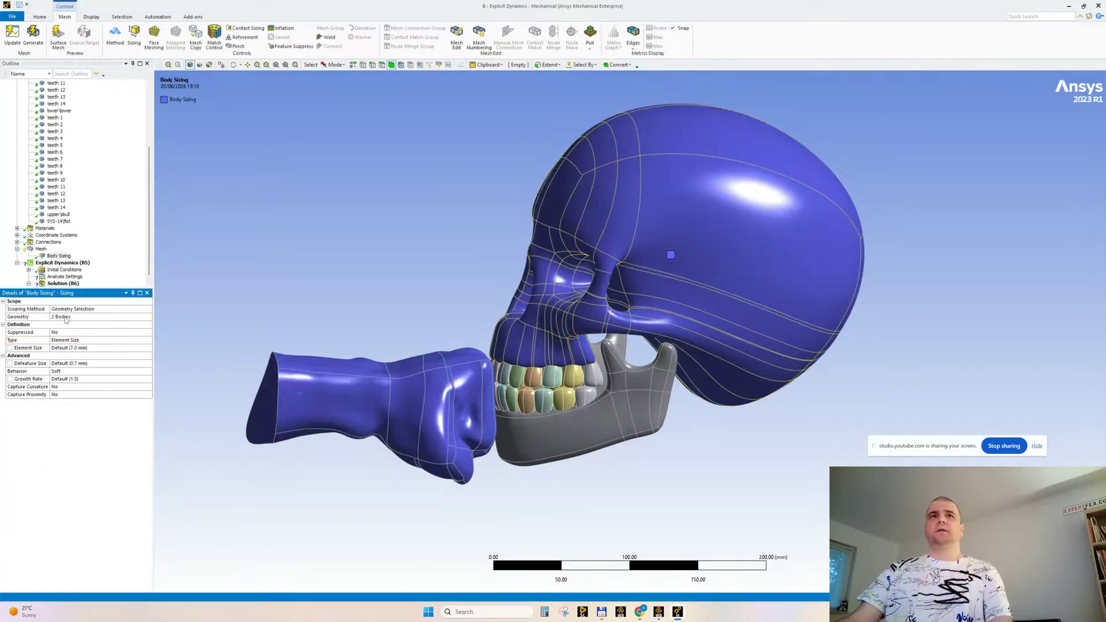
Set the skull and fist body sizing to 10 mm, and add a mesh sizing control scoped to the lower jaw
{"action": "left_click", "coordinate": [77, 348]}
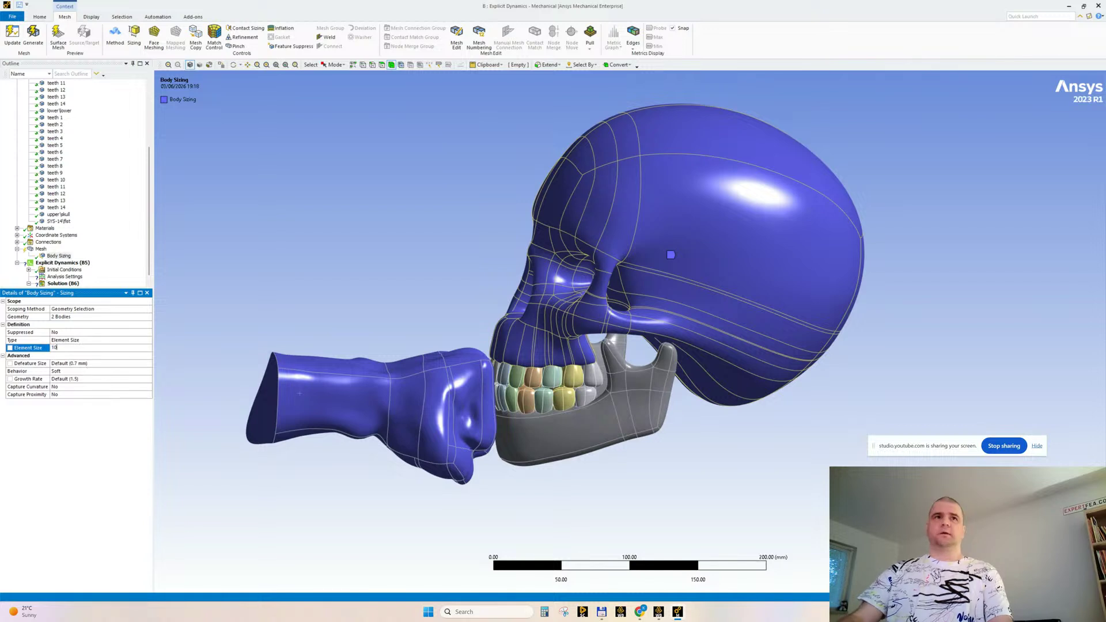
{"action": "key", "text": "Return"}
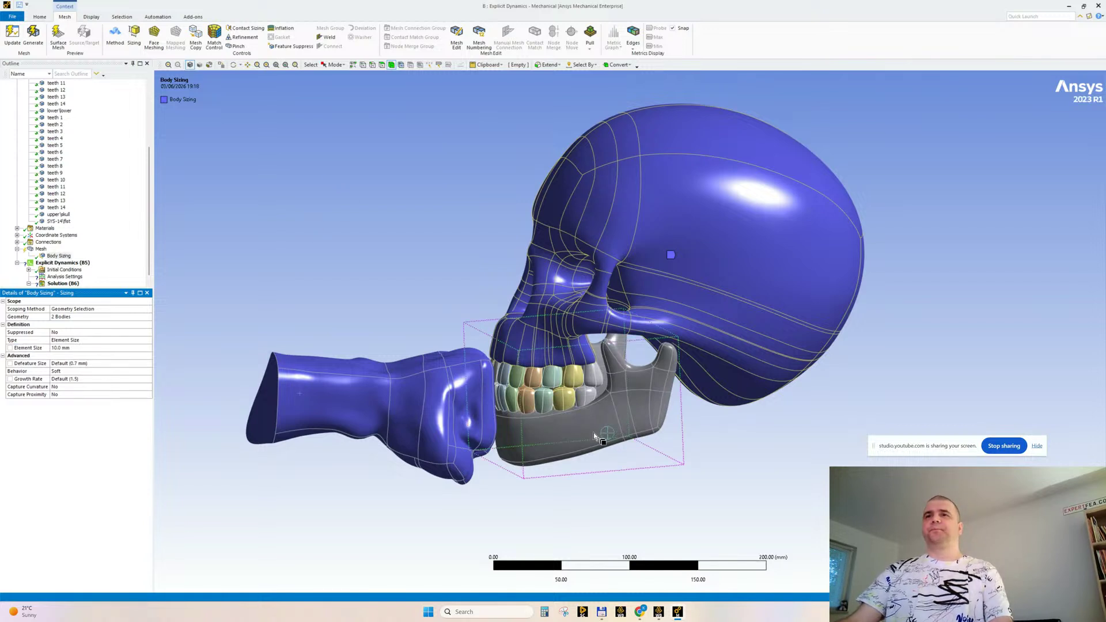
{"action": "left_click", "coordinate": [571, 441]}
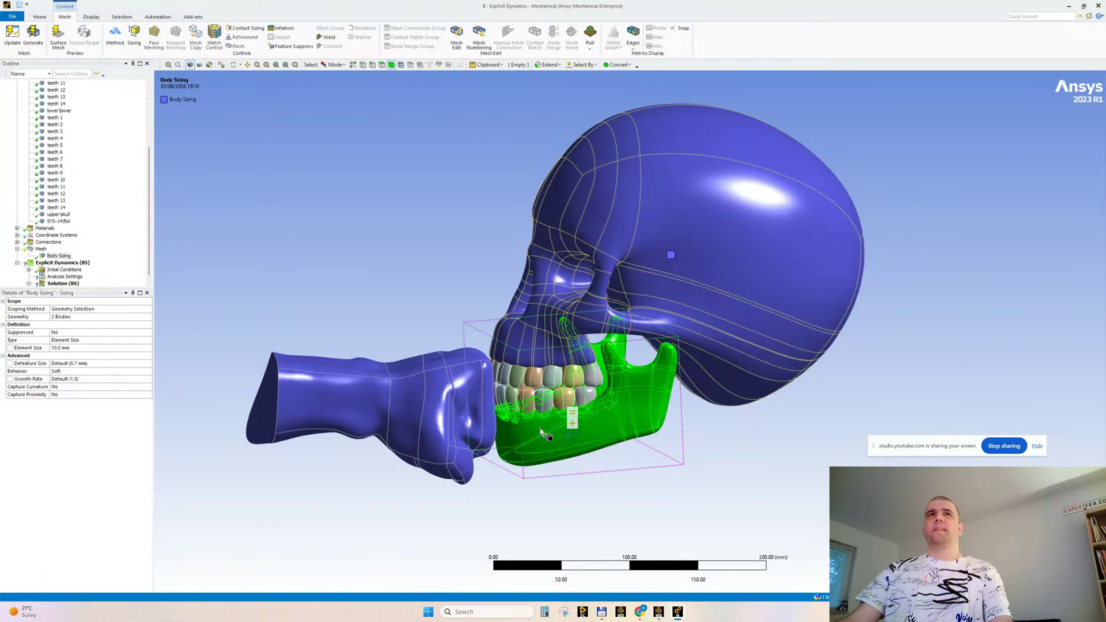
{"action": "left_click", "coordinate": [134, 36]}
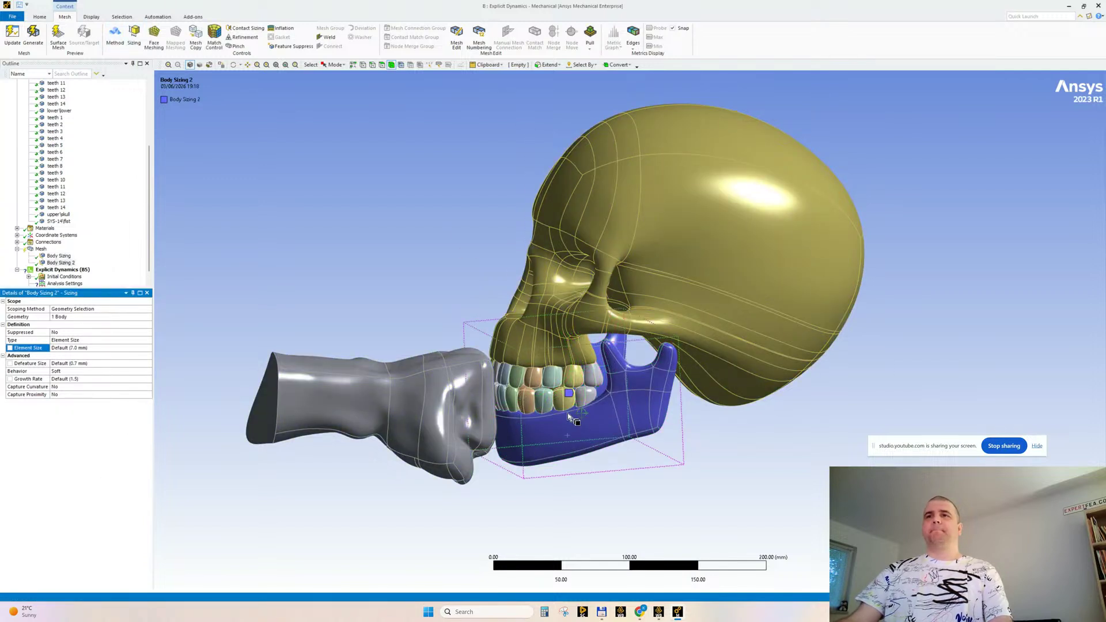
Hide the lower jaw, fist and upper skull bodies to isolate the teeth
{"action": "left_click", "coordinate": [546, 433]}
{"action": "left_click", "coordinate": [422, 404], "text": "ctrl"}
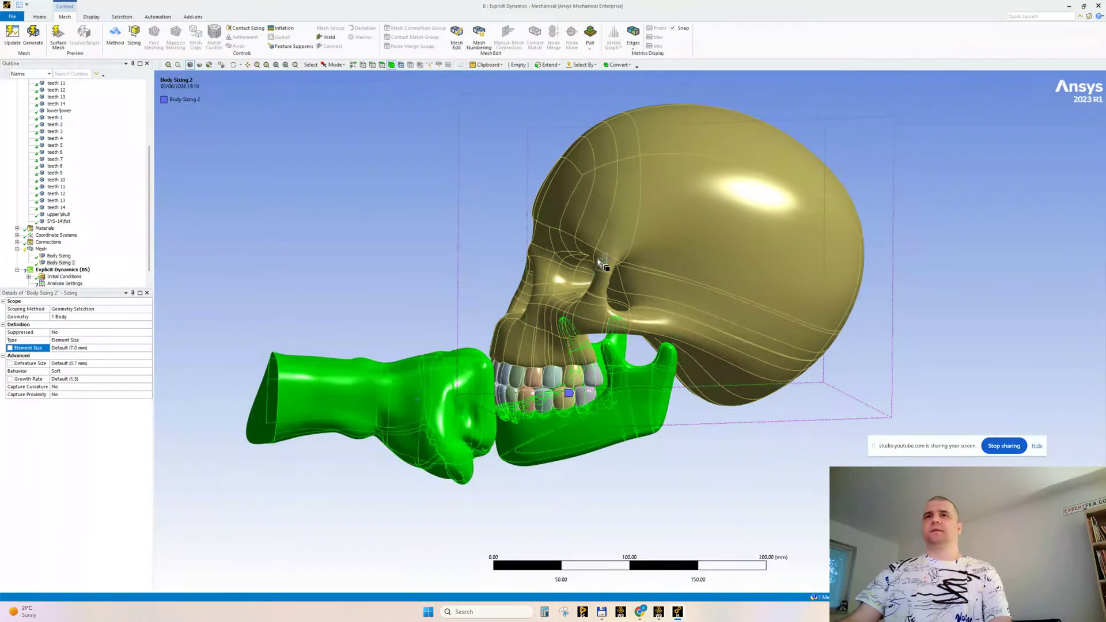
{"action": "left_click", "coordinate": [596, 259], "text": "ctrl"}
{"action": "key", "text": "F9"}
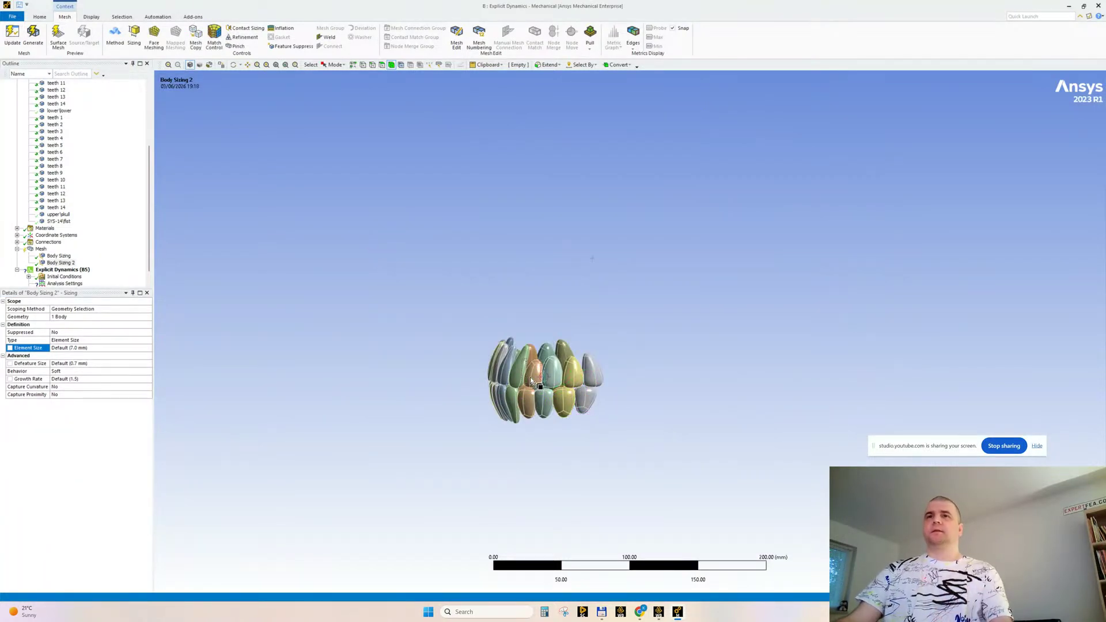
Add a body sizing control scoped to all the teeth with an element size of 5 mm
{"action": "left_click", "coordinate": [530, 377]}
{"action": "key", "text": "ctrl+a"}
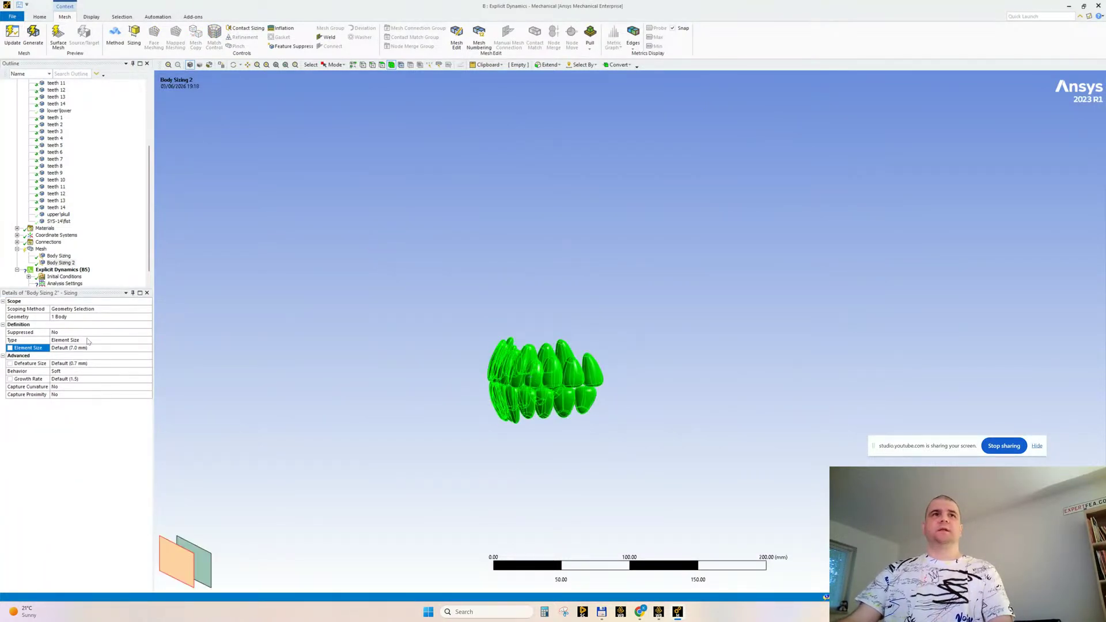
{"action": "left_click", "coordinate": [134, 34]}
{"action": "left_click", "coordinate": [81, 349]}
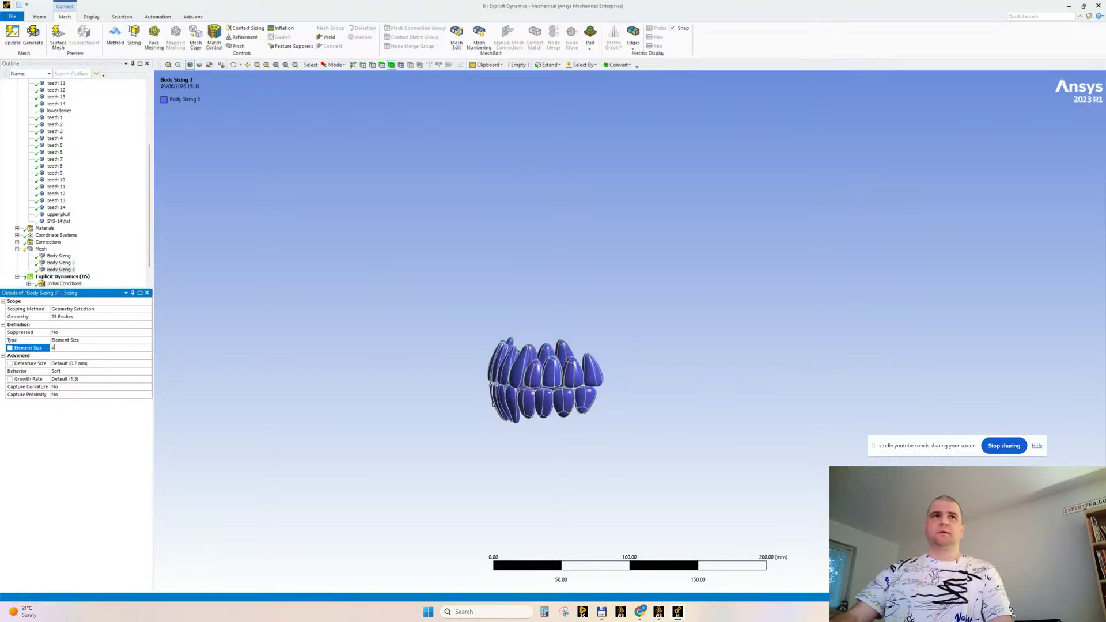
Regenerate the mesh and inspect the elements on the isolated teeth
{"action": "left_click", "coordinate": [41, 249]}
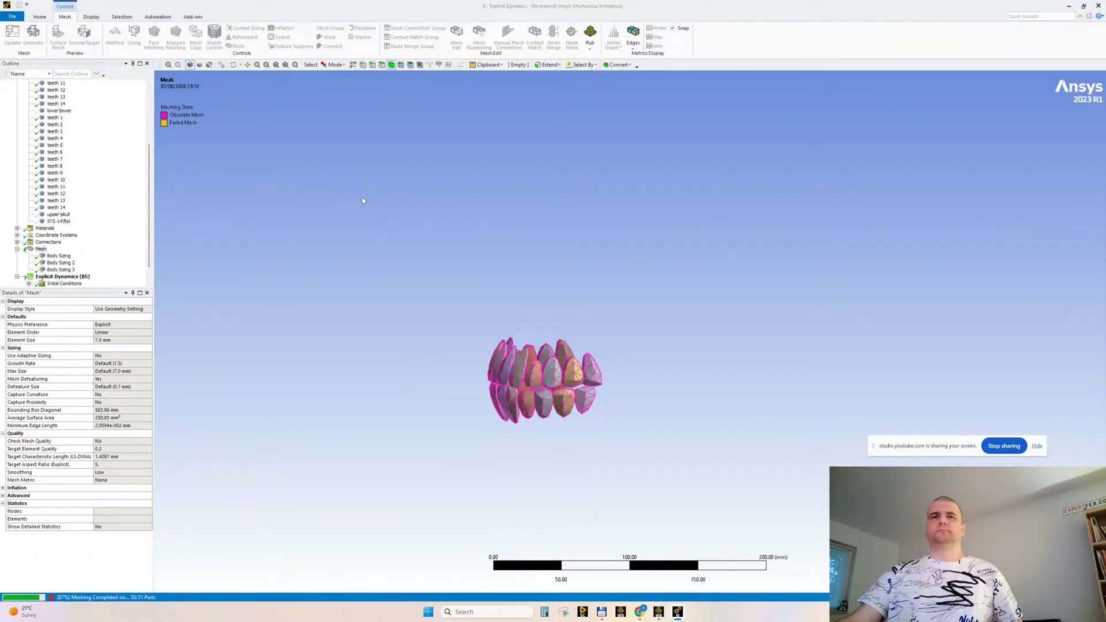
{"action": "middle_click_drag", "start_coordinate": [488, 342], "coordinate": [531, 376]}
{"action": "scroll", "coordinate": [614, 399], "scroll_direction": "up", "scroll_amount": 5}
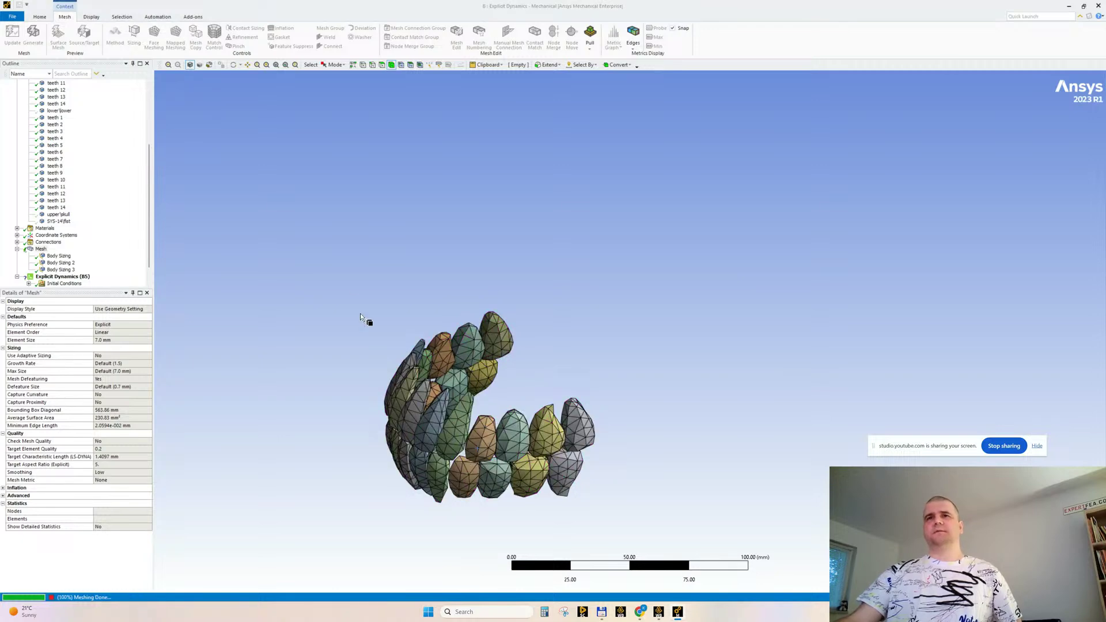
{"action": "middle_click_drag", "start_coordinate": [366, 321], "coordinate": [332, 250]}
Show all bodies again and inspect the mesh around the fist, jaw and teeth
{"action": "right_click", "coordinate": [331, 224]}
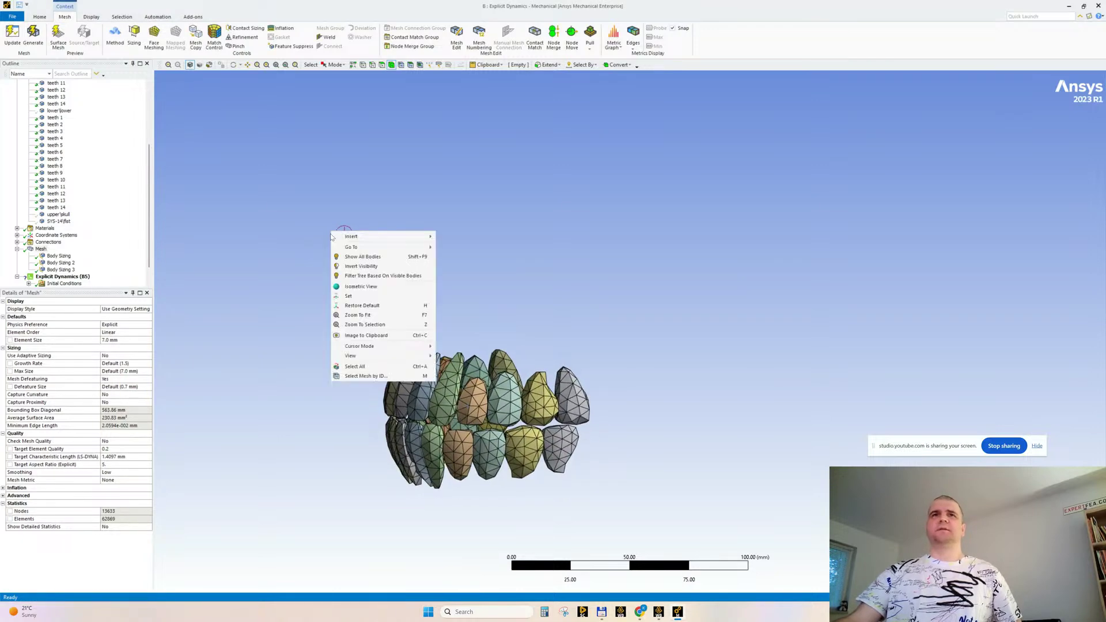
{"action": "left_click", "coordinate": [350, 263]}
{"action": "middle_click_drag", "start_coordinate": [429, 318], "coordinate": [390, 252]}
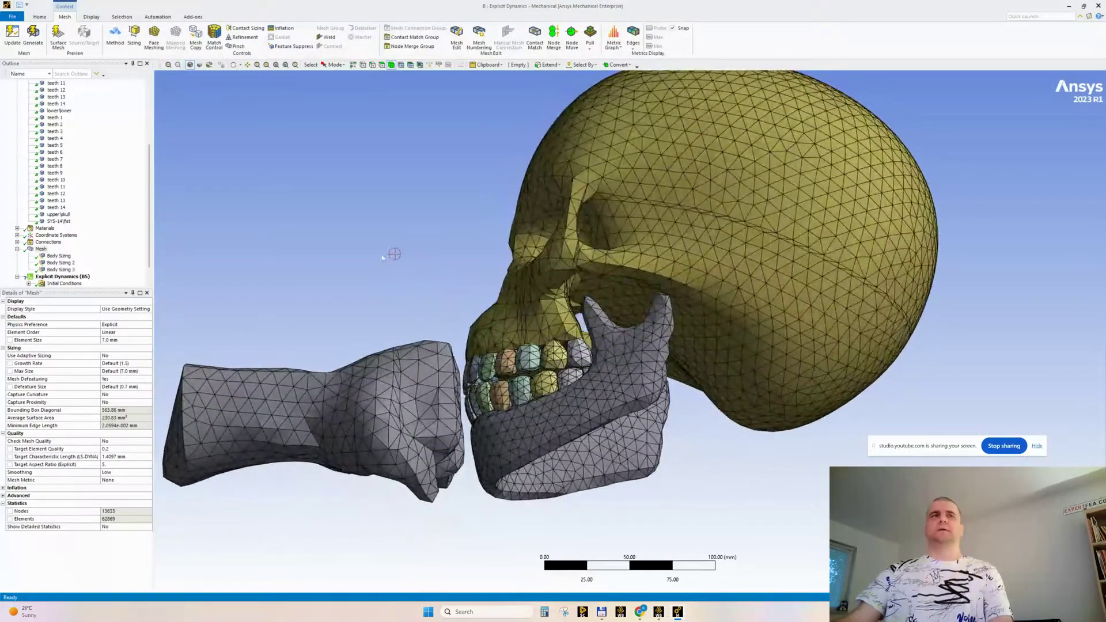
{"action": "scroll", "coordinate": [73, 241], "scroll_direction": "up", "scroll_amount": 5}
Check the mesh statistics of the upper skull body, and go back to the full mesh display
{"action": "scroll", "coordinate": [73, 240], "scroll_direction": "down", "scroll_amount": 6}
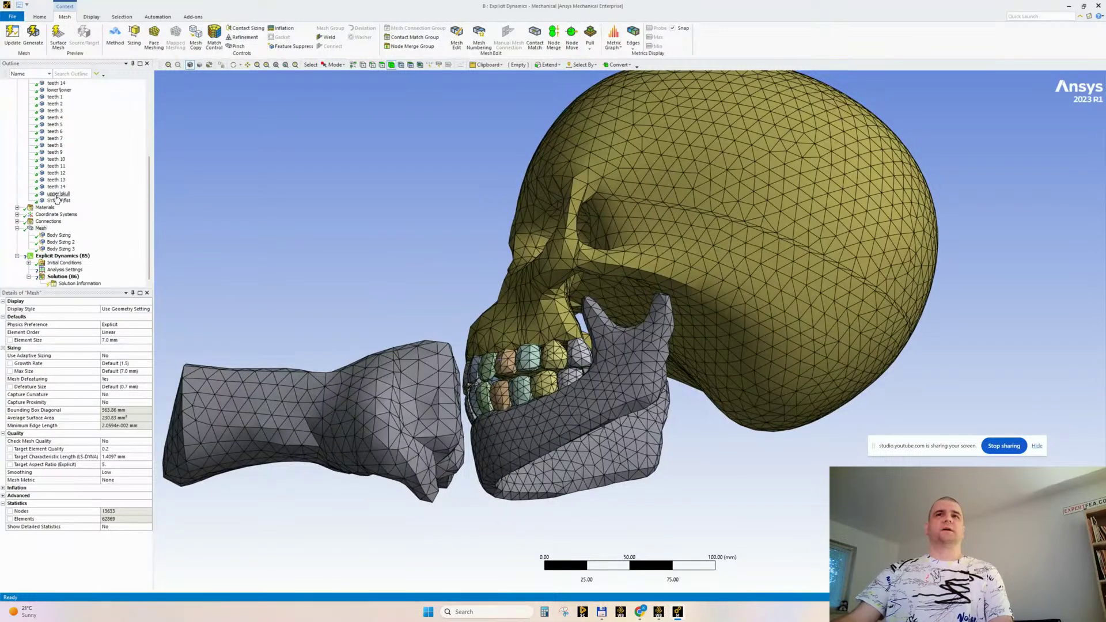
{"action": "left_click", "coordinate": [58, 193]}
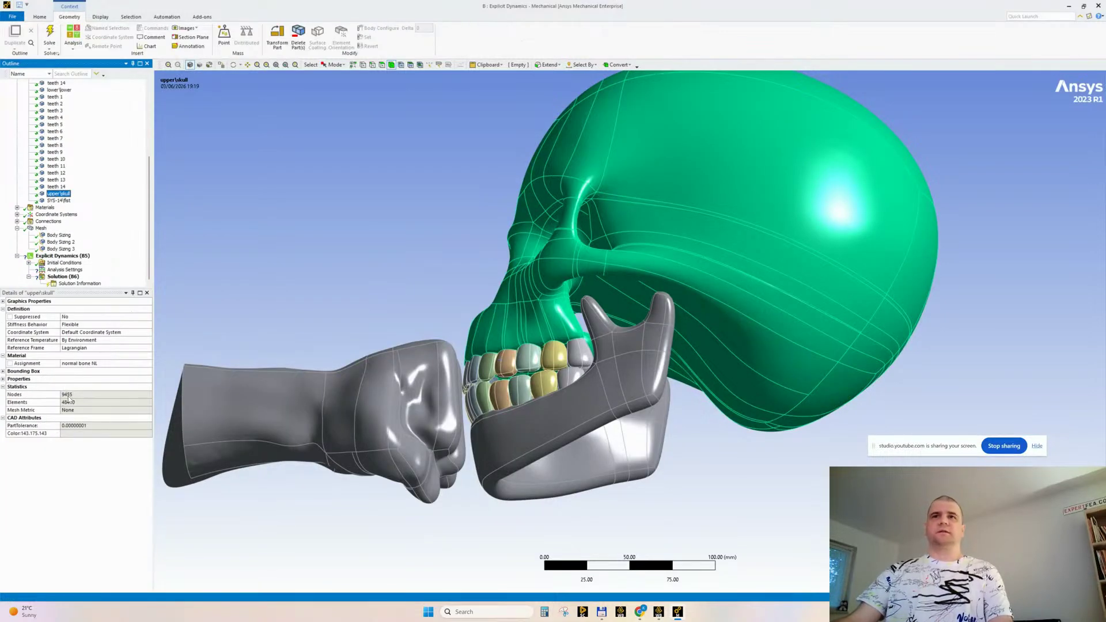
{"action": "middle_click_drag", "start_coordinate": [343, 337], "coordinate": [387, 315]}
{"action": "left_click", "coordinate": [41, 229]}
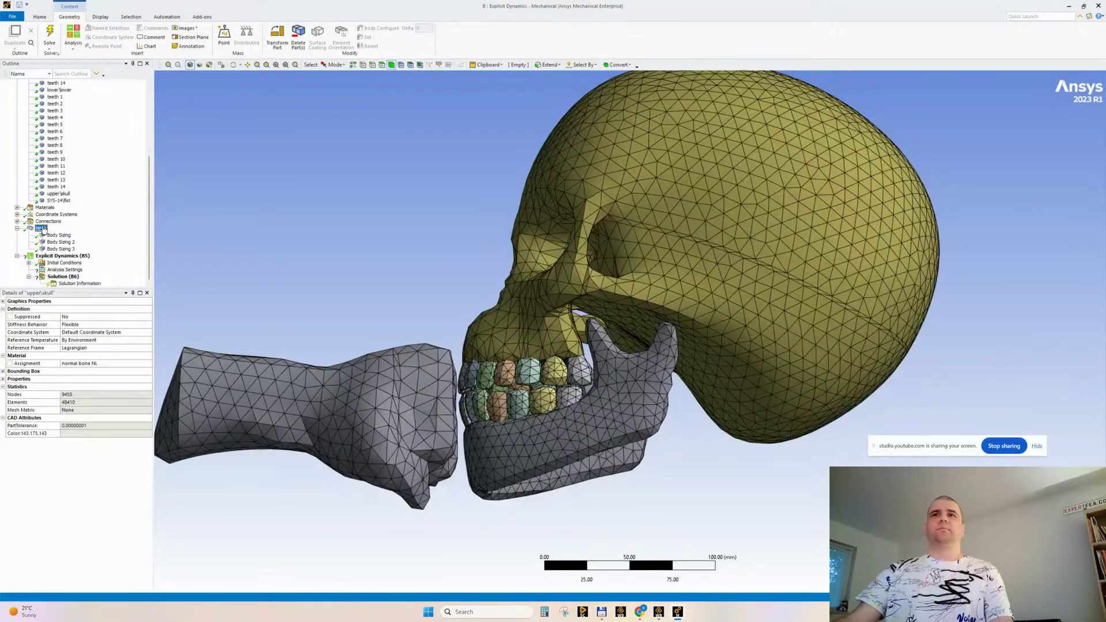
{"action": "middle_click_drag", "start_coordinate": [399, 260], "coordinate": [395, 283]}
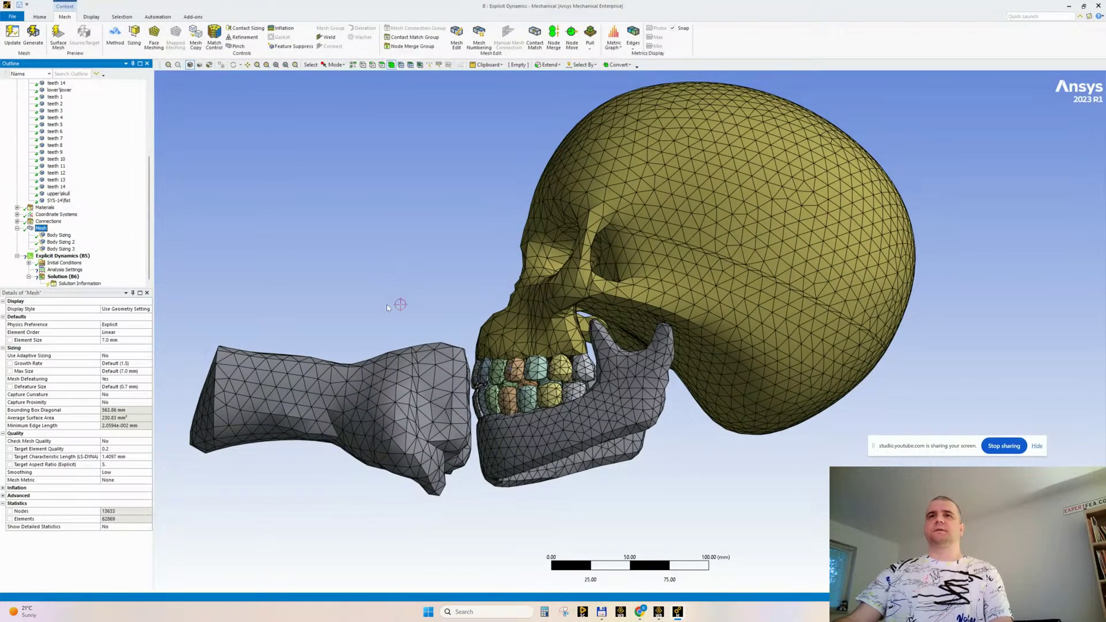
Set the element size of the teeth body sizing to 4 mm
{"action": "left_click", "coordinate": [67, 250]}
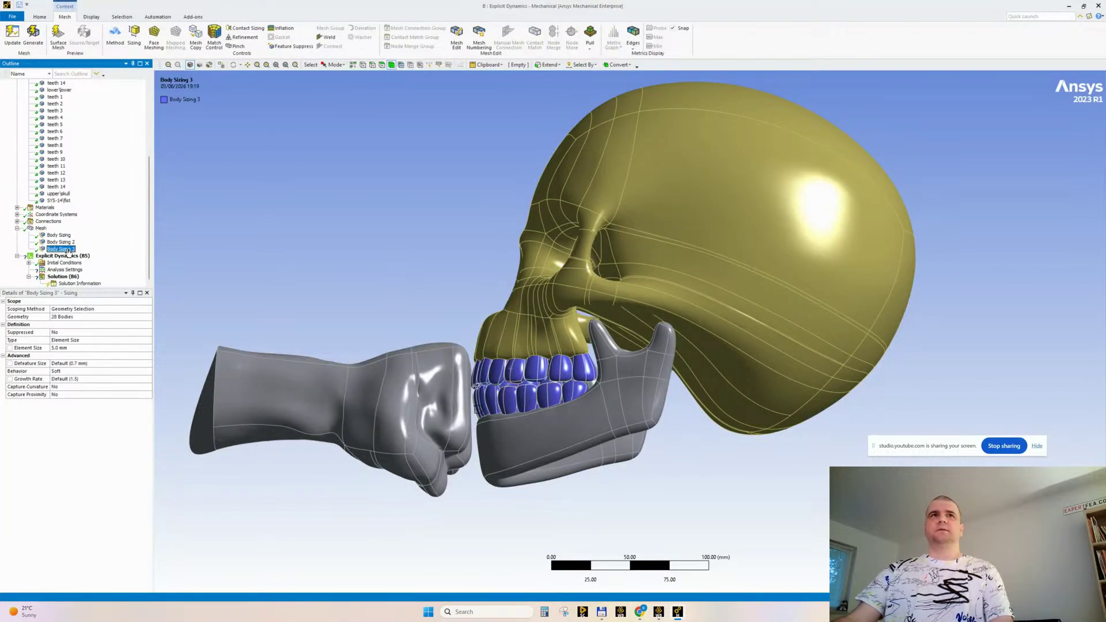
{"action": "left_click", "coordinate": [72, 349]}
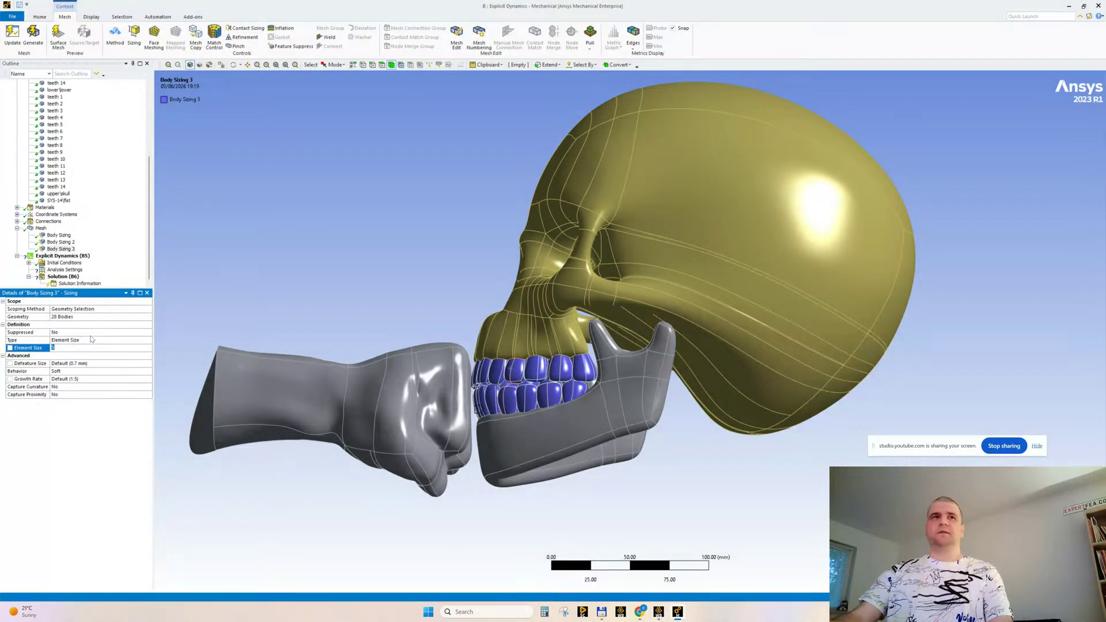
{"action": "type", "text": "4"}
{"action": "key", "text": "Return"}
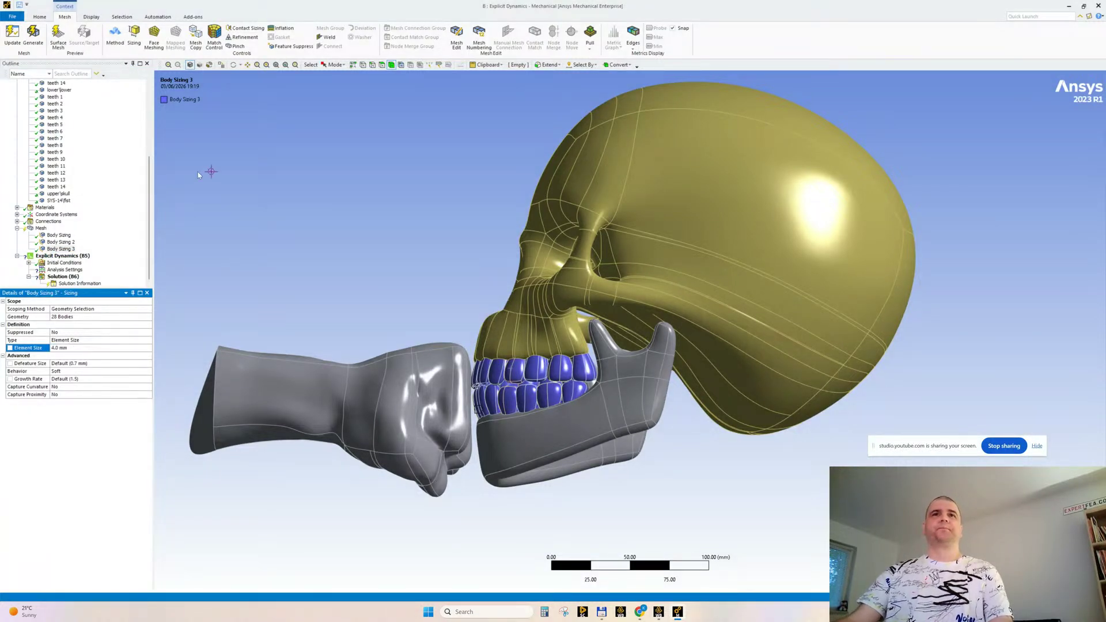
Review the skull and fist sizing settings, and view the current mesh state of the whole model
{"action": "left_click", "coordinate": [58, 236]}
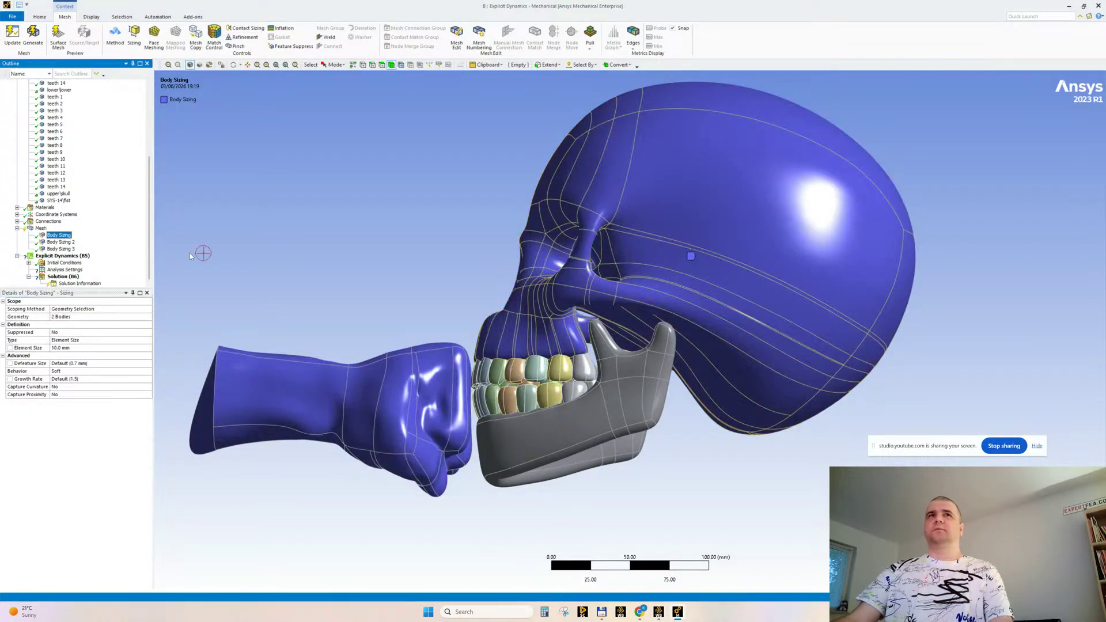
{"action": "left_click", "coordinate": [41, 229]}
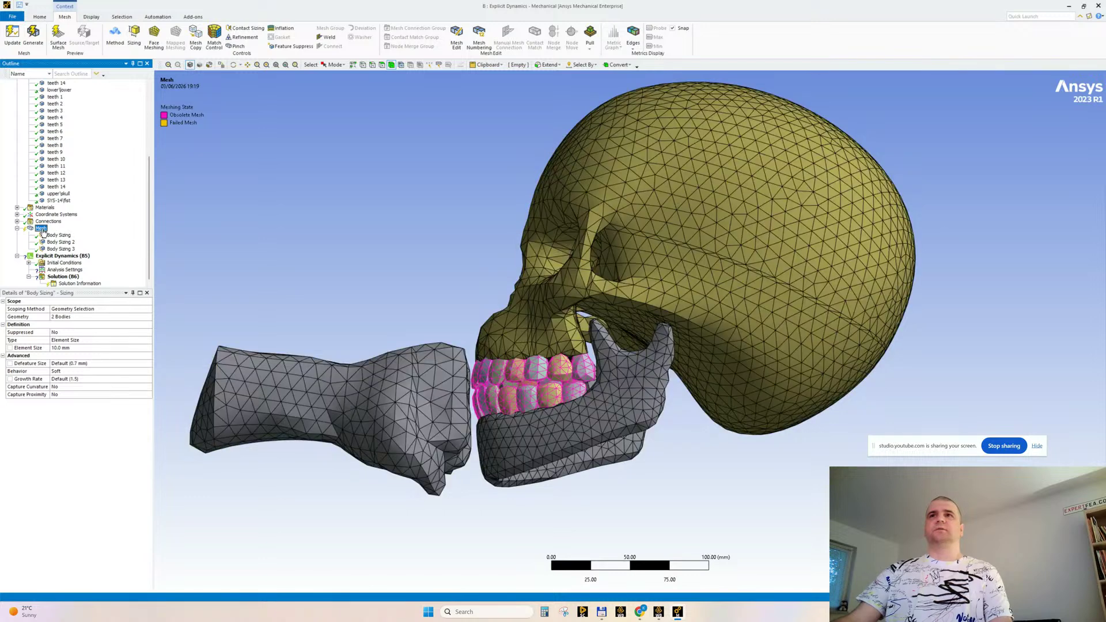
{"action": "middle_click_drag", "start_coordinate": [388, 250], "coordinate": [429, 283]}
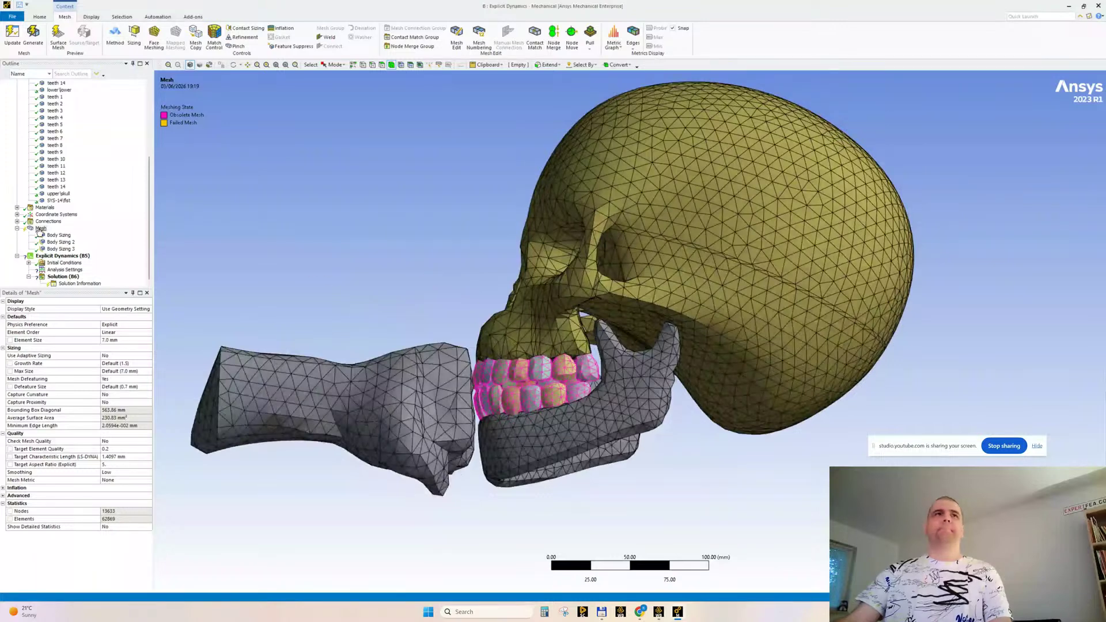
Rename all three body sizing controls automatically based on their definition
{"action": "right_click", "coordinate": [55, 235]}
{"action": "left_click", "coordinate": [84, 303]}
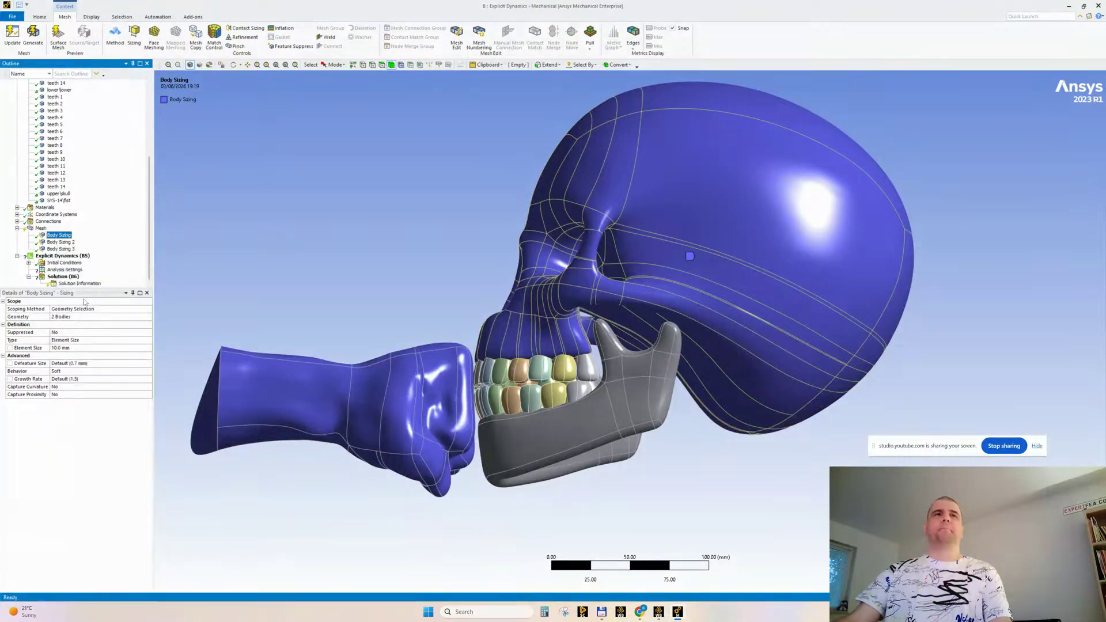
{"action": "right_click", "coordinate": [61, 242]}
{"action": "left_click", "coordinate": [87, 309]}
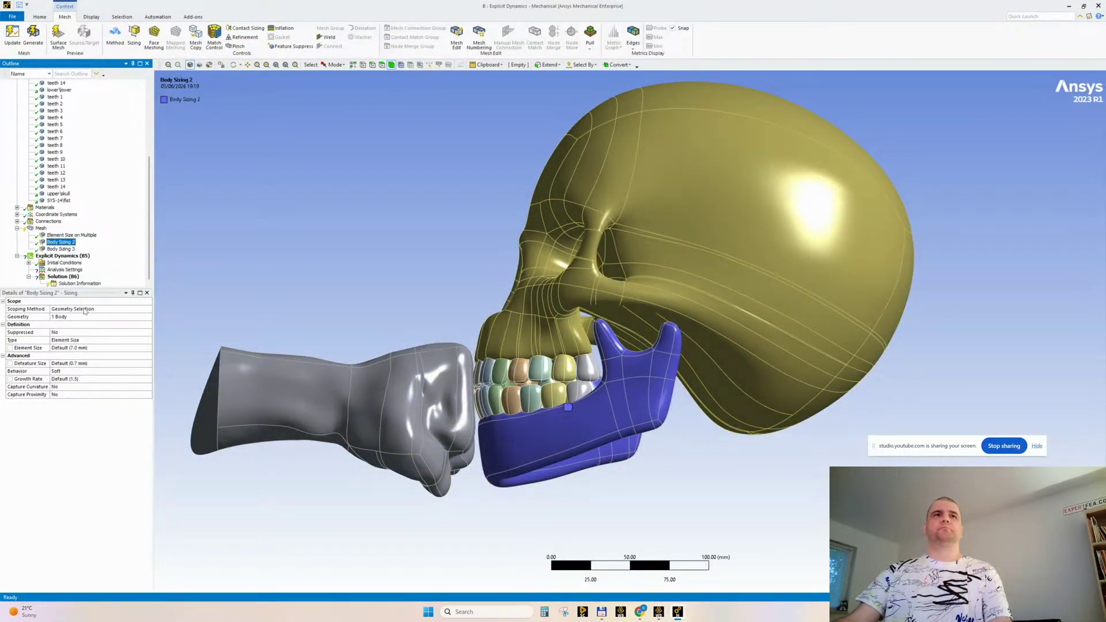
{"action": "right_click", "coordinate": [70, 249]}
{"action": "left_click", "coordinate": [87, 316]}
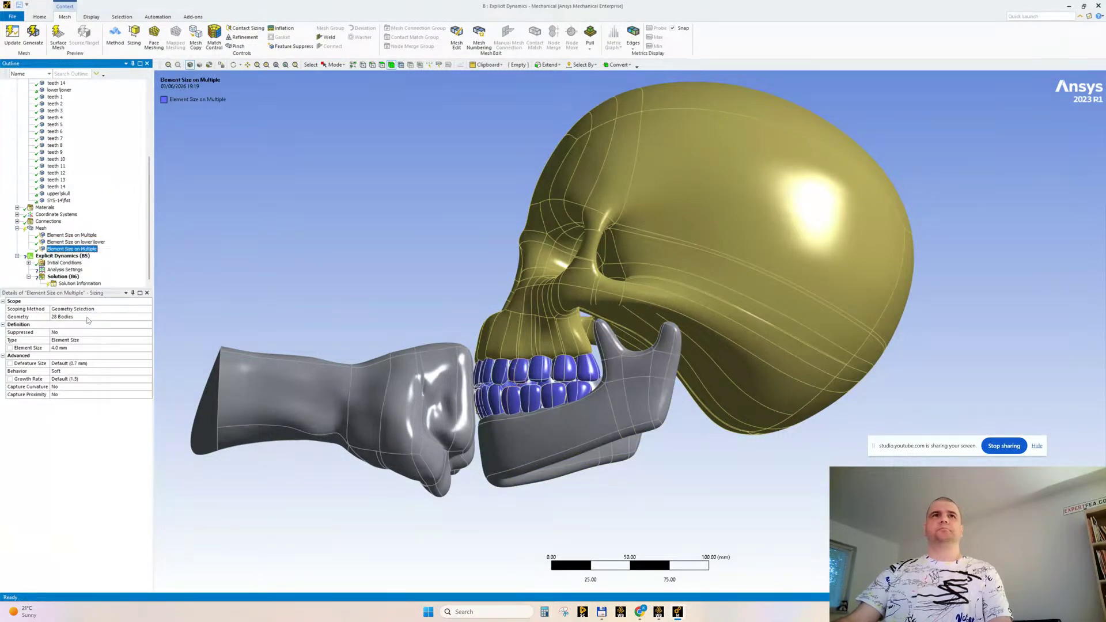
Rename the lower jaw sizing control as "Element Size on mandible"
{"action": "left_click", "coordinate": [83, 243]}
{"action": "left_click", "coordinate": [82, 242]}
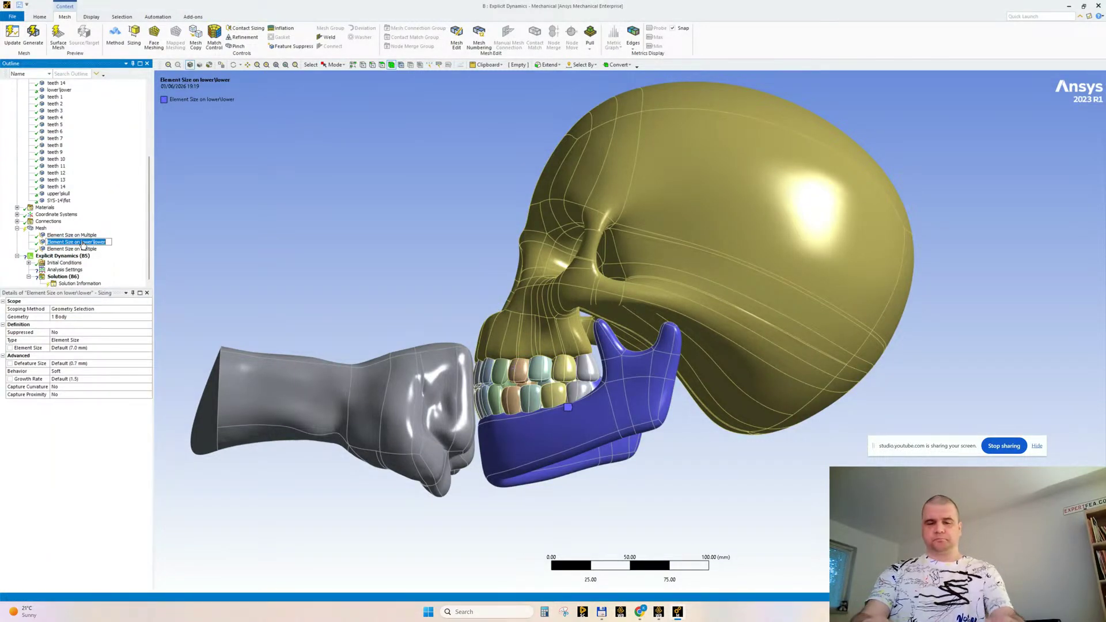
{"action": "key", "text": "Right"}
{"action": "key", "text": "BackSpace"}
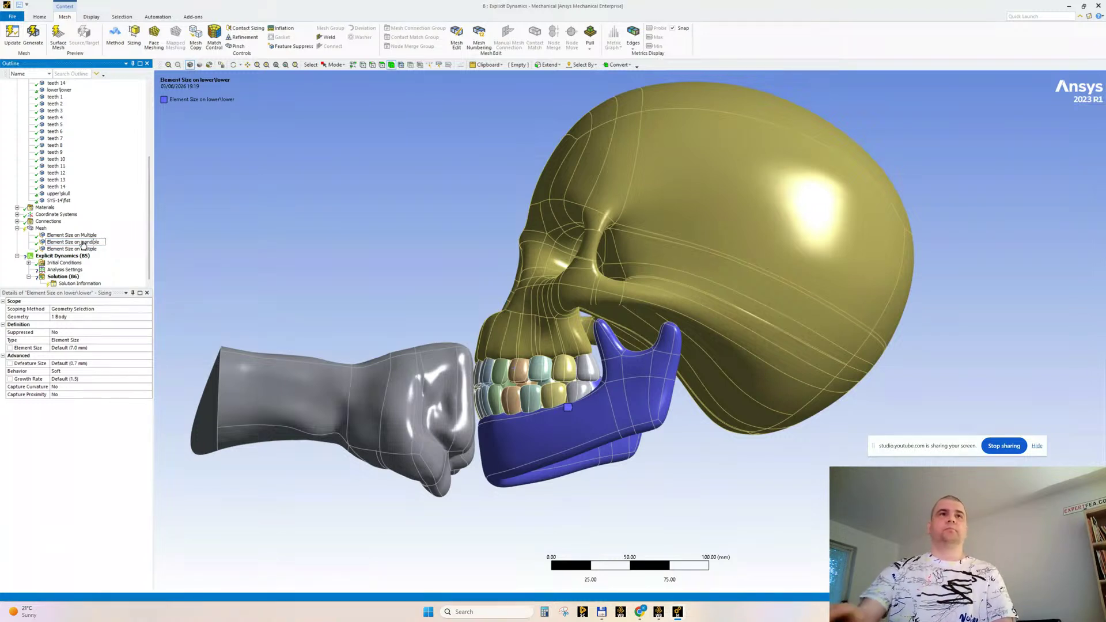
{"action": "key", "text": "Return"}
Rename the sizing control scoped to the teeth as "Element Size on teeth"
{"action": "left_click", "coordinate": [86, 236]}
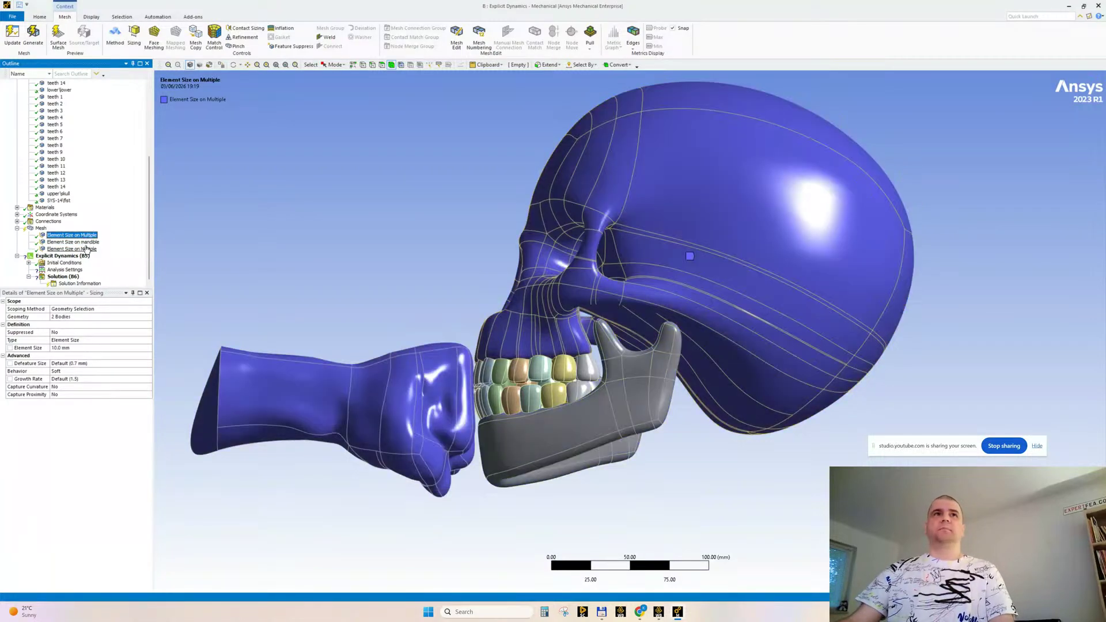
{"action": "left_click", "coordinate": [86, 249]}
{"action": "key", "text": "F2"}
{"action": "key", "text": "Right"}
{"action": "key", "text": "BackSpace"}
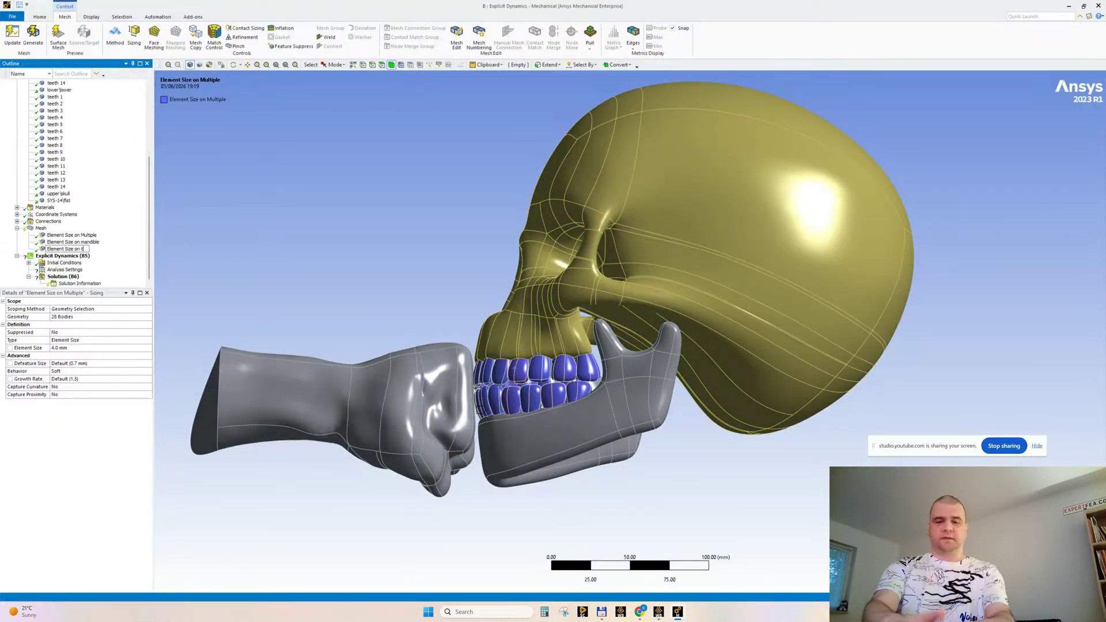
{"action": "type", "text": "teeth"}
{"action": "key", "text": "Return"}
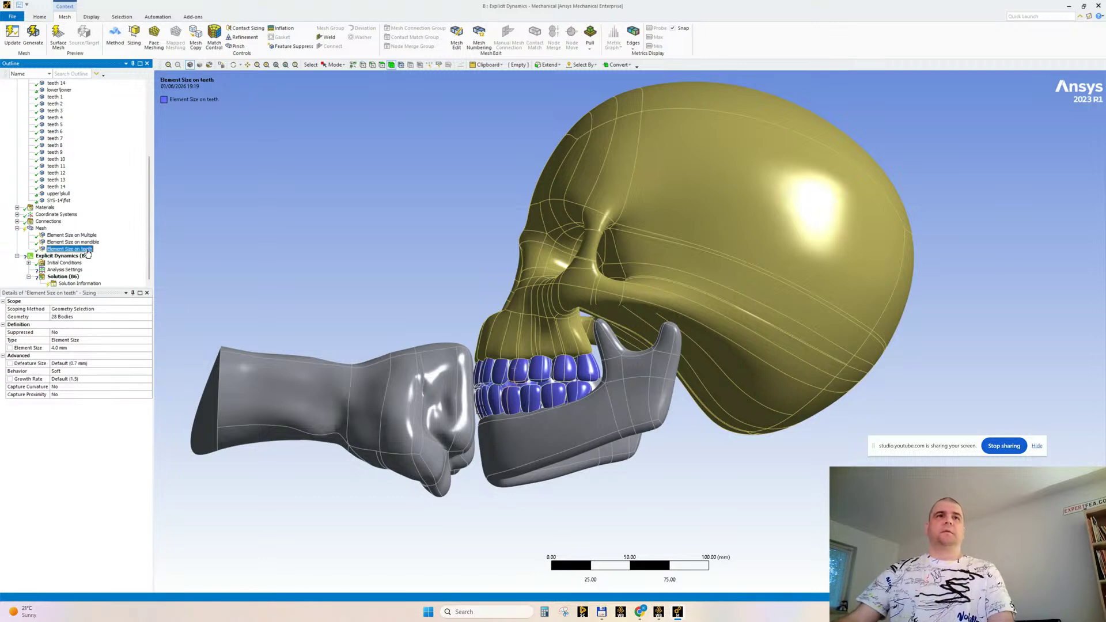
Regenerate the mesh with the updated teeth sizing and inspect the whole model from the front side
{"action": "right_click", "coordinate": [40, 229]}
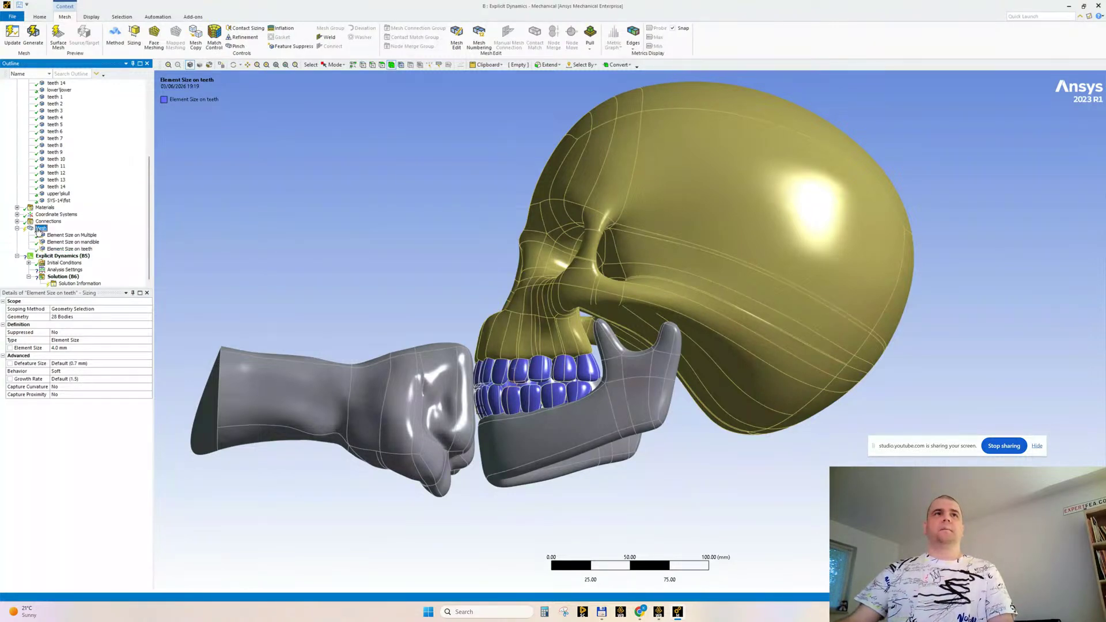
{"action": "left_click", "coordinate": [67, 255]}
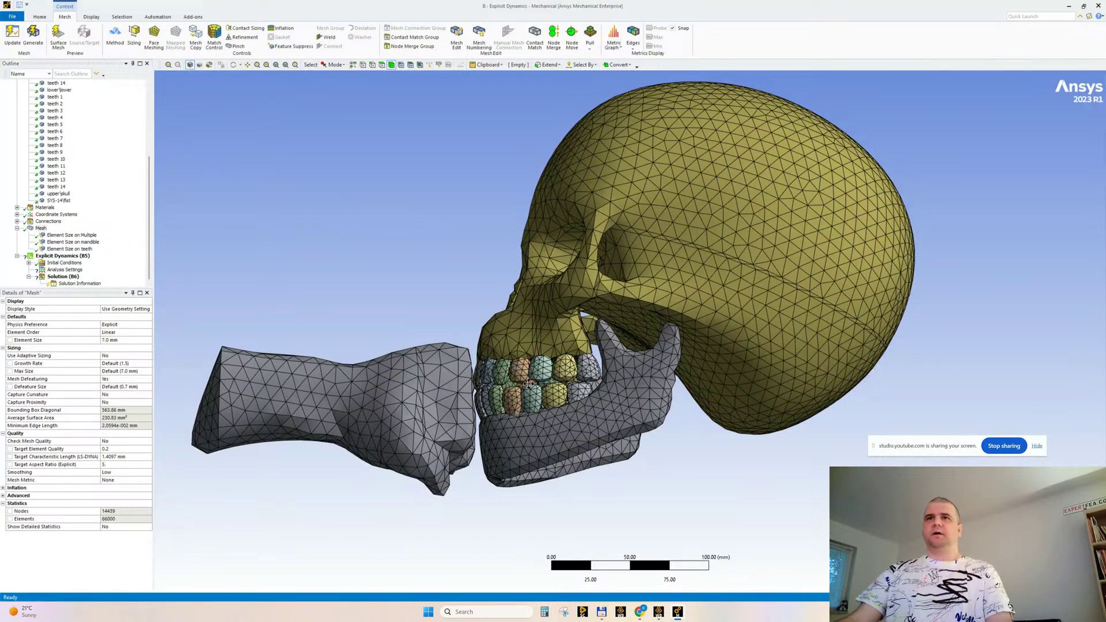
{"action": "middle_click_drag", "start_coordinate": [529, 383], "coordinate": [697, 381], "text": "ctrl"}
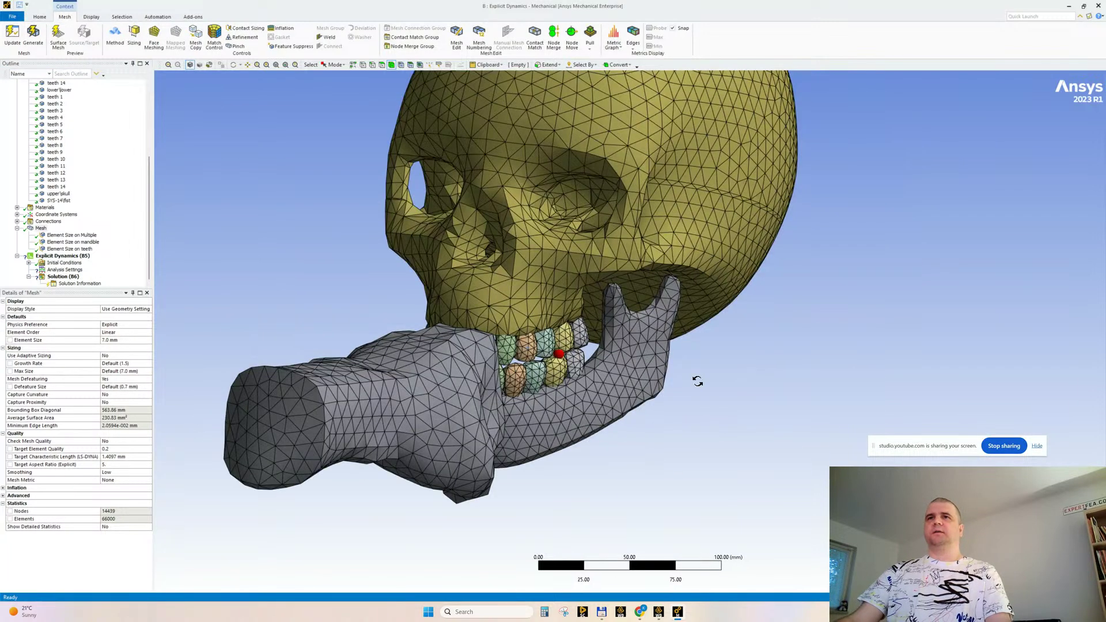
{"action": "scroll", "coordinate": [697, 380], "scroll_direction": "down", "scroll_amount": 2}
Hide the fist body and inspect the mesh of the skull, jaw and teeth from the front
{"action": "left_click", "coordinate": [377, 390]}
{"action": "key", "text": "F9"}
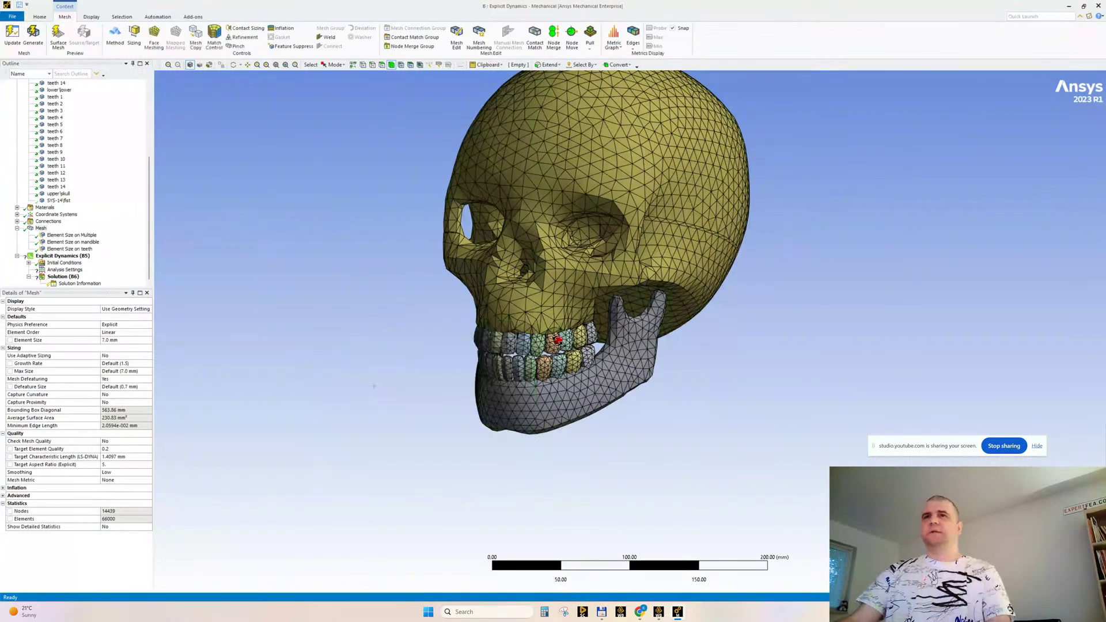
{"action": "middle_click_drag", "start_coordinate": [556, 343], "coordinate": [650, 353]}
{"action": "middle_click_drag", "start_coordinate": [488, 308], "coordinate": [686, 351]}
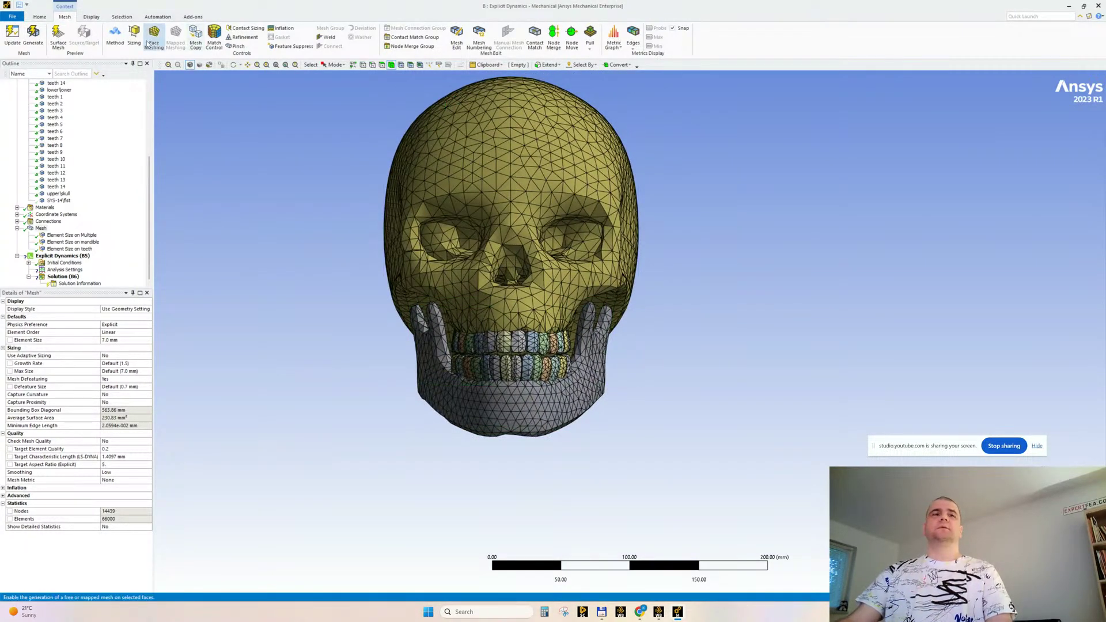
Cut the meshed skull, jaw and teeth with a vertical section plane through the midline of the face
{"action": "left_click", "coordinate": [45, 17]}
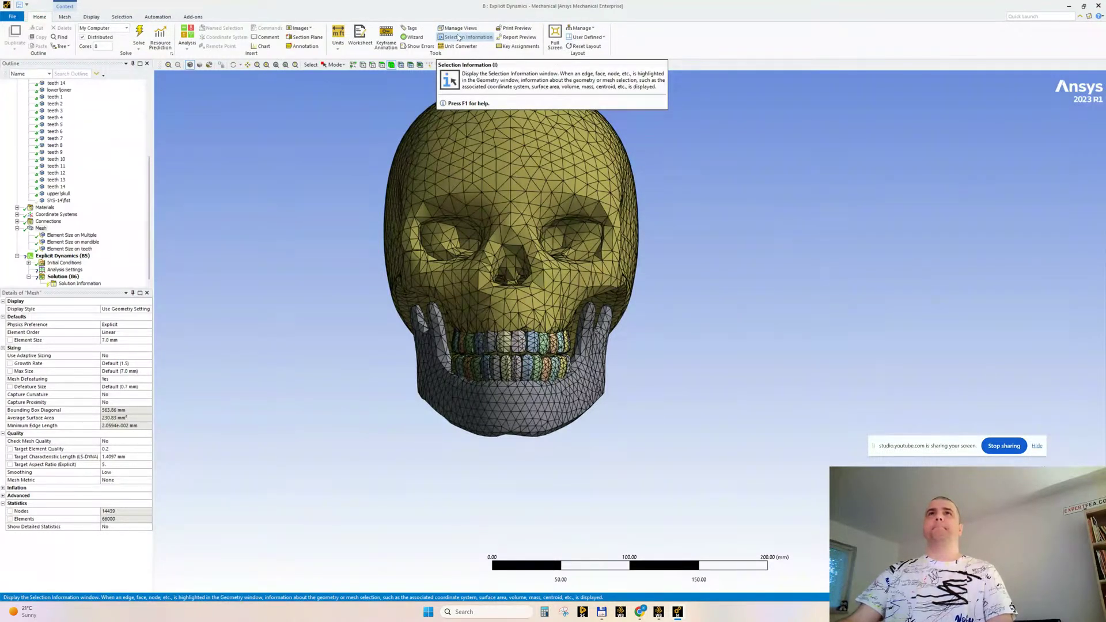
{"action": "left_click", "coordinate": [305, 37]}
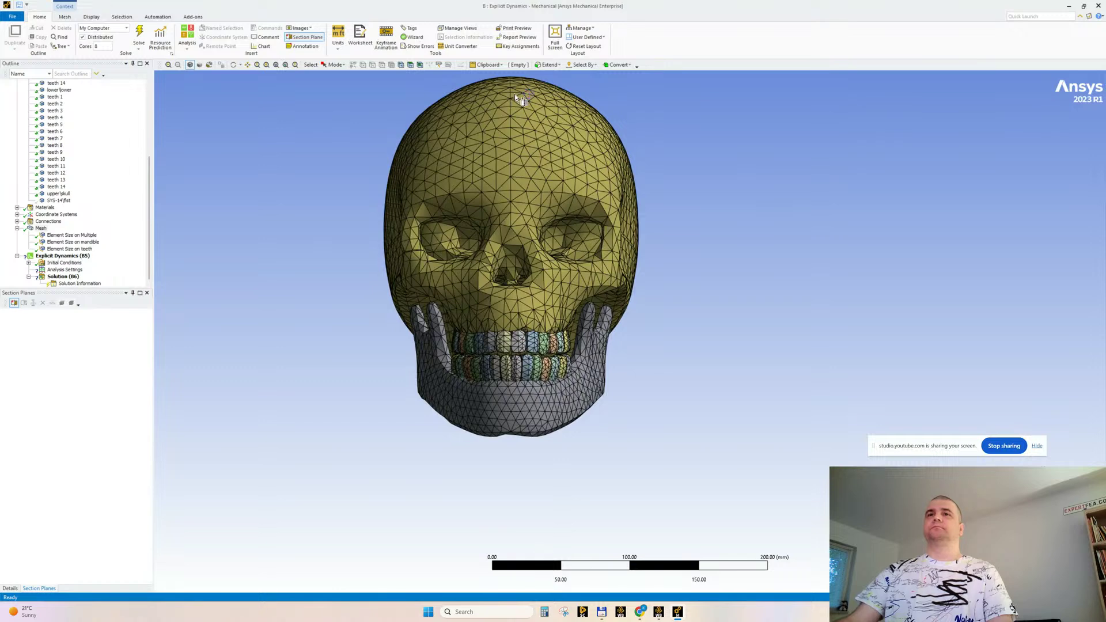
{"action": "mouse_move", "coordinate": [517, 132]}
{"action": "left_mouse_down"}
{"action": "mouse_move", "coordinate": [540, 438]}
{"action": "mouse_move", "coordinate": [519, 491]}
{"action": "left_mouse_up"}
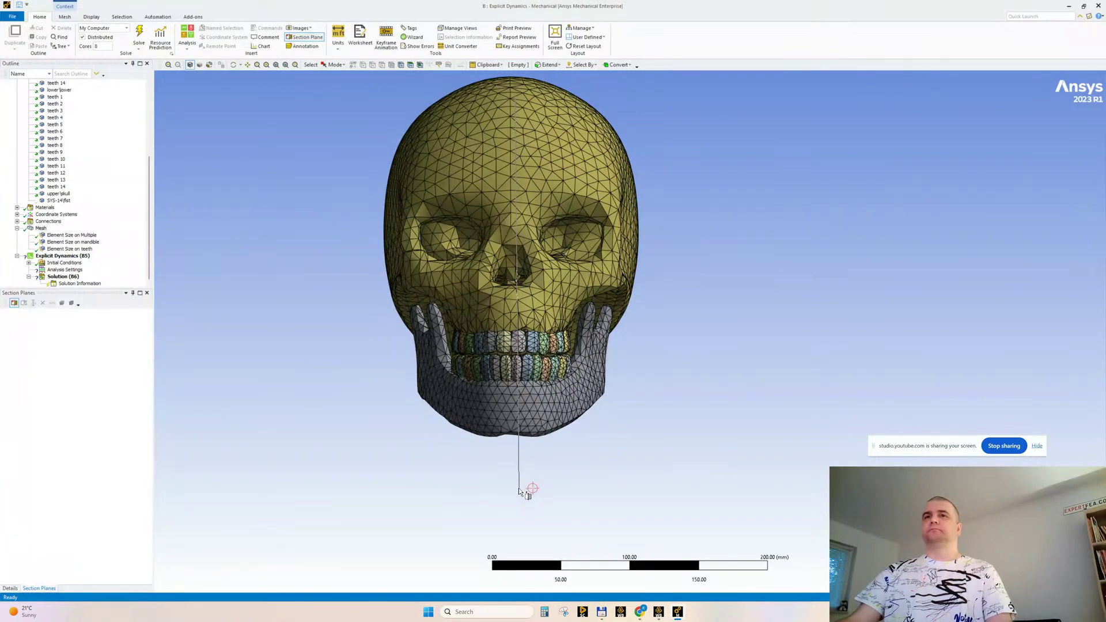
{"action": "left_click_drag", "start_coordinate": [519, 489], "coordinate": [518, 488]}
{"action": "middle_click_drag", "start_coordinate": [615, 326], "coordinate": [484, 329]}
{"action": "mouse_move", "coordinate": [337, 347]}
{"action": "middle_mouse_down", "text": "ctrl"}
{"action": "mouse_move", "coordinate": [413, 356]}
{"action": "mouse_move", "coordinate": [299, 151]}
{"action": "middle_mouse_up", "text": "ctrl"}
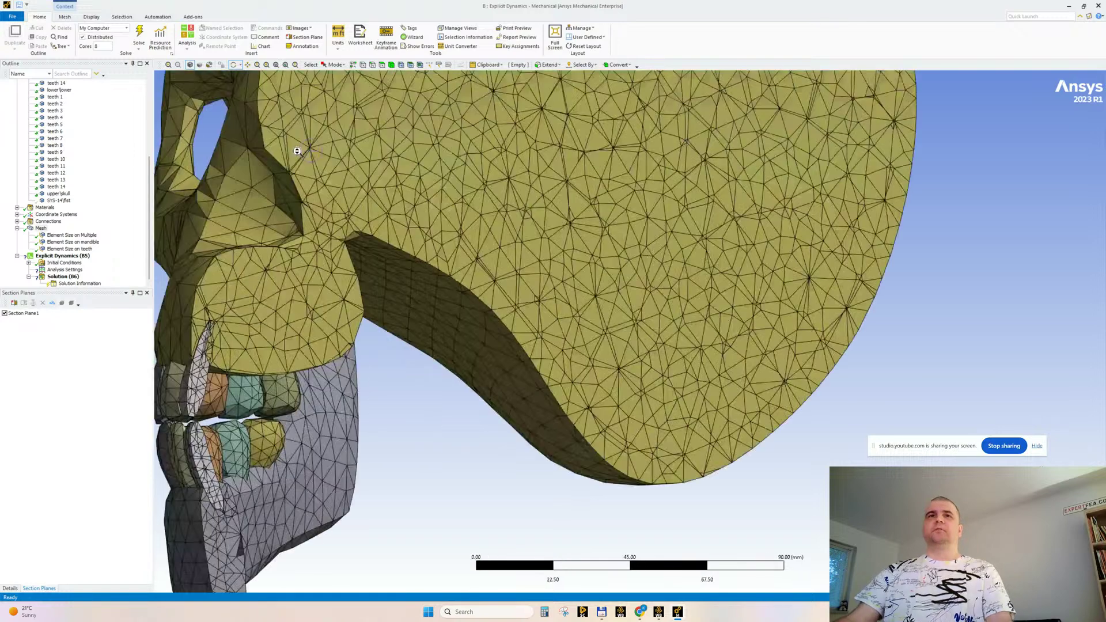
Examine the sectioned mesh around the upper and lower front tooth roots and where they meet the skull and jaw
{"action": "middle_click_drag", "start_coordinate": [299, 339], "coordinate": [645, 247], "text": "ctrl"}
{"action": "middle_click_drag", "start_coordinate": [461, 248], "coordinate": [441, 128], "text": "shift"}
{"action": "middle_click_drag", "start_coordinate": [440, 133], "coordinate": [505, 210], "text": "ctrl"}
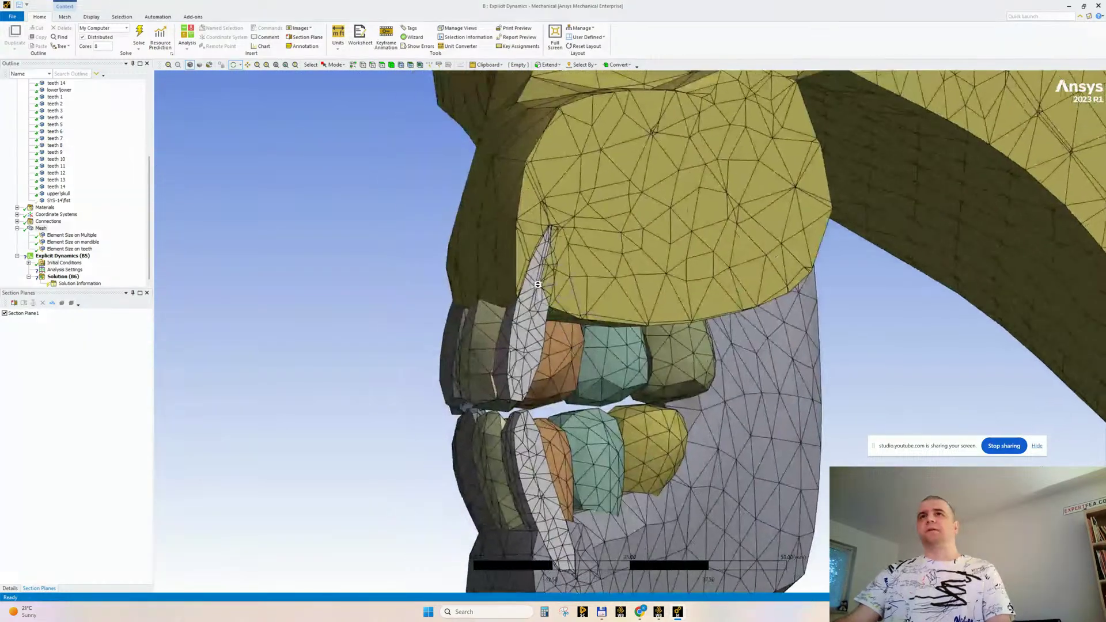
{"action": "middle_click_drag", "start_coordinate": [489, 289], "coordinate": [472, 225], "text": "shift"}
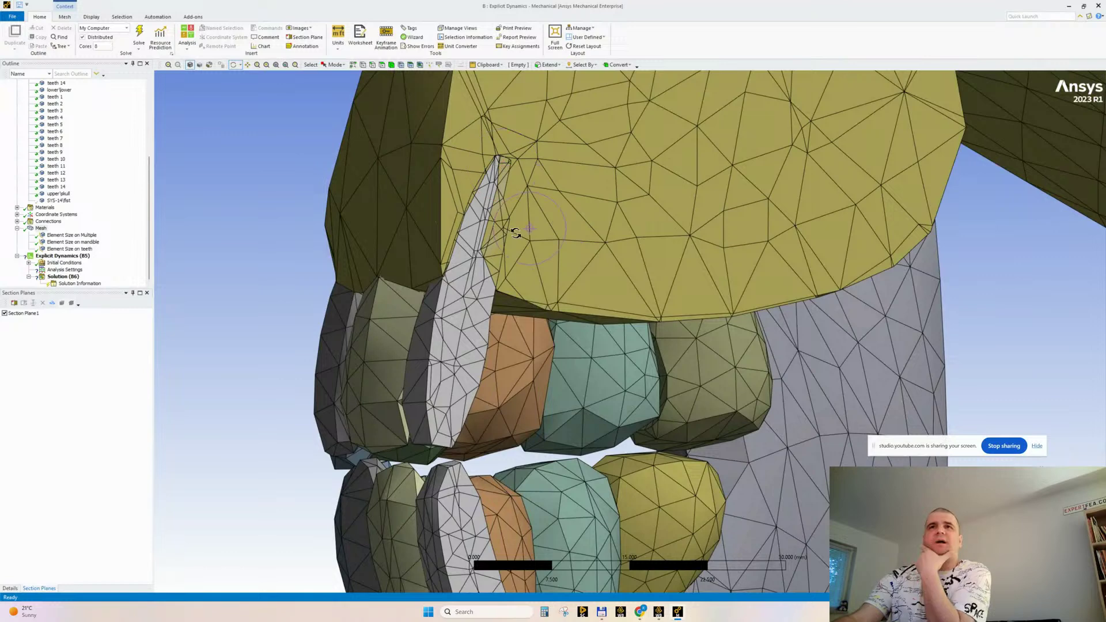
{"action": "scroll", "coordinate": [494, 228], "scroll_direction": "up", "scroll_amount": 1}
{"action": "scroll", "coordinate": [491, 221], "scroll_direction": "down", "scroll_amount": 5}
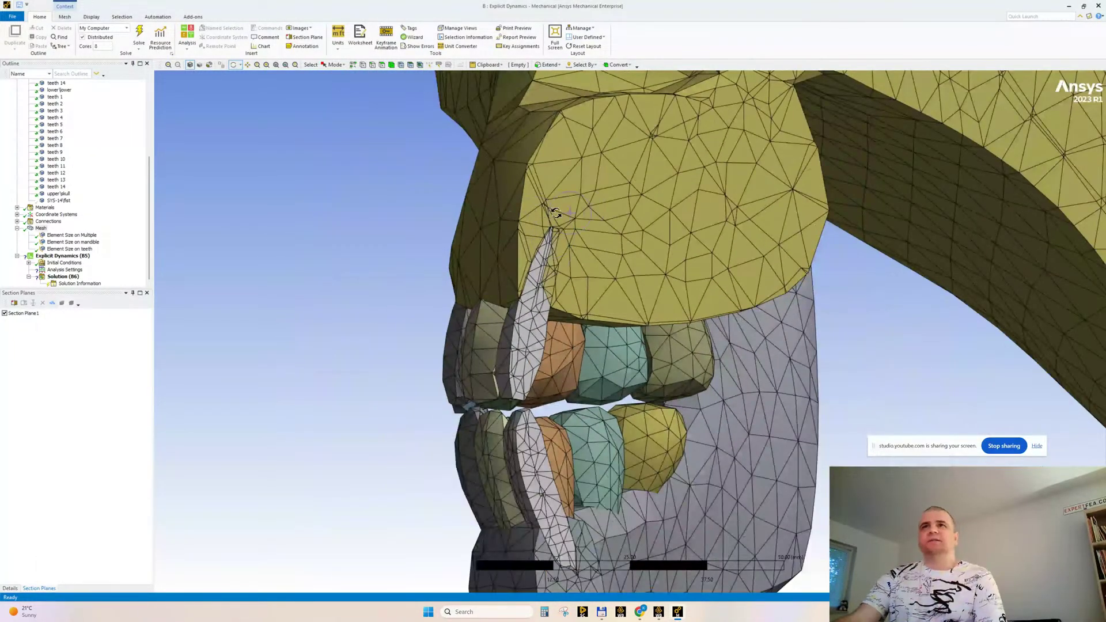
{"action": "middle_click_drag", "start_coordinate": [576, 495], "coordinate": [540, 319], "text": "ctrl"}
{"action": "scroll", "coordinate": [521, 448], "scroll_direction": "down", "scroll_amount": 2}
{"action": "scroll", "coordinate": [359, 296], "scroll_direction": "up", "scroll_amount": 8}
{"action": "mouse_move", "coordinate": [358, 296]}
{"action": "middle_mouse_down"}
{"action": "mouse_move", "coordinate": [638, 438]}
{"action": "mouse_move", "coordinate": [602, 452]}
{"action": "mouse_move", "coordinate": [594, 437]}
{"action": "mouse_move", "coordinate": [542, 428]}
{"action": "mouse_move", "coordinate": [577, 442]}
{"action": "middle_mouse_up"}
{"action": "scroll", "coordinate": [576, 442], "scroll_direction": "up", "scroll_amount": 2}
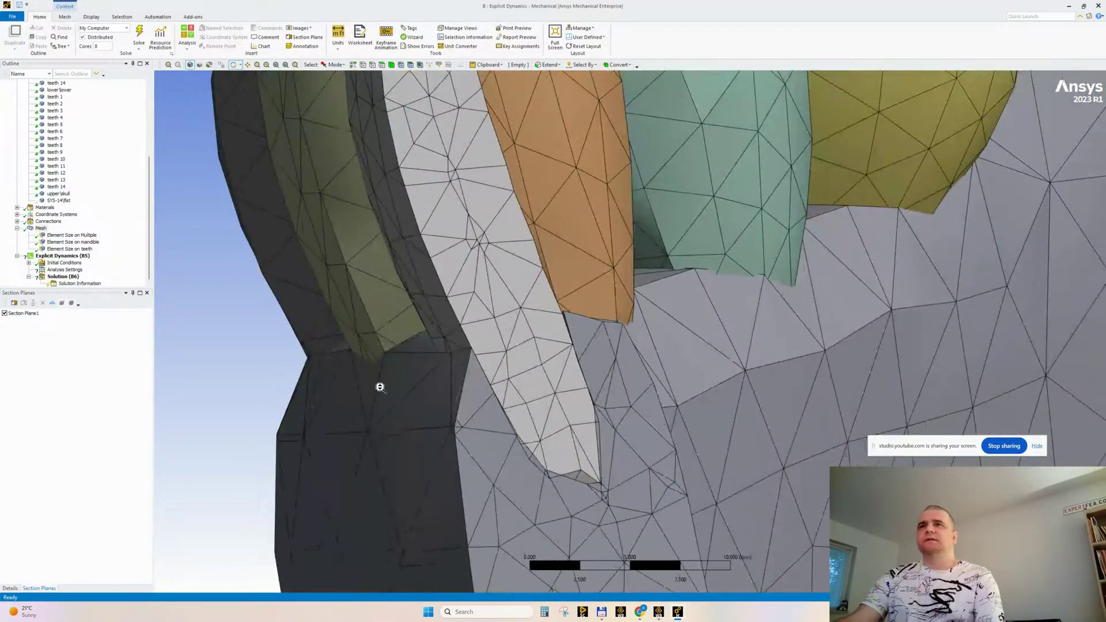
{"action": "scroll", "coordinate": [380, 386], "scroll_direction": "down", "scroll_amount": 8}
{"action": "mouse_move", "coordinate": [788, 260]}
{"action": "middle_mouse_down", "text": "ctrl"}
{"action": "mouse_move", "coordinate": [587, 372]}
{"action": "mouse_move", "coordinate": [576, 392]}
{"action": "middle_mouse_up", "text": "ctrl"}
{"action": "scroll", "coordinate": [546, 356], "scroll_direction": "up", "scroll_amount": 2}
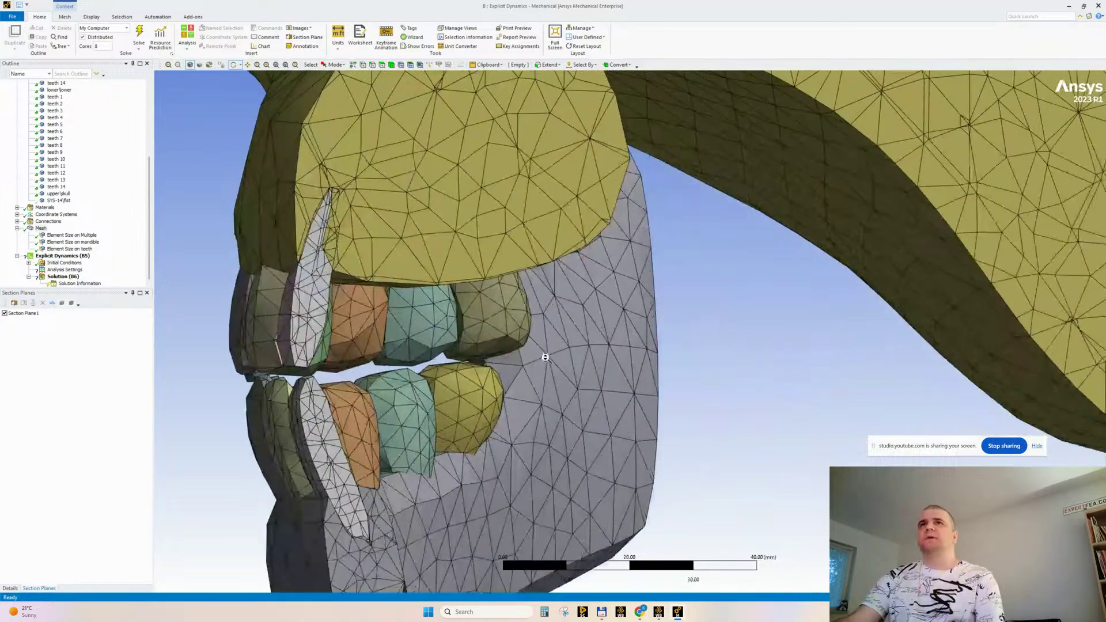
{"action": "scroll", "coordinate": [545, 355], "scroll_direction": "down", "scroll_amount": 6}
{"action": "mouse_move", "coordinate": [577, 352]}
{"action": "middle_mouse_down"}
{"action": "mouse_move", "coordinate": [951, 167]}
{"action": "mouse_move", "coordinate": [664, 329]}
{"action": "mouse_move", "coordinate": [540, 321]}
{"action": "middle_mouse_up"}
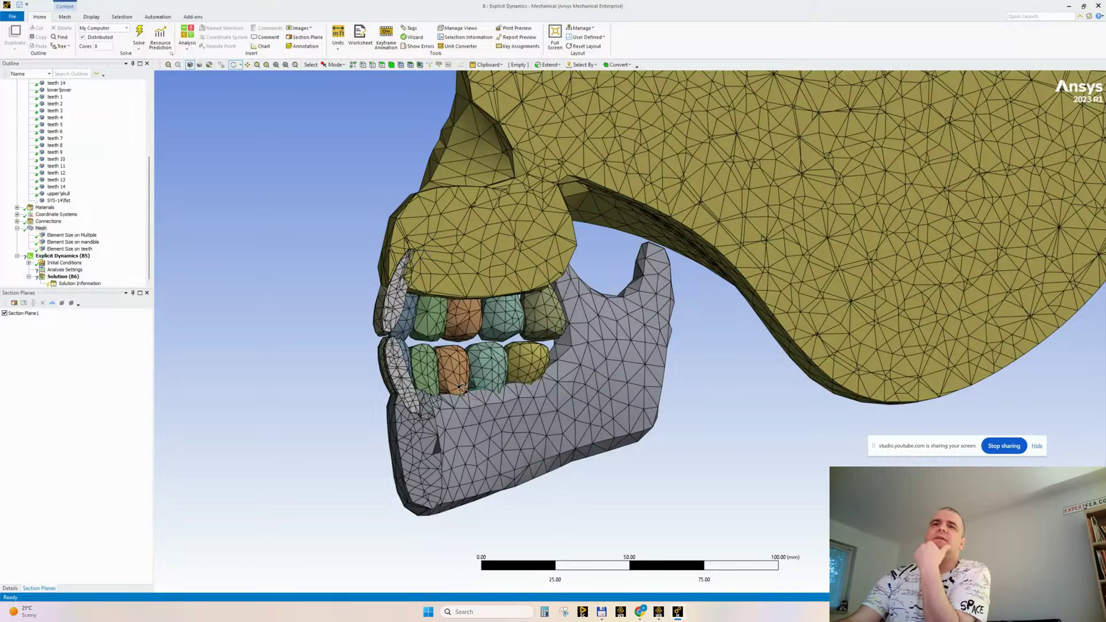
Turn off the section plane and view the uncut teeth and jaw mesh from the front and side
{"action": "left_click_drag", "start_coordinate": [475, 388], "coordinate": [648, 393]}
{"action": "left_click", "coordinate": [4, 313]}
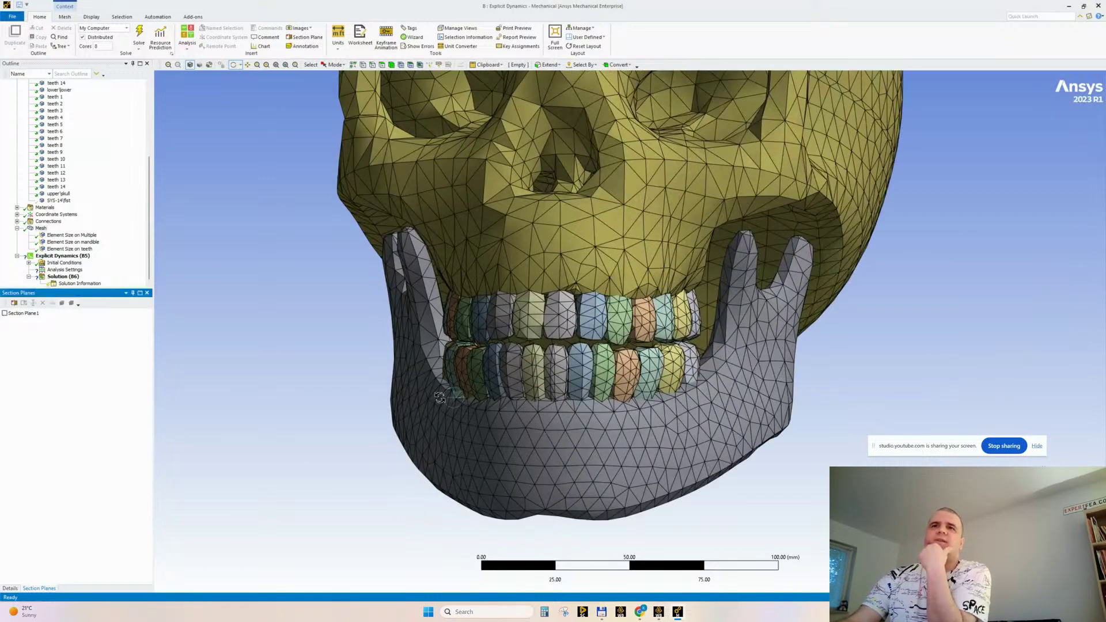
{"action": "mouse_move", "coordinate": [421, 378]}
{"action": "left_mouse_down"}
{"action": "mouse_move", "coordinate": [603, 394]}
{"action": "mouse_move", "coordinate": [270, 346]}
{"action": "left_mouse_up"}
Re-enable the section plane, shift it sideways through the neighbouring front teeth and inspect the mesh around their roots
{"action": "left_click", "coordinate": [5, 313]}
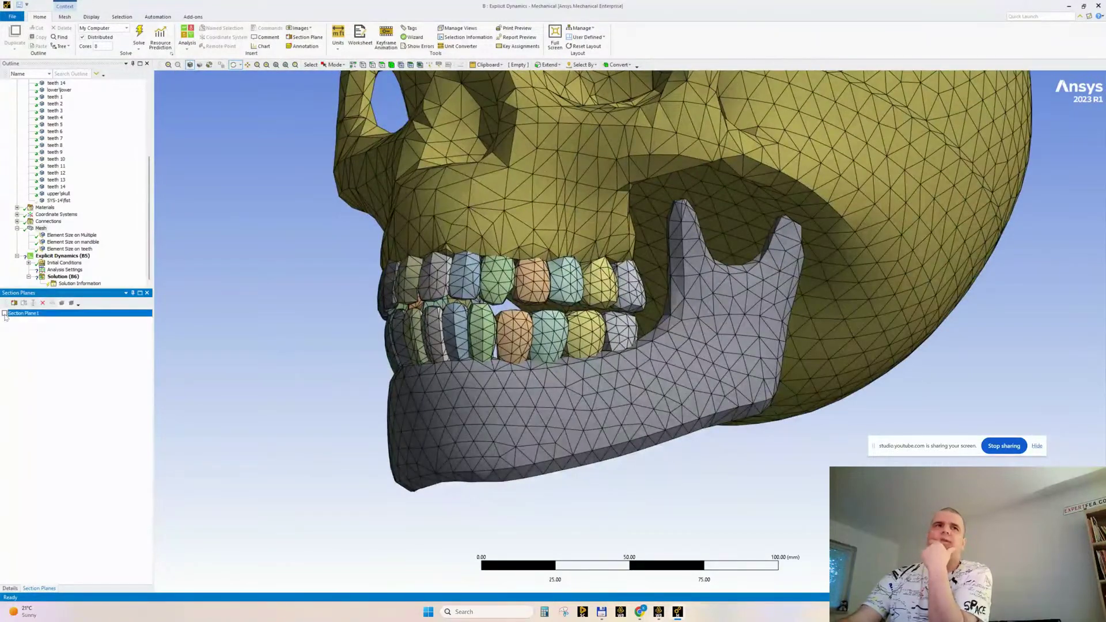
{"action": "left_click", "coordinate": [23, 304]}
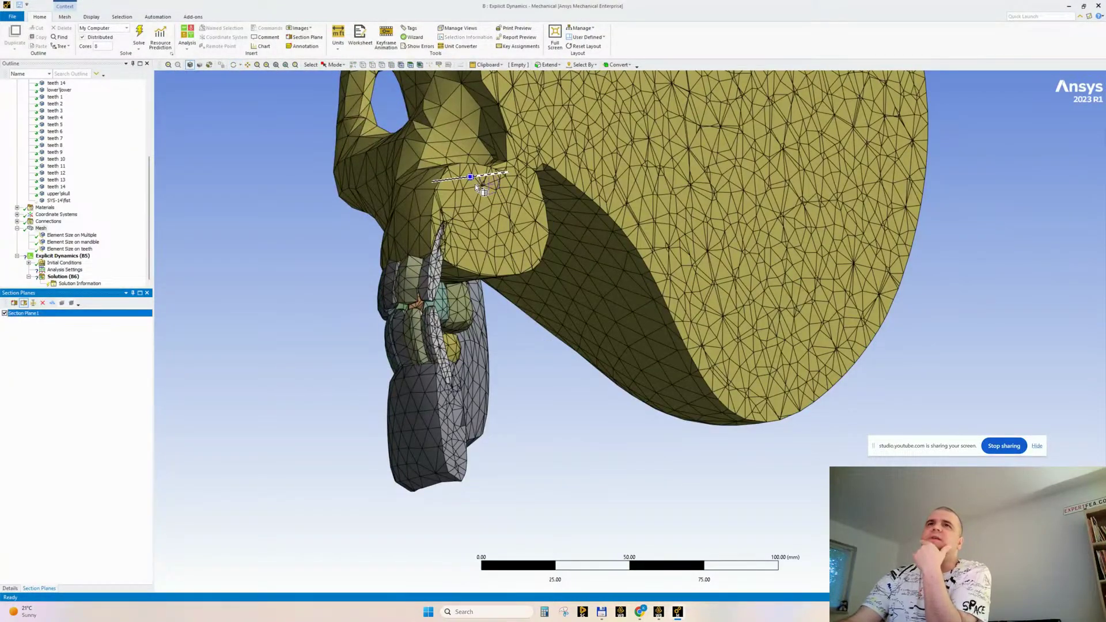
{"action": "left_click_drag", "start_coordinate": [470, 178], "coordinate": [498, 174]}
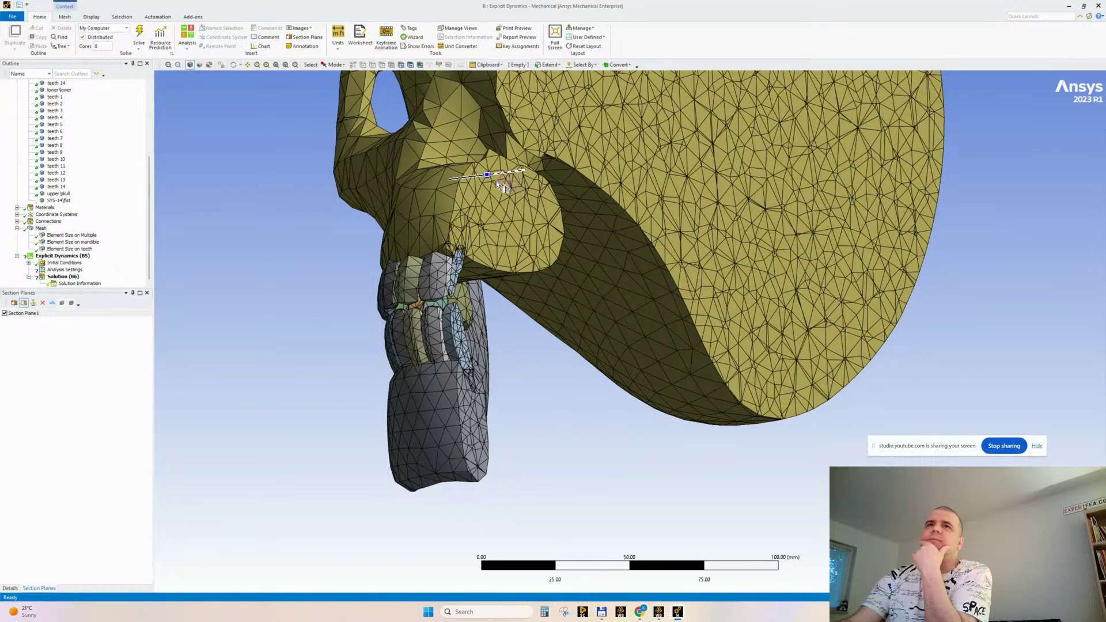
{"action": "middle_click_drag", "start_coordinate": [518, 322], "coordinate": [487, 321]}
{"action": "scroll", "coordinate": [461, 286], "scroll_direction": "down", "scroll_amount": 2}
{"action": "scroll", "coordinate": [461, 286], "scroll_direction": "up", "scroll_amount": 6}
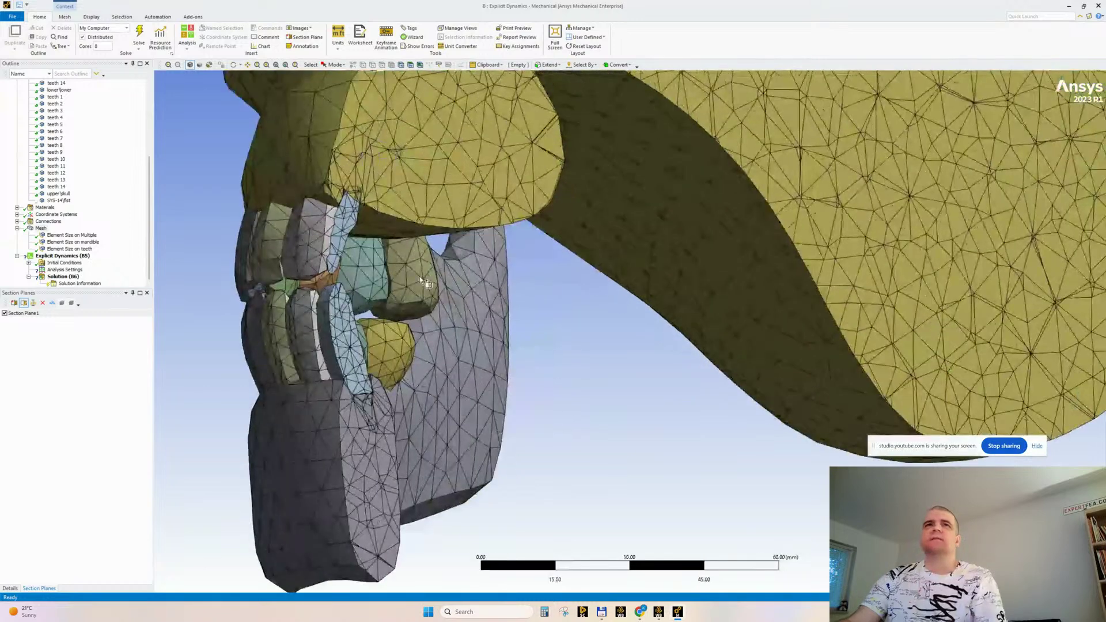
{"action": "middle_click_drag", "start_coordinate": [398, 242], "coordinate": [497, 315], "text": "ctrl"}
{"action": "scroll", "coordinate": [499, 316], "scroll_direction": "up", "scroll_amount": 2}
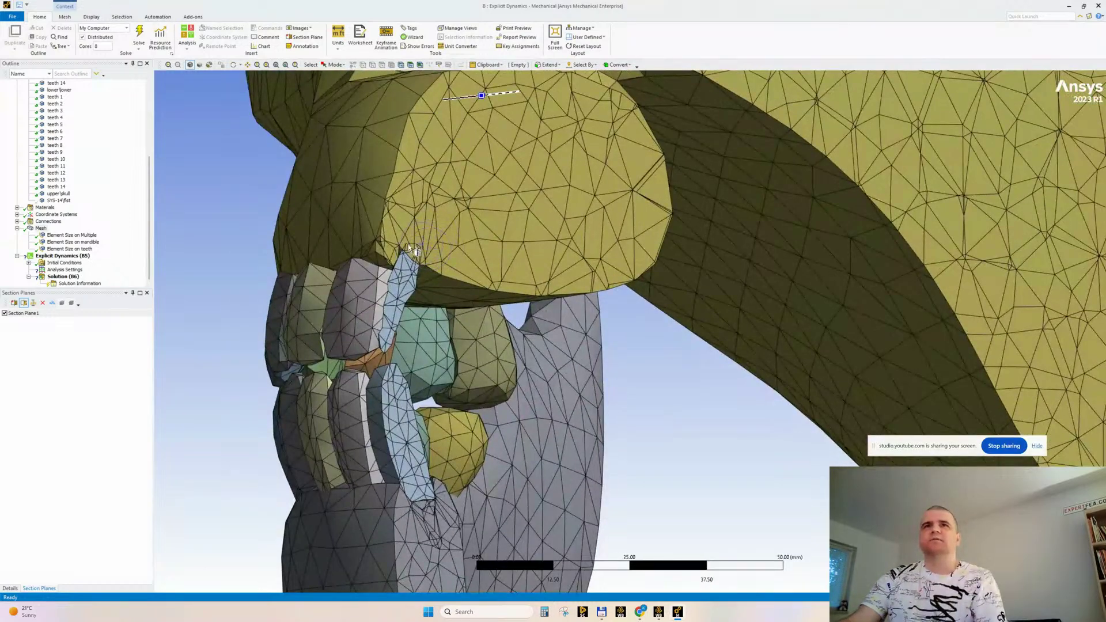
{"action": "middle_click_drag", "start_coordinate": [450, 507], "coordinate": [524, 312]}
Move the section plane back toward the central front teeth, check their cut mesh and finish editing the plane
{"action": "left_click_drag", "start_coordinate": [518, 307], "coordinate": [518, 314]}
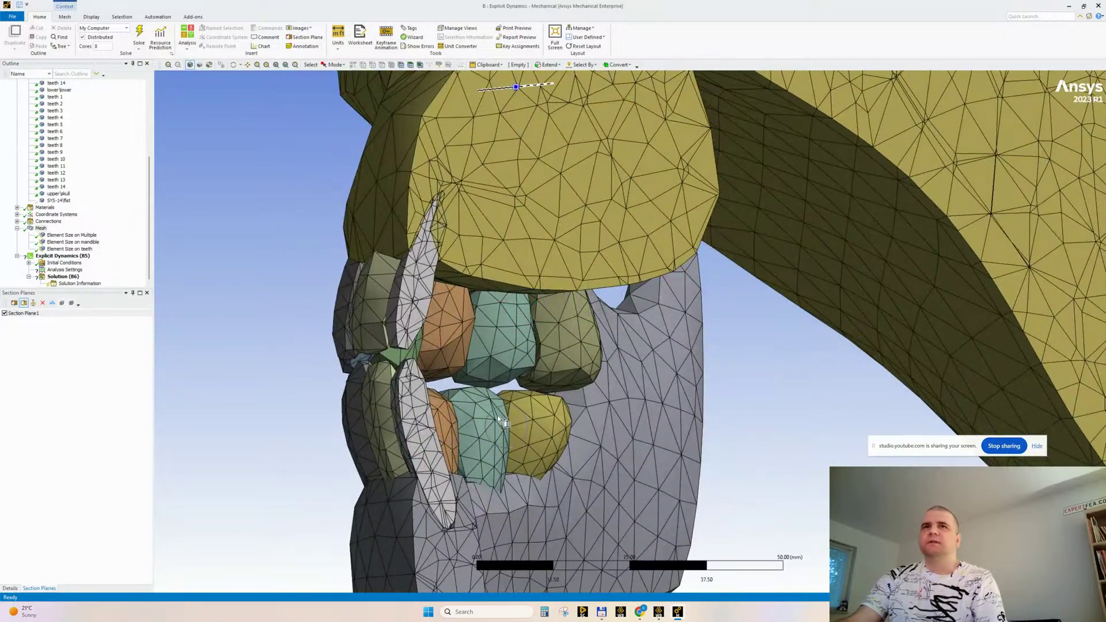
{"action": "left_click_drag", "start_coordinate": [514, 354], "coordinate": [520, 349]}
{"action": "middle_click_drag", "start_coordinate": [520, 348], "coordinate": [437, 385]}
{"action": "scroll", "coordinate": [424, 398], "scroll_direction": "up", "scroll_amount": 2}
{"action": "scroll", "coordinate": [438, 427], "scroll_direction": "down", "scroll_amount": 7}
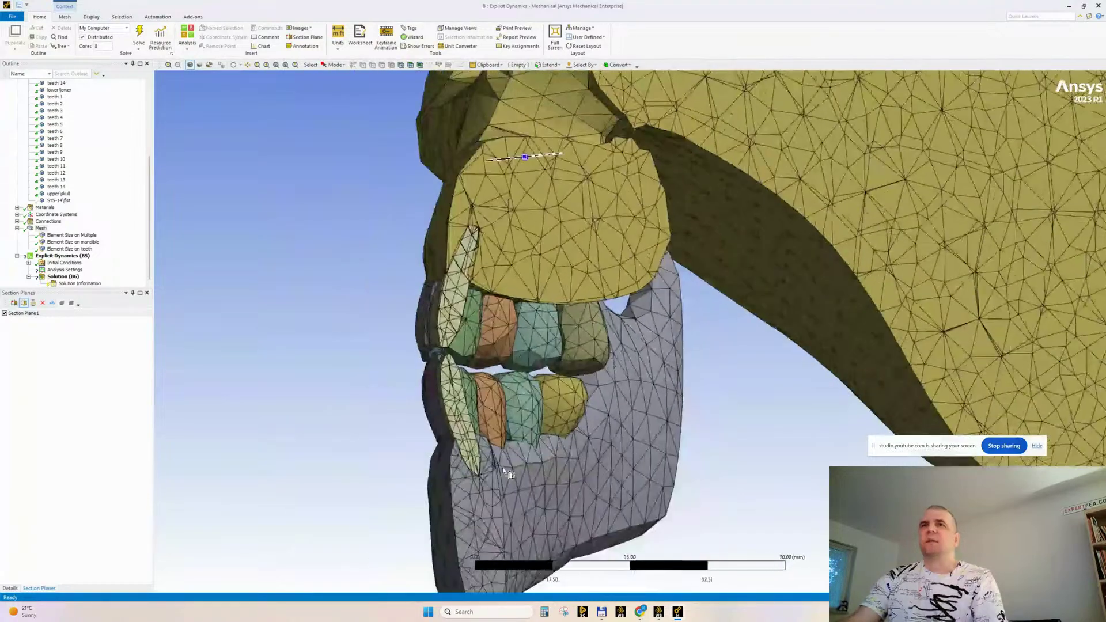
{"action": "left_click", "coordinate": [23, 303]}
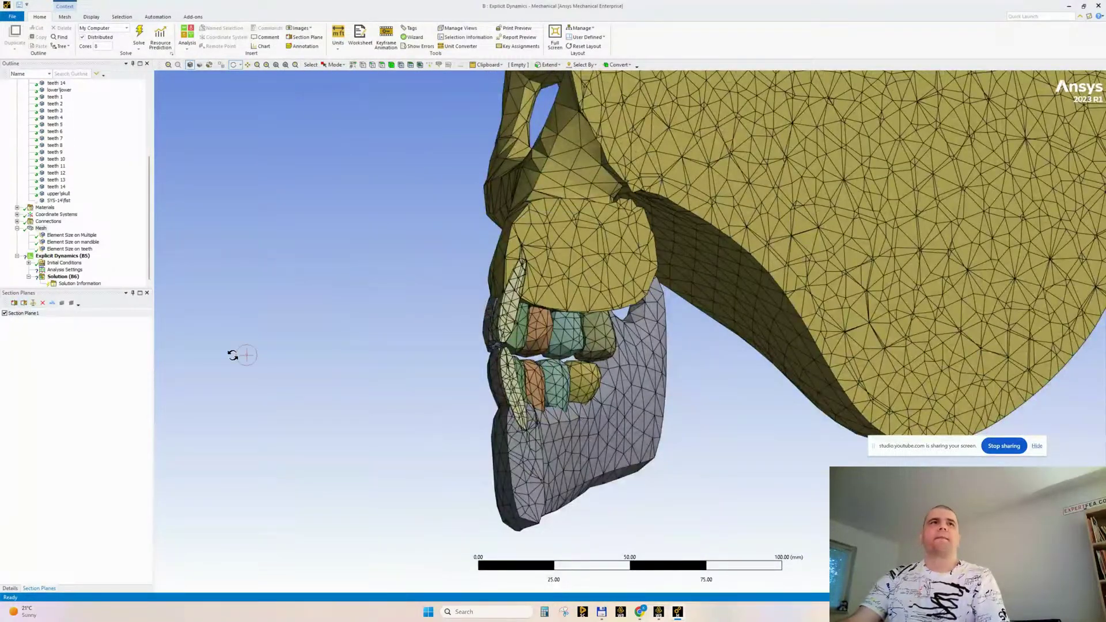
Turn off the section plane to show the whole meshed skull, jaw and teeth
{"action": "left_click_drag", "start_coordinate": [323, 291], "coordinate": [408, 382]}
{"action": "left_click", "coordinate": [41, 228]}
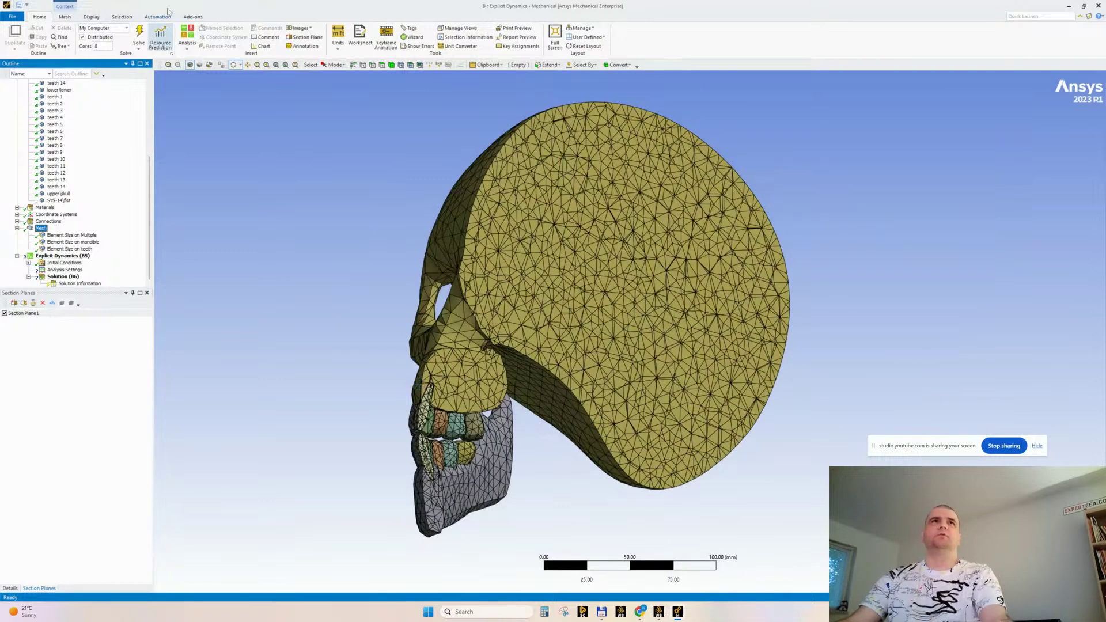
{"action": "left_click", "coordinate": [4, 313]}
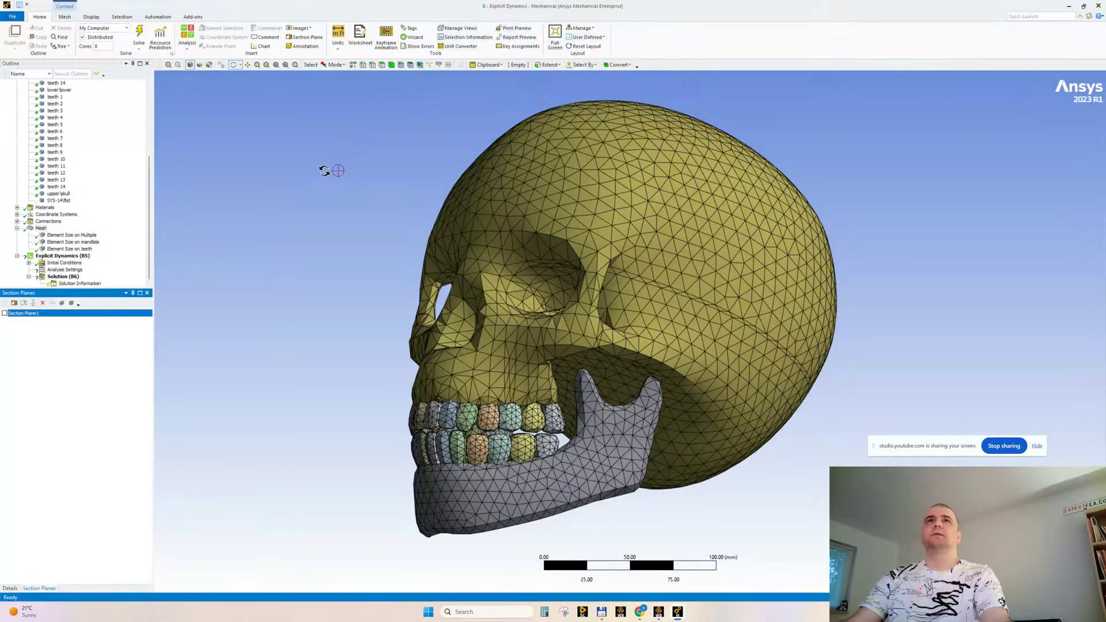
Hide all bodies except the upper skull
{"action": "left_click", "coordinate": [336, 64]}
{"action": "left_click", "coordinate": [340, 76]}
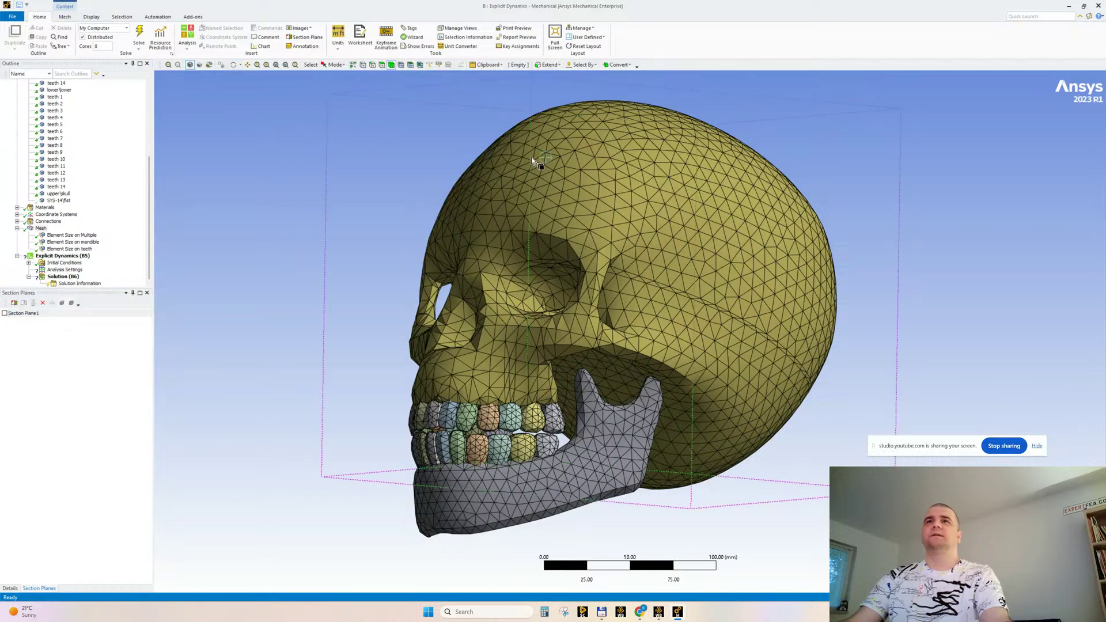
{"action": "left_click", "coordinate": [534, 160]}
{"action": "right_click", "coordinate": [296, 186]}
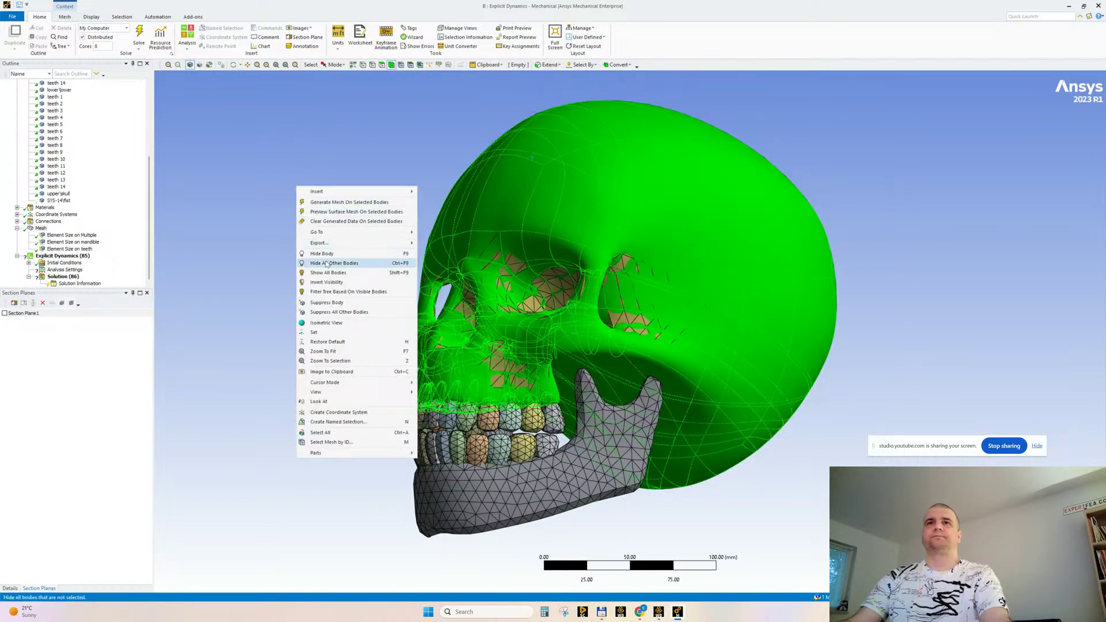
{"action": "left_click", "coordinate": [327, 263]}
{"action": "left_click", "coordinate": [361, 308]}
{"action": "middle_click_drag", "start_coordinate": [360, 305], "coordinate": [572, 512]}
{"action": "middle_click_drag", "start_coordinate": [583, 458], "coordinate": [569, 441], "text": "ctrl"}
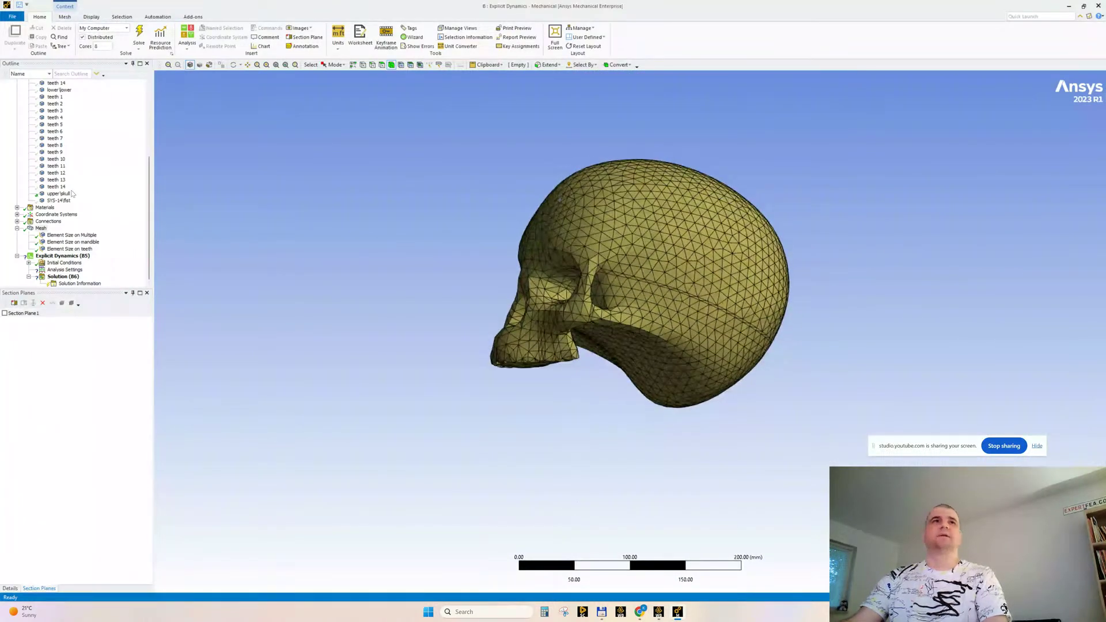
Insert a new coordinate system alongside the global coordinate system
{"action": "left_click", "coordinate": [17, 214]}
{"action": "left_click", "coordinate": [56, 215]}
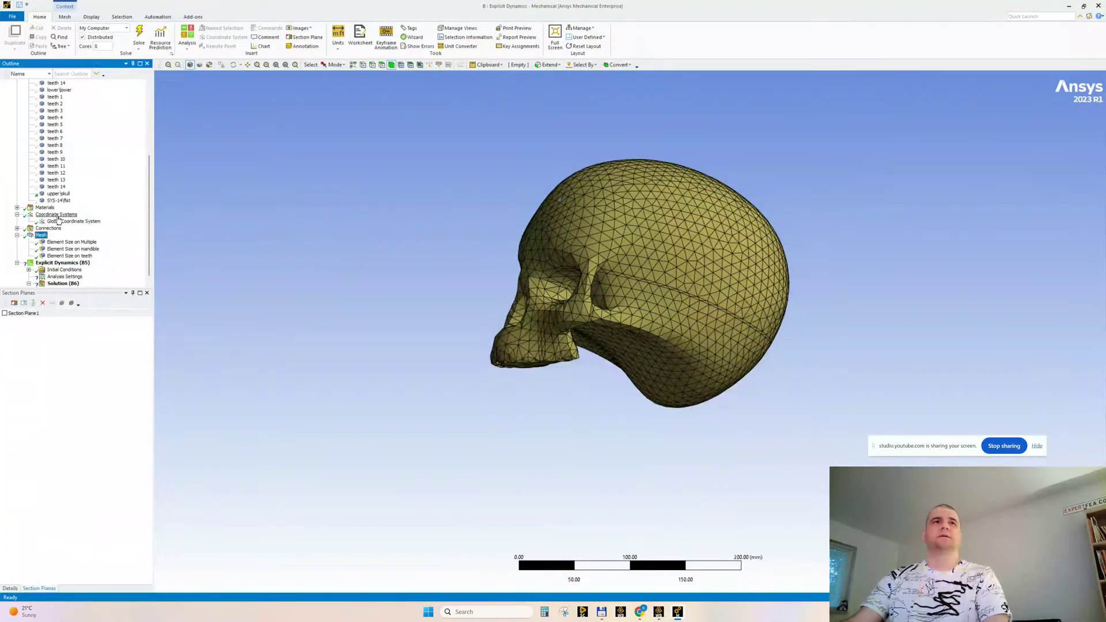
{"action": "middle_click_drag", "start_coordinate": [524, 303], "coordinate": [526, 326]}
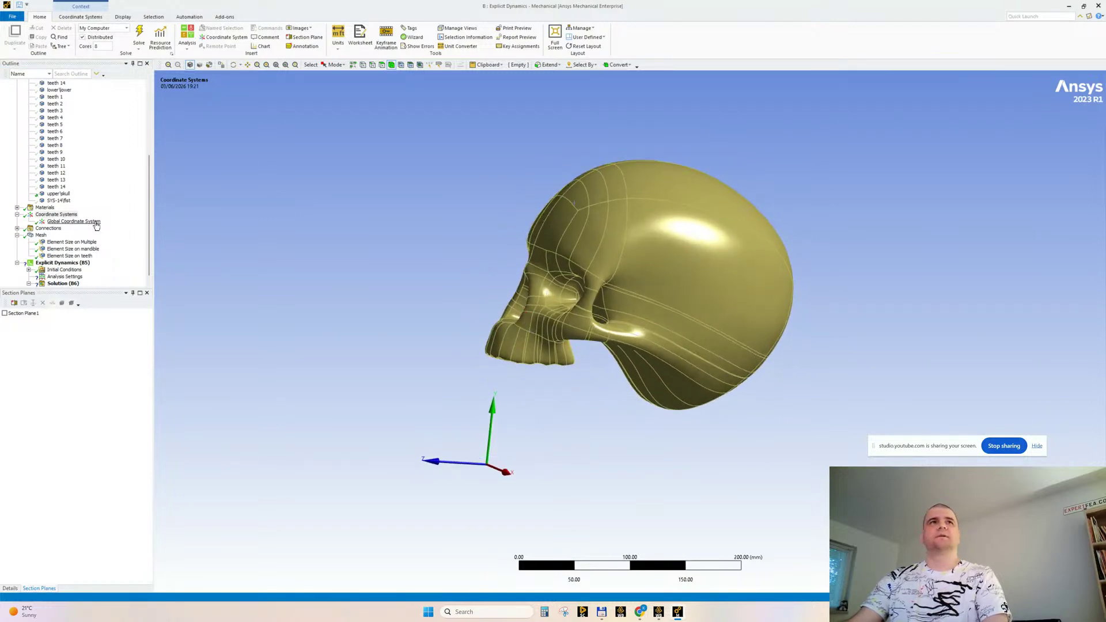
{"action": "left_click", "coordinate": [88, 223]}
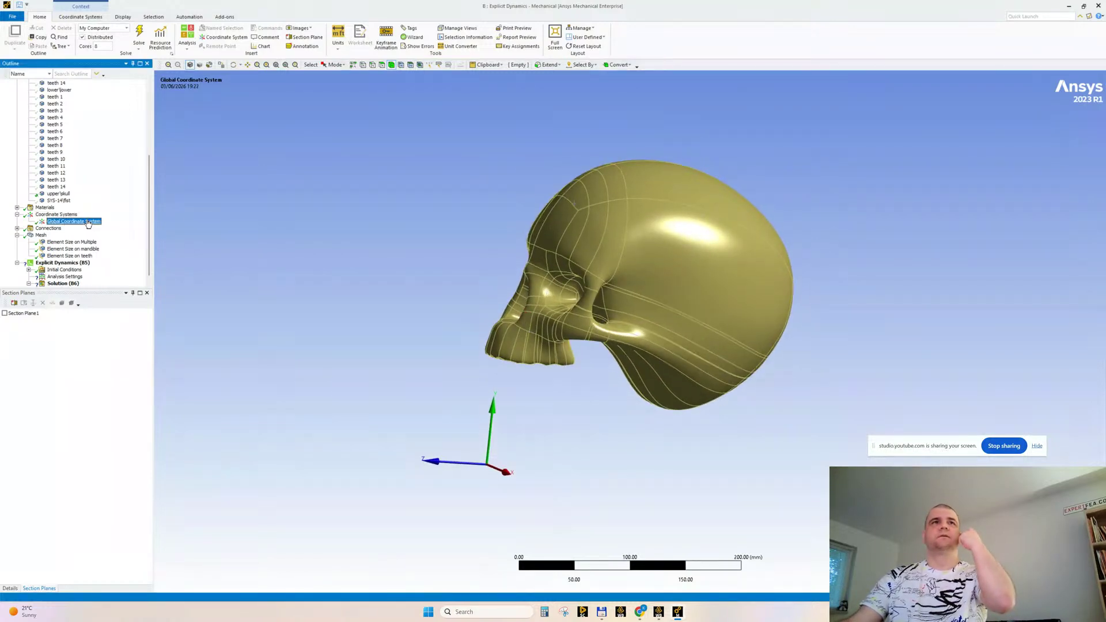
{"action": "right_click", "coordinate": [89, 224]}
{"action": "mouse_move", "coordinate": [89, 226]}
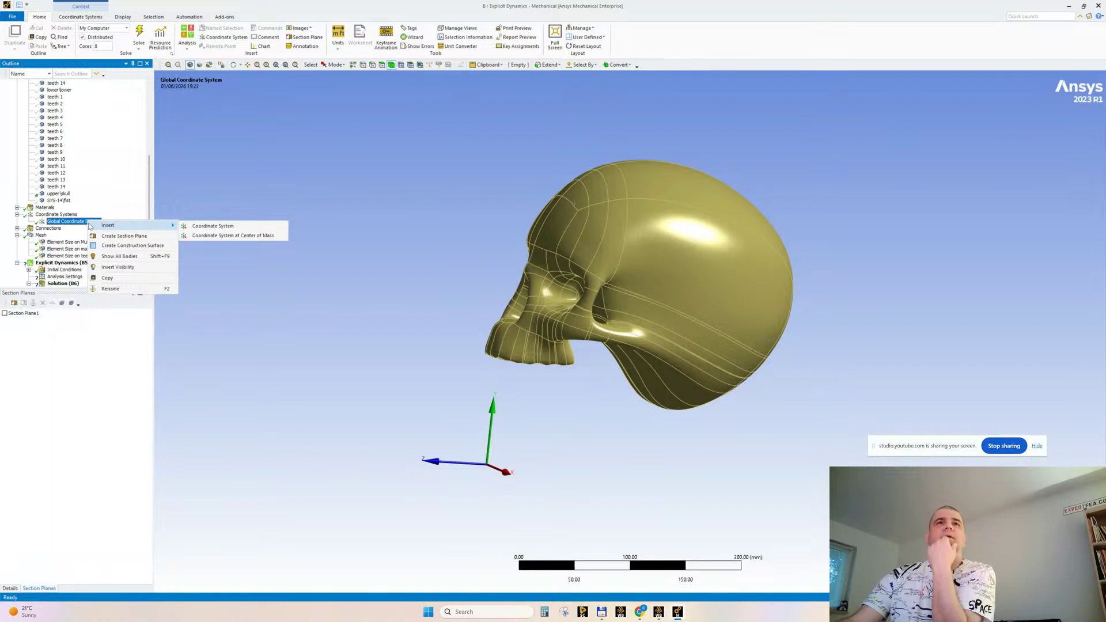
{"action": "left_click", "coordinate": [236, 226]}
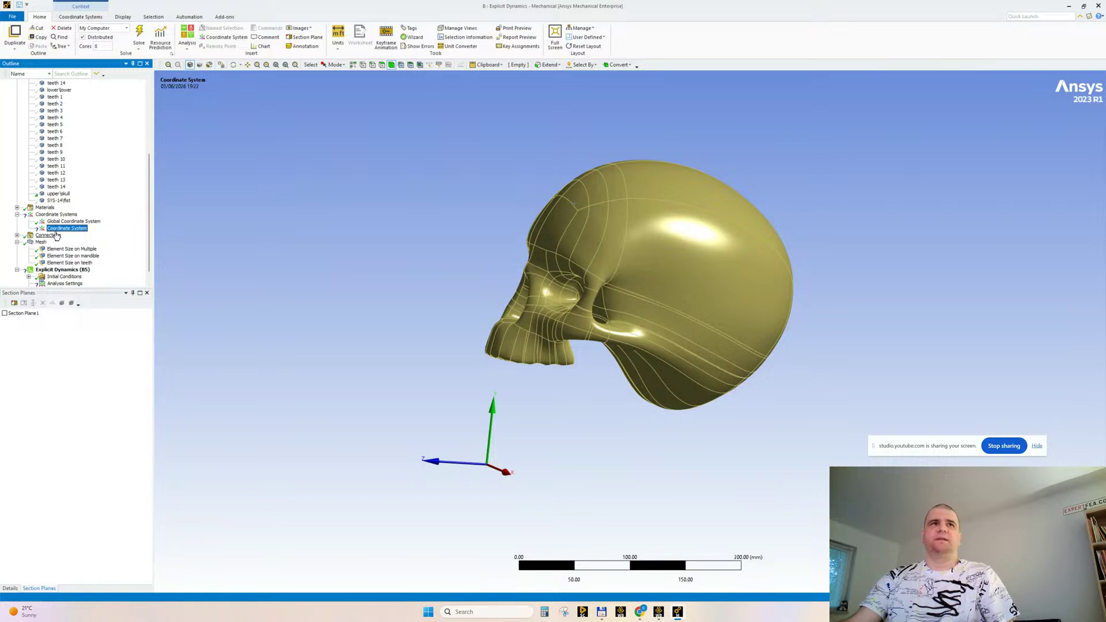
Place the new coordinate system's origin on geometry at the front tooth sockets of the upper skull
{"action": "left_click", "coordinate": [9, 588]}
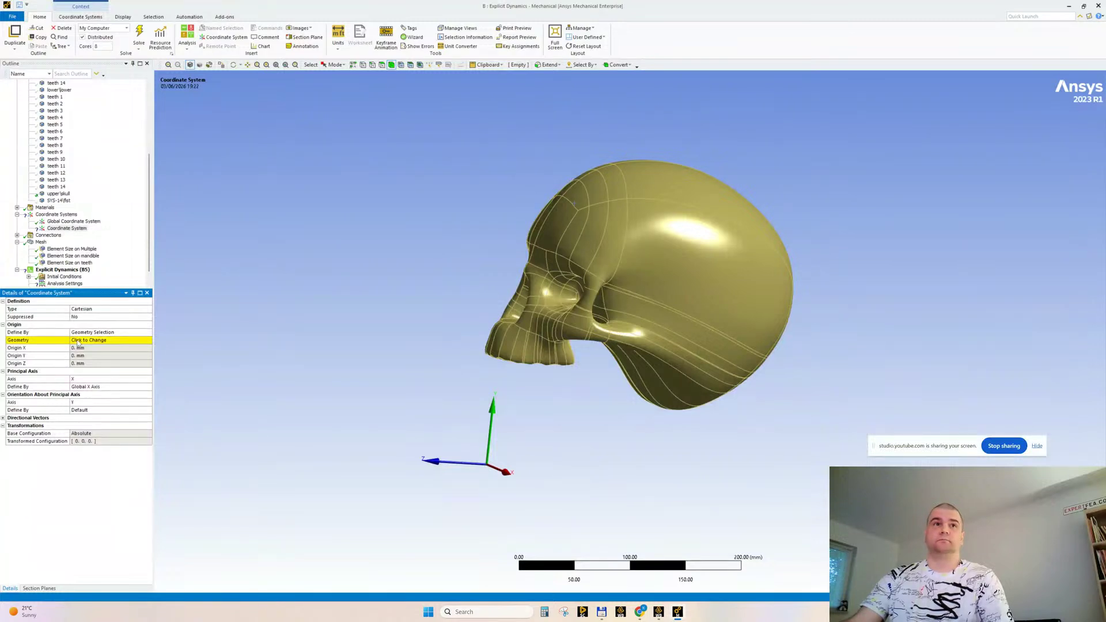
{"action": "mouse_move", "coordinate": [435, 291]}
{"action": "middle_mouse_down"}
{"action": "mouse_move", "coordinate": [413, 230]}
{"action": "mouse_move", "coordinate": [424, 275]}
{"action": "middle_mouse_up"}
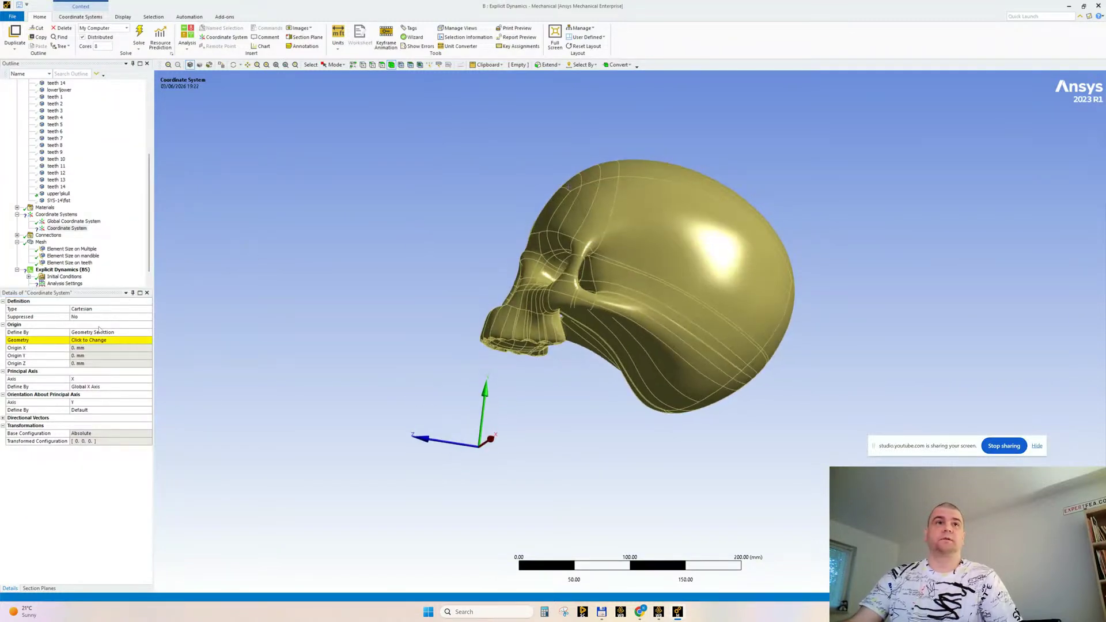
{"action": "left_click", "coordinate": [68, 229]}
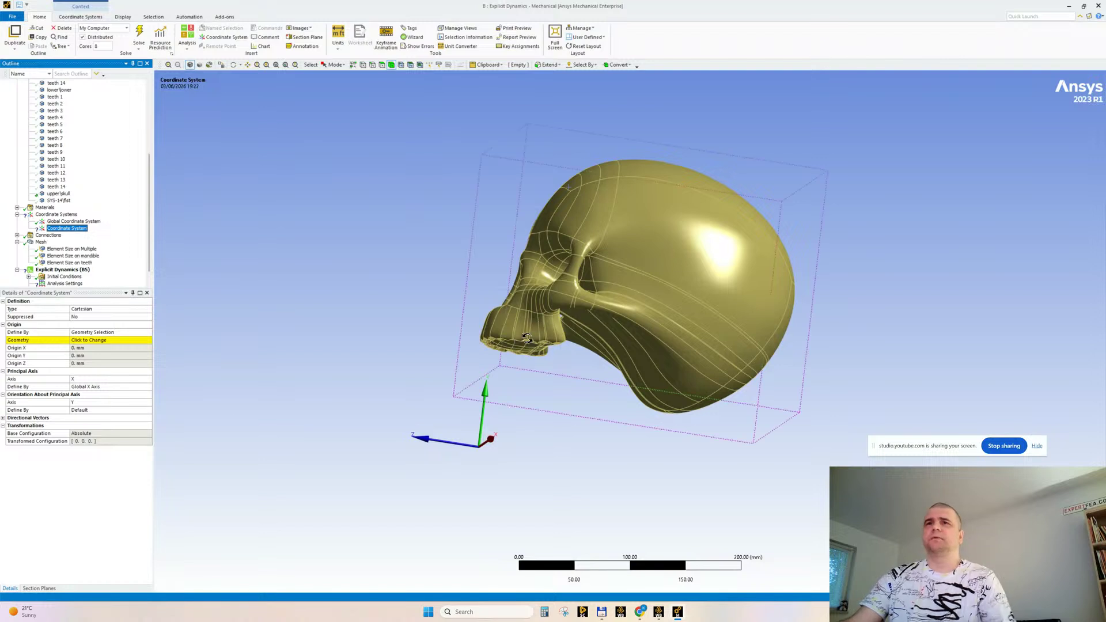
{"action": "middle_click_drag", "start_coordinate": [535, 318], "coordinate": [490, 327]}
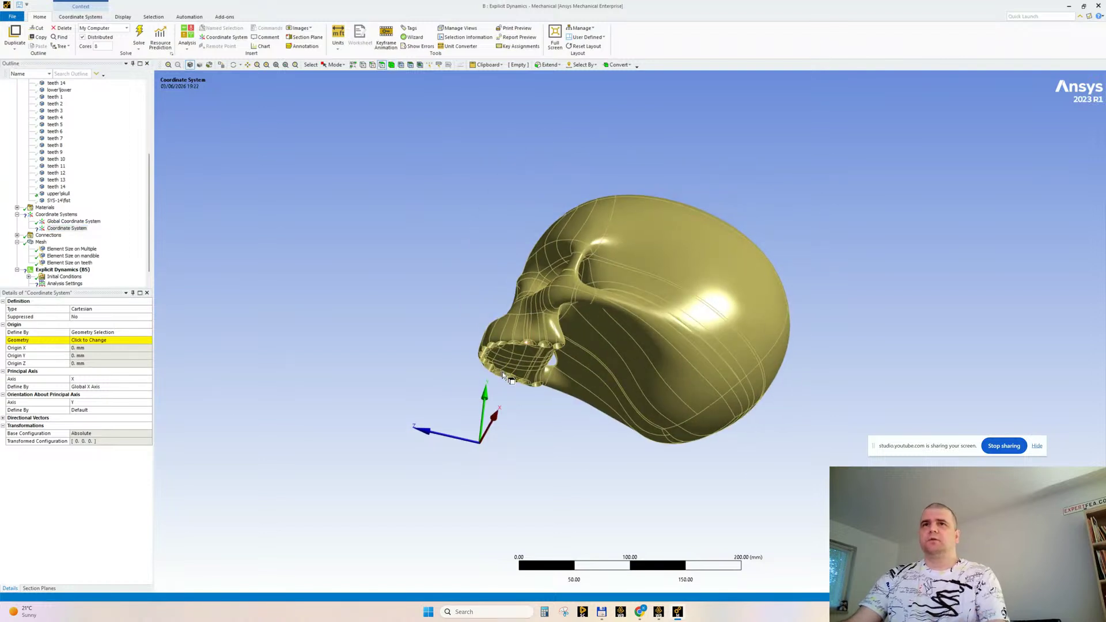
{"action": "middle_click_drag", "start_coordinate": [499, 347], "coordinate": [508, 315]}
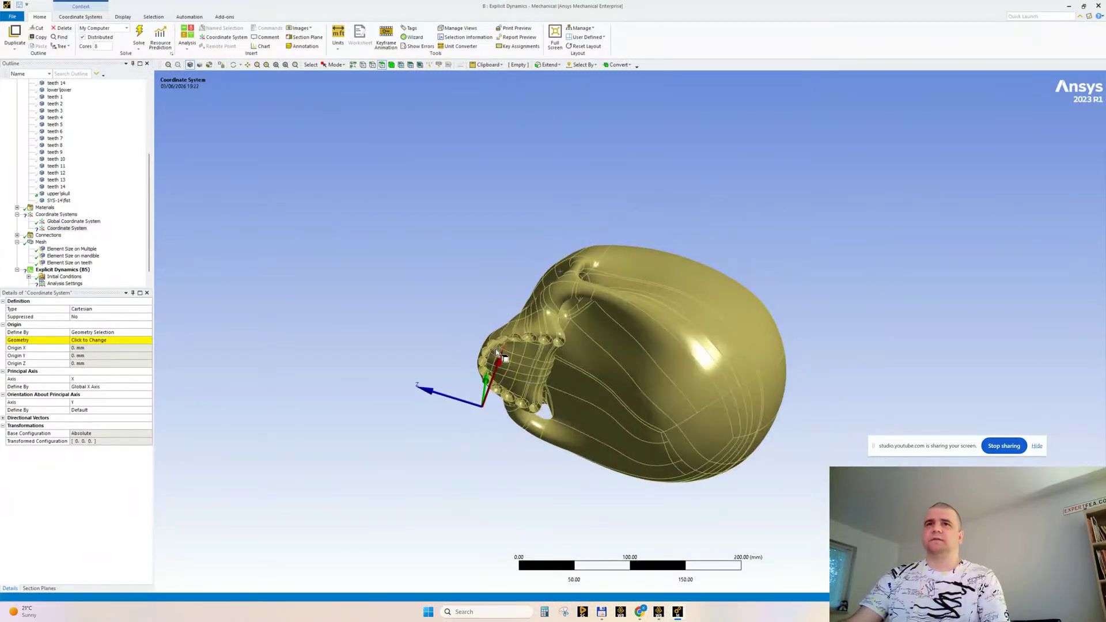
{"action": "left_click", "coordinate": [491, 358]}
{"action": "left_click", "coordinate": [90, 340]}
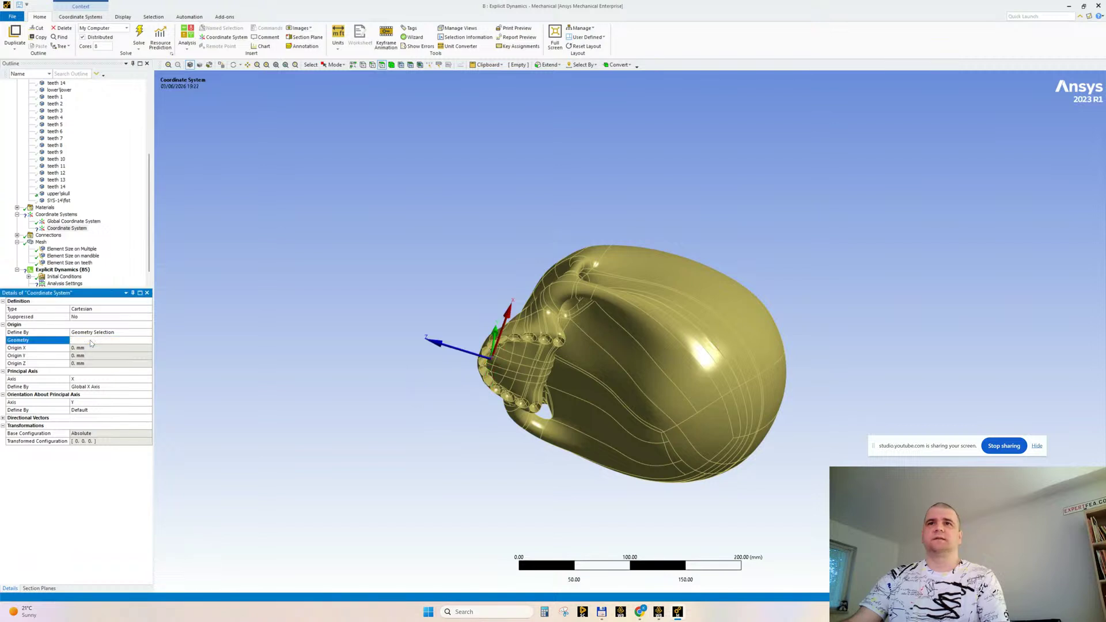
{"action": "left_click", "coordinate": [81, 341]}
Offset the new coordinate system by -100 mm in Y and compare its position with the global coordinate system
{"action": "middle_click_drag", "start_coordinate": [372, 345], "coordinate": [408, 403]}
{"action": "middle_click_drag", "start_coordinate": [591, 339], "coordinate": [696, 295], "text": "shift"}
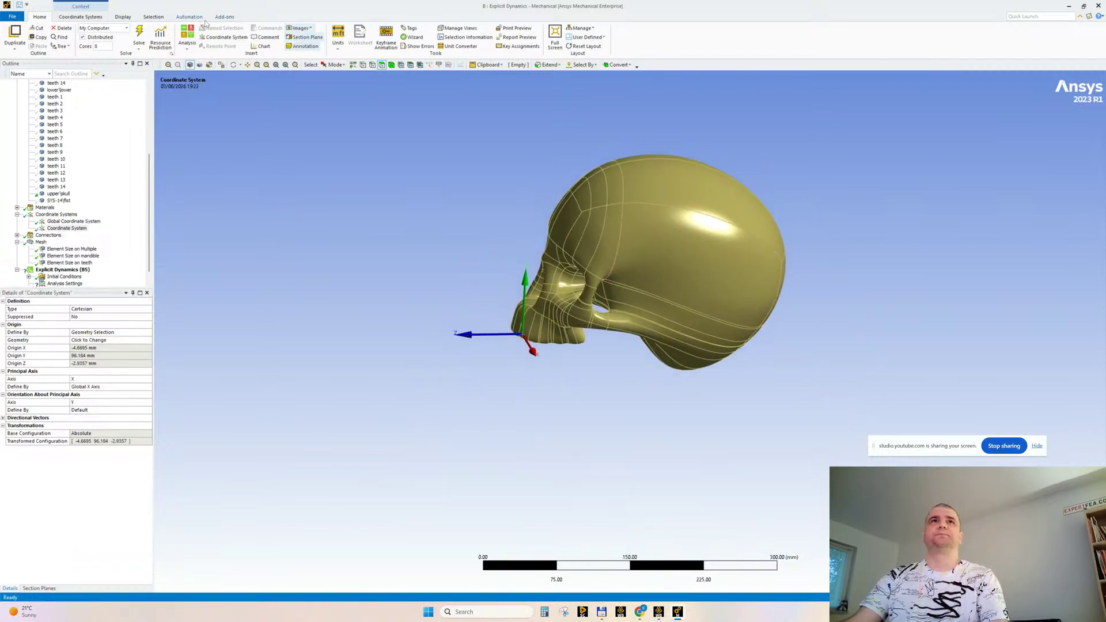
{"action": "left_click", "coordinate": [81, 17]}
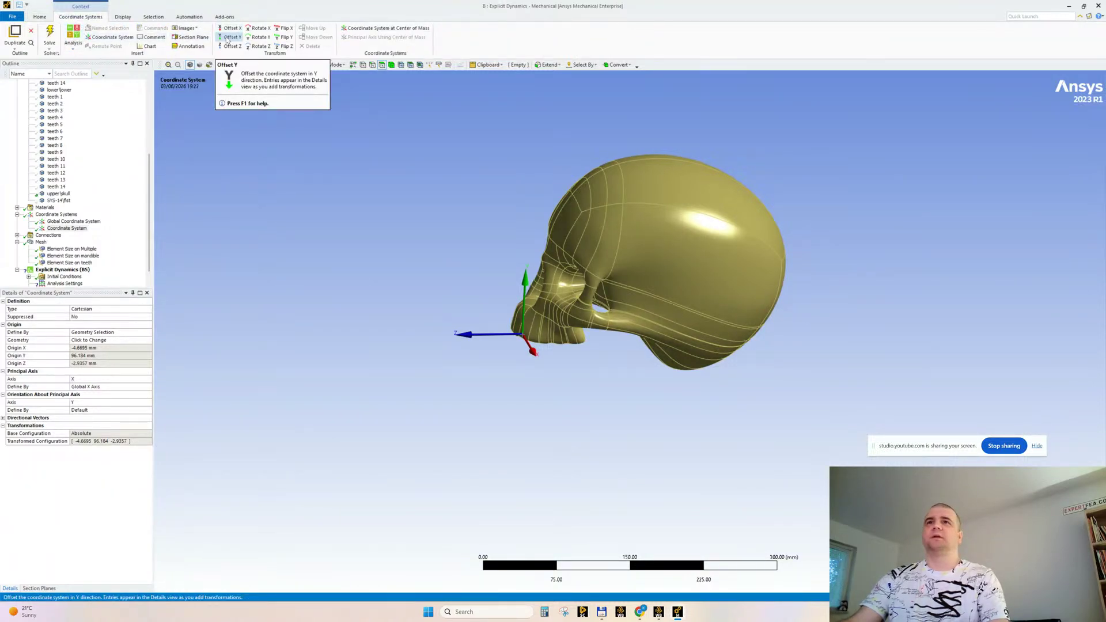
{"action": "left_click", "coordinate": [228, 38]}
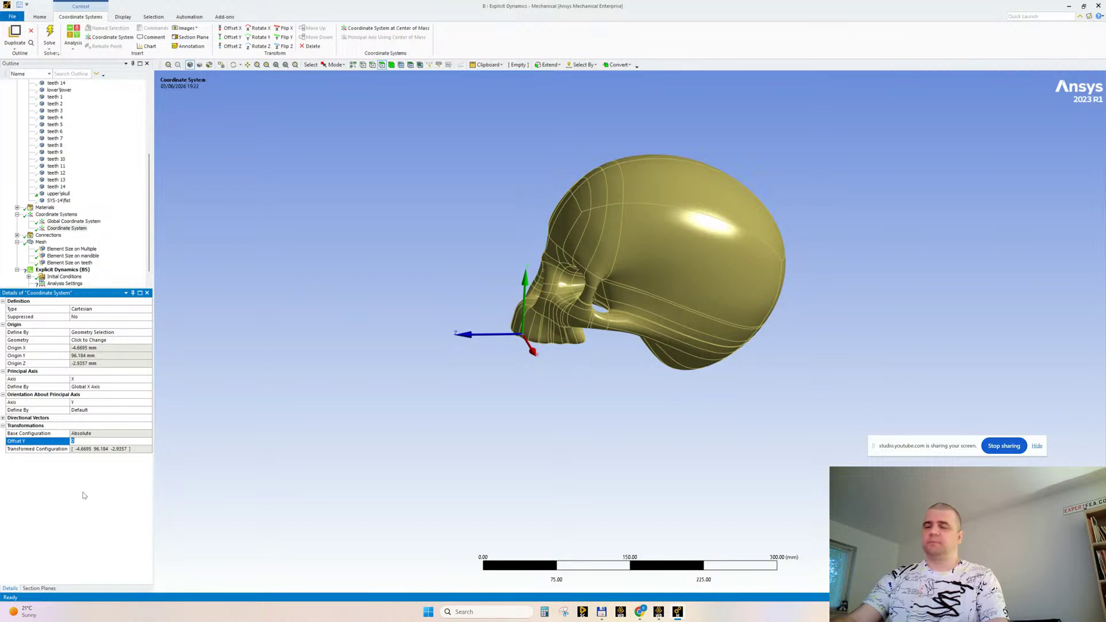
{"action": "type", "text": "-100"}
{"action": "key", "text": "Return"}
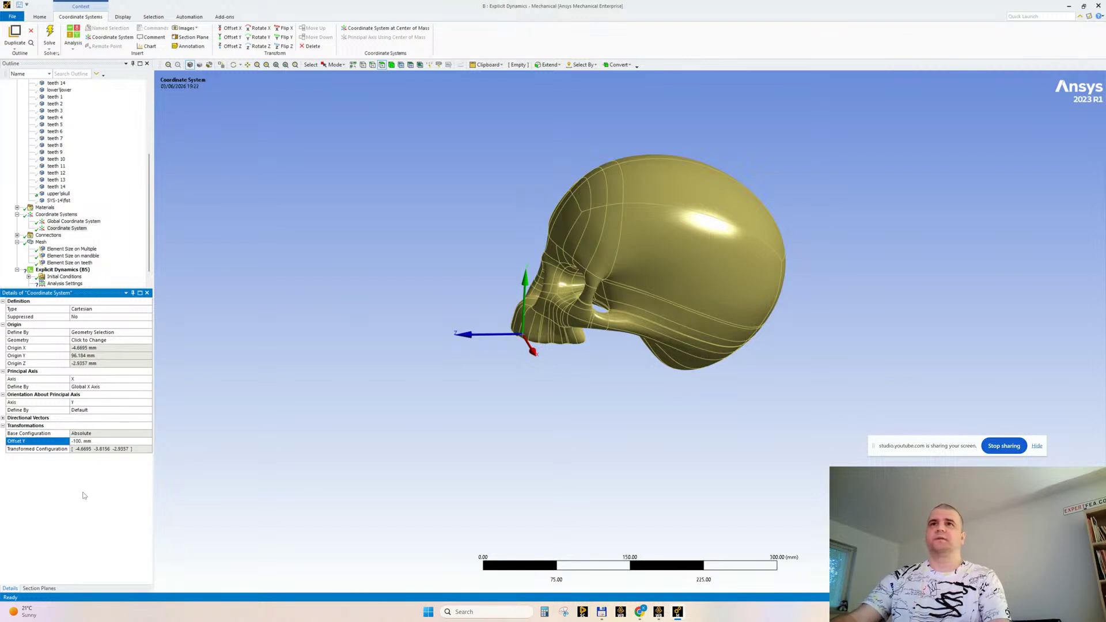
{"action": "left_click", "coordinate": [63, 221]}
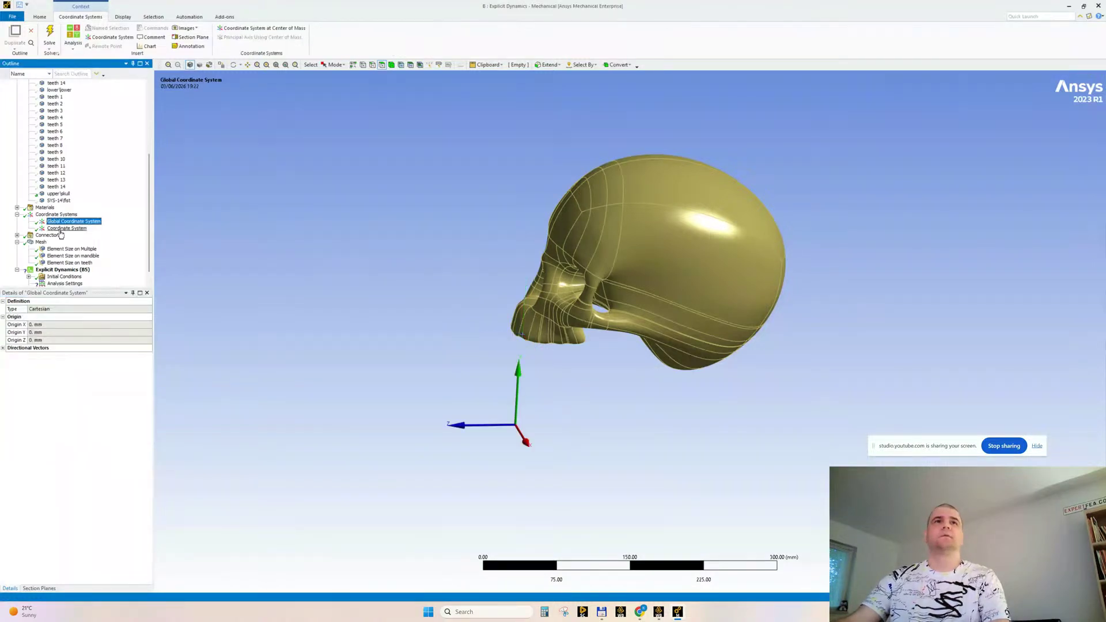
{"action": "left_click", "coordinate": [67, 229]}
{"action": "middle_click_drag", "start_coordinate": [384, 283], "coordinate": [357, 250]}
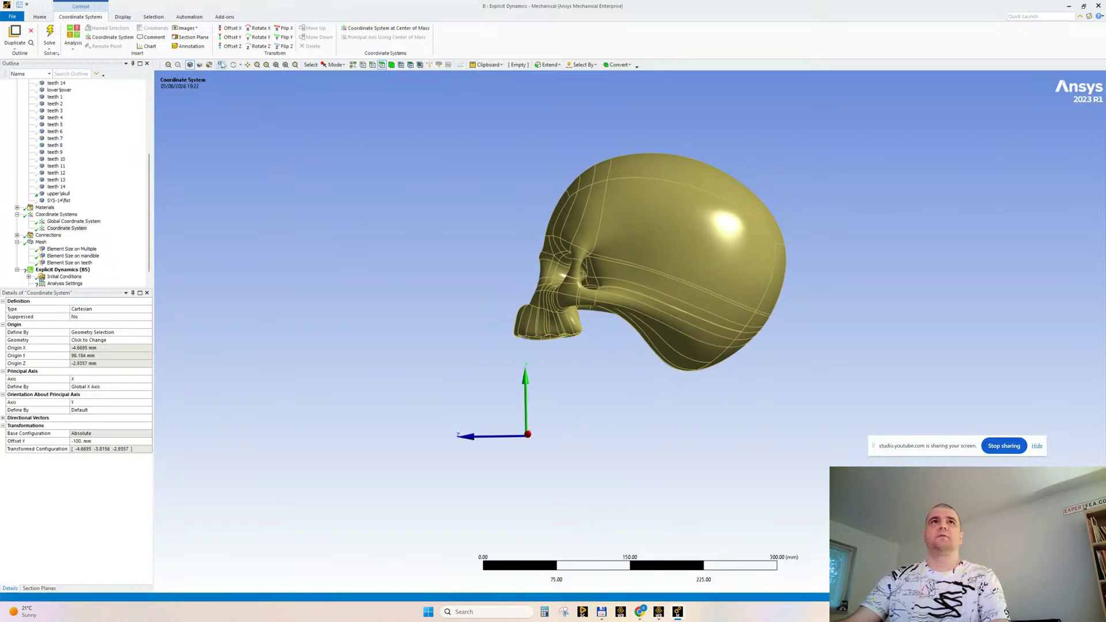
Offset the new coordinate system by -40 mm in Z and check its position below the upper skull
{"action": "left_click", "coordinate": [230, 46]}
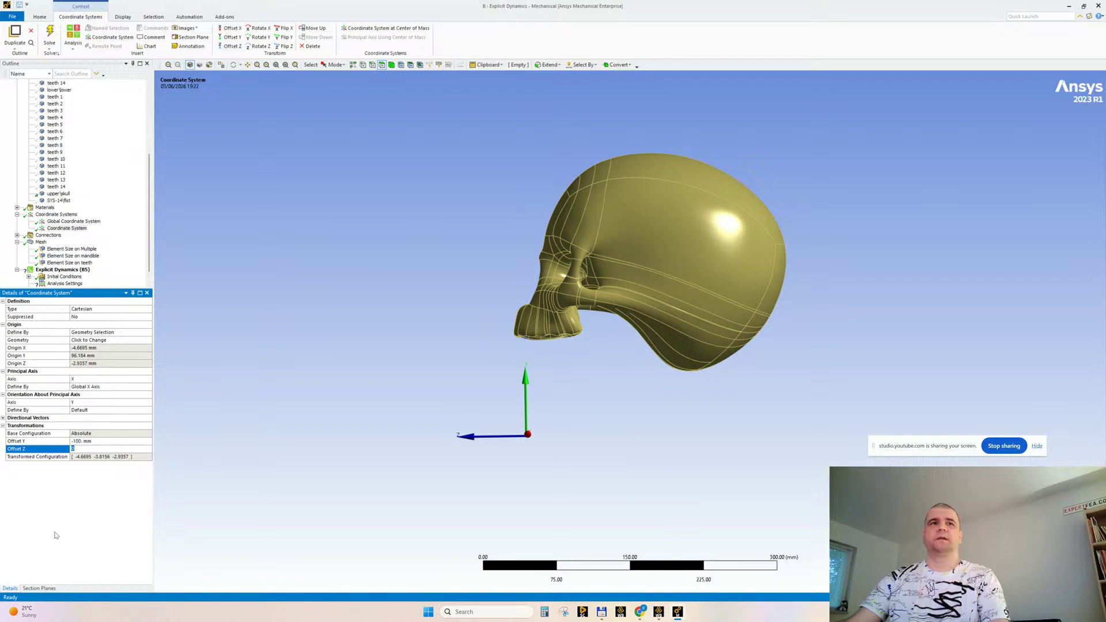
{"action": "type", "text": "-40."}
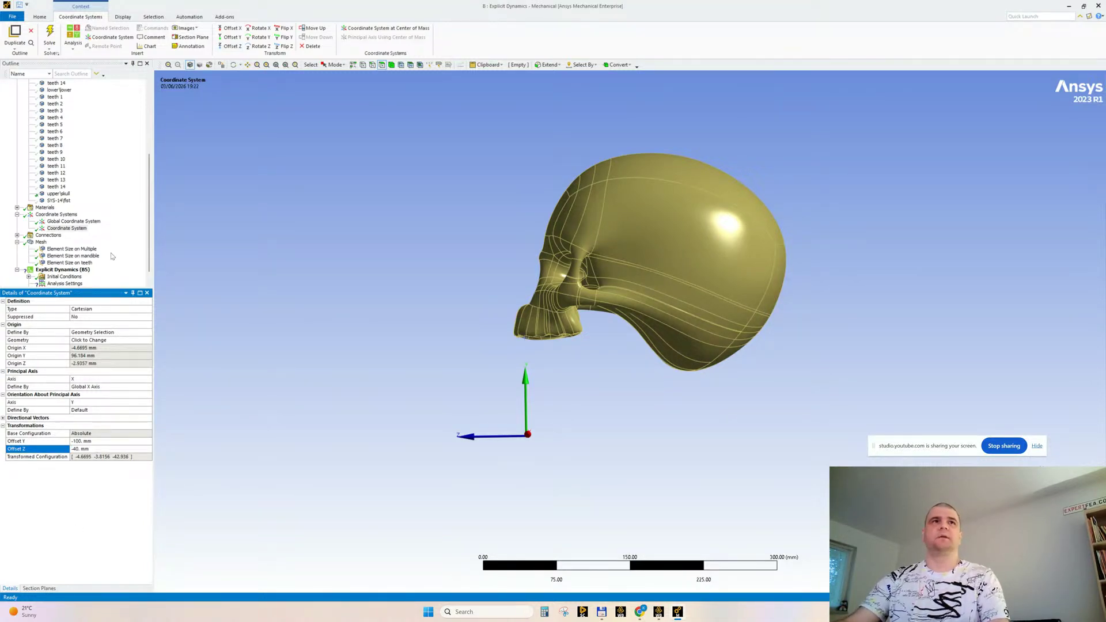
{"action": "left_click", "coordinate": [67, 228]}
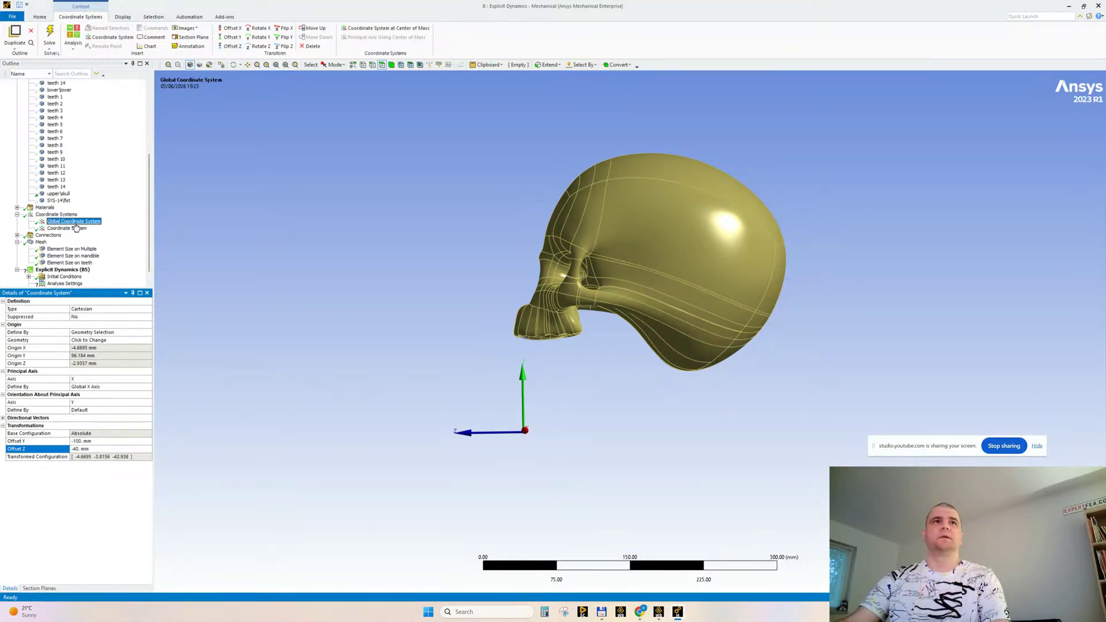
{"action": "middle_click_drag", "start_coordinate": [446, 429], "coordinate": [425, 402]}
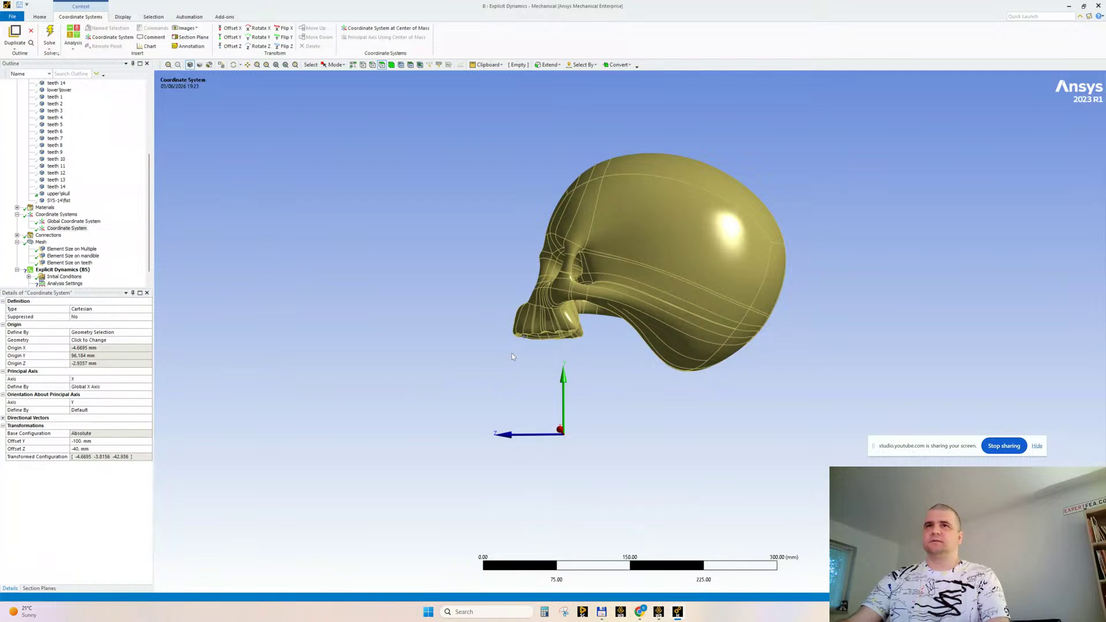
{"action": "middle_click_drag", "start_coordinate": [433, 281], "coordinate": [470, 286]}
{"action": "scroll", "coordinate": [484, 307], "scroll_direction": "up", "scroll_amount": 2}
{"action": "mouse_move", "coordinate": [566, 342]}
{"action": "middle_mouse_down"}
{"action": "mouse_move", "coordinate": [553, 280]}
{"action": "mouse_move", "coordinate": [573, 336]}
{"action": "mouse_move", "coordinate": [553, 333]}
{"action": "middle_mouse_up"}
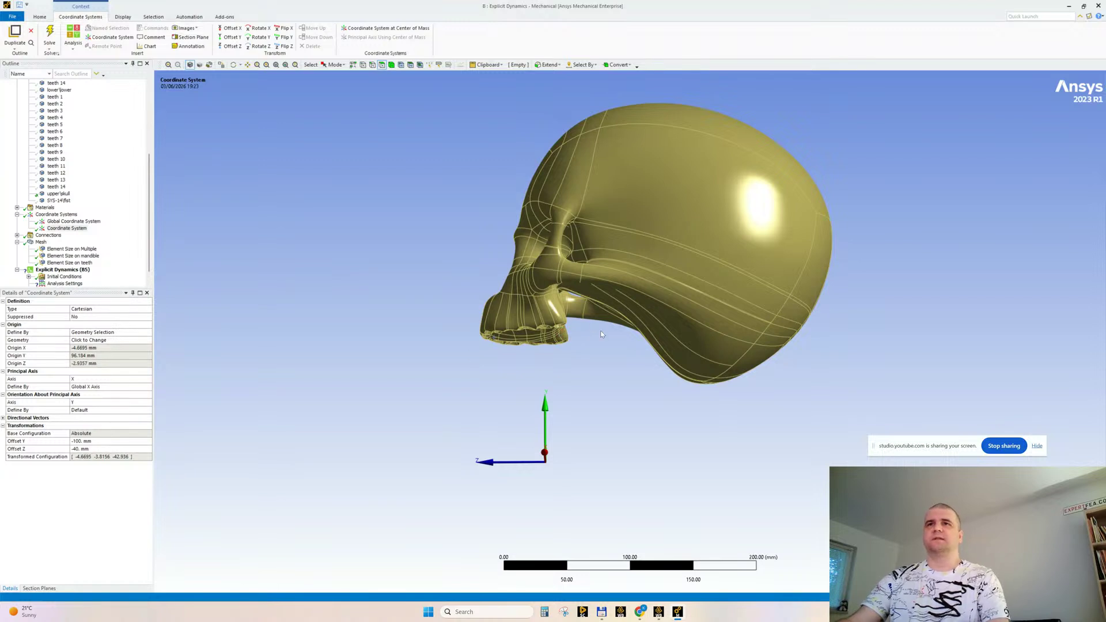
Add a mesh body sizing on the upper skull with a 4 mm element size
{"action": "left_click", "coordinate": [46, 243]}
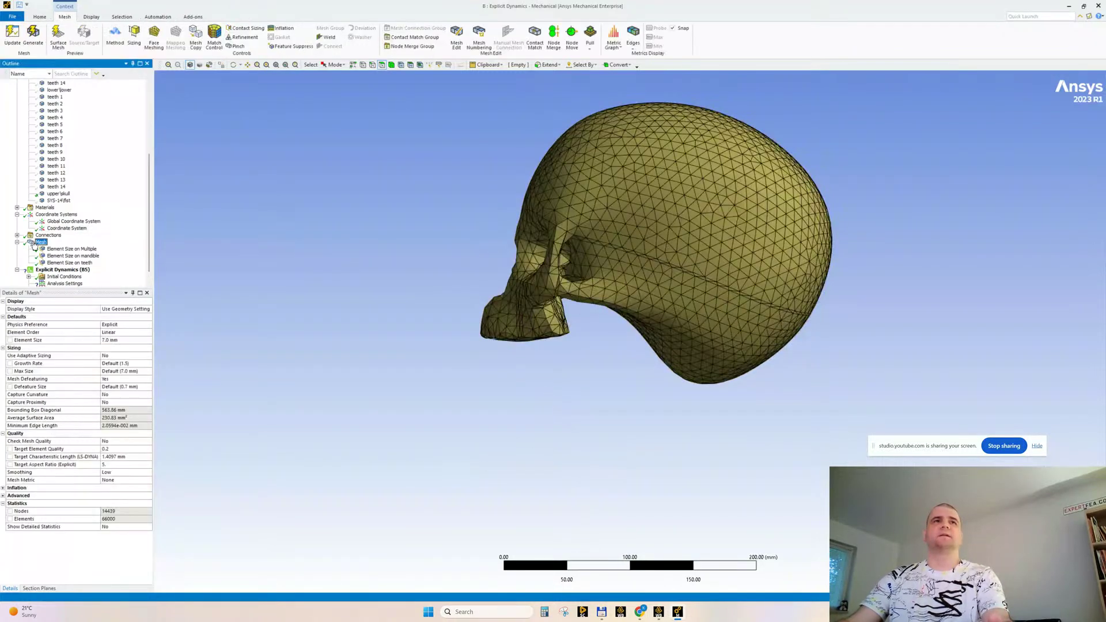
{"action": "left_click", "coordinate": [135, 35]}
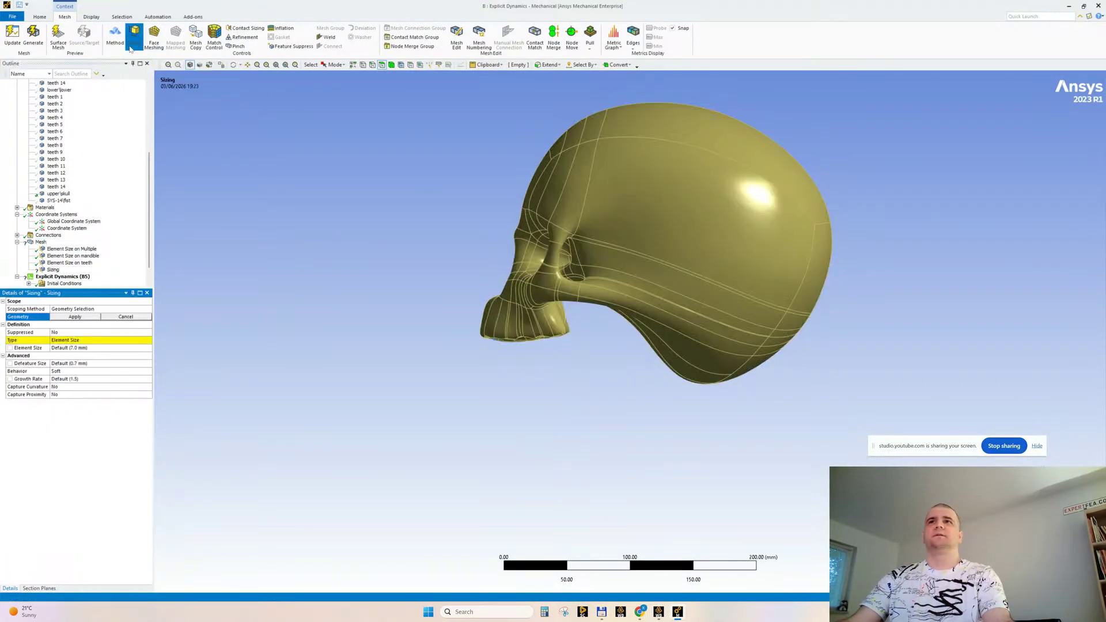
{"action": "left_click", "coordinate": [567, 191]}
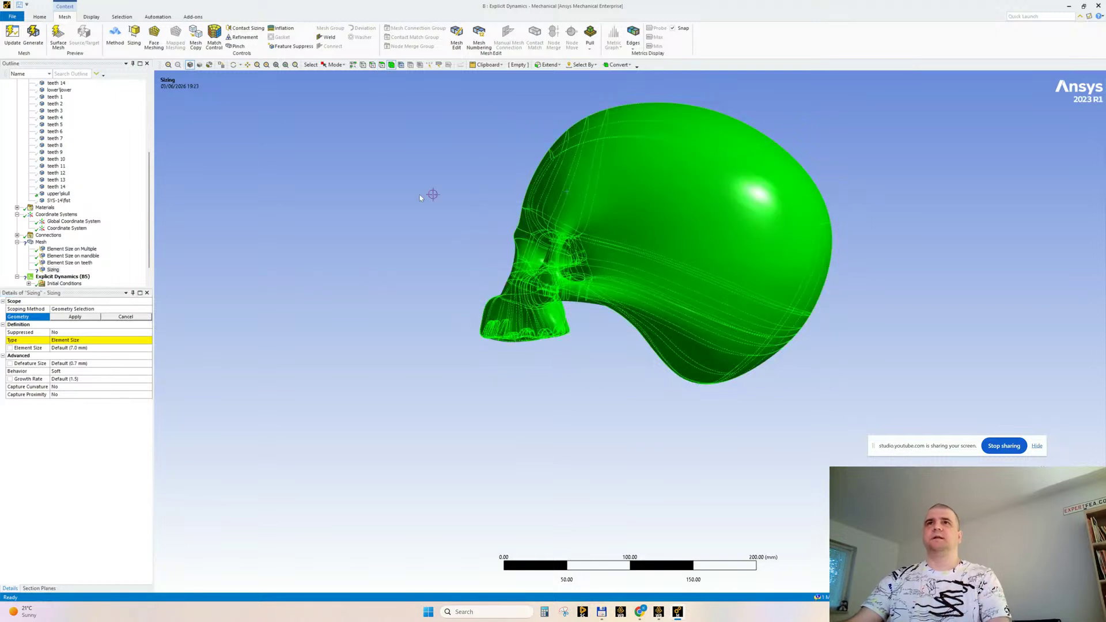
{"action": "left_click", "coordinate": [75, 317]}
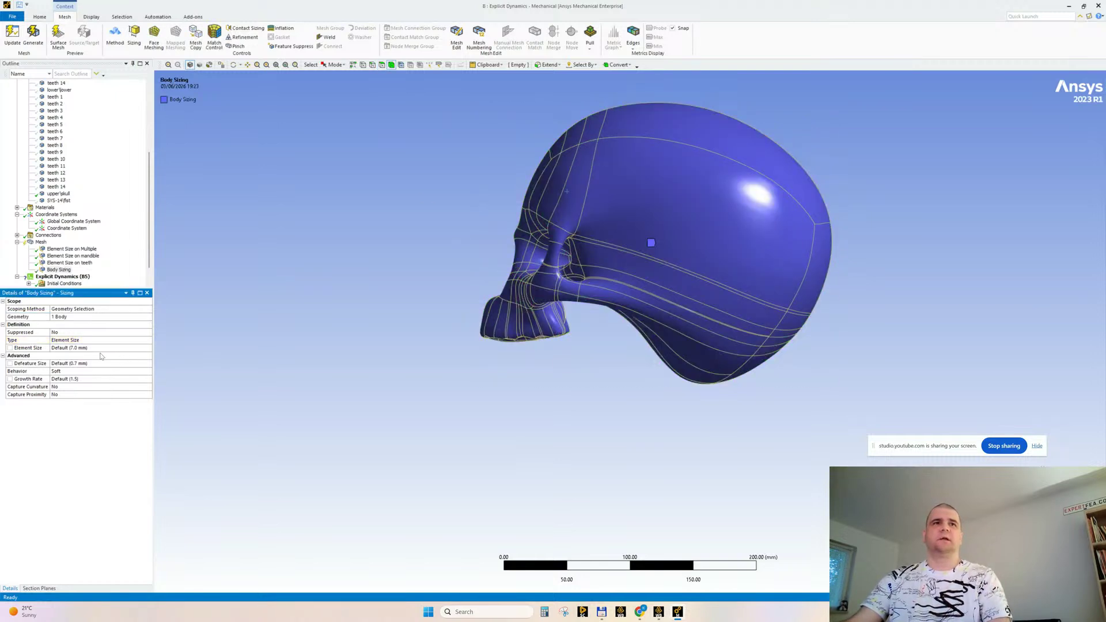
{"action": "left_click", "coordinate": [97, 347]}
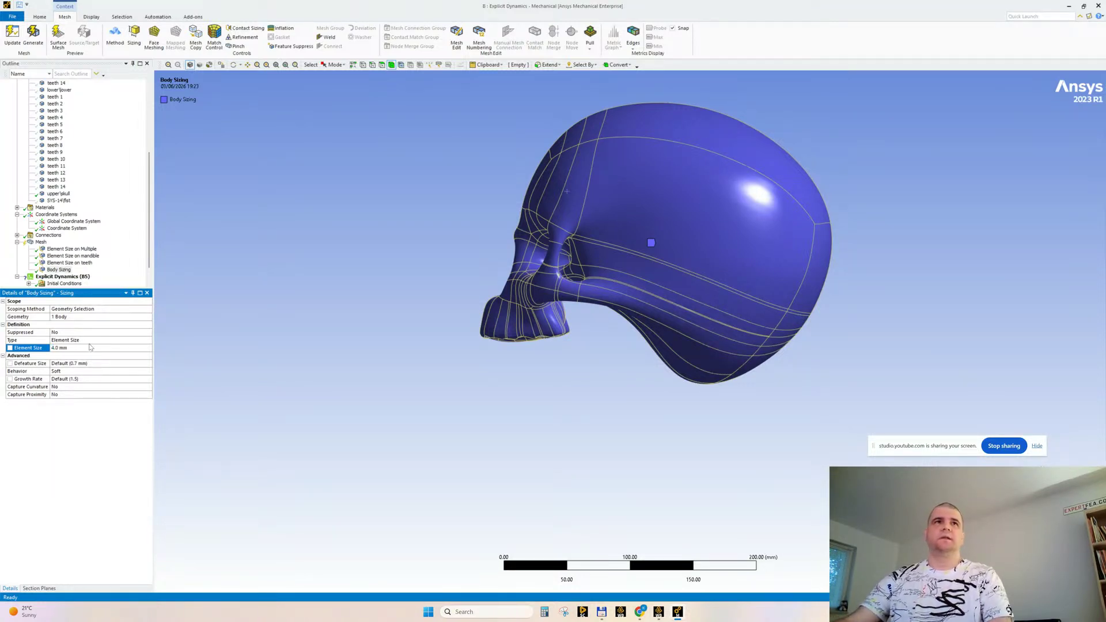
Rename the upper skull's body sizing based on its definition
{"action": "left_click", "coordinate": [69, 262]}
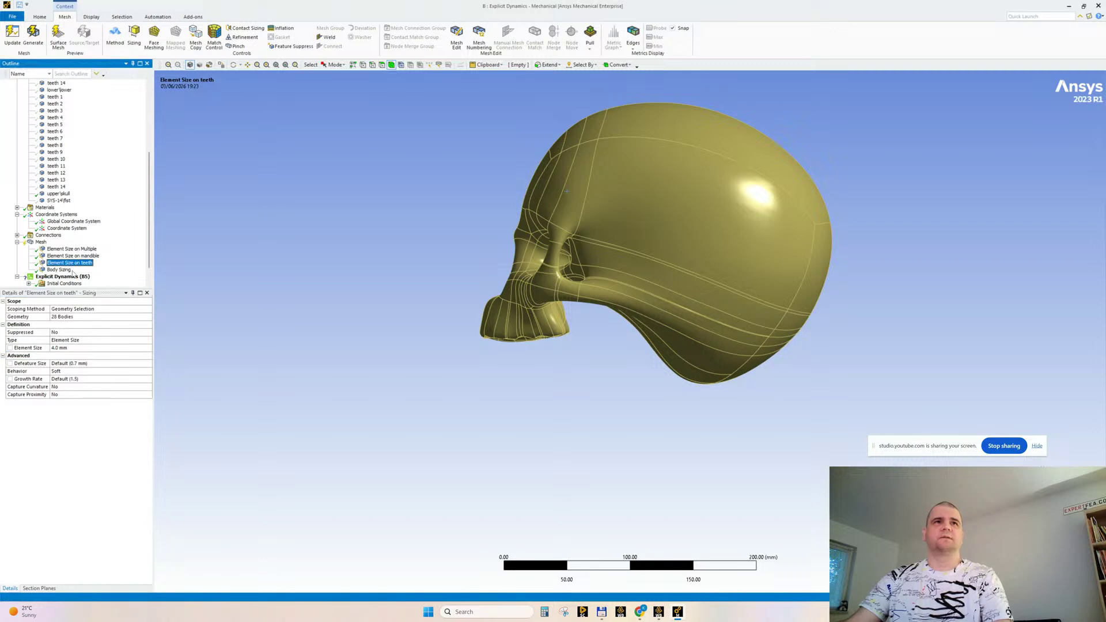
{"action": "left_click", "coordinate": [59, 269]}
{"action": "right_click", "coordinate": [66, 273]}
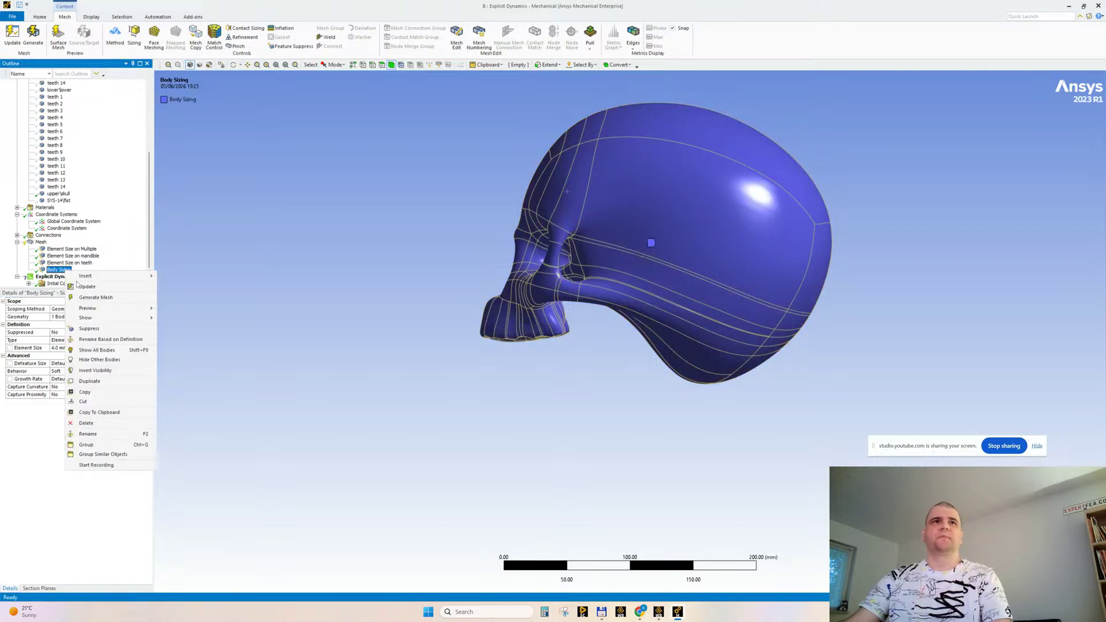
{"action": "left_click", "coordinate": [87, 341]}
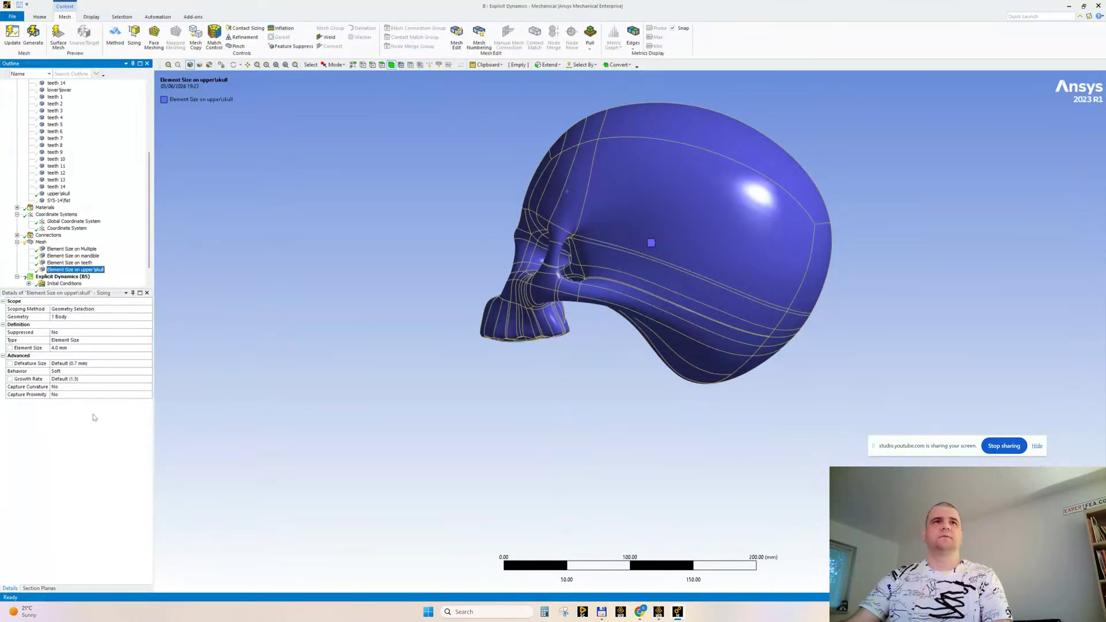
Change the upper skull sizing to Sphere of Influence, centred on the new coordinate system with a 200 mm radius
{"action": "double_click", "coordinate": [93, 343]}
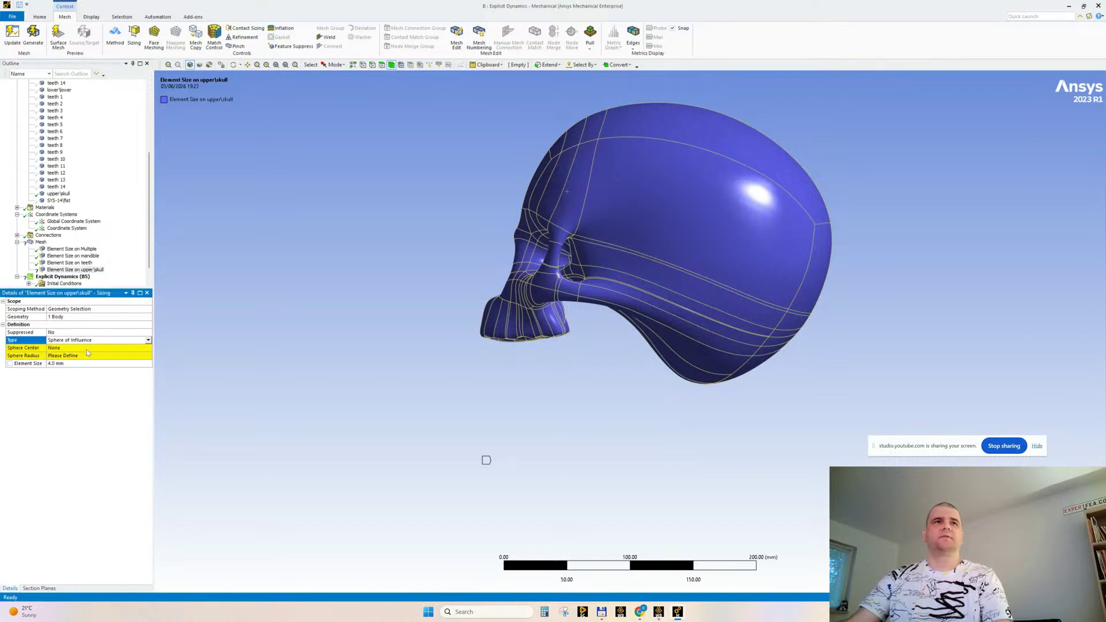
{"action": "left_click", "coordinate": [87, 348]}
{"action": "left_click", "coordinate": [87, 348]}
{"action": "left_click", "coordinate": [99, 357]}
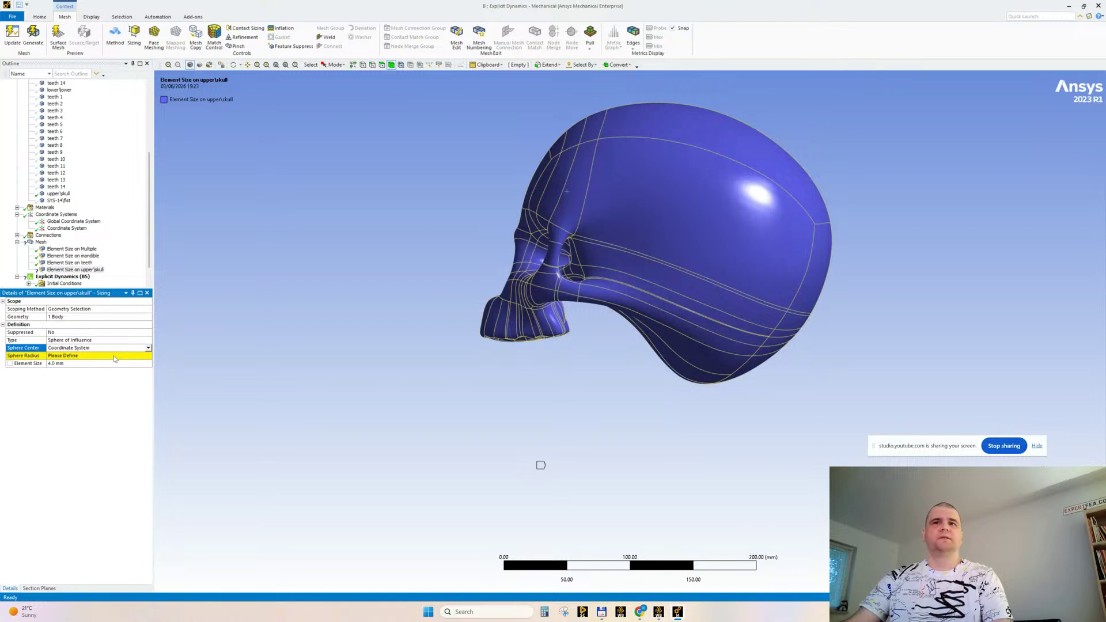
{"action": "left_click", "coordinate": [115, 358]}
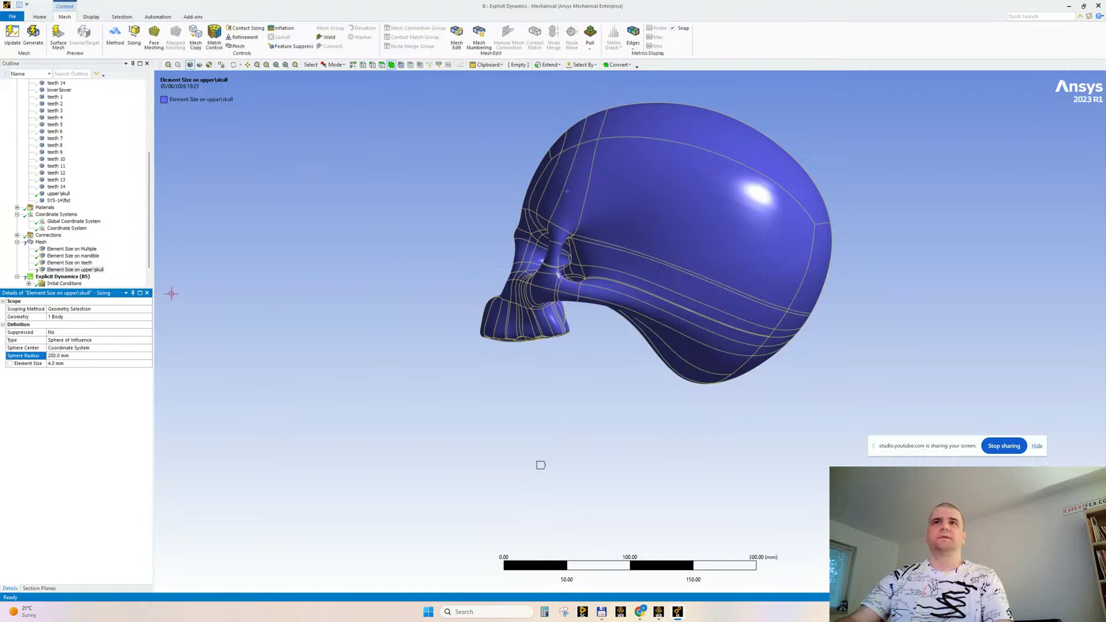
{"action": "middle_click_drag", "start_coordinate": [541, 465], "coordinate": [573, 472]}
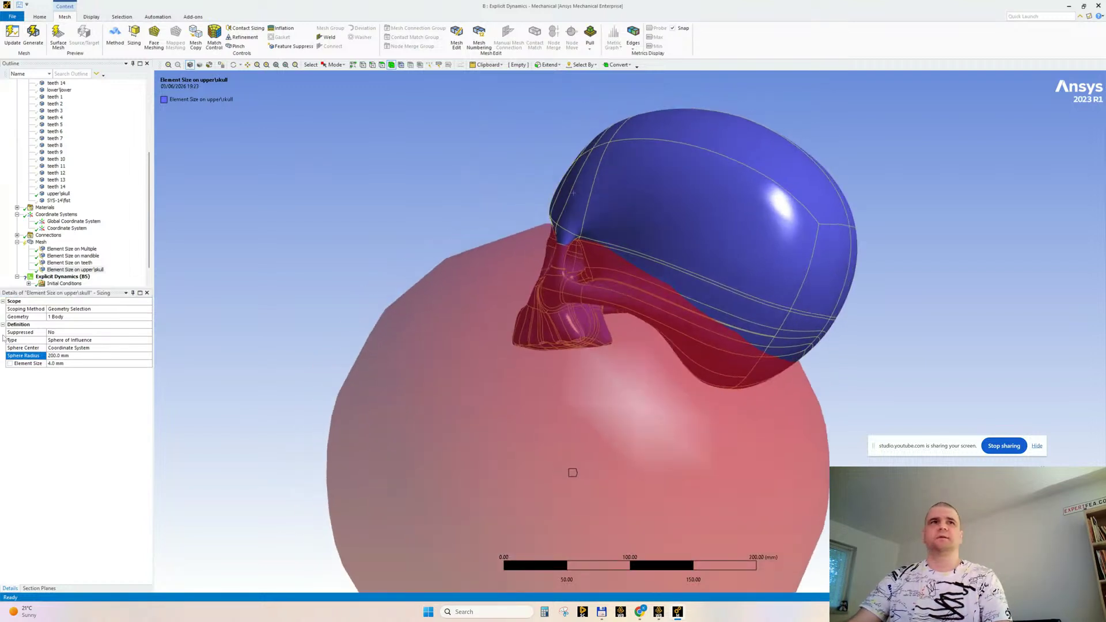
Try a 150 mm sphere radius, settle on 120 mm, and check how the sphere covers the upper tooth sockets
{"action": "left_click", "coordinate": [65, 356]}
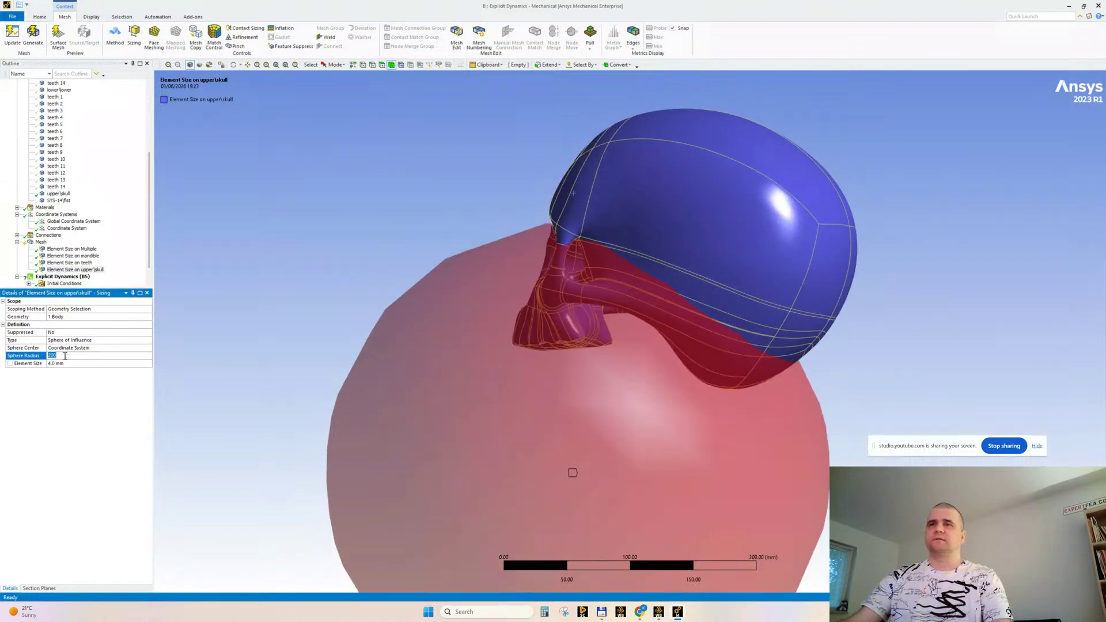
{"action": "type", "text": "150"}
{"action": "key", "text": "Return"}
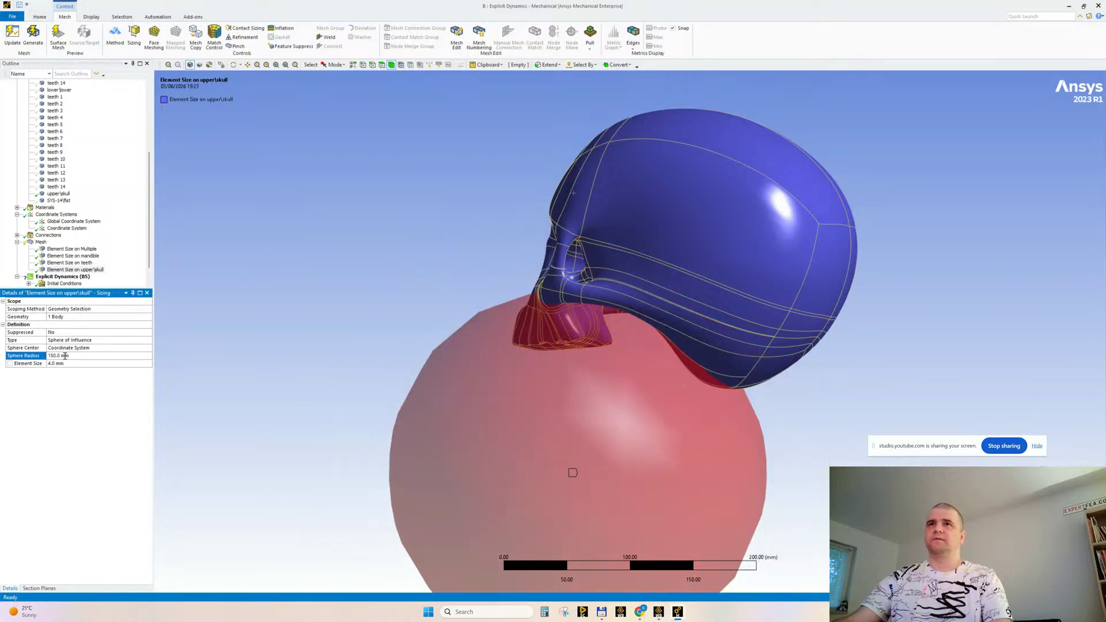
{"action": "left_click", "coordinate": [66, 357]}
{"action": "type", "text": "120"}
{"action": "key", "text": "Return"}
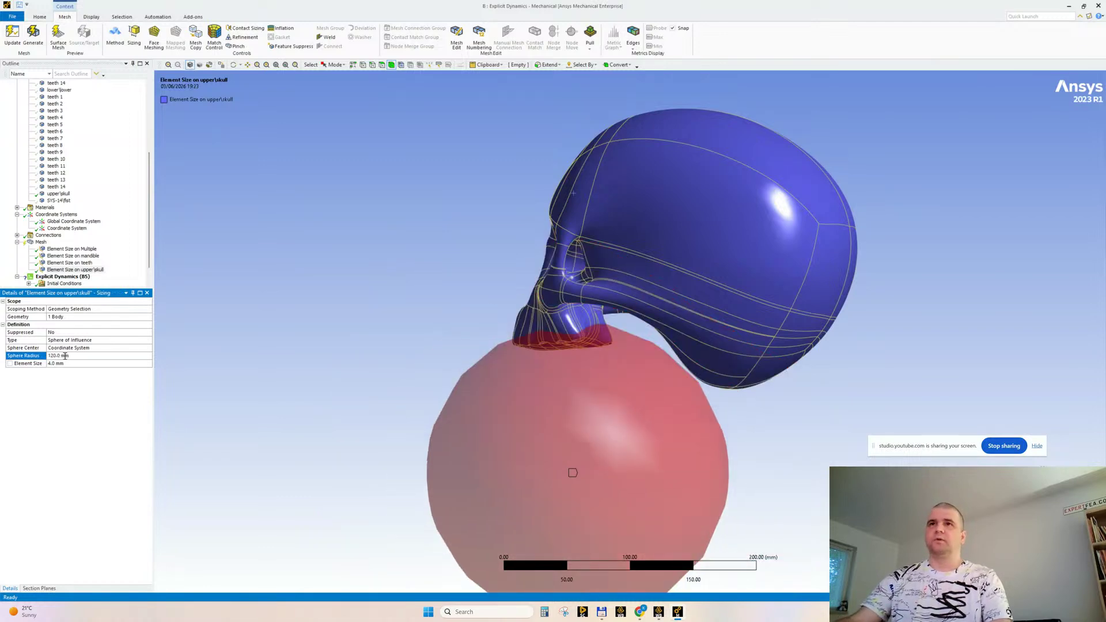
{"action": "middle_click_drag", "start_coordinate": [323, 300], "coordinate": [341, 257]}
{"action": "middle_click_drag", "start_coordinate": [546, 344], "coordinate": [507, 263], "text": "ctrl"}
{"action": "scroll", "coordinate": [408, 174], "scroll_direction": "up", "scroll_amount": 5}
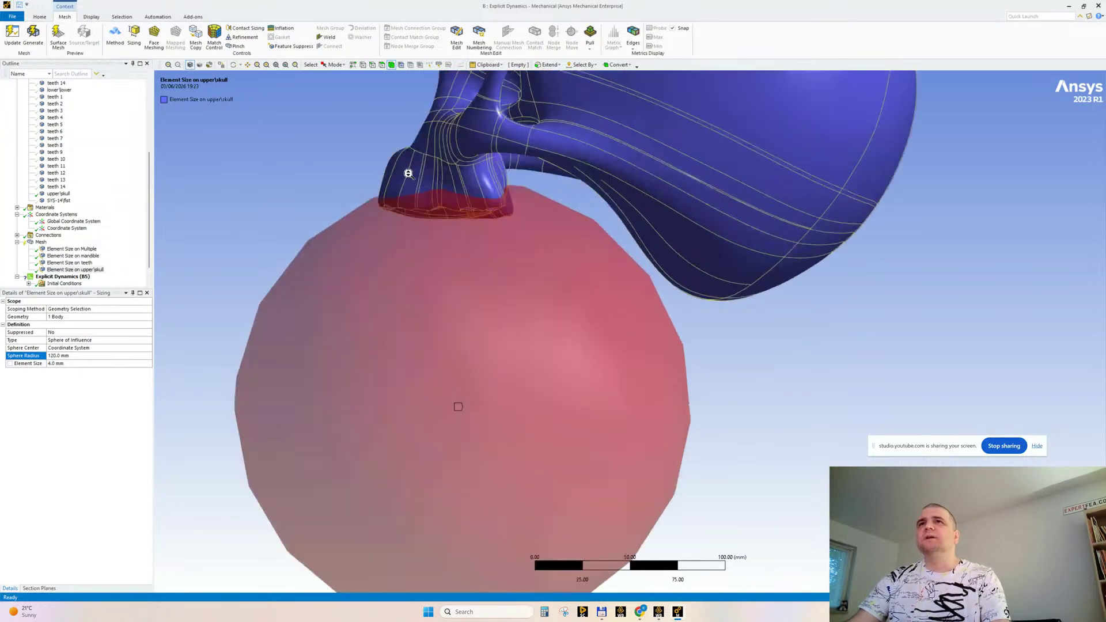
{"action": "middle_click_drag", "start_coordinate": [415, 208], "coordinate": [477, 341]}
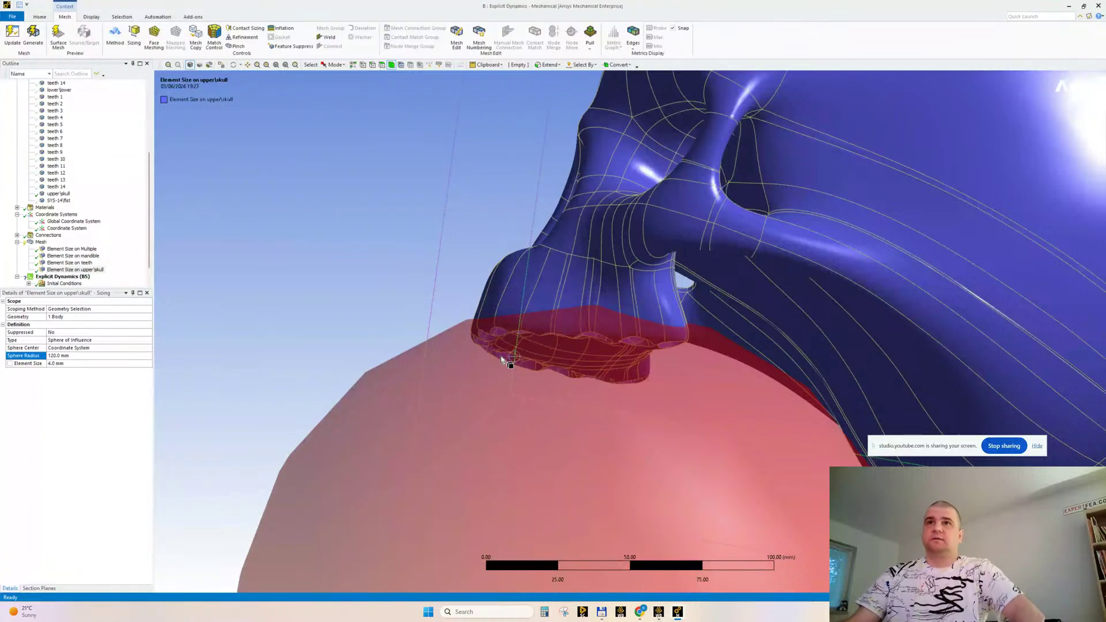
{"action": "middle_click_drag", "start_coordinate": [492, 351], "coordinate": [244, 279]}
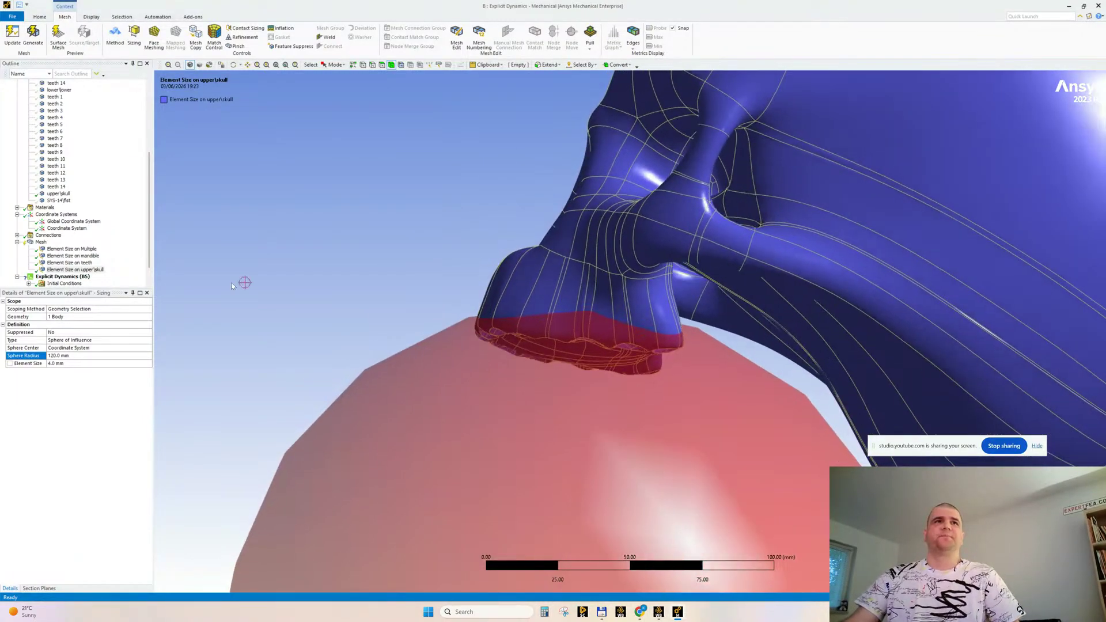
Generate the mesh with the upper skull's sphere-of-influence sizing and show all bodies of the model again
{"action": "left_click", "coordinate": [41, 242]}
{"action": "right_click", "coordinate": [40, 242]}
{"action": "left_click", "coordinate": [75, 266]}
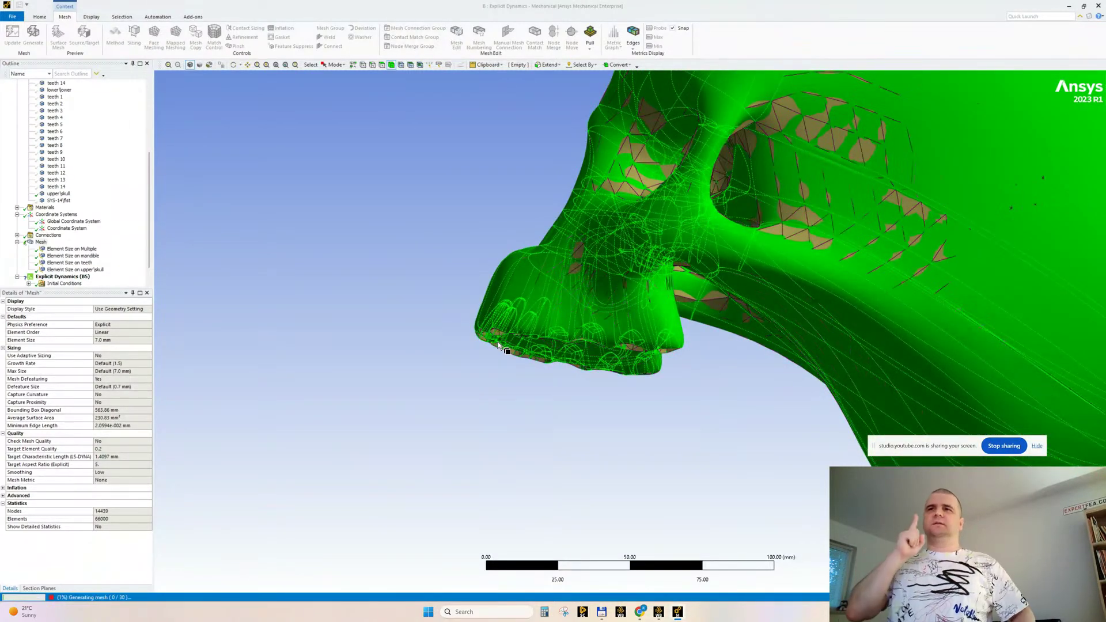
{"action": "middle_click_drag", "start_coordinate": [472, 339], "coordinate": [403, 271]}
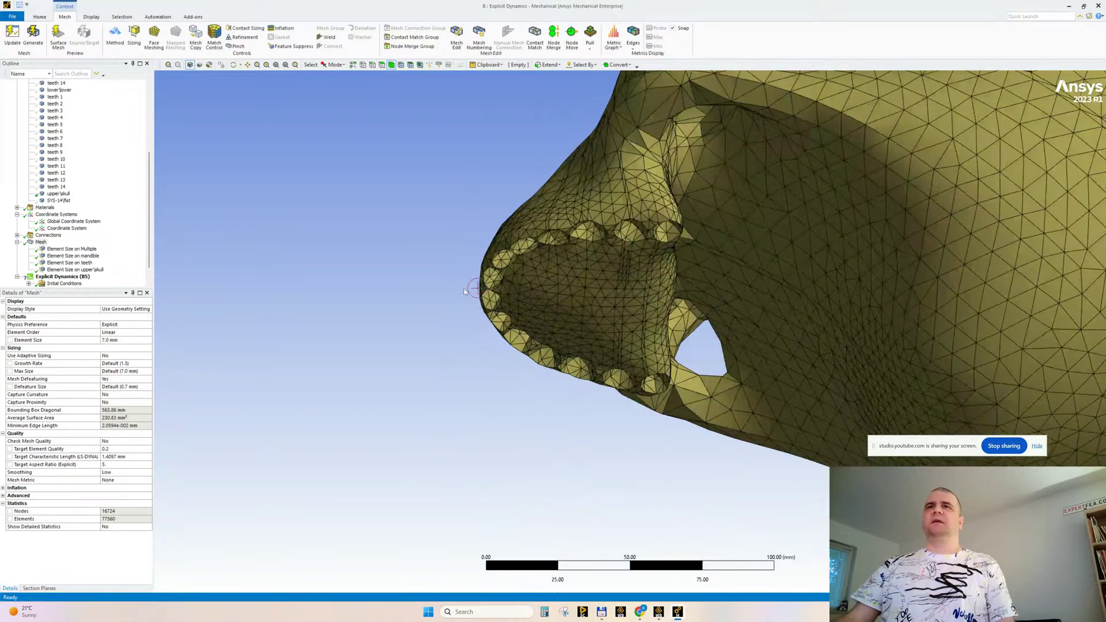
{"action": "right_click", "coordinate": [349, 215]}
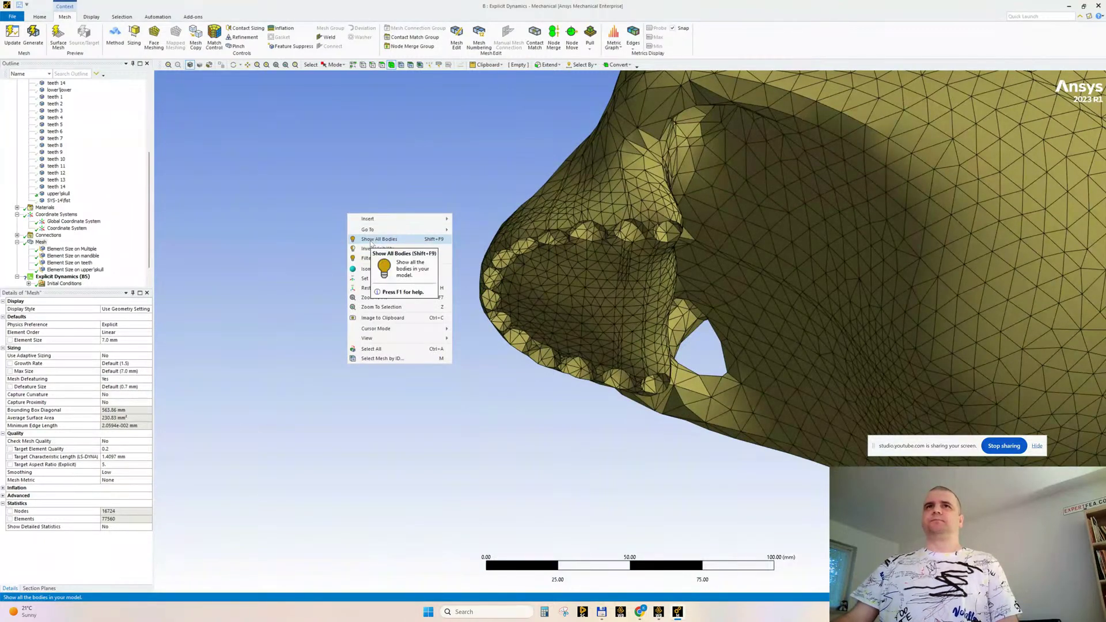
{"action": "left_click", "coordinate": [370, 243]}
{"action": "middle_click_drag", "start_coordinate": [399, 307], "coordinate": [377, 398]}
Cut the model with Section Plane1 and shift the cut to examine the mesh inside the teeth, skull and mandible, ending with the section off
{"action": "left_click", "coordinate": [39, 588]}
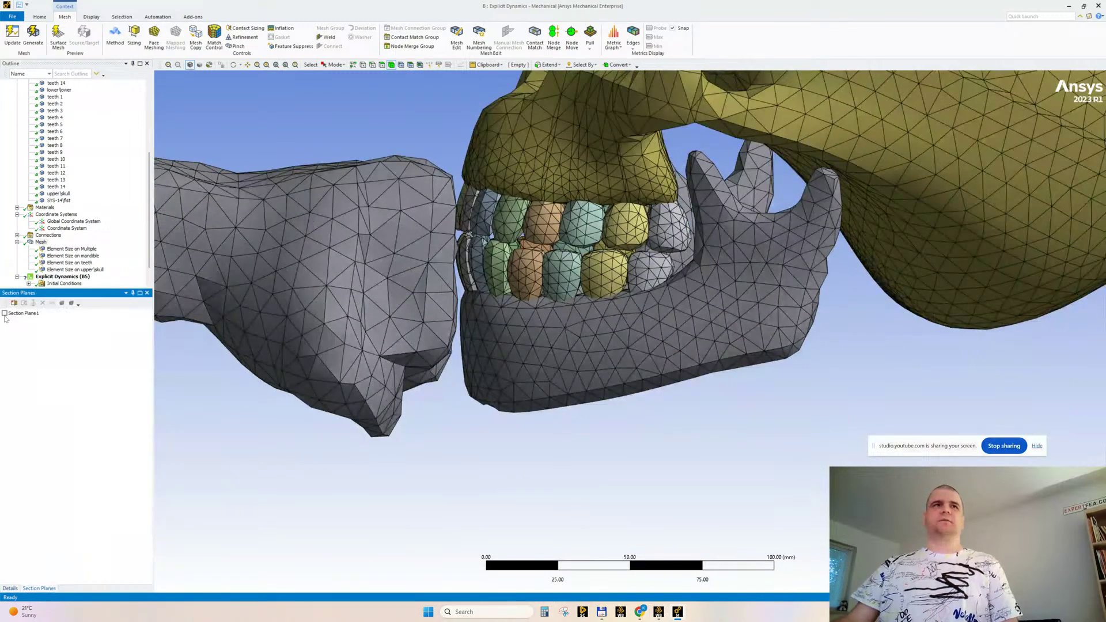
{"action": "left_click", "coordinate": [4, 313]}
{"action": "scroll", "coordinate": [663, 330], "scroll_direction": "down", "scroll_amount": 2}
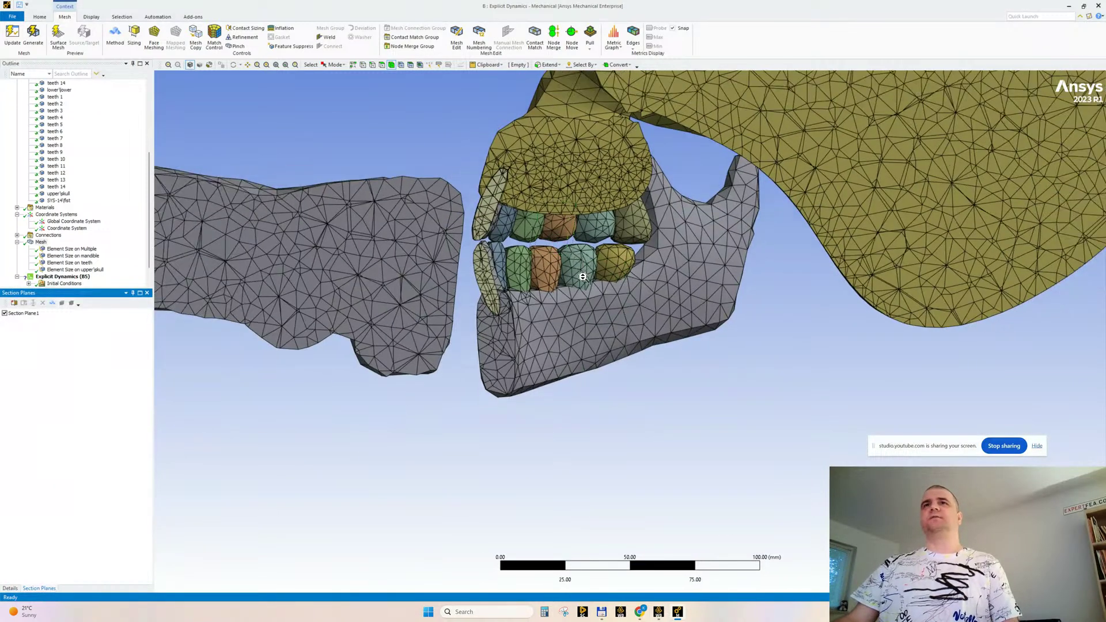
{"action": "scroll", "coordinate": [663, 331], "scroll_direction": "up", "scroll_amount": 5}
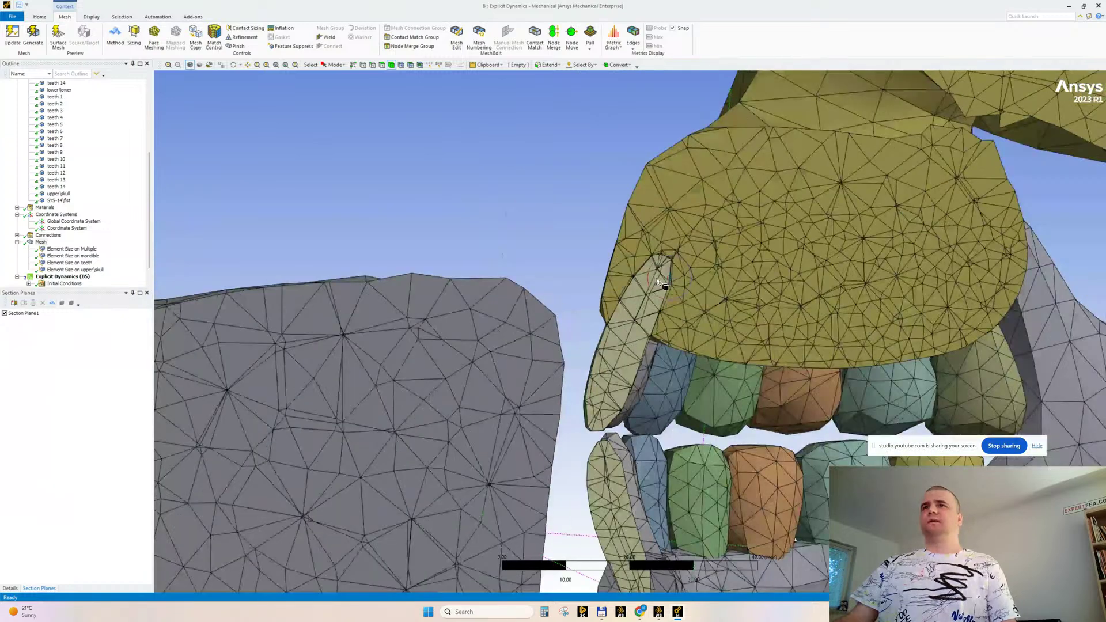
{"action": "left_click", "coordinate": [23, 313]}
{"action": "mouse_move", "coordinate": [674, 326]}
{"action": "middle_mouse_down"}
{"action": "mouse_move", "coordinate": [296, 513]}
{"action": "mouse_move", "coordinate": [328, 505]}
{"action": "middle_mouse_up"}
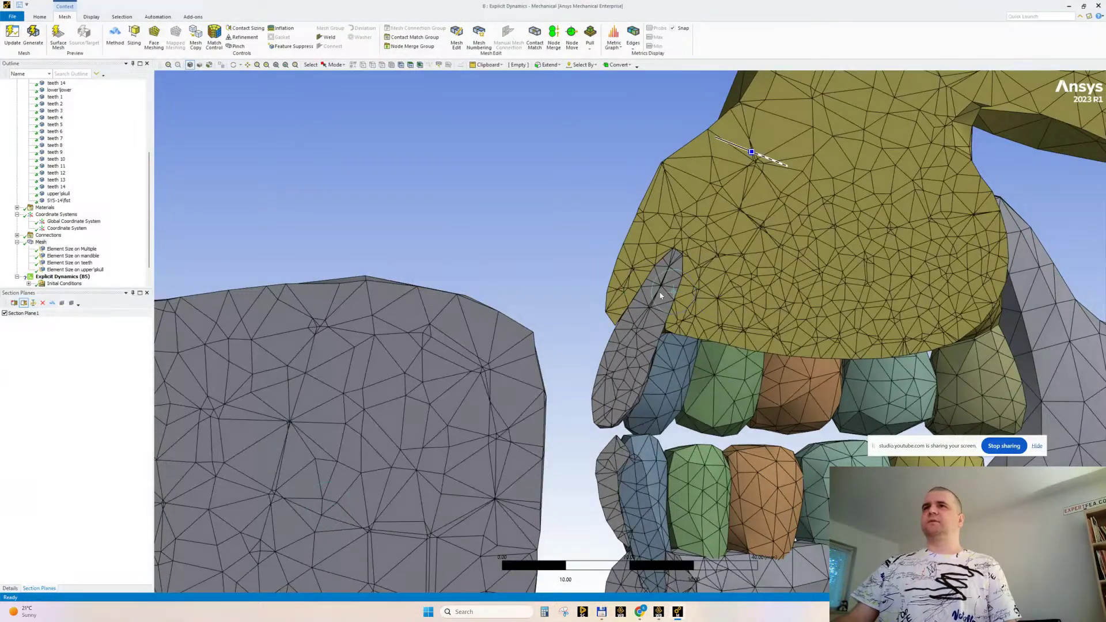
{"action": "left_click_drag", "start_coordinate": [661, 296], "coordinate": [318, 518]}
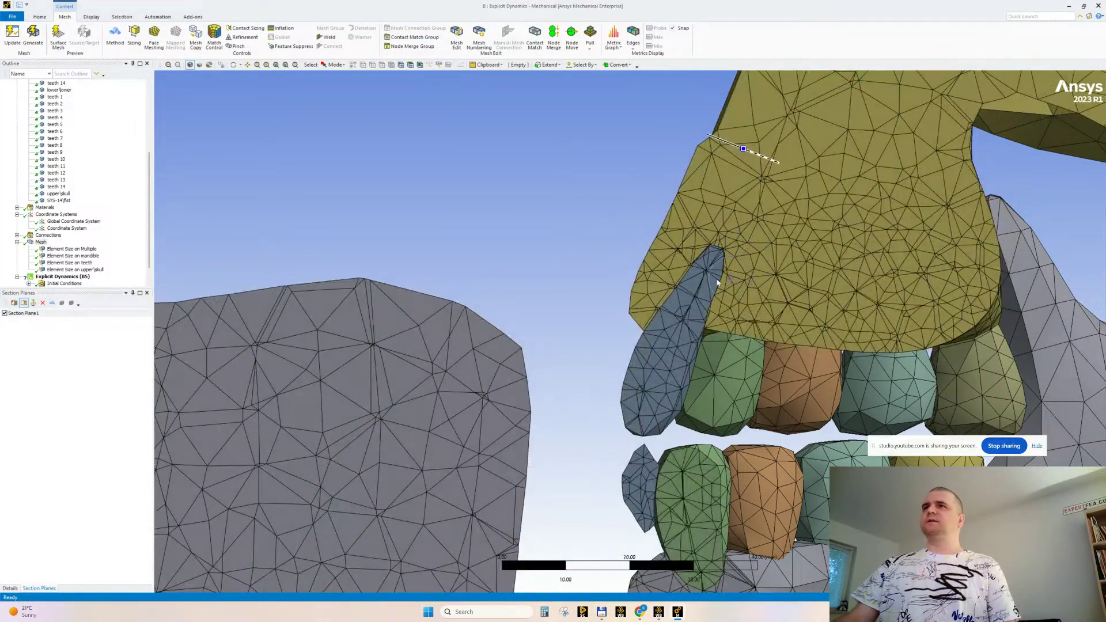
{"action": "middle_click_drag", "start_coordinate": [603, 346], "coordinate": [496, 377], "text": "ctrl"}
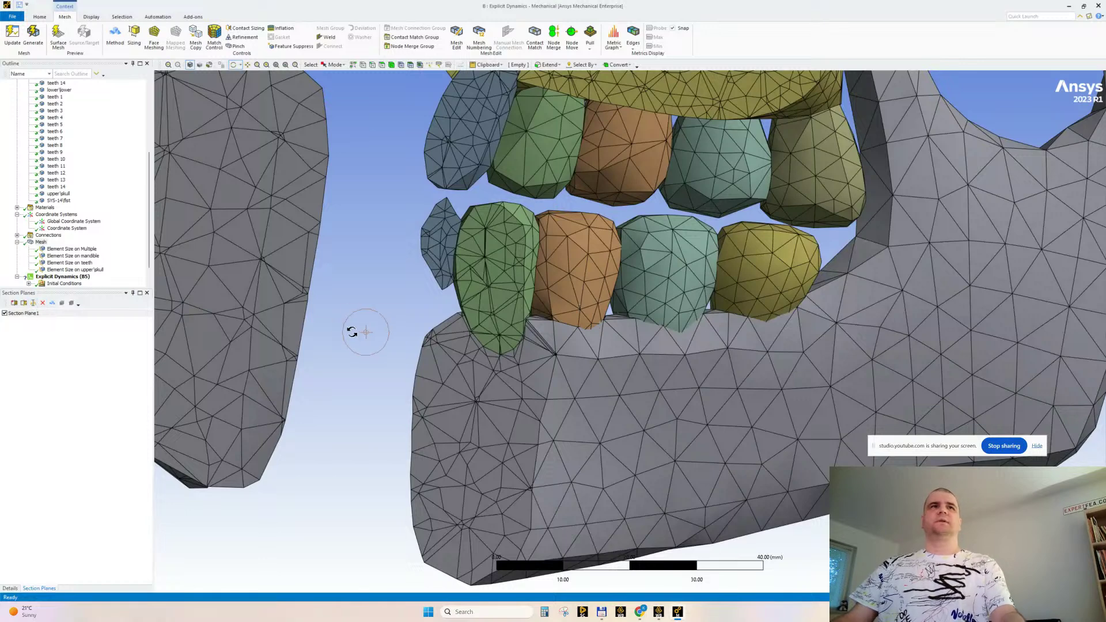
{"action": "middle_click_drag", "start_coordinate": [363, 326], "coordinate": [331, 420]}
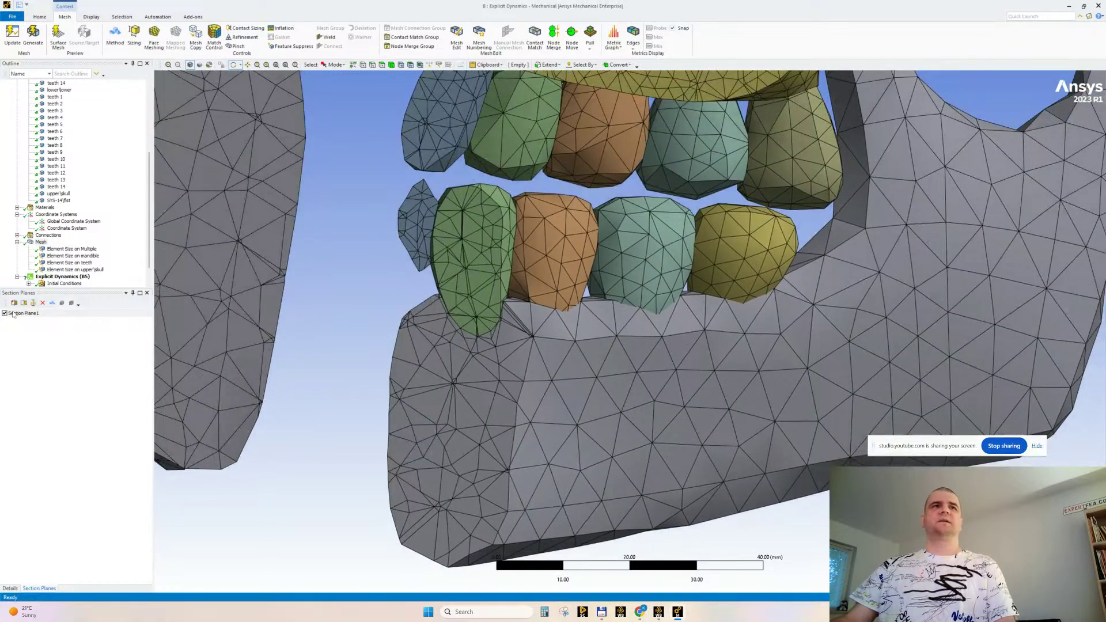
{"action": "left_click", "coordinate": [4, 313]}
Set the element size of the mandible's mesh sizing to 6 mm
{"action": "left_click", "coordinate": [89, 258]}
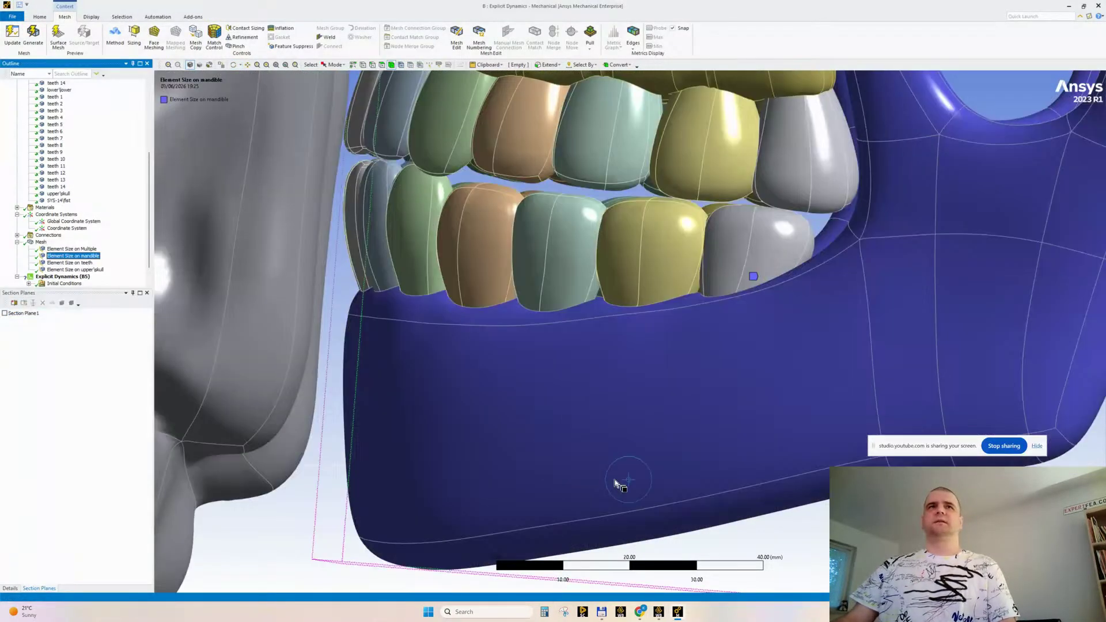
{"action": "middle_click_drag", "start_coordinate": [623, 484], "coordinate": [360, 335]}
{"action": "scroll", "coordinate": [360, 335], "scroll_direction": "down", "scroll_amount": 3}
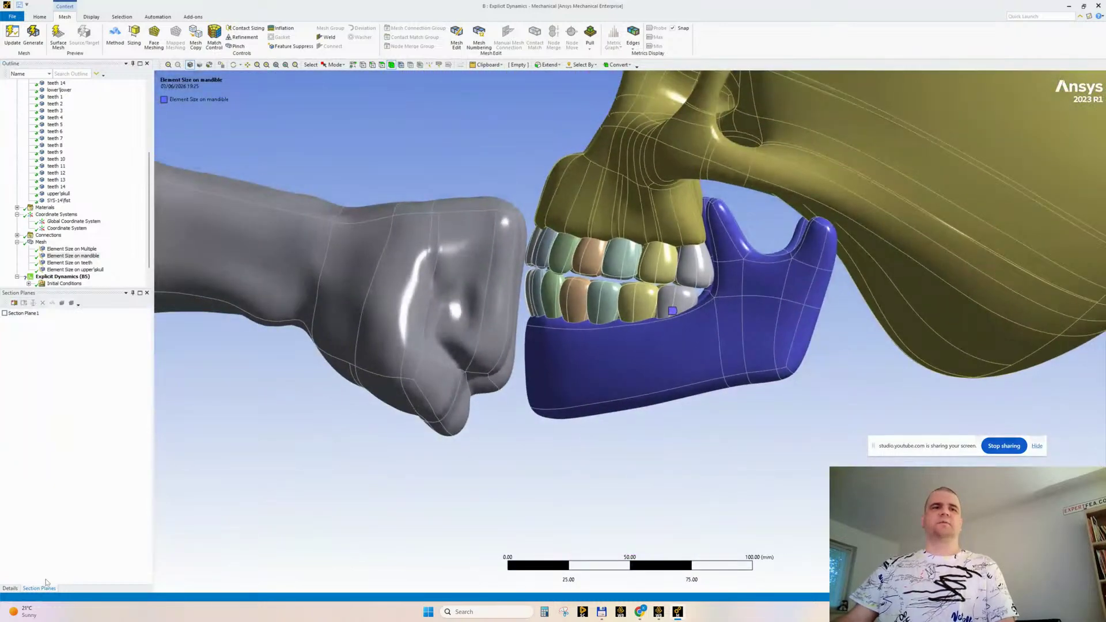
{"action": "left_click", "coordinate": [11, 588]}
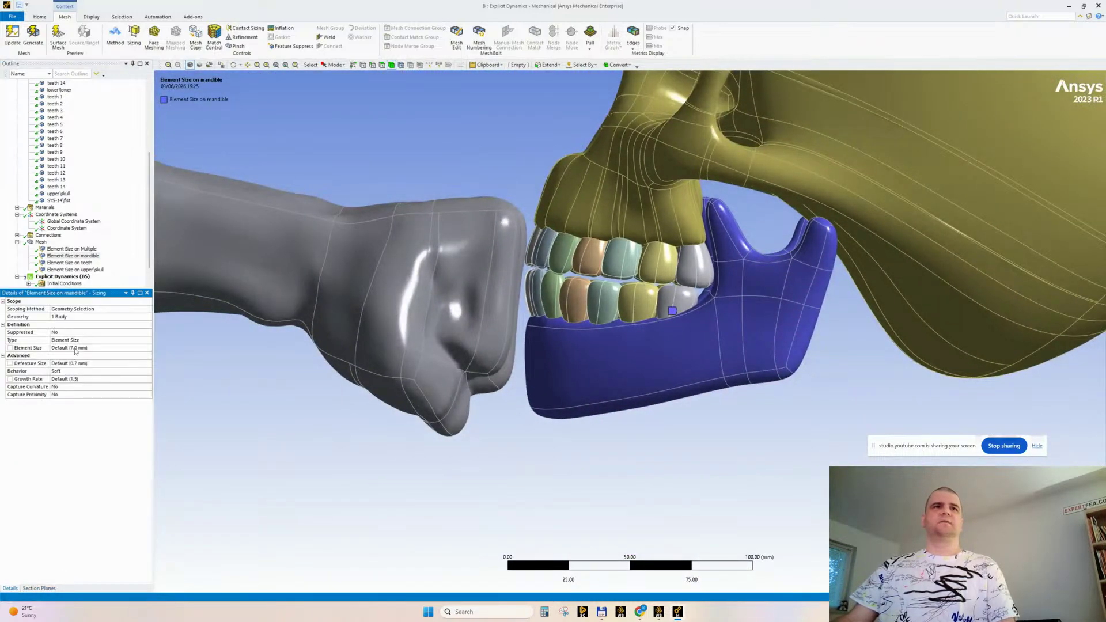
{"action": "left_click", "coordinate": [76, 349]}
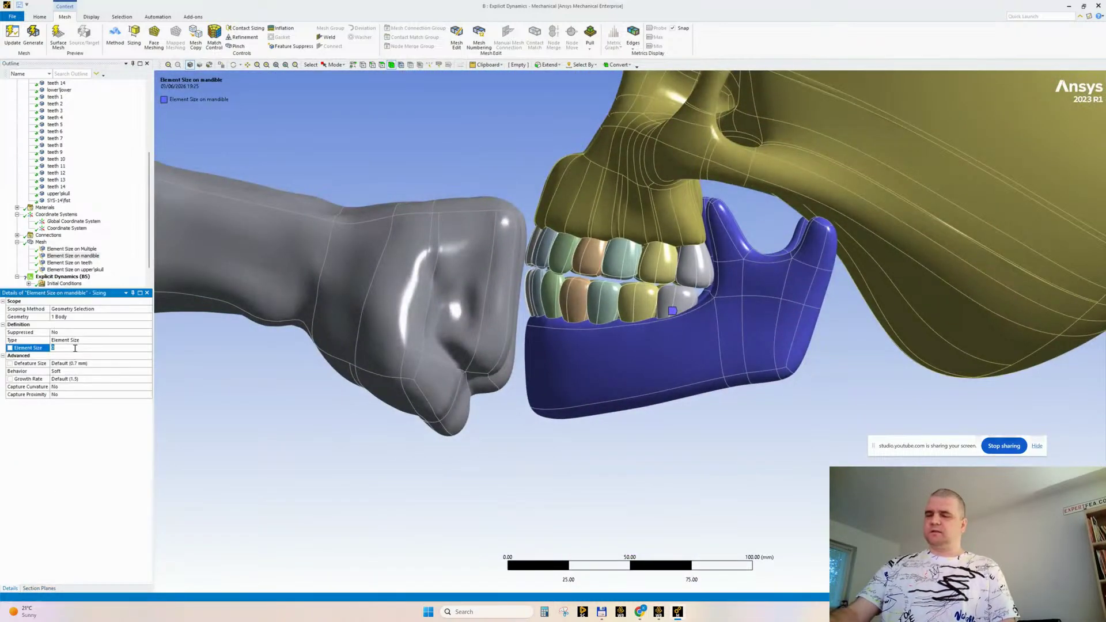
{"action": "key", "text": "Return"}
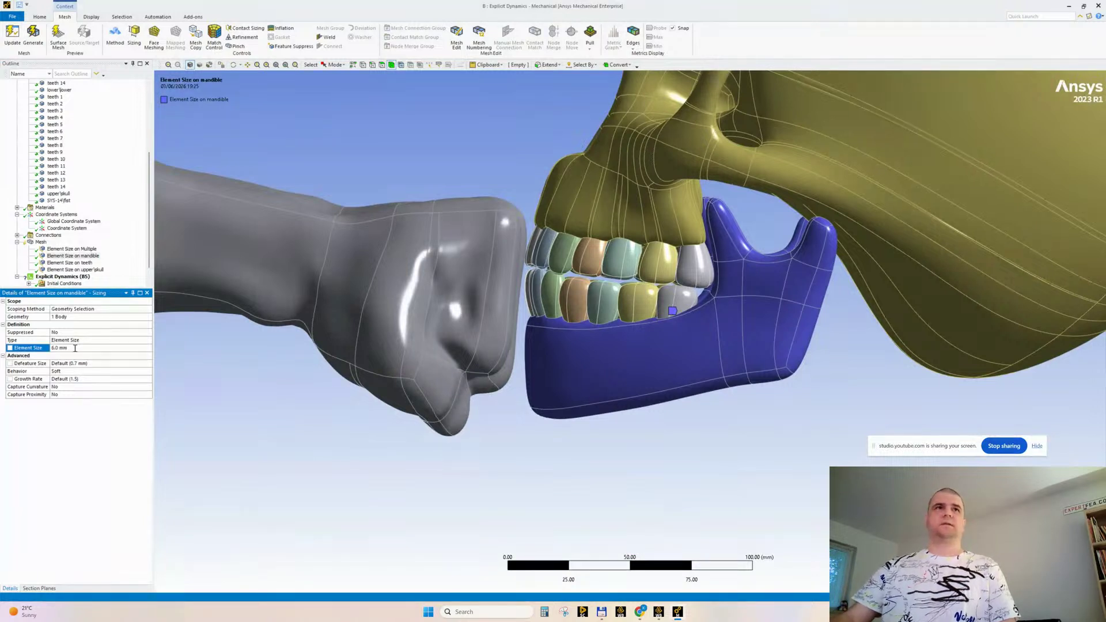
Rename the lower jaw body in the geometry as mandible
{"action": "scroll", "coordinate": [69, 191], "scroll_direction": "up", "scroll_amount": 4}
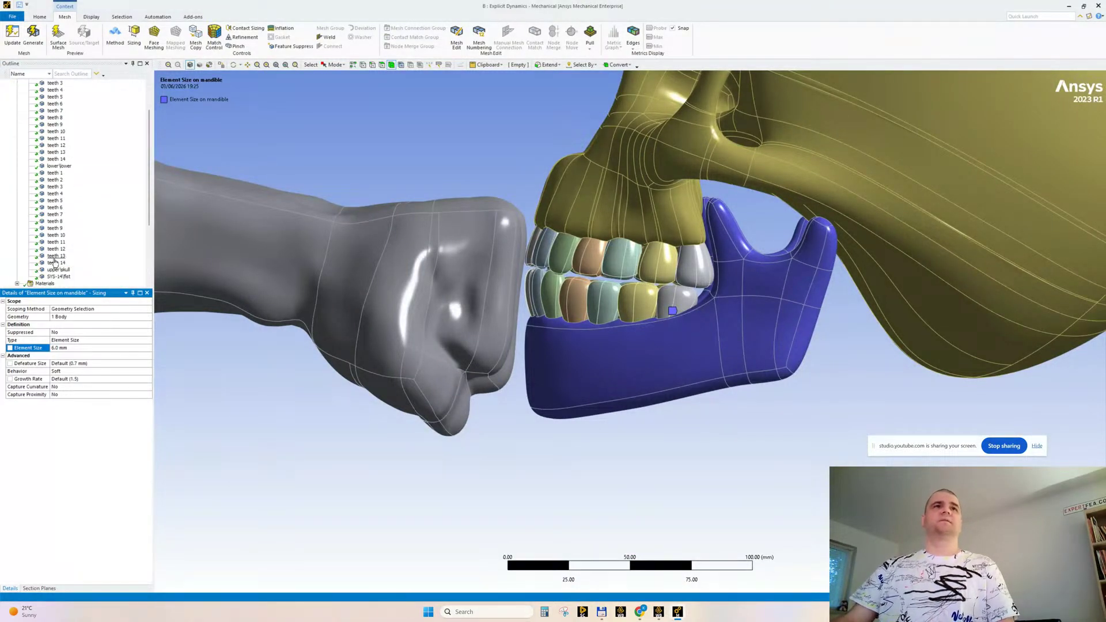
{"action": "left_click", "coordinate": [64, 166]}
{"action": "type", "text": "ma"}
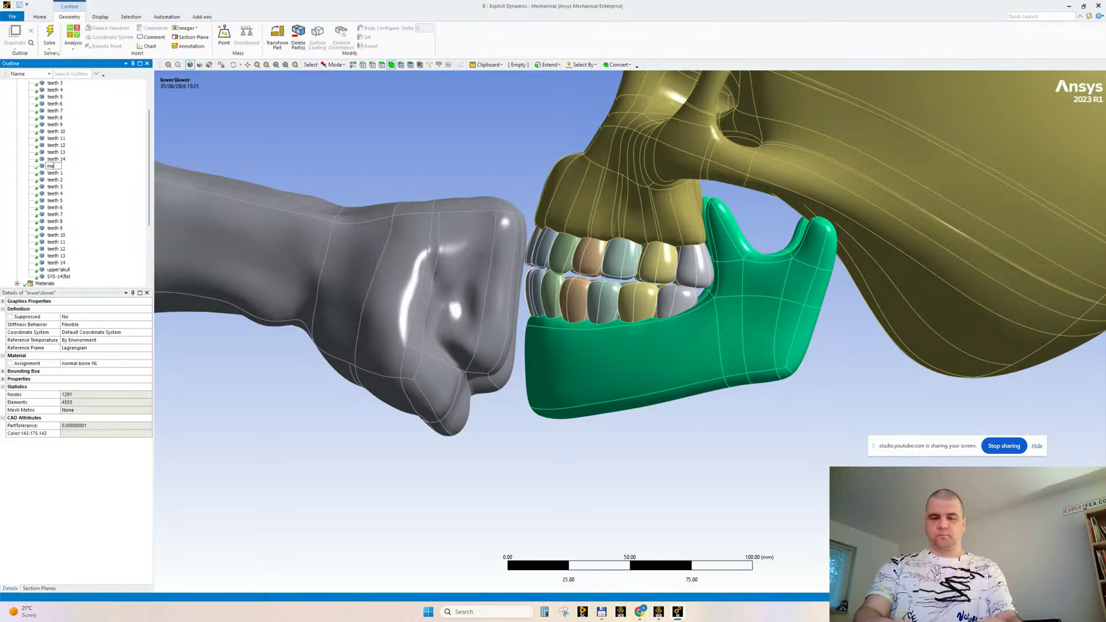
{"action": "type", "text": "ndible"}
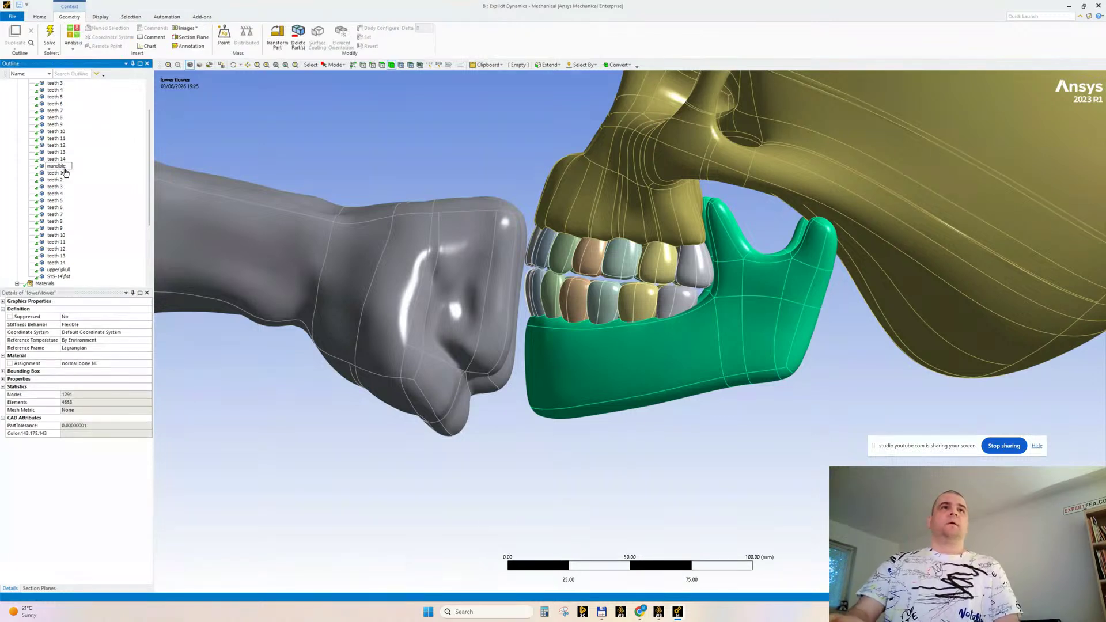
{"action": "key", "text": "Return"}
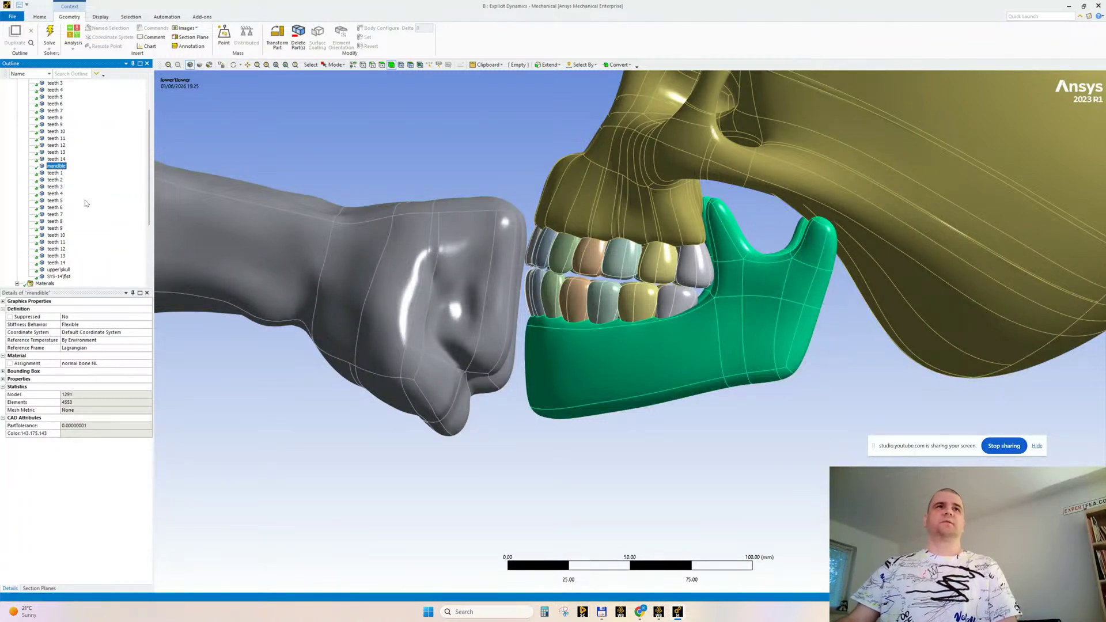
Rename the upper skull body as skull and the SYS-14 fist body as fist
{"action": "left_click", "coordinate": [63, 271]}
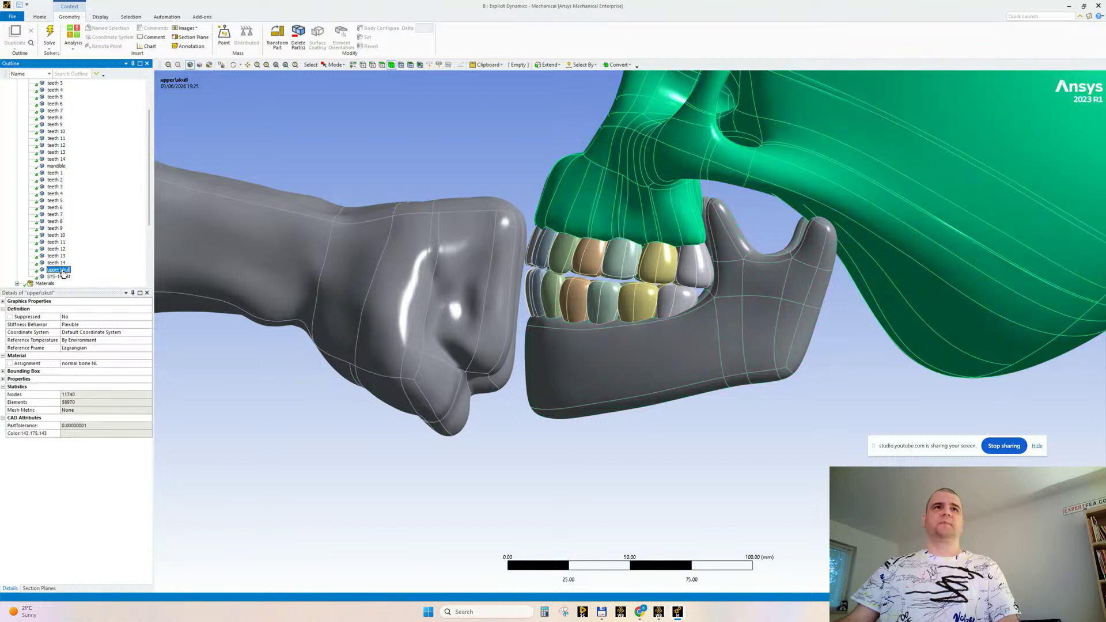
{"action": "type", "text": "sk"}
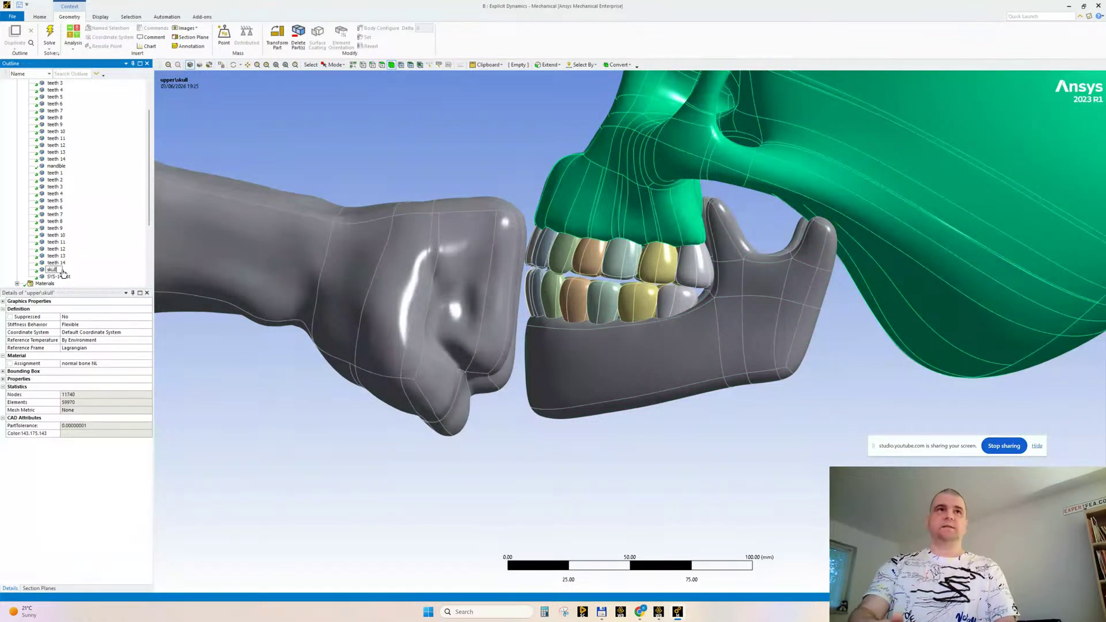
{"action": "left_click", "coordinate": [64, 277]}
{"action": "type", "text": "fist"}
{"action": "key", "text": "Return"}
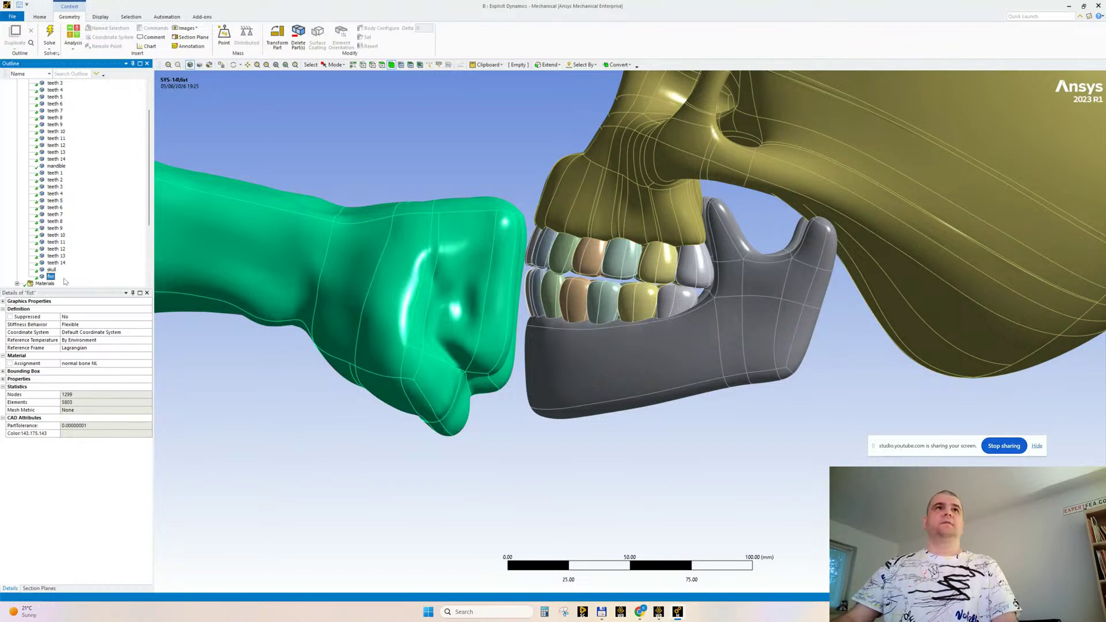
Rename the skull's sphere-of-influence mesh sizing based on its definition
{"action": "scroll", "coordinate": [64, 233], "scroll_direction": "down", "scroll_amount": 5}
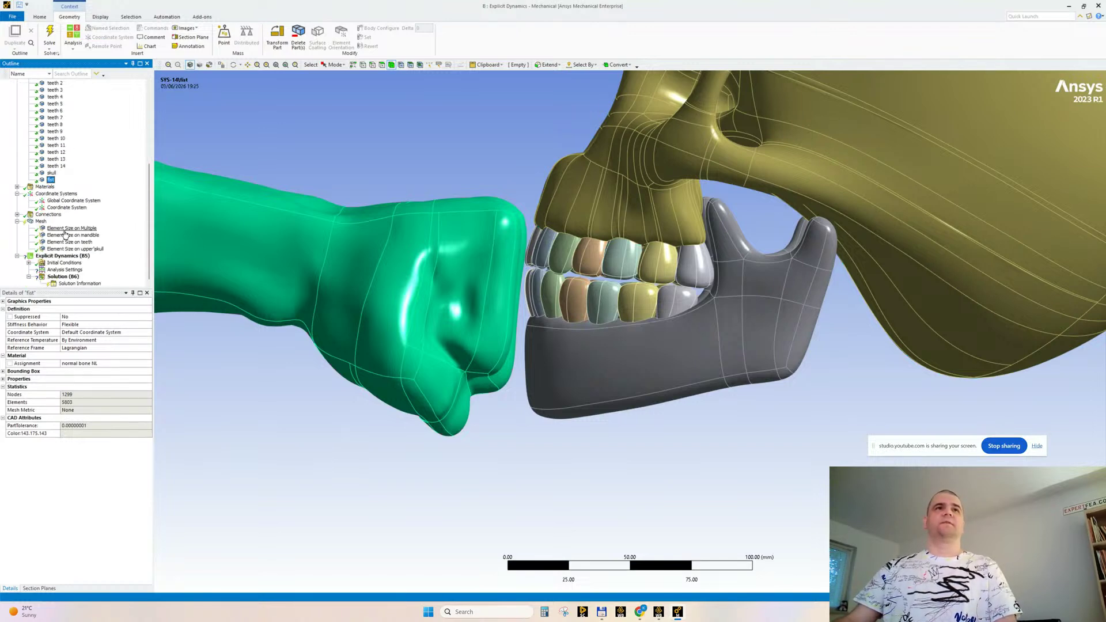
{"action": "left_click", "coordinate": [64, 249]}
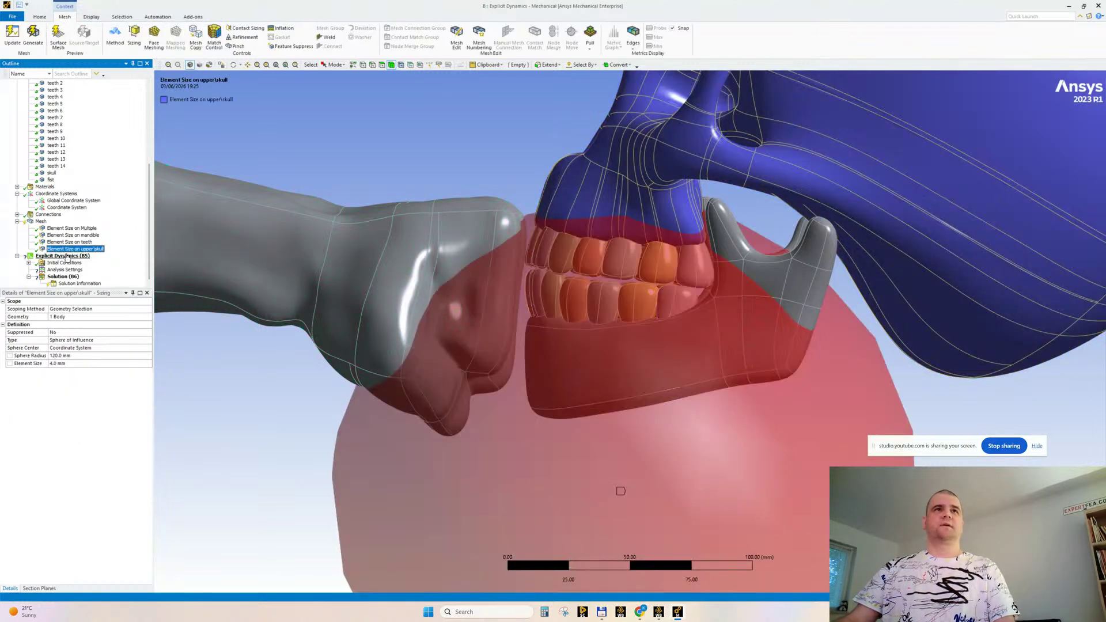
{"action": "right_click", "coordinate": [65, 252]}
{"action": "left_click", "coordinate": [86, 318]}
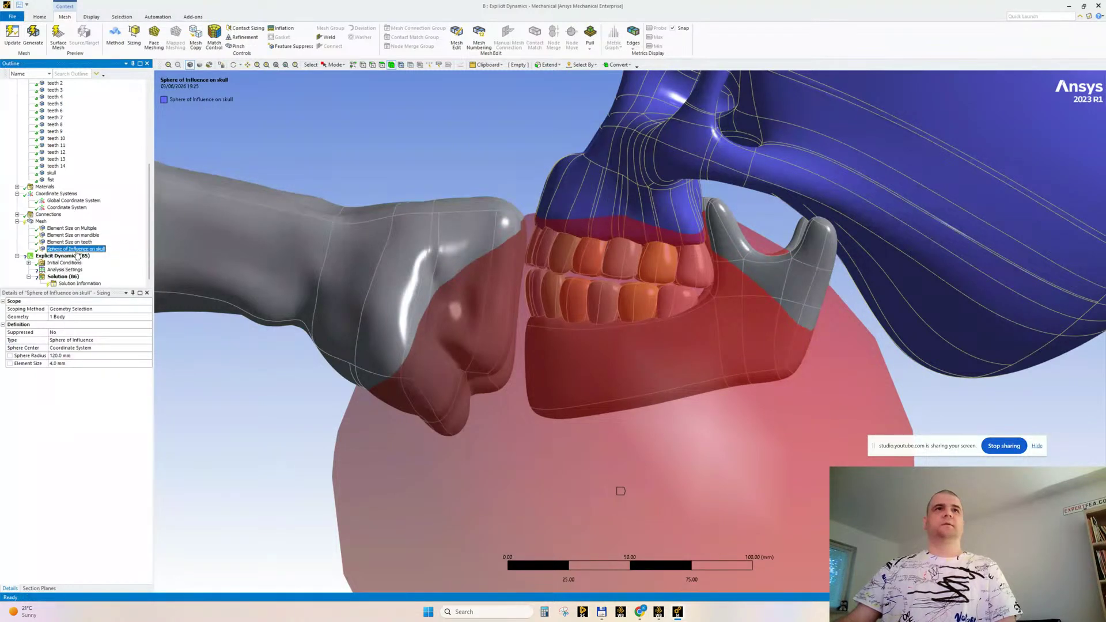
Regenerate the mesh with the updated mandible element size
{"action": "left_click", "coordinate": [40, 222]}
{"action": "right_click", "coordinate": [40, 221]}
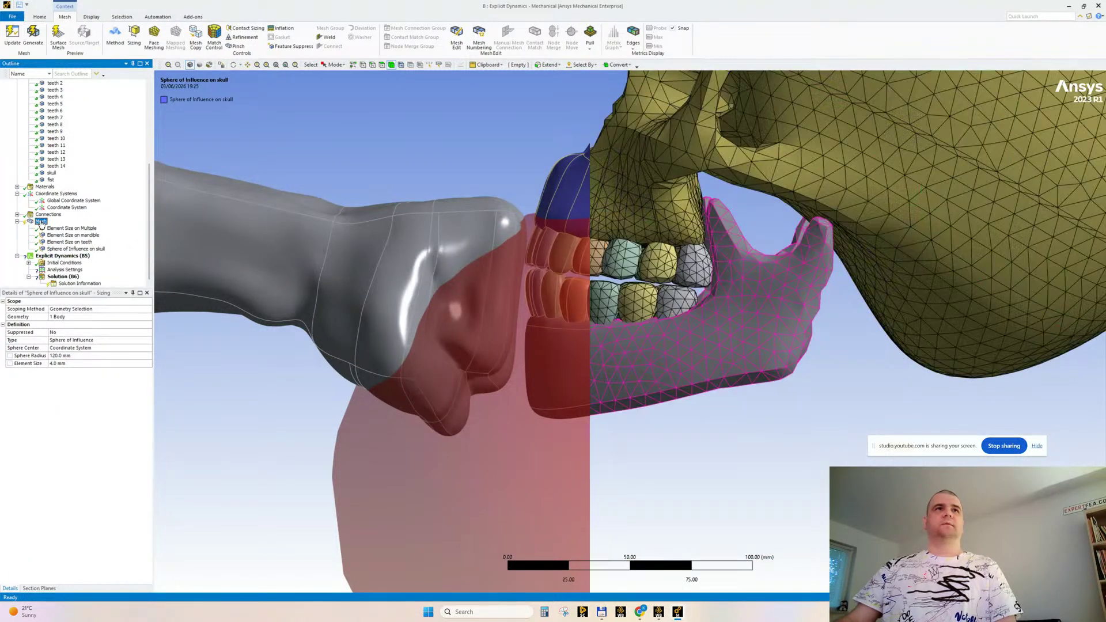
{"action": "left_click", "coordinate": [57, 248]}
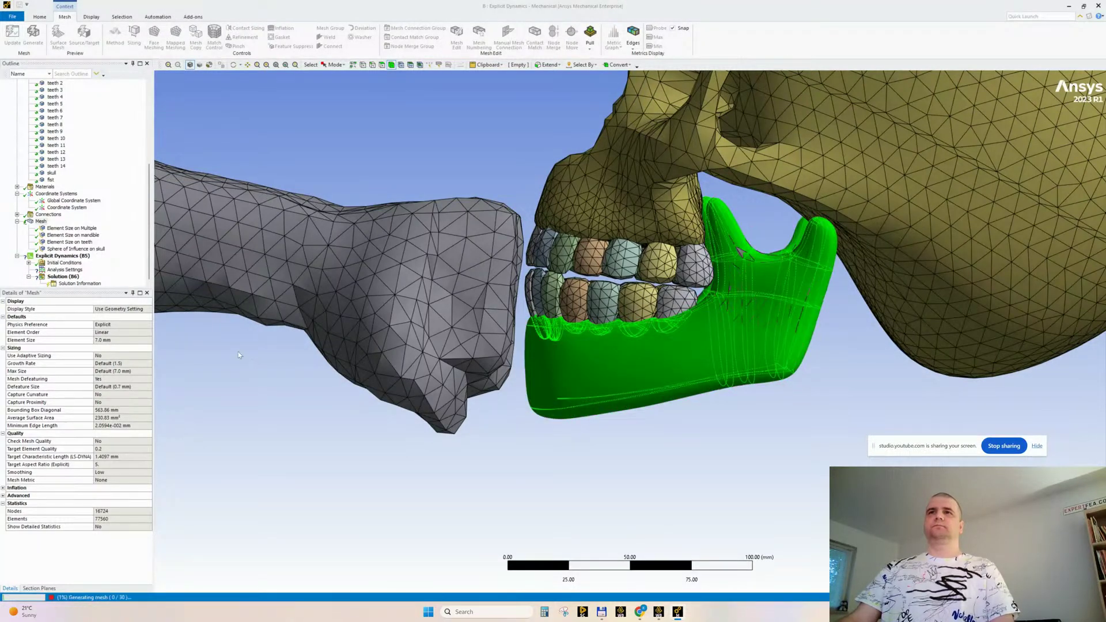
Examine the new mesh on the mandible, teeth, skull and fist up close and as a whole, along with its node and element statistics
{"action": "scroll", "coordinate": [596, 458], "scroll_direction": "down", "scroll_amount": 2}
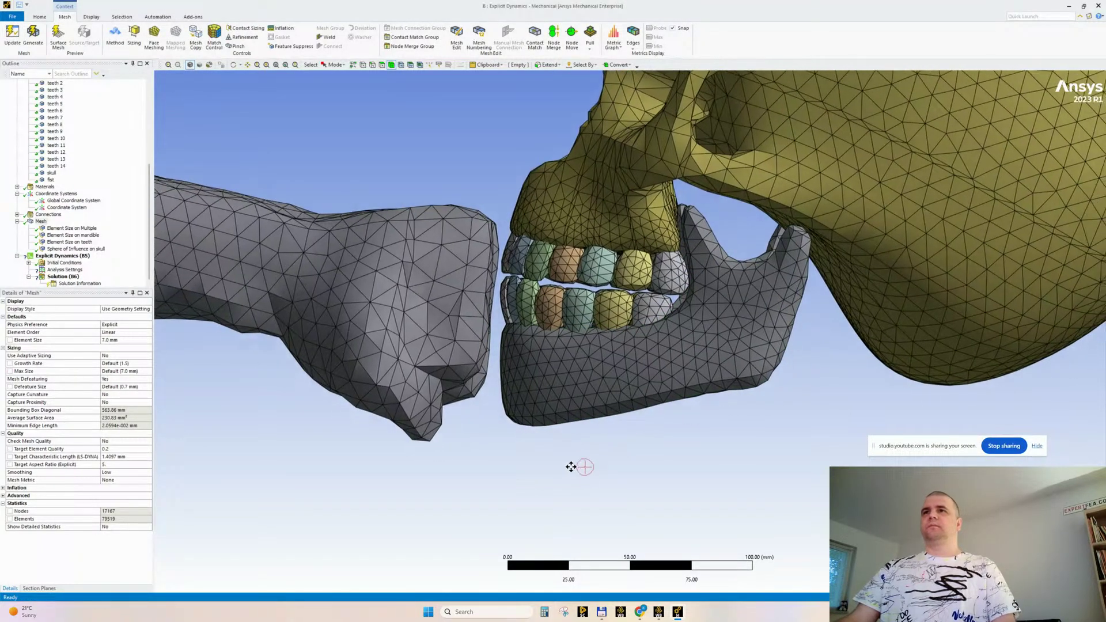
{"action": "scroll", "coordinate": [605, 458], "scroll_direction": "up", "scroll_amount": 5}
{"action": "middle_click_drag", "start_coordinate": [541, 346], "coordinate": [524, 329]}
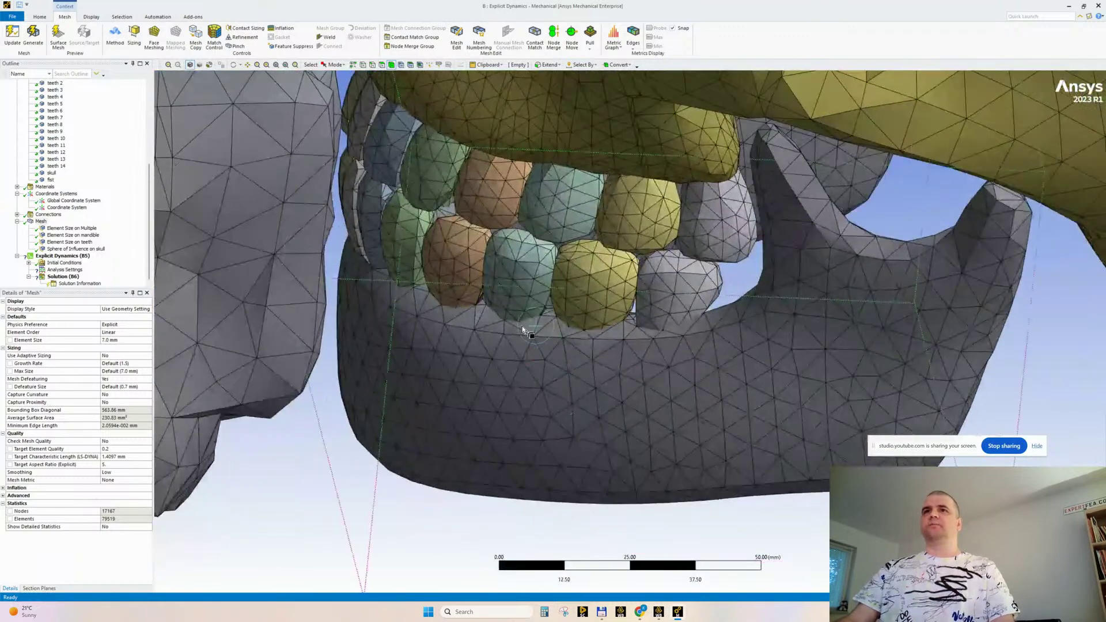
{"action": "scroll", "coordinate": [622, 360], "scroll_direction": "up", "scroll_amount": 3}
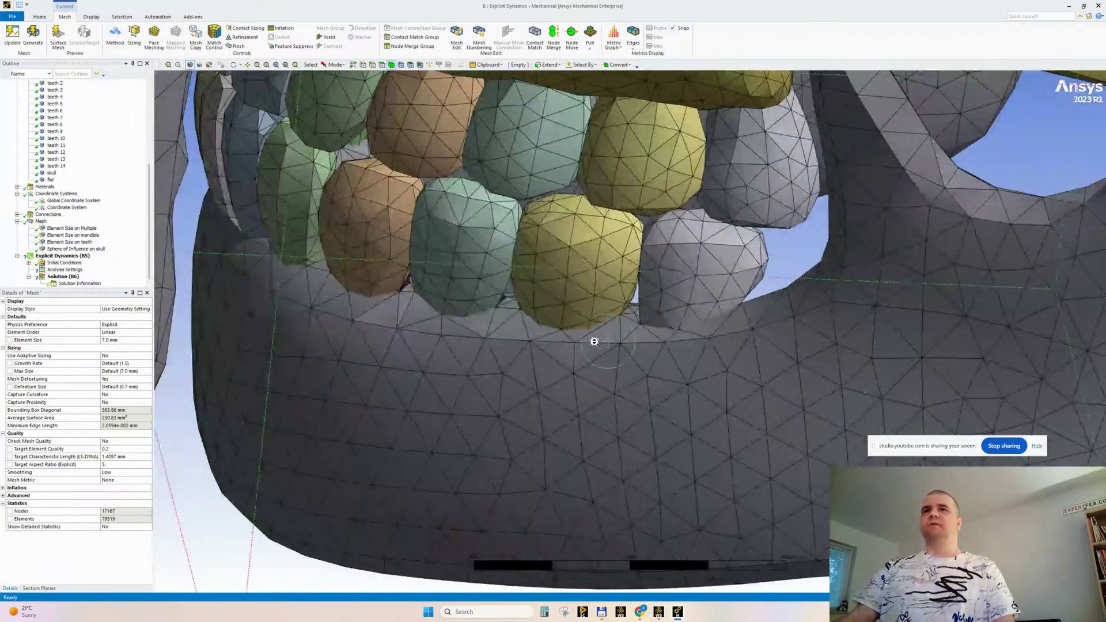
{"action": "middle_click_drag", "start_coordinate": [410, 293], "coordinate": [380, 306]}
{"action": "scroll", "coordinate": [548, 388], "scroll_direction": "down", "scroll_amount": 8}
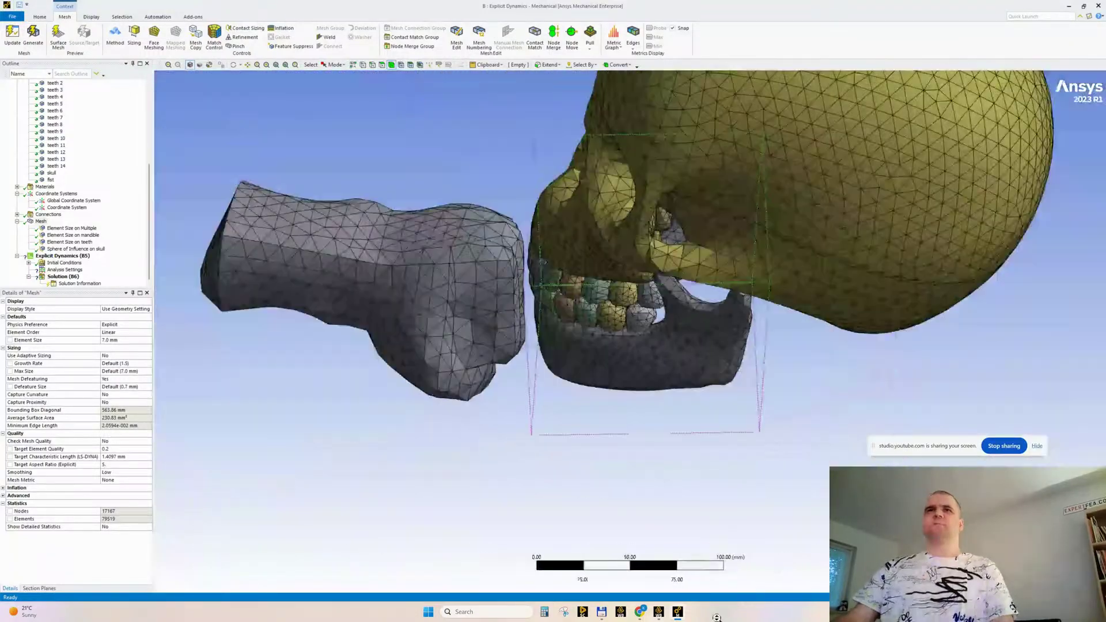
{"action": "middle_click_drag", "start_coordinate": [691, 479], "coordinate": [687, 452]}
{"action": "scroll", "coordinate": [504, 427], "scroll_direction": "down", "scroll_amount": 3}
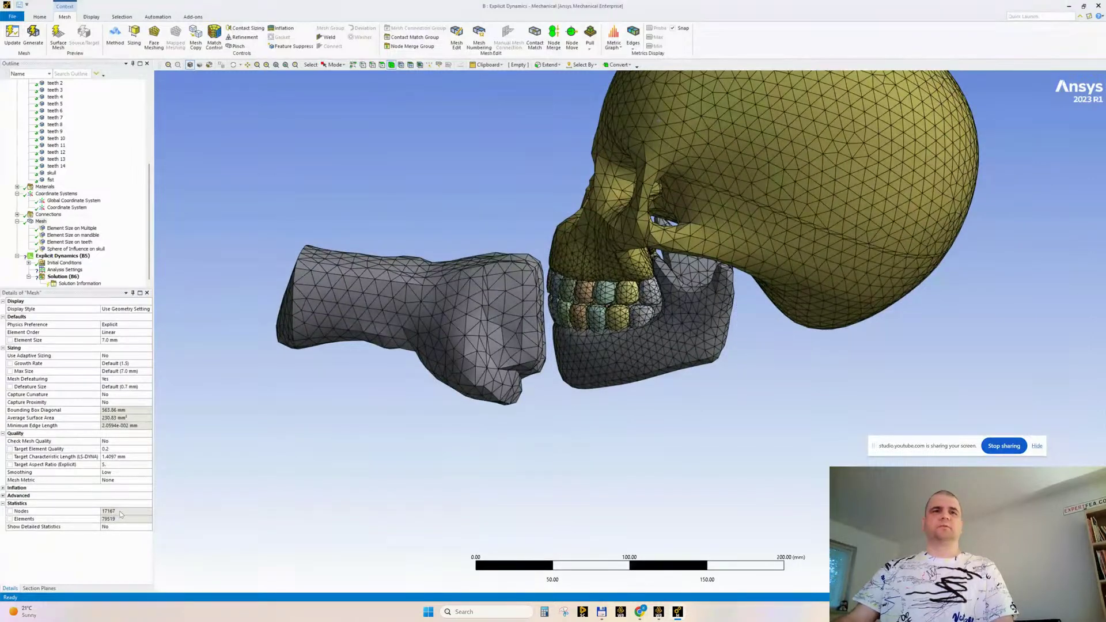
Collapse the Geometry, Coordinate Systems and Mesh branches of the model tree
{"action": "scroll", "coordinate": [46, 173], "scroll_direction": "up", "scroll_amount": 6}
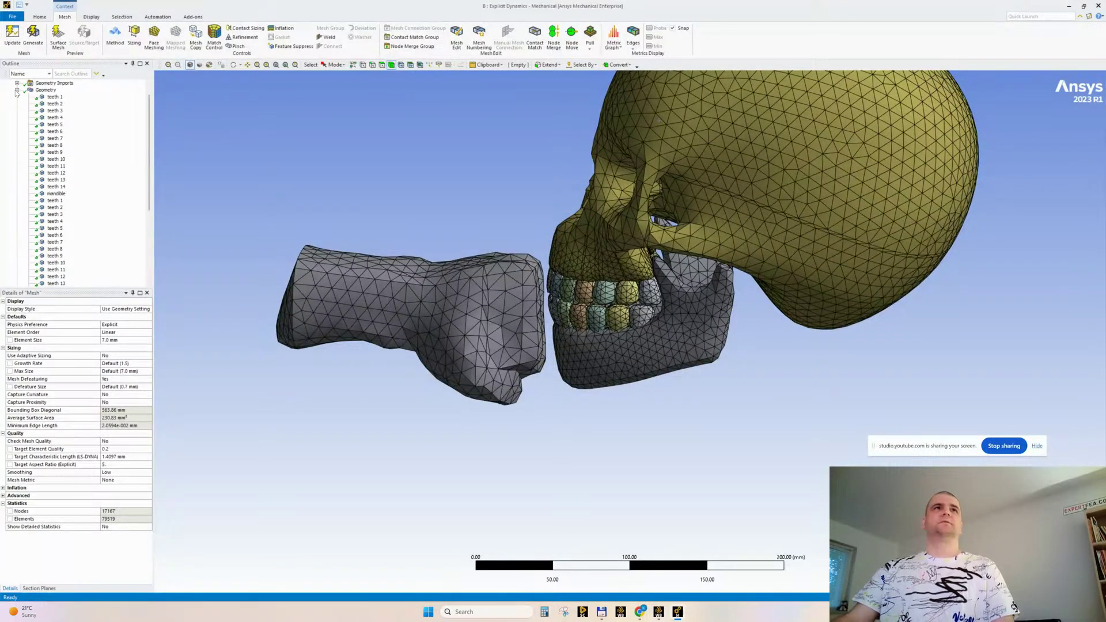
{"action": "left_click", "coordinate": [17, 90]}
{"action": "left_click", "coordinate": [16, 117]}
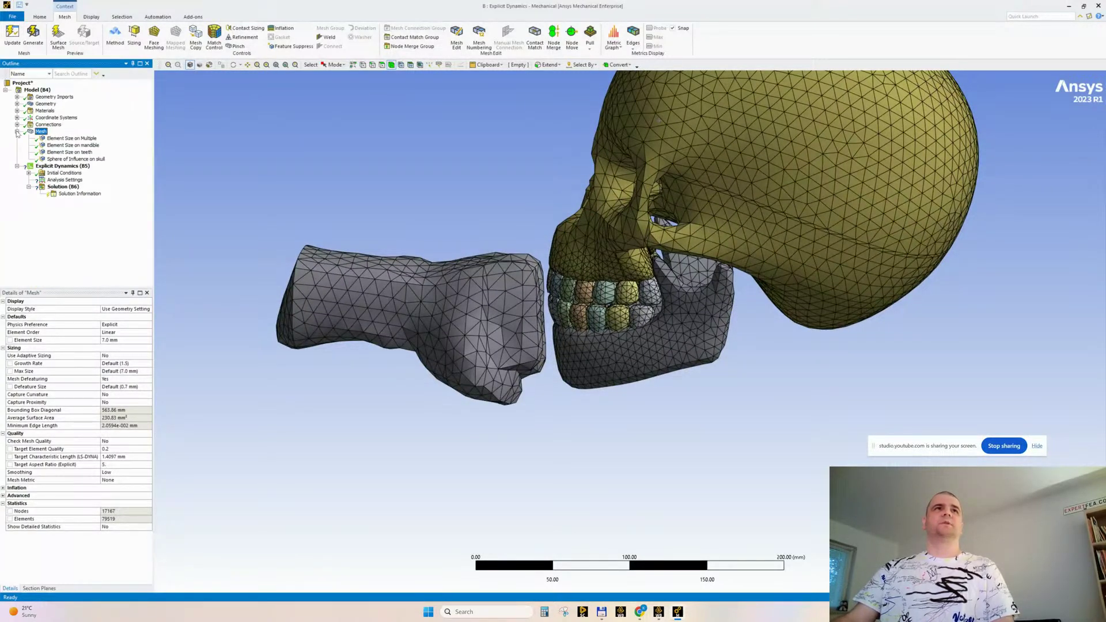
{"action": "left_click", "coordinate": [17, 131]}
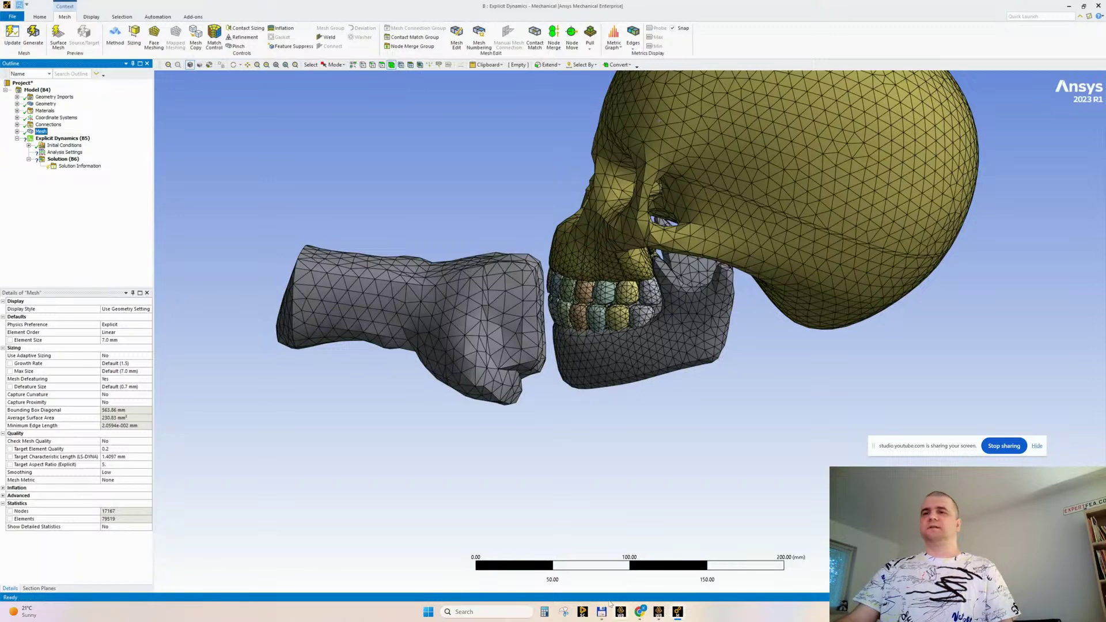
Switch to the browser's YouTube Studio live stream page and read the viewers' chat questions about mesh quality, then return to Mechanical
{"action": "mouse_move", "coordinate": [639, 611]}
{"action": "left_click", "coordinate": [593, 567]}
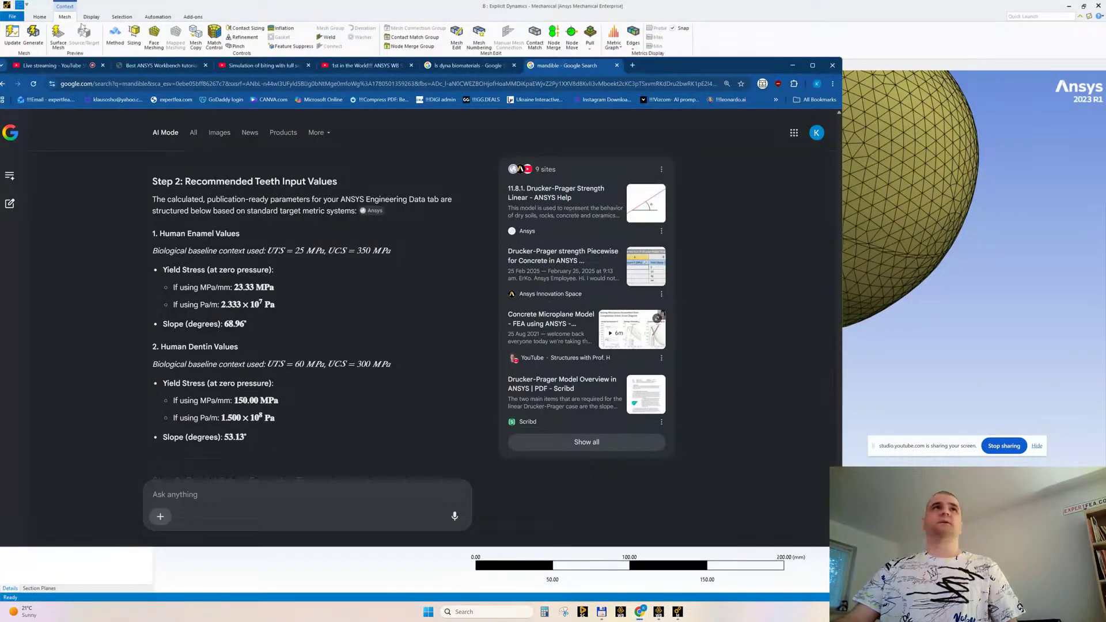
{"action": "left_click", "coordinate": [42, 65]}
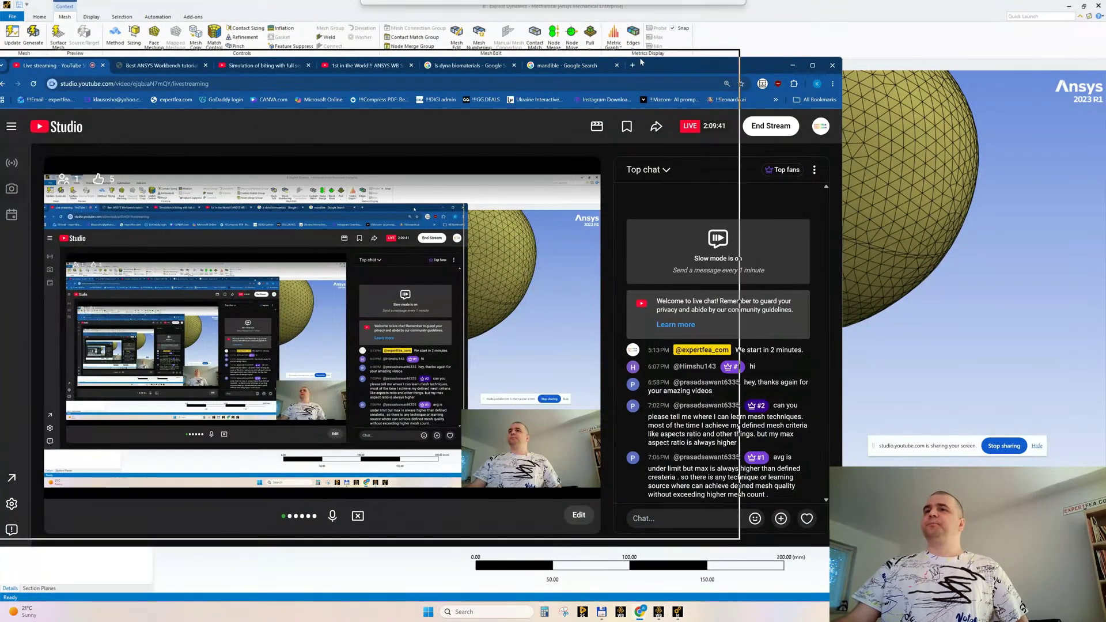
{"action": "left_click_drag", "start_coordinate": [641, 61], "coordinate": [442, 50]}
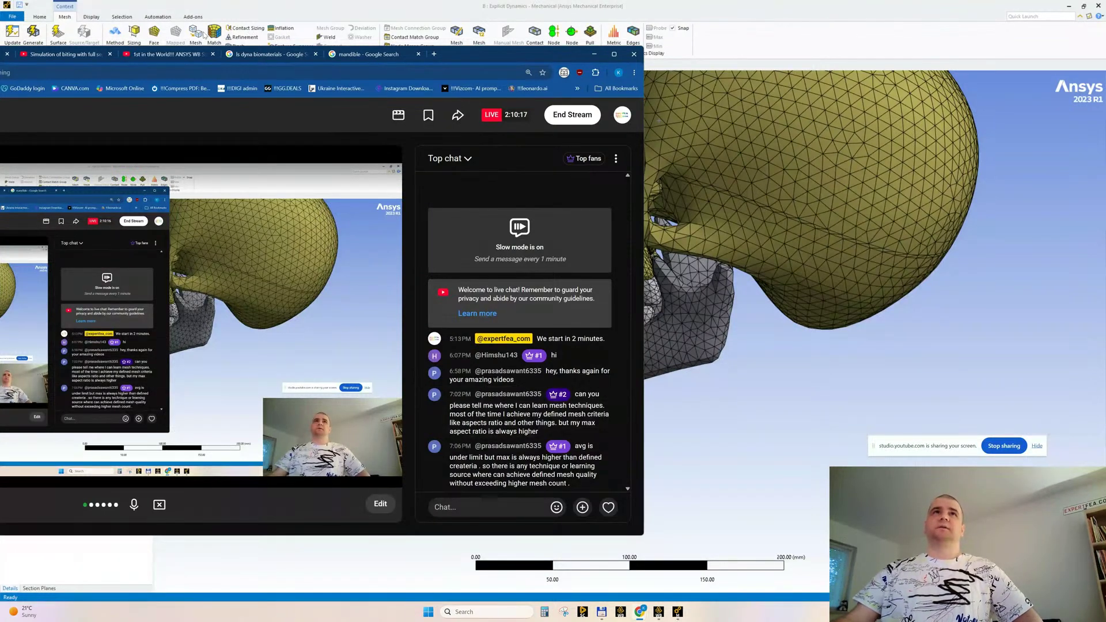
{"action": "left_click_drag", "start_coordinate": [481, 55], "coordinate": [563, 53]}
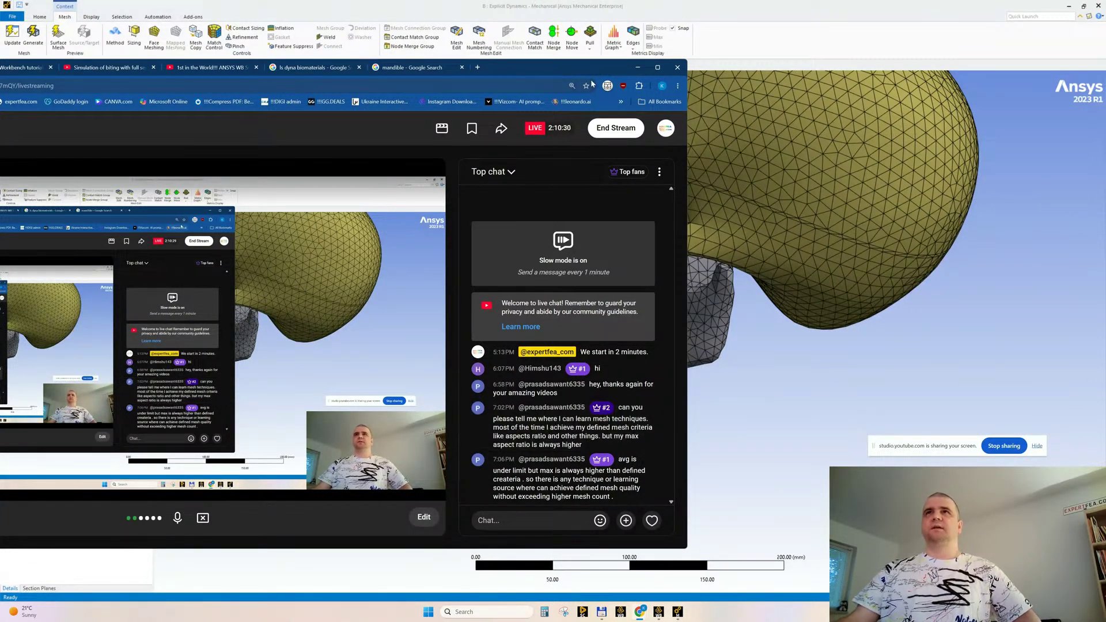
{"action": "left_click_drag", "start_coordinate": [572, 70], "coordinate": [524, 64]}
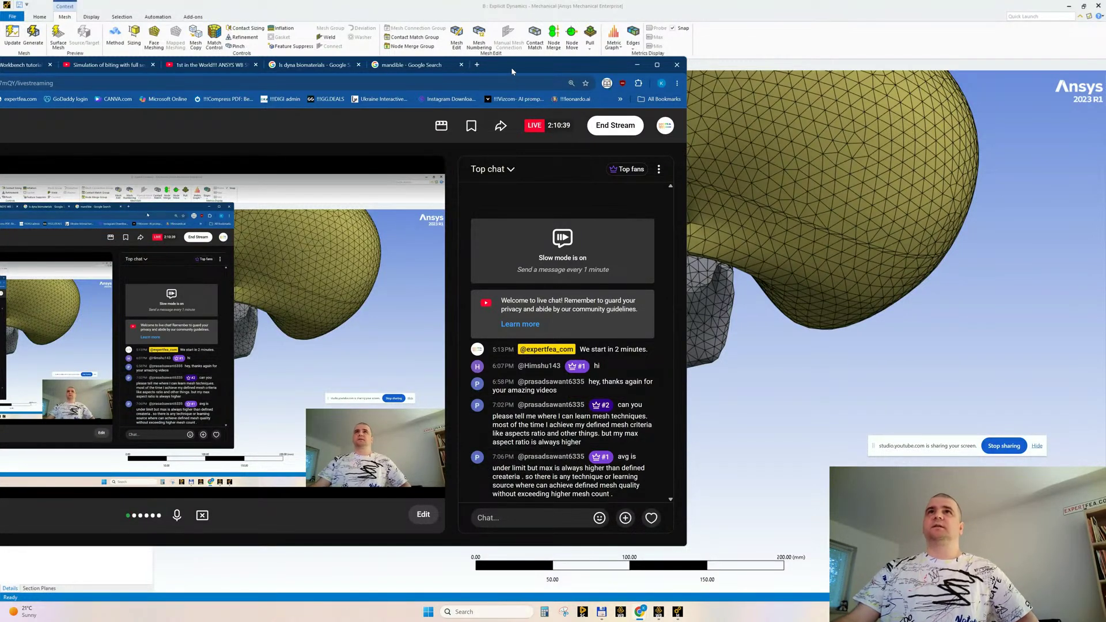
{"action": "left_click_drag", "start_coordinate": [513, 69], "coordinate": [399, 70]}
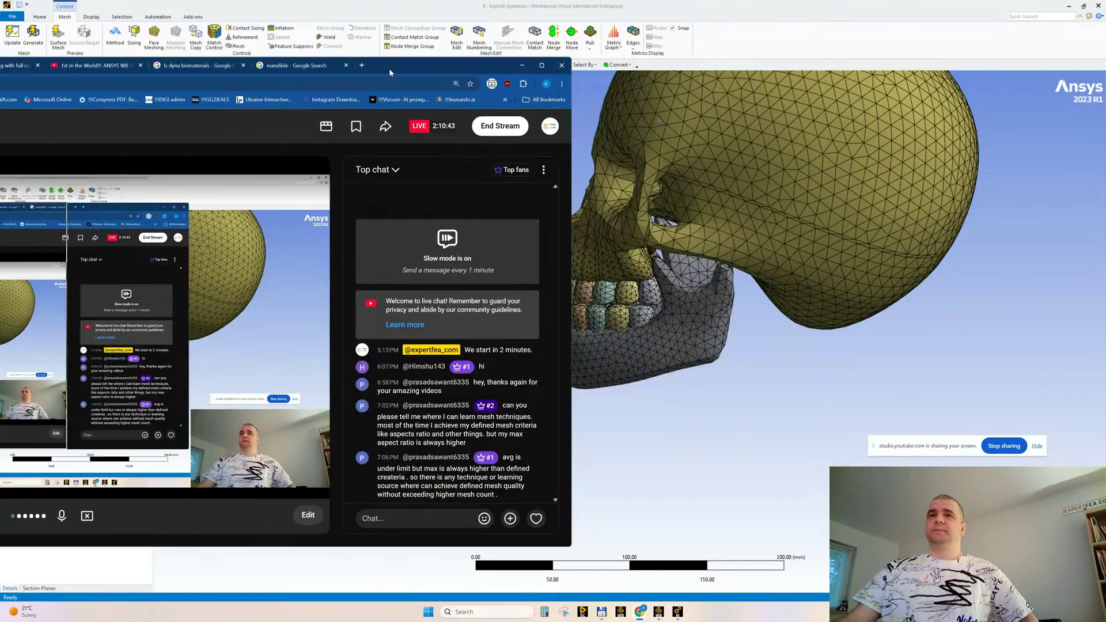
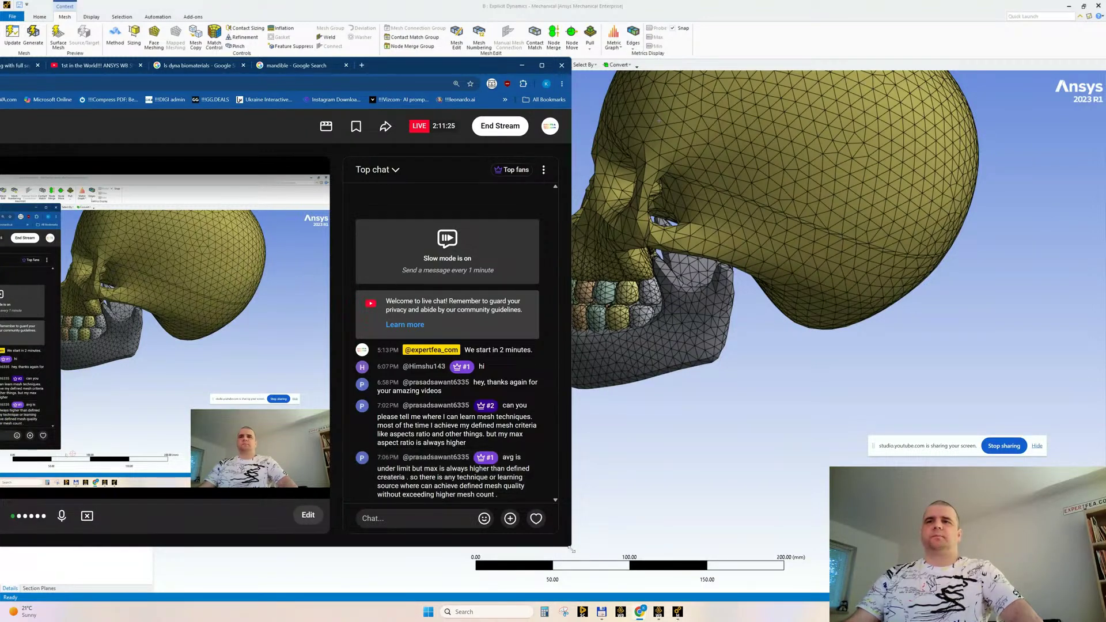
{"action": "left_click_drag", "start_coordinate": [573, 549], "coordinate": [540, 574]}
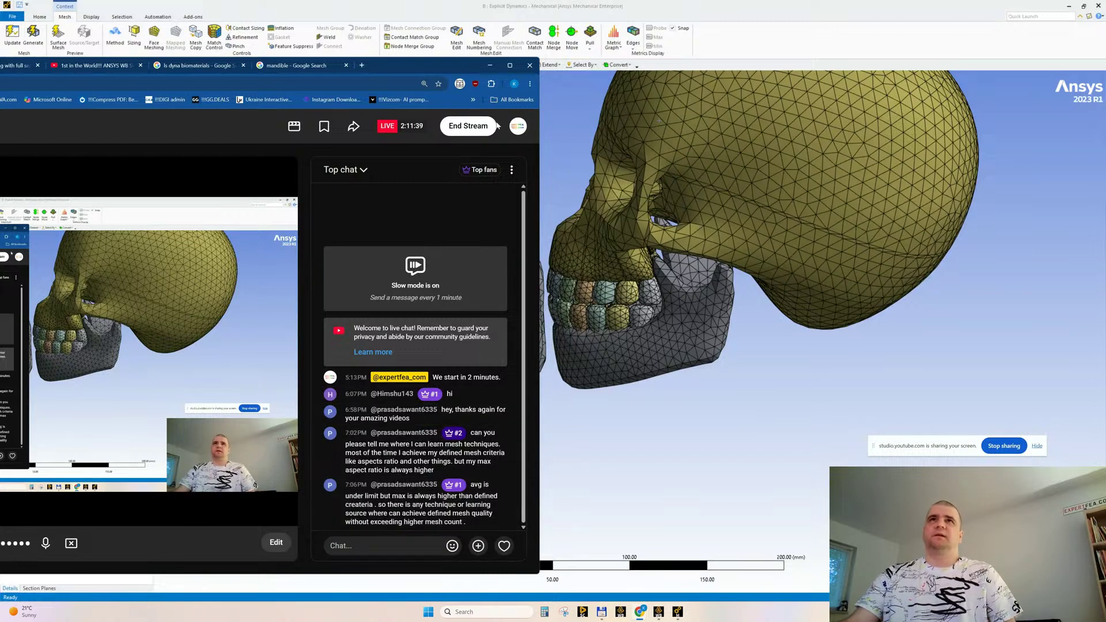
{"action": "left_click", "coordinate": [490, 67]}
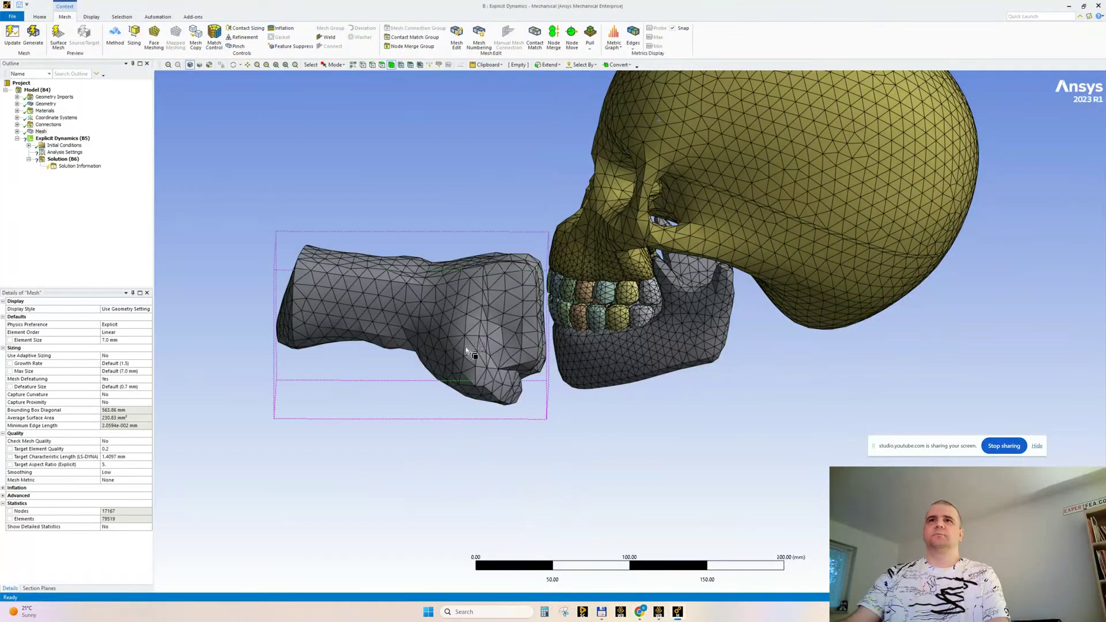
Open the explicit dynamics Analysis Settings and enlarge their details area to show more of the settings
{"action": "middle_click_drag", "start_coordinate": [476, 396], "coordinate": [523, 443]}
{"action": "left_click", "coordinate": [64, 152]}
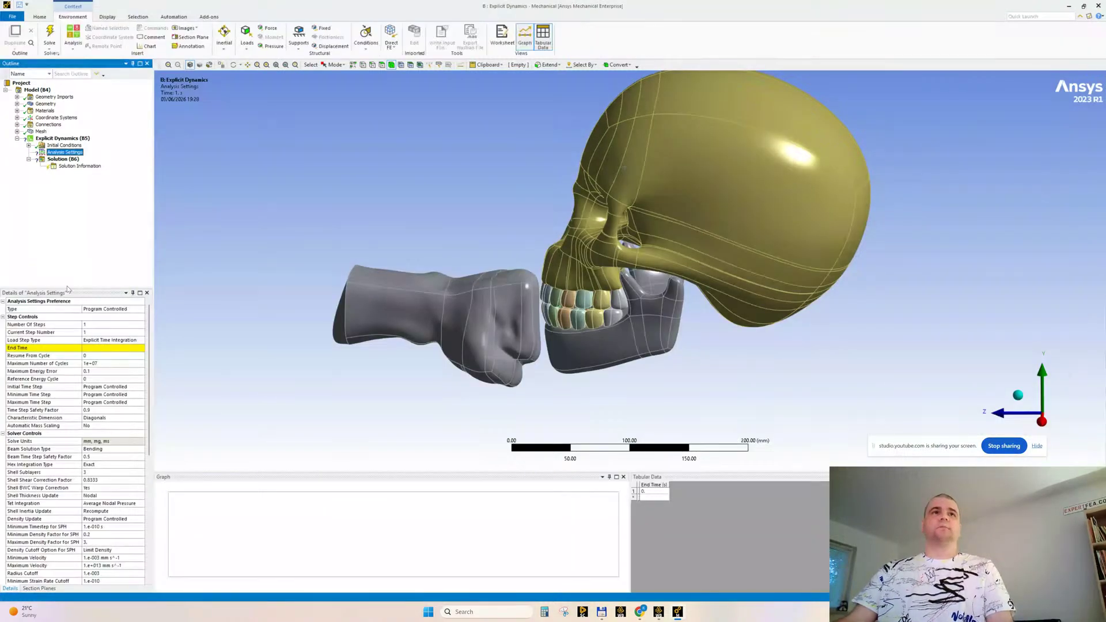
{"action": "left_click_drag", "start_coordinate": [67, 290], "coordinate": [68, 250]}
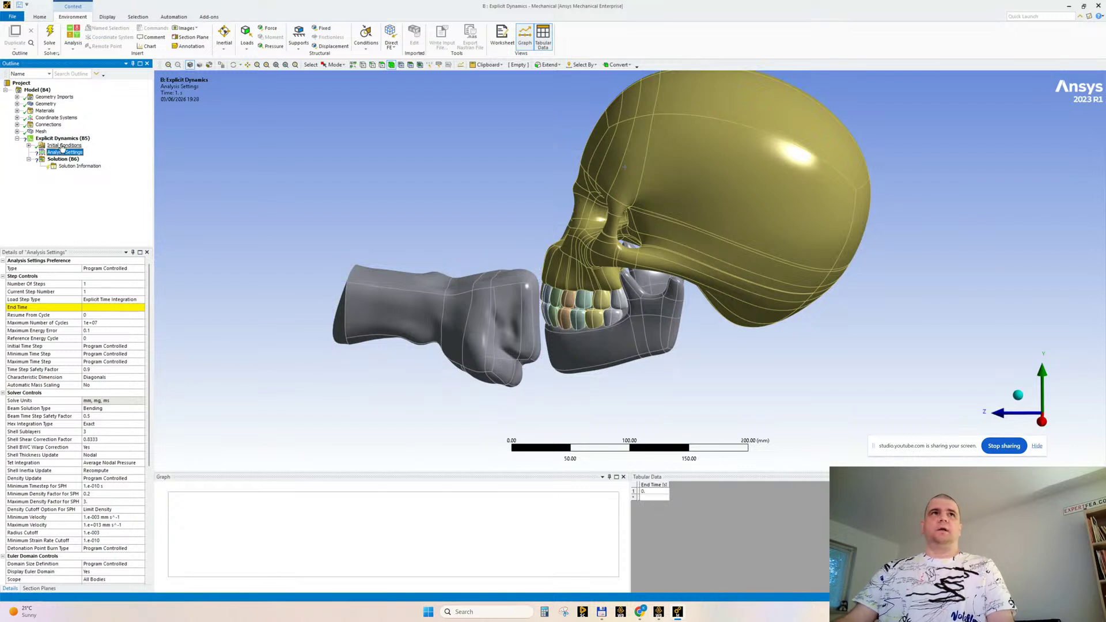
Add an initial velocity condition scoped to the fist body and define it by components
{"action": "left_click", "coordinate": [29, 146]}
{"action": "left_click", "coordinate": [64, 145]}
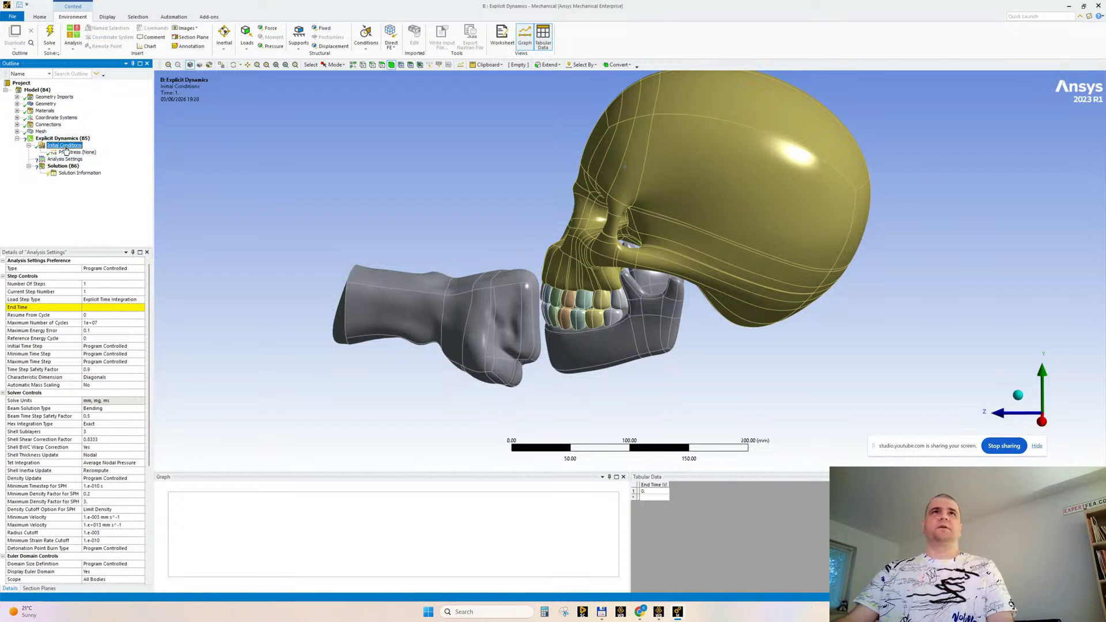
{"action": "left_click", "coordinate": [225, 34]}
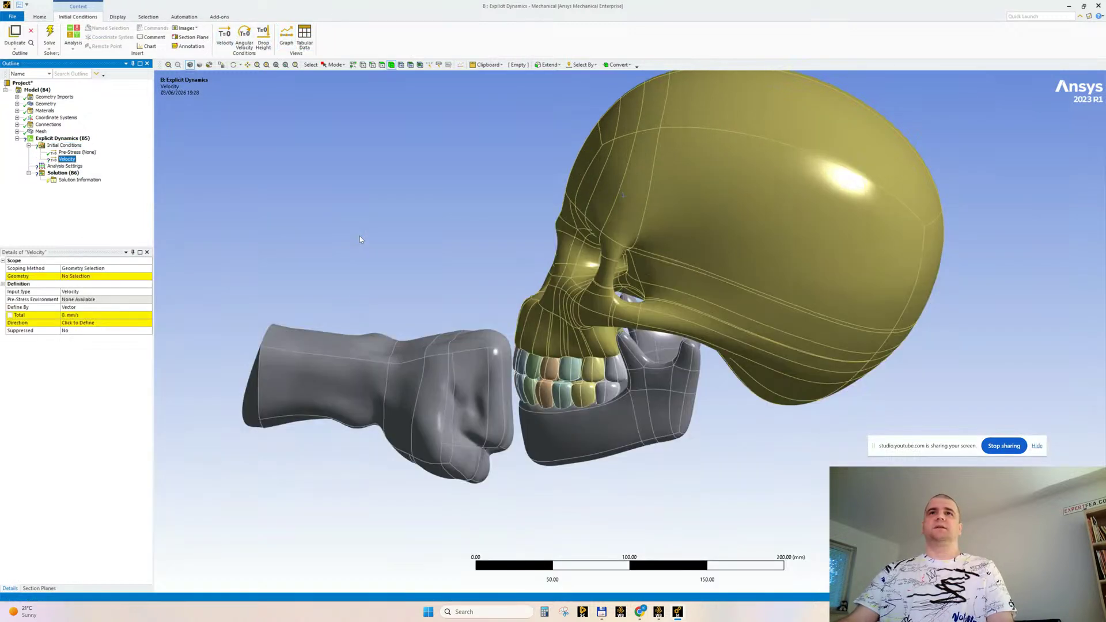
{"action": "left_click", "coordinate": [353, 371]}
{"action": "left_click", "coordinate": [86, 277]}
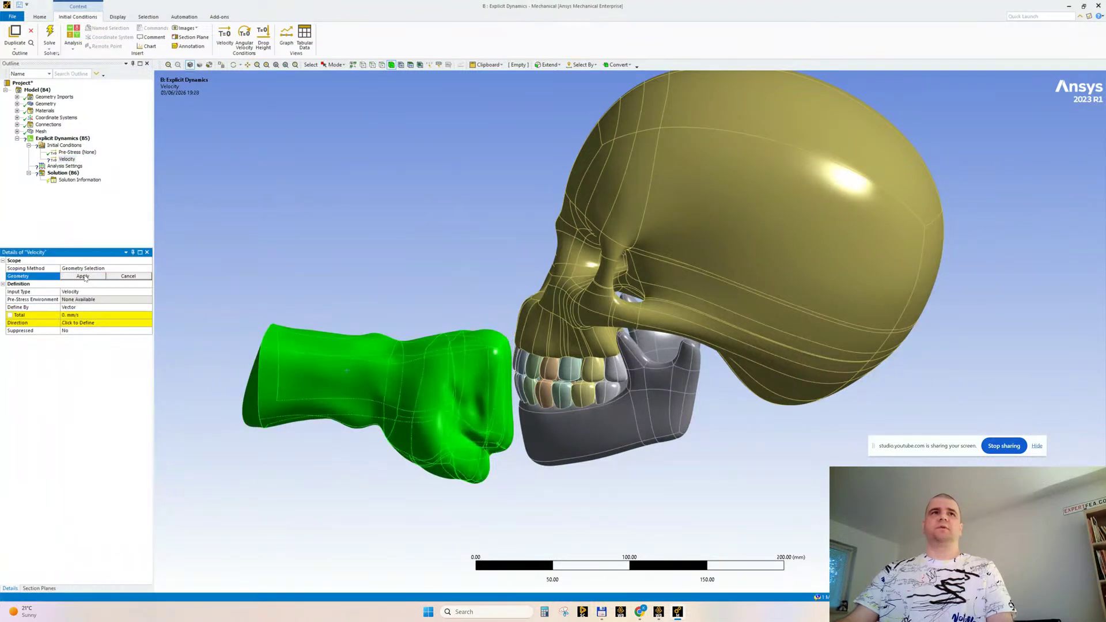
{"action": "left_click", "coordinate": [73, 276]}
{"action": "middle_click_drag", "start_coordinate": [426, 321], "coordinate": [458, 319]}
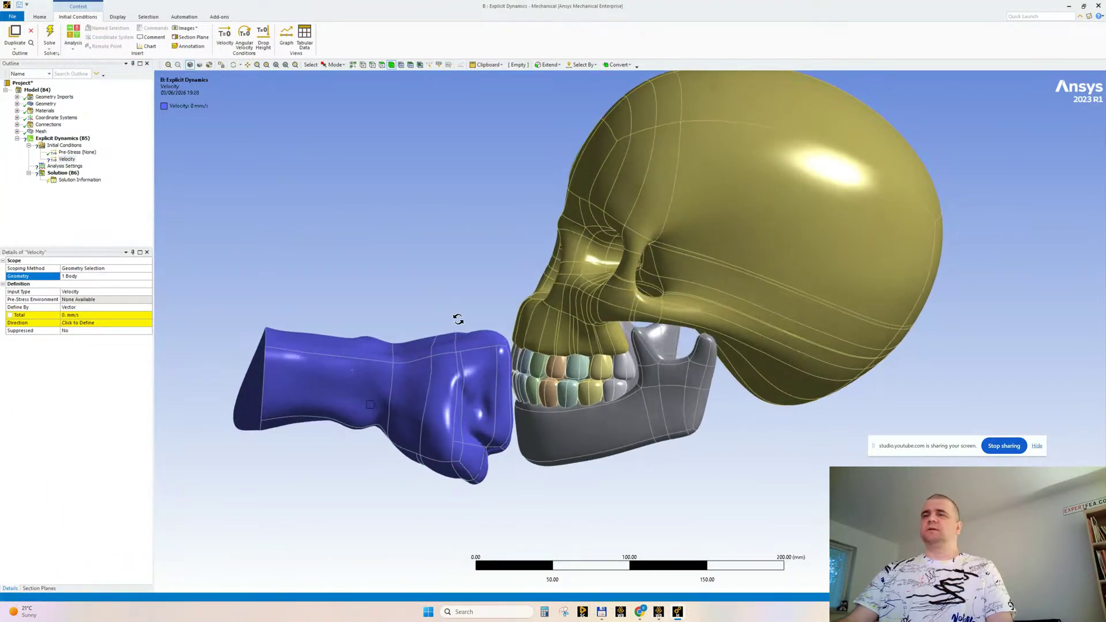
{"action": "left_click", "coordinate": [120, 307]}
{"action": "left_click", "coordinate": [108, 323]}
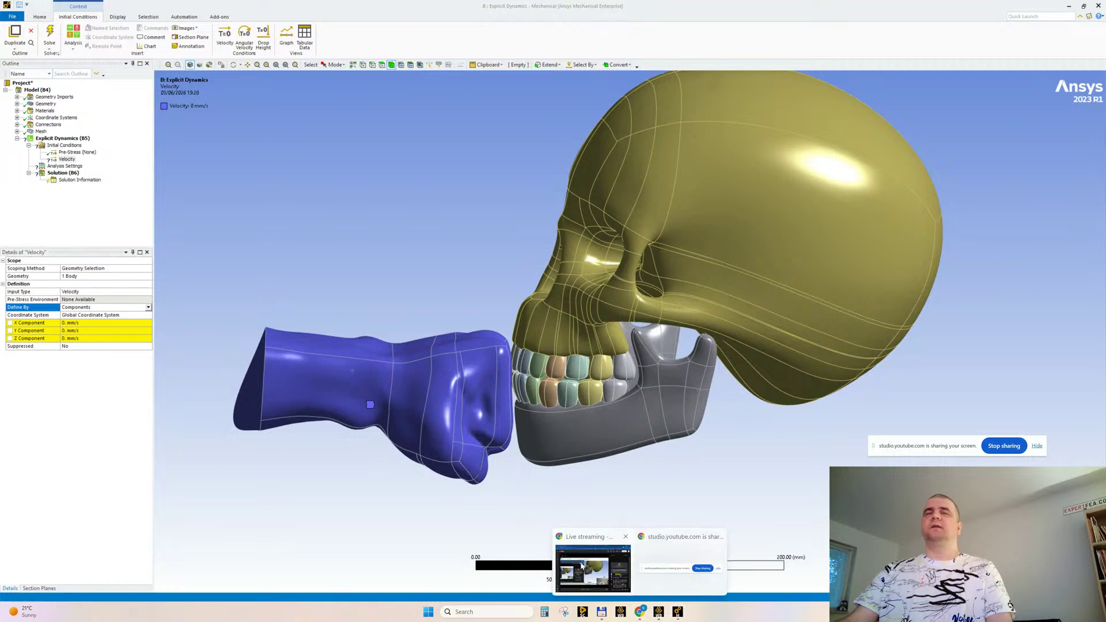
Look up boxers' punching speeds and punch delivery duration in the browser's Google AI Mode conversation, then return to Mechanical
{"action": "left_click", "coordinate": [582, 568]}
{"action": "left_click_drag", "start_coordinate": [331, 66], "coordinate": [592, 19]}
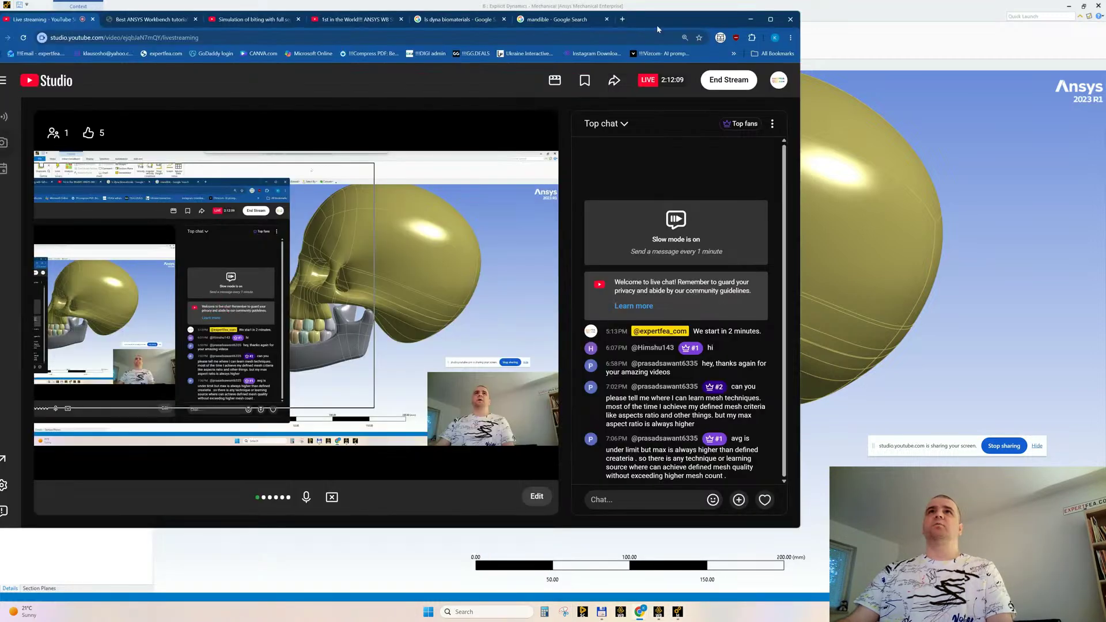
{"action": "left_click", "coordinate": [556, 19]}
{"action": "scroll", "coordinate": [293, 297], "scroll_direction": "up", "scroll_amount": 10}
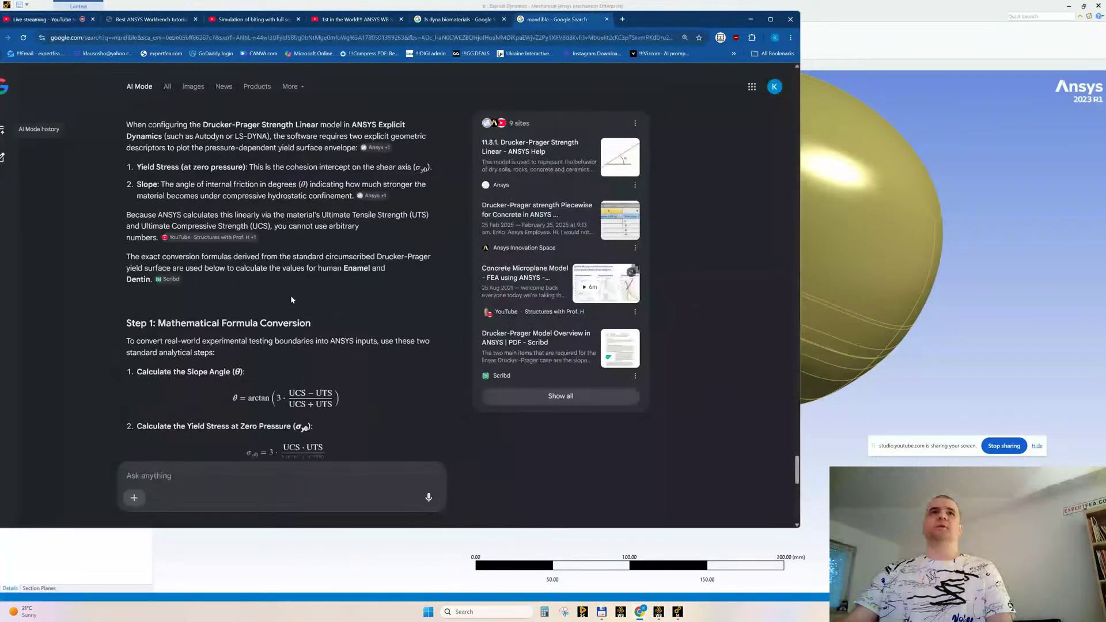
{"action": "scroll", "coordinate": [292, 298], "scroll_direction": "up", "scroll_amount": 15}
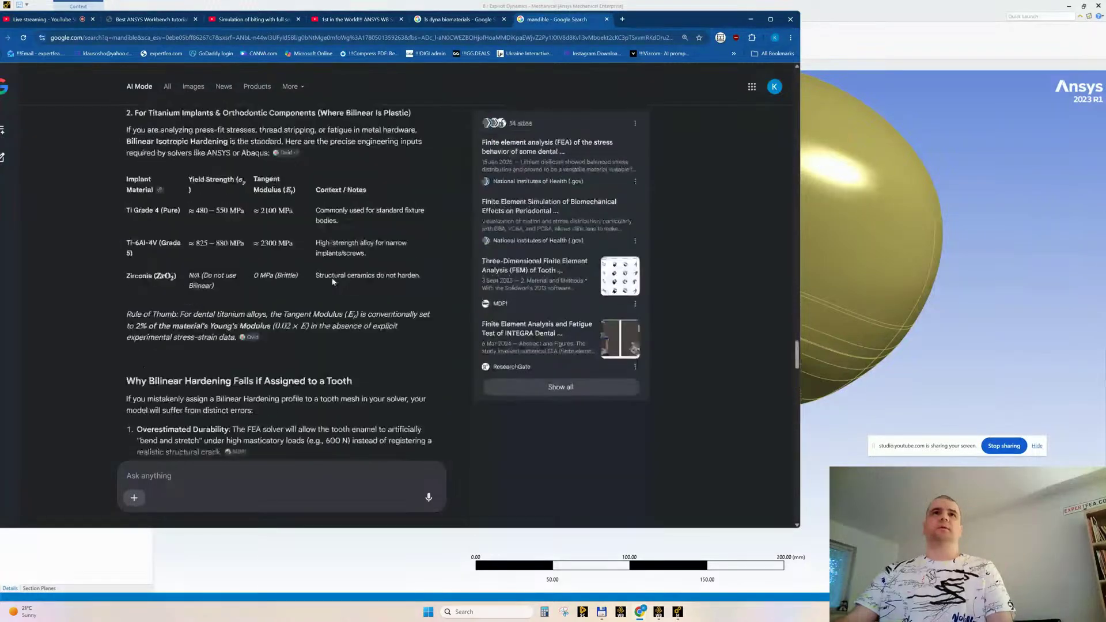
{"action": "scroll", "coordinate": [332, 281], "scroll_direction": "up", "scroll_amount": 10}
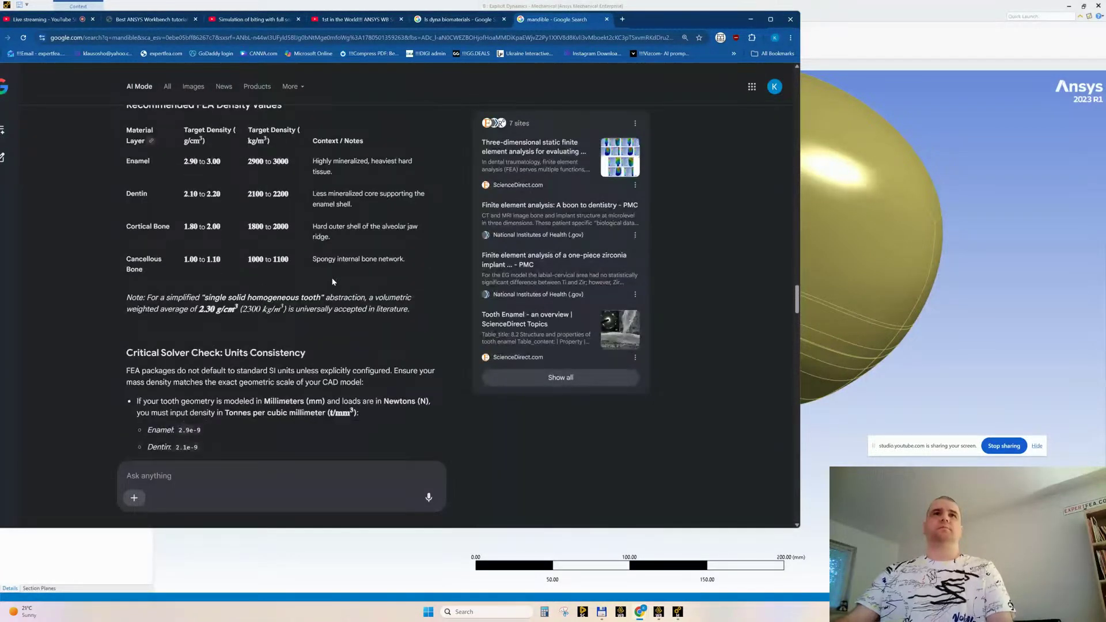
{"action": "scroll", "coordinate": [333, 281], "scroll_direction": "up", "scroll_amount": 15}
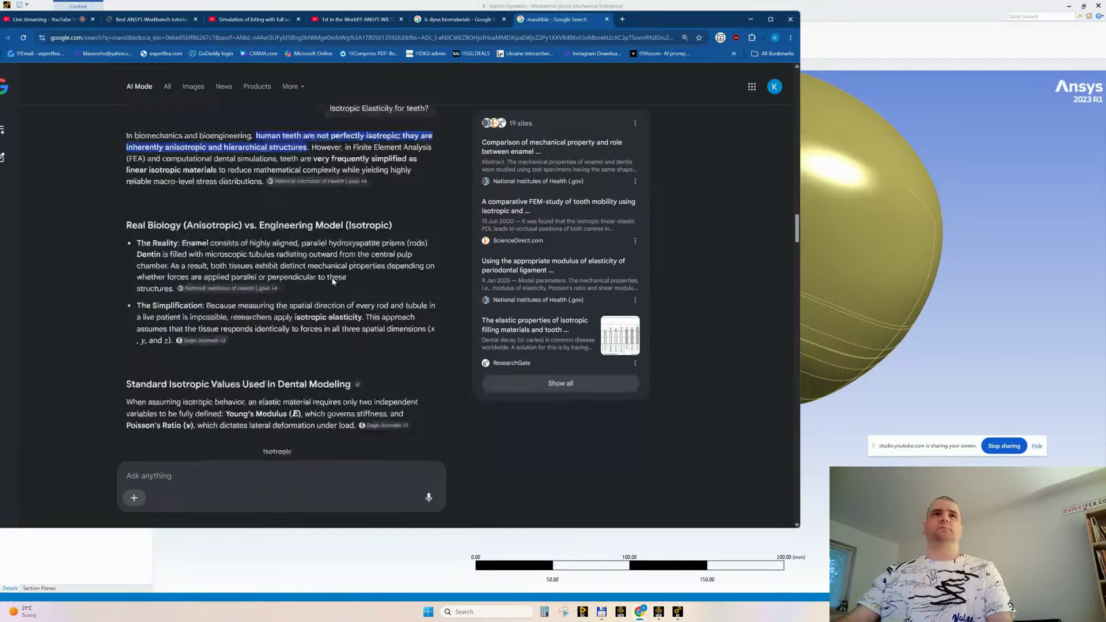
{"action": "scroll", "coordinate": [333, 282], "scroll_direction": "up", "scroll_amount": 15}
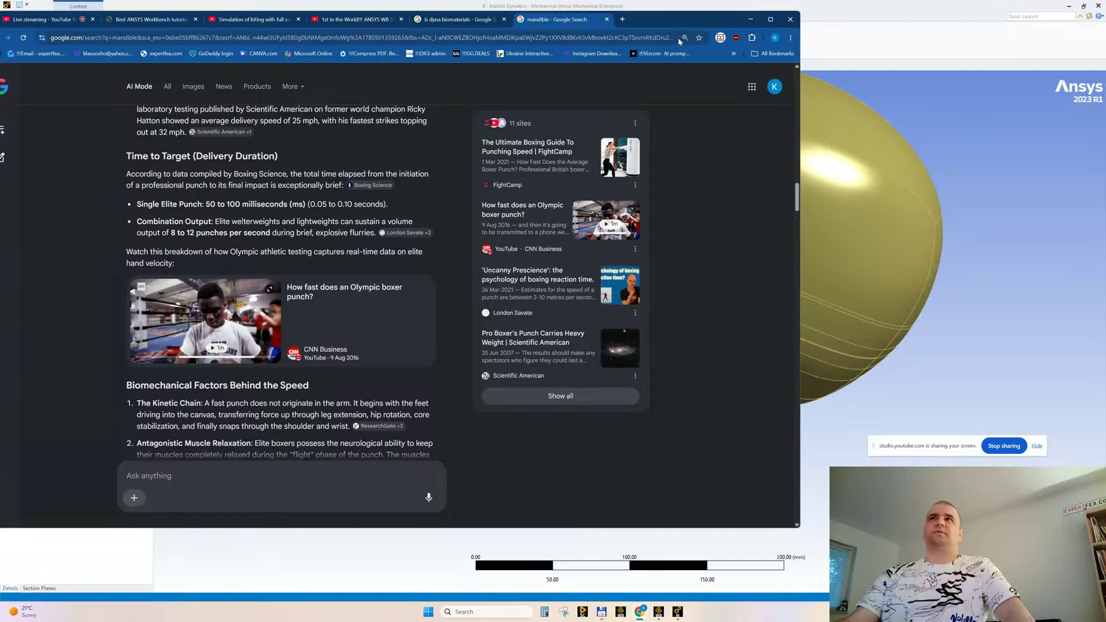
{"action": "left_click_drag", "start_coordinate": [662, 25], "coordinate": [713, 36]}
{"action": "scroll", "coordinate": [342, 345], "scroll_direction": "up", "scroll_amount": 3}
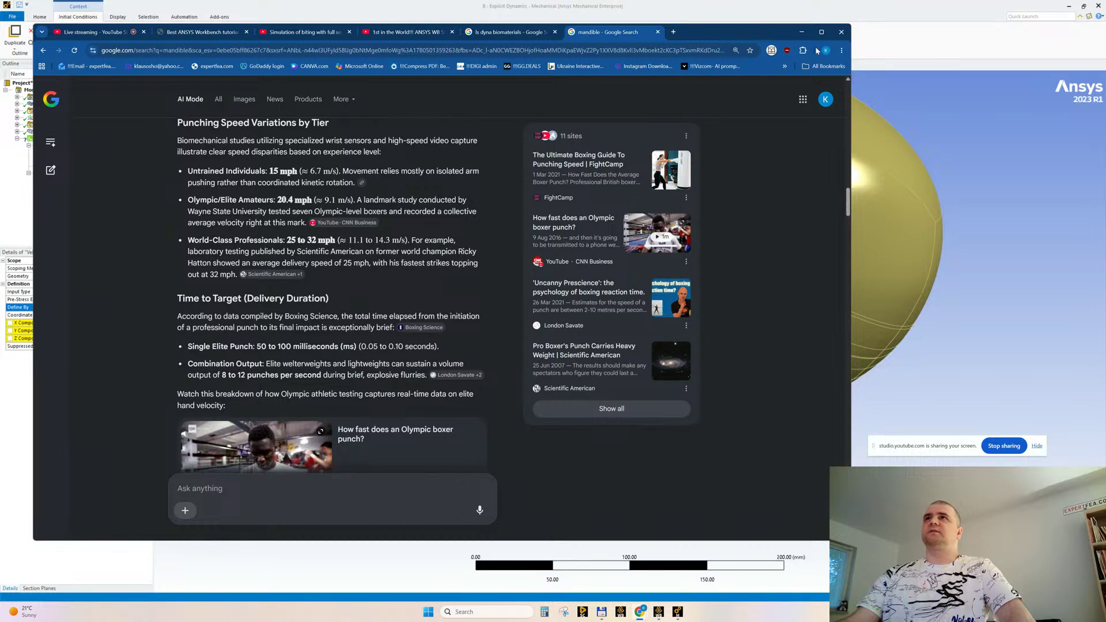
{"action": "left_click", "coordinate": [802, 32]}
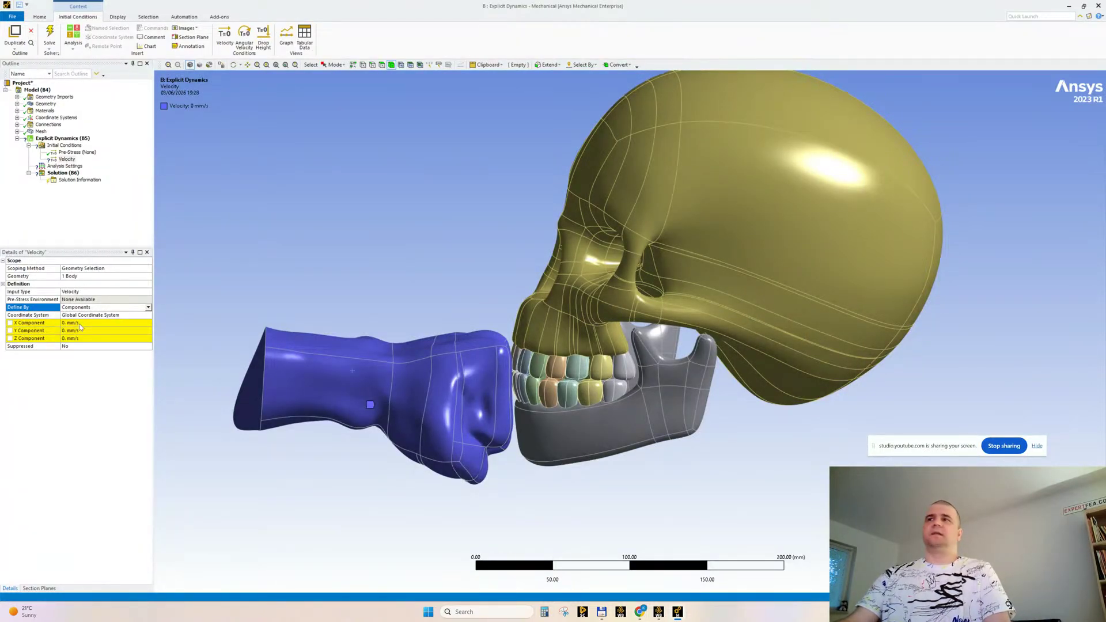
Set the Z component of the fist's initial velocity to -14000 mm/s
{"action": "left_click", "coordinate": [78, 339]}
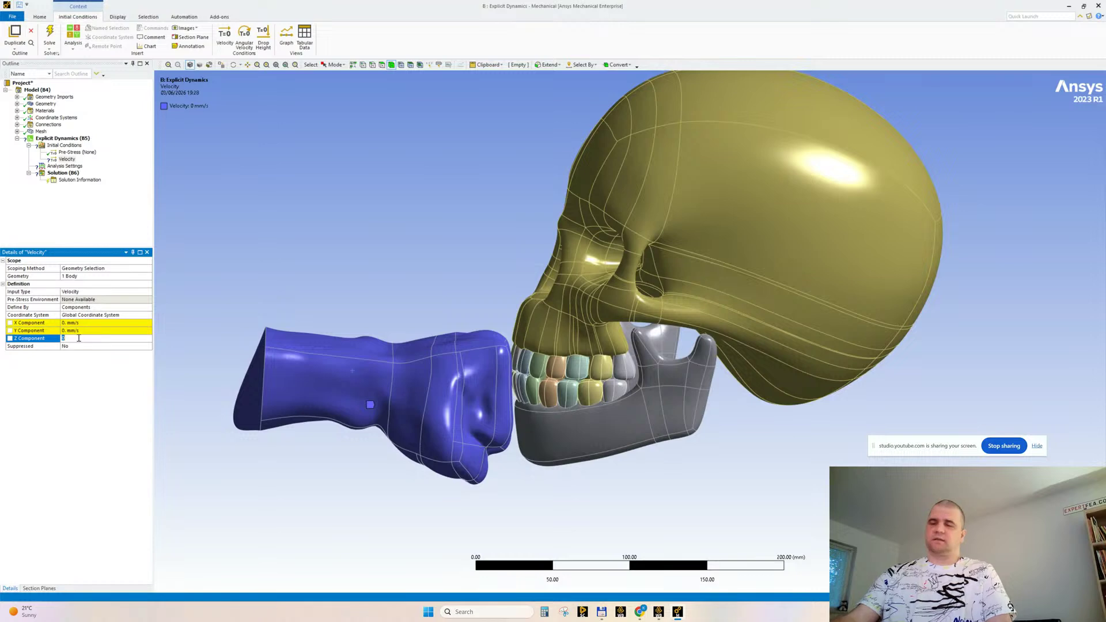
{"action": "type", "text": "-14000"}
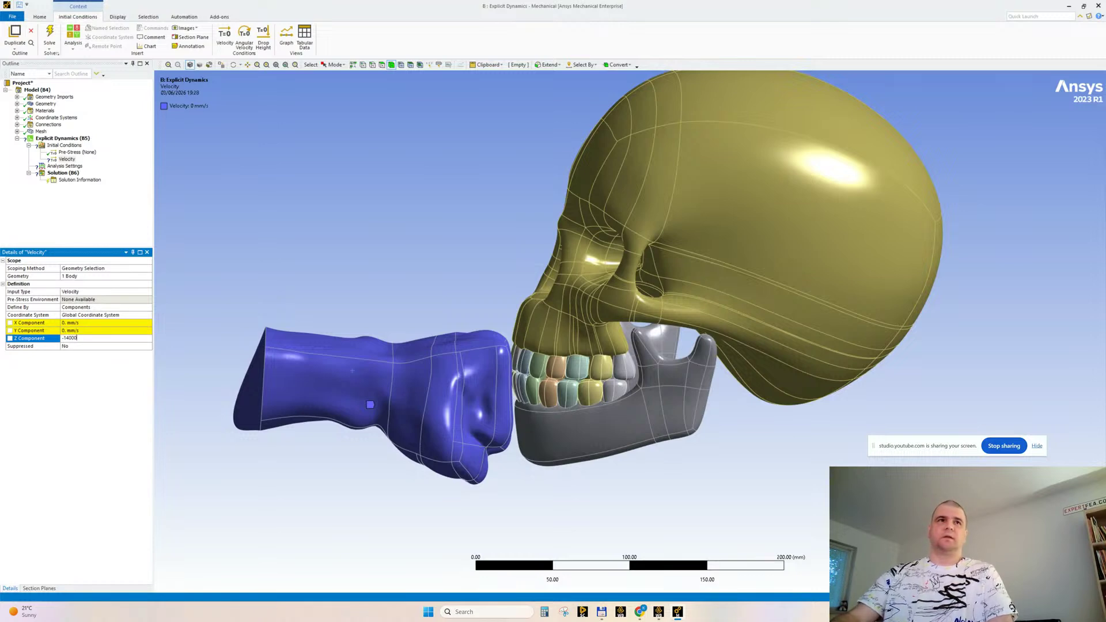
{"action": "key", "text": "Return"}
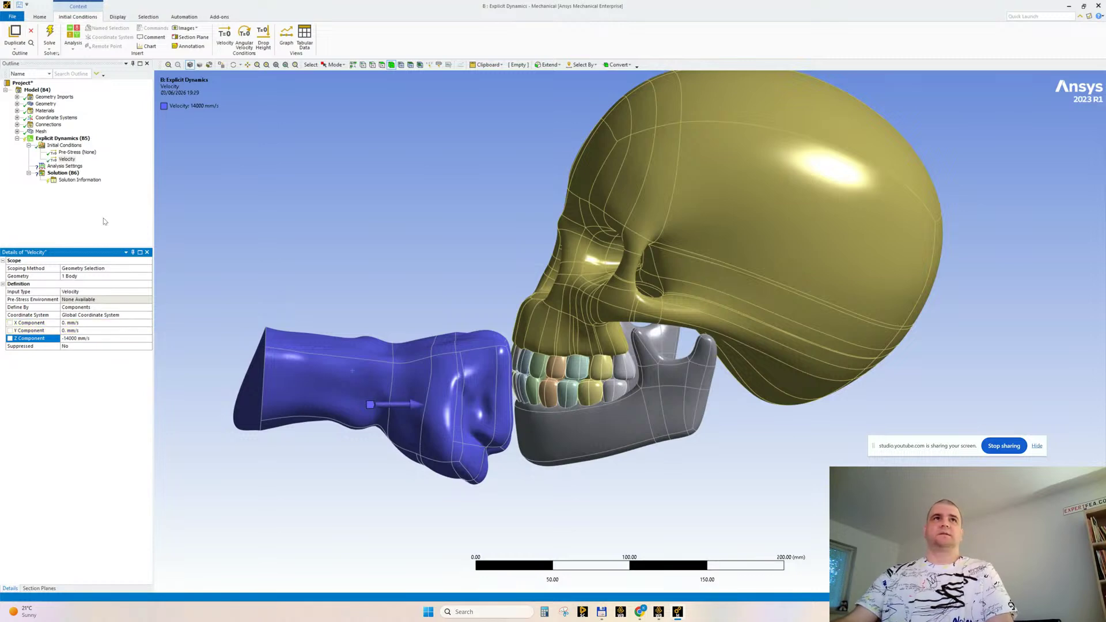
Set the end time of the explicit dynamics analysis to 0.05 s
{"action": "left_click", "coordinate": [67, 167]}
{"action": "left_click", "coordinate": [91, 308]}
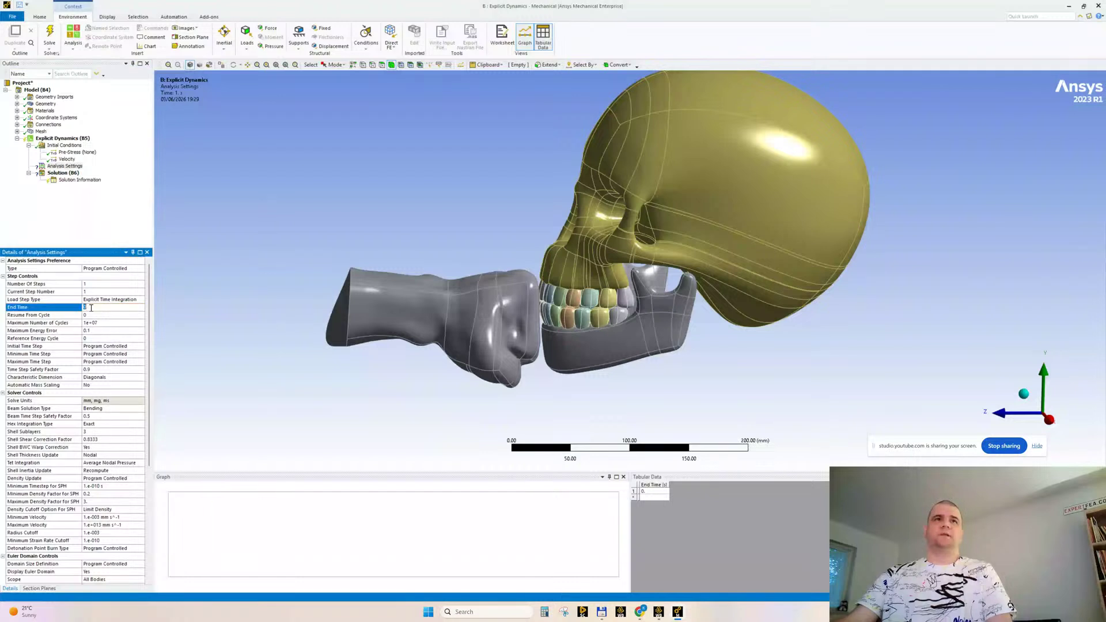
{"action": "type", "text": "0"}
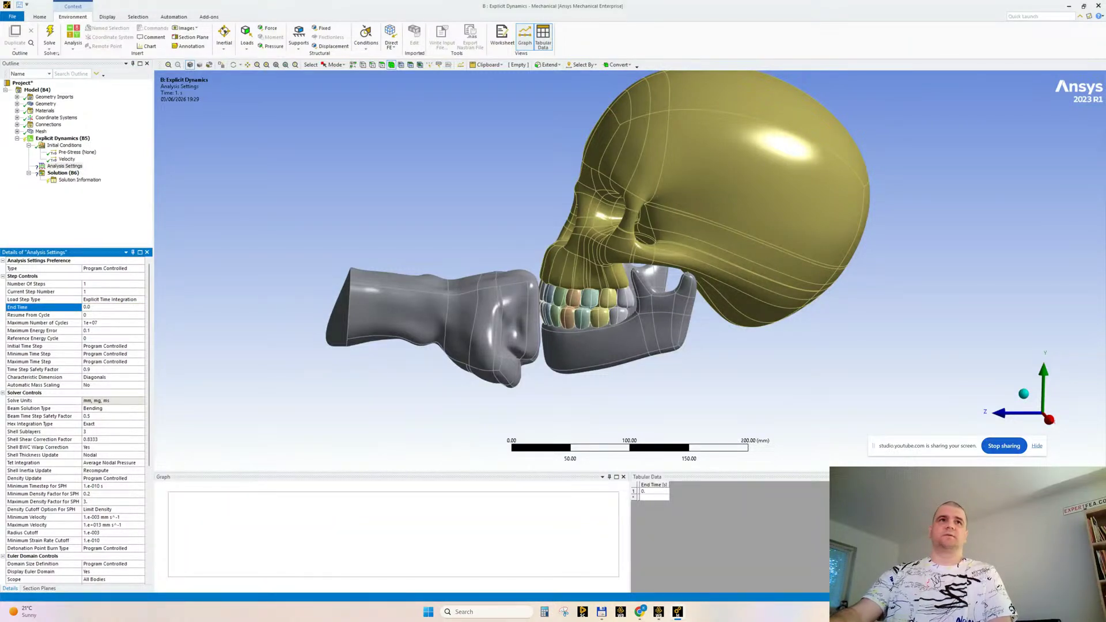
{"action": "type", "text": ".05"}
{"action": "key", "text": "Return"}
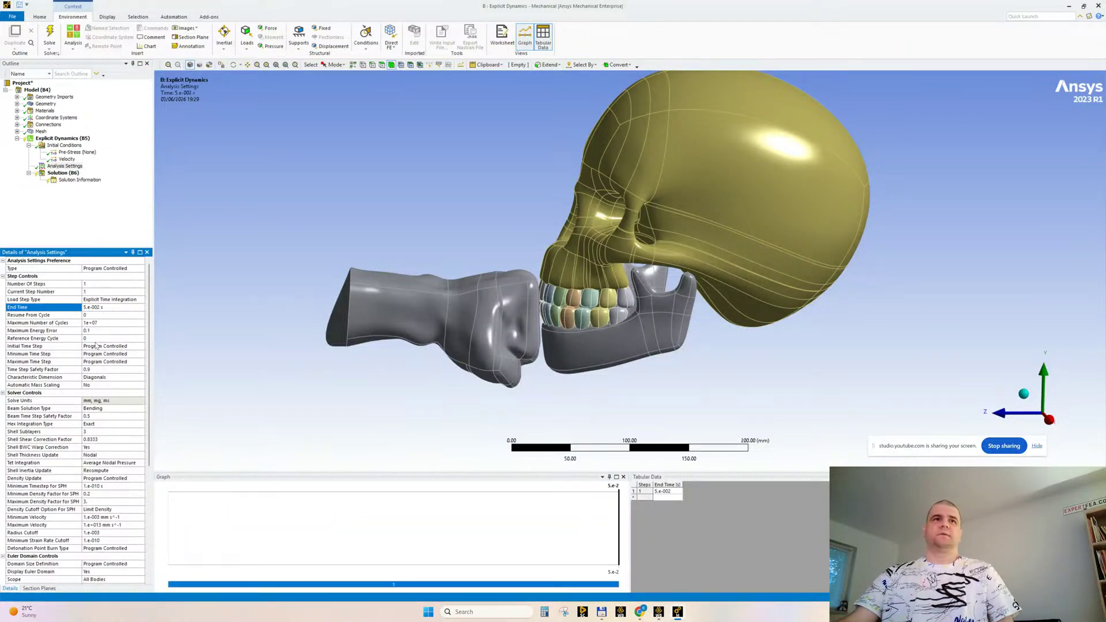
Set the initial time step to 1e-6 s, the minimum to 1e-9 s and the maximum to 1e-6 s
{"action": "left_click", "coordinate": [97, 346]}
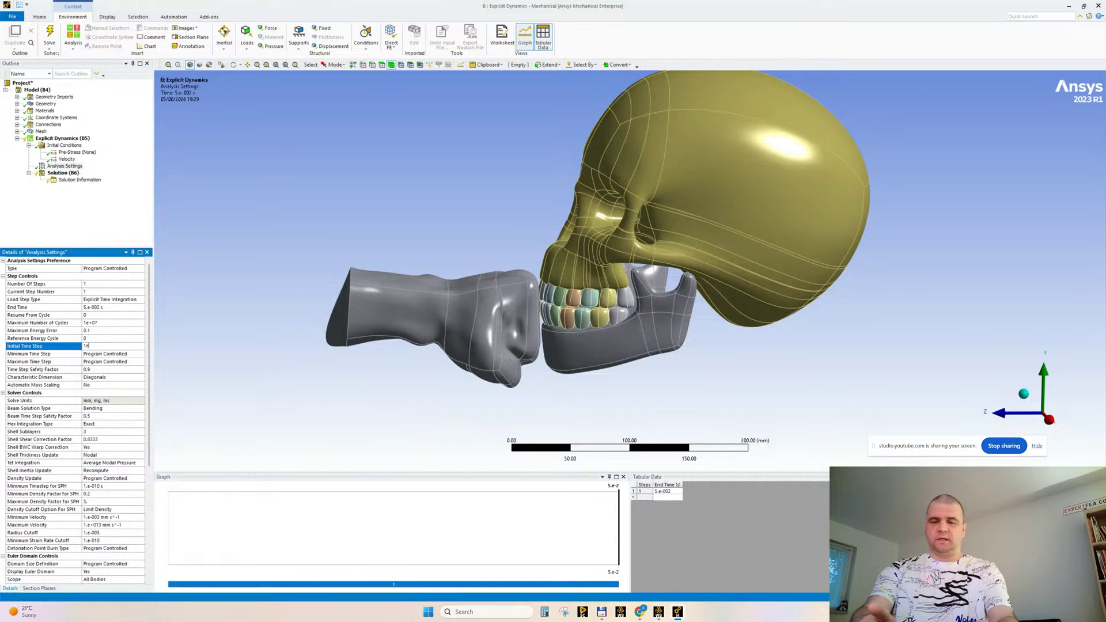
{"action": "key", "text": "Tab"}
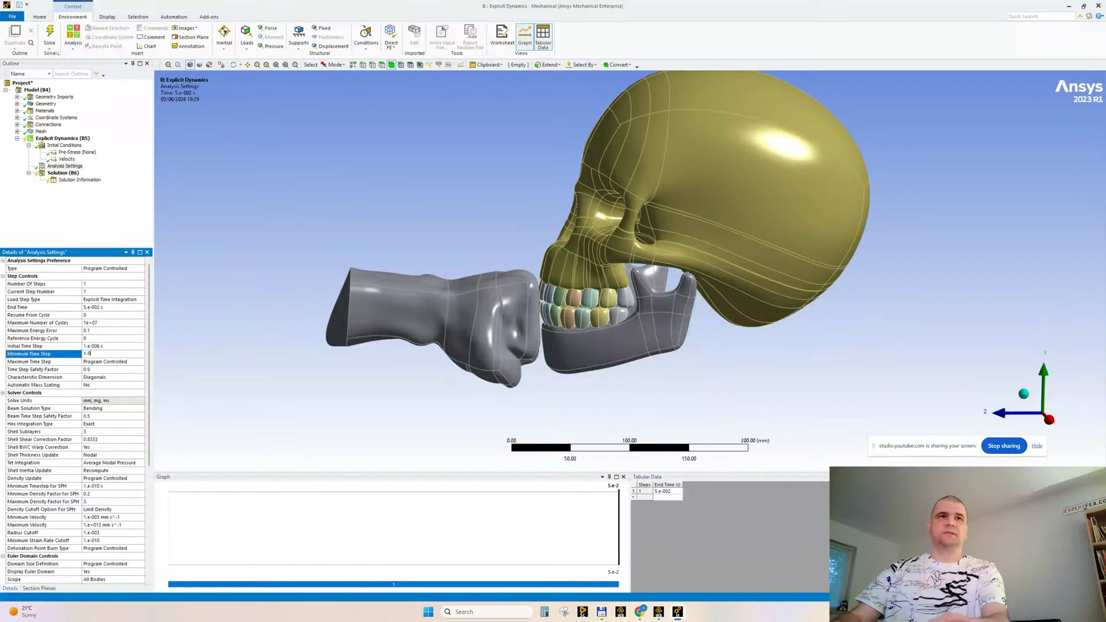
{"action": "type", "text": "1-9"}
{"action": "key", "text": "Tab"}
{"action": "key", "text": "Left"}
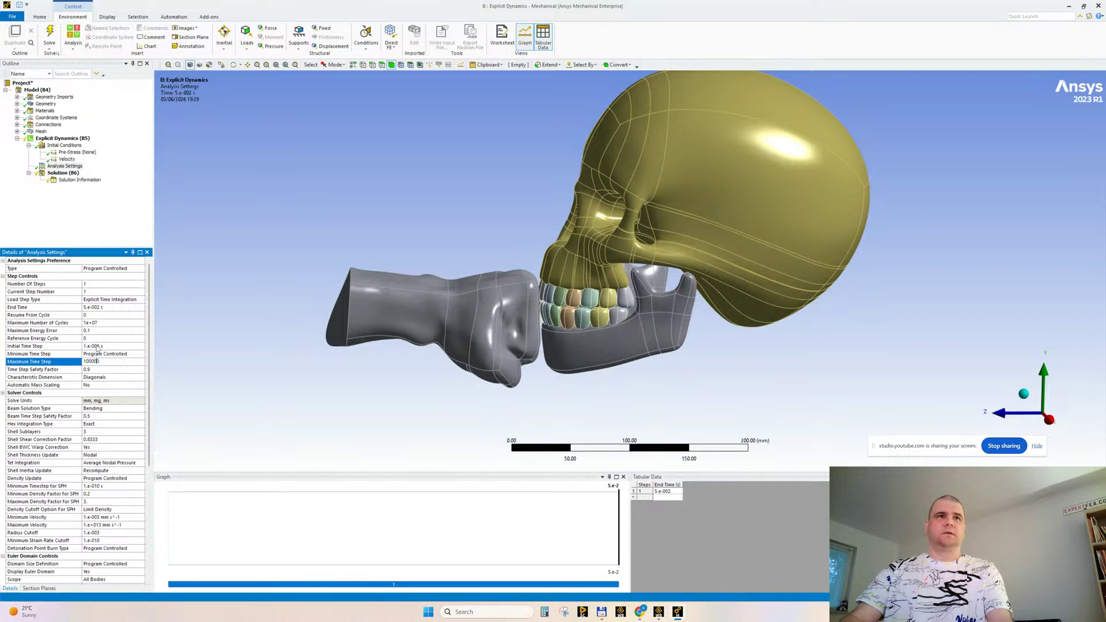
{"action": "key", "text": "shift+Home"}
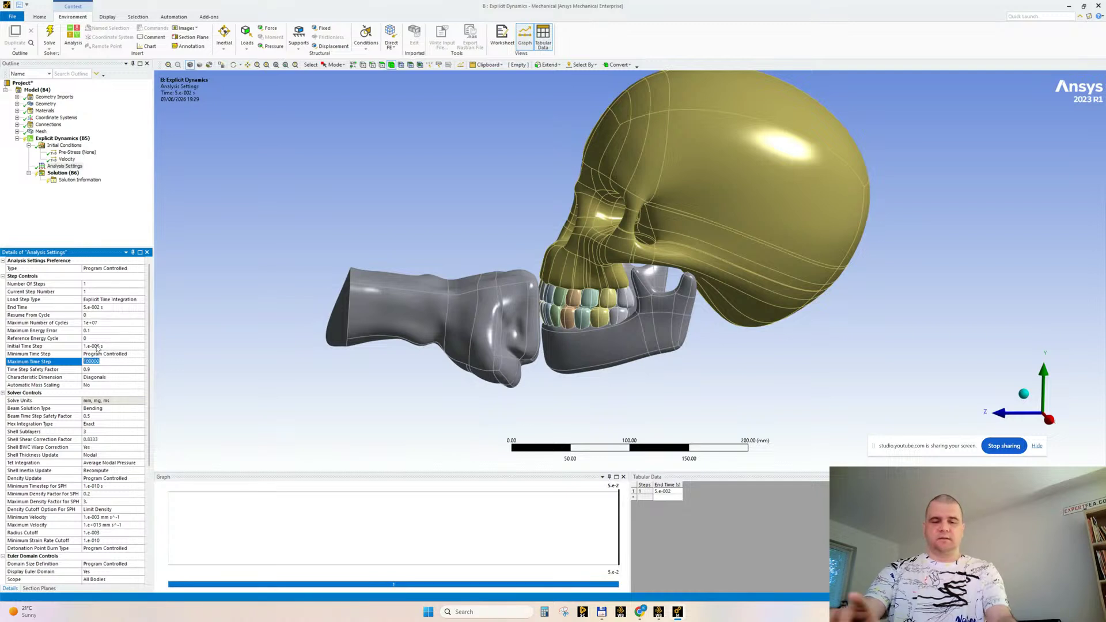
{"action": "type", "text": "1.e-006 s"}
{"action": "left_click", "coordinate": [96, 352]}
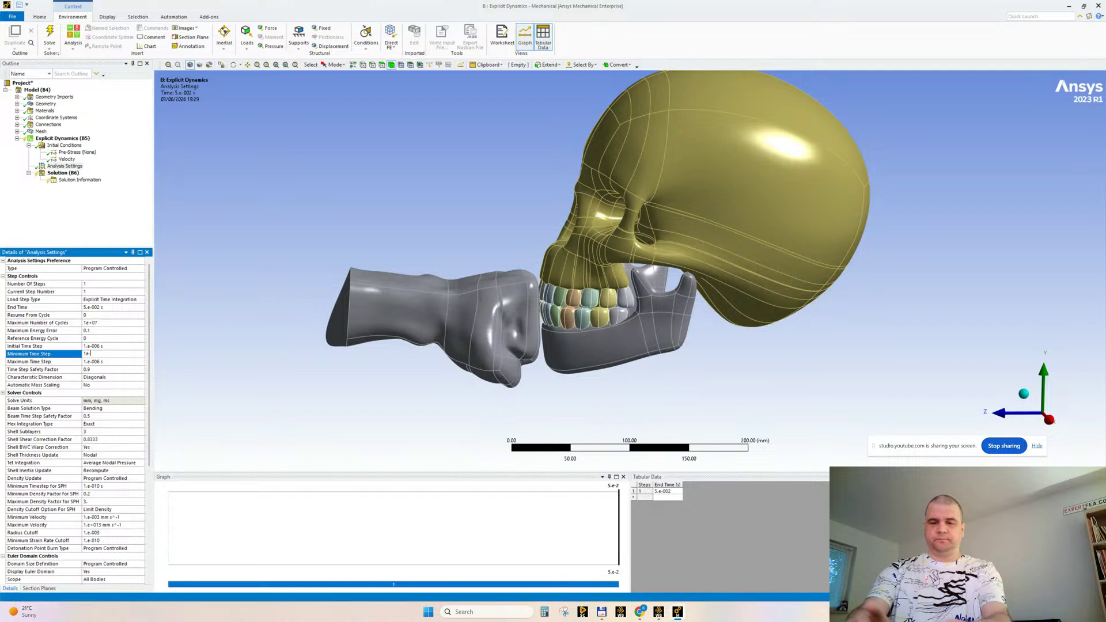
{"action": "key", "text": "Return"}
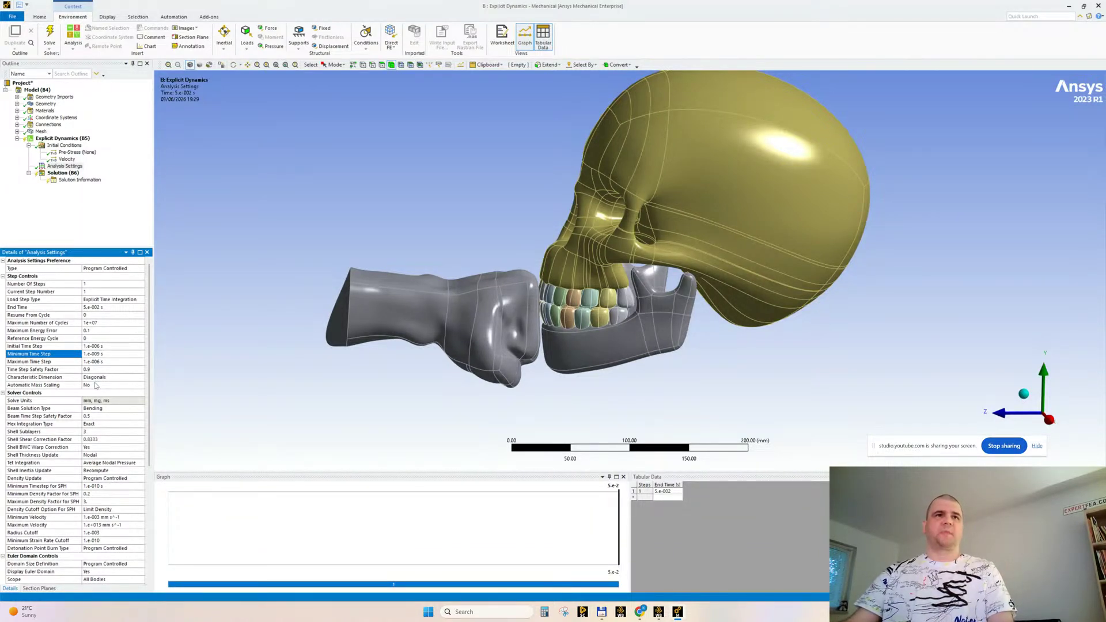
Collapse the step, solver and Euler domain controls and open the erosion controls' geometric strain limit for editing
{"action": "left_click", "coordinate": [3, 276]}
{"action": "left_click", "coordinate": [3, 284]}
{"action": "left_click", "coordinate": [3, 291]}
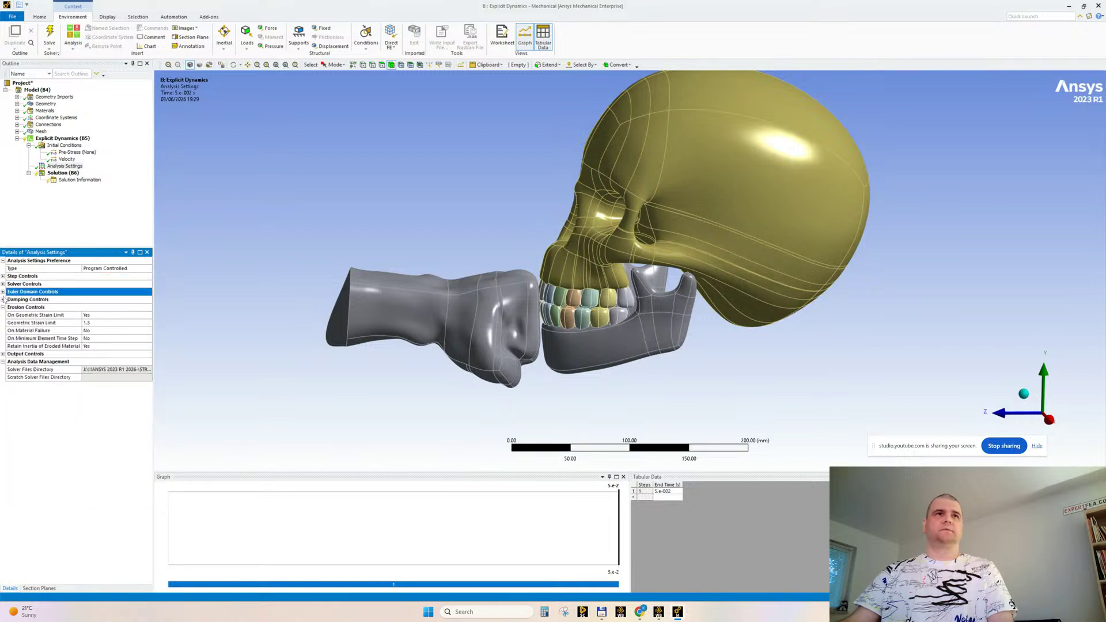
{"action": "left_click", "coordinate": [101, 323]}
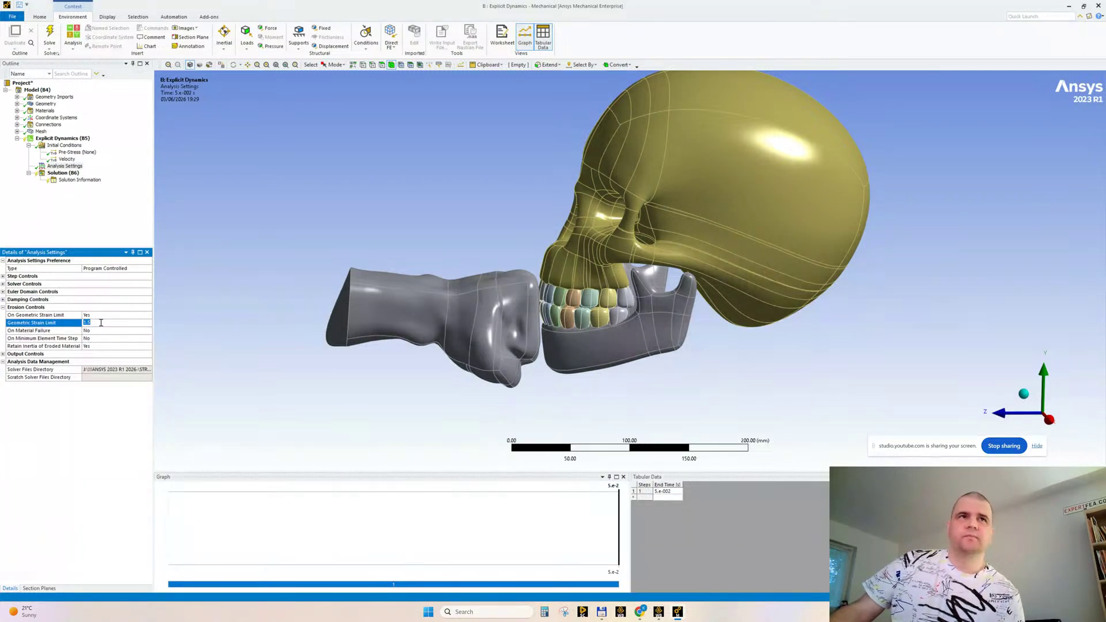
Switch to the browser and ask Google AI Mode "A geometric strain limit in Explicit for the punched teeth?"
{"action": "left_click", "coordinate": [640, 612]}
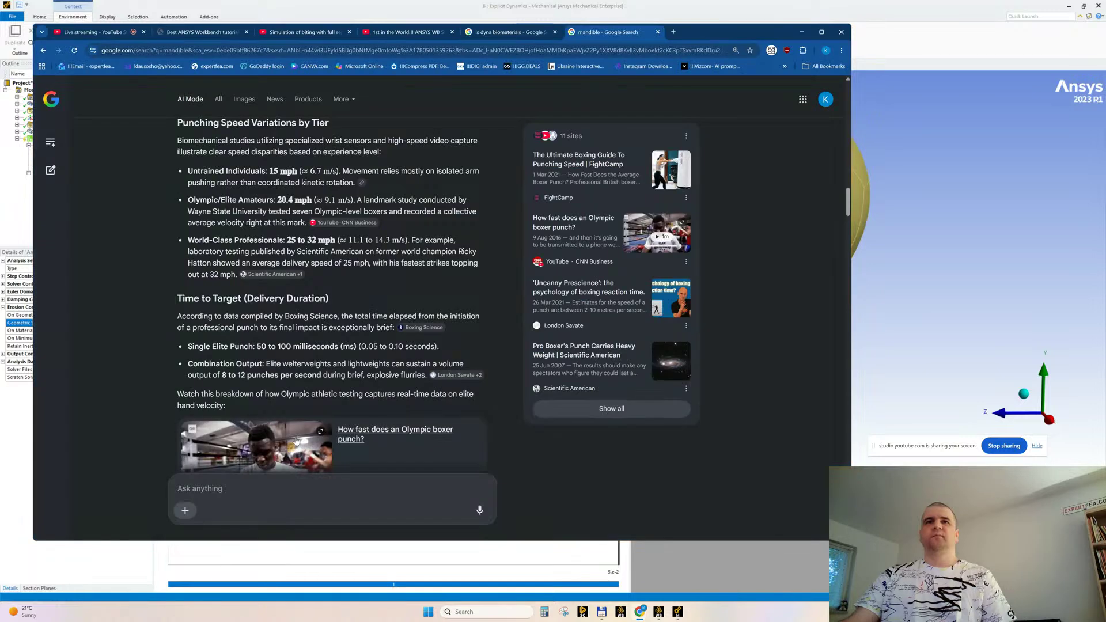
{"action": "scroll", "coordinate": [297, 441], "scroll_direction": "down", "scroll_amount": 5}
{"action": "left_click", "coordinate": [214, 487]}
{"action": "type", "text": "A ge"}
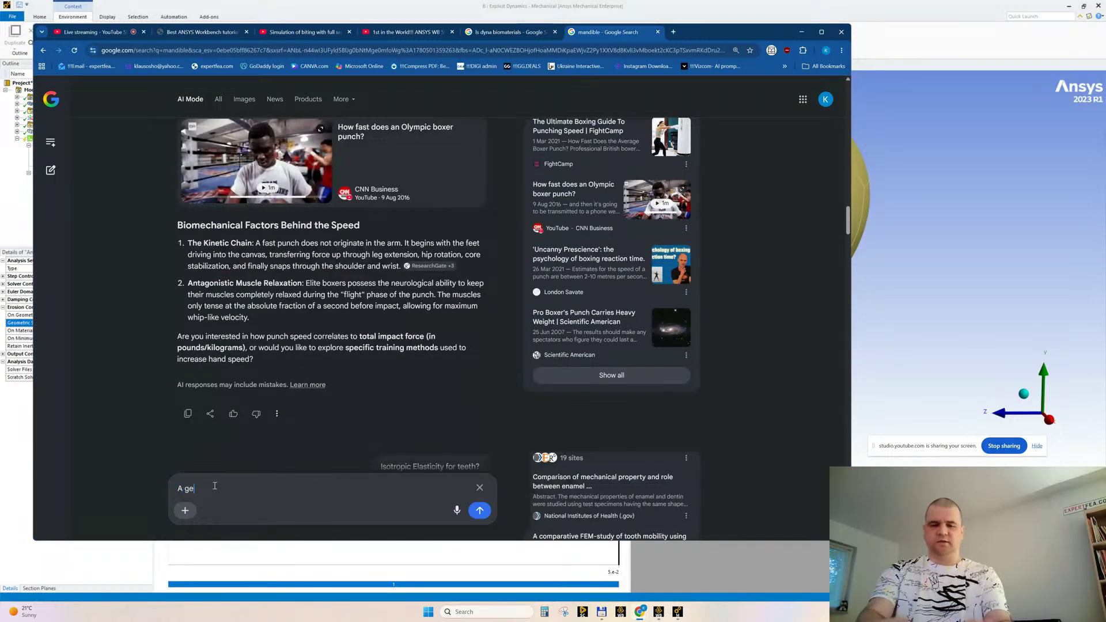
{"action": "type", "text": "ometric strain"}
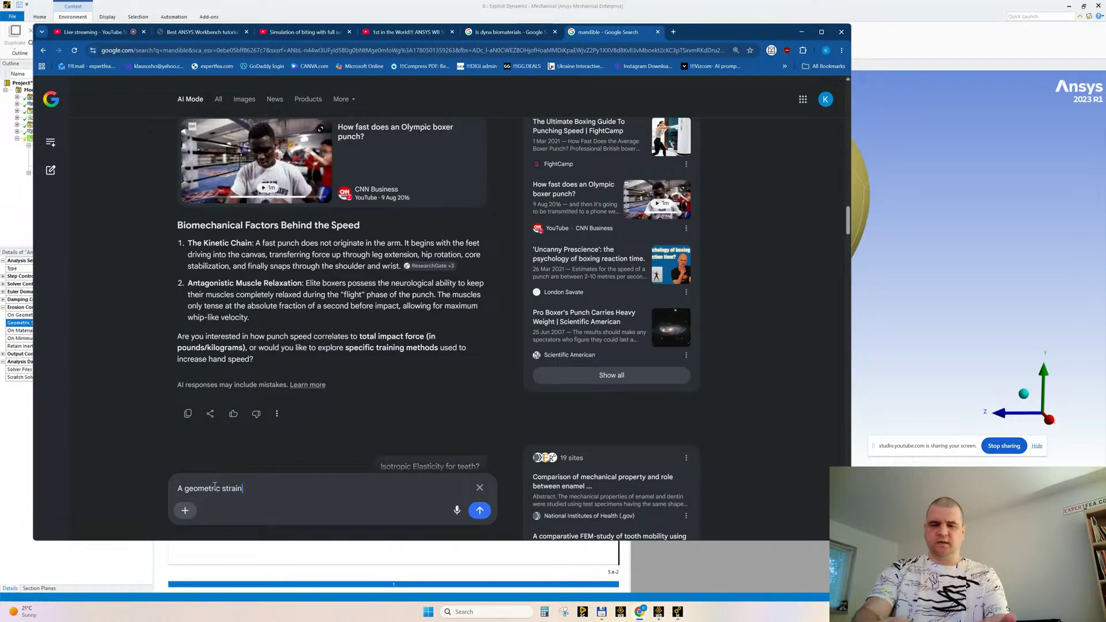
{"action": "type", "text": " limit"}
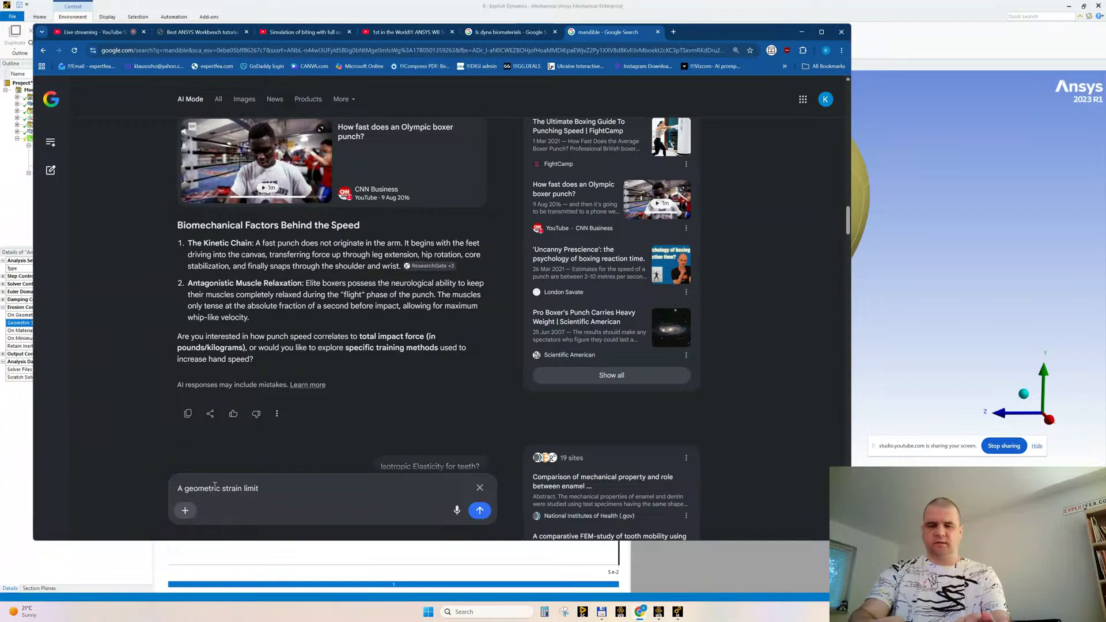
{"action": "type", "text": " in Explici"}
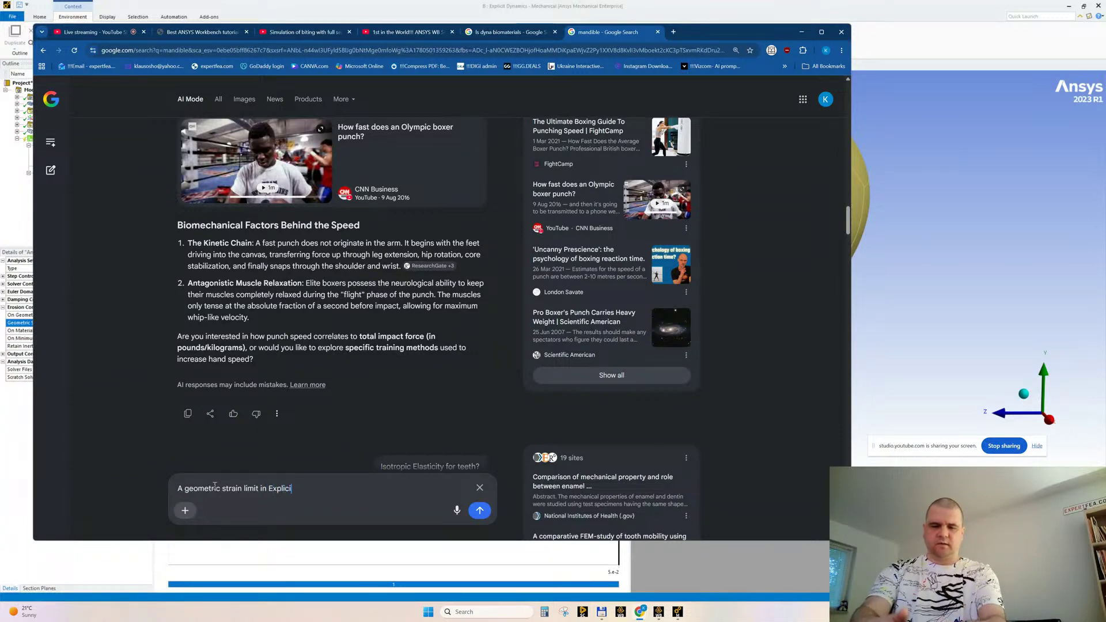
{"action": "type", "text": "t for the "}
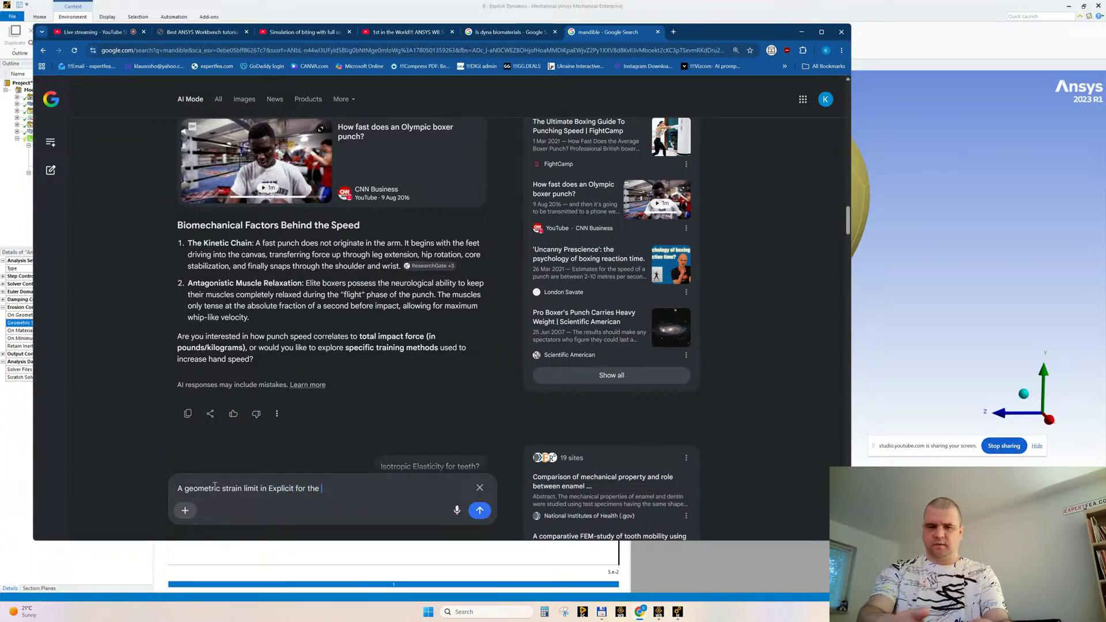
{"action": "type", "text": "teeth"}
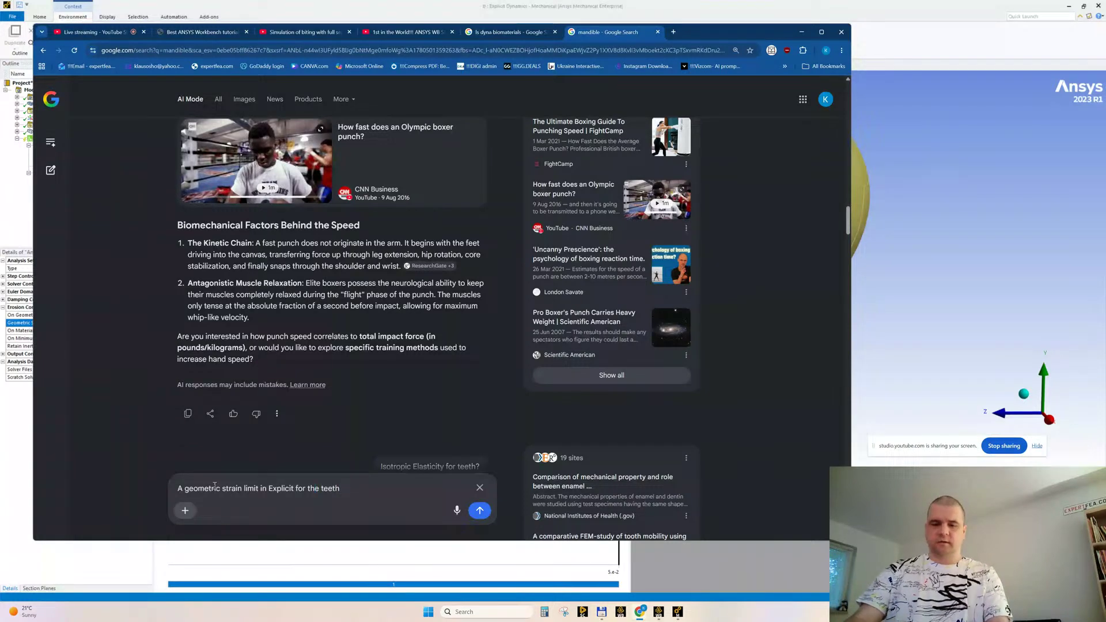
{"action": "type", "text": "punched"}
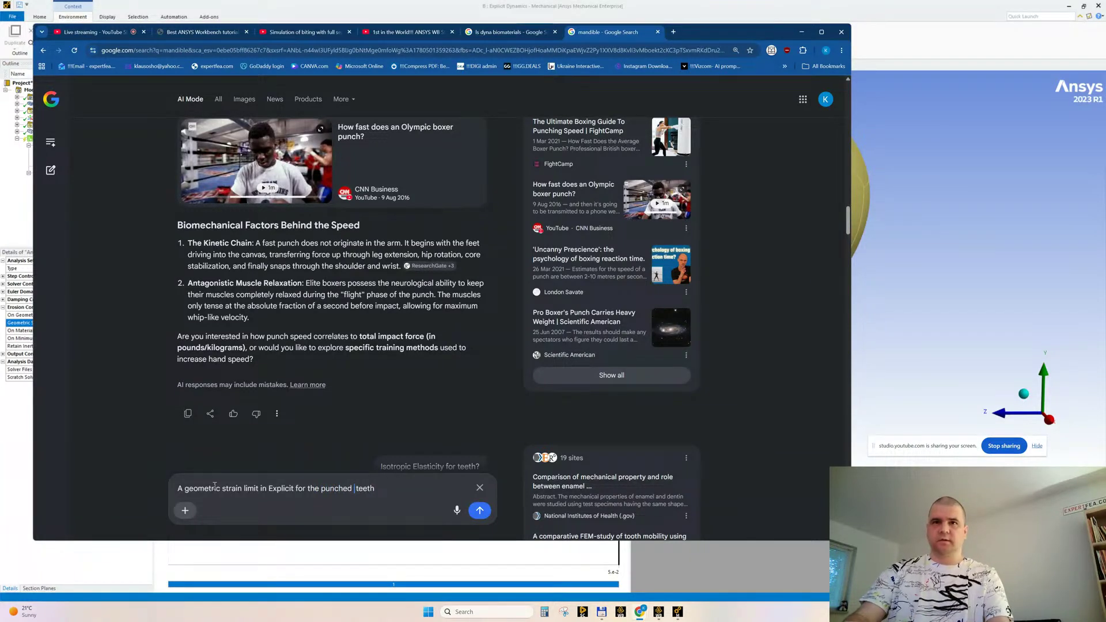
{"action": "key", "text": "Delete"}
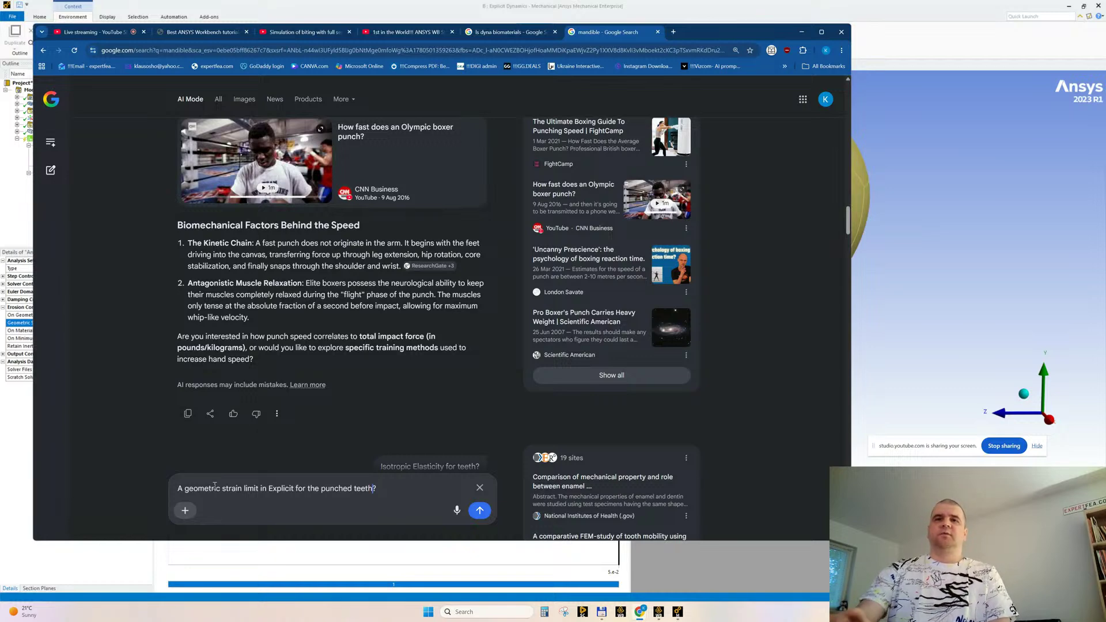
{"action": "key", "text": "Return"}
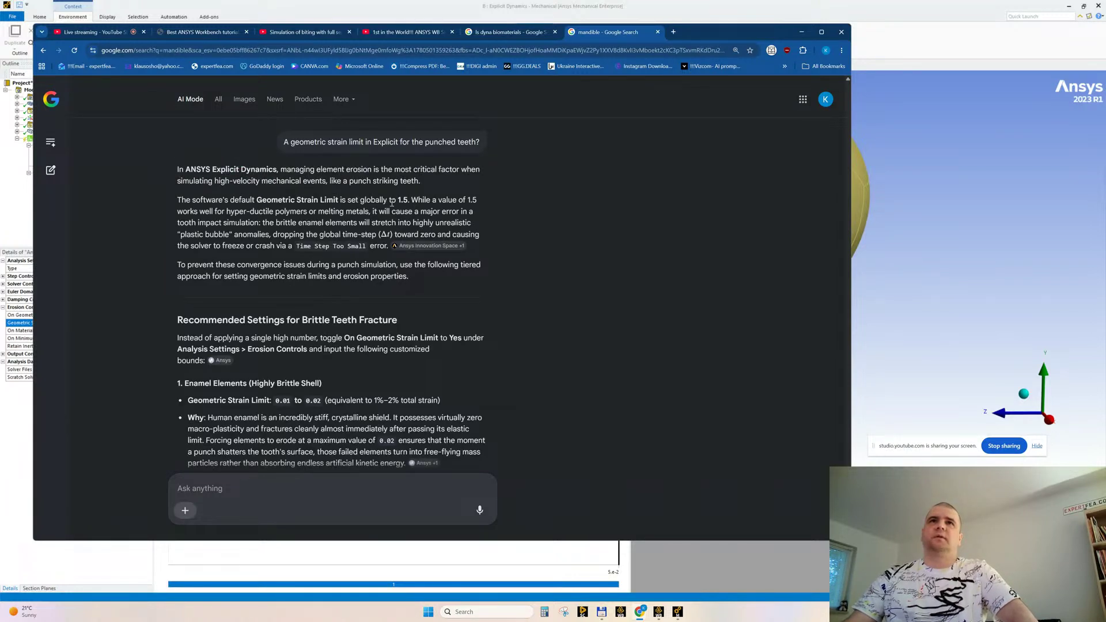
Read the AI answer's geometric strain limit and erosion recommendations for enamel and dentin, then return to Mechanical
{"action": "left_click_drag", "start_coordinate": [389, 201], "coordinate": [473, 202]}
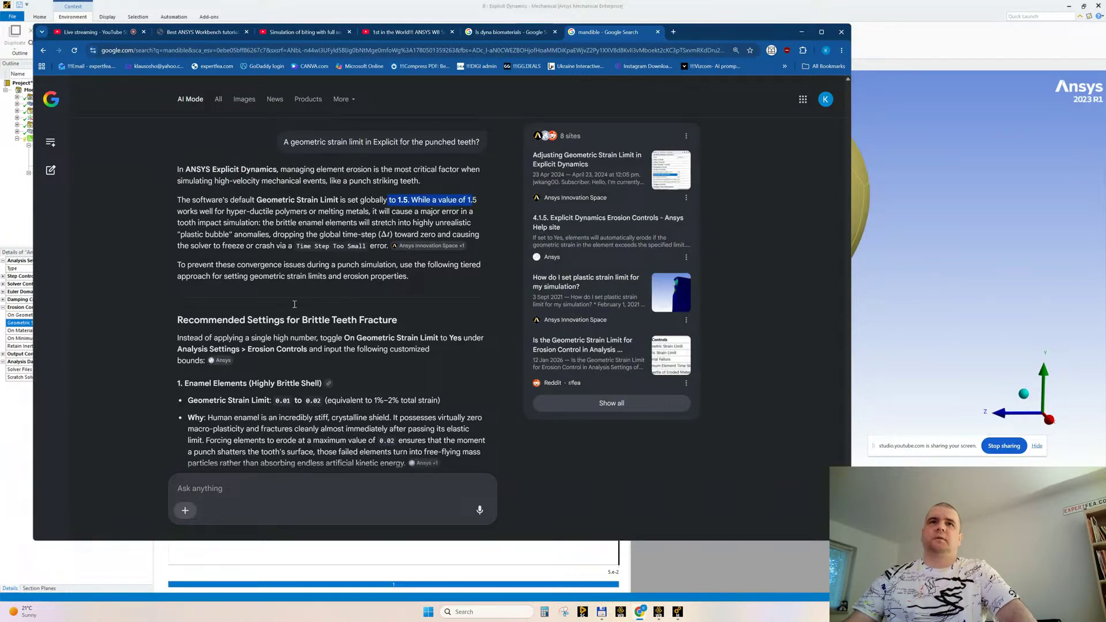
{"action": "left_click", "coordinate": [298, 265]}
{"action": "scroll", "coordinate": [298, 265], "scroll_direction": "down", "scroll_amount": 3}
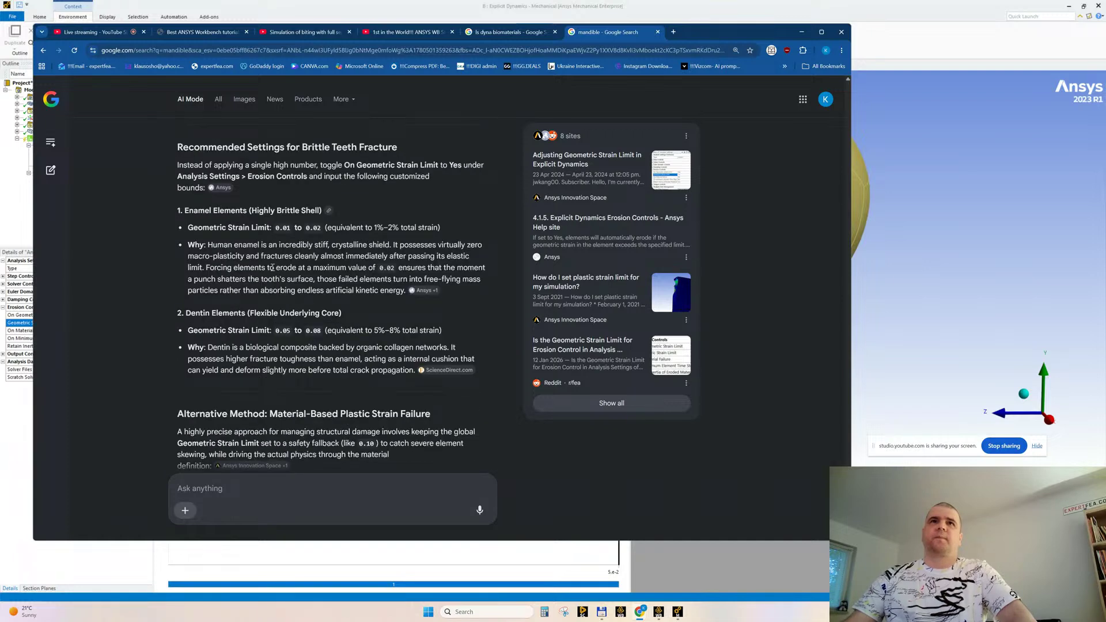
{"action": "scroll", "coordinate": [252, 313], "scroll_direction": "down", "scroll_amount": 2}
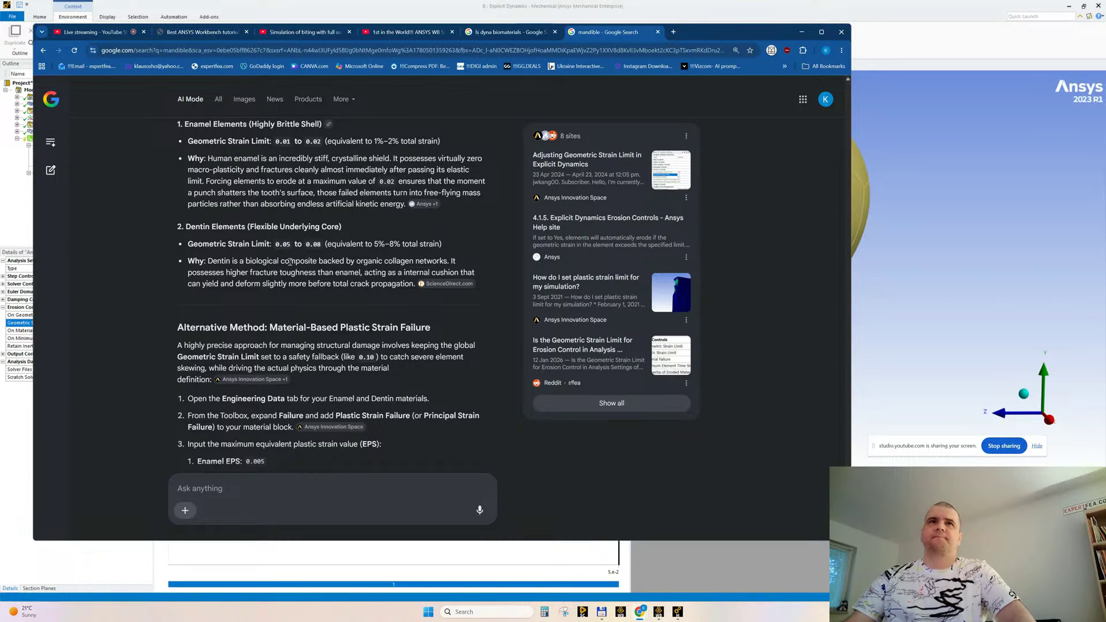
{"action": "scroll", "coordinate": [333, 284], "scroll_direction": "down", "scroll_amount": 2}
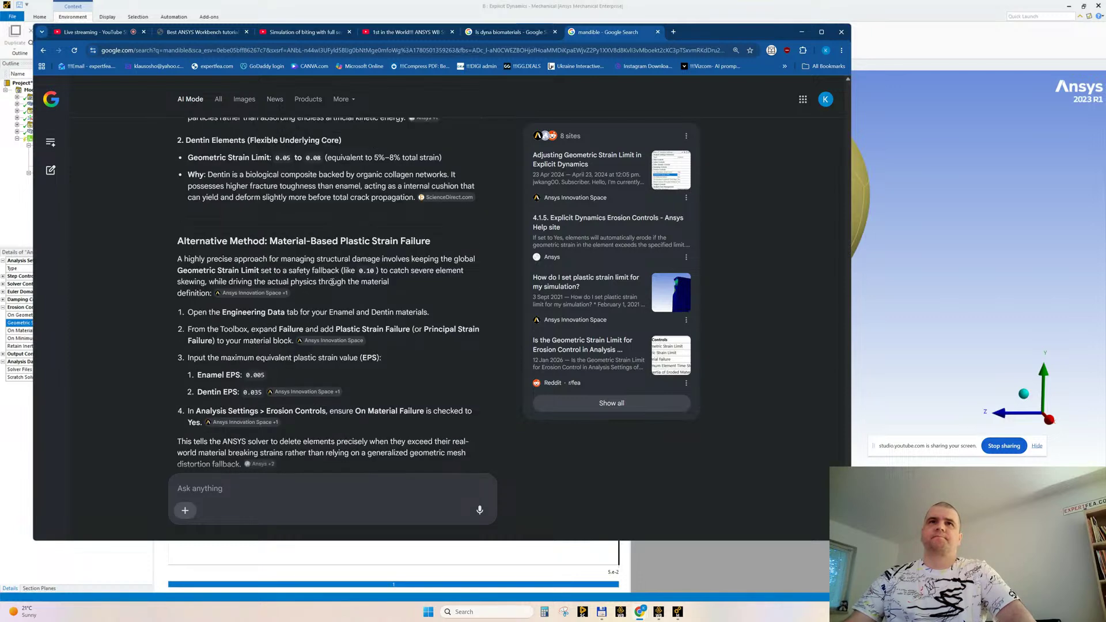
{"action": "scroll", "coordinate": [304, 268], "scroll_direction": "down", "scroll_amount": 3}
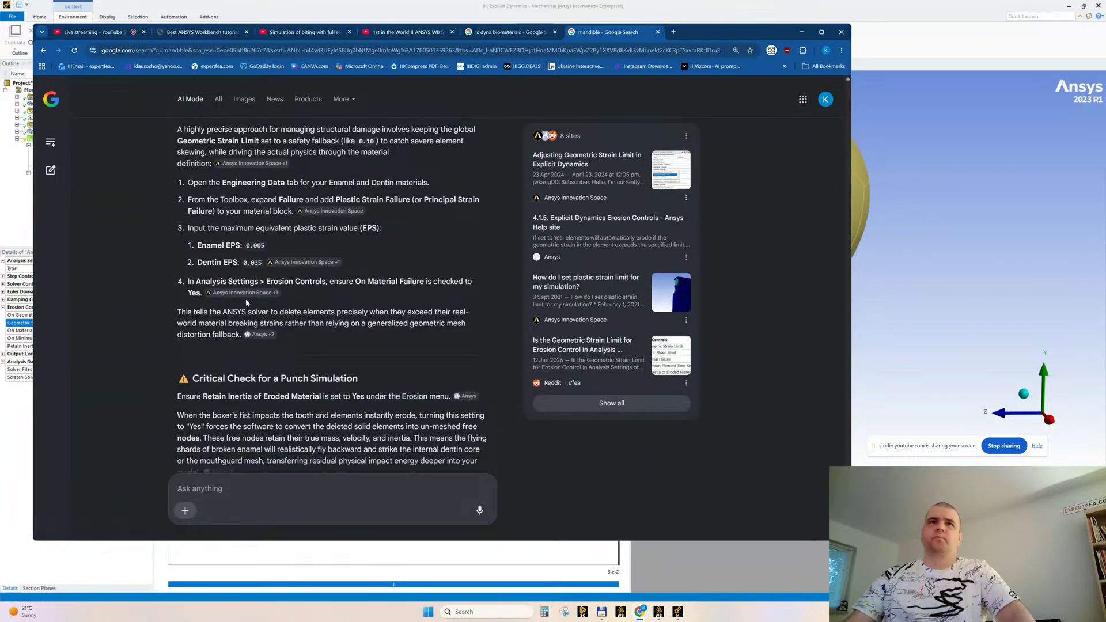
{"action": "scroll", "coordinate": [246, 302], "scroll_direction": "down", "scroll_amount": 3}
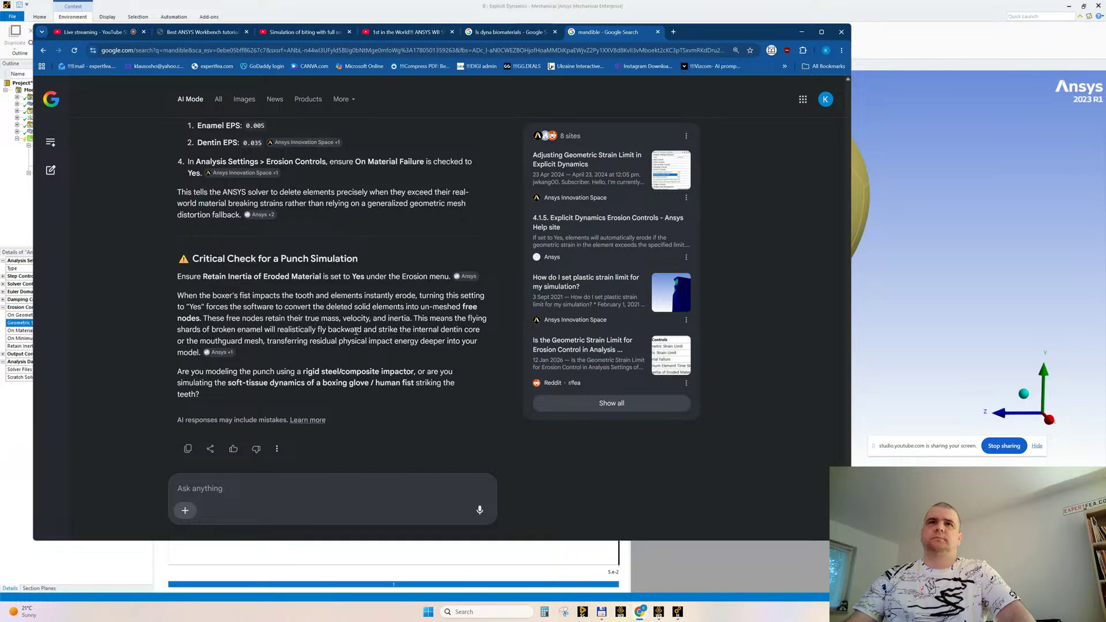
{"action": "left_click_drag", "start_coordinate": [188, 331], "coordinate": [264, 331]}
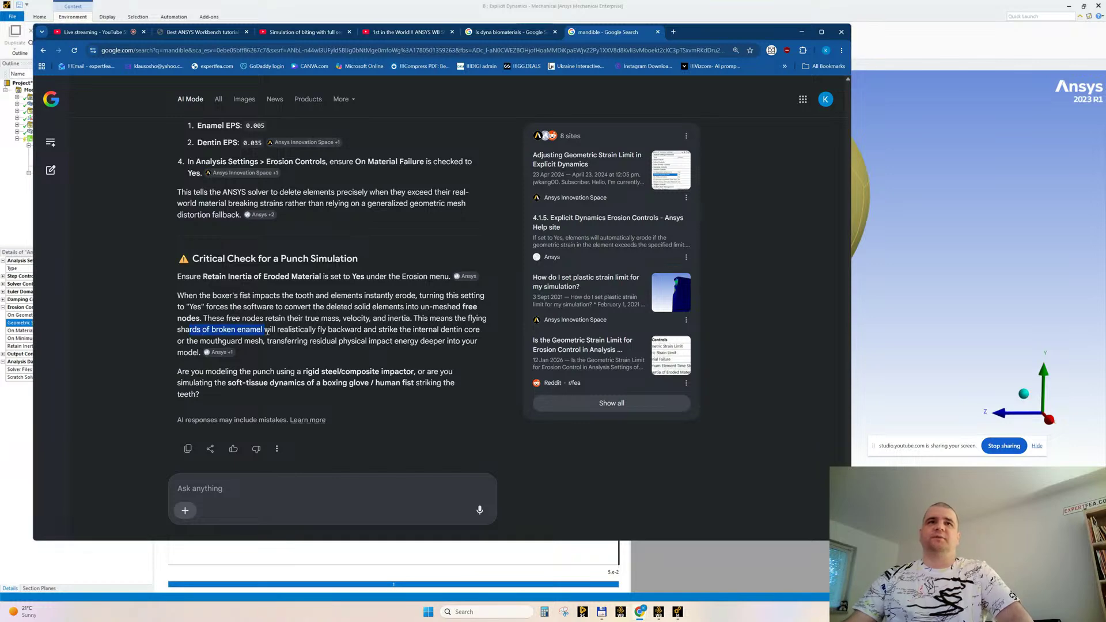
{"action": "left_click", "coordinate": [316, 328]}
{"action": "scroll", "coordinate": [360, 350], "scroll_direction": "up", "scroll_amount": 3}
{"action": "scroll", "coordinate": [362, 350], "scroll_direction": "up", "scroll_amount": 3}
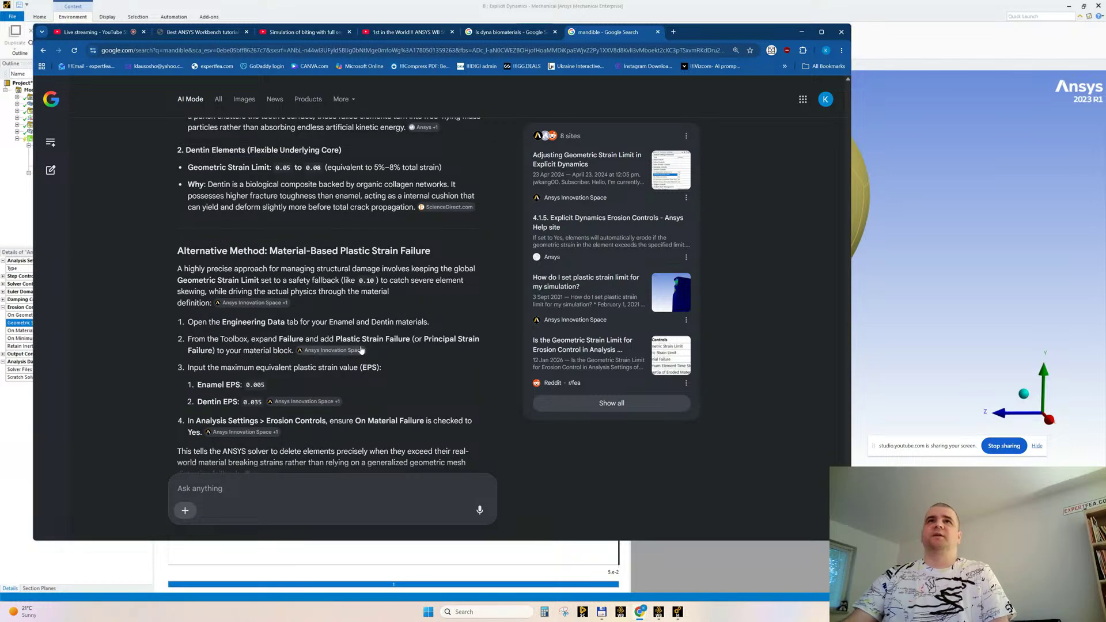
{"action": "left_click", "coordinate": [800, 32]}
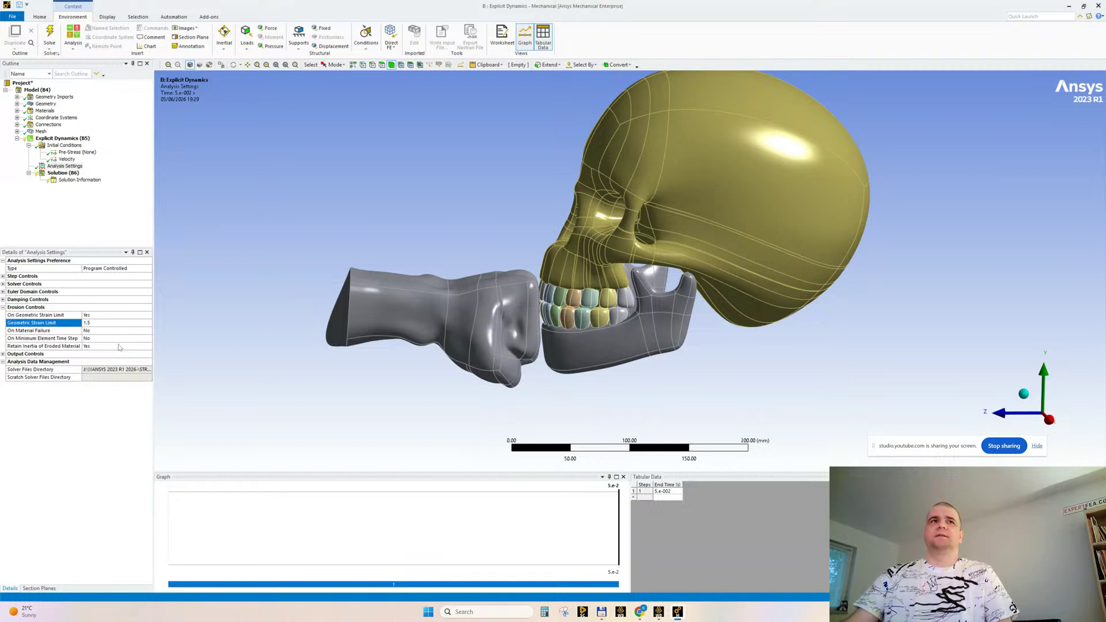
Set the geometric strain limit to 1.2 and Retain Inertia of Eroded Material to No
{"action": "left_click", "coordinate": [99, 323]}
{"action": "type", "text": "1"}
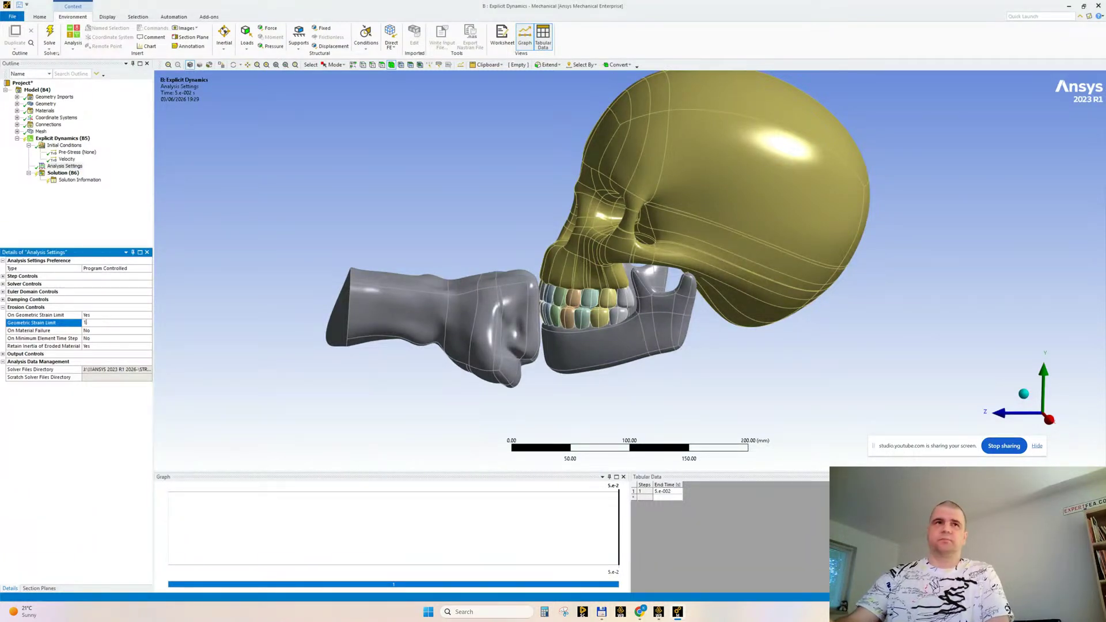
{"action": "key", "text": "Return"}
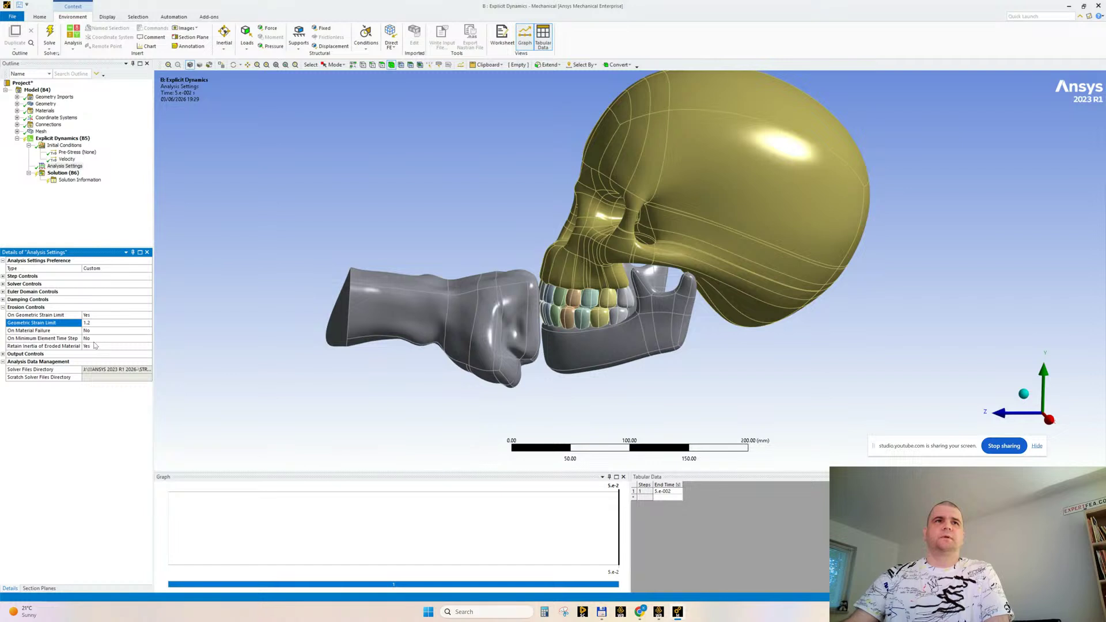
{"action": "left_click", "coordinate": [96, 346]}
{"action": "double_click", "coordinate": [96, 346]}
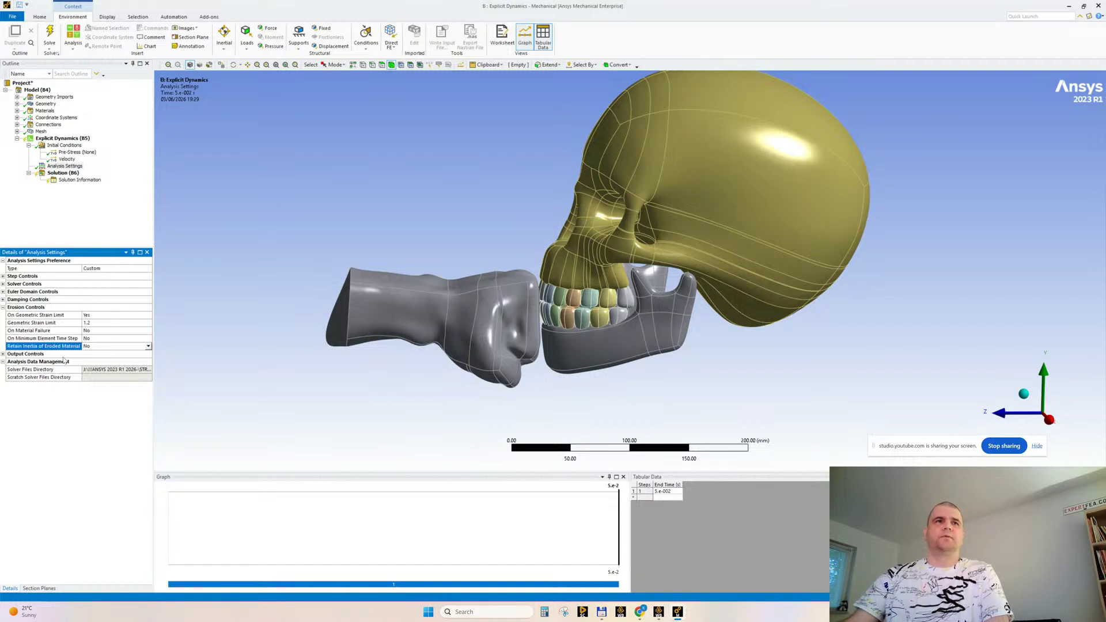
Set the result number of points in the output controls to 100, then collapse the output and erosion controls
{"action": "left_click", "coordinate": [2, 354]}
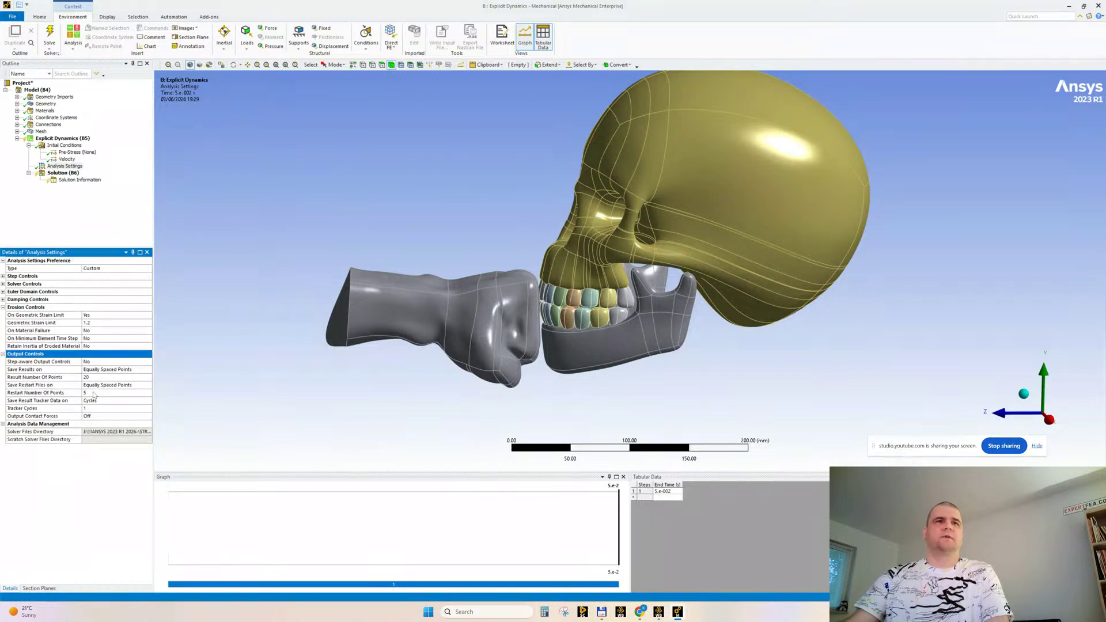
{"action": "left_click", "coordinate": [92, 377]}
{"action": "type", "text": "100"}
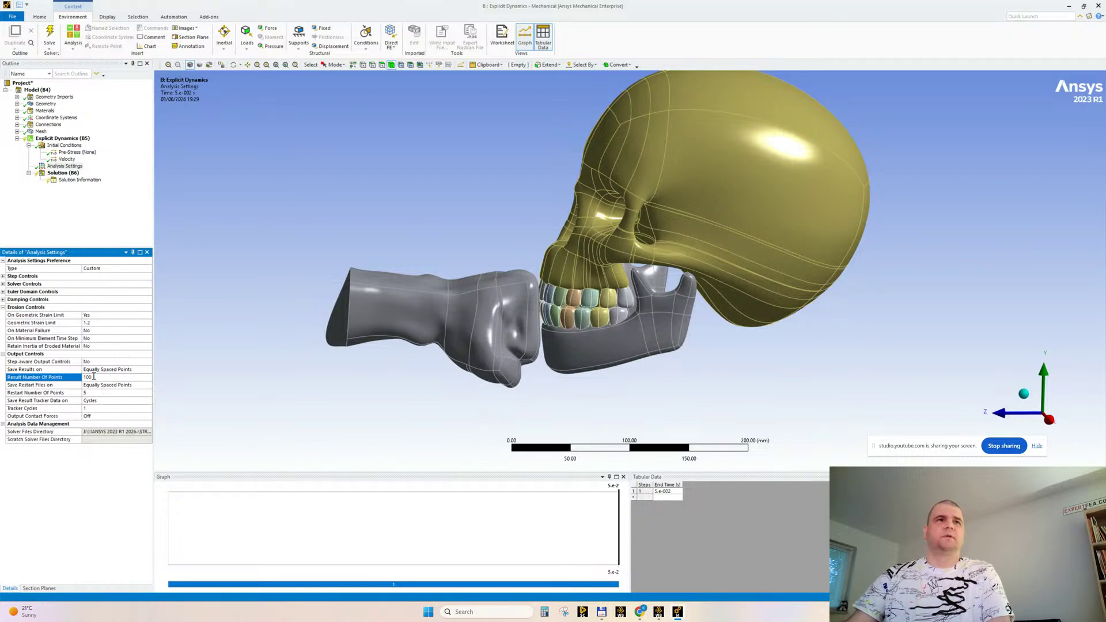
{"action": "left_click", "coordinate": [3, 354]}
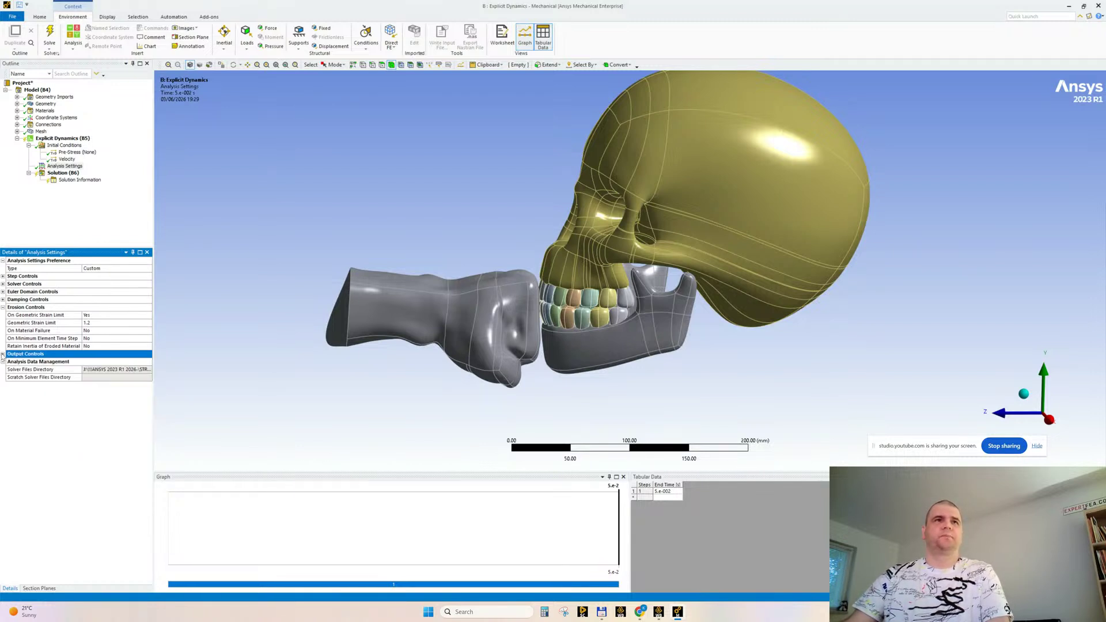
{"action": "left_click", "coordinate": [3, 307]}
Expand the connections and check the settings of the body interaction that covers all bodies
{"action": "middle_click_drag", "start_coordinate": [361, 262], "coordinate": [495, 311]}
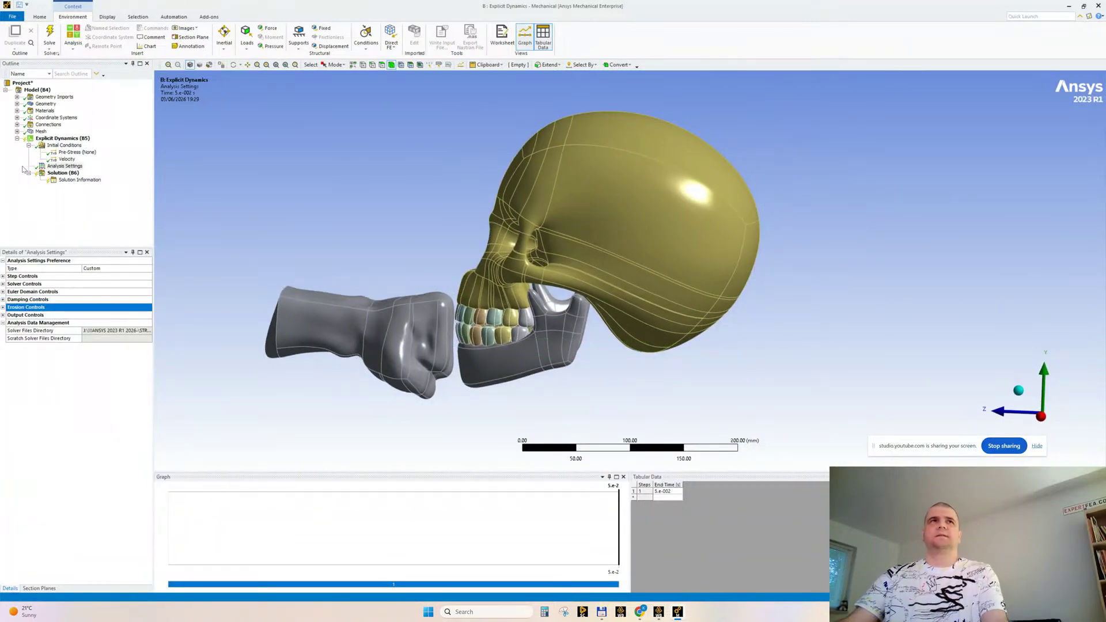
{"action": "left_click", "coordinate": [17, 124]}
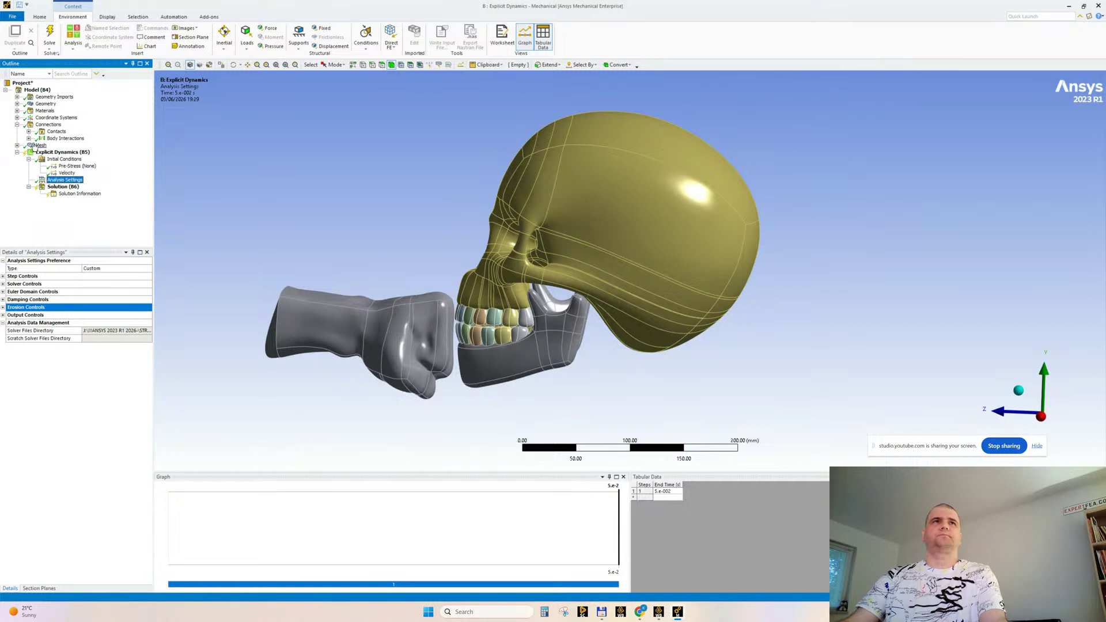
{"action": "left_click", "coordinate": [75, 146]}
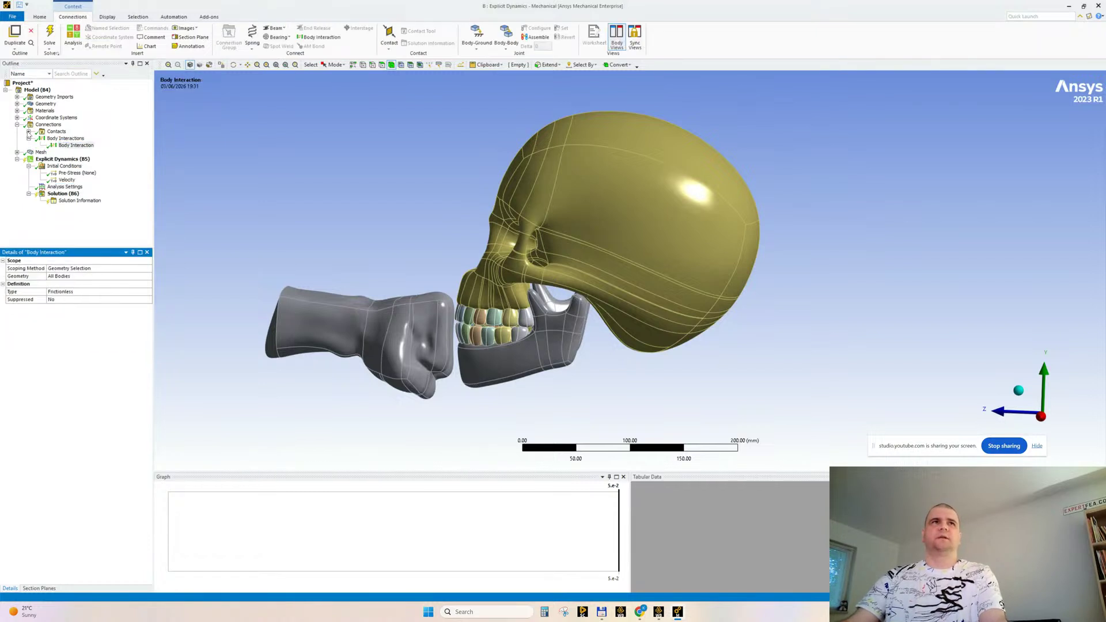
Rename all contact regions, from the first through Contact Region 70, based on their definition
{"action": "left_click", "coordinate": [28, 131]}
{"action": "left_click", "coordinate": [92, 90]}
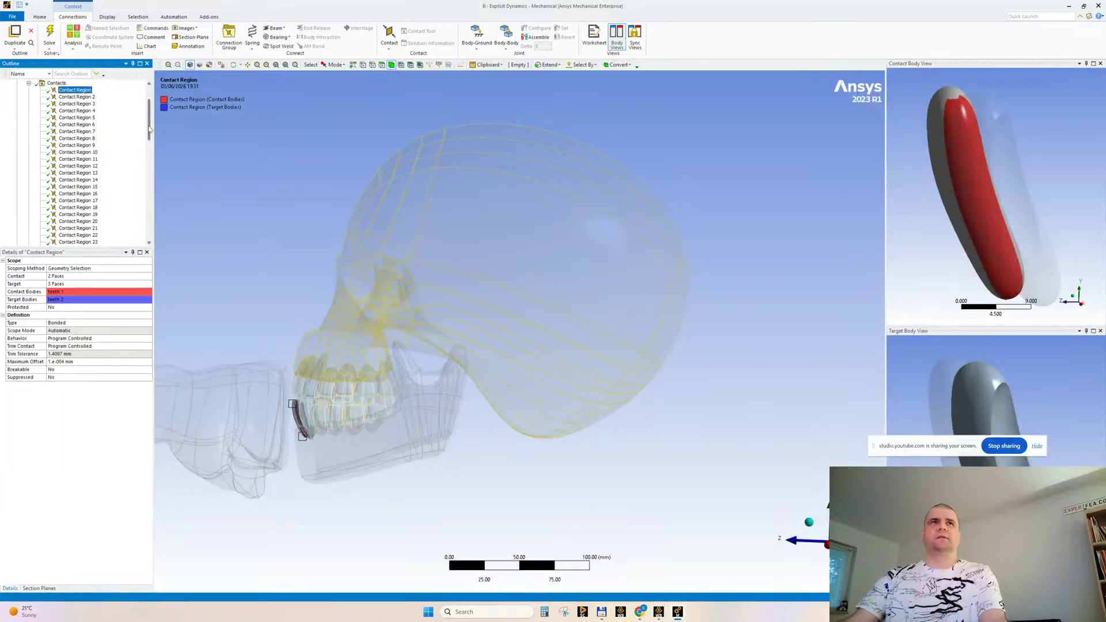
{"action": "left_click_drag", "start_coordinate": [150, 129], "coordinate": [150, 225]}
{"action": "left_click", "coordinate": [85, 179], "text": "shift"}
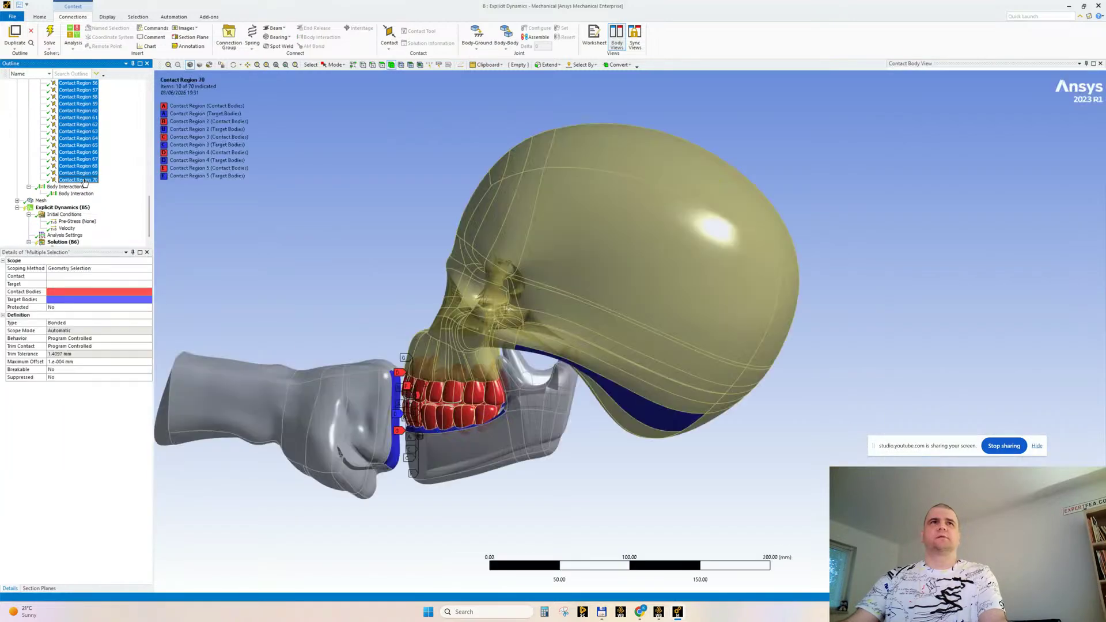
{"action": "right_click", "coordinate": [85, 181]}
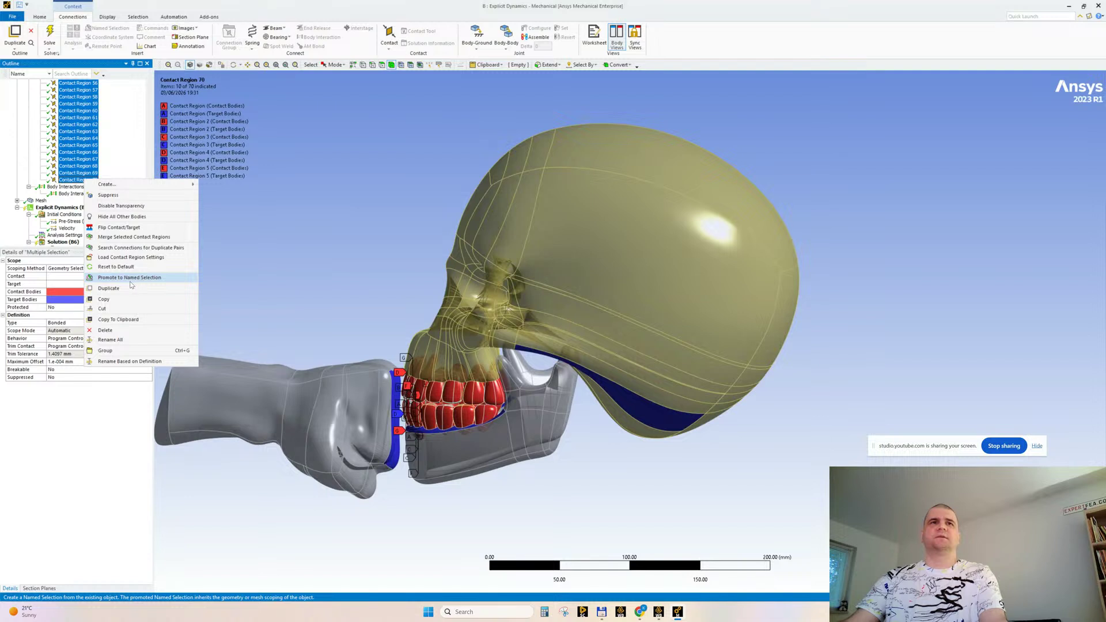
{"action": "left_click", "coordinate": [126, 362]}
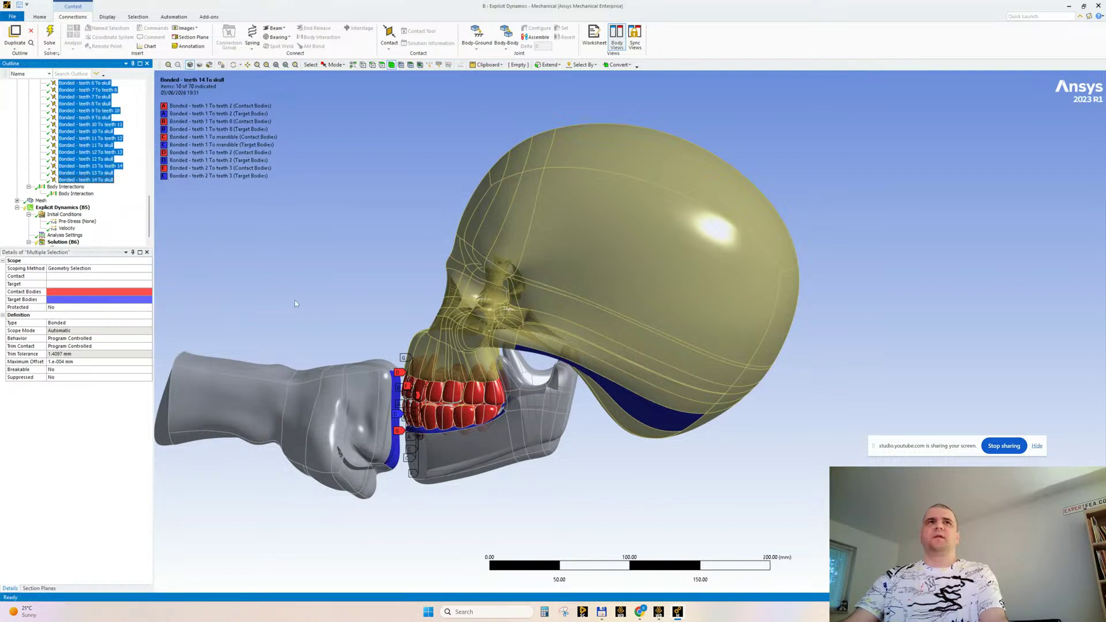
Widen the outline and examine the renamed bonded contacts among teeth, mandible, skull and fist, including the mandible-to-skull pair
{"action": "left_click_drag", "start_coordinate": [153, 236], "coordinate": [196, 137]}
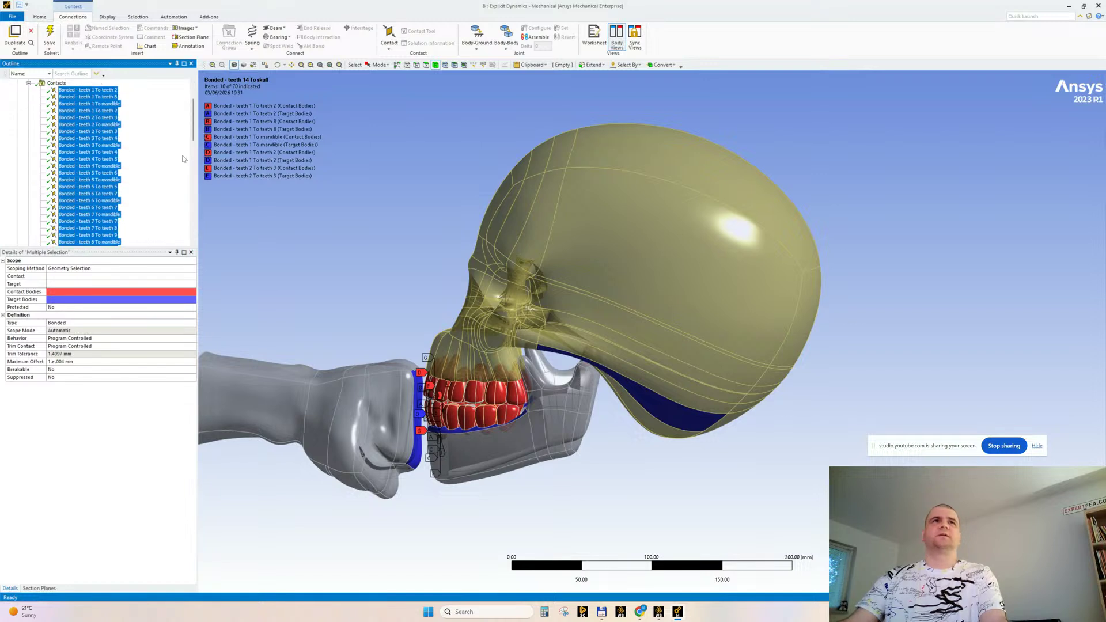
{"action": "scroll", "coordinate": [179, 162], "scroll_direction": "down", "scroll_amount": 1}
{"action": "scroll", "coordinate": [179, 162], "scroll_direction": "down", "scroll_amount": 4}
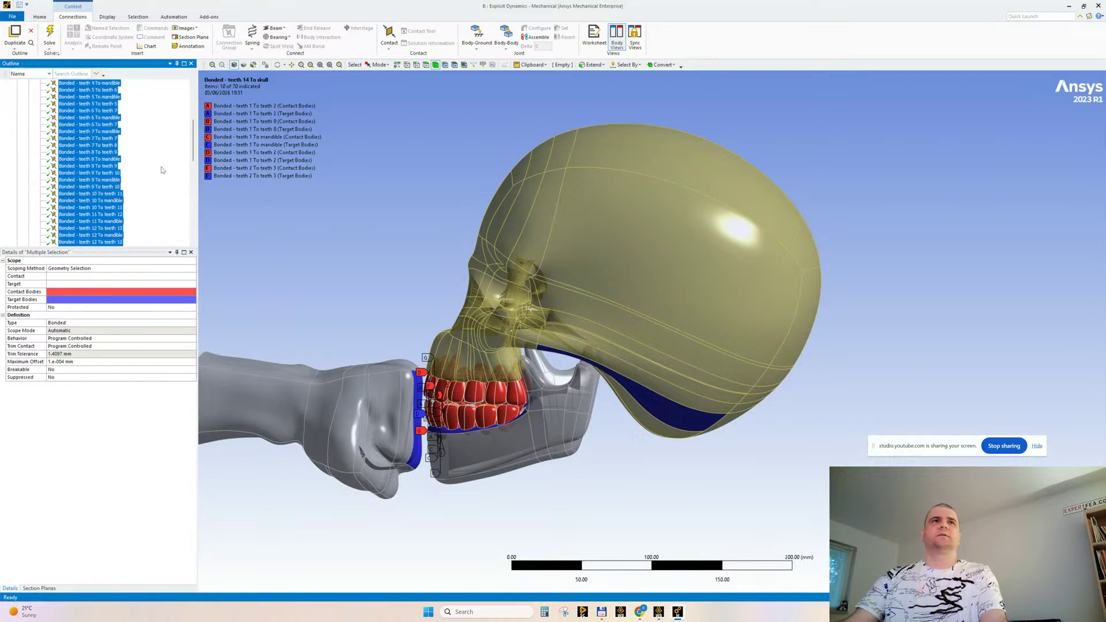
{"action": "scroll", "coordinate": [145, 184], "scroll_direction": "down", "scroll_amount": 1}
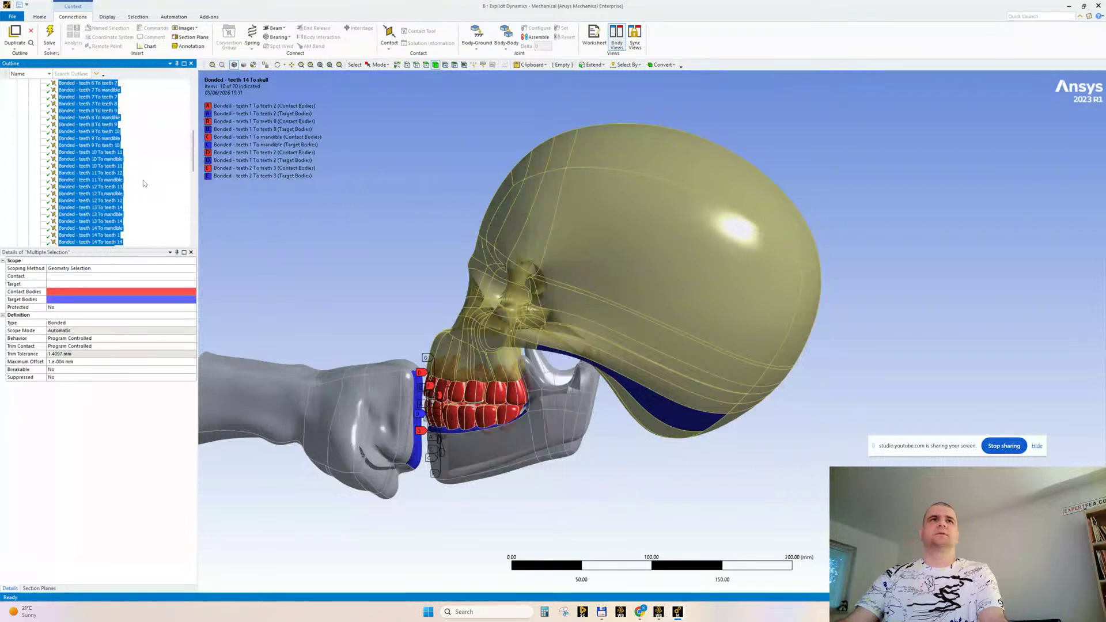
{"action": "scroll", "coordinate": [144, 183], "scroll_direction": "down", "scroll_amount": 2}
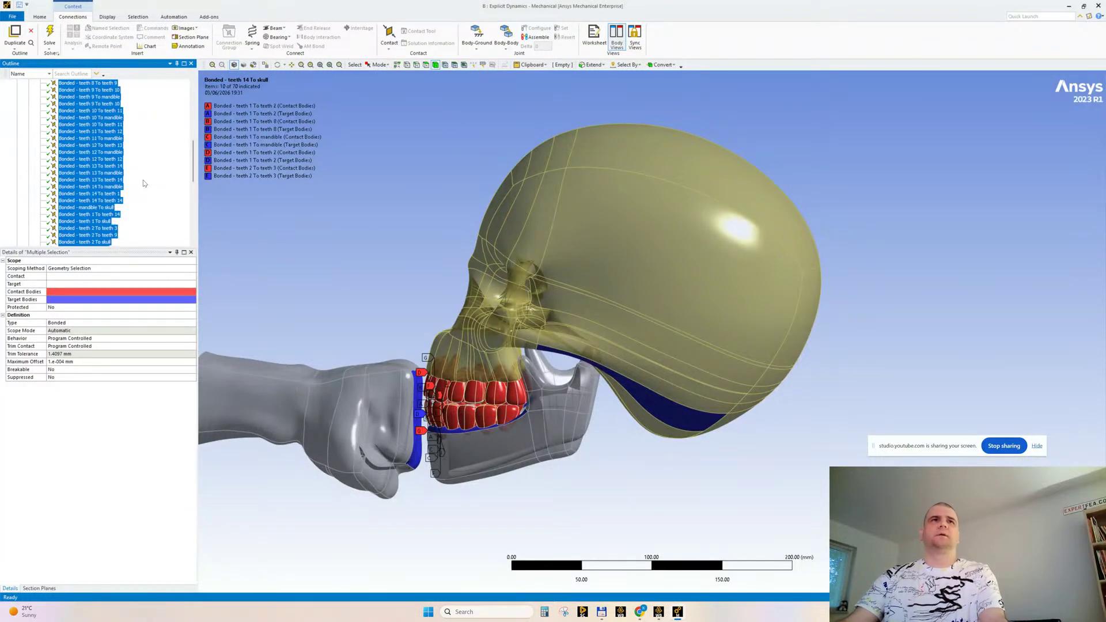
{"action": "left_click", "coordinate": [99, 209]}
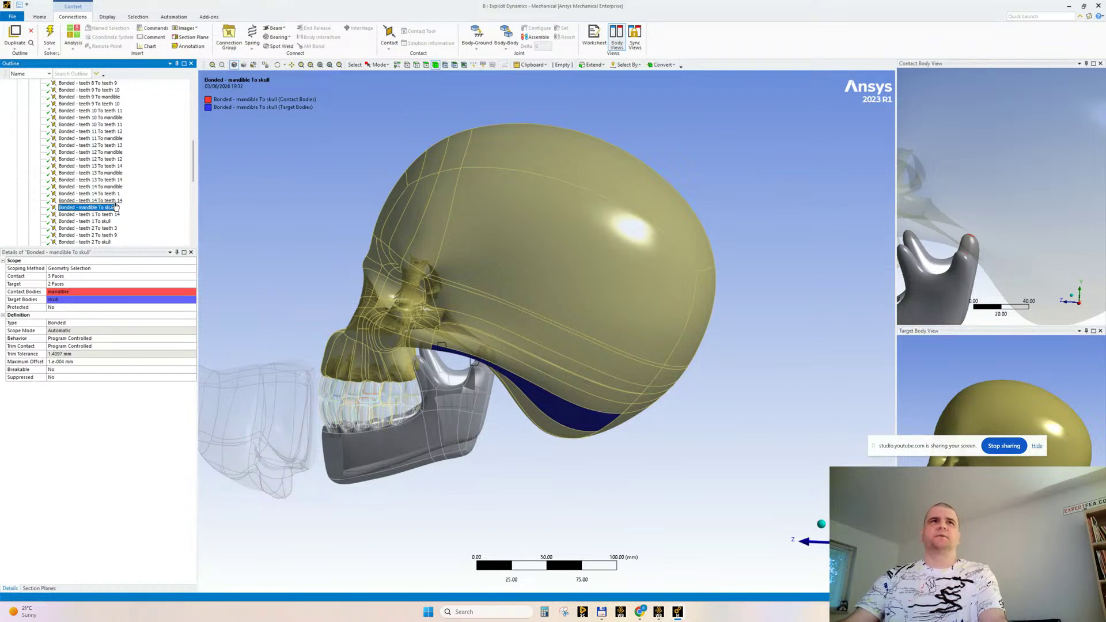
{"action": "scroll", "coordinate": [116, 206], "scroll_direction": "down", "scroll_amount": 4}
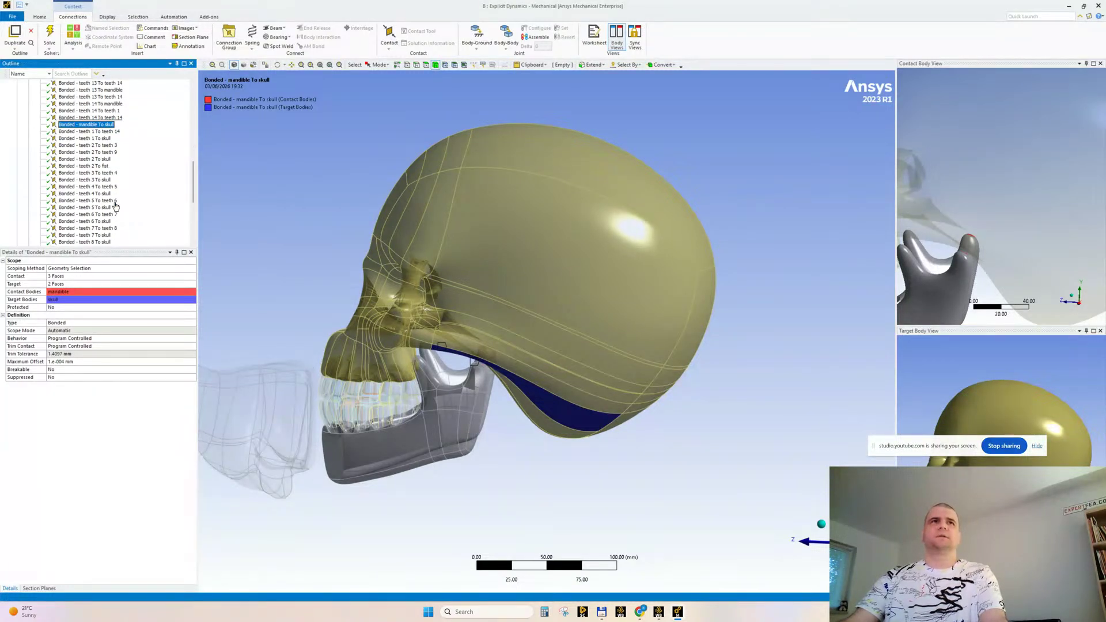
{"action": "scroll", "coordinate": [115, 206], "scroll_direction": "down", "scroll_amount": 2}
{"action": "scroll", "coordinate": [115, 207], "scroll_direction": "up", "scroll_amount": 5}
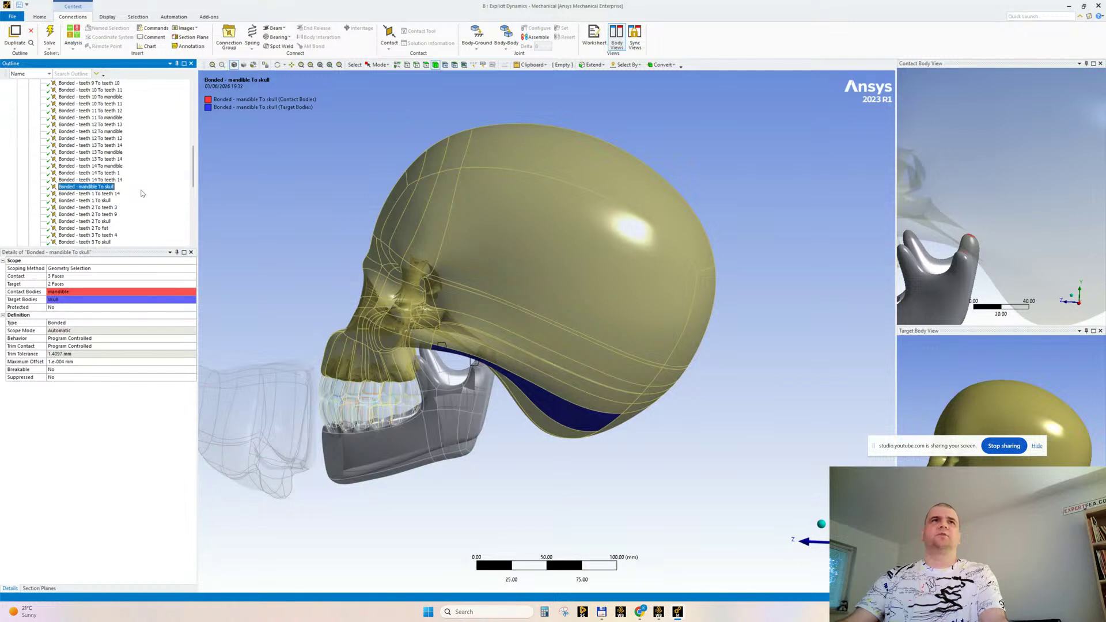
{"action": "scroll", "coordinate": [138, 185], "scroll_direction": "up", "scroll_amount": 12}
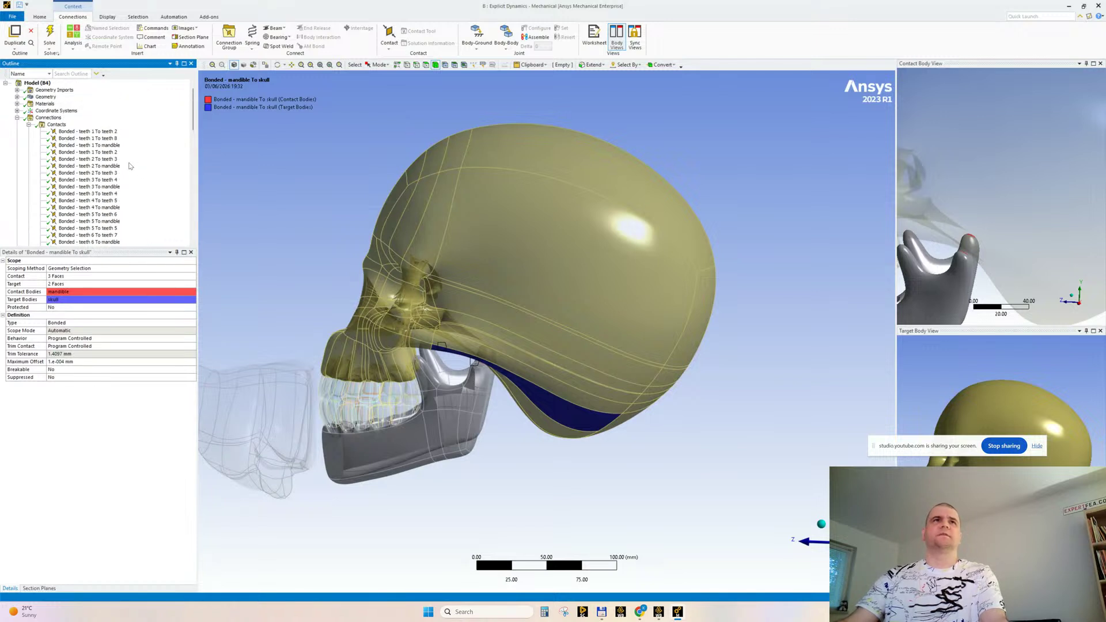
{"action": "scroll", "coordinate": [124, 169], "scroll_direction": "down", "scroll_amount": 6}
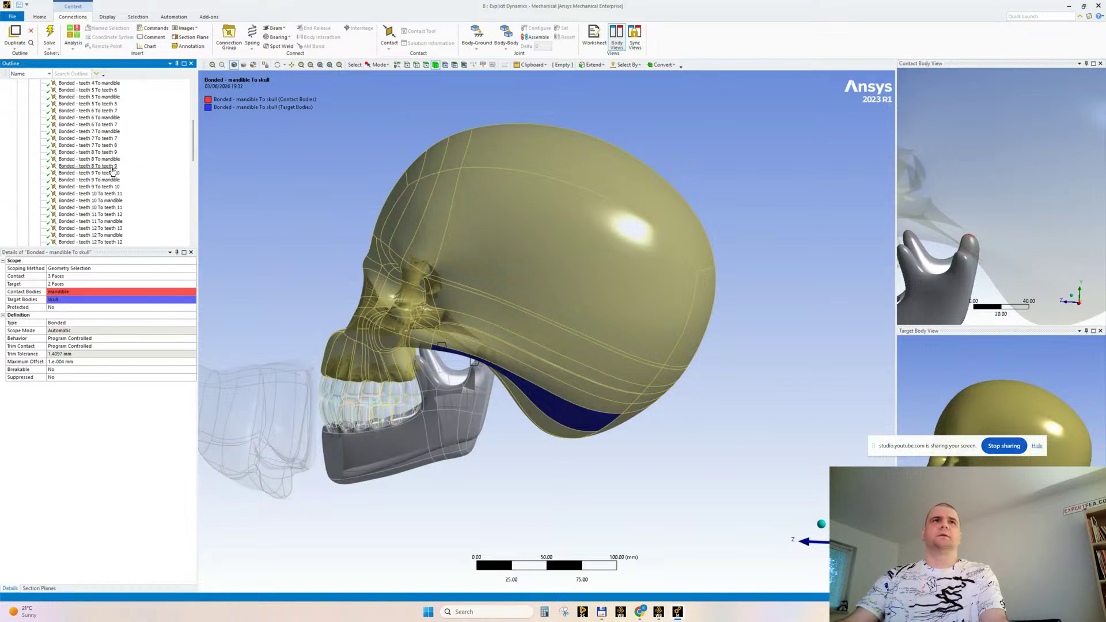
{"action": "scroll", "coordinate": [113, 171], "scroll_direction": "down", "scroll_amount": 5}
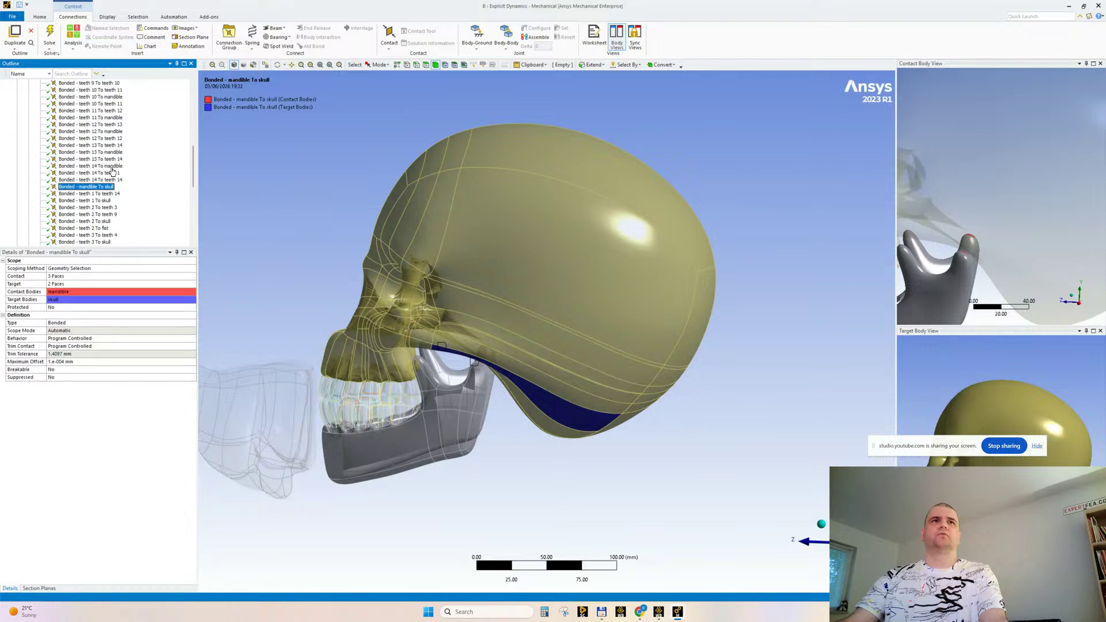
{"action": "scroll", "coordinate": [113, 172], "scroll_direction": "up", "scroll_amount": 7}
Filter the outline by "fist", suppress the bonded contact between teeth 2 and the fist, and clear the filter
{"action": "left_click", "coordinate": [67, 74]}
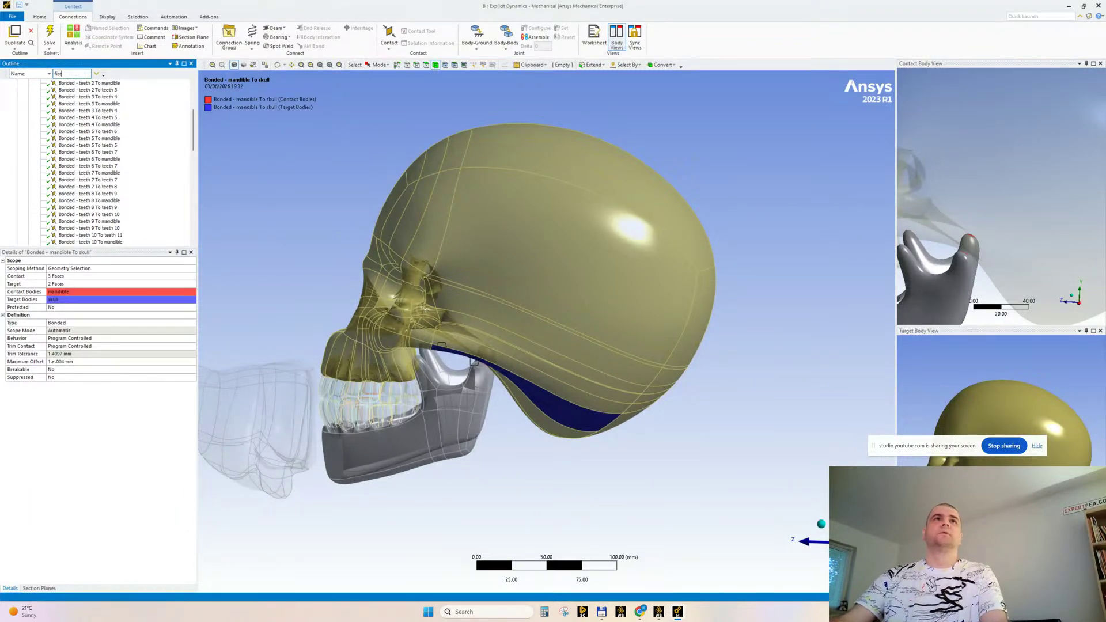
{"action": "type", "text": "fist"}
{"action": "key", "text": "Return"}
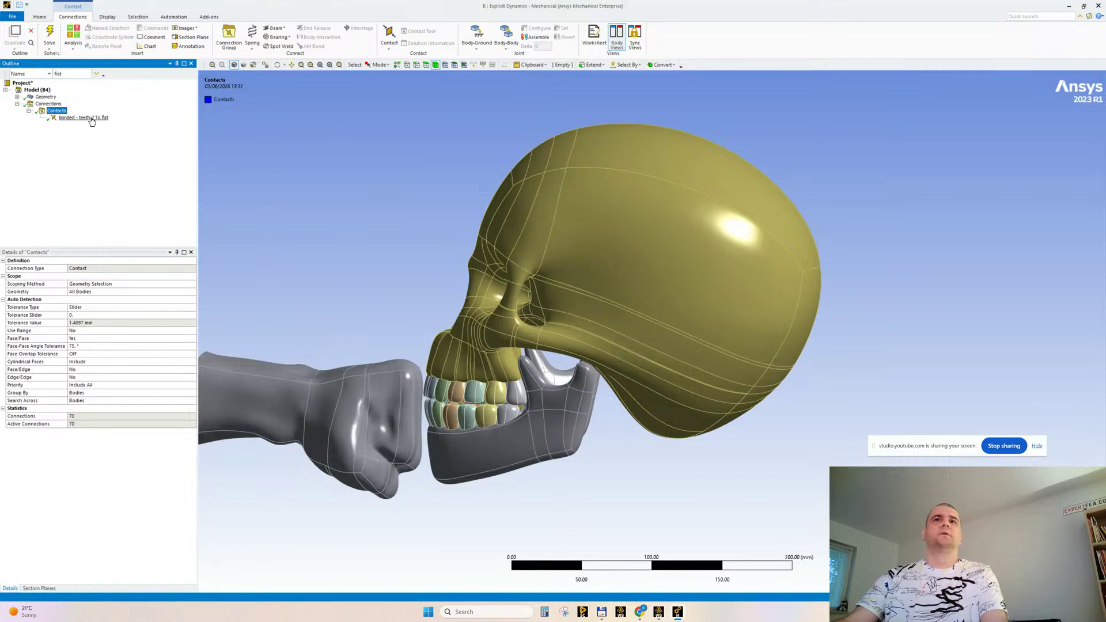
{"action": "left_click", "coordinate": [86, 118]}
{"action": "right_click", "coordinate": [92, 122]}
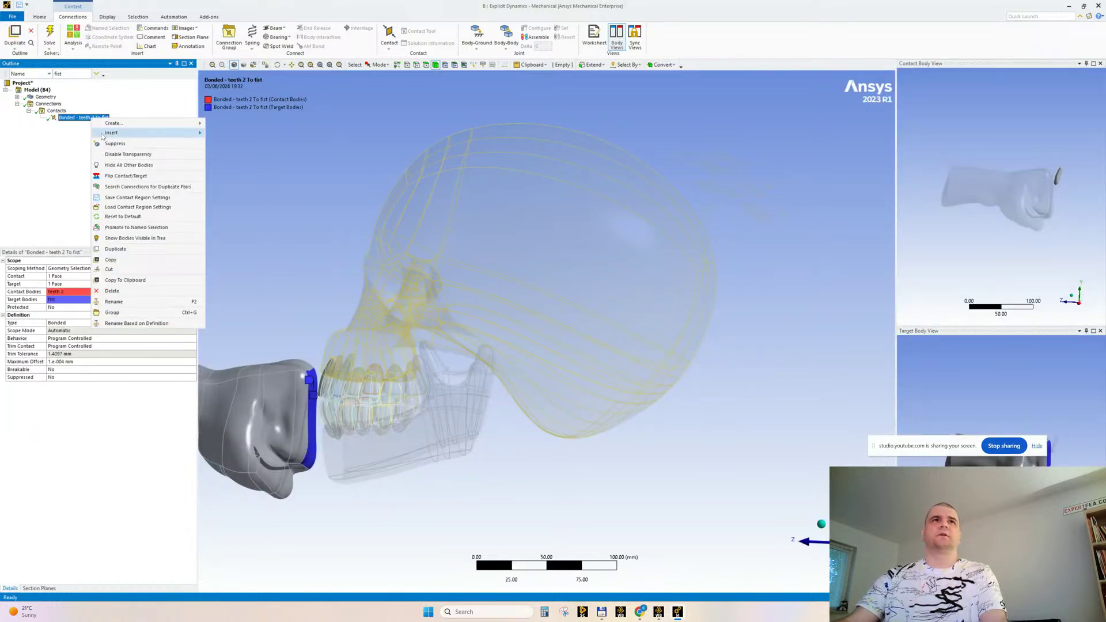
{"action": "left_click", "coordinate": [114, 149]}
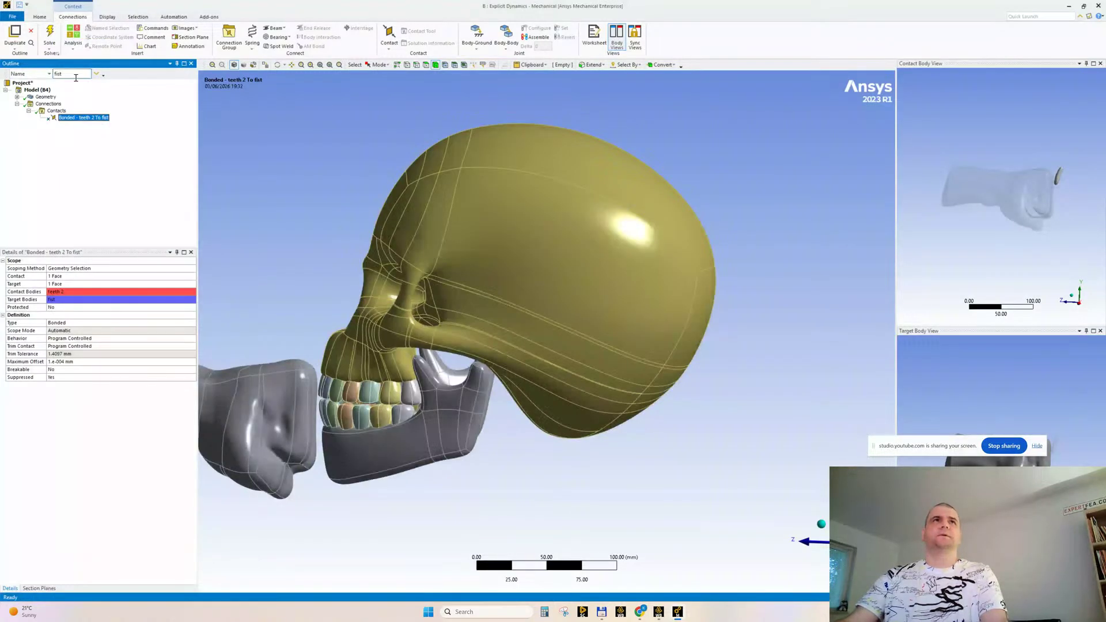
{"action": "double_click", "coordinate": [75, 74]}
{"action": "key", "text": "BackSpace"}
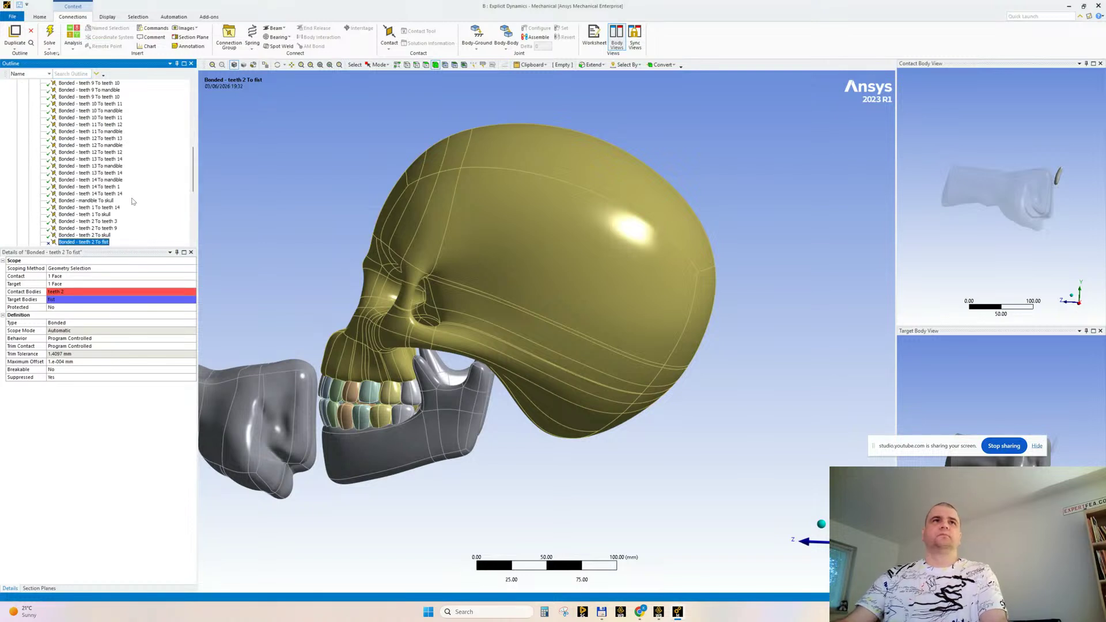
Inspect the bonded mandible-to-skull contact up close, examining the gap between the mandible's upper ends and the skull faces
{"action": "left_click", "coordinate": [94, 202]}
{"action": "middle_click_drag", "start_coordinate": [438, 133], "coordinate": [467, 378]}
{"action": "scroll", "coordinate": [447, 320], "scroll_direction": "up", "scroll_amount": 3}
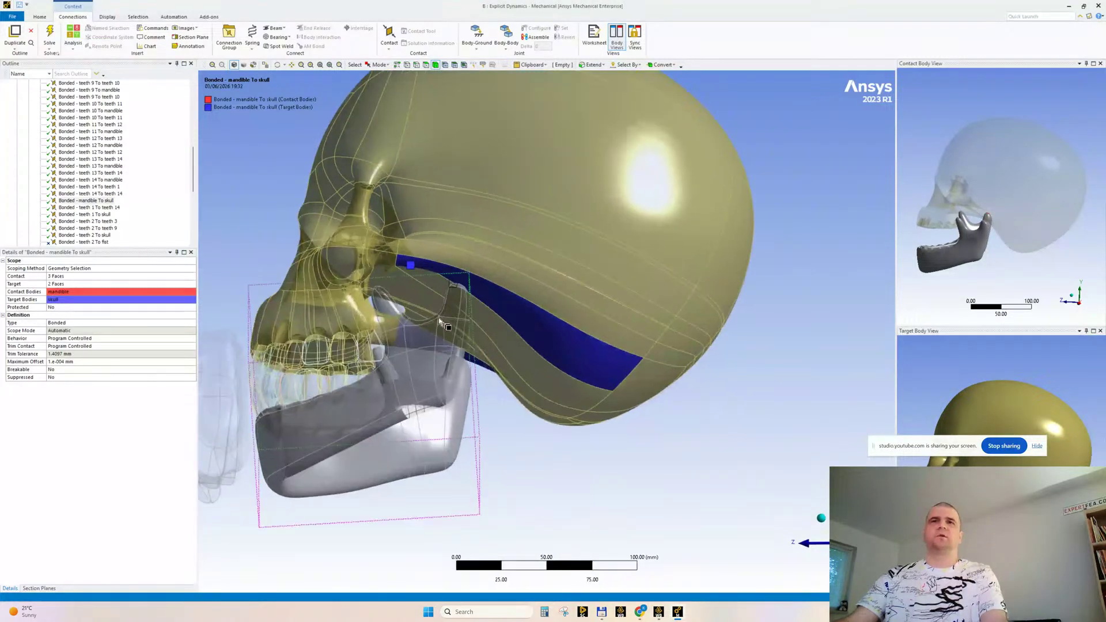
{"action": "middle_click_drag", "start_coordinate": [441, 319], "coordinate": [548, 329], "text": "ctrl"}
{"action": "scroll", "coordinate": [547, 329], "scroll_direction": "up", "scroll_amount": 3}
{"action": "middle_click_drag", "start_coordinate": [560, 266], "coordinate": [575, 392]}
{"action": "scroll", "coordinate": [574, 262], "scroll_direction": "up", "scroll_amount": 1}
{"action": "scroll", "coordinate": [579, 258], "scroll_direction": "up", "scroll_amount": 5}
{"action": "mouse_move", "coordinate": [576, 326]}
{"action": "middle_mouse_down"}
{"action": "mouse_move", "coordinate": [564, 321]}
{"action": "mouse_move", "coordinate": [591, 330]}
{"action": "middle_mouse_up"}
{"action": "scroll", "coordinate": [590, 331], "scroll_direction": "up", "scroll_amount": 5}
{"action": "middle_click_drag", "start_coordinate": [672, 475], "coordinate": [480, 578], "text": "ctrl"}
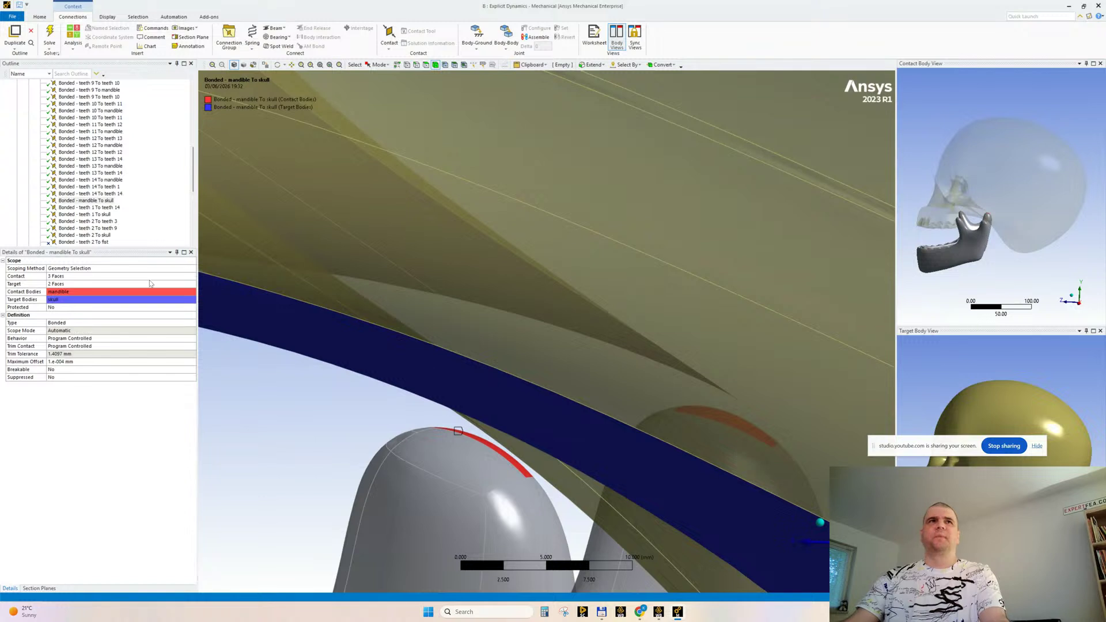
Set the mandible-to-skull contact's maximum offset to 2 mm and its Breakable option to Stress Criteria
{"action": "left_click", "coordinate": [74, 361]}
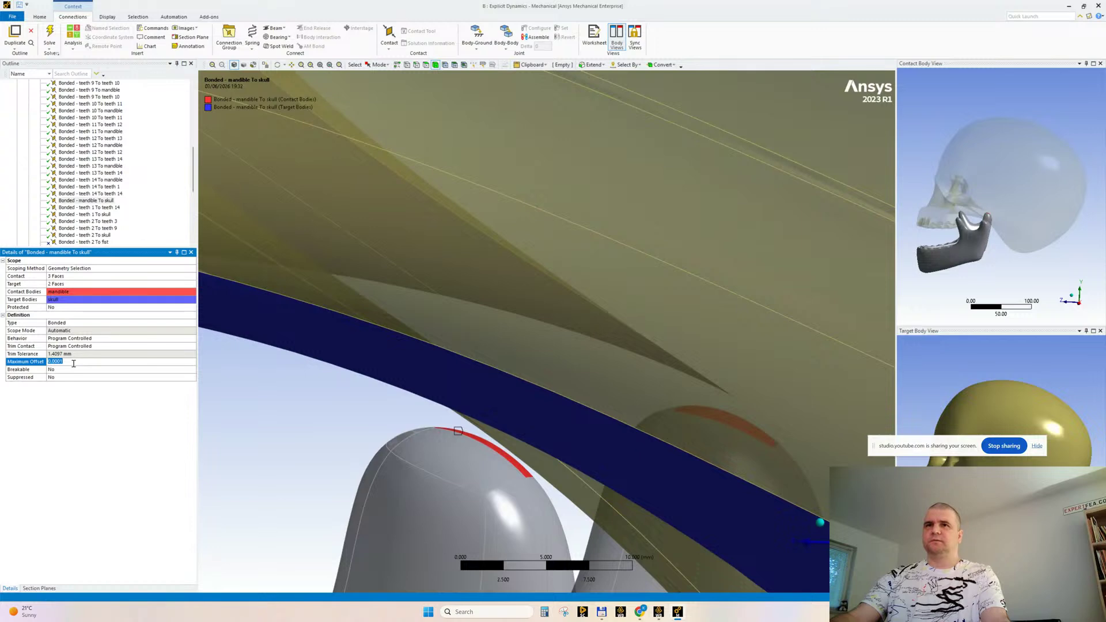
{"action": "middle_click_drag", "start_coordinate": [339, 399], "coordinate": [346, 393]}
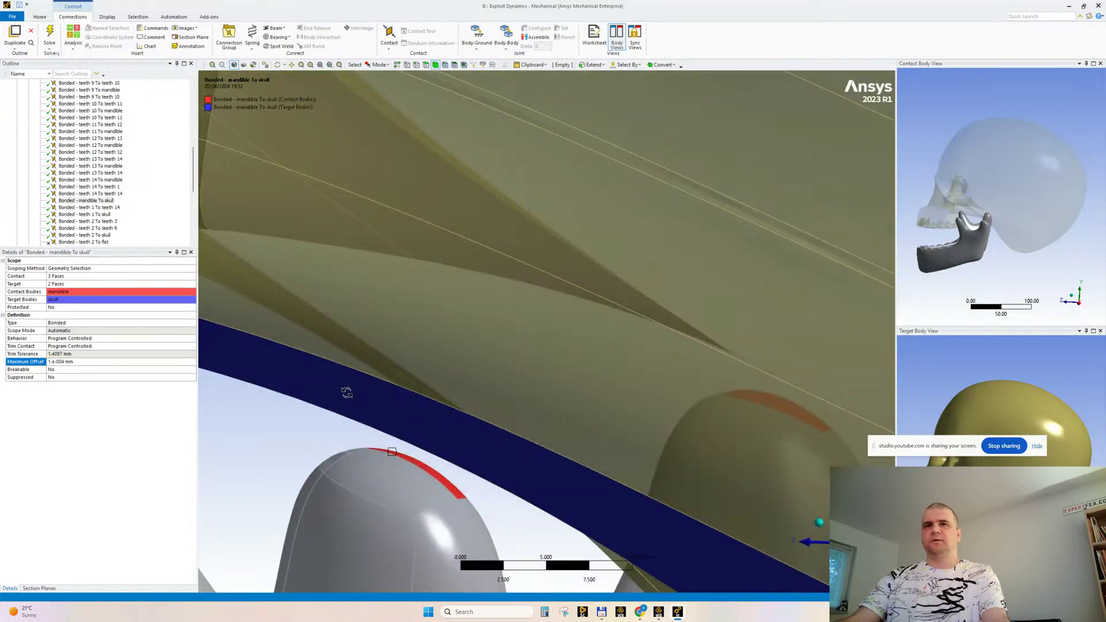
{"action": "left_click", "coordinate": [63, 362]}
{"action": "type", "text": "2."}
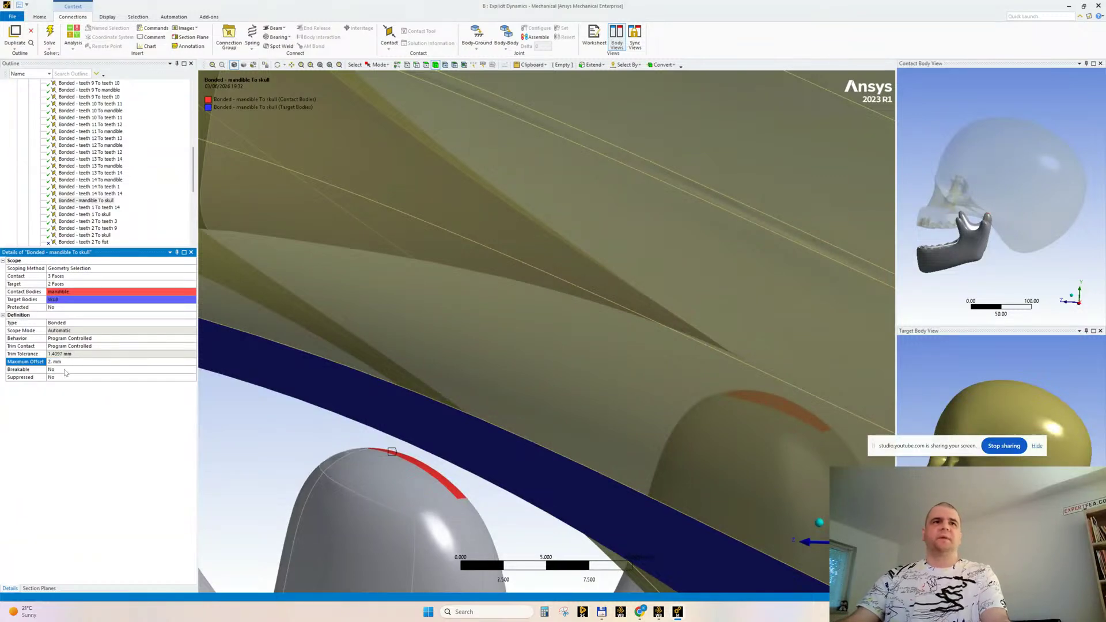
{"action": "double_click", "coordinate": [65, 370]}
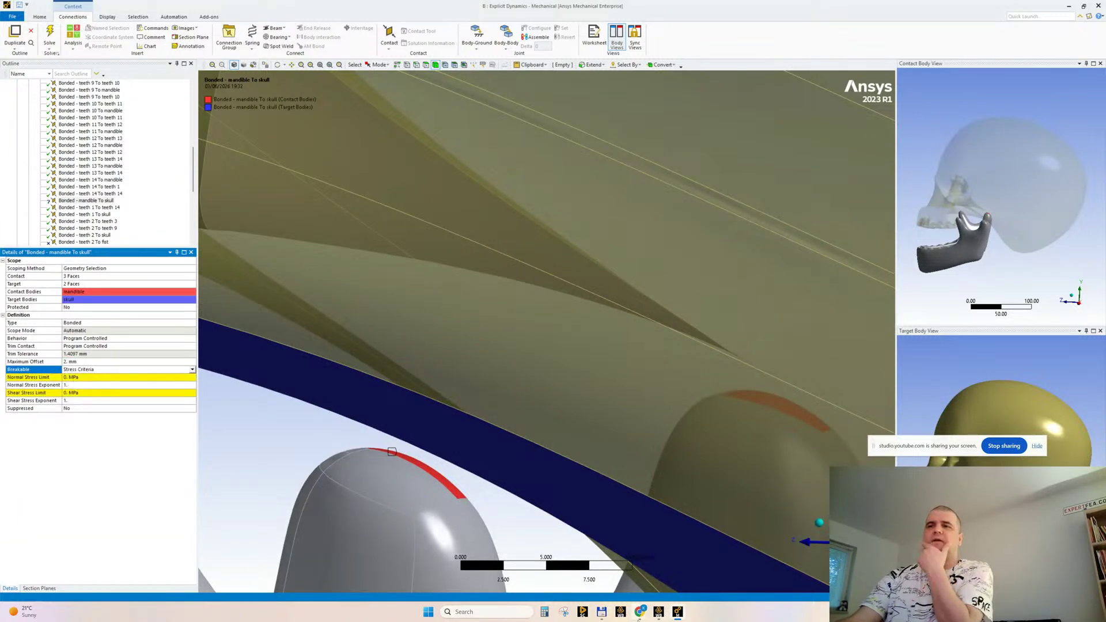
Switch to the browser and look through the earlier Google AI Mode answers on tooth material strength and failure
{"action": "mouse_move", "coordinate": [642, 617]}
{"action": "left_click", "coordinate": [596, 567]}
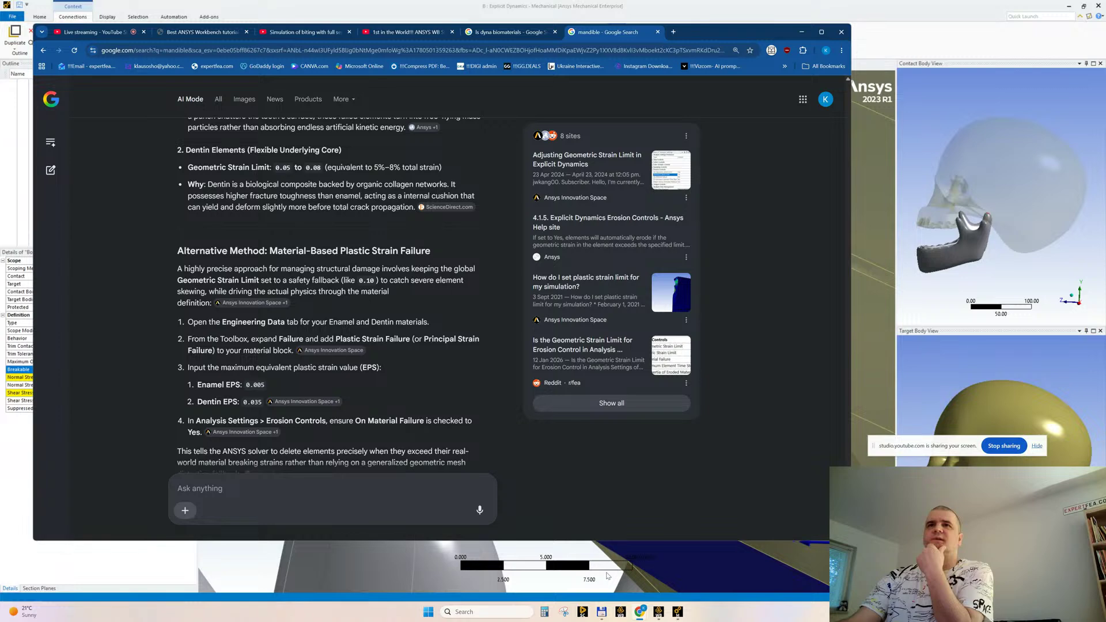
{"action": "scroll", "coordinate": [356, 351], "scroll_direction": "down", "scroll_amount": 5}
{"action": "scroll", "coordinate": [358, 356], "scroll_direction": "down", "scroll_amount": 15}
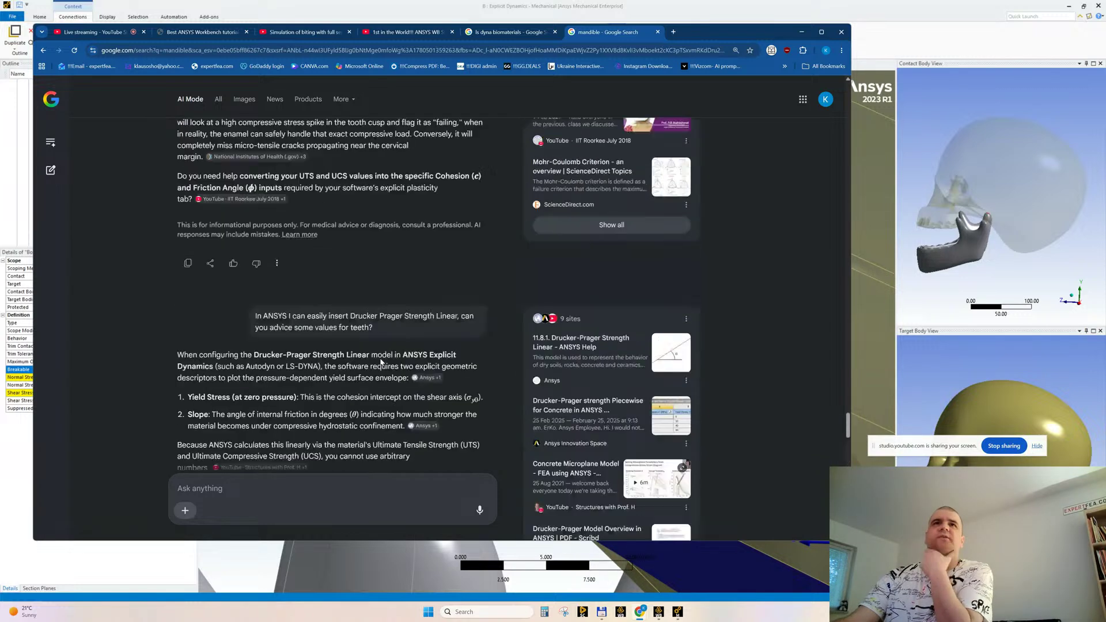
{"action": "scroll", "coordinate": [380, 362], "scroll_direction": "up", "scroll_amount": 10}
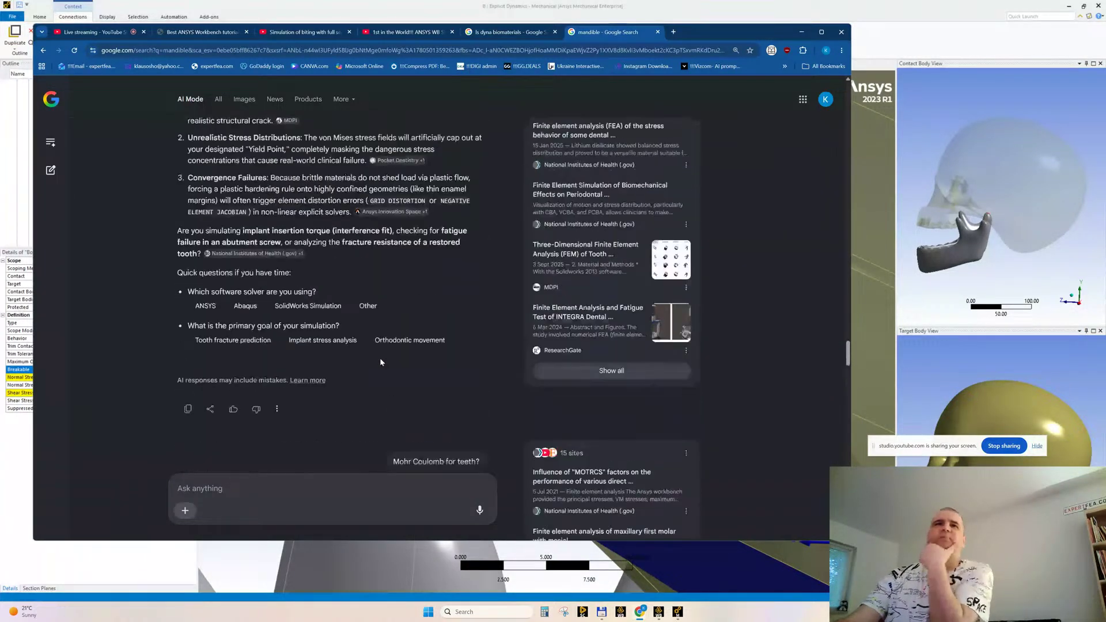
Look back through the earlier AI Mode answers for the breaking stress of human ligaments
{"action": "scroll", "coordinate": [387, 342], "scroll_direction": "up", "scroll_amount": 2}
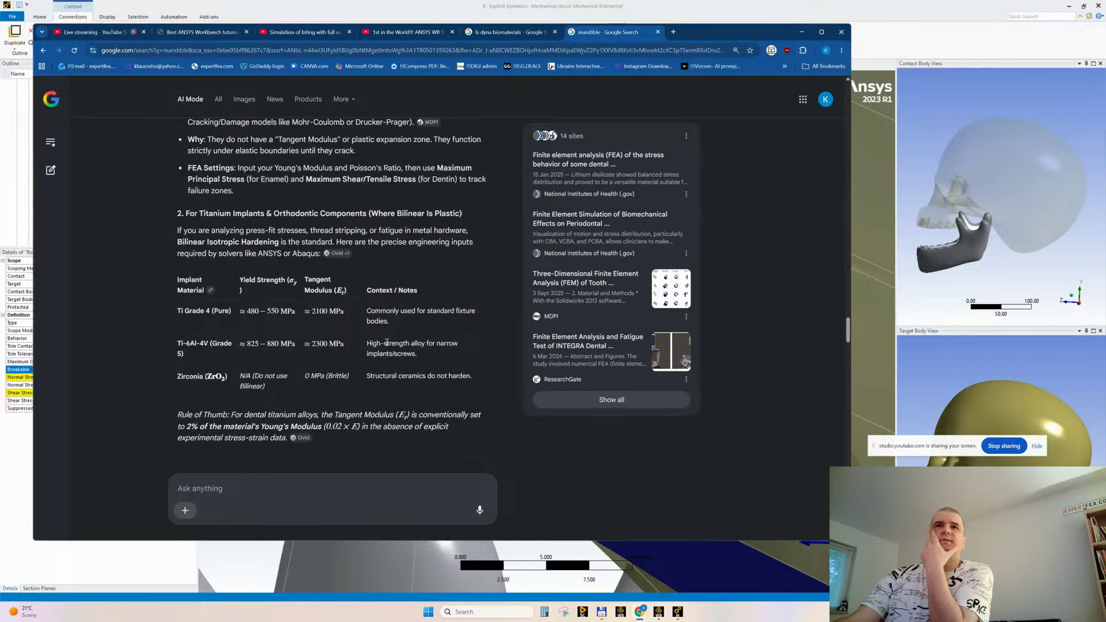
{"action": "scroll", "coordinate": [388, 342], "scroll_direction": "up", "scroll_amount": 10}
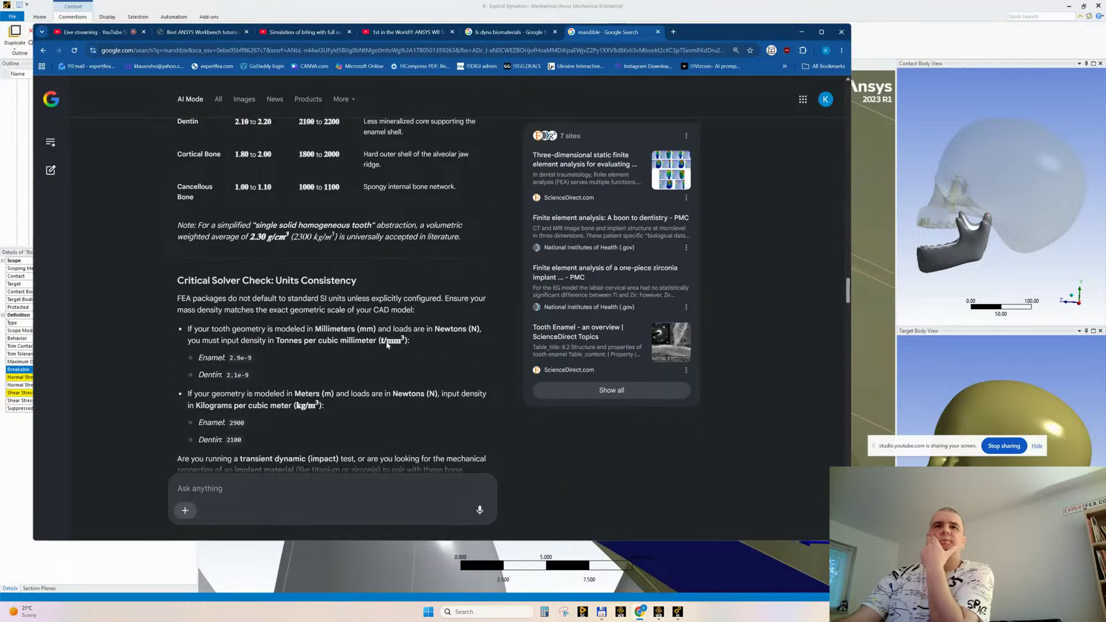
{"action": "scroll", "coordinate": [387, 344], "scroll_direction": "up", "scroll_amount": 15}
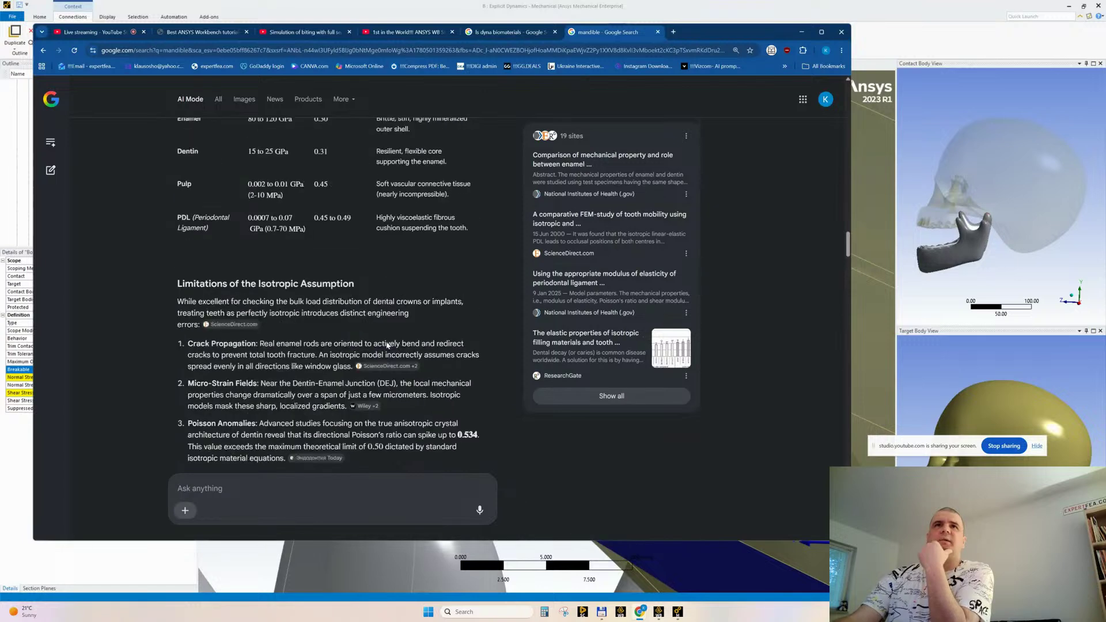
{"action": "scroll", "coordinate": [388, 342], "scroll_direction": "up", "scroll_amount": 15}
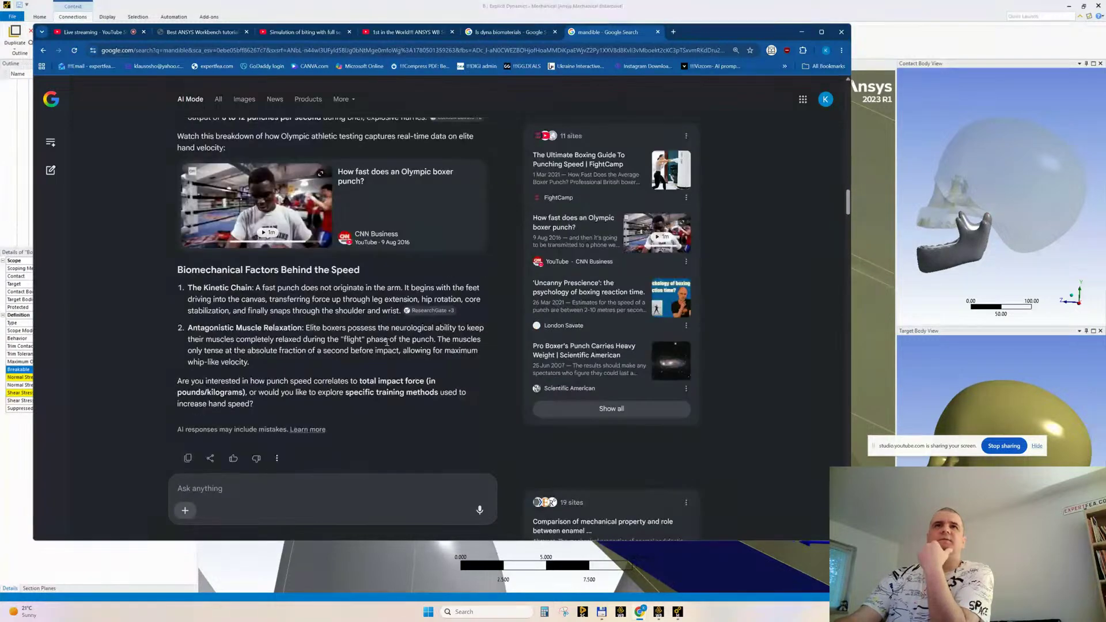
{"action": "scroll", "coordinate": [387, 342], "scroll_direction": "up", "scroll_amount": 6}
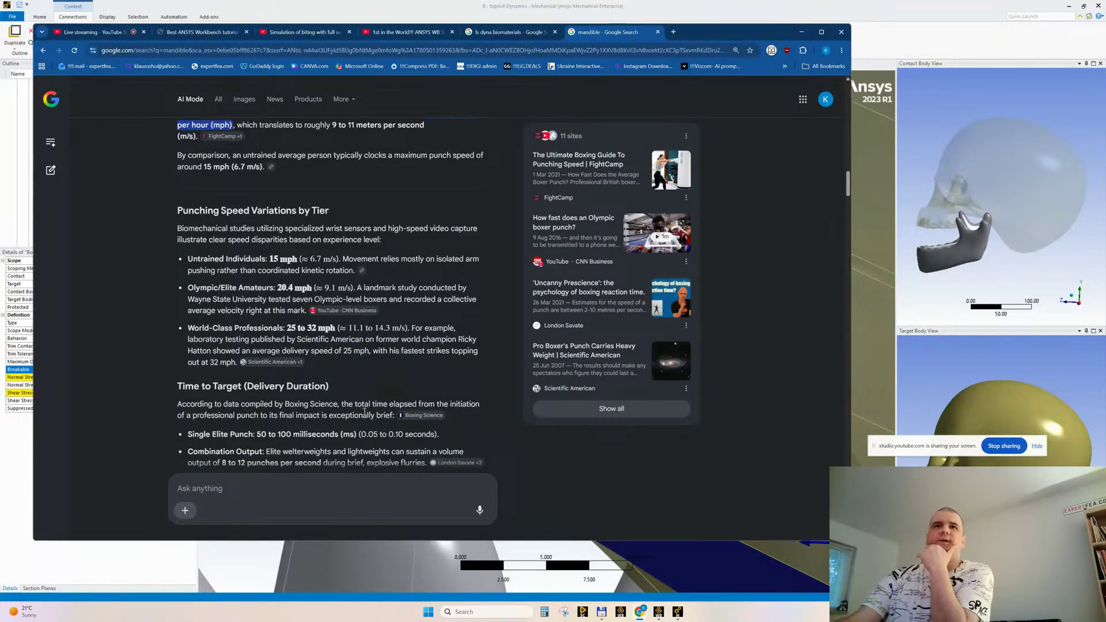
{"action": "scroll", "coordinate": [364, 411], "scroll_direction": "up", "scroll_amount": 10}
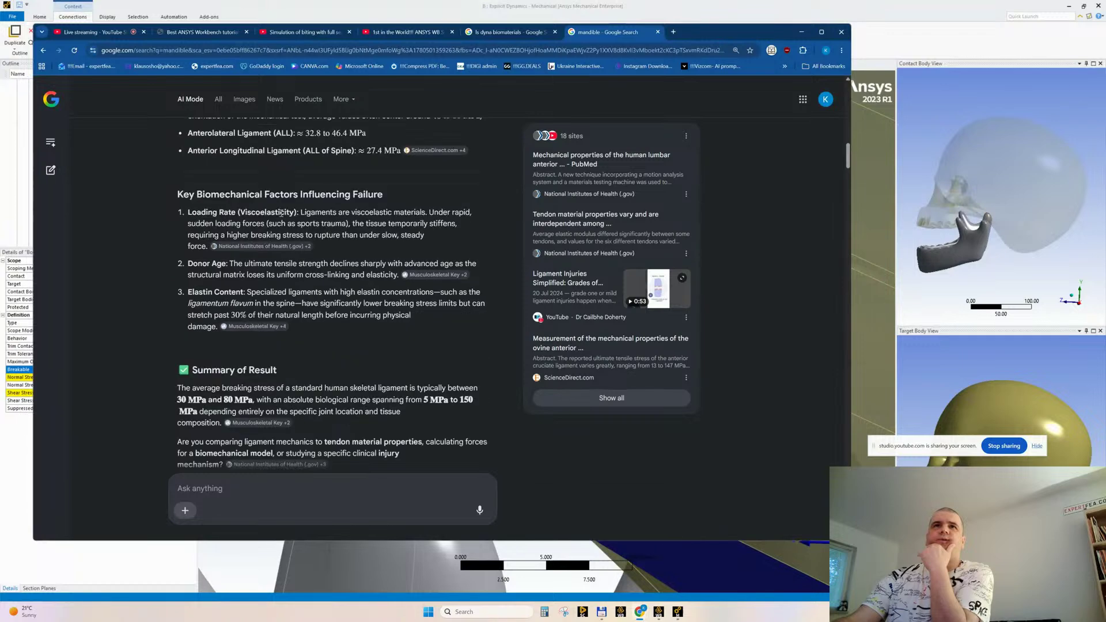
{"action": "scroll", "coordinate": [223, 252], "scroll_direction": "up", "scroll_amount": 3}
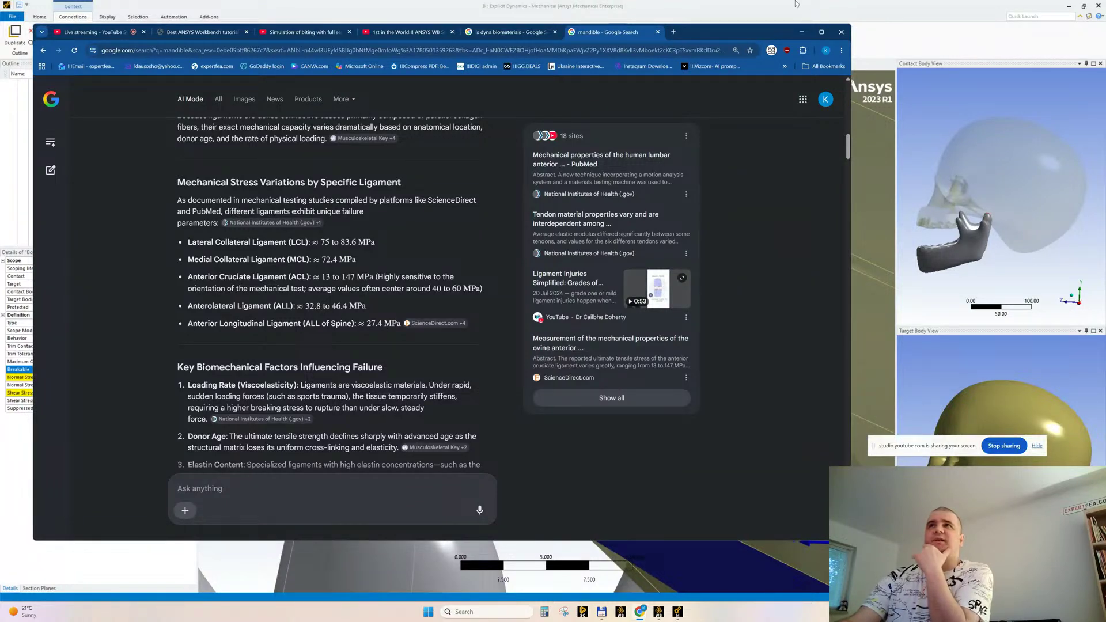
In Ansys Mechanical, set the mandible-to-skull bonded contact's normal stress limit to 30 MPa and its shear stress limit to 18 MPa
{"action": "left_click", "coordinate": [801, 32]}
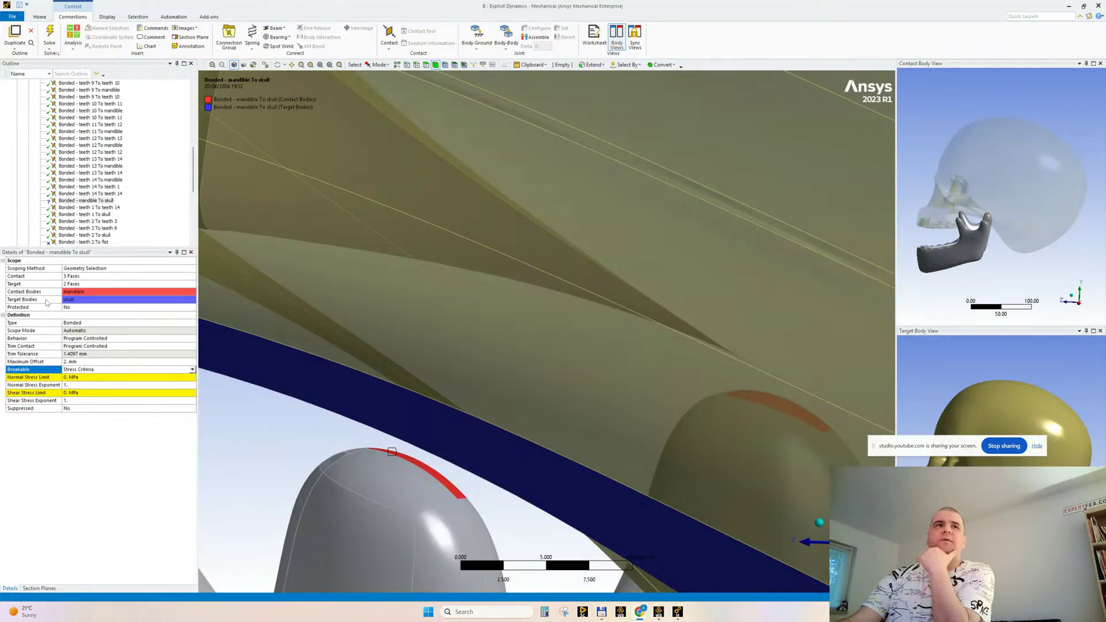
{"action": "left_click", "coordinate": [84, 377]}
{"action": "type", "text": "30"}
{"action": "key", "text": "Return"}
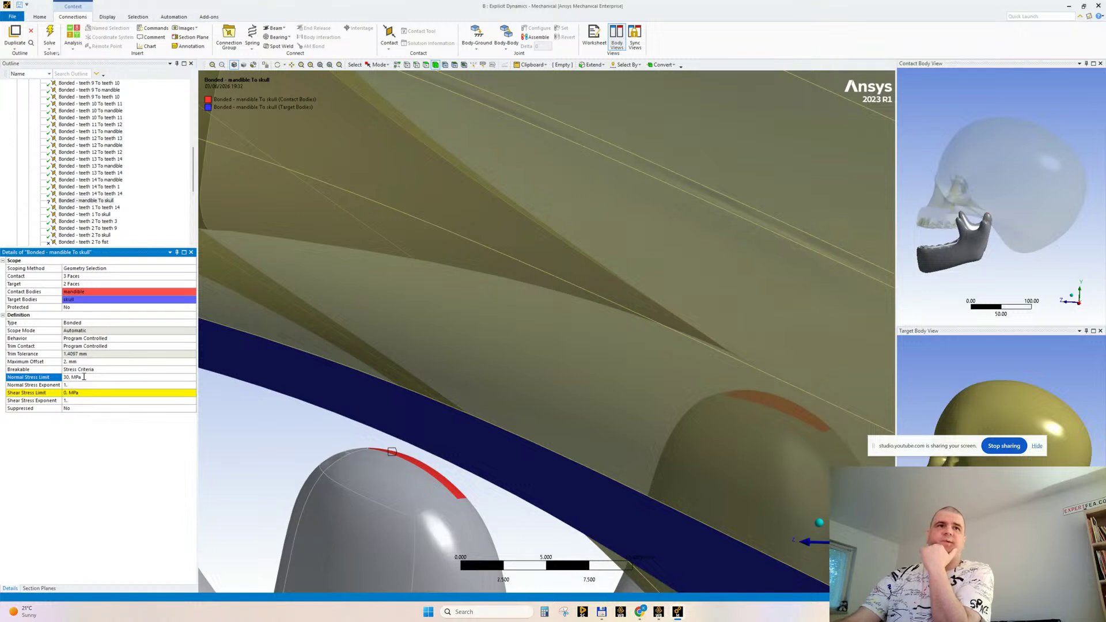
{"action": "left_click", "coordinate": [93, 393]}
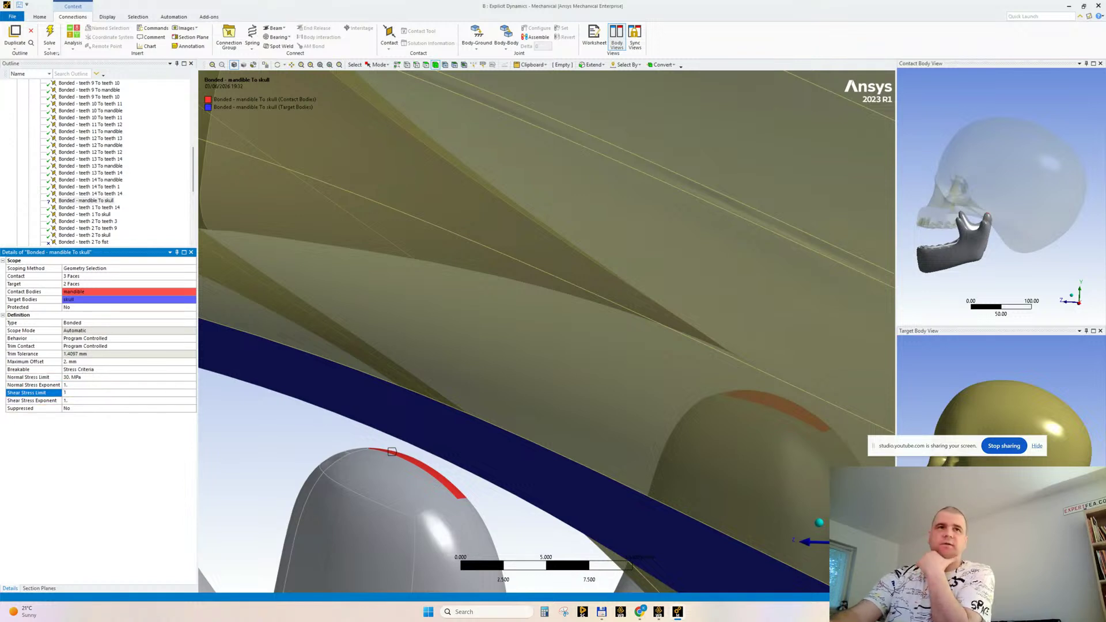
{"action": "left_click", "coordinate": [92, 393]}
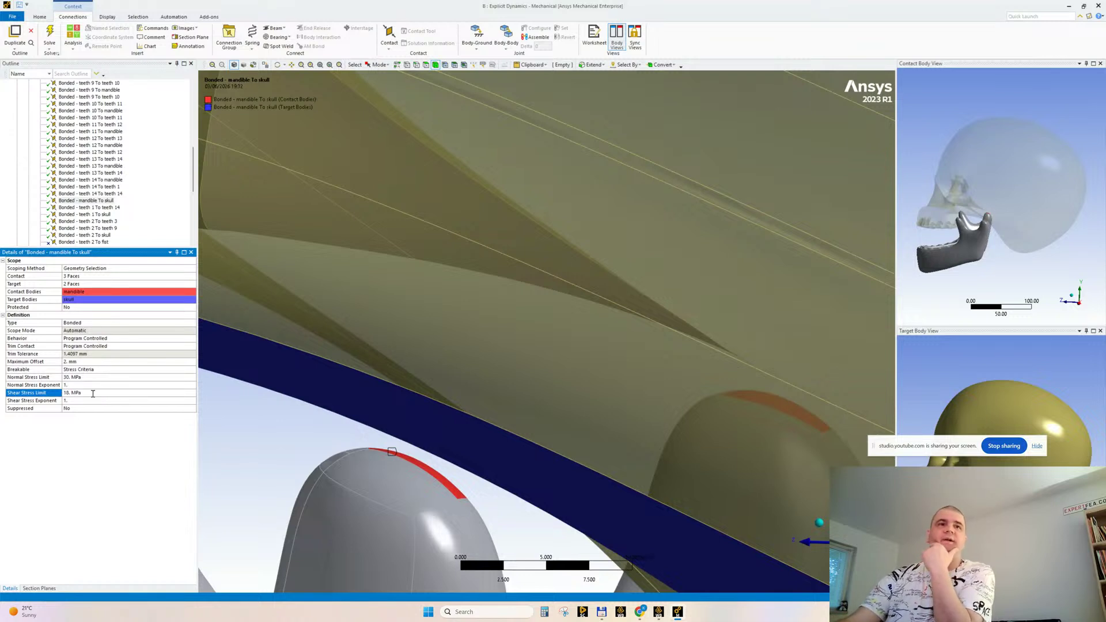
{"action": "left_click", "coordinate": [86, 200]}
{"action": "scroll", "coordinate": [492, 391], "scroll_direction": "down", "scroll_amount": 8}
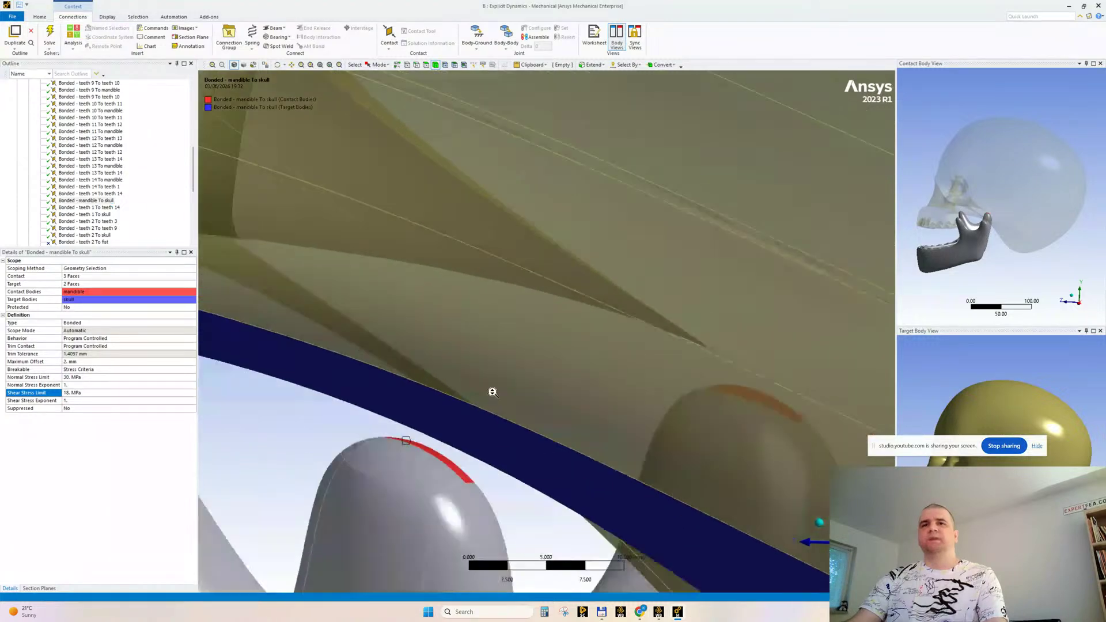
{"action": "middle_click_drag", "start_coordinate": [510, 365], "coordinate": [646, 326]}
{"action": "scroll", "coordinate": [531, 353], "scroll_direction": "down", "scroll_amount": 3}
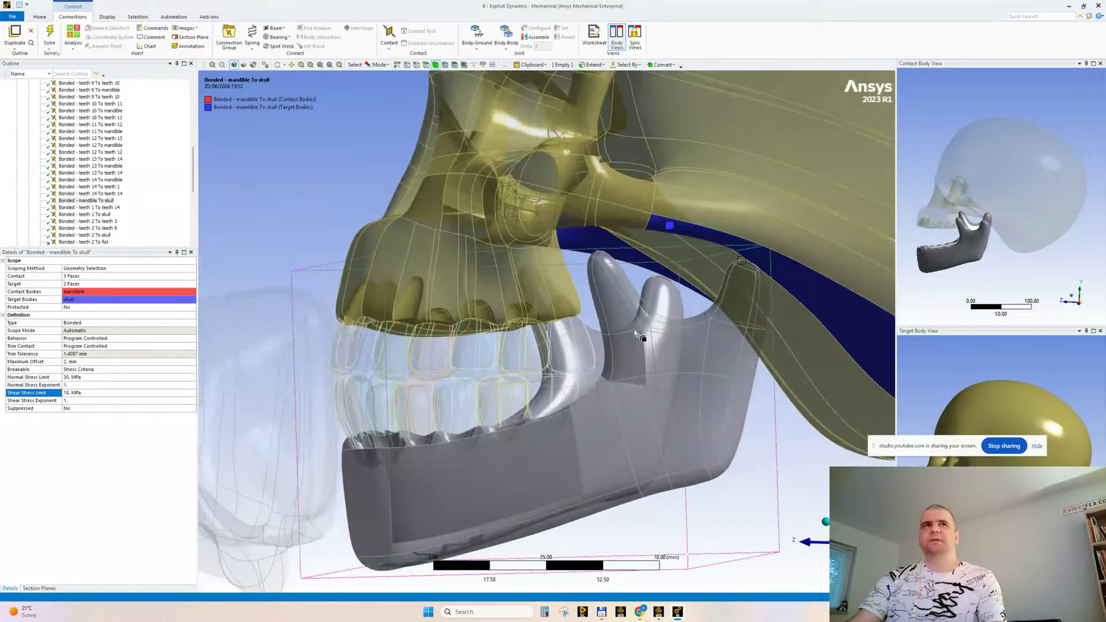
Delete the tooth-to-tooth contacts listed from teeth 1 To 2 through teeth 2 To 9, except teeth 1 To 8 and teeth 11 To 12
{"action": "left_click", "coordinate": [123, 194]}
{"action": "scroll", "coordinate": [150, 147], "scroll_direction": "up", "scroll_amount": 3}
{"action": "scroll", "coordinate": [150, 147], "scroll_direction": "up", "scroll_amount": 7}
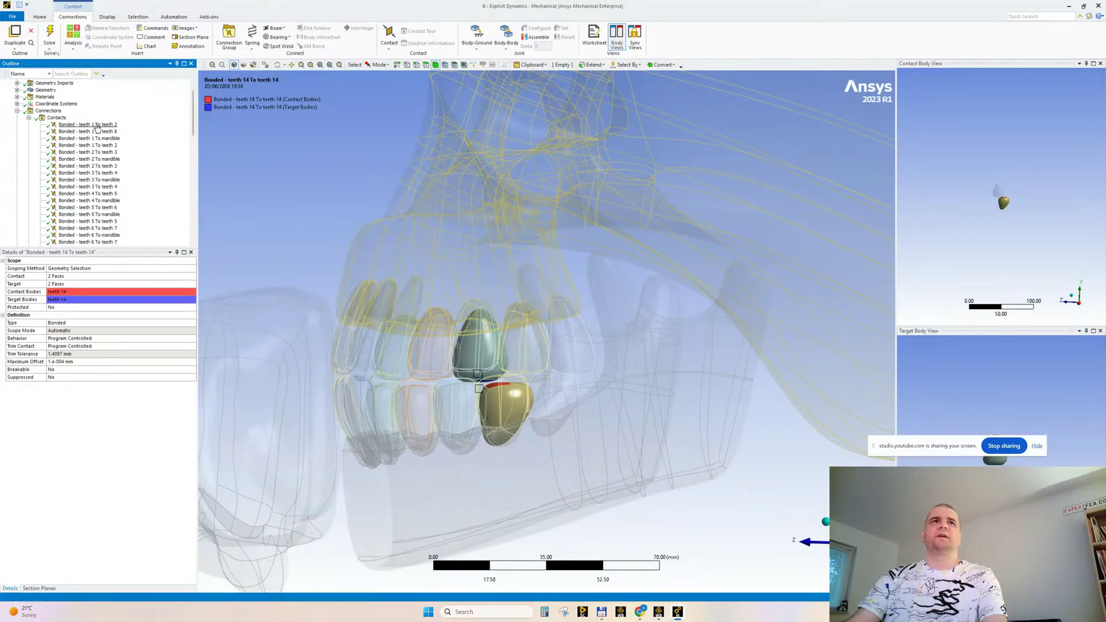
{"action": "left_click", "coordinate": [97, 125]}
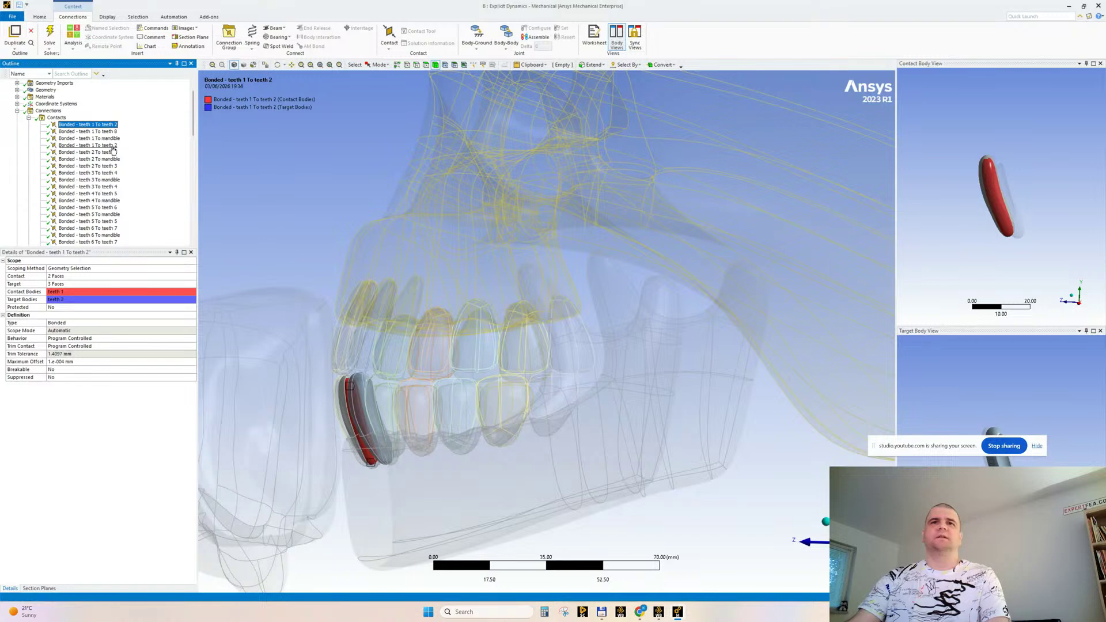
{"action": "left_click", "coordinate": [110, 146], "text": "ctrl"}
{"action": "left_click", "coordinate": [111, 153], "text": "ctrl"}
{"action": "left_click", "coordinate": [115, 167], "text": "ctrl"}
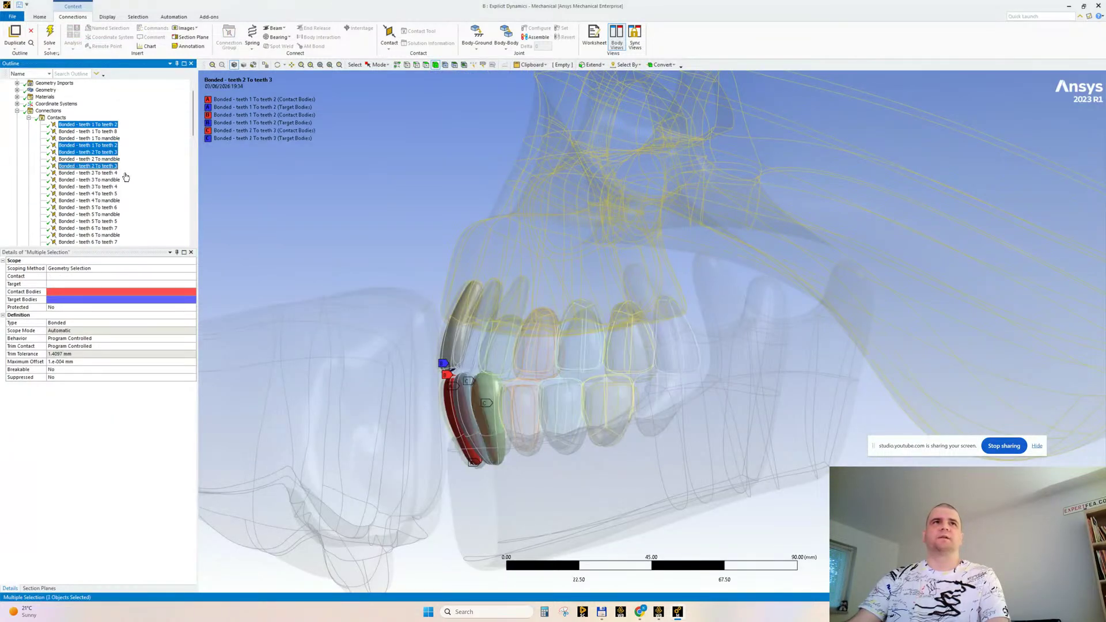
{"action": "left_click", "coordinate": [115, 173], "text": "ctrl"}
{"action": "left_click", "coordinate": [112, 187], "text": "ctrl"}
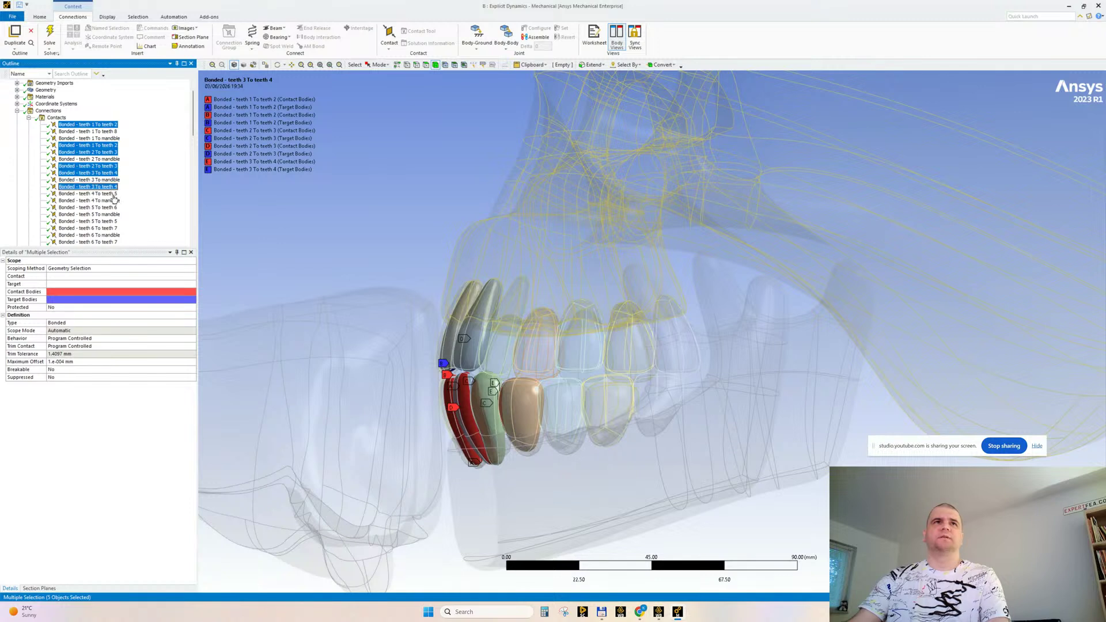
{"action": "left_click", "coordinate": [112, 194], "text": "ctrl"}
{"action": "left_click", "coordinate": [109, 209], "text": "ctrl"}
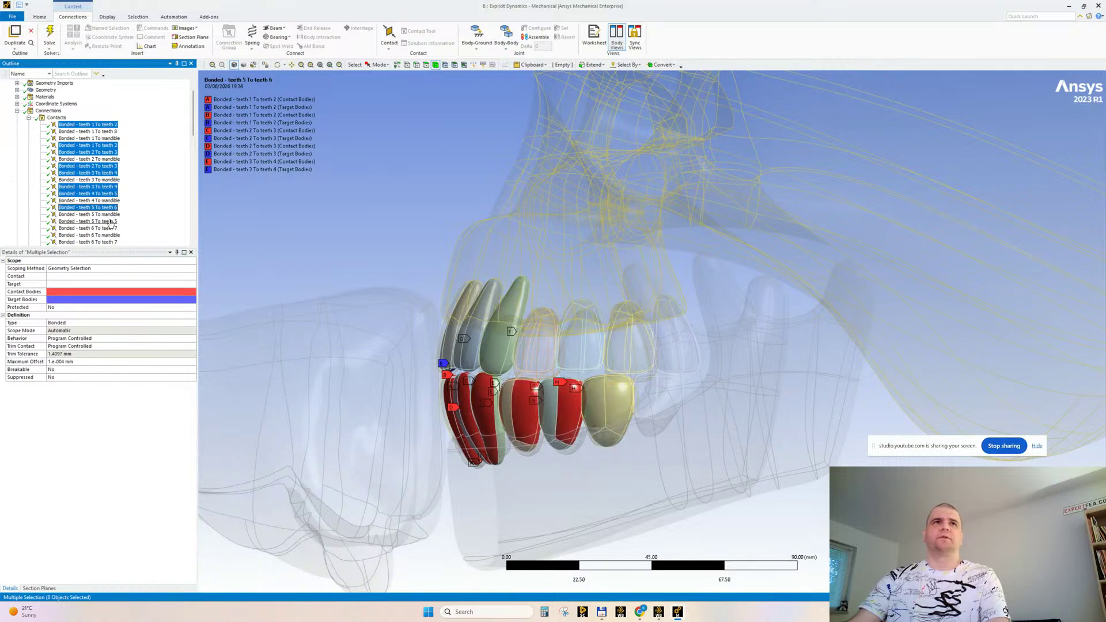
{"action": "left_click", "coordinate": [110, 222], "text": "ctrl"}
{"action": "left_click", "coordinate": [109, 228], "text": "ctrl"}
{"action": "left_click", "coordinate": [106, 242], "text": "ctrl"}
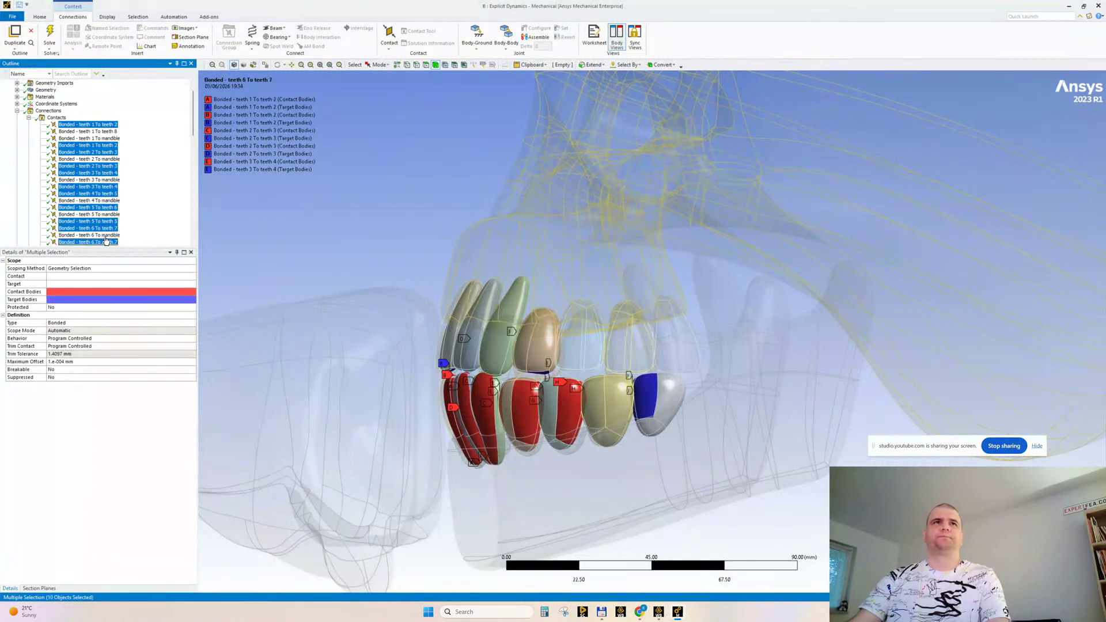
{"action": "scroll", "coordinate": [107, 219], "scroll_direction": "down", "scroll_amount": 4}
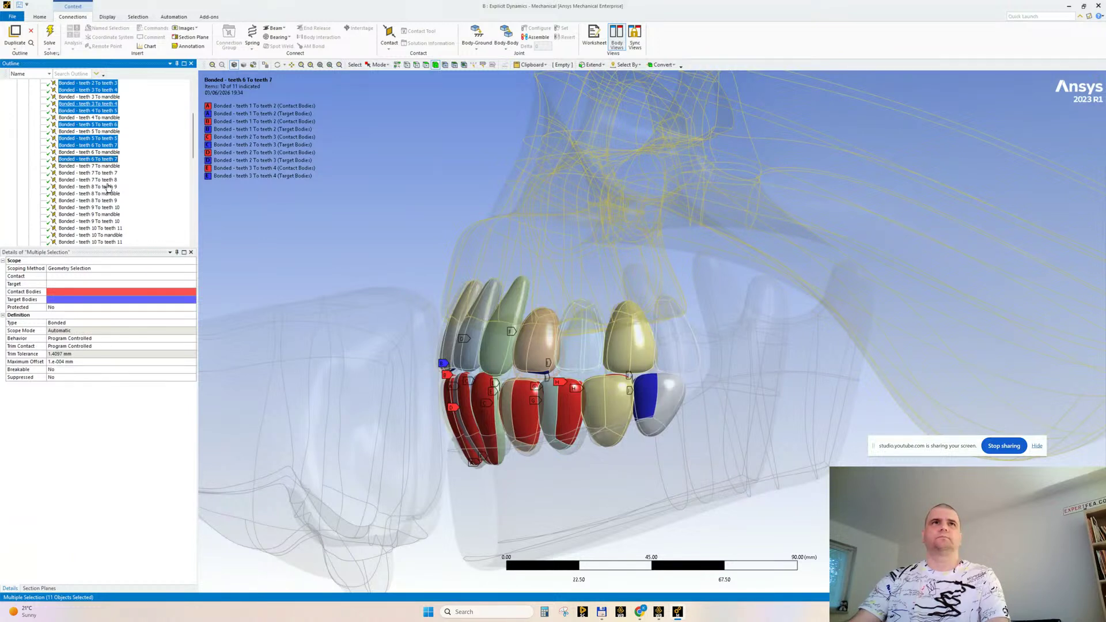
{"action": "left_click", "coordinate": [103, 173], "text": "ctrl"}
{"action": "left_click", "coordinate": [101, 179], "text": "ctrl"}
{"action": "left_click", "coordinate": [98, 186], "text": "ctrl"}
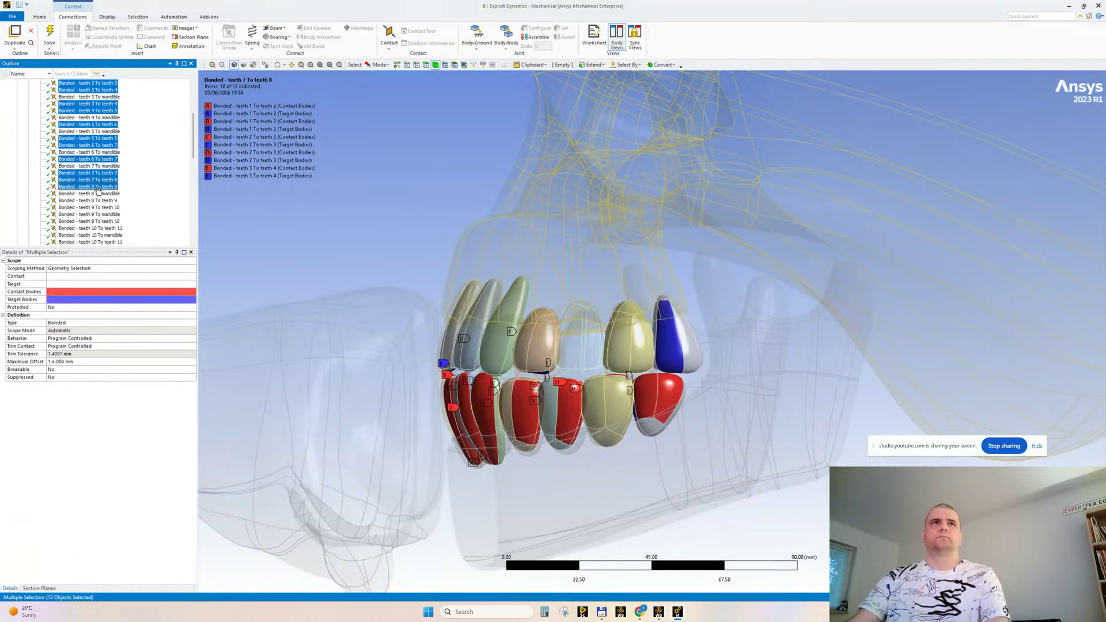
{"action": "left_click", "coordinate": [96, 201], "text": "ctrl"}
{"action": "left_click", "coordinate": [95, 207], "text": "ctrl"}
{"action": "left_click", "coordinate": [95, 222], "text": "ctrl"}
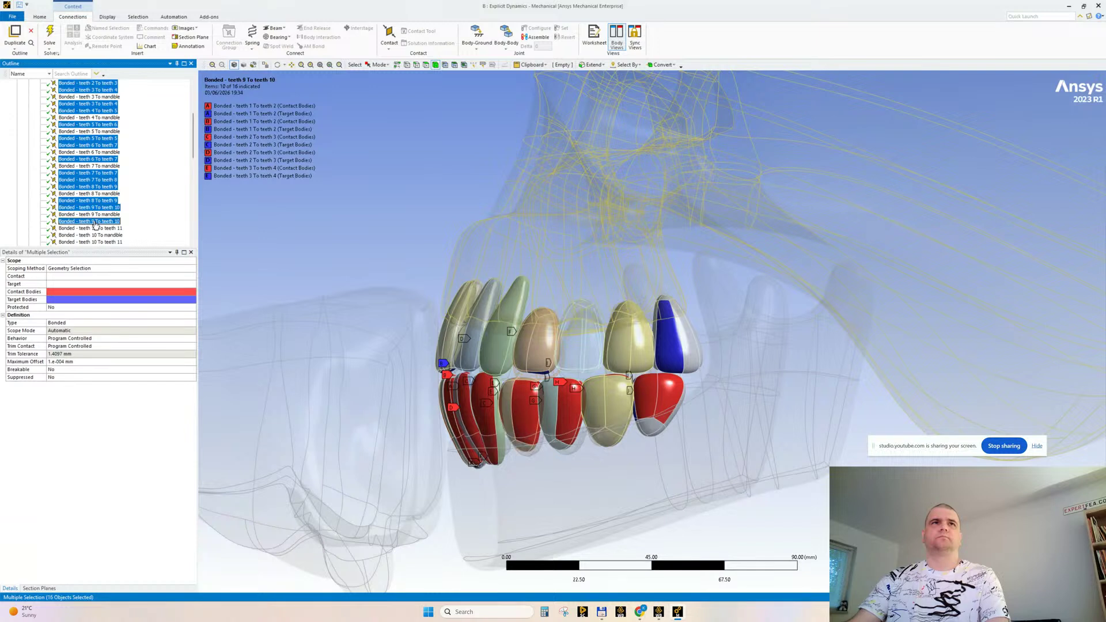
{"action": "left_click", "coordinate": [95, 228], "text": "ctrl"}
{"action": "left_click", "coordinate": [97, 242], "text": "ctrl"}
{"action": "scroll", "coordinate": [107, 196], "scroll_direction": "down", "scroll_amount": 6}
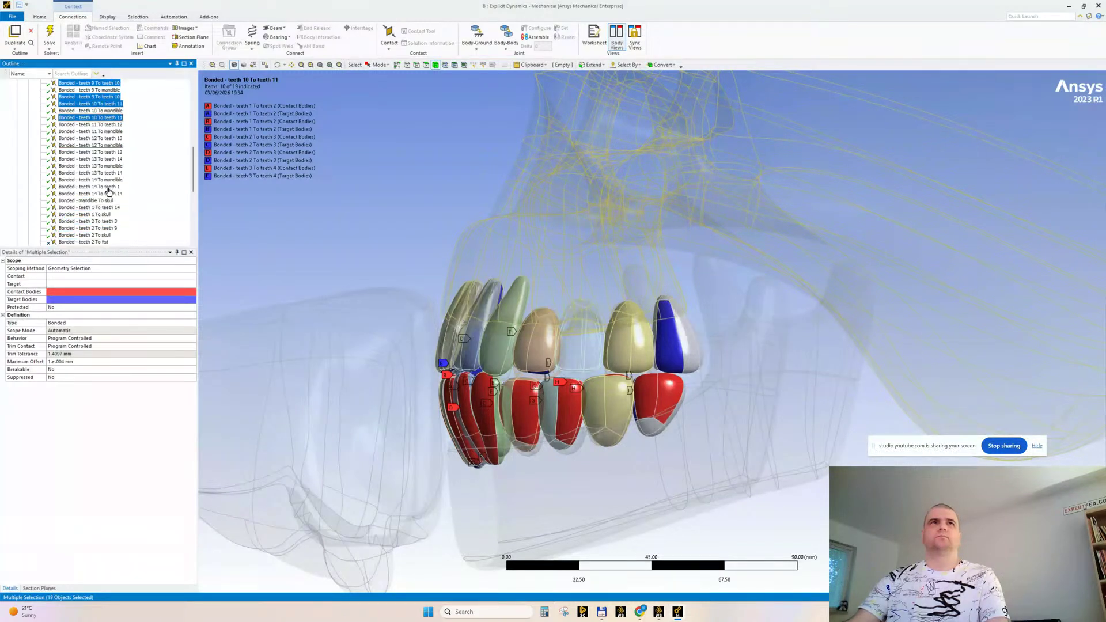
{"action": "left_click", "coordinate": [113, 138], "text": "ctrl"}
{"action": "left_click", "coordinate": [114, 152], "text": "ctrl"}
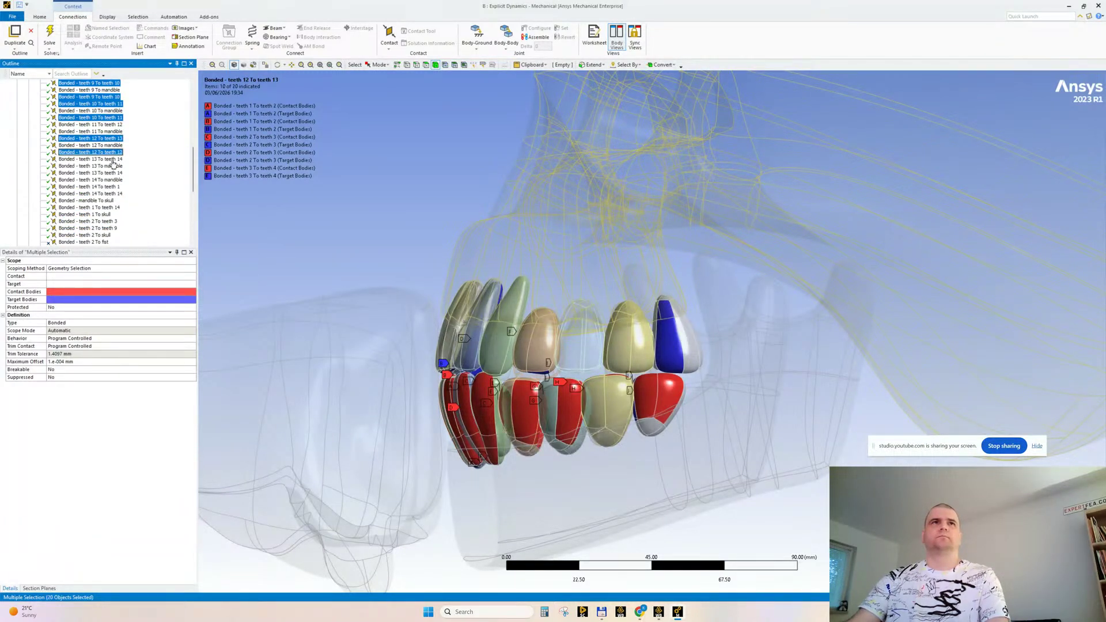
{"action": "left_click", "coordinate": [112, 159], "text": "ctrl"}
{"action": "left_click", "coordinate": [103, 173], "text": "ctrl"}
{"action": "left_click", "coordinate": [95, 187], "text": "ctrl"}
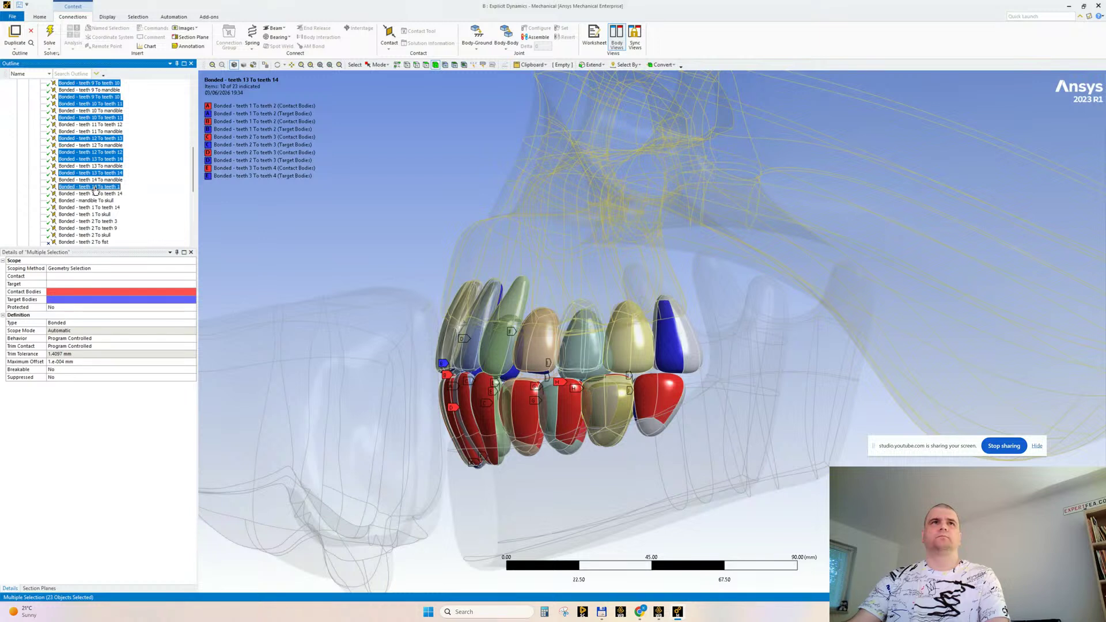
{"action": "left_click", "coordinate": [95, 194], "text": "ctrl"}
{"action": "left_click", "coordinate": [94, 208], "text": "ctrl"}
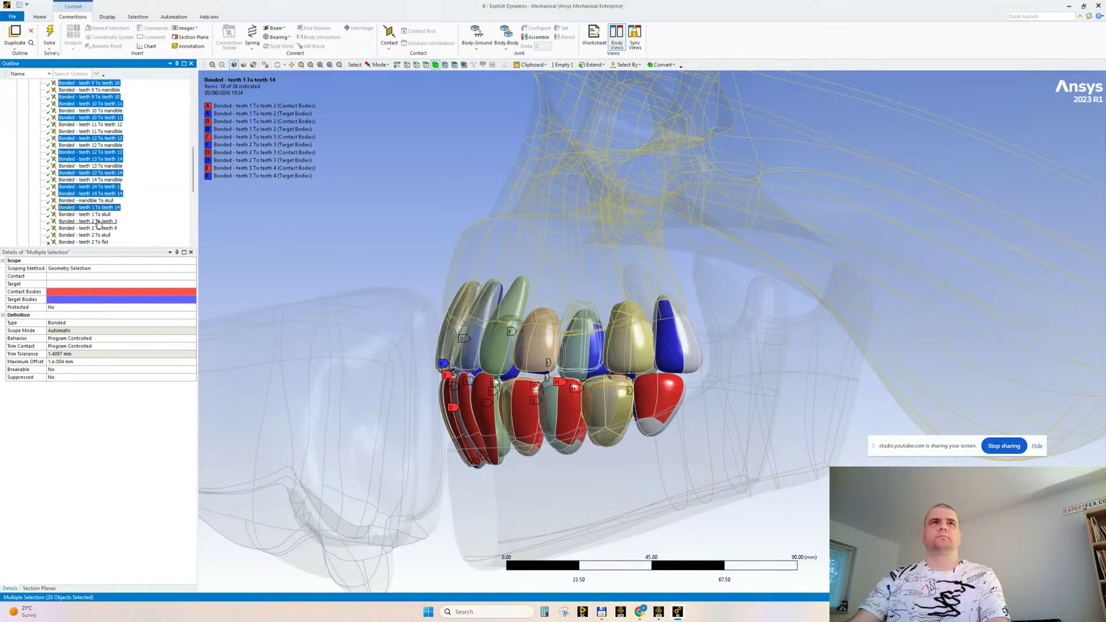
{"action": "left_click", "coordinate": [98, 222], "text": "ctrl"}
{"action": "left_click", "coordinate": [101, 229], "text": "ctrl"}
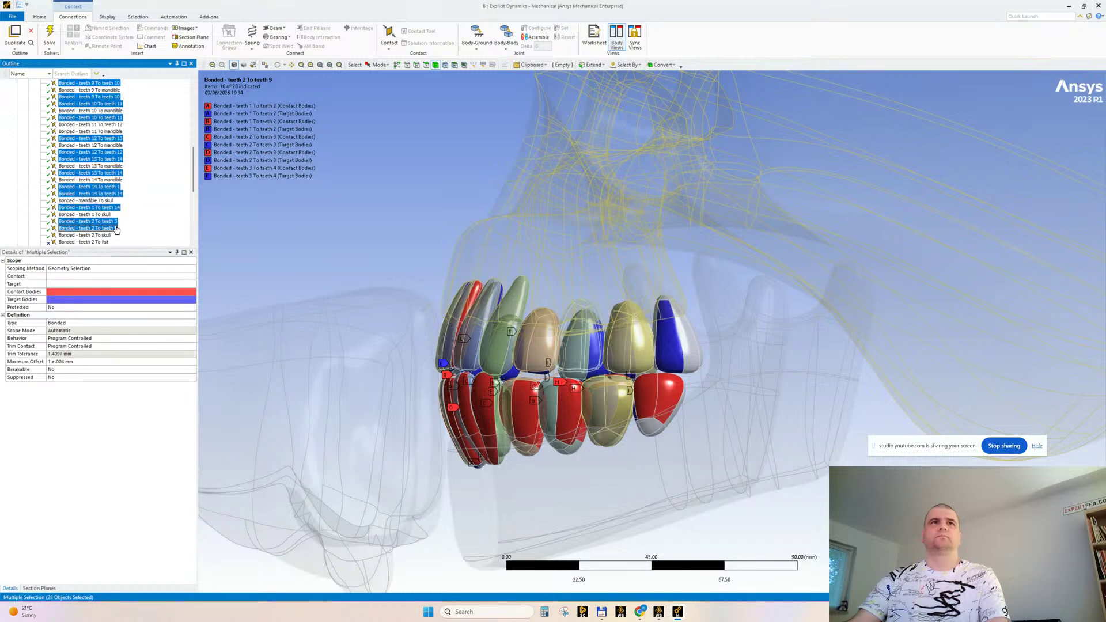
{"action": "scroll", "coordinate": [117, 225], "scroll_direction": "down", "scroll_amount": 6}
{"action": "scroll", "coordinate": [119, 210], "scroll_direction": "up", "scroll_amount": 2}
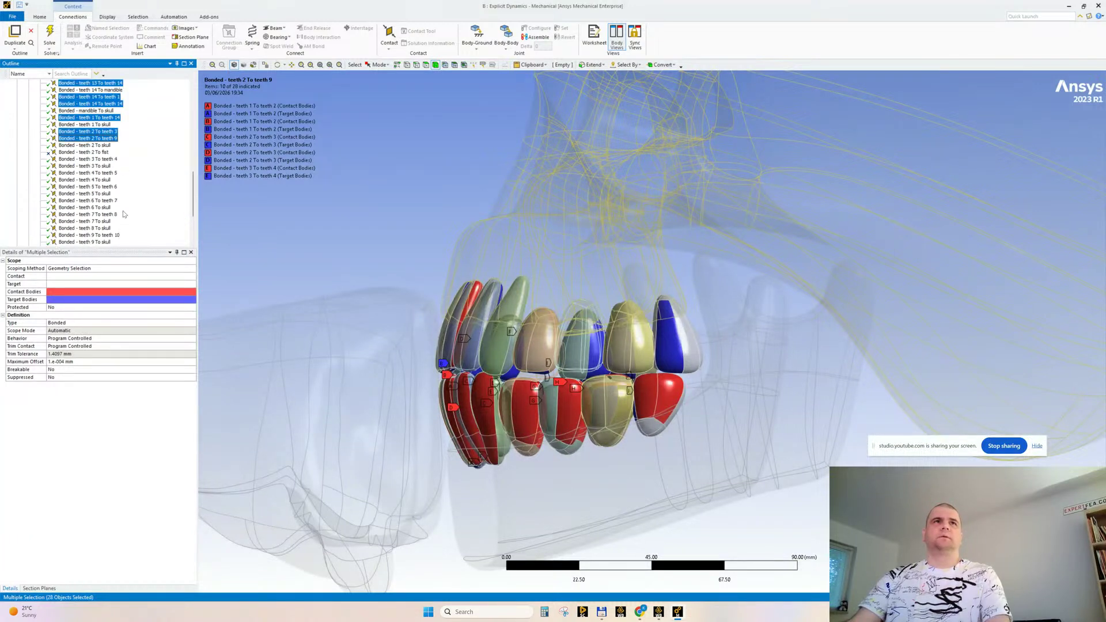
{"action": "scroll", "coordinate": [116, 204], "scroll_direction": "down", "scroll_amount": 3}
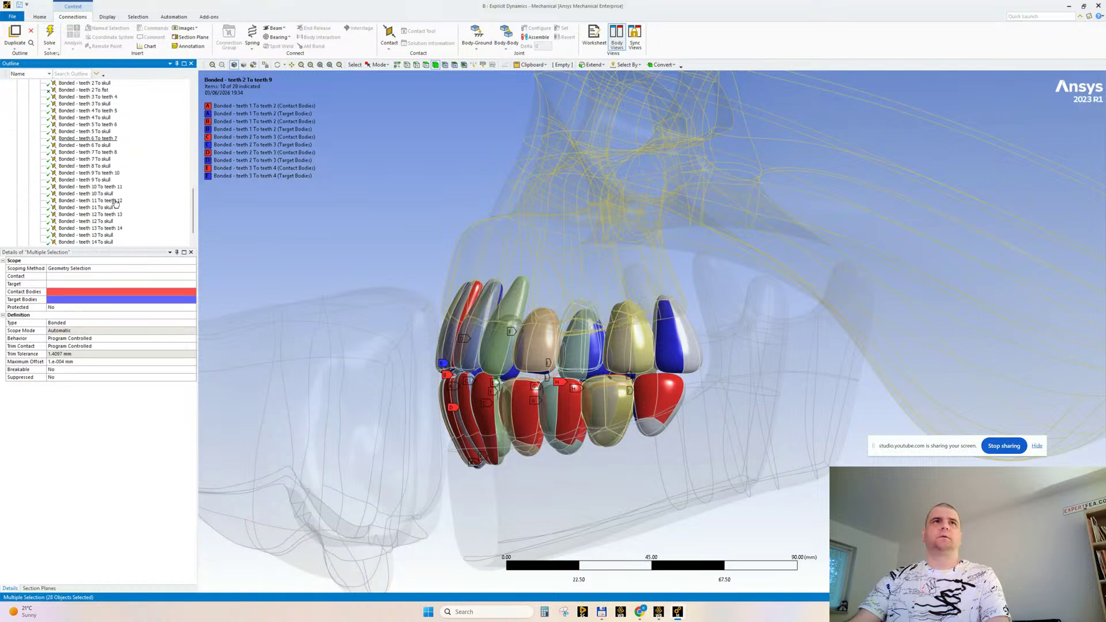
{"action": "scroll", "coordinate": [115, 158], "scroll_direction": "down", "scroll_amount": 1}
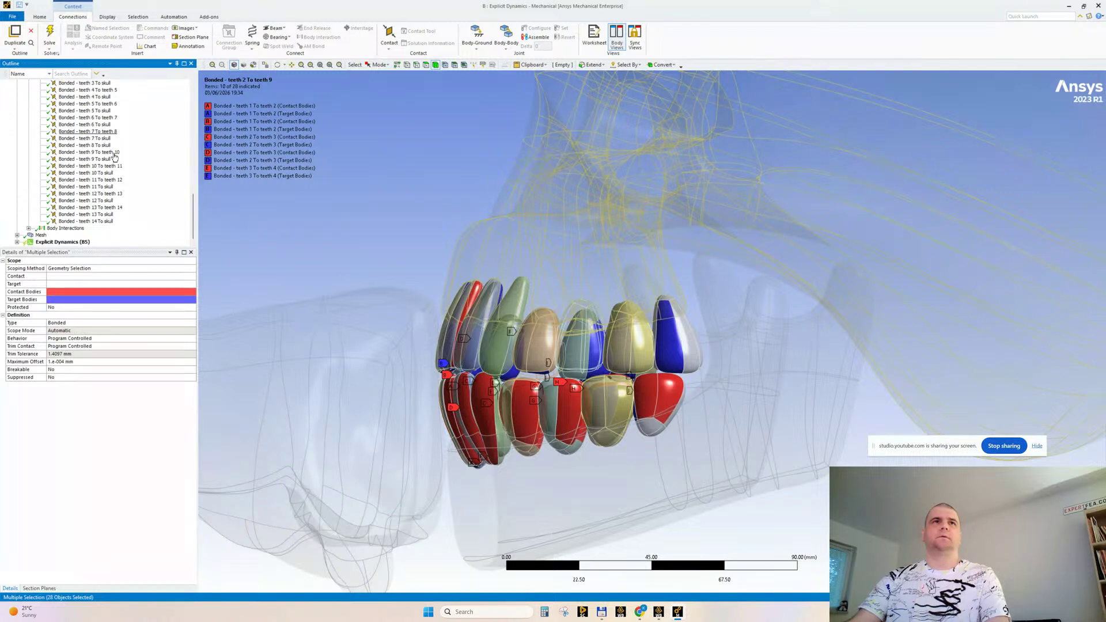
{"action": "scroll", "coordinate": [130, 163], "scroll_direction": "up", "scroll_amount": 8}
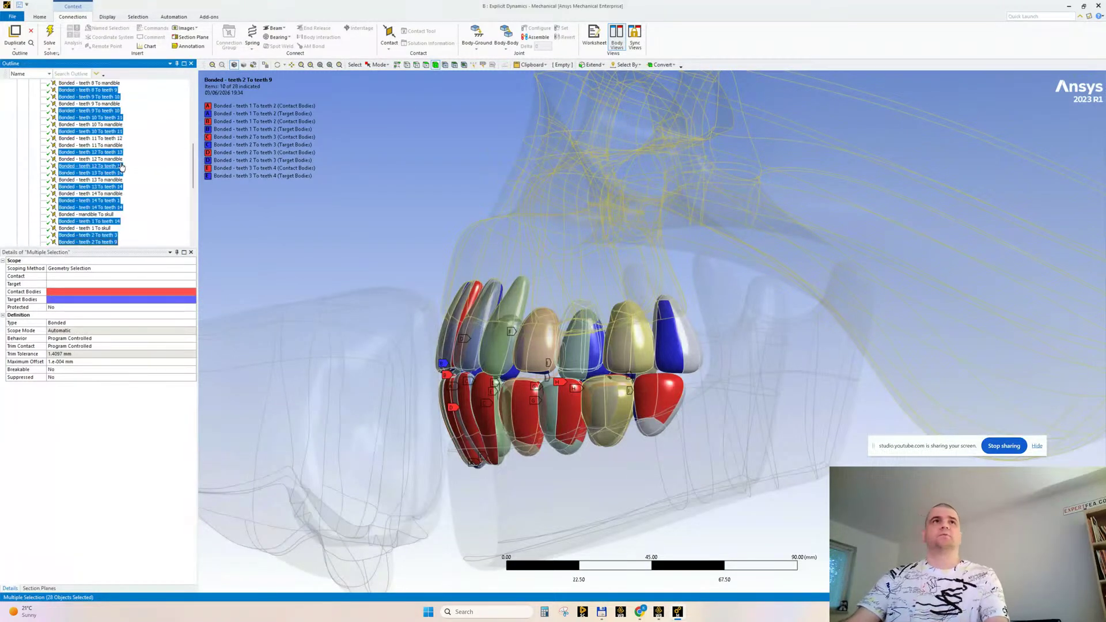
{"action": "right_click", "coordinate": [108, 155]}
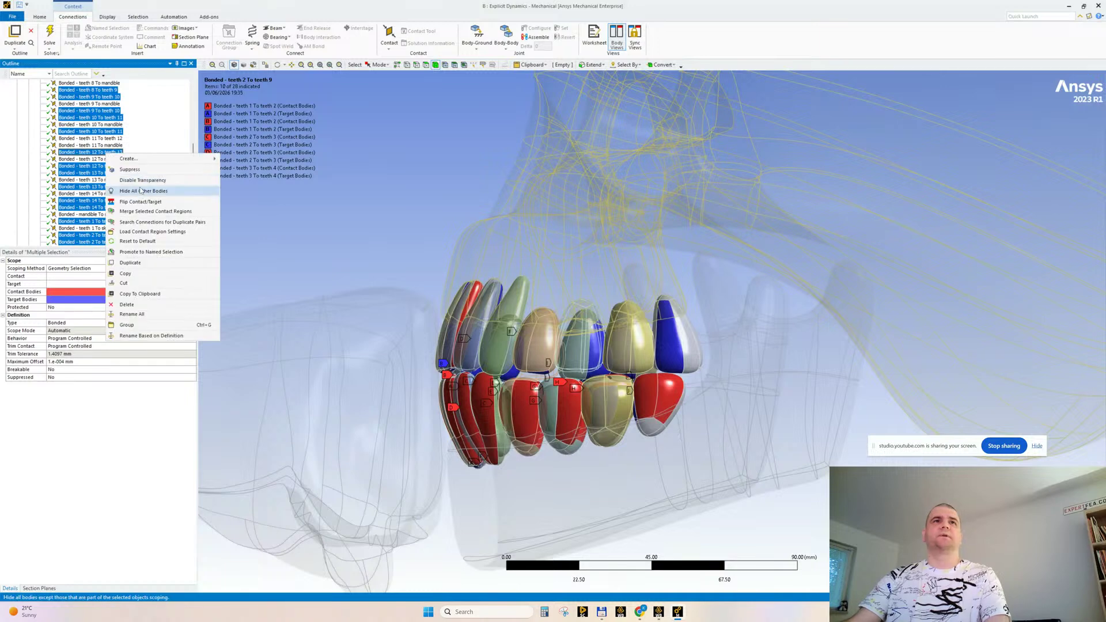
{"action": "left_click", "coordinate": [128, 304]}
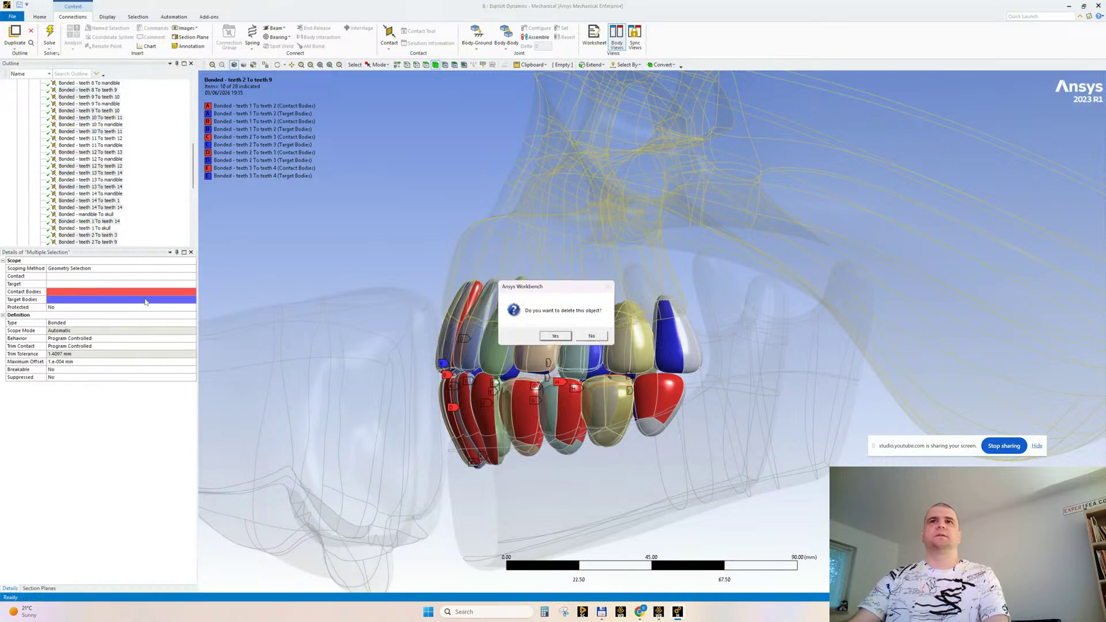
{"action": "left_click", "coordinate": [554, 336]}
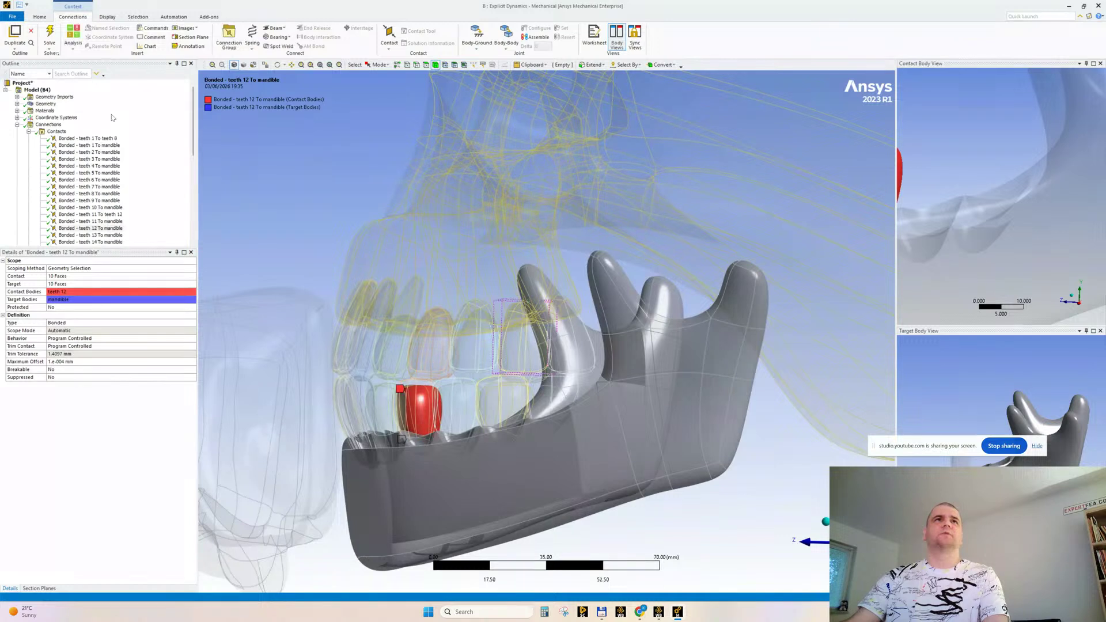
Delete the bonded contact between teeth 1 and teeth 8
{"action": "scroll", "coordinate": [113, 117], "scroll_direction": "down", "scroll_amount": 1}
{"action": "left_click", "coordinate": [101, 118]}
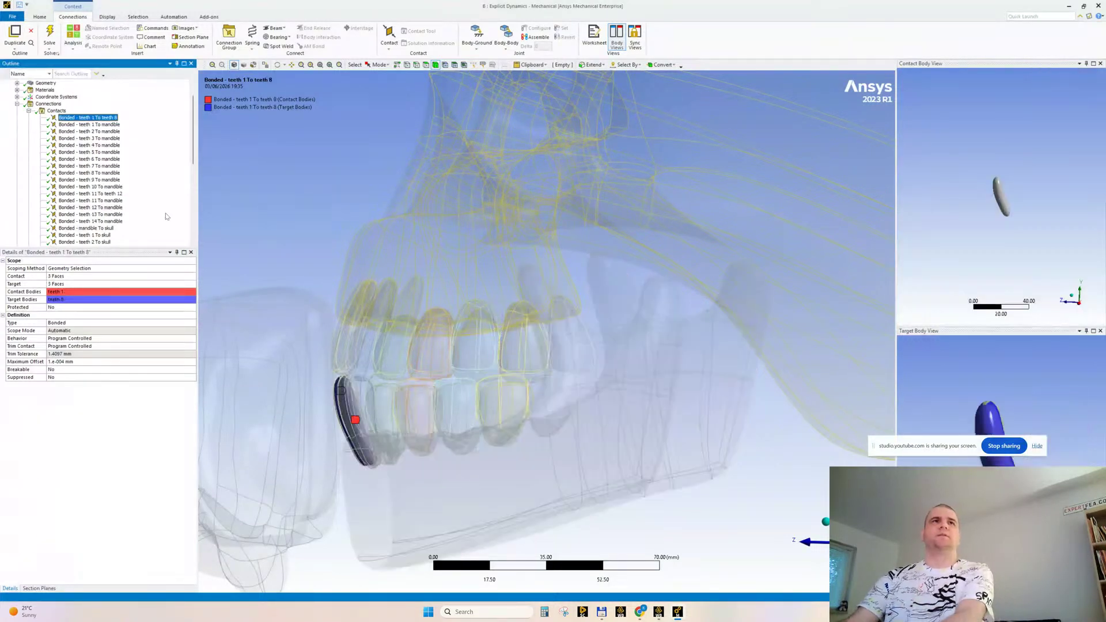
{"action": "key", "text": "Delete"}
{"action": "key", "text": "Return"}
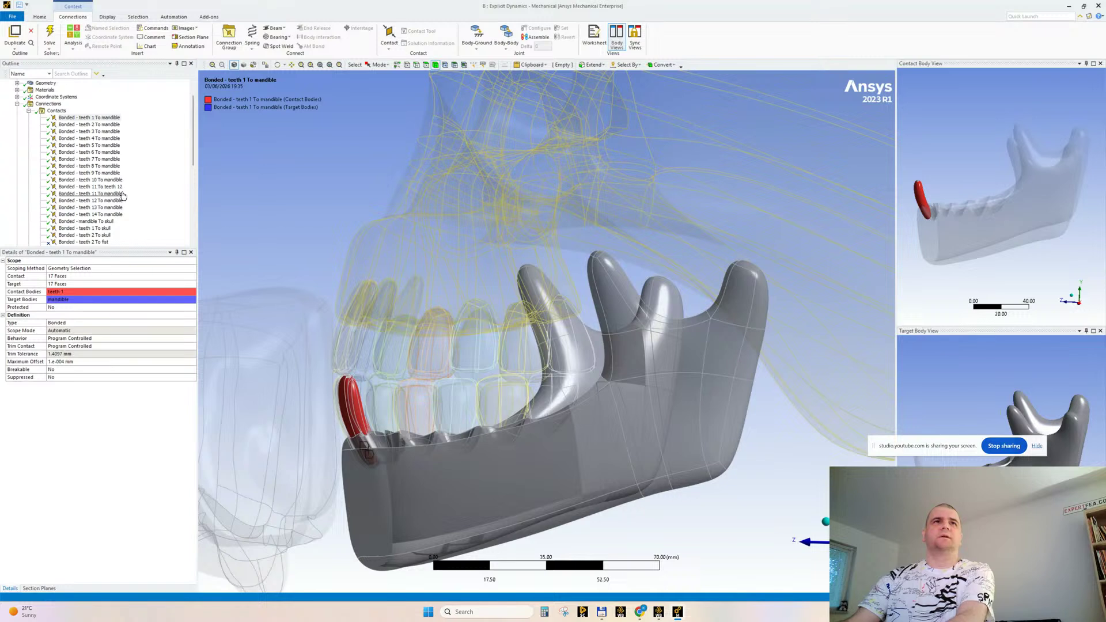
Delete the tooth-to-tooth contacts 4 To 5, 6 To 7, 7 To 8, and the lower-listed 9 To 10 through 13 To 14
{"action": "scroll", "coordinate": [118, 210], "scroll_direction": "down", "scroll_amount": 3}
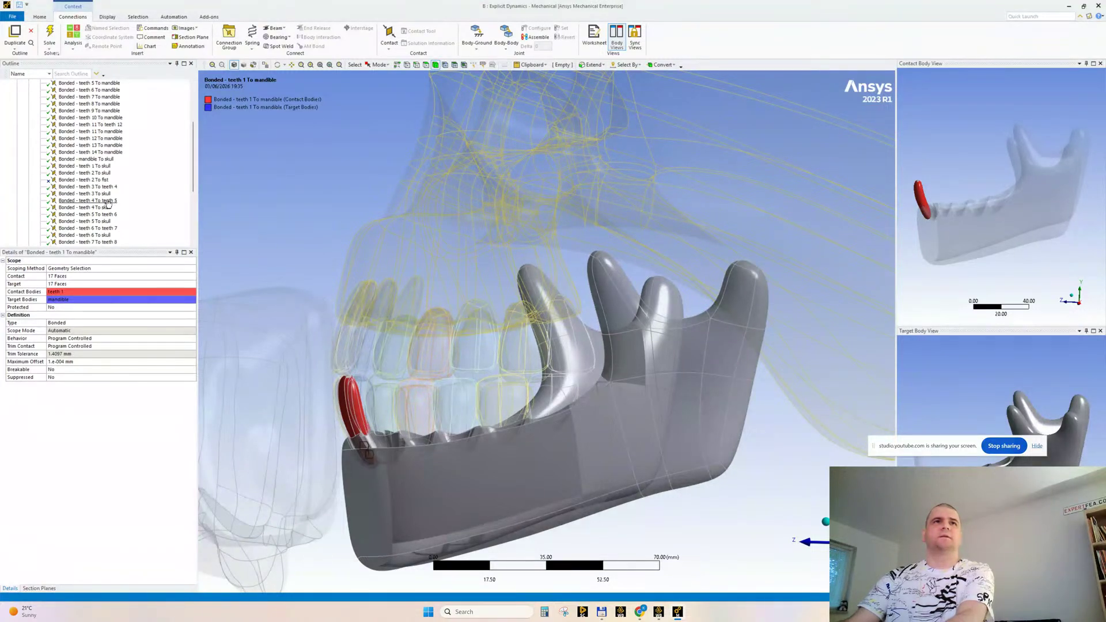
{"action": "left_click", "coordinate": [106, 201]}
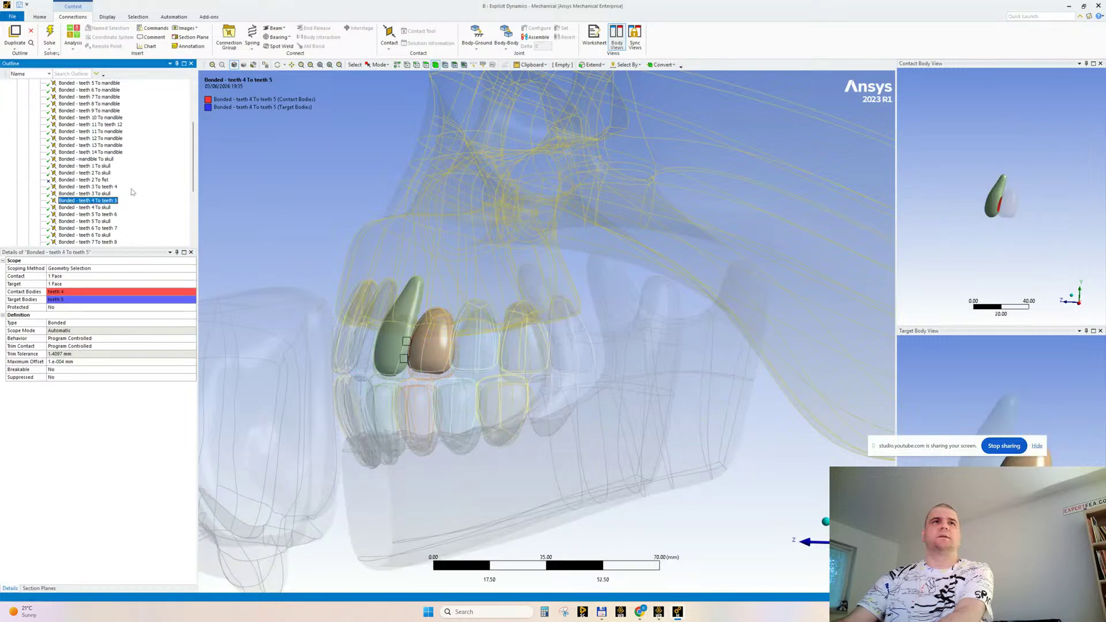
{"action": "left_click", "coordinate": [107, 228], "text": "ctrl"}
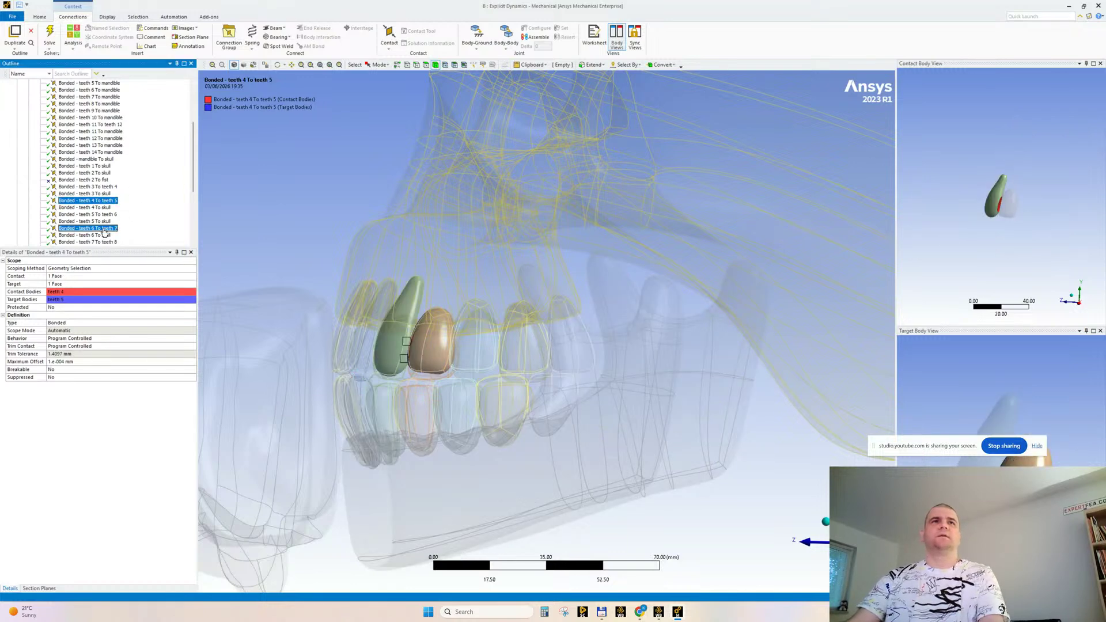
{"action": "left_click", "coordinate": [106, 242], "text": "ctrl"}
{"action": "scroll", "coordinate": [113, 173], "scroll_direction": "down", "scroll_amount": 5}
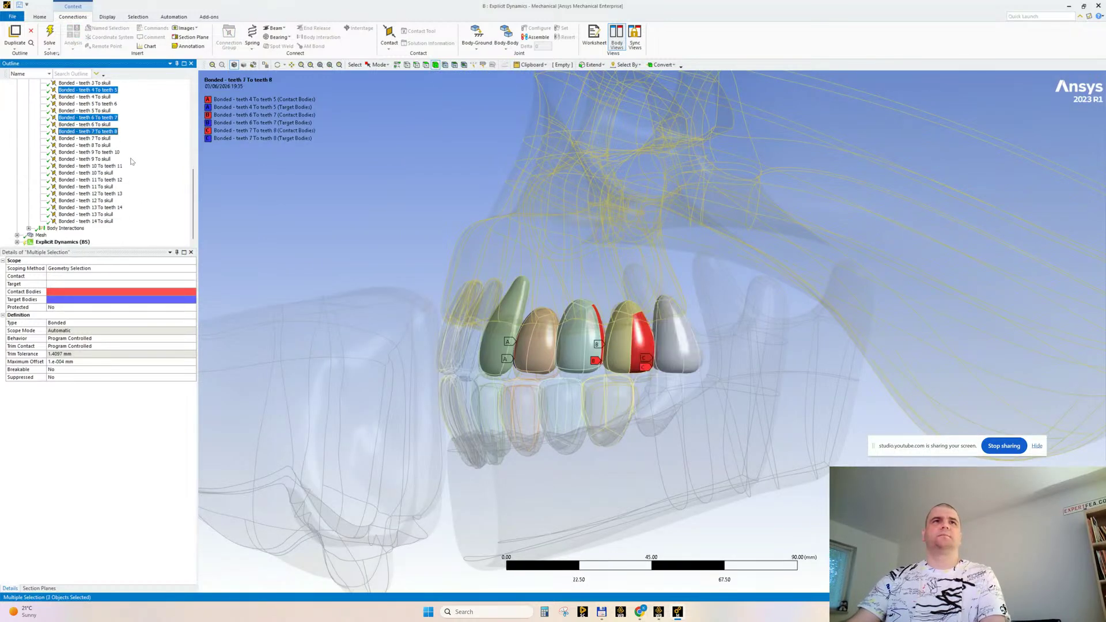
{"action": "left_click", "coordinate": [114, 155], "text": "ctrl"}
{"action": "left_click", "coordinate": [123, 168], "text": "ctrl"}
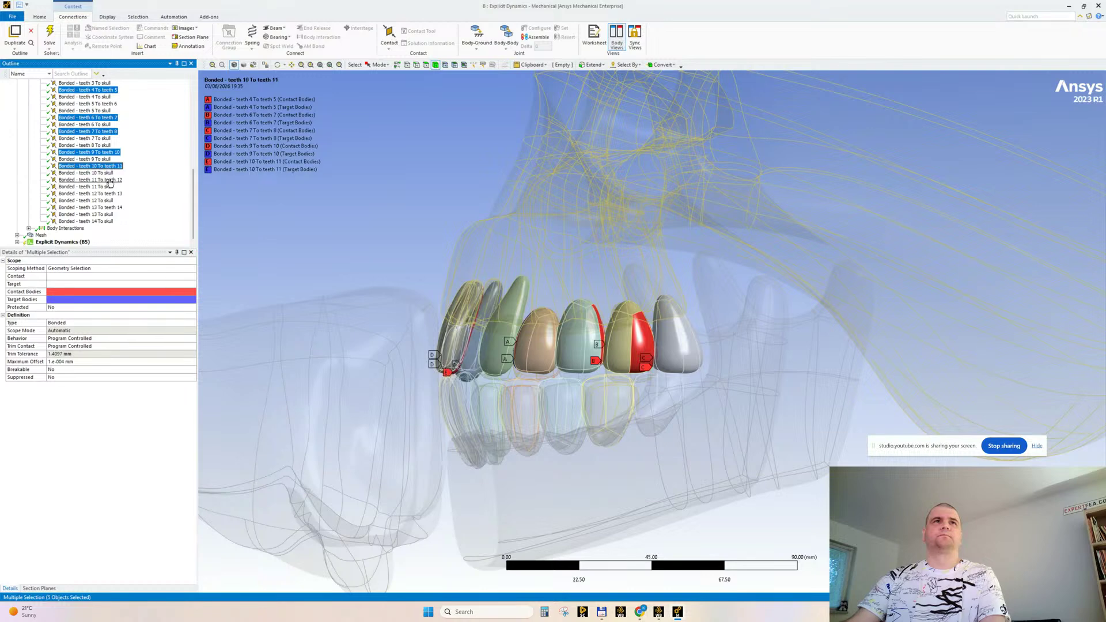
{"action": "left_click", "coordinate": [111, 180], "text": "ctrl"}
{"action": "left_click", "coordinate": [118, 194], "text": "ctrl"}
{"action": "left_click", "coordinate": [118, 208], "text": "ctrl"}
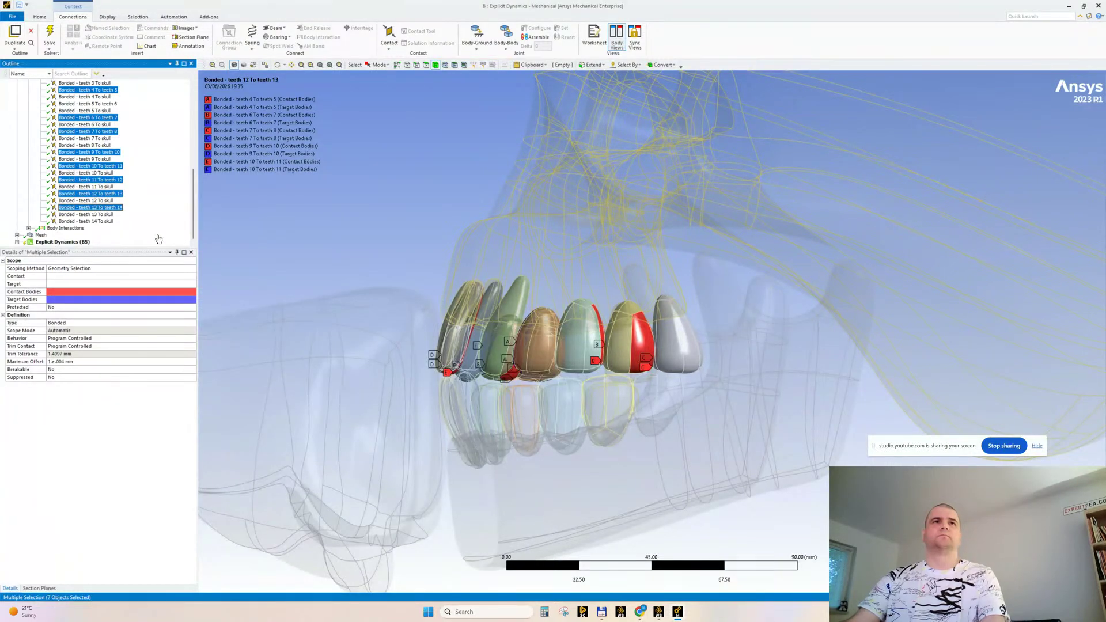
{"action": "key", "text": "Delete"}
{"action": "key", "text": "Return"}
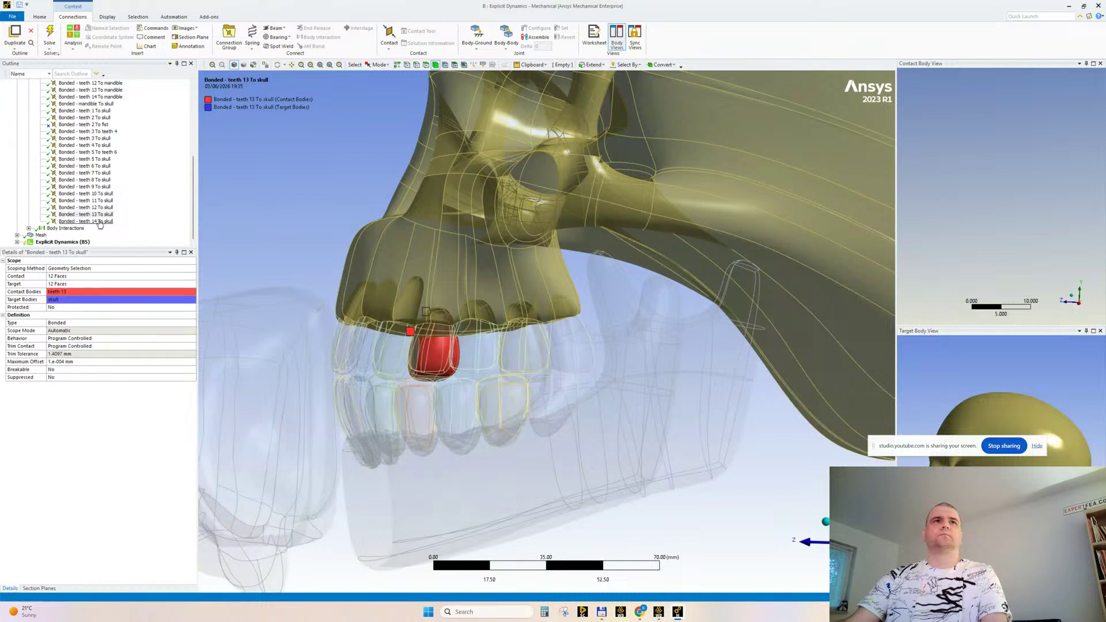
Set the maximum offset of all bonded contacts except mandible To skull to 0.25 mm
{"action": "left_click", "coordinate": [100, 222]}
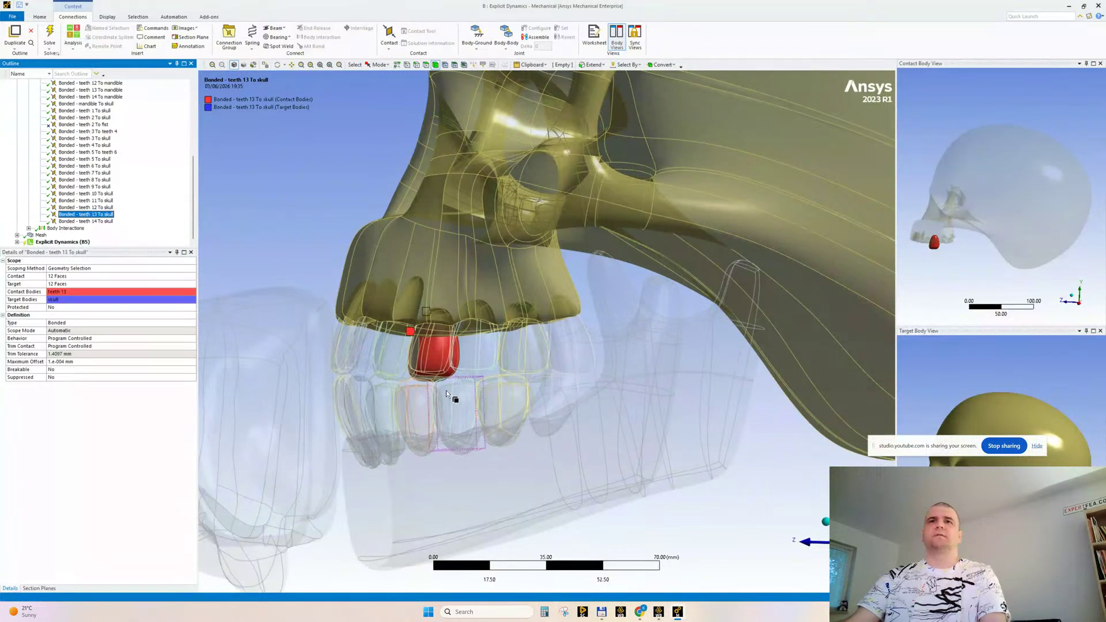
{"action": "left_click", "coordinate": [97, 222]}
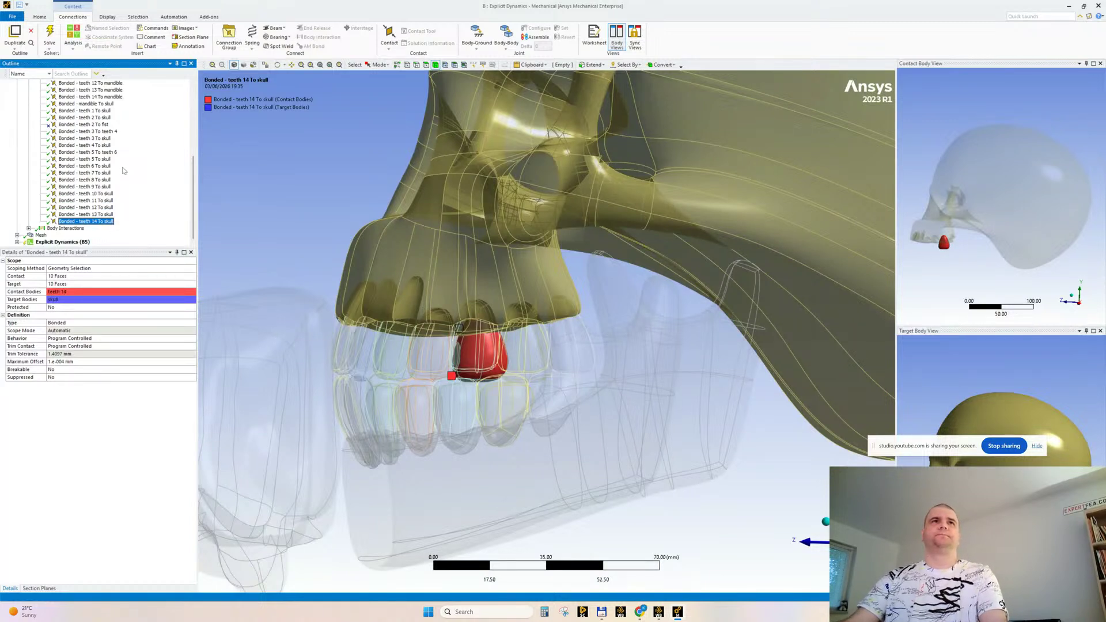
{"action": "scroll", "coordinate": [123, 170], "scroll_direction": "up", "scroll_amount": 3}
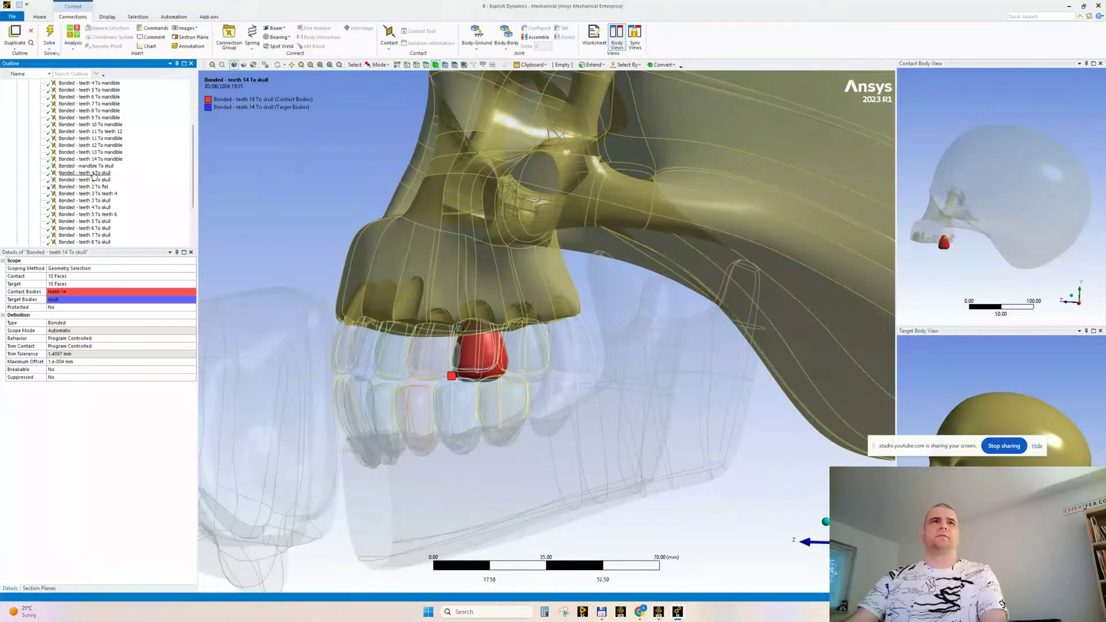
{"action": "scroll", "coordinate": [95, 172], "scroll_direction": "up", "scroll_amount": 3}
{"action": "left_click", "coordinate": [94, 125], "text": "shift"}
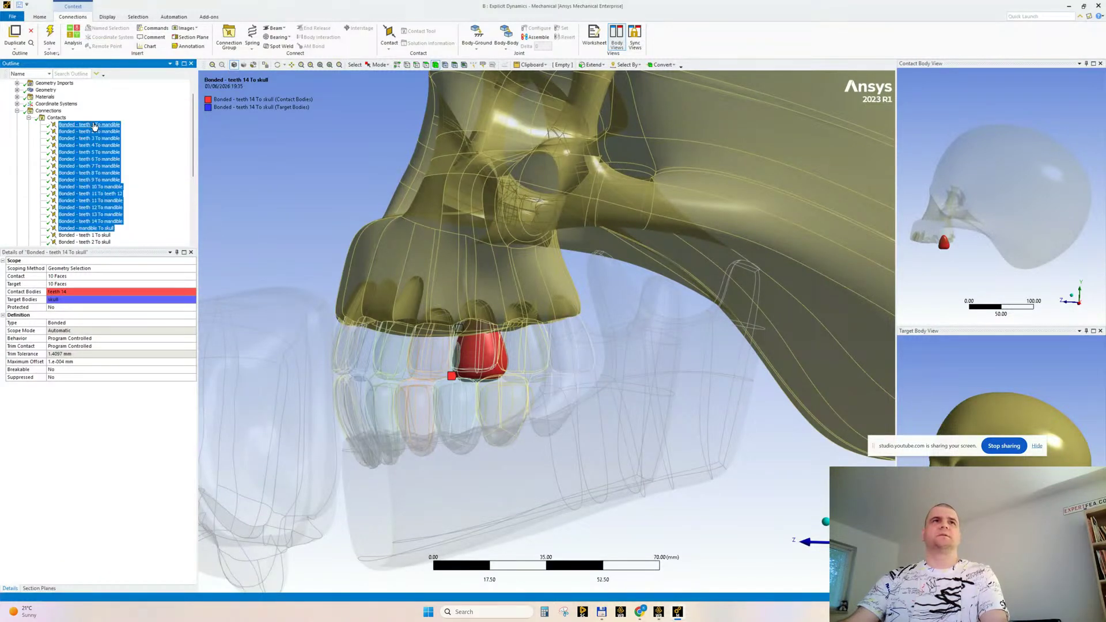
{"action": "scroll", "coordinate": [142, 170], "scroll_direction": "down", "scroll_amount": 4}
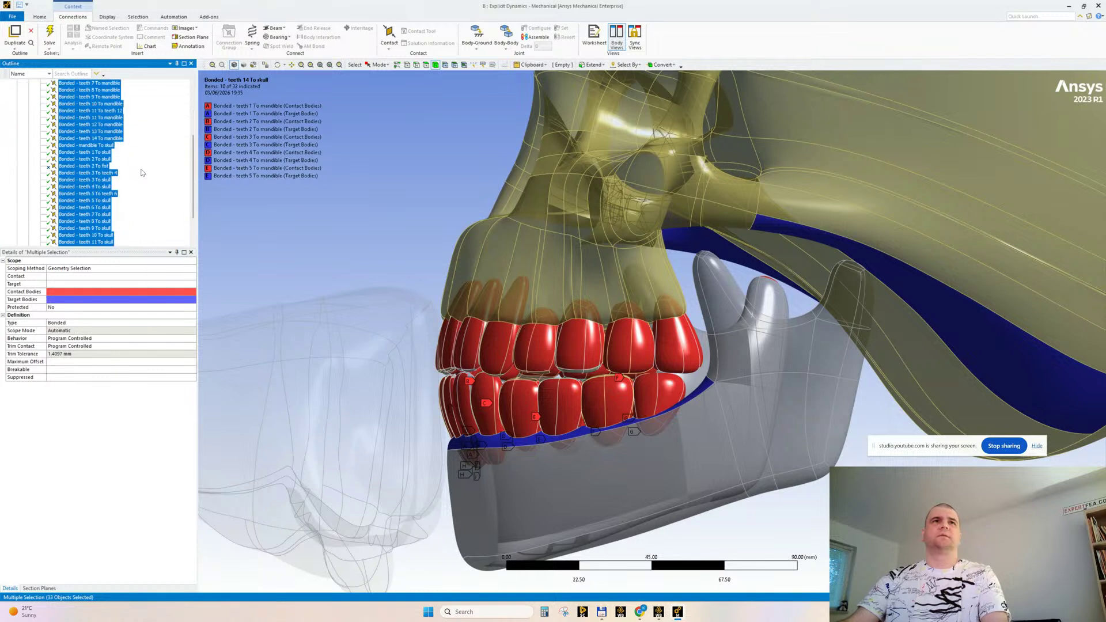
{"action": "left_click", "coordinate": [90, 145], "text": "ctrl"}
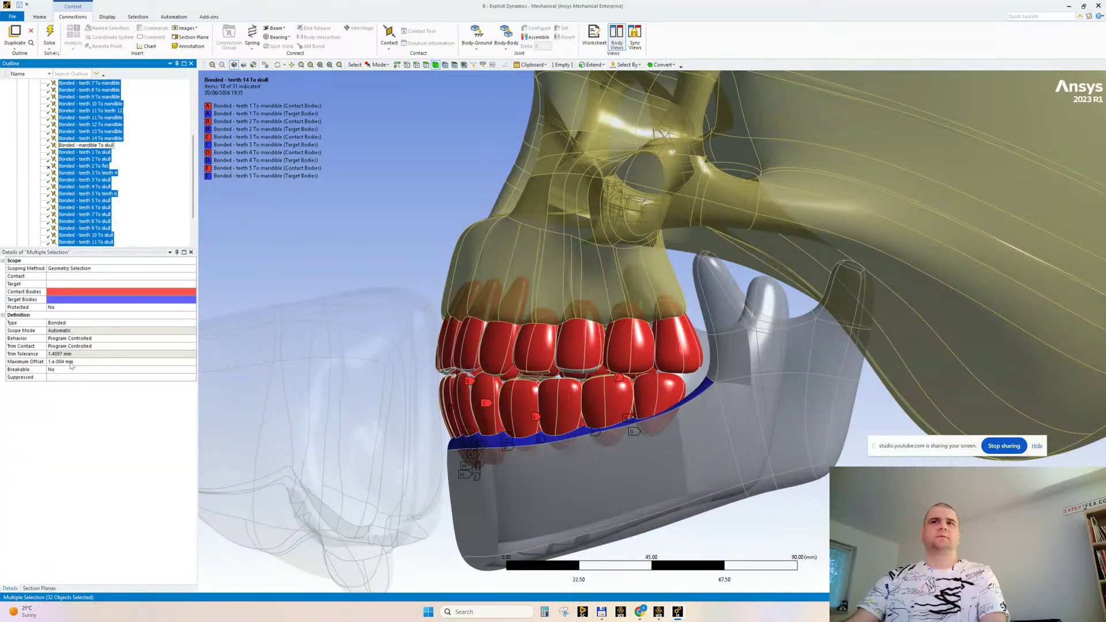
{"action": "left_click", "coordinate": [71, 361]}
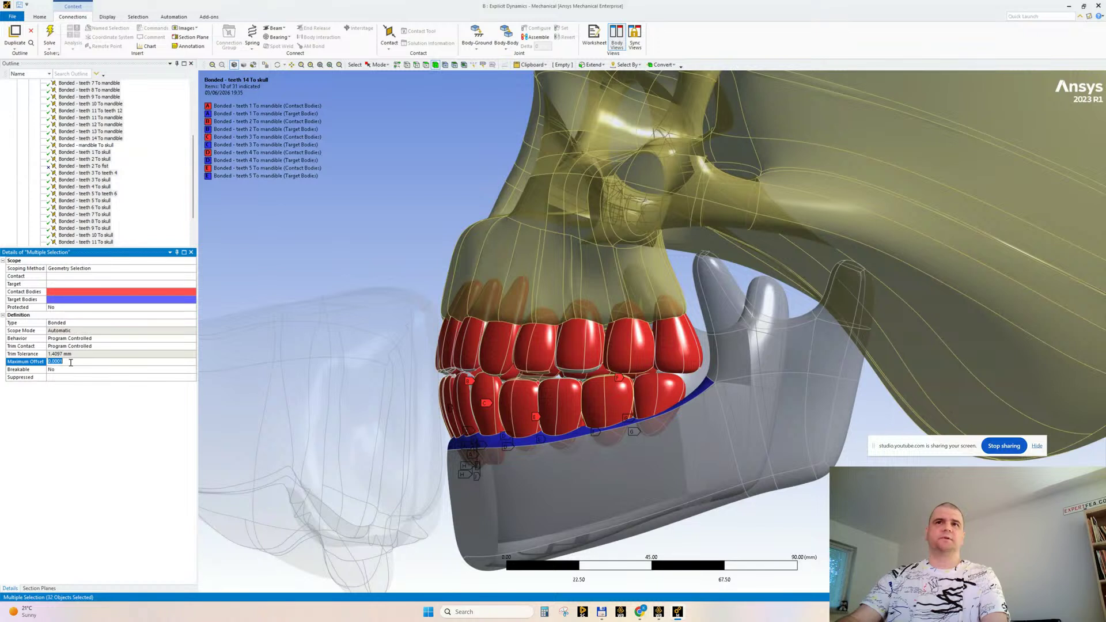
{"action": "type", "text": "0.25"}
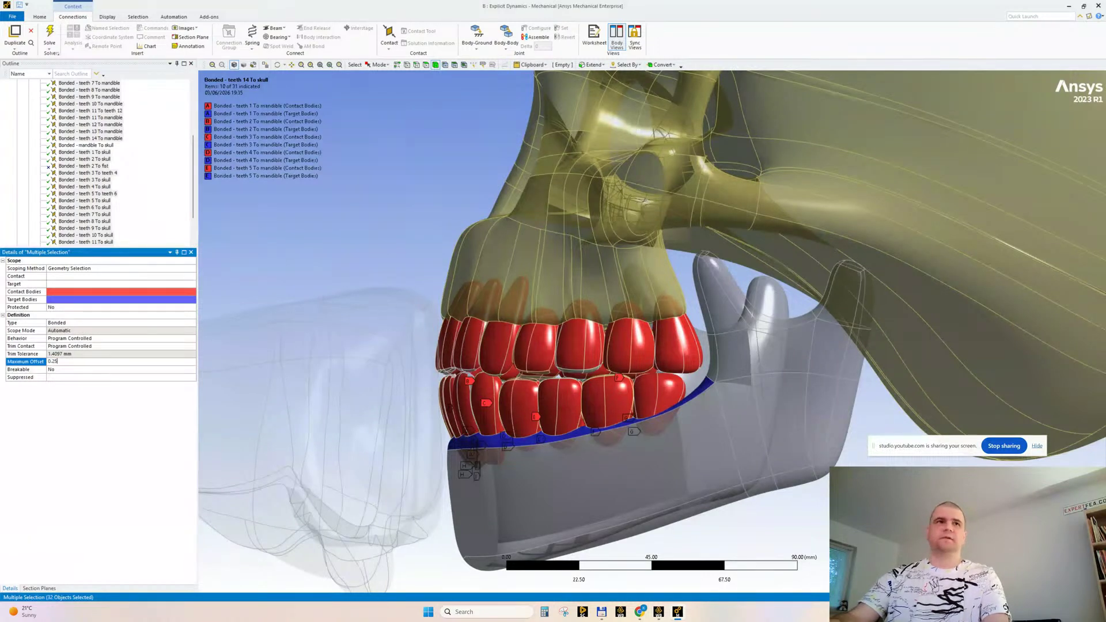
{"action": "key", "text": "Return"}
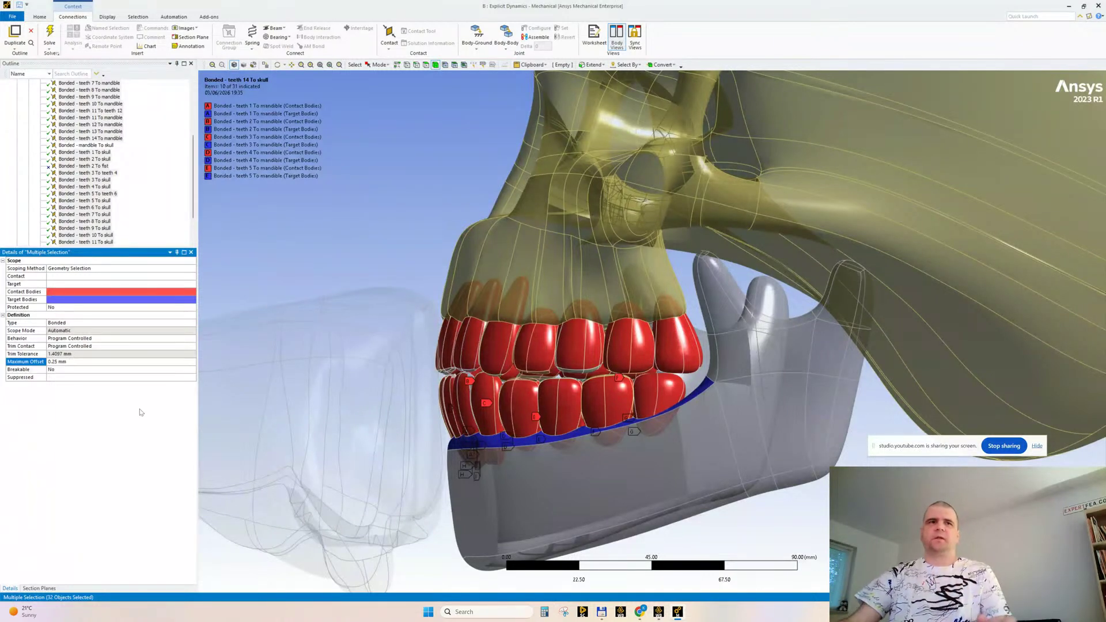
Turn on Section Plane 1 and examine the mesh up close where the lower teeth meet the mandible
{"action": "left_click", "coordinate": [40, 588]}
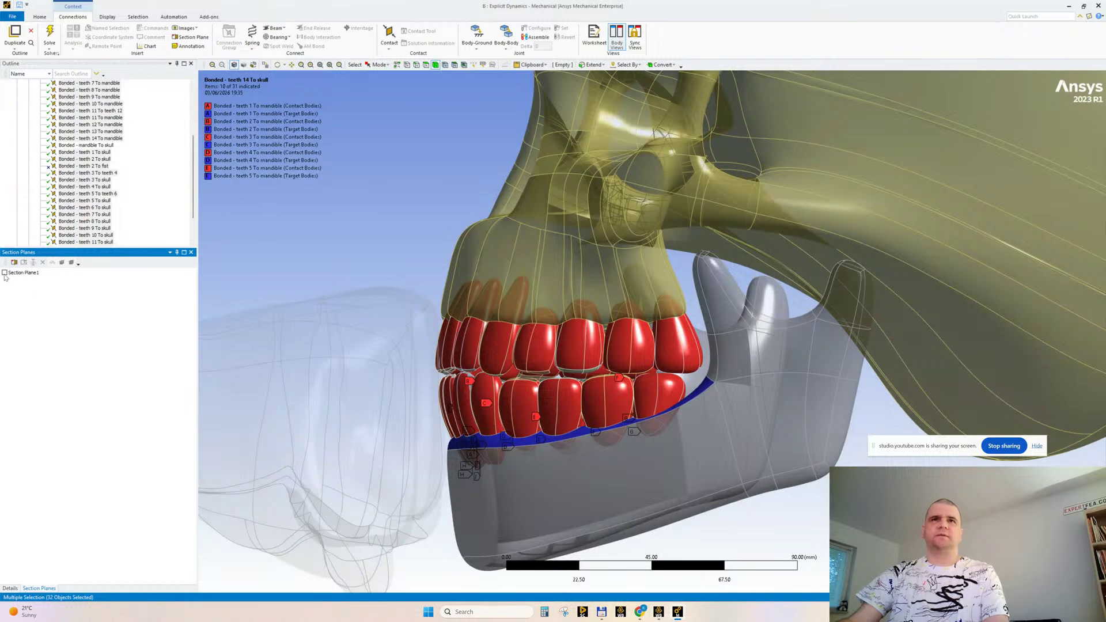
{"action": "left_click", "coordinate": [4, 273]}
{"action": "middle_click_drag", "start_coordinate": [508, 332], "coordinate": [458, 281]}
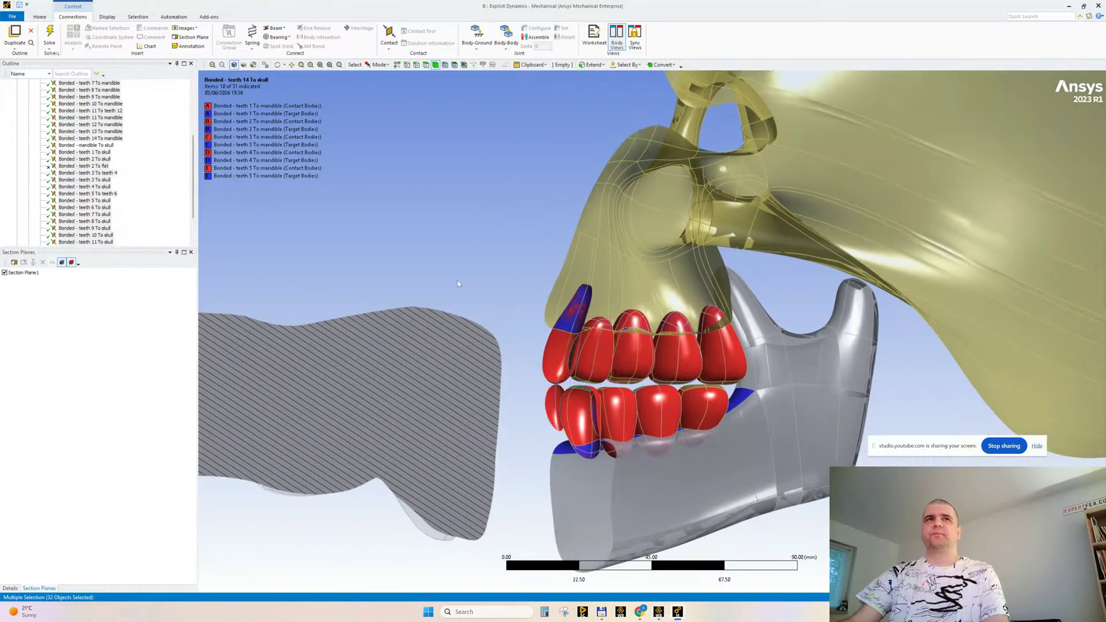
{"action": "scroll", "coordinate": [118, 168], "scroll_direction": "down", "scroll_amount": 2}
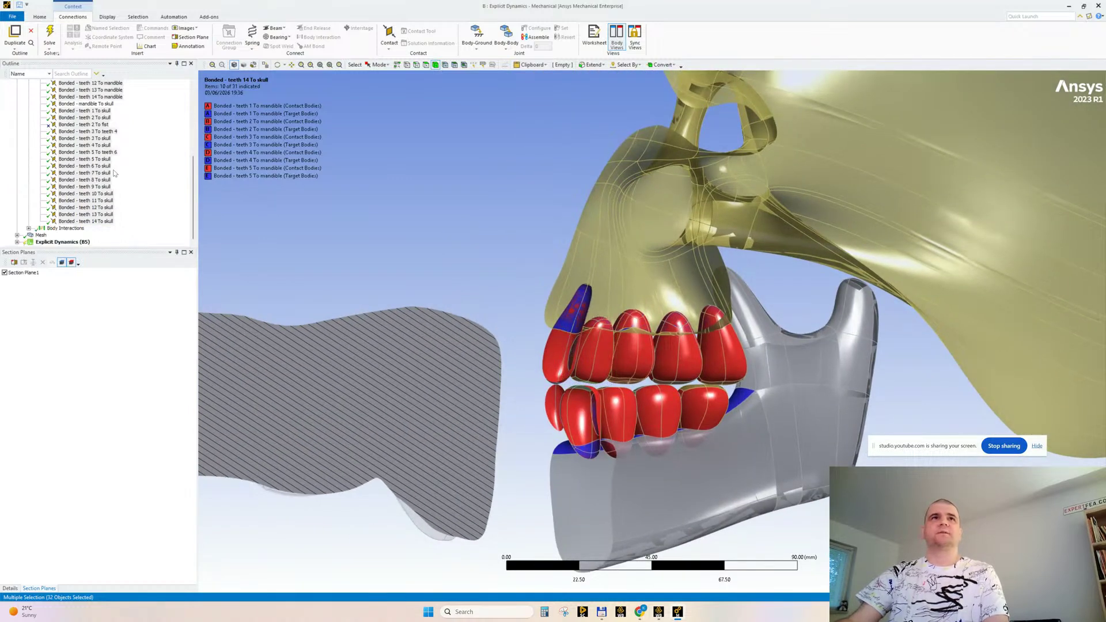
{"action": "left_click", "coordinate": [42, 236]}
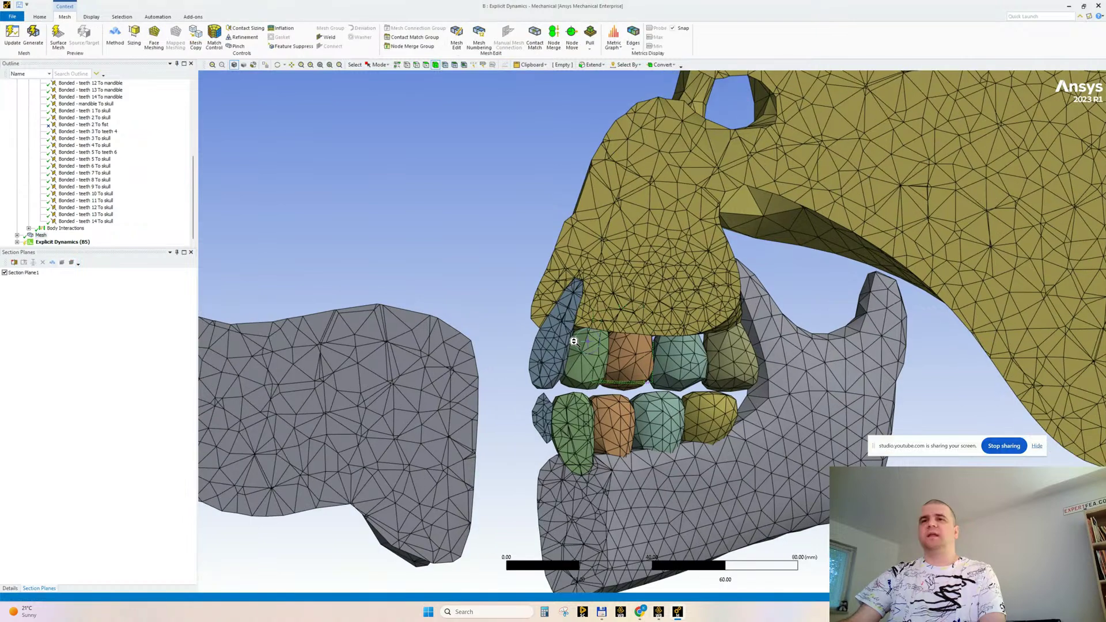
{"action": "scroll", "coordinate": [599, 361], "scroll_direction": "up", "scroll_amount": 4}
{"action": "middle_click_drag", "start_coordinate": [599, 361], "coordinate": [628, 95], "text": "ctrl"}
{"action": "scroll", "coordinate": [561, 250], "scroll_direction": "up", "scroll_amount": 5}
{"action": "mouse_move", "coordinate": [492, 262]}
{"action": "middle_mouse_down"}
{"action": "mouse_move", "coordinate": [523, 259]}
{"action": "mouse_move", "coordinate": [508, 273]}
{"action": "mouse_move", "coordinate": [498, 264]}
{"action": "middle_mouse_up"}
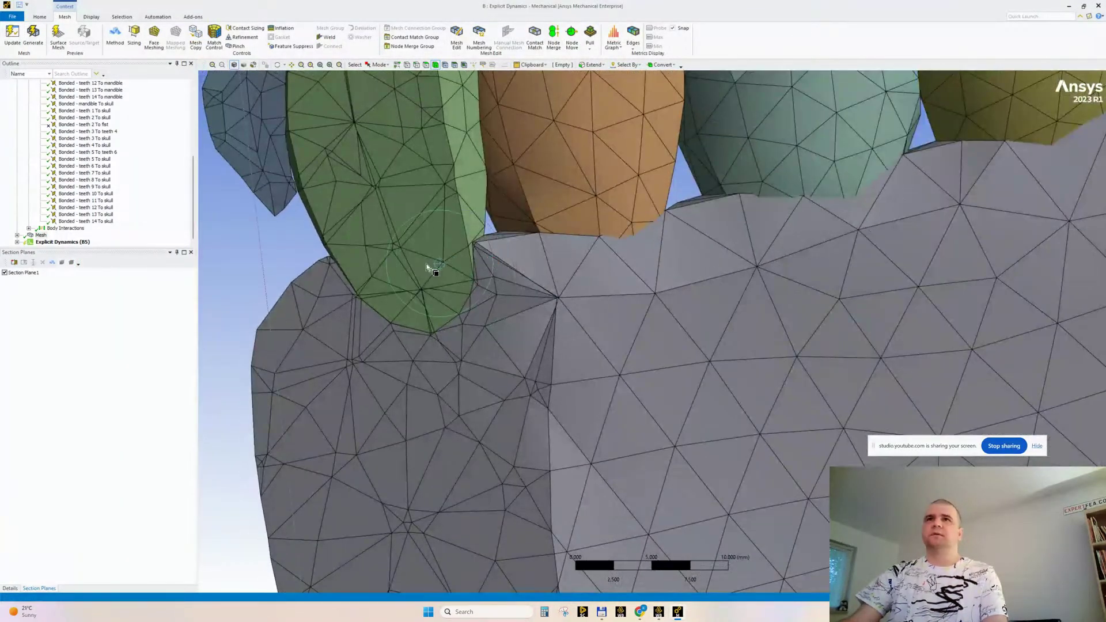
Reposition Section Plane 1 through the front lower teeth and examine the mesh around their roots in the mandible
{"action": "left_click", "coordinate": [34, 273]}
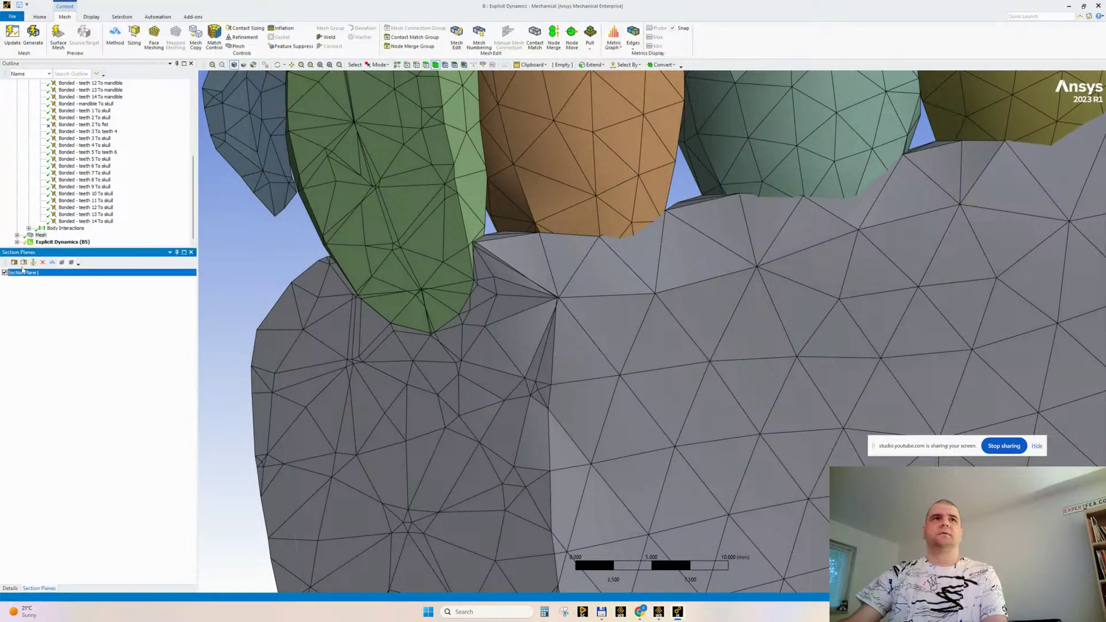
{"action": "left_click", "coordinate": [23, 263]}
{"action": "left_click_drag", "start_coordinate": [649, 283], "coordinate": [483, 310]}
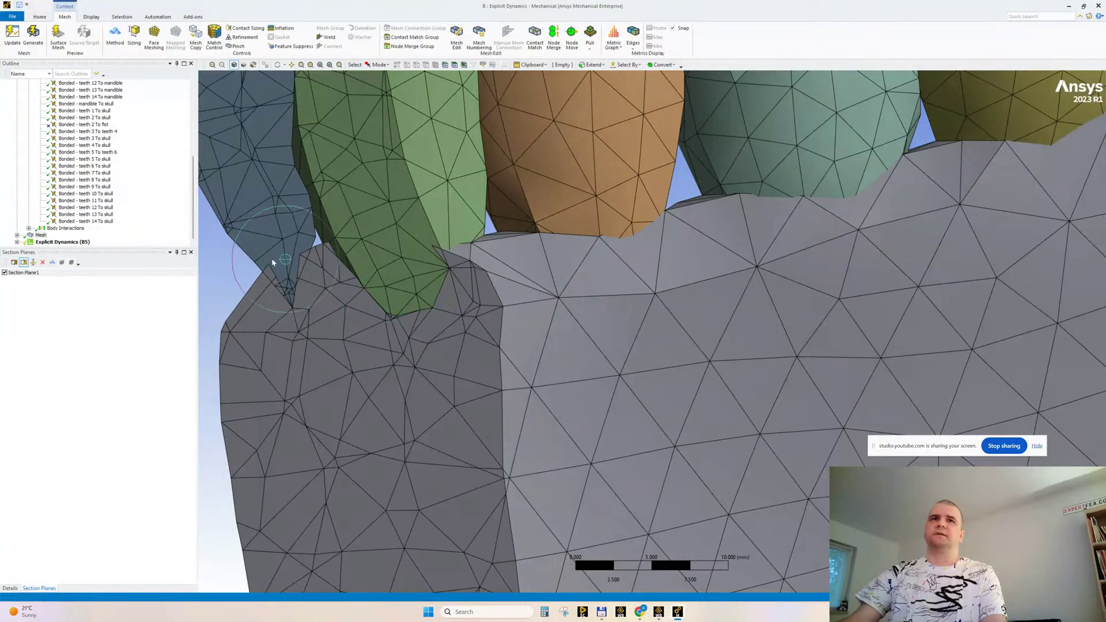
{"action": "scroll", "coordinate": [451, 343], "scroll_direction": "up", "scroll_amount": 2}
{"action": "scroll", "coordinate": [452, 342], "scroll_direction": "down", "scroll_amount": 5}
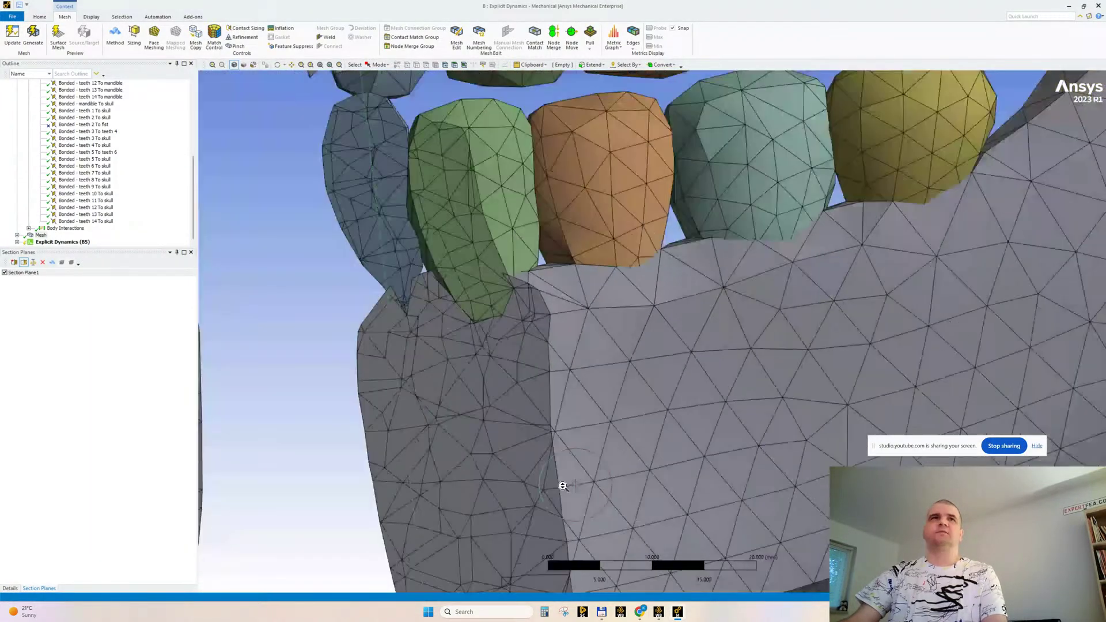
Turn off Section Plane 1 and set the maximum offset of all bonded contacts except mandible To skull to 0.5 mm
{"action": "left_click", "coordinate": [109, 221]}
{"action": "scroll", "coordinate": [143, 161], "scroll_direction": "up", "scroll_amount": 7}
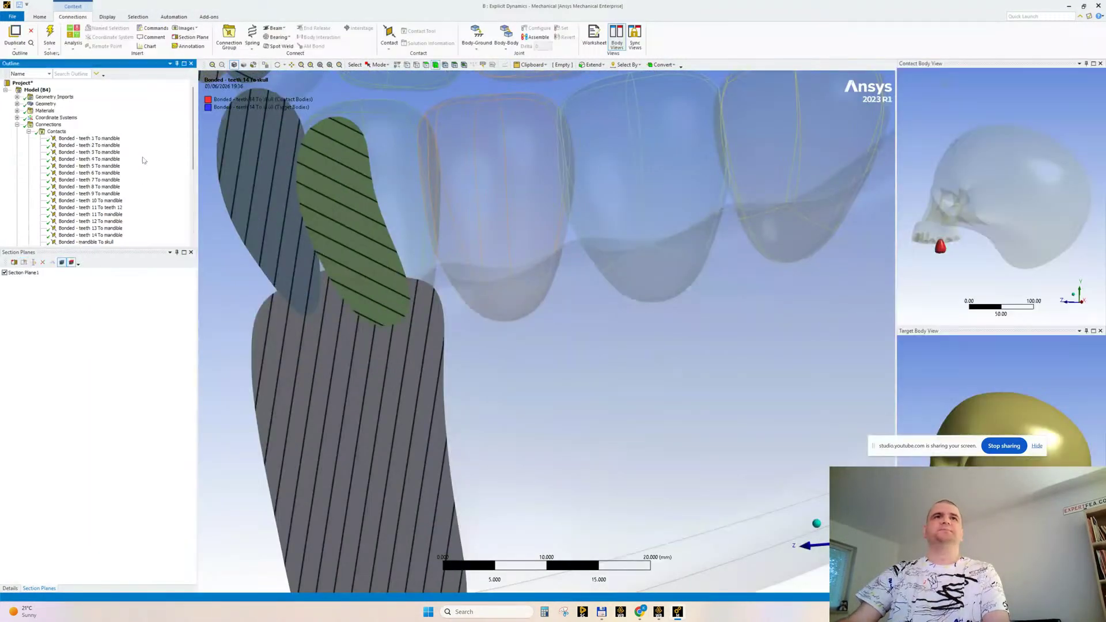
{"action": "left_click", "coordinate": [90, 138], "text": "shift"}
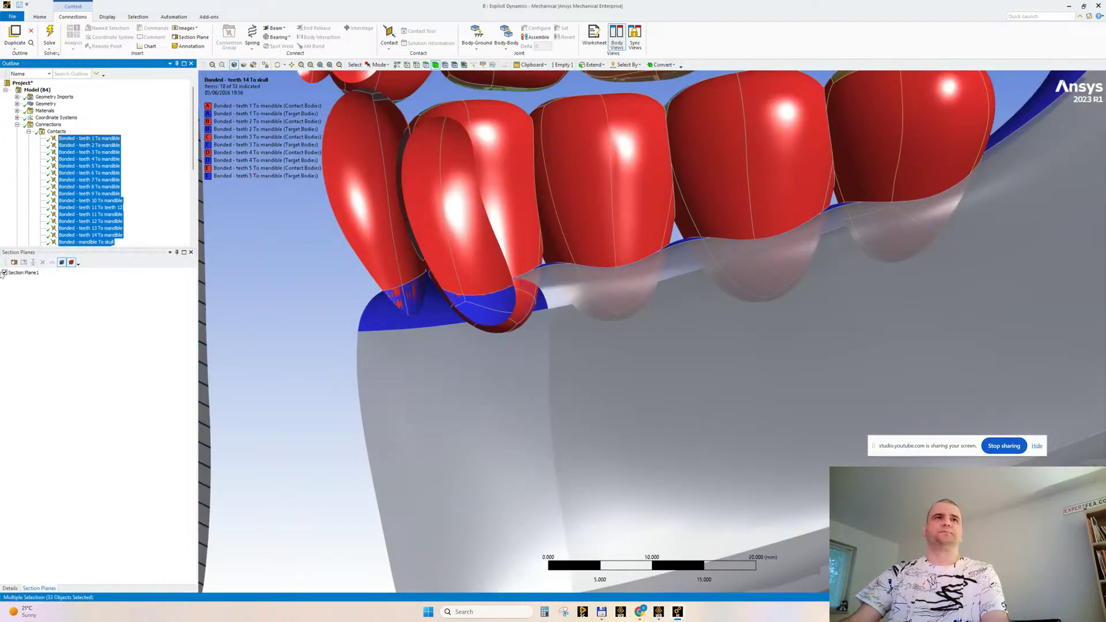
{"action": "left_click", "coordinate": [5, 273]}
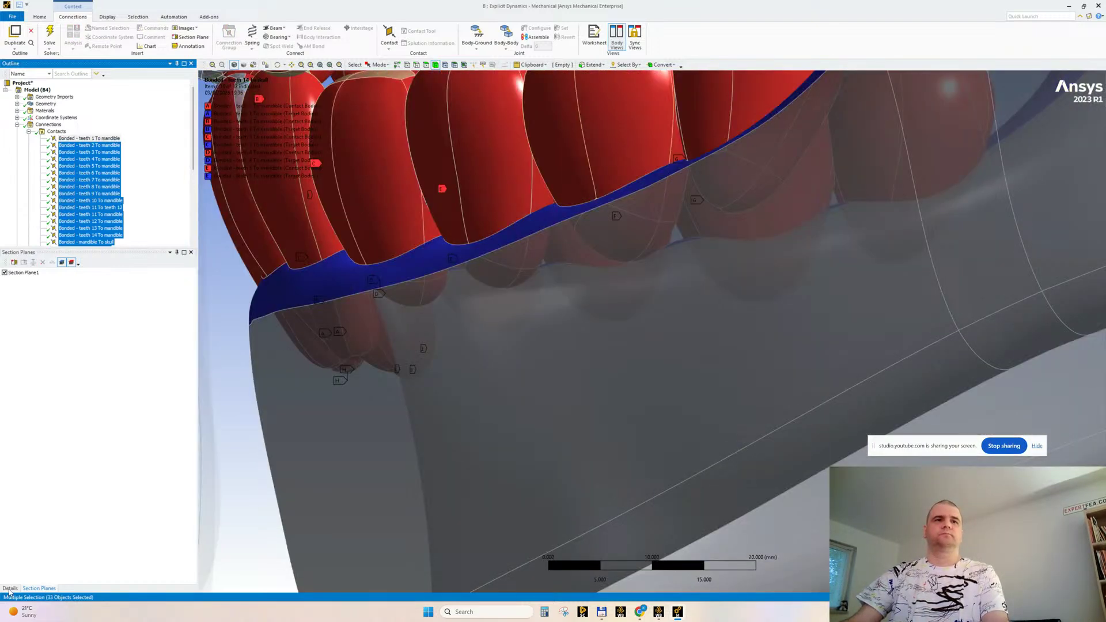
{"action": "left_click", "coordinate": [10, 589]}
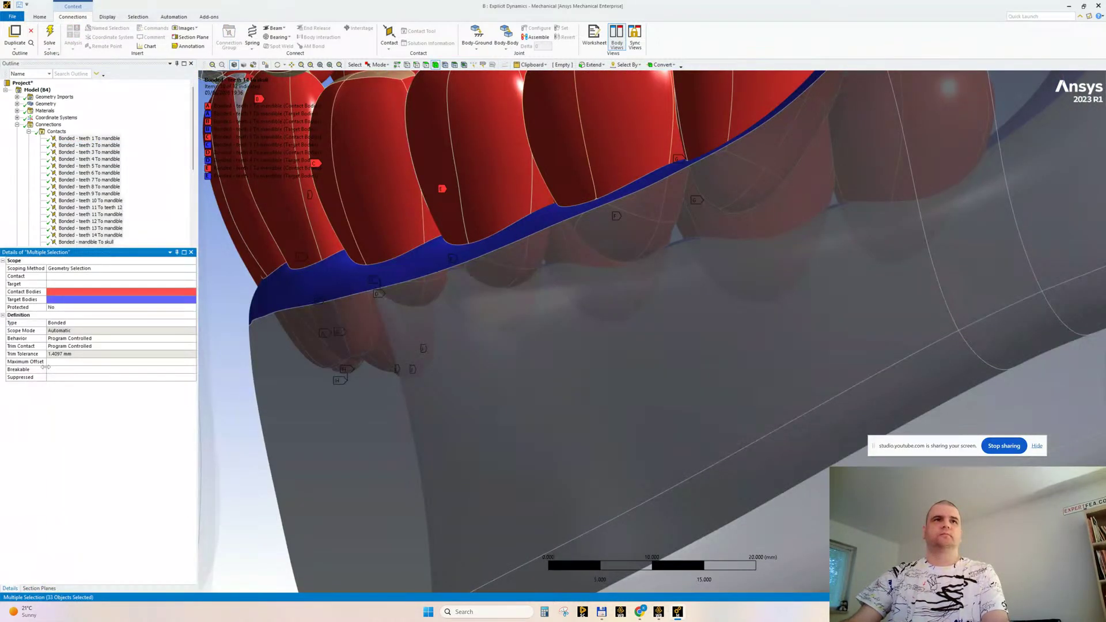
{"action": "scroll", "coordinate": [106, 216], "scroll_direction": "down", "scroll_amount": 2}
{"action": "left_click", "coordinate": [95, 200], "text": "ctrl"}
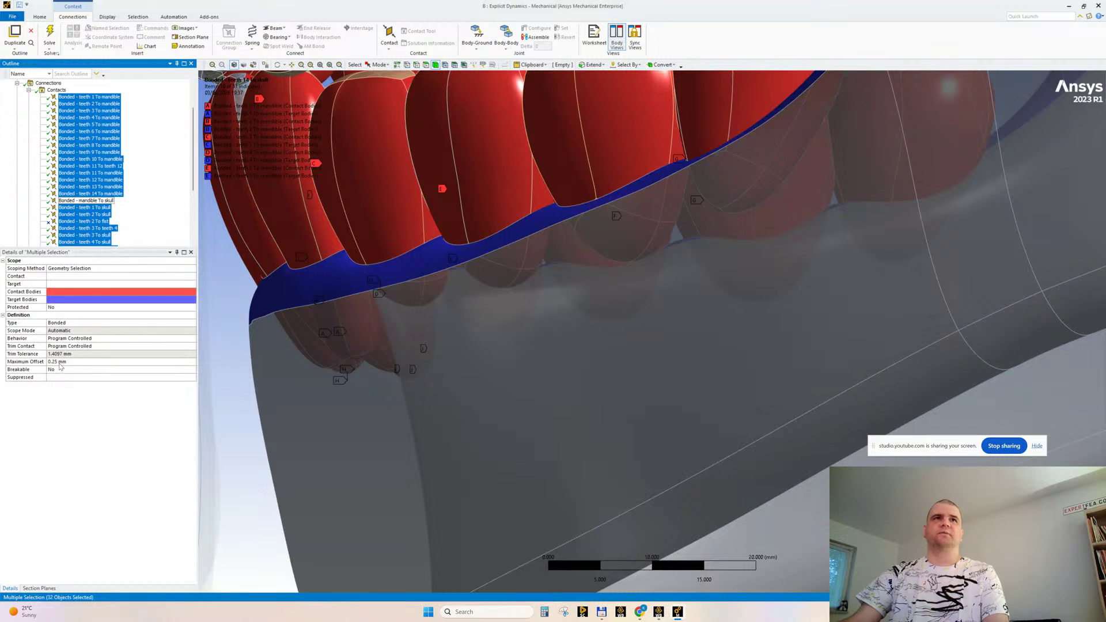
{"action": "left_click", "coordinate": [60, 362]}
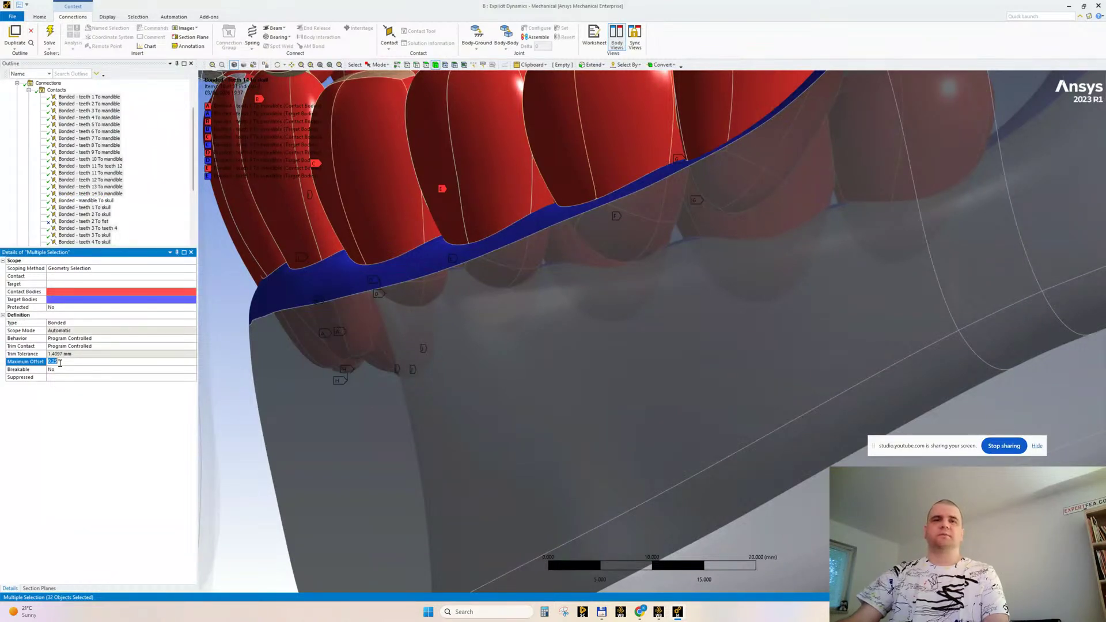
{"action": "type", "text": "0.5"}
{"action": "key", "text": "Return"}
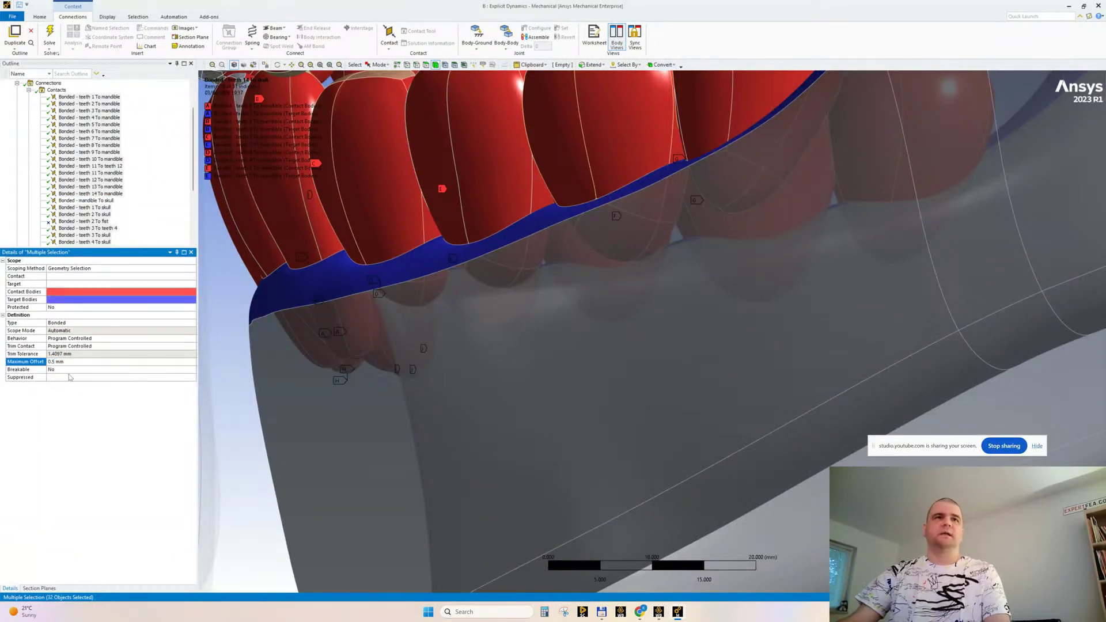
Make the selected contacts breakable by Stress Criteria and switch to the AI Mode answer on ligament breaking stress in Chrome
{"action": "double_click", "coordinate": [69, 370]}
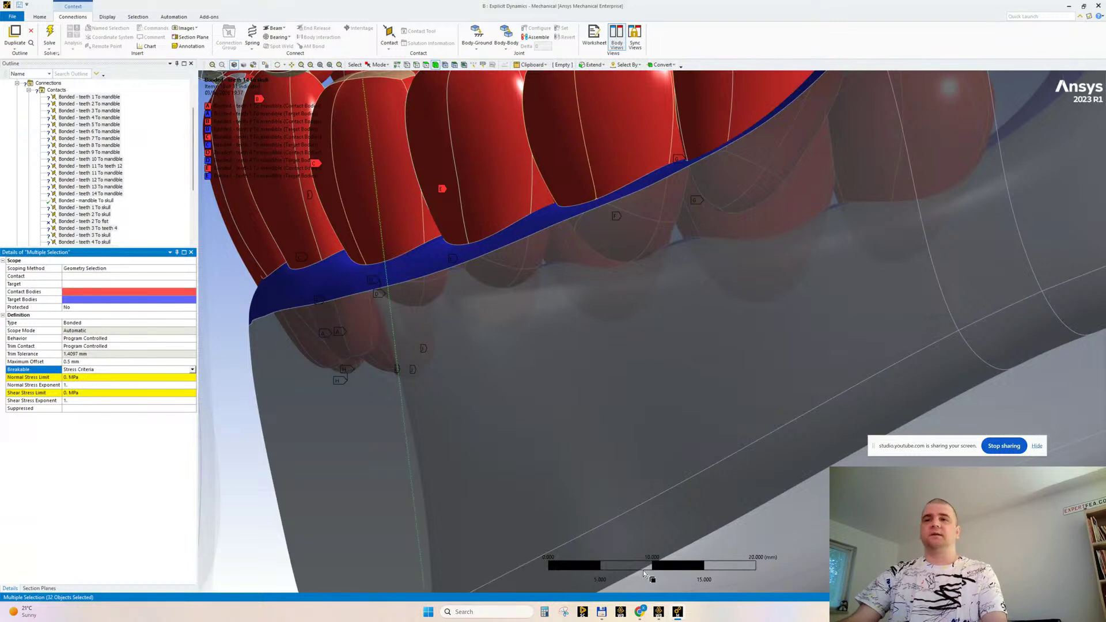
{"action": "mouse_move", "coordinate": [639, 613]}
{"action": "left_click", "coordinate": [607, 572]}
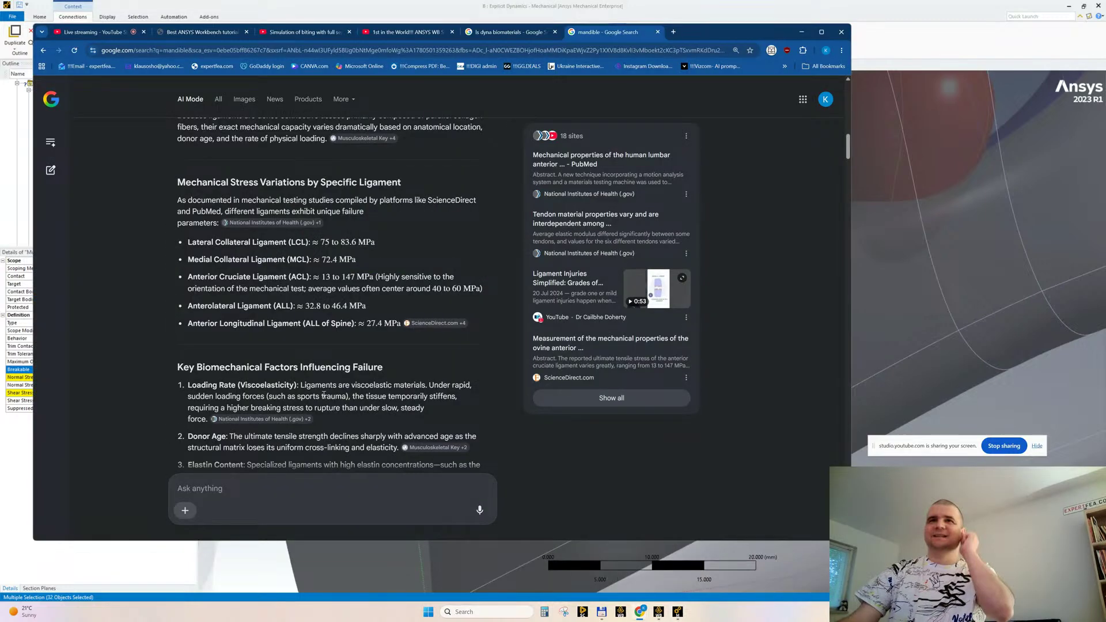
Read the AI Mode answer on the breaking stresses of specific ligaments
{"action": "scroll", "coordinate": [344, 369], "scroll_direction": "down", "scroll_amount": 5}
{"action": "scroll", "coordinate": [340, 358], "scroll_direction": "up", "scroll_amount": 10}
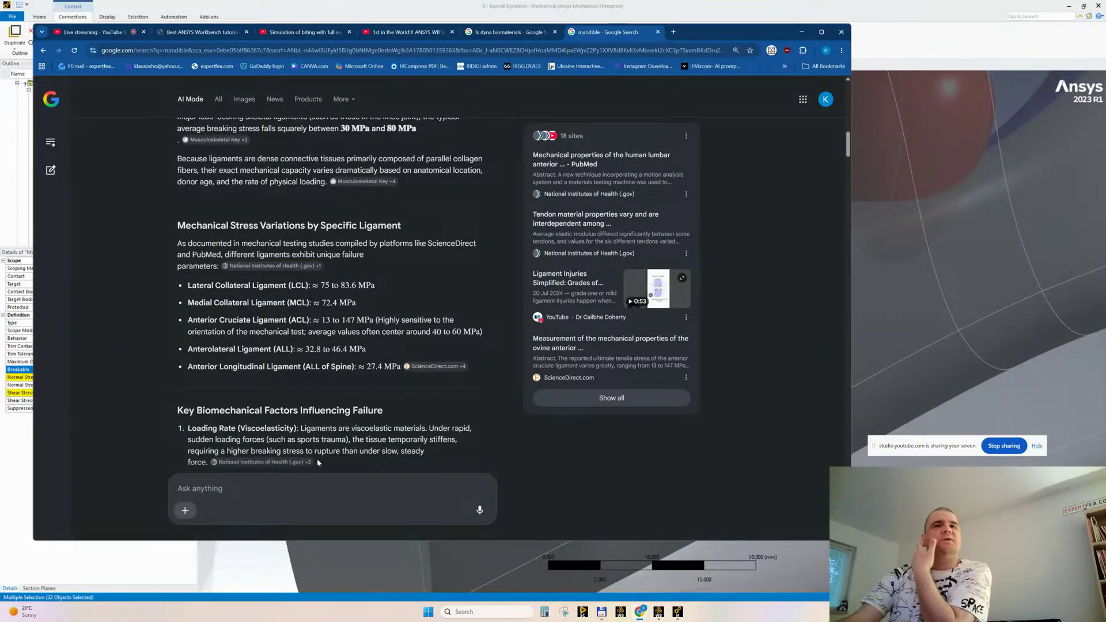
{"action": "scroll", "coordinate": [318, 463], "scroll_direction": "down", "scroll_amount": 8}
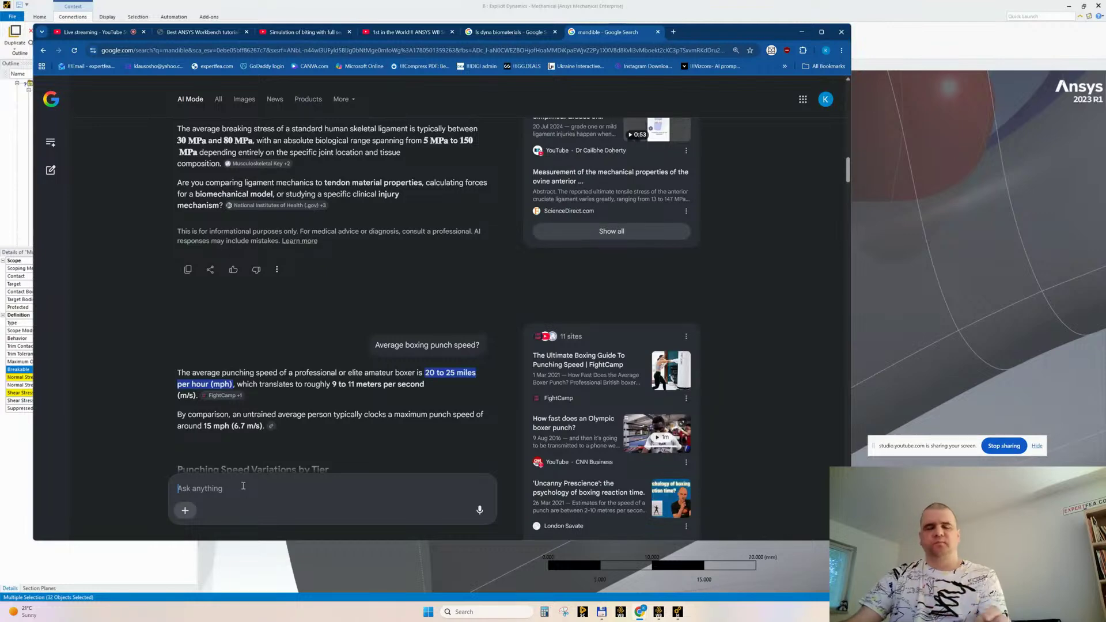
Search Google in a new tab for "toothe anatomy" and open the Carson & Carson page with the labelled tooth diagram
{"action": "left_click", "coordinate": [673, 32]}
{"action": "type", "text": "toothe anatomy"}
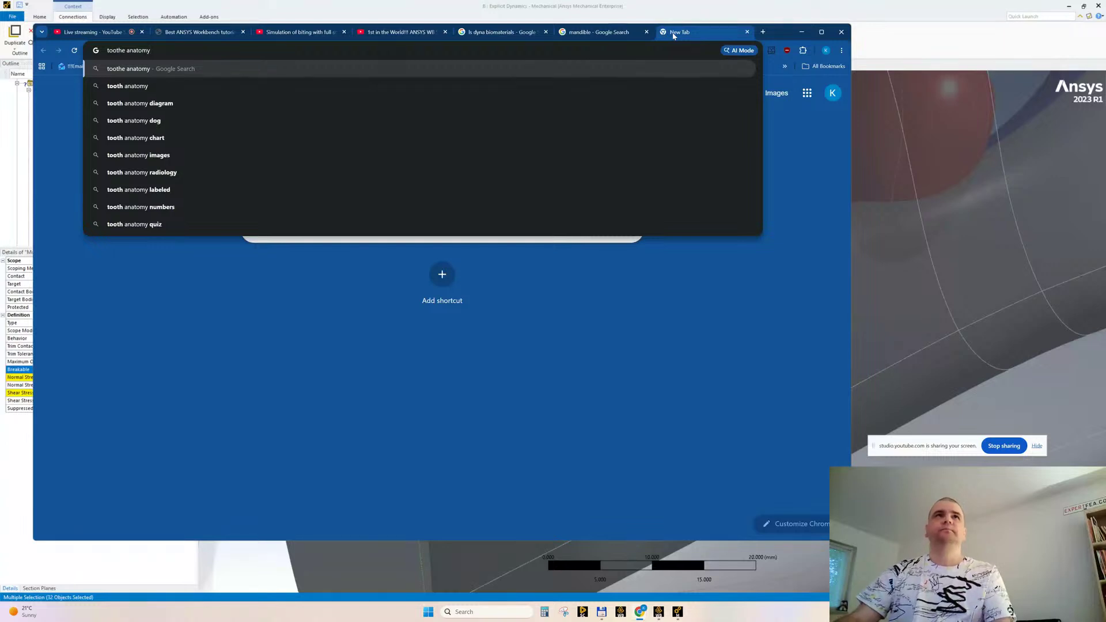
{"action": "key", "text": "Return"}
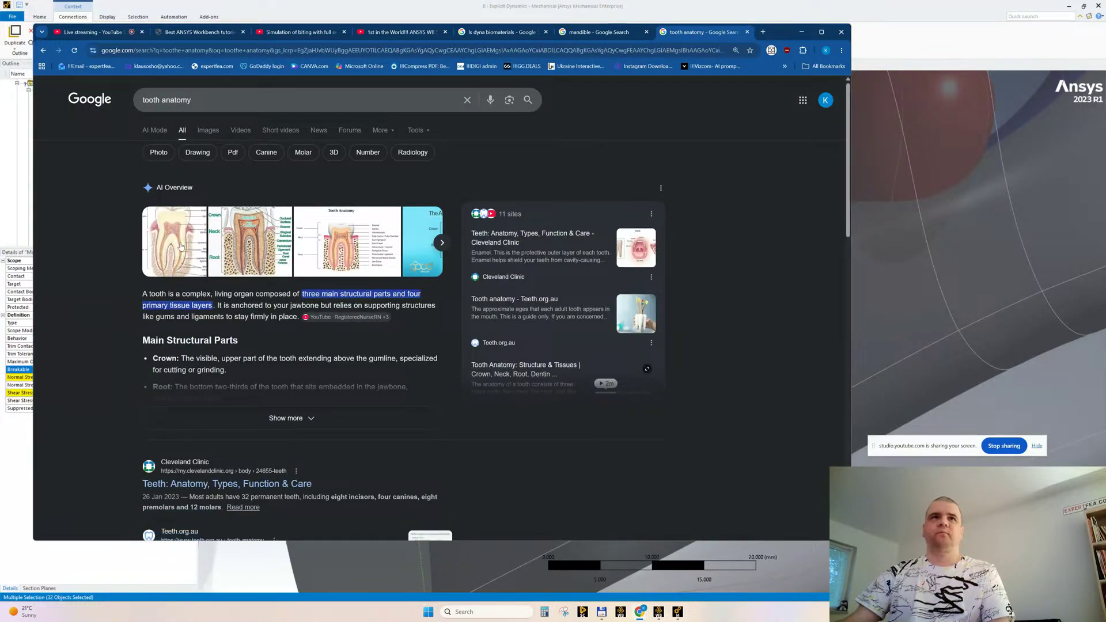
{"action": "left_click", "coordinate": [180, 247]}
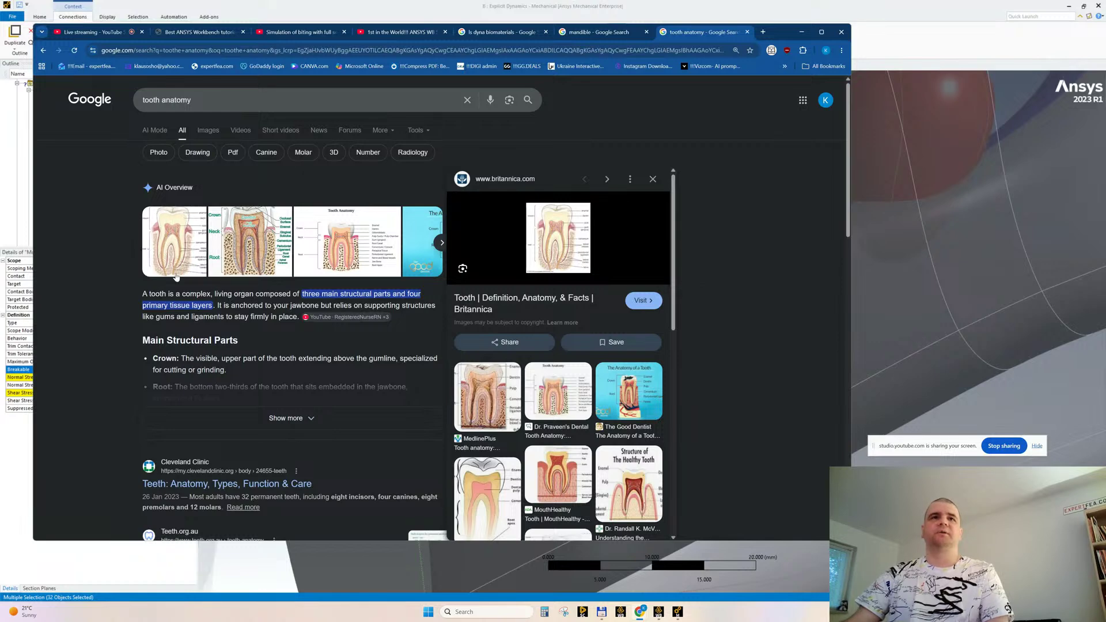
{"action": "left_click", "coordinate": [232, 256]}
{"action": "left_click", "coordinate": [553, 234]}
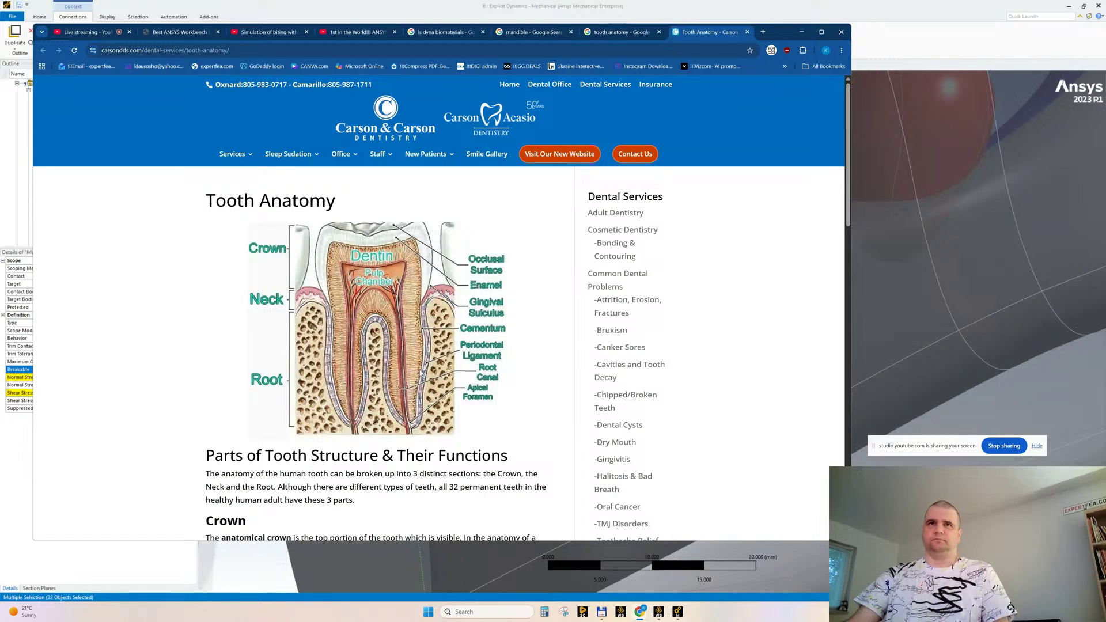
Return to the AI Mode conversation and ask "Periodontal ligament breaking stress?"
{"action": "left_click", "coordinate": [623, 33]}
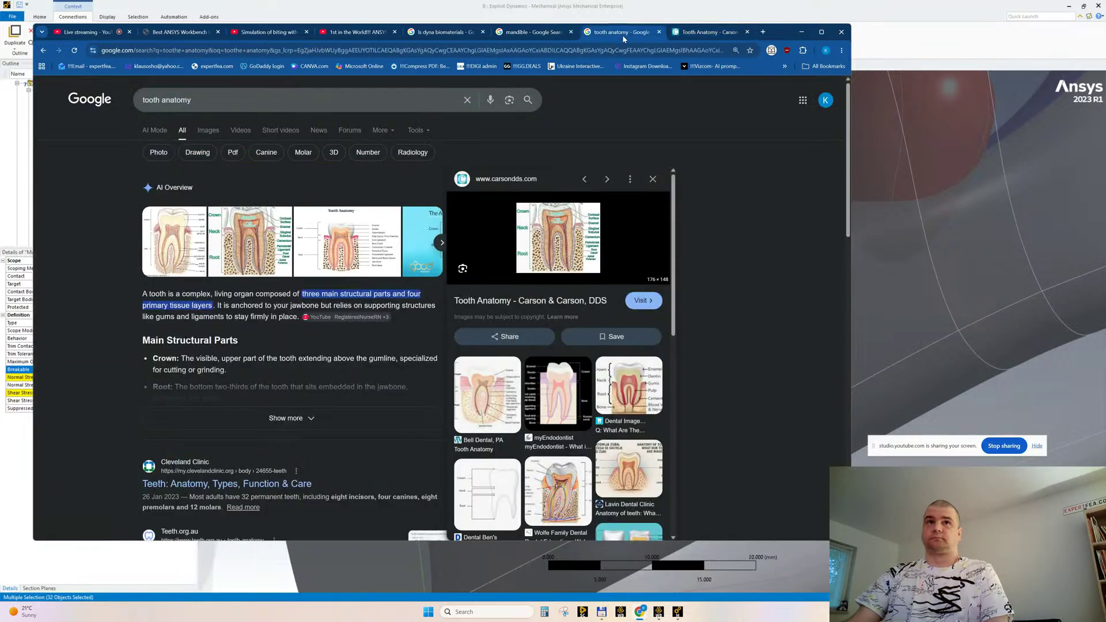
{"action": "left_click", "coordinate": [524, 32]}
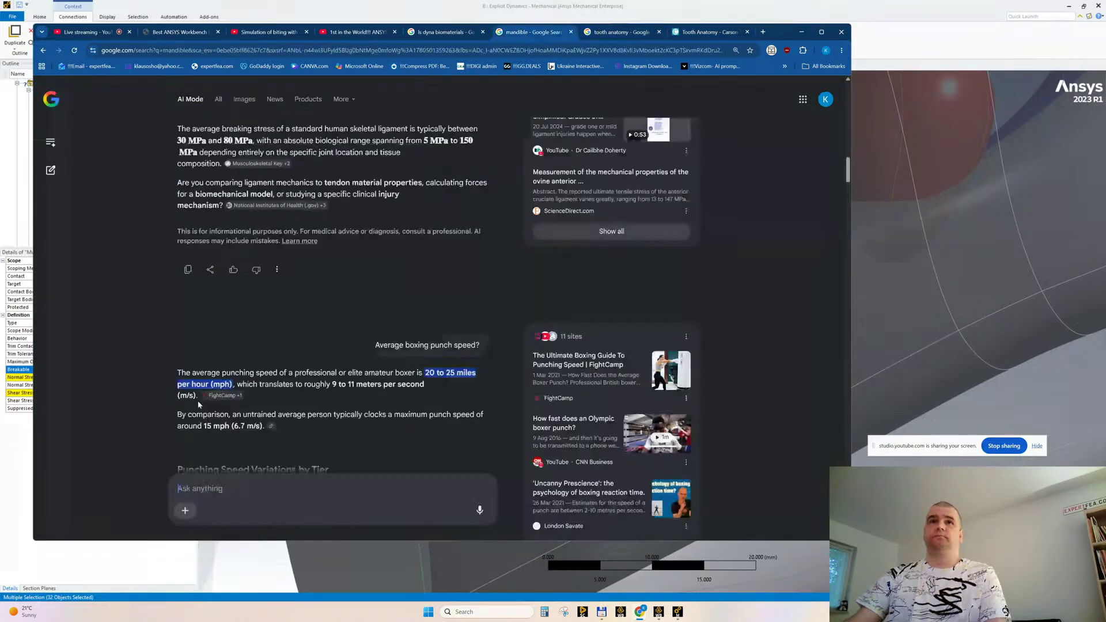
{"action": "left_click", "coordinate": [235, 489]}
{"action": "type", "text": "Periodon"}
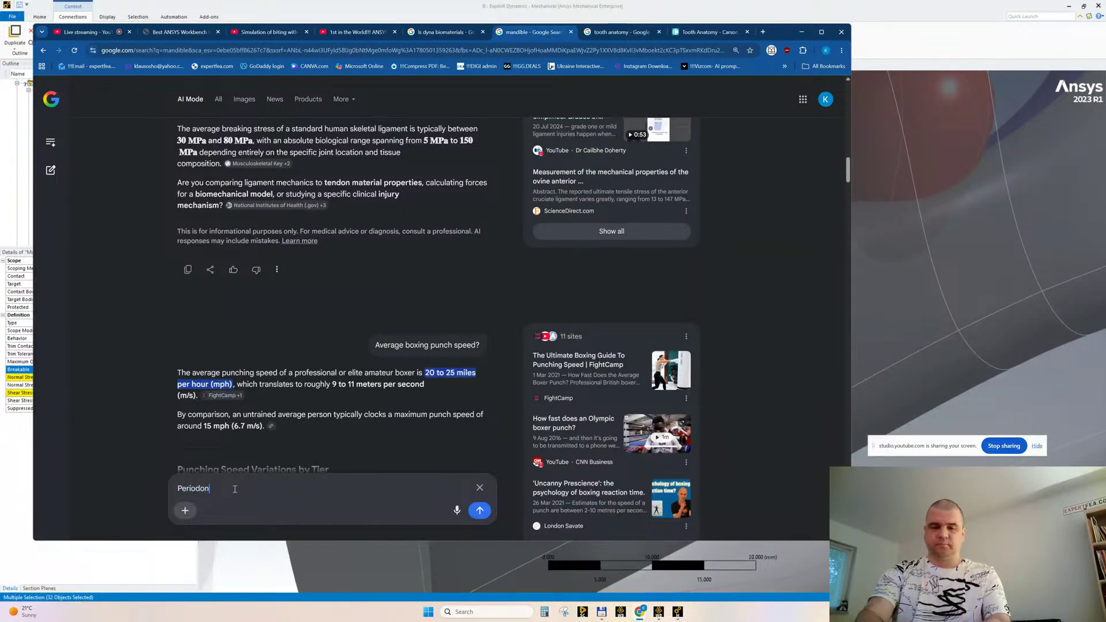
{"action": "type", "text": "tal ligamen"}
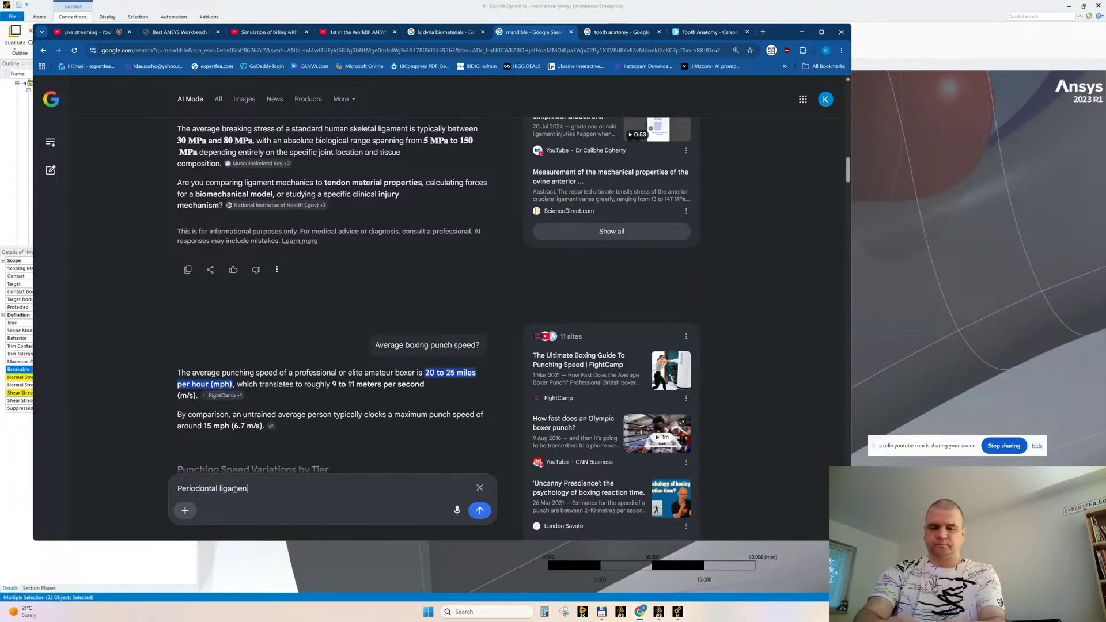
{"action": "type", "text": "t br"}
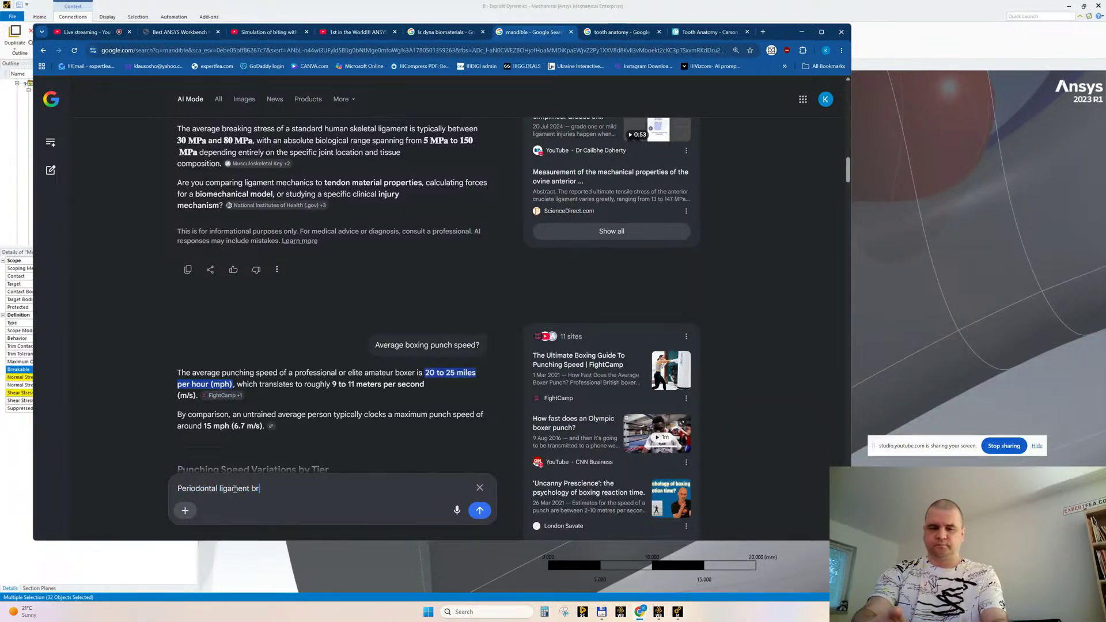
{"action": "type", "text": "eaking stress?"}
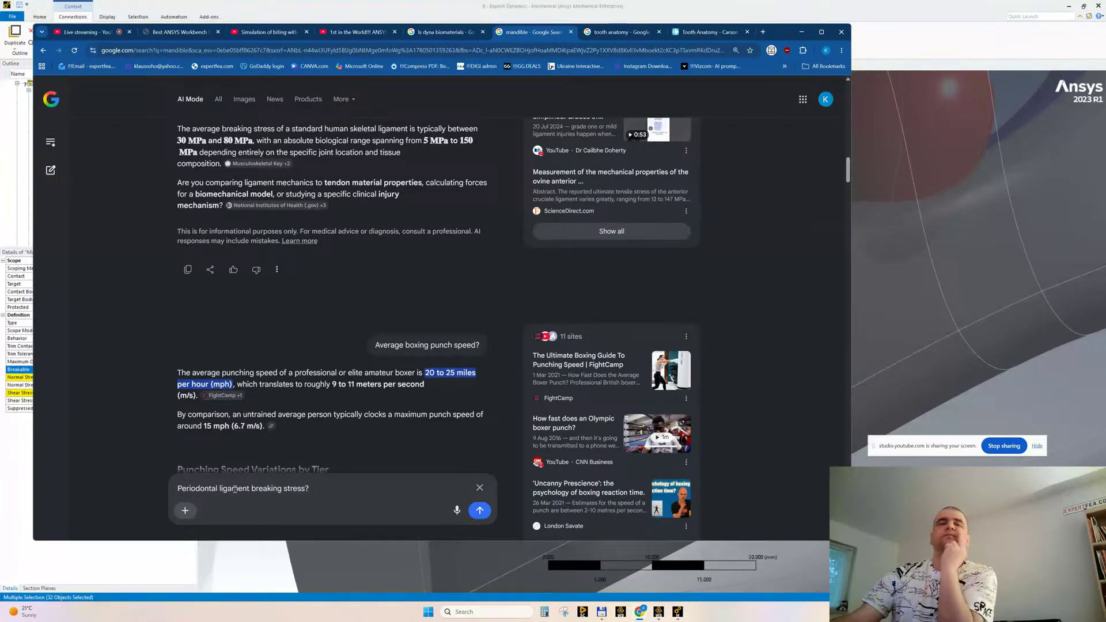
{"action": "key", "text": "Return"}
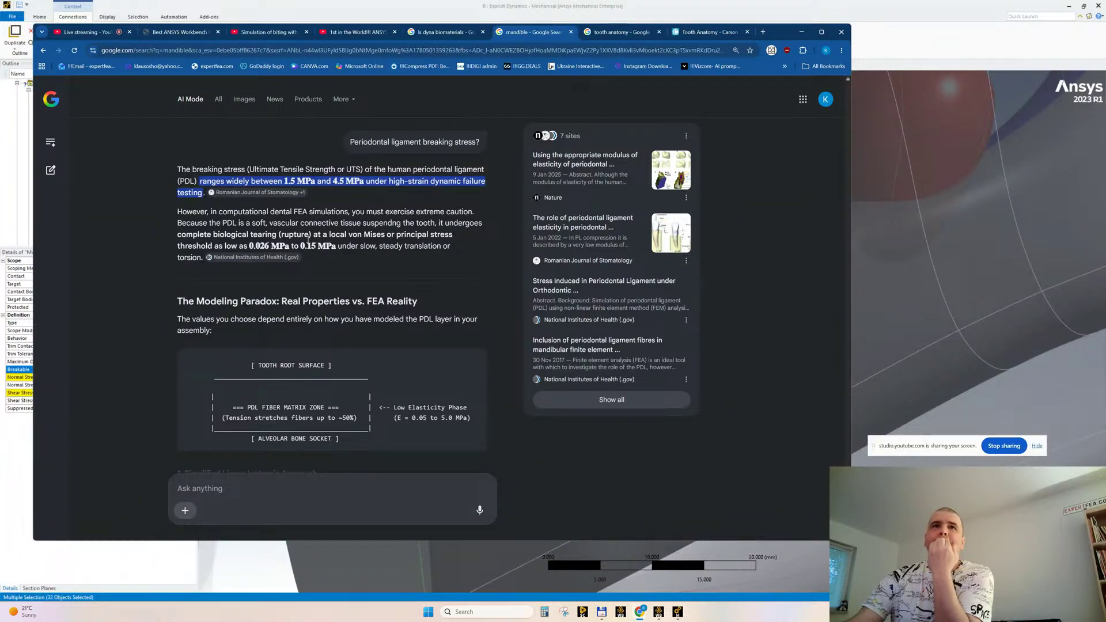
Read the linear and hyperelastic failure thresholds in the answer, moving the browser window aside to expose the contact details
{"action": "scroll", "coordinate": [308, 240], "scroll_direction": "down", "scroll_amount": 5}
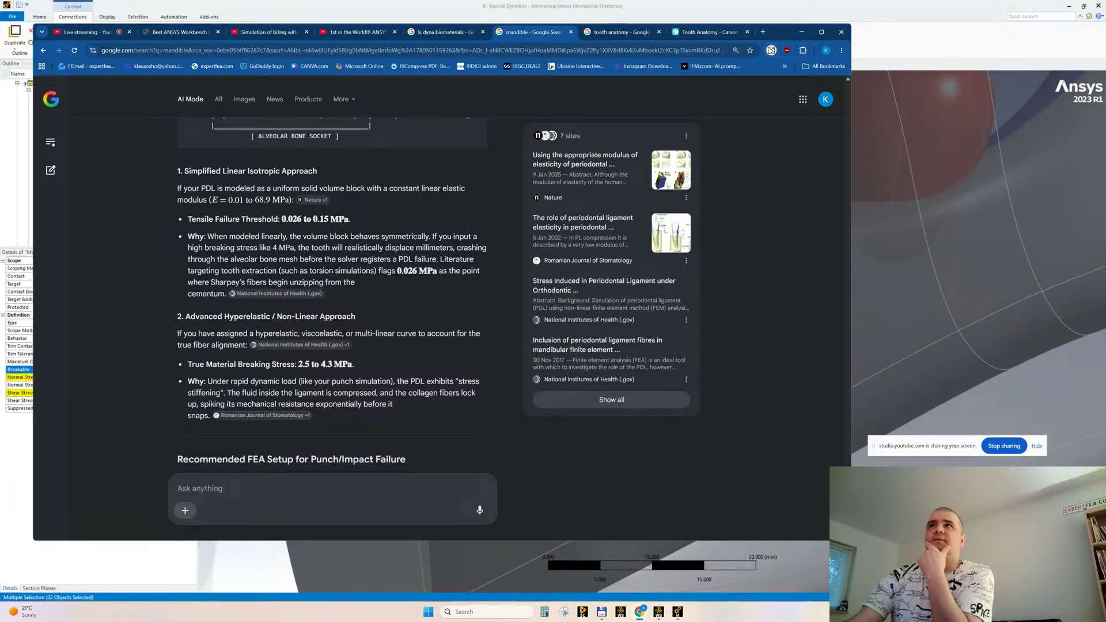
{"action": "left_click_drag", "start_coordinate": [781, 33], "coordinate": [891, 39]}
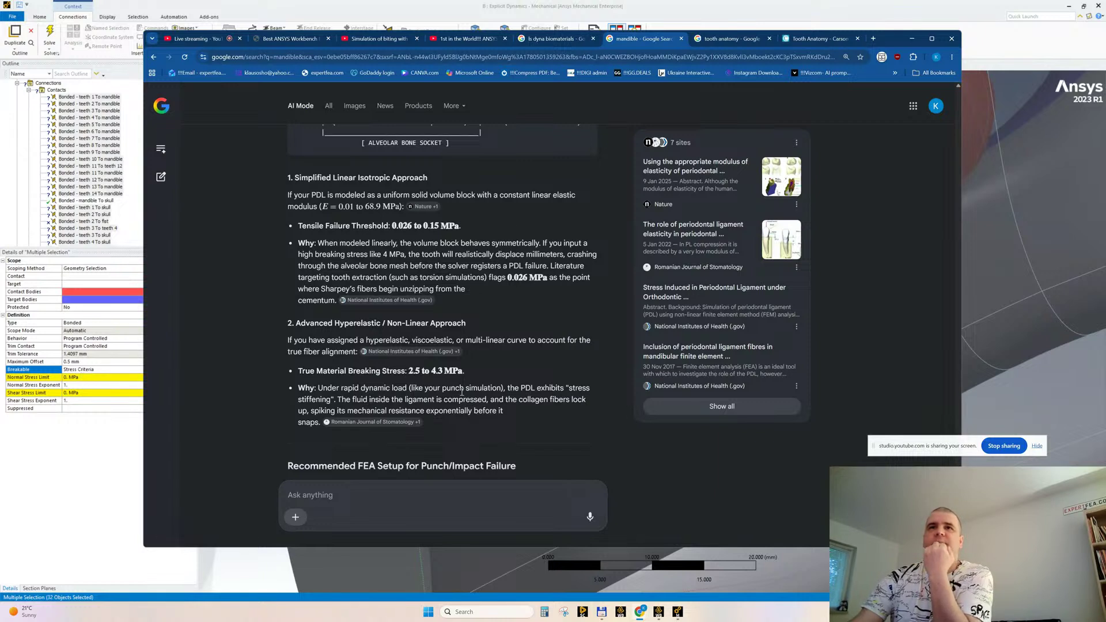
{"action": "scroll", "coordinate": [430, 376], "scroll_direction": "up", "scroll_amount": 5}
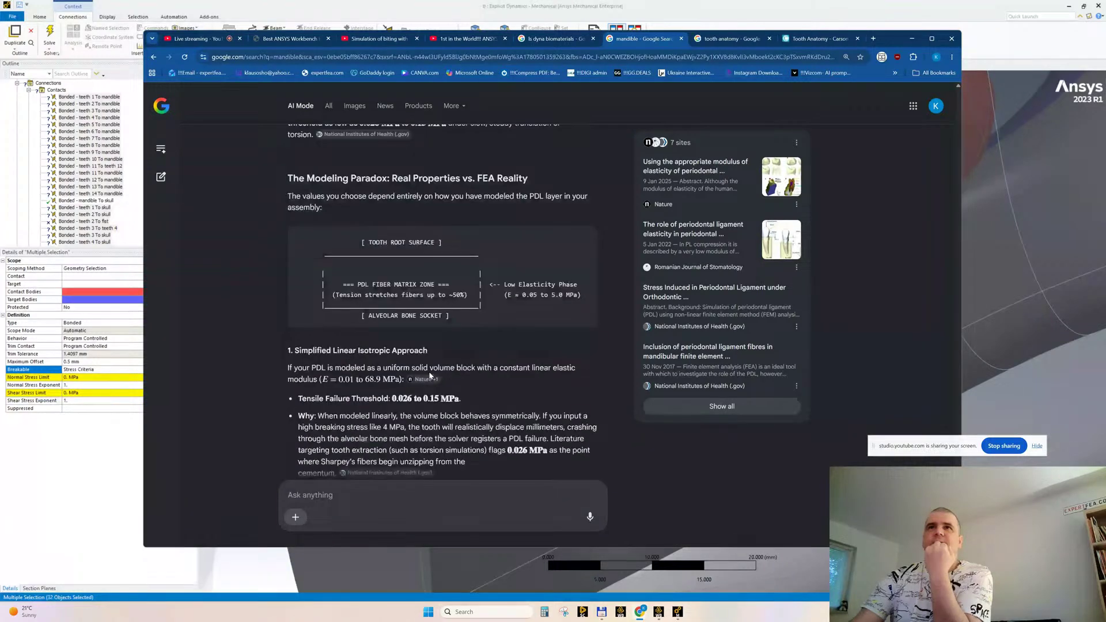
{"action": "scroll", "coordinate": [430, 372], "scroll_direction": "down", "scroll_amount": 5}
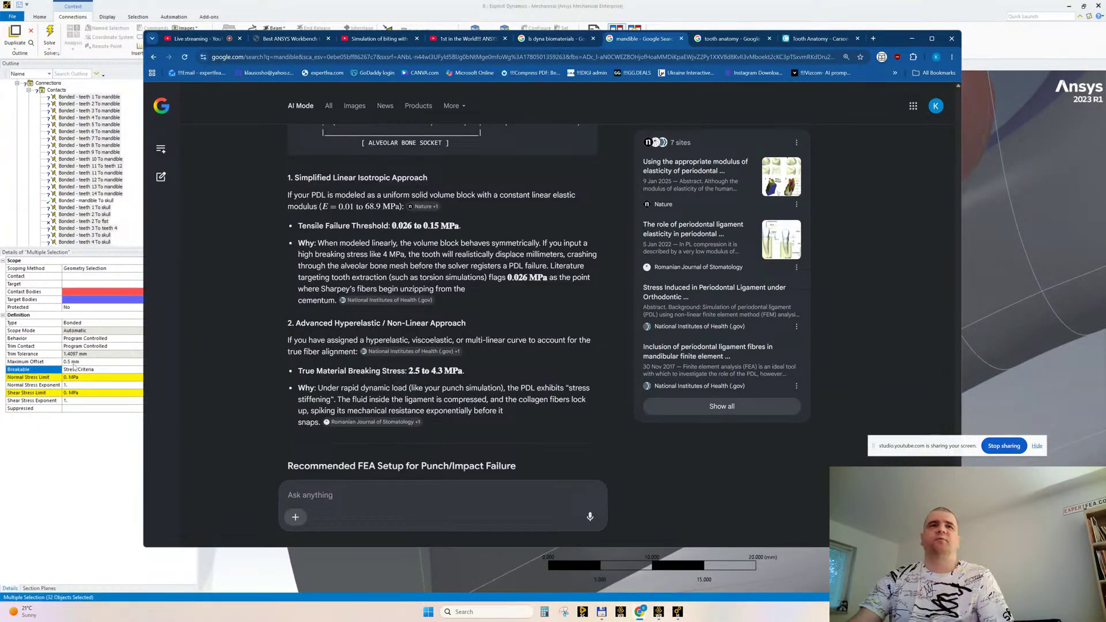
Switch to Ansys Mechanical and set the selected bonded contacts' normal stress limit to 2.5 MPa and shear stress limit to 1.3 MPa
{"action": "left_click", "coordinate": [45, 414]}
{"action": "left_click", "coordinate": [74, 377]}
{"action": "type", "text": "2"}
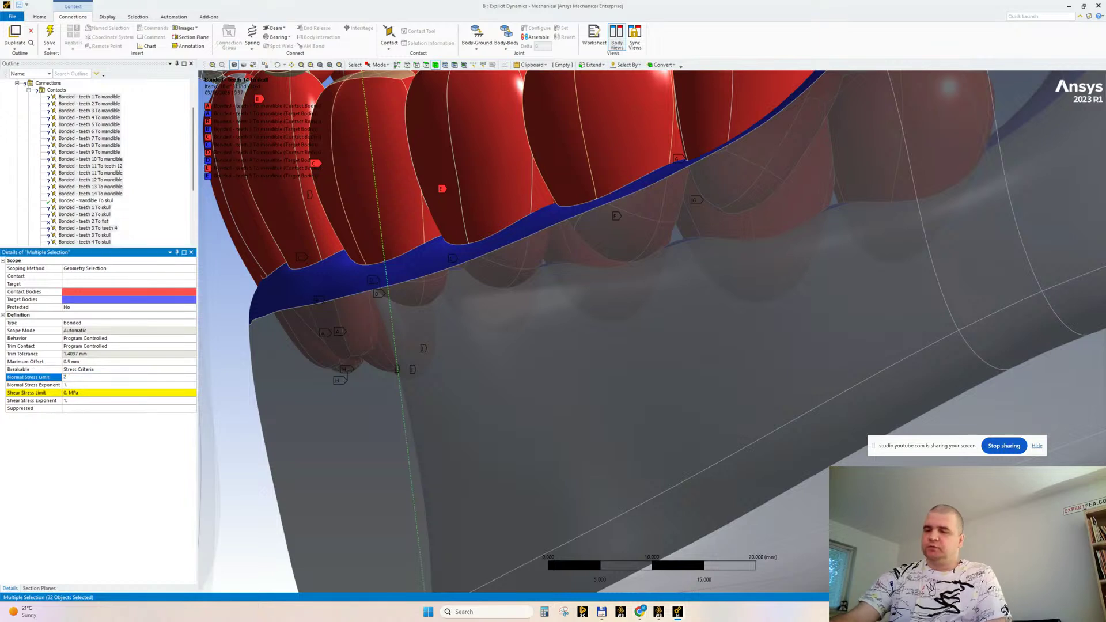
{"action": "type", "text": ".5"}
{"action": "key", "text": "Return"}
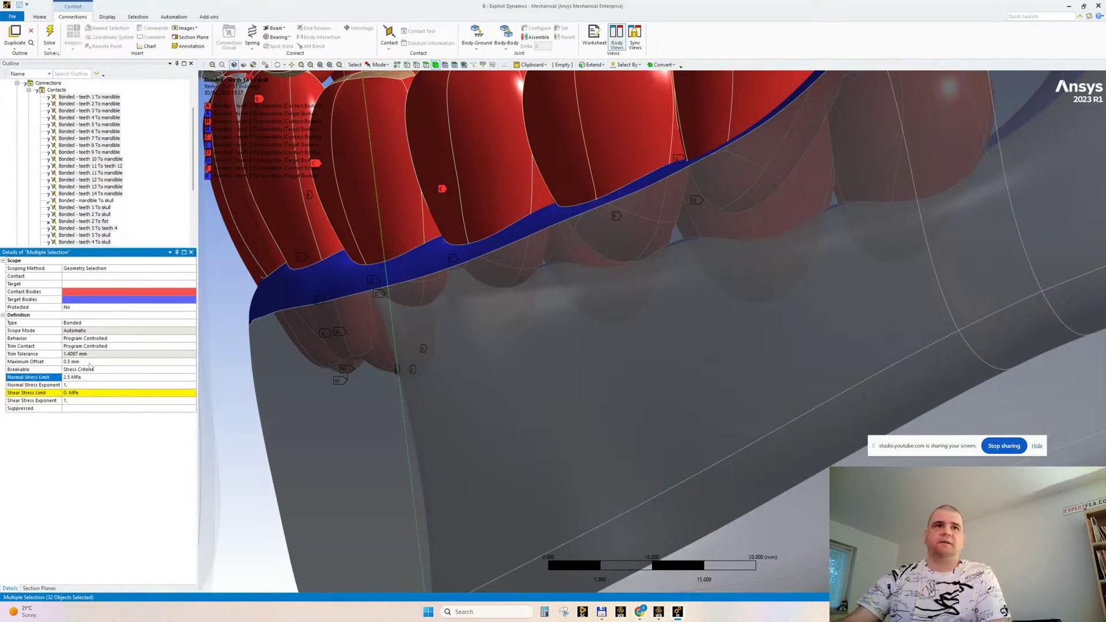
{"action": "left_click", "coordinate": [80, 393]}
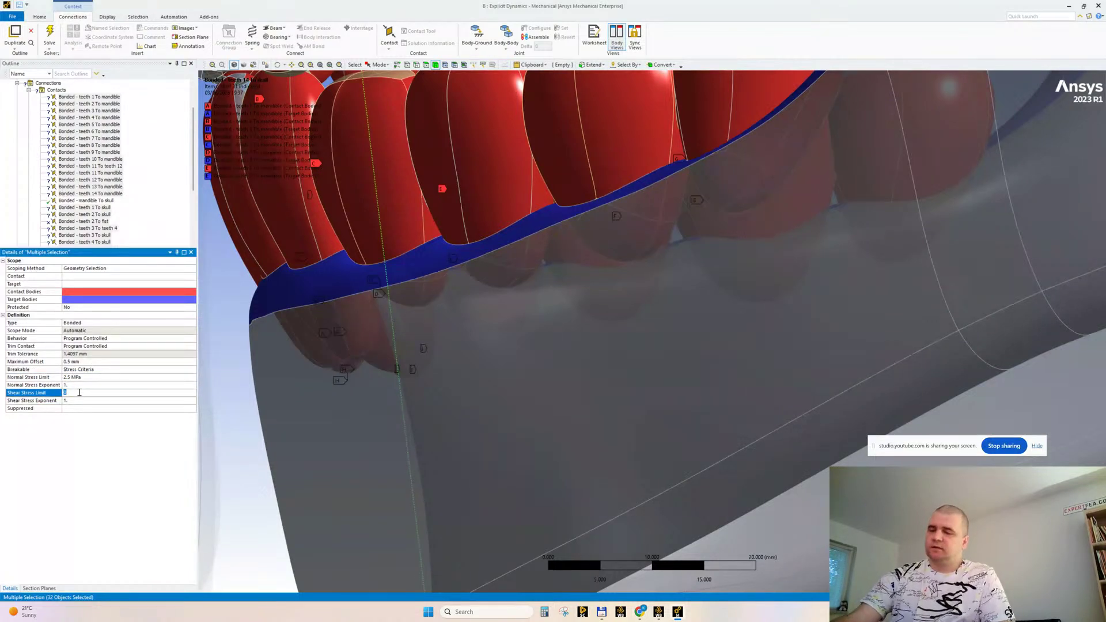
{"action": "type", "text": "1.3"}
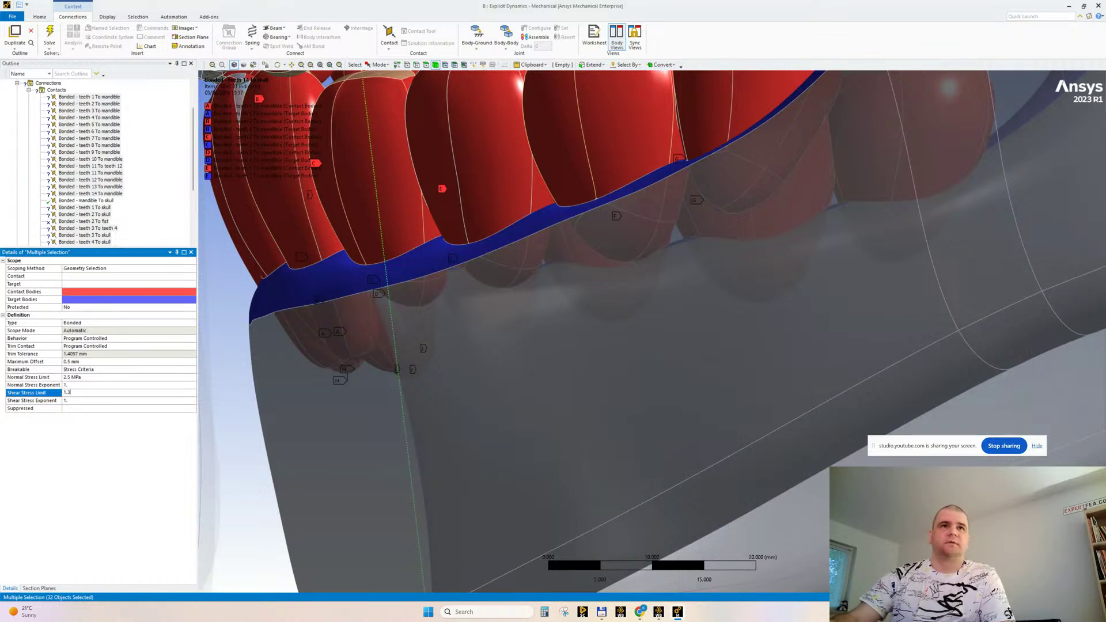
{"action": "key", "text": "Return"}
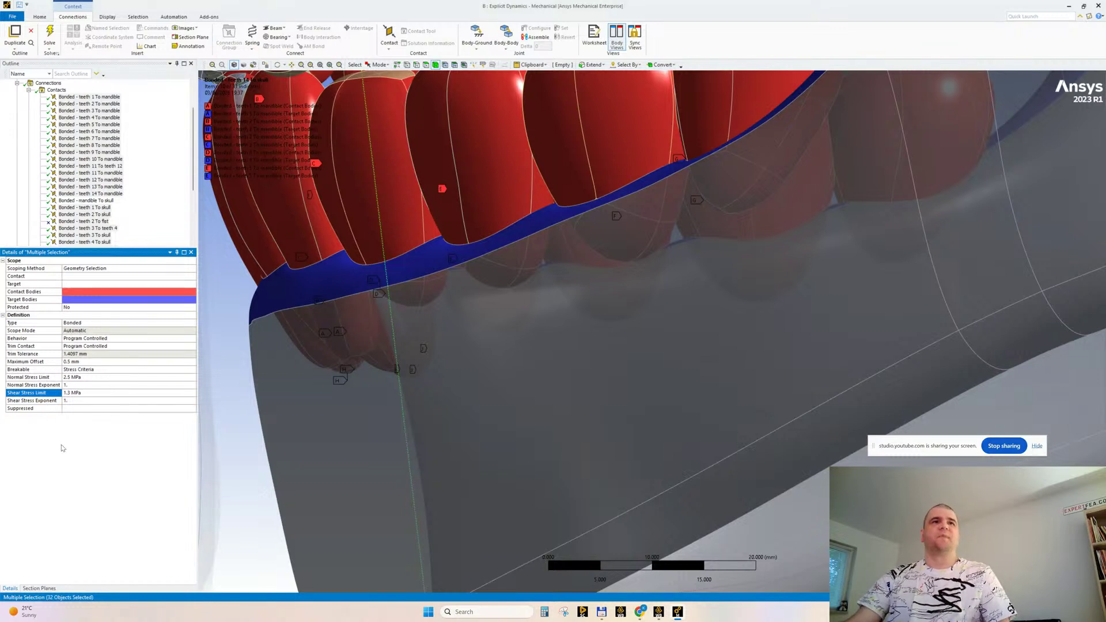
{"action": "scroll", "coordinate": [71, 160], "scroll_direction": "down", "scroll_amount": 5}
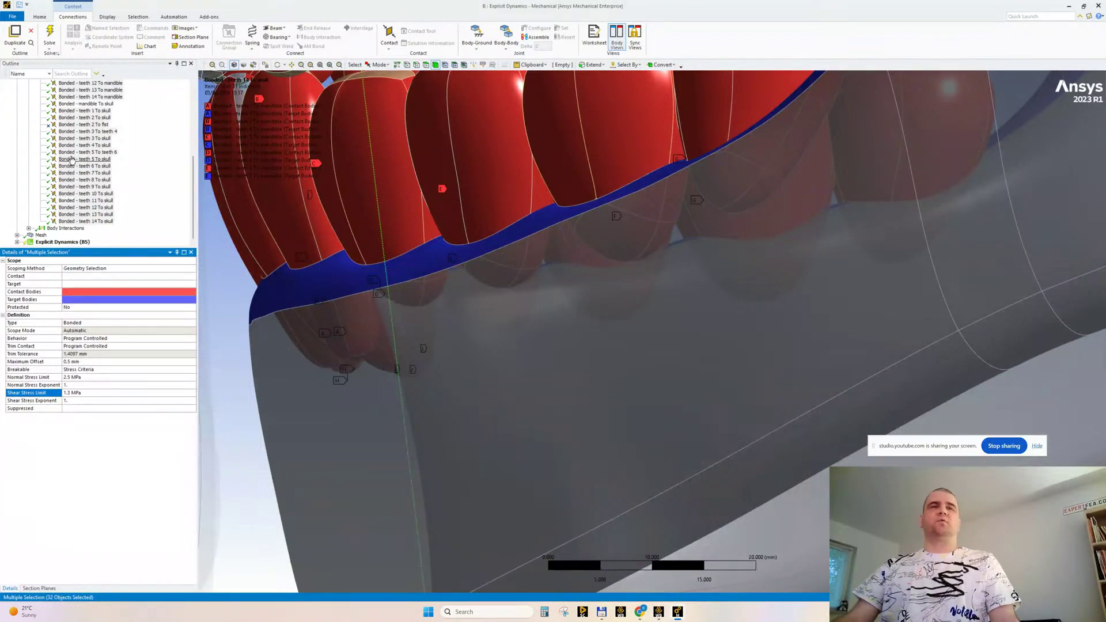
{"action": "scroll", "coordinate": [73, 160], "scroll_direction": "up", "scroll_amount": 5}
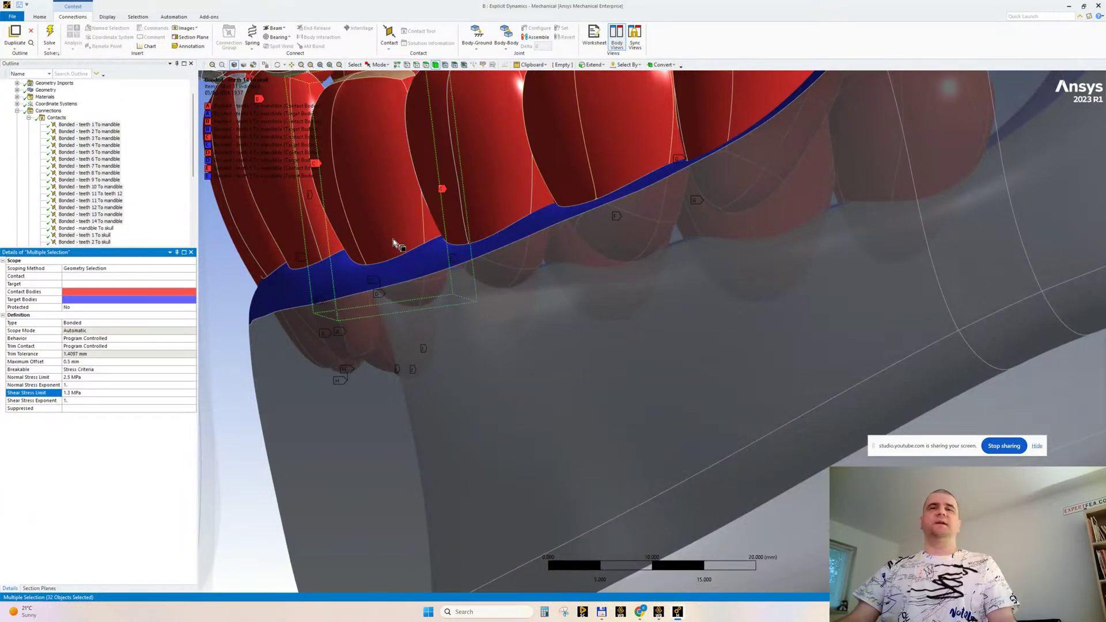
{"action": "scroll", "coordinate": [457, 340], "scroll_direction": "down", "scroll_amount": 5}
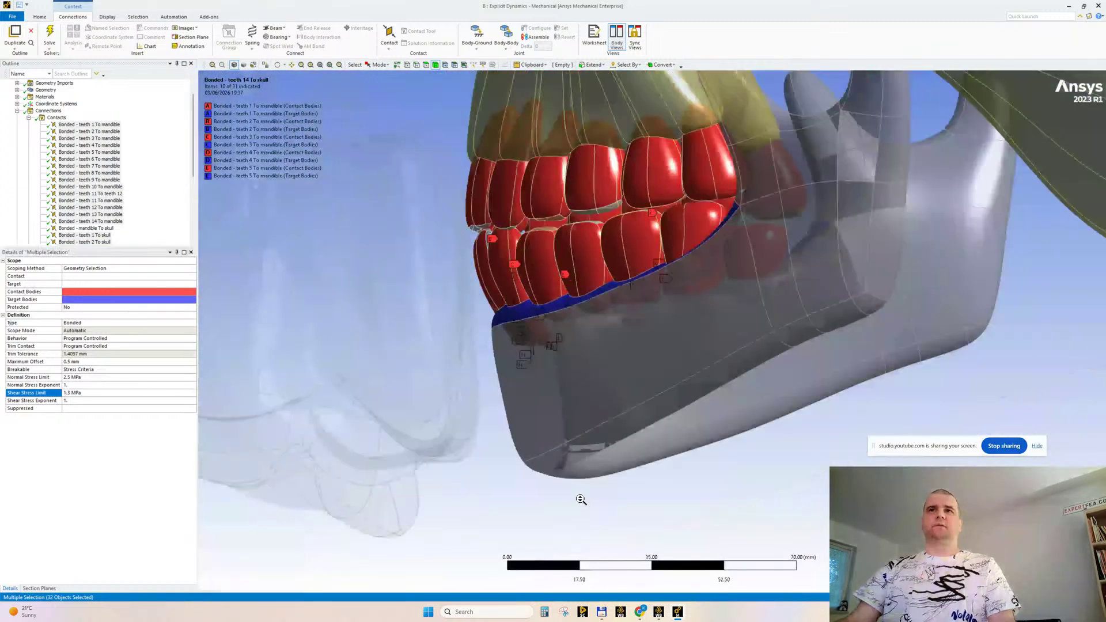
{"action": "scroll", "coordinate": [581, 500], "scroll_direction": "down", "scroll_amount": 2}
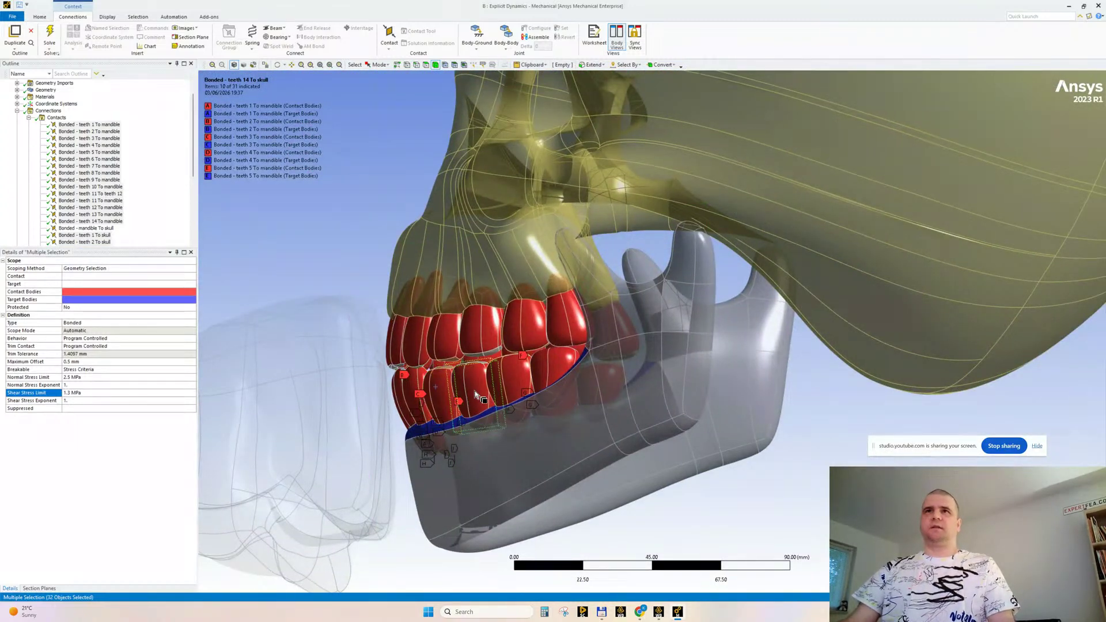
{"action": "middle_click_drag", "start_coordinate": [476, 395], "coordinate": [461, 374]}
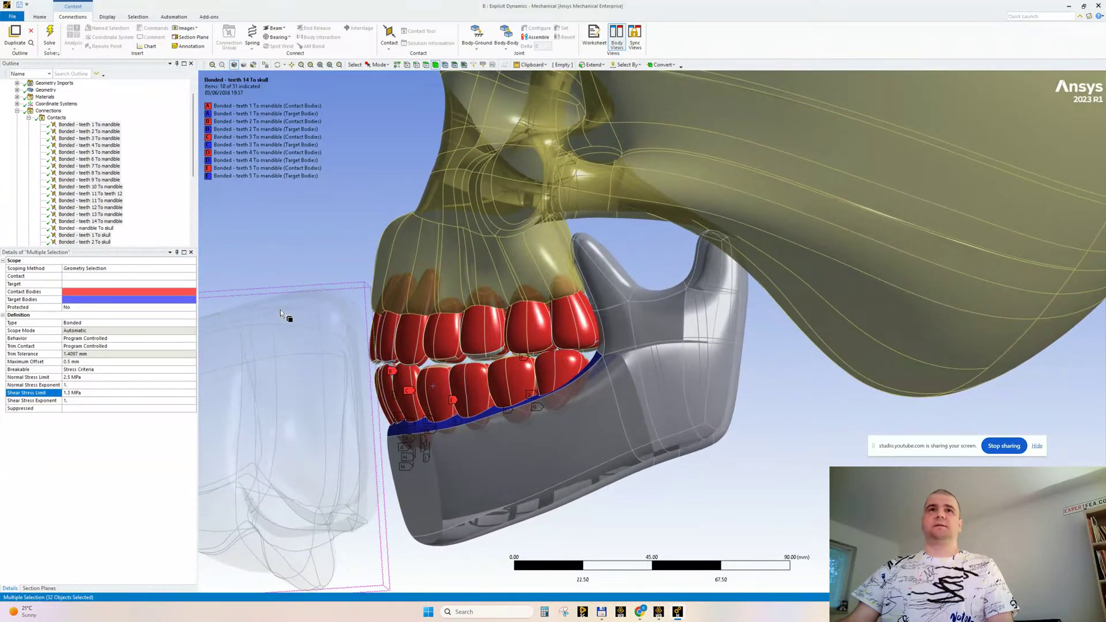
Collapse Connections and add Total Deformation and Equivalent Stress result plot trackers under Solution Information
{"action": "left_click", "coordinate": [17, 112]}
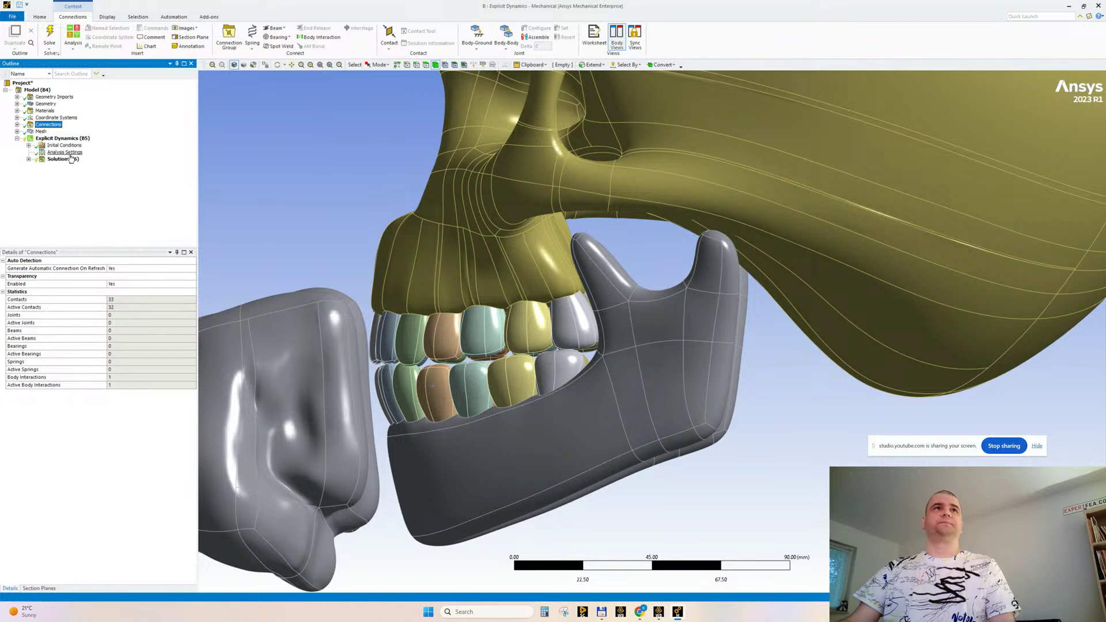
{"action": "left_click", "coordinate": [28, 159]}
{"action": "left_click", "coordinate": [79, 166]}
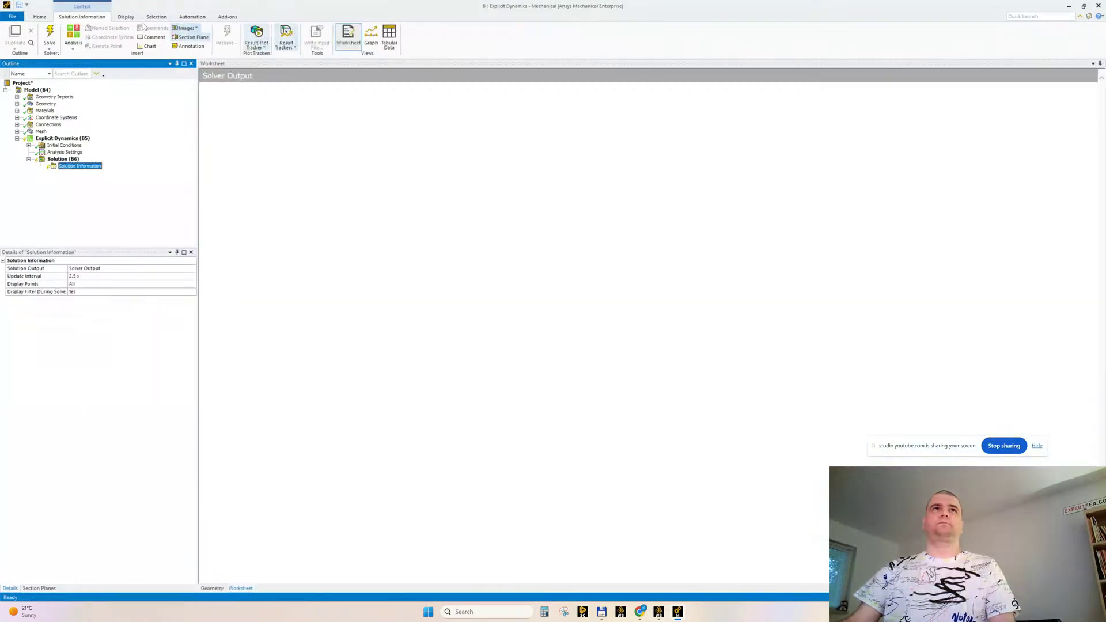
{"action": "left_click", "coordinate": [257, 46]}
{"action": "left_click", "coordinate": [263, 56]}
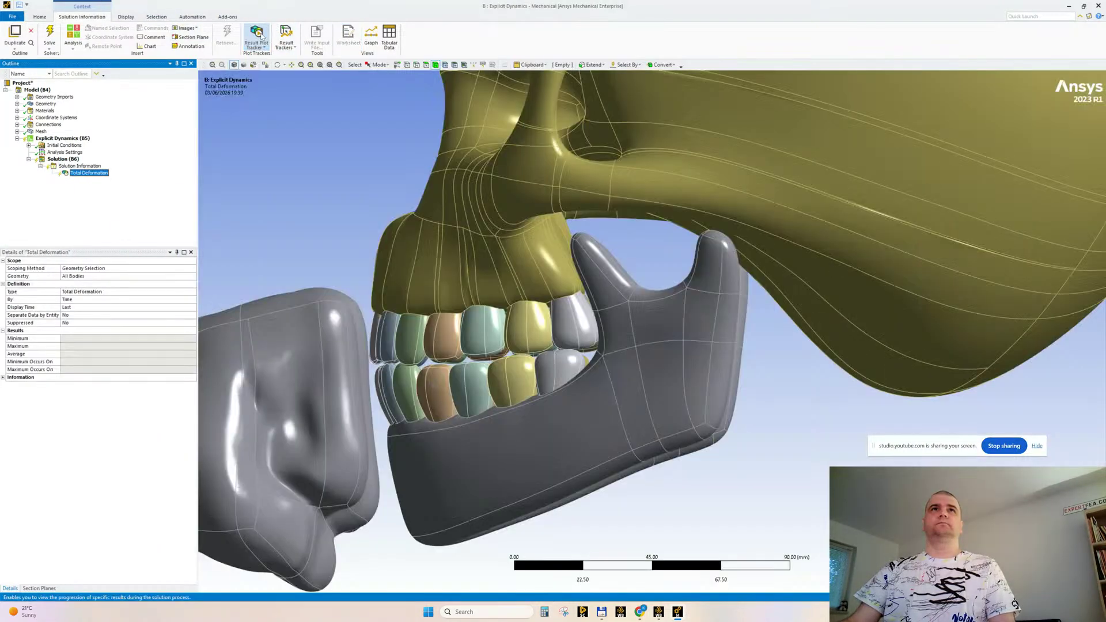
{"action": "left_click", "coordinate": [261, 44]}
{"action": "left_click", "coordinate": [269, 67]}
{"action": "left_click", "coordinate": [81, 174], "text": "ctrl"}
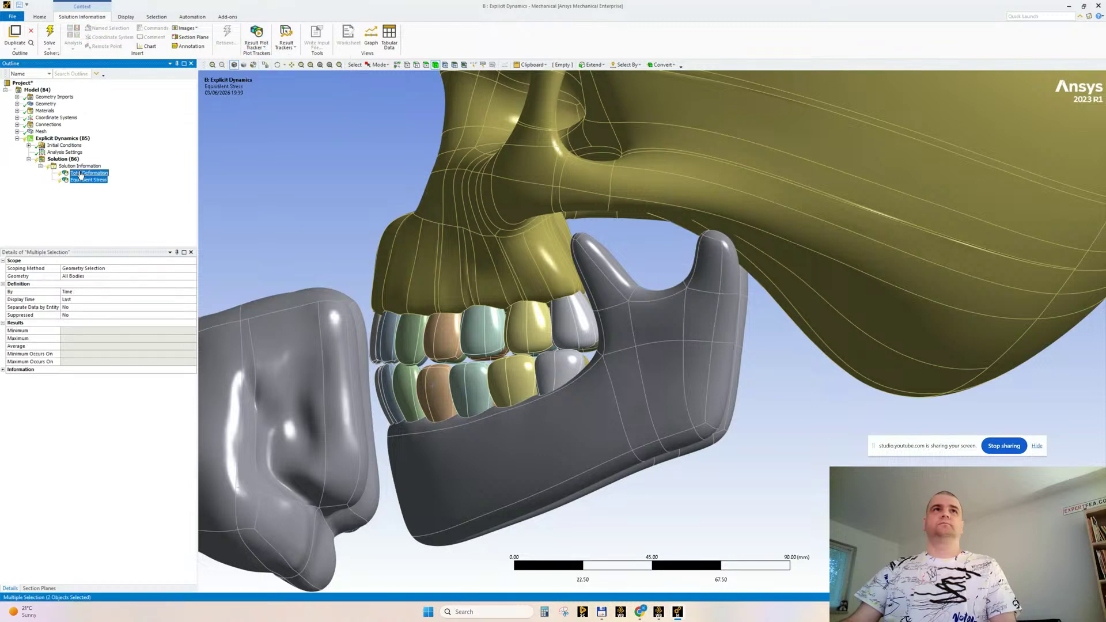
{"action": "right_click", "coordinate": [81, 174]}
{"action": "left_click", "coordinate": [92, 178]}
Add Total Deformation, Total Velocity, Equivalent Elastic Strain and Equivalent (von-Mises) Stress results for all bodies to the Solution
{"action": "left_click", "coordinate": [76, 160]}
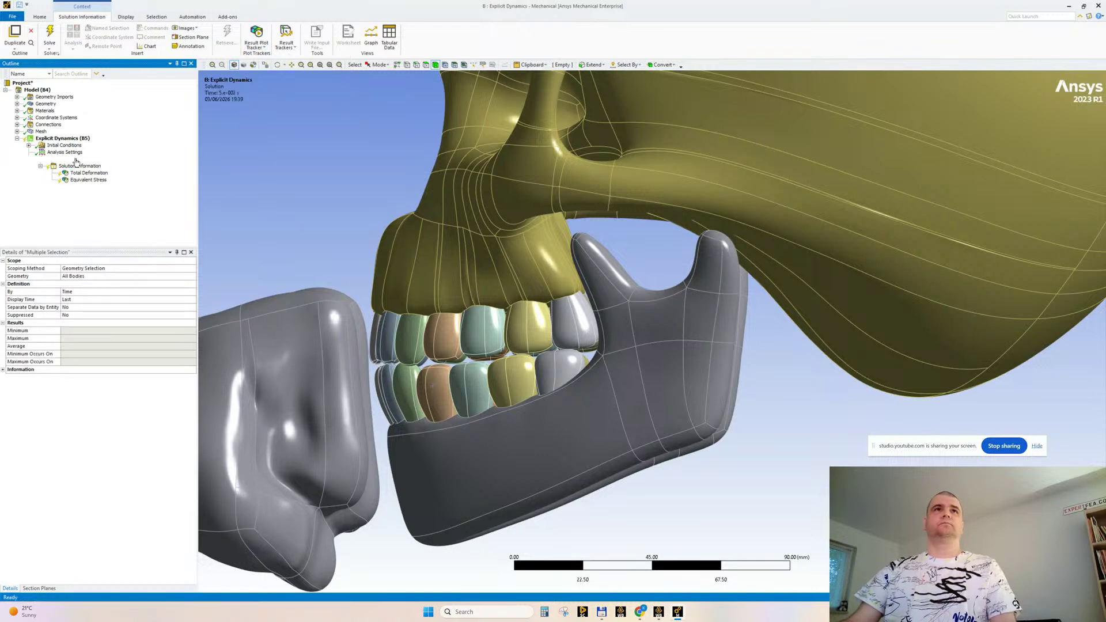
{"action": "left_click", "coordinate": [307, 39]}
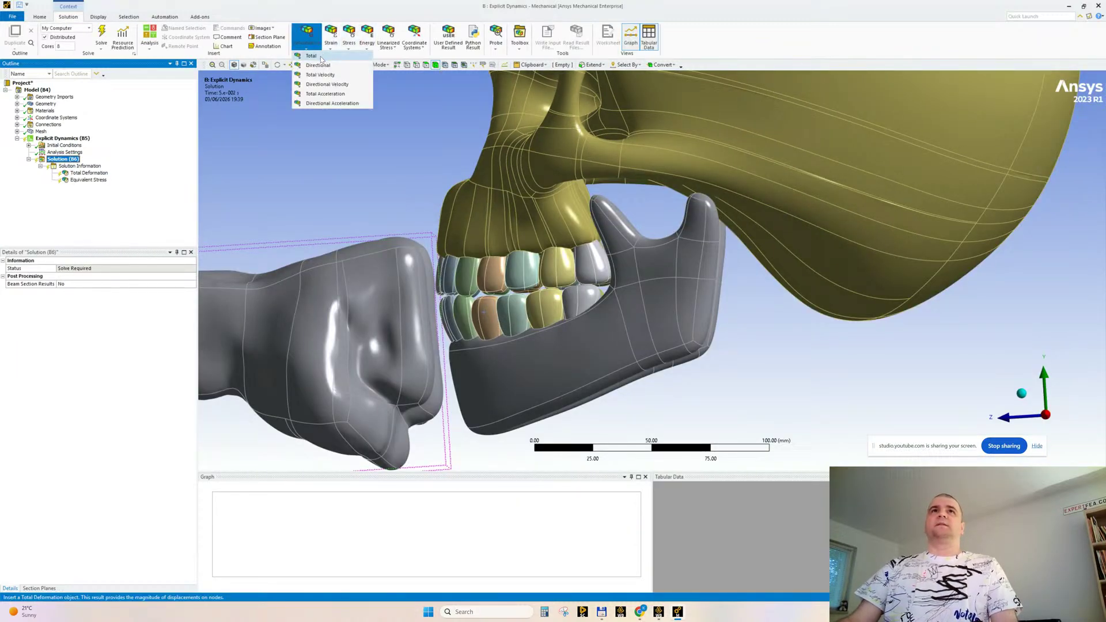
{"action": "left_click", "coordinate": [321, 57]}
{"action": "left_click", "coordinate": [307, 36]}
{"action": "left_click", "coordinate": [321, 75]}
{"action": "left_click", "coordinate": [331, 35]}
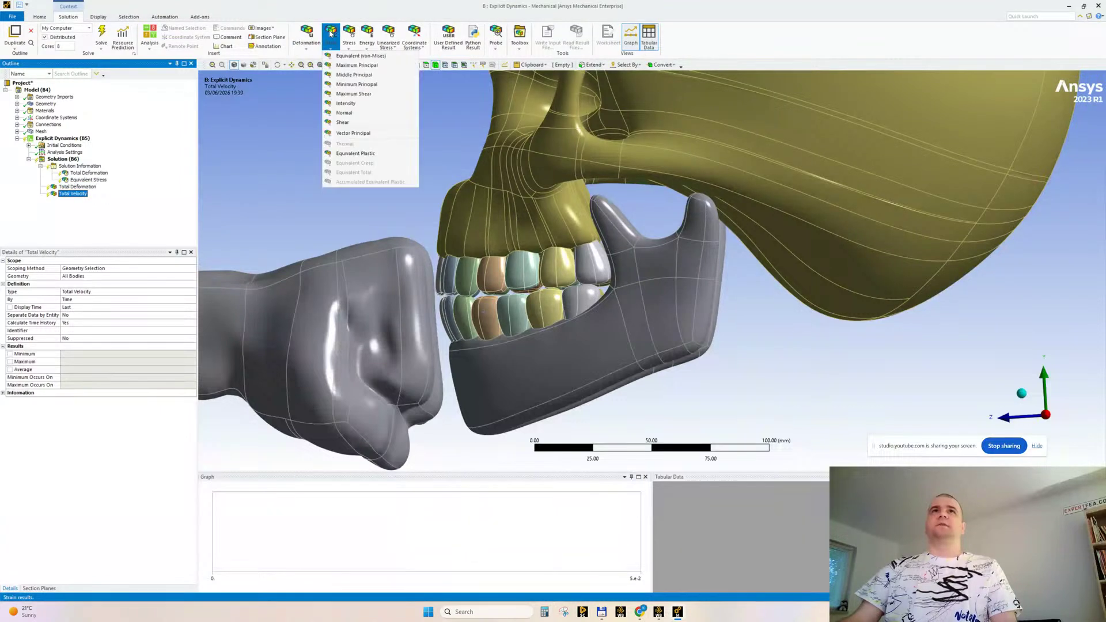
{"action": "left_click", "coordinate": [346, 56]}
{"action": "left_click", "coordinate": [349, 36]}
{"action": "left_click", "coordinate": [350, 56]}
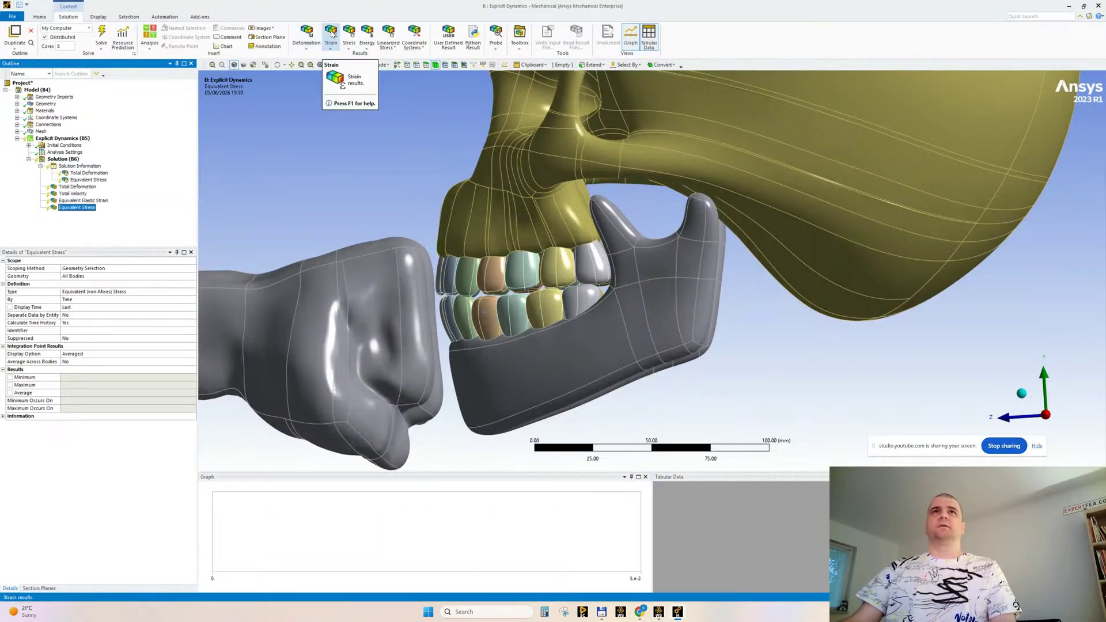
Add an Equivalent Plastic Strain result for all bodies to the Solution and save the project
{"action": "left_click", "coordinate": [332, 36]}
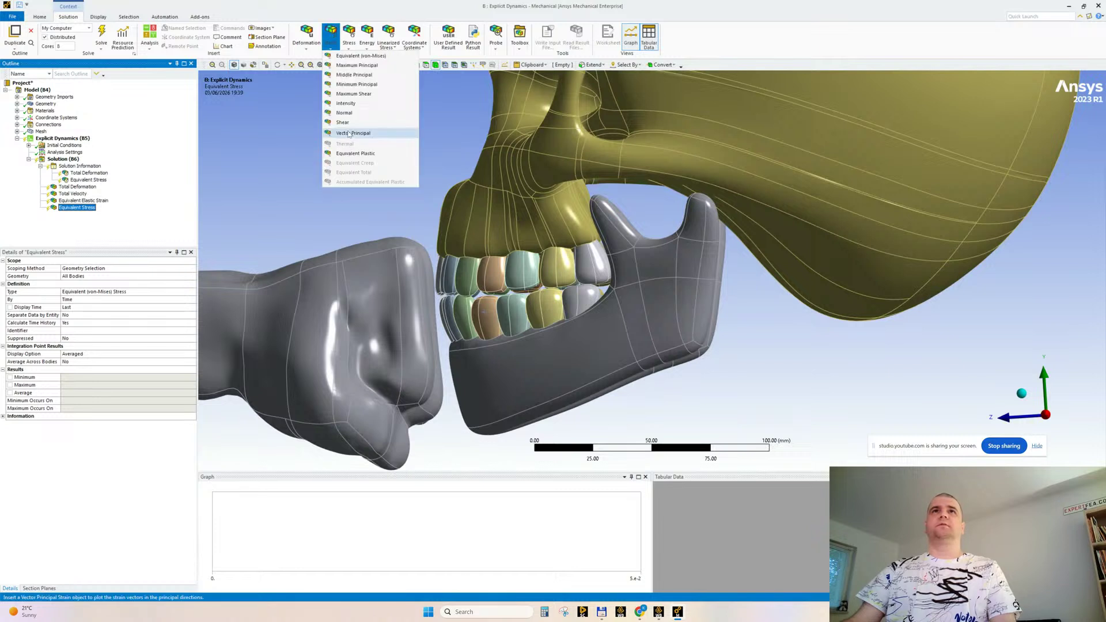
{"action": "left_click", "coordinate": [349, 154]}
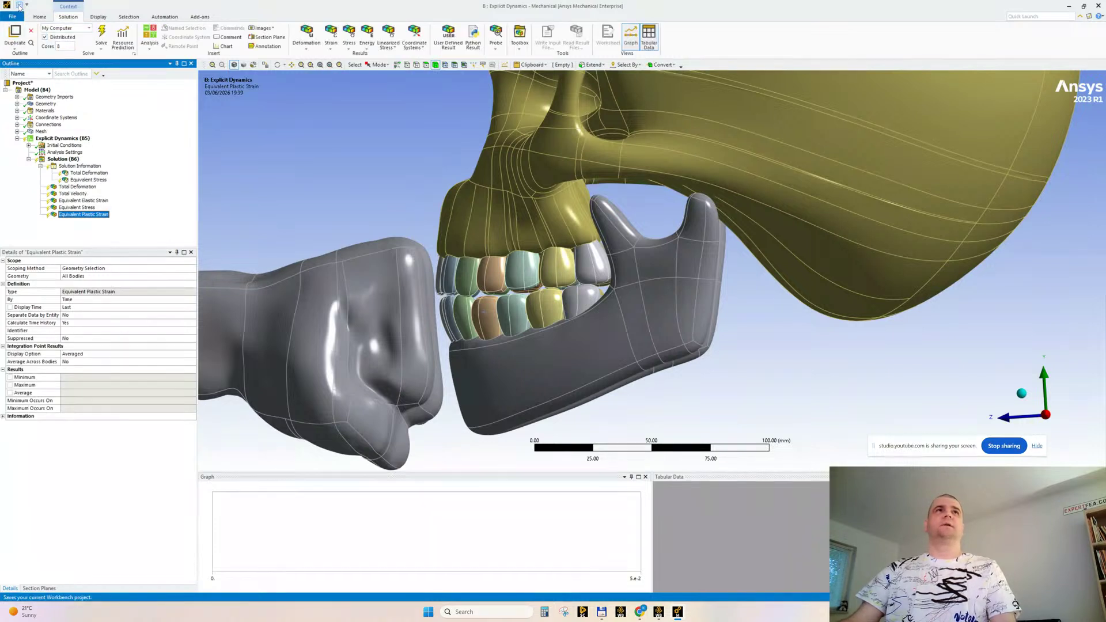
{"action": "key", "text": "ctrl+s"}
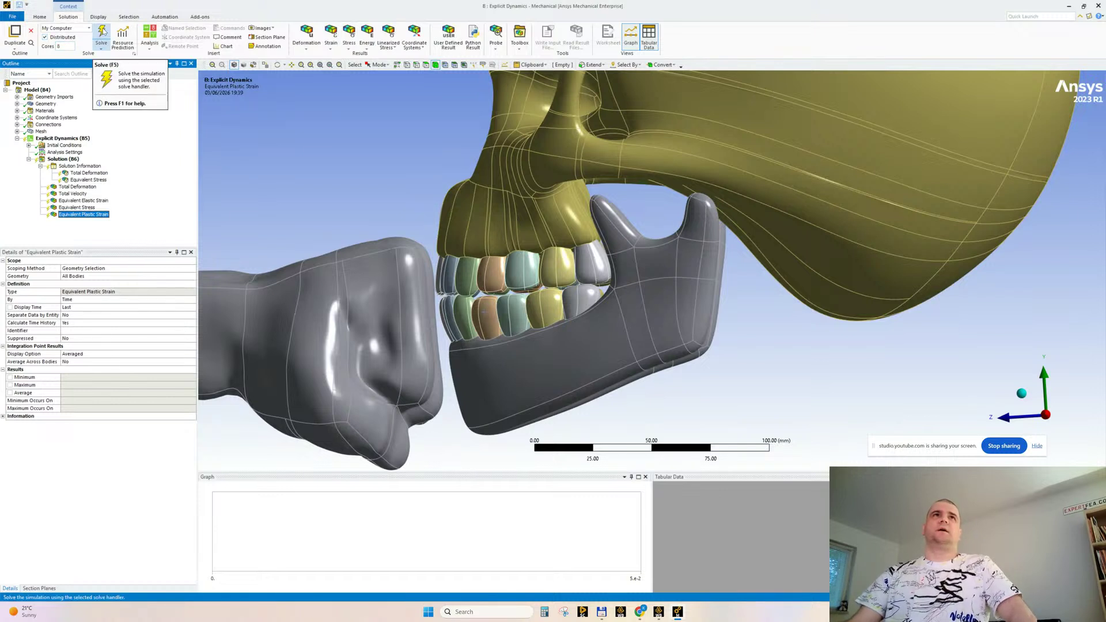
Display the fist's initial Velocity condition and capture a Snipping Tool screenshot of the fist, jaw and front of the skull
{"action": "left_click", "coordinate": [29, 145]}
{"action": "left_click", "coordinate": [66, 159]}
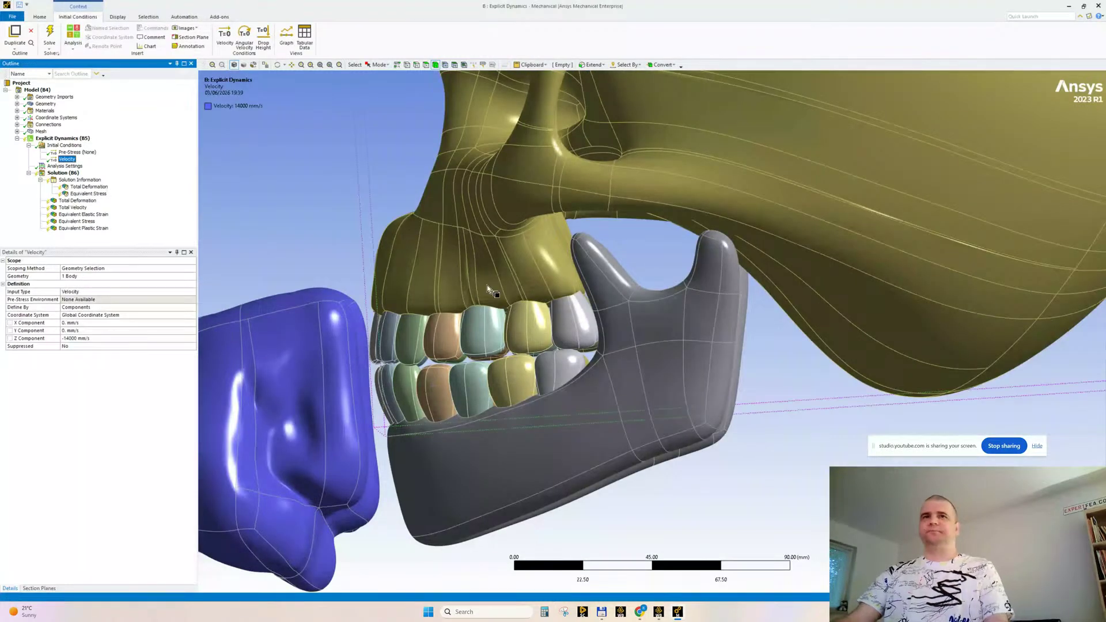
{"action": "scroll", "coordinate": [478, 288], "scroll_direction": "down", "scroll_amount": 3}
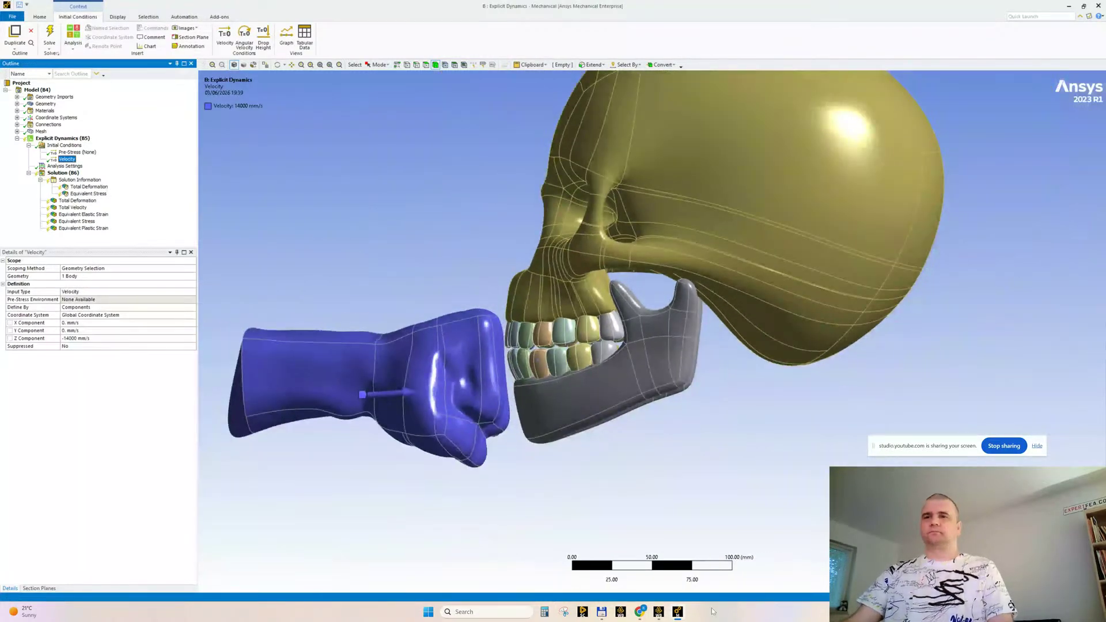
{"action": "left_click", "coordinate": [564, 614]}
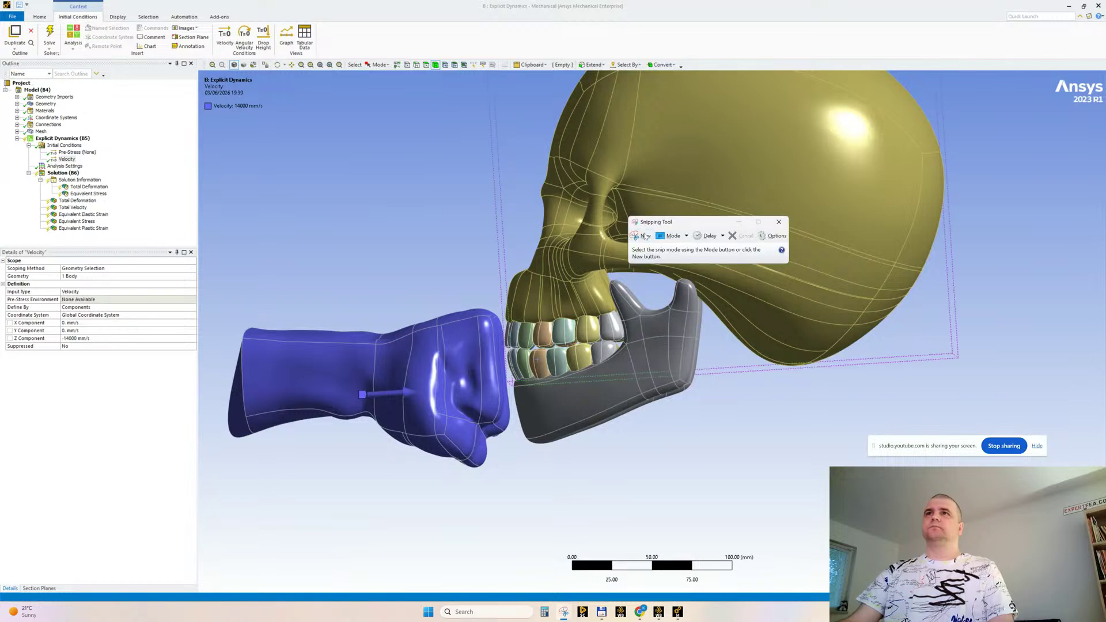
{"action": "left_click", "coordinate": [645, 235]}
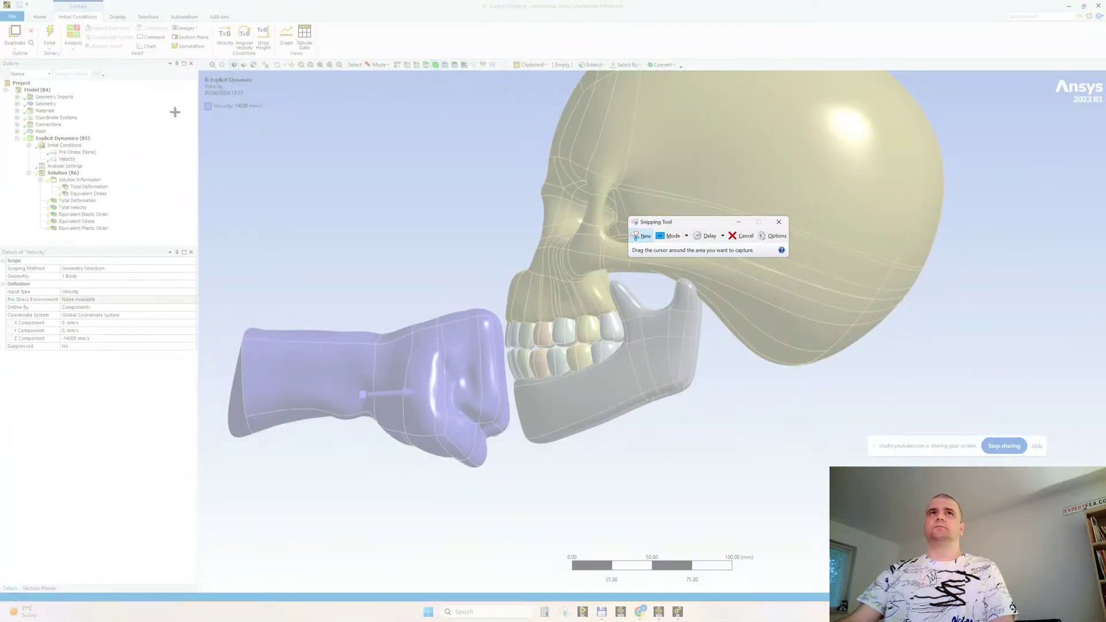
{"action": "left_click_drag", "start_coordinate": [158, 98], "coordinate": [749, 584]}
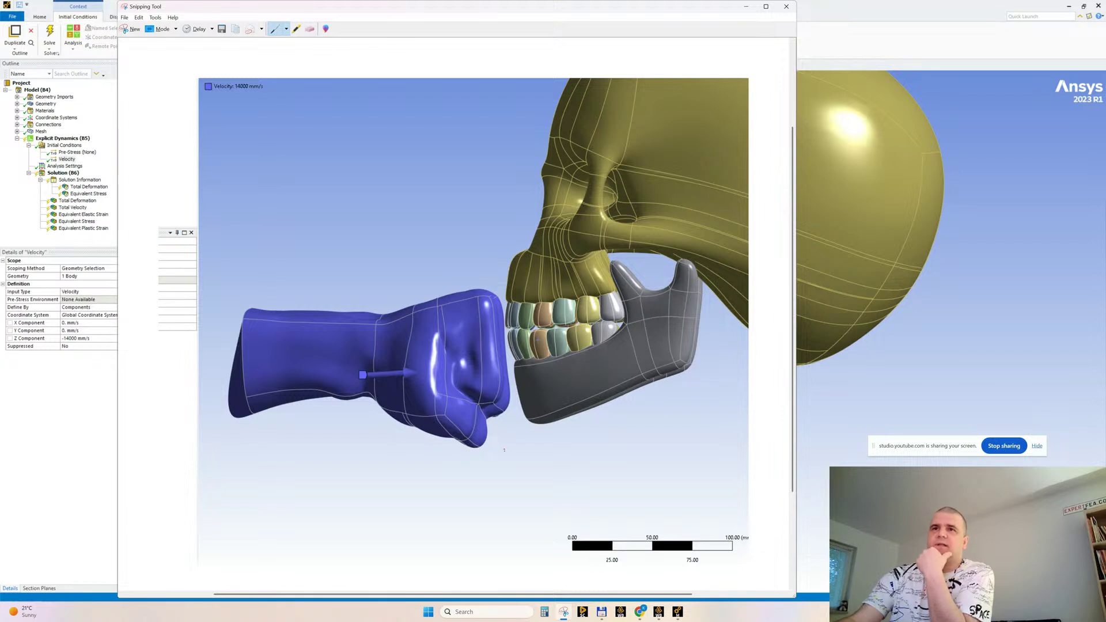
Draw a horizontal dimension from the knuckles to the rear of the mandible on the screenshot and label it 70
{"action": "left_click_drag", "start_coordinate": [505, 450], "coordinate": [531, 495]}
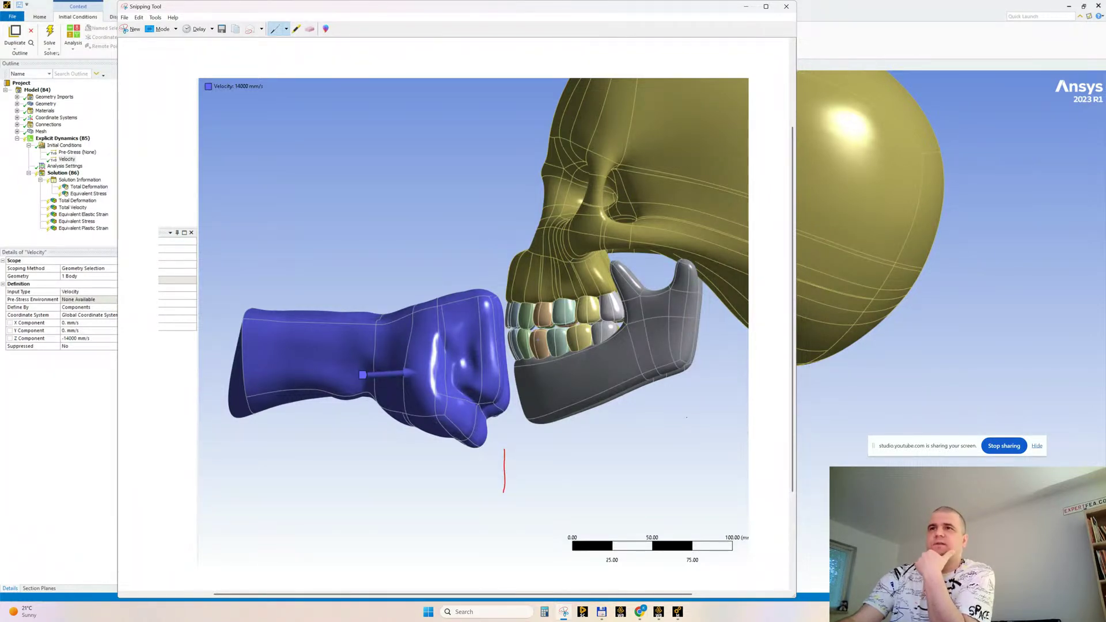
{"action": "left_click_drag", "start_coordinate": [689, 420], "coordinate": [692, 487]}
{"action": "mouse_move", "coordinate": [525, 466]}
{"action": "left_mouse_down"}
{"action": "mouse_move", "coordinate": [670, 468]}
{"action": "mouse_move", "coordinate": [510, 477]}
{"action": "mouse_move", "coordinate": [530, 483]}
{"action": "left_mouse_up"}
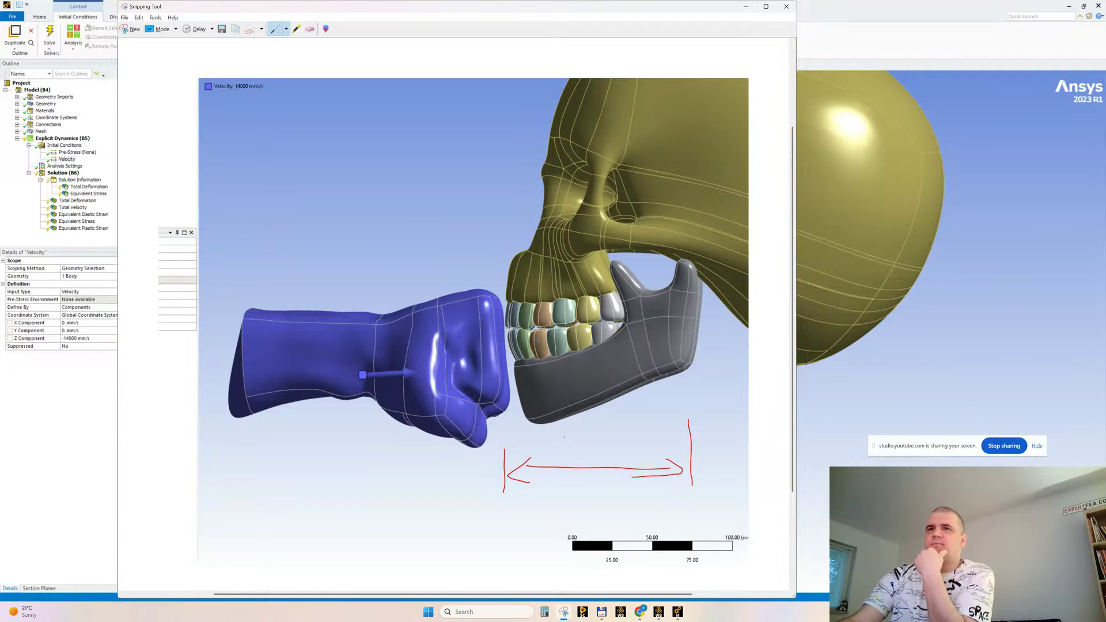
{"action": "mouse_move", "coordinate": [565, 438]}
{"action": "left_mouse_down"}
{"action": "mouse_move", "coordinate": [579, 457]}
{"action": "mouse_move", "coordinate": [628, 446]}
{"action": "left_mouse_up"}
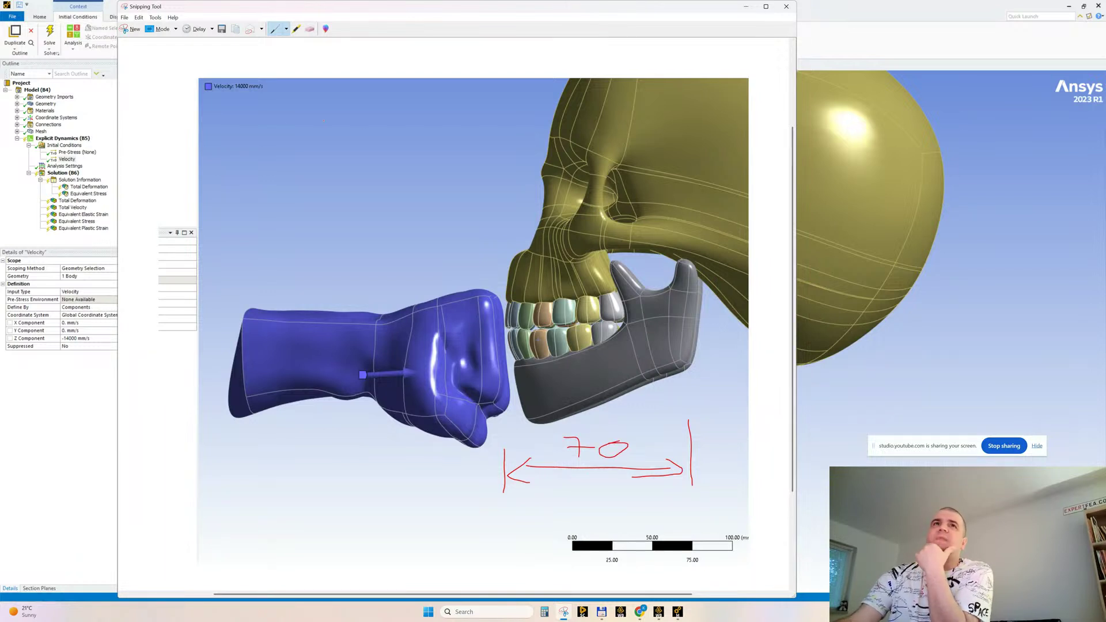
Underline the velocity label and handwrite the formula v = x/t ⇒ t = x/v above the fist
{"action": "left_click_drag", "start_coordinate": [216, 98], "coordinate": [295, 87]}
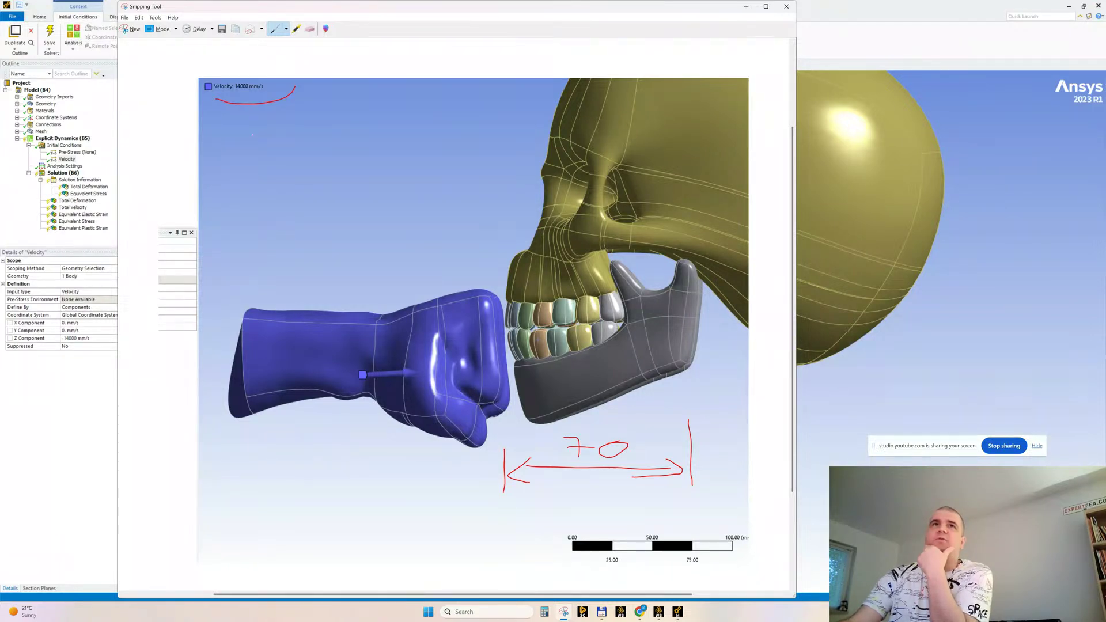
{"action": "mouse_move", "coordinate": [212, 151]}
{"action": "left_mouse_down"}
{"action": "mouse_move", "coordinate": [215, 175]}
{"action": "mouse_move", "coordinate": [228, 154]}
{"action": "mouse_move", "coordinate": [267, 185]}
{"action": "left_mouse_up"}
{"action": "mouse_move", "coordinate": [276, 143]}
{"action": "left_mouse_down"}
{"action": "mouse_move", "coordinate": [290, 163]}
{"action": "mouse_move", "coordinate": [277, 165]}
{"action": "mouse_move", "coordinate": [310, 179]}
{"action": "mouse_move", "coordinate": [301, 222]}
{"action": "mouse_move", "coordinate": [342, 178]}
{"action": "mouse_move", "coordinate": [357, 183]}
{"action": "mouse_move", "coordinate": [347, 197]}
{"action": "mouse_move", "coordinate": [380, 202]}
{"action": "mouse_move", "coordinate": [382, 181]}
{"action": "mouse_move", "coordinate": [426, 204]}
{"action": "left_mouse_up"}
{"action": "mouse_move", "coordinate": [419, 159]}
{"action": "left_mouse_down"}
{"action": "mouse_move", "coordinate": [445, 180]}
{"action": "mouse_move", "coordinate": [426, 192]}
{"action": "mouse_move", "coordinate": [470, 196]}
{"action": "mouse_move", "coordinate": [457, 201]}
{"action": "mouse_move", "coordinate": [487, 190]}
{"action": "mouse_move", "coordinate": [482, 211]}
{"action": "left_mouse_up"}
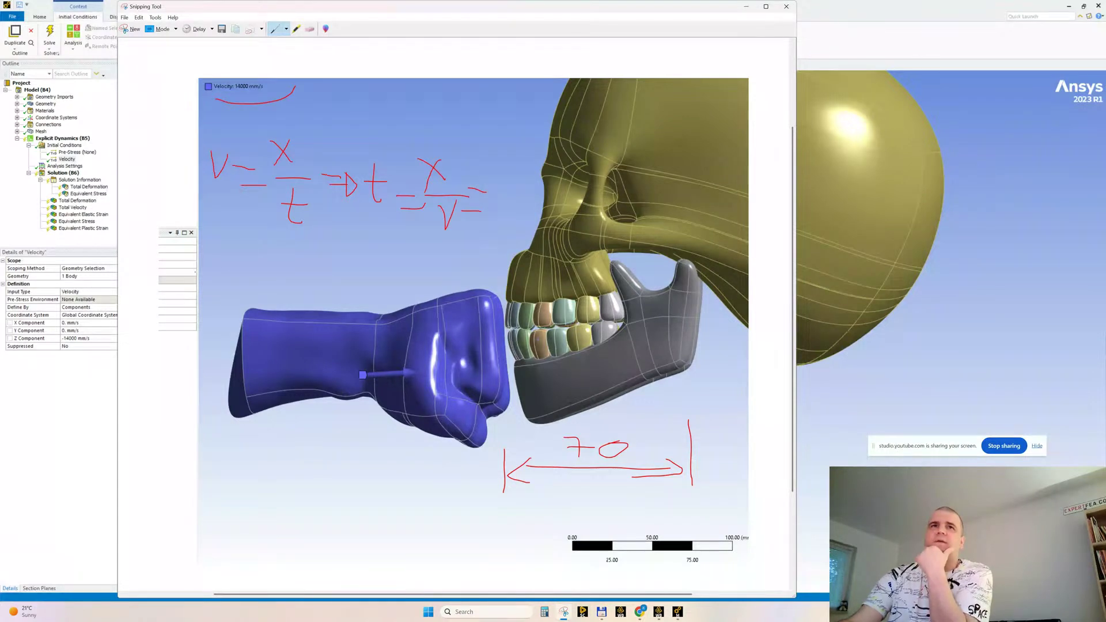
Handwrite the substituted fraction 70 over 14 000 with the units mm·s over mm below the formula
{"action": "left_click_drag", "start_coordinate": [218, 277], "coordinate": [260, 273]}
{"action": "mouse_move", "coordinate": [255, 234]}
{"action": "left_mouse_down"}
{"action": "mouse_move", "coordinate": [270, 249]}
{"action": "mouse_move", "coordinate": [303, 239]}
{"action": "mouse_move", "coordinate": [302, 262]}
{"action": "mouse_move", "coordinate": [359, 261]}
{"action": "left_mouse_up"}
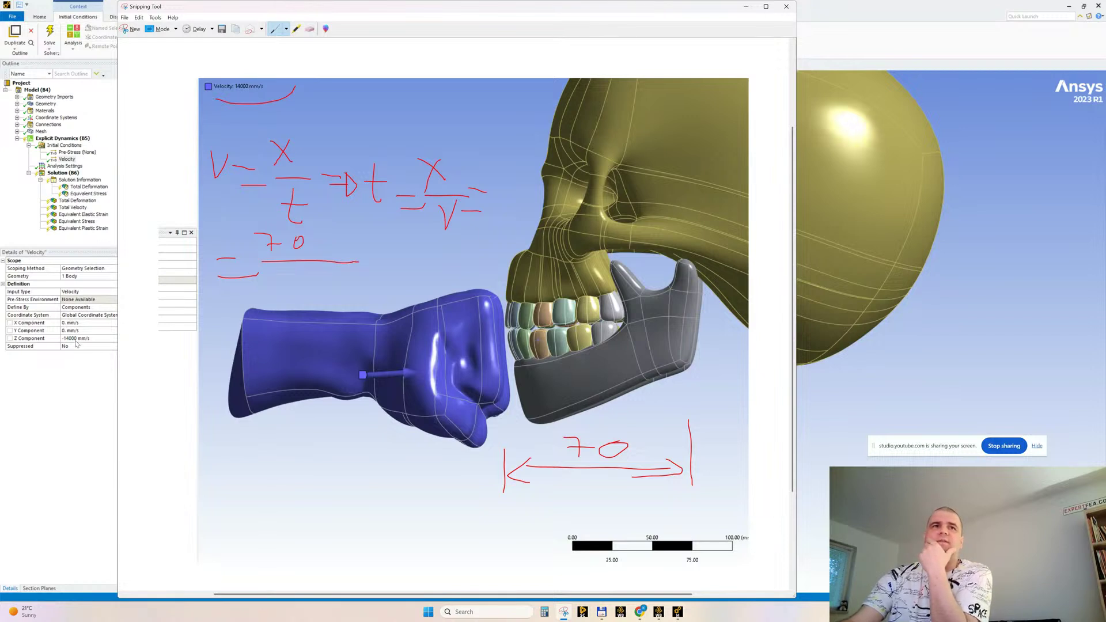
{"action": "left_click_drag", "start_coordinate": [269, 285], "coordinate": [300, 280]}
{"action": "mouse_move", "coordinate": [298, 276]}
{"action": "left_mouse_down"}
{"action": "mouse_move", "coordinate": [299, 293]}
{"action": "mouse_move", "coordinate": [324, 277]}
{"action": "mouse_move", "coordinate": [356, 289]}
{"action": "mouse_move", "coordinate": [363, 280]}
{"action": "left_mouse_up"}
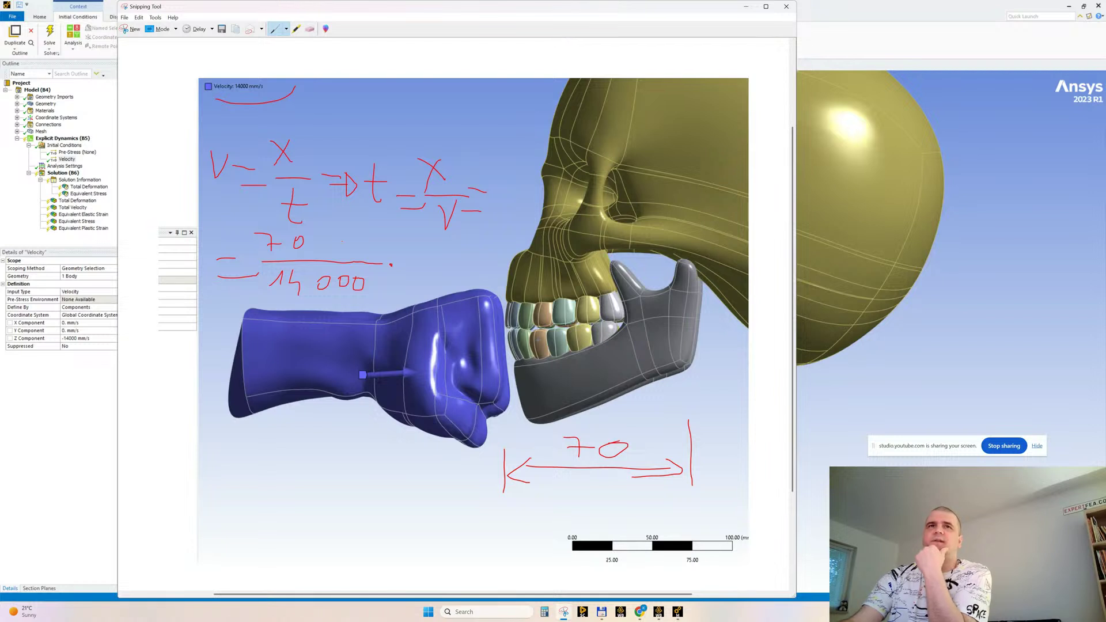
{"action": "mouse_move", "coordinate": [409, 247]}
{"action": "left_mouse_down"}
{"action": "mouse_move", "coordinate": [451, 245]}
{"action": "mouse_move", "coordinate": [476, 260]}
{"action": "left_mouse_up"}
{"action": "mouse_move", "coordinate": [409, 290]}
{"action": "left_mouse_down"}
{"action": "mouse_move", "coordinate": [457, 272]}
{"action": "mouse_move", "coordinate": [458, 289]}
{"action": "left_mouse_up"}
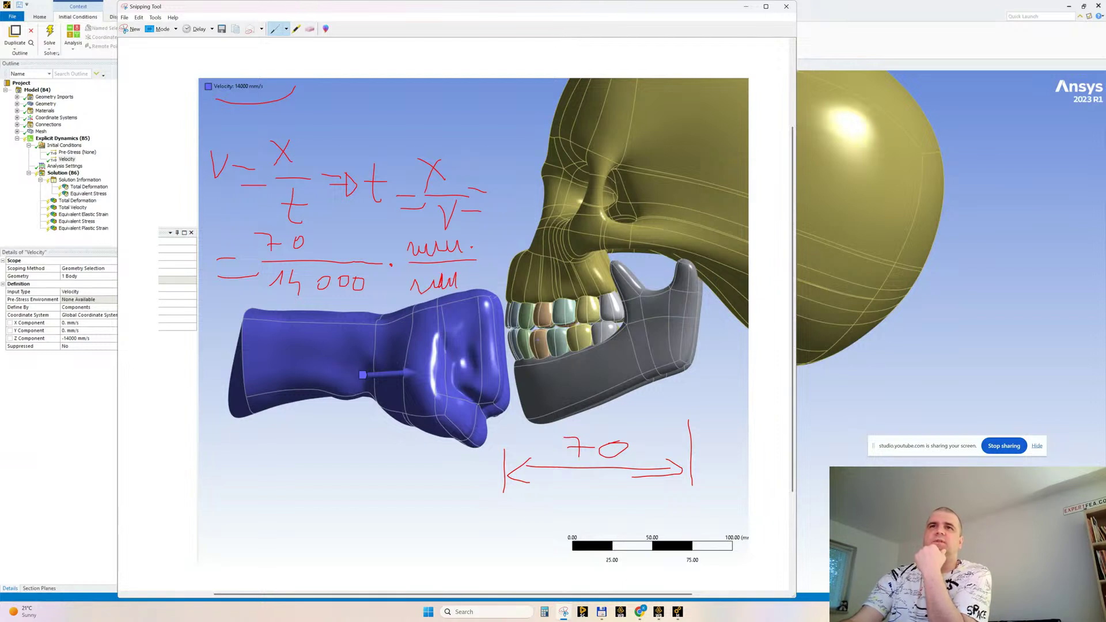
{"action": "left_click_drag", "start_coordinate": [494, 238], "coordinate": [425, 303]}
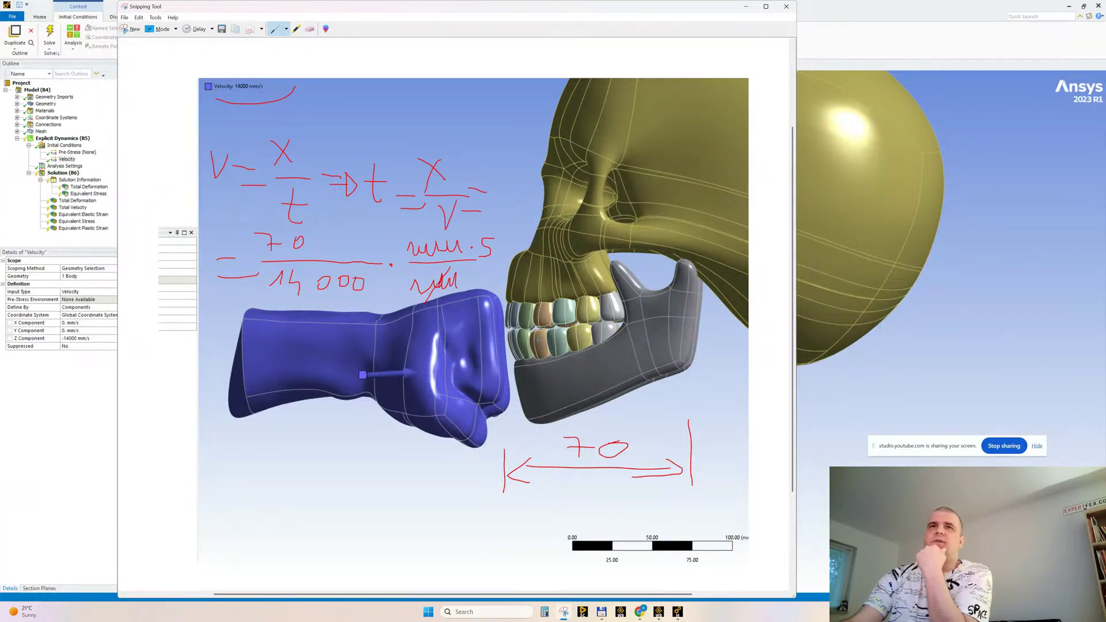
Simplify the handwritten fraction by cancelling units and zeros and reducing 14 to 2, and write t = 1/200 s below the fist
{"action": "mouse_move", "coordinate": [437, 238]}
{"action": "left_mouse_down"}
{"action": "mouse_move", "coordinate": [424, 261]}
{"action": "mouse_move", "coordinate": [358, 285]}
{"action": "left_mouse_up"}
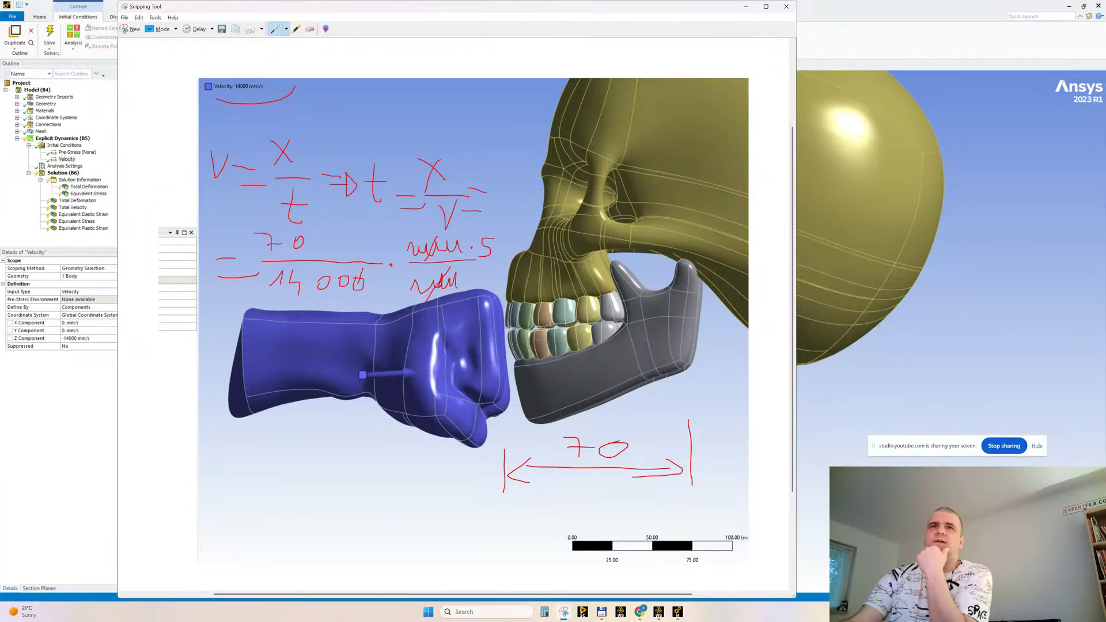
{"action": "mouse_move", "coordinate": [309, 235]}
{"action": "left_mouse_down"}
{"action": "mouse_move", "coordinate": [295, 246]}
{"action": "mouse_move", "coordinate": [280, 238]}
{"action": "left_mouse_up"}
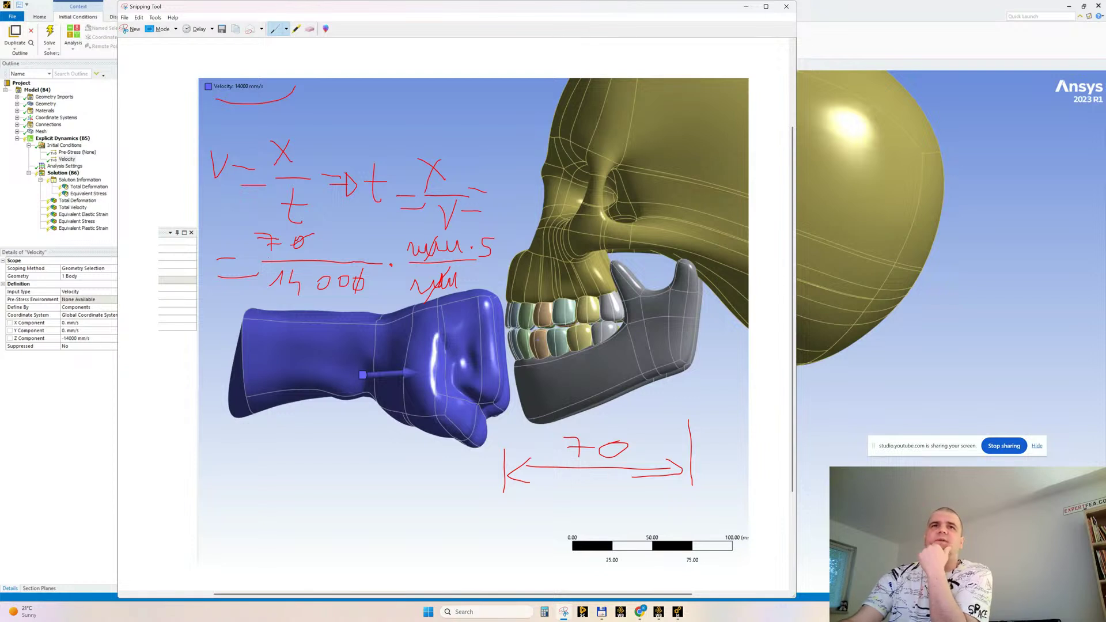
{"action": "mouse_move", "coordinate": [270, 280]}
{"action": "left_mouse_down"}
{"action": "mouse_move", "coordinate": [298, 276]}
{"action": "mouse_move", "coordinate": [293, 305]}
{"action": "left_mouse_up"}
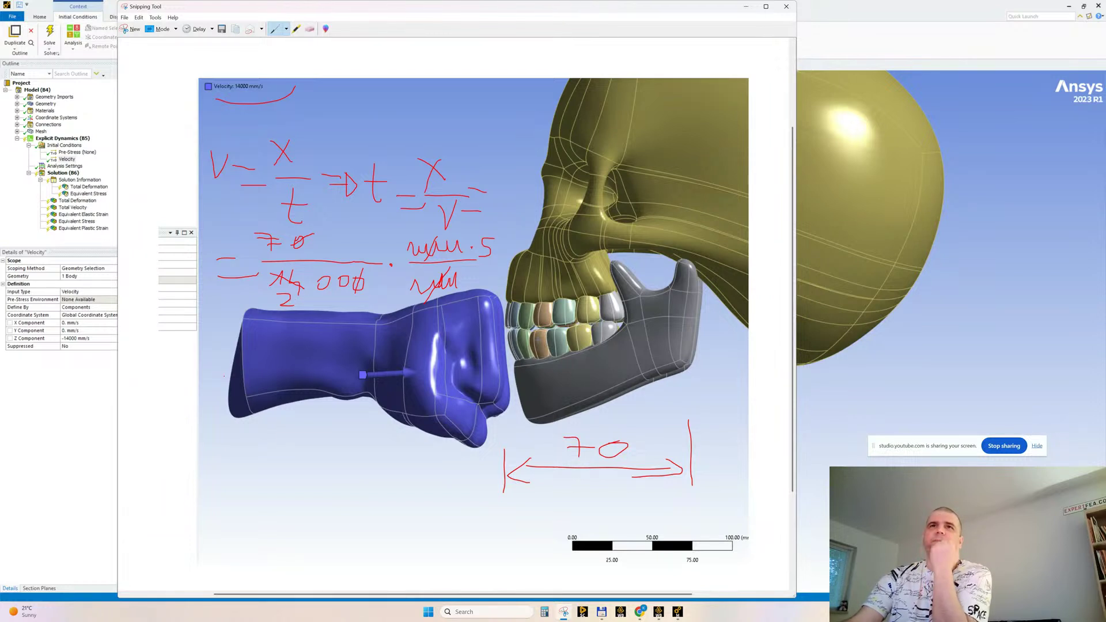
{"action": "mouse_move", "coordinate": [219, 436]}
{"action": "left_mouse_down"}
{"action": "mouse_move", "coordinate": [205, 467]}
{"action": "mouse_move", "coordinate": [229, 449]}
{"action": "mouse_move", "coordinate": [269, 486]}
{"action": "mouse_move", "coordinate": [299, 466]}
{"action": "mouse_move", "coordinate": [293, 481]}
{"action": "mouse_move", "coordinate": [326, 483]}
{"action": "mouse_move", "coordinate": [291, 515]}
{"action": "mouse_move", "coordinate": [305, 503]}
{"action": "mouse_move", "coordinate": [318, 515]}
{"action": "mouse_move", "coordinate": [321, 504]}
{"action": "left_mouse_up"}
{"action": "left_click_drag", "start_coordinate": [350, 470], "coordinate": [347, 494]}
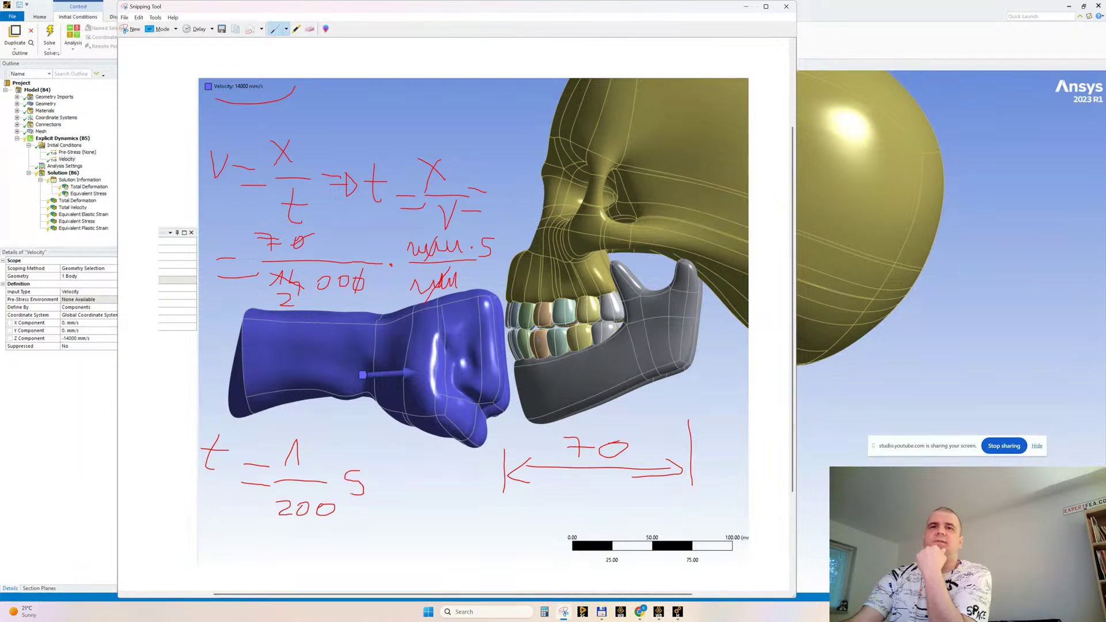
Open Calculator and compute 1 ÷ 200, clearing any mistyped calculation first
{"action": "left_click", "coordinate": [545, 612]}
{"action": "type", "text": "1"}
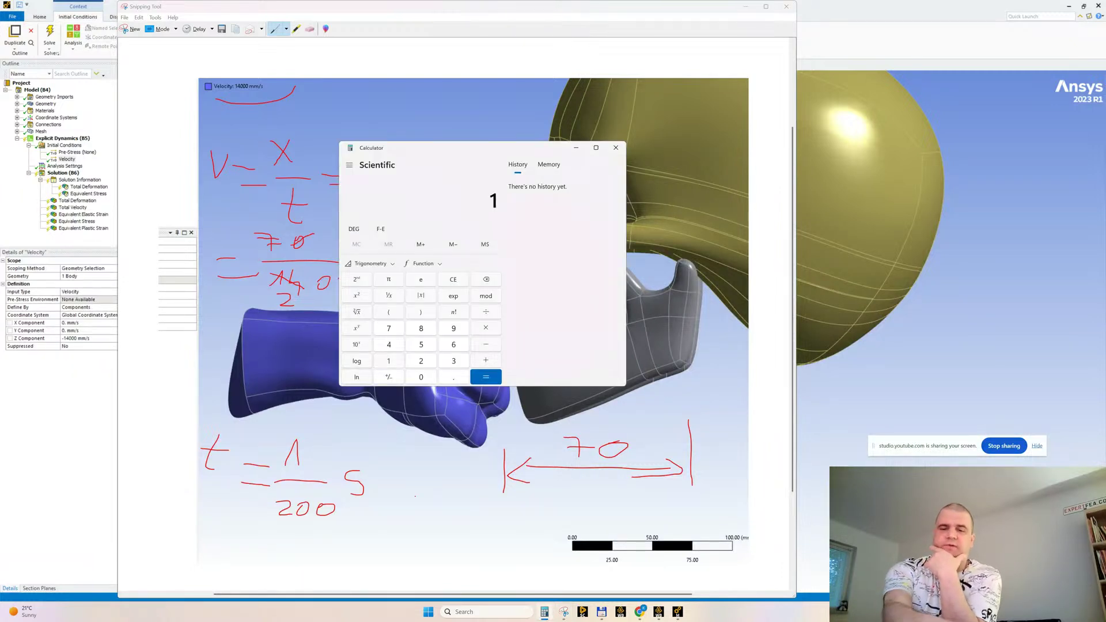
{"action": "type", "text": "/200"}
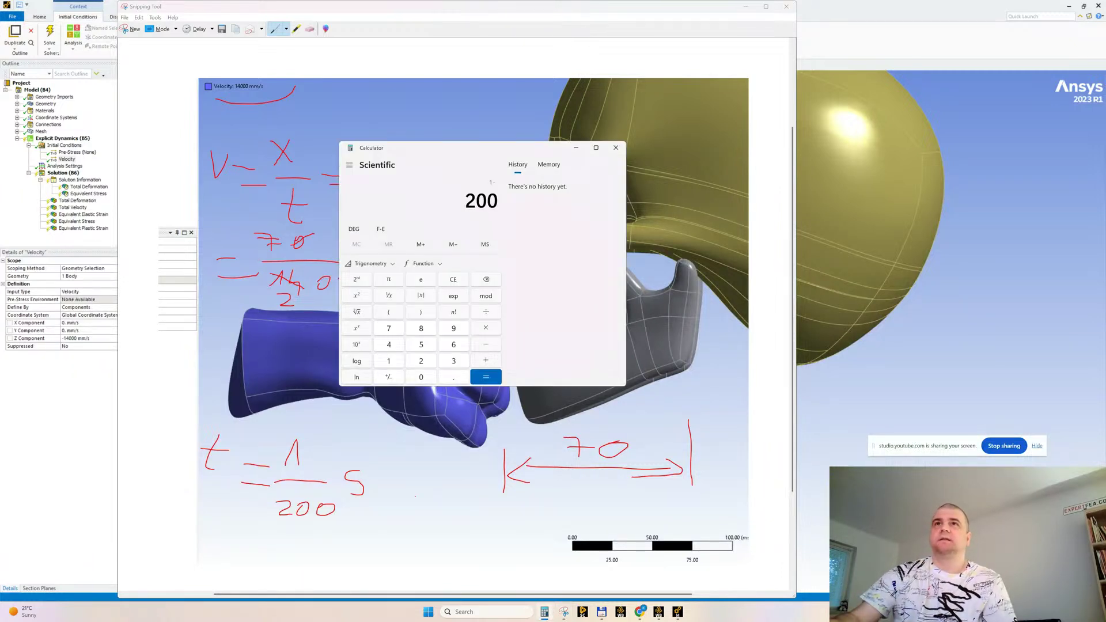
{"action": "key", "text": "Return"}
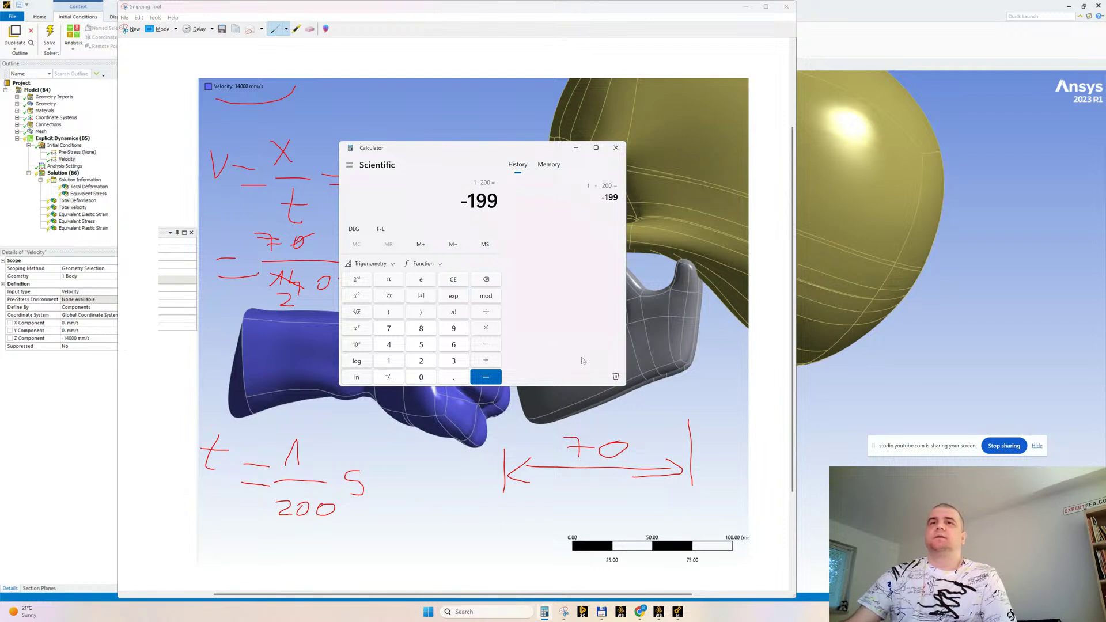
{"action": "left_click", "coordinate": [486, 280]}
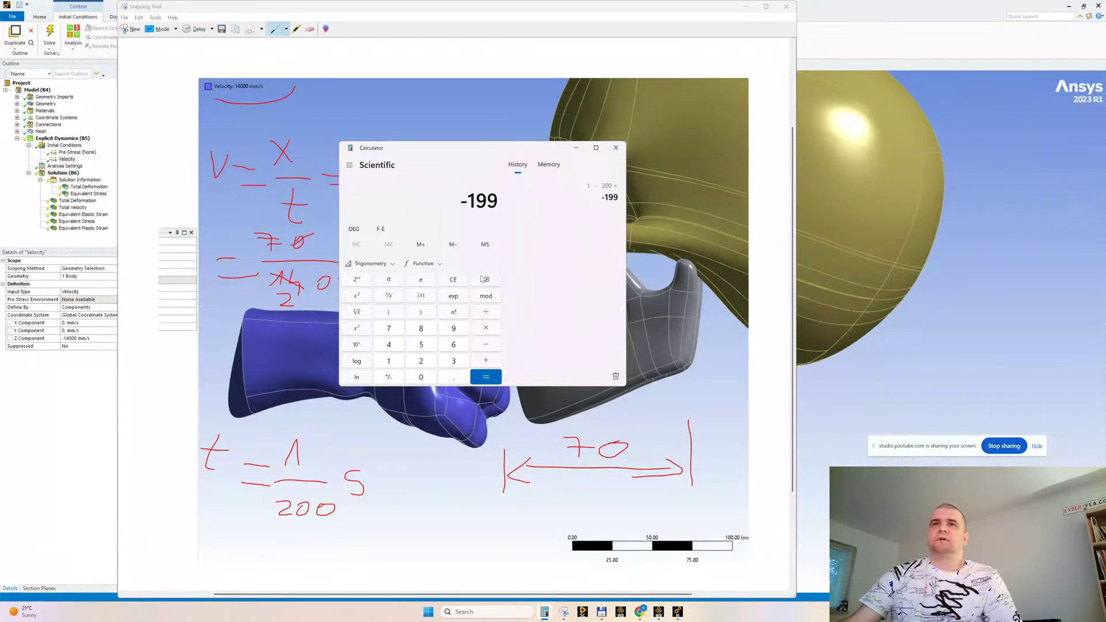
{"action": "left_click", "coordinate": [453, 280]}
{"action": "type", "text": "1"}
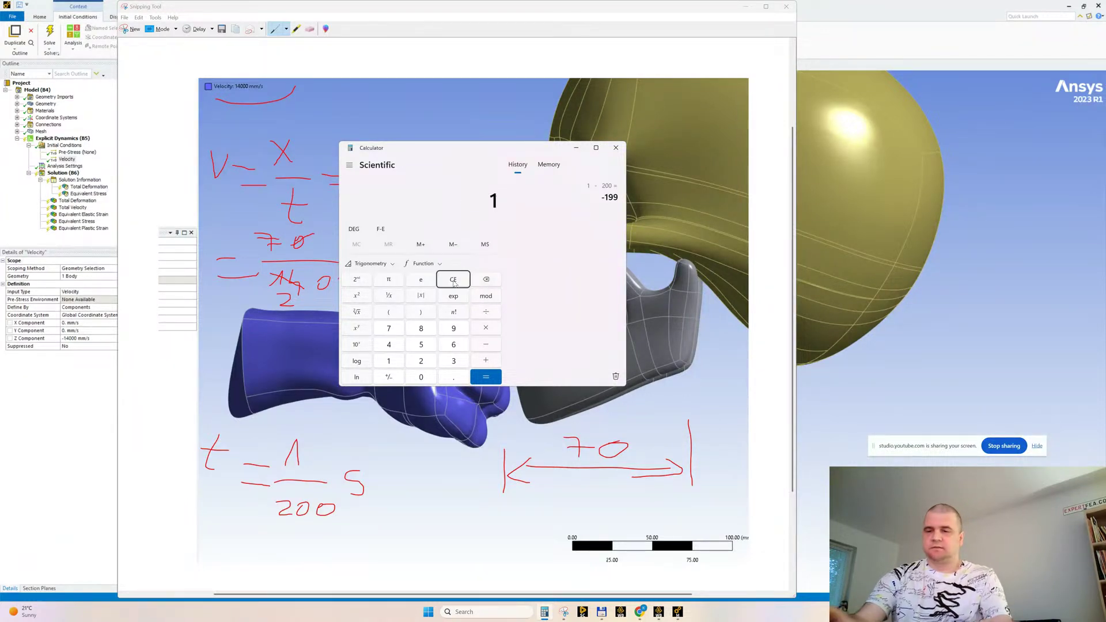
{"action": "type", "text": " ÷ 200"}
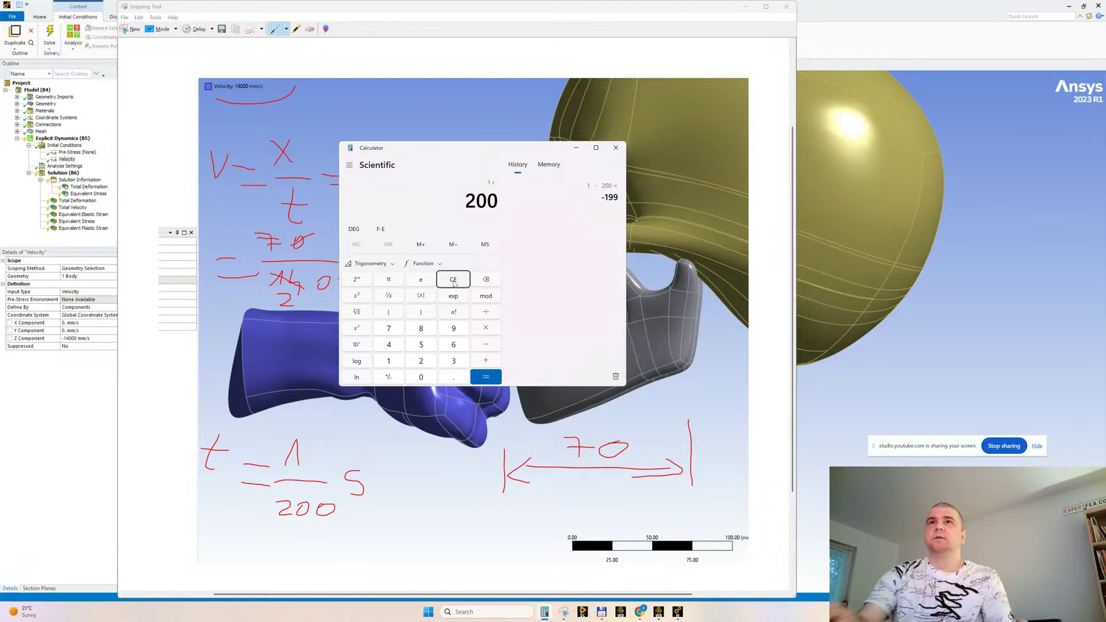
{"action": "key", "text": "Return"}
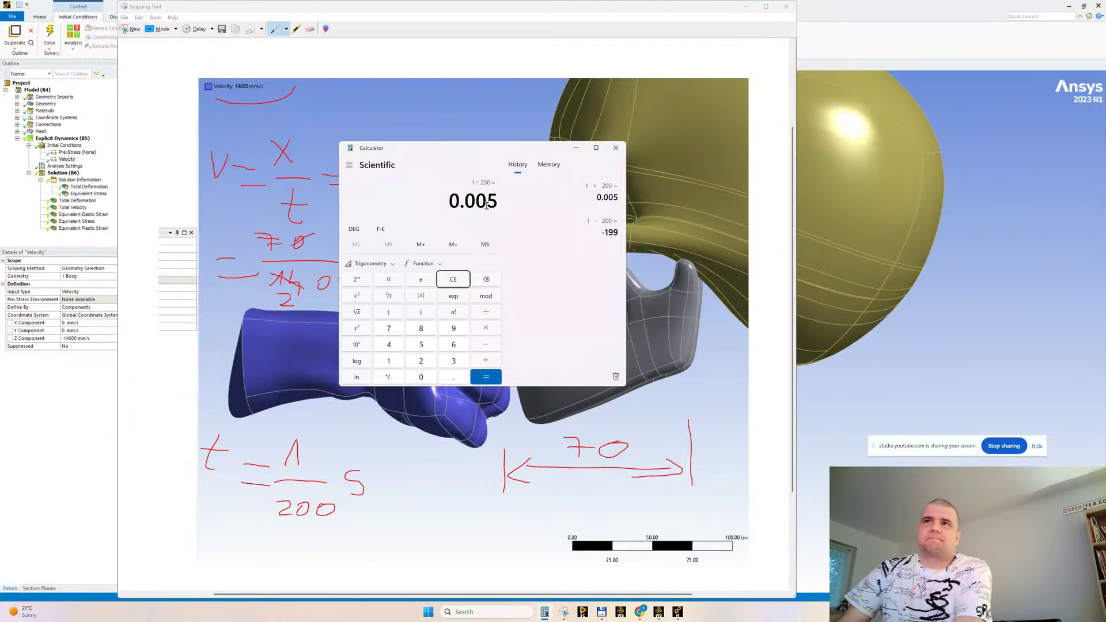
Move the Calculator window clear of the handwritten derivation to compare its result with the travel-time formula
{"action": "left_click_drag", "start_coordinate": [491, 151], "coordinate": [406, 168]}
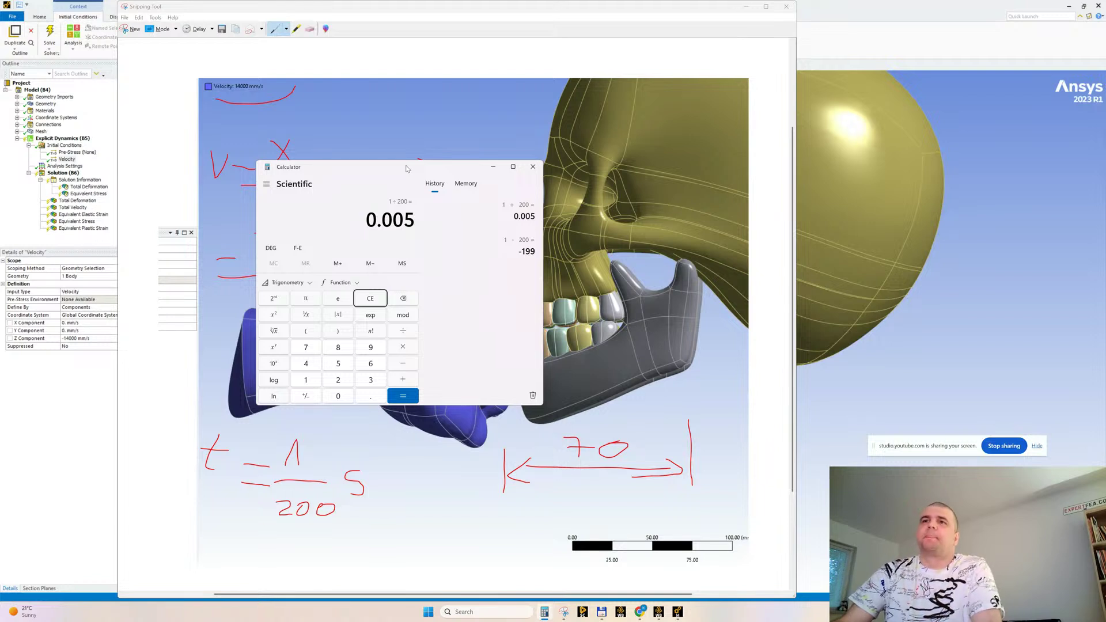
{"action": "left_click_drag", "start_coordinate": [406, 169], "coordinate": [771, 158]}
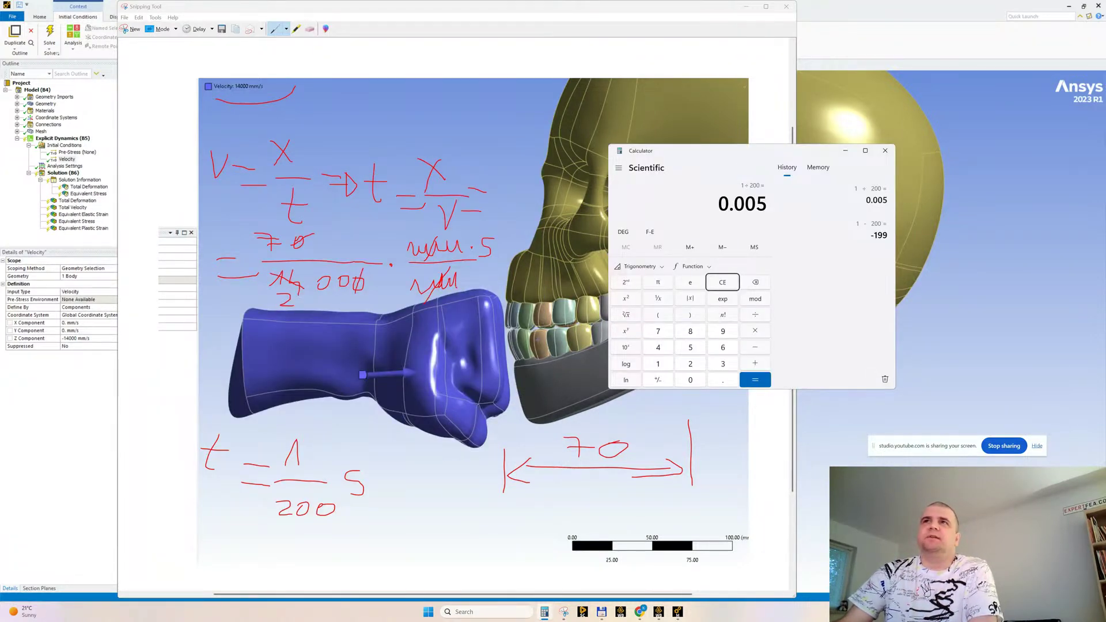
{"action": "left_click_drag", "start_coordinate": [702, 161], "coordinate": [716, 127]}
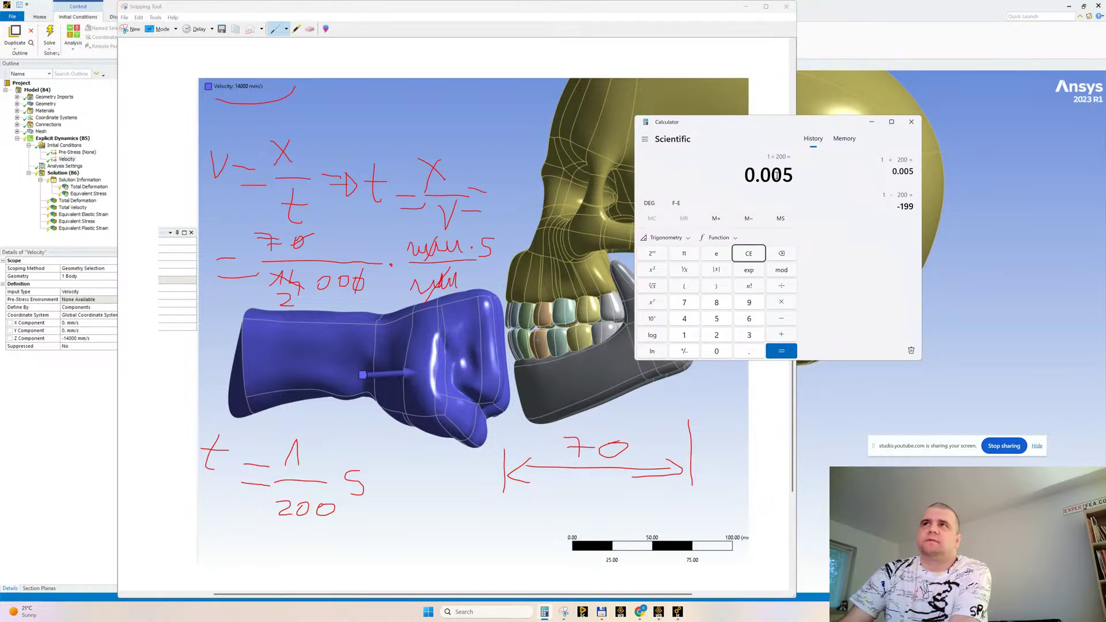
{"action": "left_click_drag", "start_coordinate": [715, 125], "coordinate": [759, 129]}
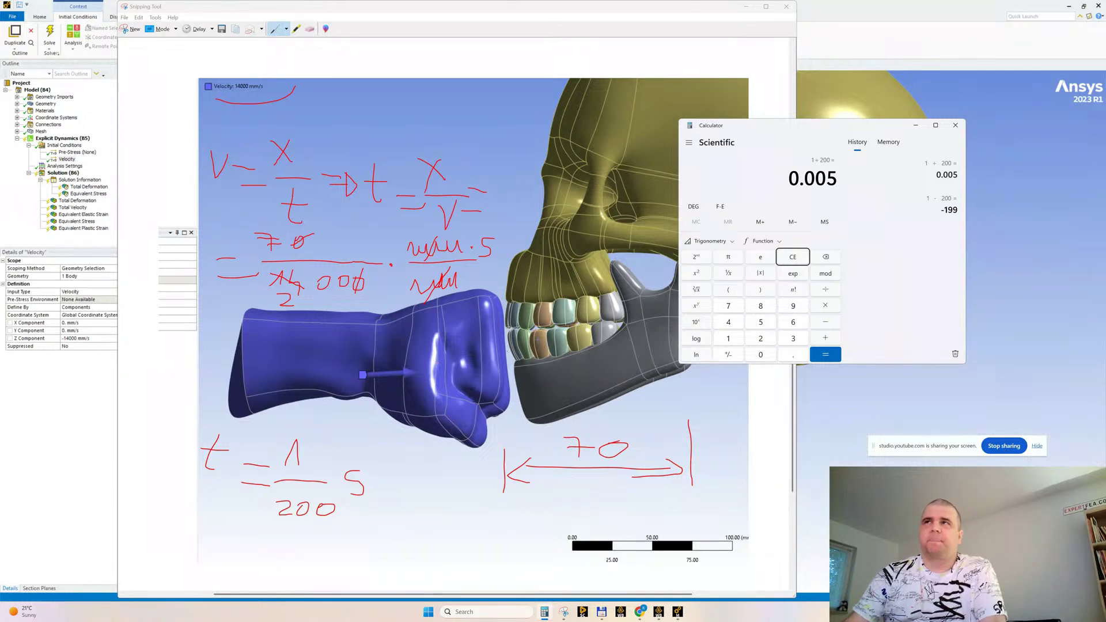
{"action": "left_click_drag", "start_coordinate": [797, 129], "coordinate": [690, 138]}
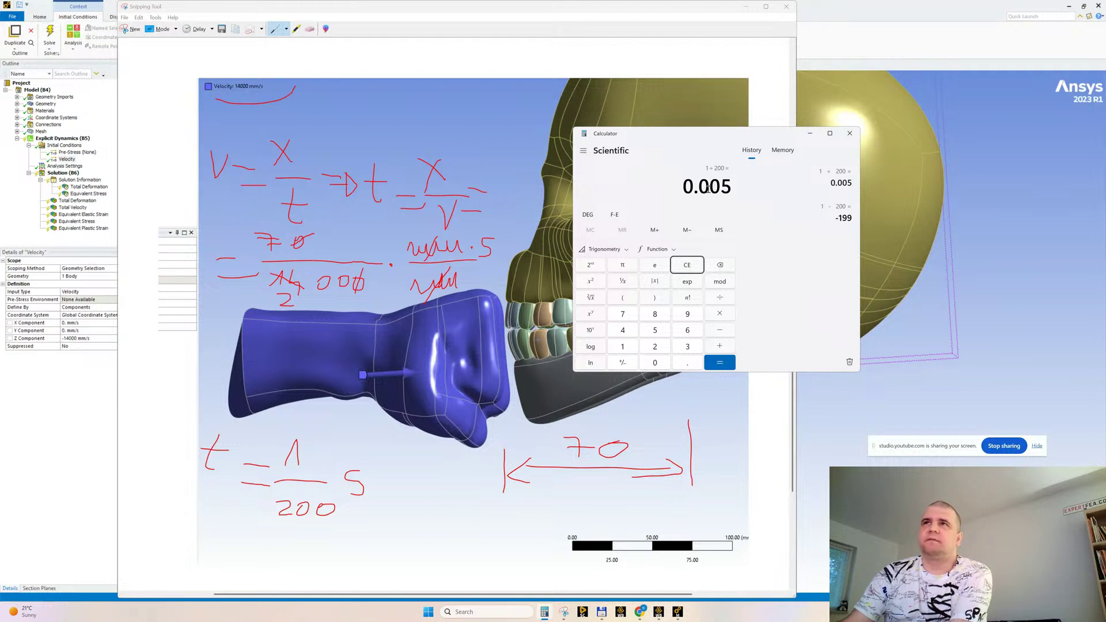
Close Calculator and the annotated snip, and set the End Time in the Analysis Settings step controls to 5e-3 s
{"action": "left_click", "coordinate": [846, 134]}
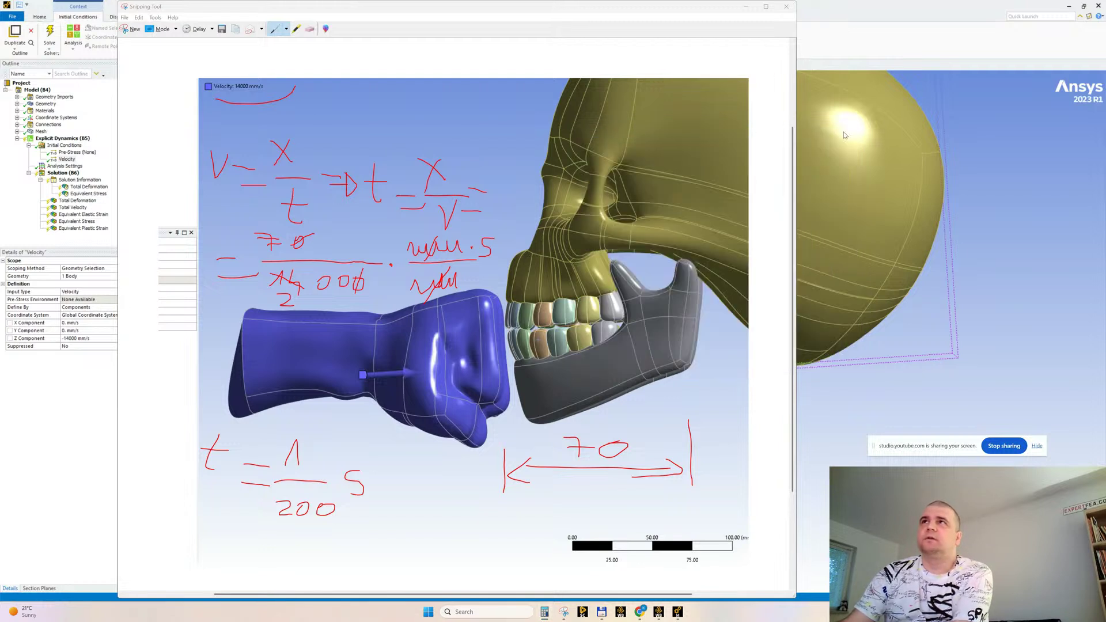
{"action": "left_click", "coordinate": [787, 6]}
{"action": "left_click", "coordinate": [66, 166]}
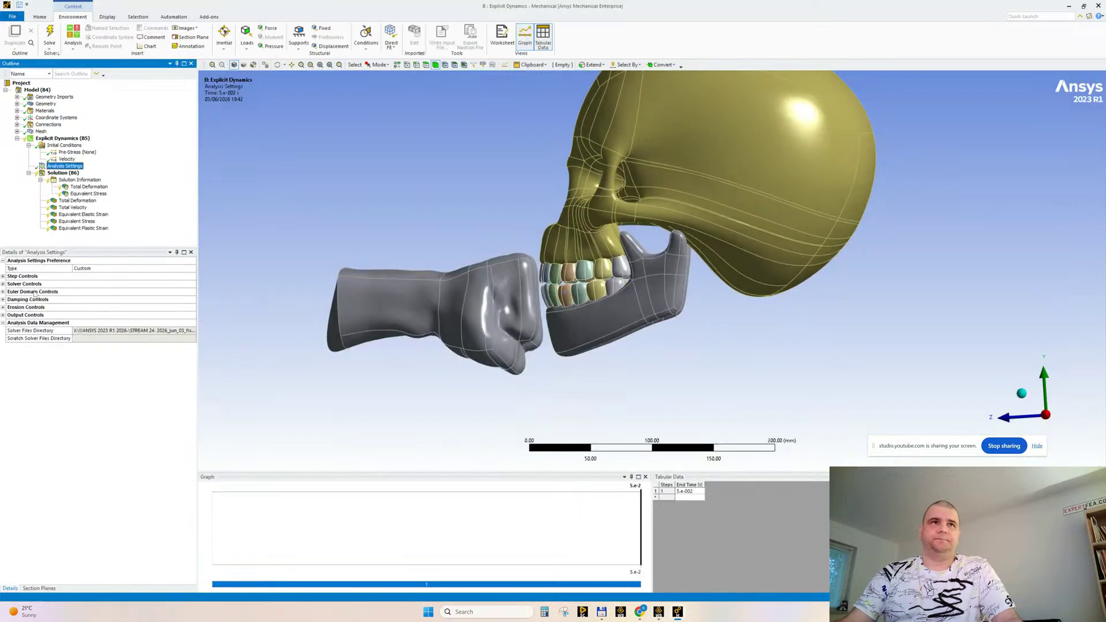
{"action": "left_click", "coordinate": [3, 277]}
{"action": "left_click", "coordinate": [97, 310]}
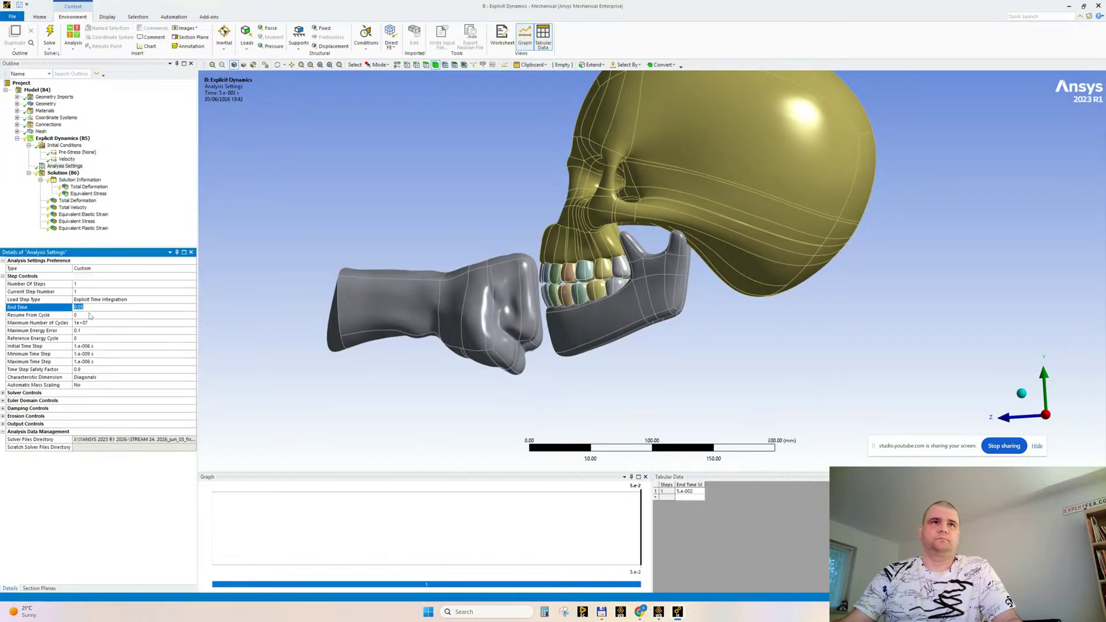
{"action": "type", "text": "5e-3"}
{"action": "key", "text": "Return"}
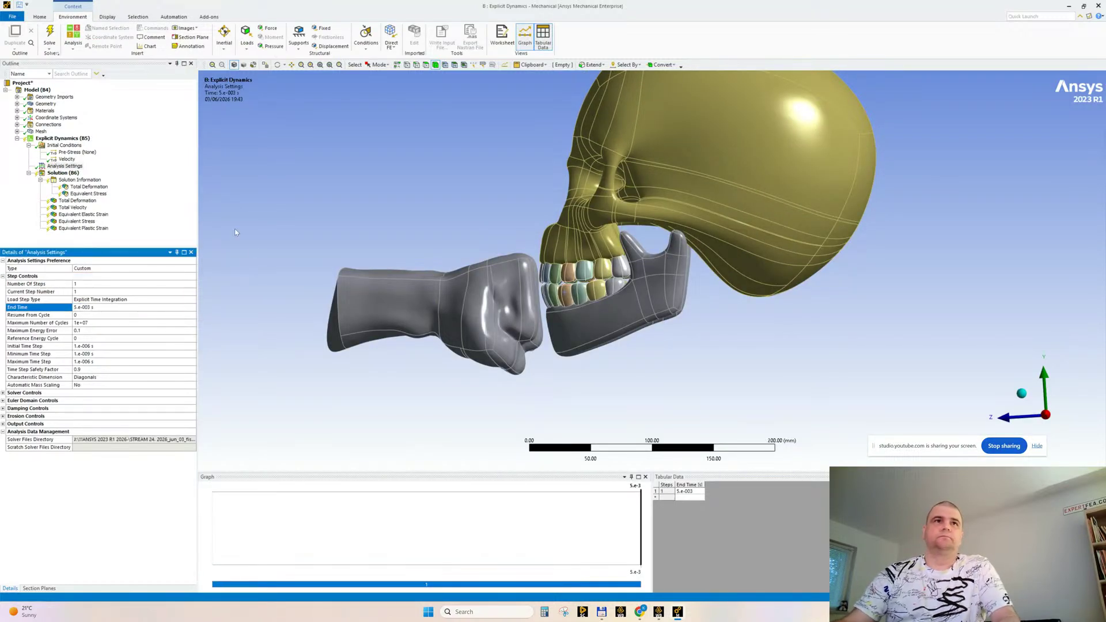
Save the project, solve the explicit dynamics analysis, and show its Solver Output in an enlarged view area
{"action": "left_click", "coordinate": [19, 7]}
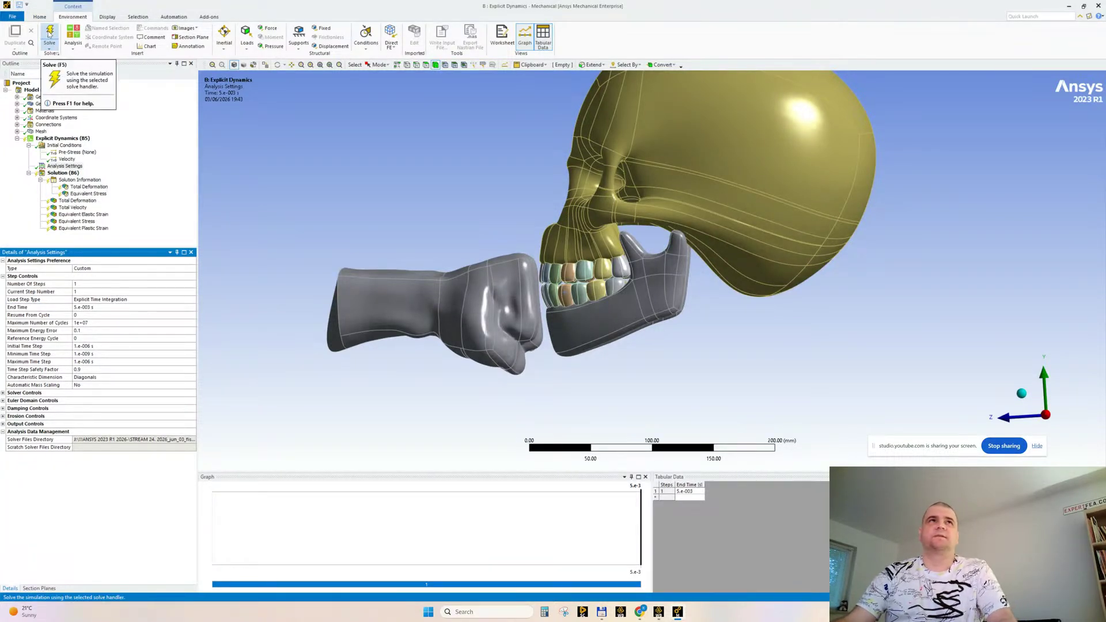
{"action": "left_click", "coordinate": [49, 34]}
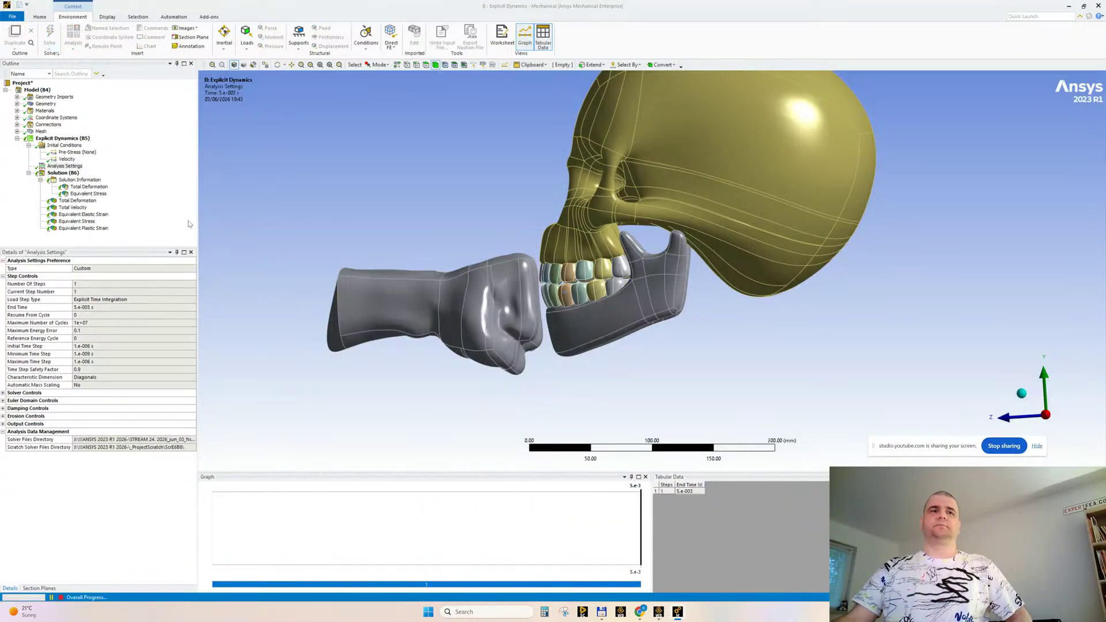
{"action": "left_click_drag", "start_coordinate": [198, 224], "coordinate": [151, 222]}
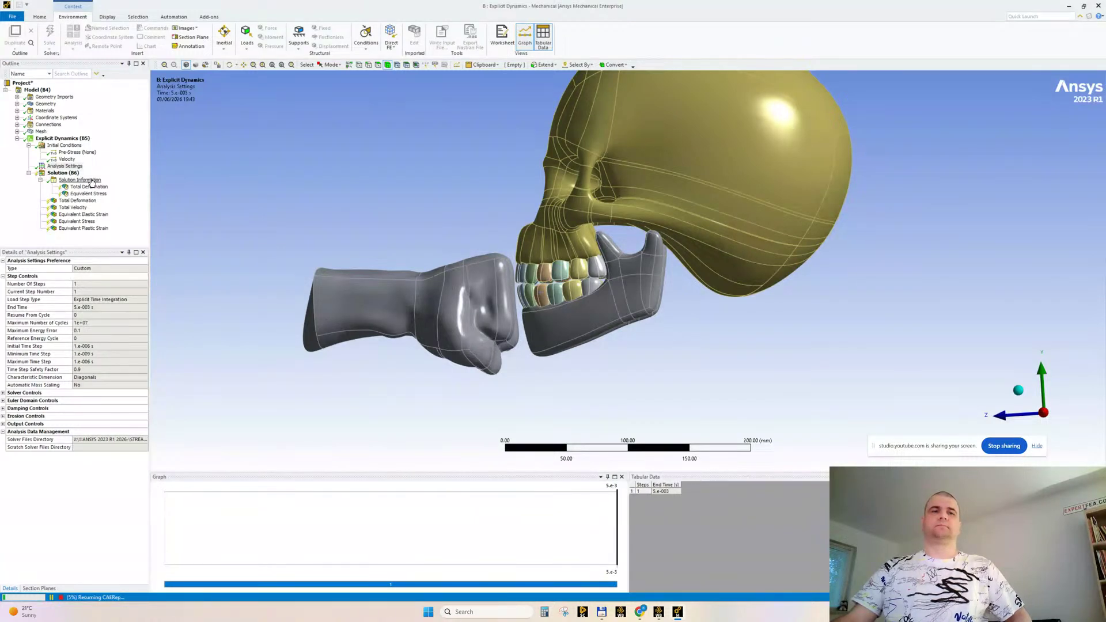
{"action": "left_click", "coordinate": [92, 181]}
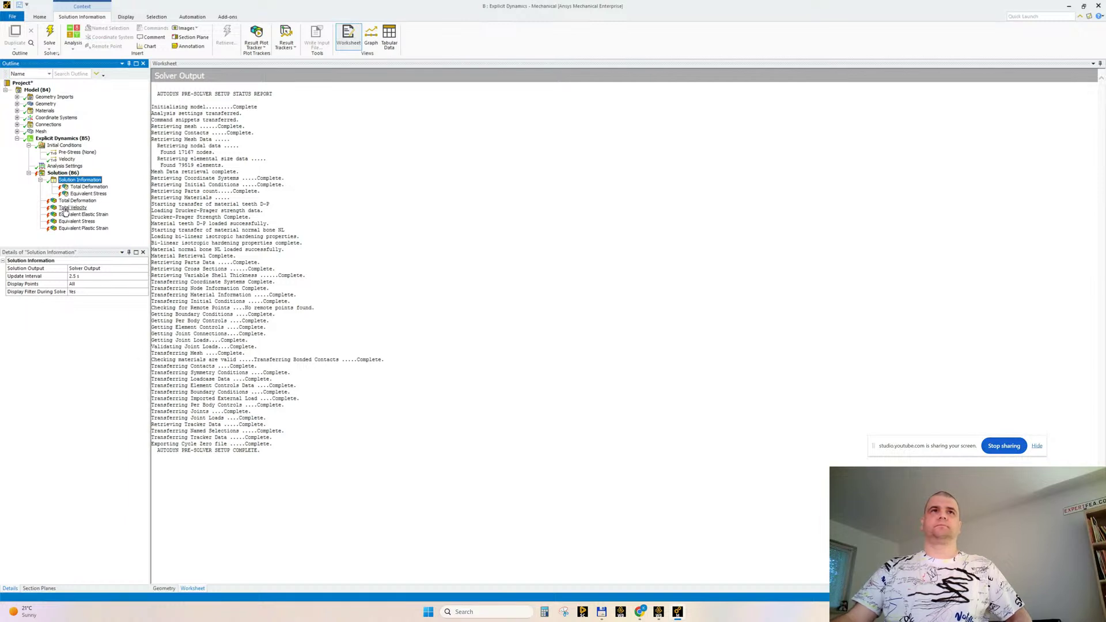
Clear the solution's generated data, try solving the analysis again, and check the Solver Output
{"action": "left_click", "coordinate": [56, 173]}
{"action": "right_click", "coordinate": [57, 173]}
{"action": "left_click", "coordinate": [87, 199]}
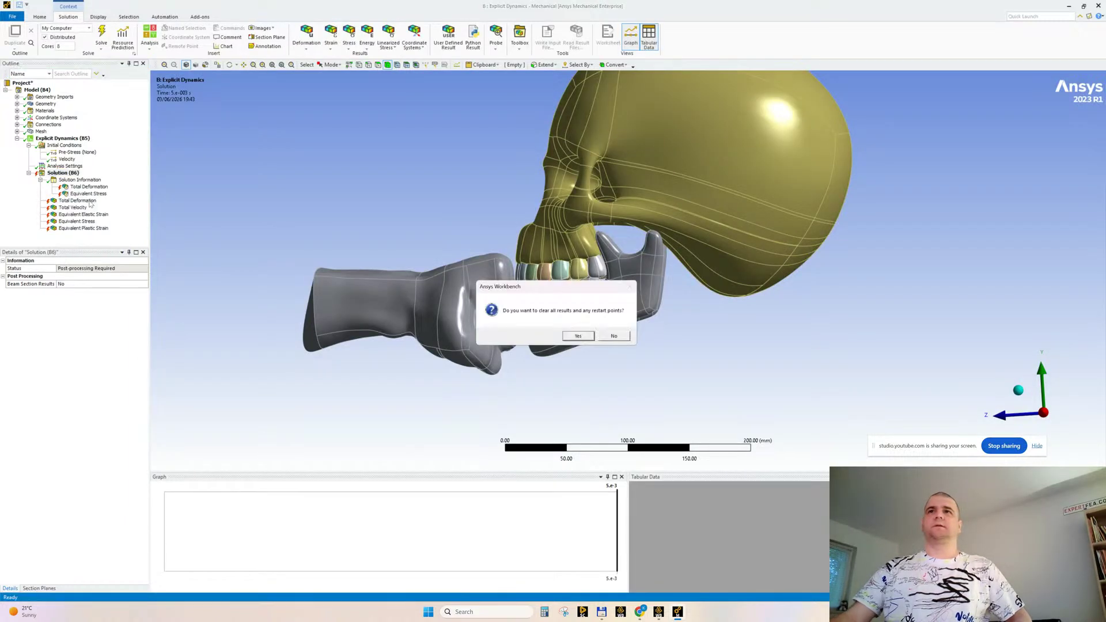
{"action": "key", "text": "Return"}
{"action": "left_click", "coordinate": [101, 36]}
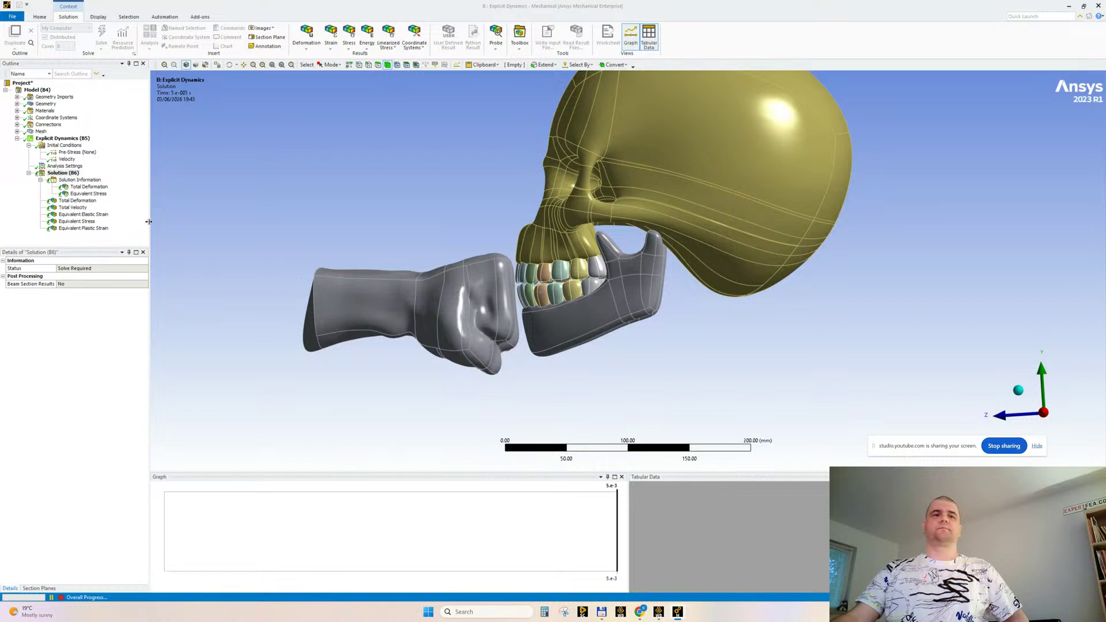
{"action": "left_click", "coordinate": [84, 182]}
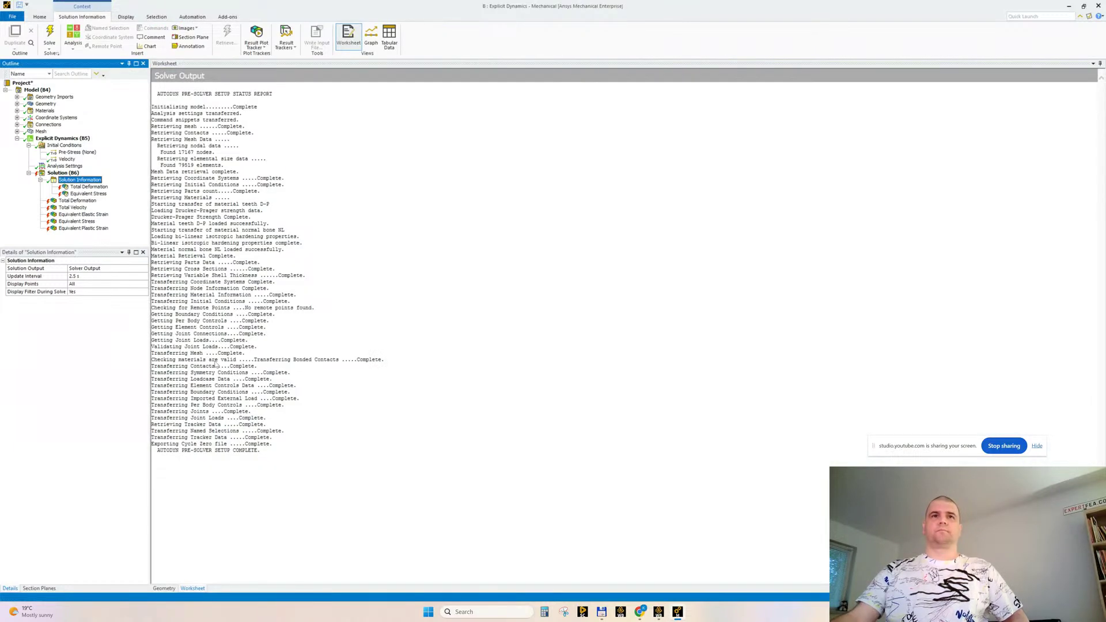
Clear the solution data once more, retry the solve, collapse the Initial Conditions branch, and check the Solver Output
{"action": "right_click", "coordinate": [59, 173]}
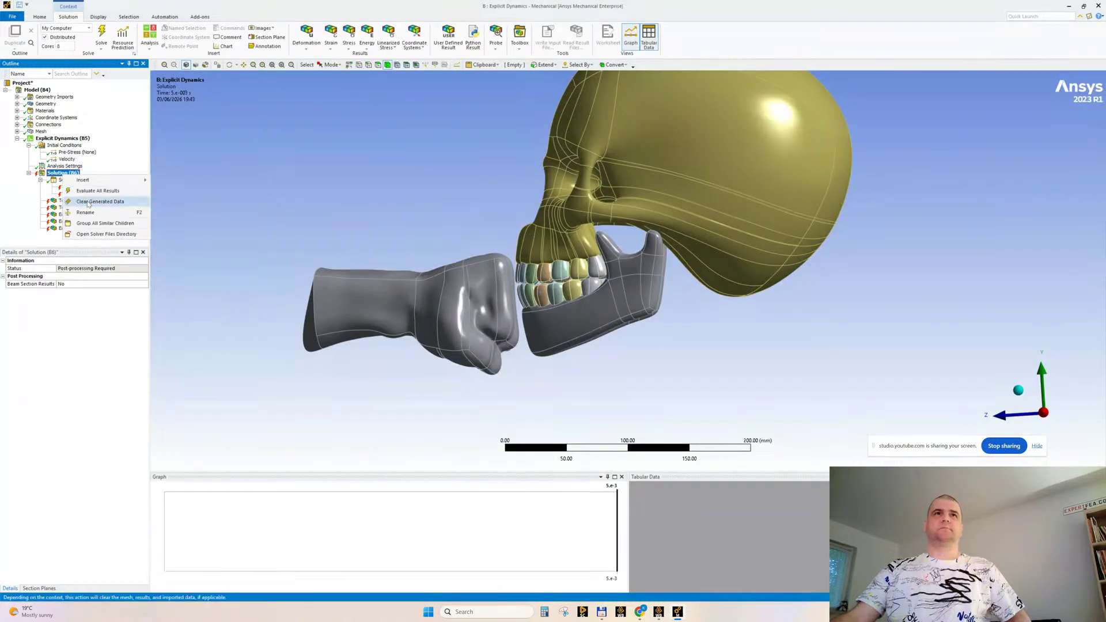
{"action": "left_click", "coordinate": [88, 202]}
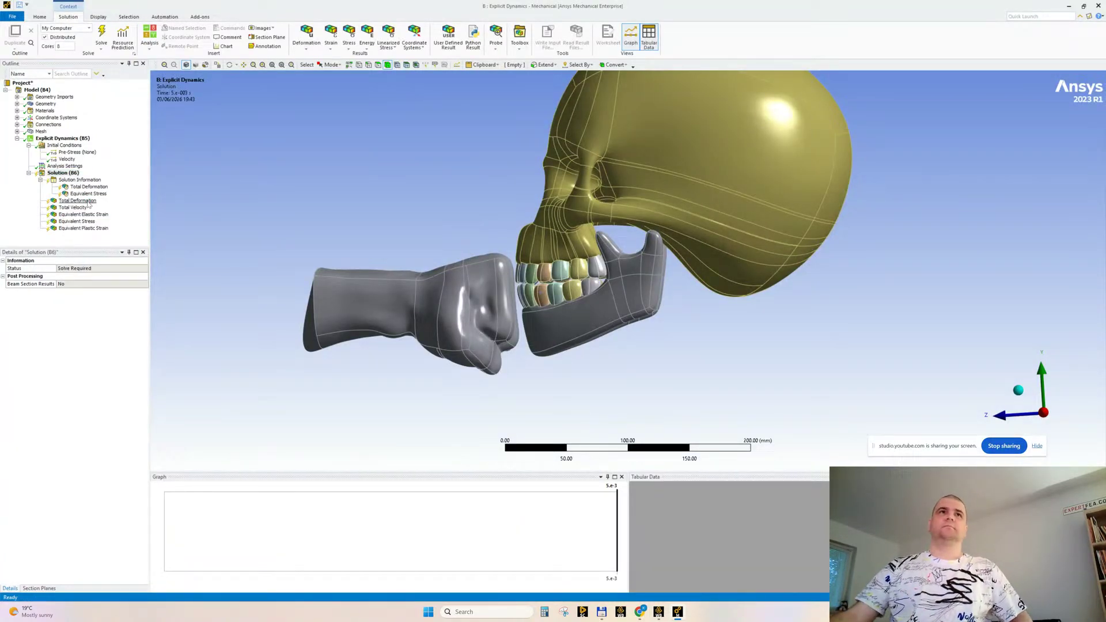
{"action": "left_click", "coordinate": [29, 145]}
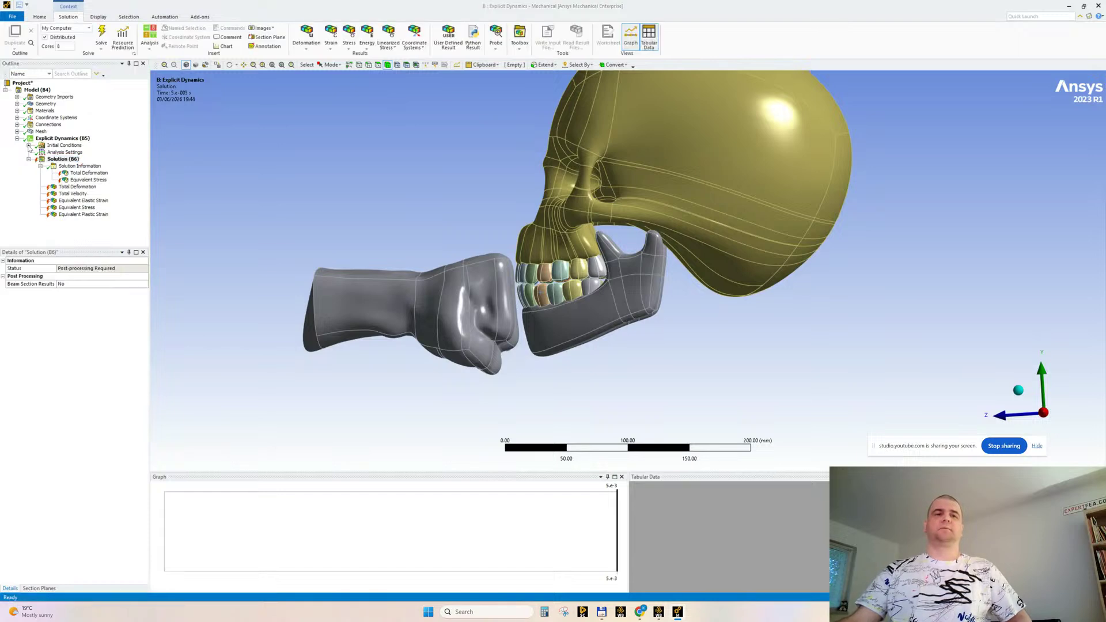
{"action": "left_click", "coordinate": [77, 167]}
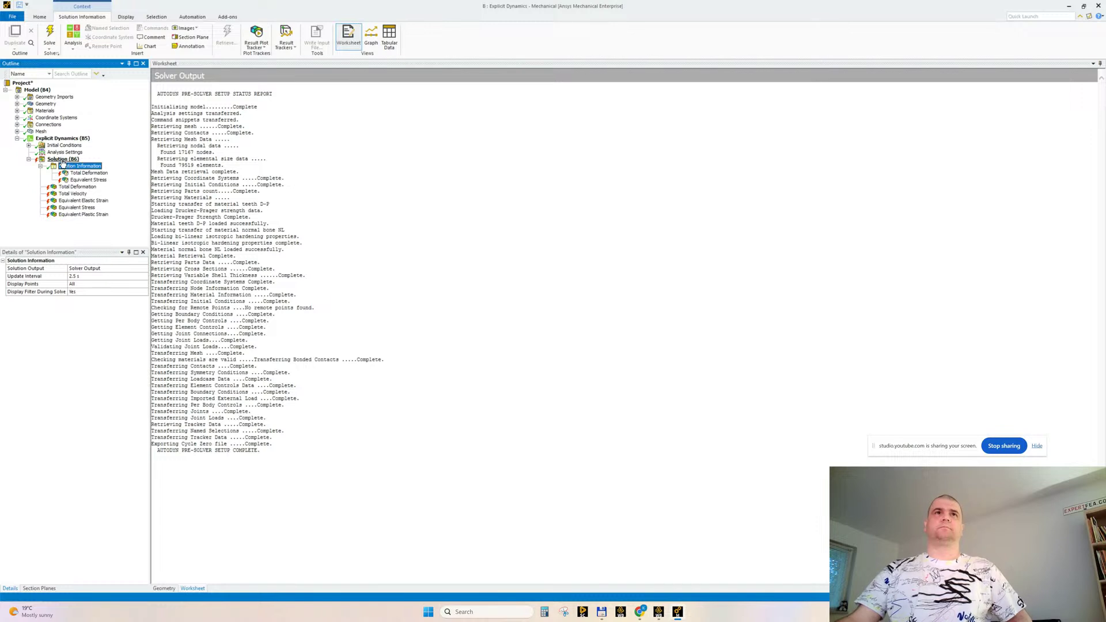
Reset the generated solution data, restart the solve, and follow its progress in the Solver Output
{"action": "left_click", "coordinate": [62, 161]}
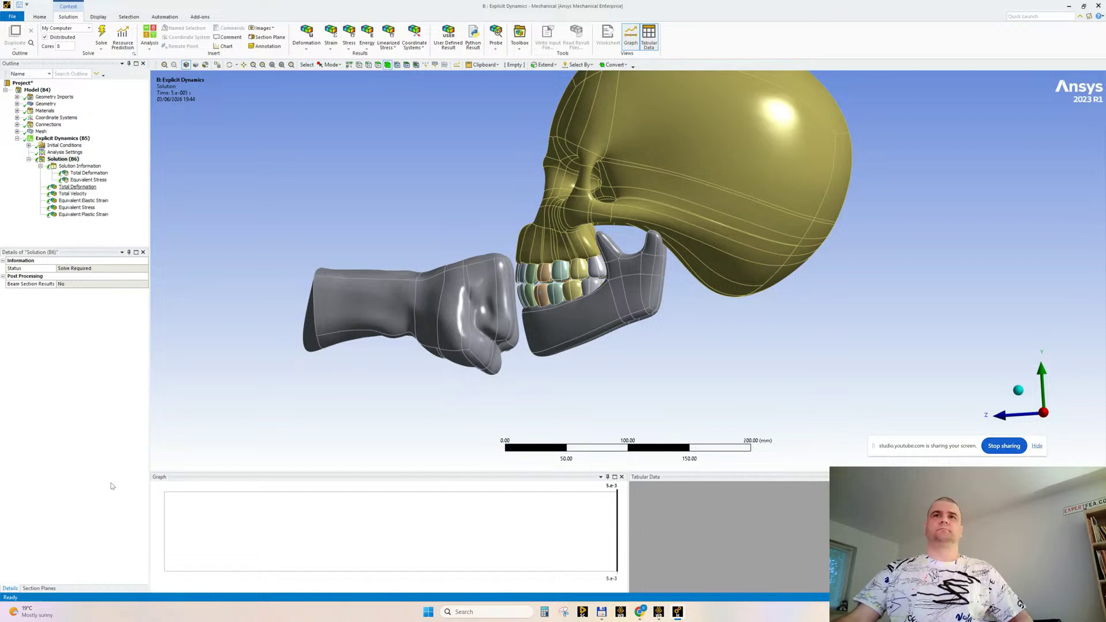
{"action": "key", "text": "F5"}
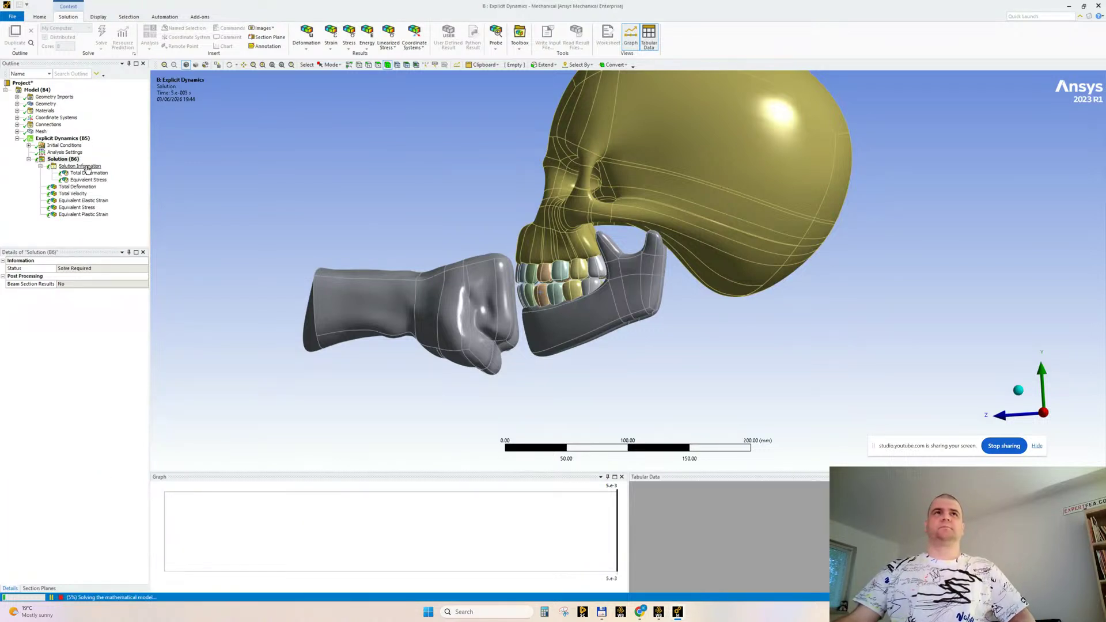
{"action": "left_click", "coordinate": [83, 167]}
Widen the worksheet area and inspect the fist and skull mesh during the solve, ending back at the Solver Output
{"action": "left_click_drag", "start_coordinate": [150, 203], "coordinate": [129, 210]}
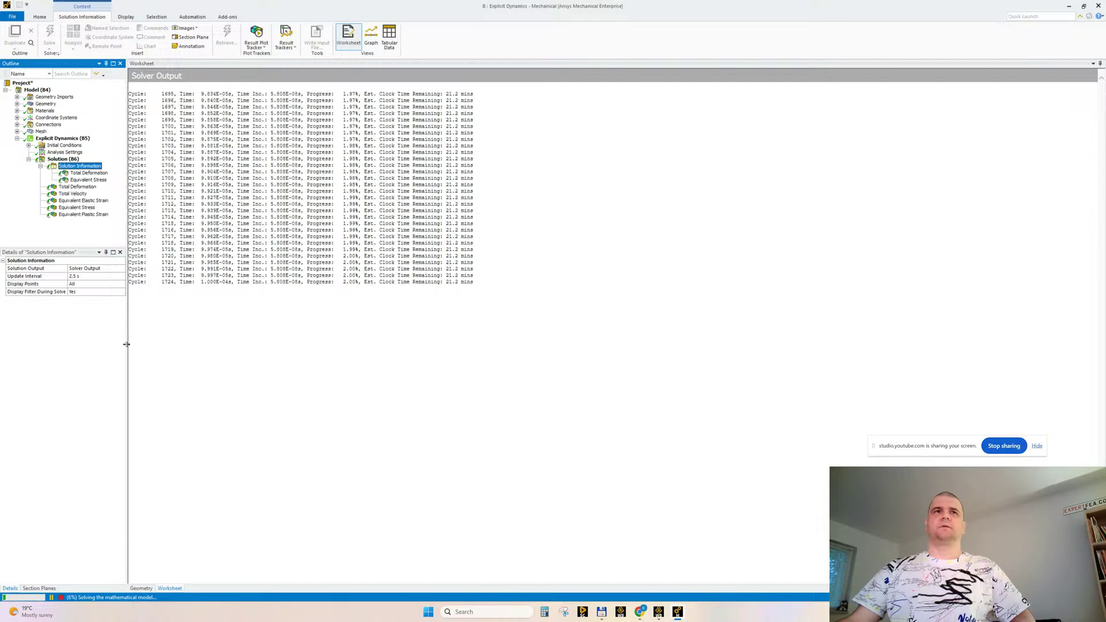
{"action": "left_click_drag", "start_coordinate": [127, 346], "coordinate": [121, 347]}
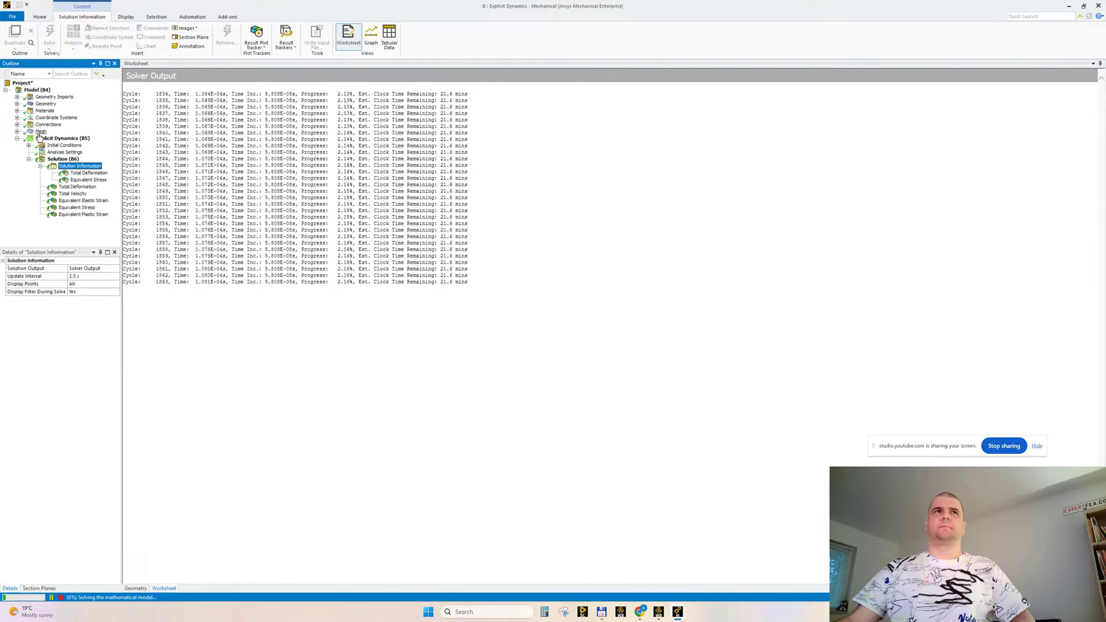
{"action": "left_click", "coordinate": [39, 132]}
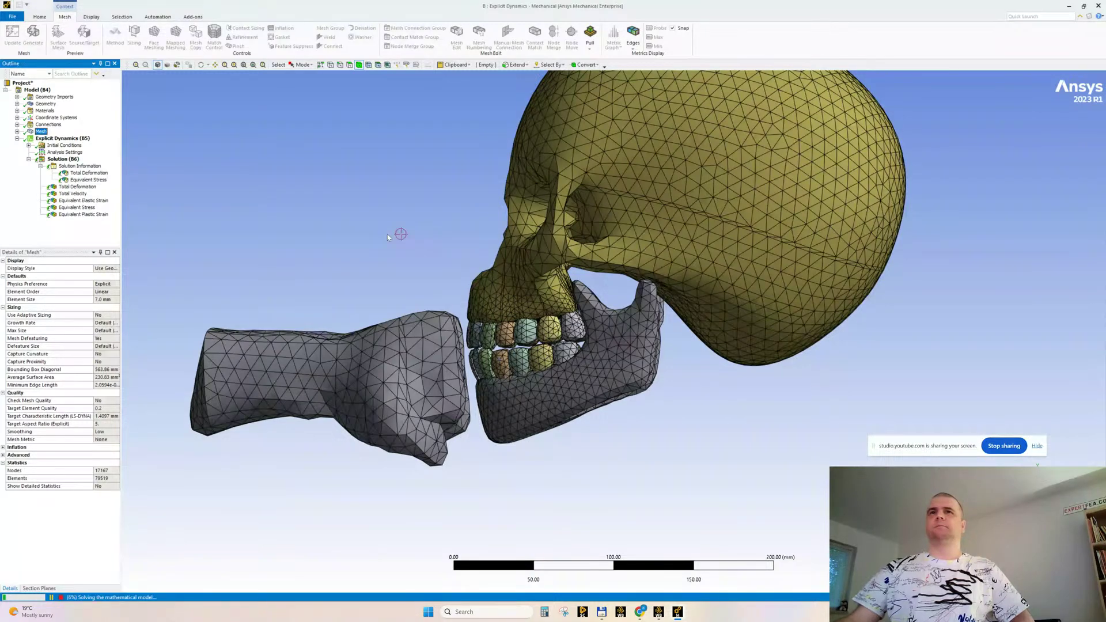
{"action": "left_click", "coordinate": [91, 167]}
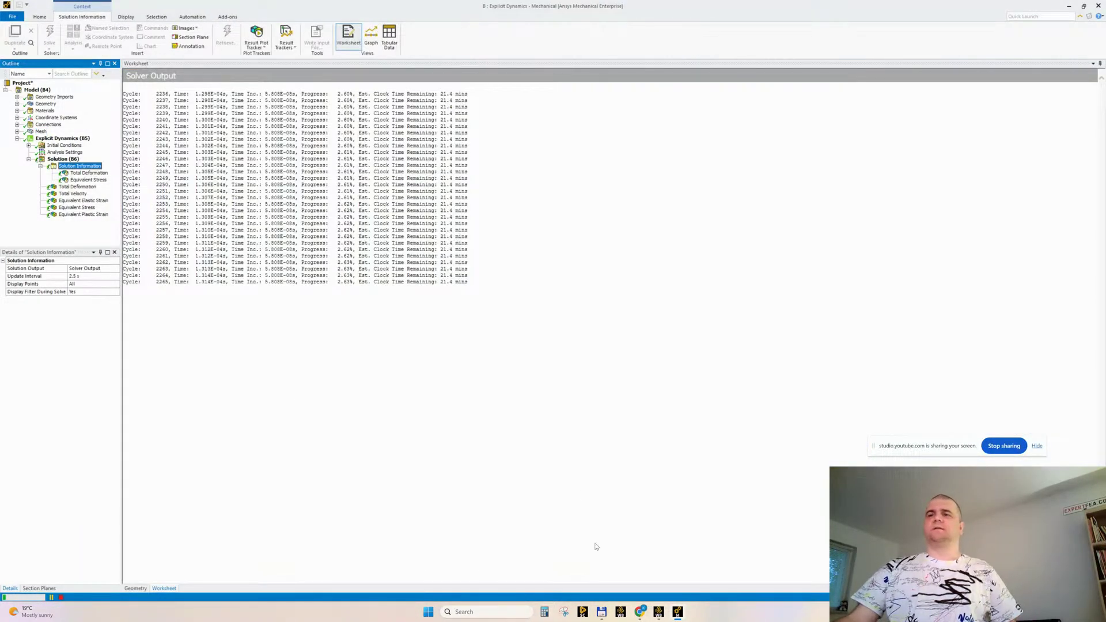
Switch to Chrome, bring up the YouTube Studio live stream page, and move its window aside to read the chat
{"action": "mouse_move", "coordinate": [640, 614]}
{"action": "left_click", "coordinate": [593, 568]}
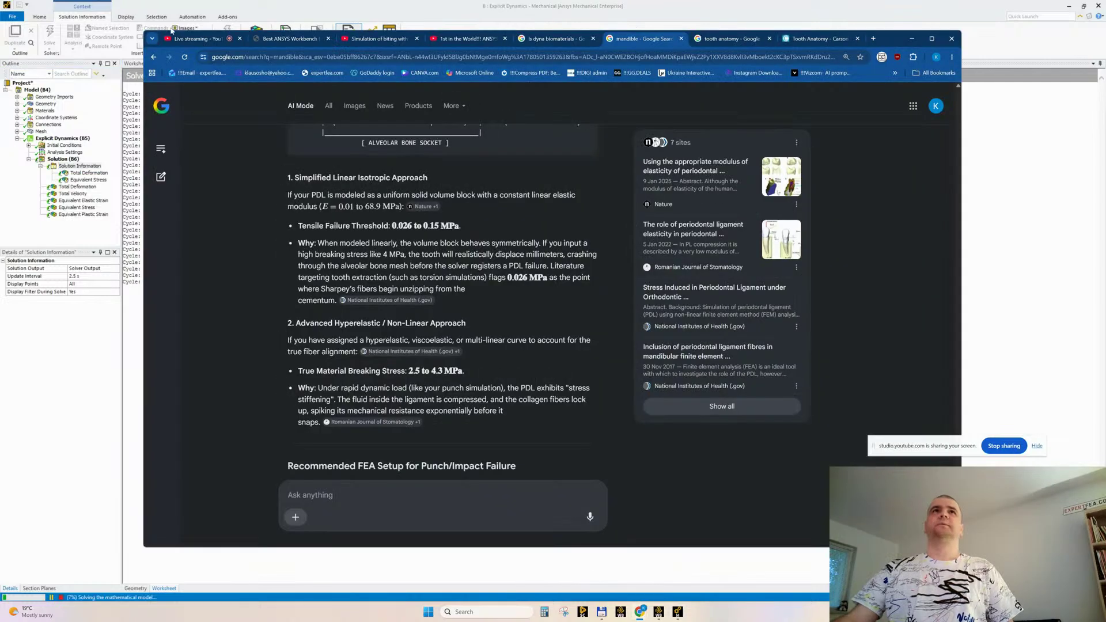
{"action": "left_click", "coordinate": [193, 41]}
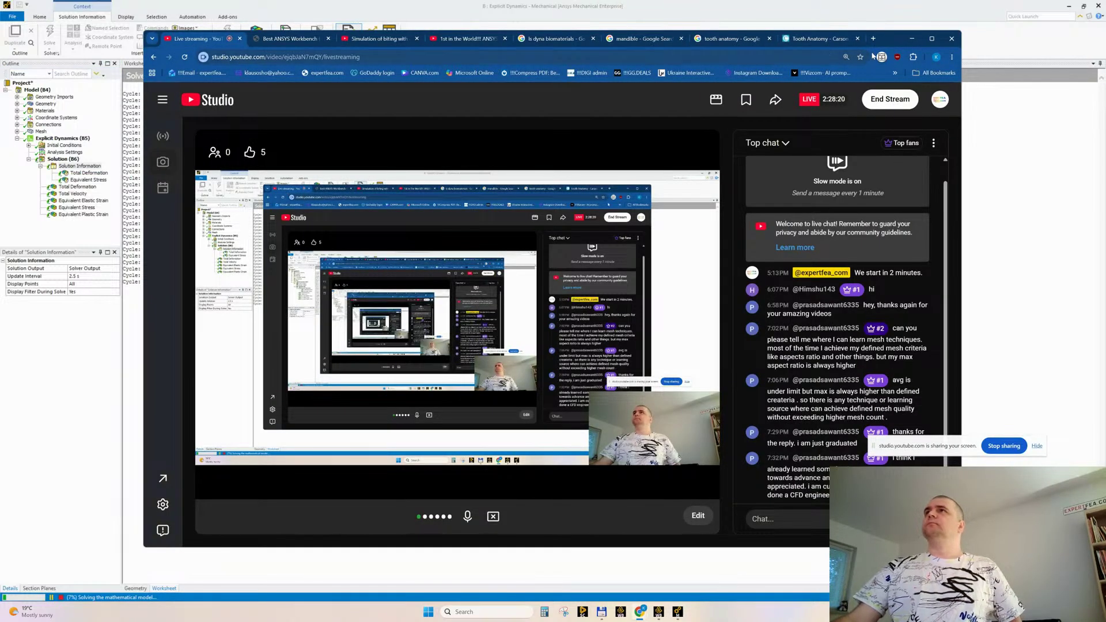
{"action": "left_click_drag", "start_coordinate": [882, 45], "coordinate": [417, 70]}
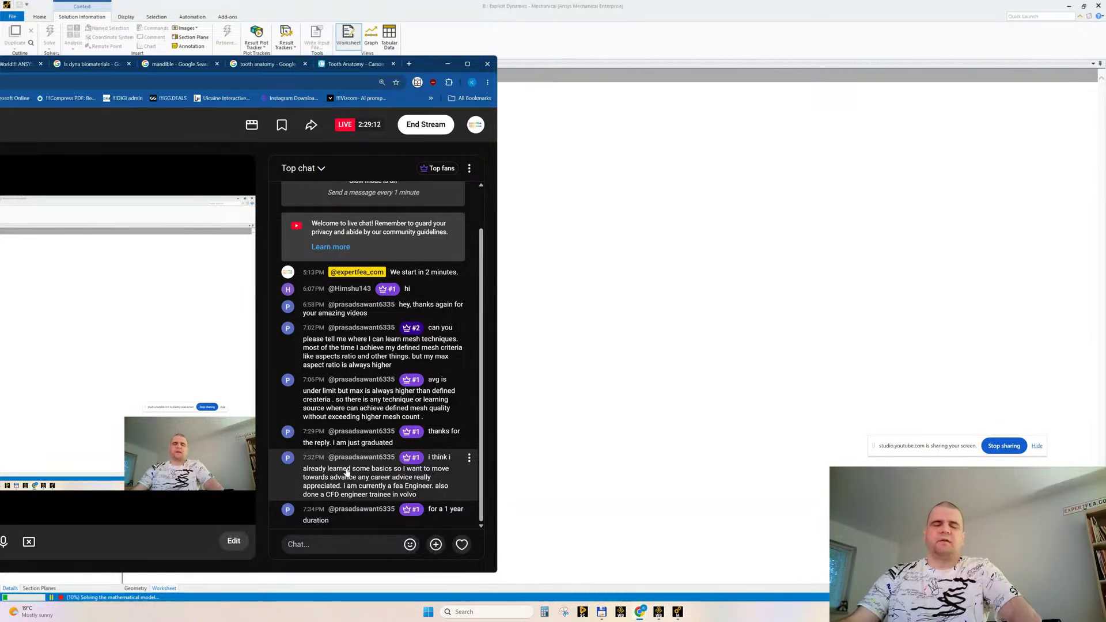
Minimize the Ansys windows and reposition and enlarge the browser window so the live chat is readable over the desktop
{"action": "left_click", "coordinate": [1068, 10]}
{"action": "left_click", "coordinate": [1069, 10]}
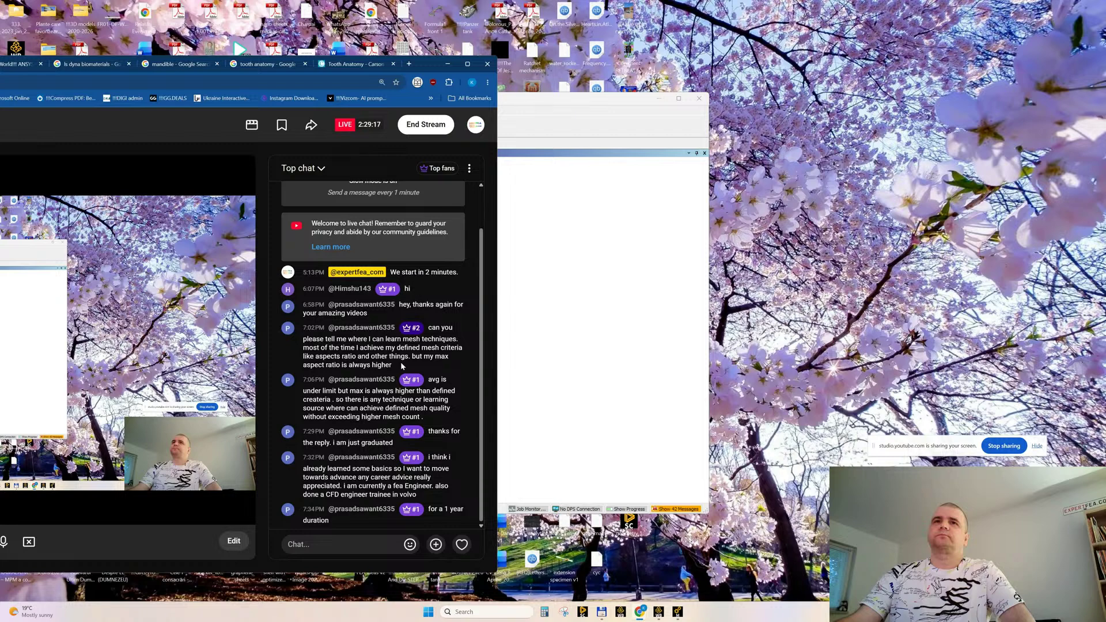
{"action": "left_click_drag", "start_coordinate": [428, 64], "coordinate": [541, 65]}
{"action": "left_click", "coordinate": [580, 67]}
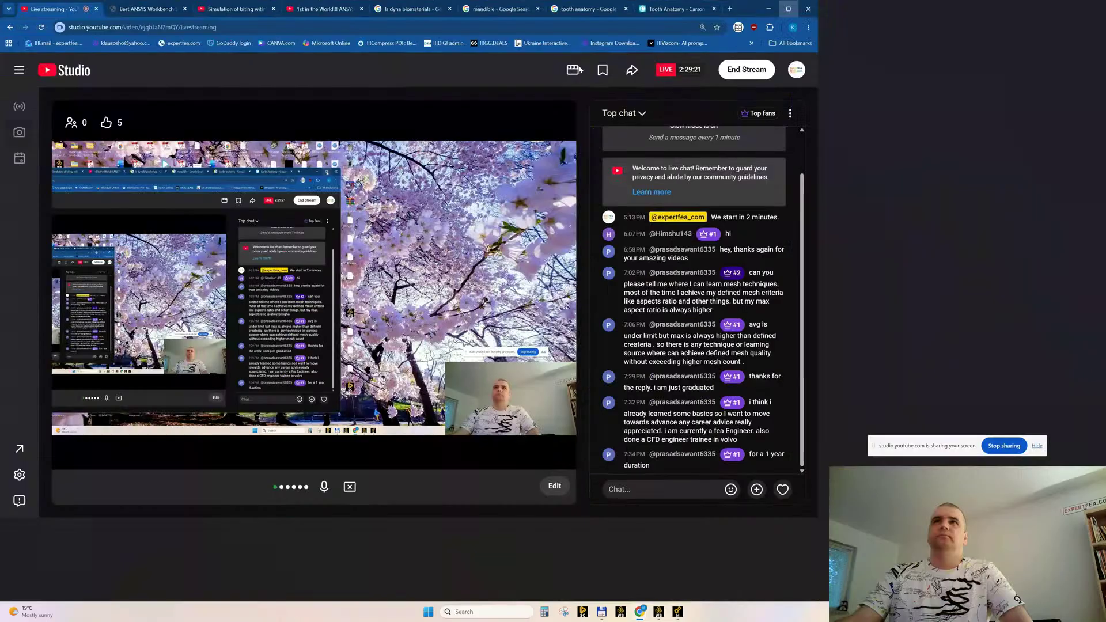
{"action": "left_click", "coordinate": [1077, 9]}
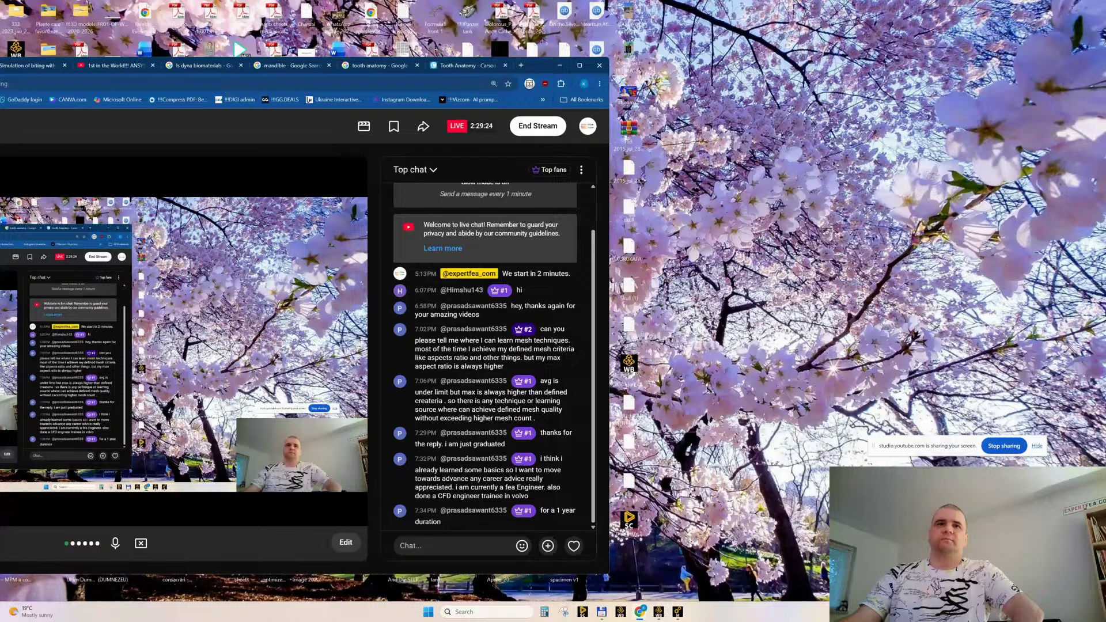
{"action": "left_click_drag", "start_coordinate": [609, 574], "coordinate": [721, 578]}
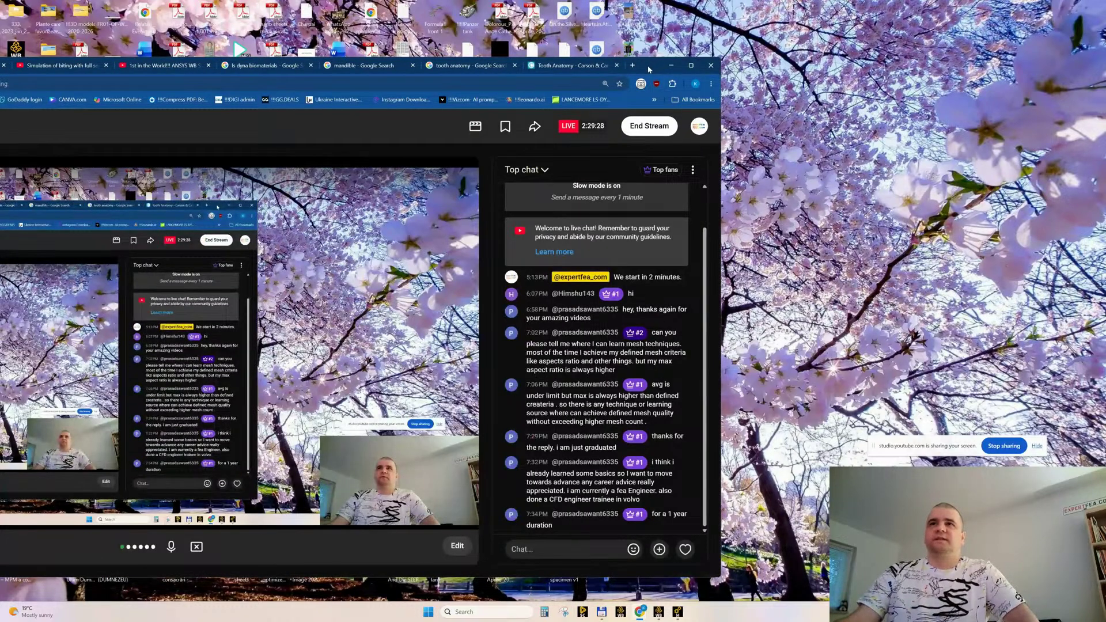
{"action": "left_click_drag", "start_coordinate": [649, 67], "coordinate": [668, 64]}
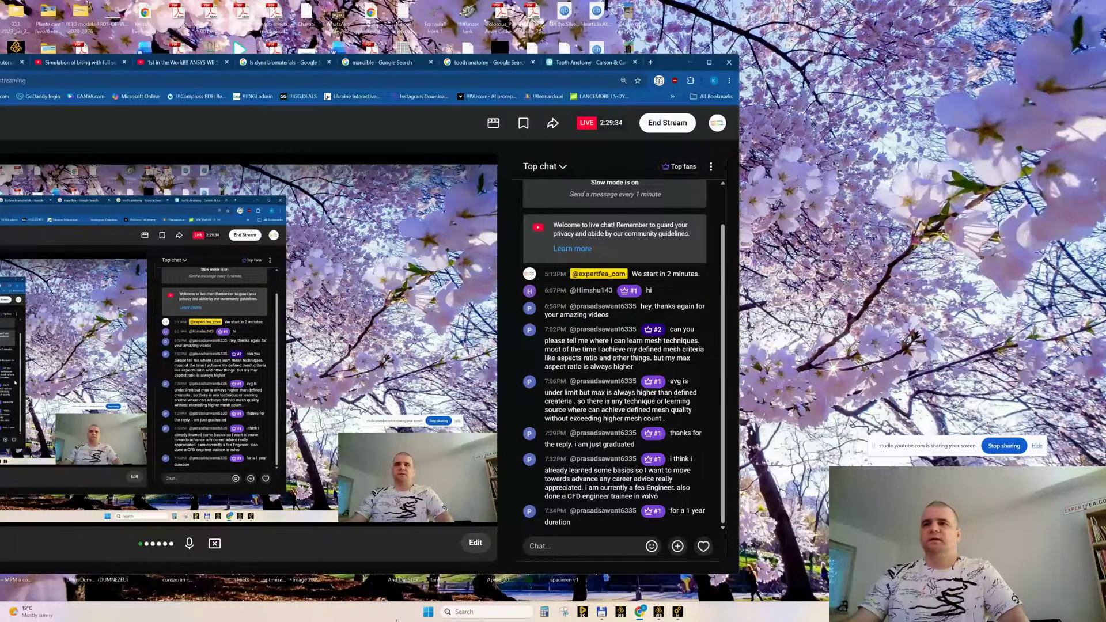
Switch to Ansys Mechanical and inspect the Total Deformation tracker from a rotated view, ending at the Solver Output
{"action": "left_click", "coordinate": [677, 612]}
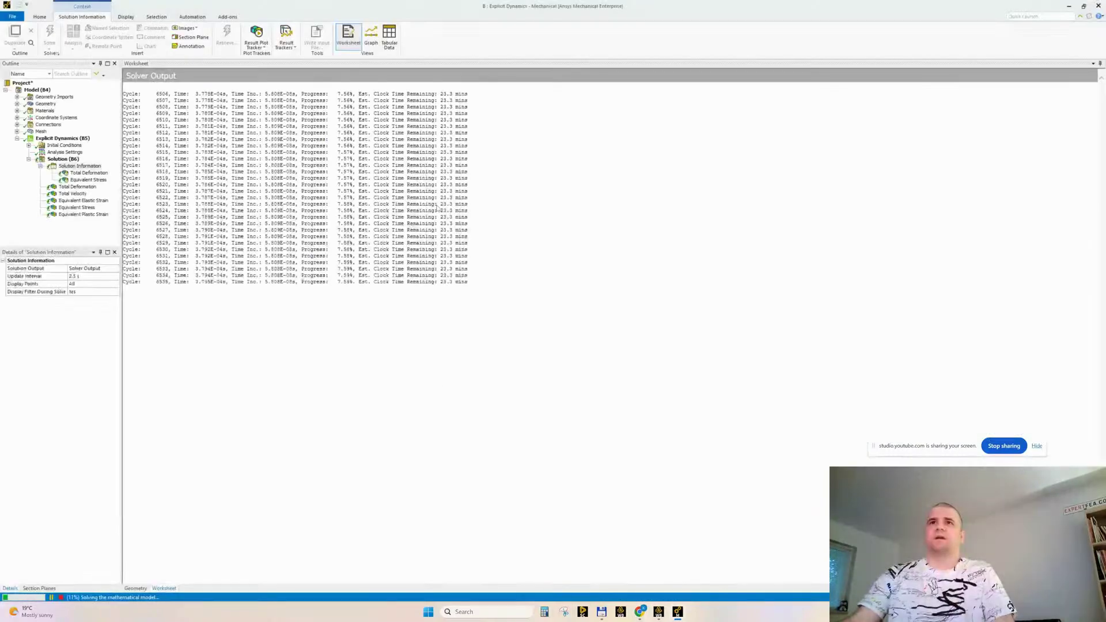
{"action": "left_click", "coordinate": [89, 173]}
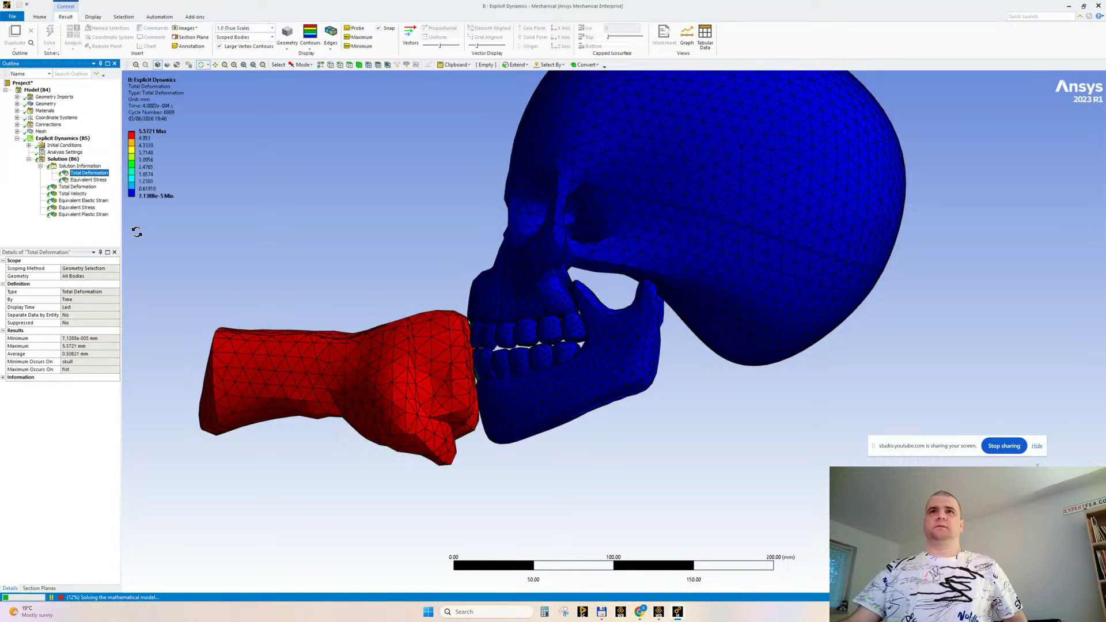
{"action": "left_click_drag", "start_coordinate": [375, 296], "coordinate": [420, 318]}
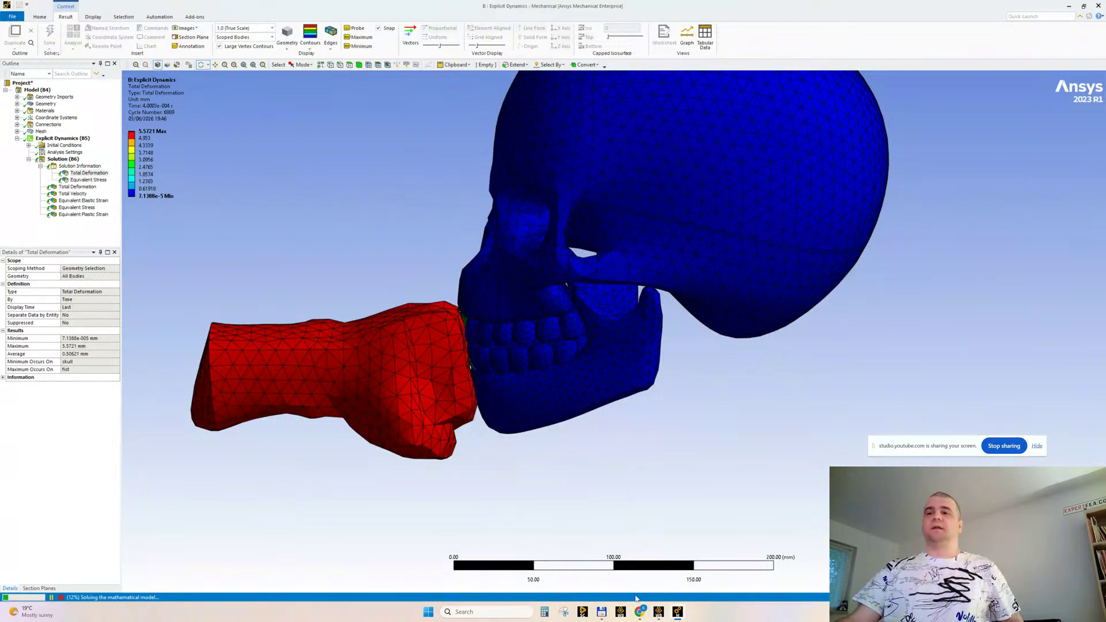
{"action": "left_click", "coordinate": [80, 166]}
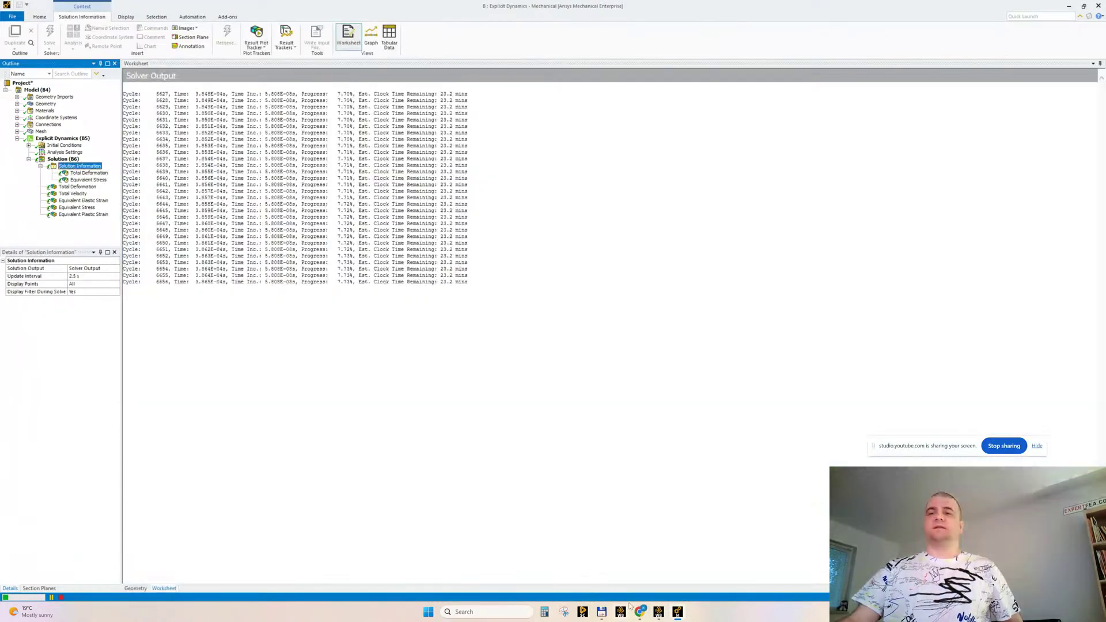
Switch back to the live chat in Chrome and minimize the Mechanical window behind it
{"action": "mouse_move", "coordinate": [638, 608]}
{"action": "left_click", "coordinate": [589, 569]}
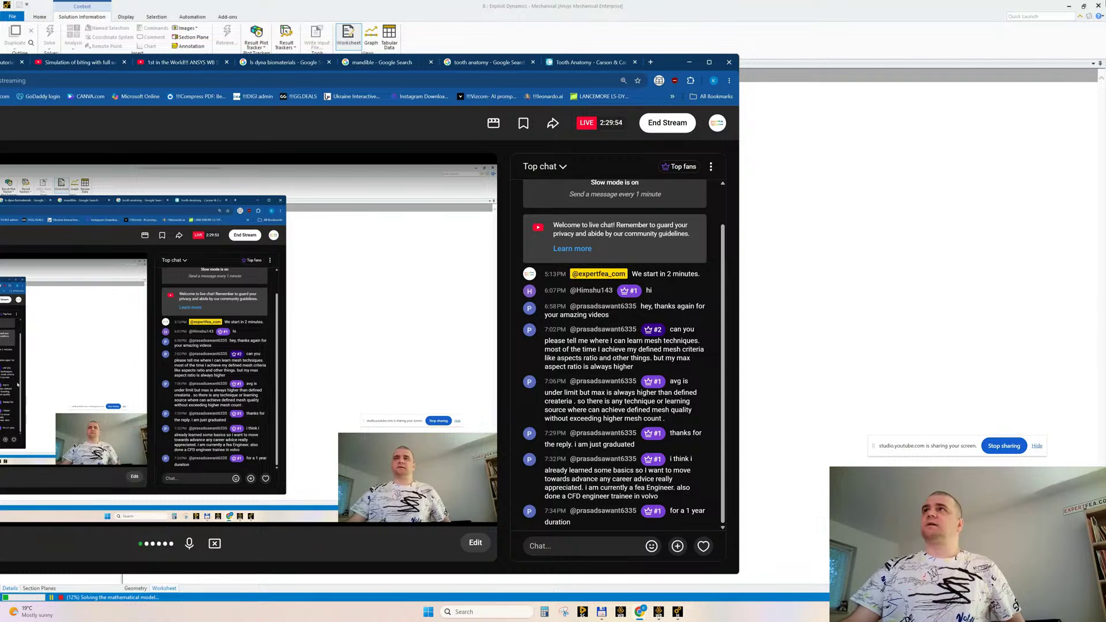
{"action": "left_click", "coordinate": [1070, 8]}
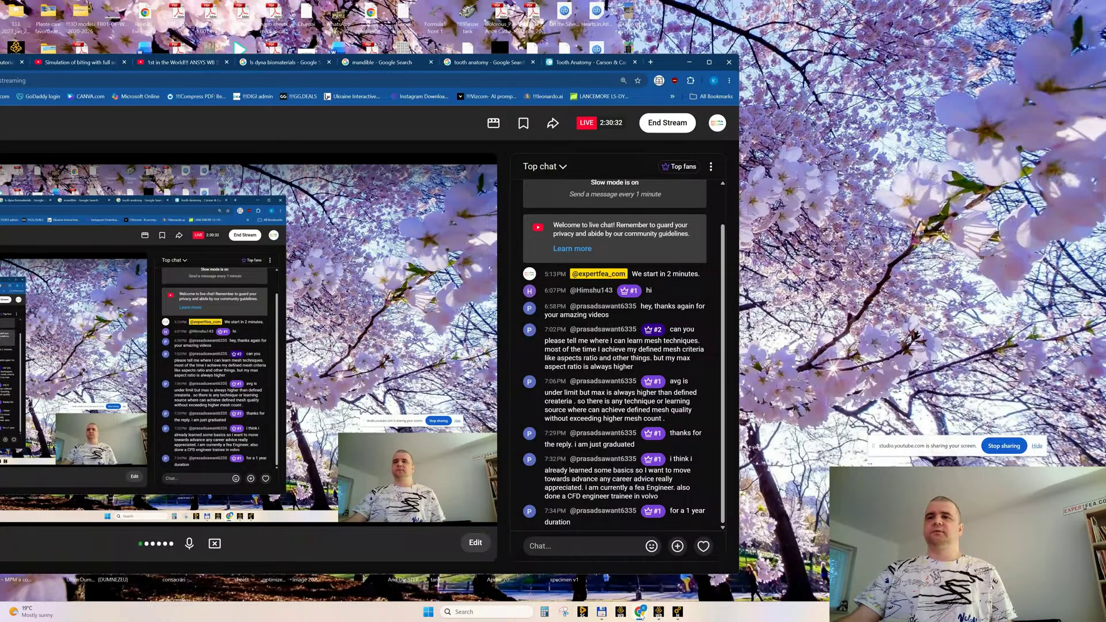
Switch to Ansys Mechanical and examine the Total Deformation tracker on the fist, skull and teeth from several angles
{"action": "mouse_move", "coordinate": [640, 612]}
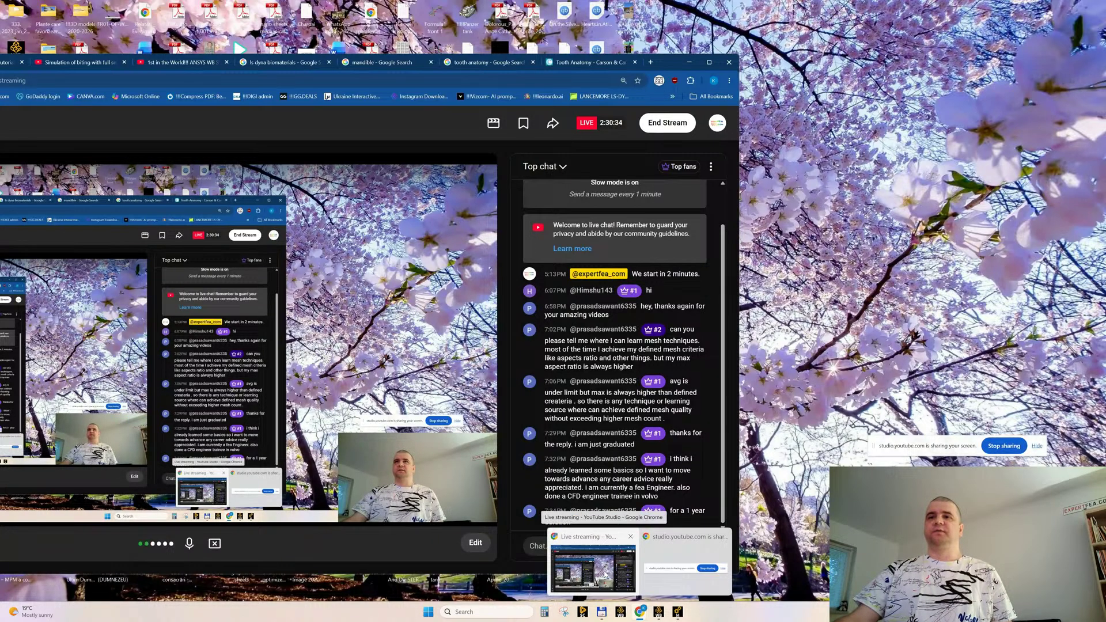
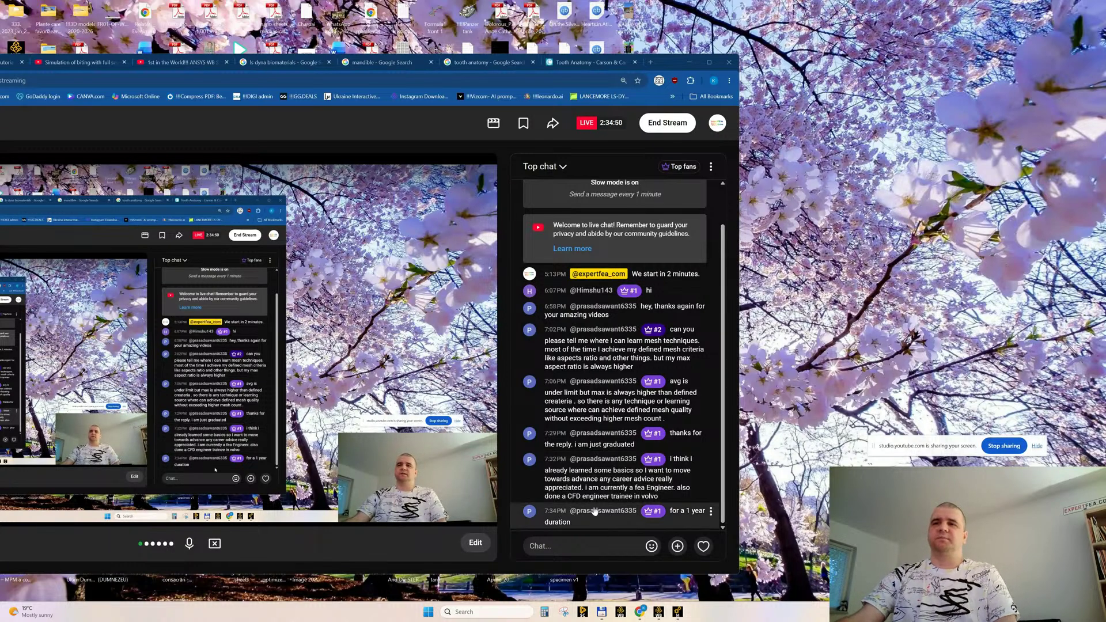
{"action": "left_click", "coordinate": [676, 617]}
{"action": "left_click", "coordinate": [88, 172]}
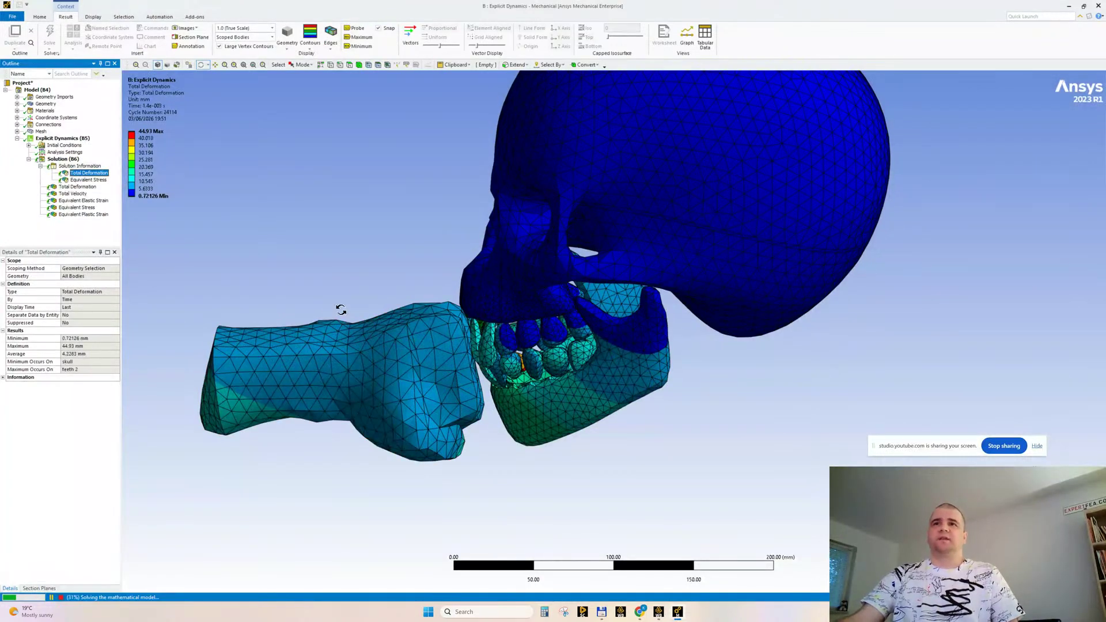
{"action": "left_click_drag", "start_coordinate": [377, 285], "coordinate": [272, 293]}
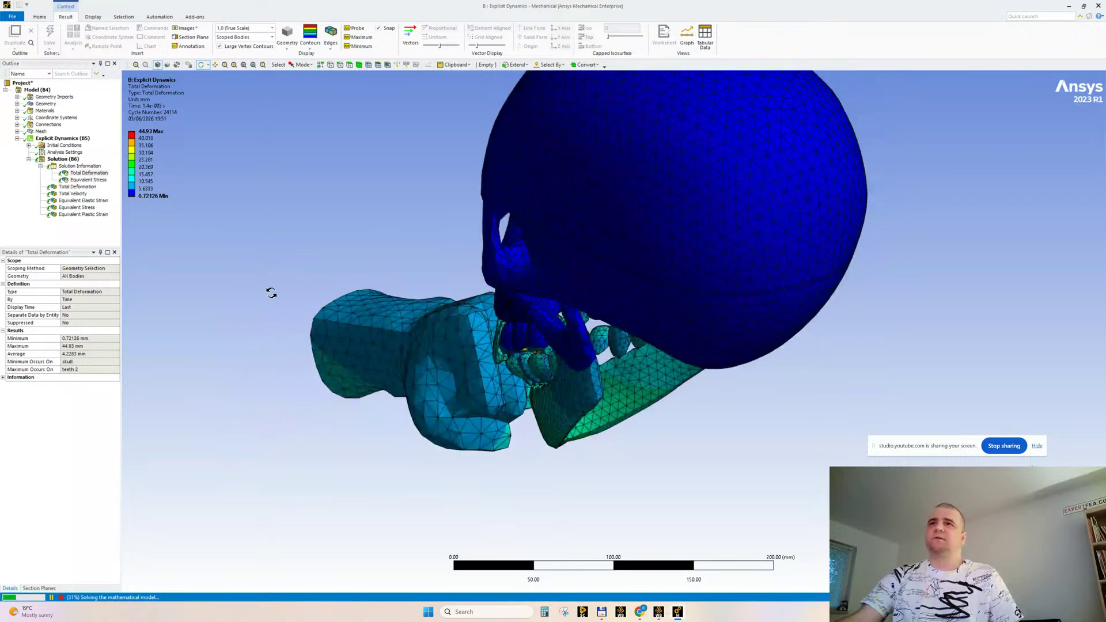
{"action": "left_click_drag", "start_coordinate": [464, 278], "coordinate": [608, 254]}
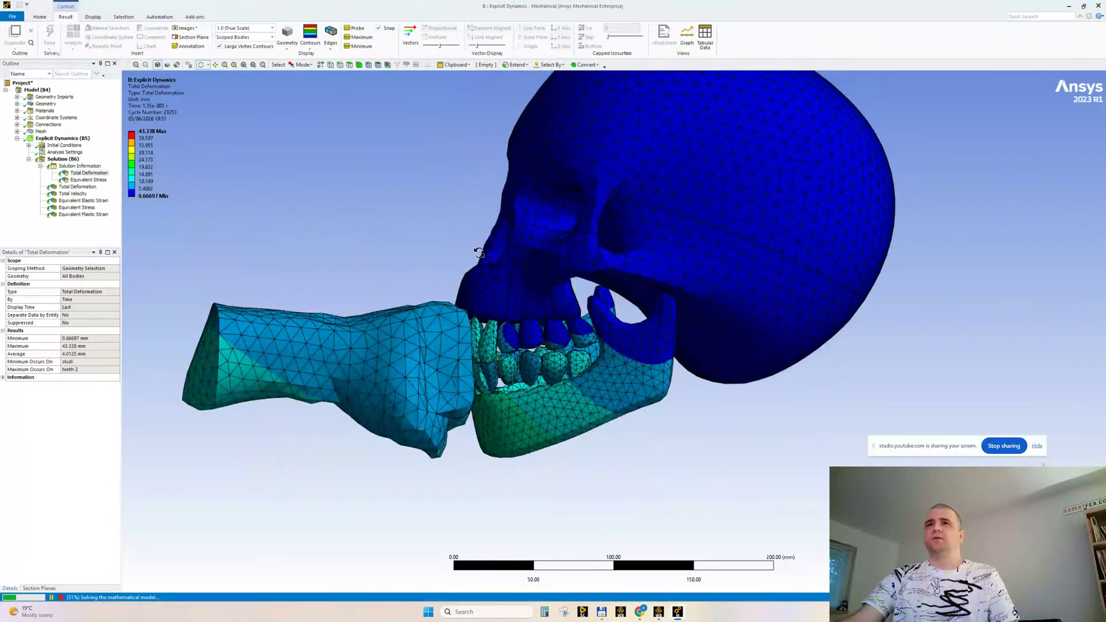
{"action": "left_click_drag", "start_coordinate": [479, 247], "coordinate": [457, 246]}
{"action": "scroll", "coordinate": [566, 349], "scroll_direction": "up", "scroll_amount": 2}
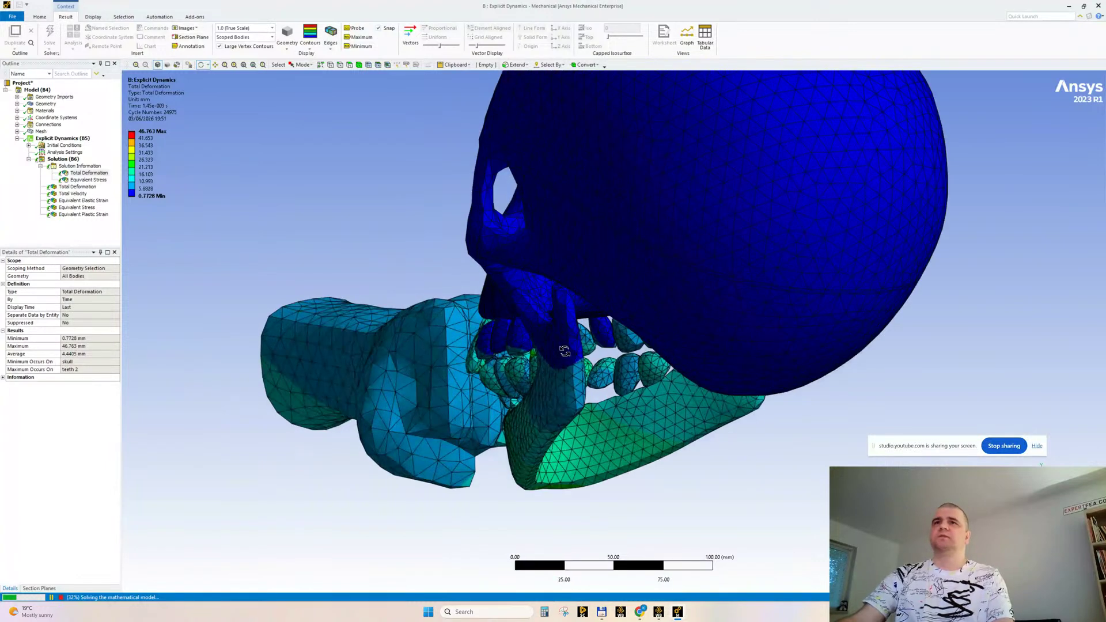
{"action": "left_click_drag", "start_coordinate": [594, 349], "coordinate": [713, 340]}
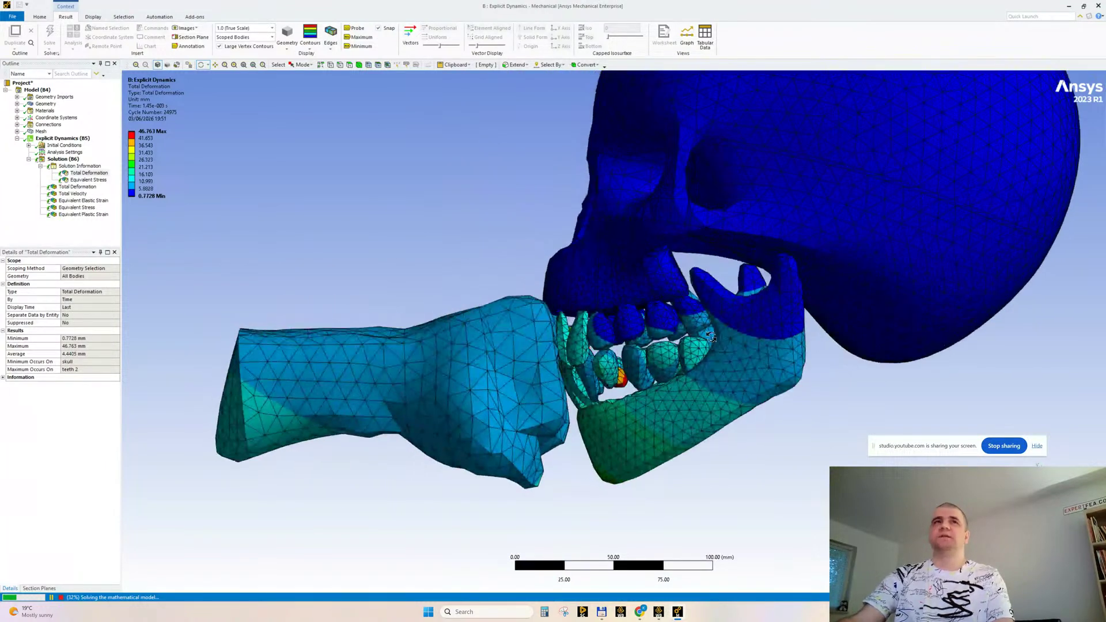
Show the Equivalent Stress tracker, set the contour value just below the maximum to 50, and inspect the stresses around the teeth and mandible
{"action": "left_click", "coordinate": [84, 180]}
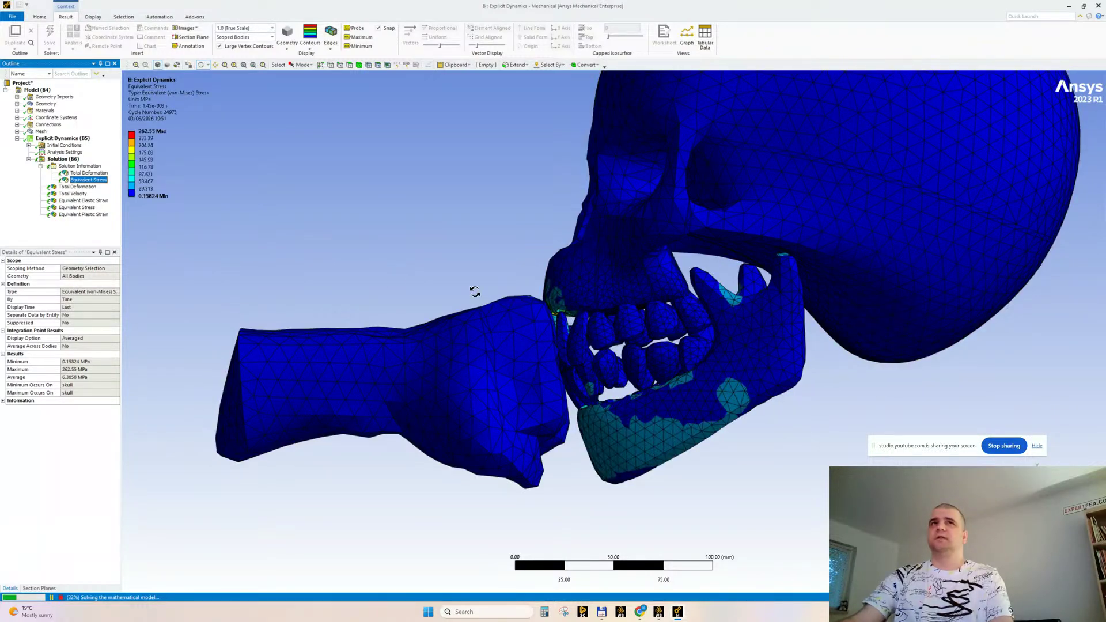
{"action": "left_click_drag", "start_coordinate": [475, 292], "coordinate": [282, 217]}
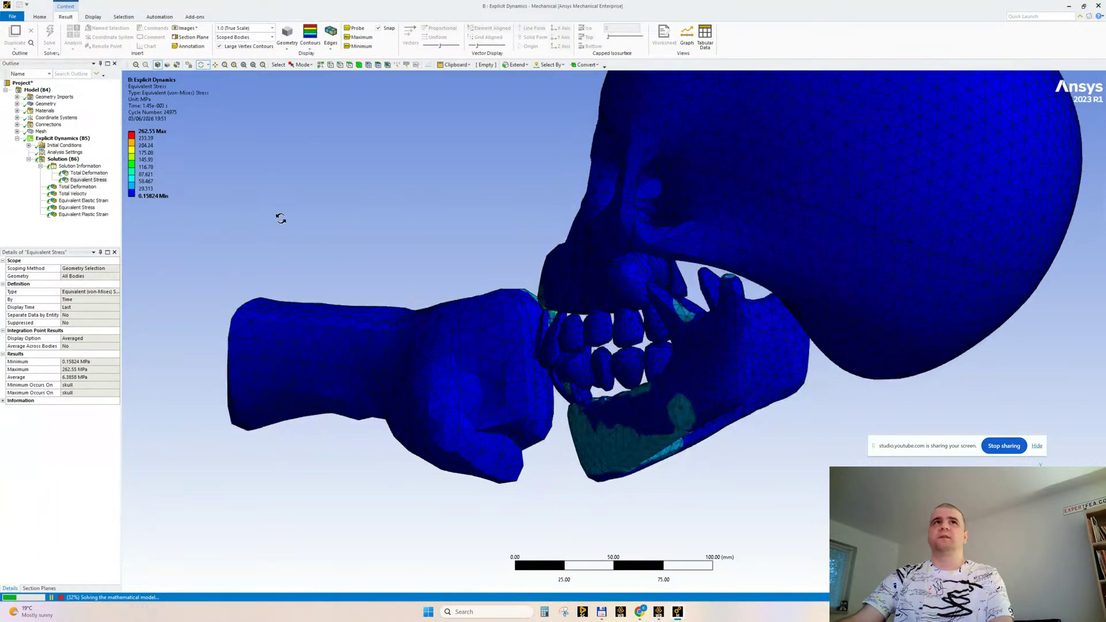
{"action": "left_click", "coordinate": [147, 139]}
{"action": "type", "text": "50"}
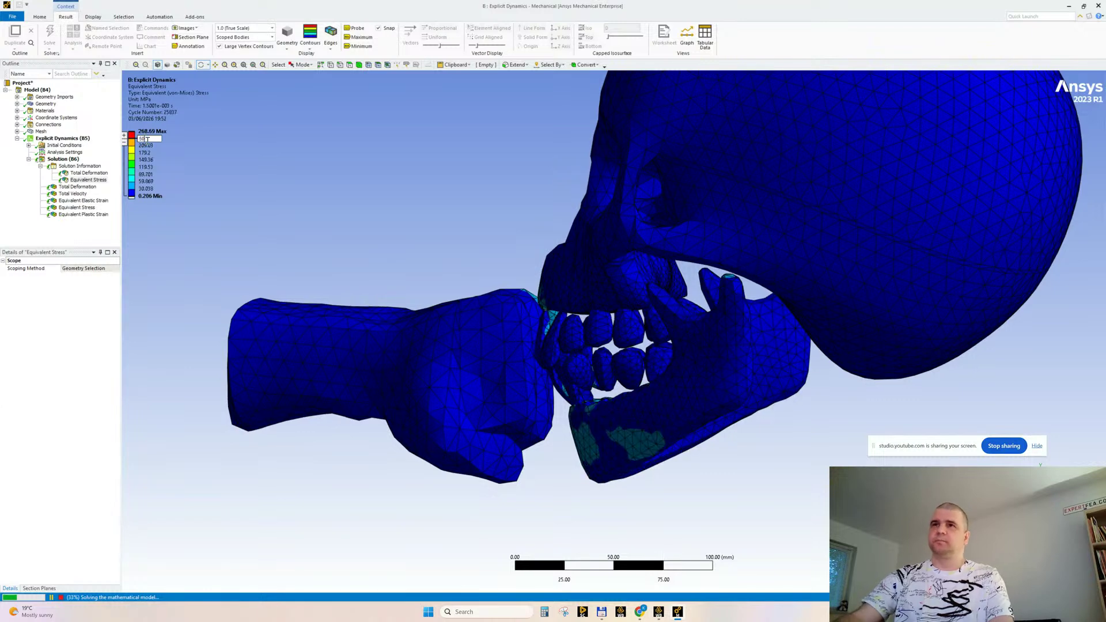
{"action": "key", "text": "Return"}
{"action": "left_click_drag", "start_coordinate": [359, 277], "coordinate": [467, 290]}
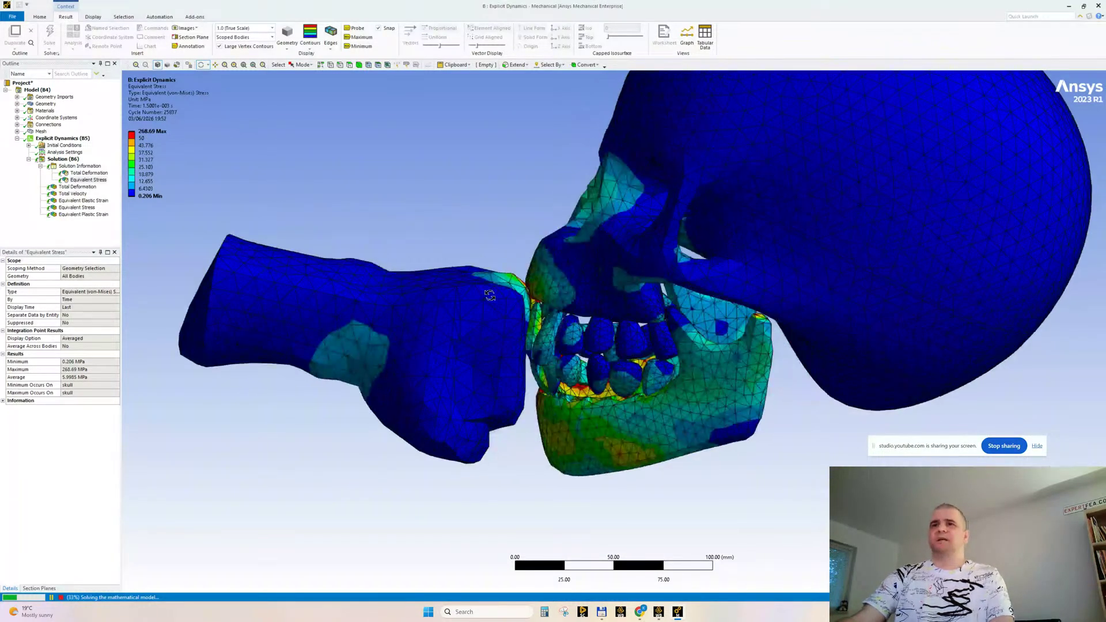
{"action": "scroll", "coordinate": [599, 364], "scroll_direction": "up", "scroll_amount": 2}
{"action": "scroll", "coordinate": [600, 369], "scroll_direction": "up", "scroll_amount": 1}
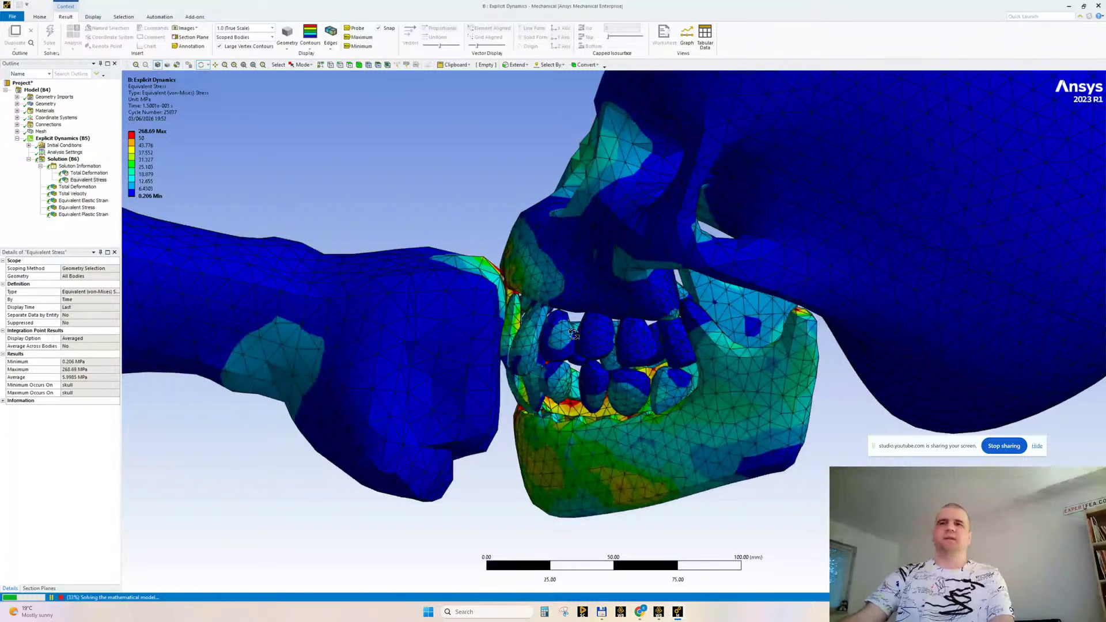
{"action": "left_click_drag", "start_coordinate": [554, 367], "coordinate": [552, 324]}
{"action": "scroll", "coordinate": [611, 432], "scroll_direction": "down", "scroll_amount": 1}
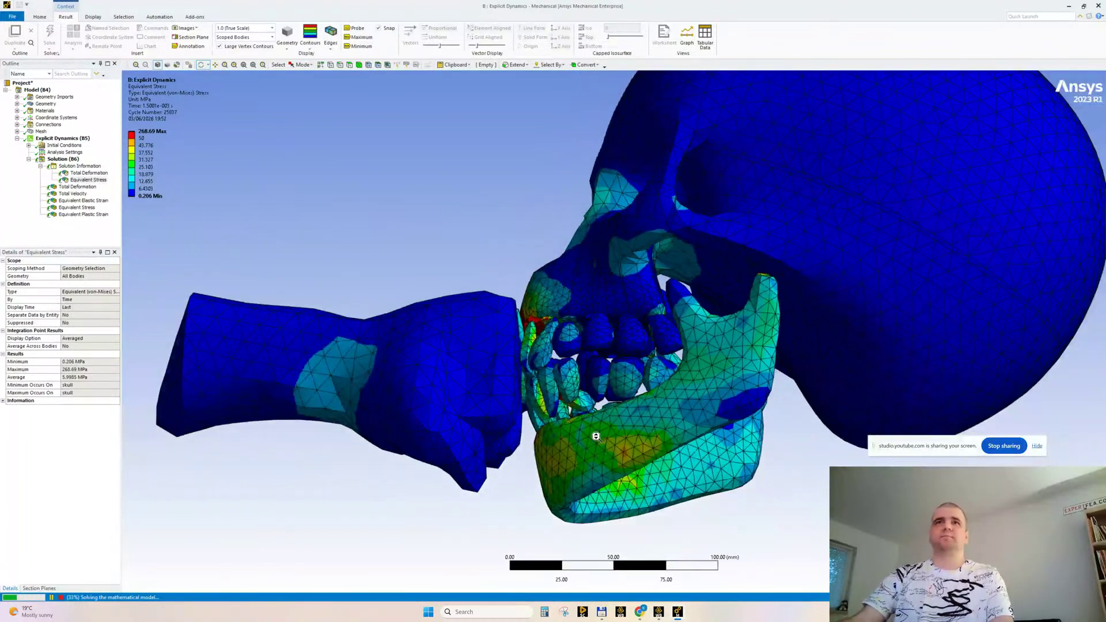
{"action": "scroll", "coordinate": [577, 409], "scroll_direction": "down", "scroll_amount": 2}
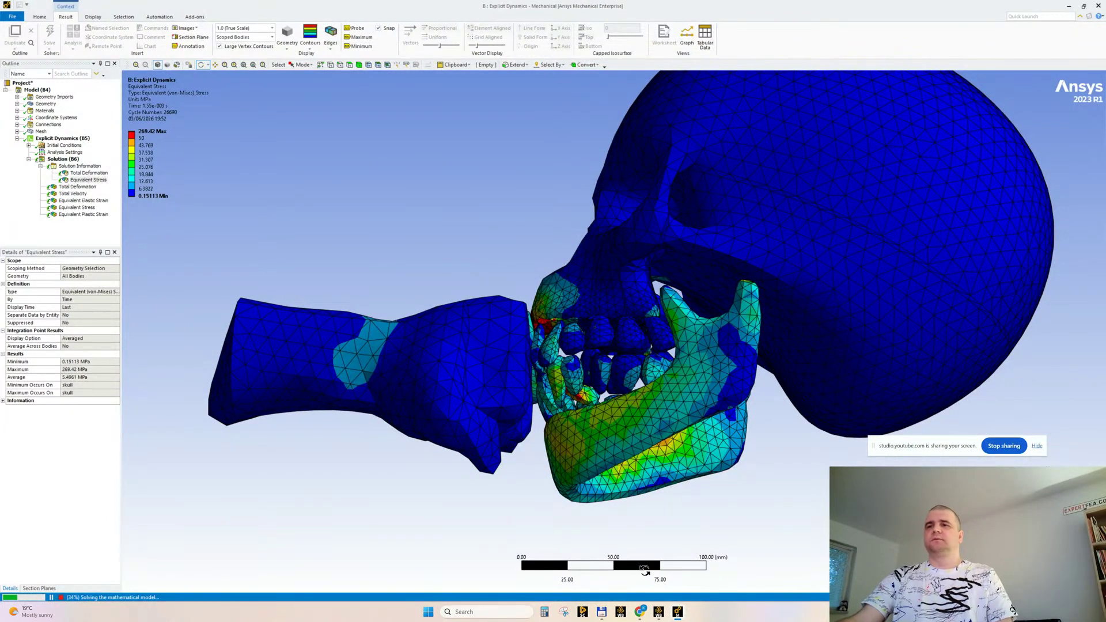
Switch to Chrome to check the live stream chat, and minimize it to return to the stress plot
{"action": "mouse_move", "coordinate": [640, 615]}
{"action": "left_click", "coordinate": [576, 569]}
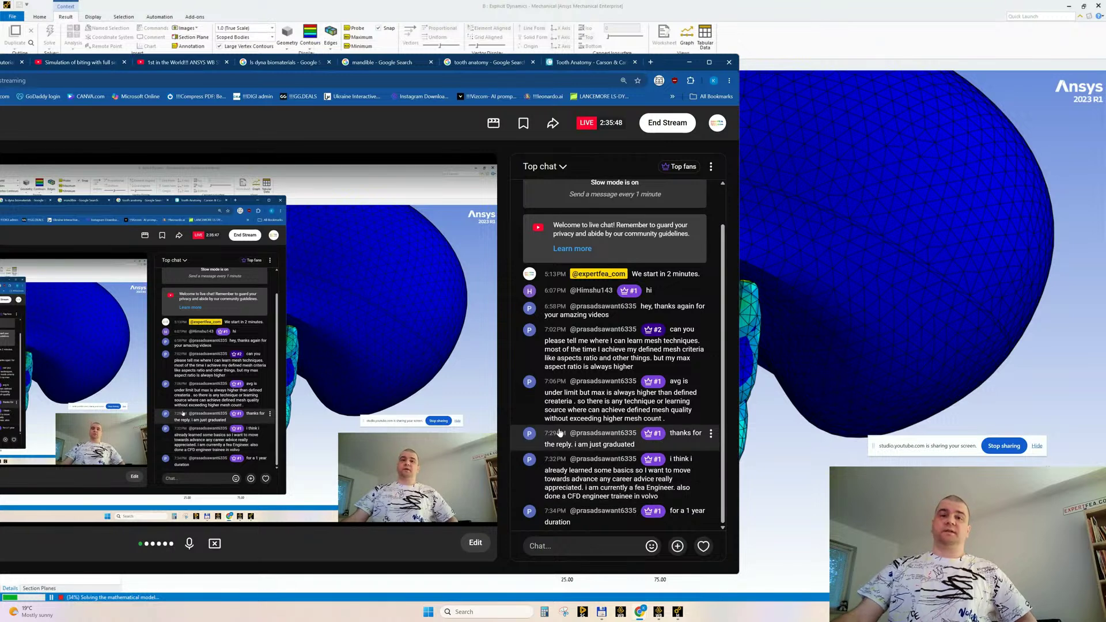
{"action": "left_click", "coordinate": [689, 62]}
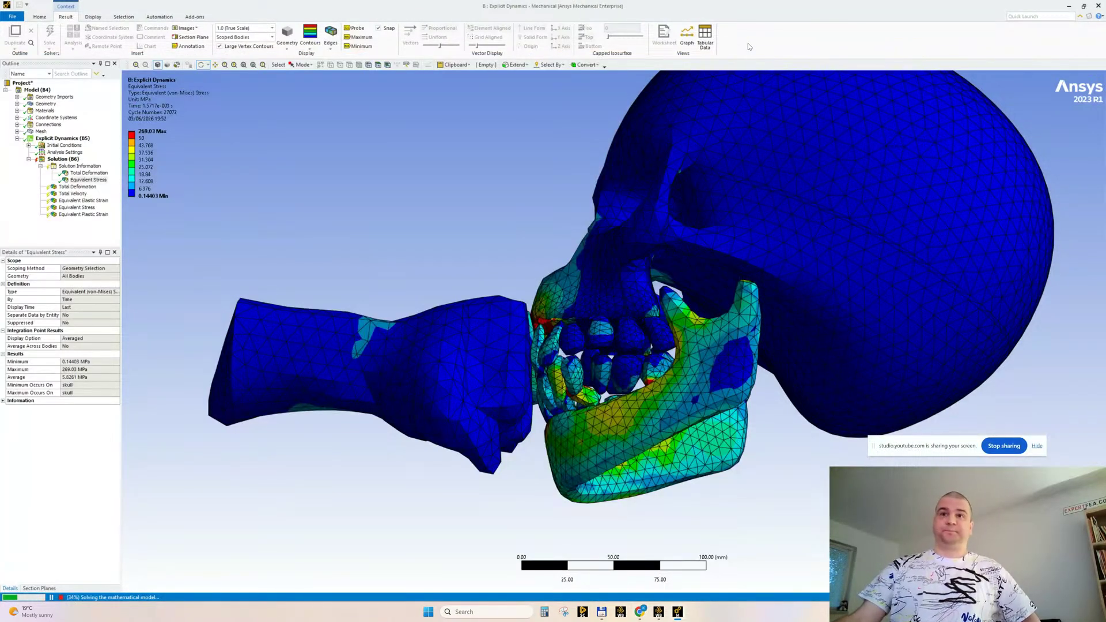
Save the project from Mechanical and view the stress plot from slightly different angles
{"action": "left_click_drag", "start_coordinate": [461, 240], "coordinate": [484, 284]}
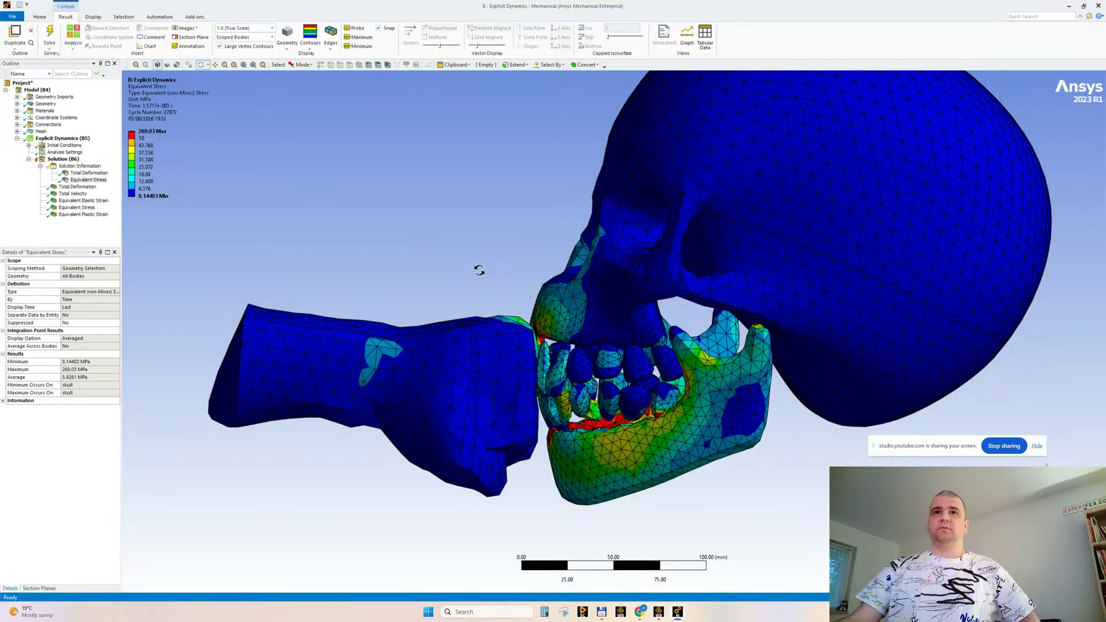
{"action": "left_click", "coordinate": [19, 5]}
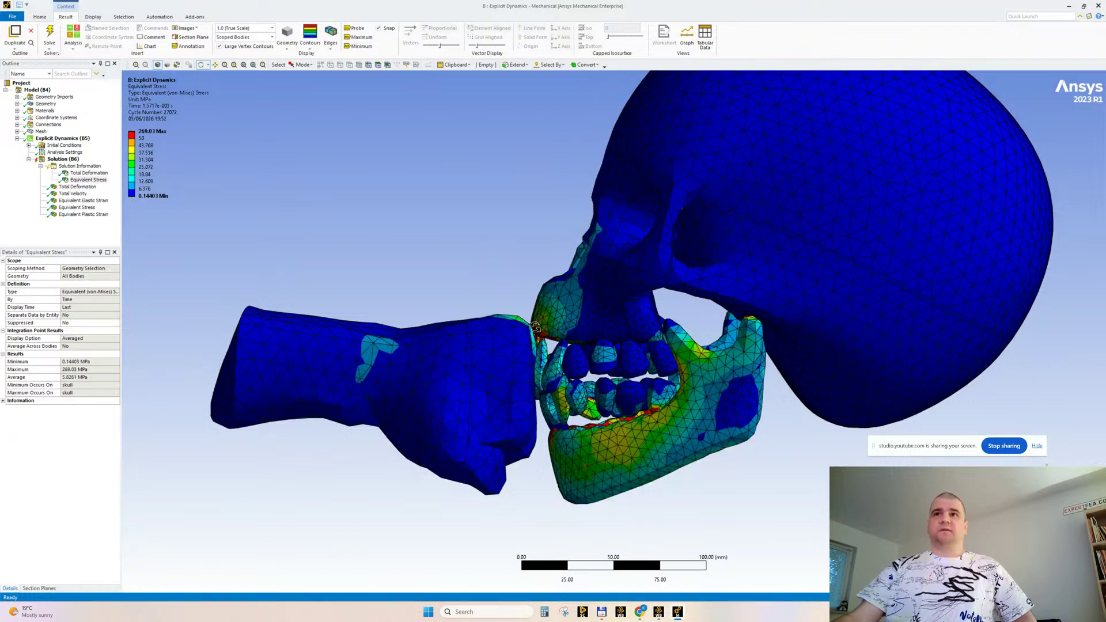
{"action": "mouse_move", "coordinate": [535, 328]}
{"action": "left_mouse_down"}
{"action": "mouse_move", "coordinate": [529, 294]}
{"action": "mouse_move", "coordinate": [465, 316]}
{"action": "mouse_move", "coordinate": [432, 306]}
{"action": "mouse_move", "coordinate": [637, 317]}
{"action": "mouse_move", "coordinate": [548, 317]}
{"action": "left_mouse_up"}
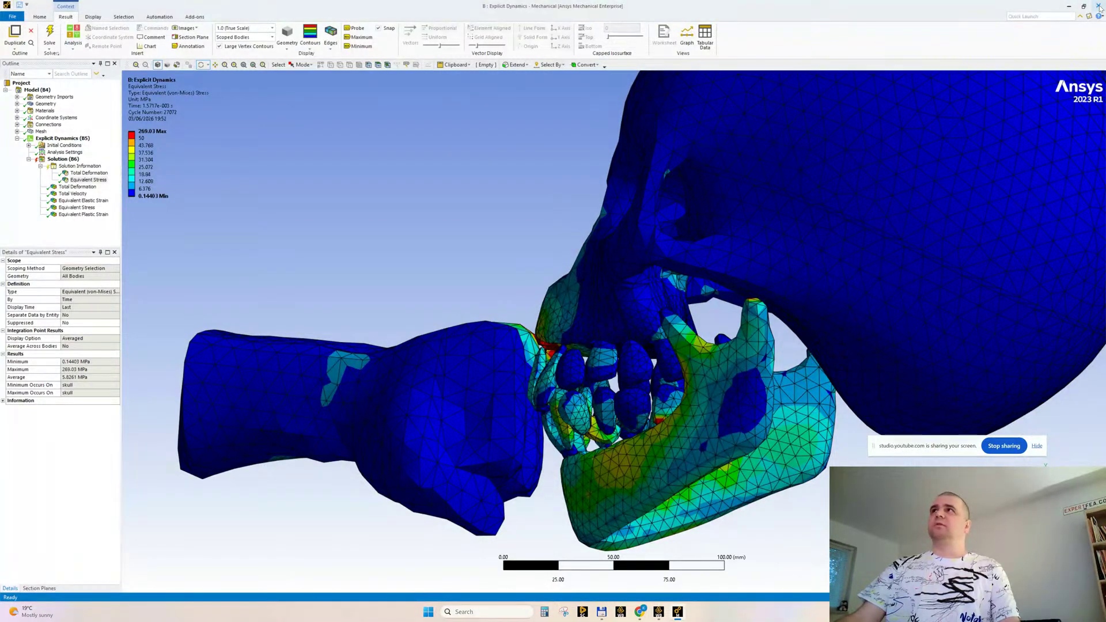
Check the YouTube live chat for new messages once more and minimize the browser again
{"action": "mouse_move", "coordinate": [644, 604]}
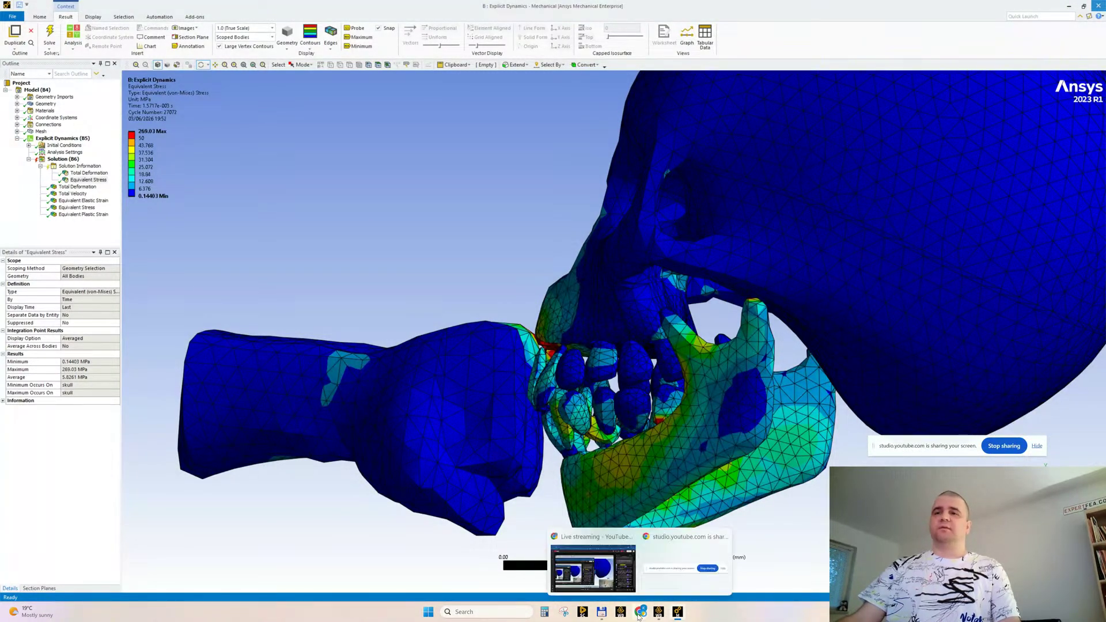
{"action": "left_click", "coordinate": [599, 550]}
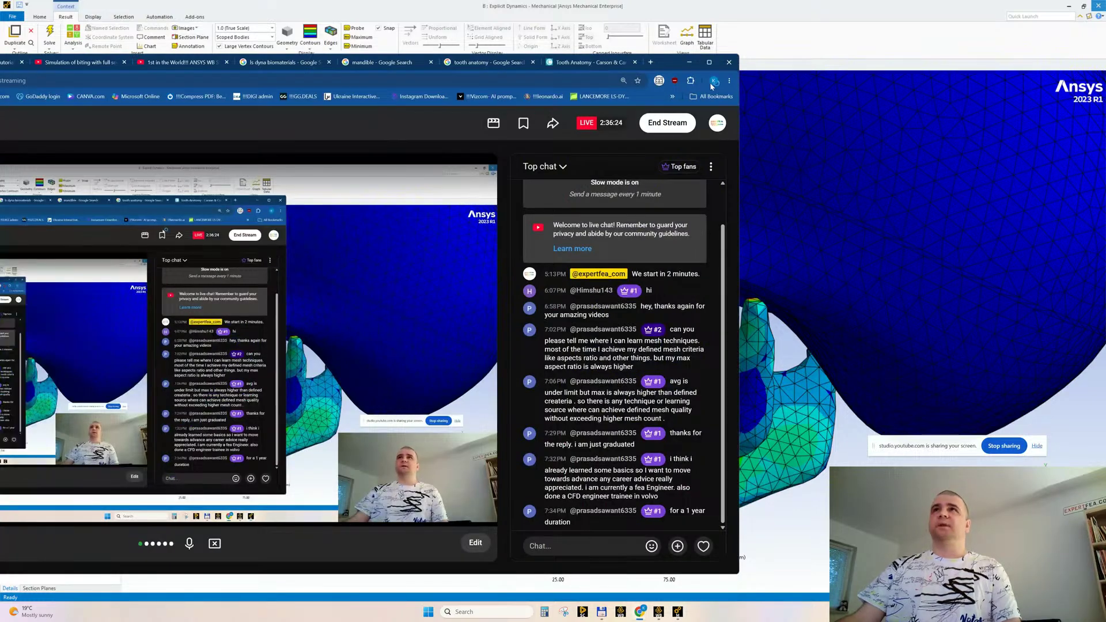
{"action": "left_click", "coordinate": [690, 62]}
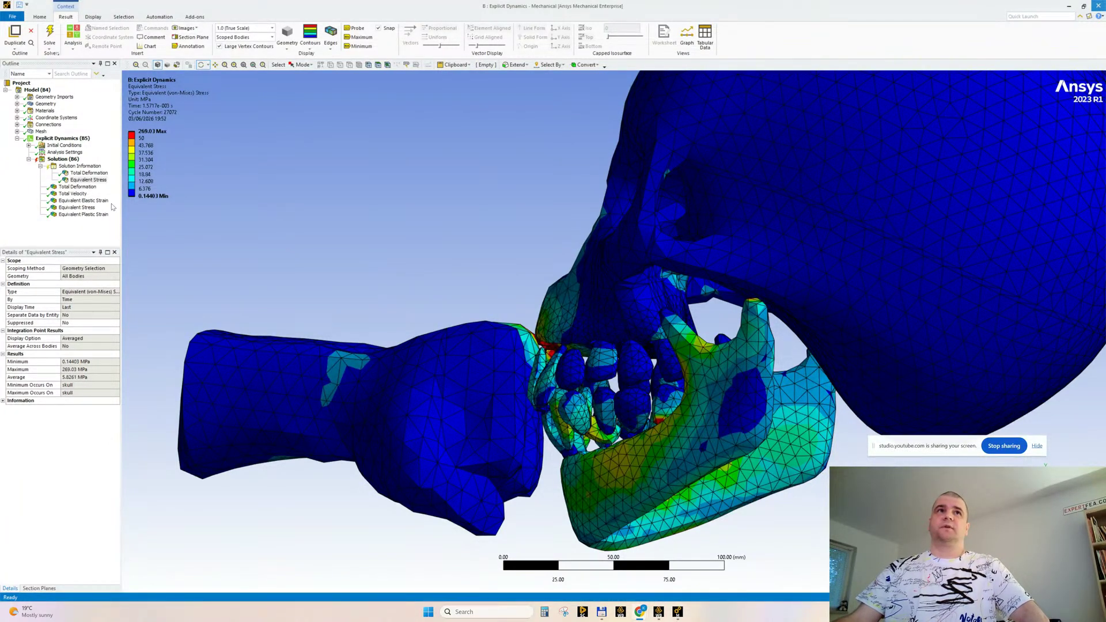
Close the Mechanical window, switch to Workbench, and delete the CASE 333 Explicit Dynamics system from the project schematic
{"action": "key", "text": "super+d"}
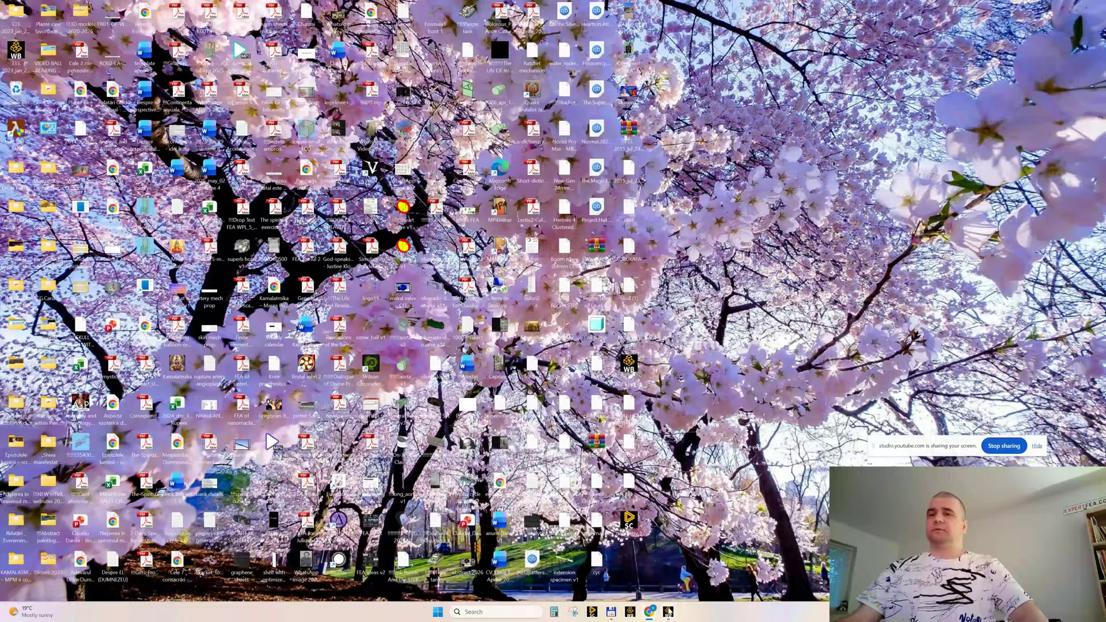
{"action": "left_click", "coordinate": [668, 613]}
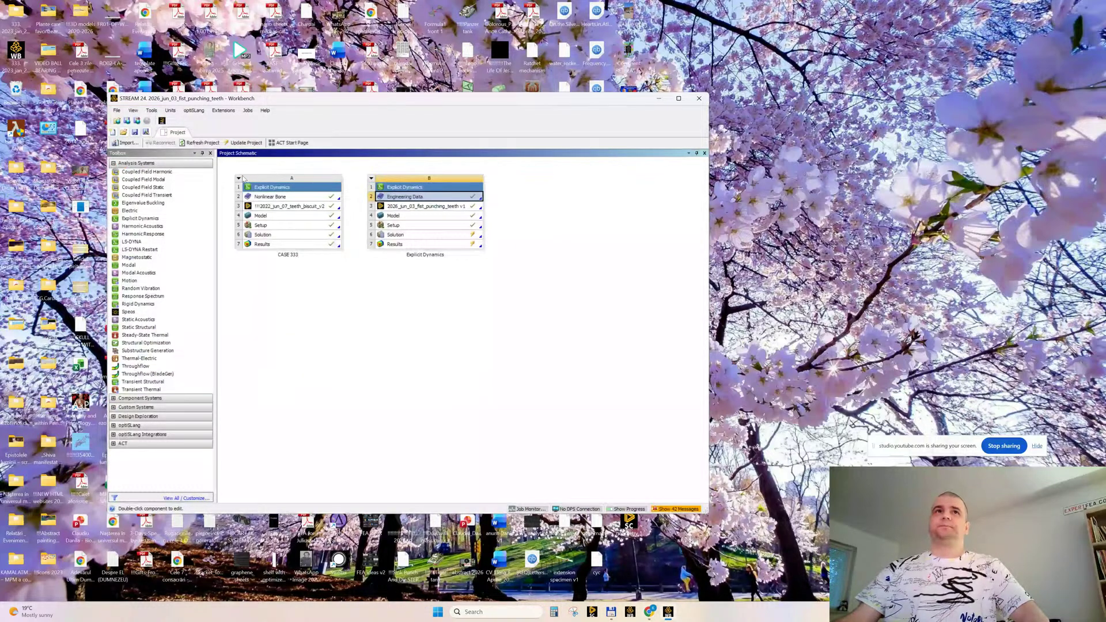
{"action": "left_click", "coordinate": [238, 179]}
{"action": "left_click", "coordinate": [271, 249]}
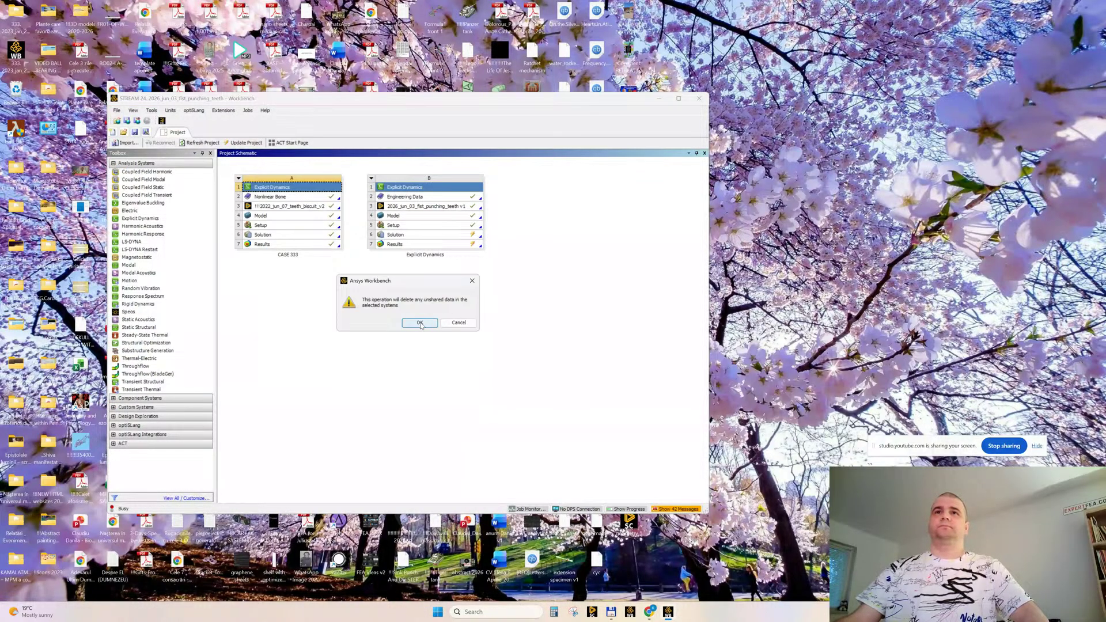
{"action": "left_click", "coordinate": [421, 323]}
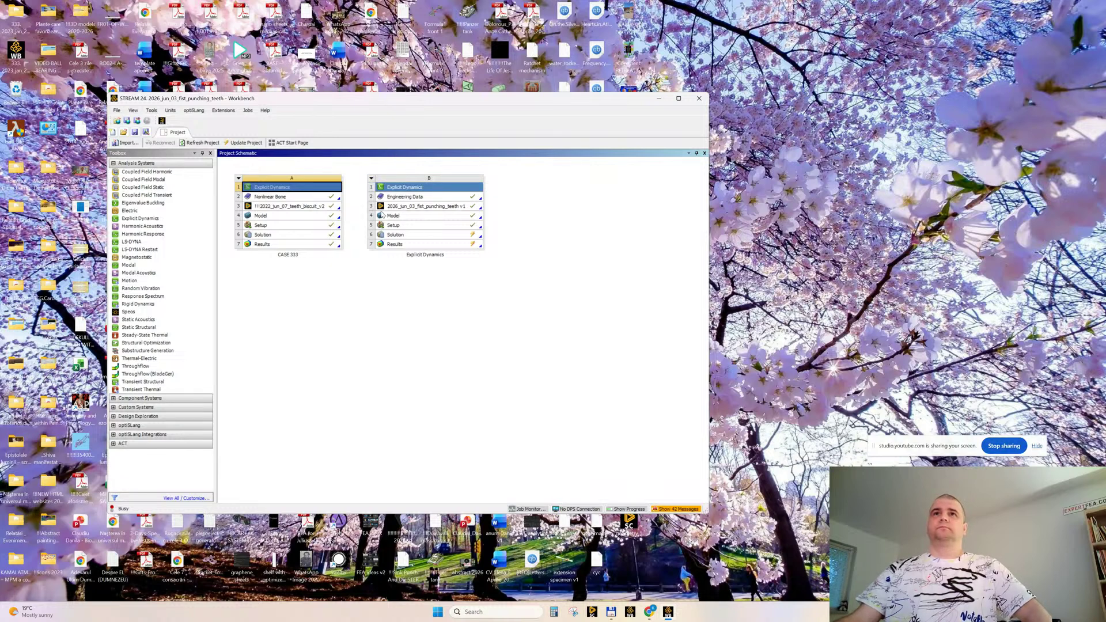
Duplicate the remaining Explicit Dynamics system and place the copy beside the original in the schematic
{"action": "left_click", "coordinate": [238, 179]}
{"action": "left_click", "coordinate": [270, 210]}
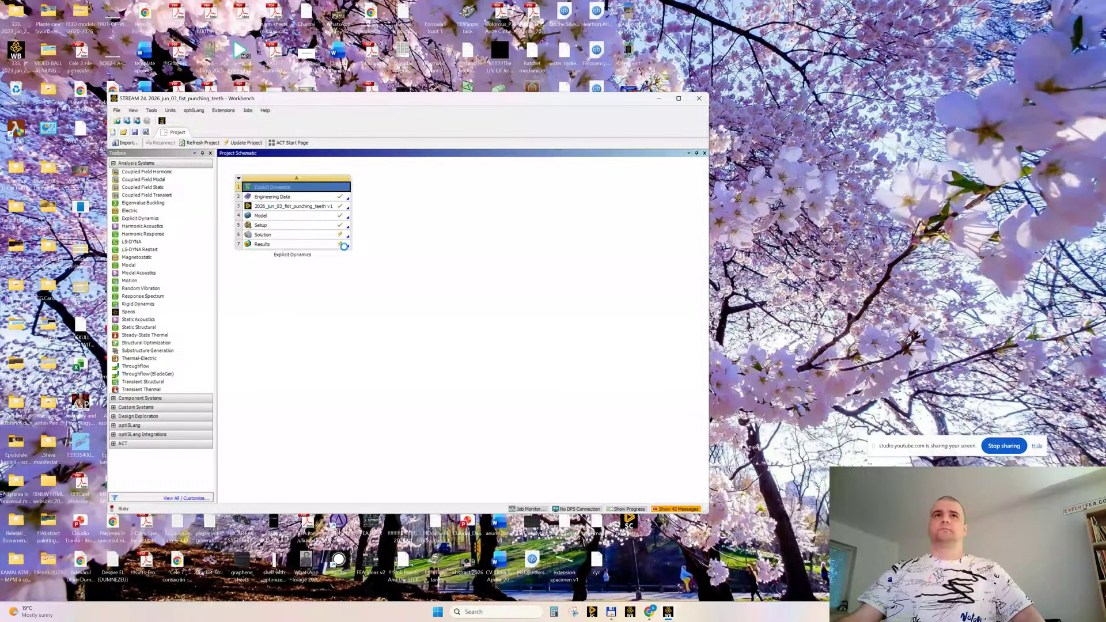
{"action": "mouse_move", "coordinate": [648, 615]}
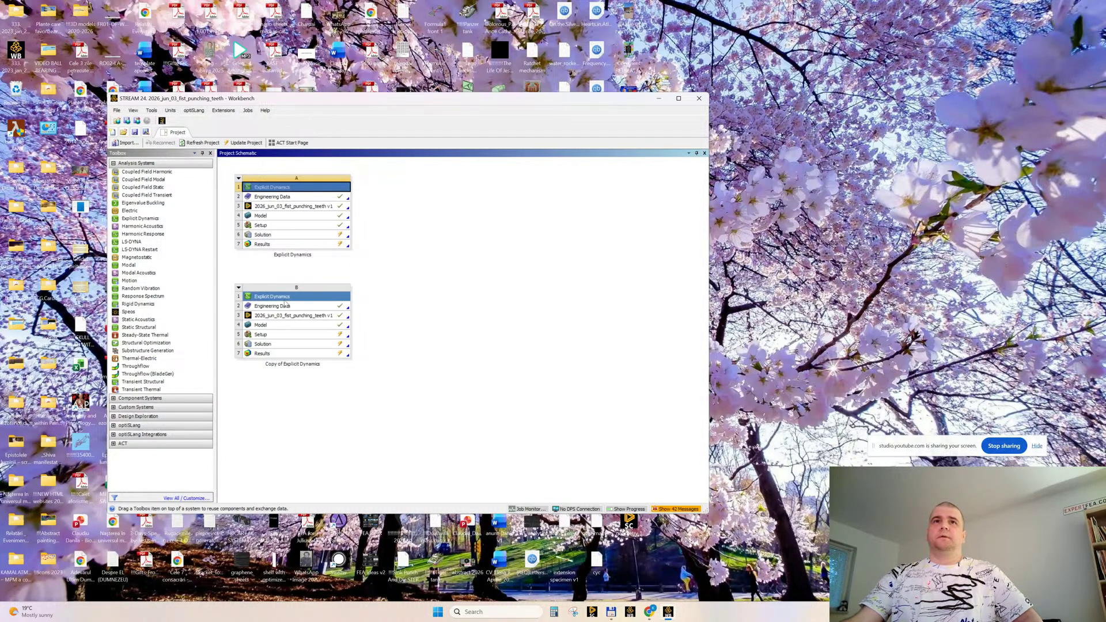
{"action": "left_click", "coordinate": [298, 300]}
{"action": "left_click_drag", "start_coordinate": [298, 300], "coordinate": [422, 208]}
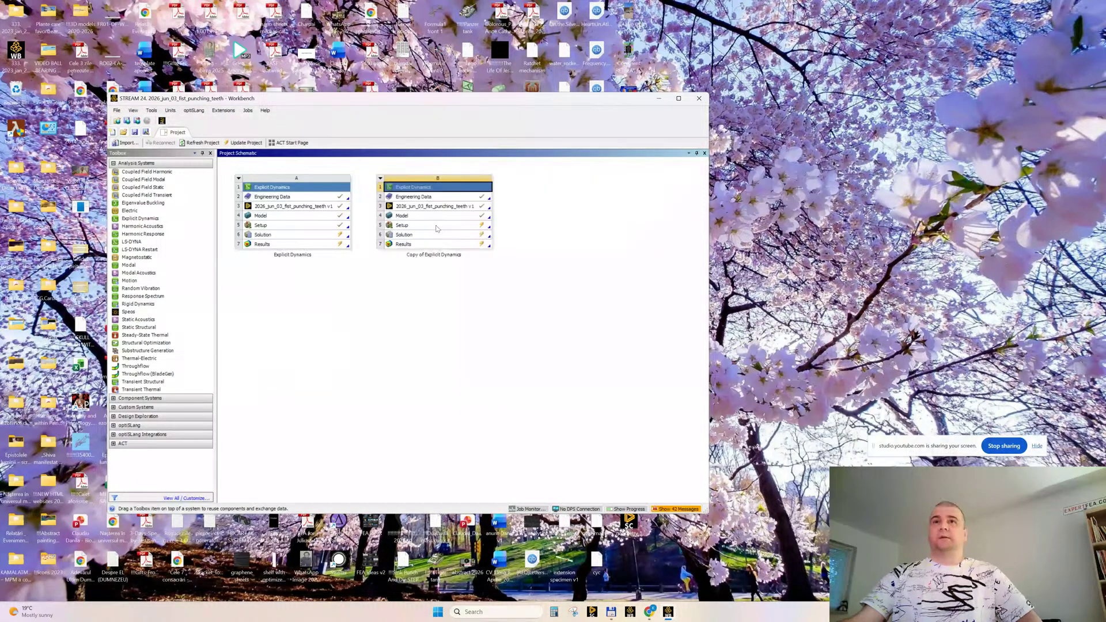
Open the results of the copied Explicit Dynamics system in Mechanical and select its Solution branch
{"action": "double_click", "coordinate": [442, 245]}
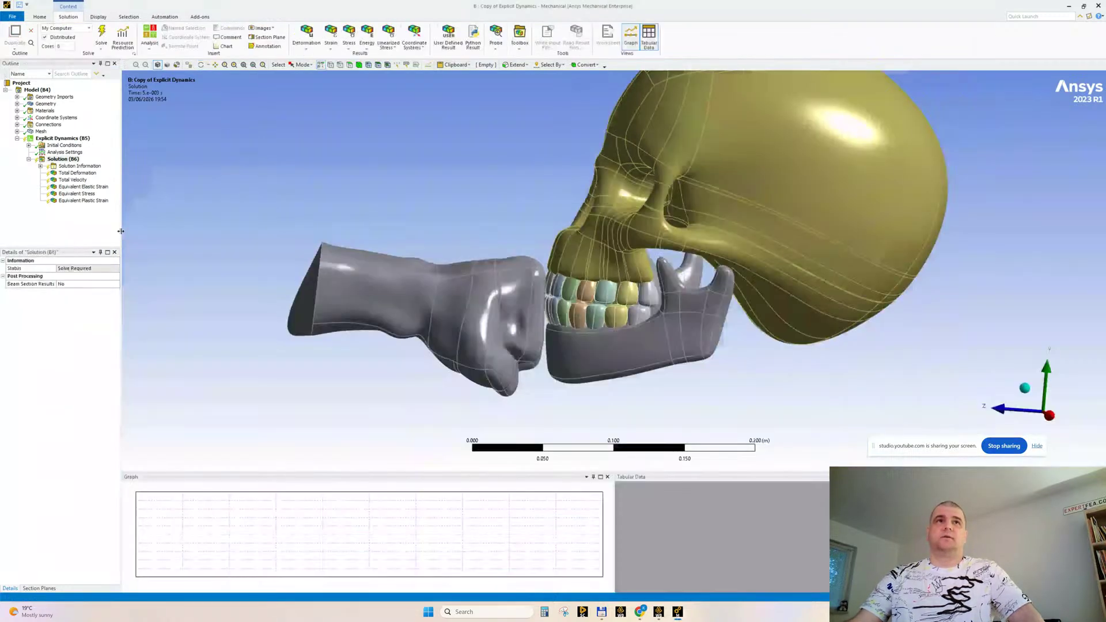
{"action": "left_click_drag", "start_coordinate": [120, 231], "coordinate": [135, 232]}
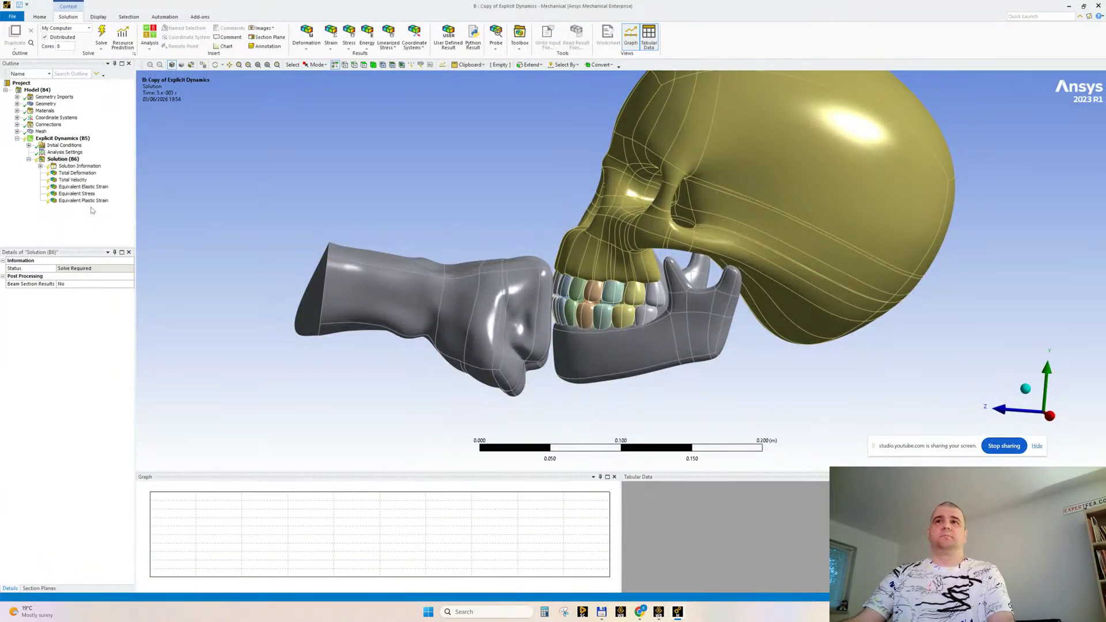
{"action": "left_click", "coordinate": [57, 160]}
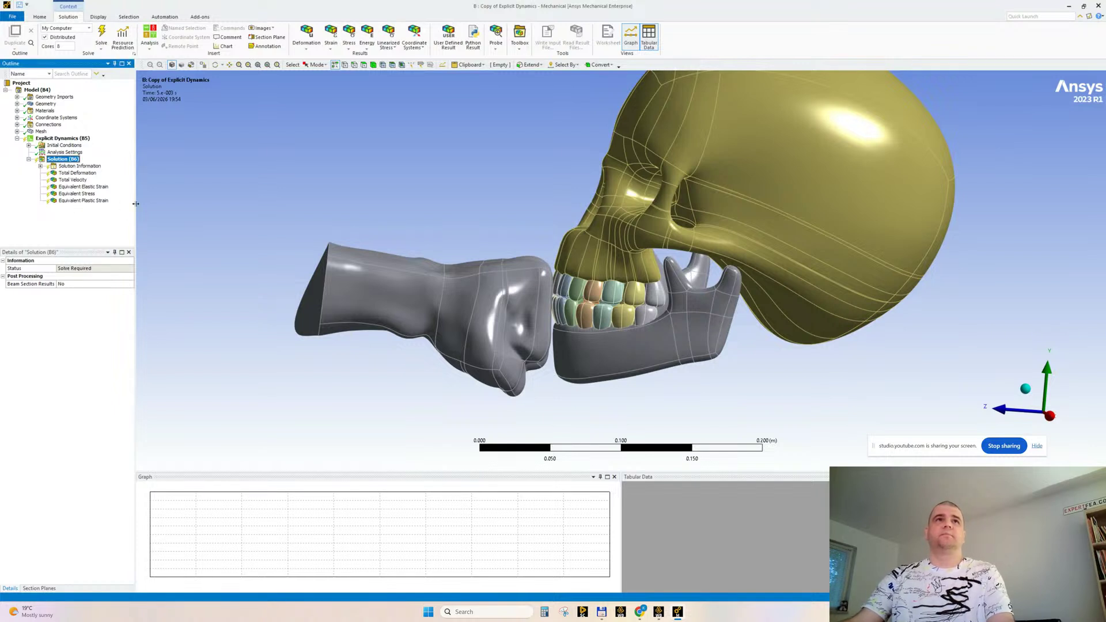
{"action": "left_click_drag", "start_coordinate": [136, 208], "coordinate": [118, 207]}
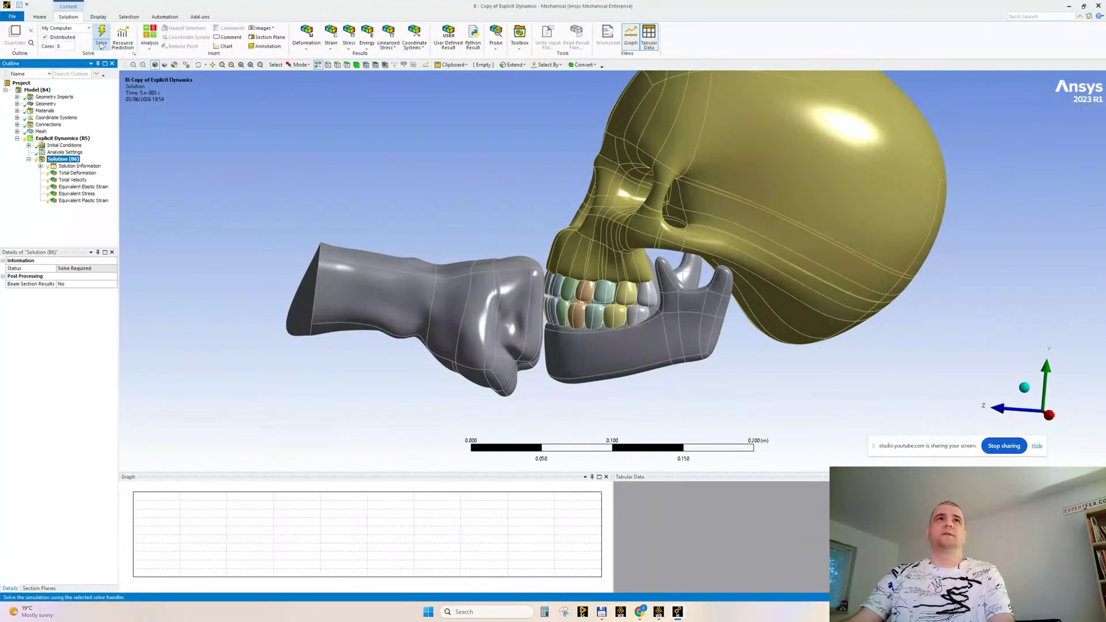
Expand the contacts under Connections and enlarge the outline area to list all the bonded contacts
{"action": "left_click", "coordinate": [17, 125]}
{"action": "left_click", "coordinate": [28, 132]}
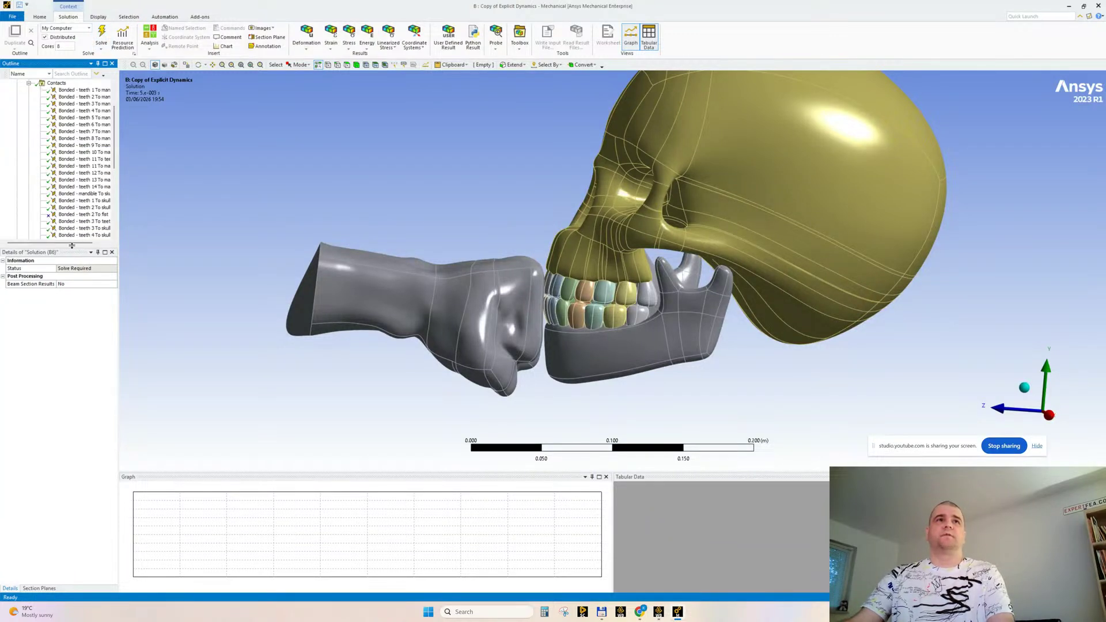
{"action": "left_click_drag", "start_coordinate": [75, 252], "coordinate": [75, 344]}
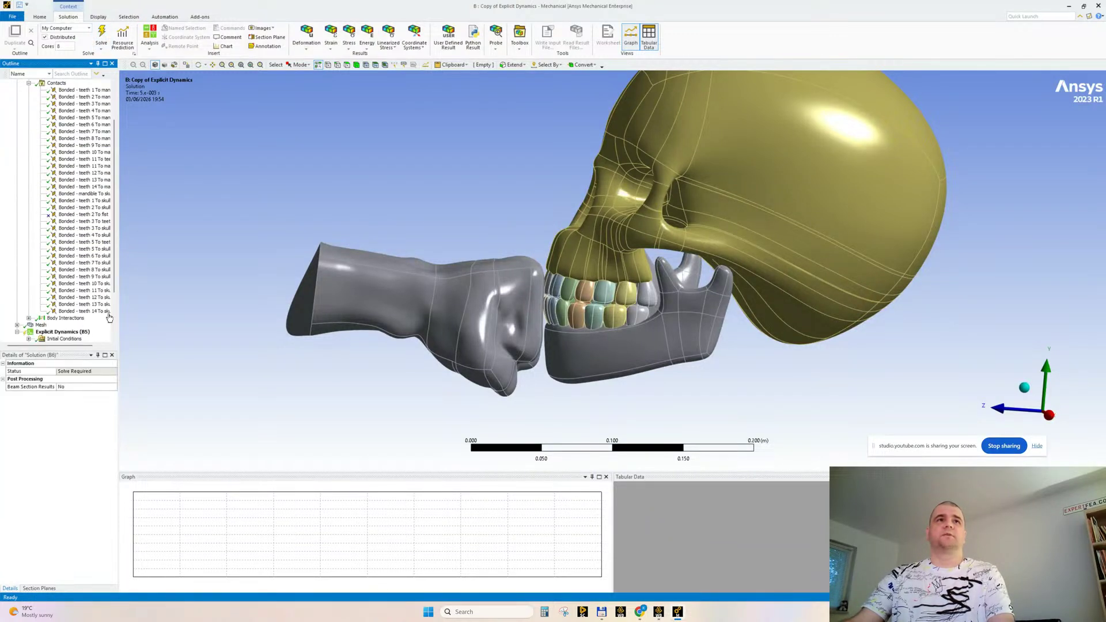
Select the bonded contacts from teeth 1 to teeth 14 with the mandible and switch the unit system to Metric (mm, kg, N, s, mV, mA)
{"action": "left_click_drag", "start_coordinate": [117, 283], "coordinate": [171, 282]}
{"action": "left_click", "coordinate": [101, 90]}
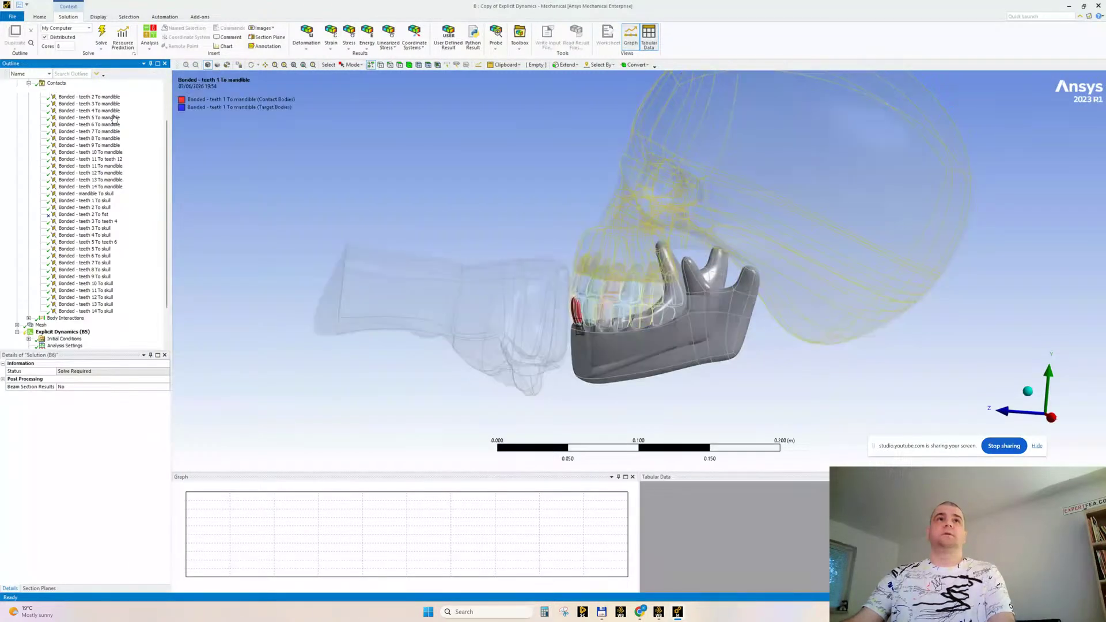
{"action": "left_click", "coordinate": [107, 188], "text": "shift"}
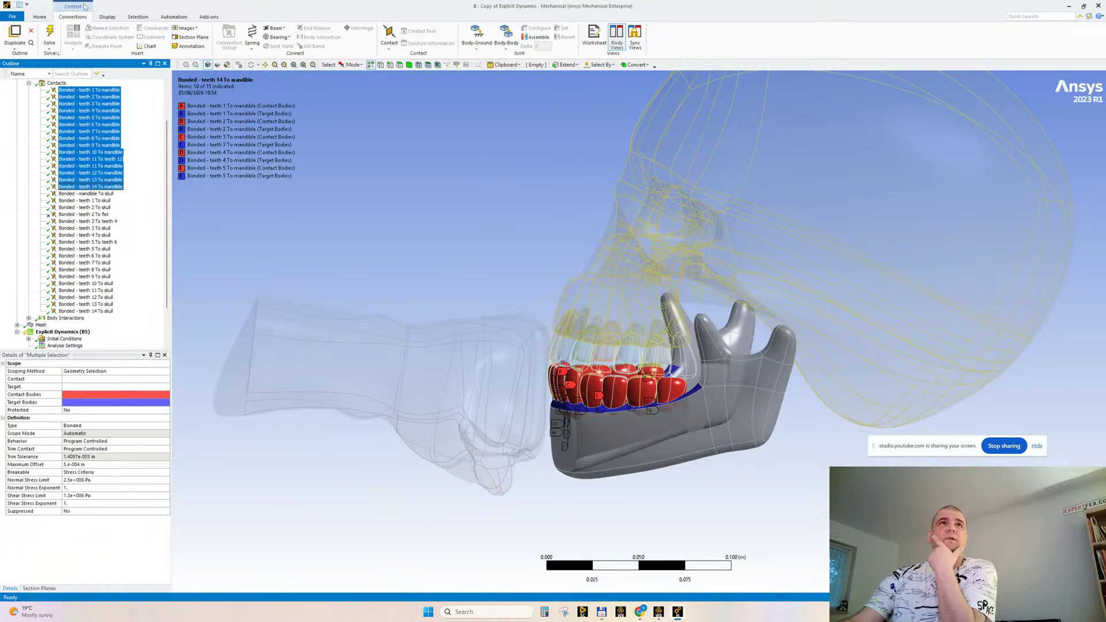
{"action": "left_click", "coordinate": [39, 16]}
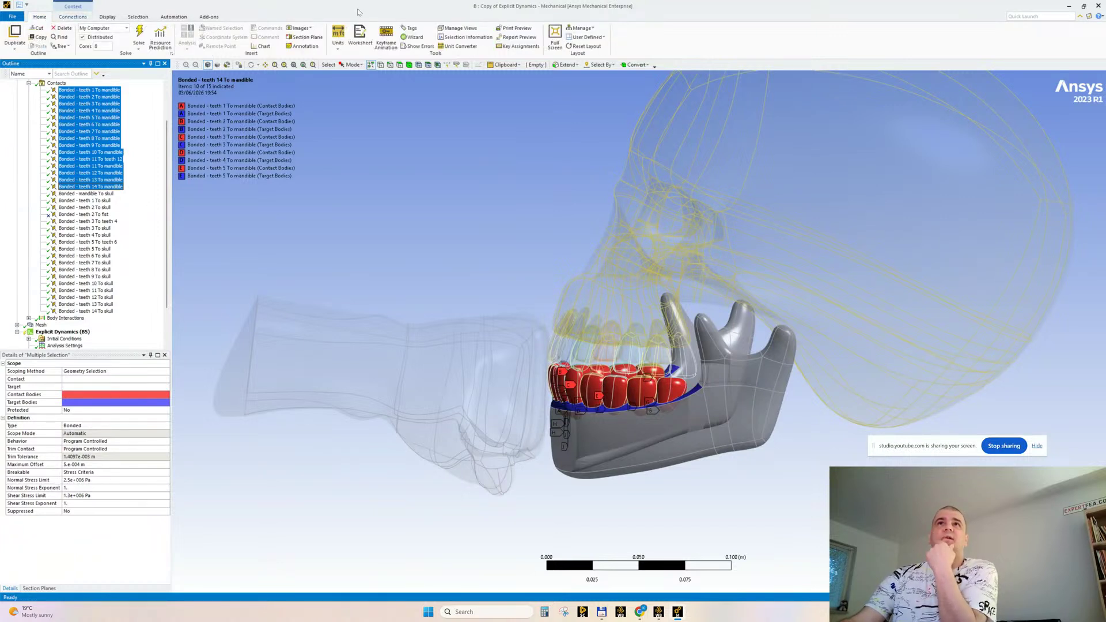
{"action": "left_click", "coordinate": [339, 36]}
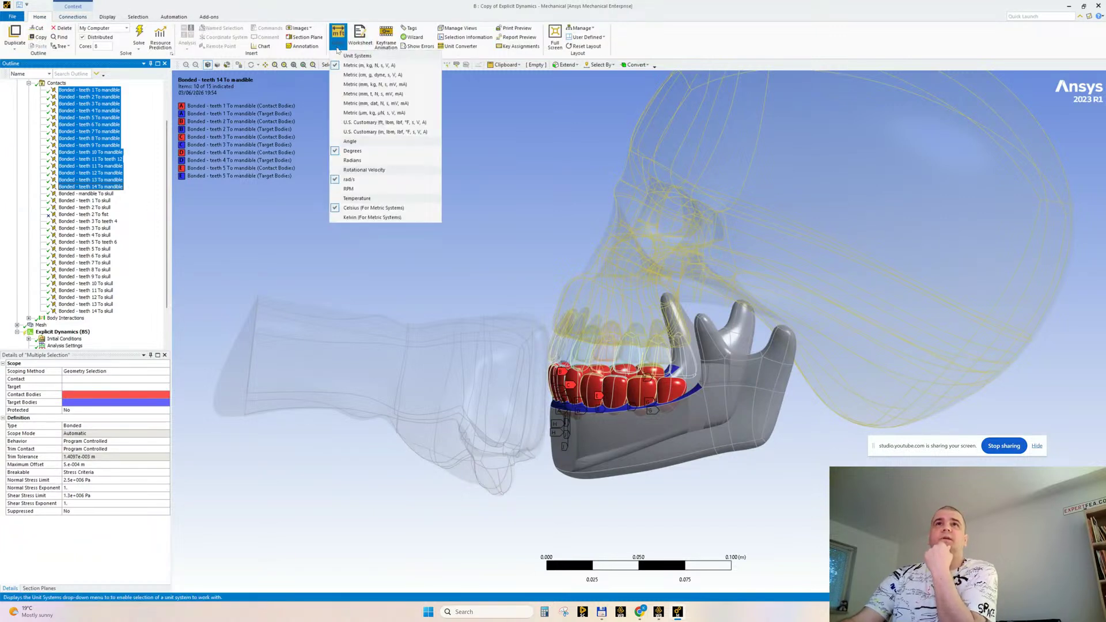
{"action": "left_click", "coordinate": [349, 85]}
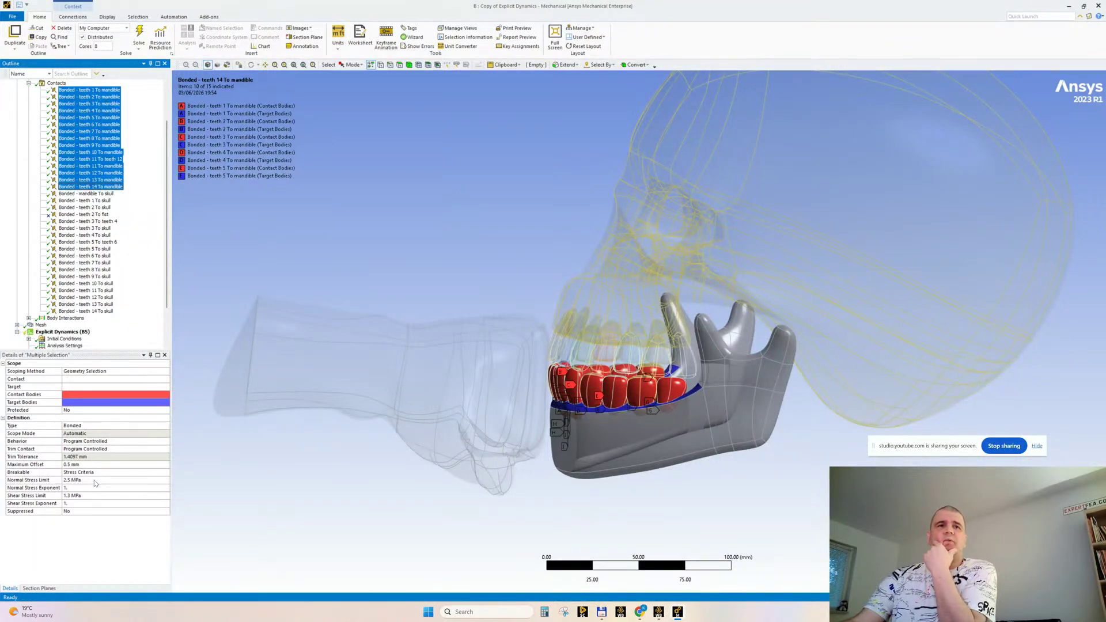
Set the selected mandible contacts' Normal Stress Limit to 10 MPa and Shear Stress Limit to 6 MPa, dismissing the script error
{"action": "left_click", "coordinate": [94, 480]}
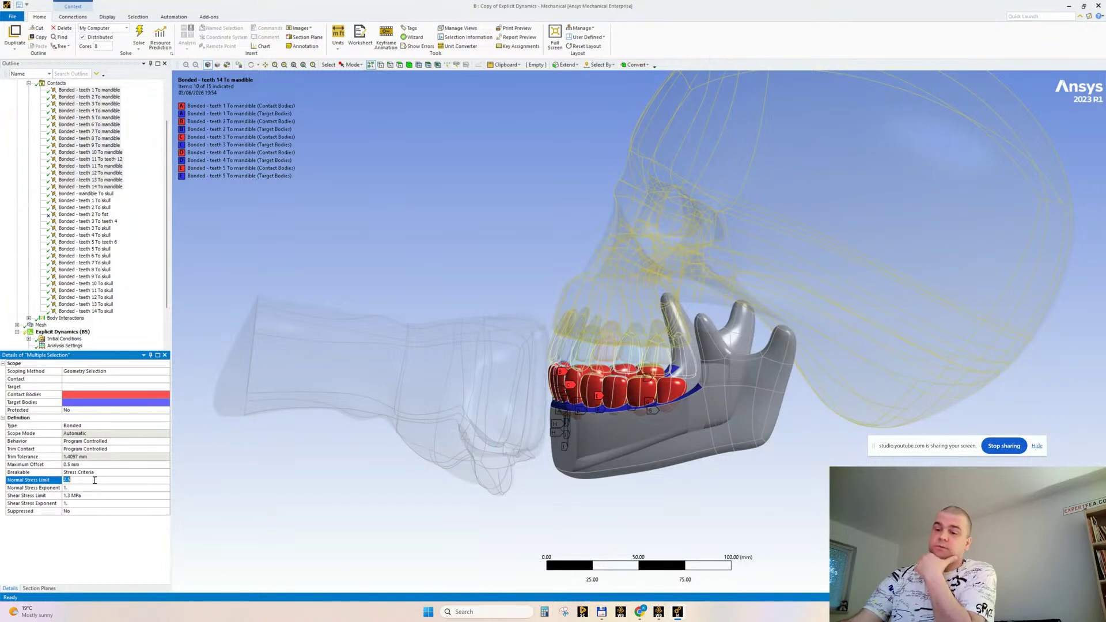
{"action": "type", "text": "10"}
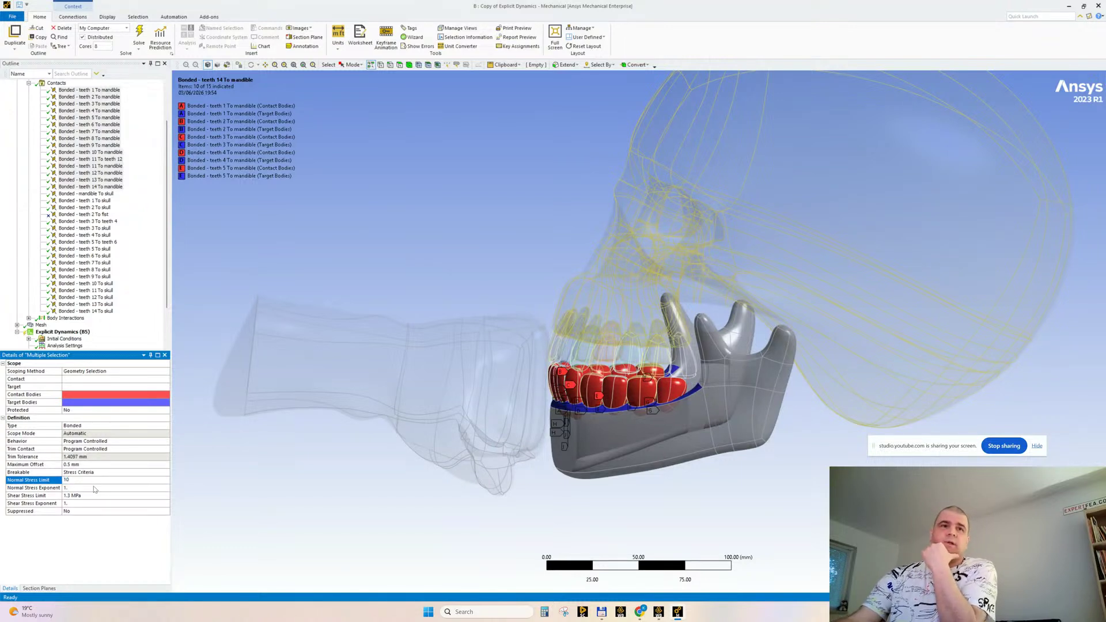
{"action": "key", "text": "Return"}
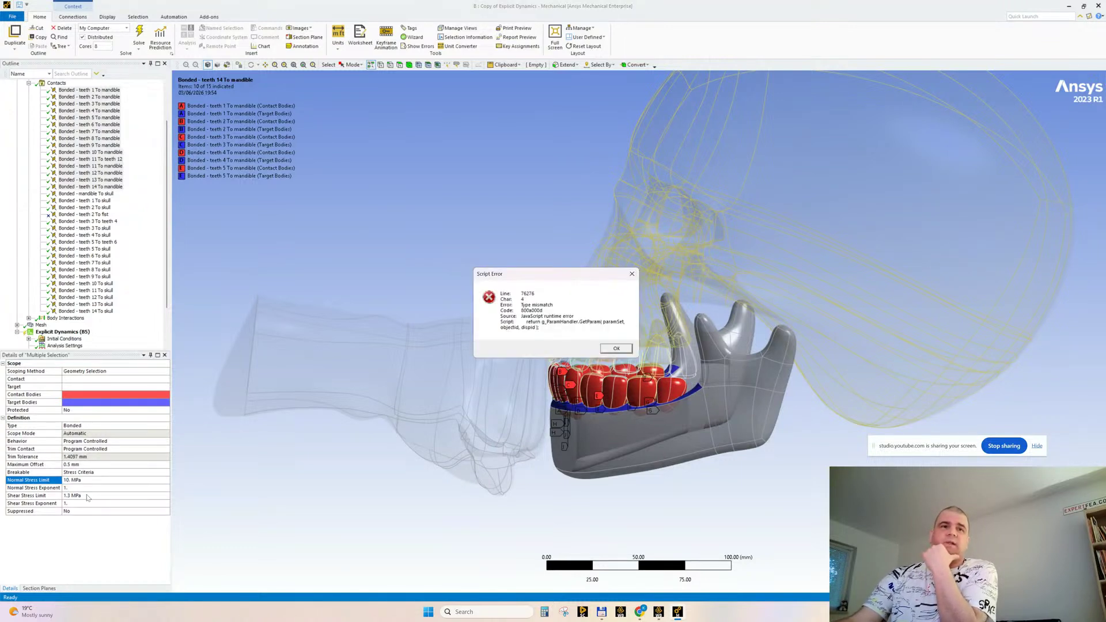
{"action": "left_click", "coordinate": [616, 349]}
{"action": "left_click", "coordinate": [105, 496]}
{"action": "type", "text": "6"}
{"action": "key", "text": "Return"}
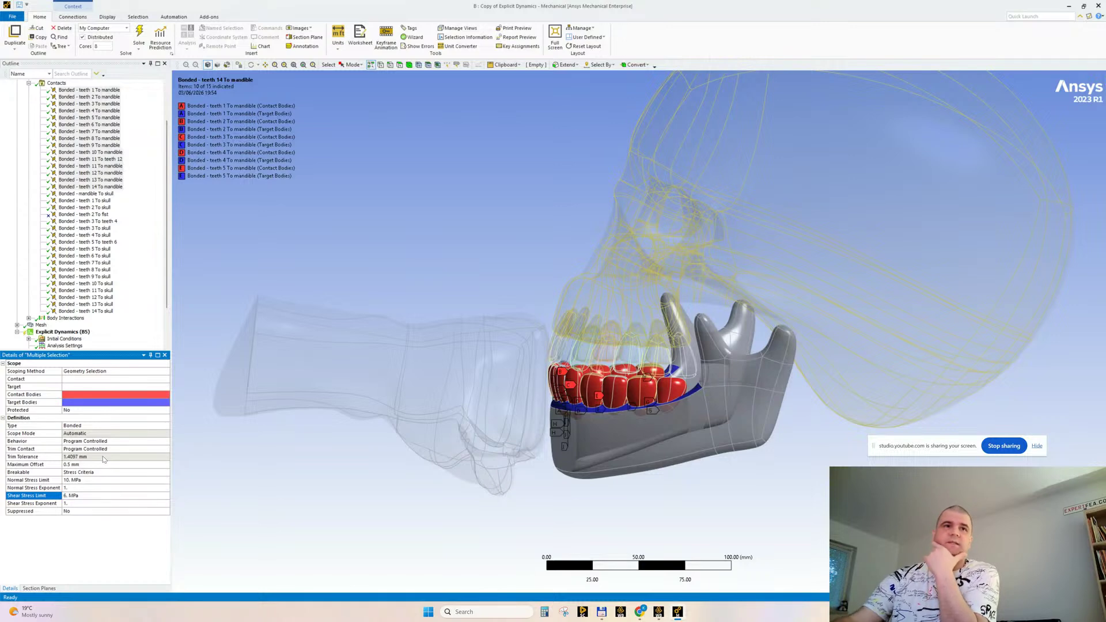
Give the bonded contacts from teeth 1 To skull through teeth 14 To skull a 10 MPa normal and 6 MPa shear stress limit
{"action": "left_click", "coordinate": [89, 202]}
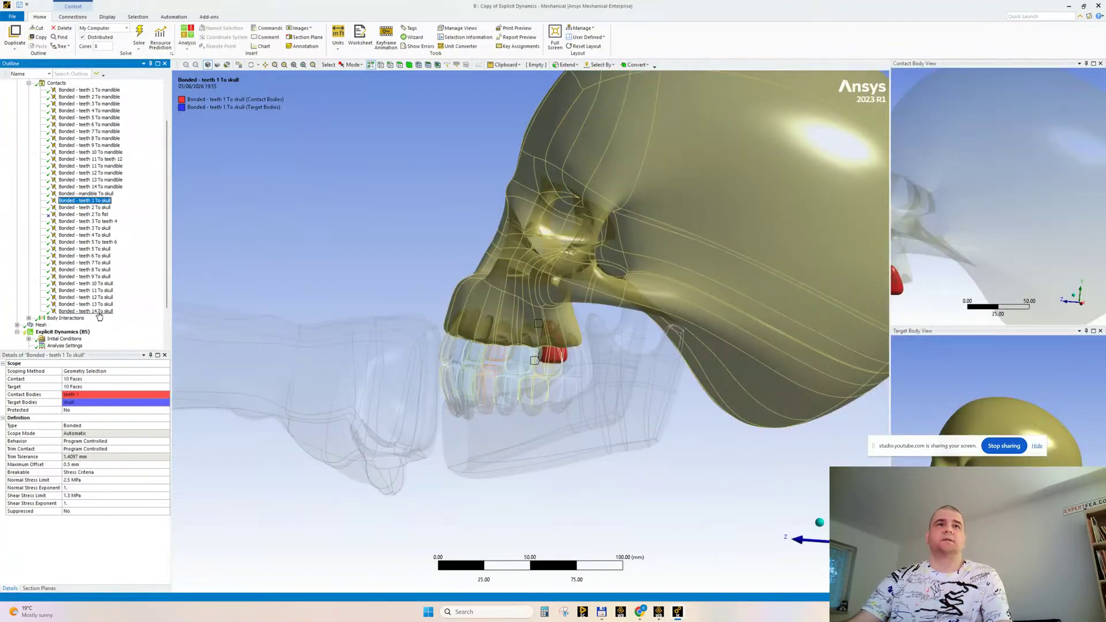
{"action": "left_click", "coordinate": [102, 311], "text": "shift"}
{"action": "left_click", "coordinate": [82, 480]}
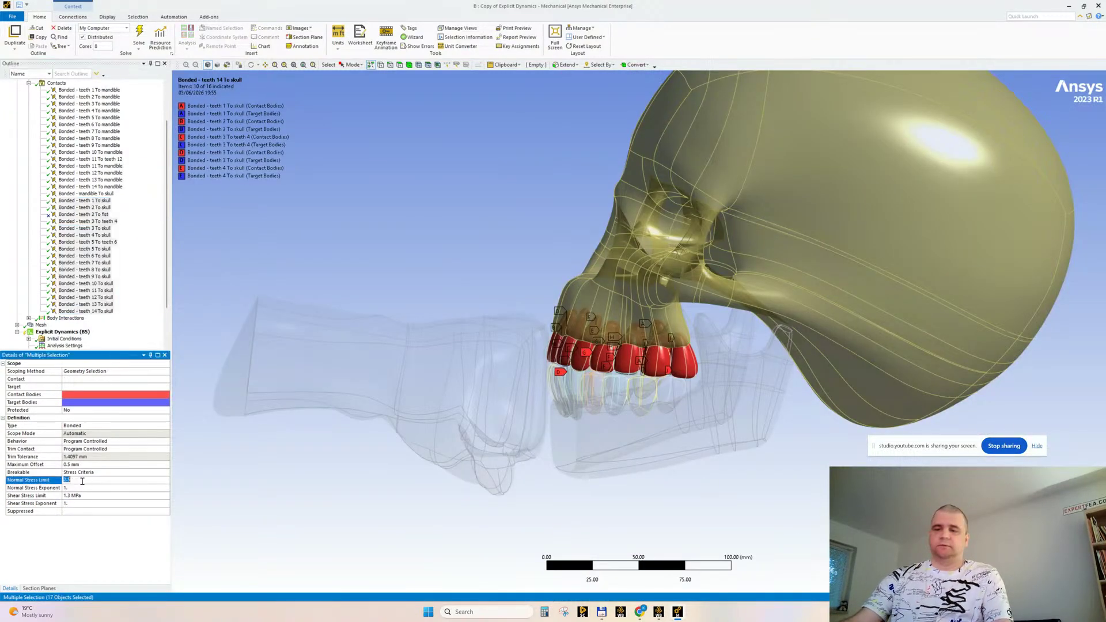
{"action": "type", "text": "10"}
{"action": "left_click", "coordinate": [83, 496]}
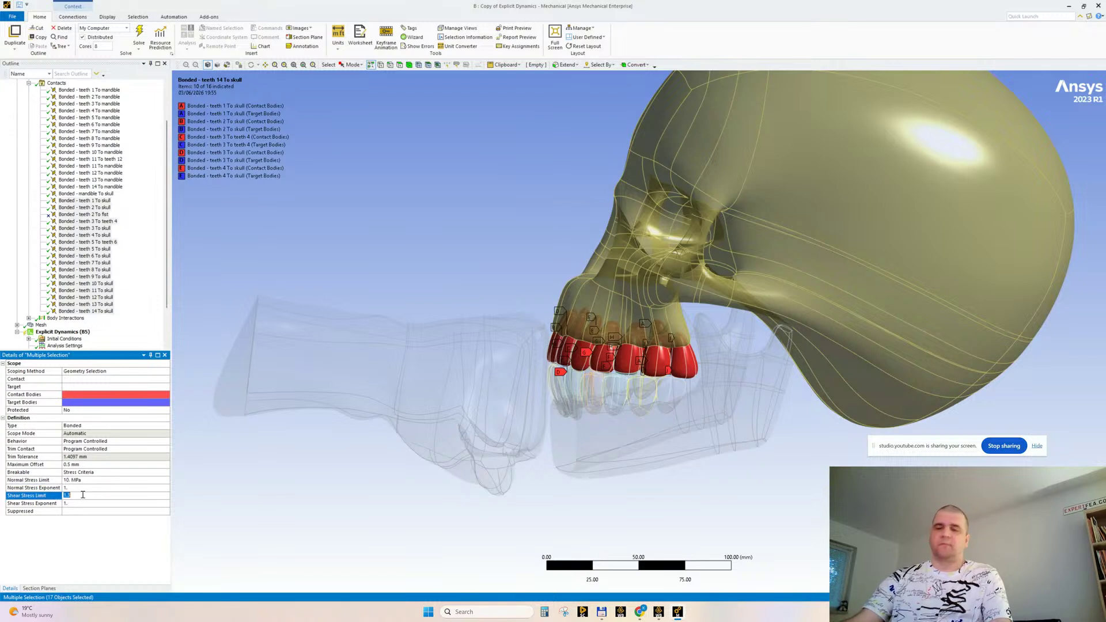
{"action": "type", "text": "6"}
{"action": "key", "text": "Return"}
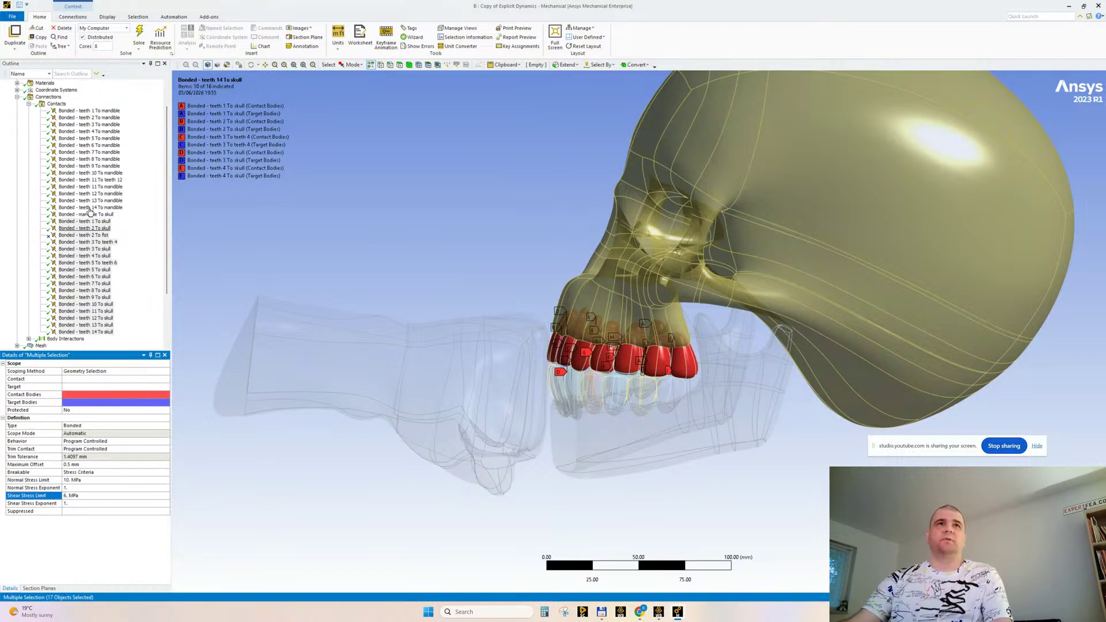
Collapse the Connections branch, expand Initial Conditions, and open the fist's Velocity condition
{"action": "scroll", "coordinate": [90, 213], "scroll_direction": "up", "scroll_amount": 1}
{"action": "scroll", "coordinate": [90, 213], "scroll_direction": "up", "scroll_amount": 2}
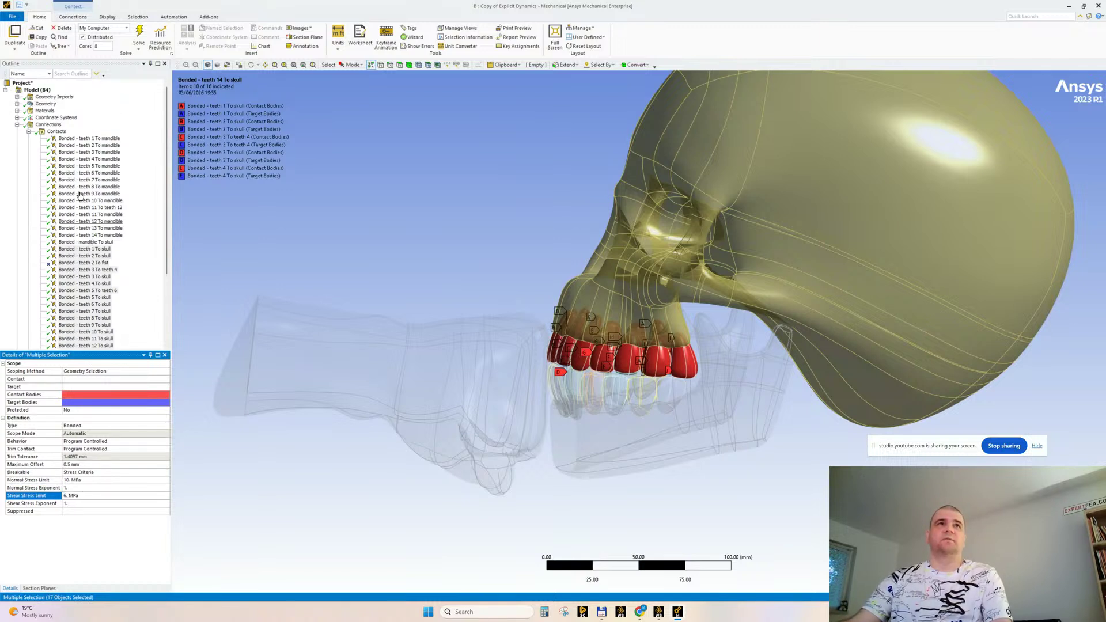
{"action": "left_click", "coordinate": [29, 131]}
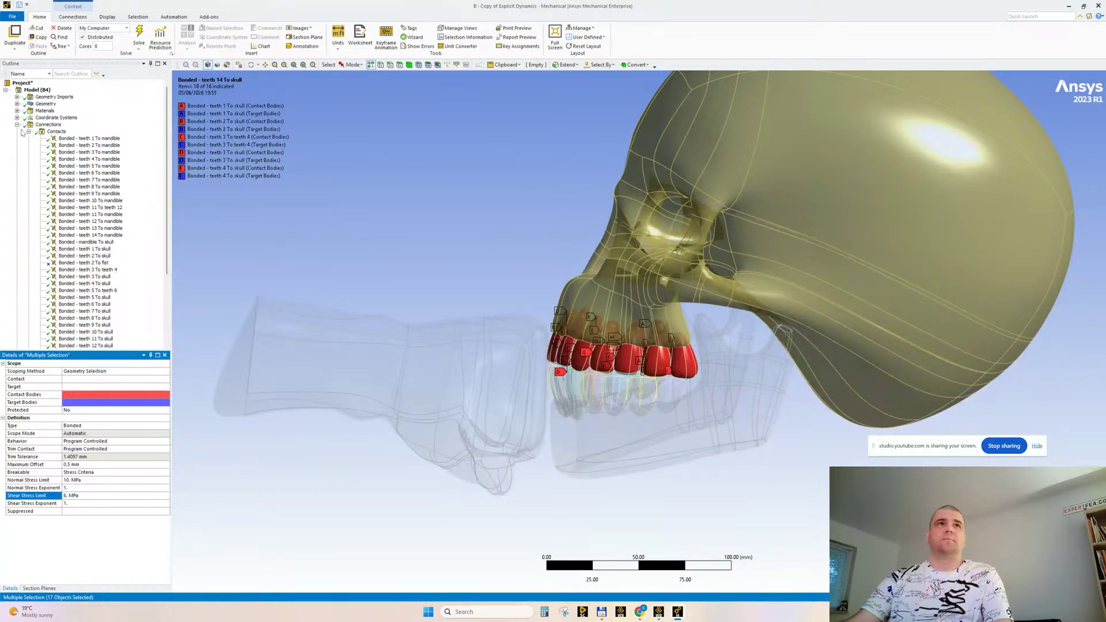
{"action": "left_click", "coordinate": [17, 125]}
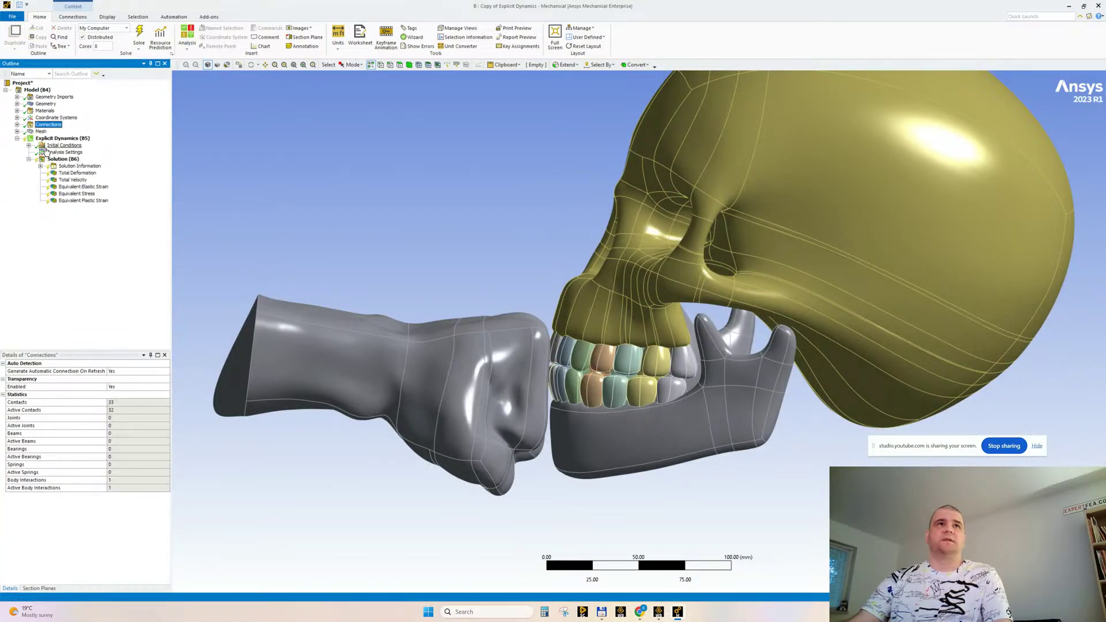
{"action": "left_click", "coordinate": [29, 145]}
{"action": "left_click", "coordinate": [67, 159]}
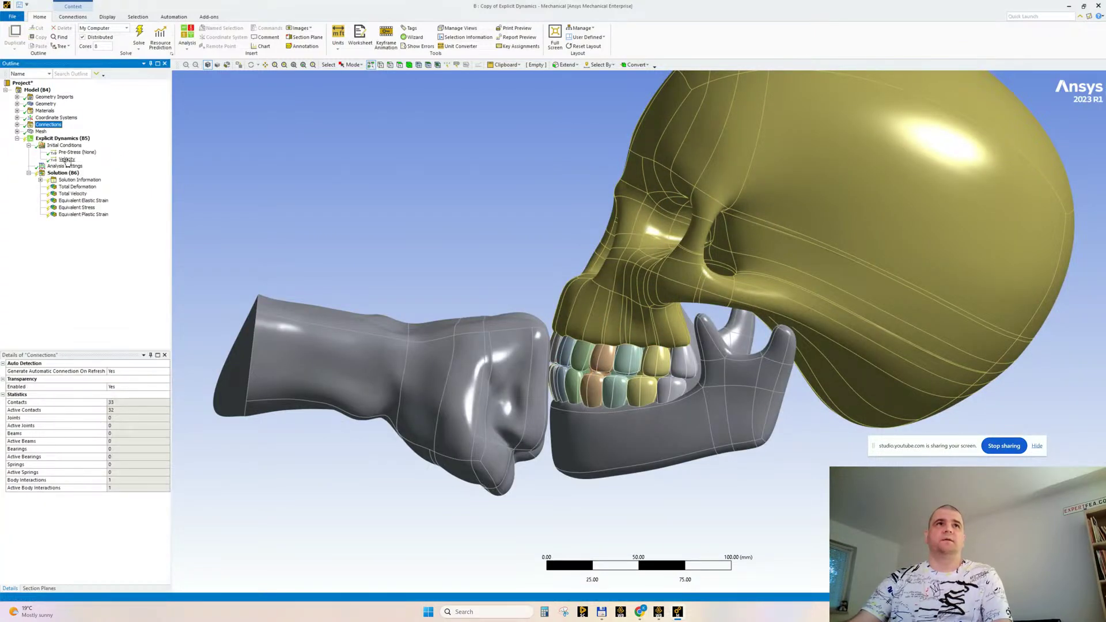
Set the Z Component of the fist's initial velocity to -10000 mm/s
{"action": "left_click", "coordinate": [78, 442]}
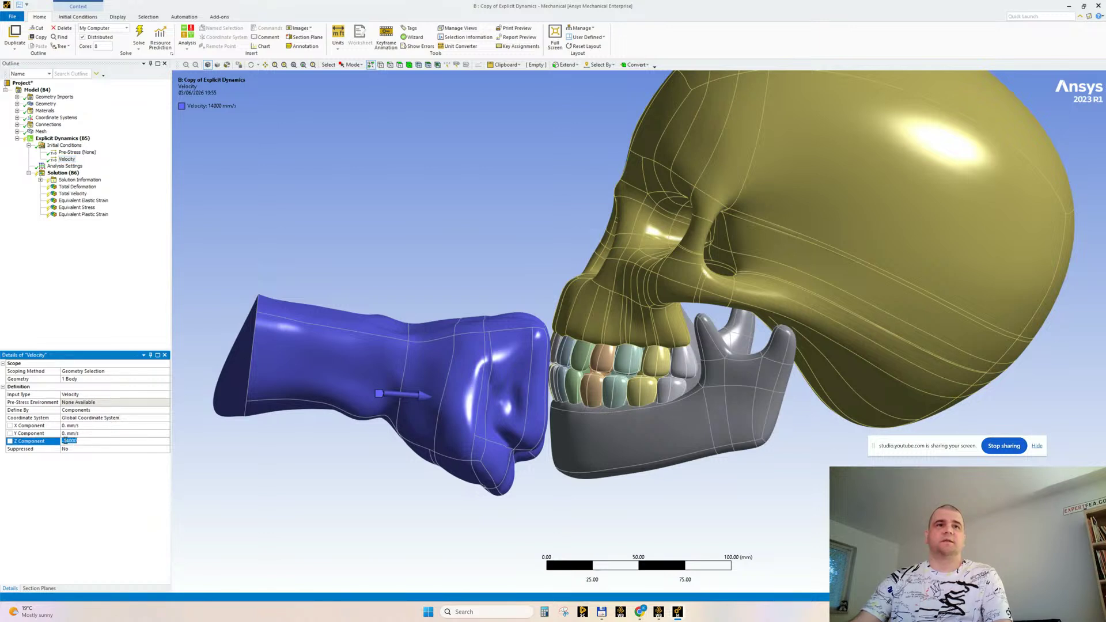
{"action": "type", "text": "-1000"}
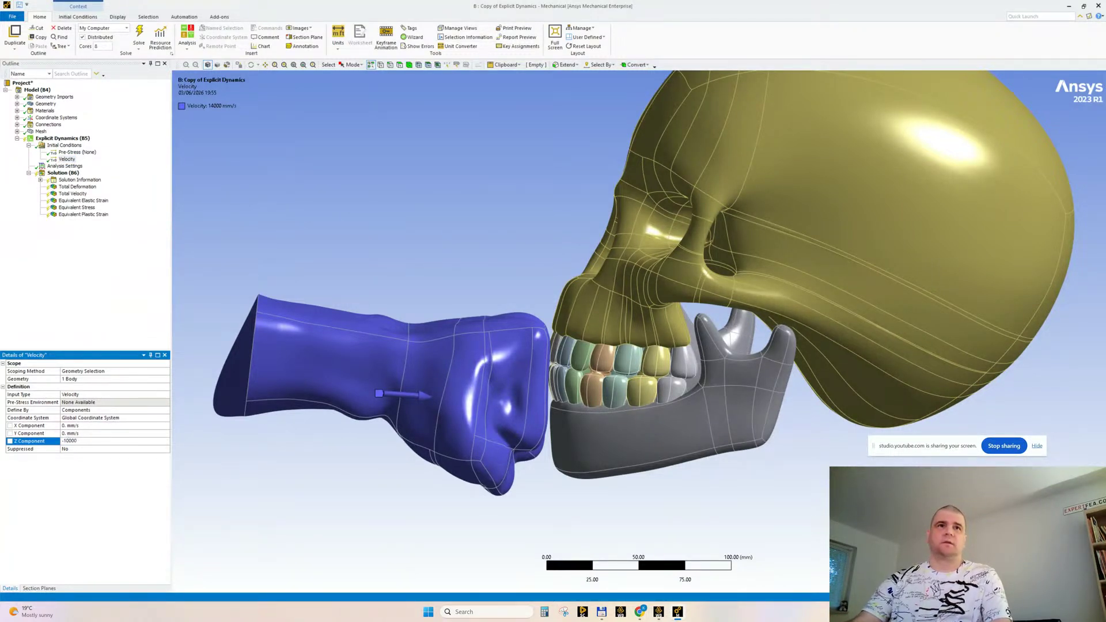
{"action": "key", "text": "Return"}
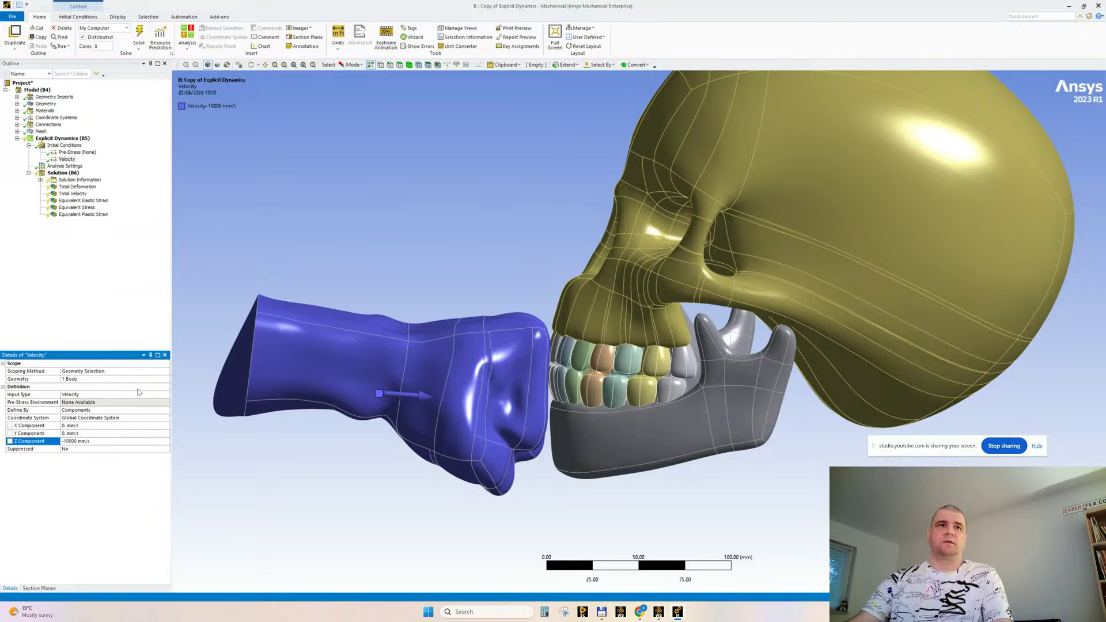
Open the Analysis Settings, enlarge their details, and inspect the End Time
{"action": "left_click", "coordinate": [65, 167]}
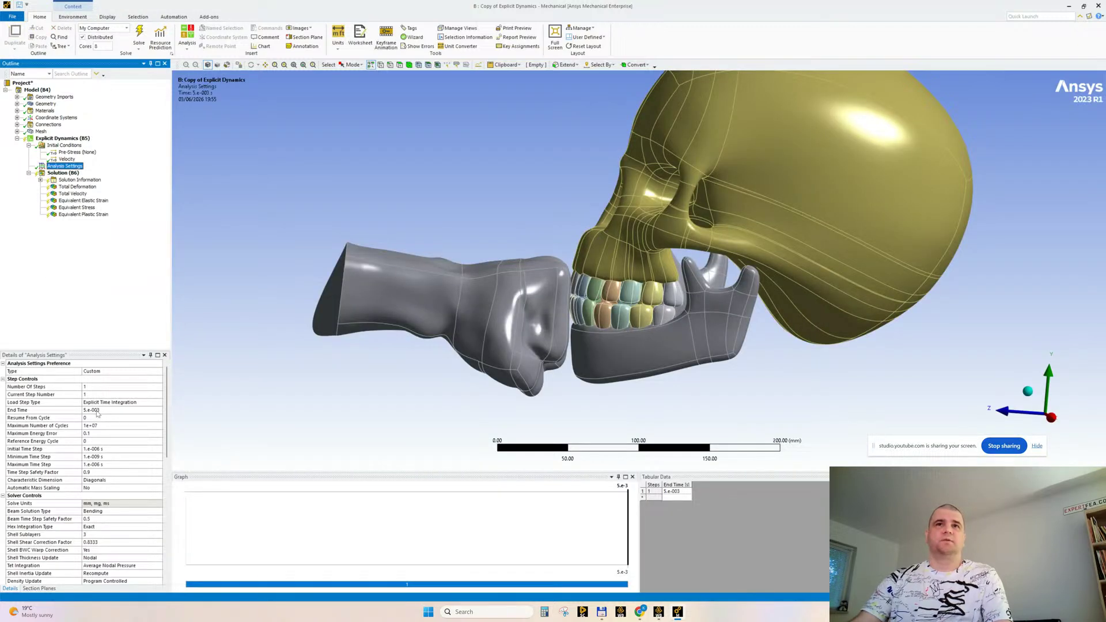
{"action": "left_click_drag", "start_coordinate": [99, 350], "coordinate": [90, 328]}
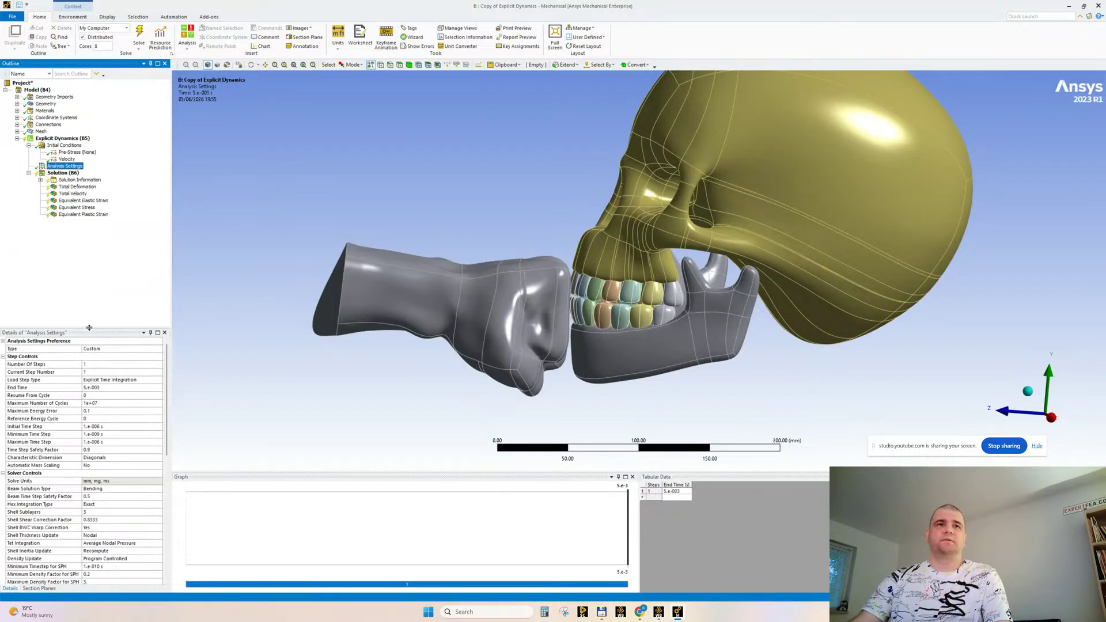
{"action": "left_click", "coordinate": [99, 388]}
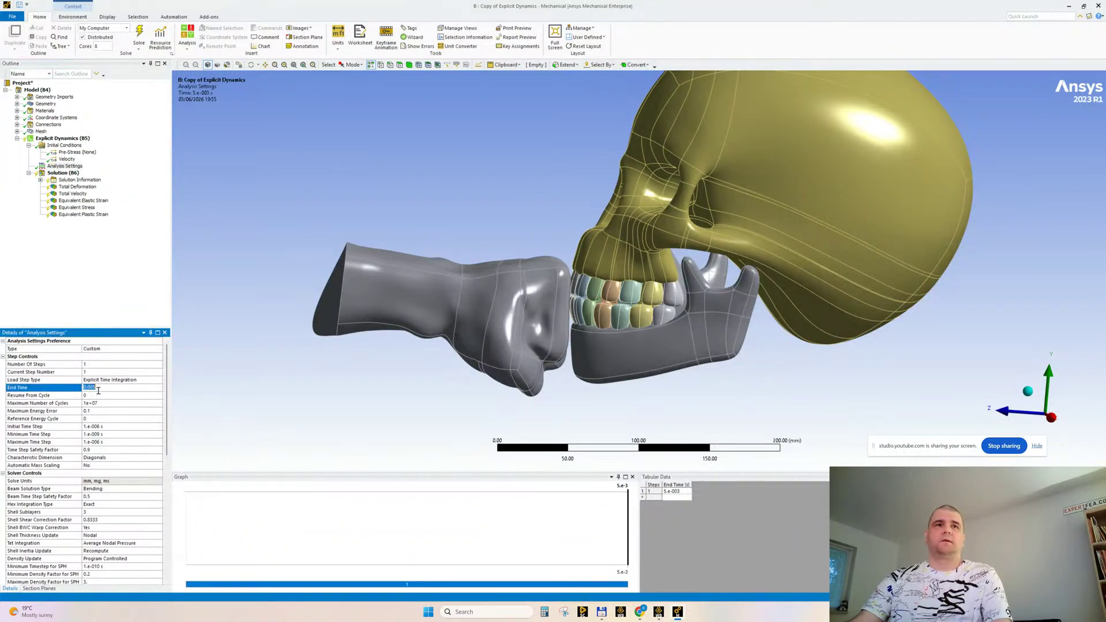
{"action": "left_click", "coordinate": [80, 299]}
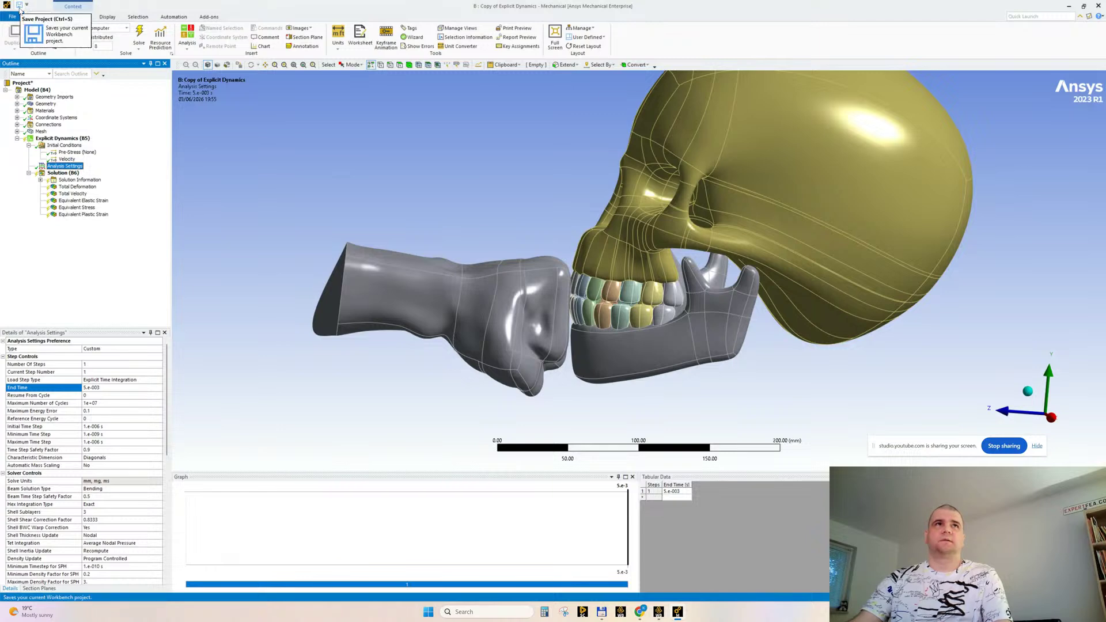
Set the Z Component of the fist's initial velocity to -12000 mm/s
{"action": "left_click", "coordinate": [67, 159]}
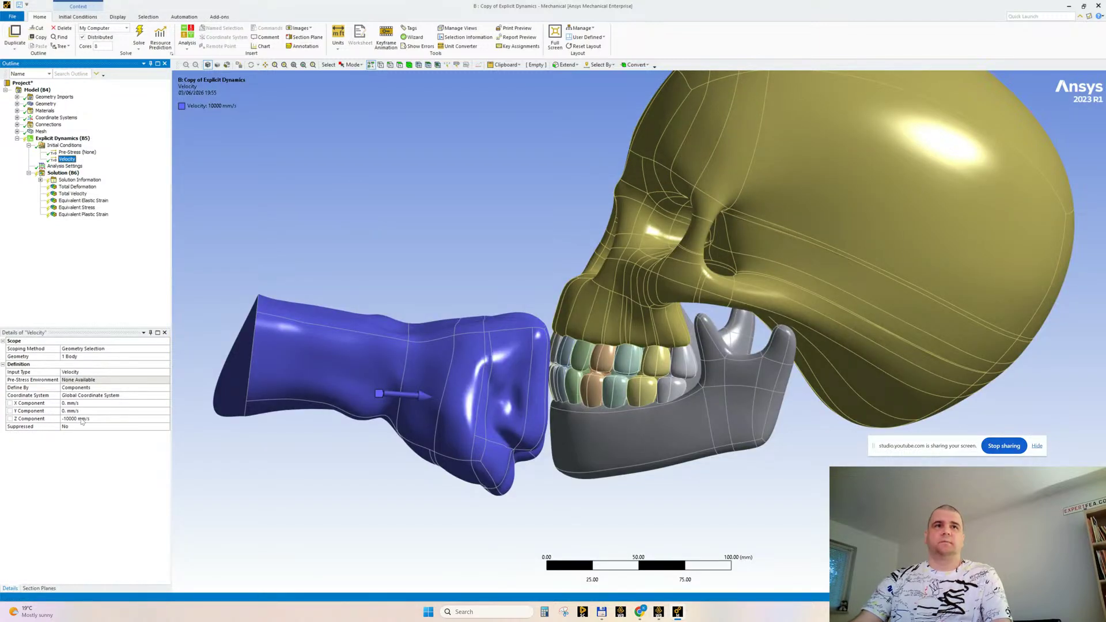
{"action": "left_click", "coordinate": [81, 419]}
{"action": "type", "text": "-12"}
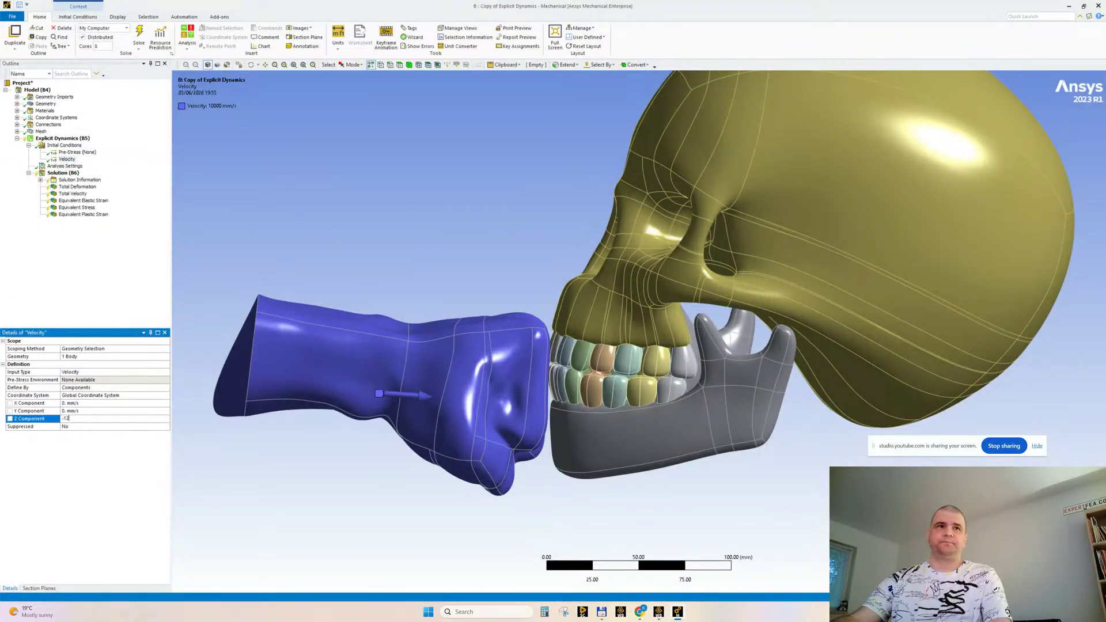
{"action": "key", "text": "Return"}
{"action": "left_click", "coordinate": [84, 418]}
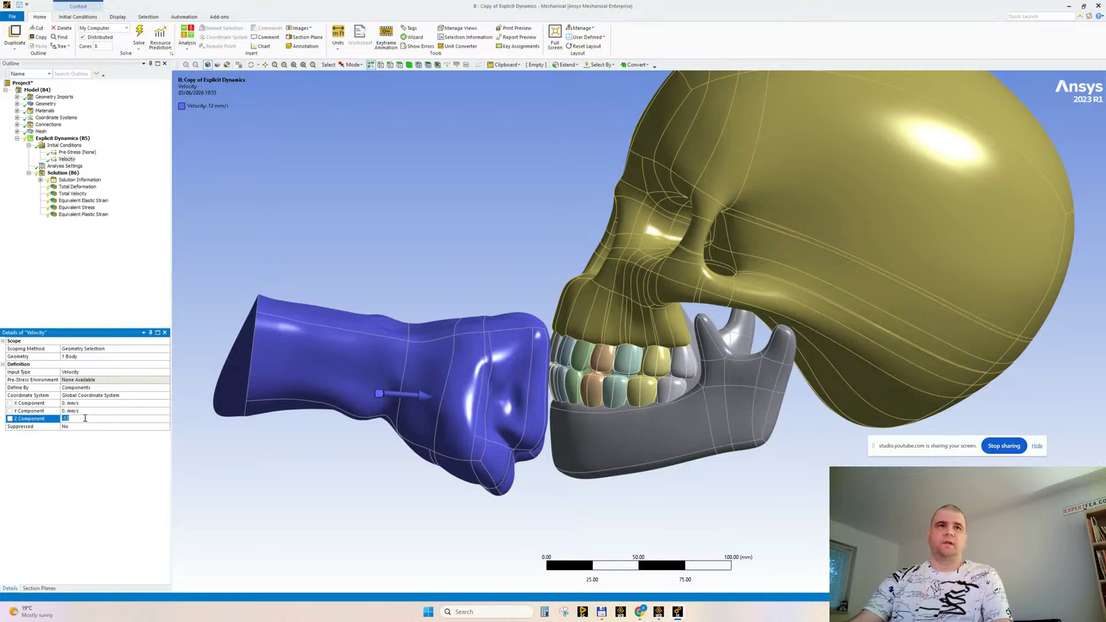
{"action": "left_click", "coordinate": [88, 418]}
{"action": "type", "text": "000"}
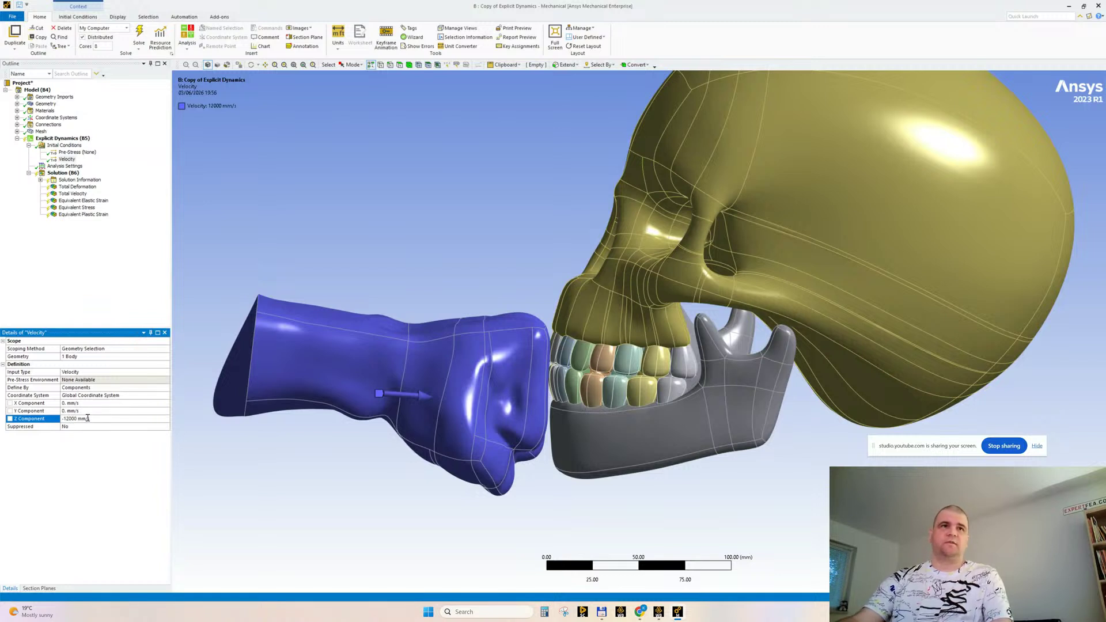
{"action": "key", "text": "Return"}
Save the project and start solving the copied explicit dynamics analysis
{"action": "left_click", "coordinate": [21, 6]}
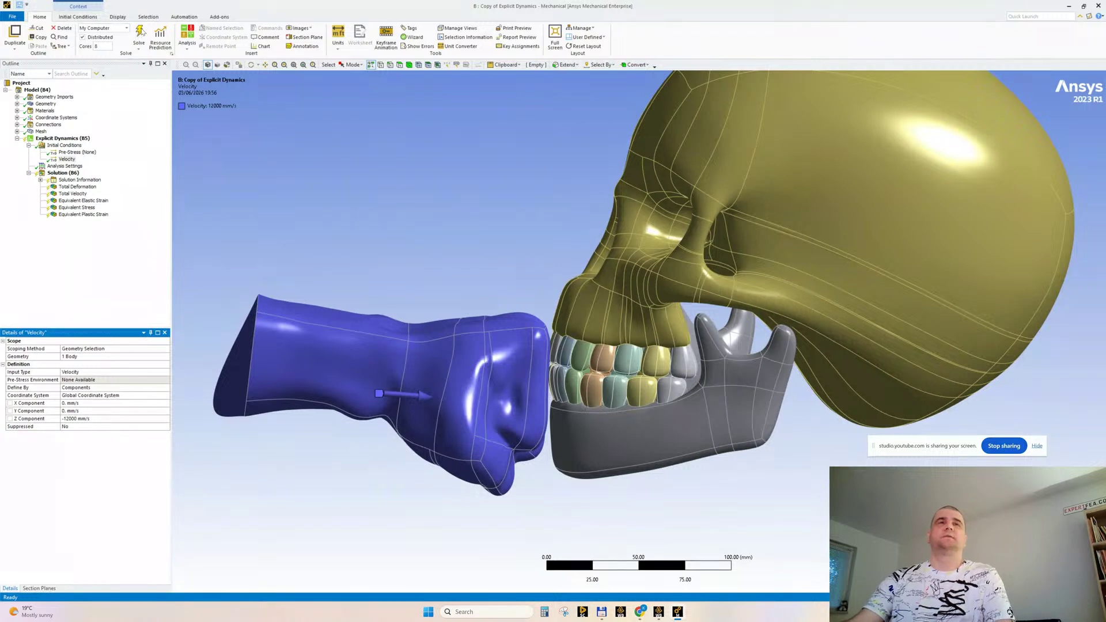
{"action": "left_click", "coordinate": [142, 32]}
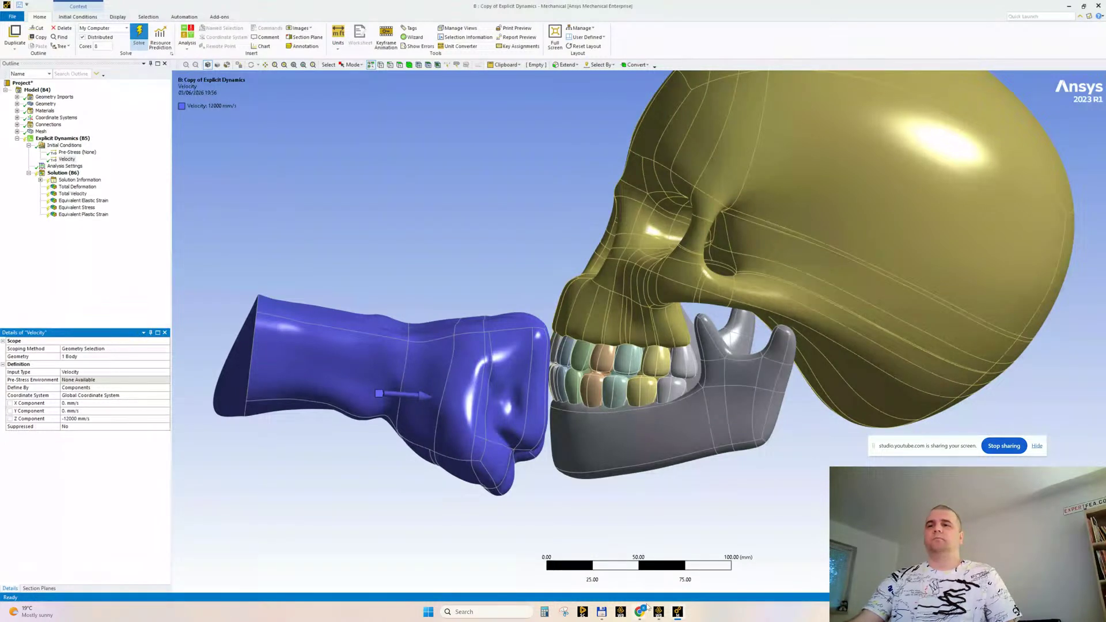
Switch to the browser, check the live stream page in YouTube Studio, and minimise the window
{"action": "mouse_move", "coordinate": [641, 611]}
{"action": "left_click", "coordinate": [600, 567]}
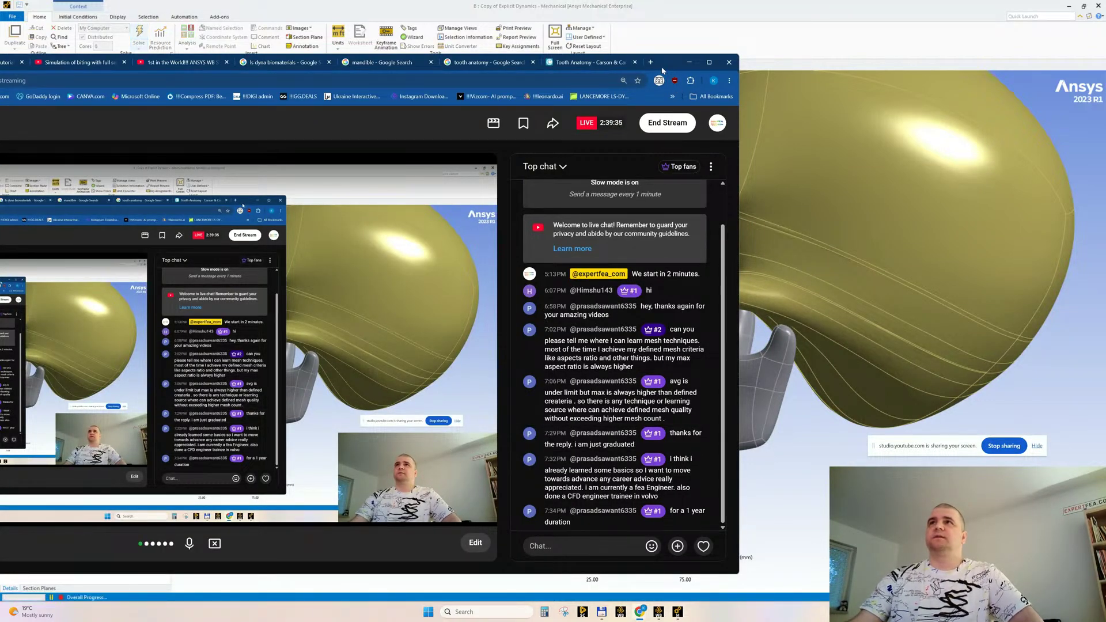
{"action": "left_click_drag", "start_coordinate": [662, 69], "coordinate": [833, 78]}
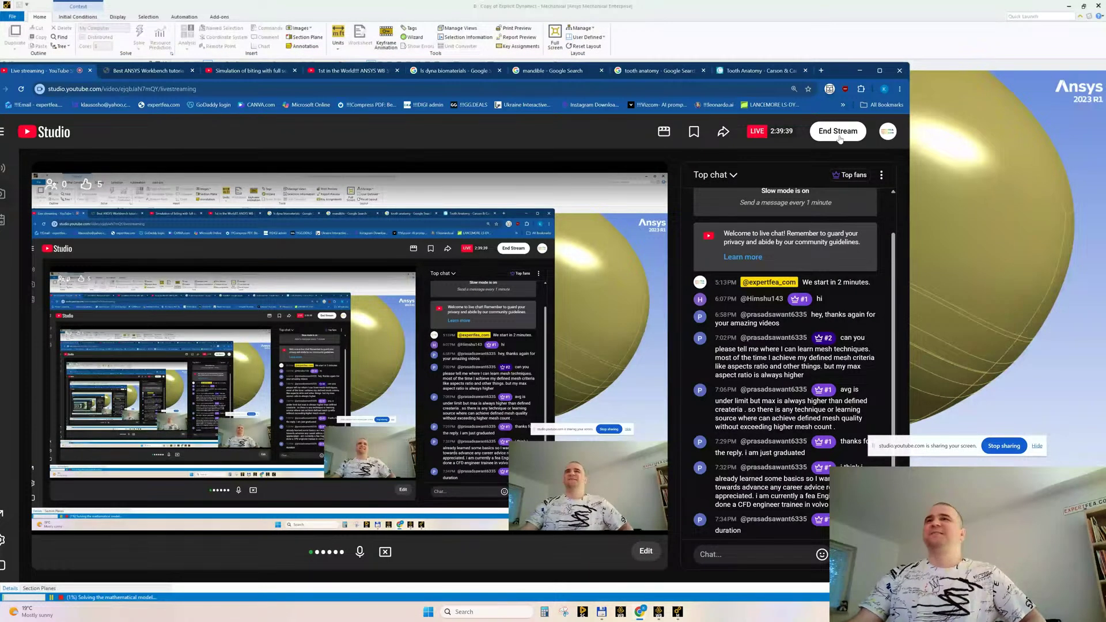
{"action": "left_click", "coordinate": [859, 71]}
Clear the generated data from the Solution branch of the copied analysis
{"action": "left_click", "coordinate": [81, 180]}
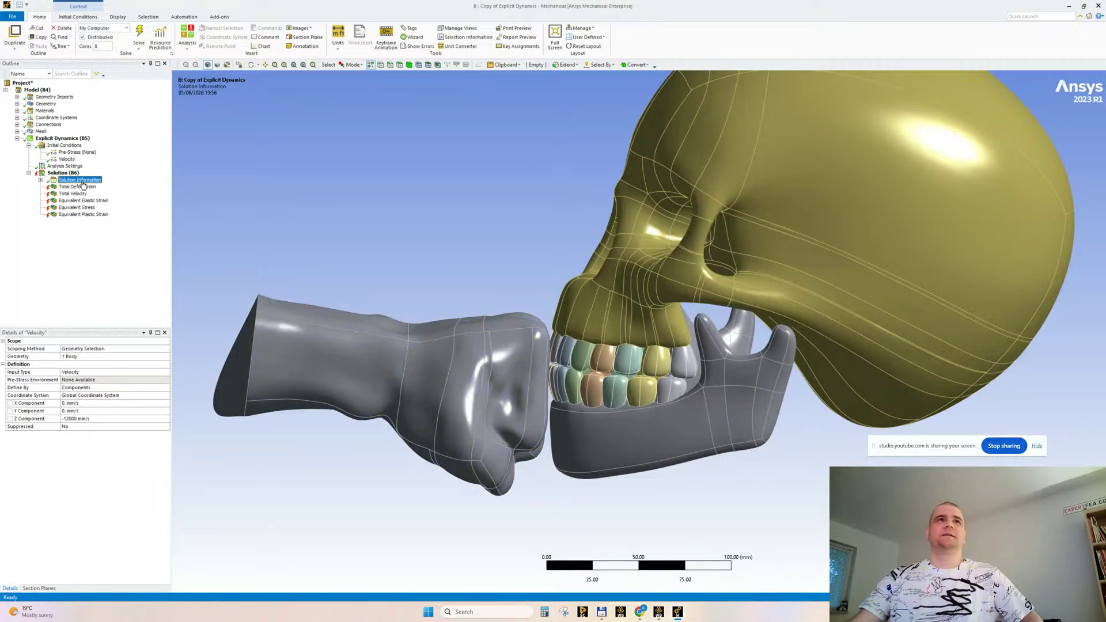
{"action": "left_click", "coordinate": [61, 173]}
{"action": "right_click", "coordinate": [61, 173]}
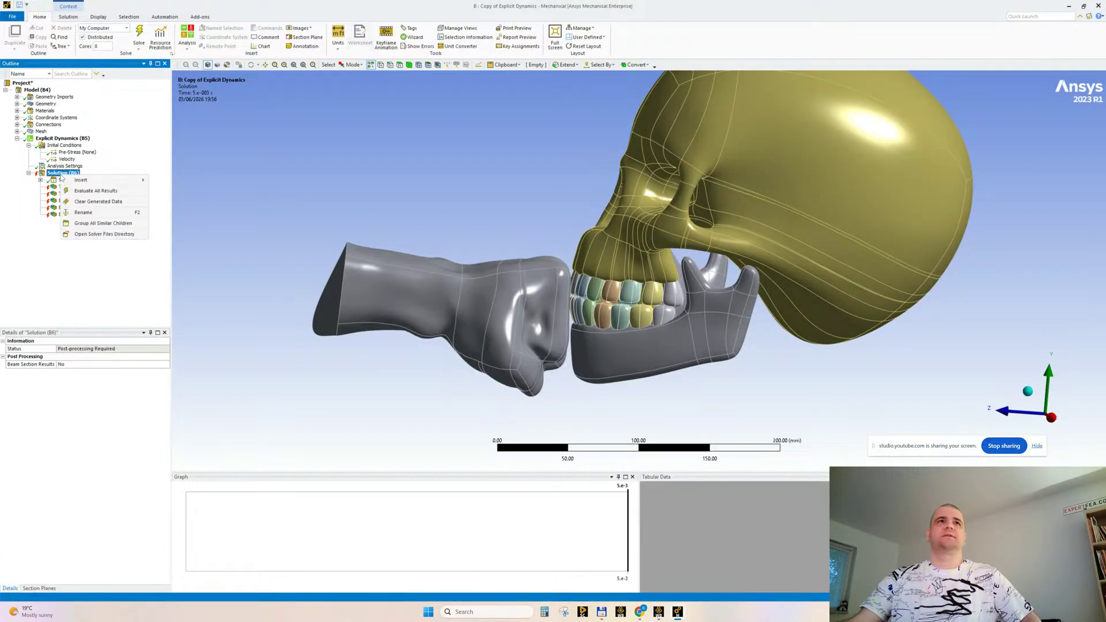
{"action": "left_click", "coordinate": [86, 202]}
{"action": "left_click", "coordinate": [578, 336]}
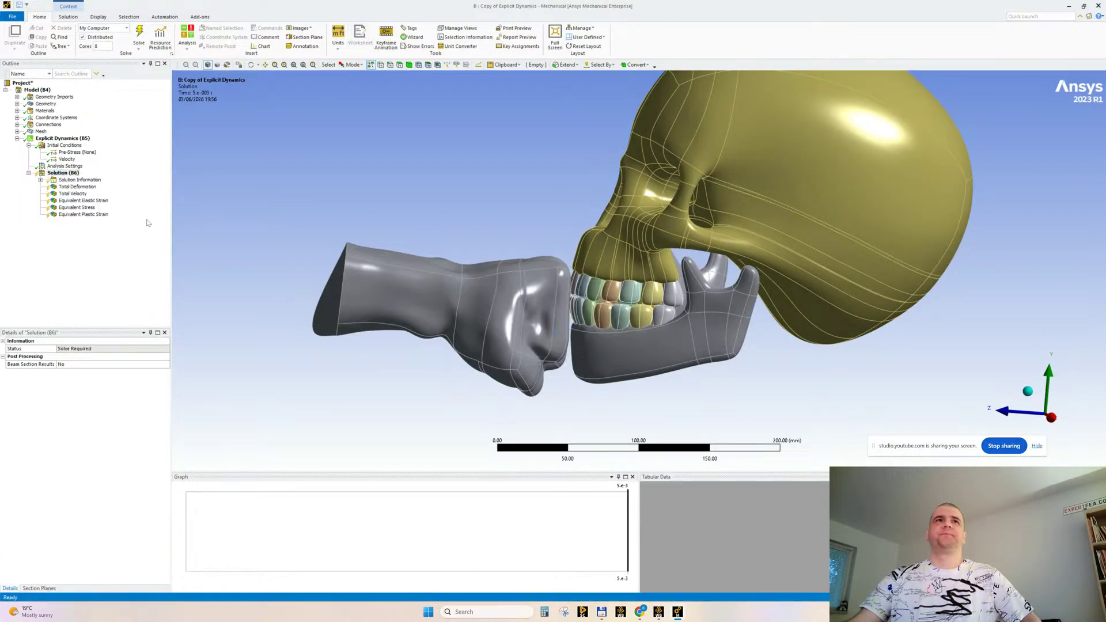
Save the project and solve the copied explicit dynamics analysis with the cleared Solution branch, narrowing the outline area
{"action": "left_click_drag", "start_coordinate": [170, 237], "coordinate": [130, 237]}
{"action": "left_click", "coordinate": [19, 8]}
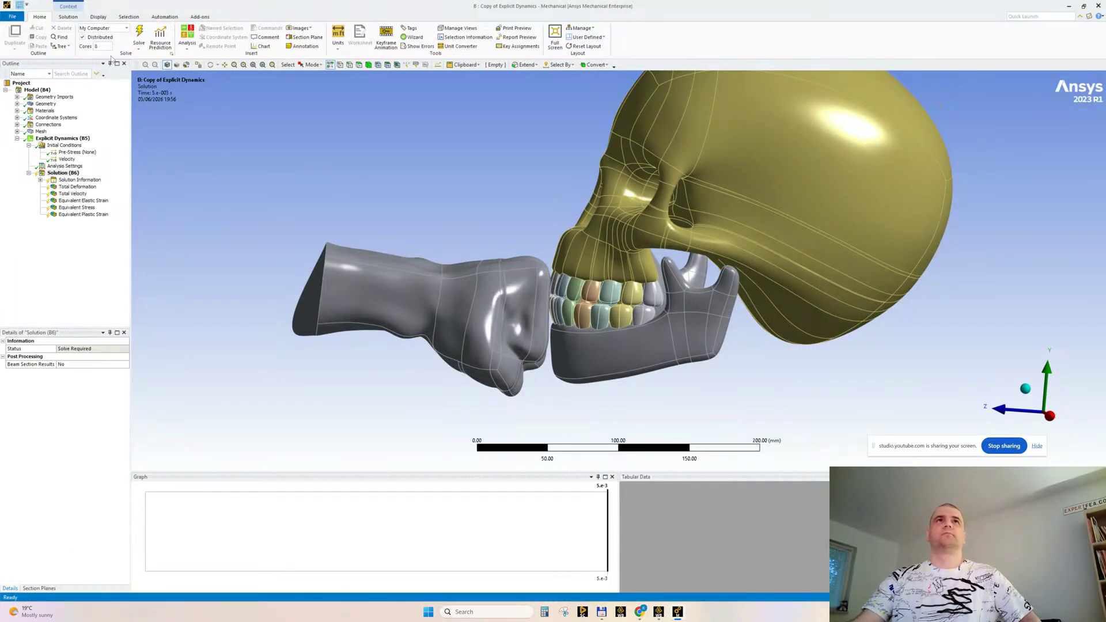
{"action": "left_click", "coordinate": [139, 35]}
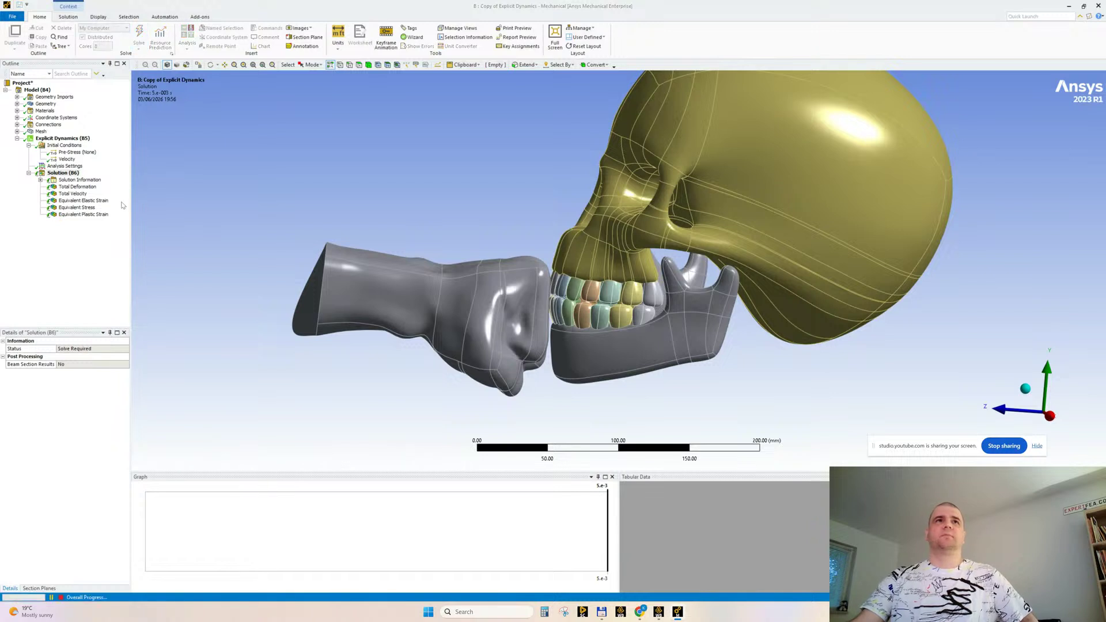
{"action": "left_click_drag", "start_coordinate": [130, 211], "coordinate": [115, 215]}
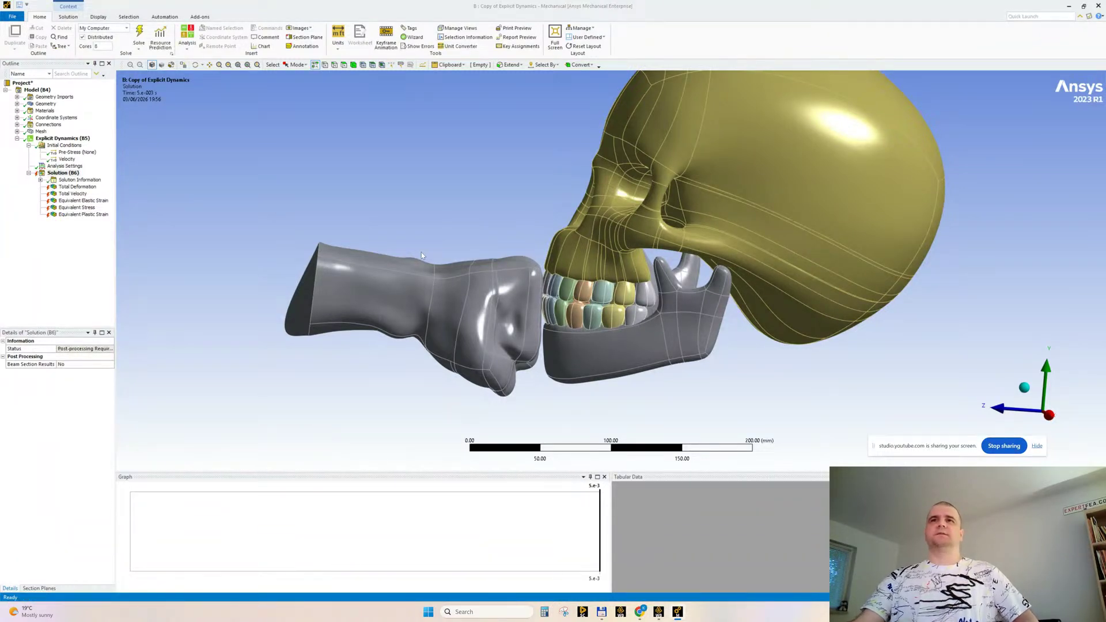
Check the copied analysis's status in the Workbench project schematic and read its solver output in Mechanical
{"action": "left_click", "coordinate": [371, 306]}
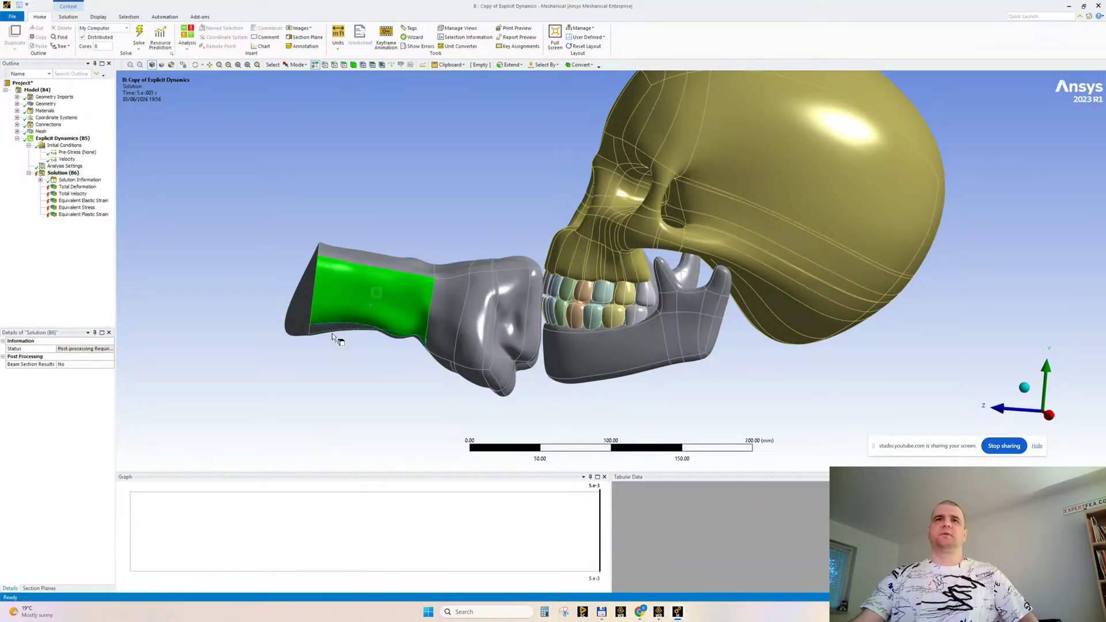
{"action": "left_click", "coordinate": [227, 287]}
{"action": "left_click", "coordinate": [448, 293]}
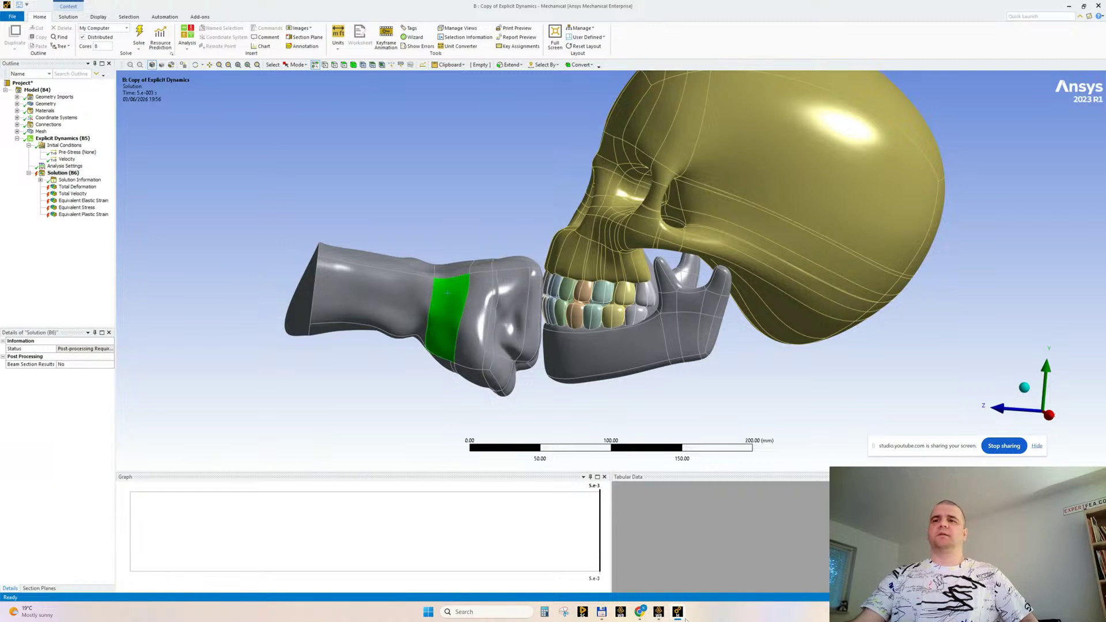
{"action": "left_click", "coordinate": [658, 612]}
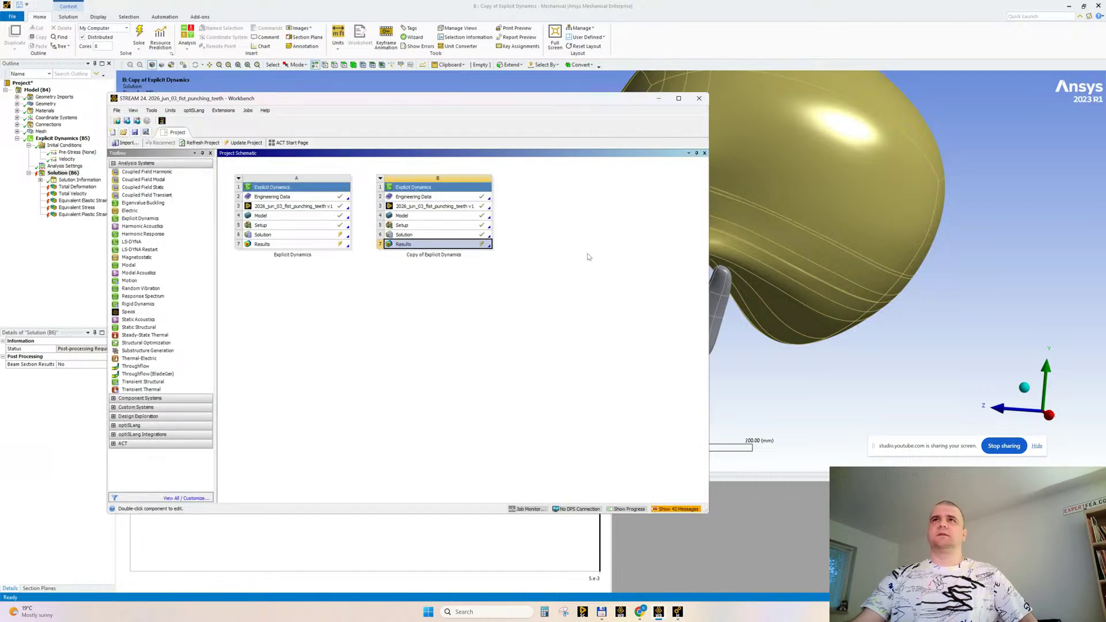
{"action": "left_click", "coordinate": [709, 43]}
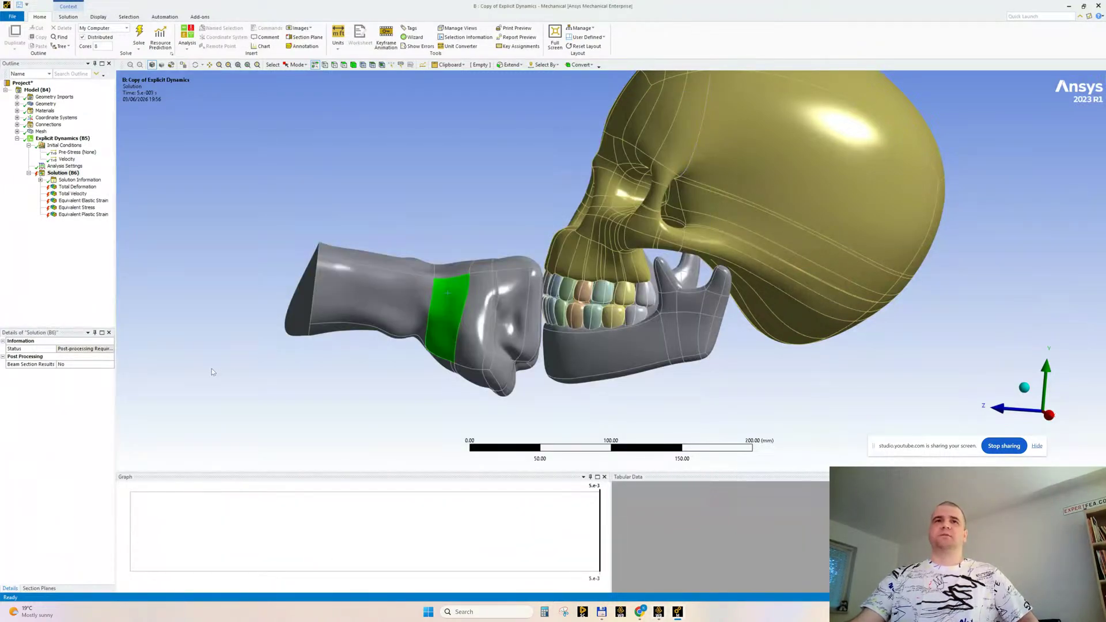
{"action": "left_click", "coordinate": [203, 291]}
{"action": "left_click", "coordinate": [78, 180]}
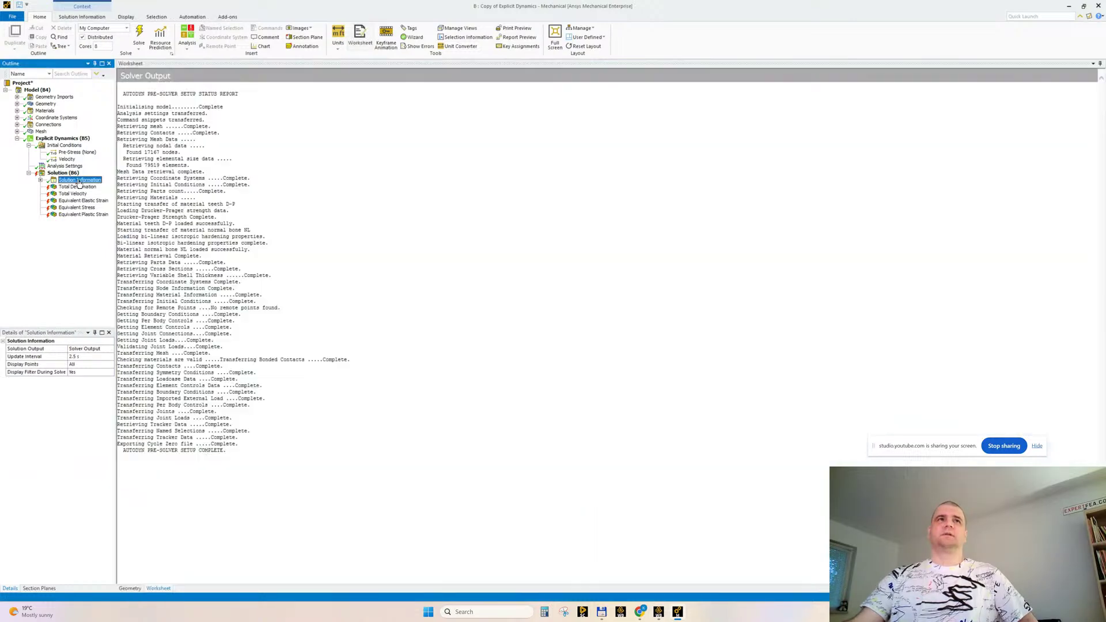
Clear all results and restart points from the copied analysis's Solution branch and solve it again
{"action": "left_click", "coordinate": [62, 173]}
{"action": "right_click", "coordinate": [63, 174]}
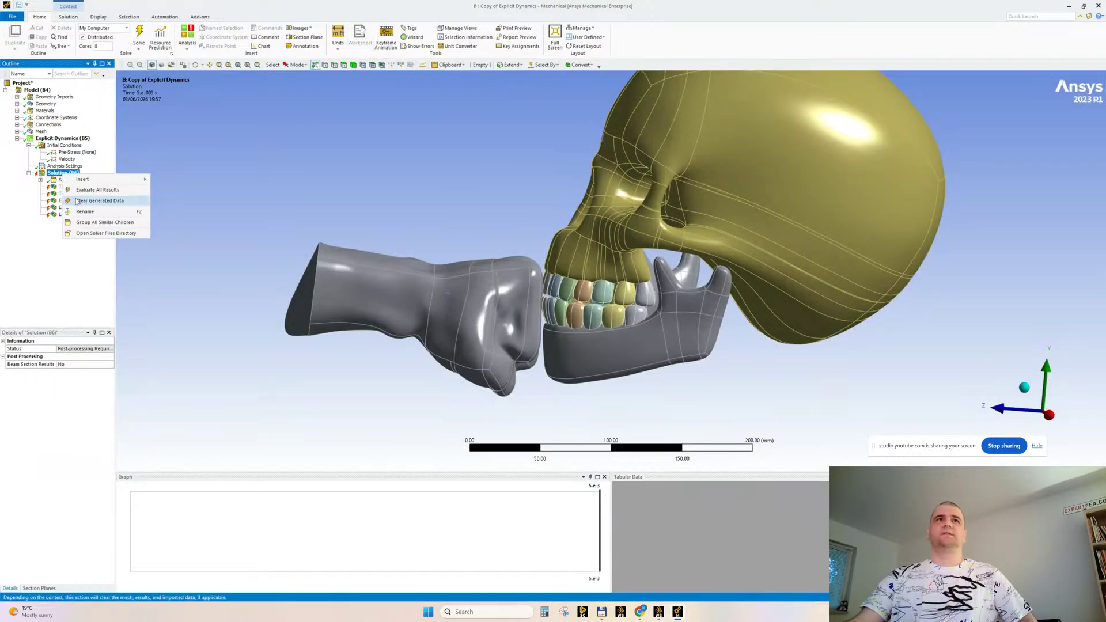
{"action": "left_click", "coordinate": [77, 201]}
{"action": "left_click", "coordinate": [577, 335]}
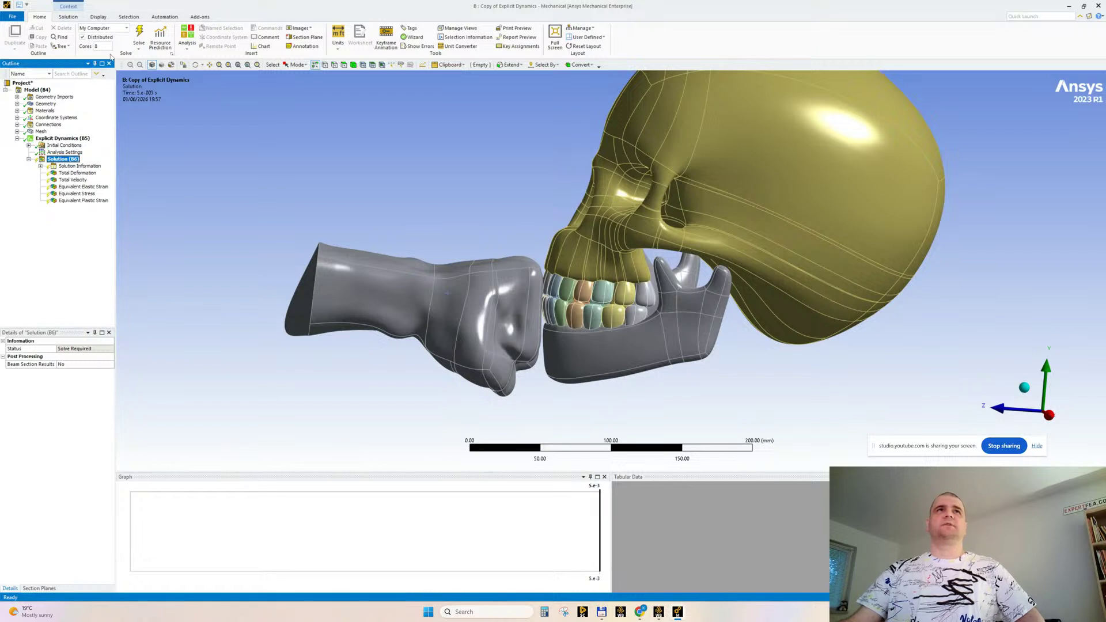
{"action": "left_click", "coordinate": [139, 33]}
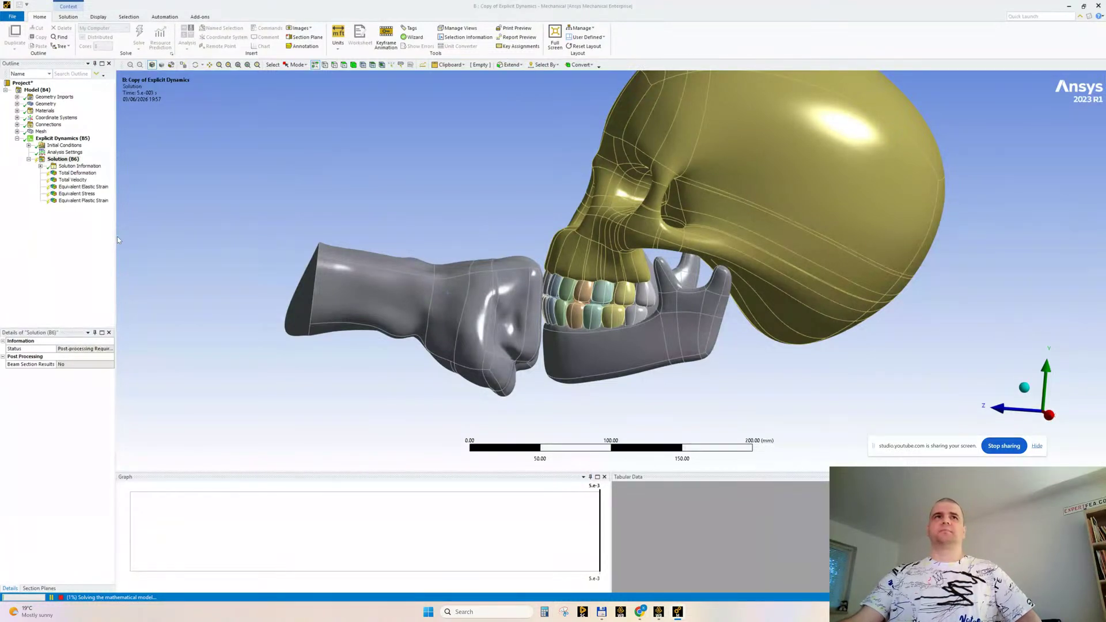
Review the solver output under Solution Information, and clear the Solution branch's generated data once more
{"action": "left_click", "coordinate": [62, 159]}
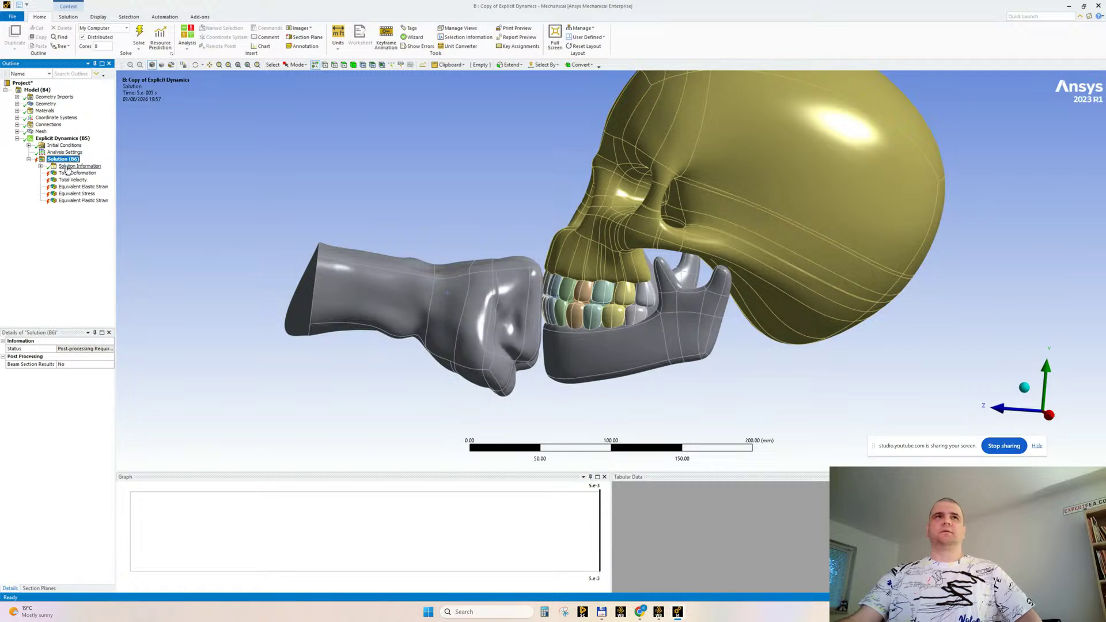
{"action": "left_click", "coordinate": [66, 167]}
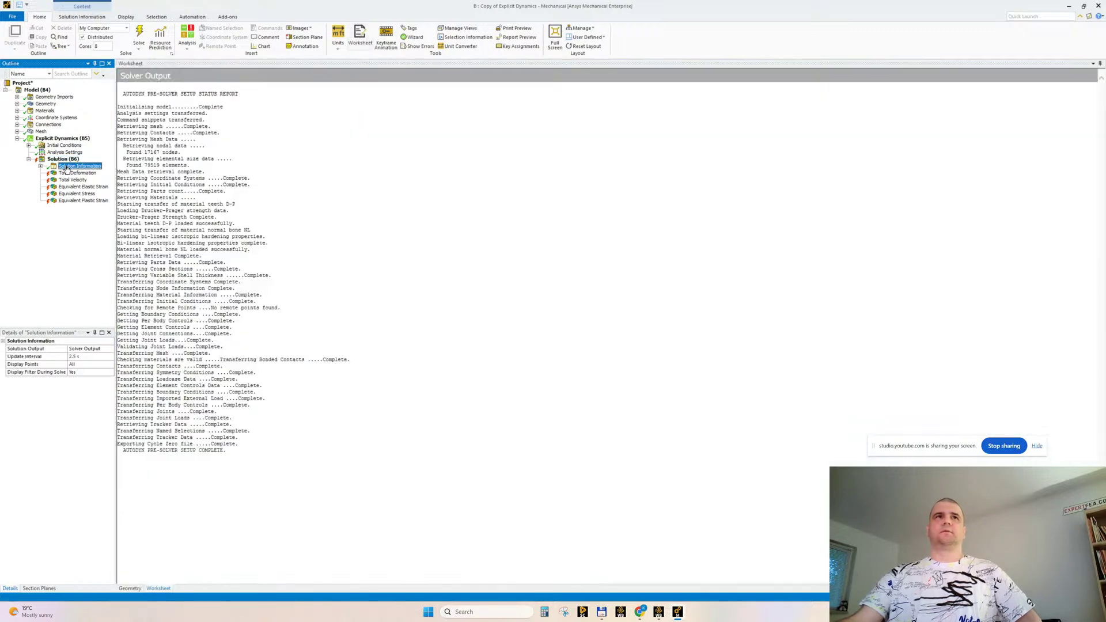
{"action": "left_click", "coordinate": [62, 152]}
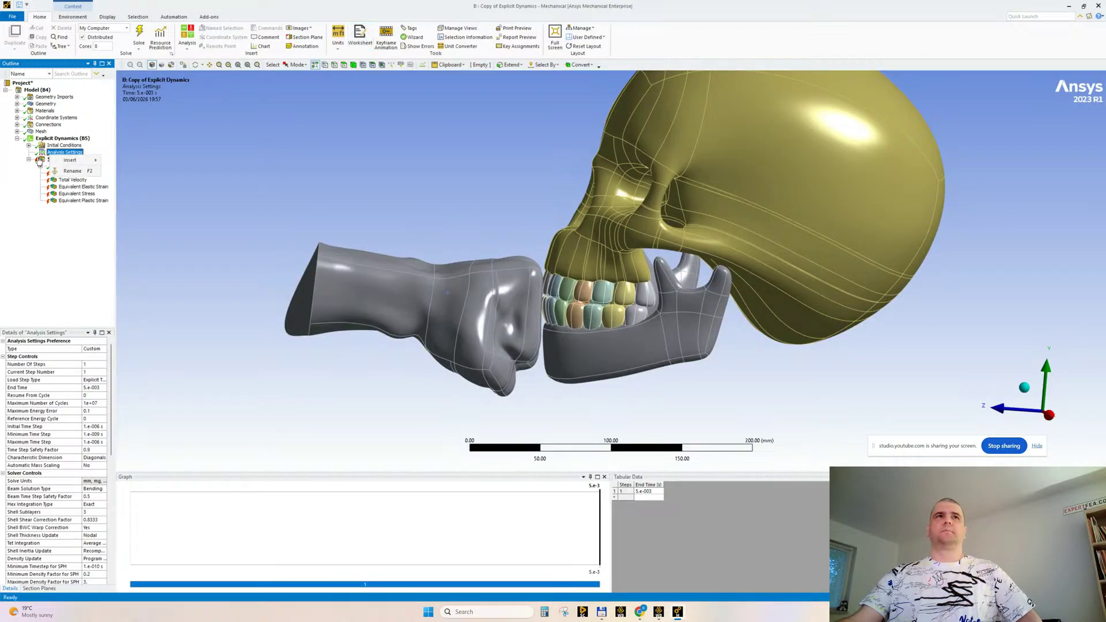
{"action": "right_click", "coordinate": [58, 159]}
{"action": "left_click", "coordinate": [80, 186]}
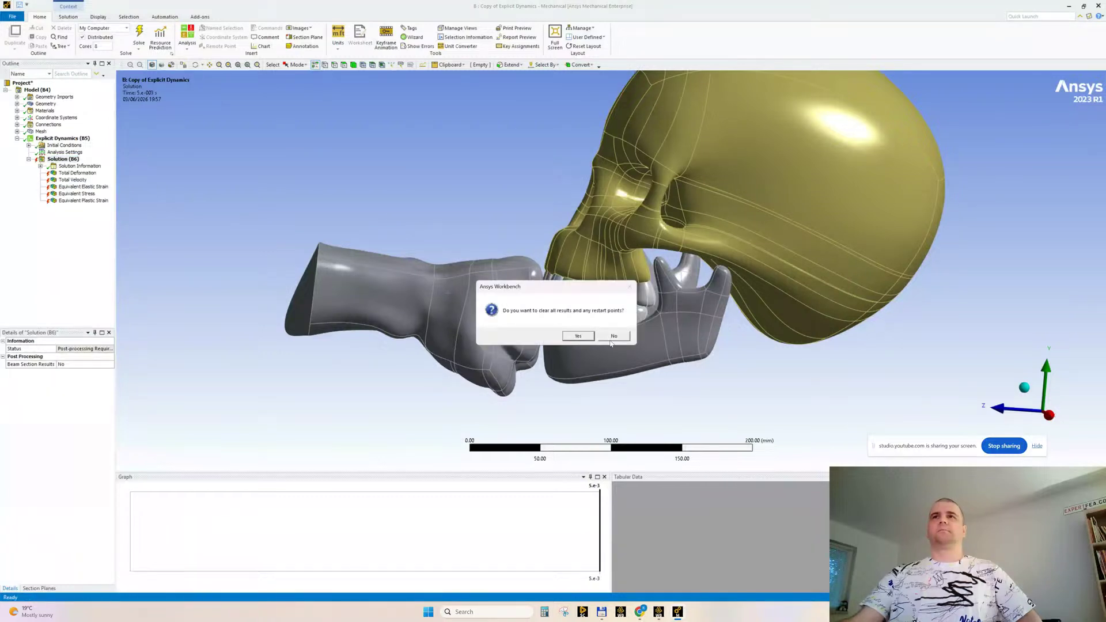
{"action": "left_click", "coordinate": [579, 339]}
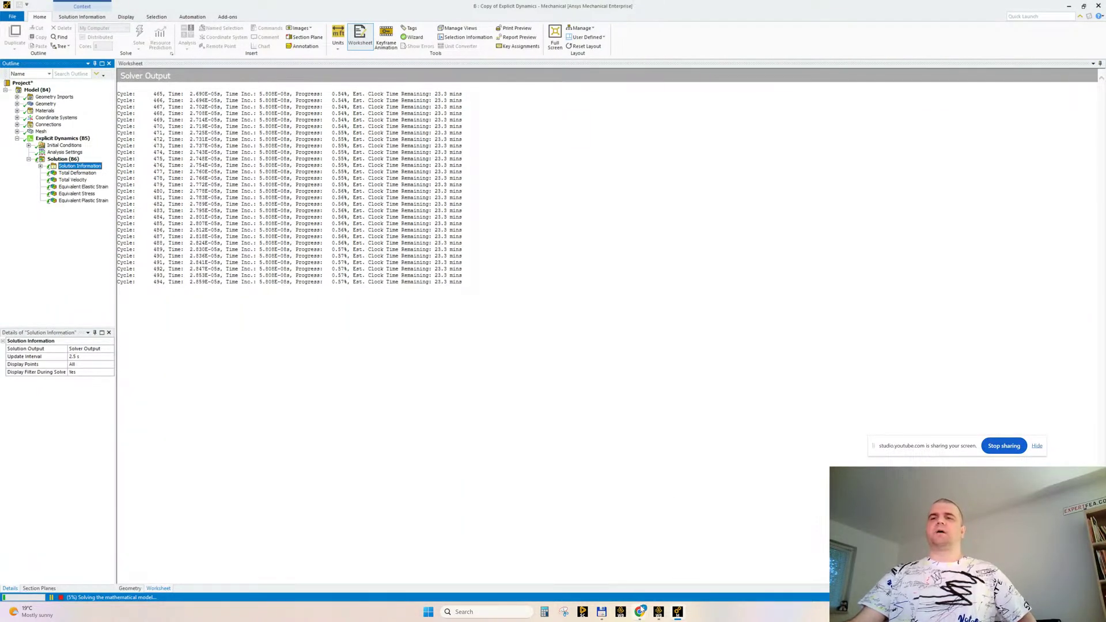
Switch to the browser's expertfea.com biomechanics page and open the site's 433 Solved FEA & CFD page
{"action": "left_click", "coordinate": [336, 616]}
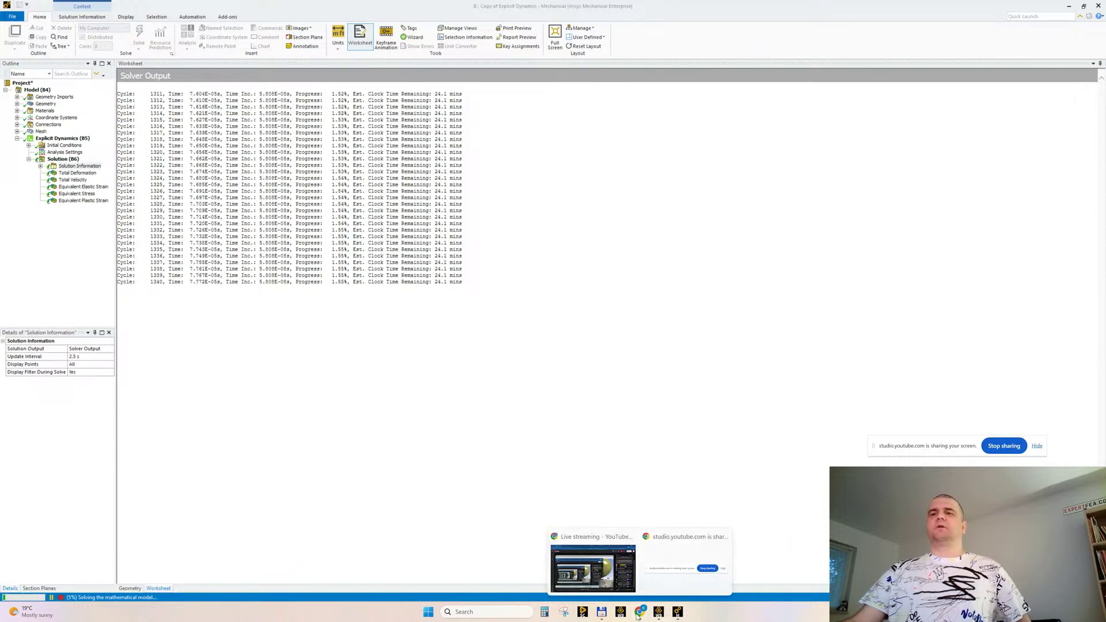
{"action": "mouse_move", "coordinate": [640, 612]}
{"action": "left_click", "coordinate": [591, 565]}
{"action": "left_click", "coordinate": [147, 71]}
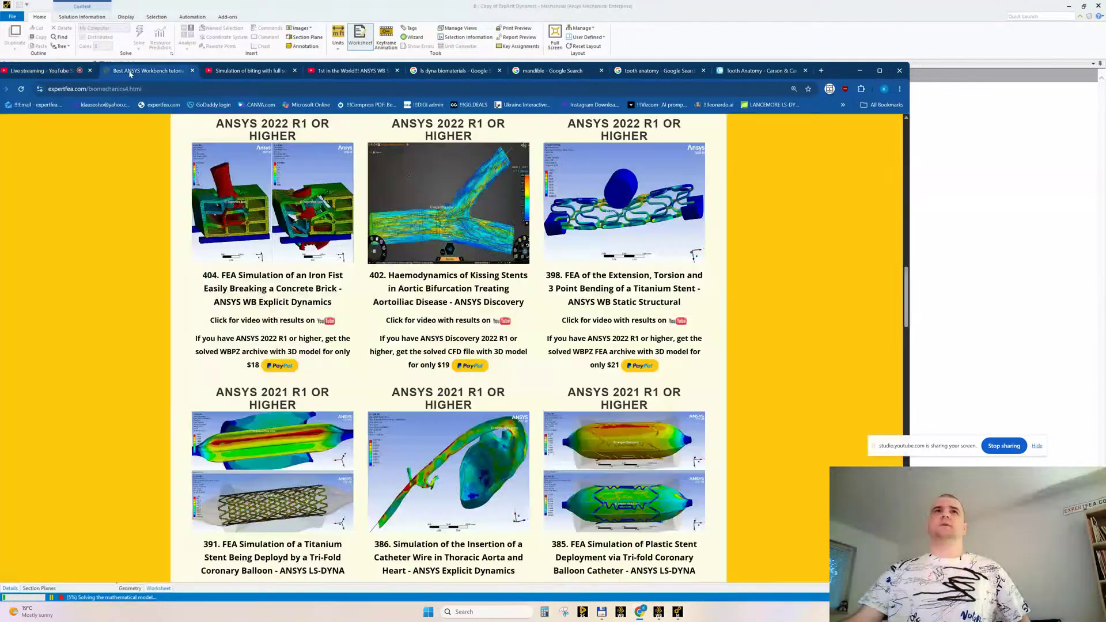
{"action": "scroll", "coordinate": [318, 174], "scroll_direction": "up", "scroll_amount": 10}
{"action": "scroll", "coordinate": [318, 174], "scroll_direction": "up", "scroll_amount": 5}
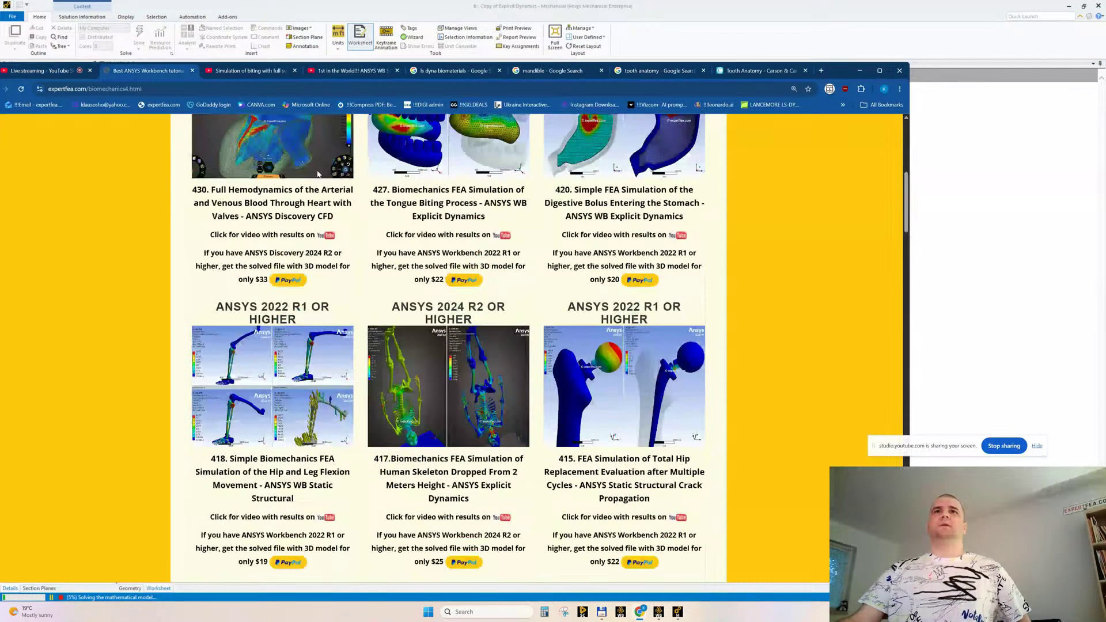
{"action": "scroll", "coordinate": [319, 174], "scroll_direction": "up", "scroll_amount": 7}
{"action": "left_click", "coordinate": [319, 193]}
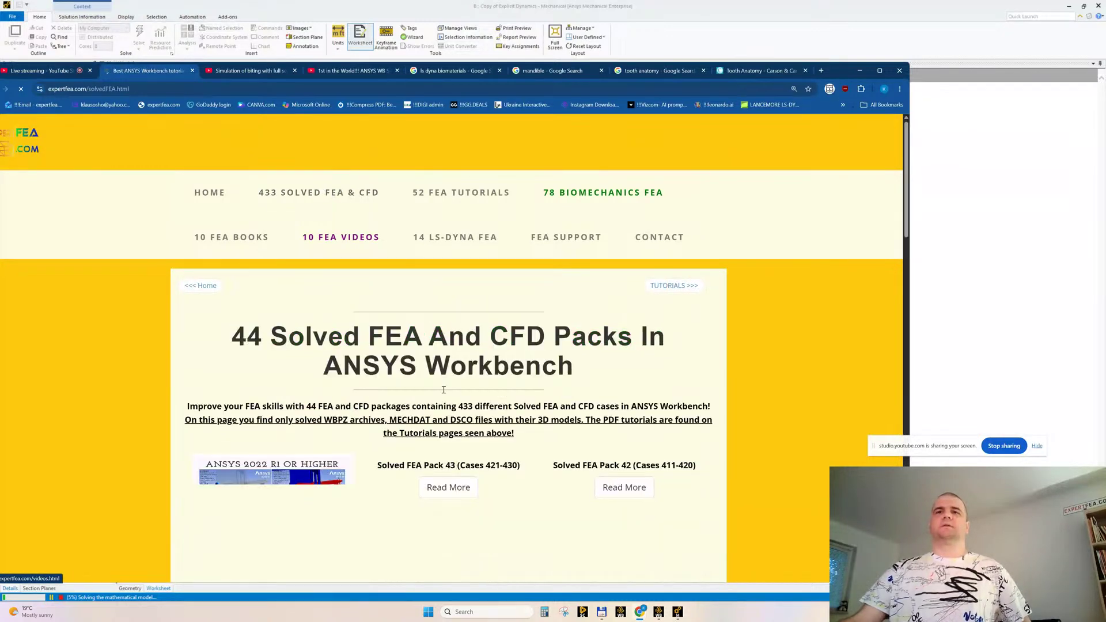
Examine the solved FEA and CFD packs for ANSYS Workbench on the page, from Pack 44 down to the older packs
{"action": "scroll", "coordinate": [444, 390], "scroll_direction": "down", "scroll_amount": 5}
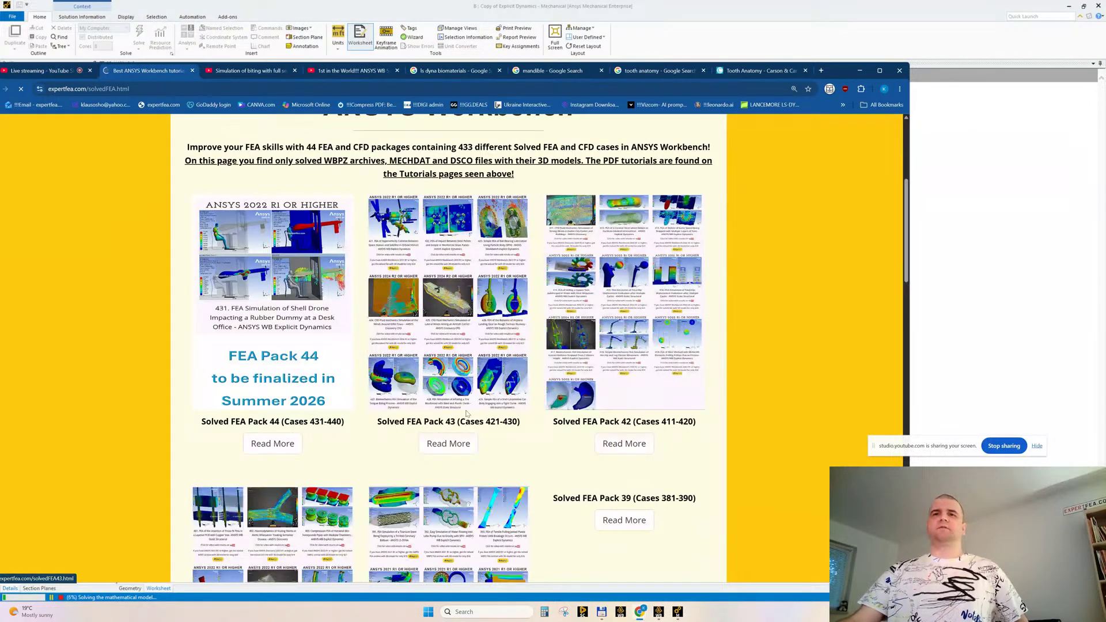
{"action": "scroll", "coordinate": [467, 413], "scroll_direction": "down", "scroll_amount": 6}
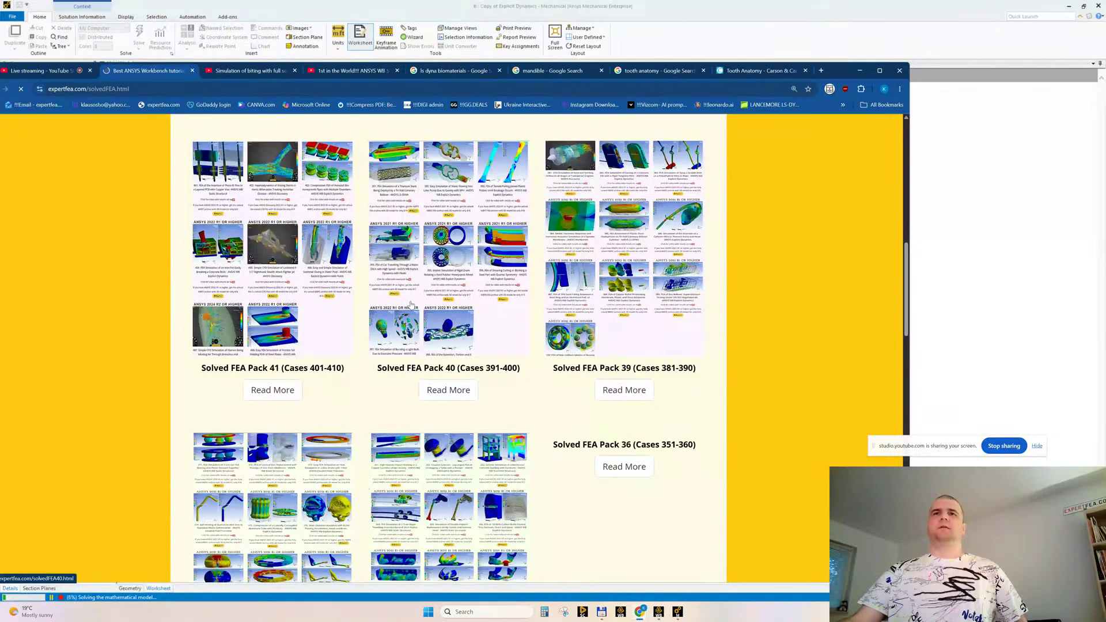
{"action": "scroll", "coordinate": [450, 346], "scroll_direction": "down", "scroll_amount": 4}
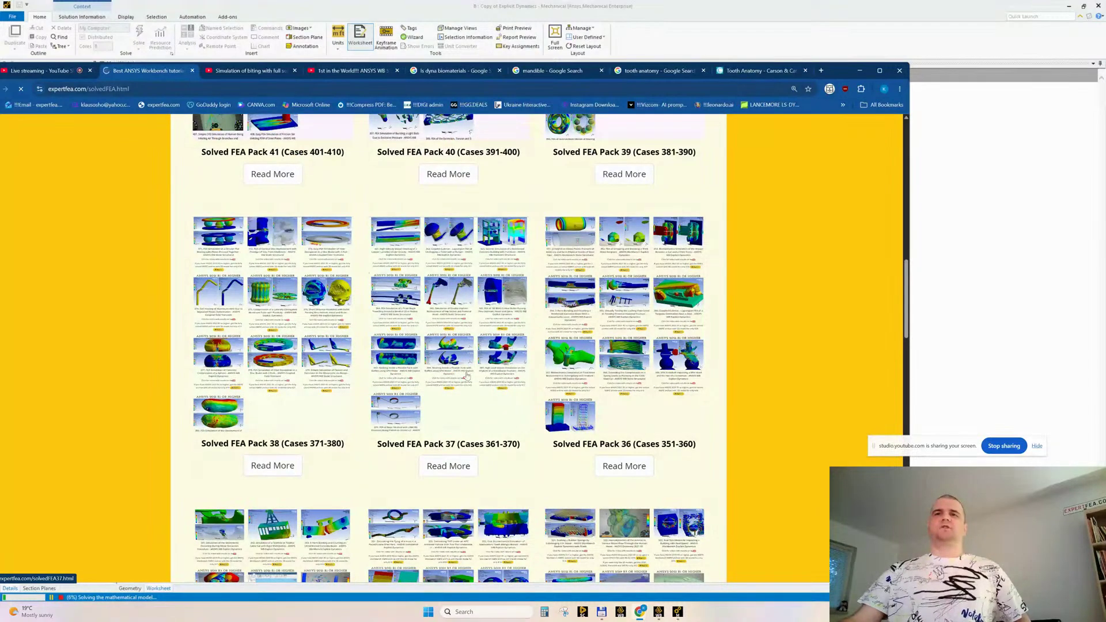
{"action": "scroll", "coordinate": [429, 363], "scroll_direction": "down", "scroll_amount": 3}
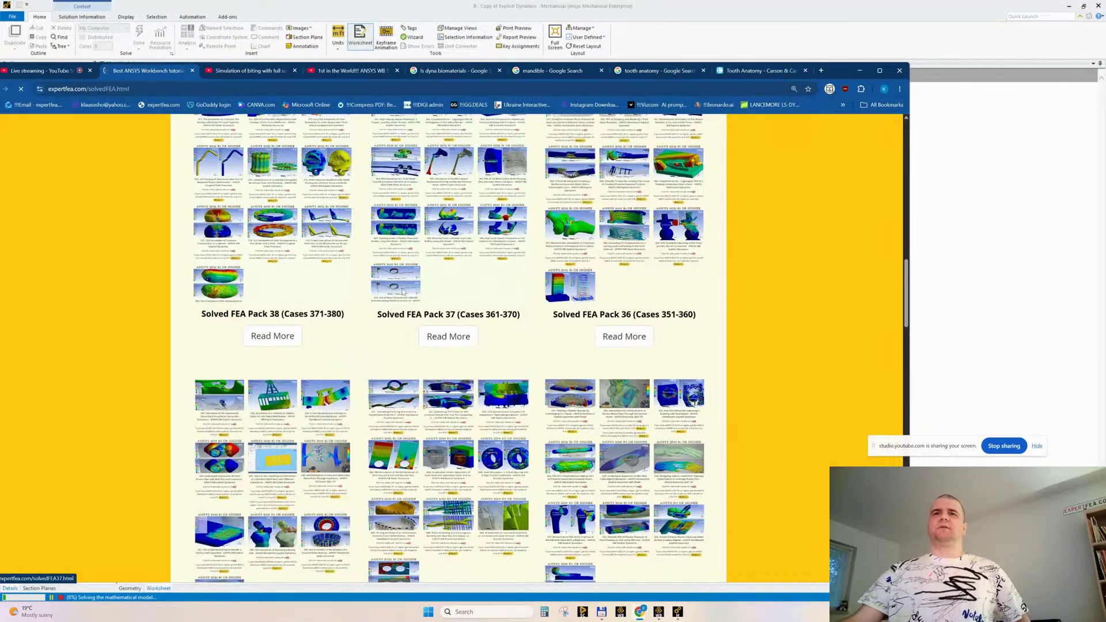
{"action": "scroll", "coordinate": [402, 292], "scroll_direction": "down", "scroll_amount": 9}
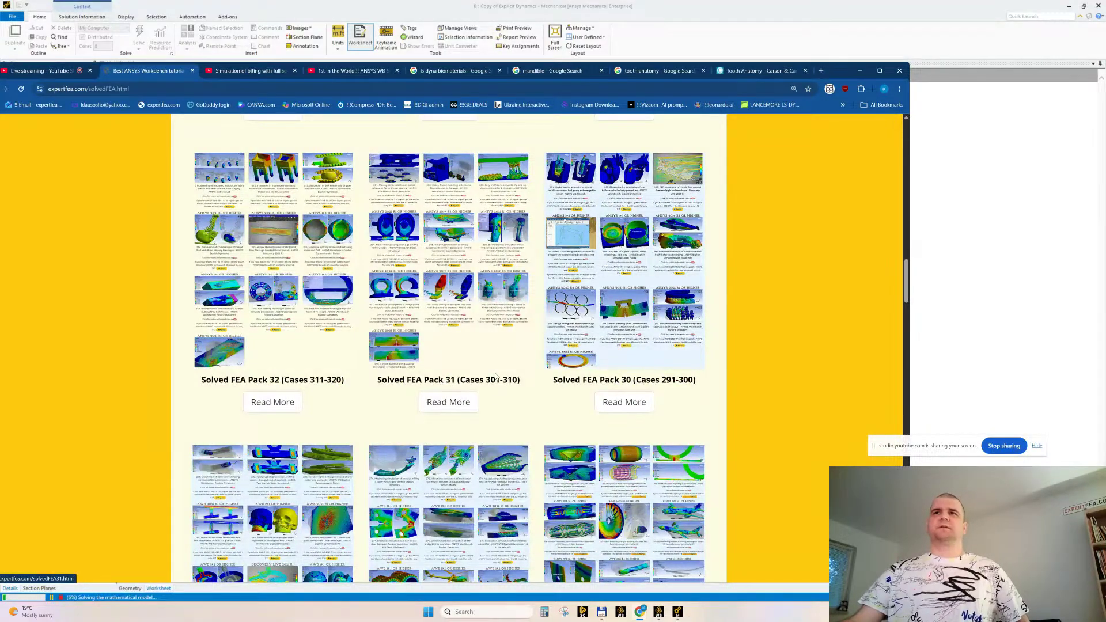
{"action": "scroll", "coordinate": [475, 427], "scroll_direction": "down", "scroll_amount": 1}
{"action": "scroll", "coordinate": [475, 428], "scroll_direction": "down", "scroll_amount": 3}
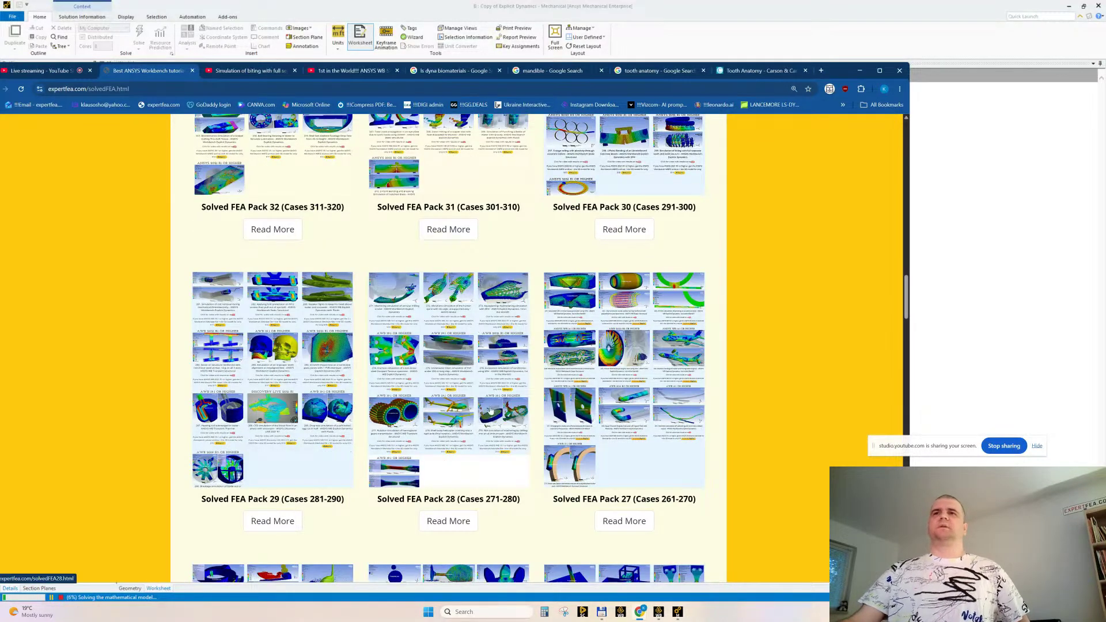
{"action": "scroll", "coordinate": [475, 427], "scroll_direction": "down", "scroll_amount": 5}
{"action": "scroll", "coordinate": [470, 299], "scroll_direction": "up", "scroll_amount": 7}
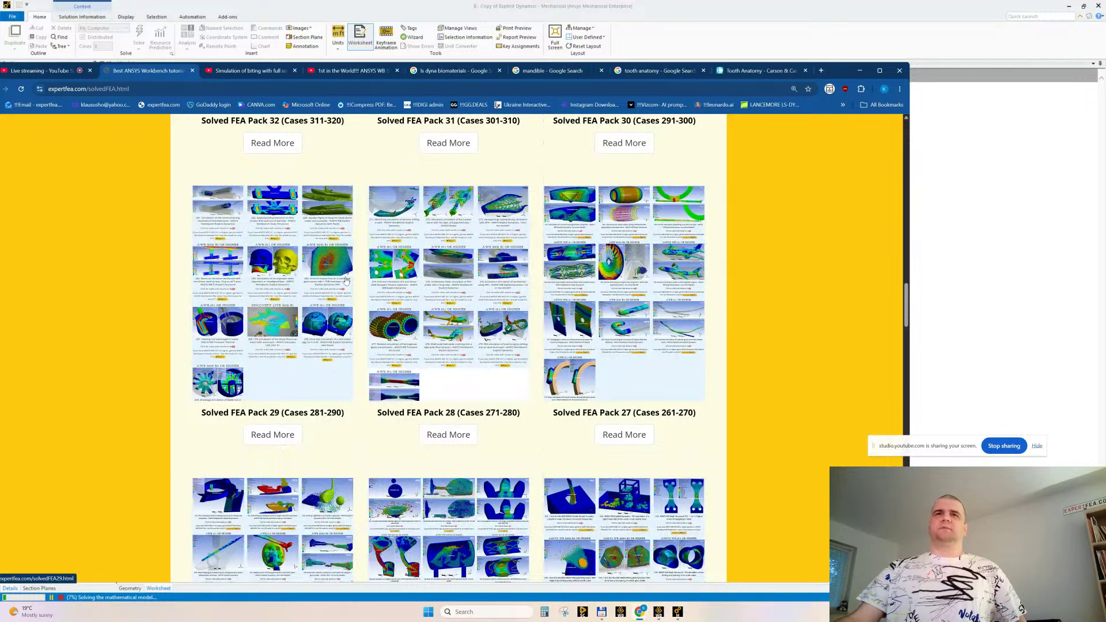
{"action": "scroll", "coordinate": [412, 299], "scroll_direction": "down", "scroll_amount": 3}
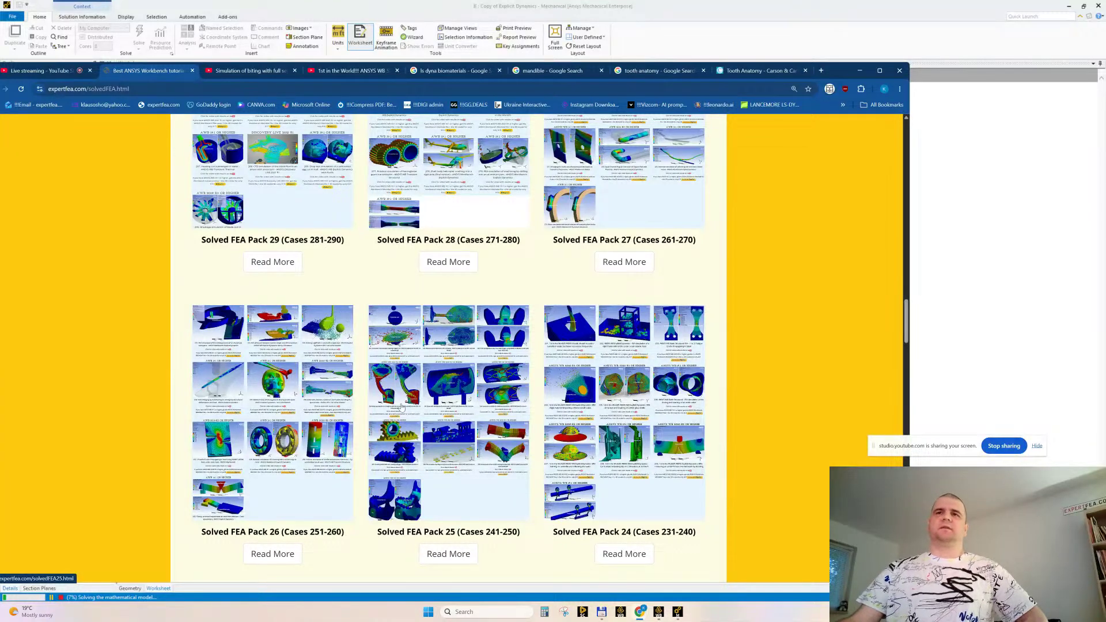
{"action": "scroll", "coordinate": [397, 322], "scroll_direction": "down", "scroll_amount": 1}
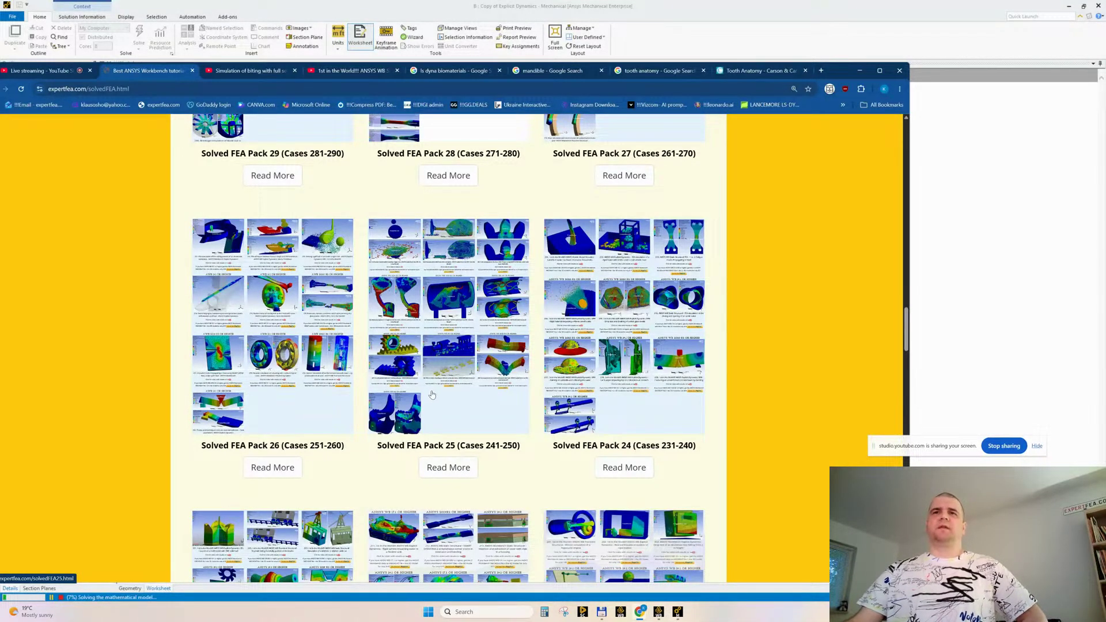
{"action": "scroll", "coordinate": [423, 328], "scroll_direction": "down", "scroll_amount": 1}
{"action": "scroll", "coordinate": [423, 328], "scroll_direction": "down", "scroll_amount": 1}
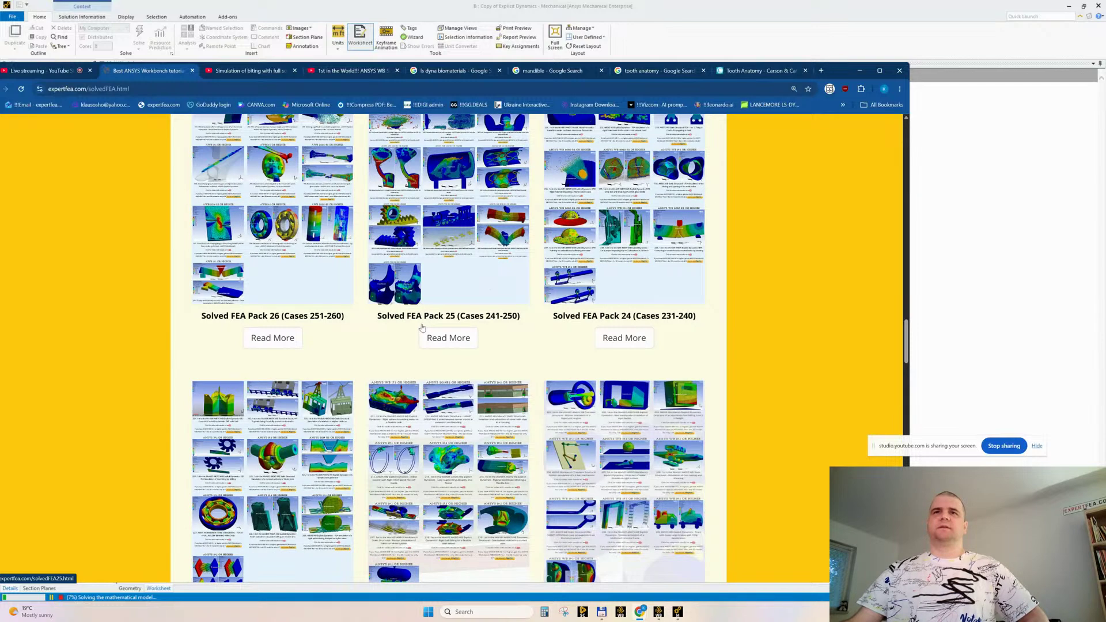
{"action": "scroll", "coordinate": [423, 328], "scroll_direction": "up", "scroll_amount": 10}
{"action": "scroll", "coordinate": [464, 391], "scroll_direction": "up", "scroll_amount": 3}
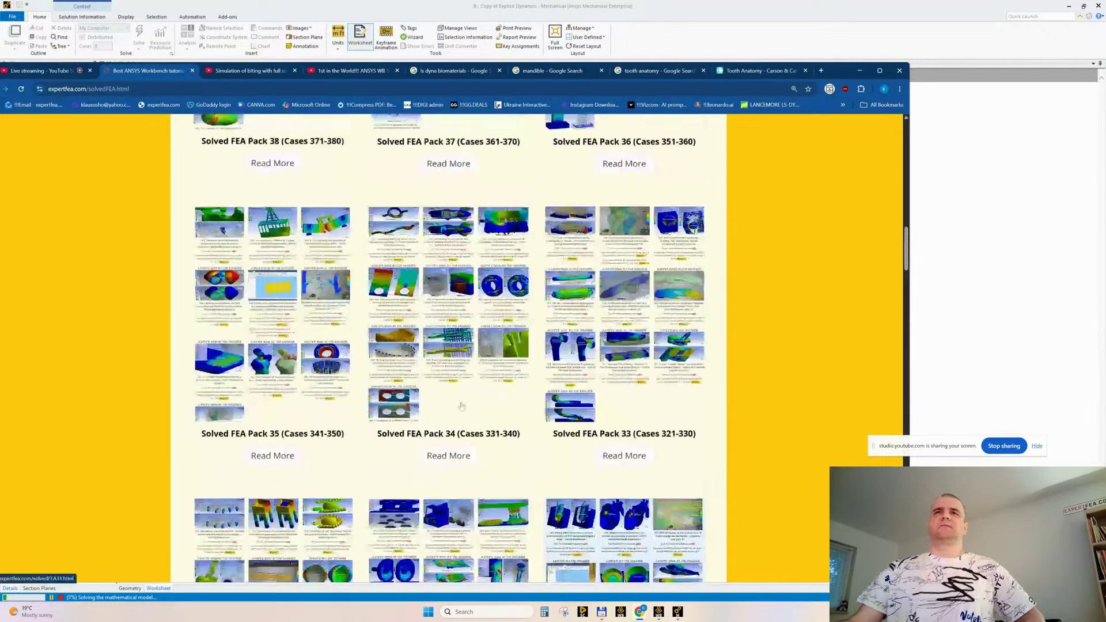
{"action": "scroll", "coordinate": [443, 455], "scroll_direction": "up", "scroll_amount": 3}
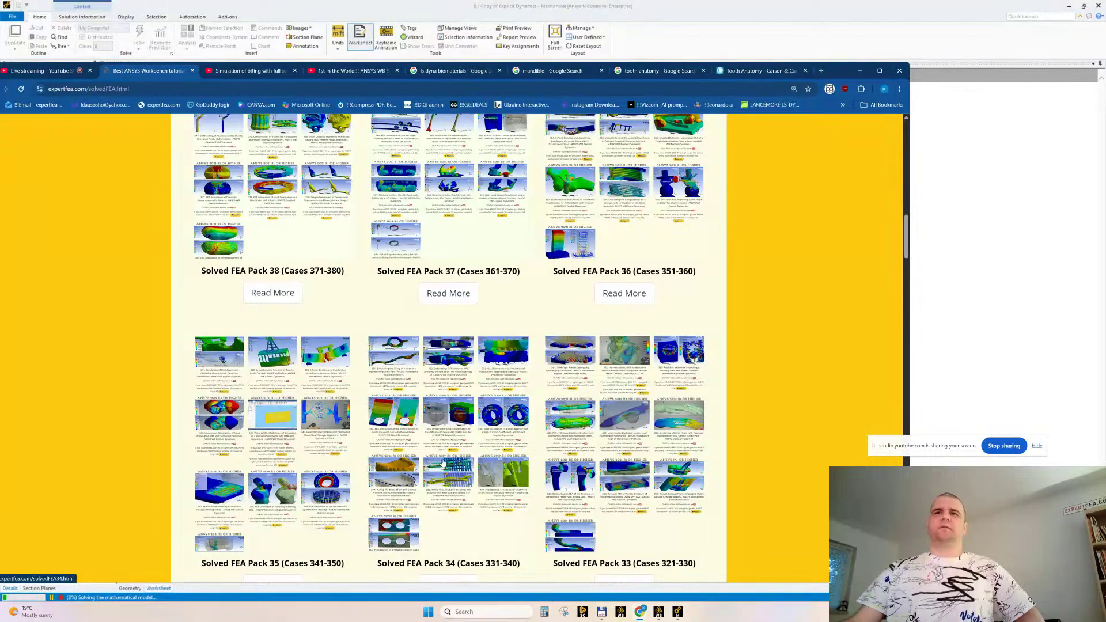
{"action": "scroll", "coordinate": [423, 361], "scroll_direction": "down", "scroll_amount": 4}
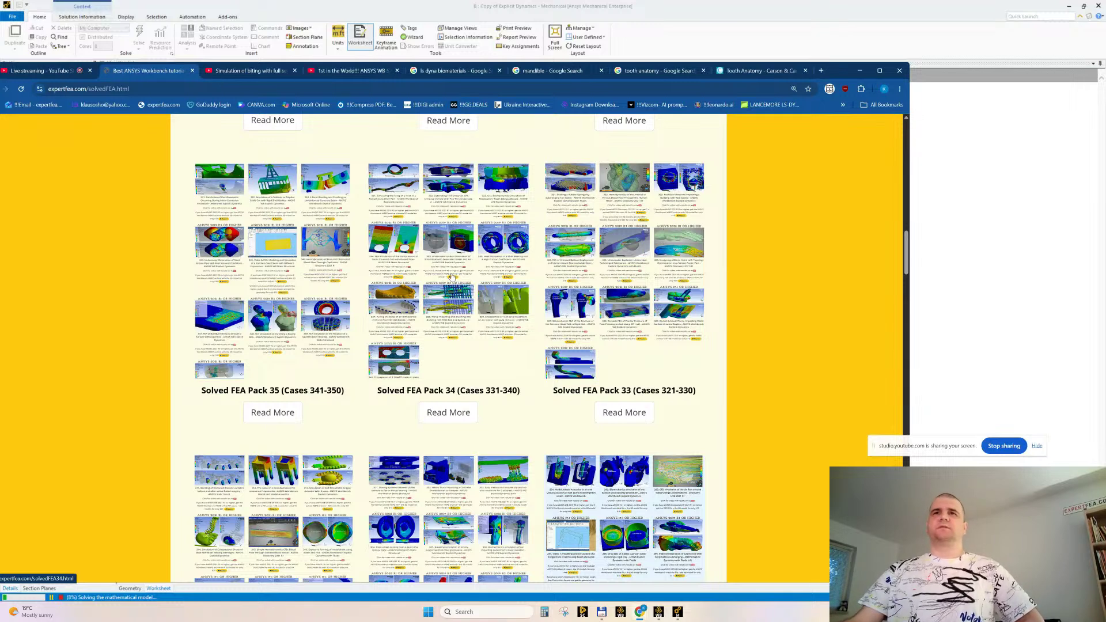
{"action": "scroll", "coordinate": [458, 329], "scroll_direction": "down", "scroll_amount": 10}
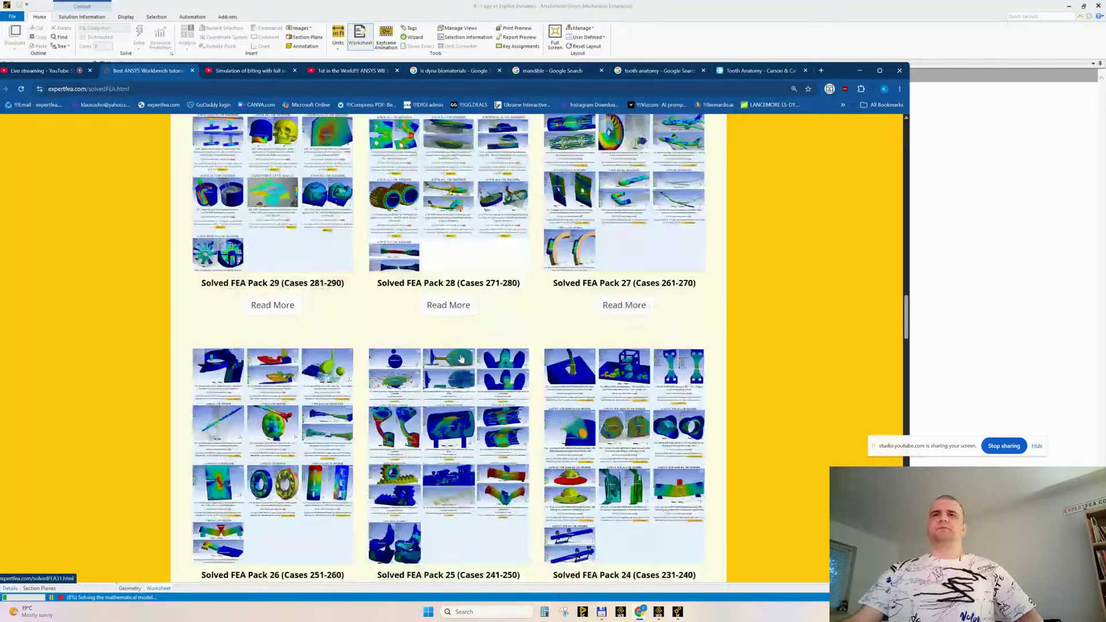
{"action": "scroll", "coordinate": [479, 356], "scroll_direction": "up", "scroll_amount": 1}
{"action": "scroll", "coordinate": [479, 357], "scroll_direction": "up", "scroll_amount": 20}
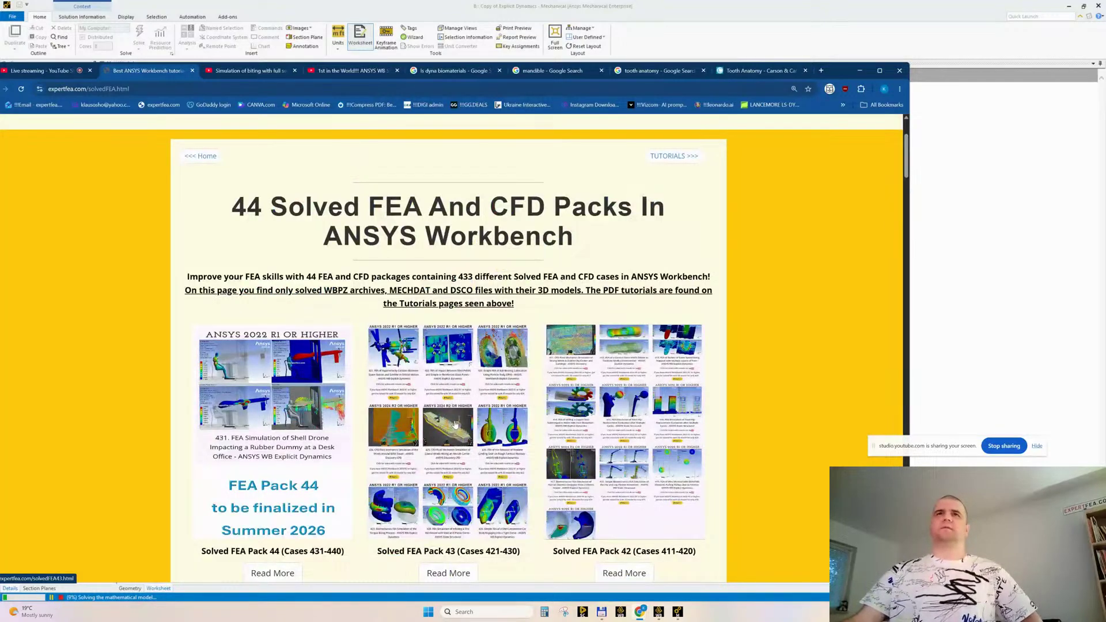
Return to Ansys Mechanical and examine the live Total Deformation plot under Solution Information around the fist and teeth
{"action": "scroll", "coordinate": [438, 423], "scroll_direction": "up", "scroll_amount": 3}
{"action": "left_click", "coordinate": [859, 71]}
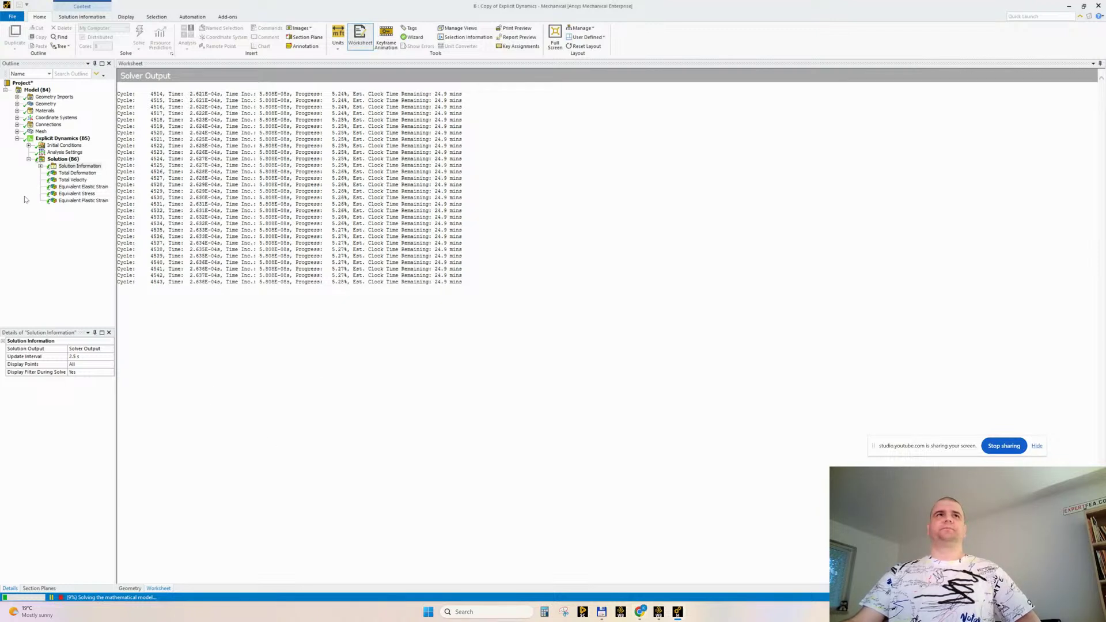
{"action": "left_click", "coordinate": [41, 166]}
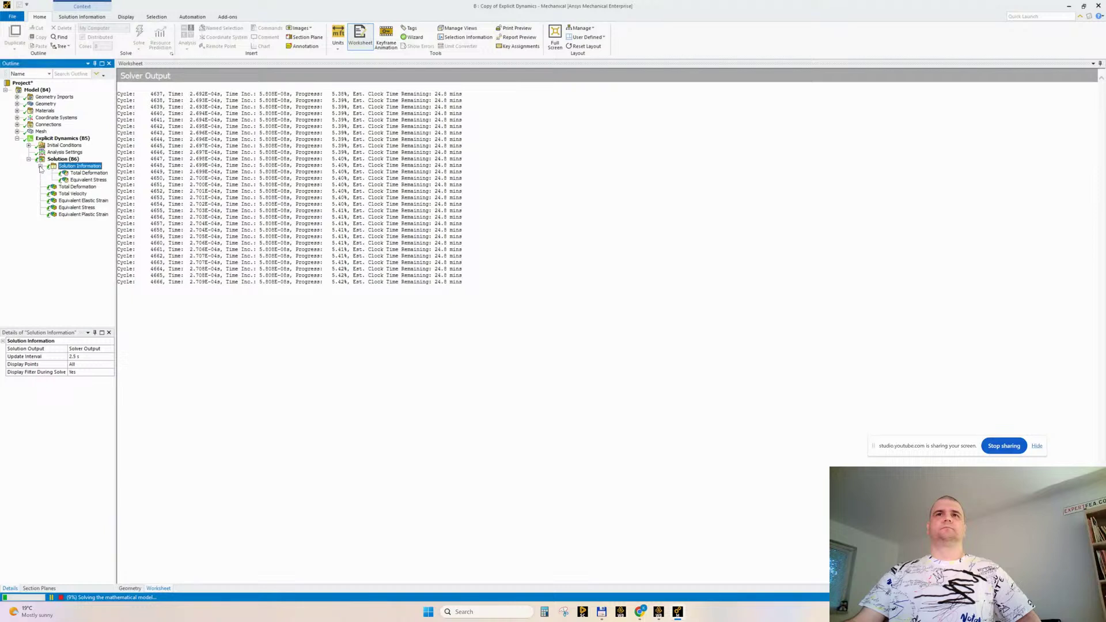
{"action": "left_click", "coordinate": [88, 174]}
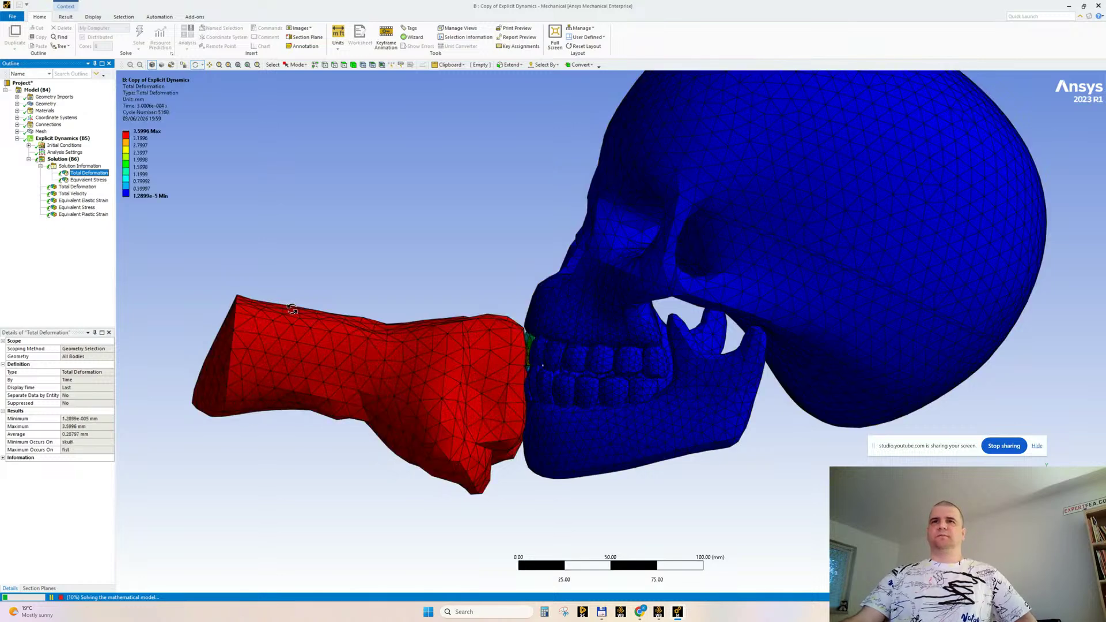
{"action": "left_click_drag", "start_coordinate": [383, 247], "coordinate": [444, 270]}
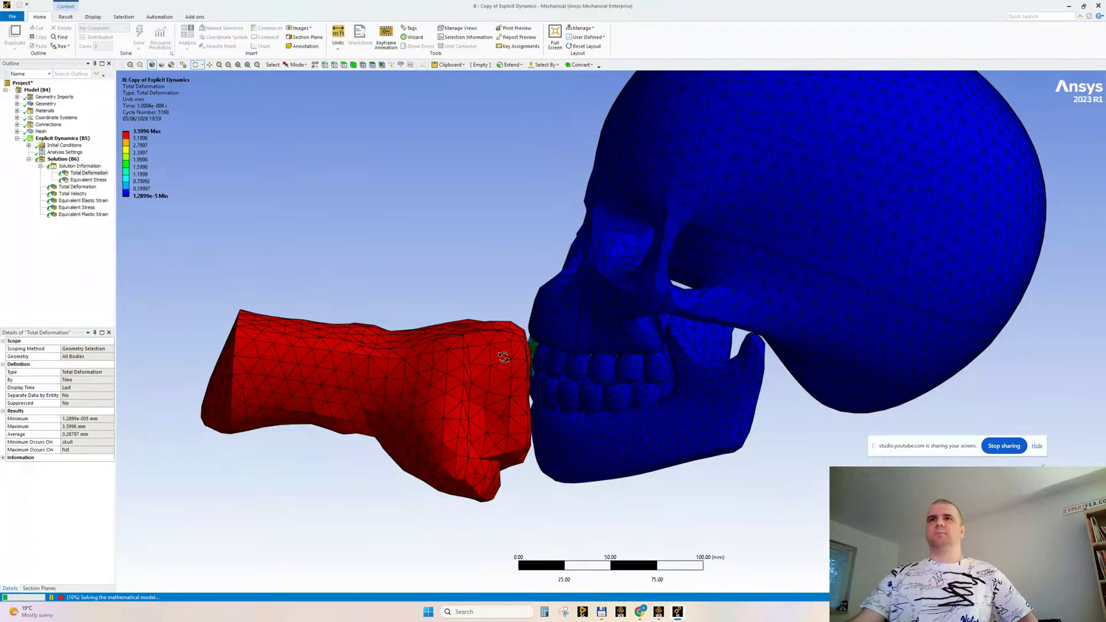
{"action": "scroll", "coordinate": [563, 391], "scroll_direction": "up", "scroll_amount": 3}
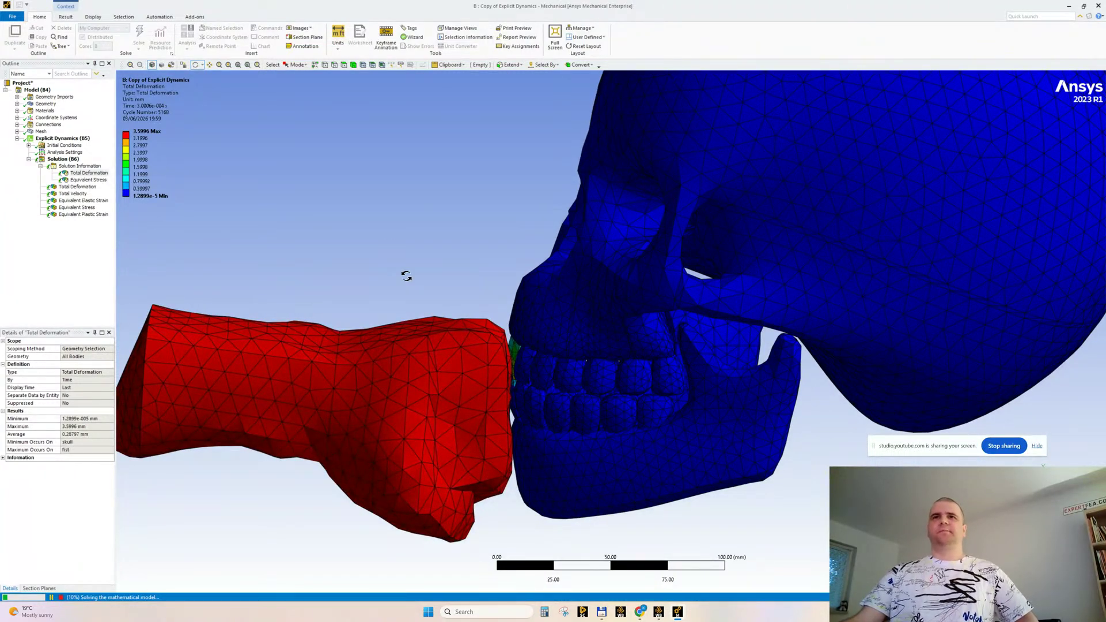
{"action": "mouse_move", "coordinate": [402, 277]}
{"action": "left_mouse_down"}
{"action": "mouse_move", "coordinate": [334, 230]}
{"action": "mouse_move", "coordinate": [370, 272]}
{"action": "mouse_move", "coordinate": [387, 277]}
{"action": "mouse_move", "coordinate": [396, 259]}
{"action": "left_mouse_up"}
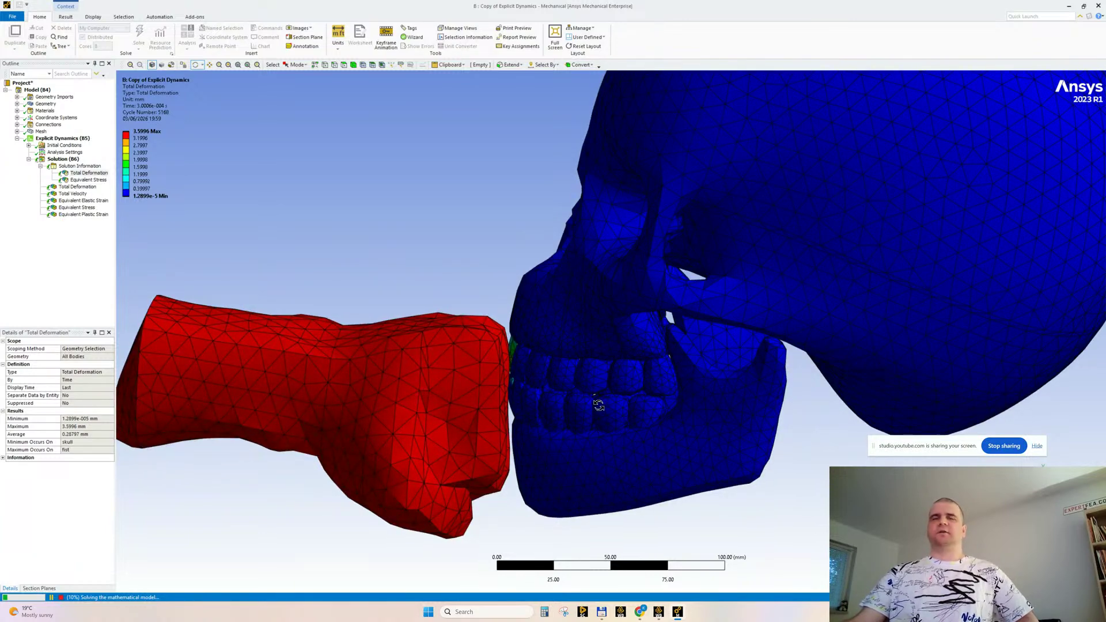
{"action": "left_click_drag", "start_coordinate": [343, 224], "coordinate": [425, 240]}
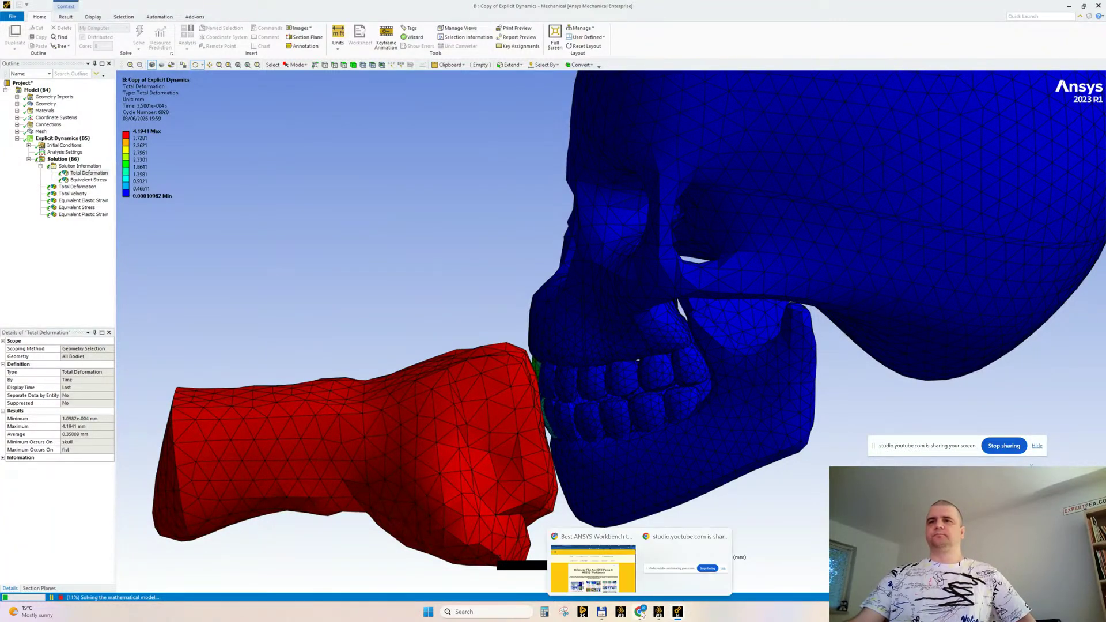
Switch to the Chrome window and close the chewing video, LS-DYNA biomaterials, mandible and tooth anatomy tabs
{"action": "left_click", "coordinate": [585, 570]}
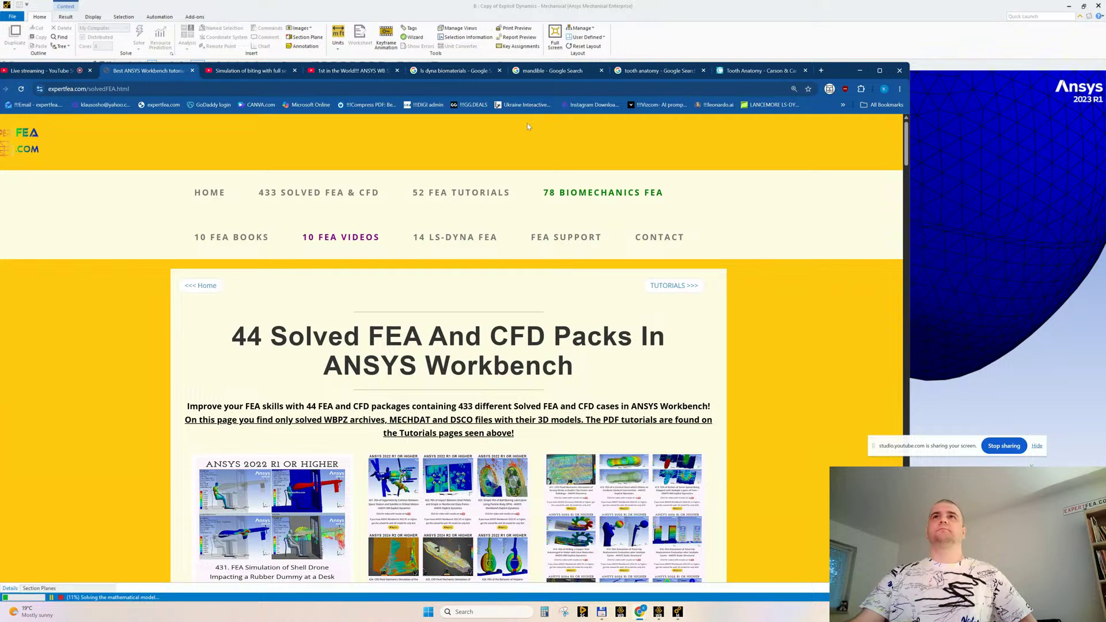
{"action": "middle_click", "coordinate": [335, 74]}
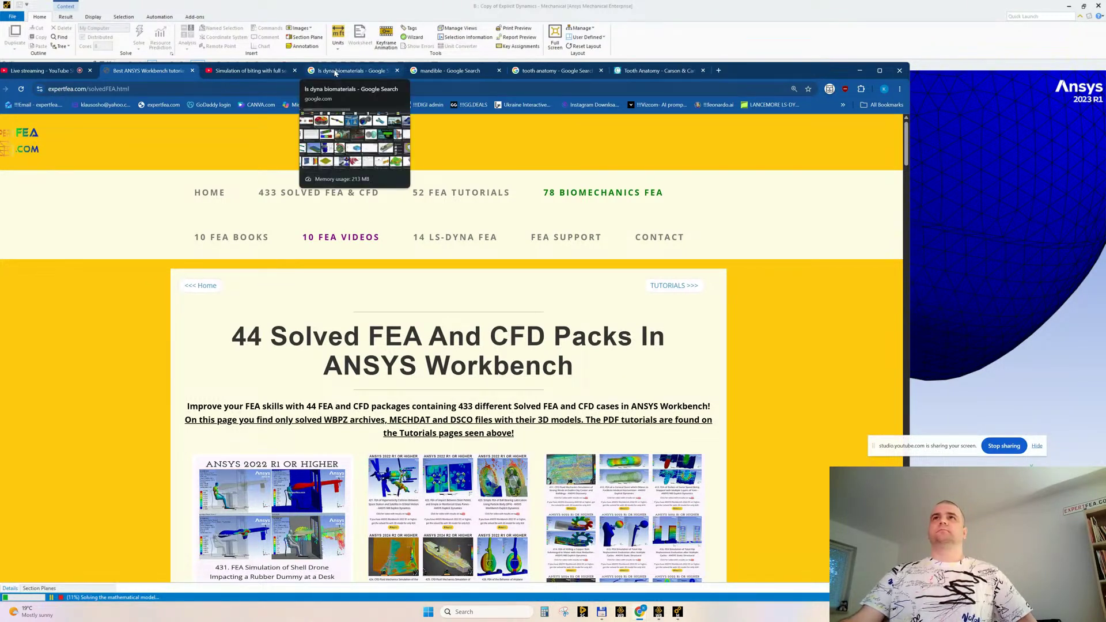
{"action": "middle_click", "coordinate": [335, 74]}
{"action": "middle_click", "coordinate": [335, 74]}
{"action": "middle_click", "coordinate": [335, 73]}
{"action": "middle_click", "coordinate": [334, 74]}
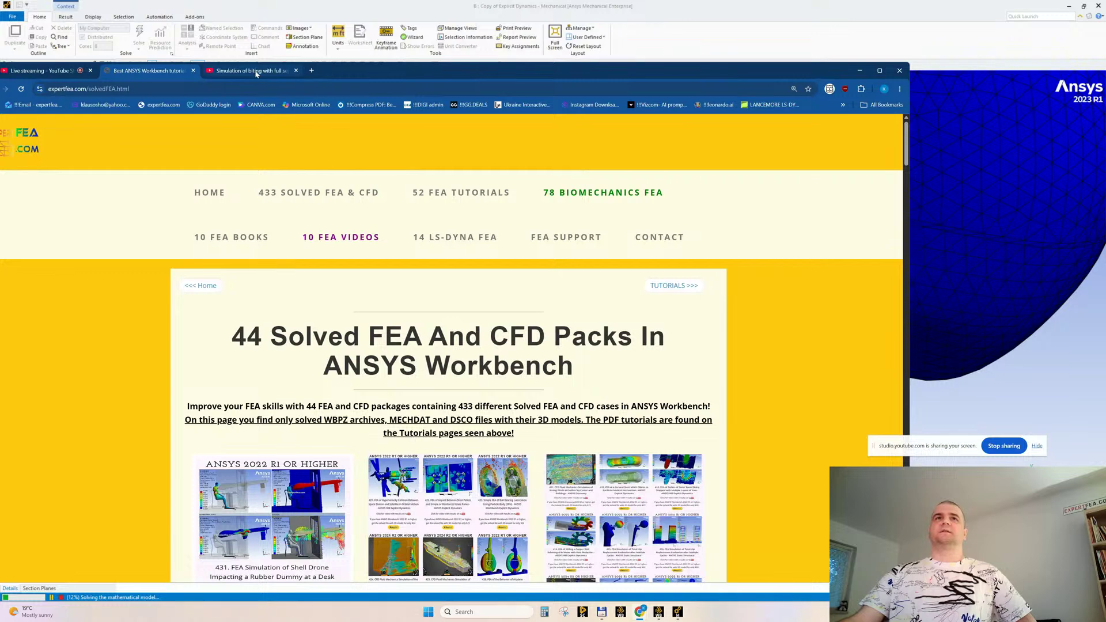
Search YouTube for "ansys teeth" from the biting simulation video's tab and maximize the browser window
{"action": "left_click", "coordinate": [256, 71]}
{"action": "left_click_drag", "start_coordinate": [681, 74], "coordinate": [728, 37]}
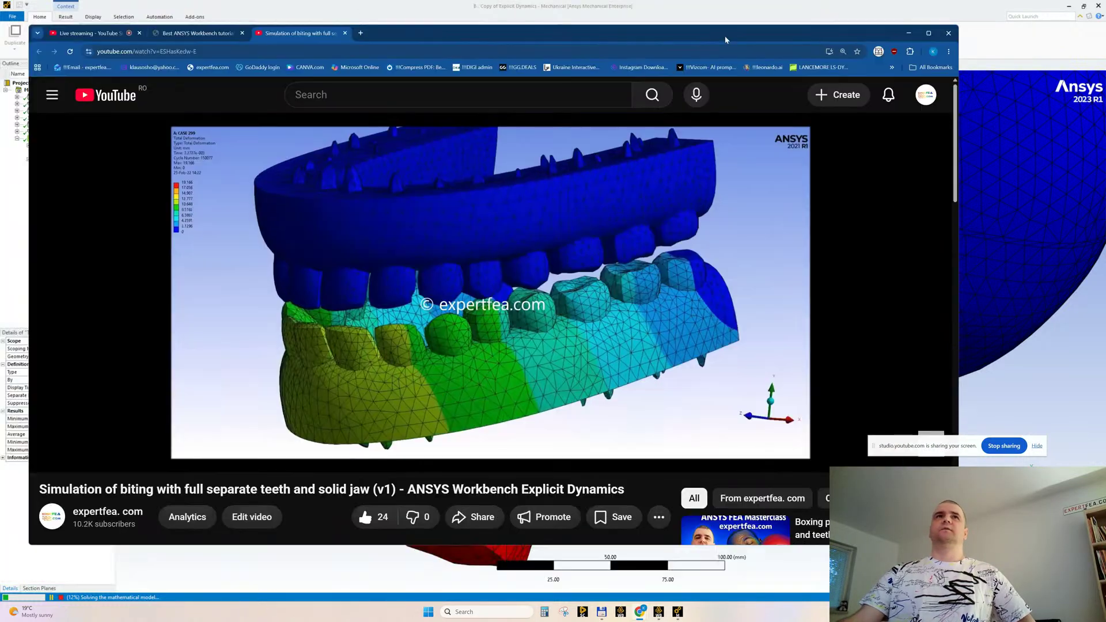
{"action": "left_click", "coordinate": [316, 95]}
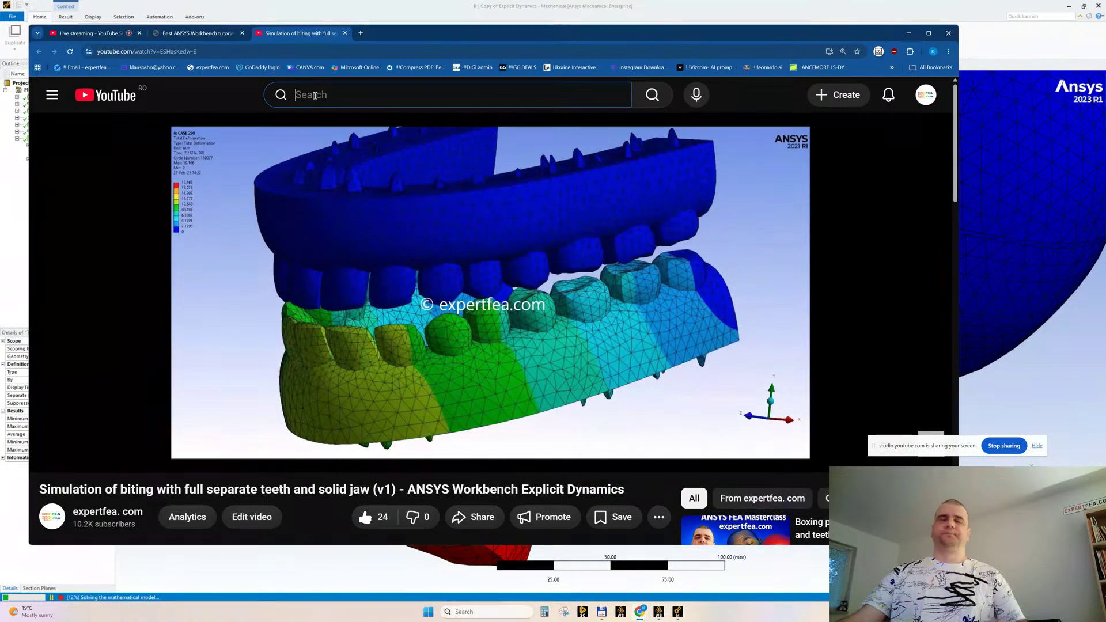
{"action": "type", "text": "a"}
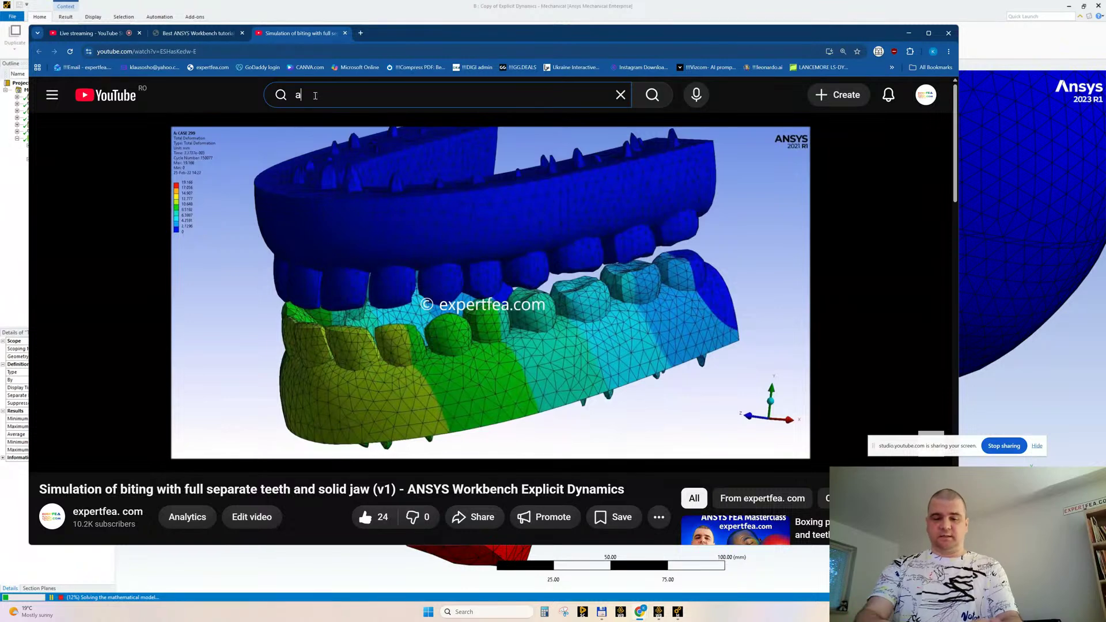
{"action": "type", "text": "nsys teeth"}
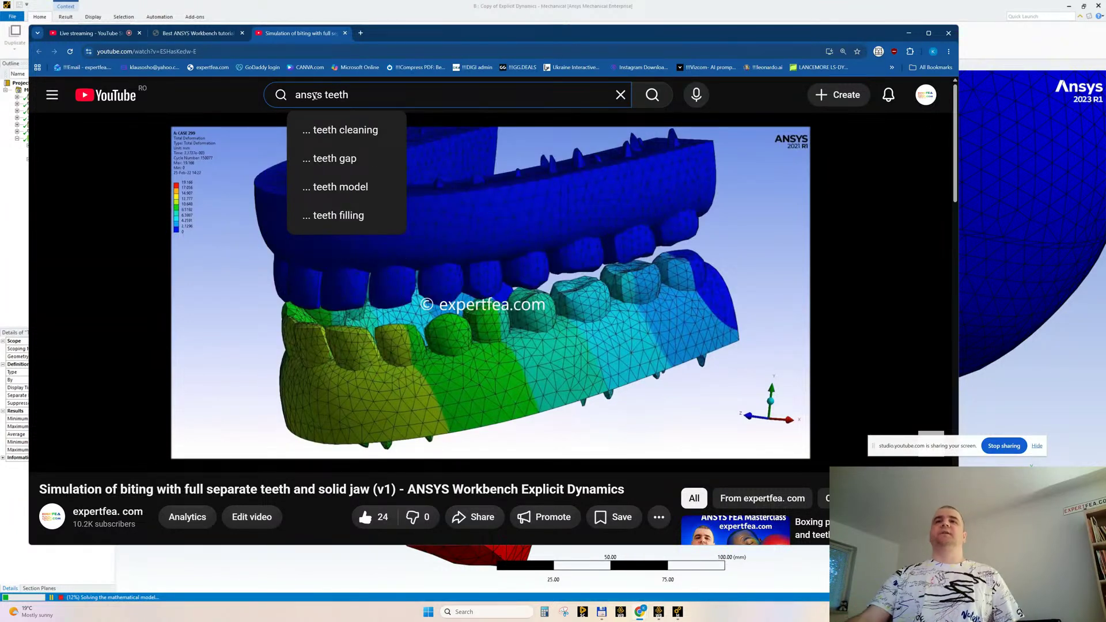
{"action": "key", "text": "Return"}
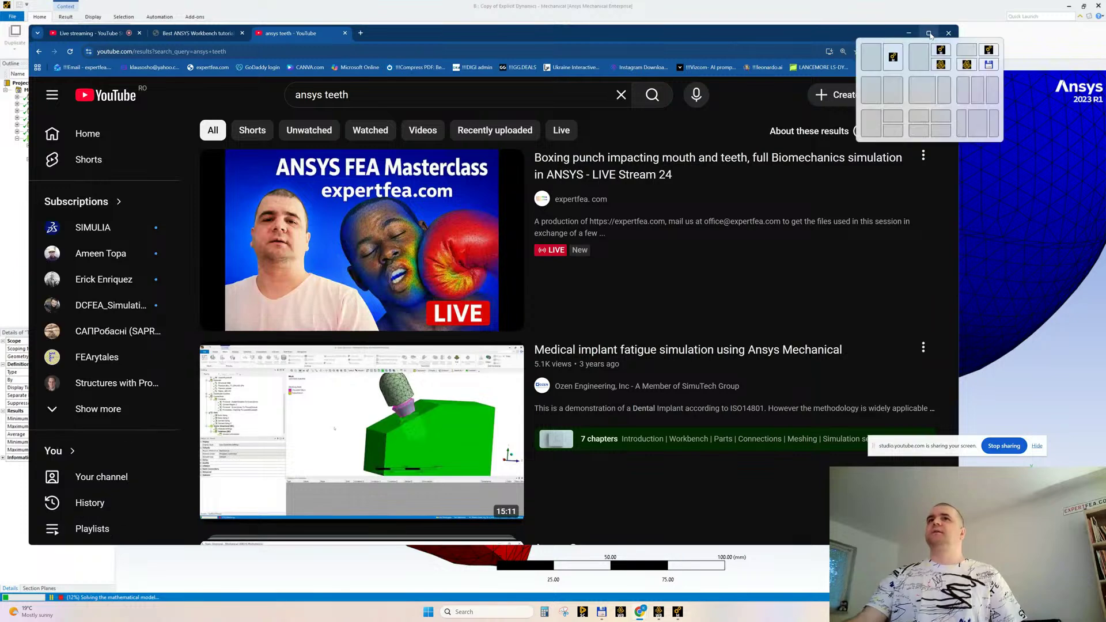
{"action": "left_click", "coordinate": [929, 34]}
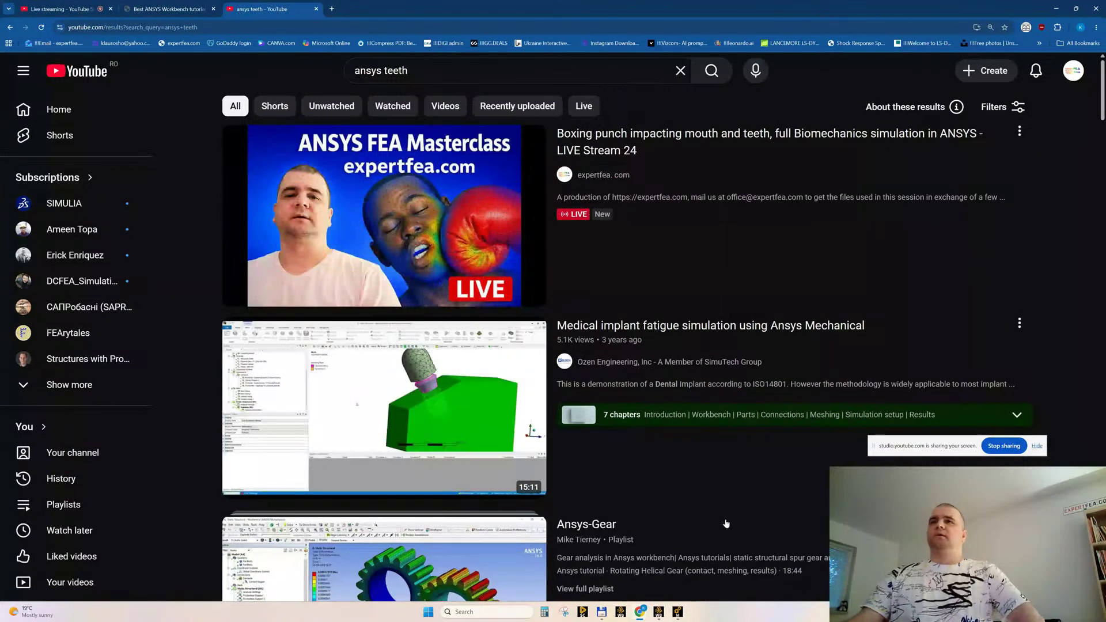
Open the medical implant fatigue and the endodontics root canal videos from the results in separate background tabs
{"action": "scroll", "coordinate": [728, 513], "scroll_direction": "down", "scroll_amount": 1}
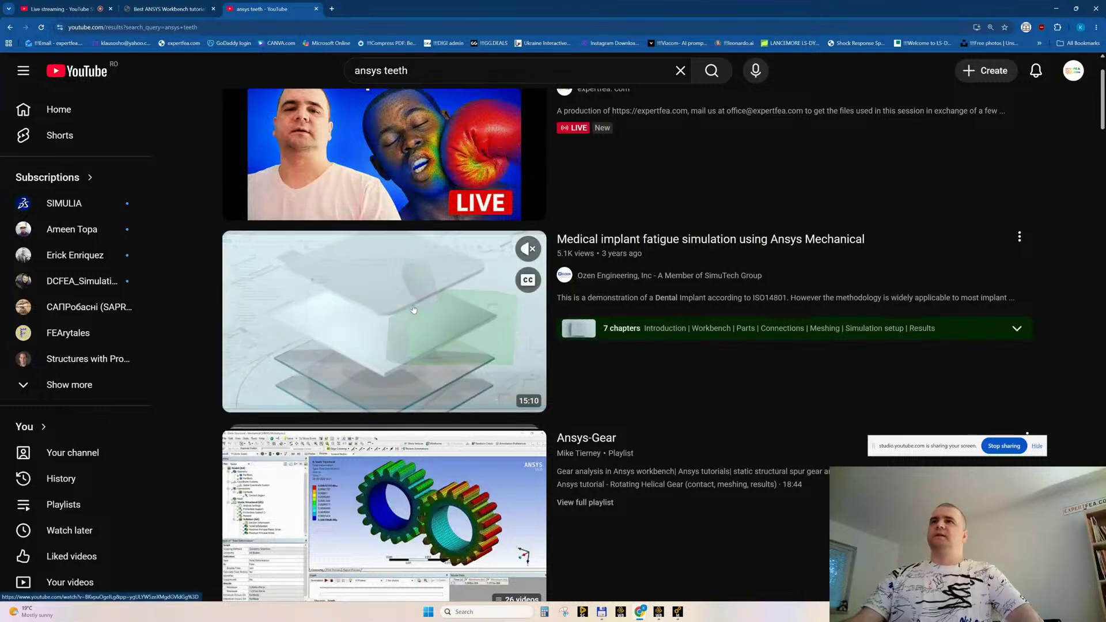
{"action": "middle_click", "coordinate": [373, 311]}
{"action": "scroll", "coordinate": [622, 417], "scroll_direction": "down", "scroll_amount": 3}
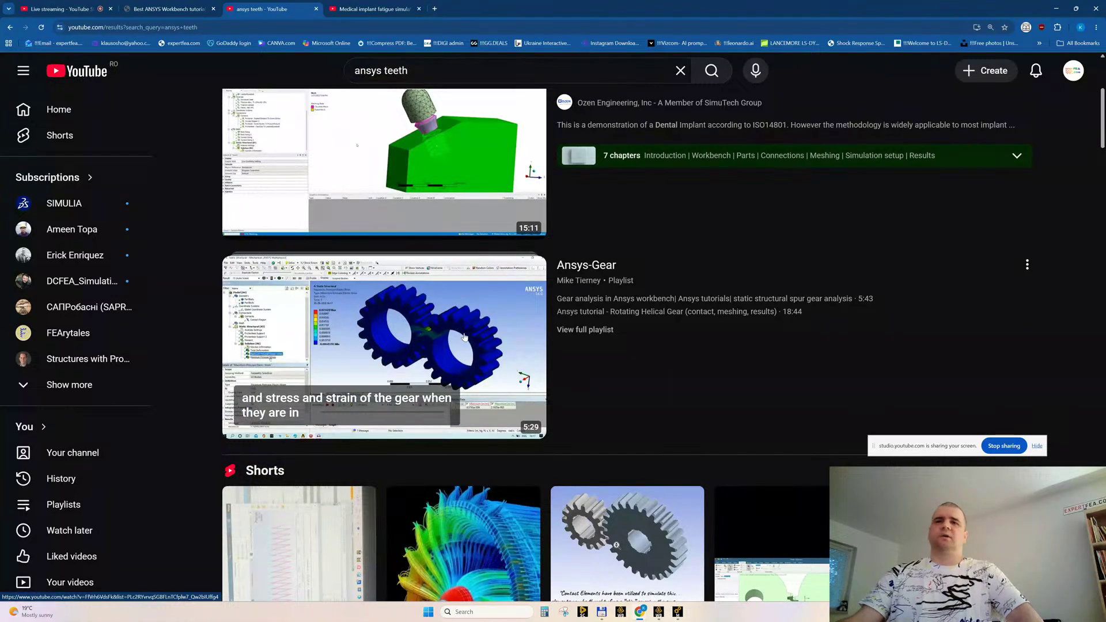
{"action": "scroll", "coordinate": [461, 337], "scroll_direction": "down", "scroll_amount": 4}
{"action": "mouse_move", "coordinate": [465, 337]}
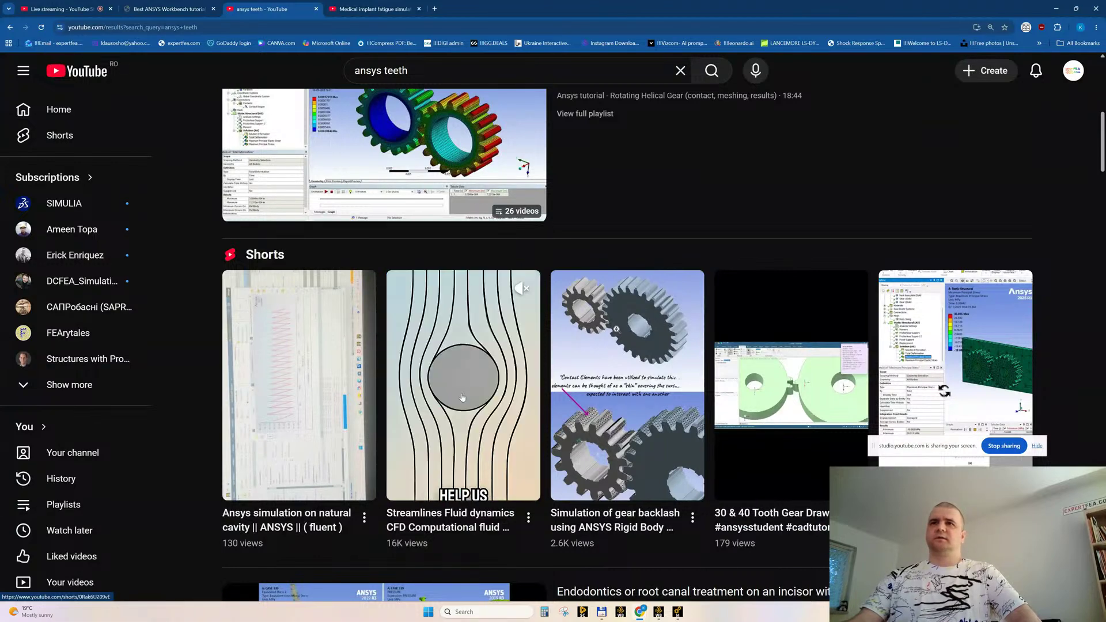
{"action": "scroll", "coordinate": [462, 397], "scroll_direction": "down", "scroll_amount": 3}
{"action": "scroll", "coordinate": [462, 397], "scroll_direction": "down", "scroll_amount": 2}
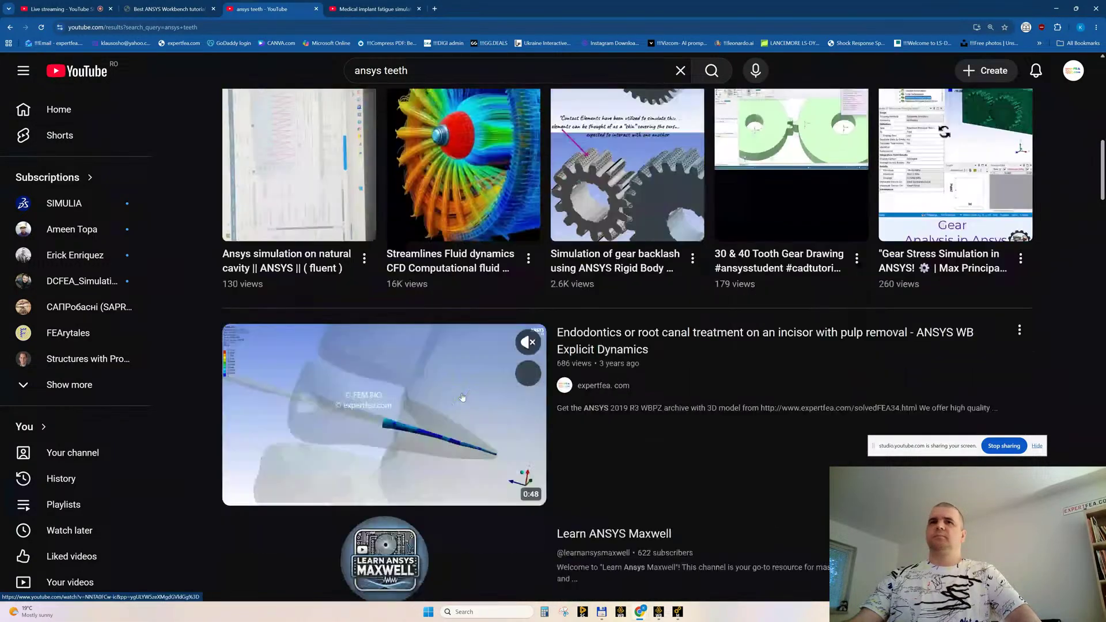
{"action": "middle_click", "coordinate": [342, 358]}
Open the tooth extraction with gum erosion video and the dental implant design short in background tabs
{"action": "scroll", "coordinate": [344, 375], "scroll_direction": "down", "scroll_amount": 4}
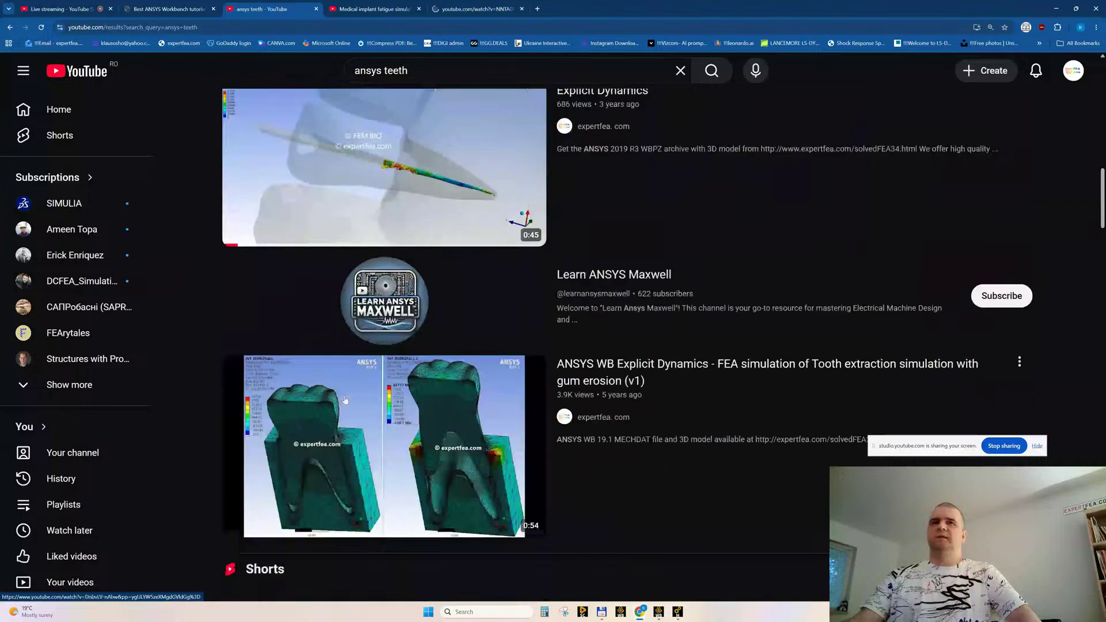
{"action": "scroll", "coordinate": [347, 396], "scroll_direction": "down", "scroll_amount": 3}
{"action": "mouse_move", "coordinate": [360, 262]}
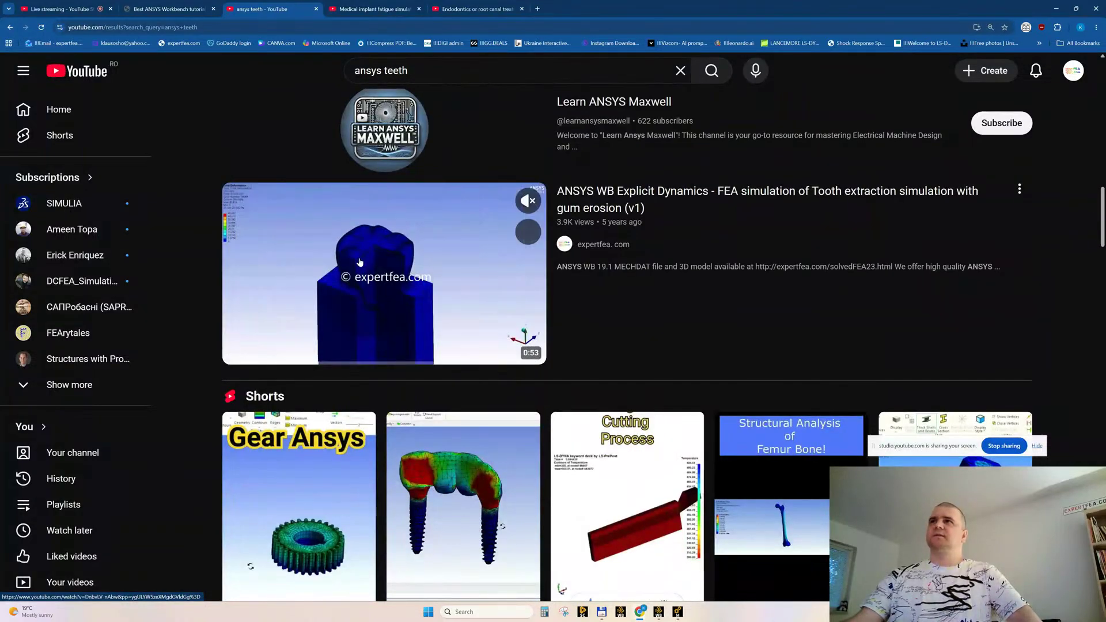
{"action": "scroll", "coordinate": [357, 262], "scroll_direction": "down", "scroll_amount": 2}
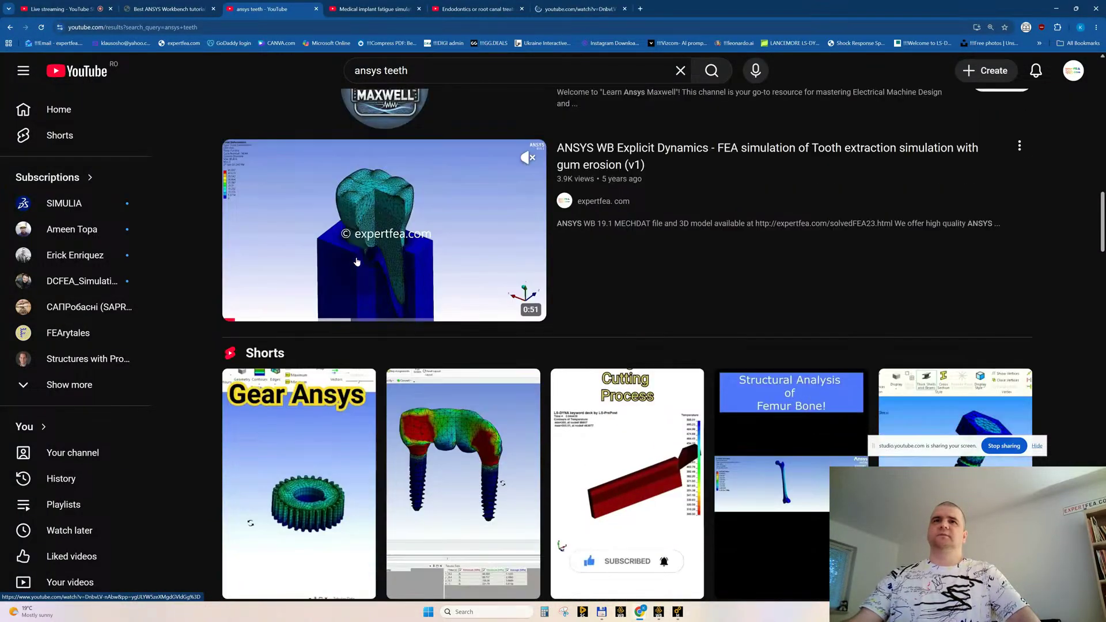
{"action": "scroll", "coordinate": [356, 262], "scroll_direction": "down", "scroll_amount": 2}
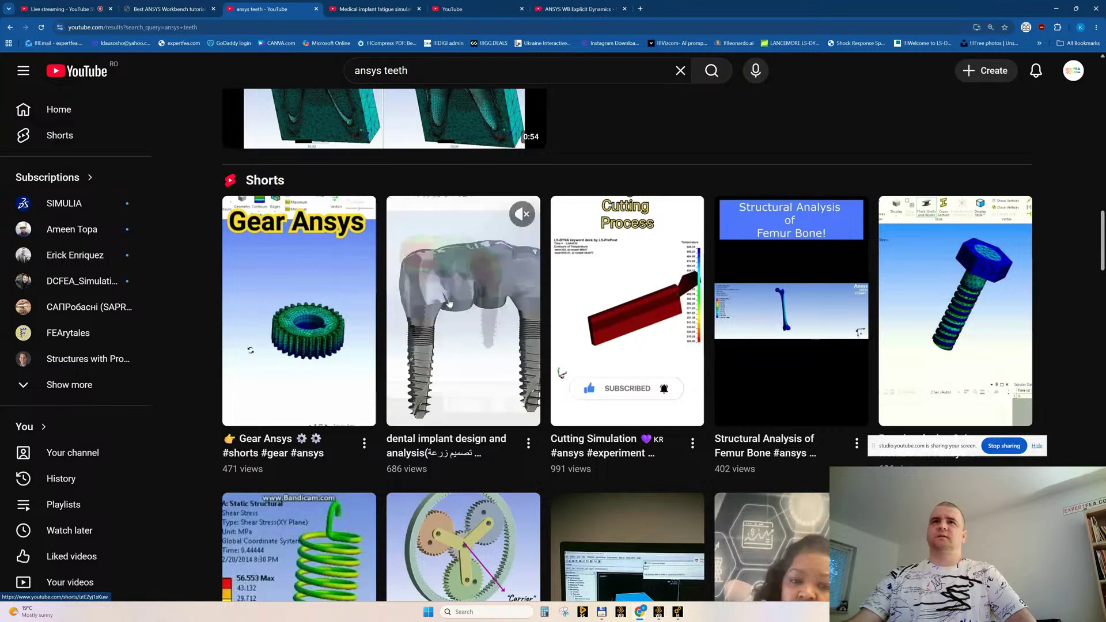
{"action": "middle_click", "coordinate": [450, 302]}
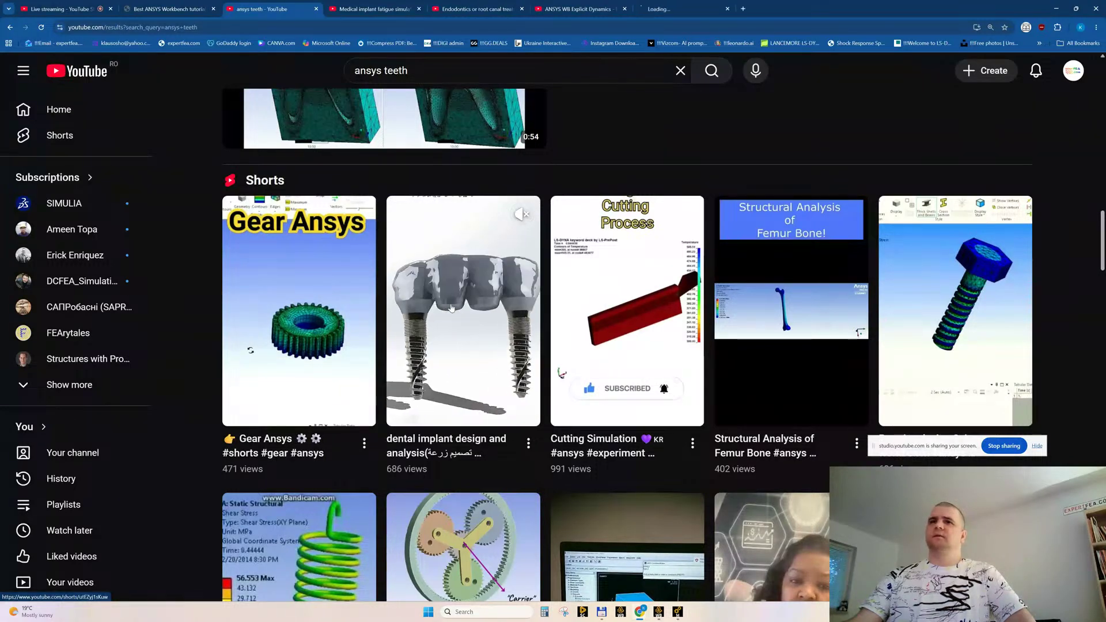
Open the Webinar 9 skull and teeth video and the orthodontic archwire pulling video in background tabs
{"action": "scroll", "coordinate": [364, 353], "scroll_direction": "down", "scroll_amount": 10}
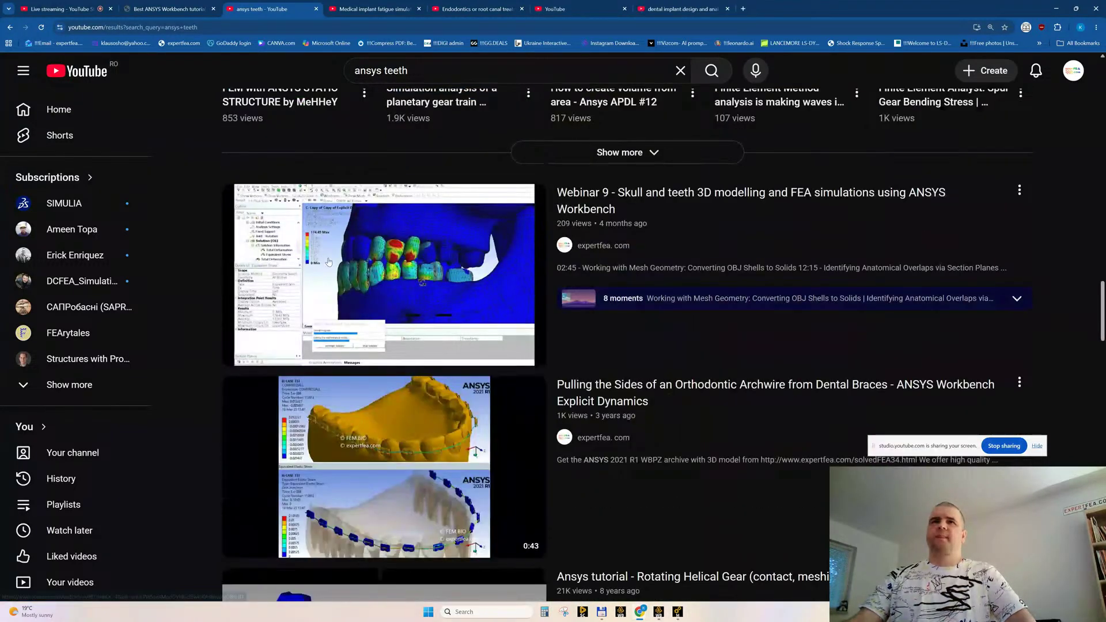
{"action": "scroll", "coordinate": [347, 252], "scroll_direction": "down", "scroll_amount": 4}
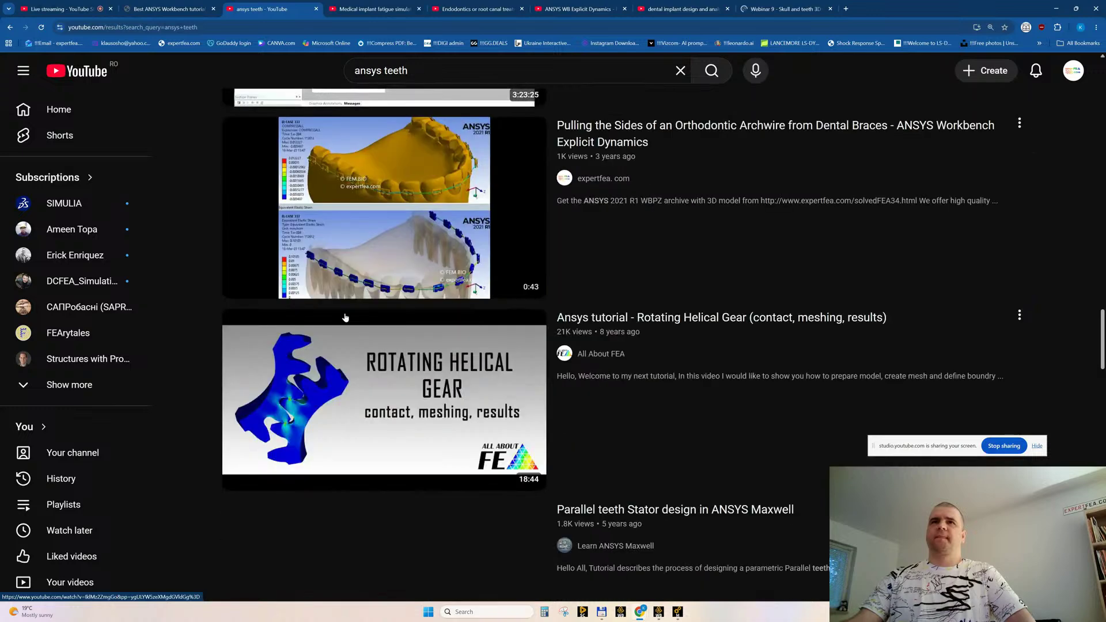
{"action": "middle_click", "coordinate": [347, 308]}
Open the misaligned bite, chewing gum and full separate teeth biting simulation videos in background tabs
{"action": "scroll", "coordinate": [347, 307], "scroll_direction": "down", "scroll_amount": 9}
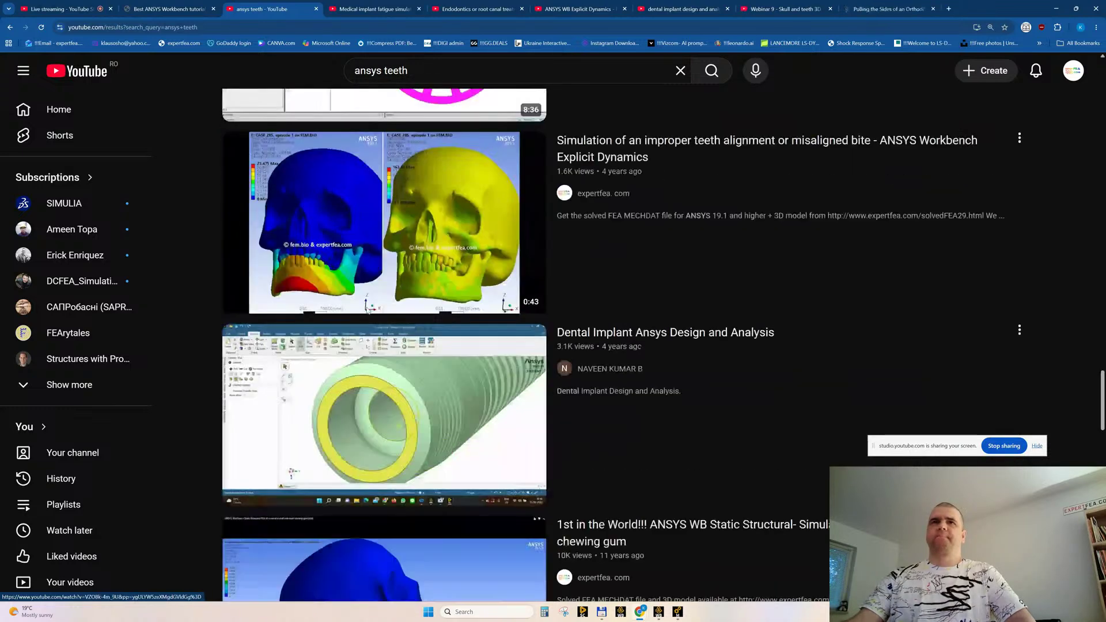
{"action": "scroll", "coordinate": [353, 232], "scroll_direction": "down", "scroll_amount": 4}
{"action": "middle_click", "coordinate": [355, 340]}
{"action": "scroll", "coordinate": [356, 340], "scroll_direction": "down", "scroll_amount": 5}
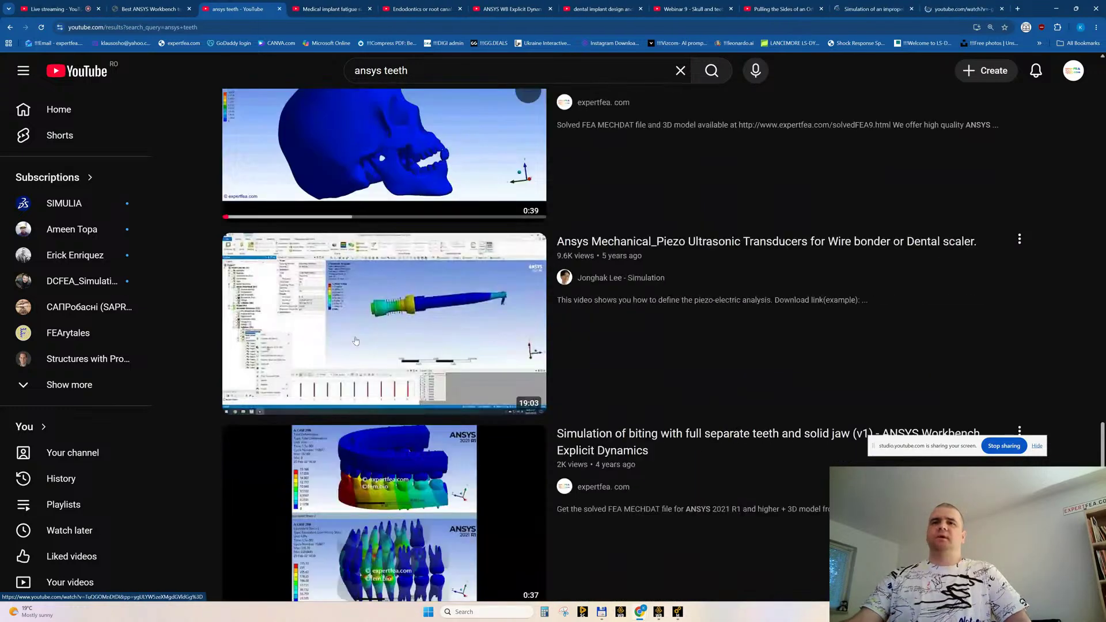
{"action": "middle_click", "coordinate": [355, 340]}
Open the LS-DYNA solid jaw simulation video and the LIVE Stream 11 chewing biomechanics video in background tabs
{"action": "scroll", "coordinate": [355, 340], "scroll_direction": "down", "scroll_amount": 3}
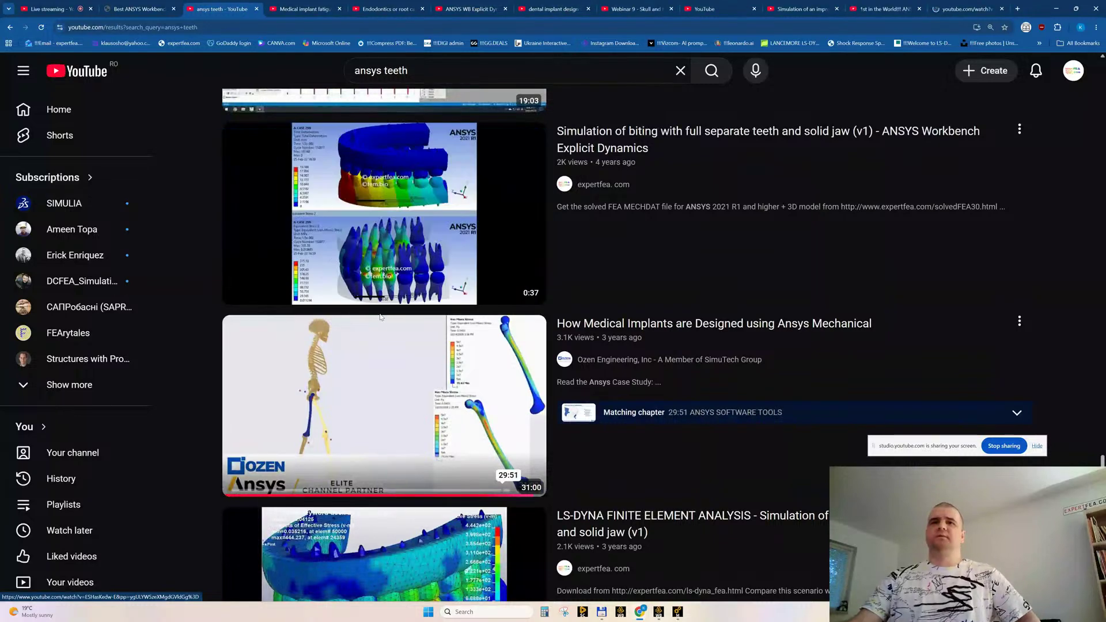
{"action": "scroll", "coordinate": [381, 326], "scroll_direction": "down", "scroll_amount": 4}
{"action": "middle_click", "coordinate": [380, 326]}
{"action": "scroll", "coordinate": [381, 326], "scroll_direction": "down", "scroll_amount": 5}
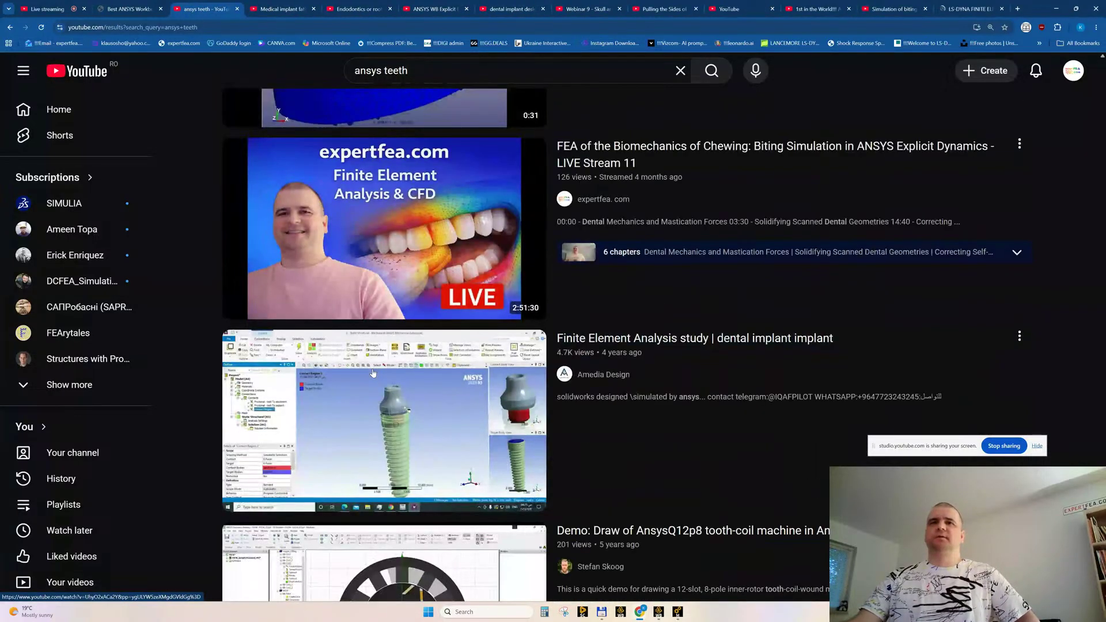
{"action": "middle_click", "coordinate": [365, 206]}
Look through the remaining "ansys teeth" search results for further dental and tooth simulation videos
{"action": "scroll", "coordinate": [366, 350], "scroll_direction": "down", "scroll_amount": 3}
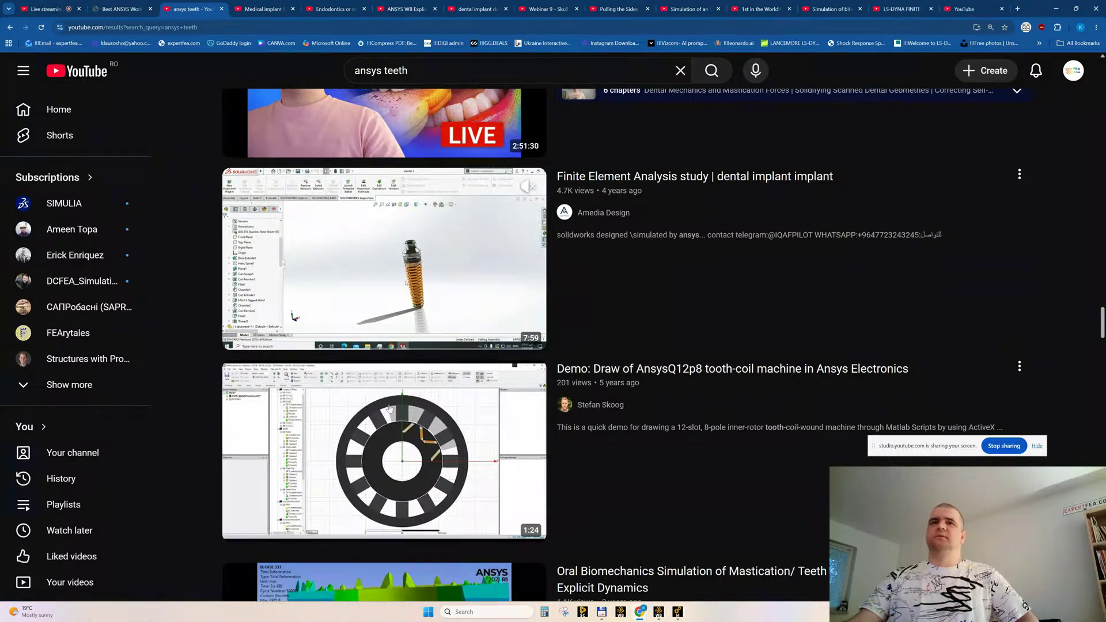
{"action": "scroll", "coordinate": [389, 408], "scroll_direction": "down", "scroll_amount": 15}
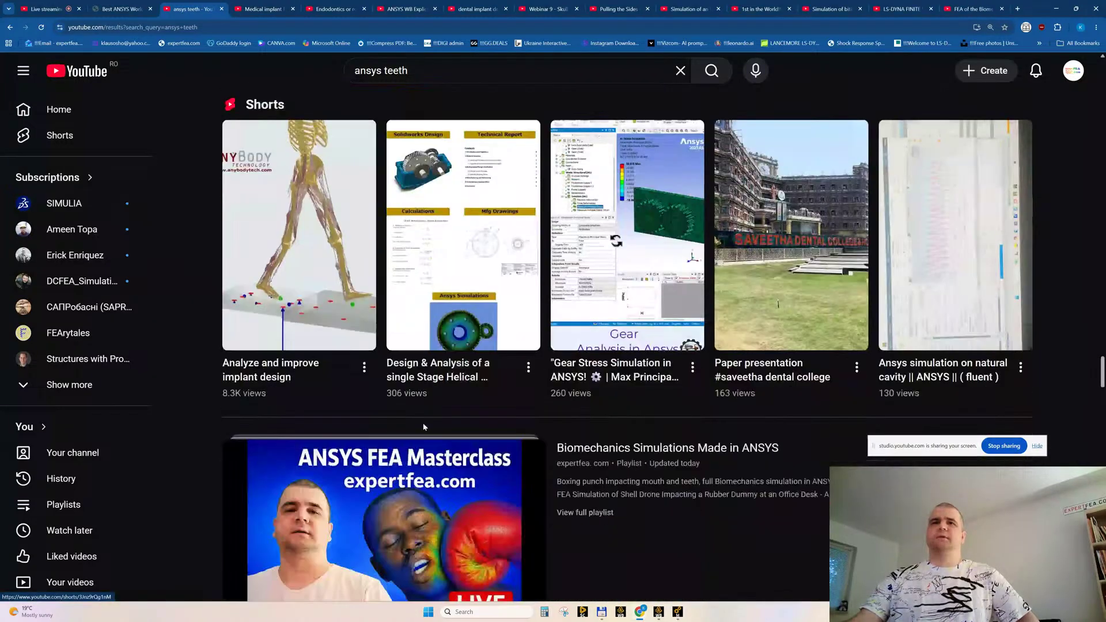
{"action": "scroll", "coordinate": [424, 426], "scroll_direction": "down", "scroll_amount": 9}
{"action": "scroll", "coordinate": [424, 427], "scroll_direction": "down", "scroll_amount": 4}
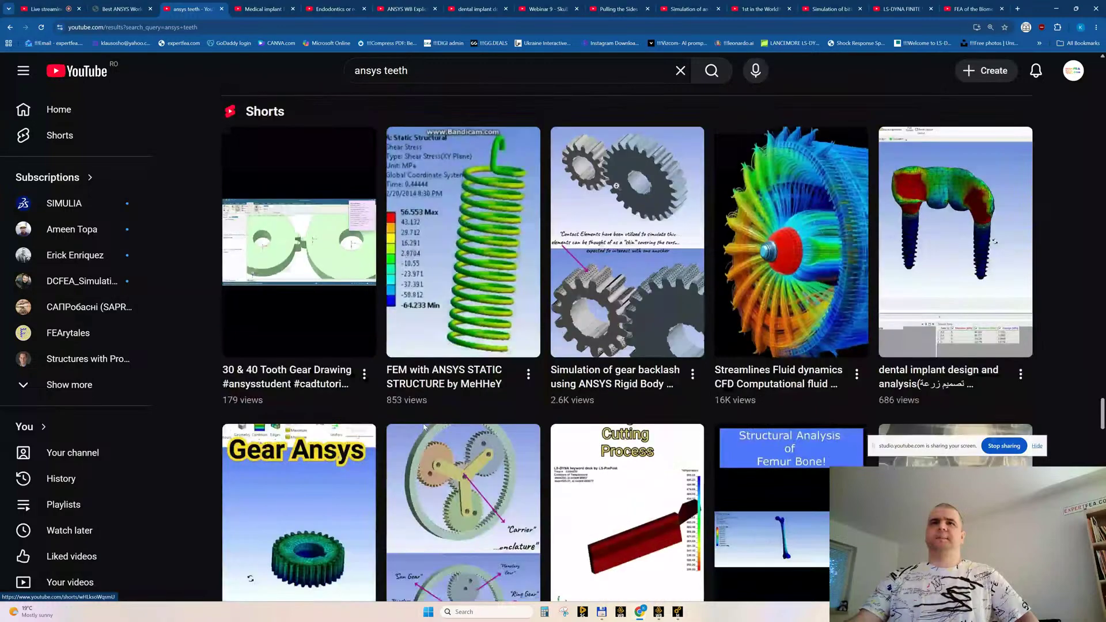
{"action": "scroll", "coordinate": [423, 426], "scroll_direction": "down", "scroll_amount": 16}
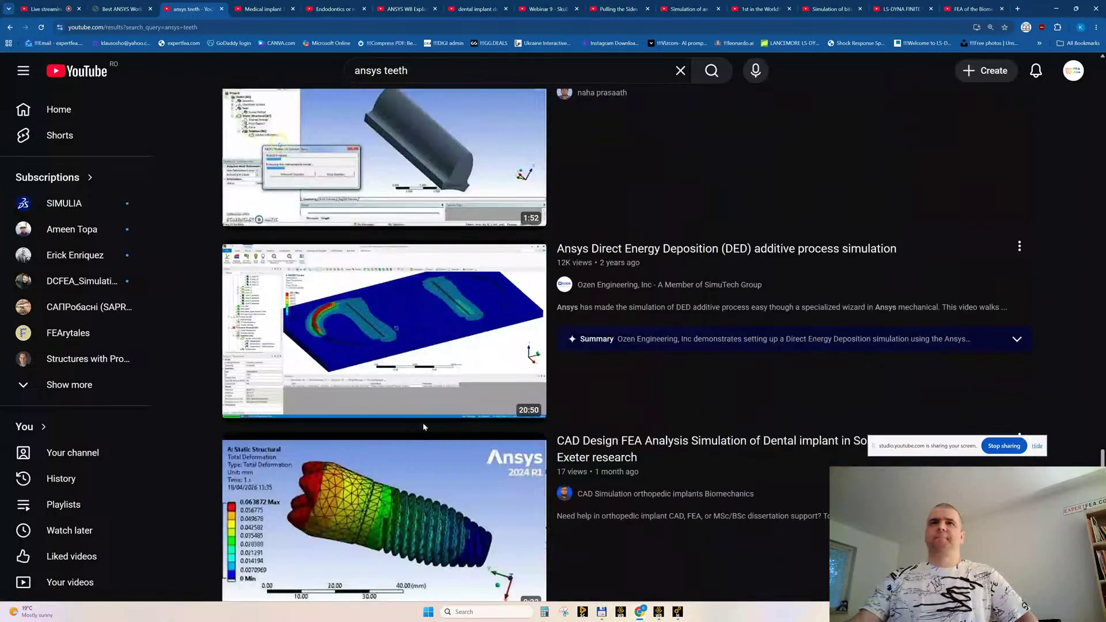
{"action": "scroll", "coordinate": [424, 426], "scroll_direction": "down", "scroll_amount": 4}
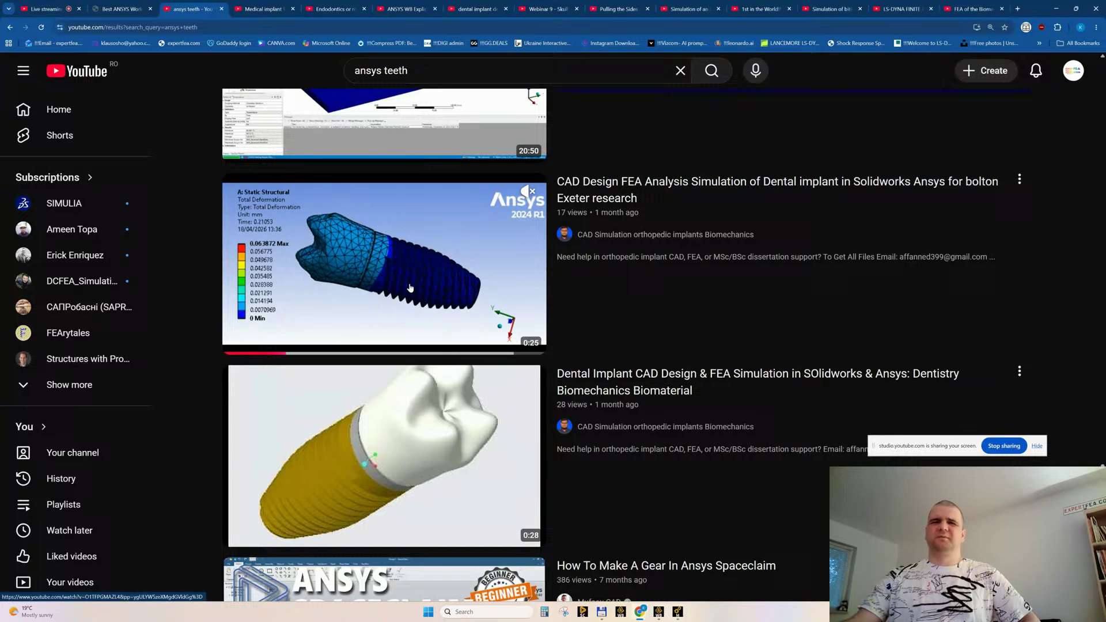
{"action": "scroll", "coordinate": [411, 287], "scroll_direction": "down", "scroll_amount": 15}
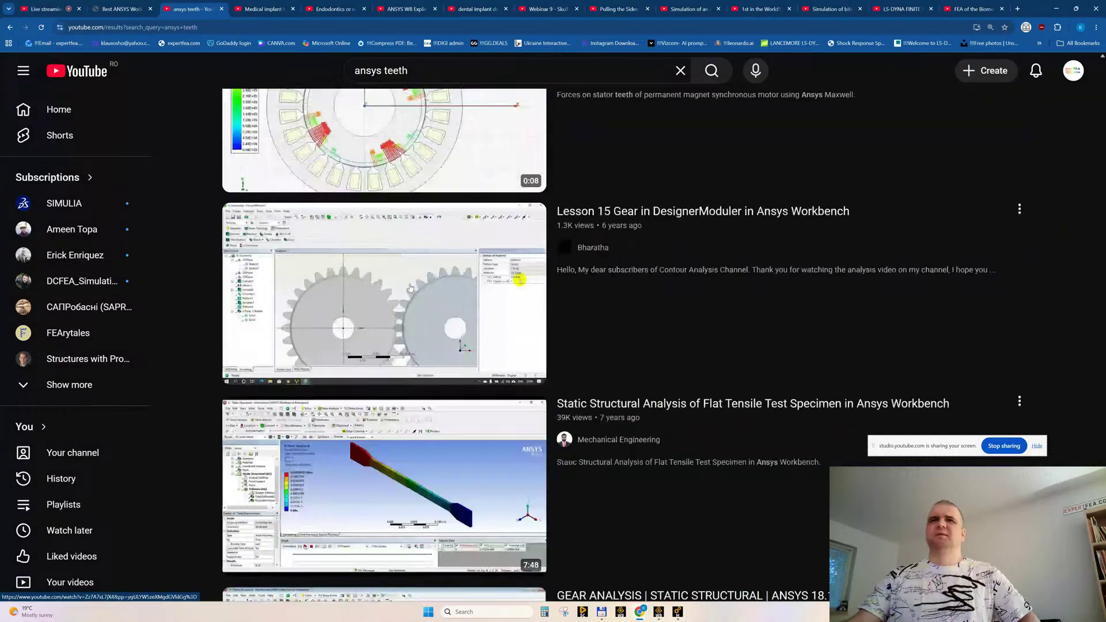
{"action": "scroll", "coordinate": [410, 287], "scroll_direction": "down", "scroll_amount": 10}
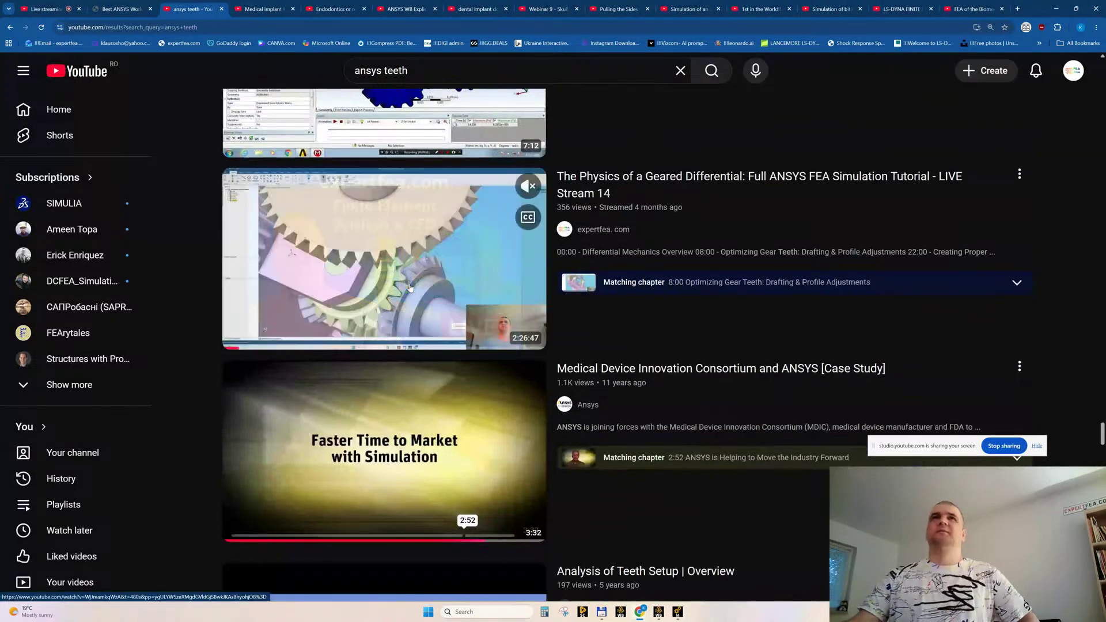
View the medical implant fatigue simulation video muted, with subtitles on, from about 0:42 in its introduction
{"action": "left_click", "coordinate": [261, 9]}
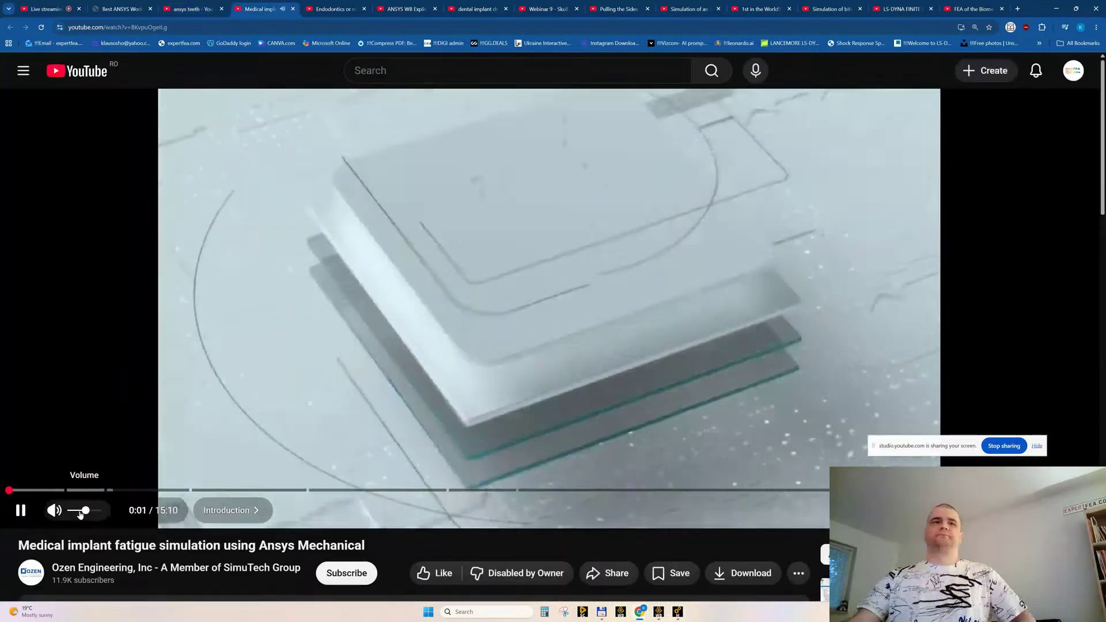
{"action": "left_click_drag", "start_coordinate": [81, 511], "coordinate": [68, 512]}
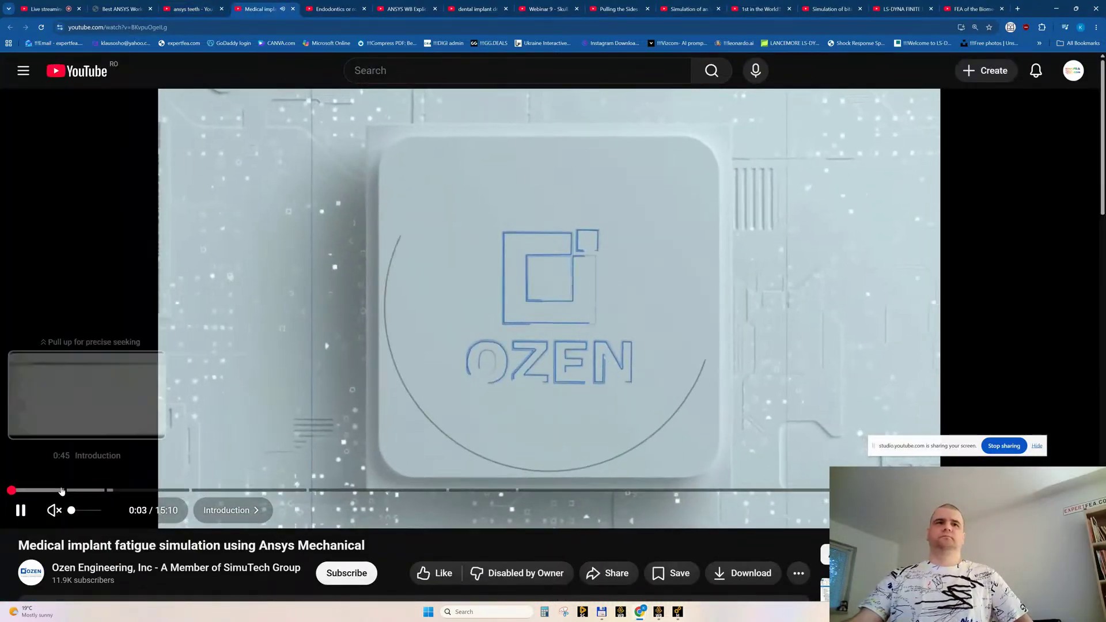
{"action": "left_click", "coordinate": [61, 491]}
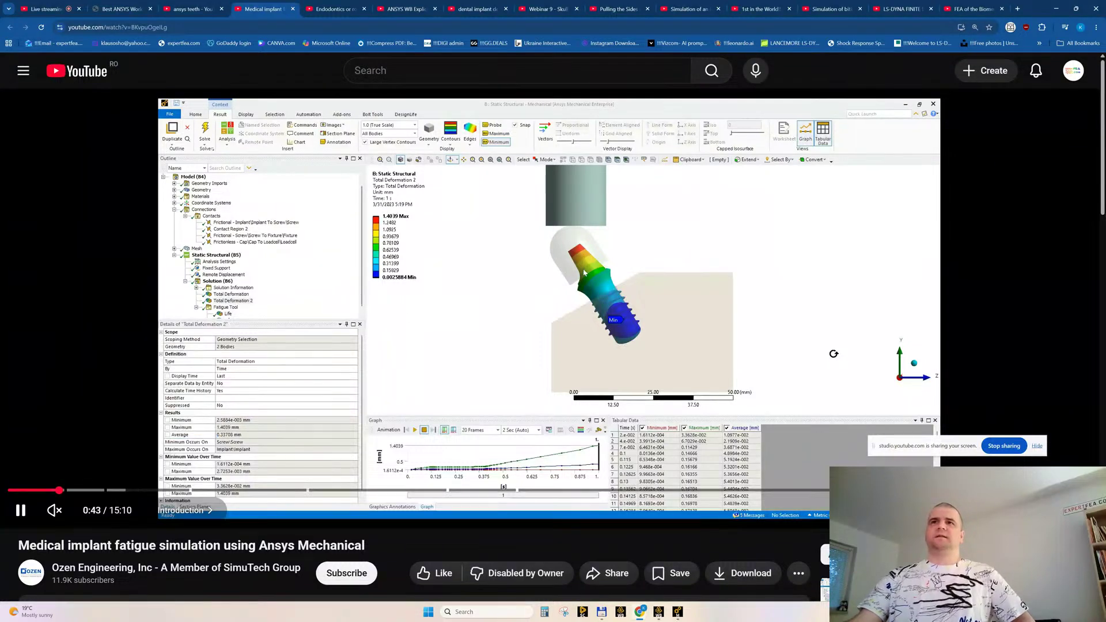
{"action": "key", "text": "c"}
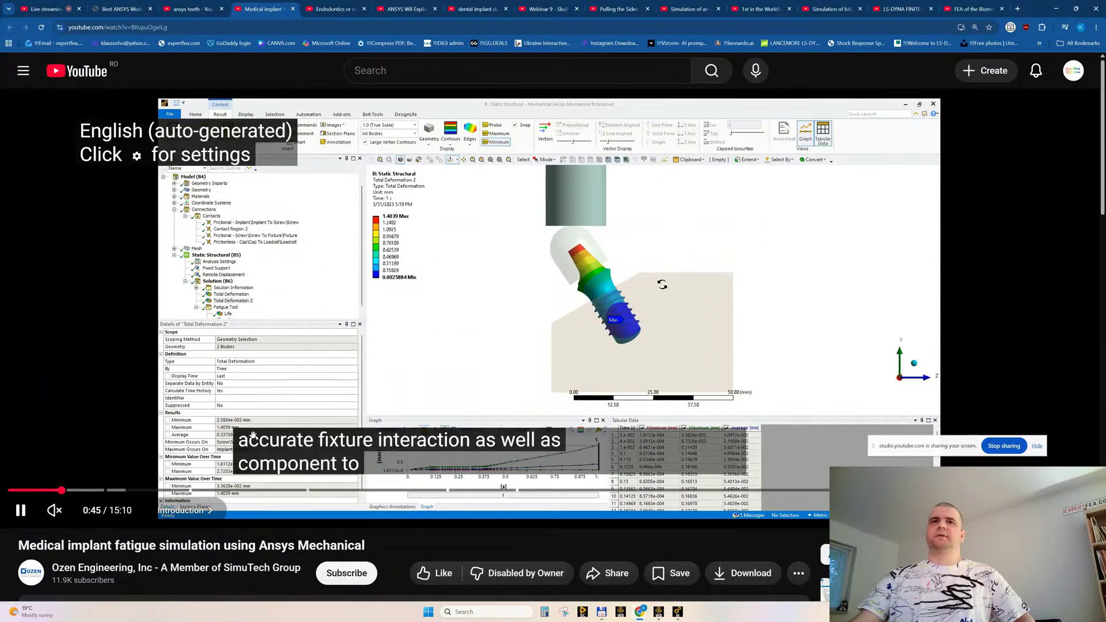
Skim the implant fatigue video's part, material and contact definitions, skipping in stages to about 3:40
{"action": "left_click", "coordinate": [139, 490]}
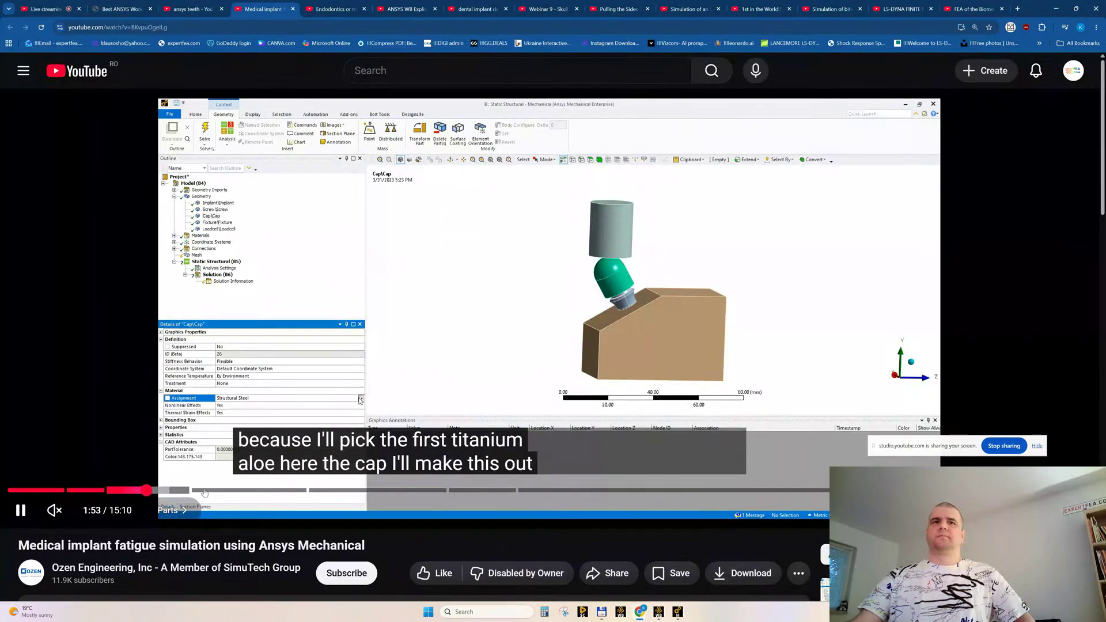
{"action": "left_click", "coordinate": [202, 491]}
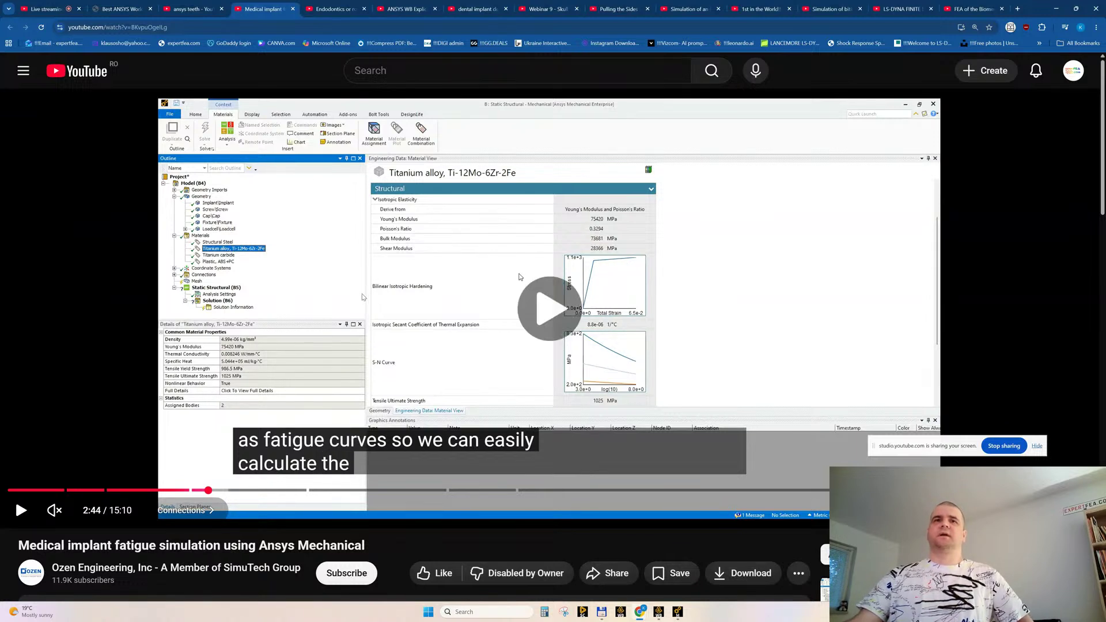
{"action": "left_click", "coordinate": [521, 277]}
{"action": "left_click", "coordinate": [273, 491]}
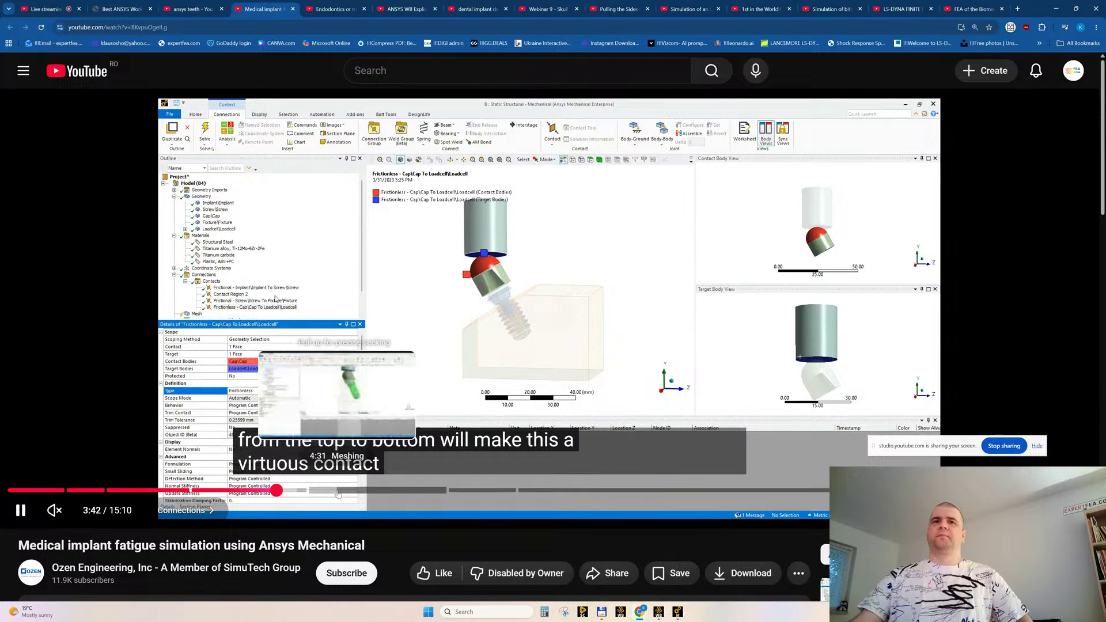
Skim the implant fatigue video's meshing and simulation setup chapters, skipping ahead to the results at about 7:41
{"action": "left_click", "coordinate": [343, 490]}
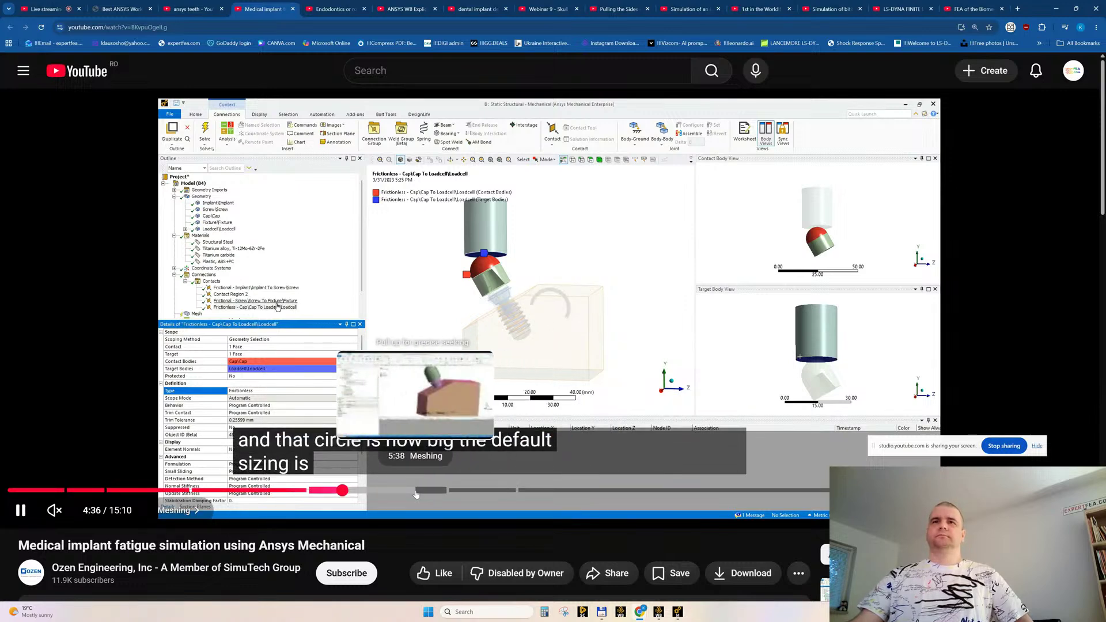
{"action": "left_click", "coordinate": [416, 491]}
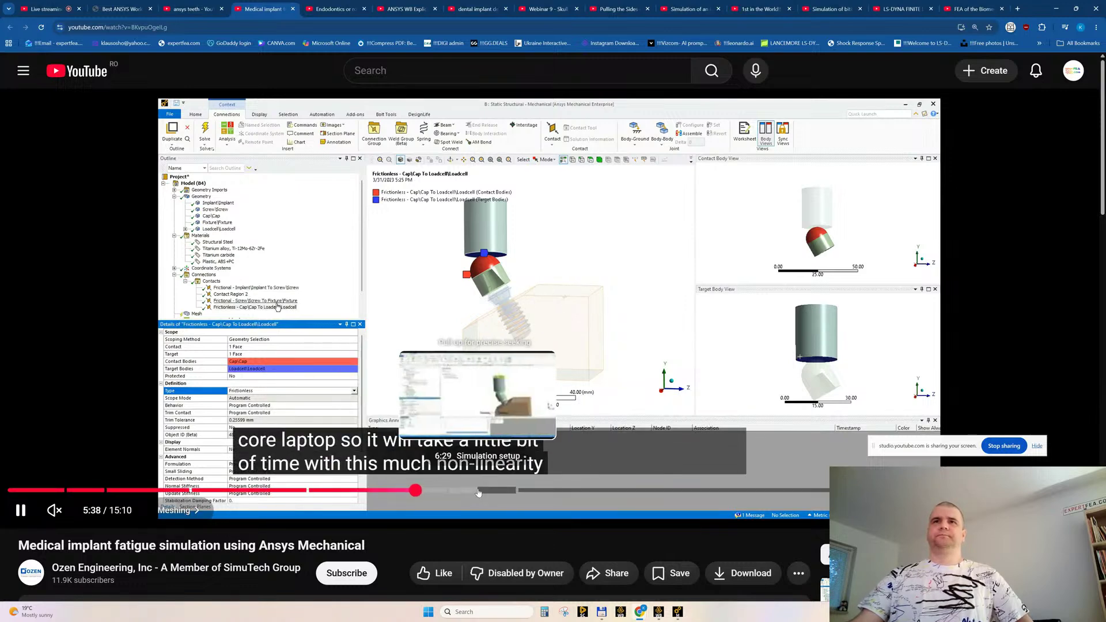
{"action": "left_click", "coordinate": [478, 491]}
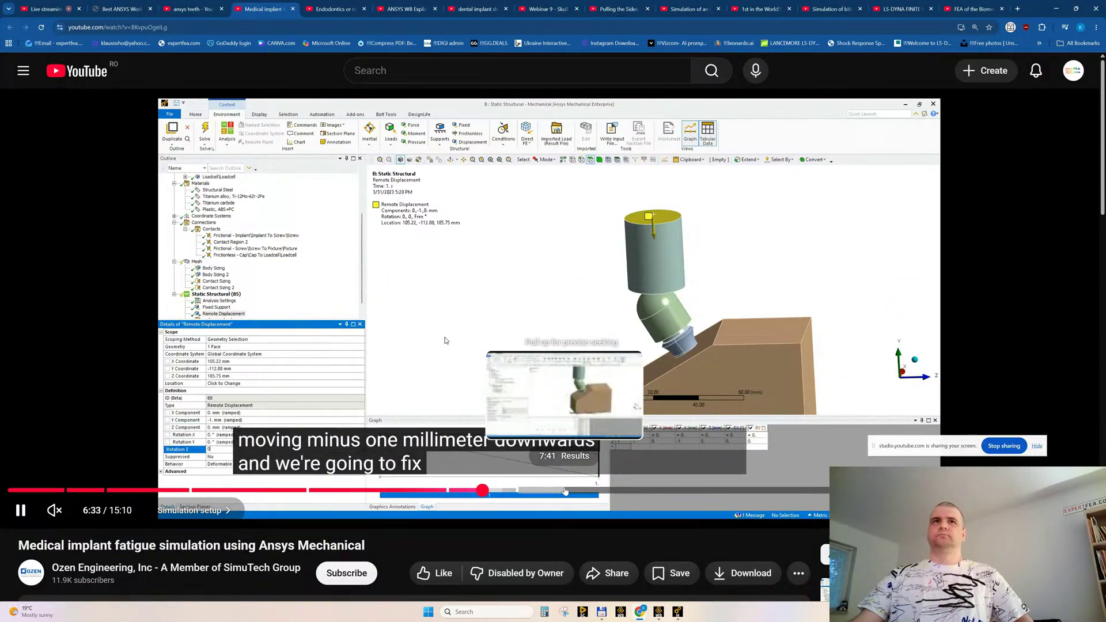
{"action": "left_click", "coordinate": [565, 491]}
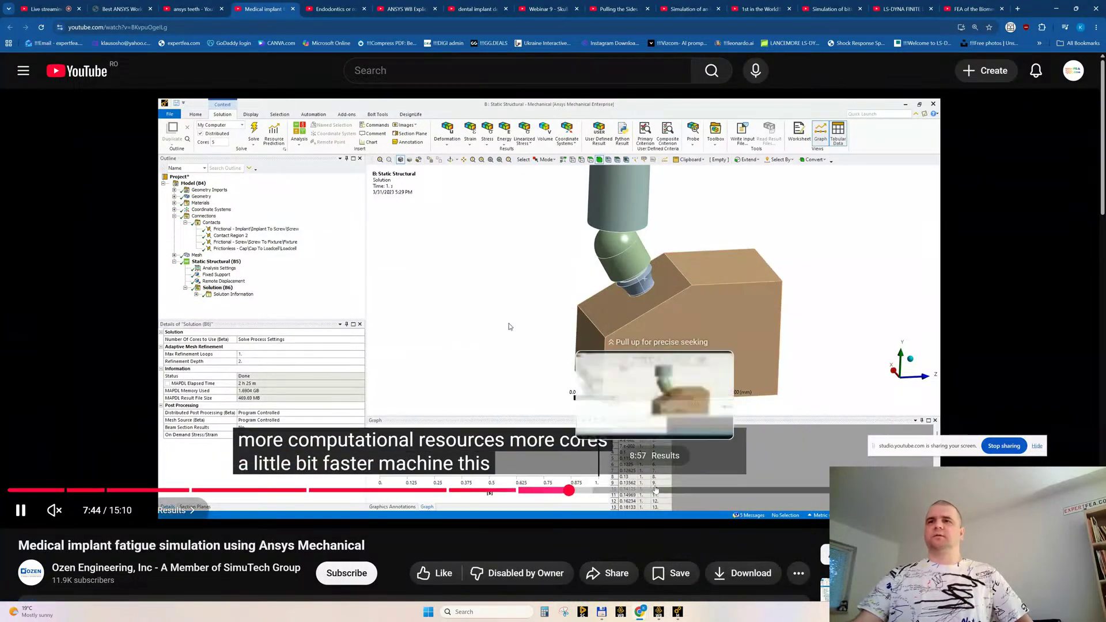
Skim the implant fatigue video's results chapter up to about 14:32, moving the screen-sharing notice out of the way
{"action": "left_click", "coordinate": [655, 491]}
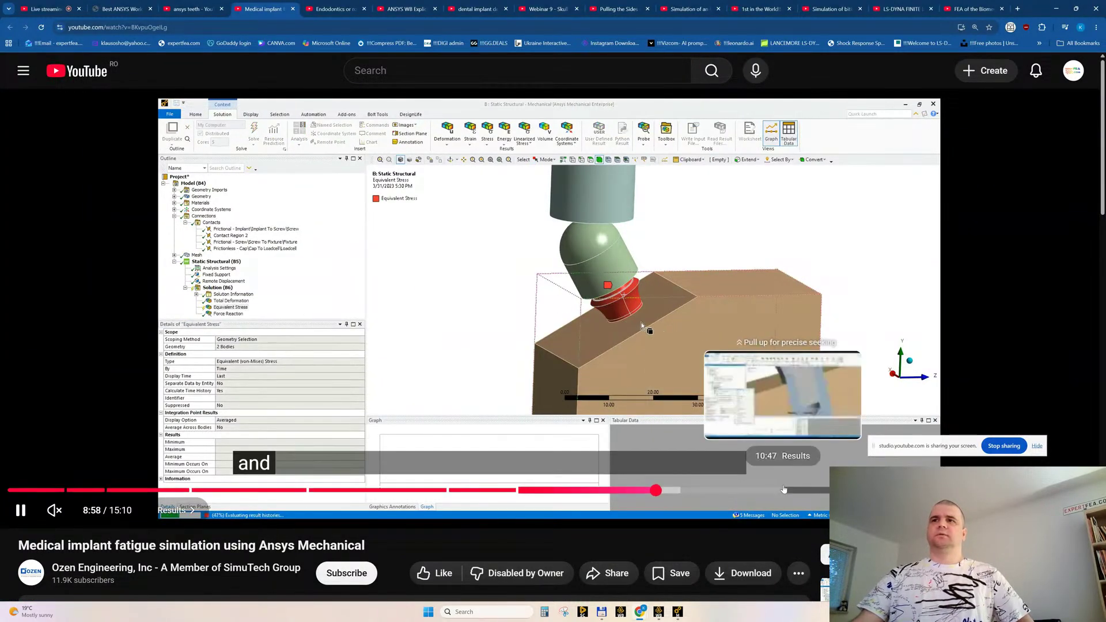
{"action": "left_click", "coordinate": [782, 491]}
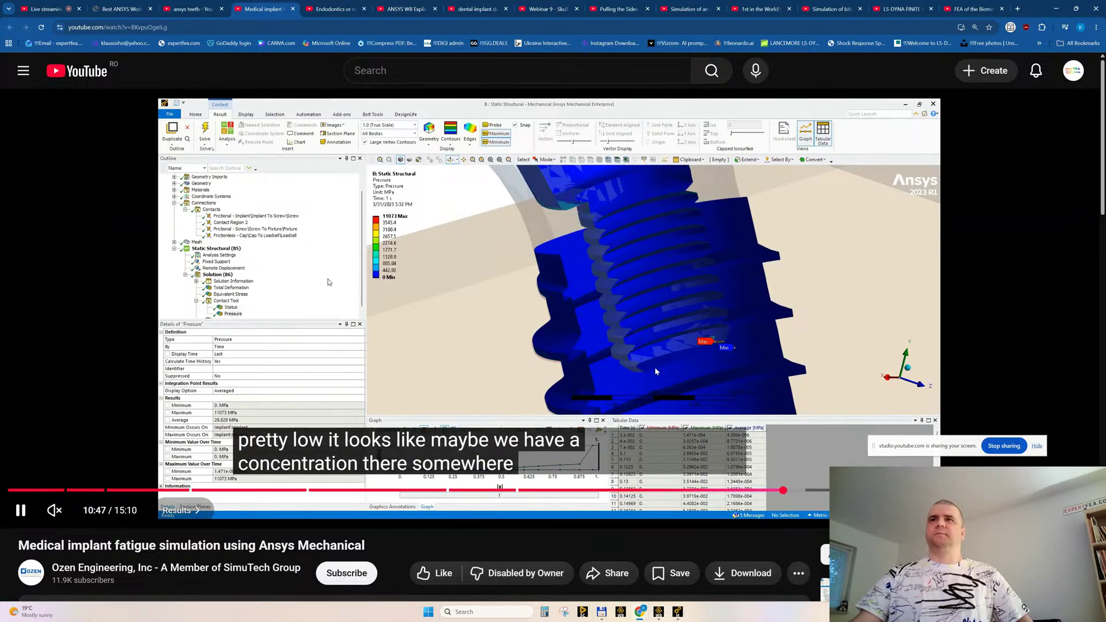
{"action": "left_click", "coordinate": [857, 490]}
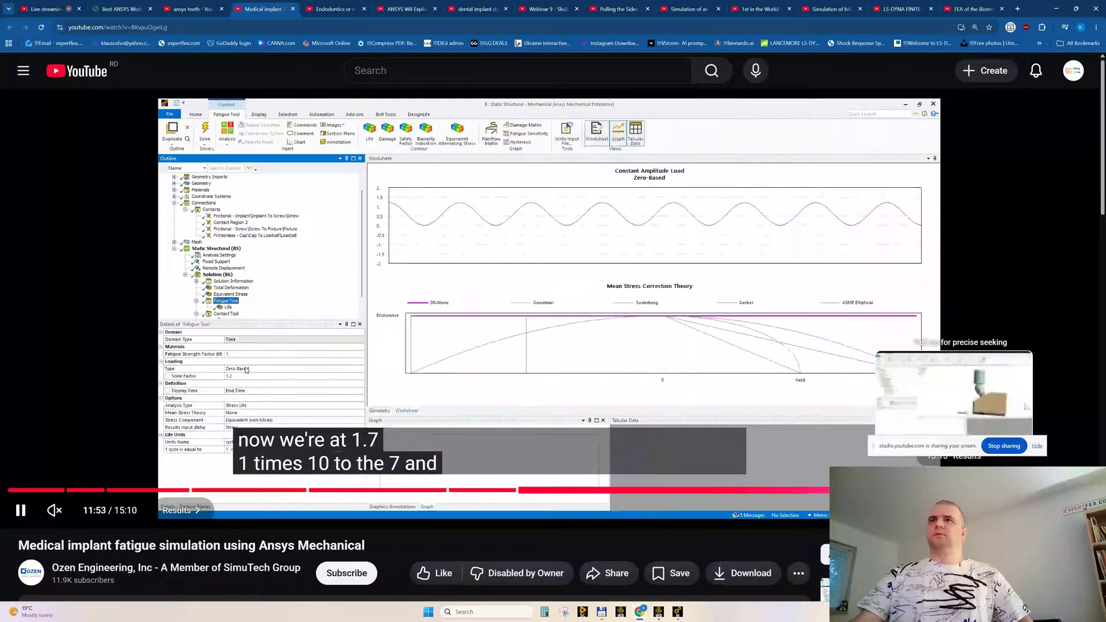
{"action": "left_click", "coordinate": [955, 490]}
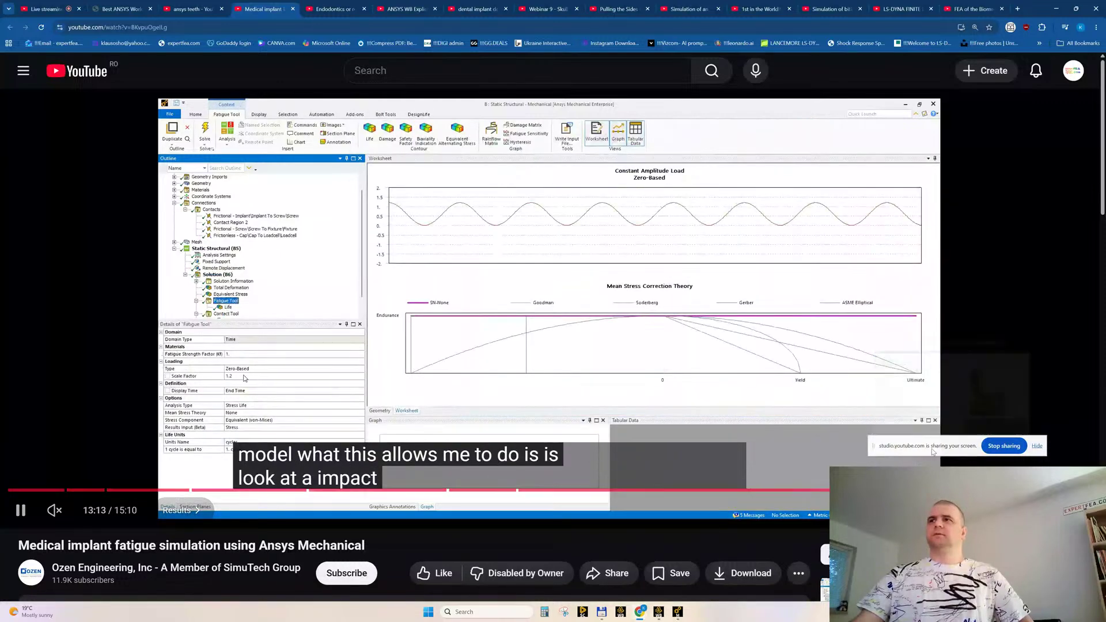
{"action": "left_click_drag", "start_coordinate": [906, 450], "coordinate": [918, 354]}
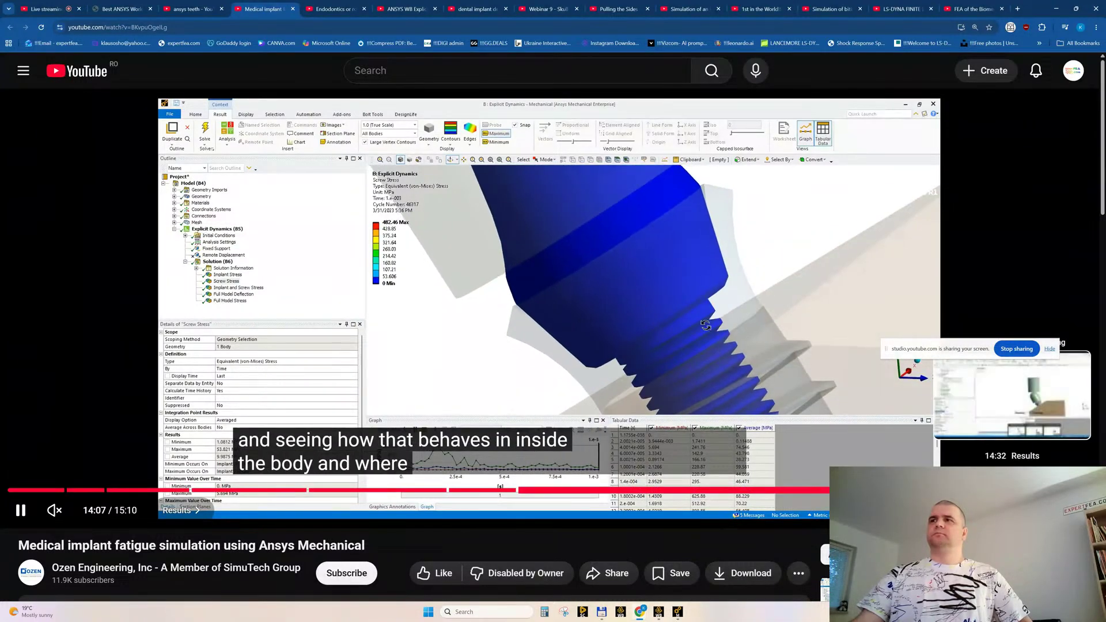
{"action": "left_click", "coordinate": [1045, 490]}
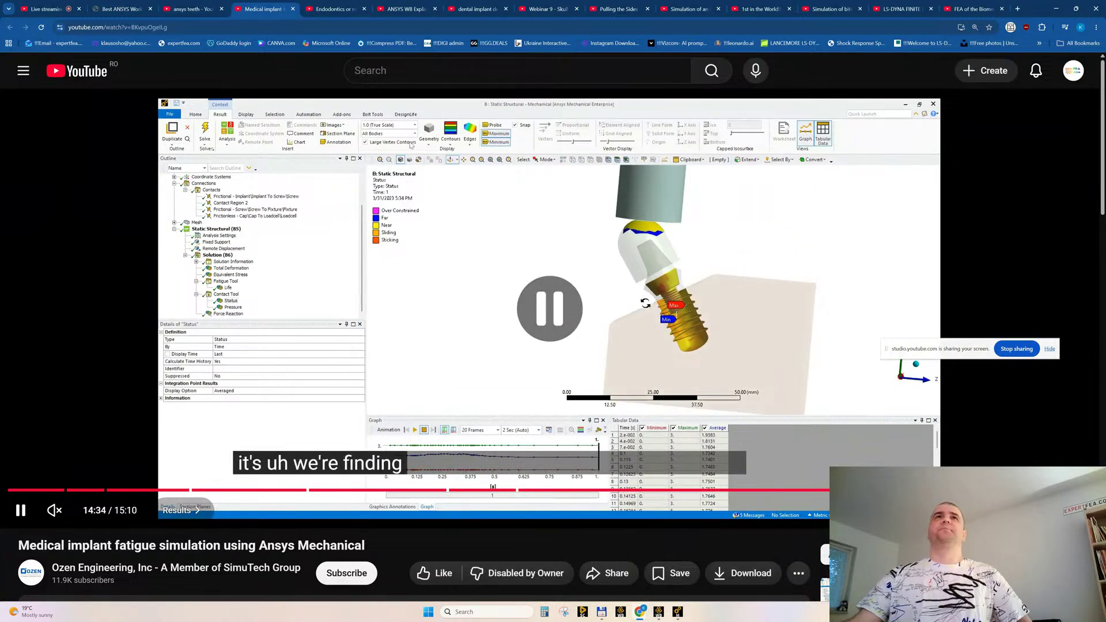
Browse the latest videos on the Ozen Engineering channel, and close its tab
{"action": "left_click", "coordinate": [81, 571]}
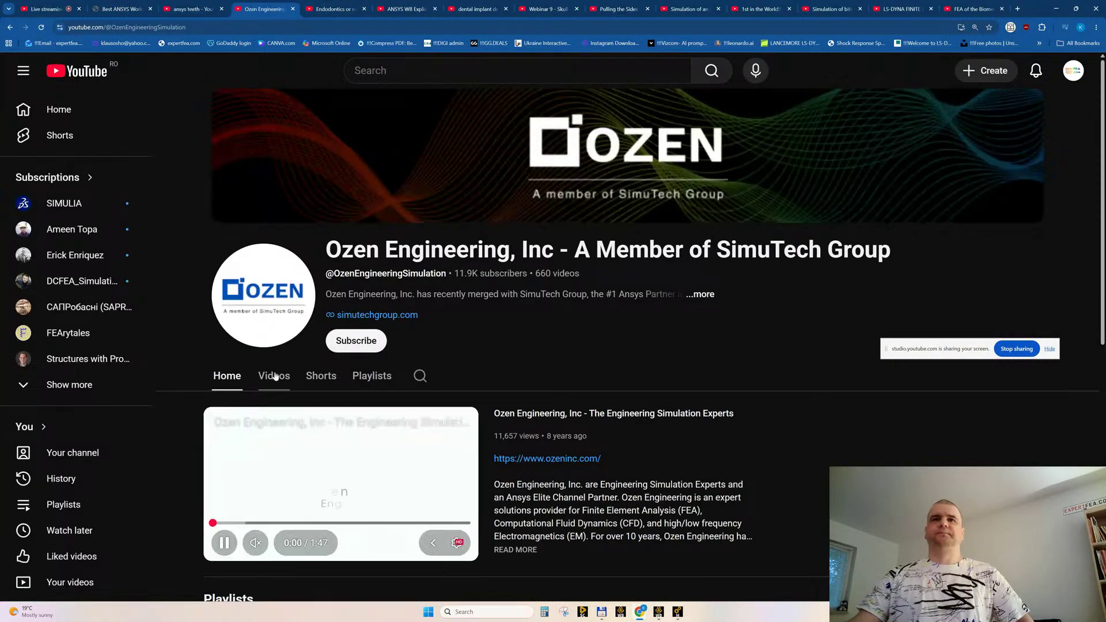
{"action": "scroll", "coordinate": [558, 369], "scroll_direction": "down", "scroll_amount": 6}
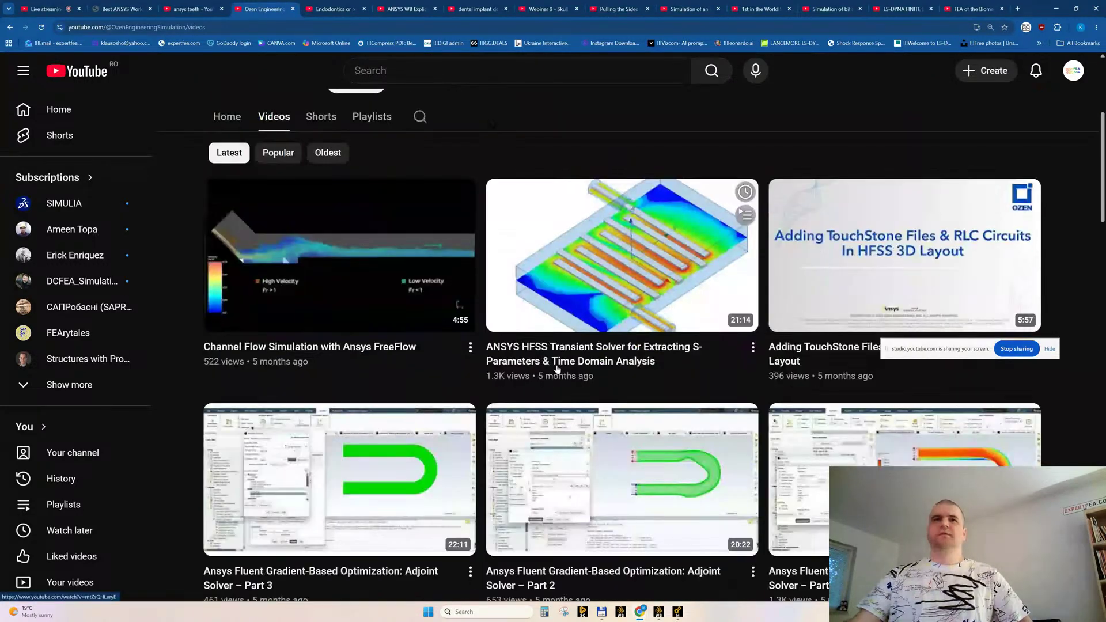
{"action": "scroll", "coordinate": [445, 325], "scroll_direction": "up", "scroll_amount": 5}
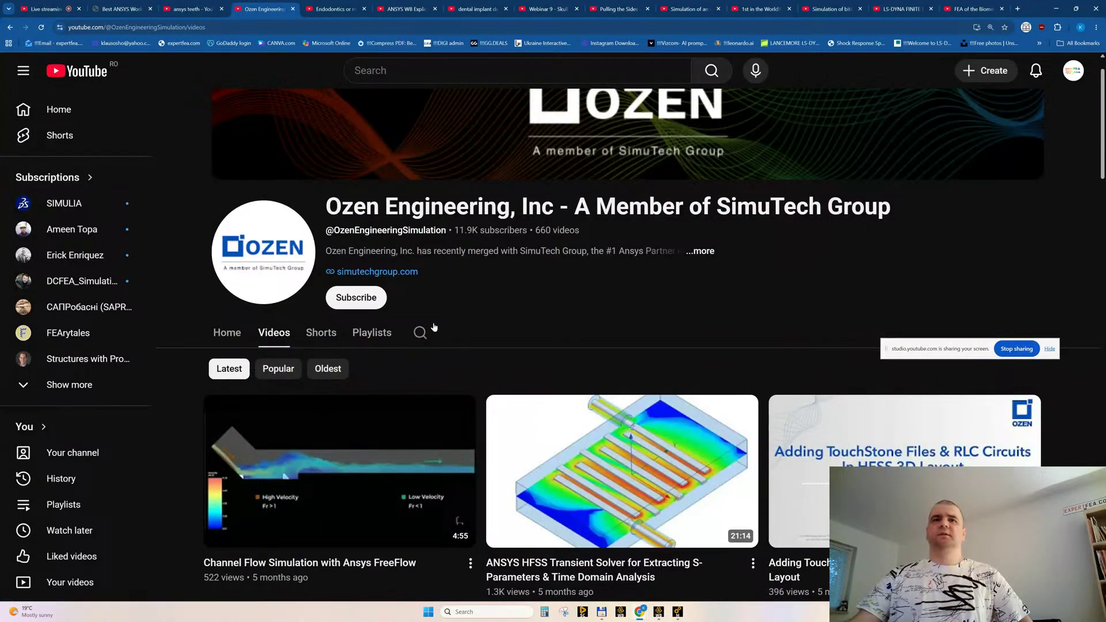
{"action": "scroll", "coordinate": [434, 326], "scroll_direction": "down", "scroll_amount": 5}
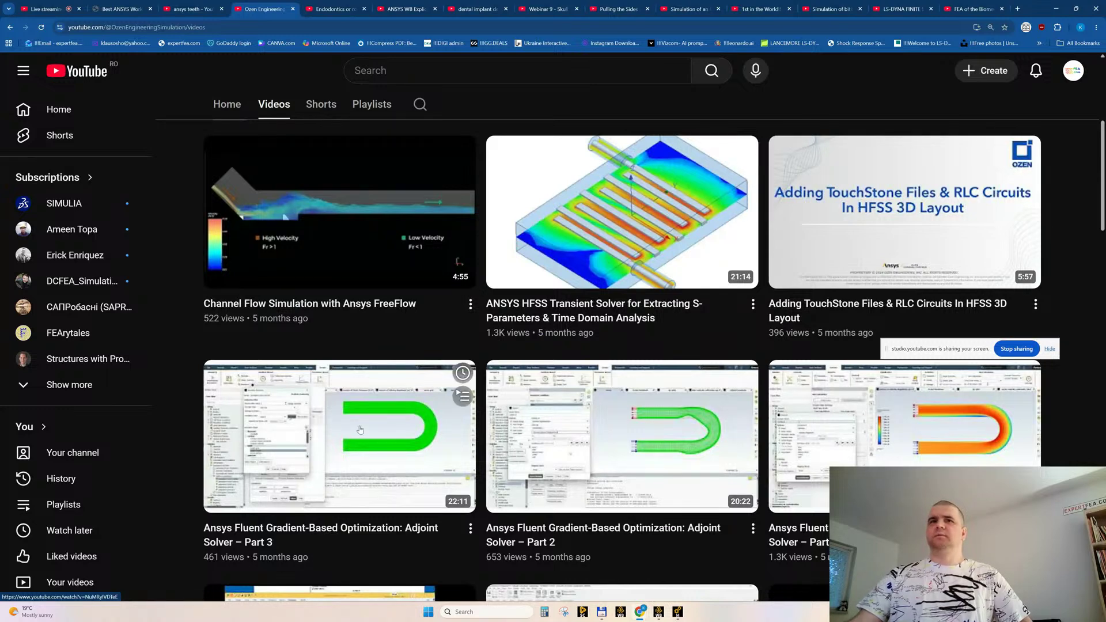
{"action": "scroll", "coordinate": [857, 433], "scroll_direction": "down", "scroll_amount": 5}
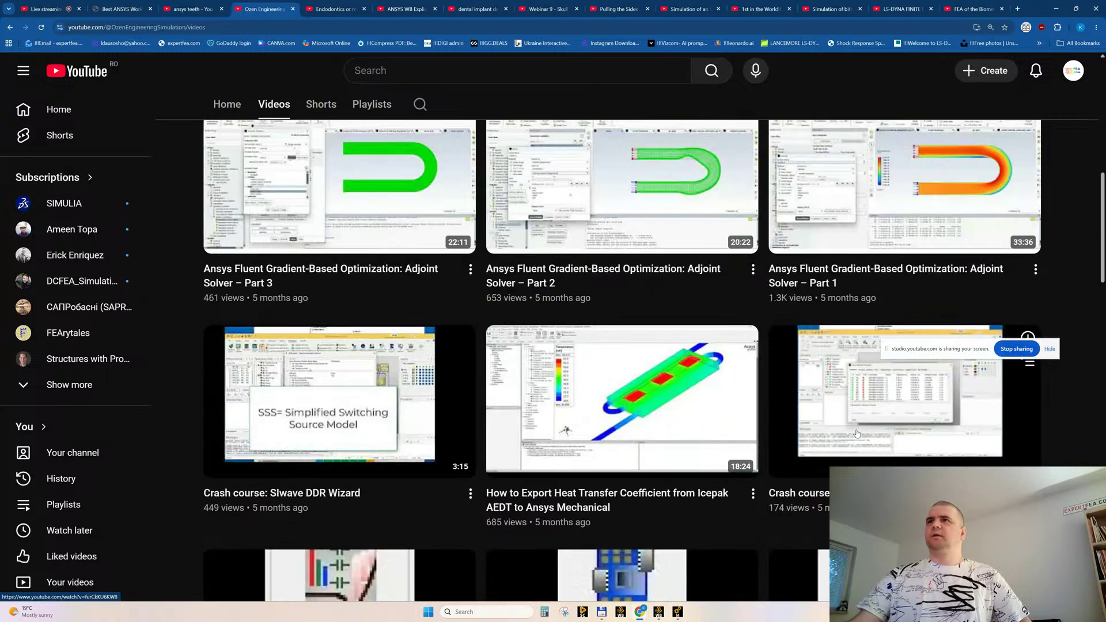
{"action": "scroll", "coordinate": [857, 433], "scroll_direction": "up", "scroll_amount": 9}
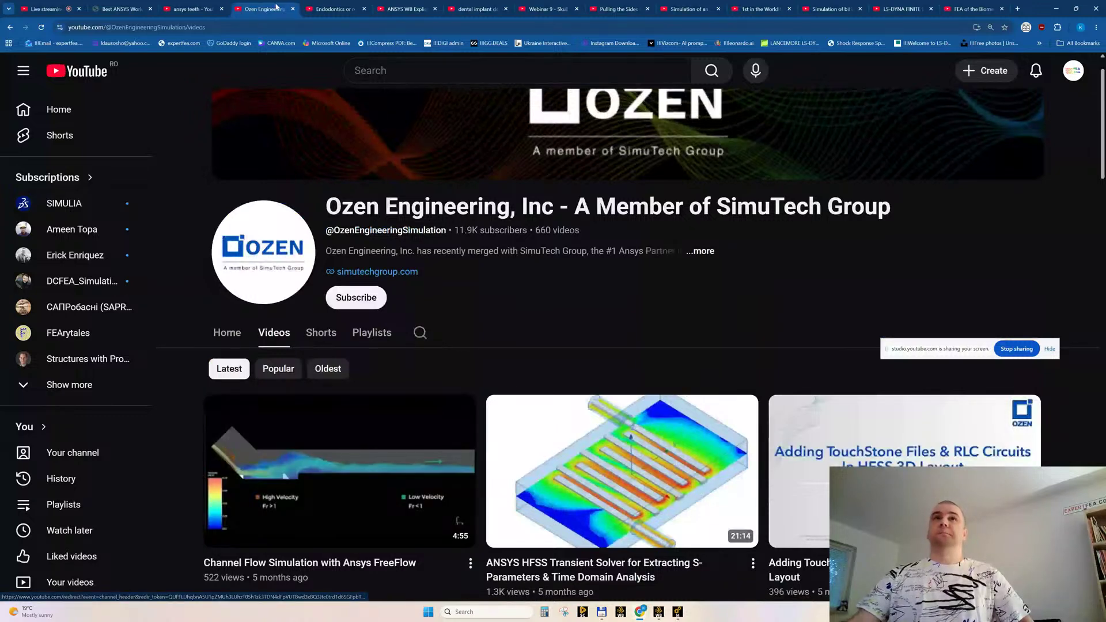
{"action": "middle_click", "coordinate": [255, 14]}
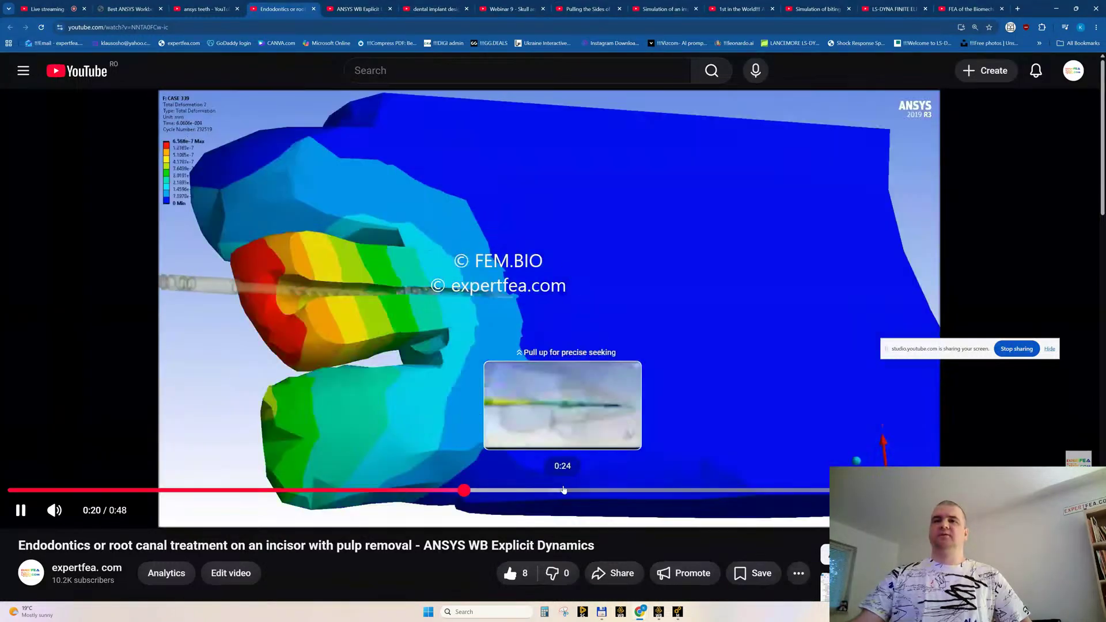
Skip through the root canal treatment video from about 0:24 onward, and close its tab
{"action": "left_click", "coordinate": [576, 491]}
{"action": "left_click", "coordinate": [727, 491]}
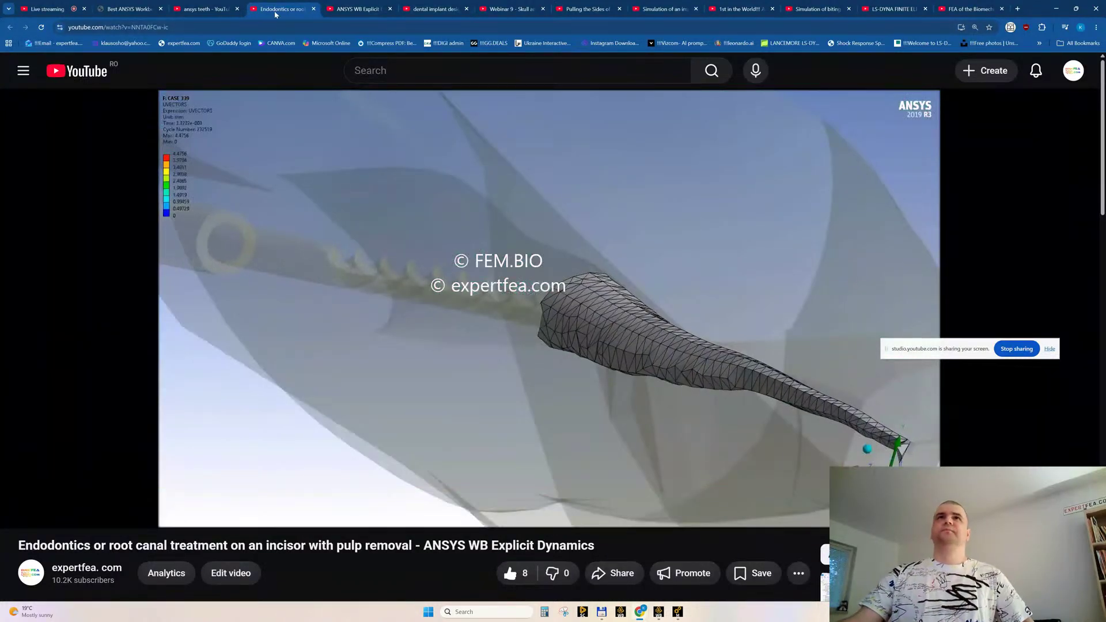
{"action": "middle_click", "coordinate": [276, 15]}
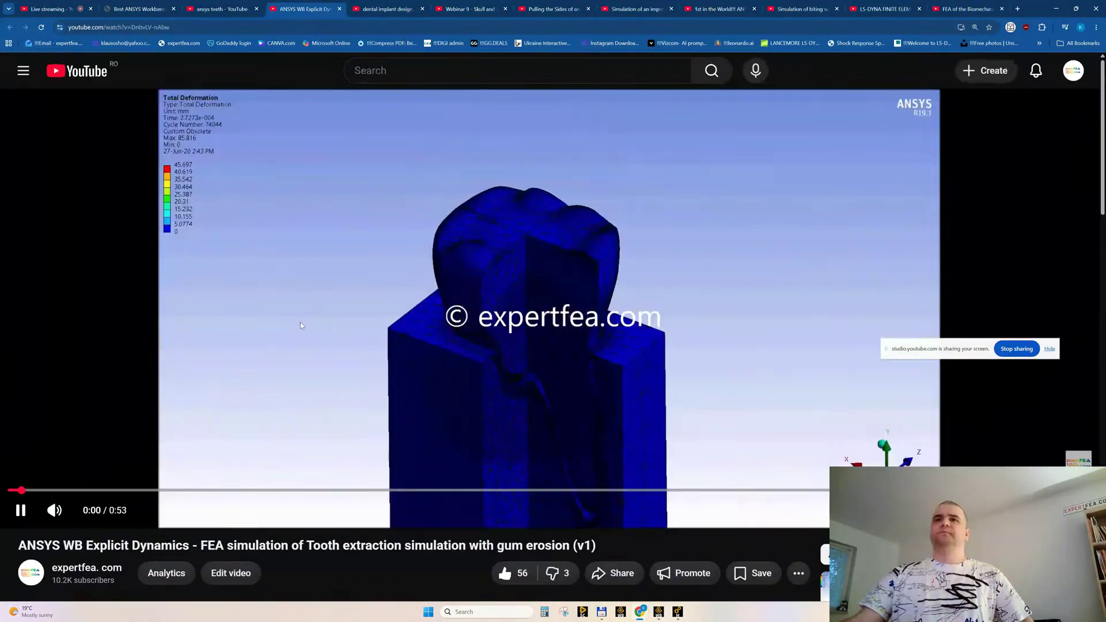
Skim the tooth extraction with gum erosion video in full screen up to about 0:27, and pause it after leaving full screen
{"action": "left_click", "coordinate": [1077, 511]}
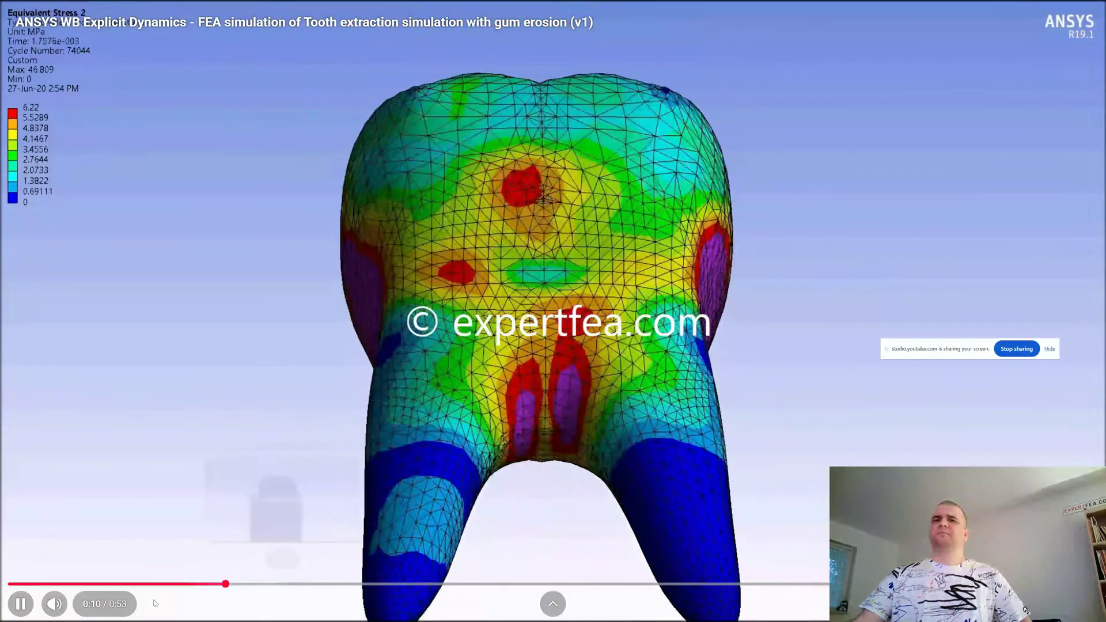
{"action": "left_click", "coordinate": [342, 584]}
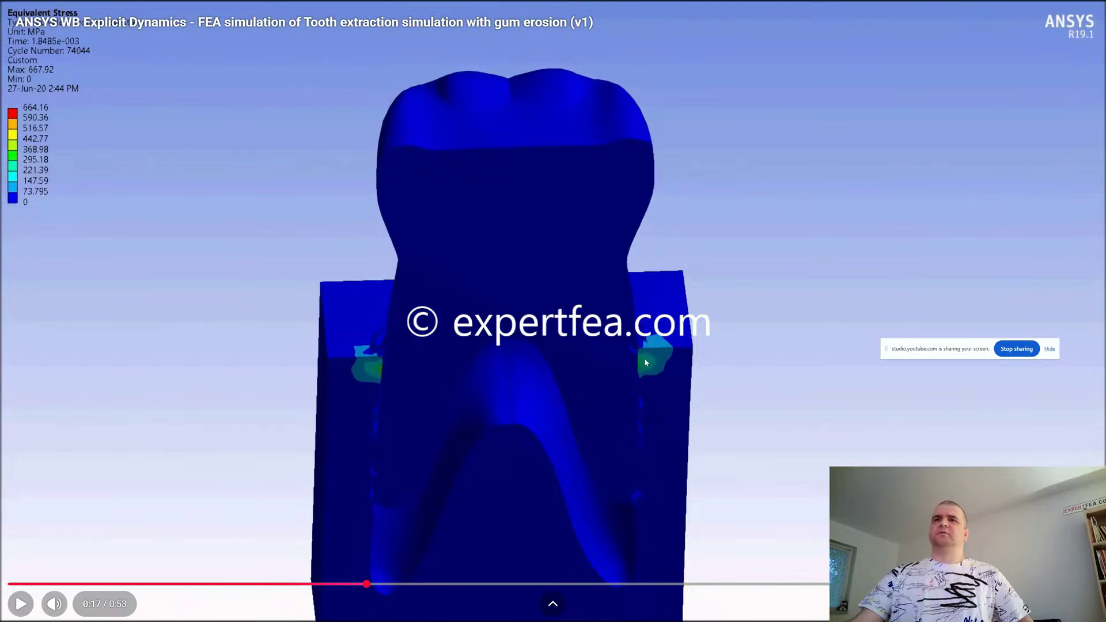
{"action": "left_click", "coordinate": [448, 584]}
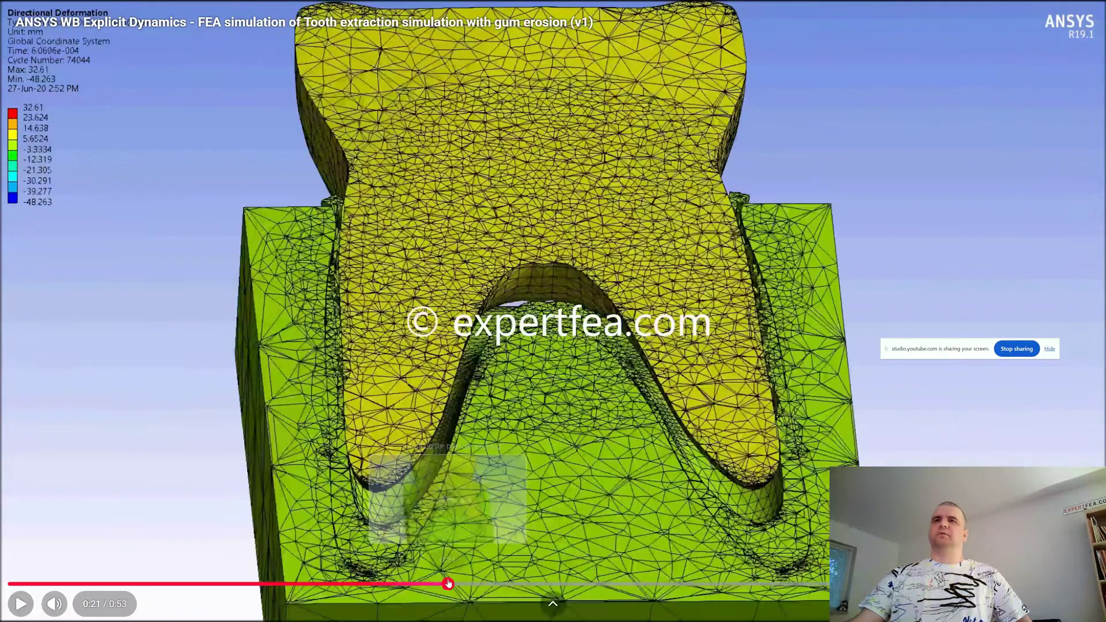
{"action": "left_click", "coordinate": [673, 368]}
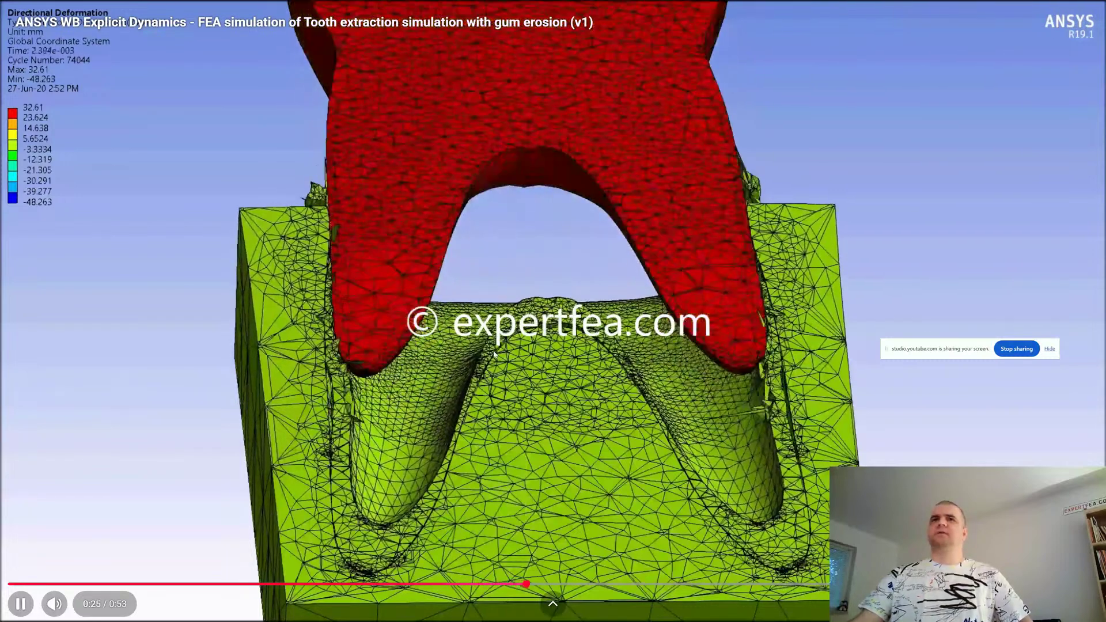
{"action": "key", "text": "Escape"}
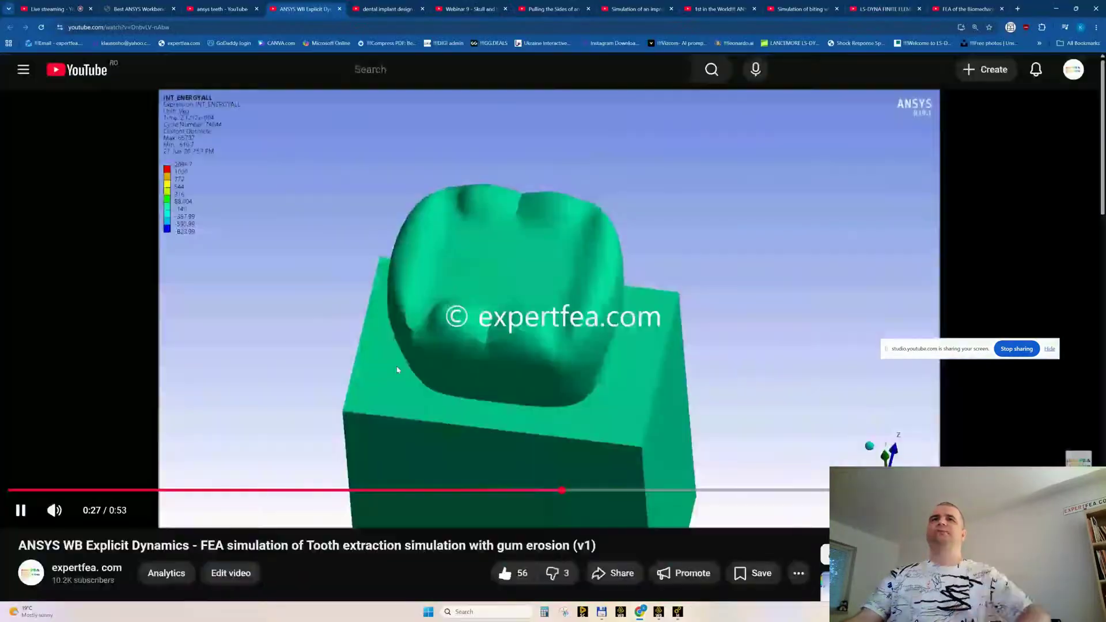
{"action": "left_click", "coordinate": [397, 370]}
Switch to Ansys Mechanical and inspect the solving analysis's total deformation and equivalent stress trackers from the front and rear of the jaw
{"action": "left_click", "coordinate": [678, 614]}
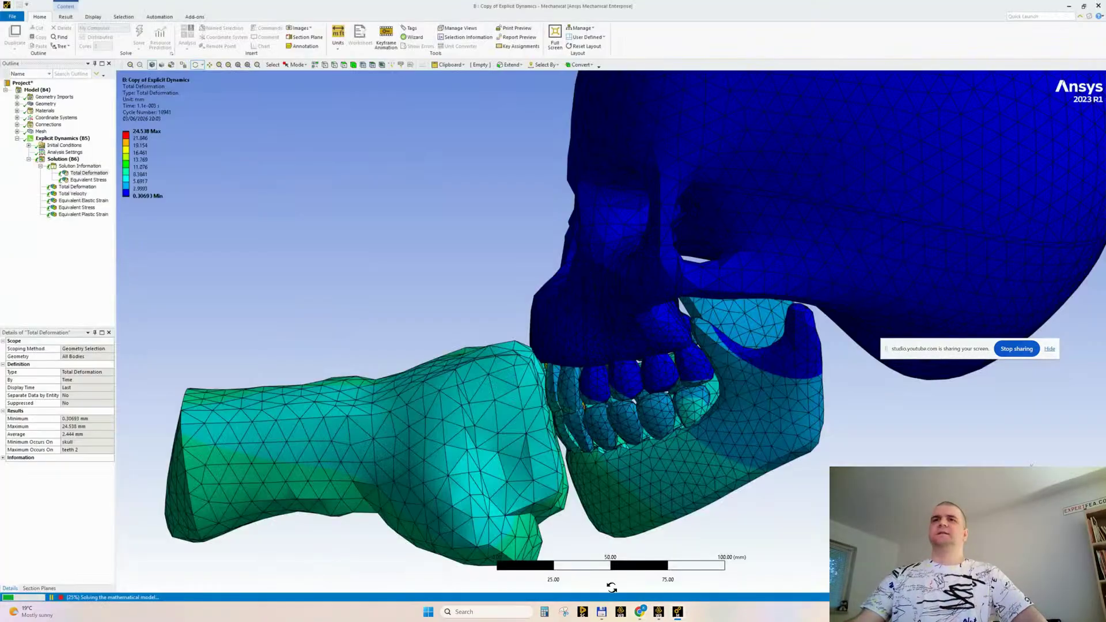
{"action": "left_click_drag", "start_coordinate": [520, 305], "coordinate": [302, 284]}
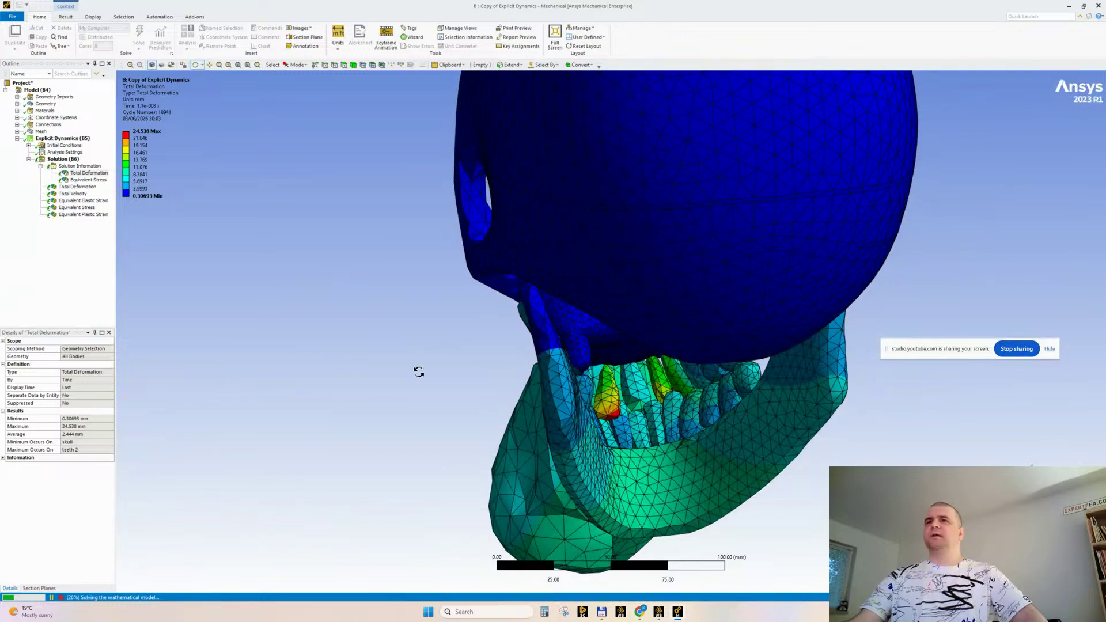
{"action": "left_click_drag", "start_coordinate": [419, 372], "coordinate": [542, 472]}
{"action": "left_click", "coordinate": [89, 179]}
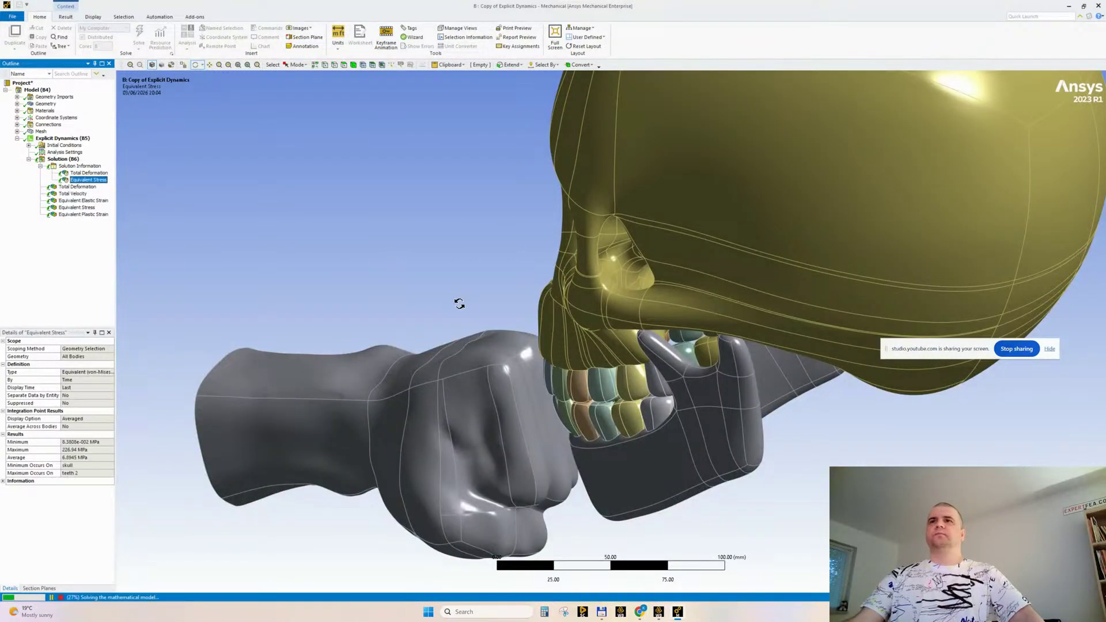
{"action": "left_click_drag", "start_coordinate": [457, 303], "coordinate": [327, 291]}
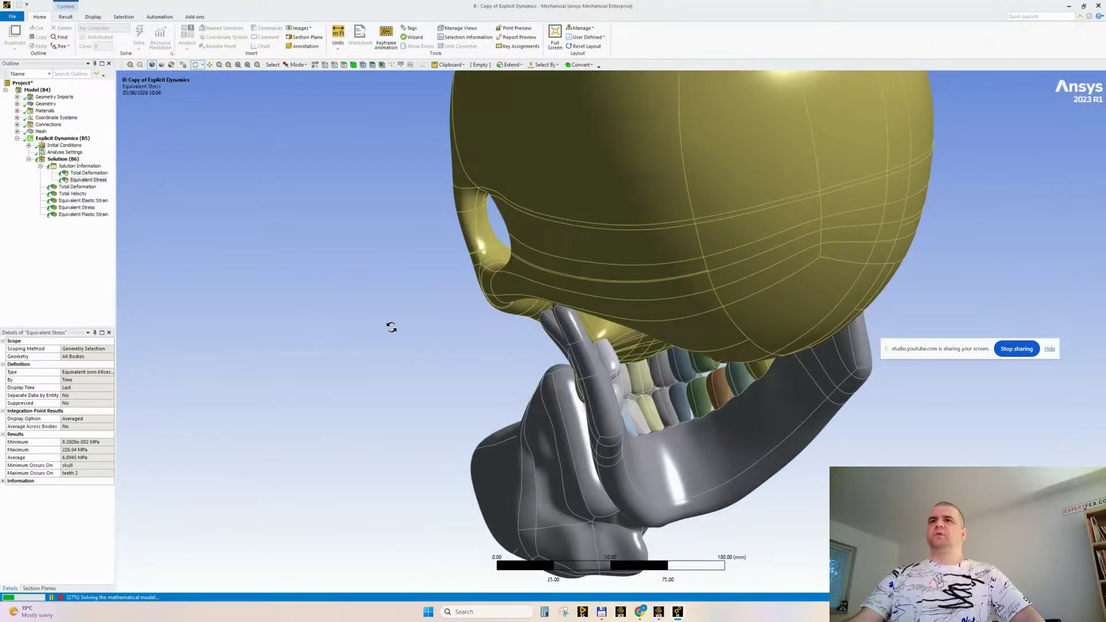
{"action": "left_click_drag", "start_coordinate": [391, 327], "coordinate": [601, 332]}
Review the bonded contact between teeth 10 and the mandible, including its breakable stress criteria, and collapse the contacts list
{"action": "left_click", "coordinate": [17, 125]}
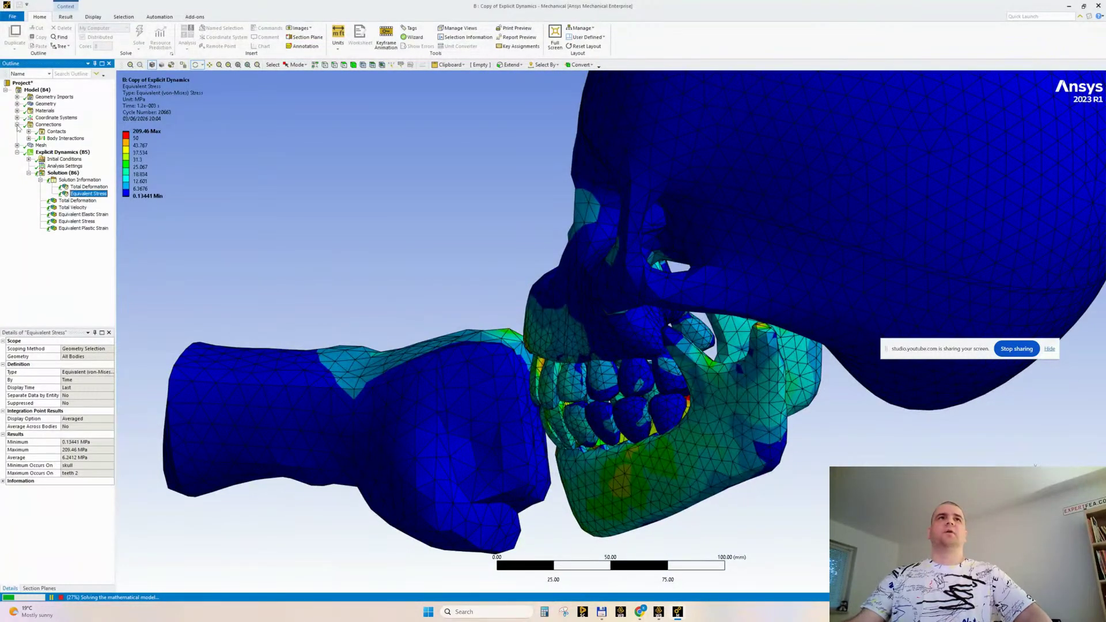
{"action": "left_click", "coordinate": [28, 131]}
{"action": "left_click", "coordinate": [84, 152]}
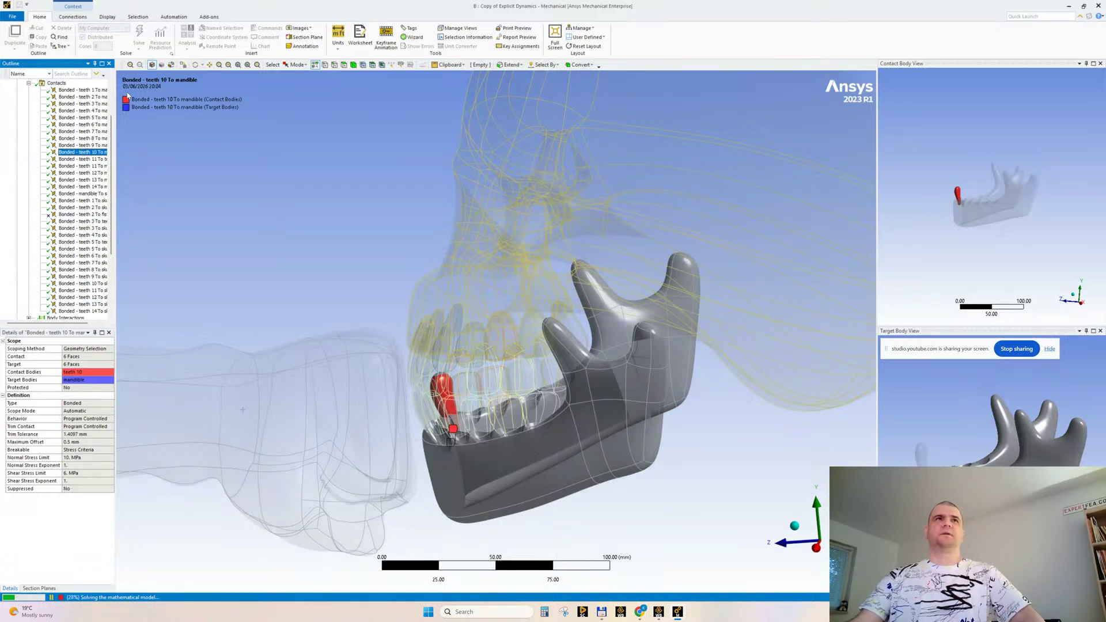
{"action": "left_click", "coordinate": [29, 84]}
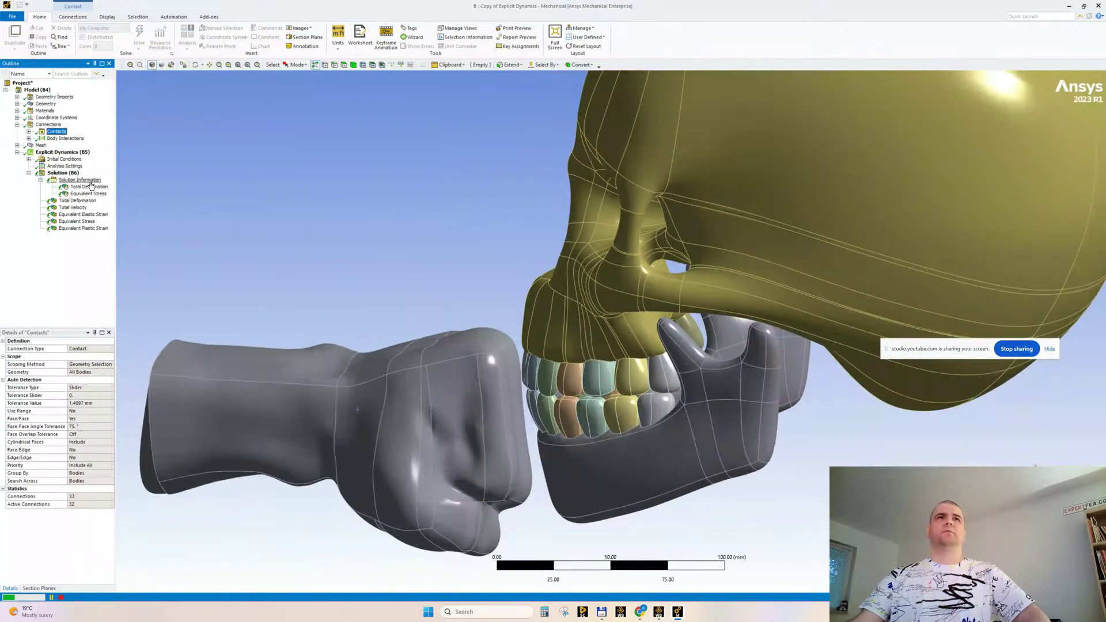
Examine the updated total deformation of the fist impact, and the equivalent stress around the teeth and mandible from several angles
{"action": "left_click", "coordinate": [86, 187]}
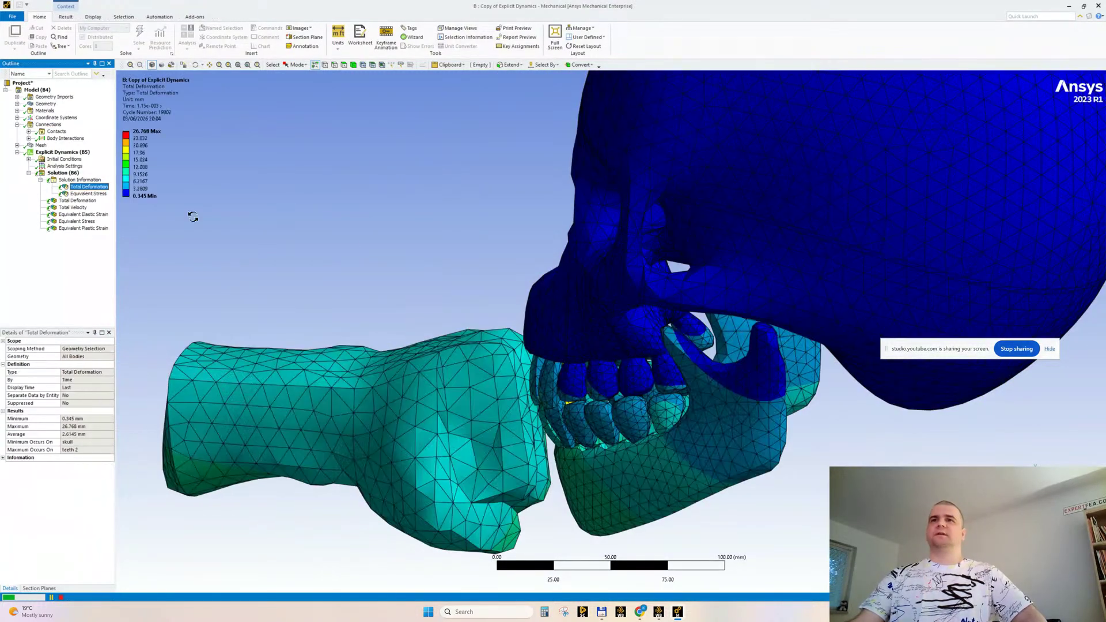
{"action": "mouse_move", "coordinate": [400, 266]}
{"action": "middle_mouse_down"}
{"action": "mouse_move", "coordinate": [206, 243]}
{"action": "mouse_move", "coordinate": [237, 274]}
{"action": "mouse_move", "coordinate": [397, 254]}
{"action": "mouse_move", "coordinate": [432, 264]}
{"action": "mouse_move", "coordinate": [389, 274]}
{"action": "mouse_move", "coordinate": [445, 259]}
{"action": "mouse_move", "coordinate": [257, 272]}
{"action": "mouse_move", "coordinate": [257, 254]}
{"action": "mouse_move", "coordinate": [404, 271]}
{"action": "middle_mouse_up"}
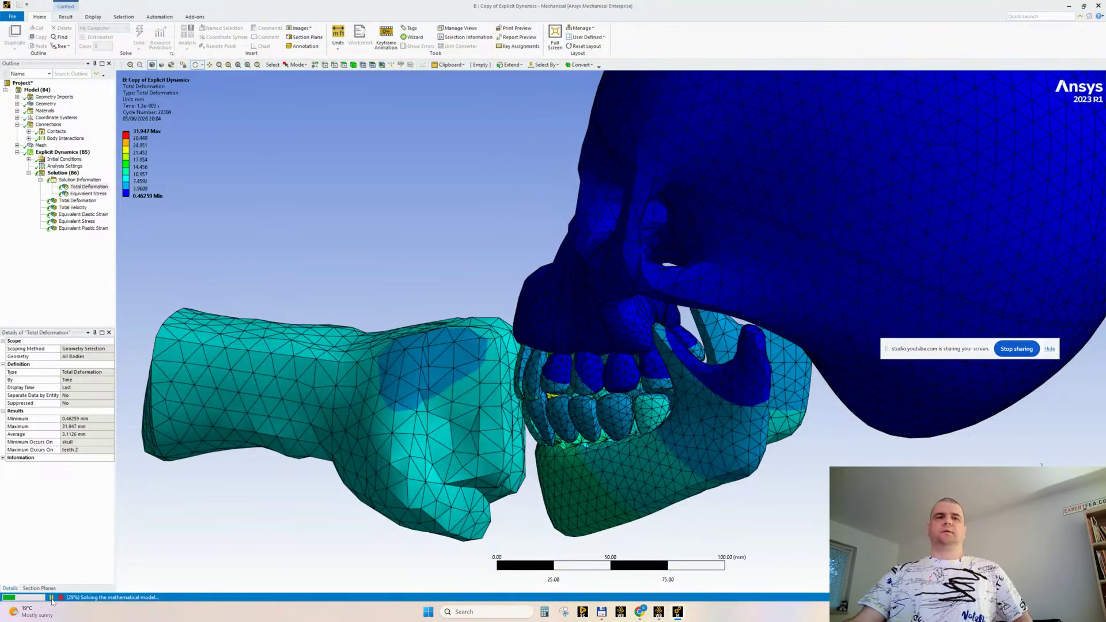
{"action": "left_click", "coordinate": [94, 195]}
{"action": "mouse_move", "coordinate": [421, 250]}
{"action": "left_mouse_down"}
{"action": "mouse_move", "coordinate": [241, 233]}
{"action": "mouse_move", "coordinate": [464, 232]}
{"action": "mouse_move", "coordinate": [435, 241]}
{"action": "left_mouse_up"}
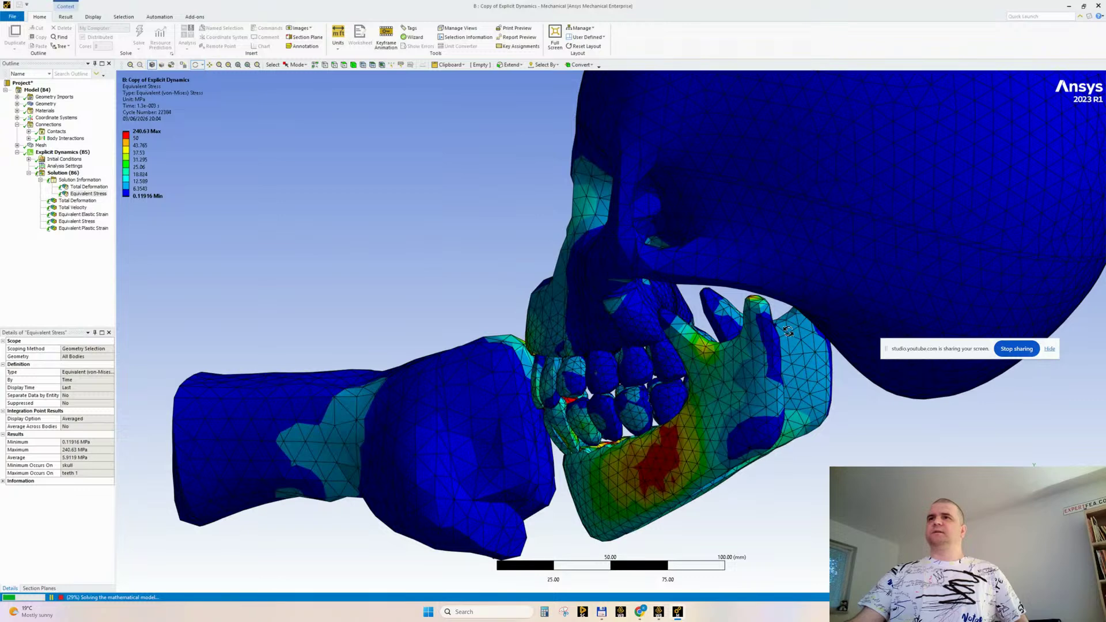
{"action": "left_click_drag", "start_coordinate": [476, 295], "coordinate": [576, 297]}
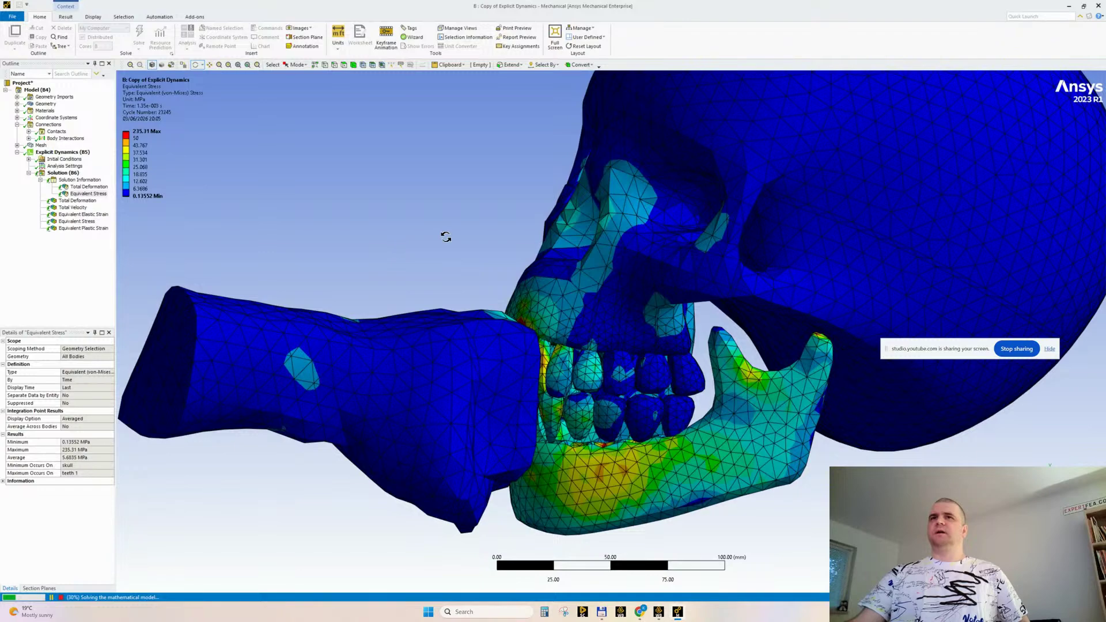
{"action": "left_click_drag", "start_coordinate": [446, 237], "coordinate": [543, 448]}
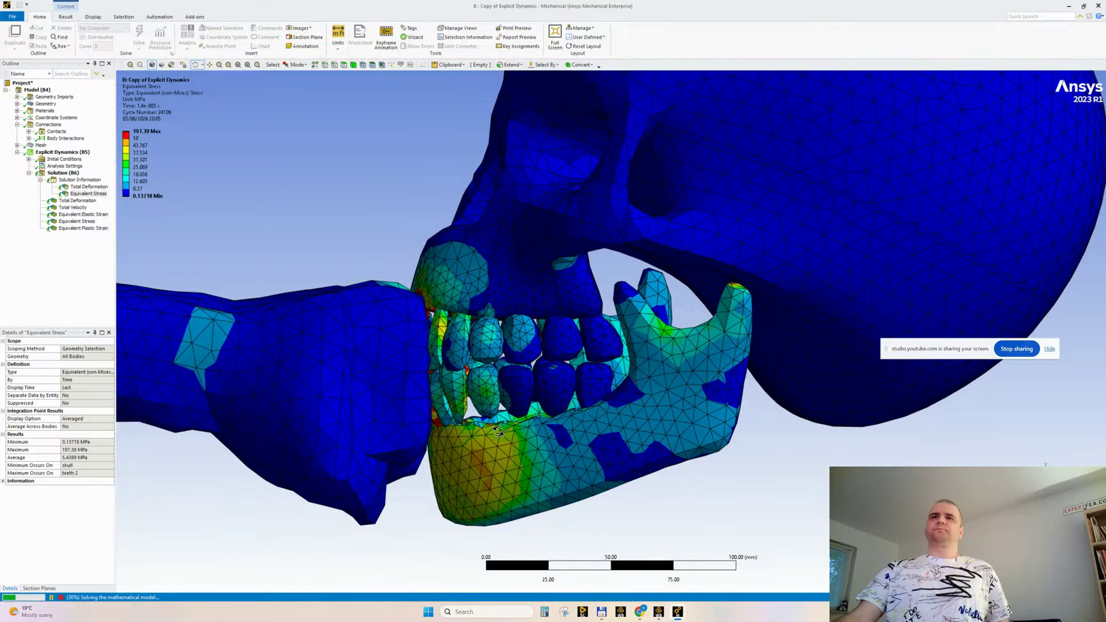
{"action": "mouse_move", "coordinate": [491, 438]}
{"action": "left_mouse_down"}
{"action": "mouse_move", "coordinate": [421, 450]}
{"action": "mouse_move", "coordinate": [286, 442]}
{"action": "mouse_move", "coordinate": [479, 455]}
{"action": "left_mouse_up"}
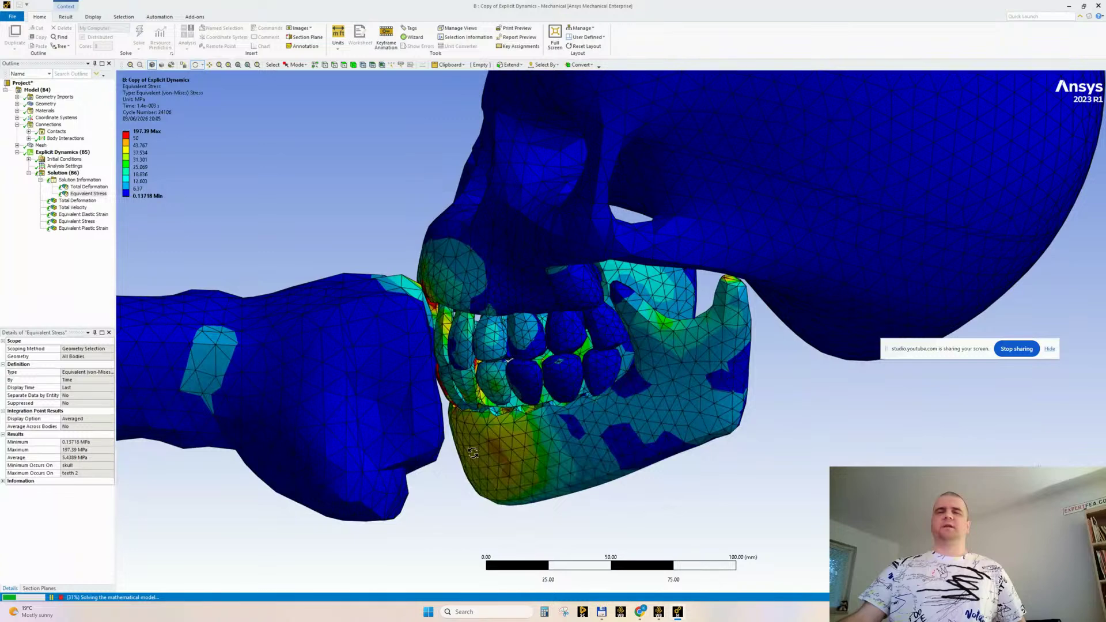
{"action": "left_click_drag", "start_coordinate": [512, 393], "coordinate": [557, 392]}
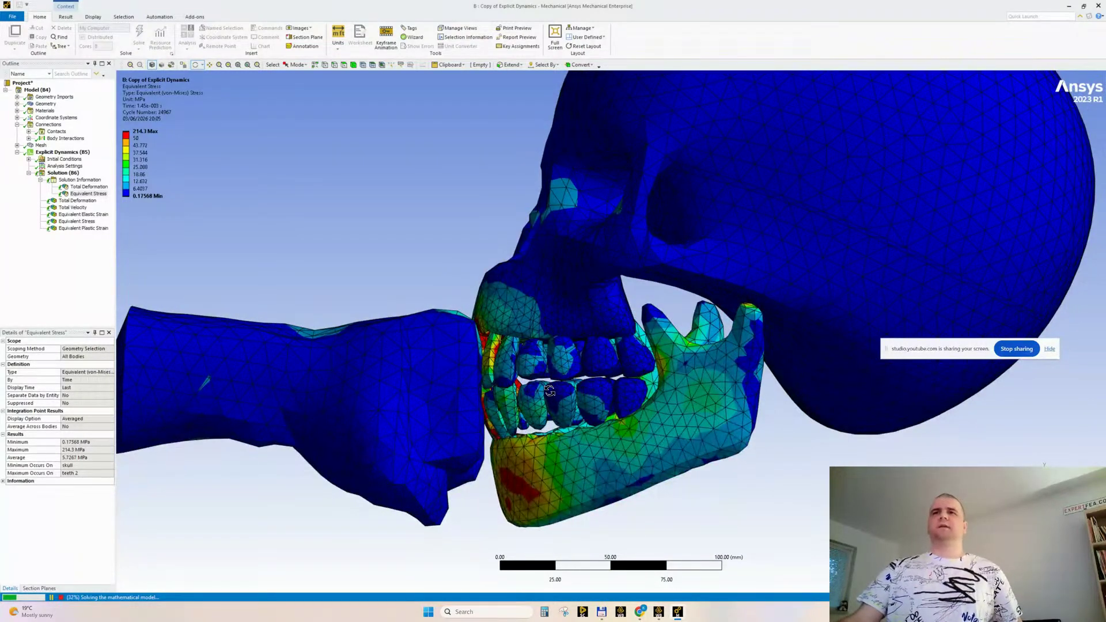
{"action": "mouse_move", "coordinate": [489, 372]}
{"action": "left_mouse_down"}
{"action": "mouse_move", "coordinate": [468, 395]}
{"action": "mouse_move", "coordinate": [484, 392]}
{"action": "left_mouse_up"}
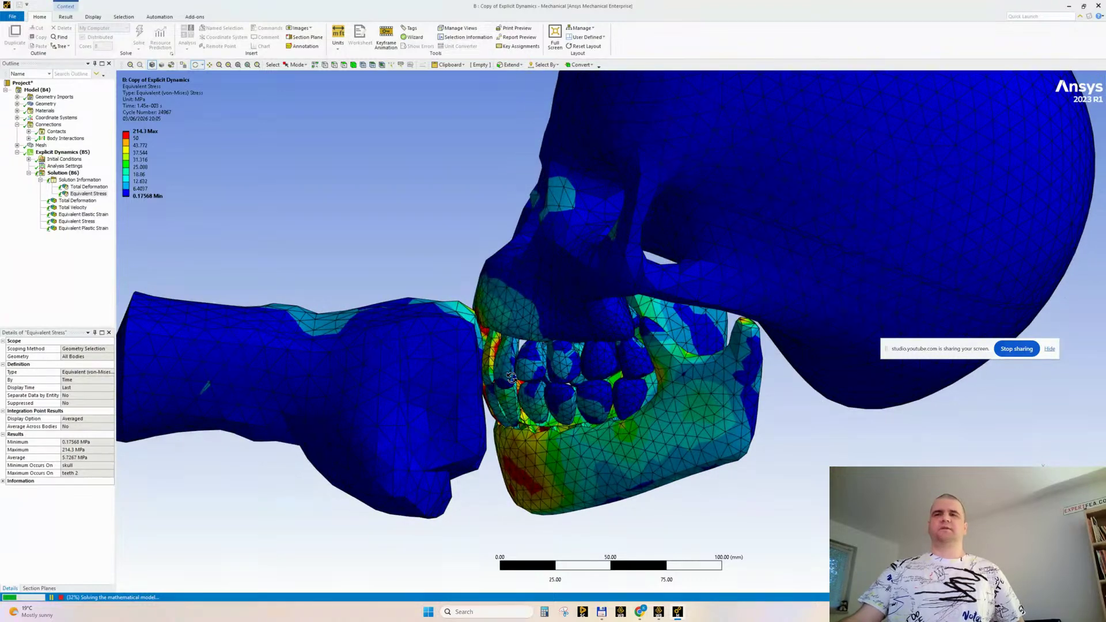
{"action": "left_click_drag", "start_coordinate": [503, 429], "coordinate": [529, 431]}
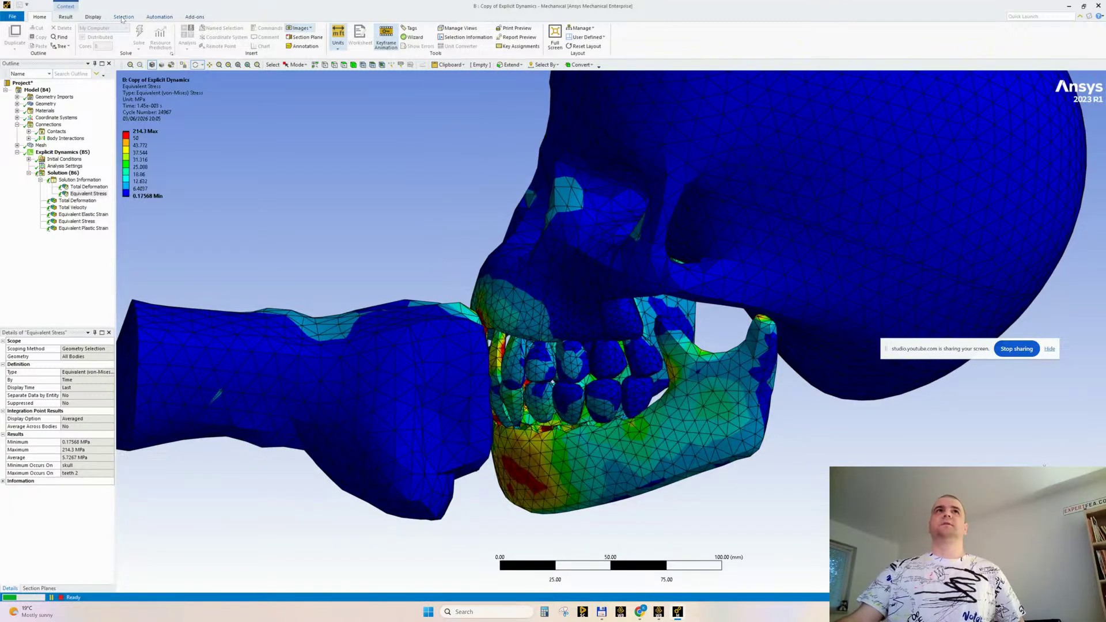
Display the equivalent stress result without wireframe edges and check the jaw area
{"action": "left_click", "coordinate": [66, 17]}
{"action": "left_click", "coordinate": [332, 44]}
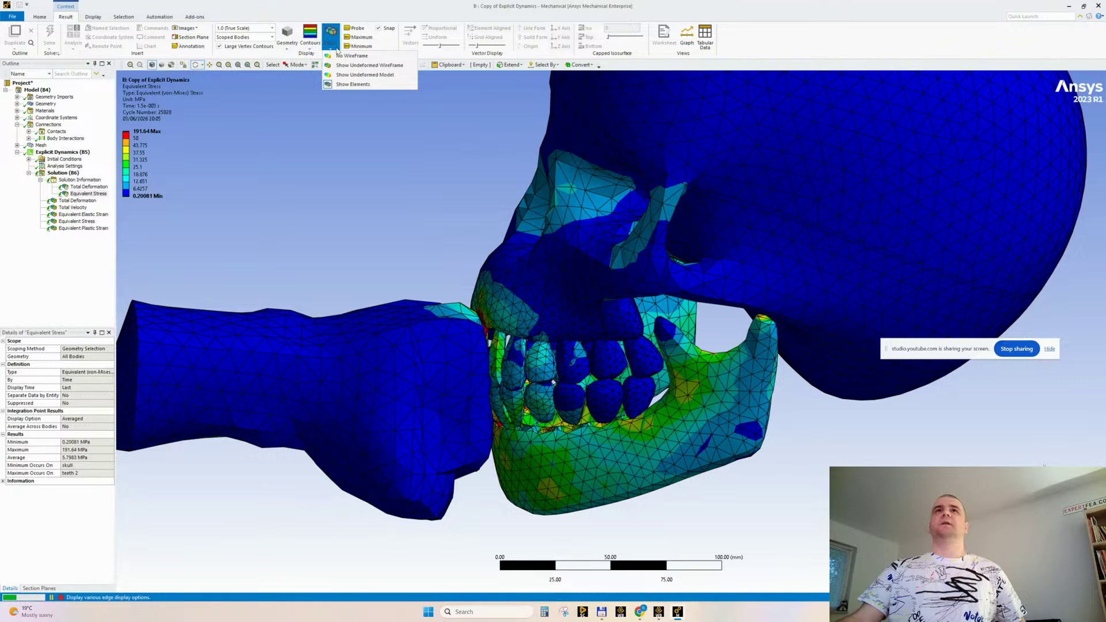
{"action": "left_click", "coordinate": [345, 56]}
{"action": "mouse_move", "coordinate": [397, 271]}
{"action": "left_mouse_down"}
{"action": "mouse_move", "coordinate": [380, 237]}
{"action": "mouse_move", "coordinate": [400, 249]}
{"action": "mouse_move", "coordinate": [410, 286]}
{"action": "mouse_move", "coordinate": [404, 277]}
{"action": "left_mouse_up"}
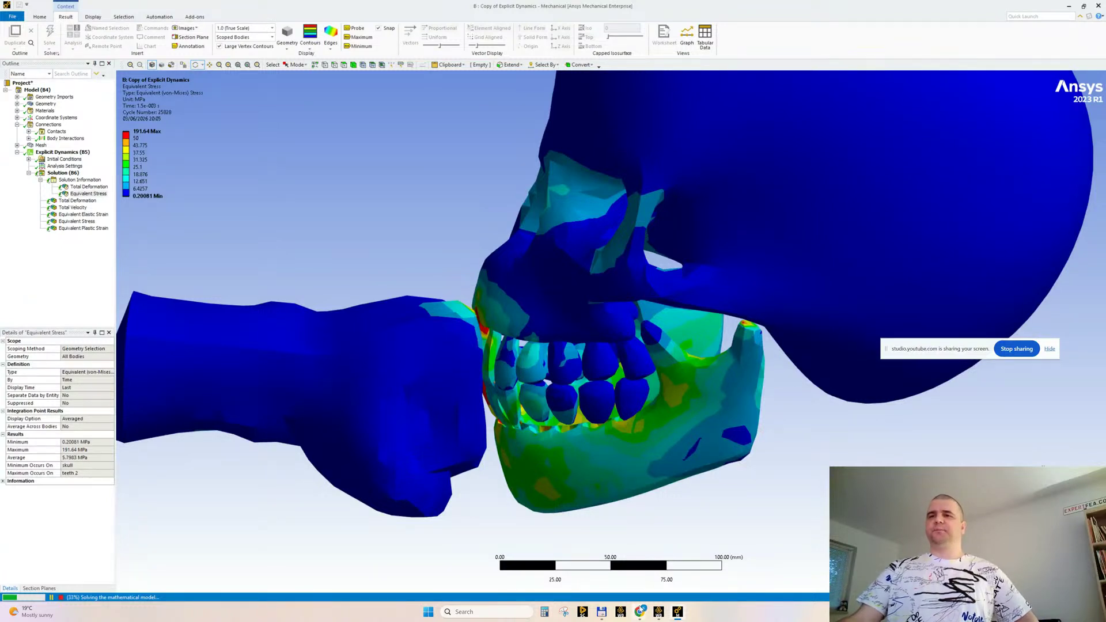
Return to the live streaming page in YouTube Studio in the browser and end the stream
{"action": "mouse_move", "coordinate": [641, 610]}
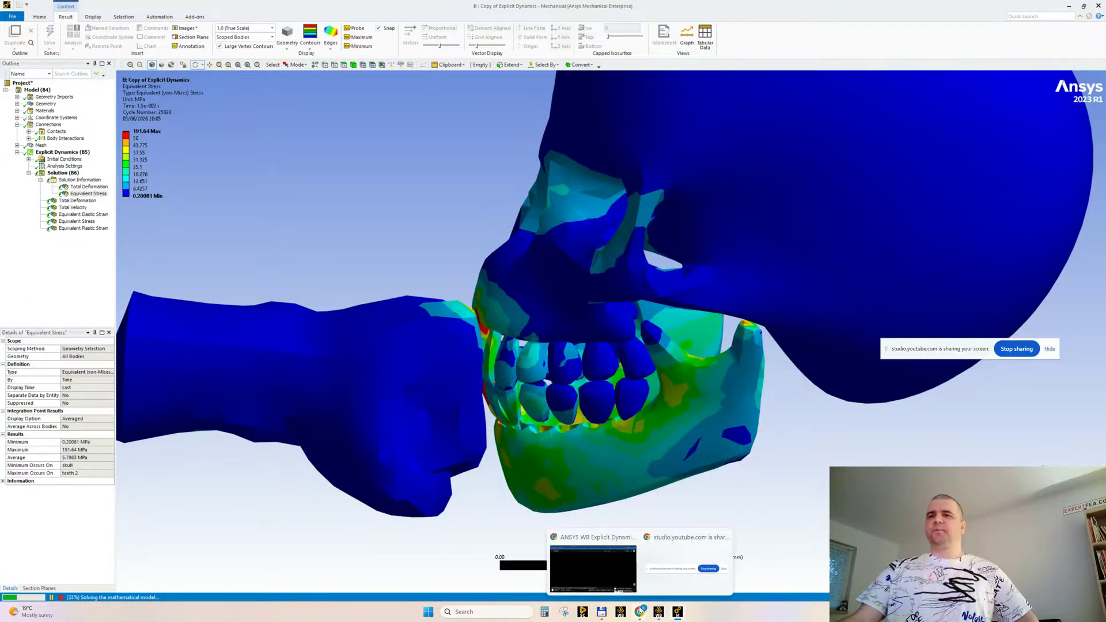
{"action": "left_click", "coordinate": [620, 575]}
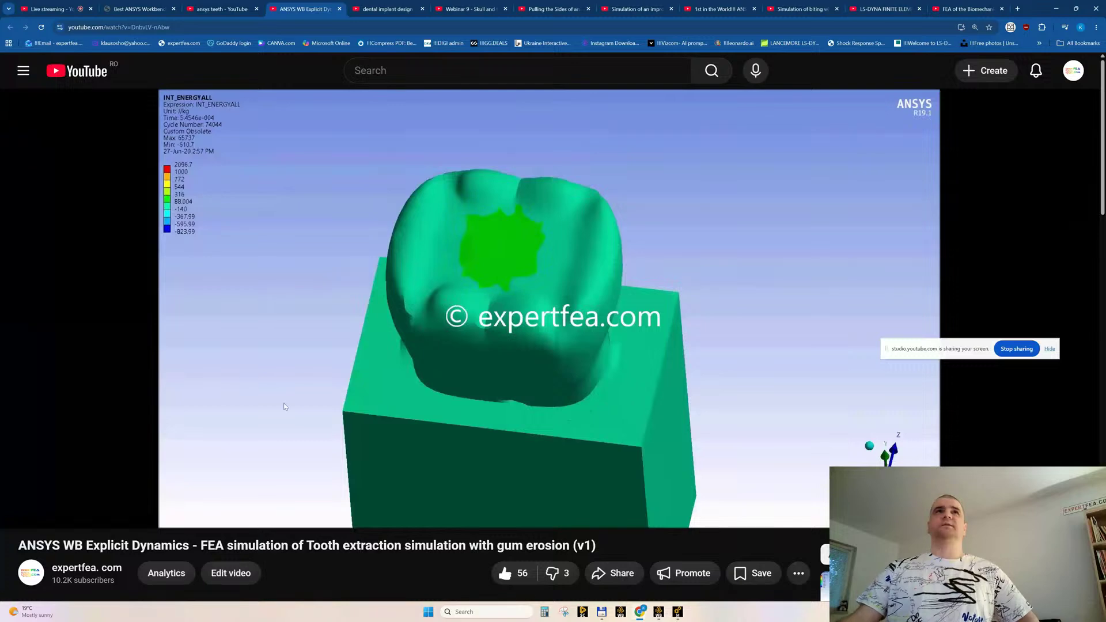
{"action": "left_click", "coordinate": [40, 10]}
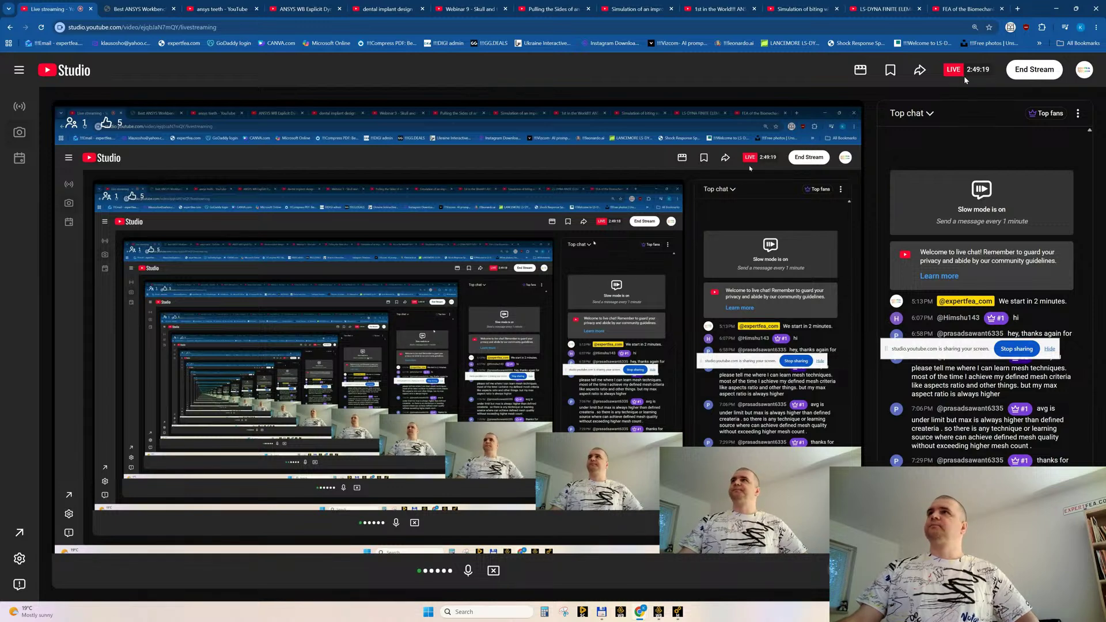
{"action": "left_click", "coordinate": [1036, 69]}
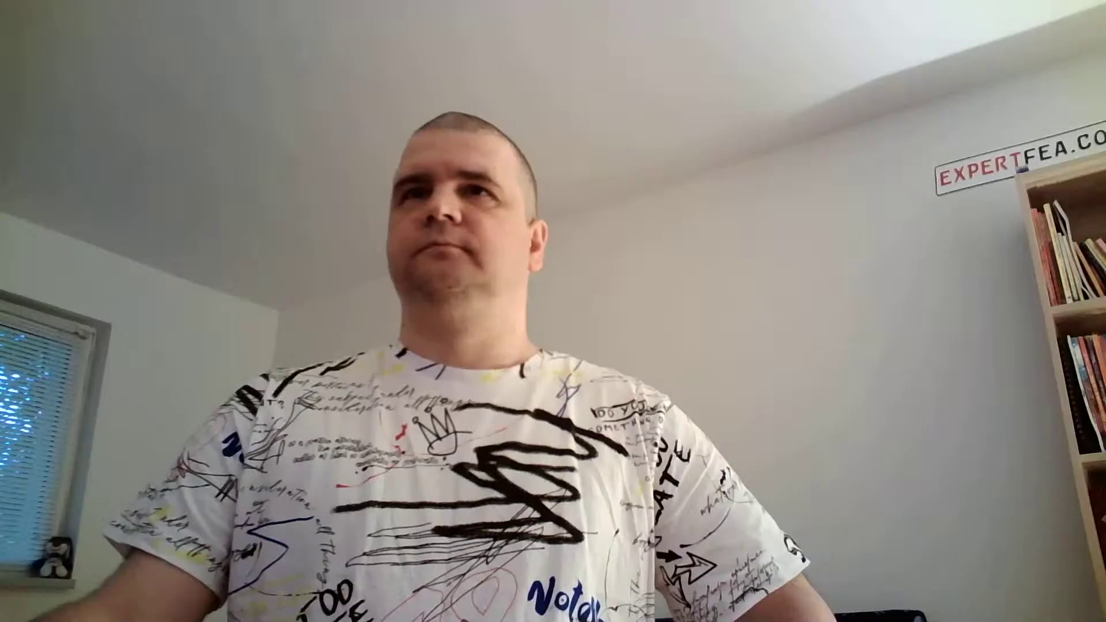